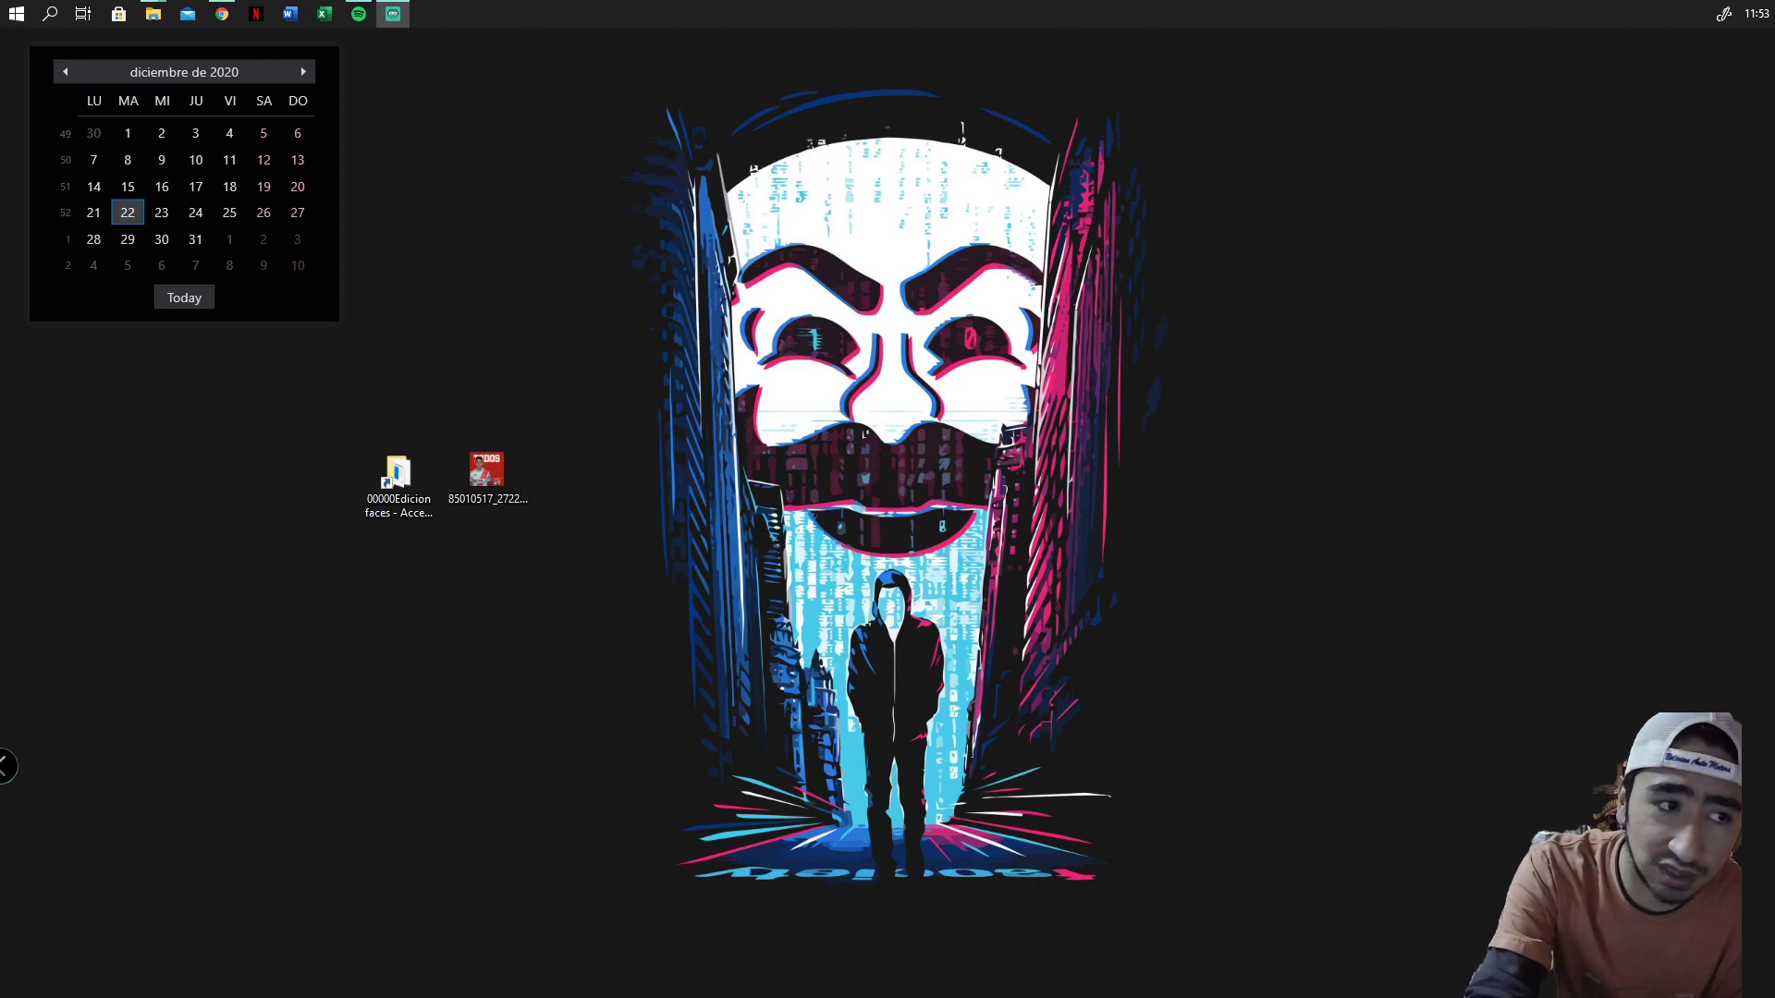
View the football poster image on the desktop, close it, and open the 00000Edicion faces folder
double_click(510, 479)
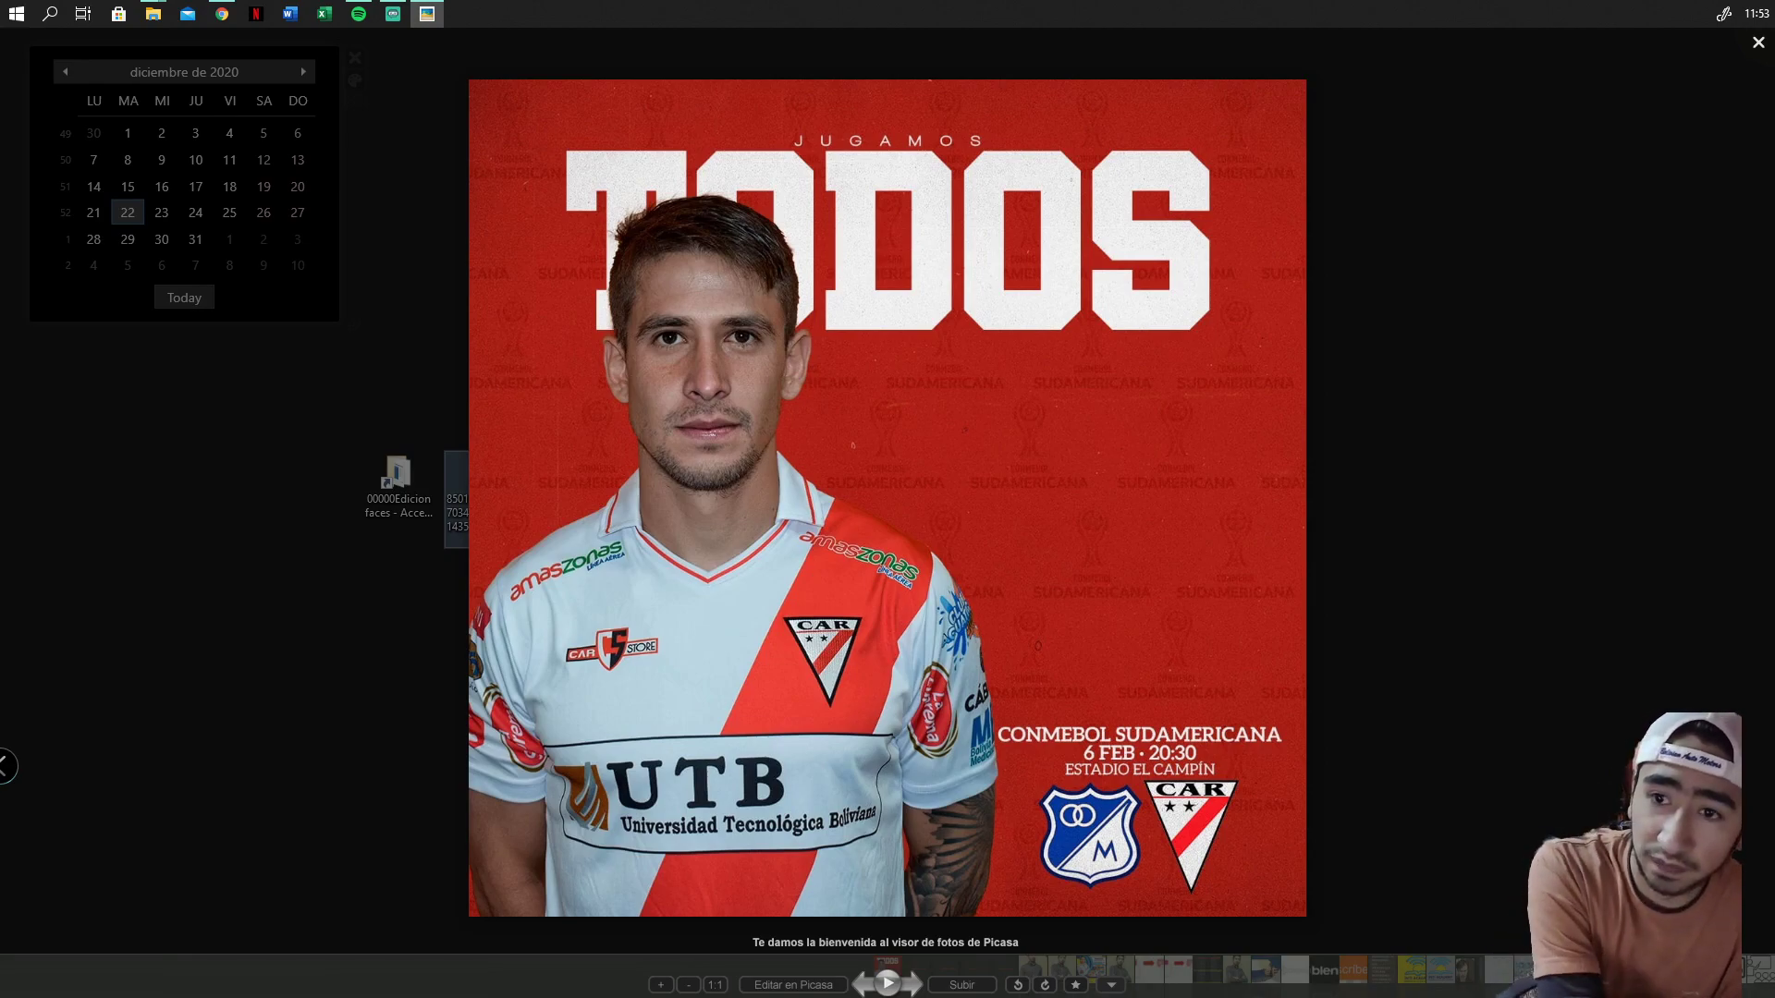
key(Escape)
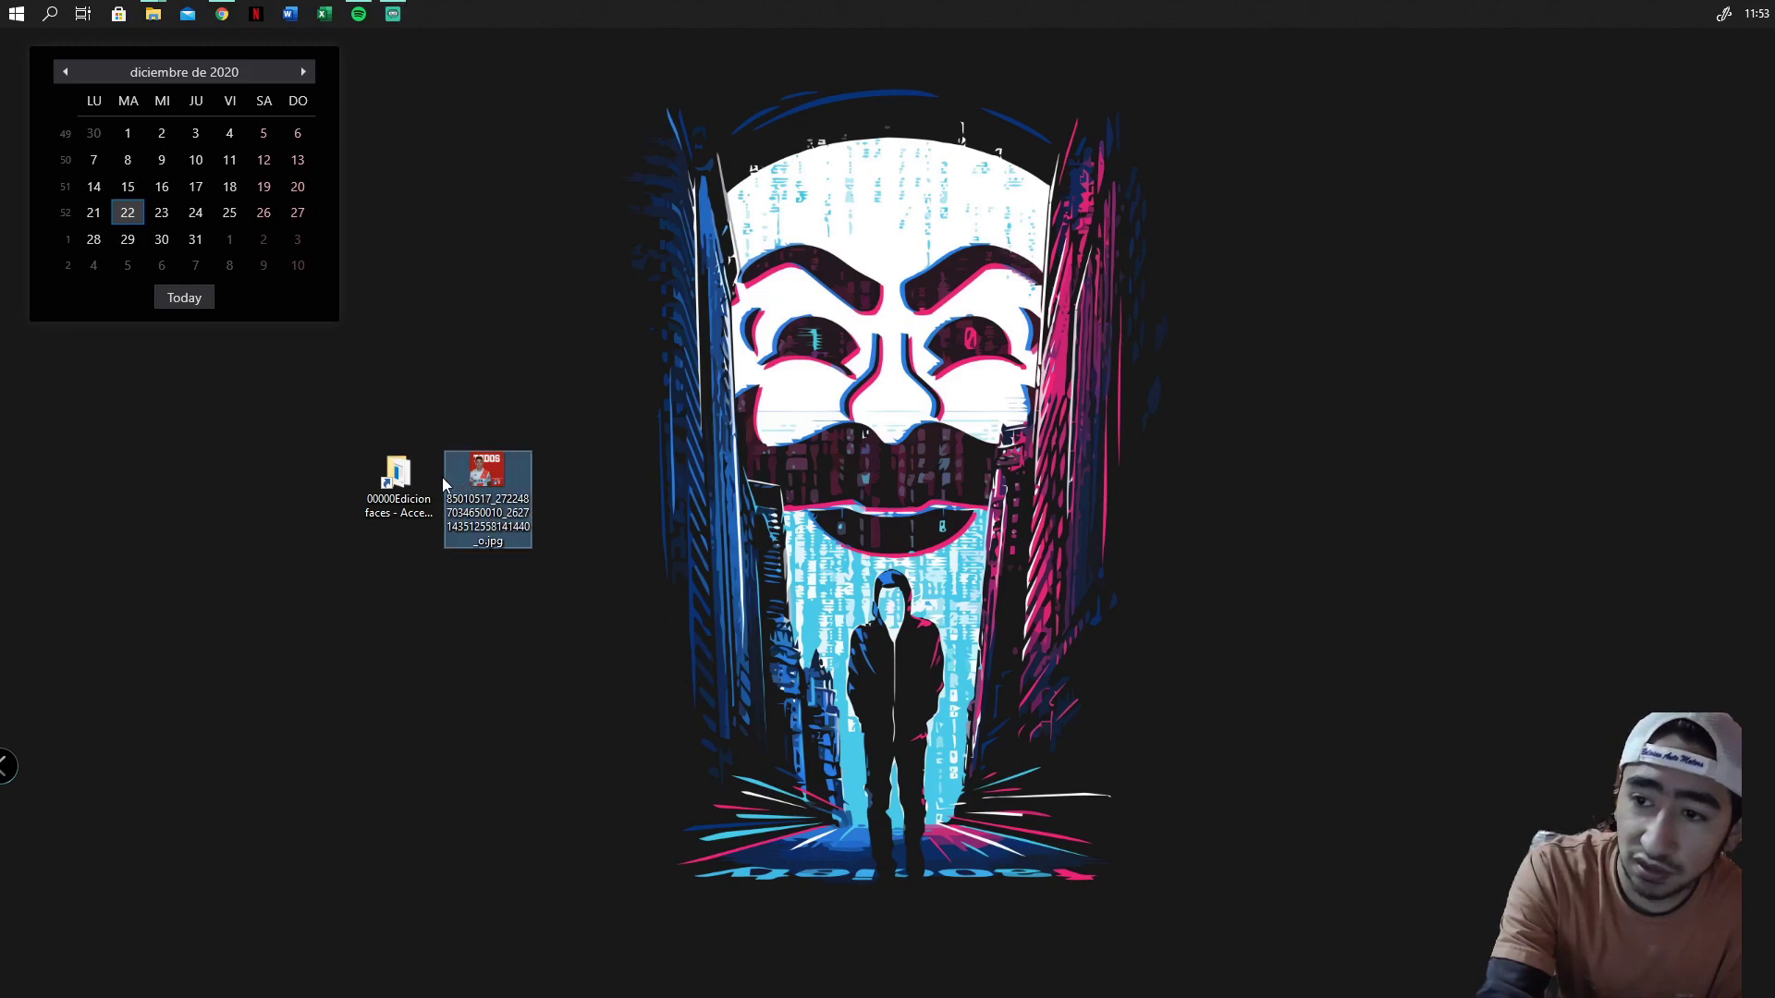
click(379, 490)
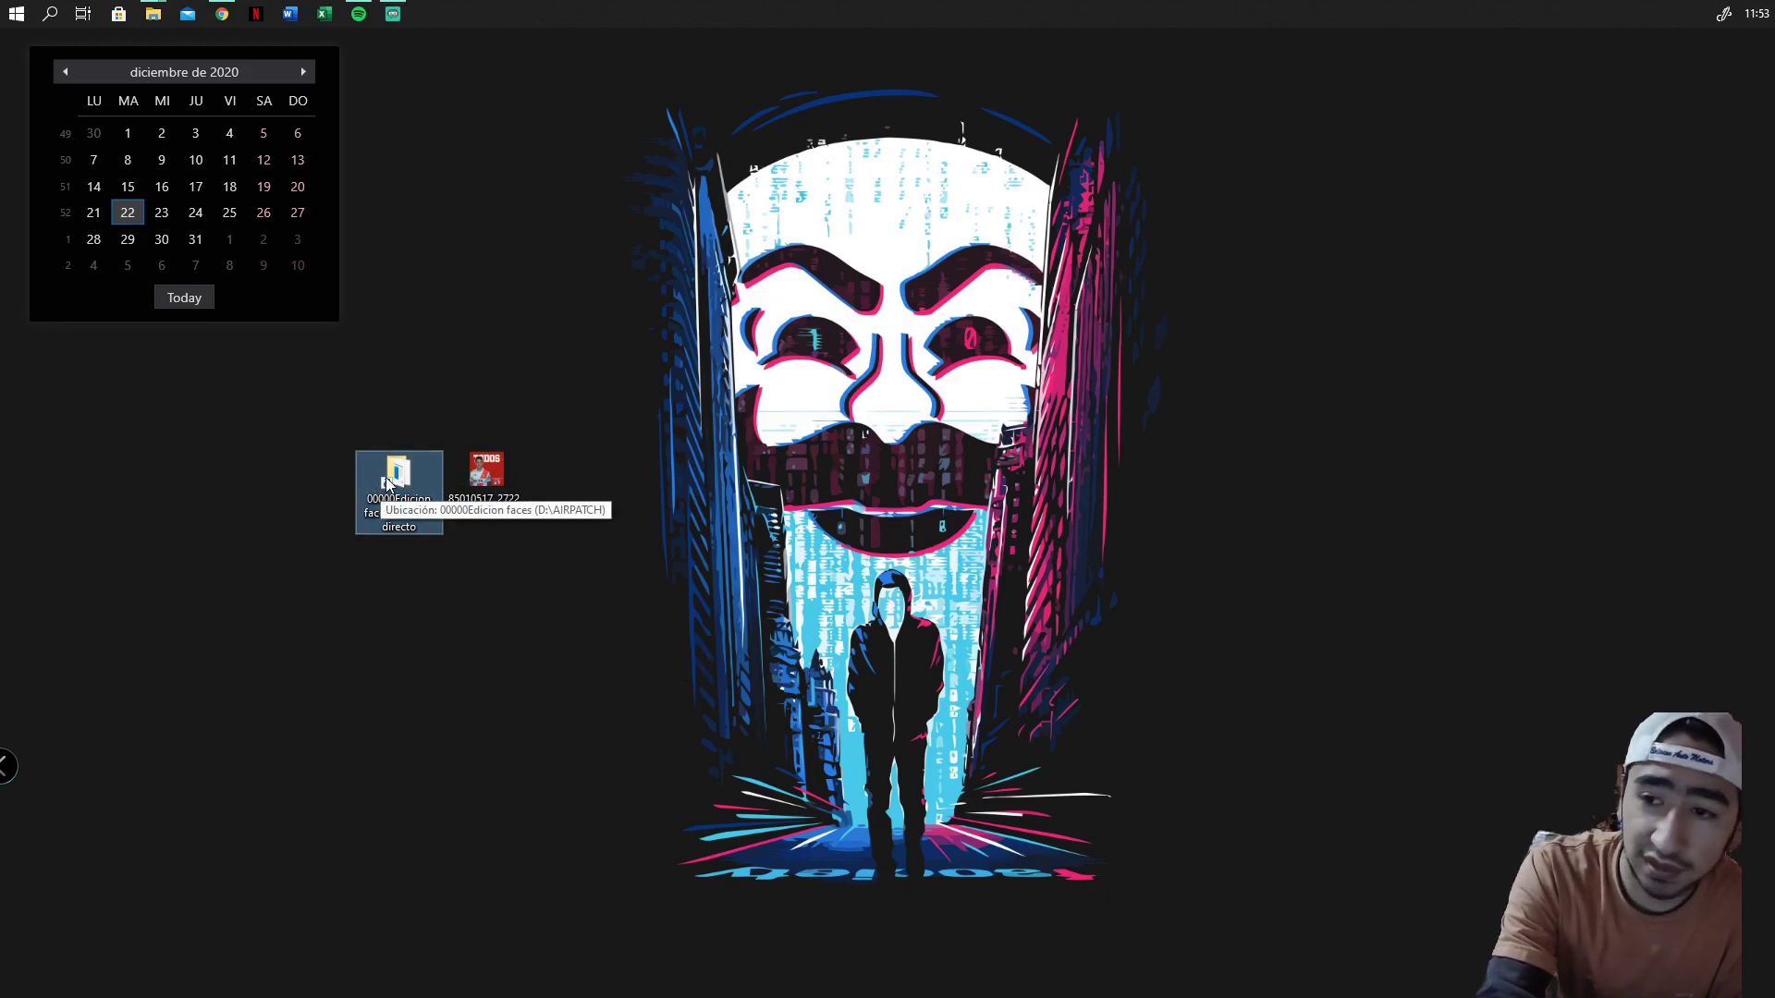
double_click(380, 495)
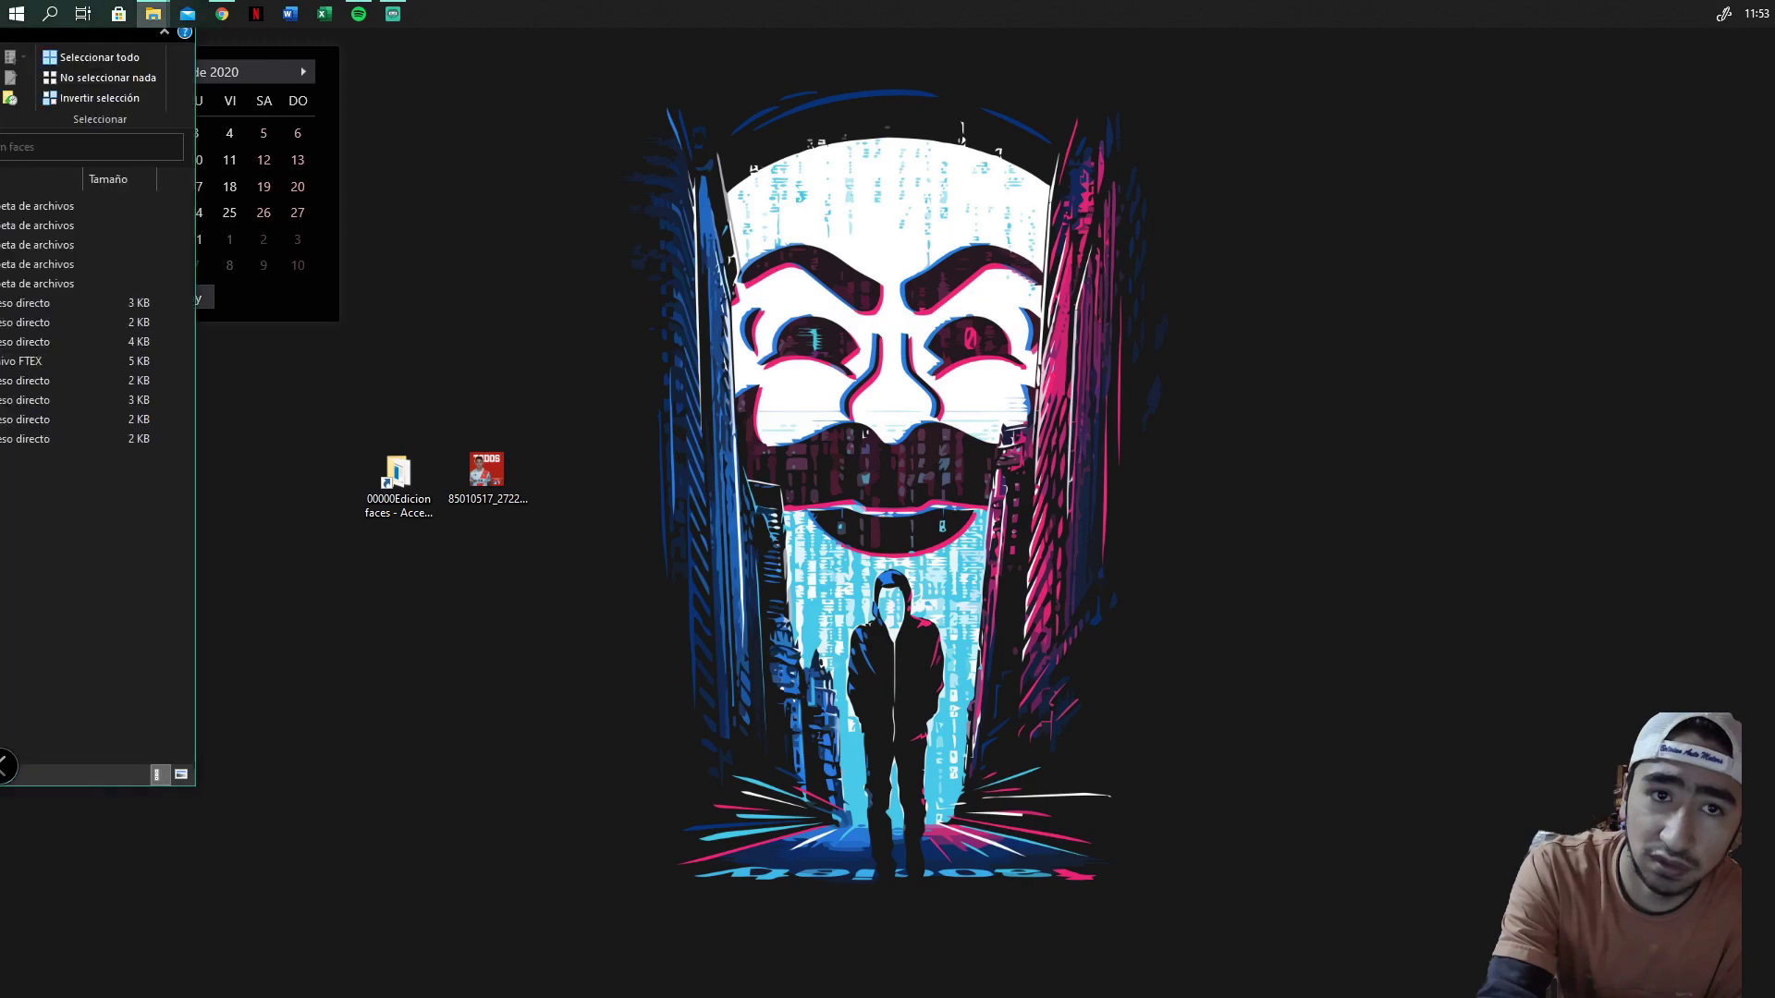
drag(1017, 65, 1155, 91)
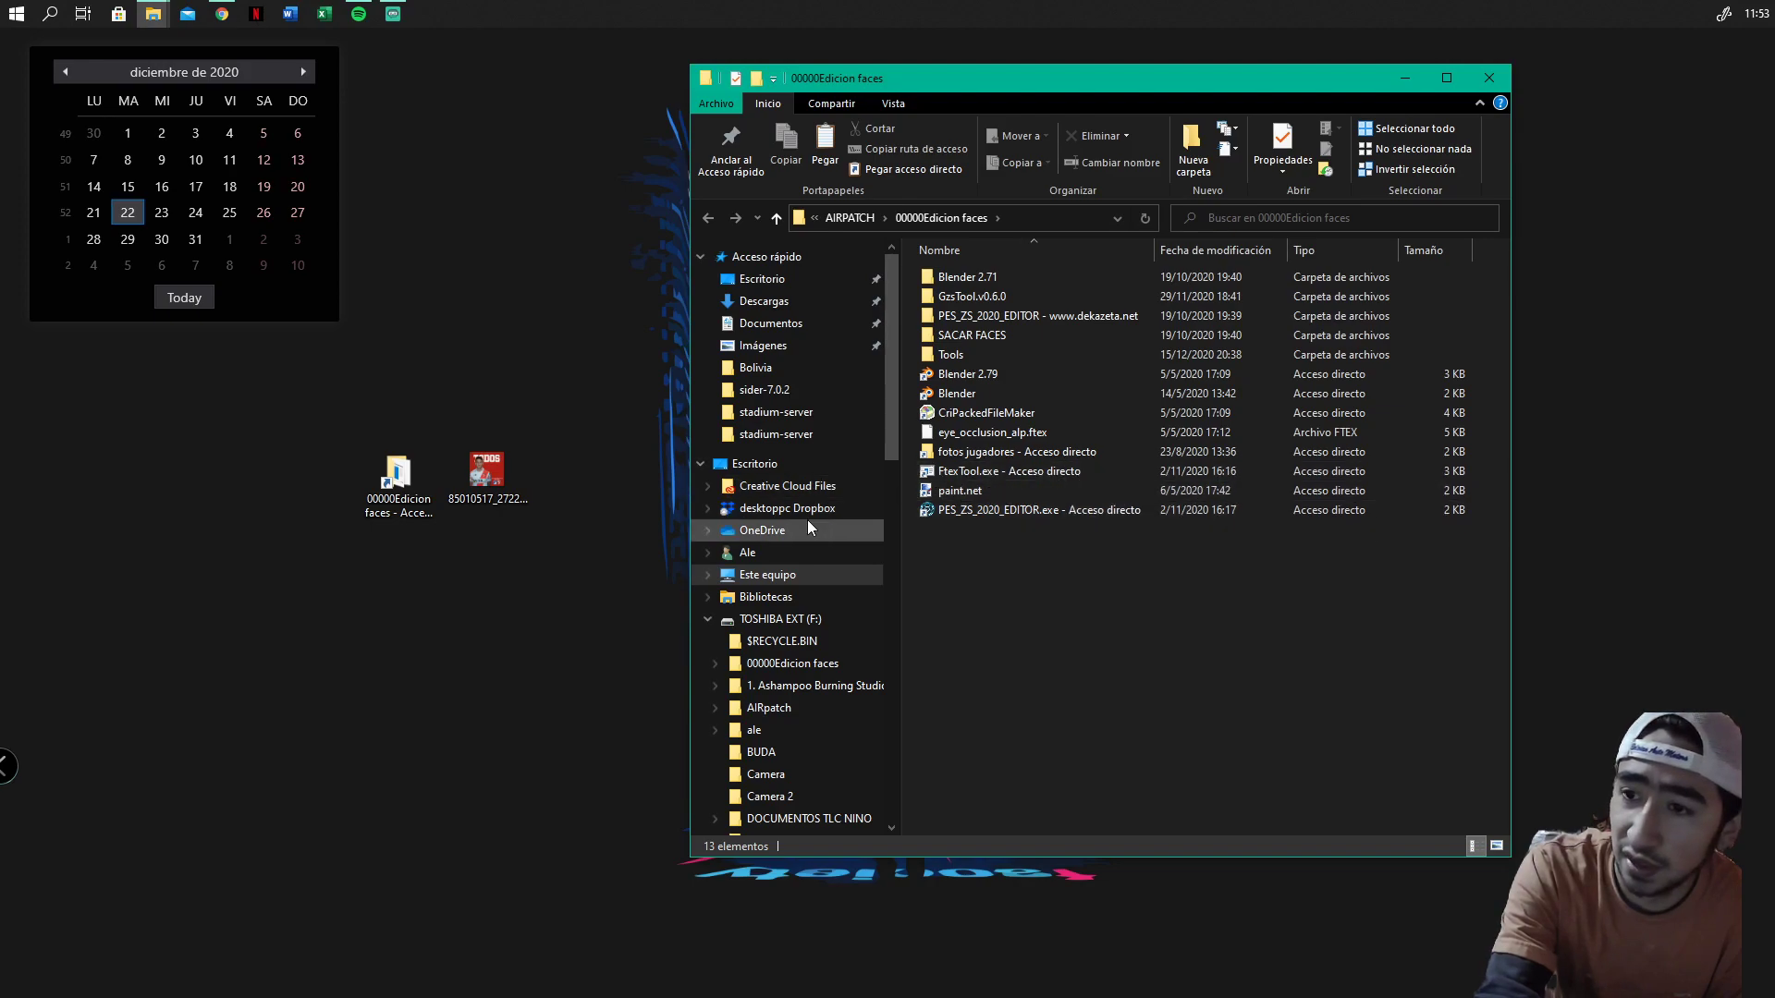
Look over the folders, tools and shortcuts contained in the 00000Edicion faces folder
drag(996, 568, 1222, 269)
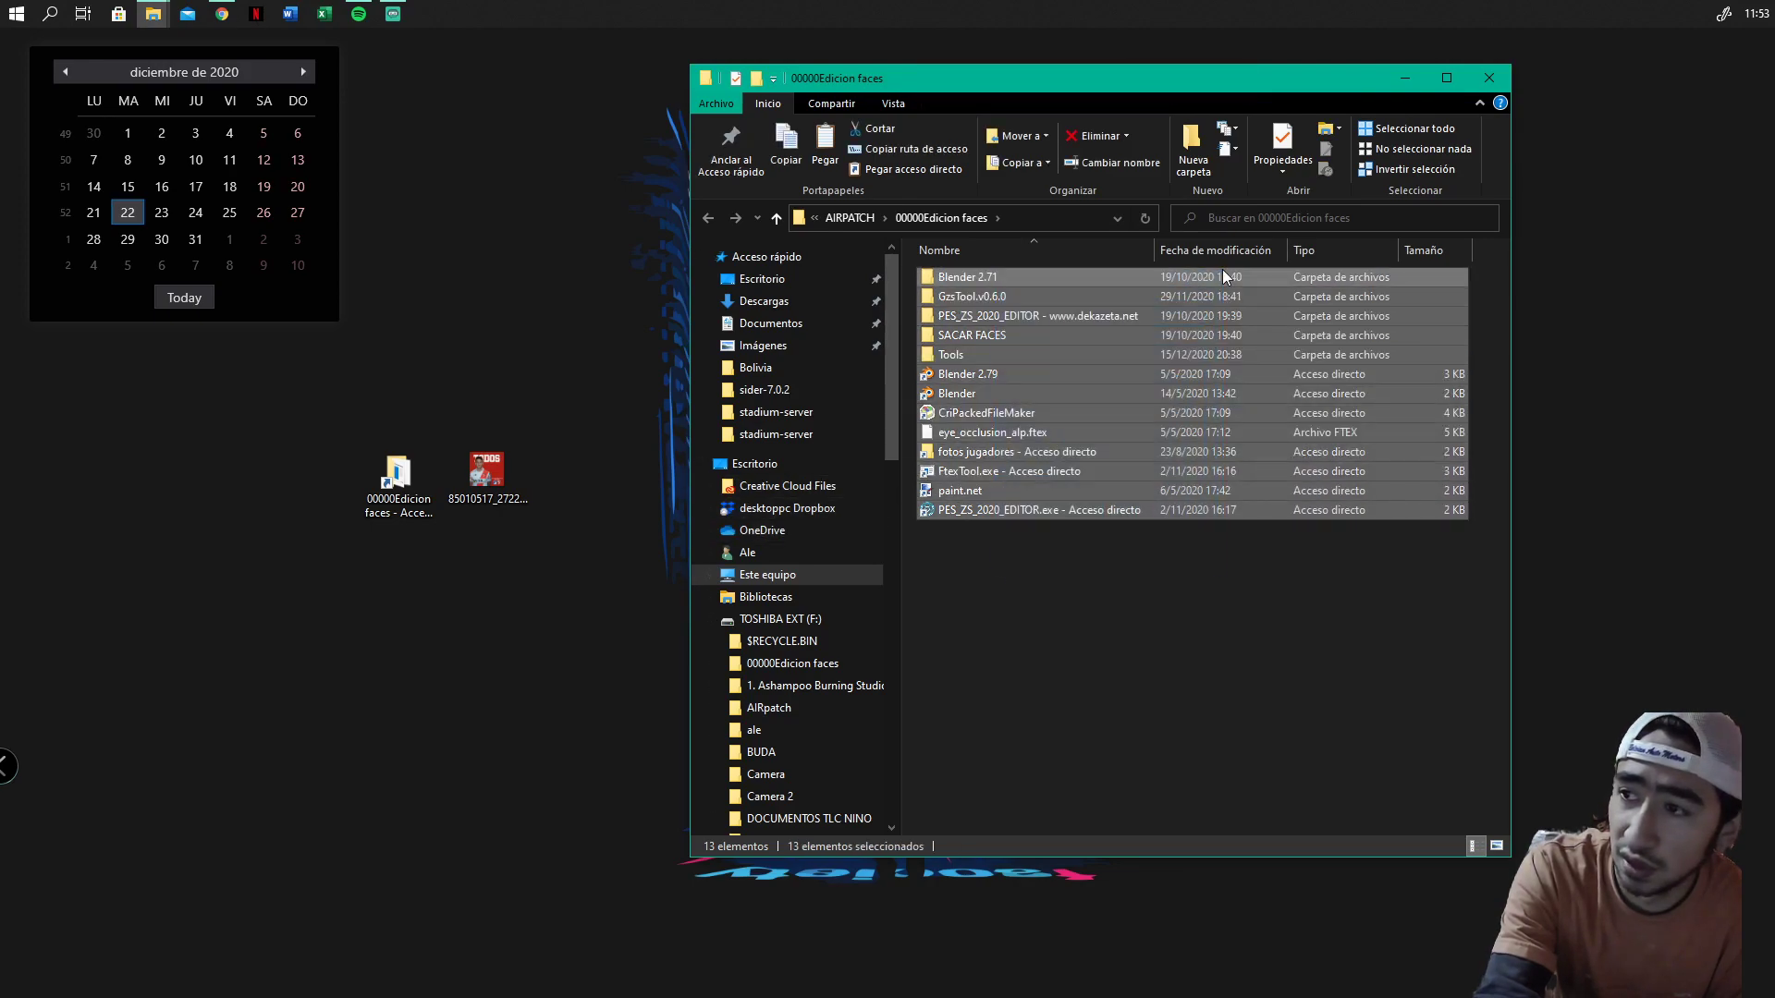
click(1114, 277)
click(1006, 303)
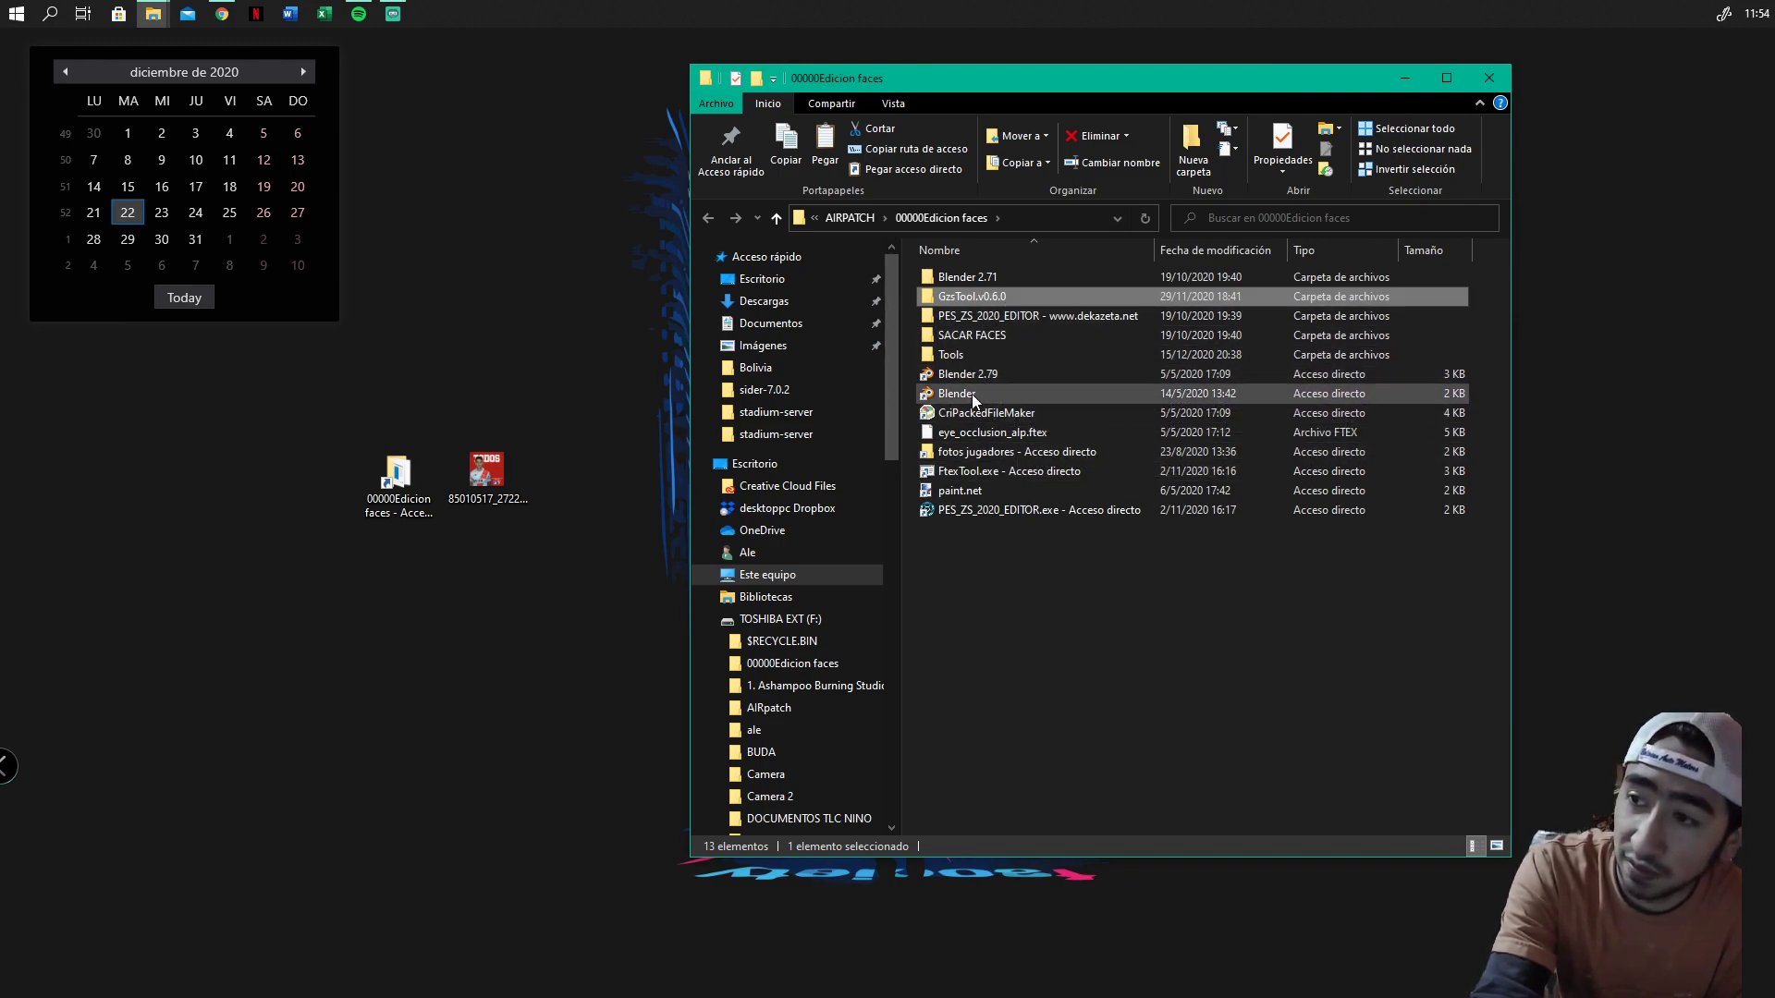
mouse_move(958, 553)
mouse_down()
mouse_move(1061, 480)
mouse_move(1094, 277)
mouse_up()
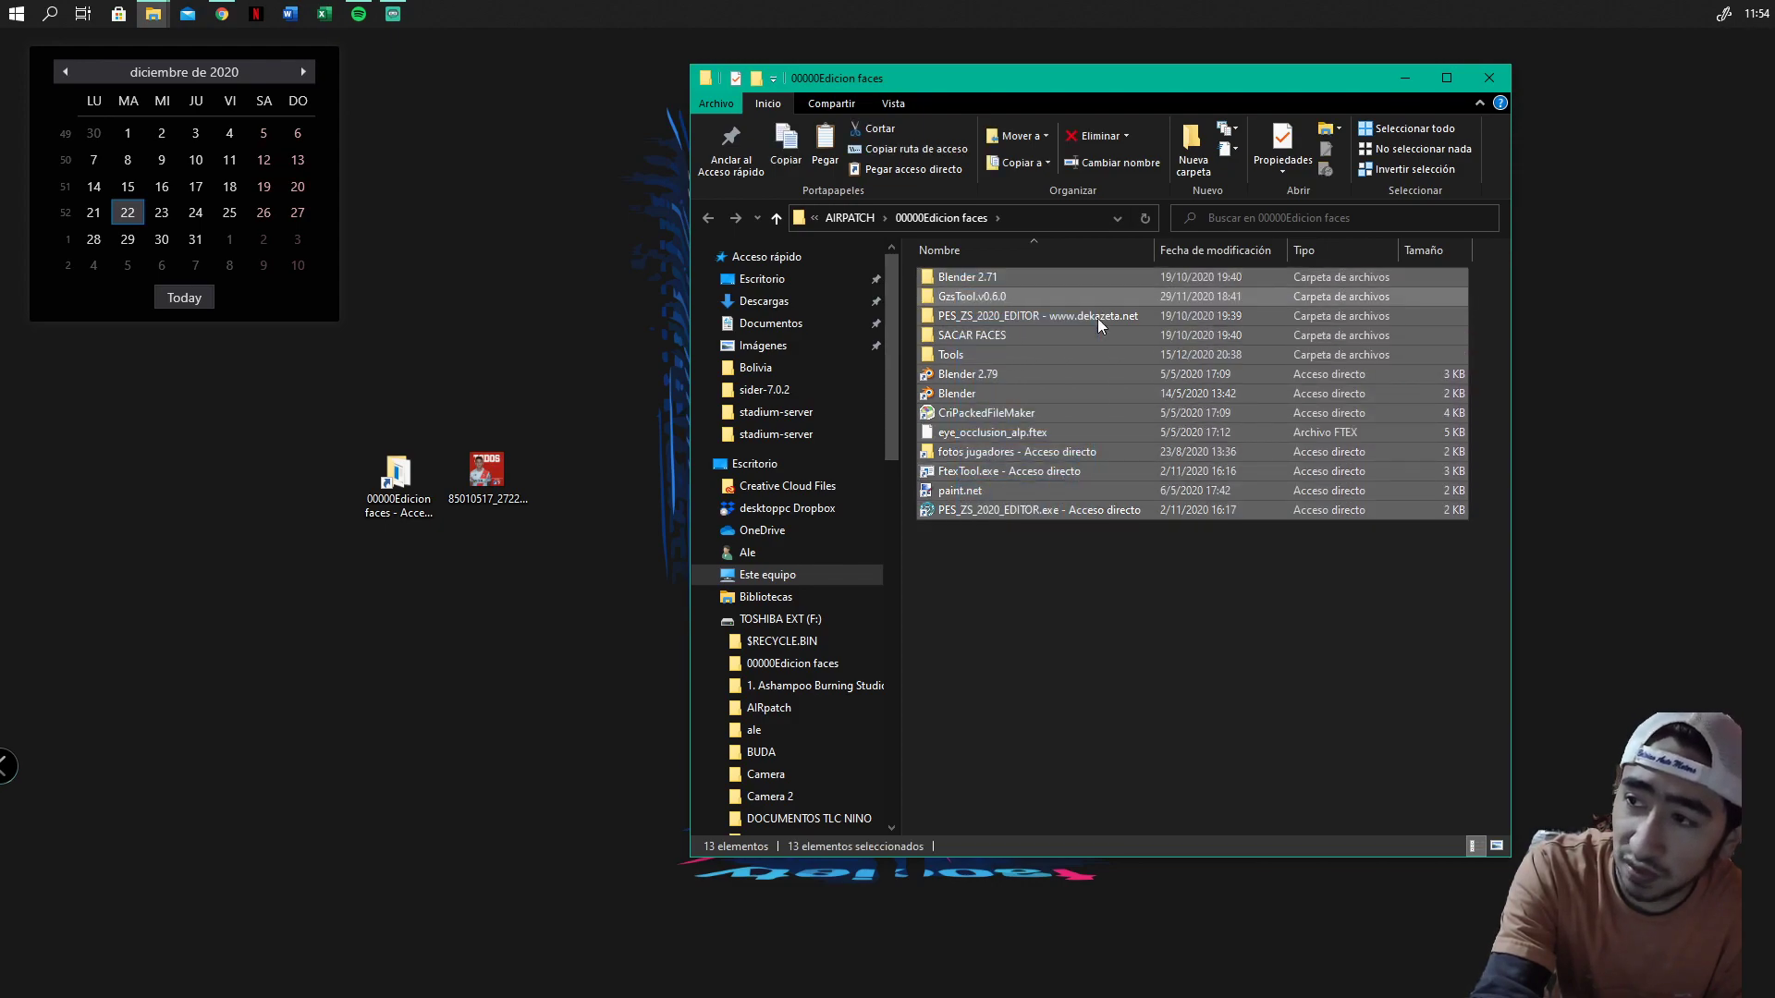
click(1111, 553)
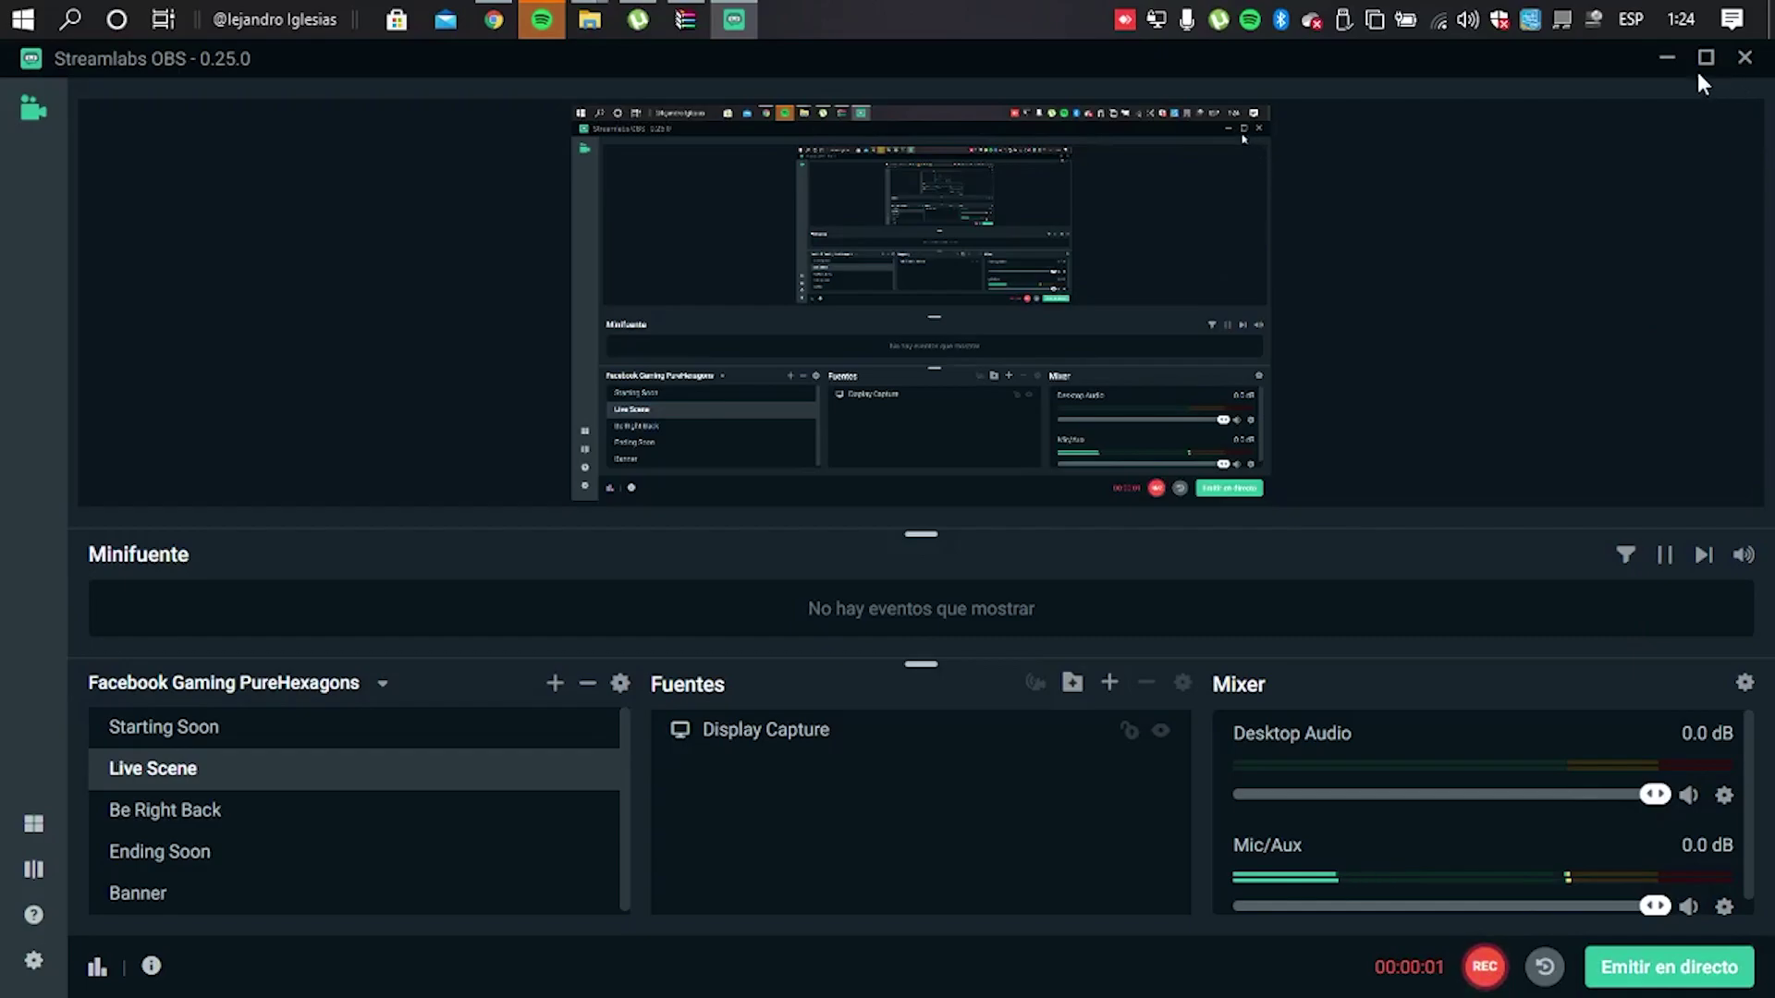
Minimize the Streamlabs OBS window to reveal the desktop
click(1667, 57)
drag(1442, 130, 747, 520)
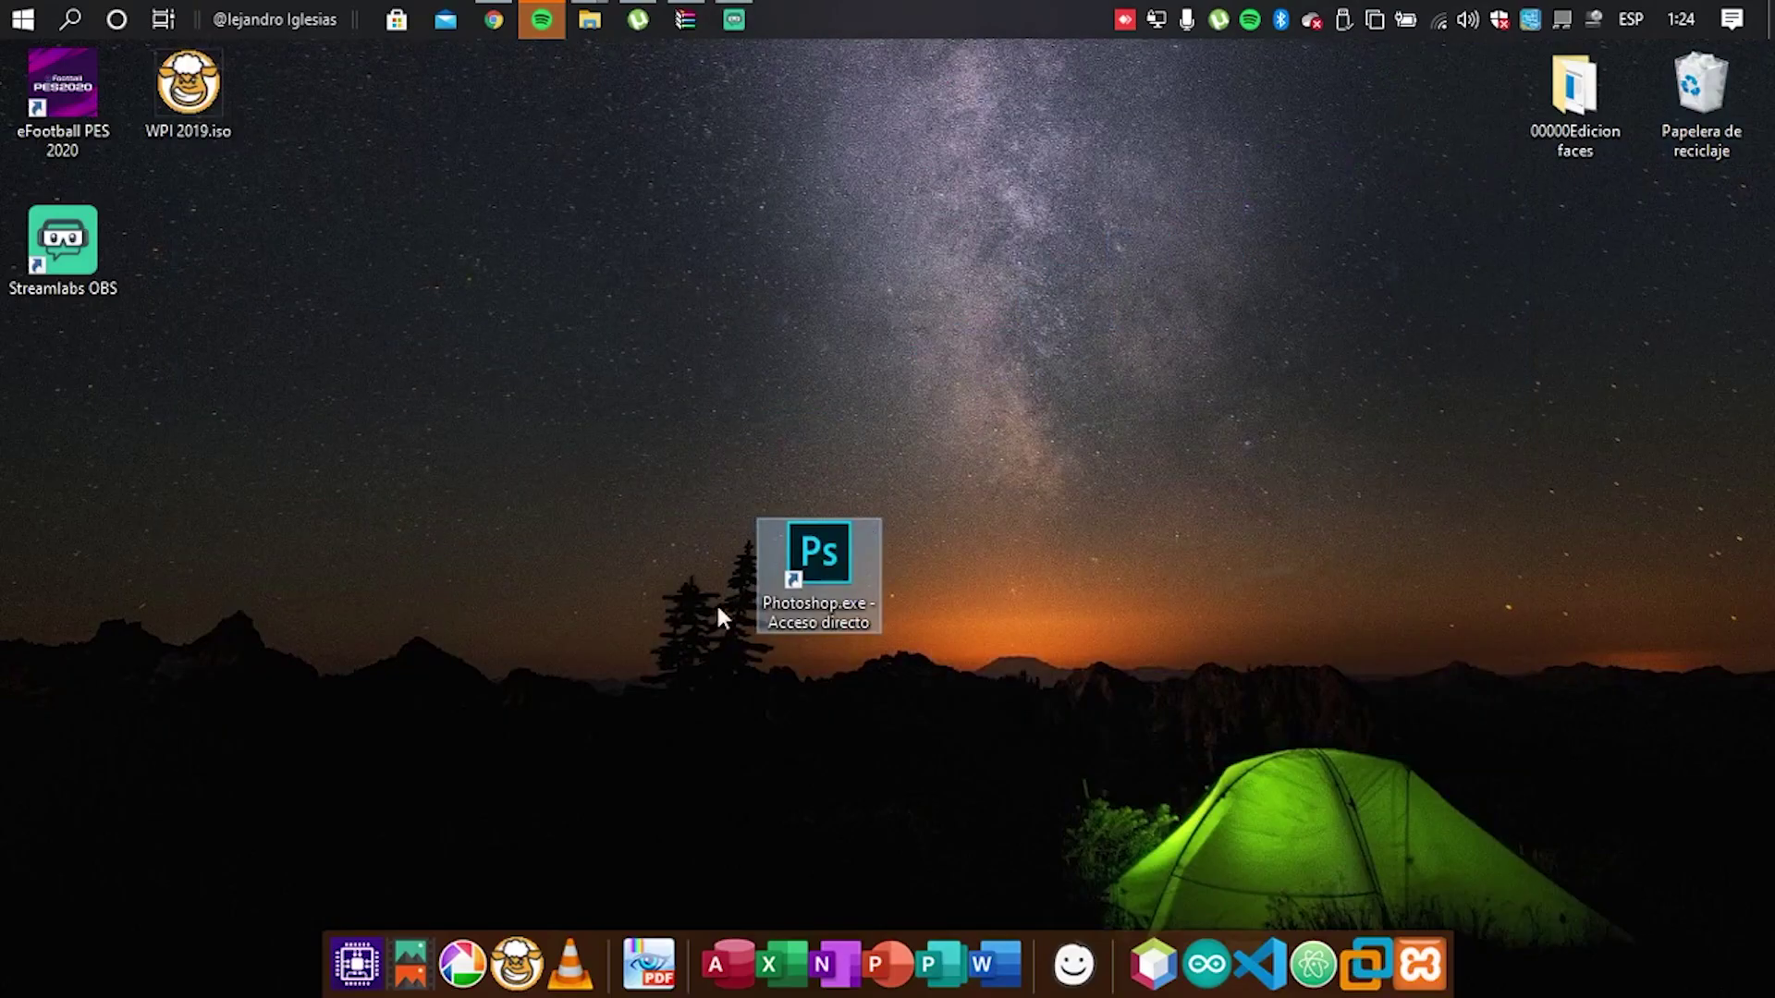
click(941, 570)
click(849, 568)
drag(786, 545, 1433, 100)
click(1085, 292)
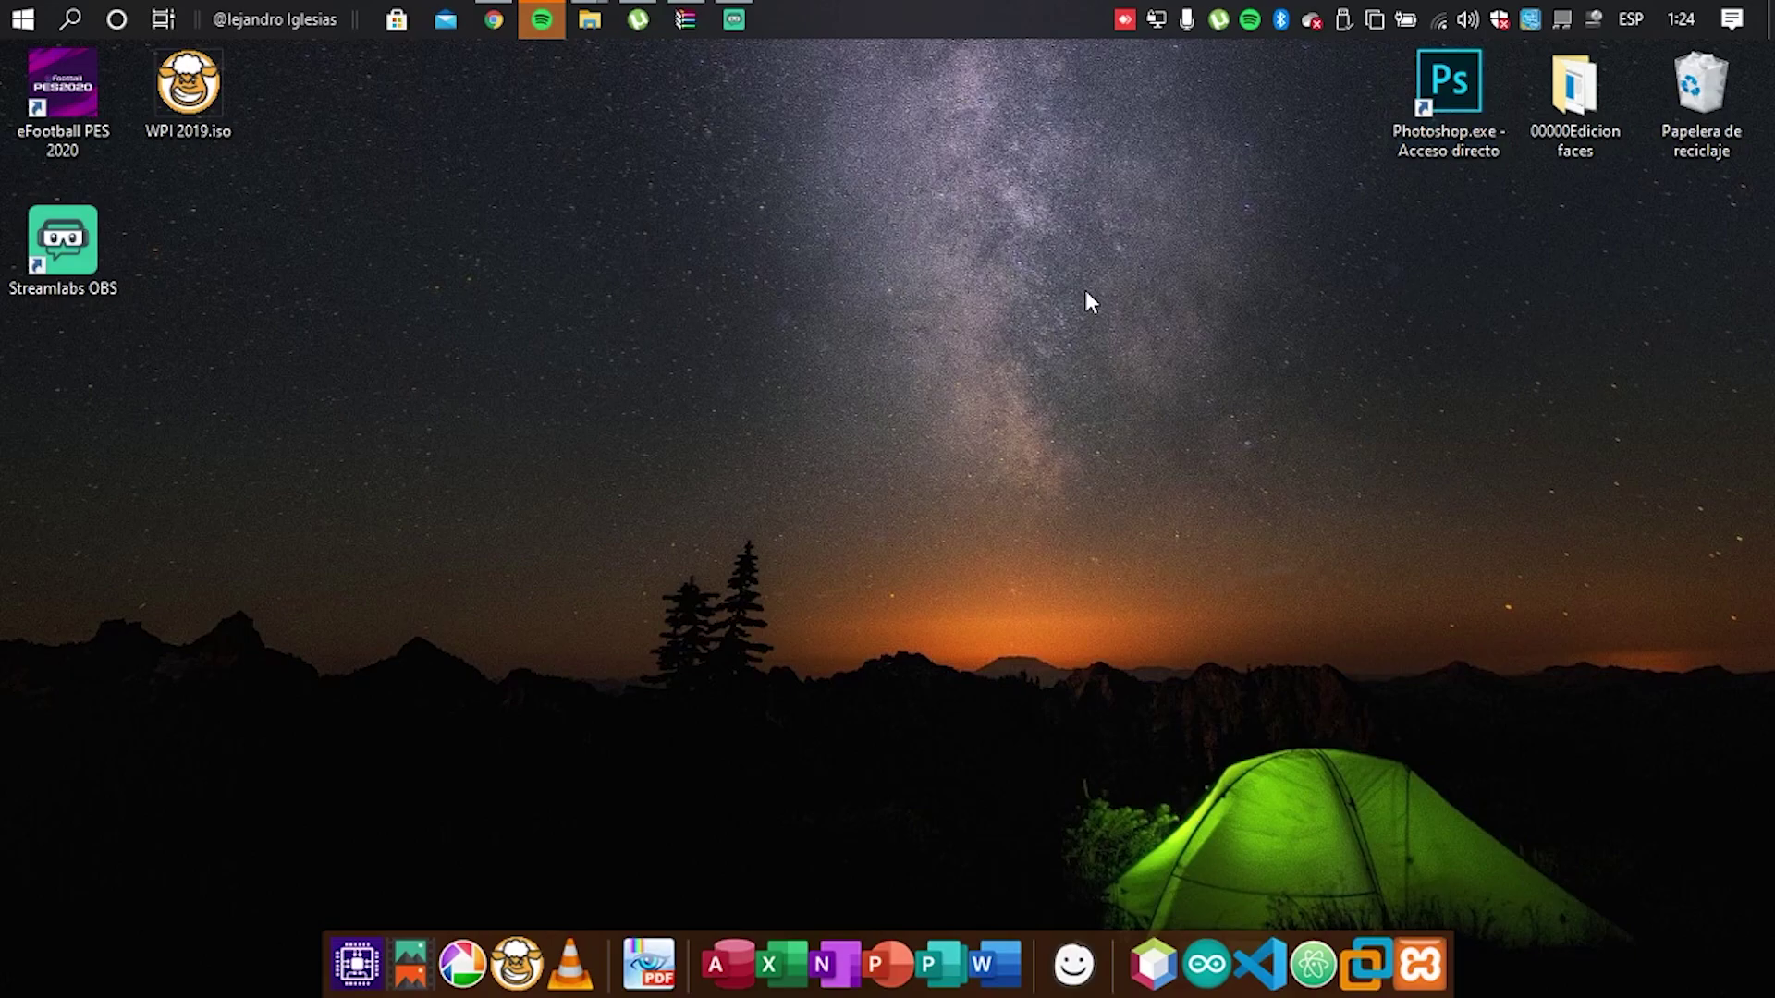
Open the 00000Edicion faces folder on the desktop and open IntelTextureWorks_1.0.4.zip from it in WinRAR
double_click(1530, 124)
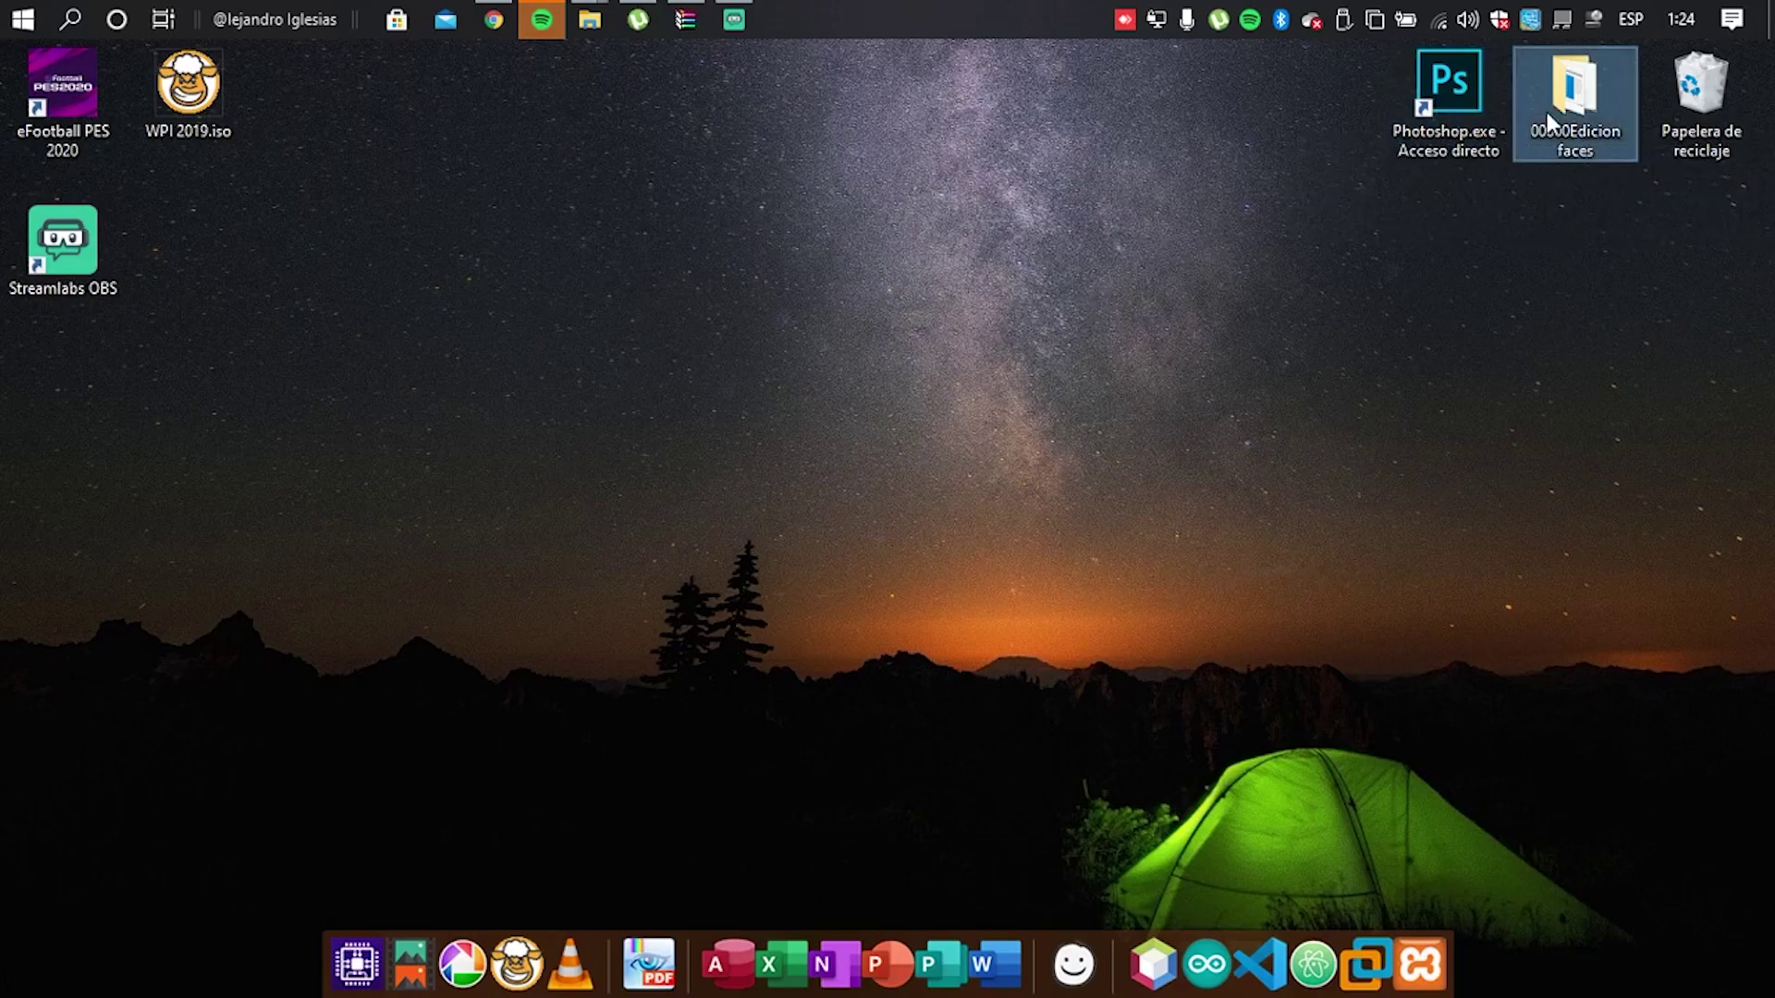
drag(1110, 76, 854, 221)
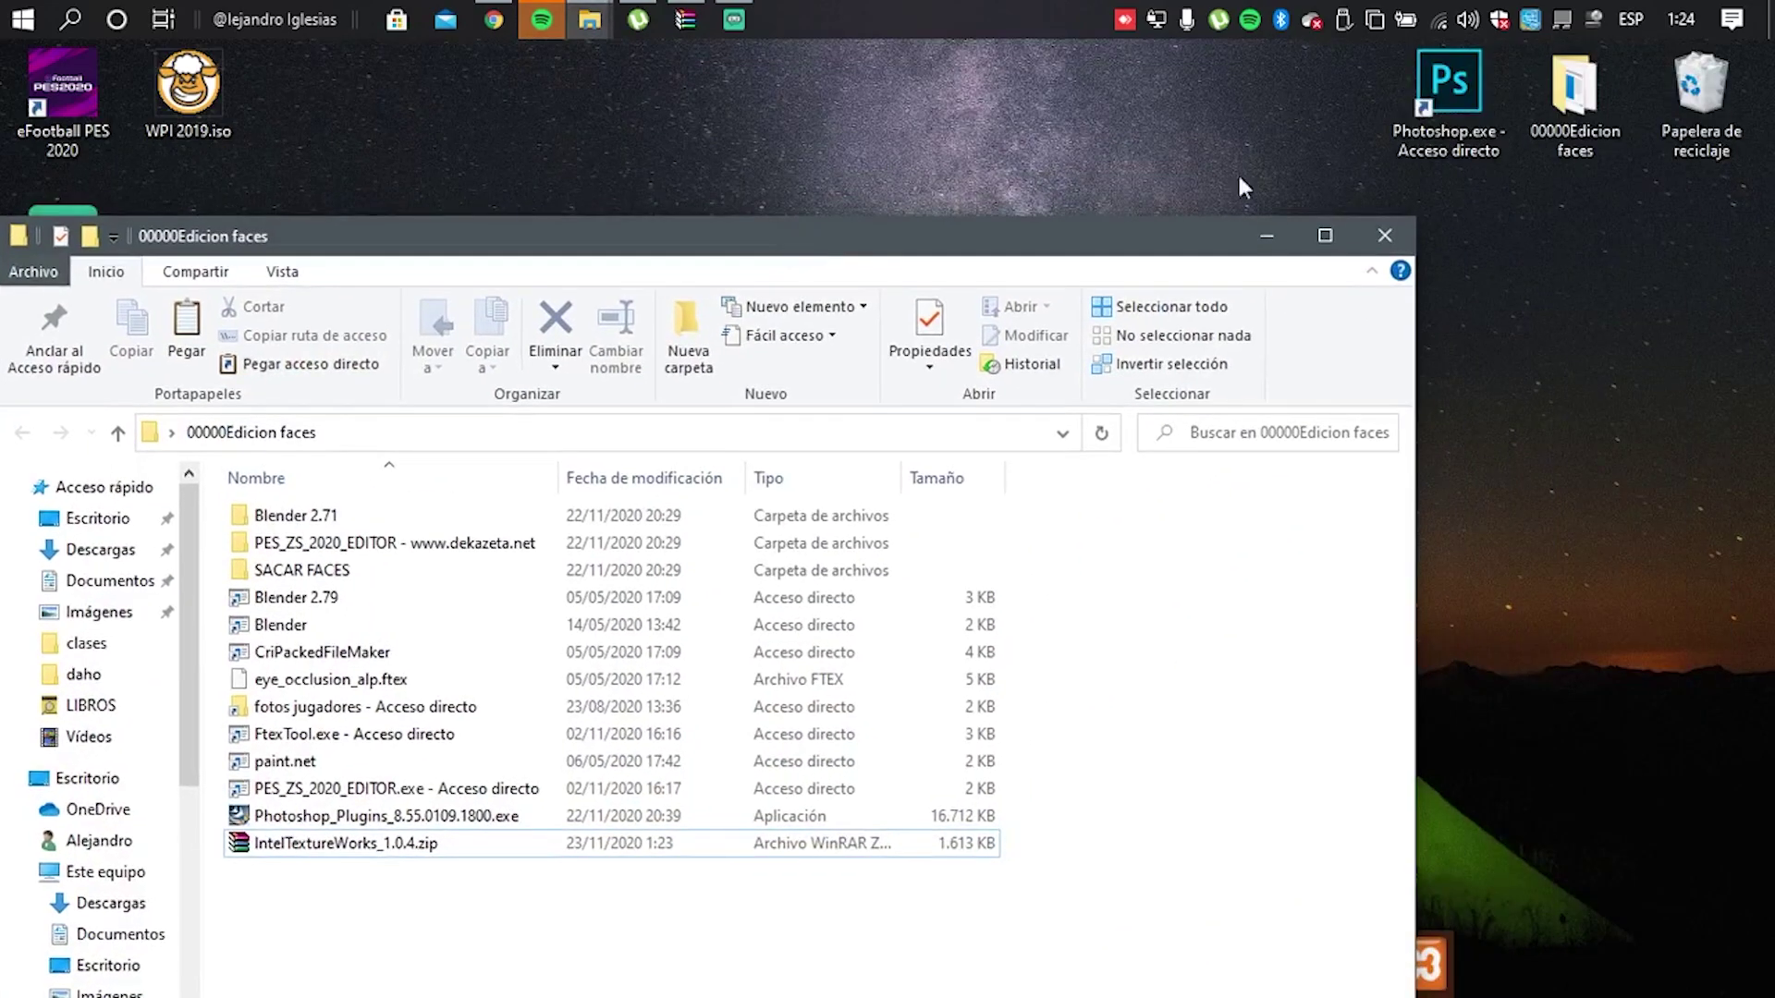
drag(1183, 196, 1273, 128)
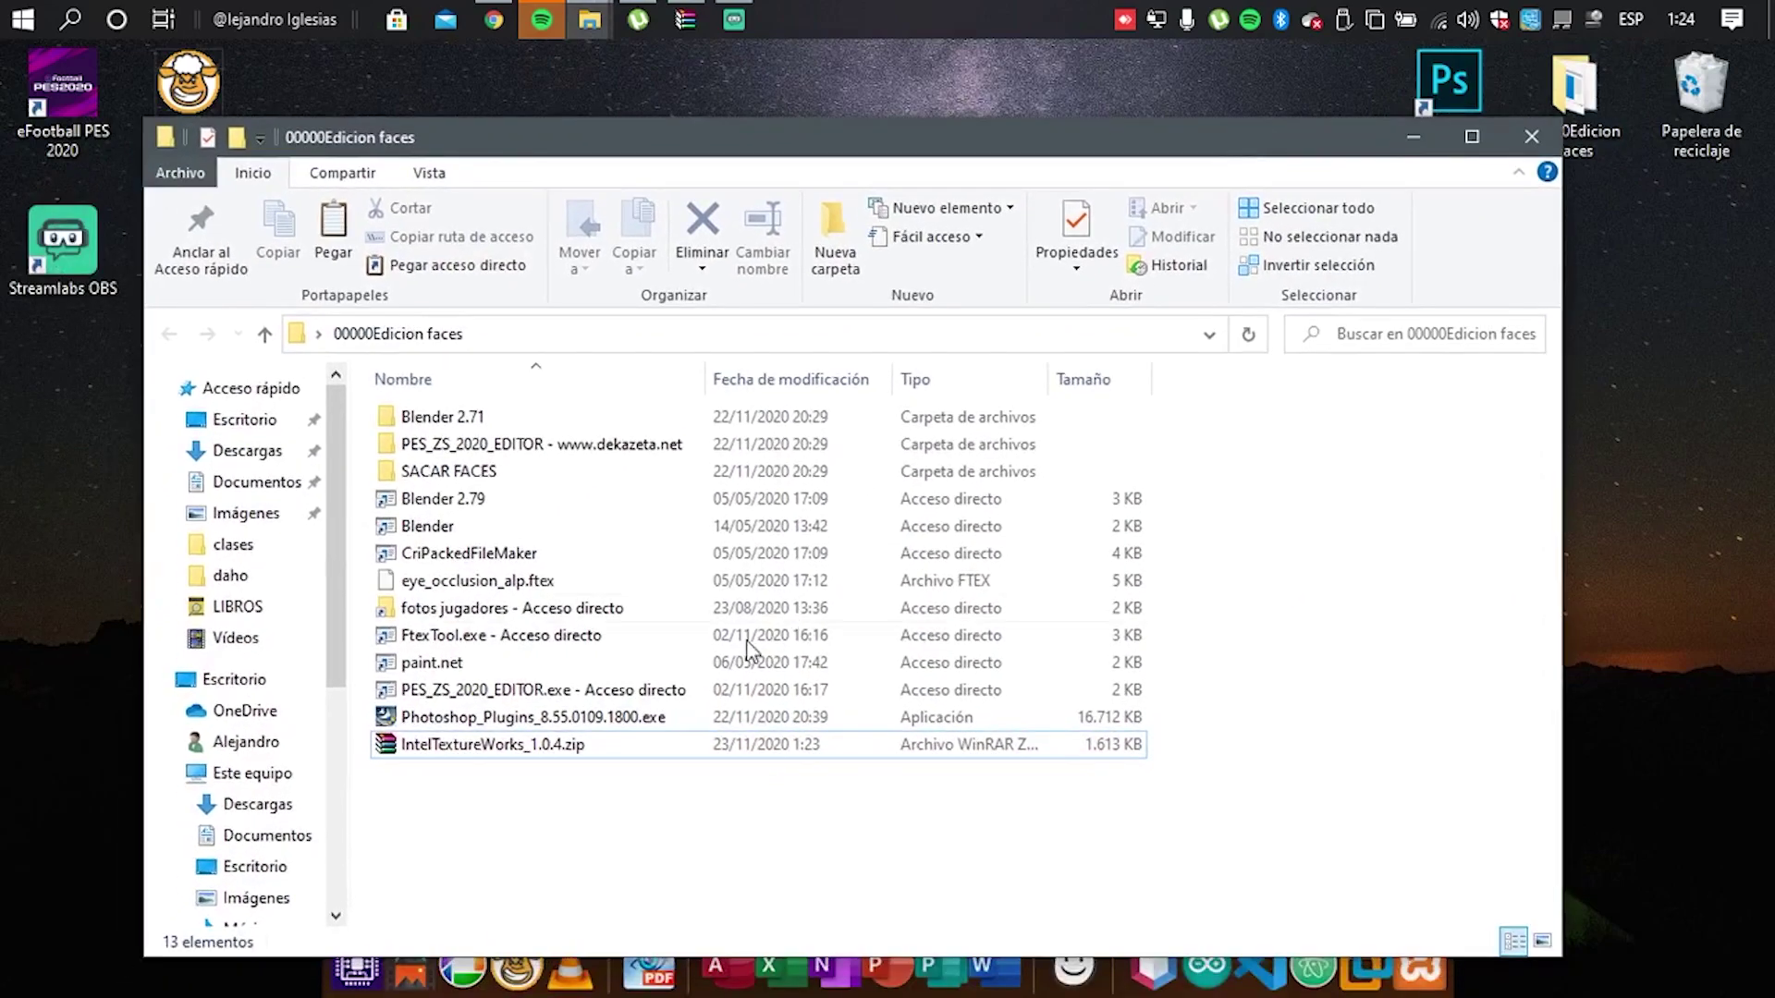
click(481, 746)
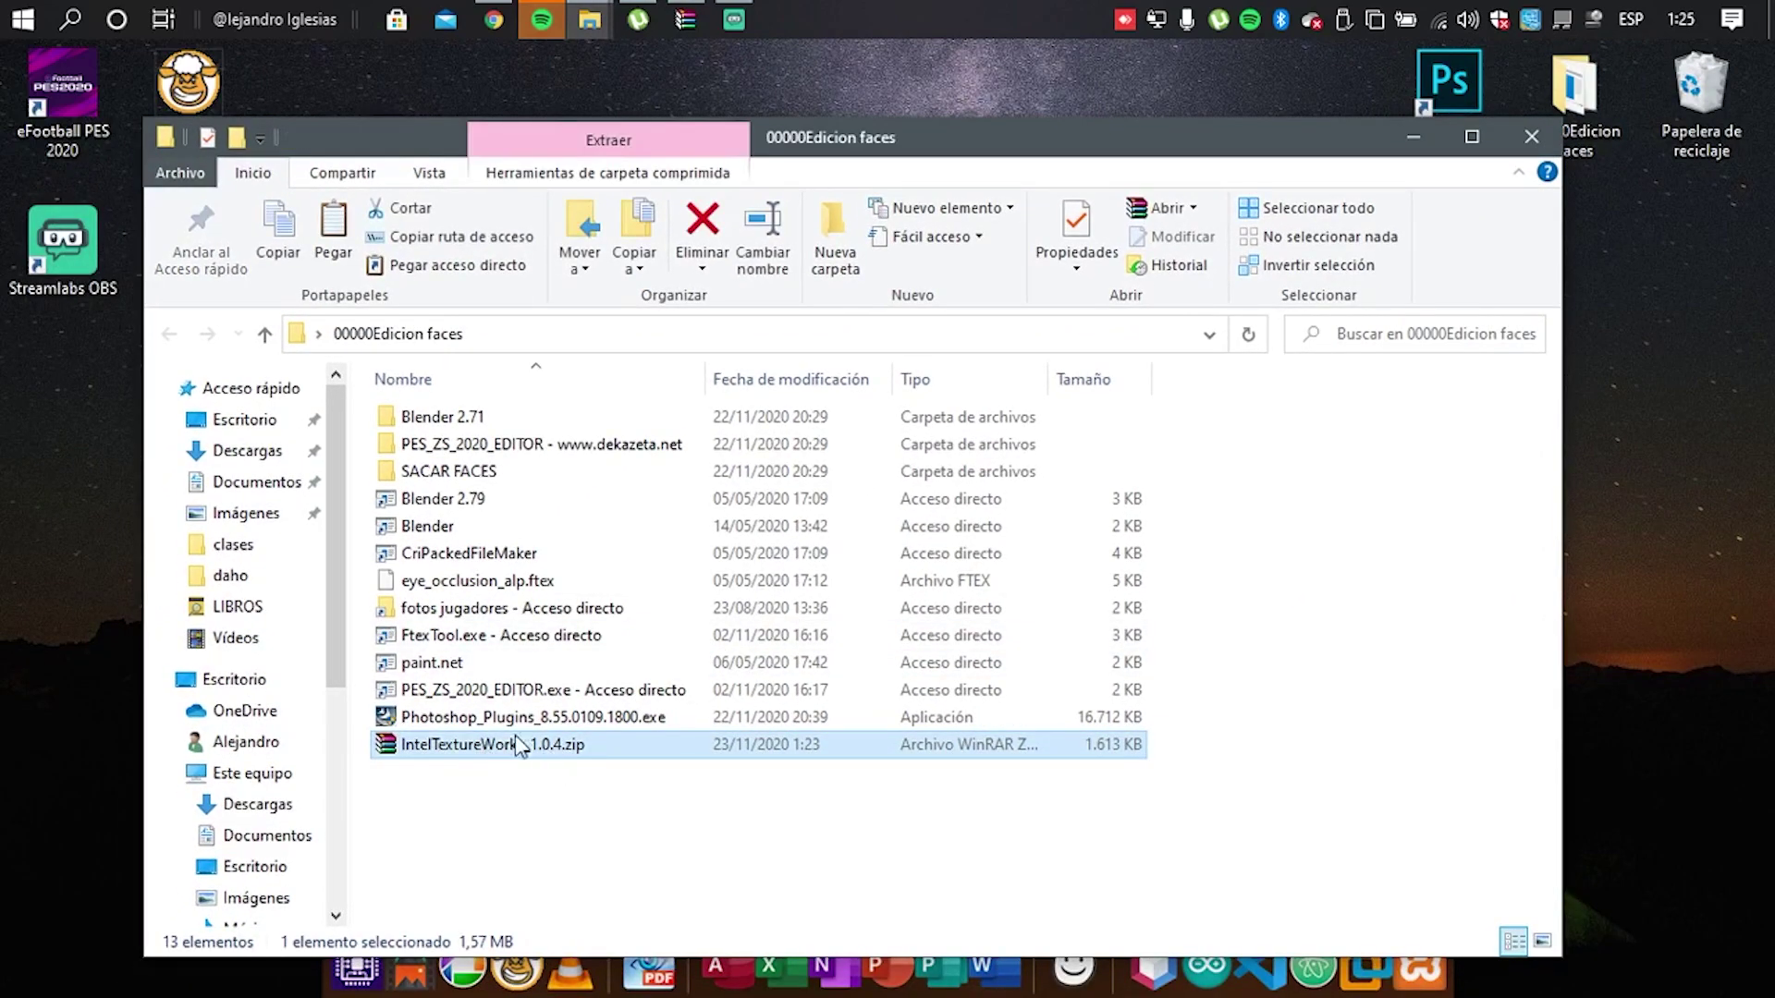
double_click(518, 744)
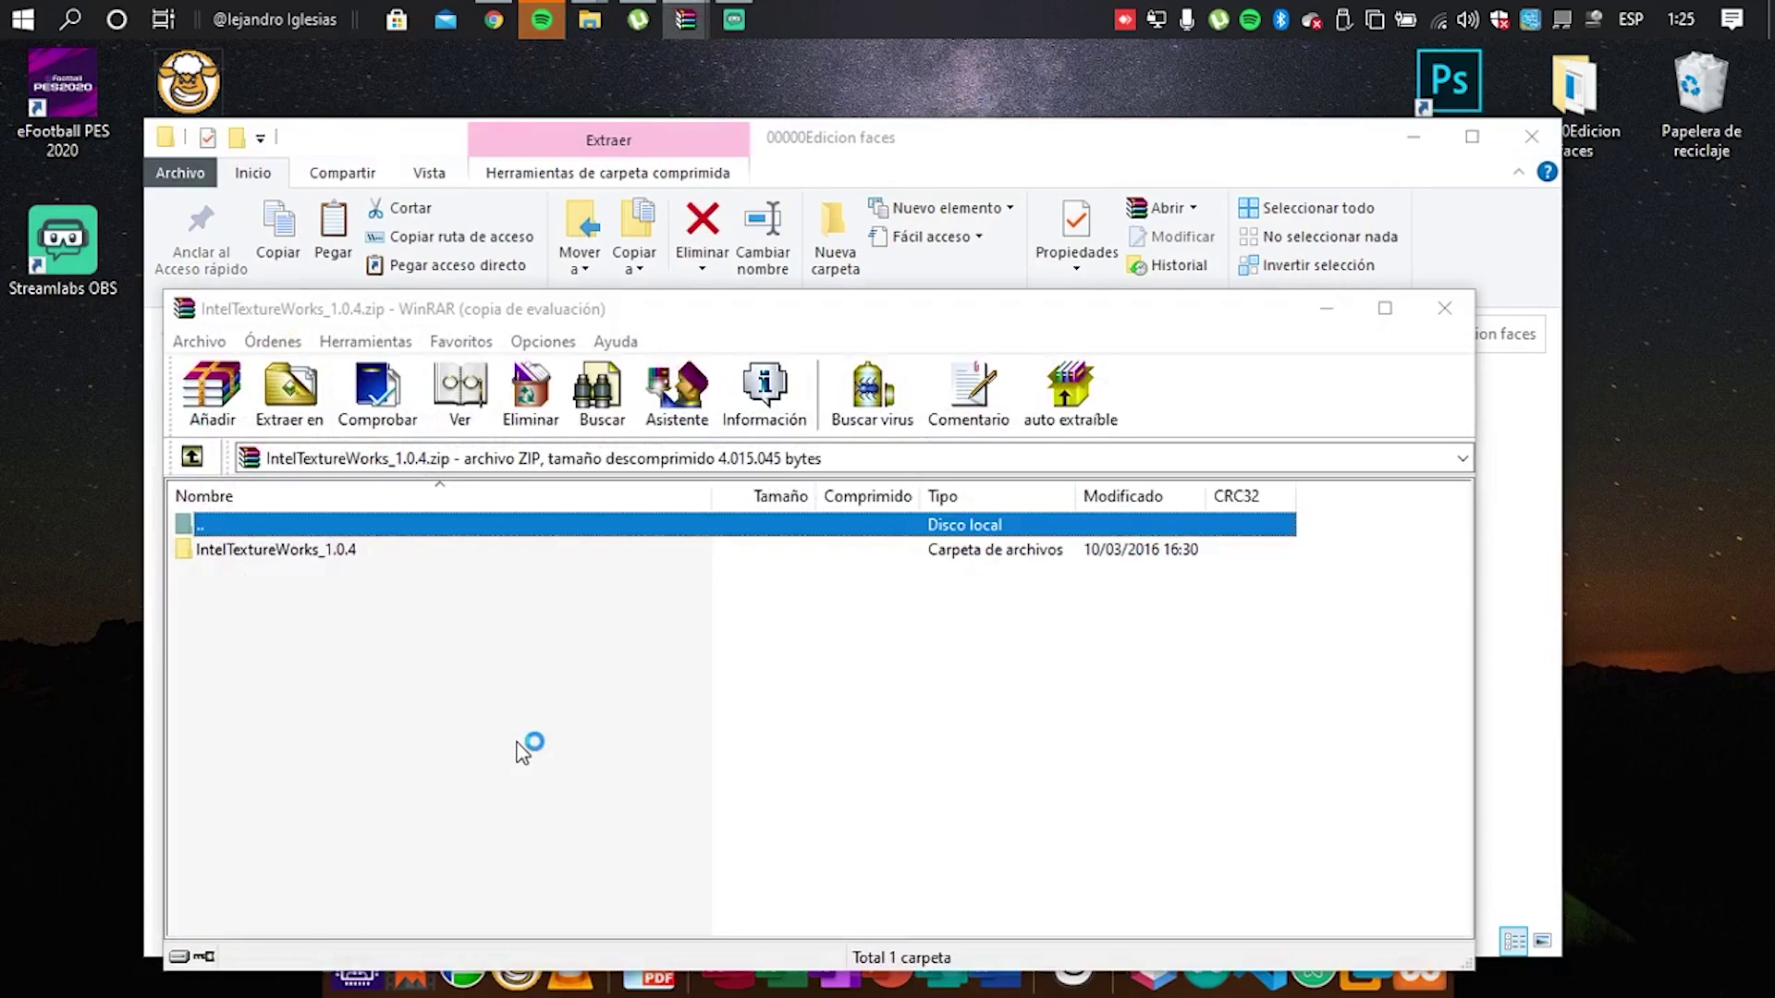
Look inside the archive's IntelTextureWorks_1.0.4 folder, and minimize the archive and the 00000Edicion faces windows
click(1330, 107)
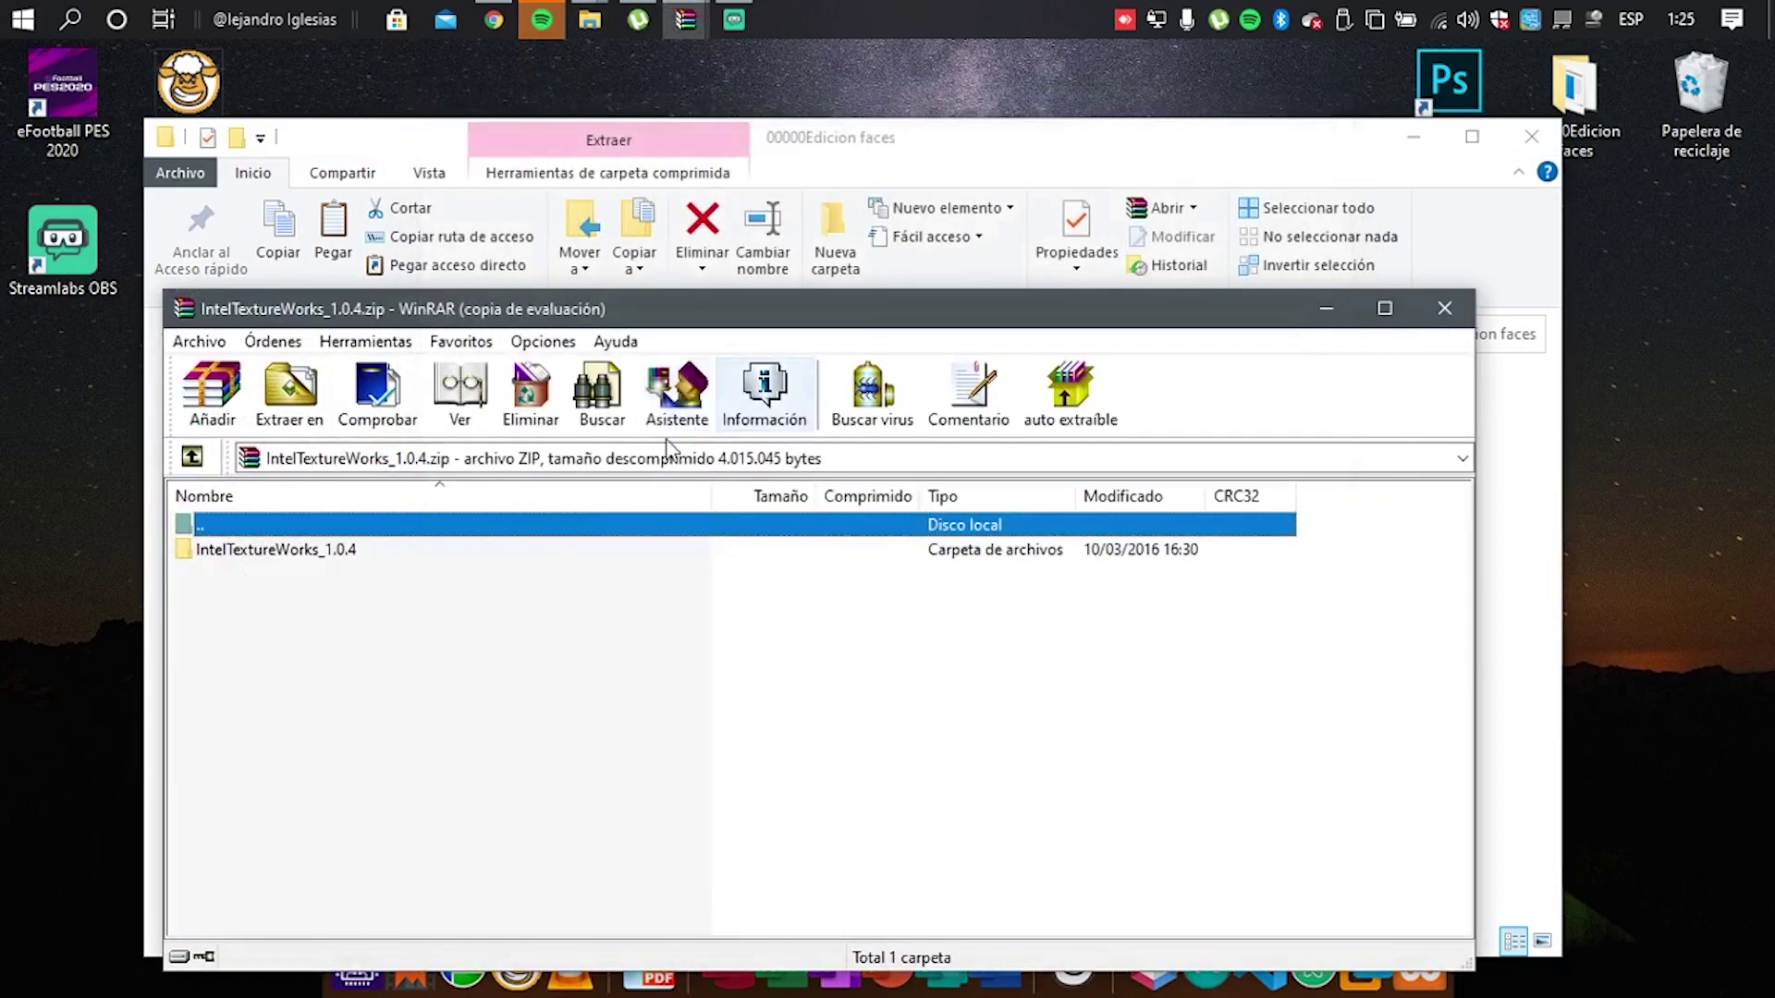
double_click(275, 551)
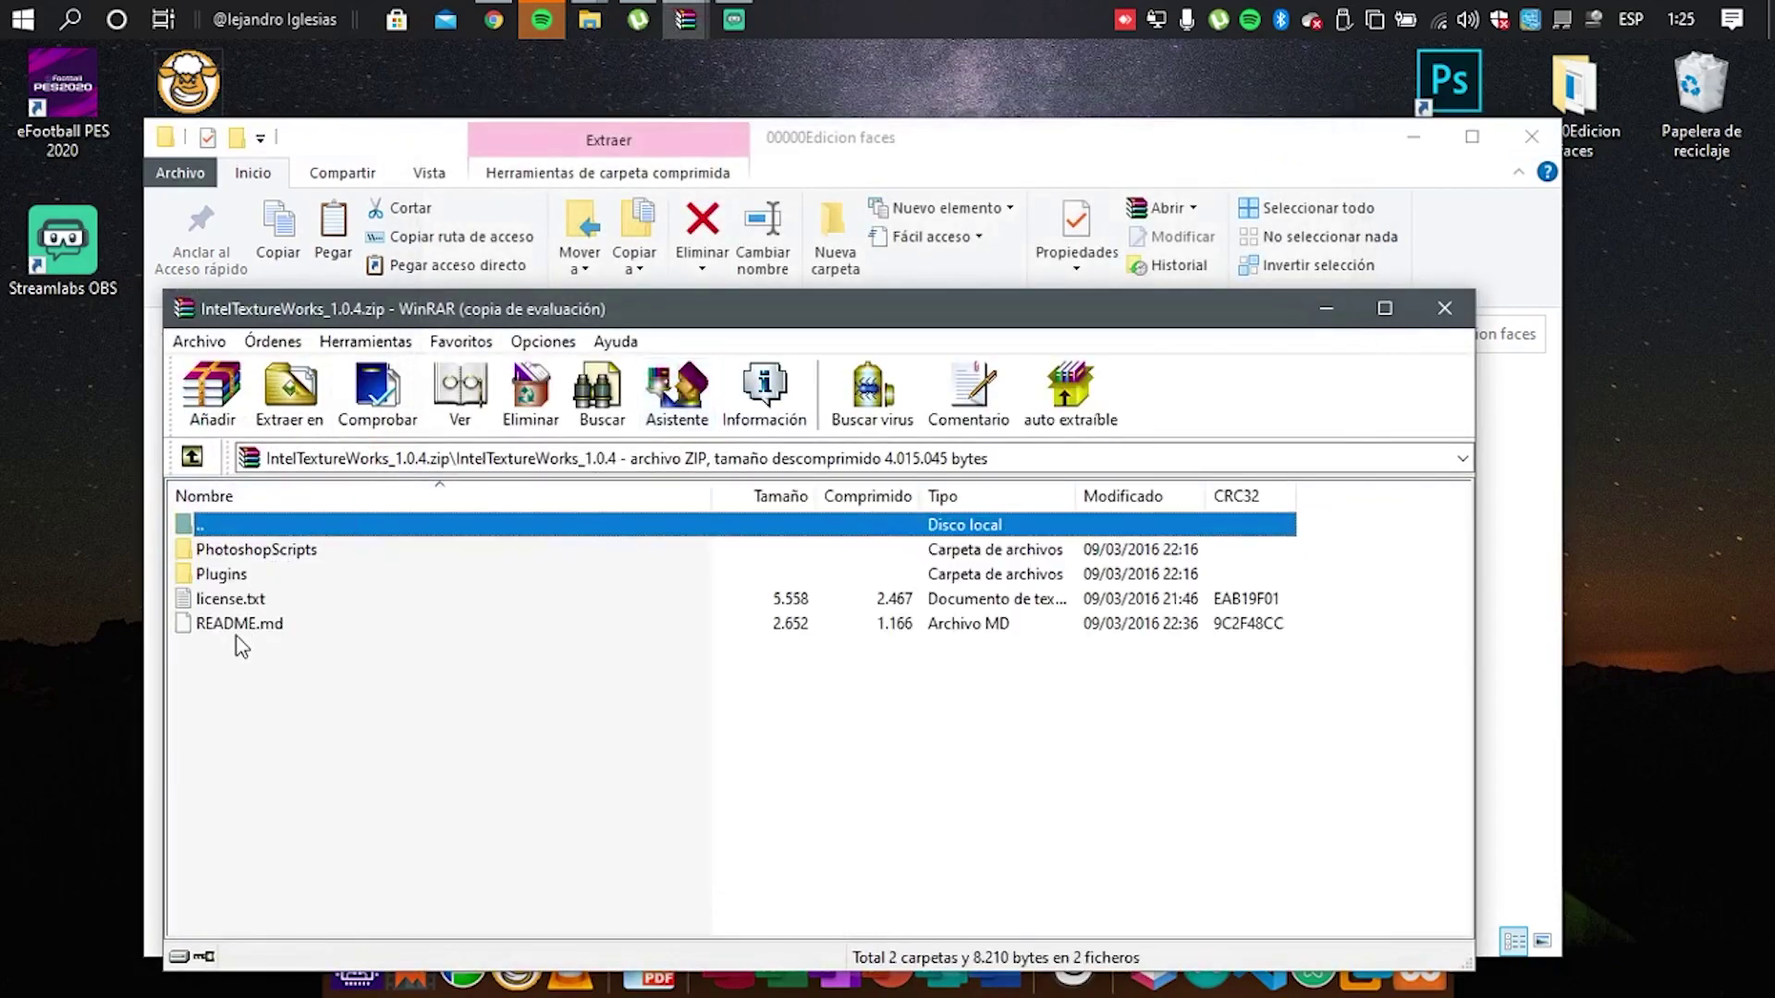
double_click(283, 526)
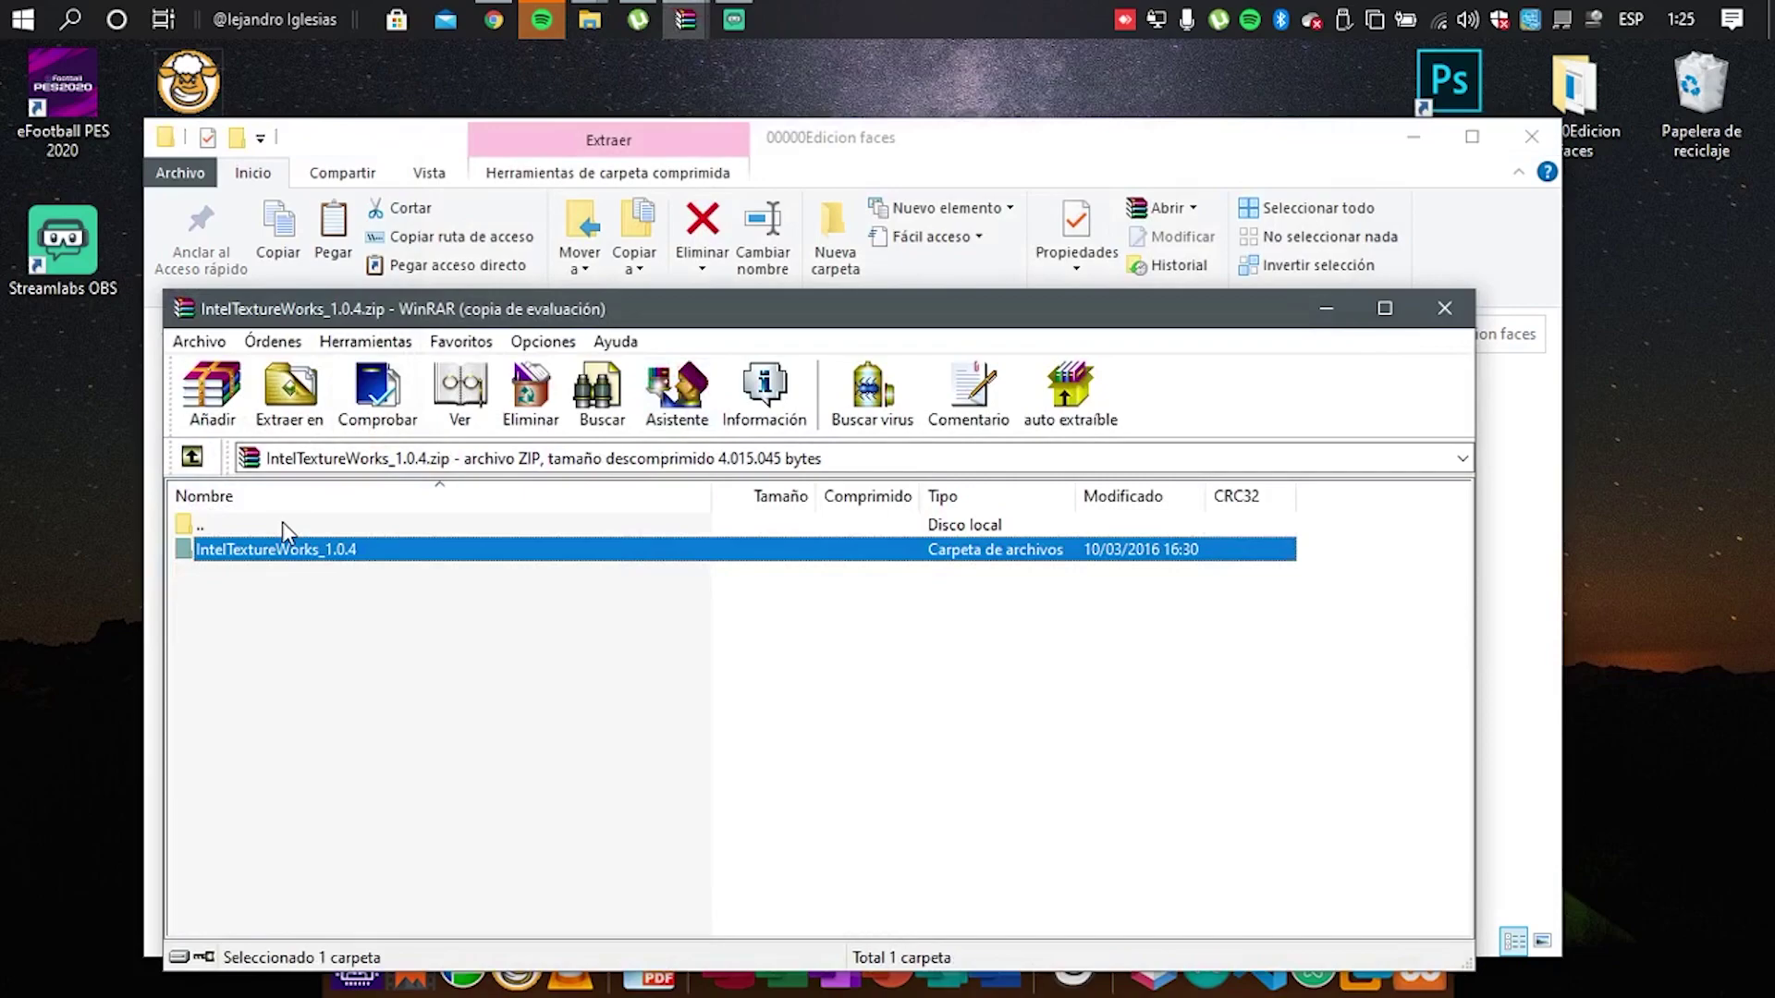
click(1322, 298)
drag(1055, 135, 1129, 90)
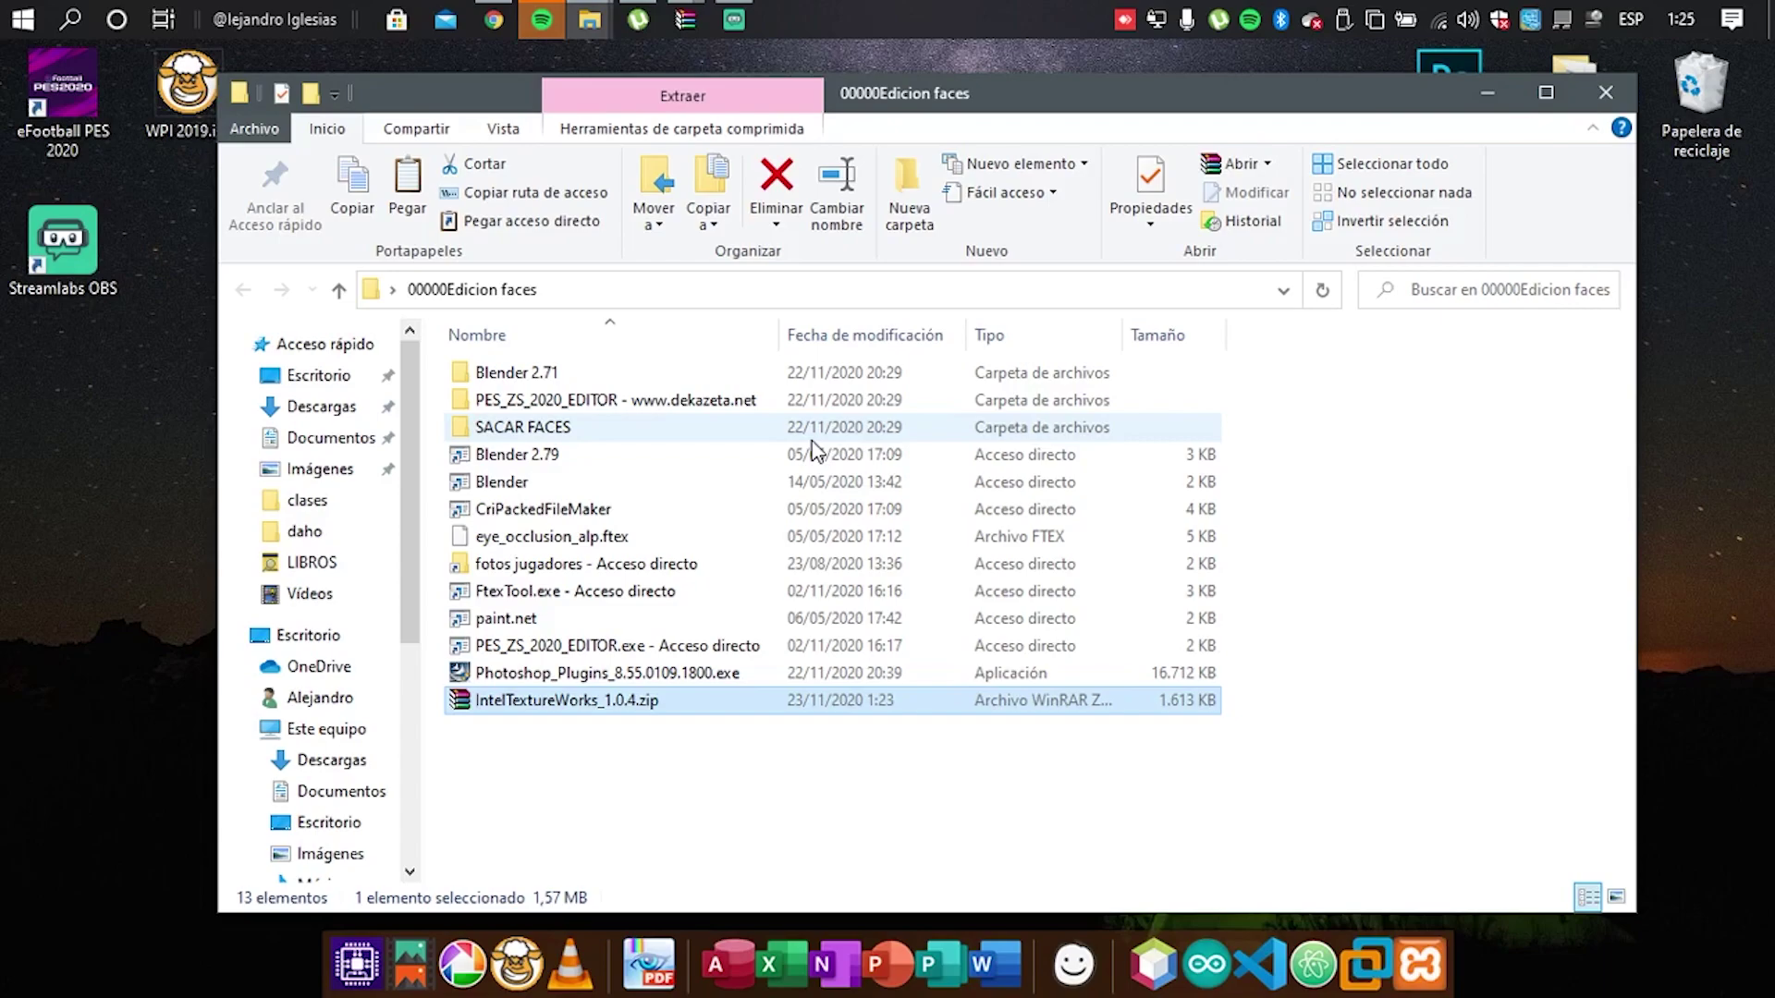
click(1488, 92)
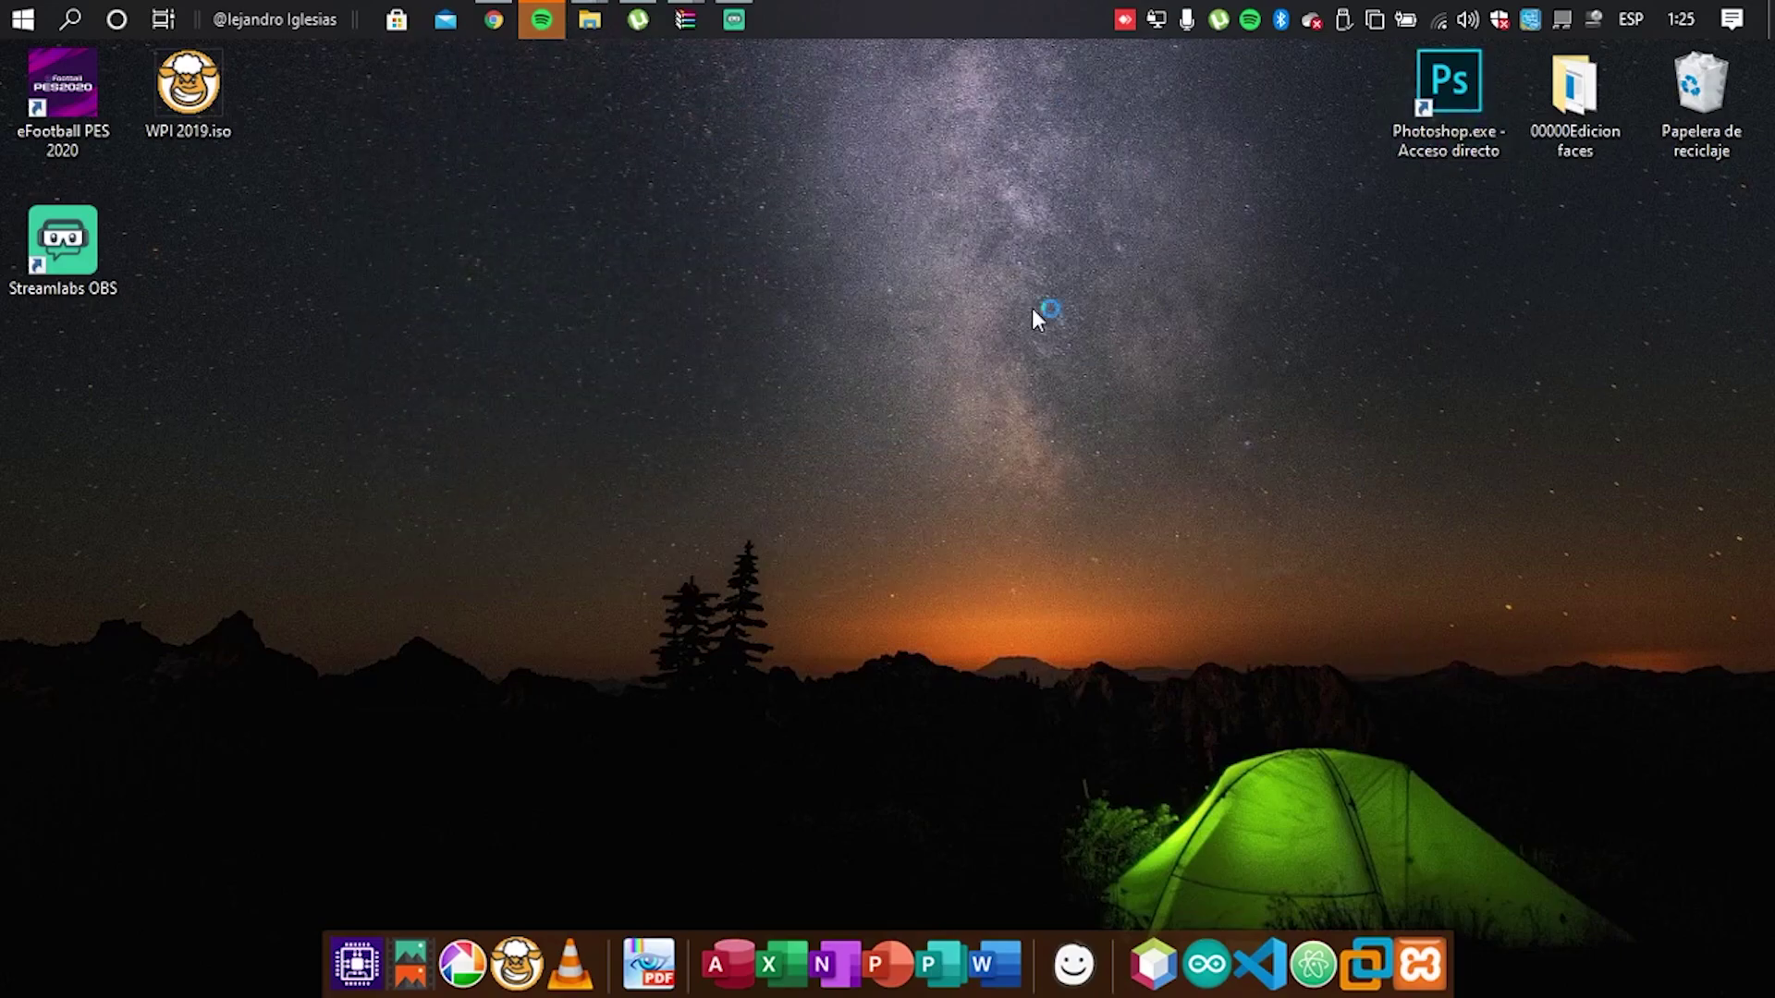
Open the Adobe Photoshop CC 2019 installation folder inside Archivos de programa\Adobe on local disk C
key(super+e)
click(651, 700)
double_click(652, 700)
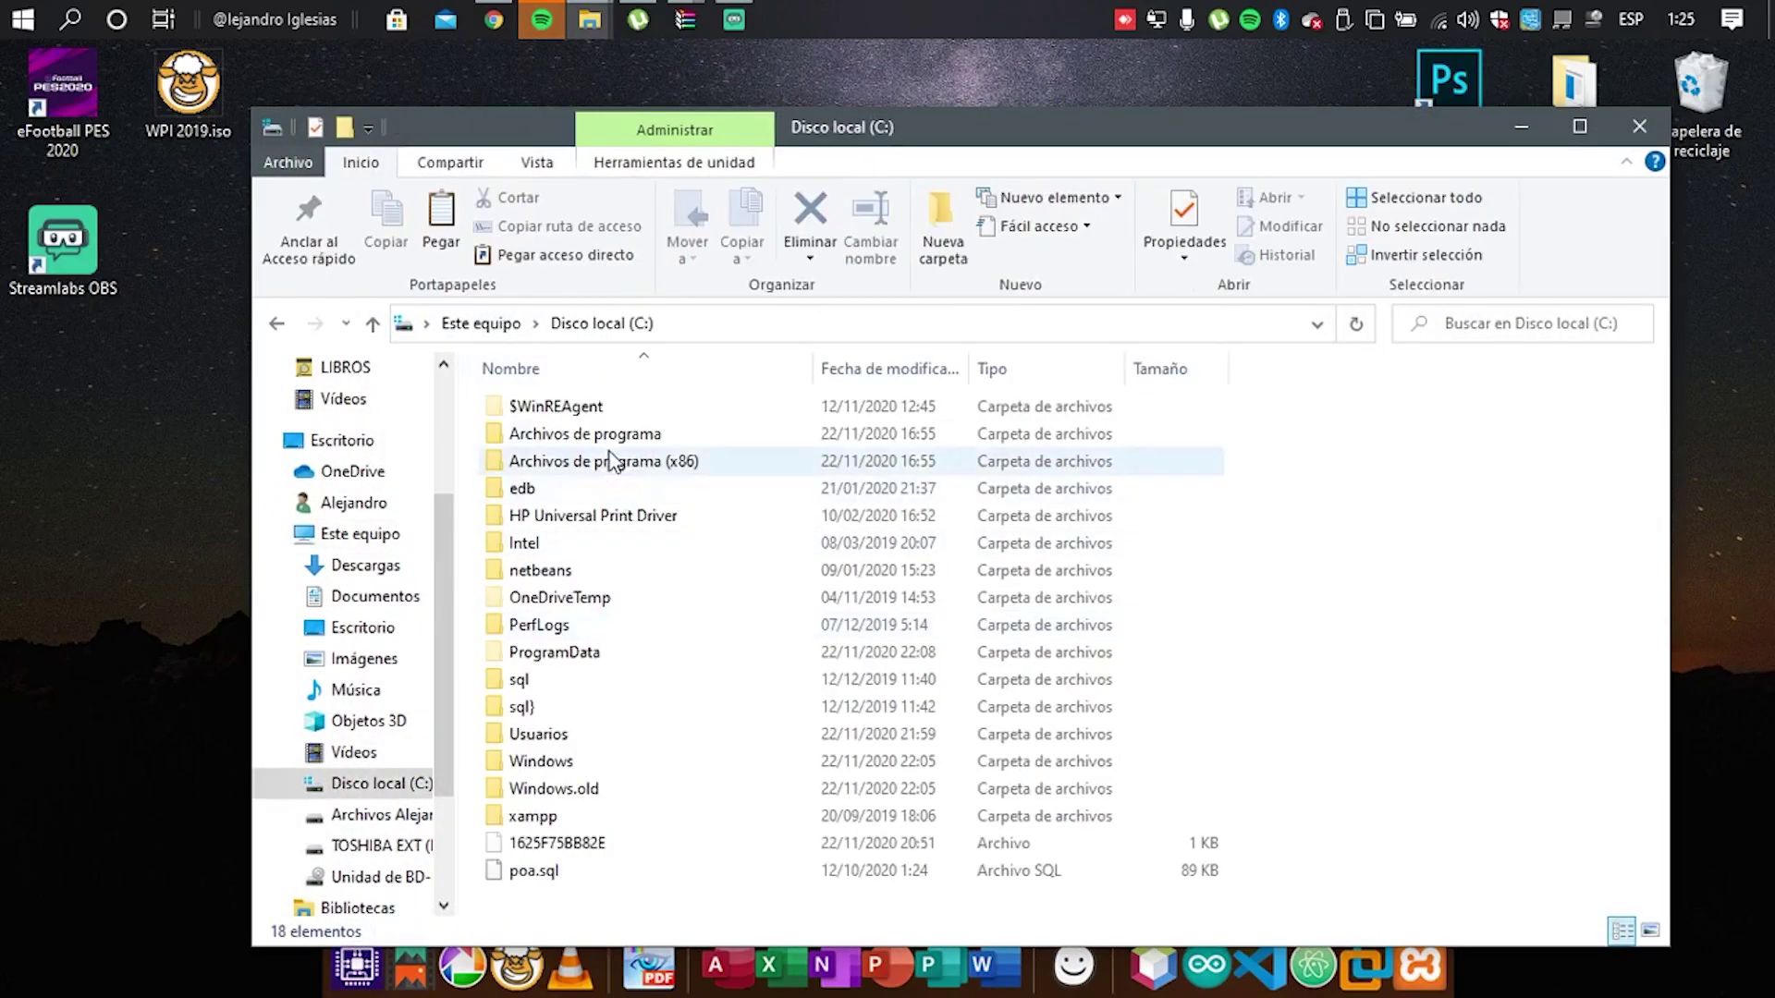
double_click(601, 446)
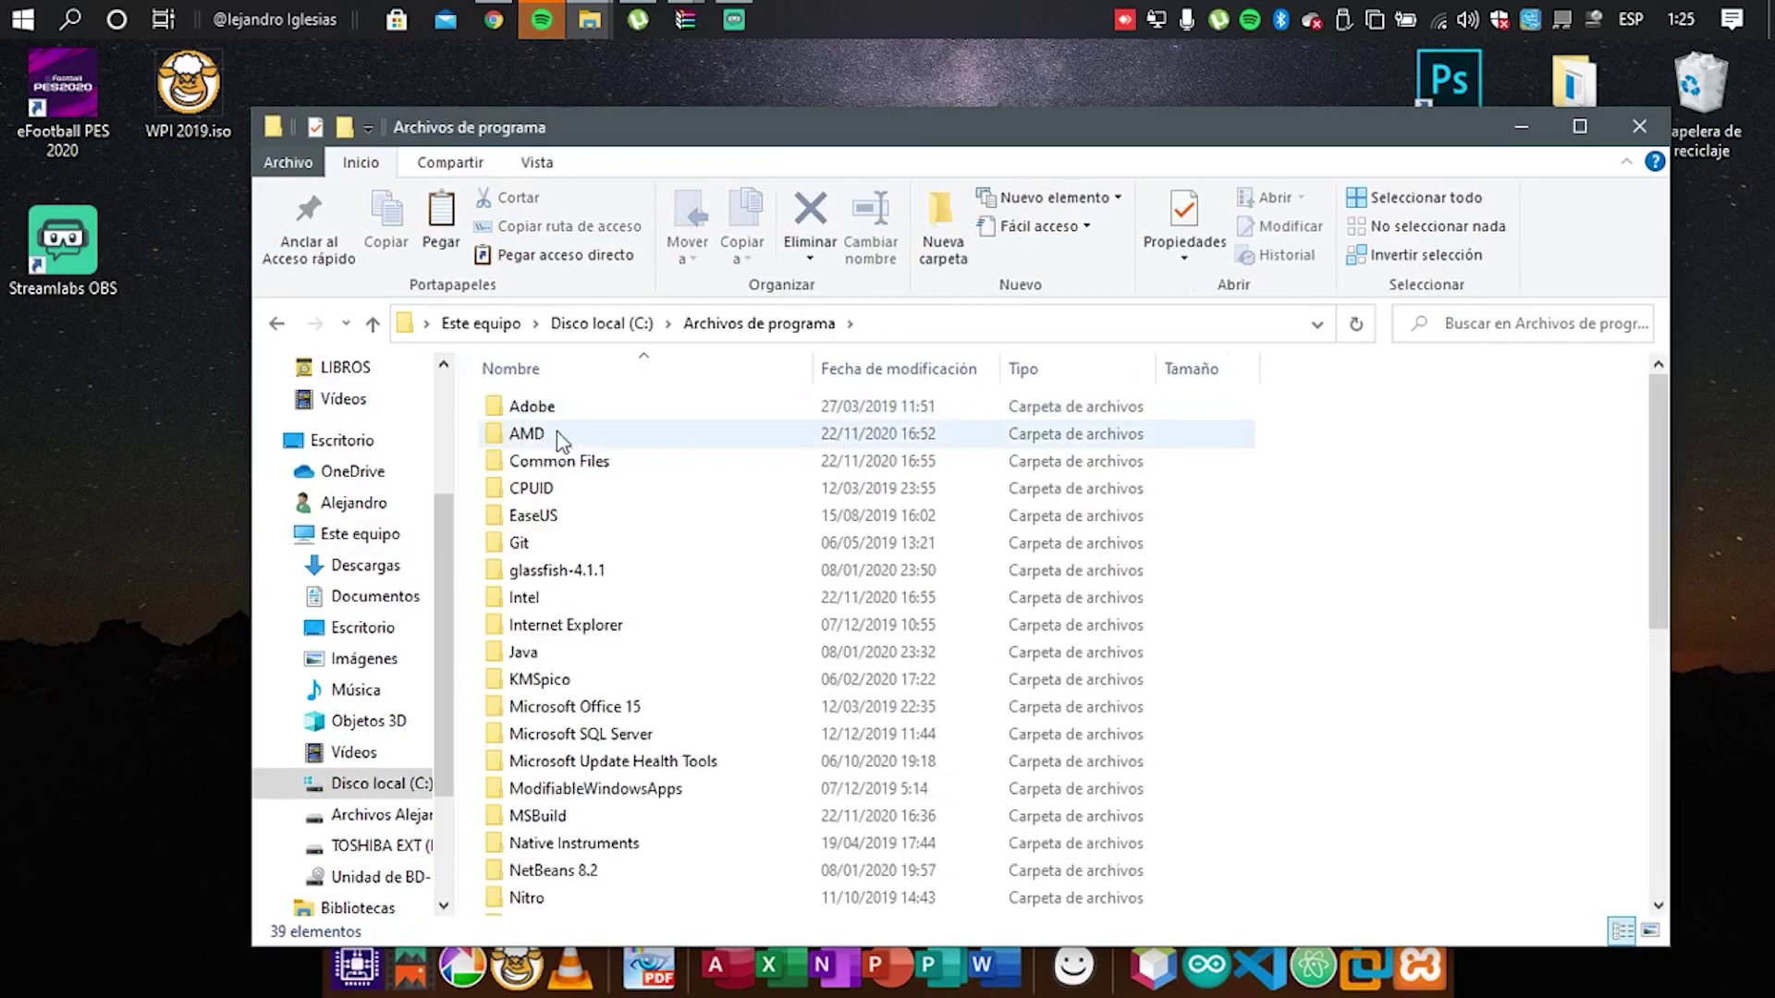
click(534, 407)
double_click(535, 406)
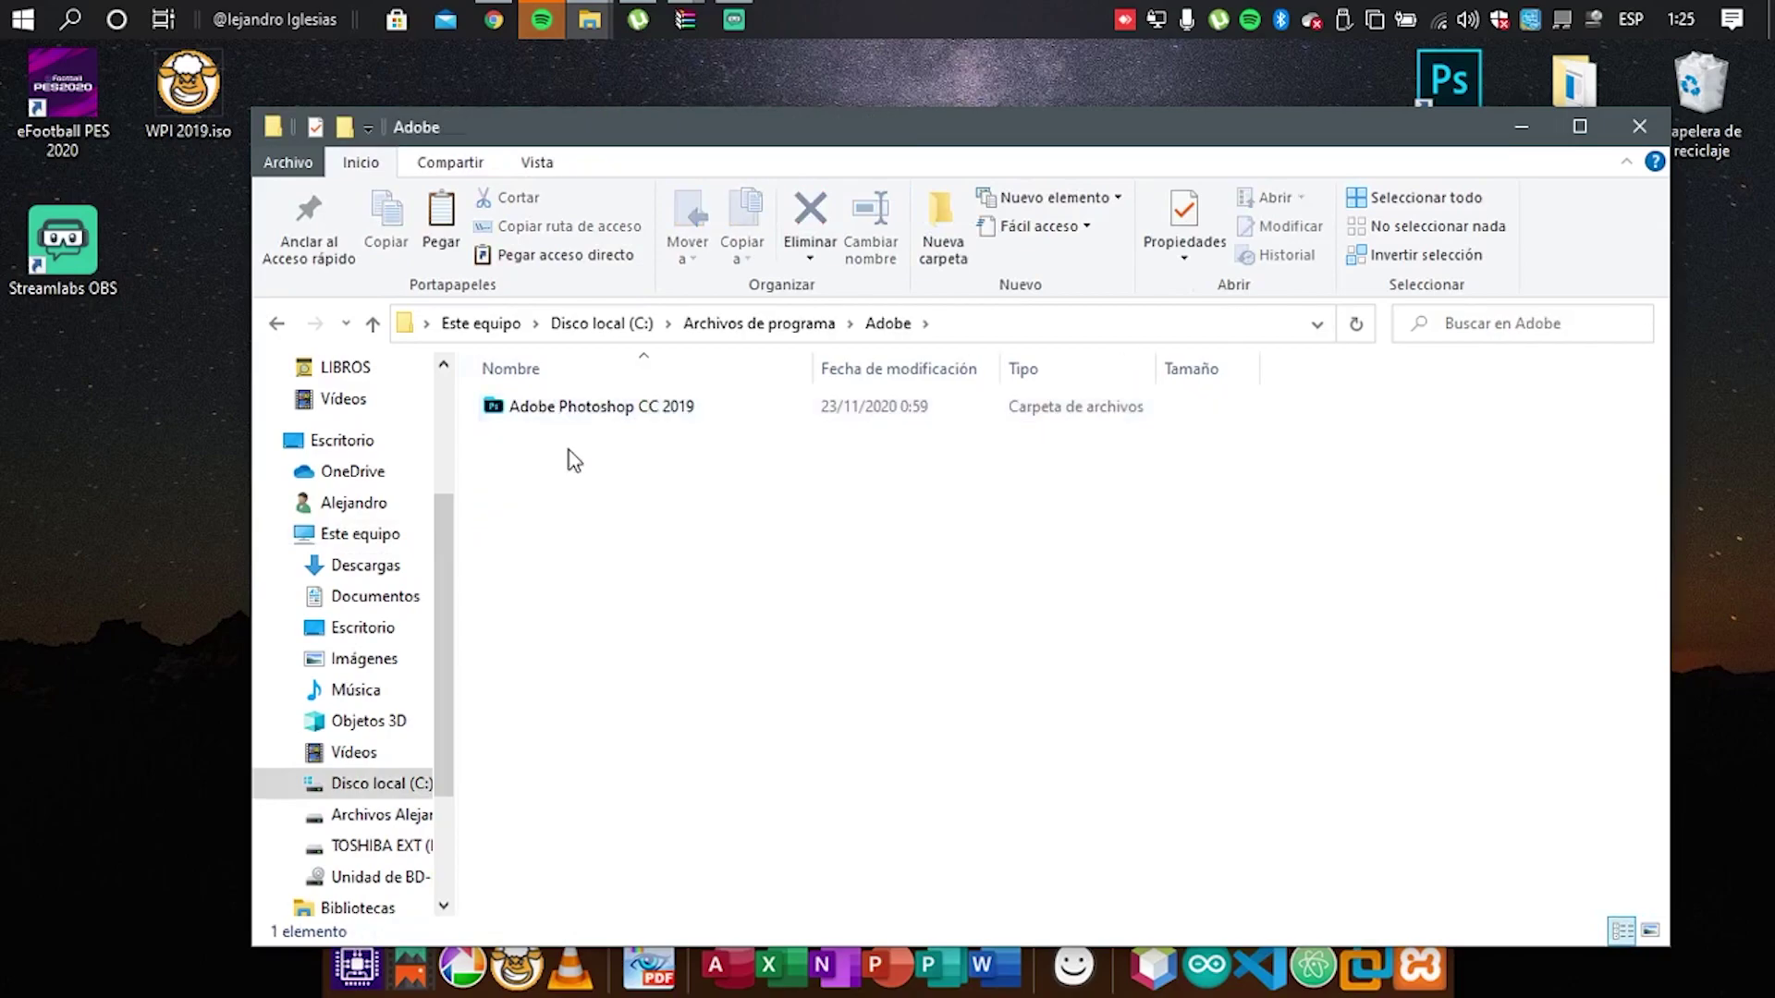
double_click(661, 412)
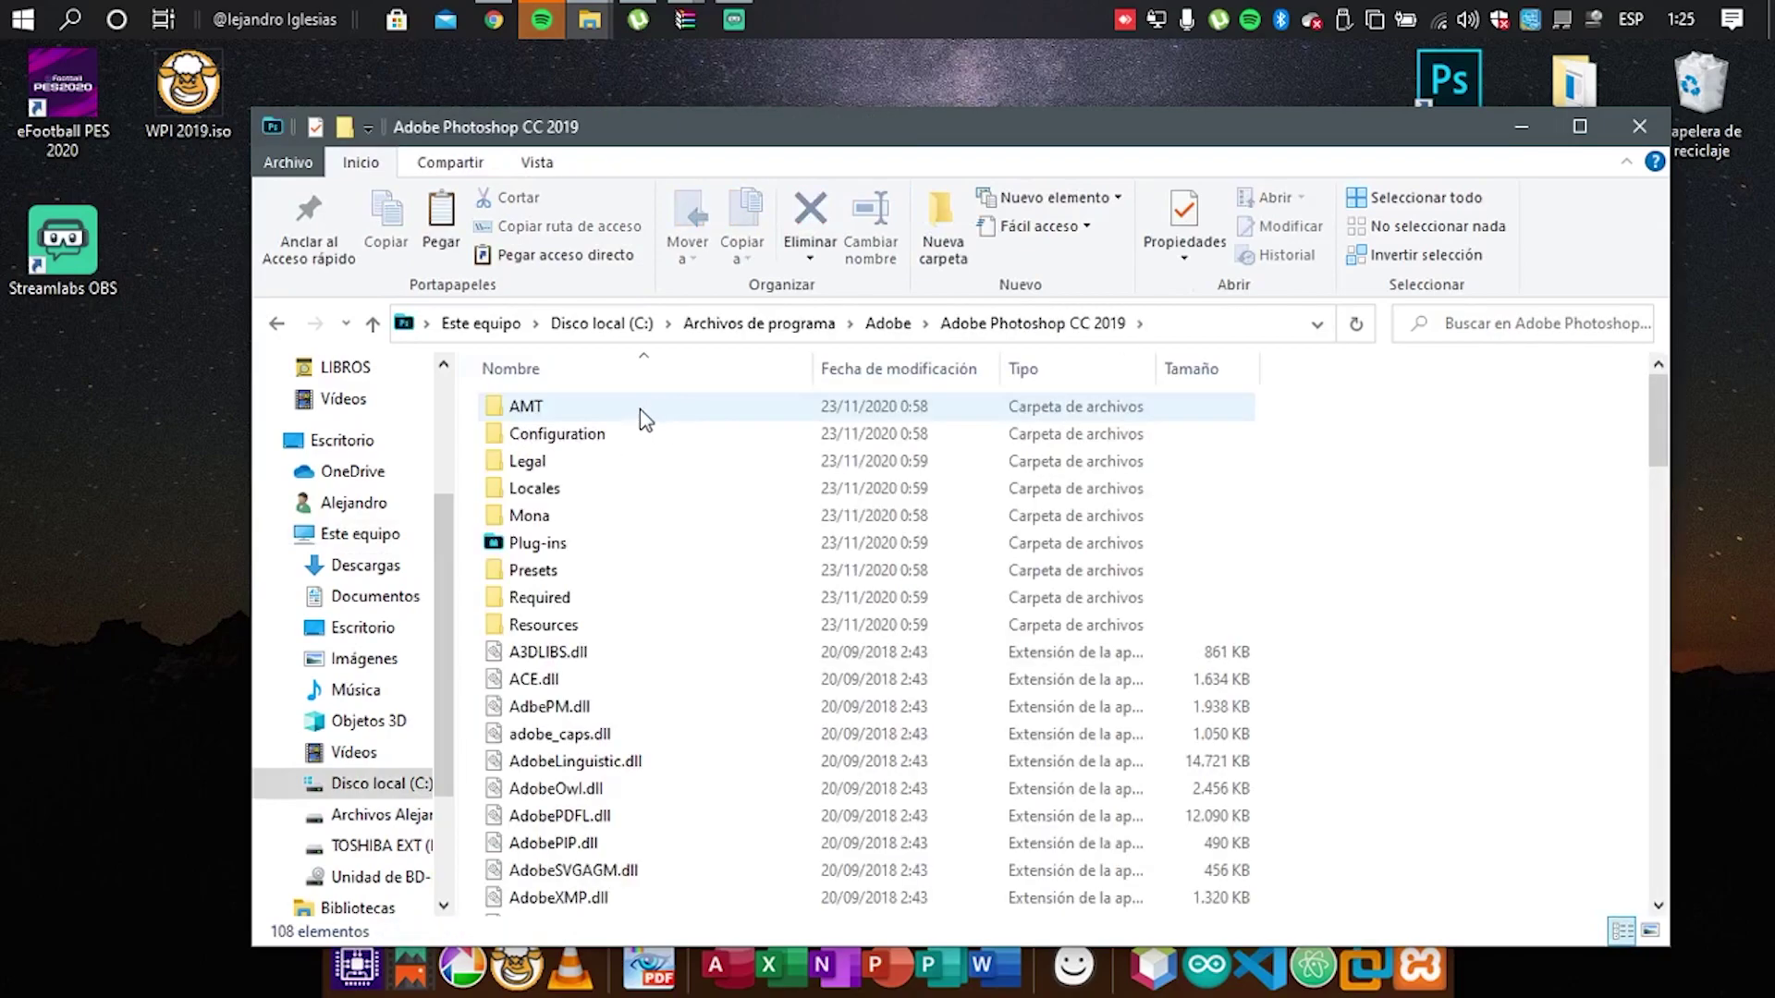
scroll(678, 686, down, 2)
scroll(680, 692, up, 2)
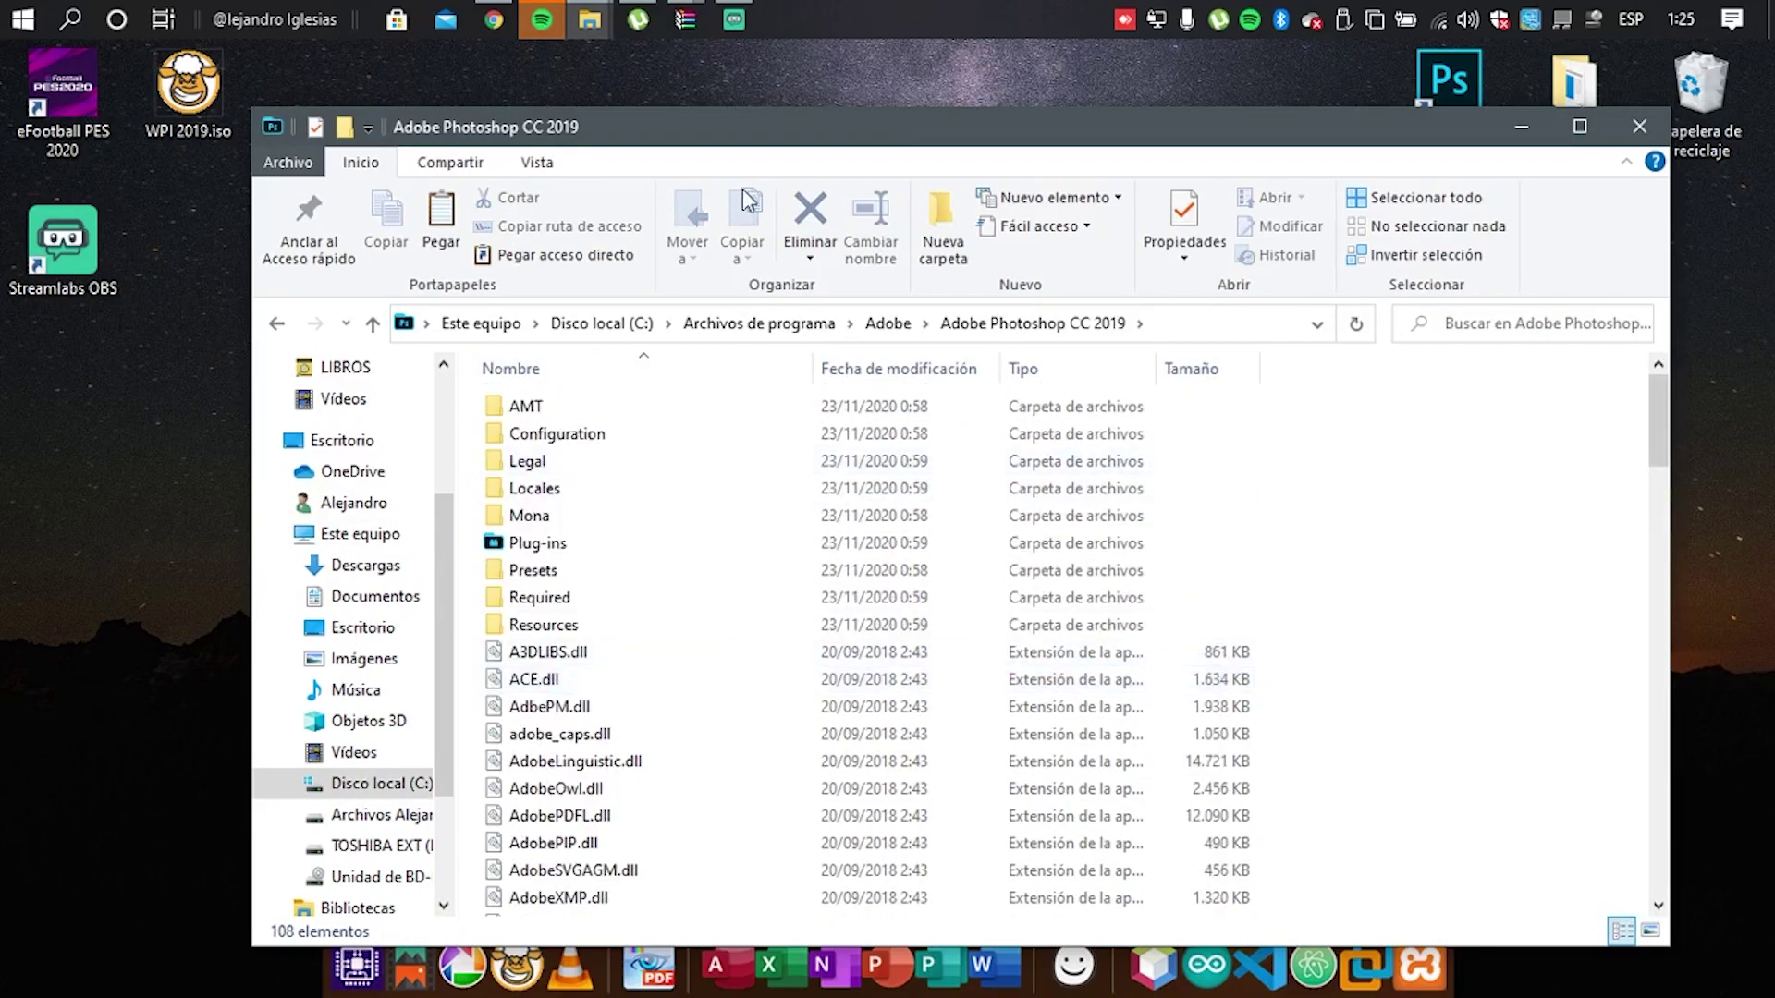
Close the duplicate archive window, and place the other beside the Photoshop folder list with its IntelTextureWorks_1.0.4 folder open
mouse_move(702, 20)
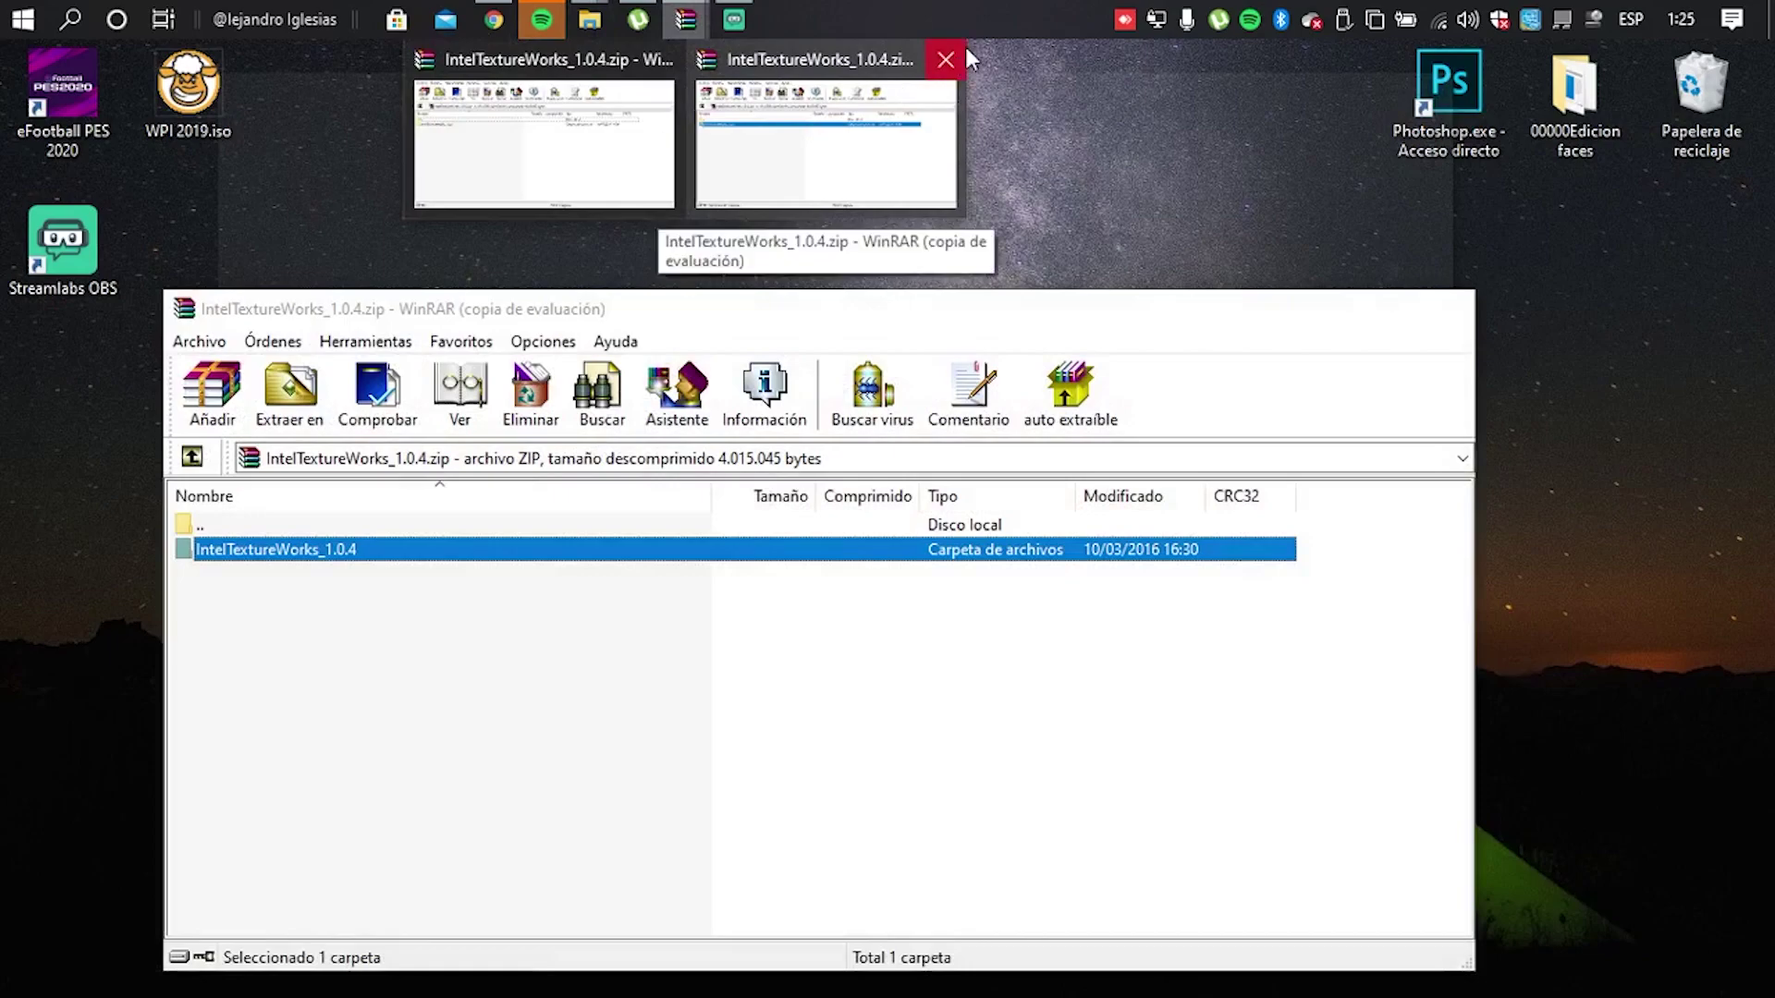
click(950, 55)
drag(640, 314, 1248, 338)
double_click(867, 585)
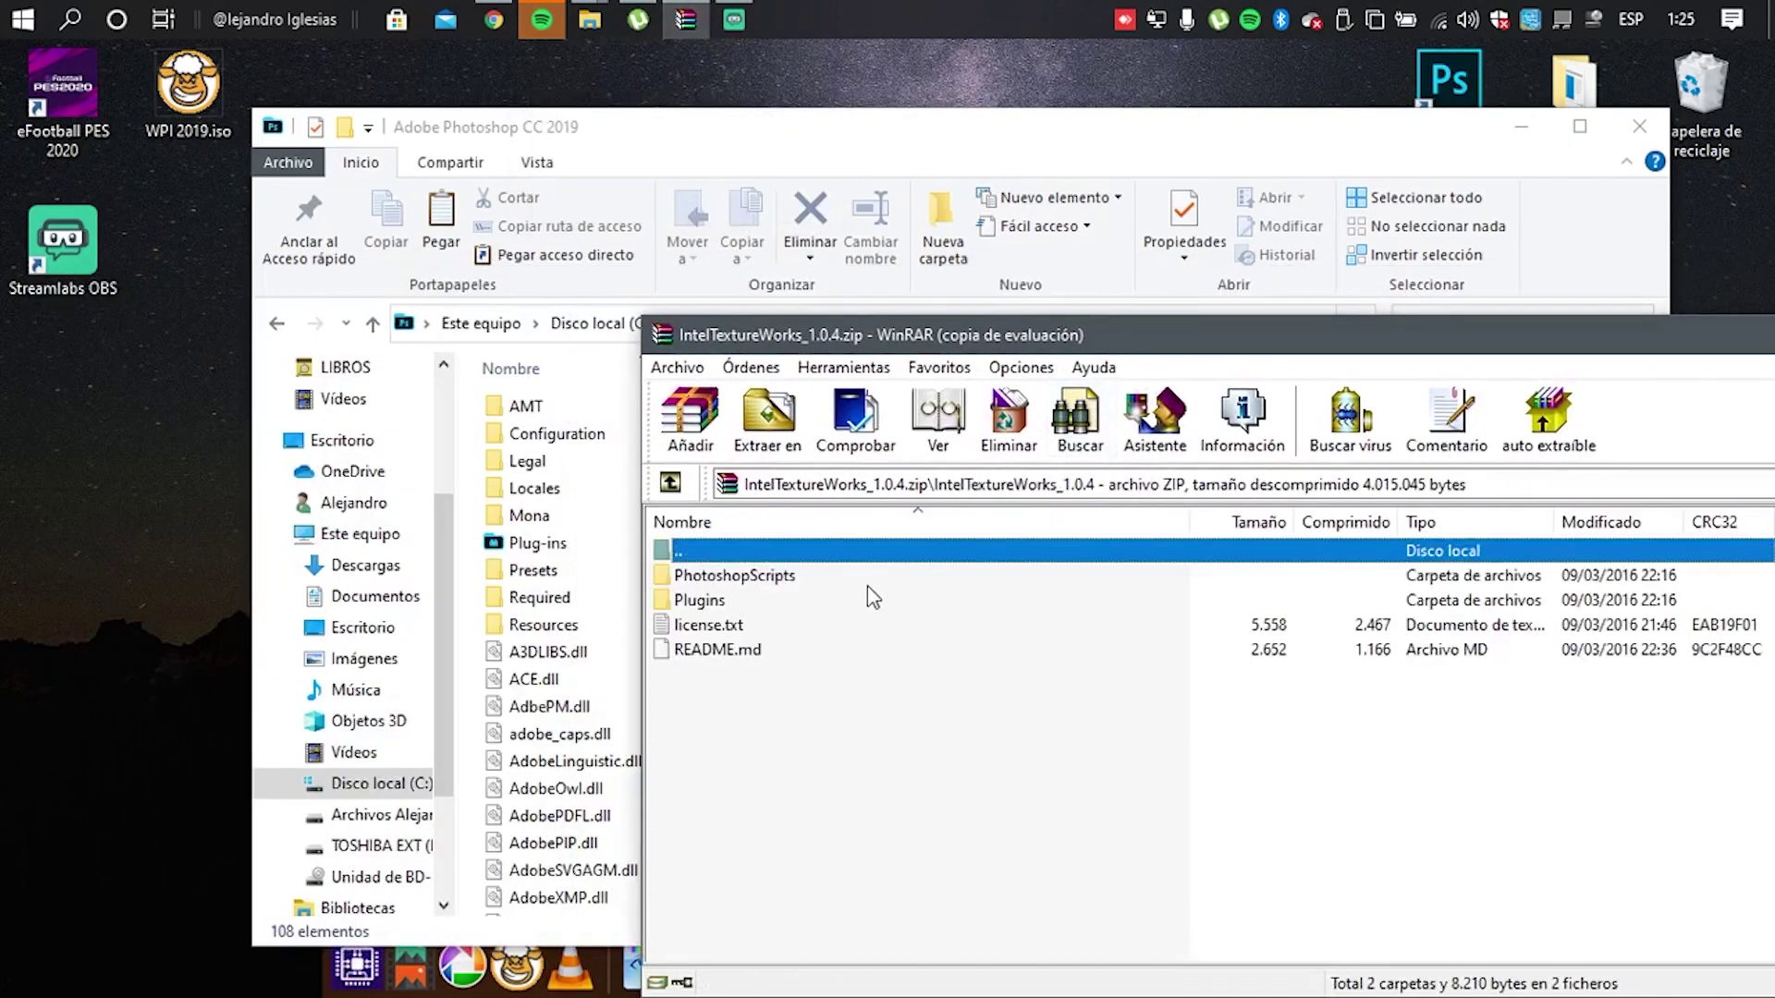
drag(898, 330, 744, 265)
drag(1559, 289, 1413, 283)
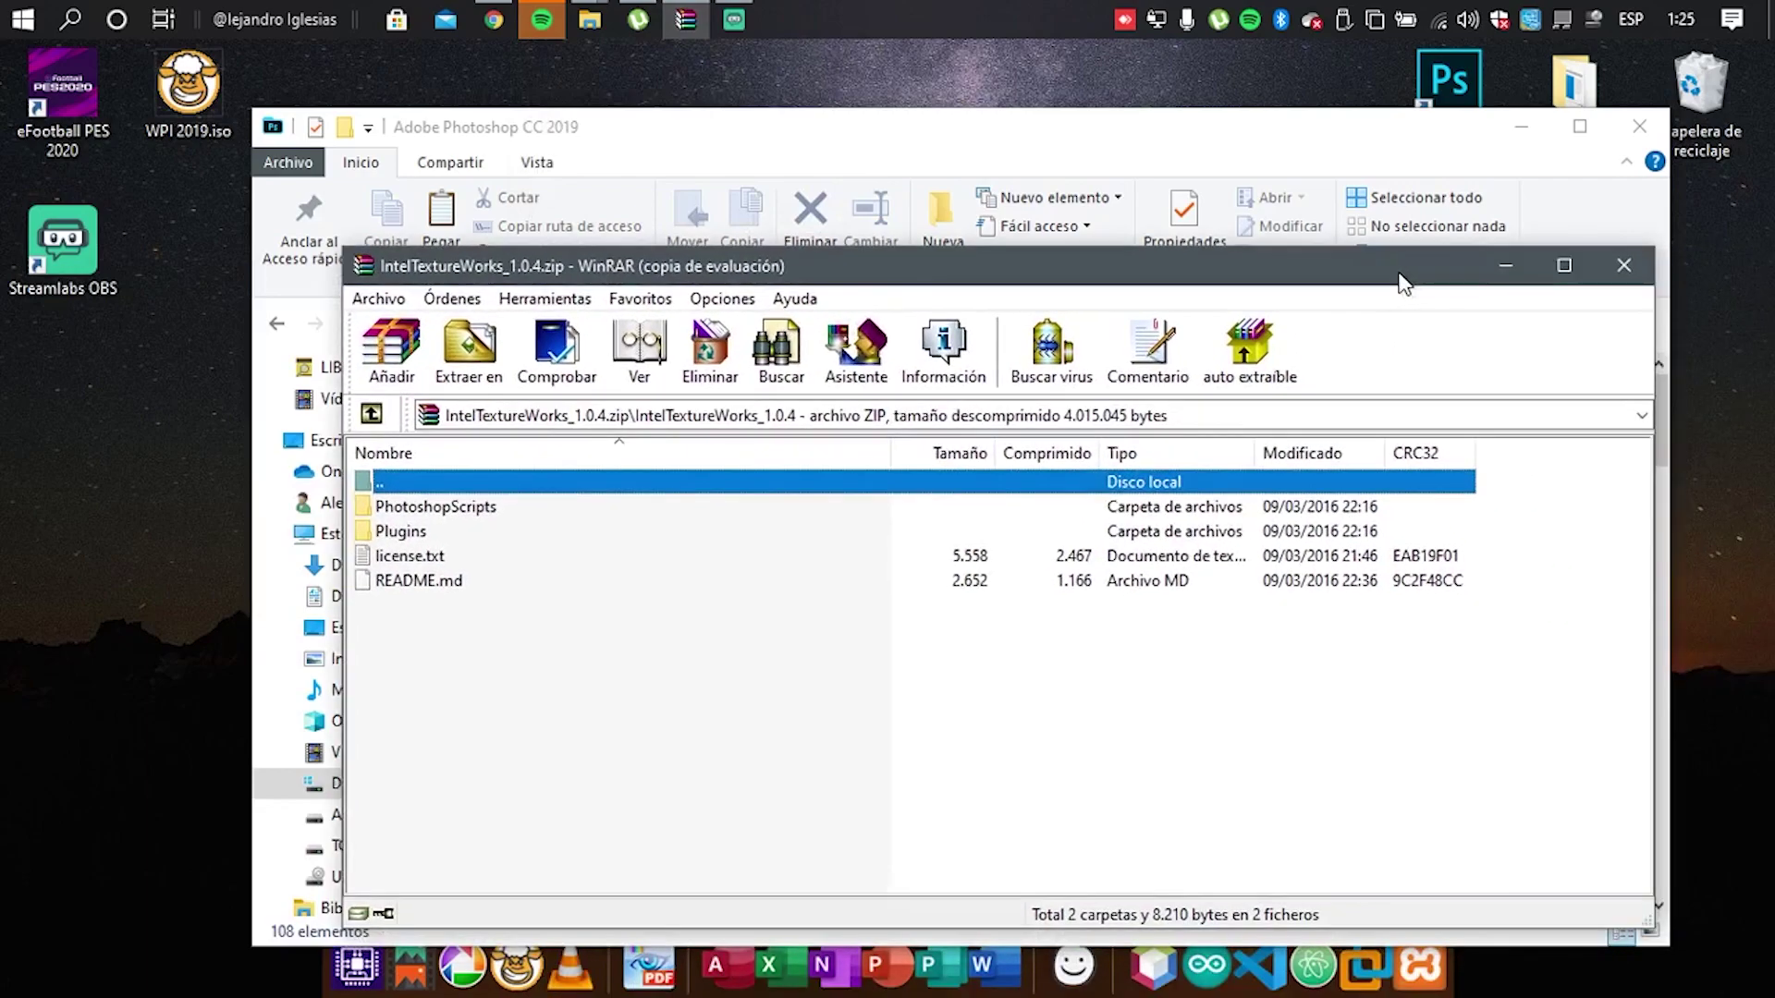
drag(342, 622, 722, 624)
Open the Plugins folder in the archive and enter its x64 subfolder
click(834, 533)
double_click(835, 533)
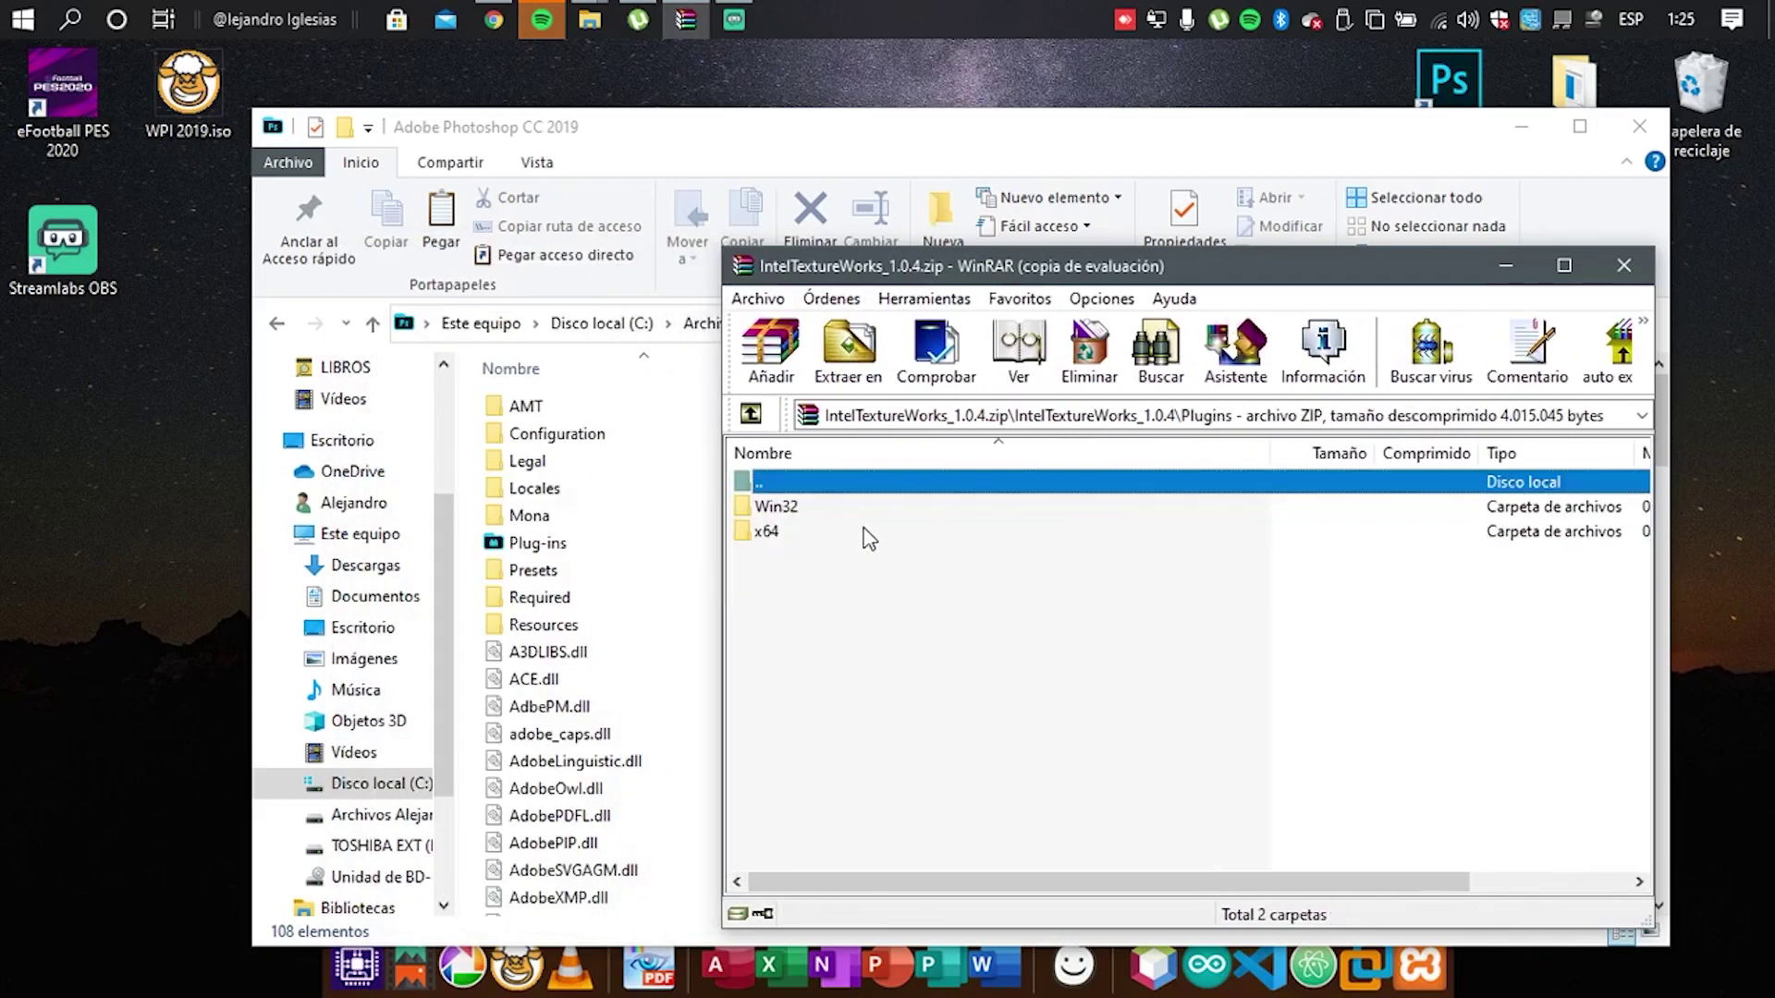
click(837, 532)
click(855, 507)
click(841, 532)
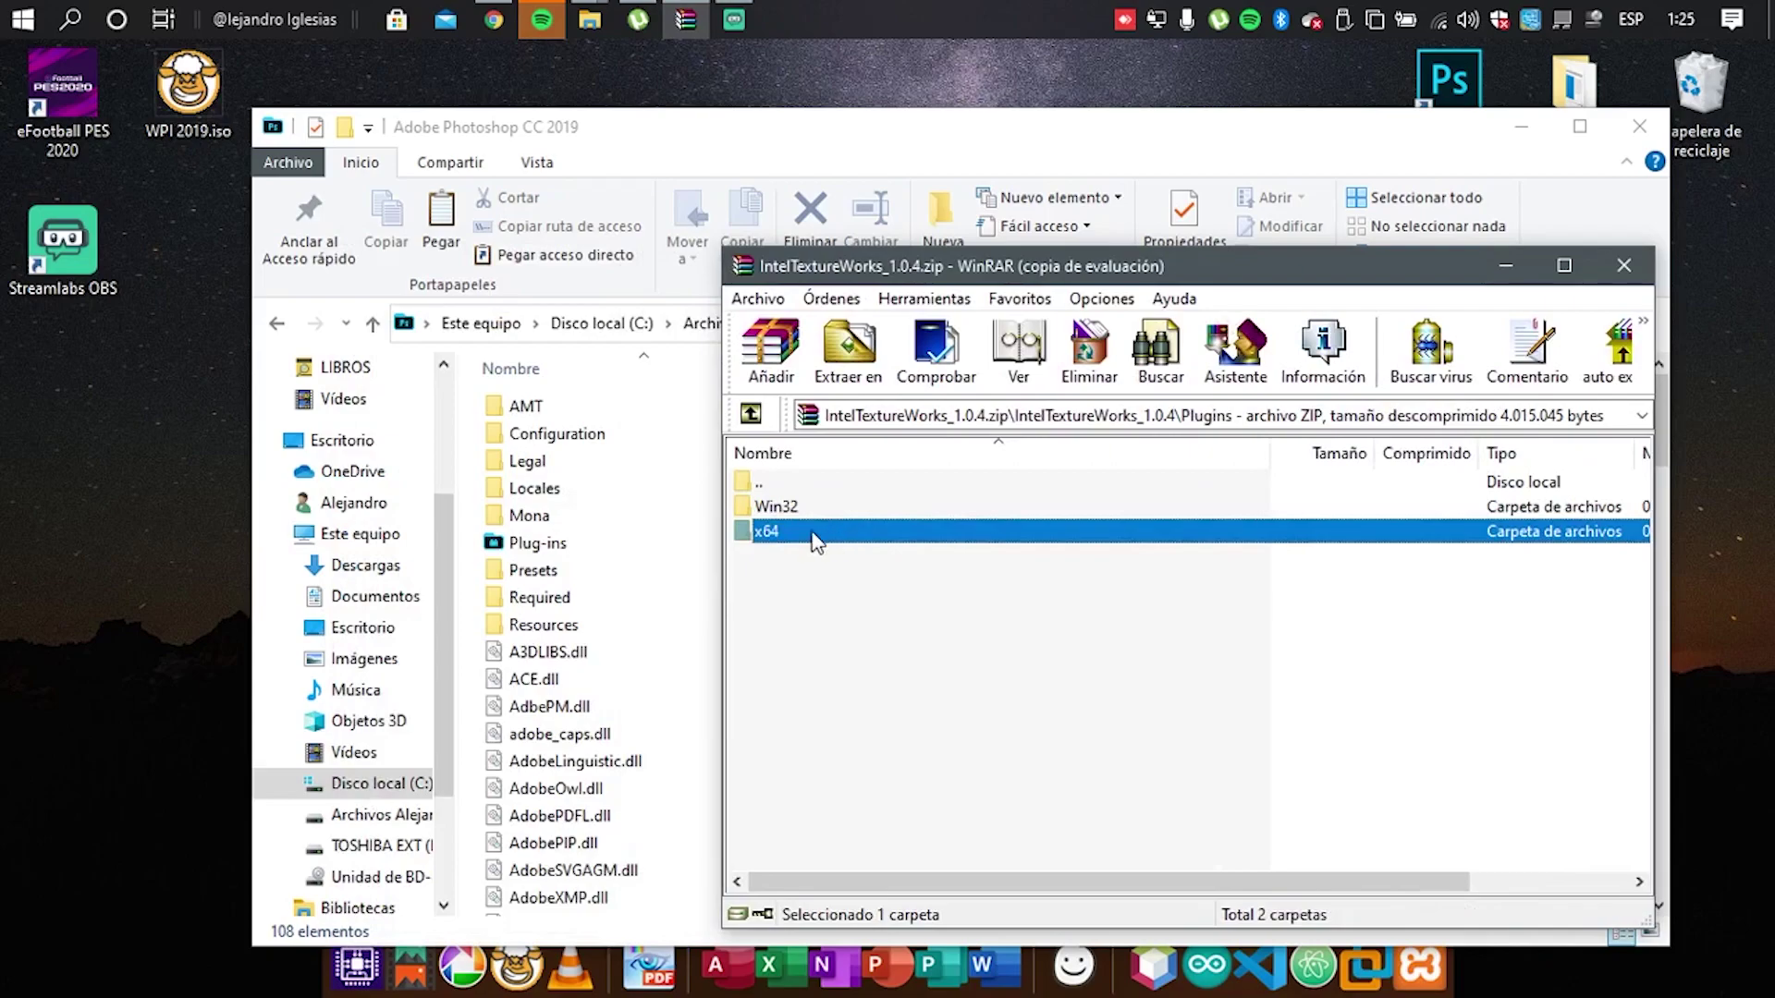
double_click(812, 532)
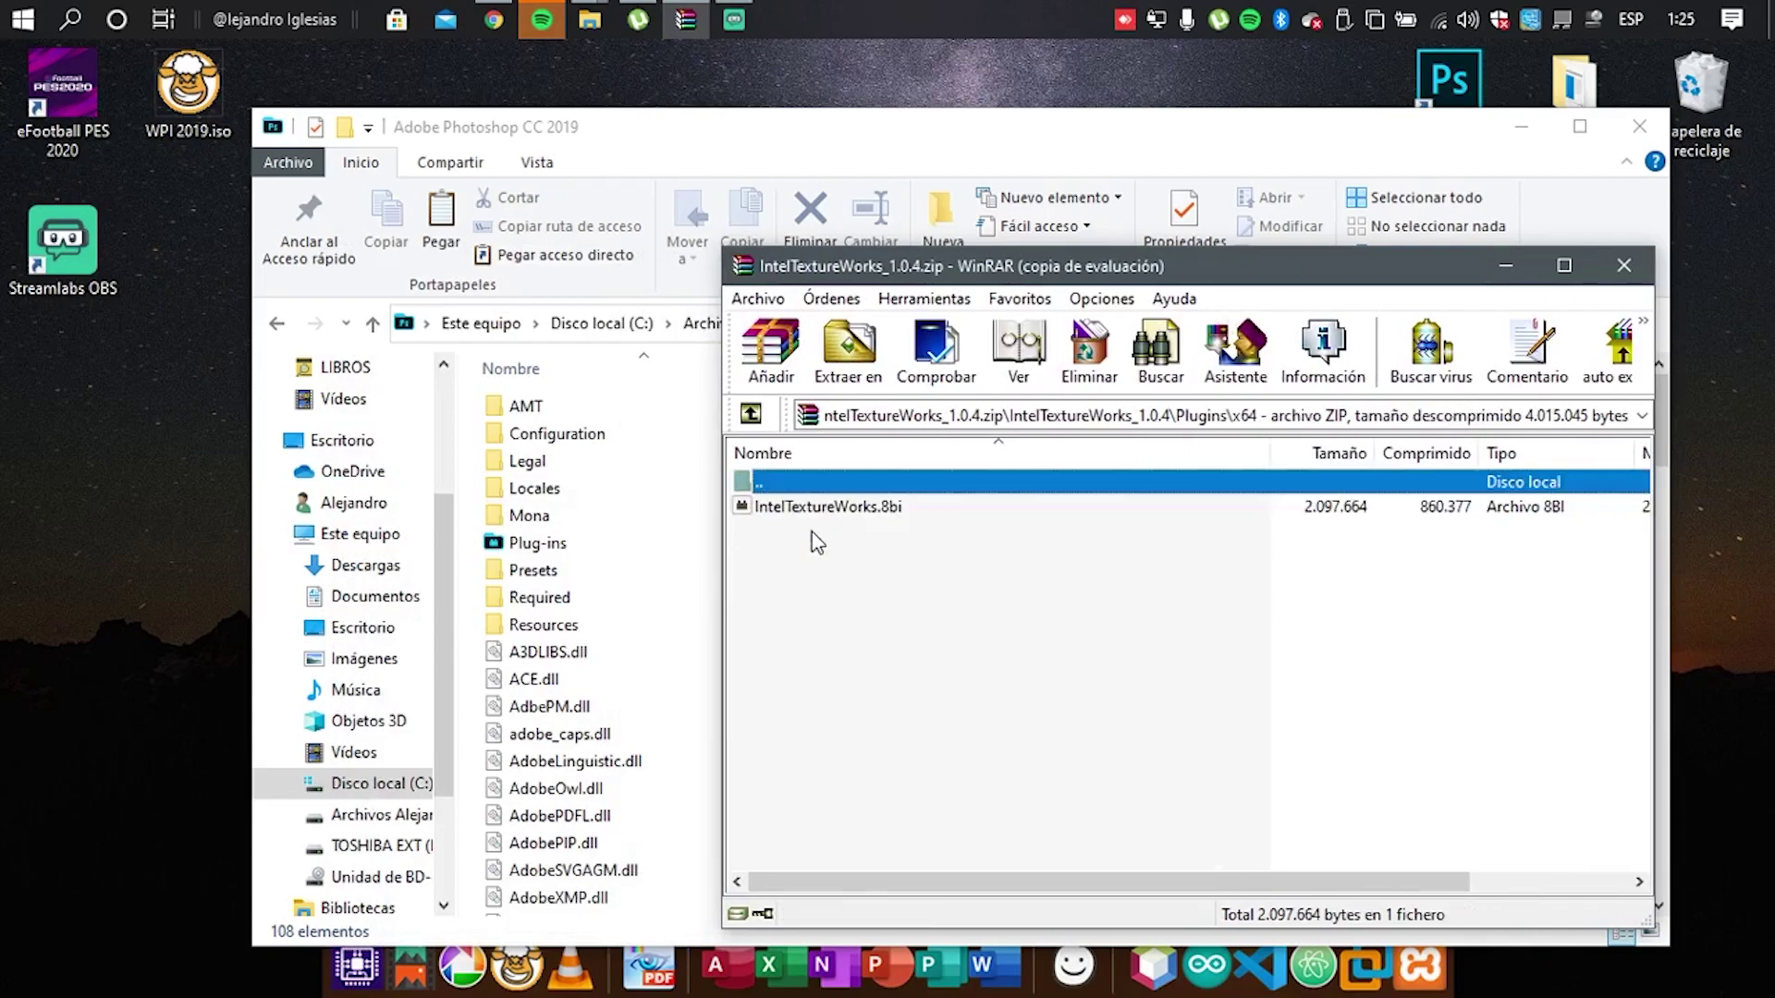
Open the Plug-ins folder inside the Adobe Photoshop CC 2019 installation folder
click(580, 542)
double_click(580, 542)
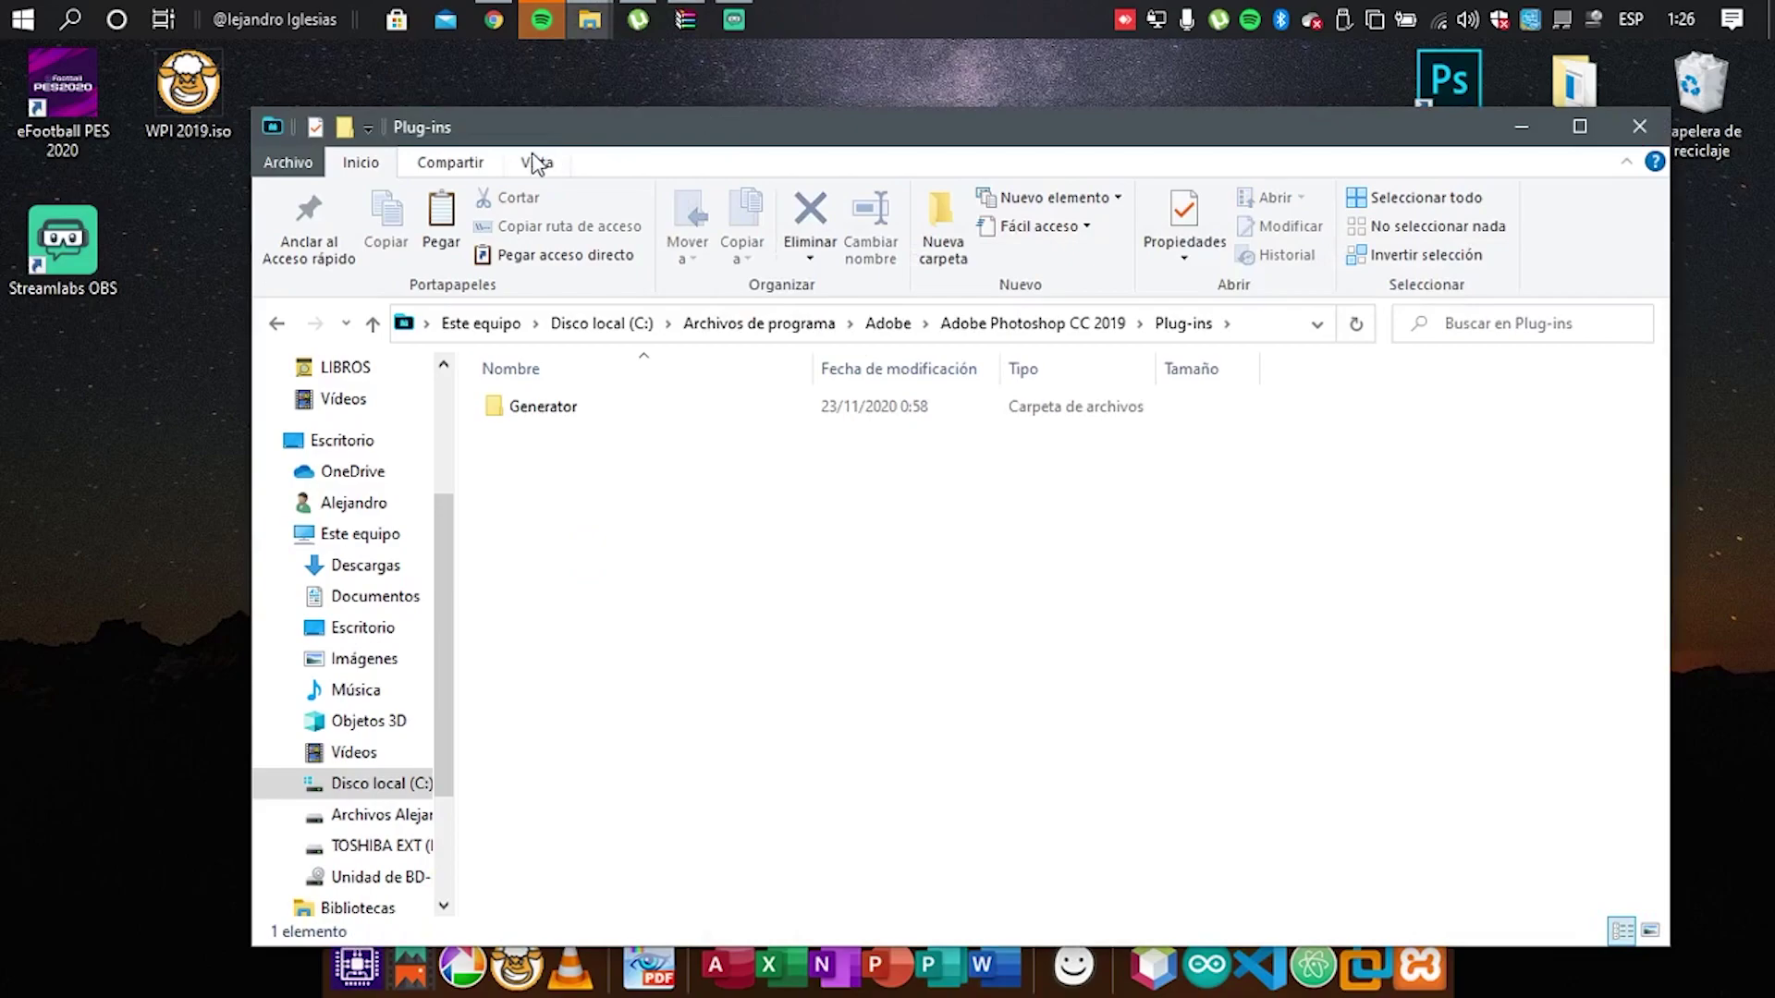
click(276, 325)
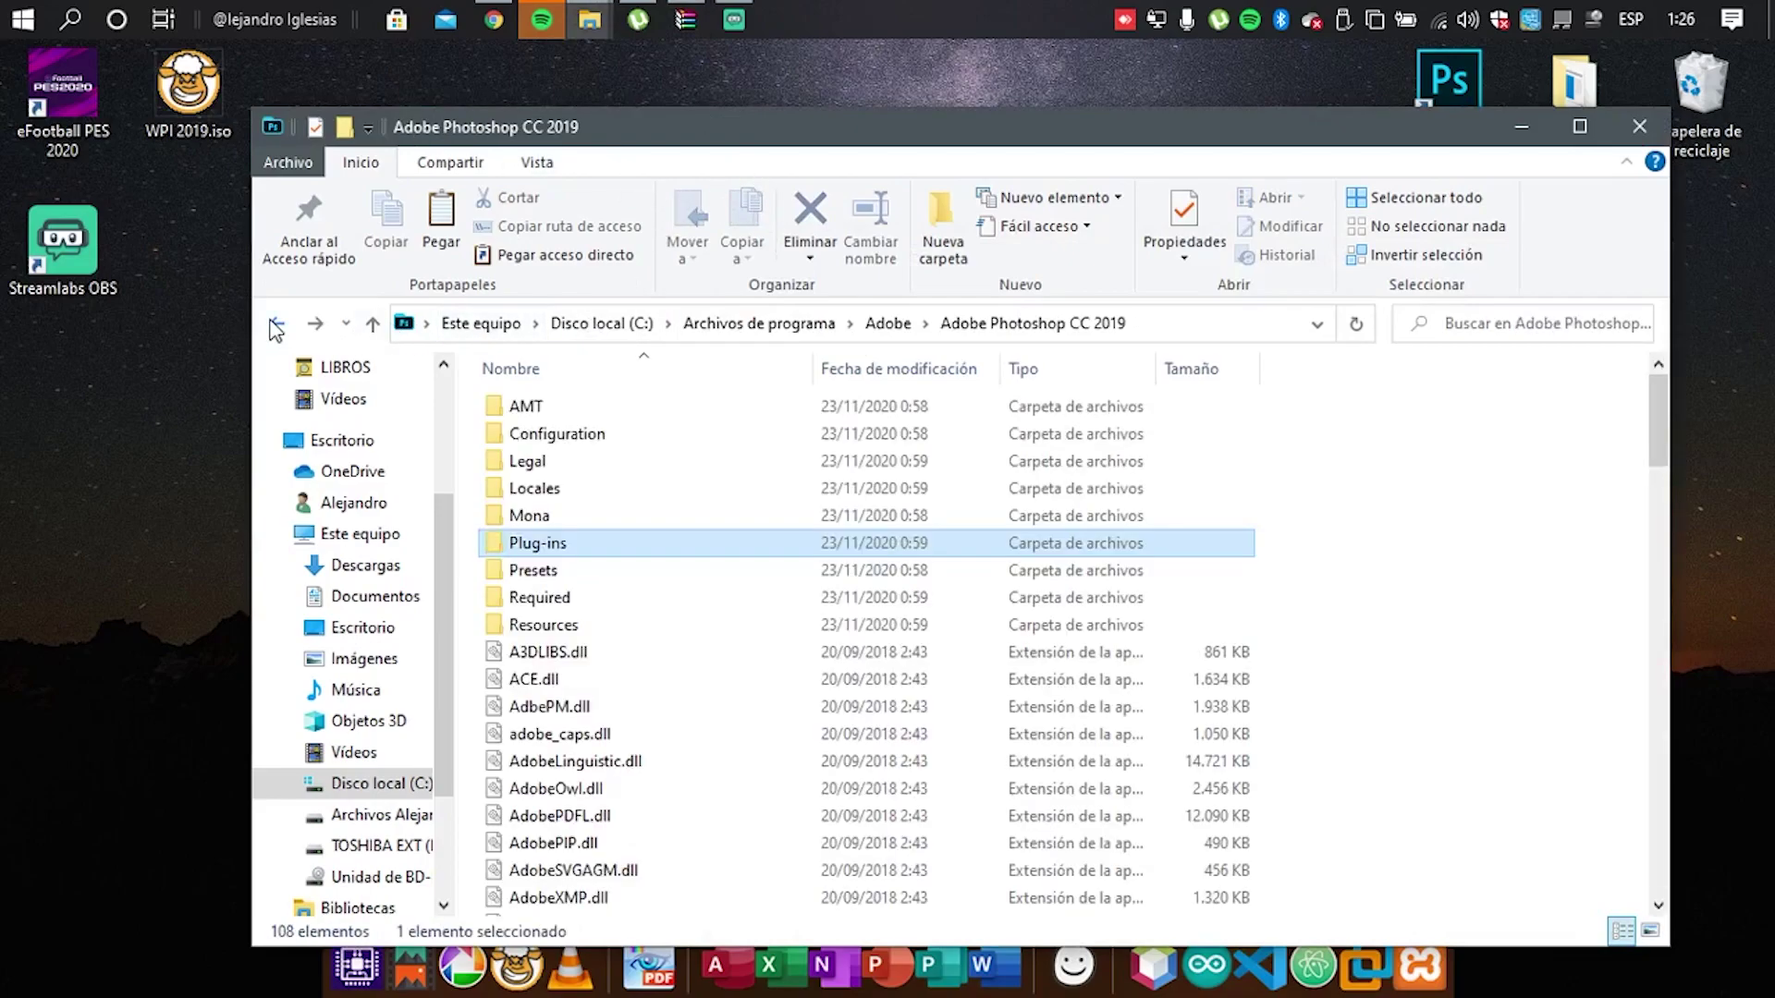
double_click(616, 547)
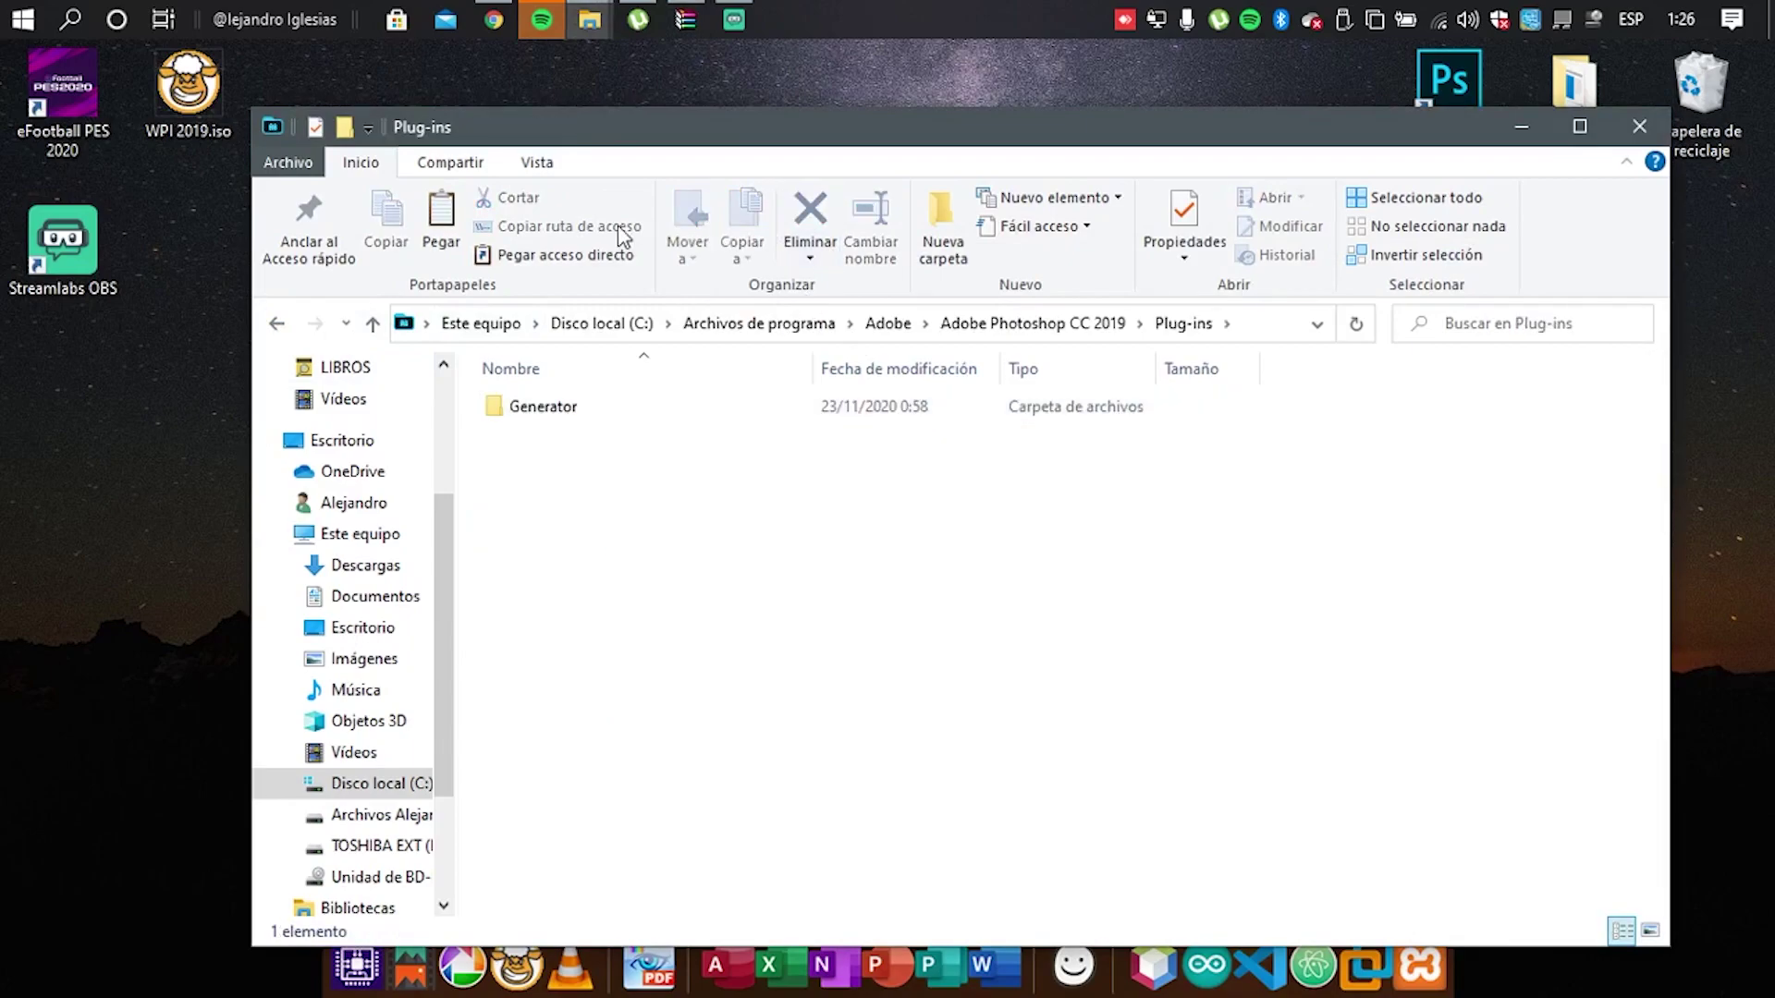
Copy IntelTextureWorks.8bi from the archive's x64 folder into the Photoshop Plug-ins folder, granting administrator permission
click(705, 11)
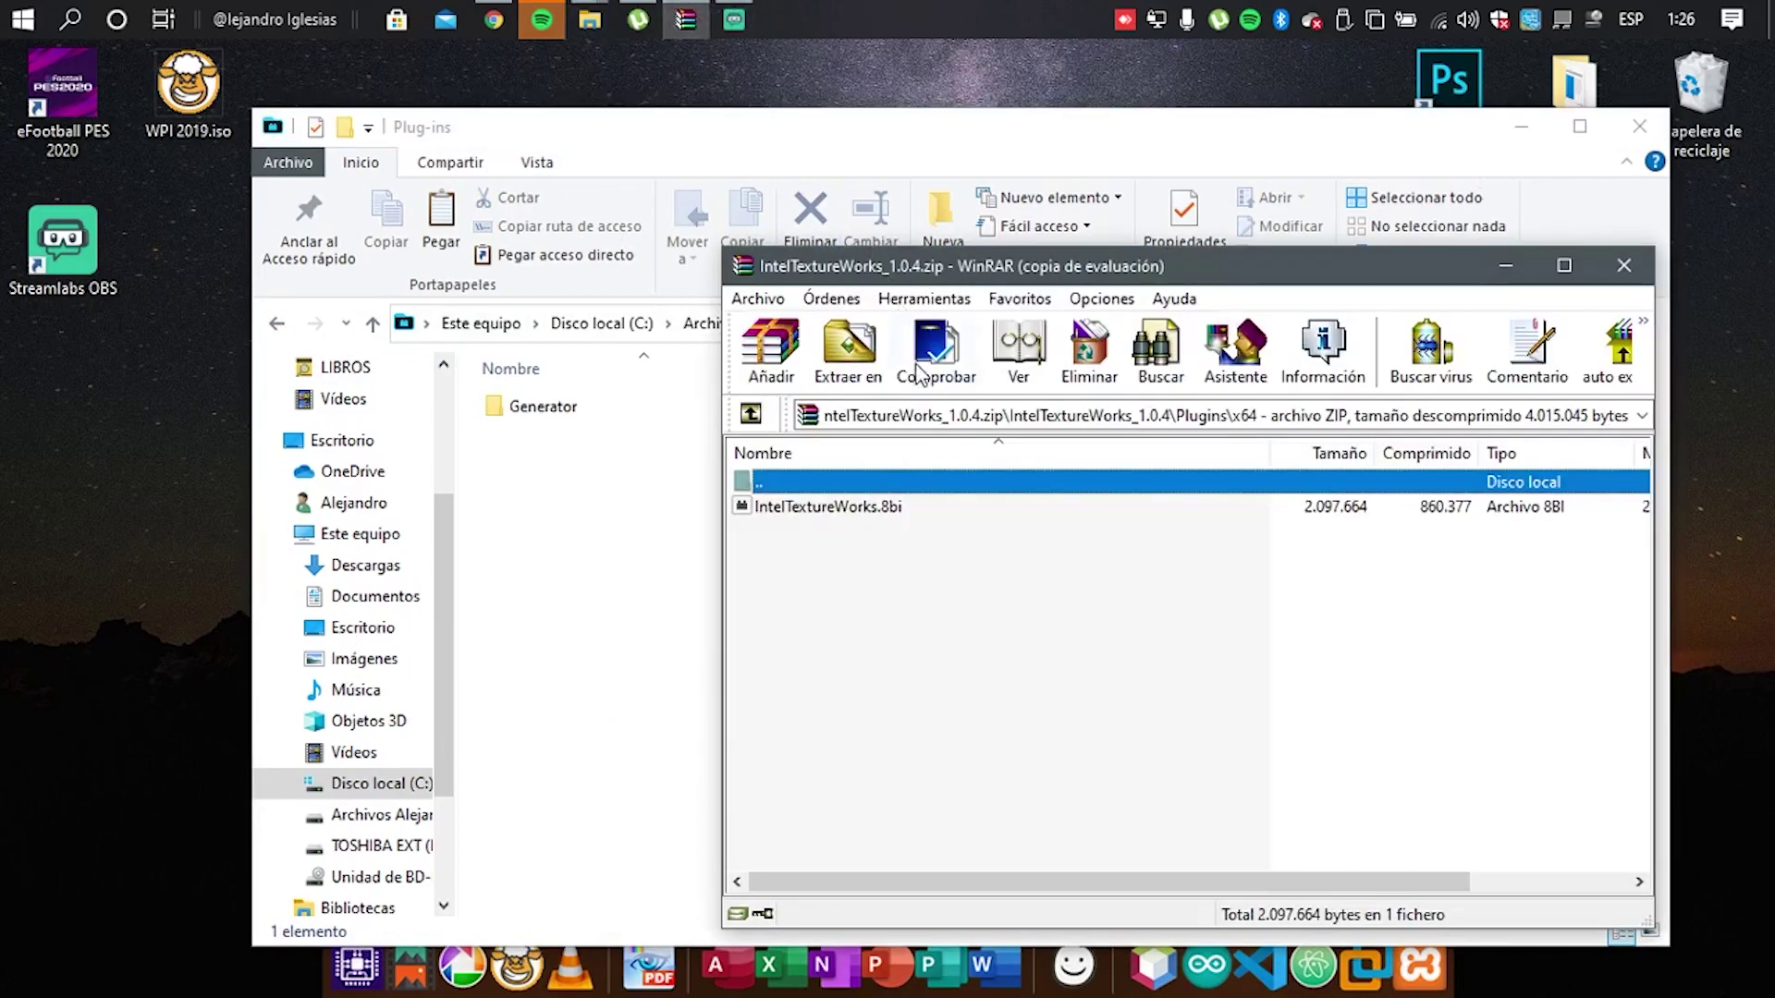
click(876, 510)
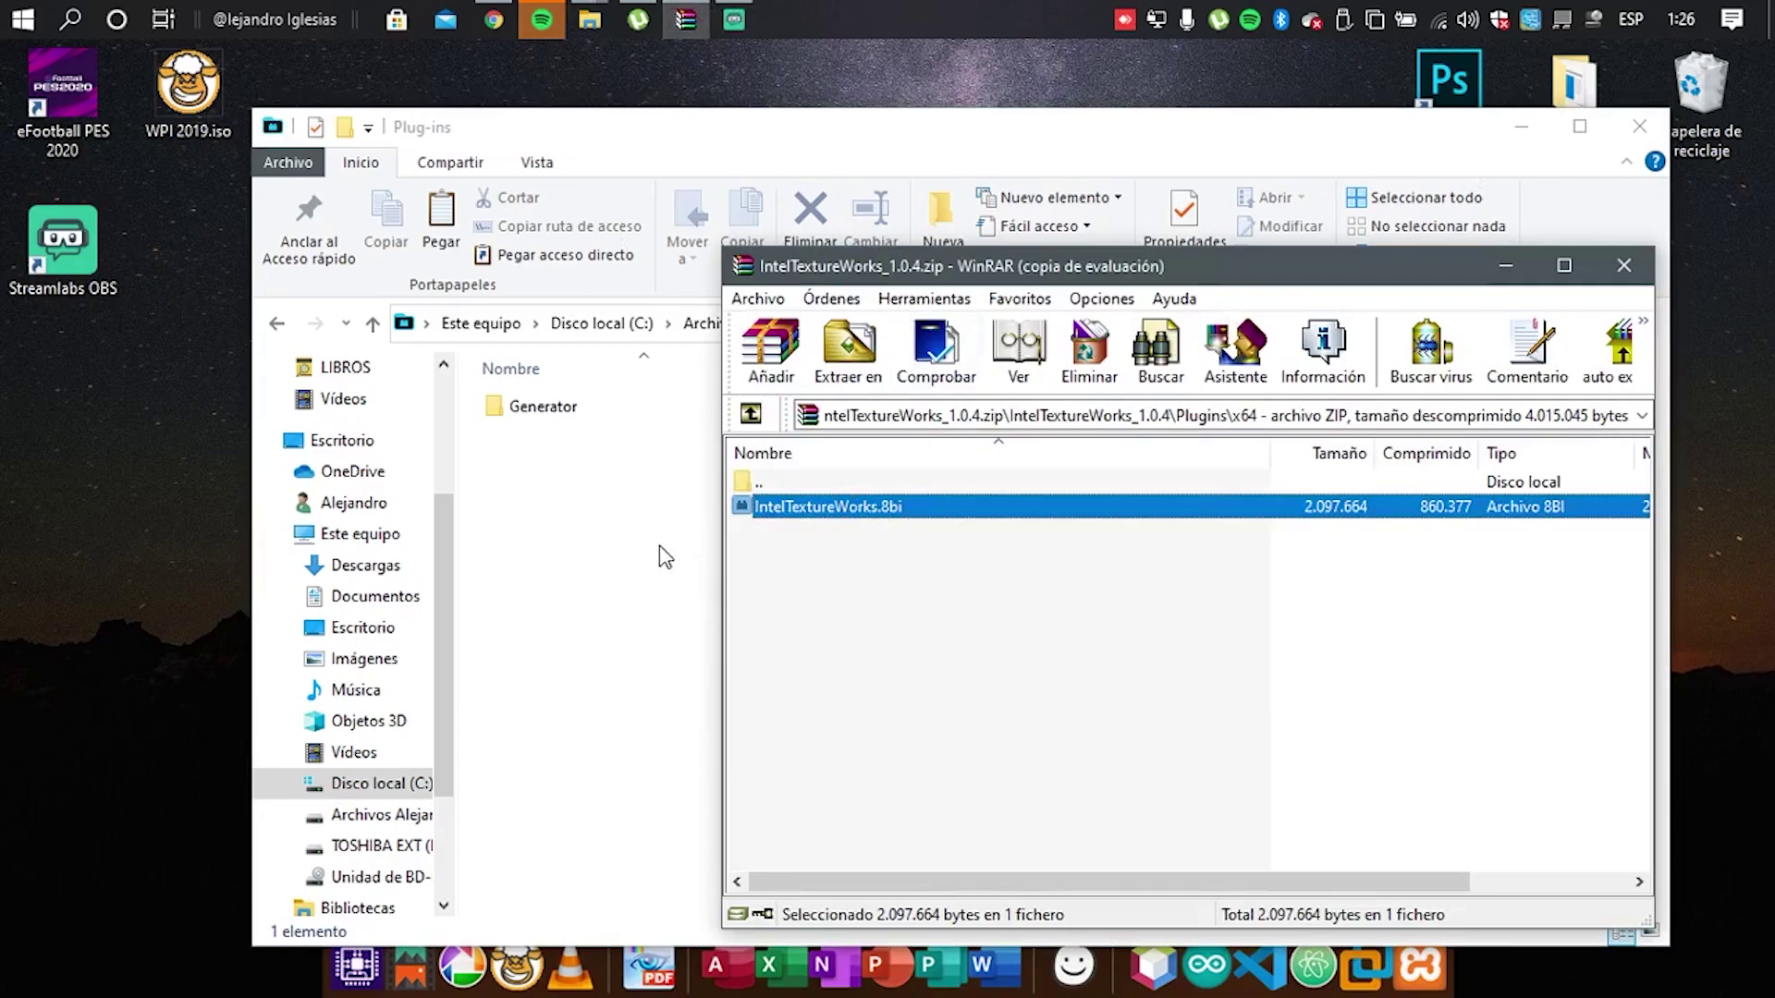
drag(665, 556, 662, 552)
click(861, 376)
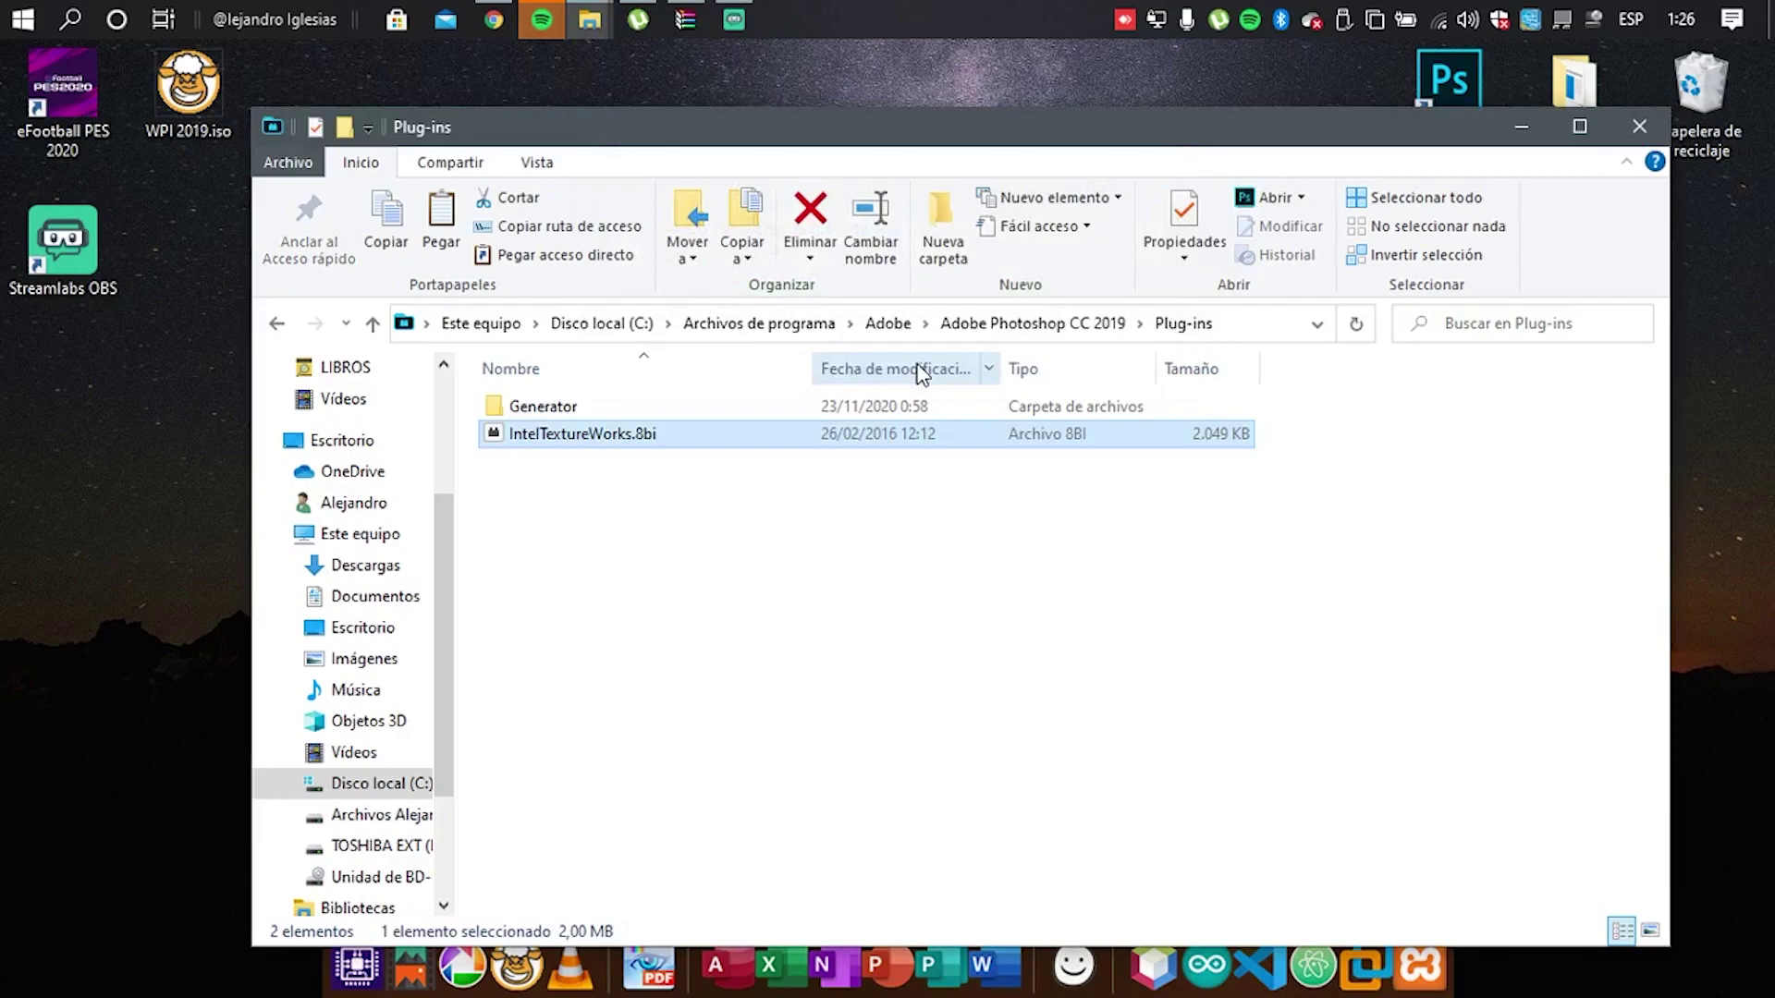
drag(484, 657, 620, 585)
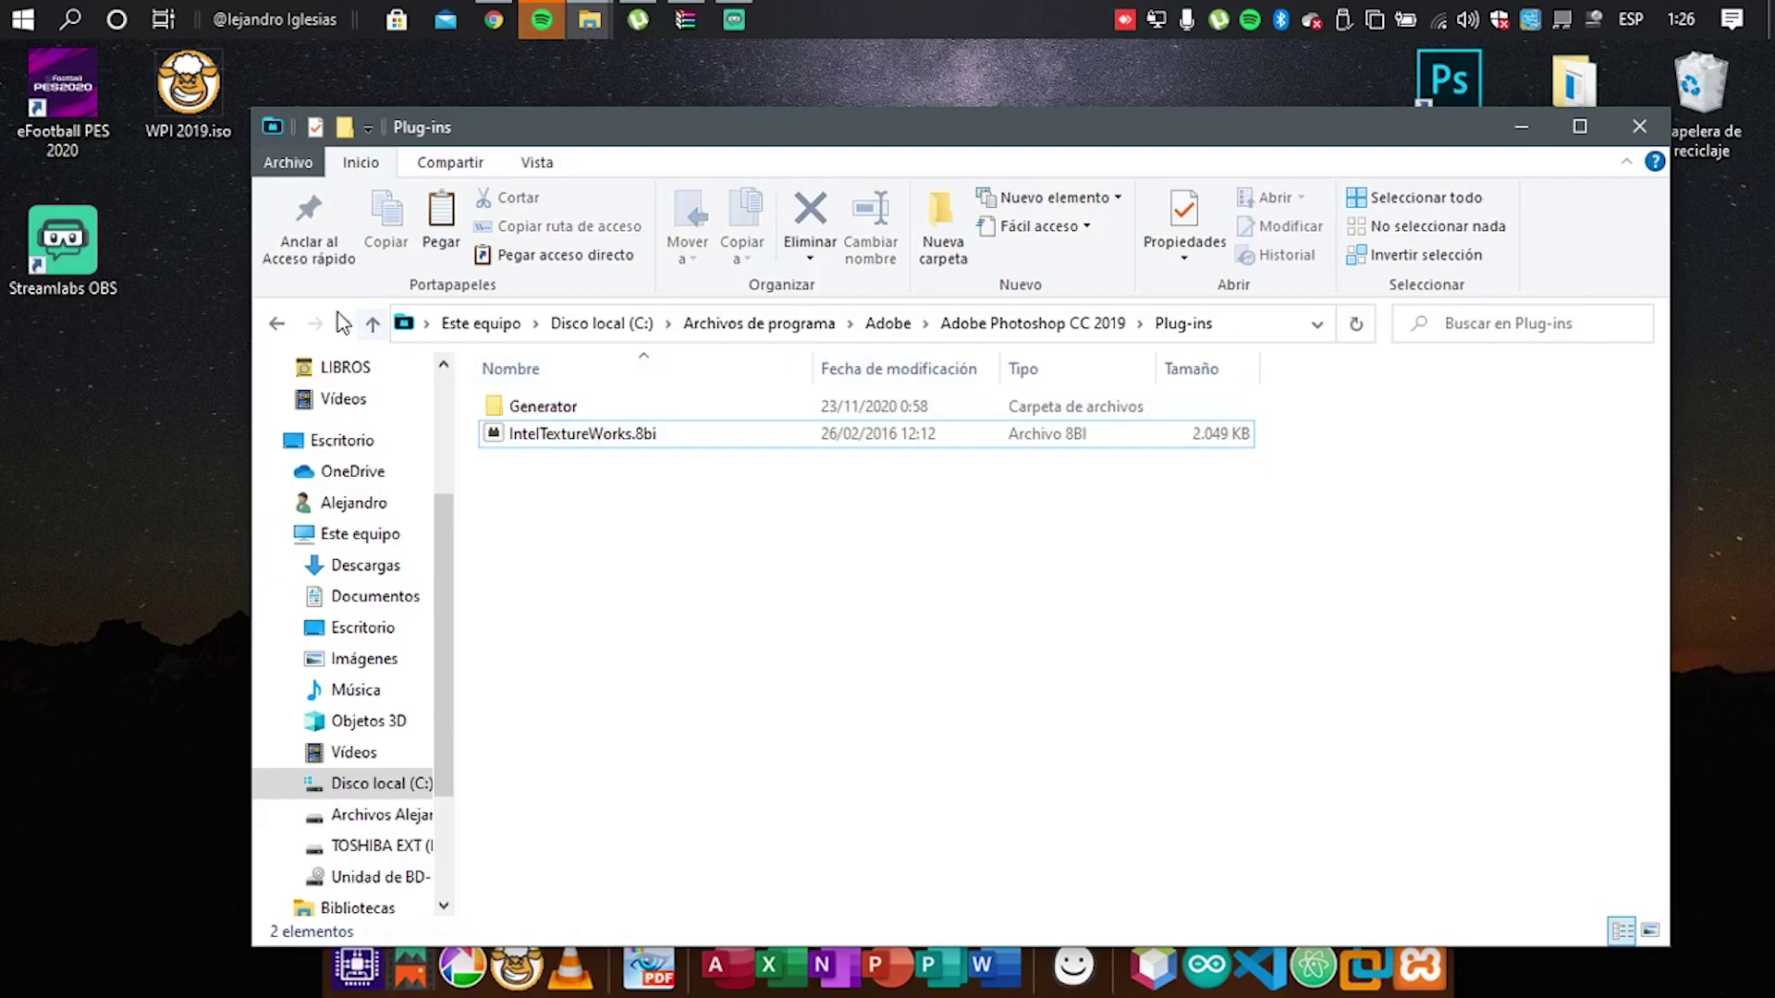
Return to the Adobe Photoshop CC 2019 folder and open the PhotoshopScripts folder in the IntelTextureWorks_1.0.4 archive
click(279, 325)
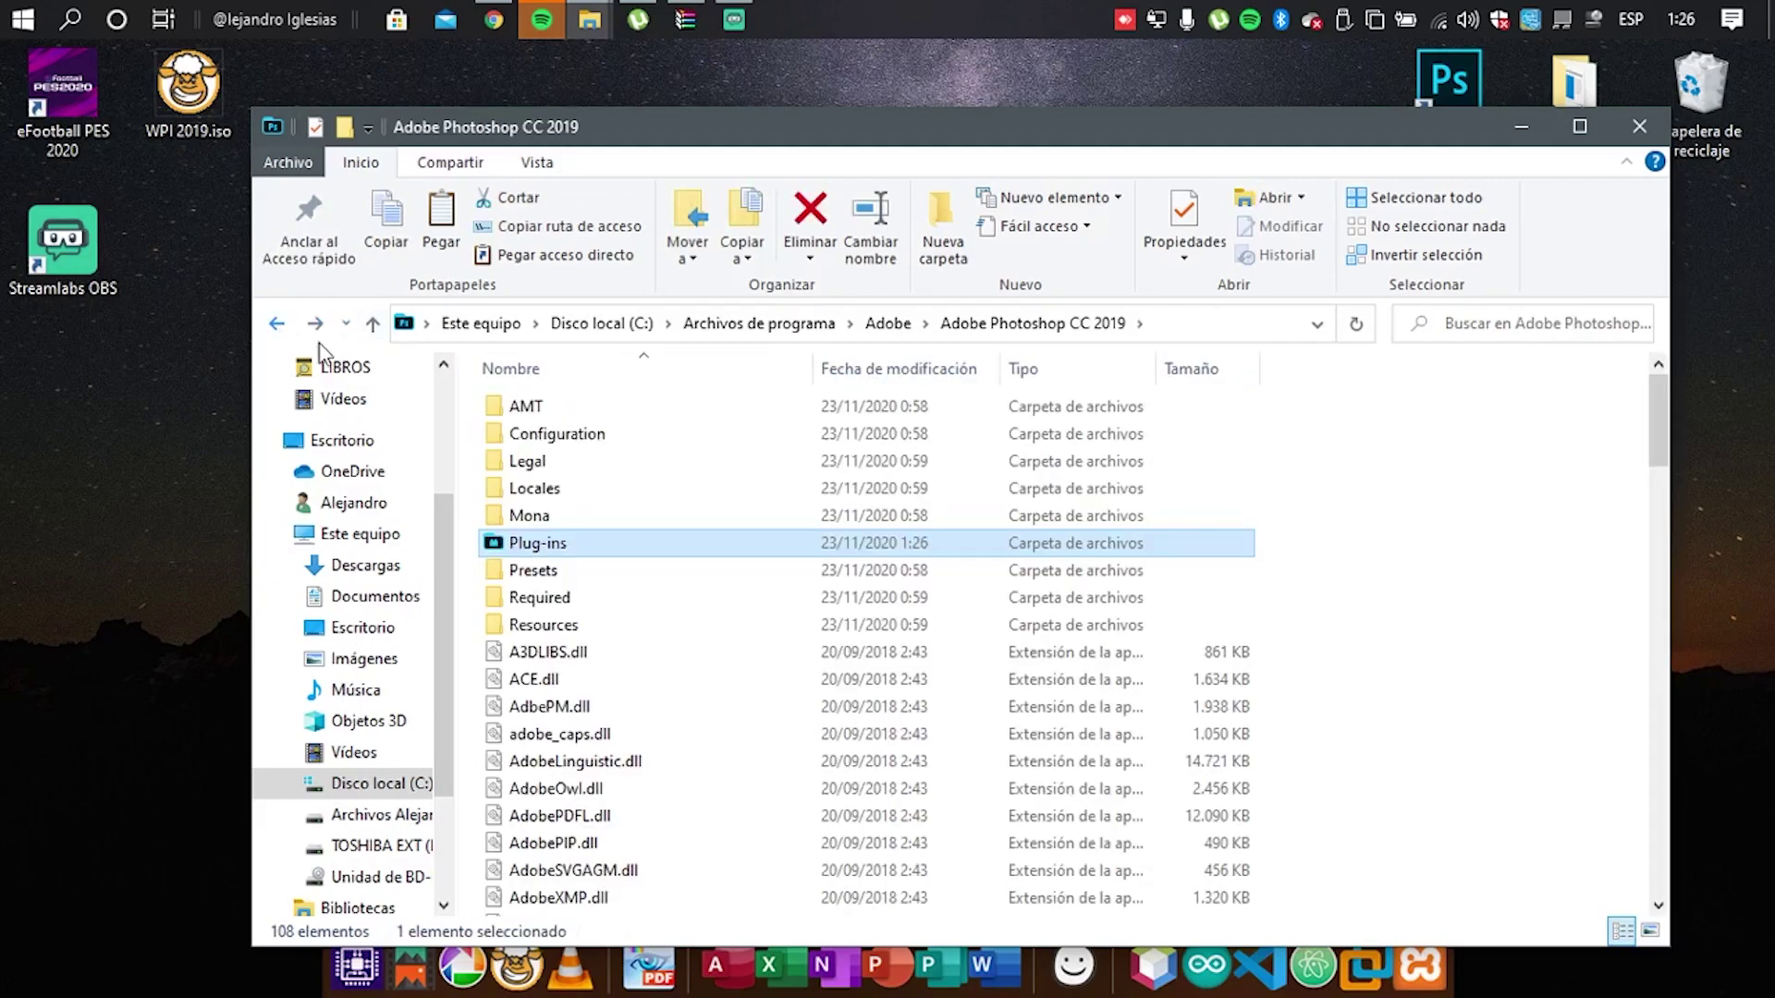
click(684, 17)
double_click(843, 486)
double_click(832, 483)
double_click(853, 506)
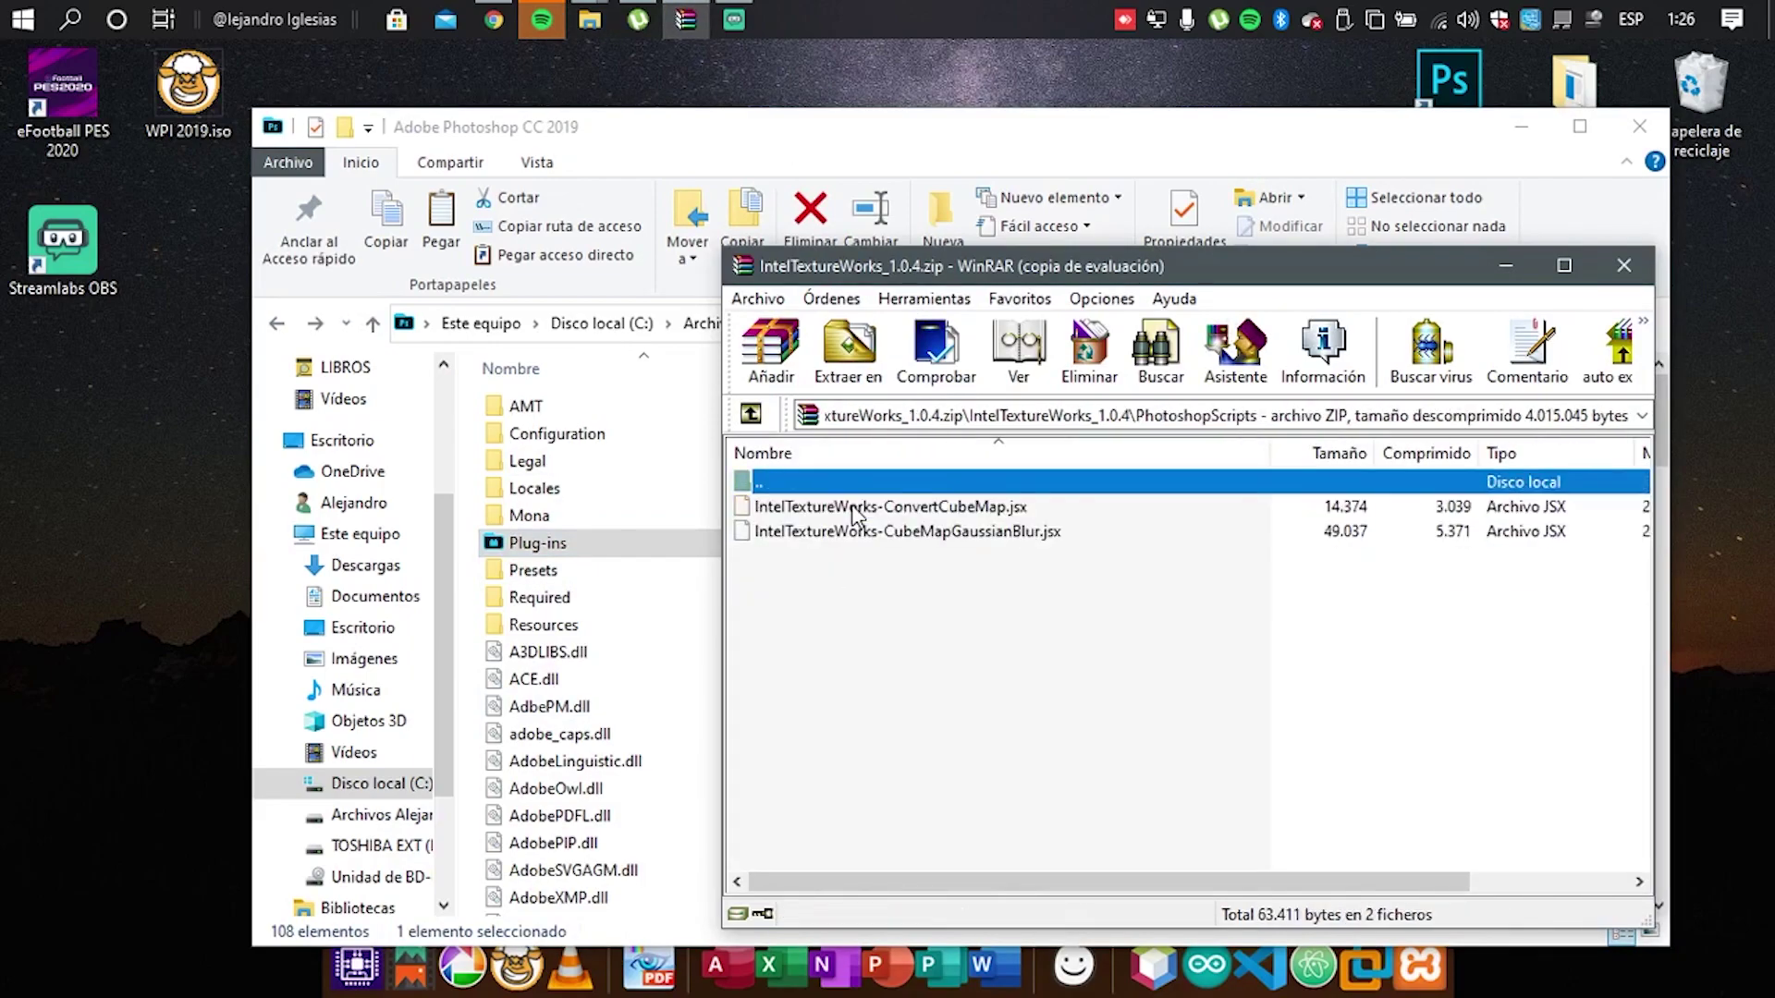
Open the Scripts folder inside Presets in the Adobe Photoshop CC 2019 installation folder
click(277, 322)
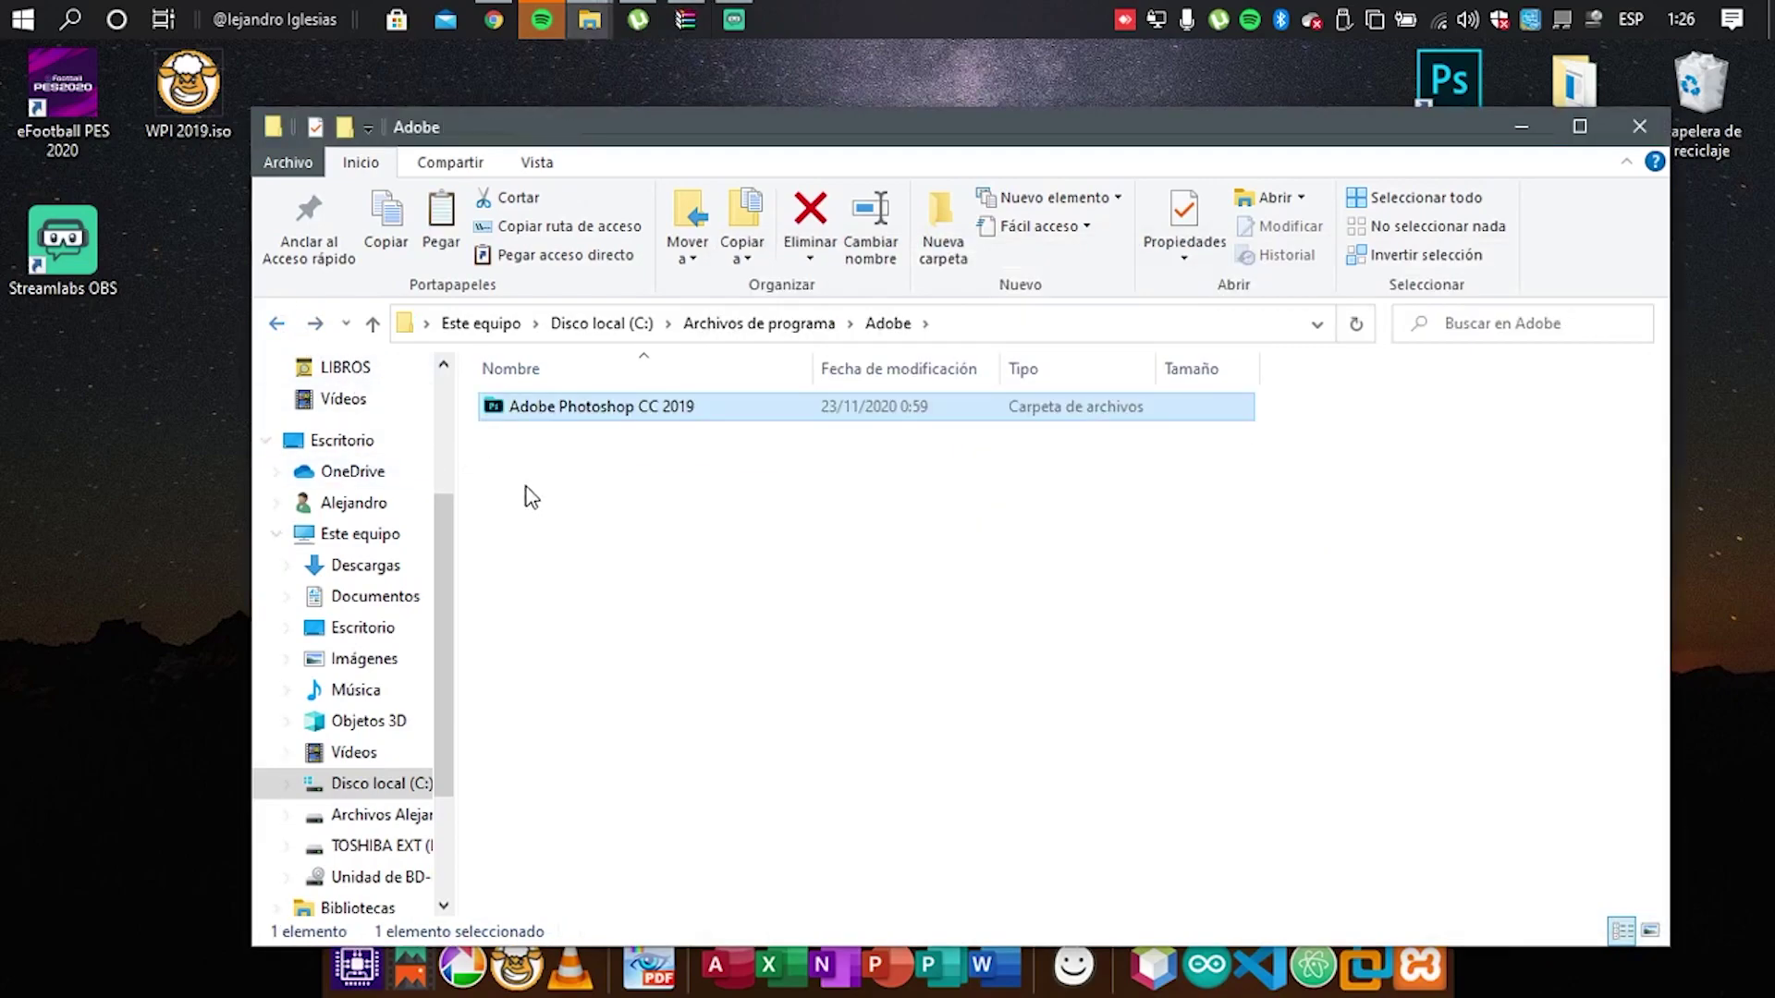
double_click(488, 413)
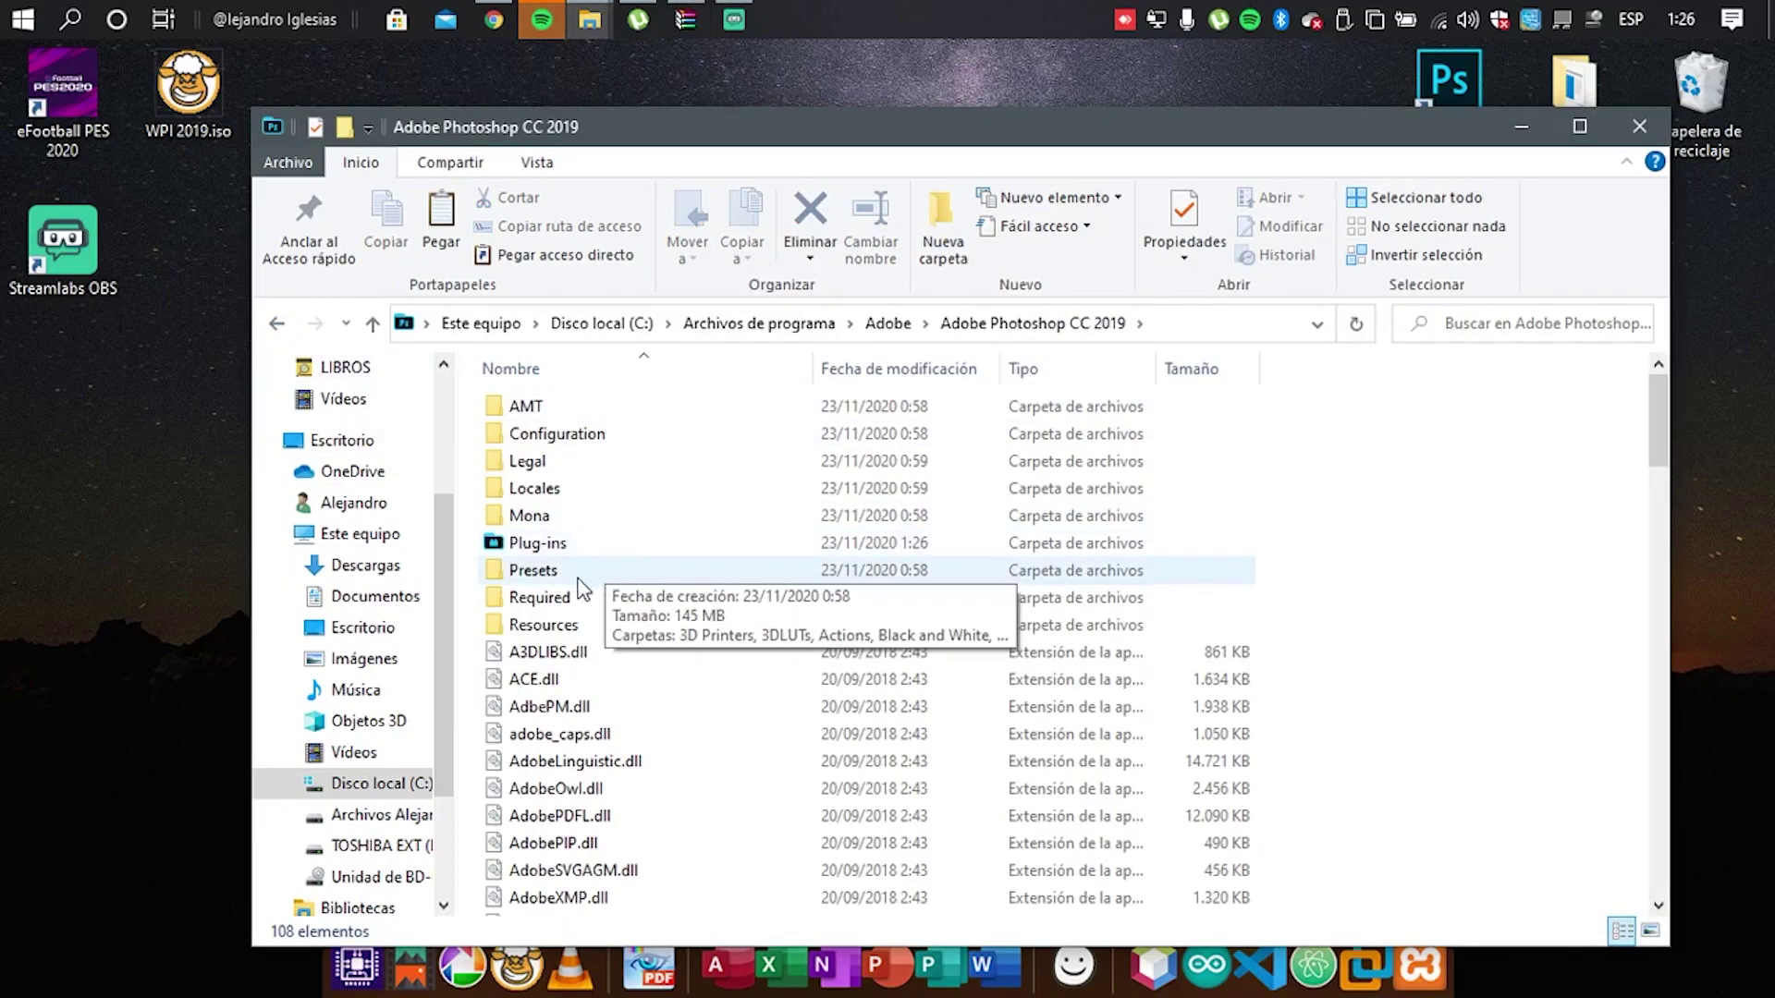
double_click(574, 573)
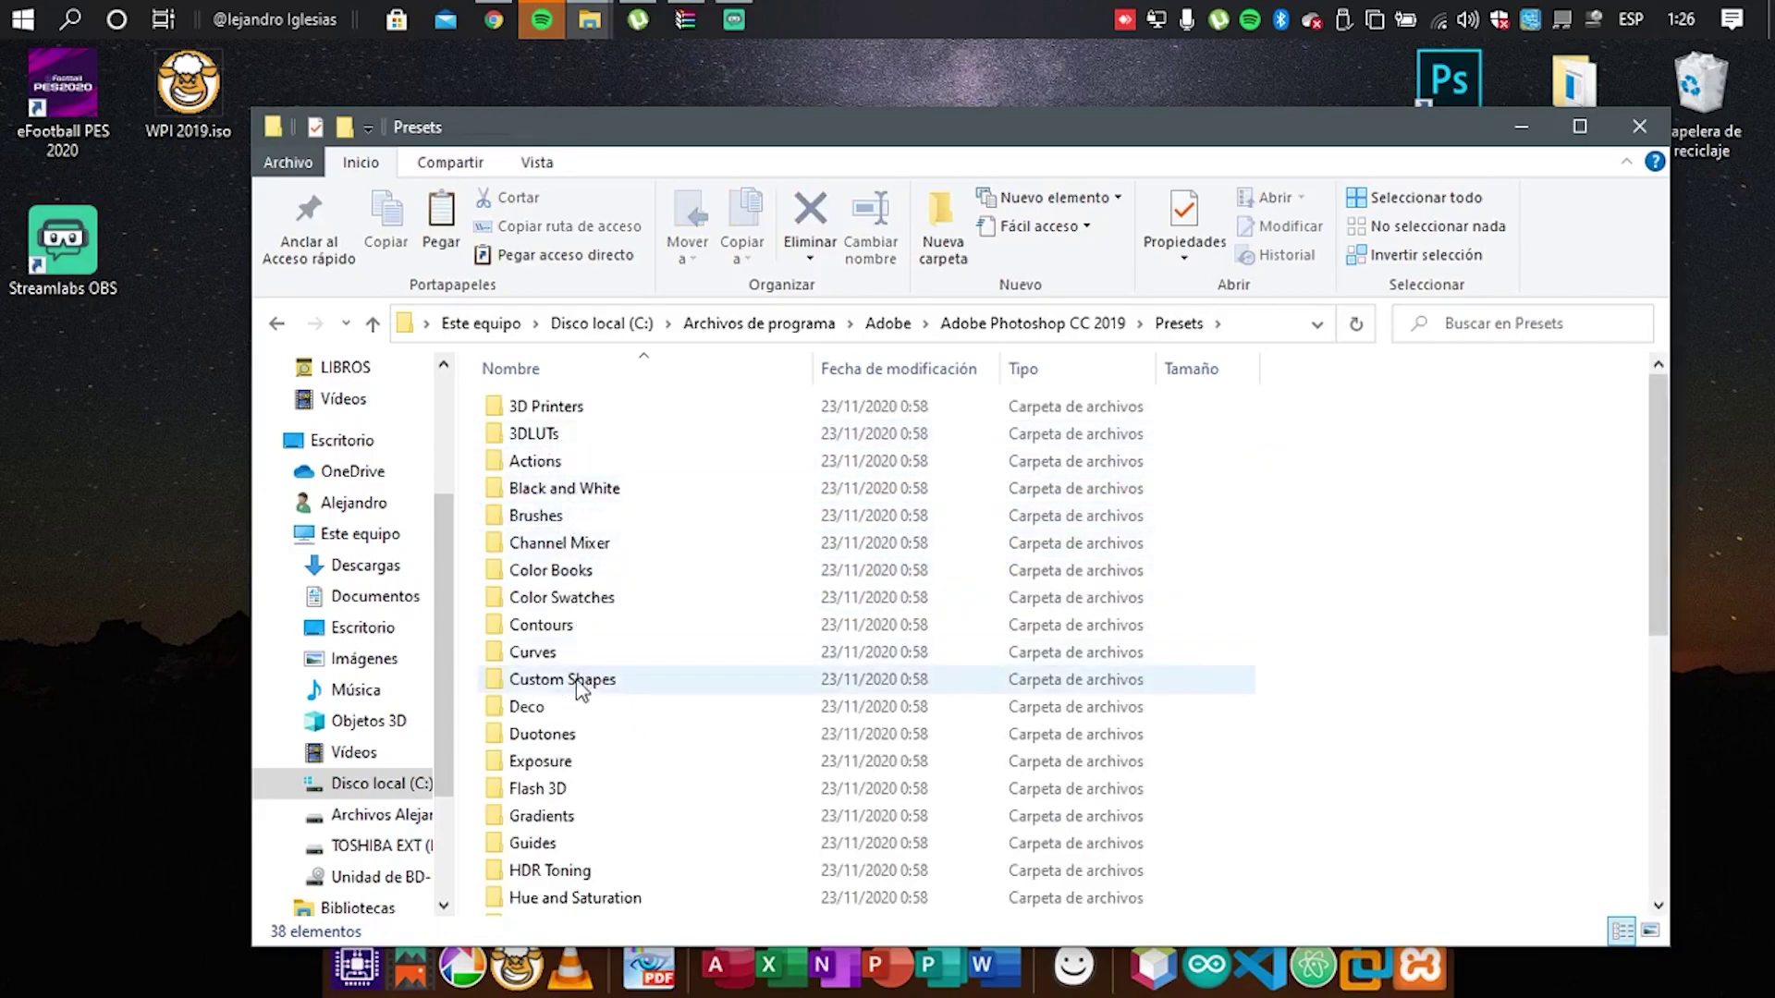
scroll(578, 680, down, 6)
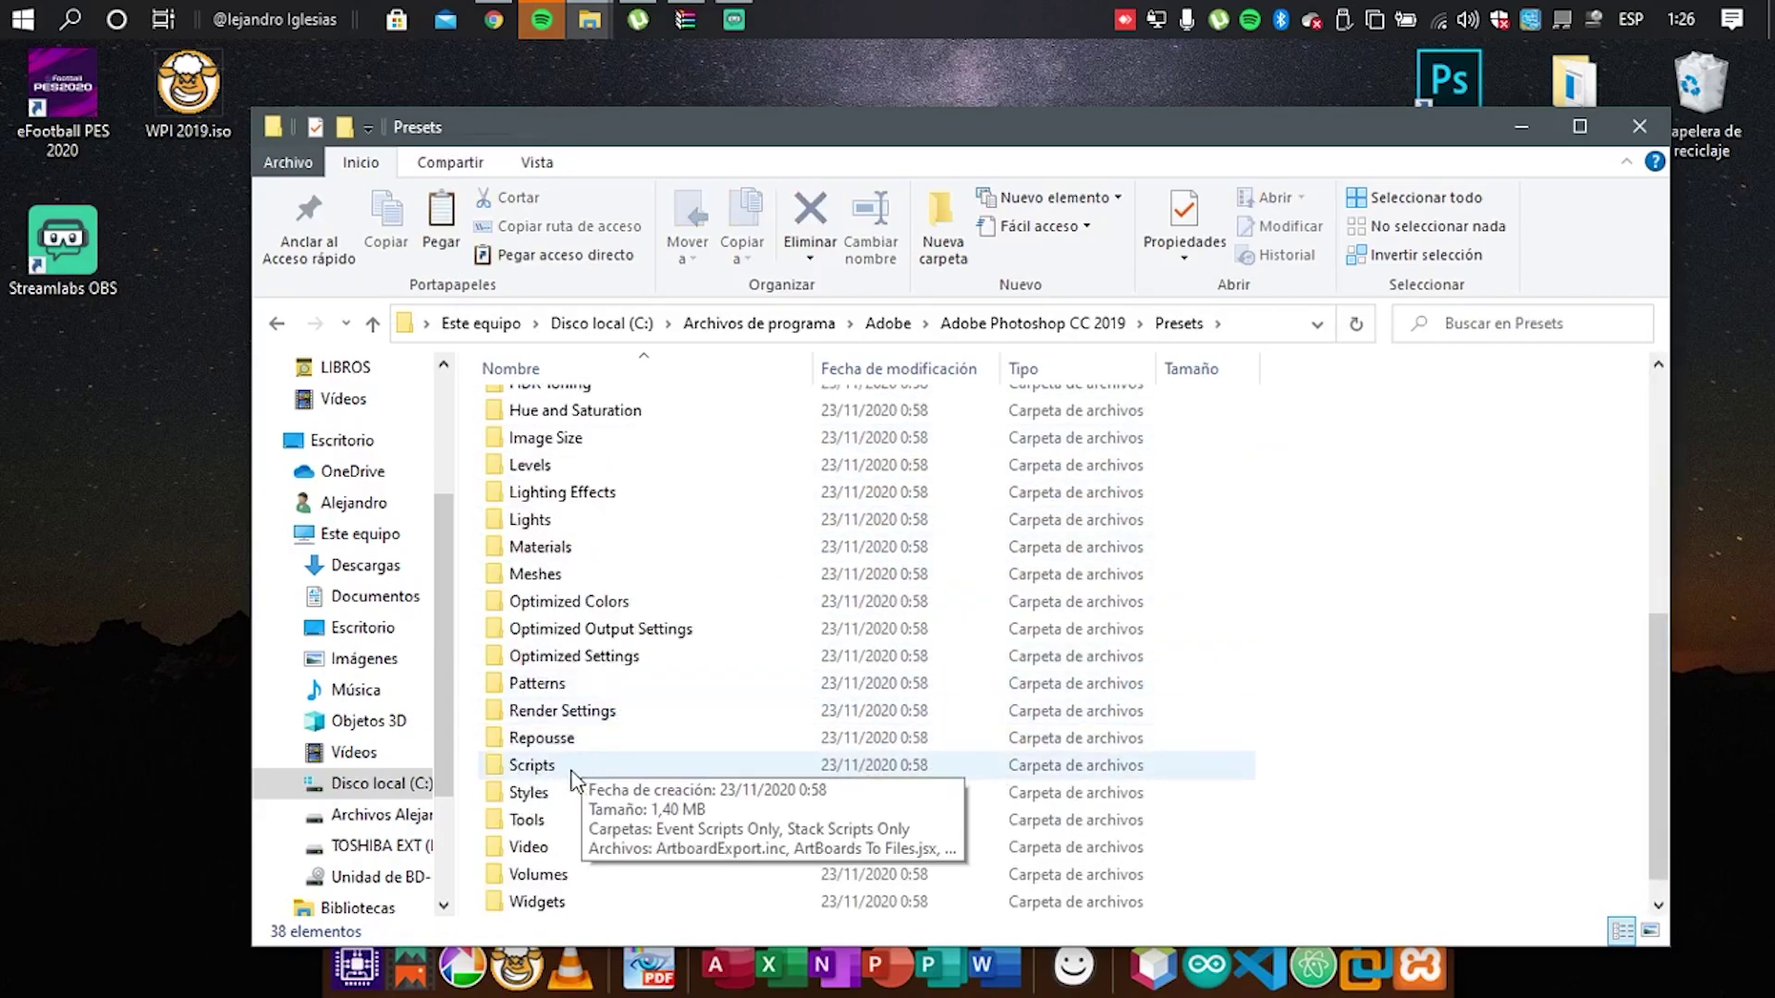
double_click(521, 767)
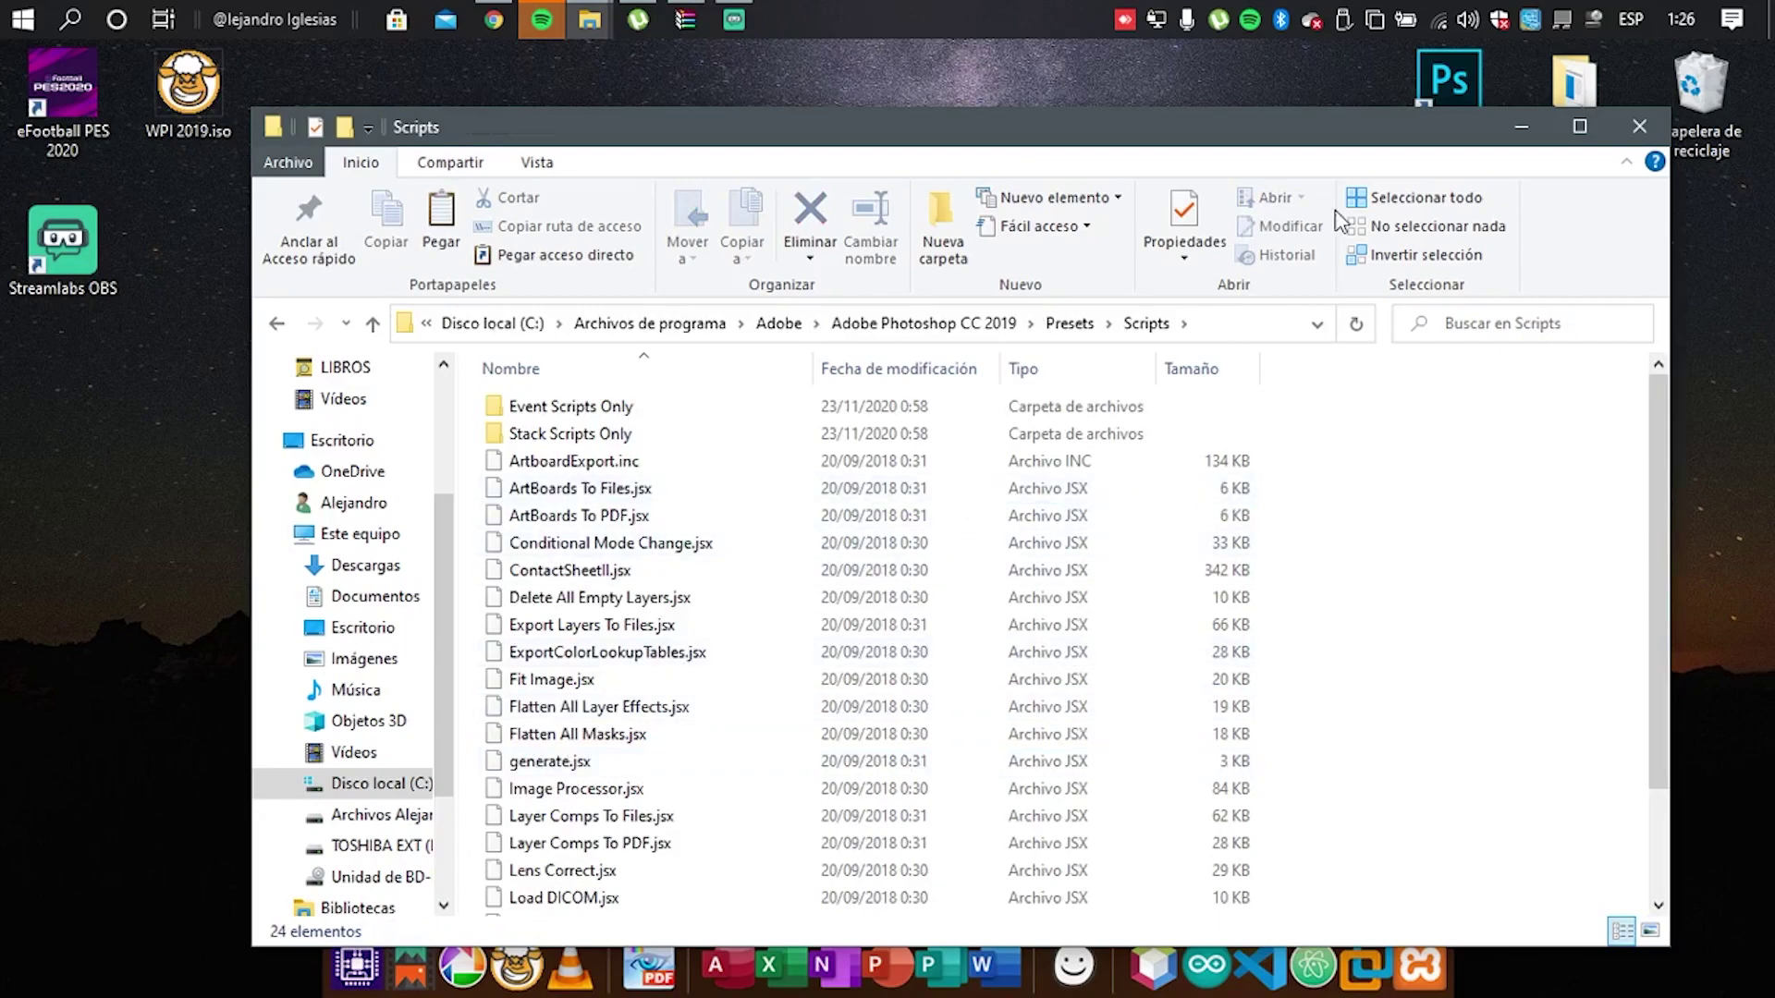
Copy IntelTextureWorks-ConvertCubeMap.jsx and IntelTextureWorks-CubeMapGaussianBlur.jsx from the archive into the Scripts folder, granting administrator permission
click(685, 19)
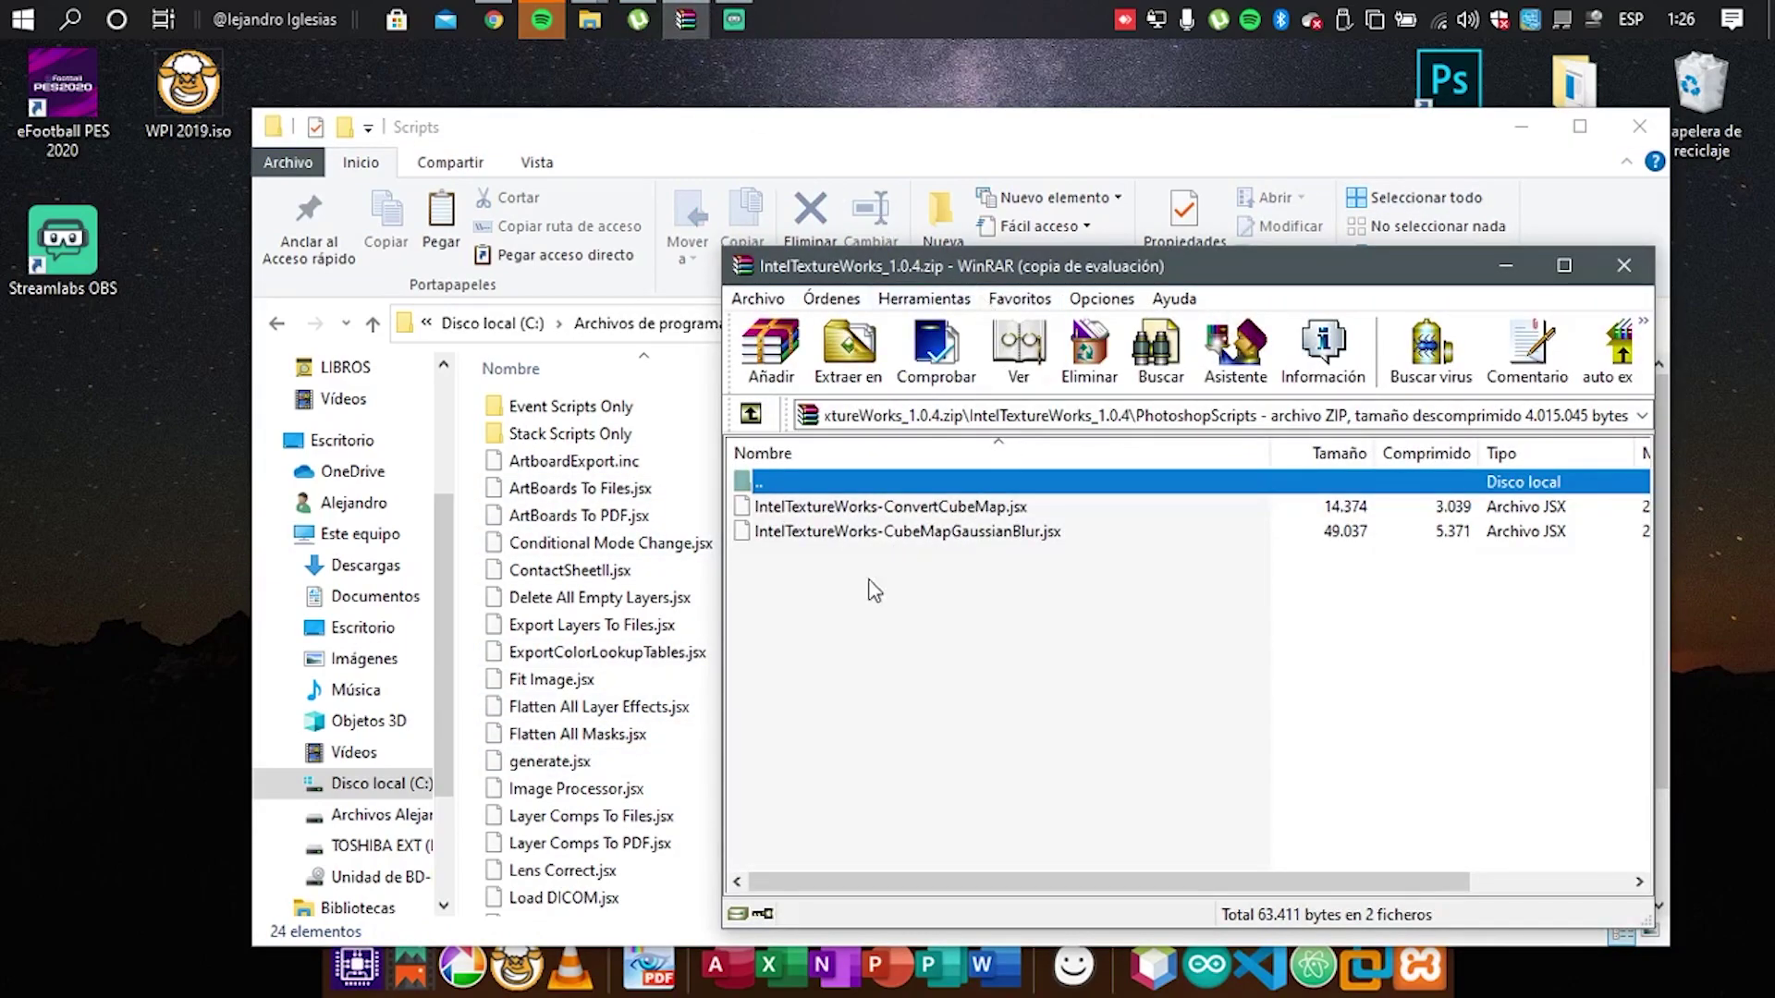
drag(812, 579, 666, 555)
click(839, 427)
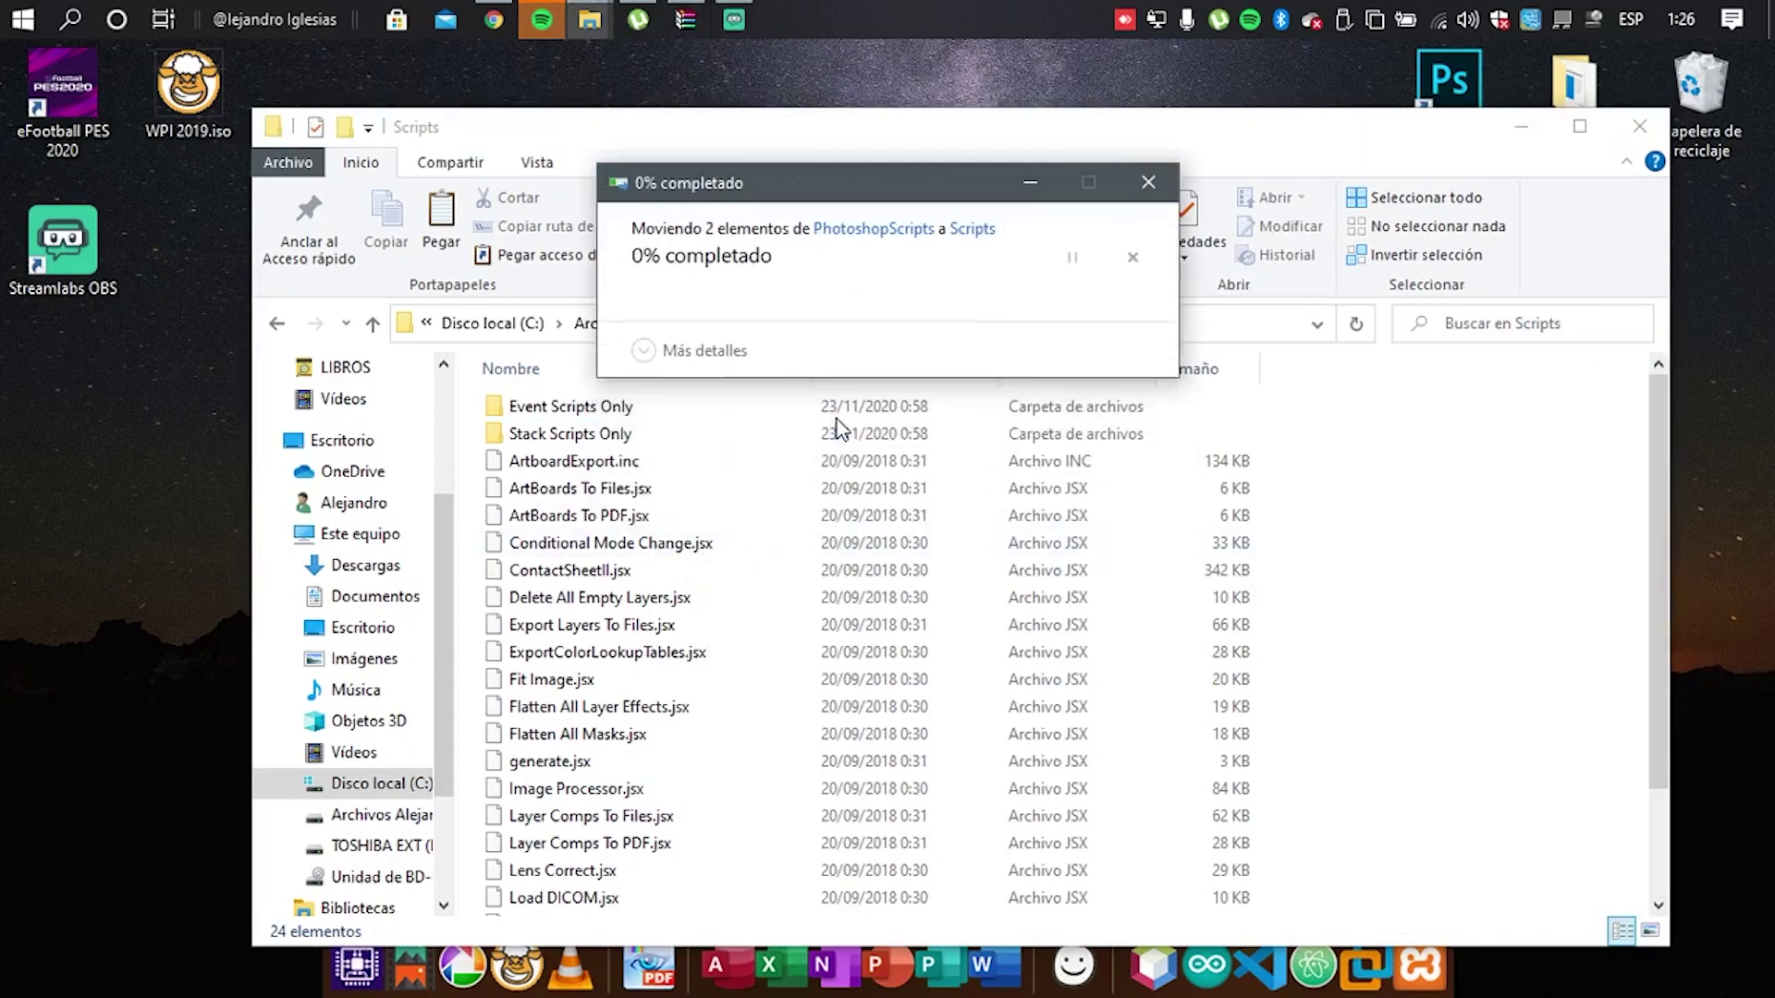
click(839, 427)
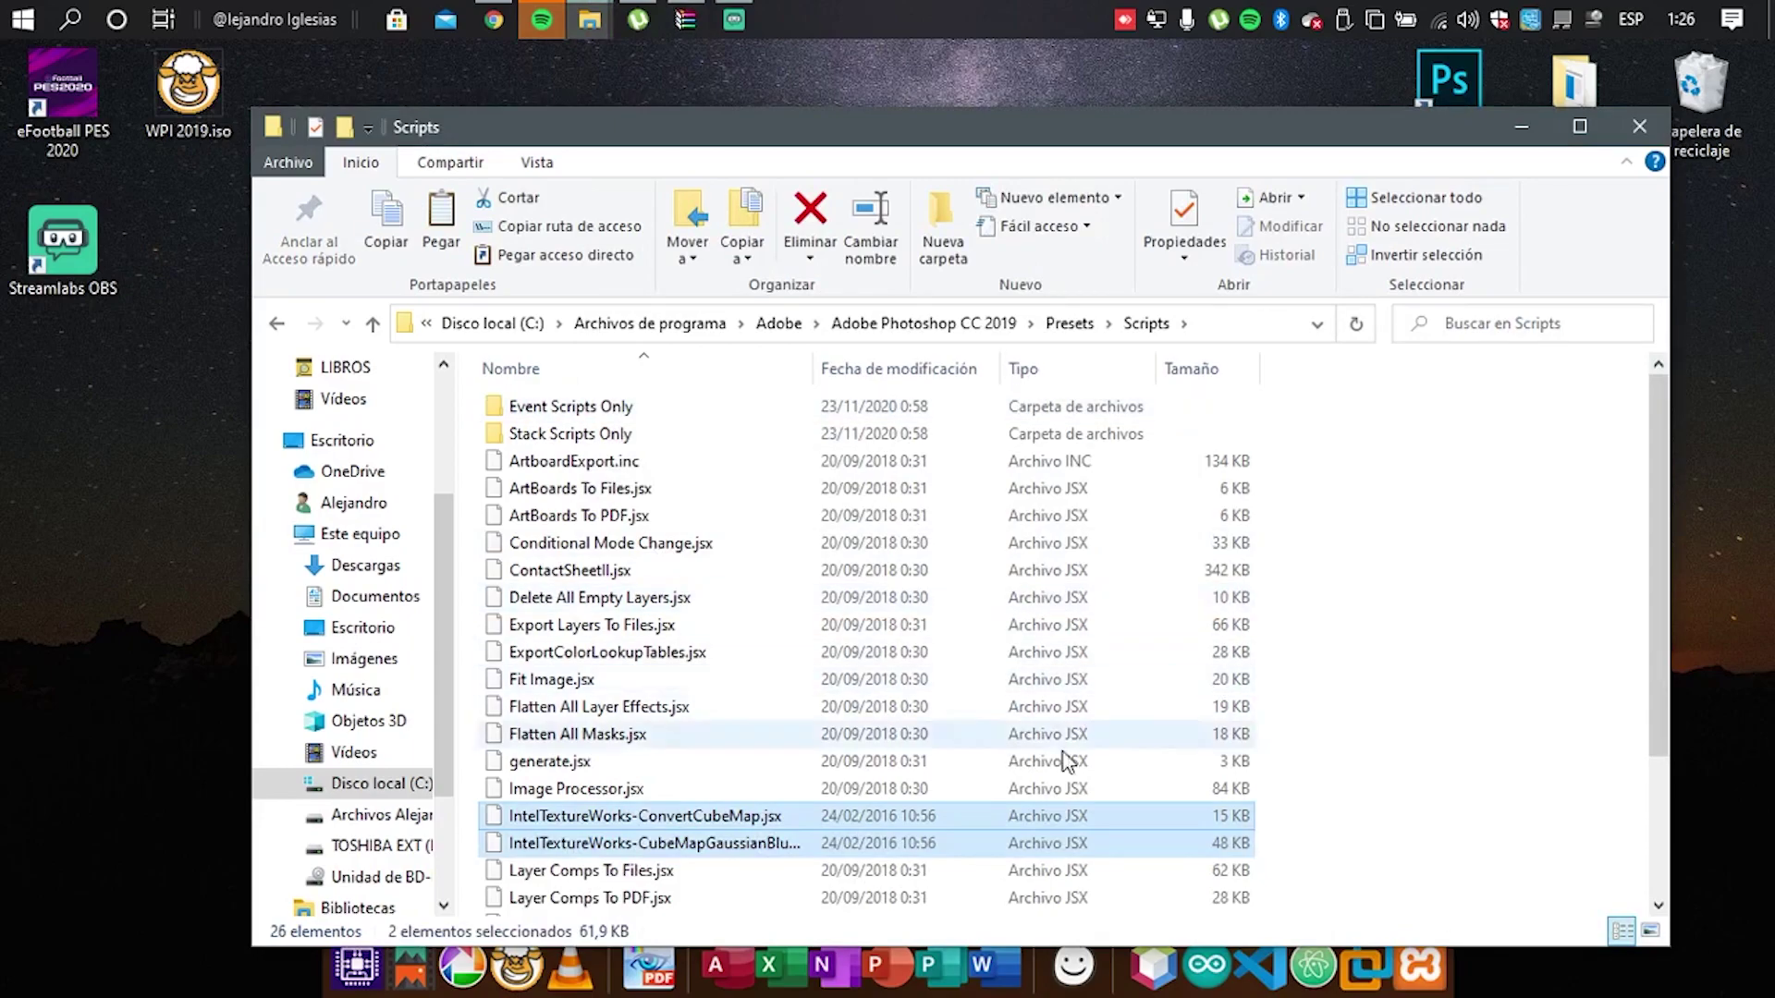
scroll(1083, 721, down, 2)
click(1590, 632)
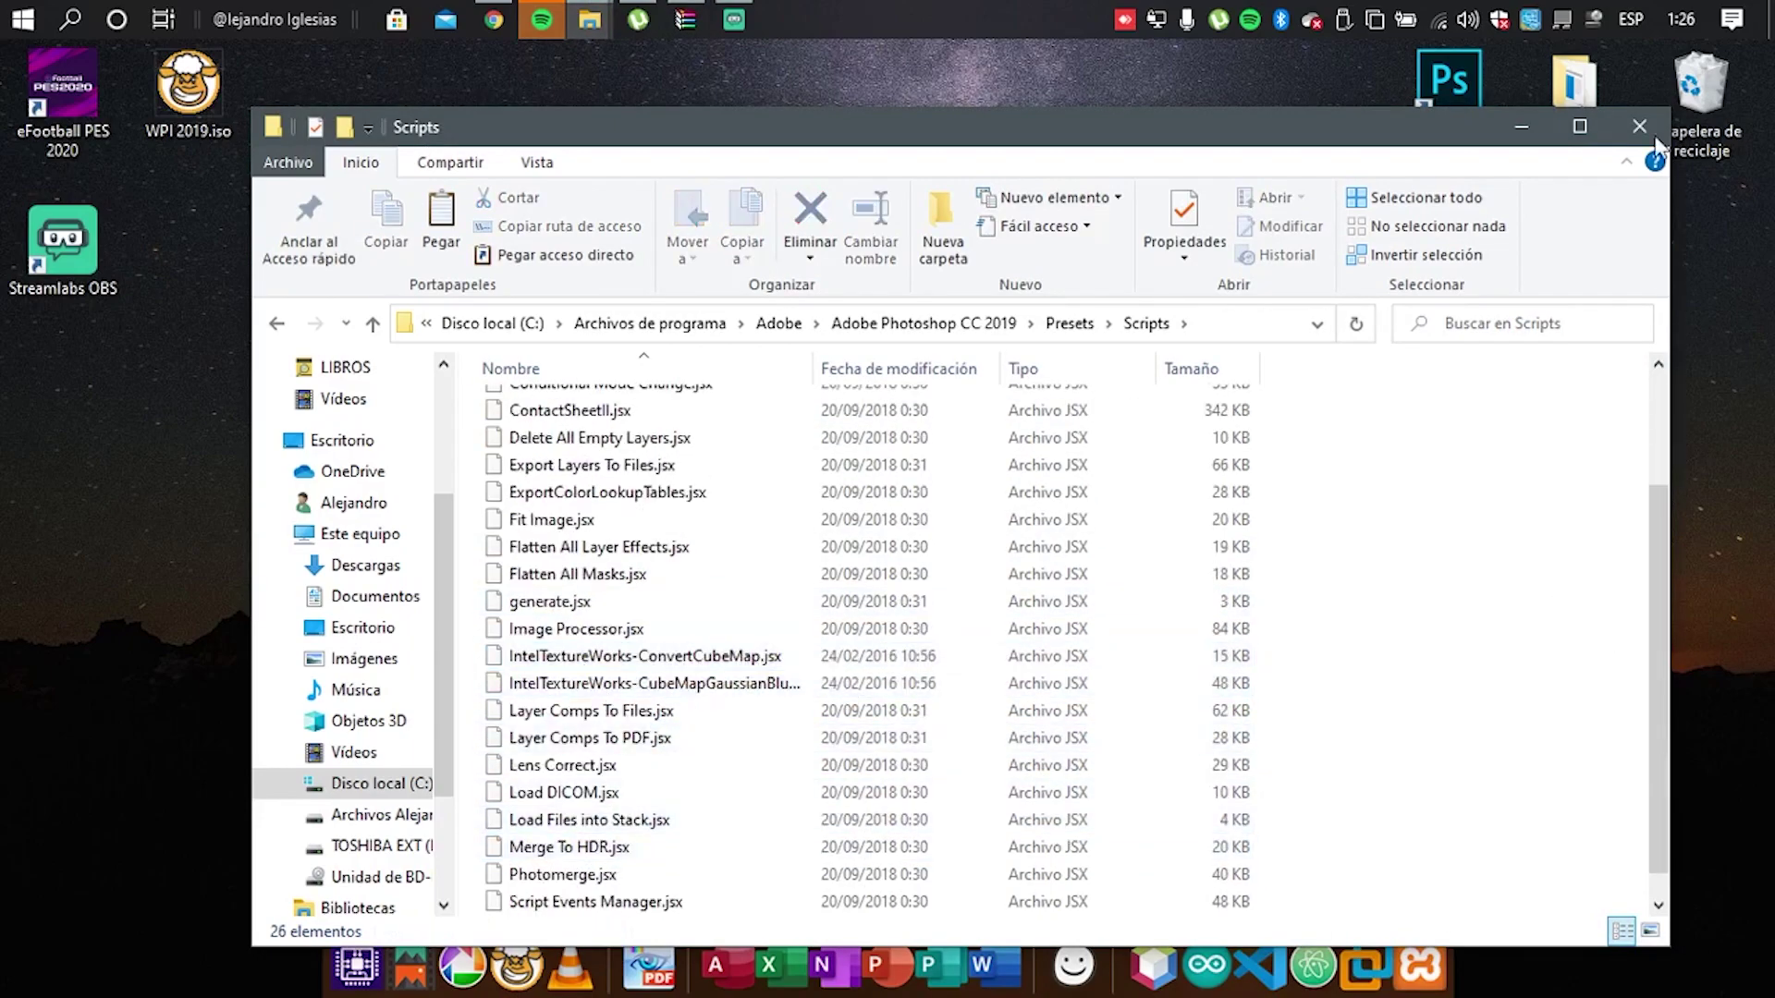
Close the IntelTextureWorks_1.0.4 archive window and the Scripts folder window
click(697, 17)
click(1624, 266)
click(1639, 127)
right_click(761, 302)
click(830, 368)
right_click(828, 365)
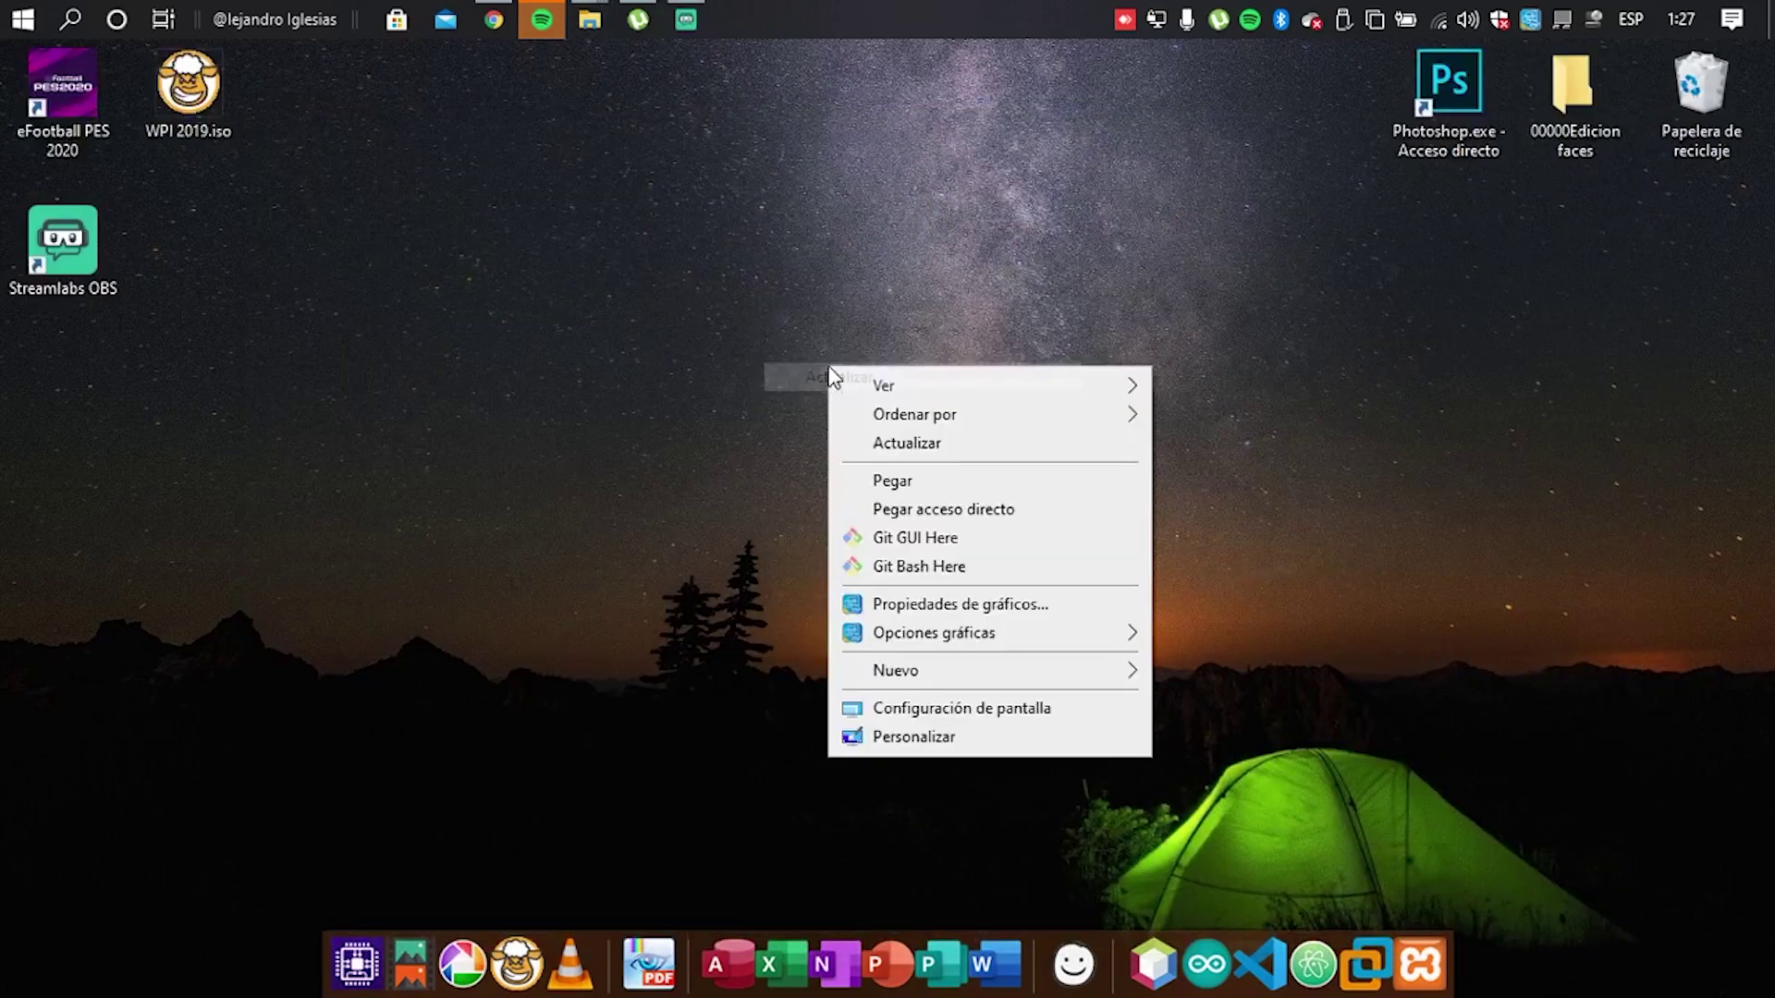
click(894, 446)
right_click(561, 229)
click(665, 309)
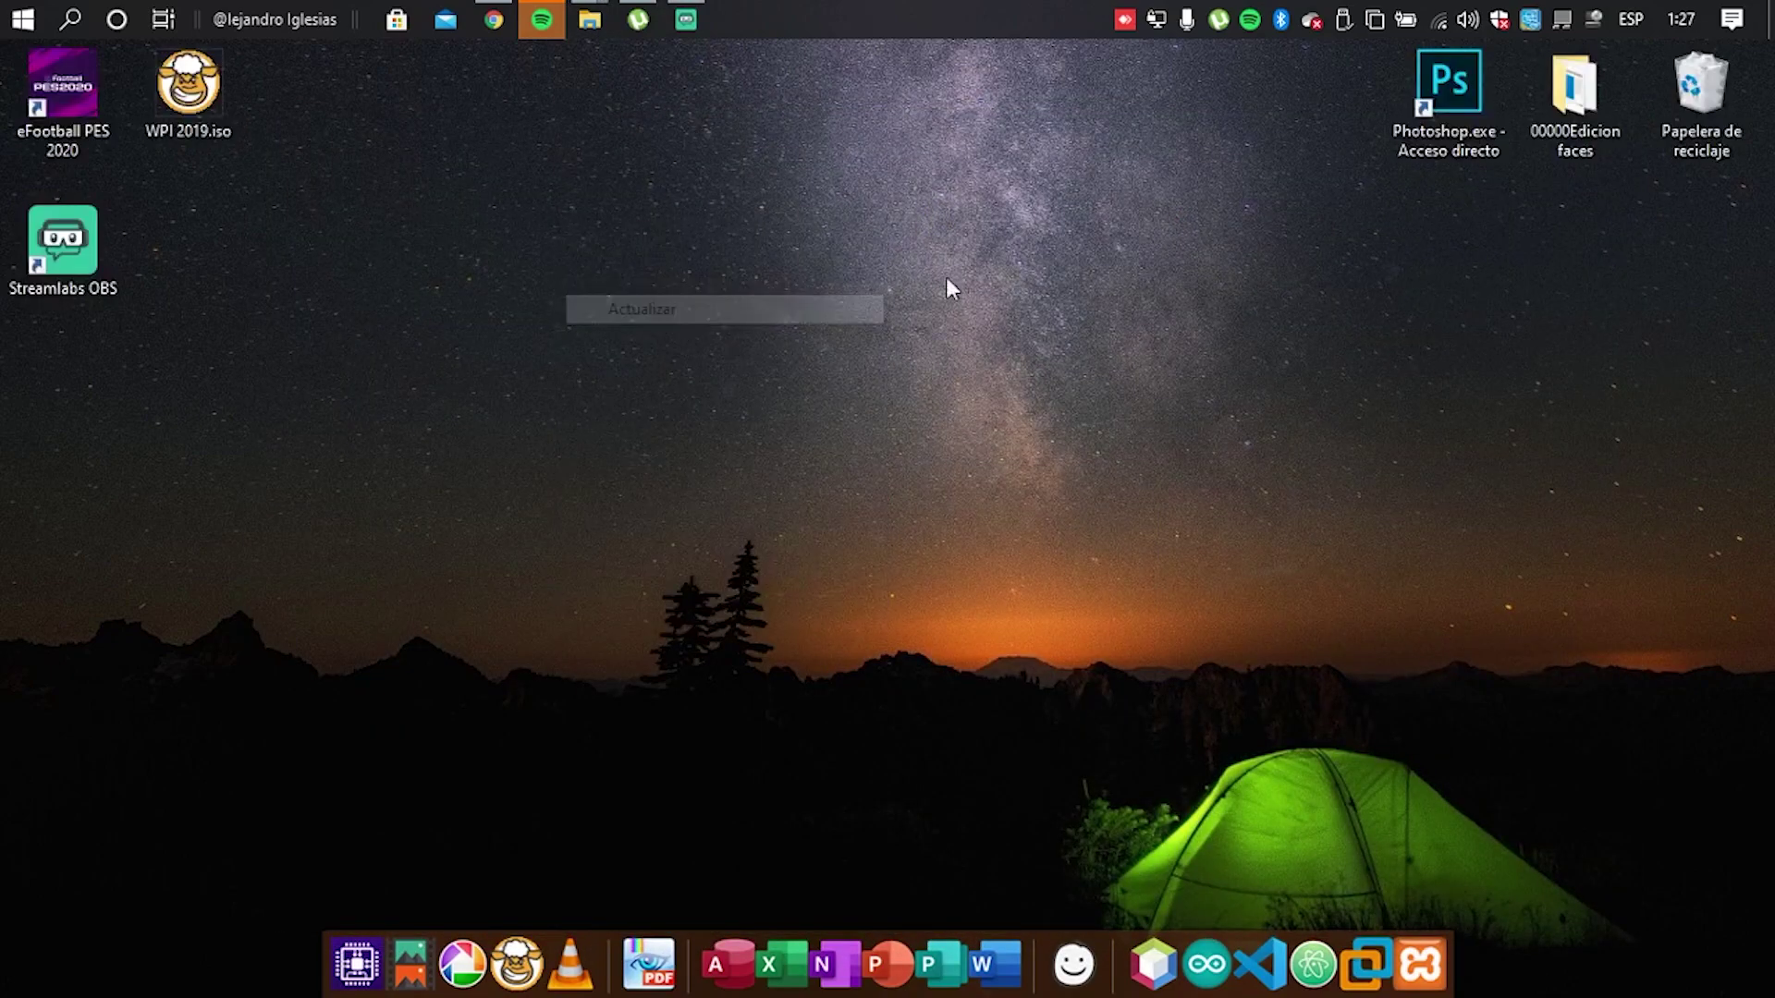
Launch Photoshop from the desktop shortcut and open the image 11951.jpg from the TEXTURAS folder
double_click(1434, 92)
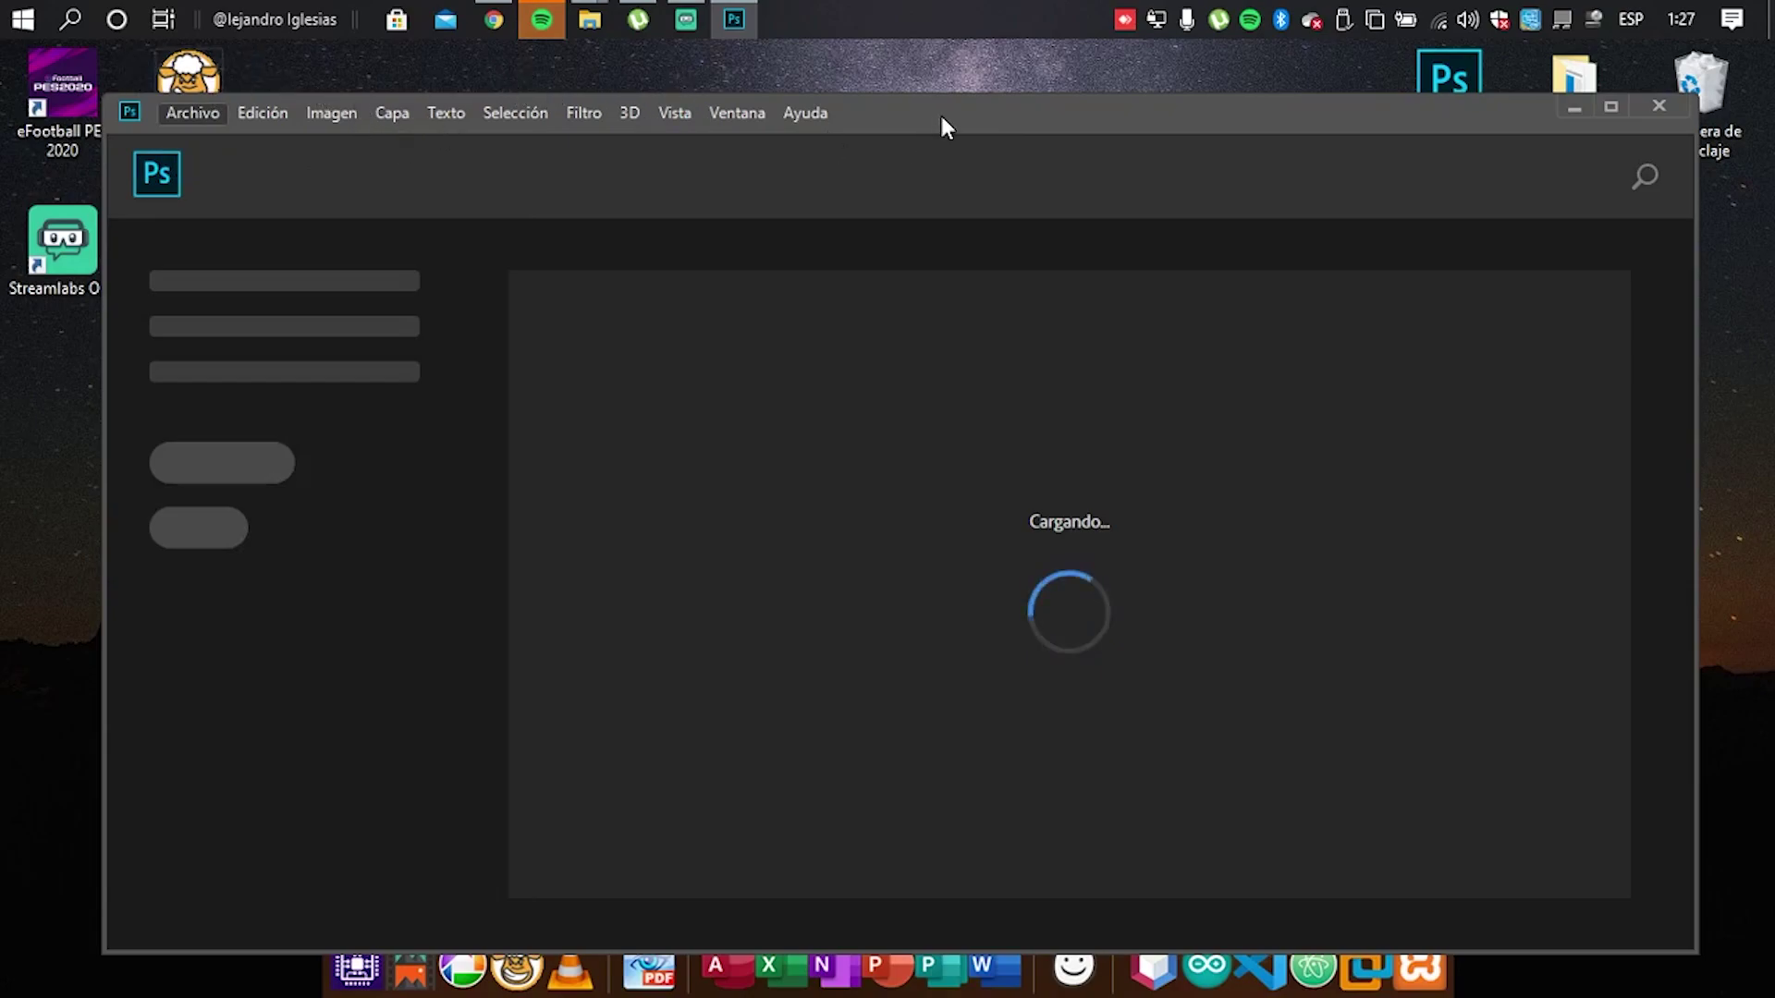
key(ctrl+o)
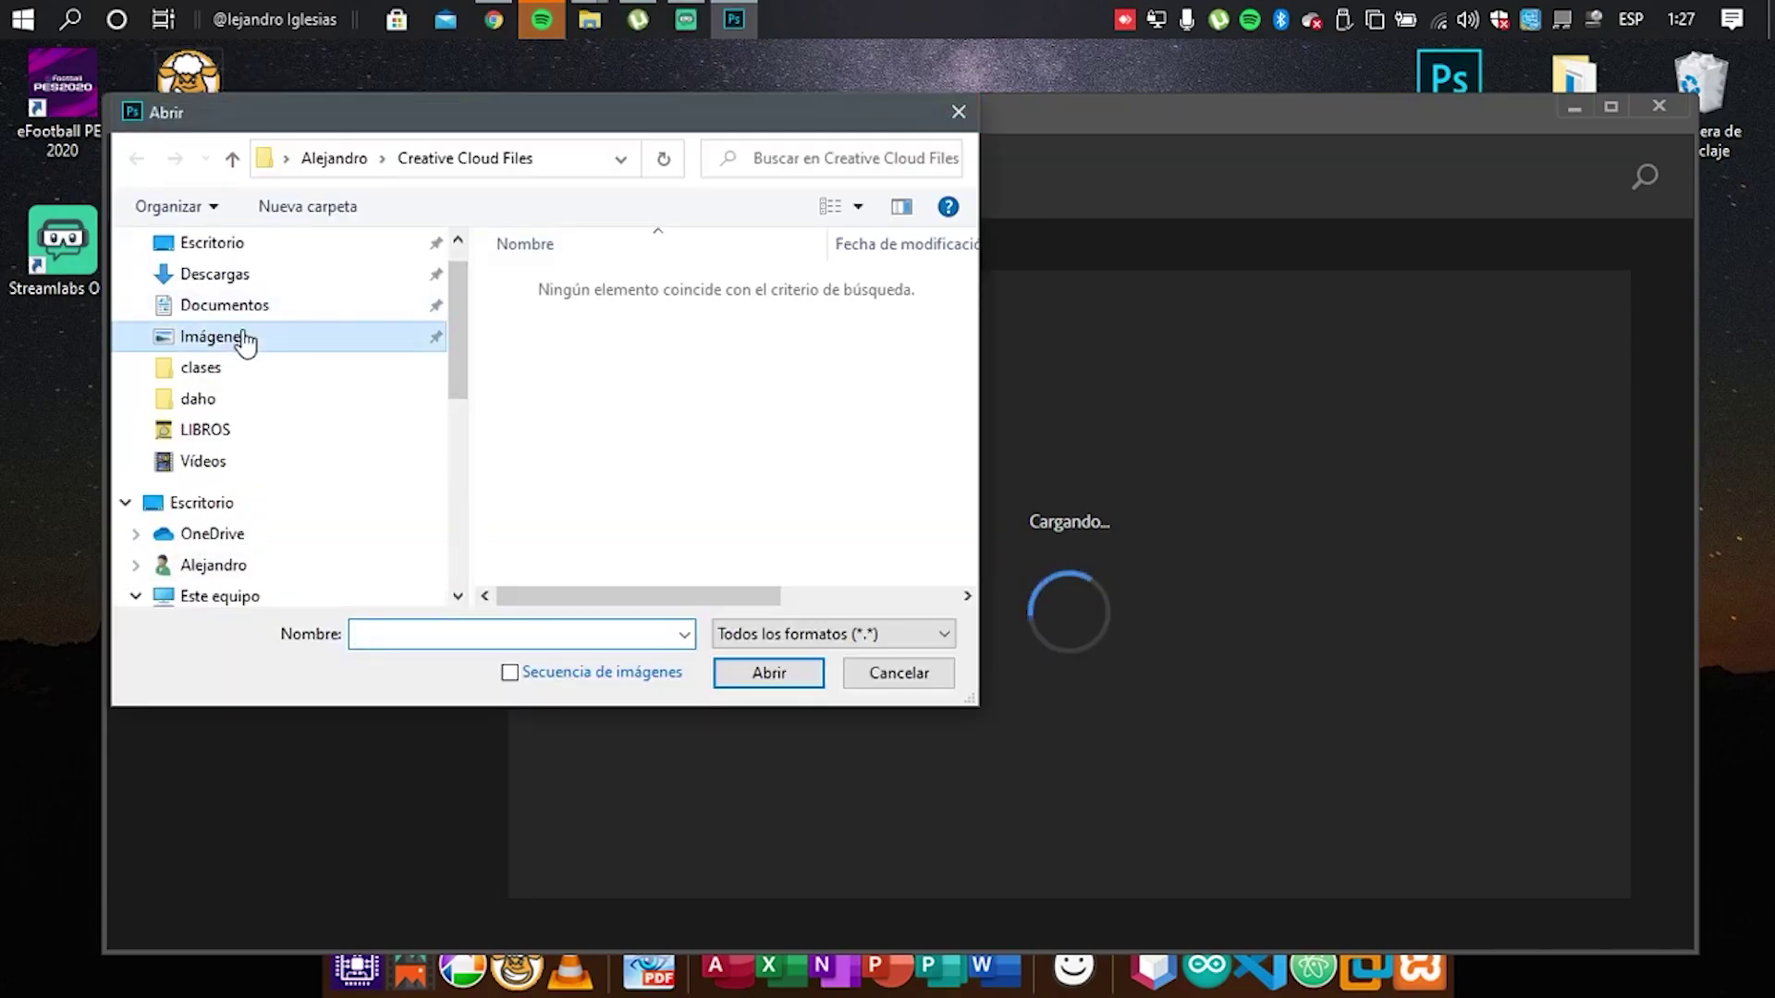
click(245, 339)
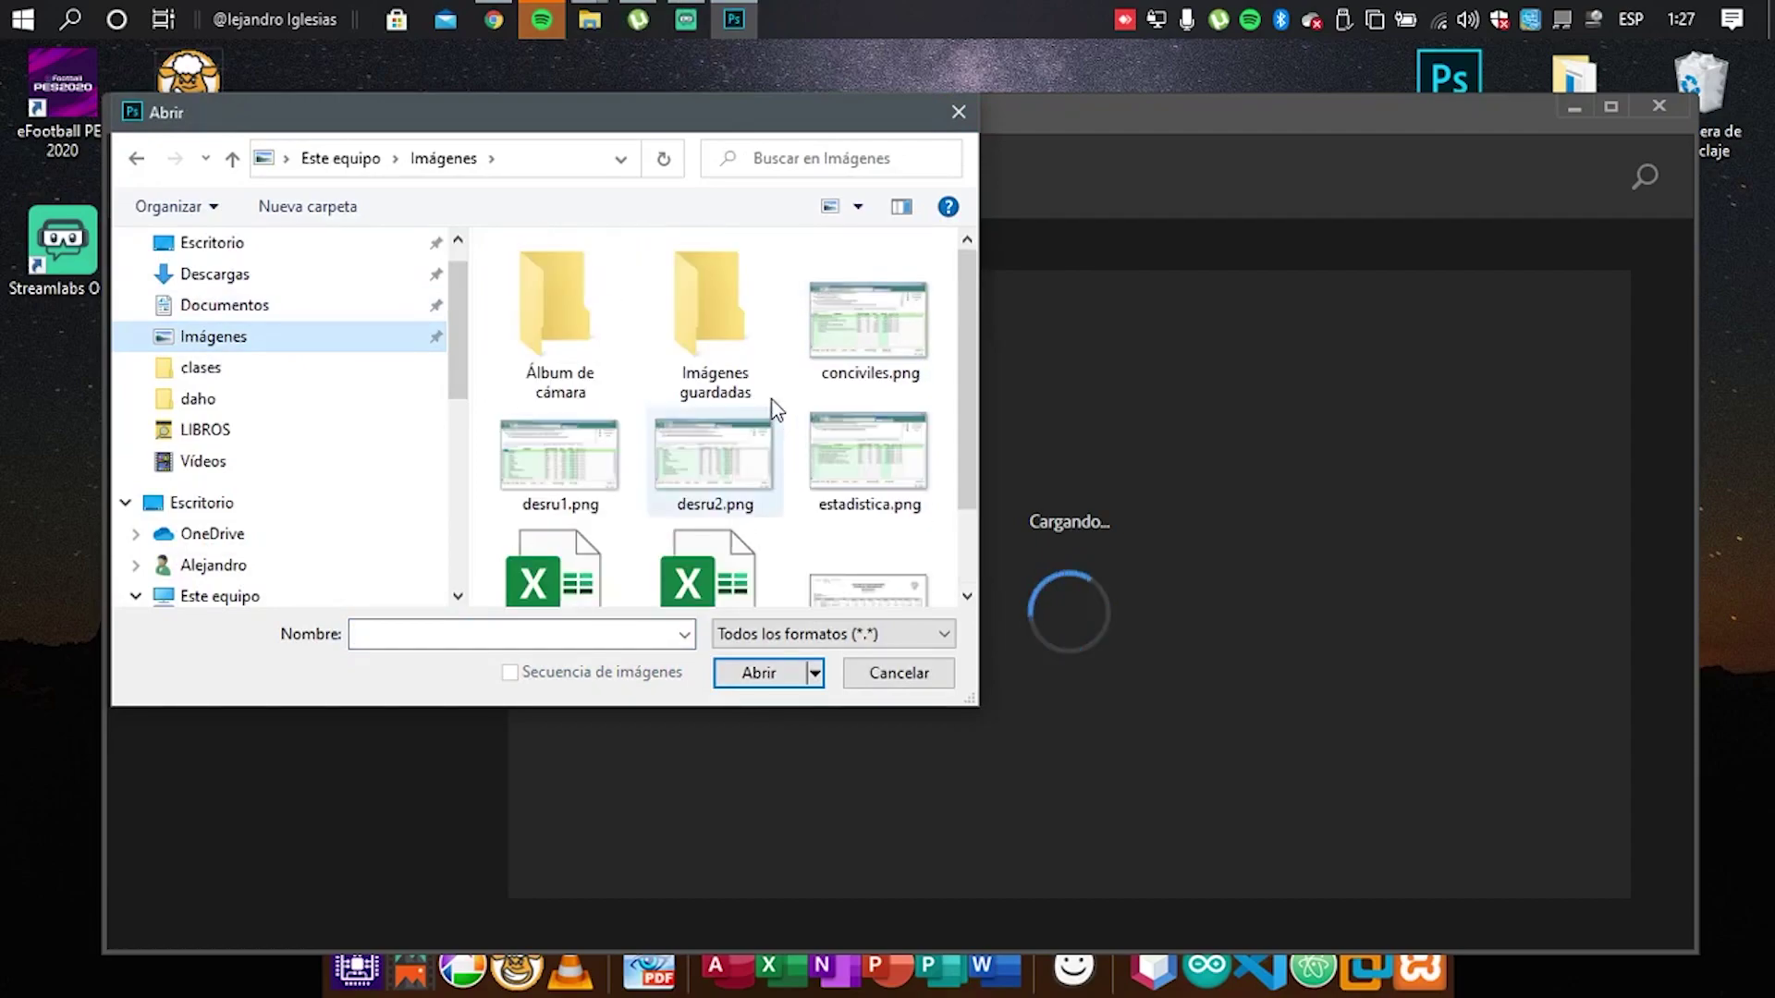
double_click(747, 333)
click(139, 161)
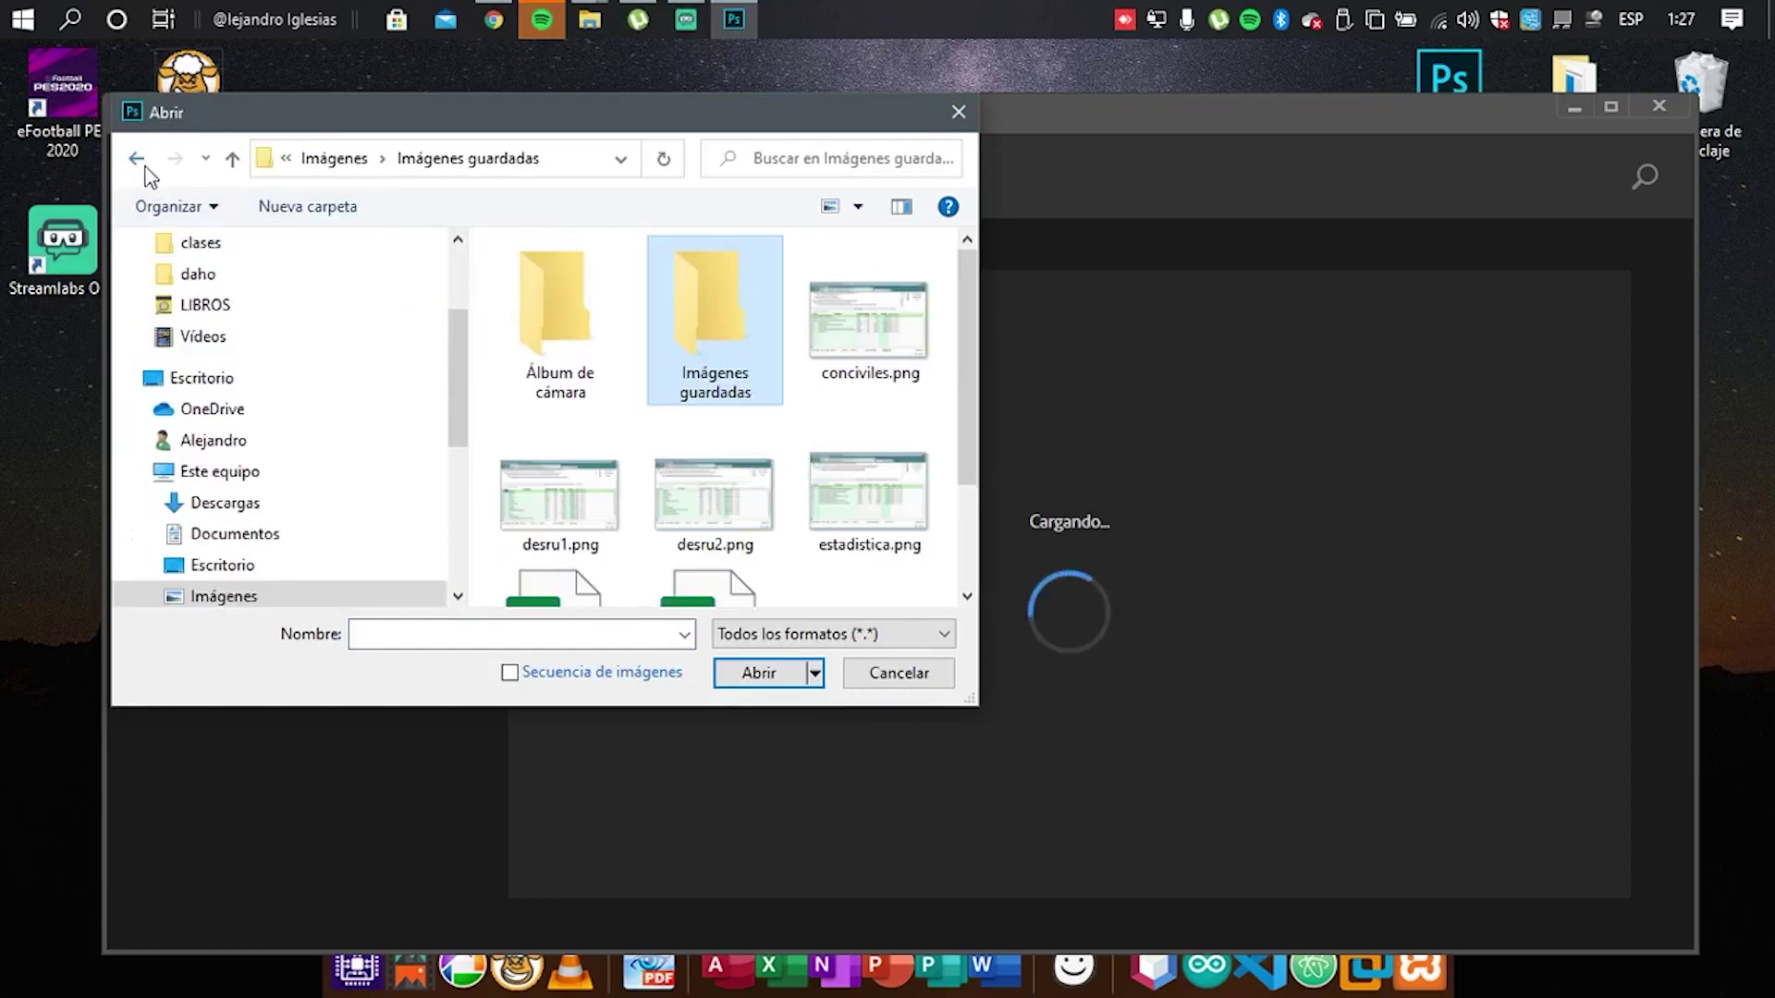
scroll(777, 434, down, 2)
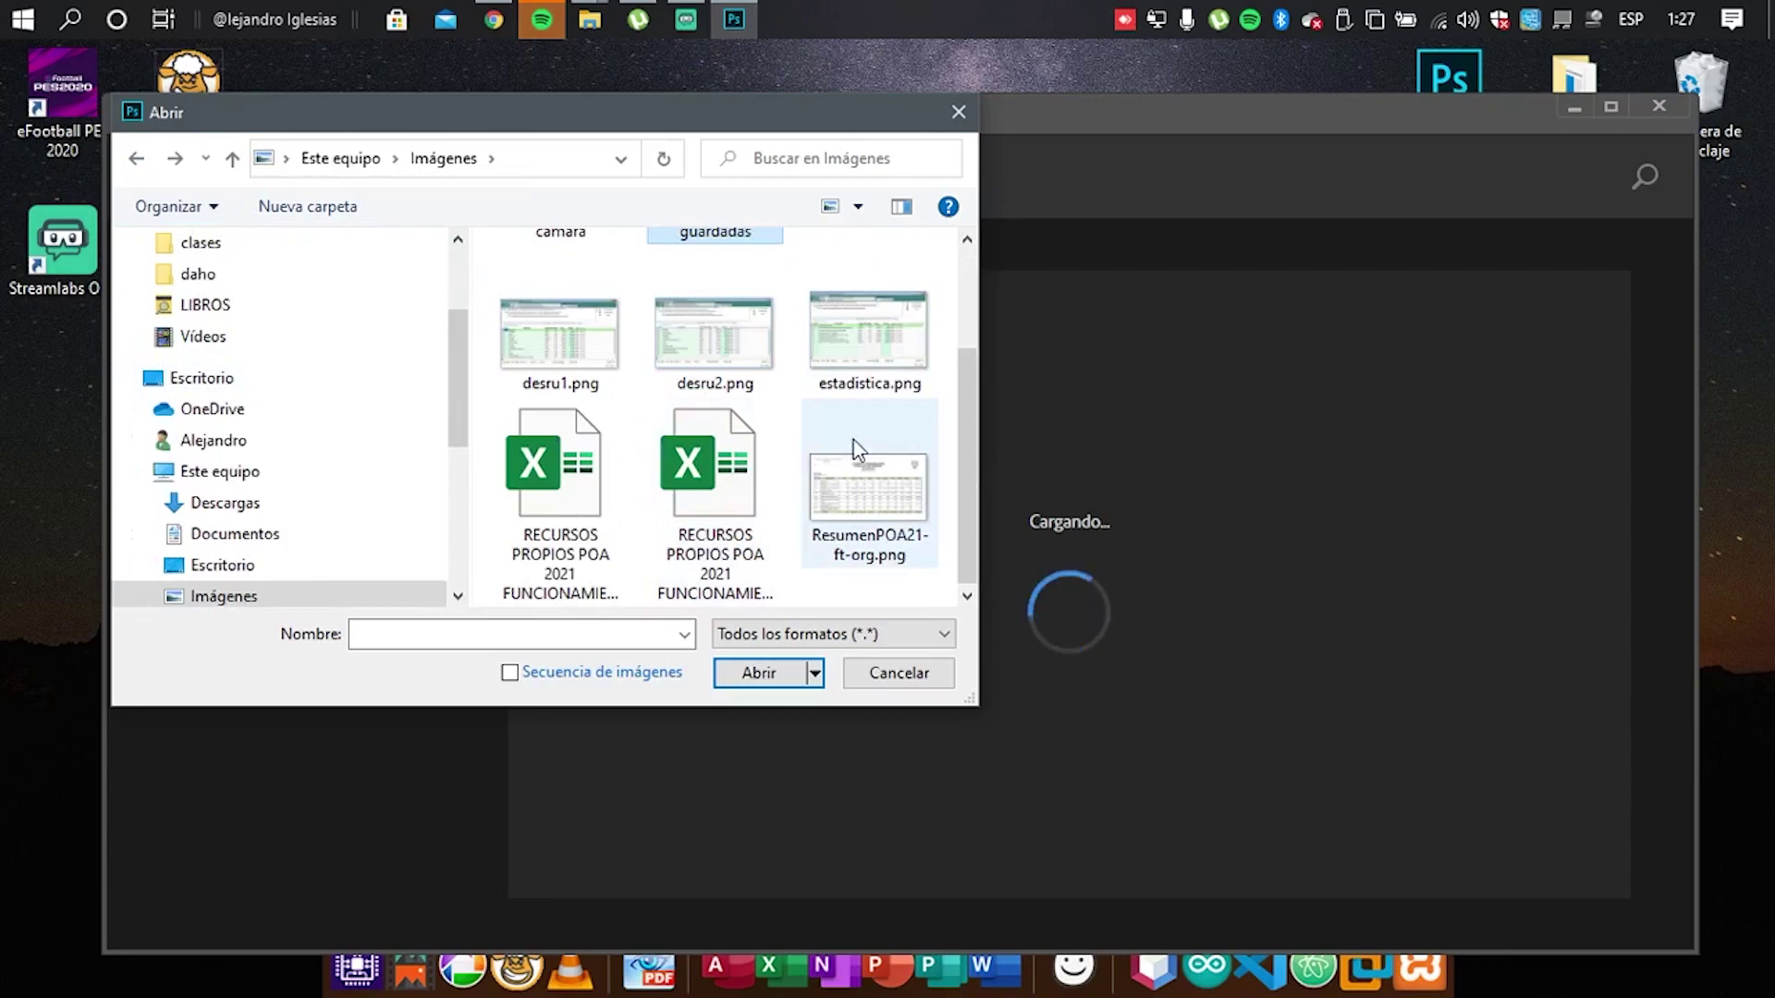
scroll(245, 507, down, 1)
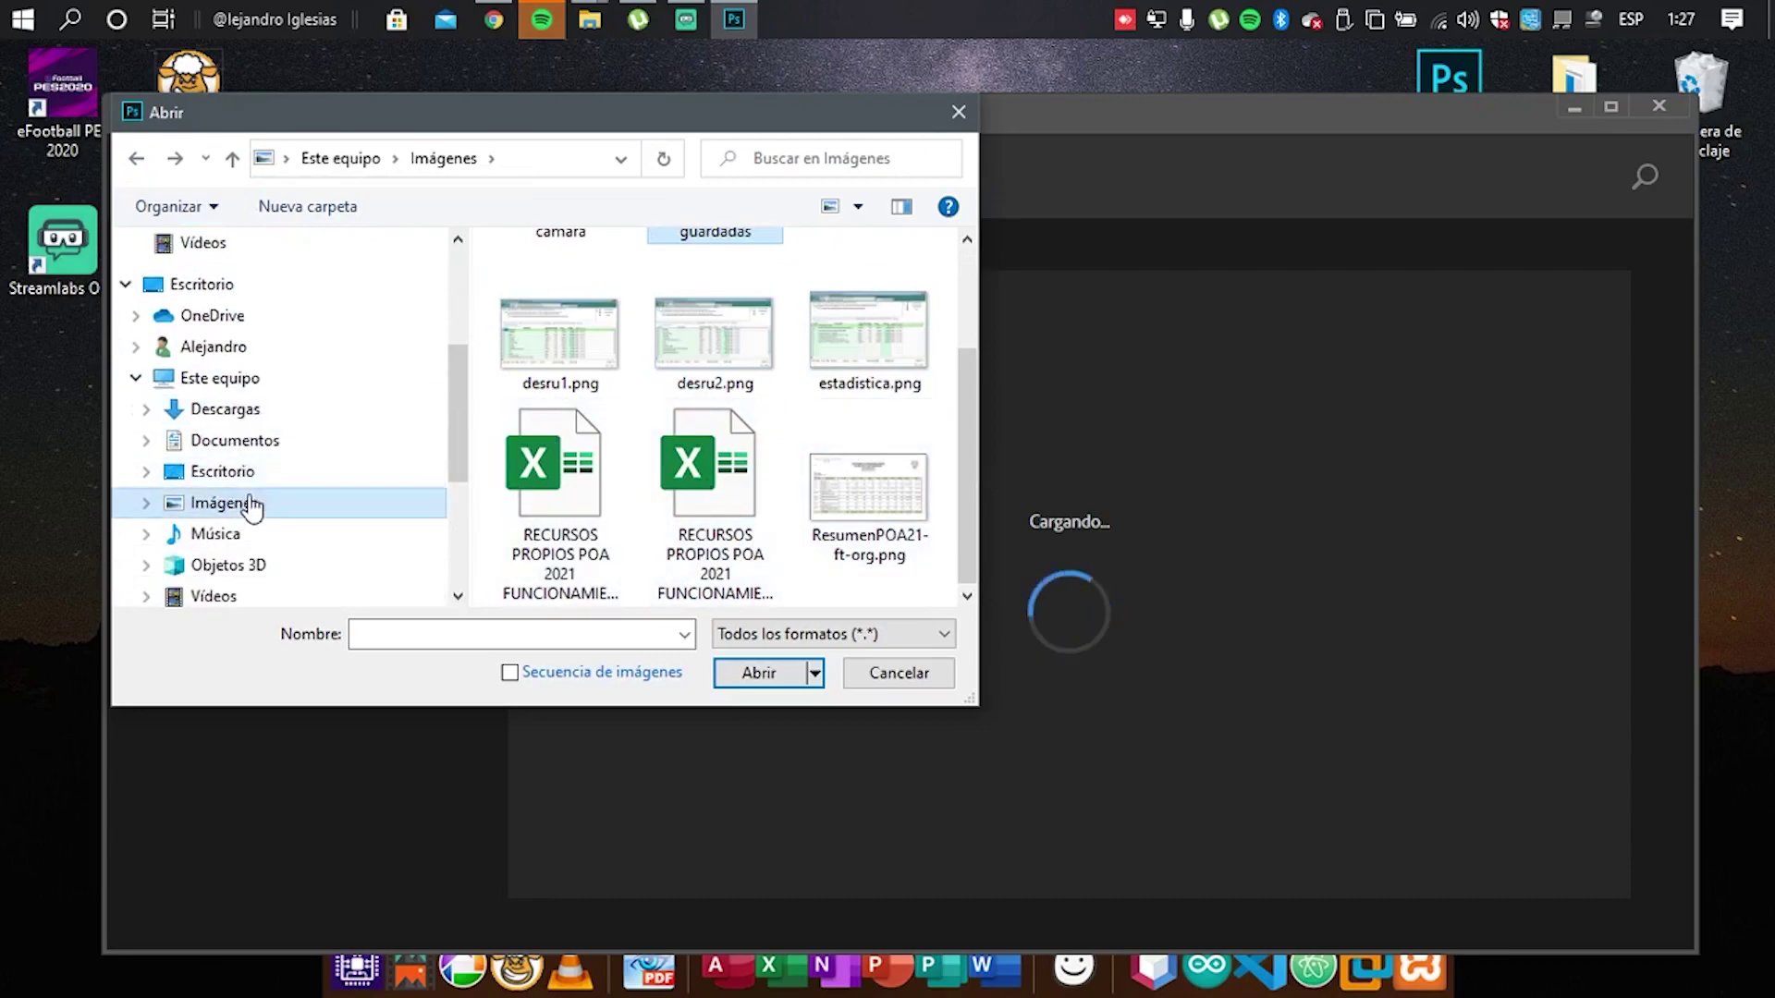
click(239, 442)
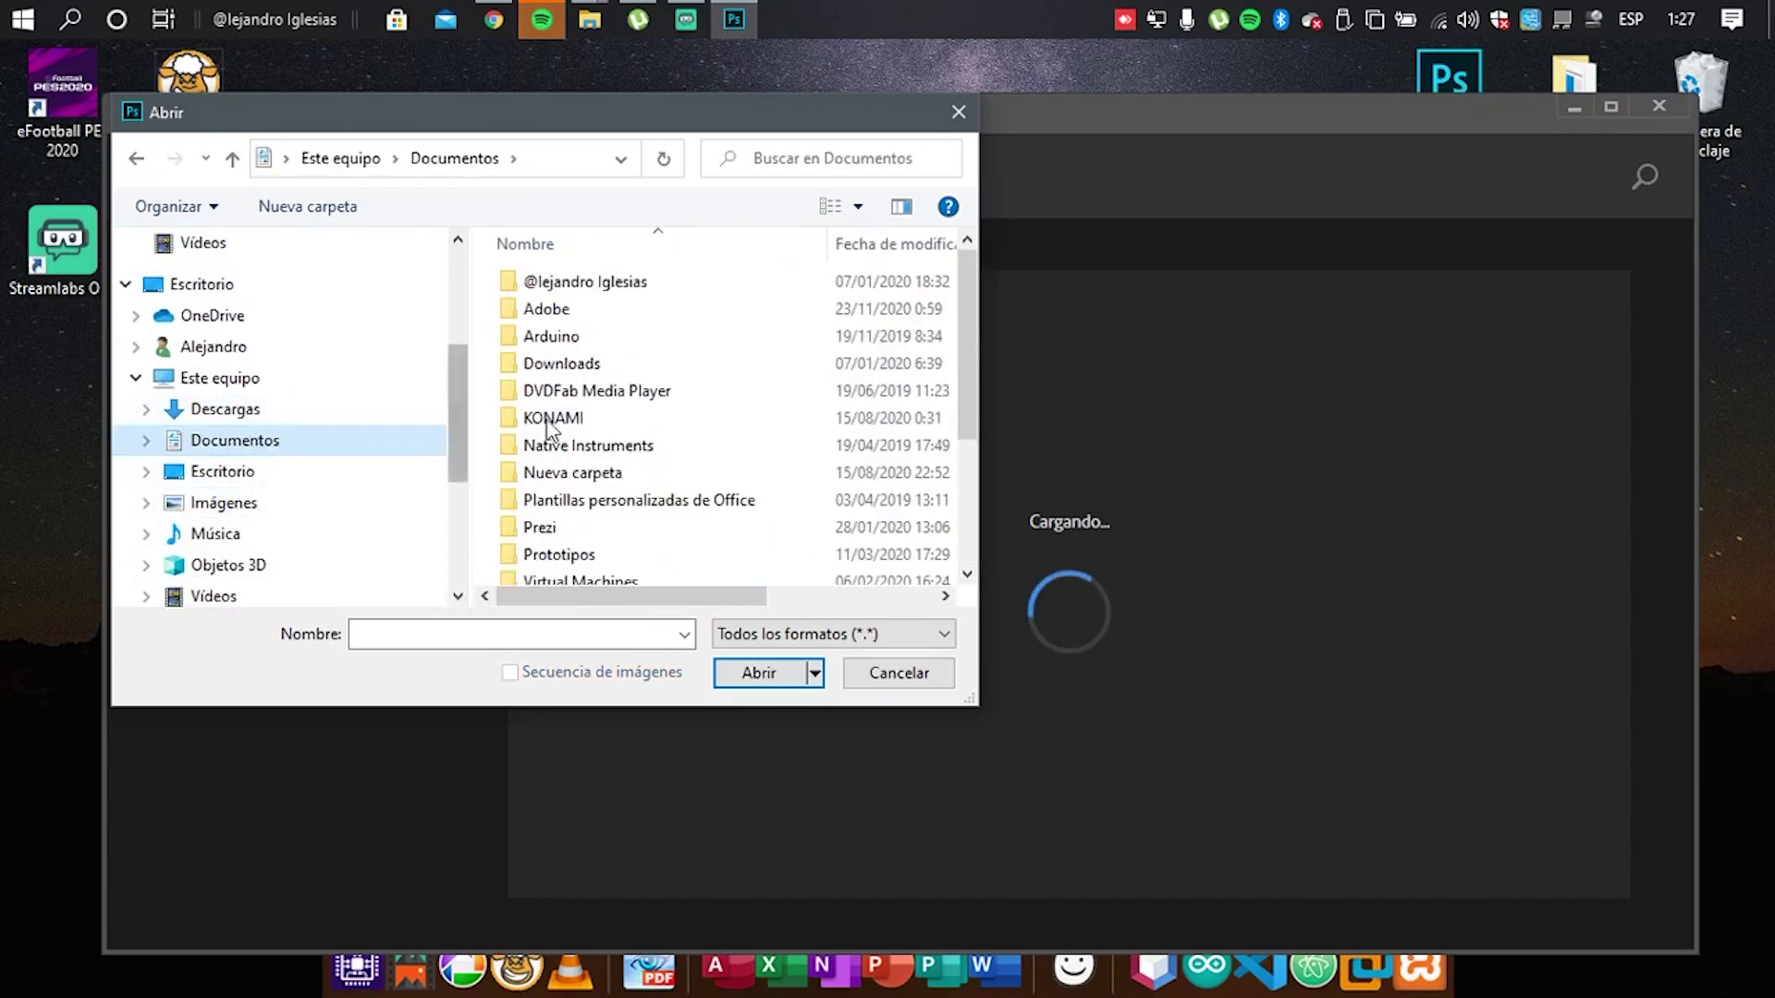
scroll(548, 427, down, 3)
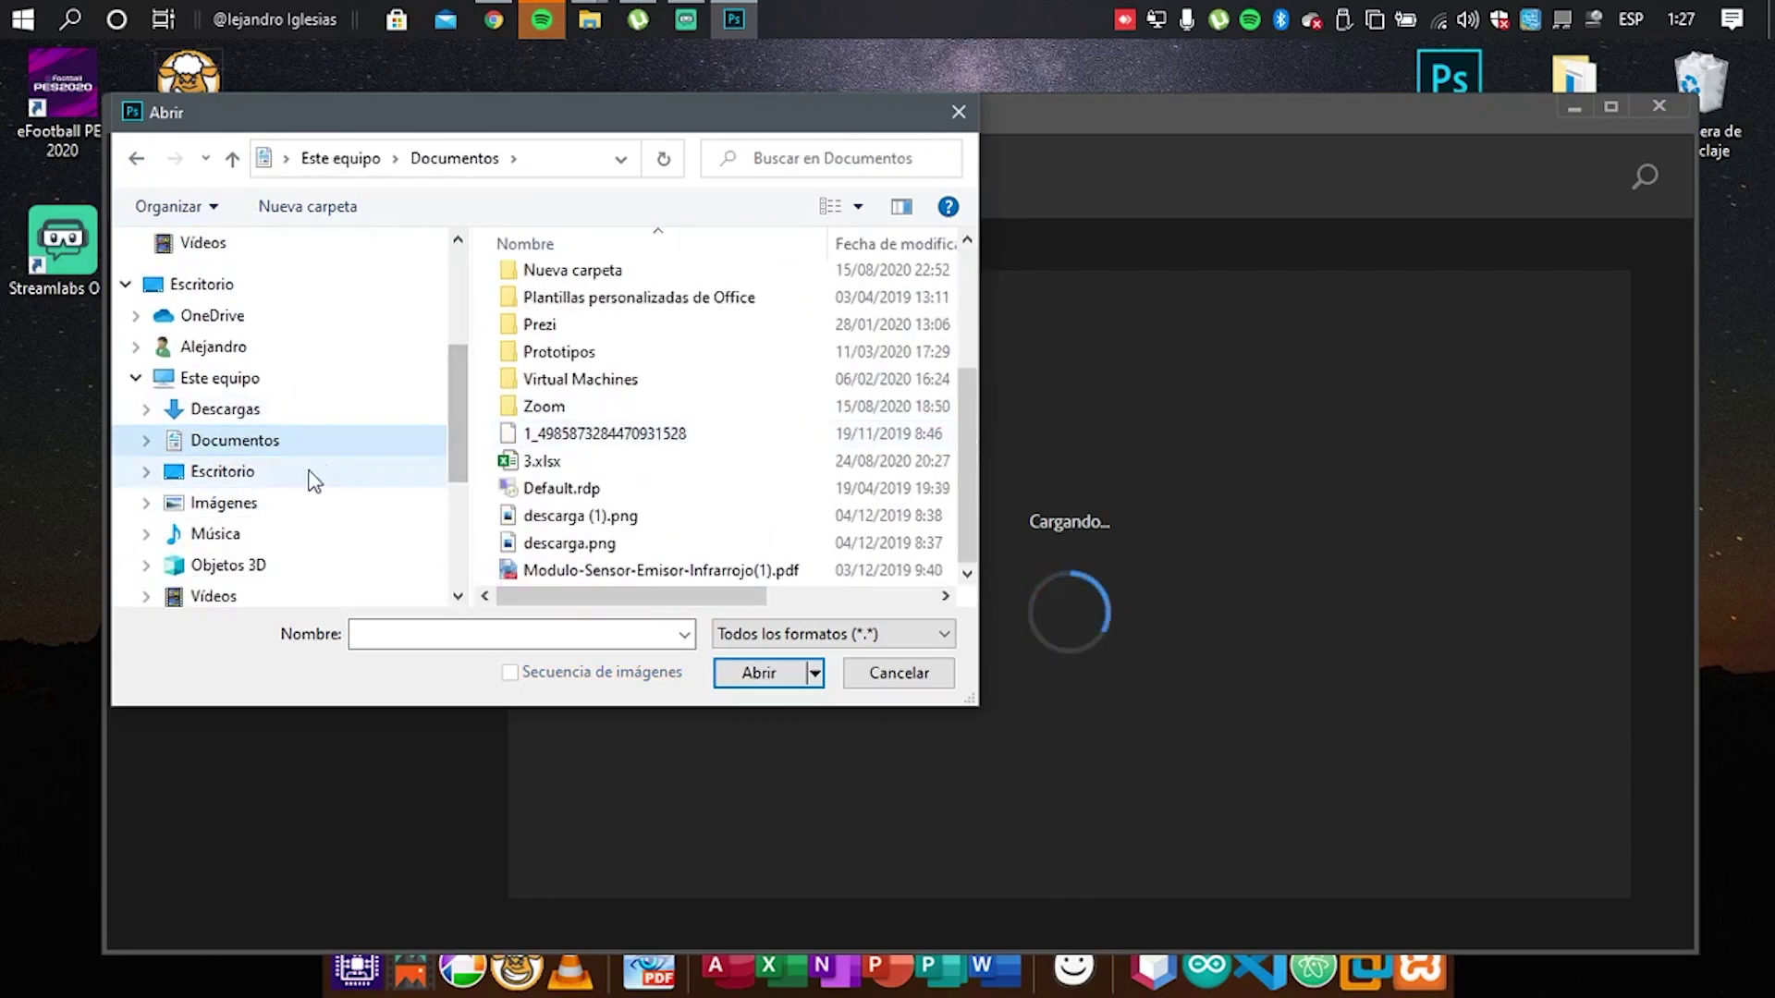
click(214, 596)
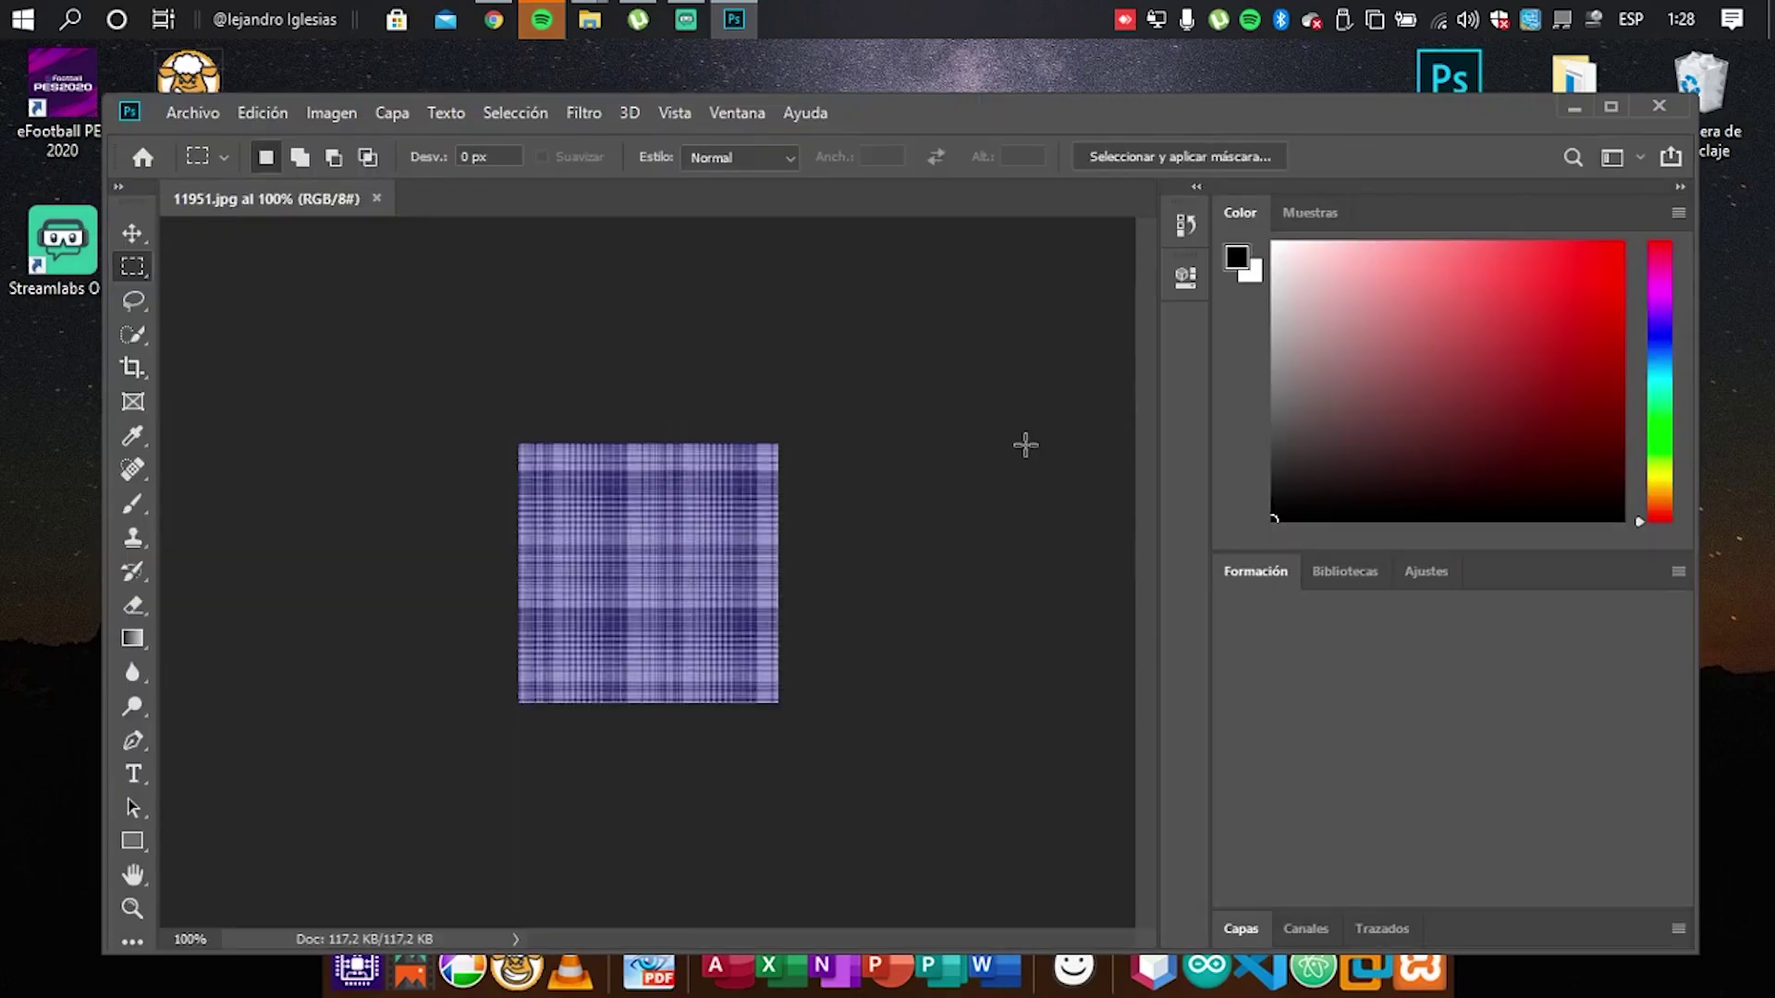
Maximize the Photoshop window and choose the Intel Texture Works (*.DDS) file type for saving 11951 under Save As
drag(1036, 115, 1056, 37)
click(92, 58)
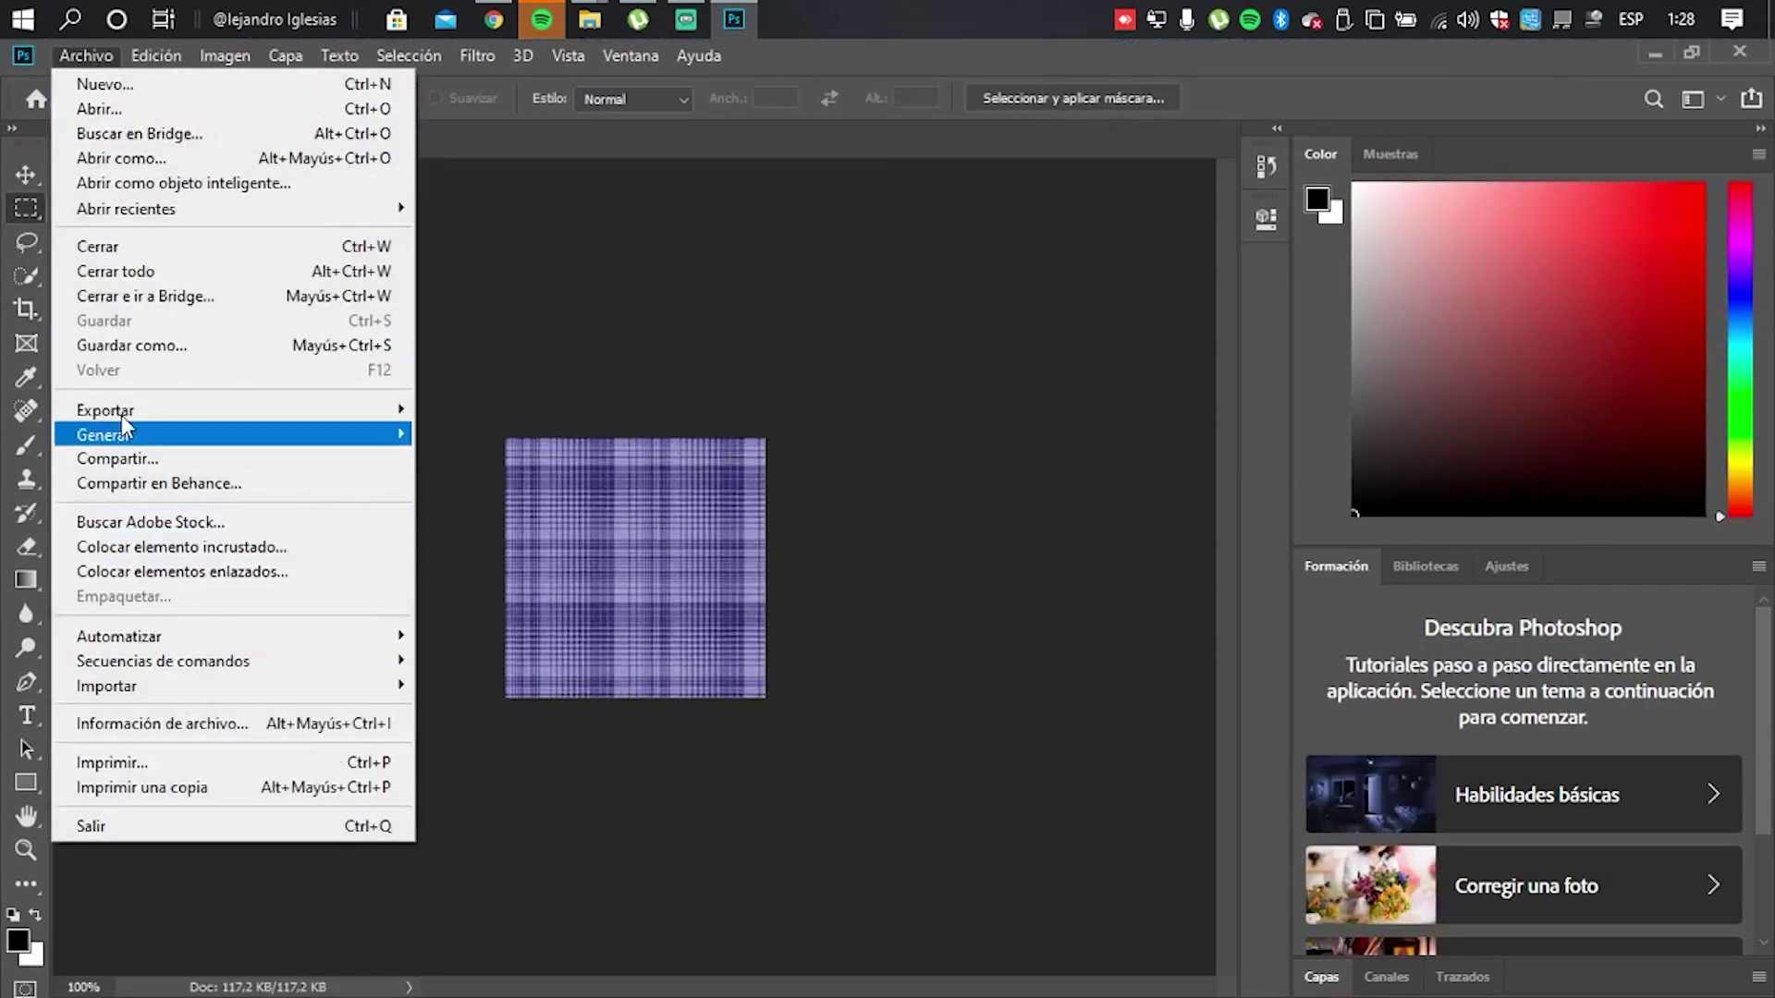
click(118, 346)
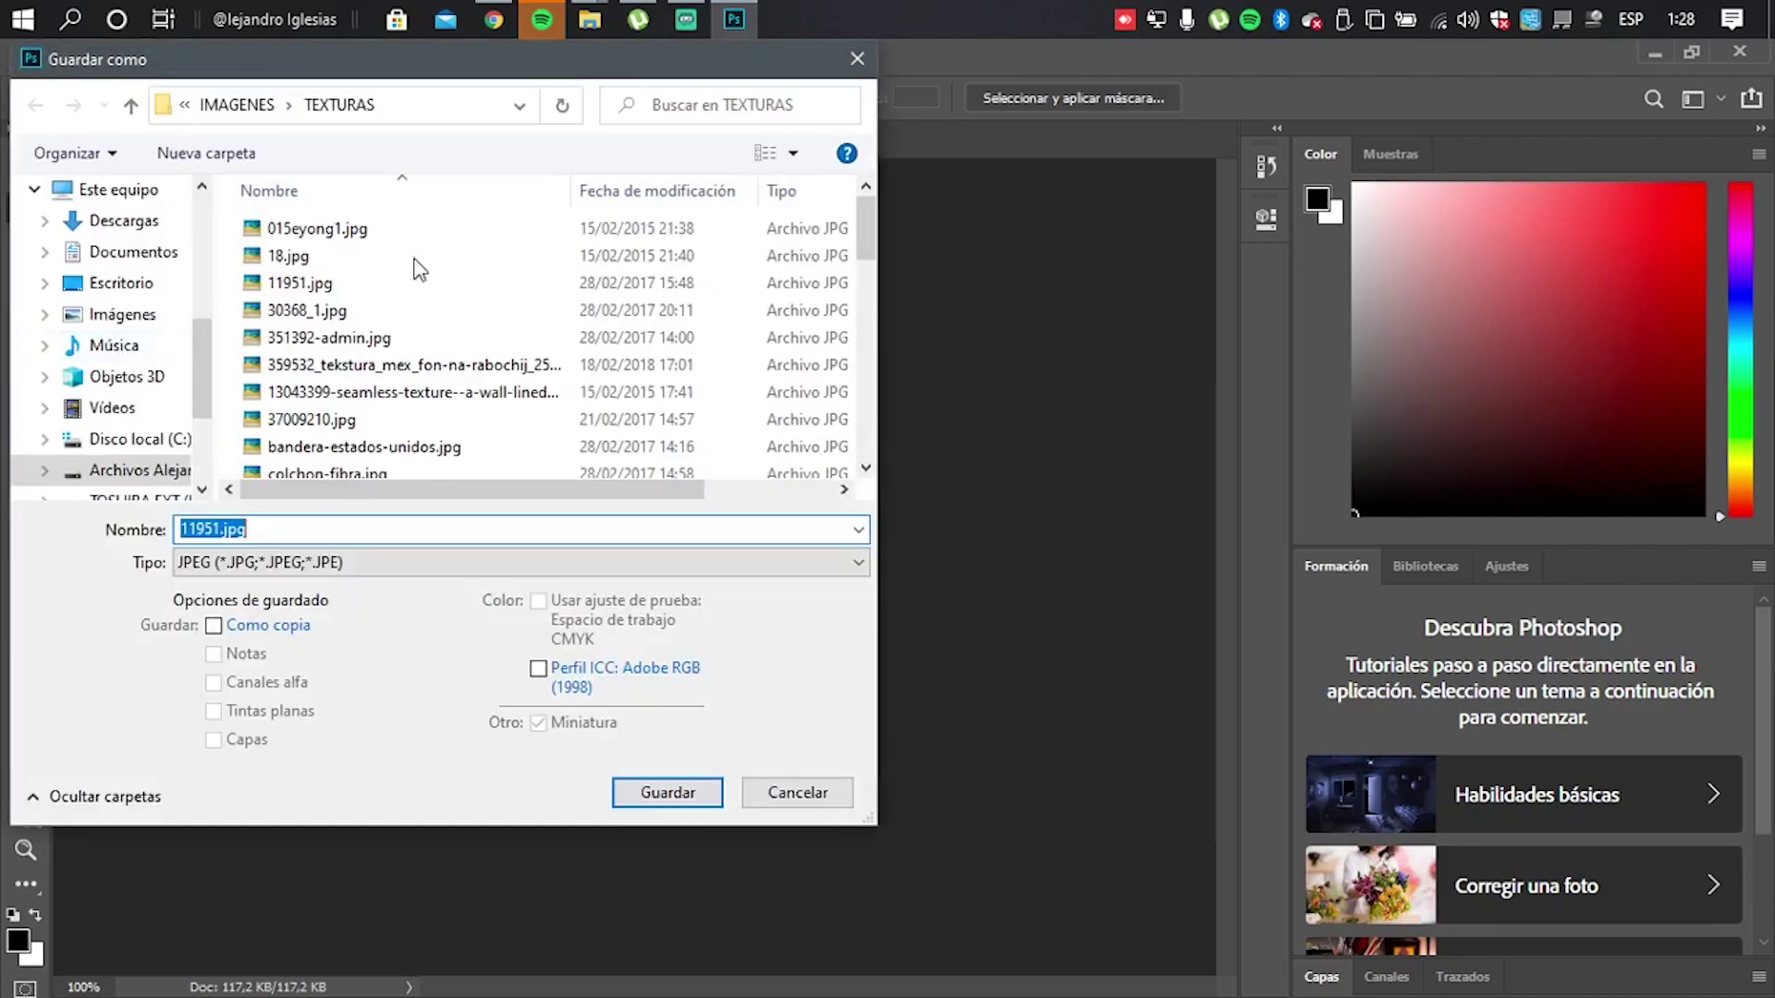
drag(452, 72, 756, 137)
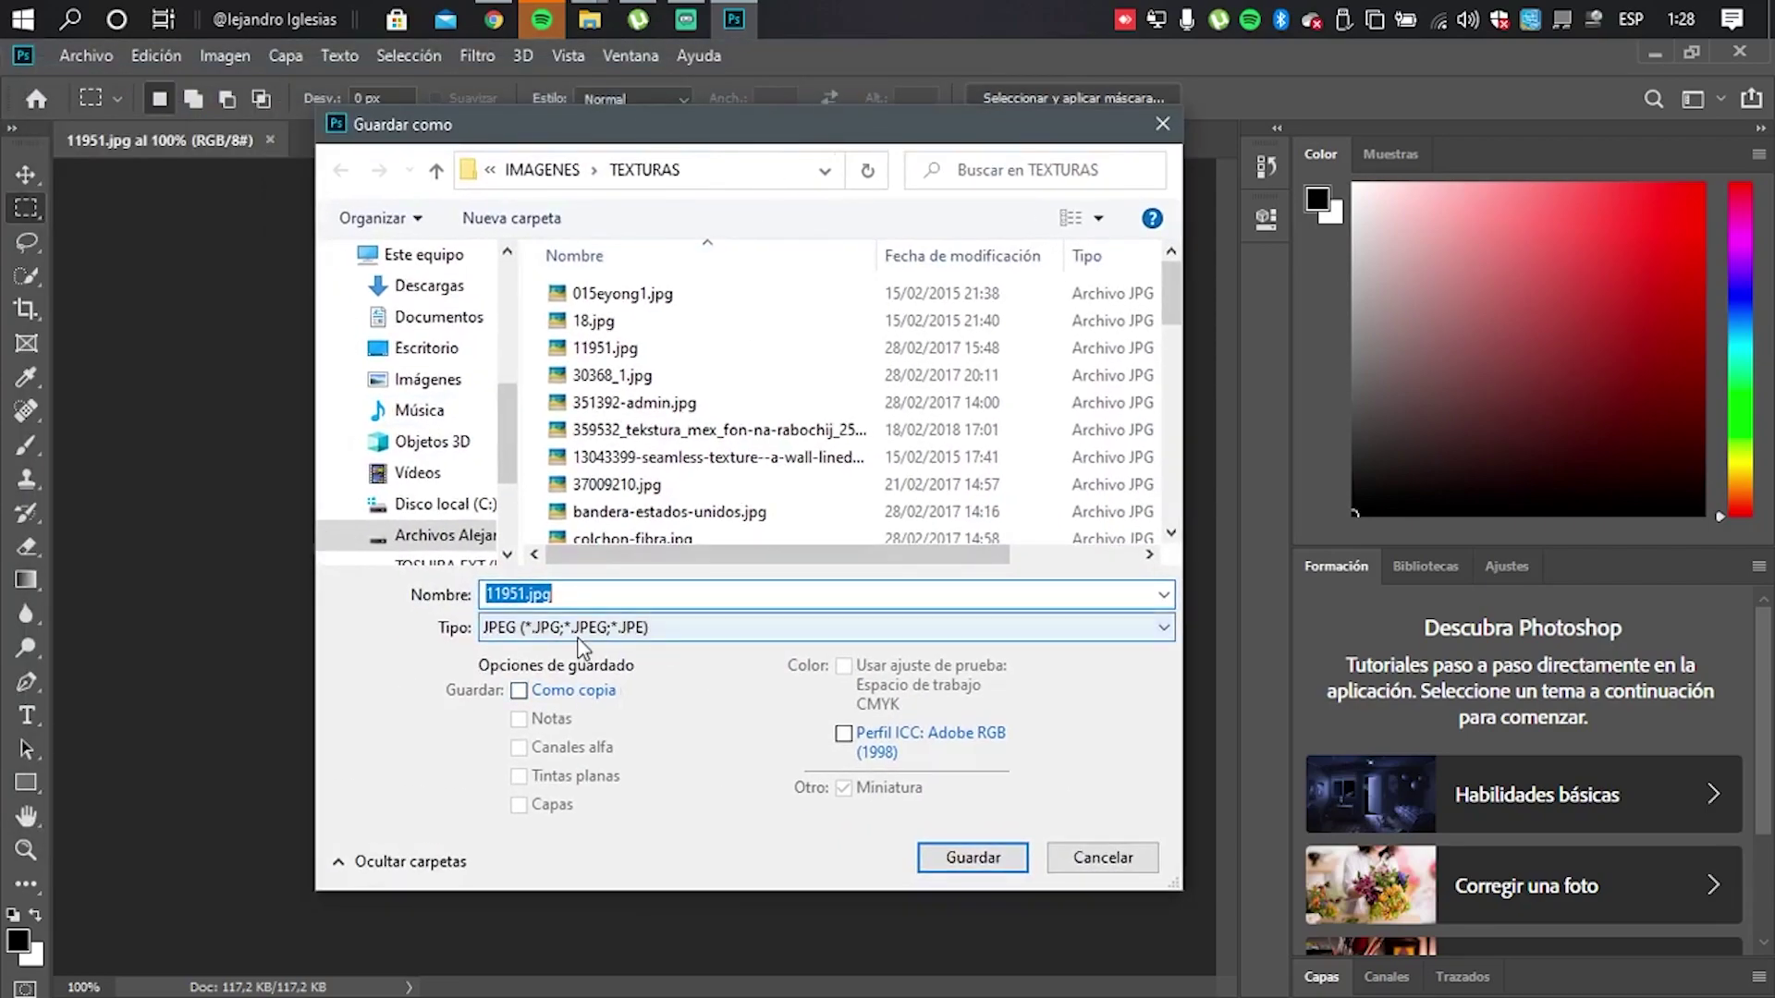
click(579, 632)
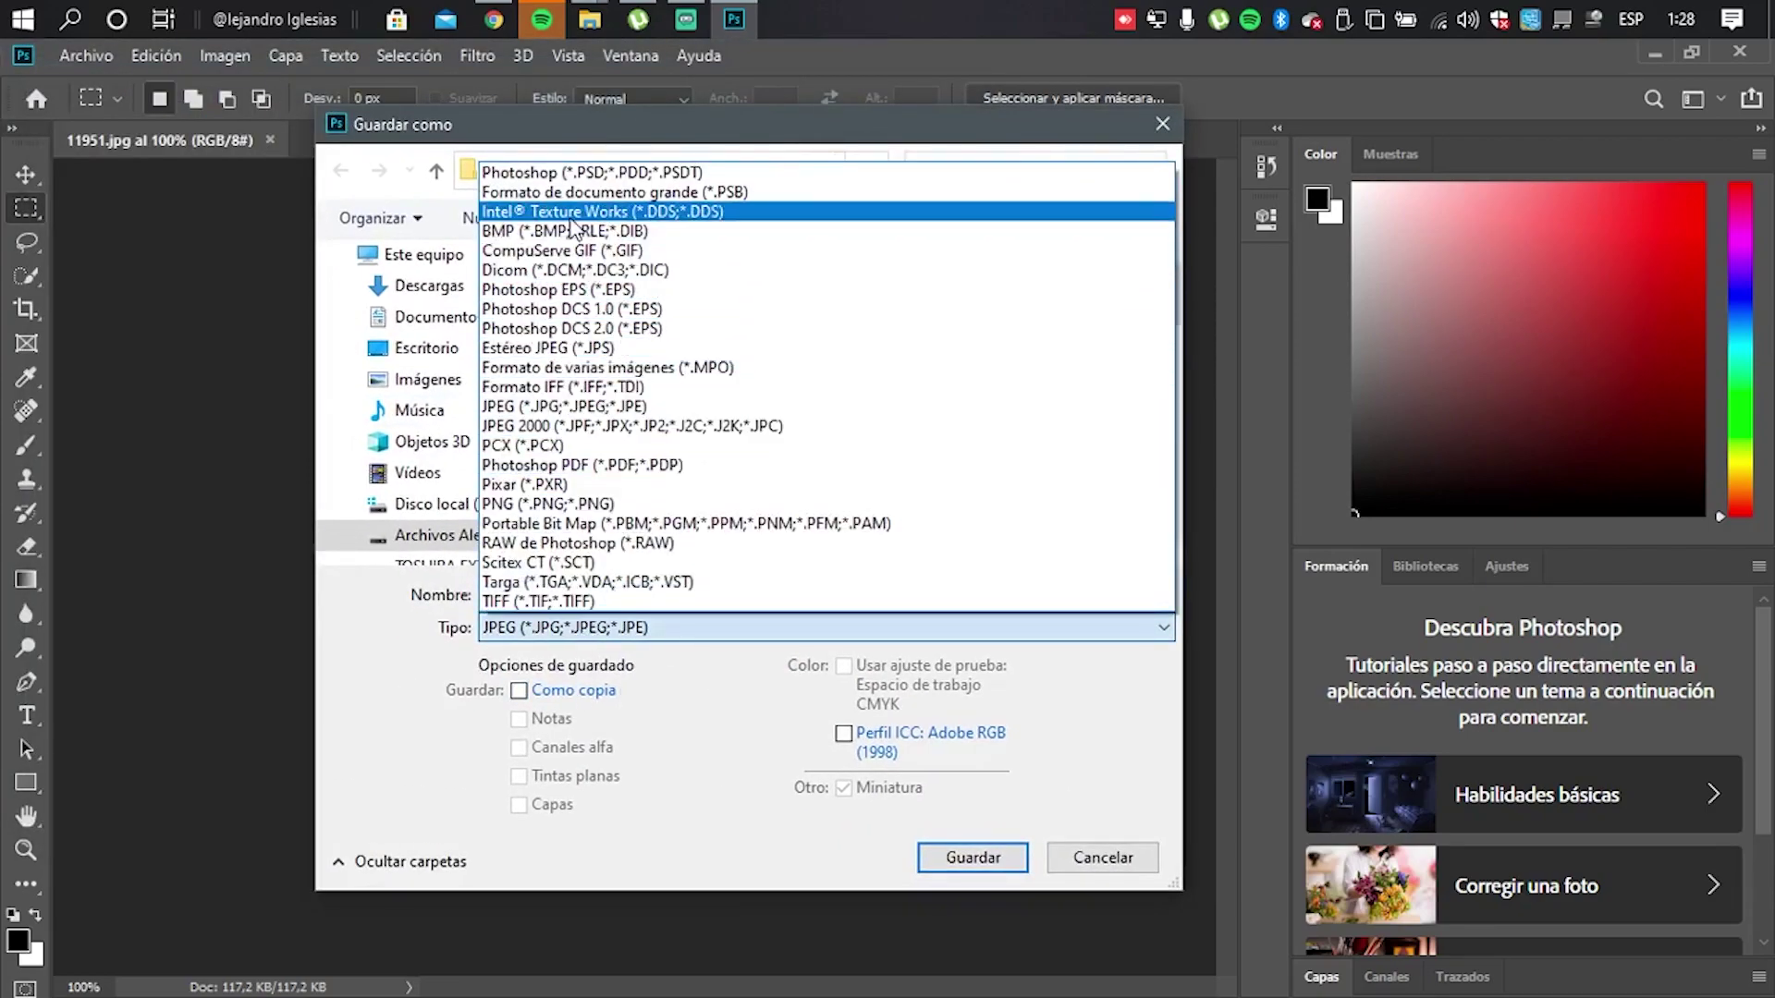
click(627, 216)
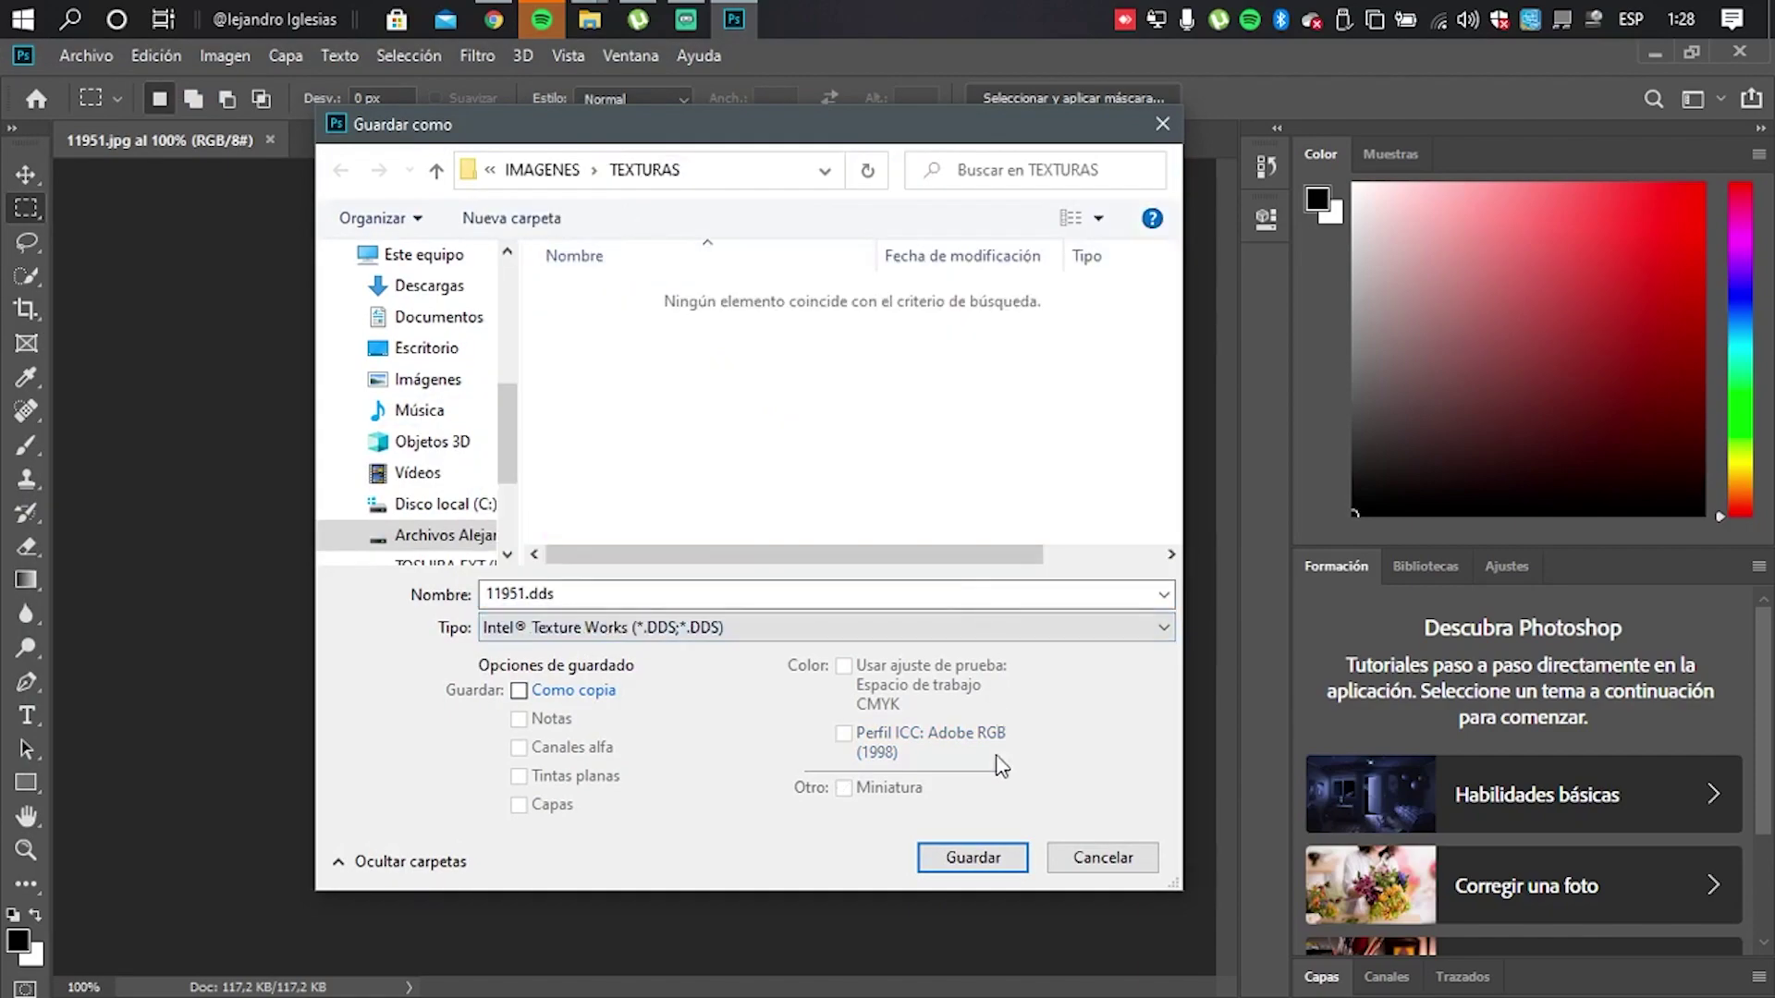
Examine the texture type and compression options of the Intel Texture Works export, cancel the export, and close Photoshop
click(968, 858)
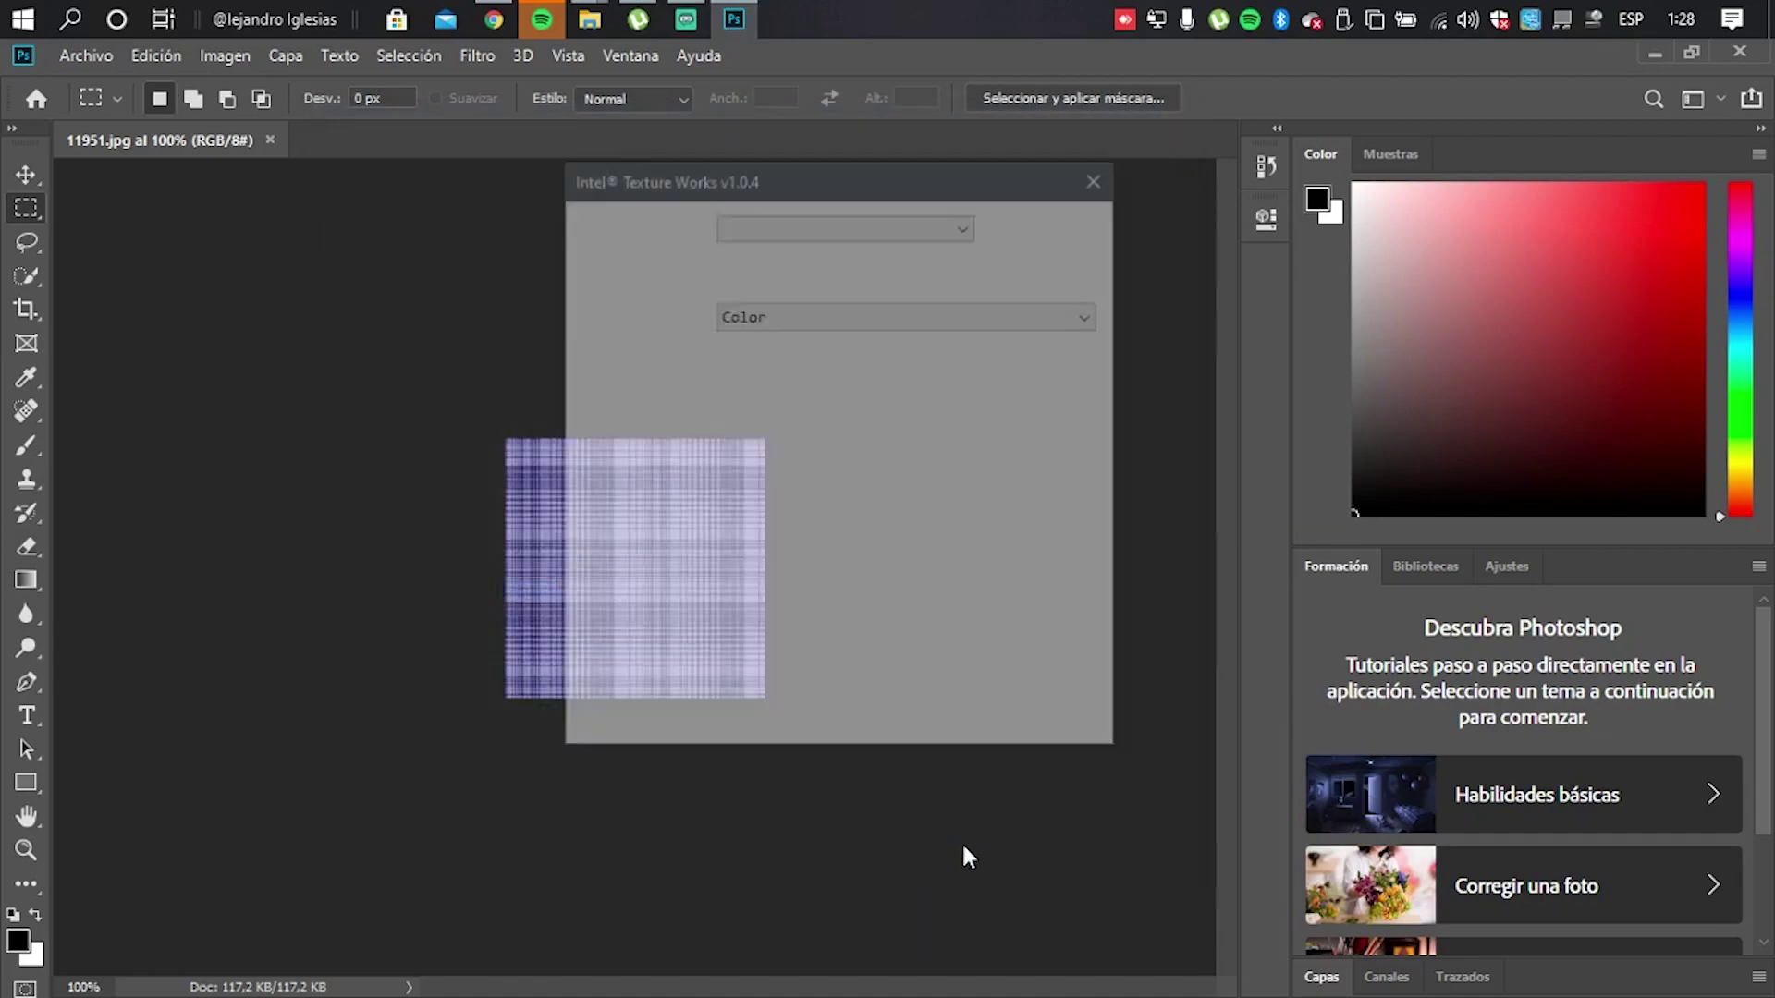
click(844, 313)
click(805, 400)
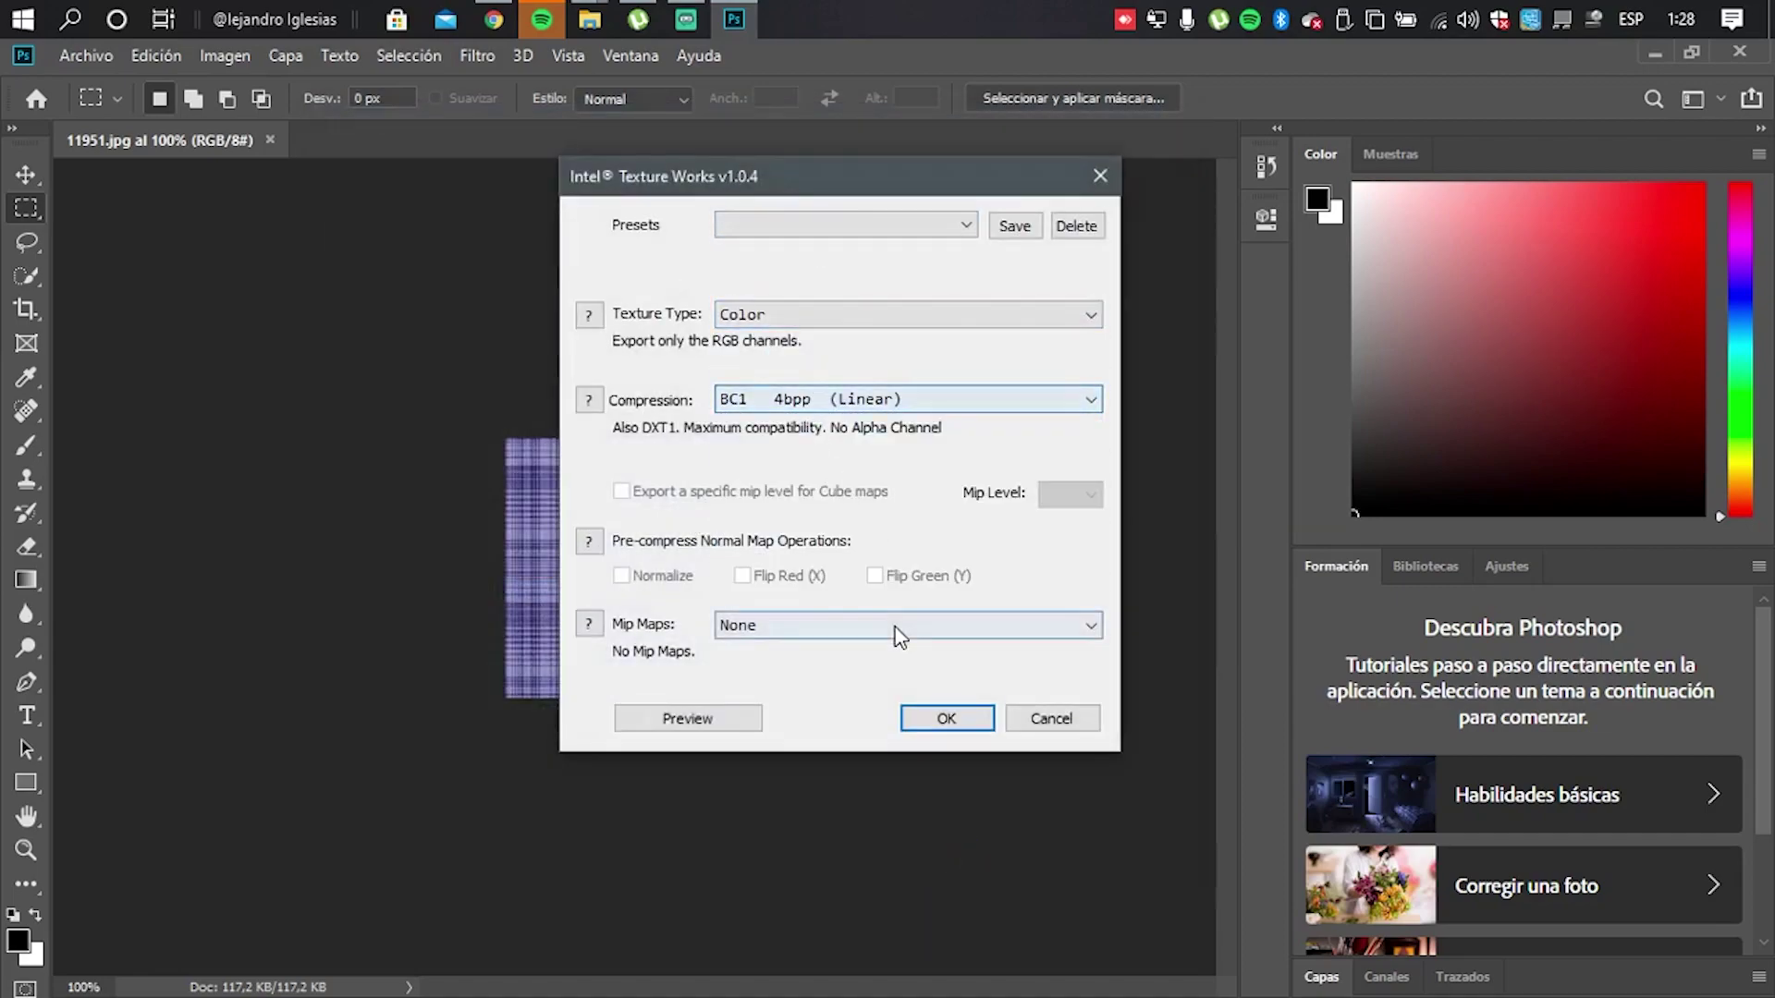
click(1050, 722)
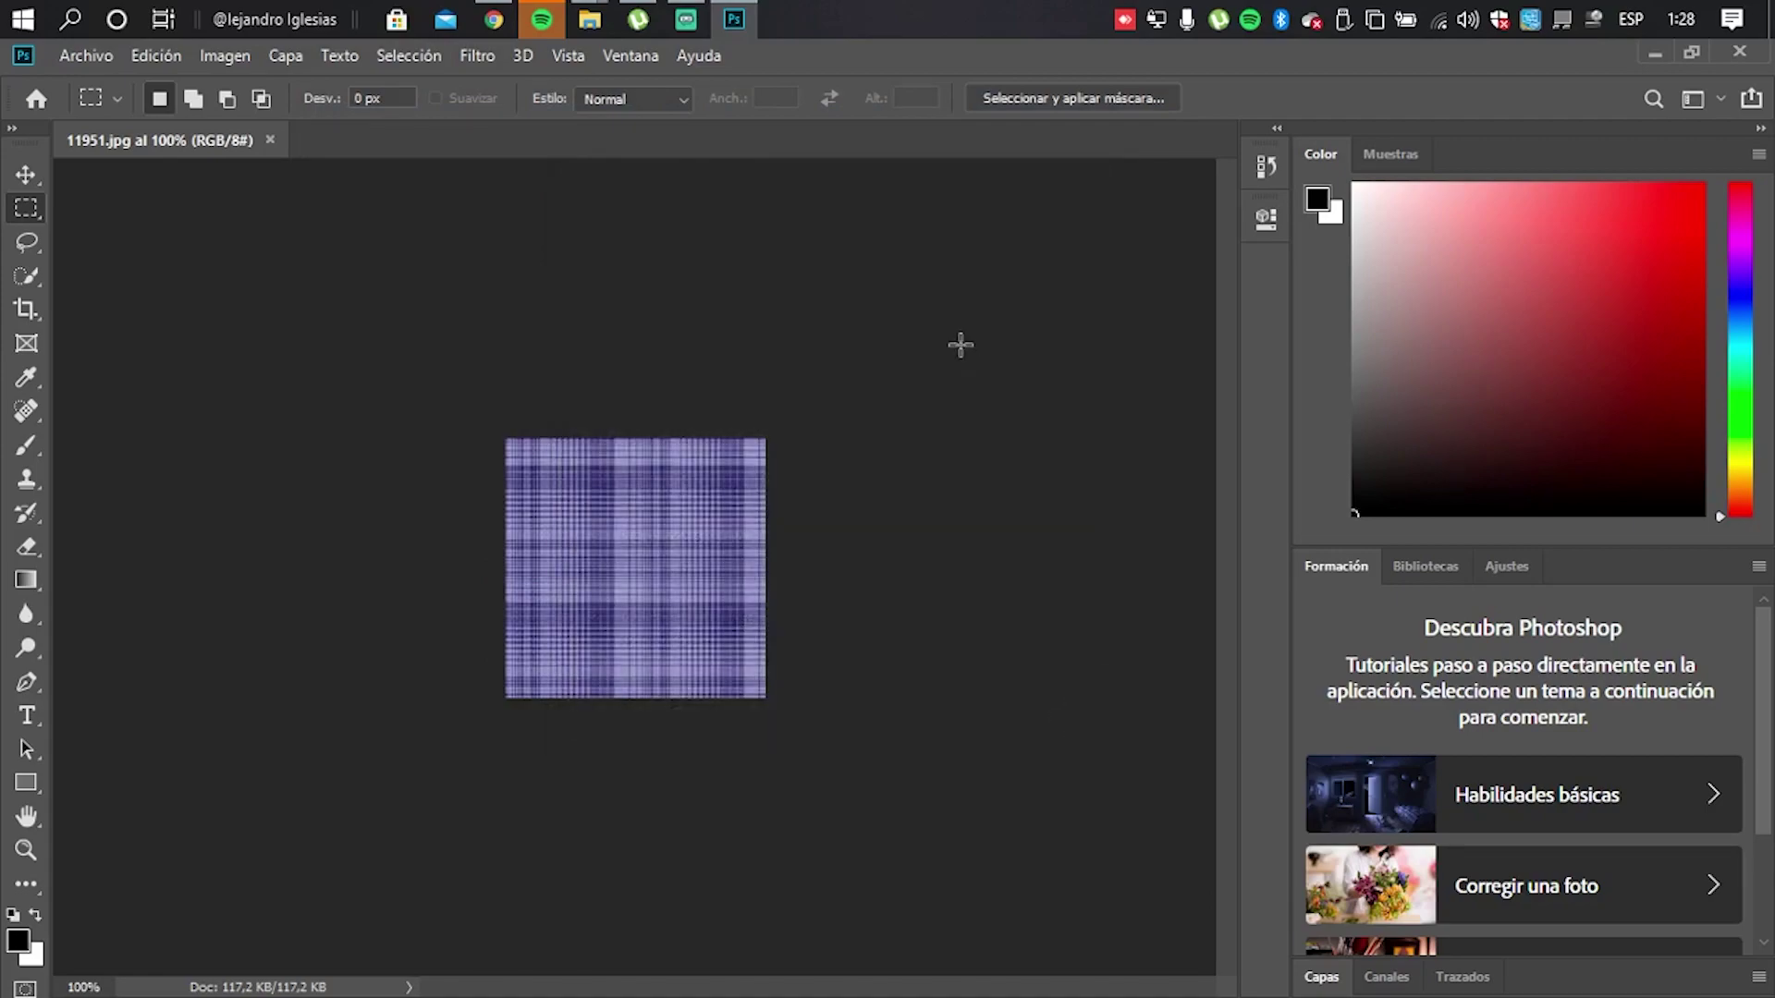
click(1754, 57)
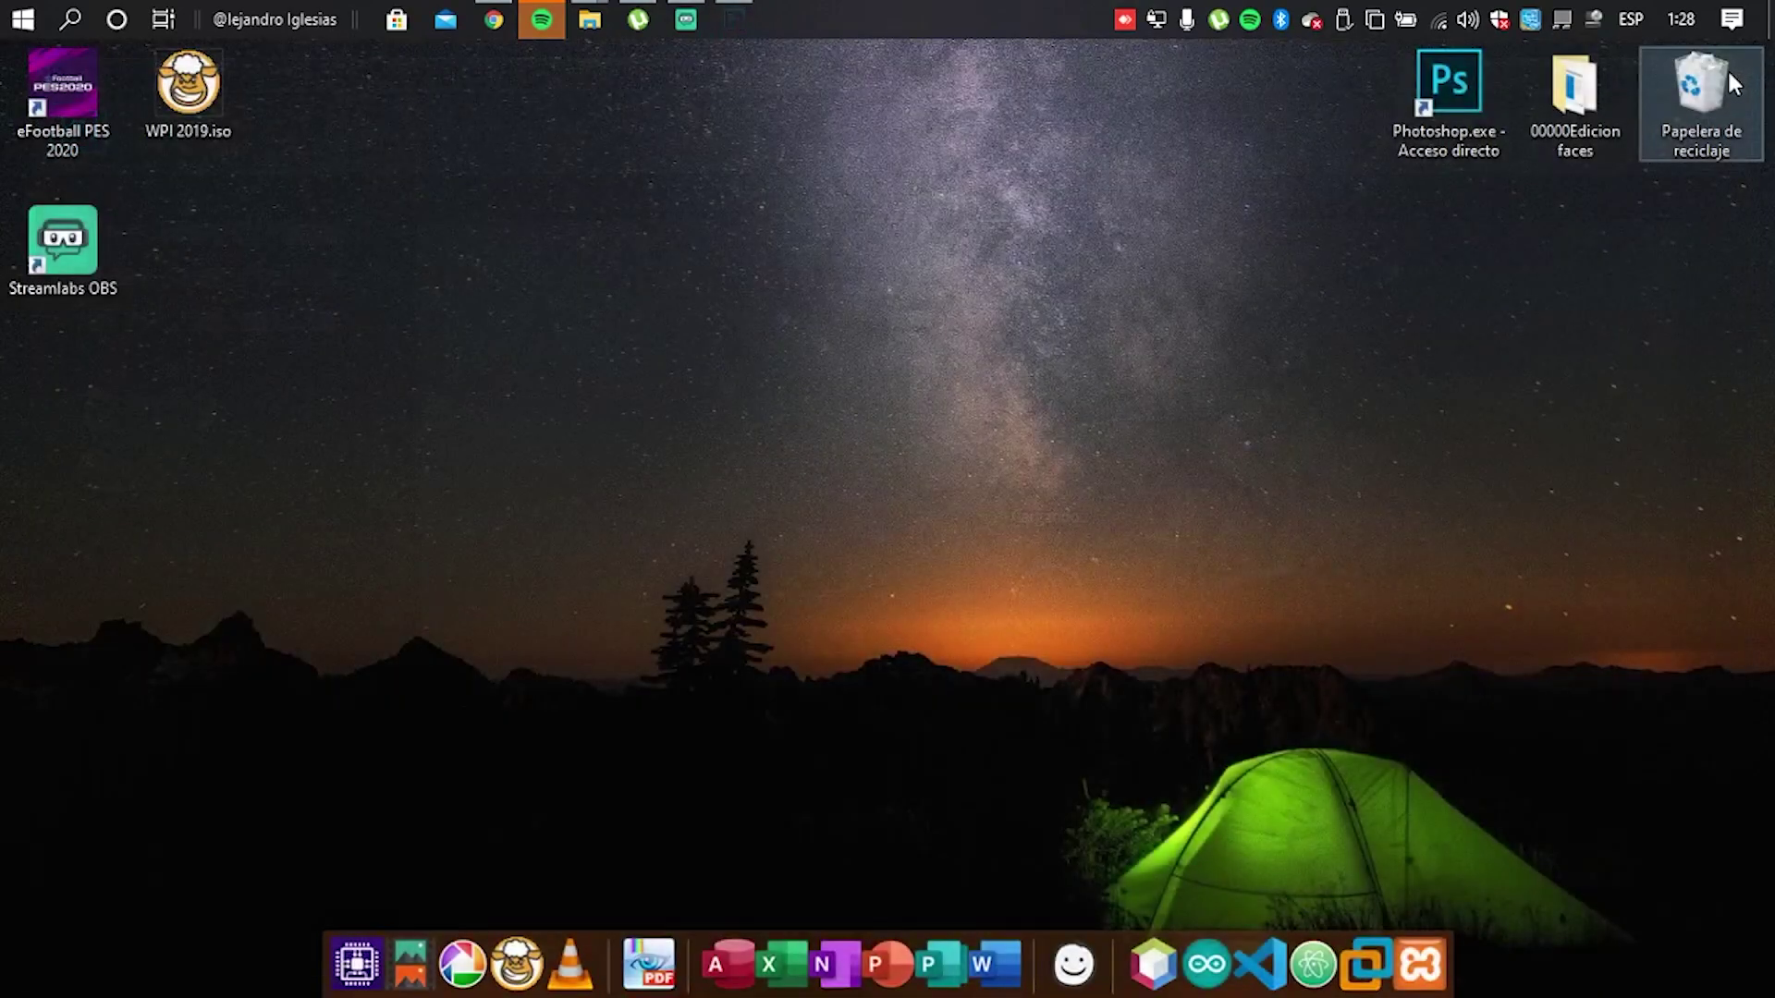
Look through the 00000Edicion faces folder and view the reference player photo on the desktop, closing each one
click(686, 19)
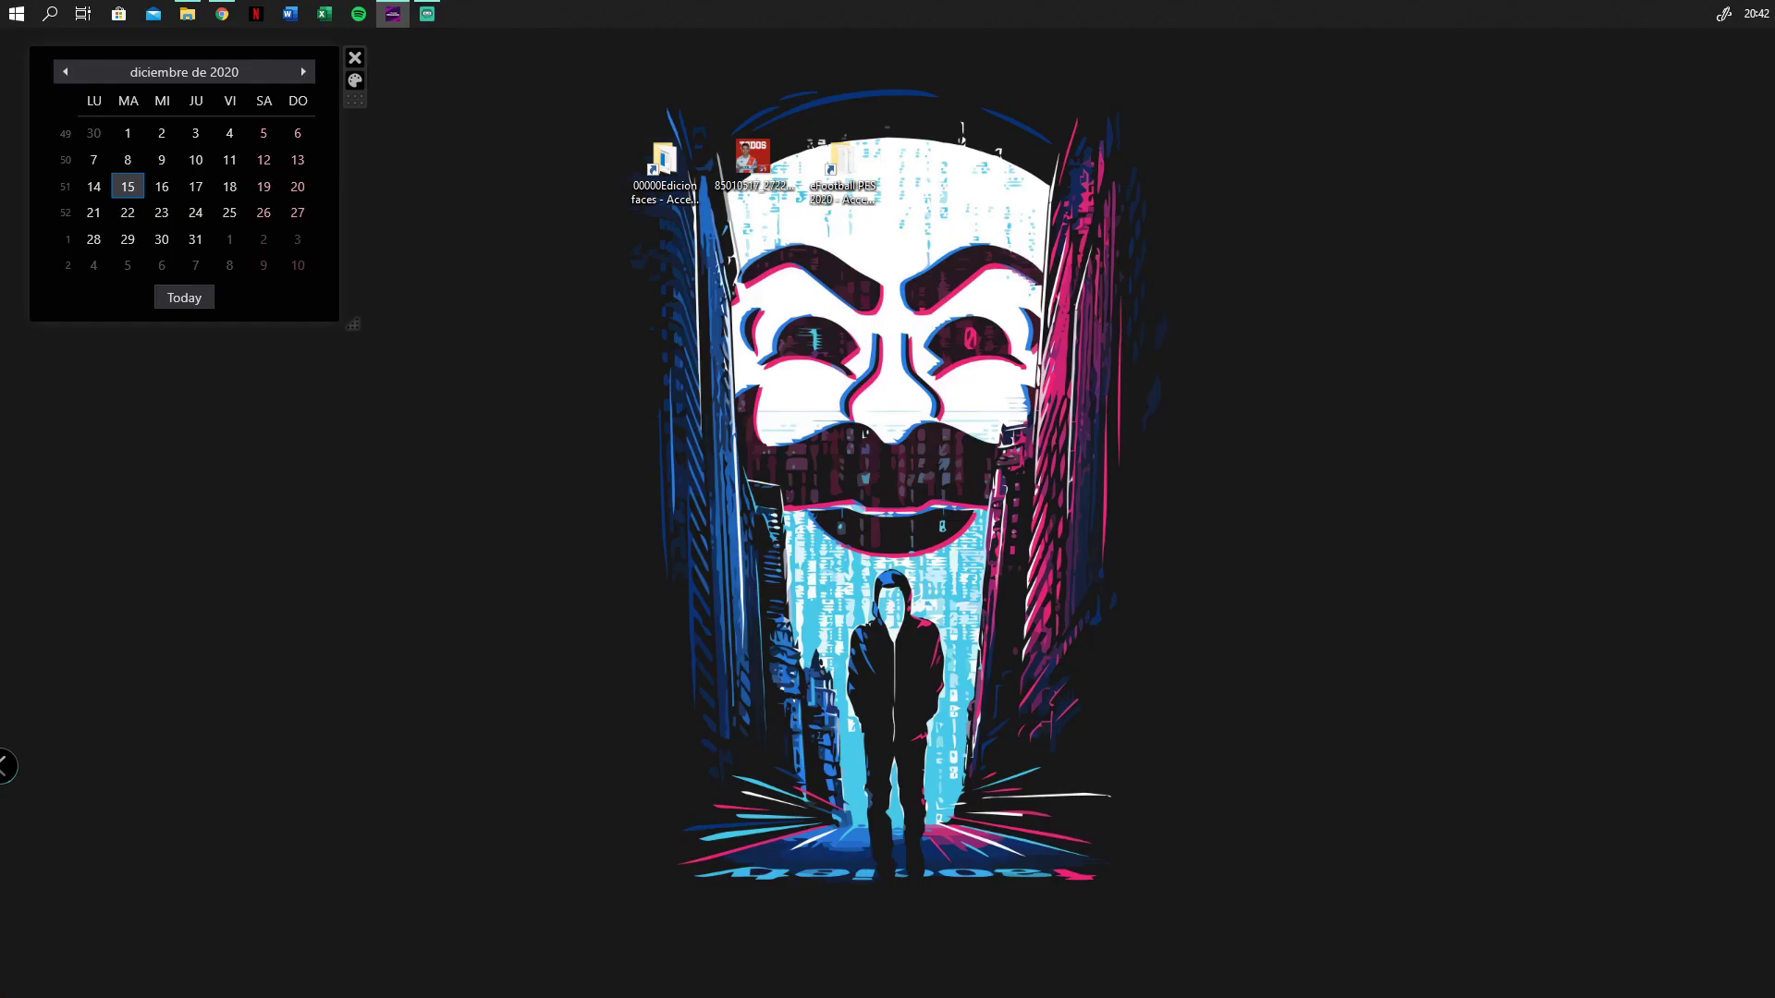
drag(624, 548, 855, 171)
click(1151, 395)
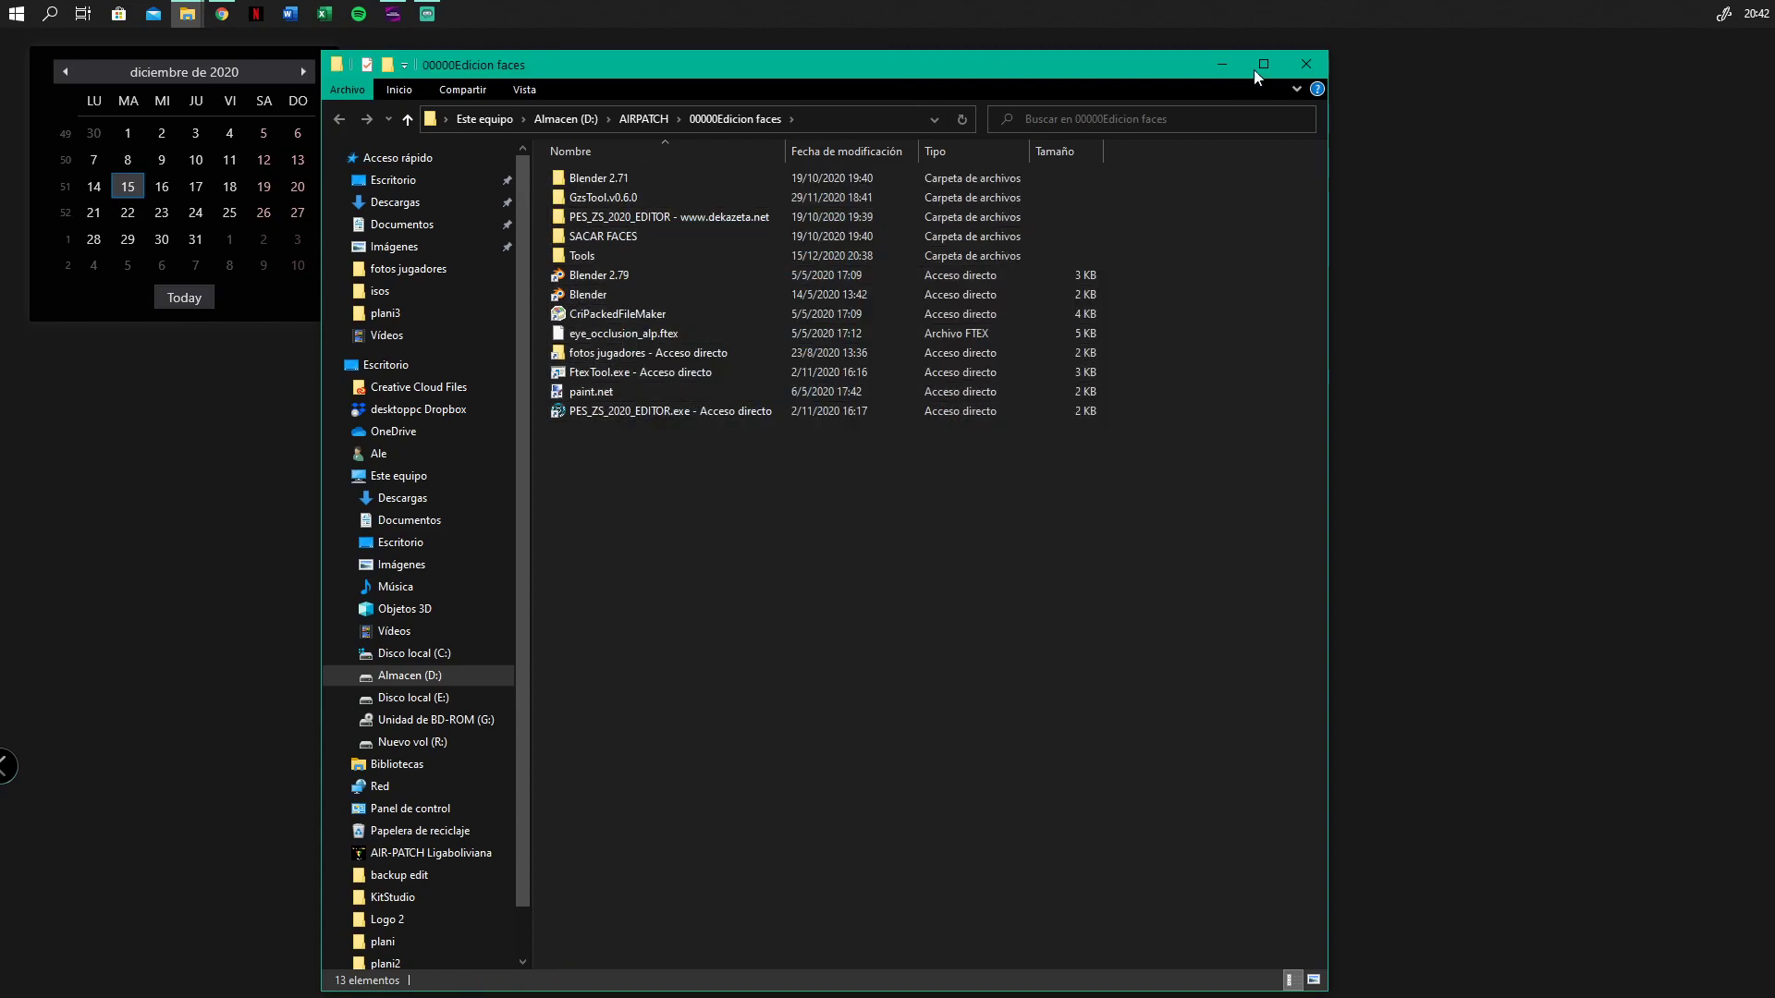
click(1304, 64)
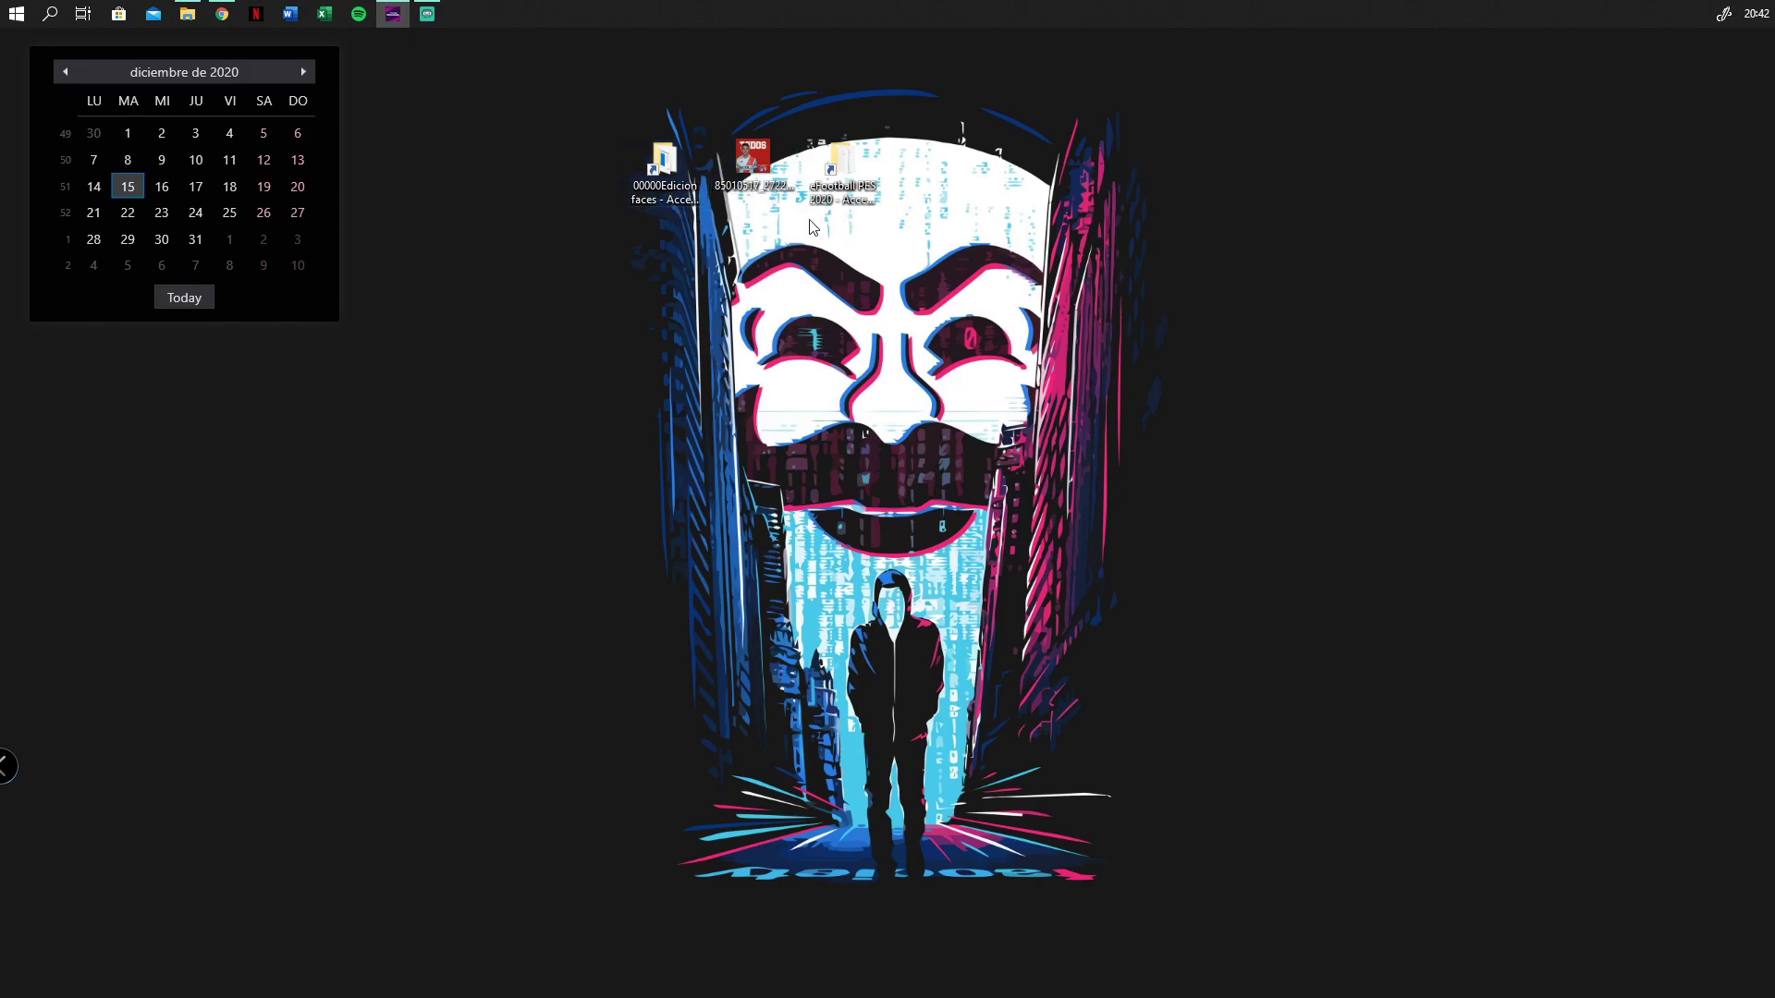
double_click(759, 176)
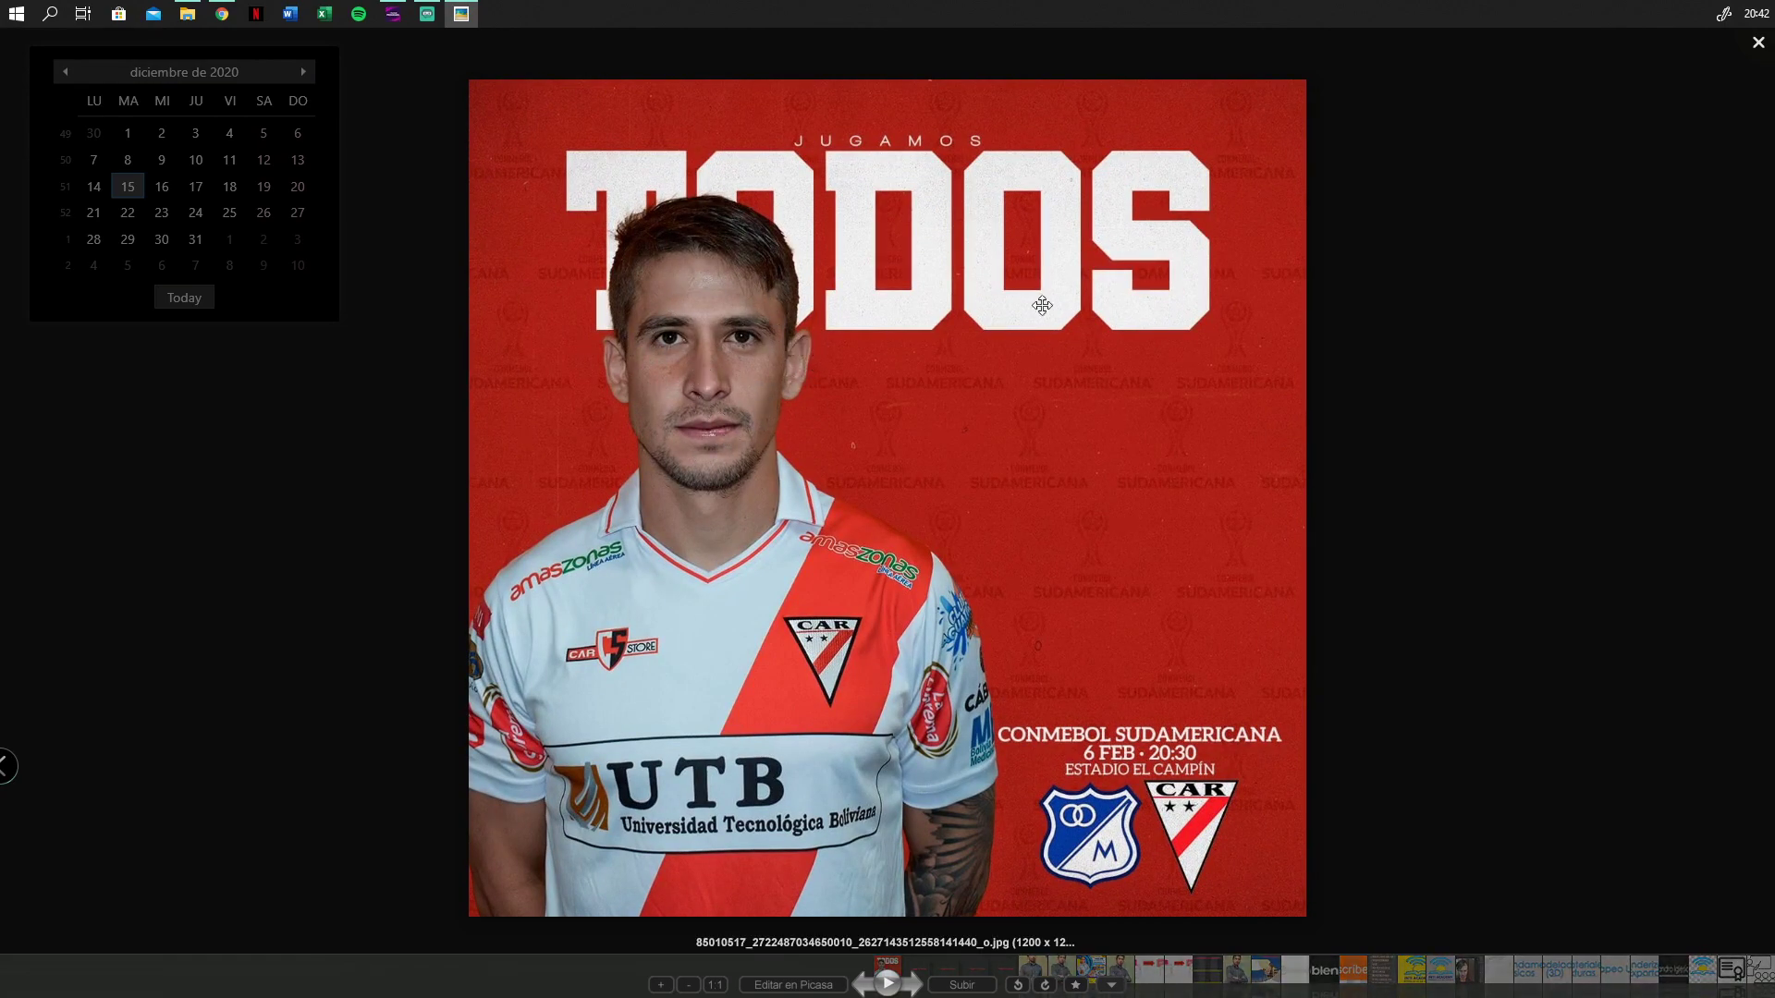
click(1757, 44)
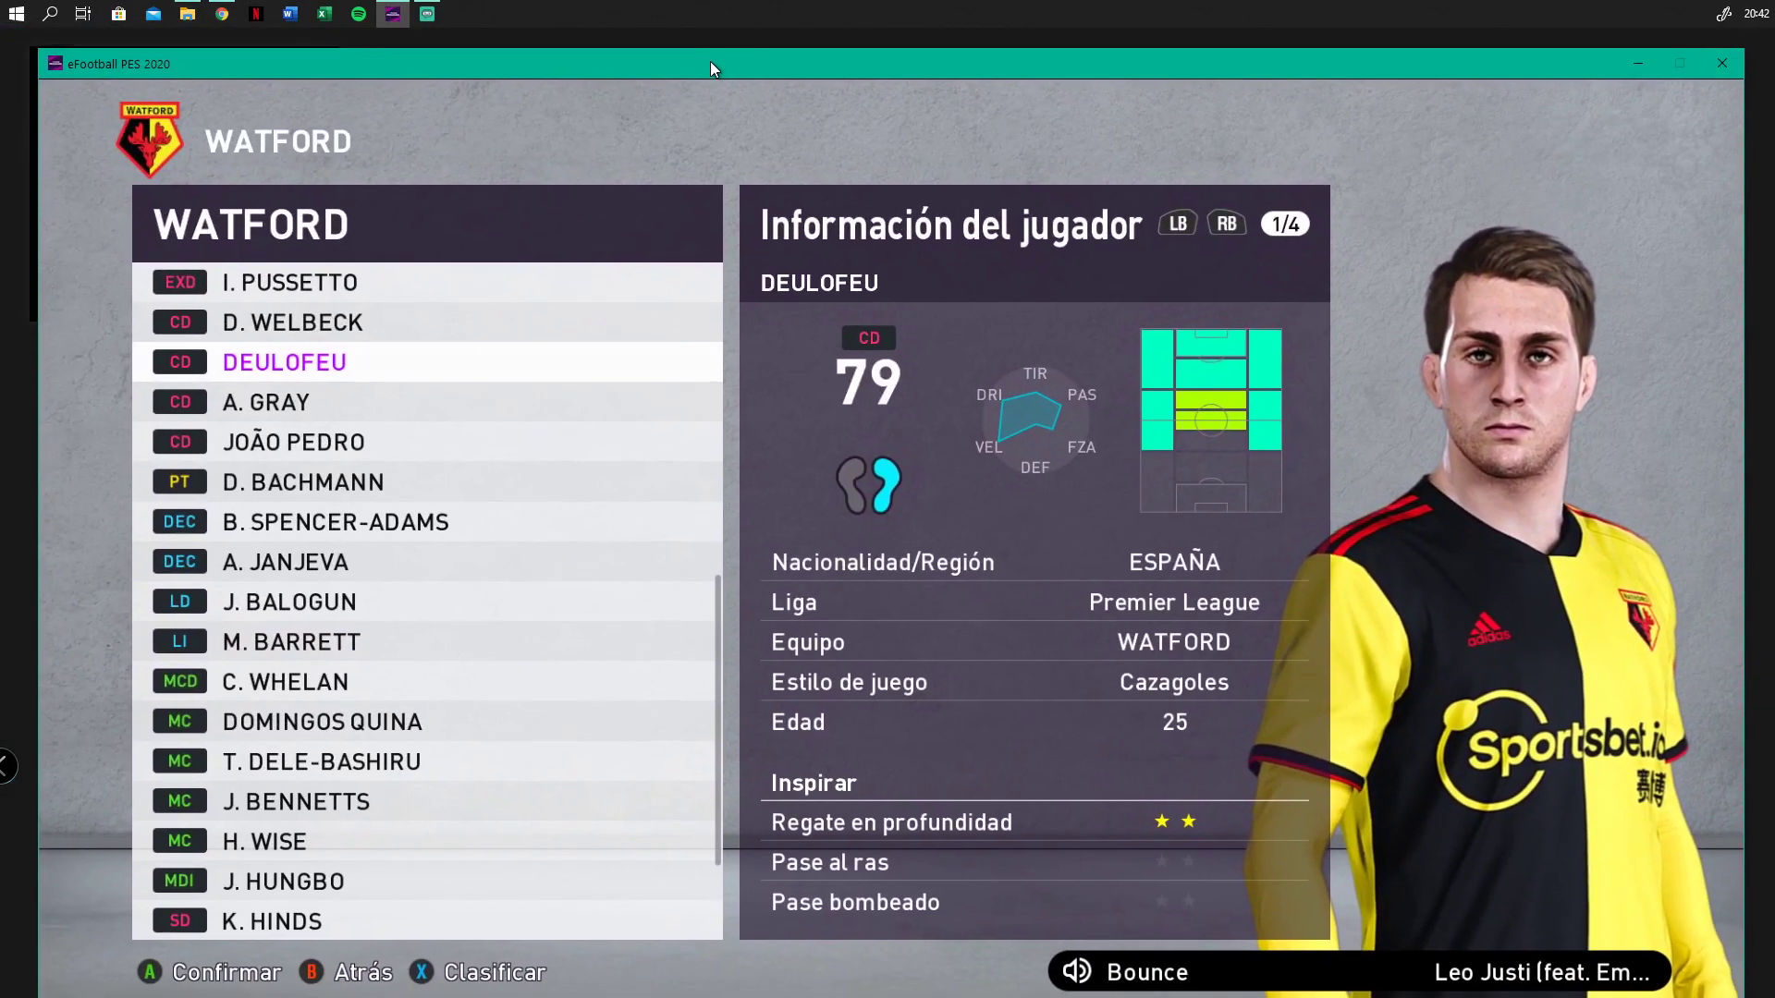
Switch to eFootball PES 2020 and examine the Watford players' faces, going from DEULOFEU down to DOMINGOS QUINA and back
drag(710, 61, 696, 46)
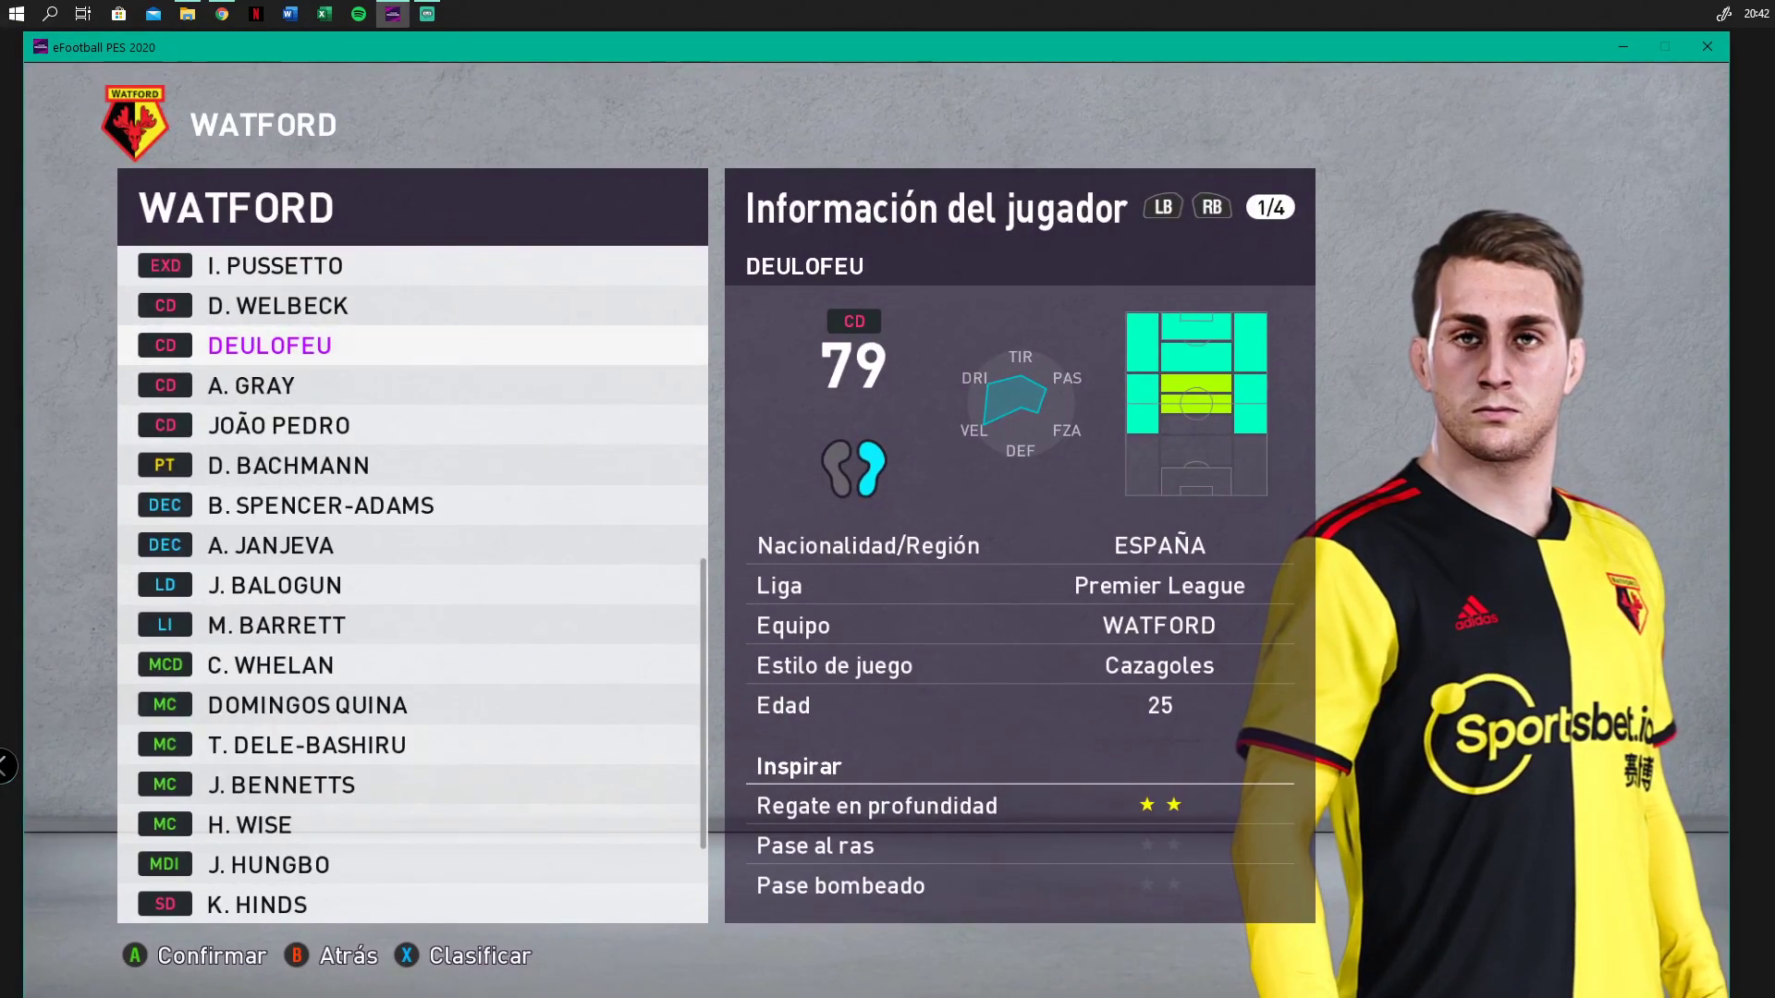
key(Down)
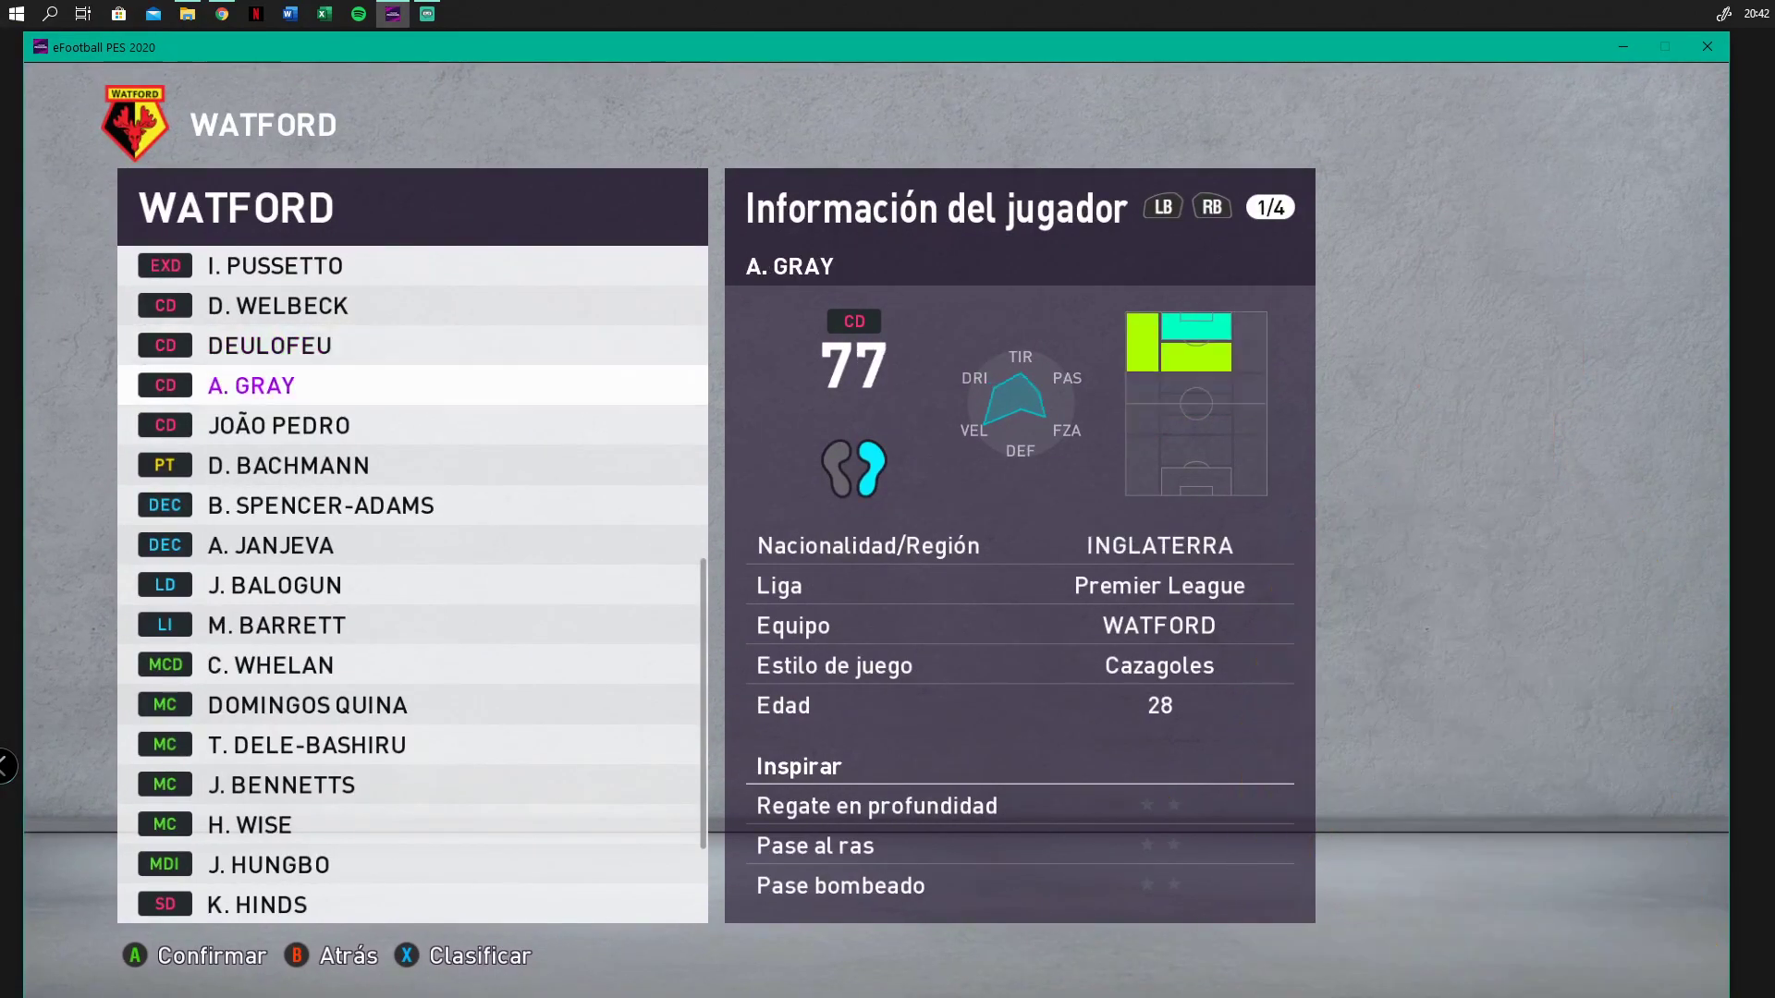
key(Up)
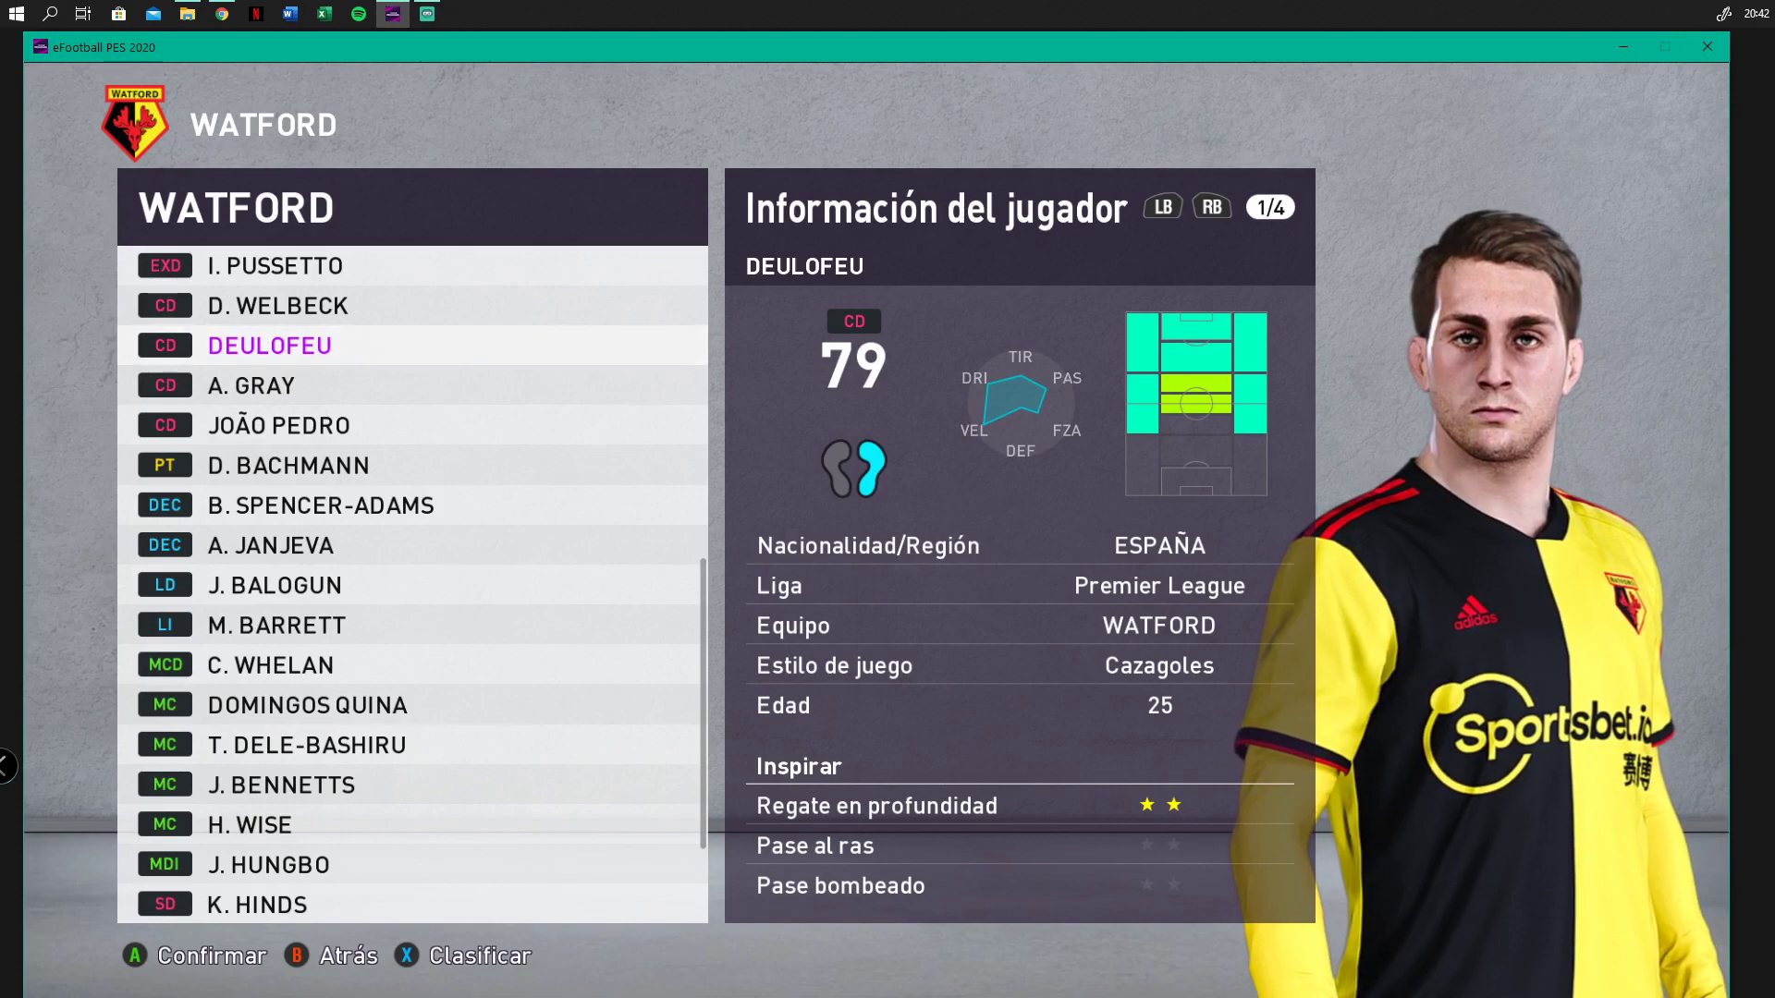
key(Down)
key(Down)
key(Down)
key(Down)
key(Down)
key(Down)
key(Down)
key(Down)
key(Down)
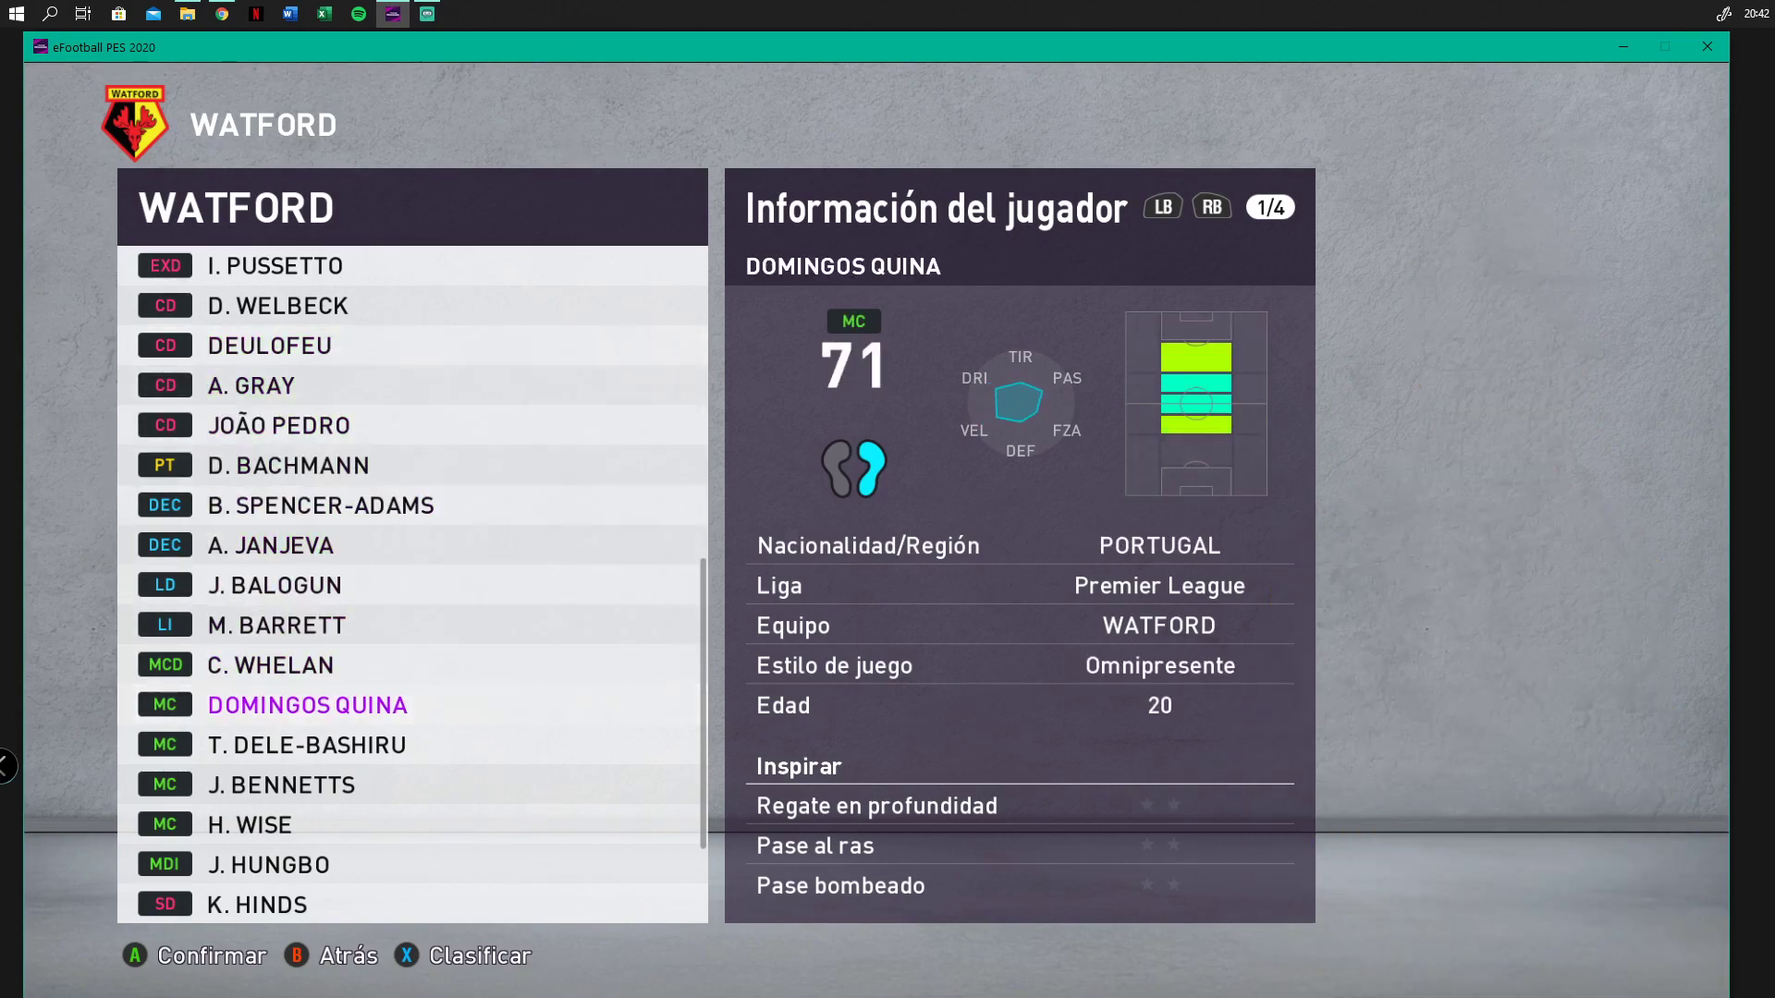
key(Up)
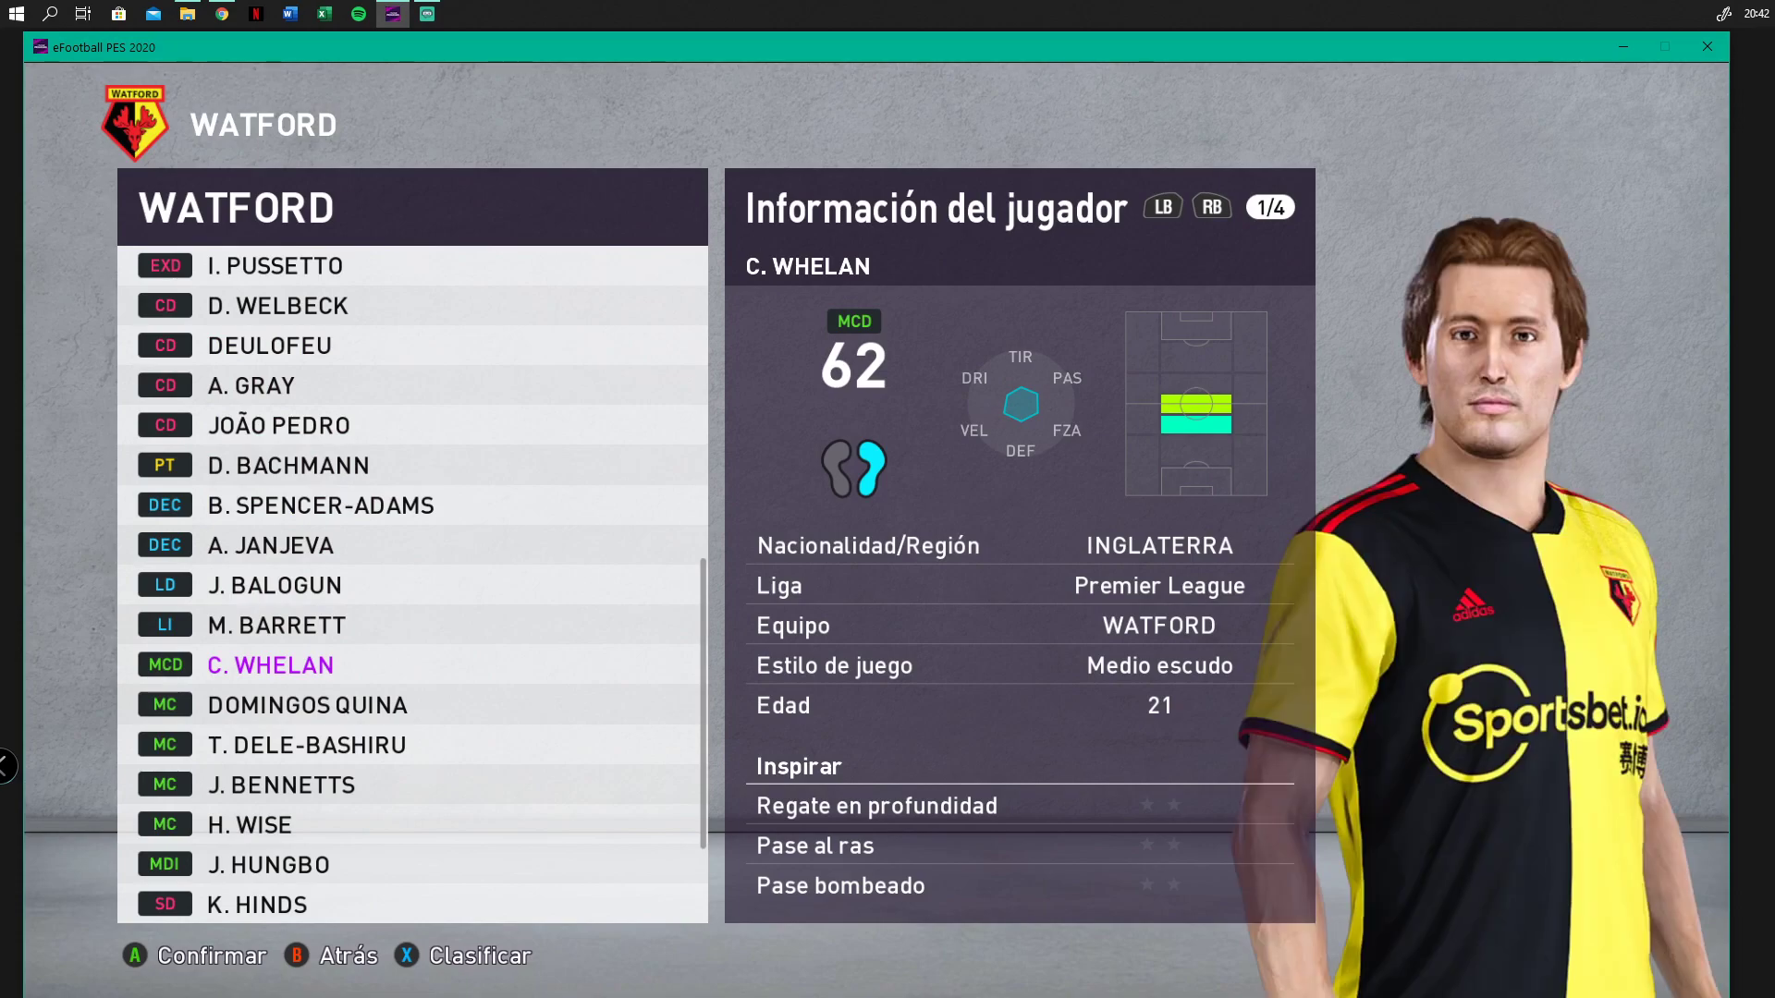
key(Up)
key(Up)
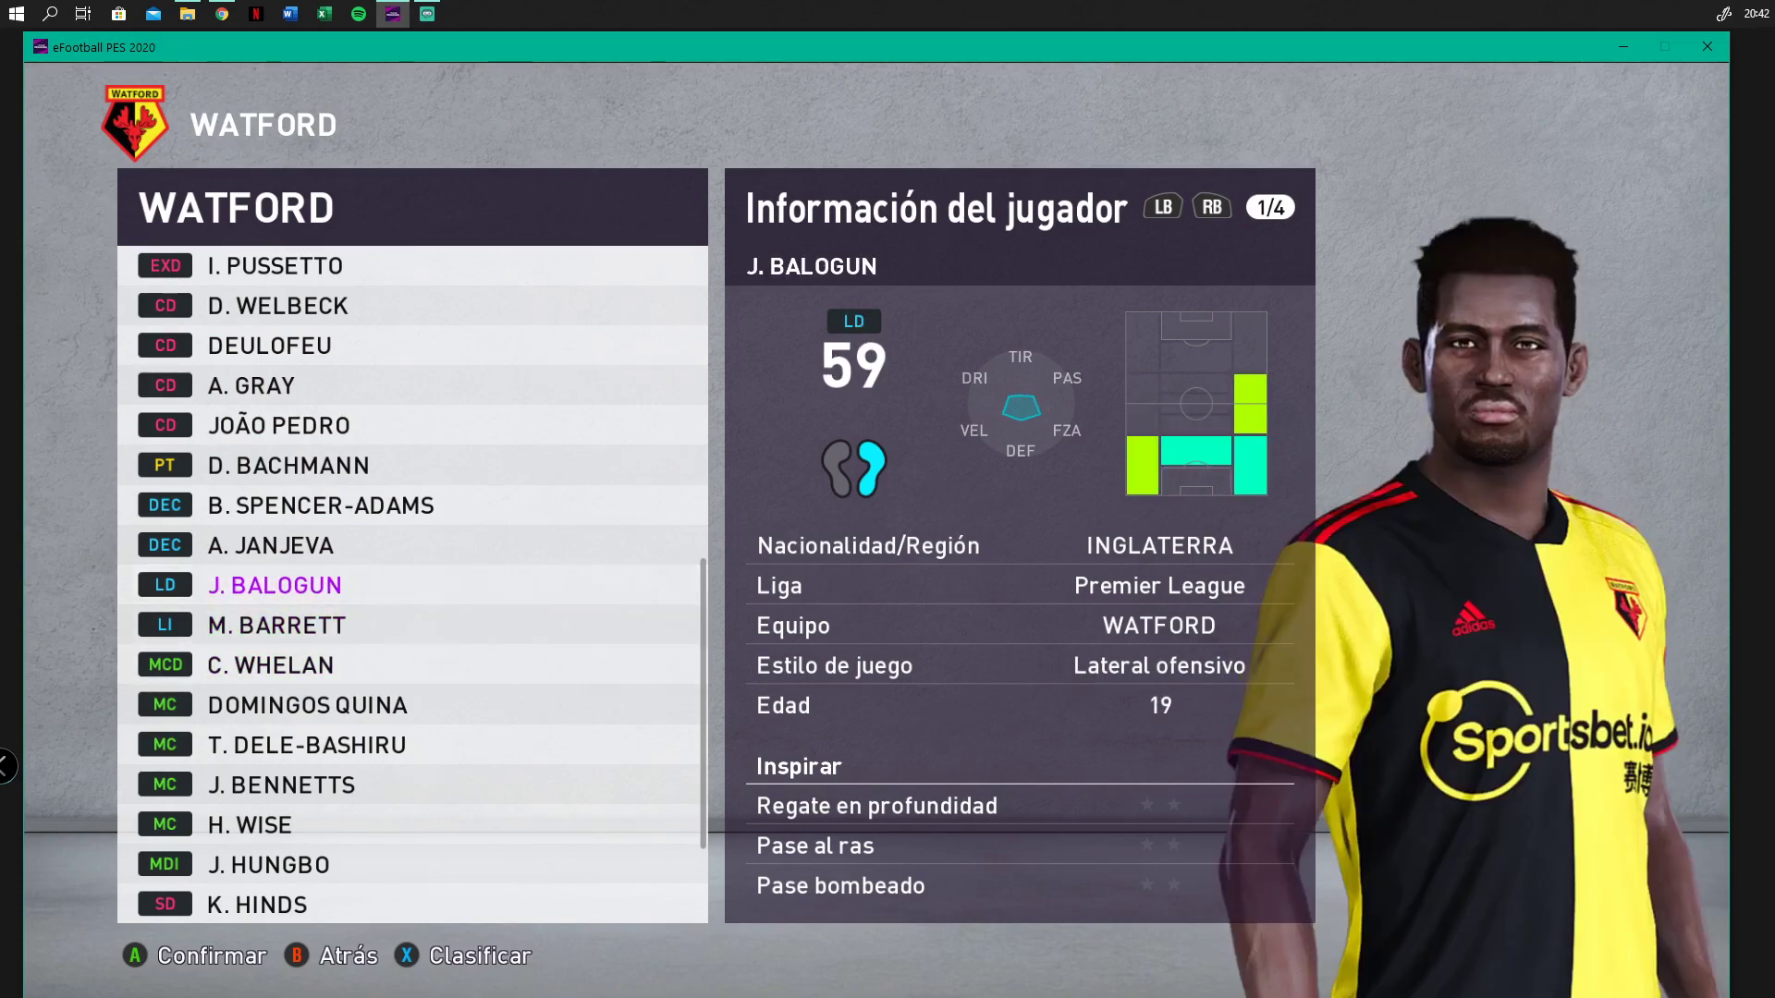
key(Up)
key(Up)
key(Up)
key(Up)
key(Up)
key(Up)
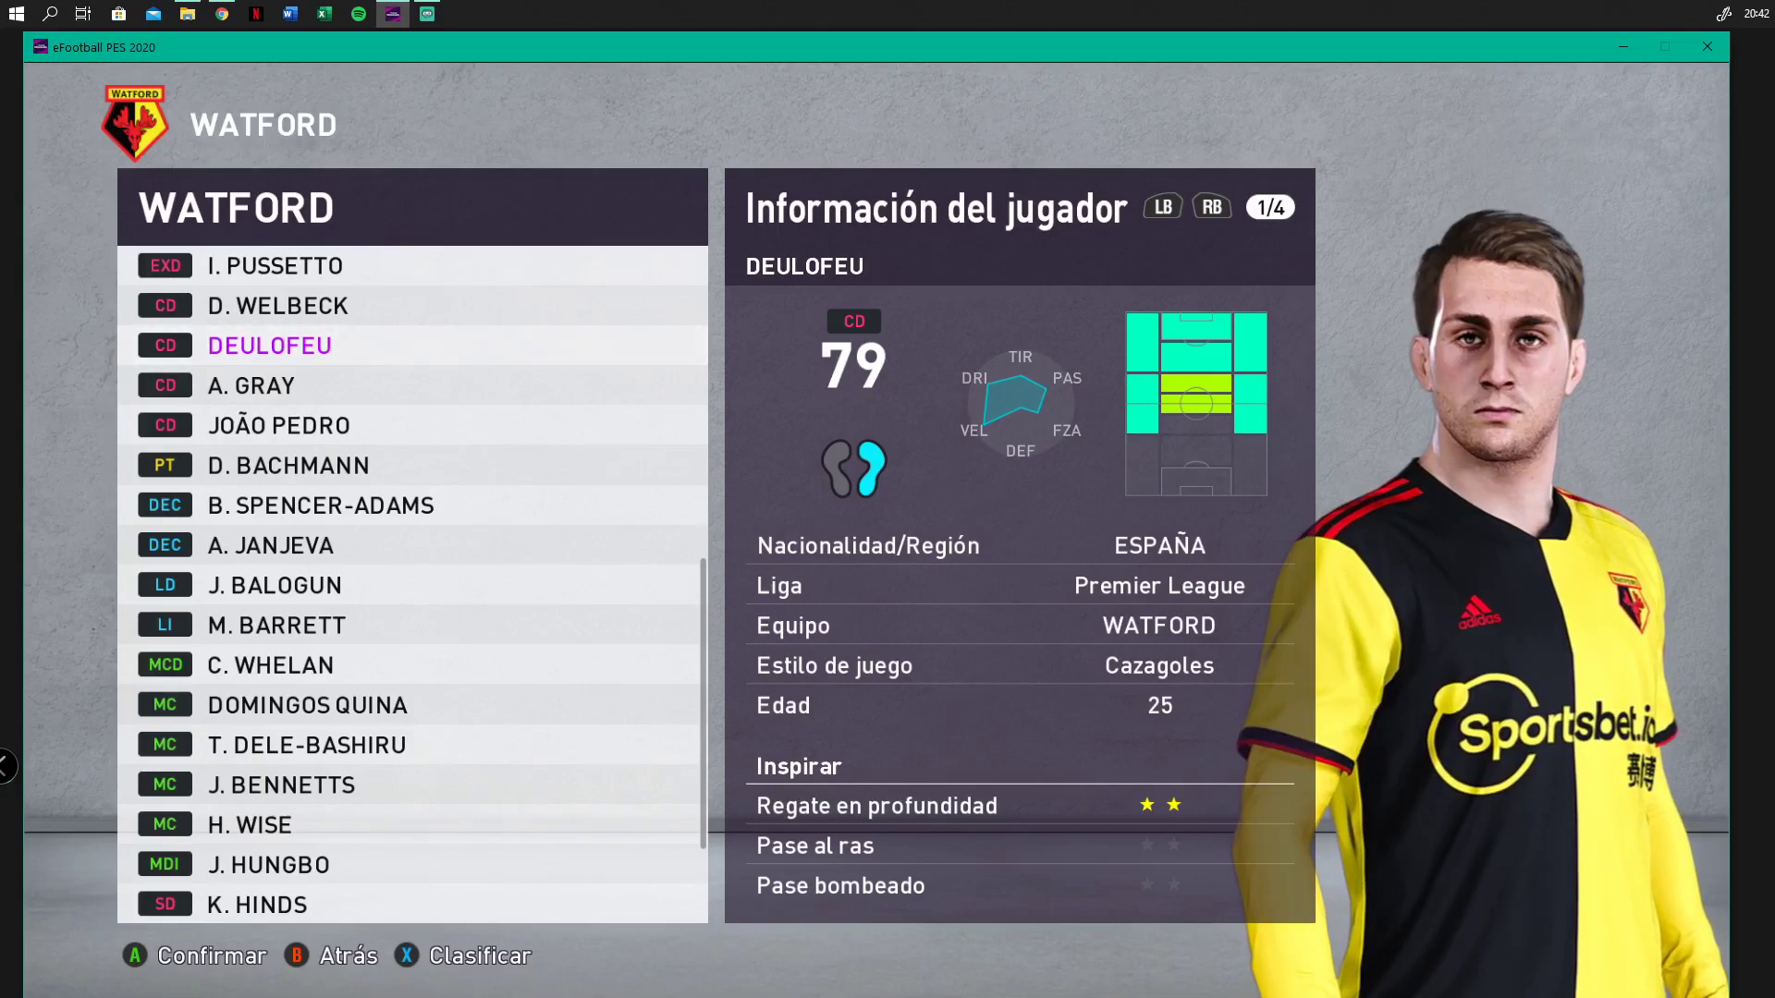
drag(912, 53, 0, 118)
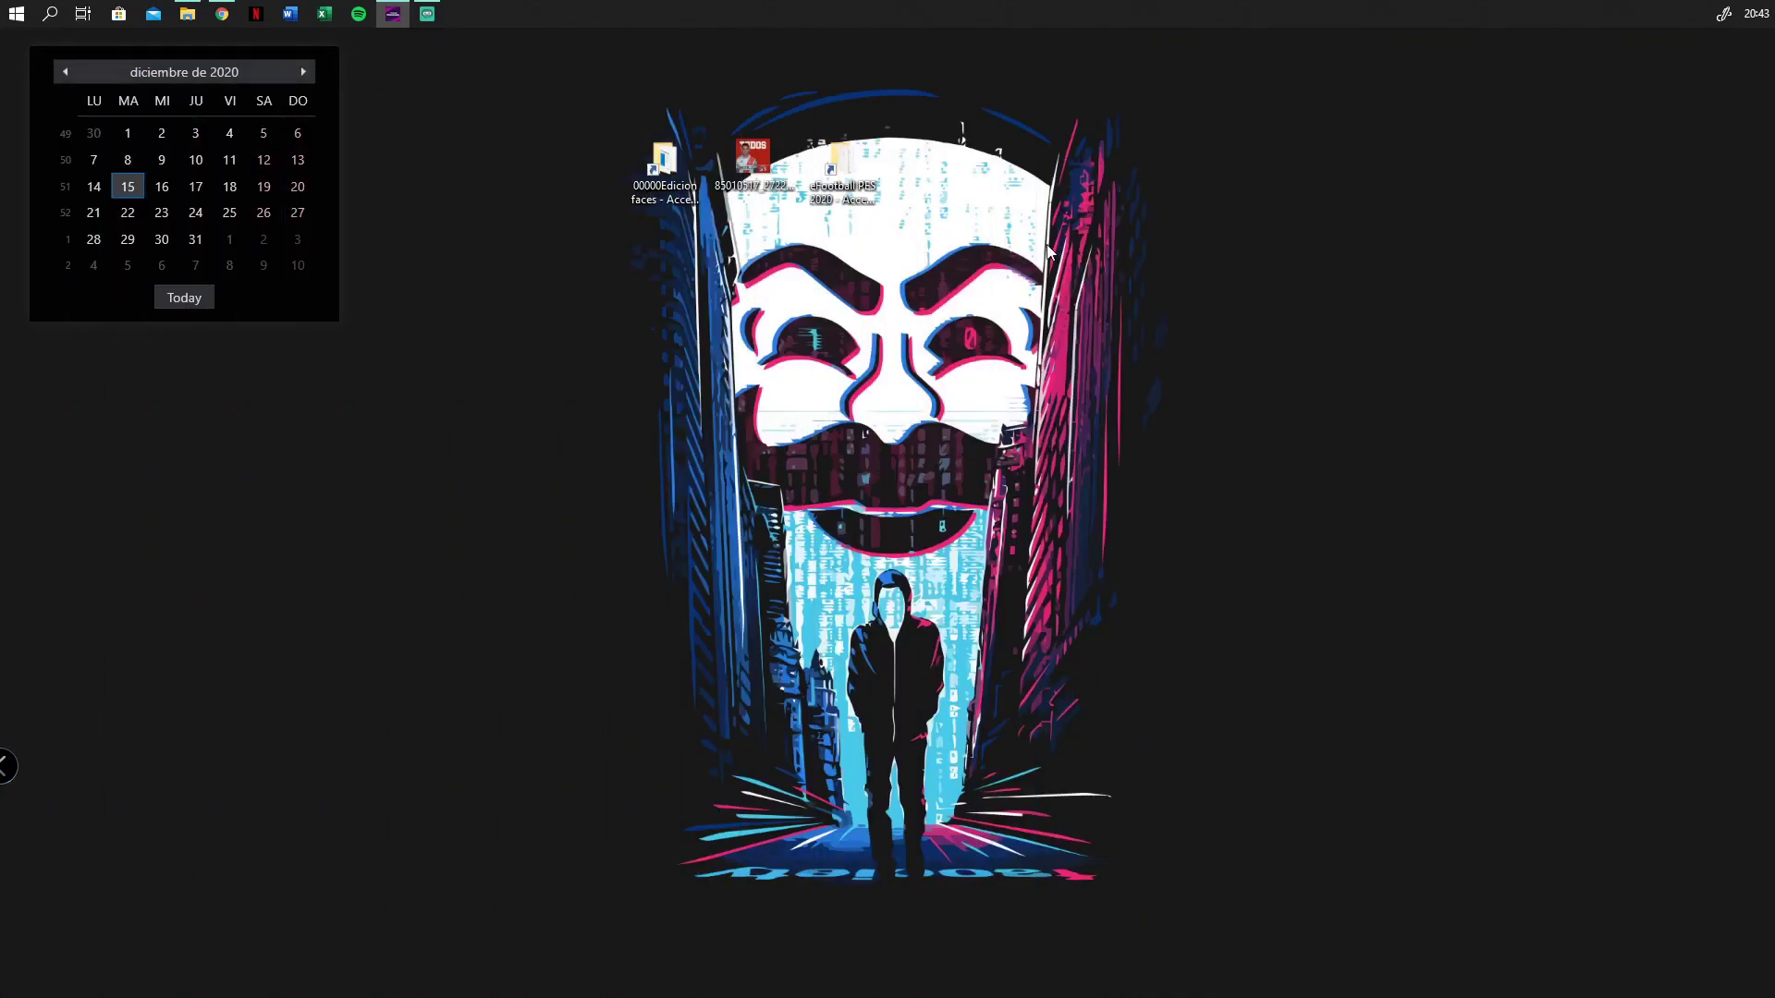
right_click(948, 282)
click(1026, 339)
click(50, 13)
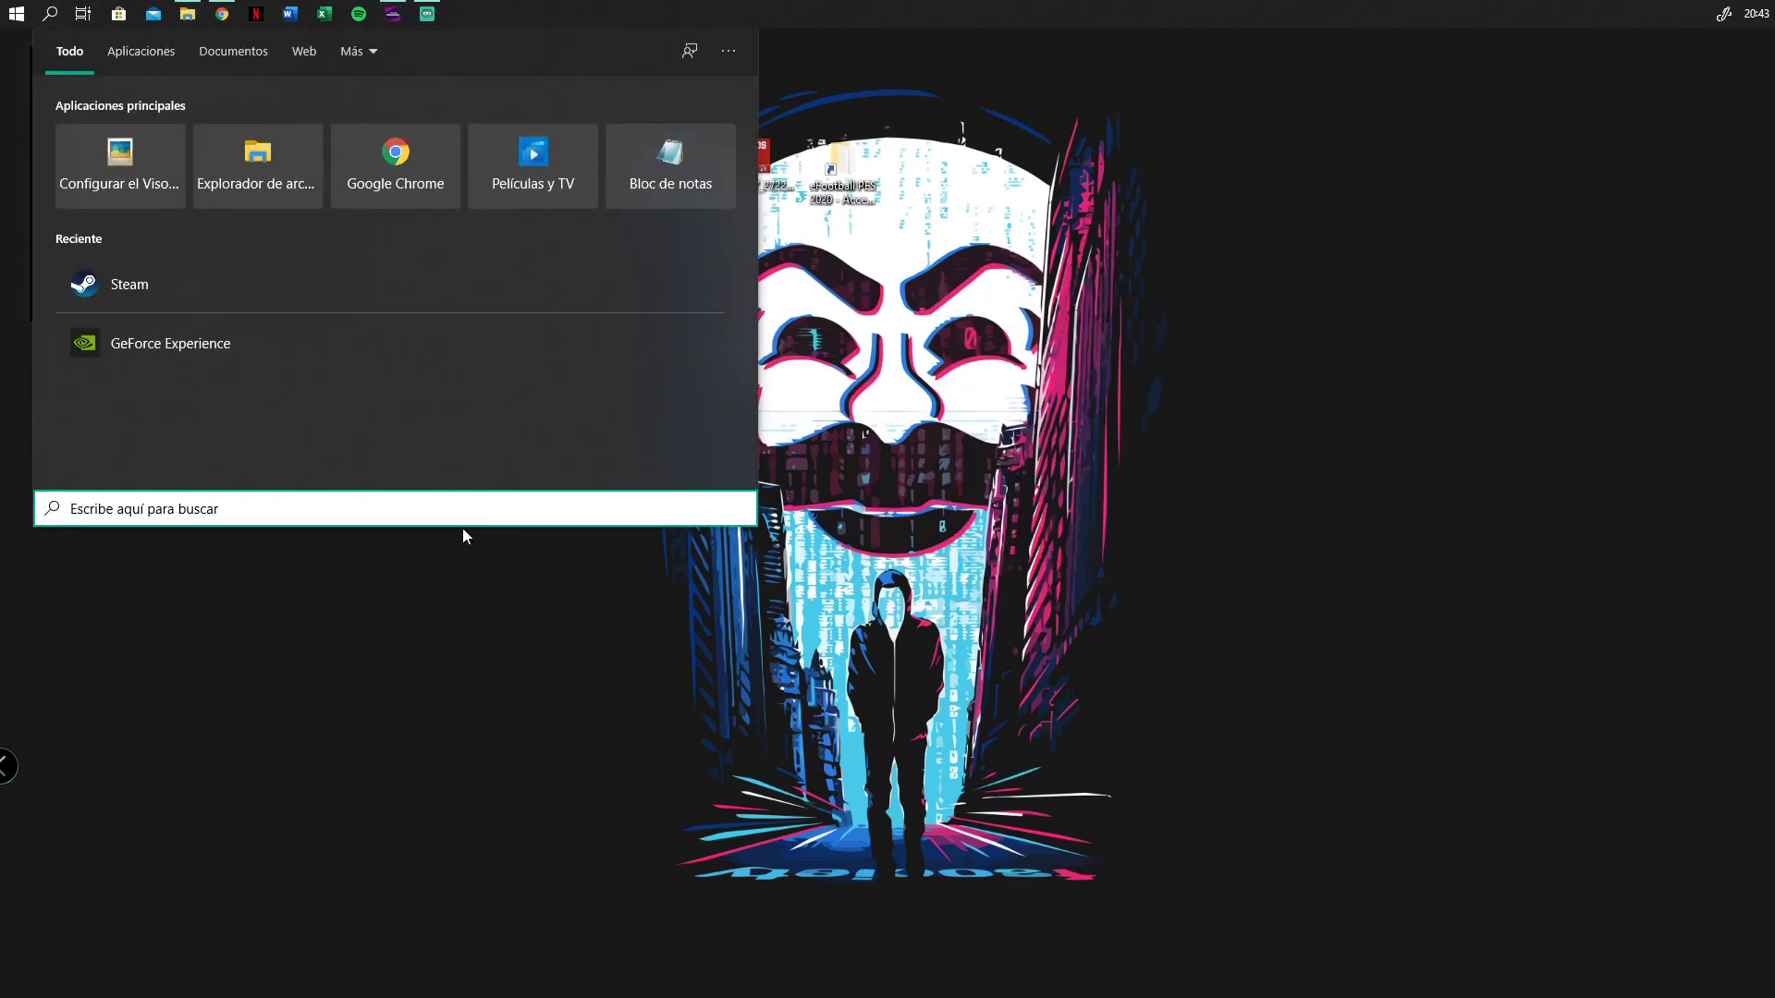
Open the Data folder of the eFootball PES 2020 installation from the desktop shortcut and select dt36_g4.cpk
click(847, 160)
double_click(847, 160)
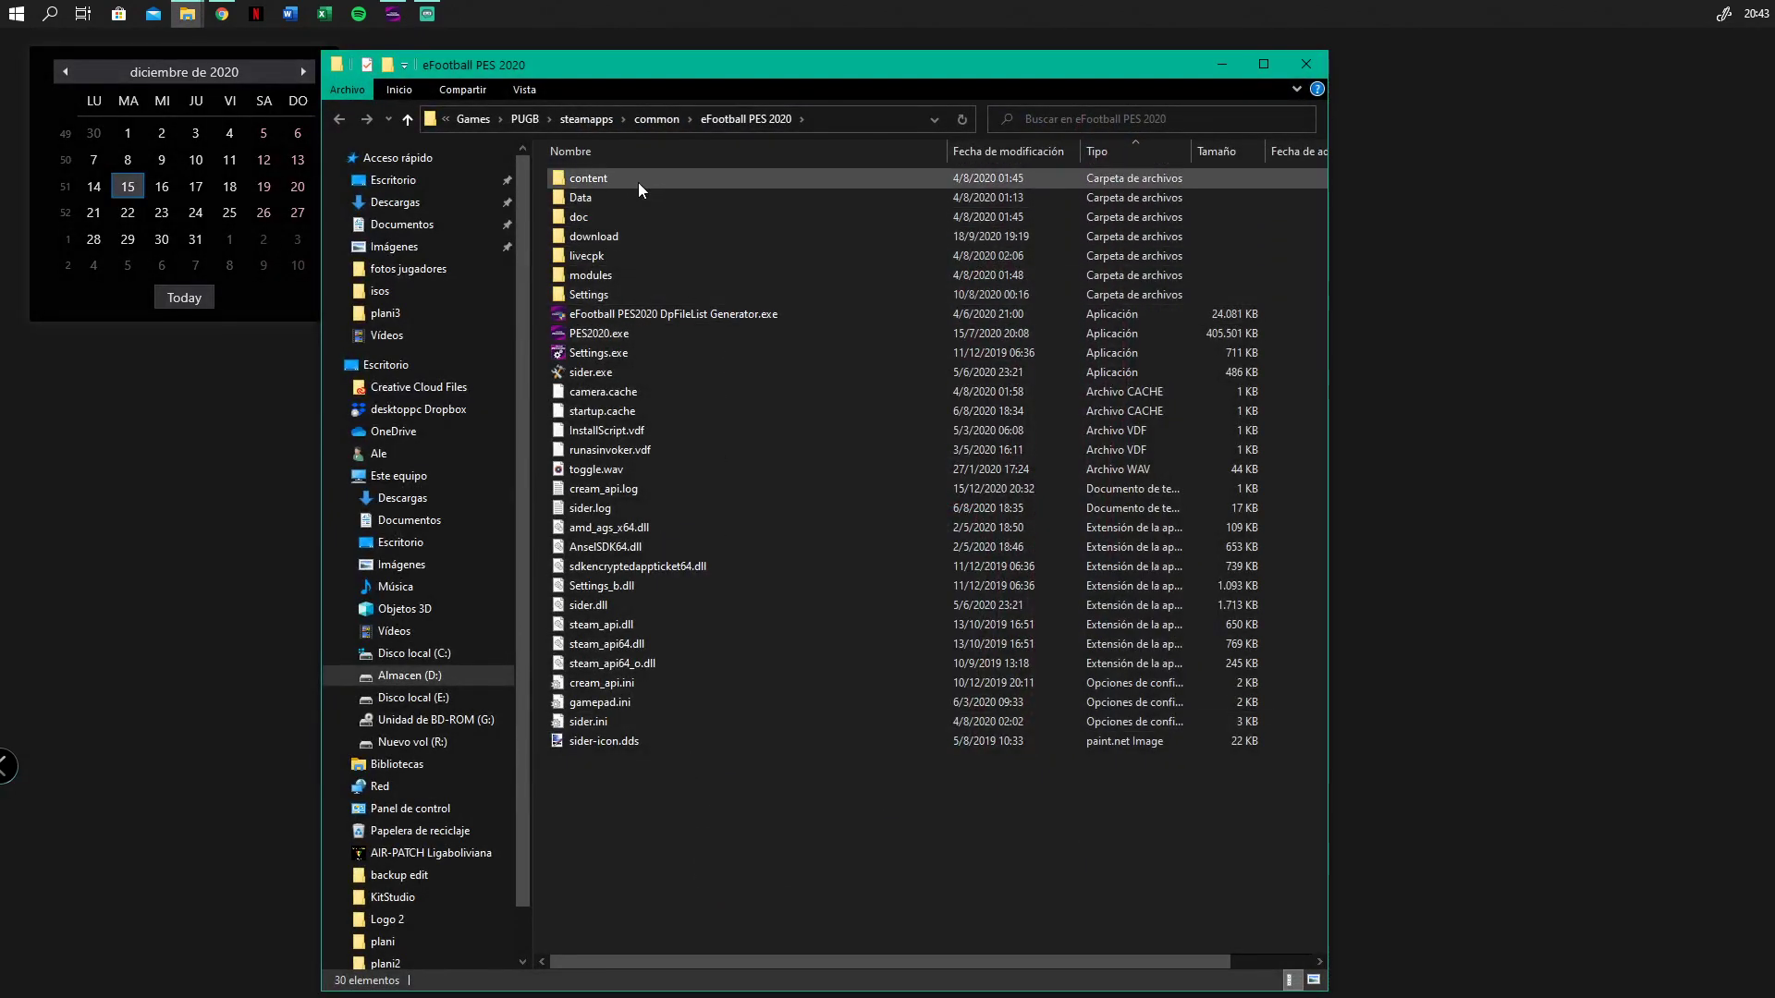
click(607, 200)
double_click(607, 199)
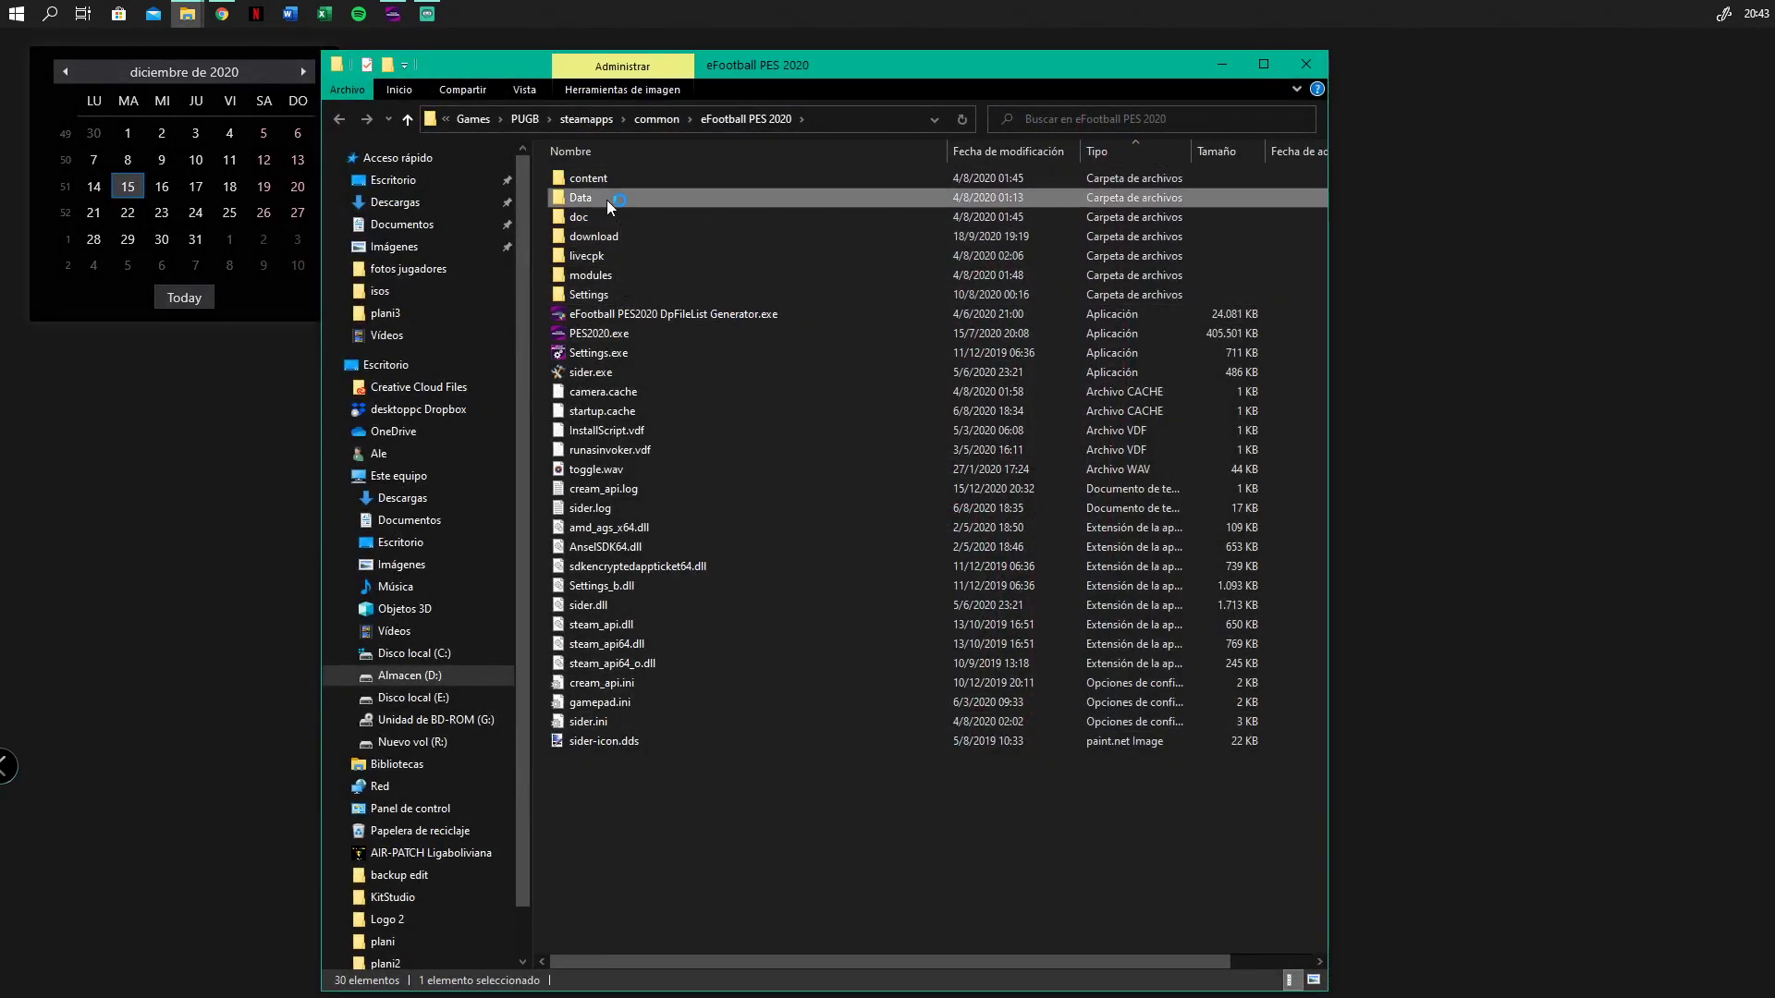
drag(741, 67, 1017, 80)
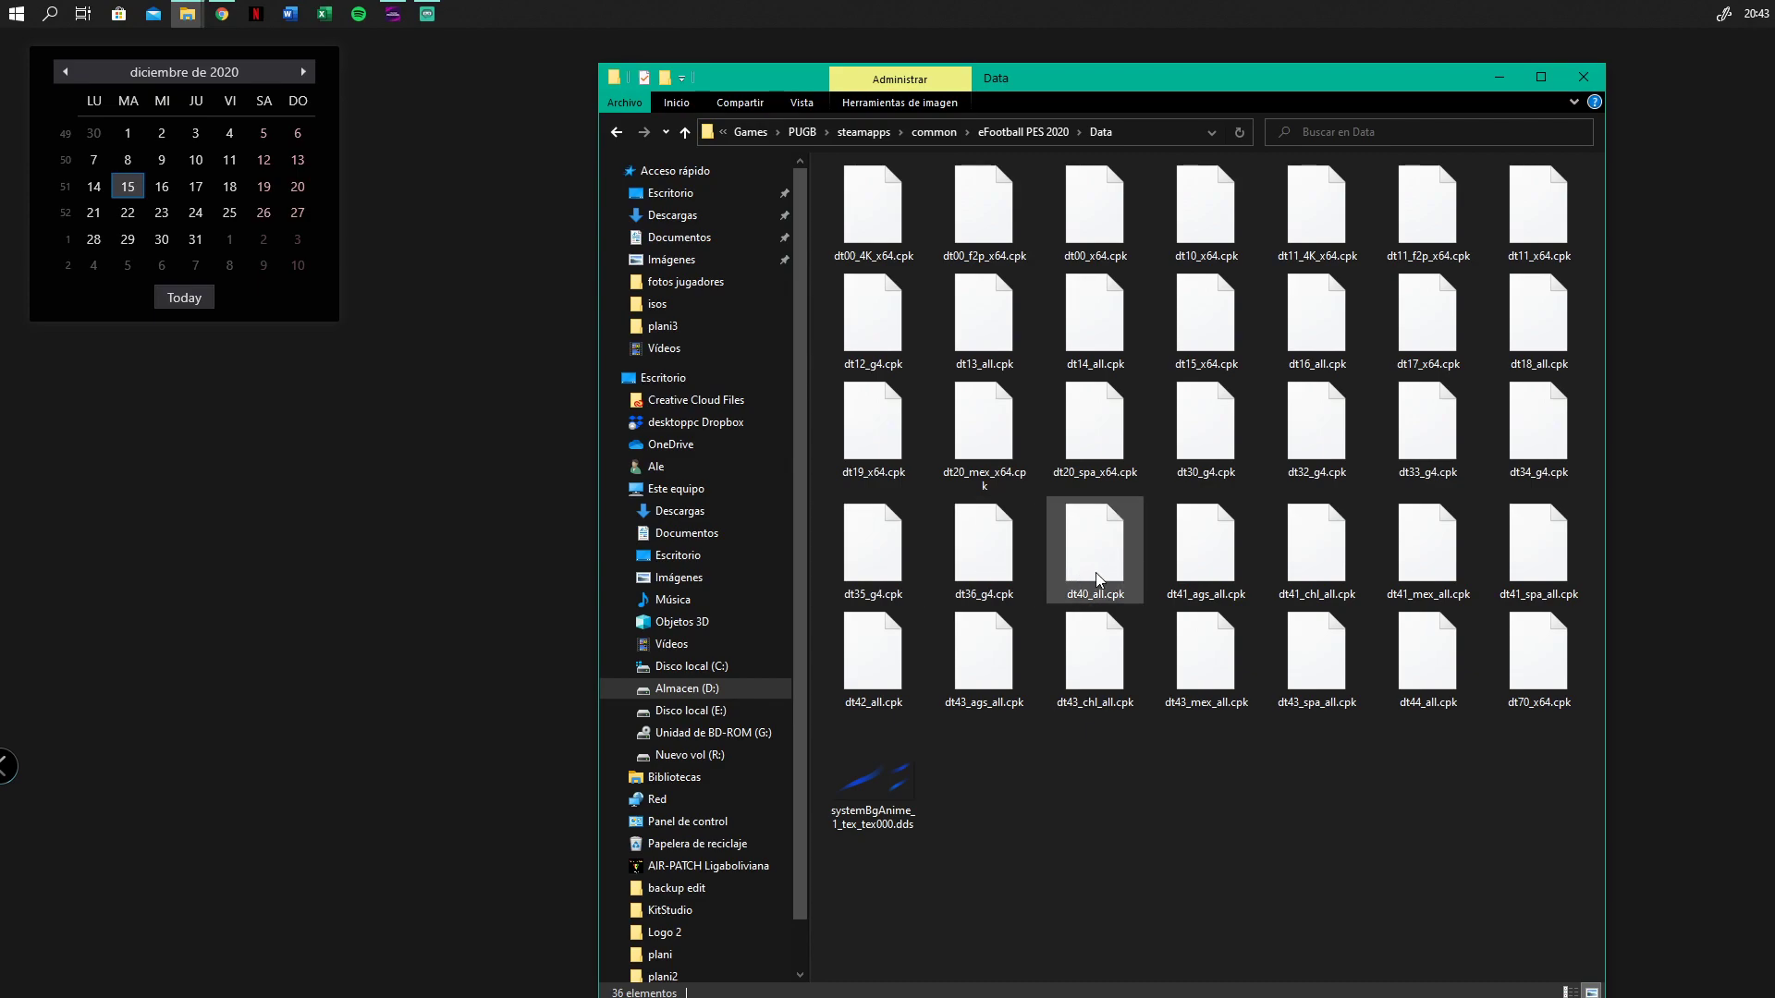
click(1007, 571)
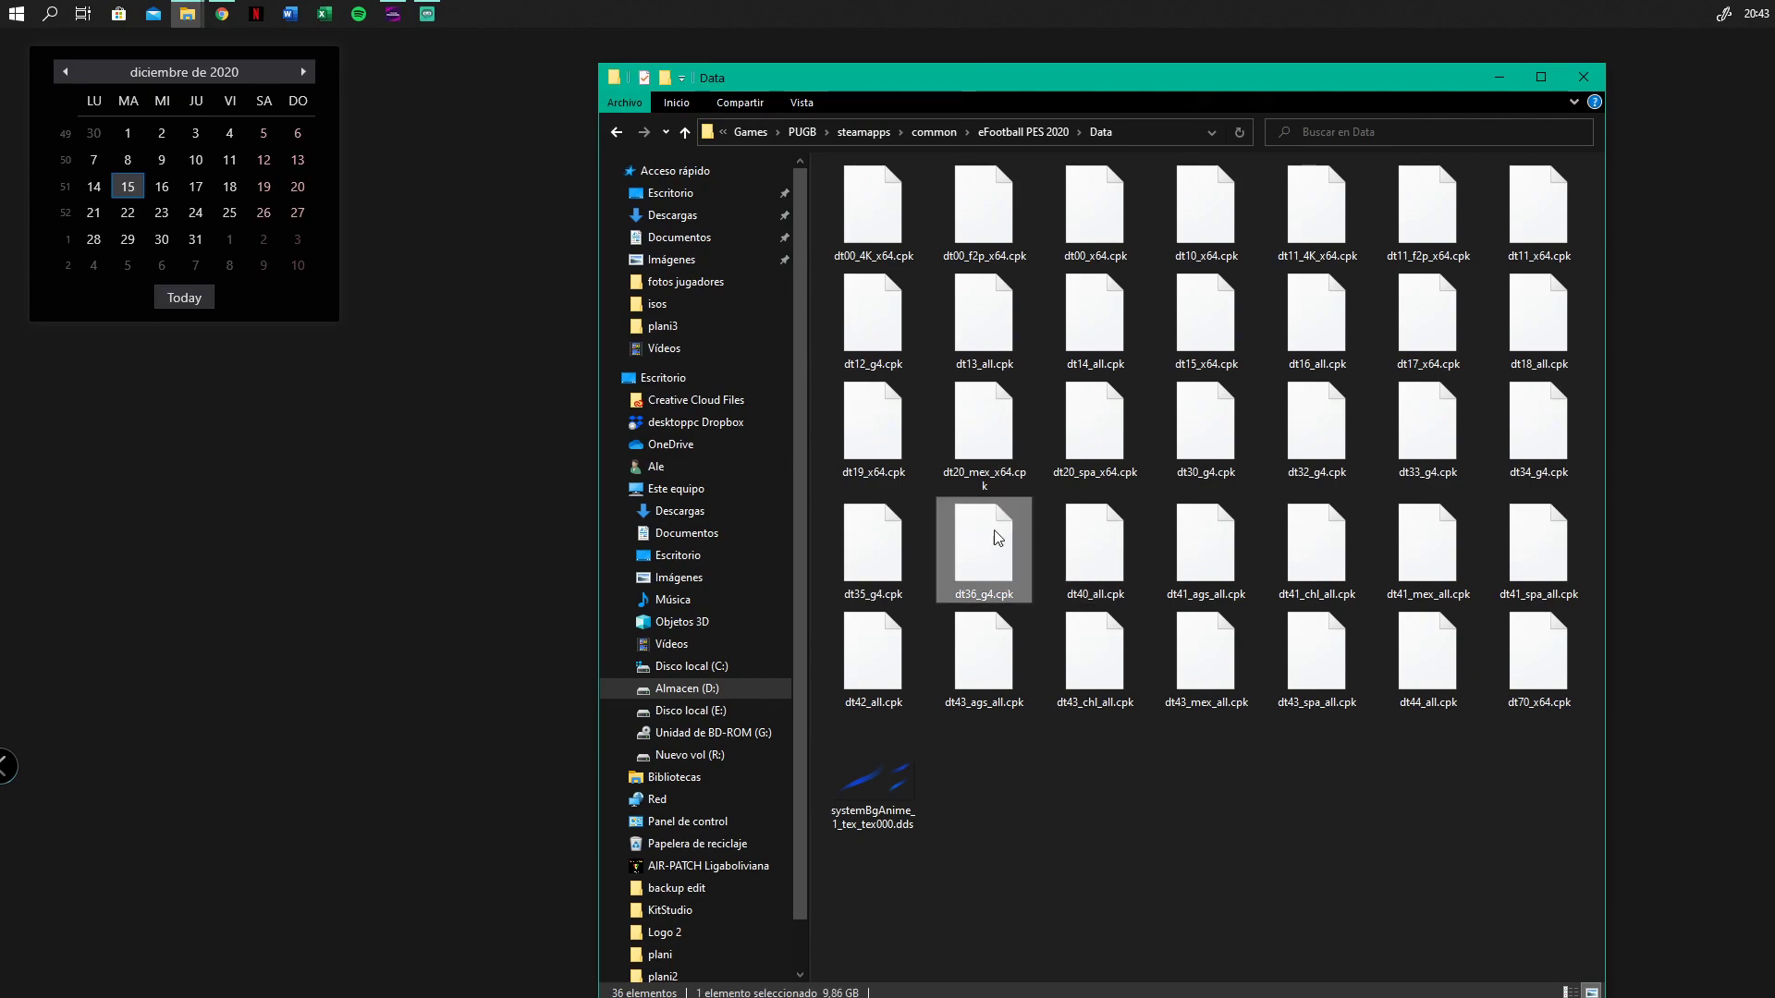
drag(928, 88, 1161, 85)
Open the 00000Edicion faces folder beside the Data folder and launch CriPackedFileMaker from it
double_click(678, 161)
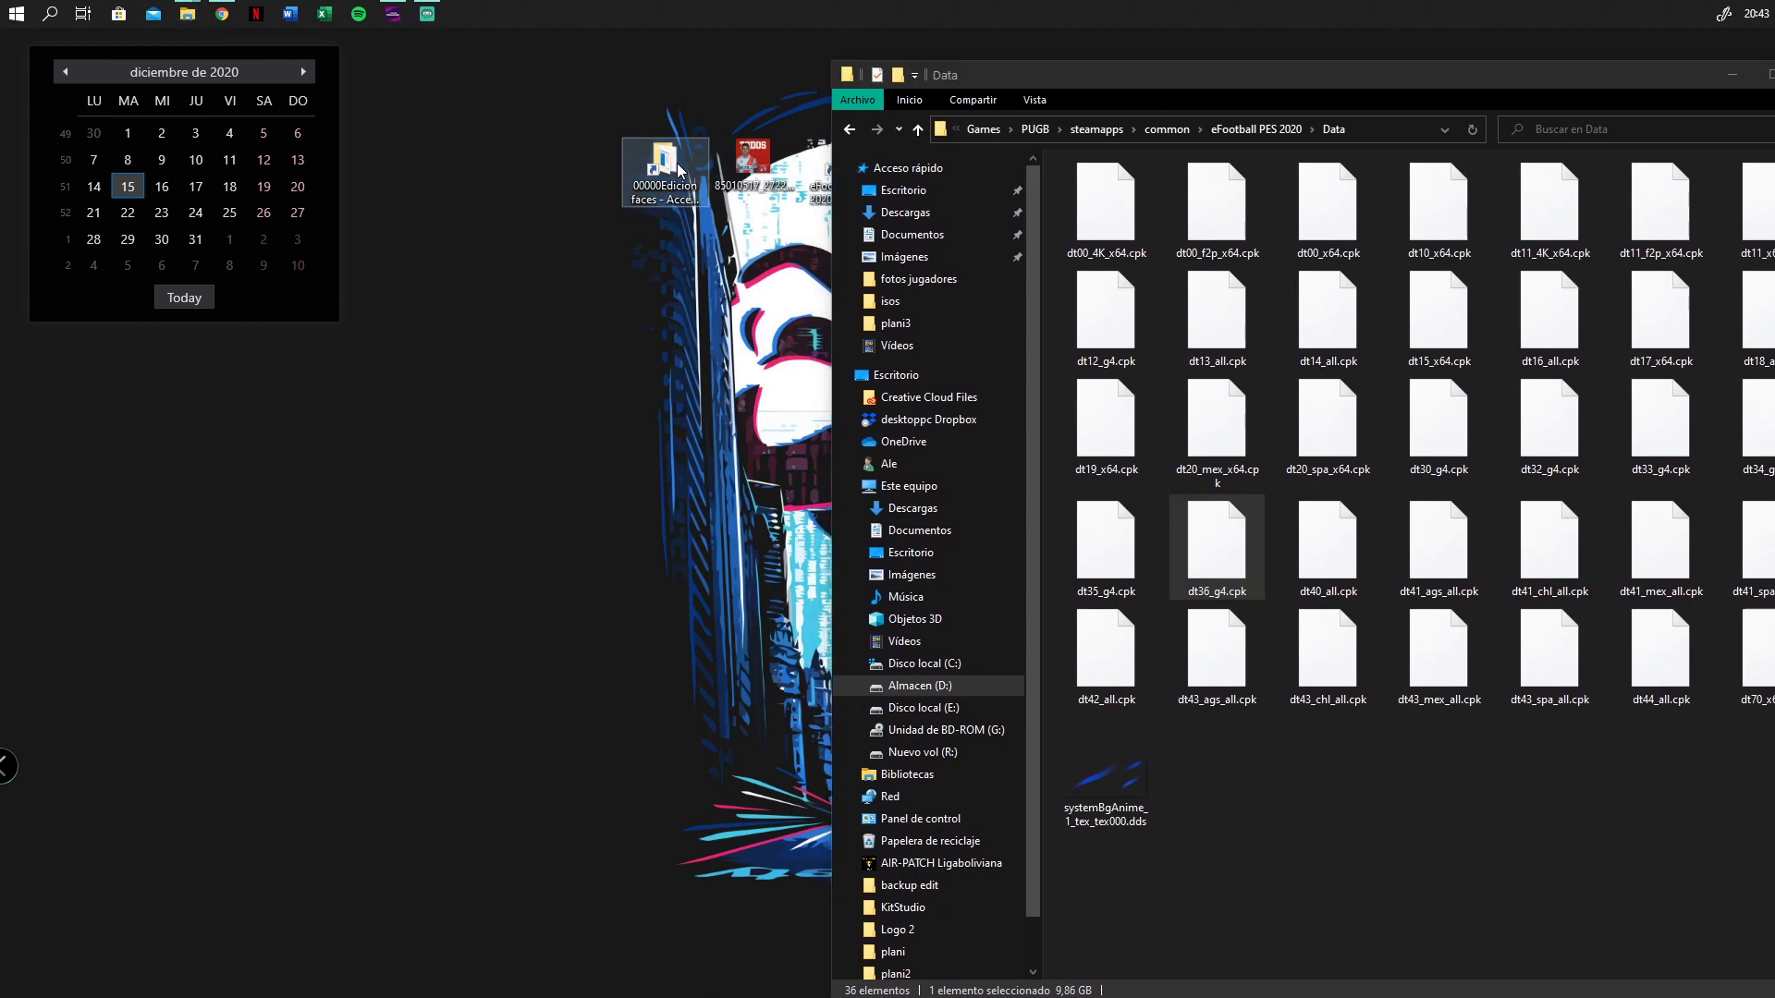
drag(673, 62, 706, 75)
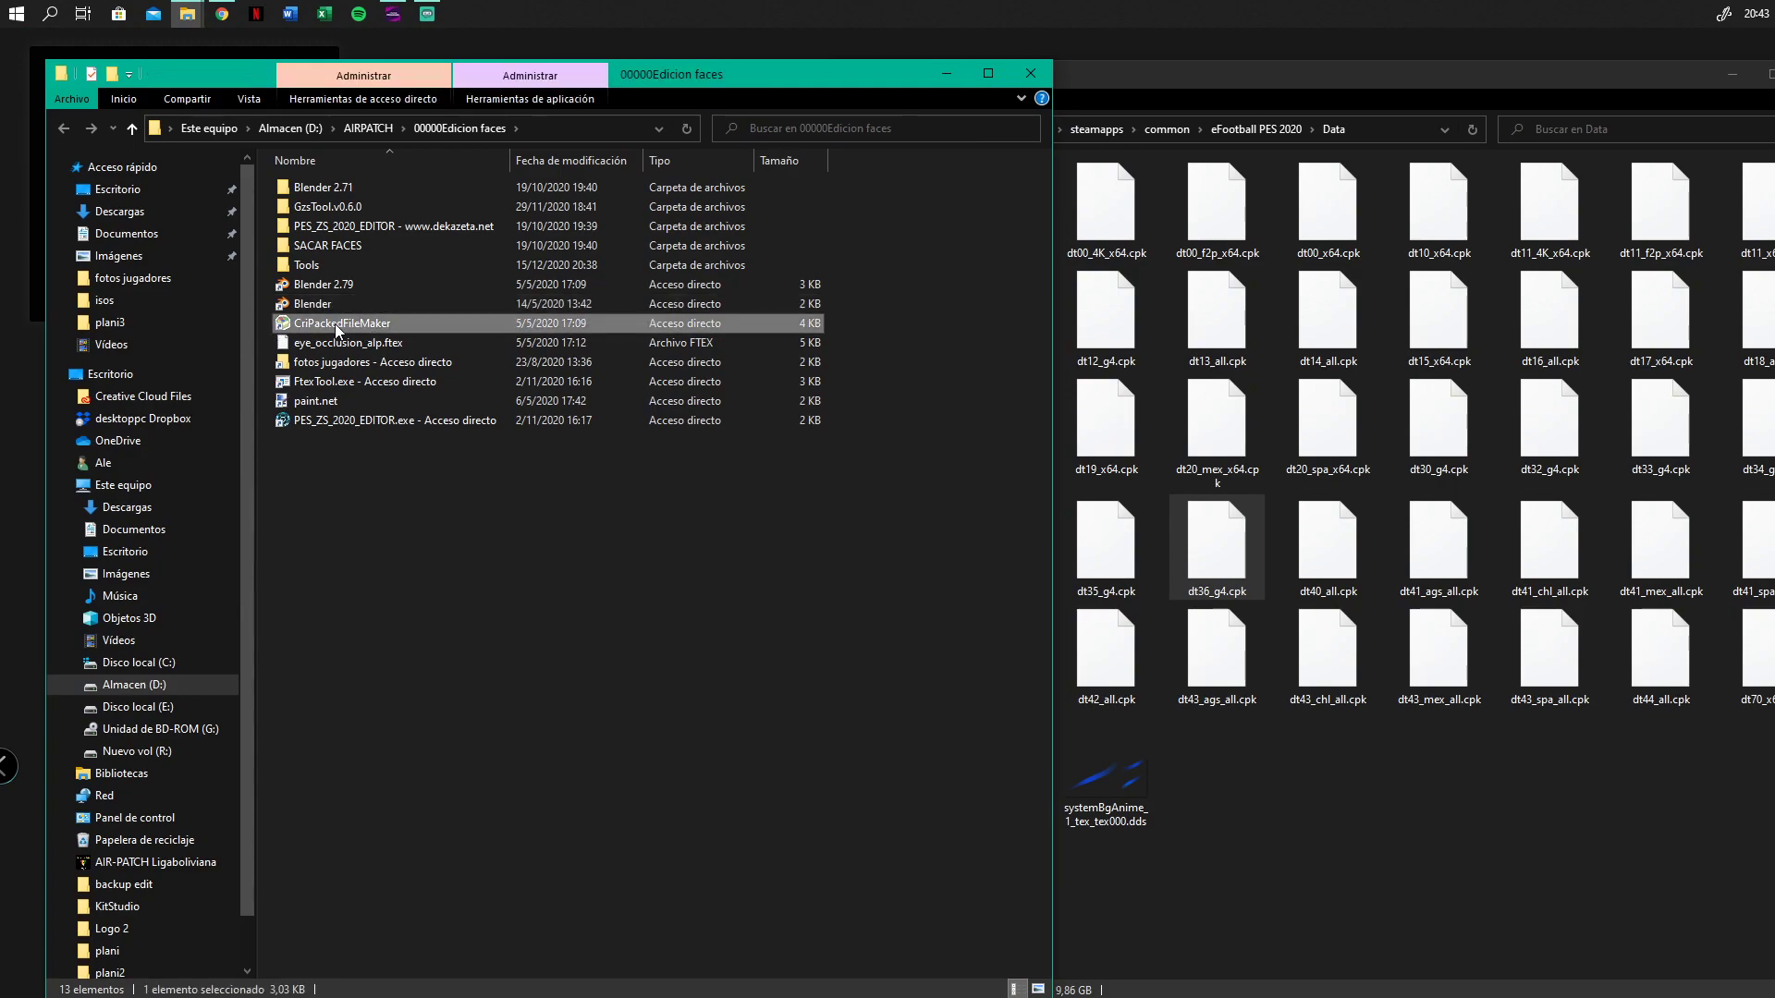
drag(442, 98, 663, 448)
Load dt36_g4.cpk from the Data folder into CRI Packed File Maker
click(1274, 852)
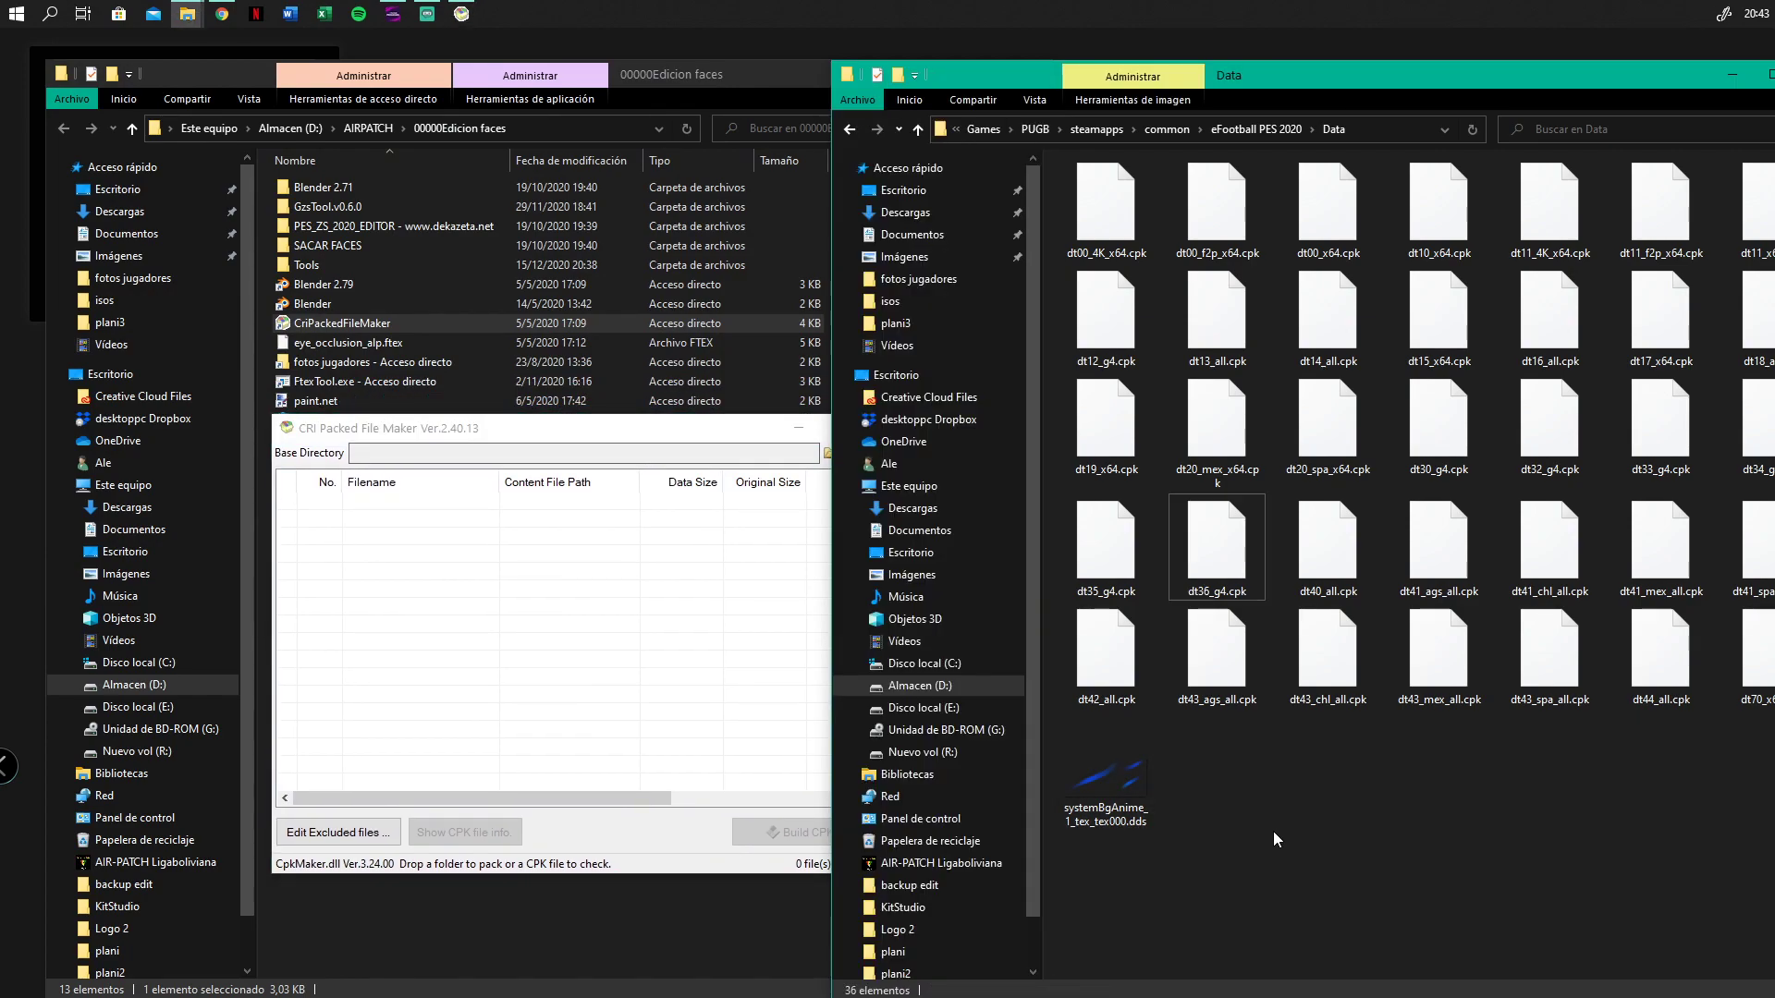
drag(1216, 546, 544, 586)
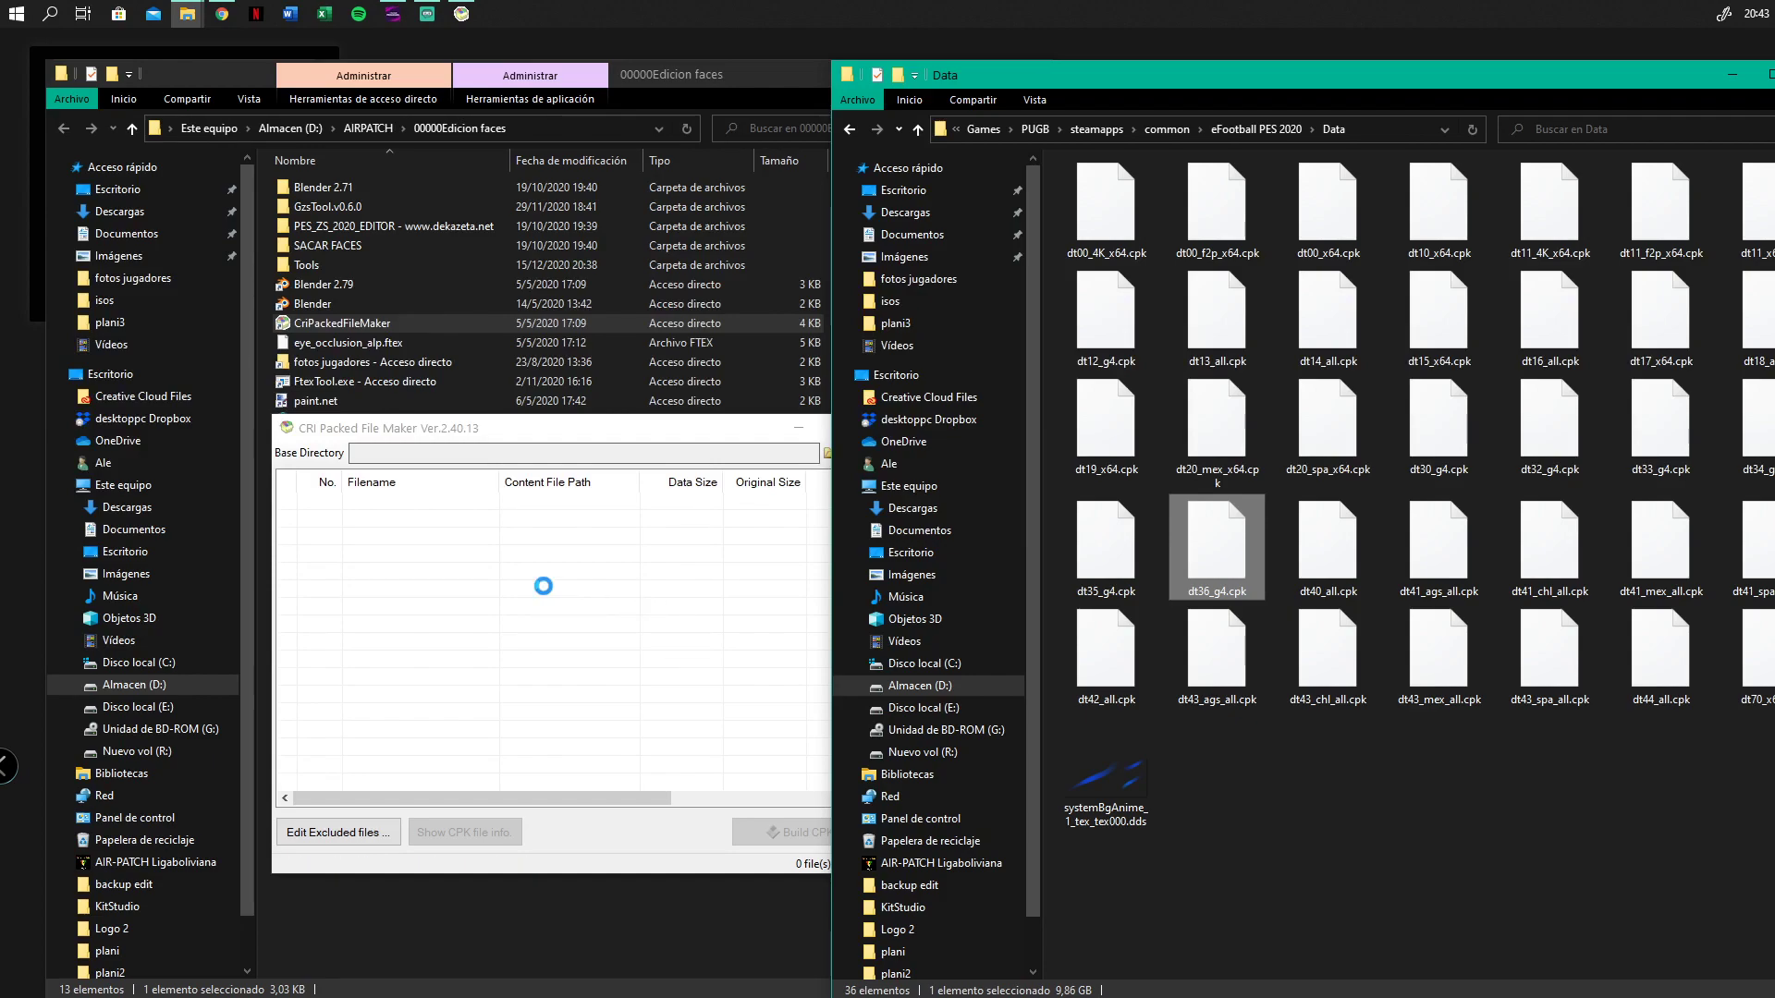
drag(510, 430, 421, 314)
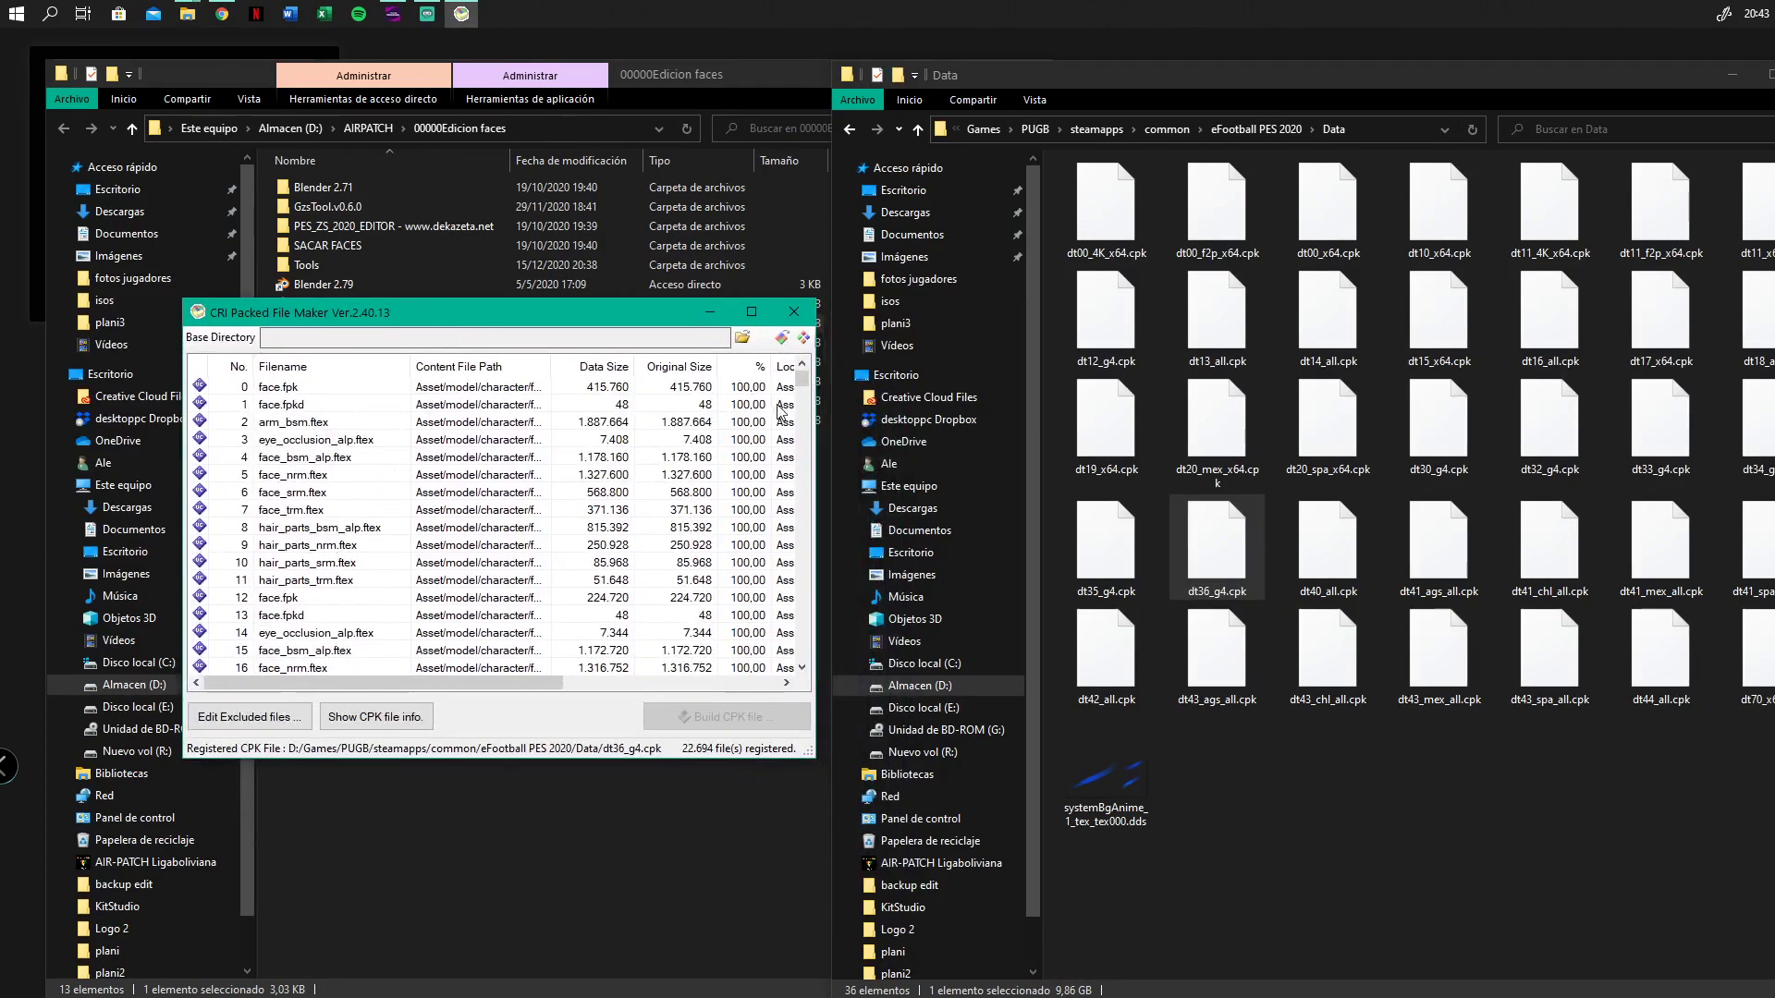
Extract all files of the loaded CPK into a new desktop folder named faces pes
click(805, 338)
scroll(843, 636, down, 2)
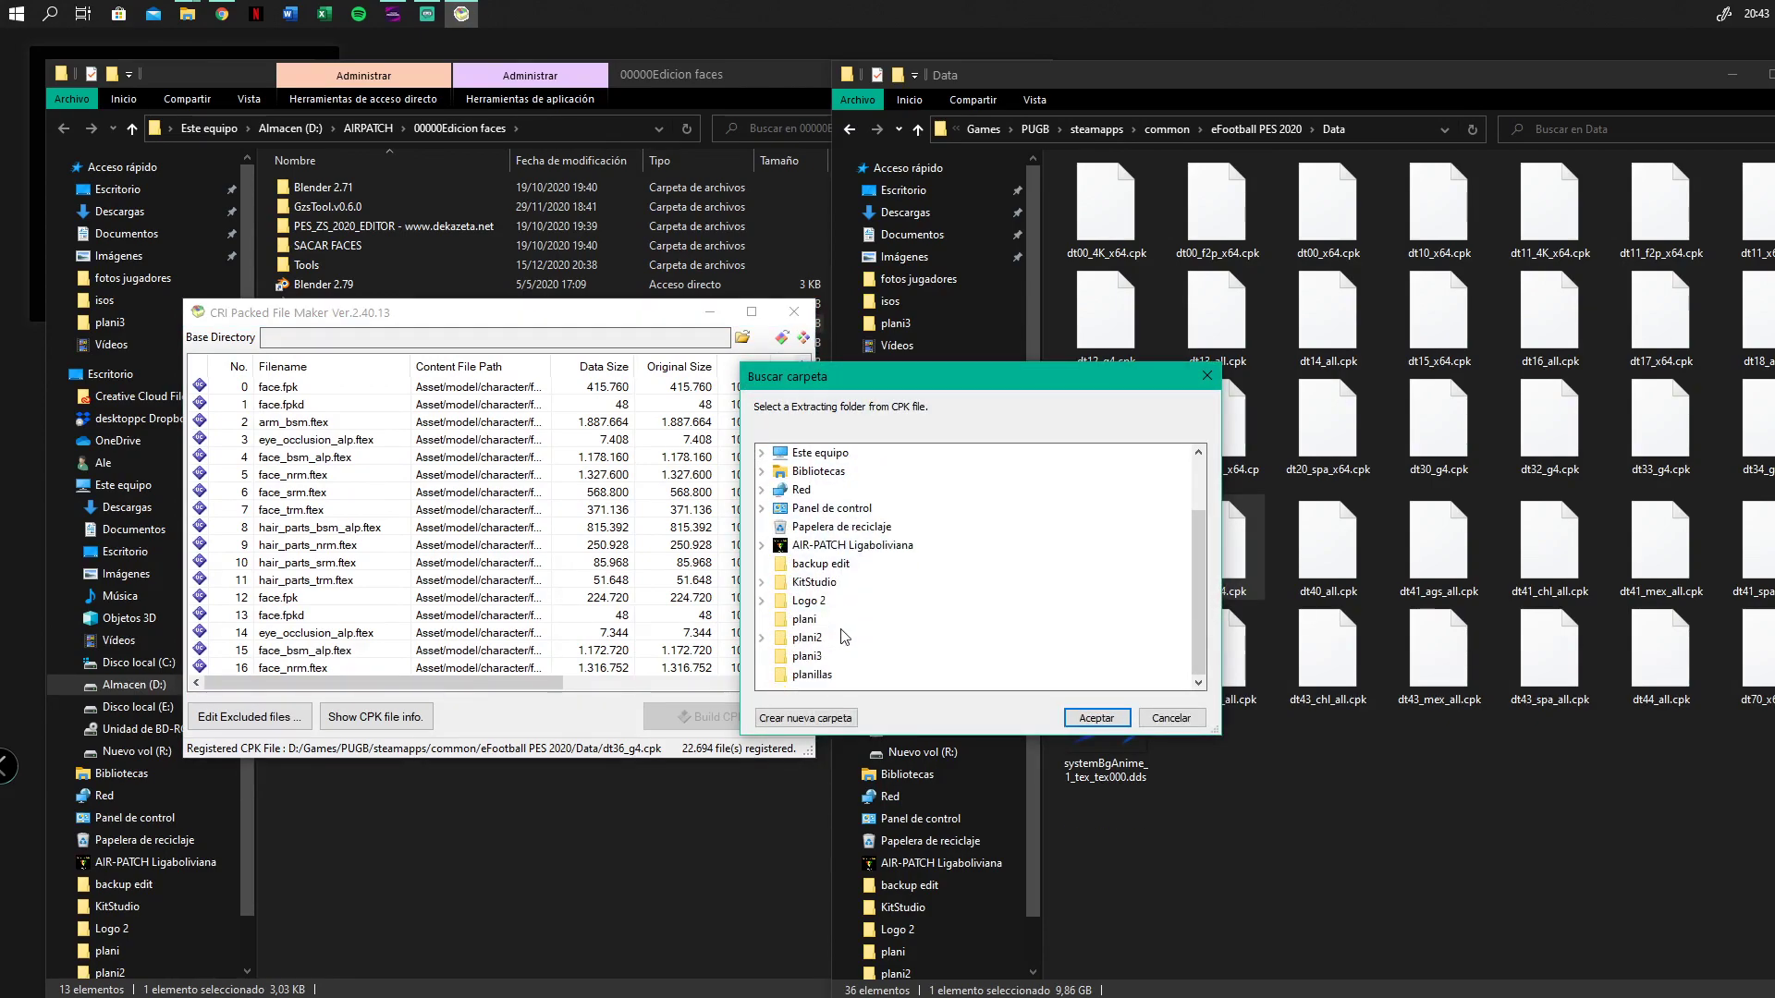
scroll(781, 554, up, 2)
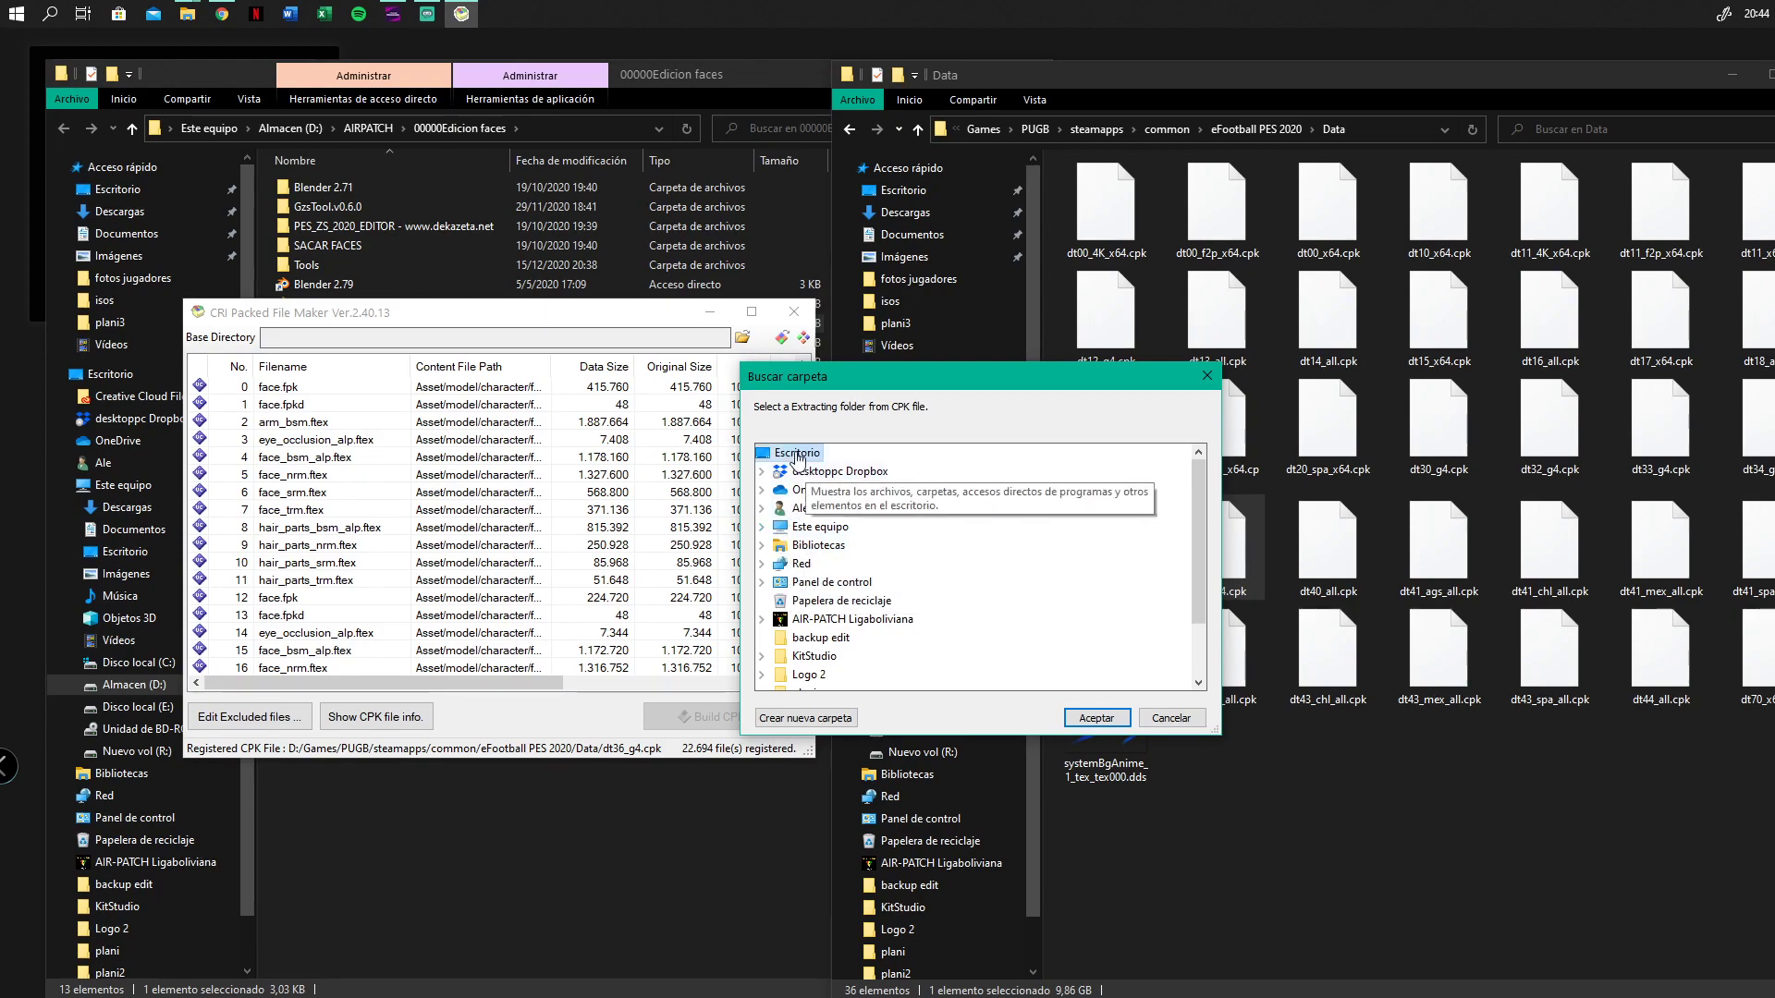
click(820, 719)
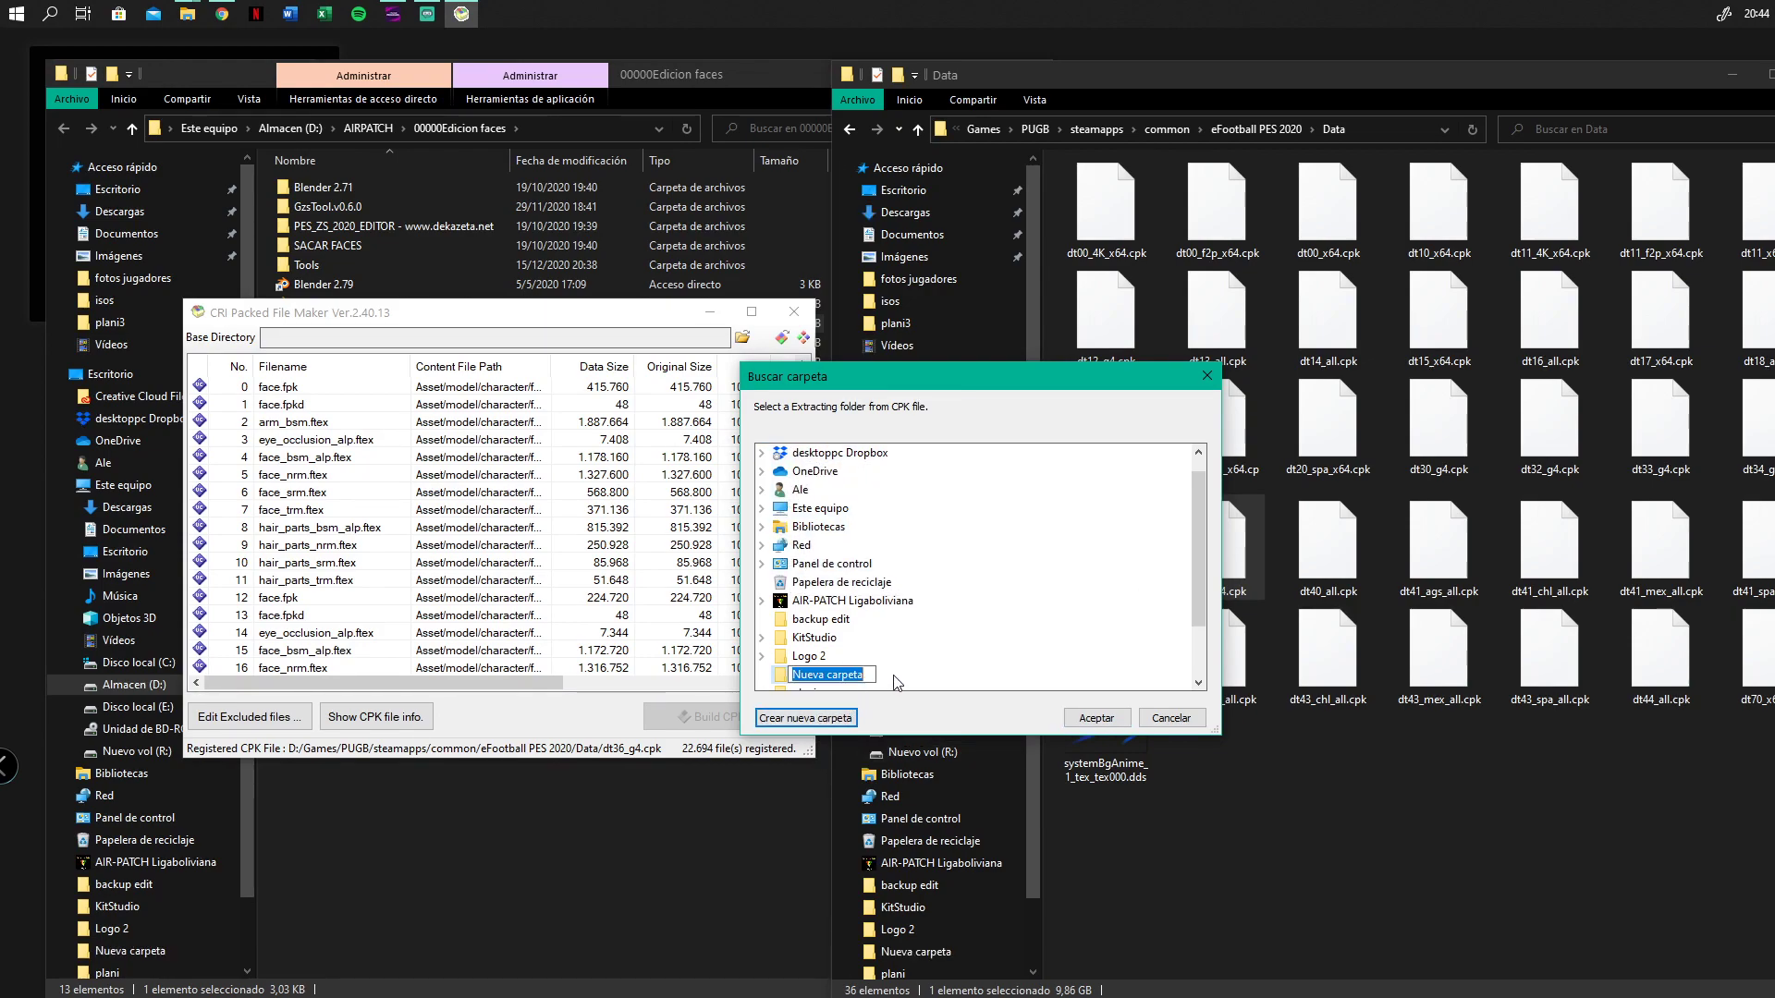
key(BackSpace)
click(1096, 718)
click(1096, 718)
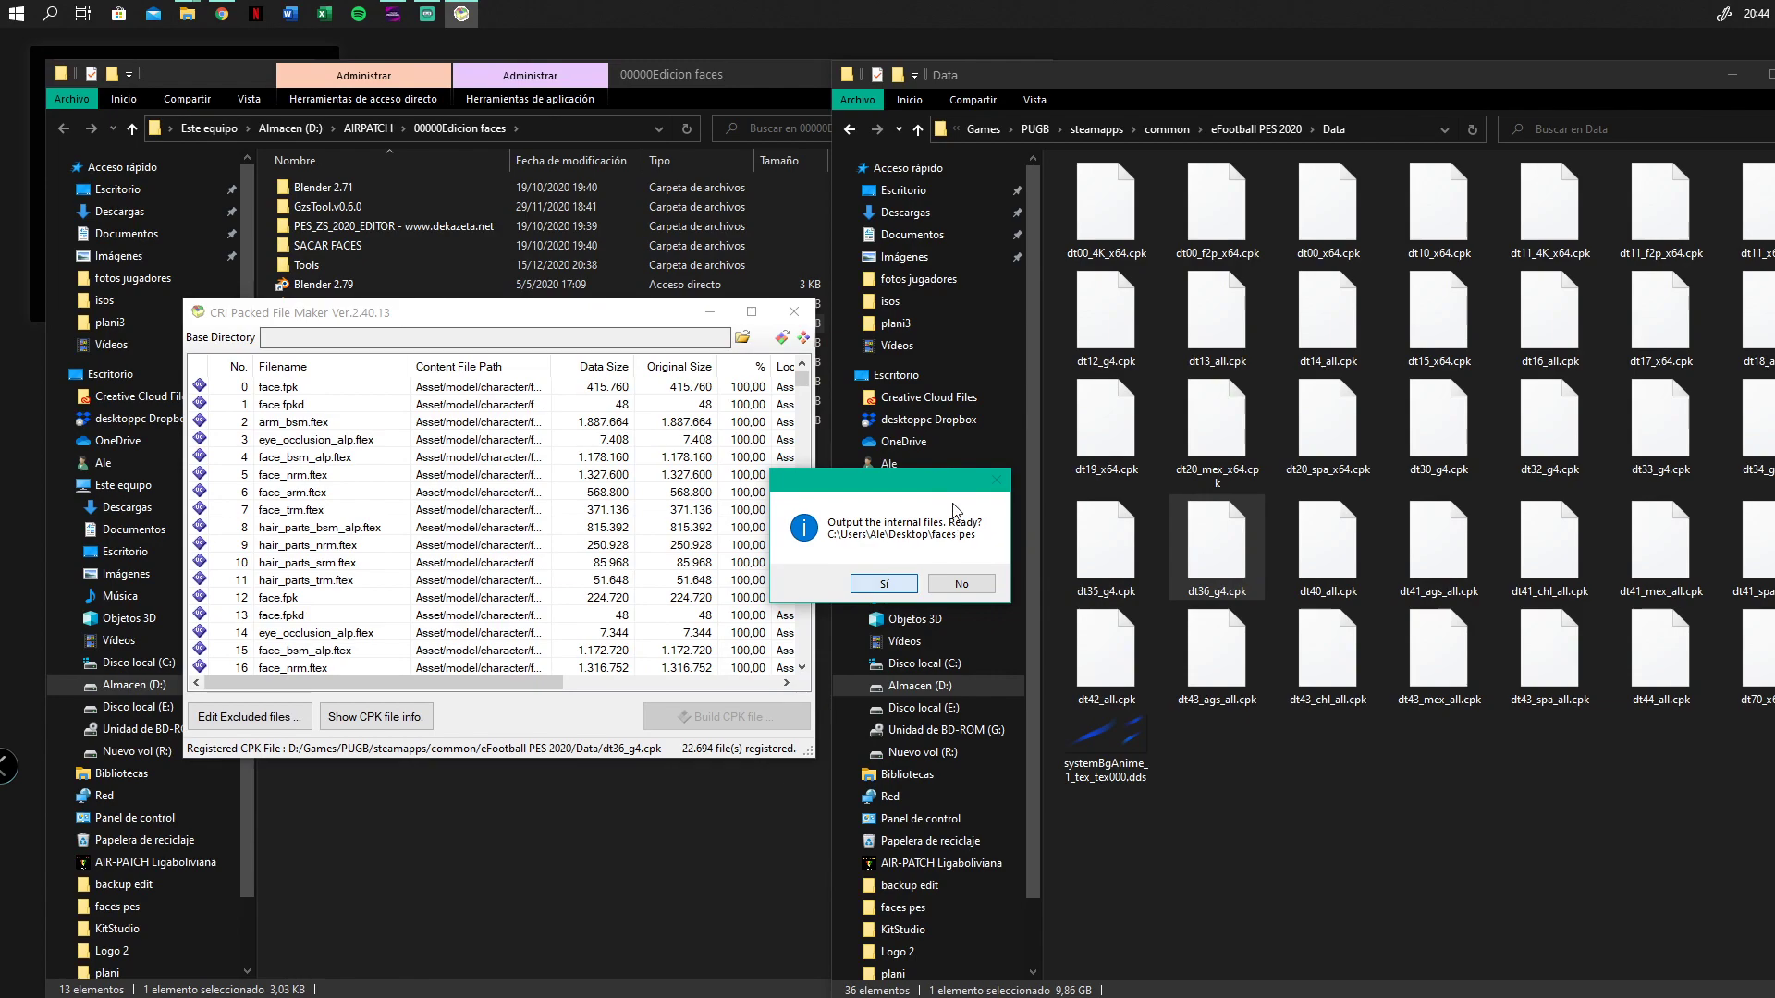
click(885, 582)
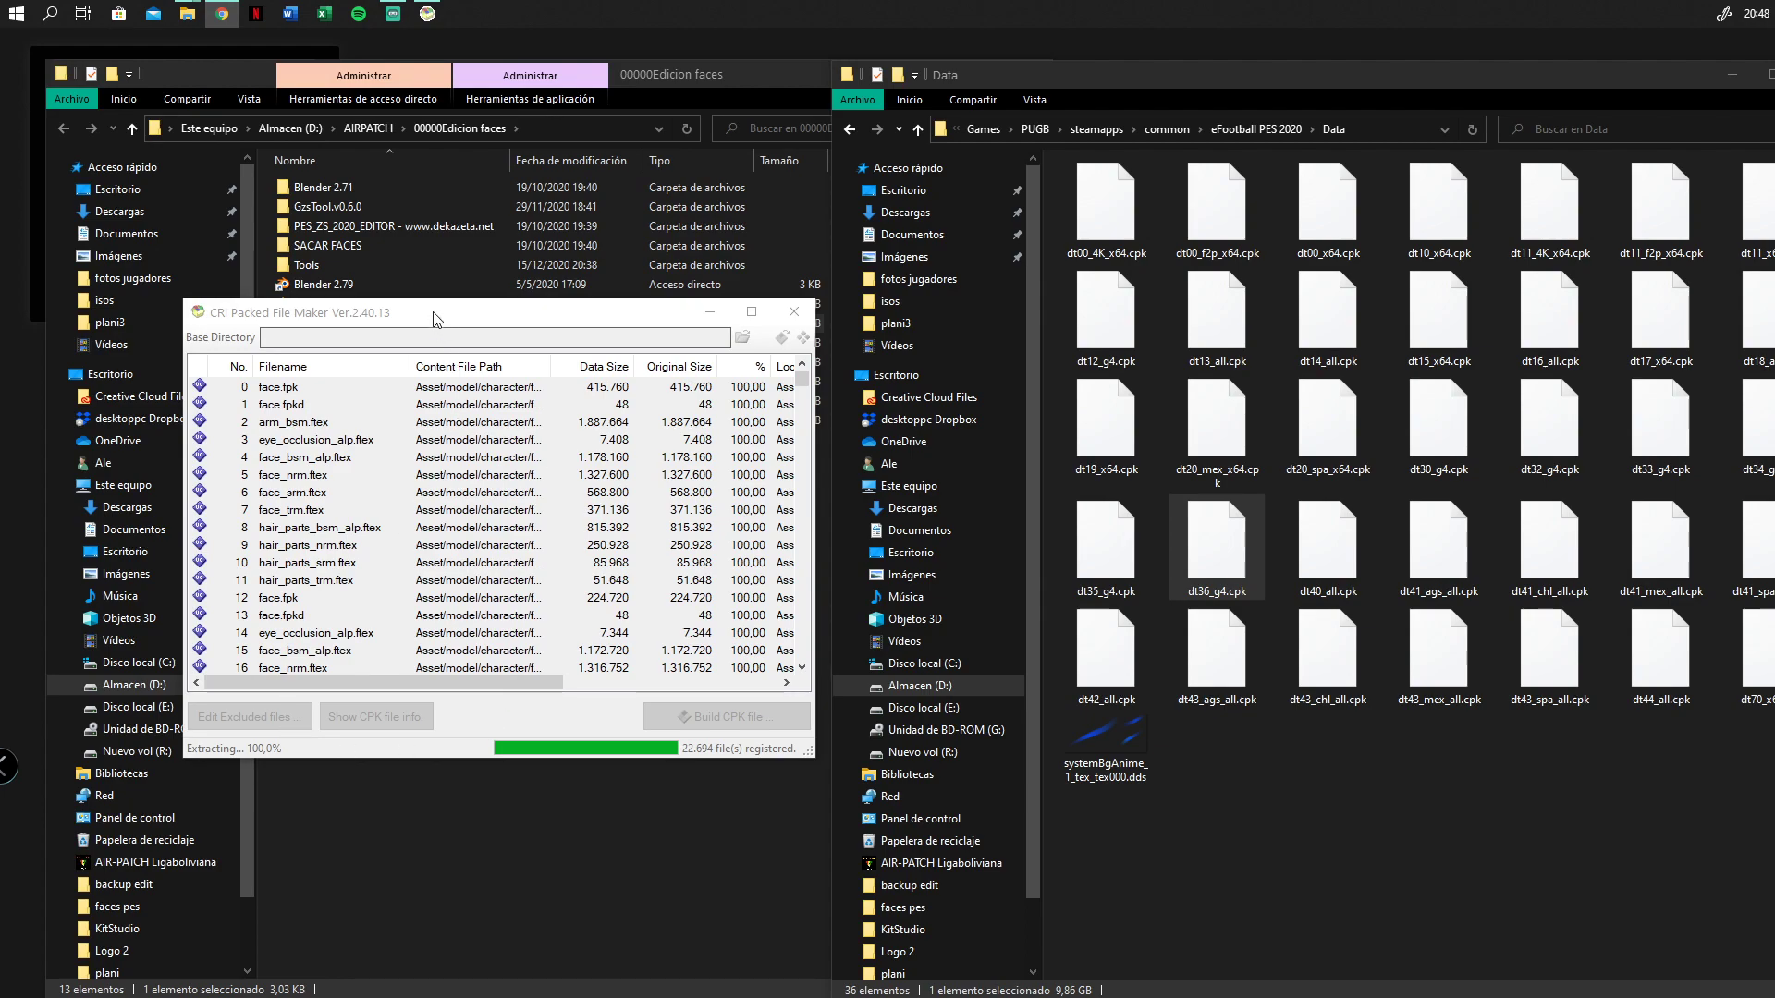
Minimize the Data and 00000Edicion faces folder windows and dismiss the extraction completion message
key(alt+Tab)
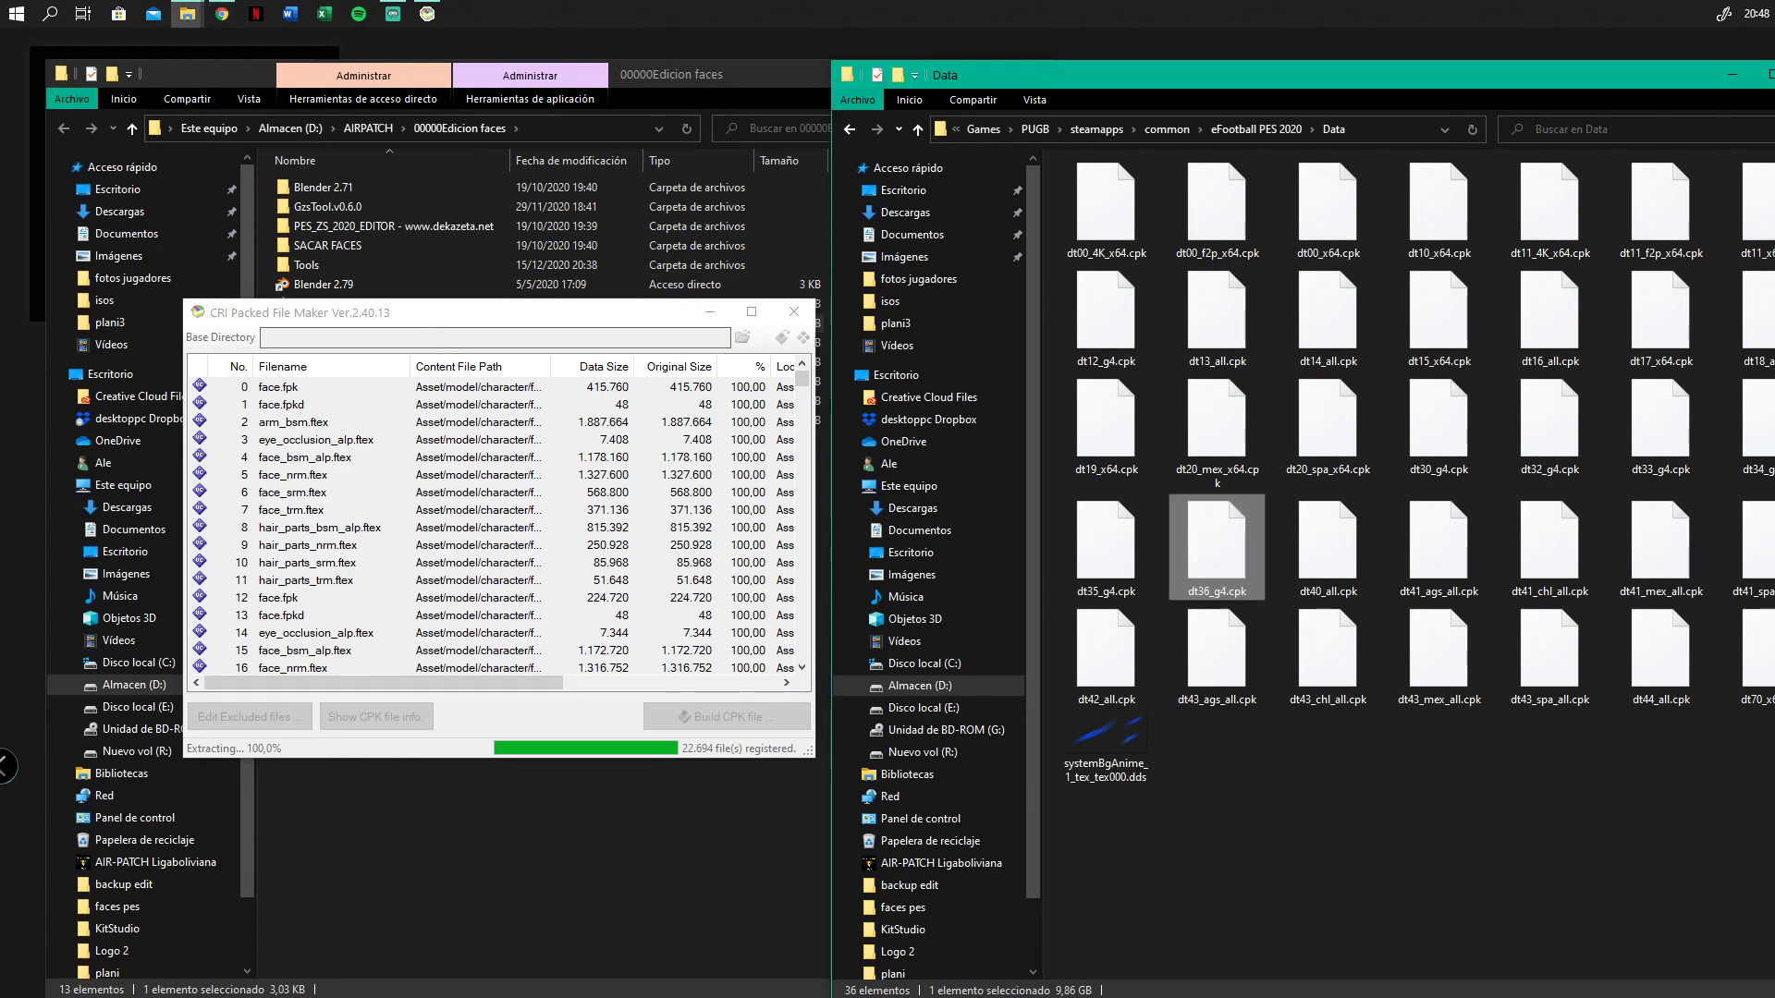
drag(1672, 74, 1542, 88)
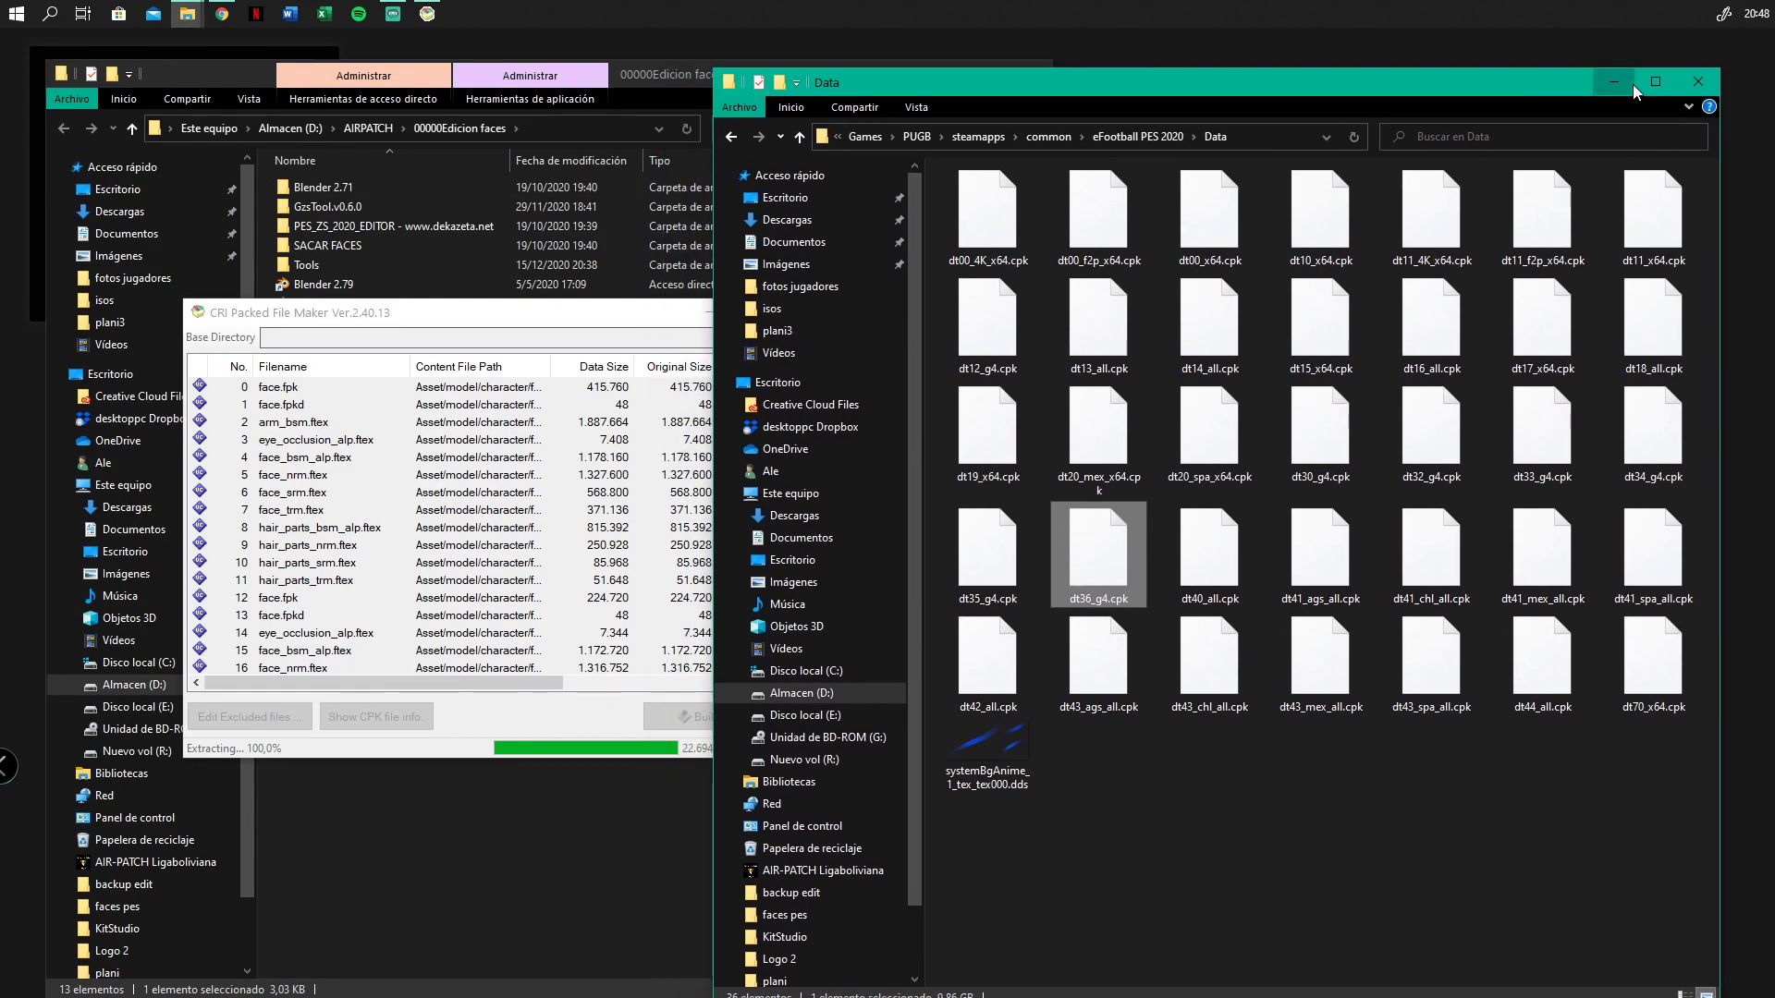
click(1631, 85)
click(936, 71)
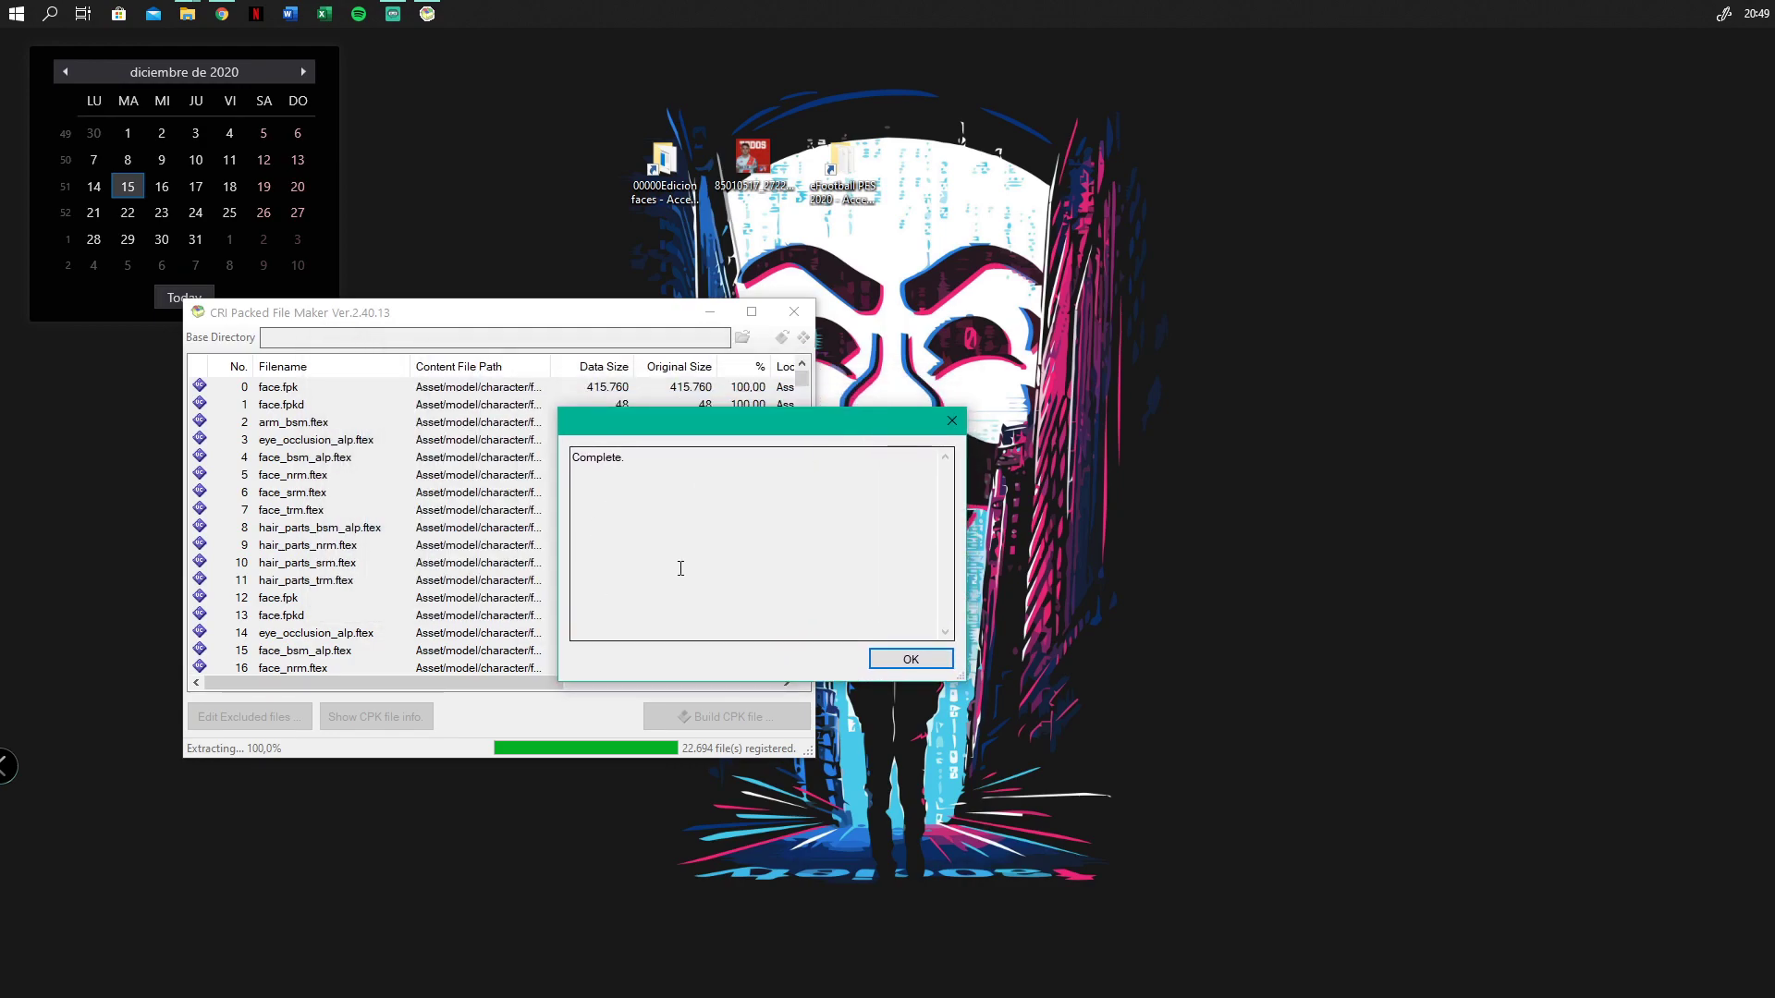
click(912, 662)
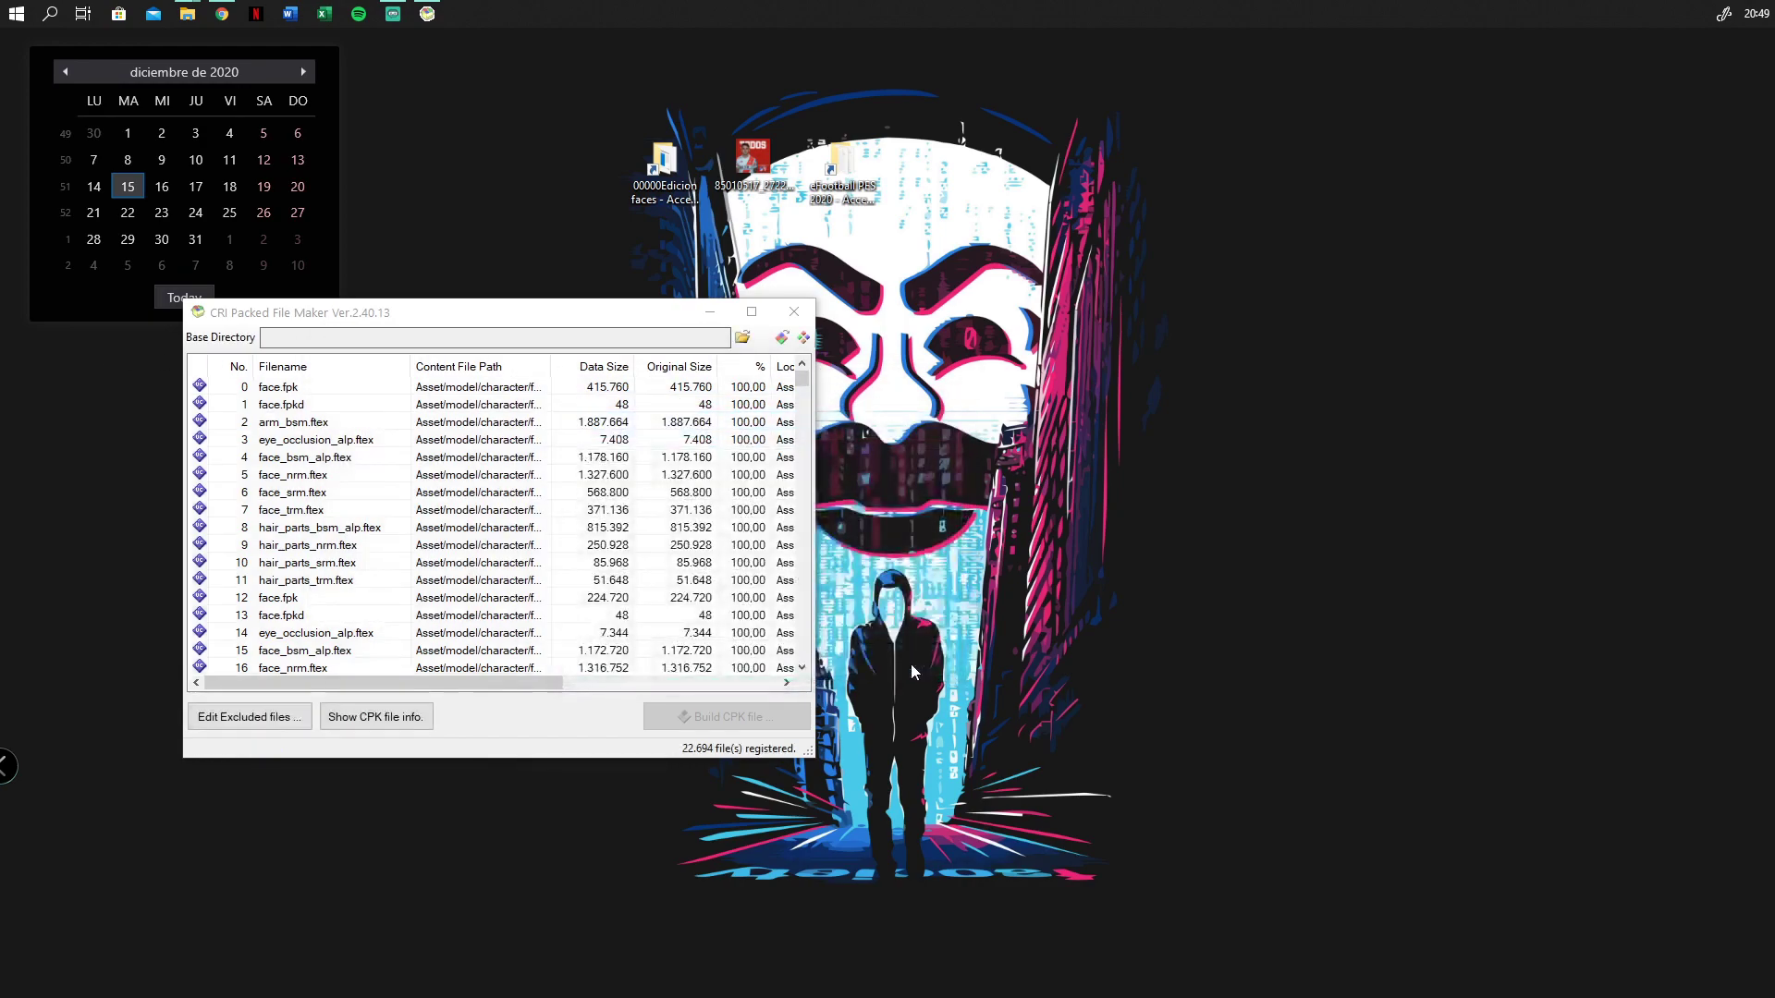
Open the faces pes folder on the desktop to check the extracted contents, and close it
drag(605, 259, 947, 196)
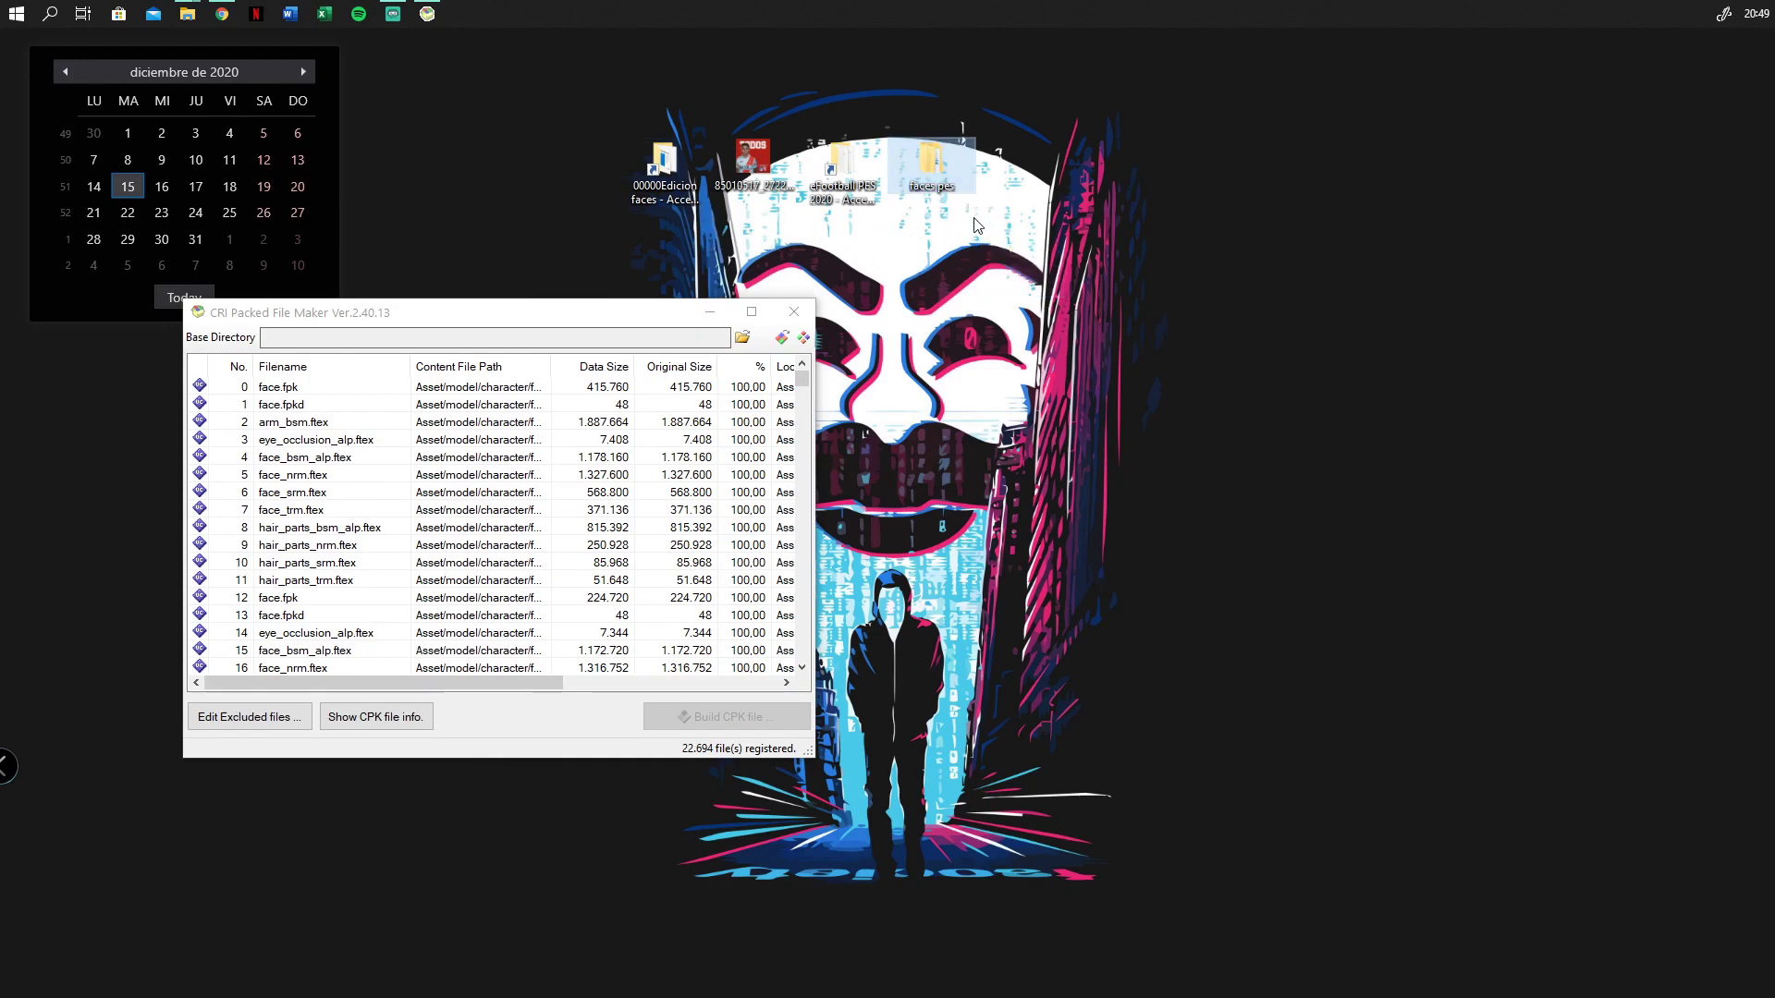
double_click(936, 182)
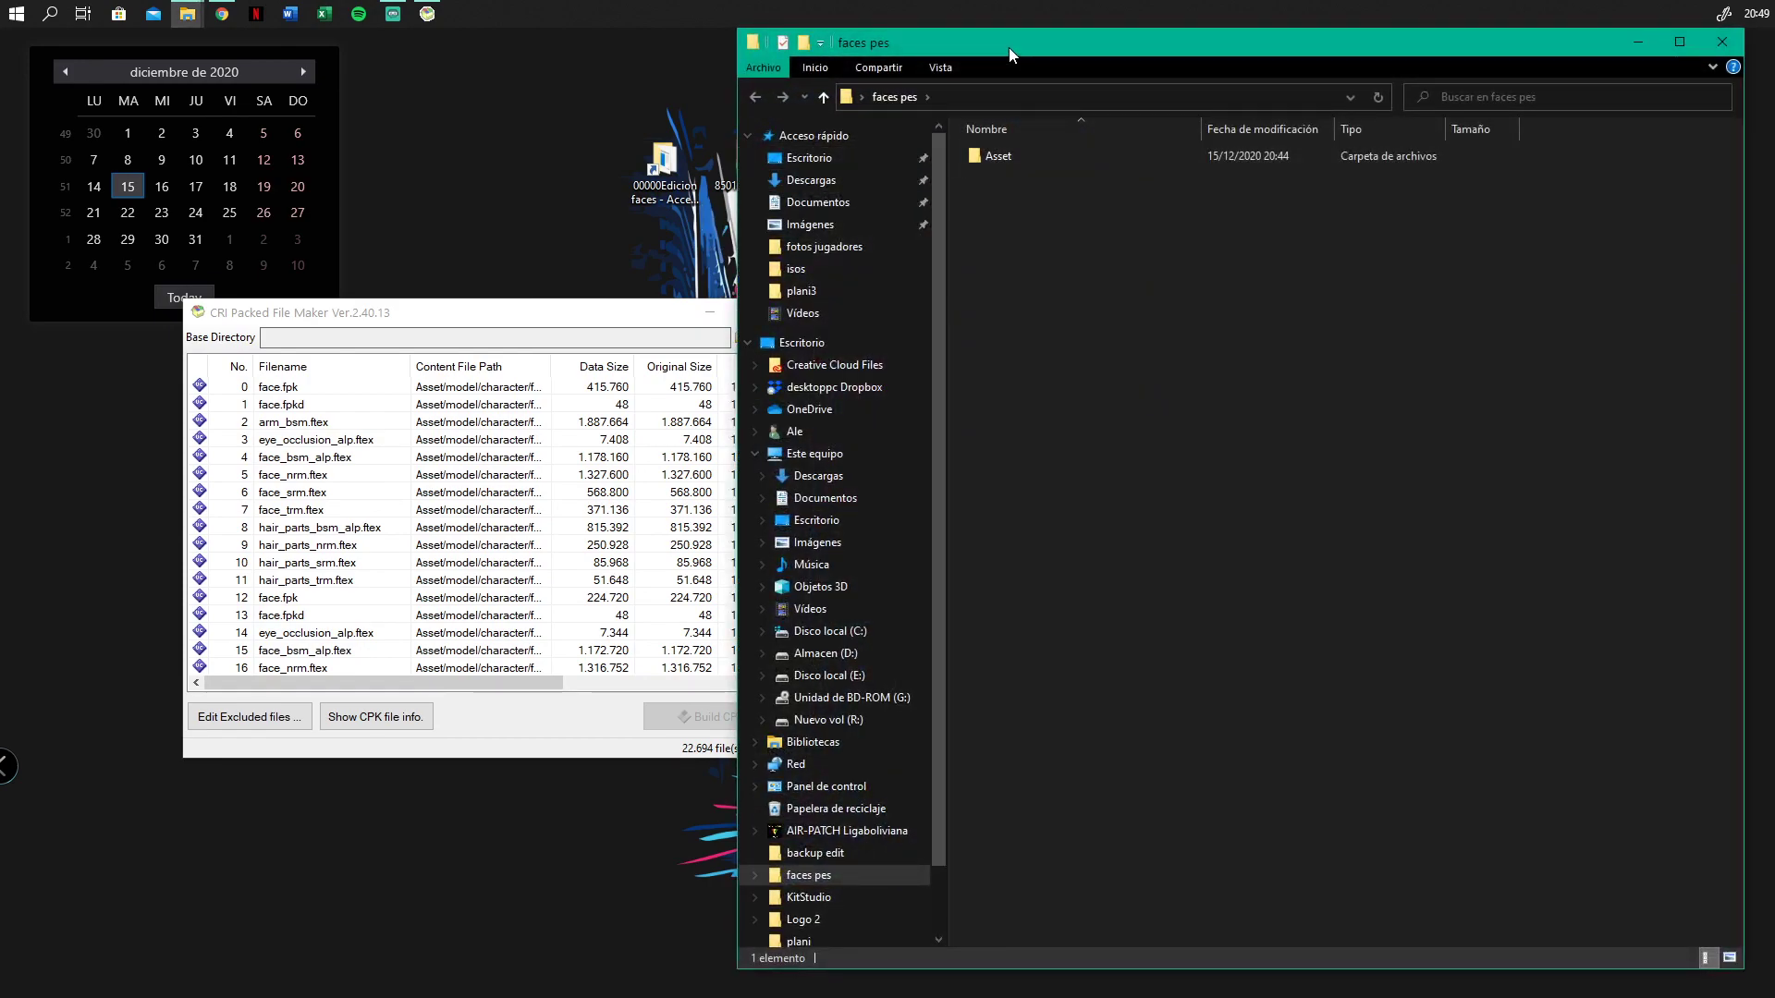
drag(1020, 55, 781, 122)
click(1495, 121)
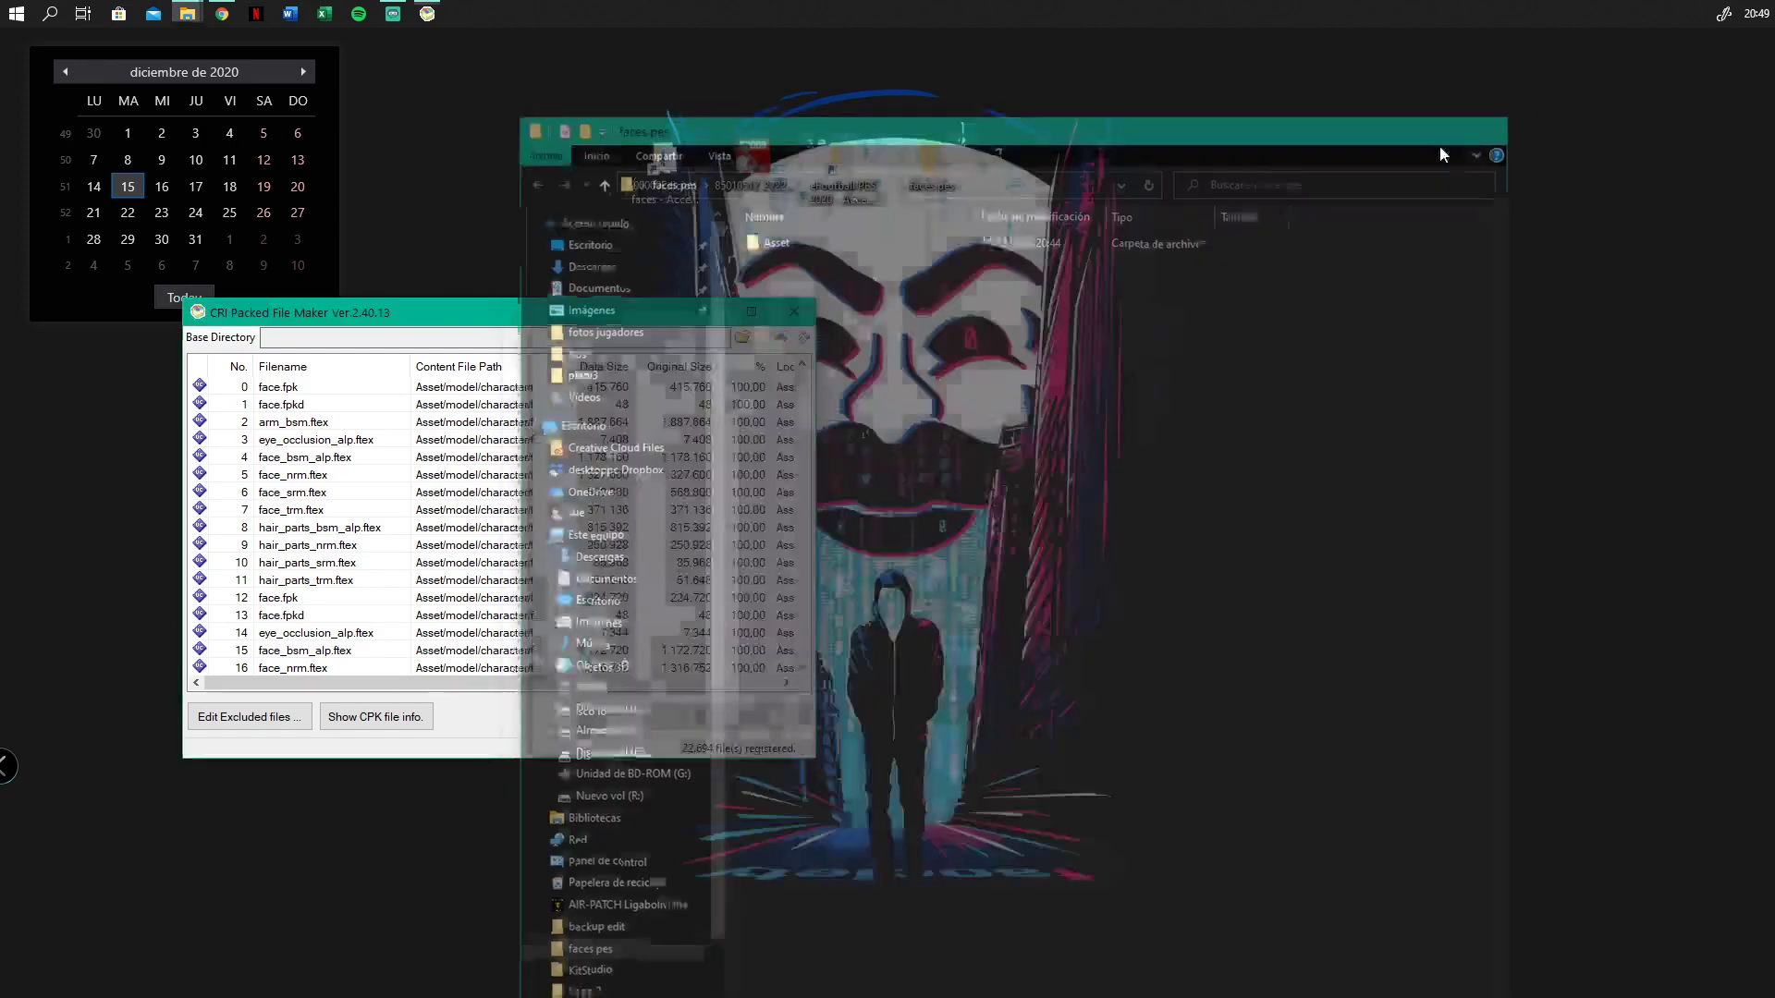
Close CRI Packed File Maker and arrange the desktop's four folder, shortcut and image icons in two rows below the calendar widget
click(801, 312)
drag(927, 171, 395, 486)
drag(649, 190, 396, 390)
drag(753, 159, 486, 388)
drag(841, 166, 487, 476)
click(601, 622)
click(392, 497)
Open the faces pes folder, go down through Asset, model, character and face to real, and jump to the folders around 35086
double_click(401, 488)
double_click(779, 178)
click(788, 181)
double_click(790, 181)
double_click(789, 181)
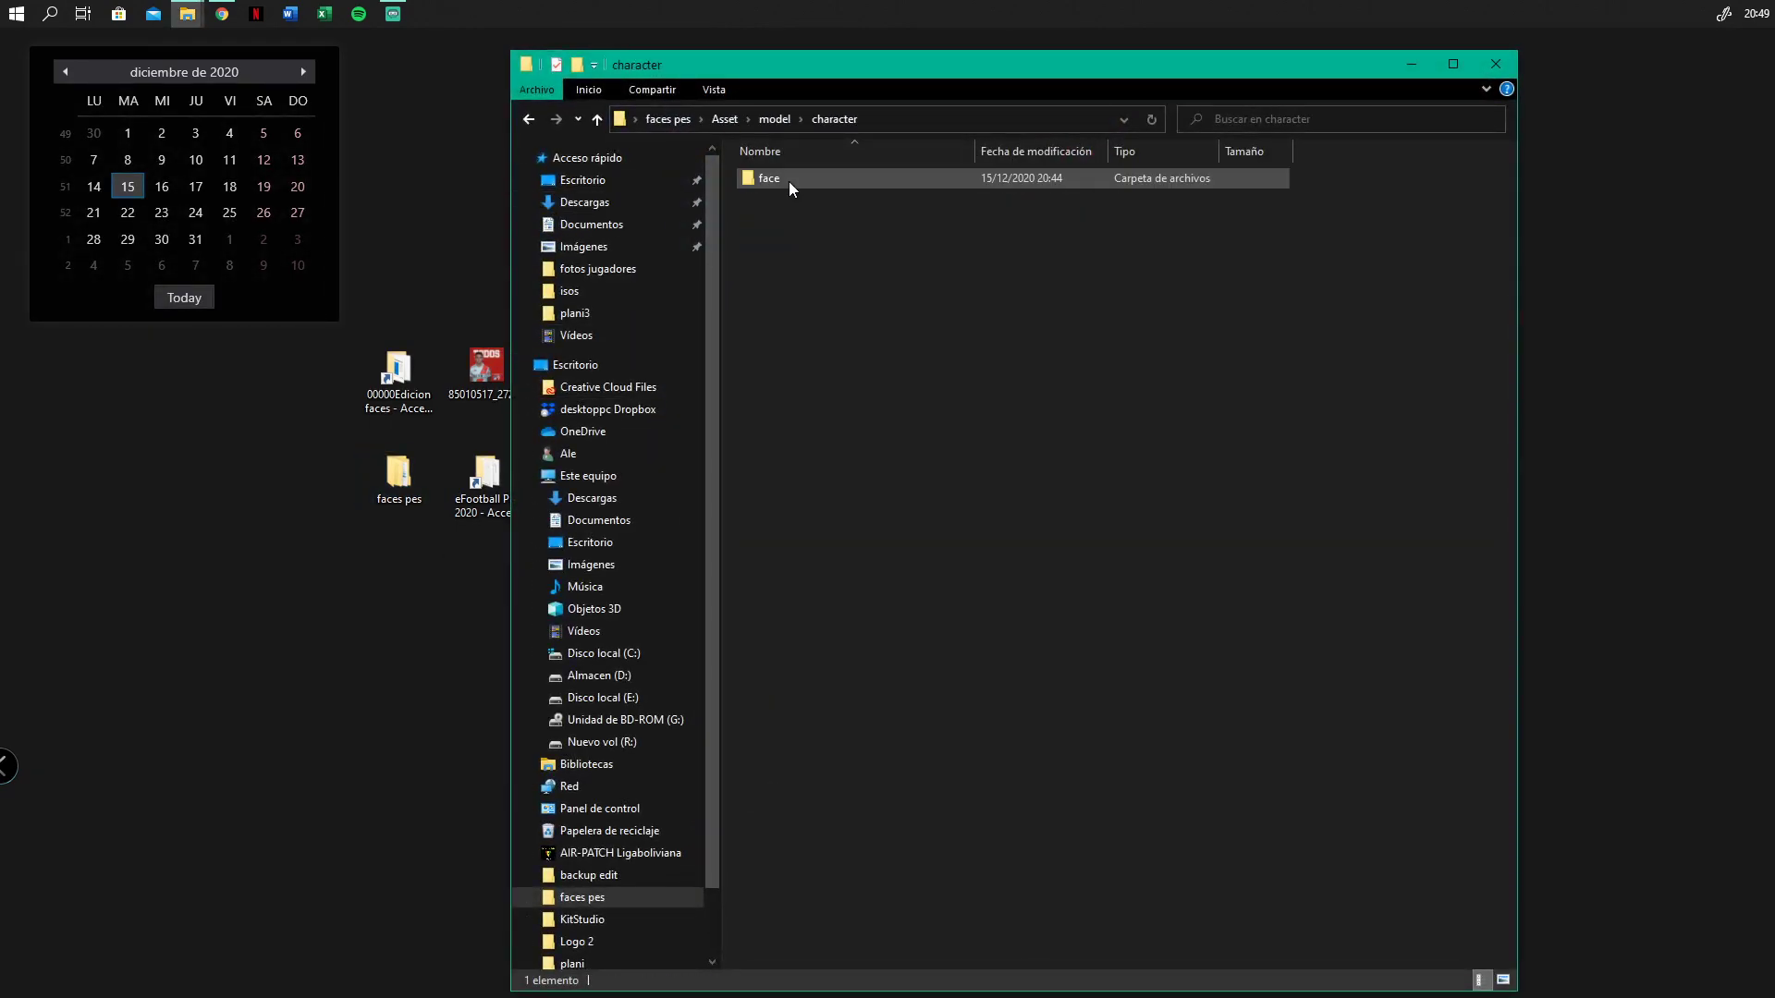
double_click(790, 181)
double_click(790, 181)
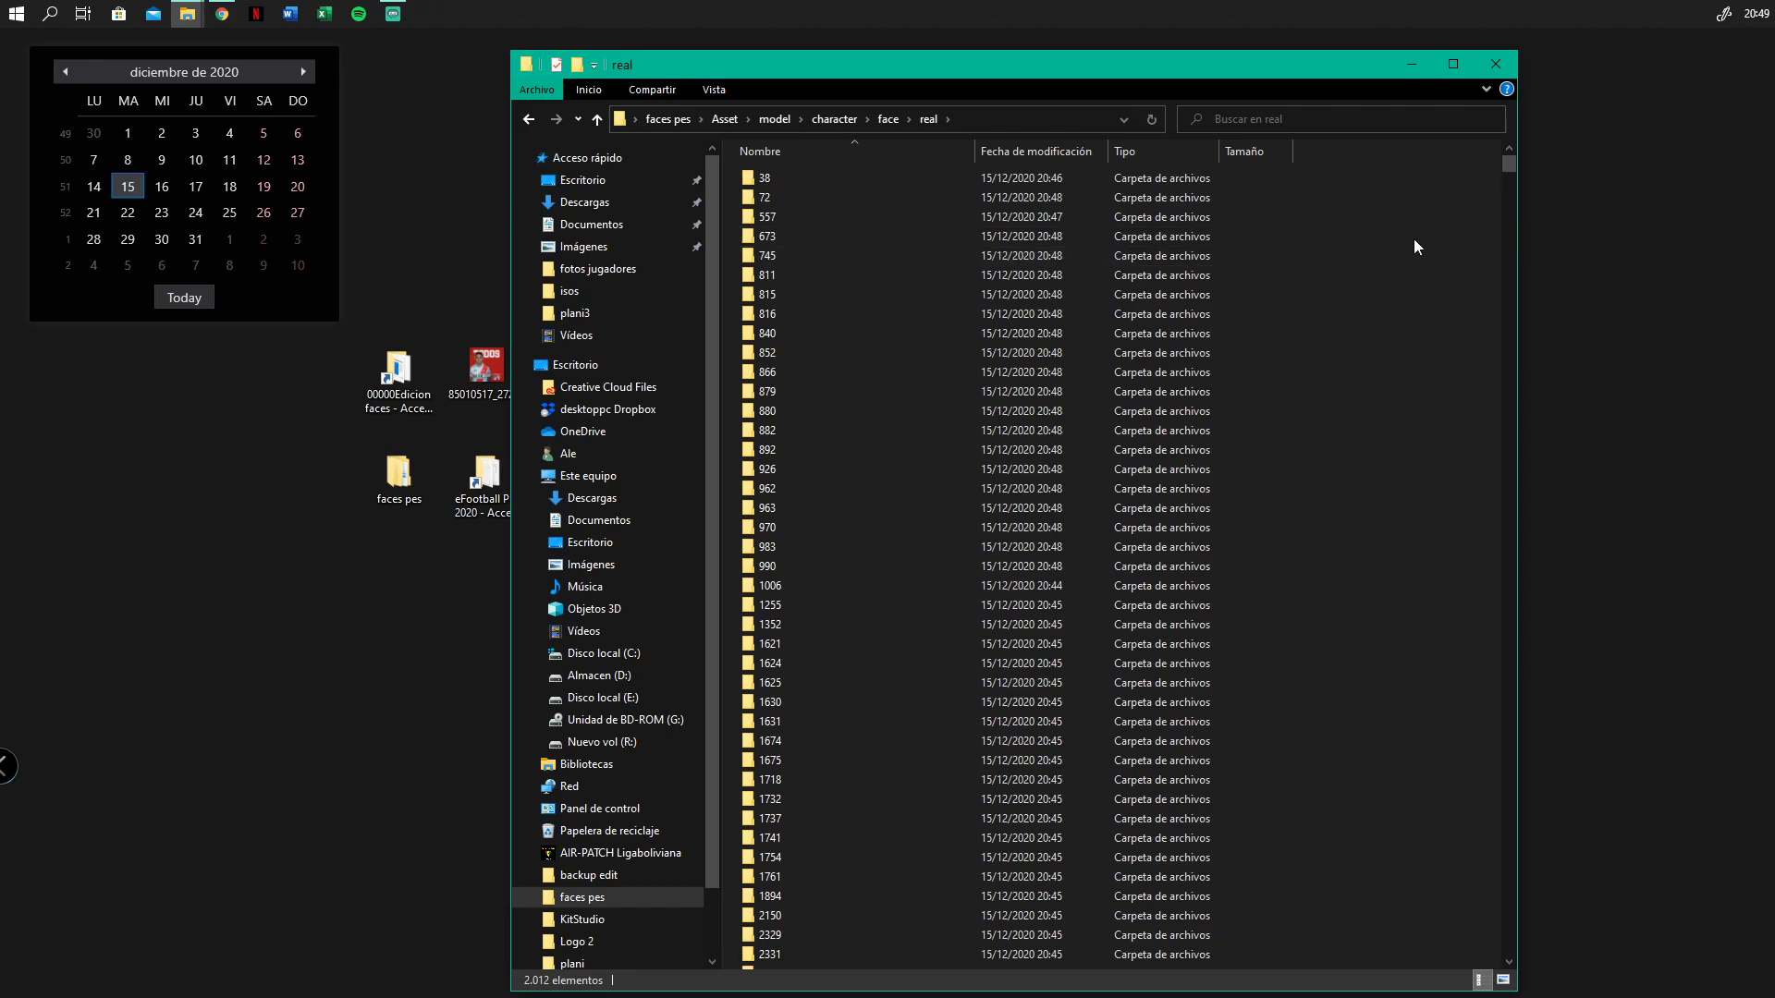
text(35086)
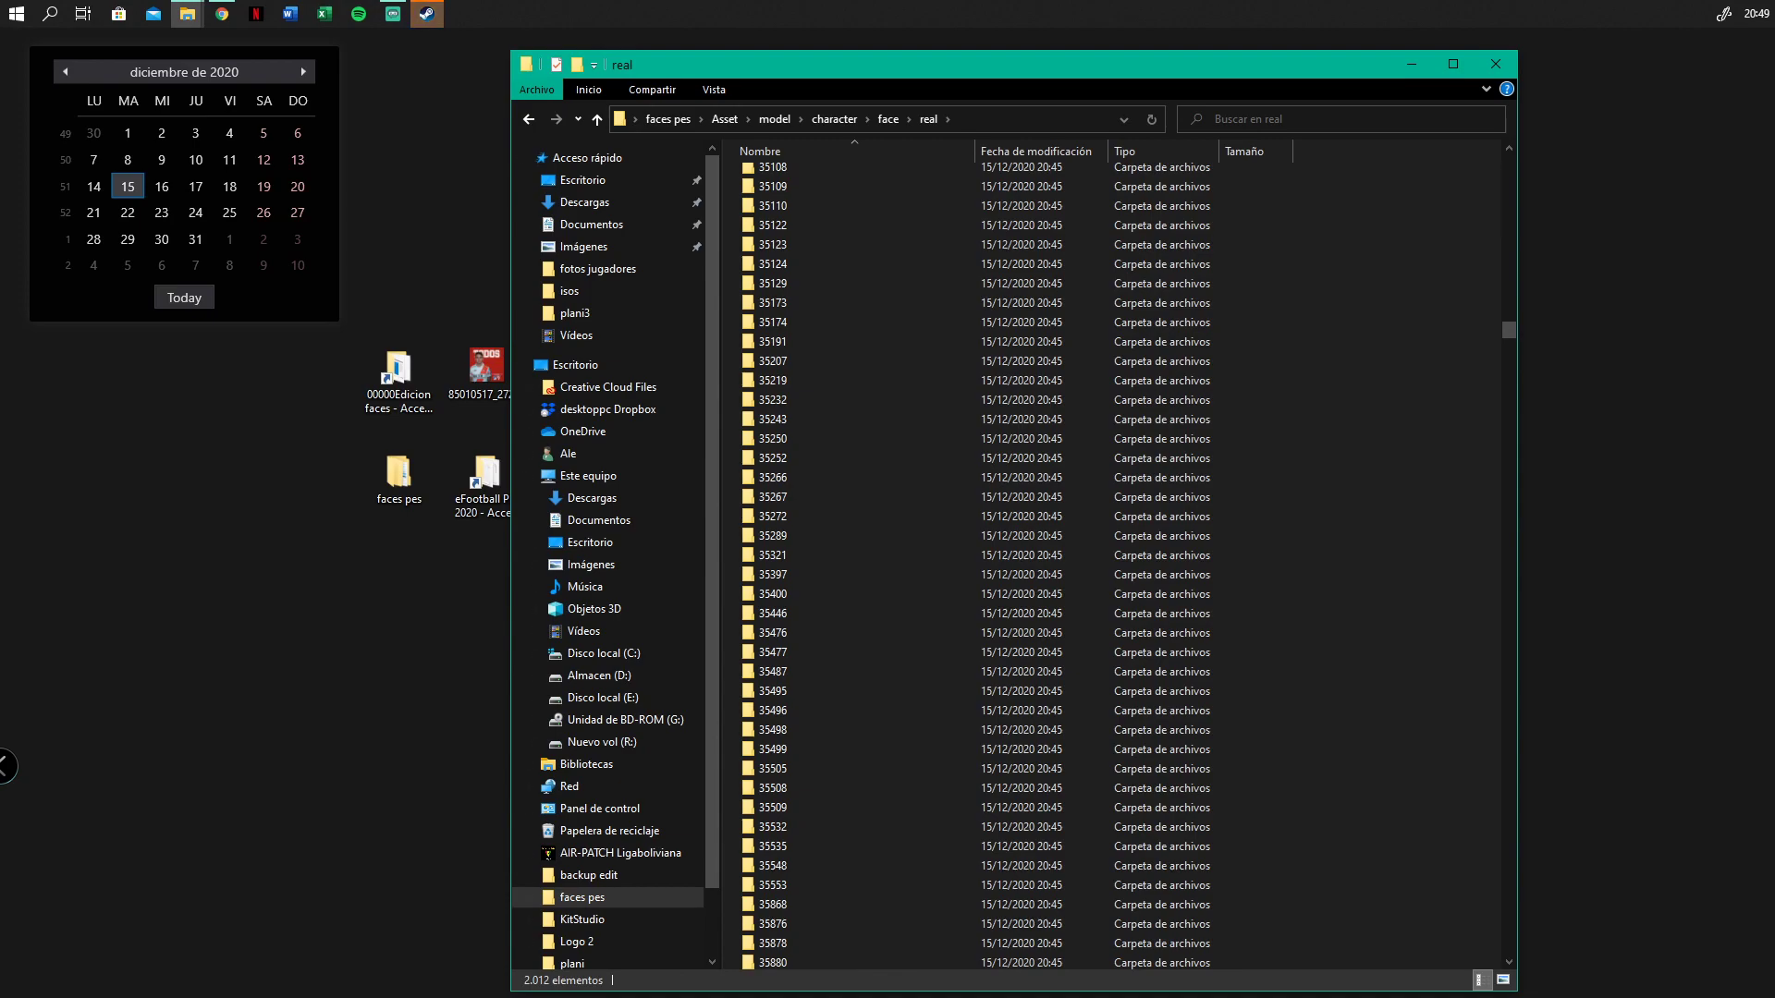
Switch to Chrome and examine Deulofeu's PES 2020 page on pesmaster.com, highlighting the player name and the ID in the page address
key(alt+Tab)
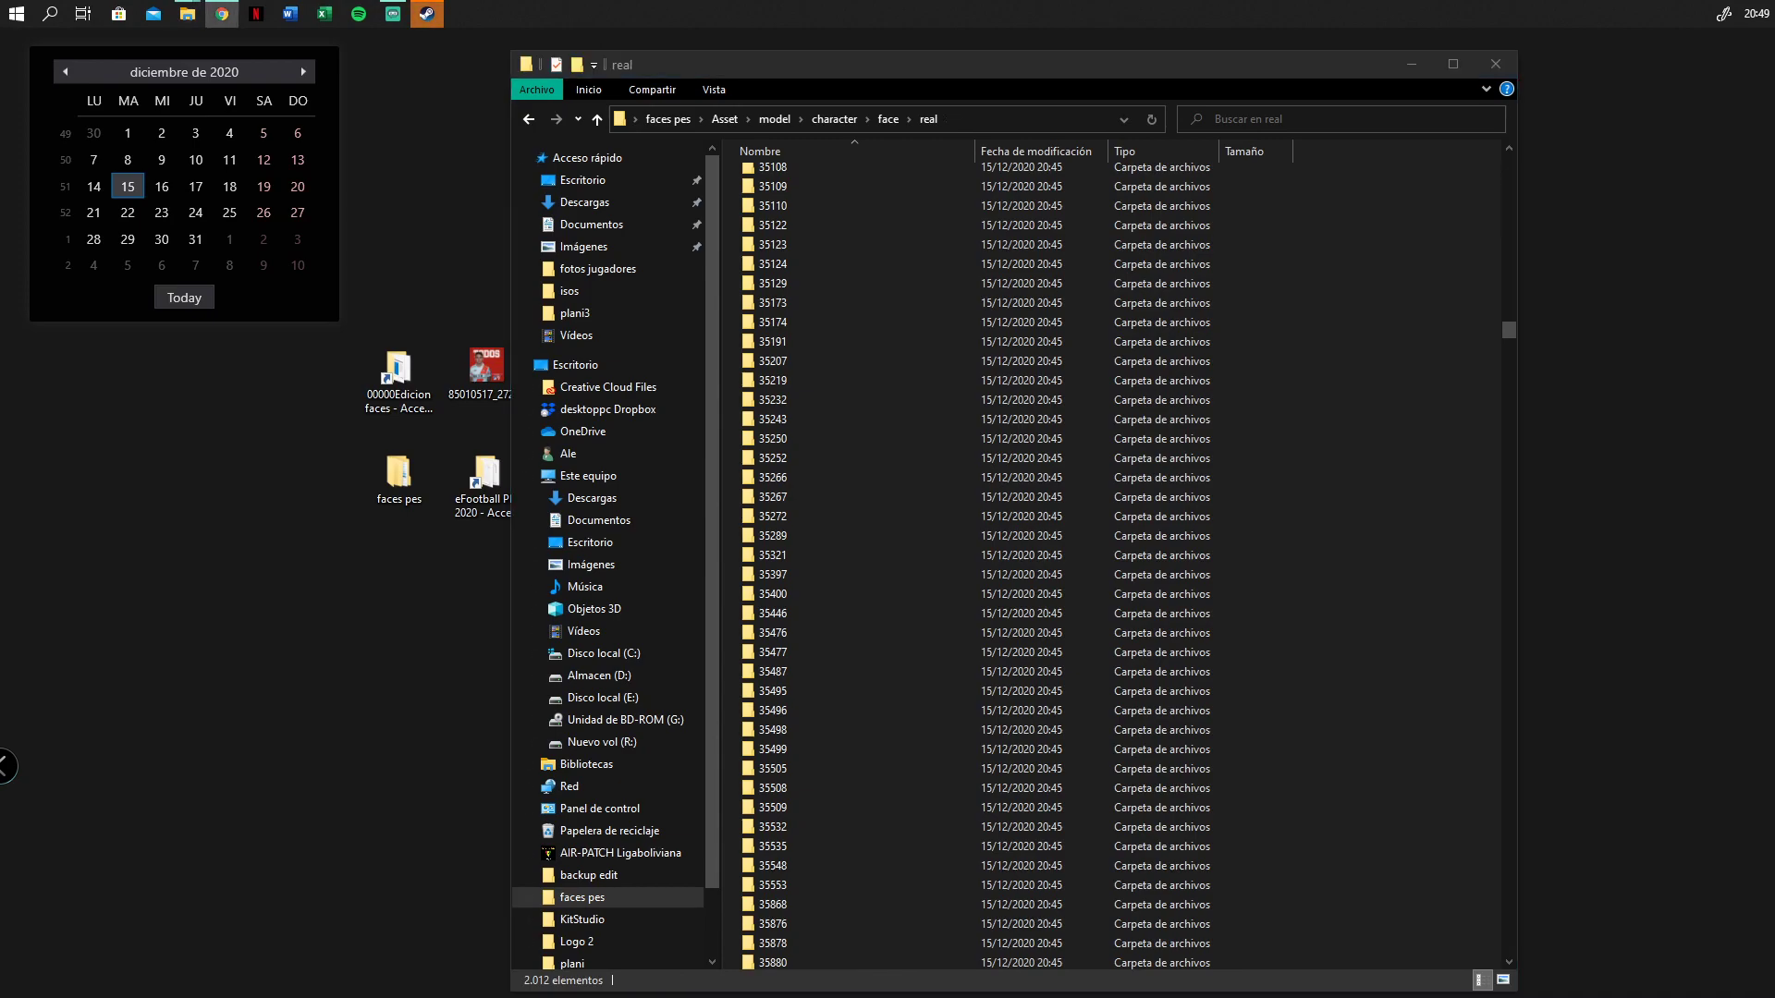
drag(0, 92, 731, 168)
click(891, 155)
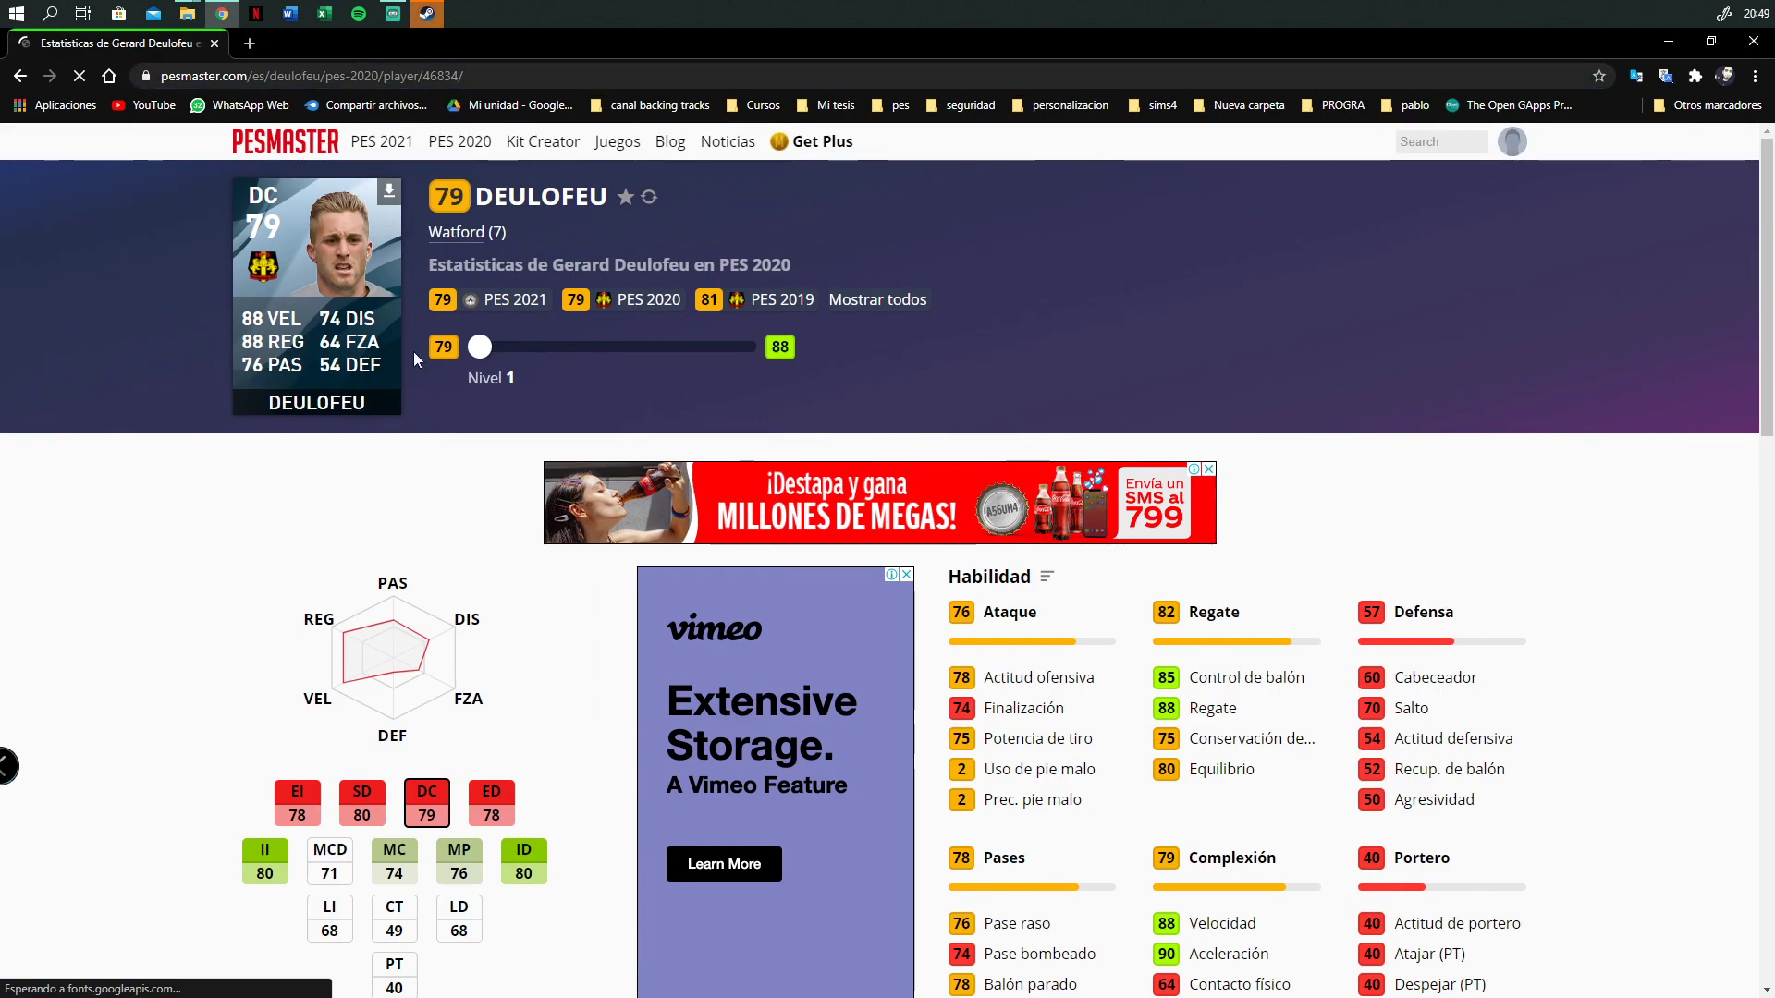
drag(607, 196, 467, 197)
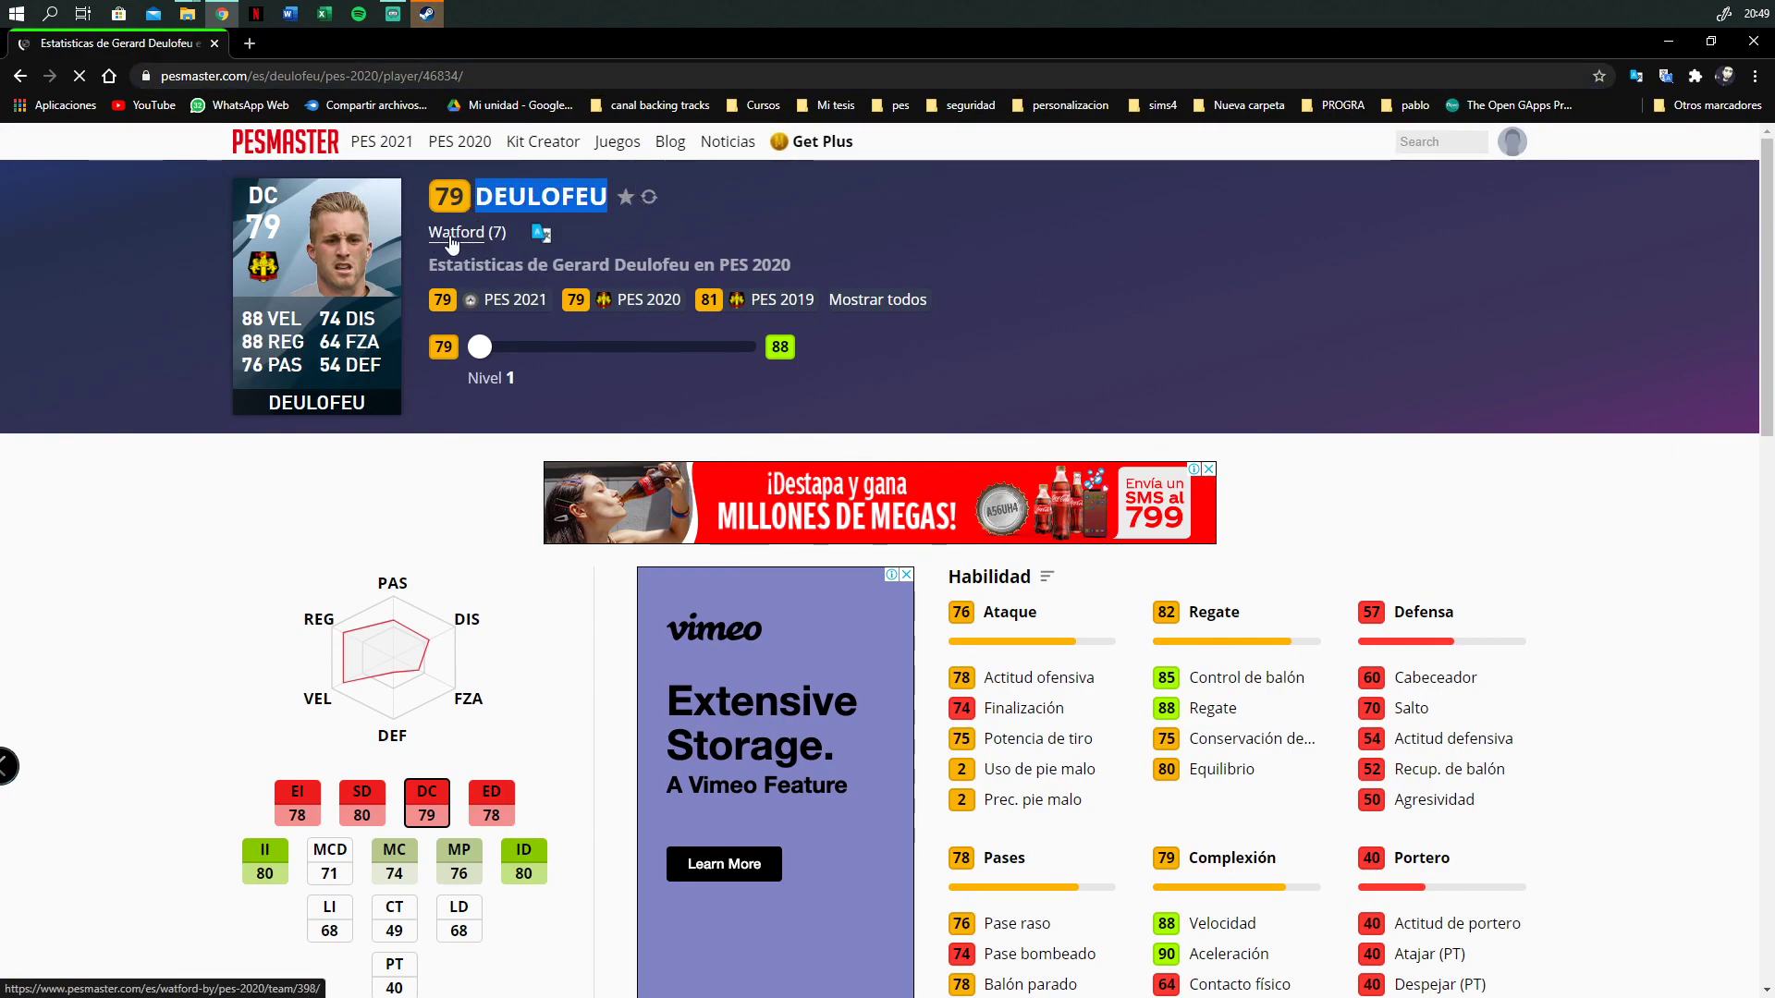
click(774, 194)
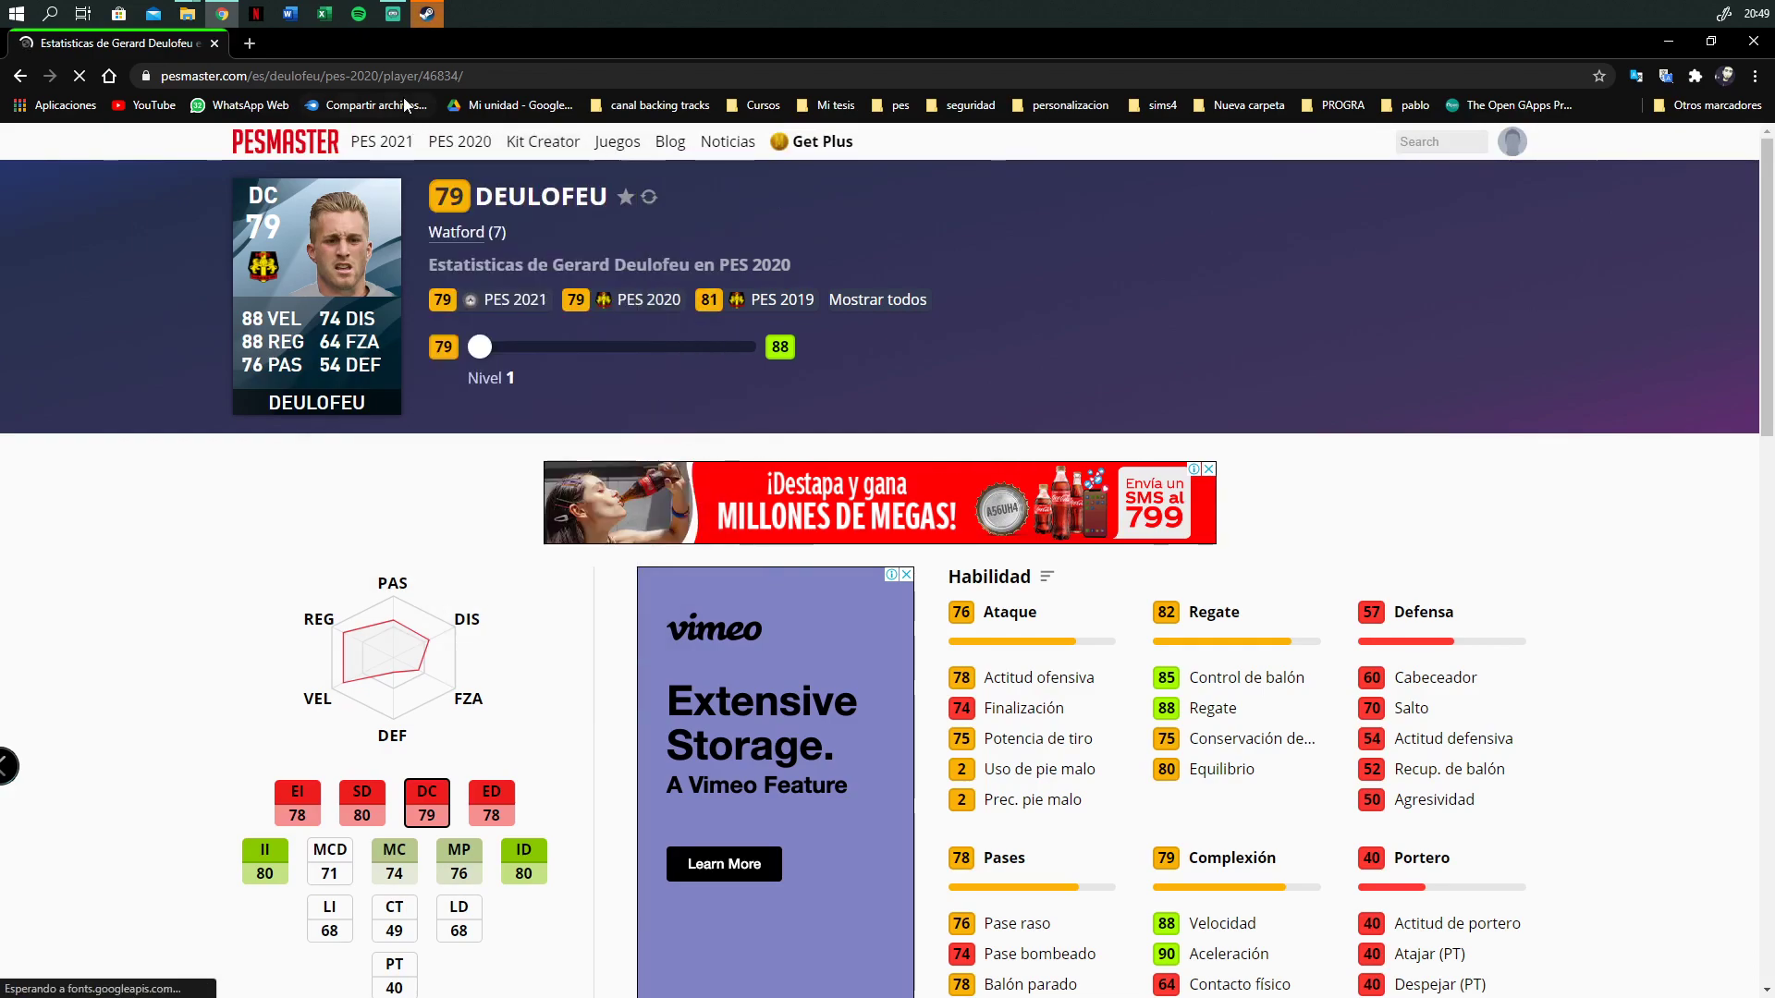
drag(422, 76, 464, 76)
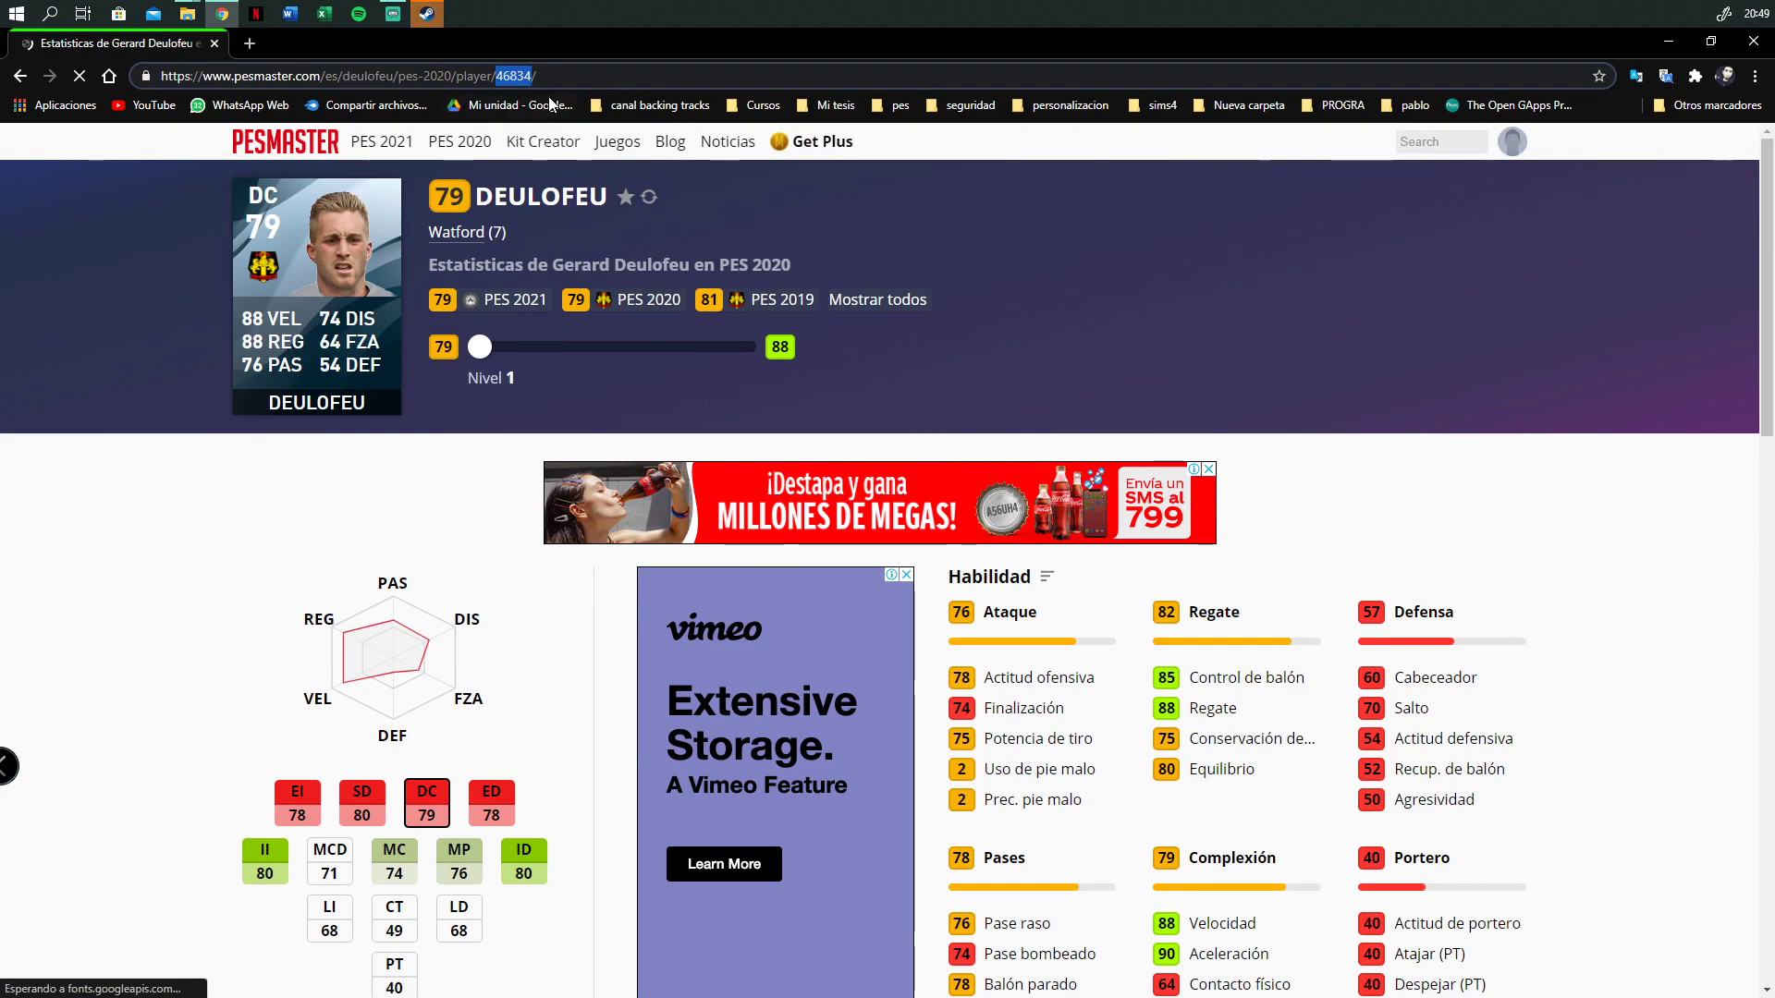
Place the browser and the real folder window side by side and highlight the player ID 46834 in the page address
drag(575, 46, 1773, 176)
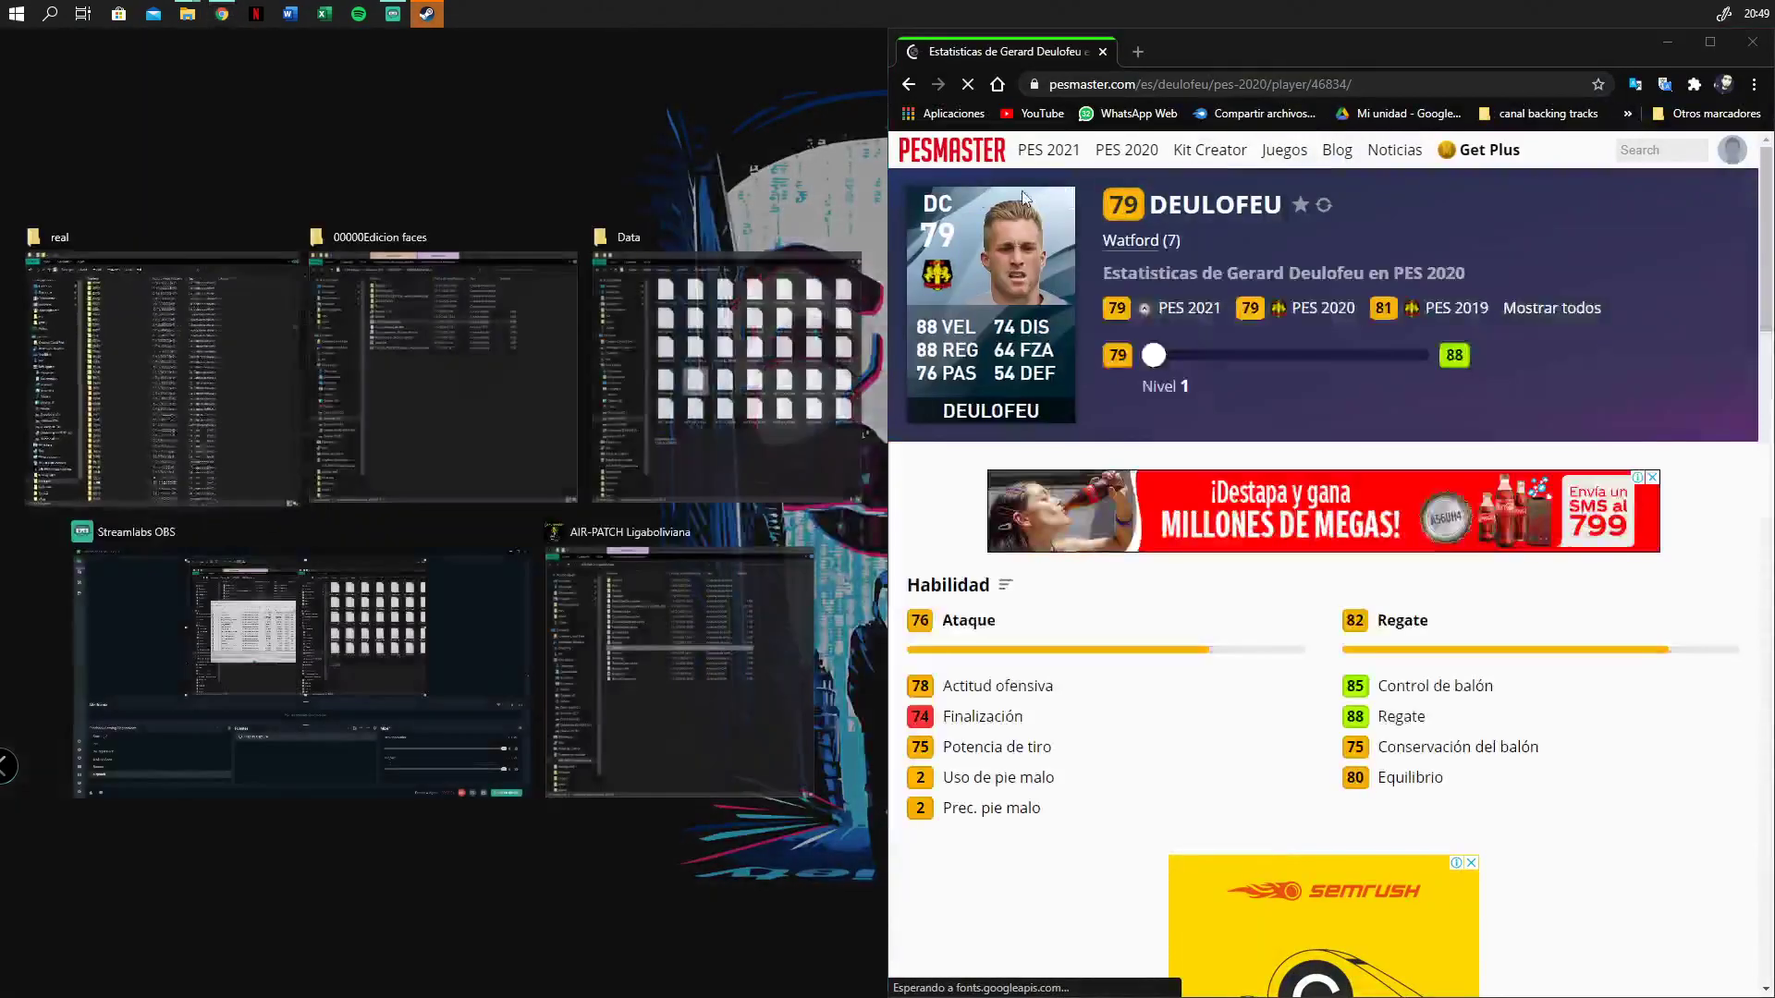
click(213, 352)
scroll(602, 436, down, 3)
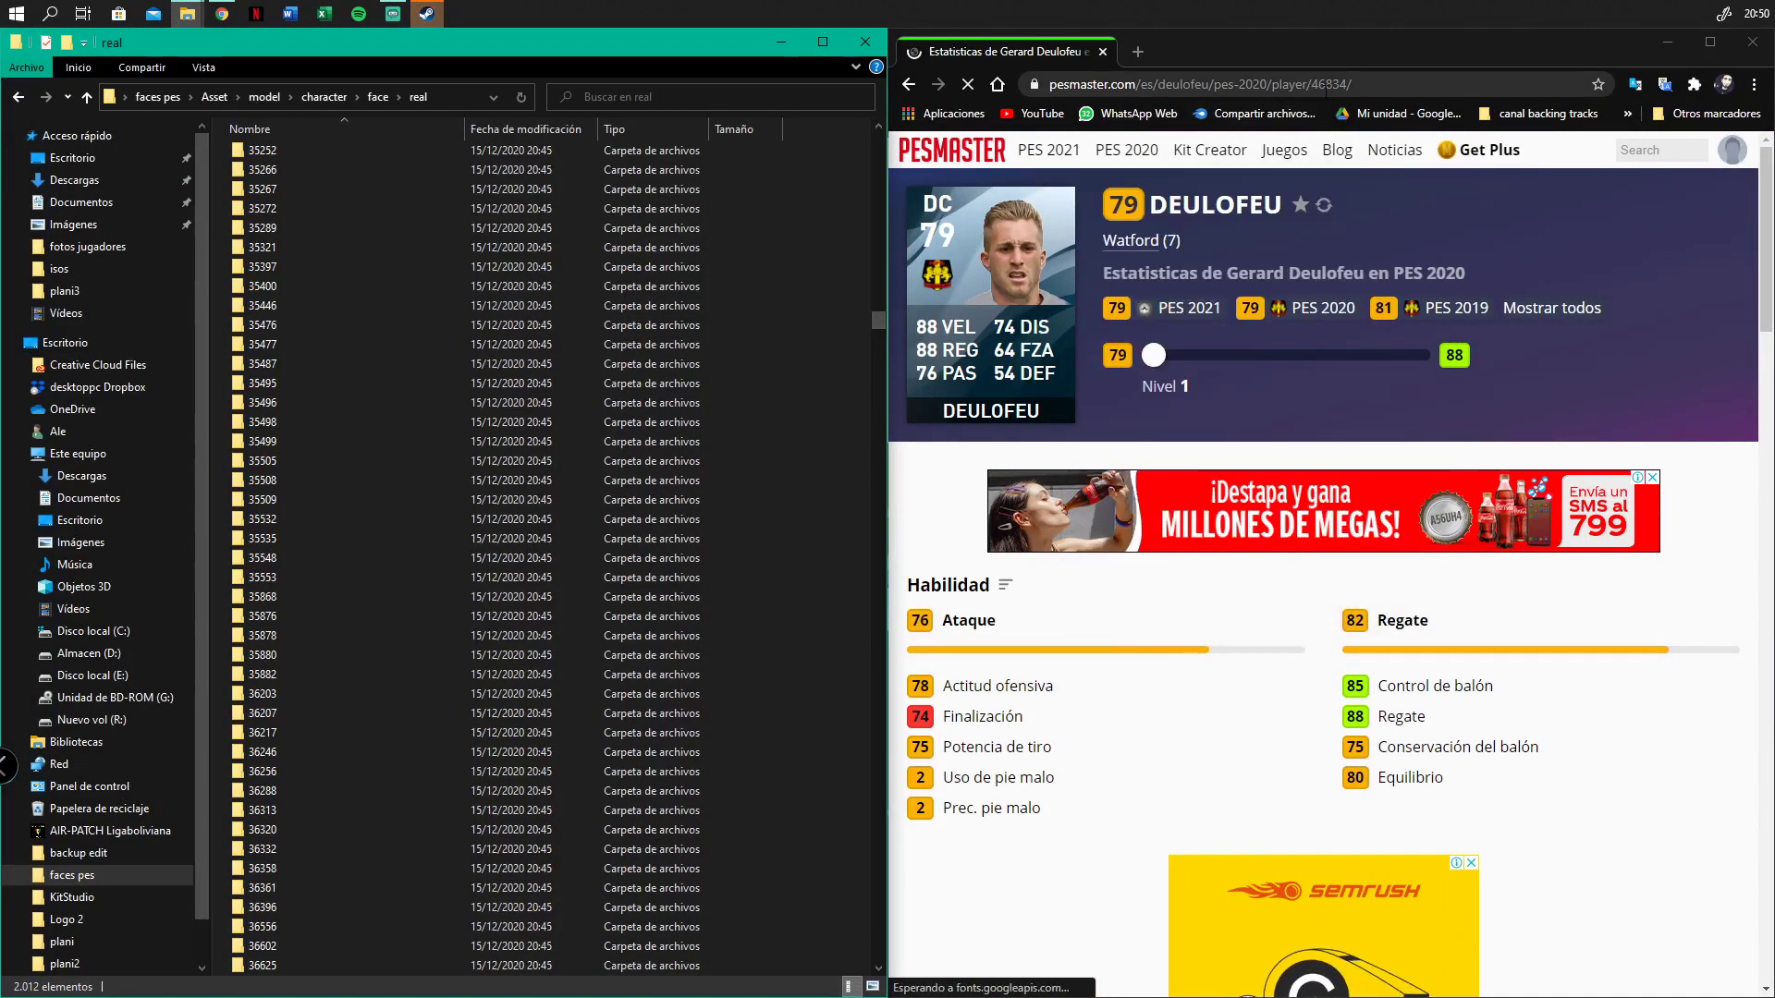
click(1314, 85)
drag(1384, 84, 1424, 84)
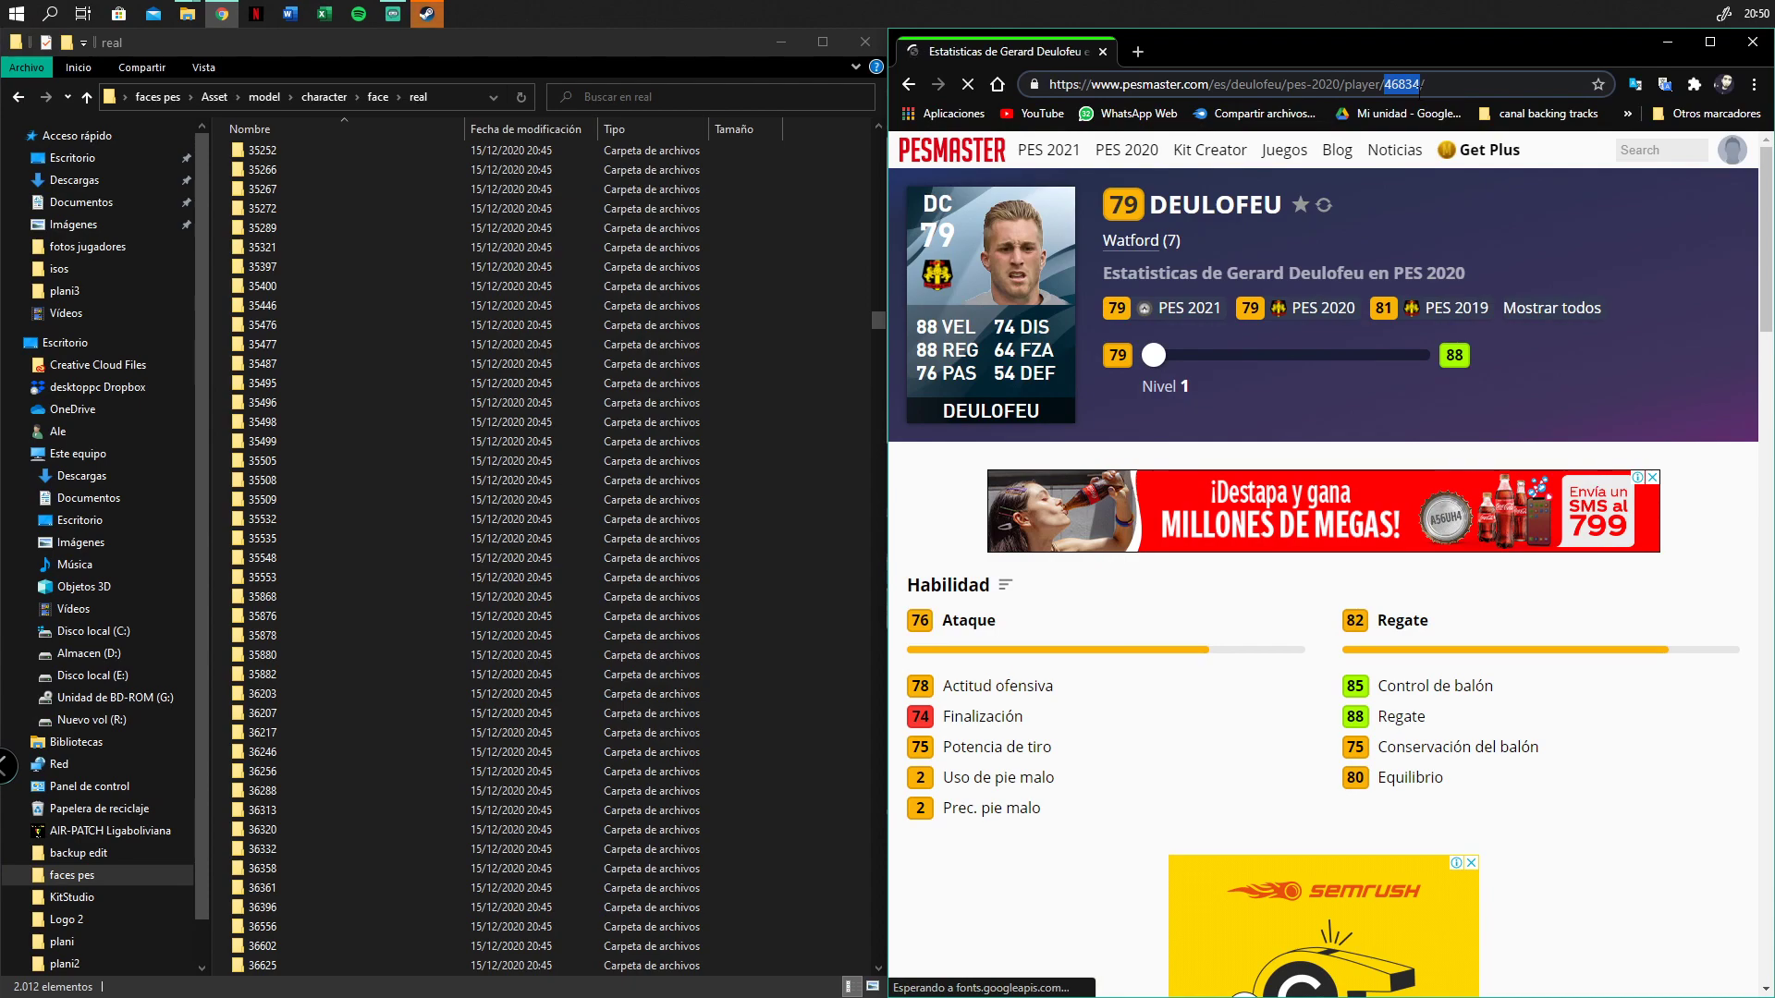
Find the folder 46834 in the real folder and copy it
drag(874, 323, 895, 616)
click(348, 296)
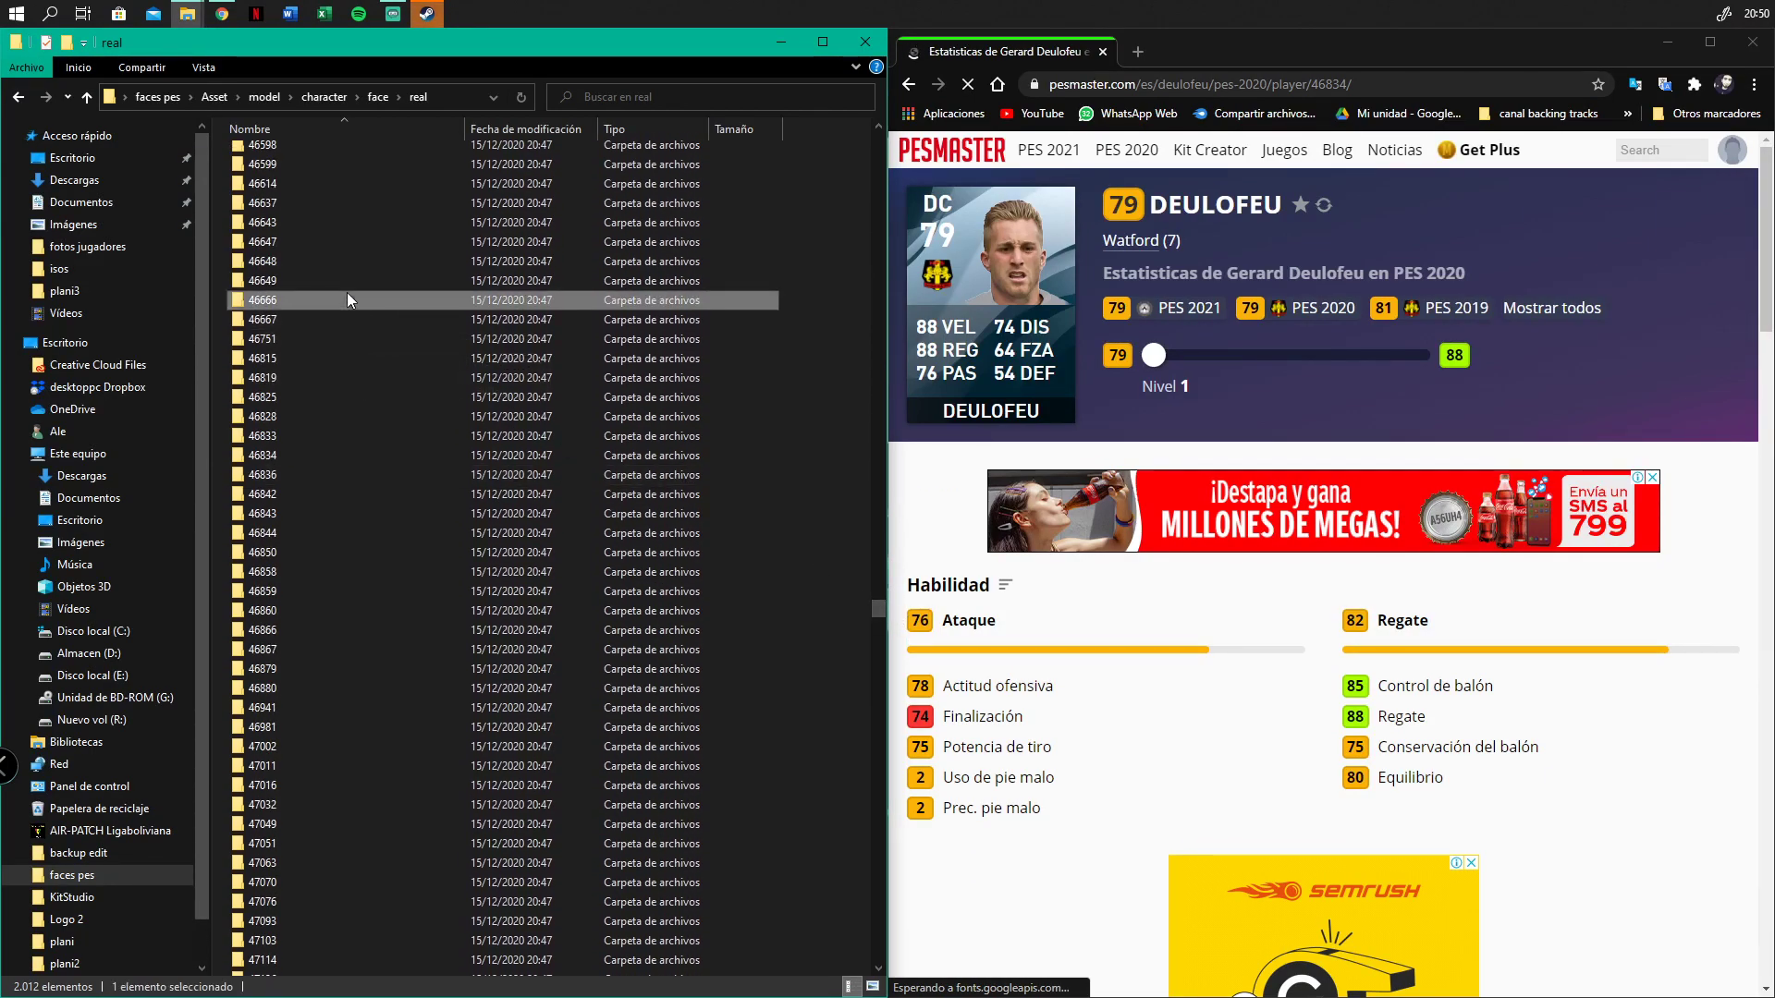
scroll(320, 292, up, 5)
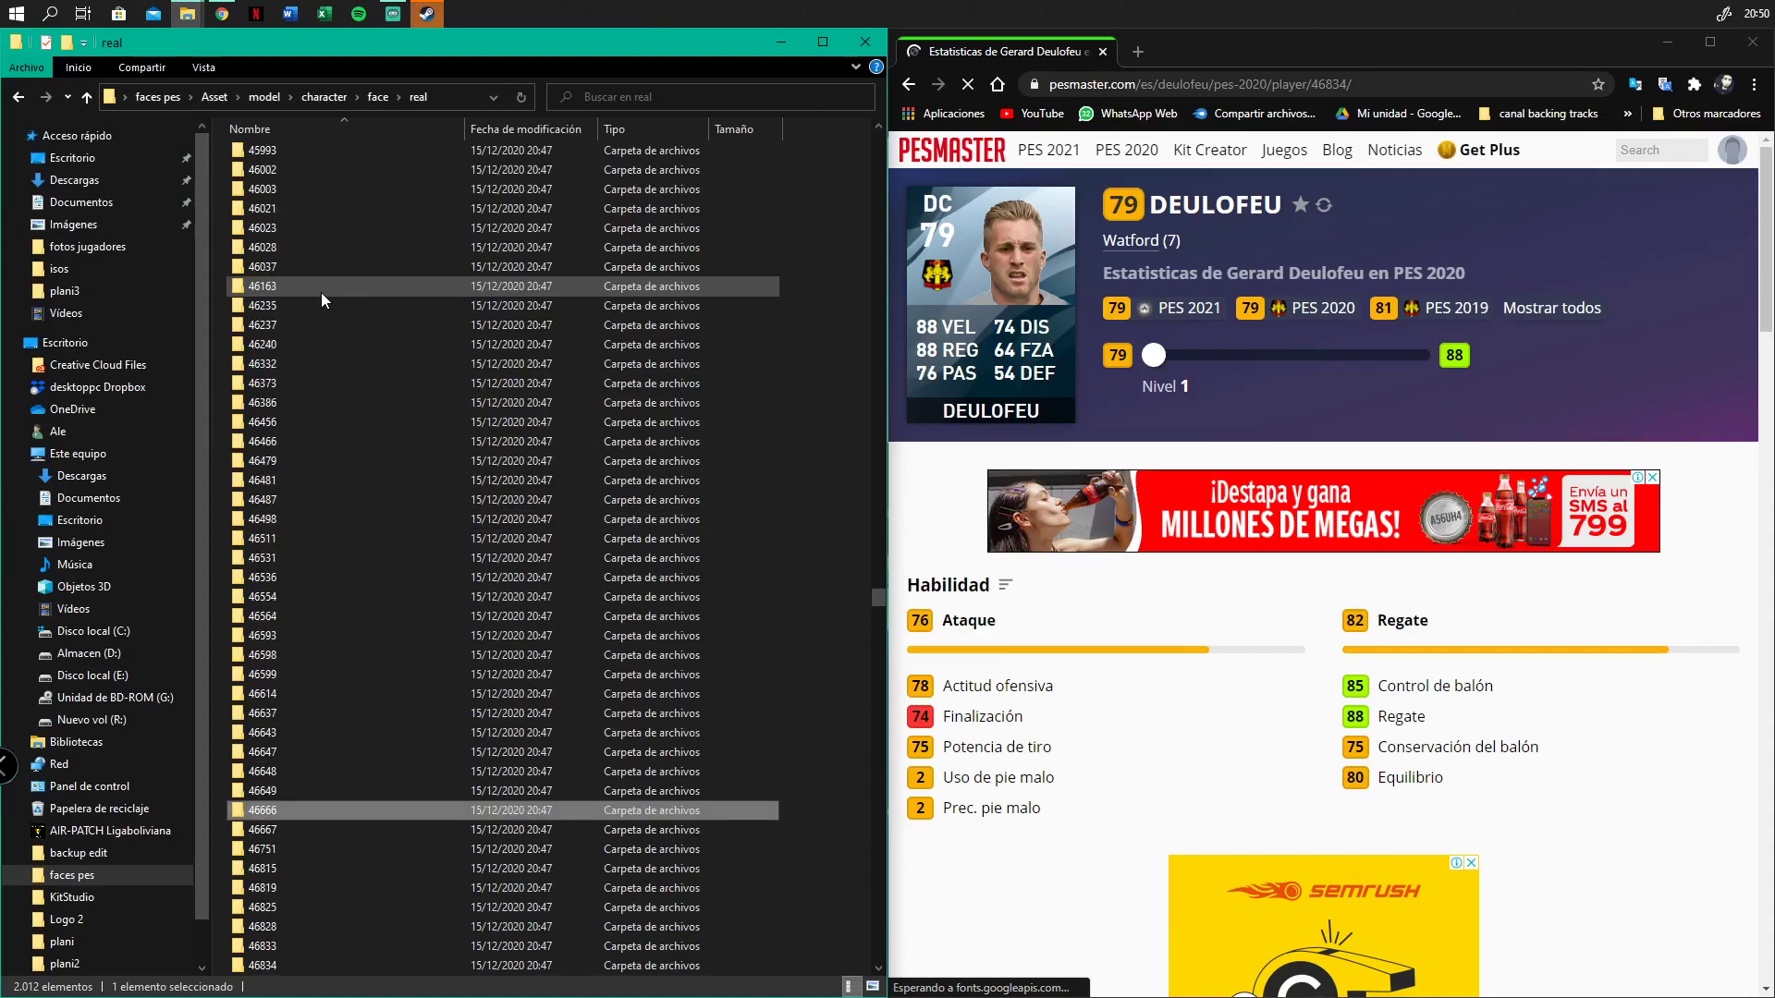
click(294, 693)
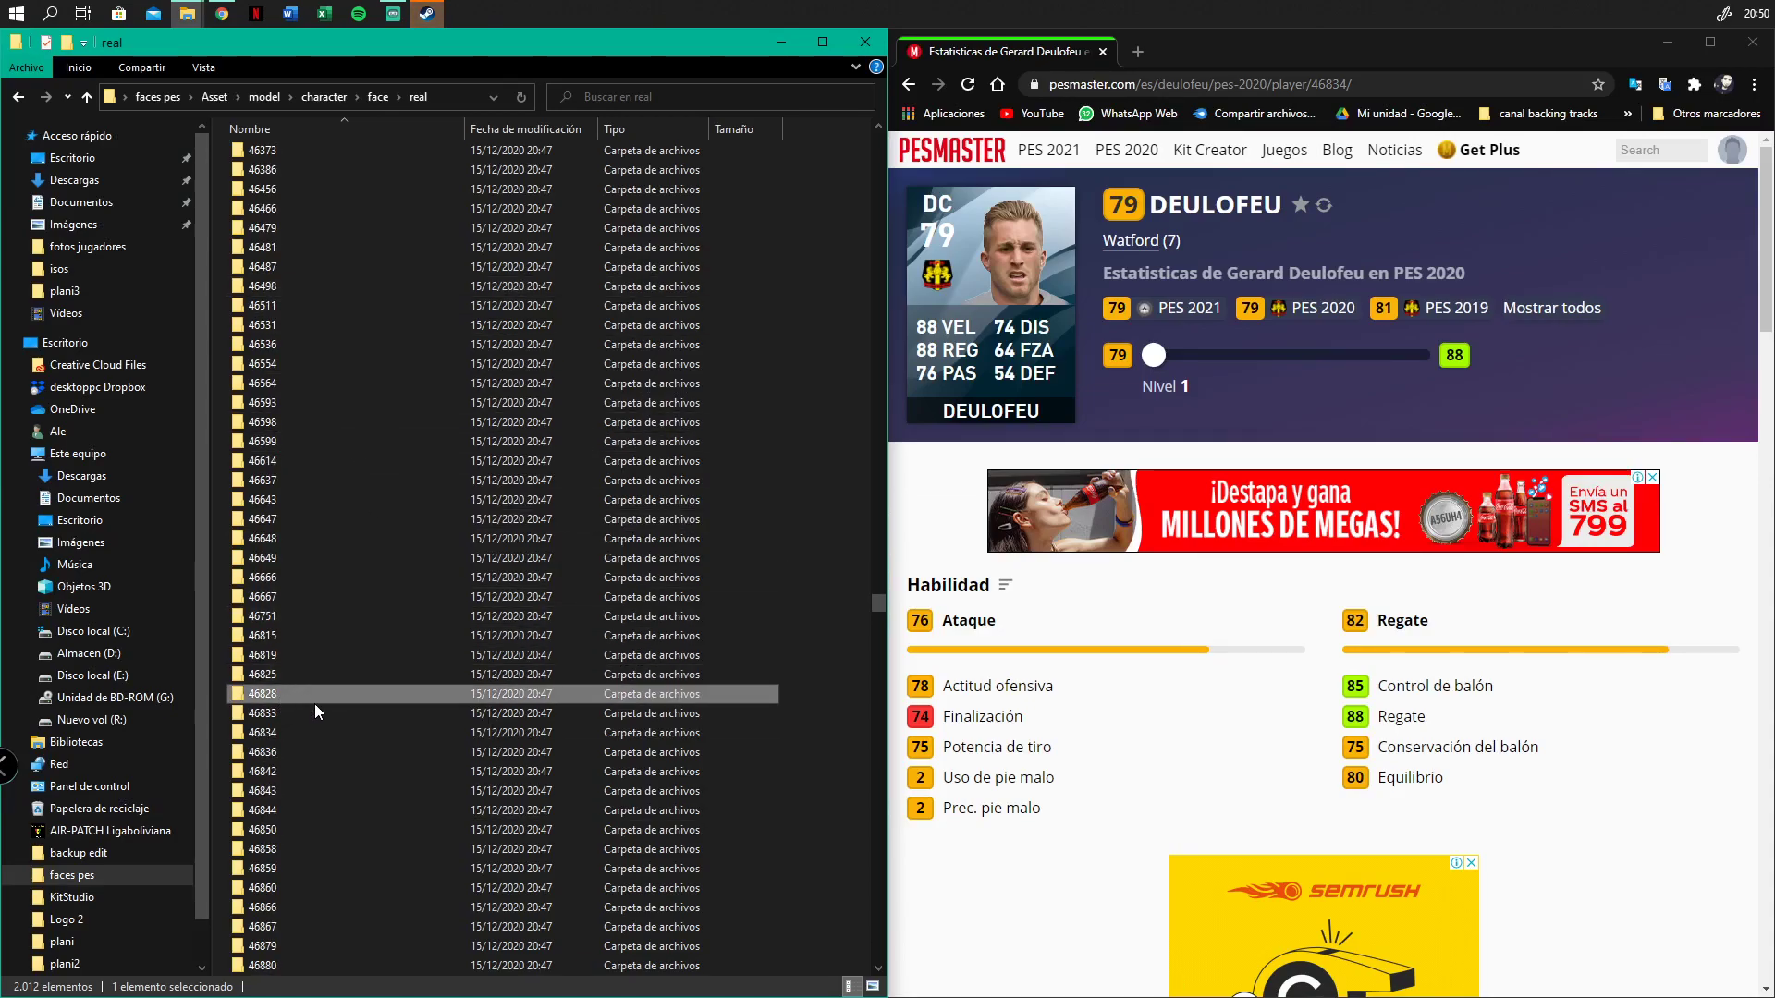
click(287, 735)
scroll(278, 601, down, 3)
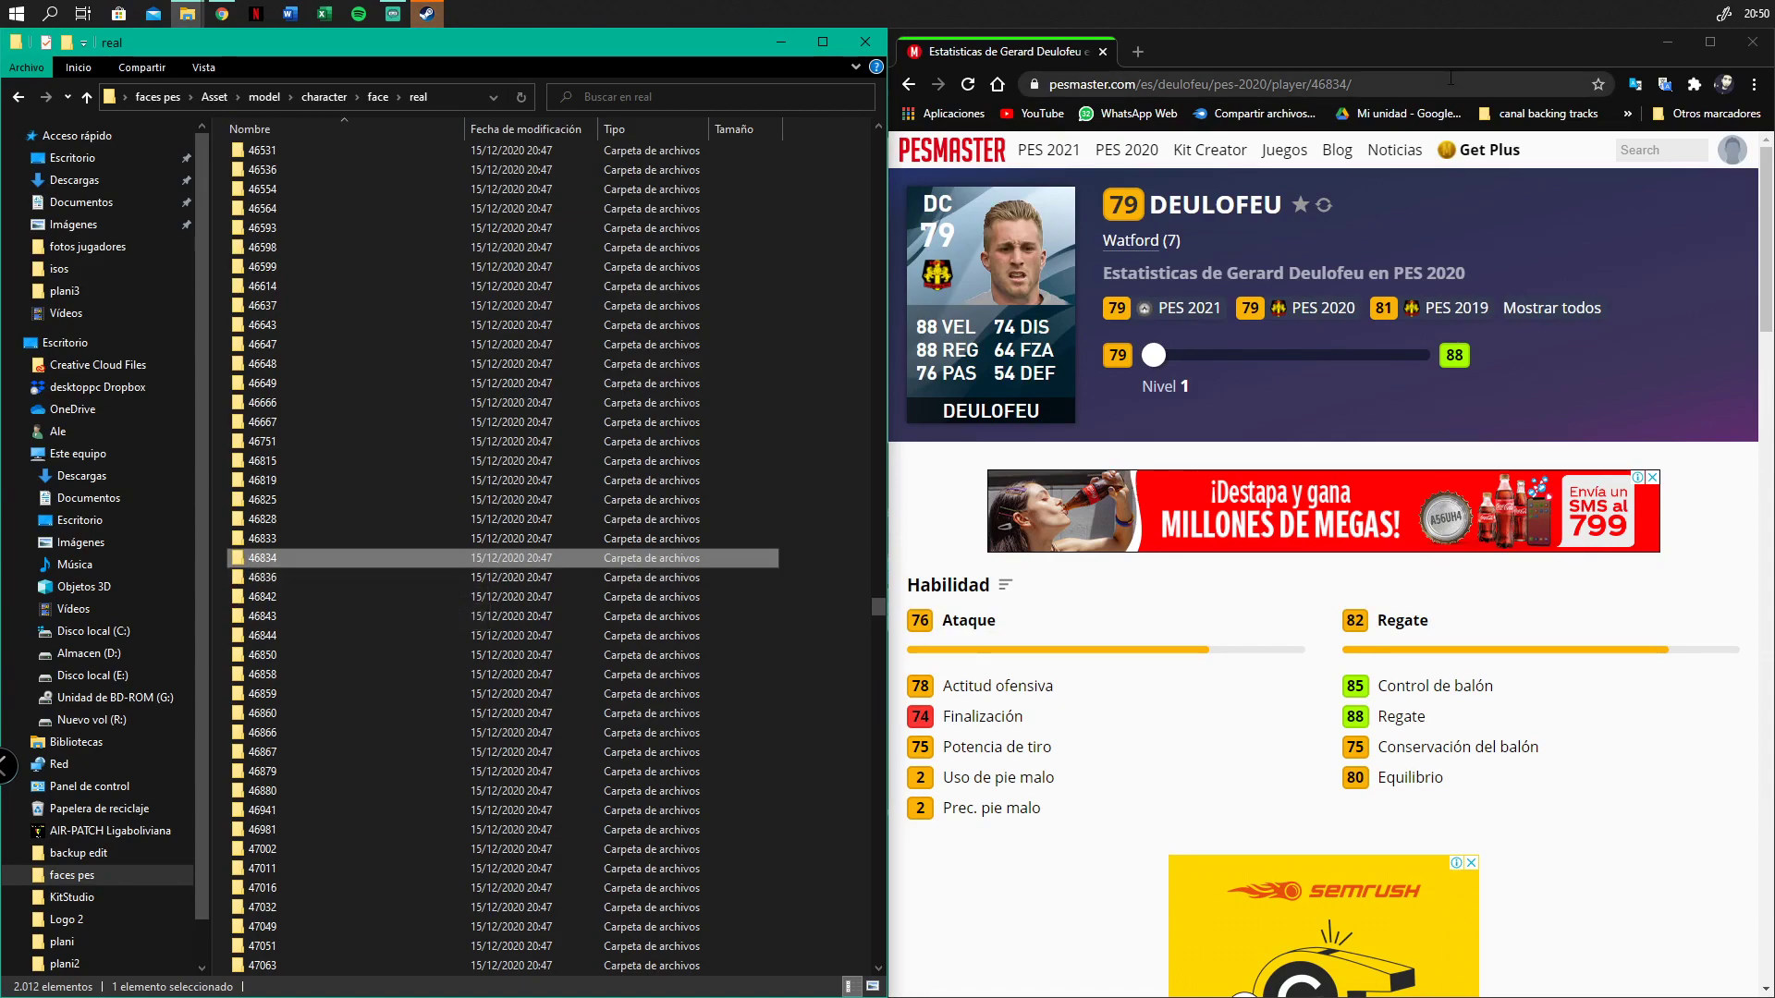
right_click(270, 561)
click(314, 869)
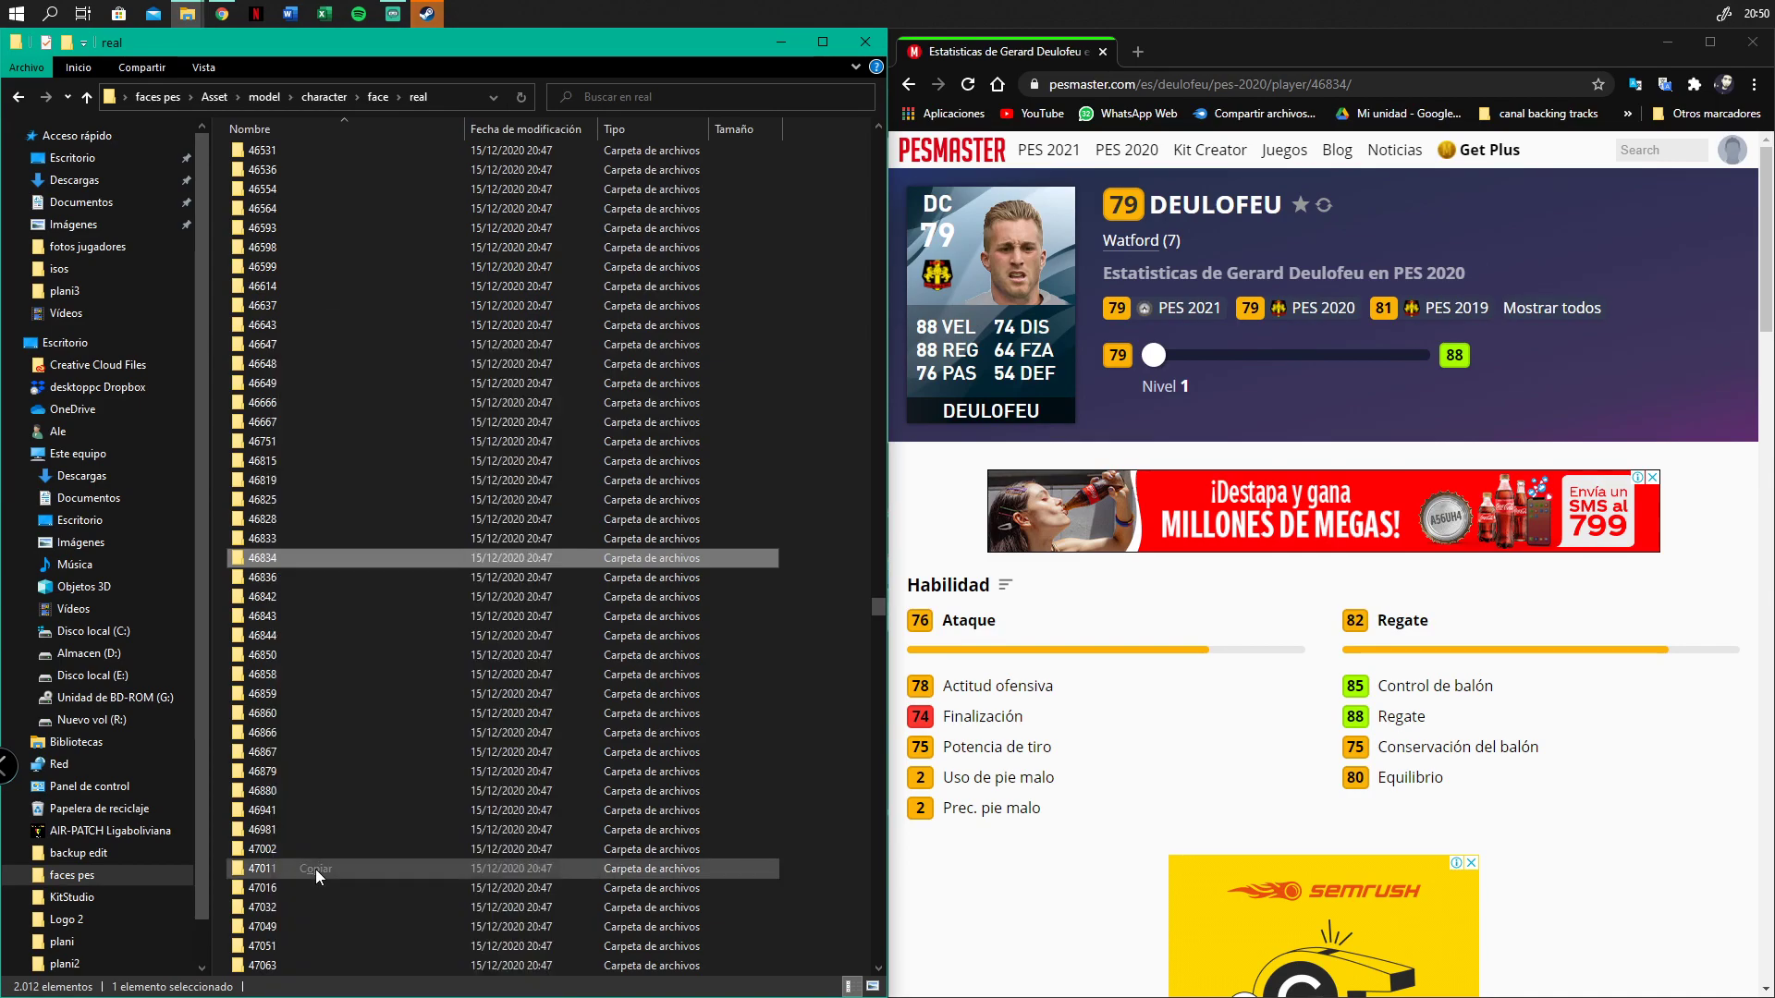
click(836, 634)
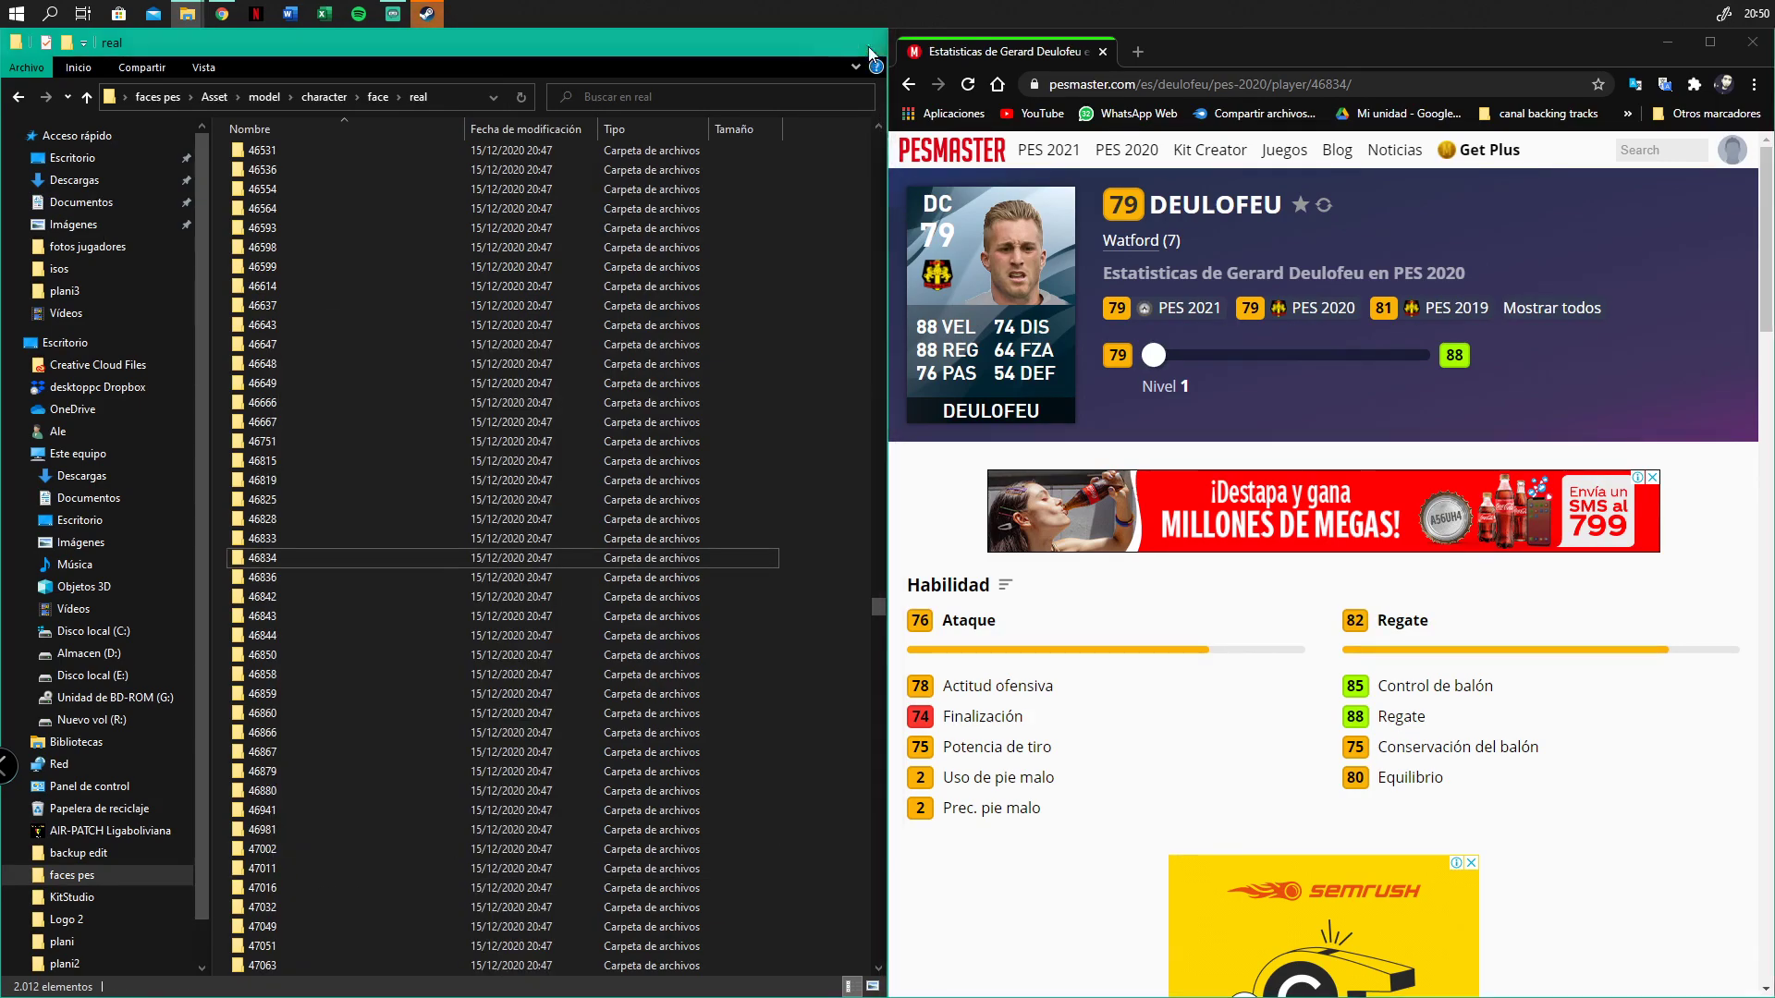
Paste the copied 46834 folder onto the desktop, place it below faces pes, and minimize the browser
click(868, 47)
right_click(356, 598)
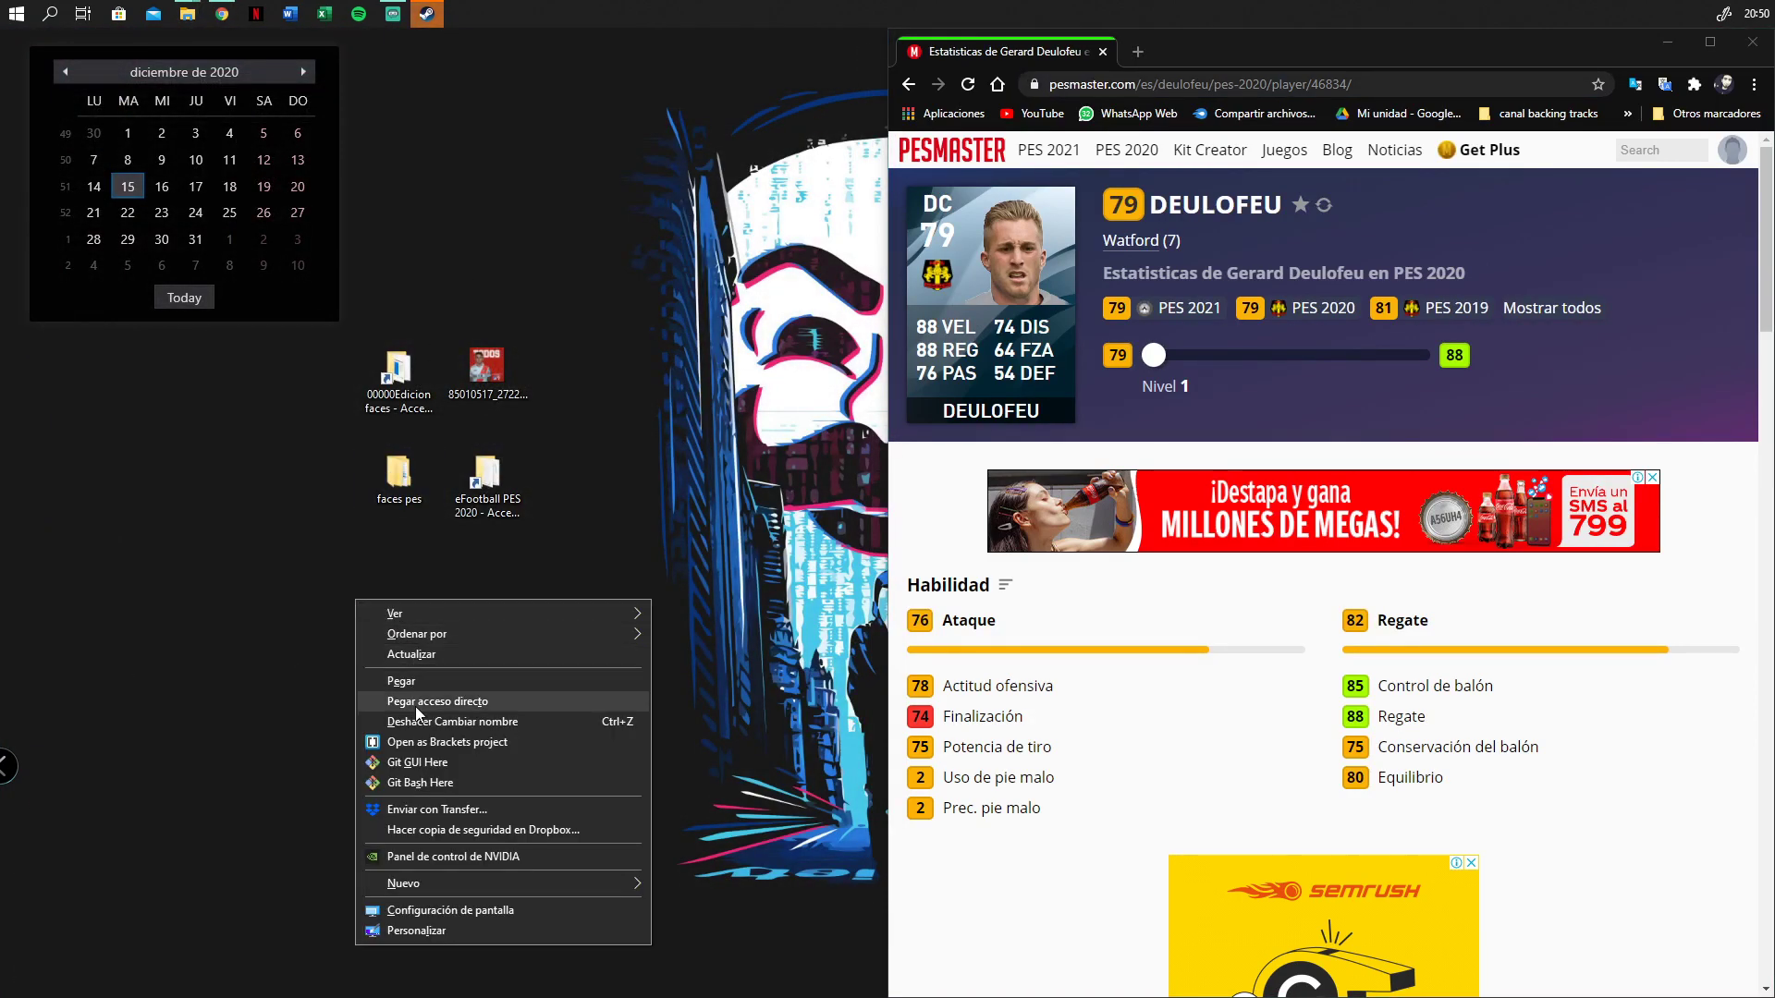
click(404, 683)
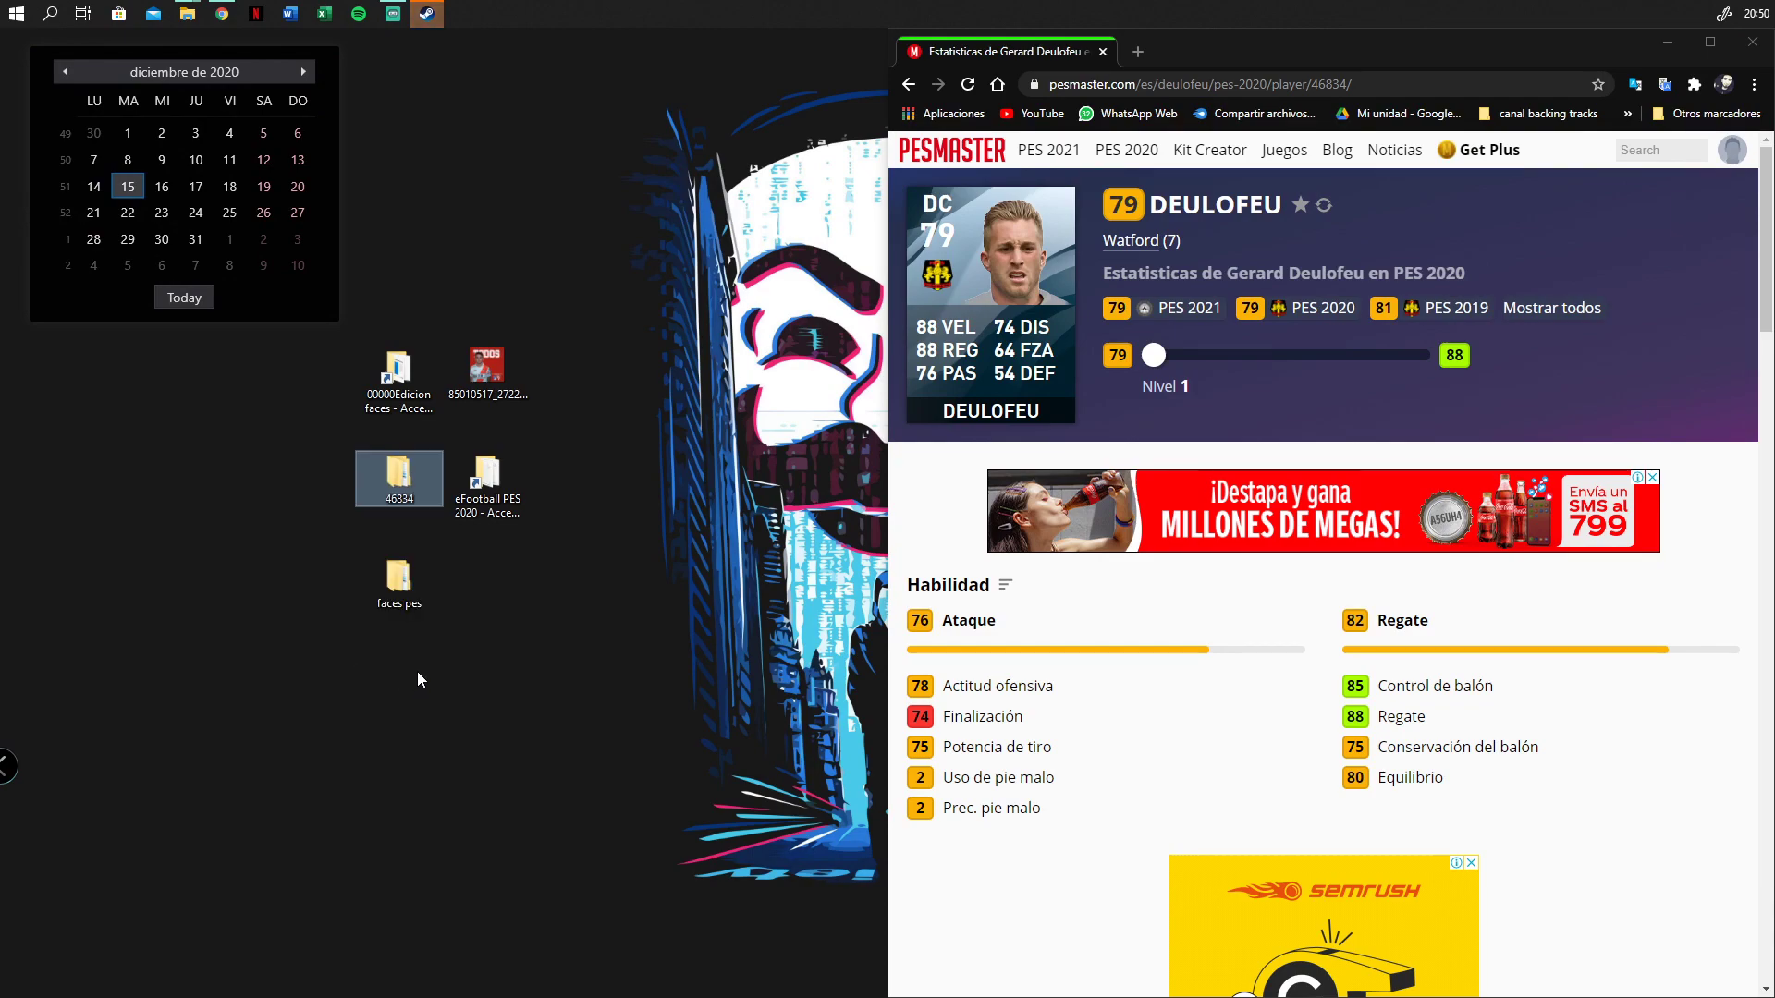
drag(403, 501, 407, 652)
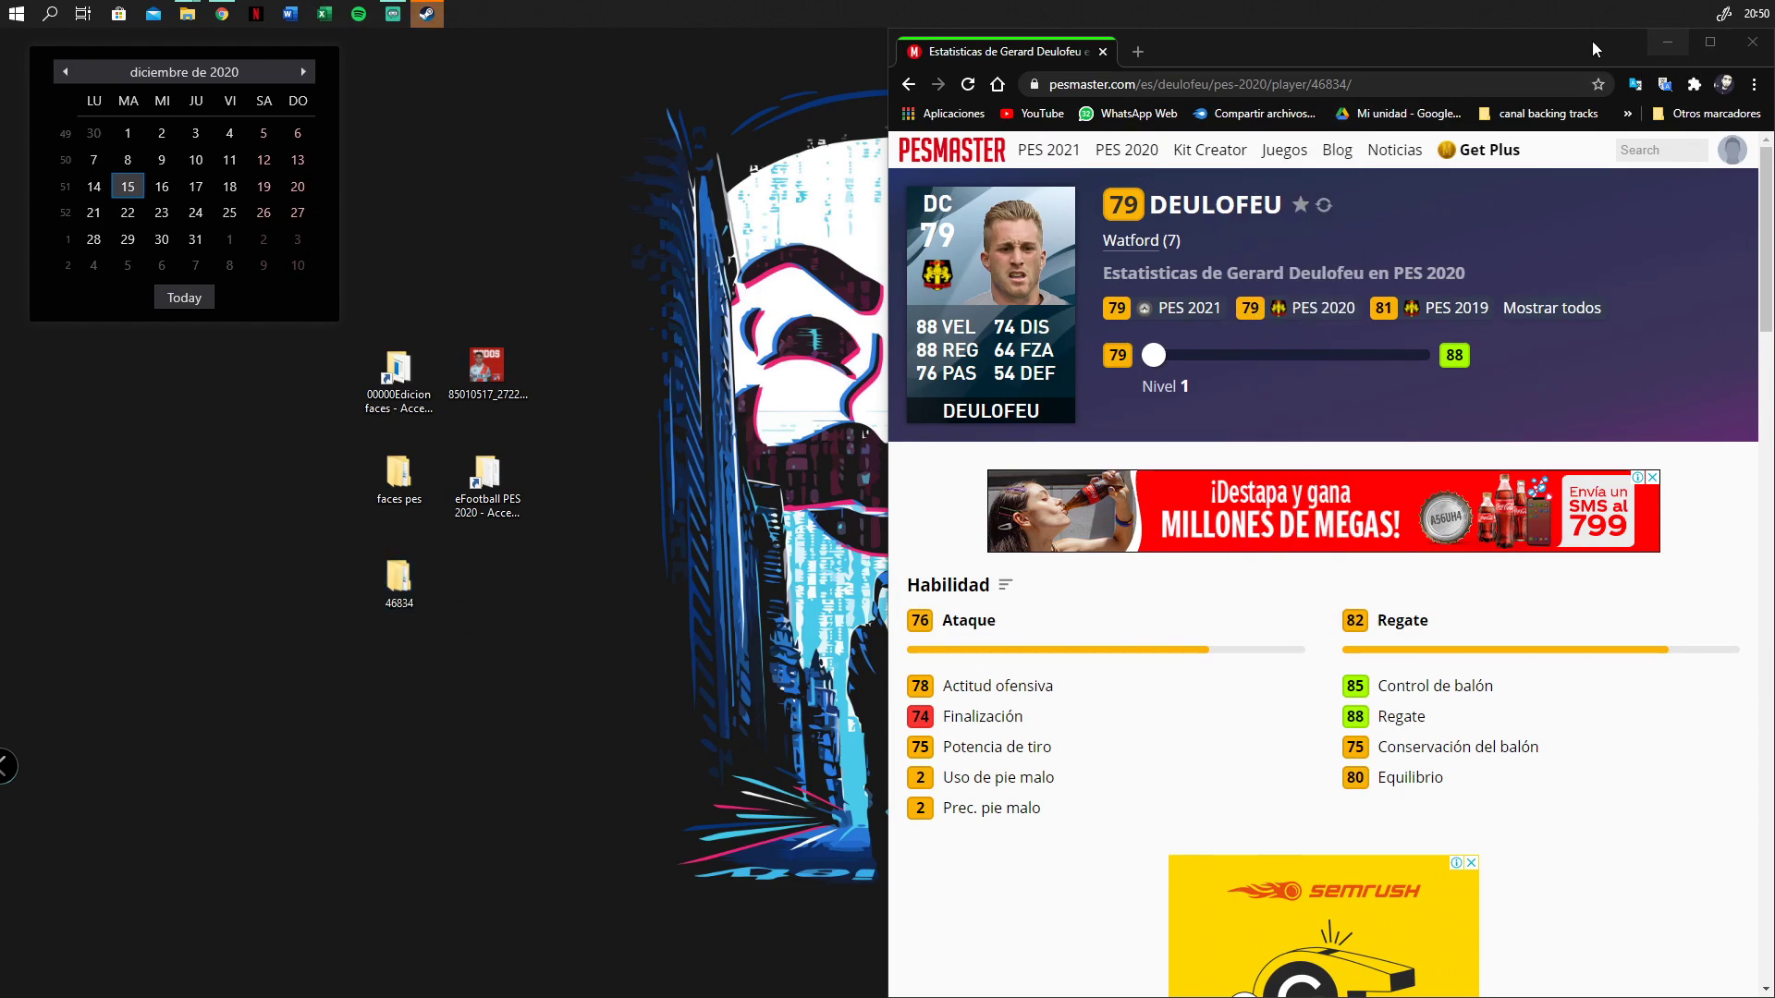
click(1668, 41)
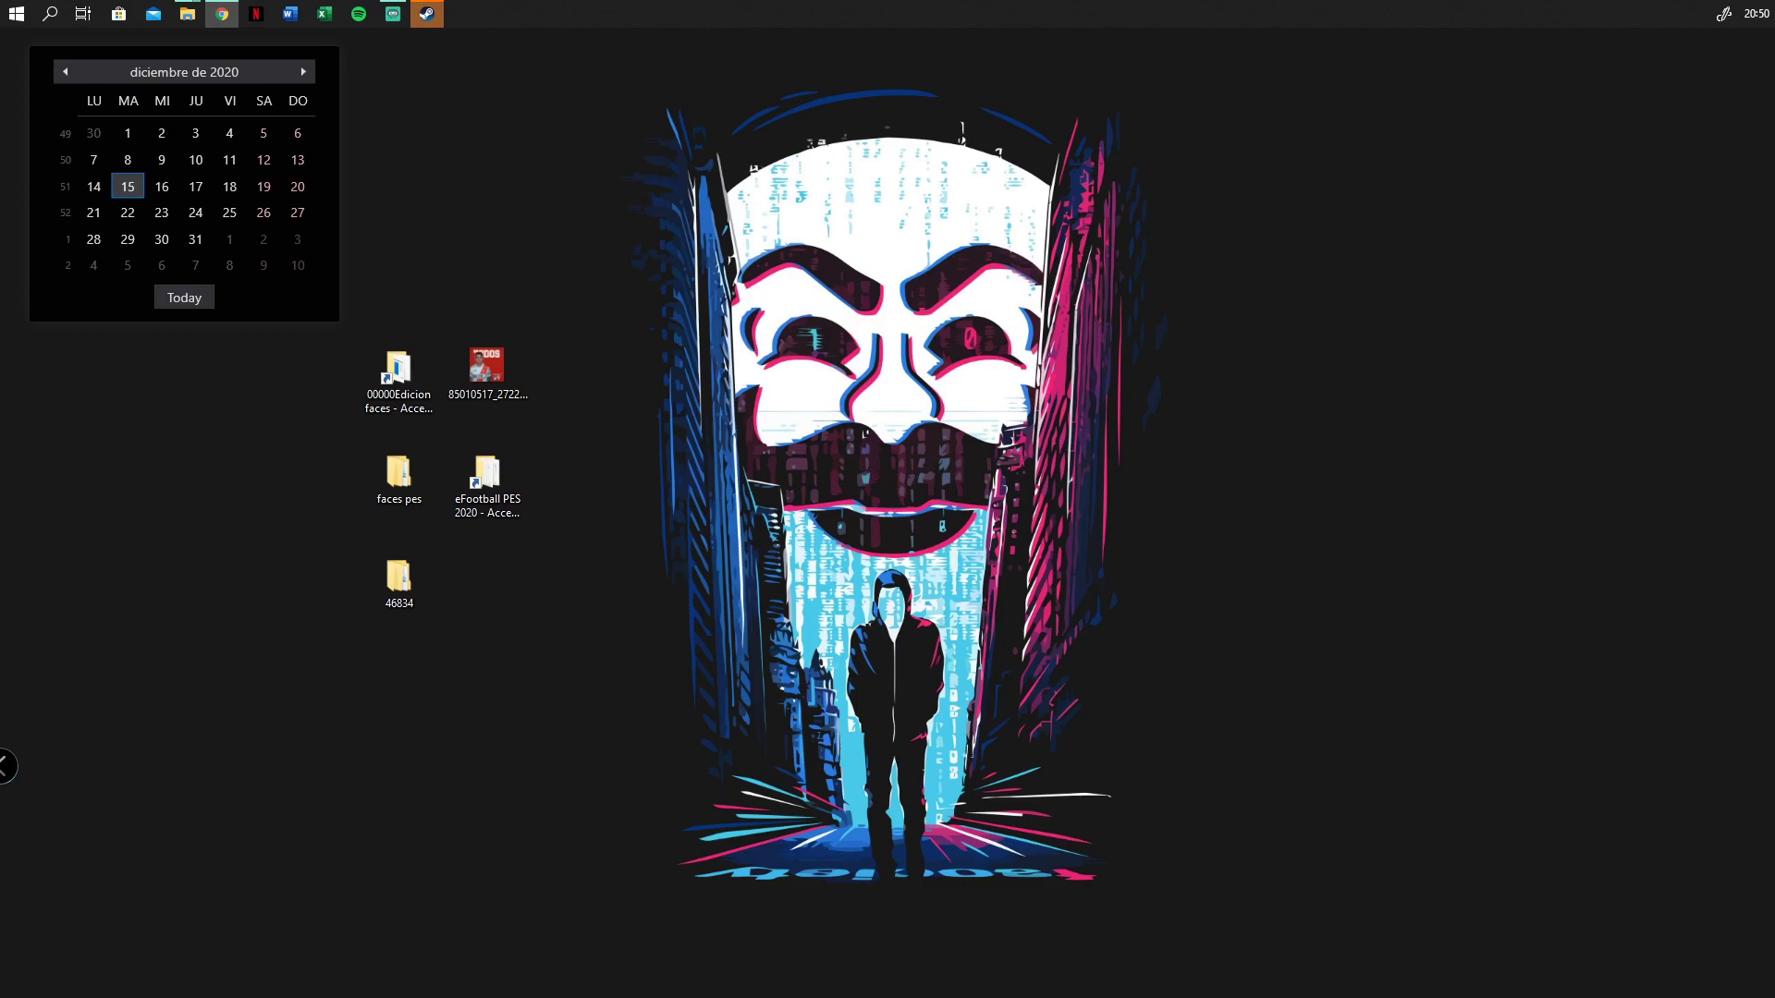
Open the desktop folder 46834 in a smaller window next to the icons and enter its #Win subfolder
double_click(423, 589)
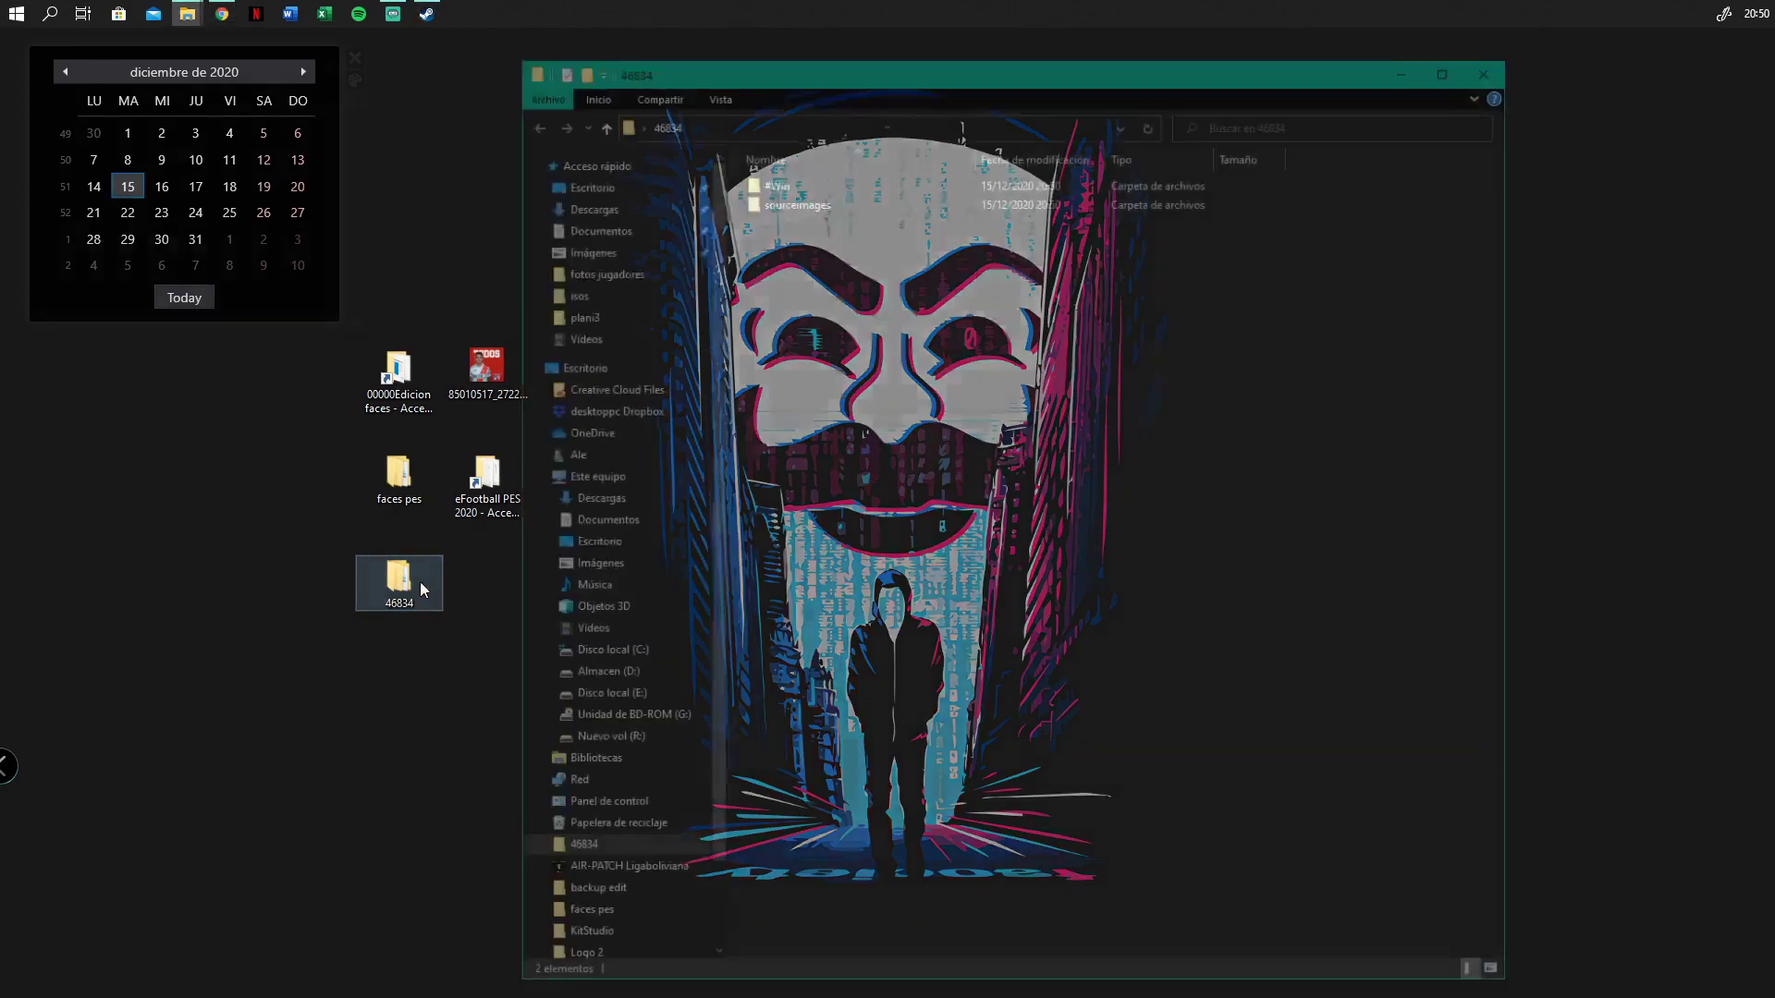
drag(849, 74, 1034, 81)
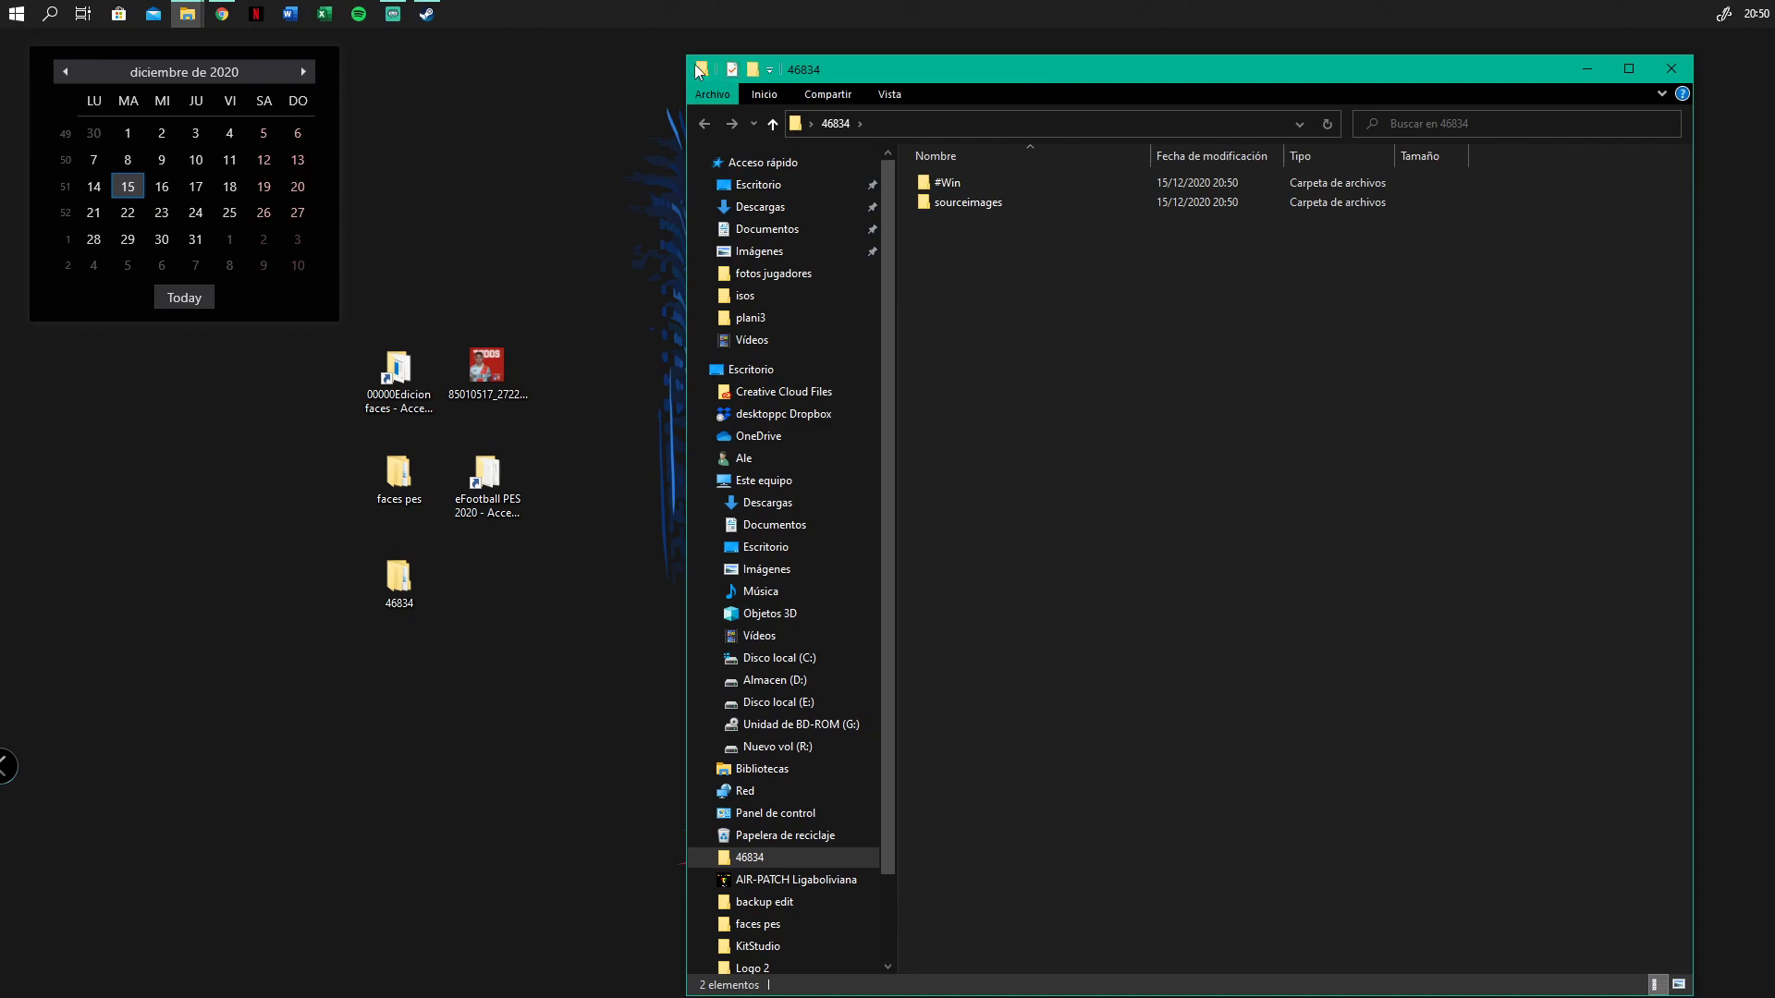
drag(684, 58, 838, 191)
drag(1091, 195, 864, 111)
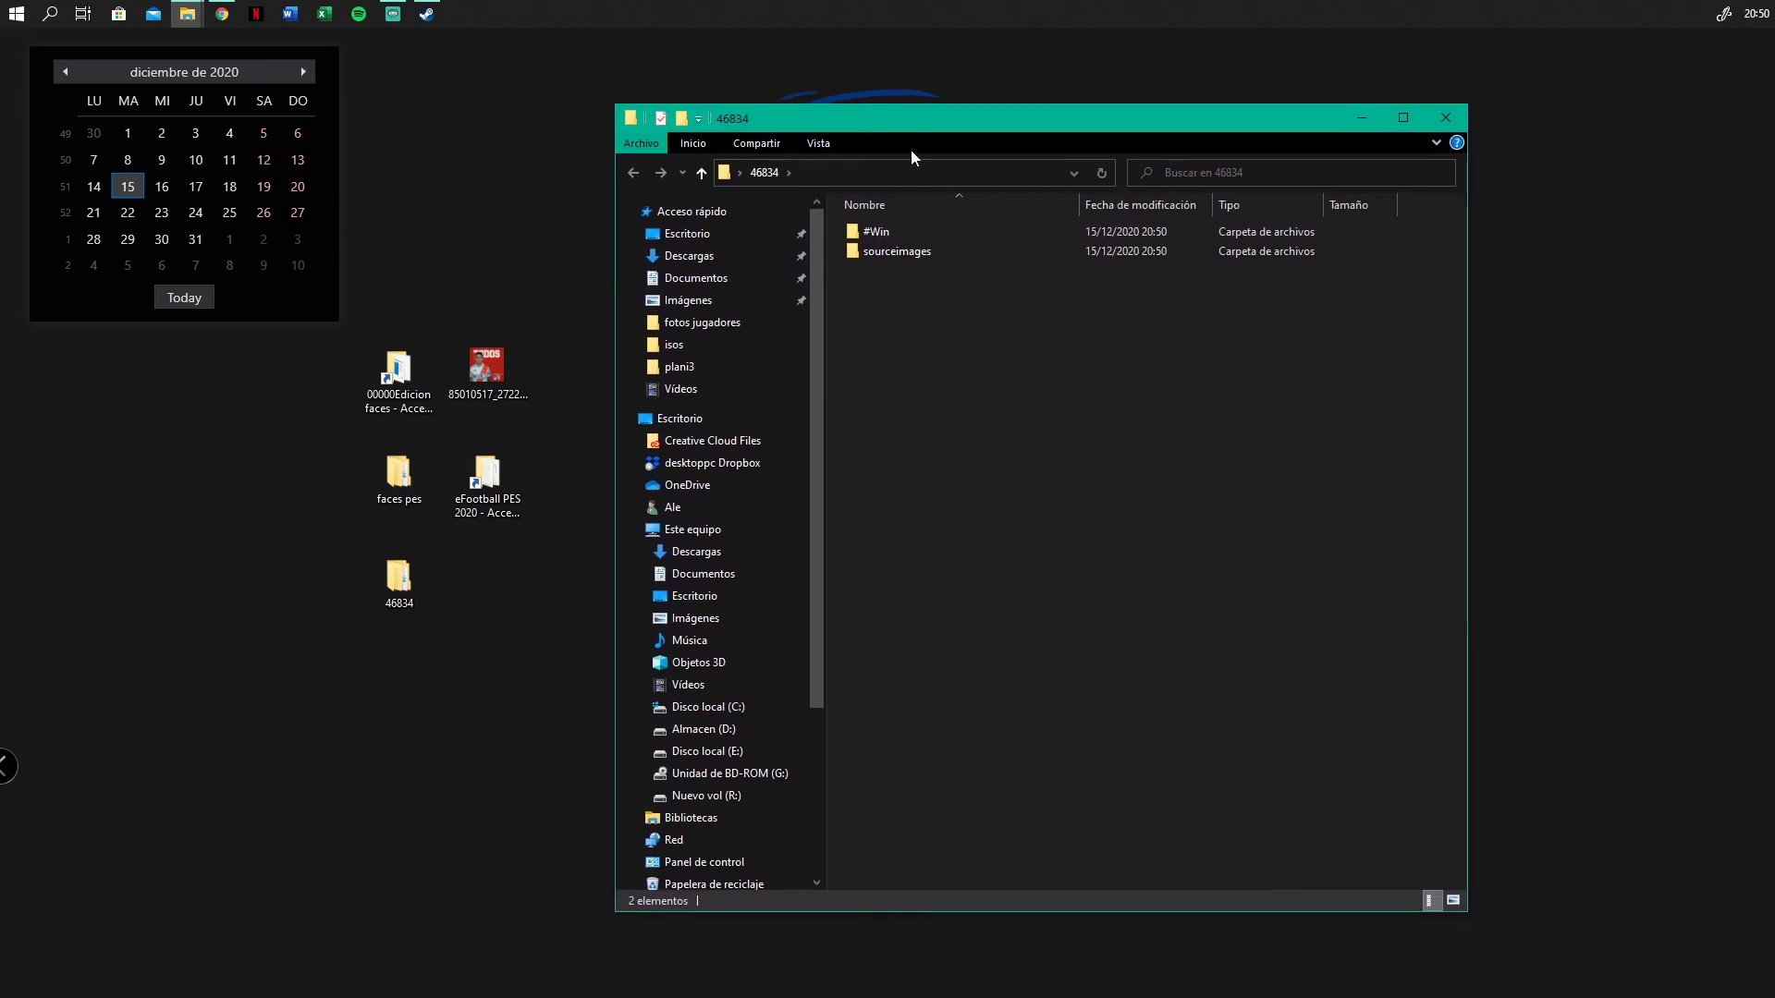
double_click(880, 235)
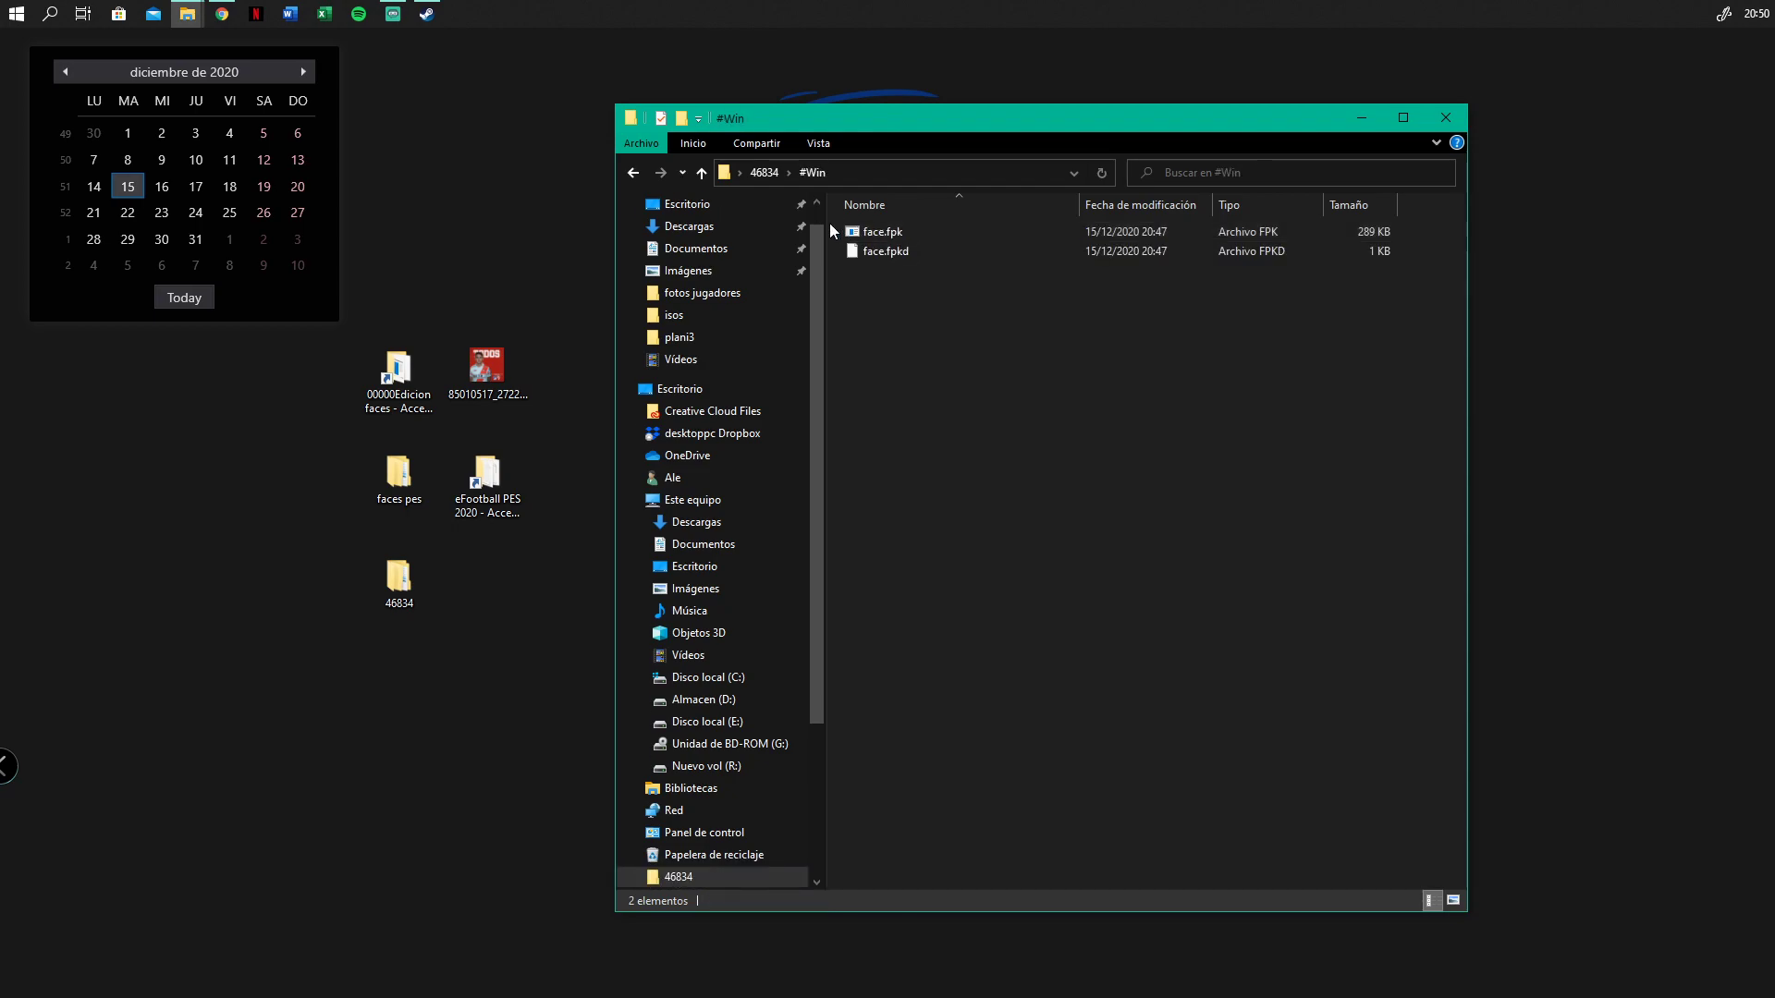
Bring up the program choice for opening face.fpk and start looking for another application on the PC
click(875, 239)
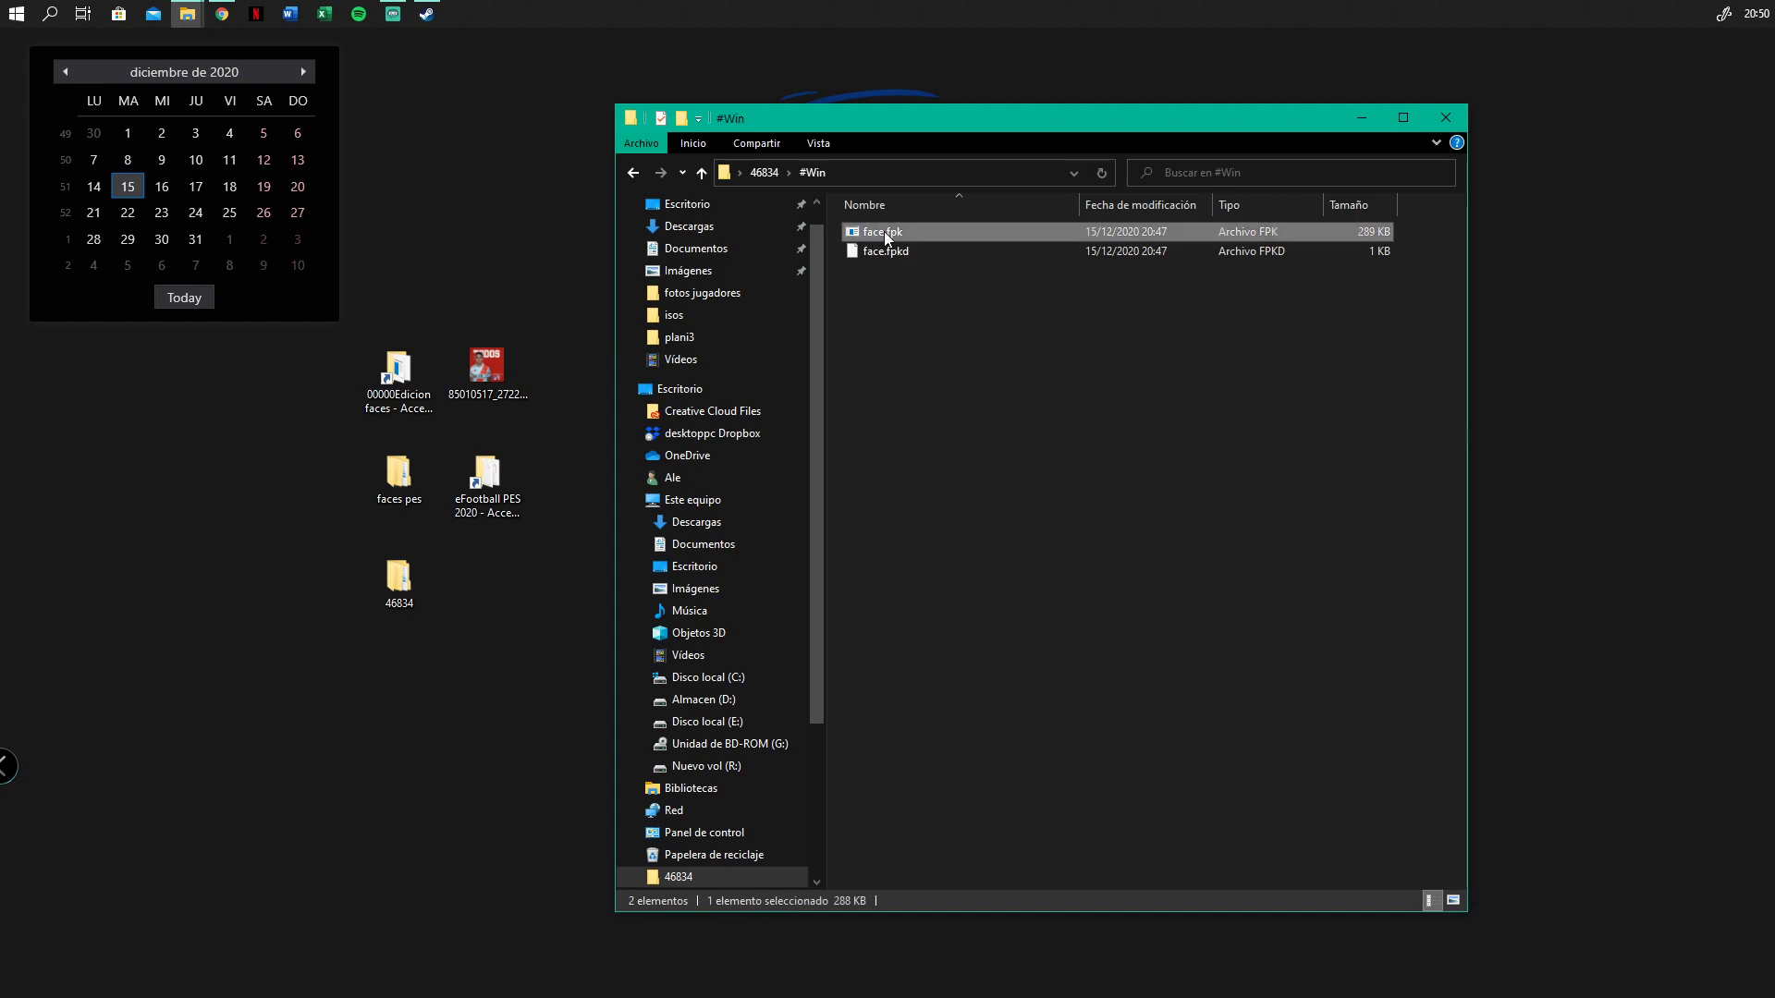
right_click(884, 236)
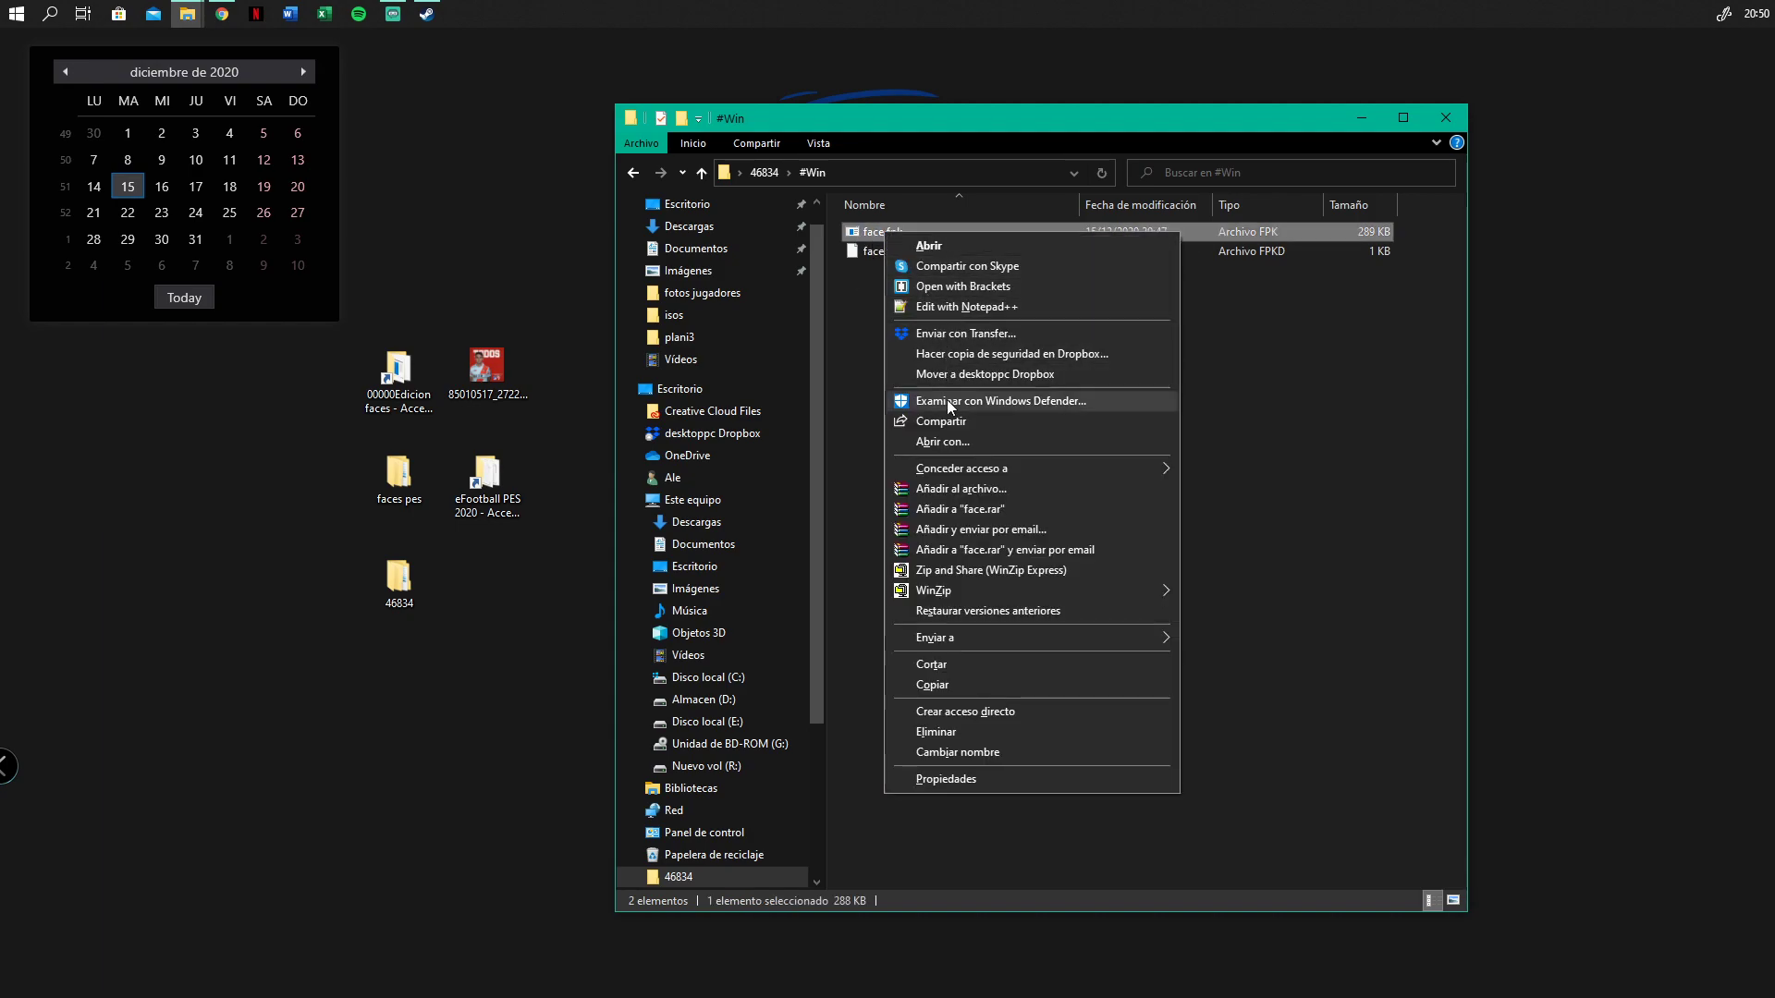
click(934, 441)
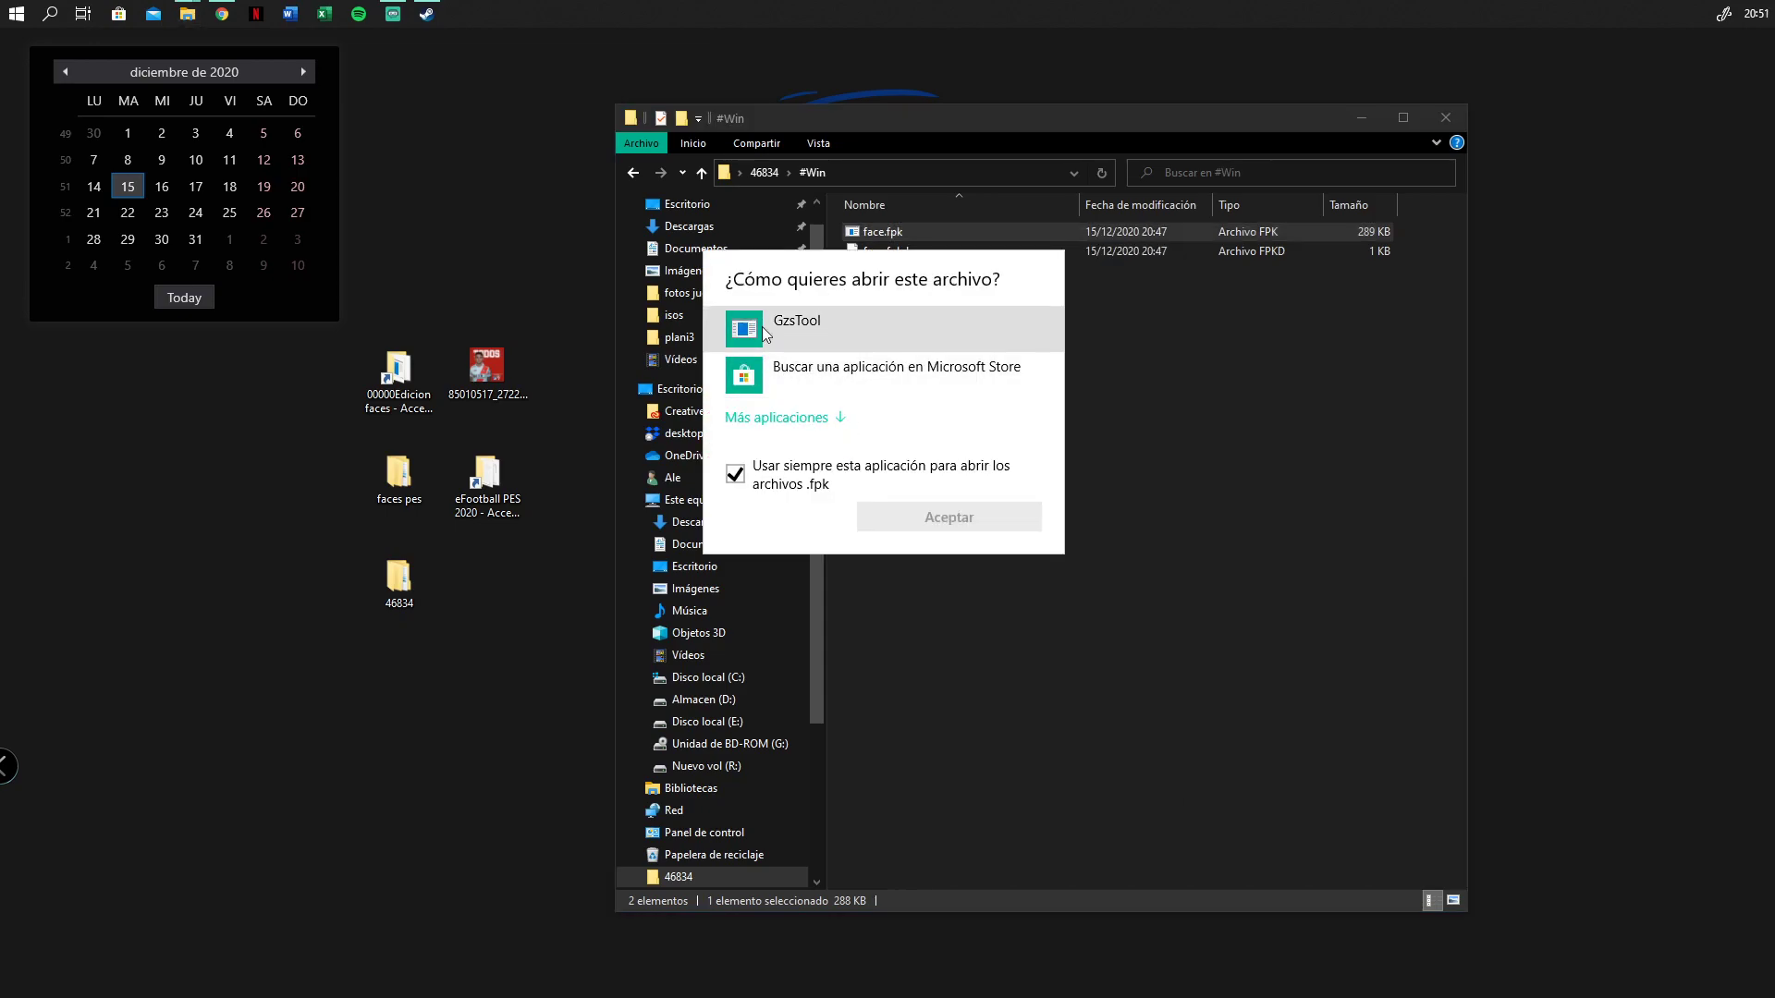
click(820, 417)
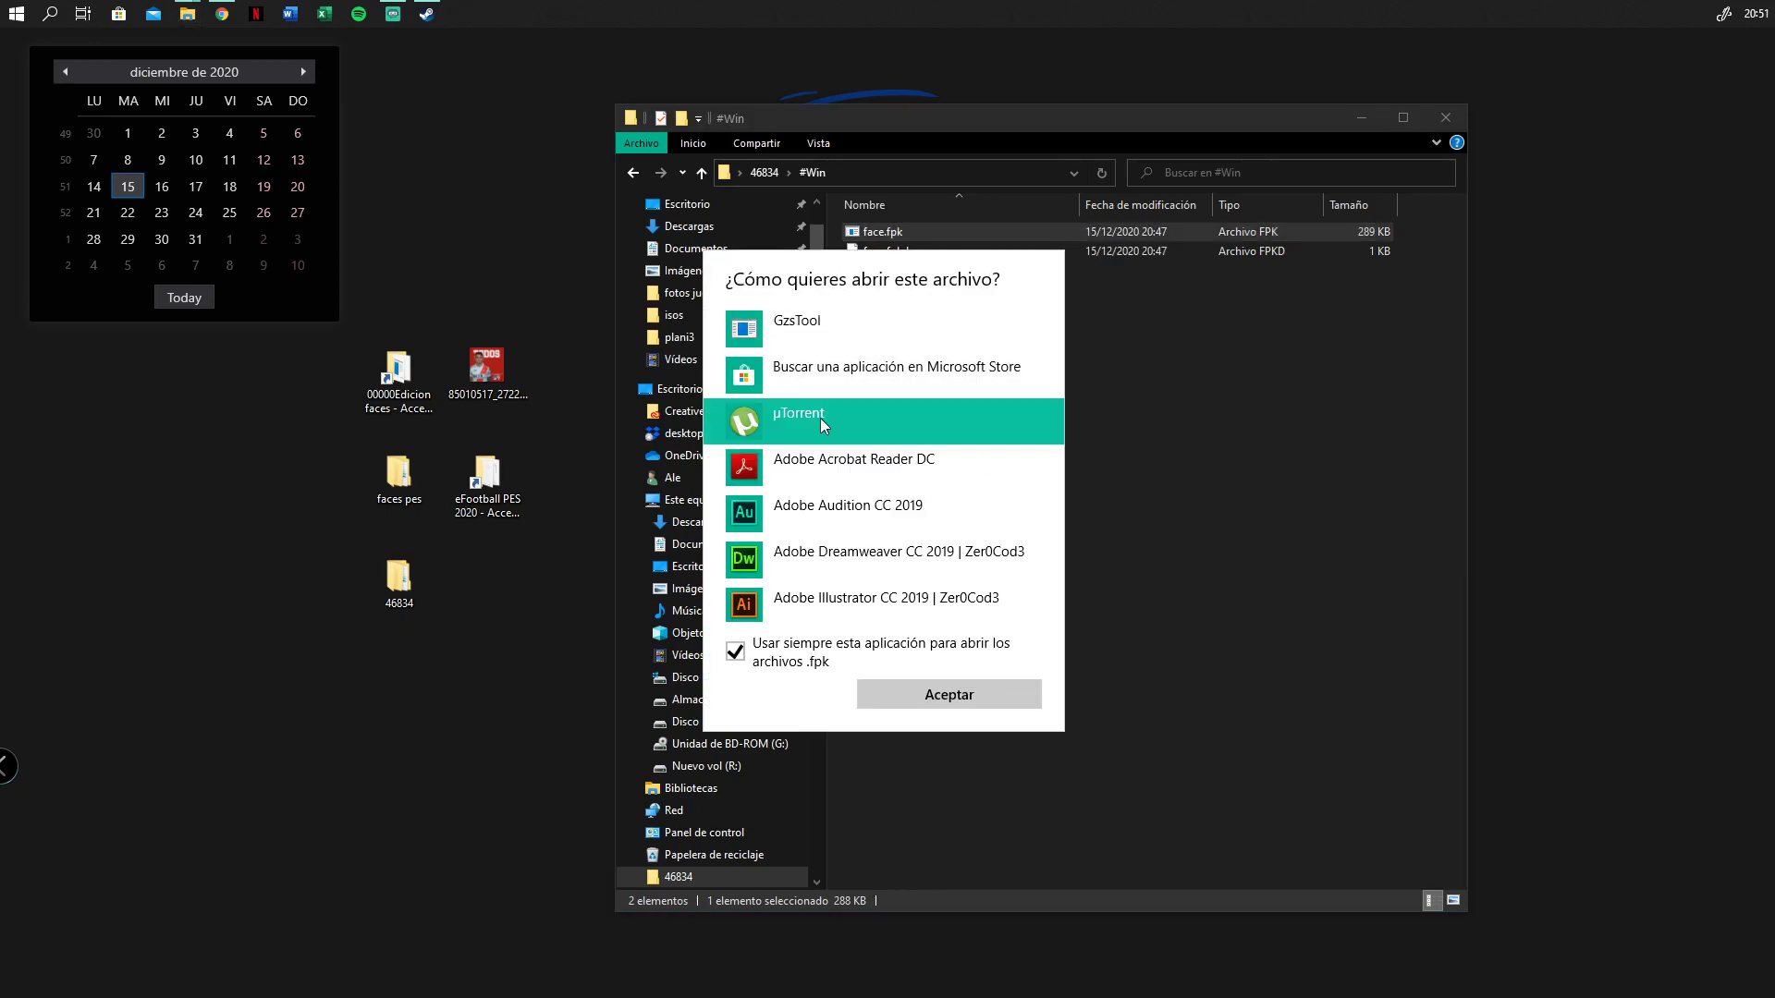
scroll(849, 467, down, 10)
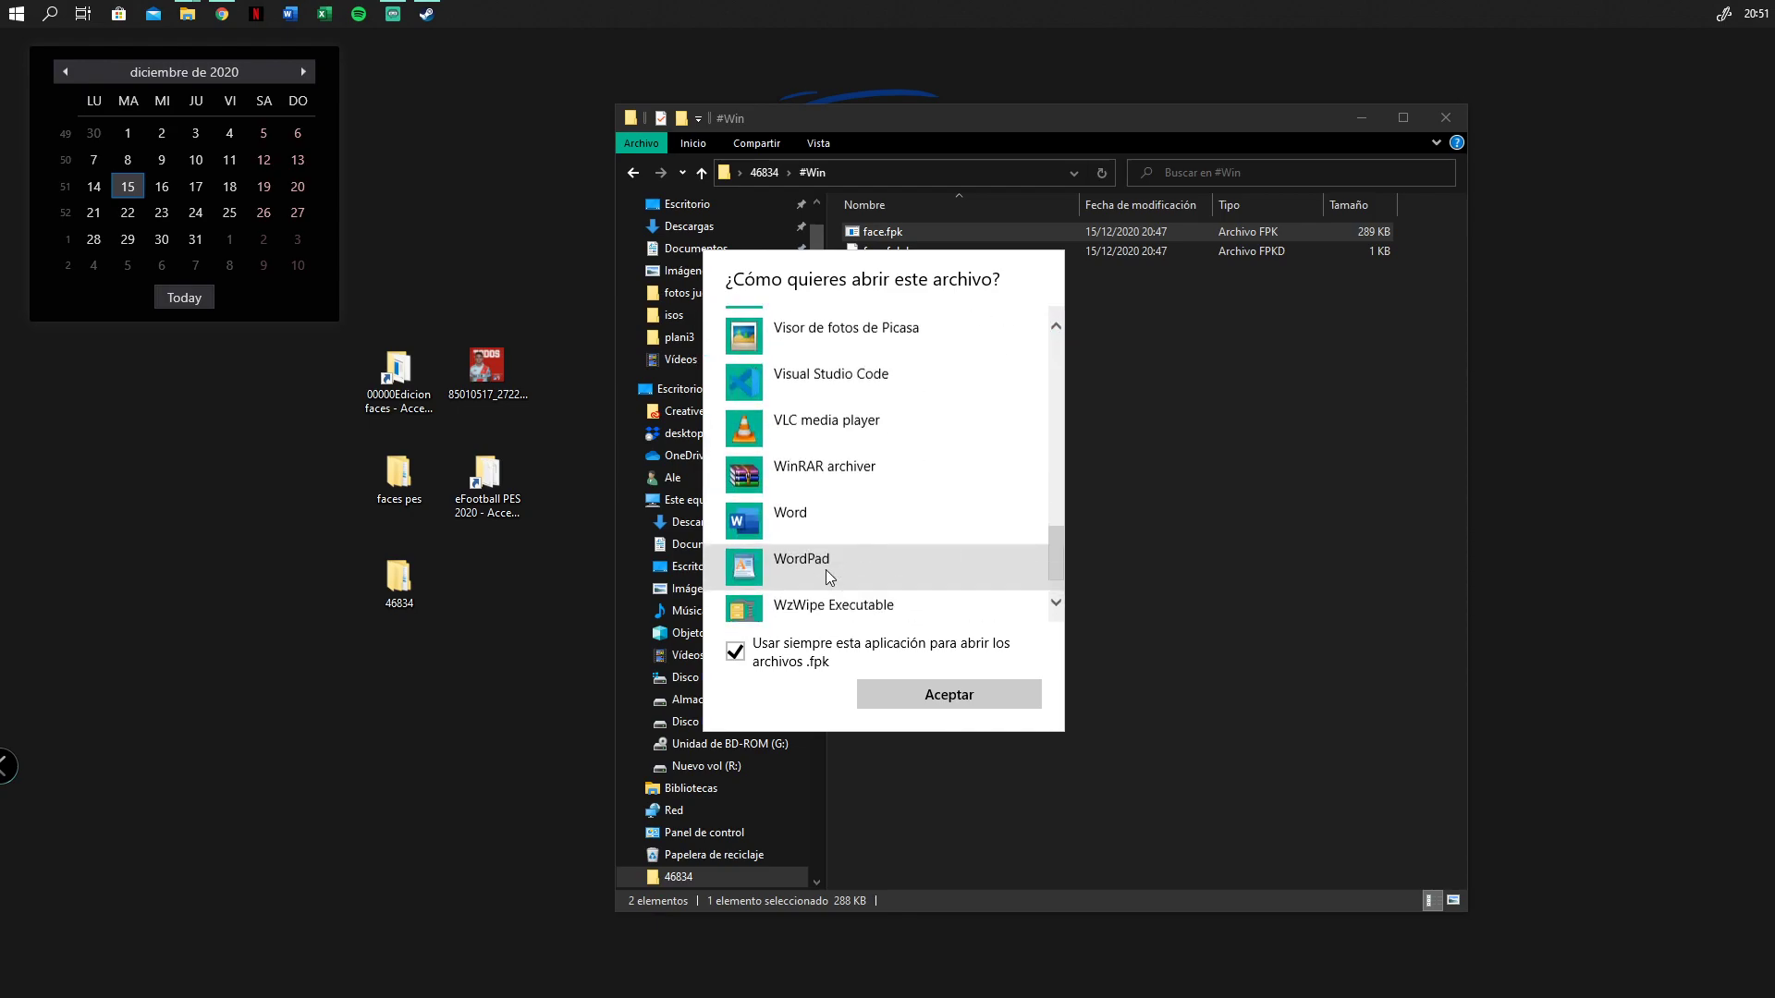
click(823, 595)
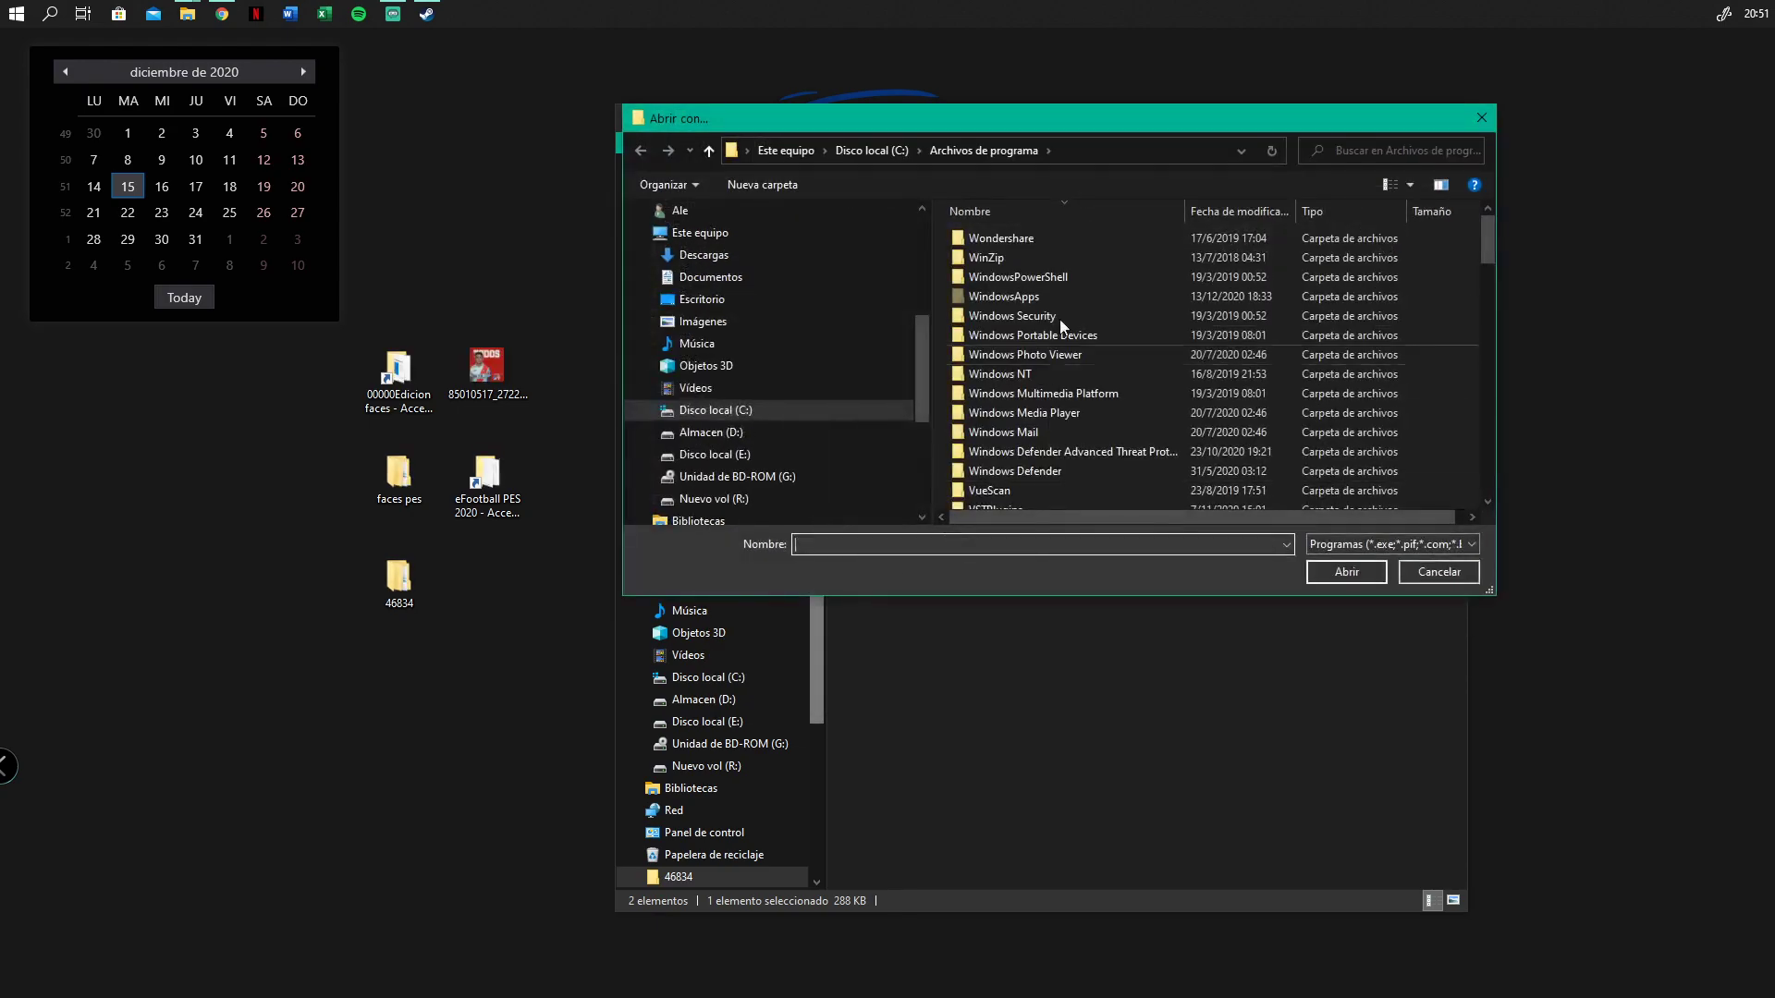
Choose GzsTool.exe from the Tools\GzsTool.v0.6.0 folder of 00000Edicion faces as the program that opens face.fpk
drag(973, 123, 953, 154)
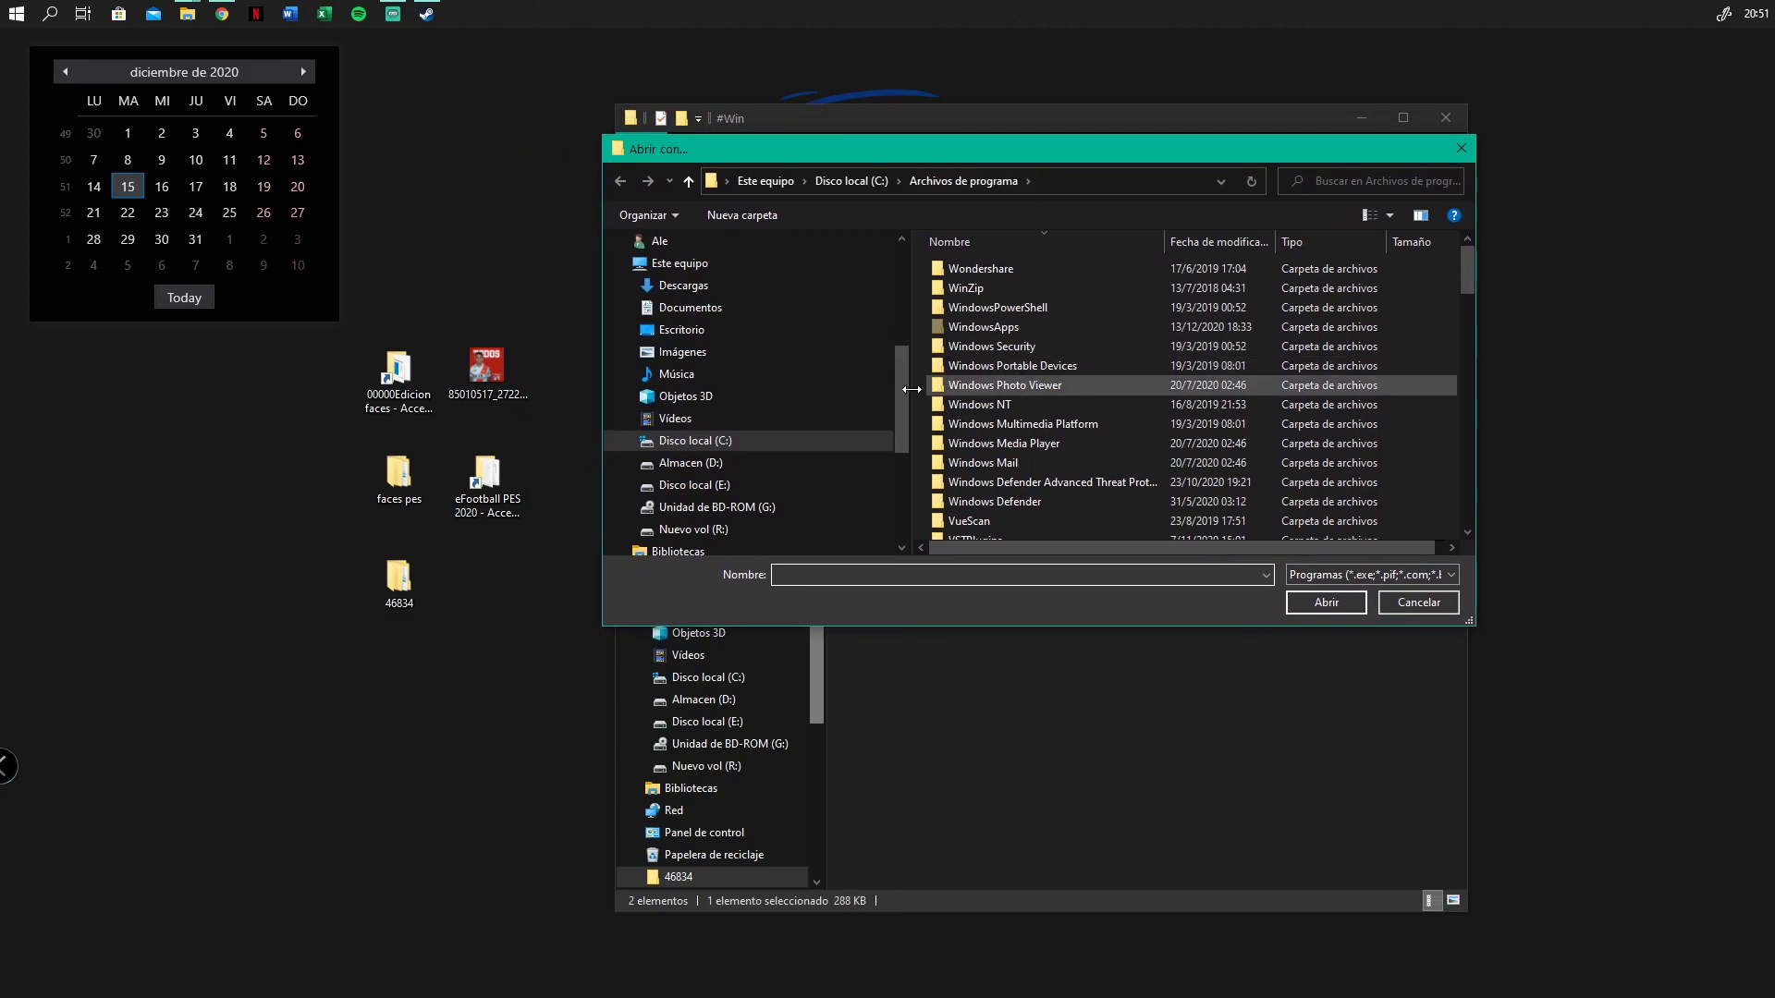
click(703, 330)
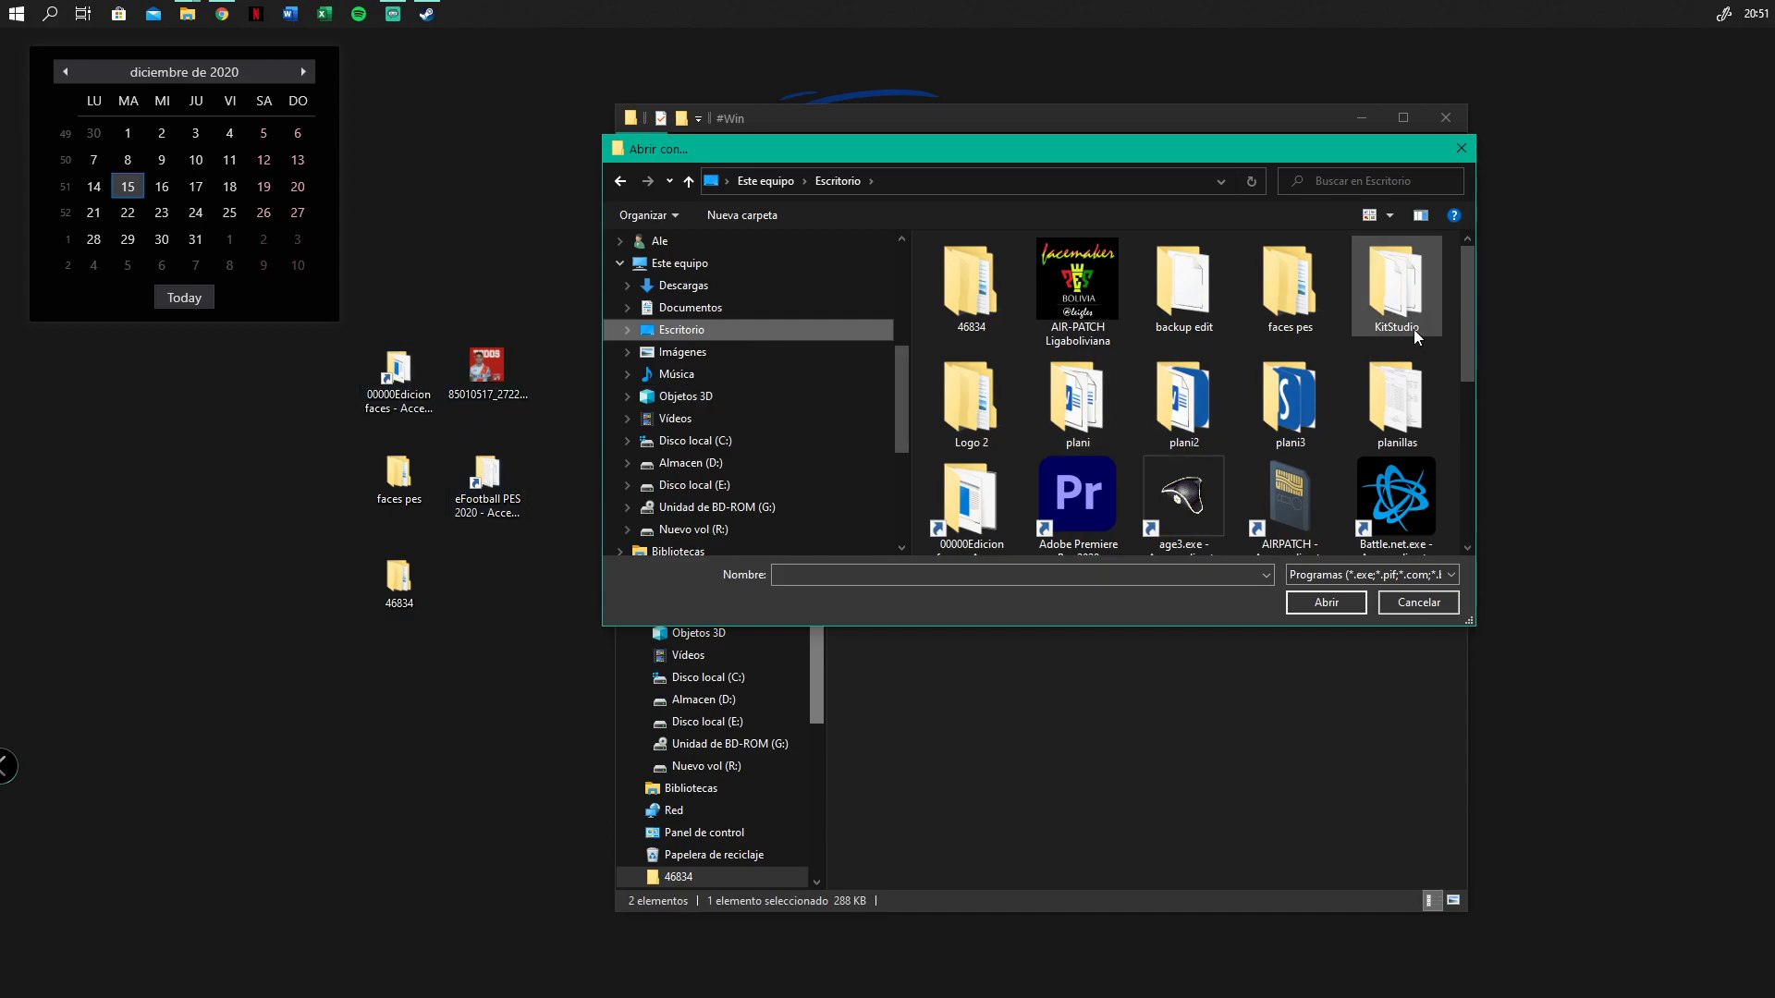
drag(1462, 380, 1463, 428)
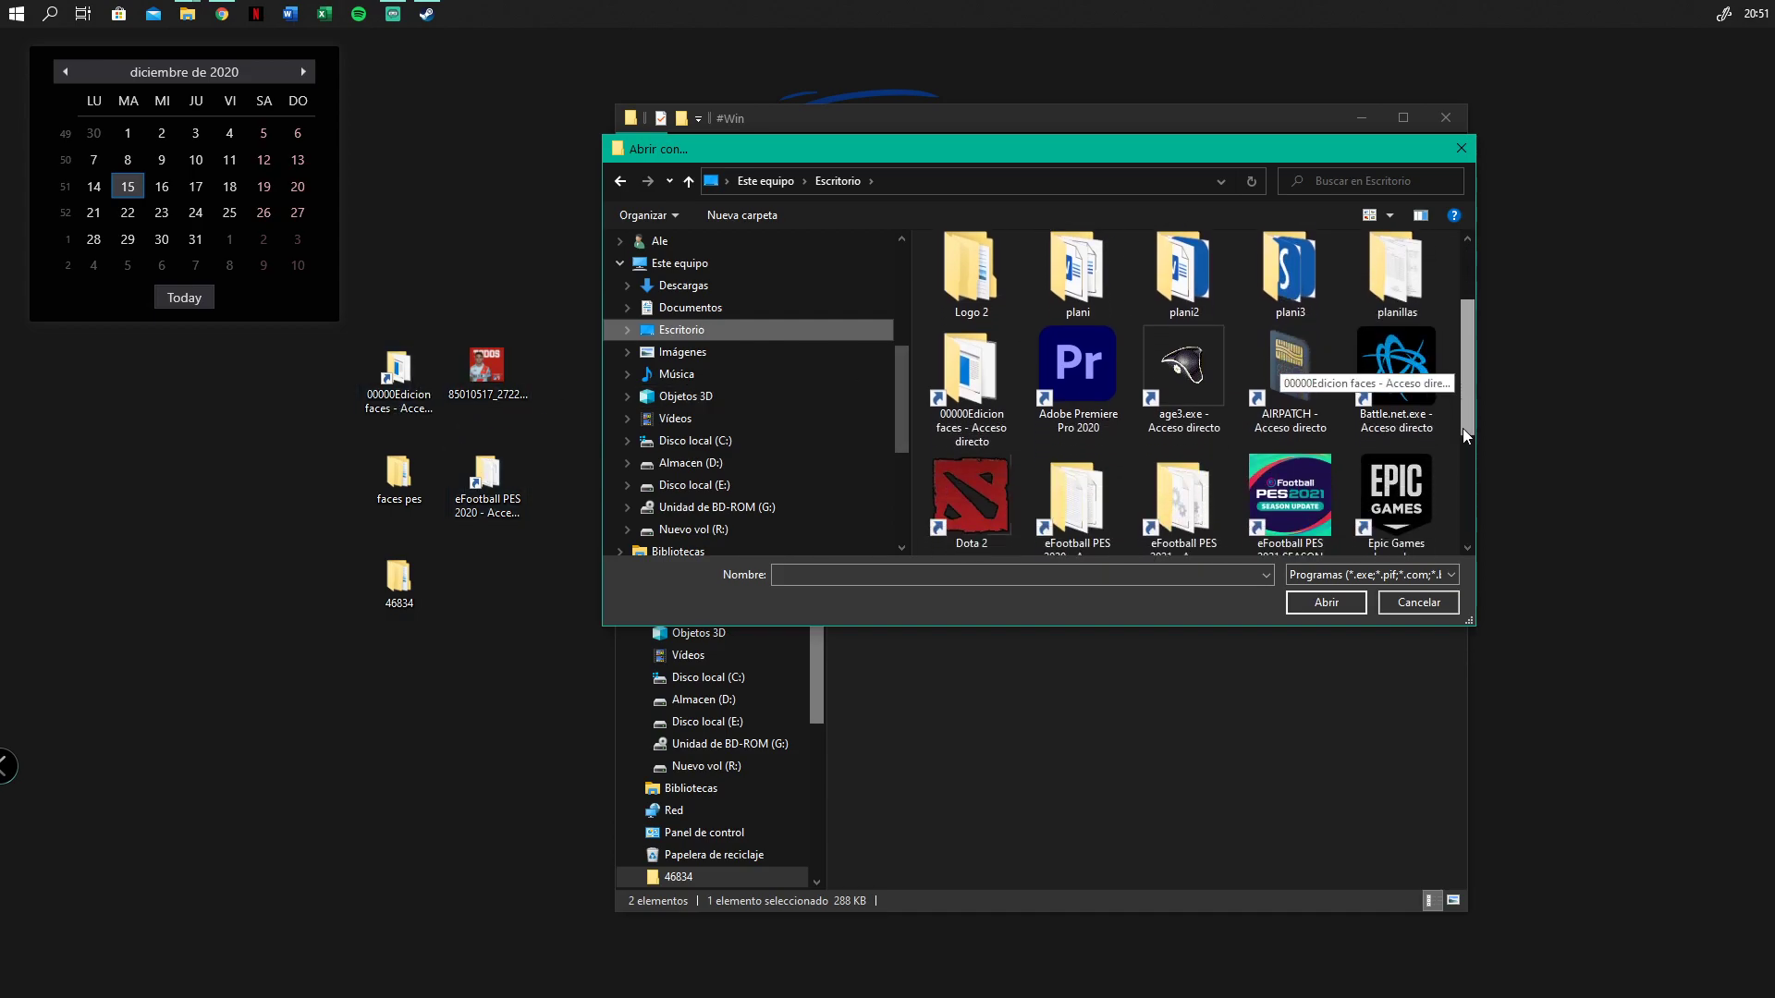
double_click(990, 370)
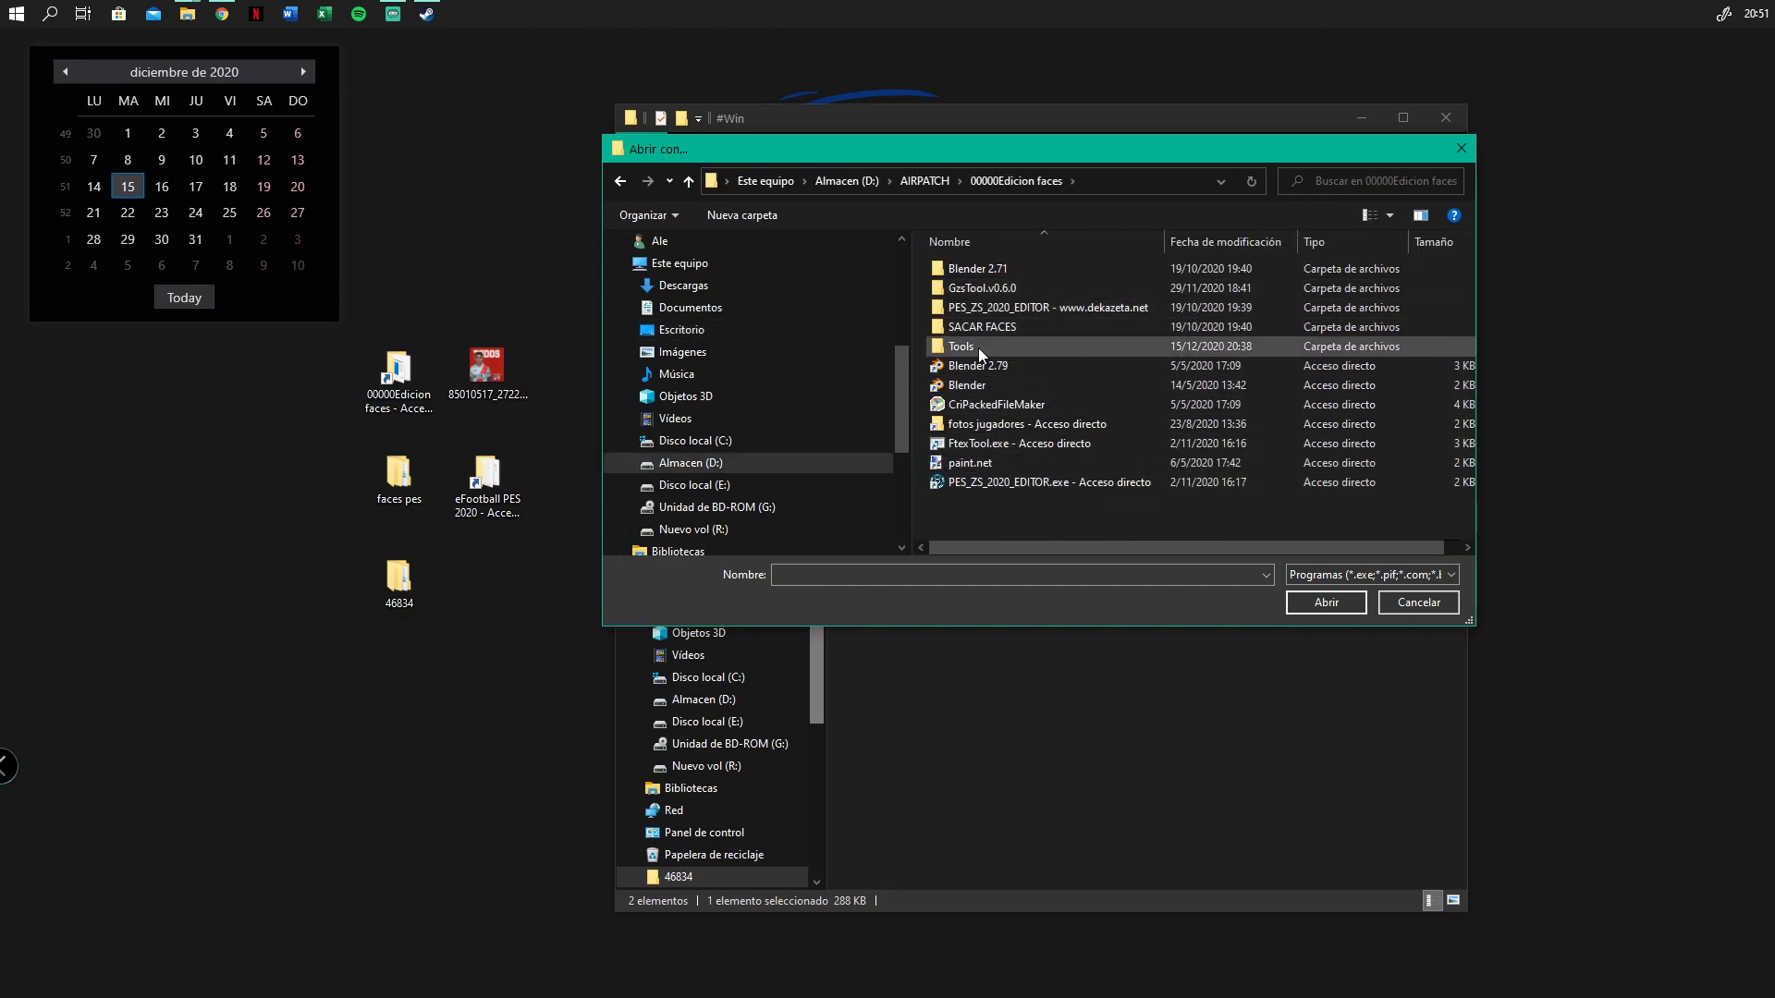
double_click(950, 350)
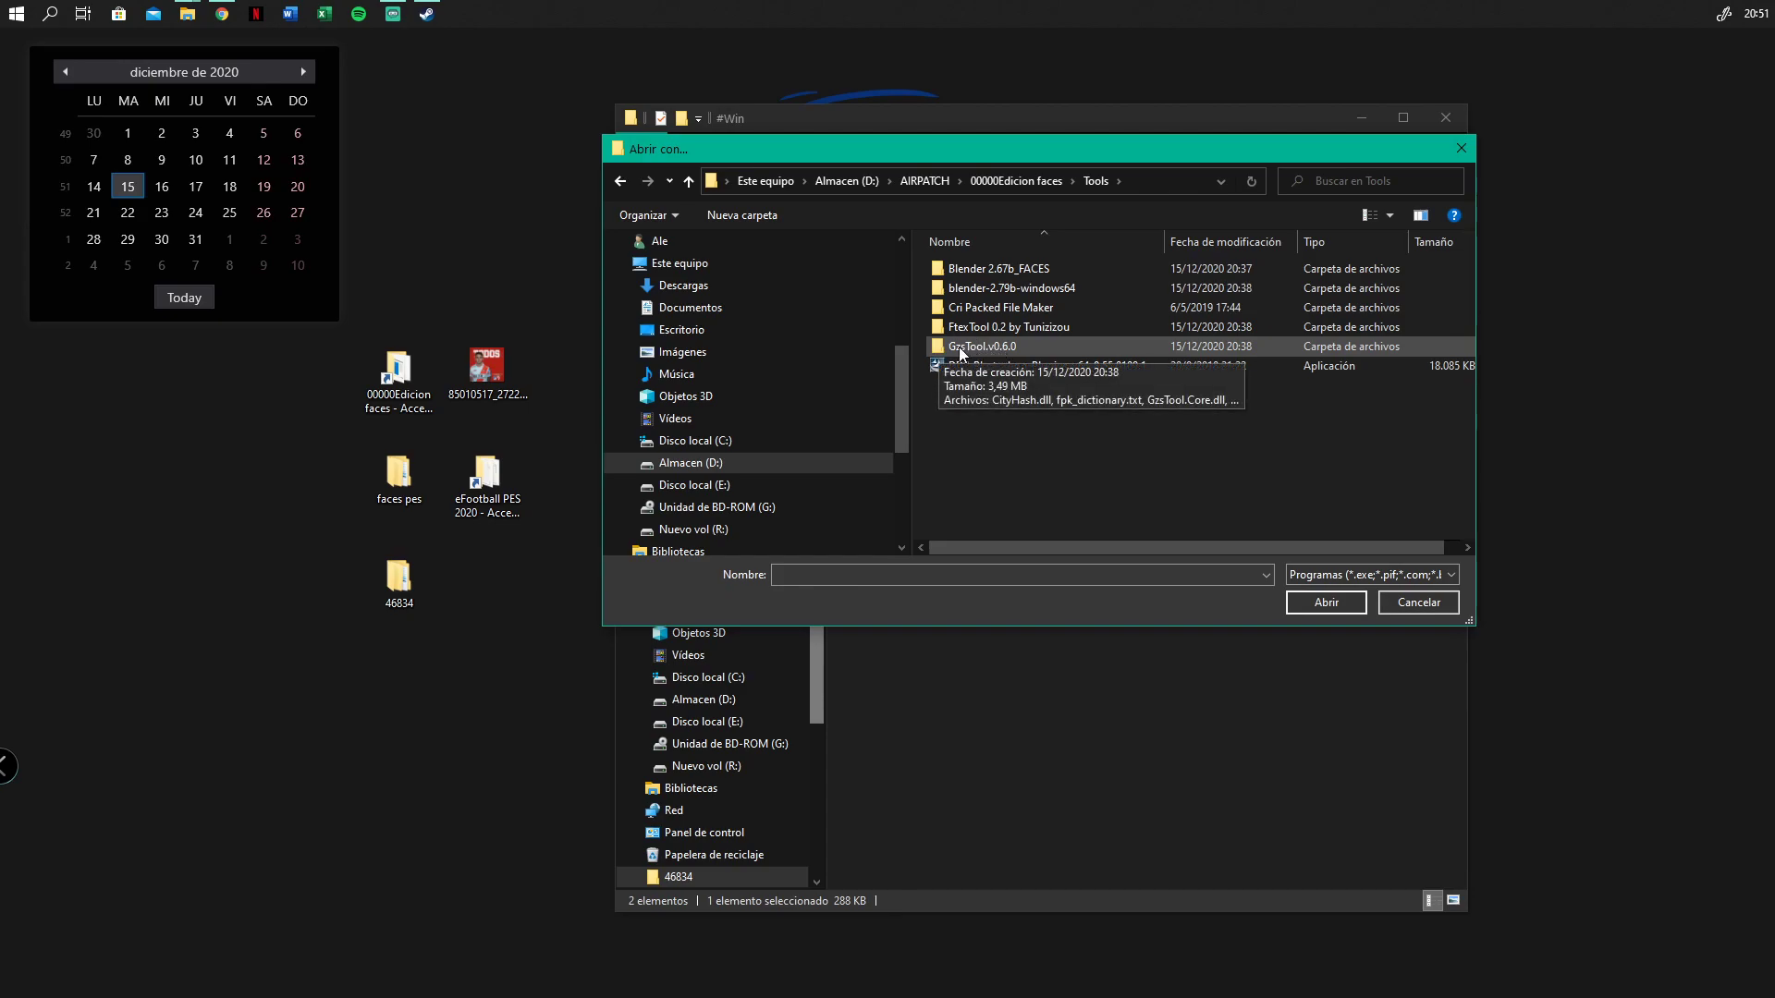
click(970, 349)
double_click(969, 345)
click(960, 274)
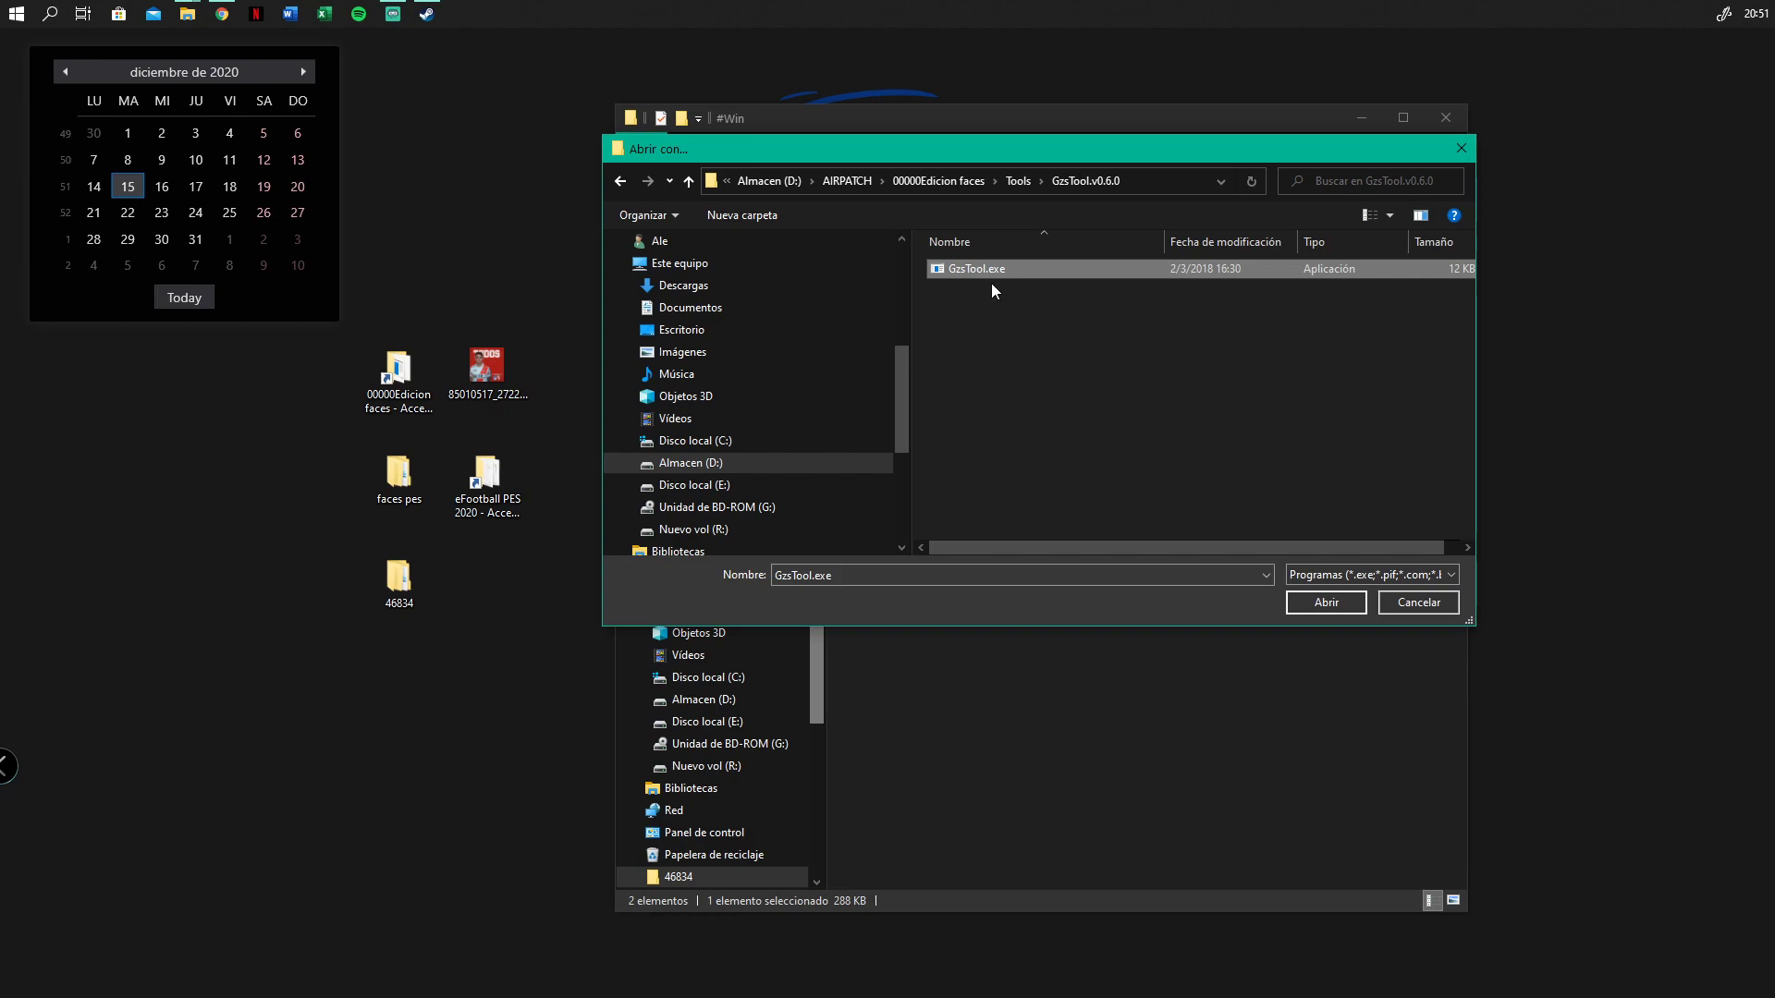
click(1337, 610)
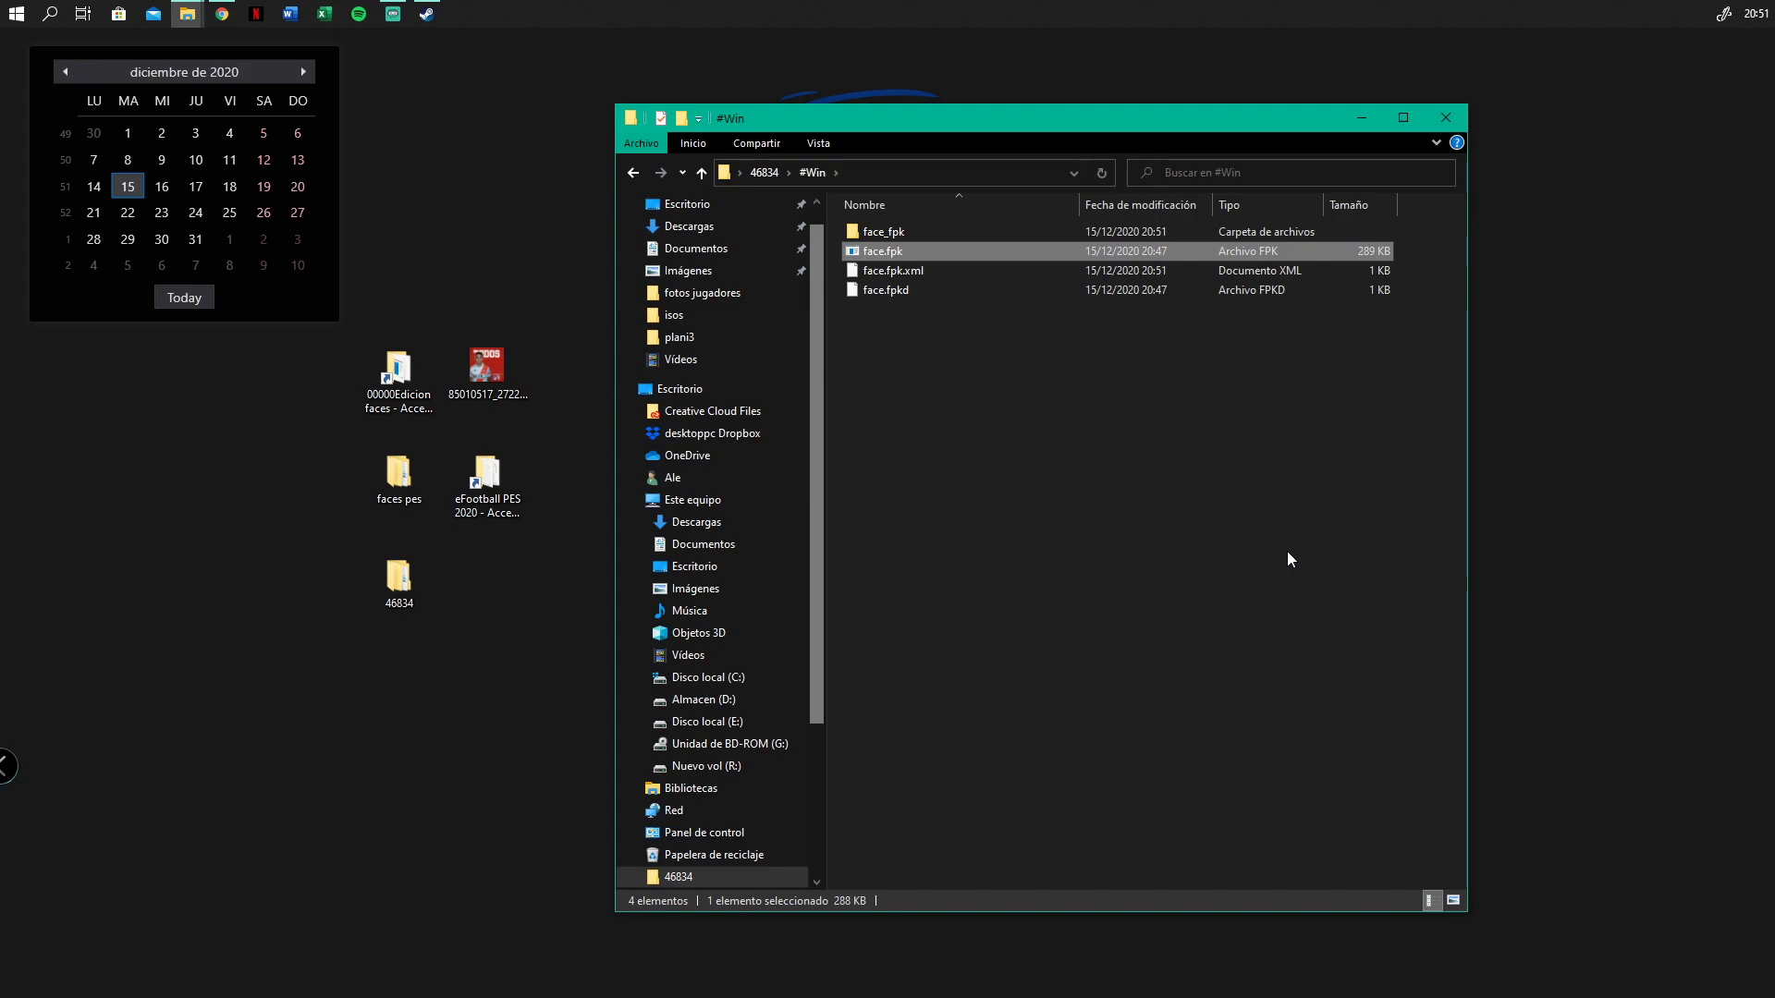
Examine the files extracted into the face_fpk folder, return to #Win and close the folder window
click(952, 356)
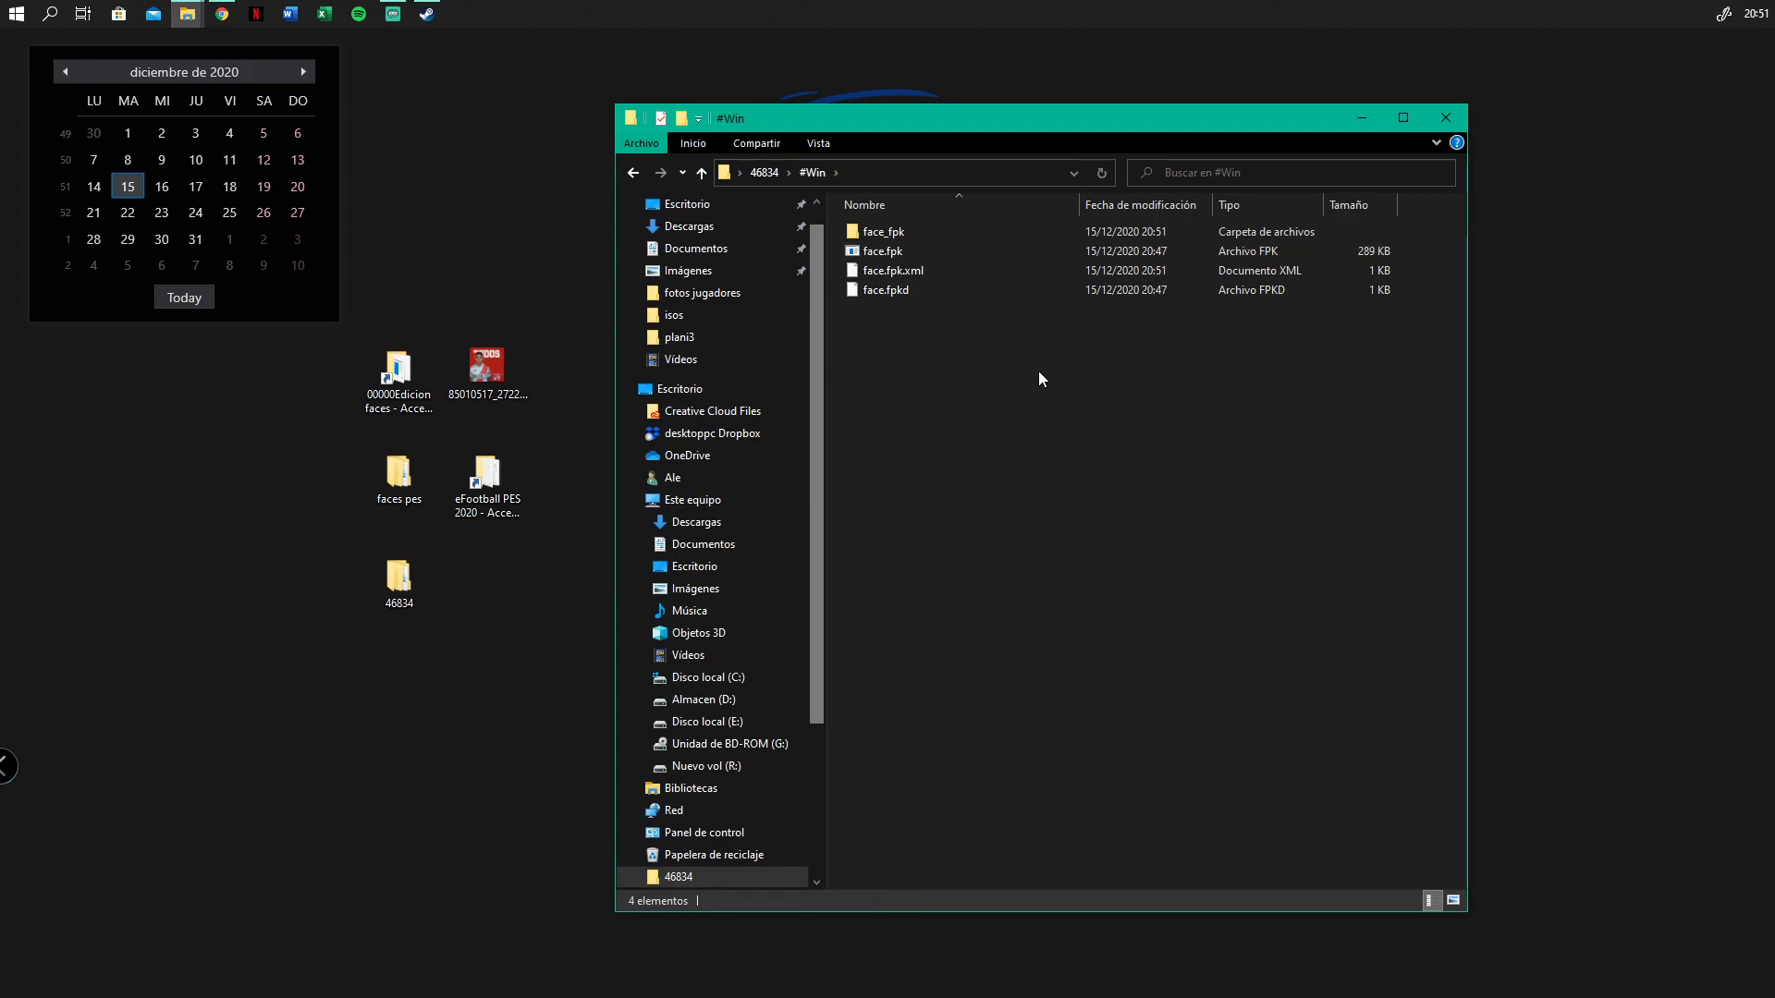
click(885, 237)
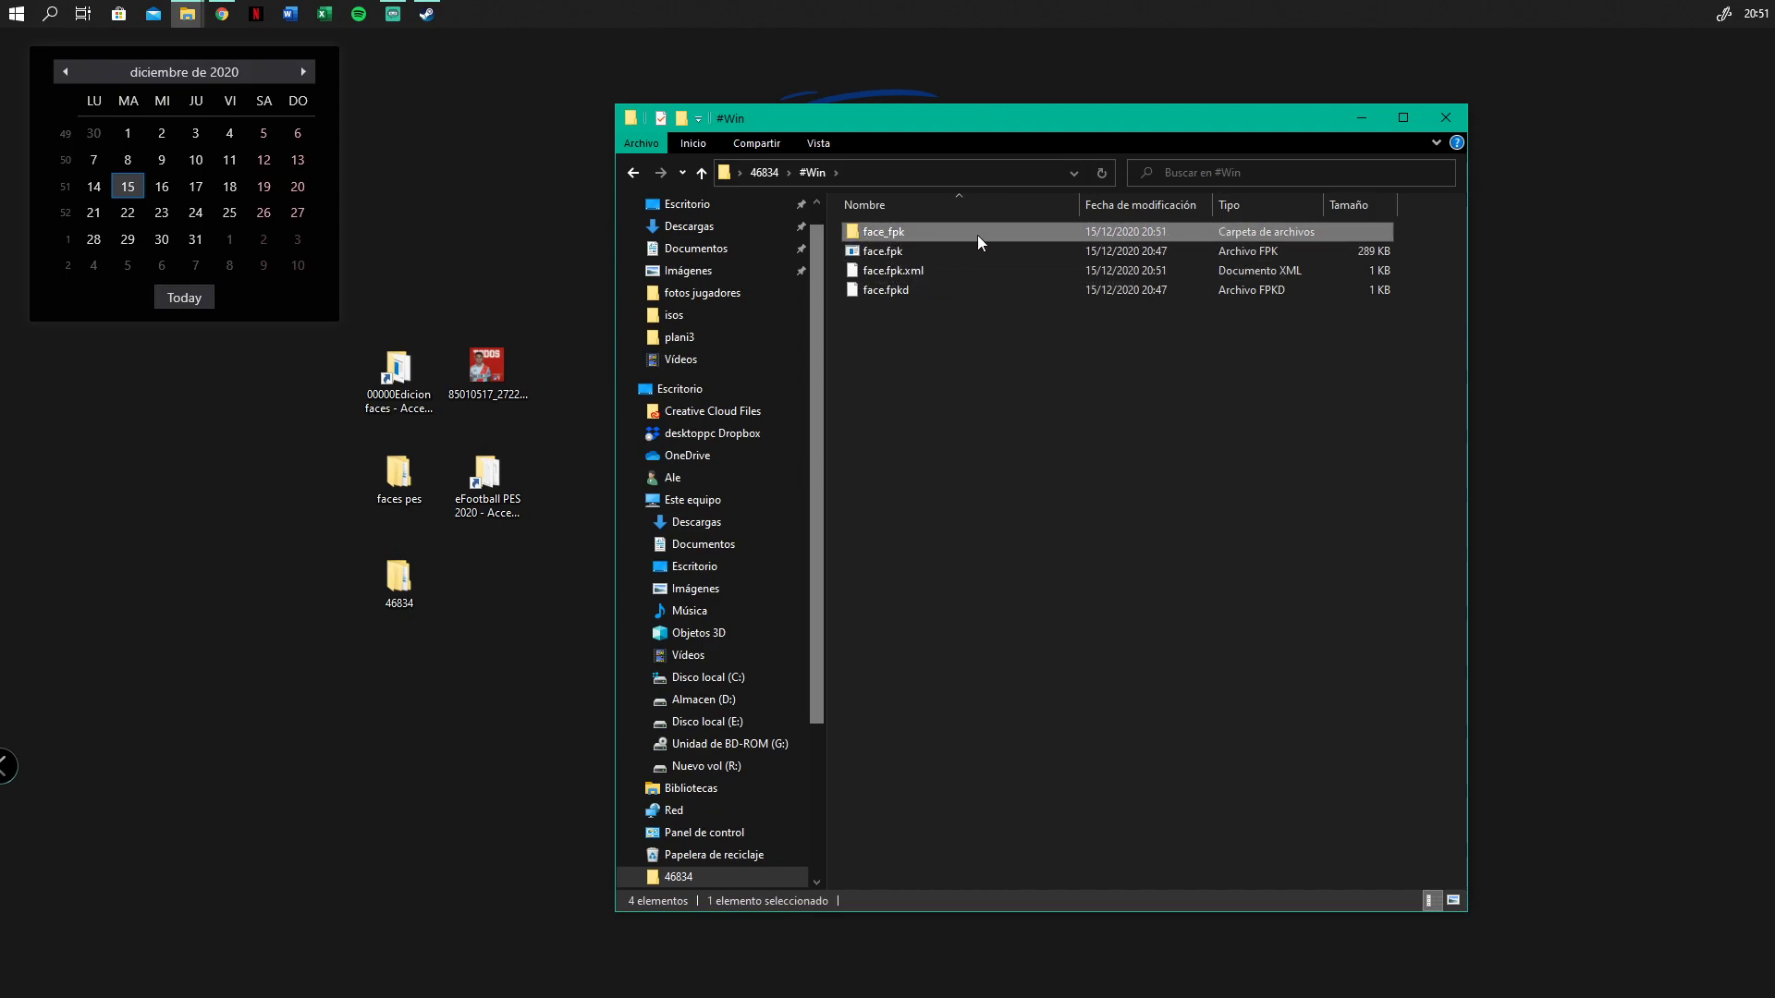
double_click(919, 231)
drag(869, 320, 958, 231)
click(962, 359)
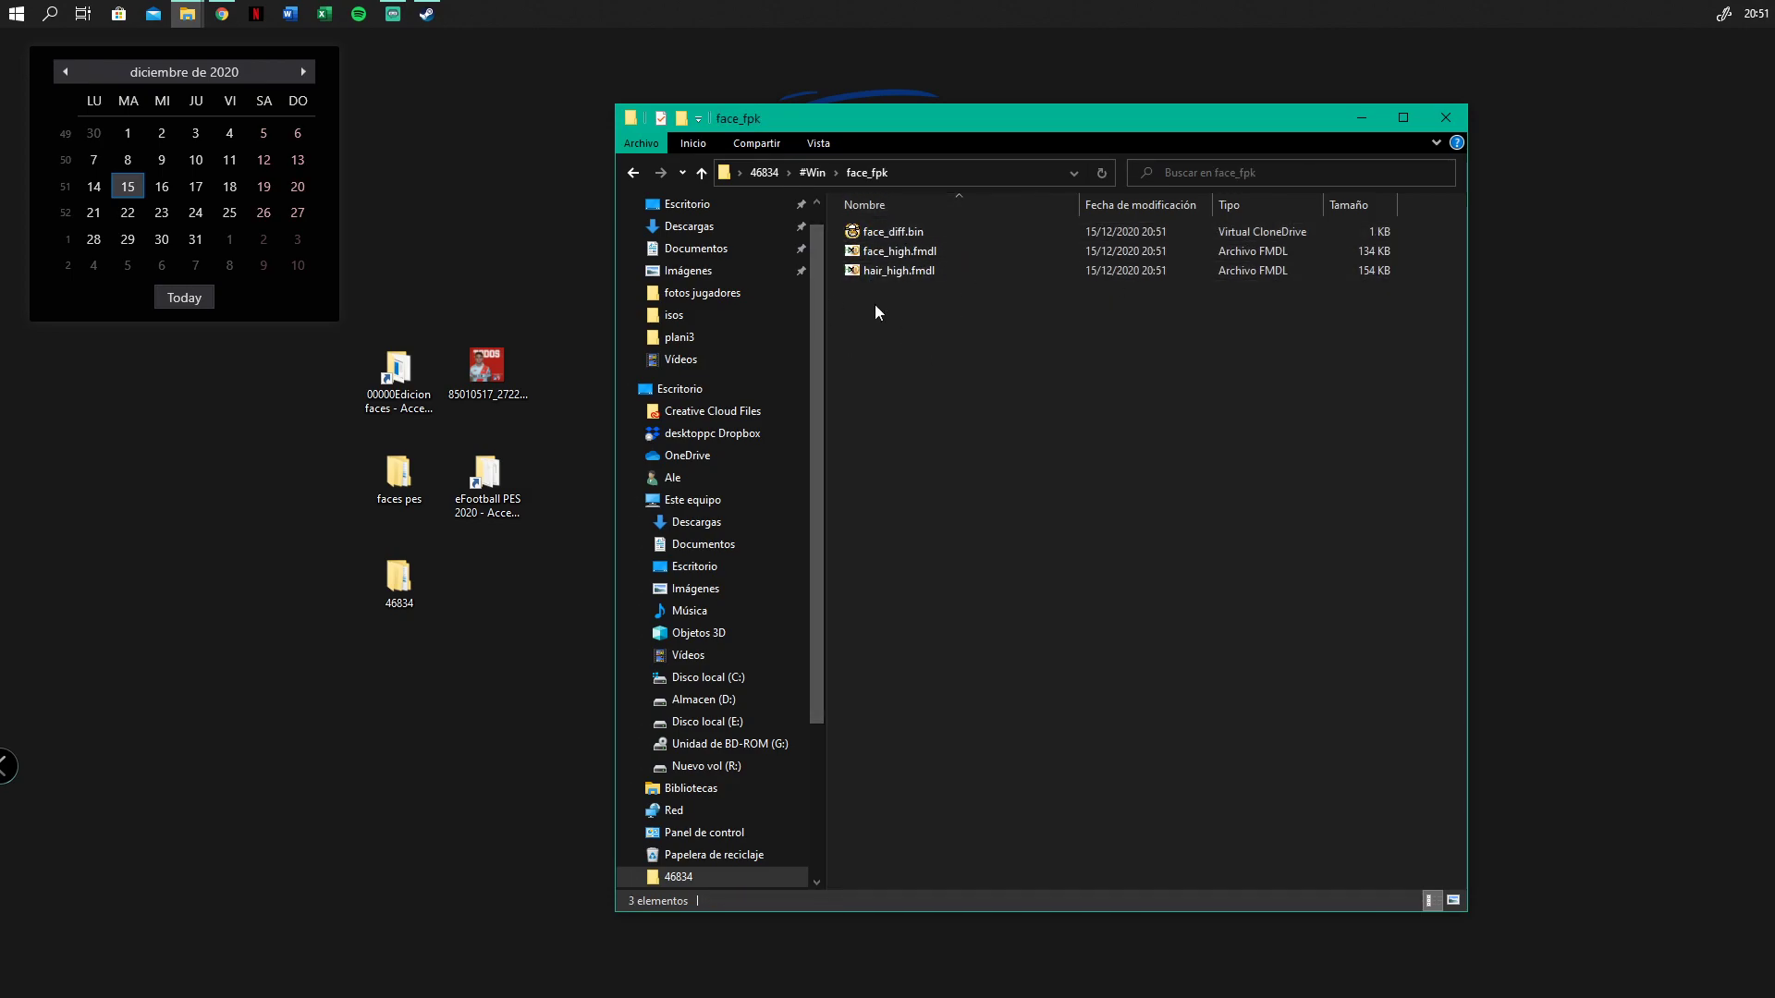
click(634, 172)
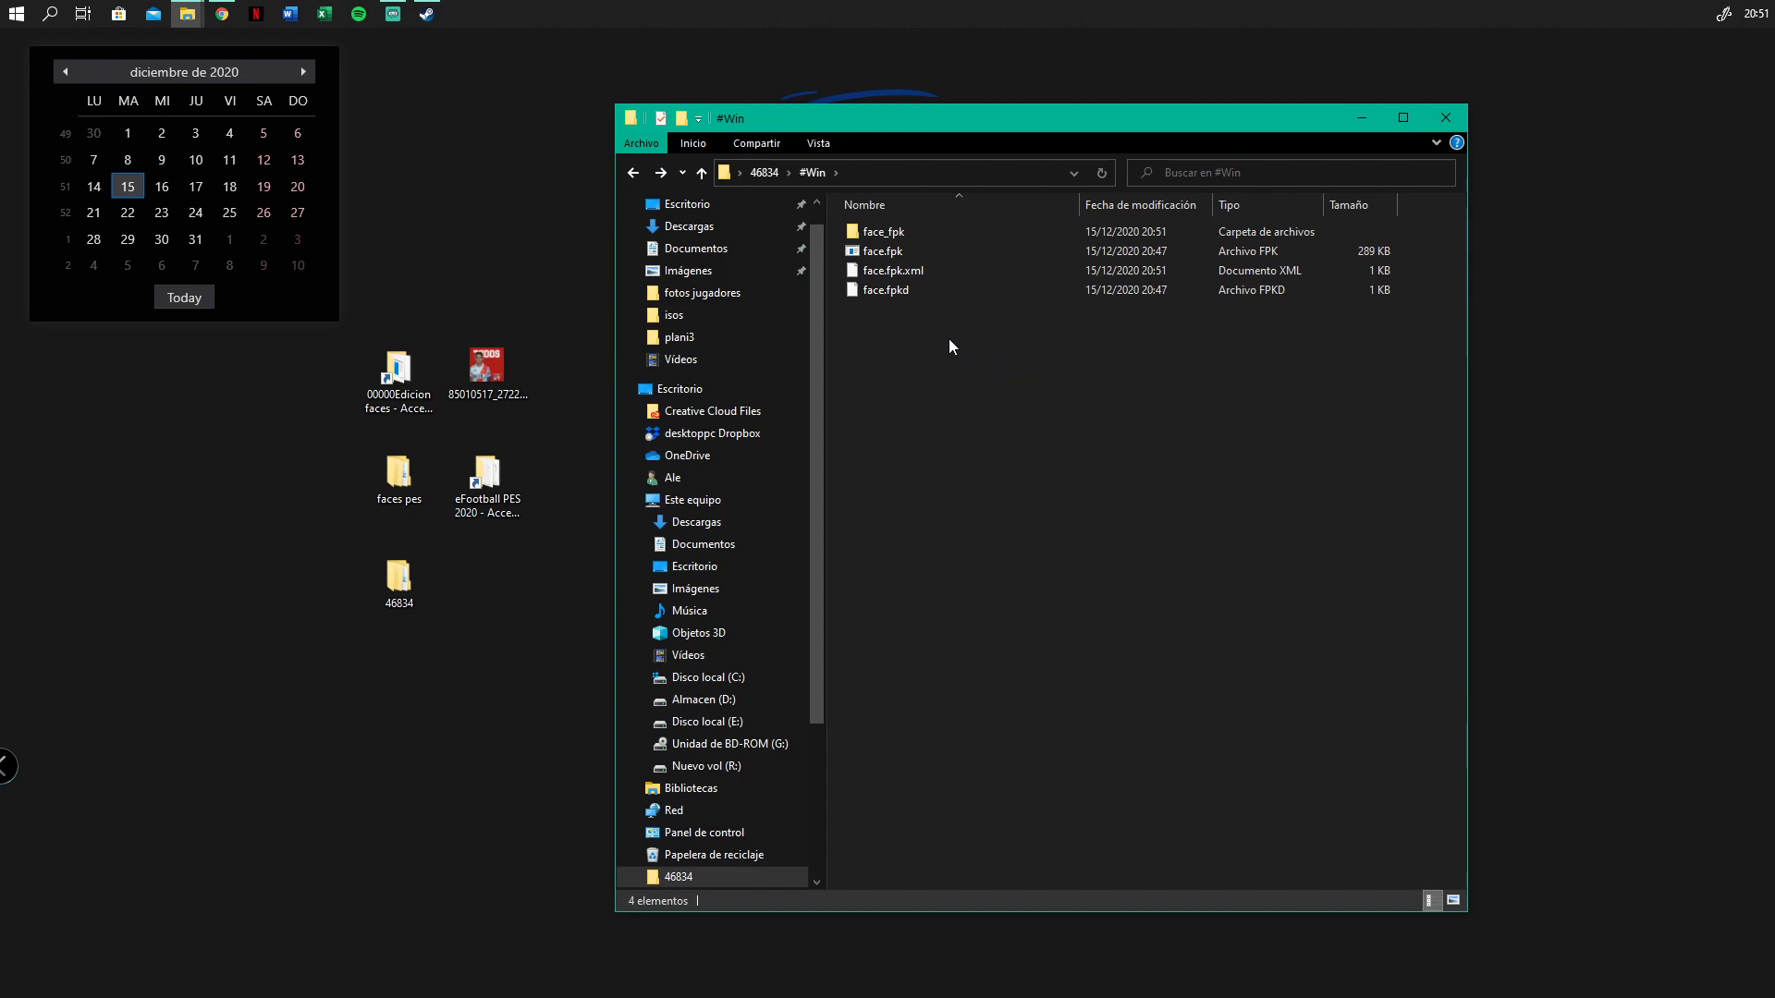
drag(931, 416, 1019, 199)
click(1228, 380)
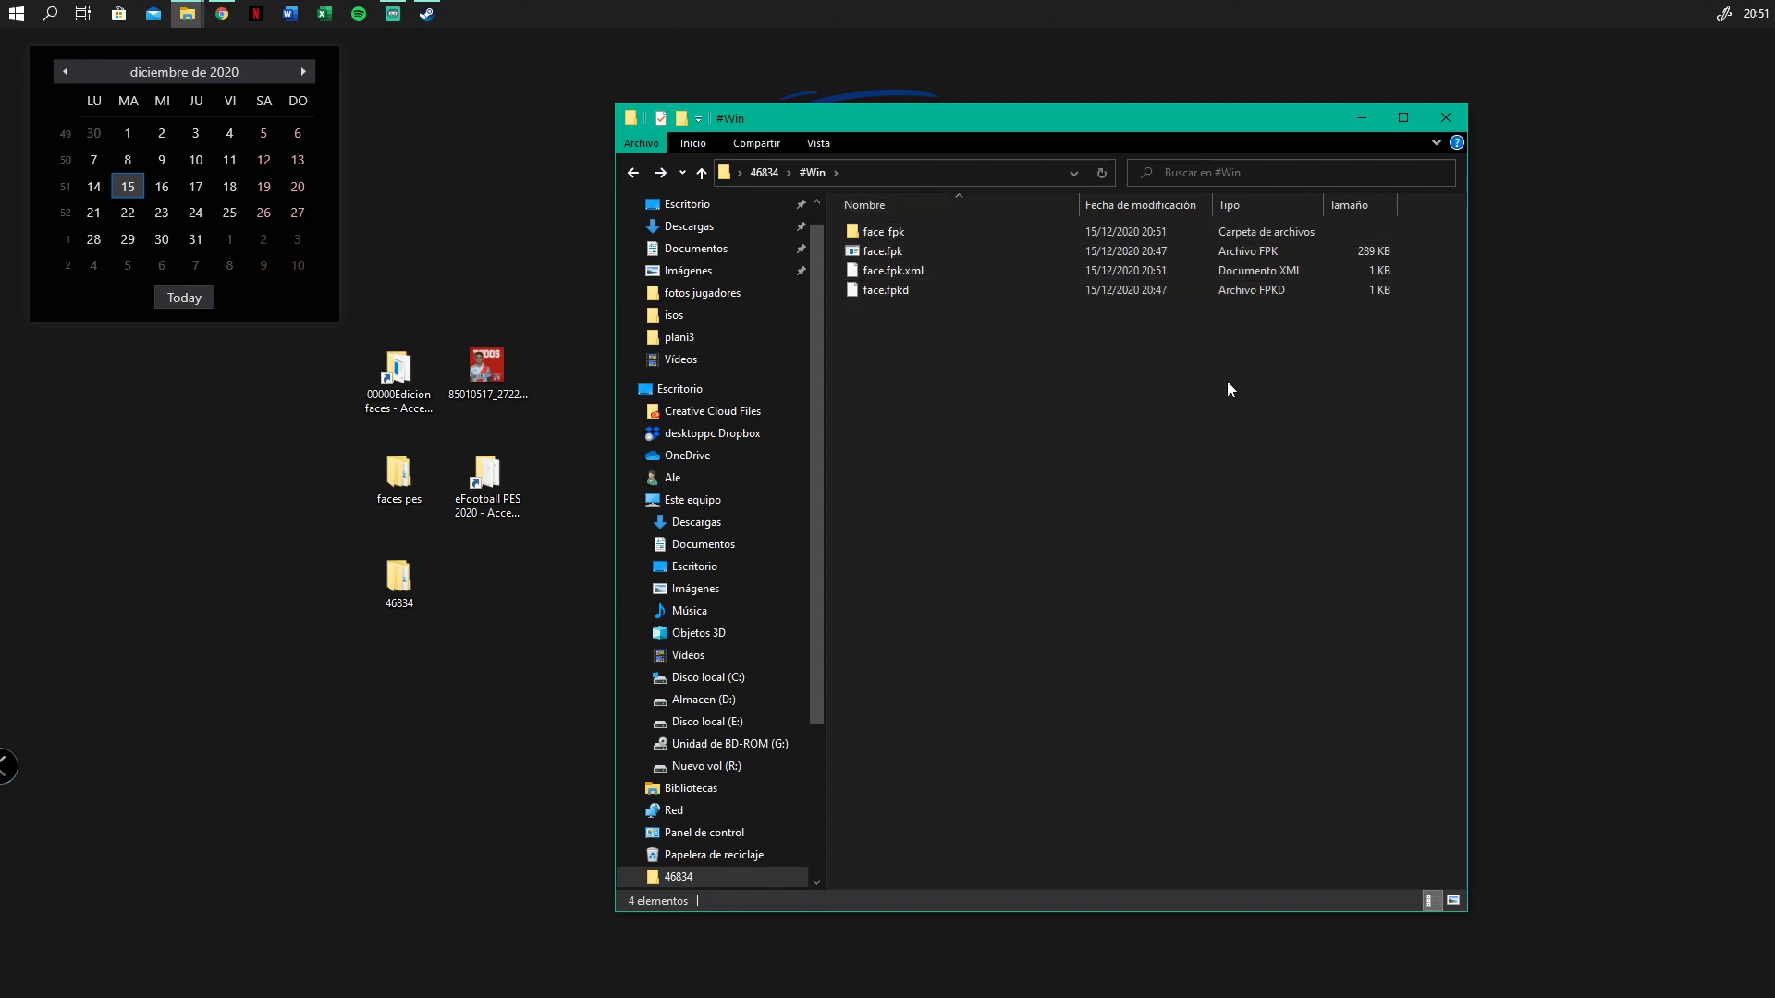
click(1445, 118)
Refresh the desktop, open the 00000Edicion faces folder beside the icons and launch Blender 2.79 from it
right_click(904, 251)
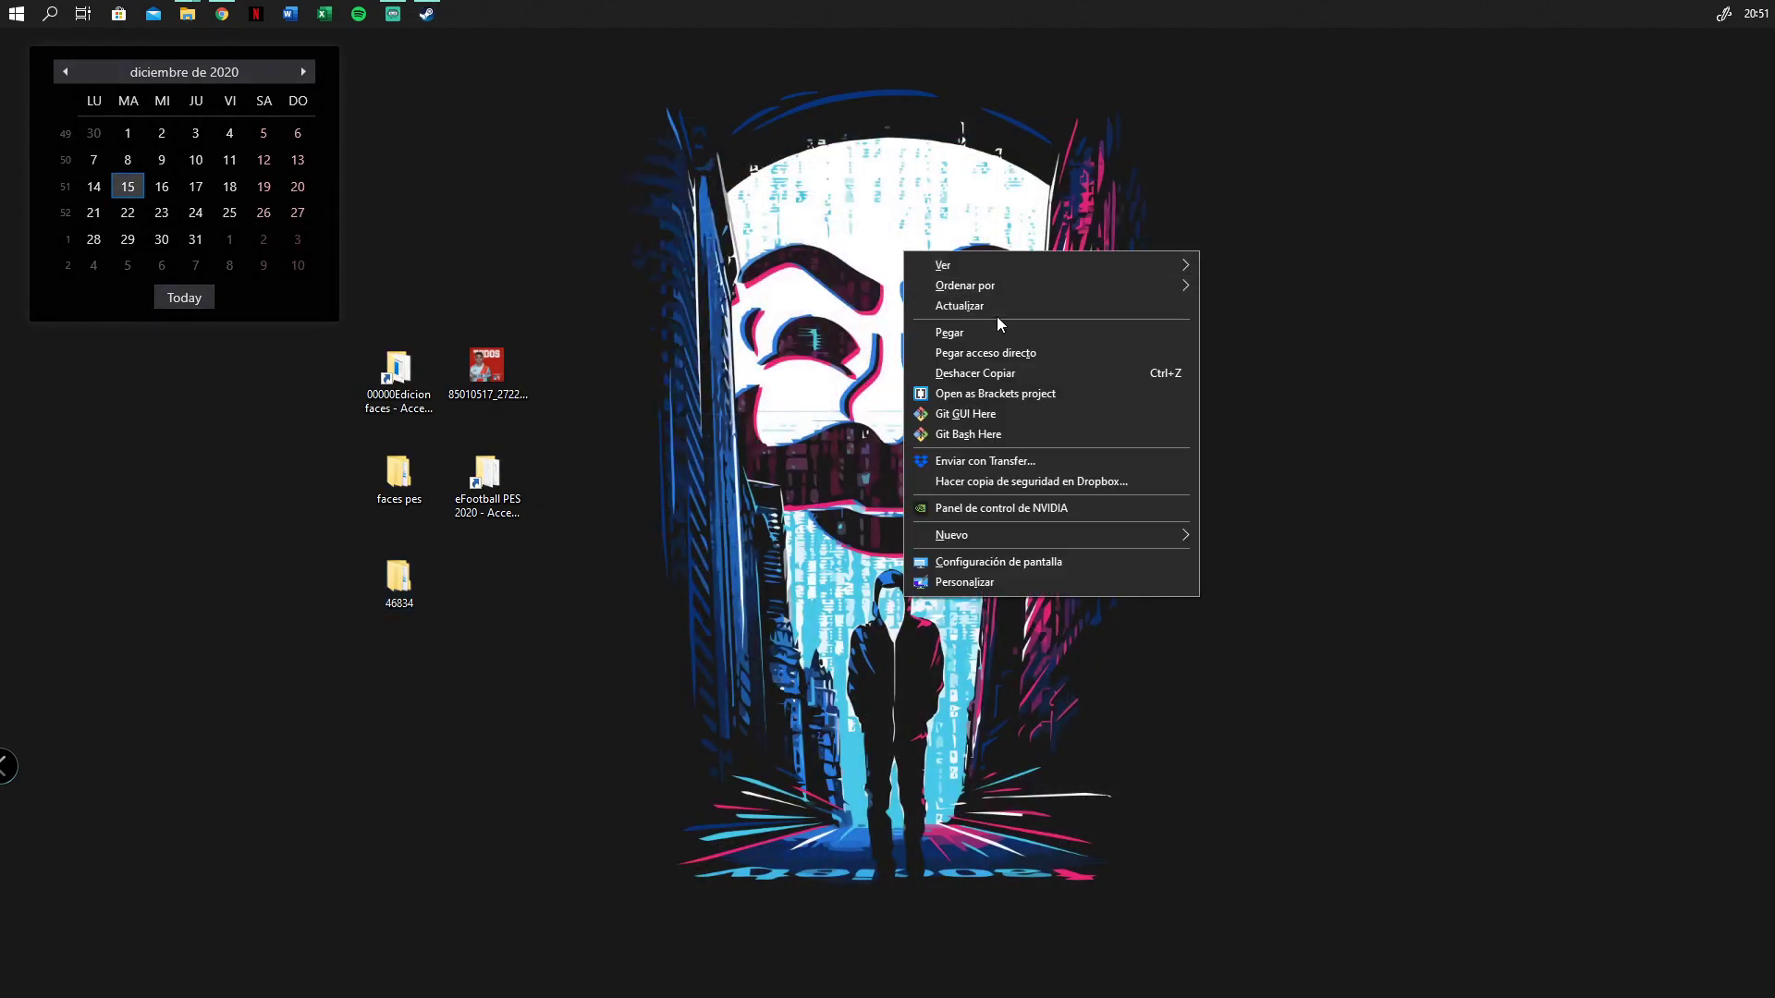
click(997, 314)
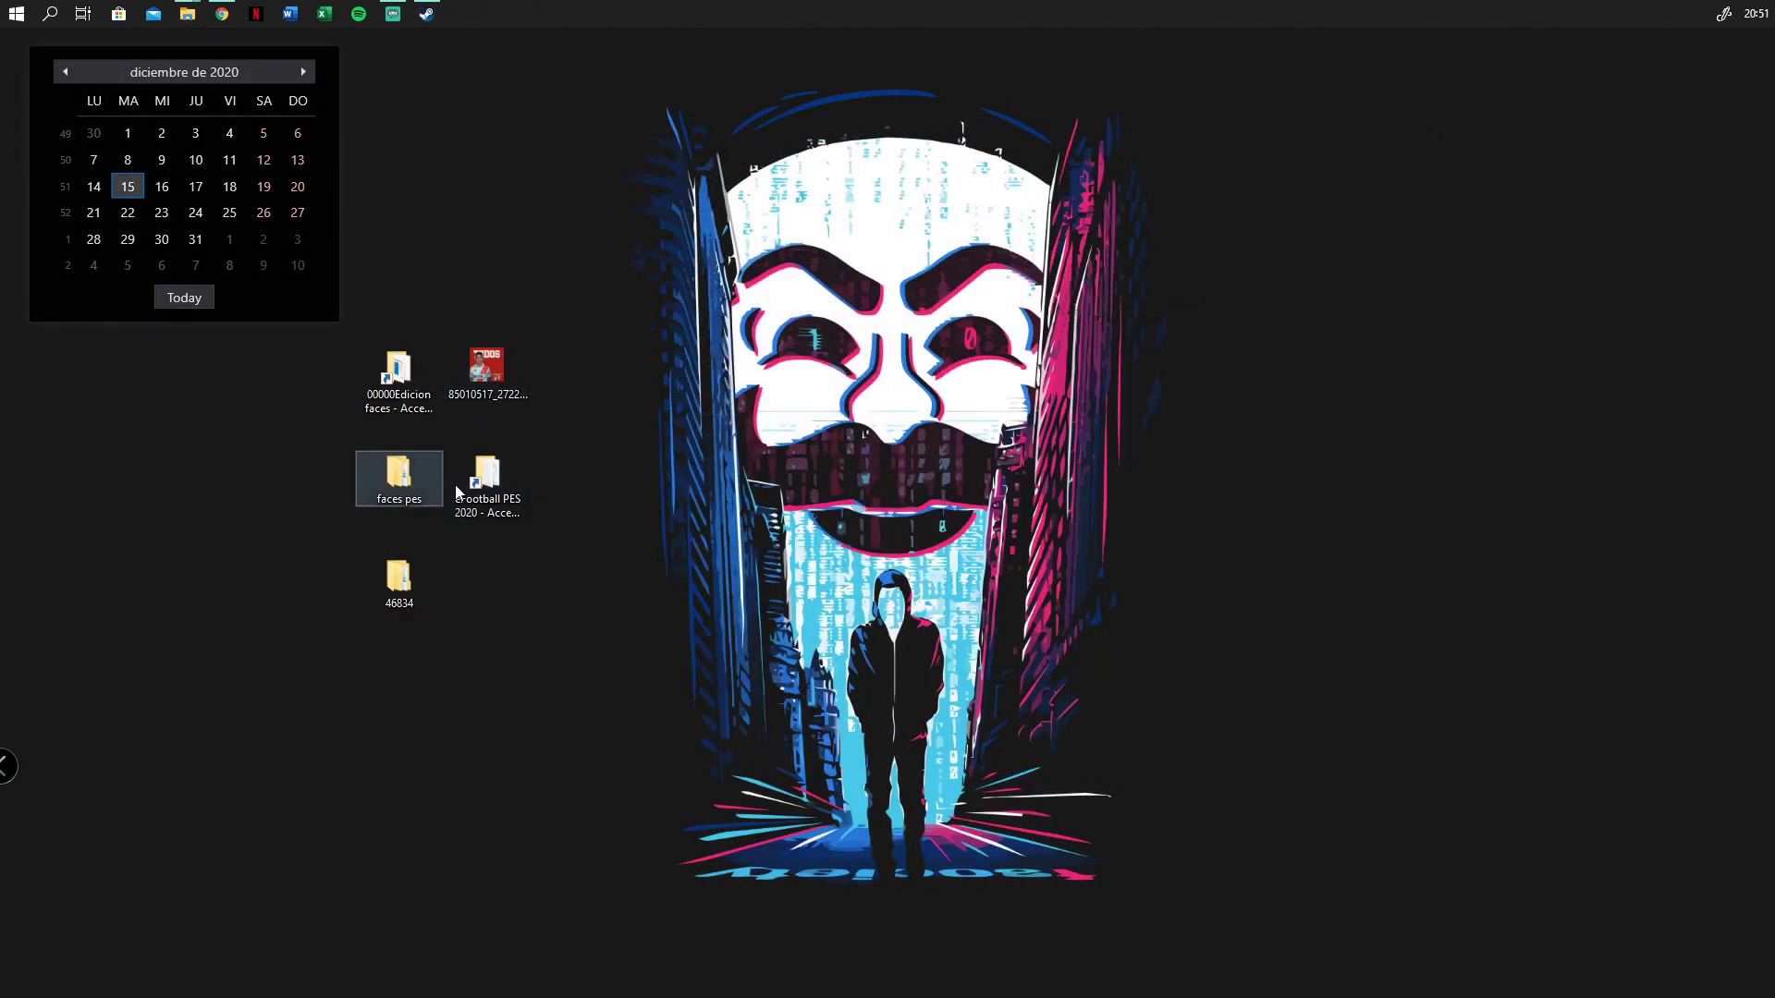
double_click(398, 370)
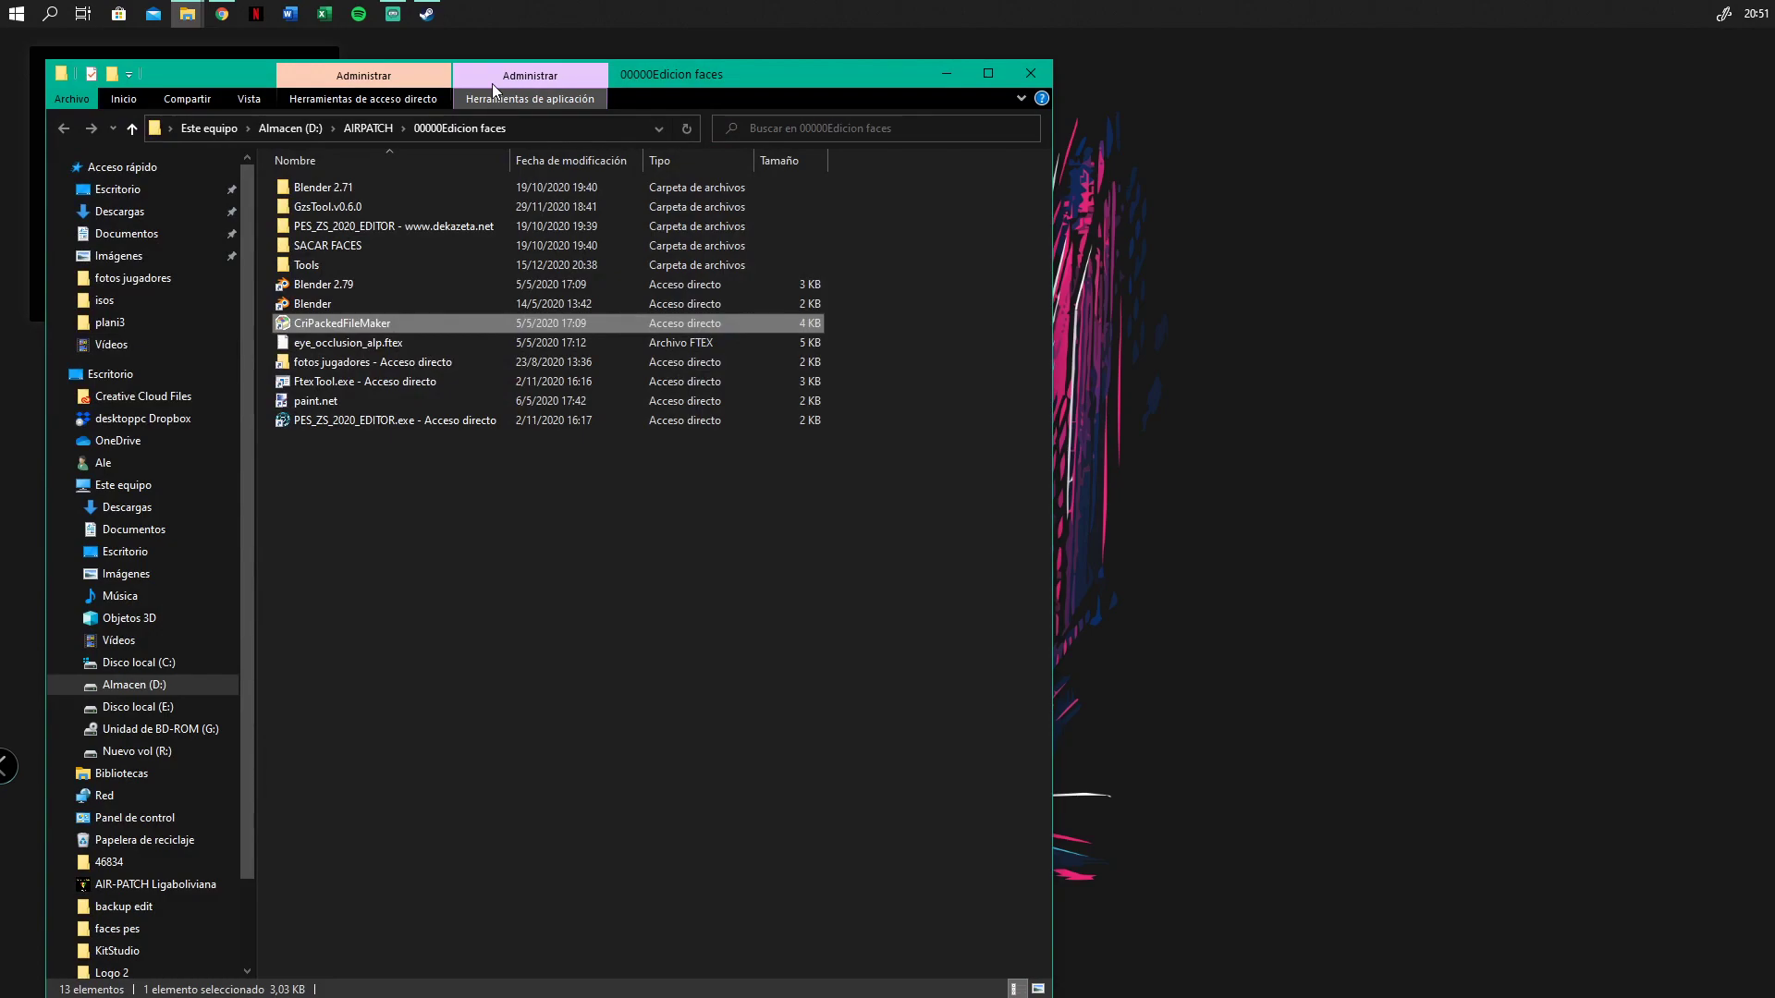
drag(773, 90, 1426, 81)
drag(980, 507, 1106, 176)
click(1052, 572)
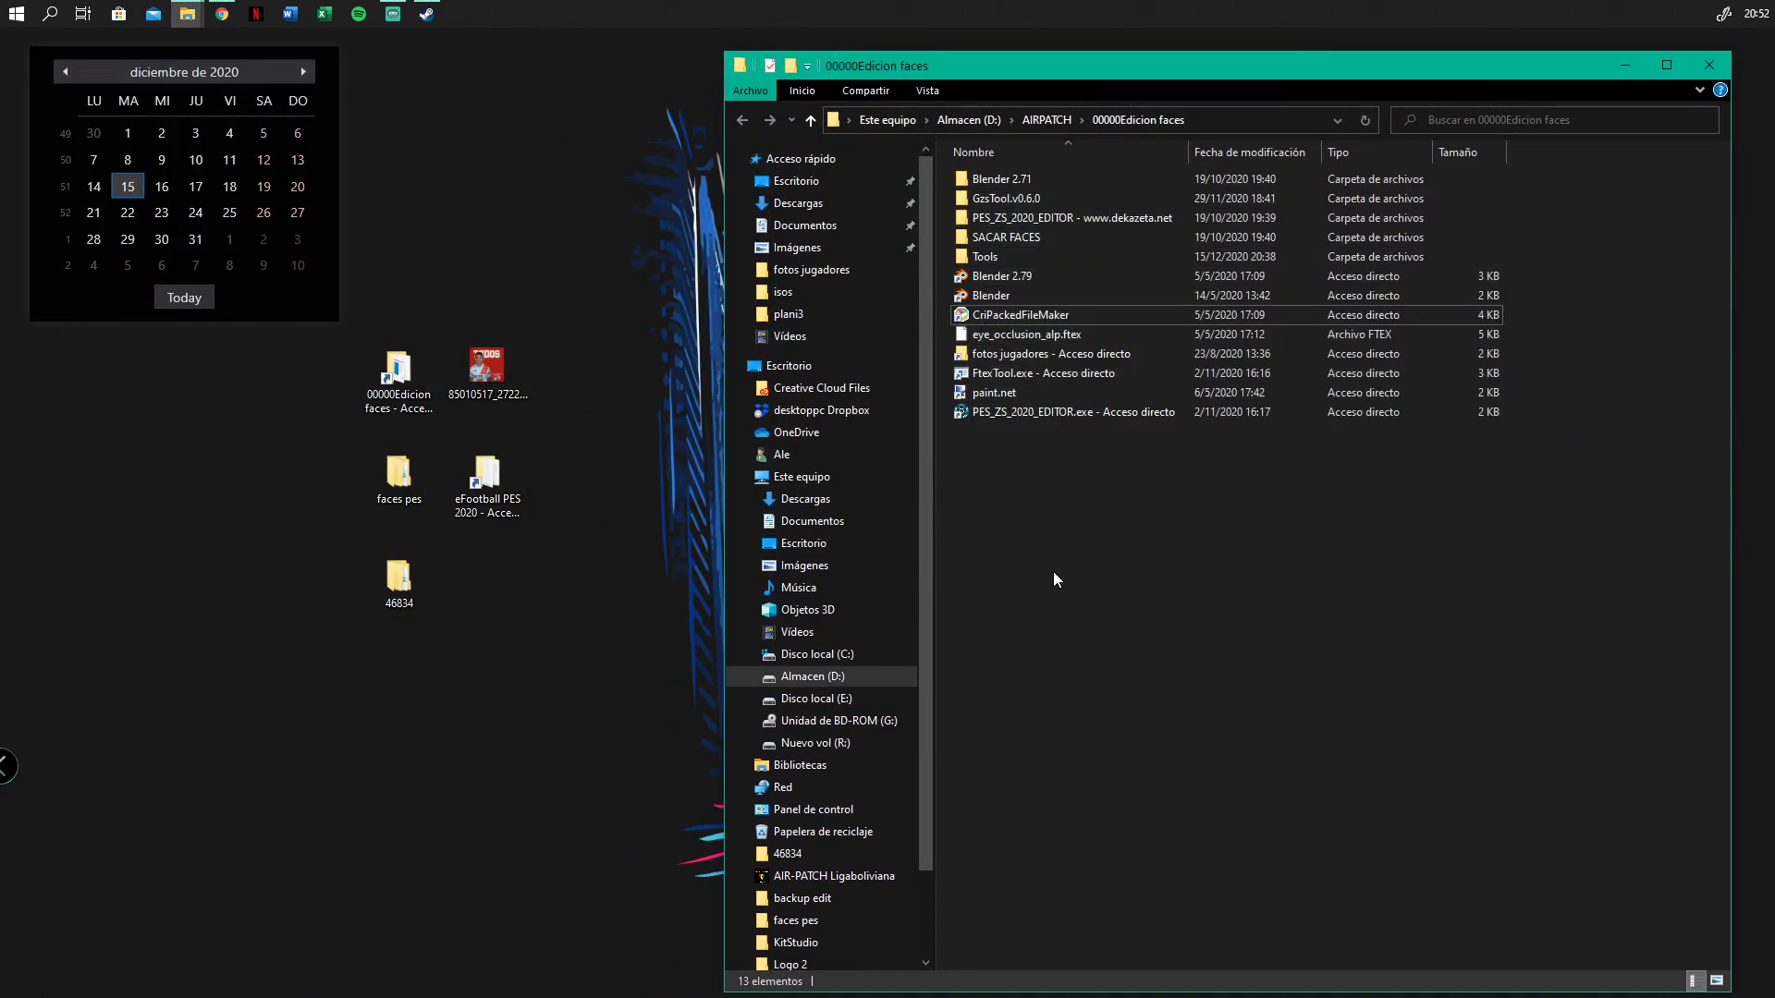
click(1011, 277)
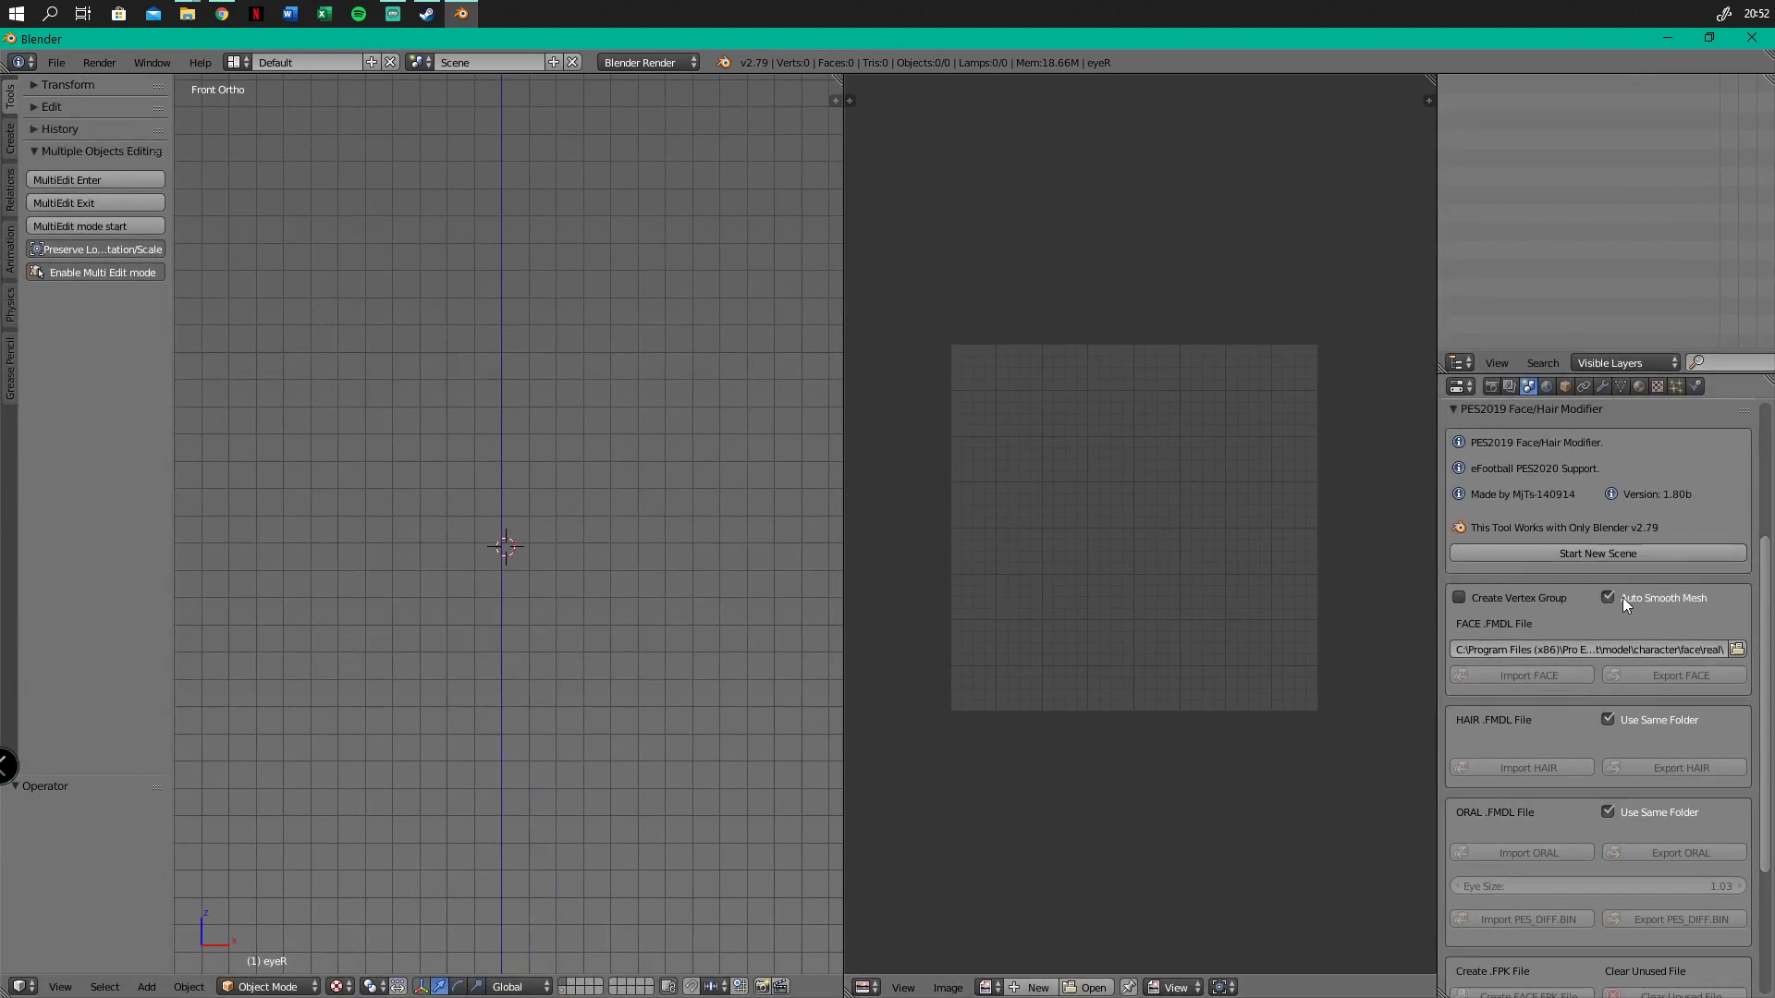
Set the FACE .FMDL file to face_high.fmdl from the desktop folder 46834\#Win\face_fpk
click(1739, 651)
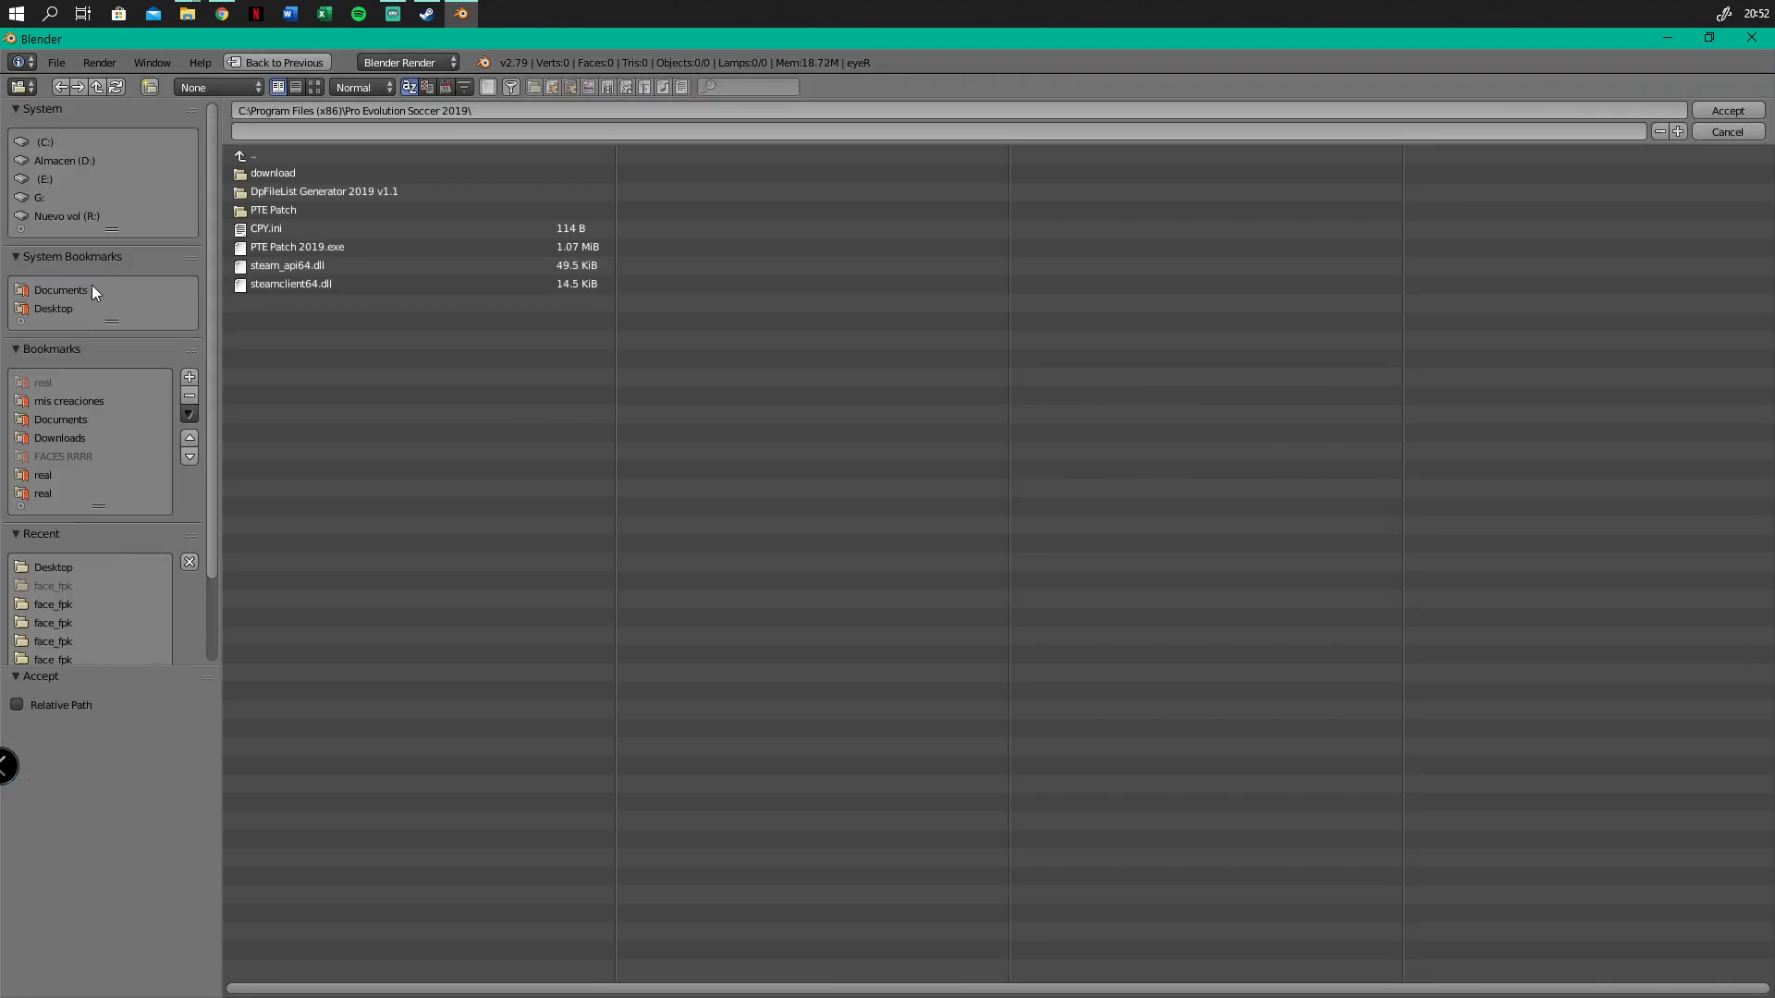
click(62, 308)
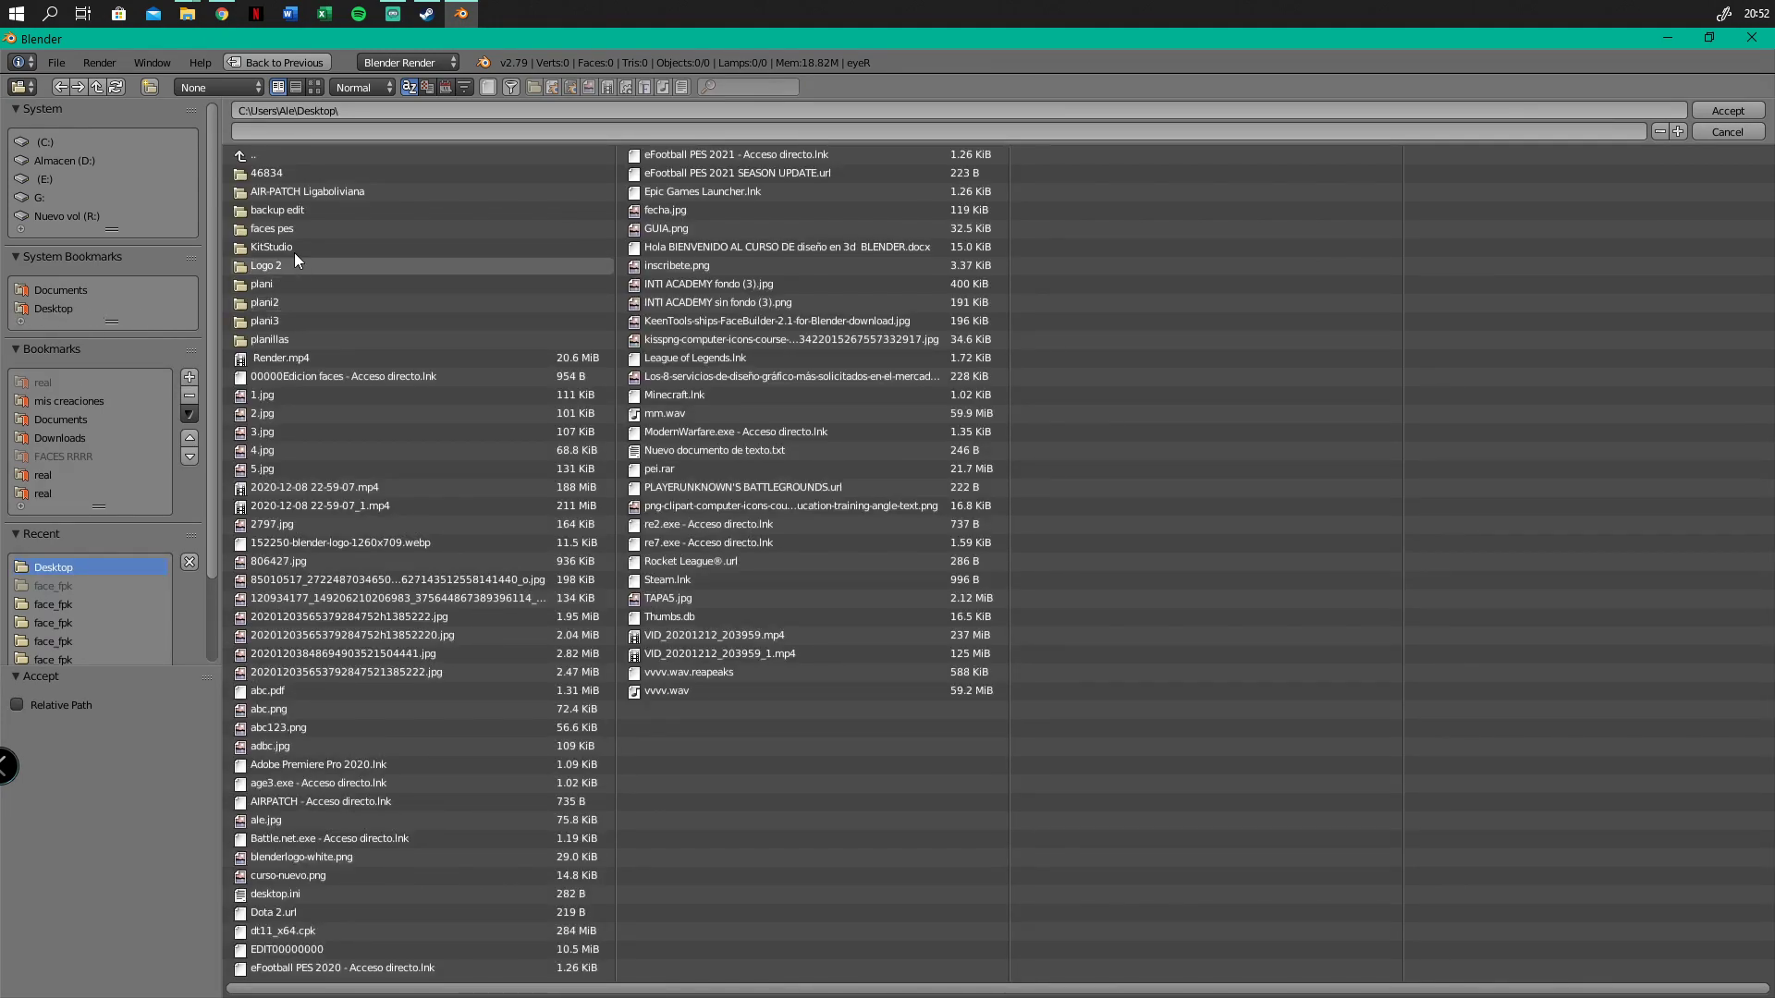
drag(397, 38, 1063, 180)
click(412, 599)
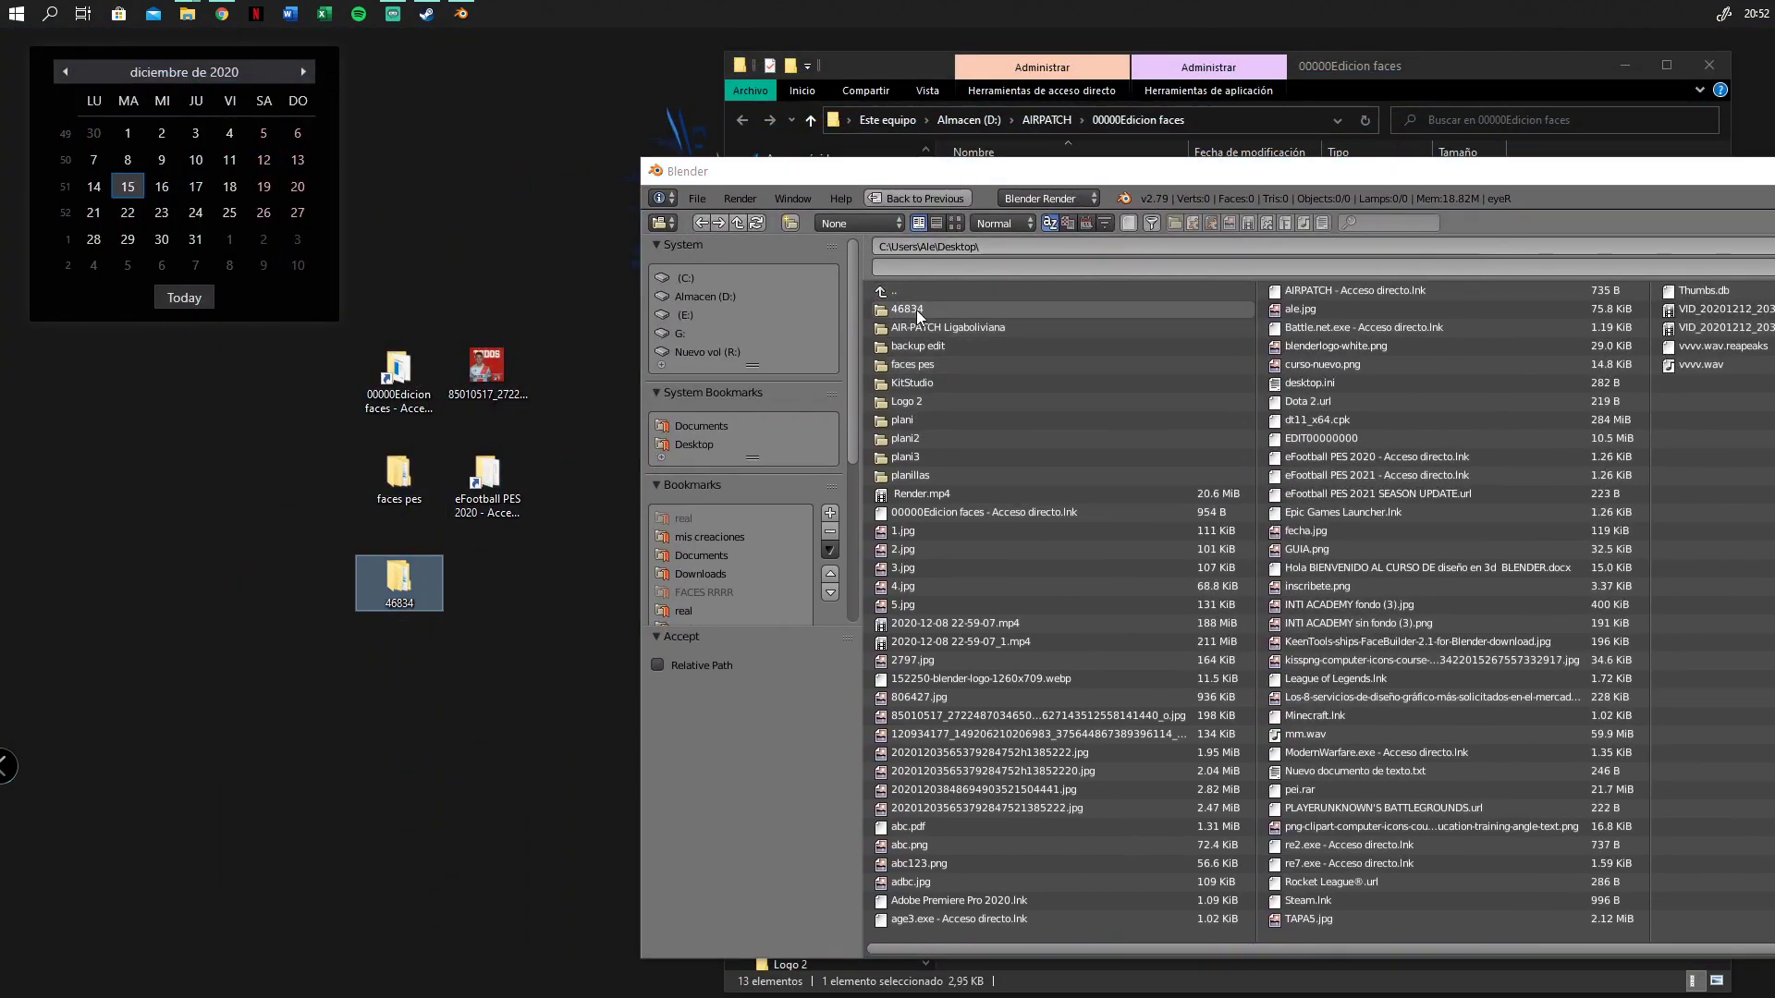
double_click(934, 168)
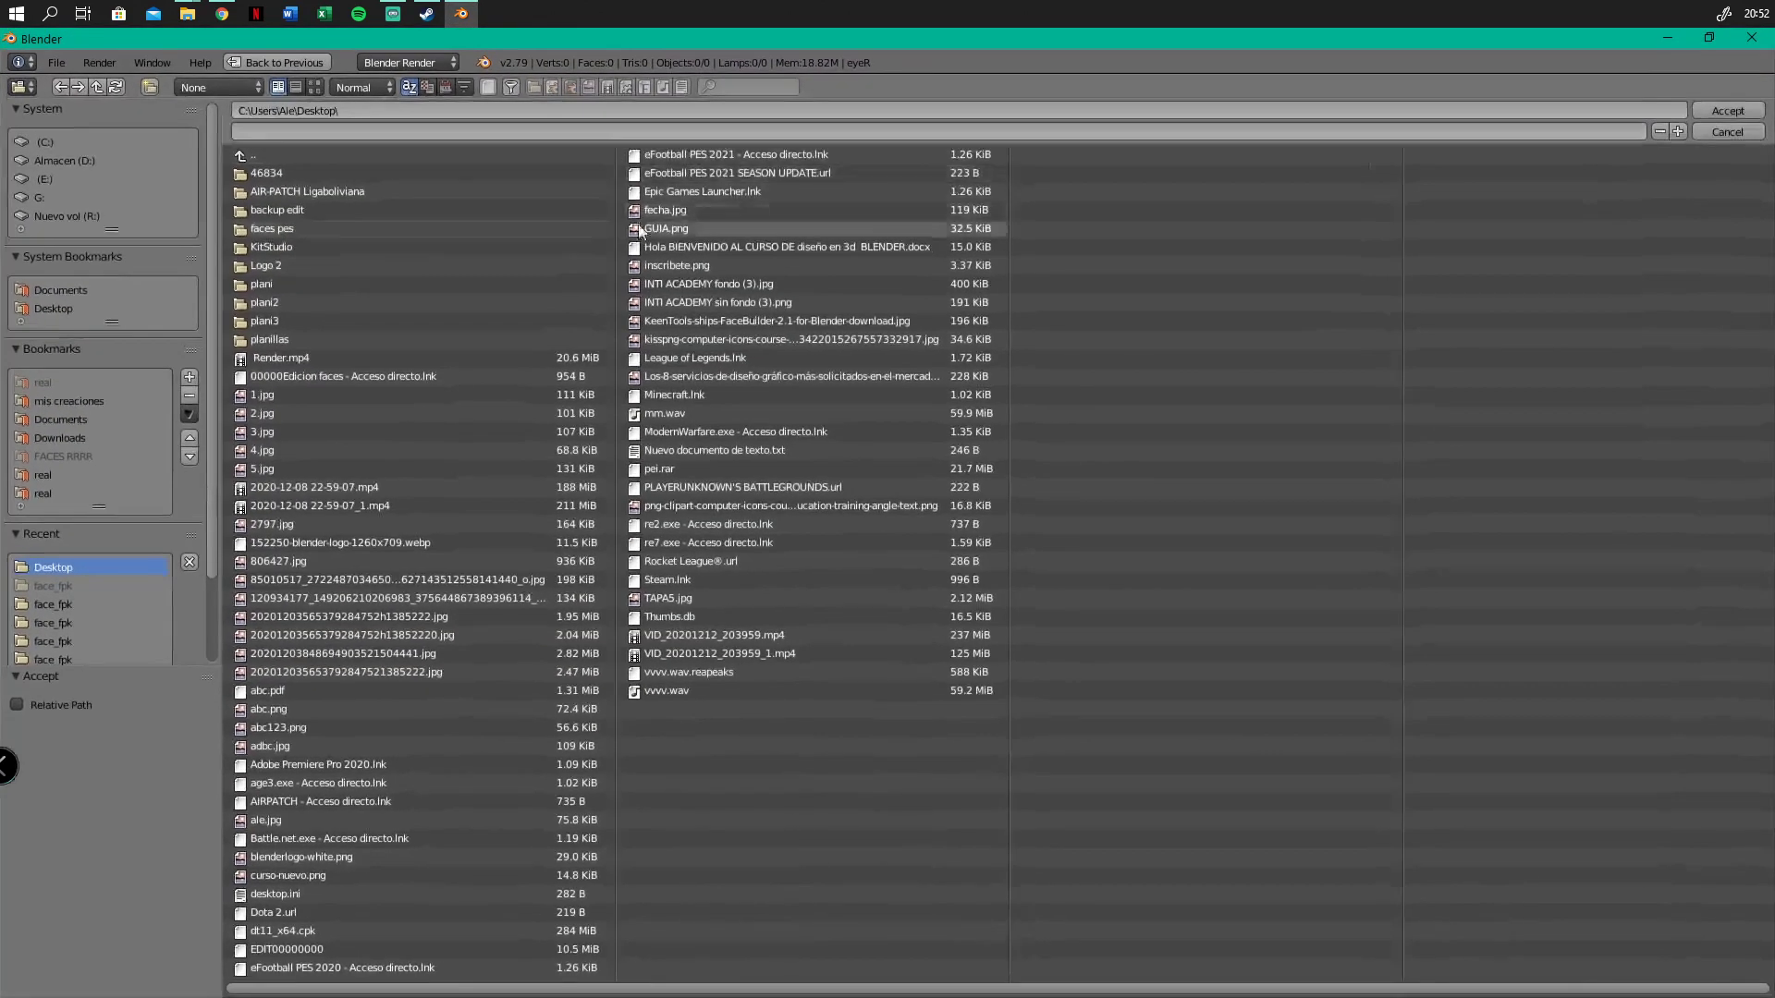
click(308, 174)
click(294, 174)
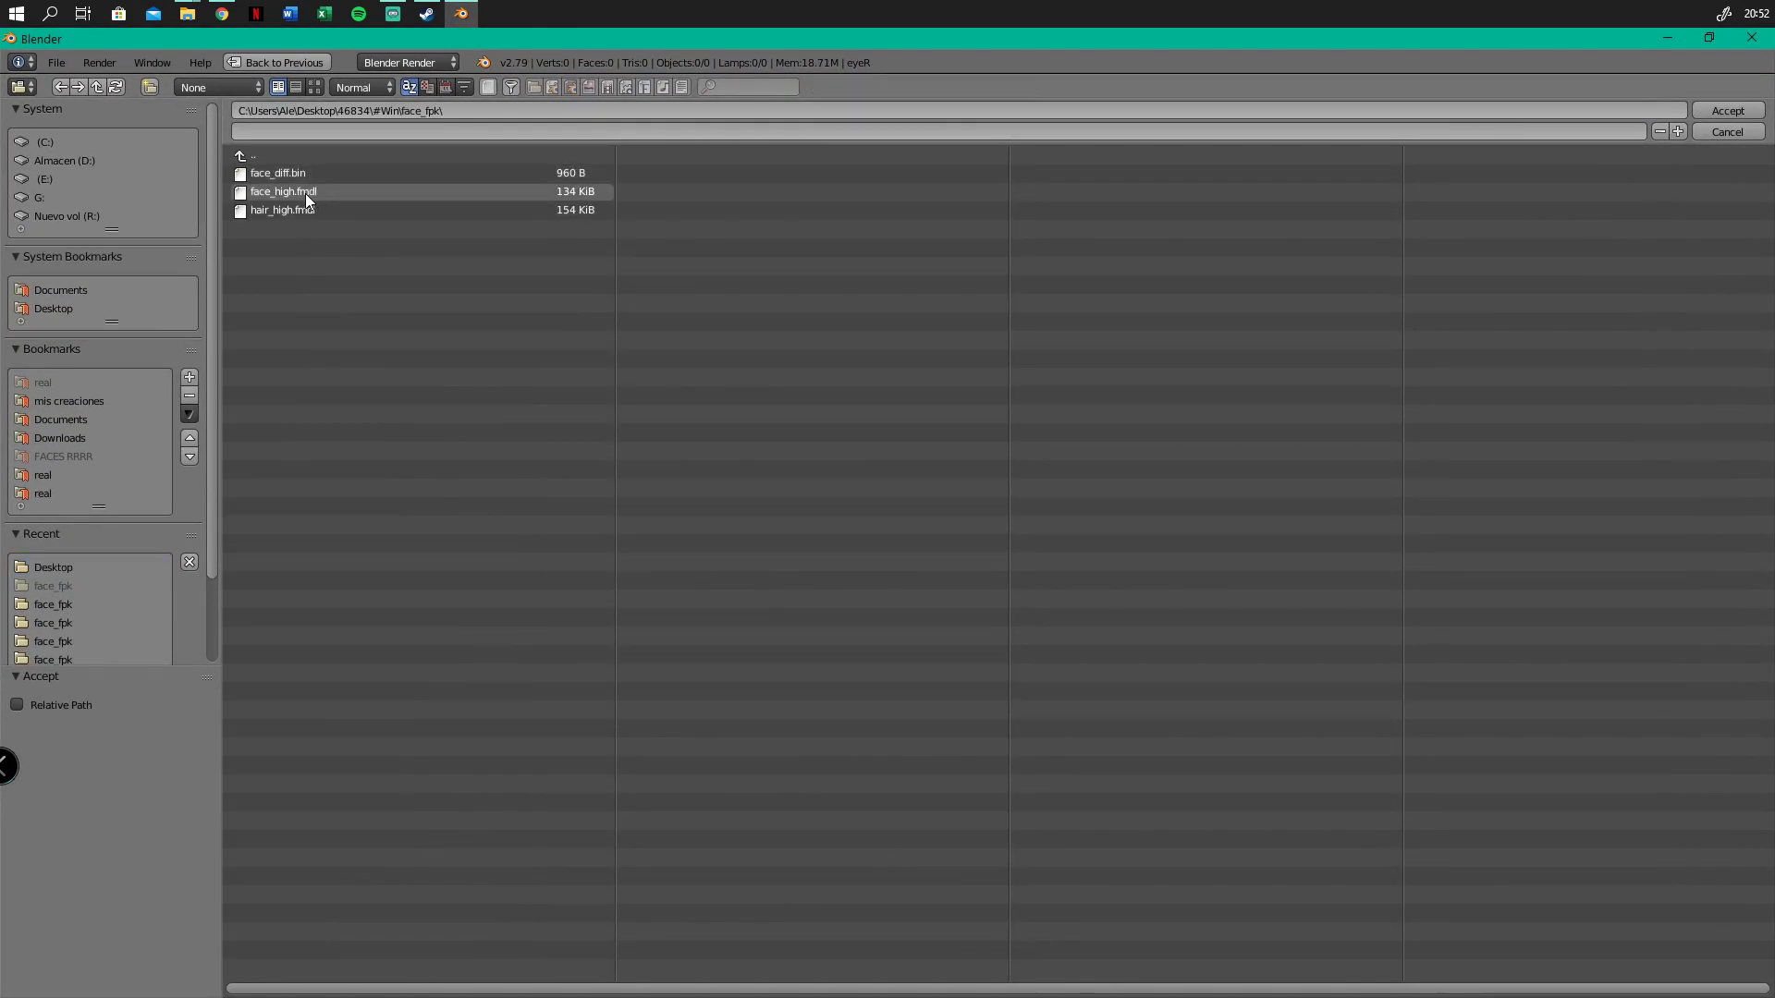
click(268, 159)
click(275, 175)
click(288, 176)
click(262, 194)
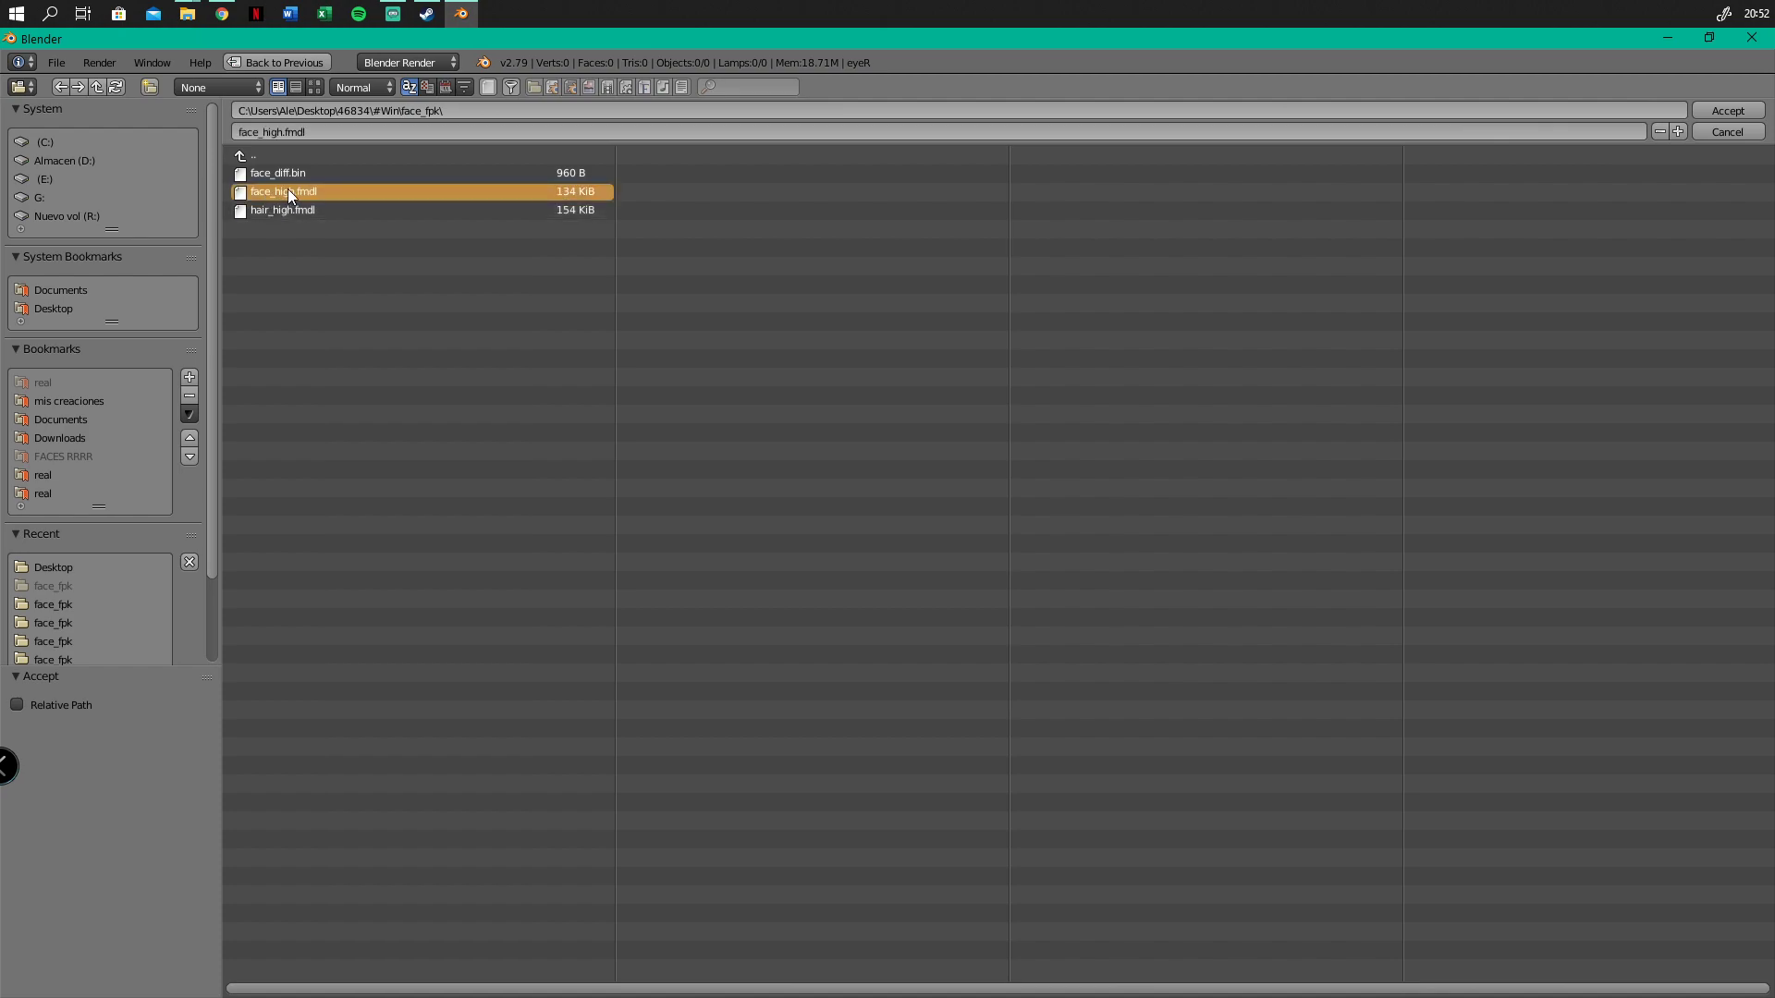
click(1707, 112)
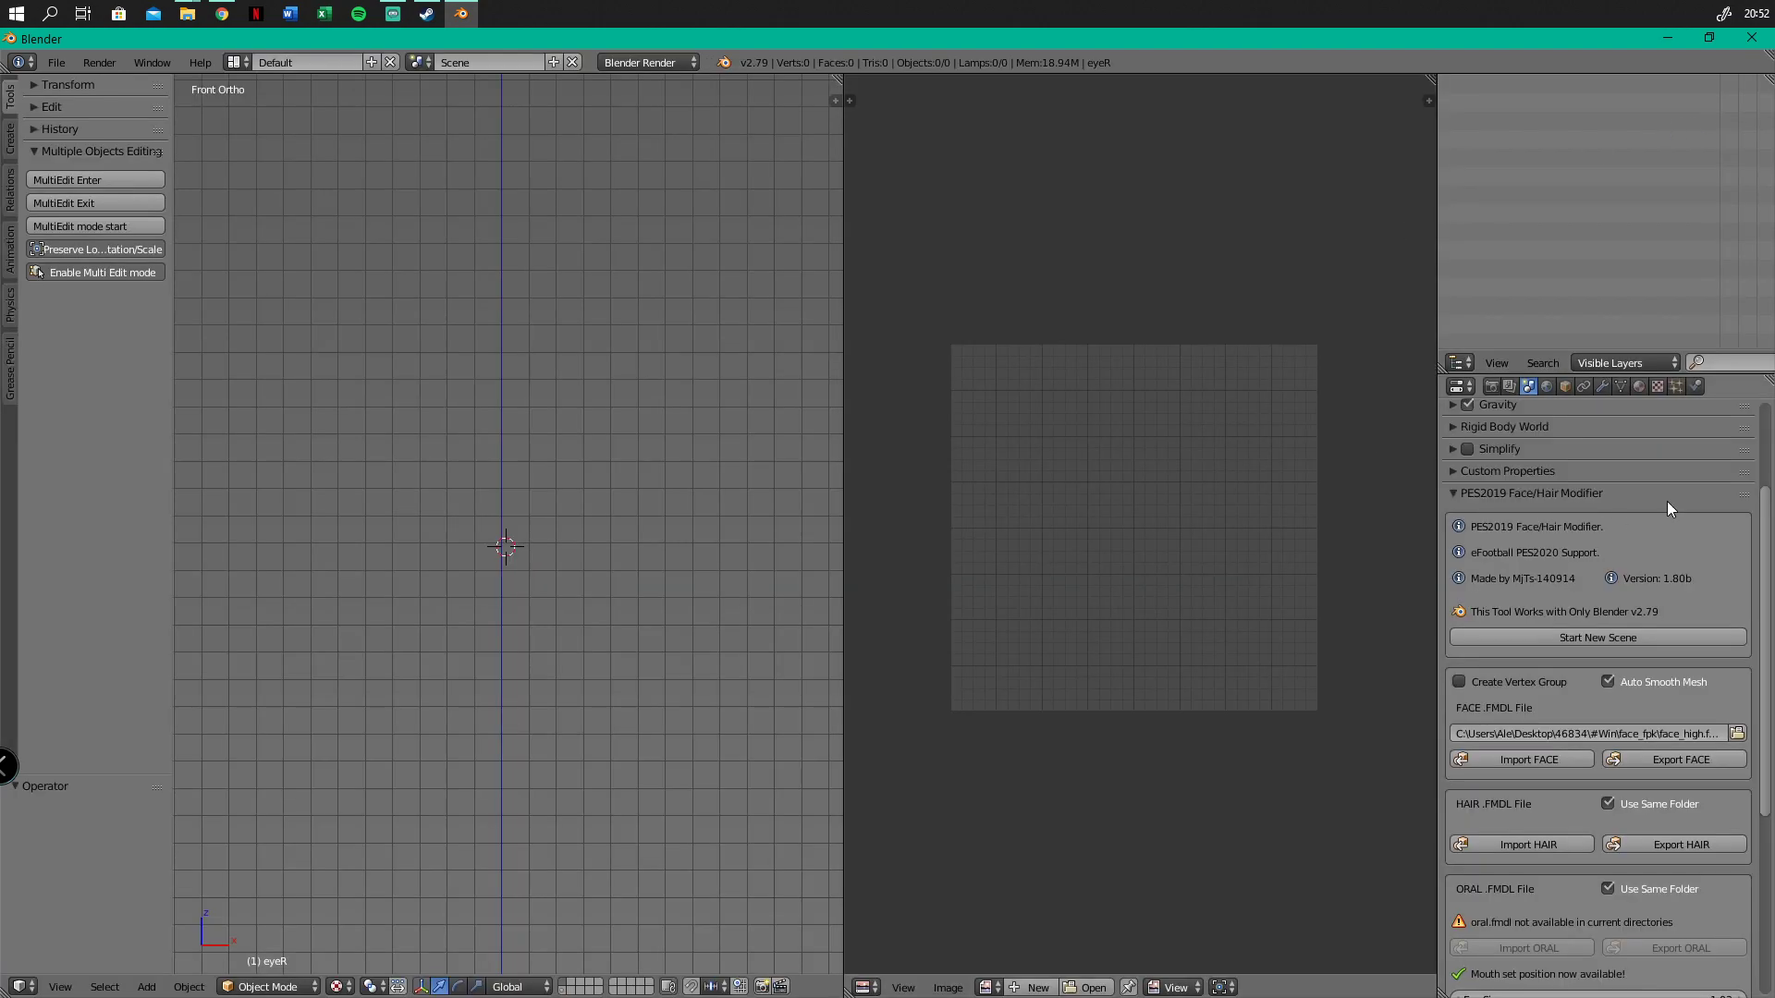
Import the face and hair models from the face_fpk folder into the scene
scroll(1766, 499, down, 3)
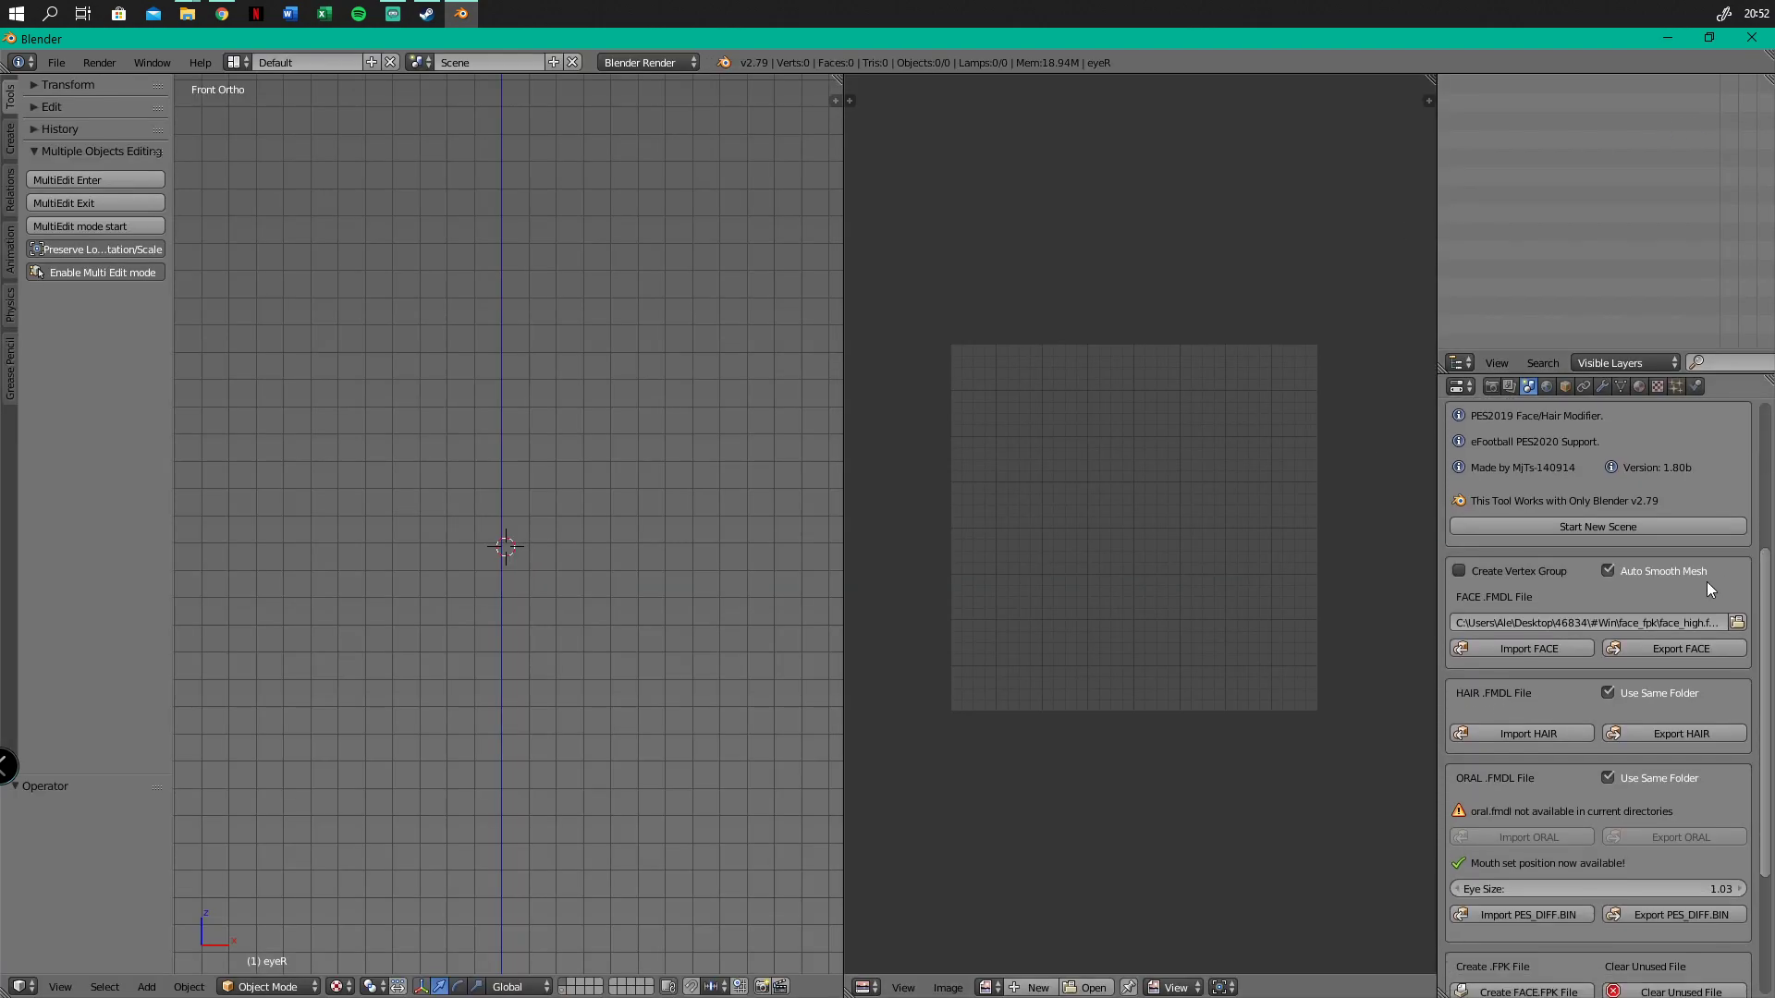
click(1544, 652)
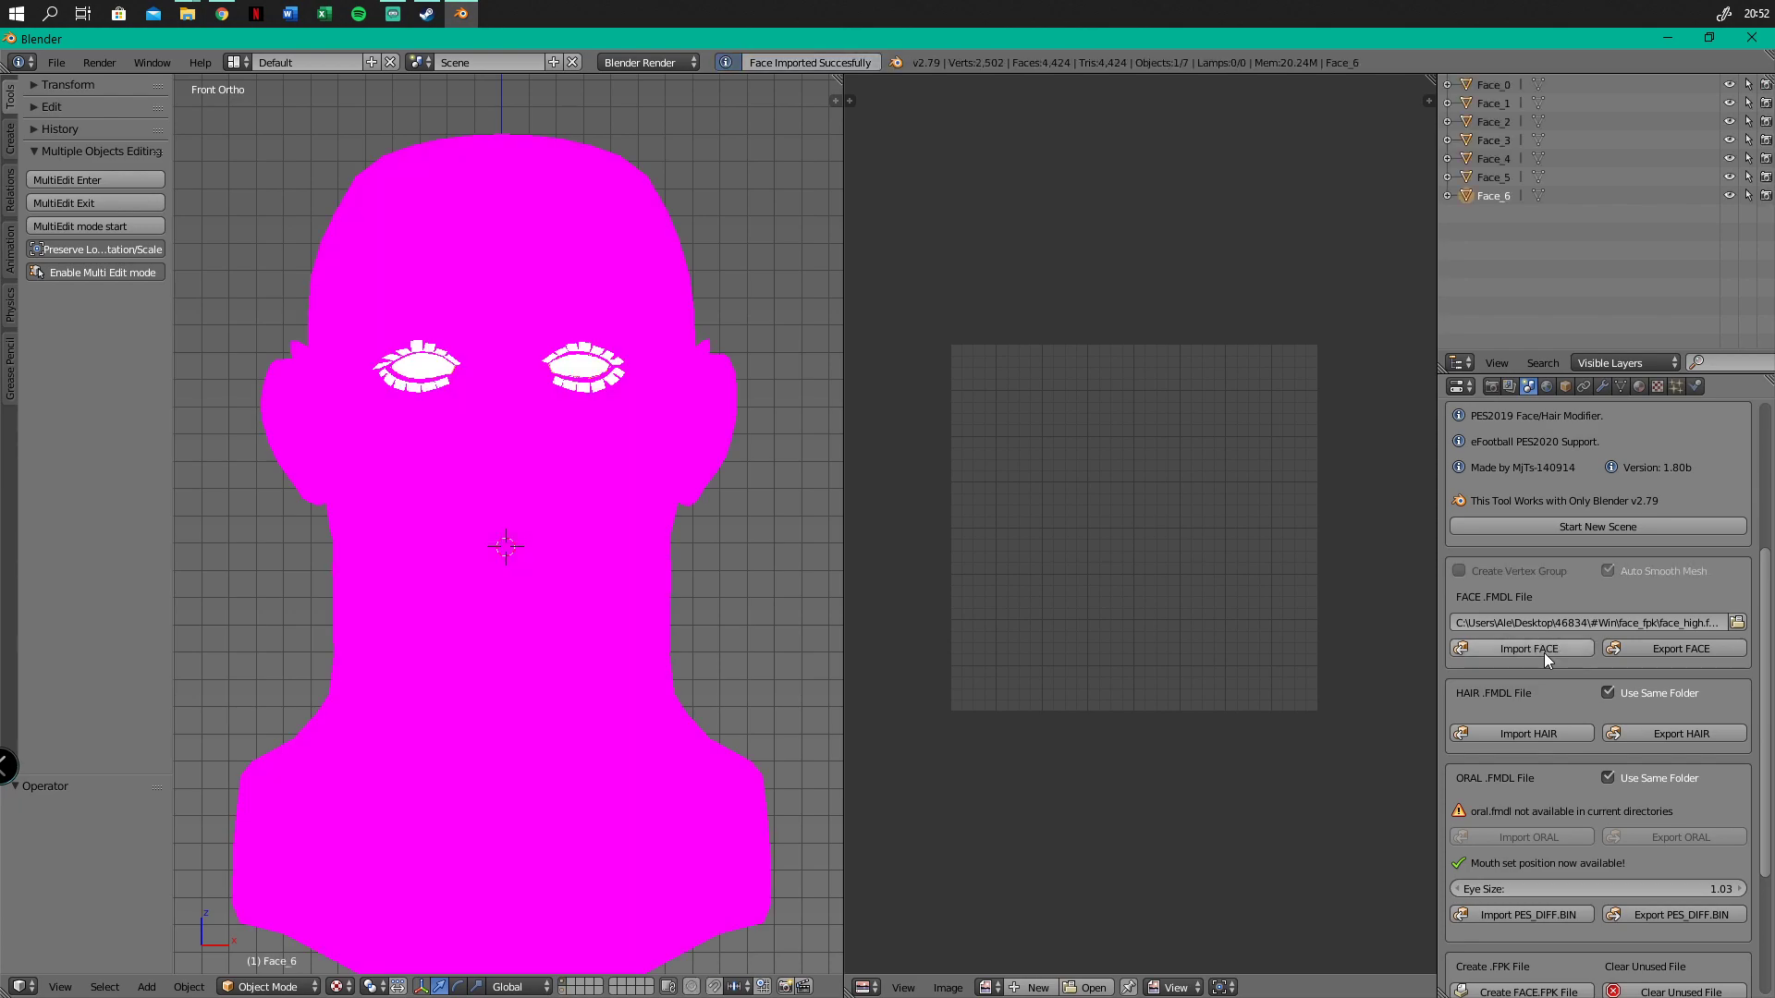
click(1540, 736)
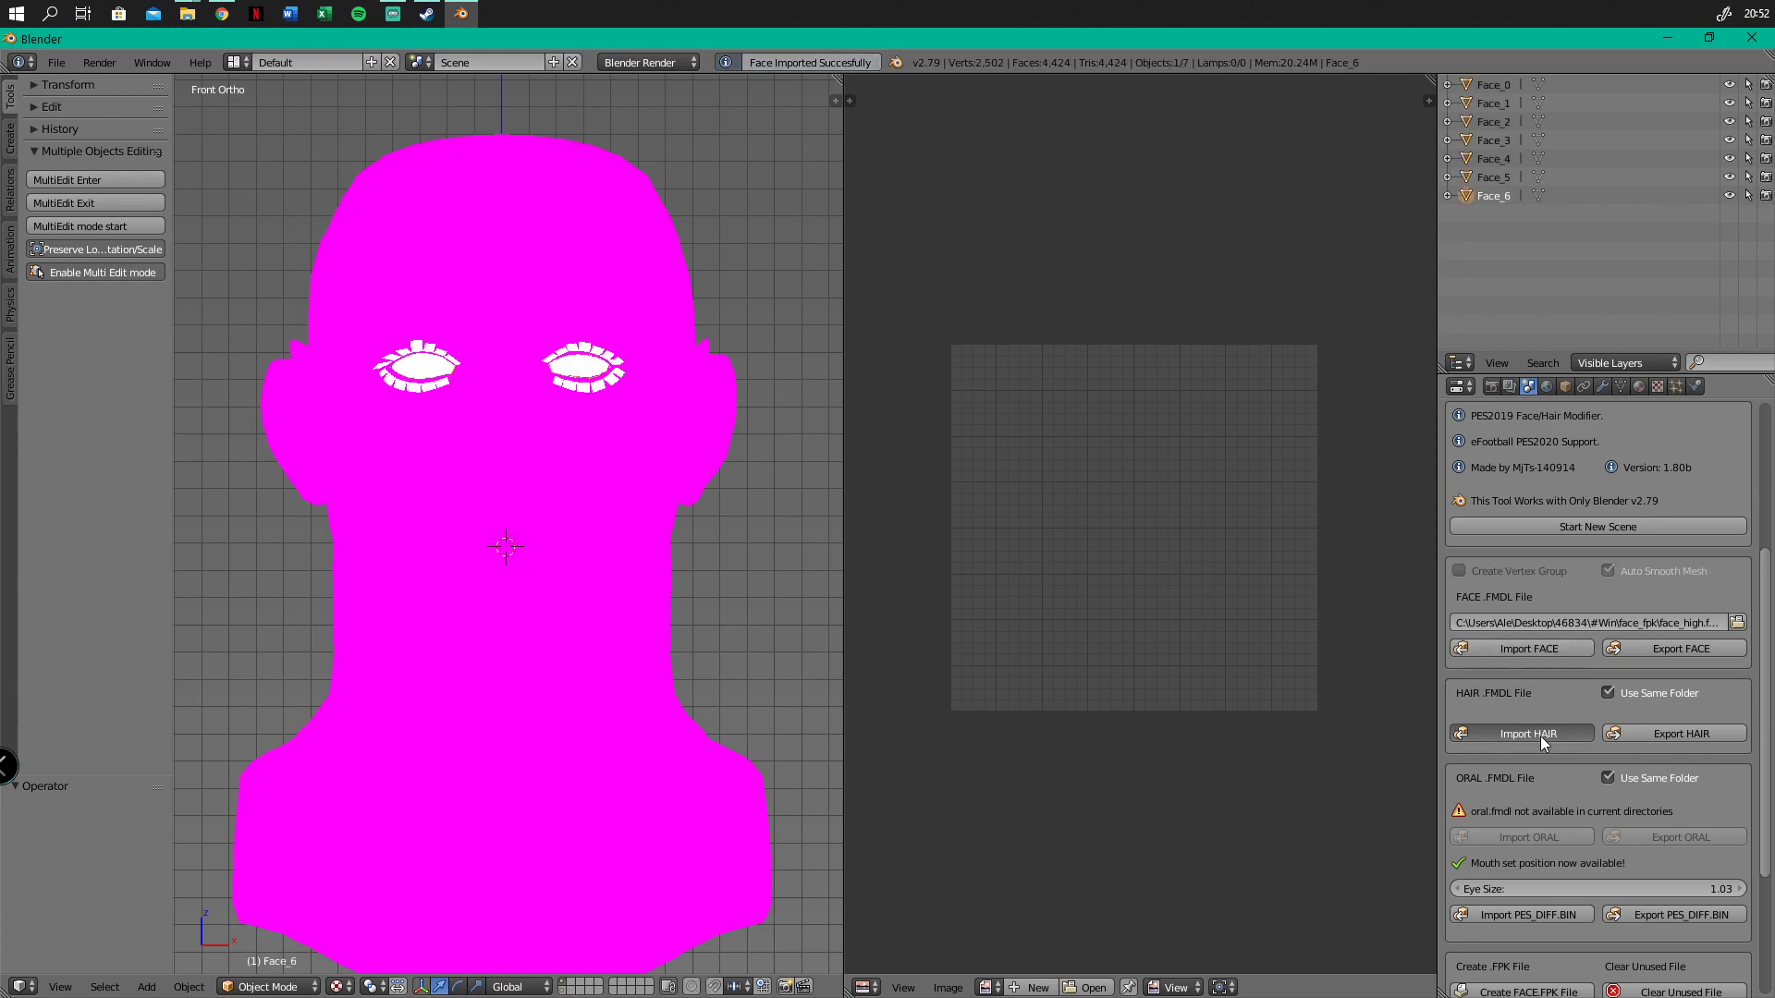
scroll(580, 412, down, 3)
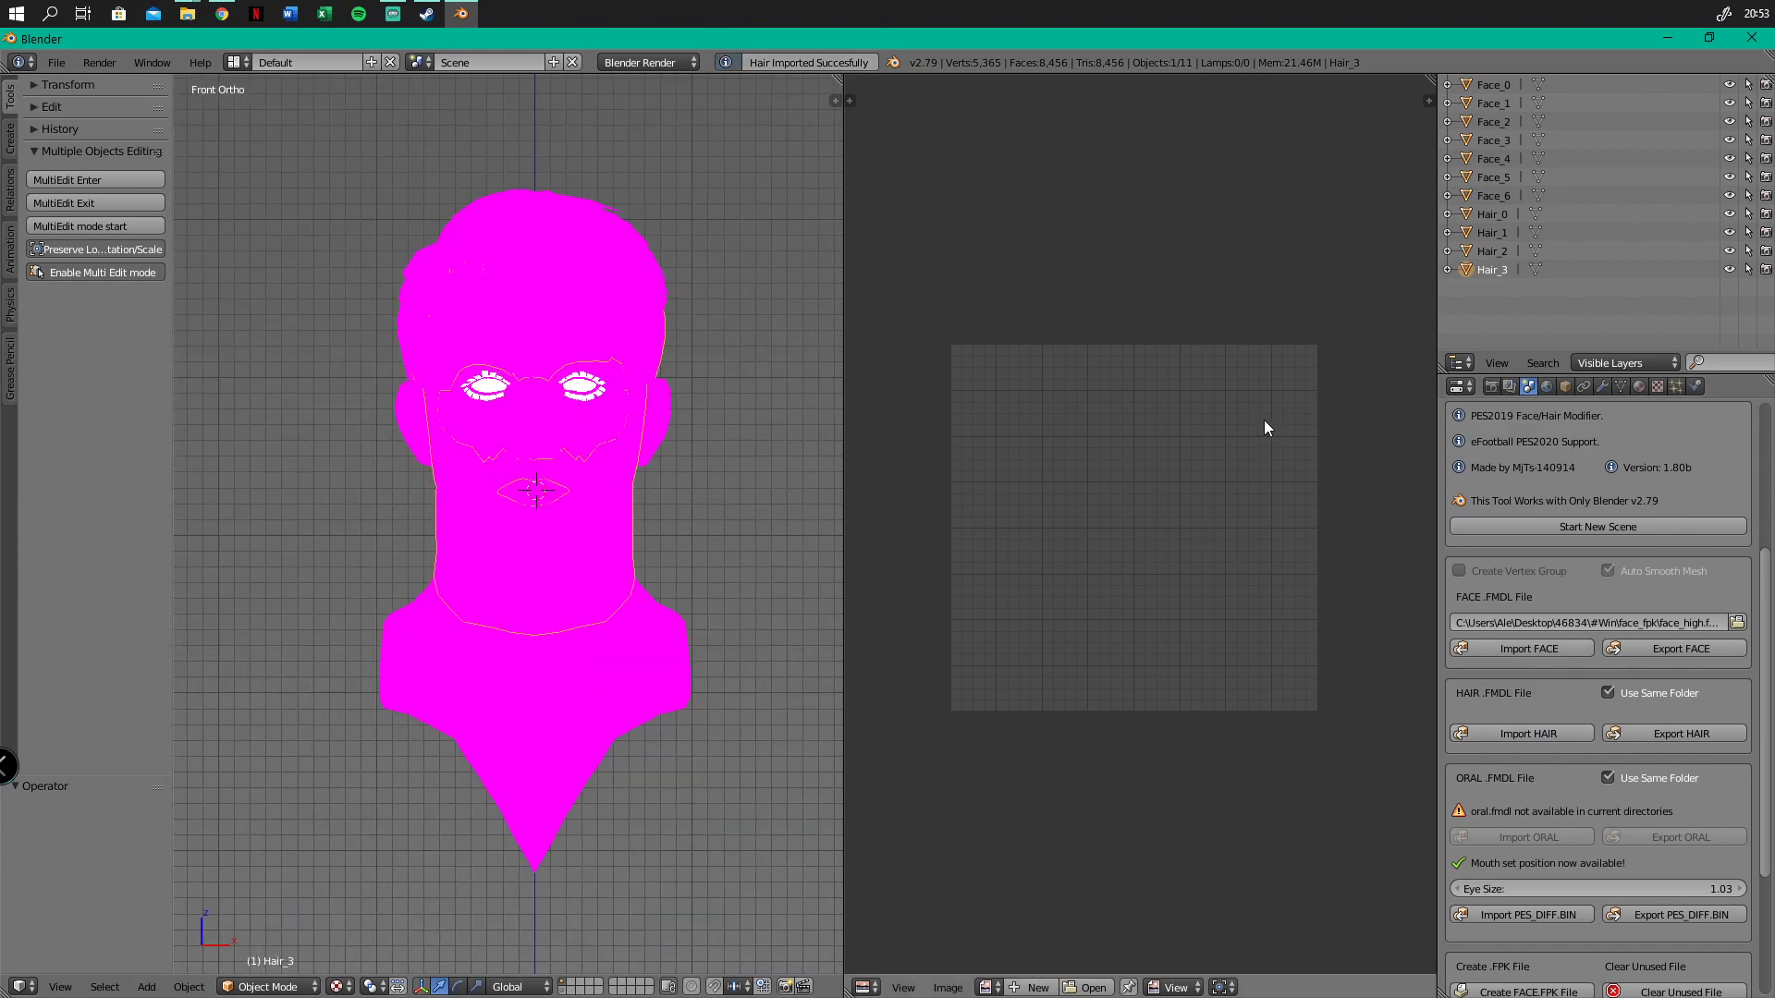
Put the Face_1 mesh in edit mode and open its texture face_bsm_alp.dds in the external image editor
click(1537, 103)
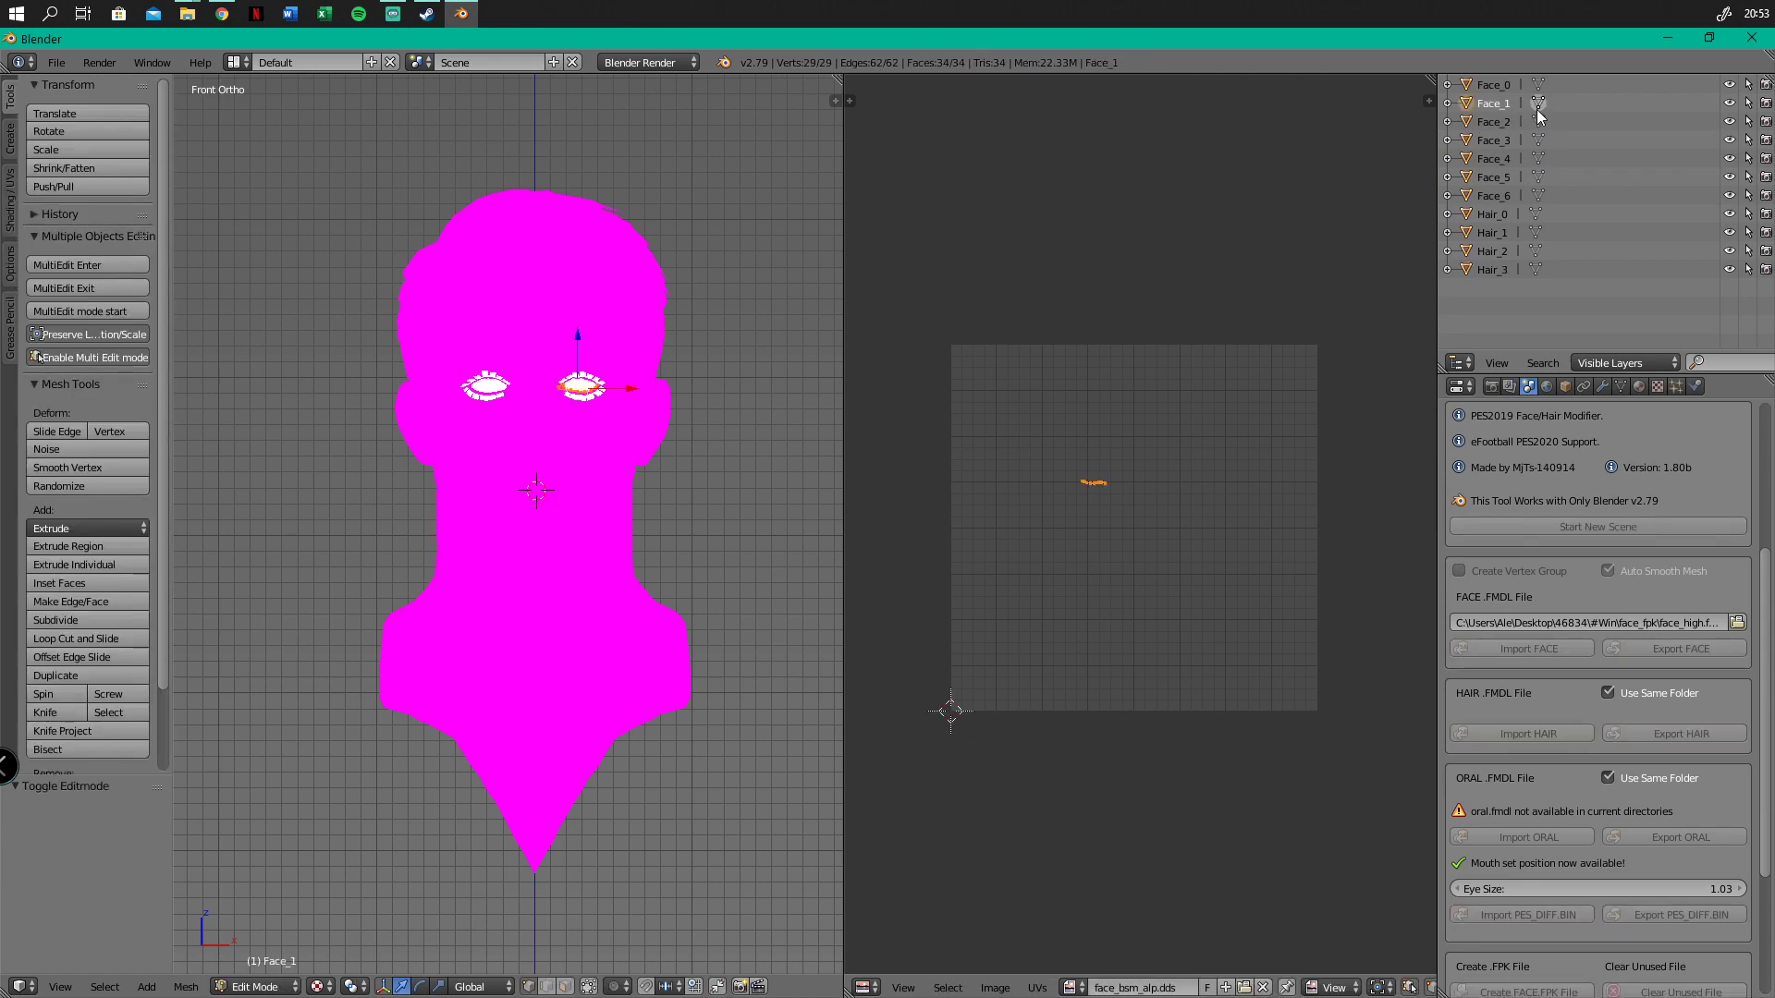
click(997, 988)
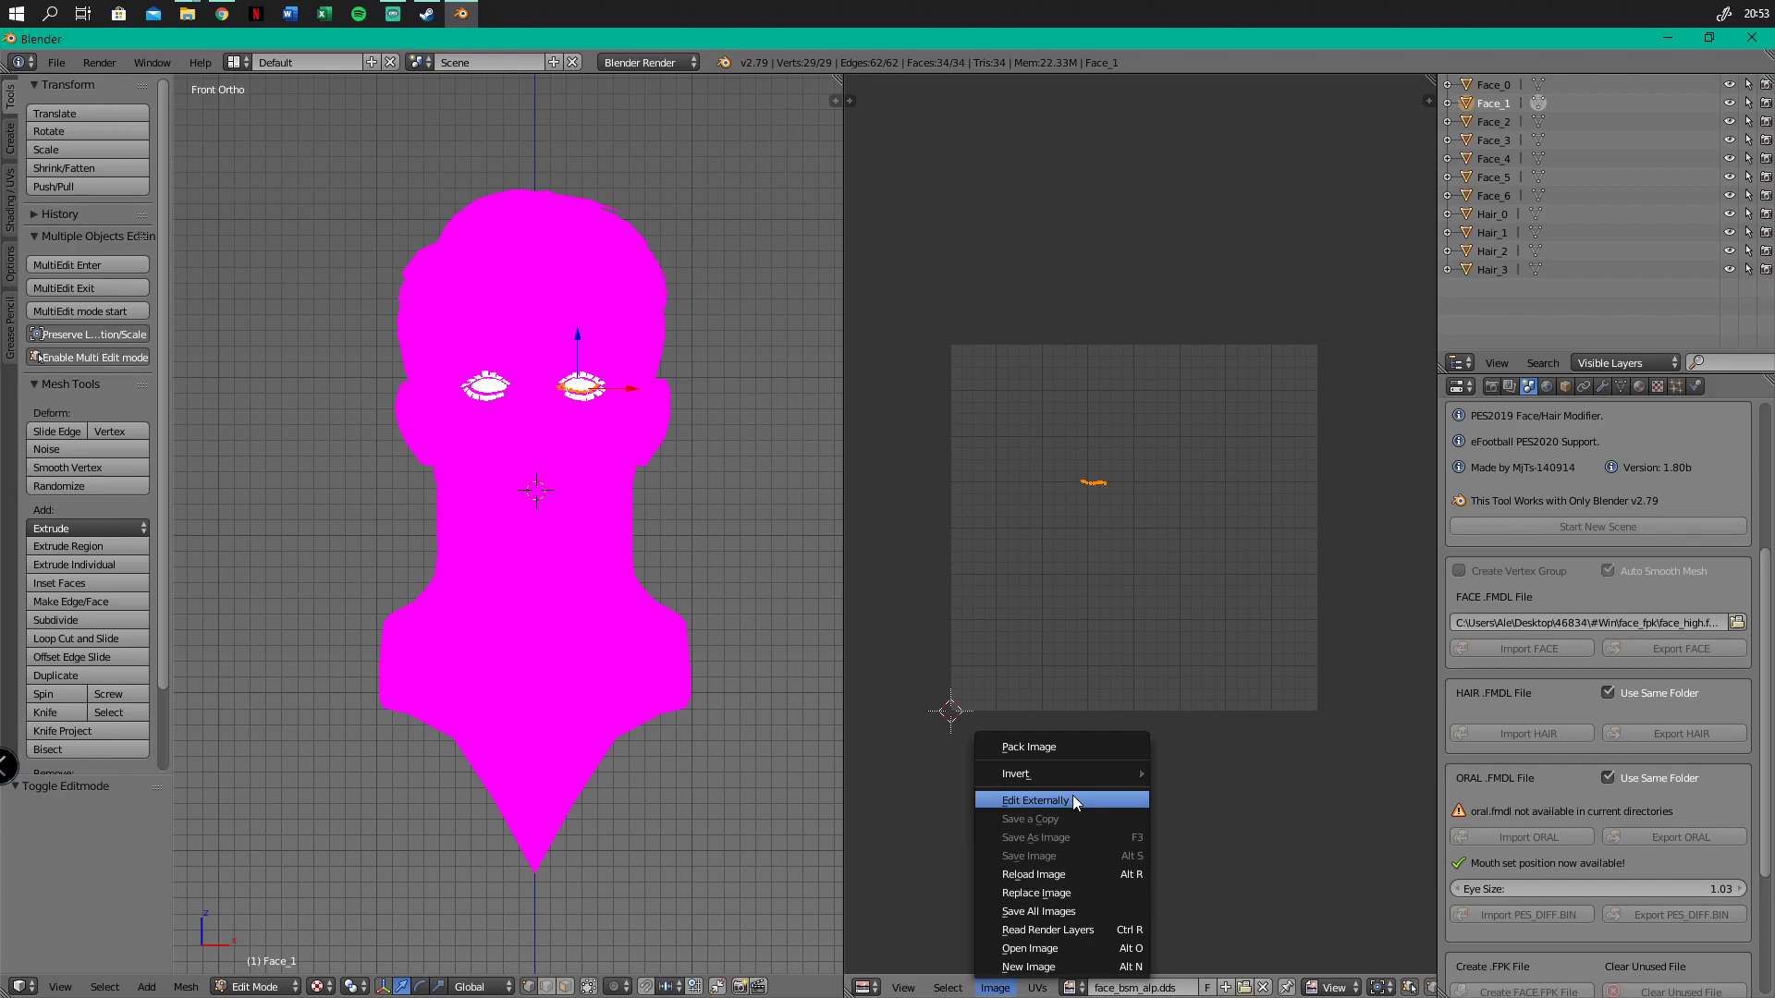
click(1023, 801)
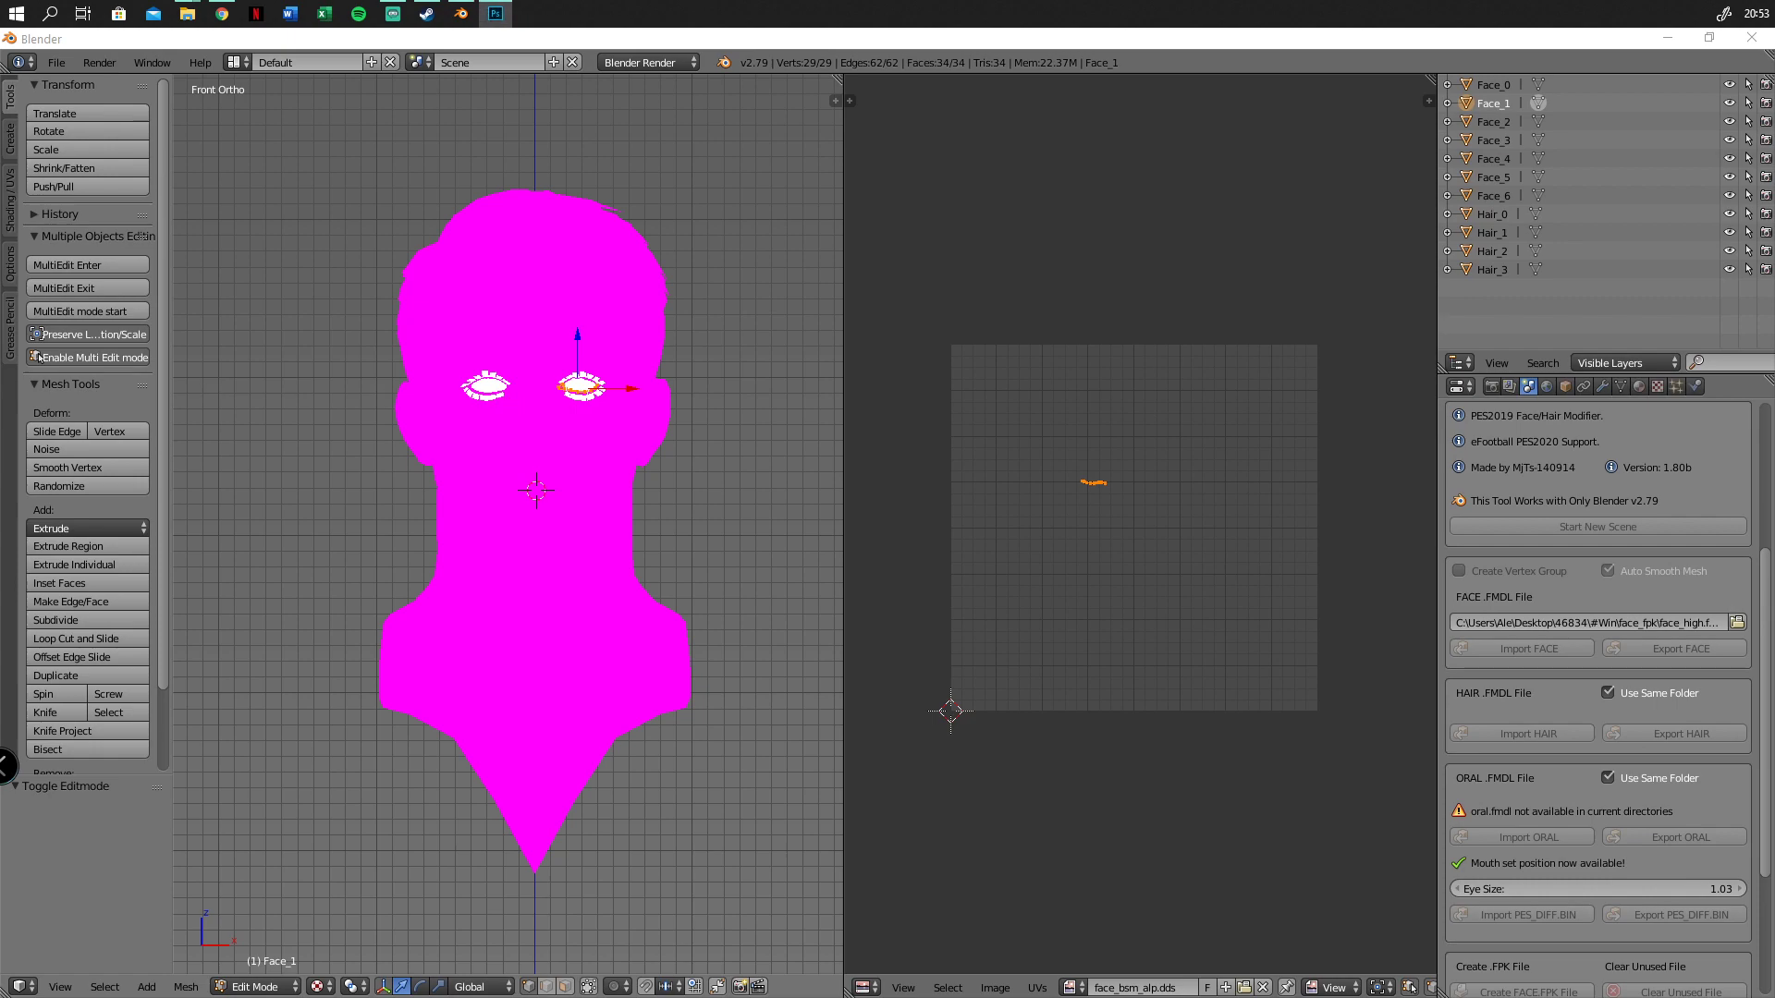
Load face_bsm_alp.dds in Photoshop with transparency as an alpha channel and no colour management, and maximize the window
drag(0, 357, 1033, 412)
click(925, 456)
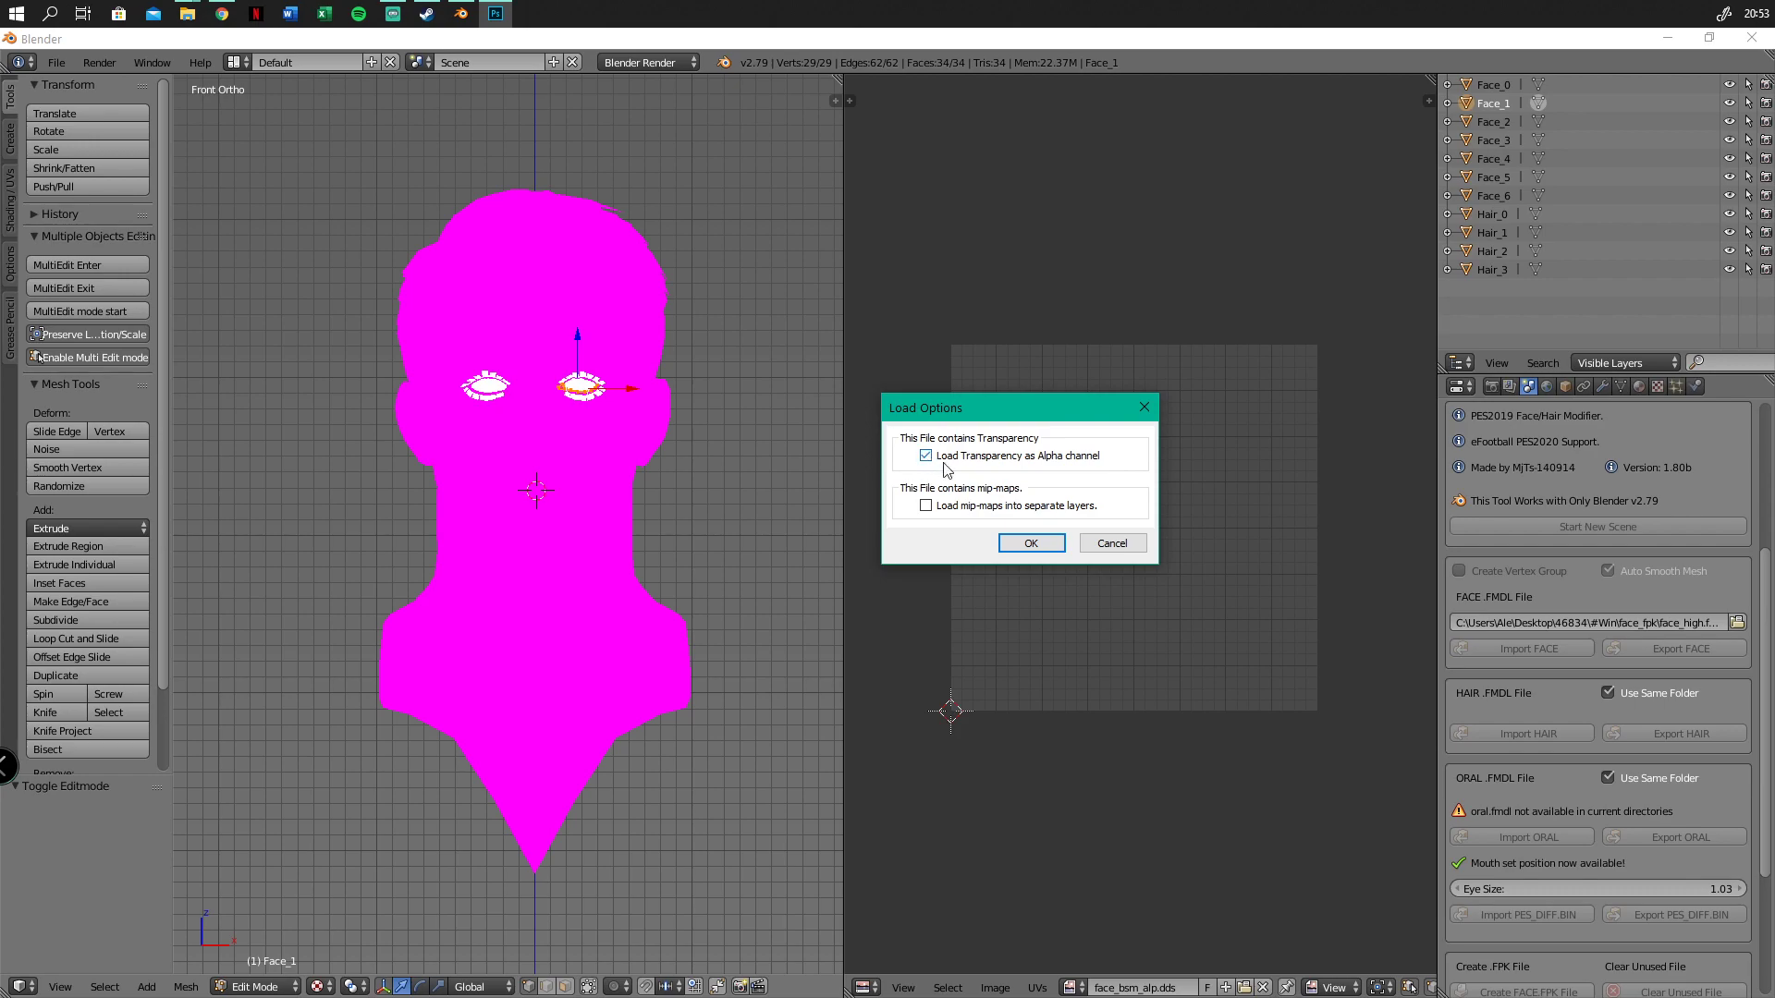
click(1037, 542)
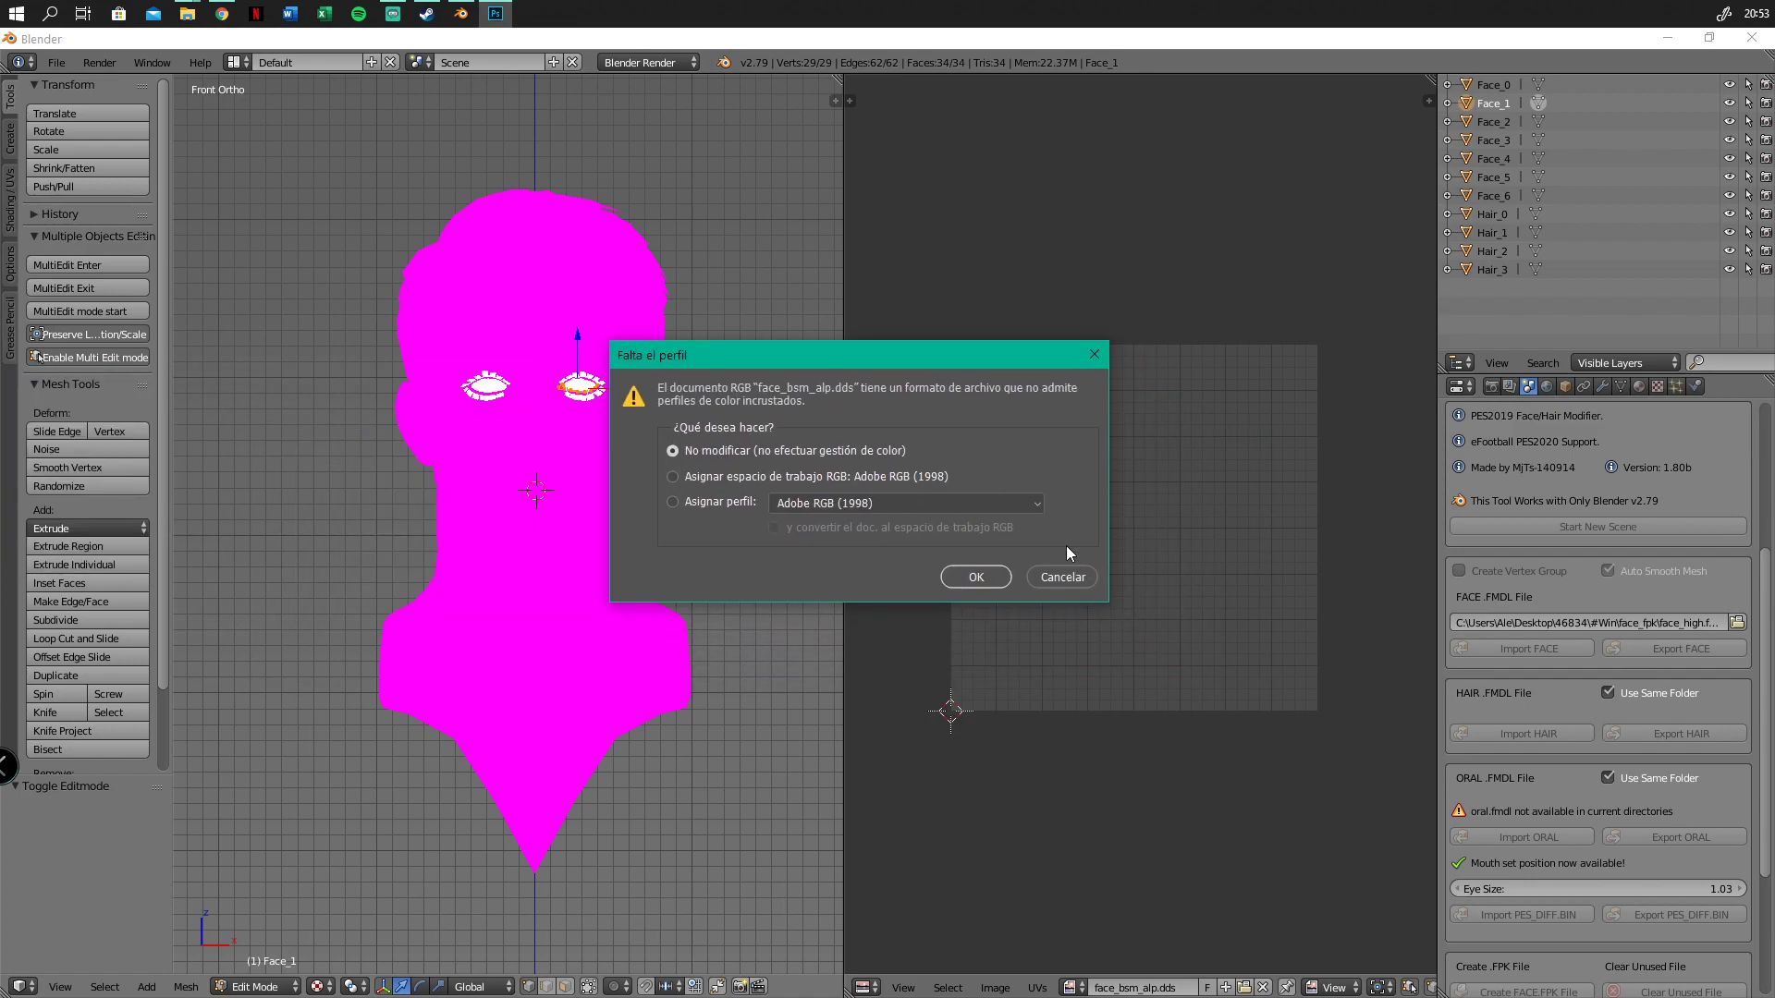
click(976, 577)
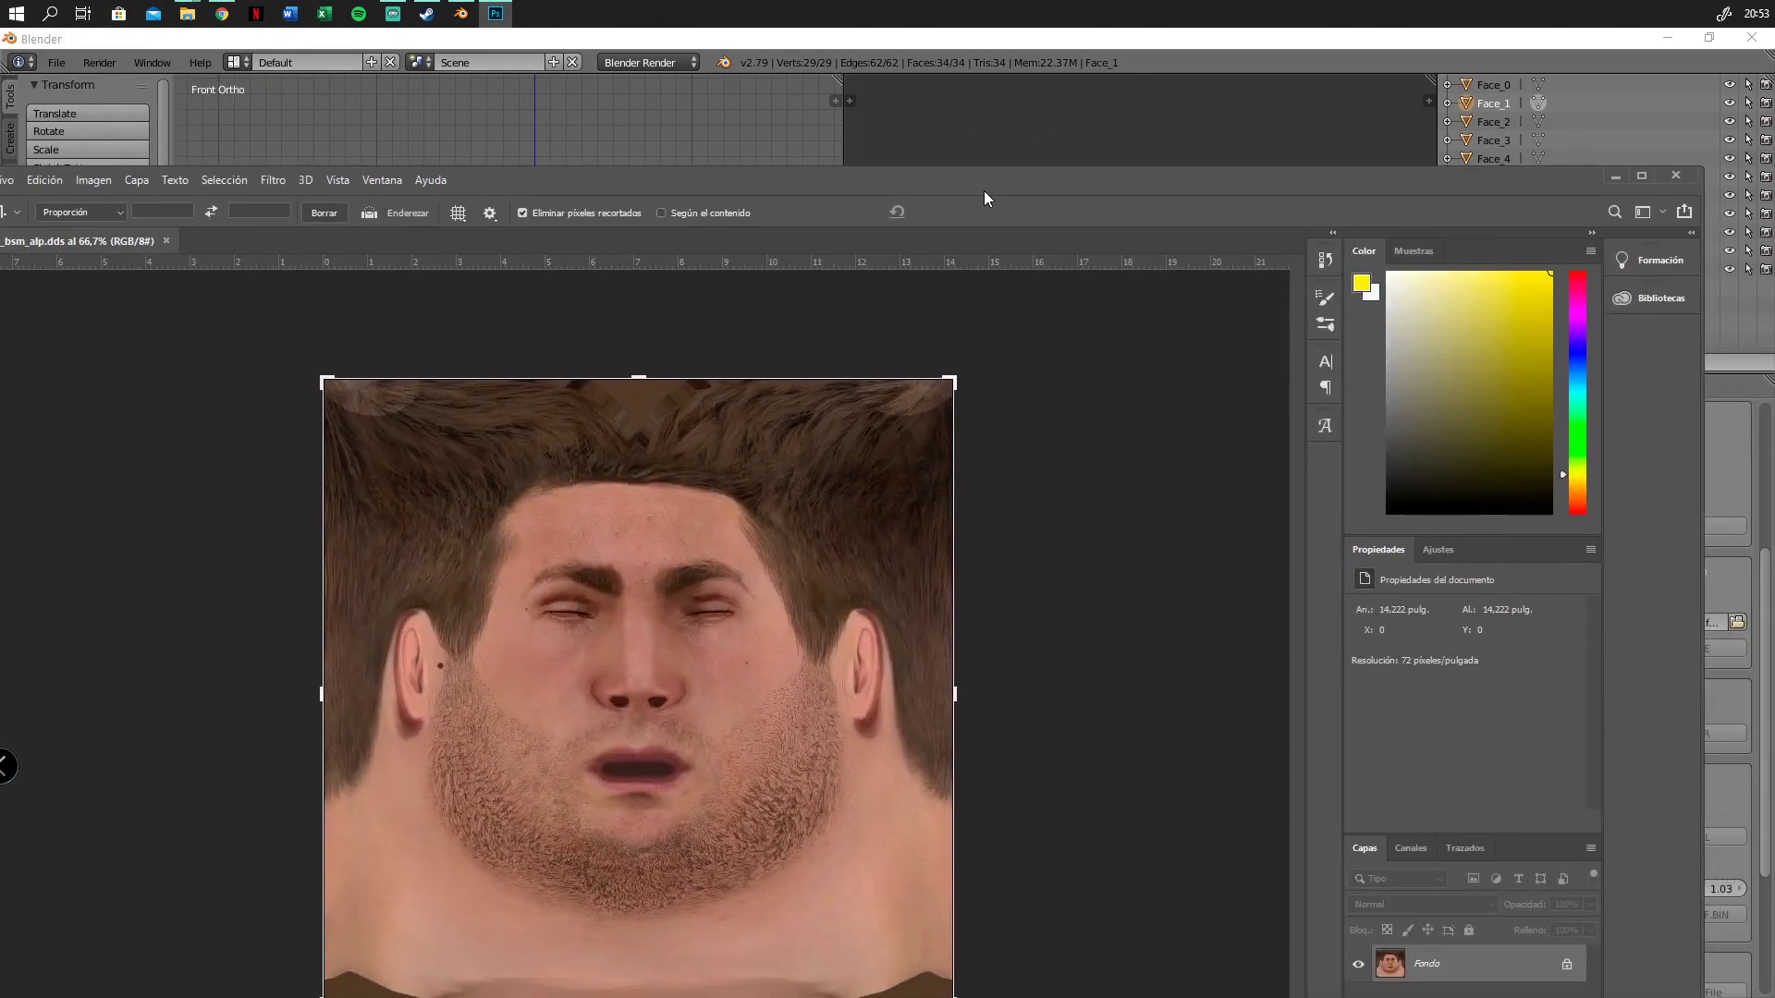
double_click(983, 191)
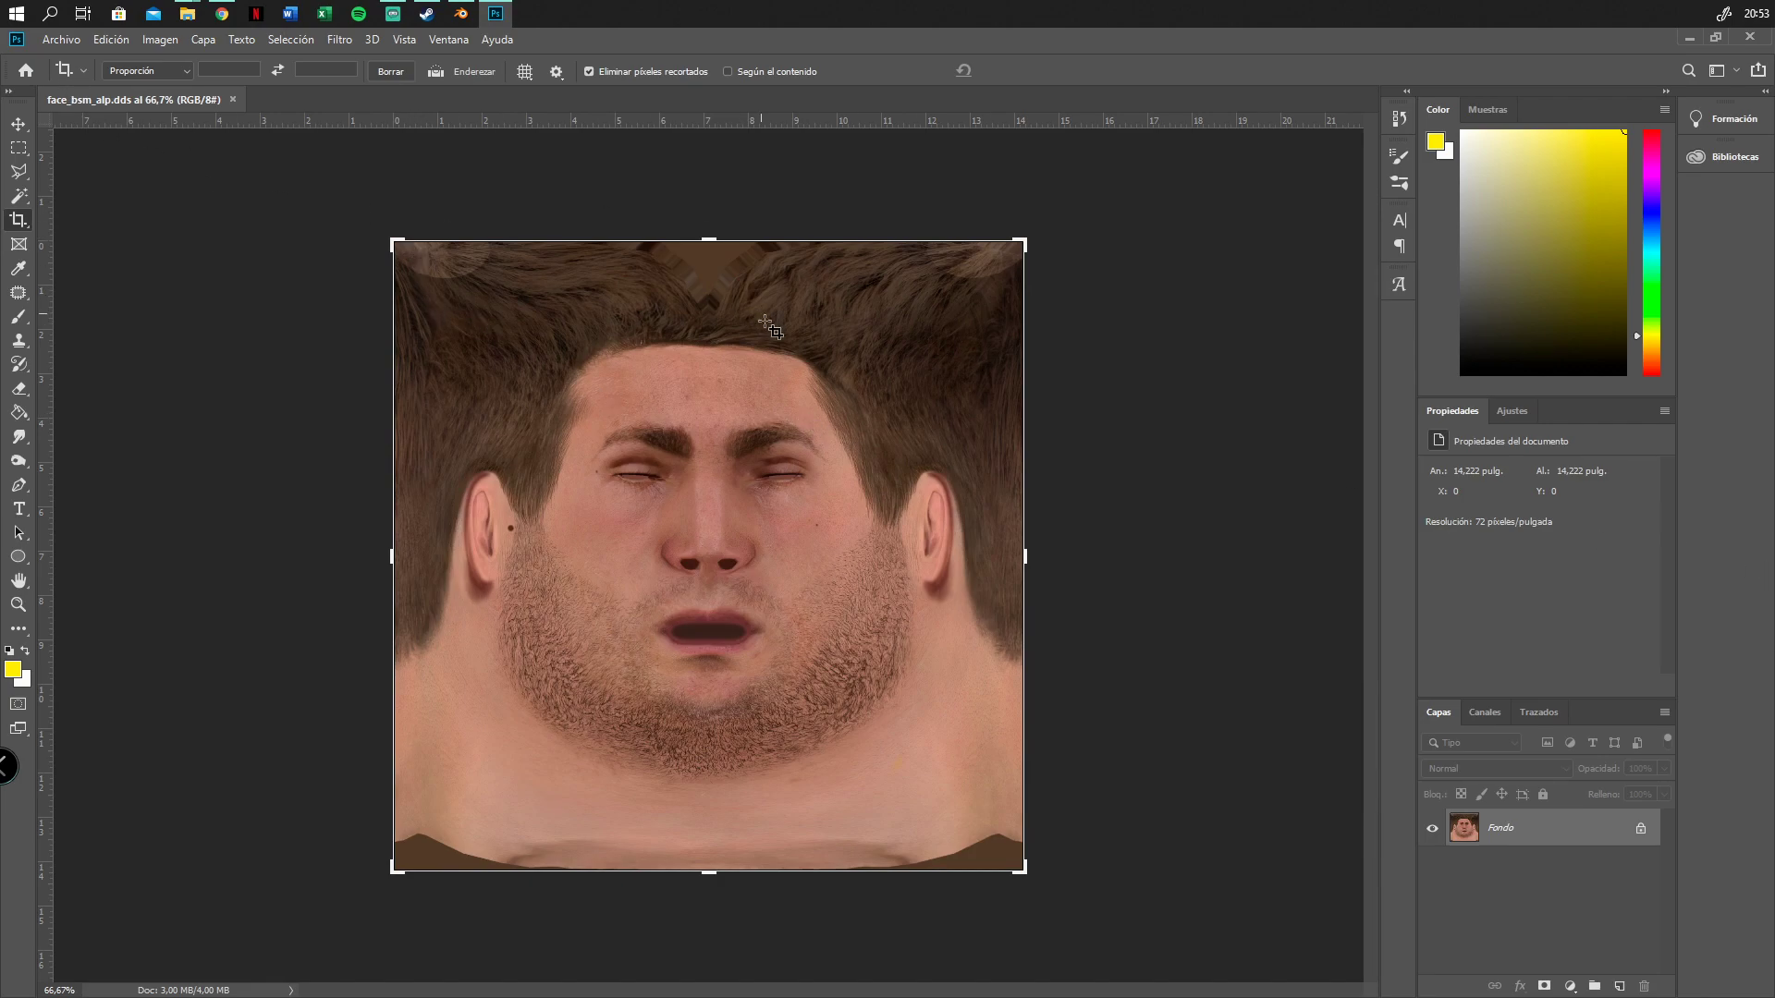
Save the texture as face_bsm_alp.dds in Intel Texture Works DDS format in the #windx11 folder, overwriting the existing file
click(19, 123)
click(40, 37)
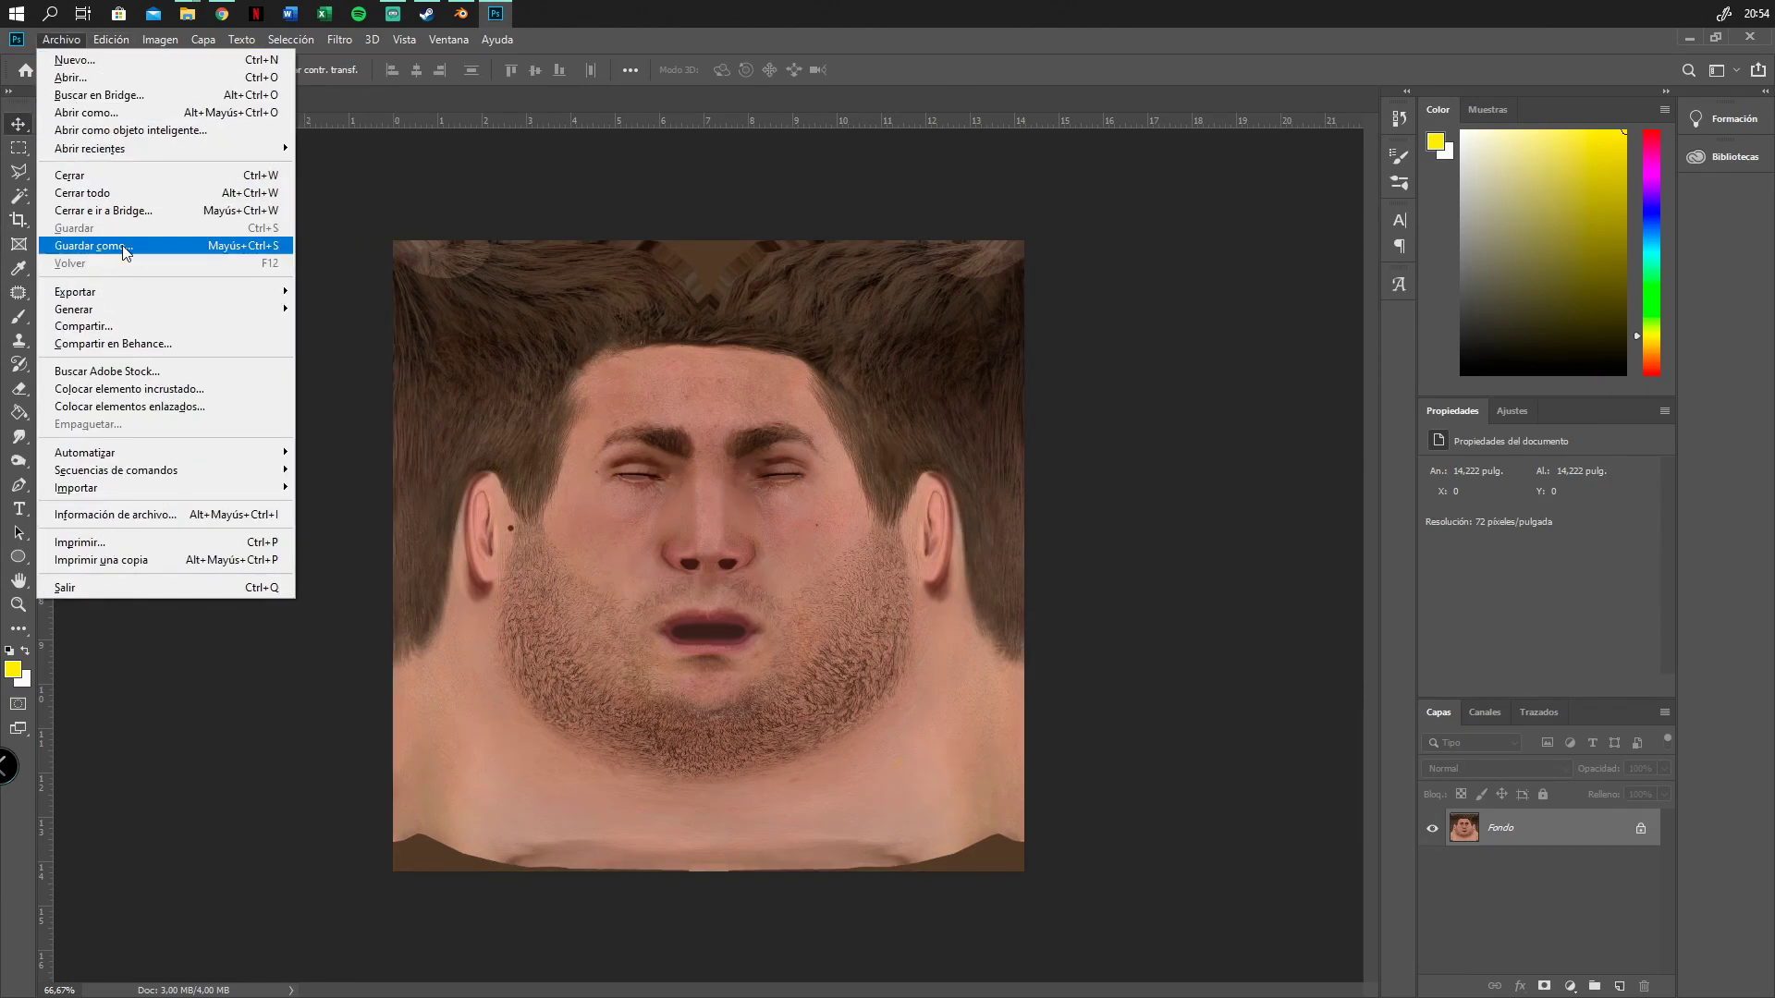
click(122, 248)
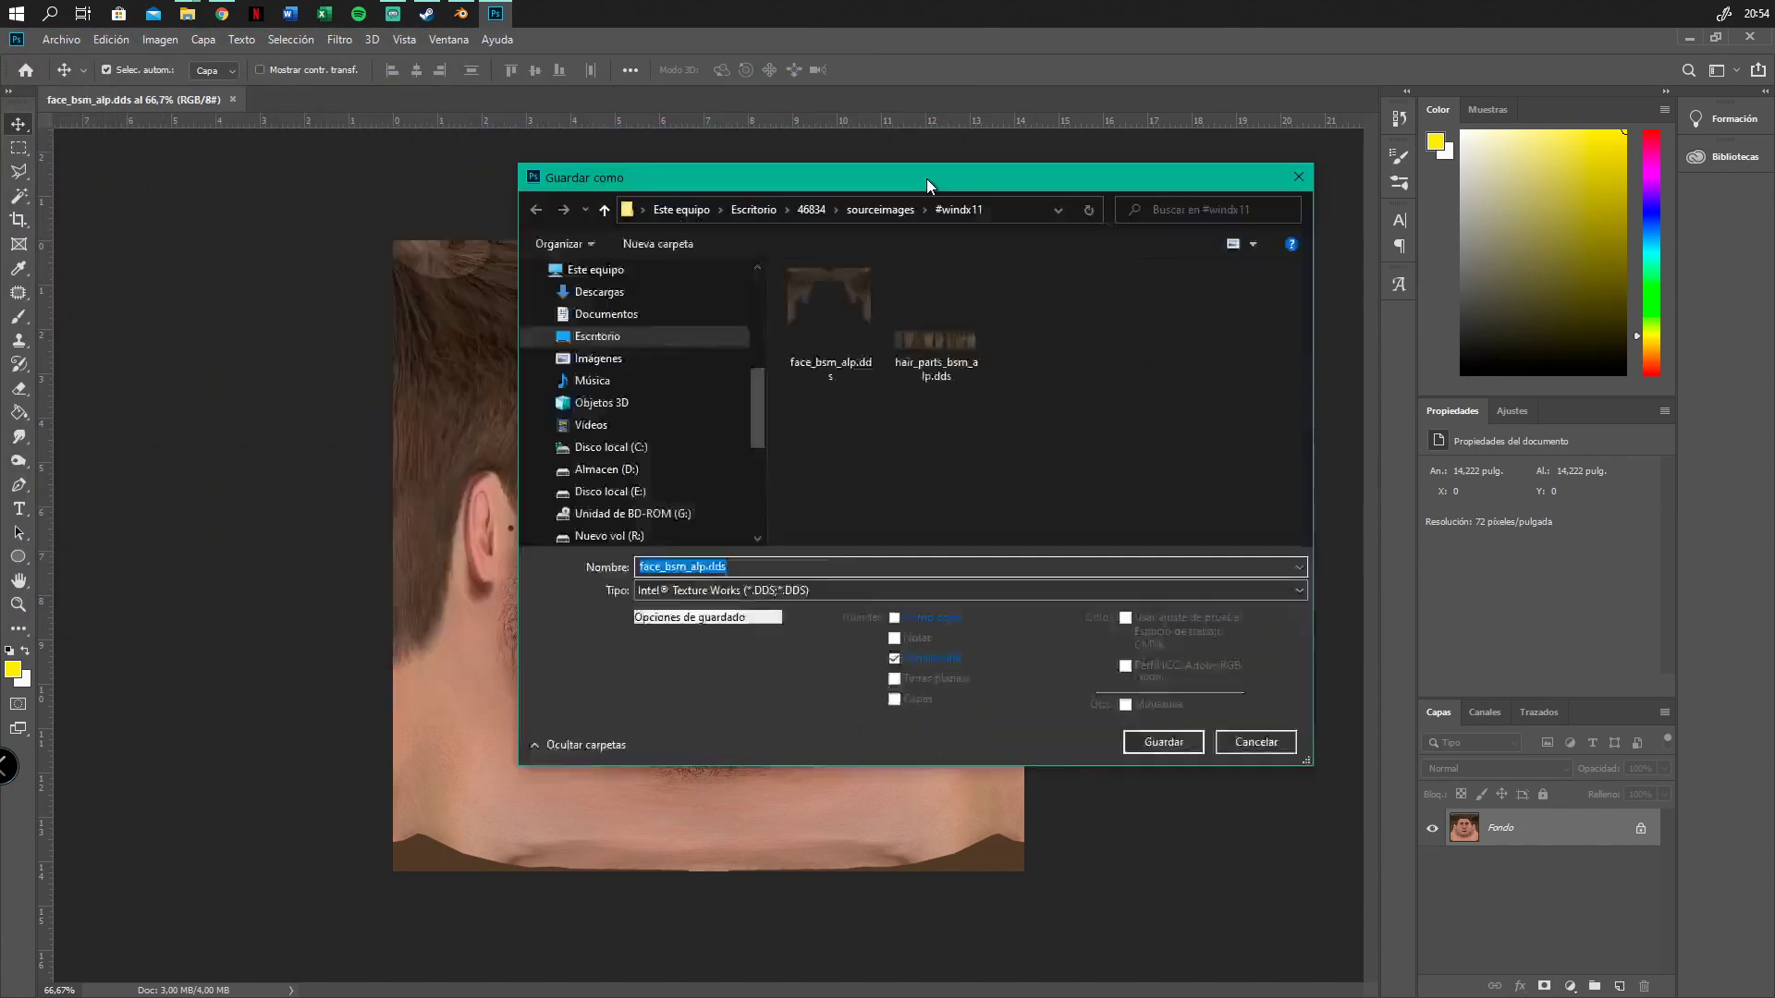
drag(787, 151, 1364, 213)
click(1191, 618)
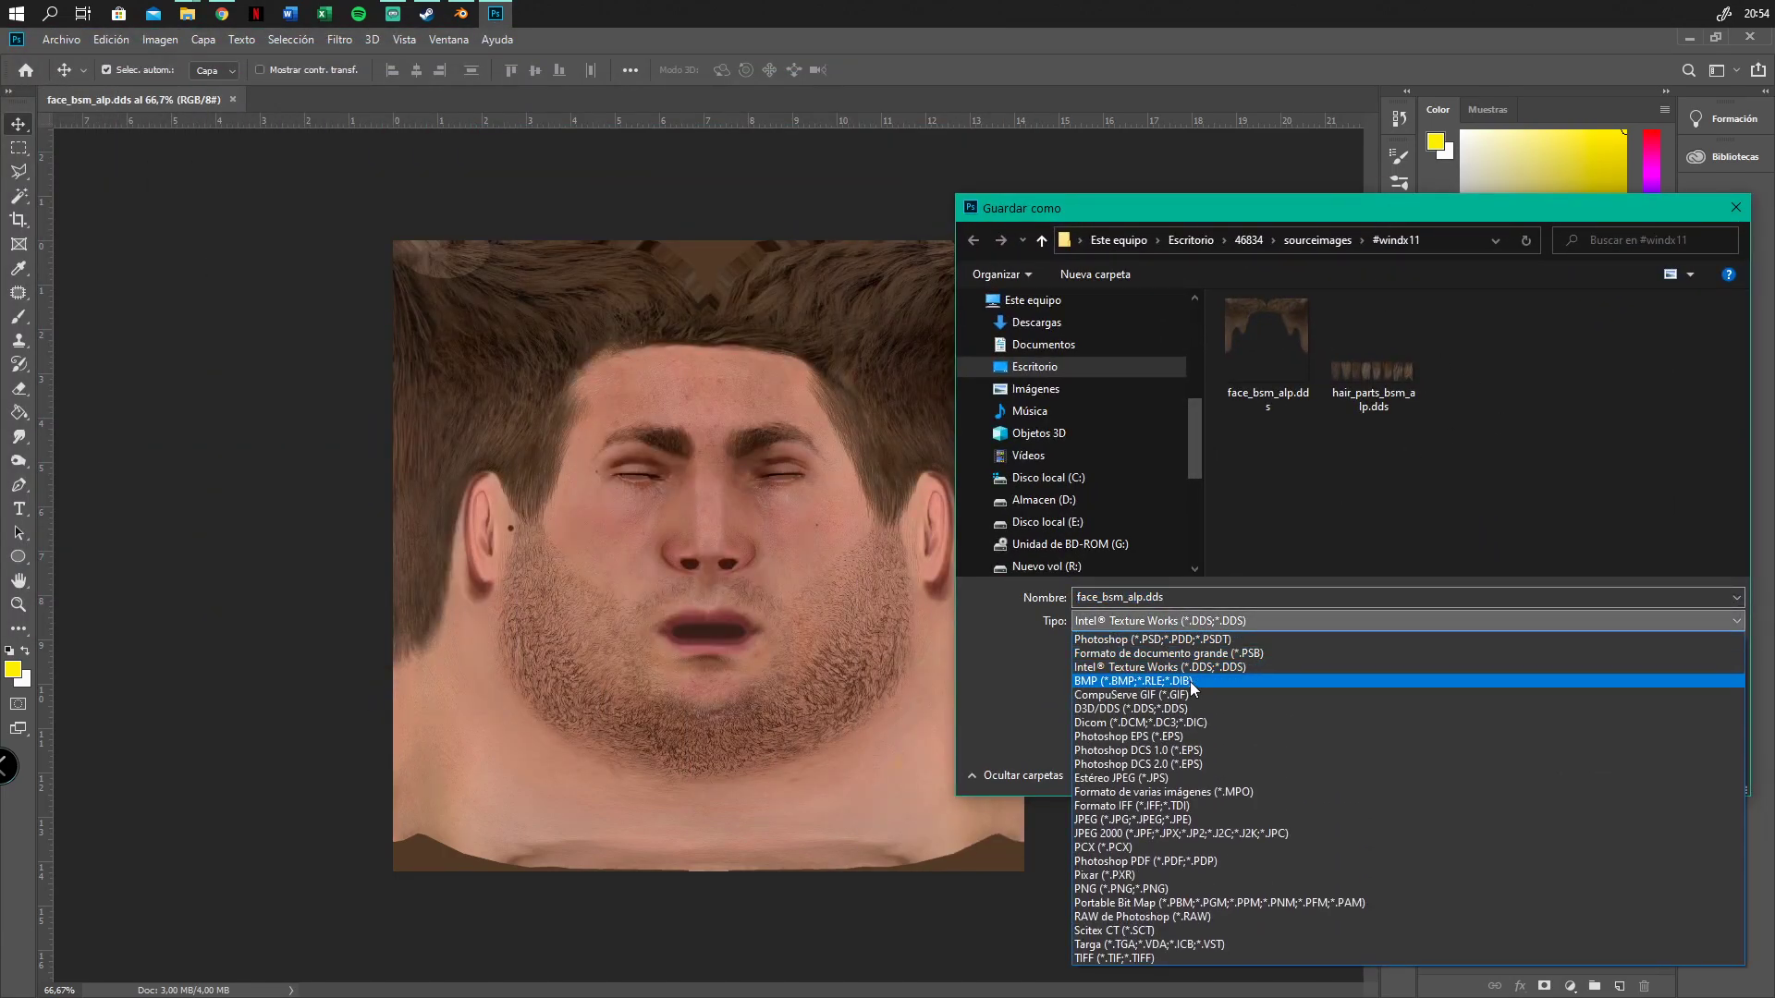
click(1105, 666)
click(1178, 619)
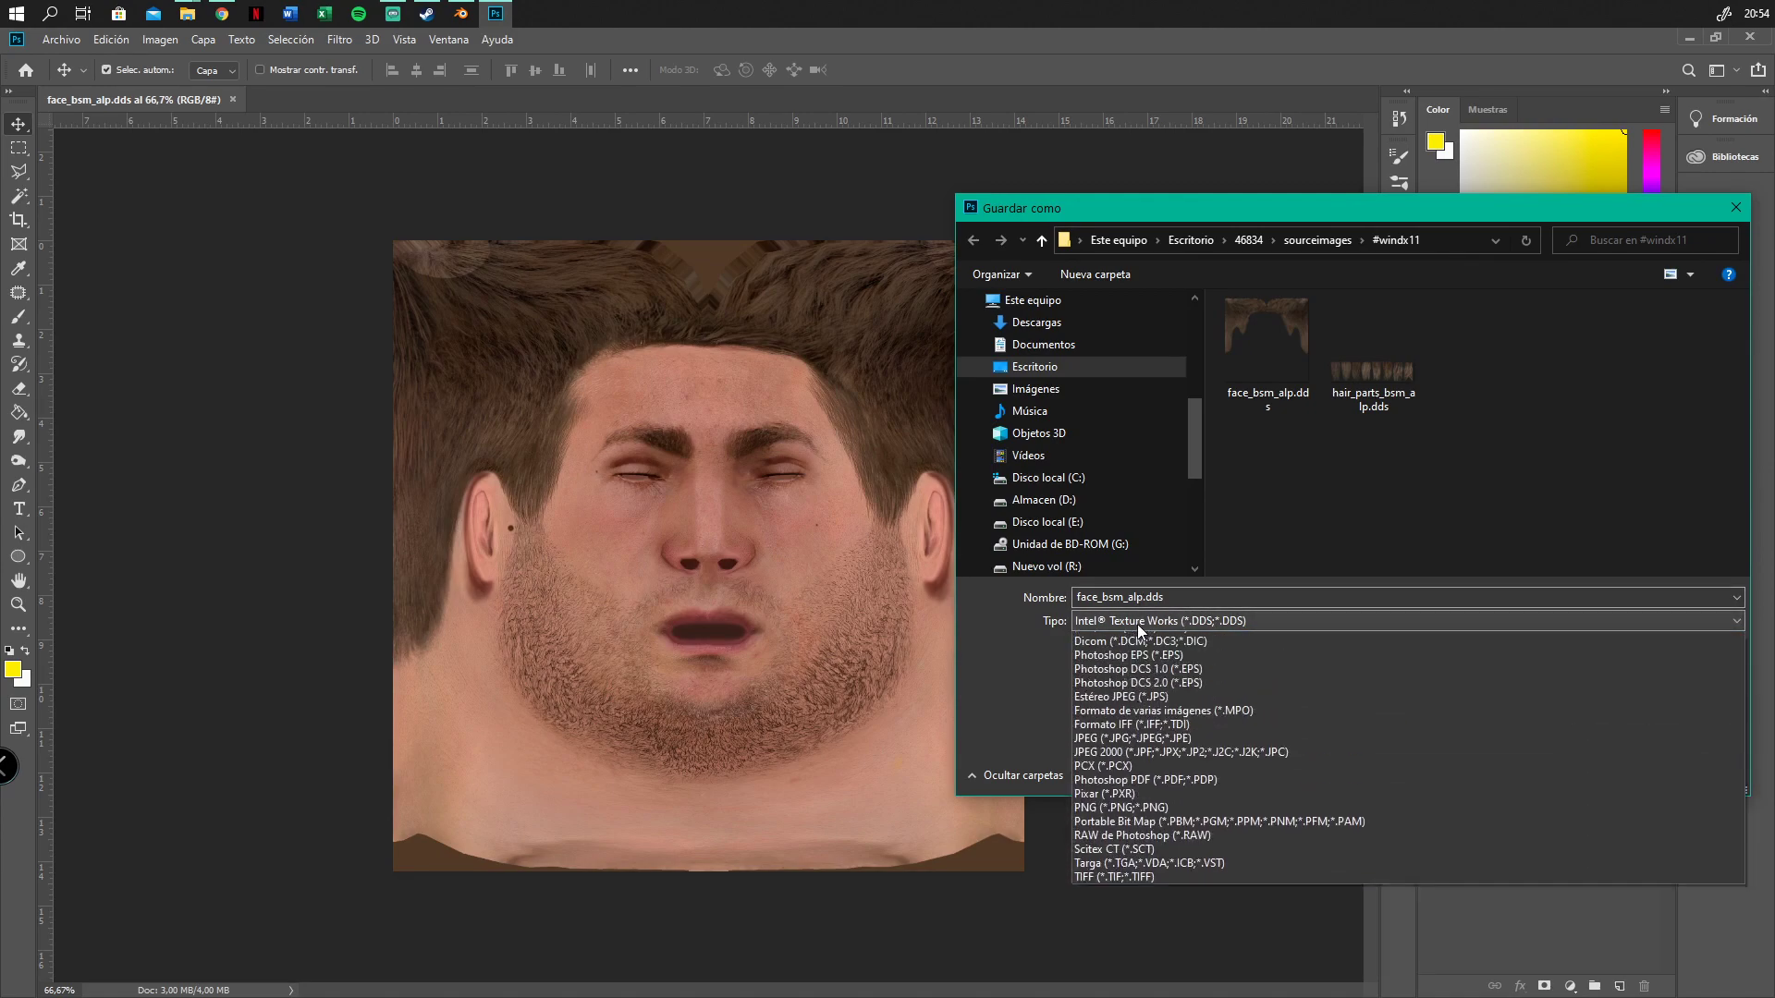
click(1116, 621)
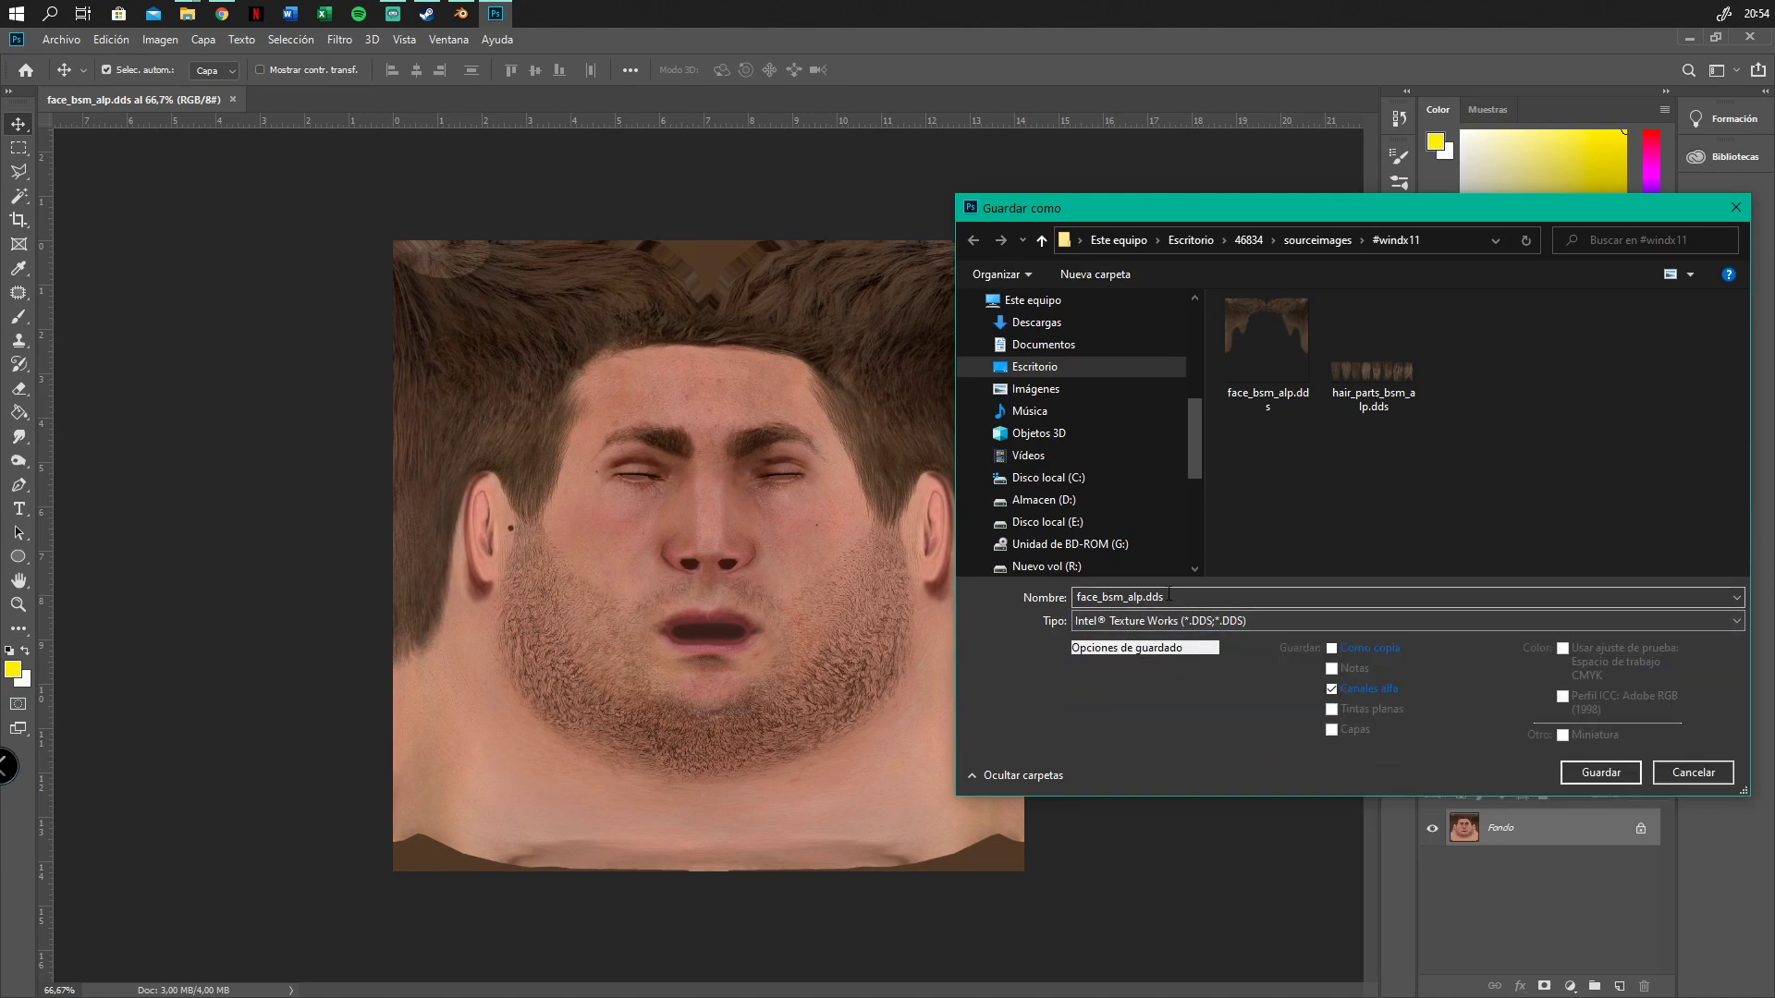
click(1600, 772)
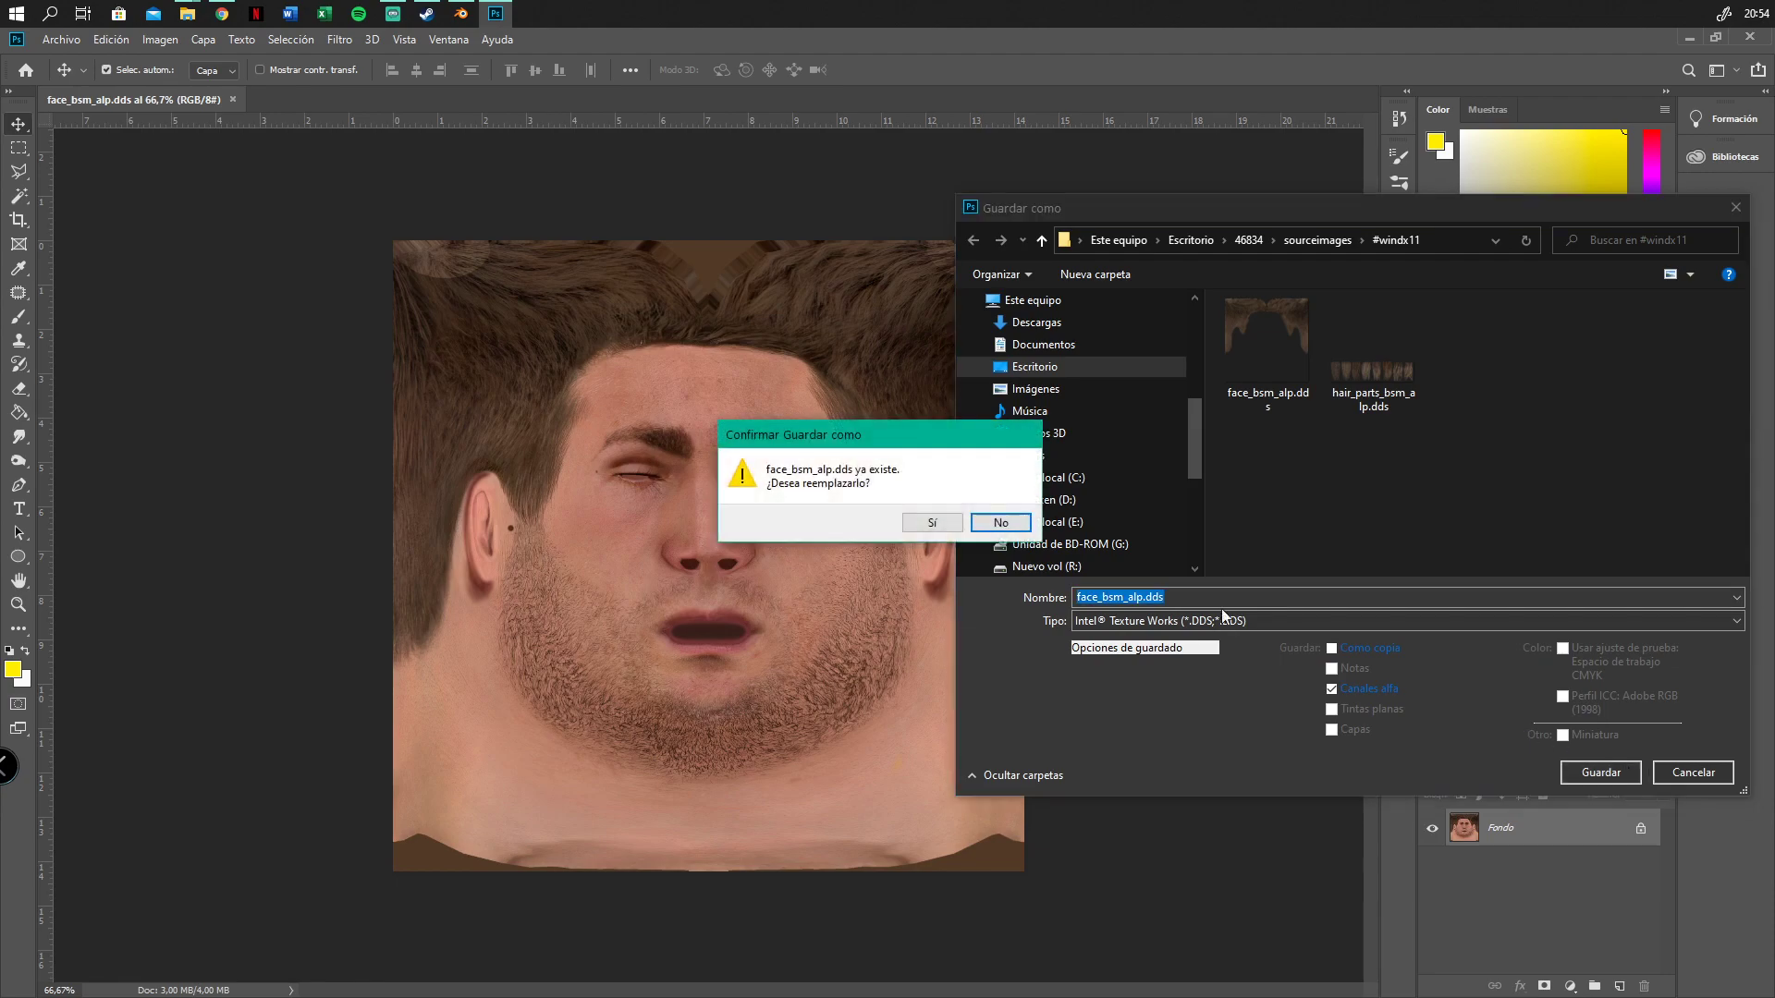
click(953, 525)
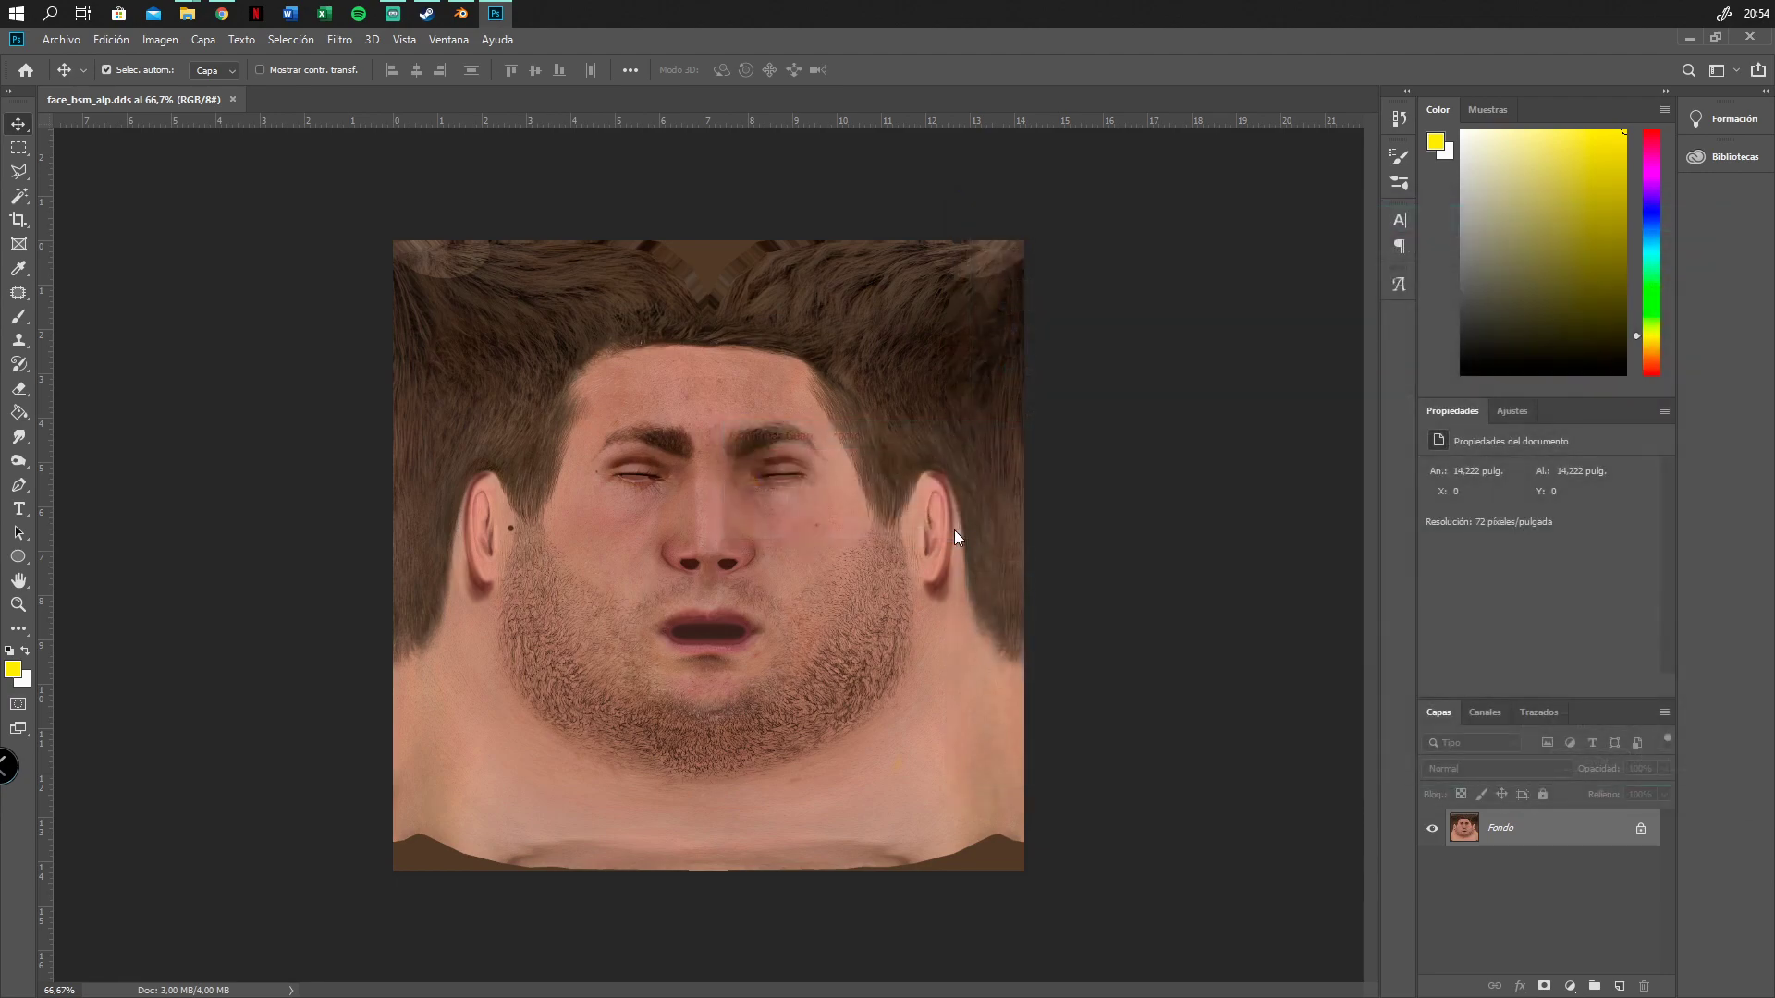
Export the DDS with the faces preset, Color + Alpha texture type, BC3 8bpp (Linear) compression and auto-generated mip maps
drag(617, 232, 1017, 269)
click(1093, 311)
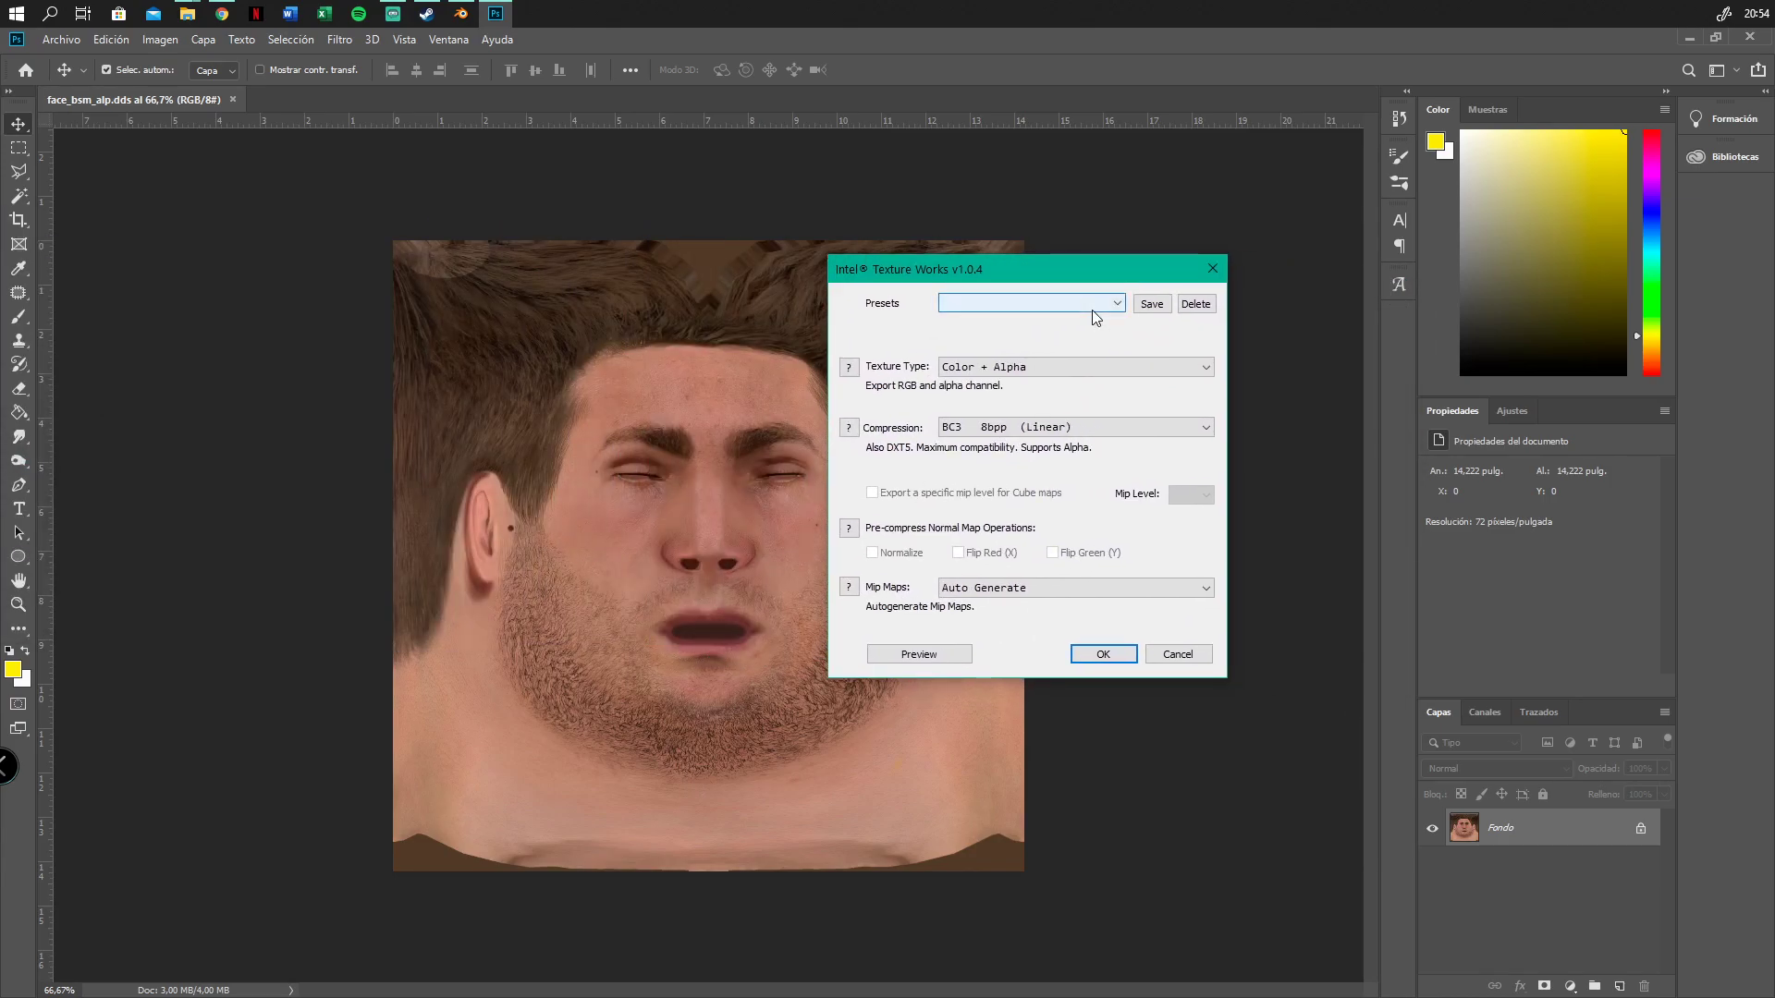
click(1086, 303)
click(1005, 319)
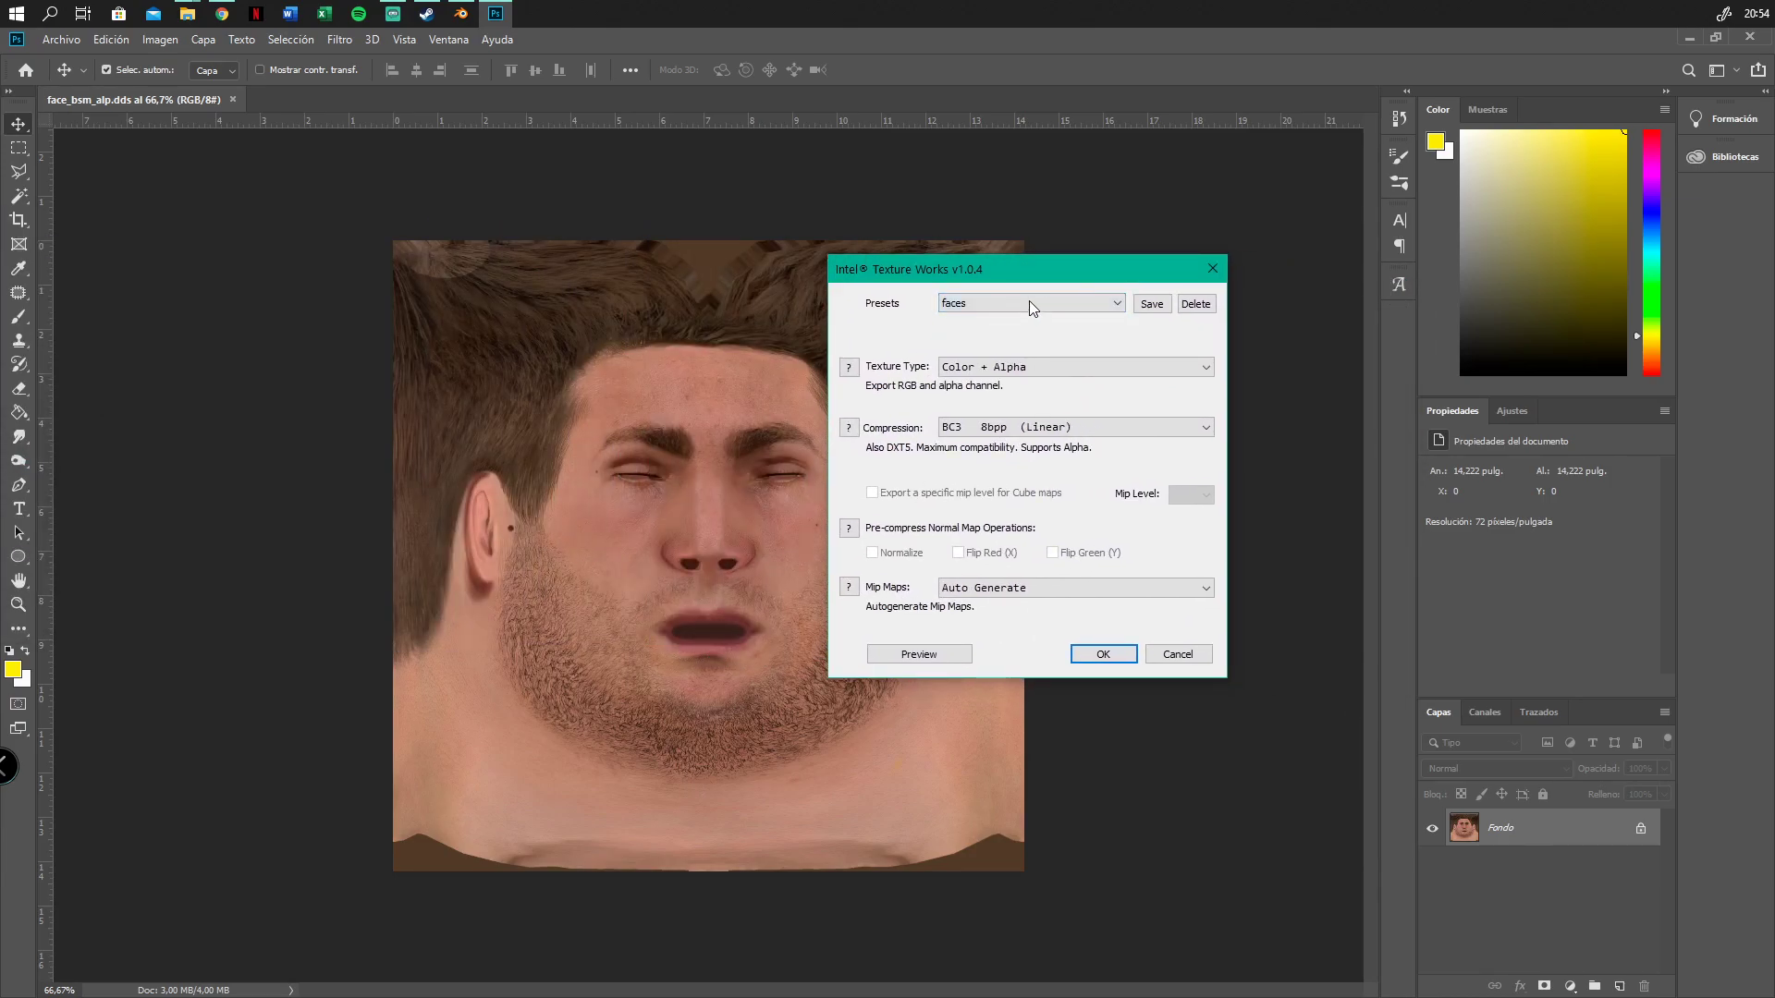
click(990, 369)
click(991, 381)
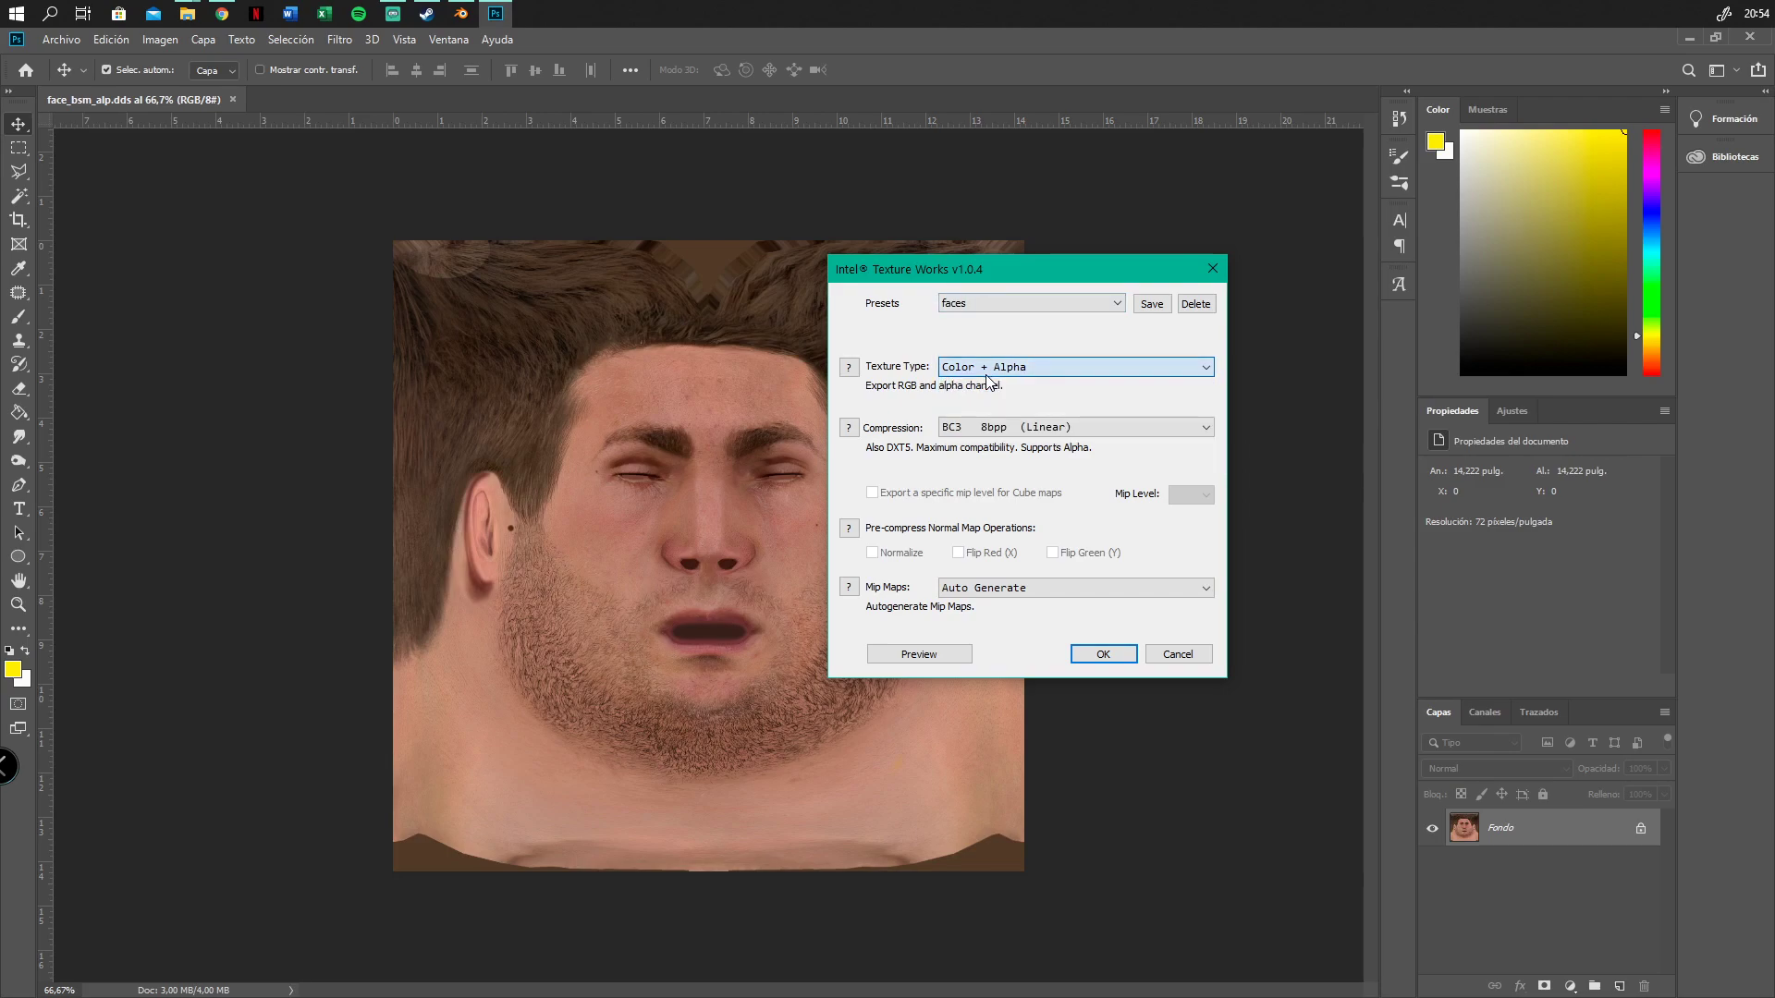
click(964, 435)
click(965, 441)
click(966, 590)
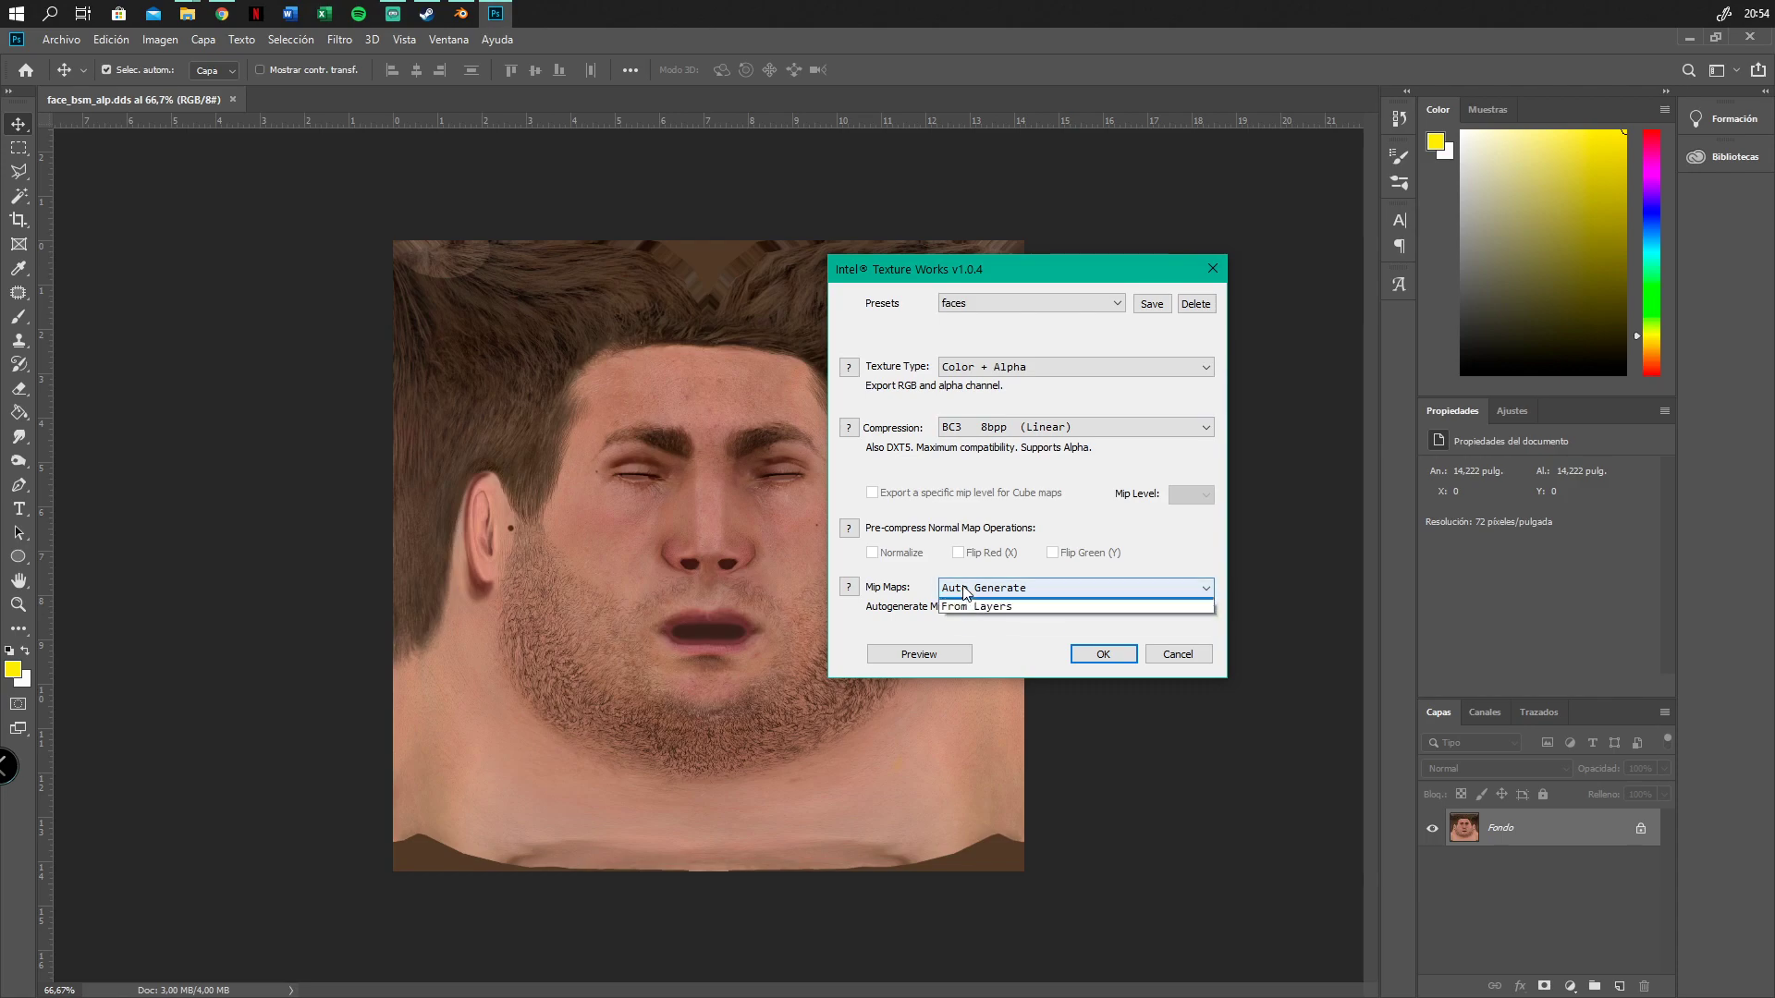
click(966, 595)
click(1124, 662)
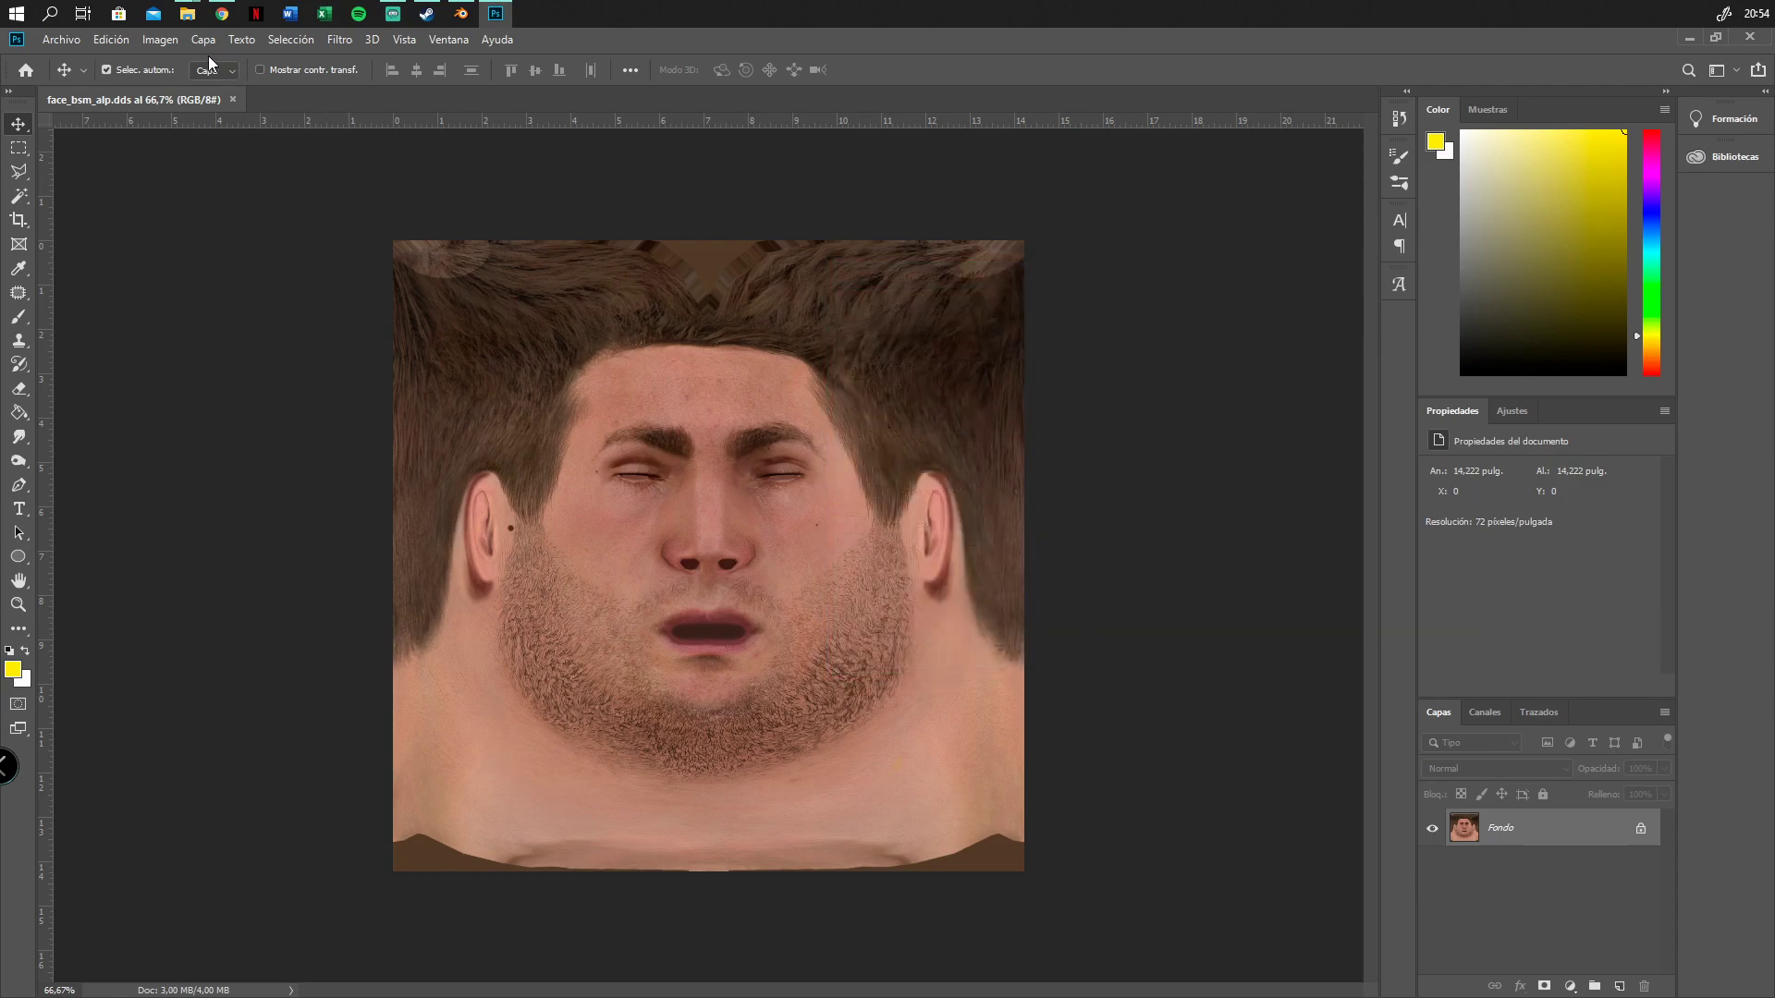
Close Photoshop and reload face_bsm_alp.dds in Blender so the texture is applied to the head
click(1752, 41)
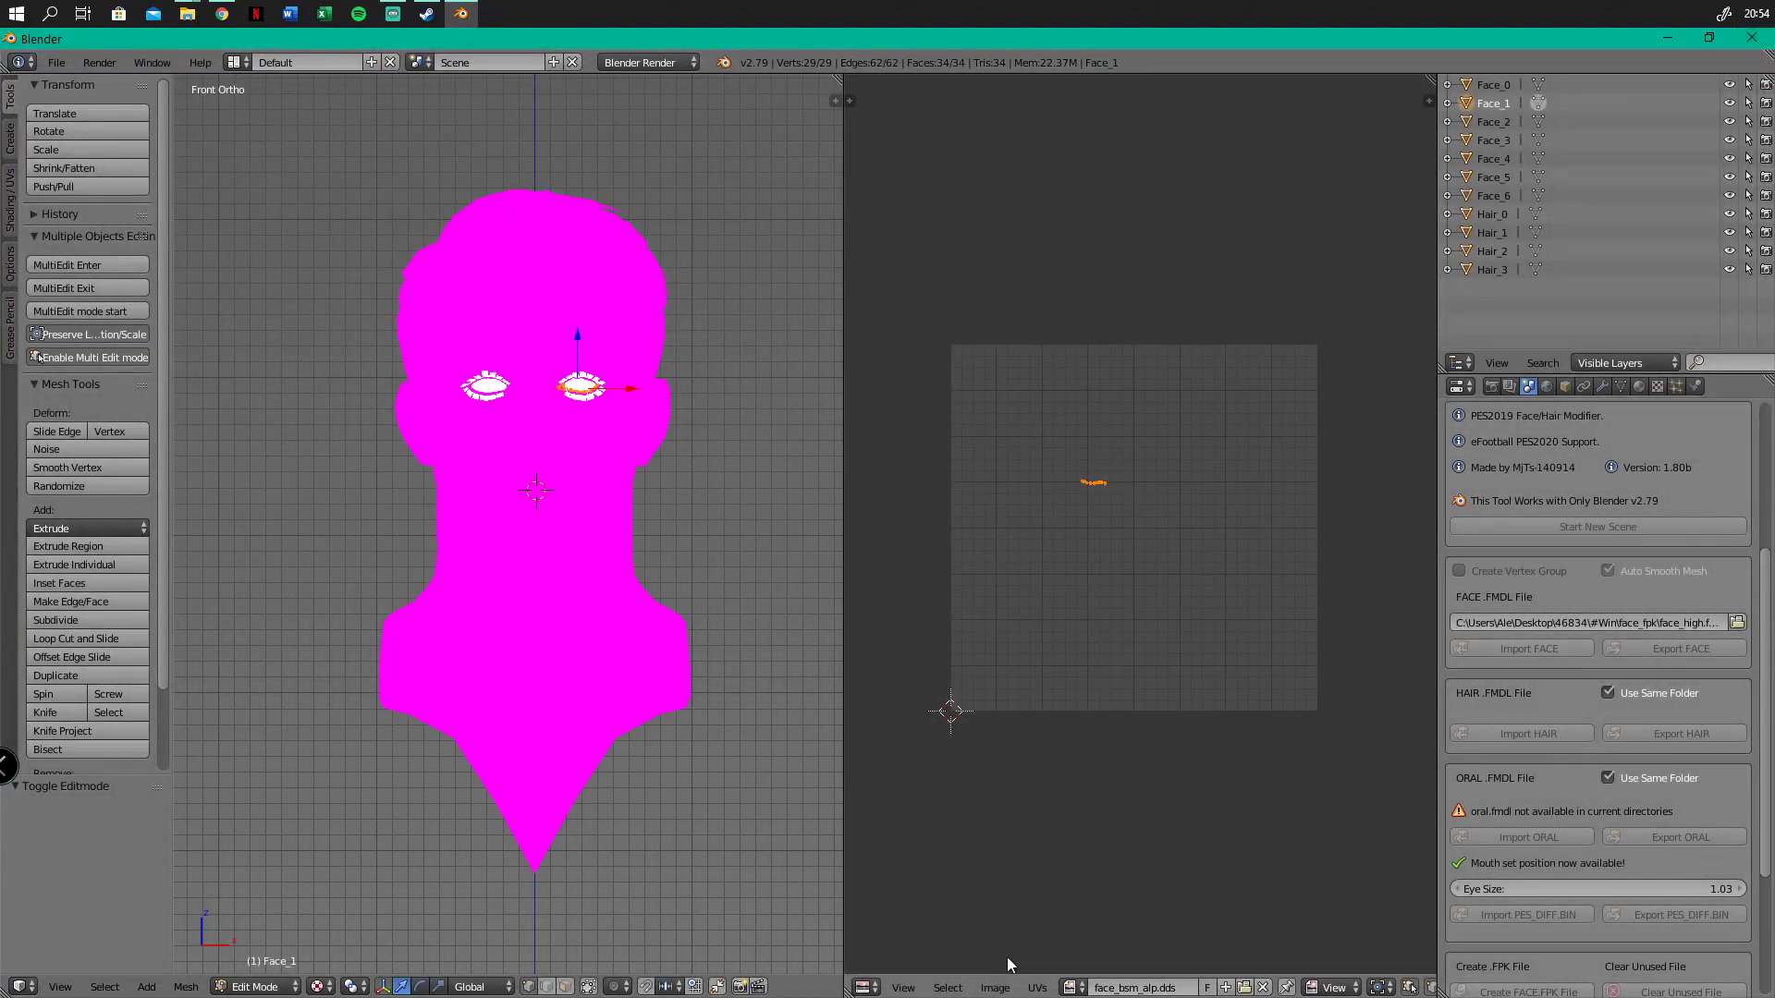
click(994, 989)
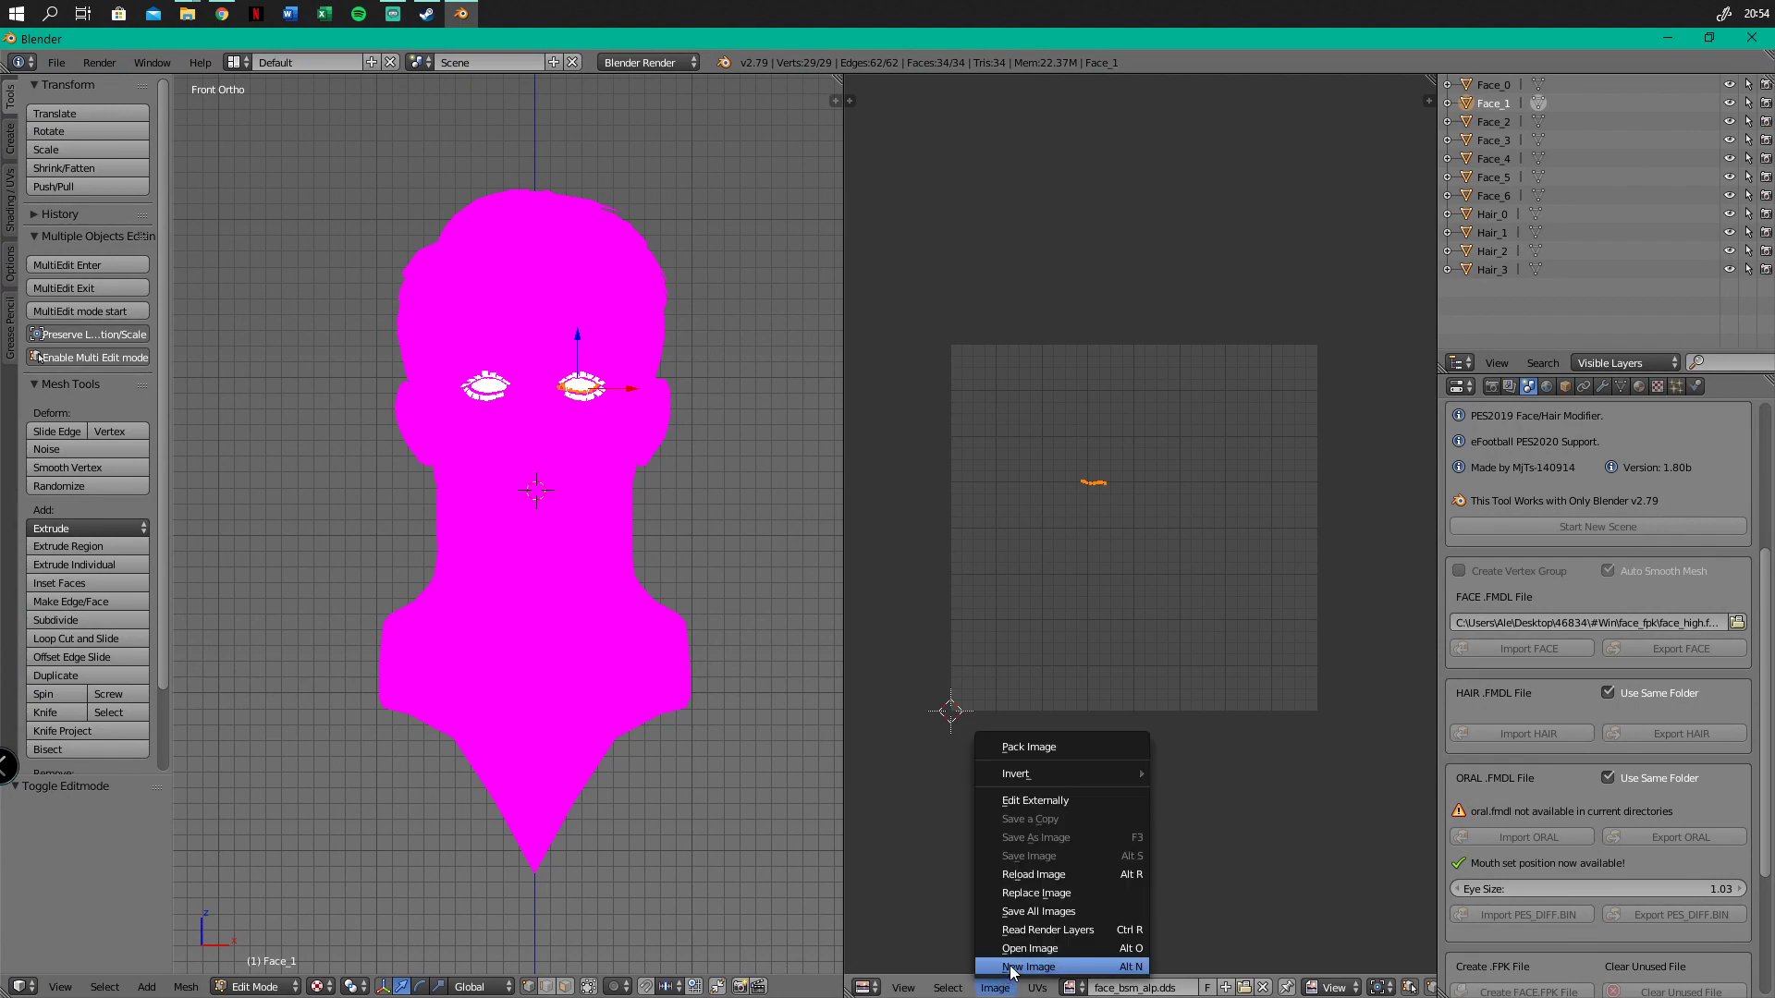
click(1034, 875)
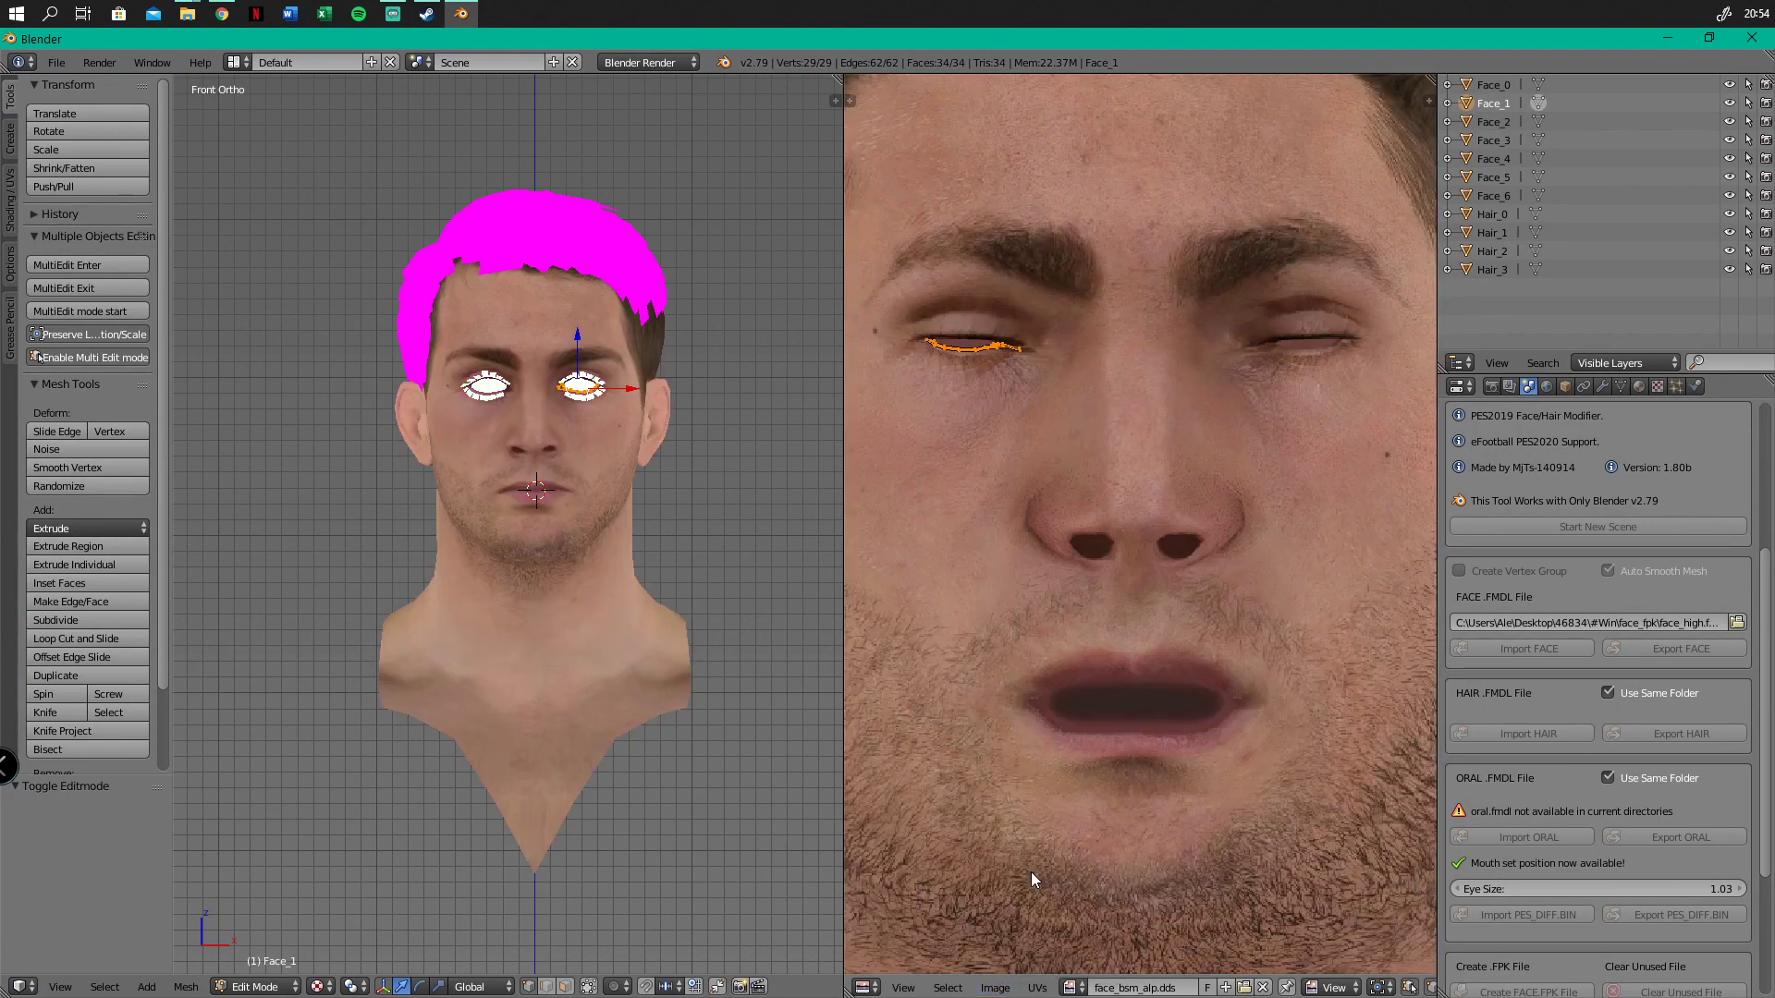
mouse_move(413, 490)
middle_down()
mouse_move(636, 492)
mouse_move(424, 491)
middle_up()
key(KP_1)
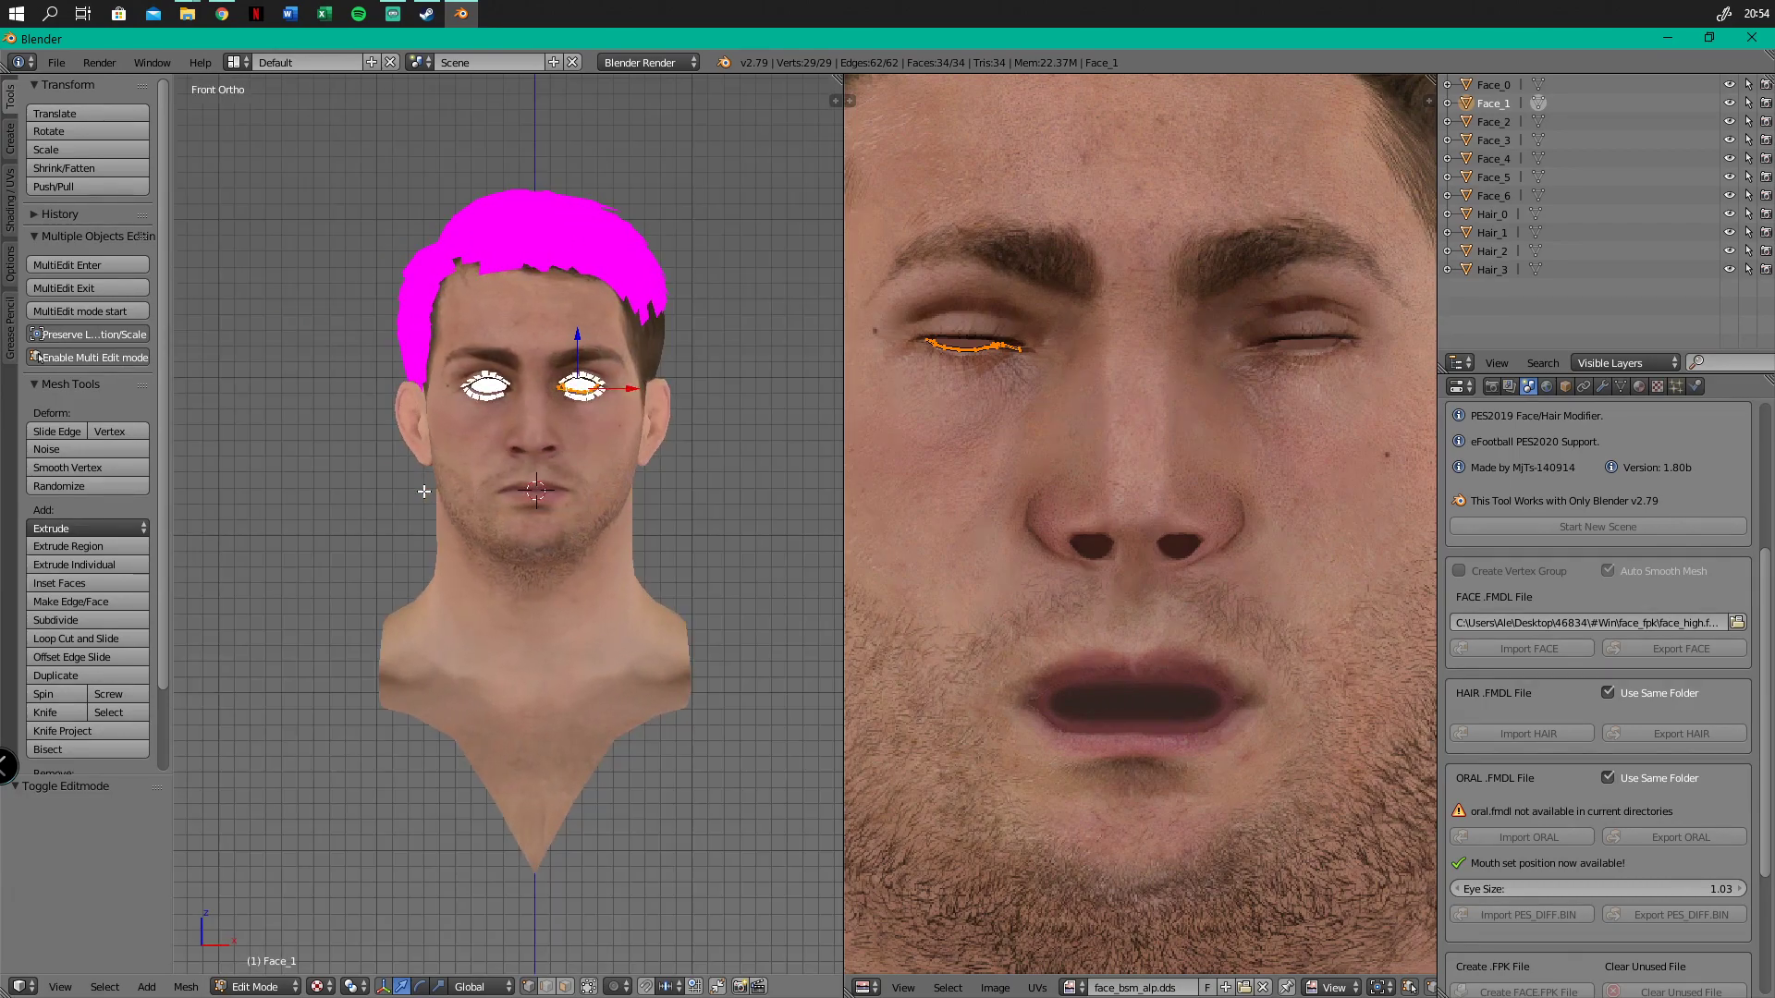
scroll(582, 384, up, 4)
scroll(555, 365, down, 5)
scroll(552, 326, up, 3)
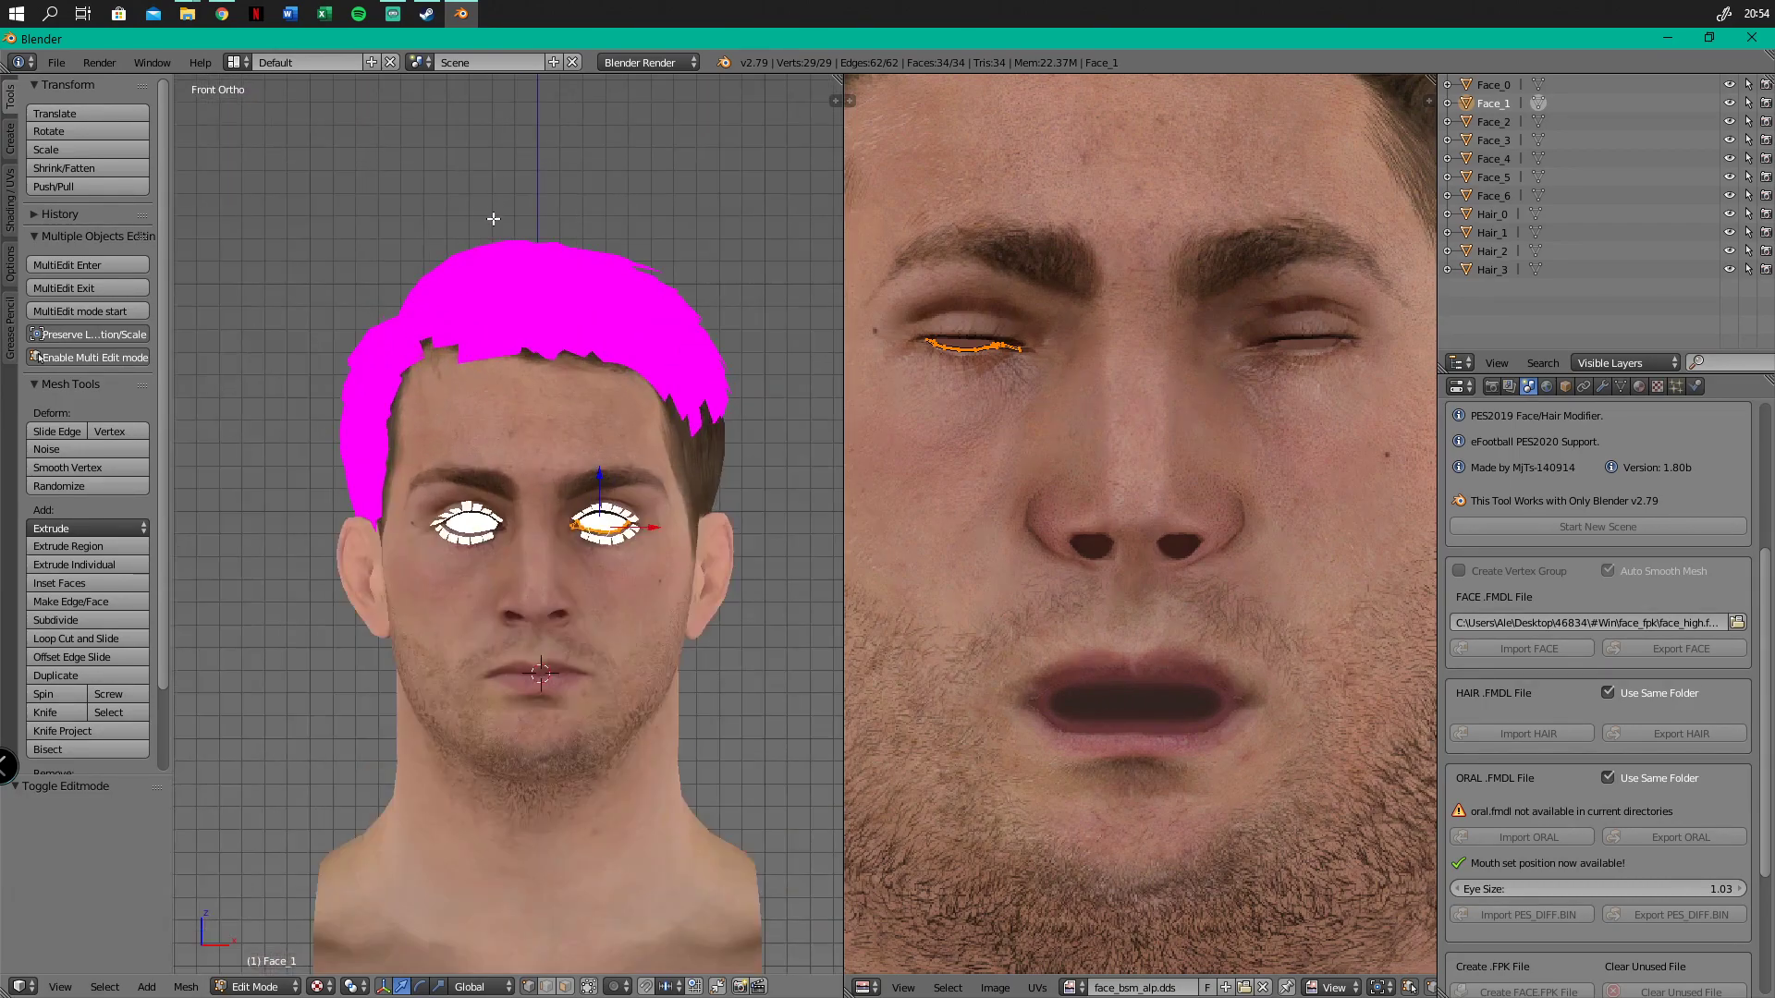
scroll(552, 327, down, 2)
scroll(1101, 507, down, 5)
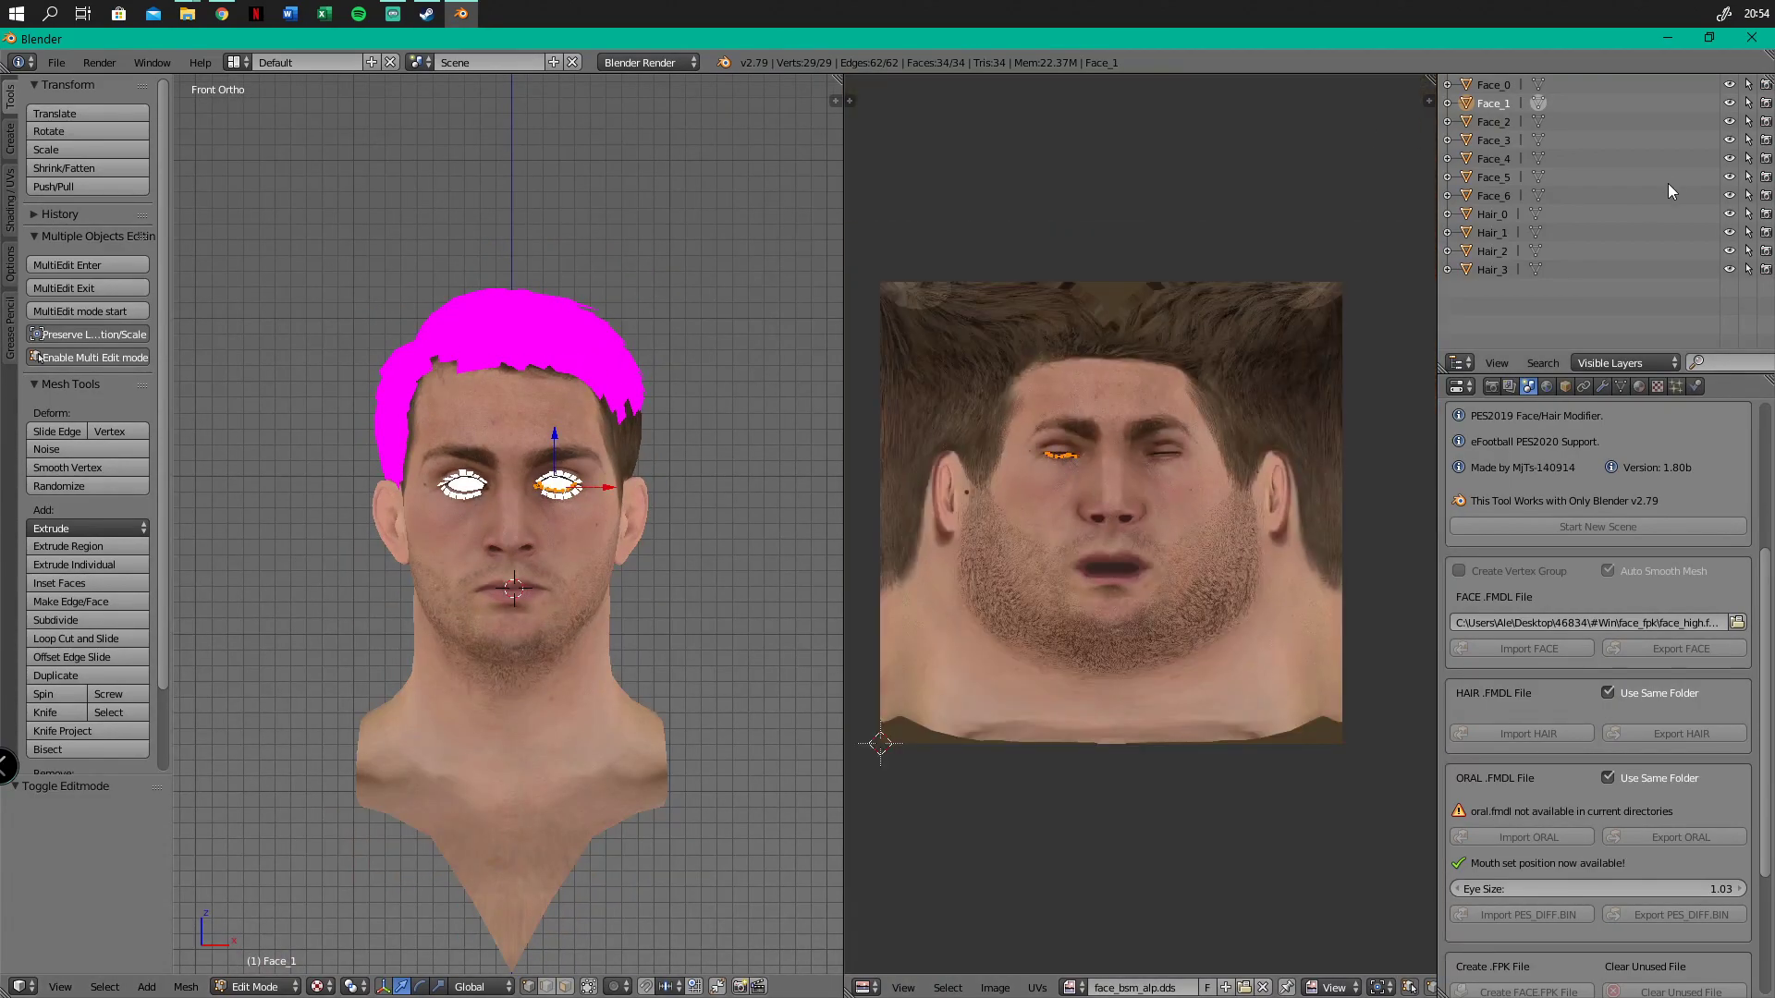
Take Face_1 out of edit mode and delete the Hair_3, Hair_2 and Hair_1 meshes from the scene
click(1539, 101)
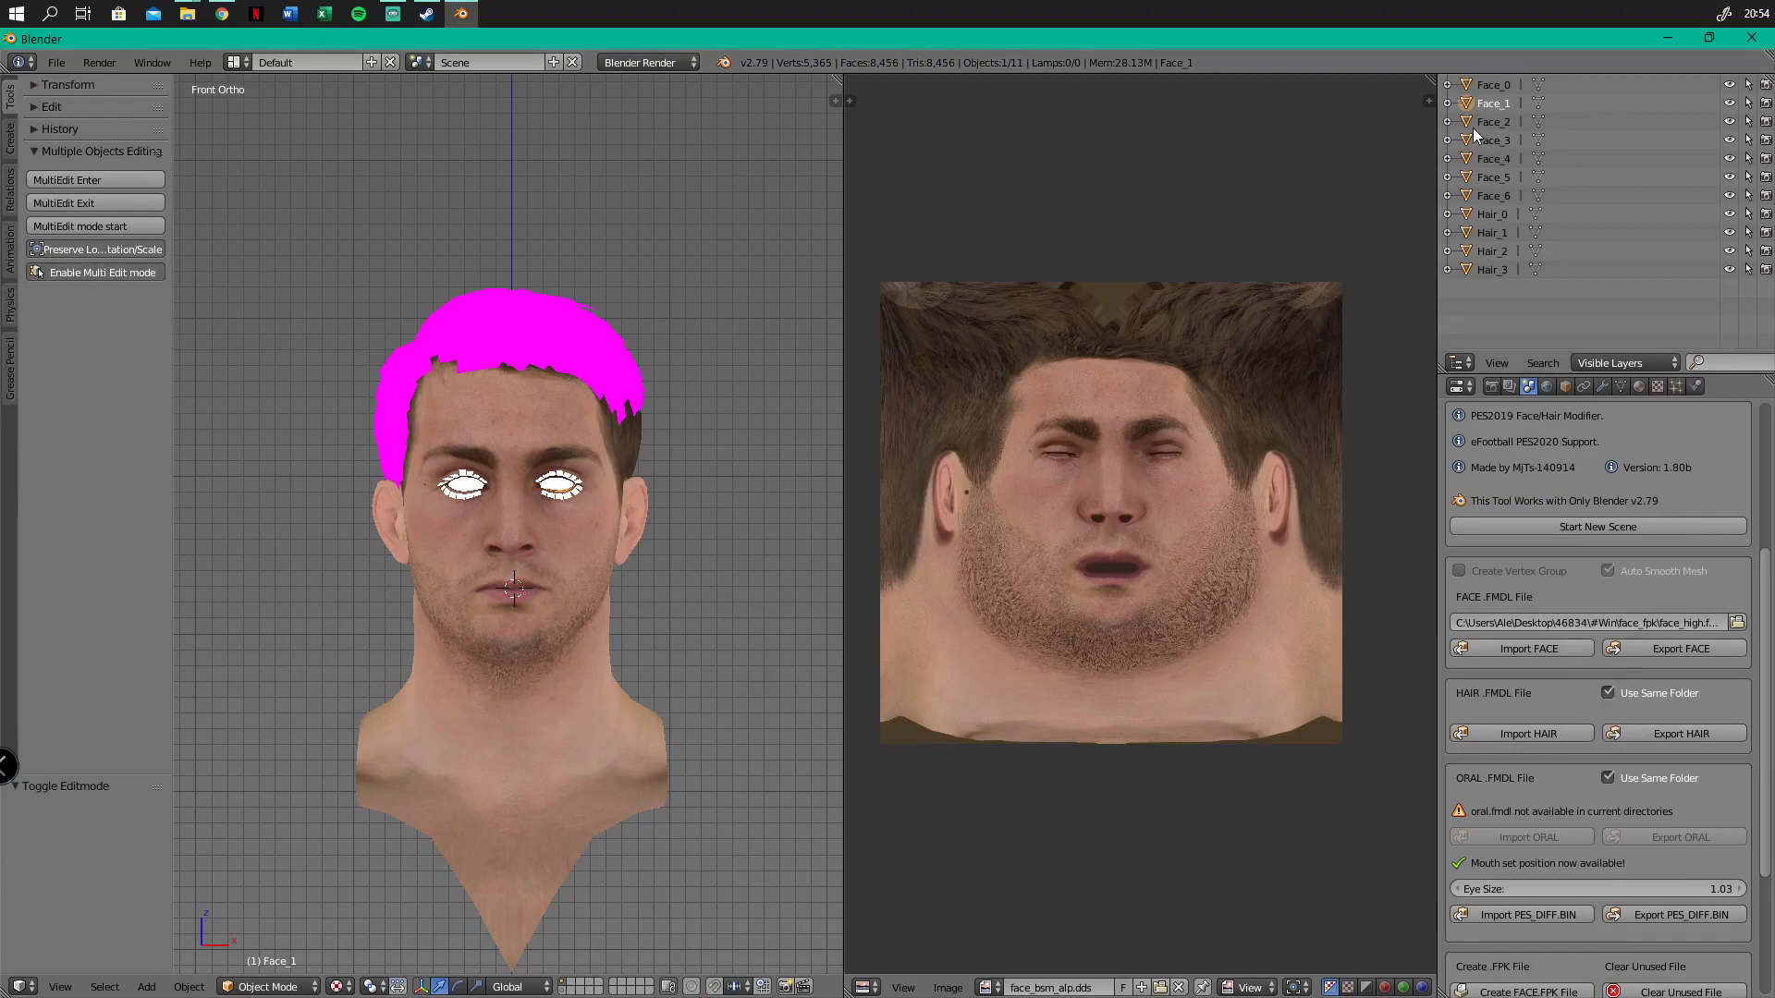
click(1500, 269)
click(1493, 235)
click(1493, 270)
right_click(1483, 270)
click(1445, 333)
click(1483, 253)
right_click(1482, 253)
click(1480, 254)
click(1496, 235)
right_click(1495, 237)
click(1496, 236)
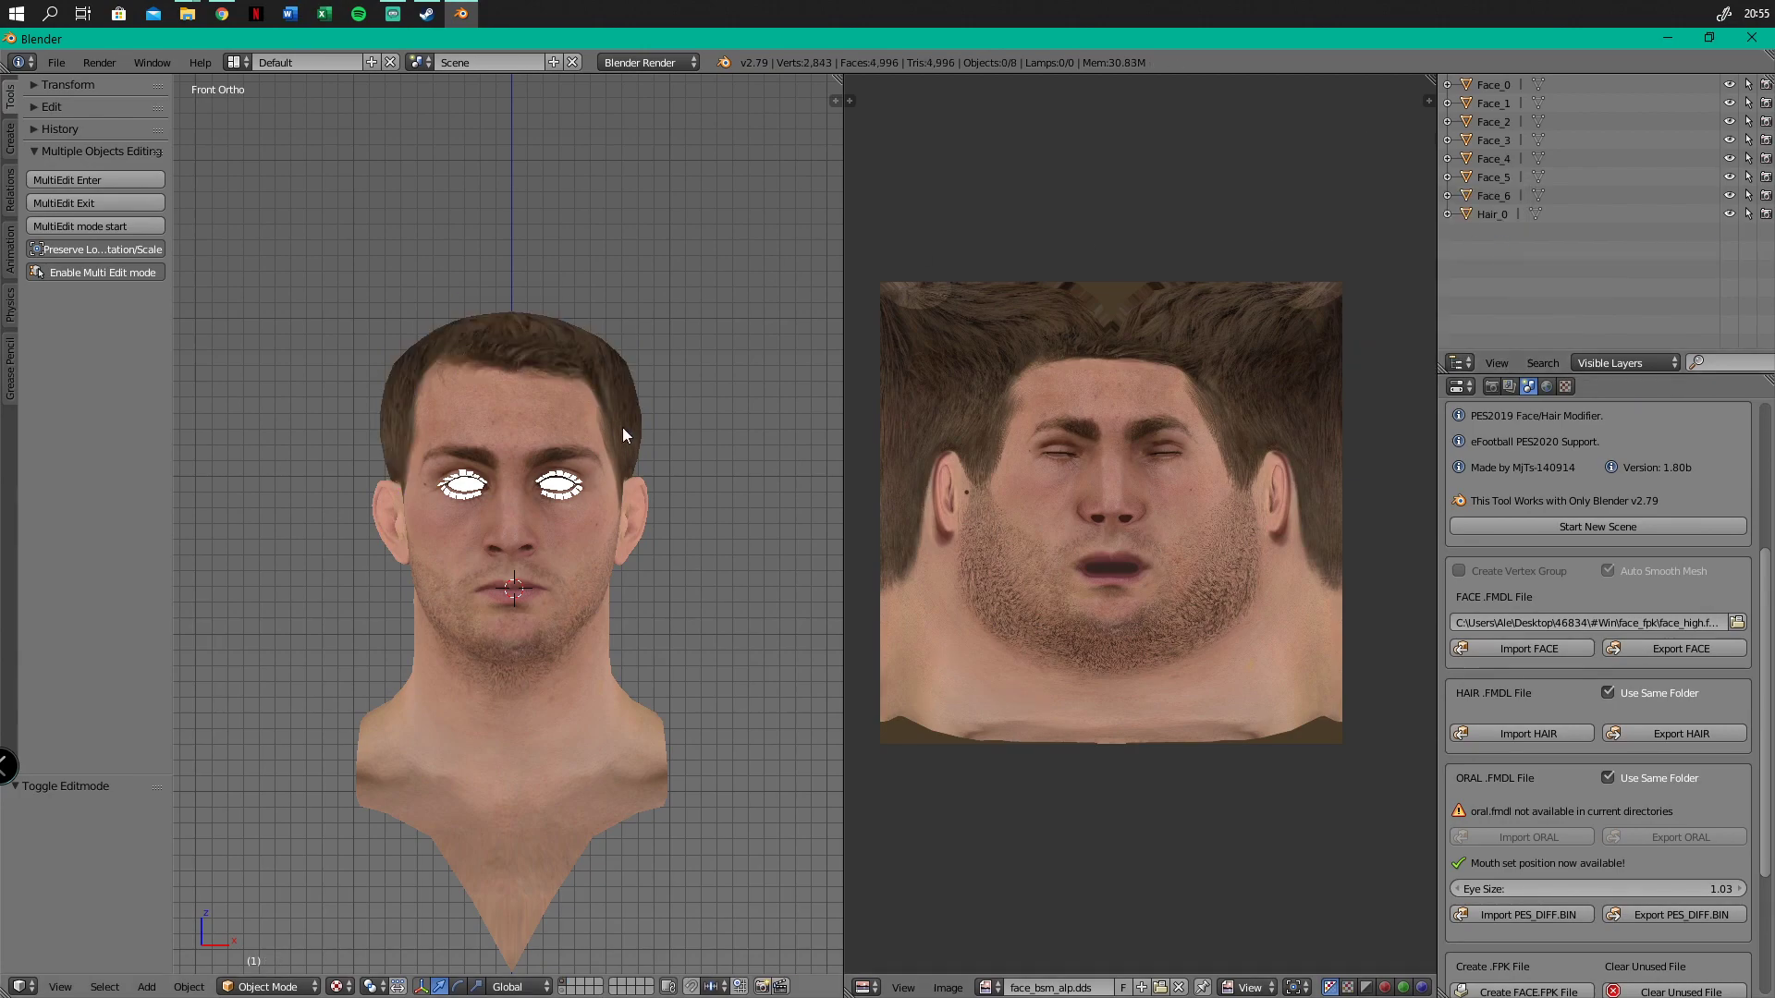
Check the Face_6 and Face_4 meshes on the head, and delete Face_4
middle_drag(471, 402, 588, 417)
key(KP_1)
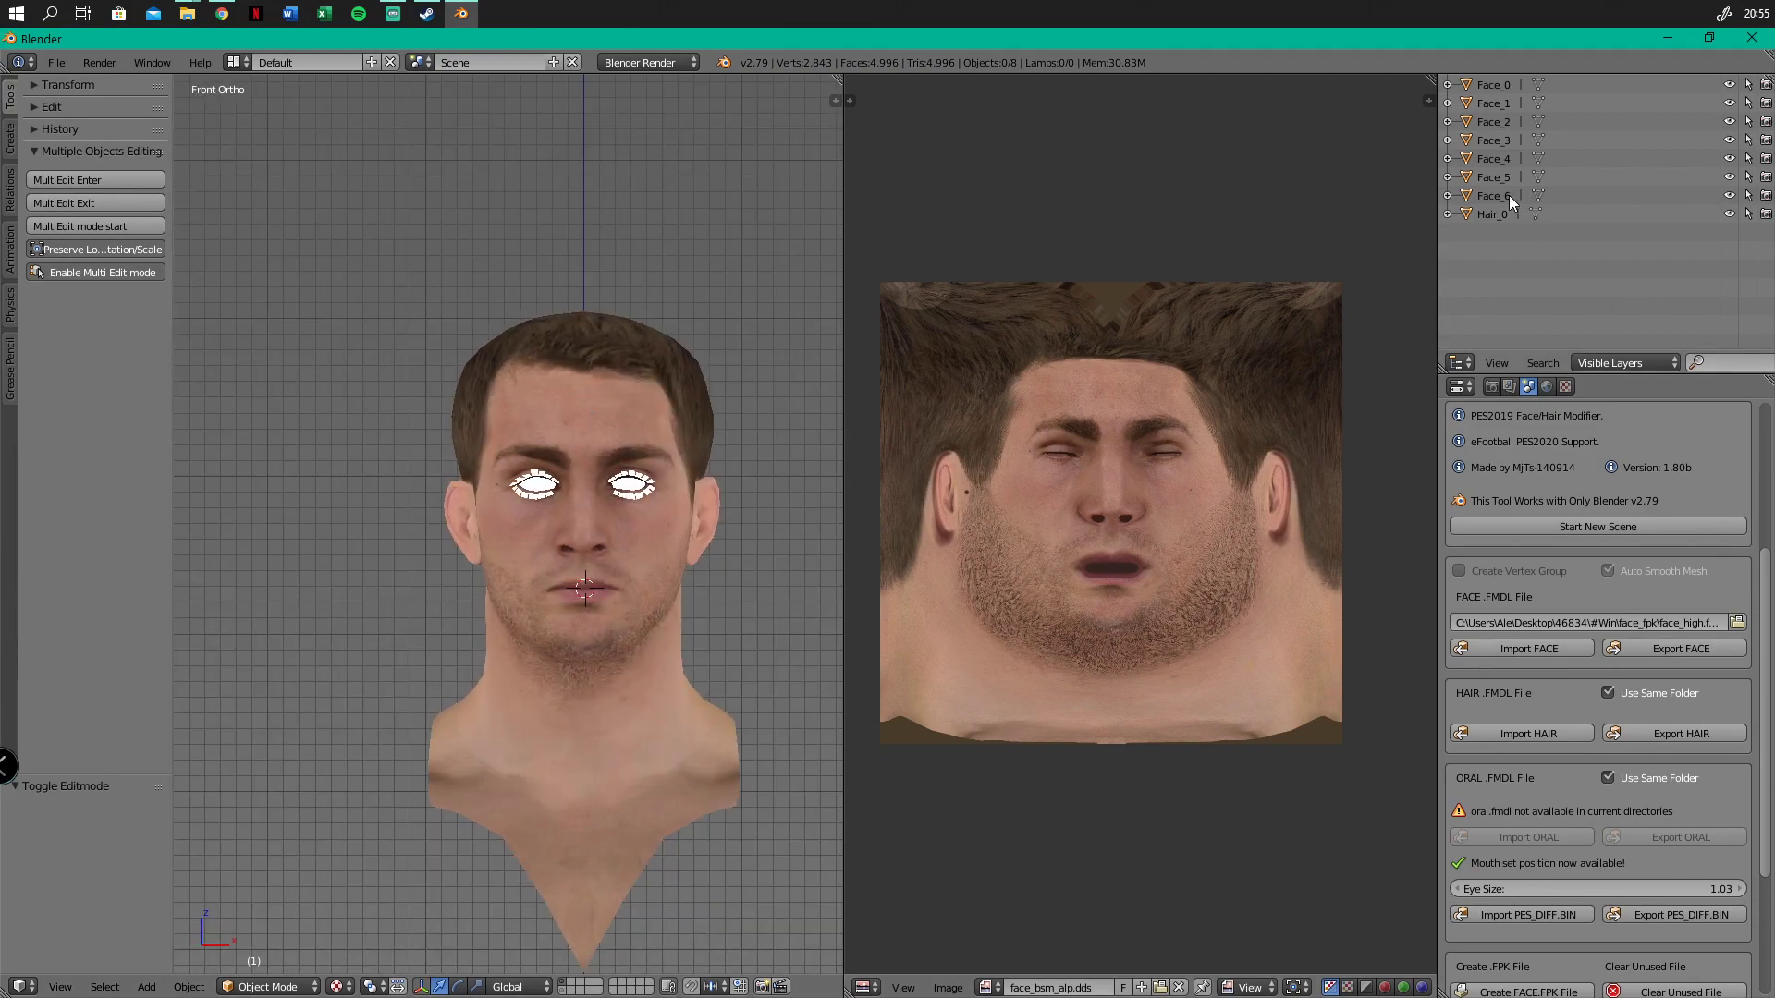
click(1536, 195)
click(1536, 195)
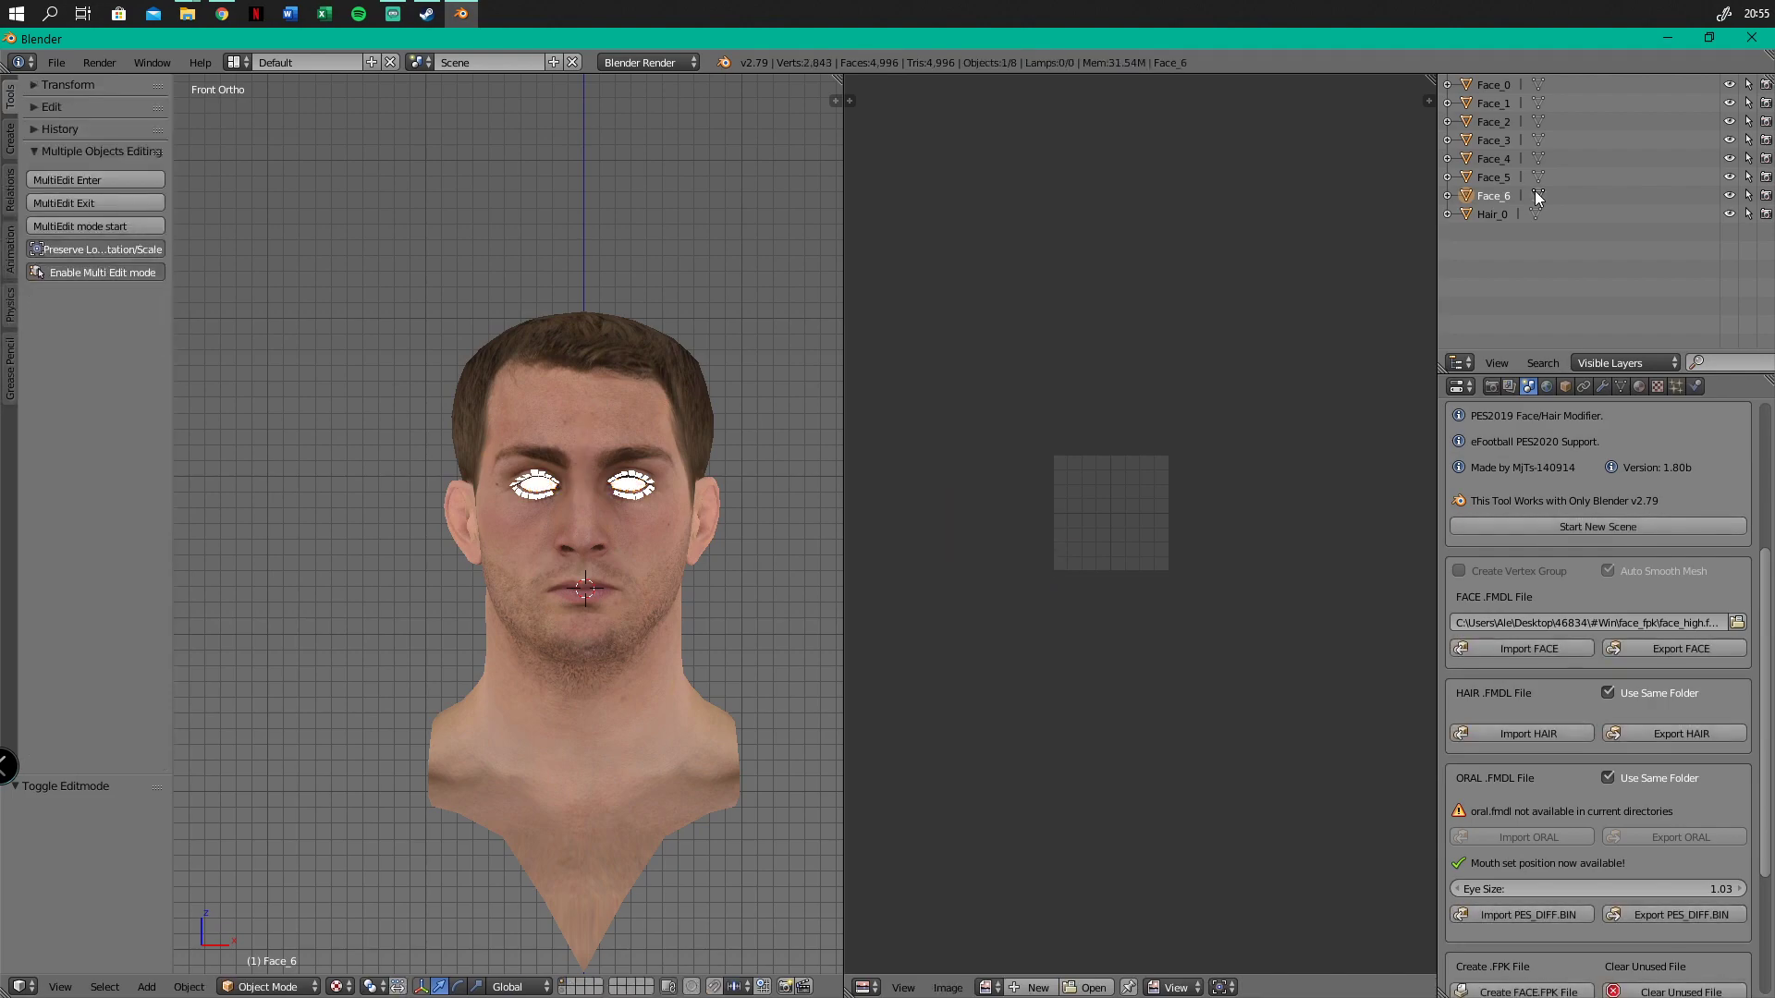
click(1538, 159)
click(1538, 159)
right_click(1485, 162)
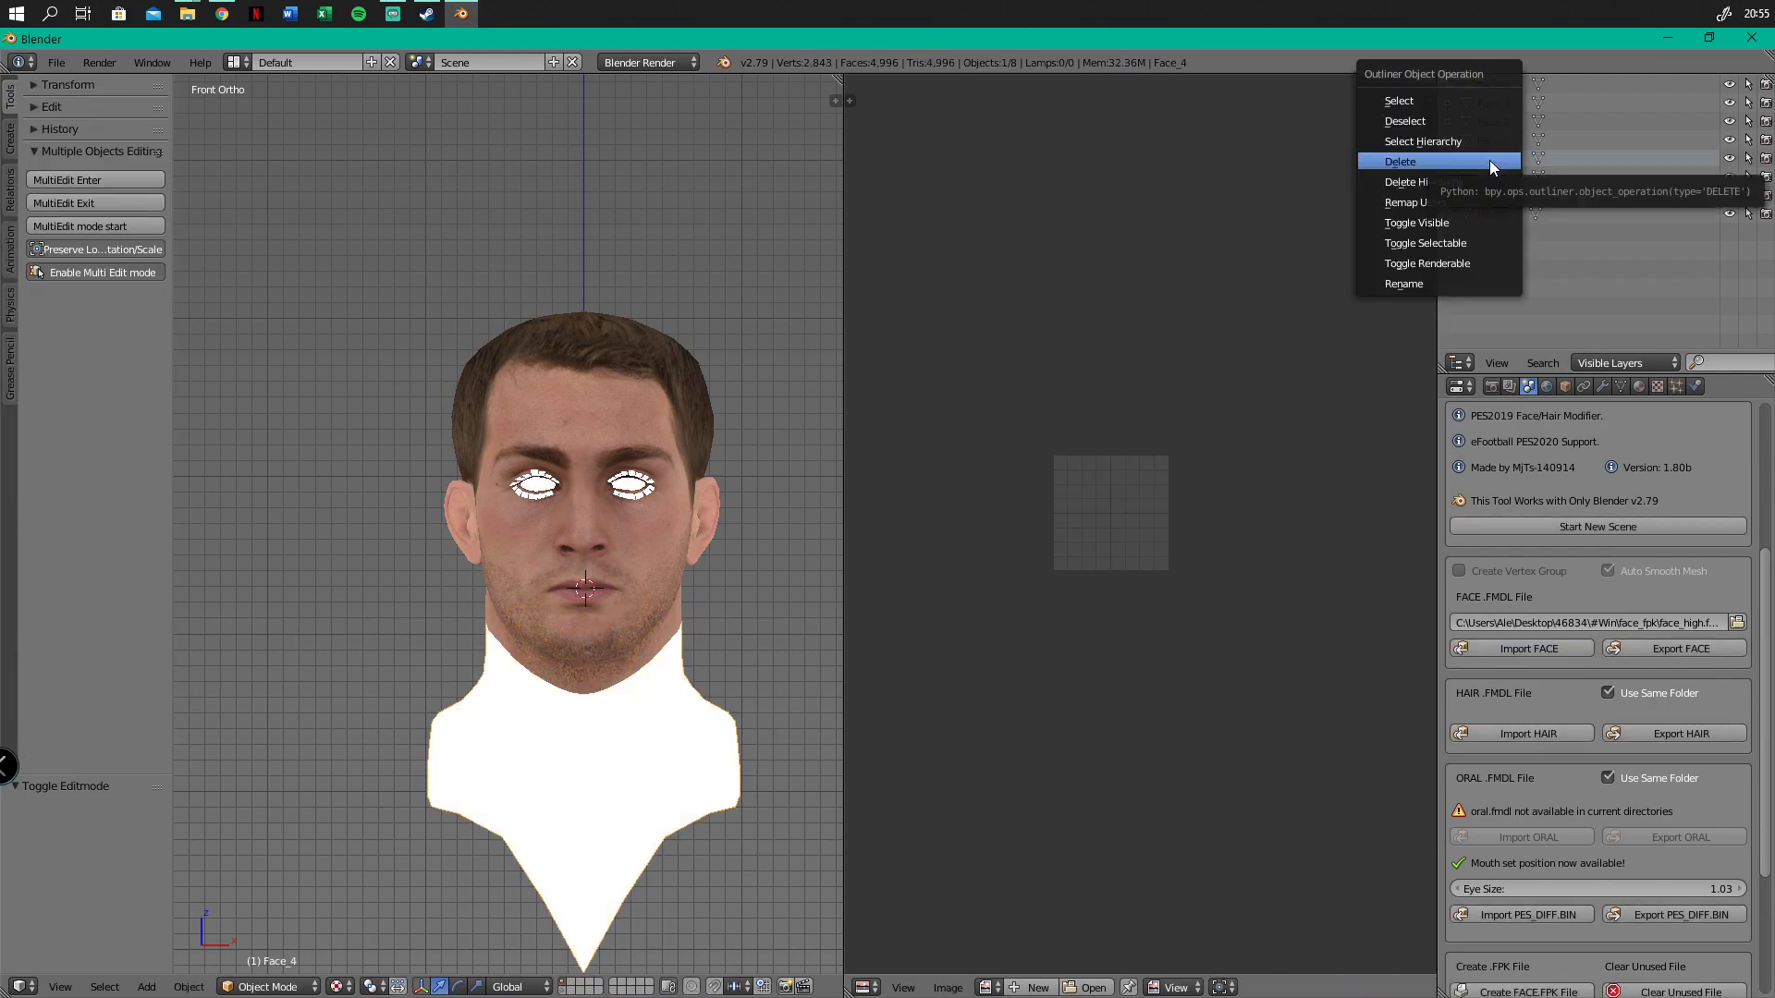
click(1490, 160)
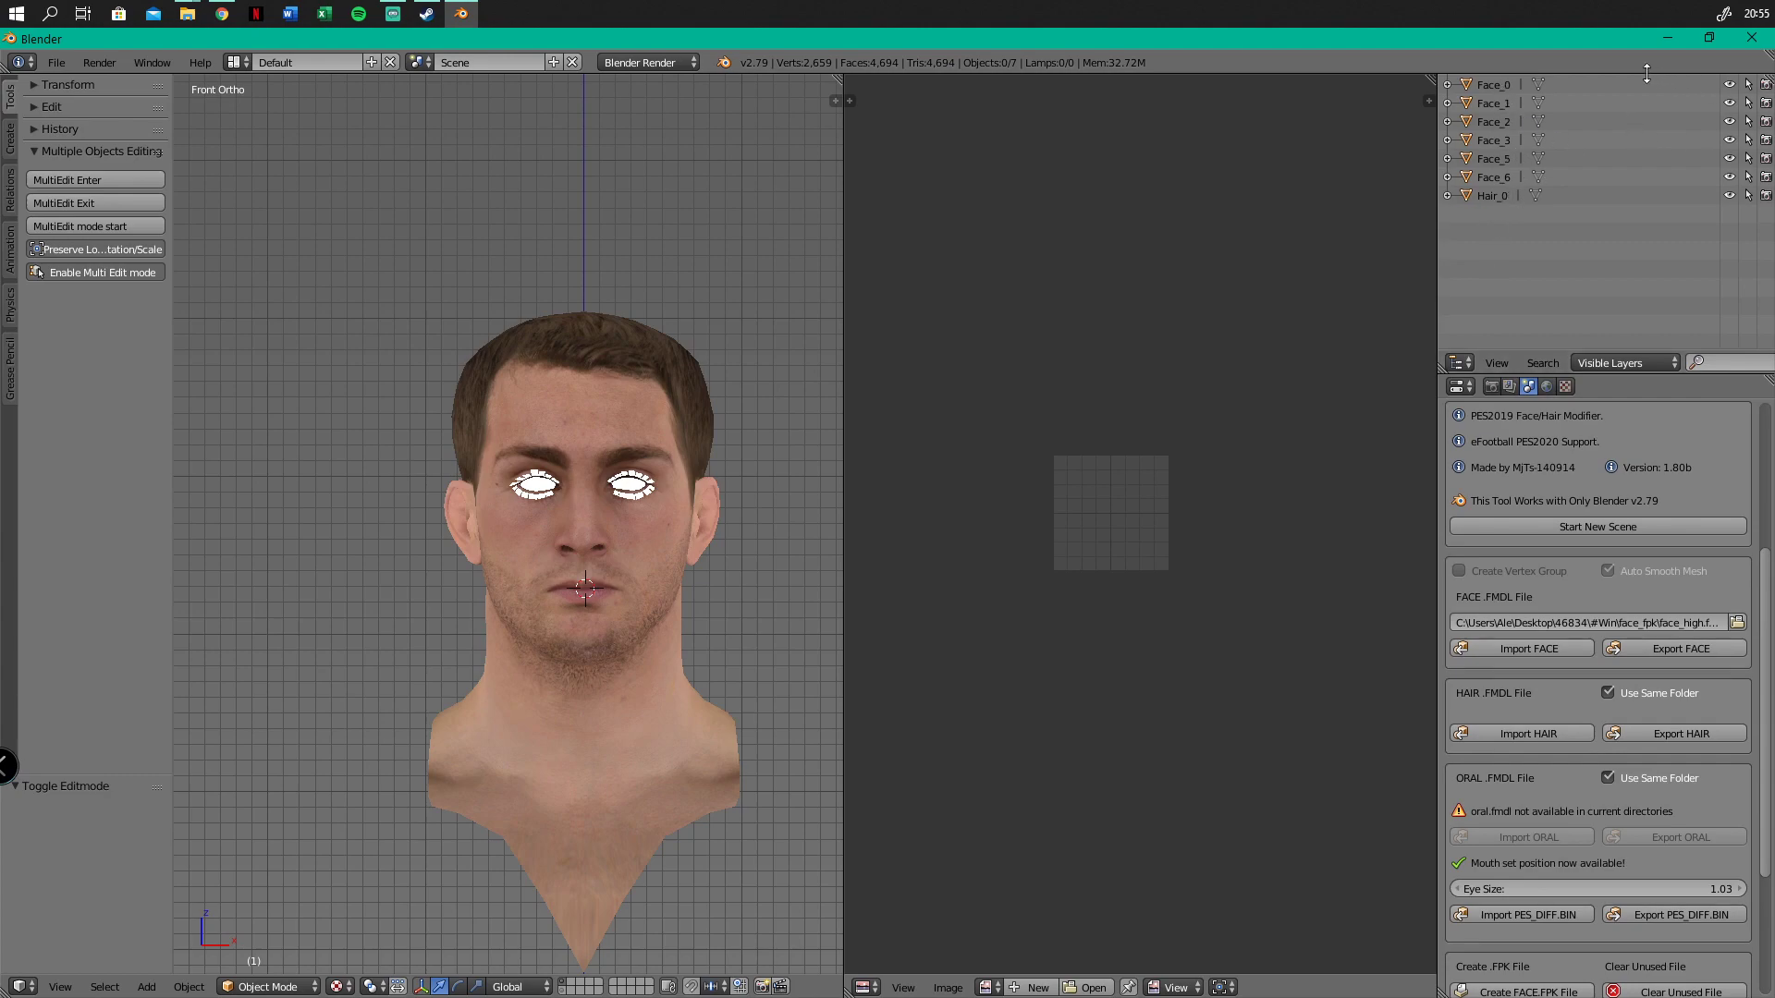
Widen the 3D view, enable its background images and add an empty image entry
scroll(429, 451, down, 3)
scroll(551, 542, up, 4)
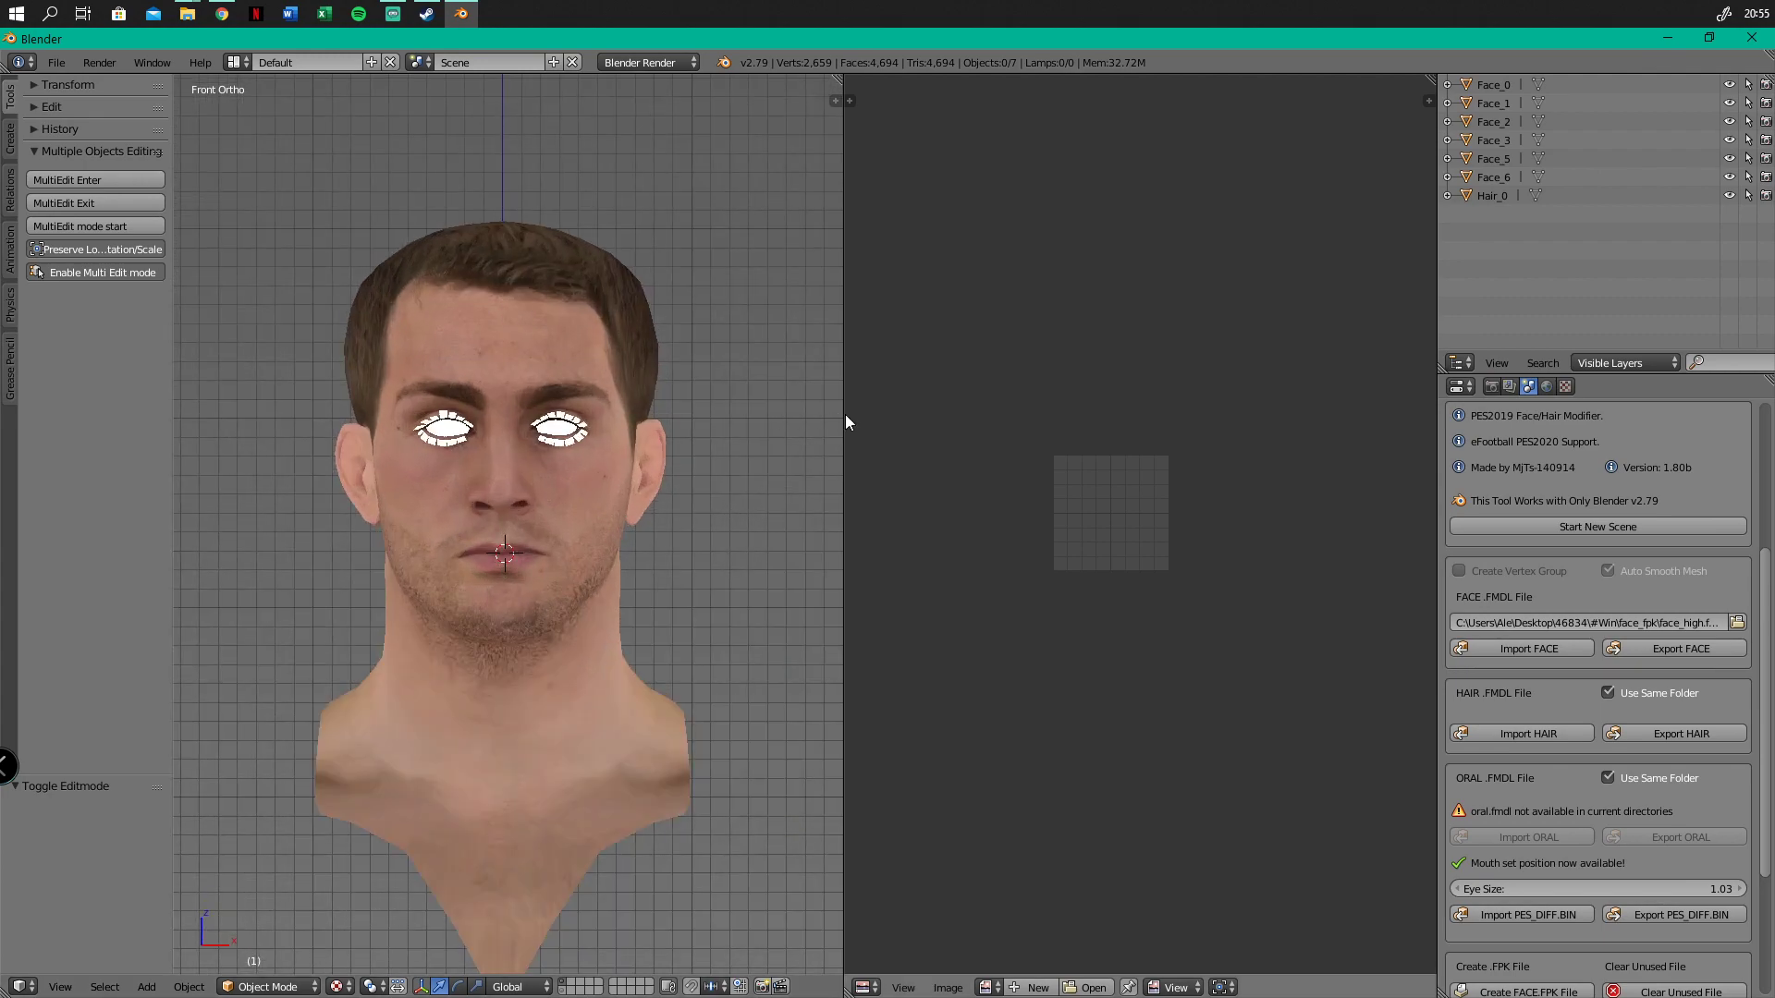
drag(844, 424, 1045, 425)
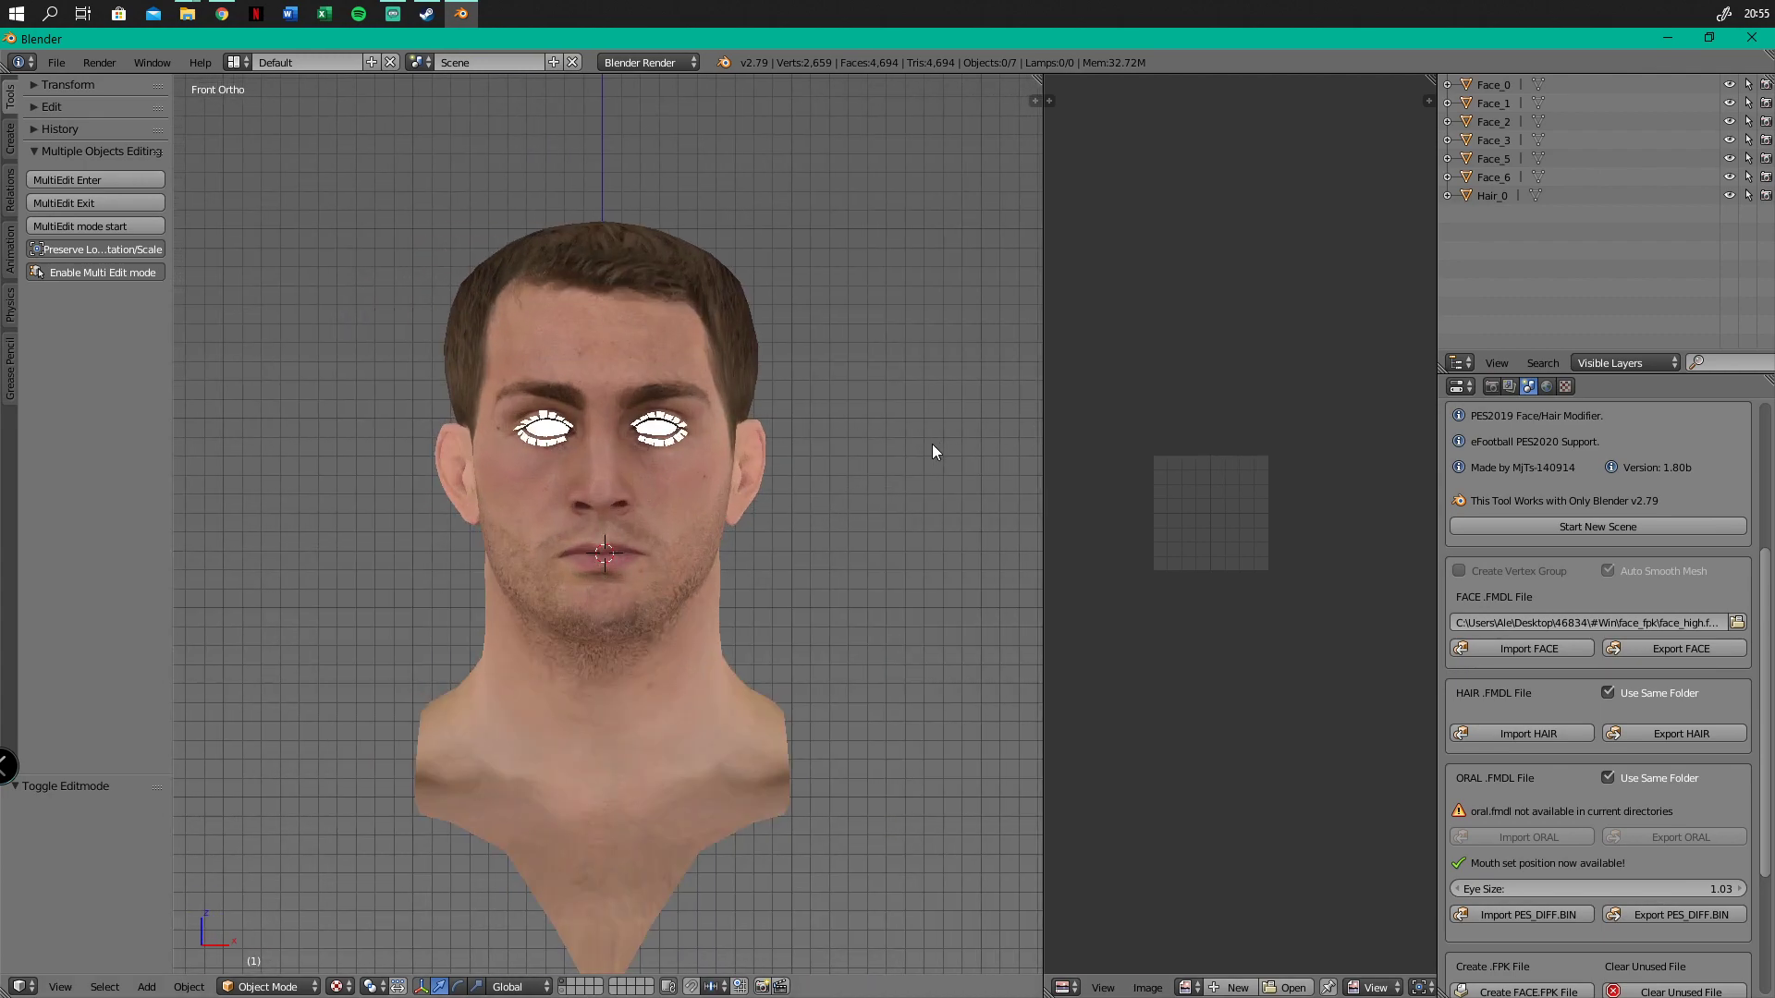
key(n)
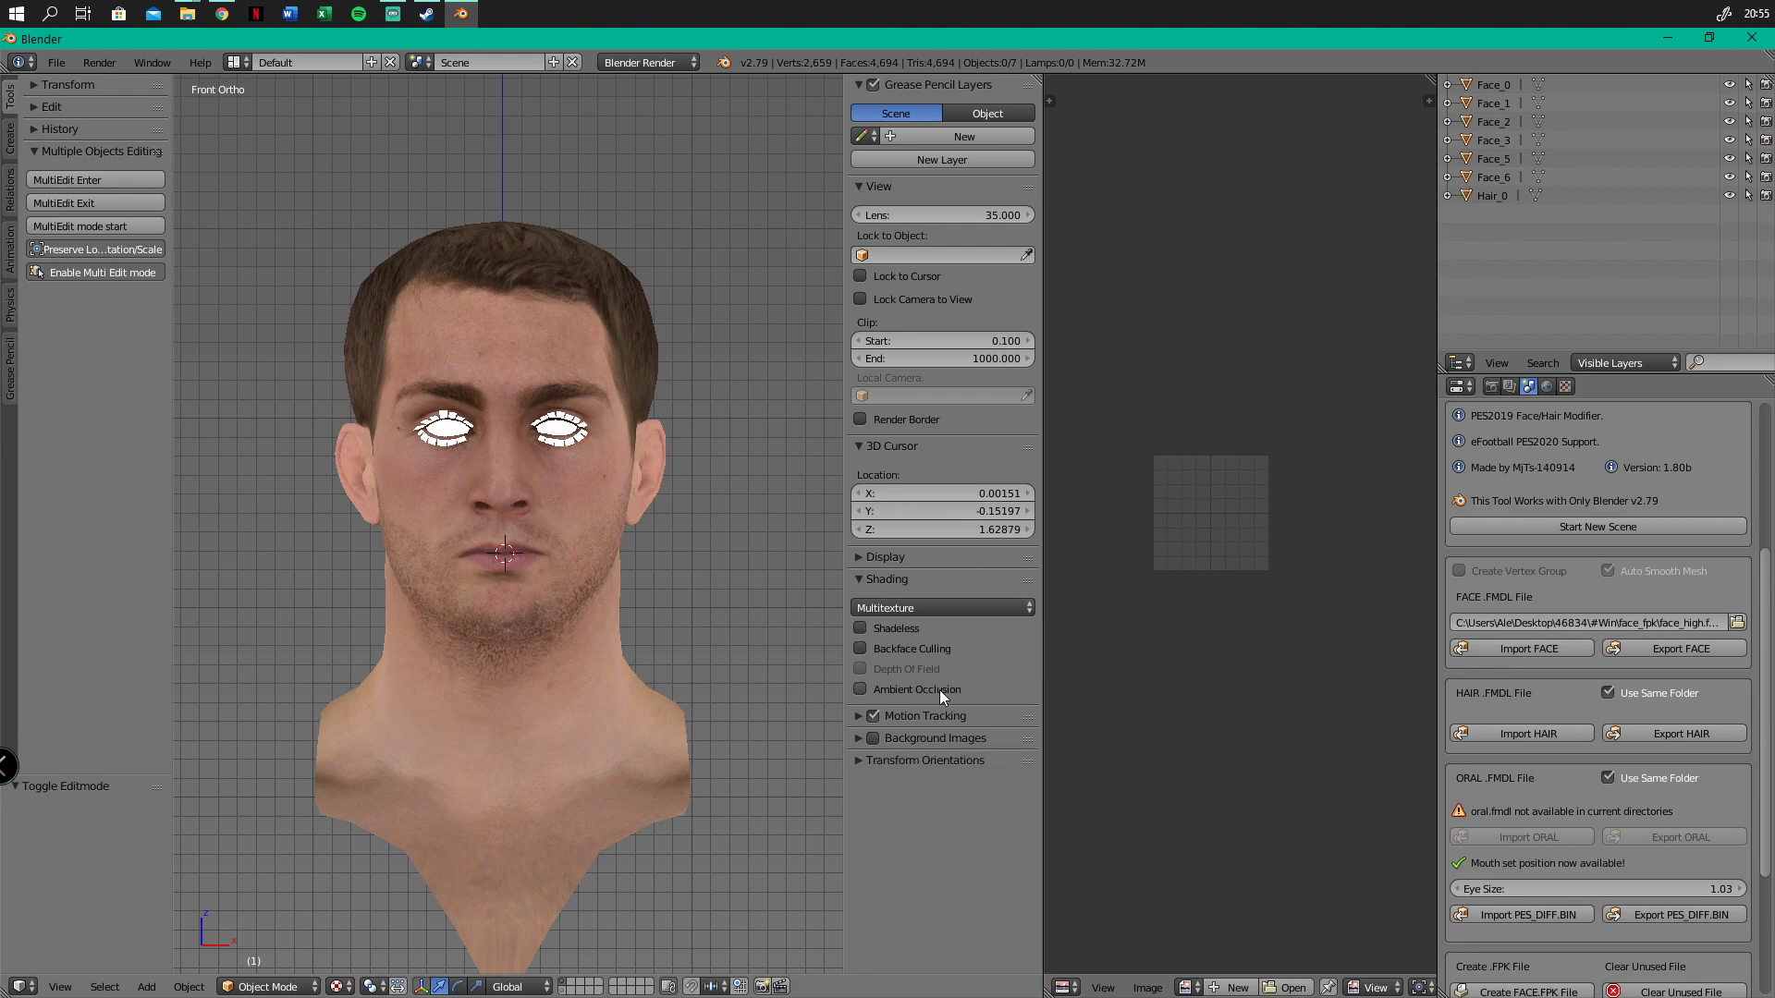
key(n)
key(n)
key(n)
key(n)
click(858, 740)
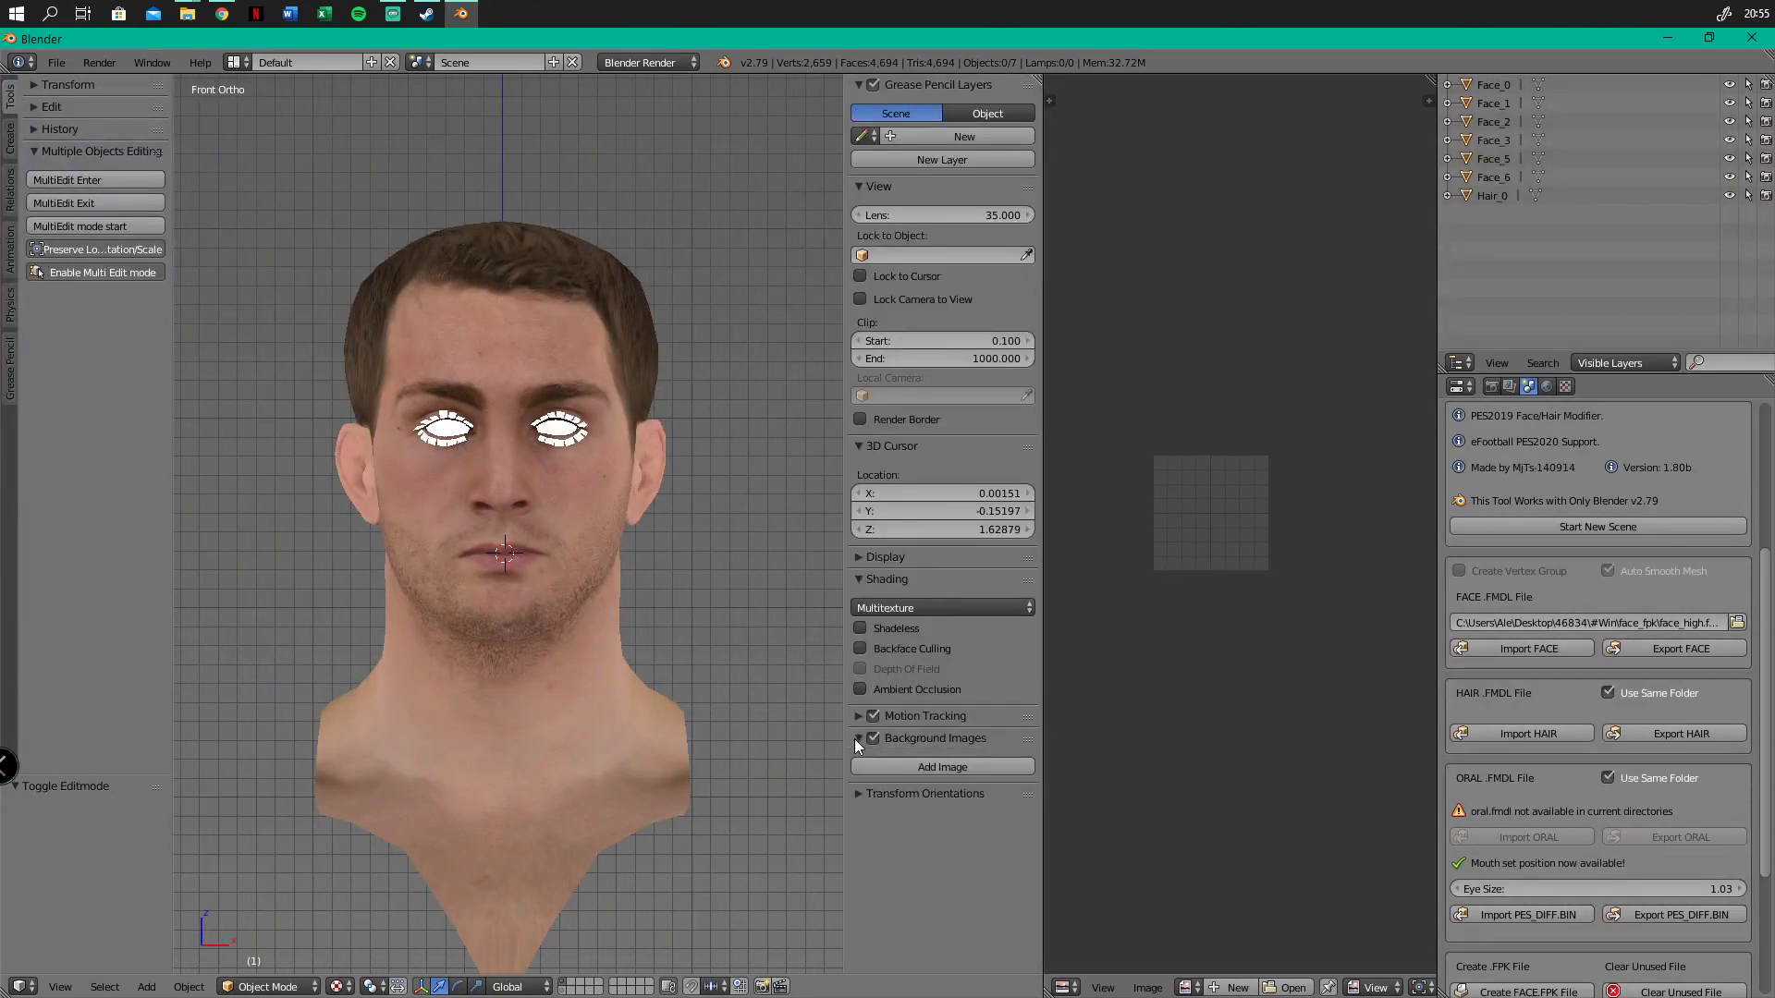
click(948, 764)
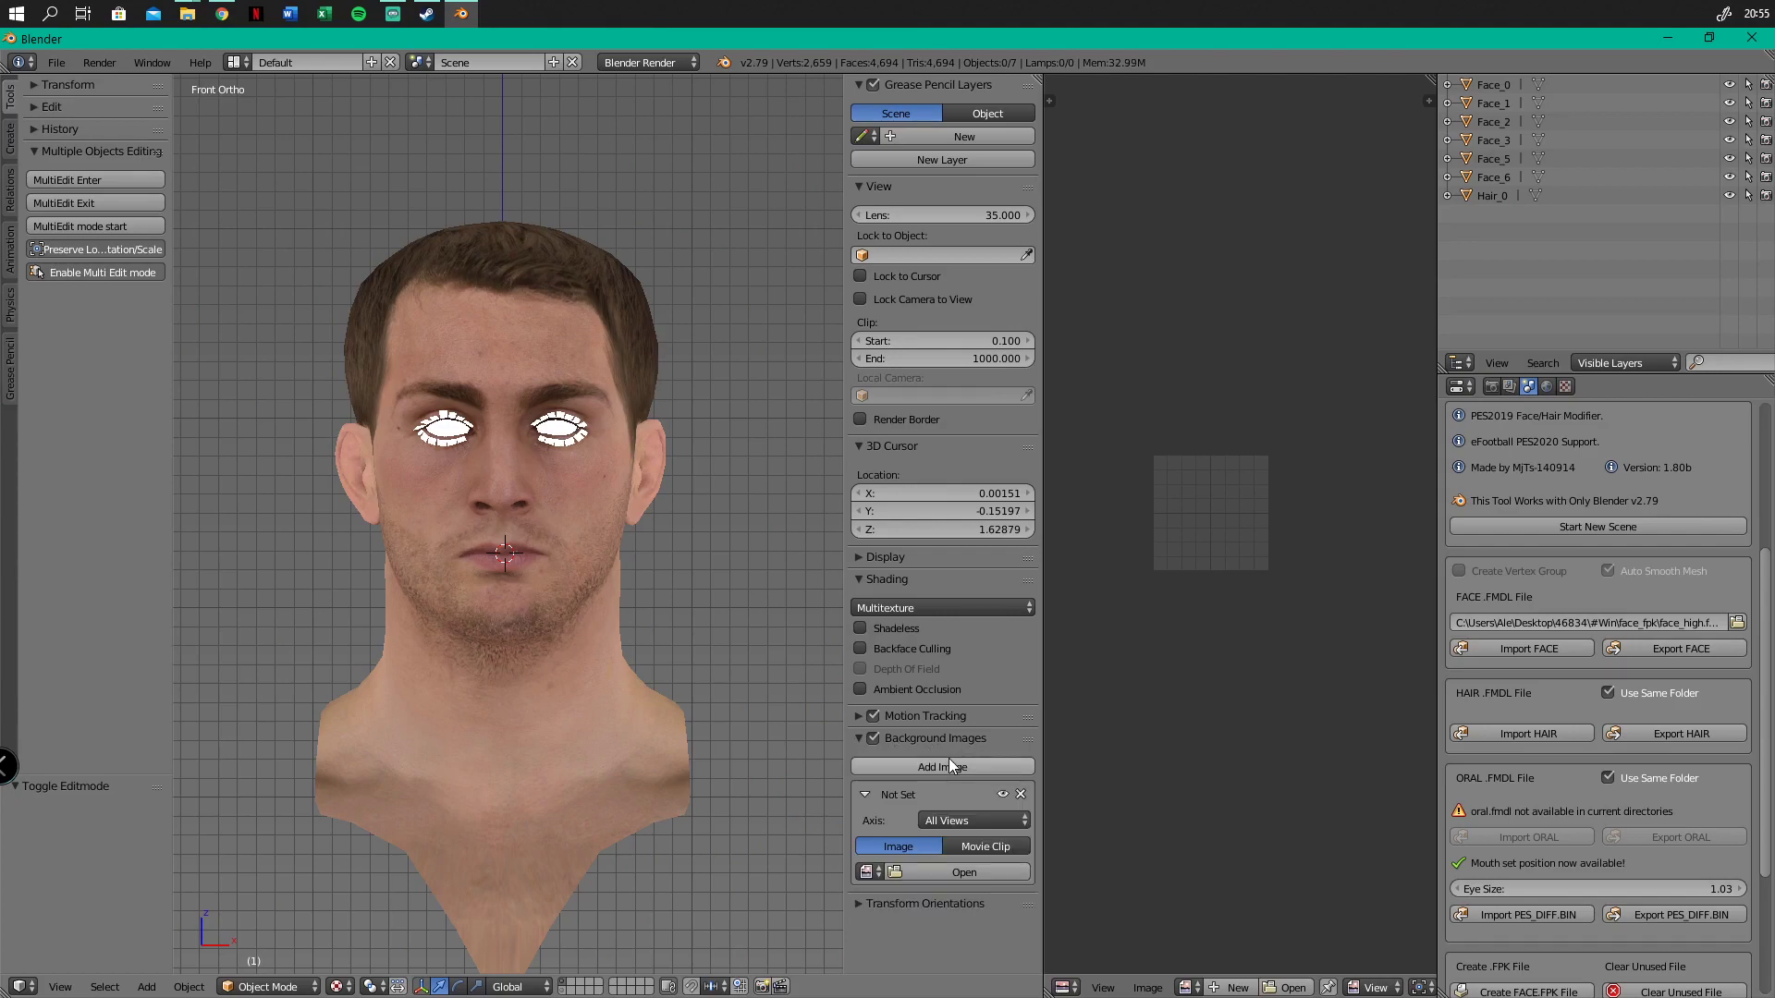
Load the player's photo whose JPG file name starts with 85010517 from the desktop as the background image
click(964, 872)
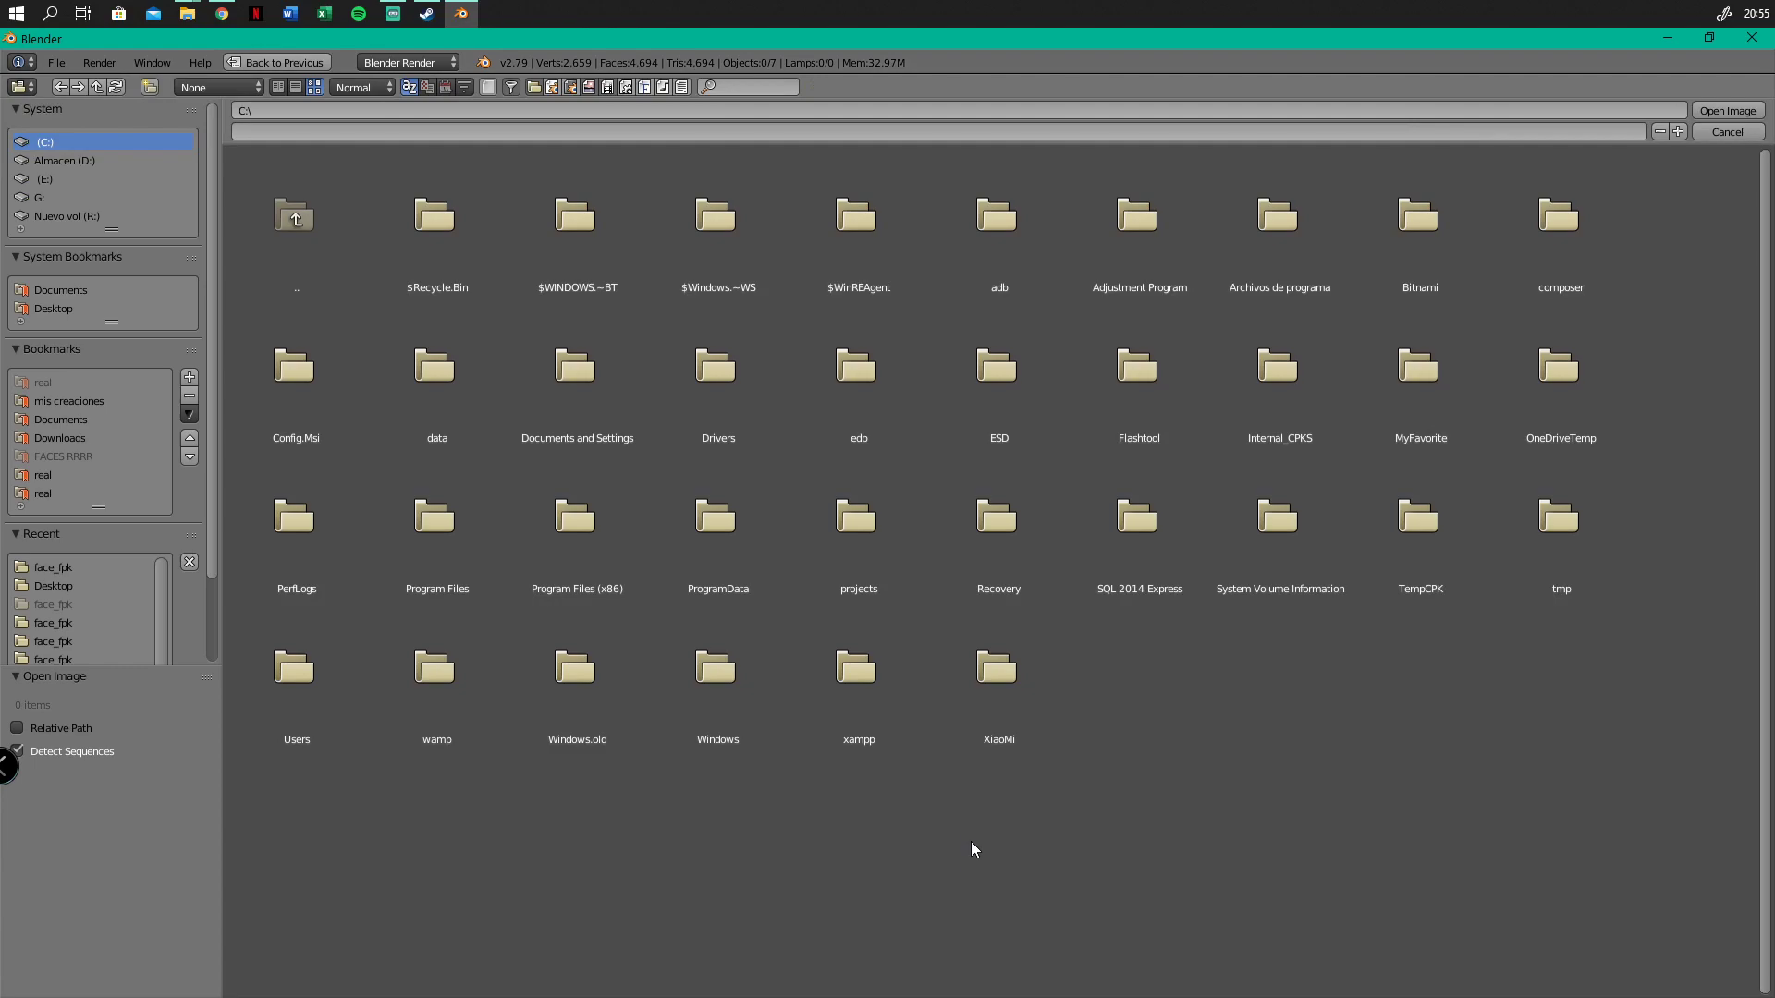
click(46, 309)
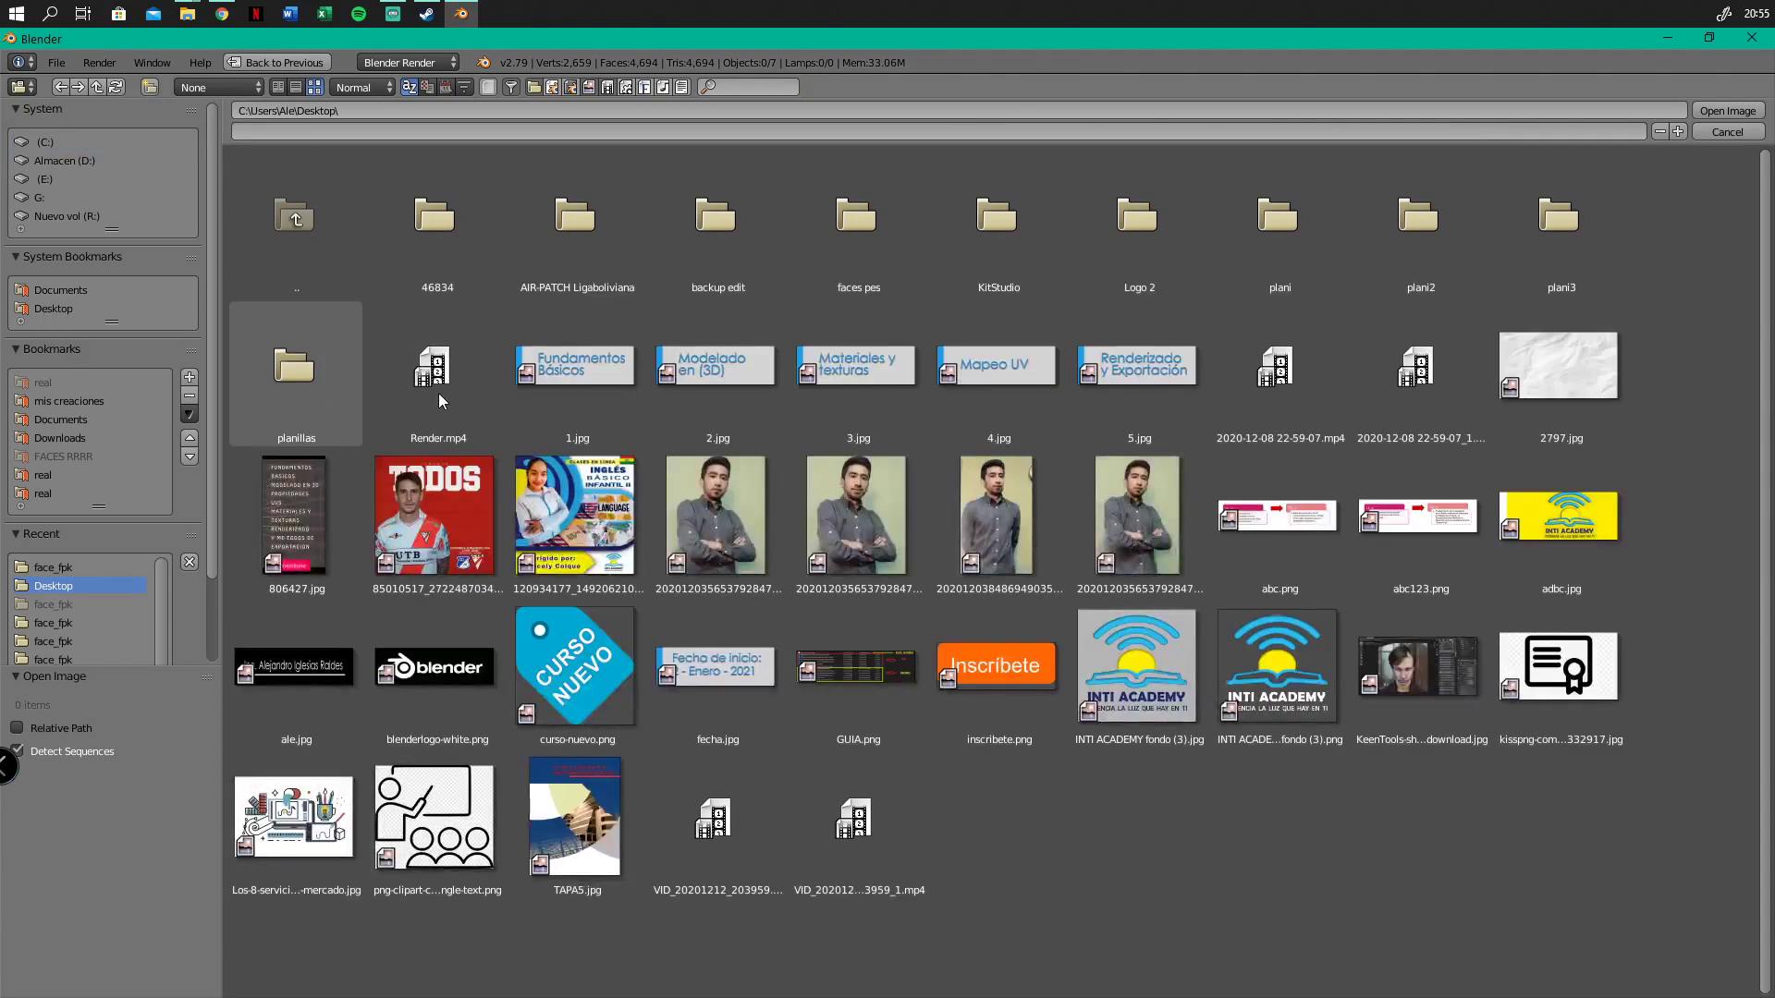
click(459, 490)
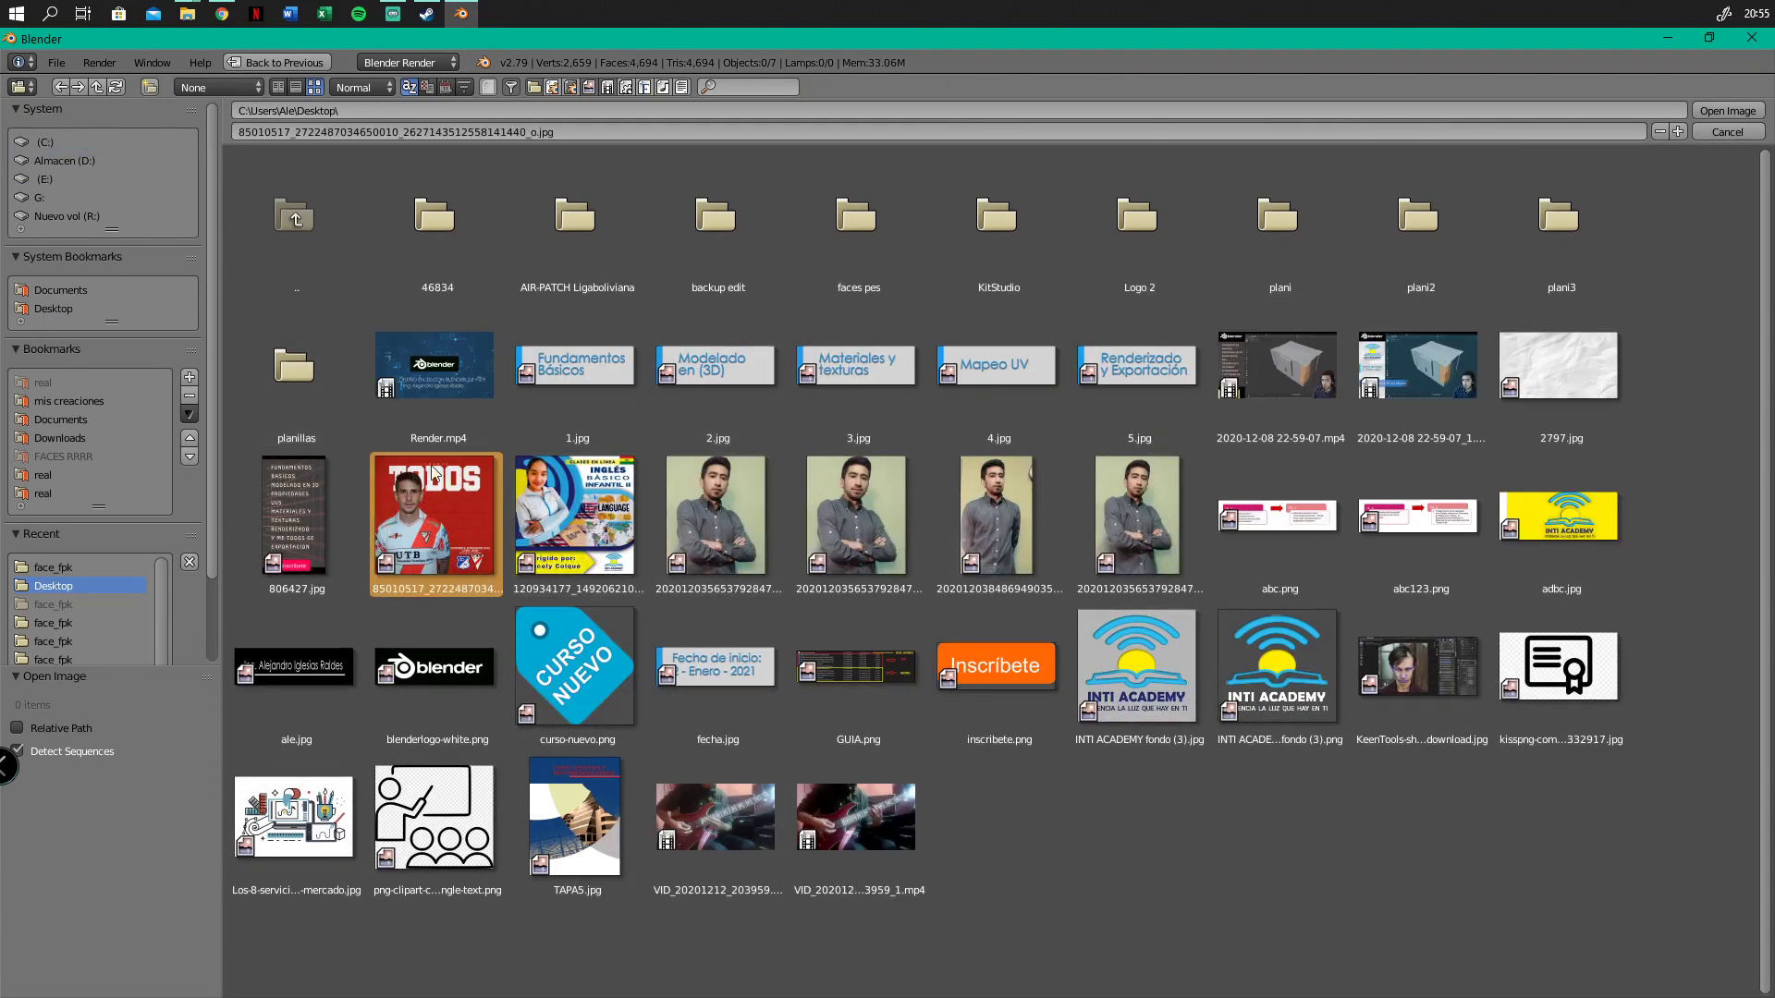
click(1727, 109)
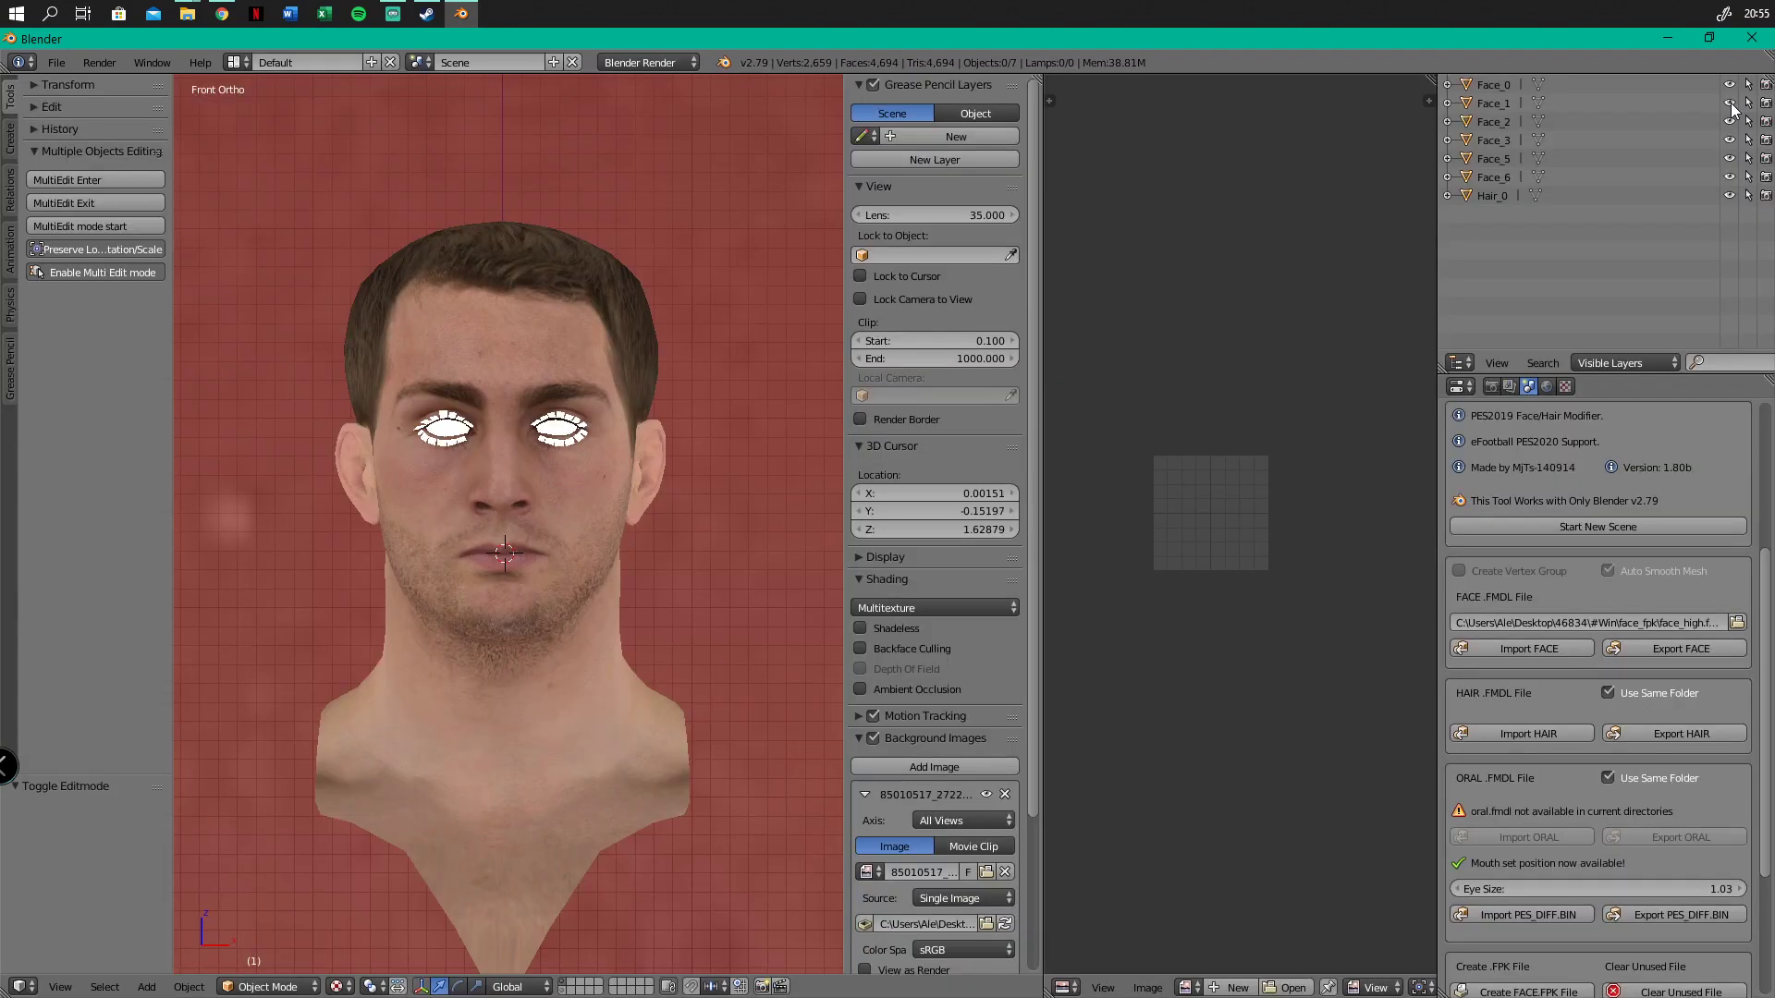
scroll(684, 412, down, 5)
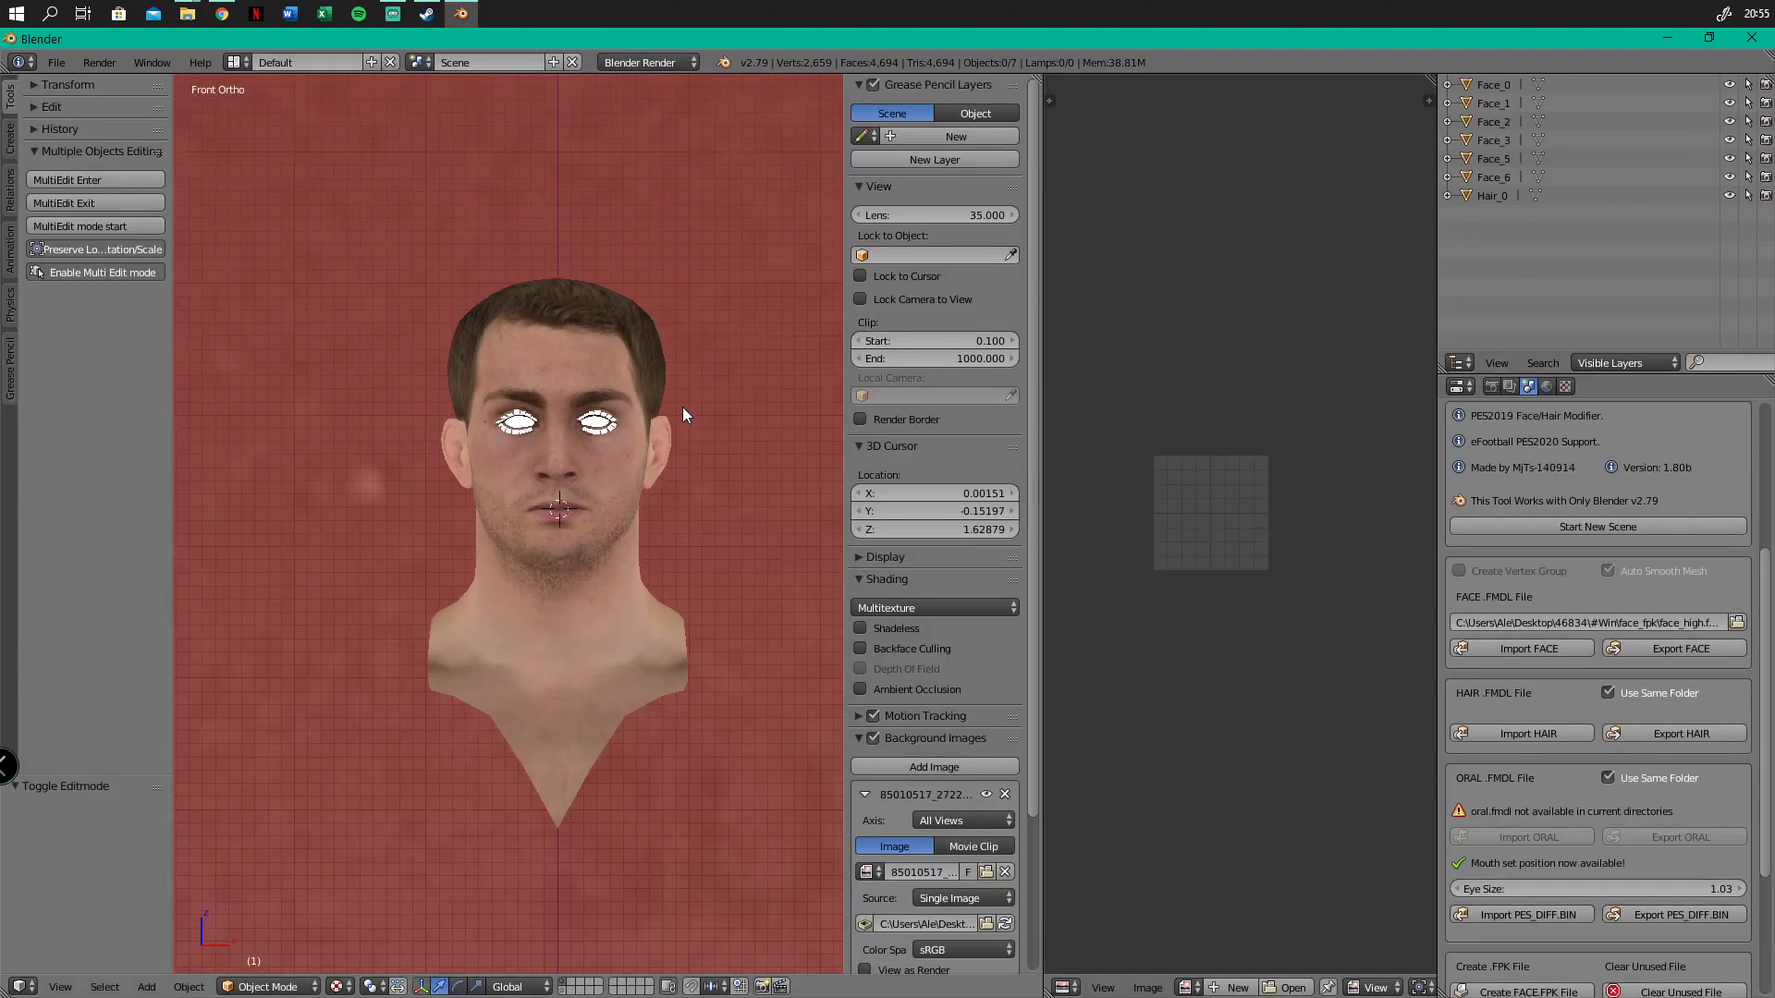
scroll(682, 407, down, 5)
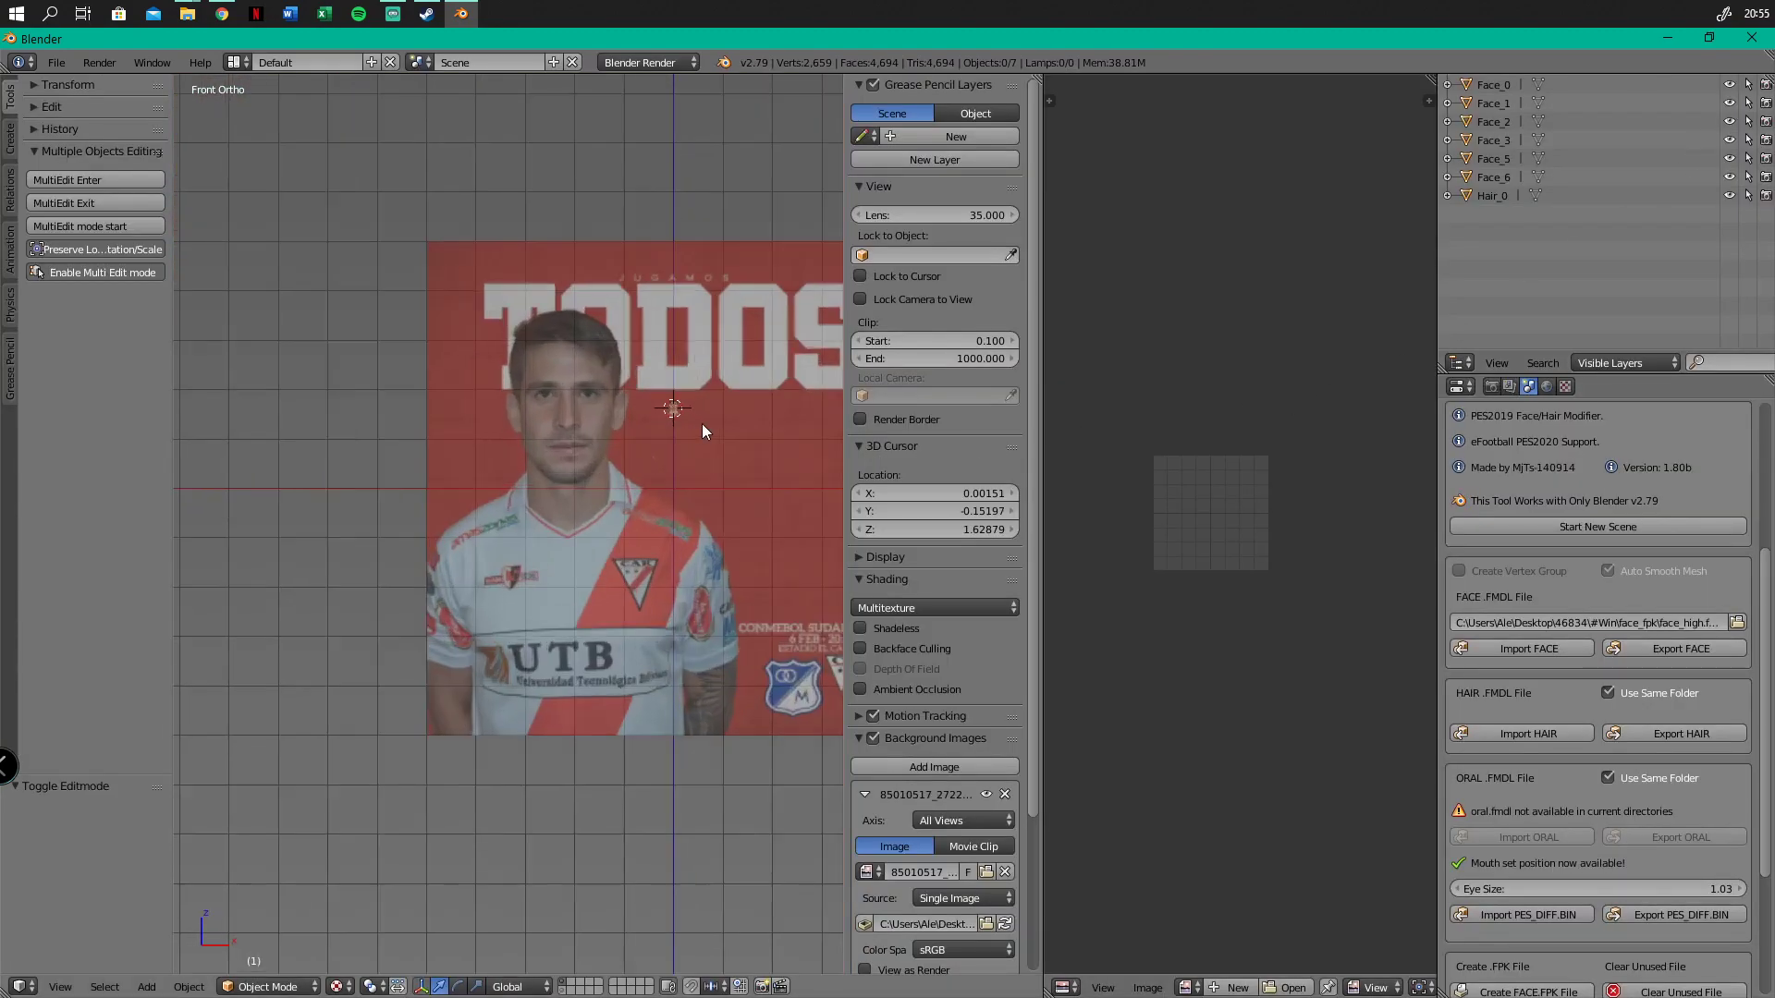
Shift the background photo to X 2.161 and Y -0.240 so its face lies behind the head model
scroll(686, 409, up, 5)
scroll(686, 409, down, 6)
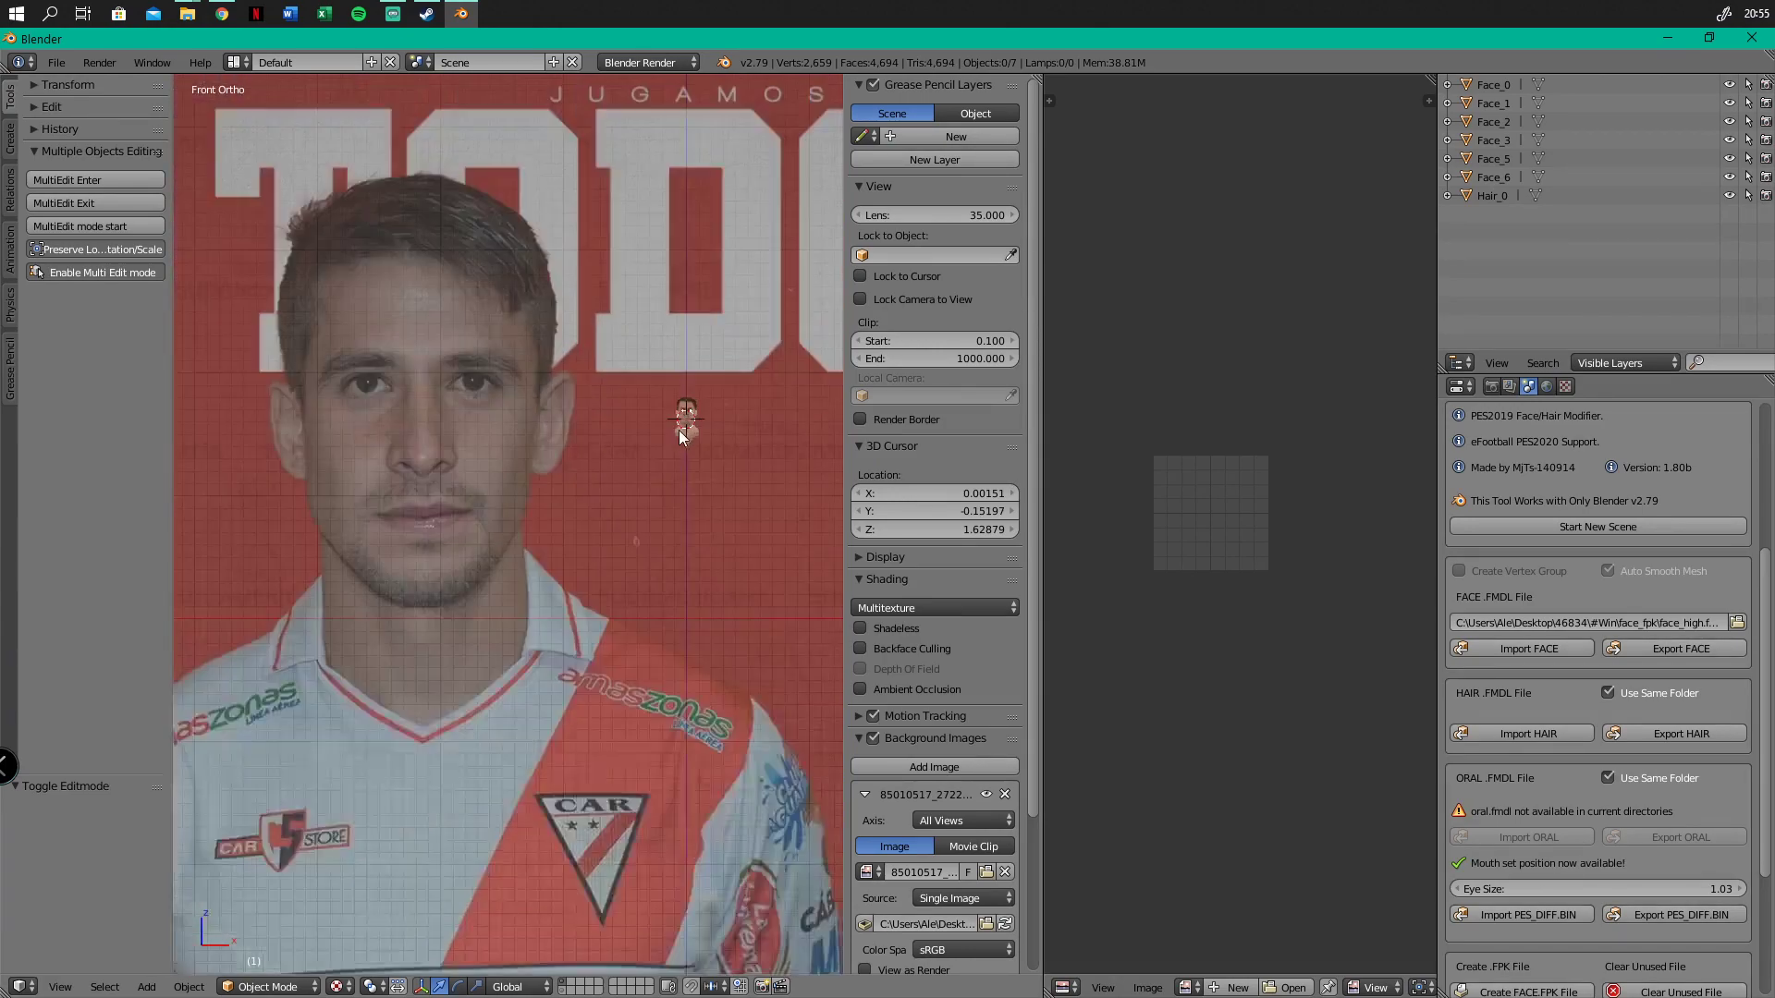
scroll(701, 431, up, 1)
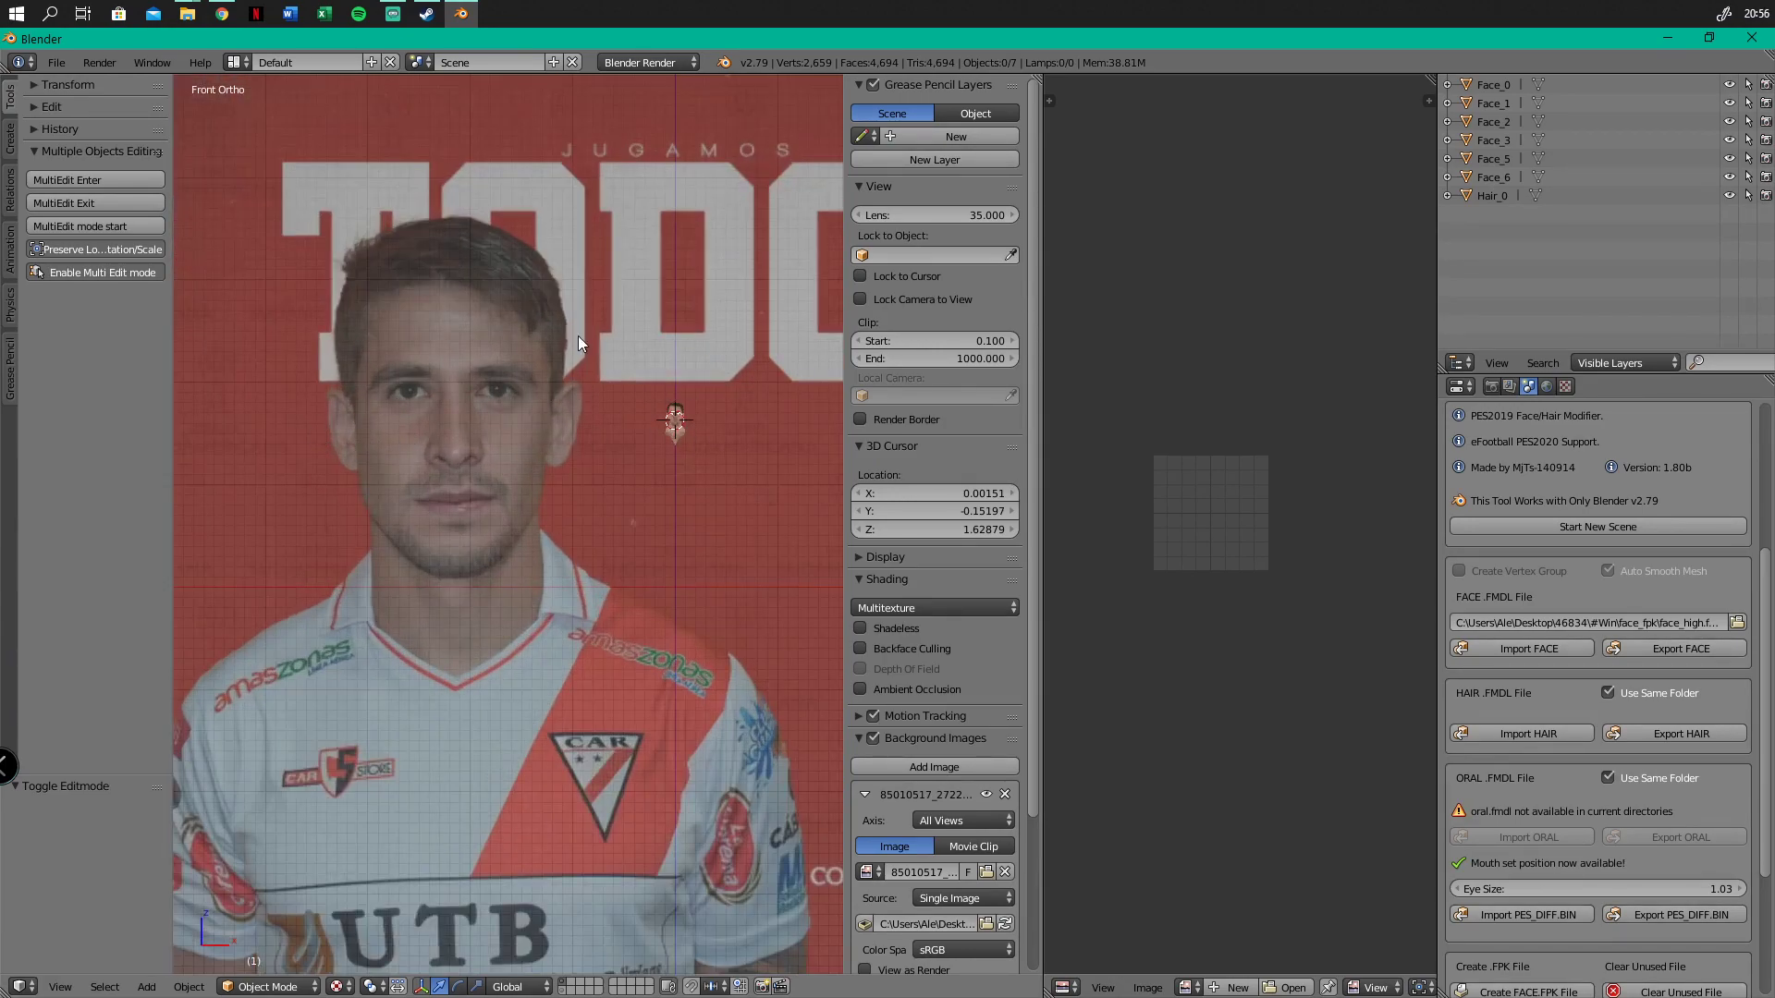
scroll(684, 416, up, 2)
scroll(671, 424, up, 6)
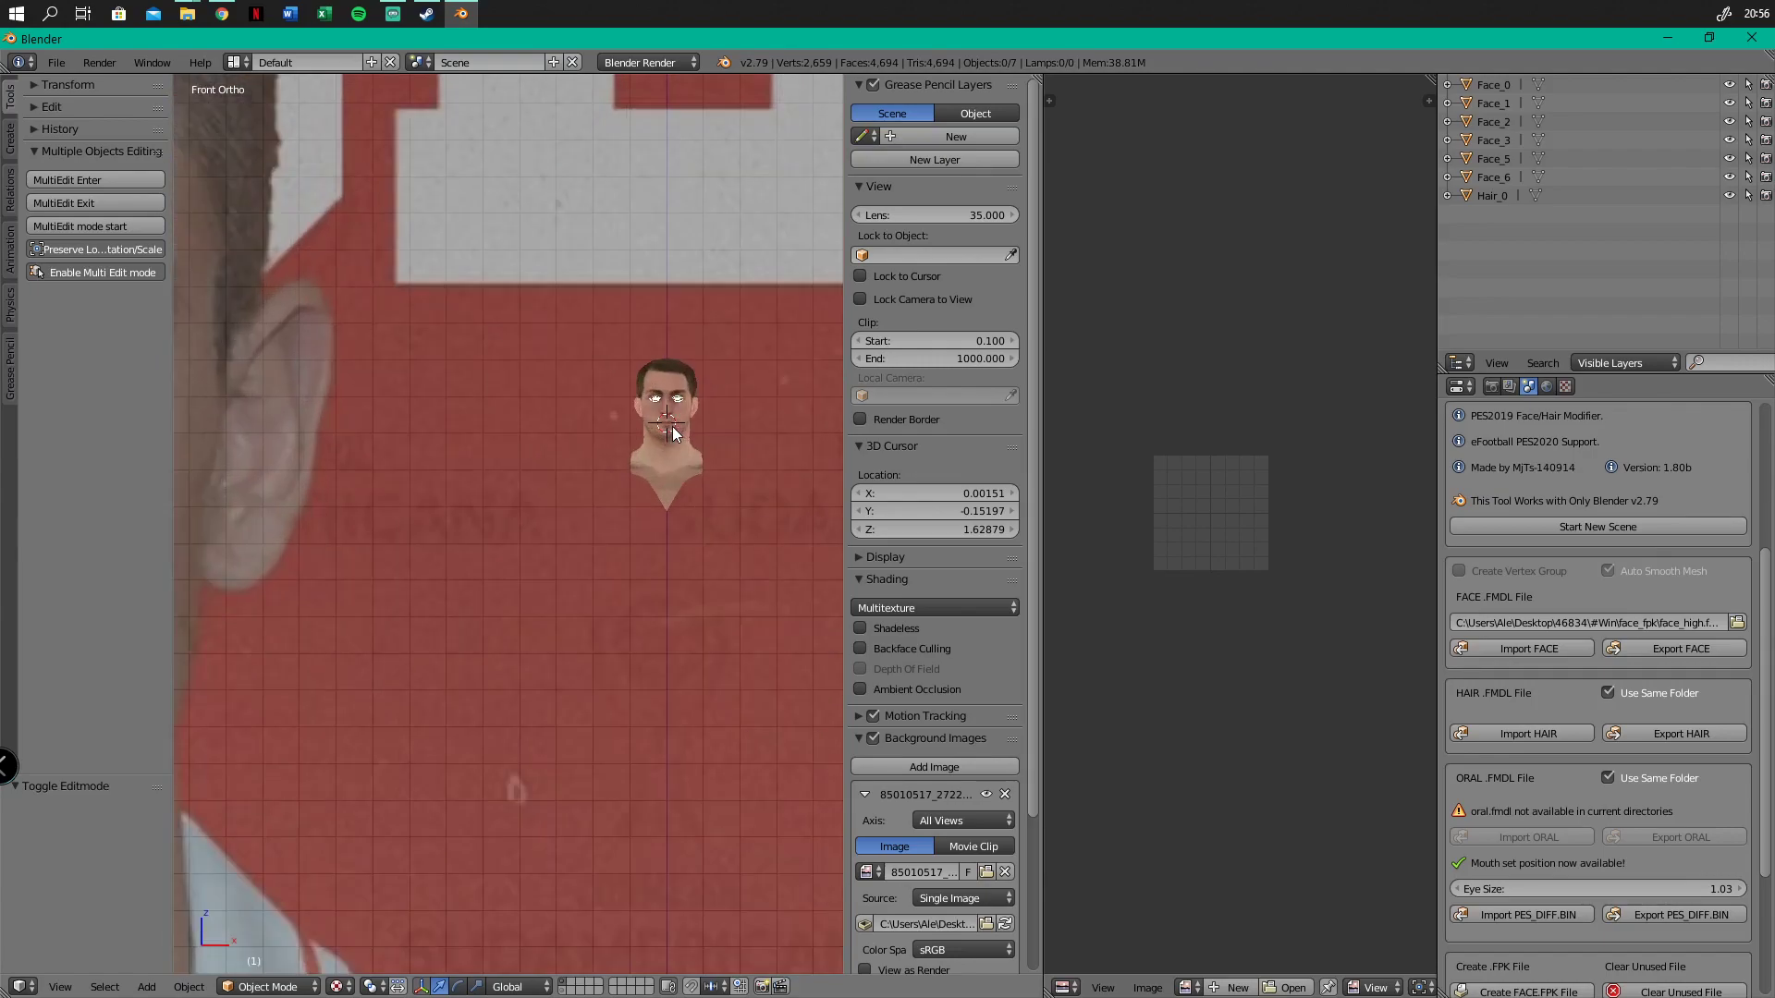
scroll(636, 402, down, 10)
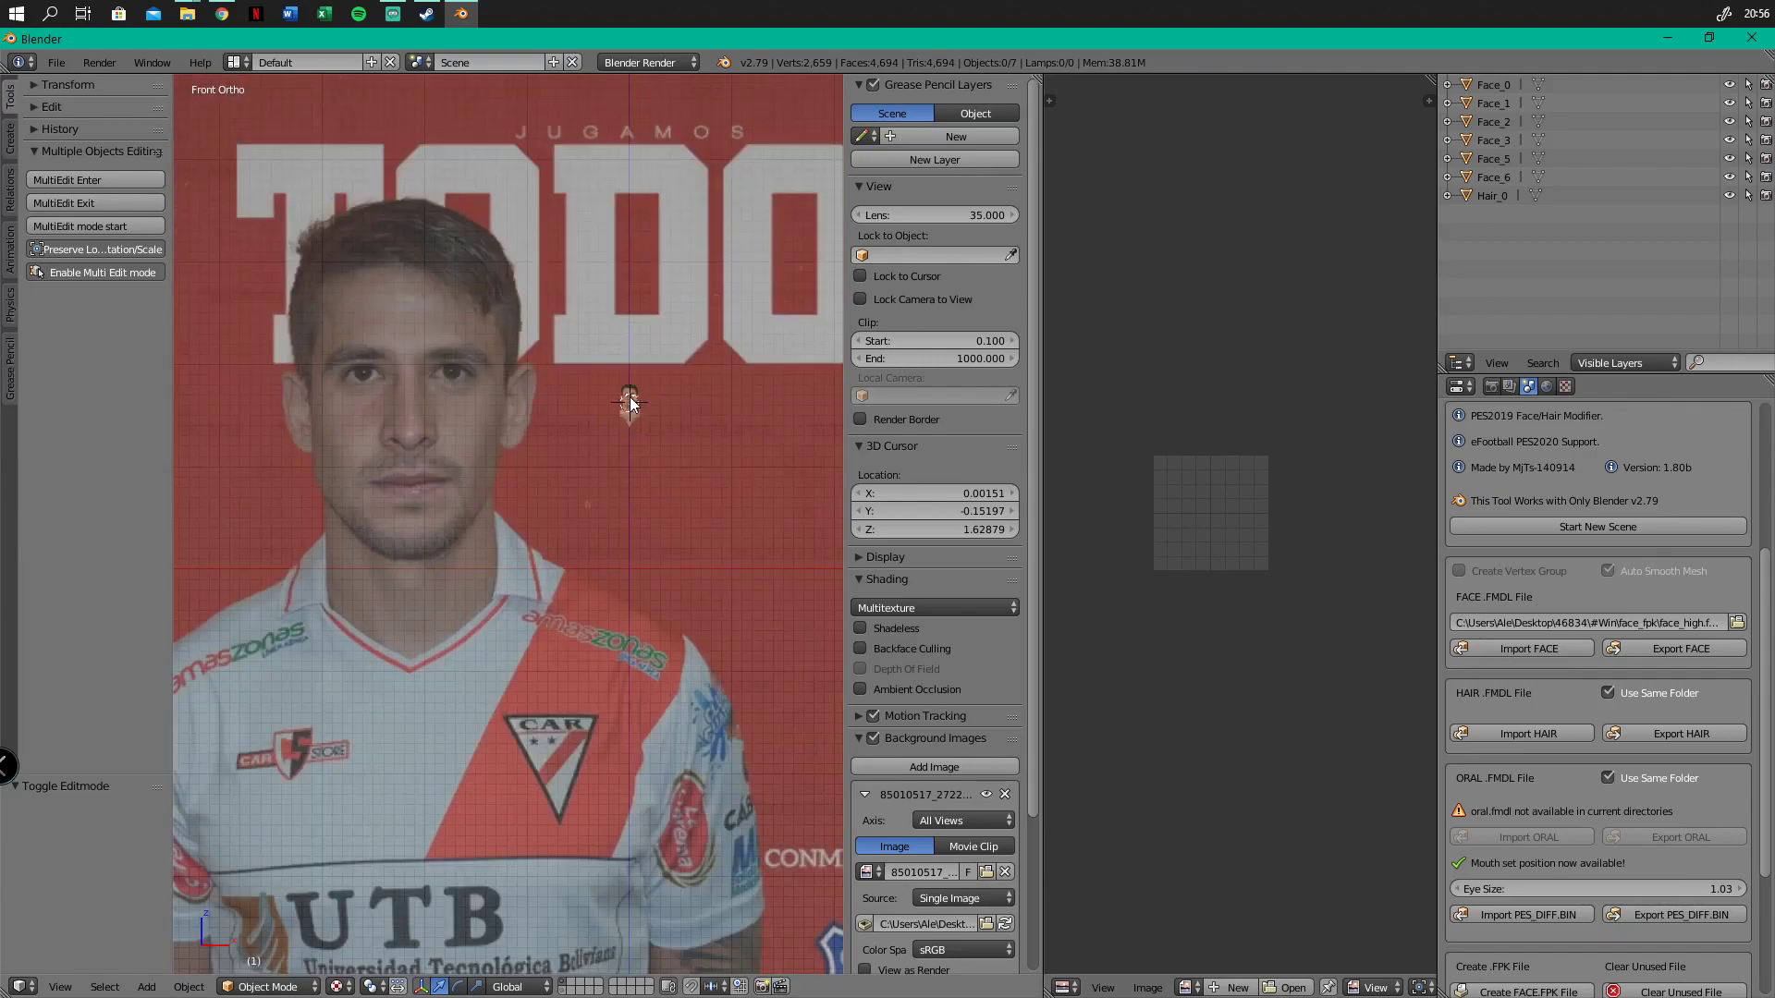
drag(1030, 797, 1048, 978)
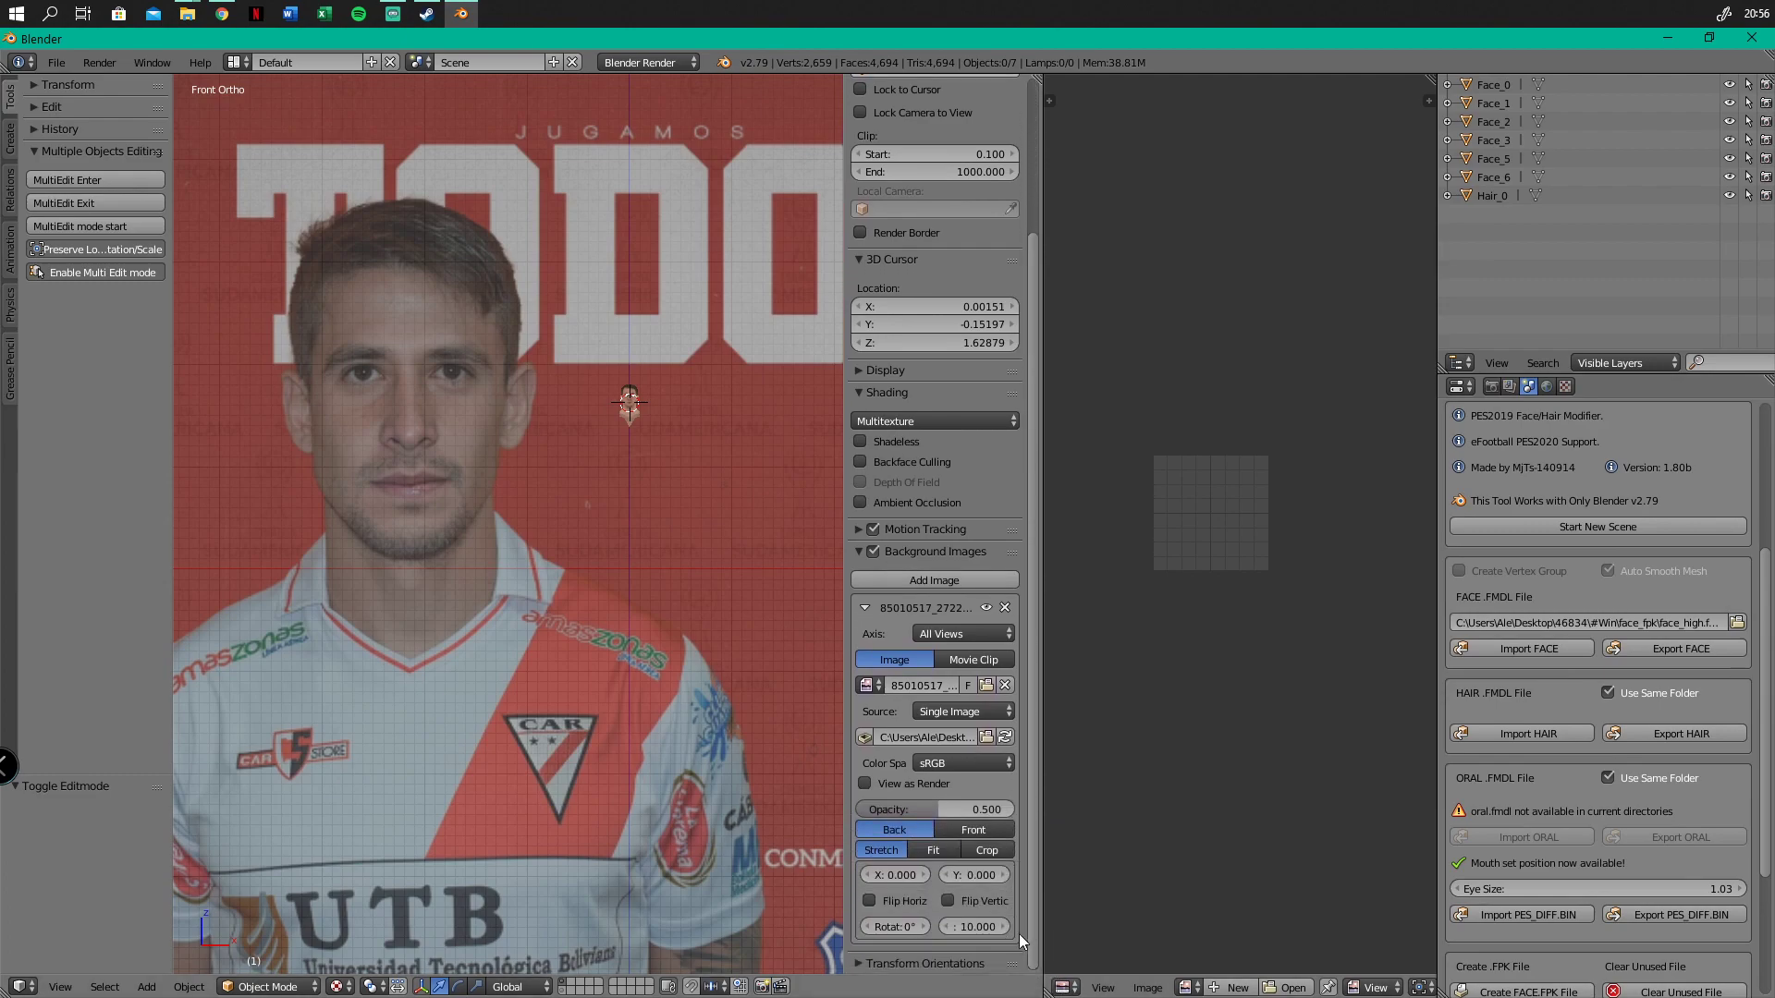
drag(974, 881, 907, 878)
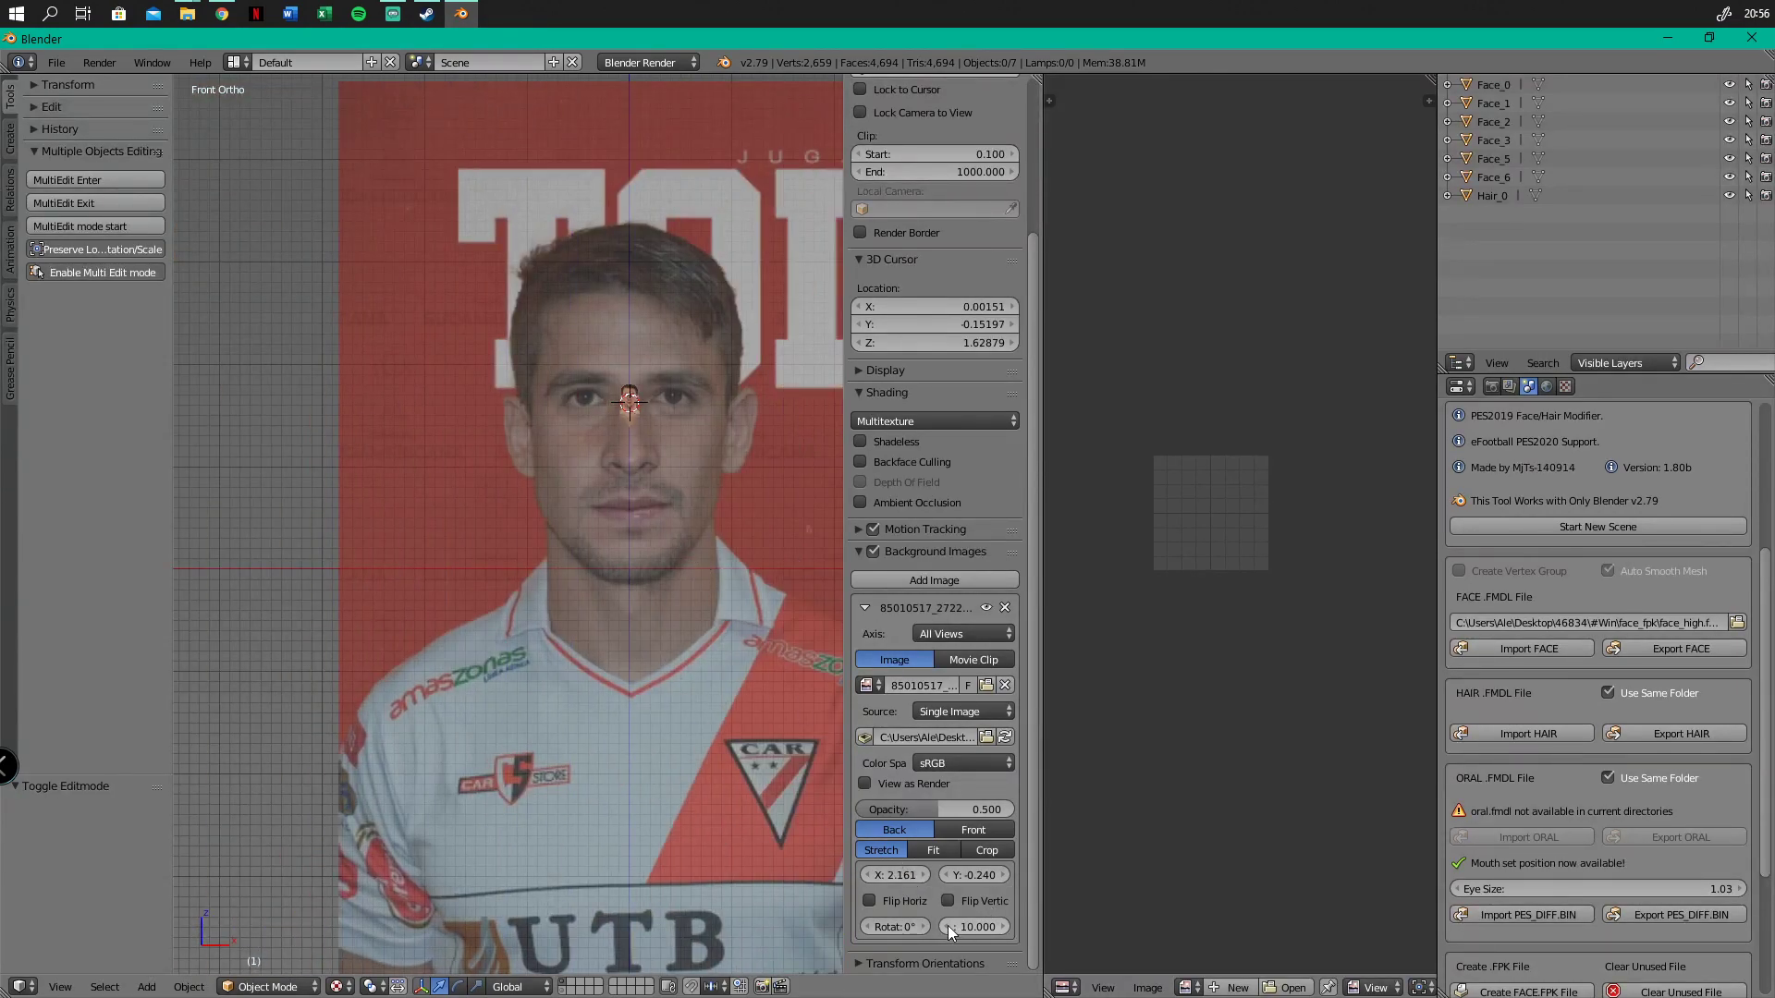
Reduce the background photo's size to 1.300 and set its Y offset to -0.440
click(947, 926)
click(948, 925)
click(947, 926)
drag(989, 930, 969, 930)
click(946, 877)
click(947, 877)
Lower the background photo's X offset to 0.261 so it sits below the head model
click(864, 875)
click(863, 875)
click(864, 875)
click(864, 875)
click(864, 874)
click(864, 875)
click(863, 875)
click(863, 875)
click(864, 875)
click(864, 874)
click(864, 875)
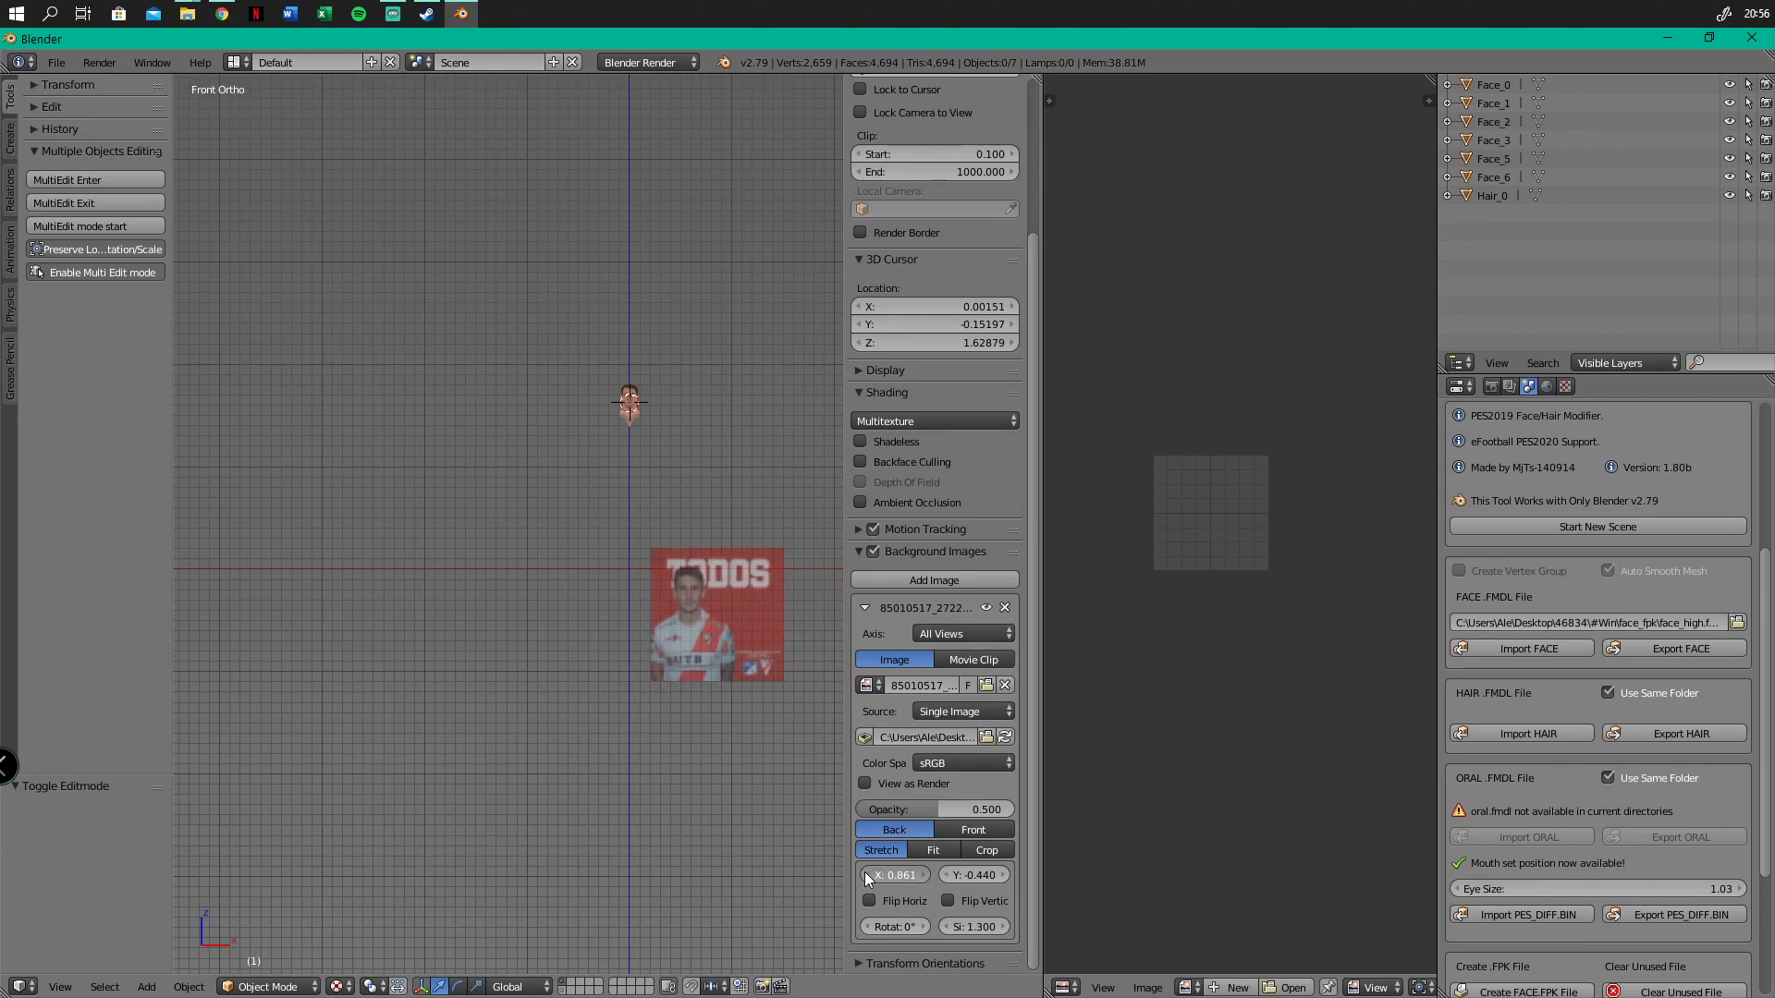
click(863, 875)
click(864, 875)
click(864, 875)
click(863, 875)
click(864, 874)
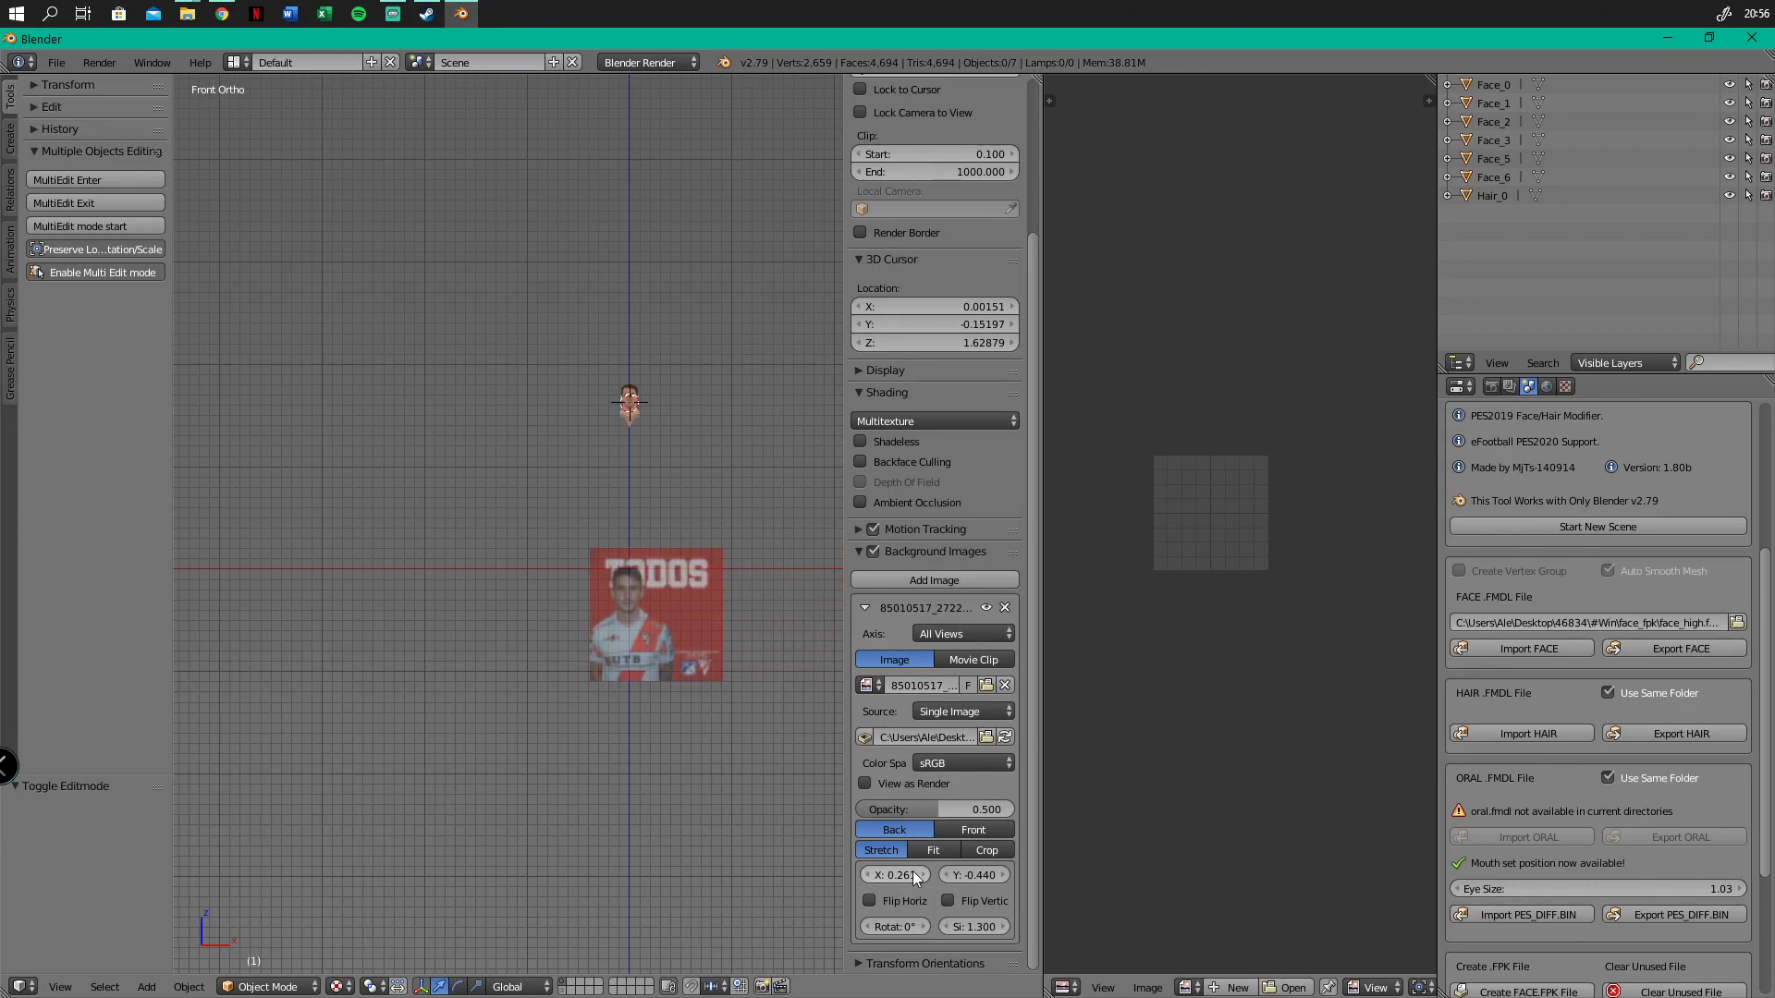
Raise the background photo's Y offset to 1.360 to bring it up behind the head model
click(1003, 874)
click(1003, 875)
click(1003, 875)
click(1003, 874)
click(1003, 875)
click(1003, 875)
click(1003, 874)
click(1003, 874)
click(1003, 875)
click(1003, 874)
click(1003, 874)
click(1003, 874)
click(1003, 874)
click(1003, 874)
scroll(634, 379, up, 7)
scroll(634, 447, up, 5)
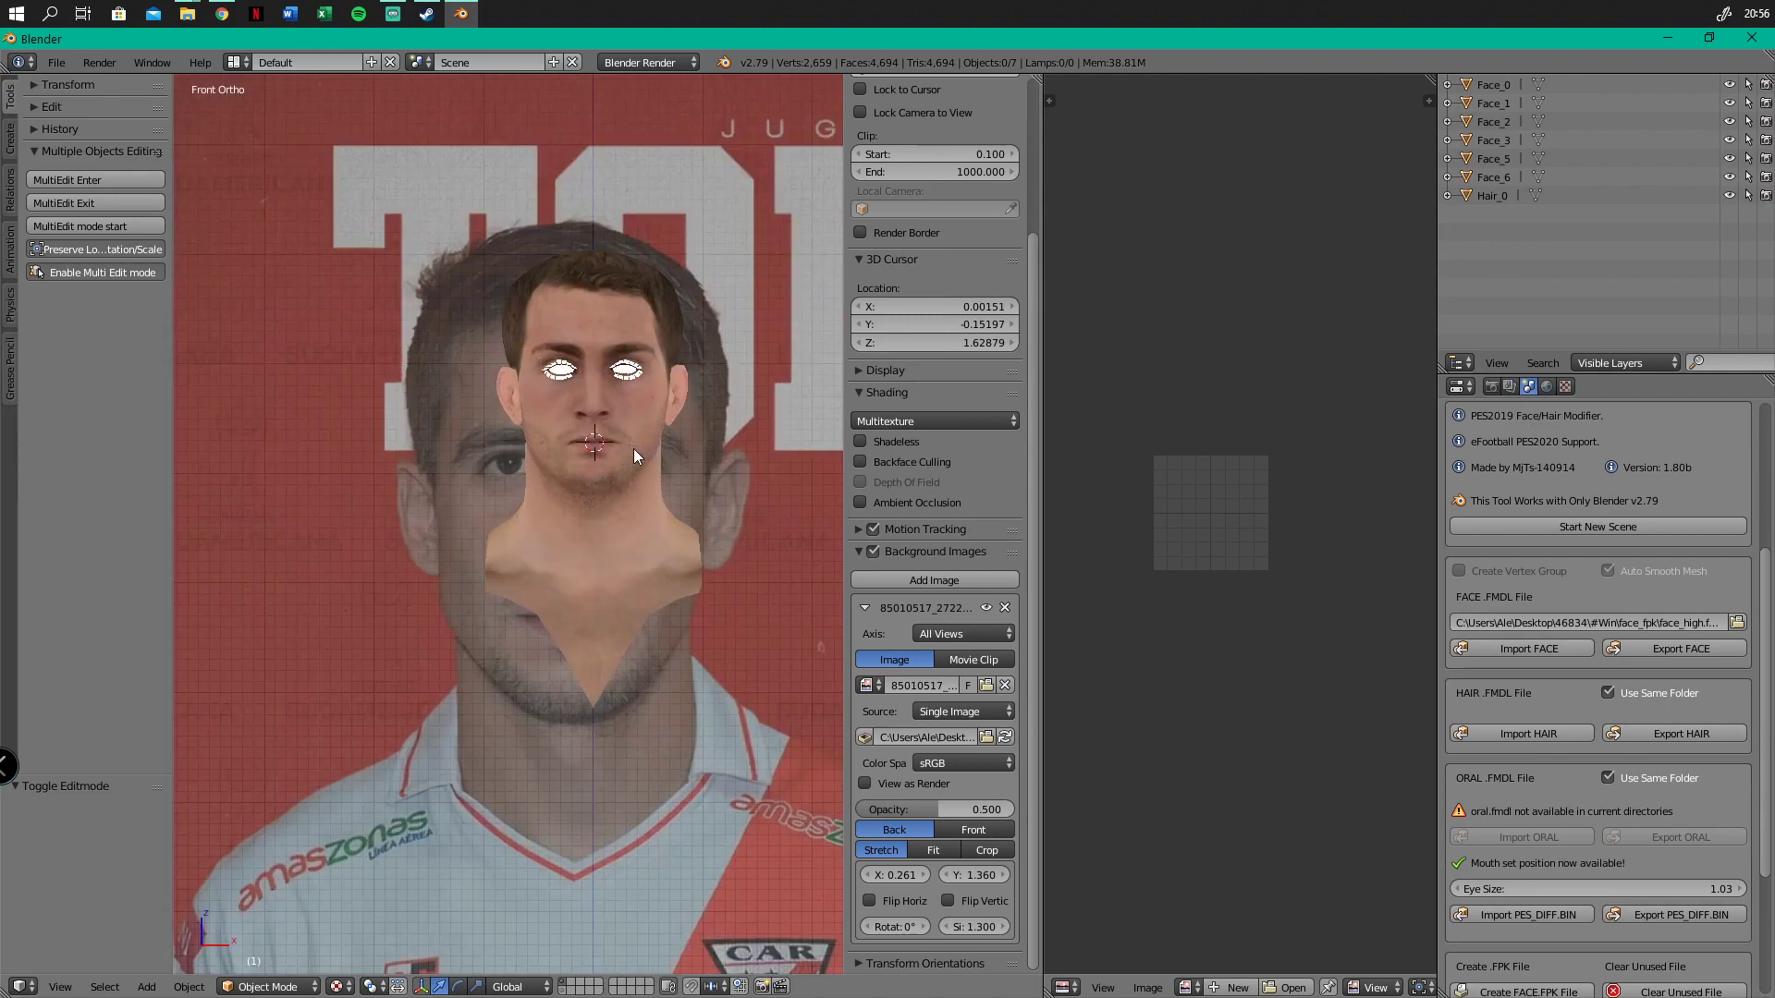
Keep the background photo's Y offset at 1.360 and shrink its size to 0.900
click(947, 875)
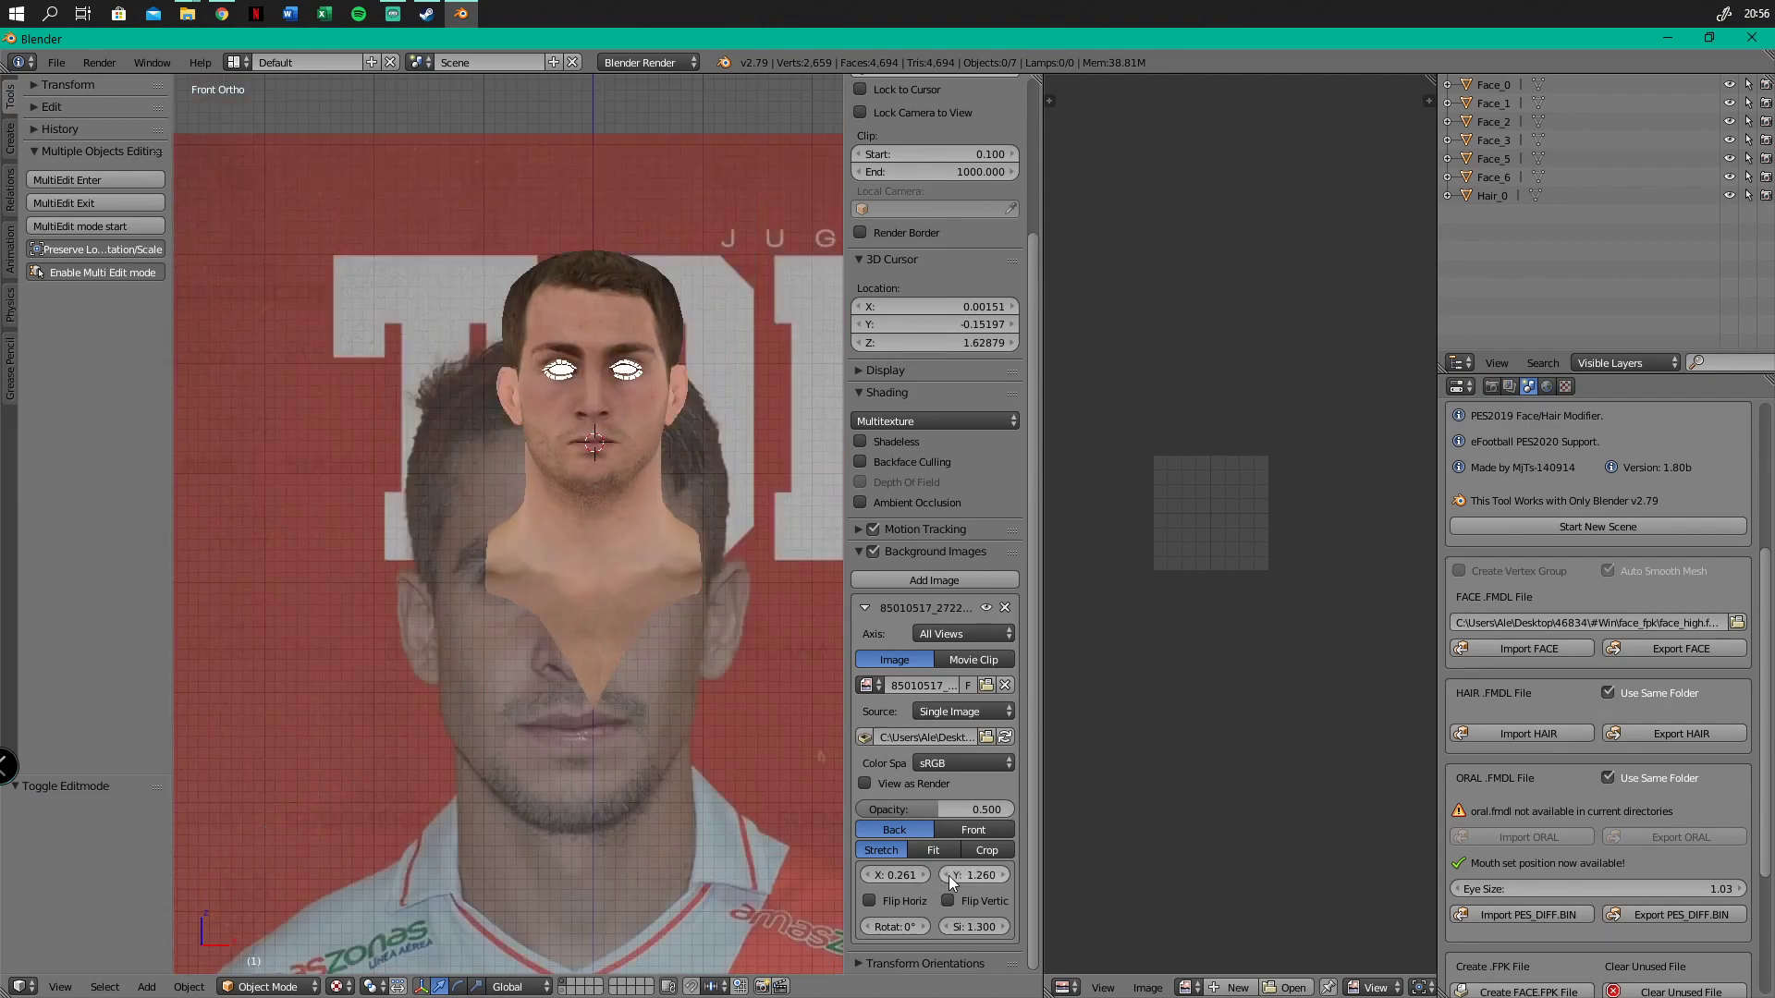
click(1001, 875)
click(948, 927)
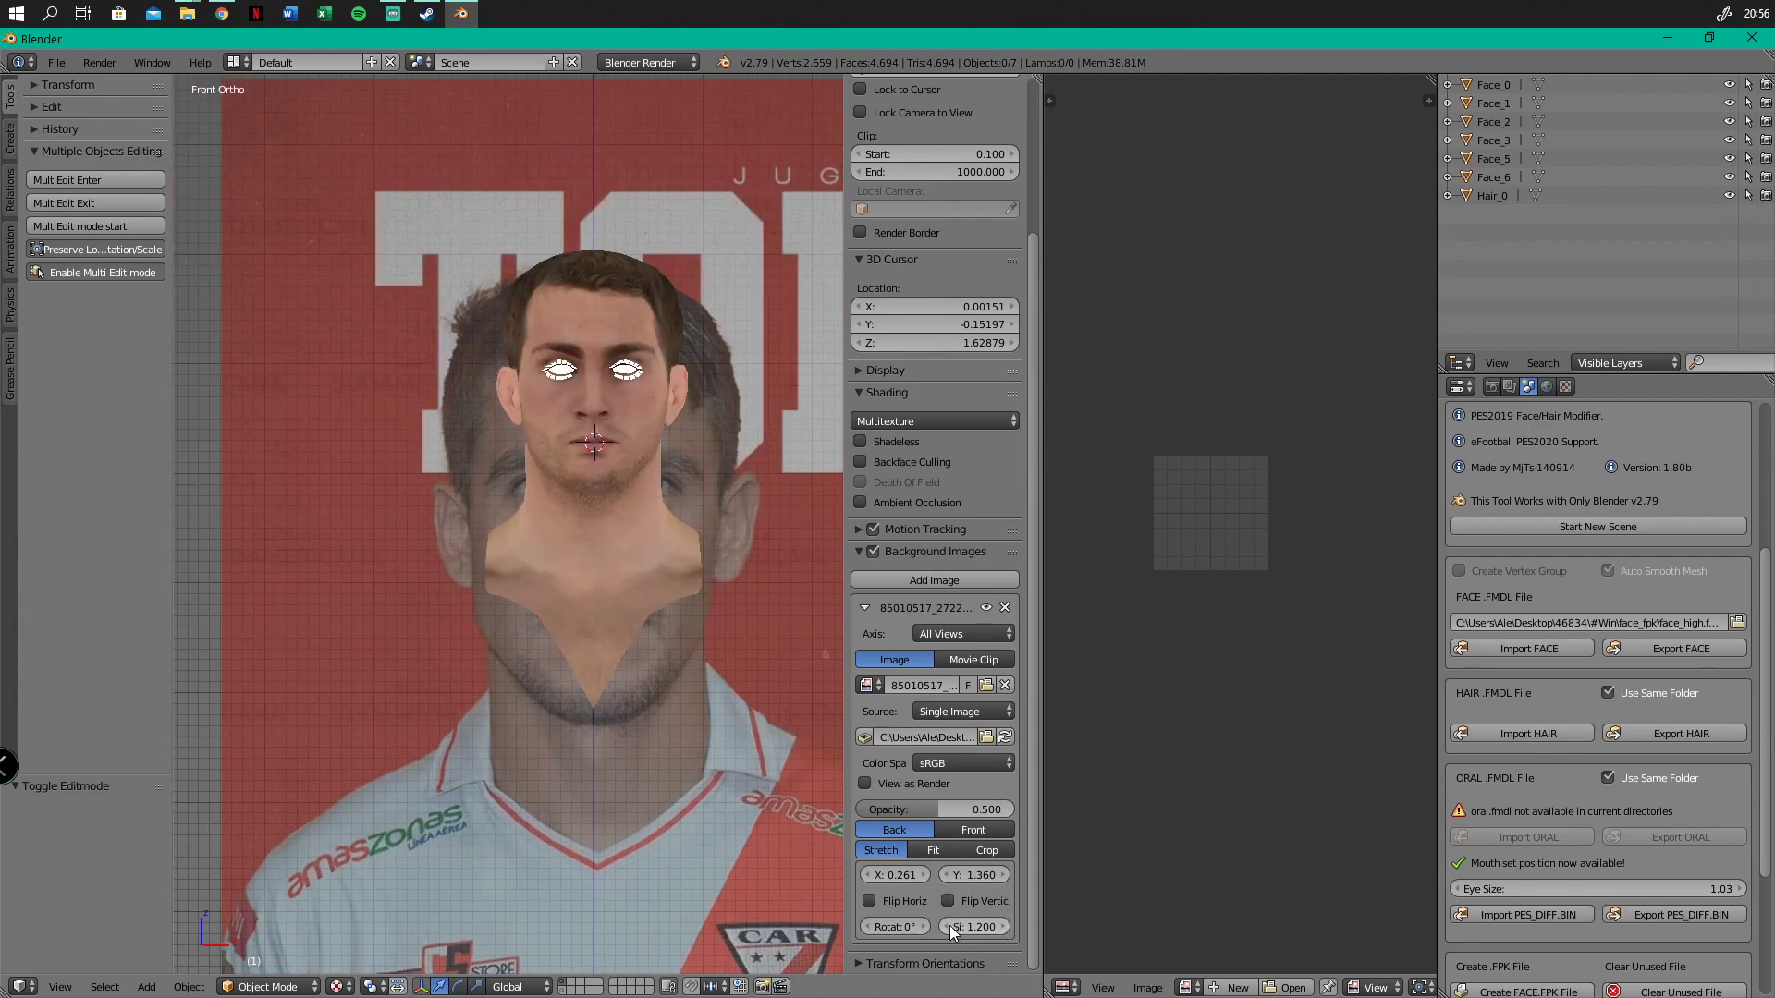
click(947, 925)
click(947, 925)
click(946, 926)
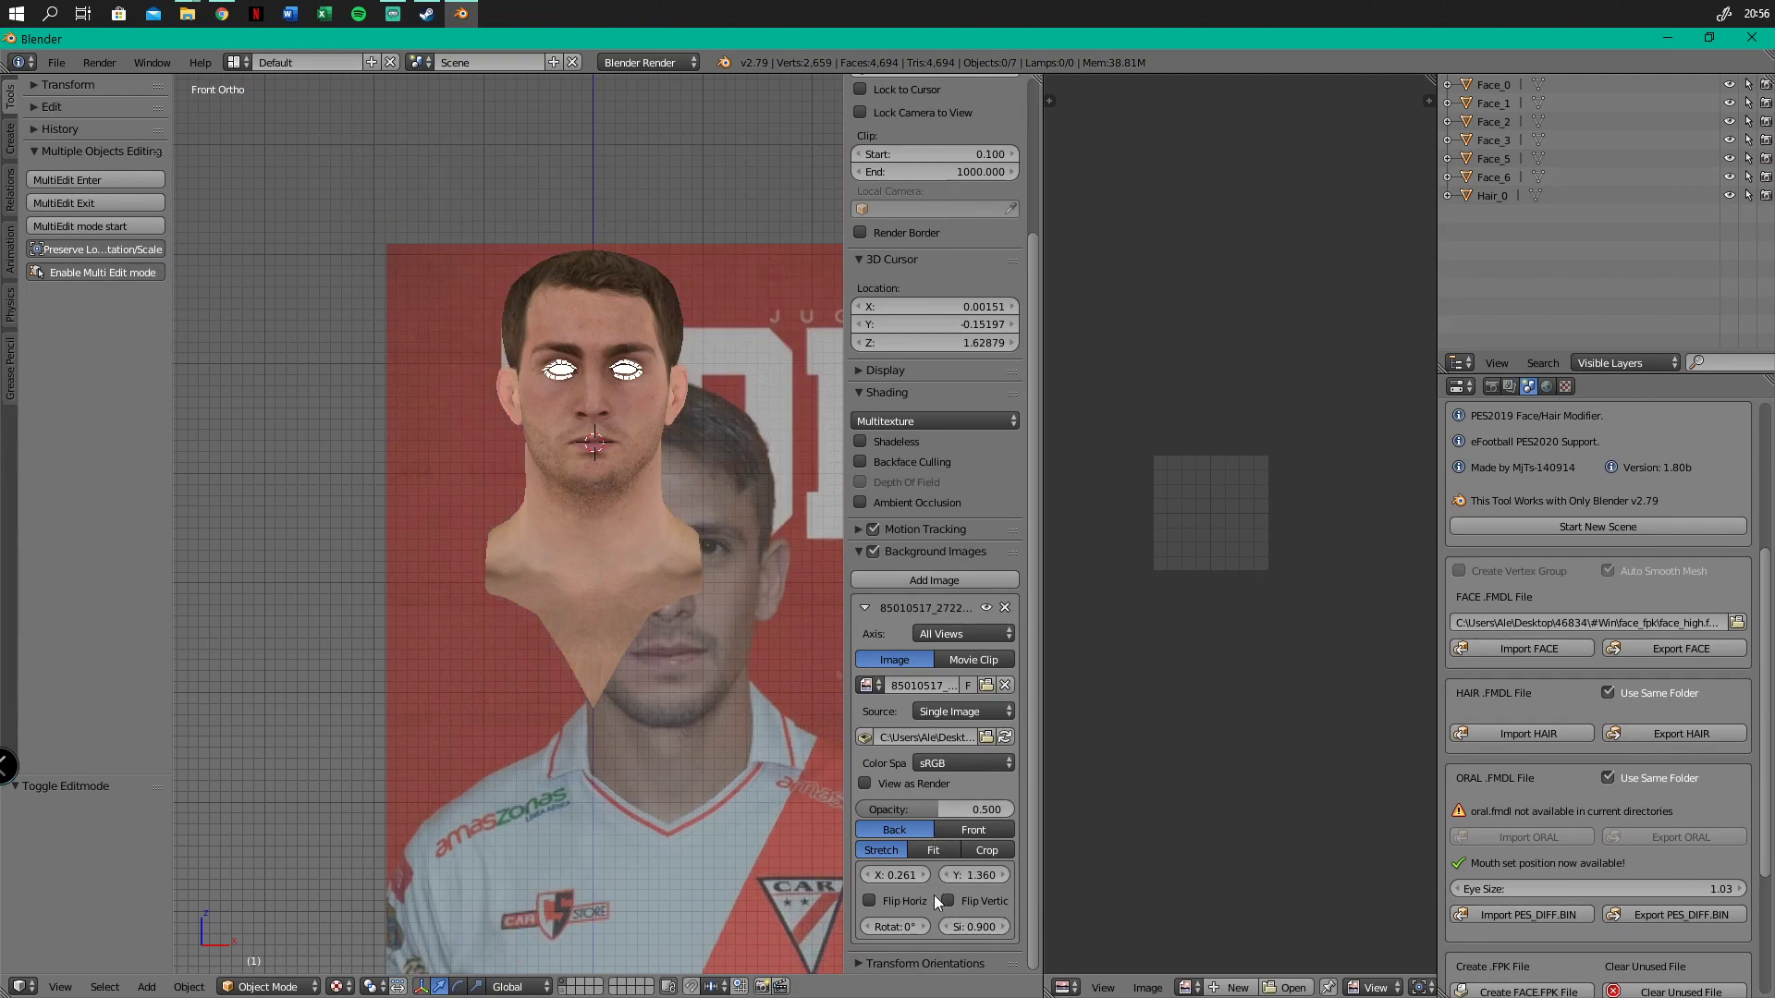
Try an X offset of 0.061 for the background photo and return it to 0.261
click(866, 875)
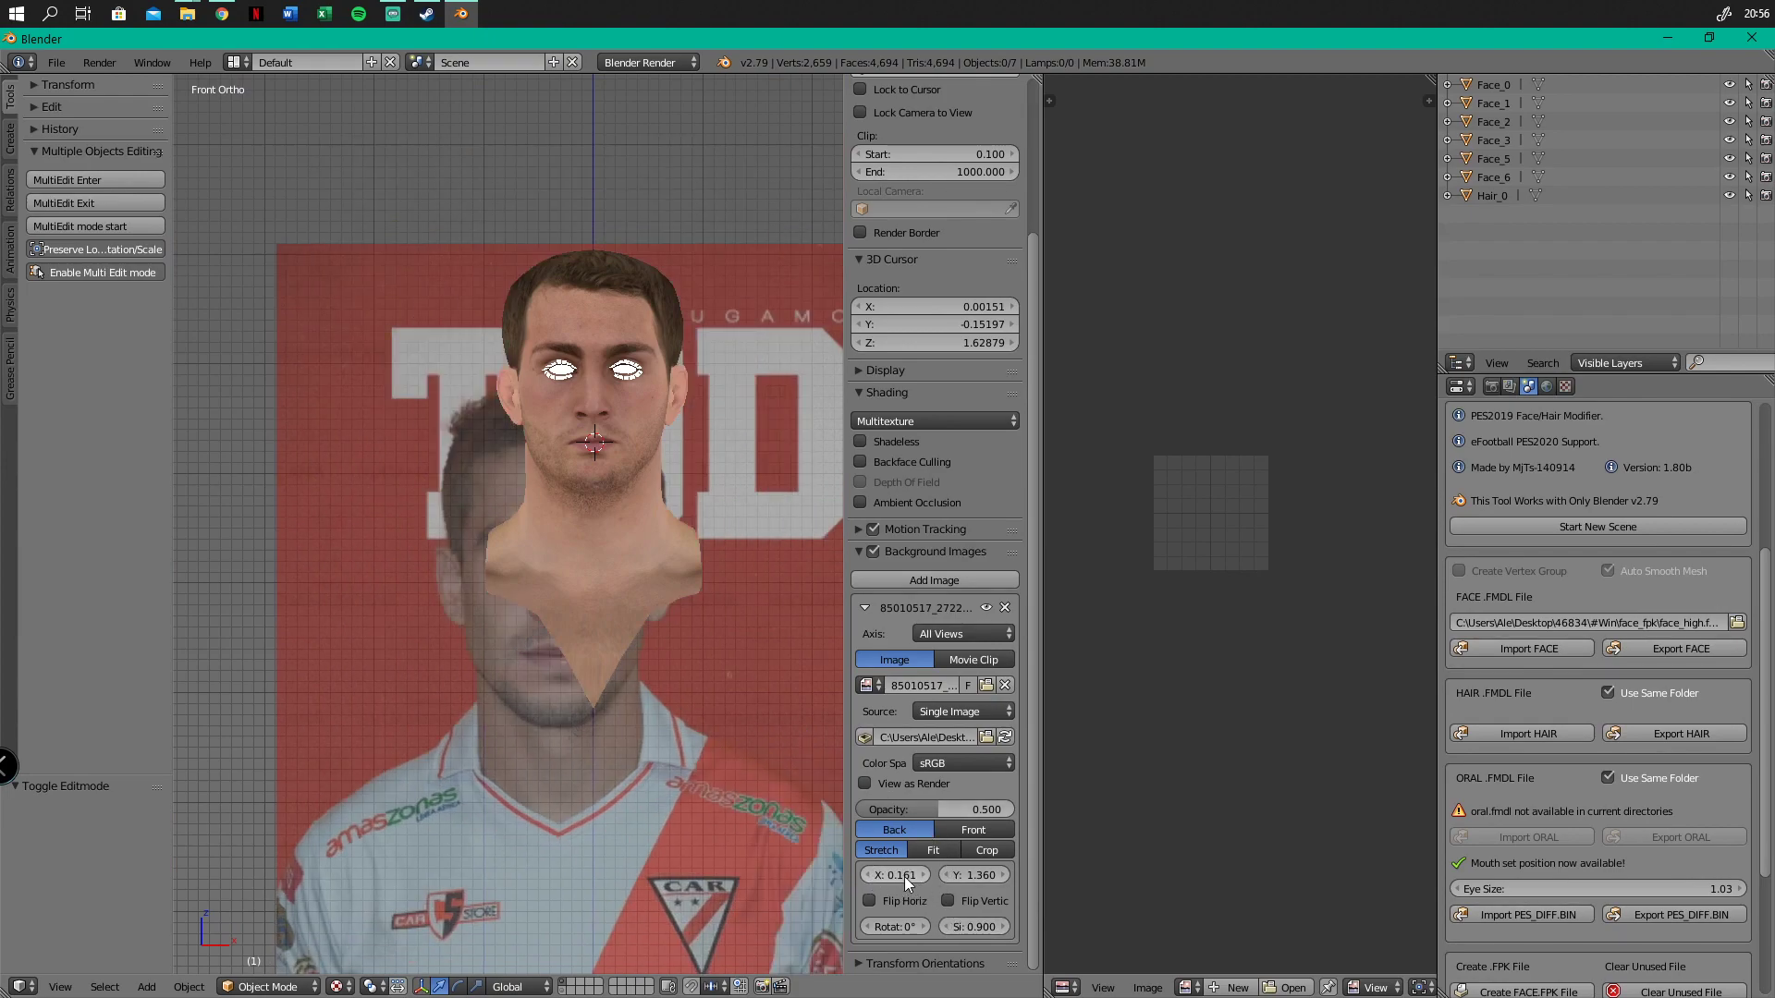
click(869, 874)
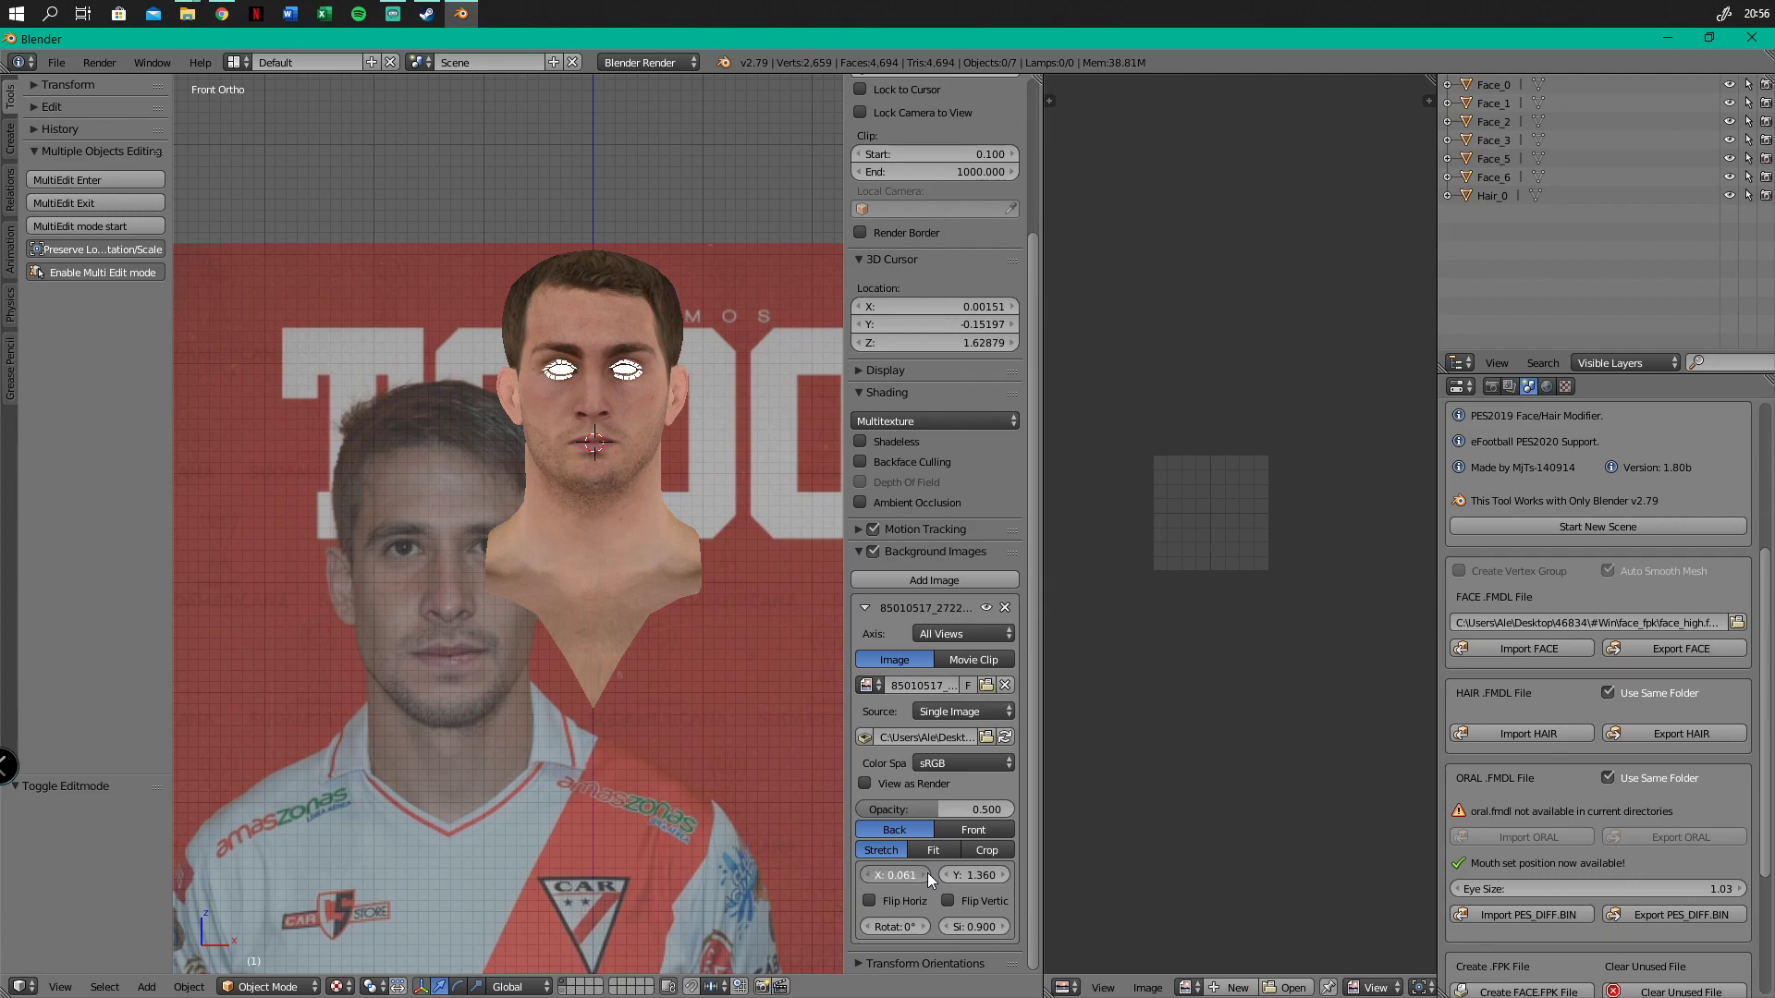
click(928, 874)
click(929, 875)
Fit the background photo to the head with size 0.700, Y offset 1.560 and X offset 0.161
click(948, 928)
click(950, 928)
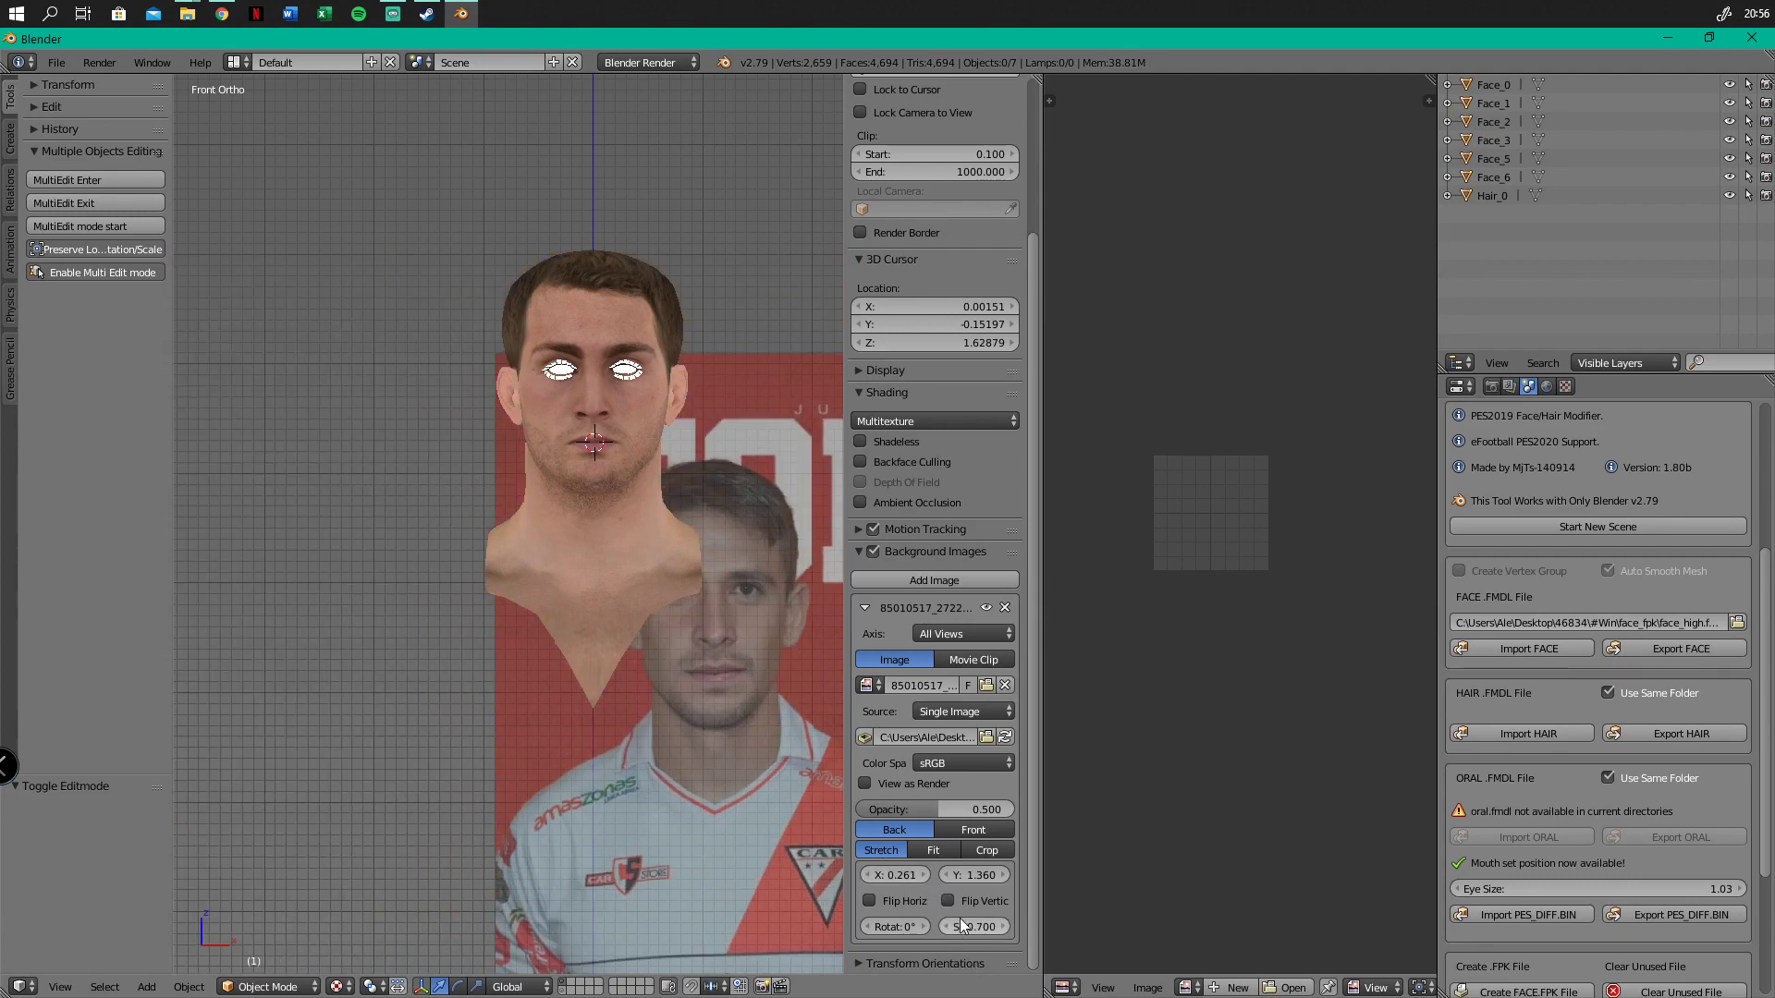
click(1004, 875)
click(1004, 876)
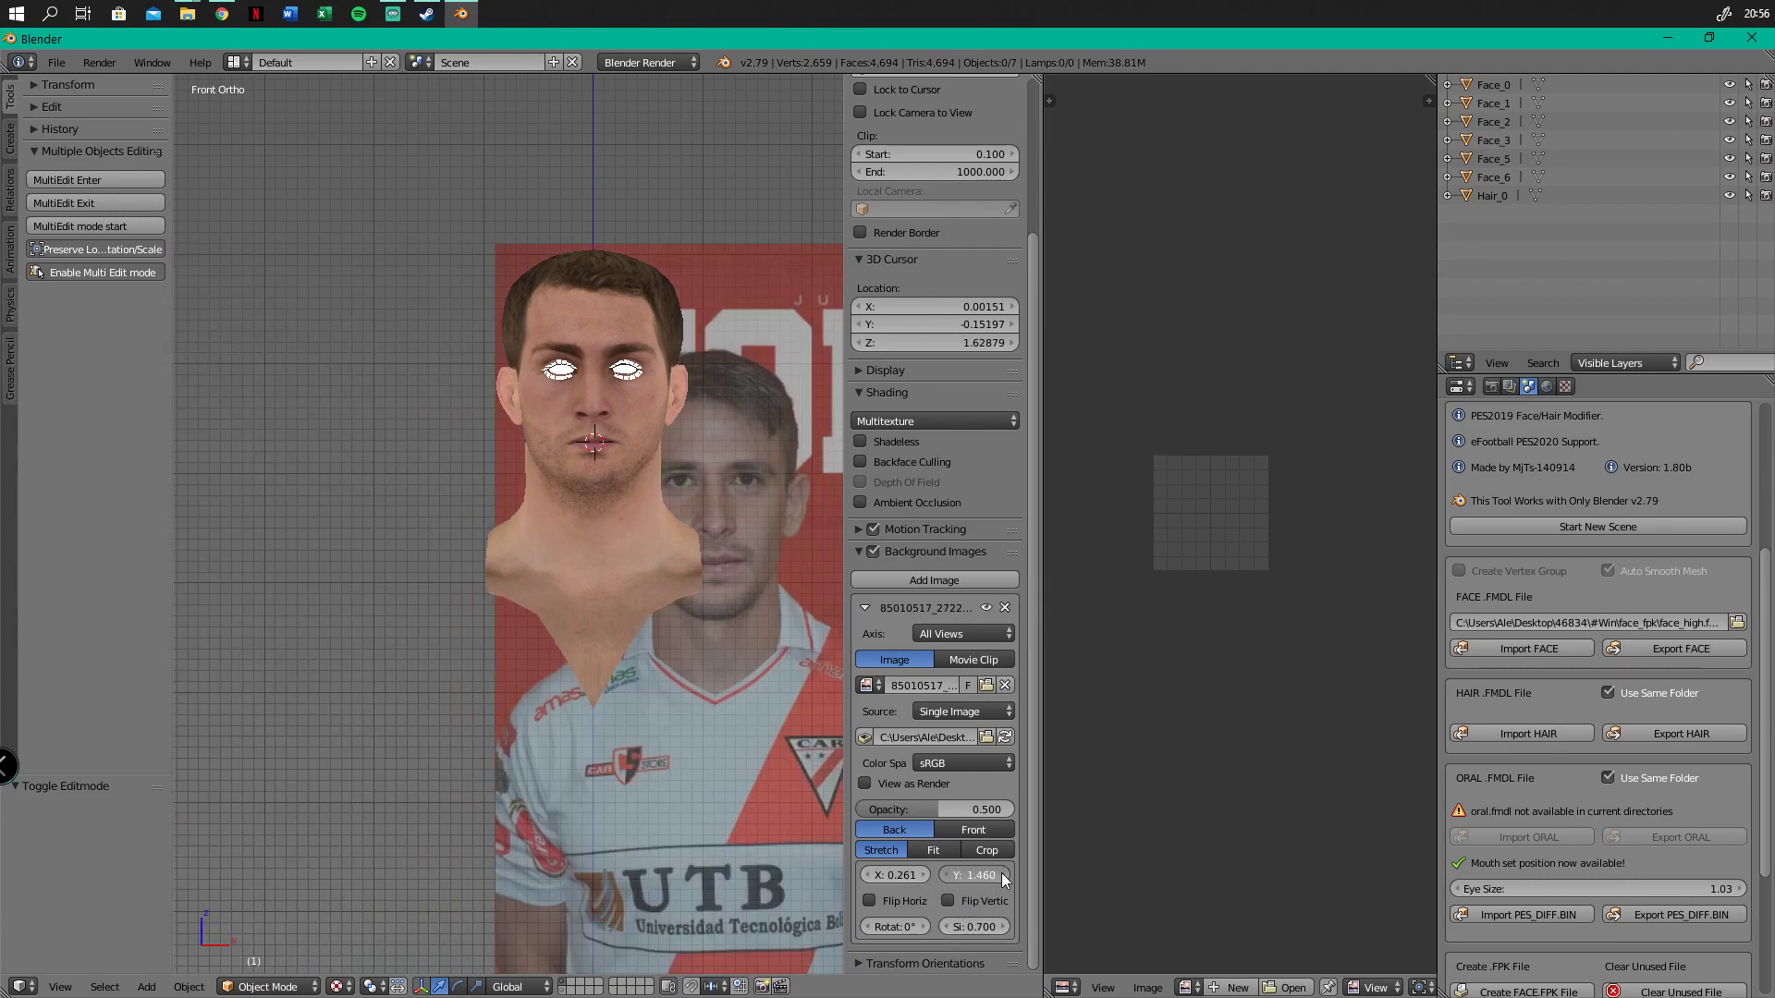
click(869, 874)
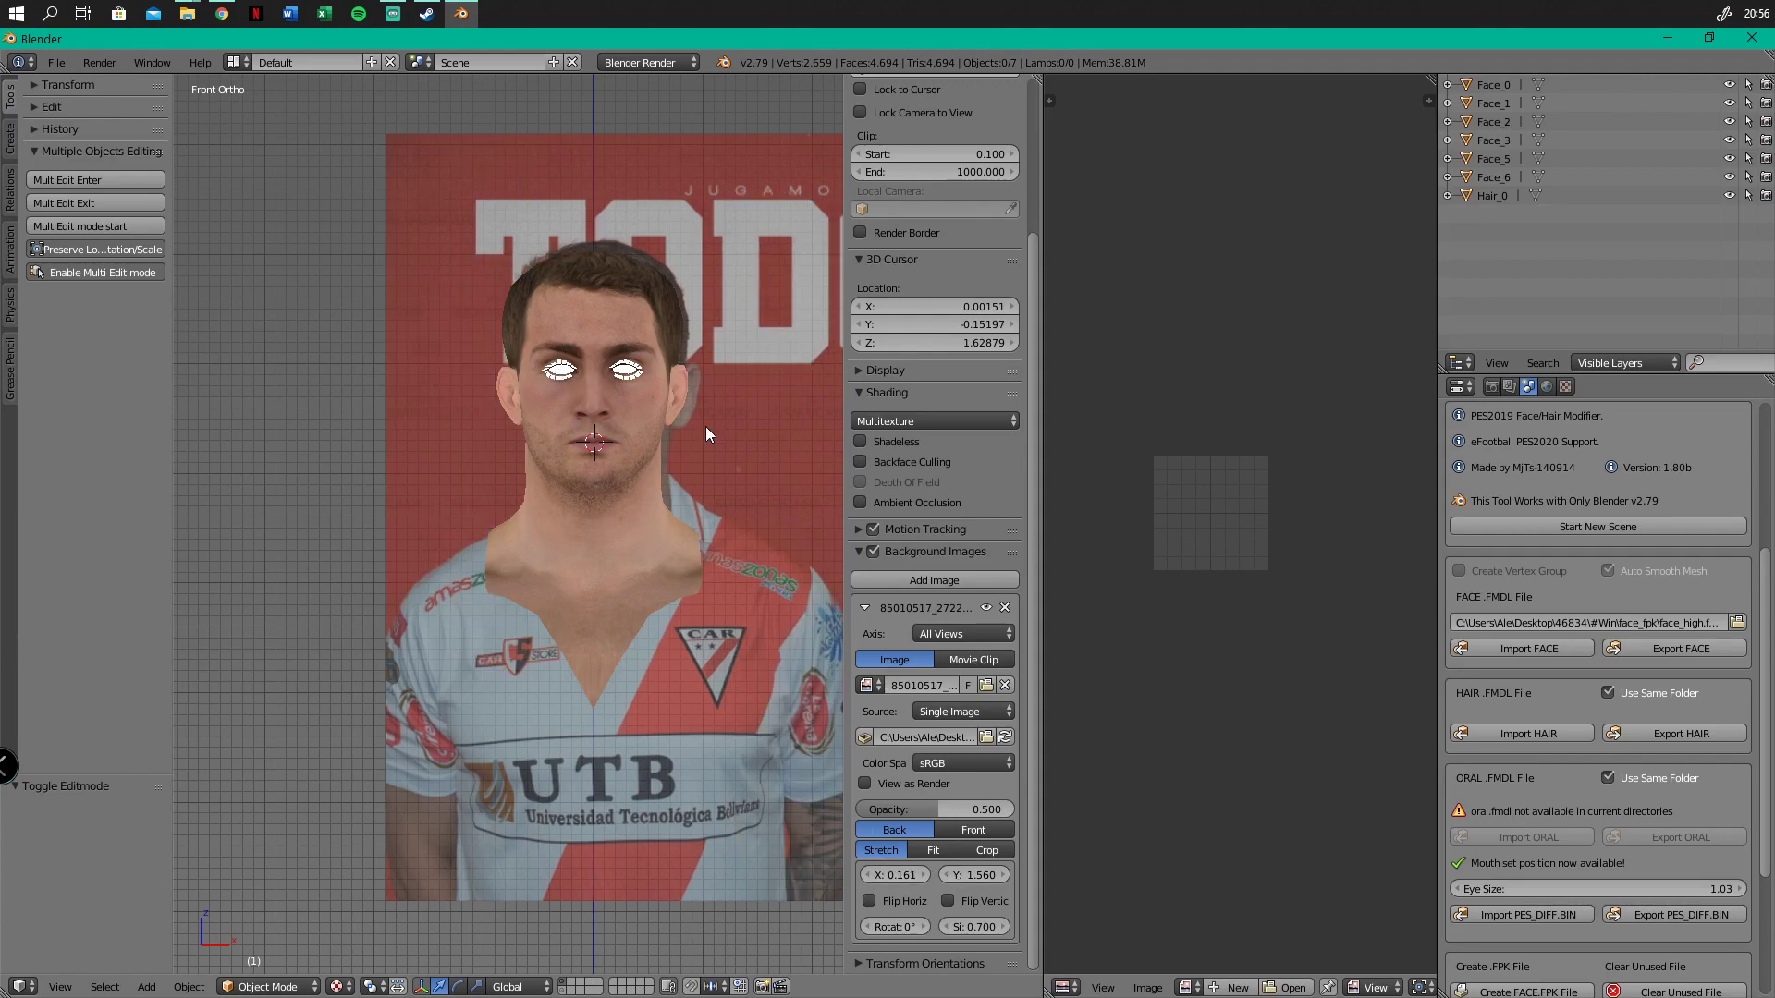
scroll(673, 395, up, 3)
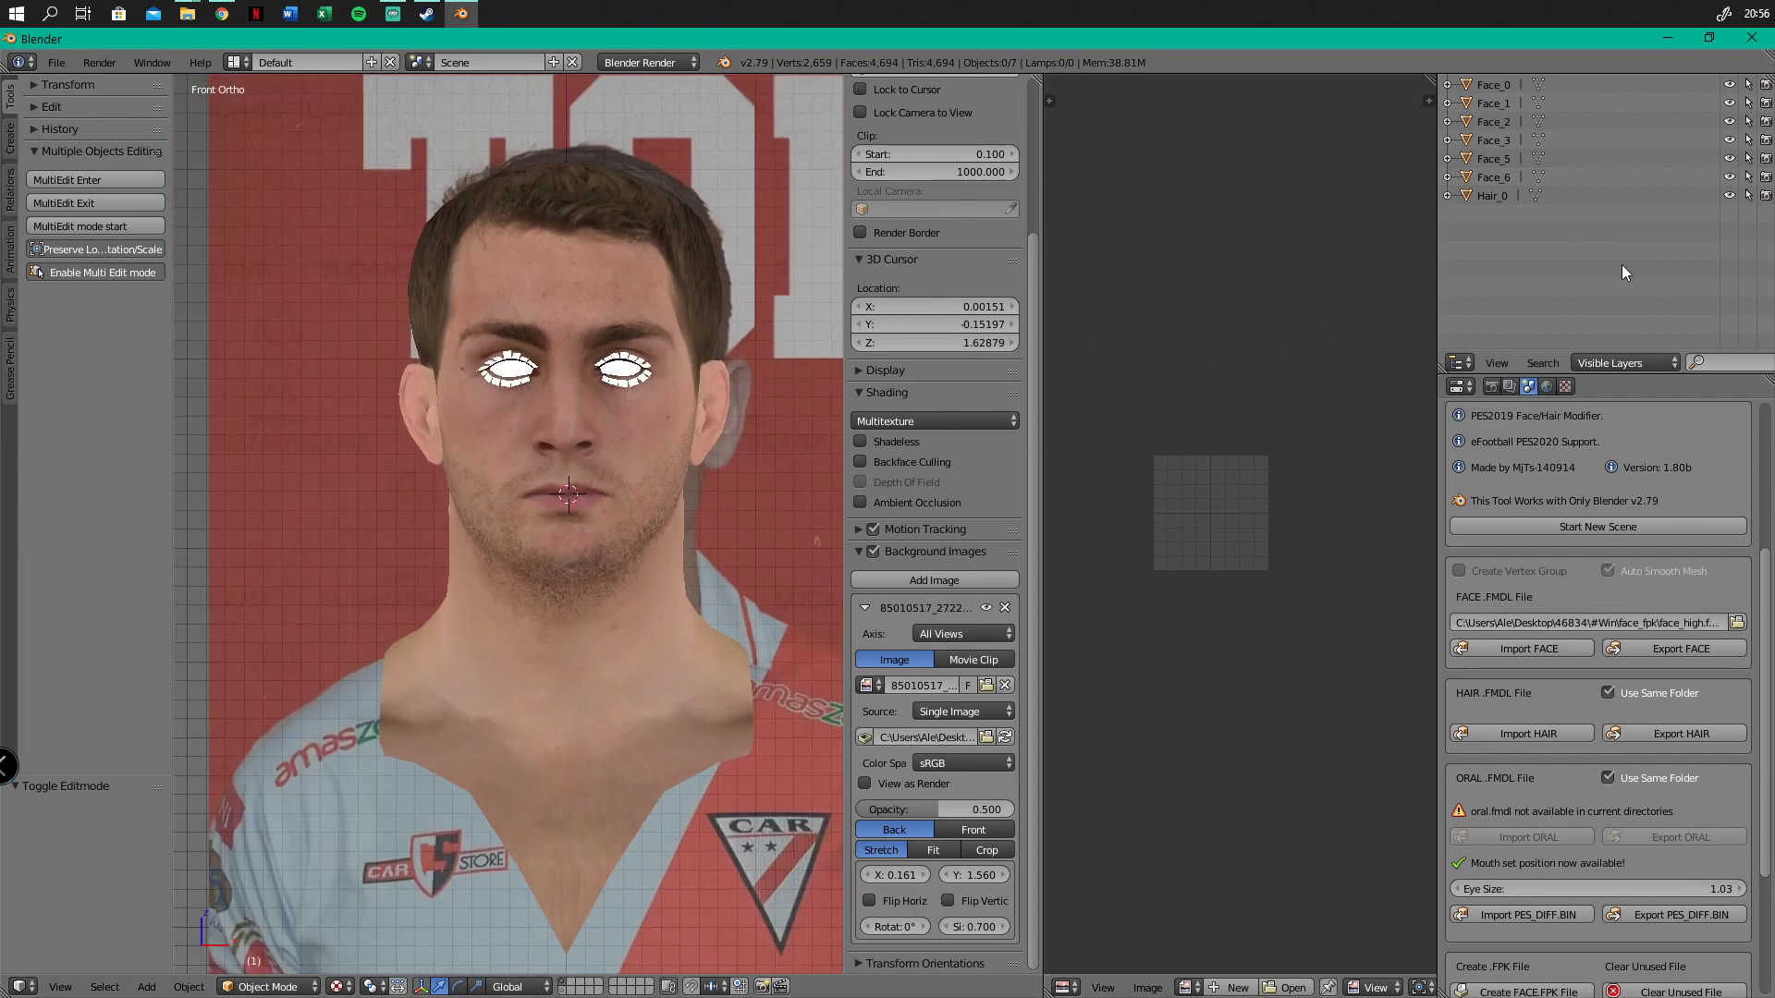
Open all the face and hair meshes together in multi-object edit mode and select only one vertex on the cheek
key(a)
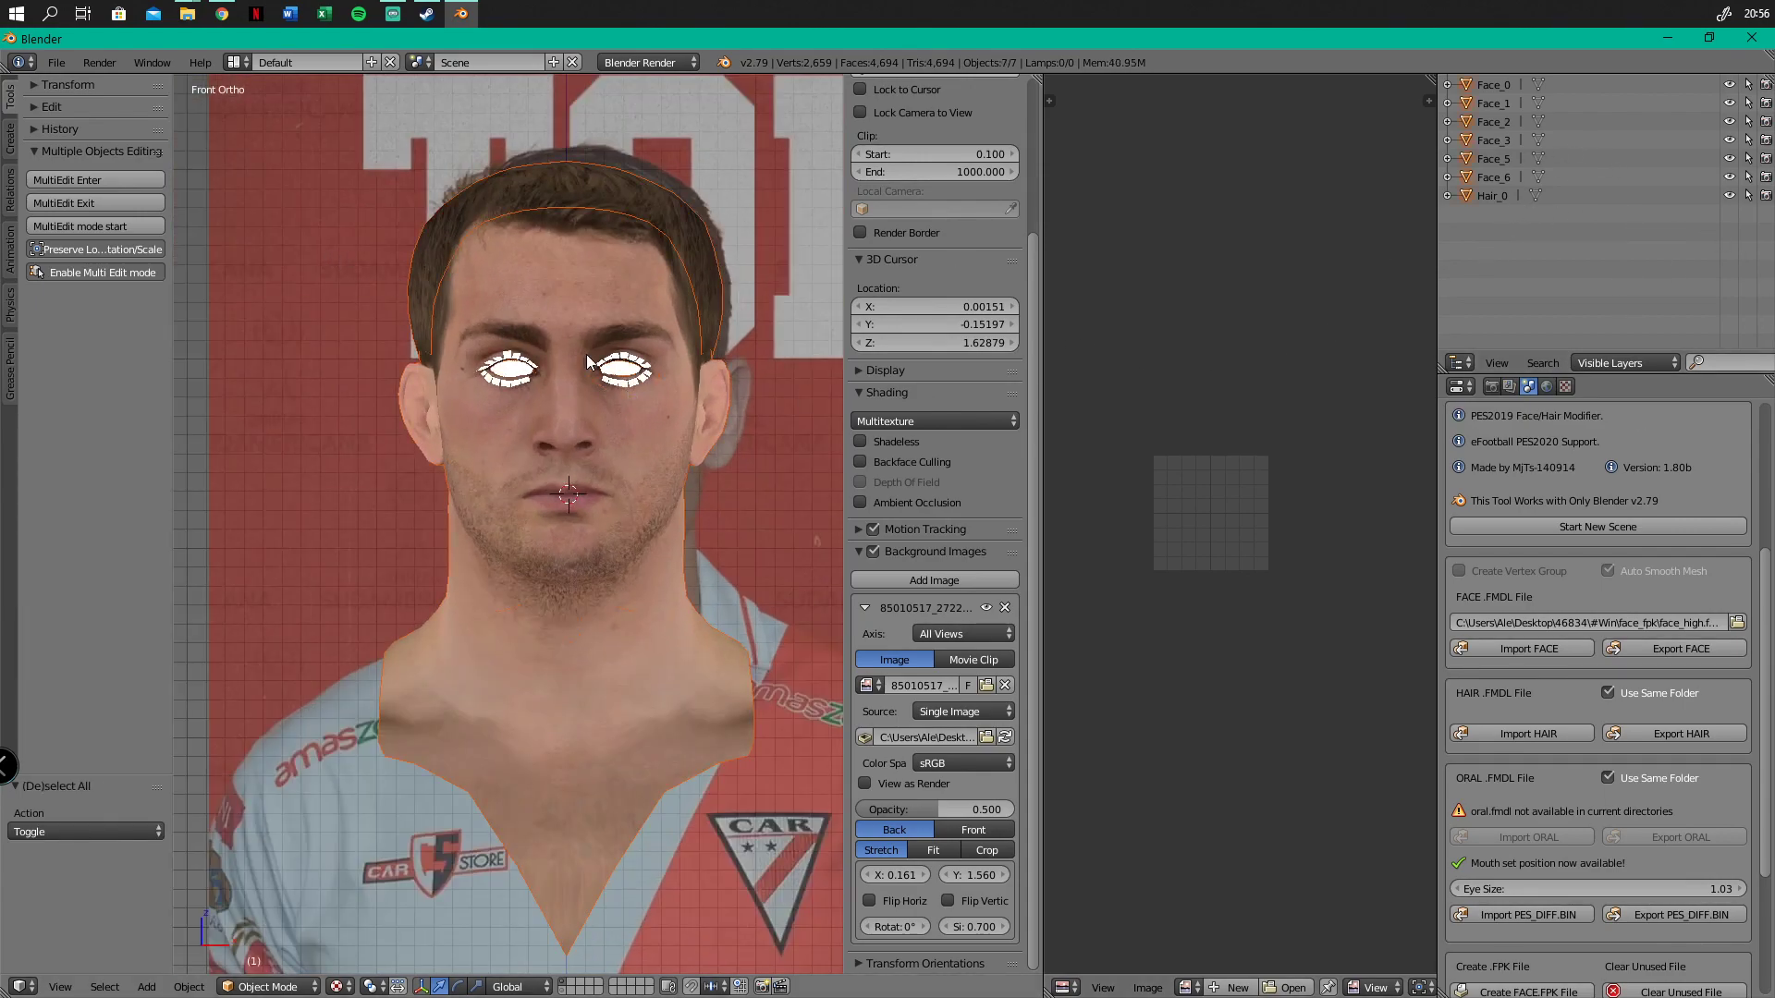
click(152, 186)
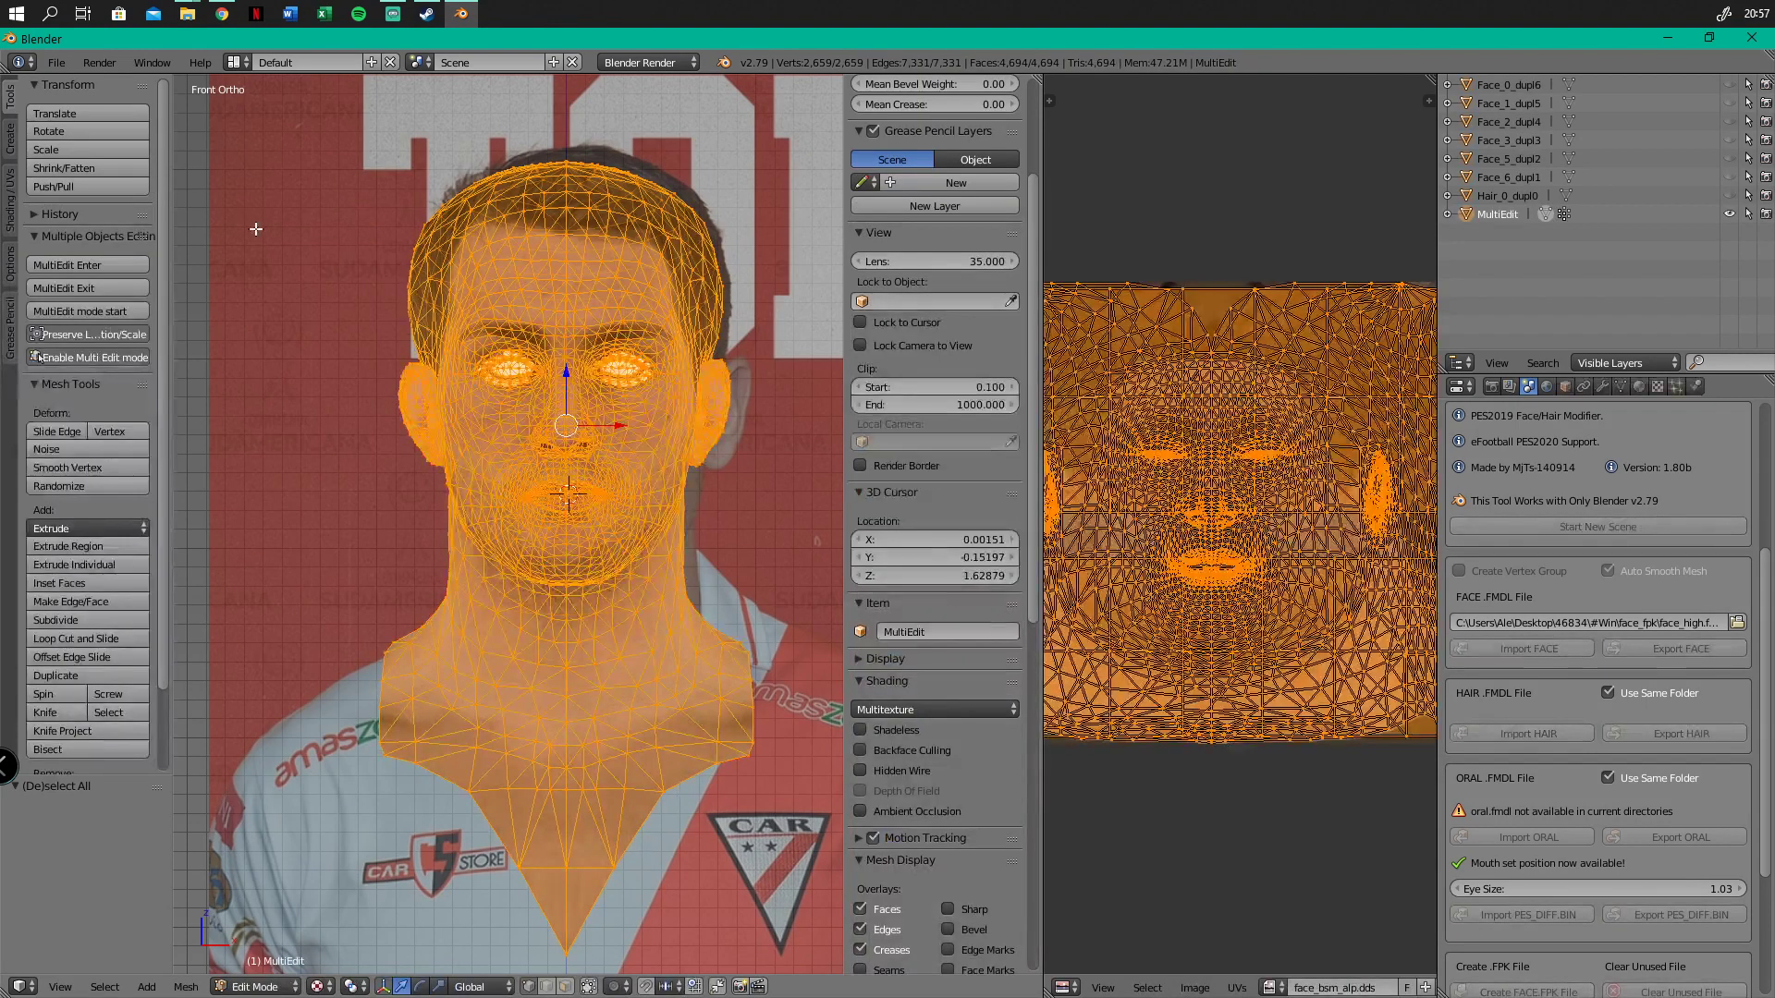
right_click(610, 416)
scroll(638, 407, up, 2)
scroll(638, 406, down, 2)
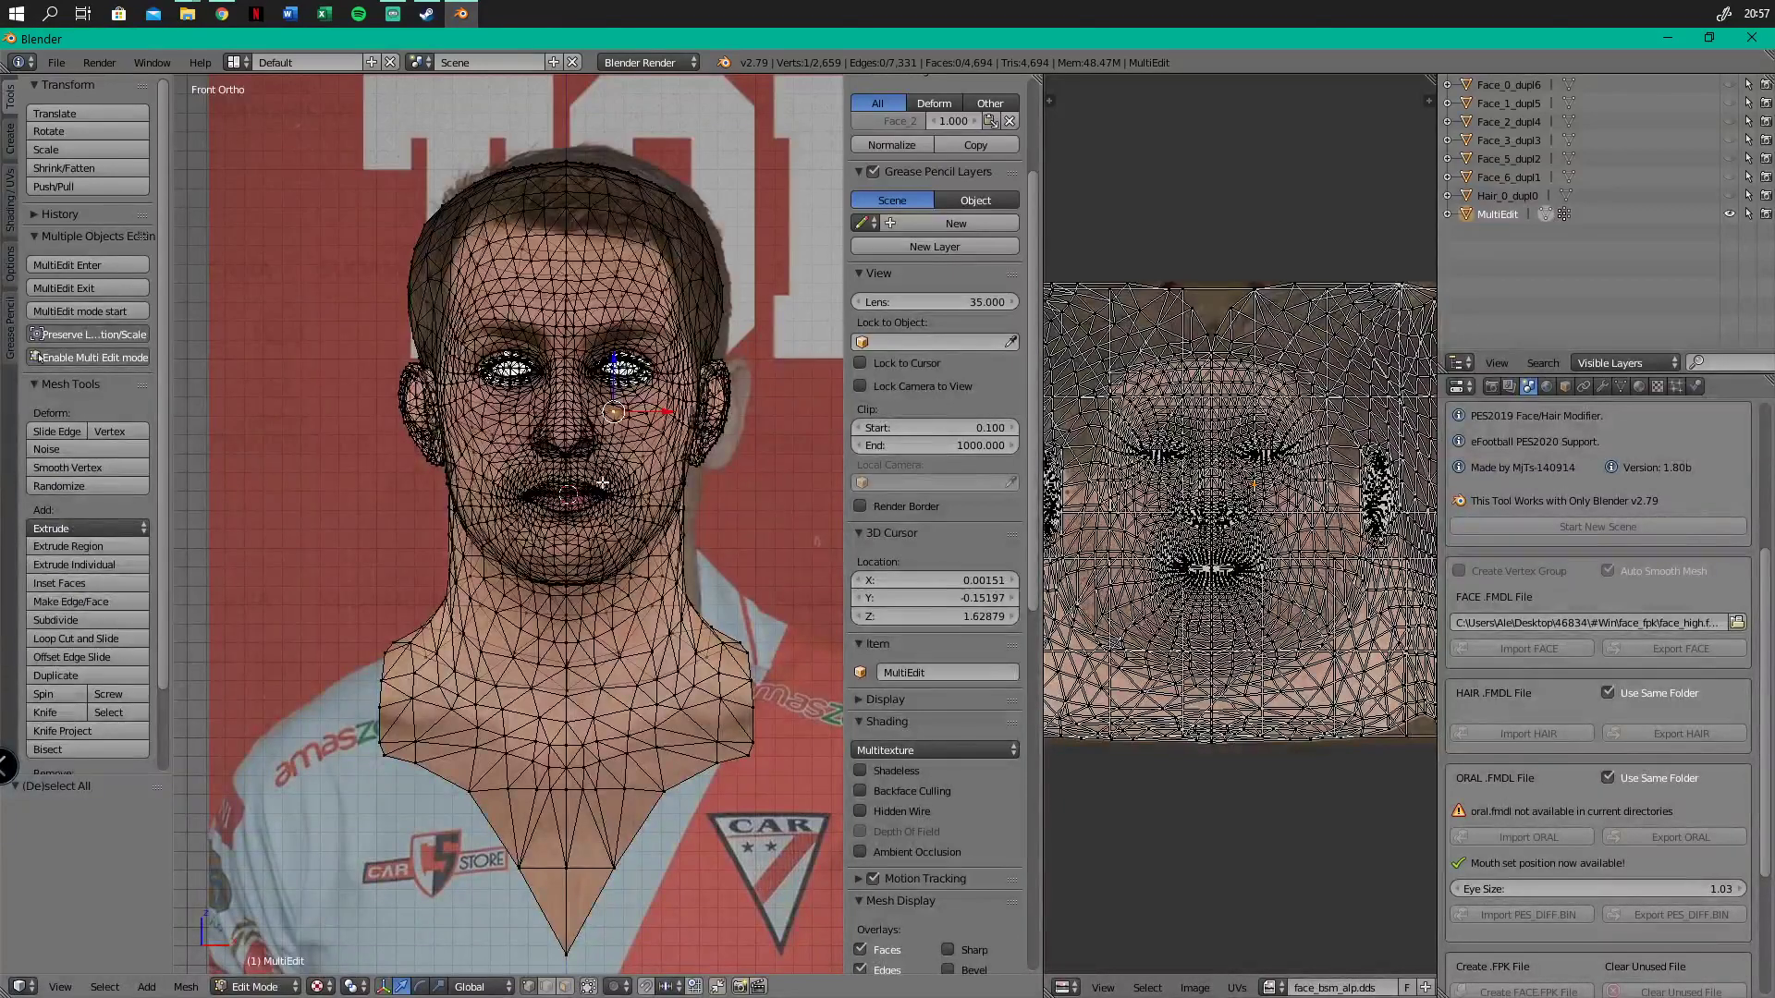
Display the background photo in front of the mesh with an opacity of 0.610
mouse_move(1029, 601)
mouse_down()
mouse_move(1066, 982)
mouse_move(1047, 845)
mouse_move(1049, 955)
mouse_up()
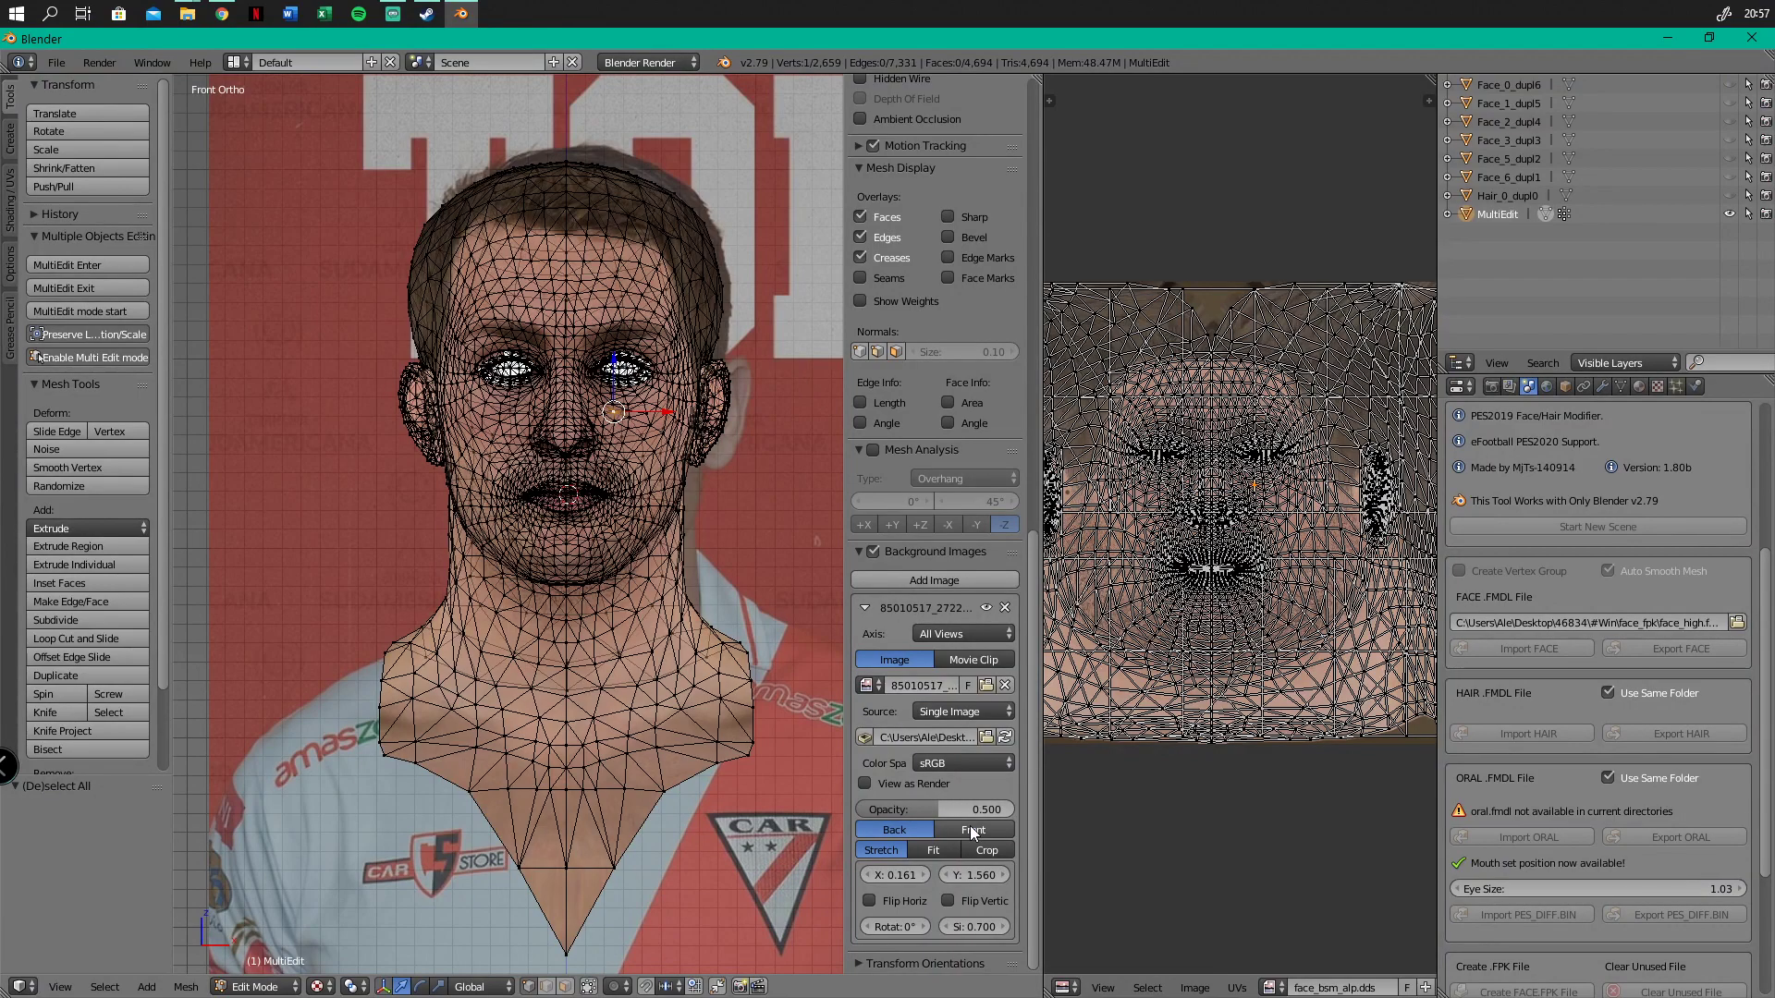
mouse_move(935, 810)
mouse_down()
mouse_move(989, 806)
mouse_move(903, 806)
mouse_move(966, 807)
mouse_move(949, 806)
mouse_up()
click(947, 823)
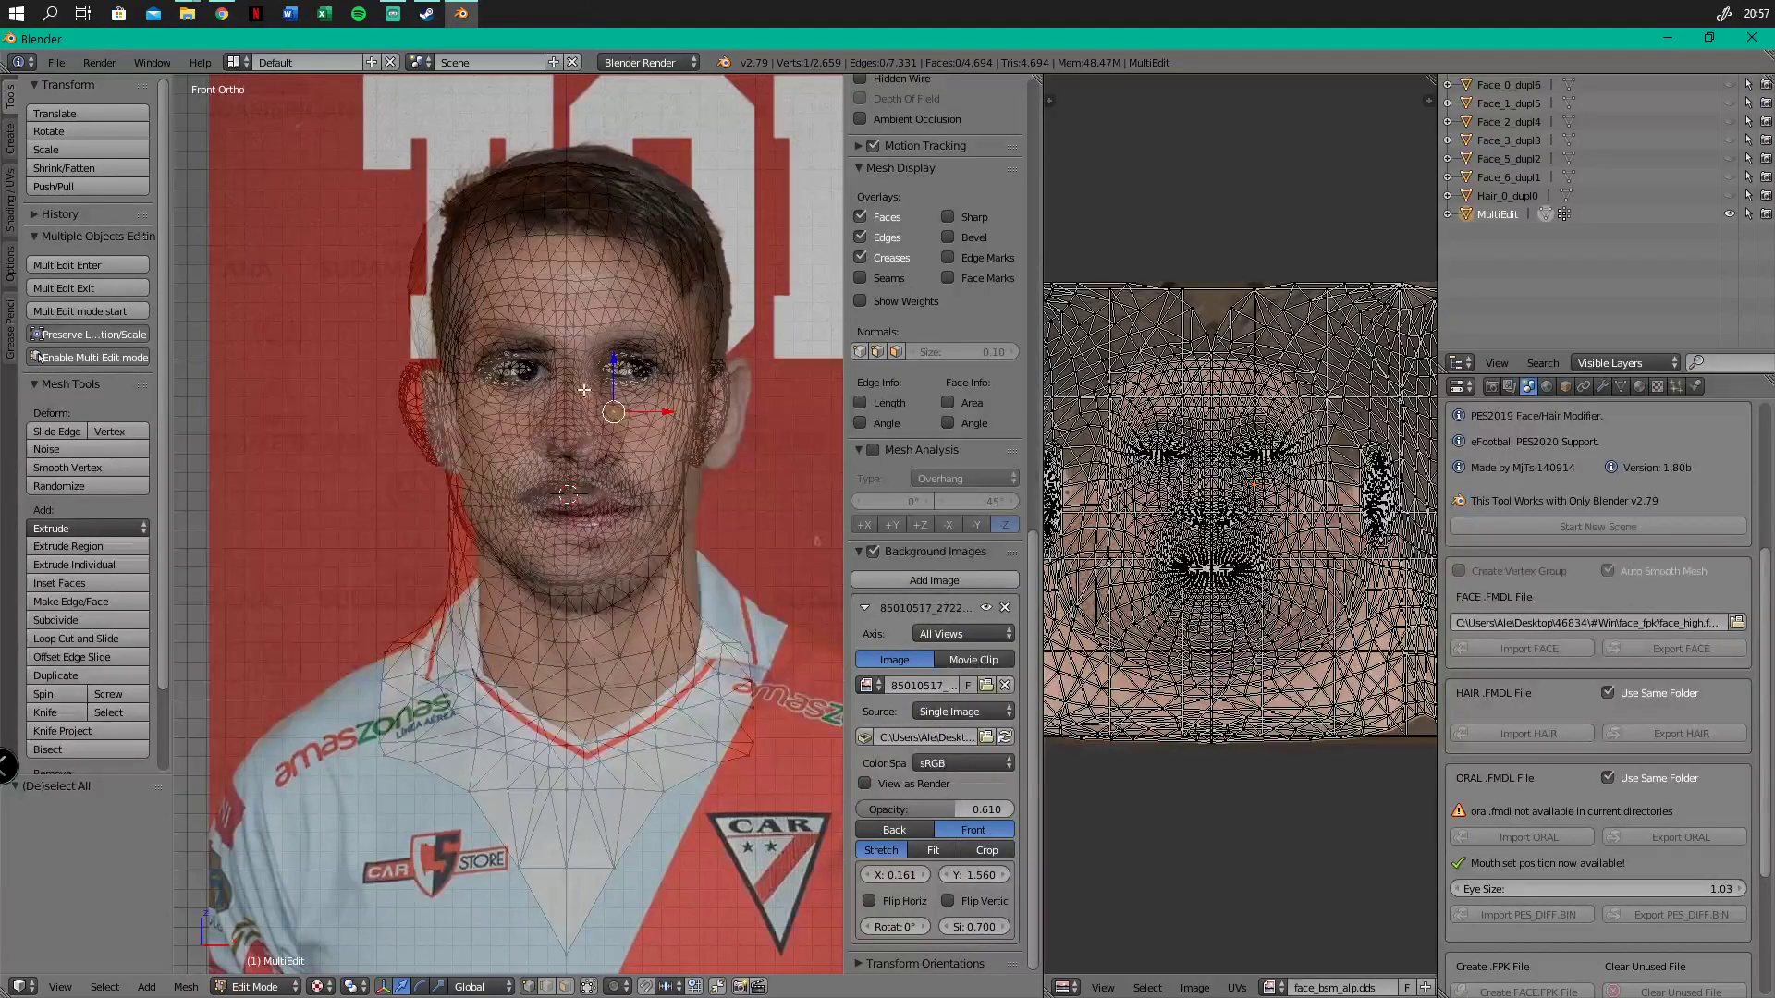
scroll(478, 397, up, 4)
scroll(478, 398, down, 2)
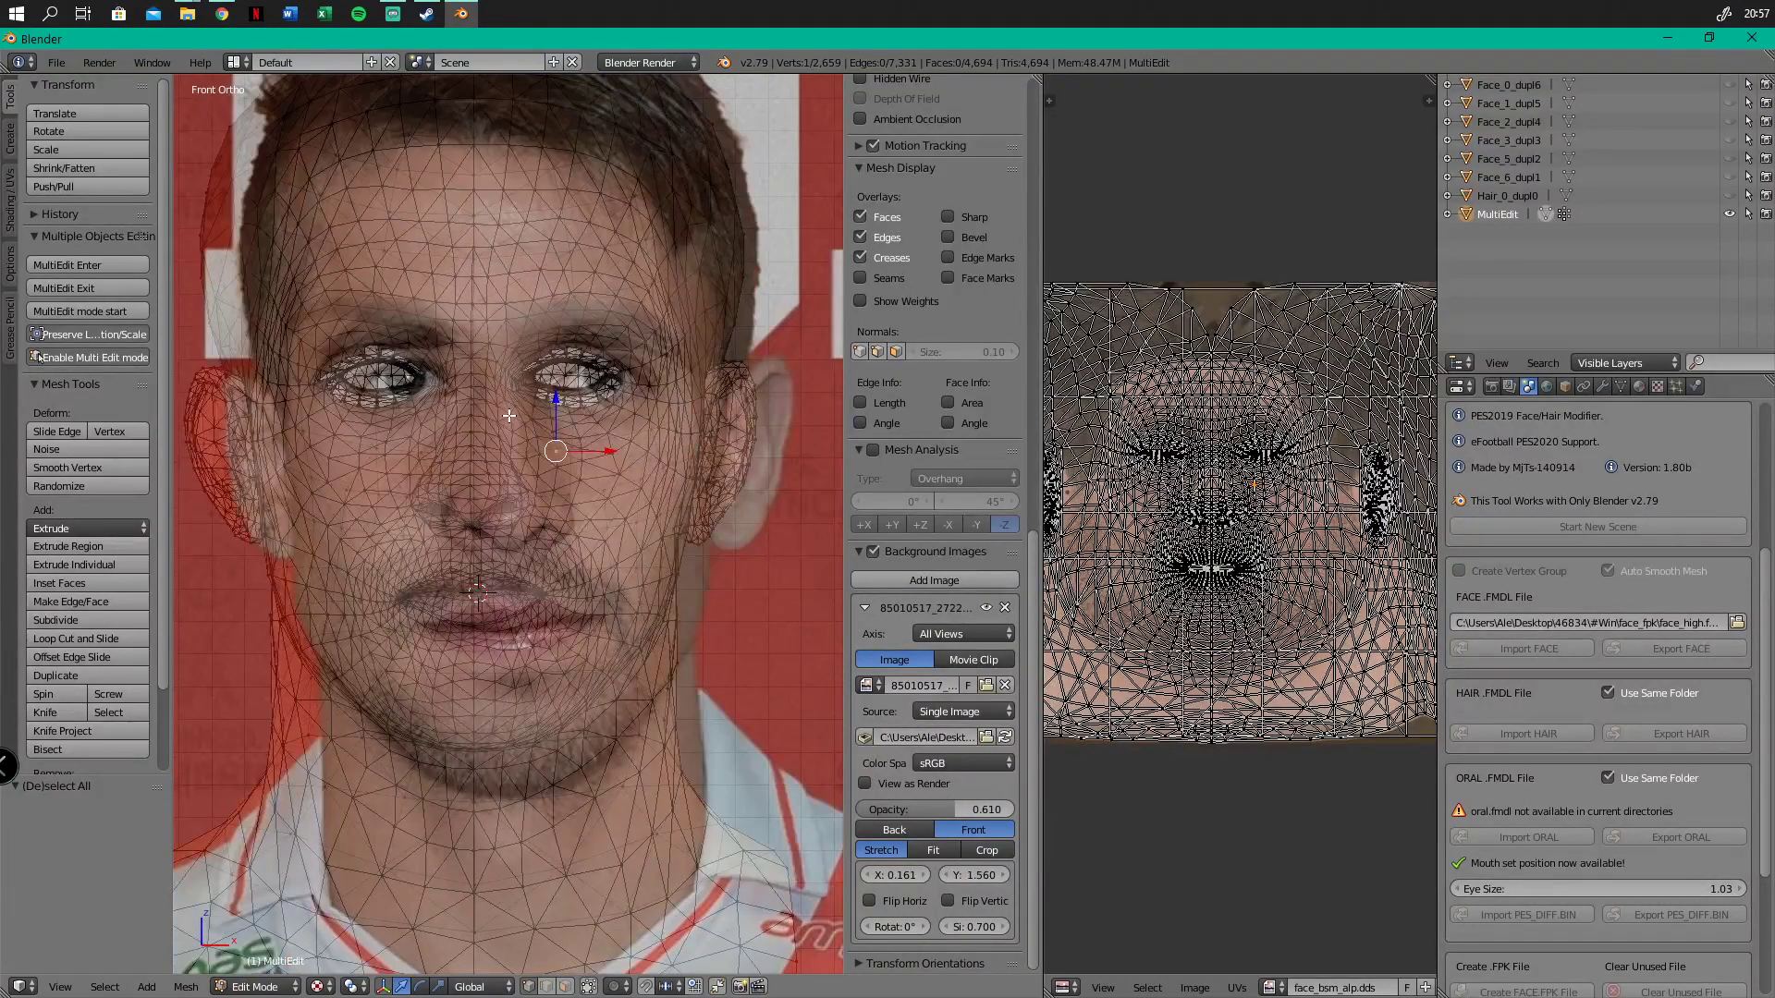
scroll(523, 462, up, 2)
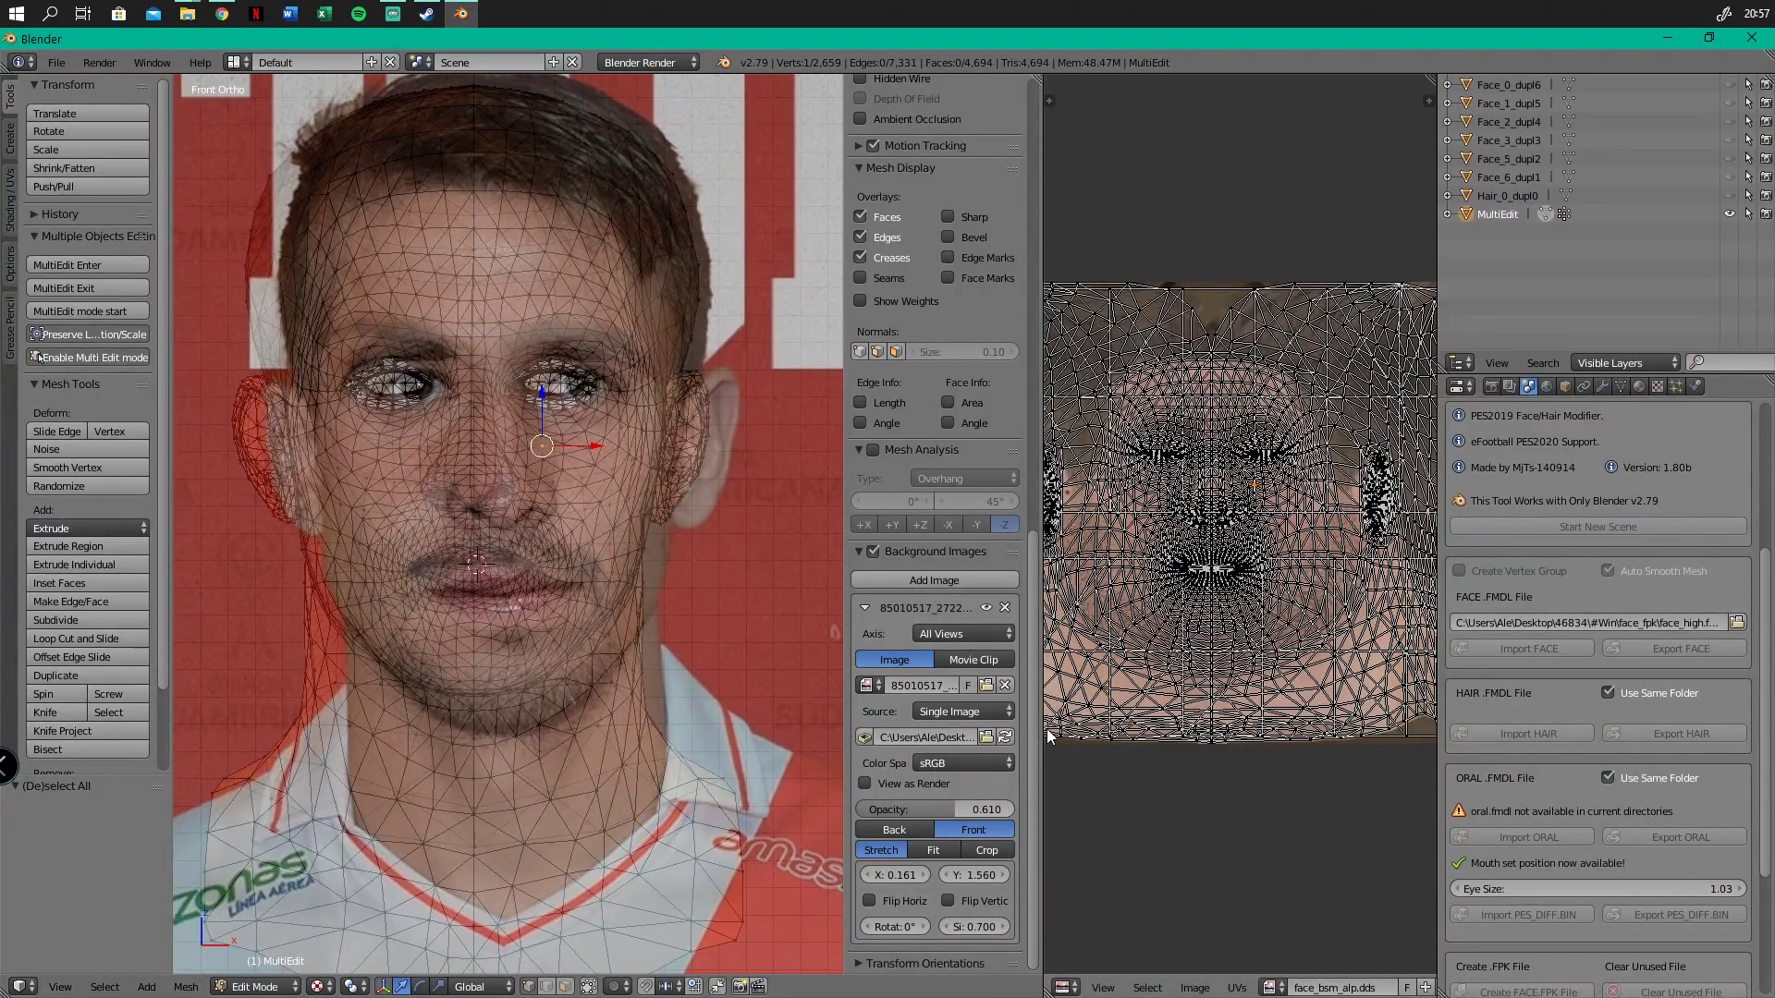
Widen the 3D view and set the background photo's X offset to 0.150 to centre it on the face mesh
drag(1037, 741, 1135, 837)
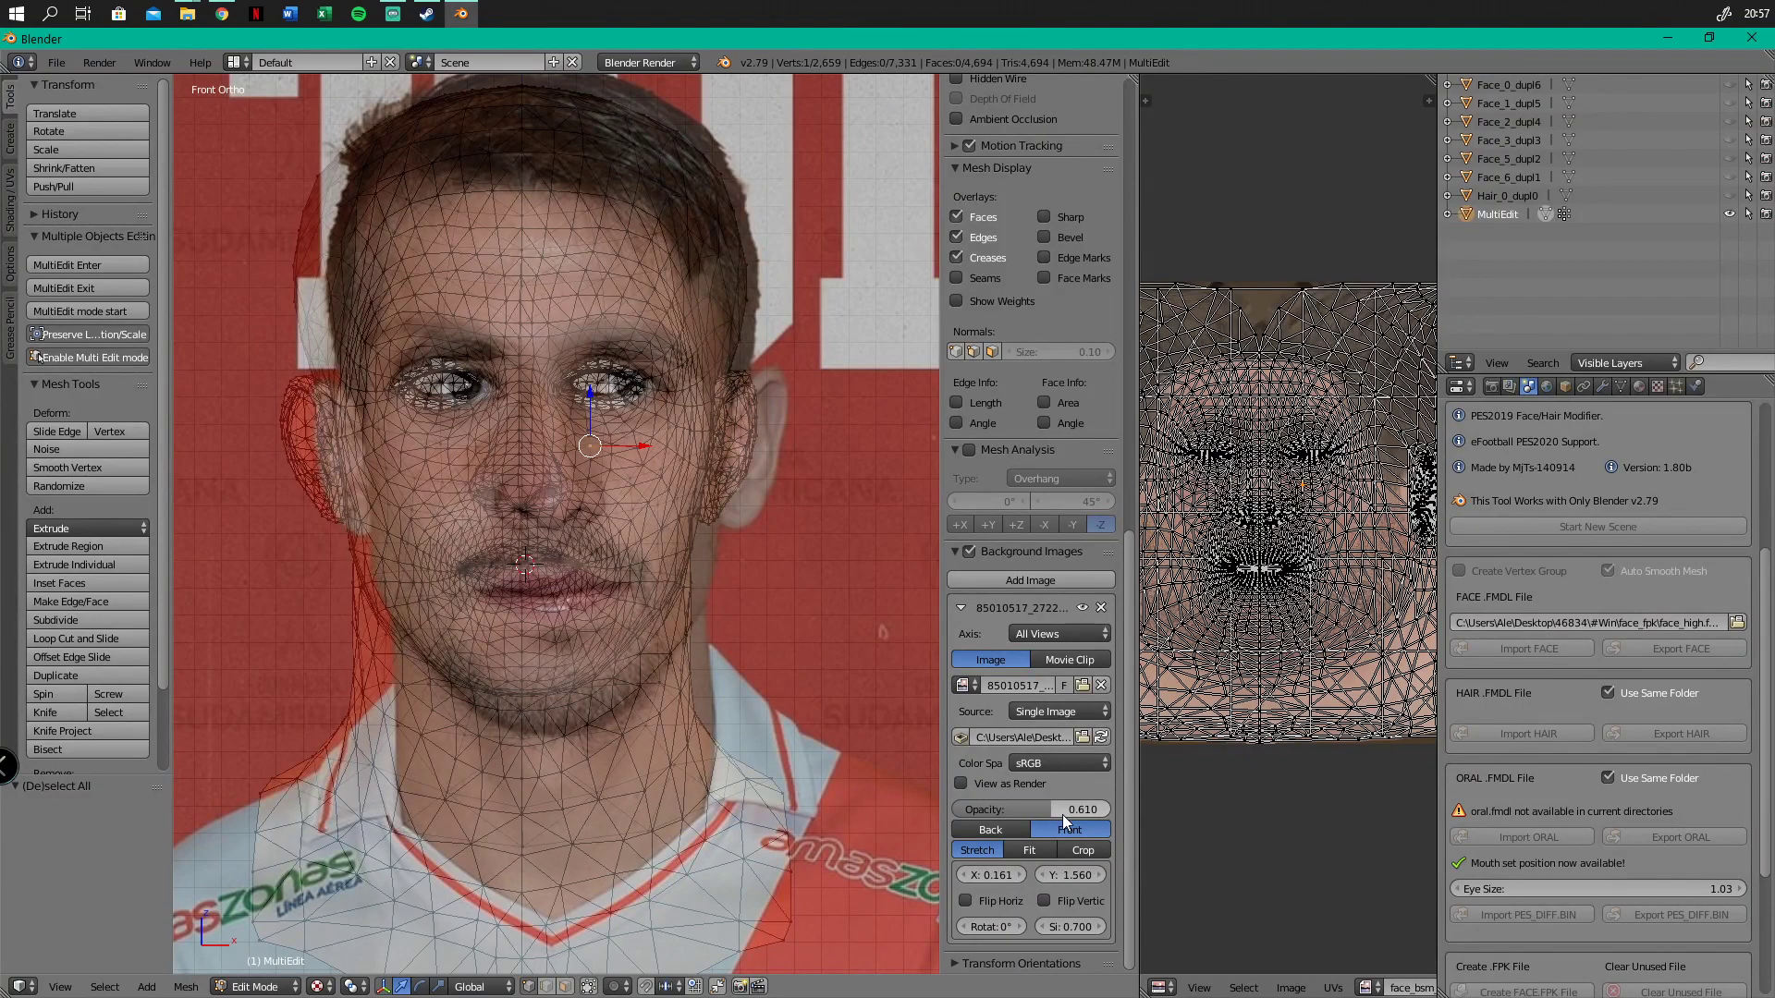
key(Return)
click(1000, 875)
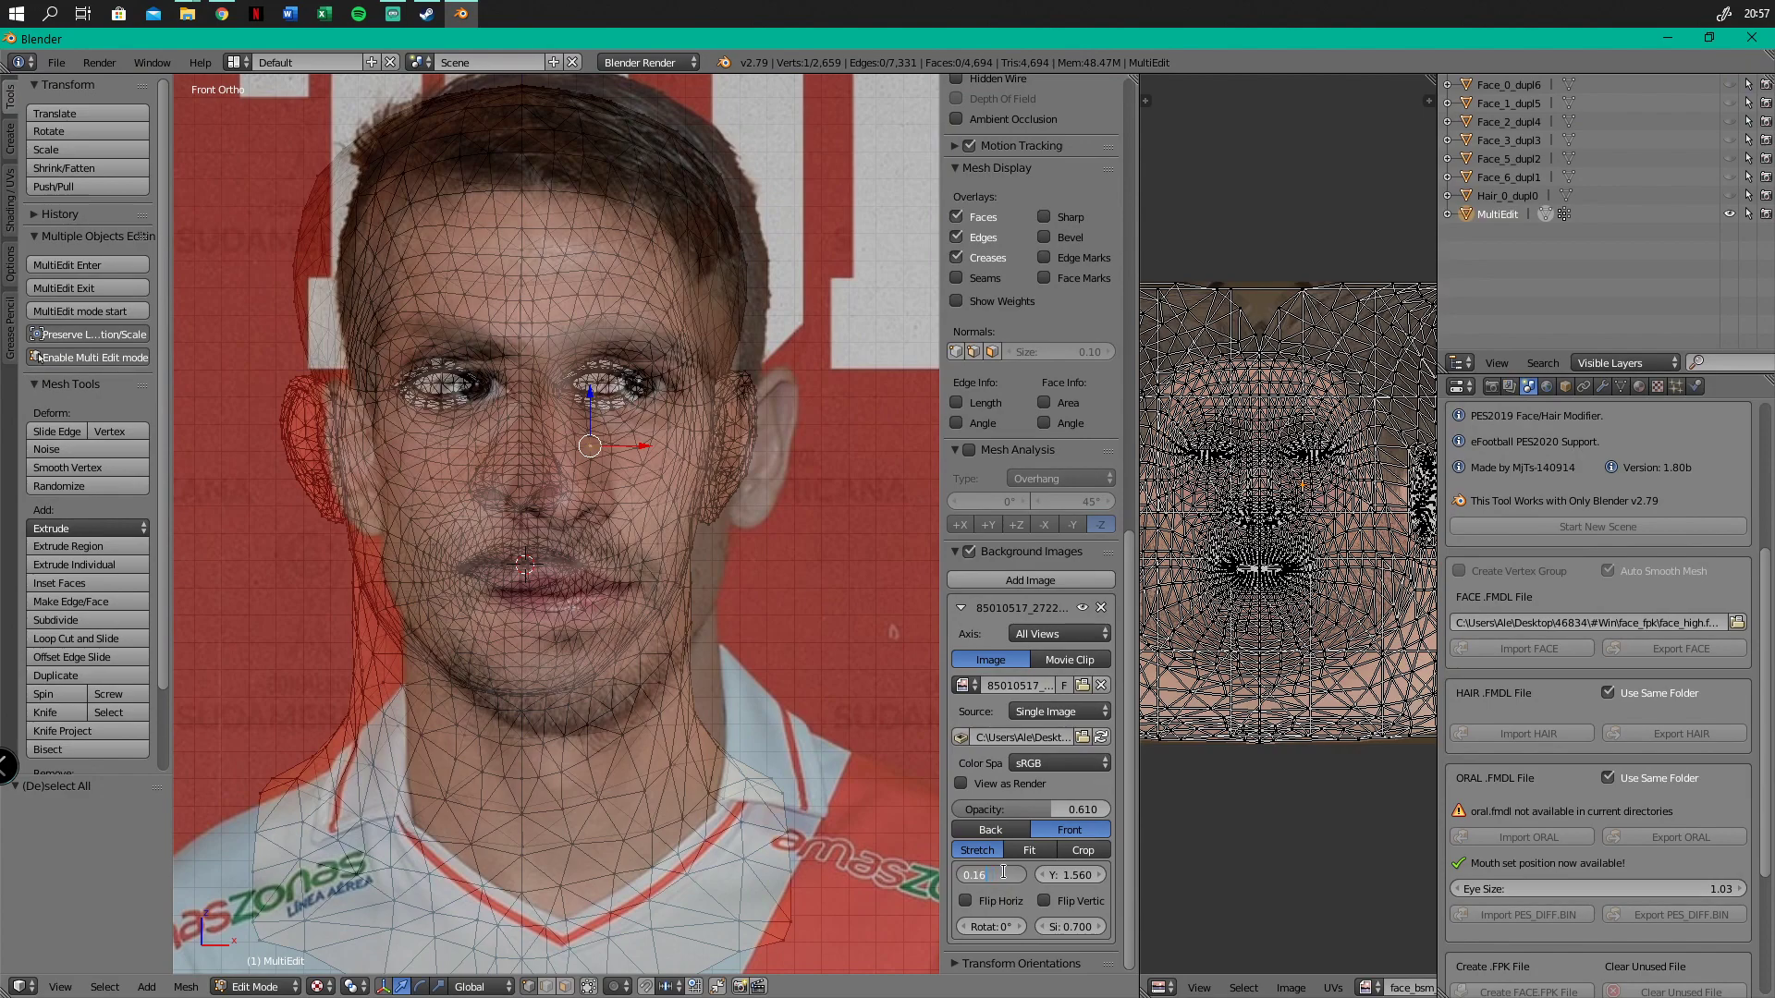
key(Return)
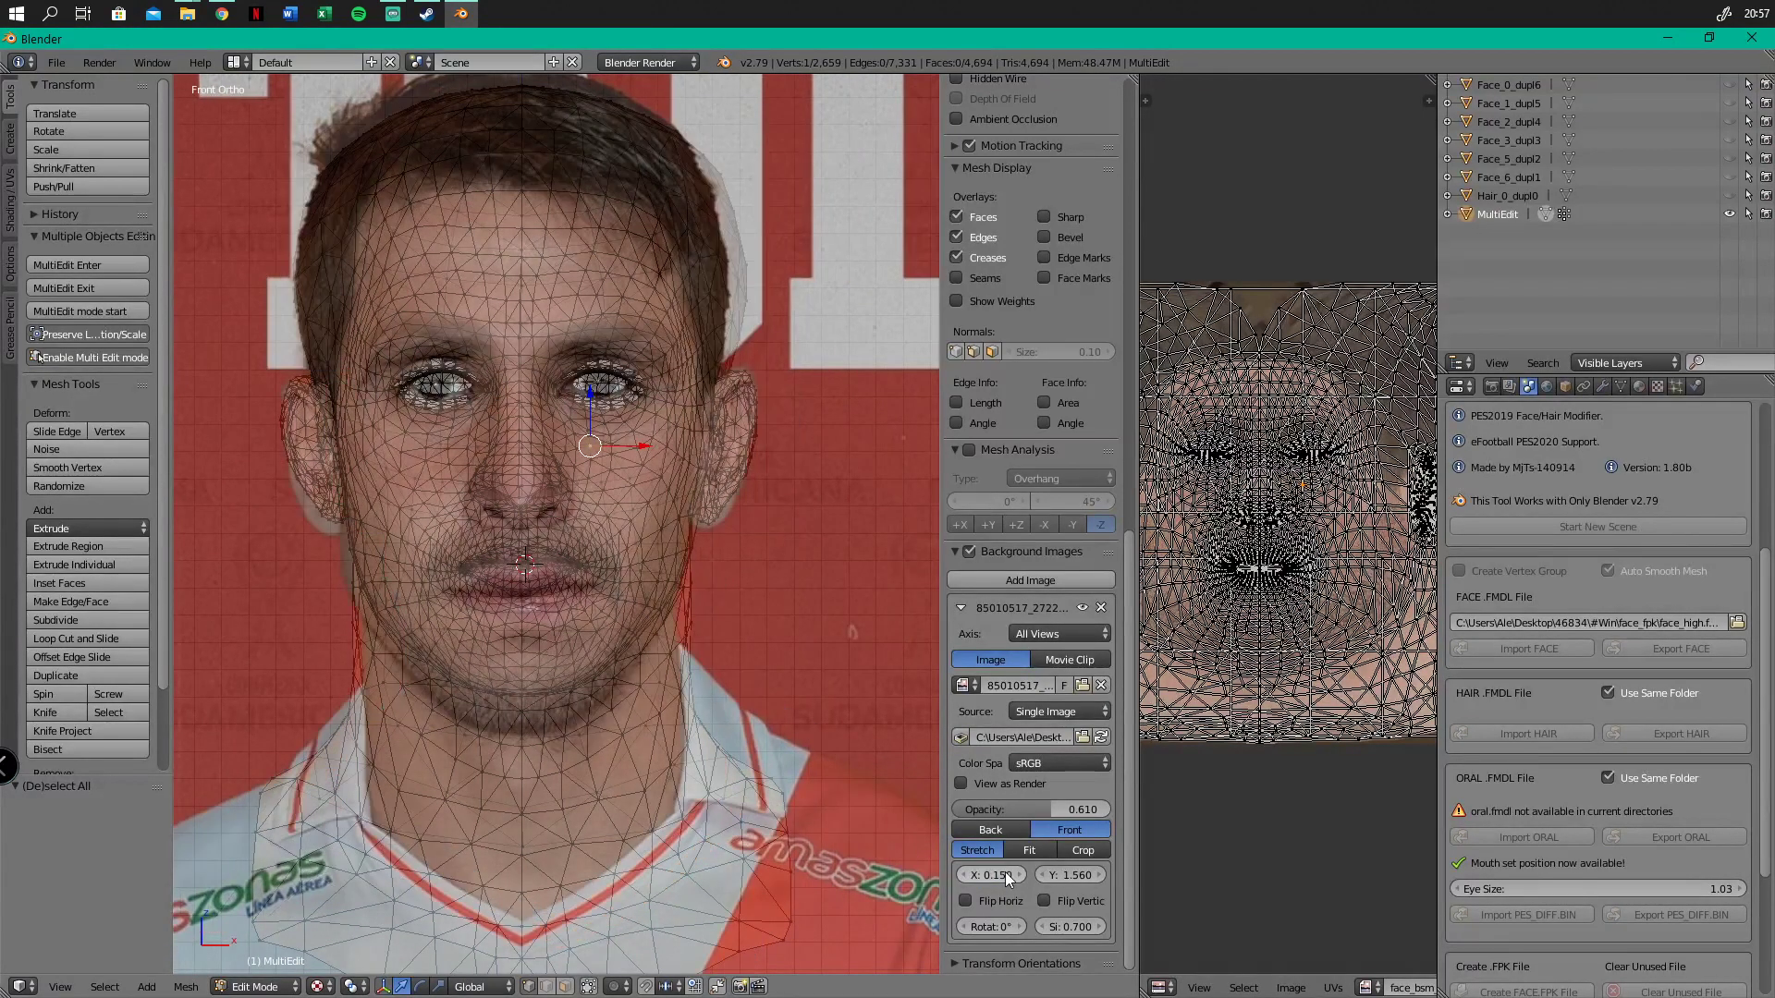
Check the photo's alignment with the face mesh and lower the photo's opacity to 0.561
scroll(509, 363, up, 3)
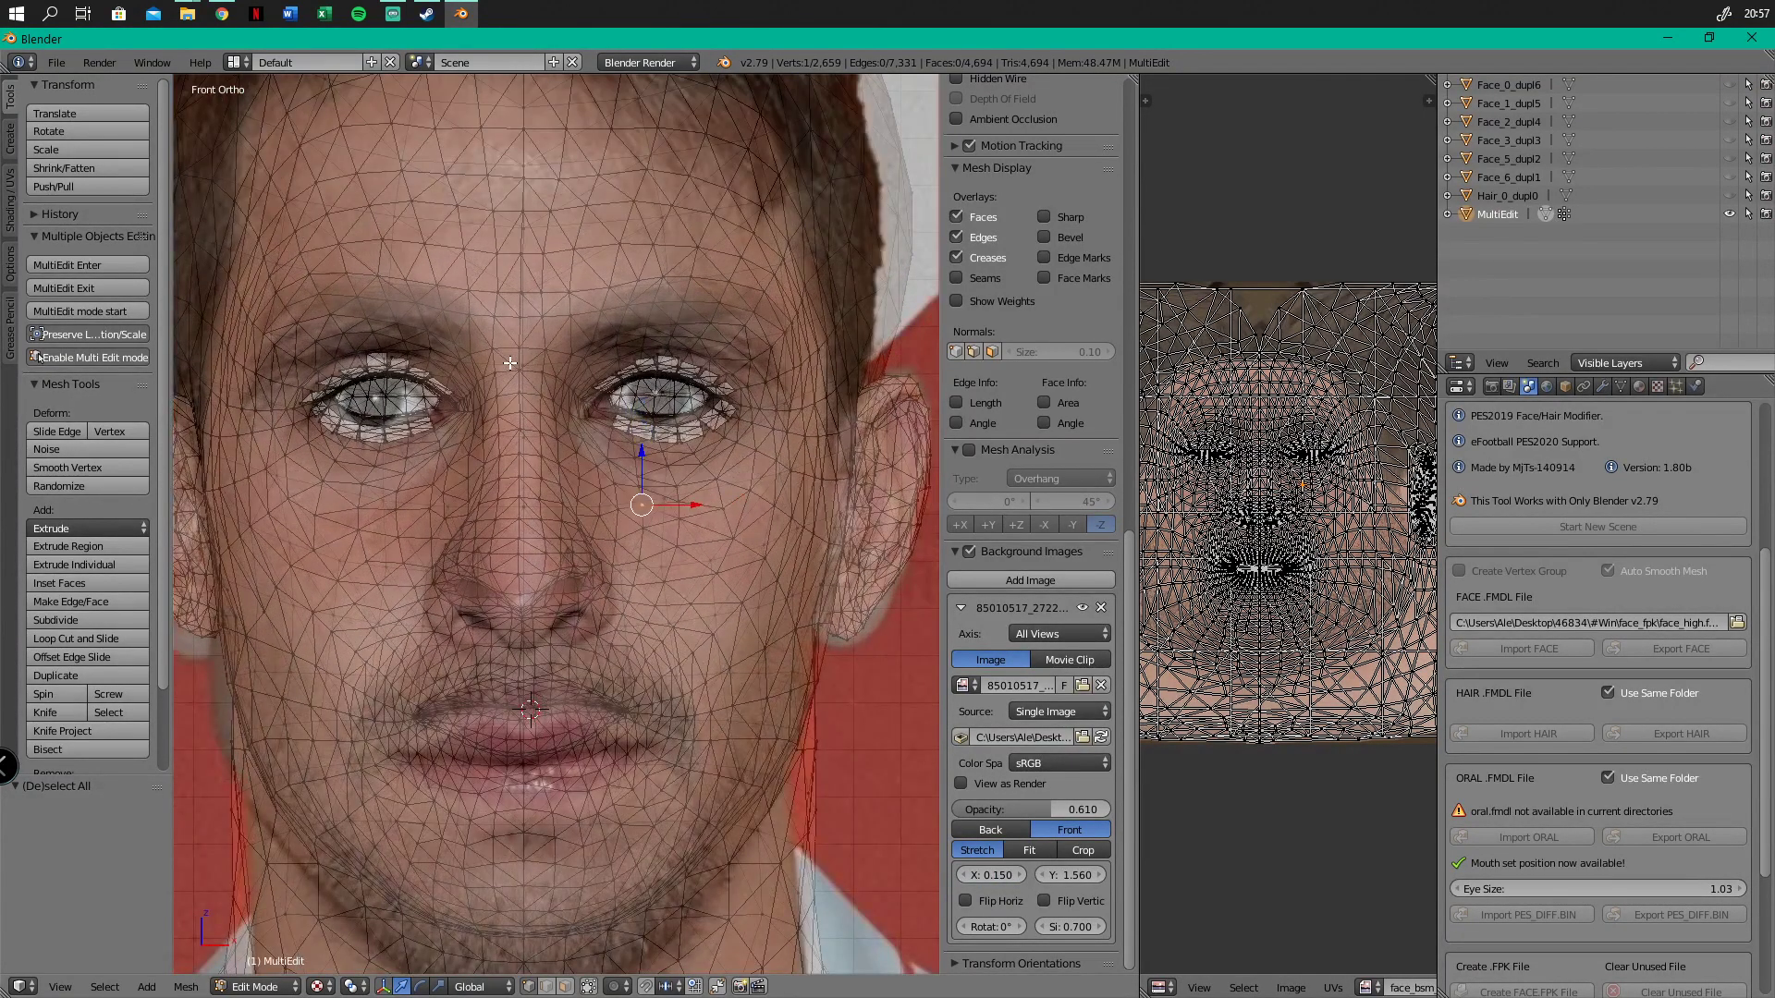
scroll(509, 364, down, 2)
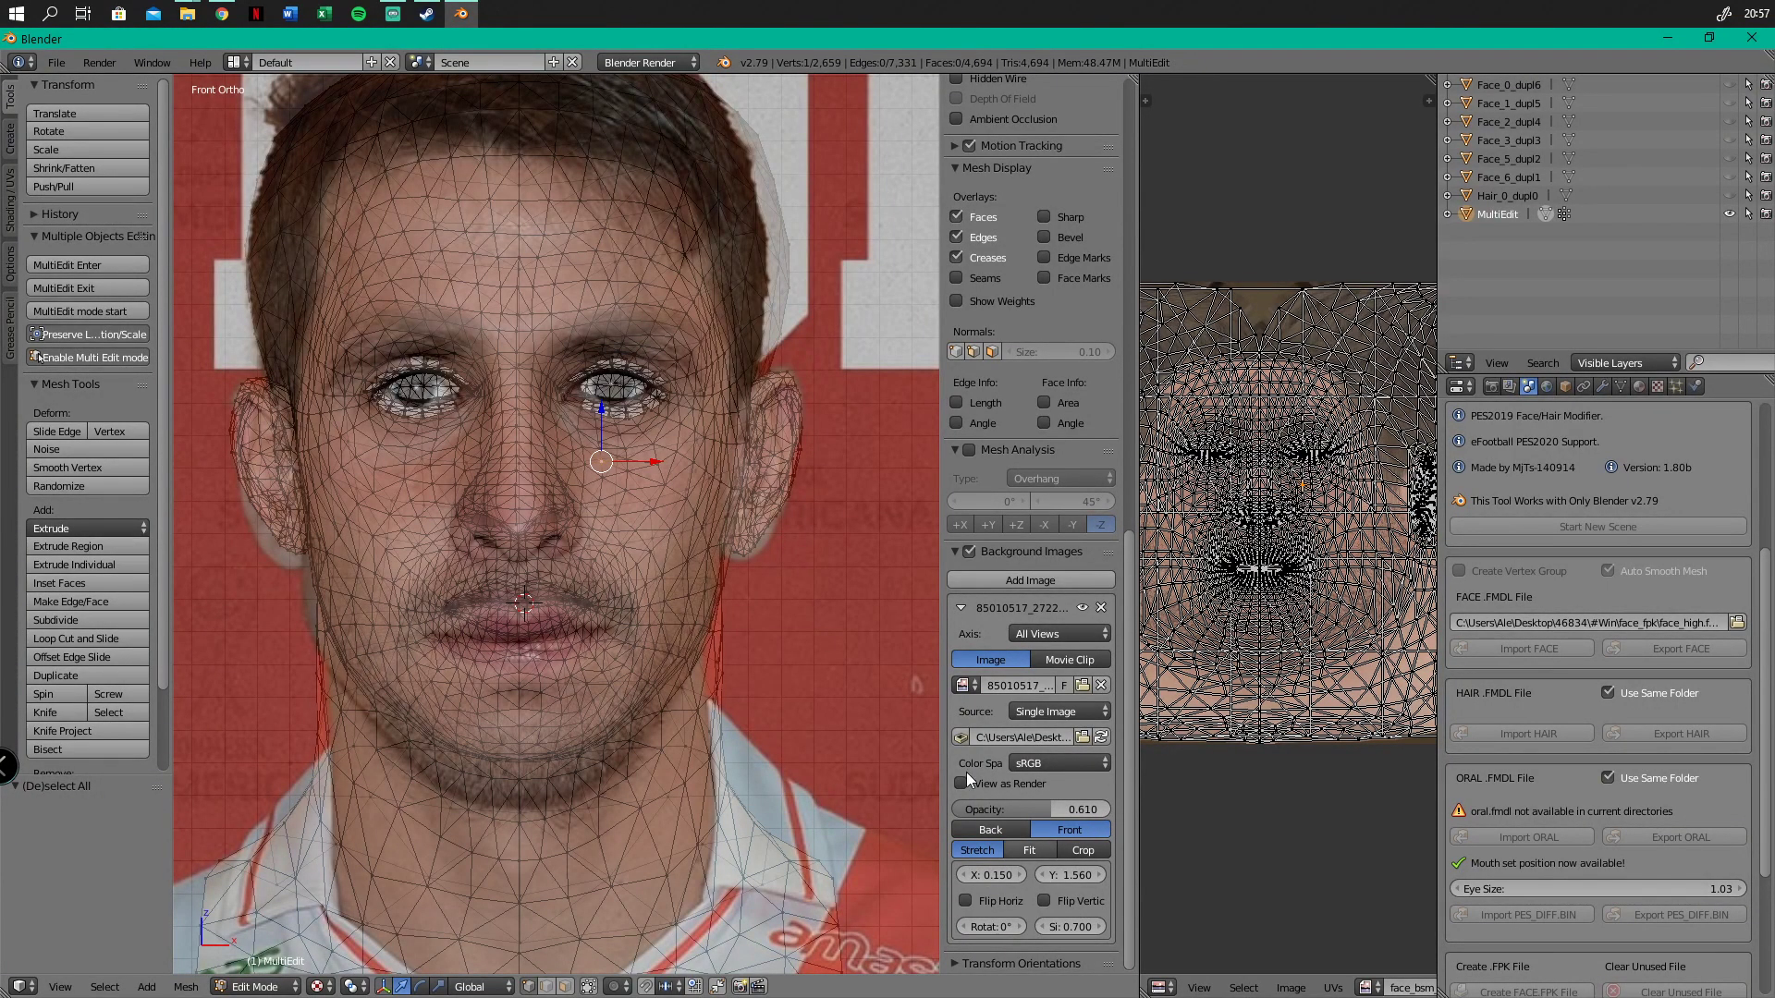
scroll(561, 454, down, 2)
shift+middle_drag(577, 435, 614, 471)
drag(1050, 813, 1017, 773)
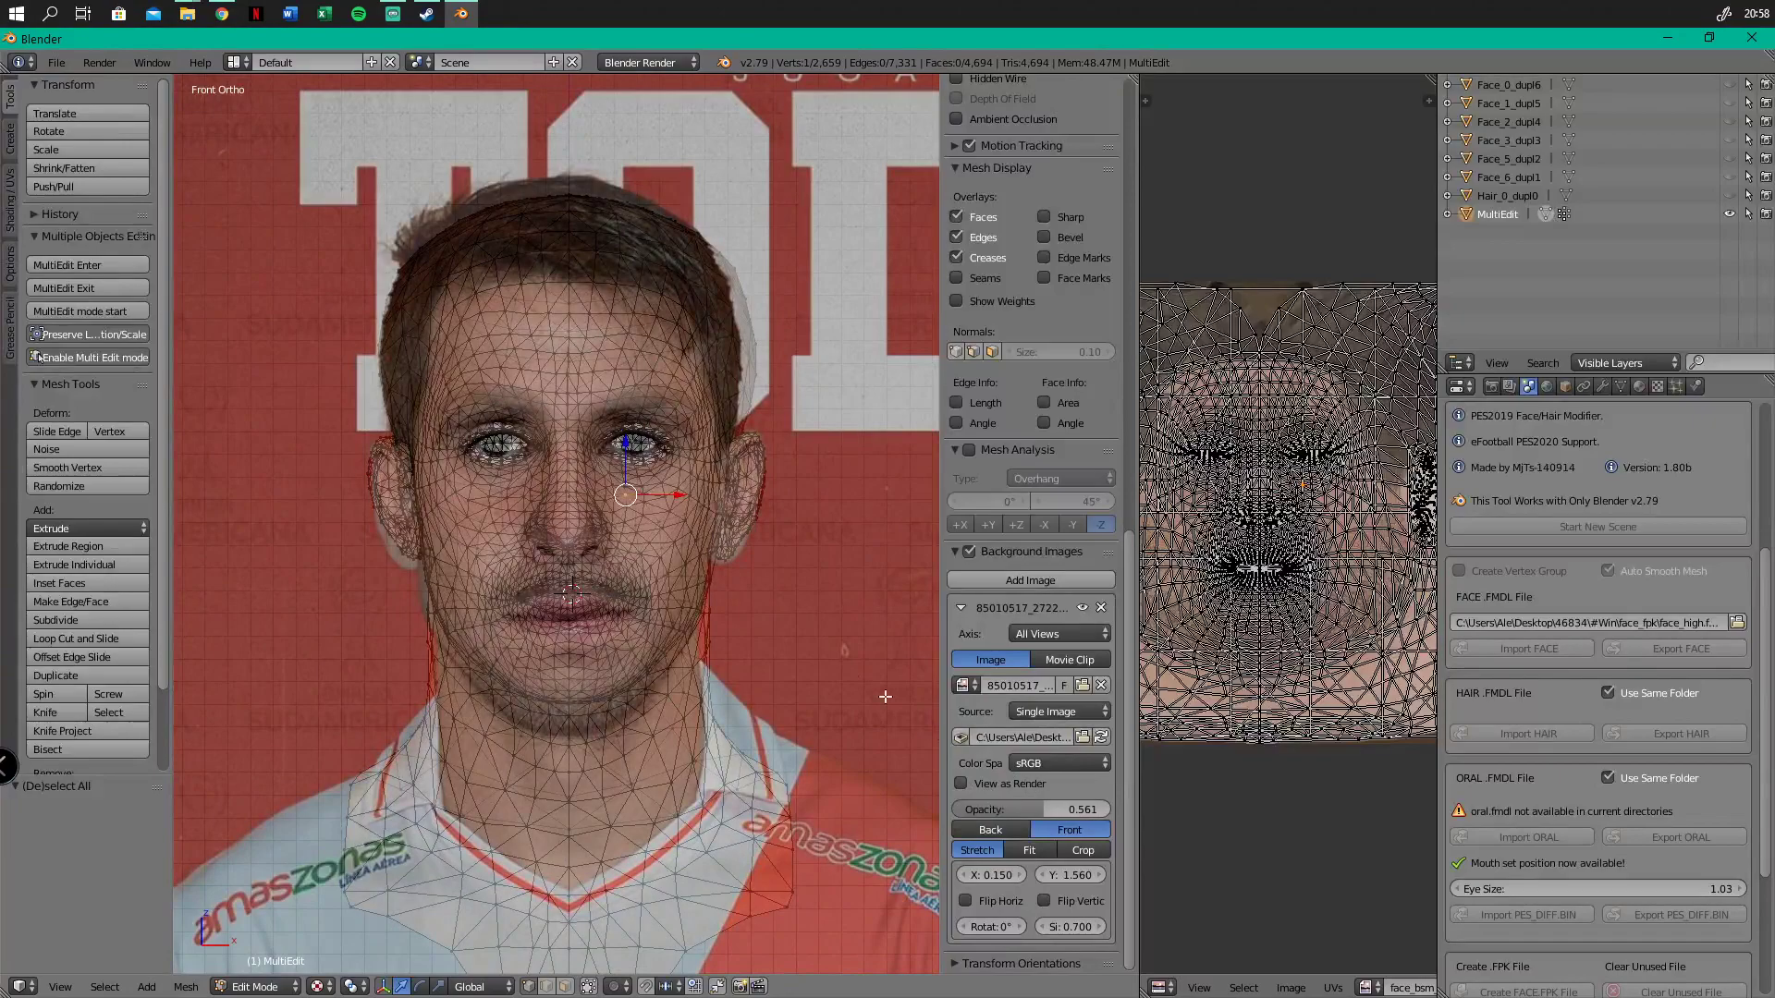
Try a size of 0.68 for the background photo and set it back to 0.7
scroll(932, 731, up, 2)
click(1088, 929)
drag(1087, 932, 1047, 936)
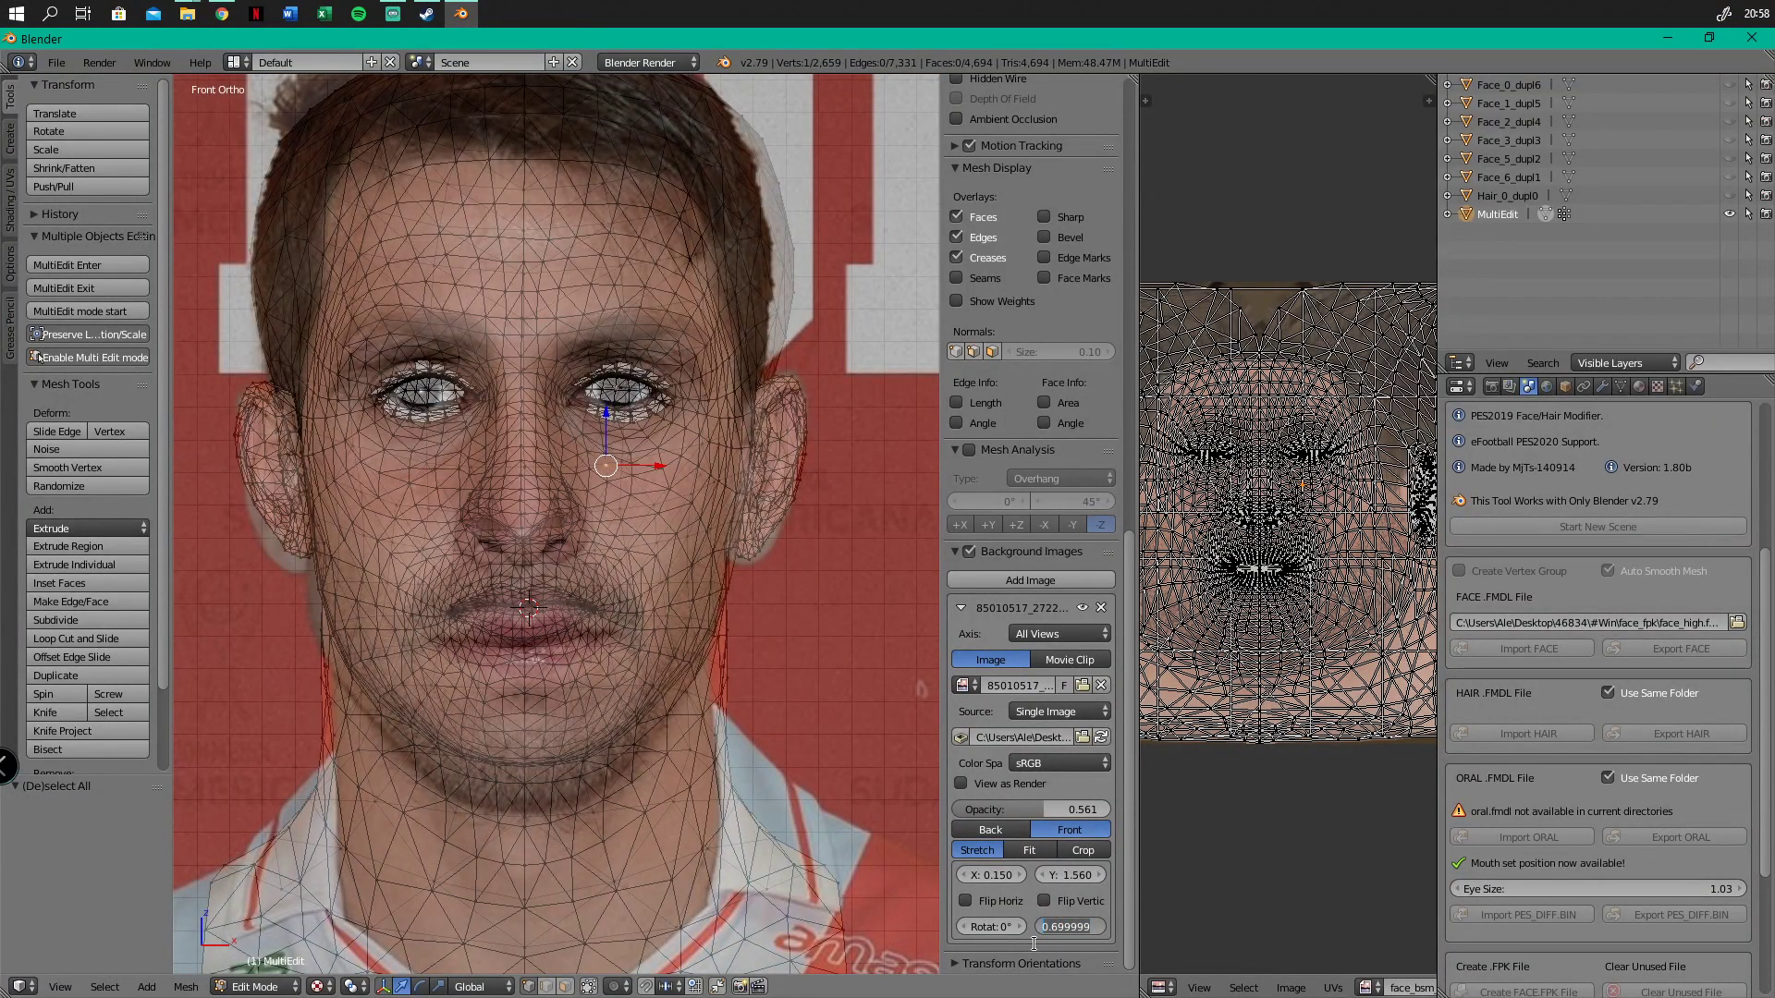
text(0.68)
key(Return)
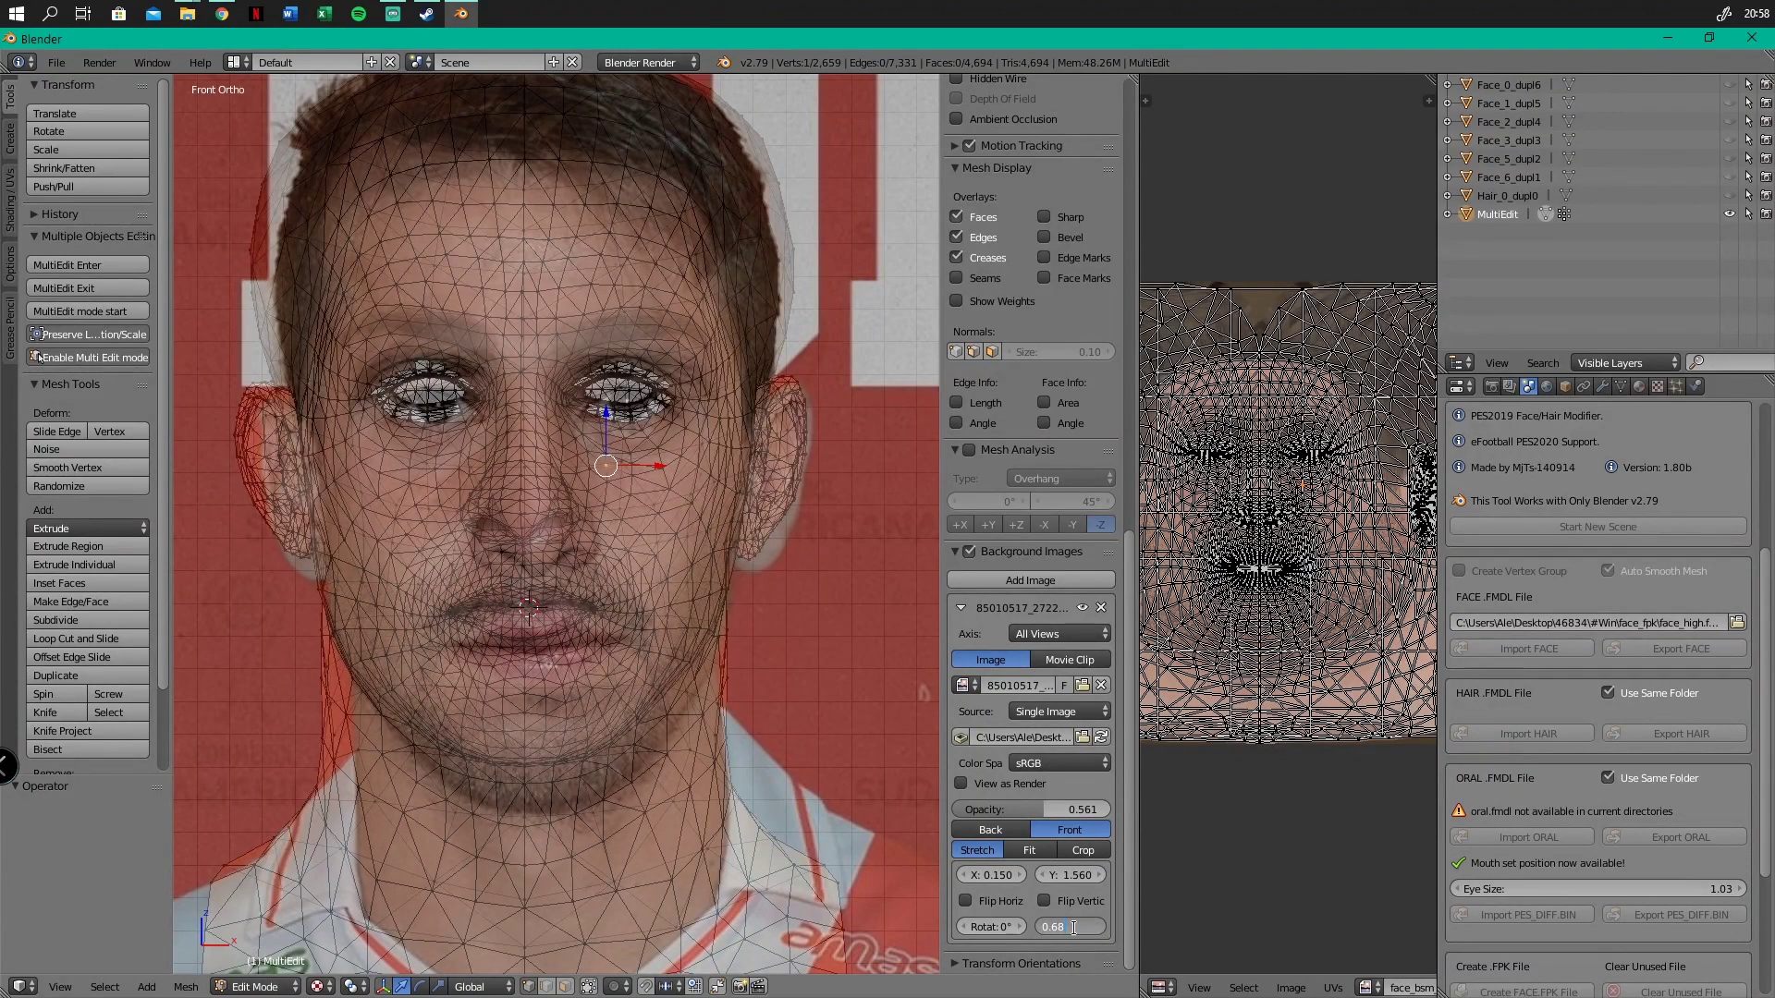
text(7)
key(Return)
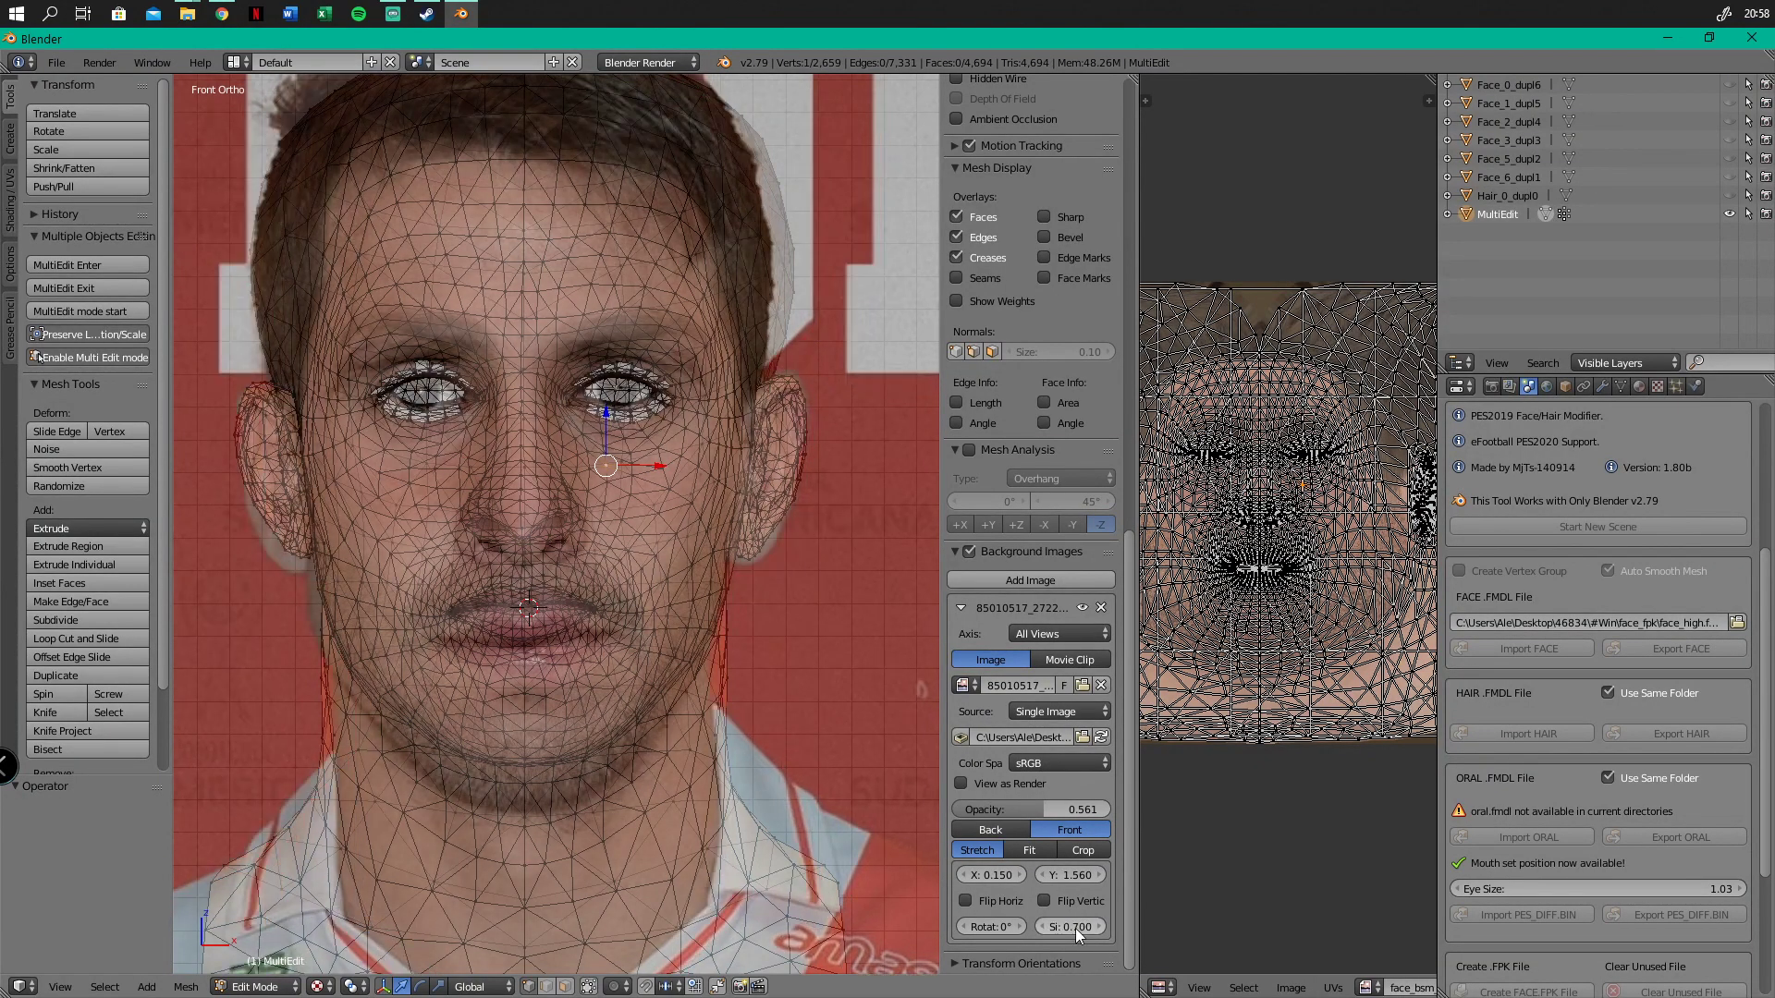
scroll(575, 485, down, 3)
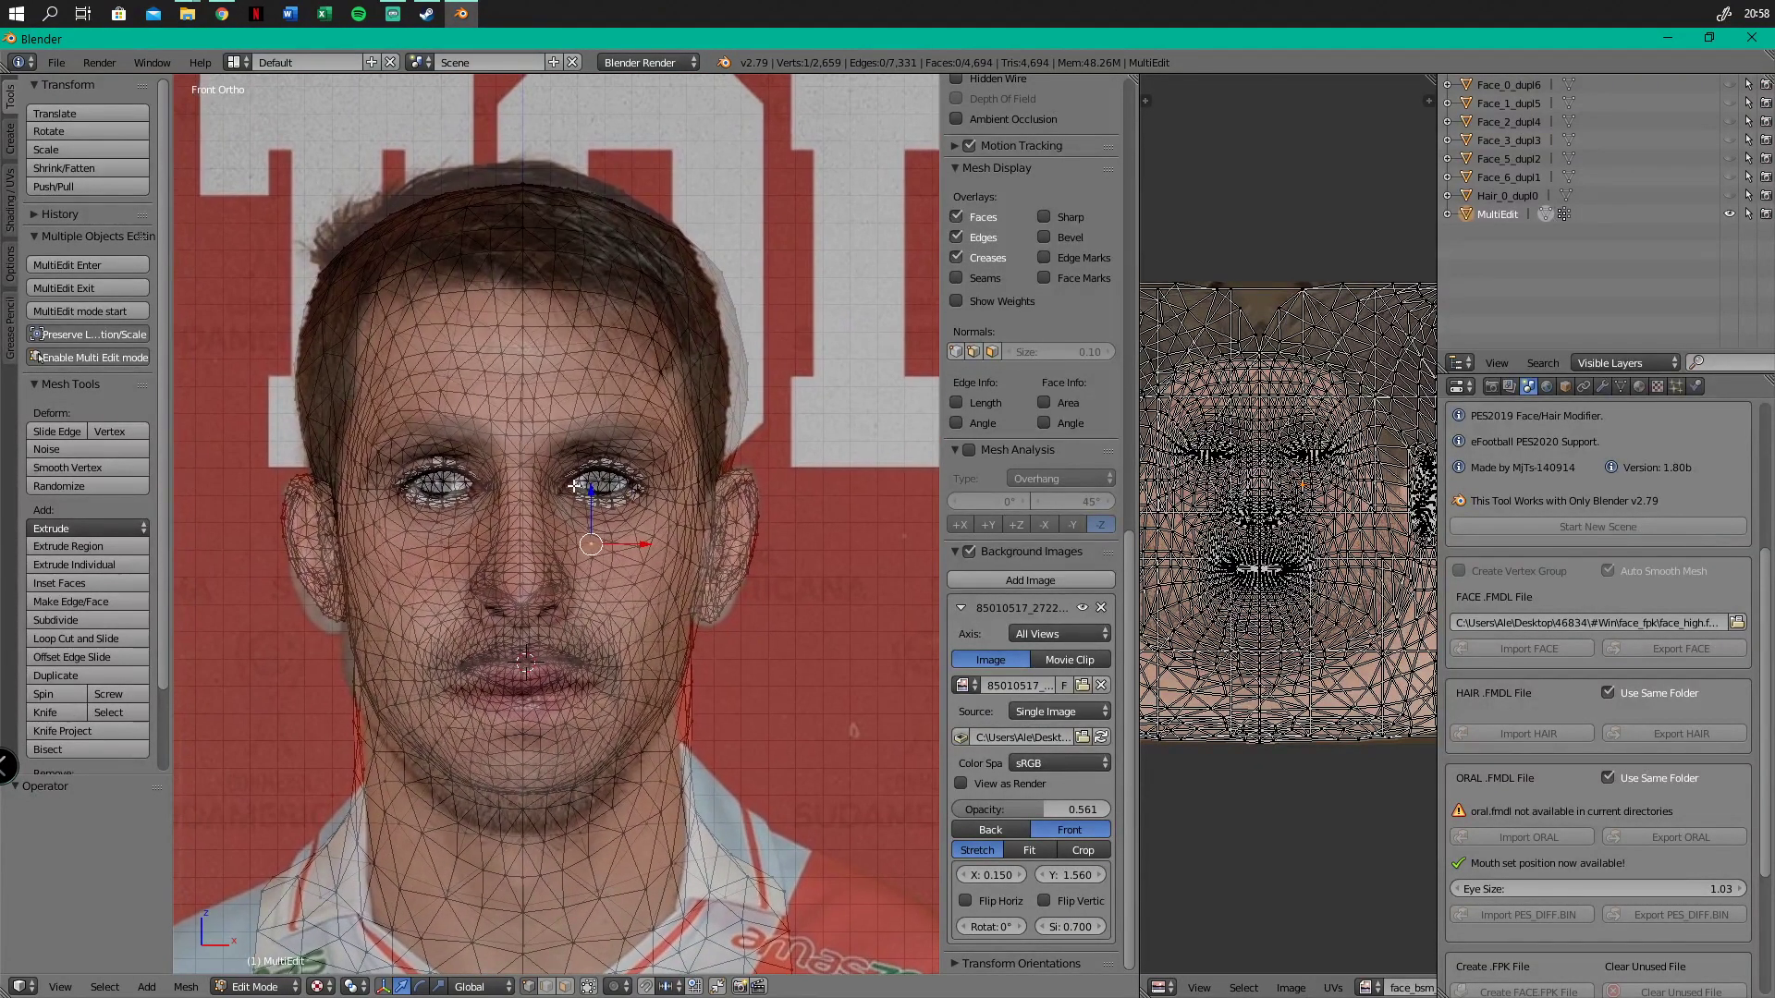
right_click(636, 579)
scroll(616, 550, up, 3)
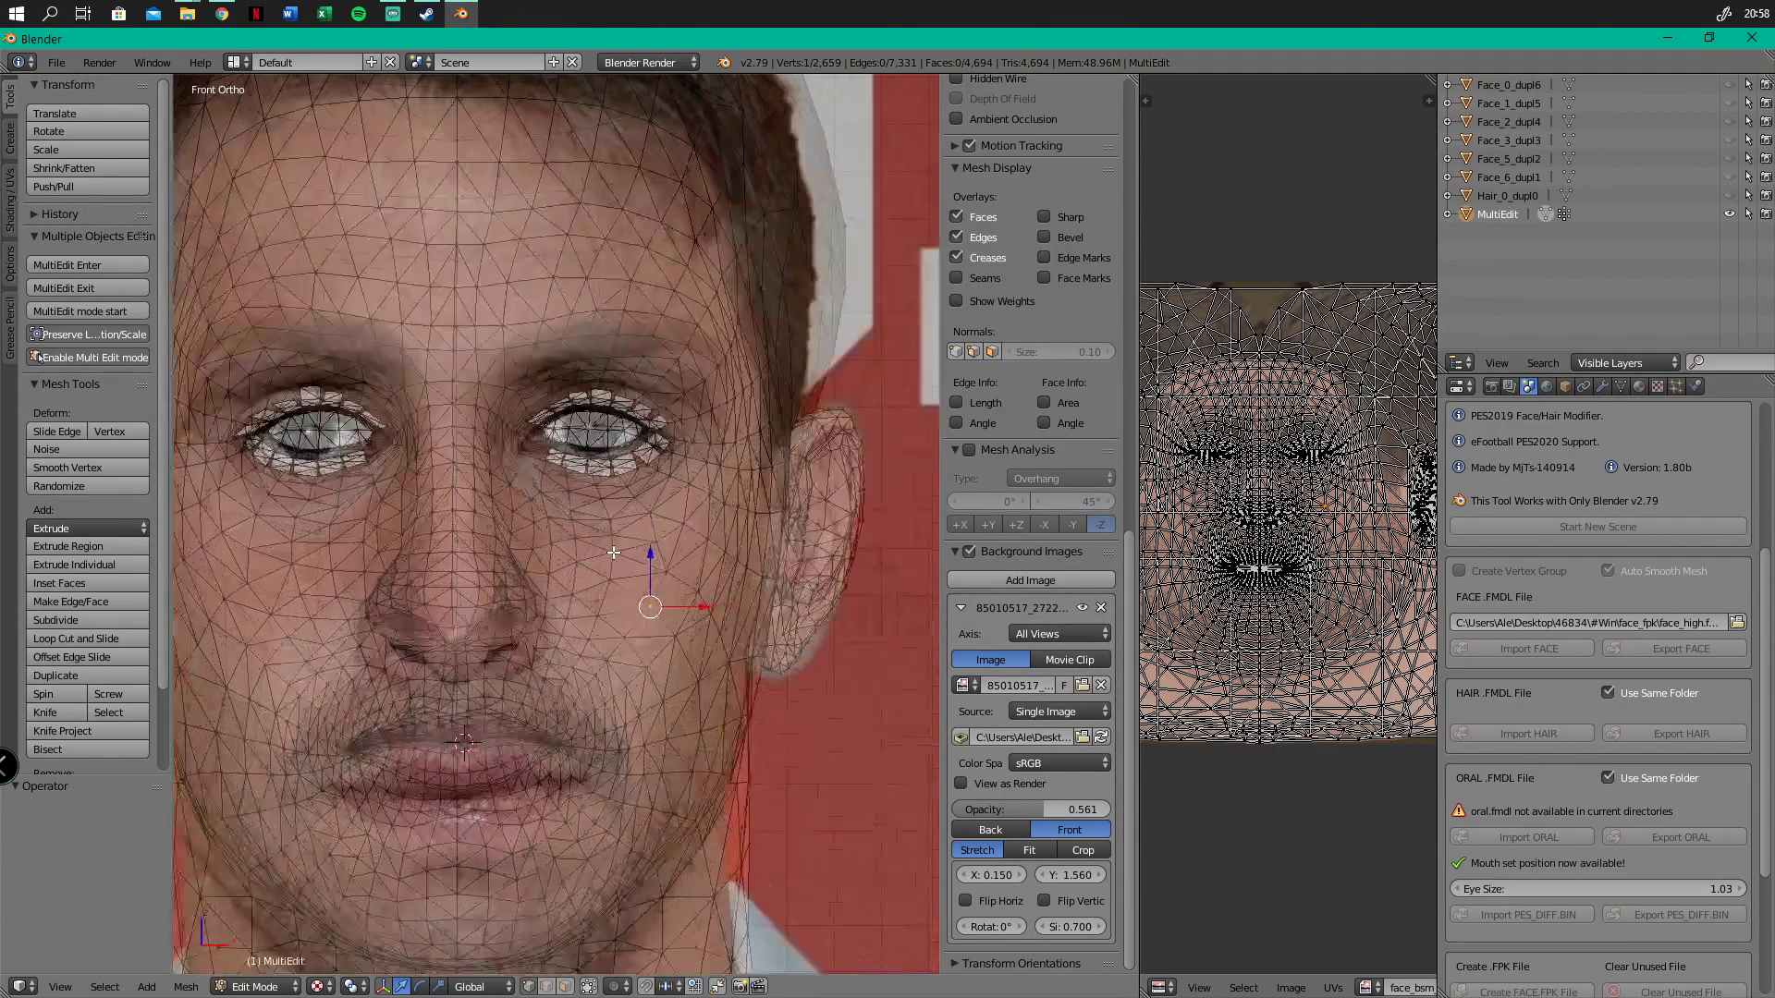
scroll(616, 550, down, 2)
shift+middle_drag(530, 490, 608, 521)
right_click(466, 594)
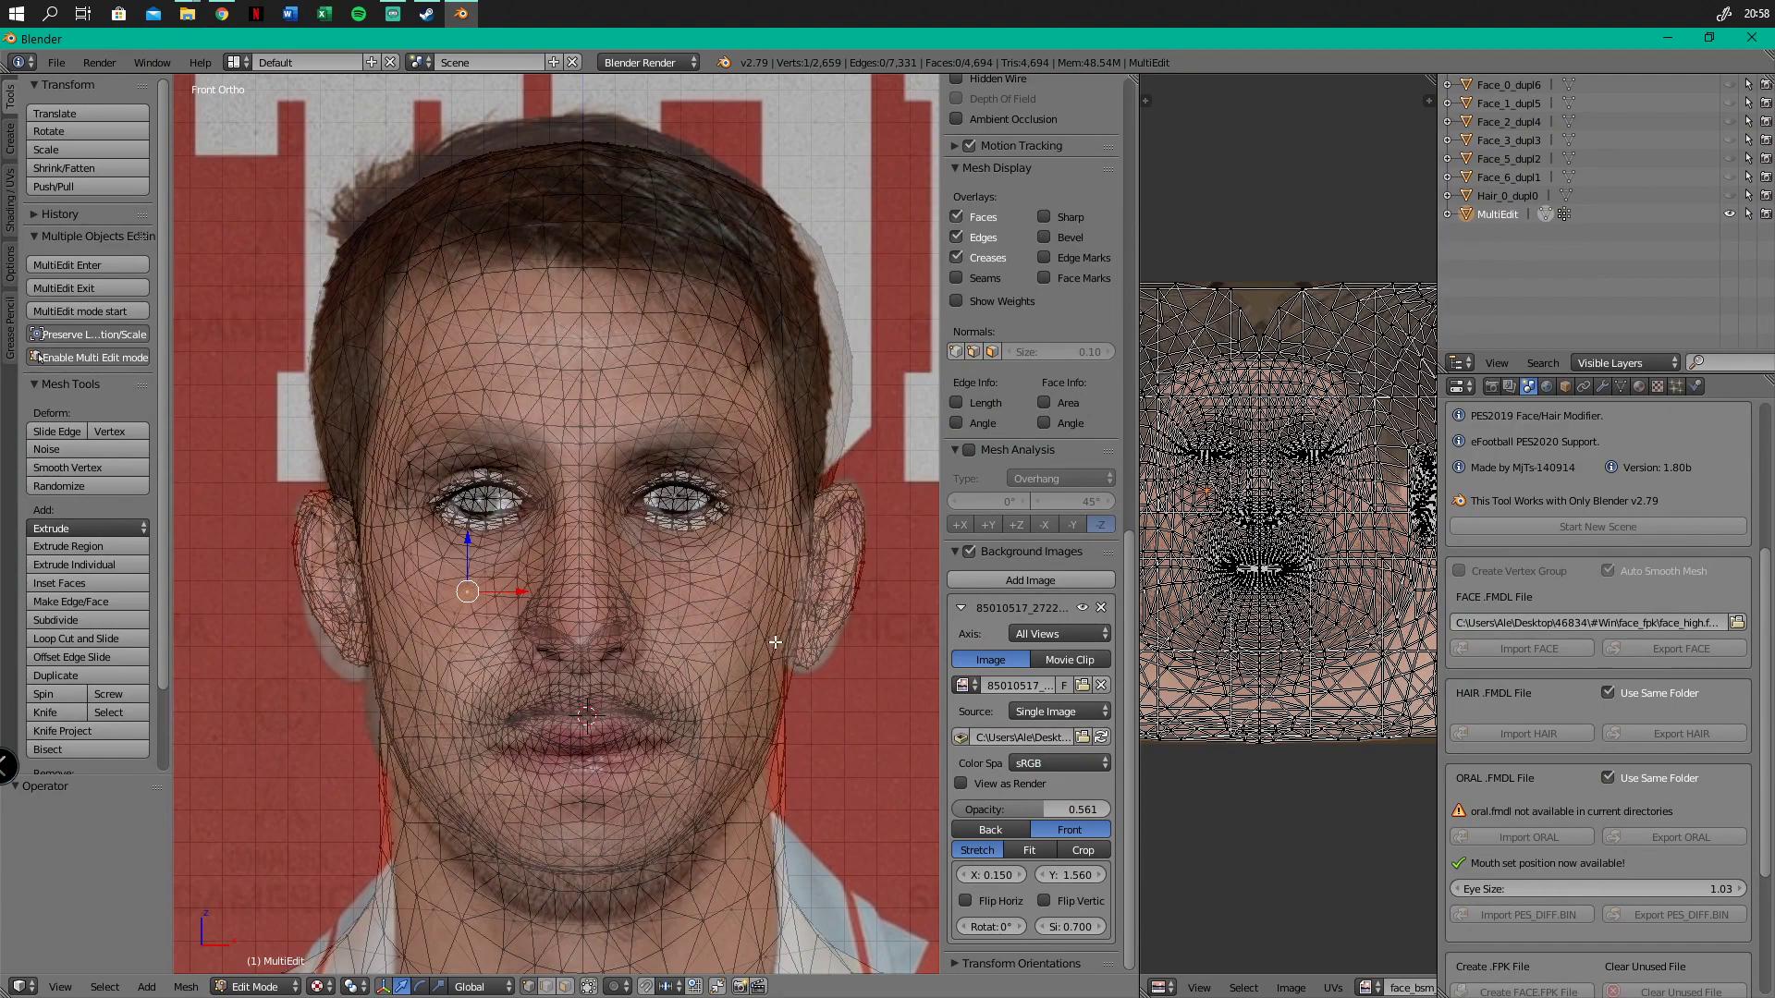
key(s)
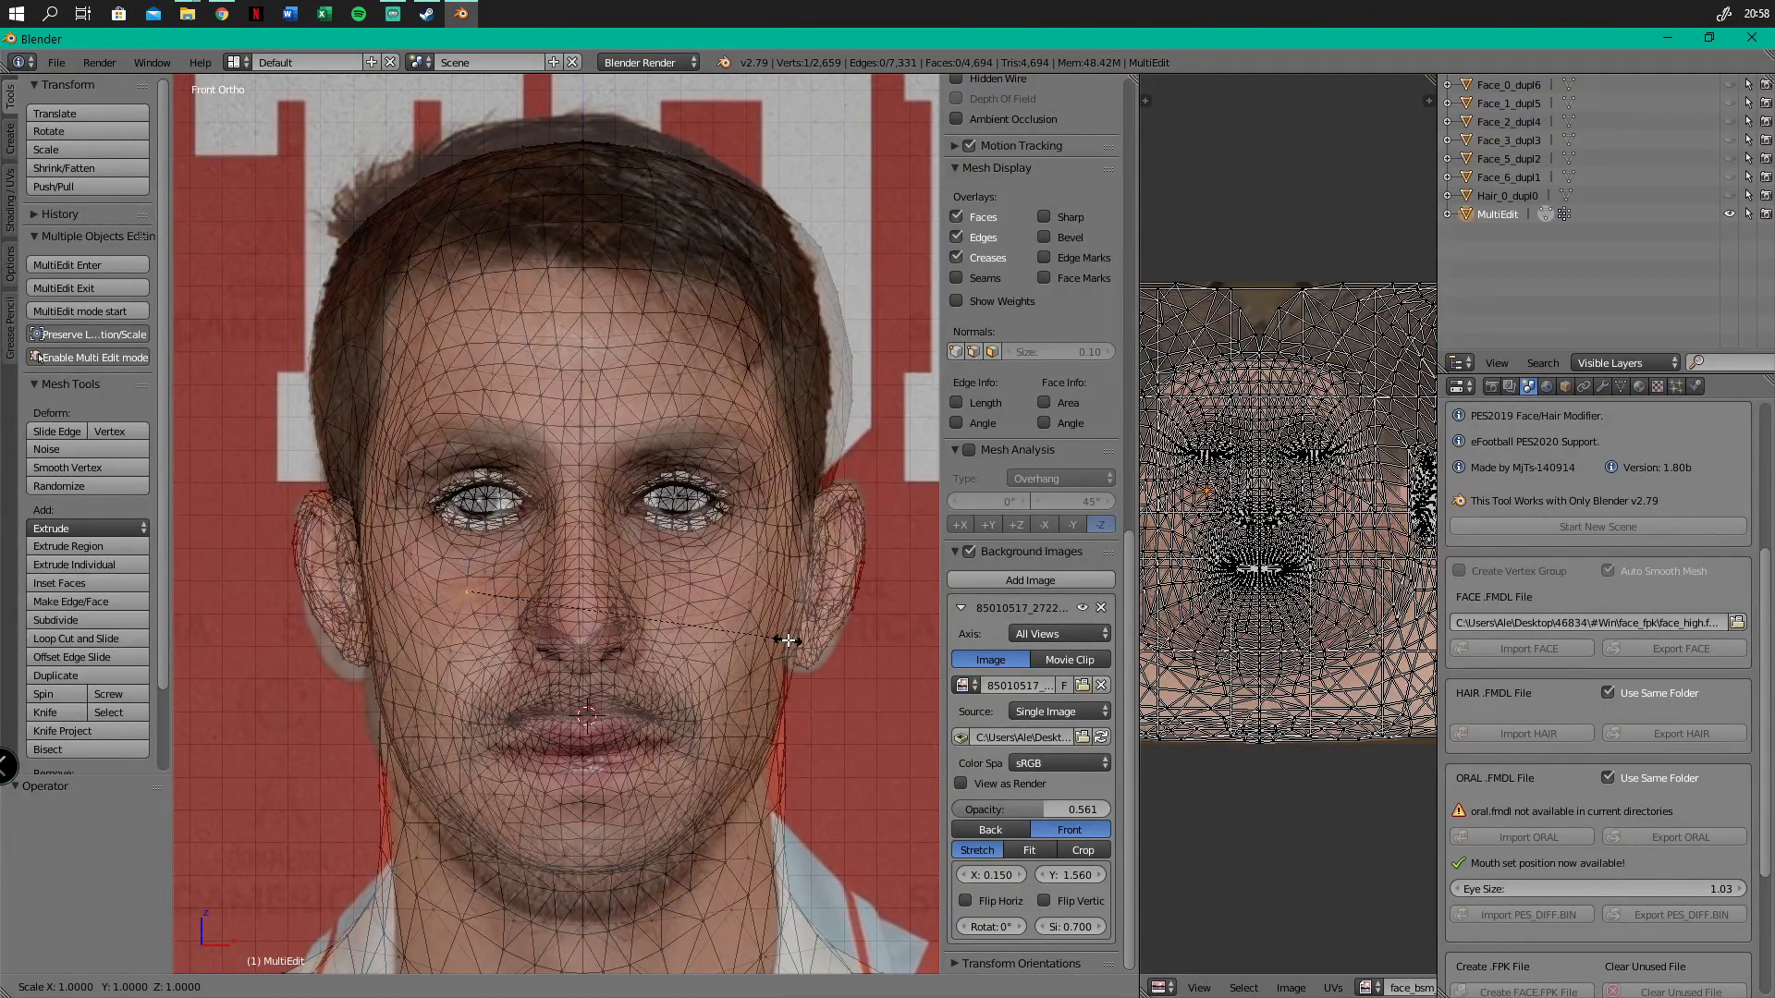
key(Escape)
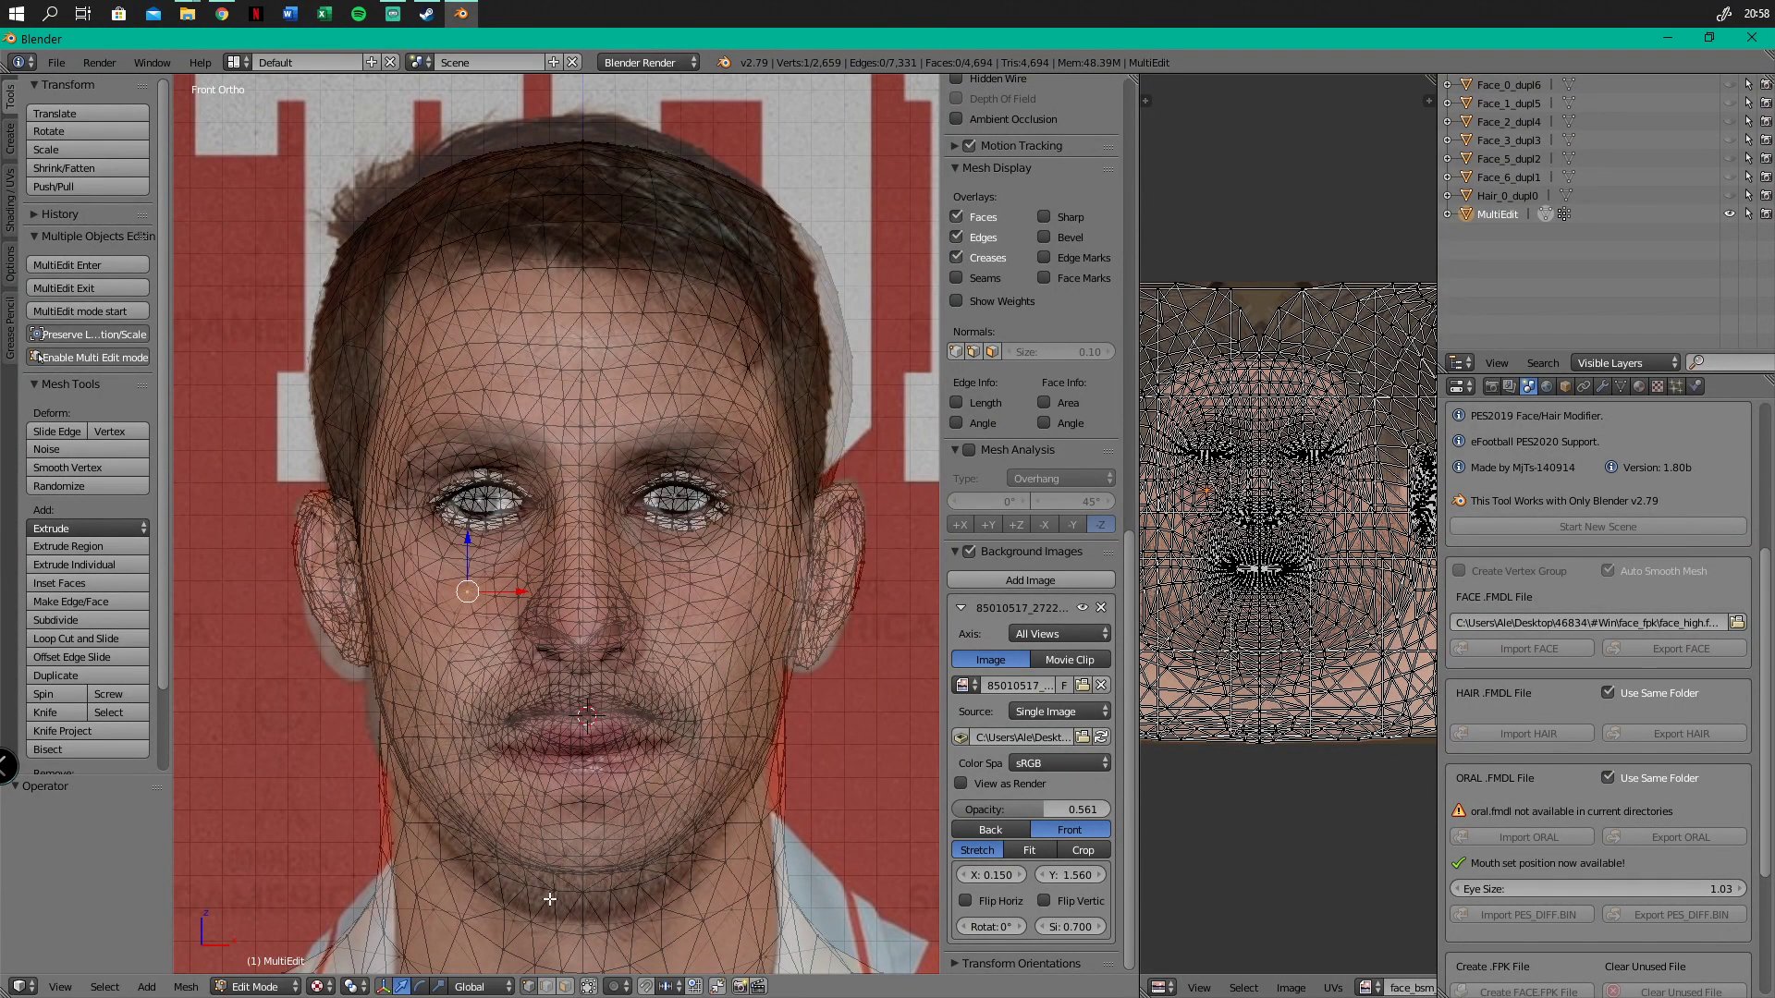
Enable proportional editing for the face mesh and test its influence with a trial scale of a cheek vertex
click(615, 987)
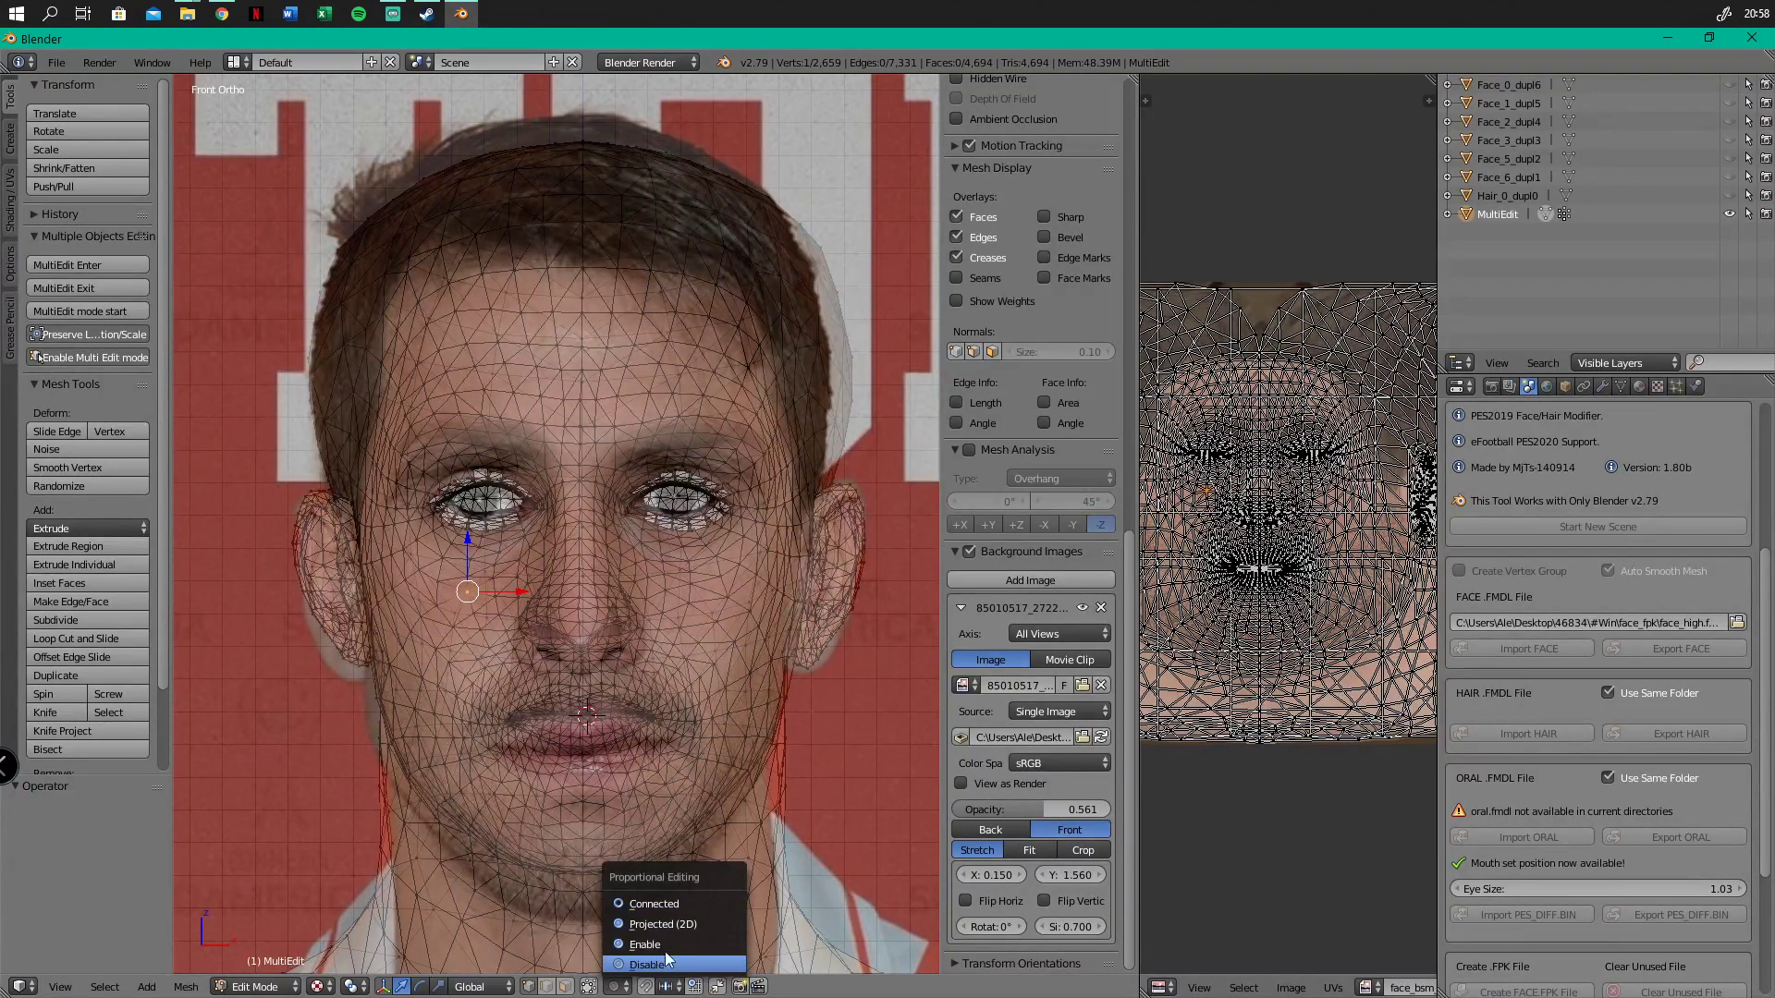
click(663, 941)
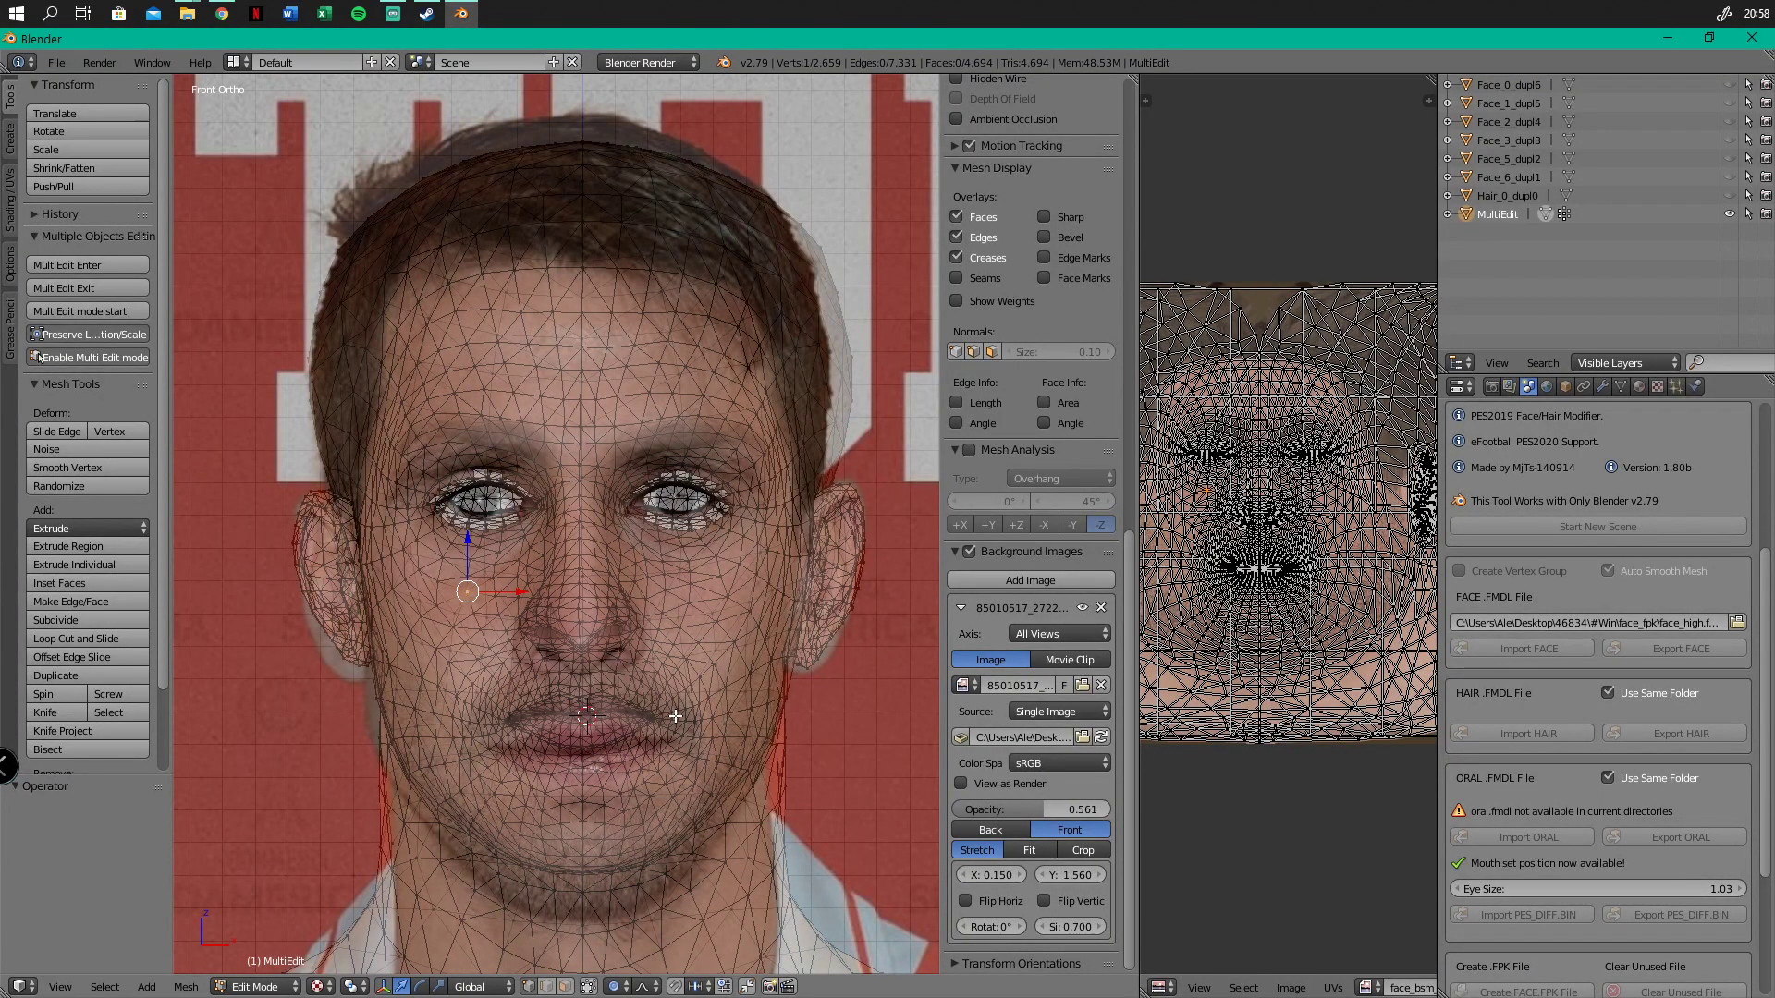
key(s)
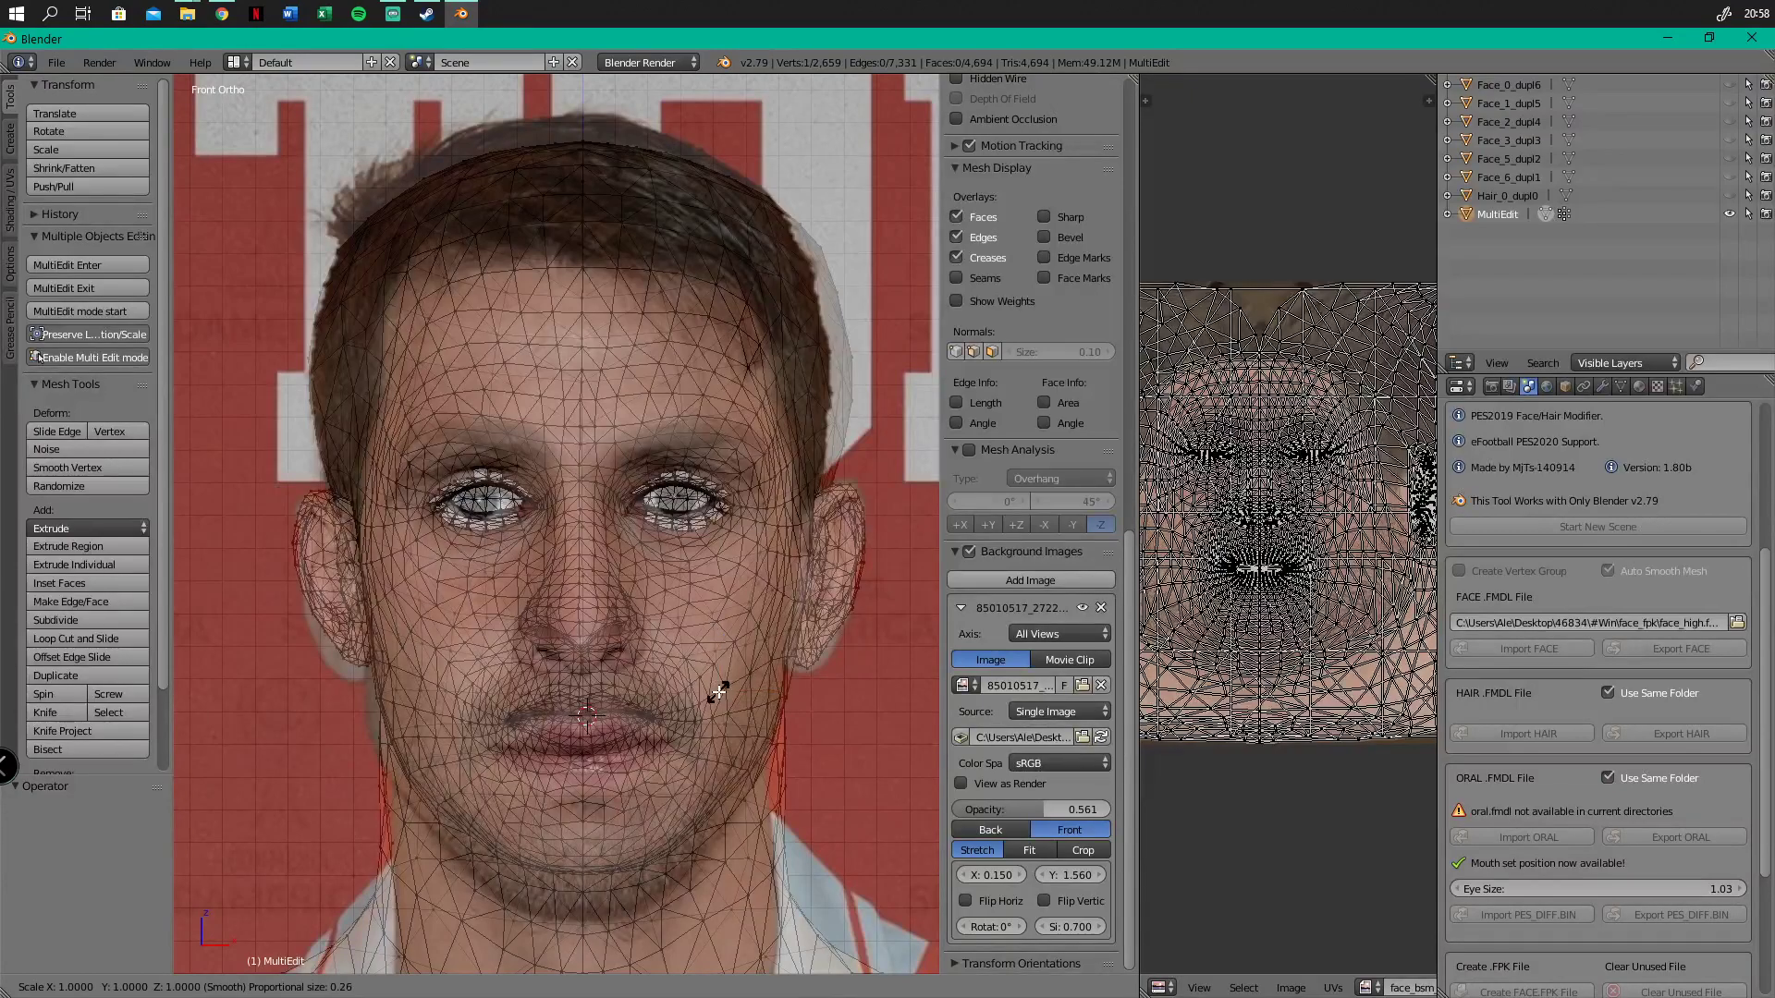
right_click(719, 691)
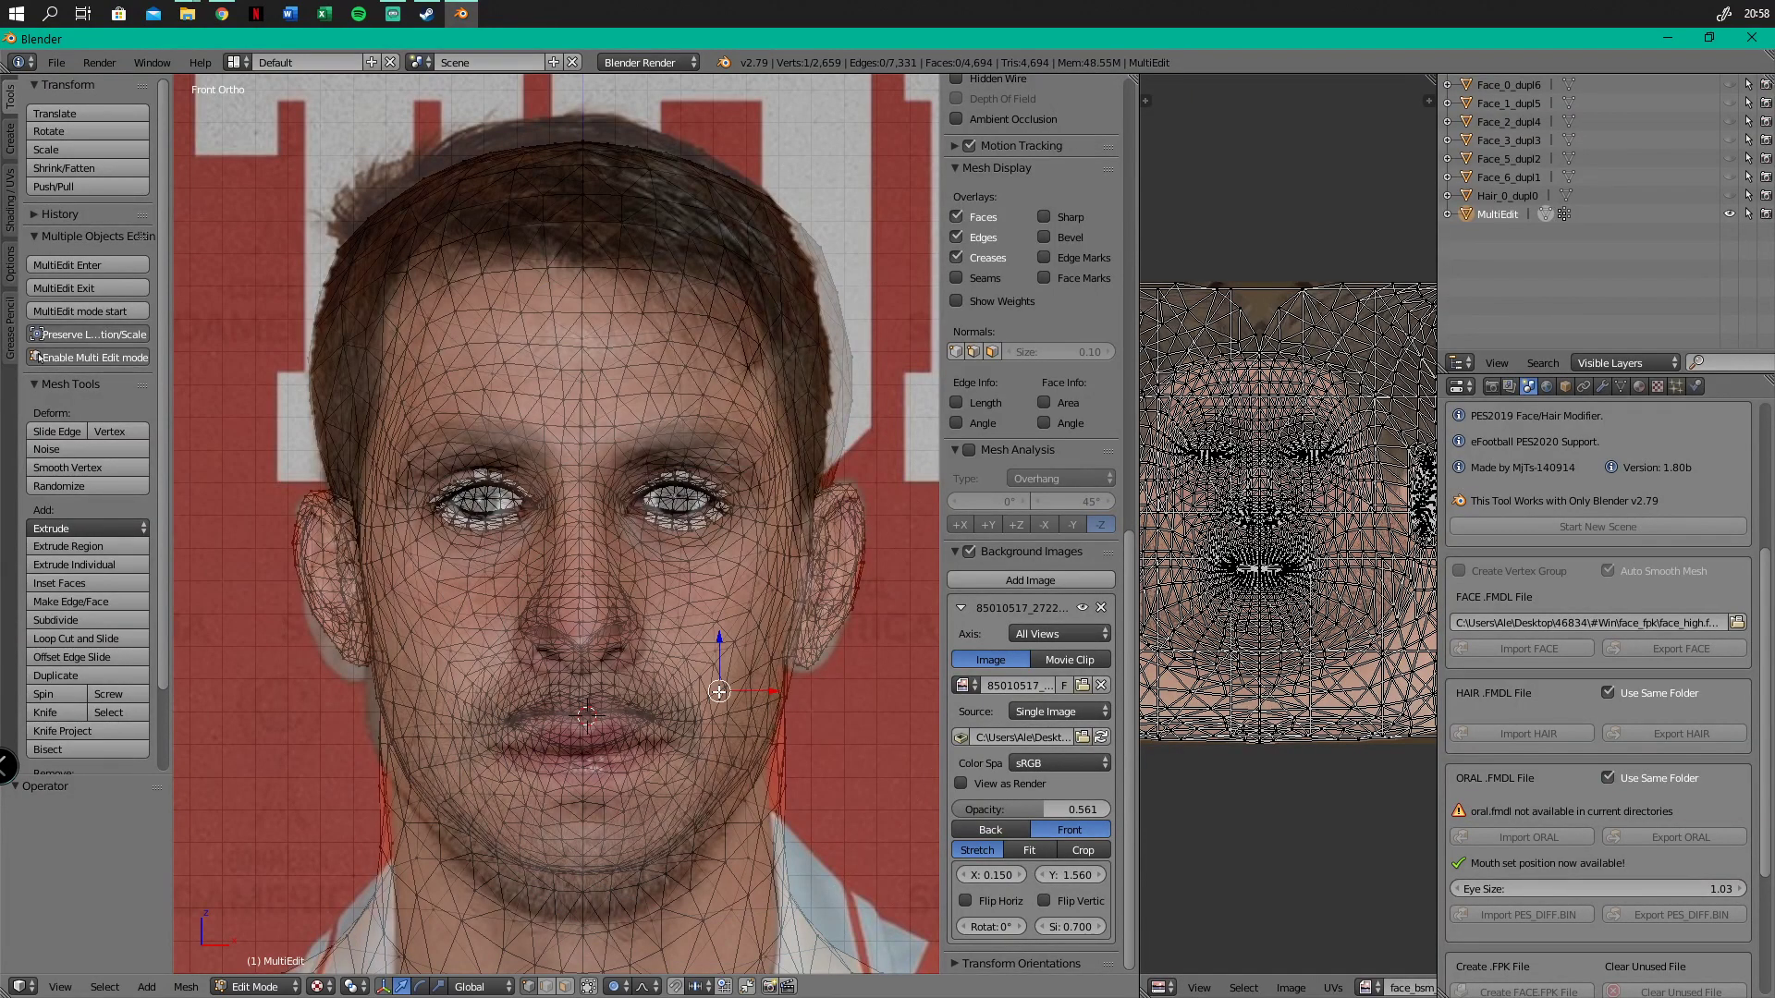
key(s)
right_click(719, 692)
Try moving the negative-X jaw vertex below the ear with a proportional size of 0.06
click(590, 991)
scroll(573, 654, down, 2)
shift+middle_drag(598, 654, 563, 563)
scroll(537, 577, up, 3)
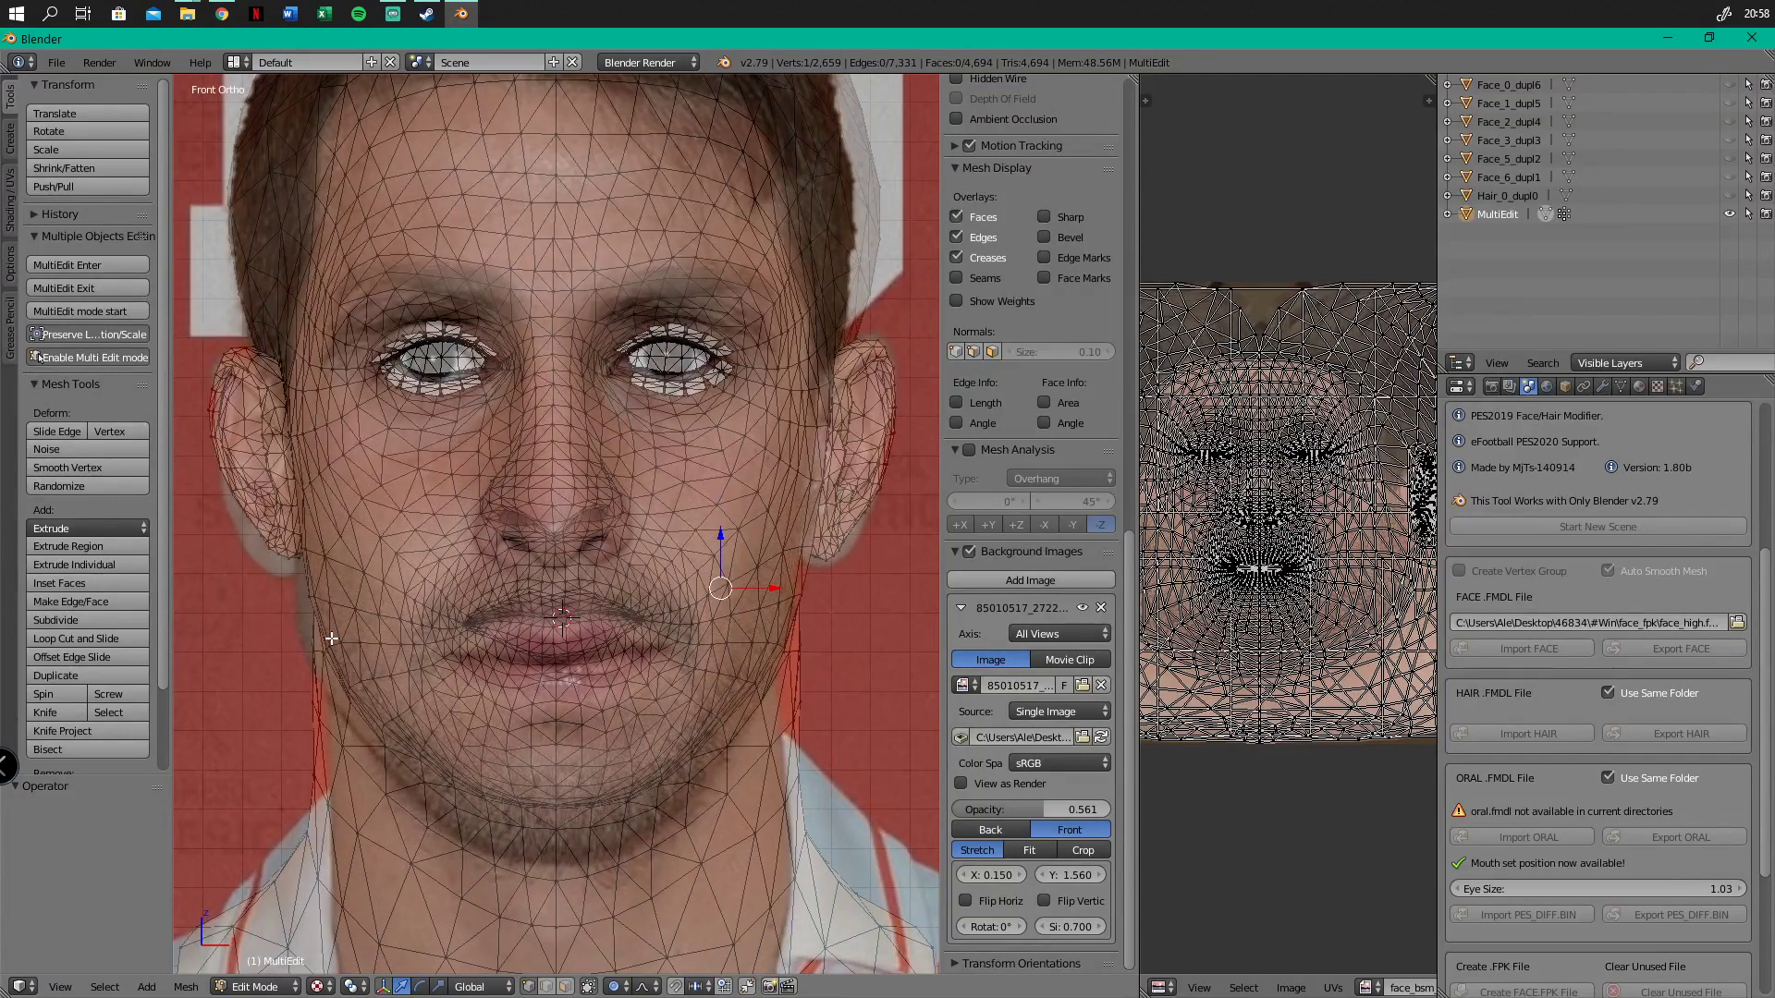
right_click(326, 606)
key(g)
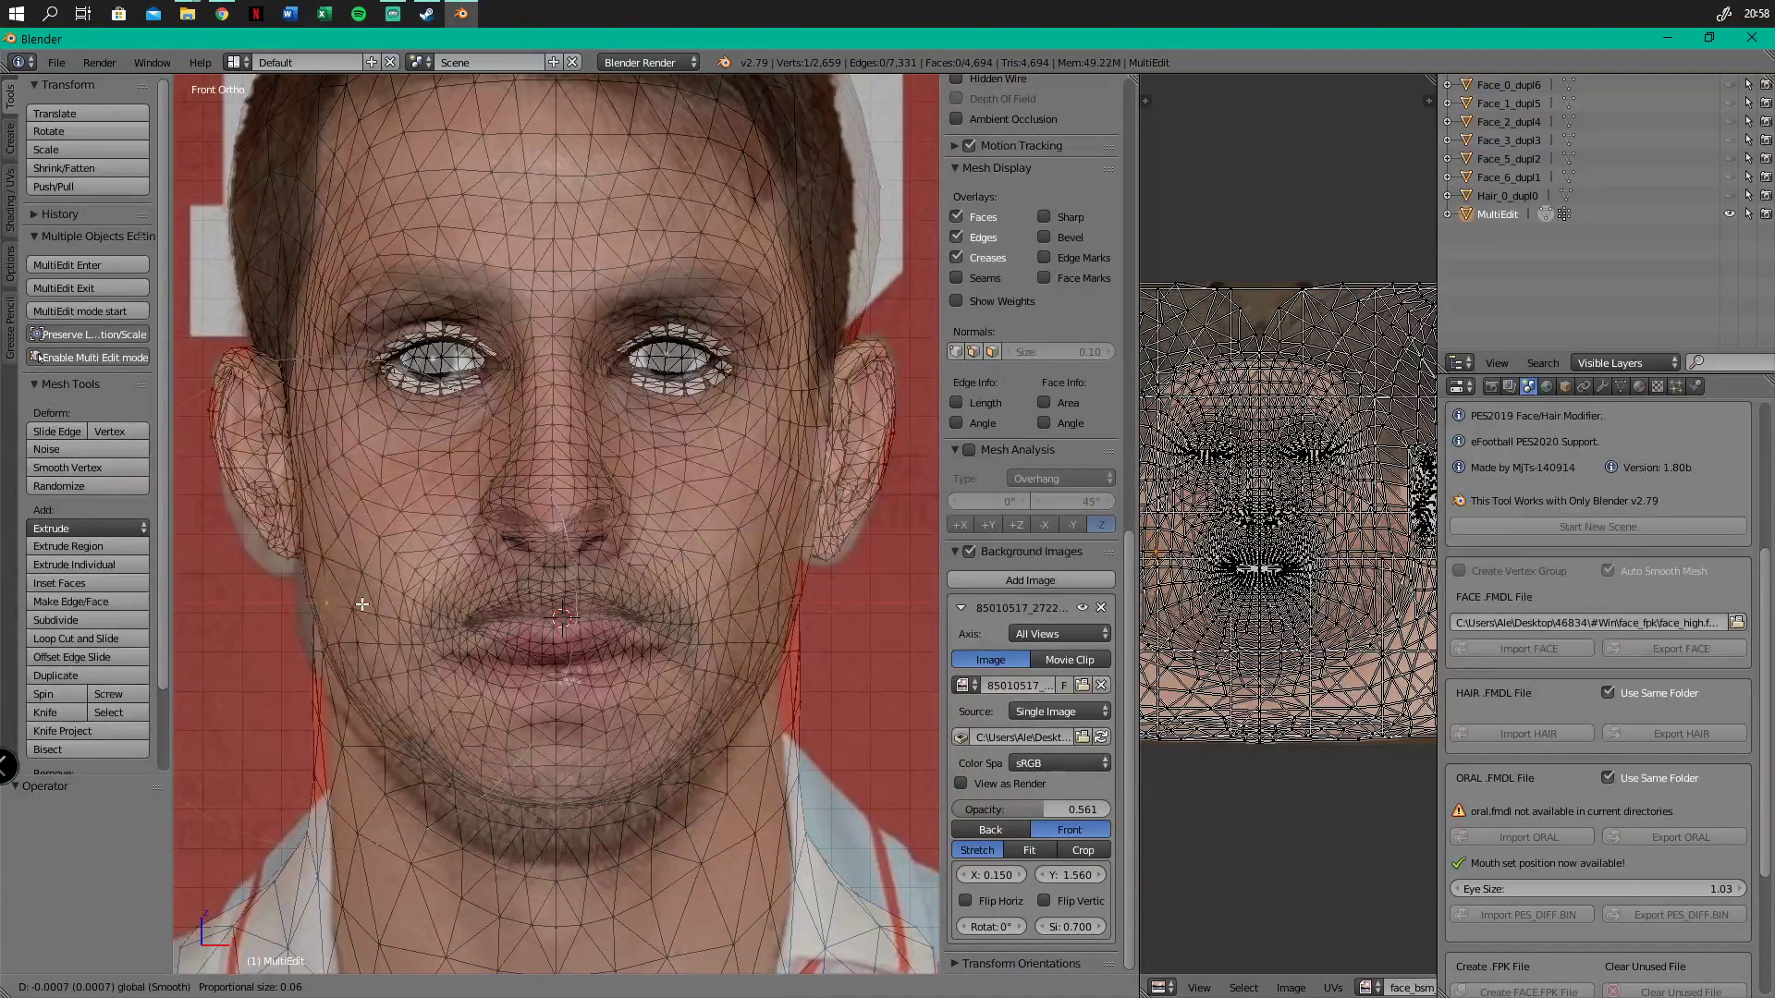
click(360, 604)
Adjust the proportional editing size to 0.06 through trial scales of a positive-X cheek vertex
right_click(710, 528)
key(s)
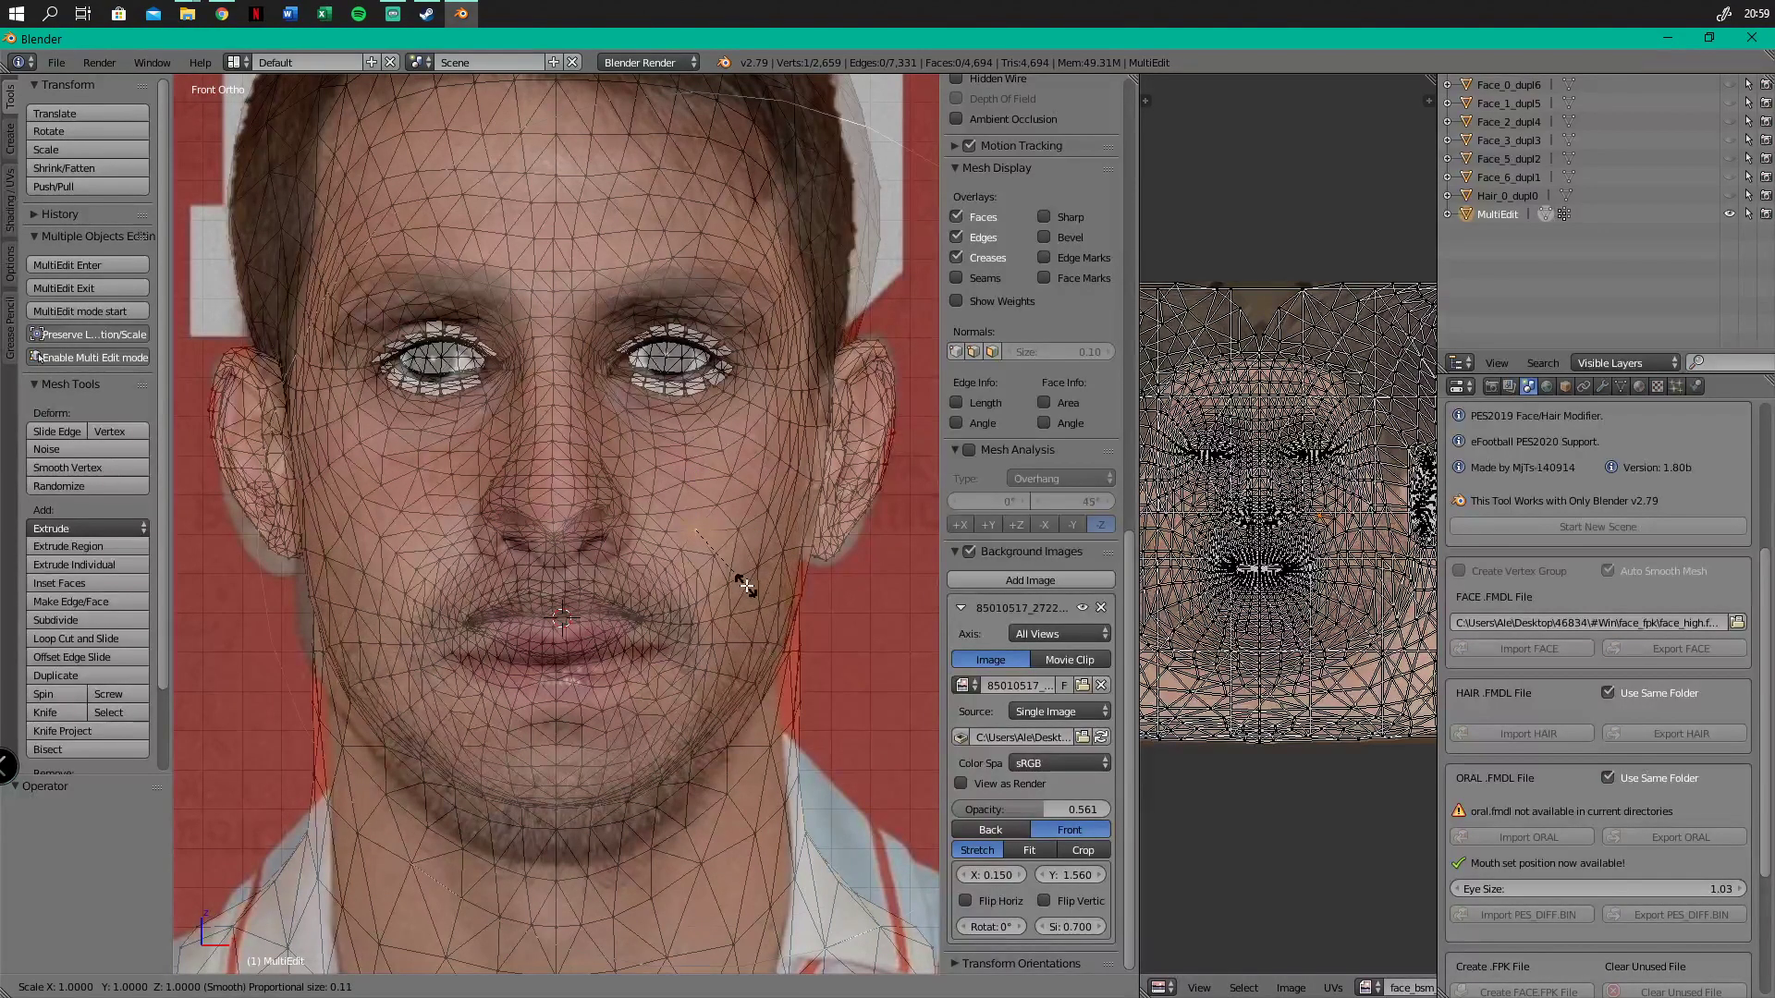
right_click(746, 586)
scroll(746, 586, down, 10)
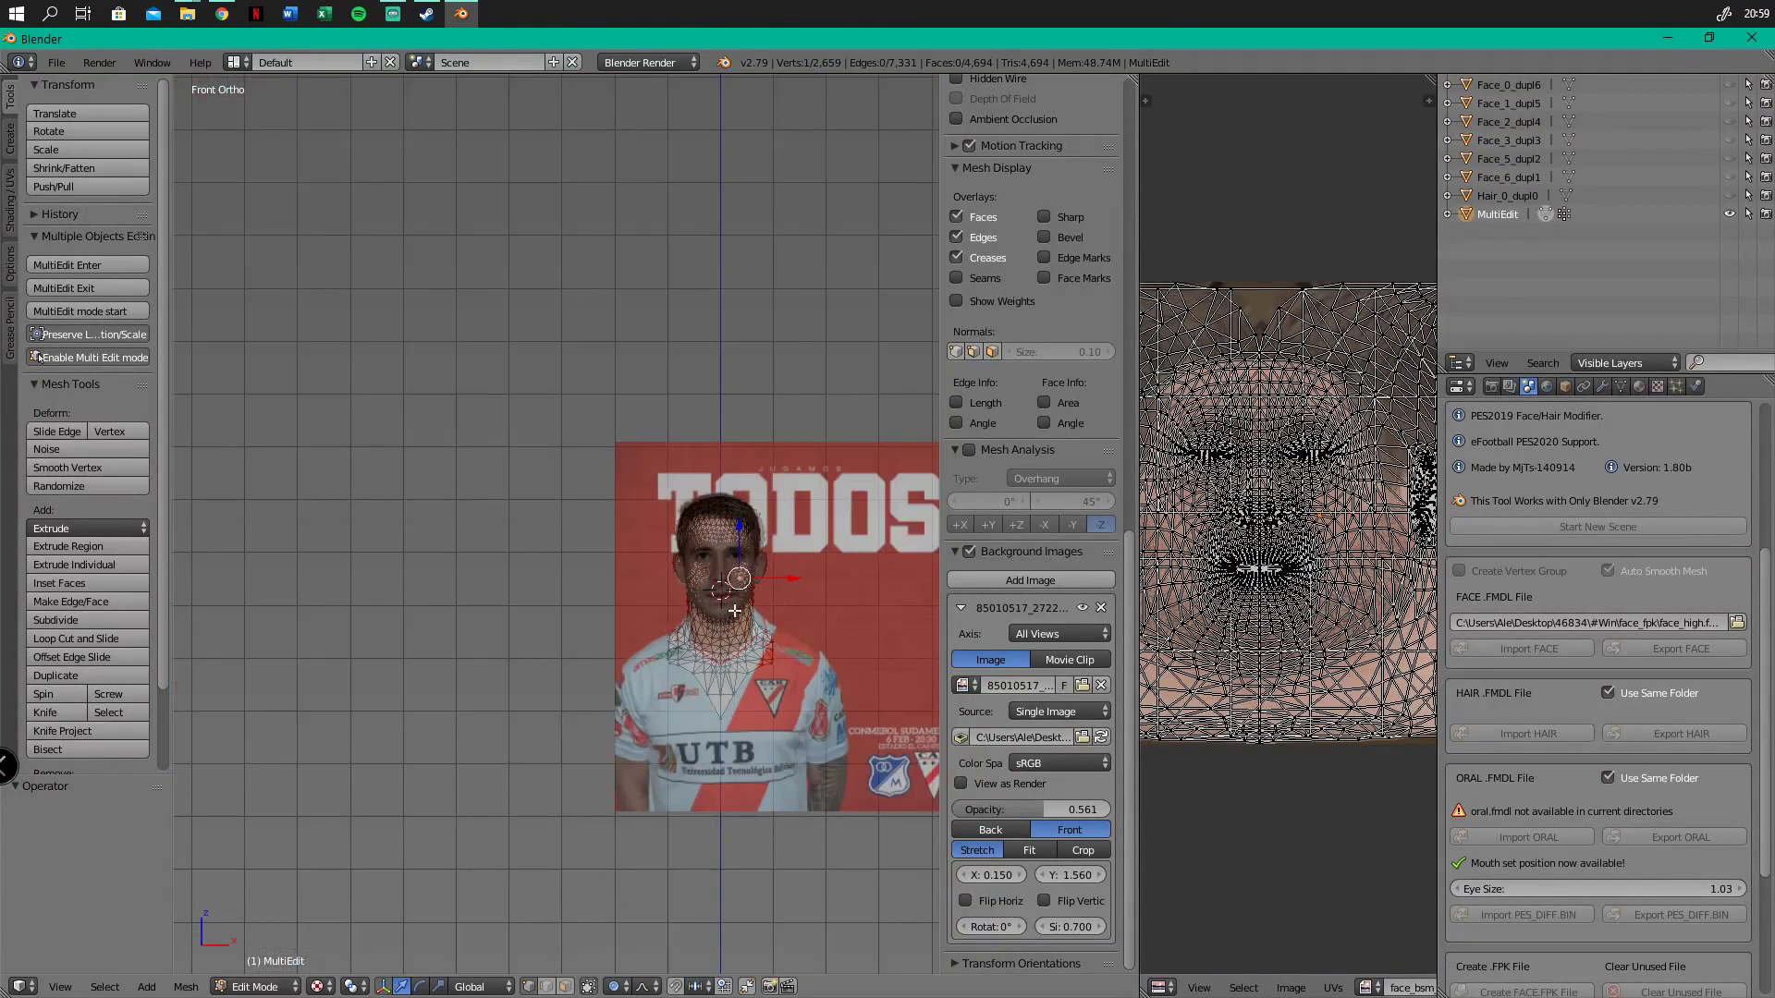
key(s)
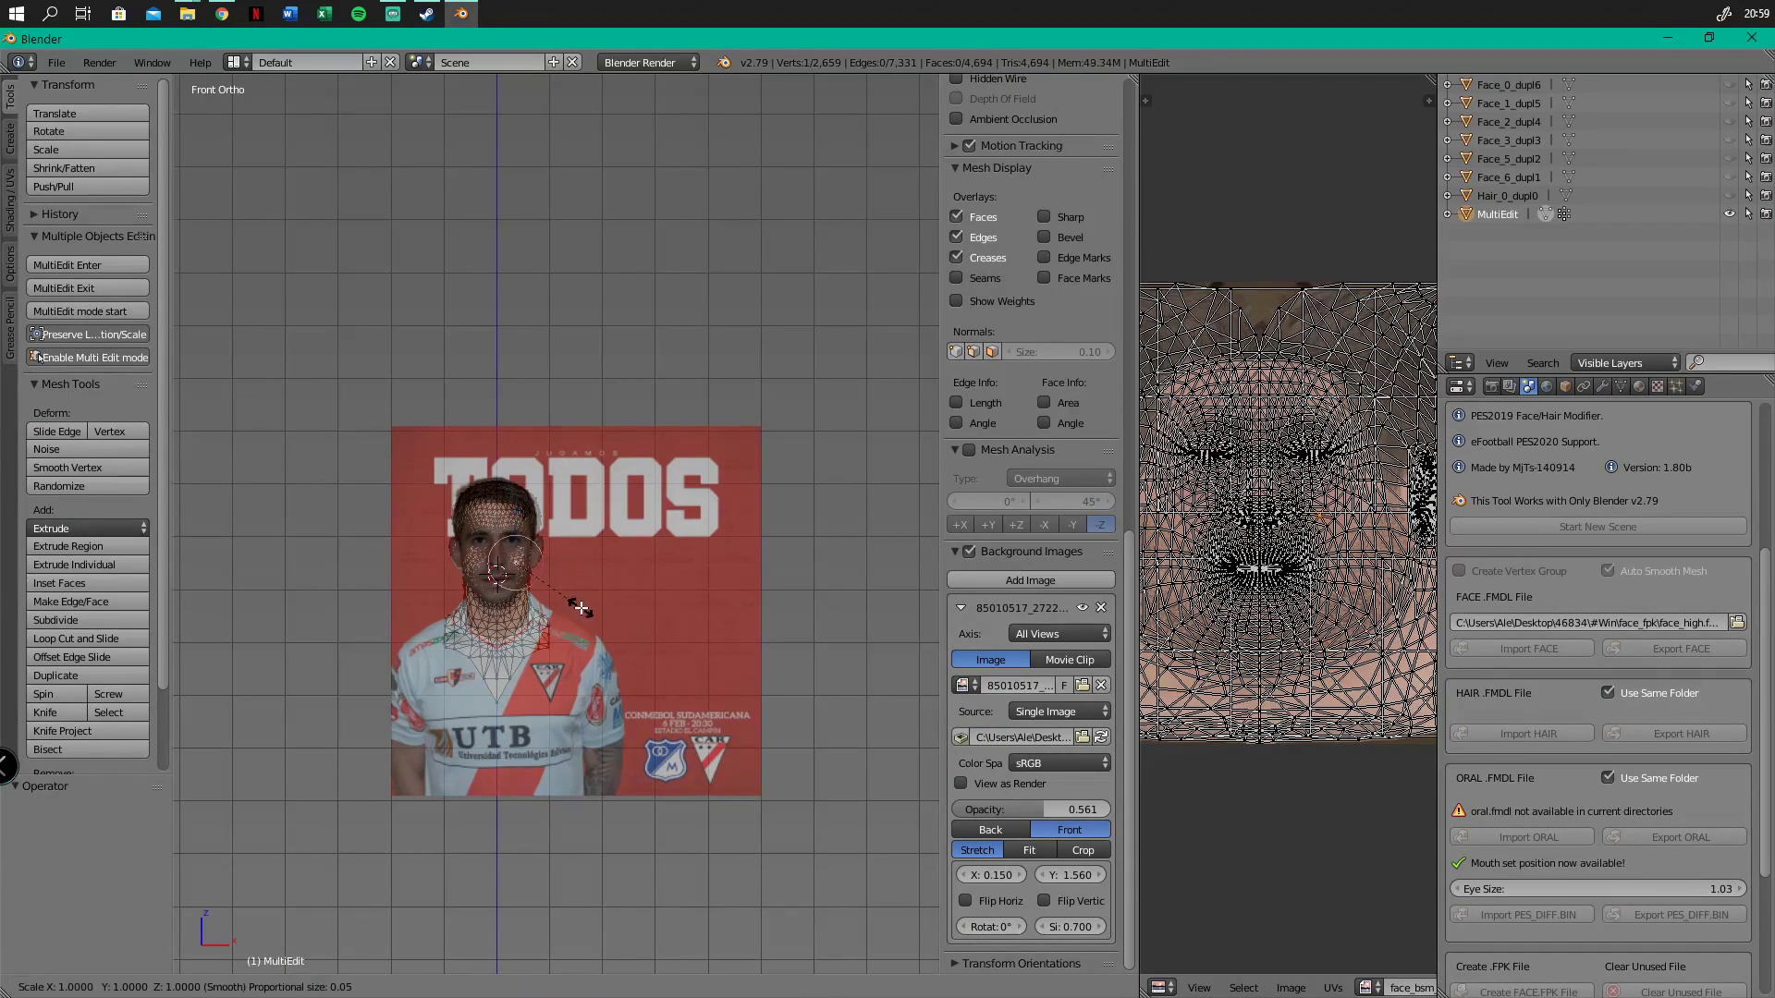
scroll(581, 607, down, 5)
scroll(581, 607, up, 20)
scroll(581, 607, down, 20)
scroll(580, 607, up, 19)
right_click(581, 607)
scroll(552, 587, up, 6)
scroll(525, 563, up, 5)
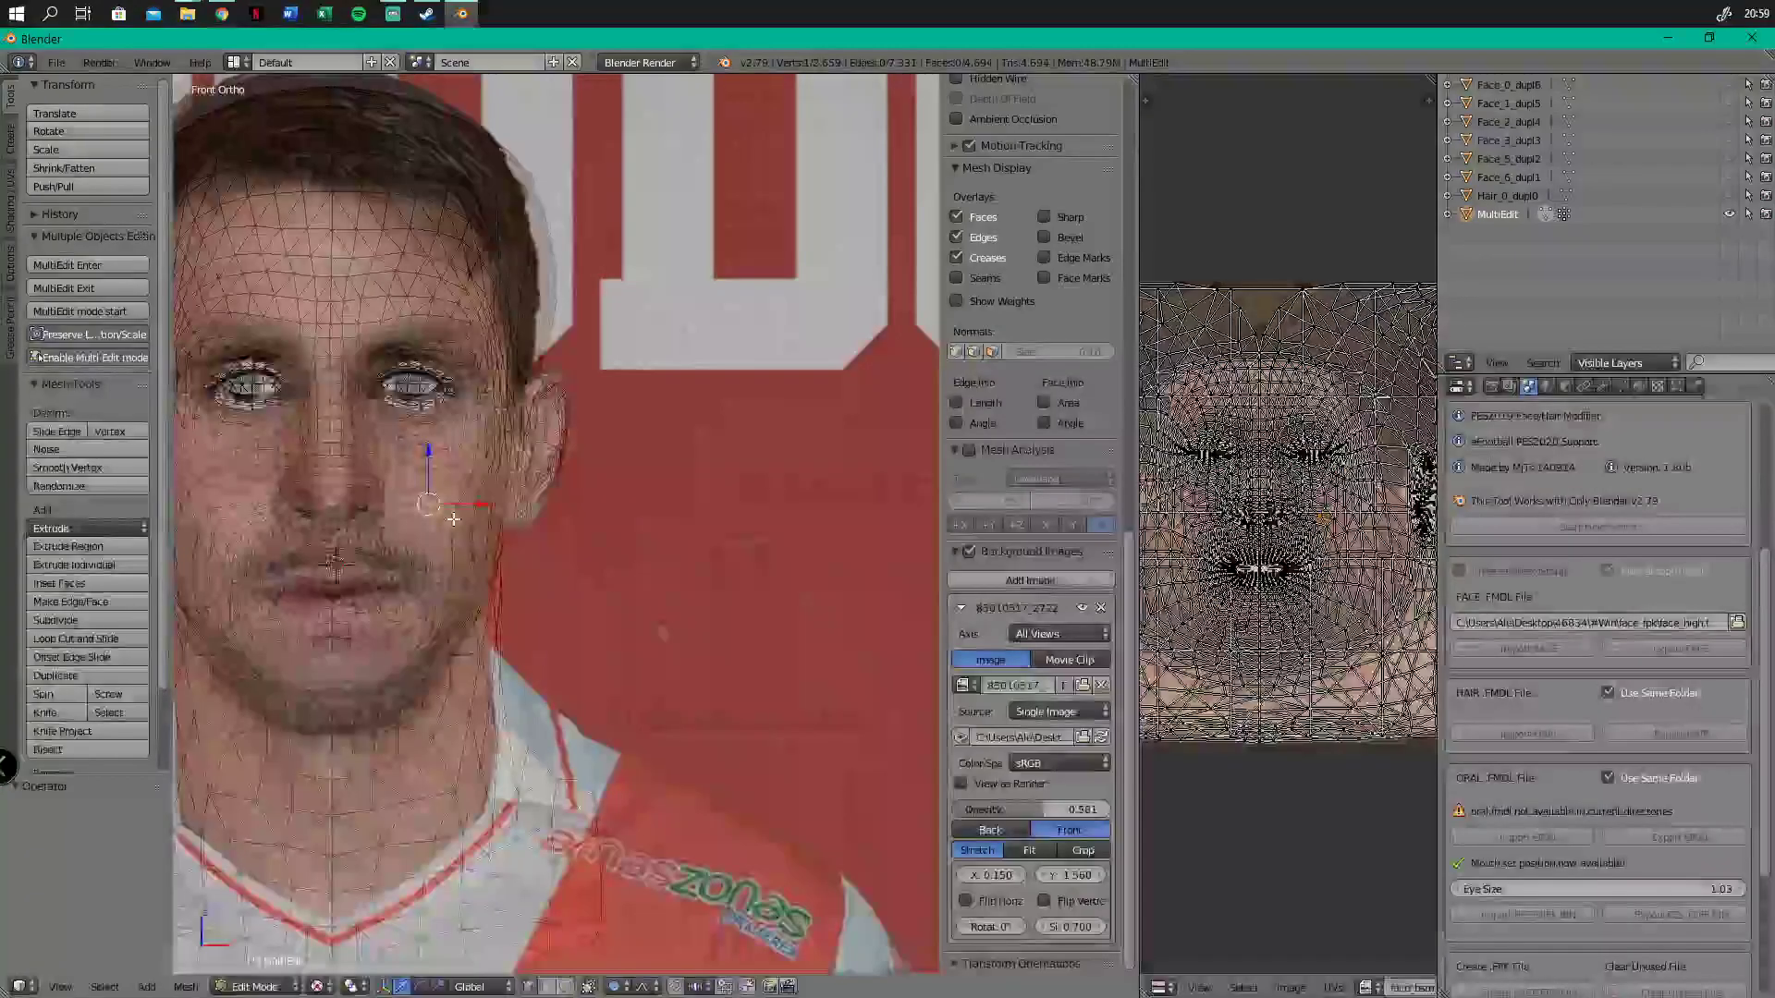
Keep proportional editing enabled and check its influence on the central vertex of the chin with a trial scale
click(615, 987)
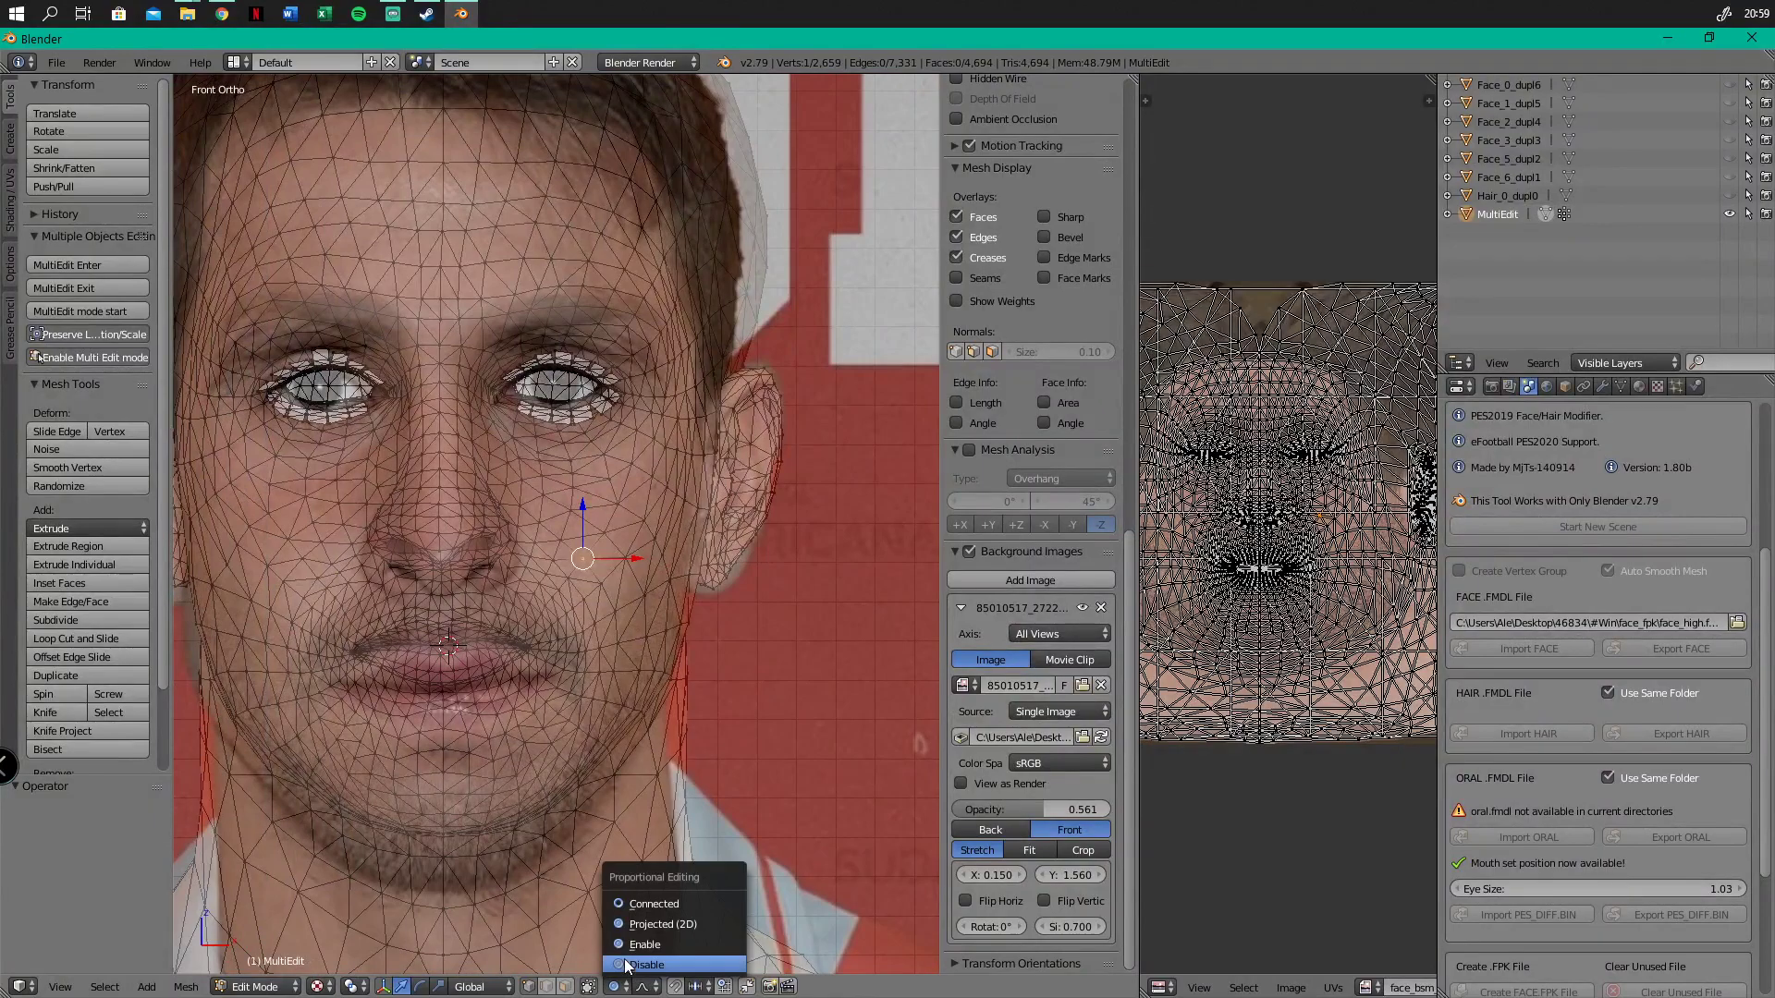
click(645, 945)
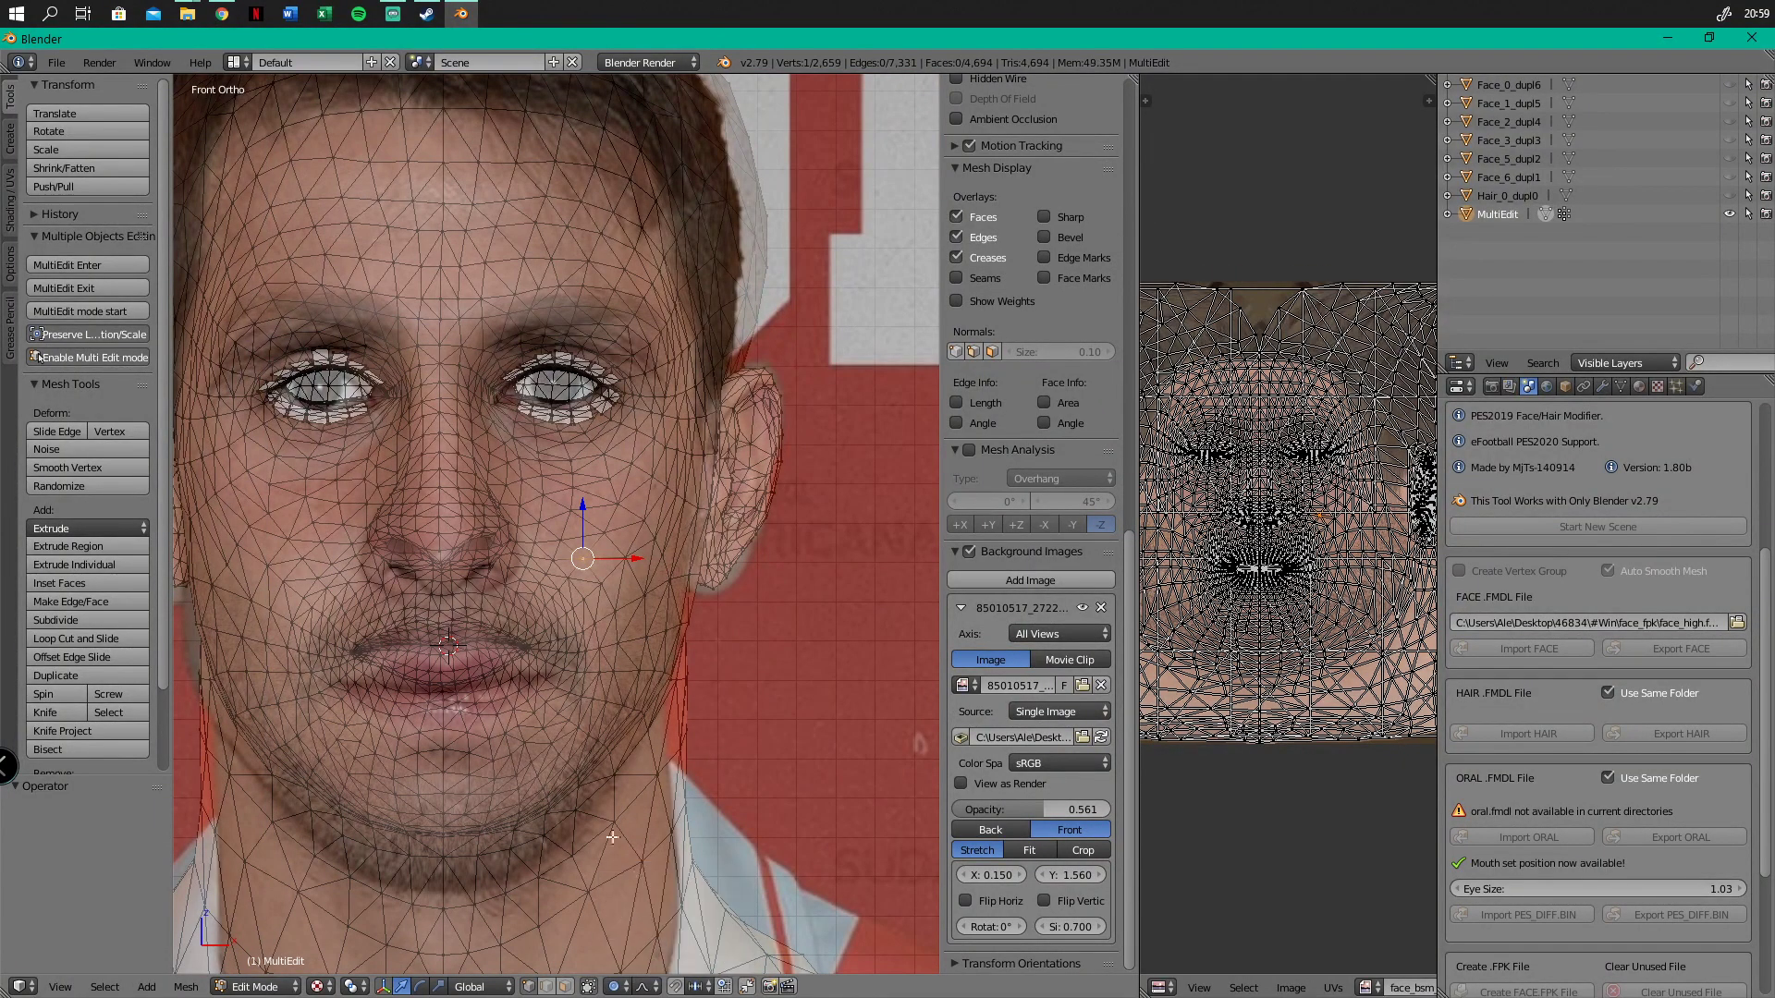
scroll(430, 704, down, 2)
scroll(430, 705, up, 3)
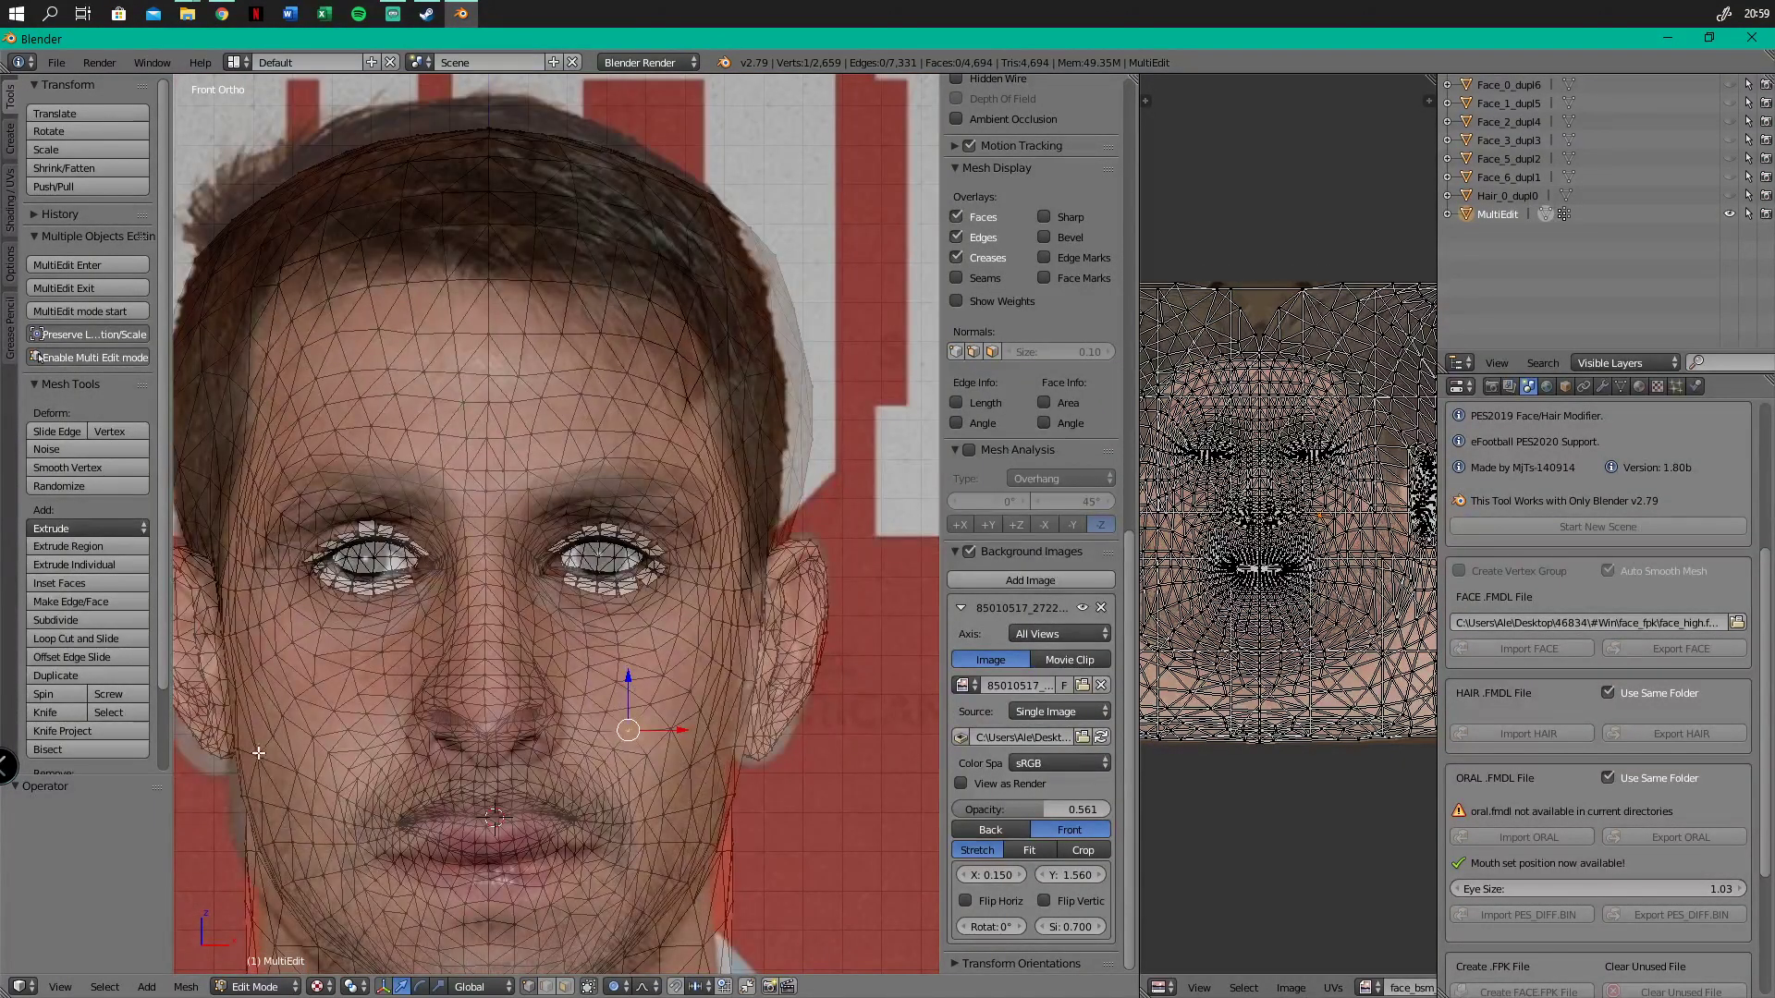
shift+middle_drag(301, 712, 327, 544)
shift+middle_drag(376, 702, 368, 588)
right_click(507, 714)
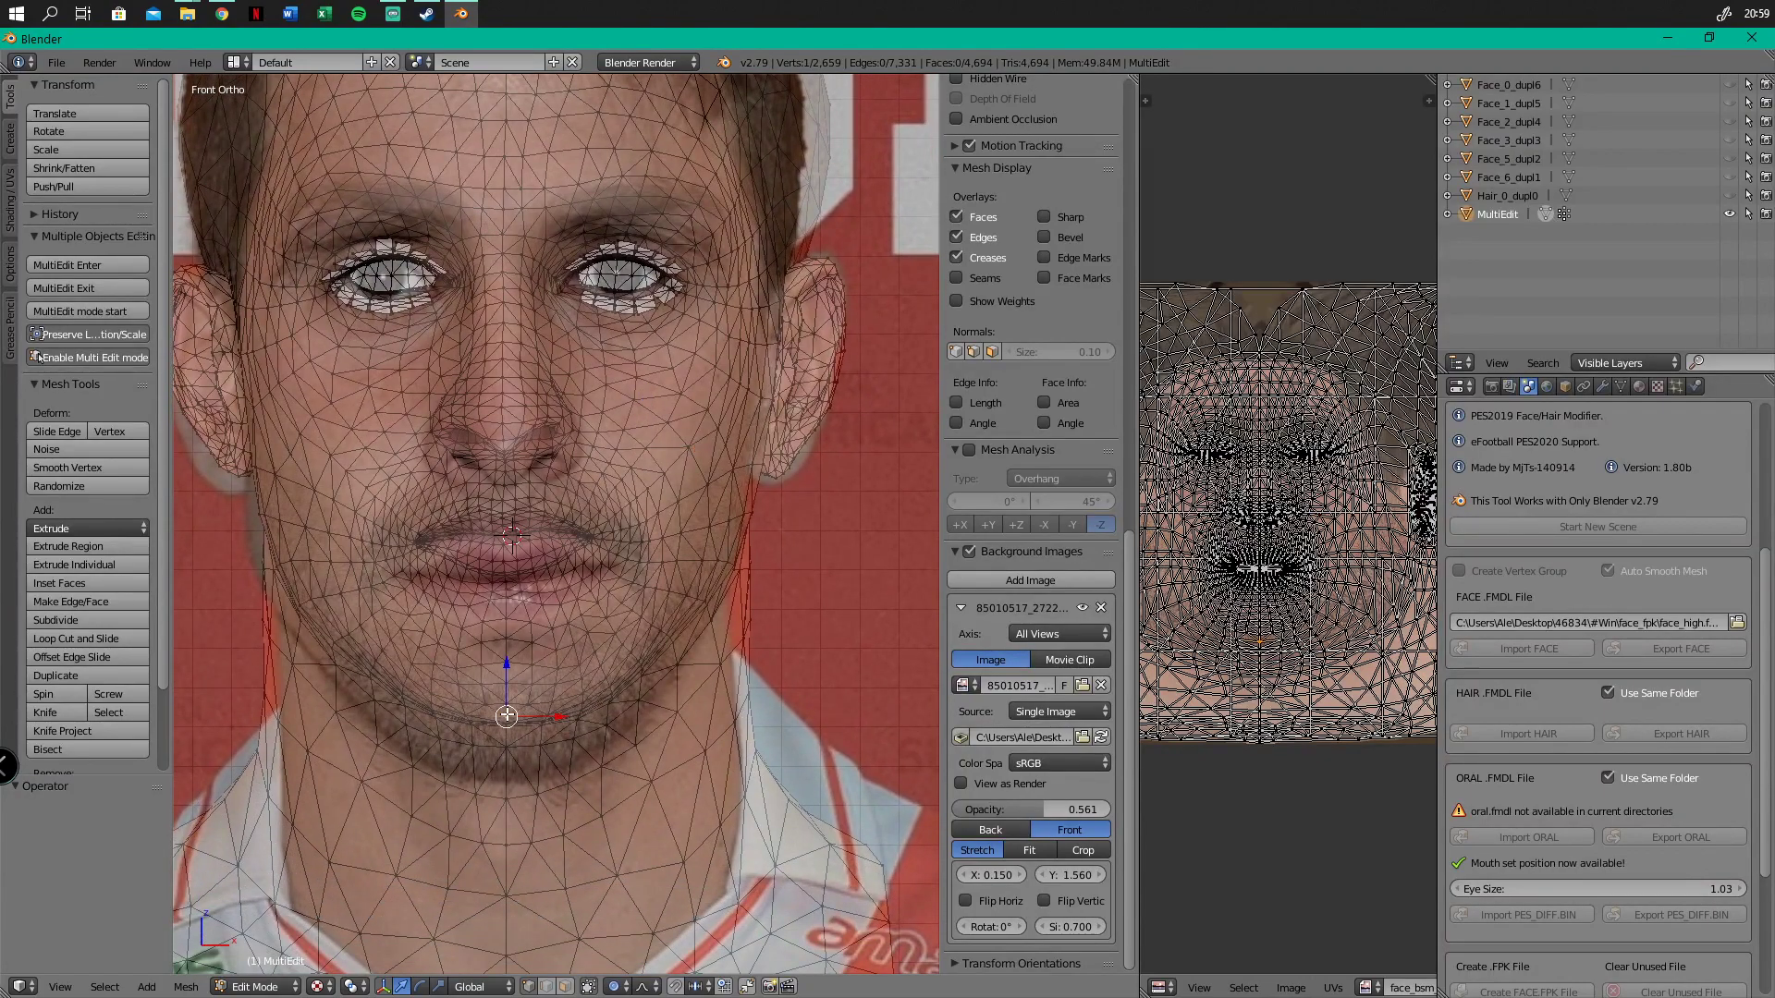
key(s)
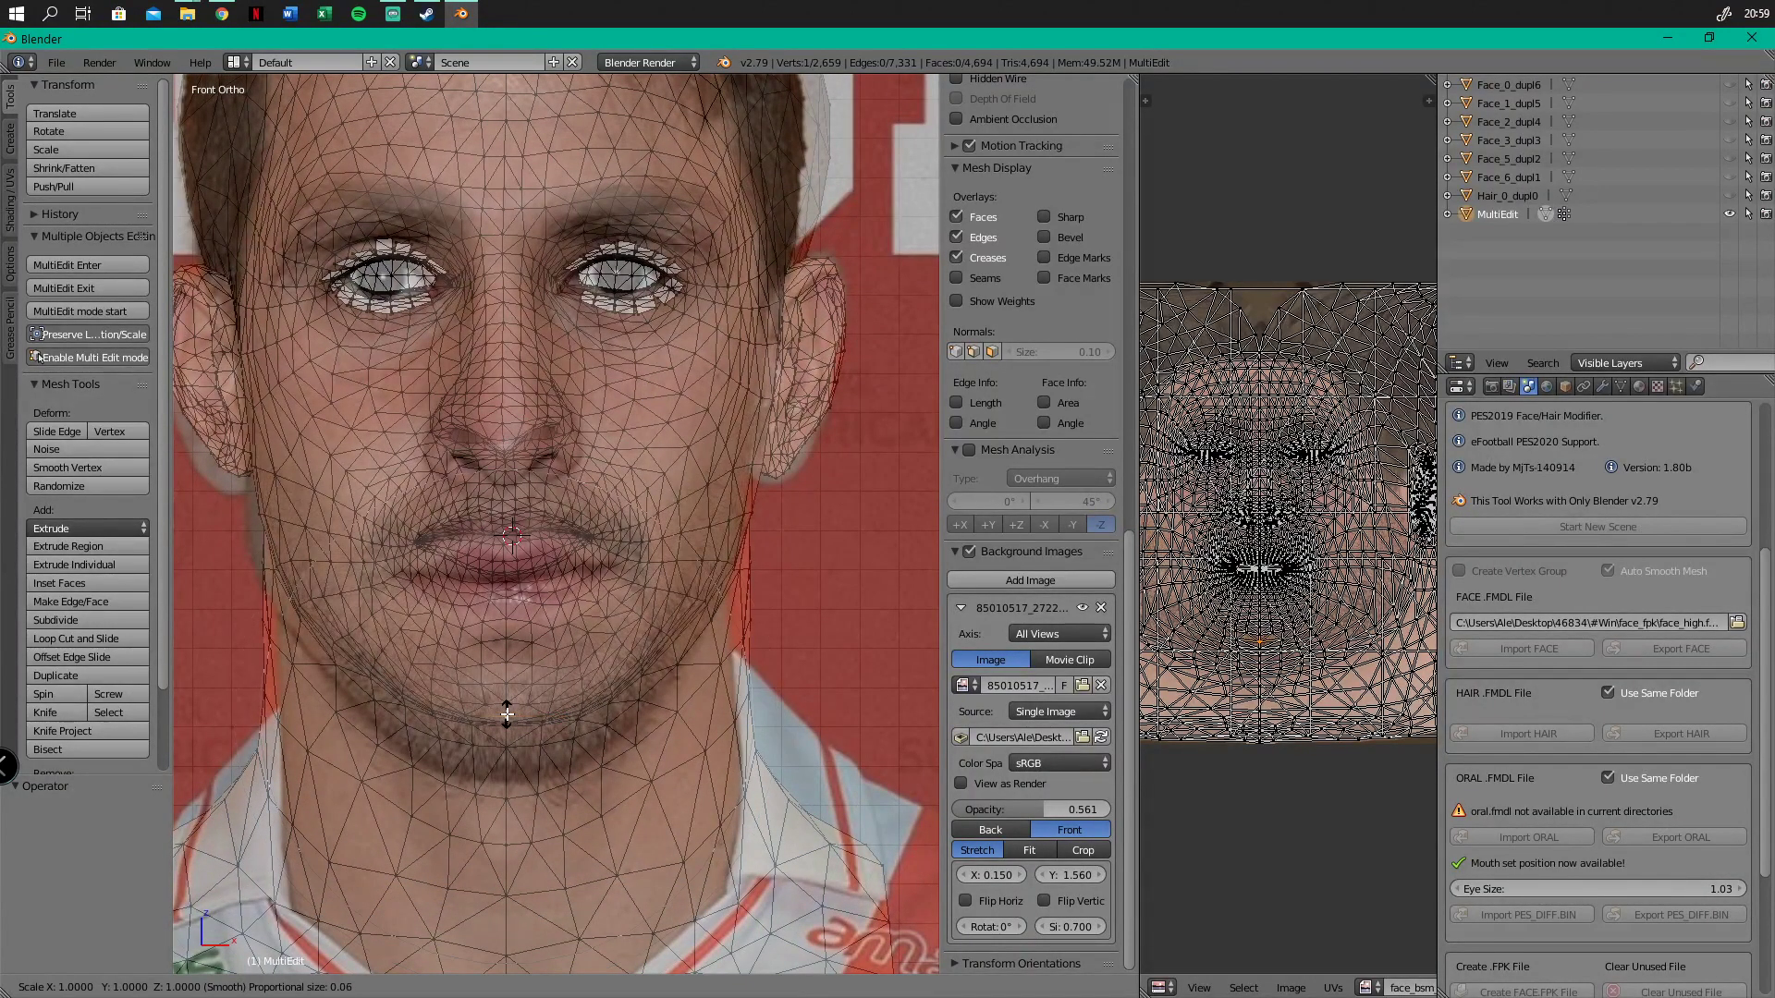
right_click(507, 715)
Adjust the proportional influence and move the central chin vertex -0.012 along Z to match the photo's chin
drag(506, 661, 501, 689)
right_click(507, 685)
right_click(501, 689)
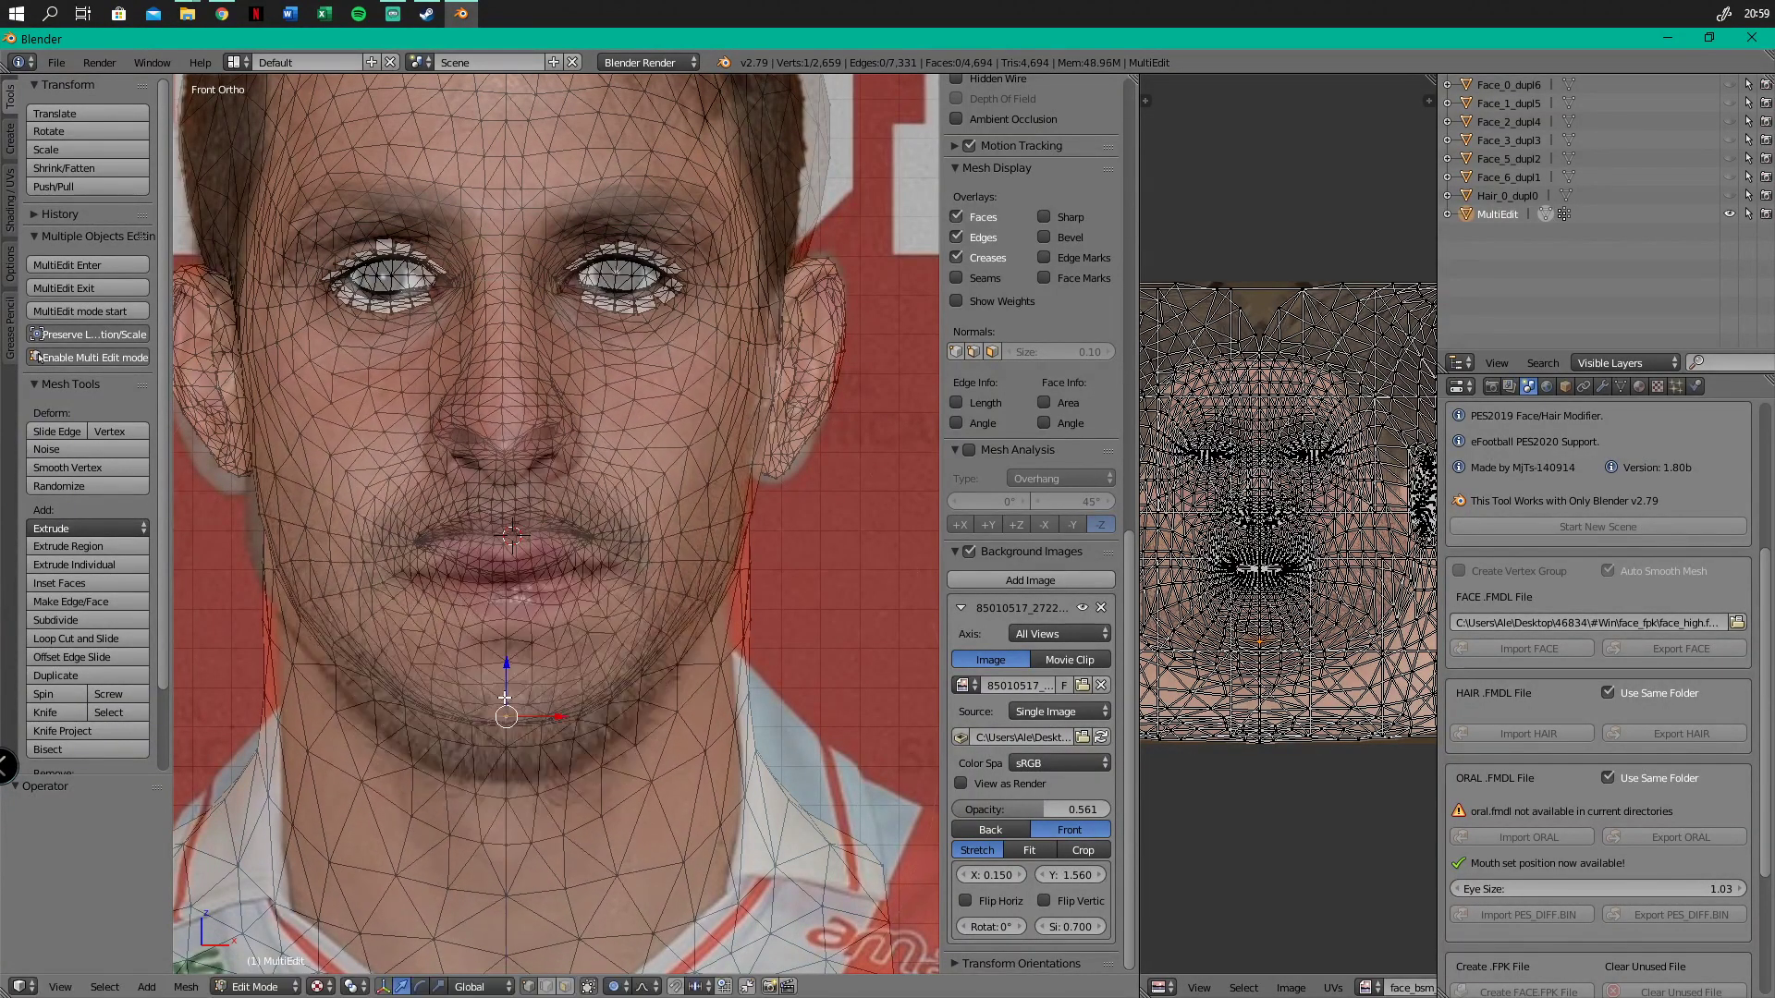
key(s)
scroll(504, 698, down, 3)
right_click(504, 698)
drag(506, 671, 502, 717)
Move the jaw vertex below the negative-X ear -0.000392 along X to follow the photo's outline
scroll(517, 675, up, 3)
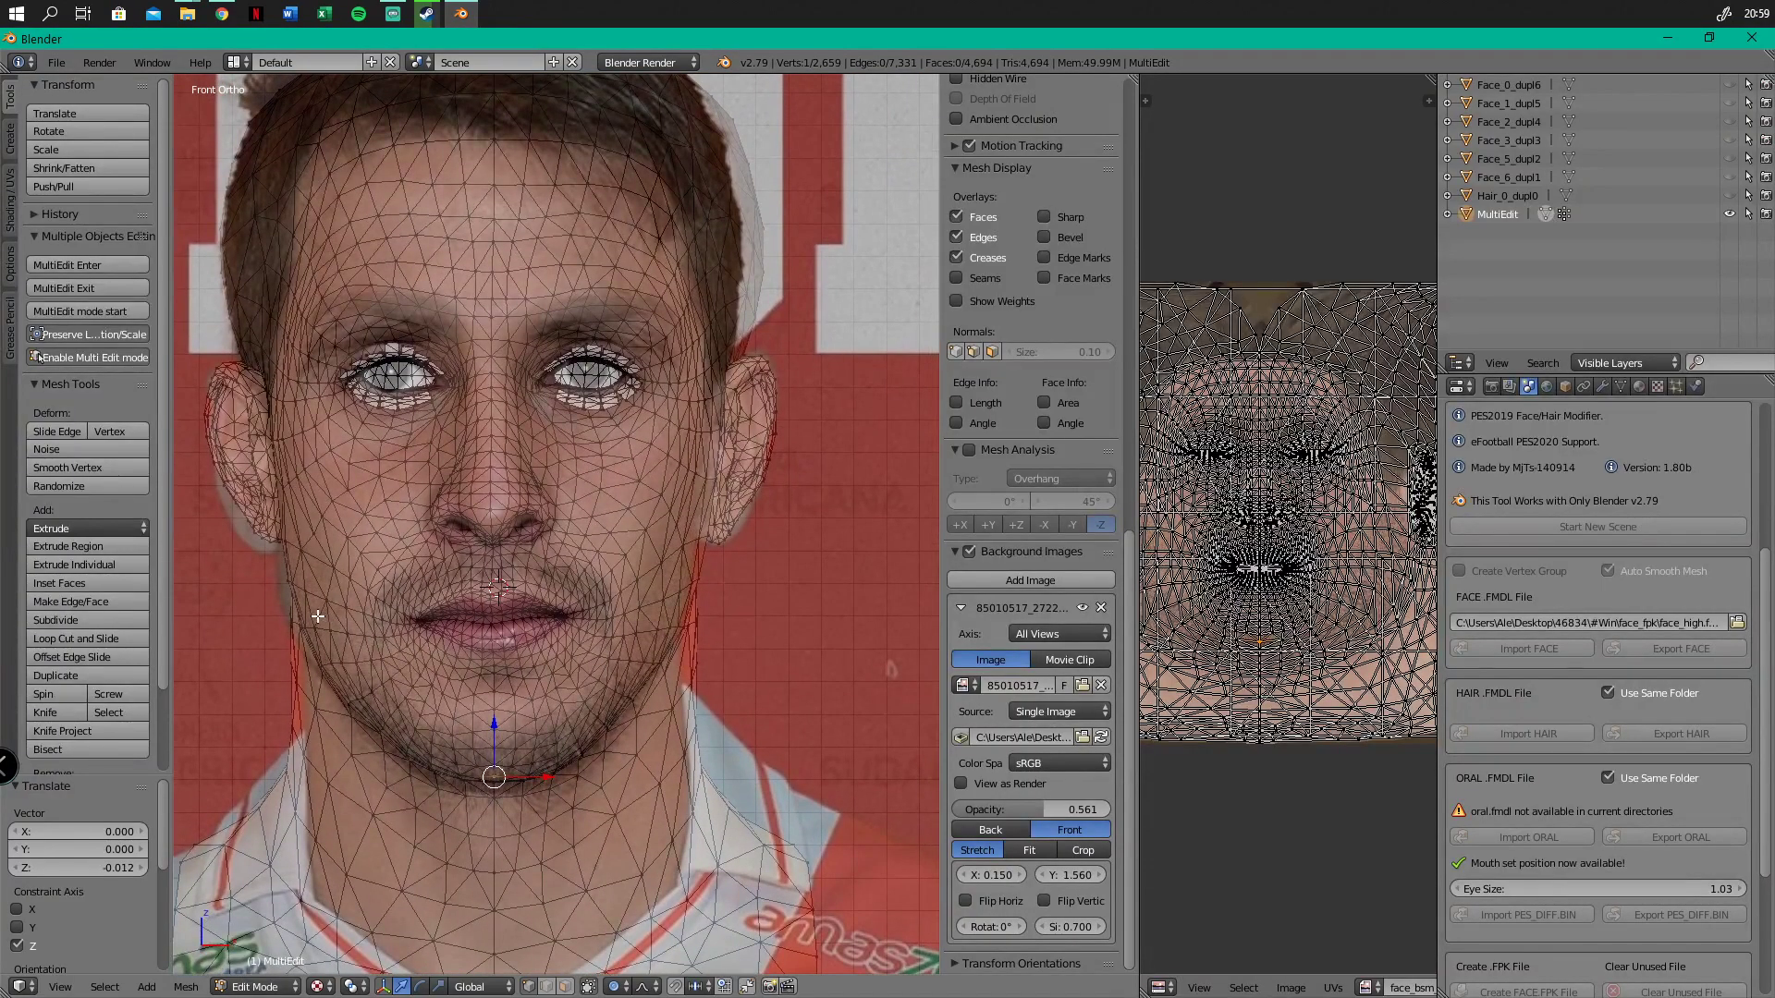
right_click(292, 571)
key(s)
scroll(311, 572, up, 8)
key(Escape)
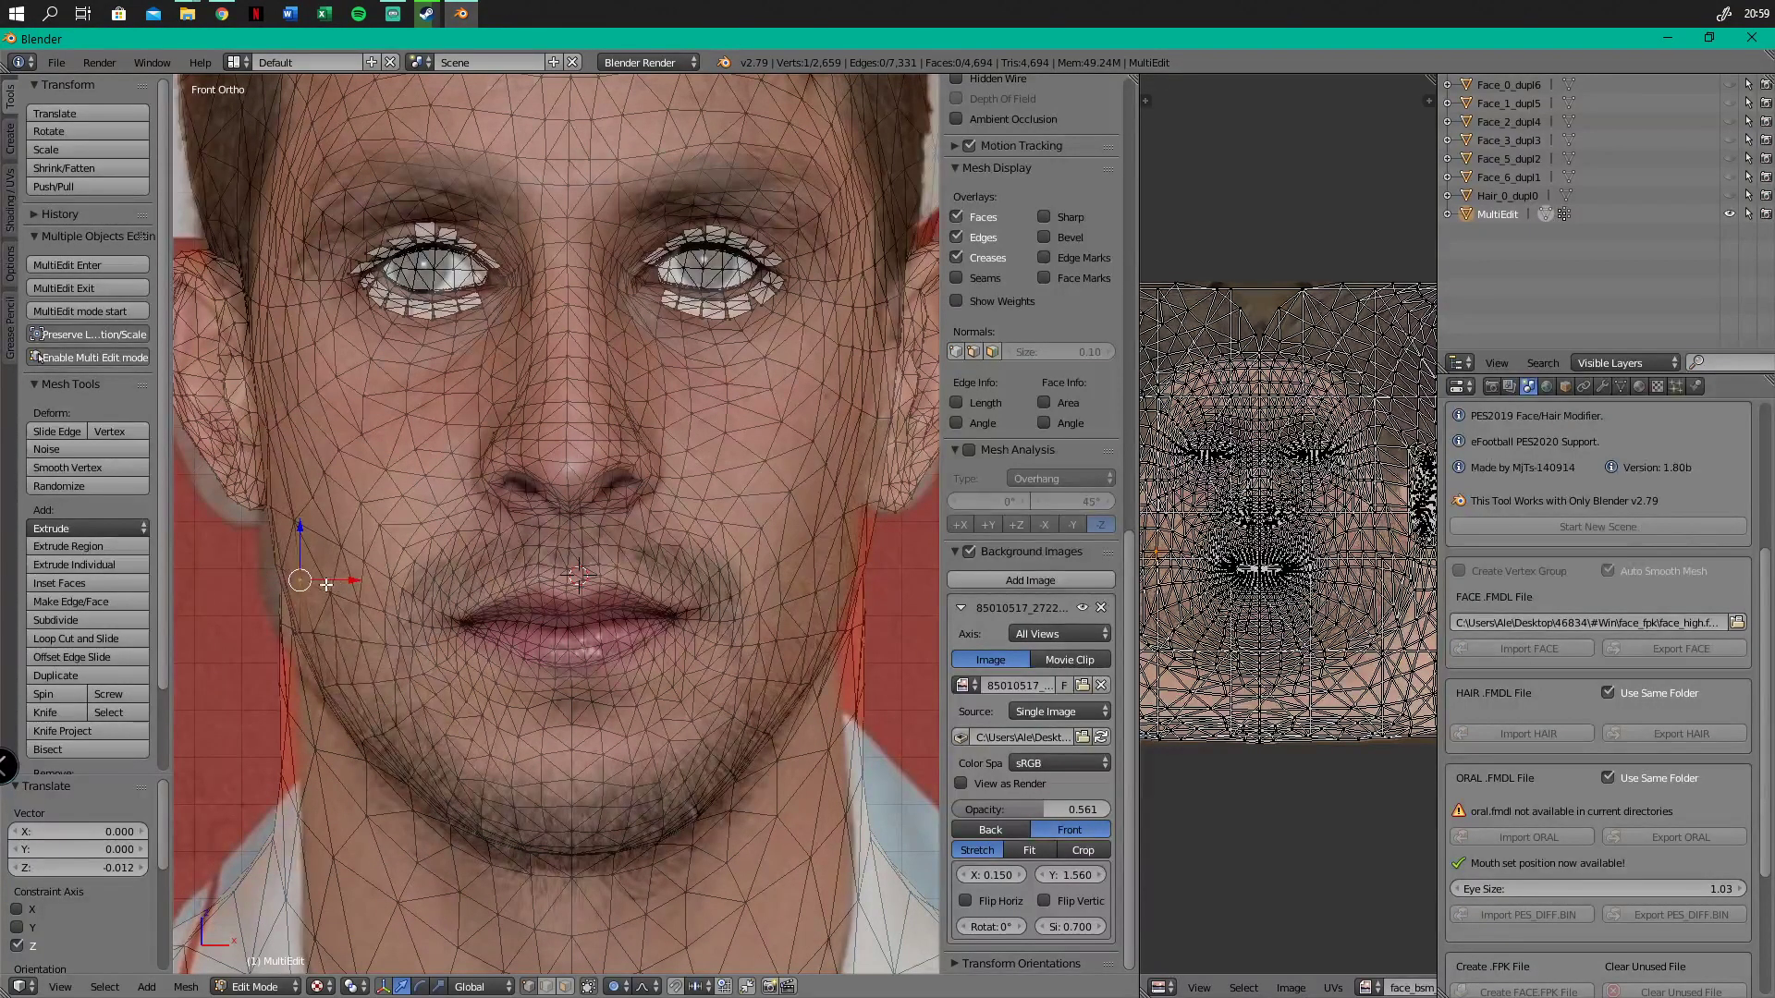
right_click(285, 568)
drag(323, 569, 321, 568)
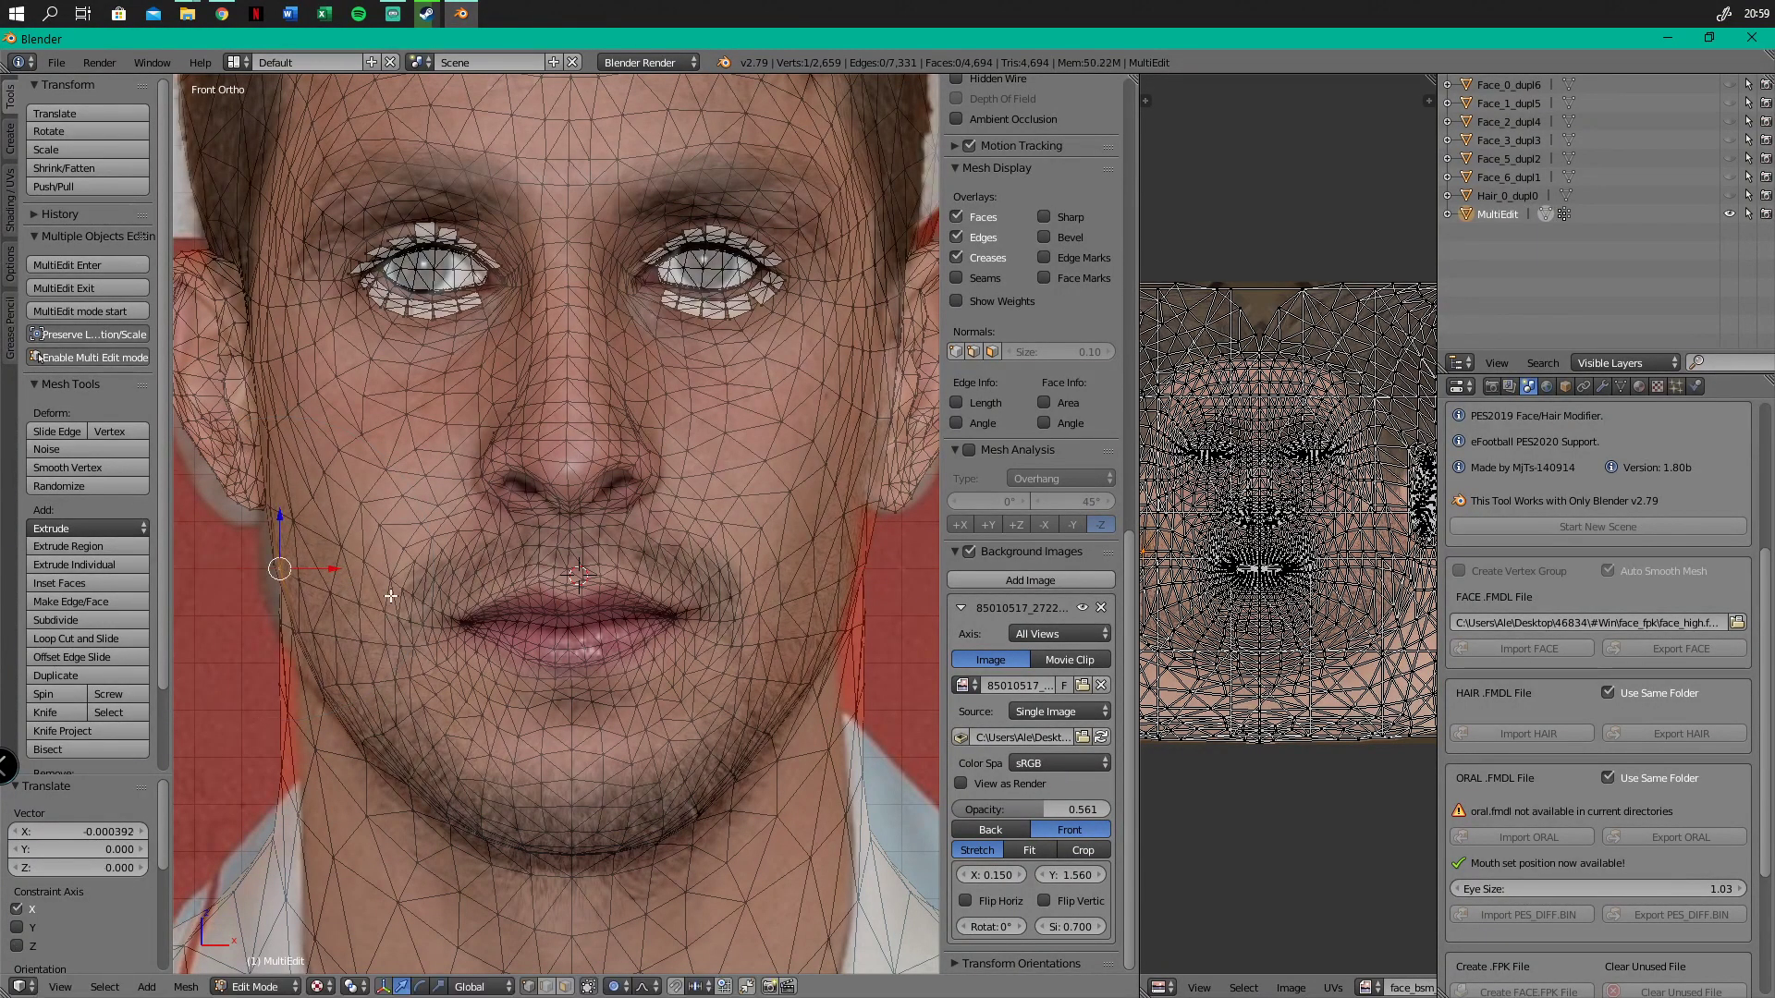
Move the jaw vertex just below the positive-X earlobe -0.002 along X to match the photo
scroll(553, 586, down, 2)
shift+middle_drag(769, 578, 579, 553)
scroll(578, 552, up, 3)
right_click(586, 552)
drag(613, 535, 597, 534)
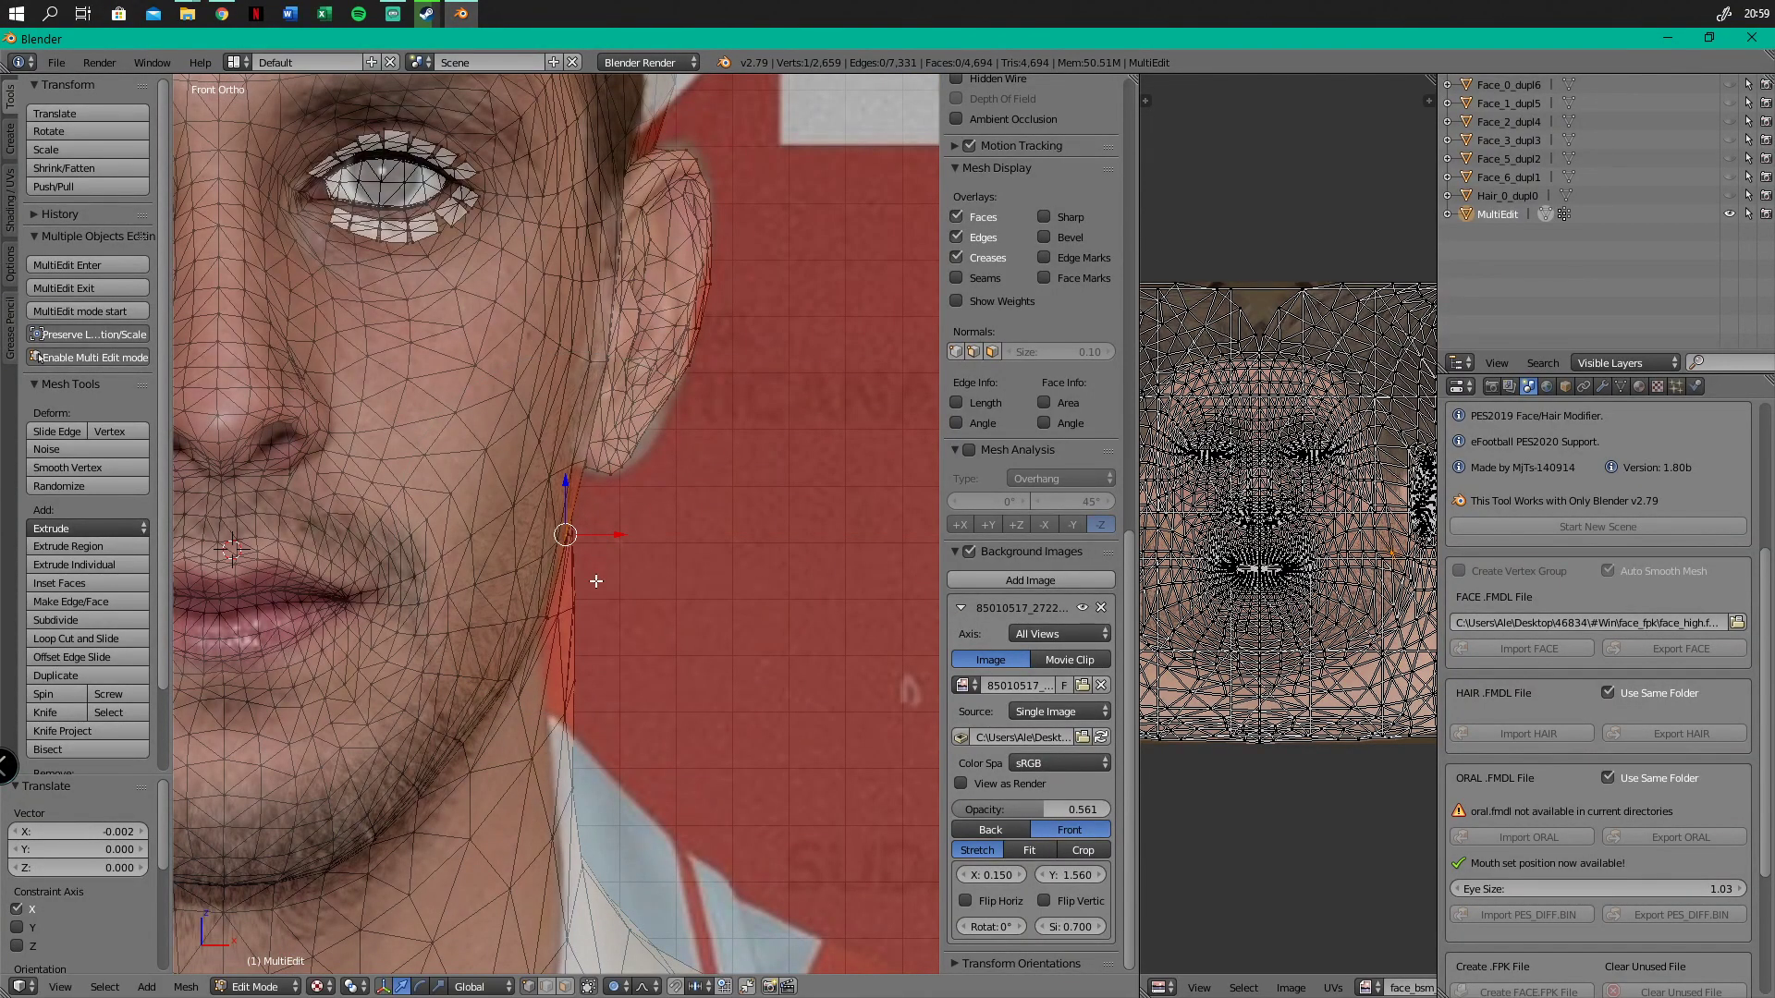
Pull the positive-X jaw and neck edge vertices inward along X, moving the one below the earlobe by another -0.002
drag(602, 609, 583, 604)
right_click(558, 710)
drag(596, 718, 571, 718)
right_click(567, 718)
right_click(554, 662)
drag(583, 653, 578, 655)
right_click(568, 534)
drag(605, 536, 596, 537)
Reshape the negative-X jaw edge against the photo, moving the vertex level with the mouth -0.000981 along X
scroll(596, 537, down, 2)
shift+middle_drag(490, 575, 670, 538)
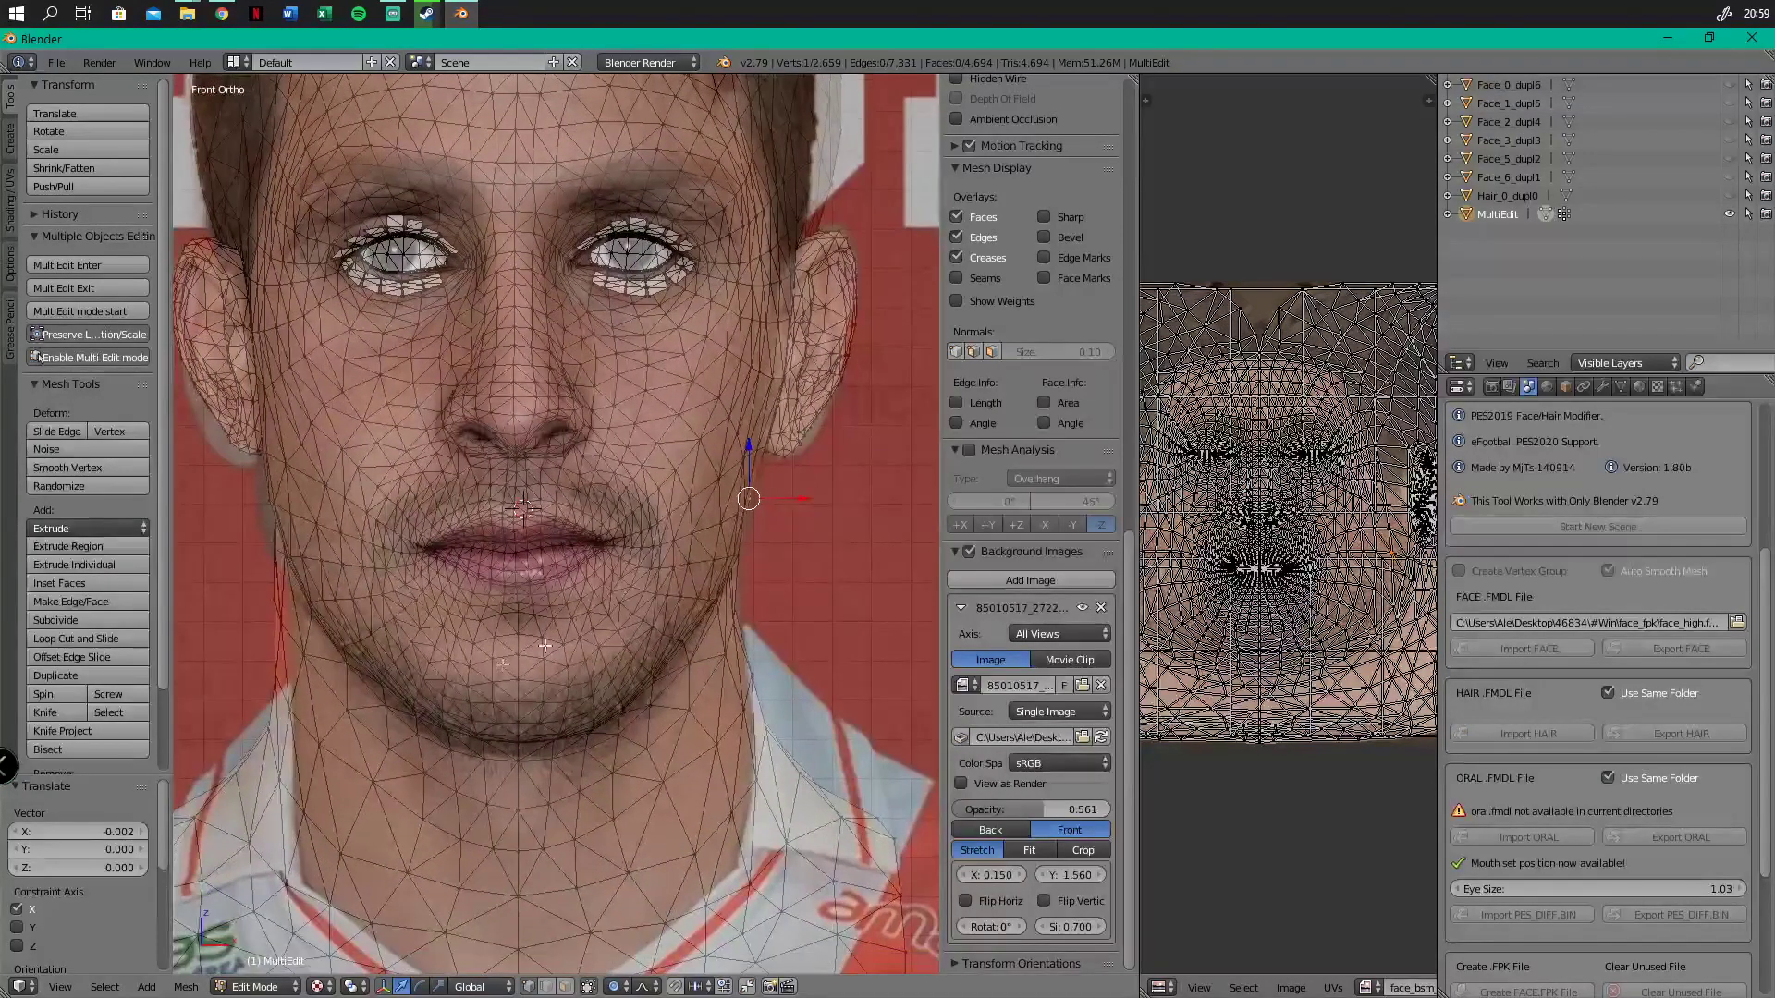
scroll(336, 688, up, 2)
right_click(246, 563)
drag(293, 566, 309, 566)
right_click(270, 437)
drag(310, 445, 287, 500)
right_click(260, 501)
right_click(266, 436)
drag(308, 435, 302, 435)
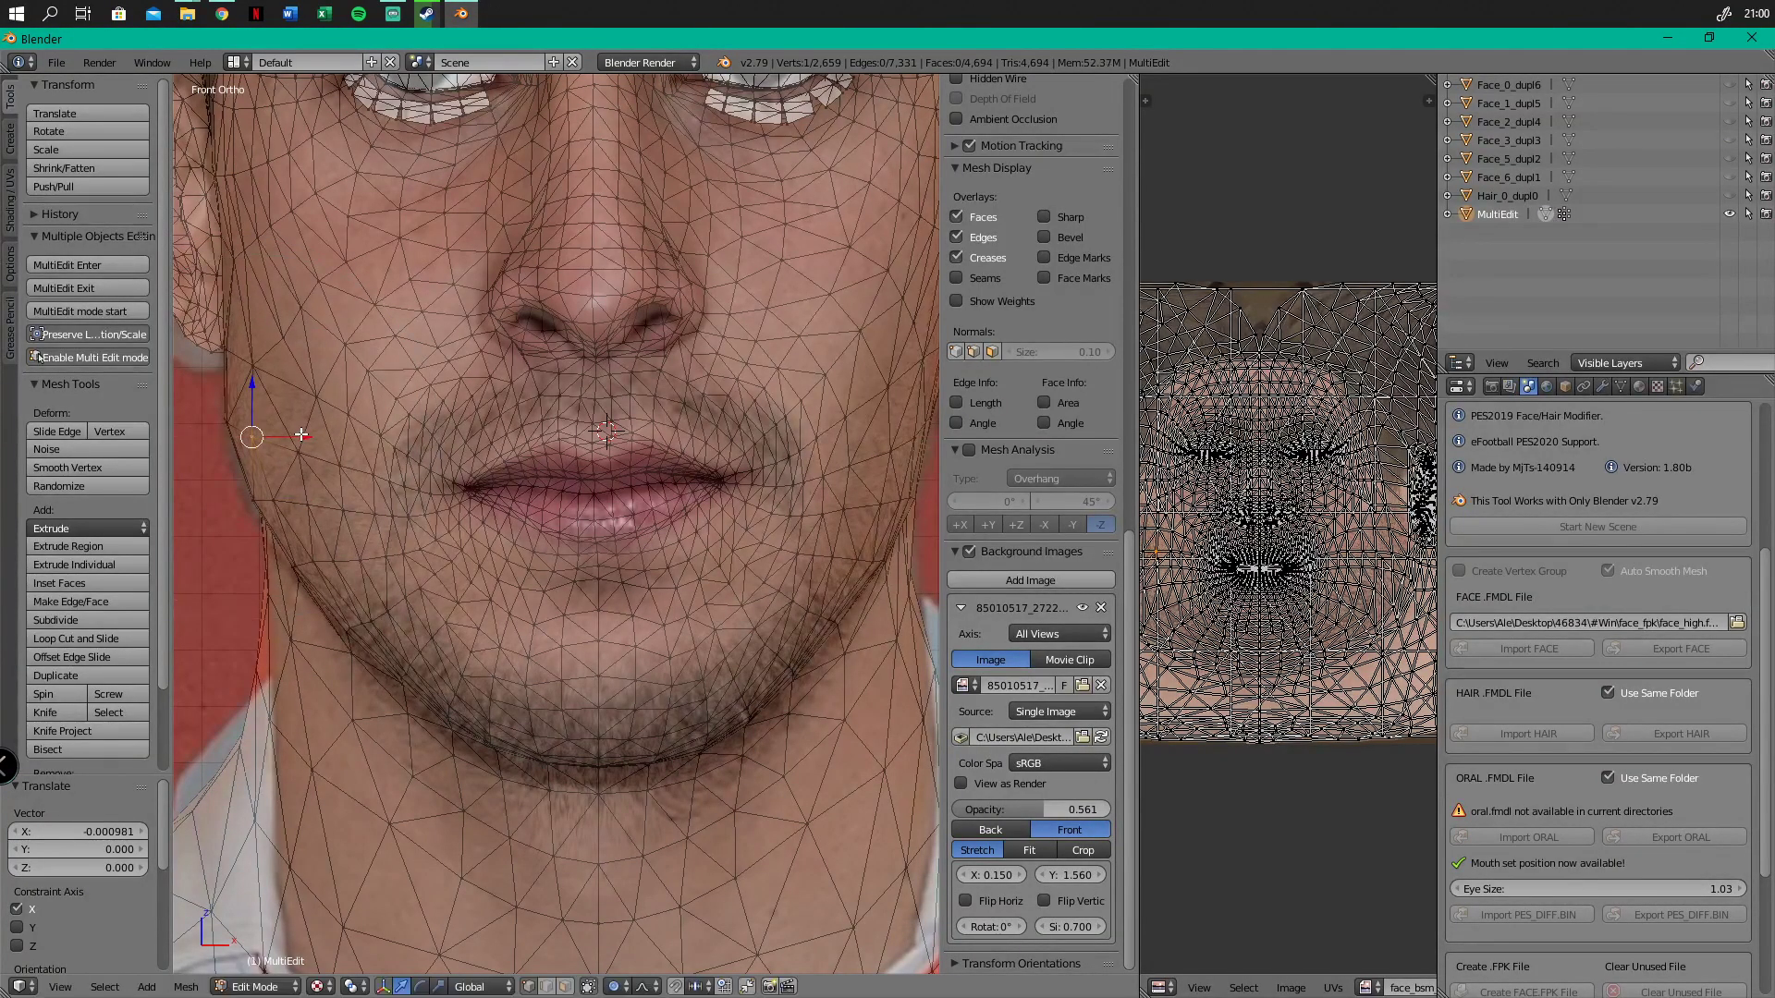
Move the negative-X face-edge vertex beside the earlobe -0.002 along X and the positive-X jaw vertex 0.000942 along X
right_click(239, 259)
drag(262, 255, 244, 255)
scroll(786, 570, down, 3)
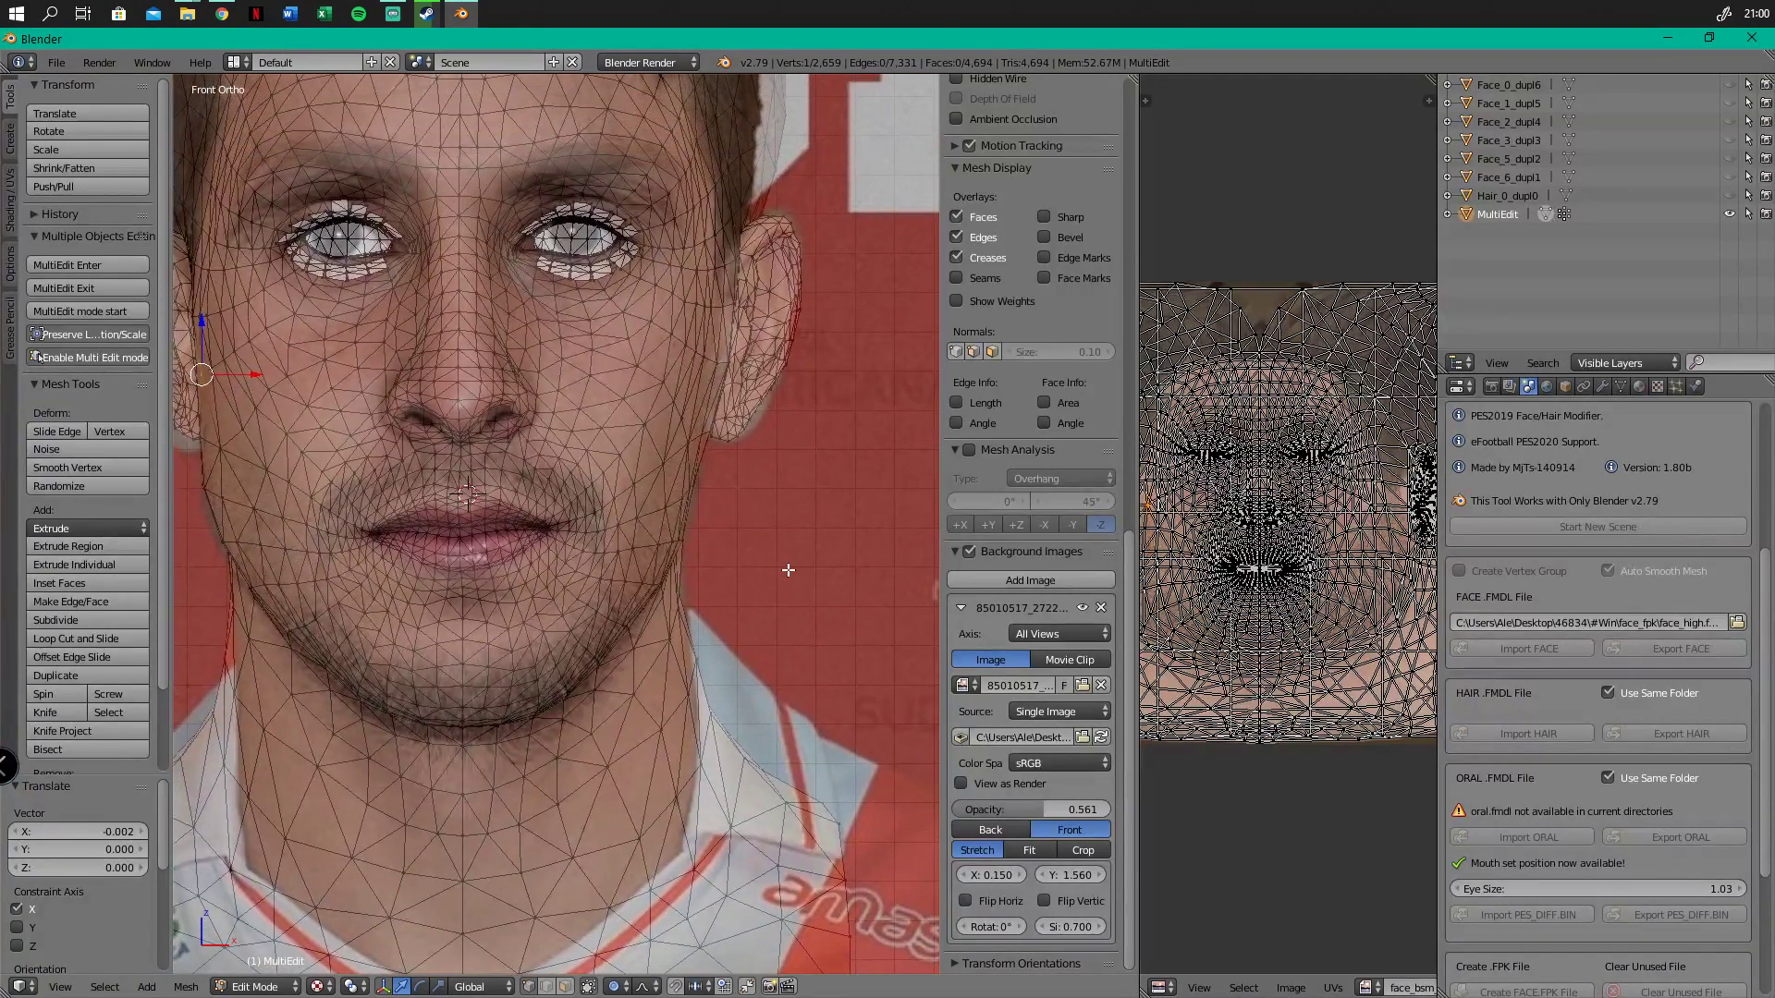
right_click(677, 541)
drag(696, 541, 701, 541)
Check the head outside the front view and undo the latest jaw and face-edge vertex moves
scroll(646, 595, down, 3)
middle_drag(557, 606, 554, 608)
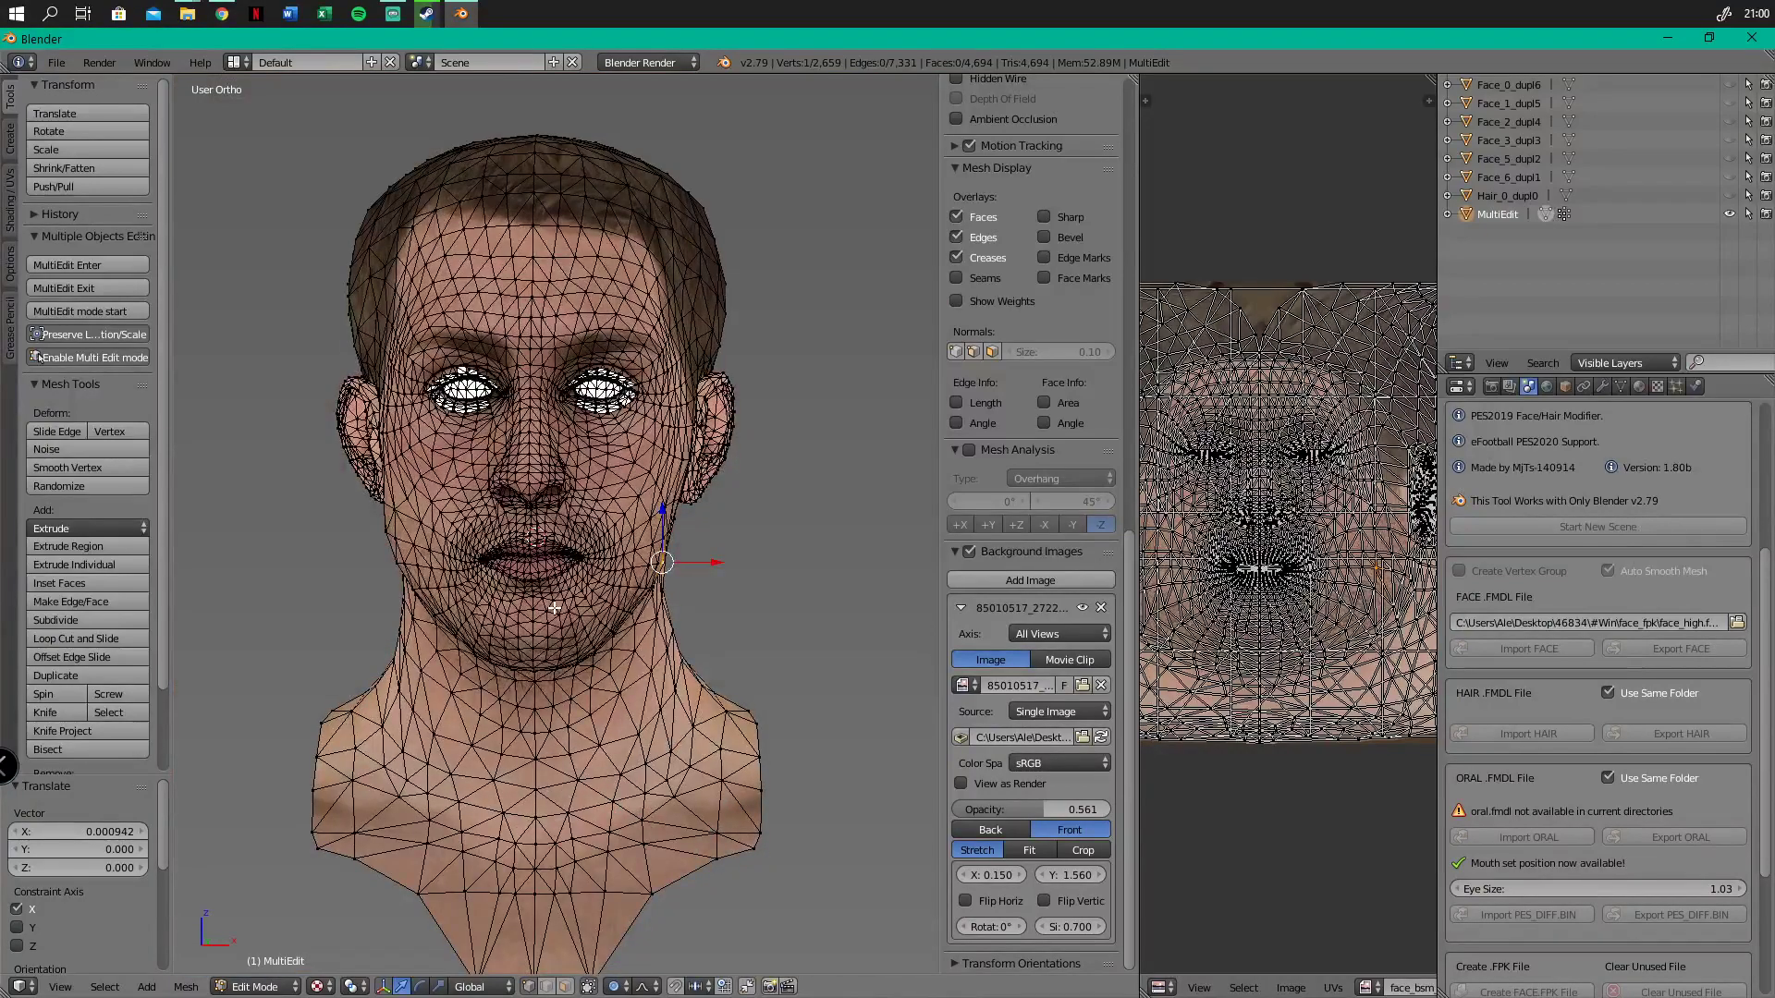
key(ctrl+z)
key(ctrl+z)
key(ctrl+z)
key(ctrl+z)
key(ctrl+z)
key(ctrl+z)
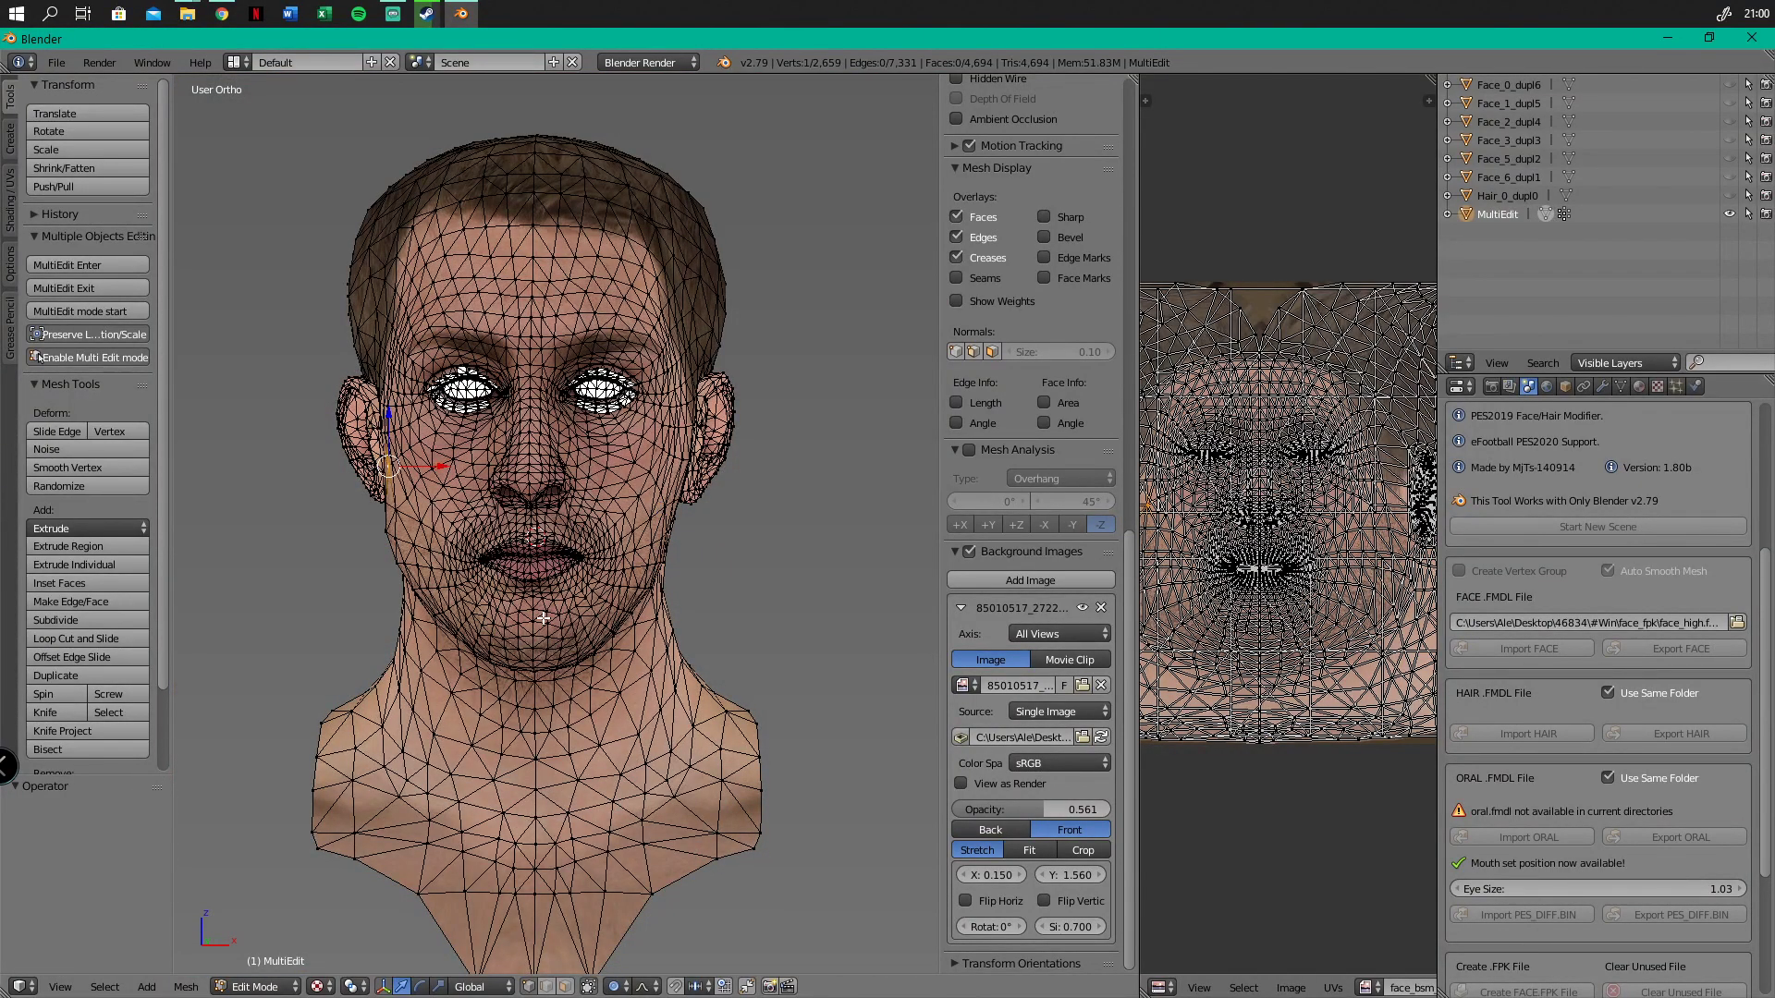
key(ctrl+z)
key(ctrl+z)
key(ctrl+z)
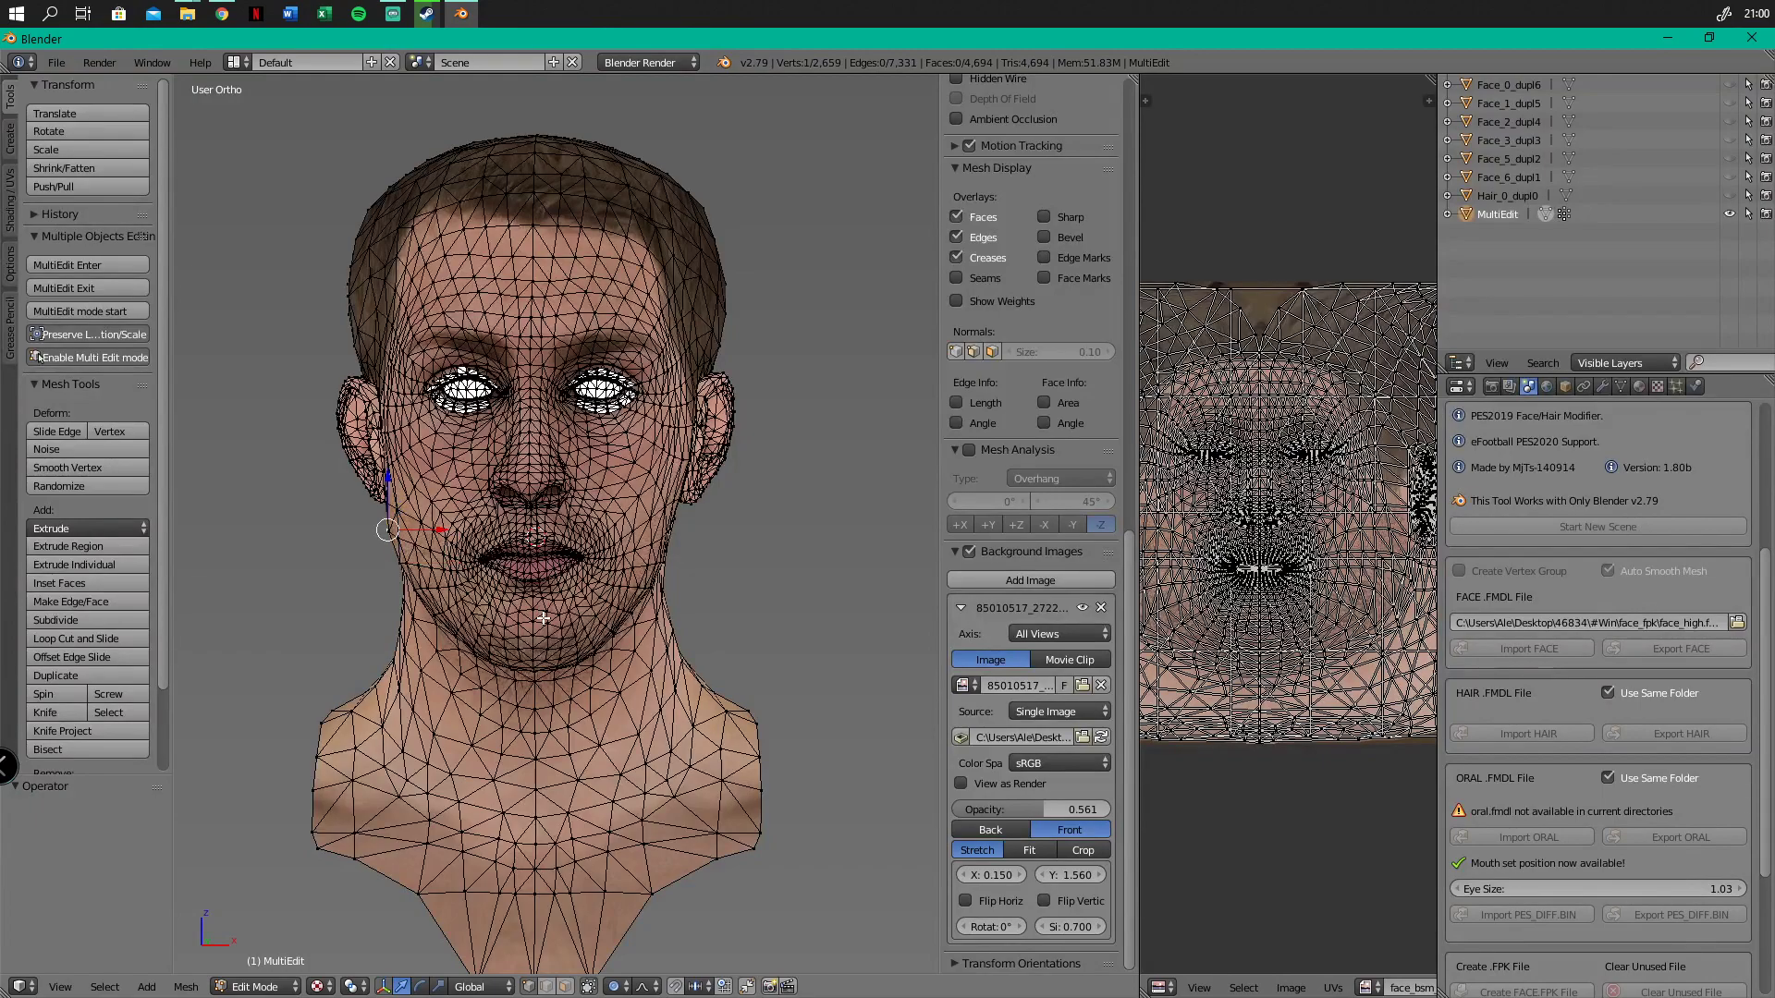
In the front view, move the positive-X jaw vertex below mouth level 0.000785 along X
key(KP_1)
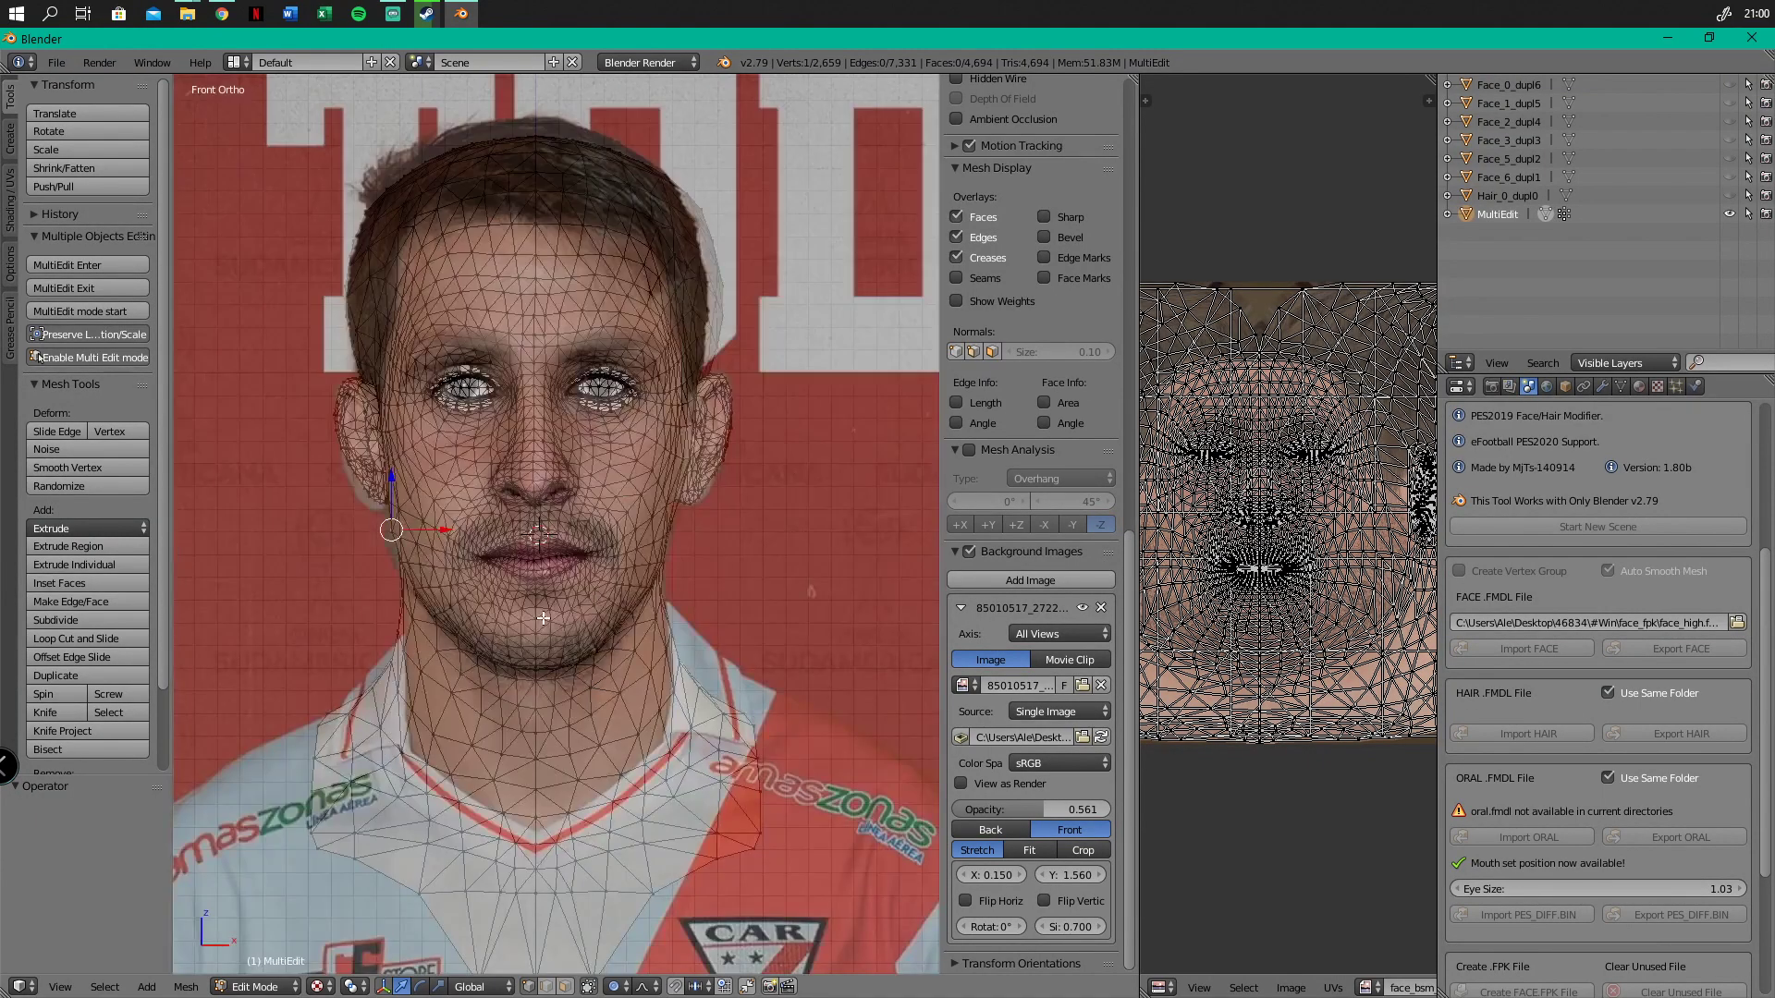
scroll(514, 600, up, 4)
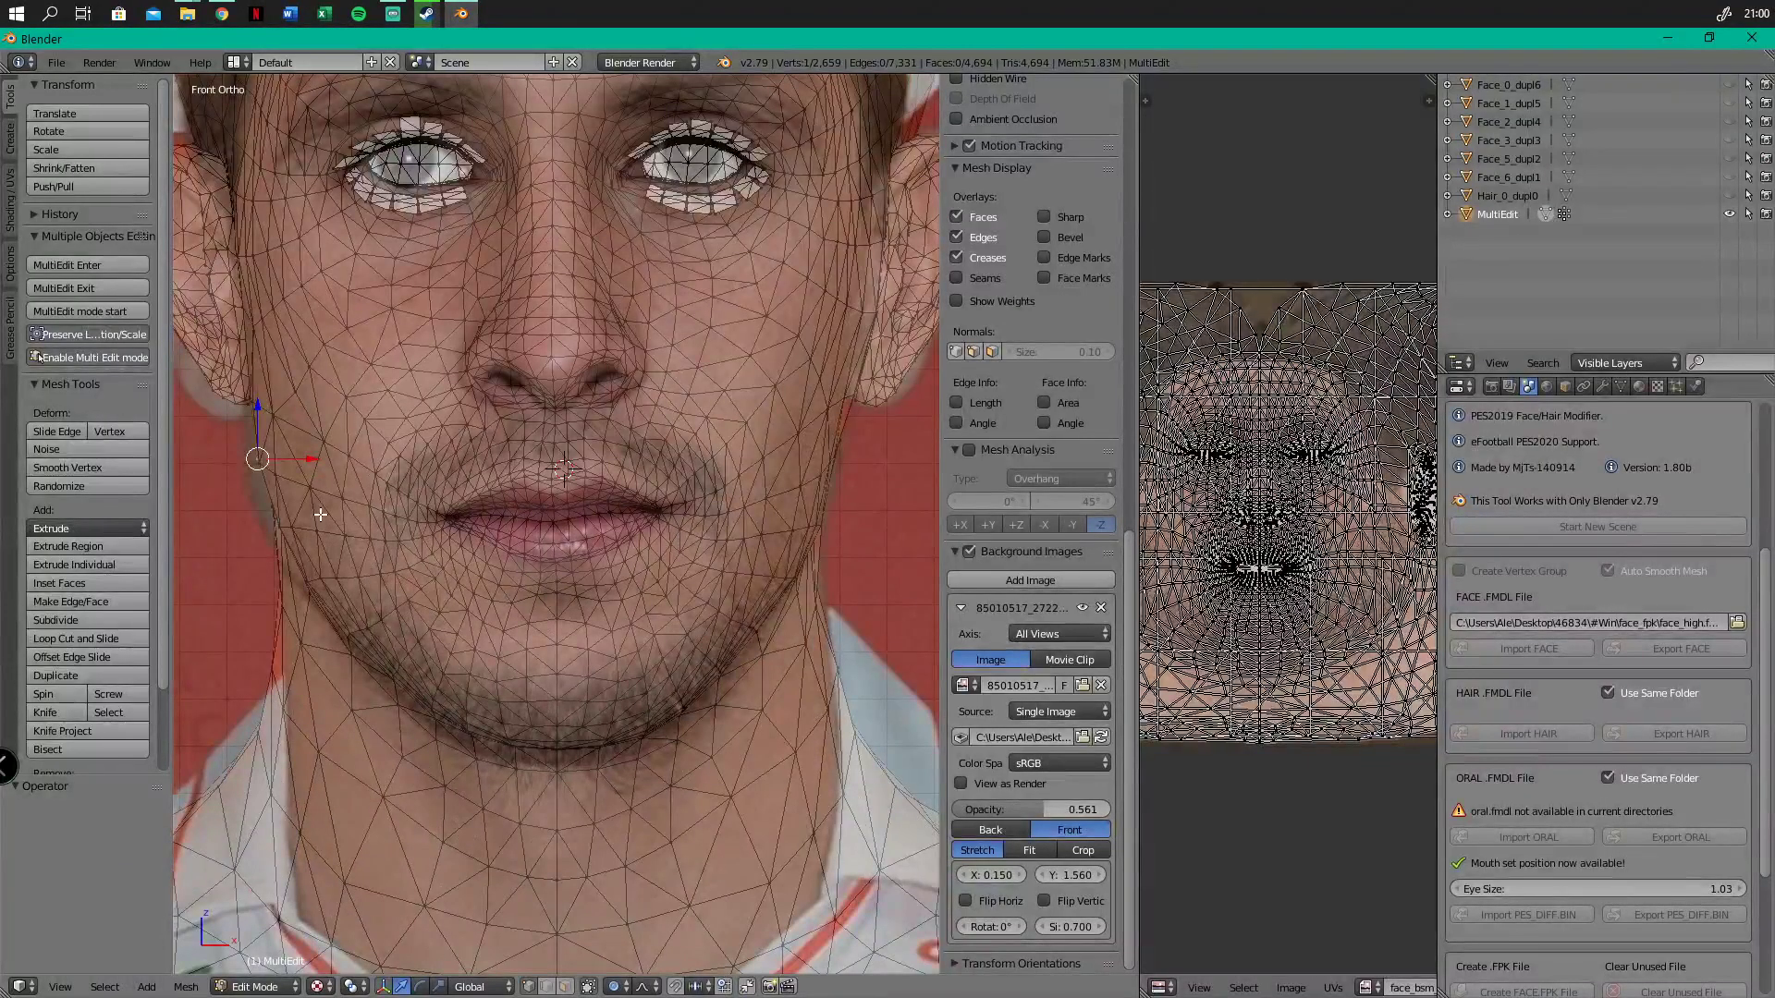
right_click(816, 525)
key(g)
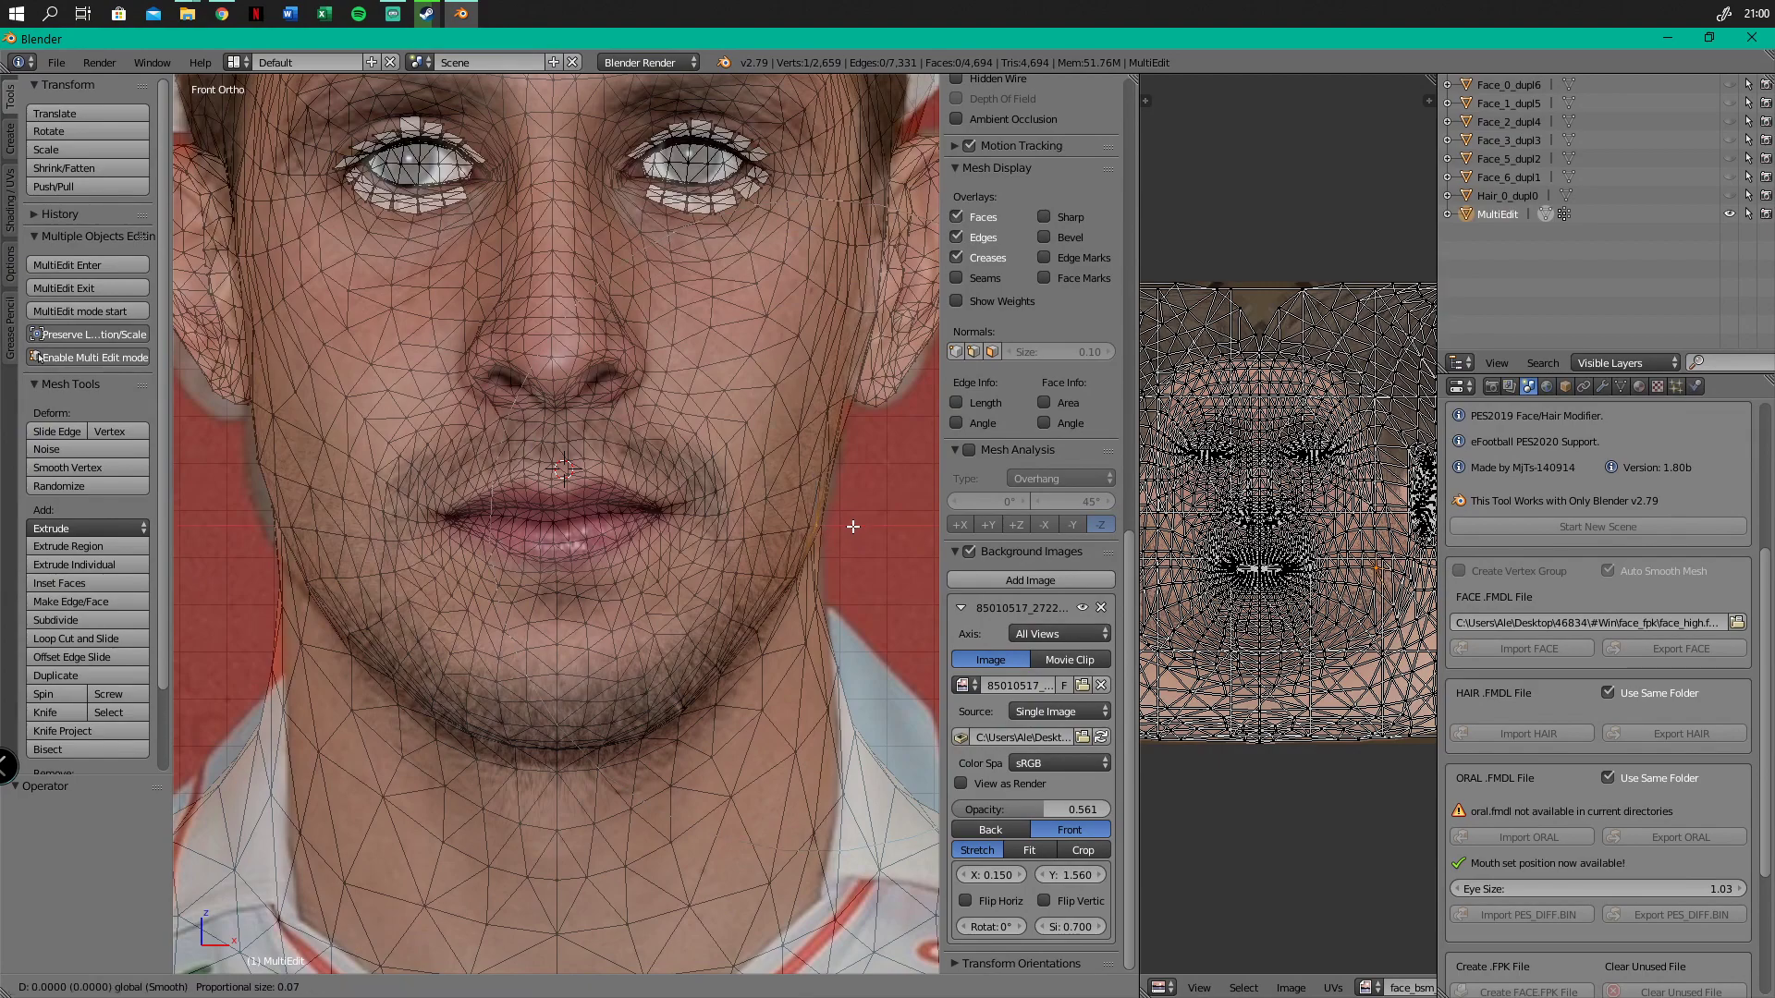
drag(858, 527, 856, 527)
right_click(294, 479)
key(g)
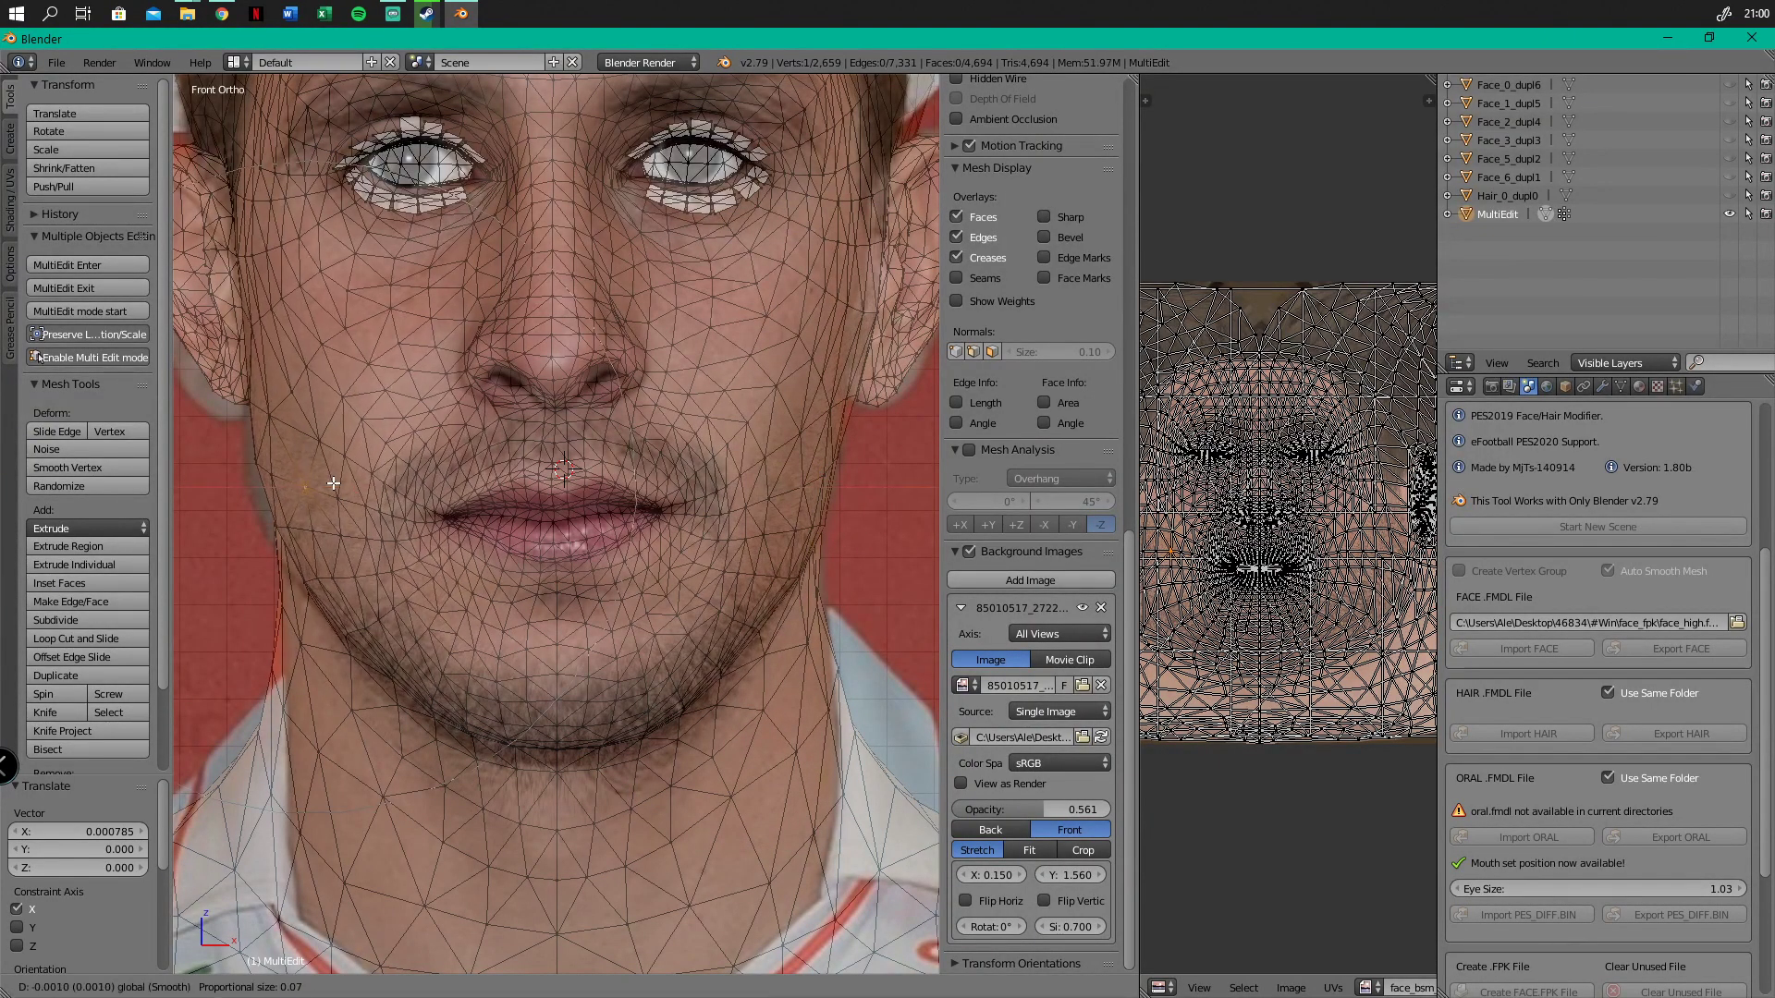
right_click(334, 483)
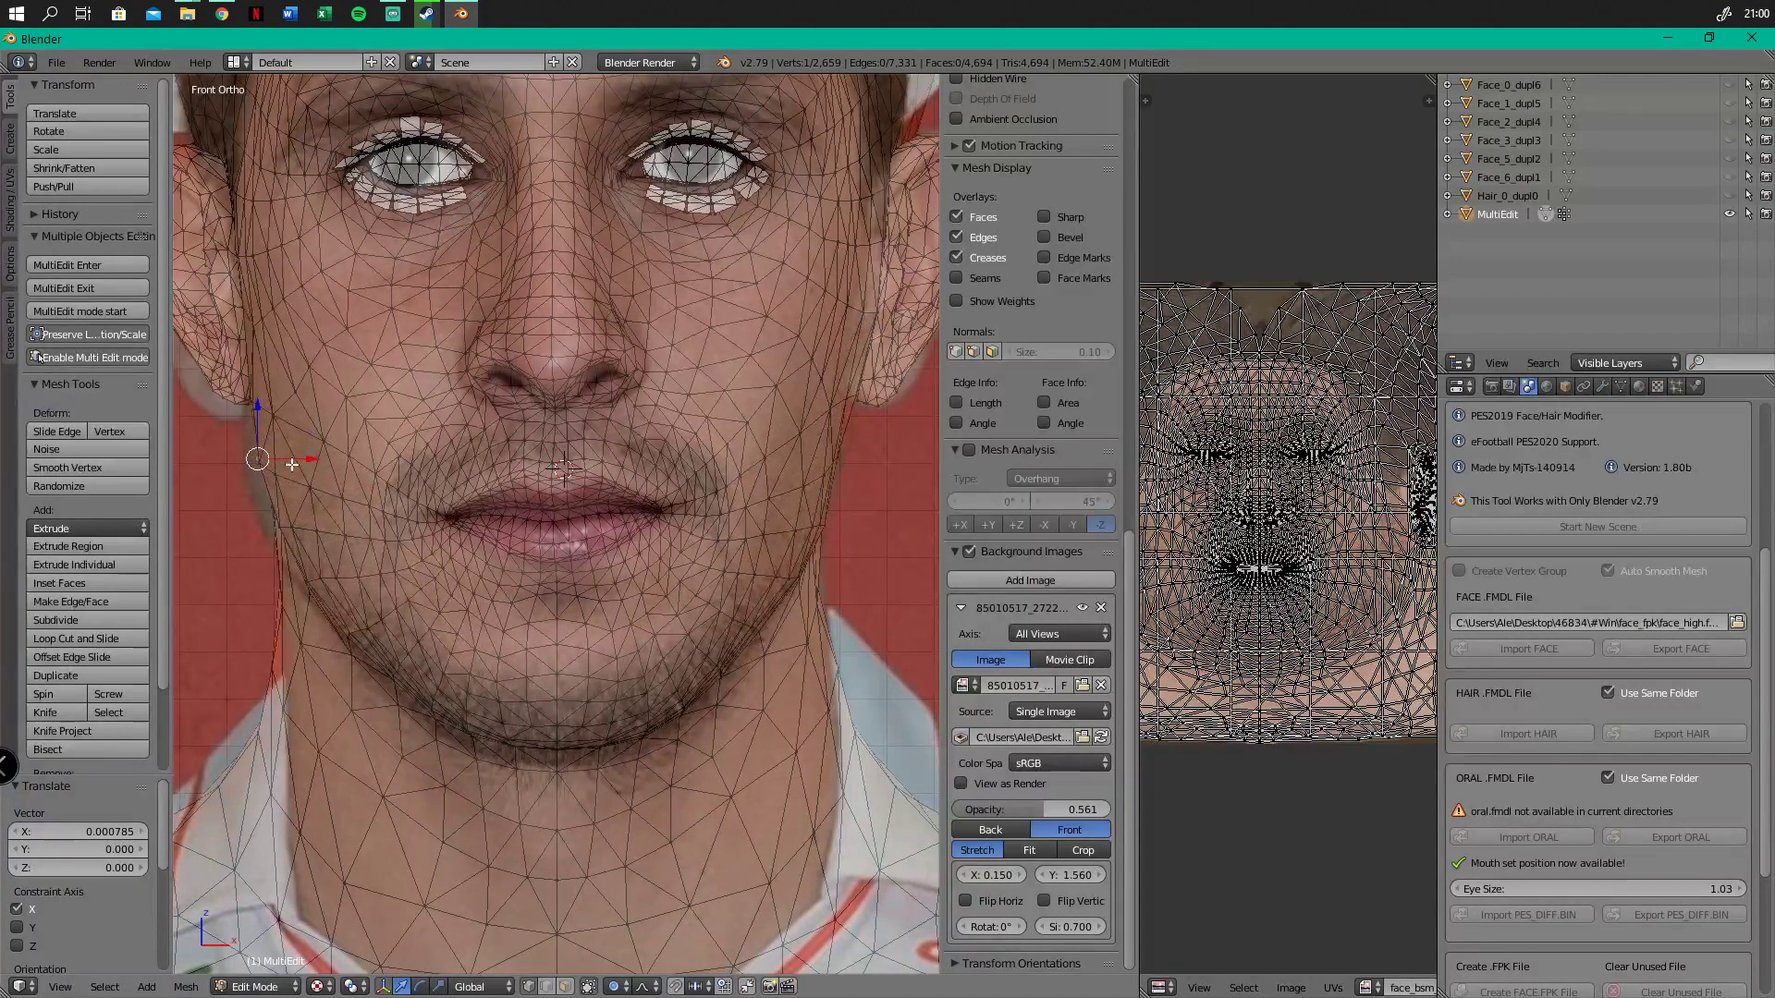
Move the negative-X face-edge vertex just below the earlobe -0.002 along X to match the photo
key(g)
key(x)
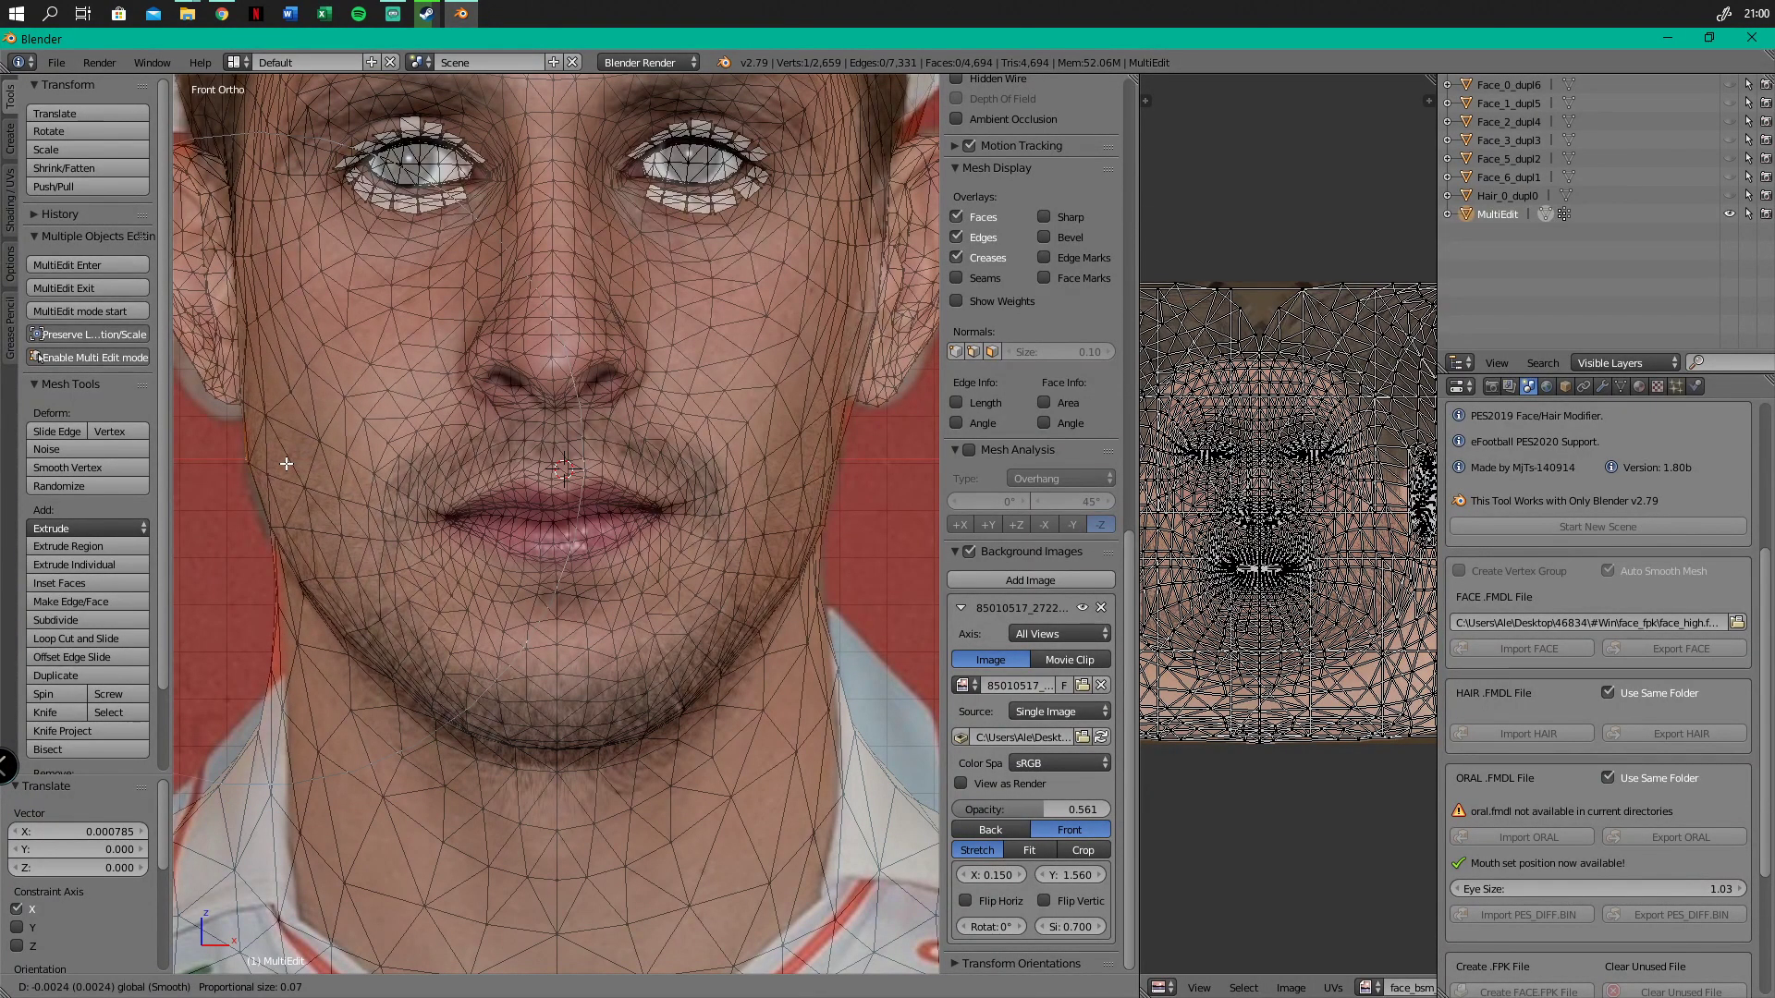
click(289, 462)
scroll(313, 449, down, 1)
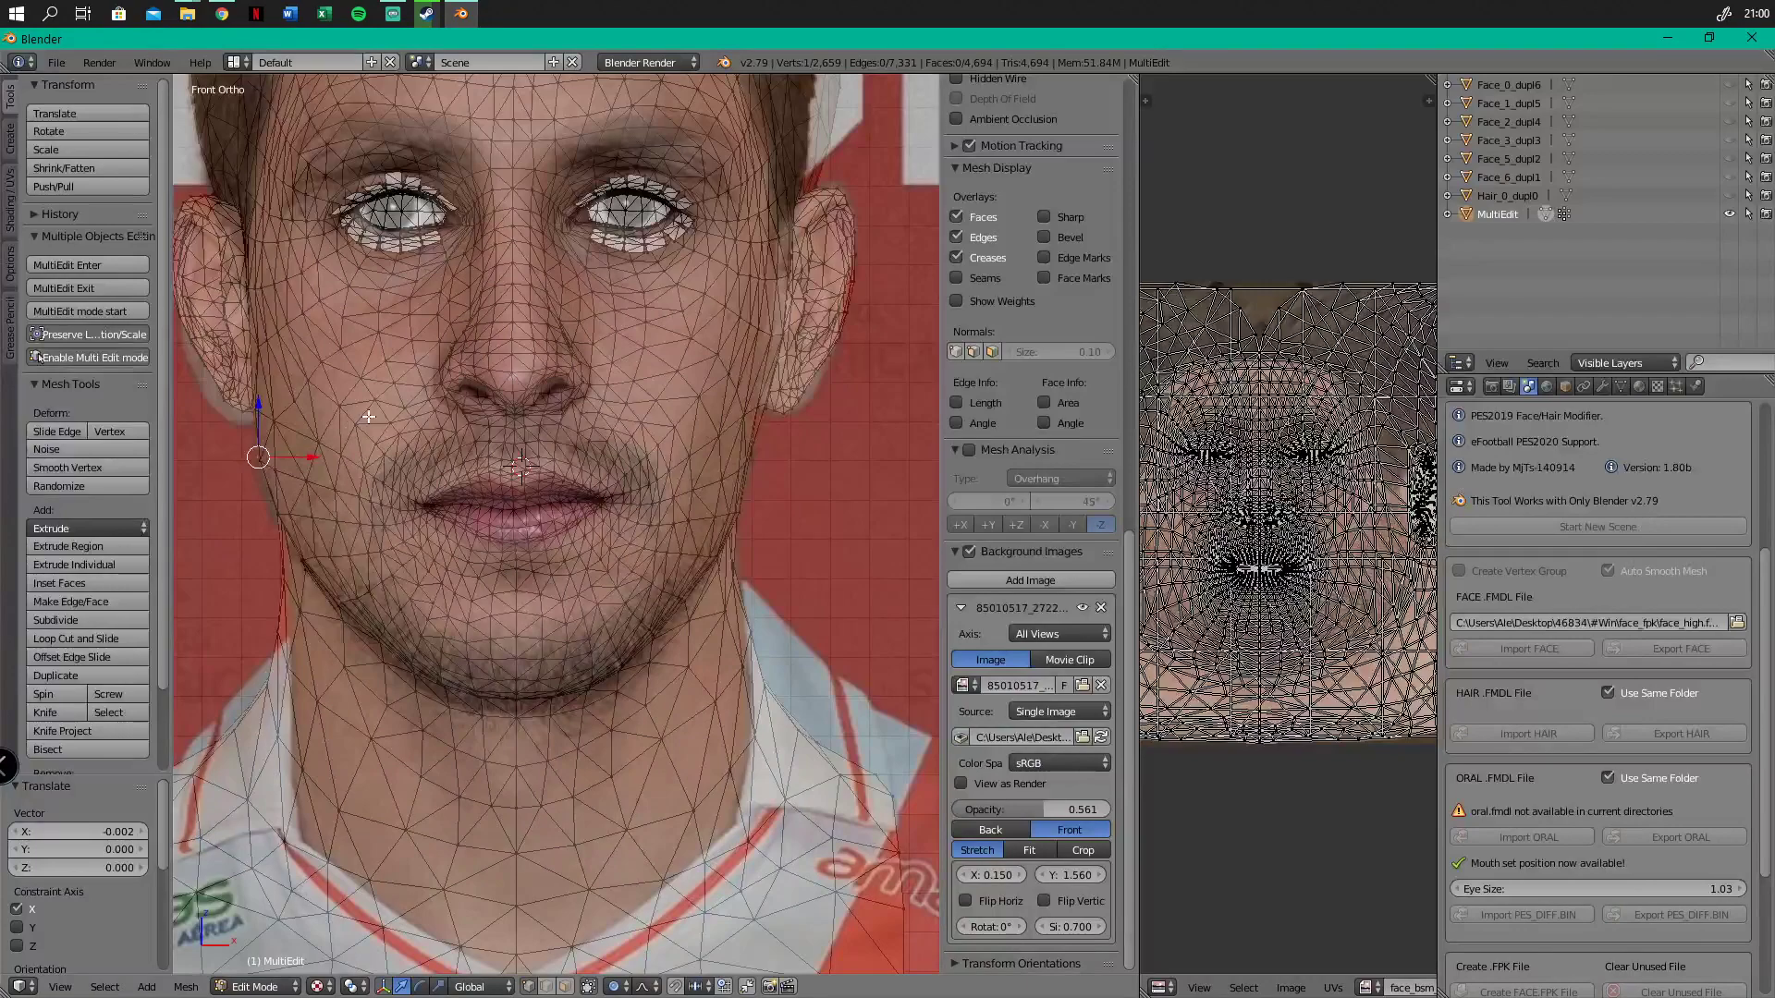
Set the background image opacity to 0.623 and move the negative-X ear's lobe vertex -0.003 along Z
shift+middle_drag(374, 415, 465, 445)
scroll(246, 316, up, 5)
right_click(432, 603)
key(s)
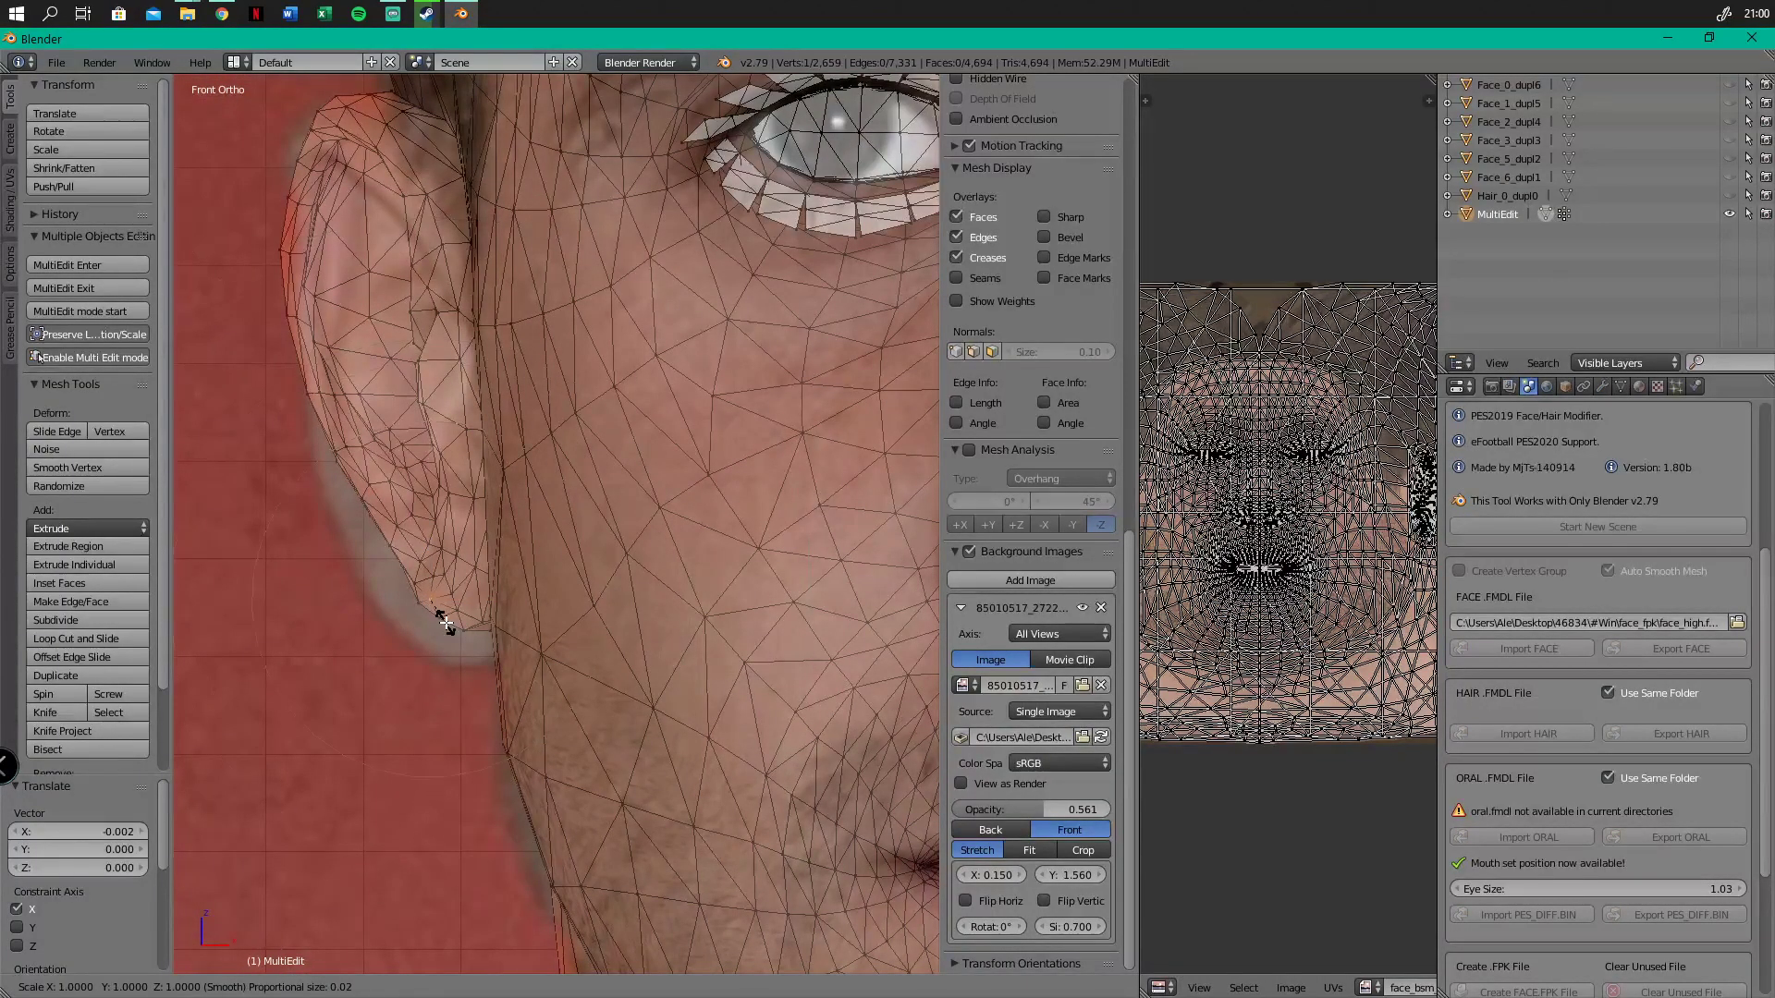
key(Escape)
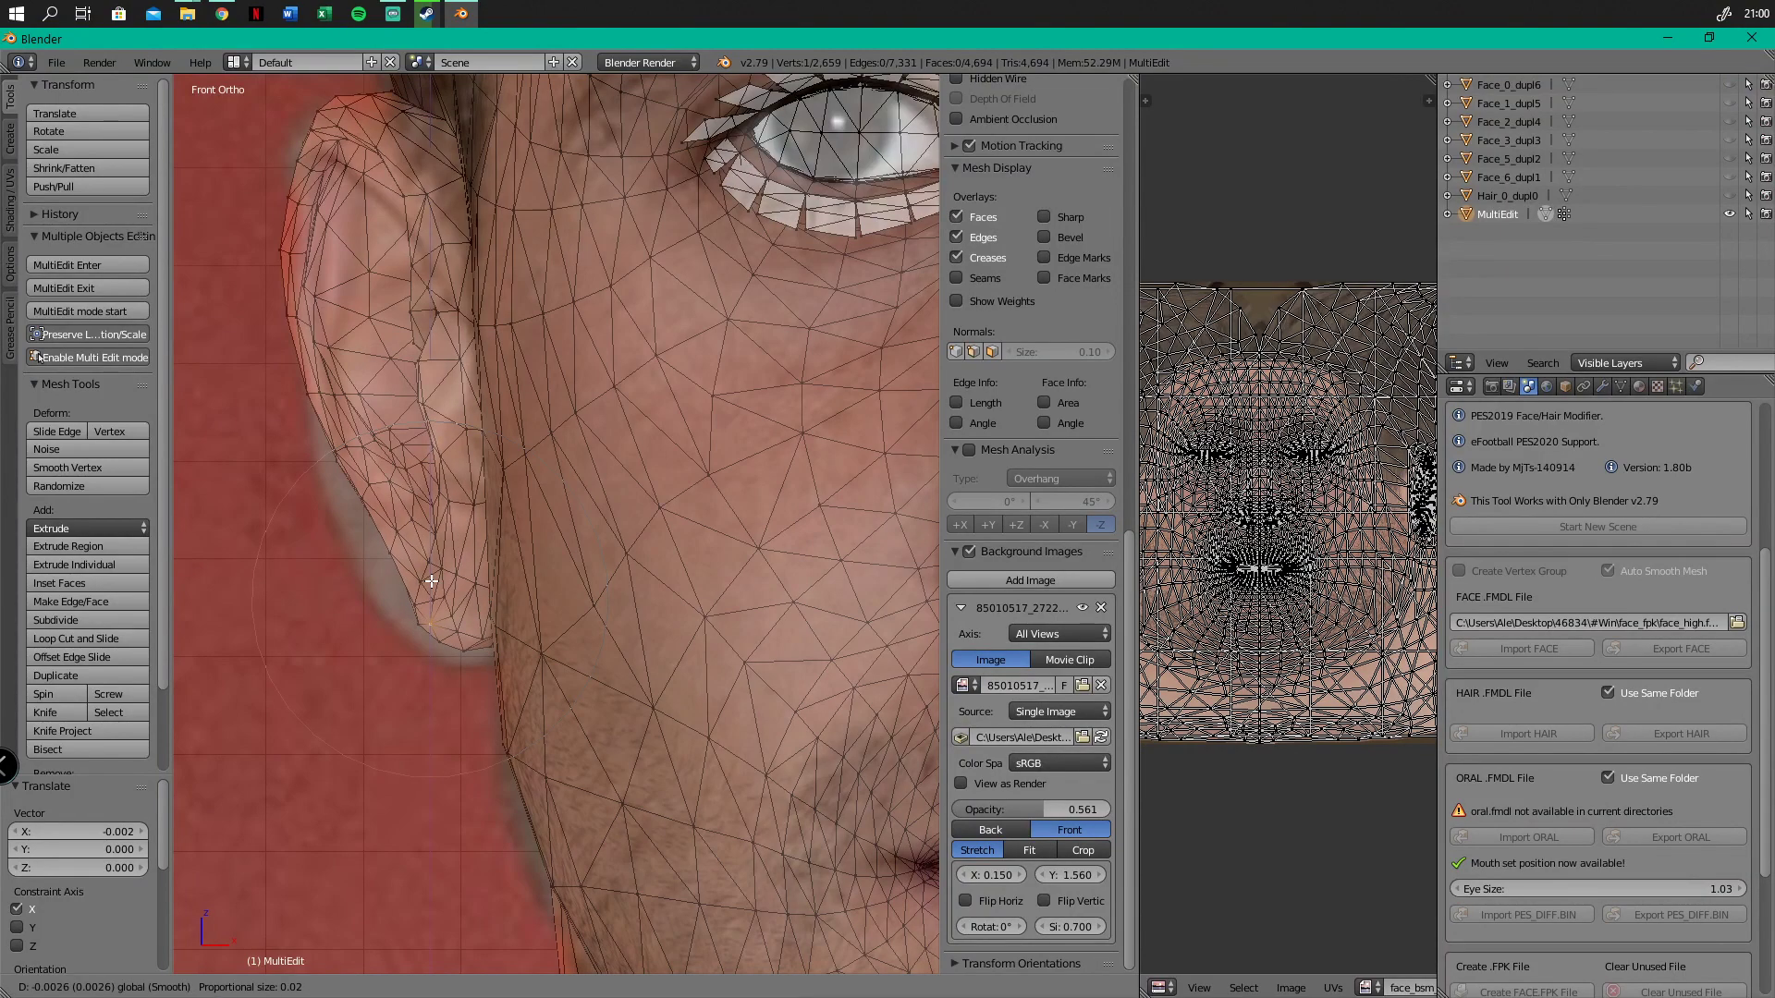
mouse_move(1039, 812)
mouse_down()
mouse_move(1004, 808)
mouse_move(1058, 803)
mouse_up()
drag(1056, 797, 1055, 796)
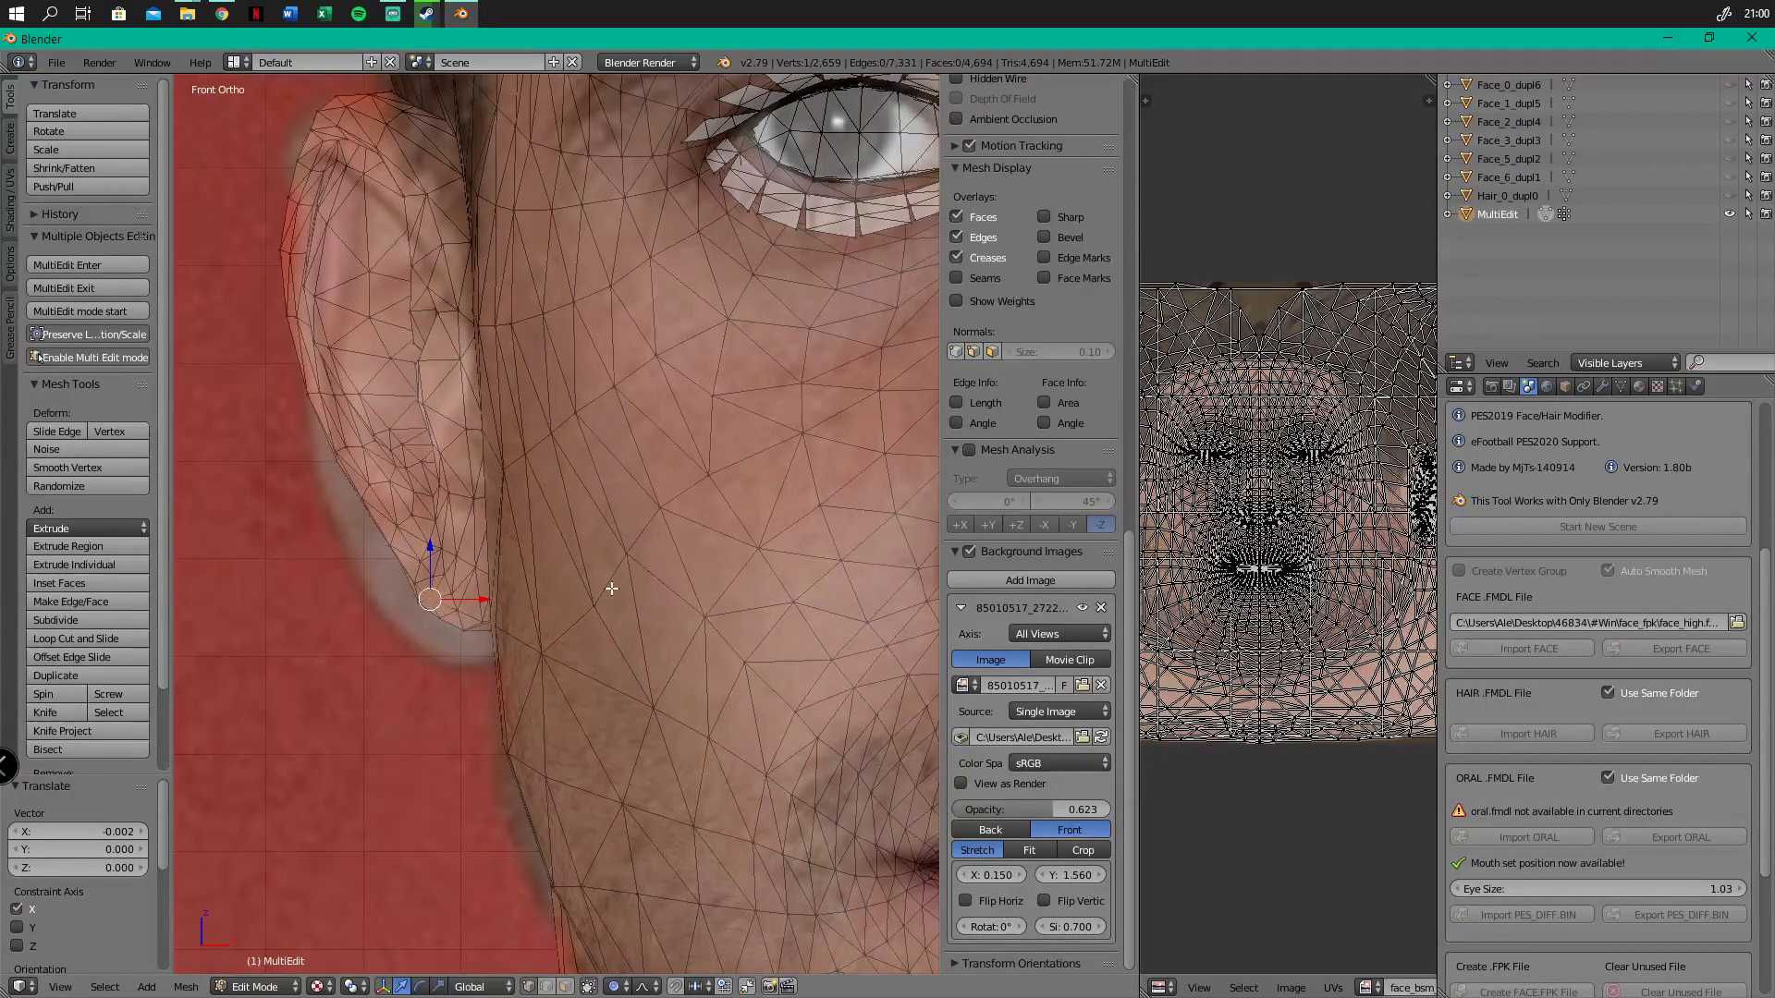
key(g)
key(z)
click(414, 565)
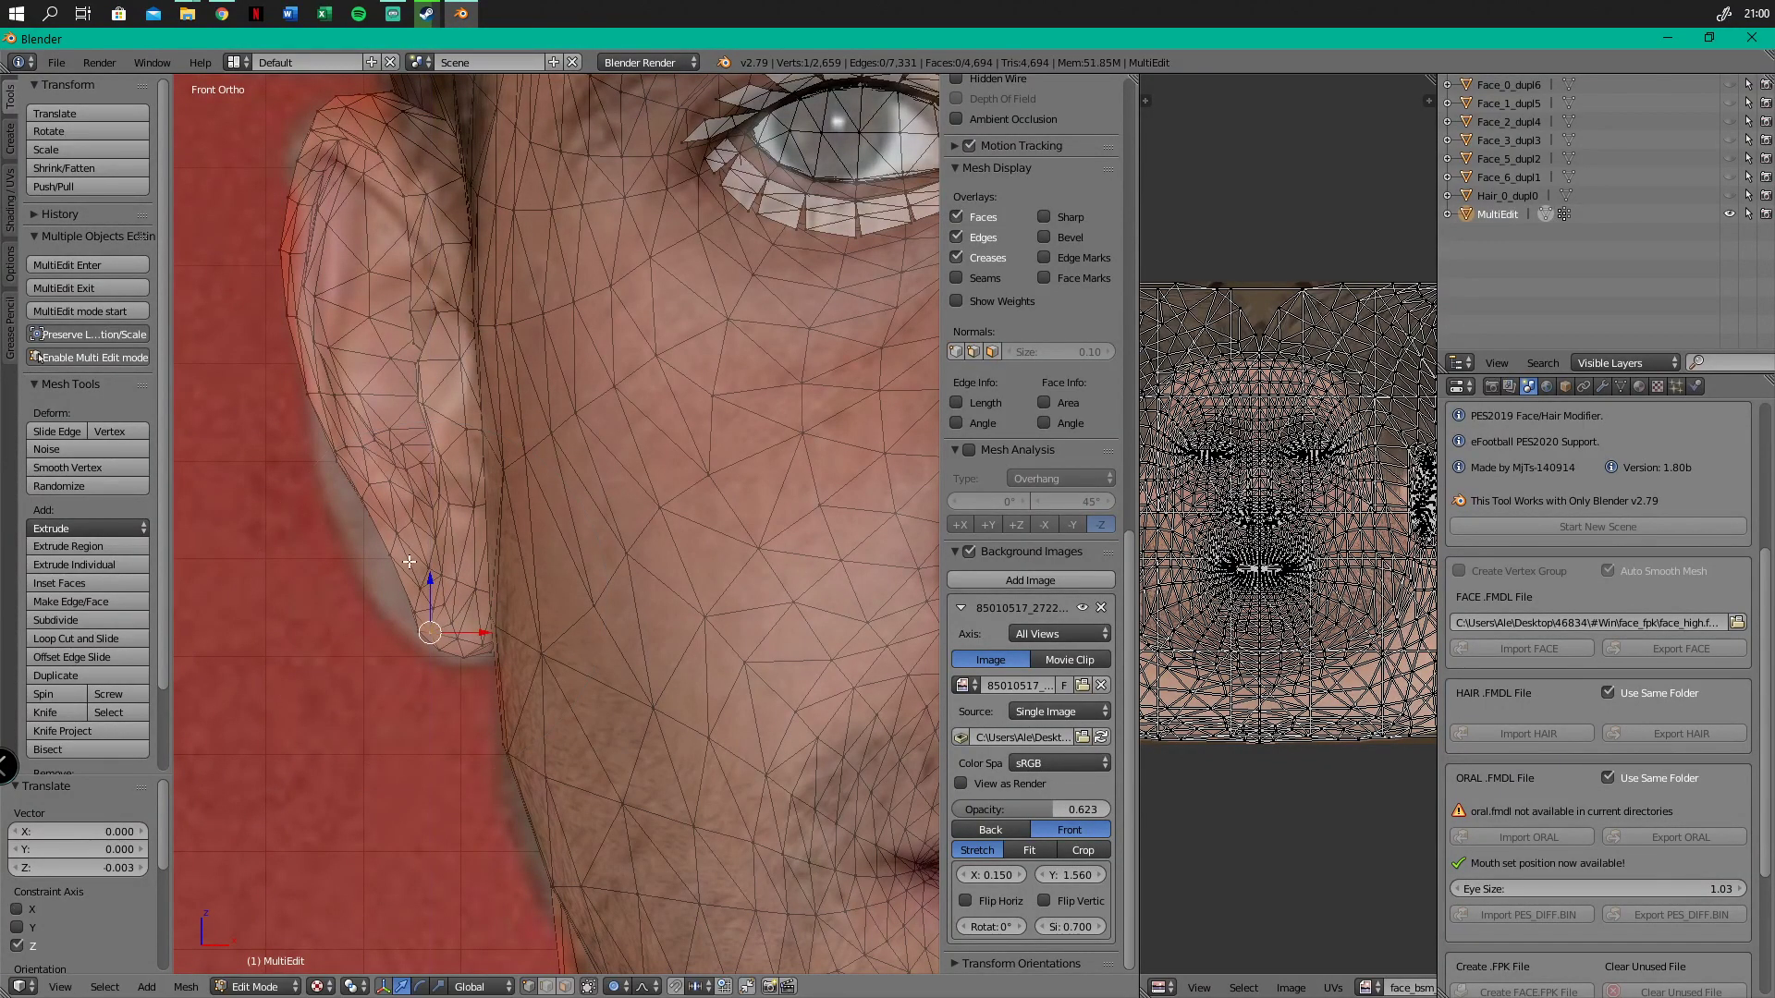
Lower the outer-edge vertices of the negative-X earlobe to follow the photo, finishing with a -0.000568 move along Z
key(g)
key(z)
click(428, 589)
key(s)
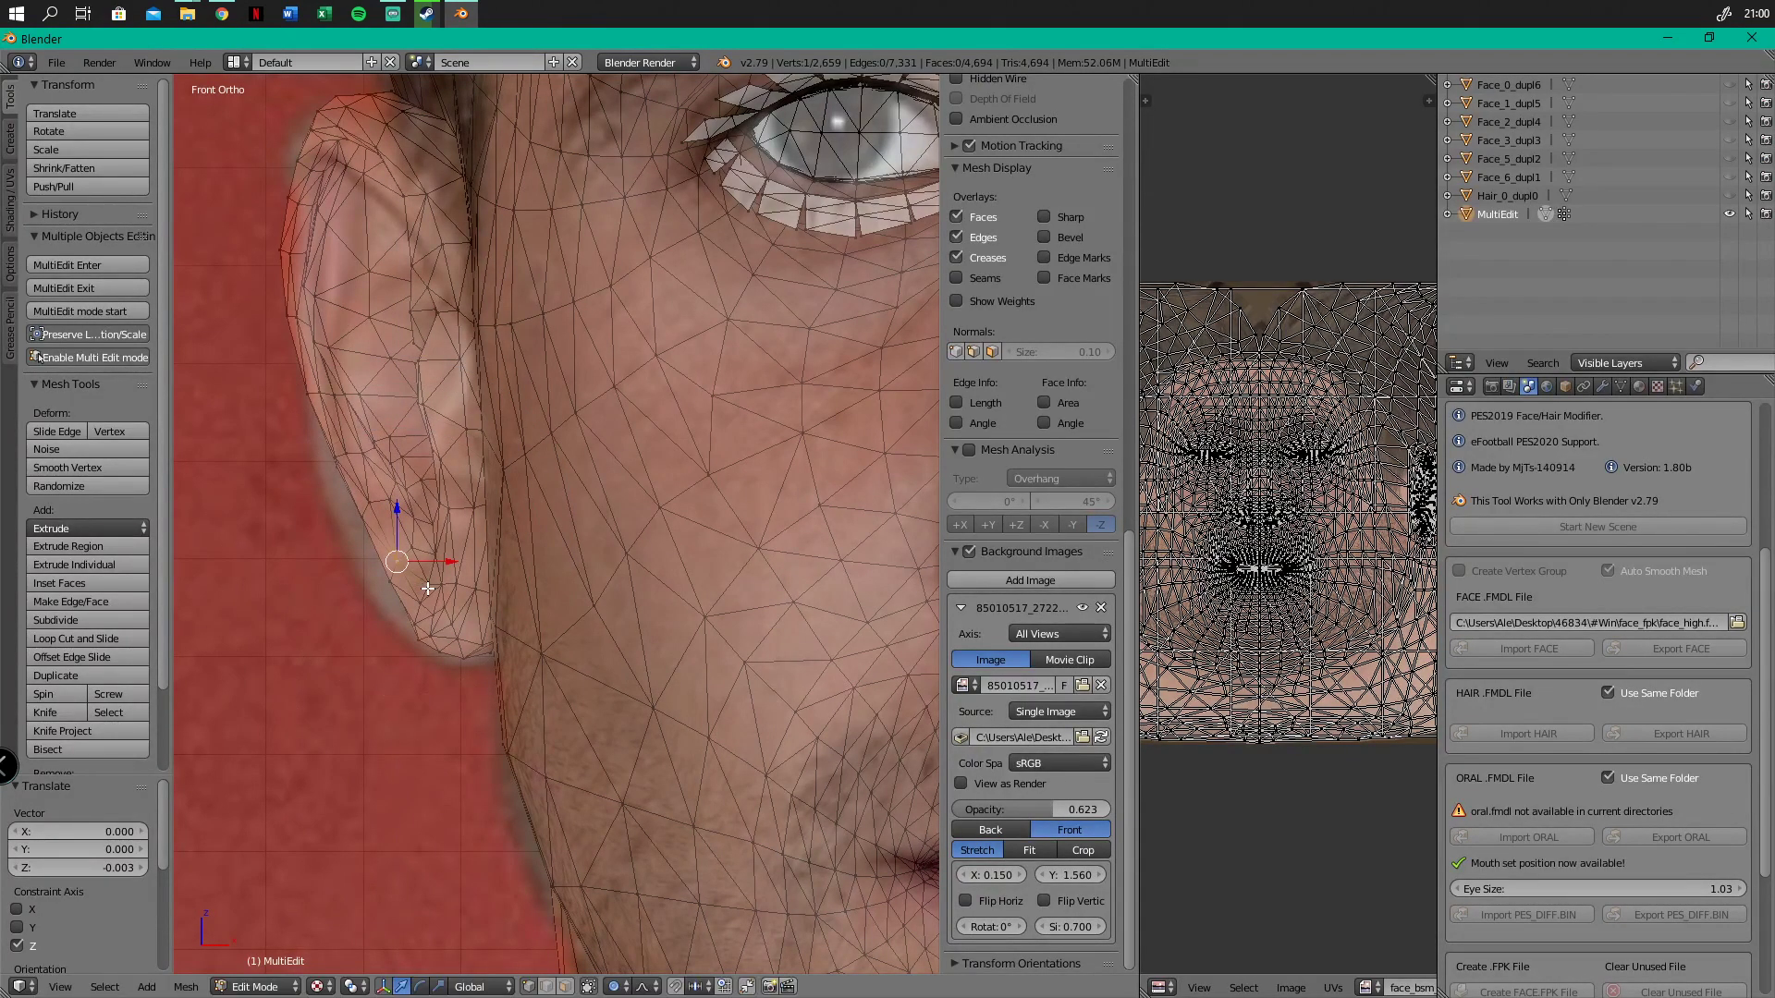
click(428, 589)
drag(446, 563, 479, 613)
scroll(364, 496, down, 3)
scroll(364, 497, up, 3)
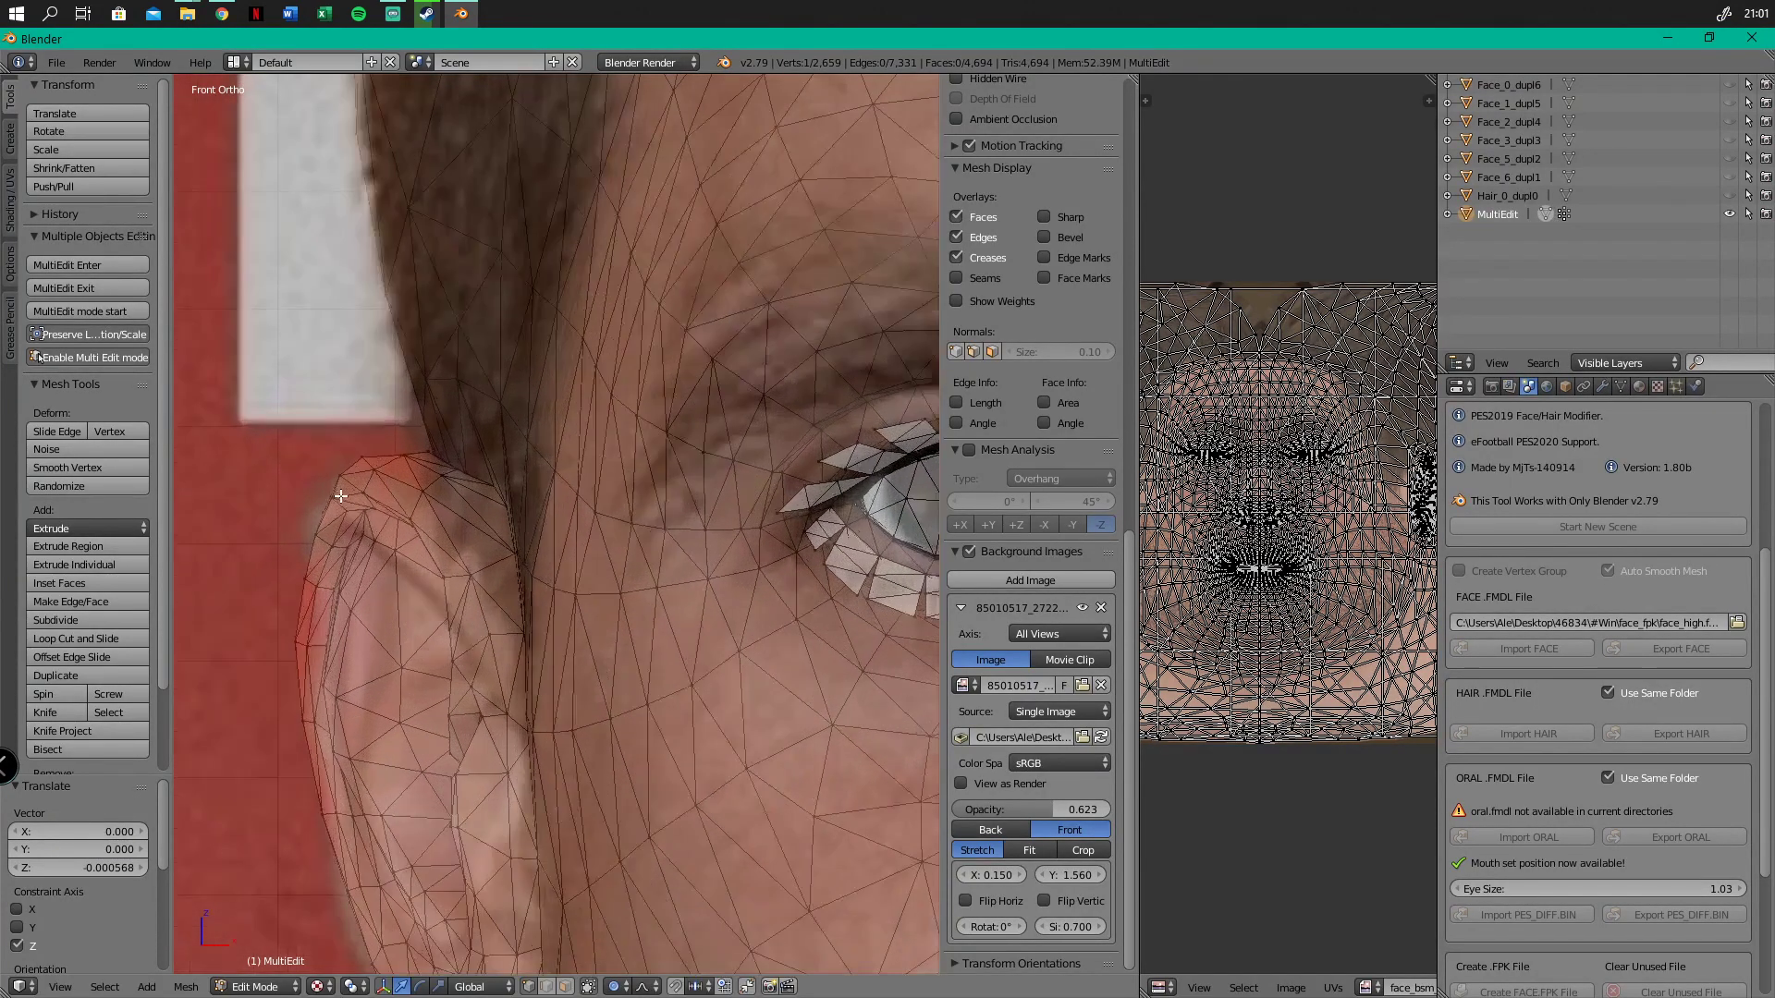
Lower the top of the negative-X ear and move the head-edge vertex above it 0.000709 along X
mouse_move(404, 460)
mouse_down()
mouse_move(438, 500)
mouse_move(425, 474)
mouse_up()
key(g)
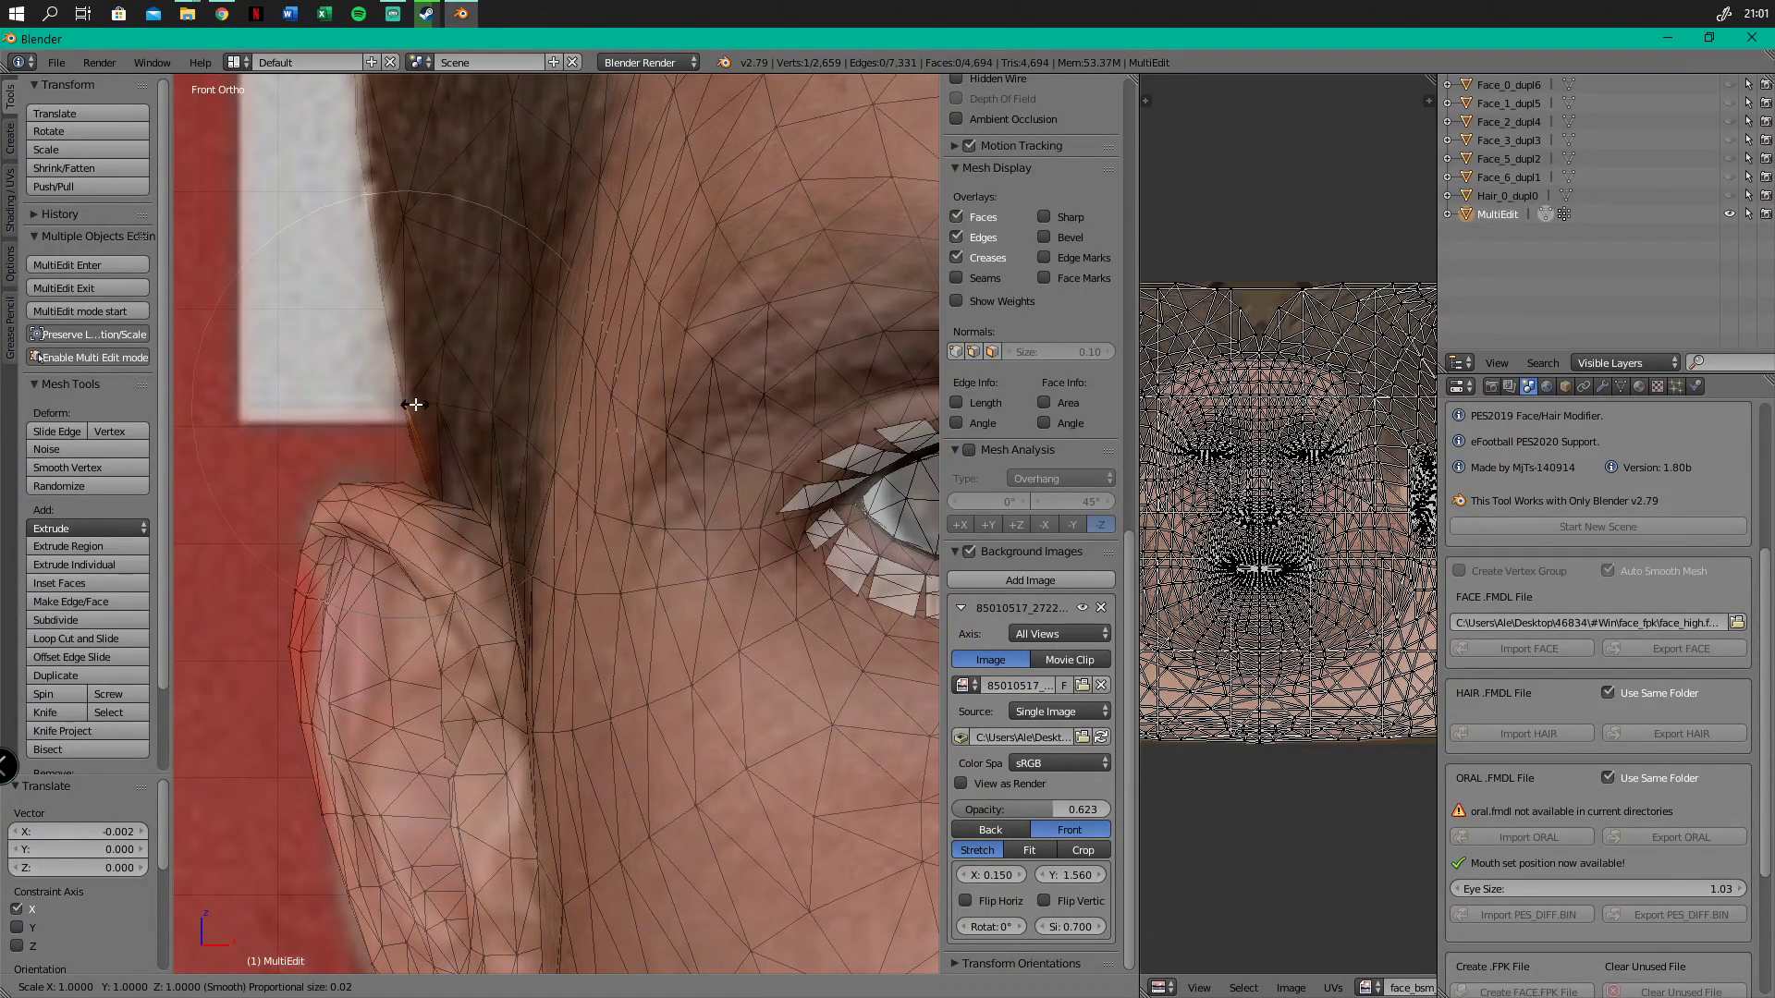
click(435, 400)
scroll(433, 435, down, 1)
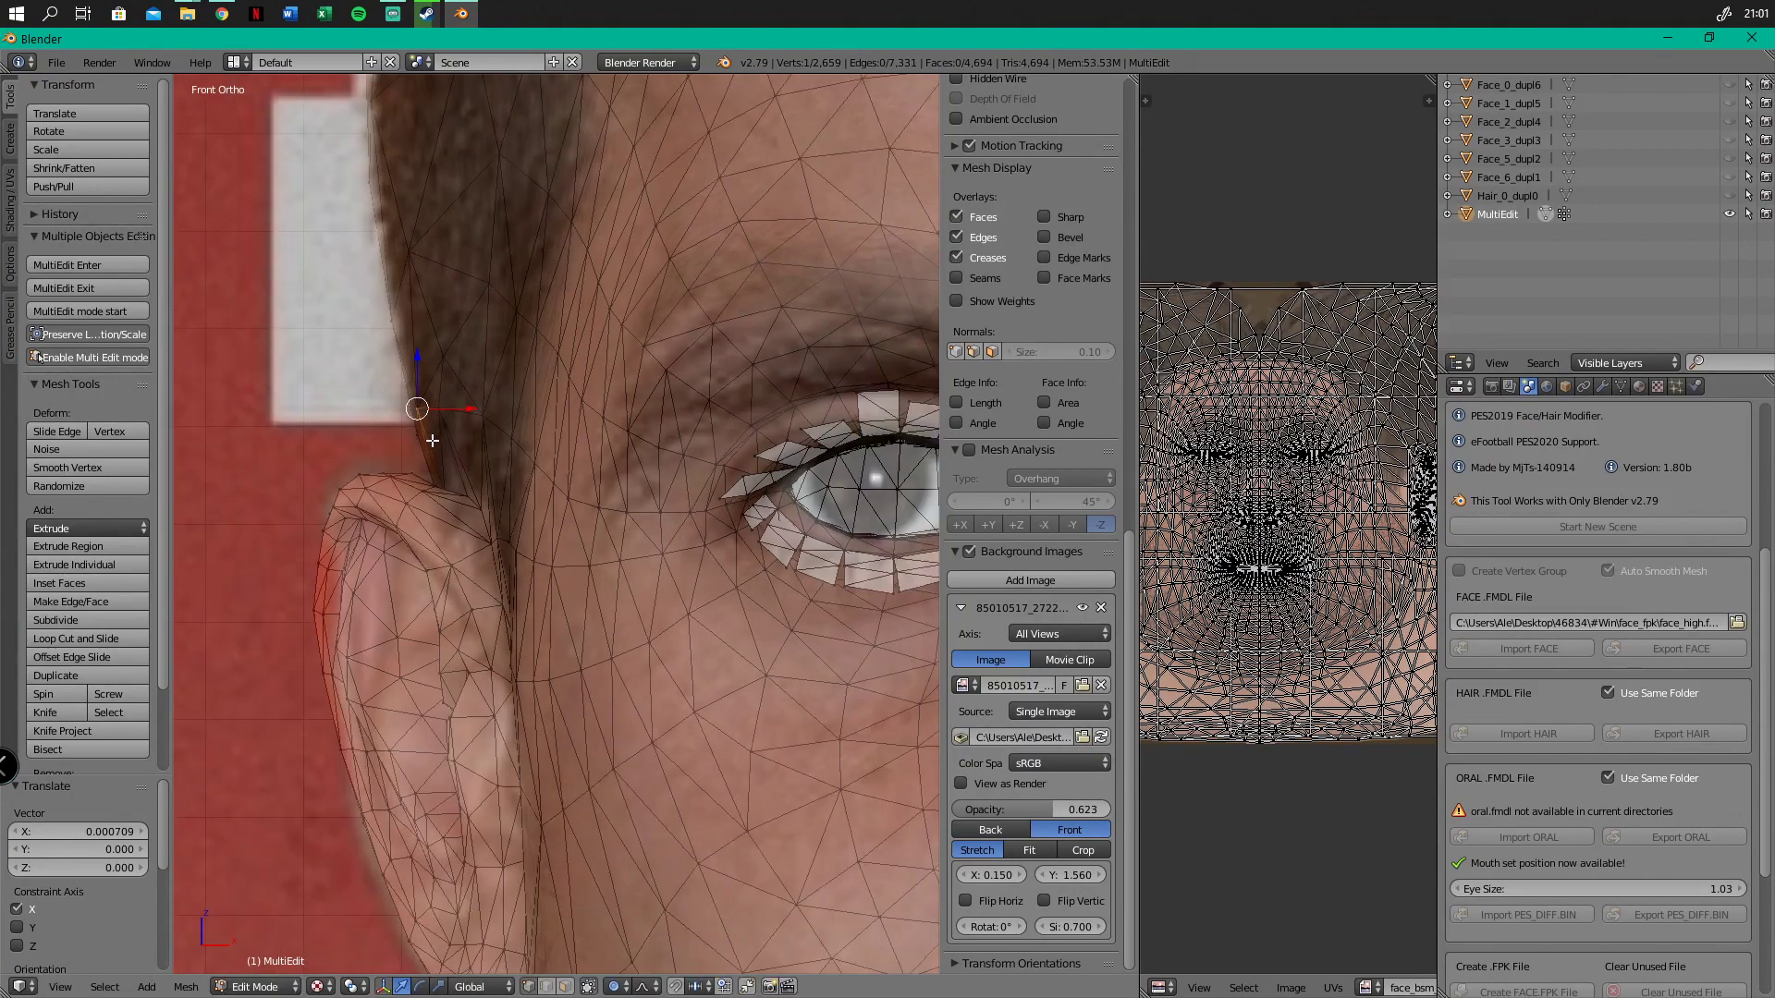
Pull the negative-X ear's upper outer edge inward, moving its vertices 0.002 and 0.000788 along X
scroll(382, 747, up, 2)
right_click(333, 622)
key(g)
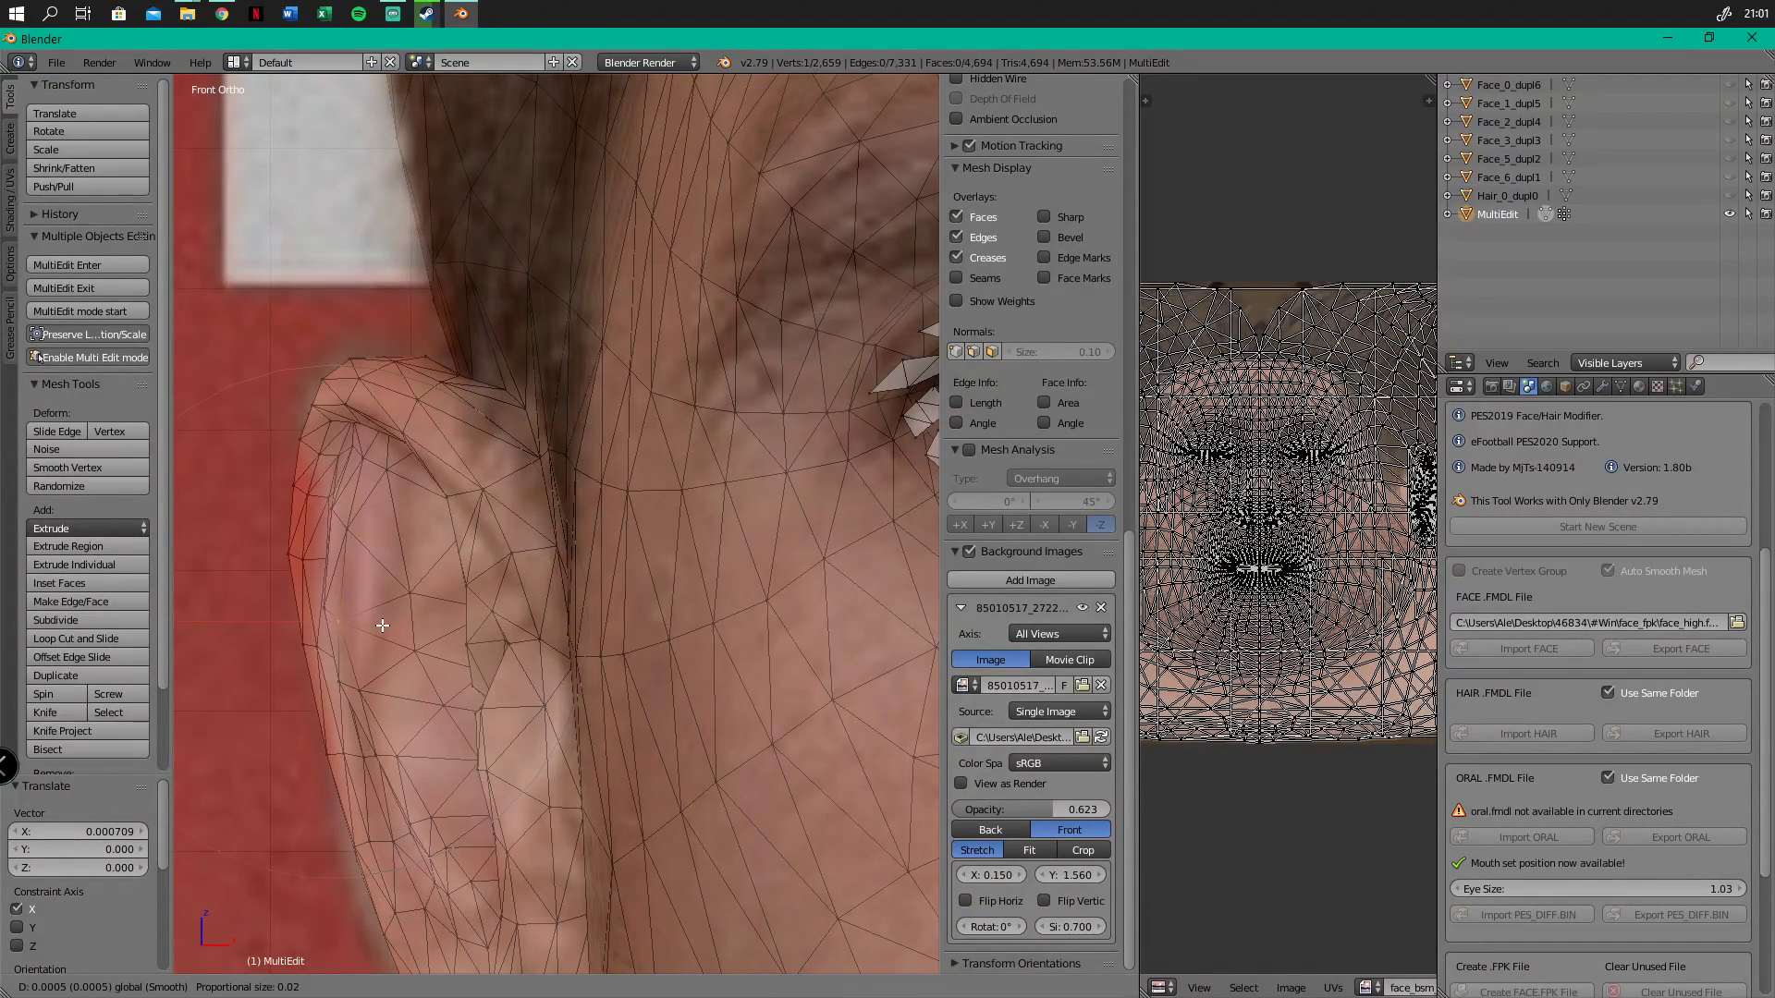
click(388, 571)
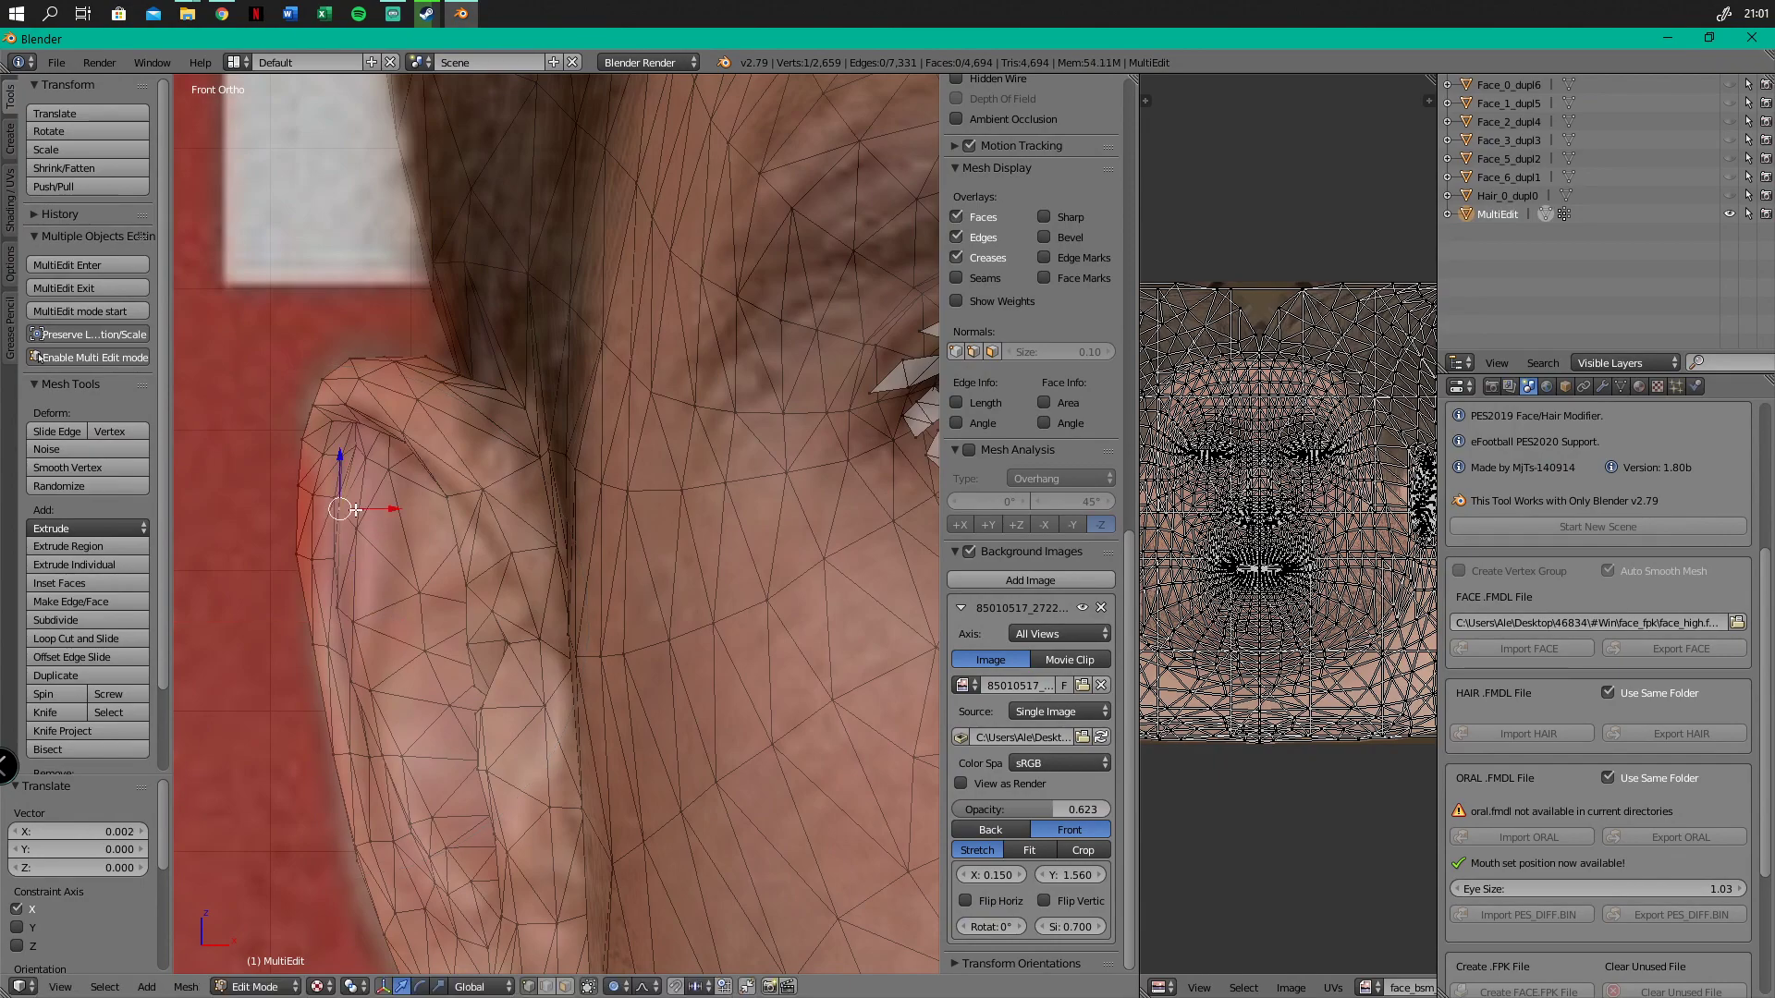
key(g)
click(390, 510)
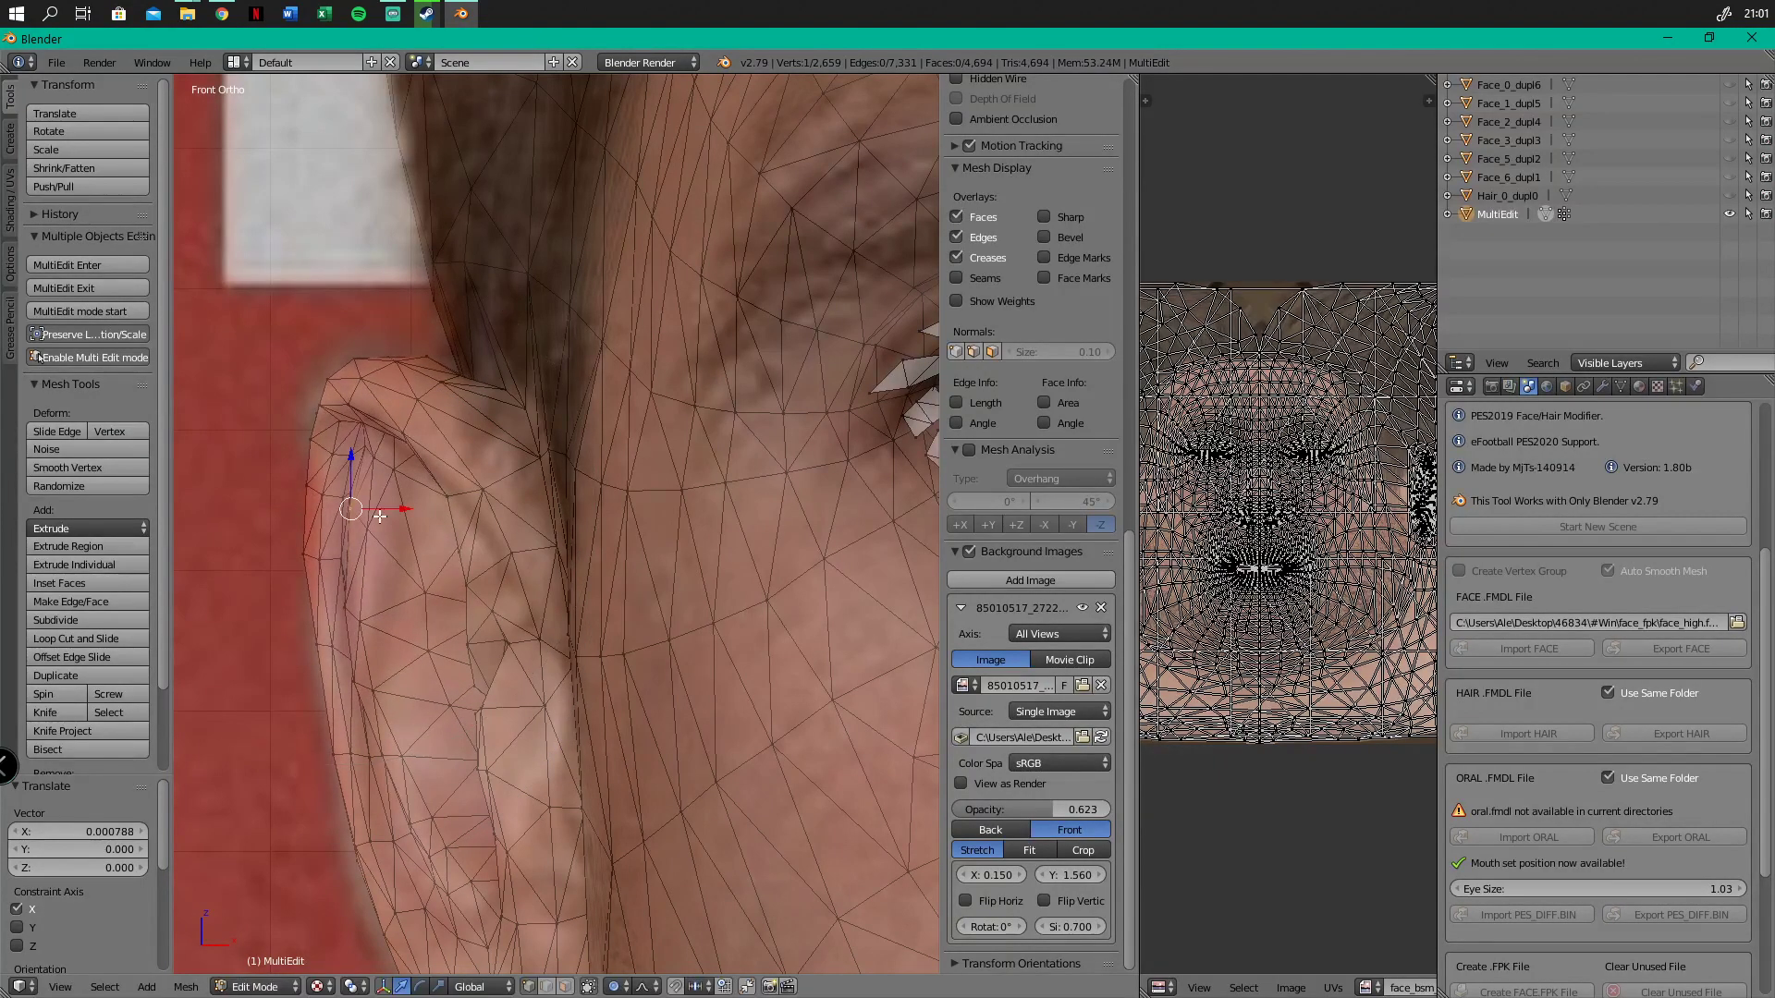
Move the outer vertex of the positive-X earlobe 0.002 along X to reach the photo's ear outline
scroll(560, 744, down, 5)
scroll(560, 745, down, 4)
scroll(881, 795, up, 3)
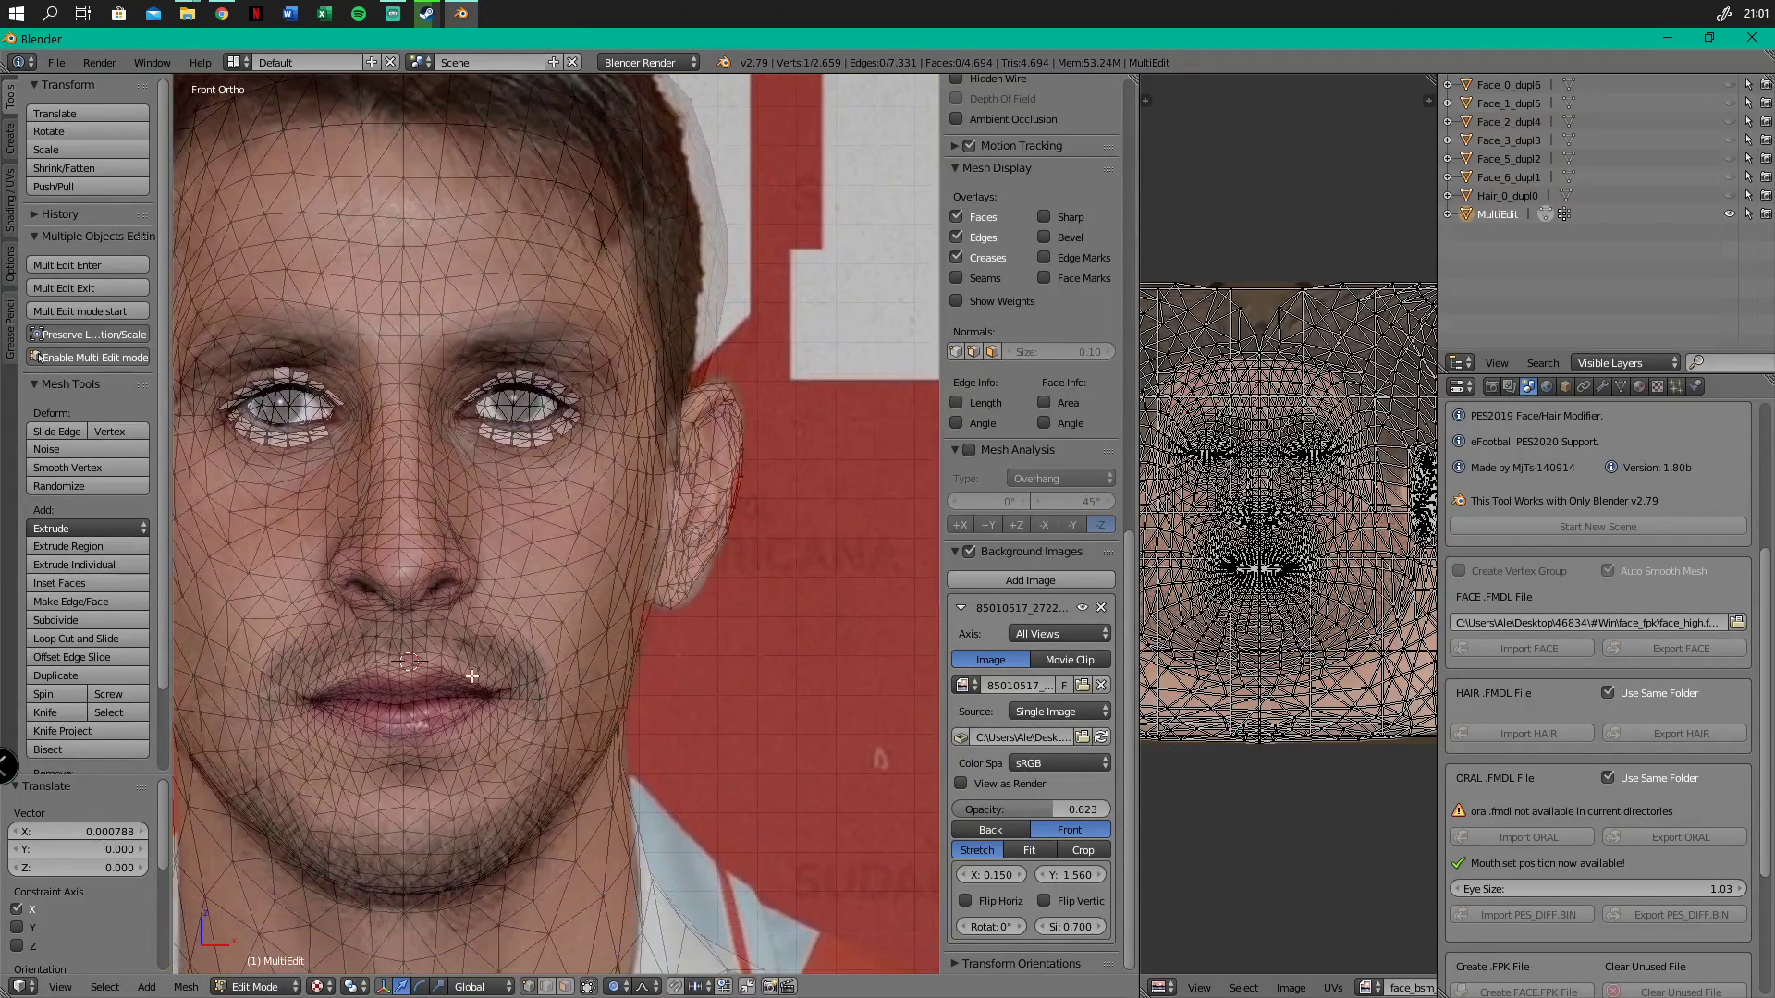
scroll(538, 615, down, 3)
scroll(650, 598, up, 5)
scroll(550, 630, up, 3)
scroll(550, 631, up, 3)
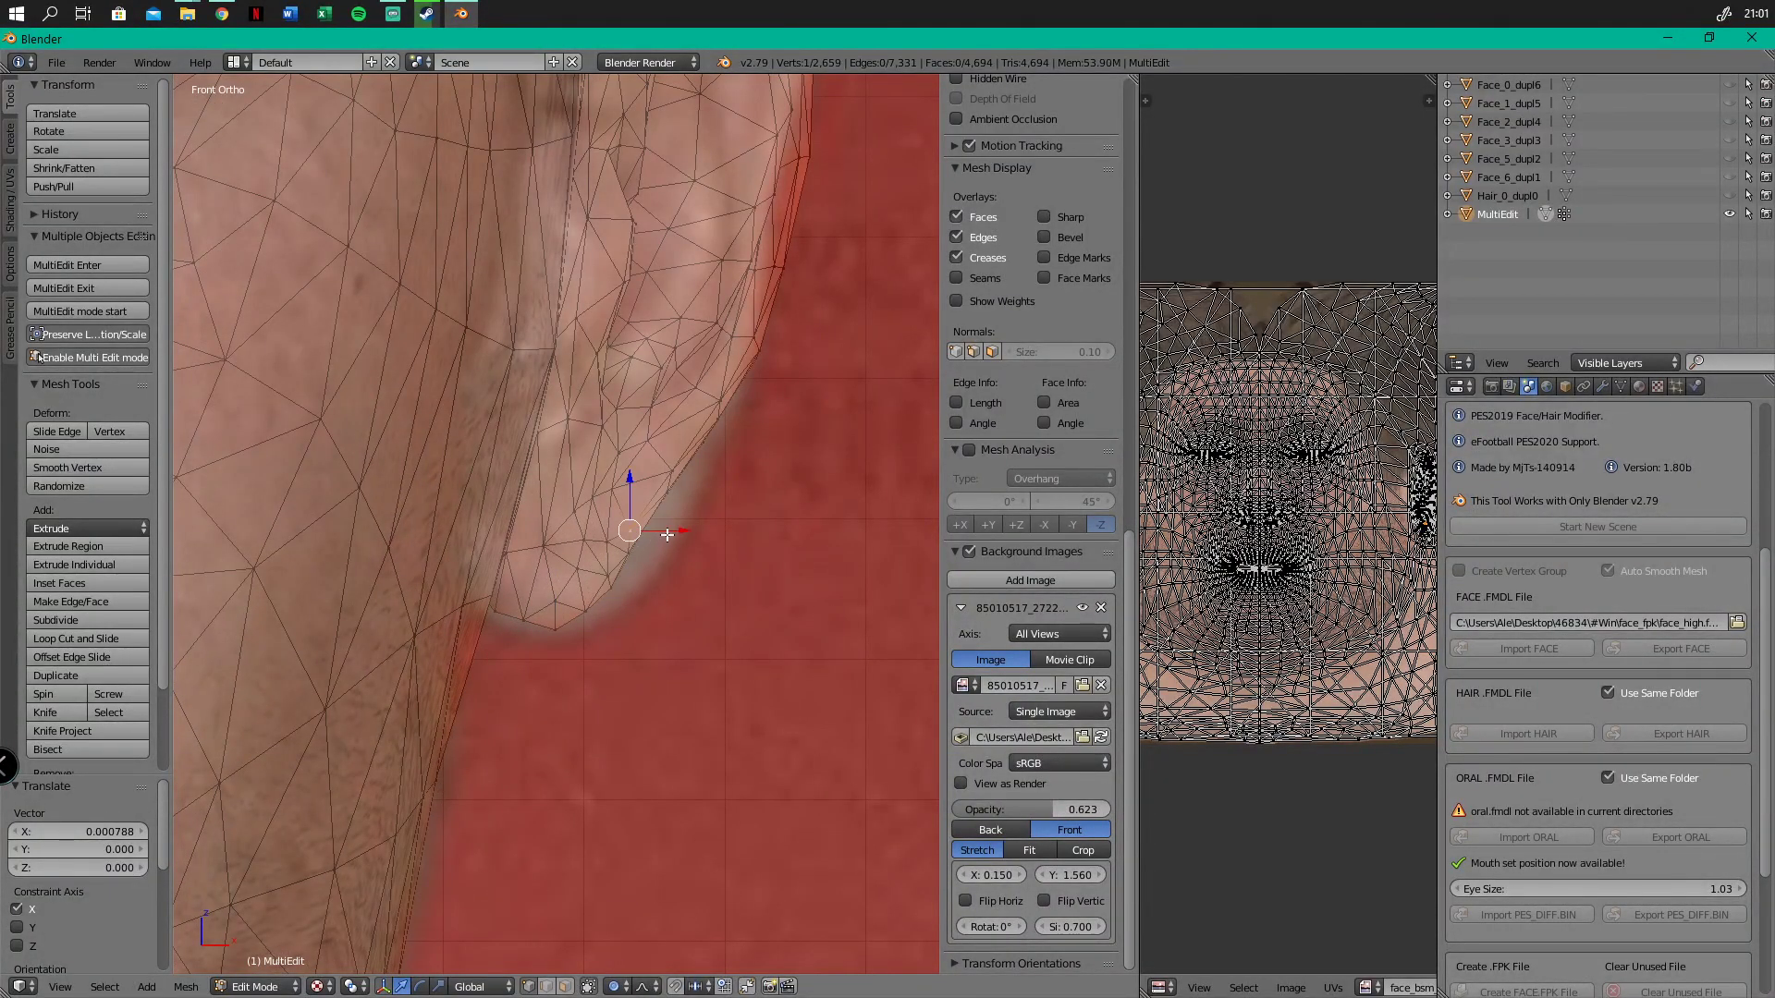
key(g)
drag(707, 529, 699, 529)
scroll(698, 527, down, 3)
shift+middle_drag(722, 482, 578, 614)
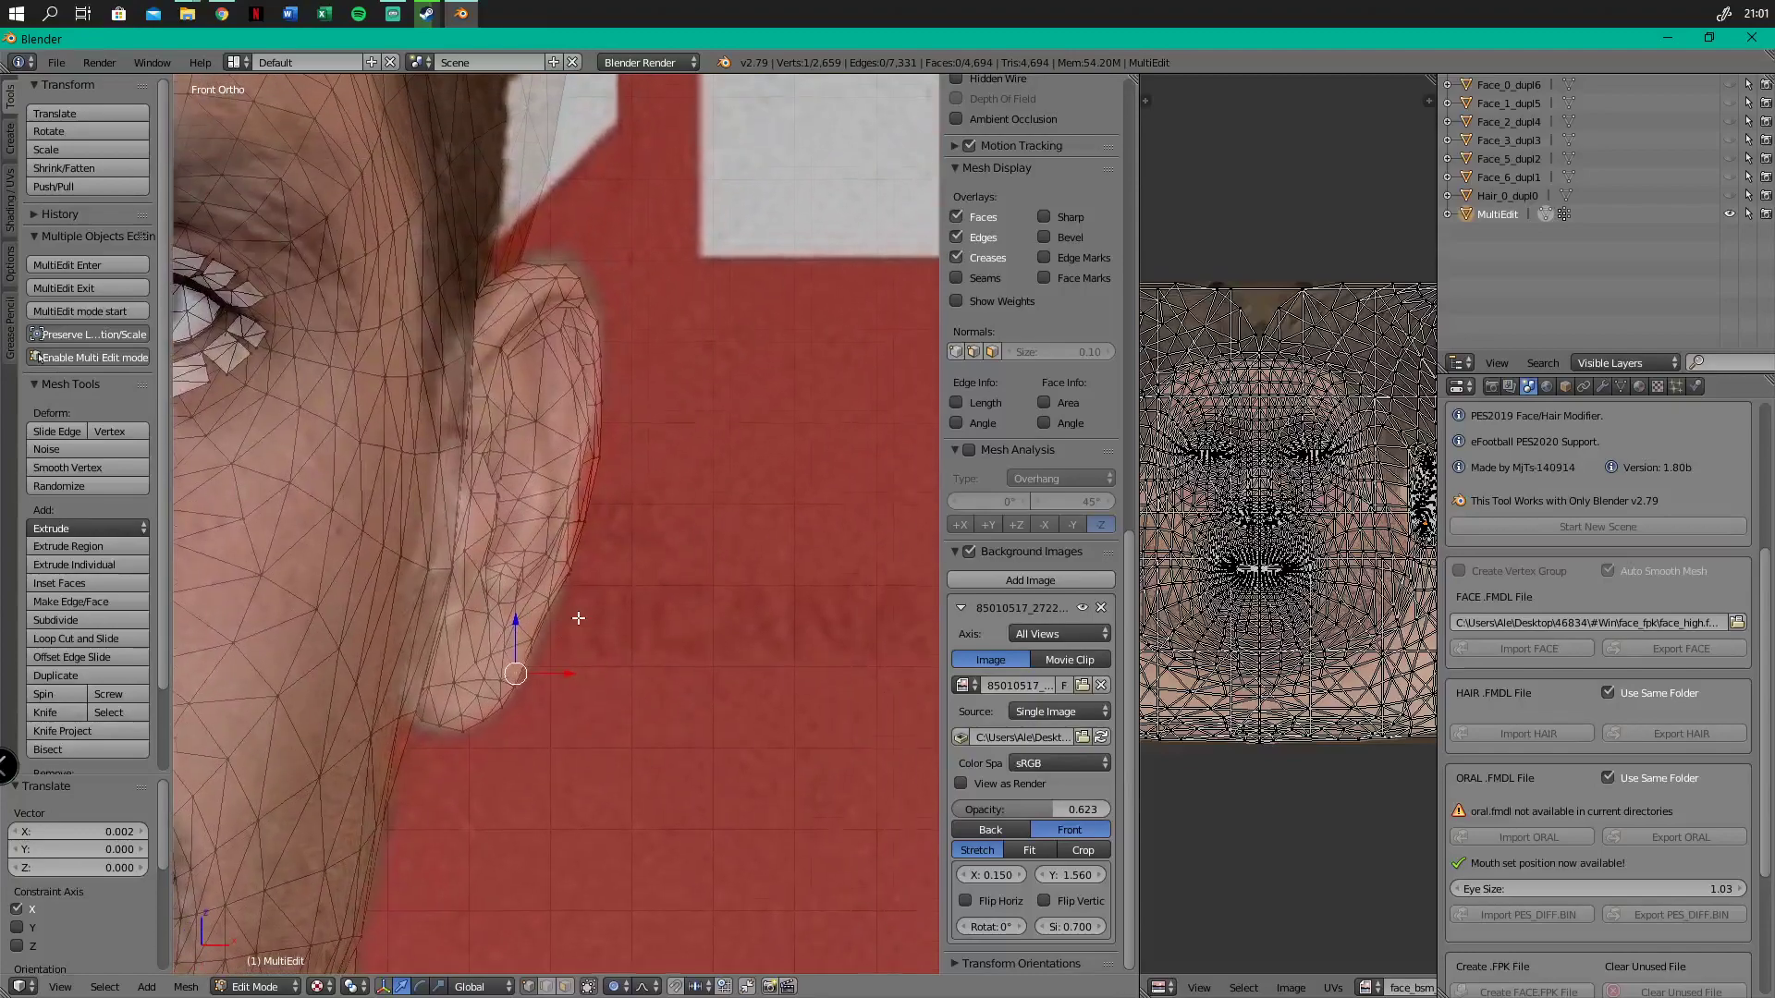
Pull the positive-X ear's outer edge inward against the photo, moving its vertices -0.001 along X
right_click(584, 518)
drag(628, 518, 622, 460)
right_click(602, 455)
key(g)
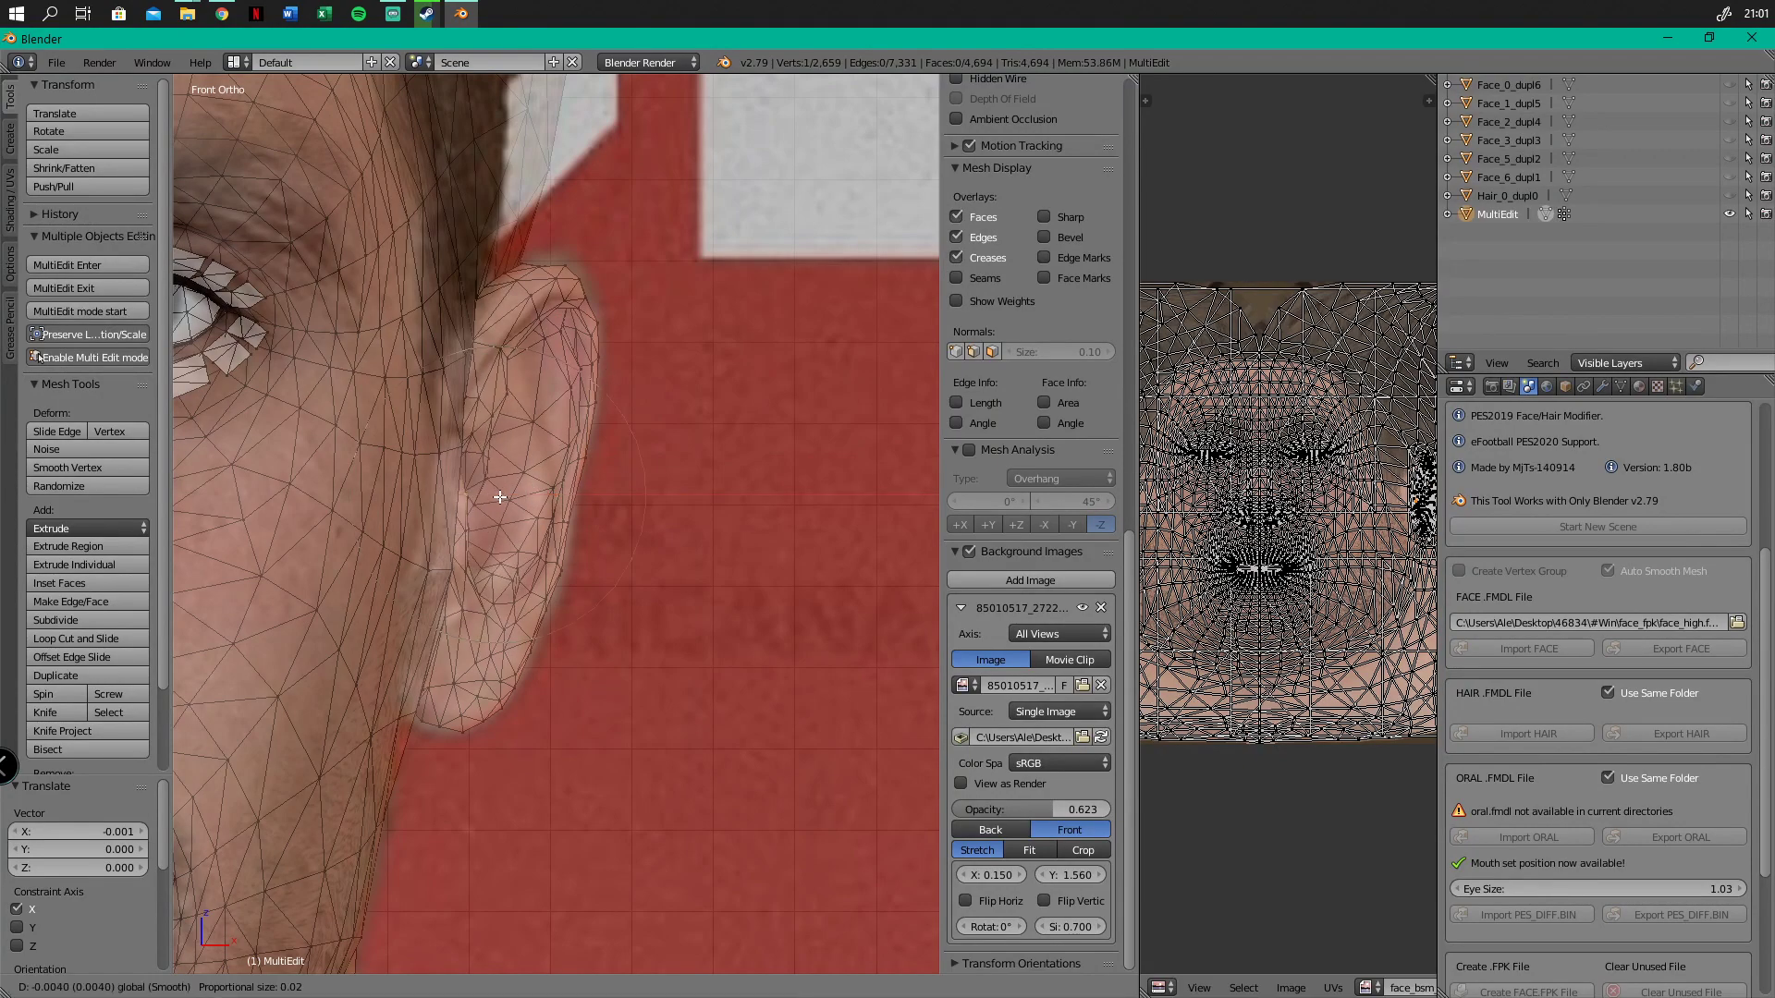
drag(536, 497, 530, 497)
scroll(530, 499, down, 3)
shift+middle_drag(481, 675, 684, 524)
scroll(647, 527, down, 3)
shift+middle_drag(494, 612, 550, 613)
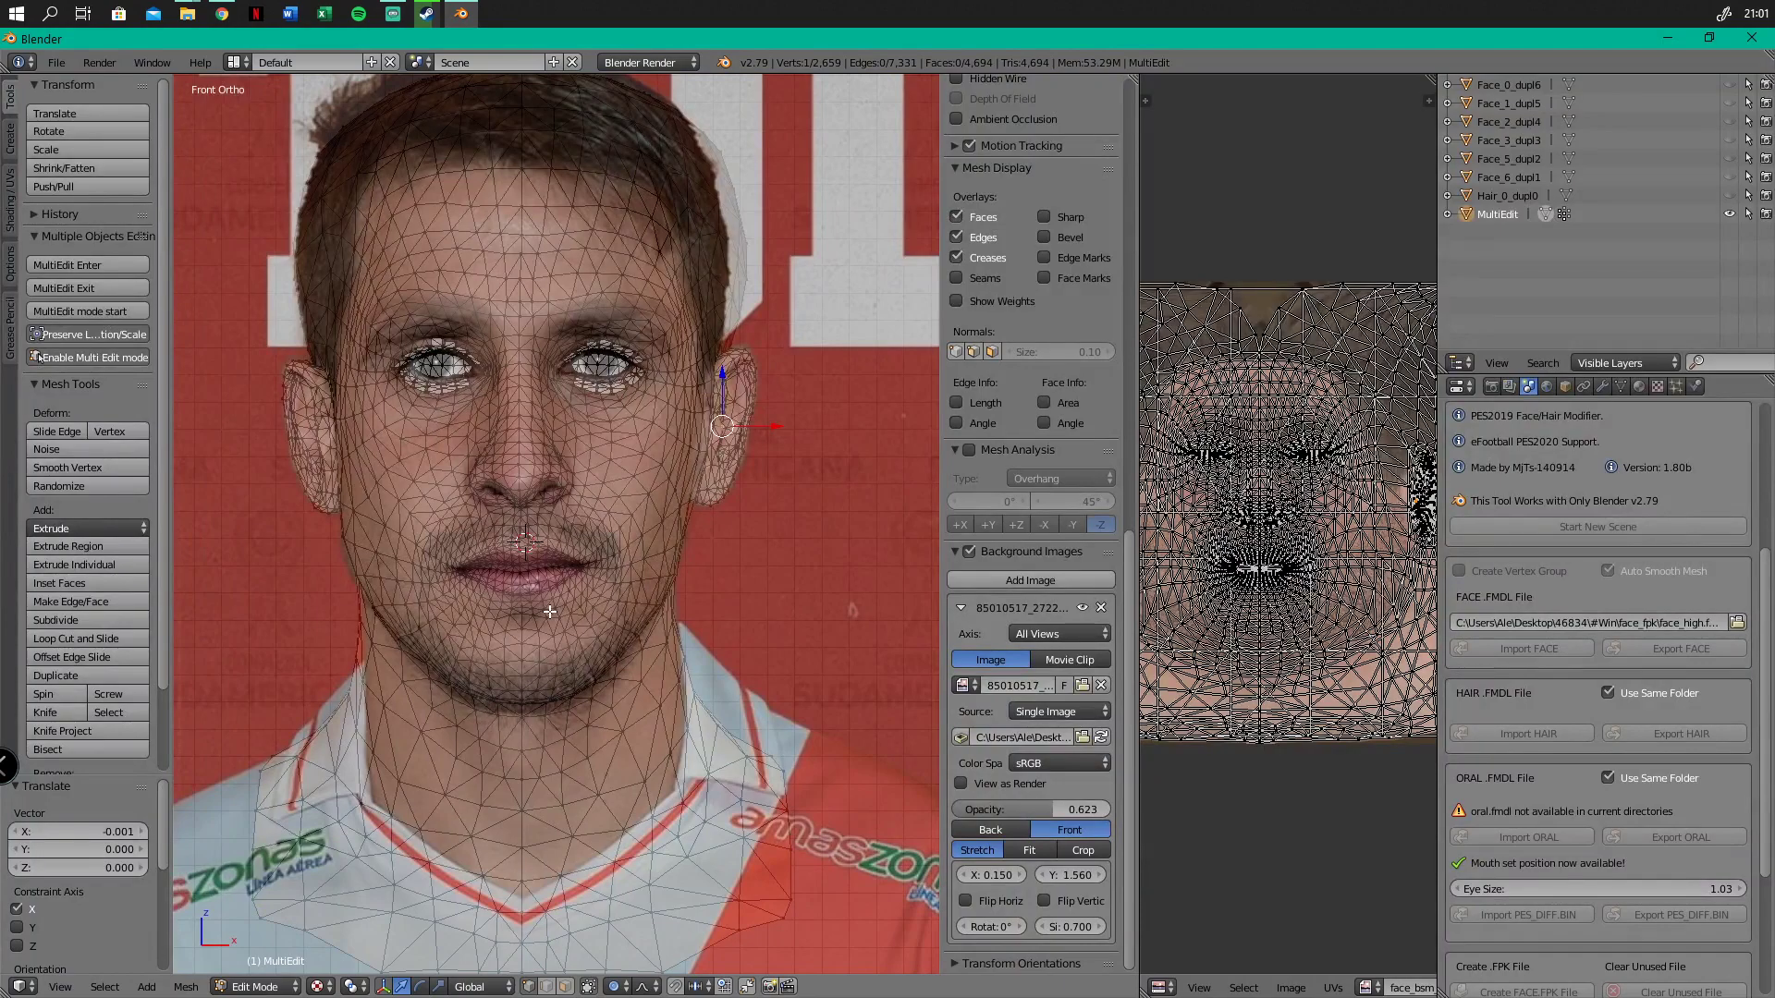
Move the negative-X jaw-edge vertices around mouth level inward along X to follow the photo's jawline
scroll(342, 531, up, 2)
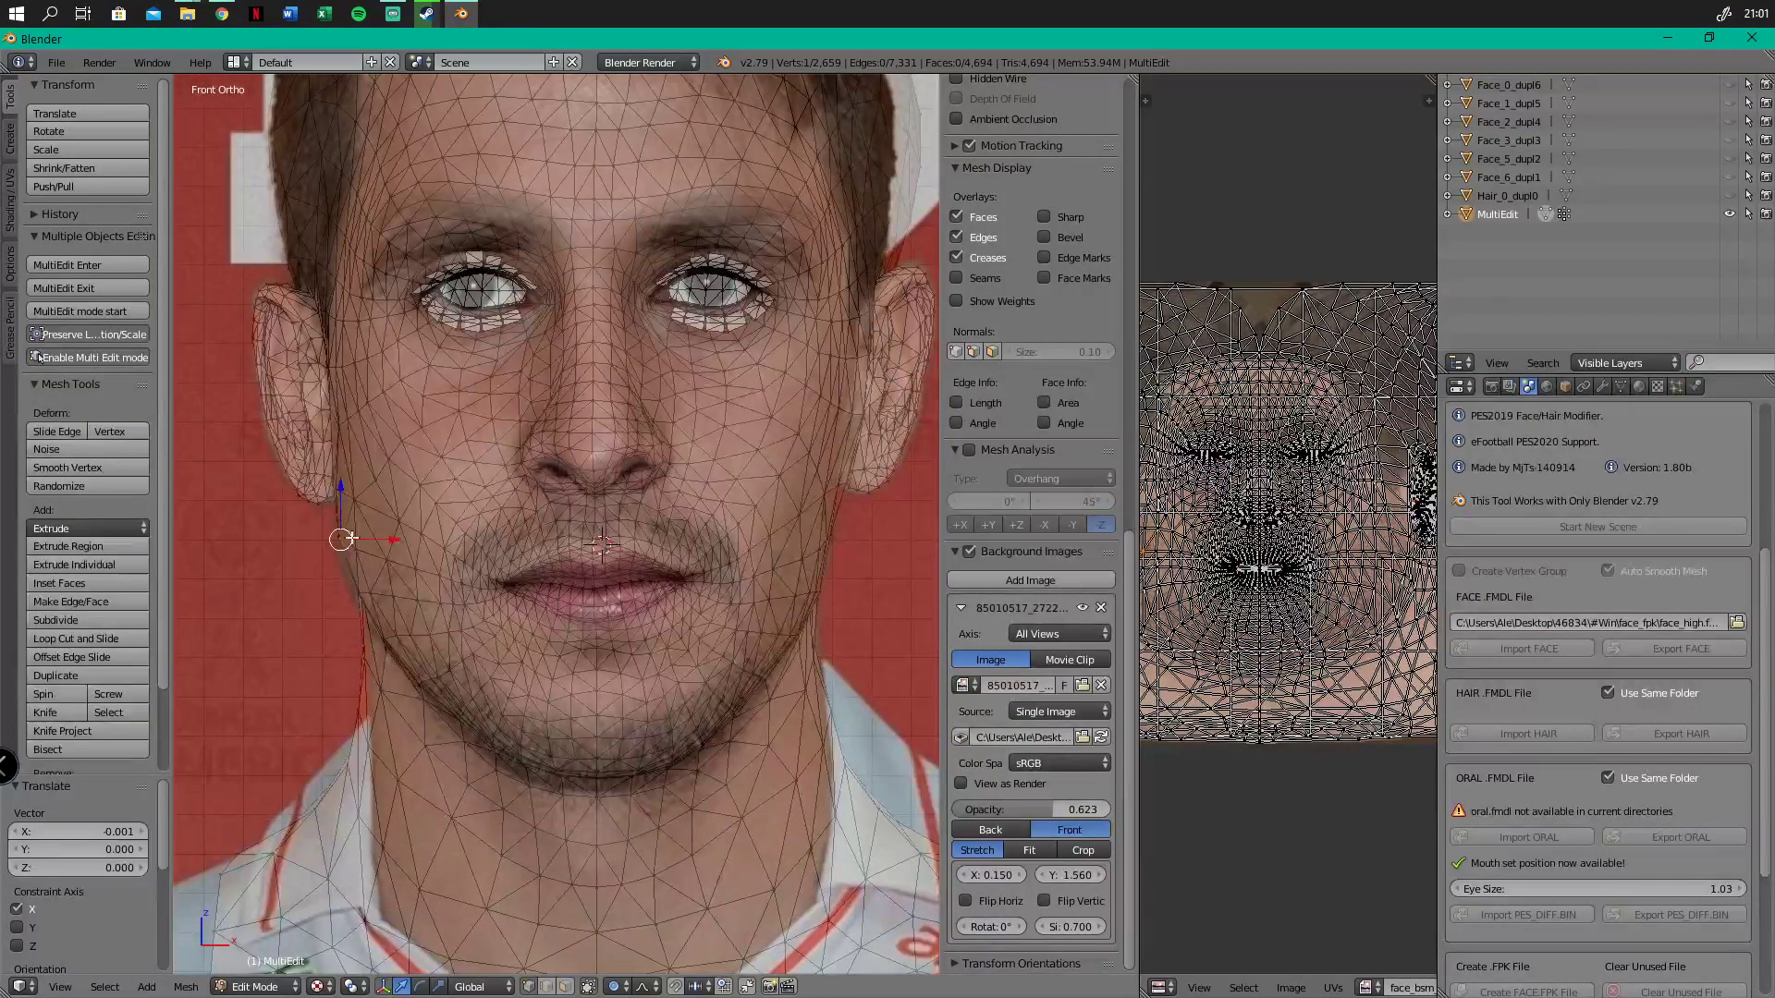
key(g)
drag(384, 540, 415, 591)
right_click(366, 555)
right_click(362, 591)
scroll(382, 547, up, 5)
drag(398, 577, 413, 577)
Move the negative-X face-edge vertices beside the earlobe inward, shifting the uppermost one 0.000378 along X
right_click(353, 457)
drag(407, 456, 415, 456)
right_click(353, 300)
drag(383, 303, 387, 299)
scroll(404, 385, down, 4)
shift+middle_drag(407, 386, 266, 592)
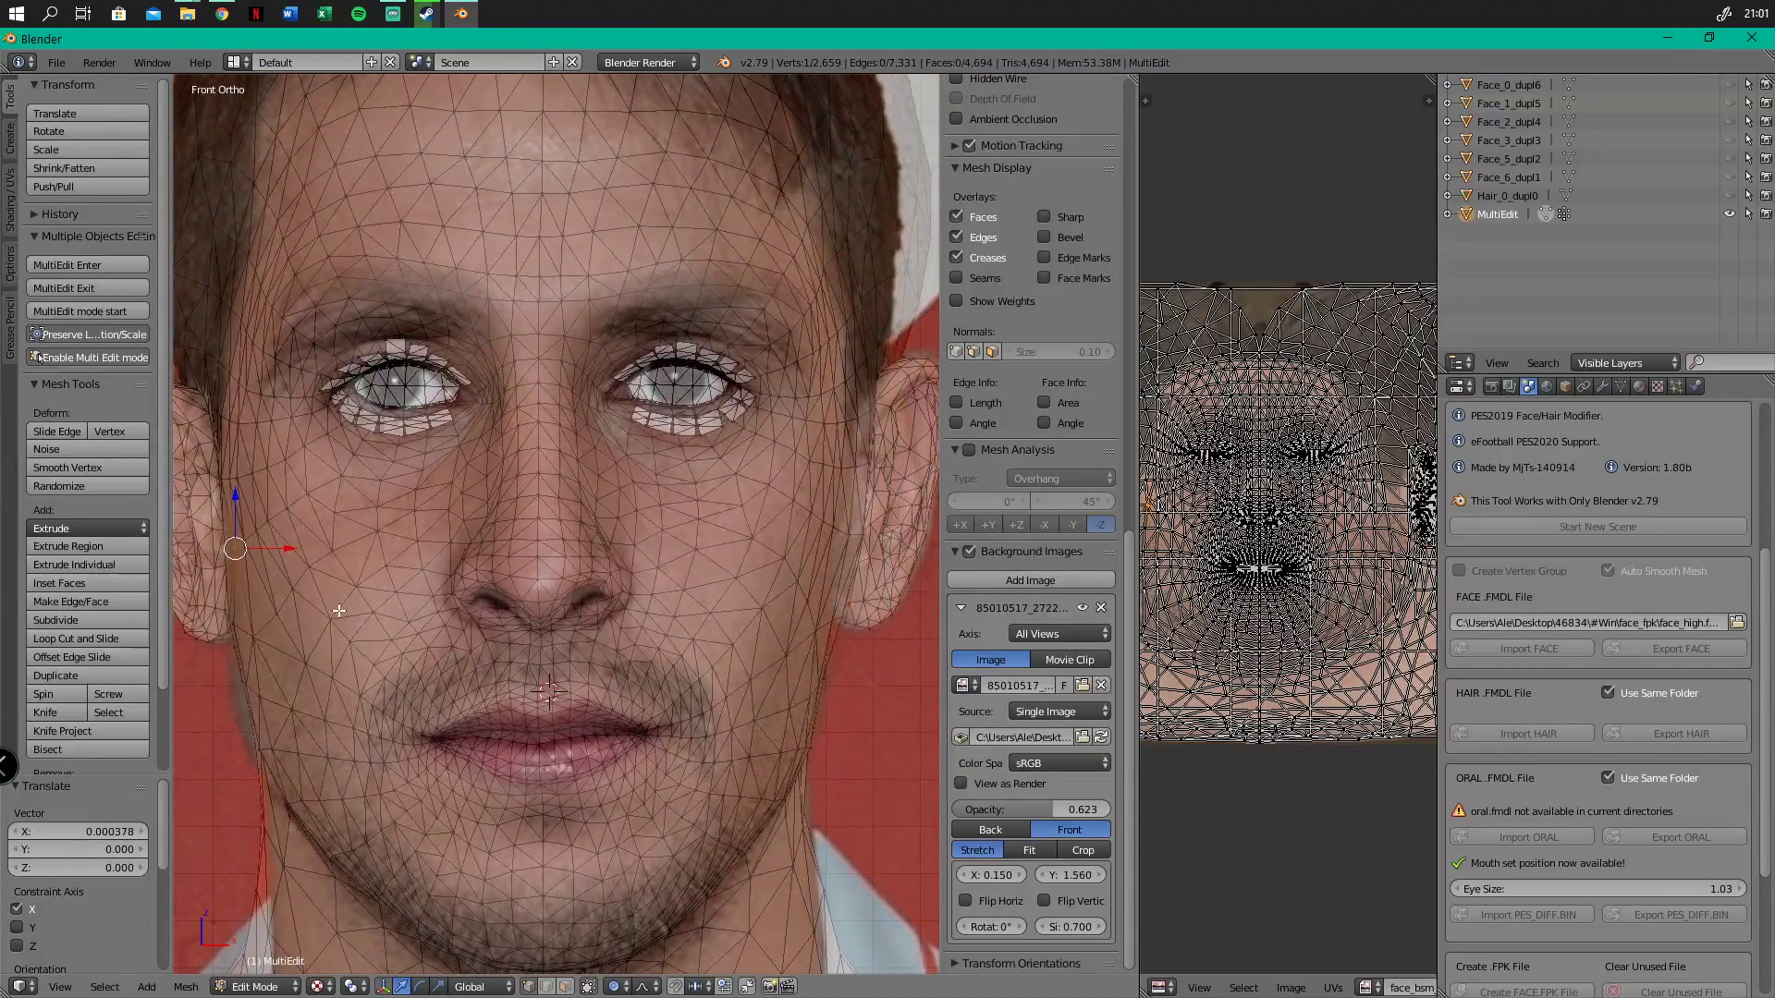
Move the negative-X eye's outer corner outward and -0.001 along Z, and set the background image opacity to 0.887
scroll(295, 453, up, 5)
right_click(499, 352)
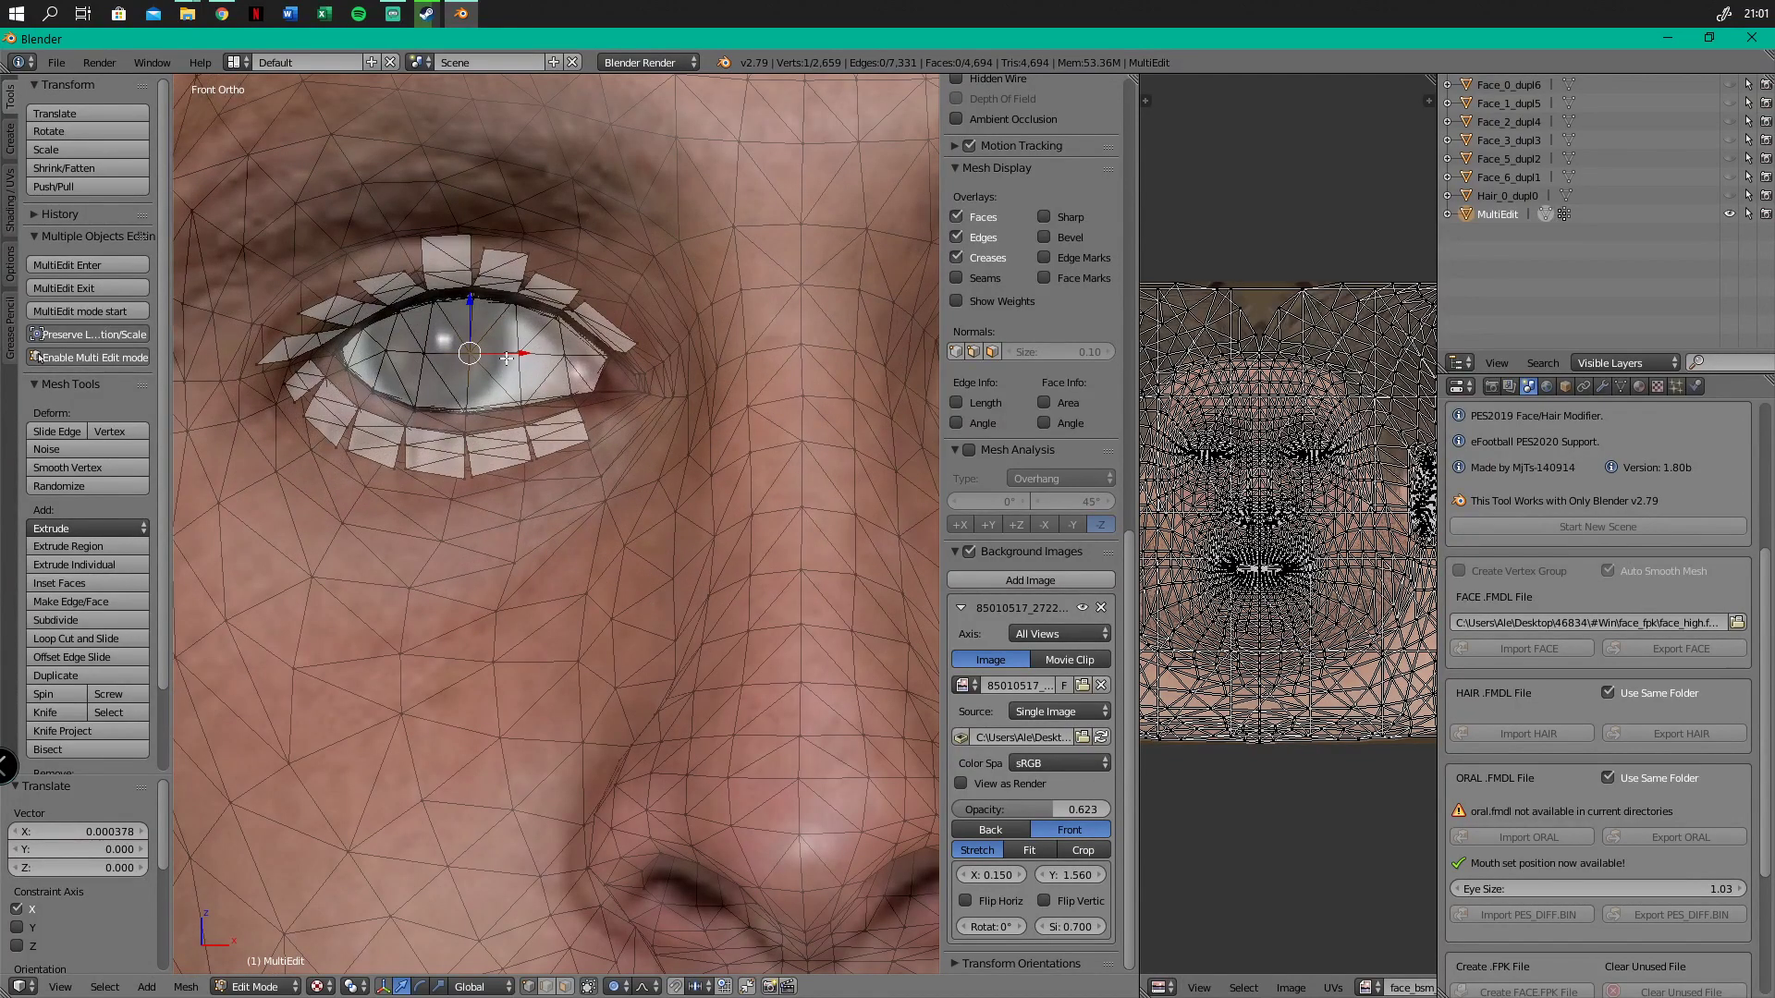
right_click(348, 349)
mouse_move(396, 351)
mouse_down()
mouse_move(429, 356)
mouse_move(291, 365)
mouse_move(393, 371)
mouse_move(377, 367)
mouse_up()
drag(324, 304, 324, 359)
drag(1045, 807, 1085, 808)
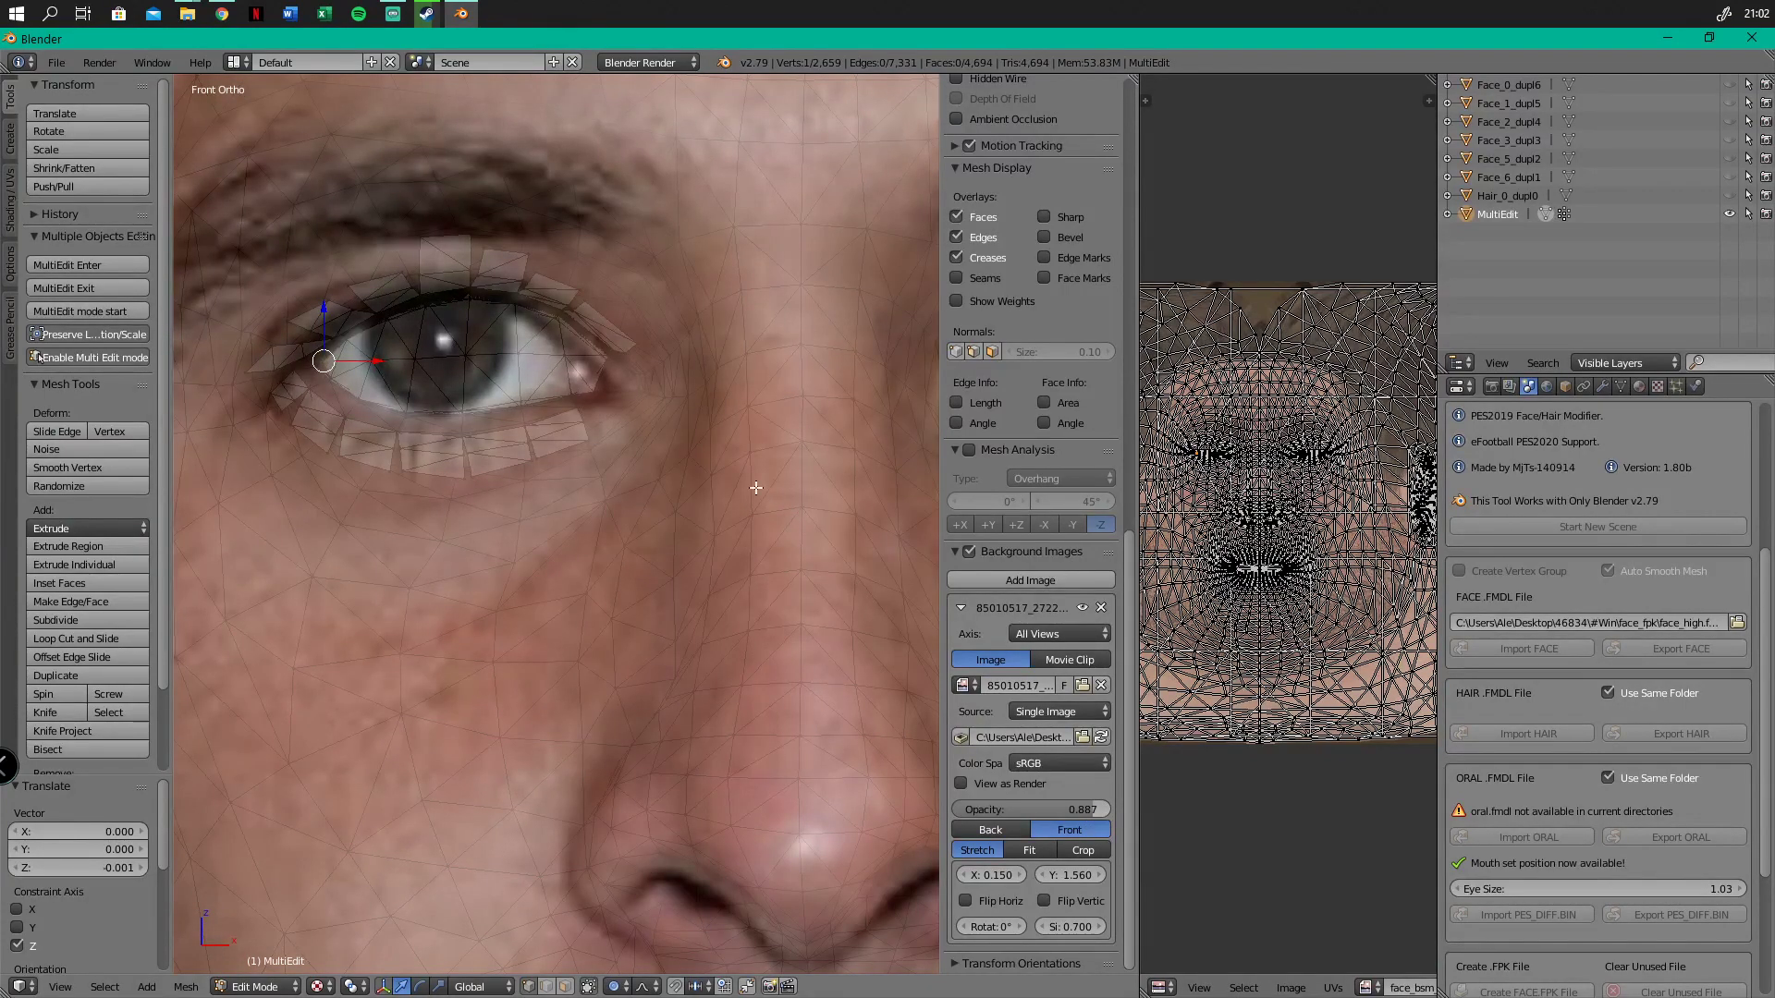
Fit the inner half of the negative-X eye's lids to the photo, shifting the inner-corner lower vertex -0.000274 along X
scroll(484, 478, up, 3)
drag(606, 318, 607, 325)
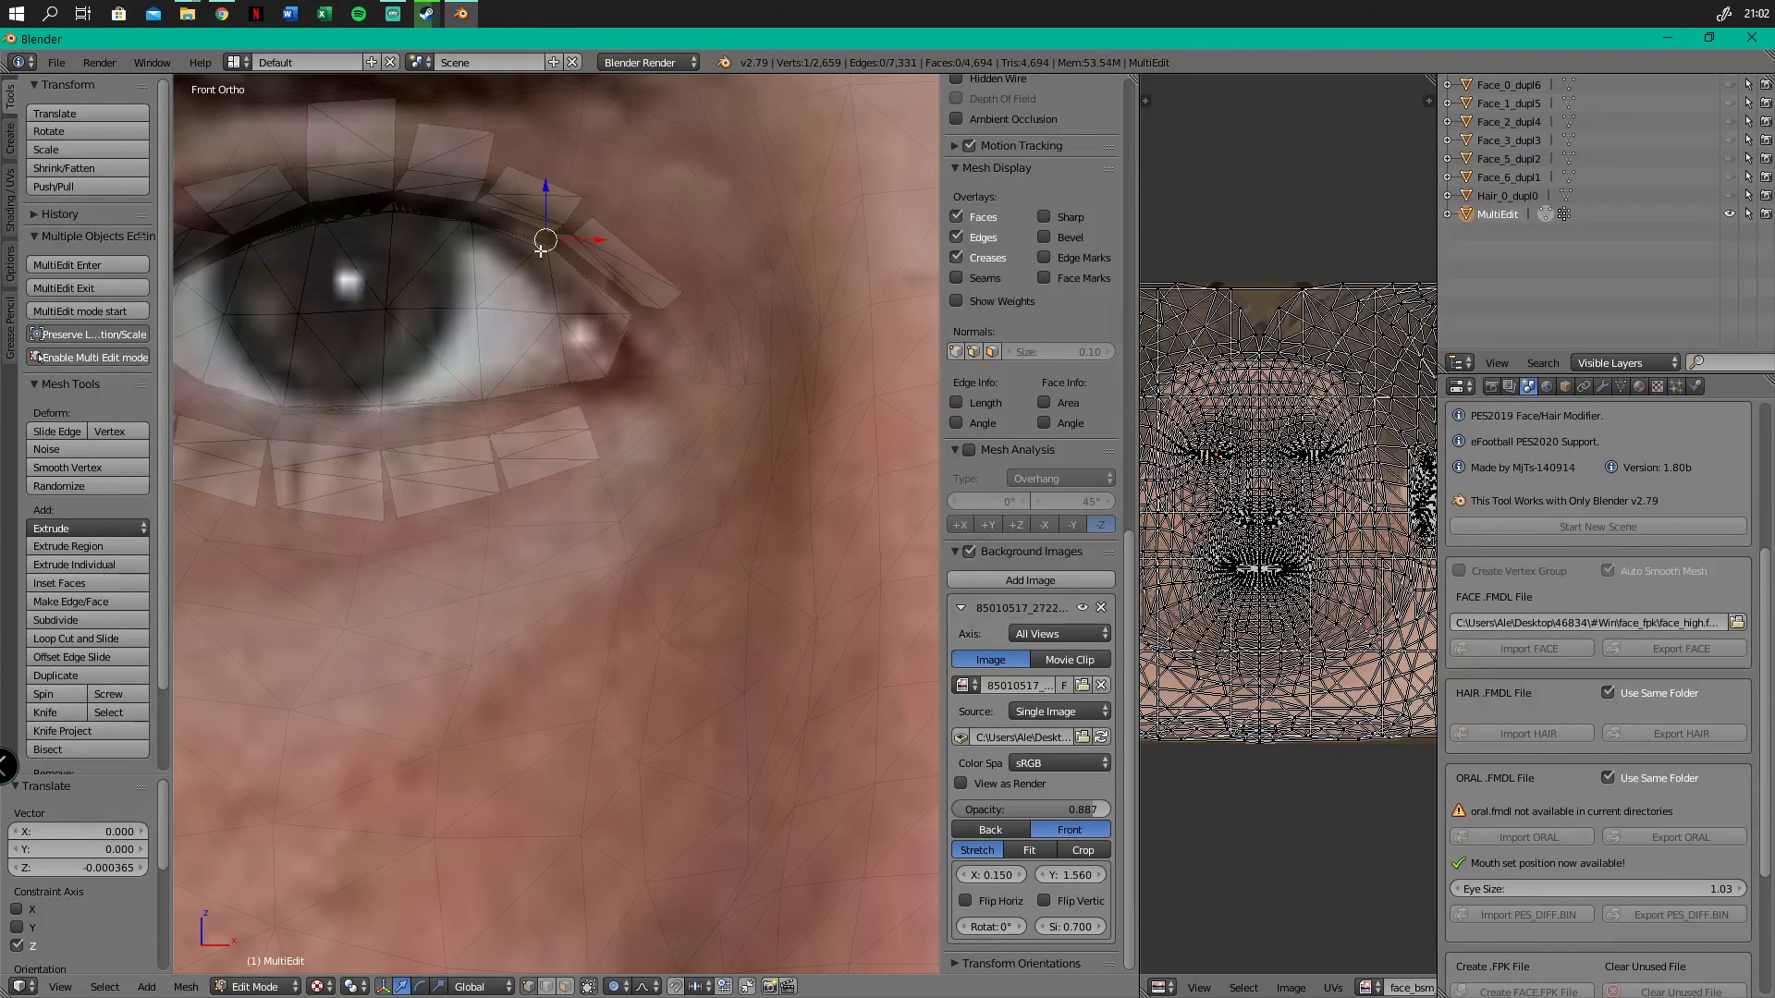
key(s)
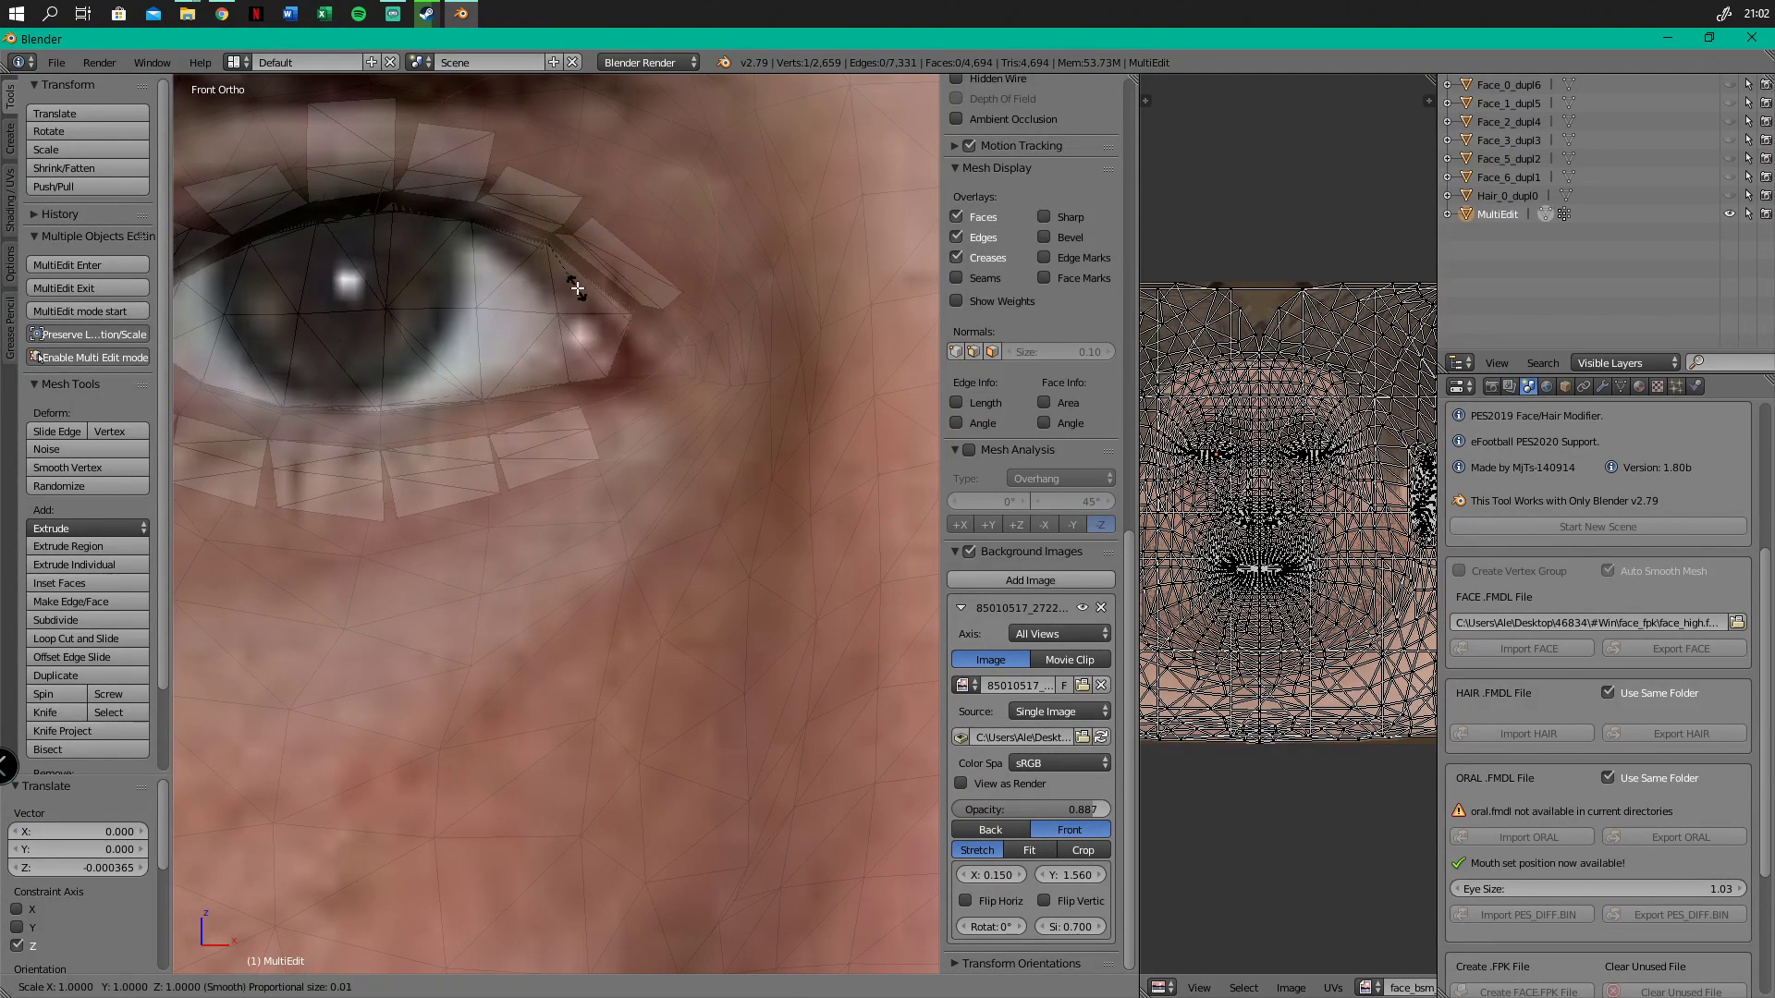
right_click(577, 288)
drag(544, 198, 541, 227)
drag(641, 284, 639, 307)
right_click(611, 386)
drag(635, 384, 628, 378)
scroll(628, 378, down, 3)
With image opacity at 0.899, move the negative-X eye's outer upper-lid vertices -0.000798 and -0.000874 along X and adjust the lower lid along Z
scroll(774, 626, up, 5)
drag(1063, 798, 1067, 798)
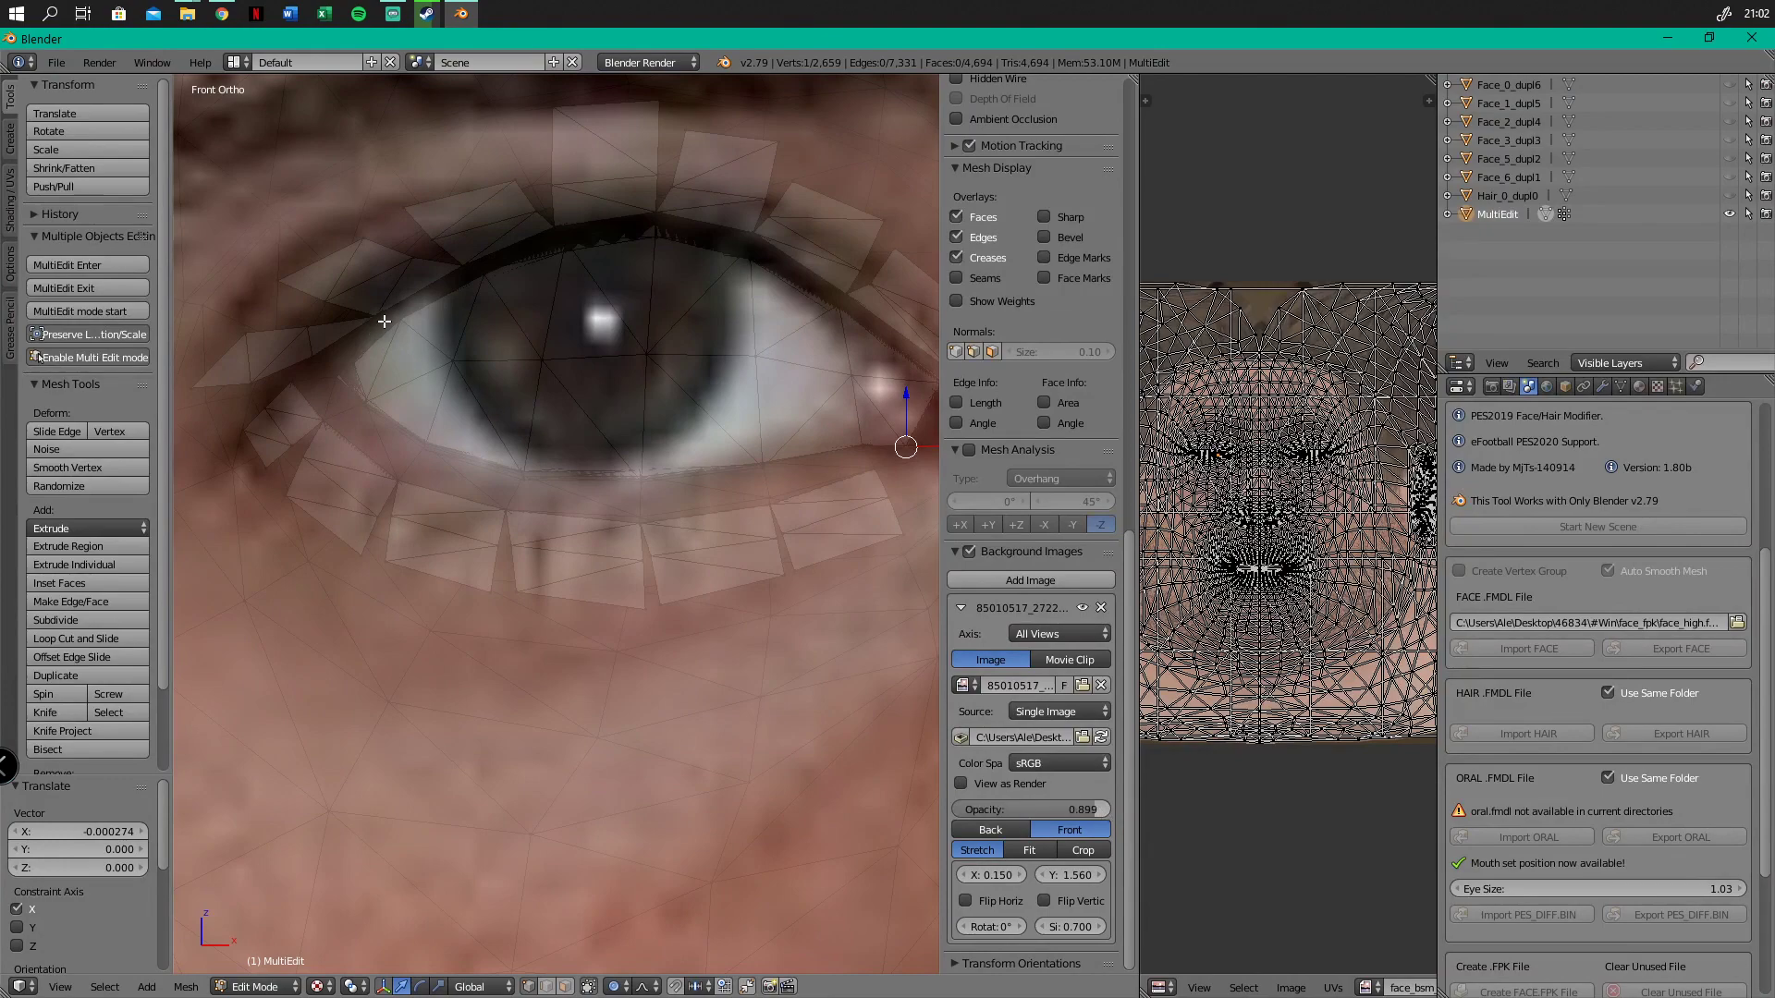
drag(437, 325, 408, 321)
drag(525, 273, 506, 274)
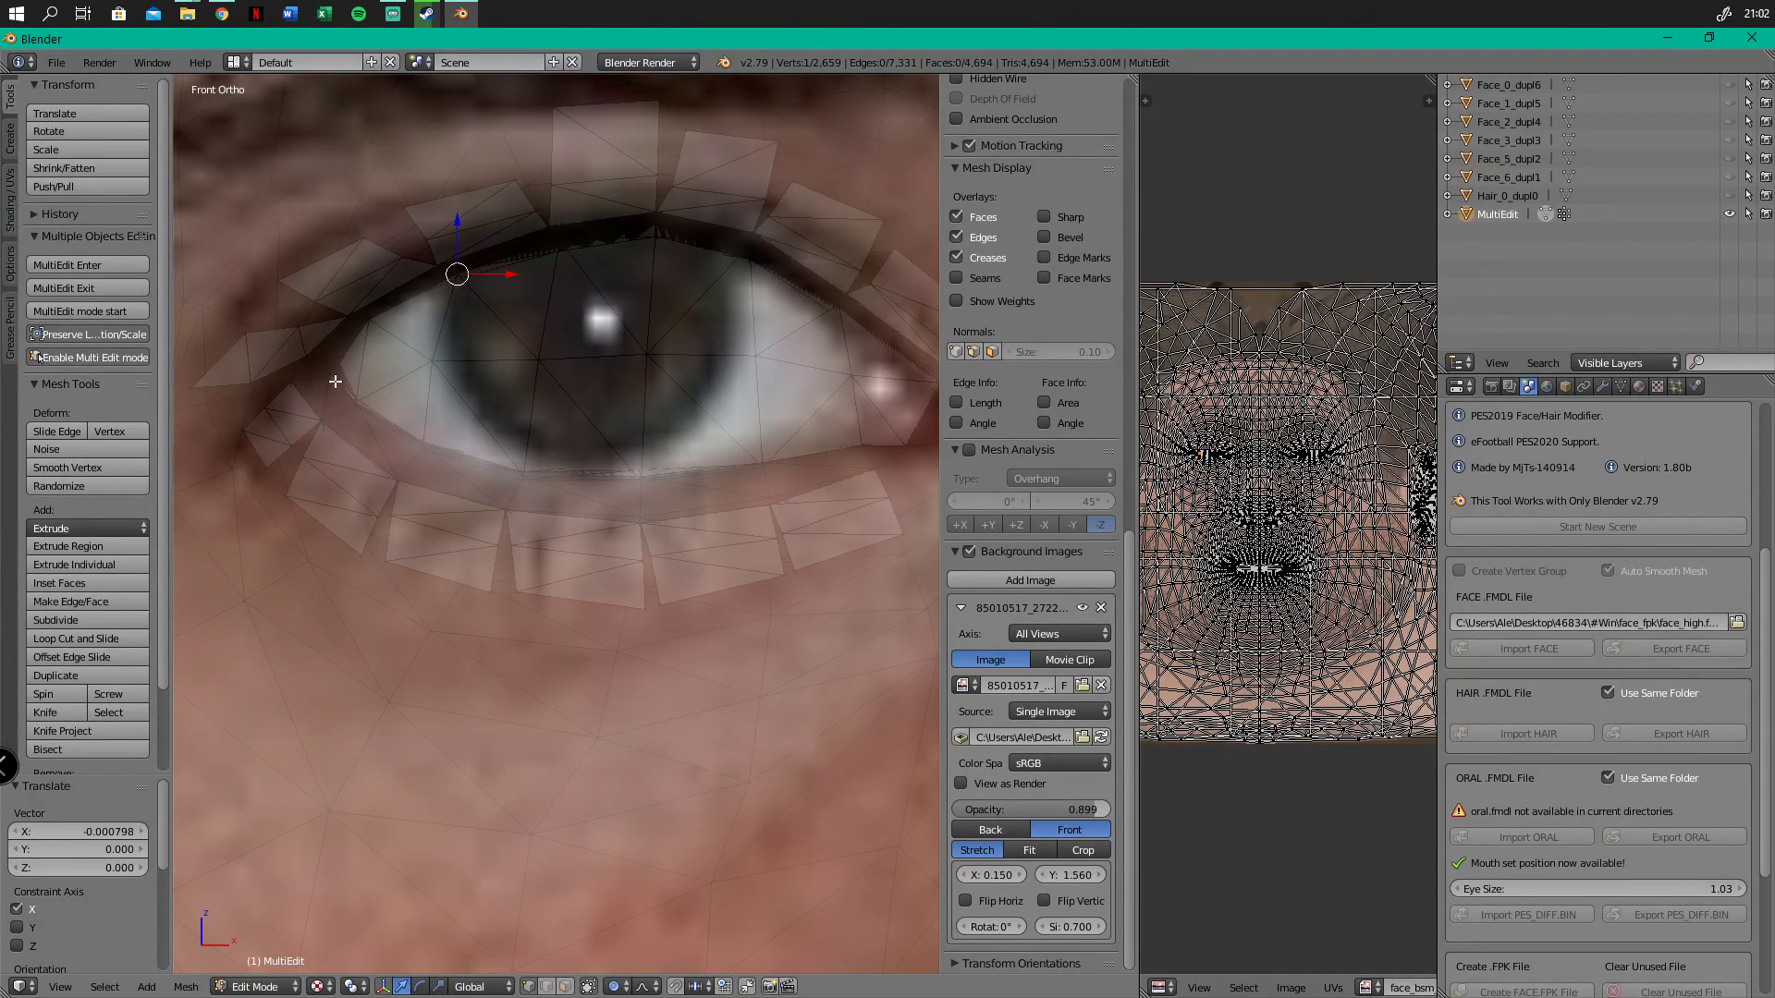
drag(378, 364, 356, 371)
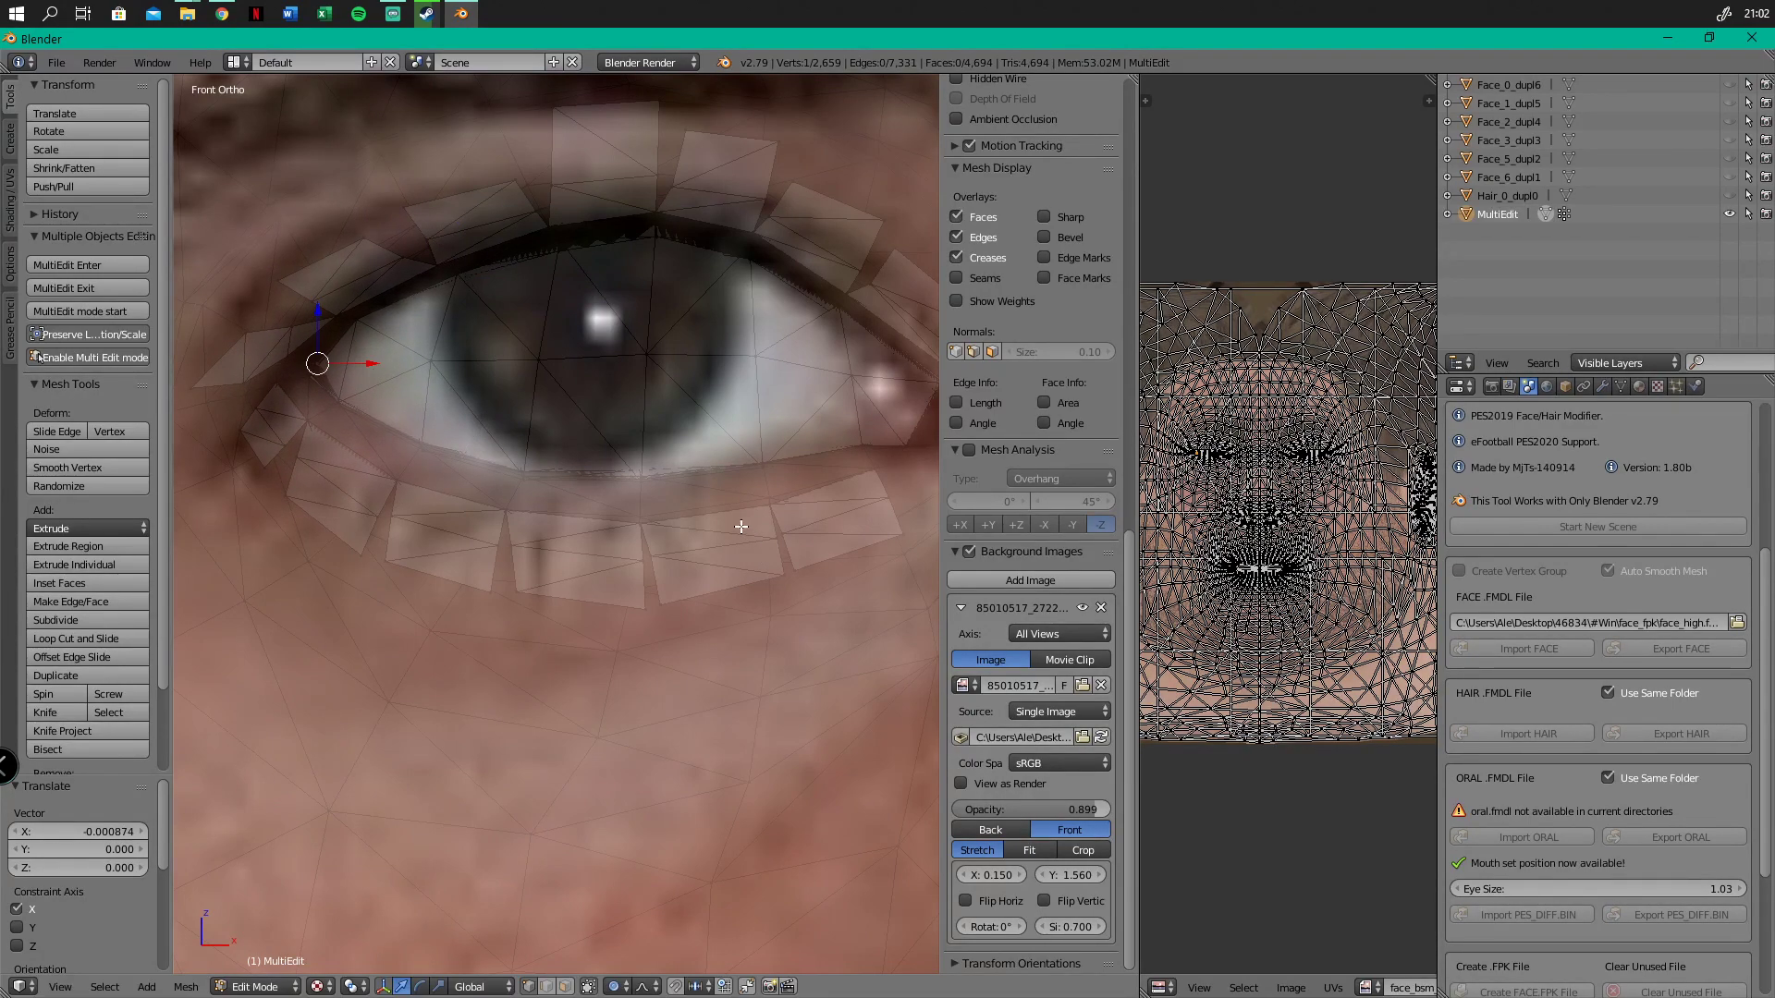
drag(640, 445, 640, 448)
scroll(641, 463, down, 7)
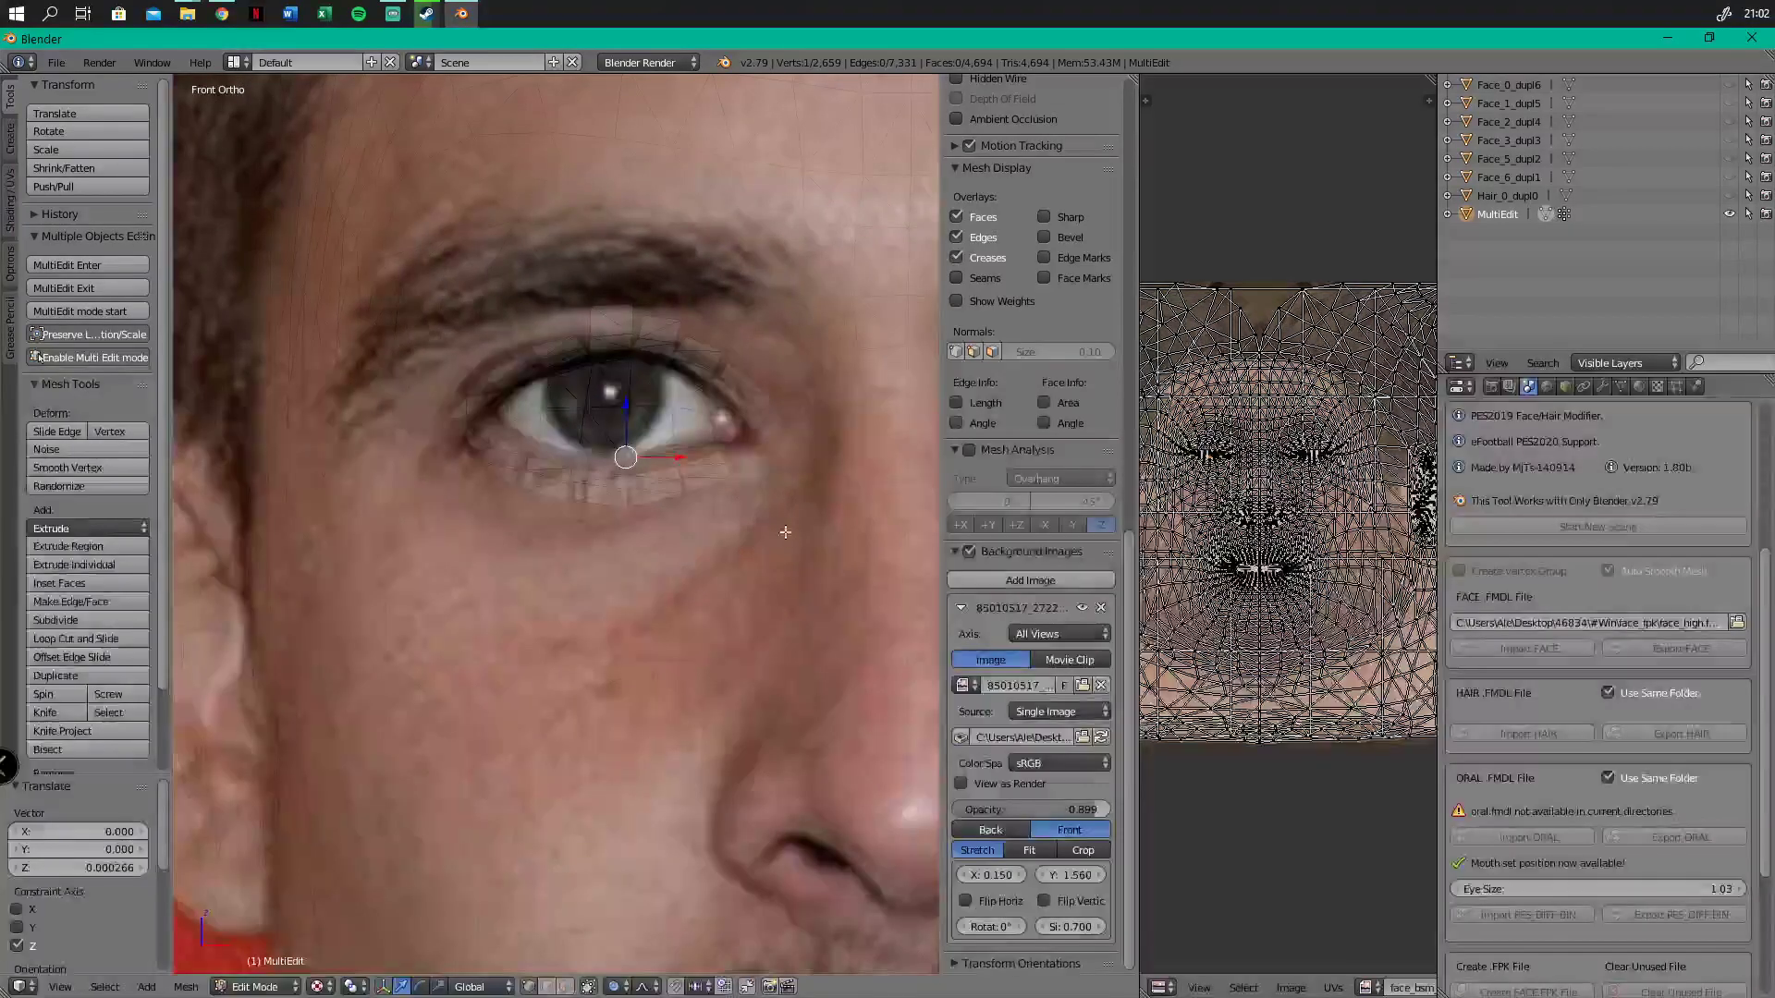
Fit the positive-X eye's inner corner to the photo, moving its lower vertex 0.000507 along Z
scroll(713, 422, up, 8)
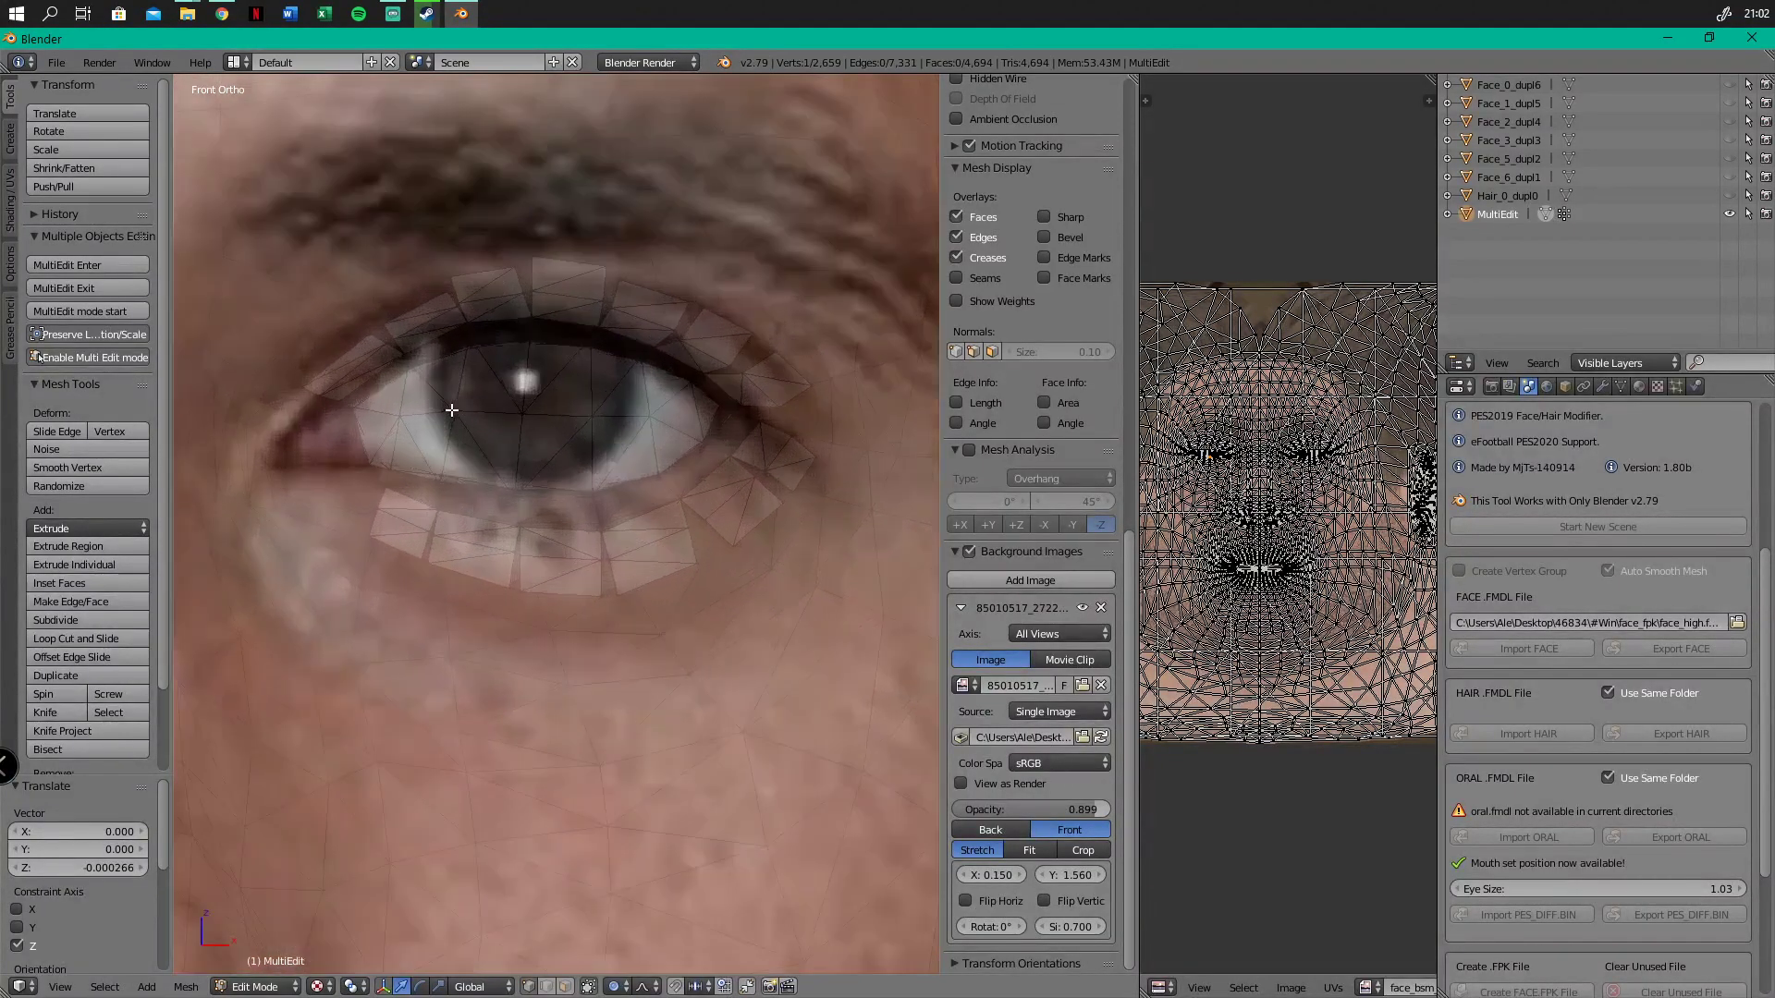
drag(354, 406, 296, 367)
right_click(359, 504)
drag(348, 468, 343, 441)
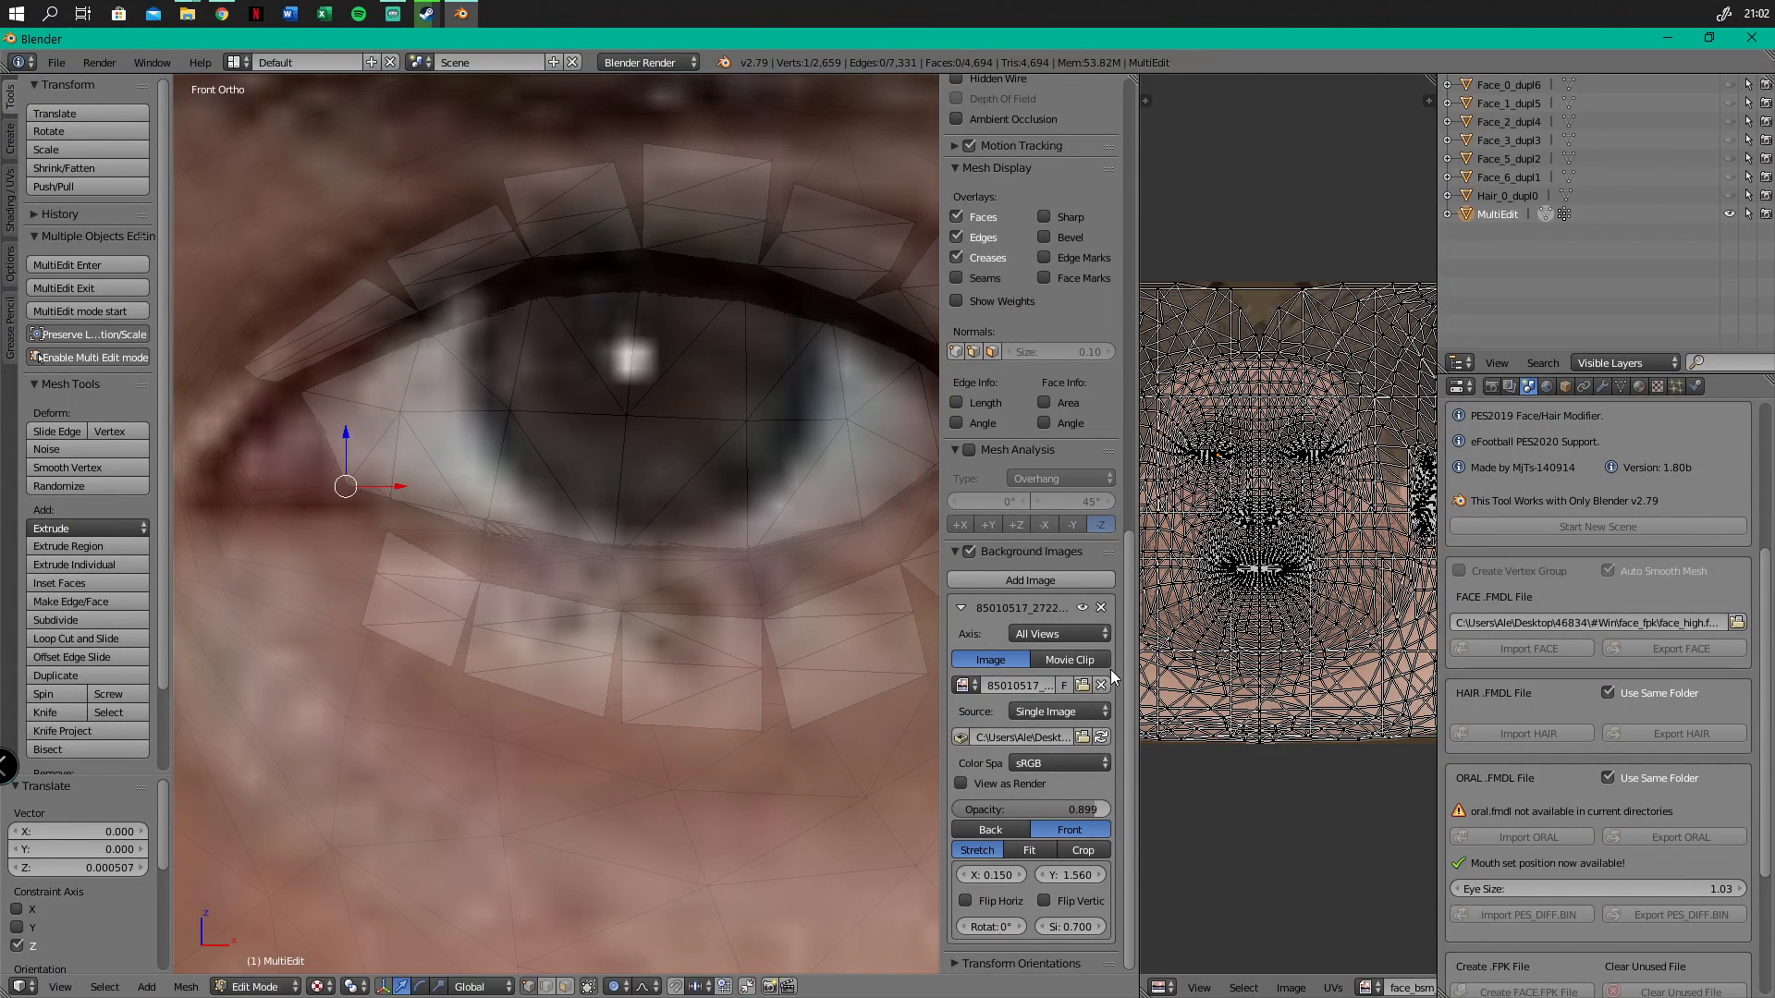
Set the background image opacity to 0.942 and move the positive-X eye's middle upper-lid vertex 0.000539 along Z
mouse_move(1071, 803)
mouse_down()
mouse_move(1130, 807)
mouse_move(1098, 809)
mouse_up()
drag(432, 330, 641, 221)
scroll(650, 319, down, 3)
shift+middle_drag(808, 477, 612, 516)
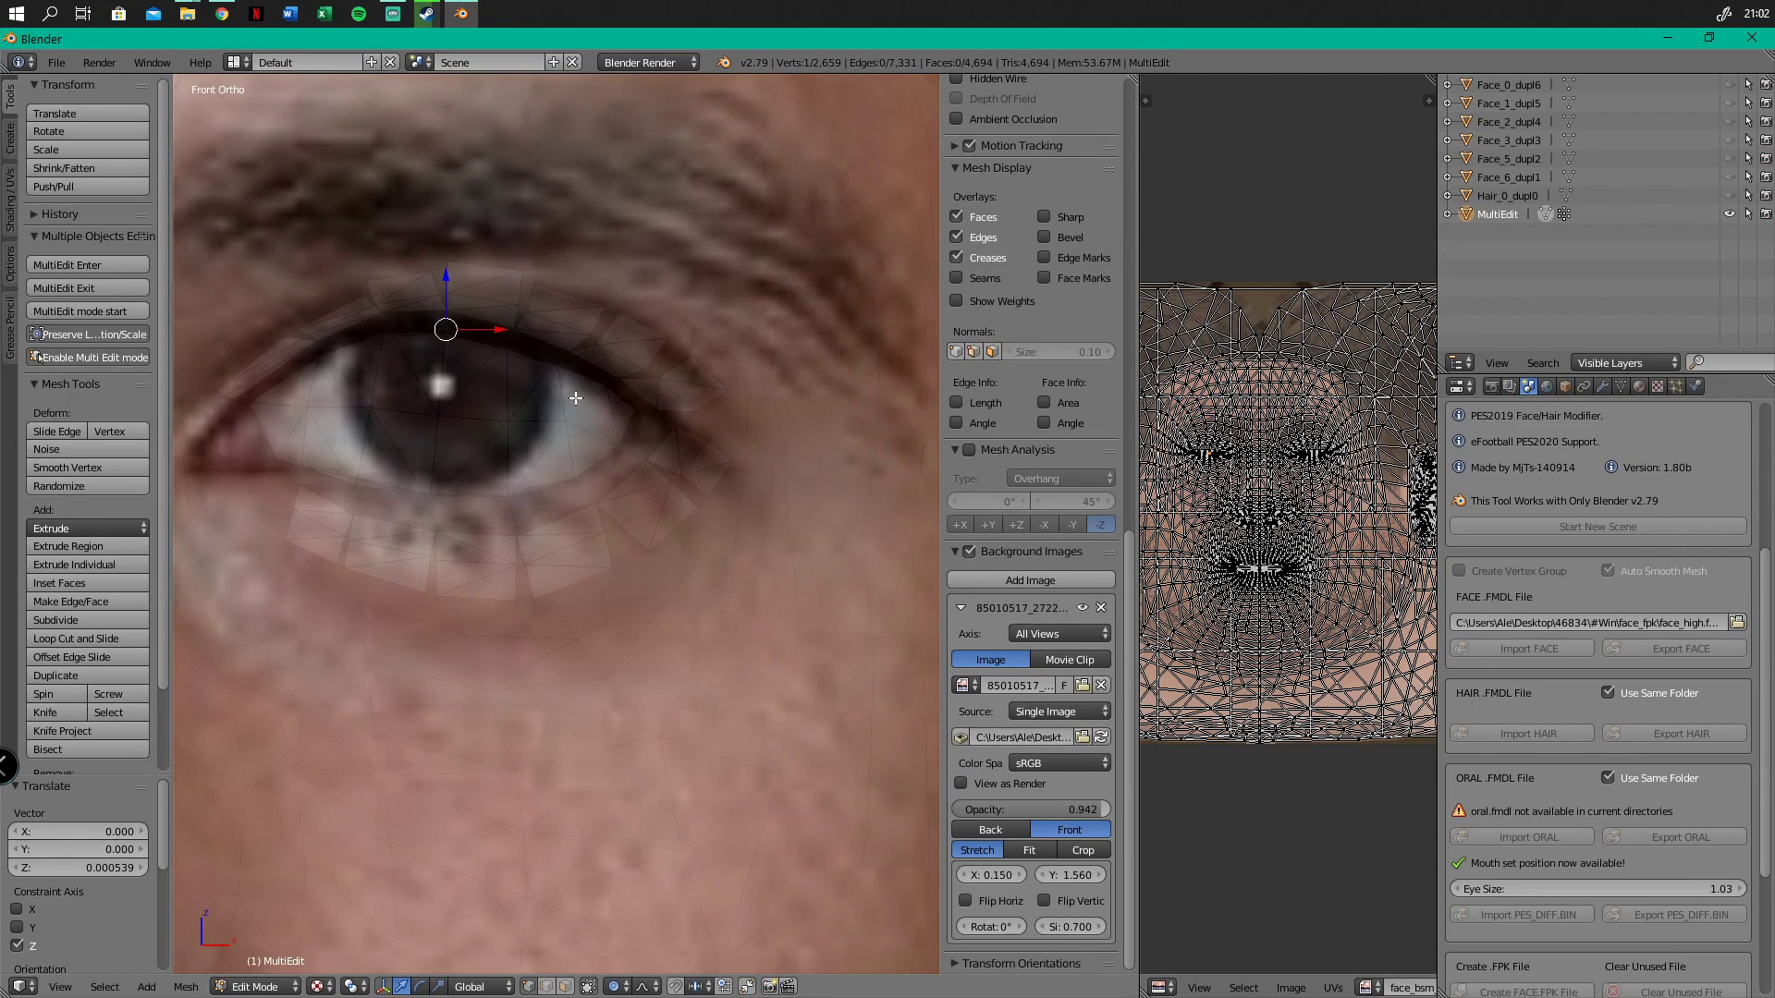
Raise the neighbouring upper-lid vertices of the positive-X eye to follow the photo's lid line
scroll(578, 399, up, 3)
drag(468, 275, 475, 251)
drag(554, 299, 558, 285)
scroll(657, 431, down, 3)
shift+middle_drag(581, 476, 529, 397)
Adjust the outer lid vertices of the positive-X eye to the photo, finishing with a -0.000554 move along Z
scroll(573, 445, up, 4)
right_click(566, 392)
drag(567, 361, 601, 372)
mouse_move(693, 251)
mouse_down()
mouse_move(699, 224)
mouse_move(689, 240)
mouse_up()
scroll(494, 453, down, 2)
shift+middle_drag(333, 435, 646, 539)
scroll(596, 536, up, 3)
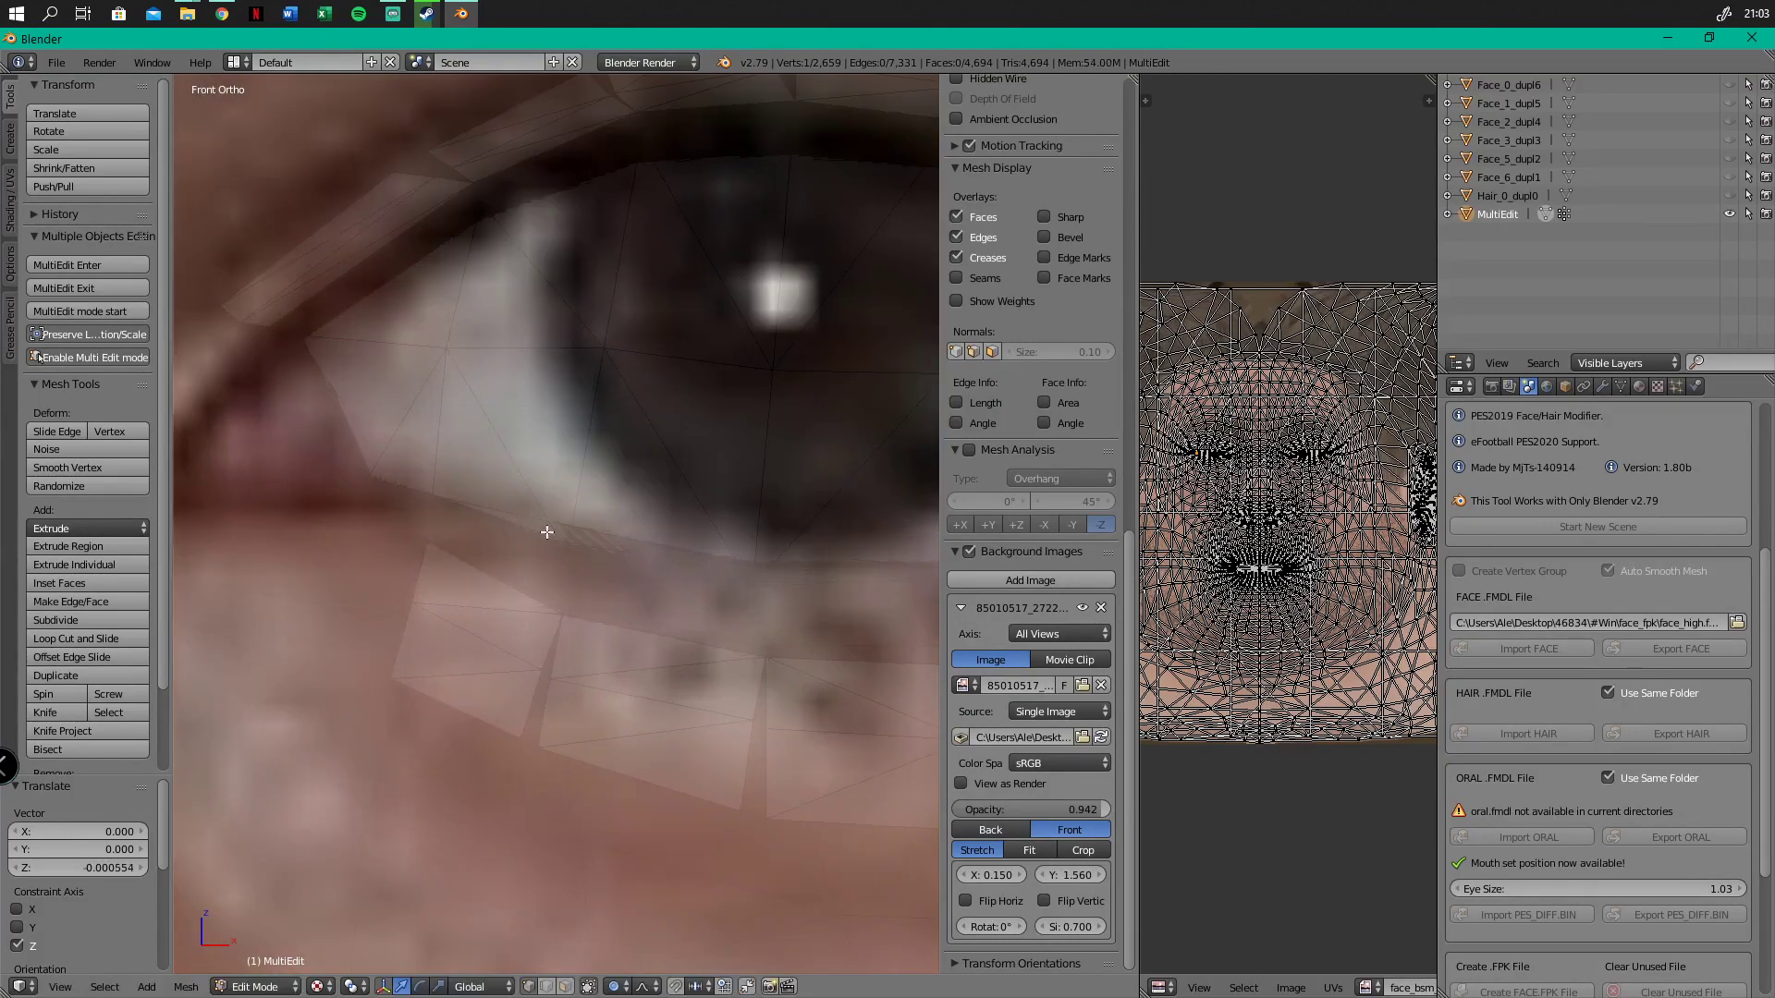
Align the inner part of the positive-X eye's lower lid, moving its inner-corner vertex -0.00081 along X
drag(569, 479, 577, 448)
right_click(370, 474)
drag(362, 437, 380, 490)
scroll(349, 476, down, 5)
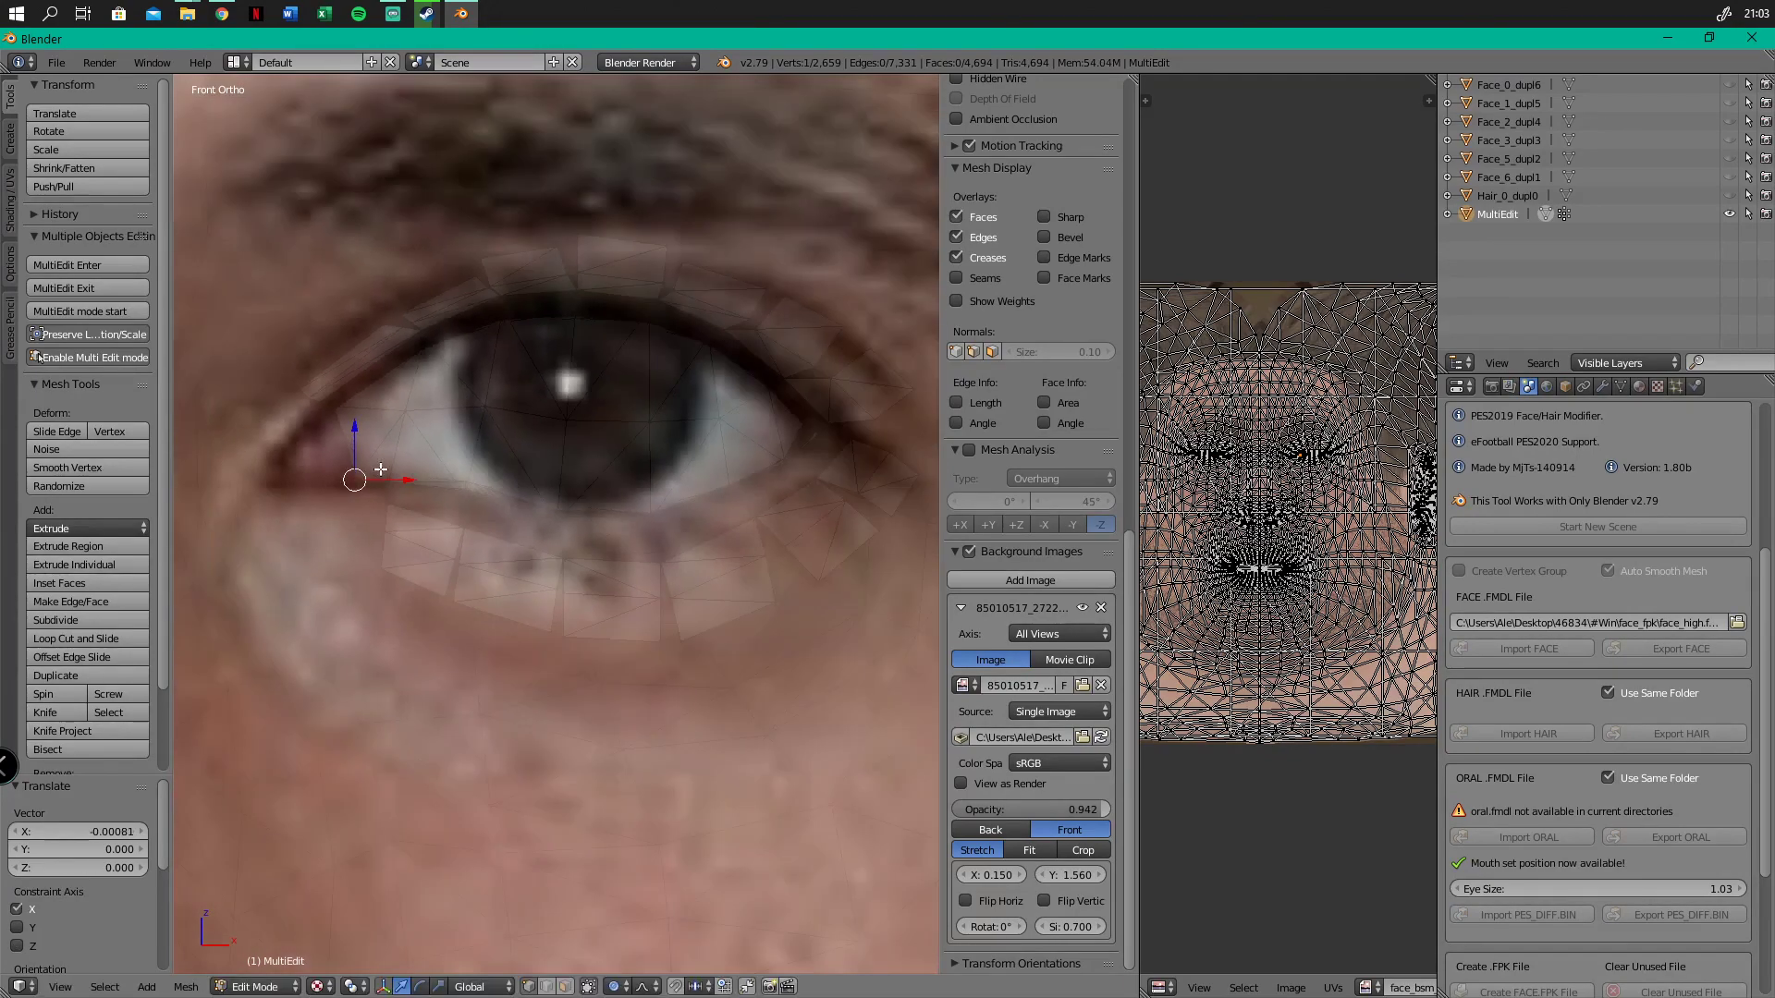
scroll(471, 469, down, 6)
scroll(514, 556, up, 7)
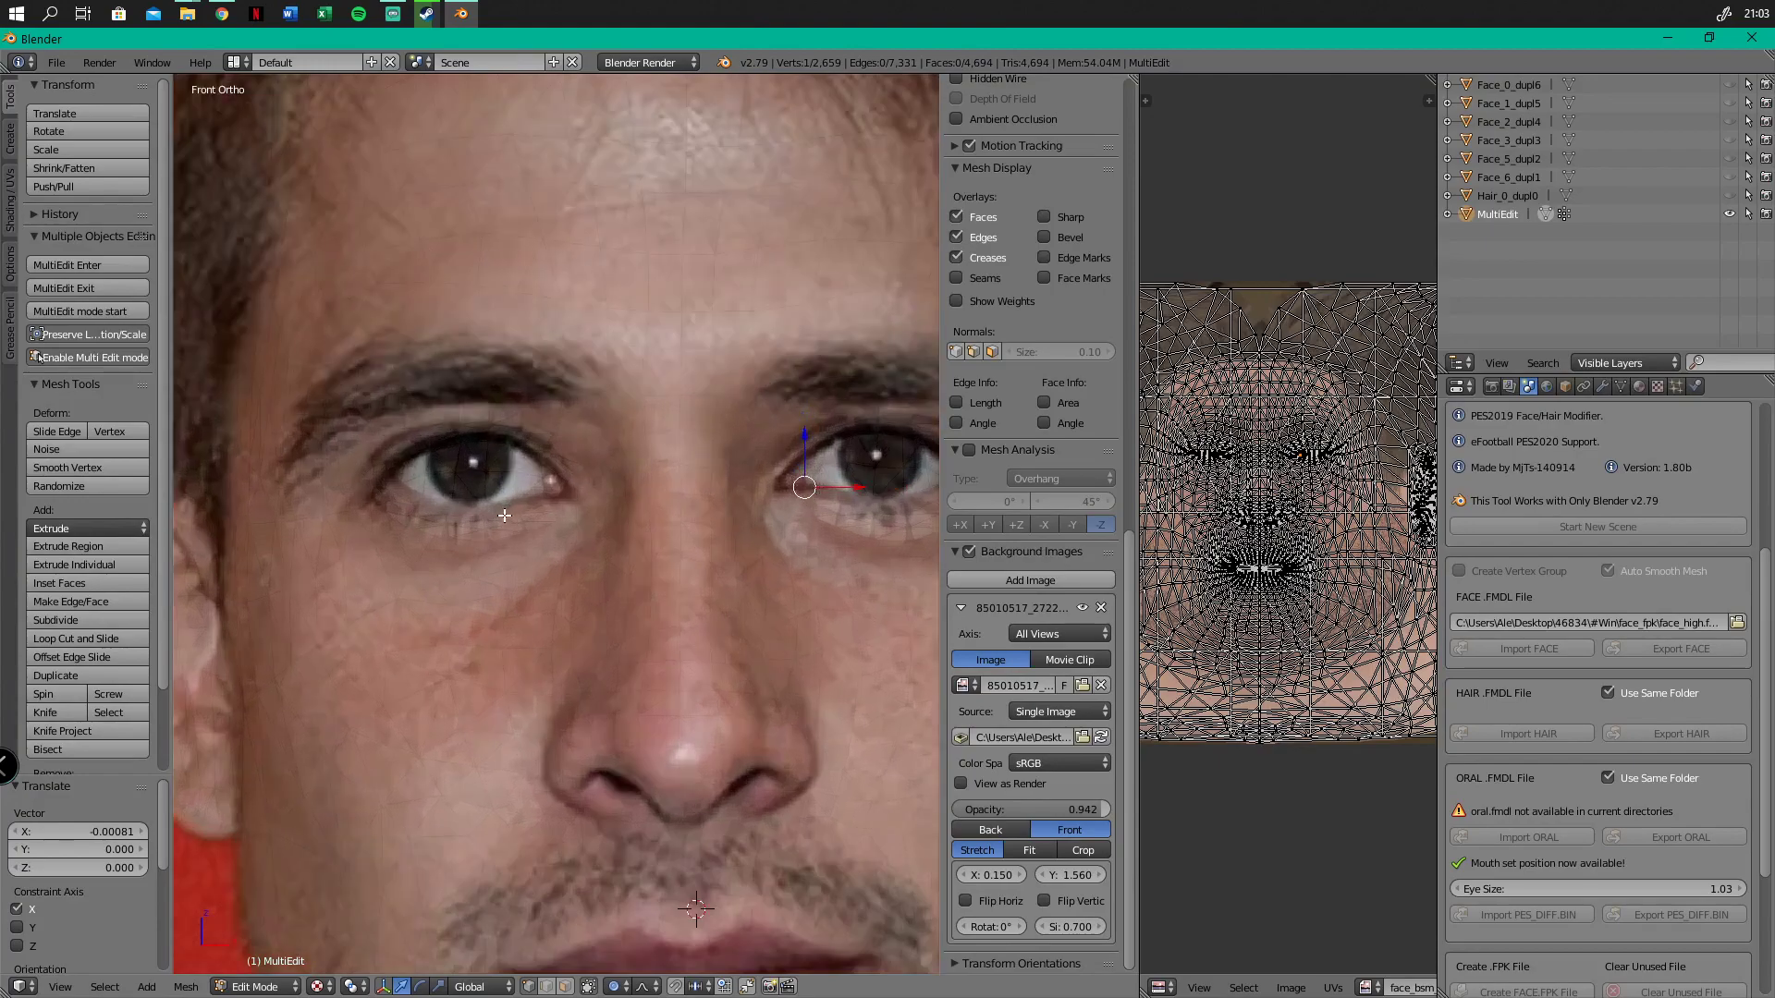
scroll(514, 556, up, 3)
scroll(513, 536, down, 2)
shift+middle_drag(832, 546, 347, 542)
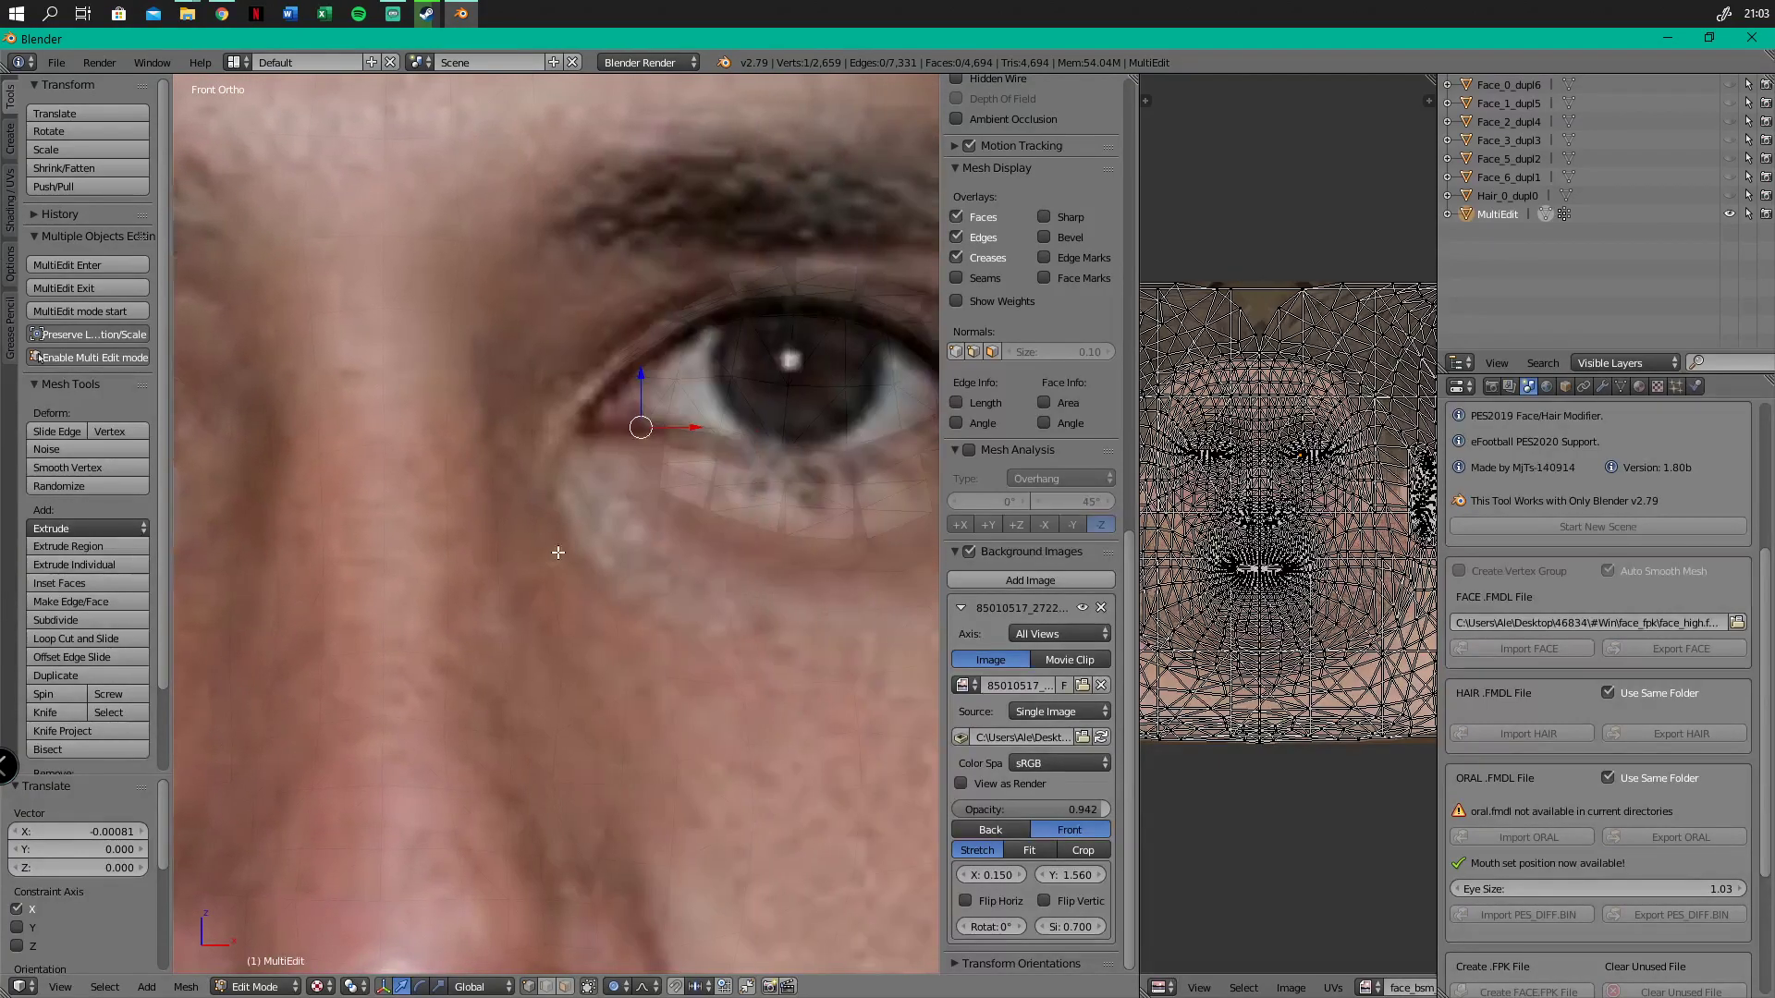
Set the background image opacity to 0.610 so the head mesh shows through the player photo
shift+middle_drag(666, 544, 395, 520)
scroll(618, 472, down, 8)
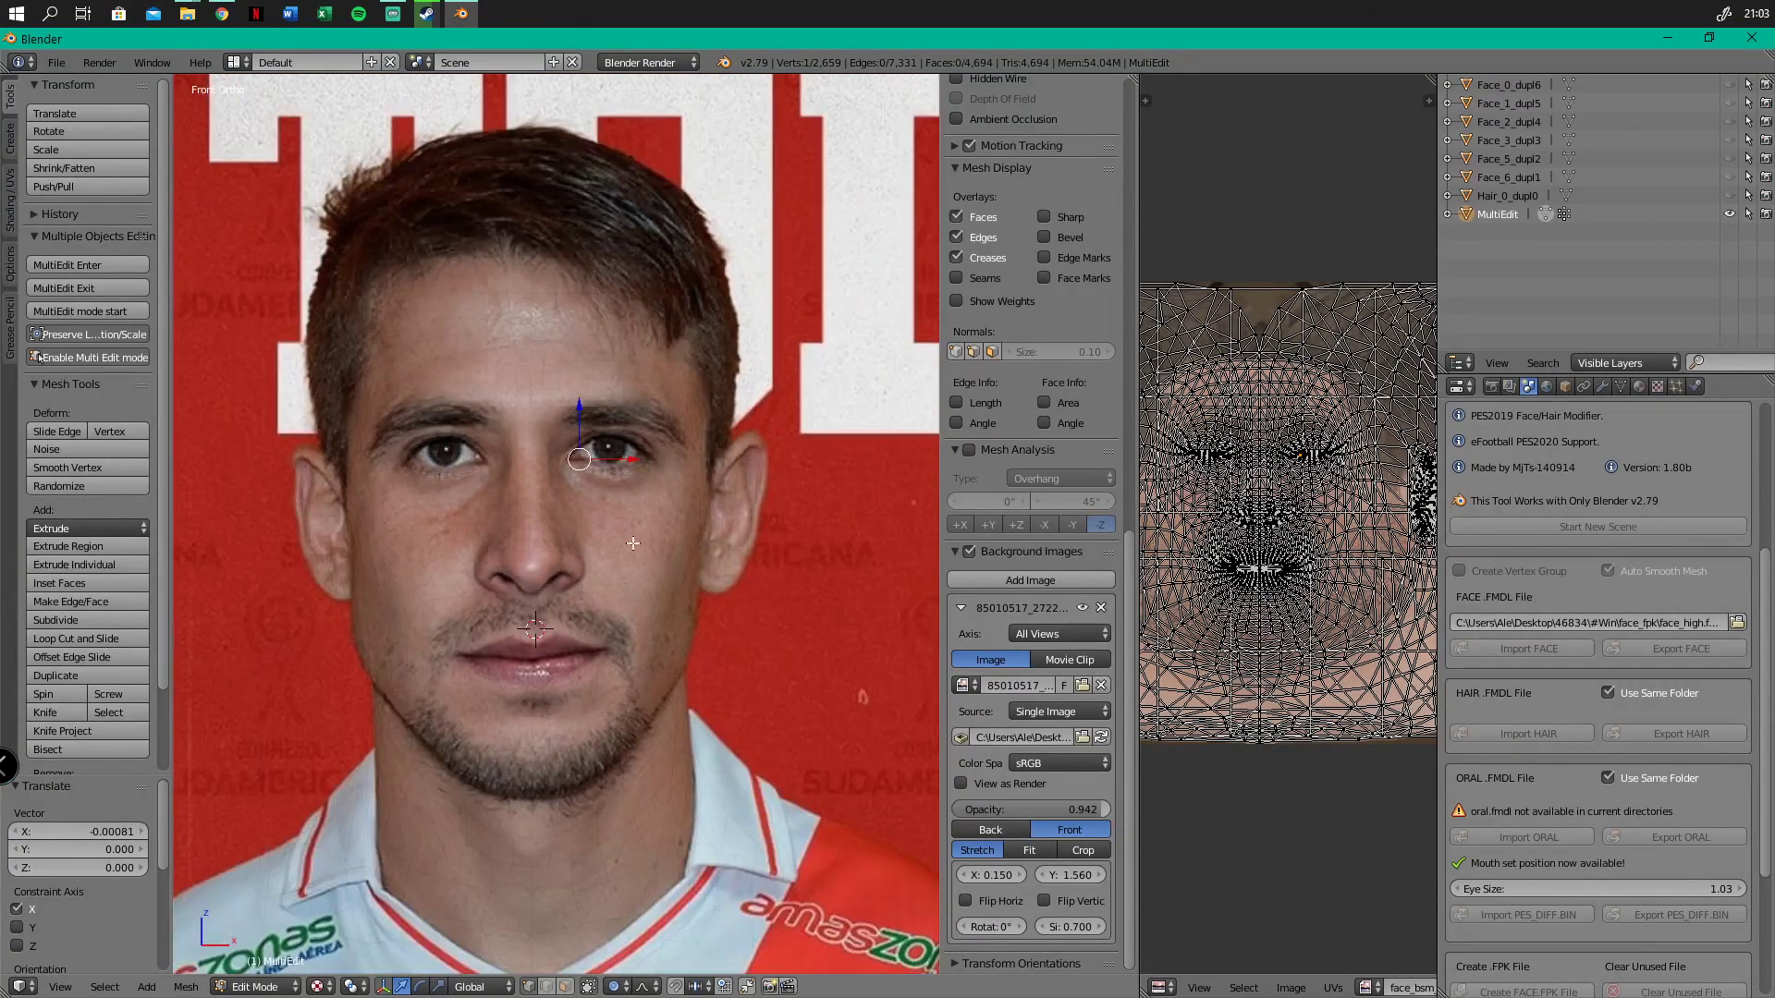
scroll(555, 467, up, 5)
scroll(514, 515, down, 4)
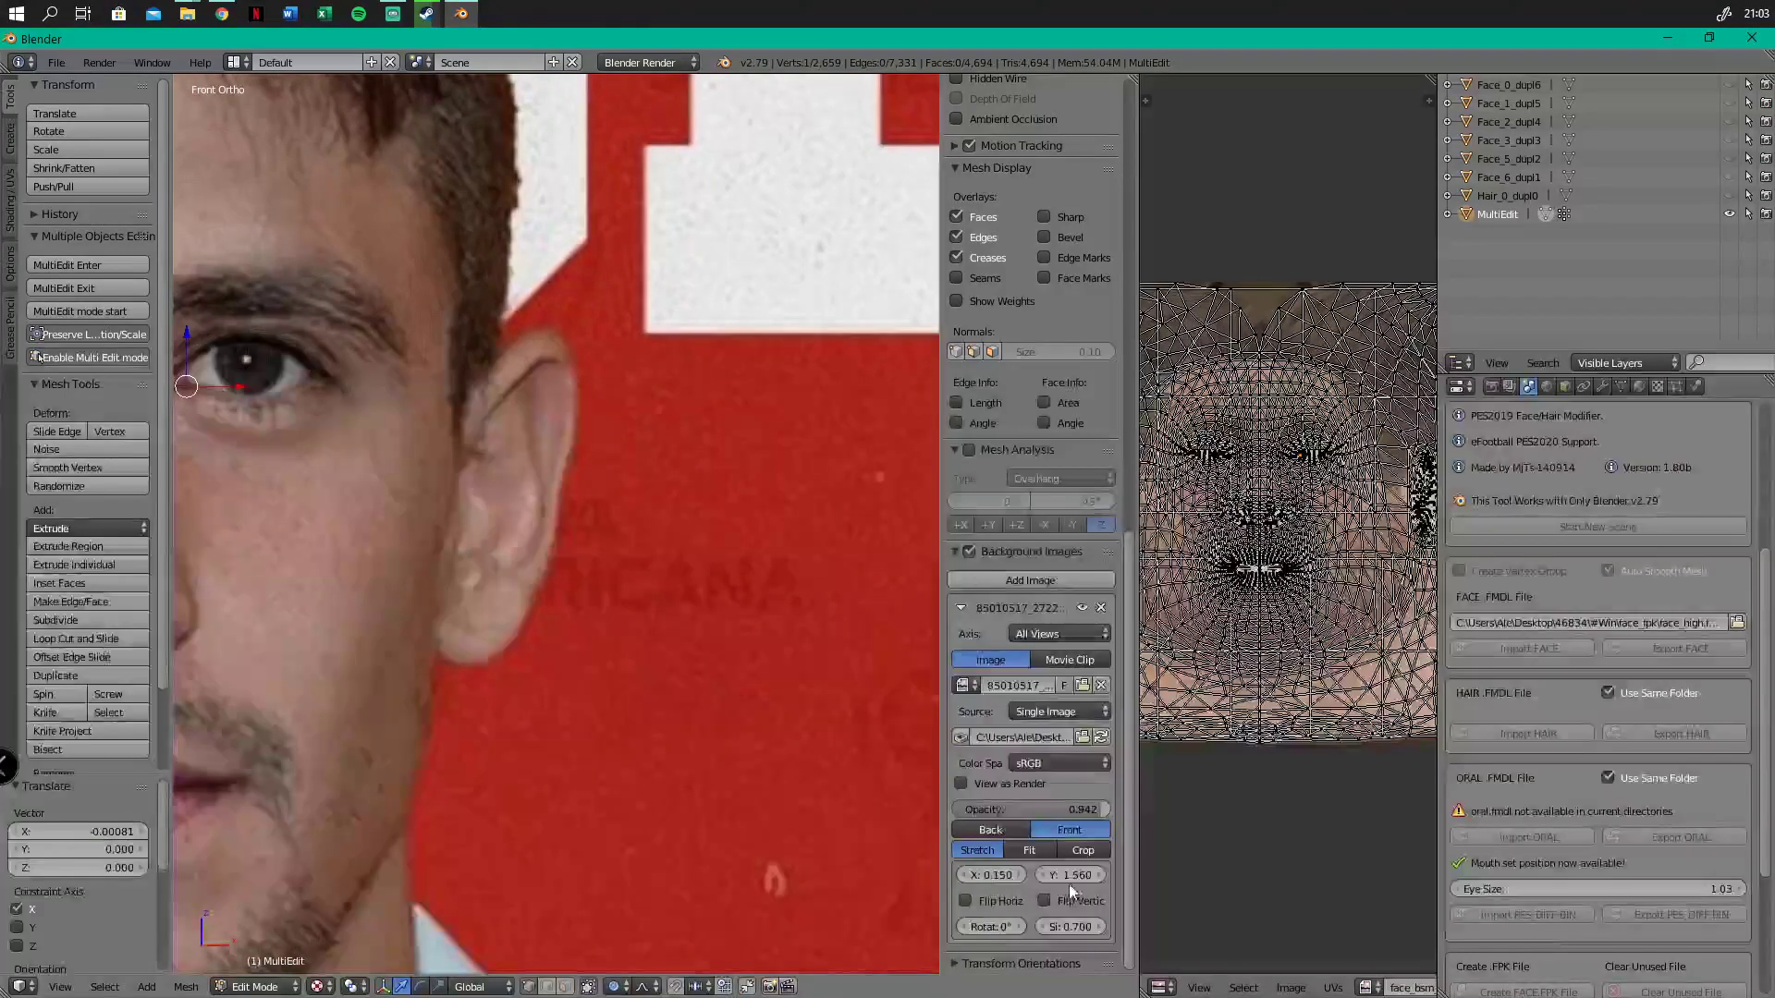
drag(1094, 811, 1039, 808)
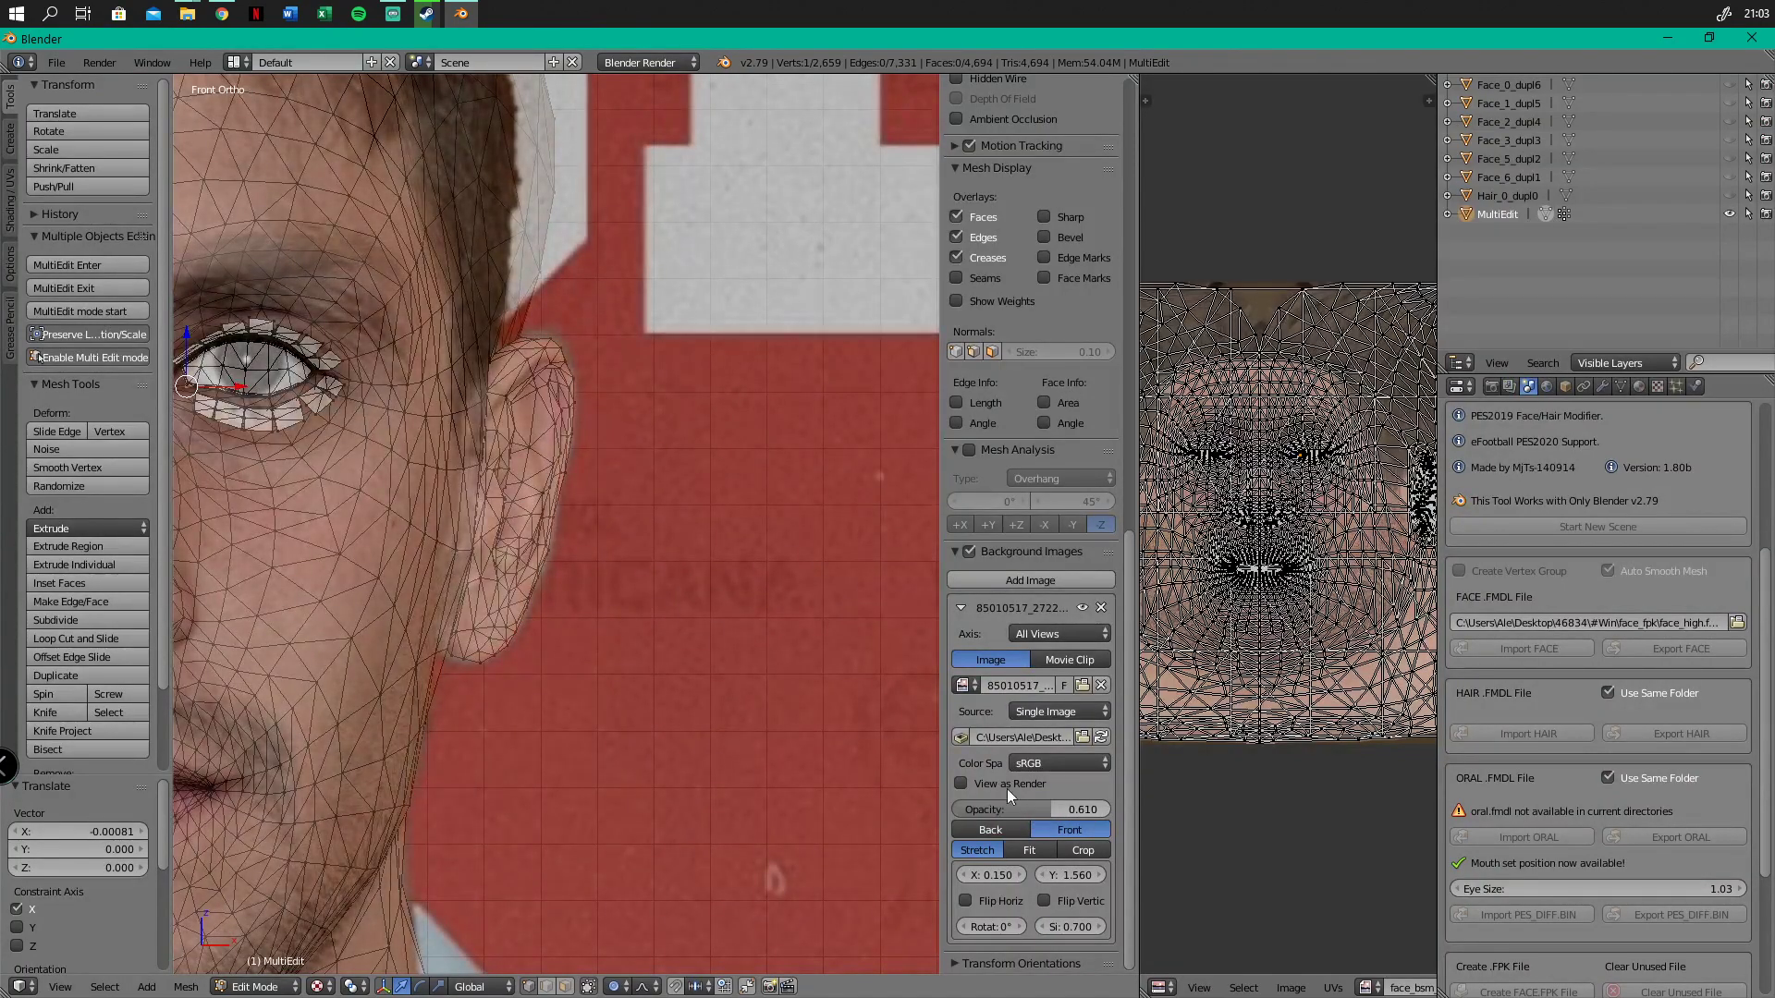
key(s)
right_click(500, 553)
key(s)
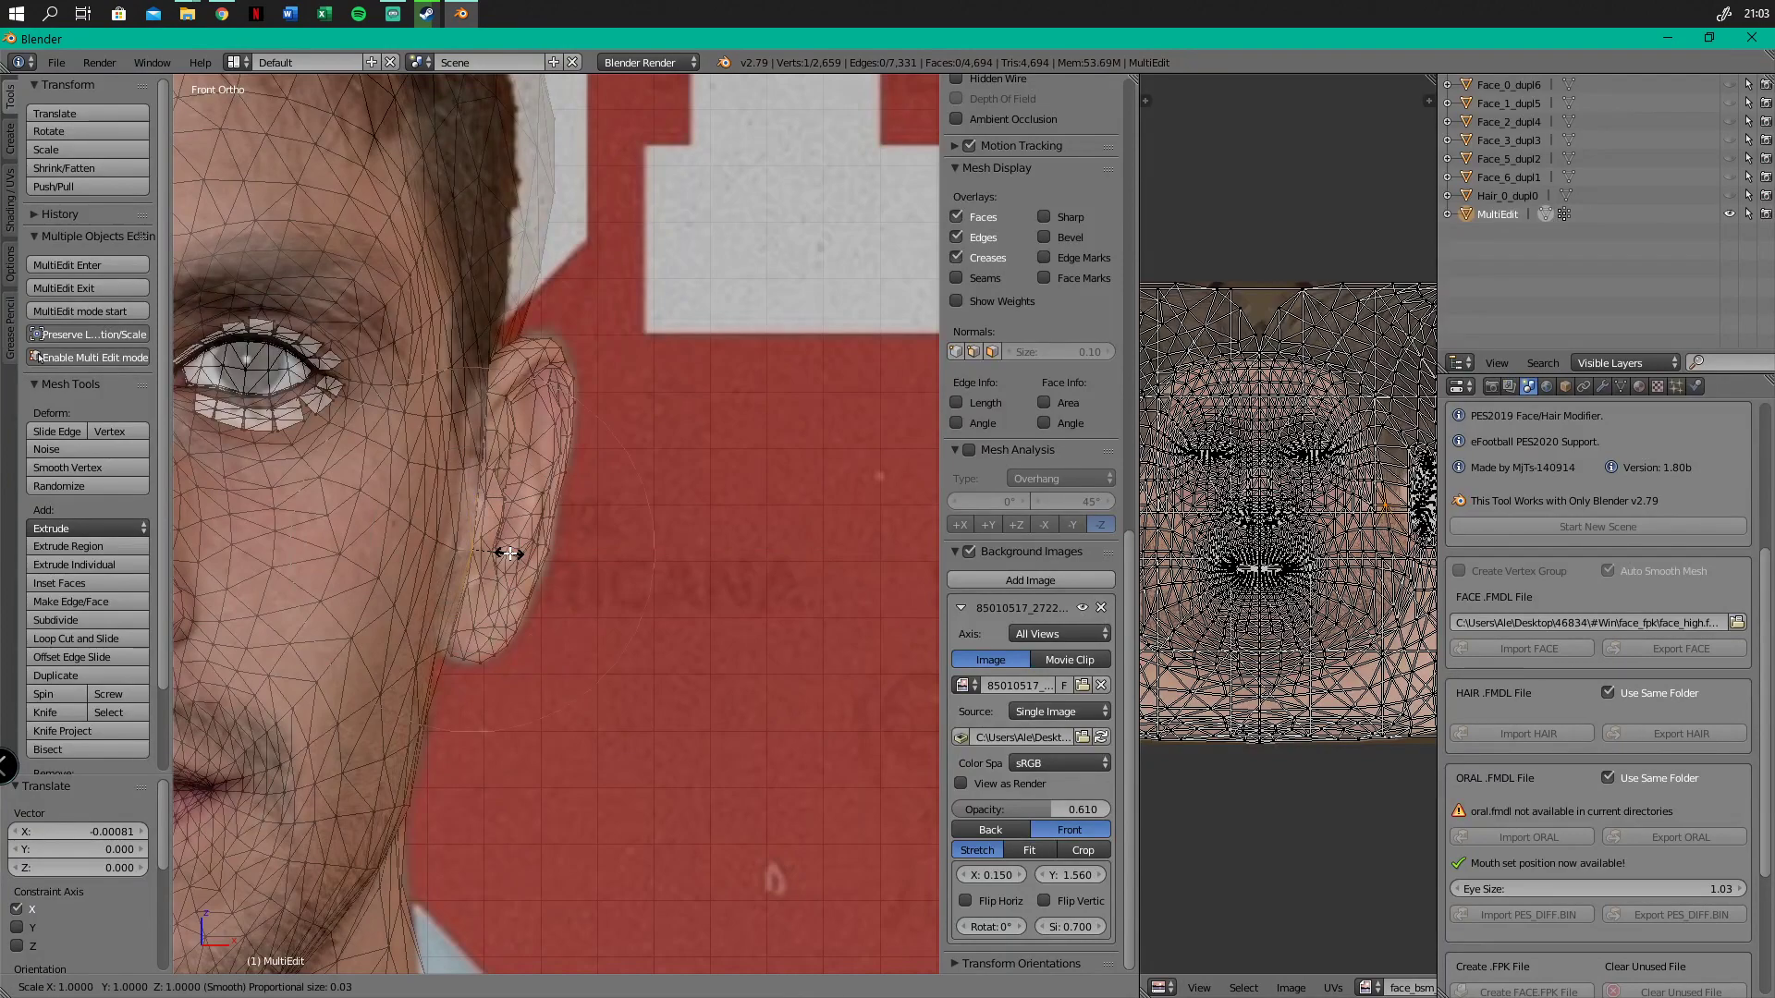
right_click(509, 553)
Pull the cheek-edge vertices in front of the positive-X ear inward to the photo, finishing with a -0.003 move along X
drag(510, 552, 487, 551)
right_click(473, 550)
right_click(448, 551)
right_drag(433, 537, 424, 538)
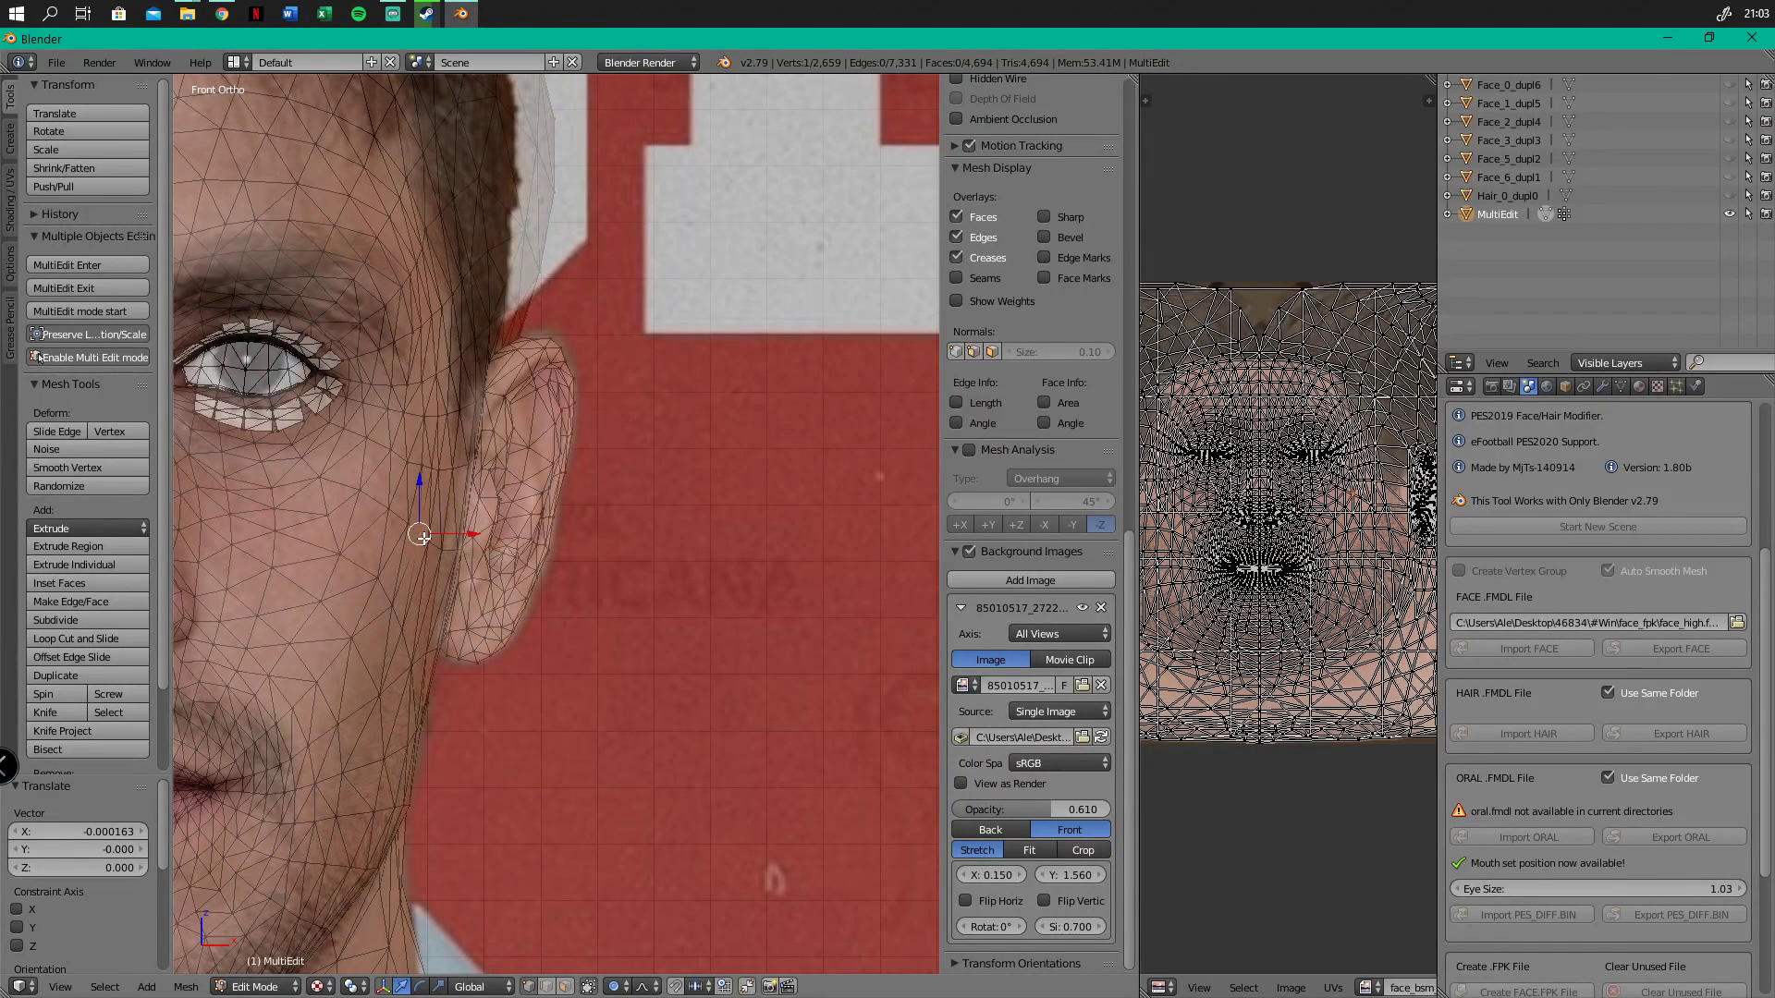
drag(469, 534, 465, 535)
scroll(490, 611, down, 3)
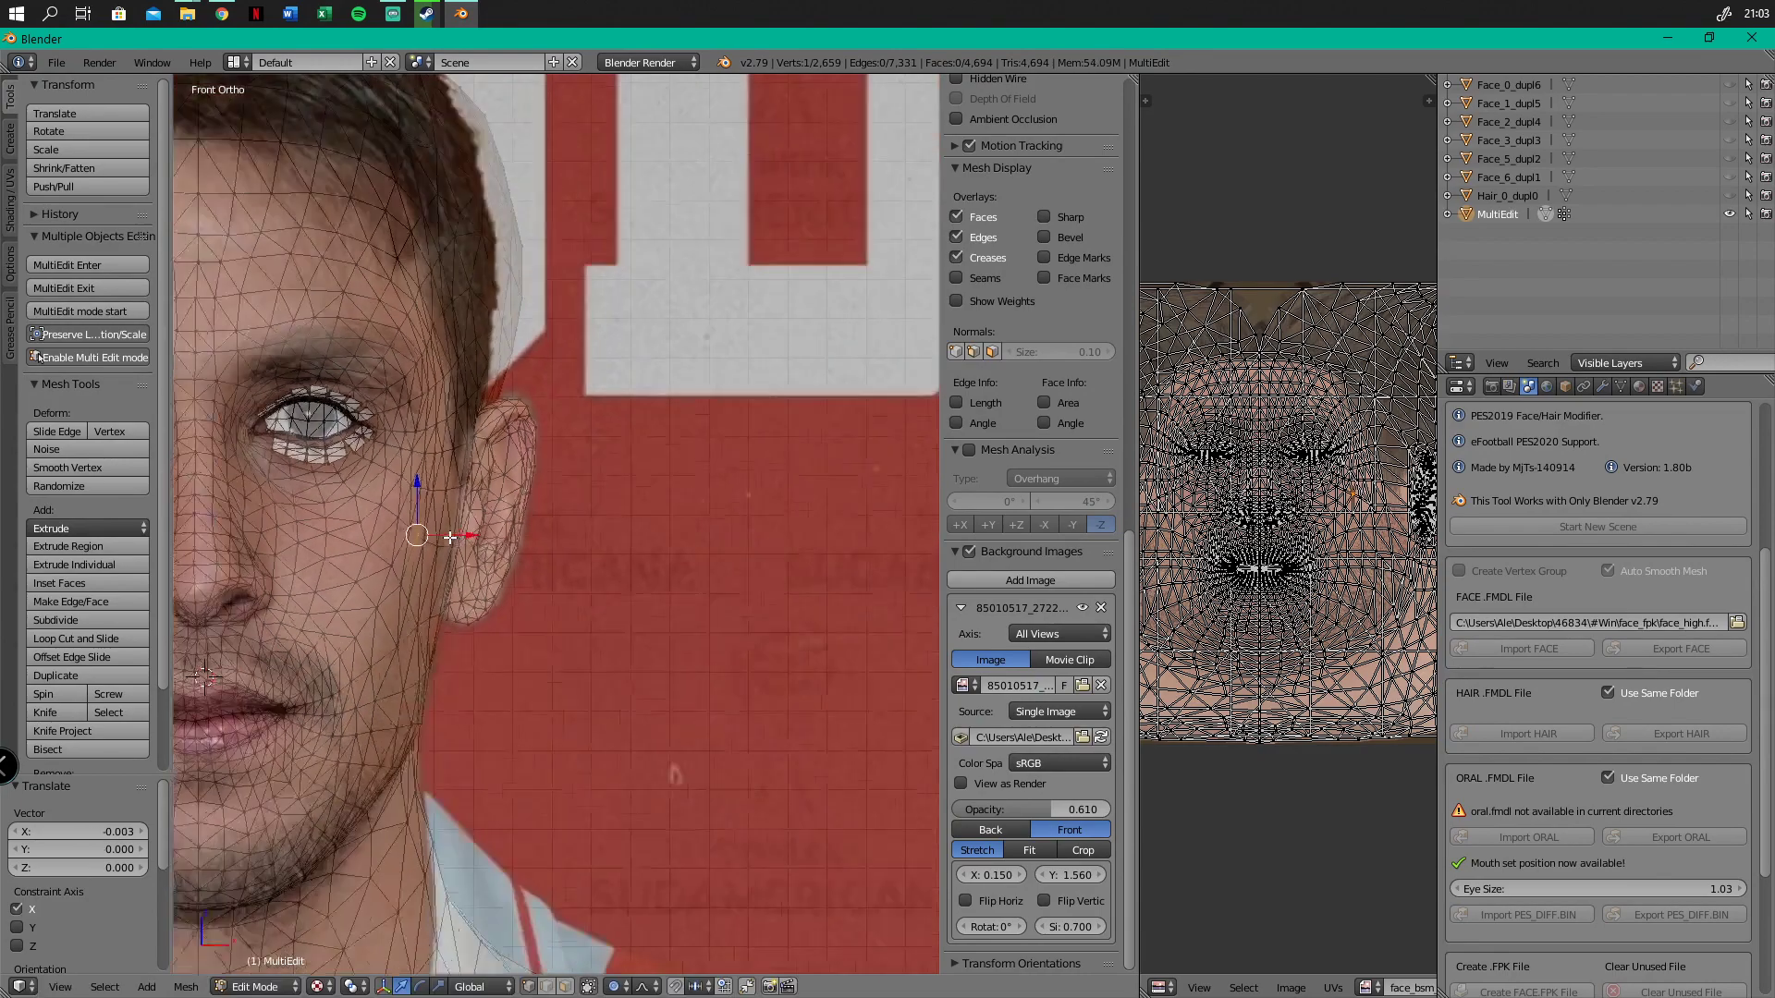
Move the cheek and jaw-edge vertices on the negative-X side inward to match the photo, finishing with a 0.000327 move along X
scroll(489, 611, down, 3)
scroll(329, 578, up, 6)
right_click(249, 600)
drag(288, 591, 298, 590)
right_click(249, 693)
drag(280, 692, 284, 688)
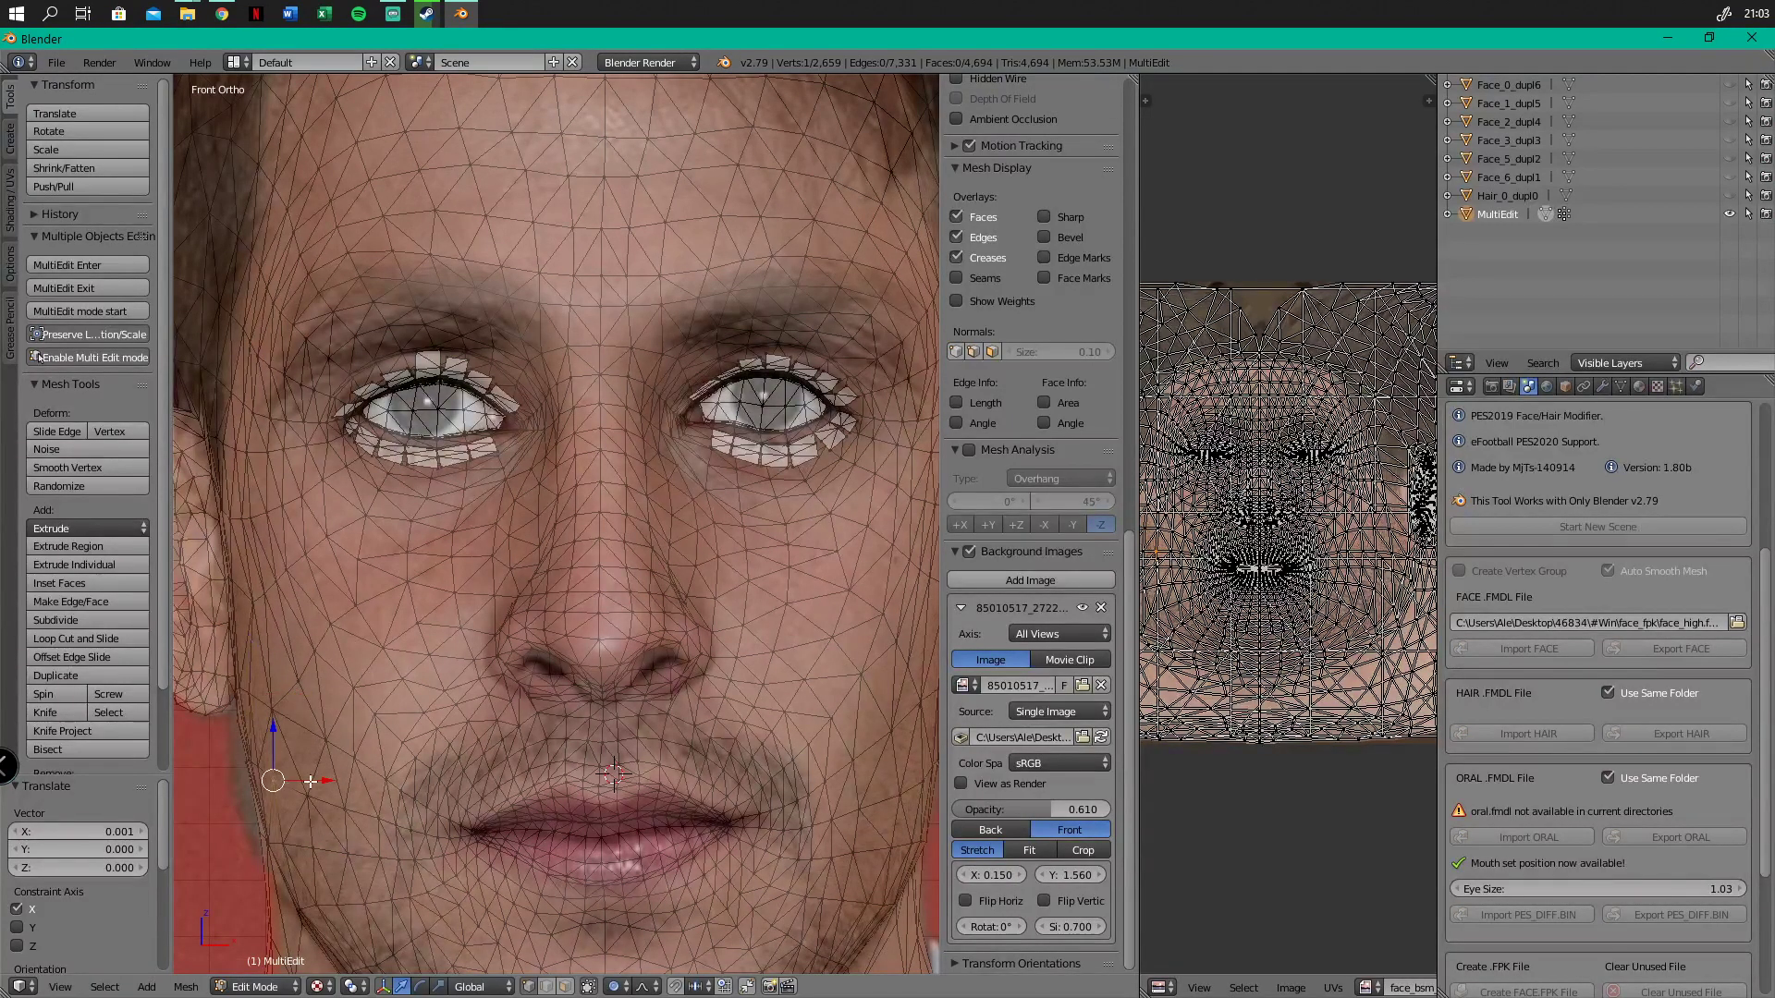
scroll(436, 804, down, 3)
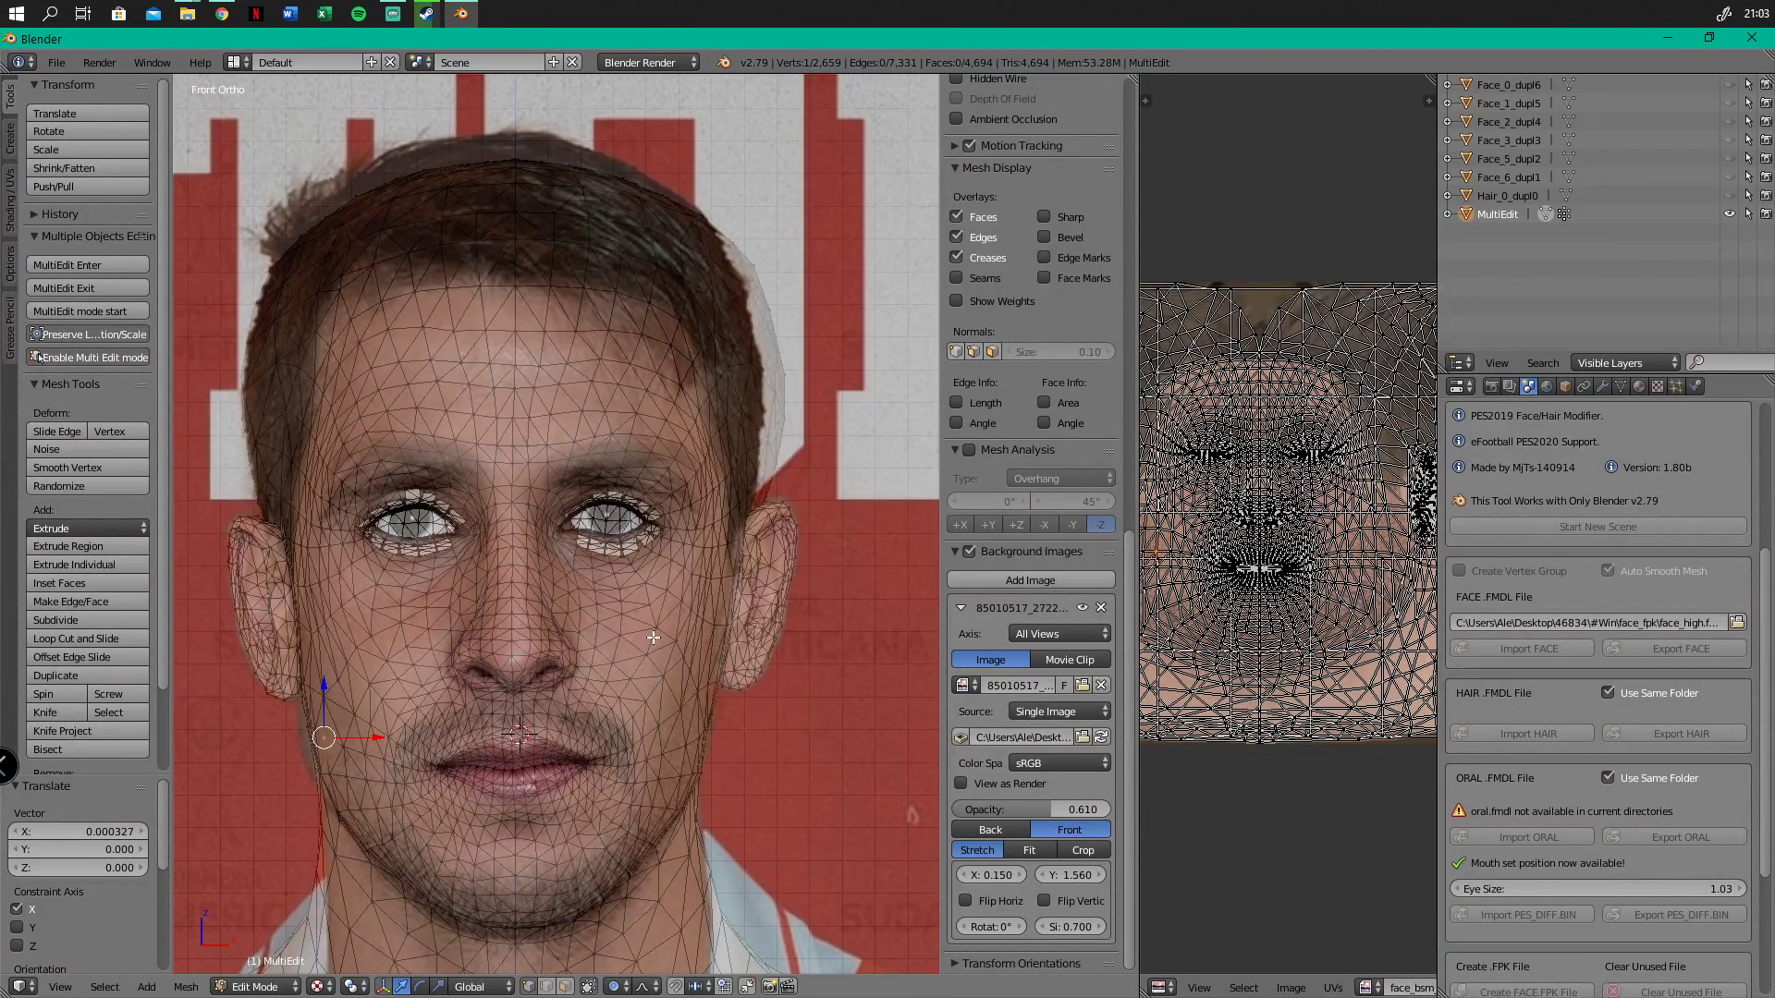
Move the vertex on the face edge beside the character's left ear inward by about 0.00095 along X
scroll(653, 638, up, 4)
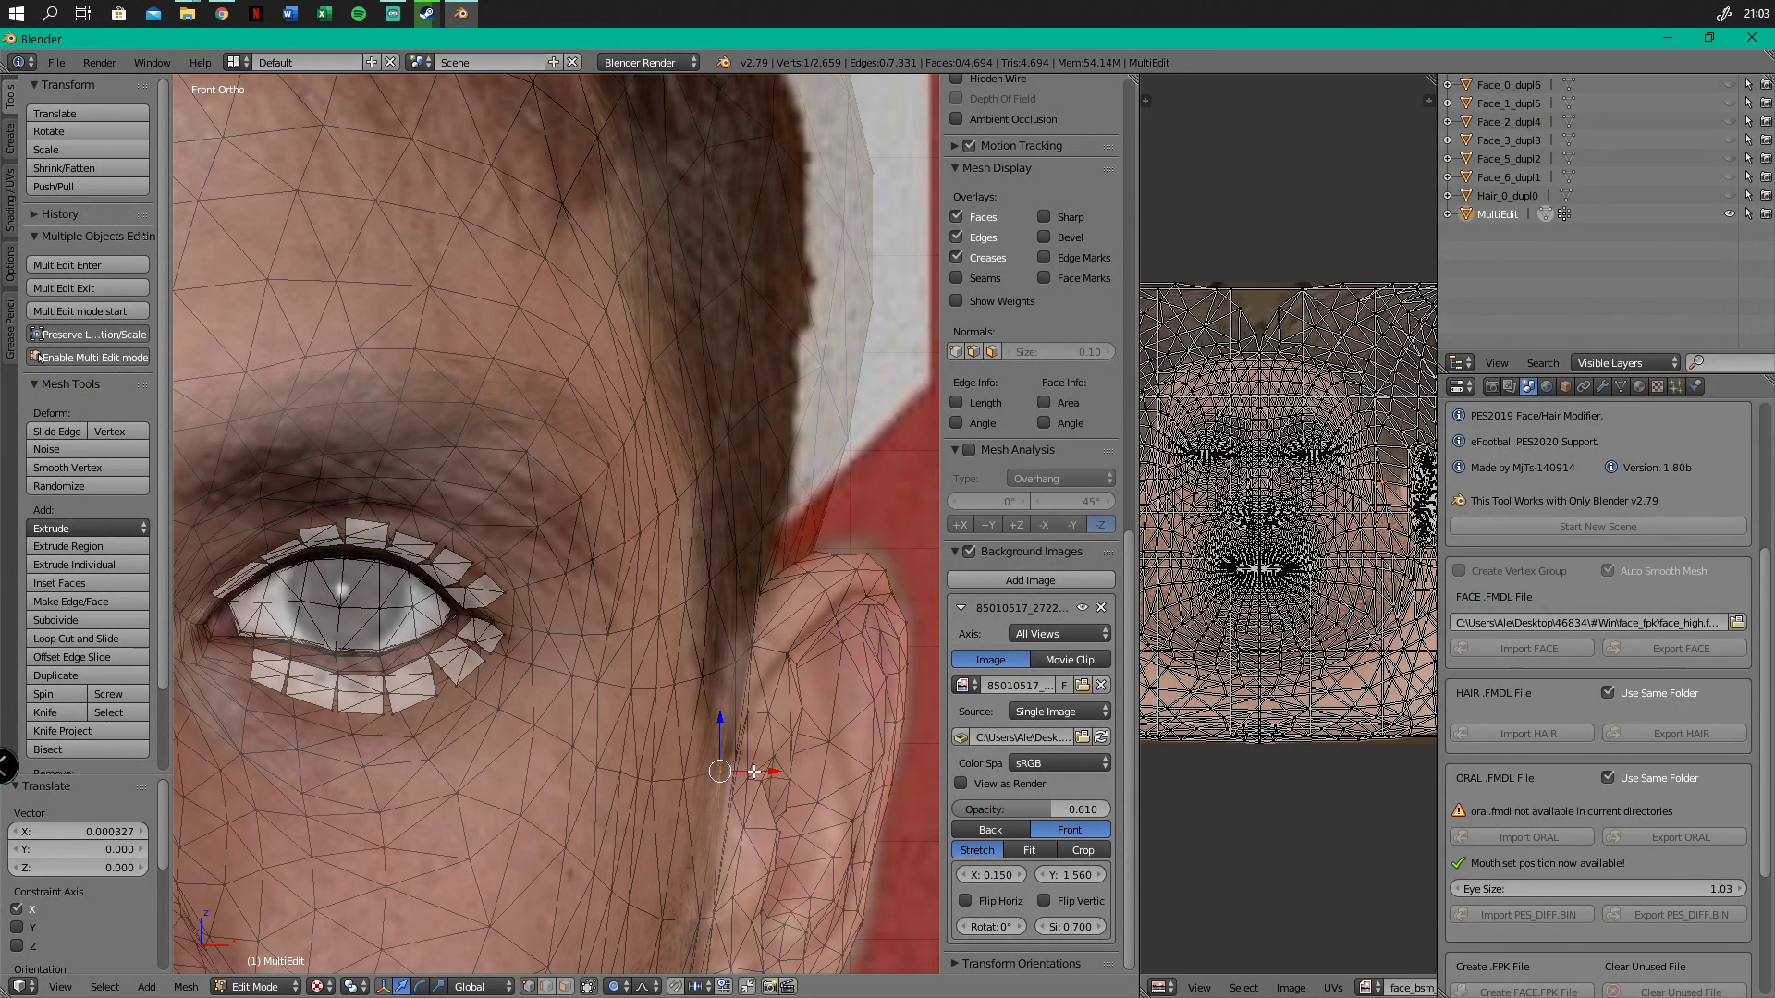
drag(750, 770, 735, 771)
scroll(689, 775, down, 3)
scroll(689, 775, up, 4)
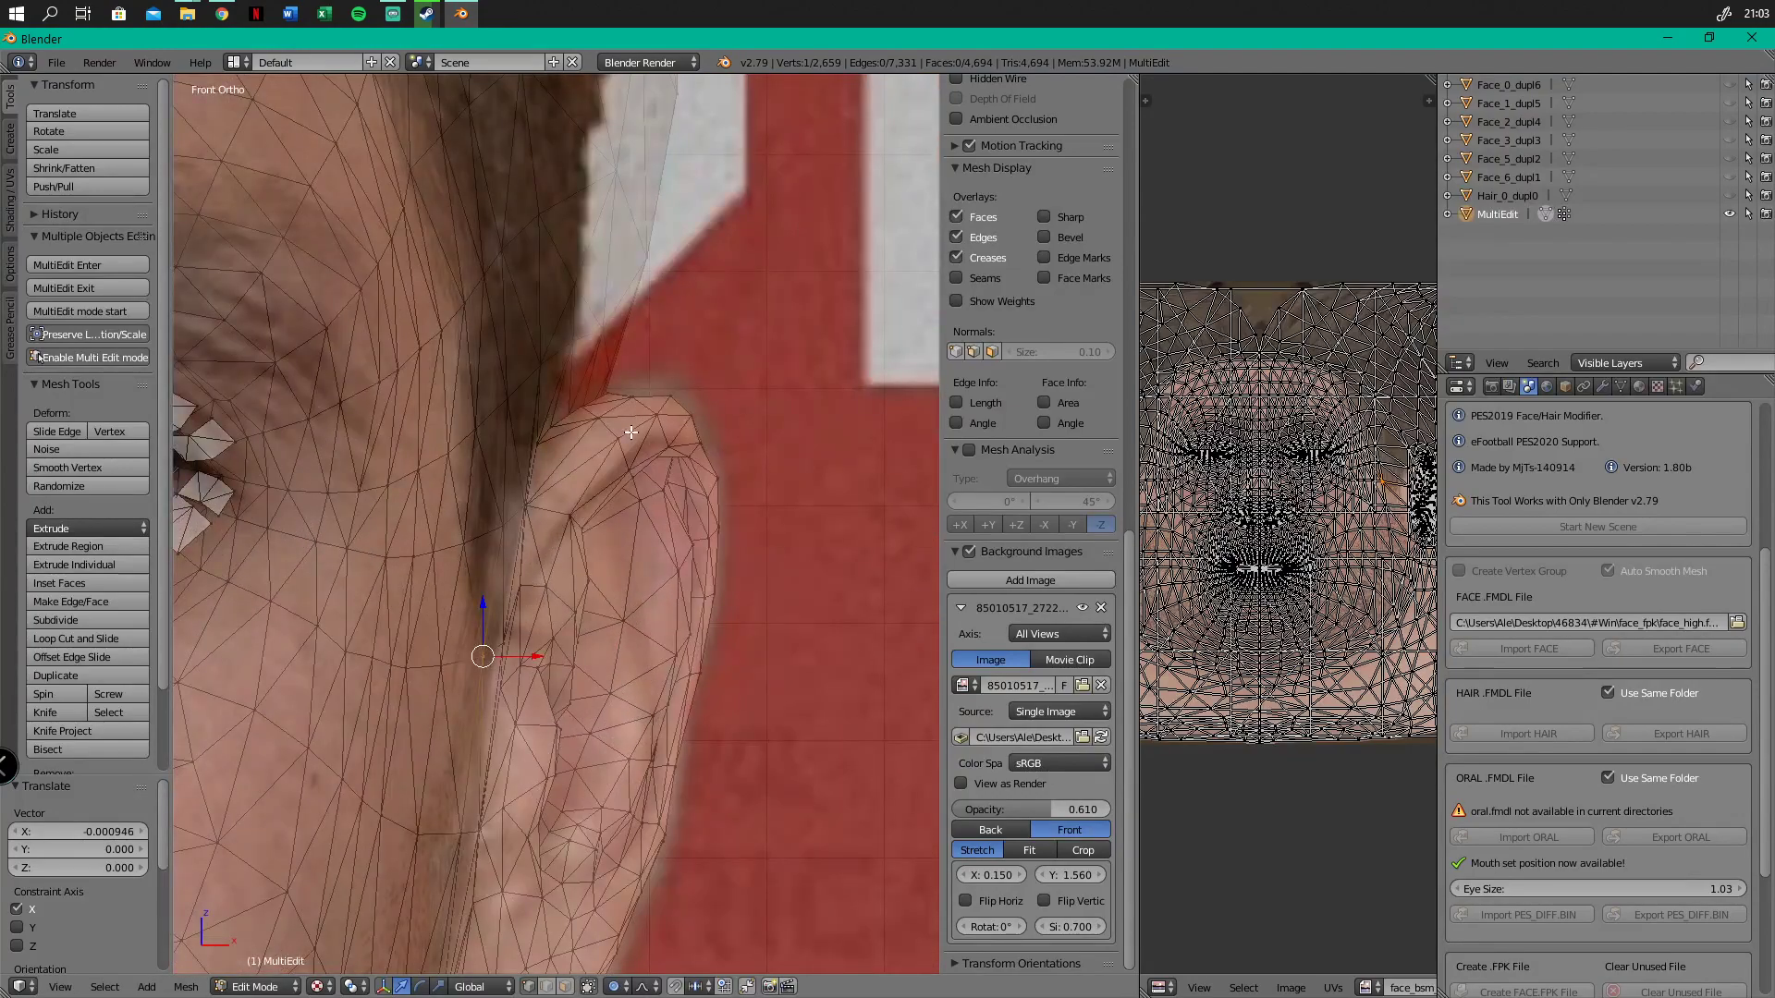
right_click(633, 400)
key(s)
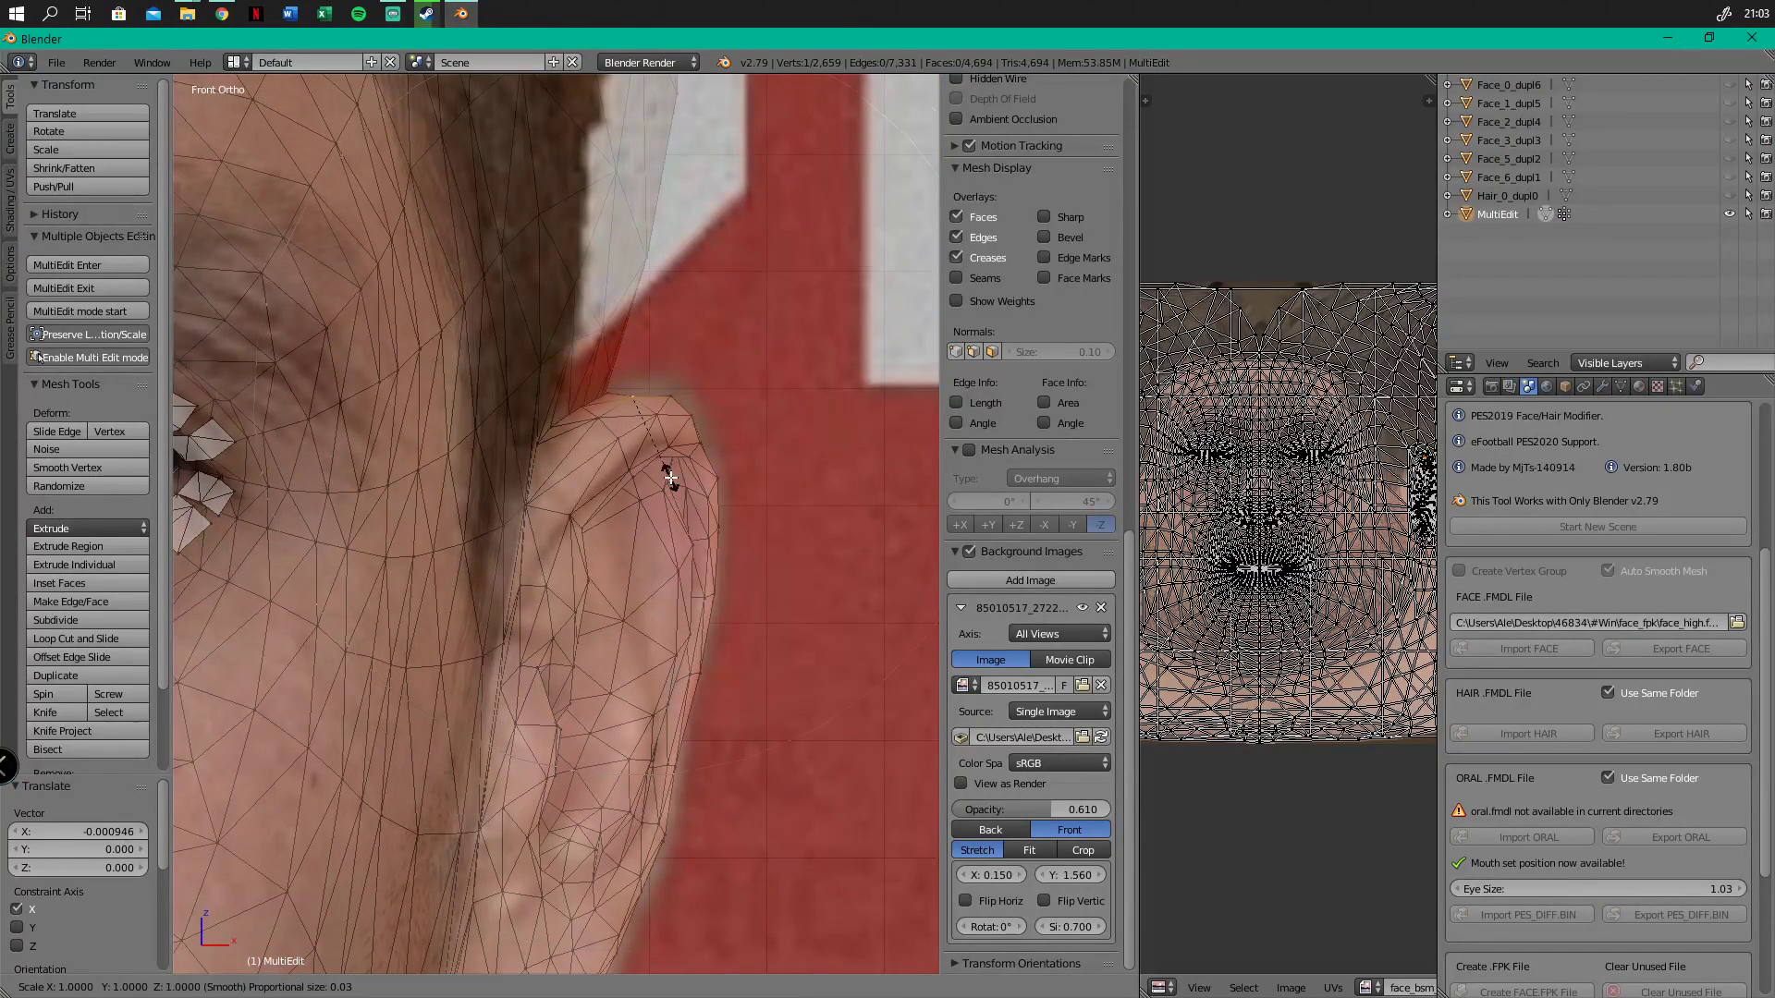
key(Escape)
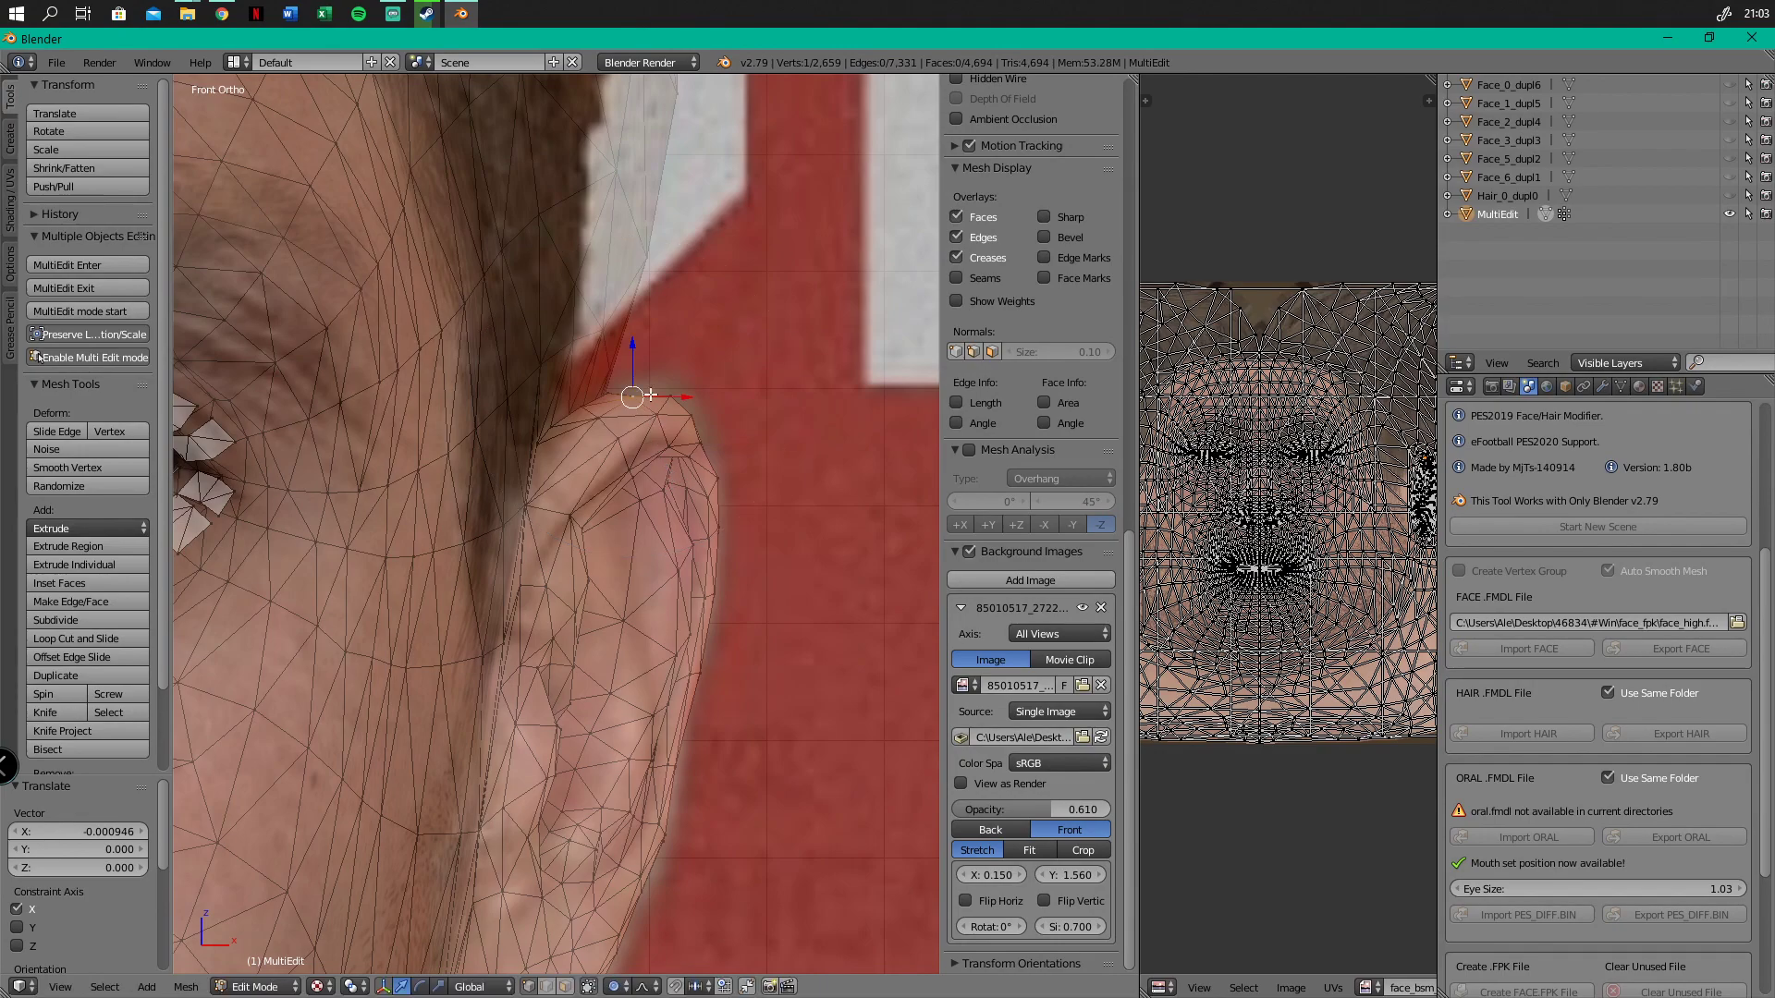
mouse_move(633, 351)
mouse_down()
mouse_move(634, 380)
mouse_move(644, 342)
mouse_up()
right_click(644, 342)
scroll(614, 527, down, 6)
shift+middle_drag(447, 634, 566, 455)
scroll(668, 673, up, 1)
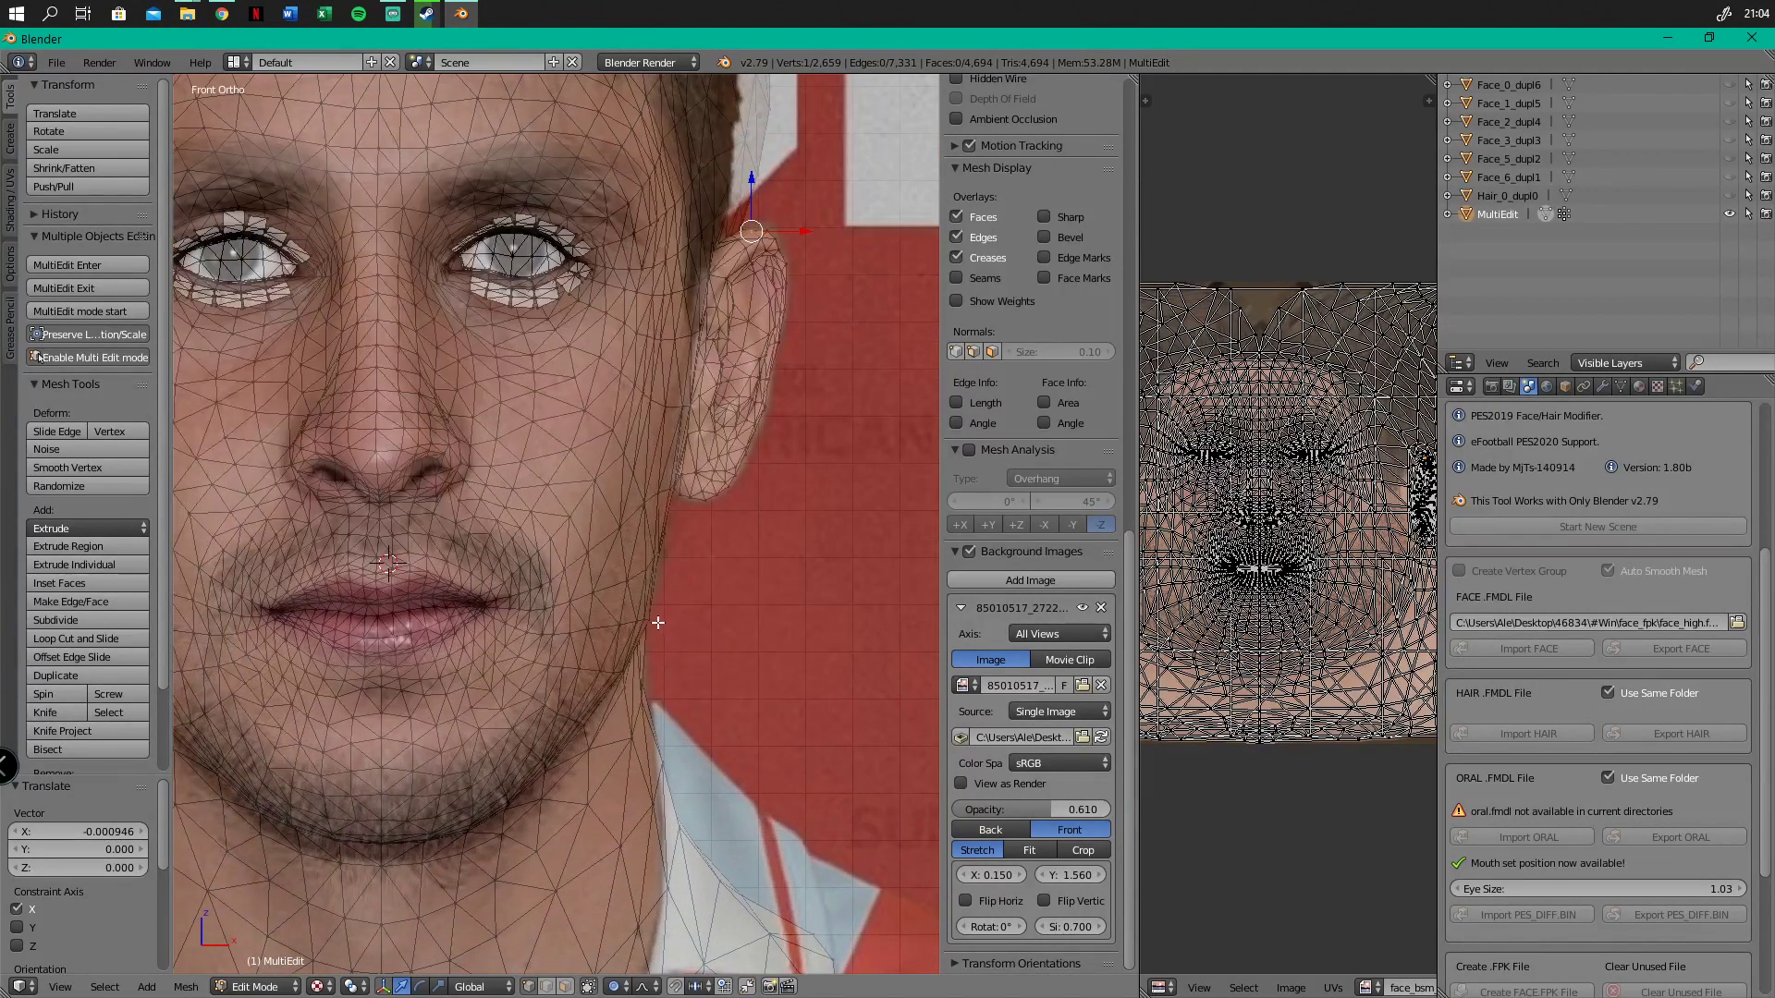
key(g)
drag(673, 617, 694, 624)
right_click(695, 624)
scroll(694, 624, down, 2)
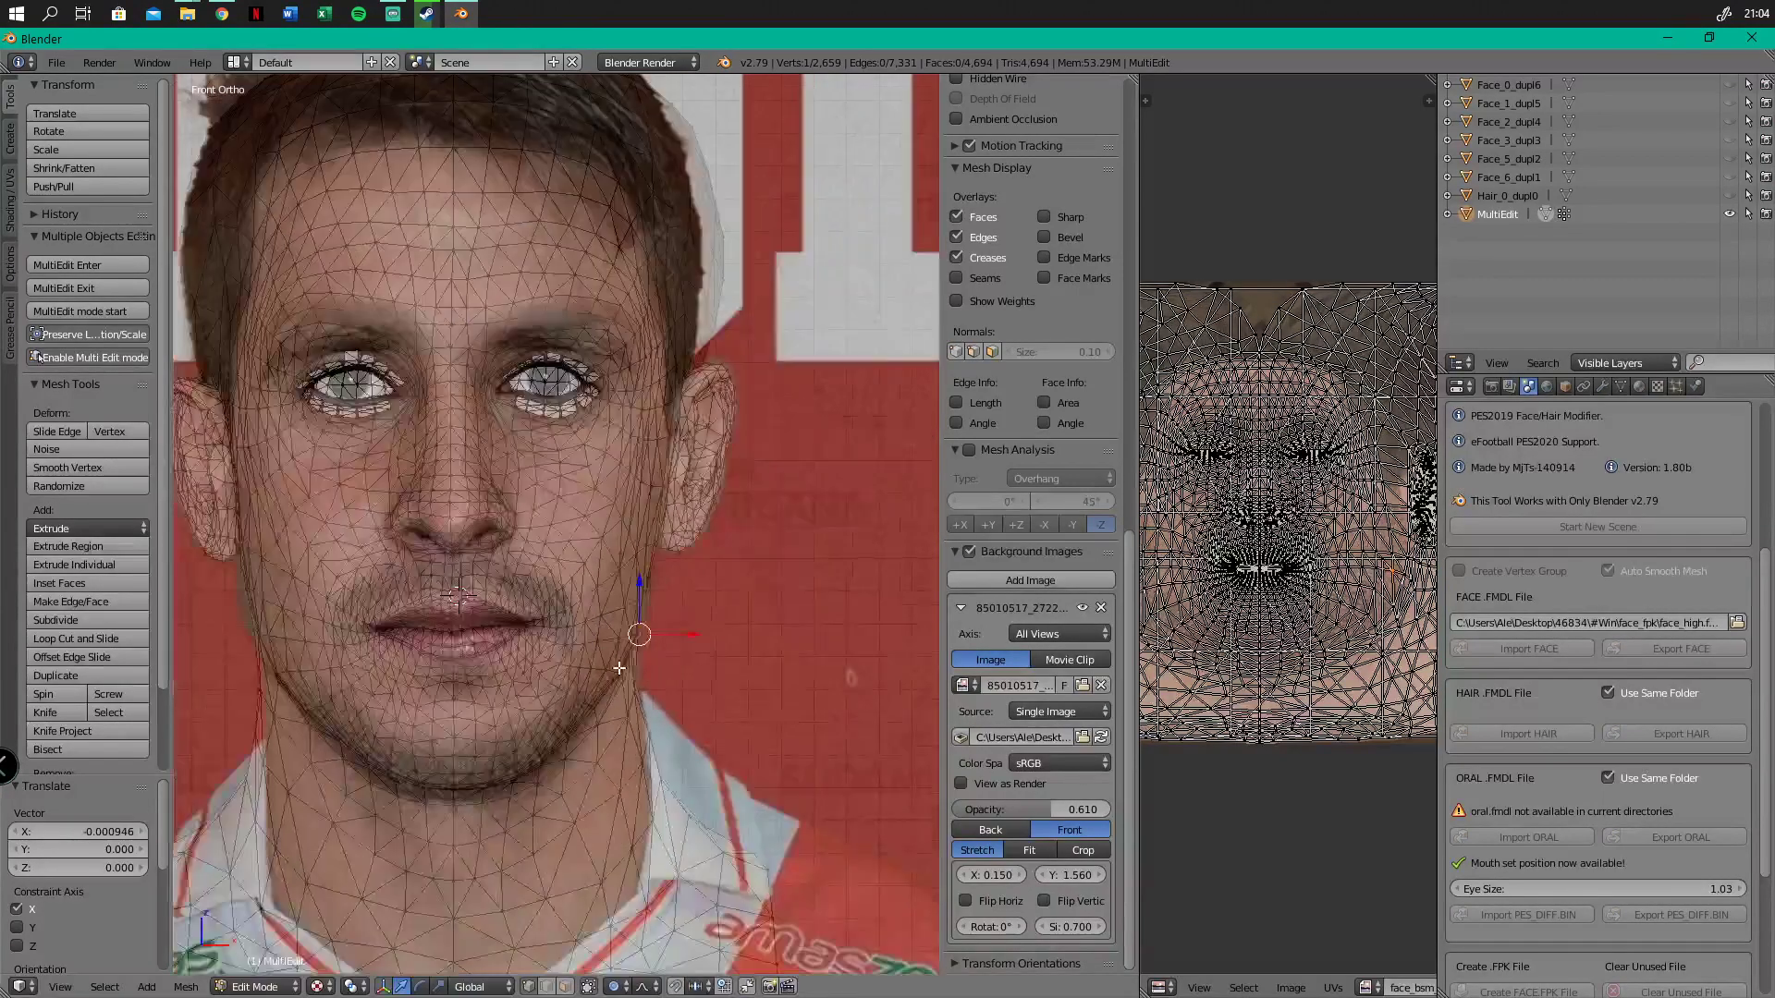
Examine how the face mesh lines up with the reference photo around the jaw, neck, ears and hairline
shift+middle_drag(560, 734, 527, 483)
scroll(529, 485, up, 1)
scroll(592, 494, down, 2)
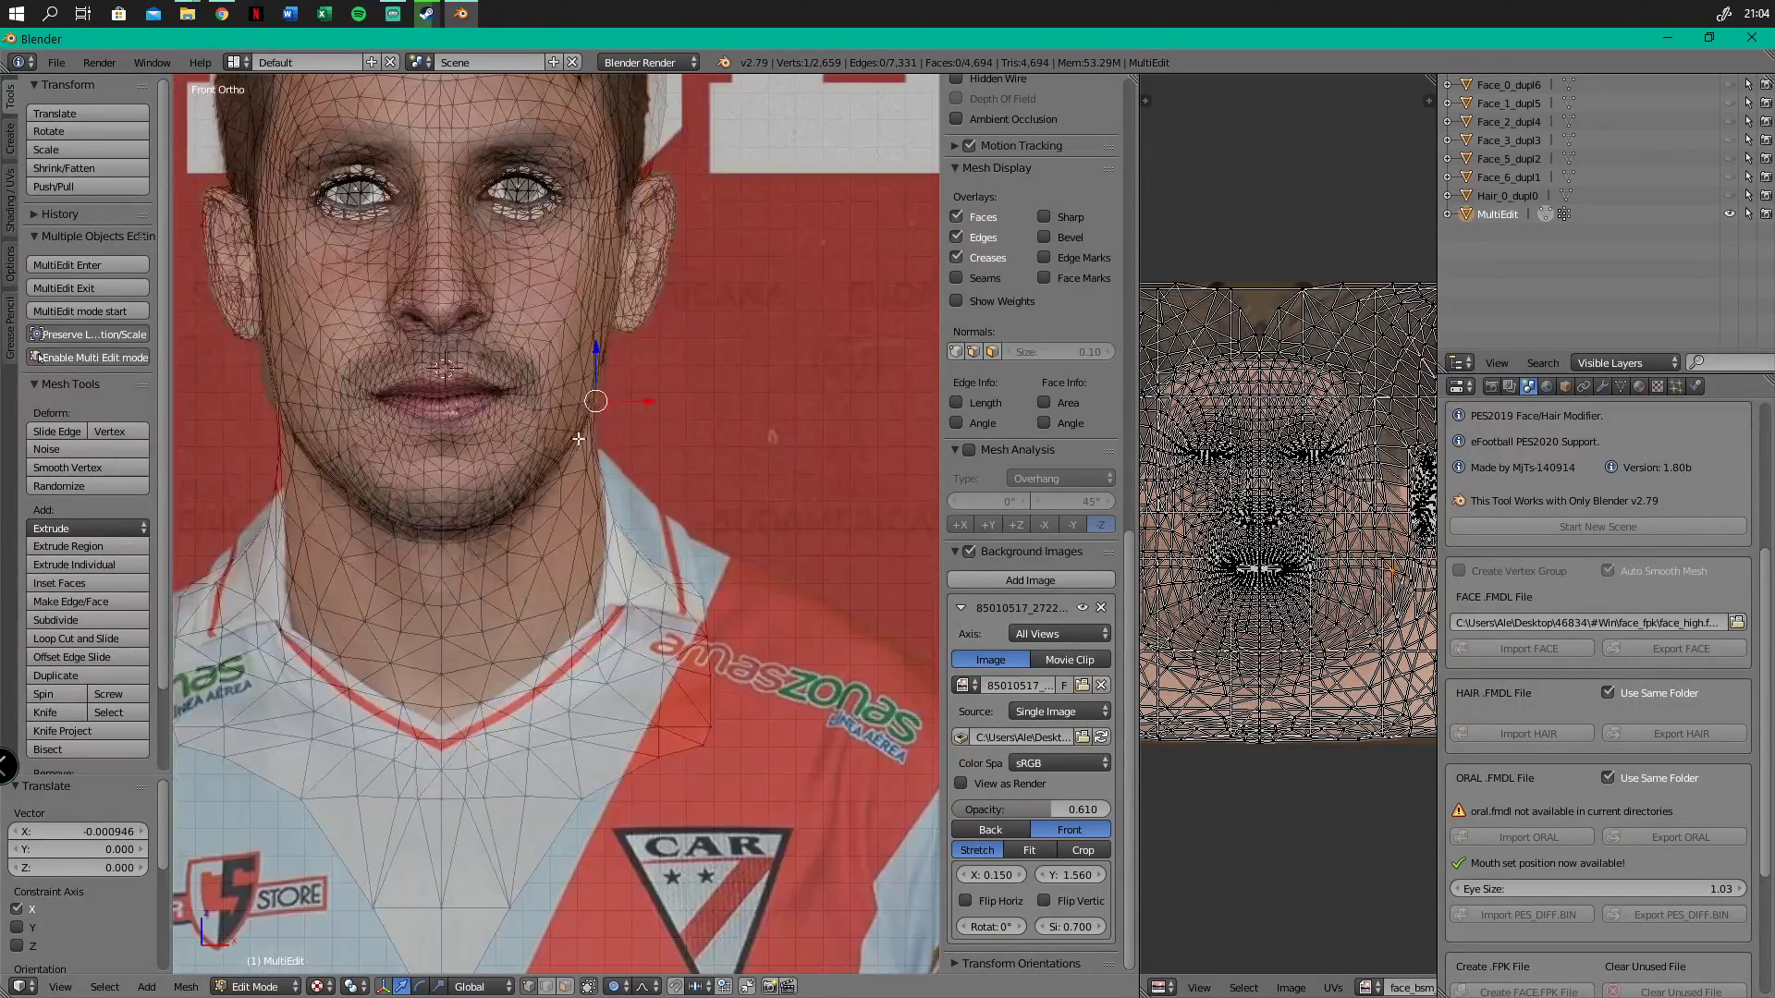
shift+middle_drag(561, 137, 527, 430)
scroll(527, 430, up, 3)
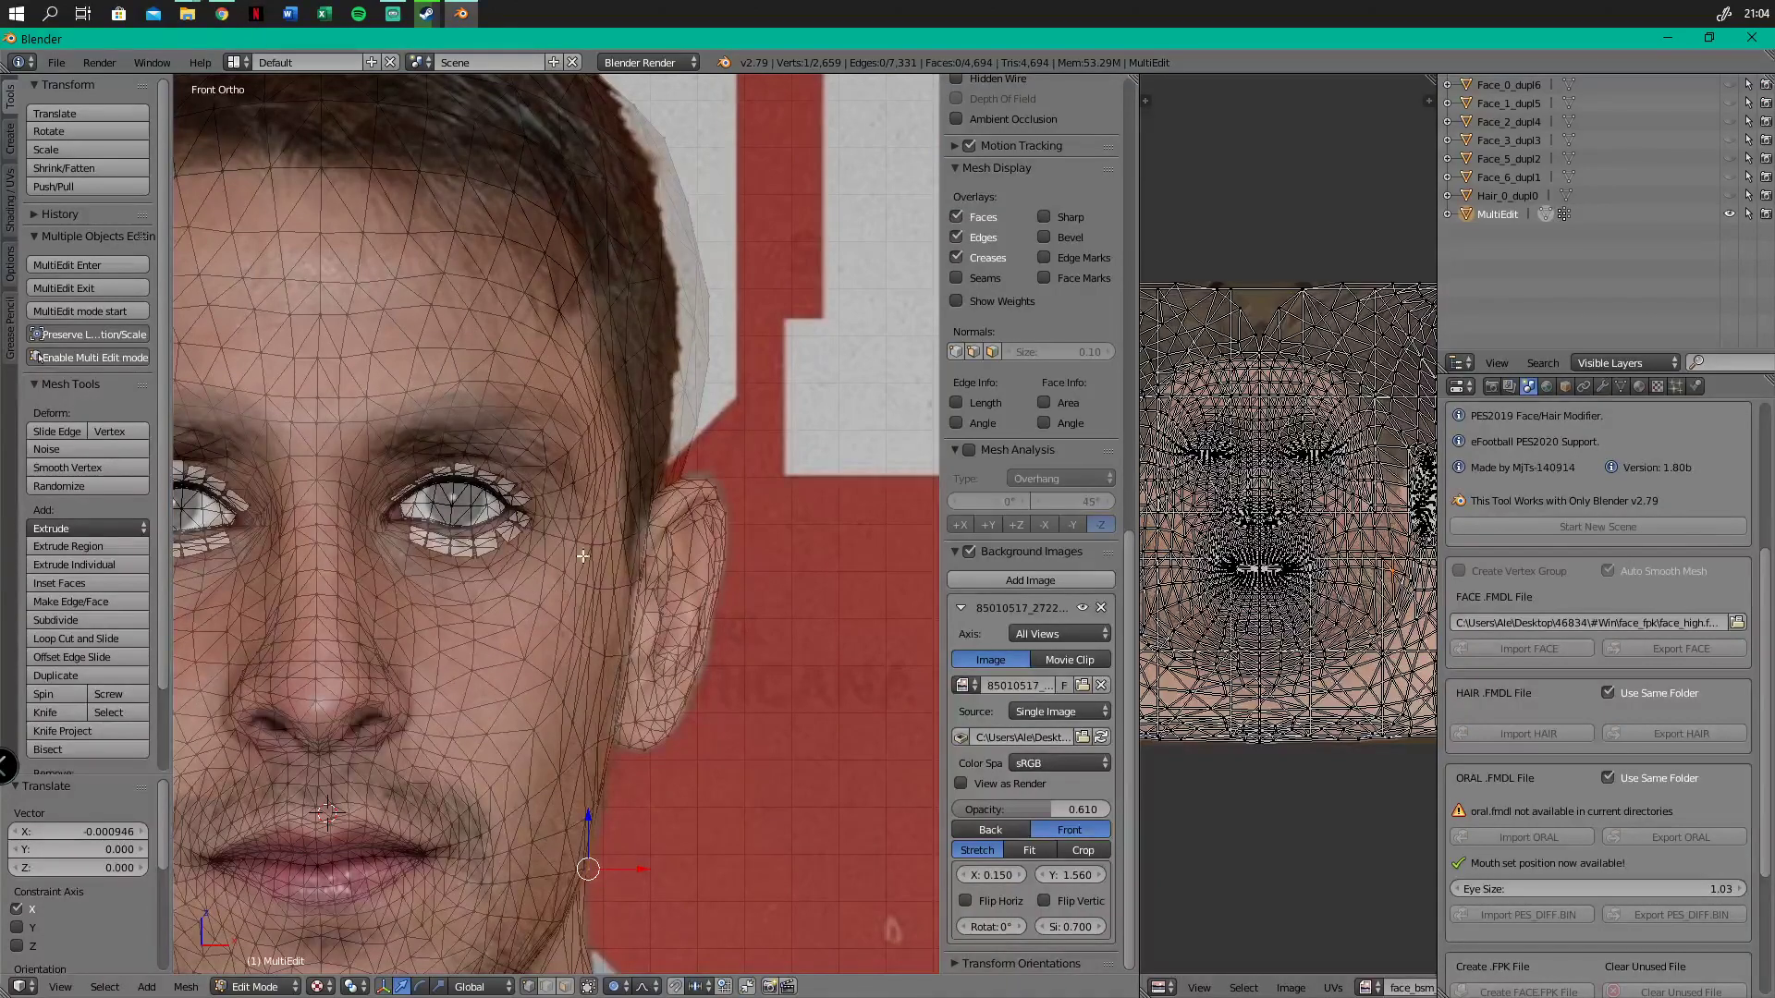
shift+middle_drag(550, 551, 605, 440)
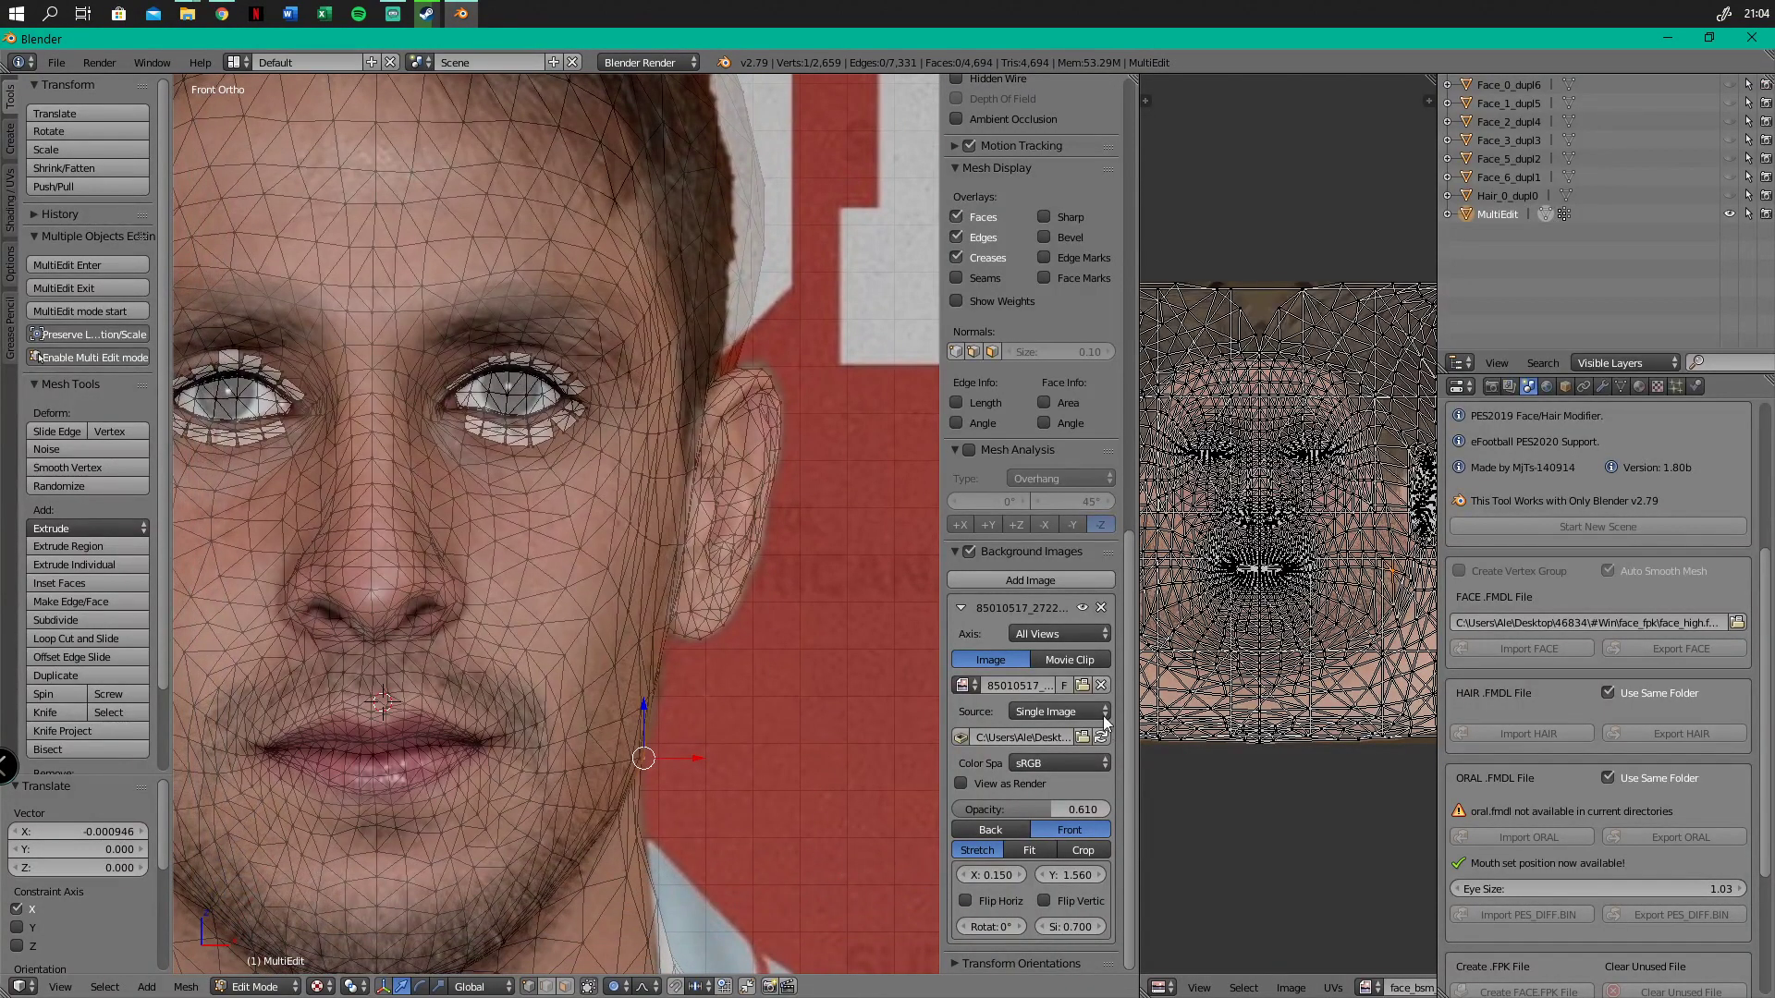
scroll(437, 497, down, 3)
shift+middle_drag(539, 516, 532, 488)
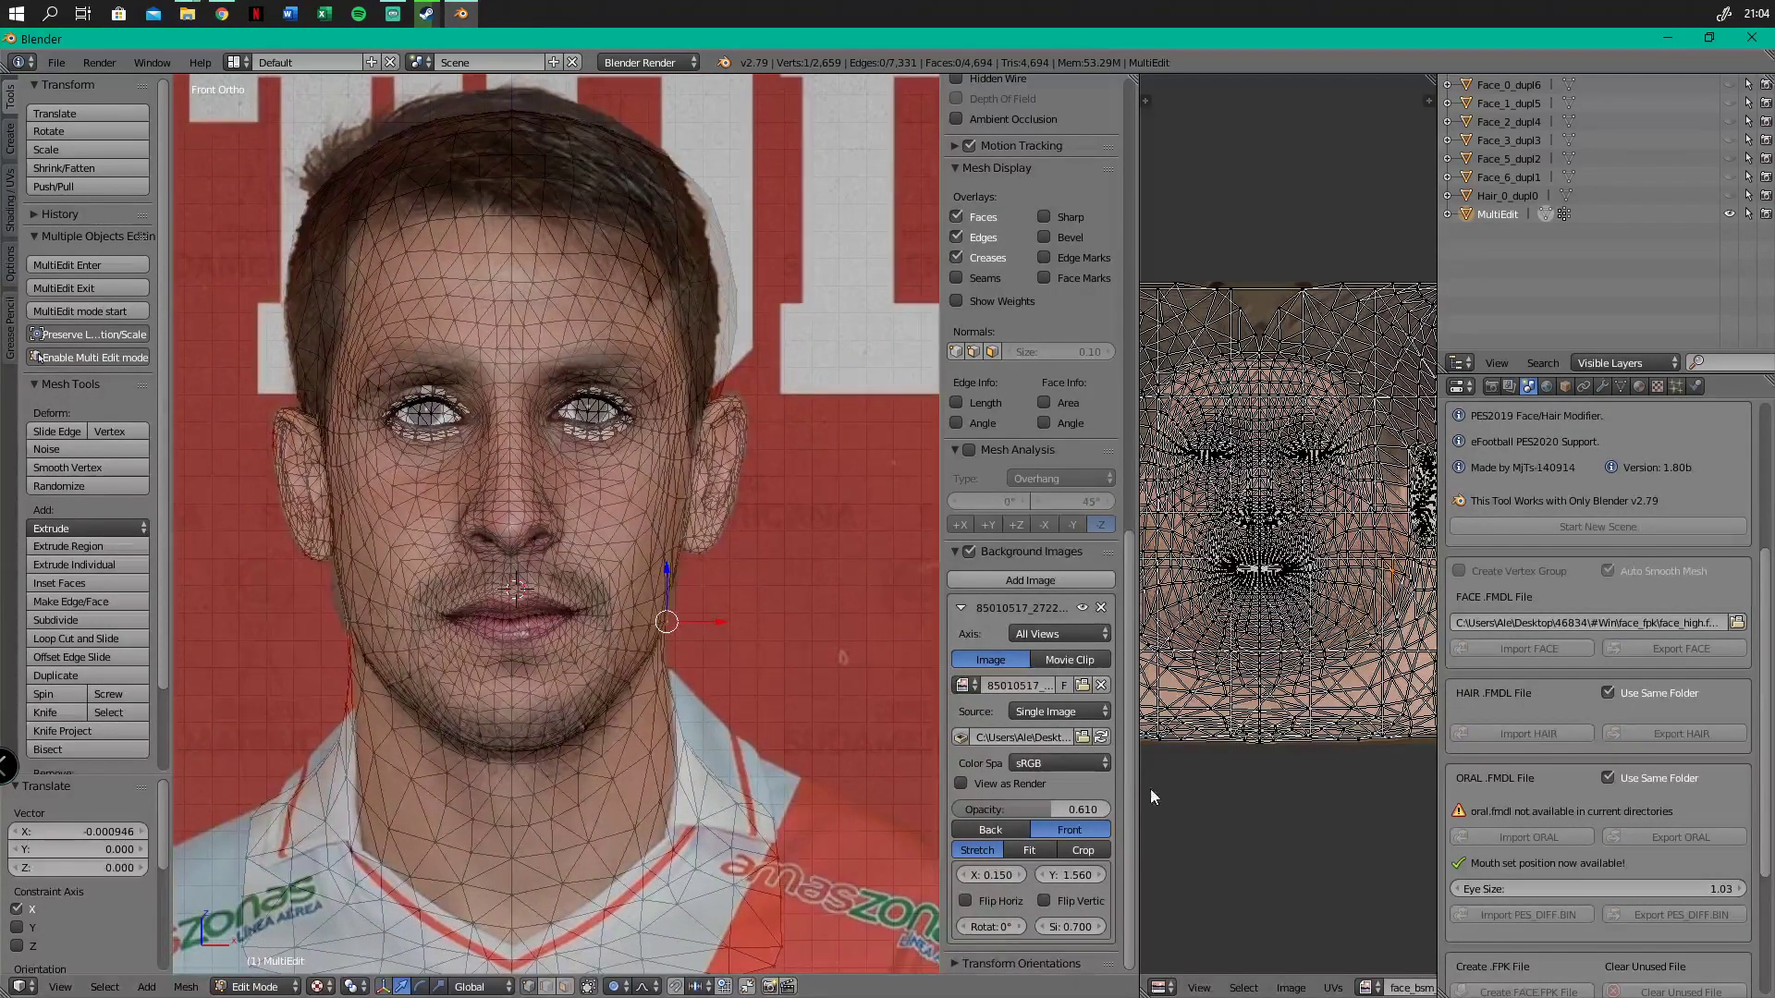
Lower the background image opacity to 0.408 and inspect the mesh around the character's right eye
drag(1056, 808, 1017, 812)
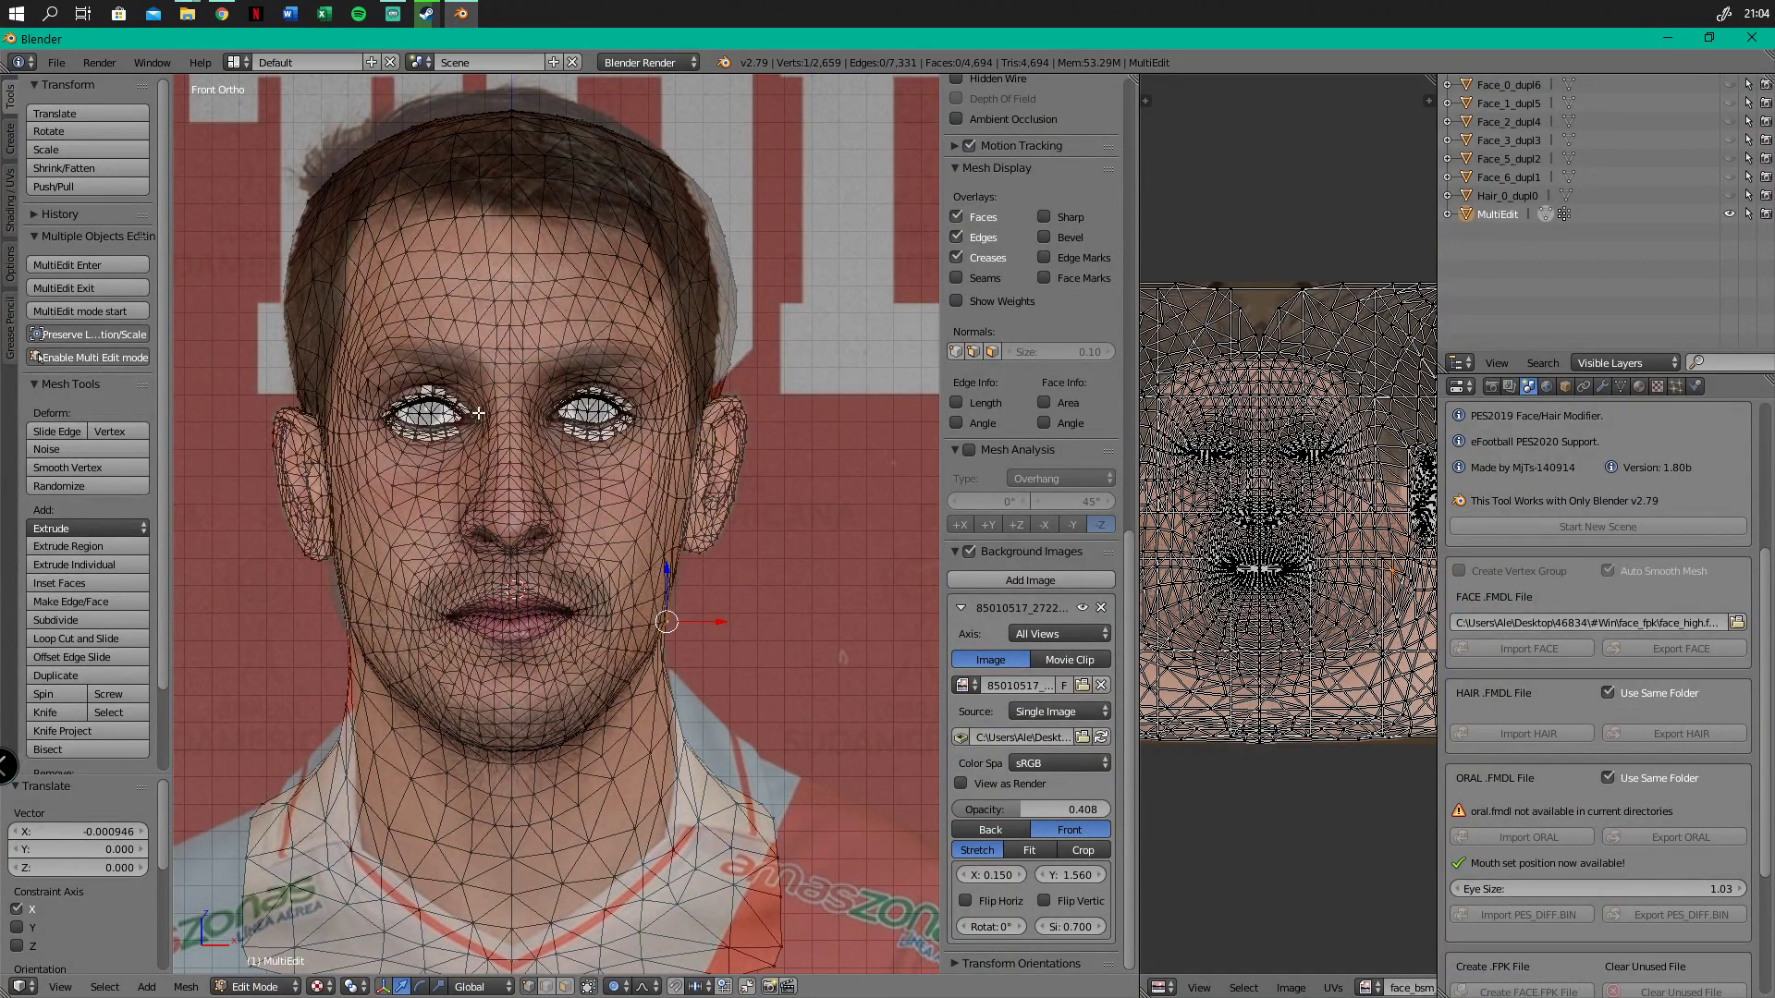
scroll(452, 412, up, 8)
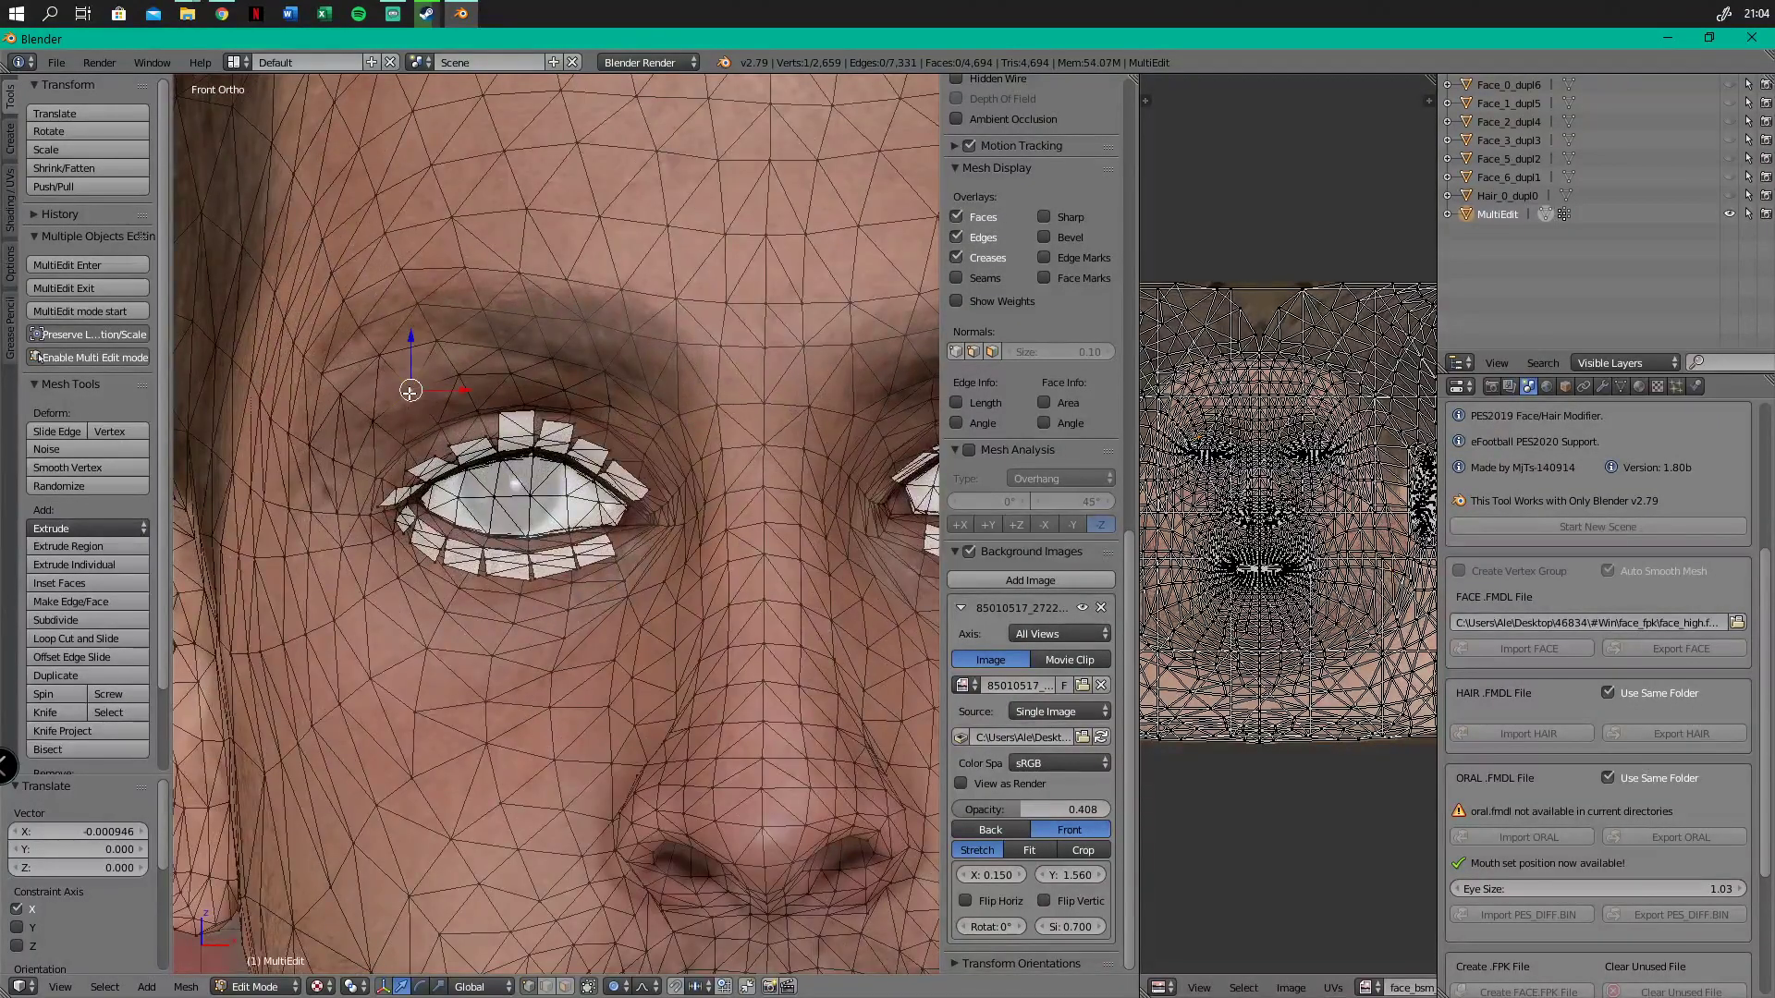
middle_drag(379, 369, 536, 499)
scroll(524, 499, up, 4)
scroll(524, 499, down, 6)
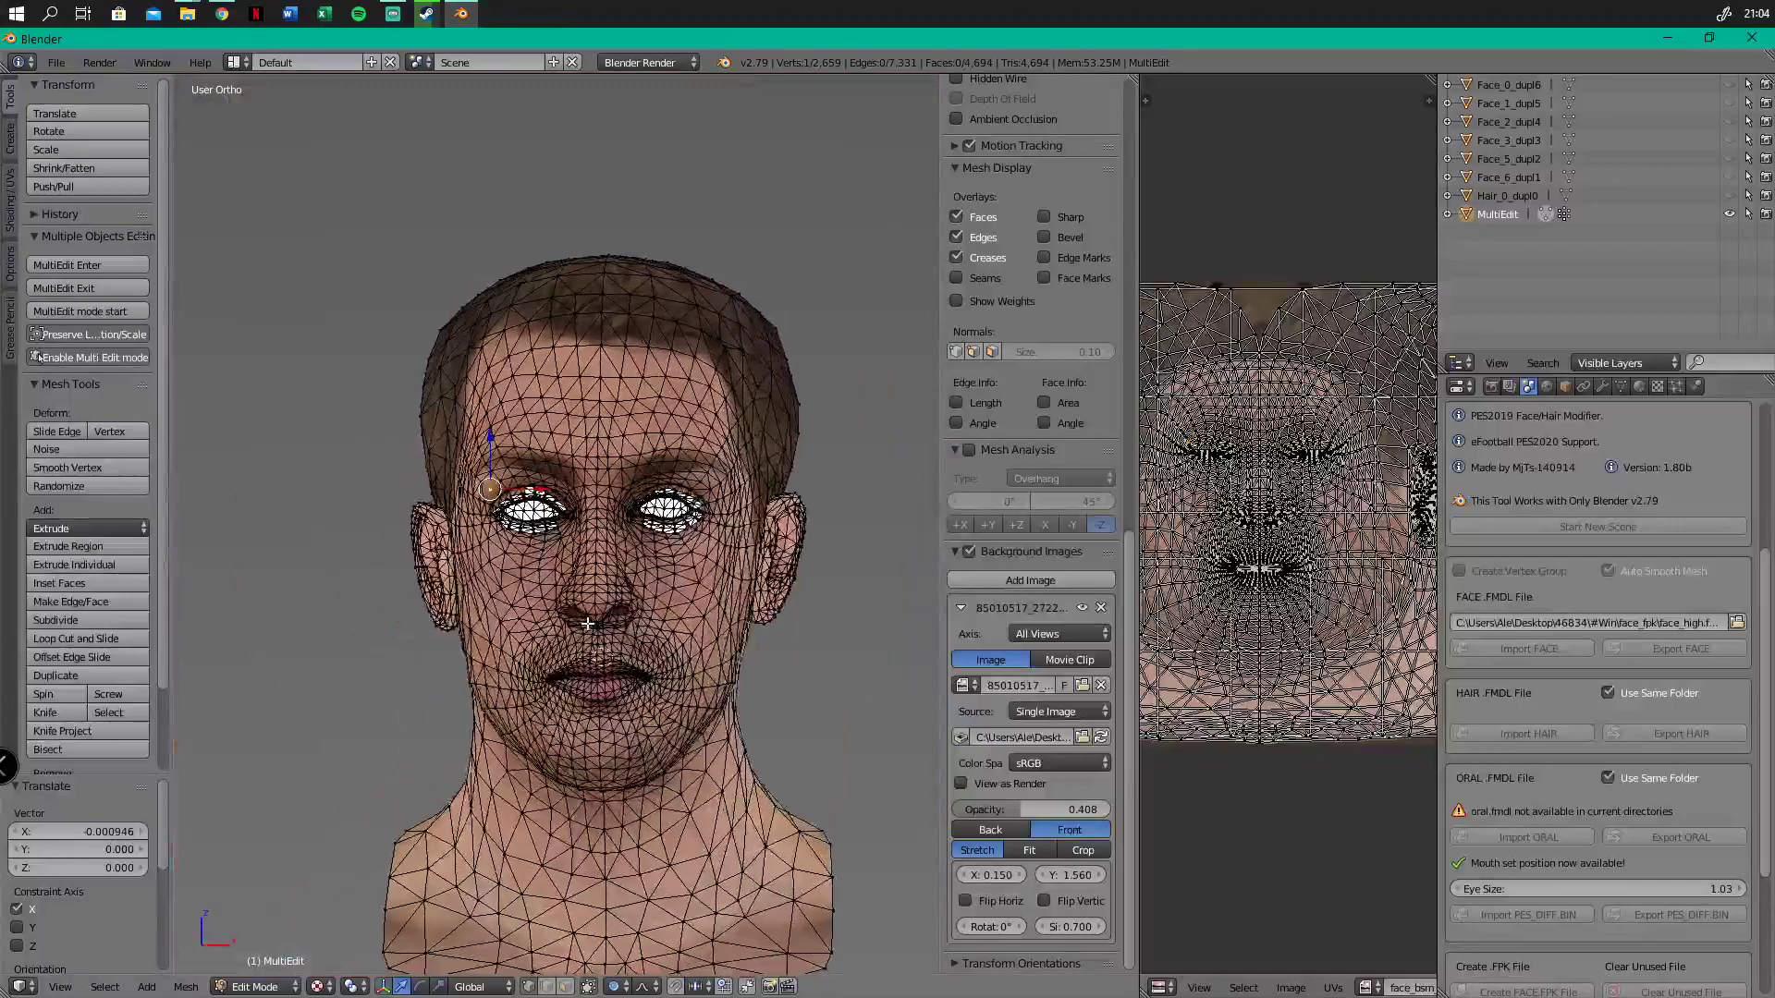
Return to the front view and set the background image opacity to 0.770
key(KP_1)
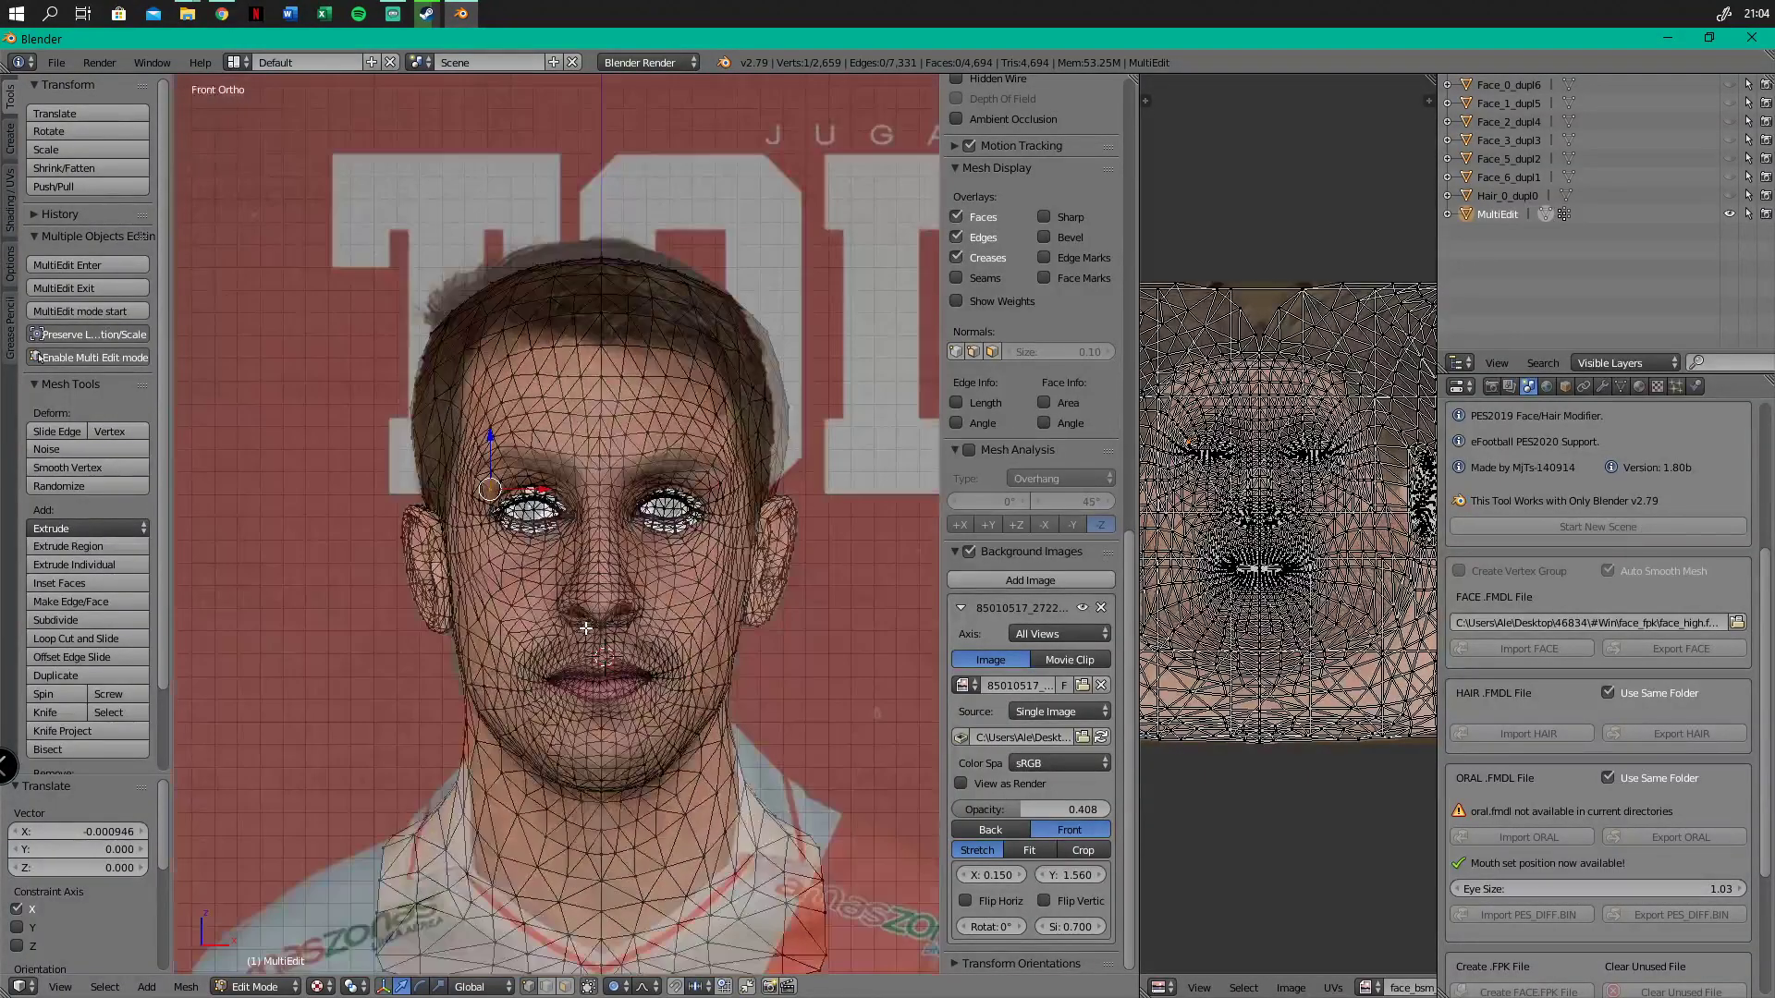
drag(1021, 809, 1079, 806)
scroll(691, 488, up, 2)
scroll(691, 487, up, 2)
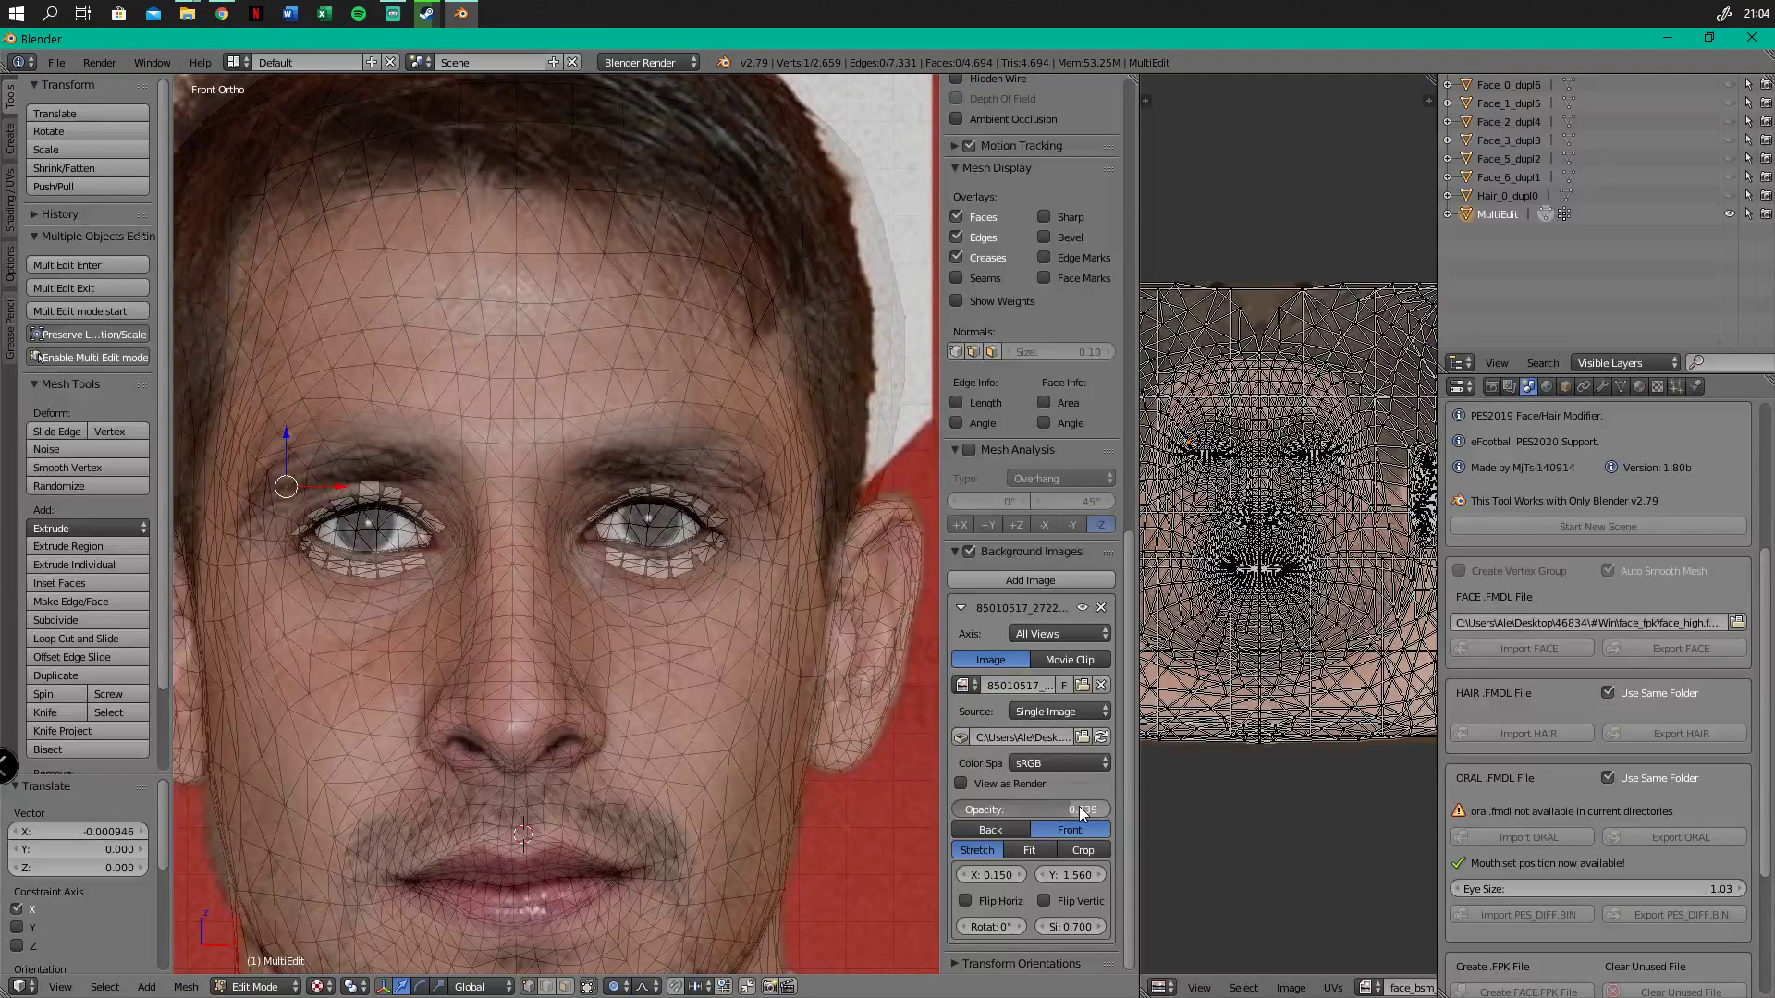
Lower individual vertices above the character's right eyebrow to follow the brow line in the photo
key(g)
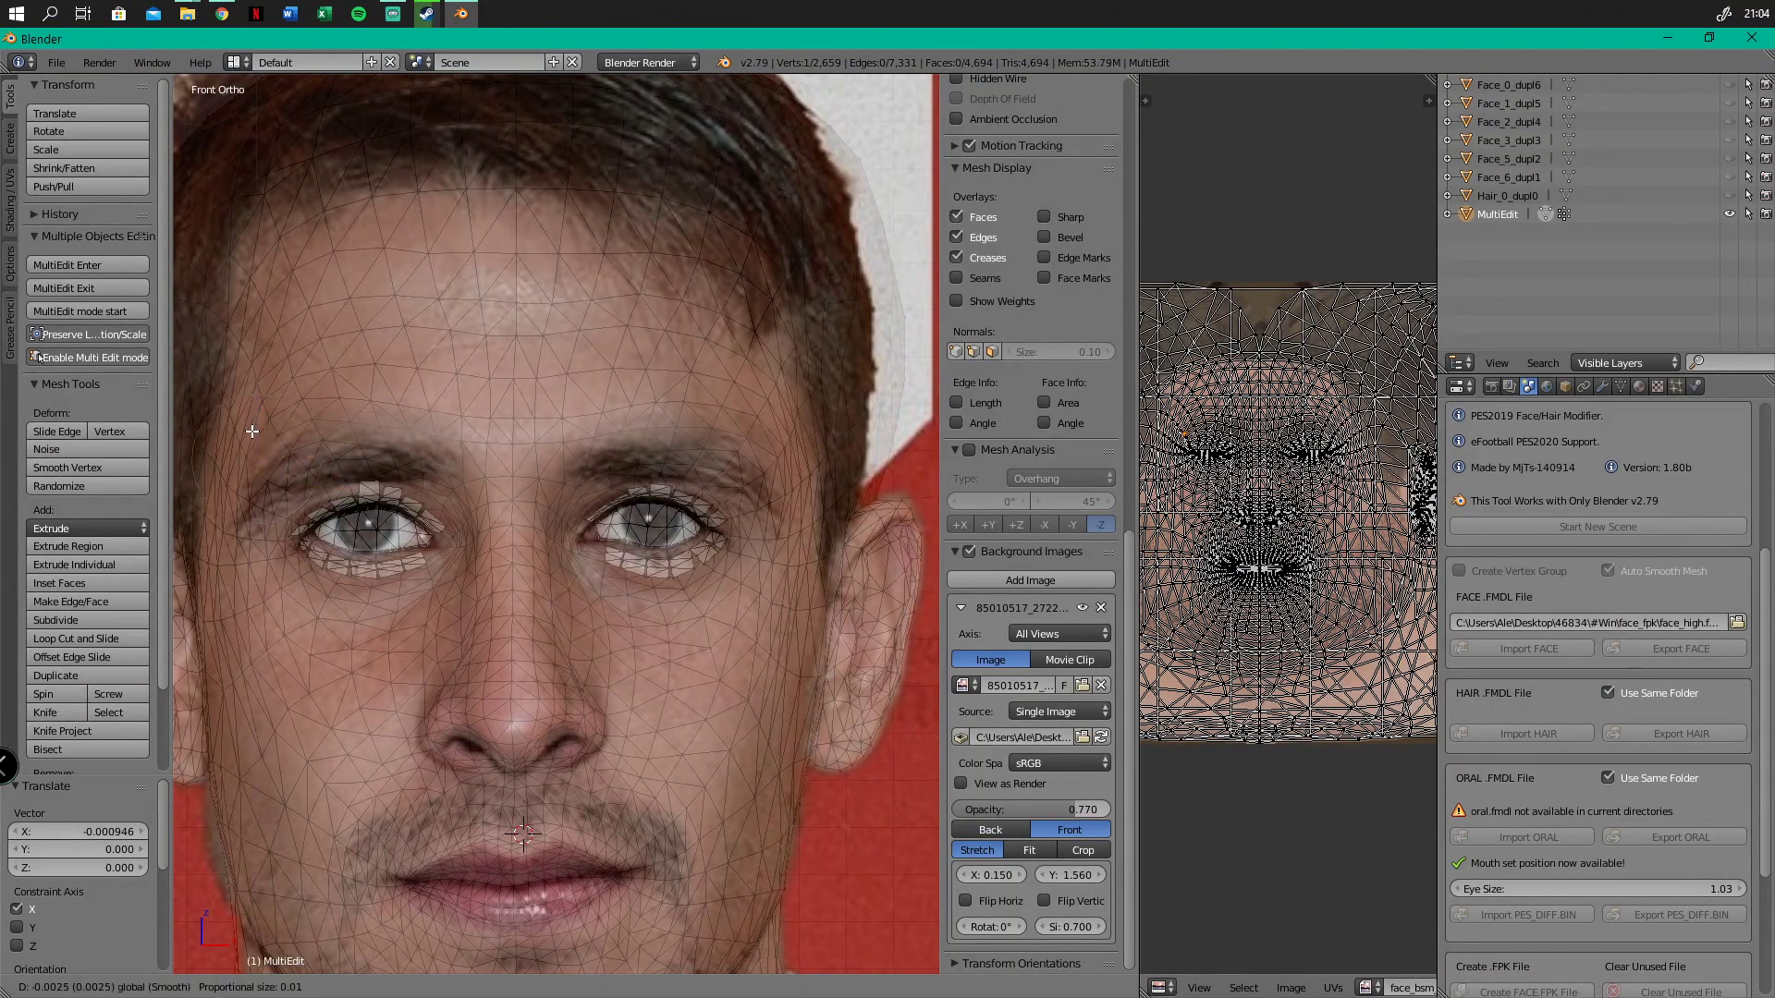
drag(252, 431, 252, 431)
right_click(423, 459)
drag(417, 418, 359, 416)
right_click(363, 441)
right_click(319, 437)
right_click(316, 420)
Select three vertices above the outer end of the character's right eyebrow and move them down about 0.002 along Z
right_click(323, 442)
shift+right_click(288, 453)
shift+right_click(258, 457)
drag(290, 410, 290, 419)
scroll(408, 518, down, 2)
mouse_move(416, 522)
middle_down()
mouse_move(446, 535)
mouse_move(333, 539)
mouse_move(434, 537)
middle_up()
key(KP_1)
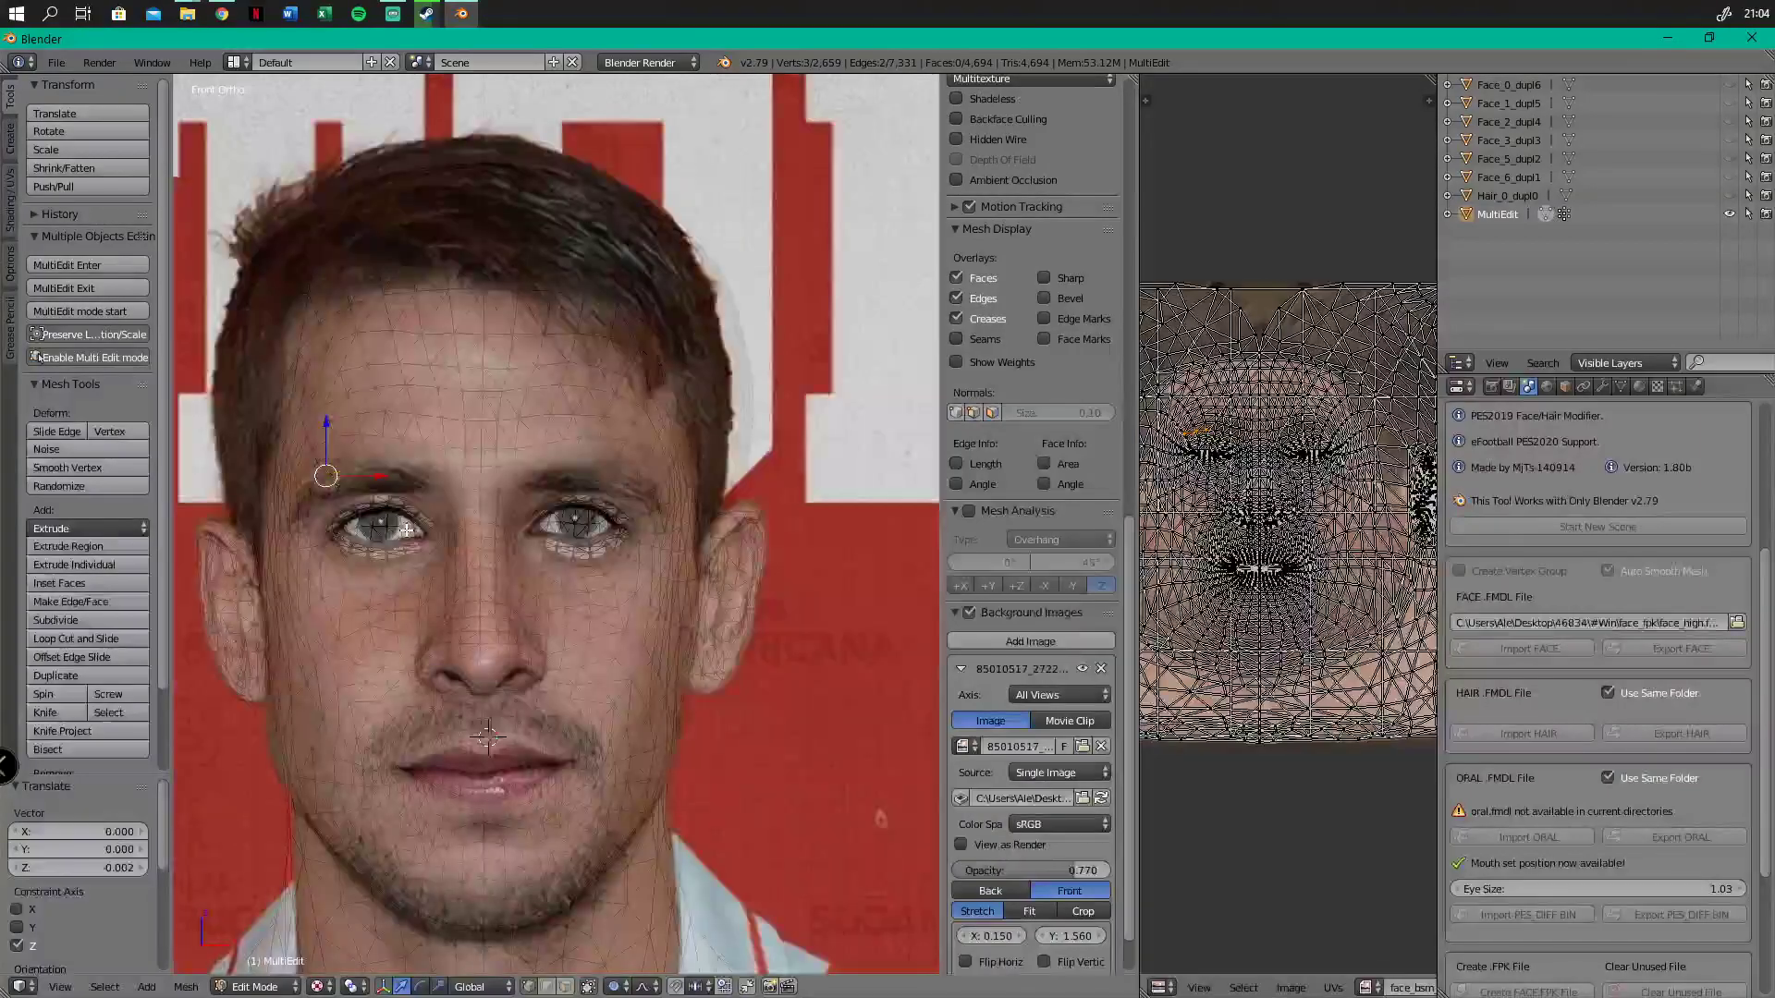
Lower the vertex above the outer end of the character's left eyebrow by about 0.001 along Z
scroll(407, 529, up, 5)
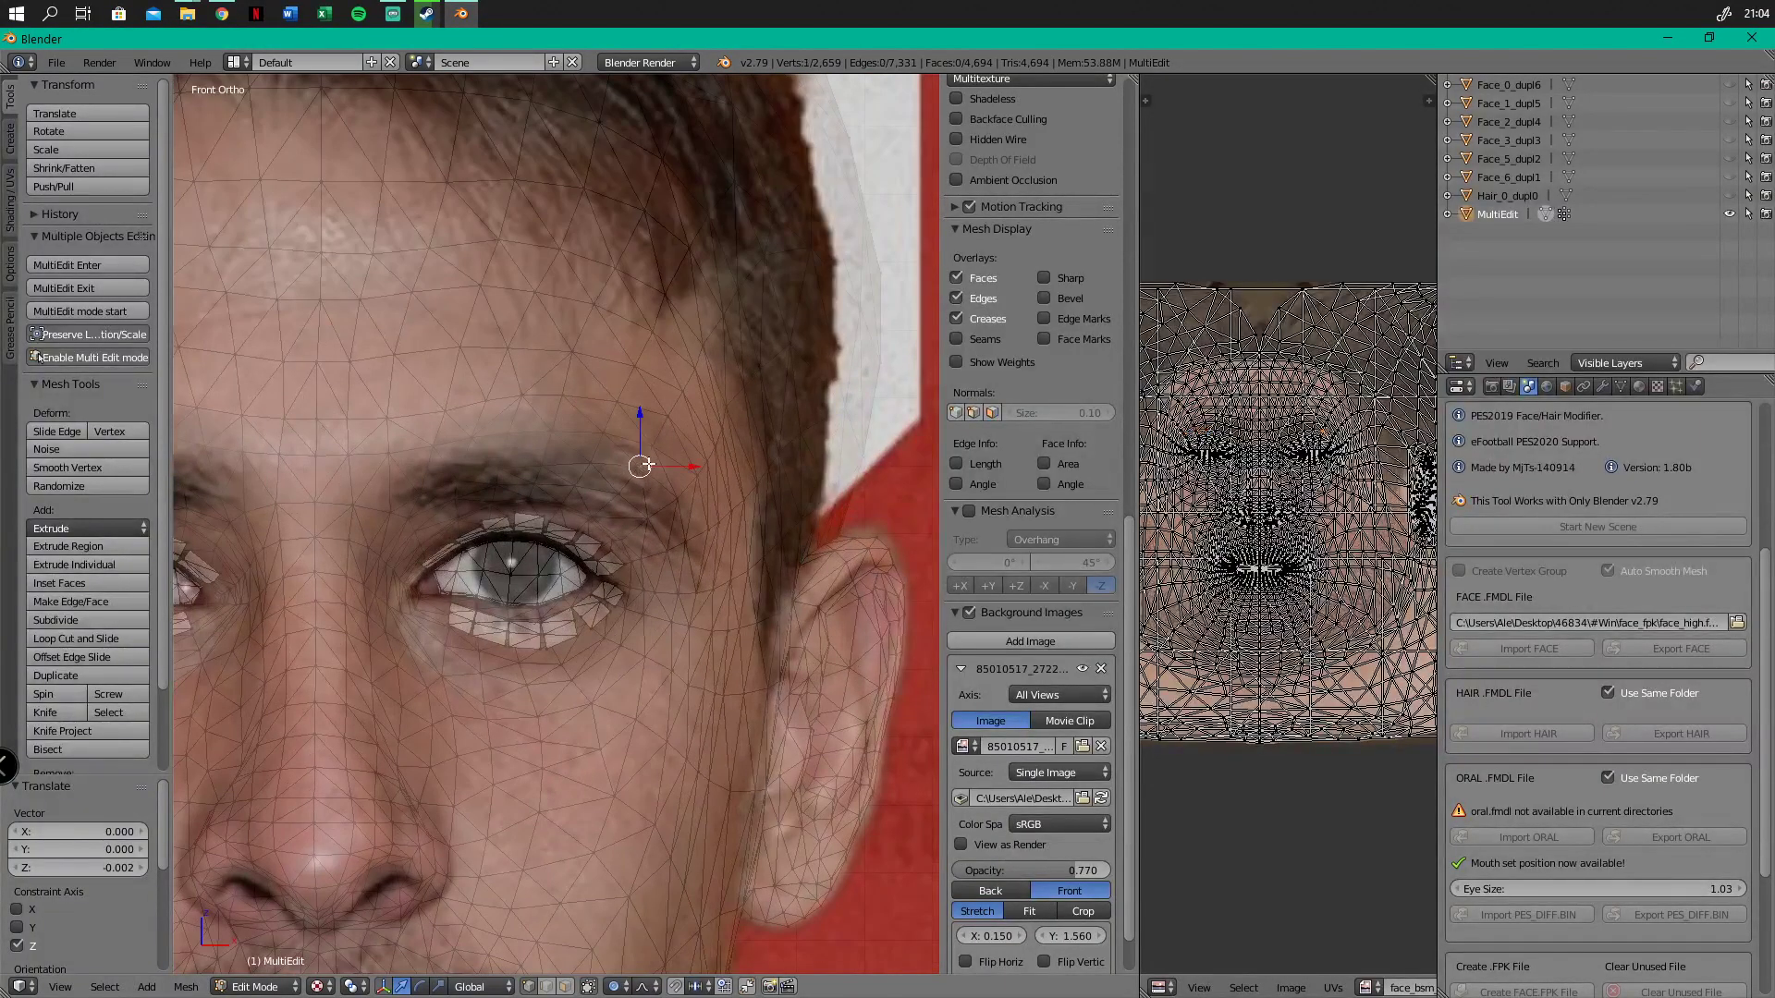
right_click(422, 495)
key(g)
key(z)
click(420, 444)
drag(676, 451, 644, 447)
right_click(639, 481)
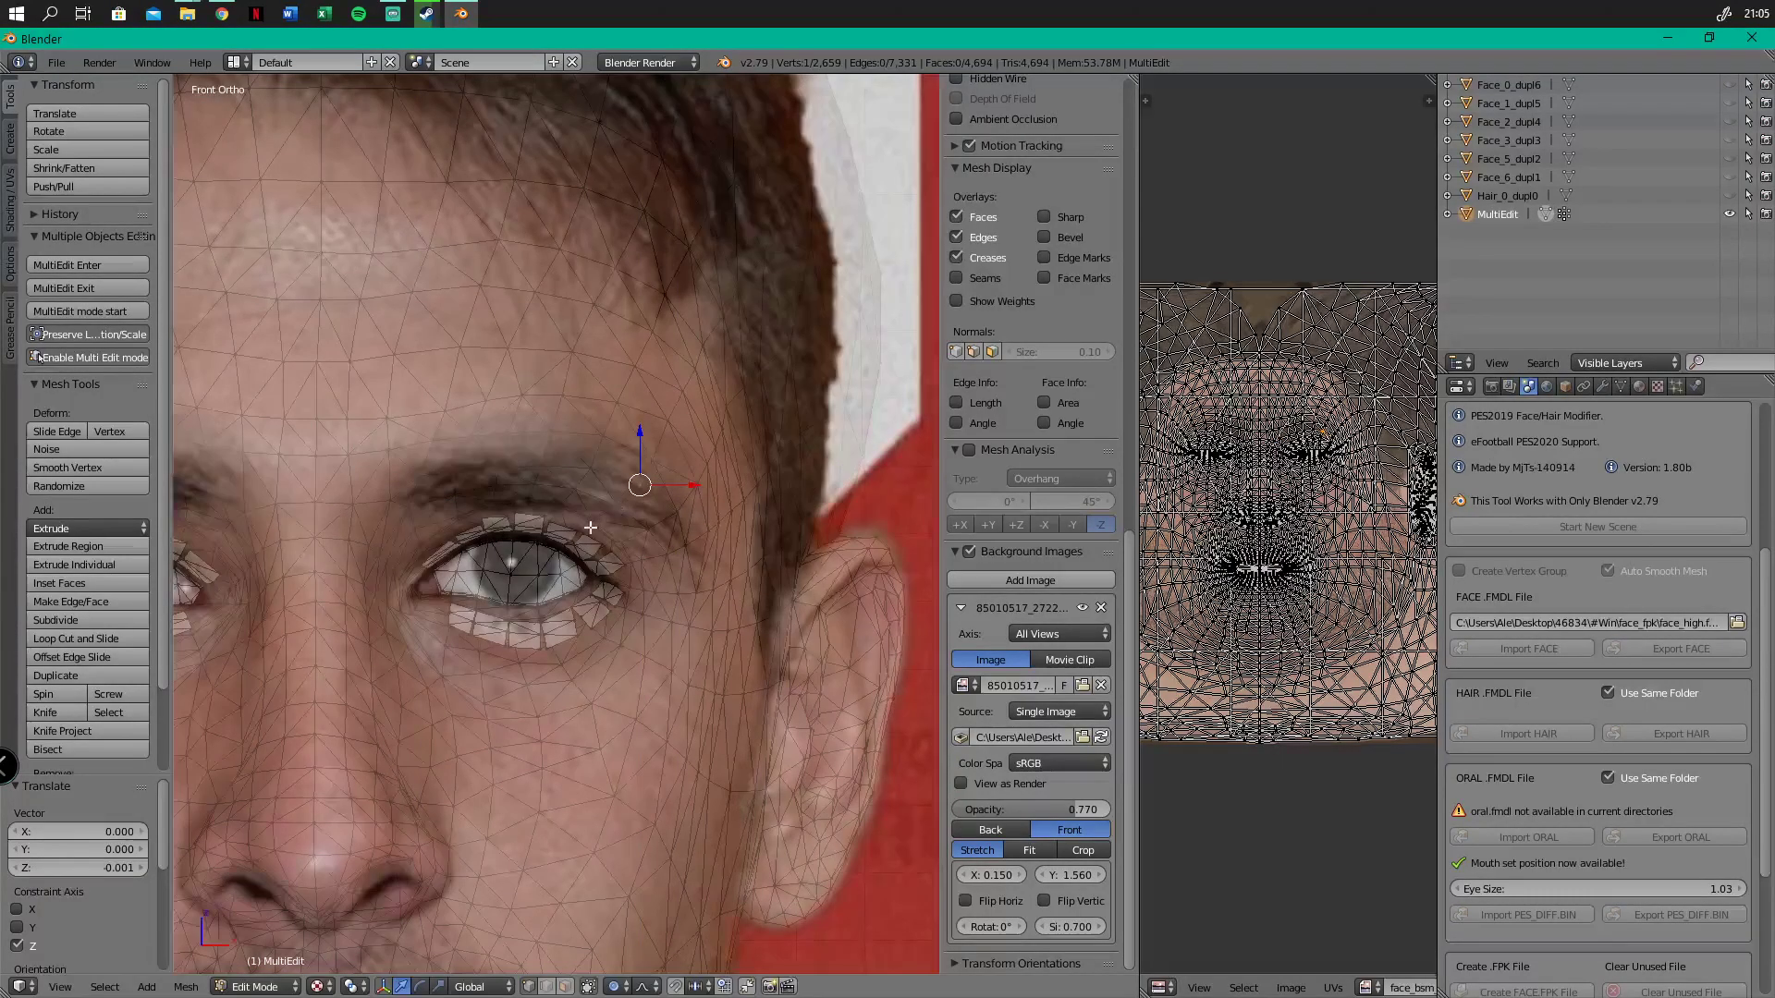
scroll(591, 526, down, 6)
middle_drag(592, 555, 549, 602)
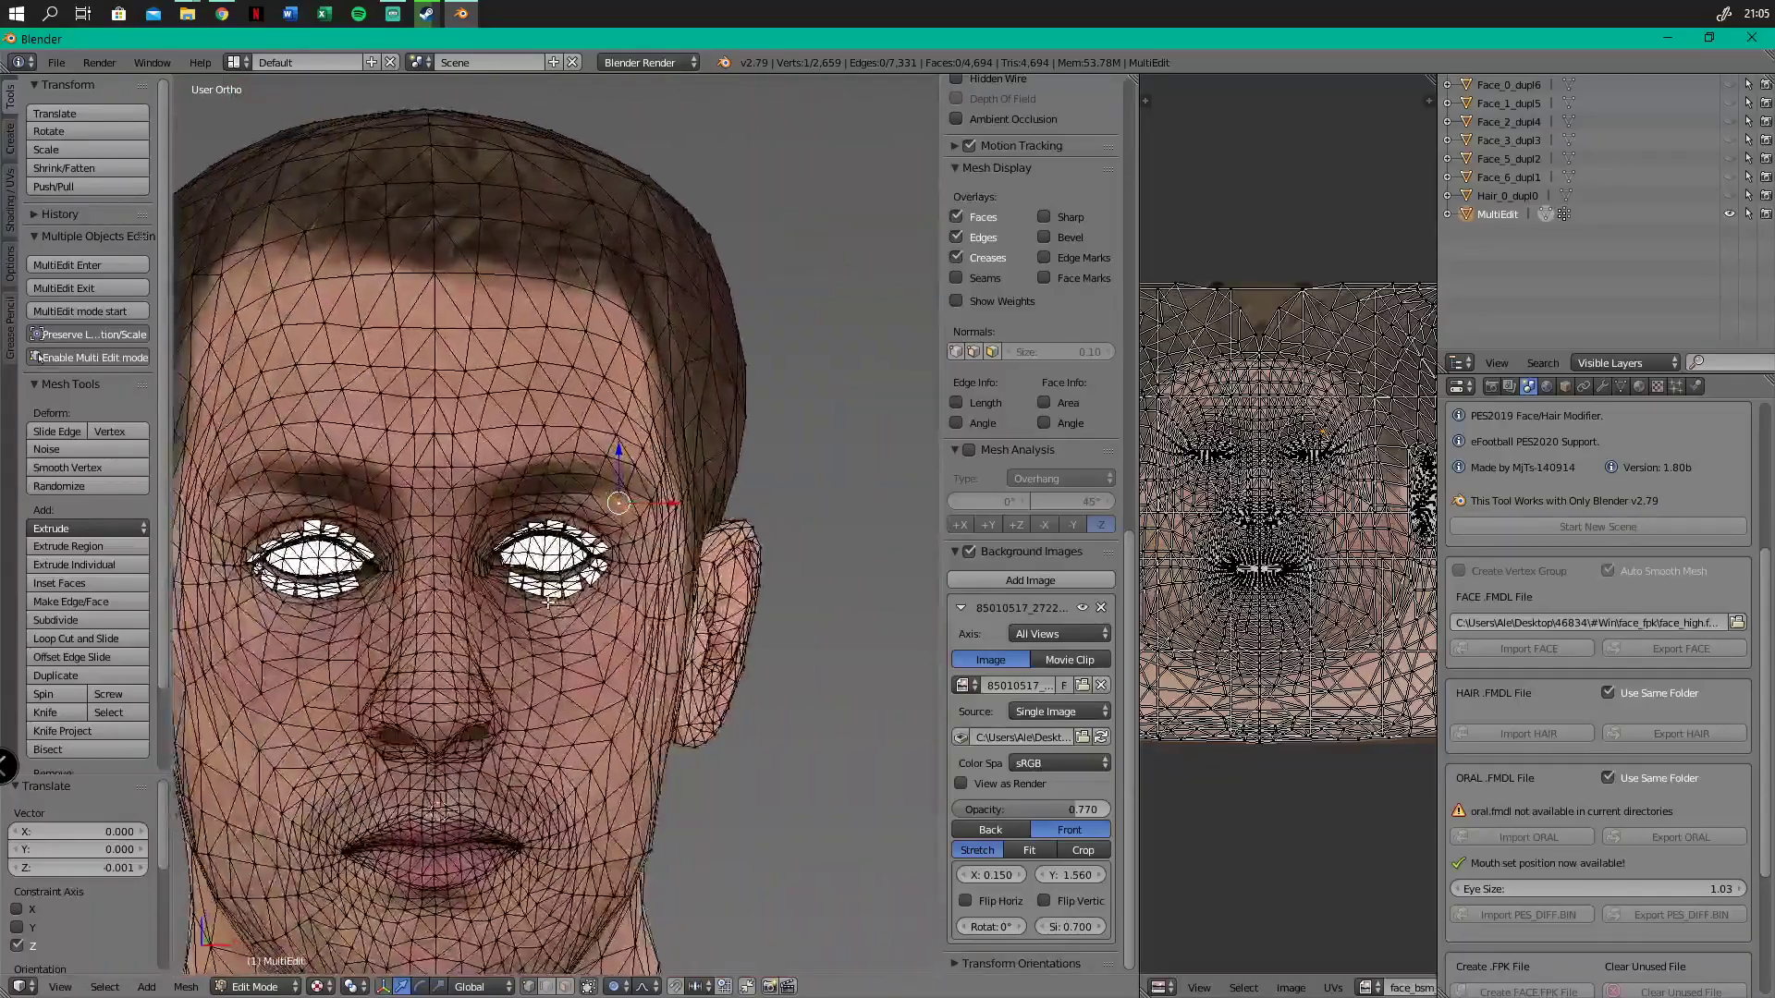
key(KP_1)
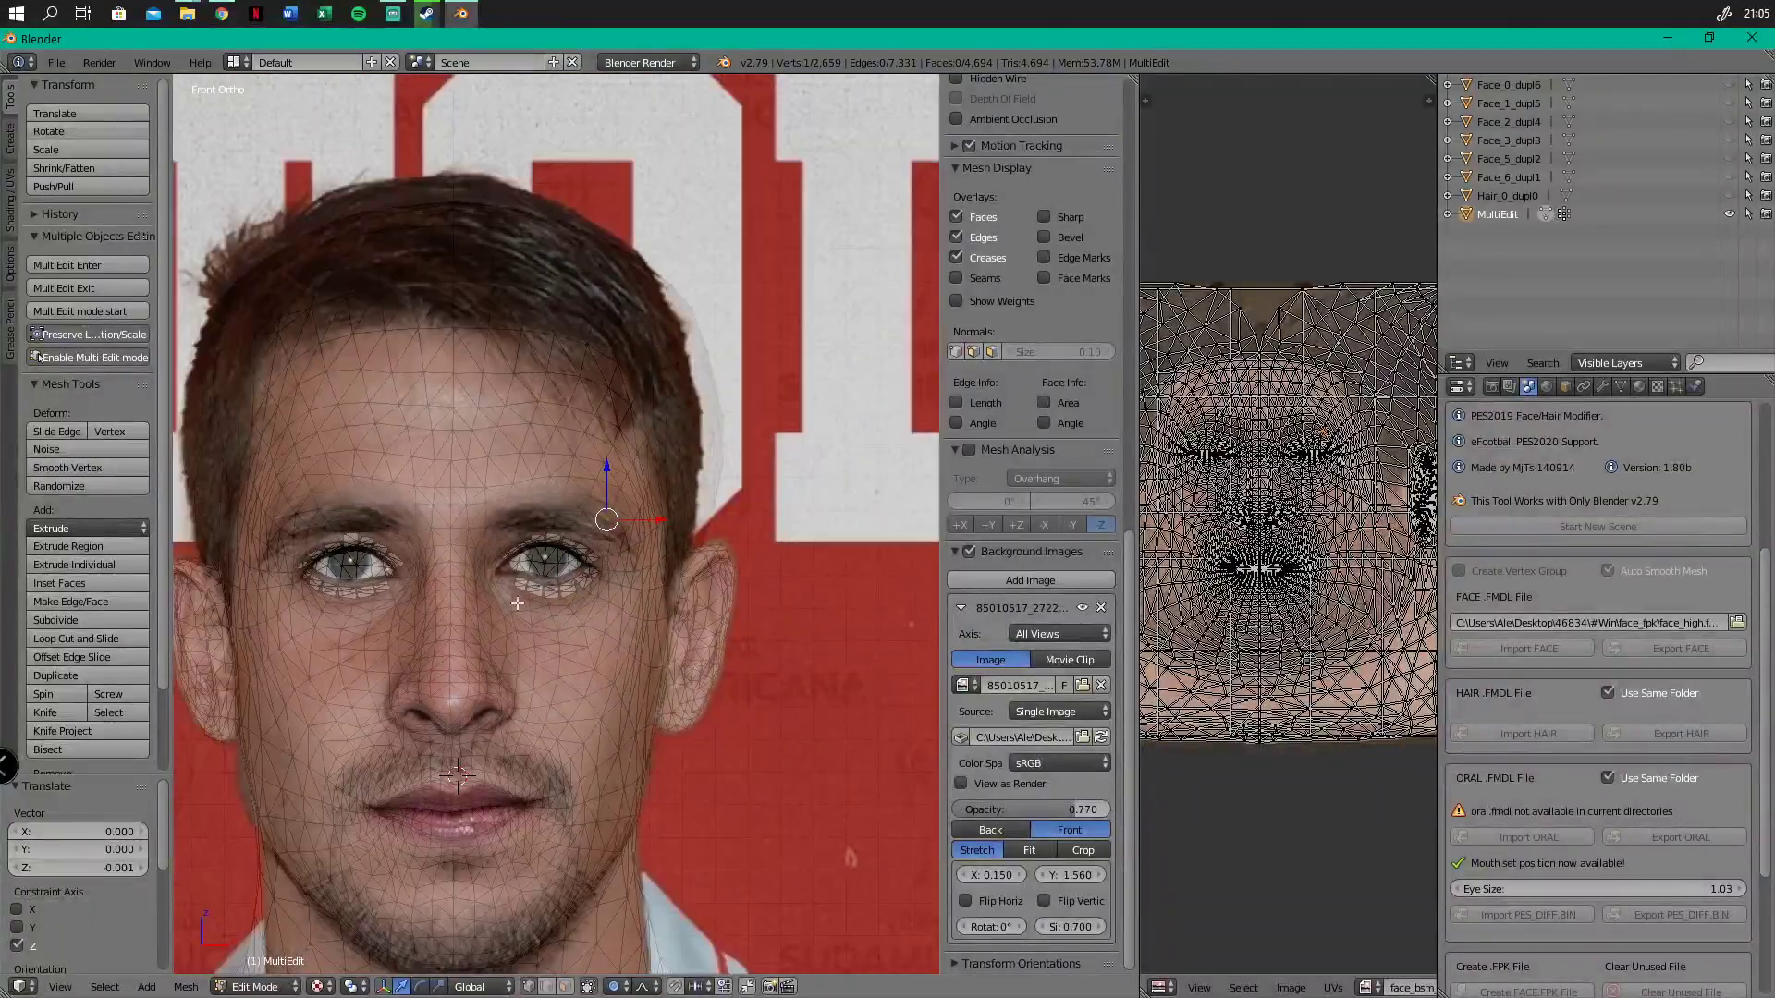
Select the row of seven vertices along the upper edge of the character's left eyebrow
scroll(476, 530, up, 1)
middle_drag(607, 580, 564, 469)
right_click(701, 477)
shift+right_click(657, 464)
shift+right_click(618, 461)
shift+right_click(581, 461)
shift+right_click(552, 467)
shift+right_click(524, 468)
shift+right_click(485, 474)
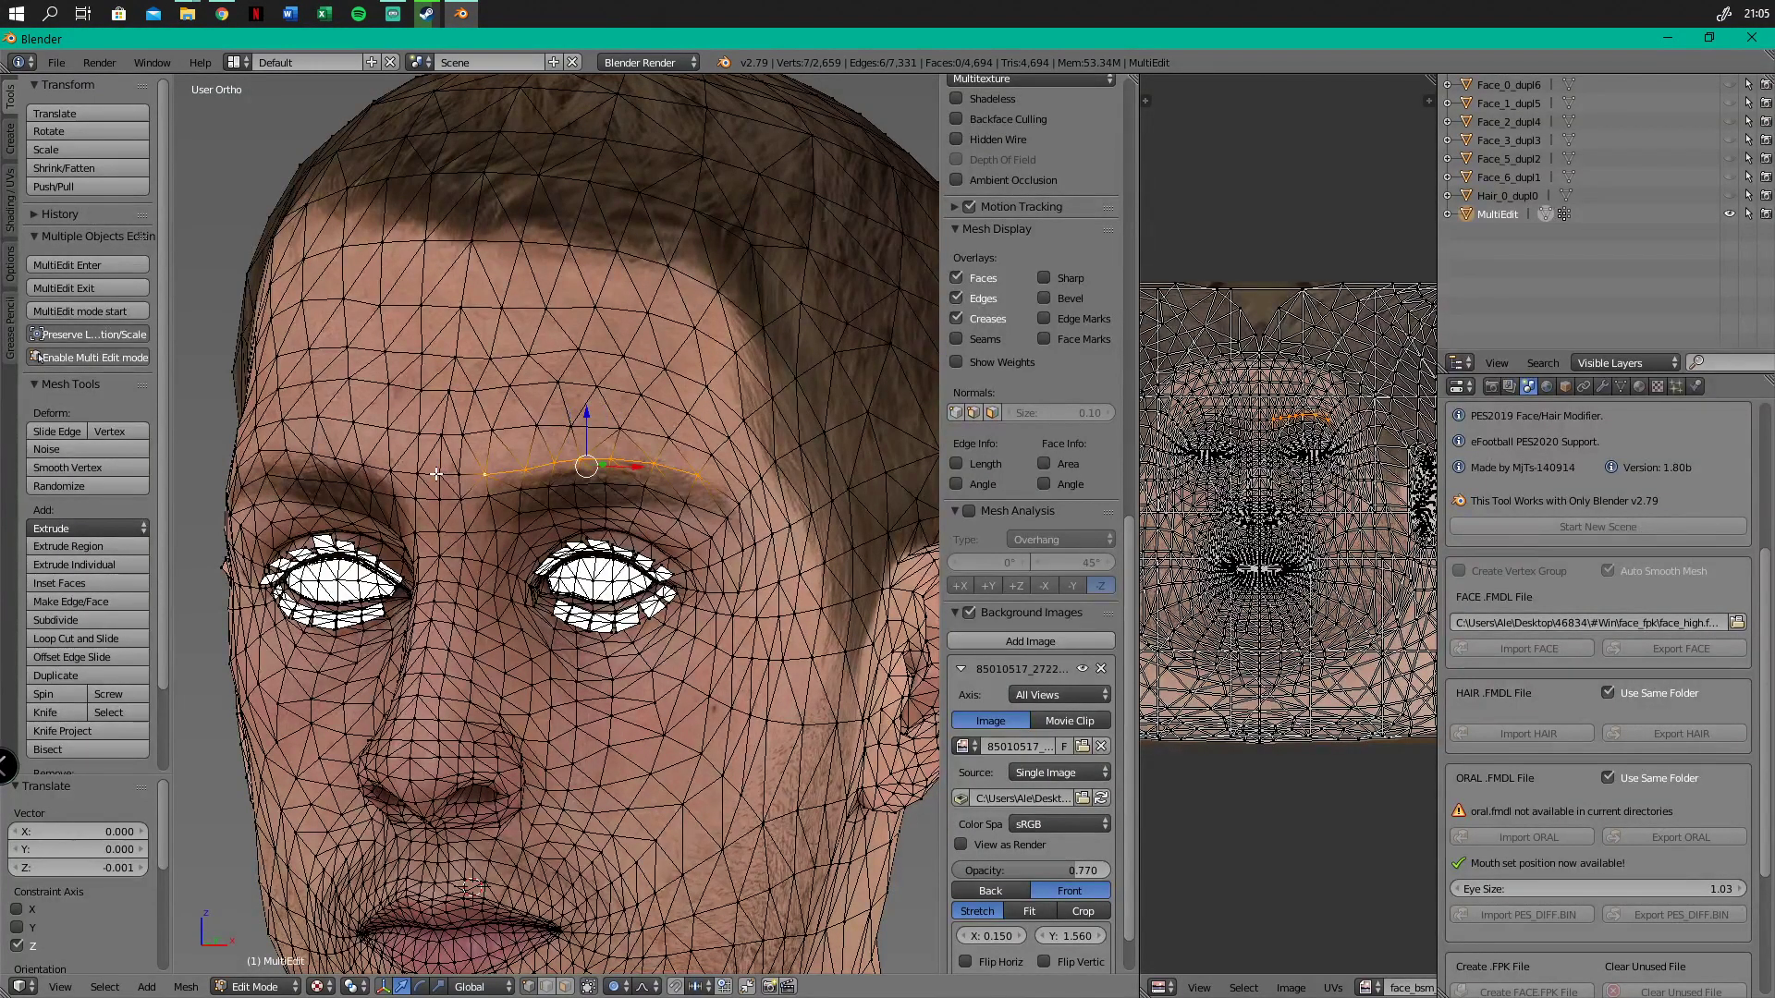
Extend the vertex selection across the brow centre and along the upper edge of the character's right eyebrow
shift+right_click(421, 475)
shift+right_click(393, 475)
mouse_move(393, 475)
middle_down()
mouse_move(407, 471)
mouse_move(359, 466)
middle_up()
shift+right_click(360, 468)
shift+right_click(328, 462)
shift+right_click(300, 460)
shift+right_click(268, 457)
shift+right_click(226, 456)
shift+right_click(195, 473)
scroll(208, 479, down, 3)
middle_drag(411, 541, 579, 534)
key(KP_1)
scroll(462, 574, up, 4)
scroll(364, 466, up, 1)
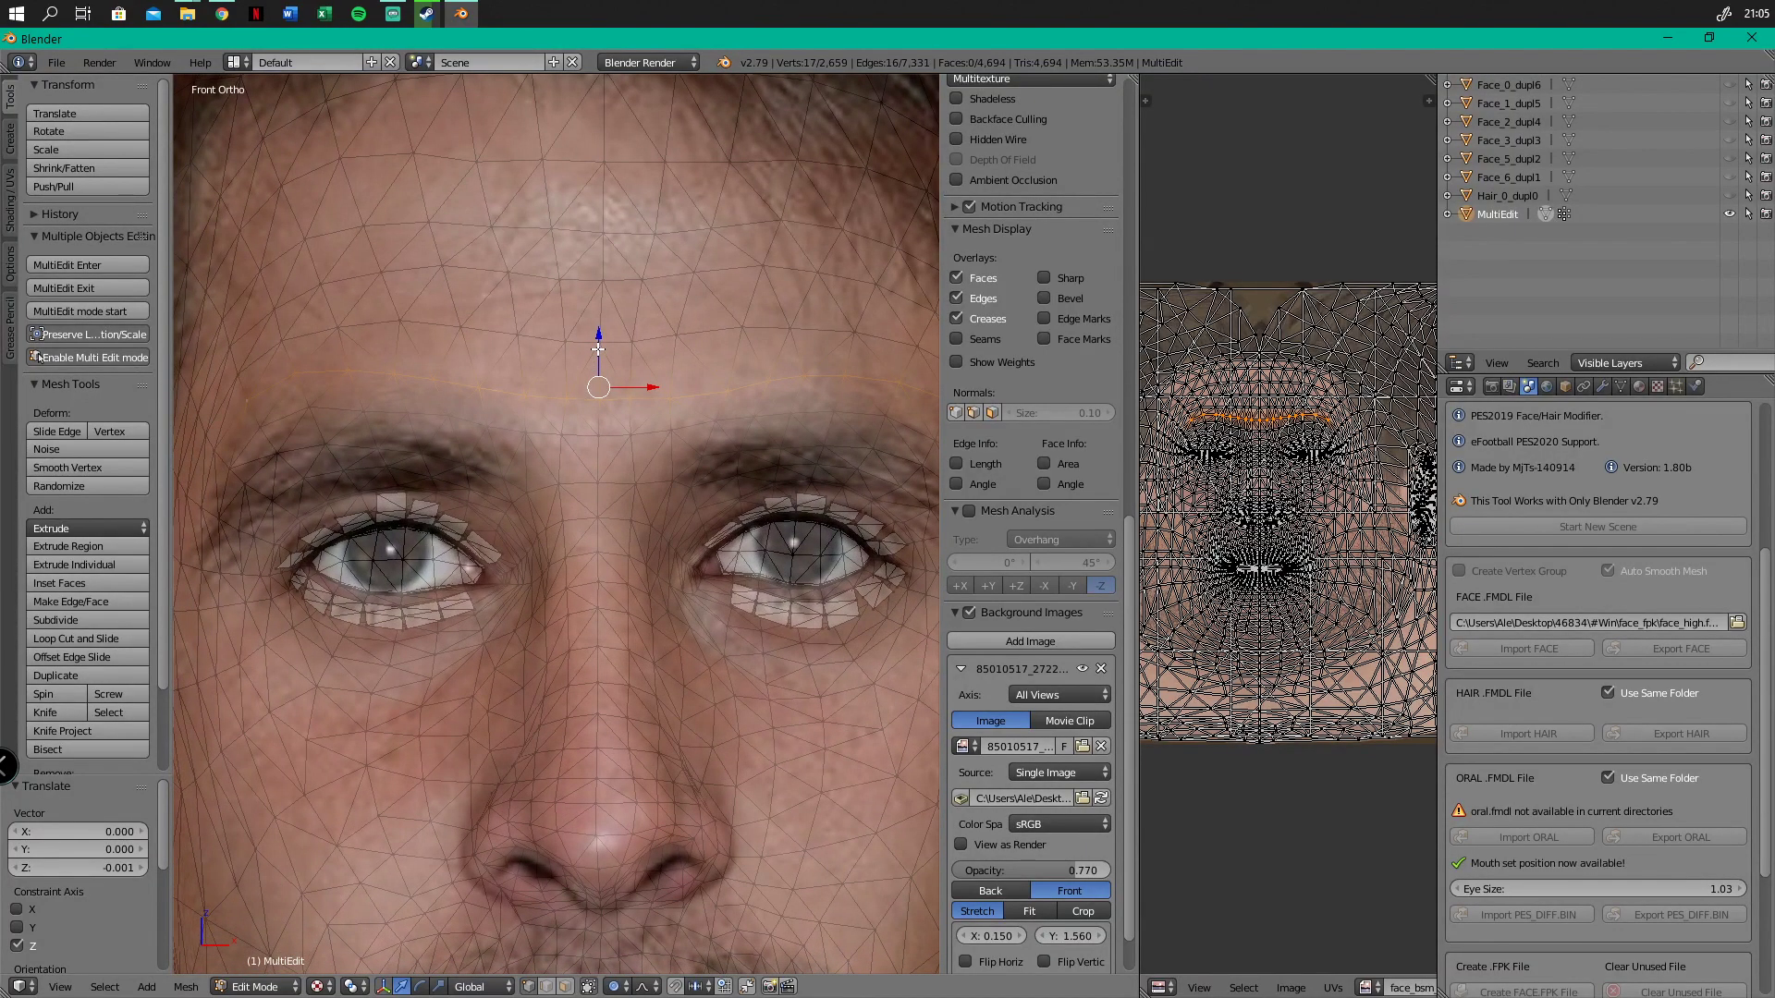
Move the selected row of vertices above both eyebrows slightly down along Z
key(g)
drag(599, 369, 598, 369)
scroll(600, 389, down, 3)
middle_drag(721, 413, 567, 426)
drag(608, 367, 608, 376)
mouse_move(623, 512)
middle_down()
mouse_move(887, 545)
mouse_move(638, 507)
middle_up()
Scale the selected row of vertices above the eyebrows to about 0.856 with proportional editing
key(s)
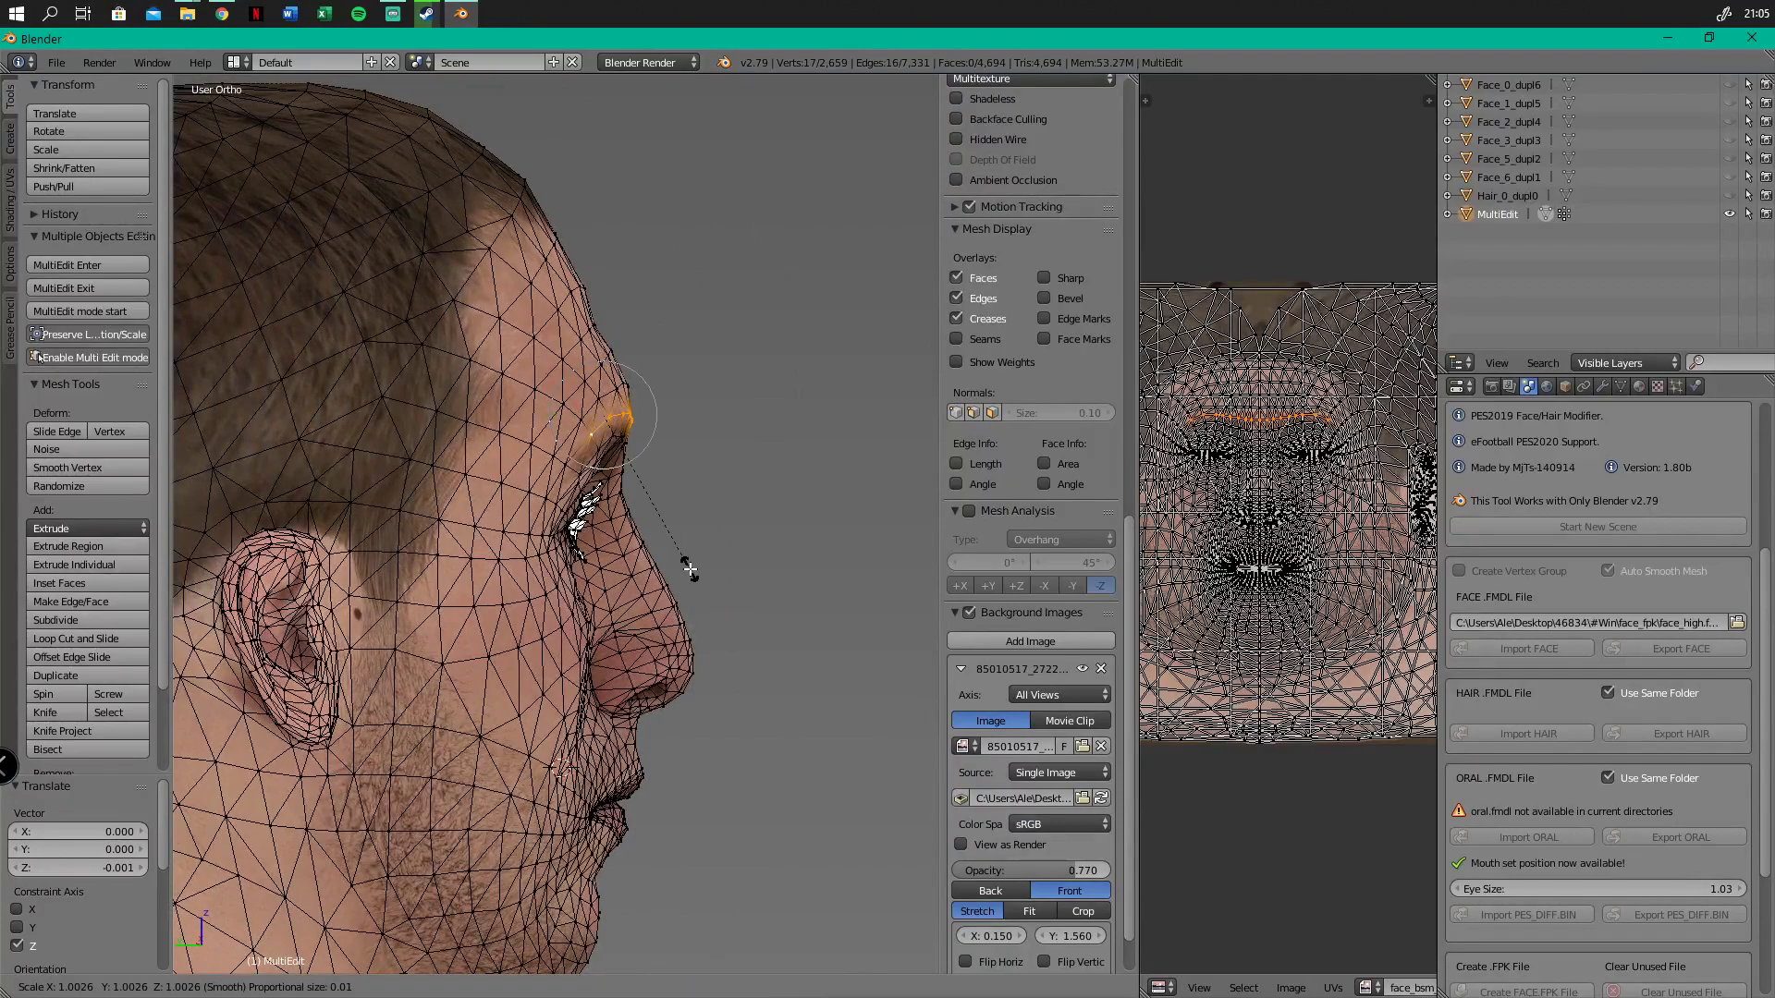
click(670, 544)
middle_drag(669, 543, 255, 536)
Lower the scaled row above the eyebrows by about 0.003 along Z and compare it with the photo in front view
key(g)
key(z)
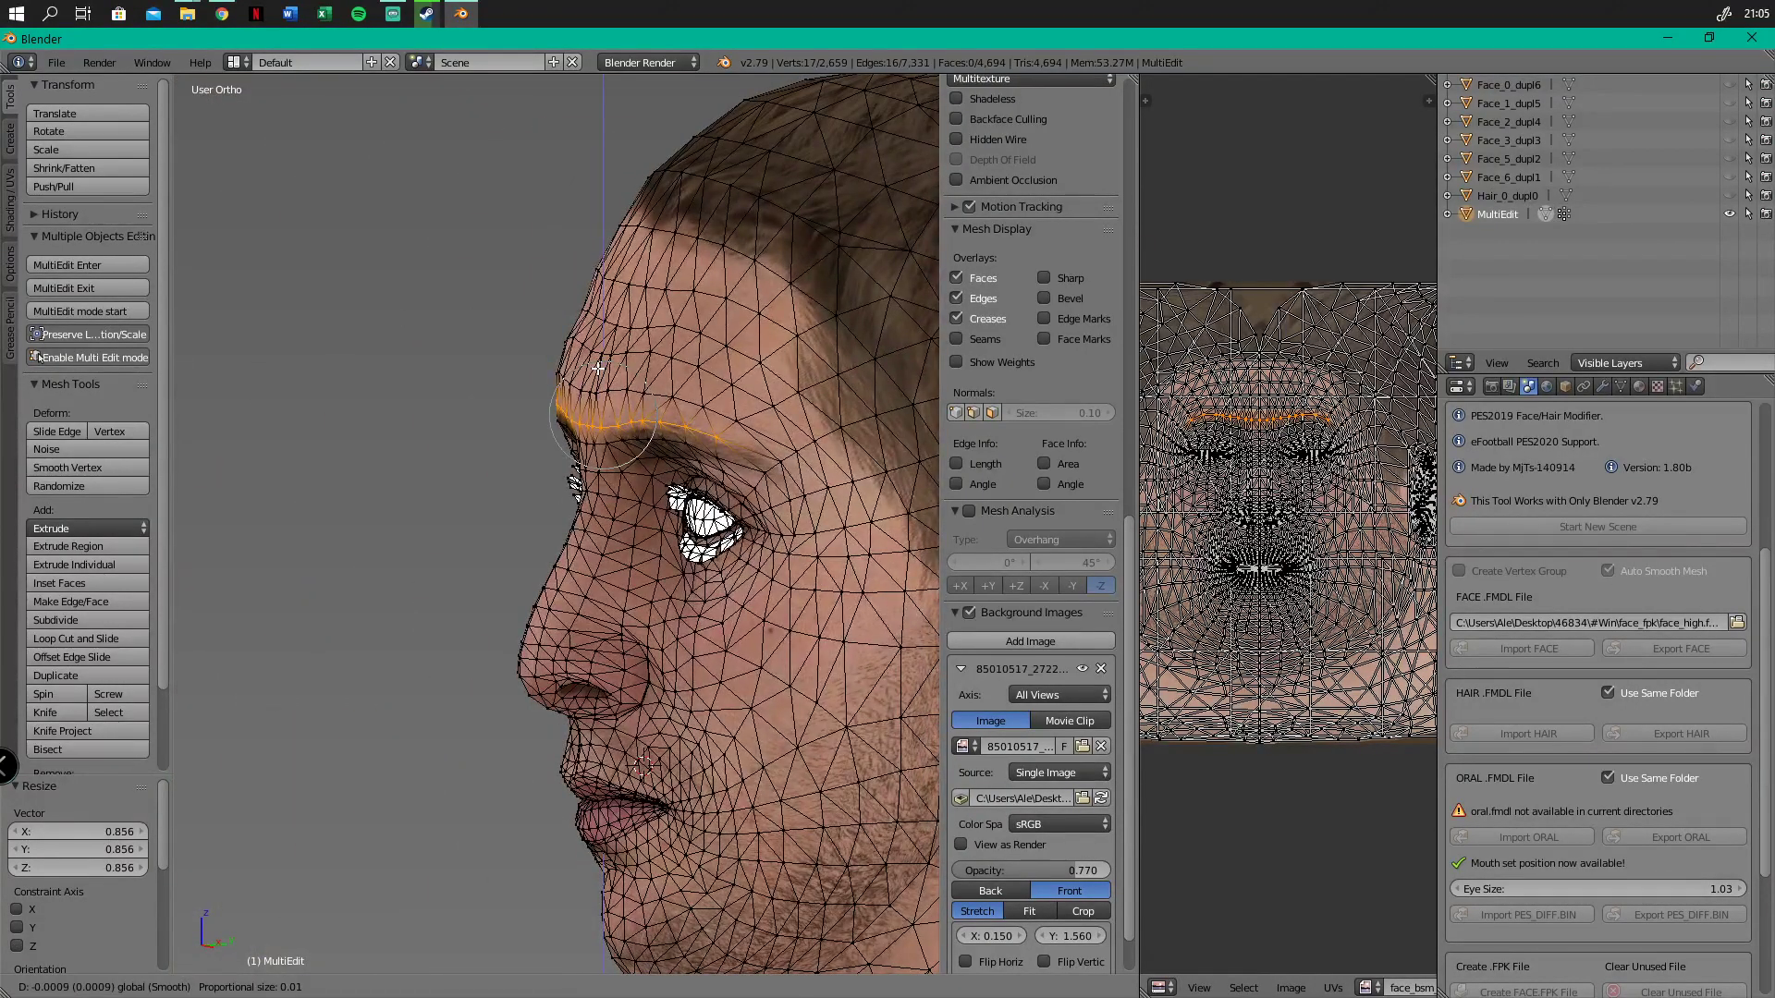
click(598, 371)
middle_drag(598, 371, 749, 373)
key(KP_1)
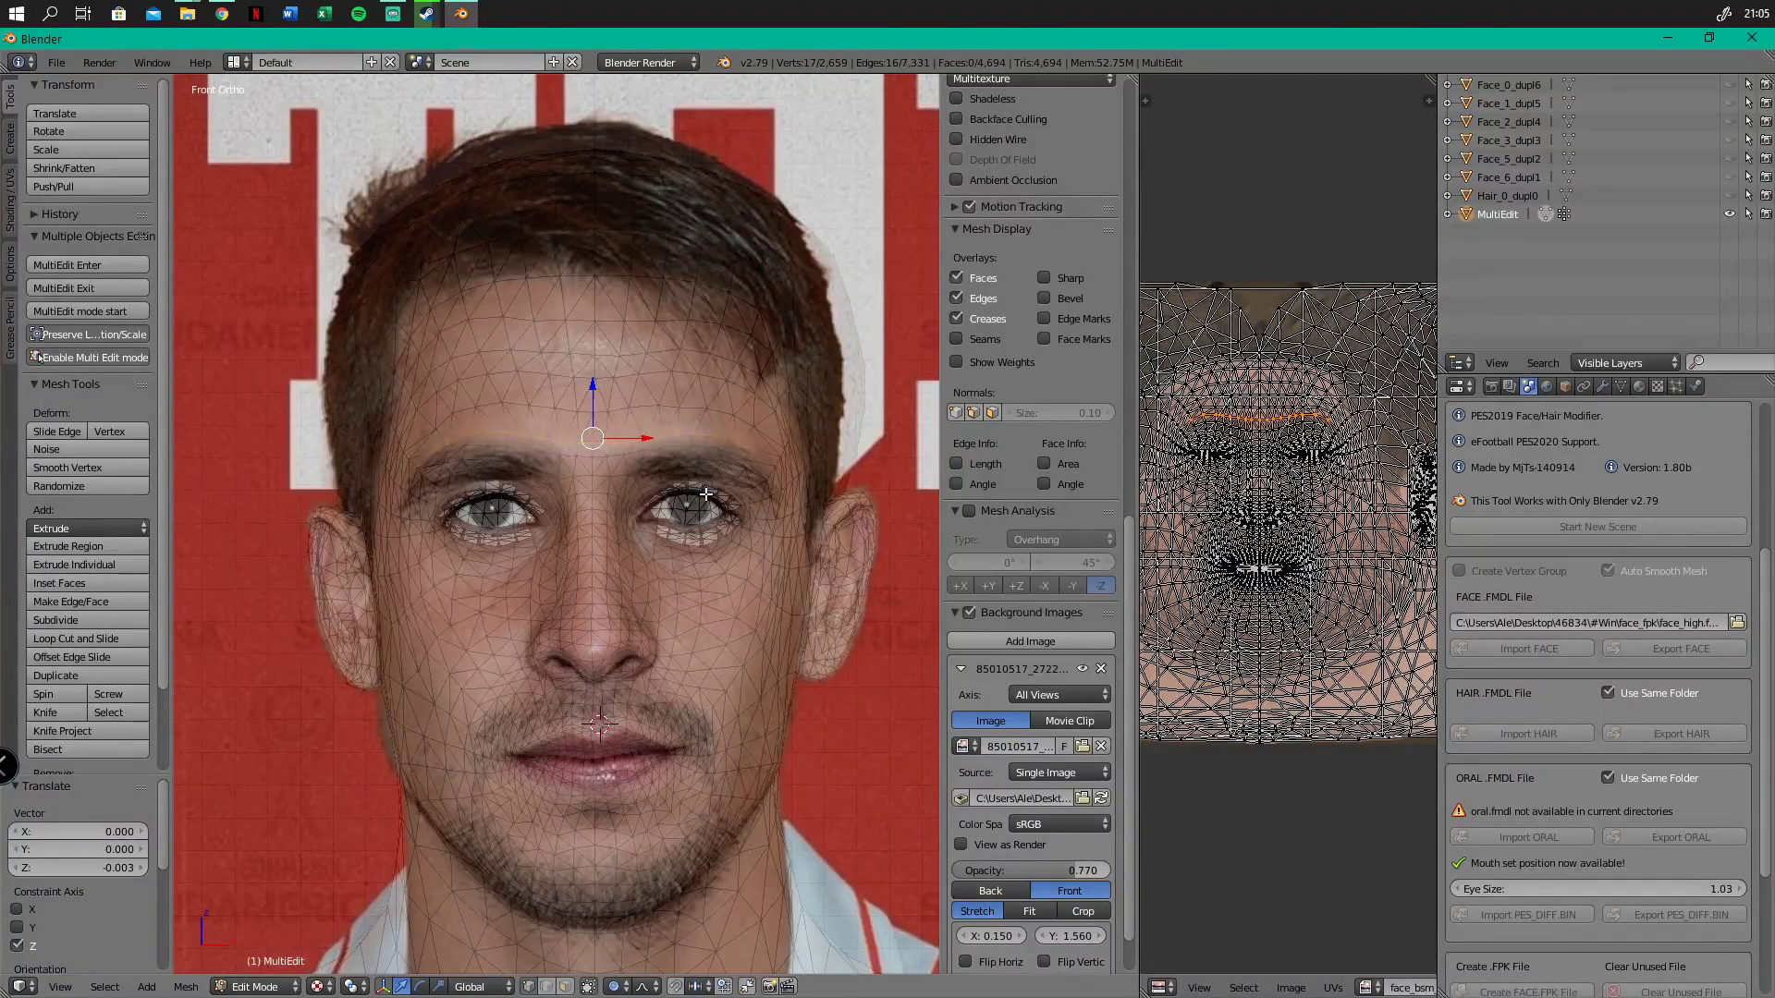
scroll(600, 450, up, 2)
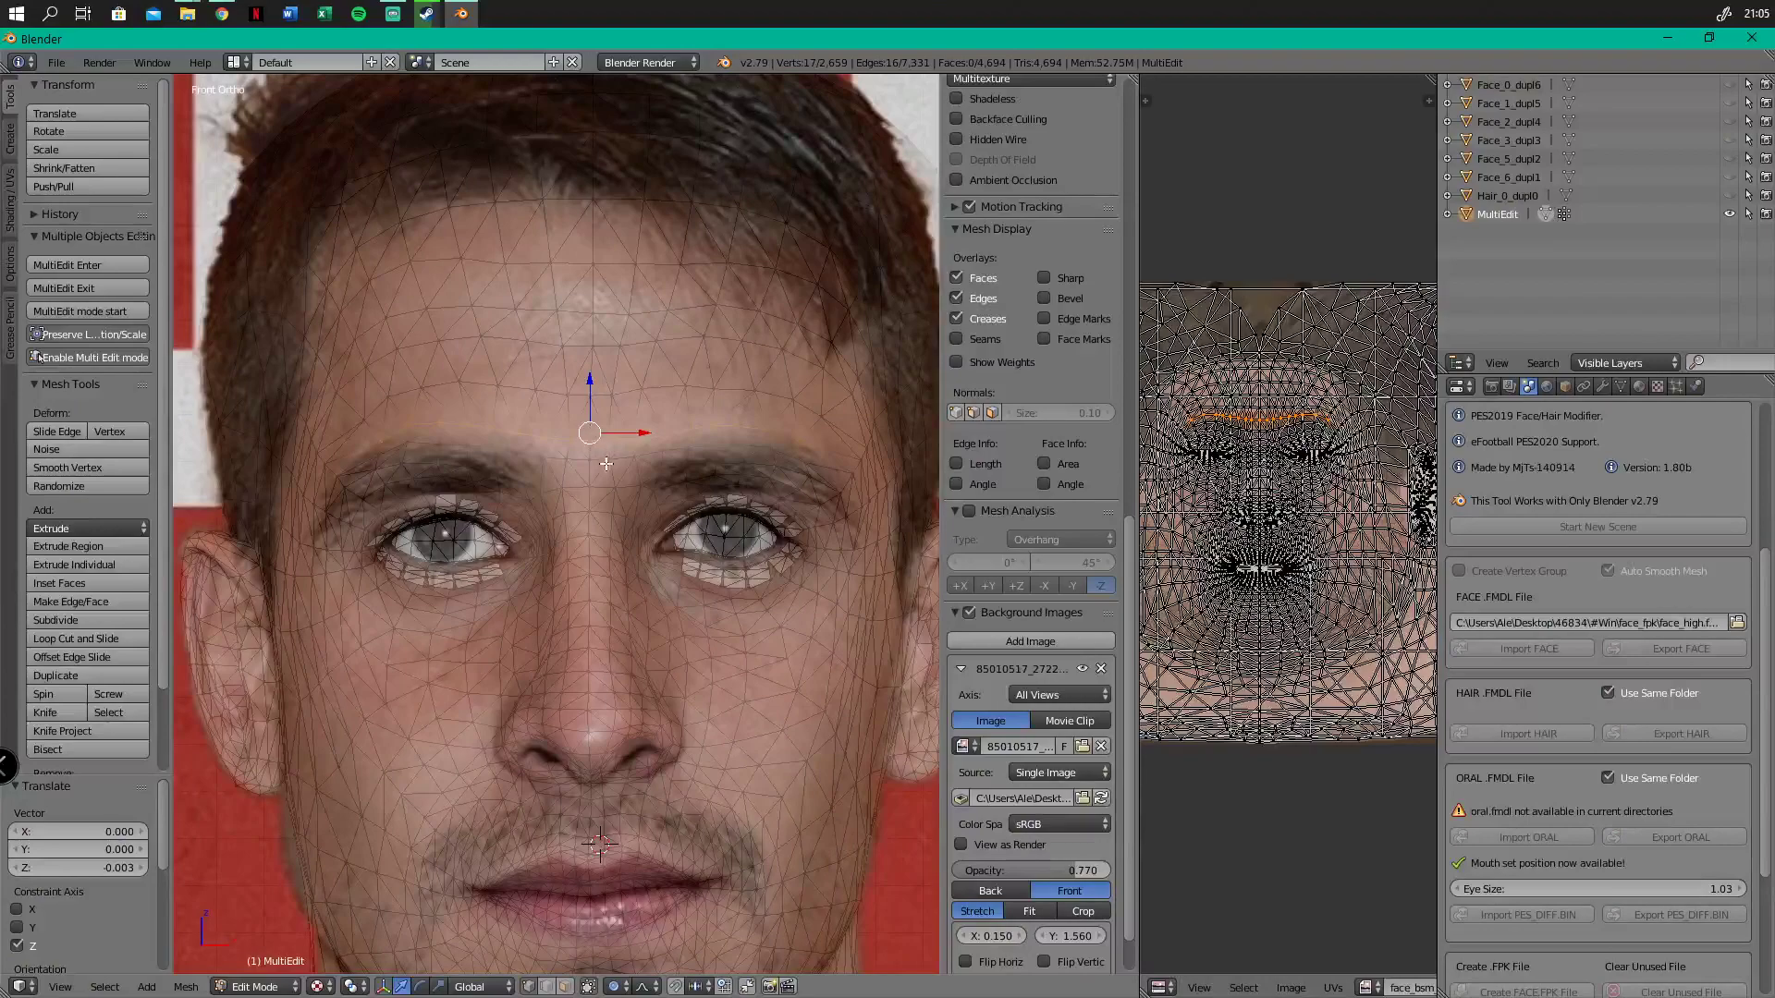
scroll(595, 453, up, 2)
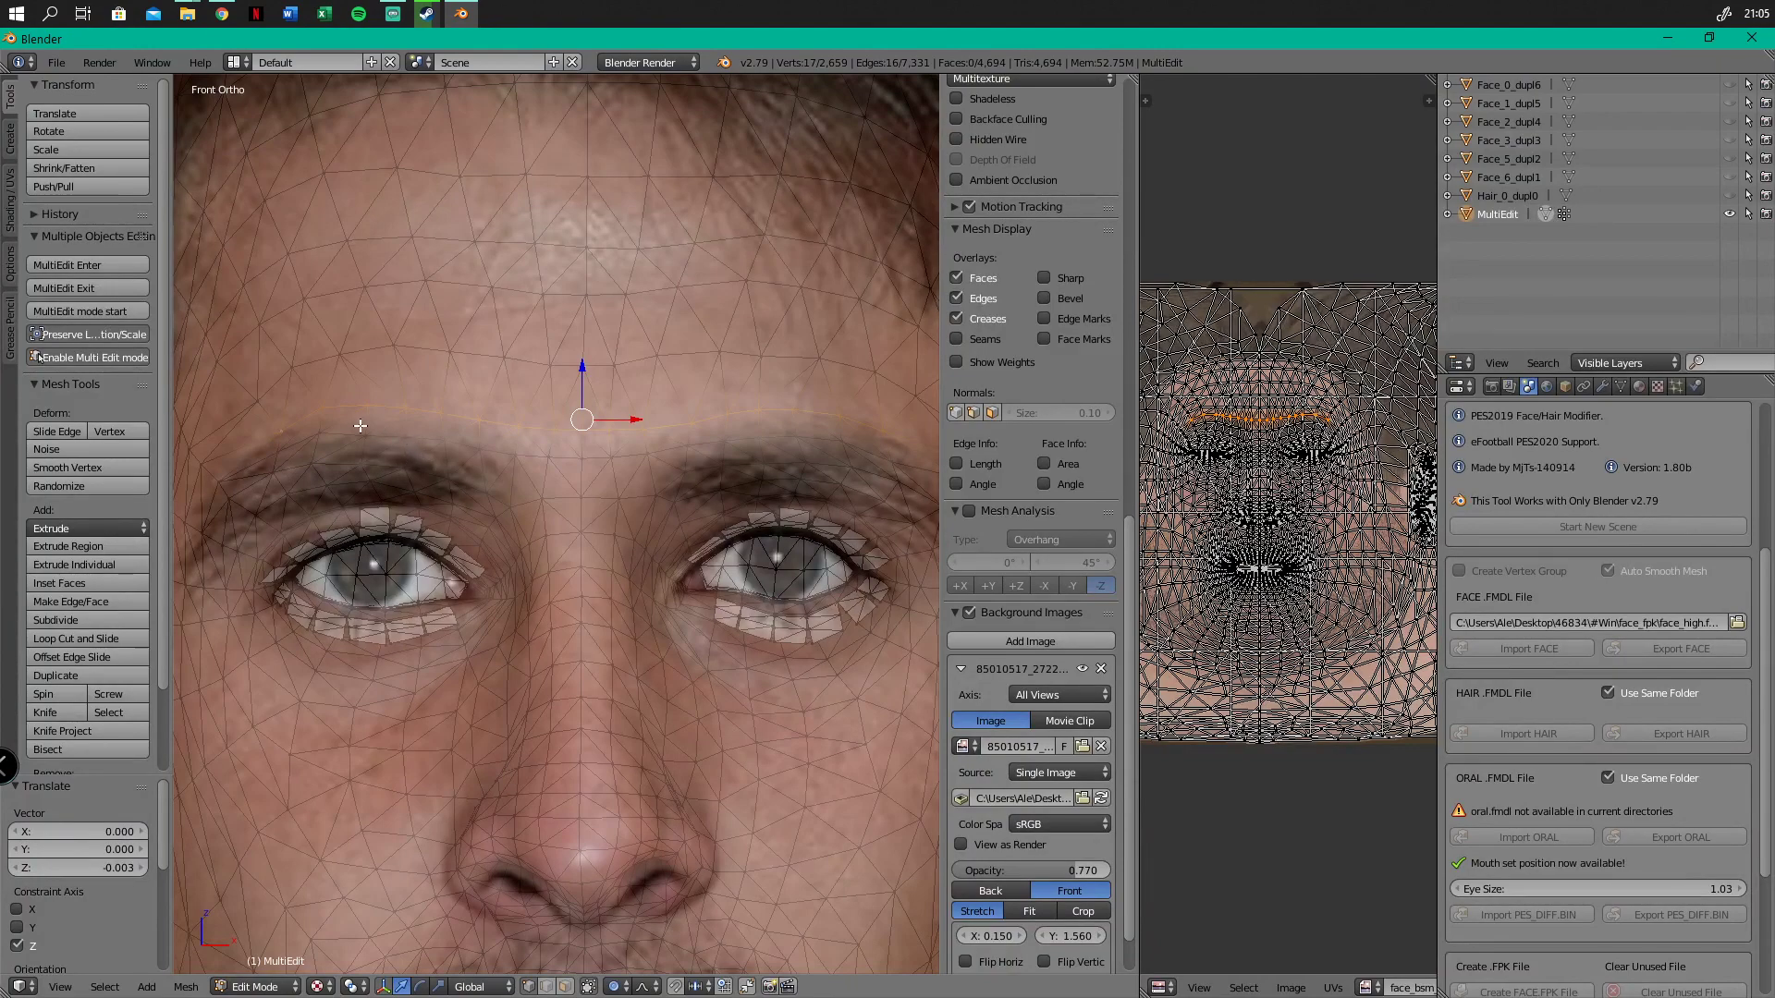
Select the next lower row of vertices along the character's right eyebrow up to the brow centre
right_click(316, 441)
right_click(275, 455)
shift+right_click(228, 472)
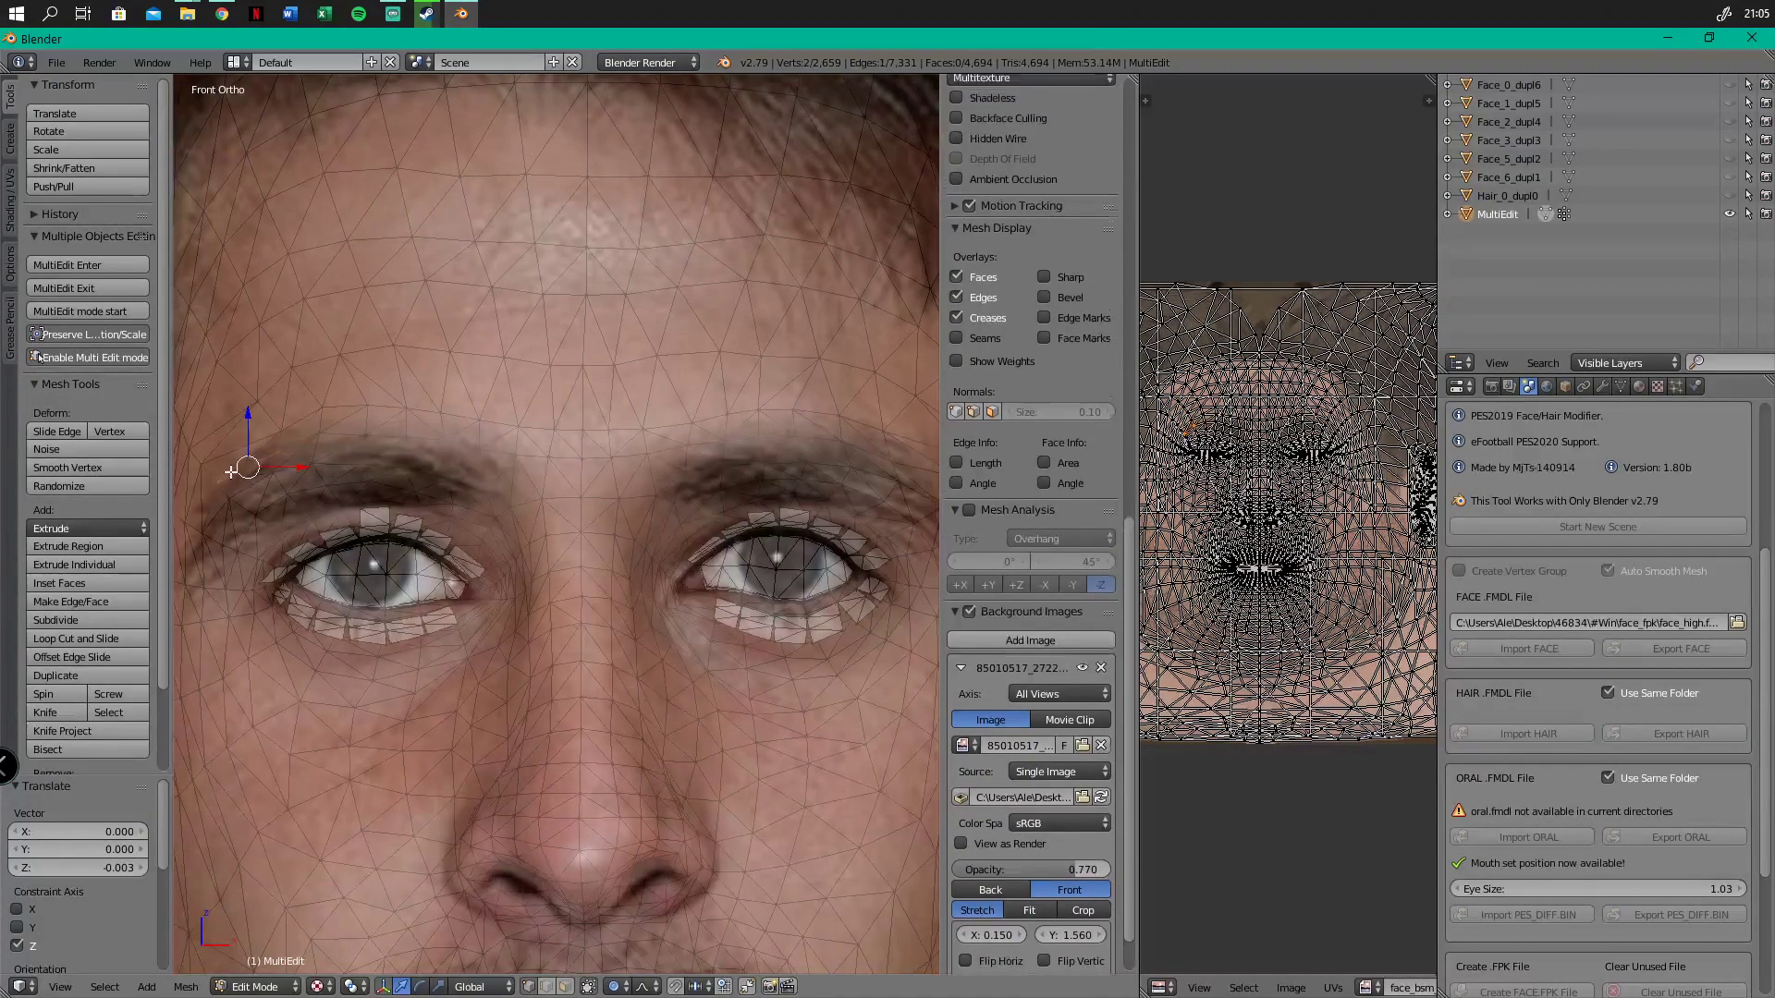
shift+right_click(327, 432)
shift+right_click(381, 434)
shift+right_click(448, 443)
shift+right_click(400, 434)
shift+right_click(482, 449)
shift+right_click(515, 456)
shift+right_click(551, 457)
Continue the vertex selection from the brow centre to the outer end of the character's left eyebrow
shift+right_click(588, 455)
shift+right_click(629, 453)
shift+right_click(661, 451)
shift+right_click(689, 447)
shift+right_click(730, 436)
shift+right_click(756, 441)
shift+right_click(797, 433)
shift+middle_drag(740, 522, 368, 524)
shift+right_click(498, 459)
shift+right_click(560, 474)
shift+right_click(609, 475)
scroll(302, 513, down, 4)
shift+middle_drag(239, 539, 416, 530)
scroll(436, 564, up, 3)
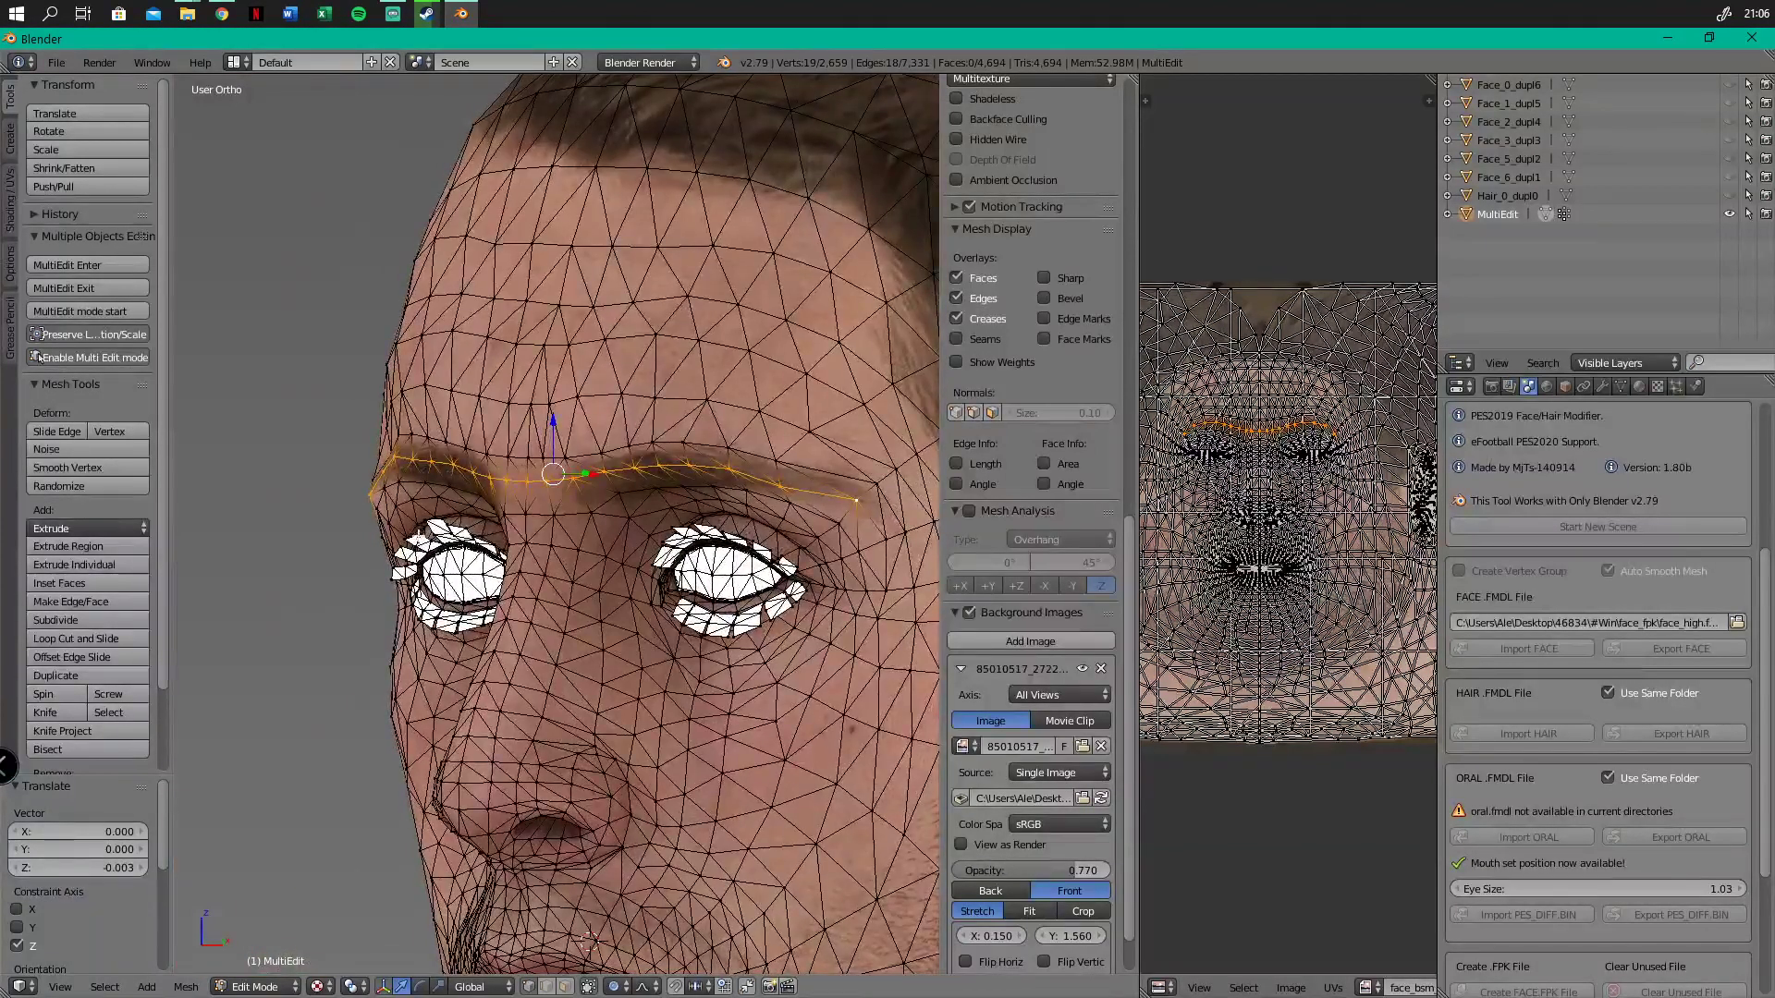
Scale the selected eyebrow row to about 0.953 with proportional editing
key(s)
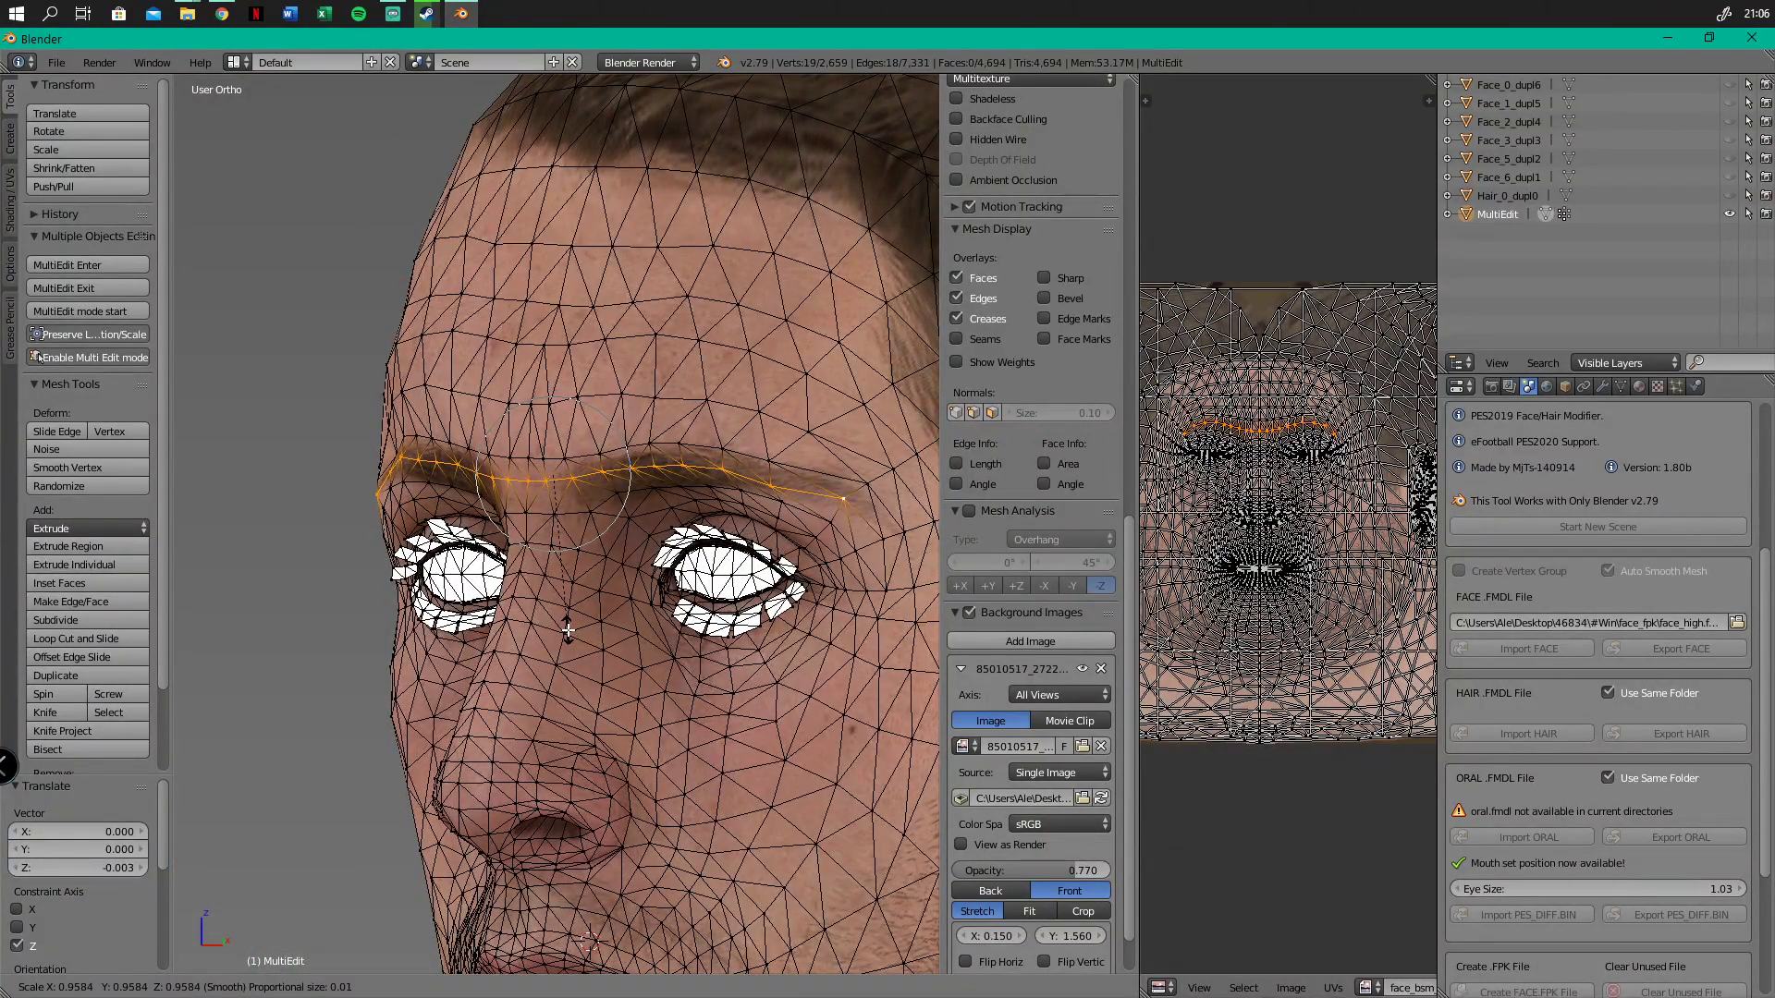
click(569, 628)
middle_drag(568, 628, 476, 617)
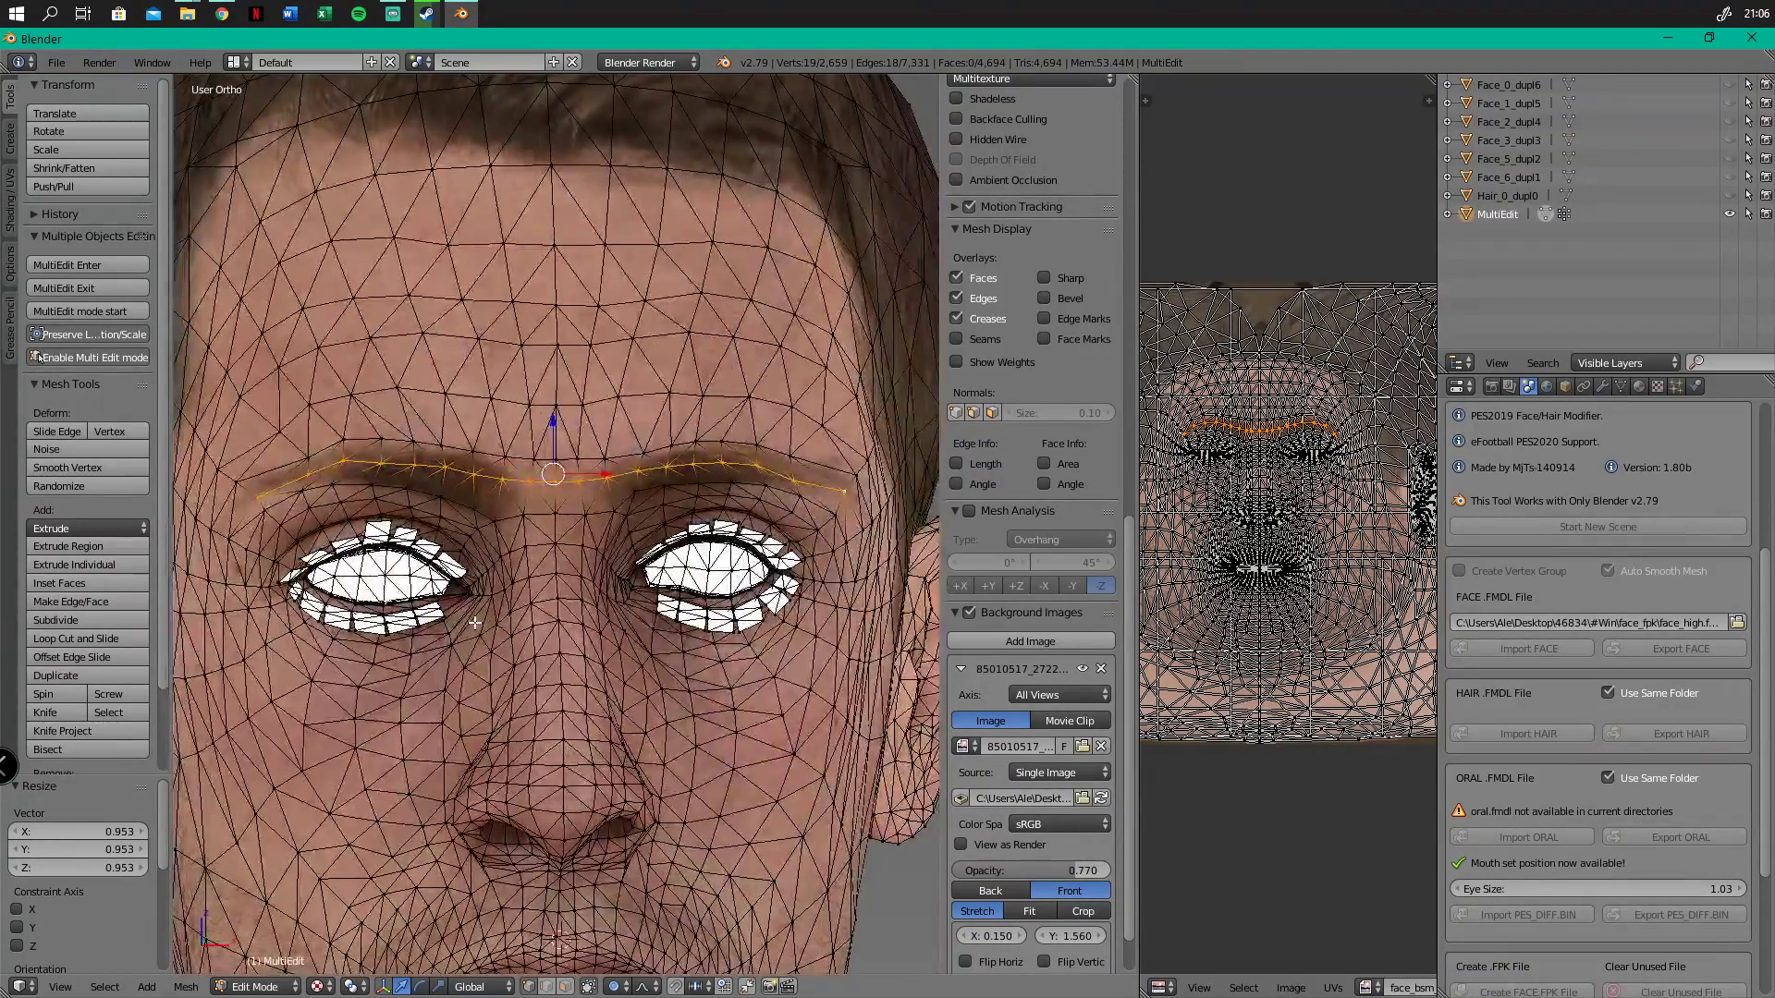
Move the eyebrow row down by about 0.003 along Z in the front view and check it from the side
key(KP_1)
drag(553, 422, 549, 438)
scroll(573, 555, down, 3)
middle_drag(638, 632, 937, 651)
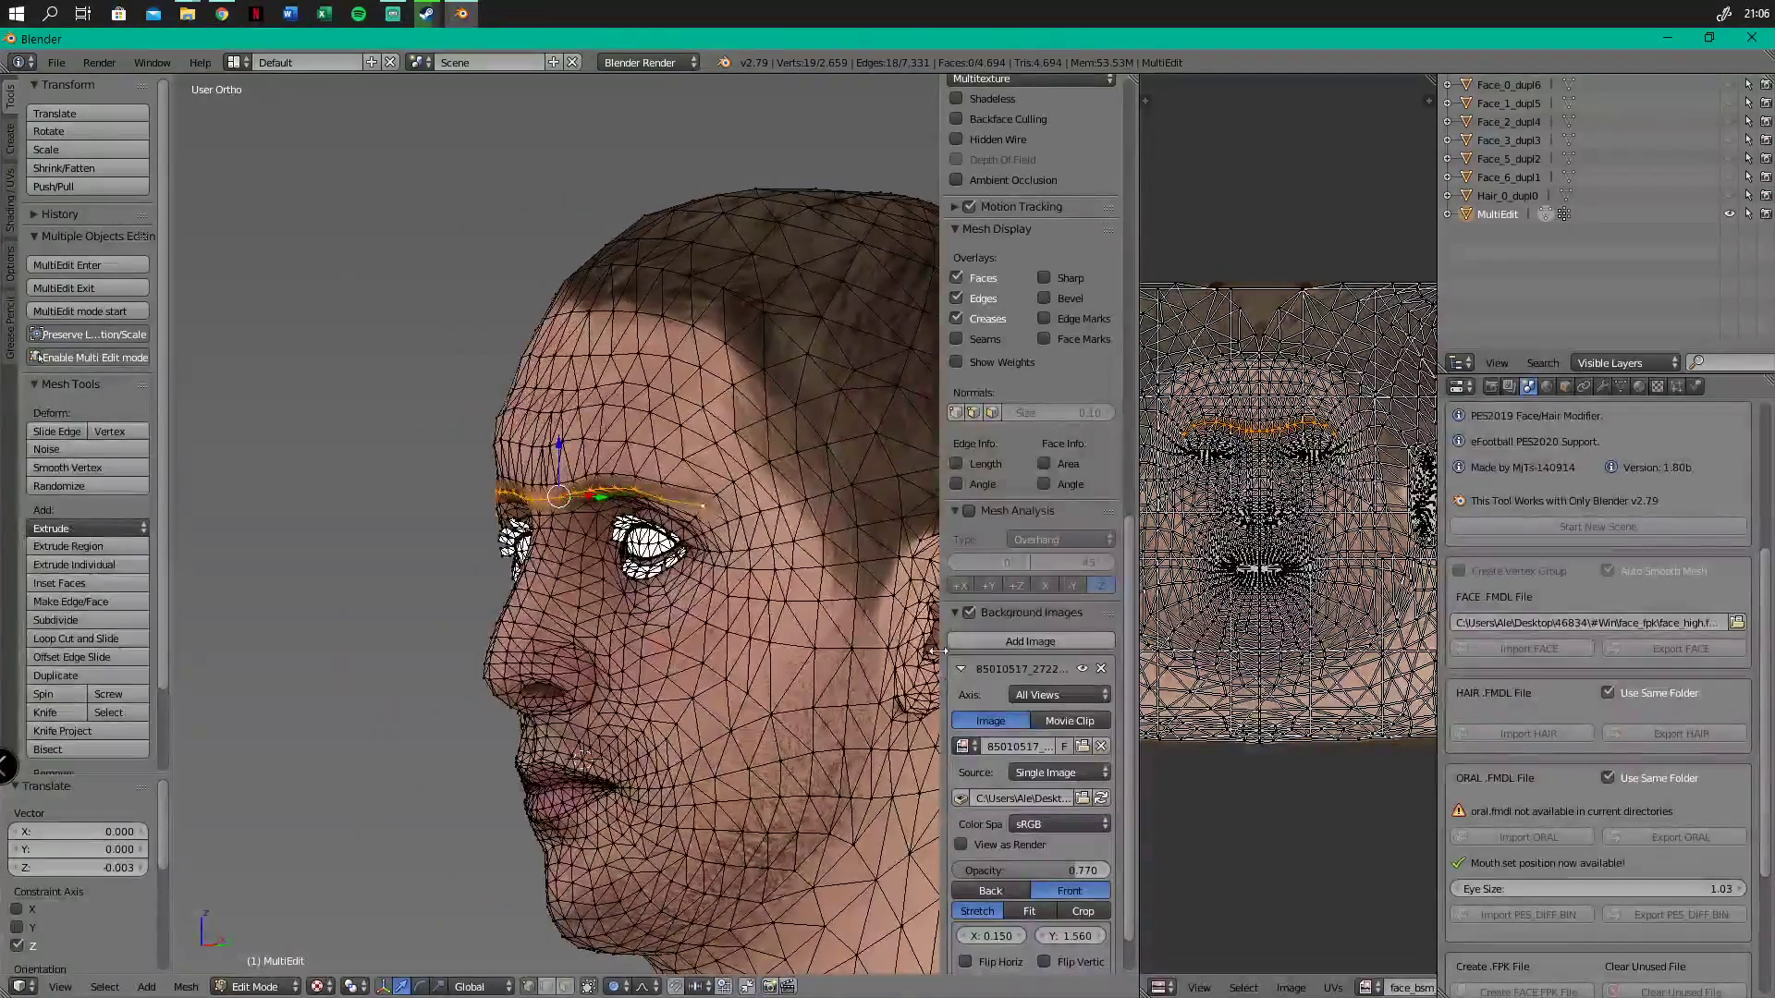
Deselect all vertices and check the whole face mesh against the reference photo in front view
key(a)
middle_drag(749, 635, 543, 710)
scroll(634, 701, down, 7)
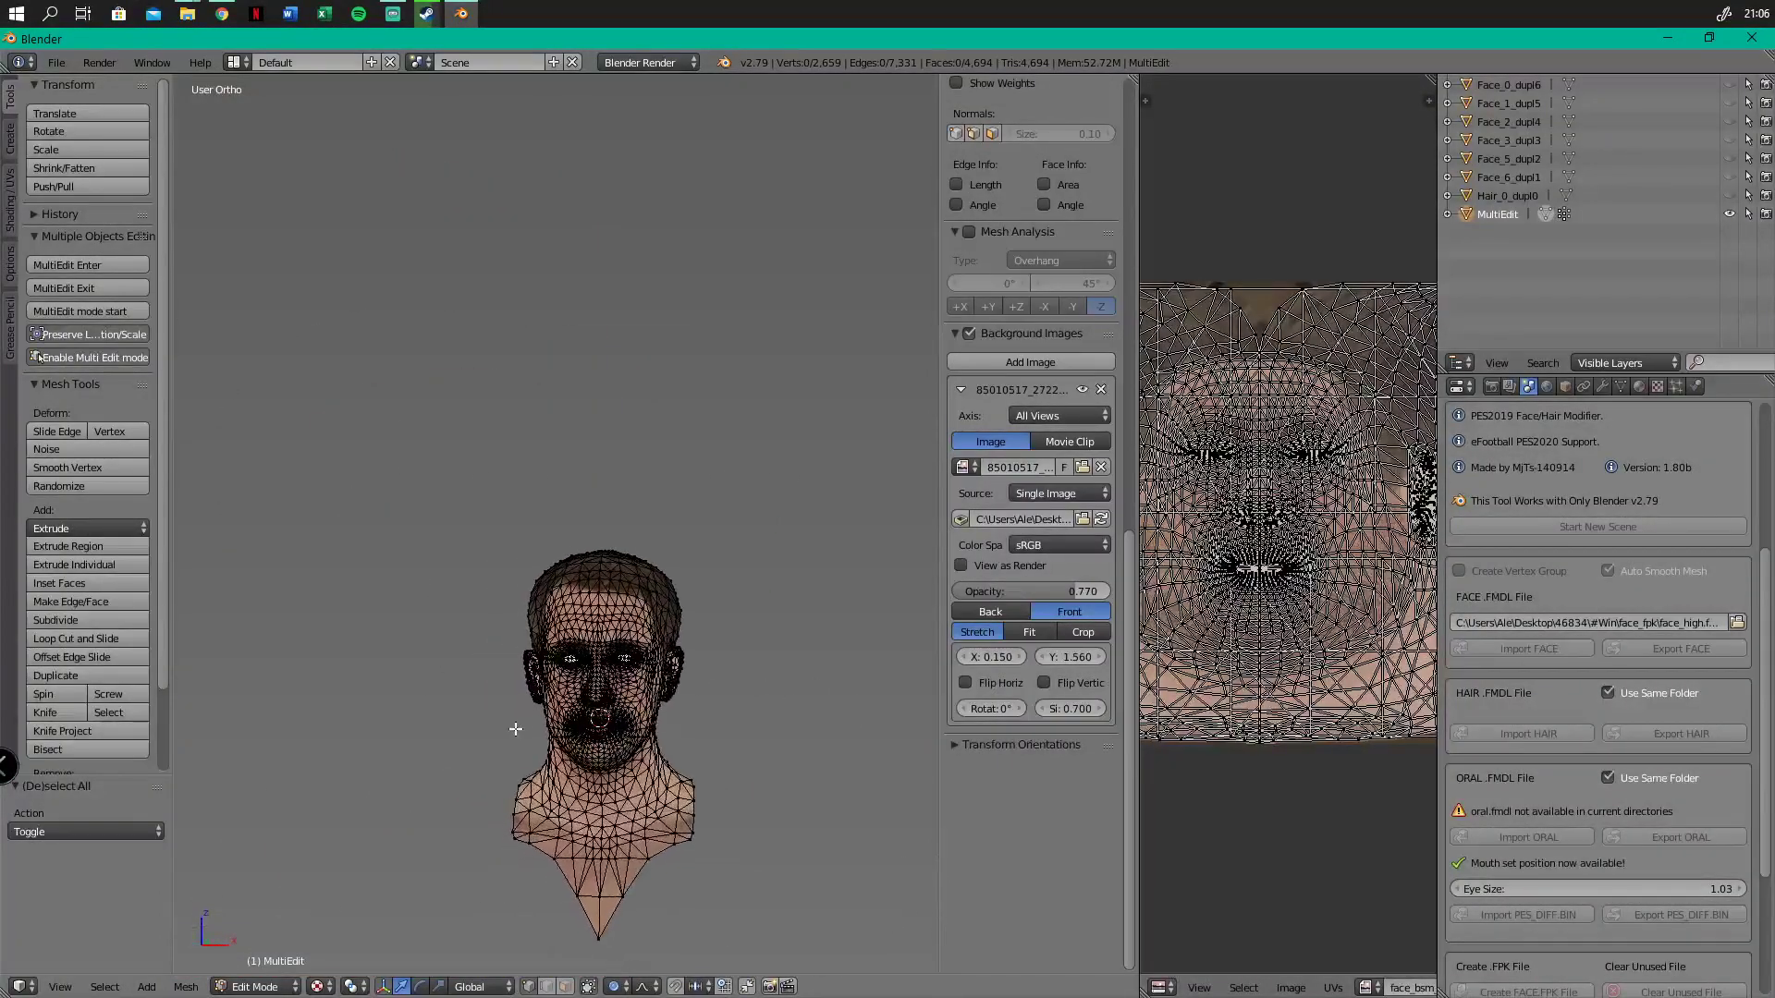
key(KP_1)
scroll(520, 731, up, 6)
shift+middle_drag(791, 683, 534, 574)
scroll(421, 553, down, 3)
scroll(534, 575, up, 3)
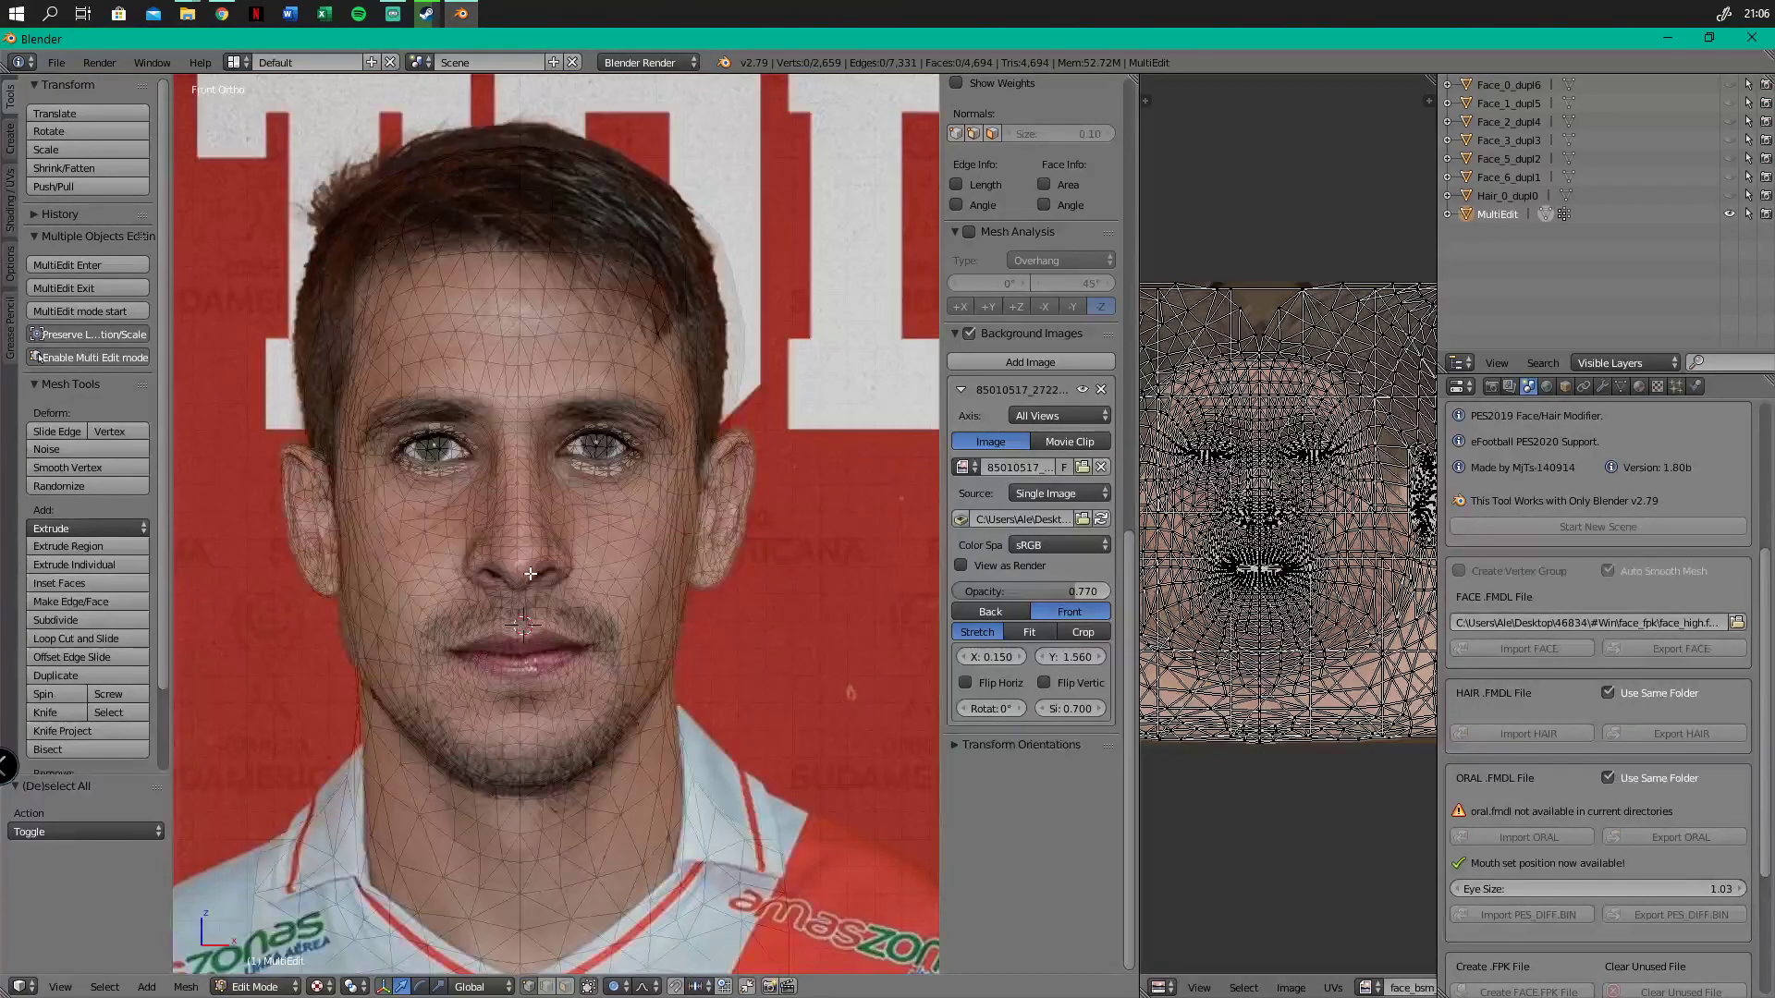
Set the reference photo's opacity to 0.567 to show the mesh more clearly around the mouth
scroll(534, 574, up, 1)
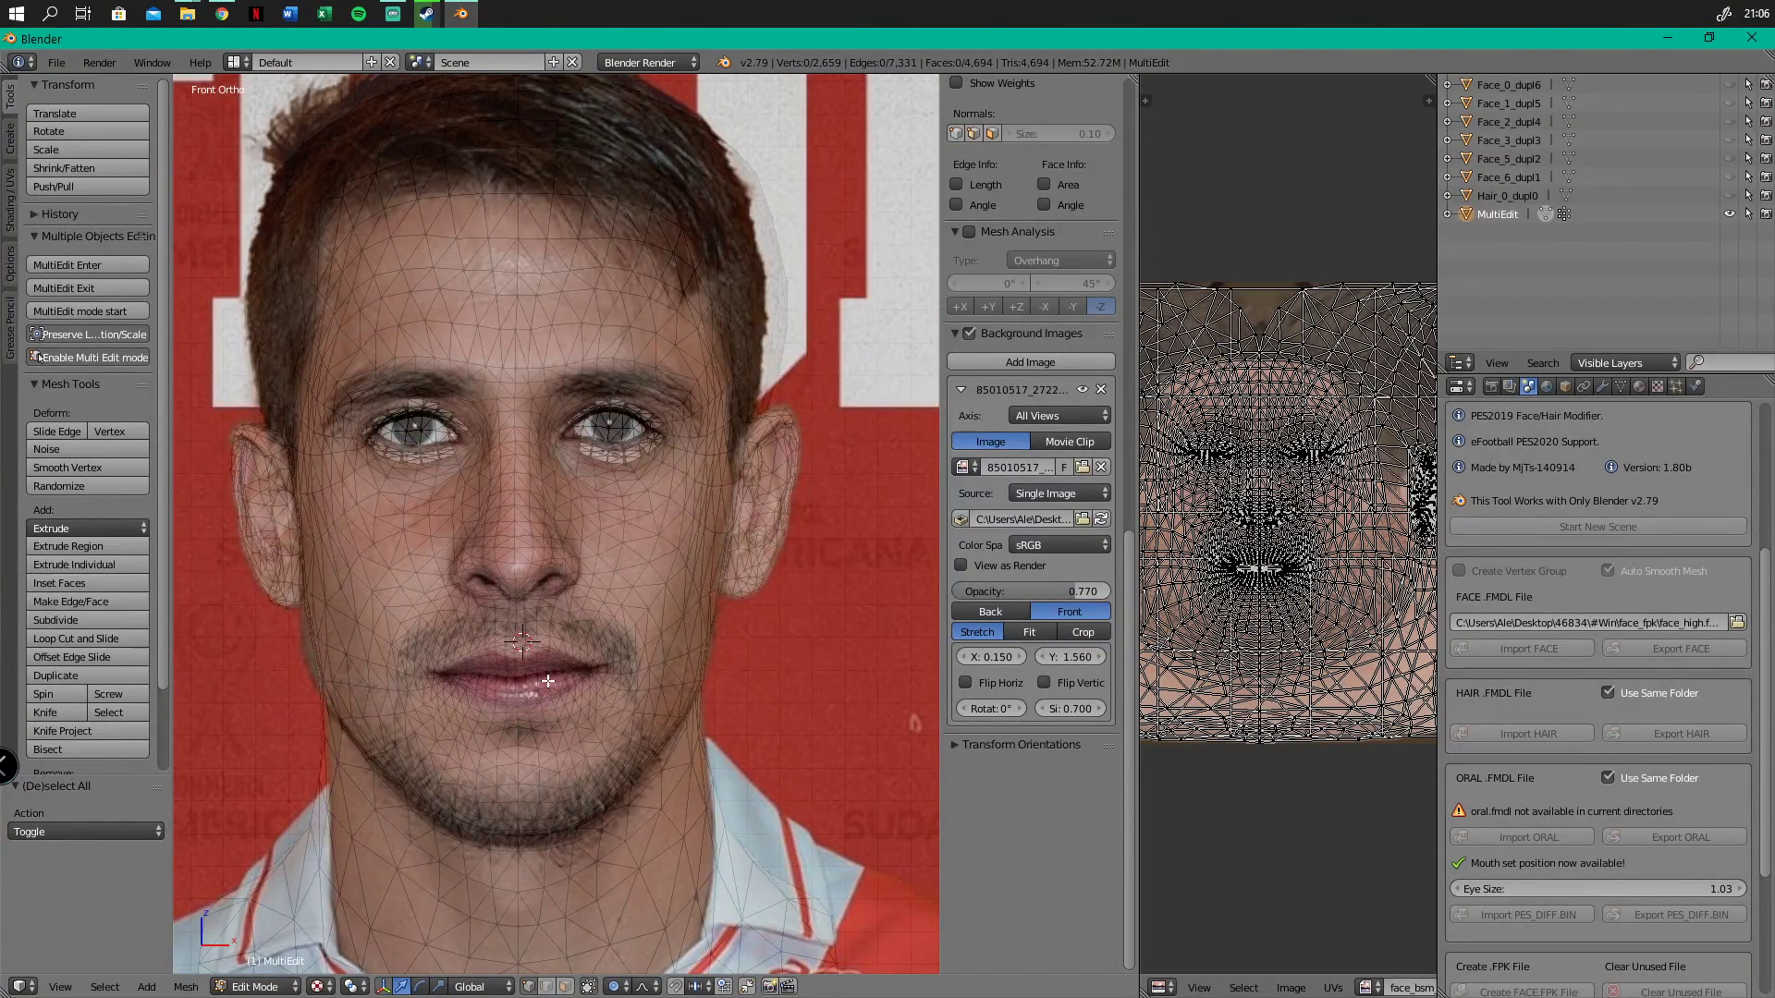
mouse_move(536, 324)
shift+middle_down()
mouse_move(582, 543)
mouse_move(518, 344)
shift+middle_up()
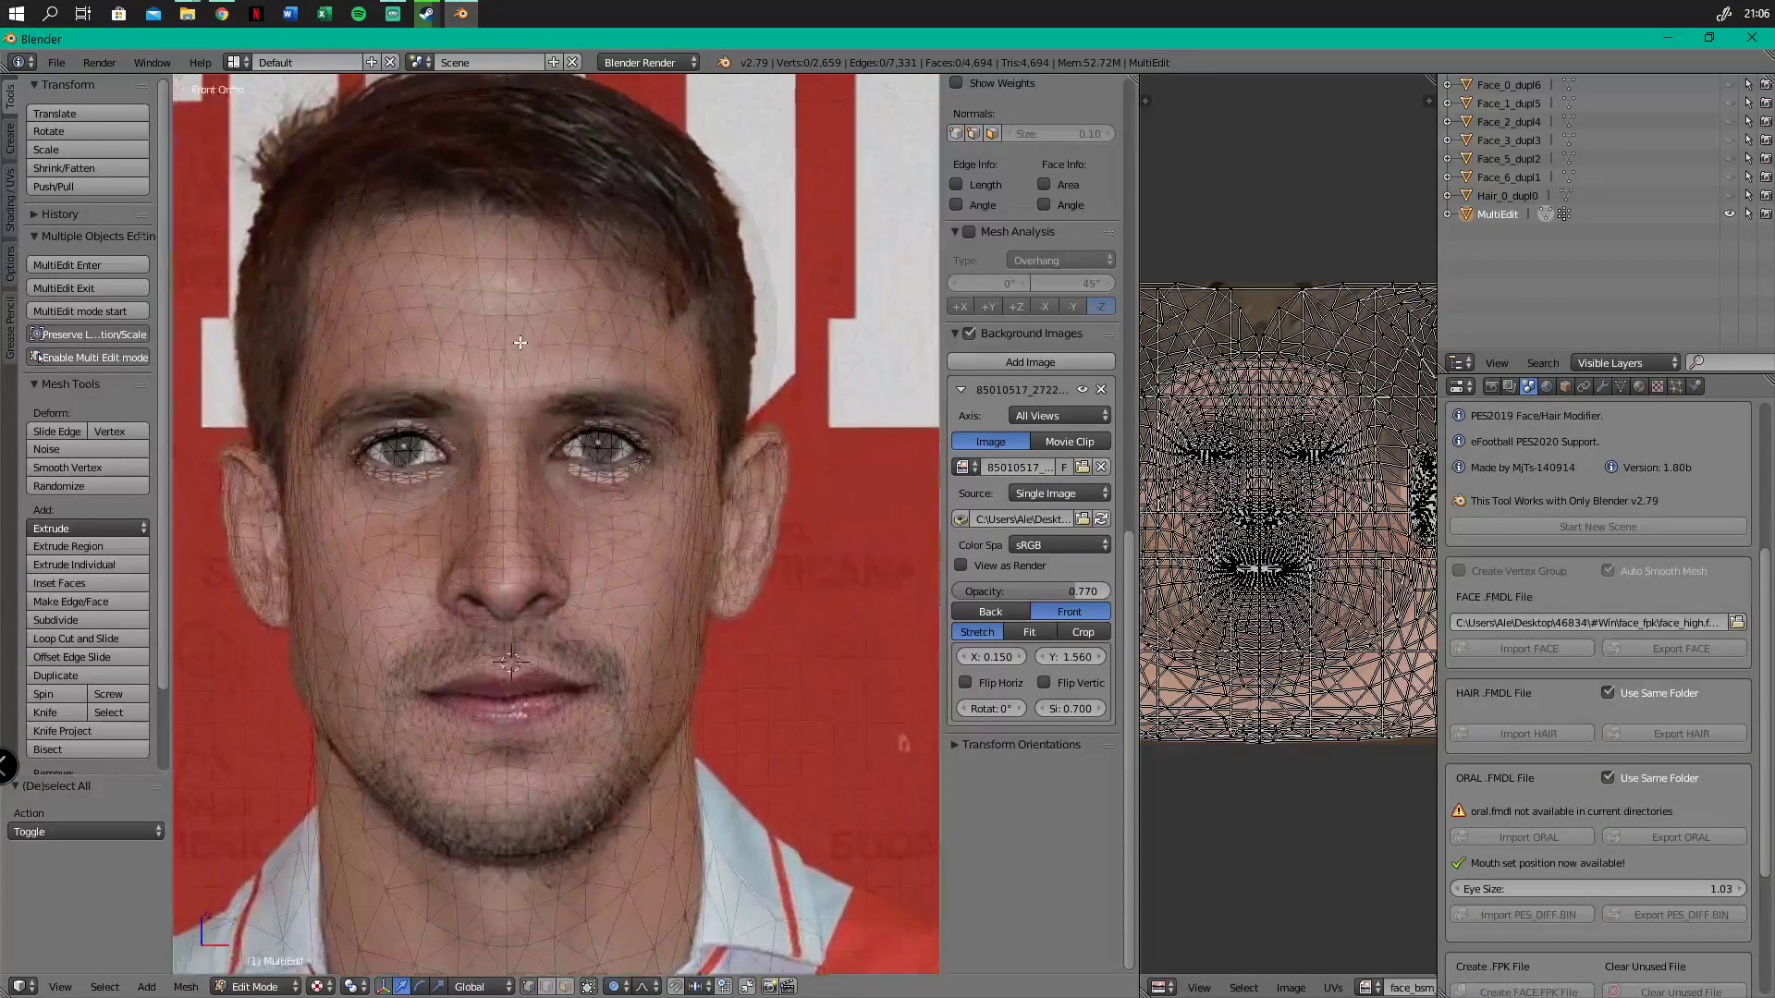
scroll(524, 590, up, 4)
scroll(591, 839, up, 1)
shift+middle_drag(591, 840, 562, 640)
scroll(556, 721, up, 2)
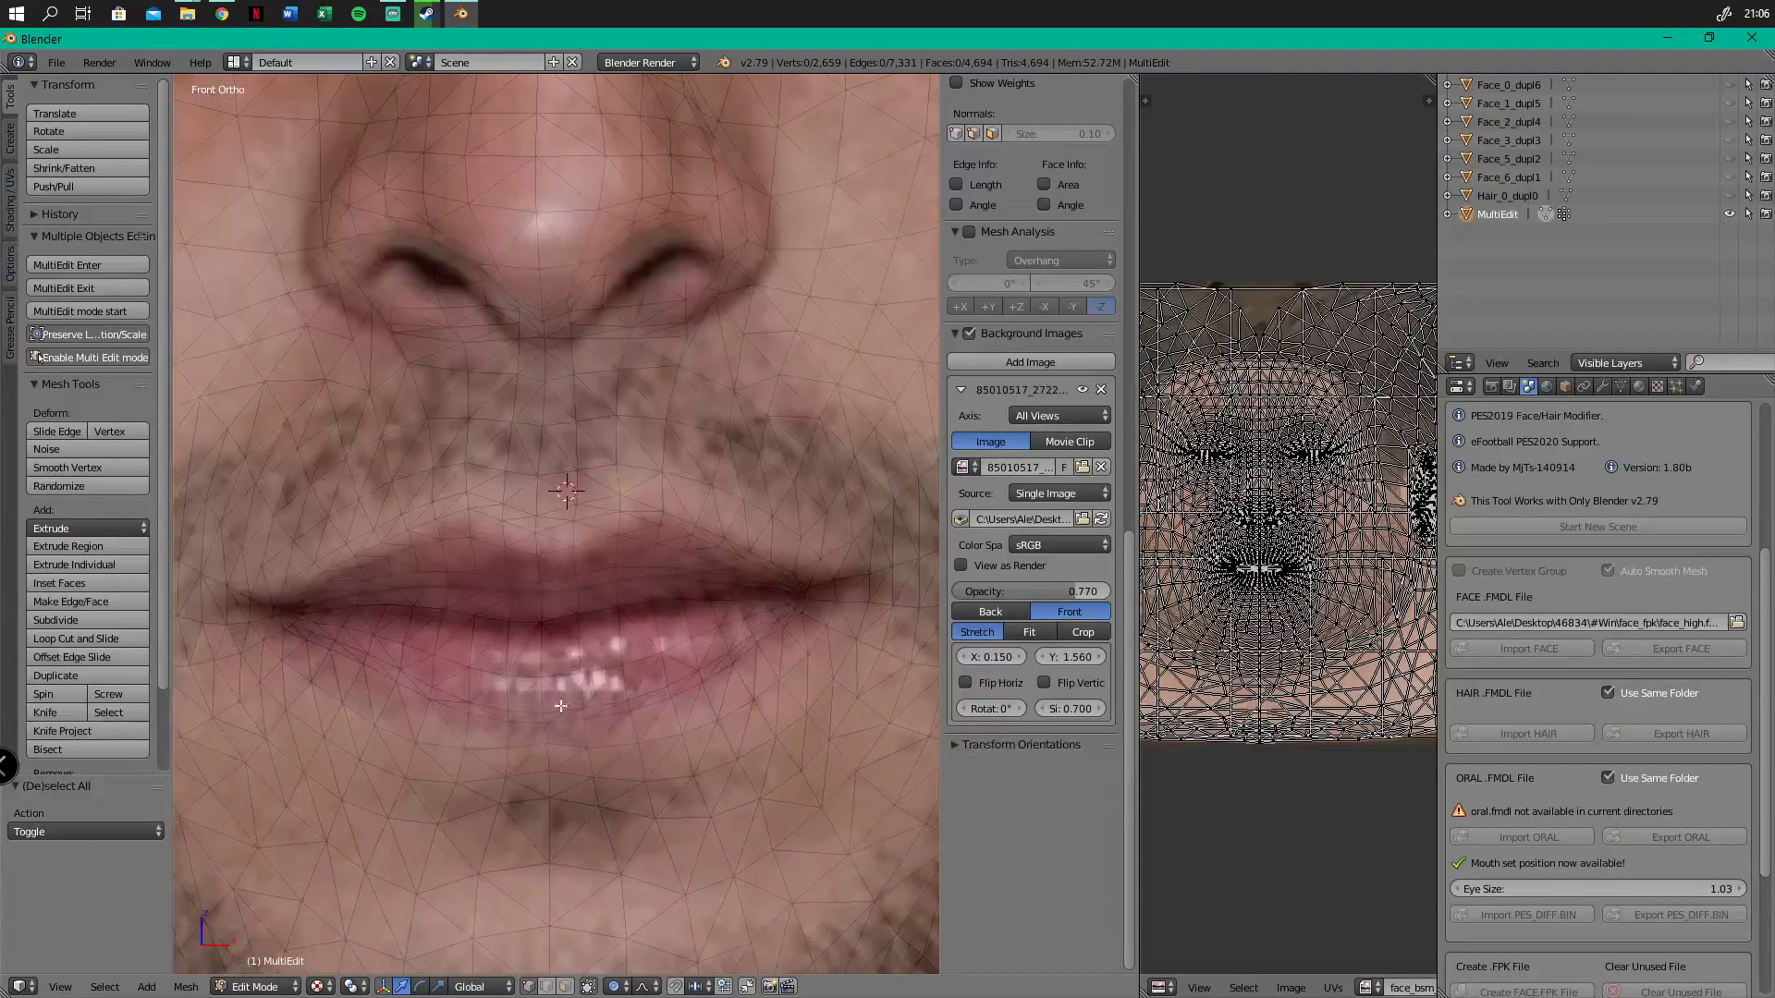
mouse_move(1063, 593)
mouse_down()
mouse_move(973, 588)
mouse_move(1095, 591)
mouse_move(1032, 590)
mouse_up()
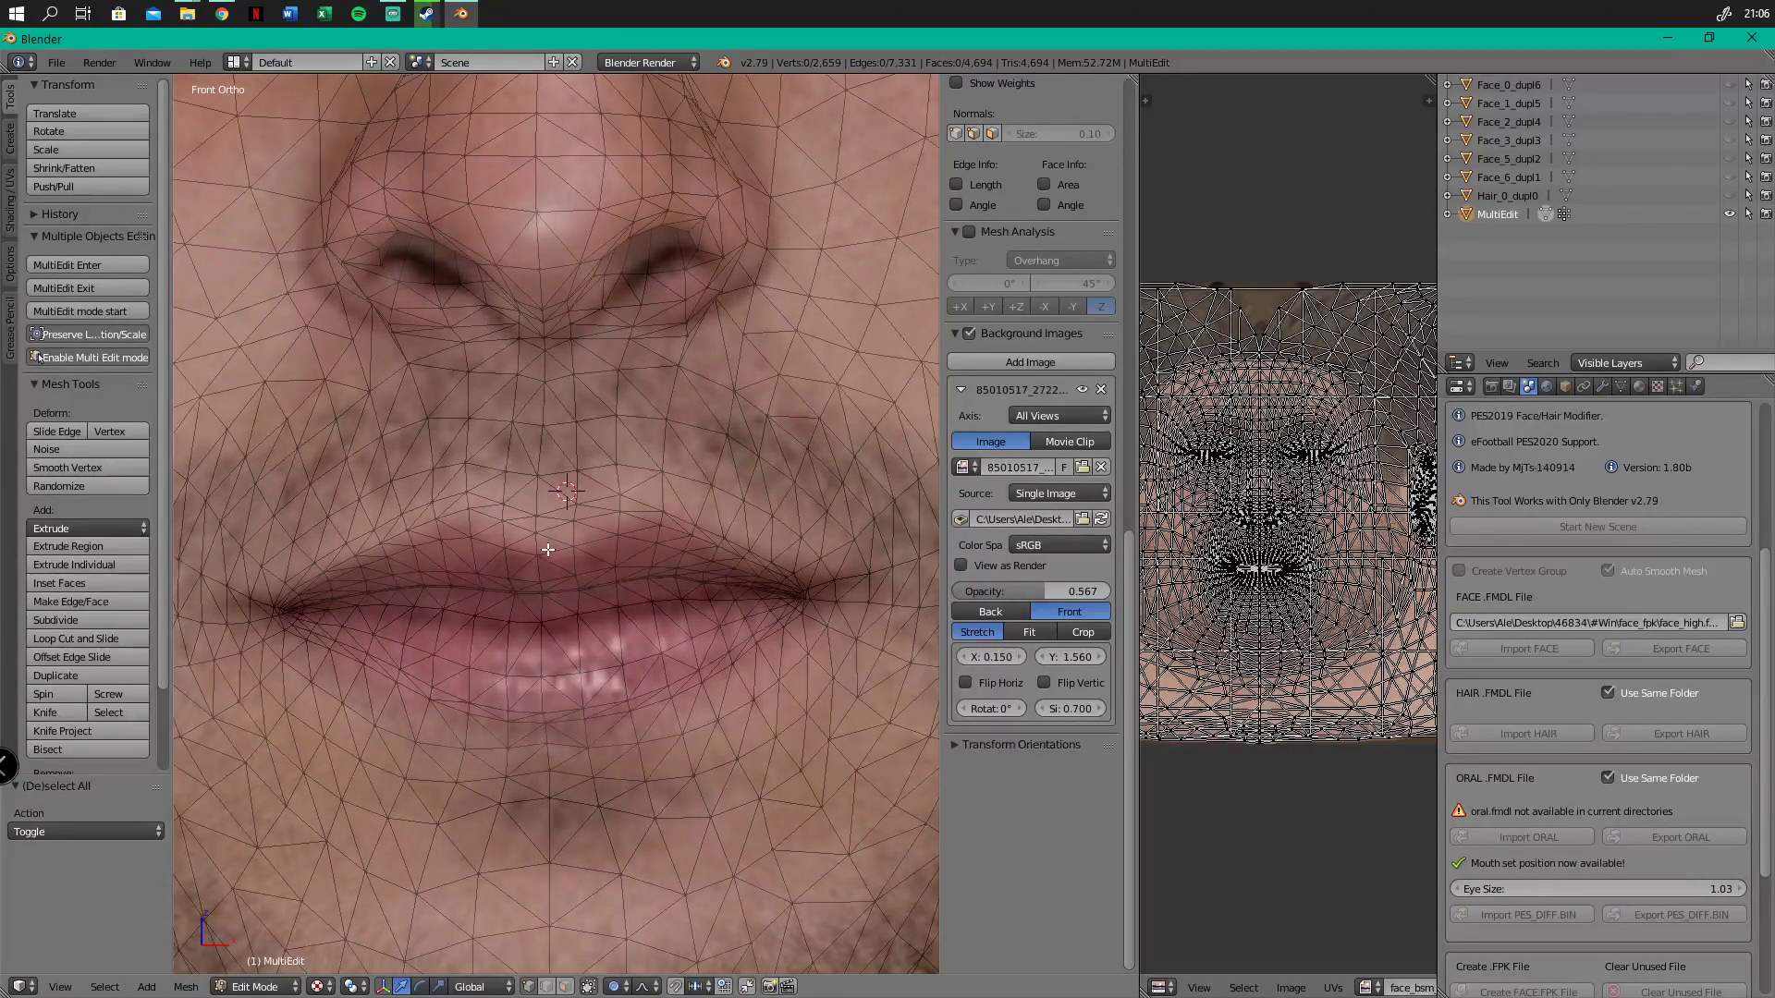
right_click(540, 516)
key(g)
right_click(564, 584)
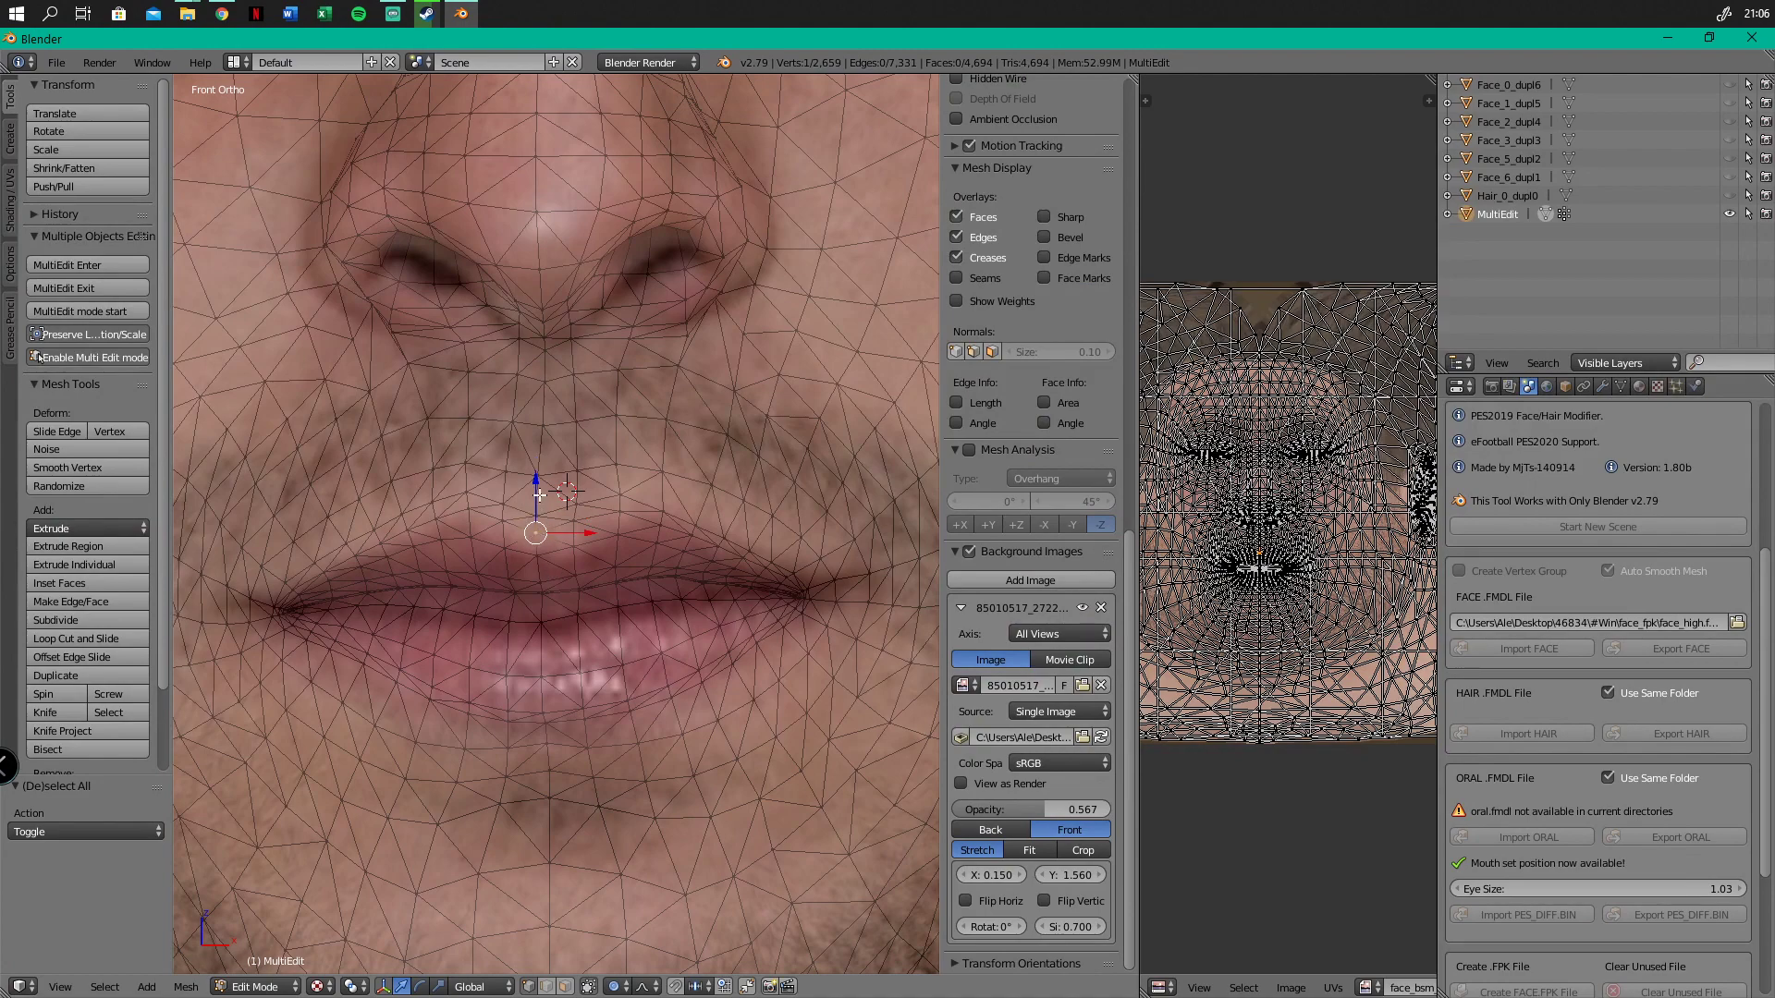
key(g)
right_click(568, 563)
right_click(555, 712)
key(g)
key(z)
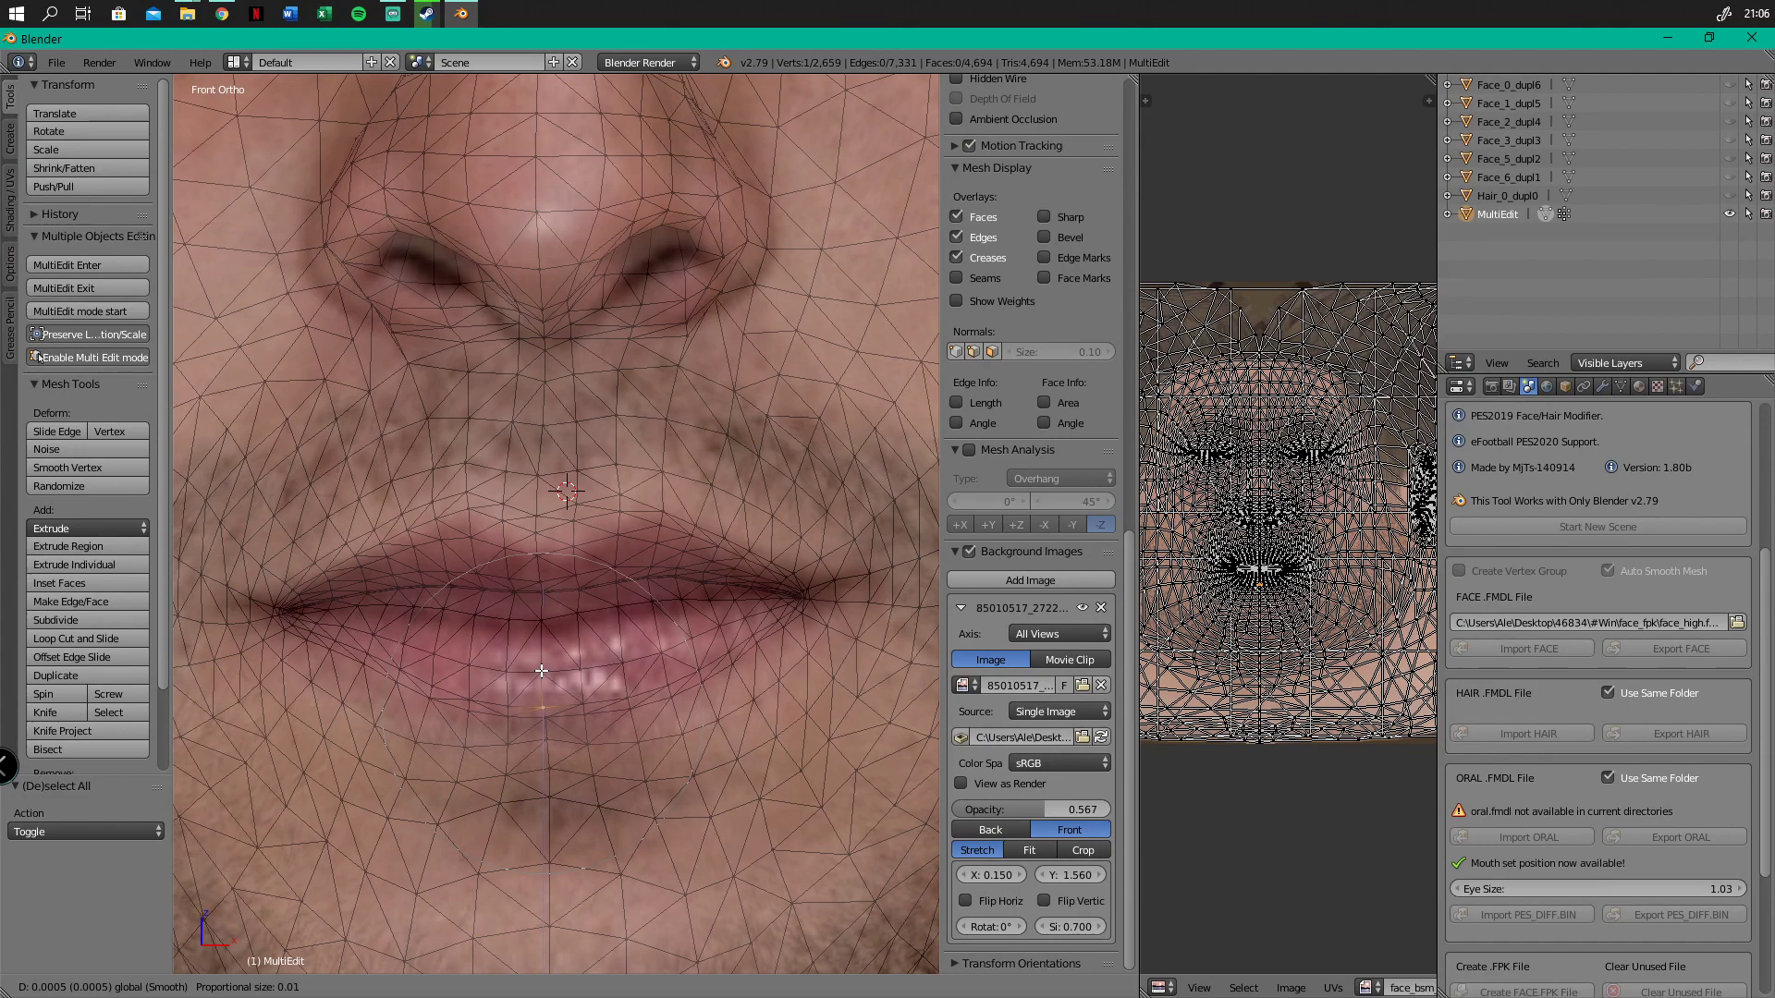
right_click(543, 664)
Enlarge the proportional editing size to 0.03 and move the upper lip's centre vertex down by about 0.003 along Z
right_click(544, 598)
key(s)
scroll(543, 596, down, 7)
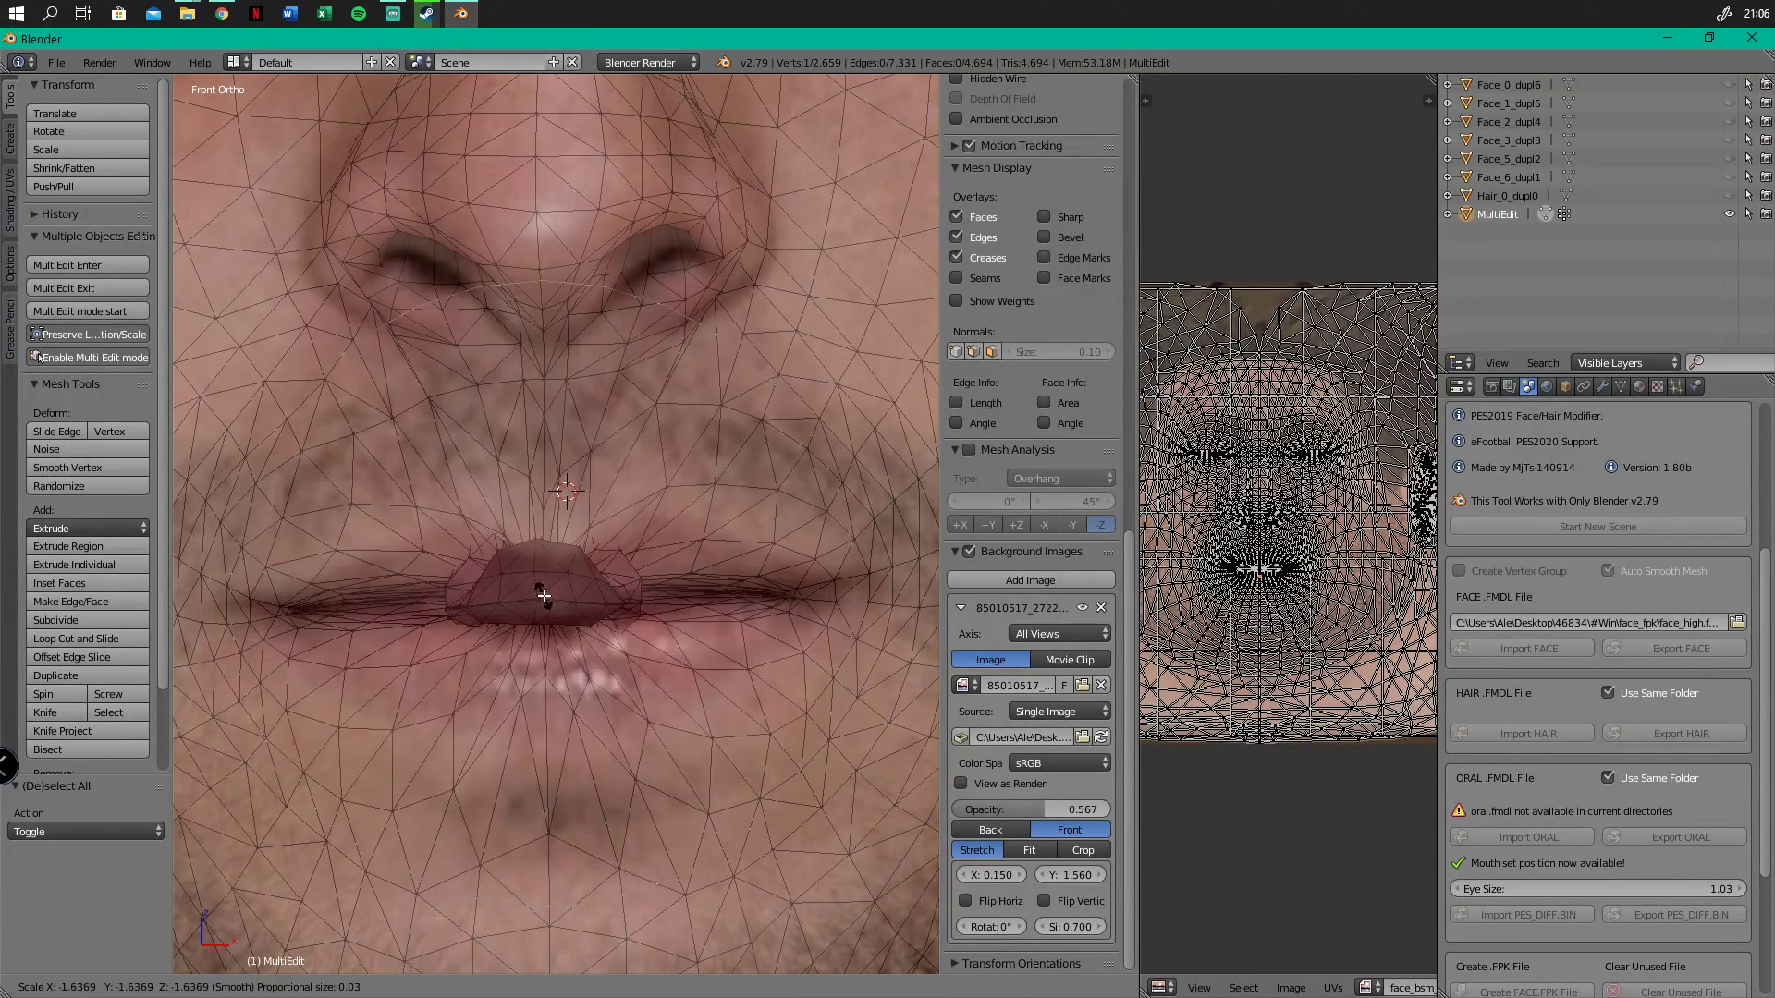
right_click(544, 596)
key(g)
key(z)
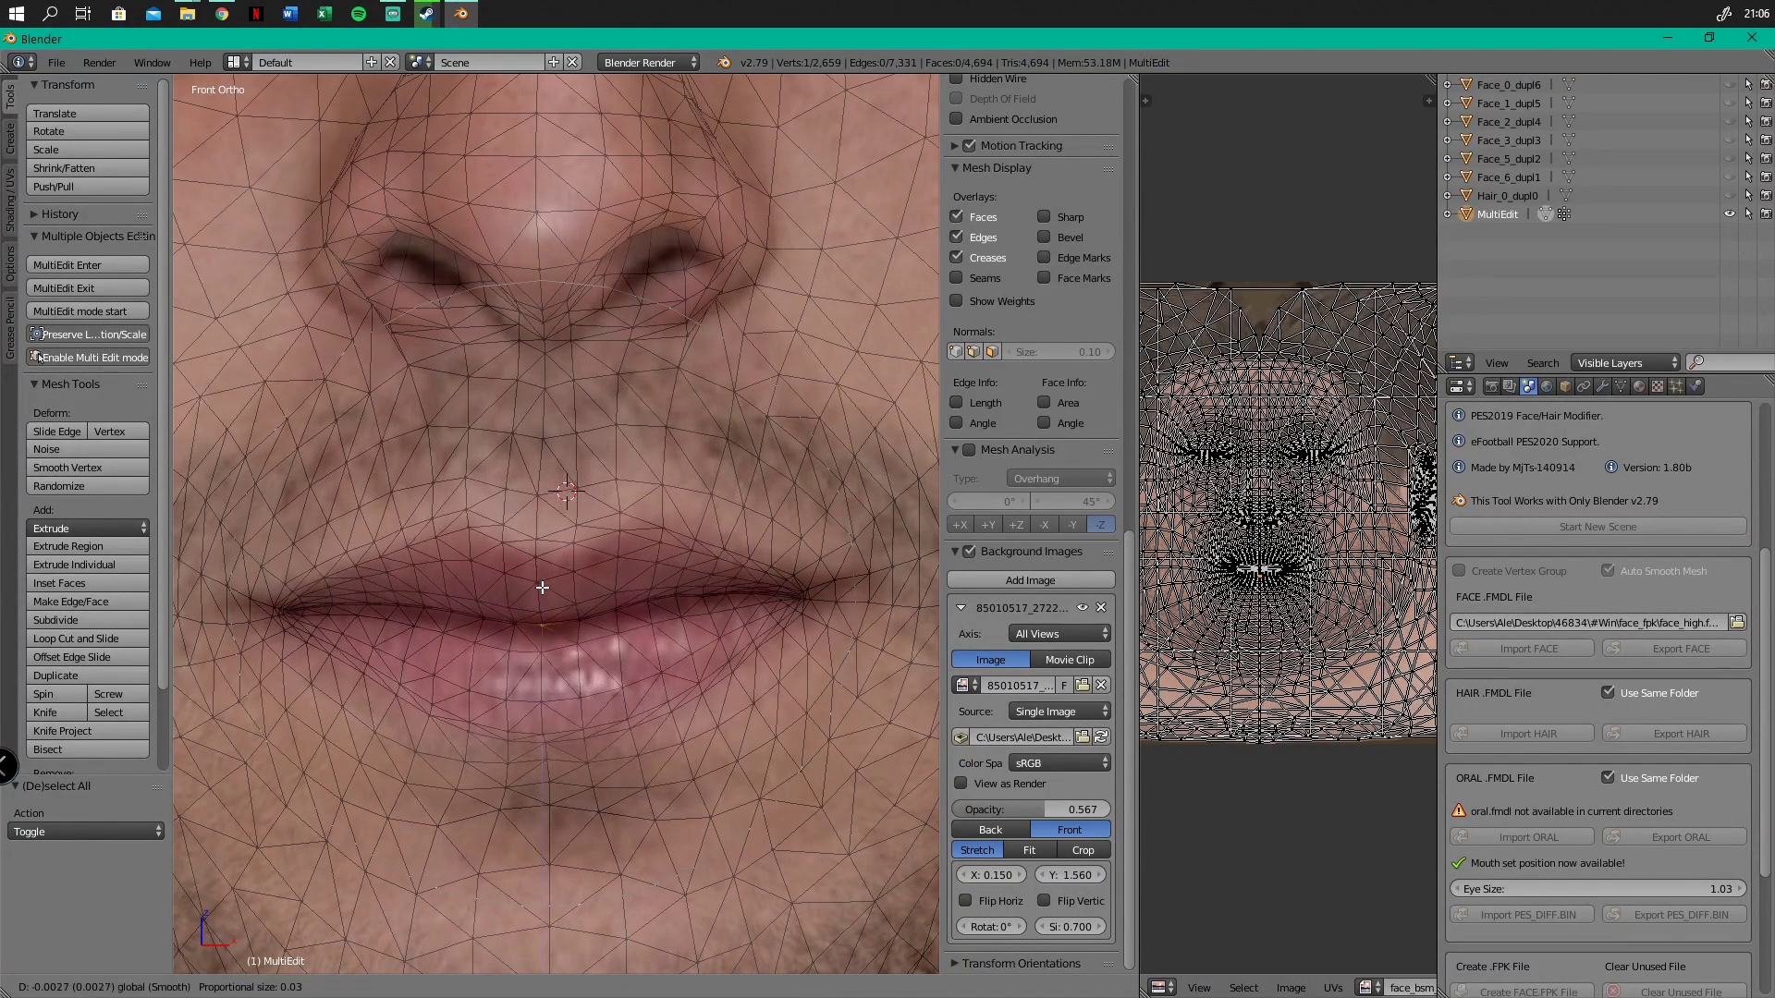
right_click(559, 568)
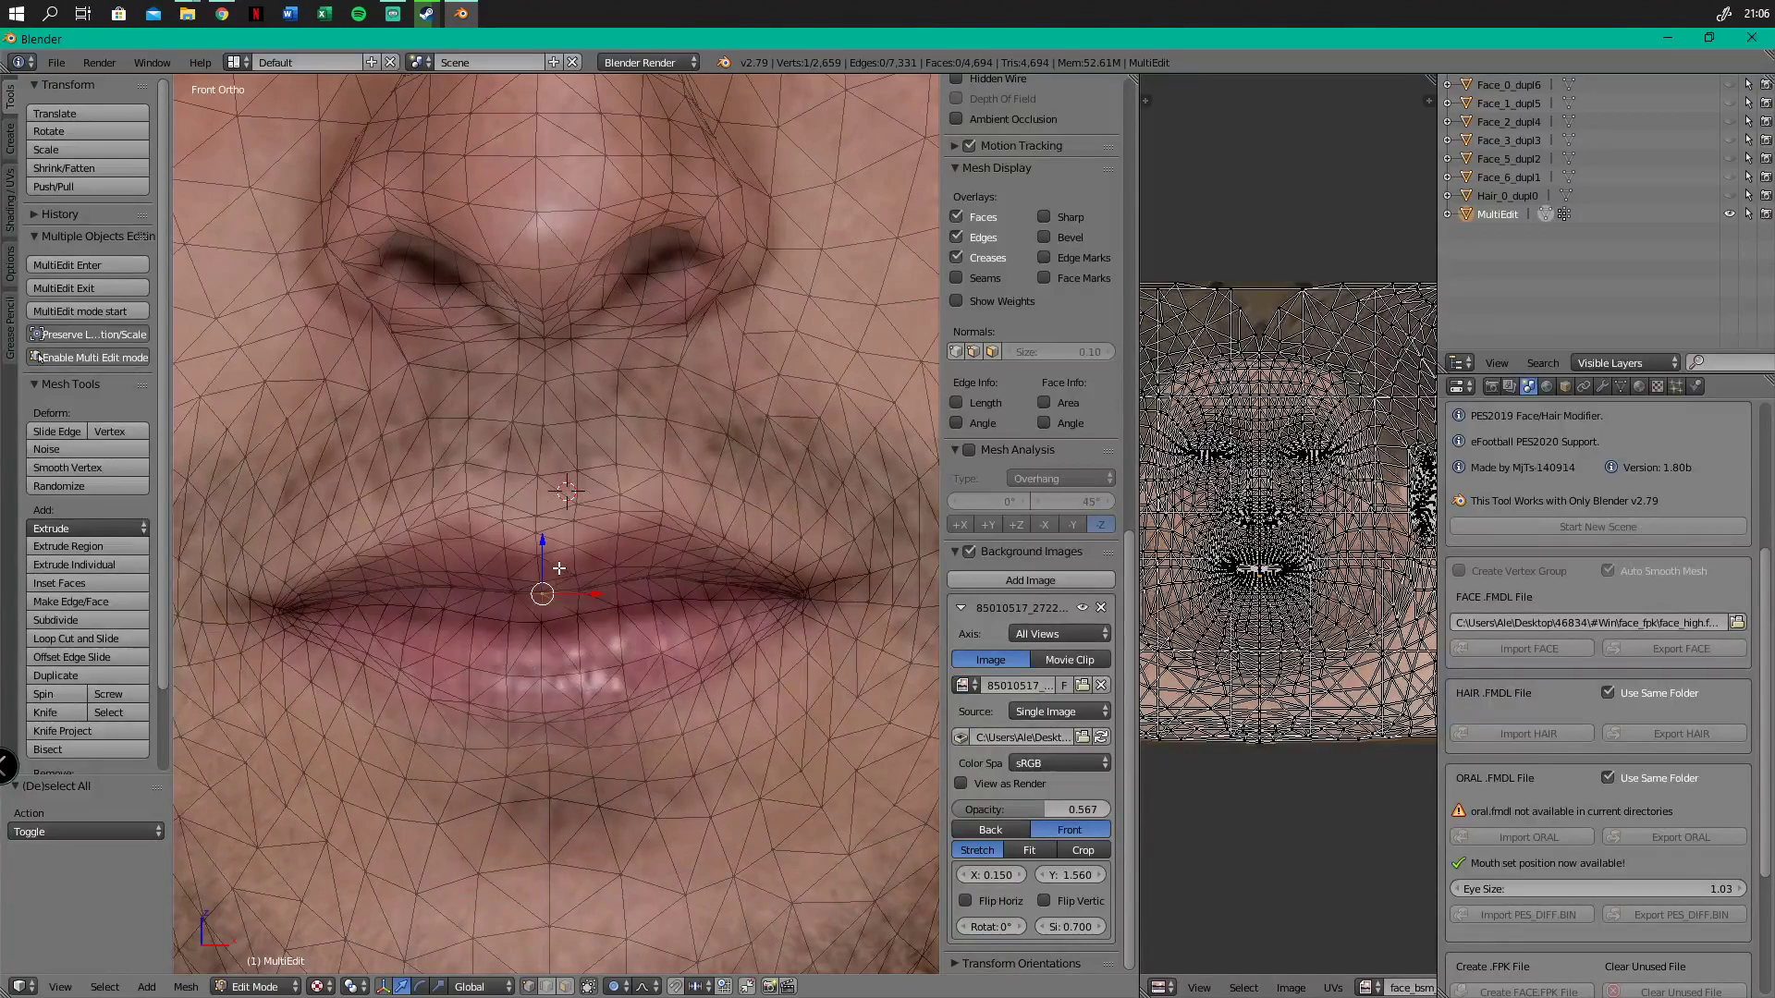
key(g)
key(z)
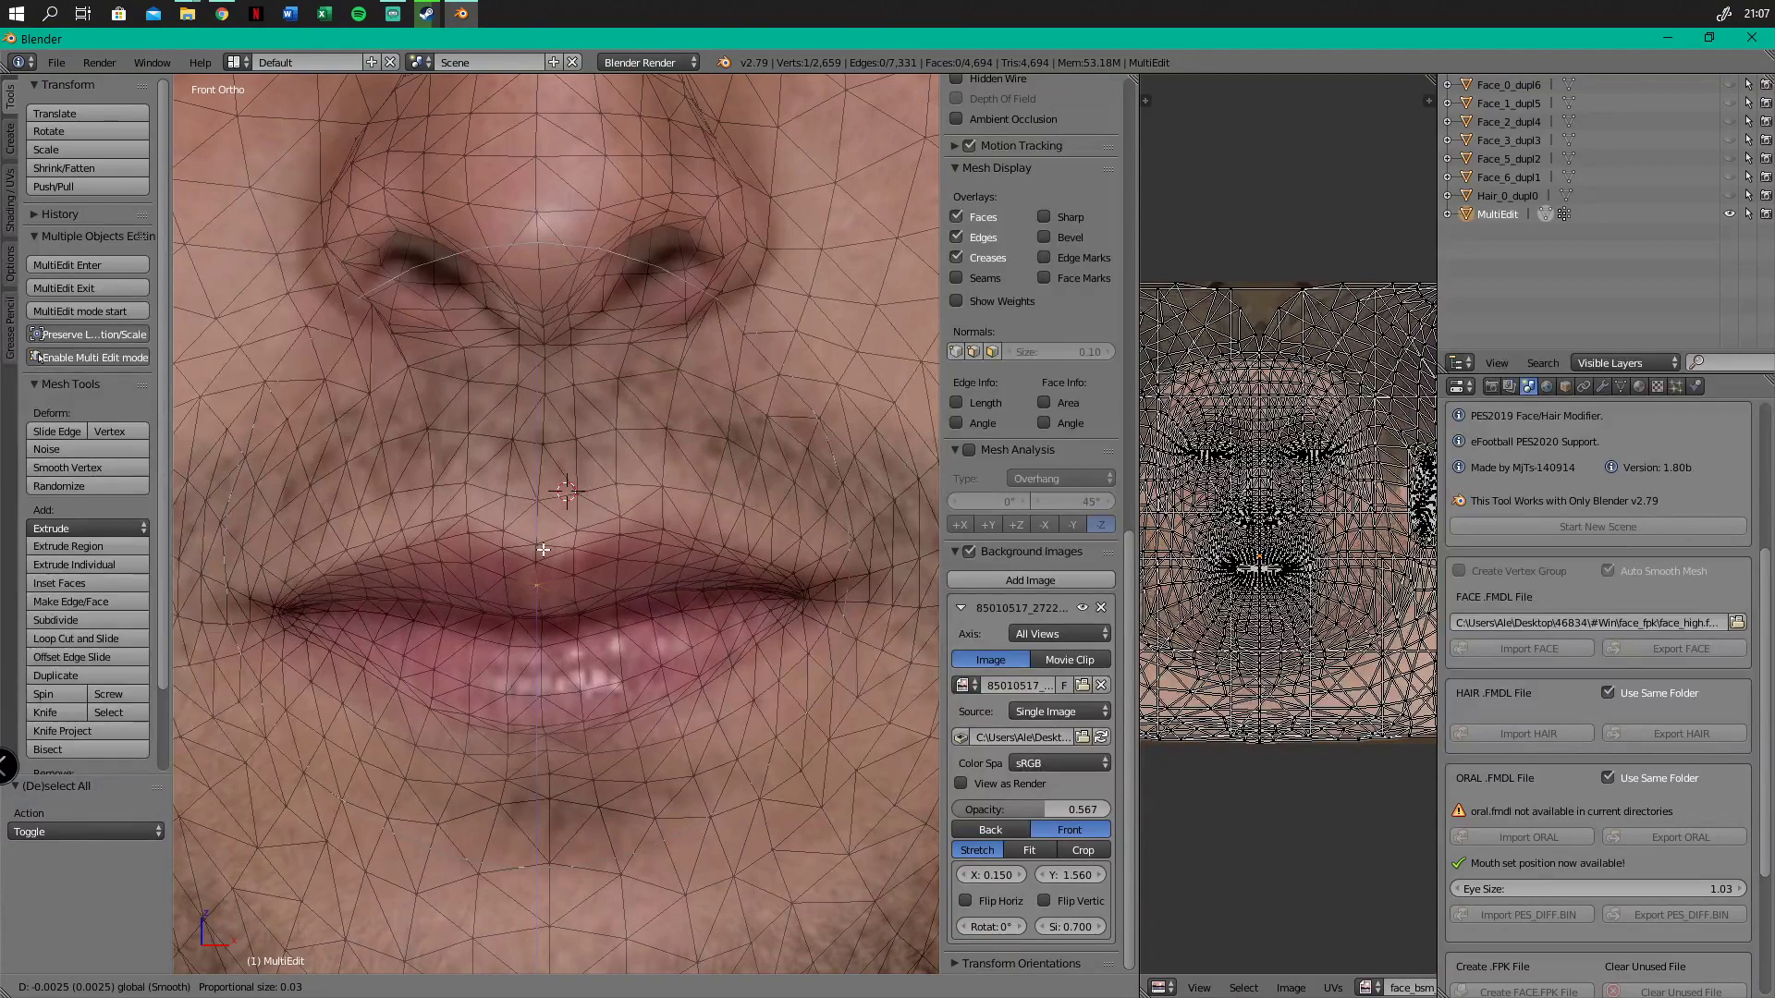
click(541, 553)
Widen the mouth by moving the corner on the character's left 0.002 along X and the opposite corner -0.003
right_click(845, 599)
key(g)
key(x)
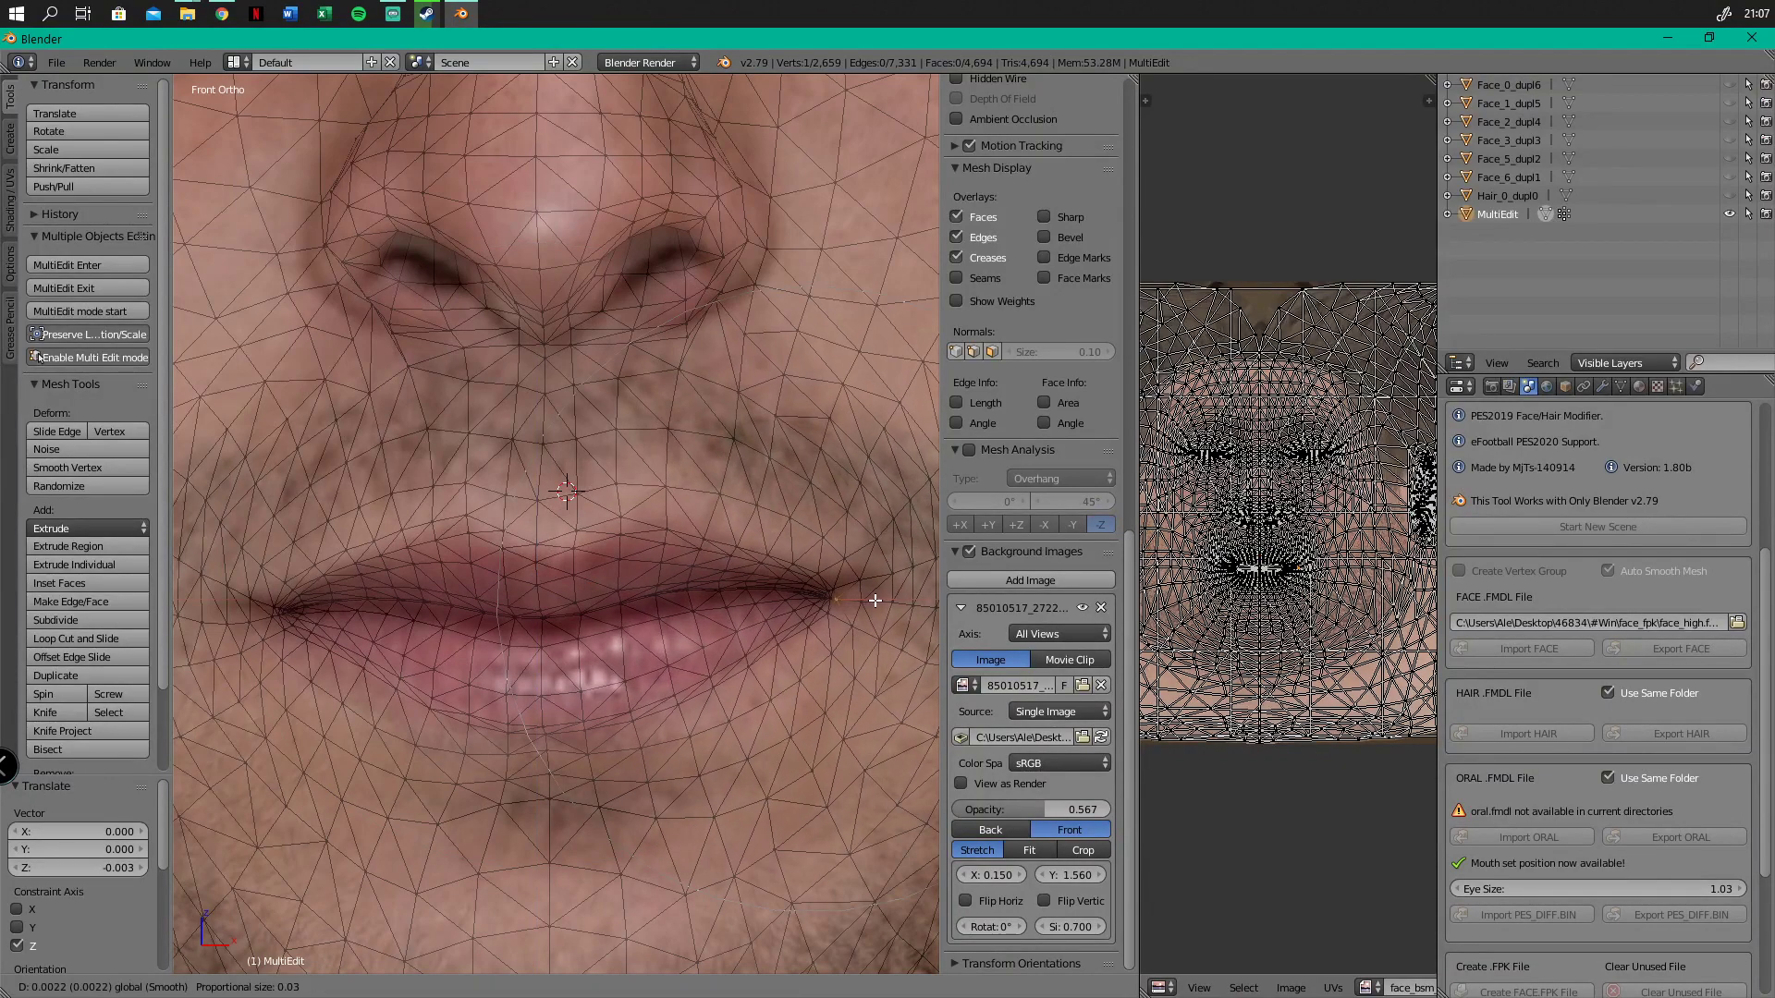
click(855, 606)
right_click(310, 608)
key(g)
key(x)
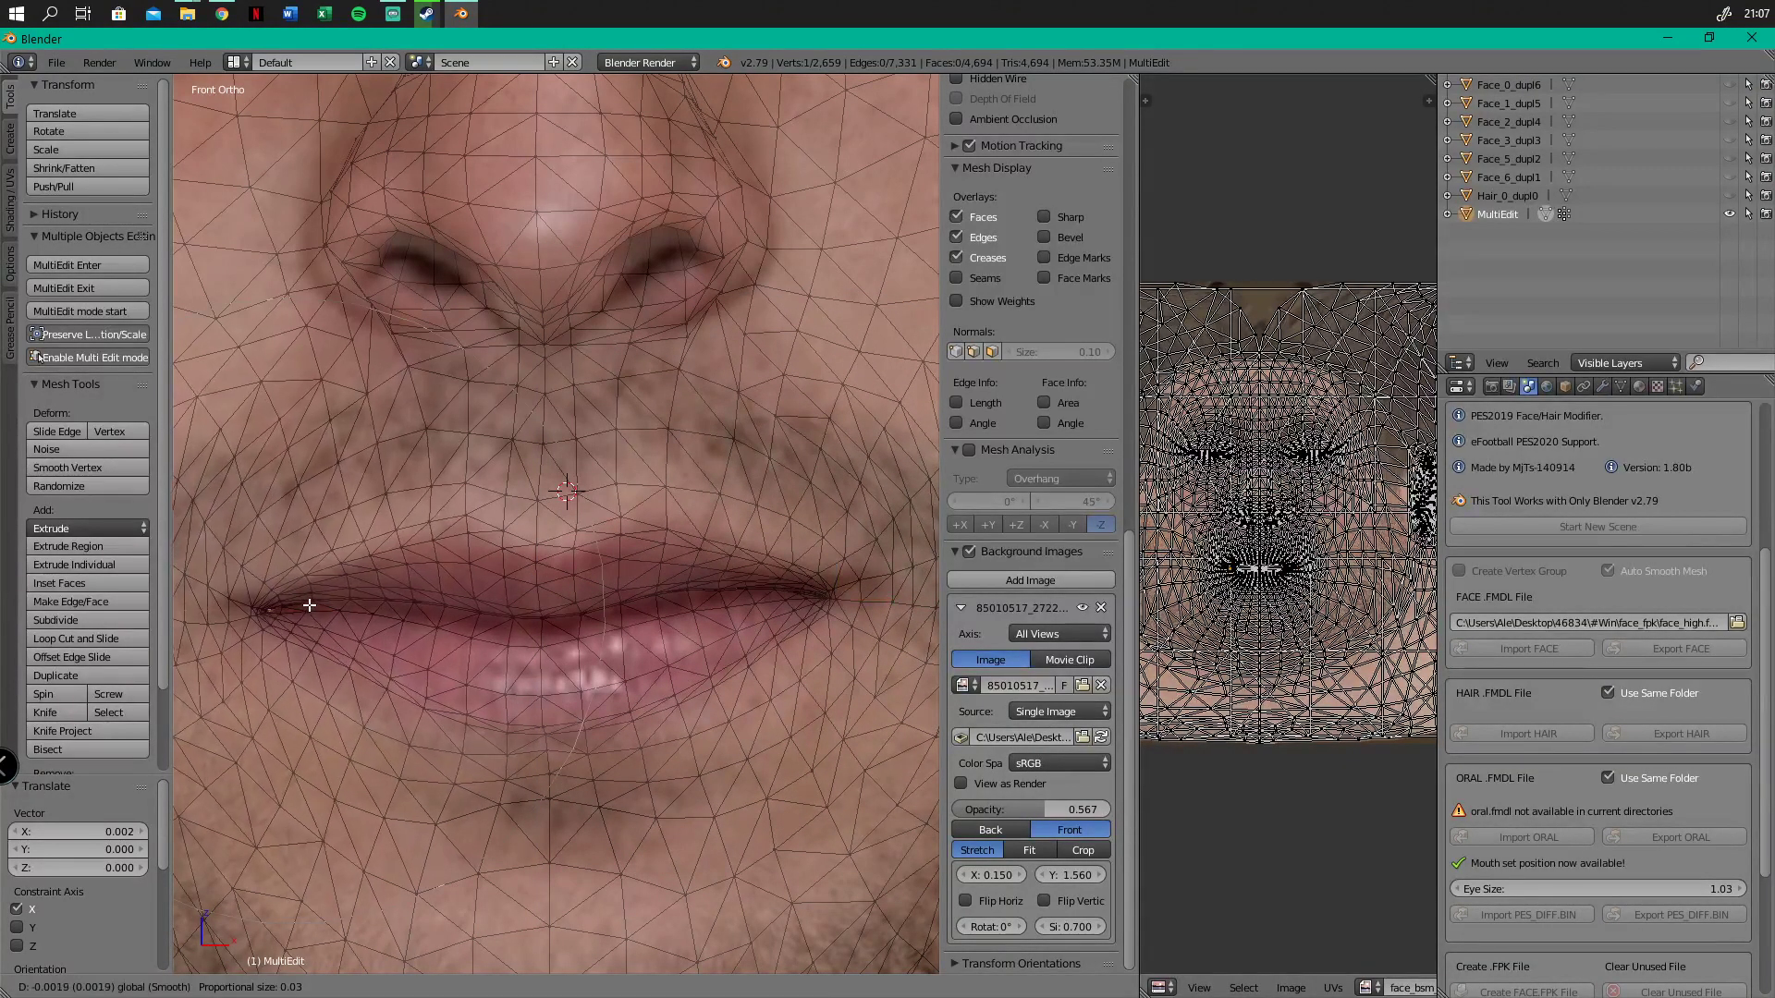
click(303, 606)
Move the centre vertex of the line between the lips down by about 0.0006 along Z
right_click(545, 622)
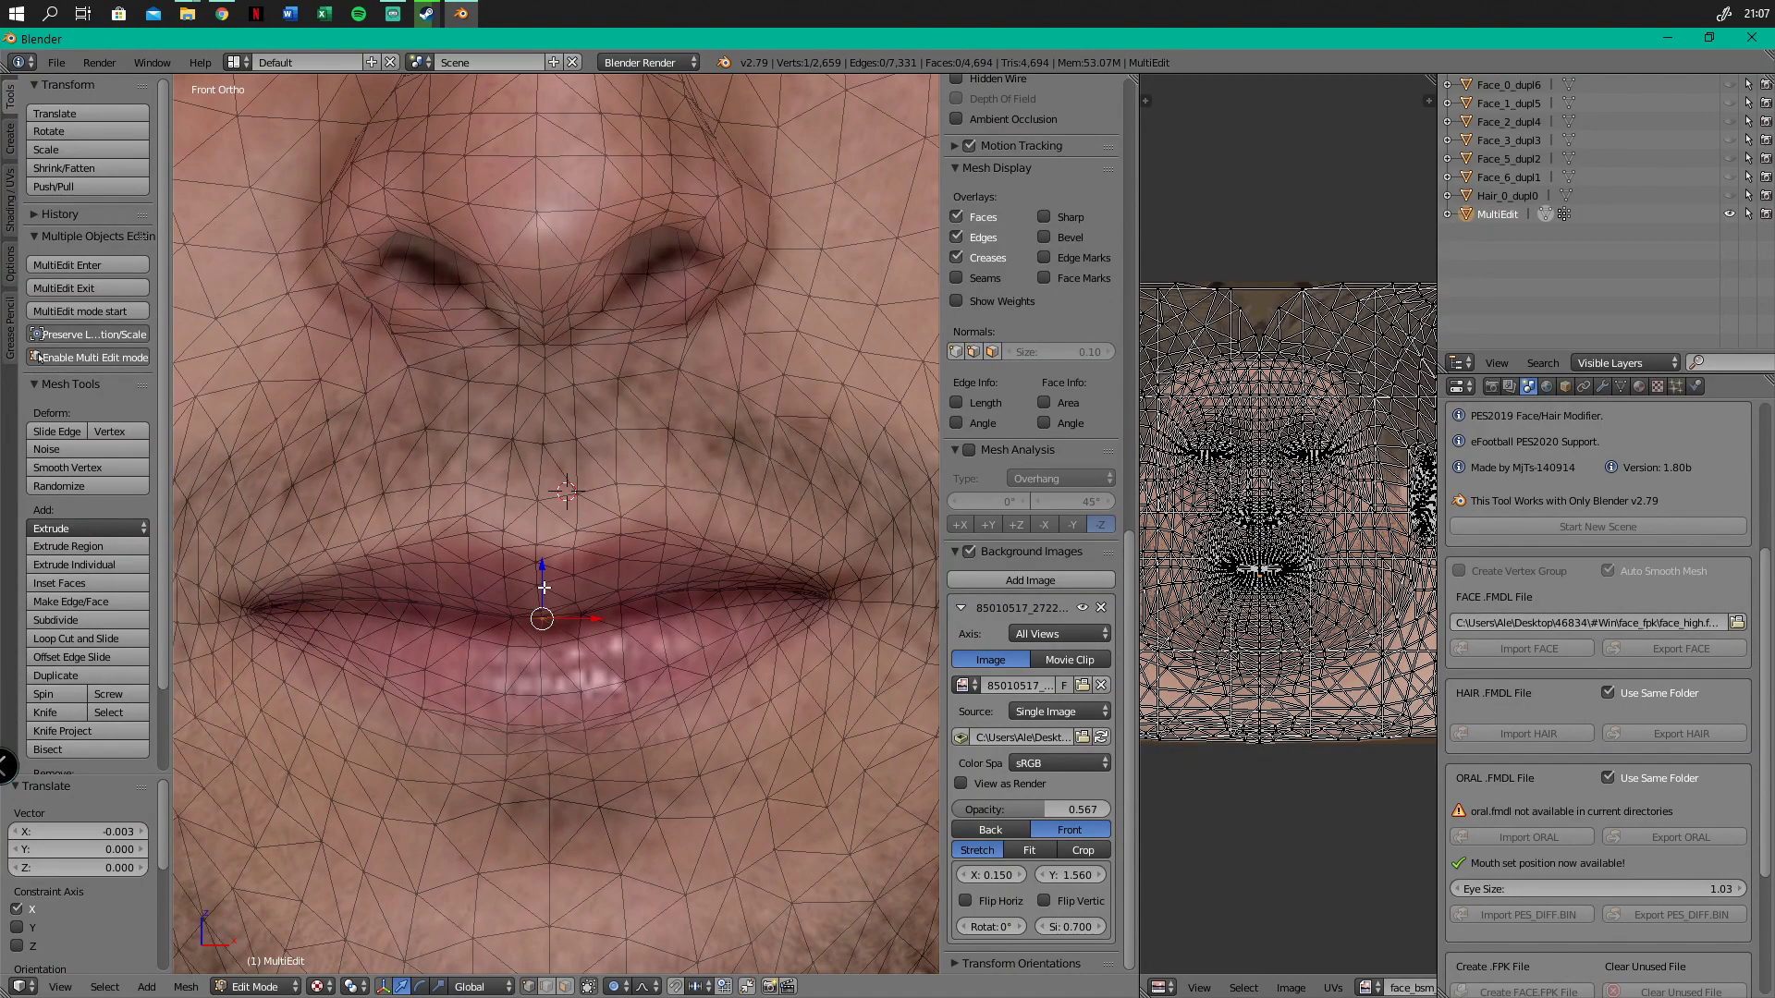
key(g)
key(z)
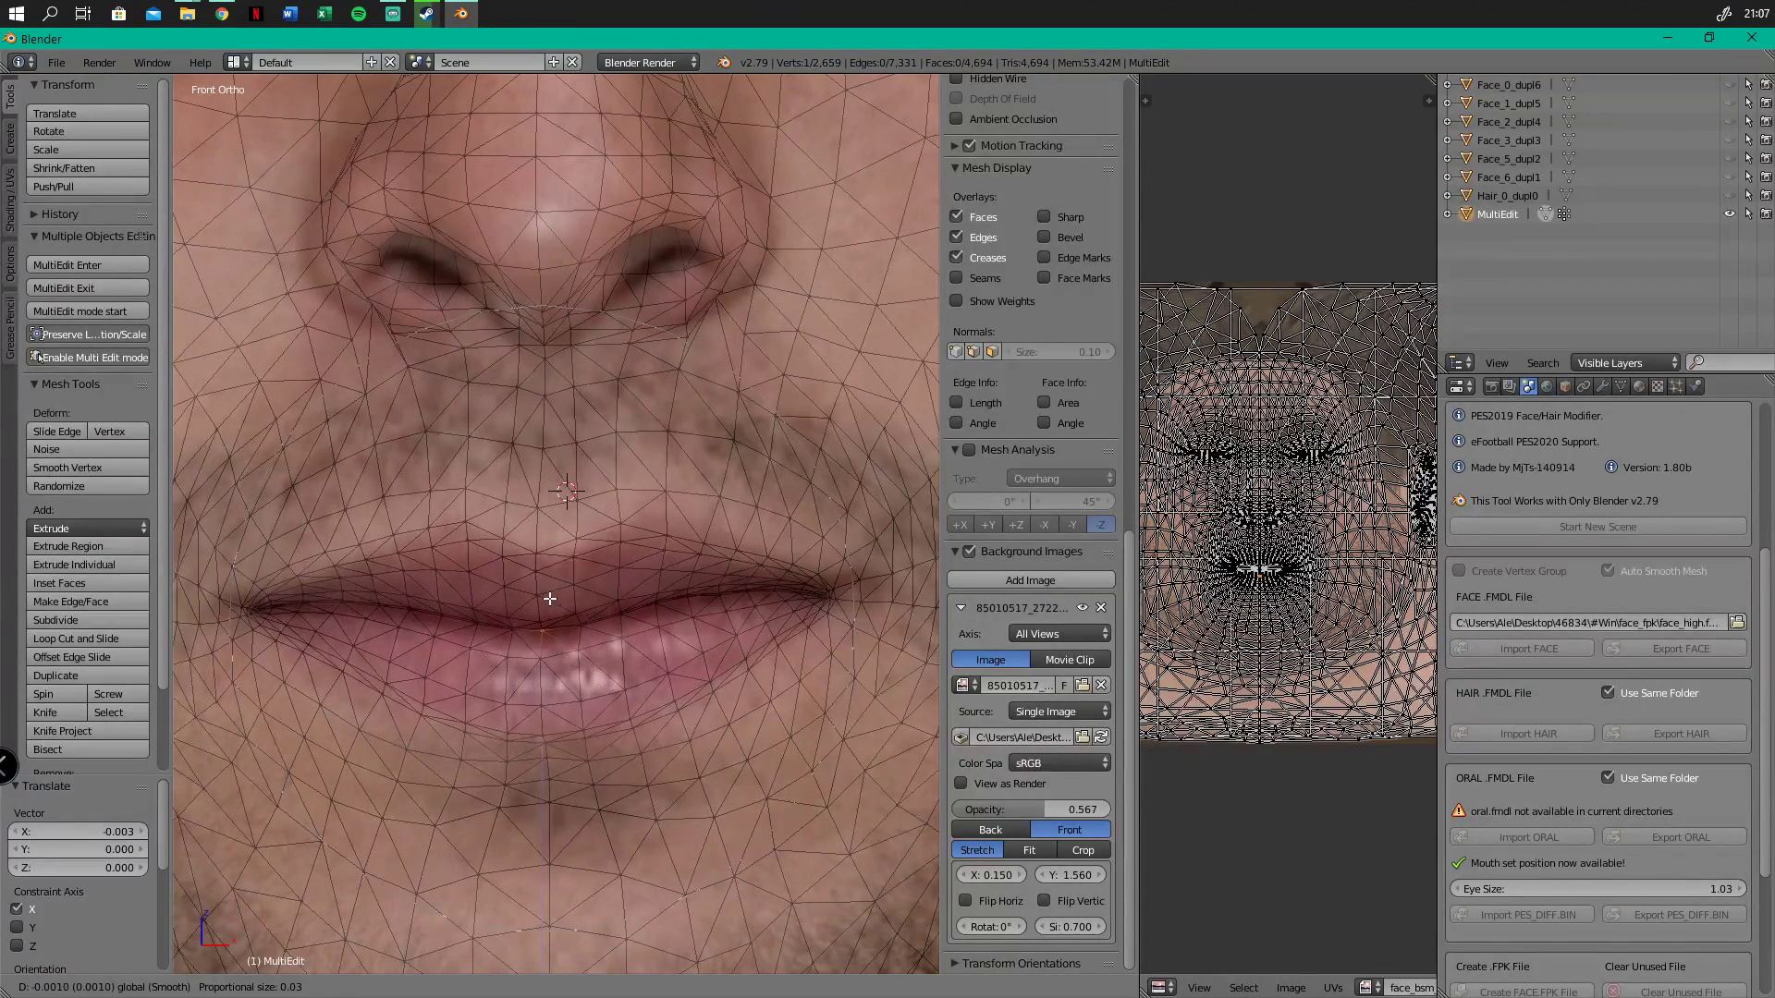
click(550, 601)
scroll(548, 610, down, 3)
scroll(470, 624, up, 2)
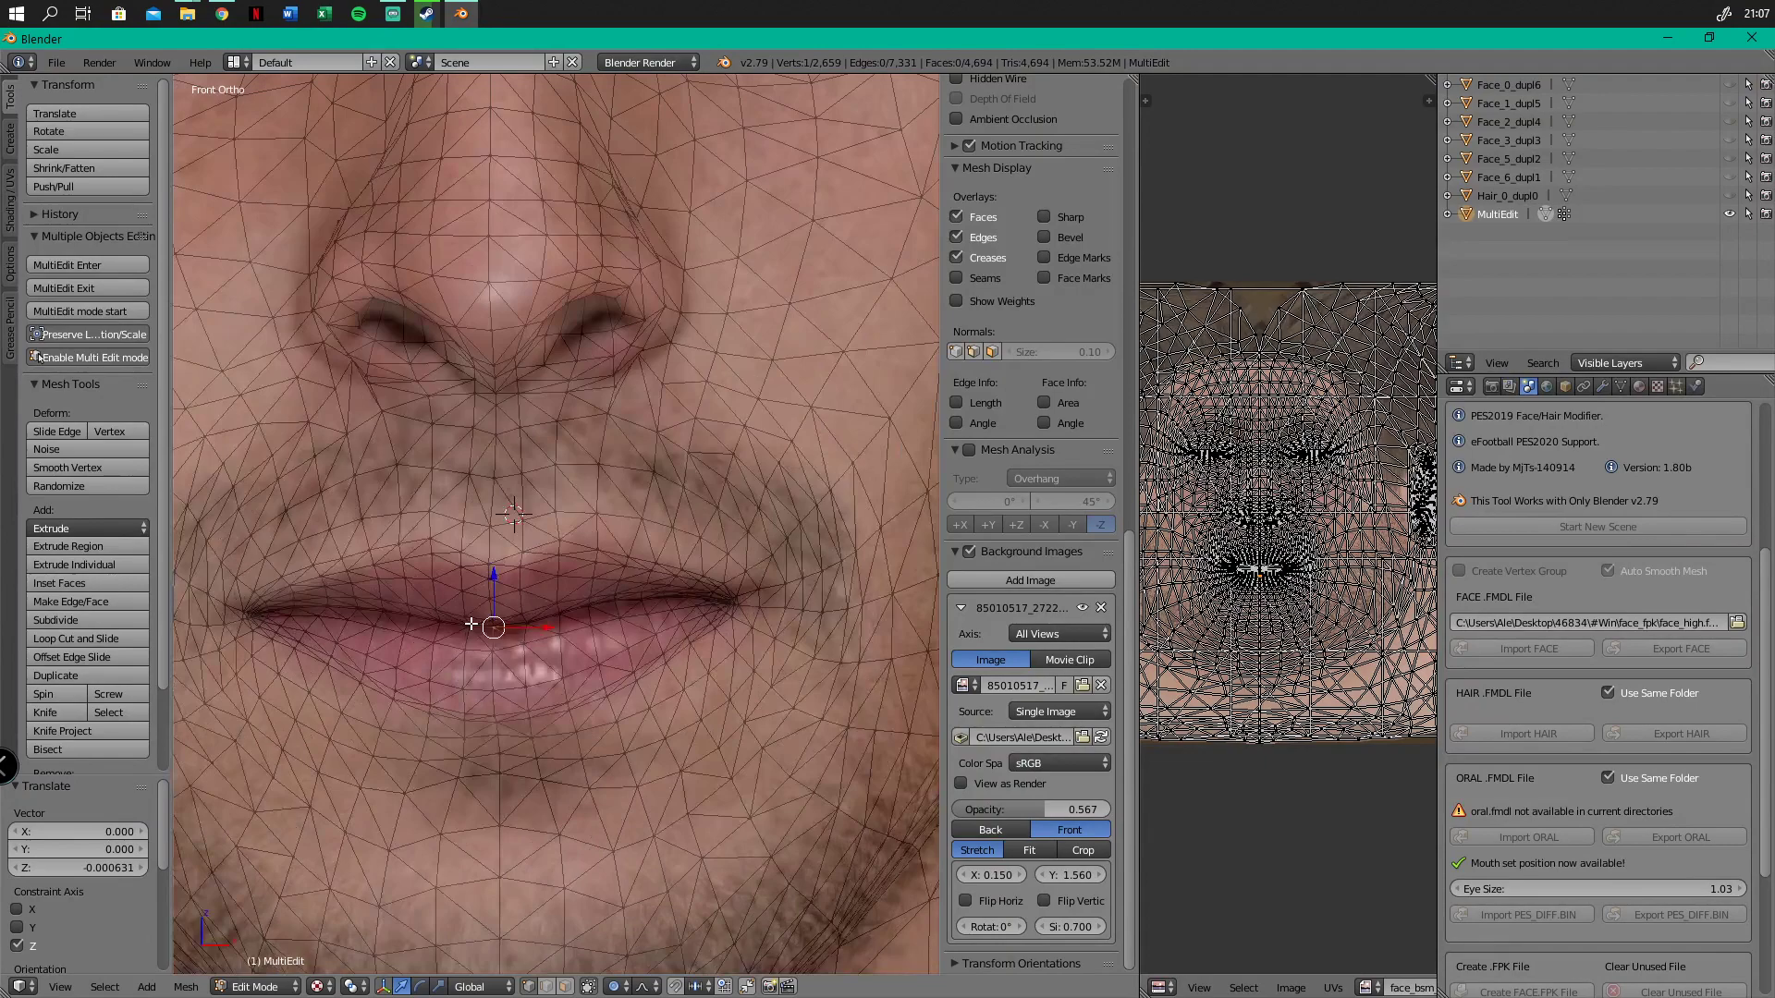
Set the reference photo's opacity to 0.819 to compare the lip contours
key(s)
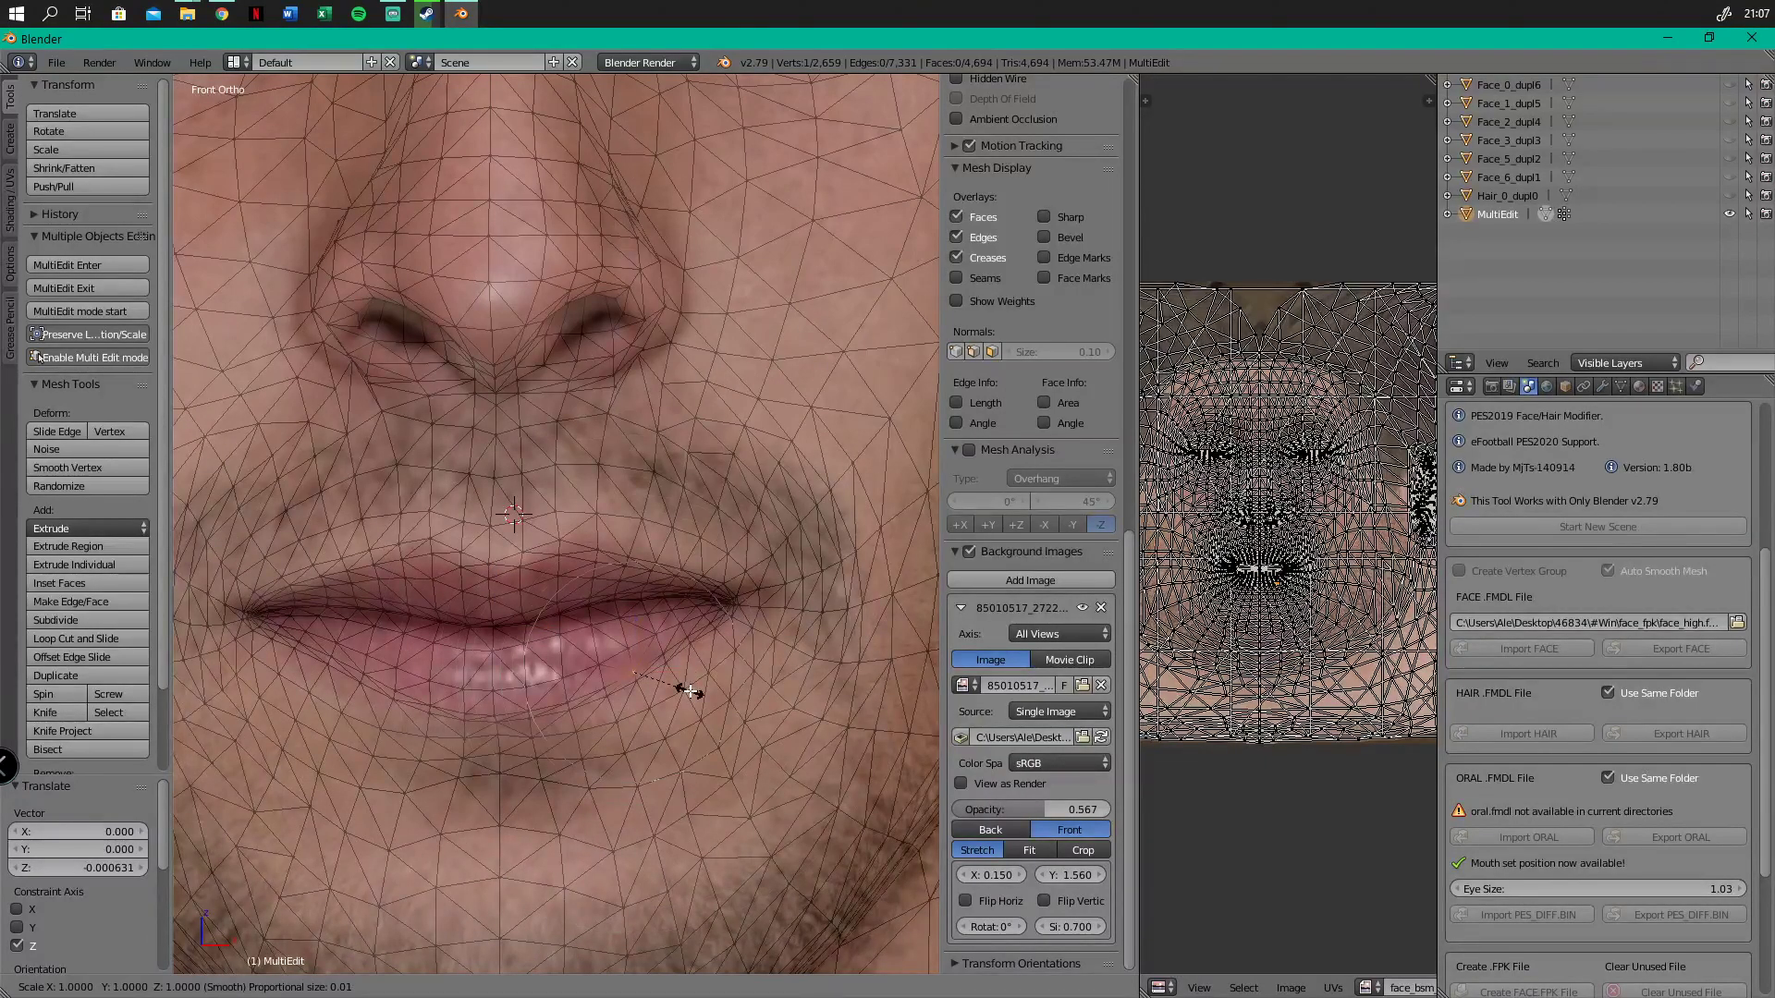
right_click(690, 692)
mouse_move(1050, 812)
mouse_down()
mouse_move(1102, 810)
mouse_move(1068, 810)
mouse_up()
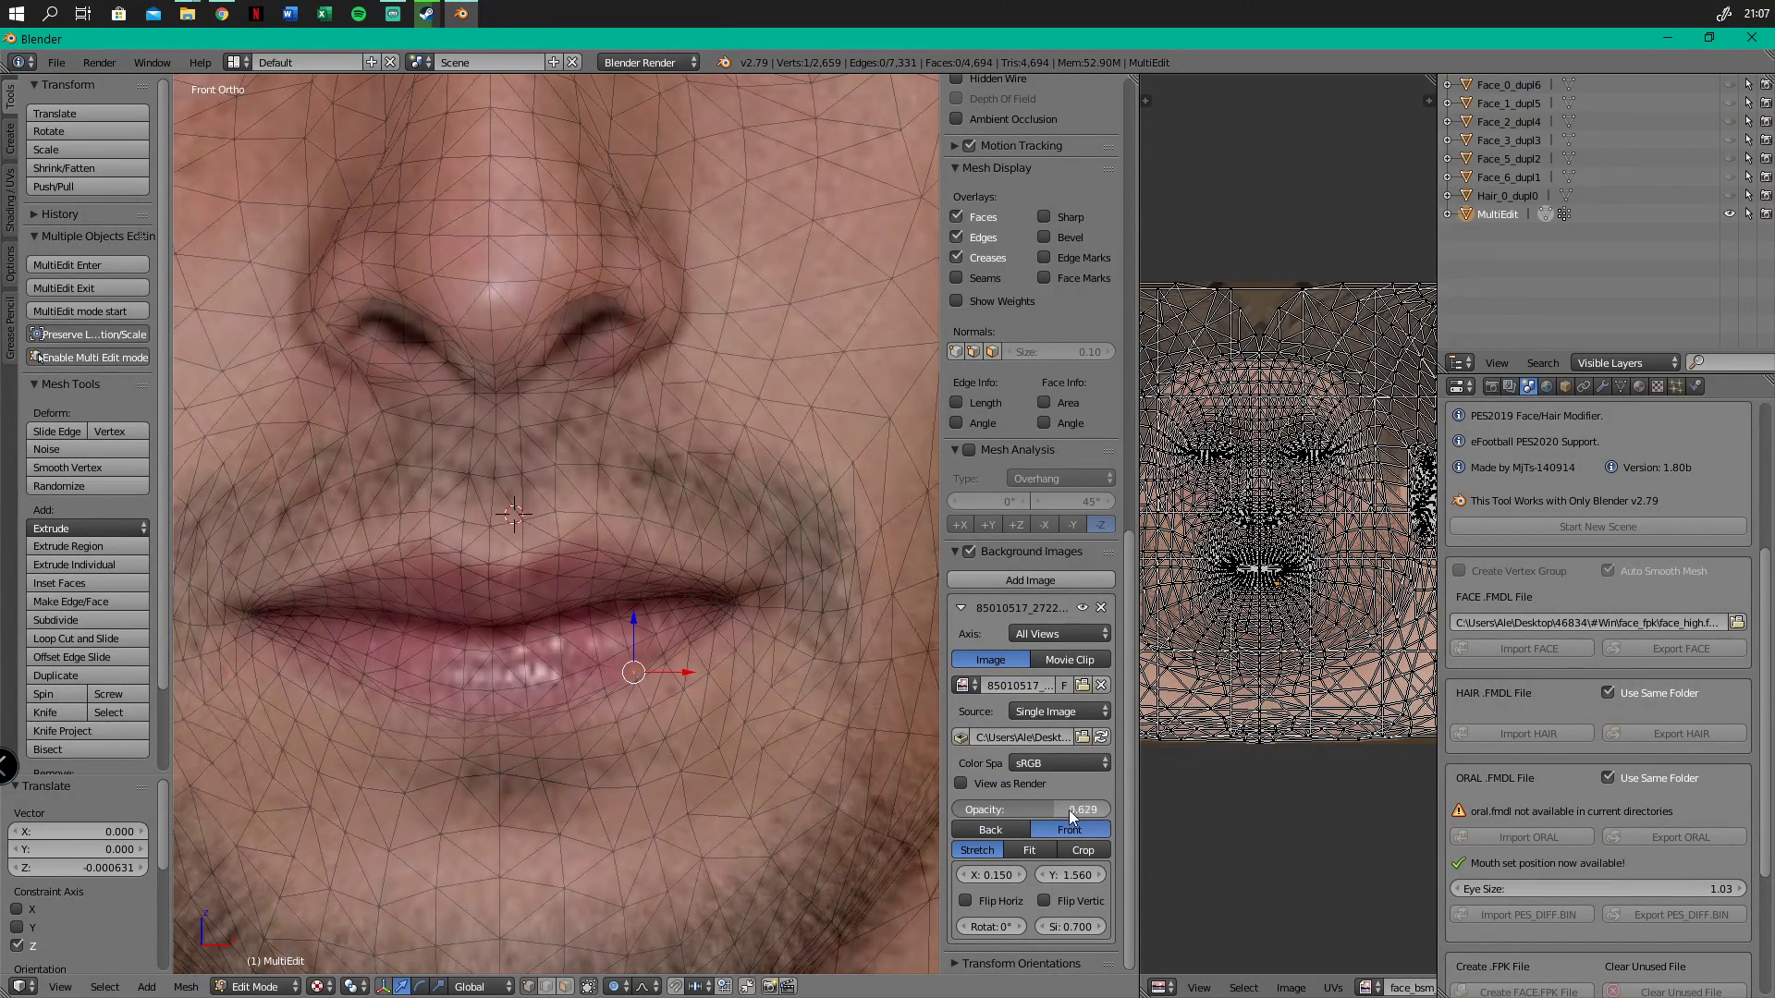
scroll(507, 624, up, 2)
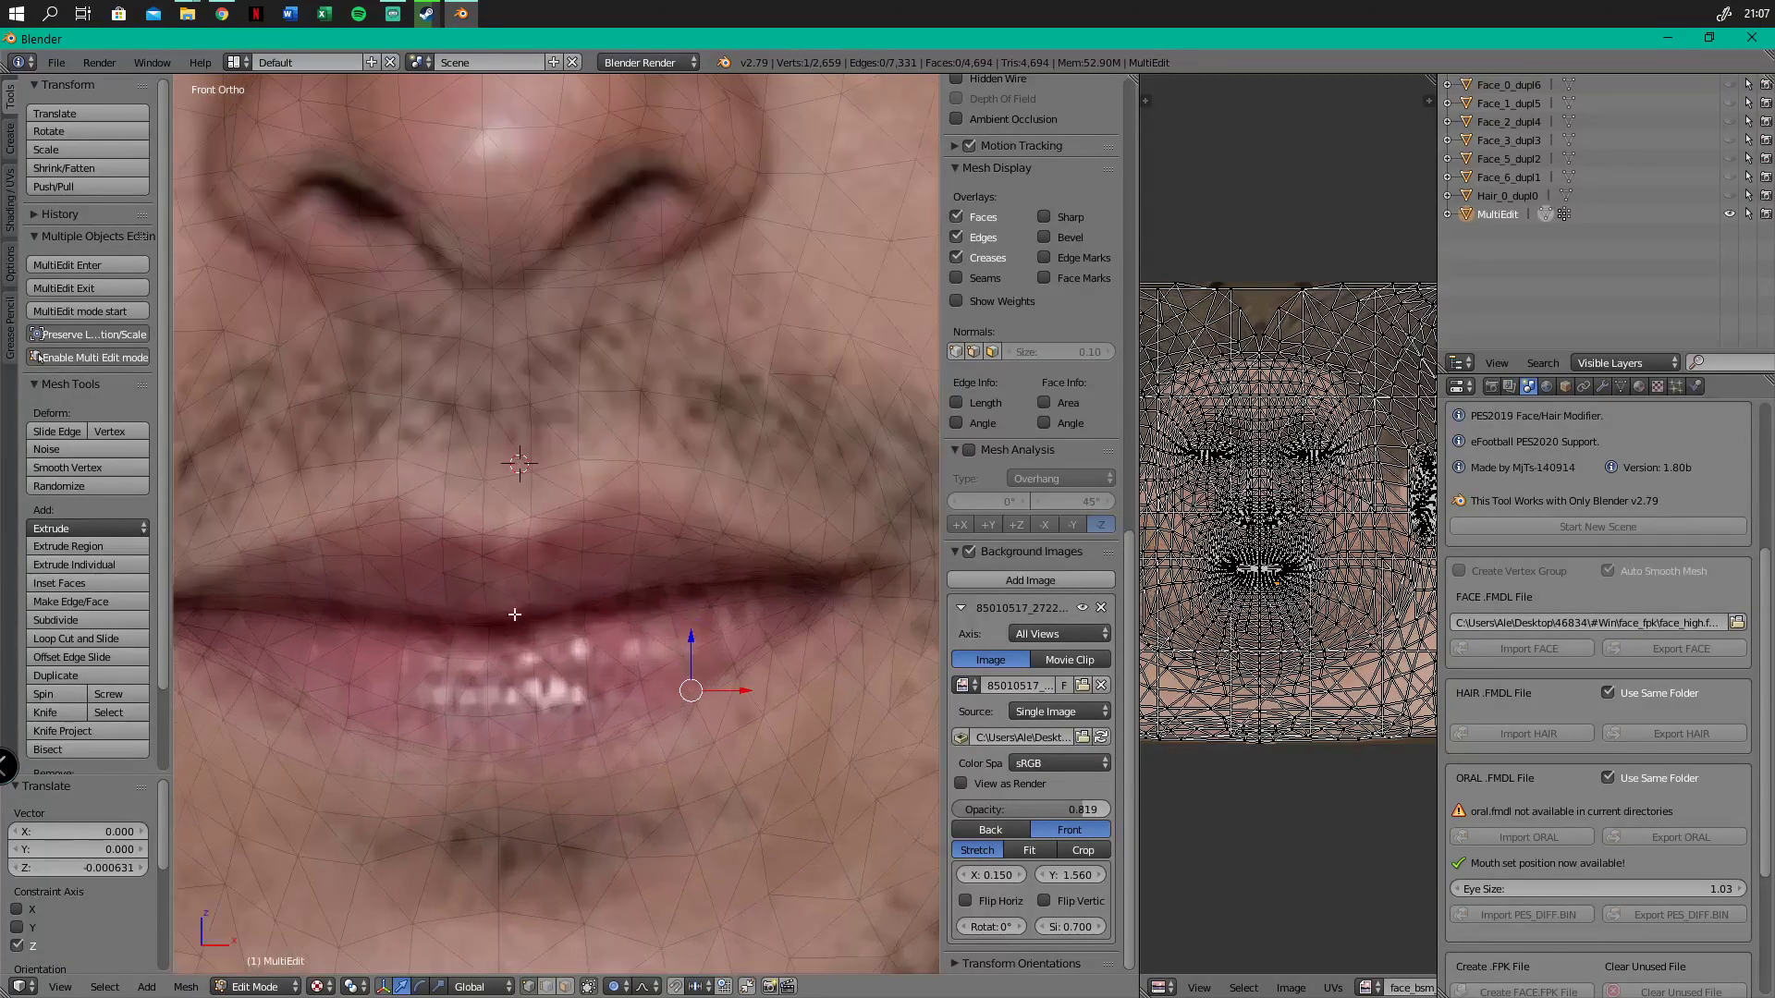
Nudge the upper lip edge by 0.000066 along Z and move the mouth corner on the character's right outward by 0.001 along X
key(g)
drag(539, 535, 588, 480)
right_click(597, 500)
scroll(371, 566, up, 3)
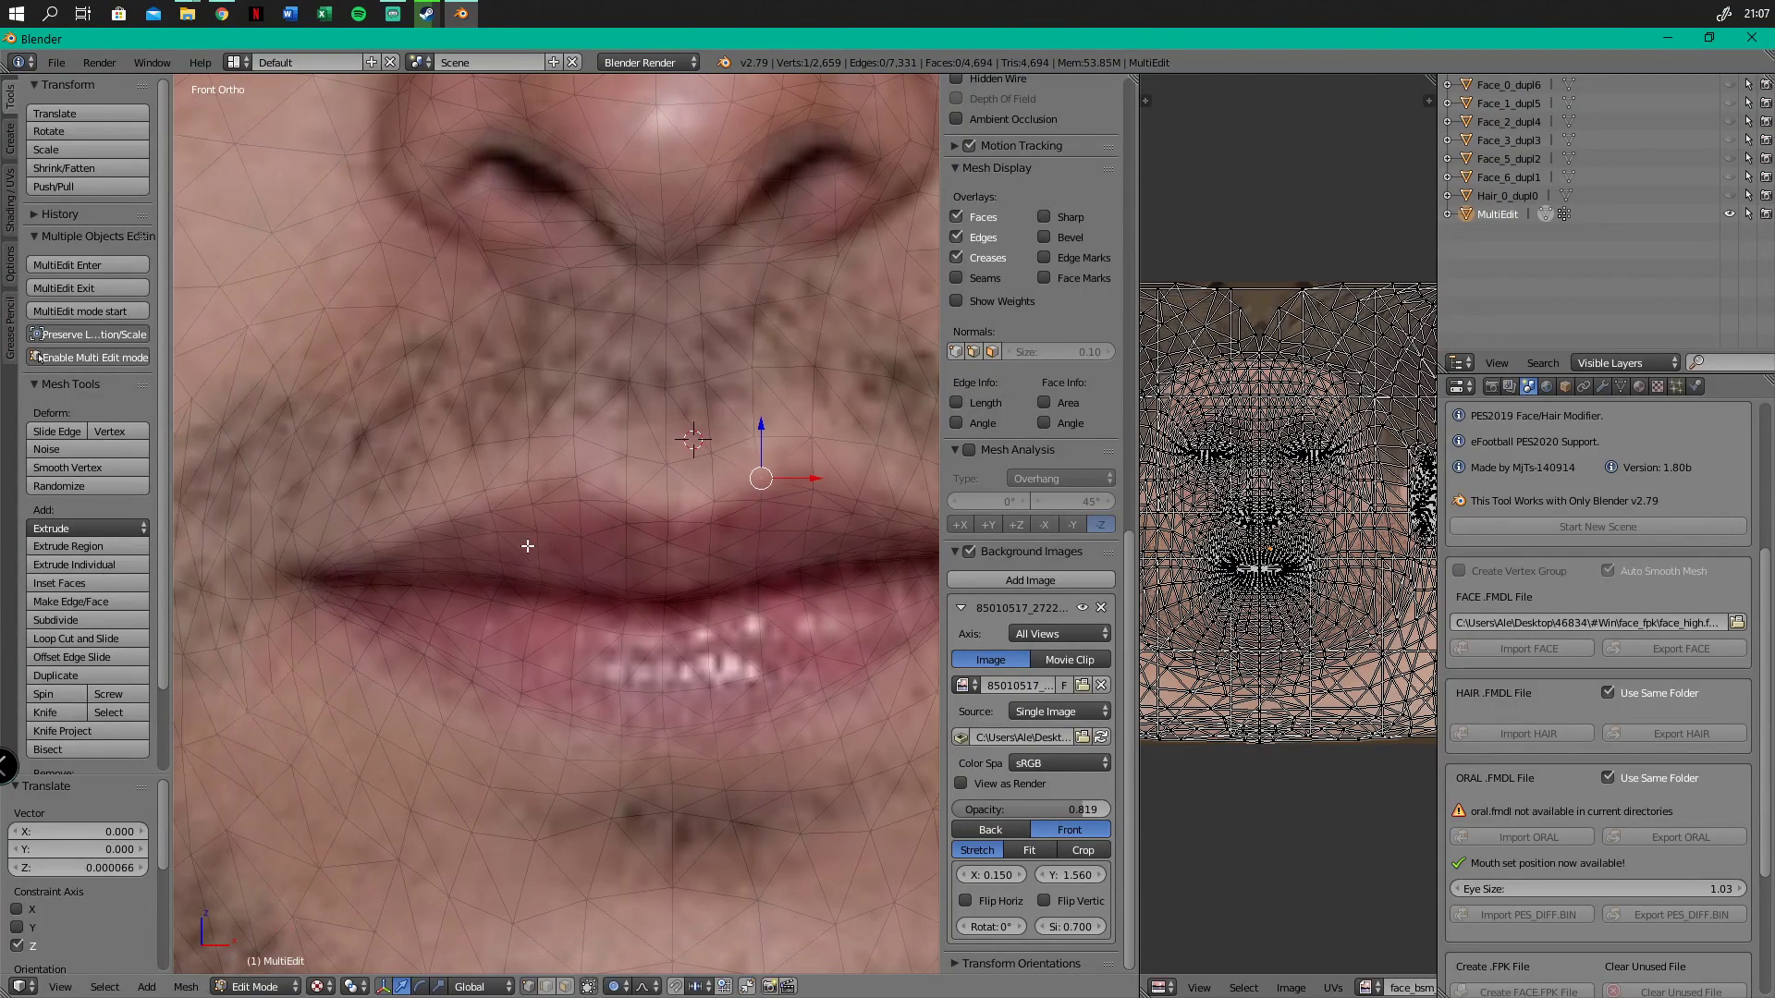
right_click(332, 578)
drag(337, 541, 348, 572)
scroll(444, 583, down, 3)
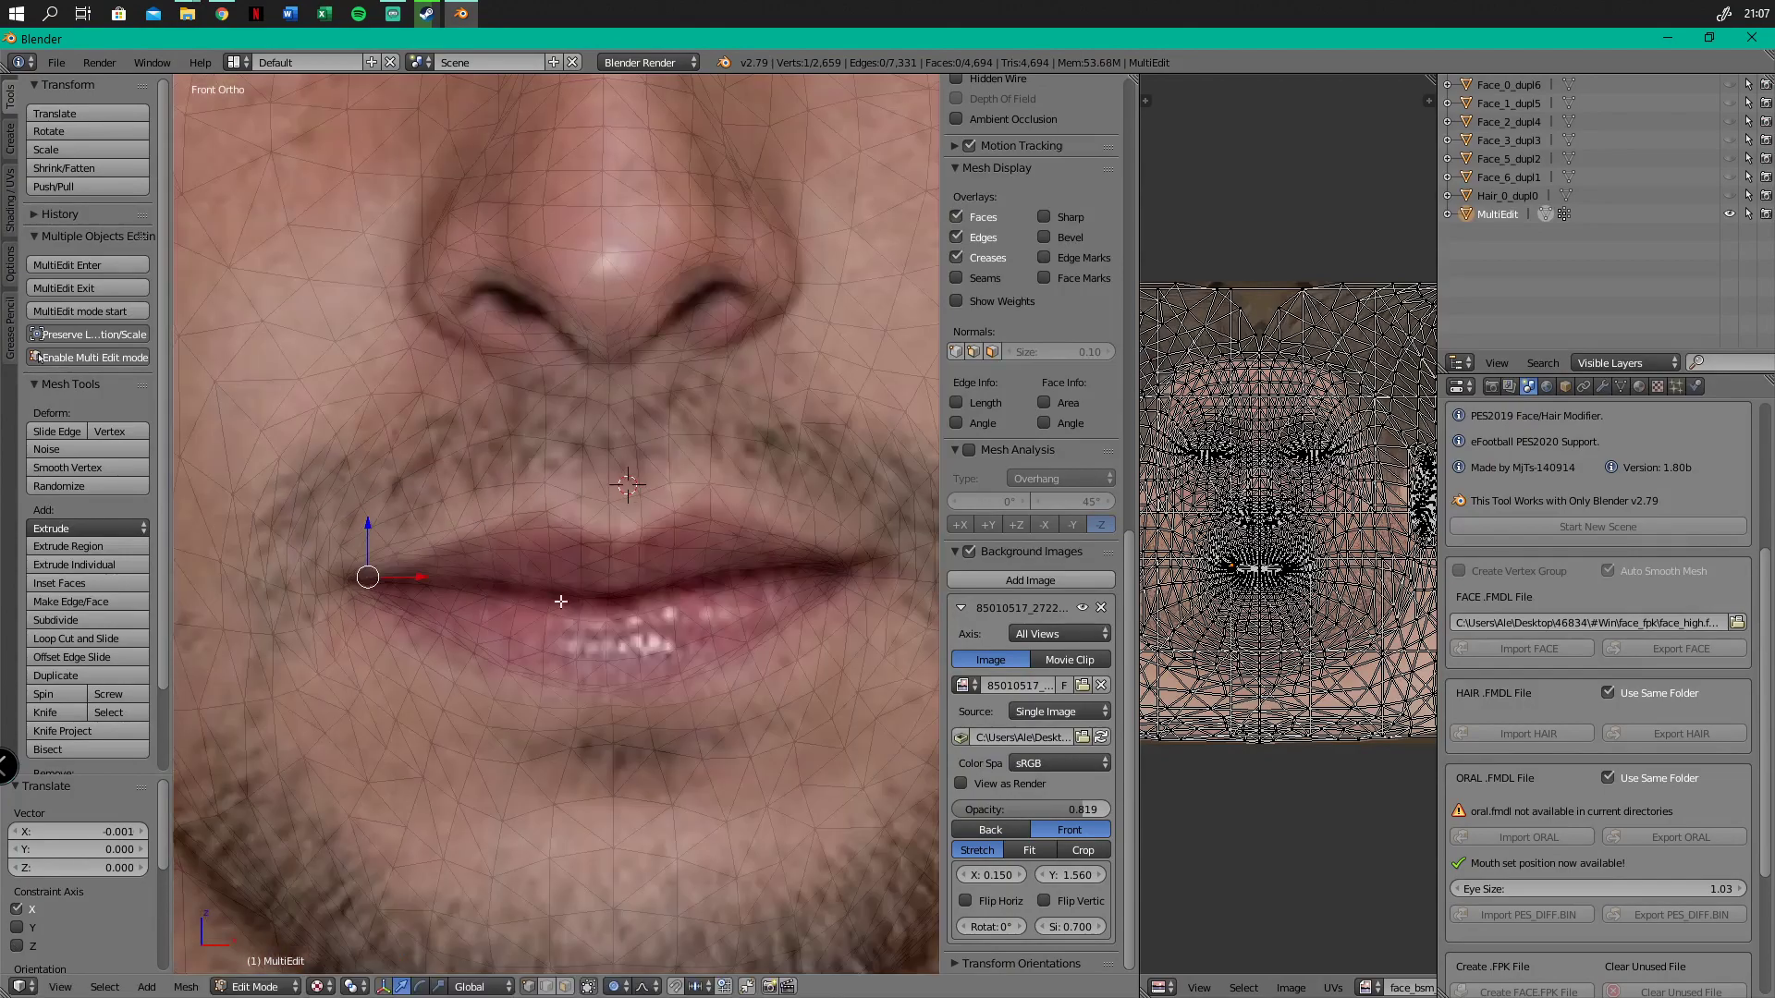
Move the mouth corner on the character's left up by 0.001 along Z and back down by about 0.0005
shift+middle_drag(527, 595, 291, 594)
scroll(601, 579, up, 4)
mouse_move(648, 558)
mouse_down()
mouse_move(717, 558)
mouse_move(683, 504)
mouse_move(643, 535)
mouse_up()
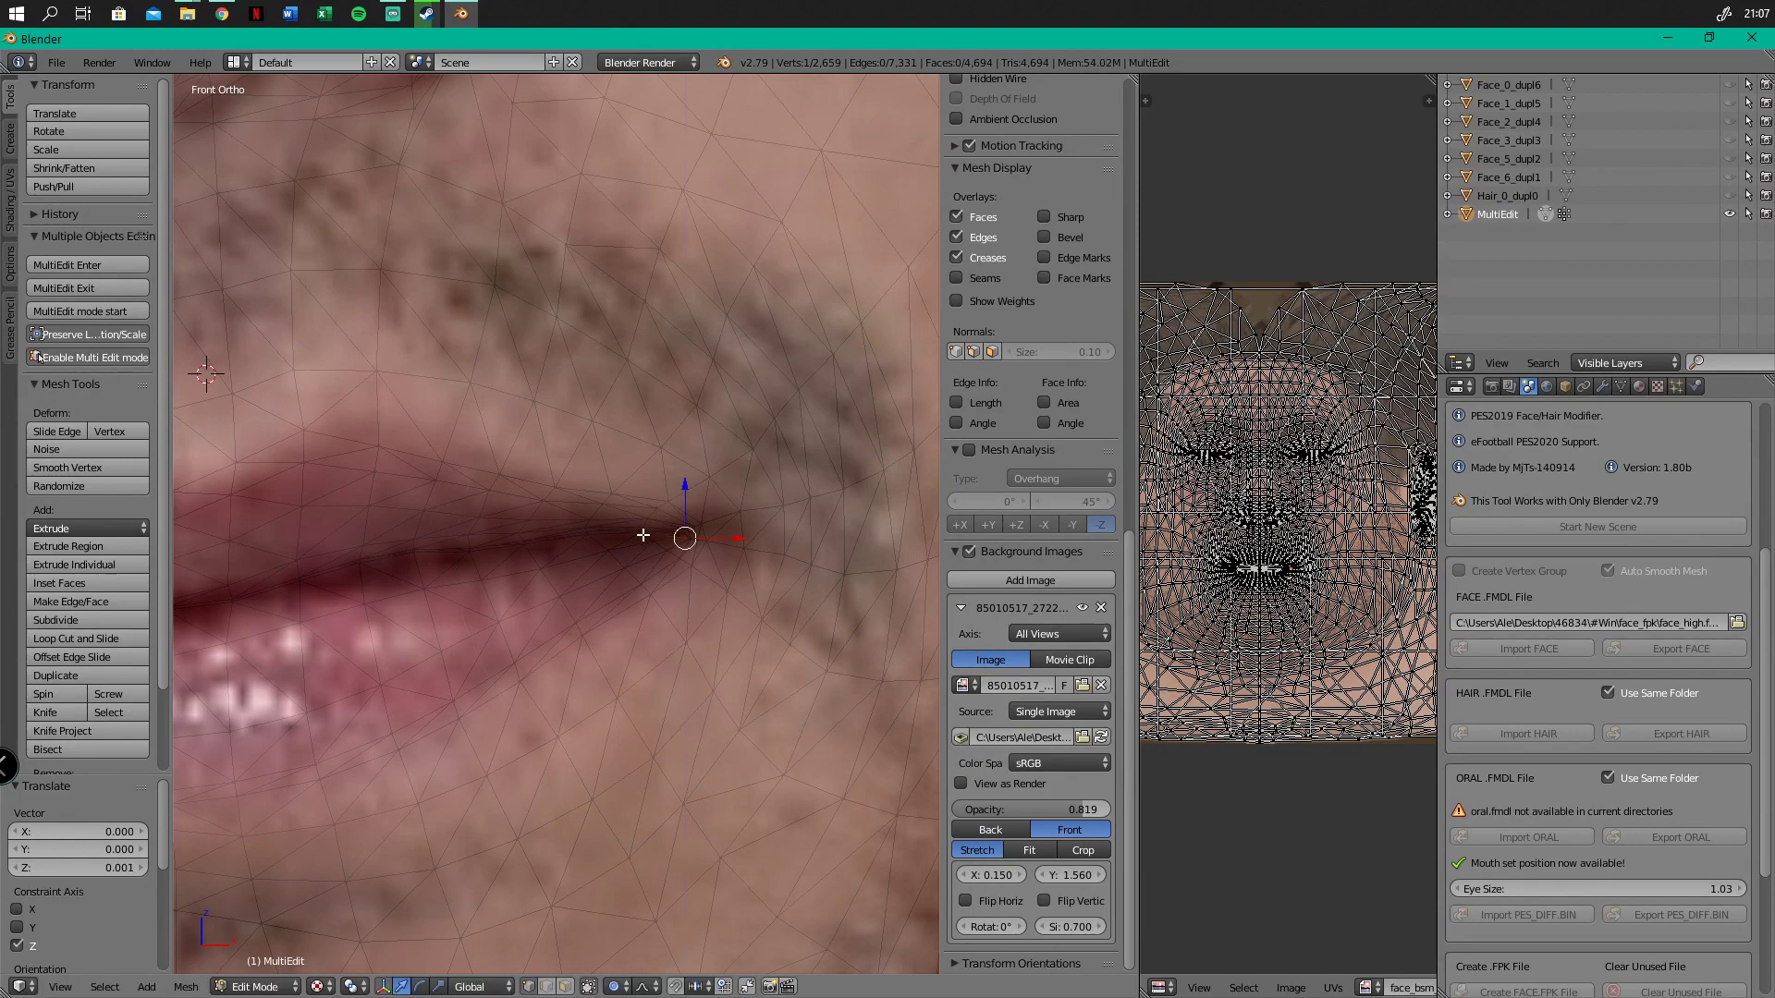
key(s)
right_click(653, 597)
scroll(653, 596, up, 1)
drag(639, 484, 636, 504)
scroll(636, 509, down, 2)
shift+middle_drag(388, 655, 636, 639)
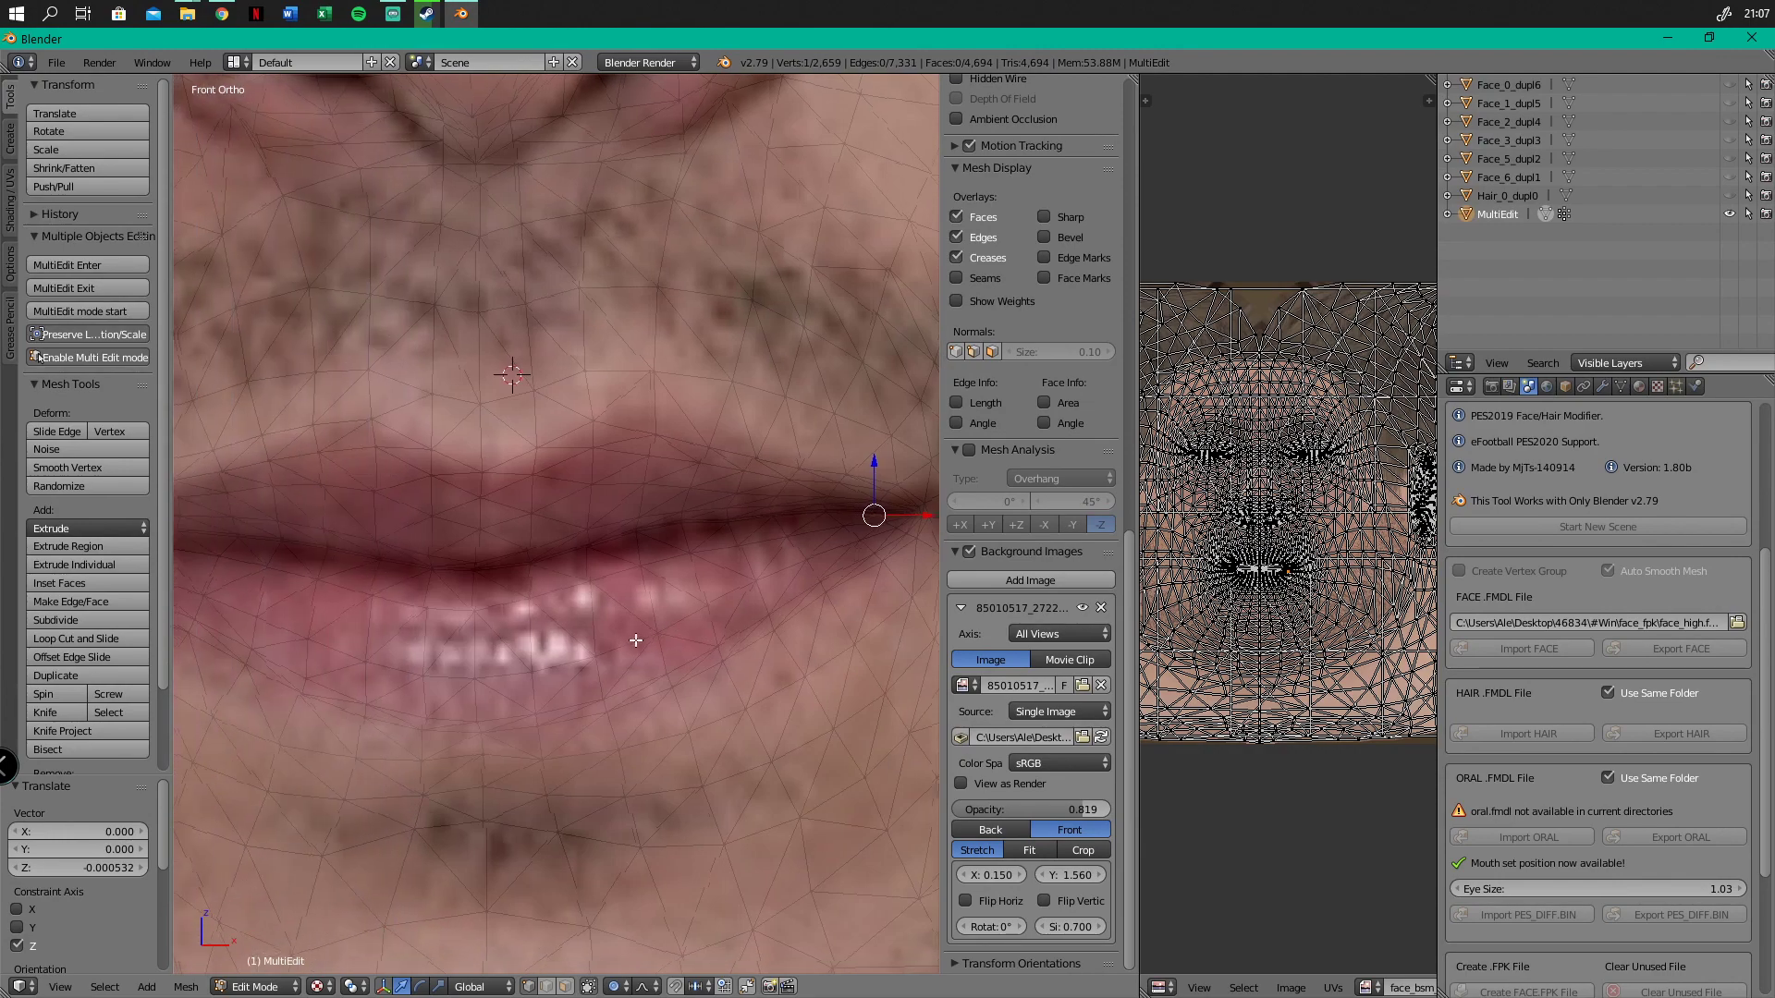
Nudge the vertex at the bottom centre of the lower lip slightly along Z
scroll(540, 640, down, 1)
right_click(495, 710)
drag(494, 674, 495, 670)
scroll(495, 670, down, 3)
shift+middle_drag(495, 670, 437, 687)
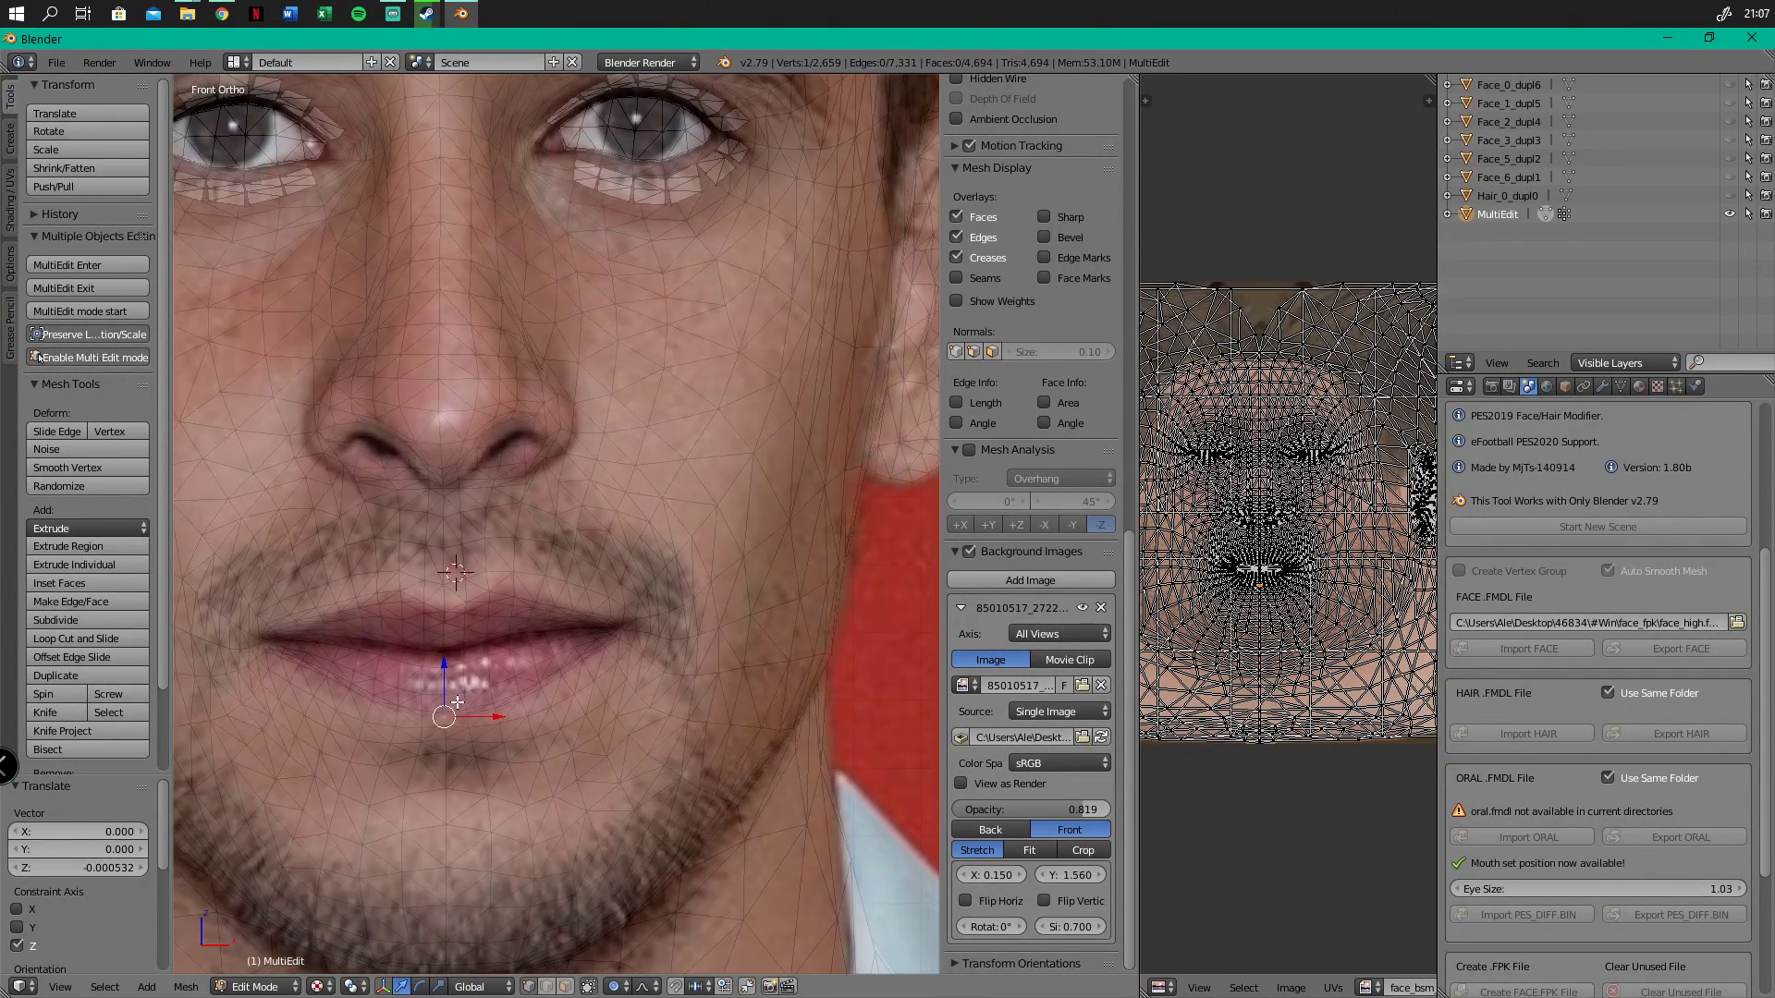
Set the photo's opacity to 0.690 and adjust lip-edge vertices near the character's right mouth corner, the last by -0.00046 along Z
mouse_move(1071, 810)
mouse_down()
mouse_move(1007, 811)
mouse_move(1089, 808)
mouse_move(1041, 802)
mouse_up()
scroll(388, 684, up, 4)
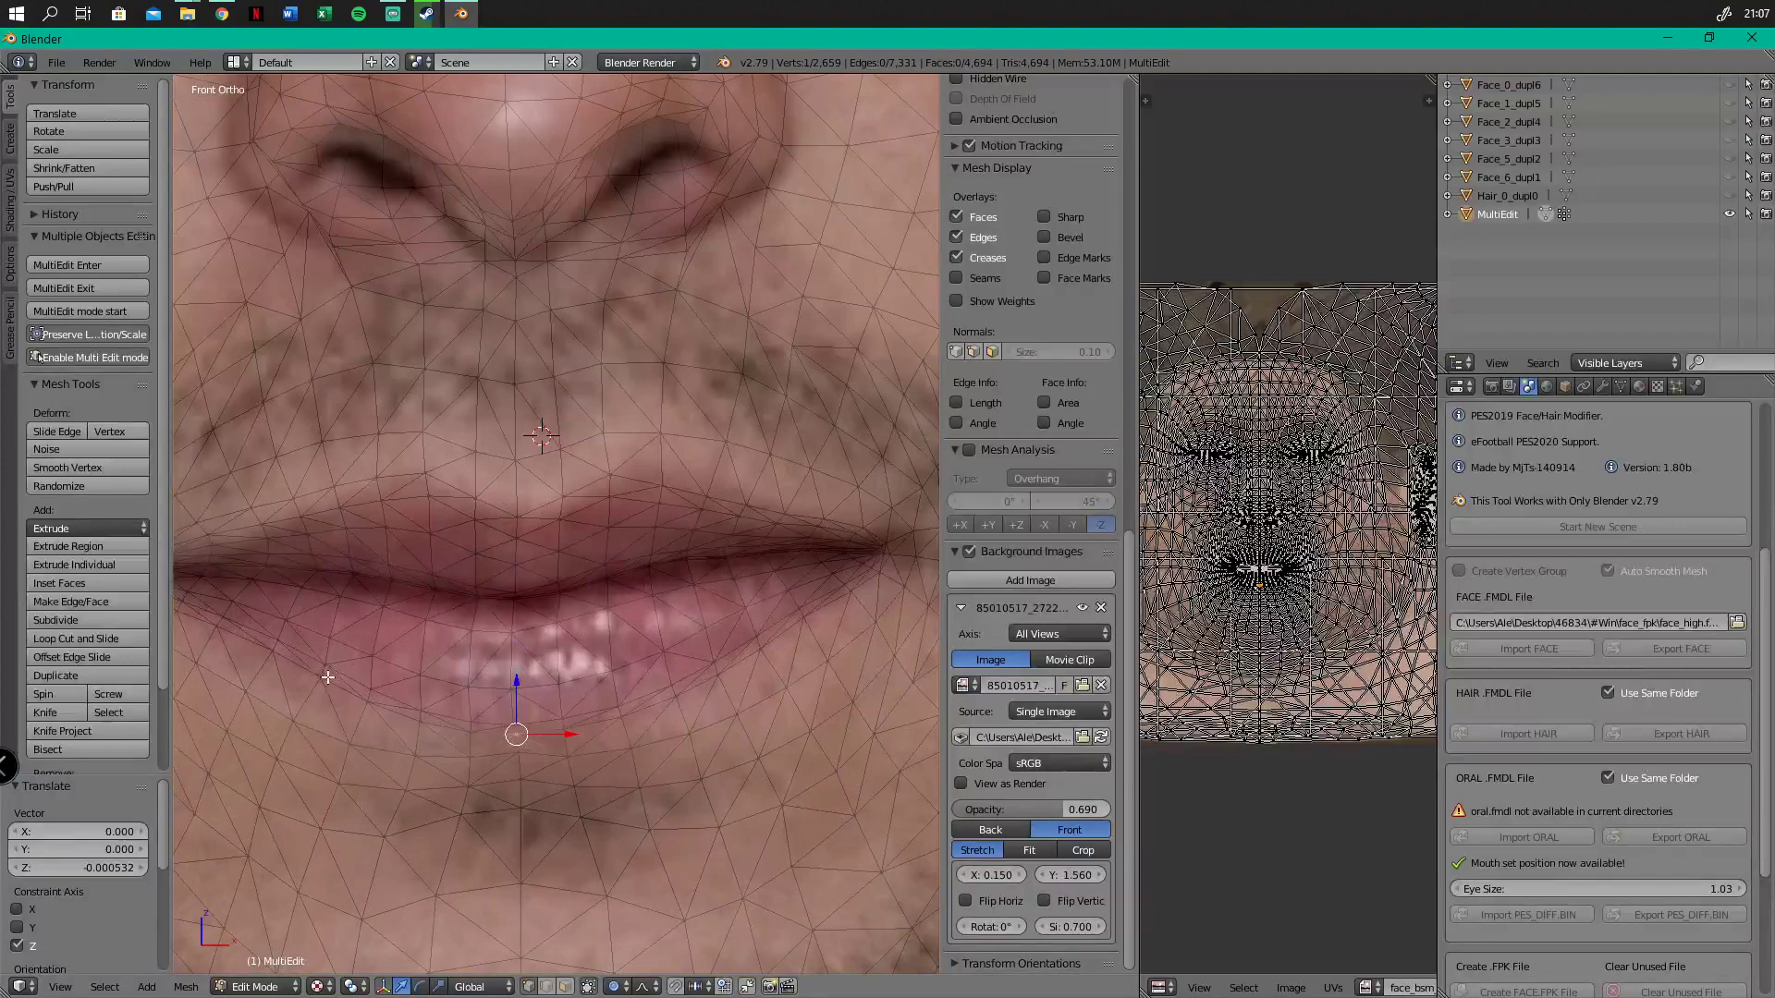
key(g)
click(331, 618)
key(g)
click(211, 513)
key(g)
click(264, 520)
drag(264, 483, 266, 491)
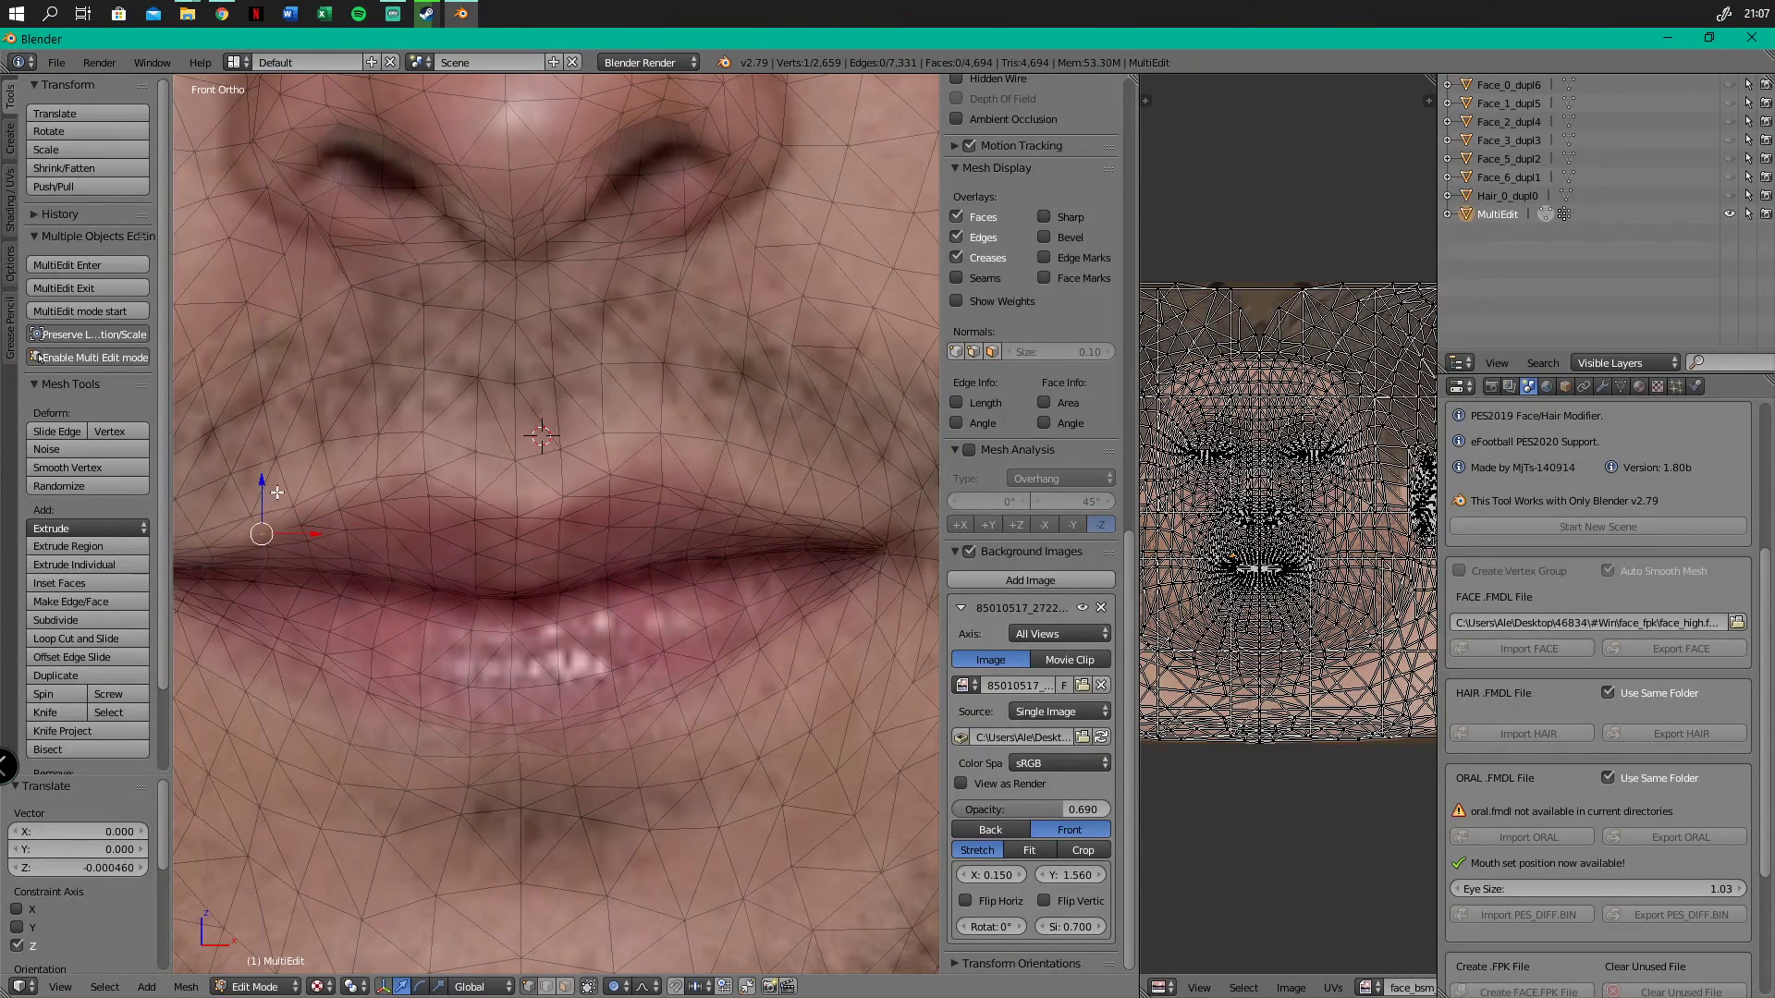
Fade out the reference photo to check the bare face mesh, and set its opacity to 0.227
scroll(580, 552, down, 1)
drag(1057, 807, 939, 817)
scroll(554, 554, down, 7)
shift+middle_drag(508, 400, 459, 511)
scroll(459, 511, up, 2)
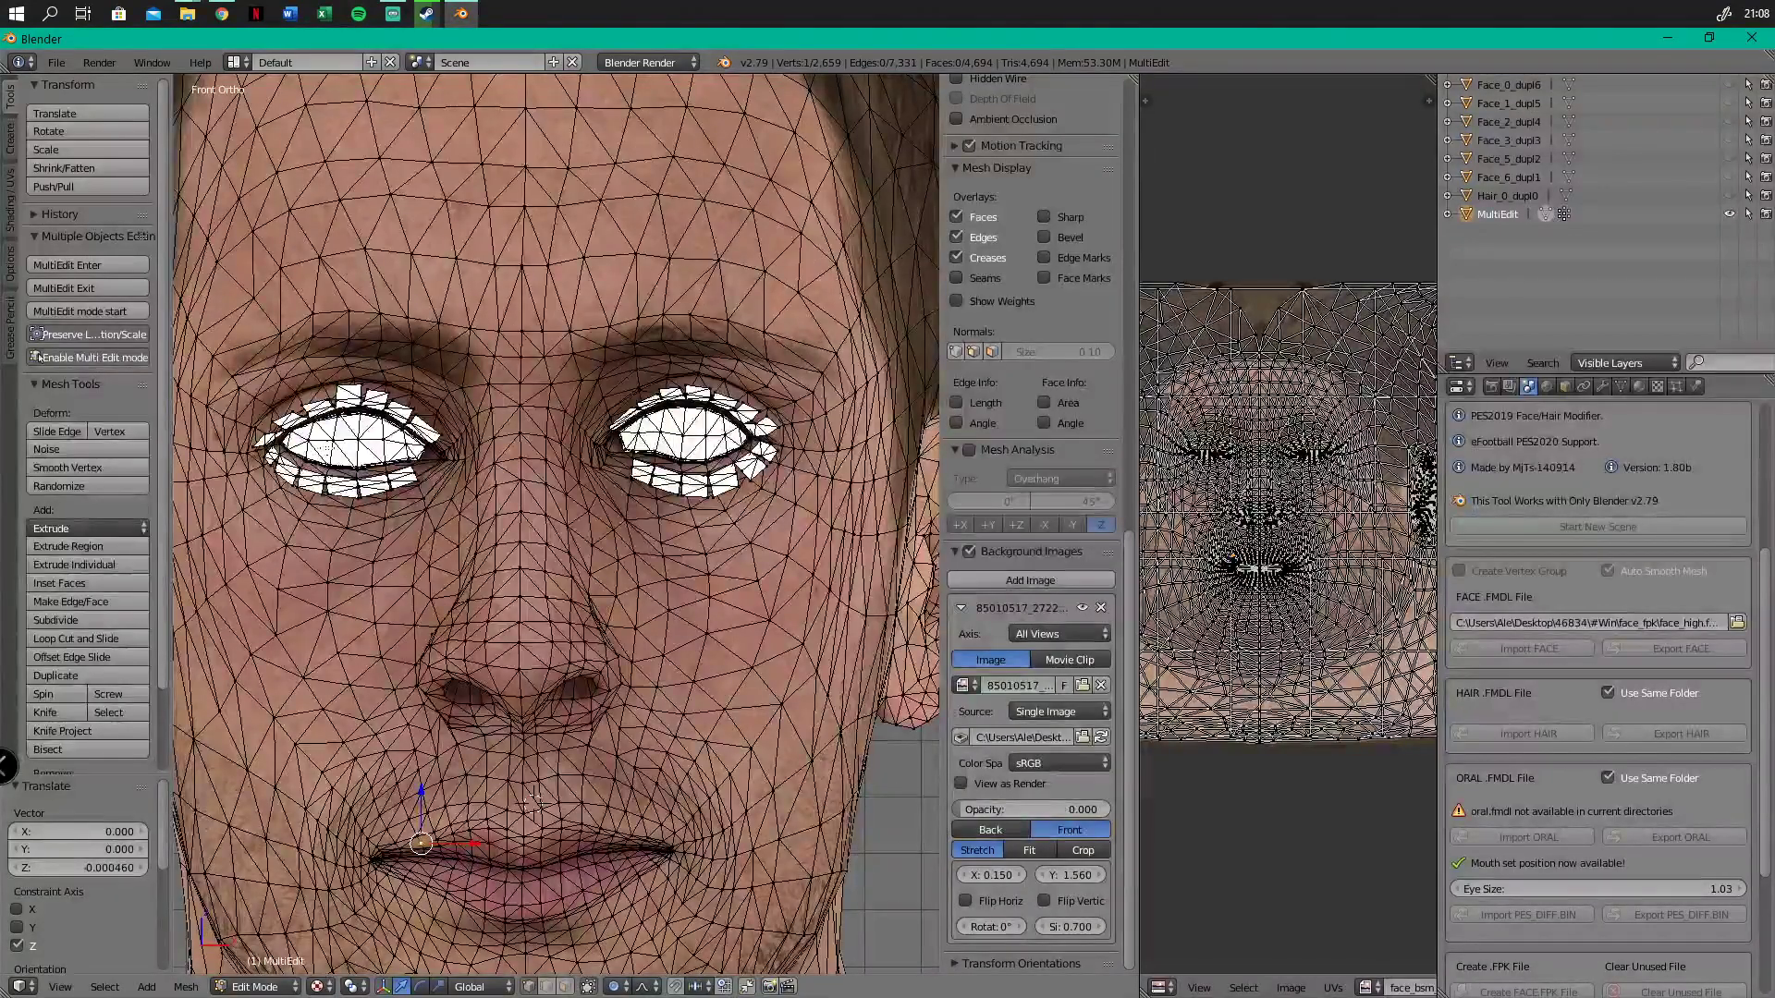
mouse_move(983, 818)
mouse_down()
mouse_move(1086, 810)
mouse_move(1010, 795)
mouse_up()
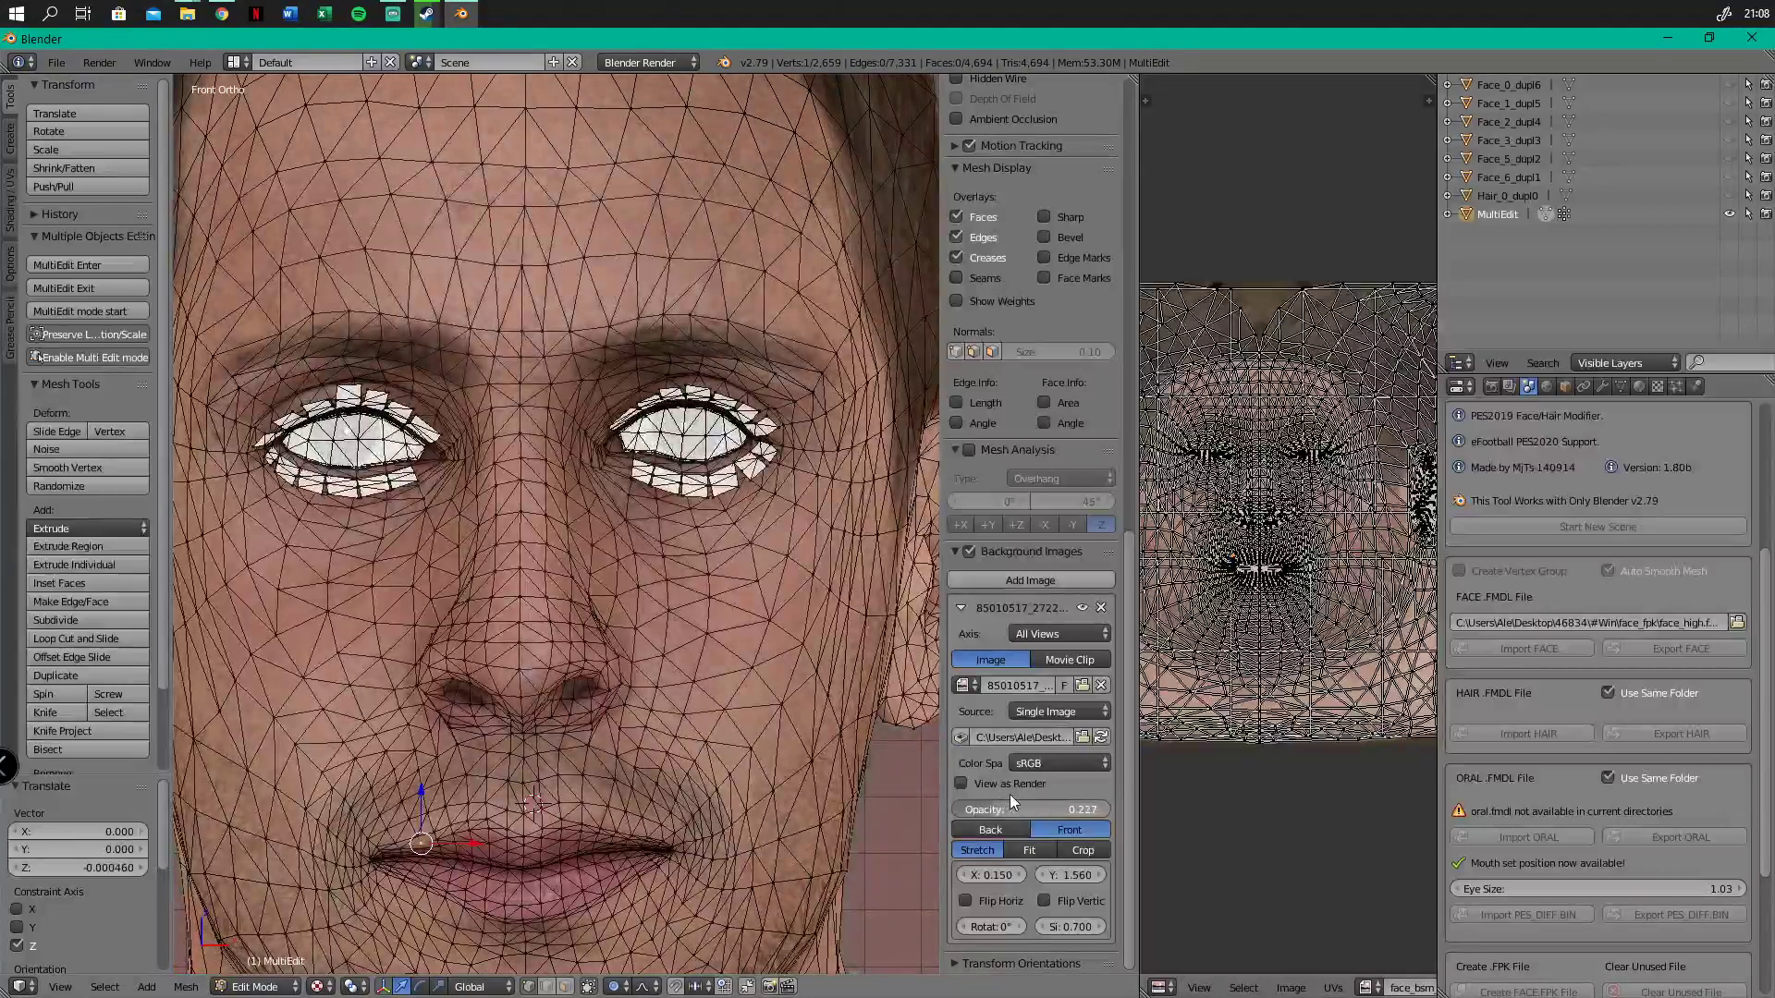
scroll(229, 378, up, 2)
shift+right_click(358, 385)
shift+right_click(452, 390)
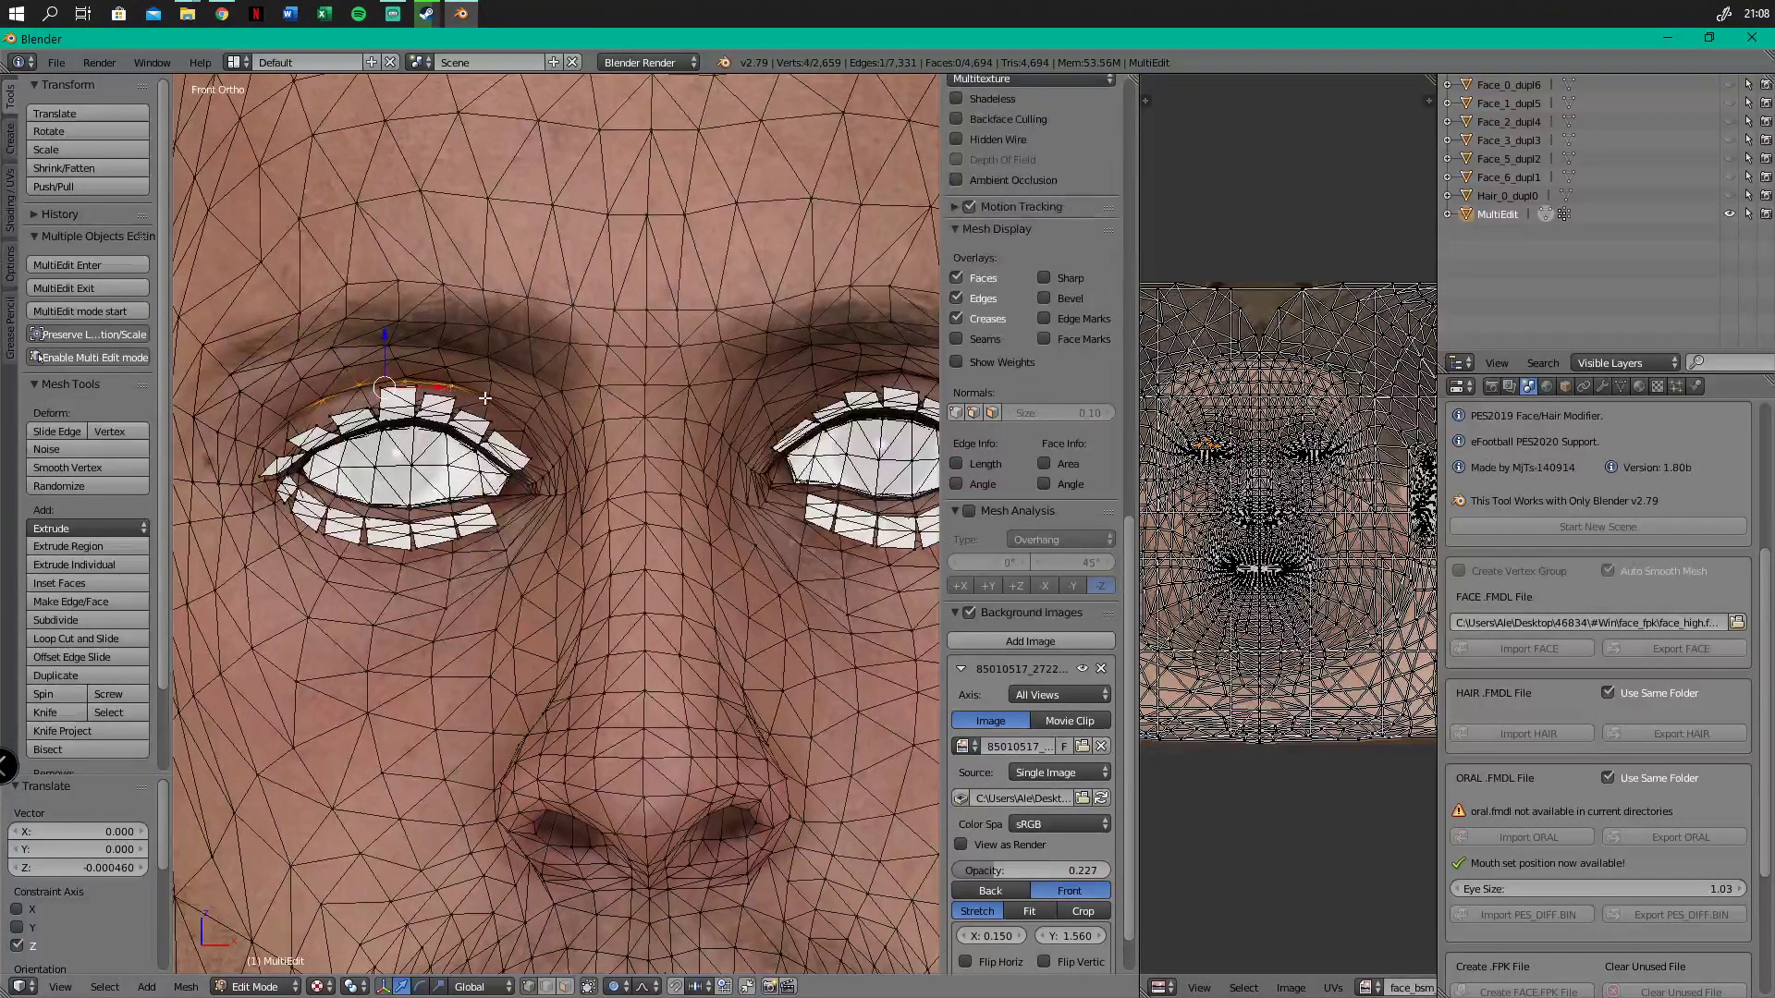
Select the six upper eyelid crease vertices of the character's right eye and move them down by about 0.001 along Z
right_click(417, 363)
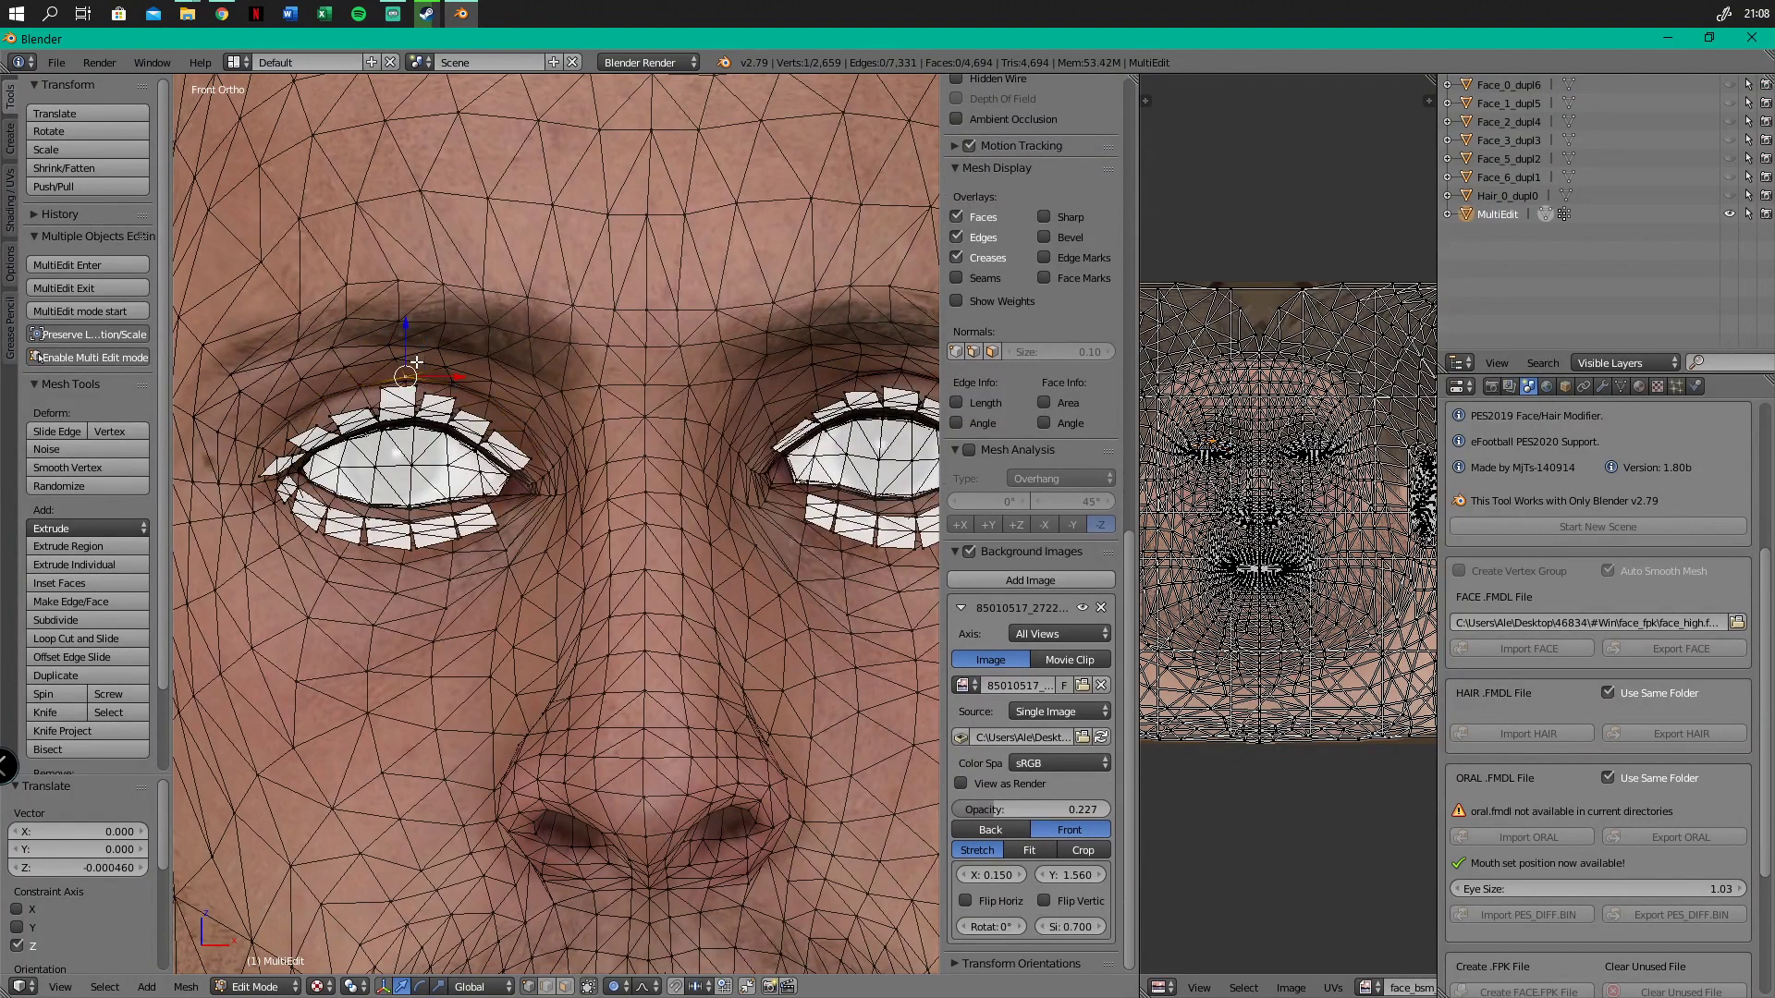
key(g)
key(z)
right_click(401, 345)
shift+right_click(295, 418)
shift+right_click(455, 383)
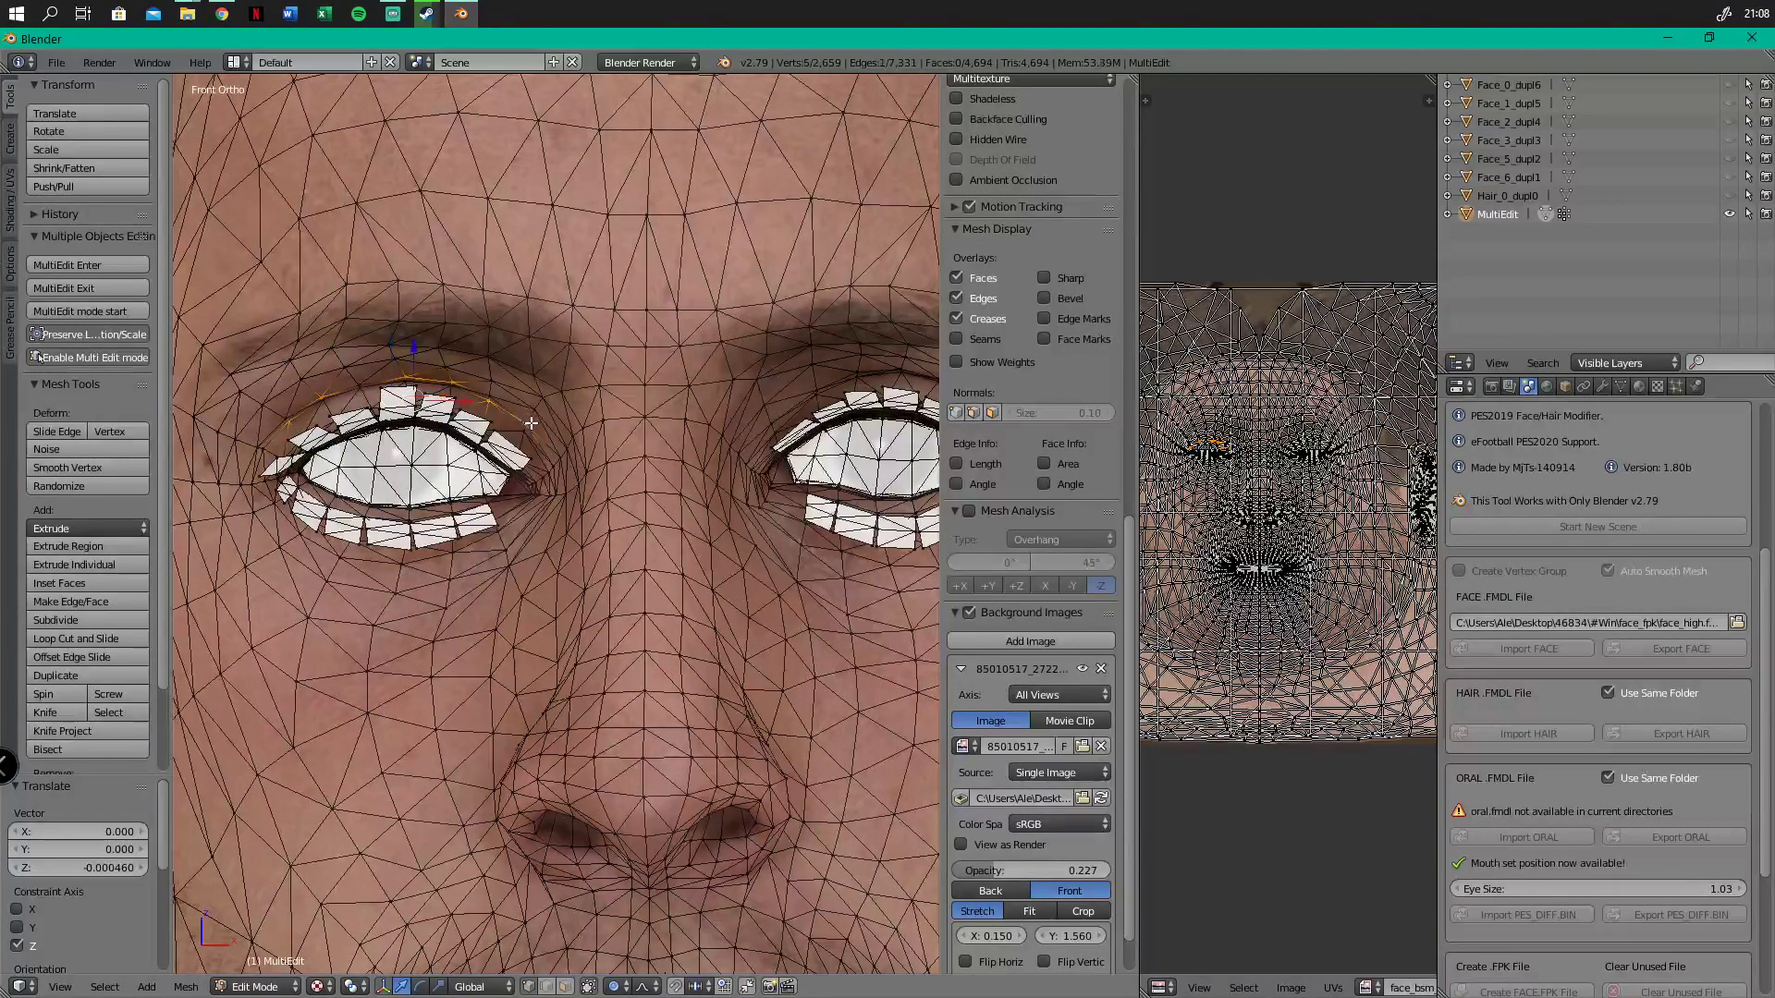
key(g)
key(z)
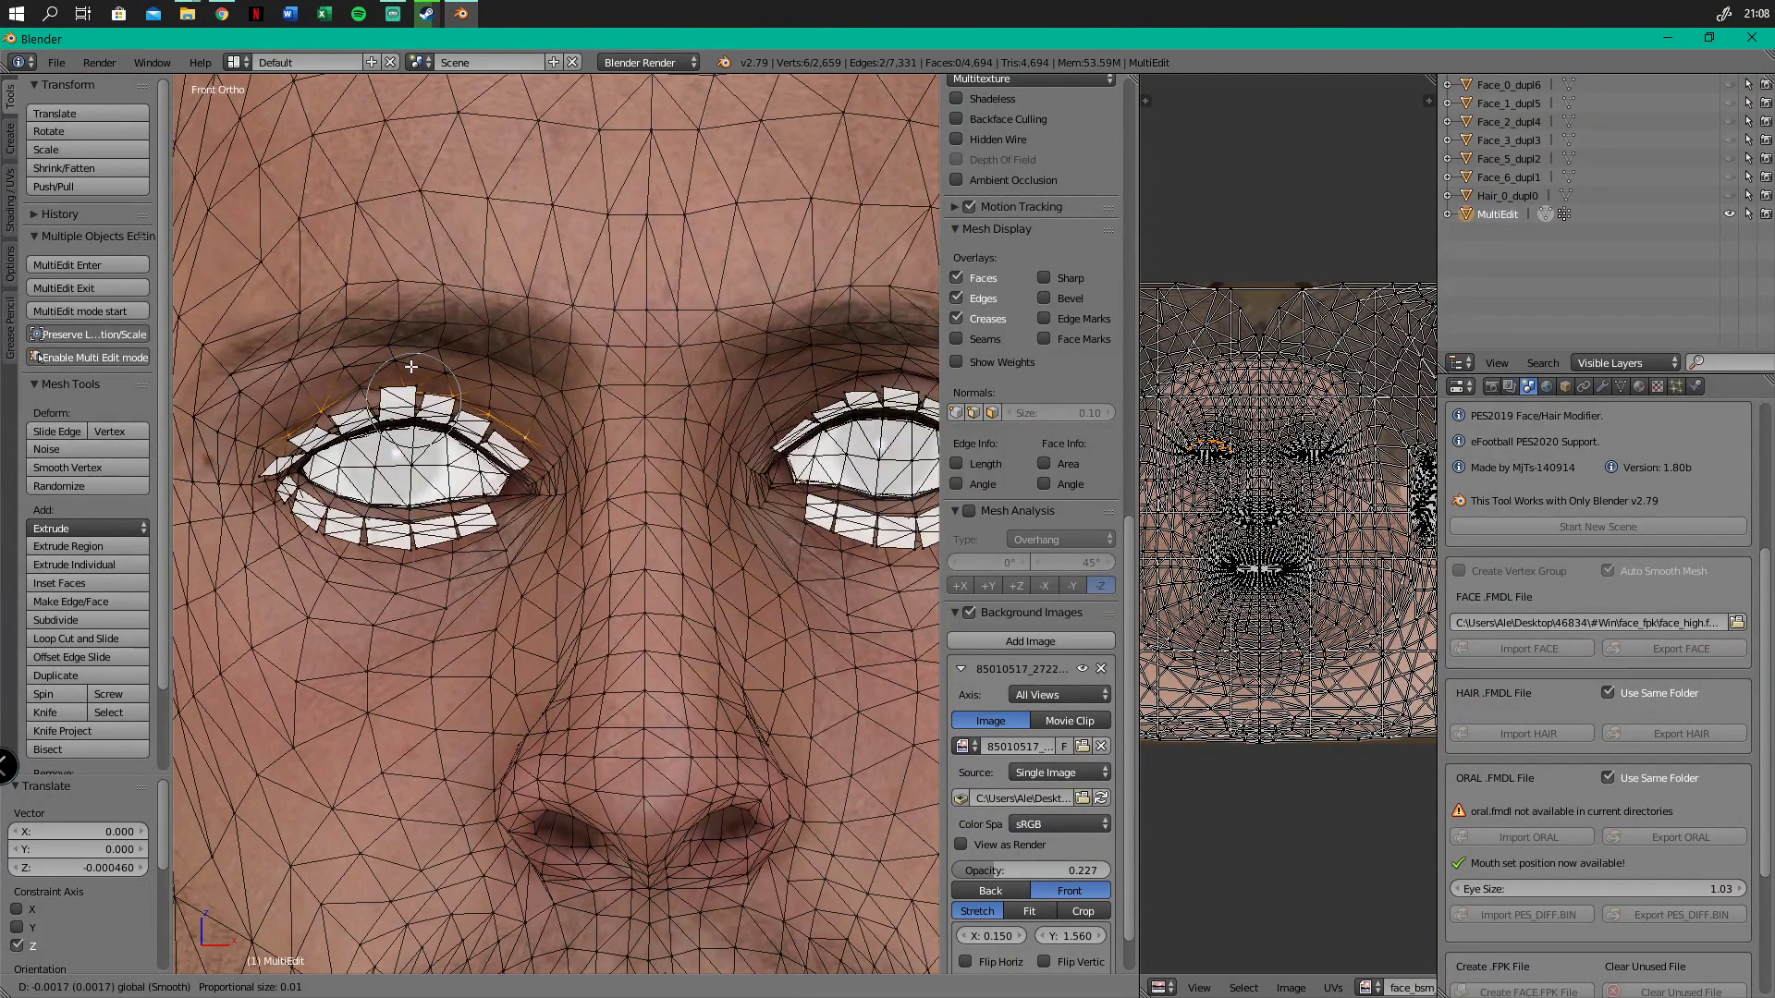
click(412, 364)
Select the six upper eyelid crease vertices of the character's left eye and move them down by about 0.0009 along Z
right_click(342, 460)
mouse_move(277, 499)
middle_down()
mouse_move(467, 508)
mouse_move(288, 501)
mouse_move(281, 483)
middle_up()
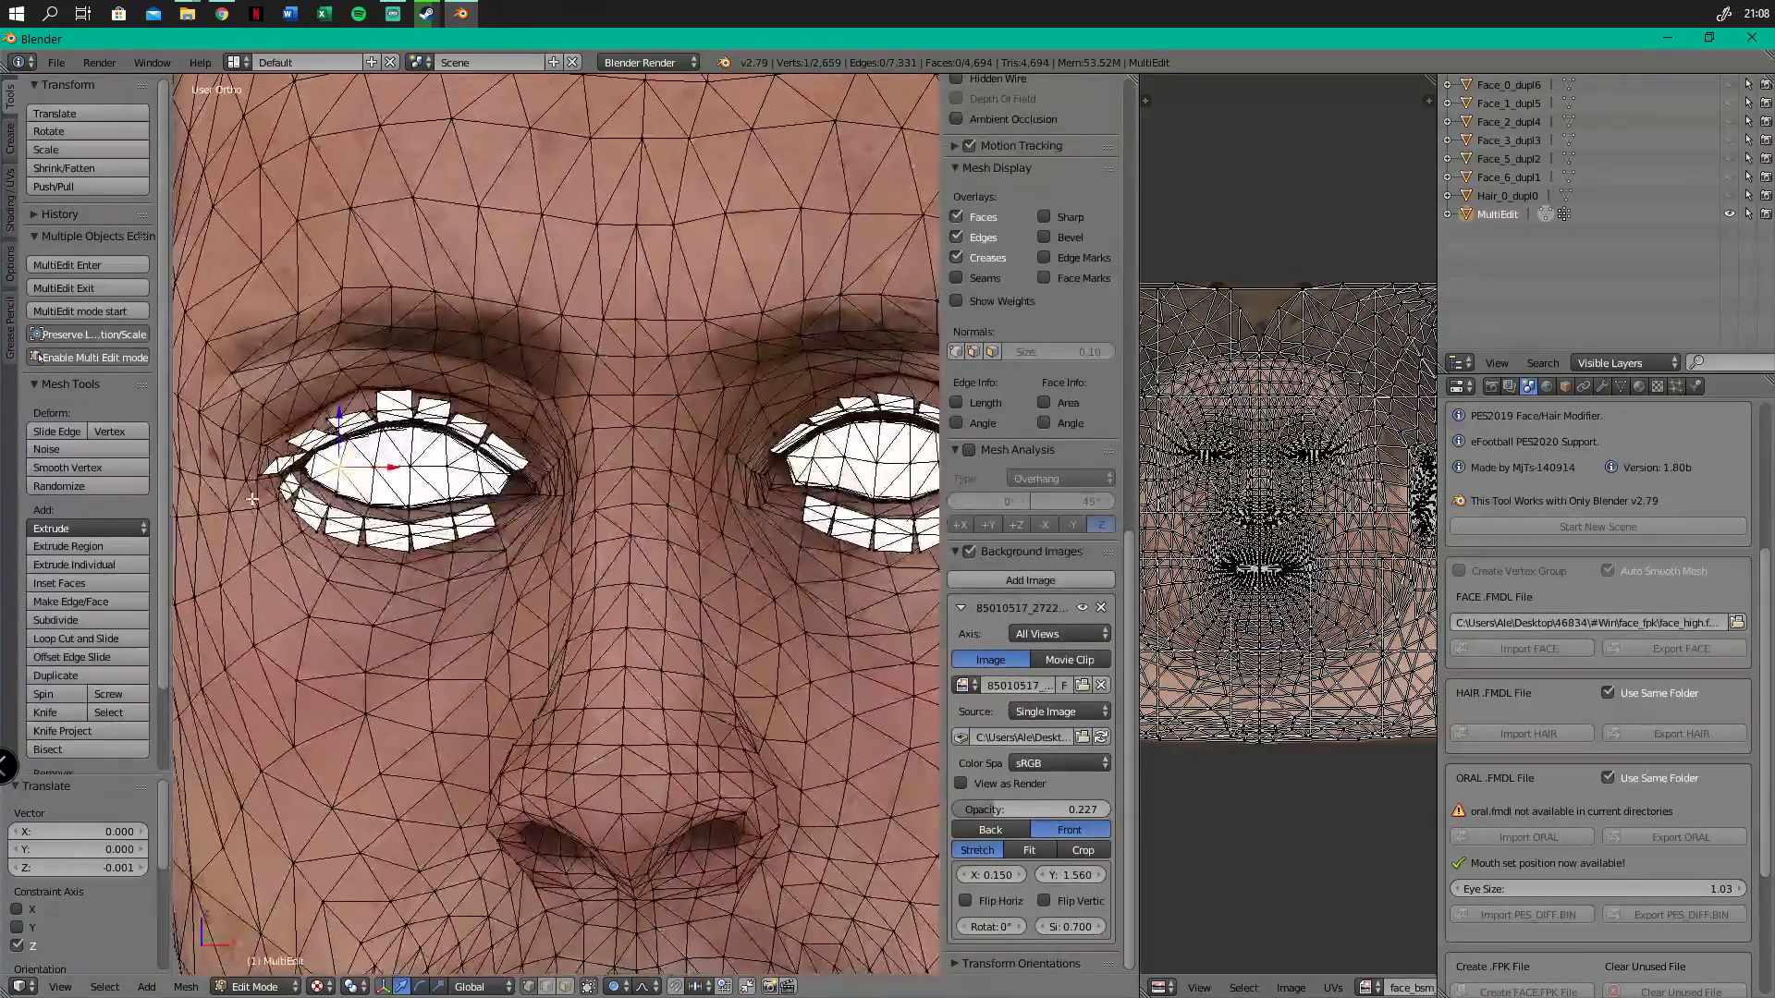
scroll(281, 482, down, 3)
shift+middle_drag(613, 549, 519, 551)
scroll(562, 449, up, 2)
scroll(511, 420, up, 3)
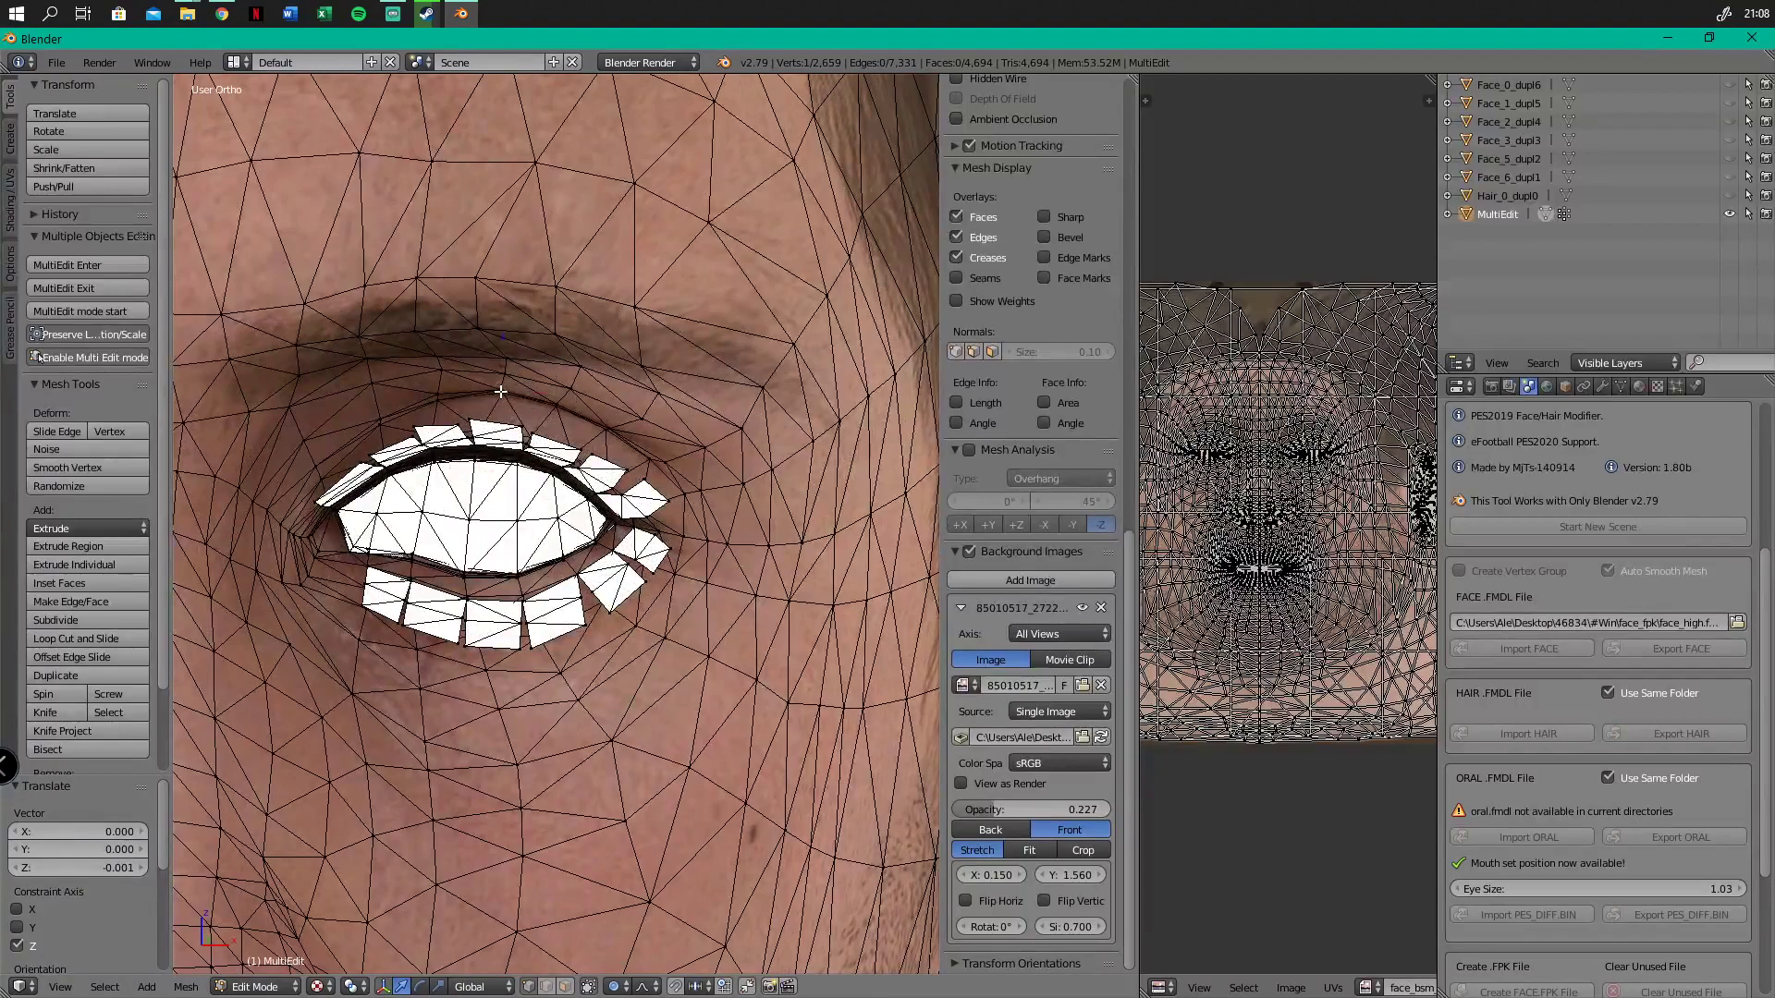
shift+right_click(386, 417)
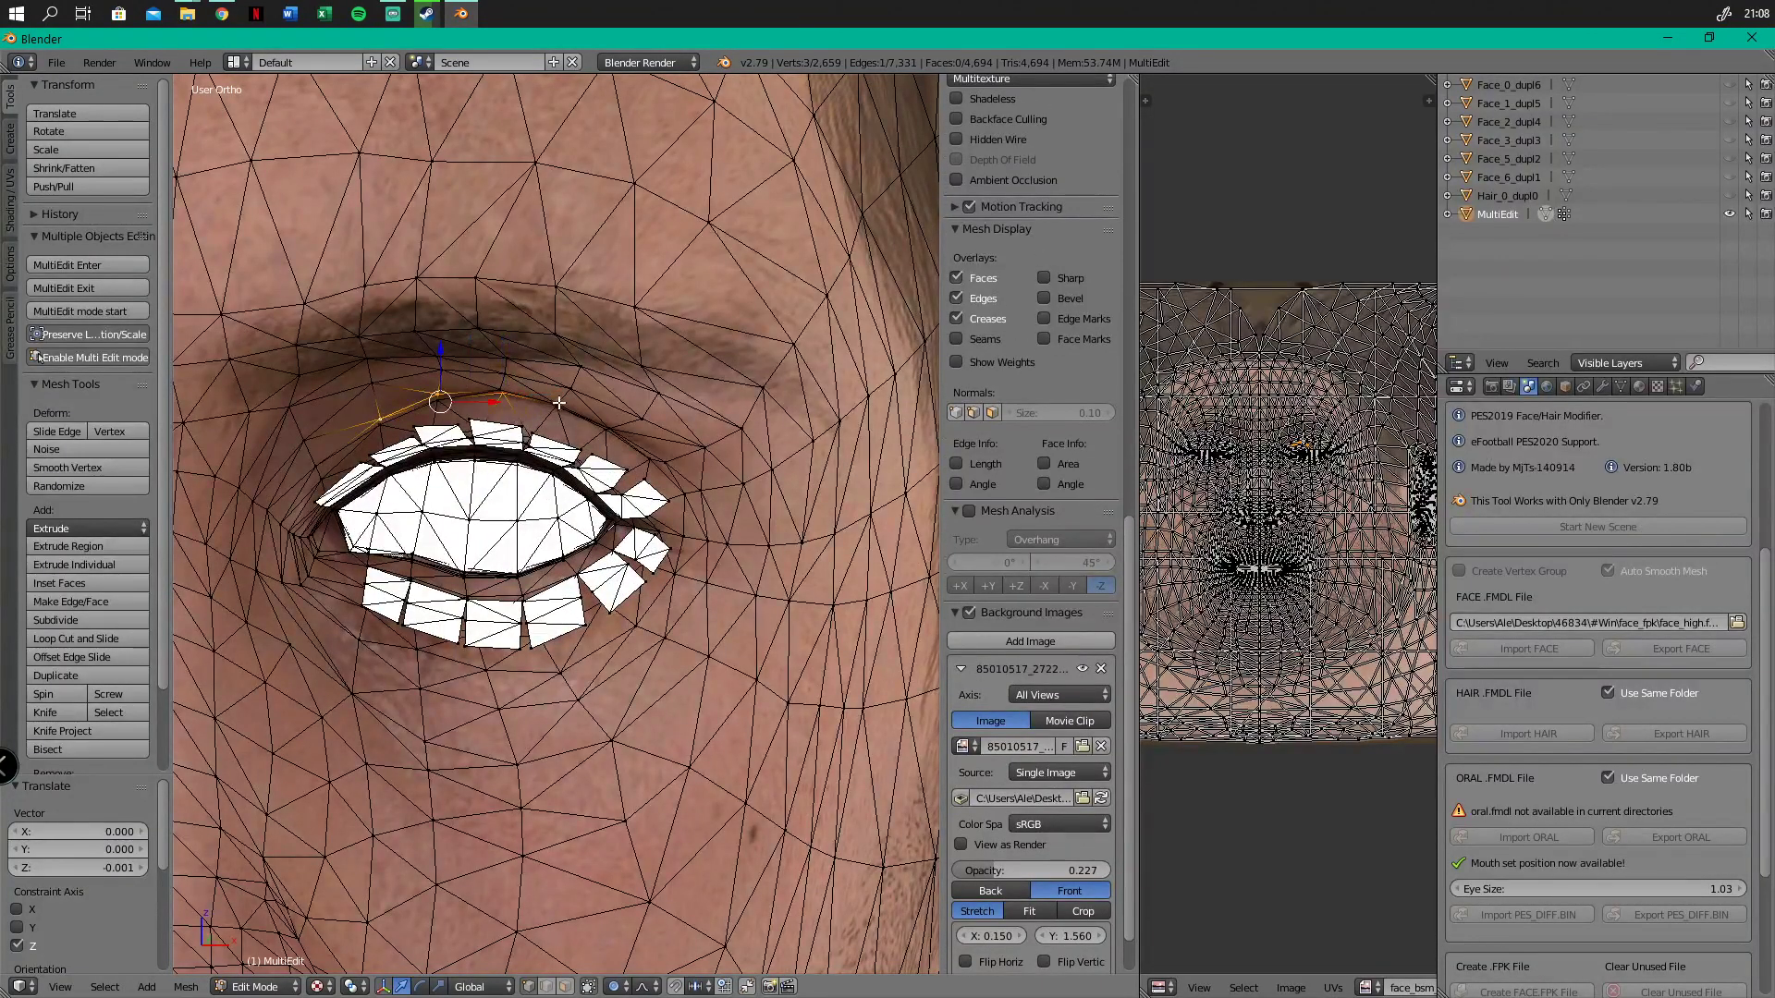
drag(525, 365, 522, 375)
scroll(516, 453, down, 4)
scroll(455, 546, down, 3)
scroll(574, 504, up, 2)
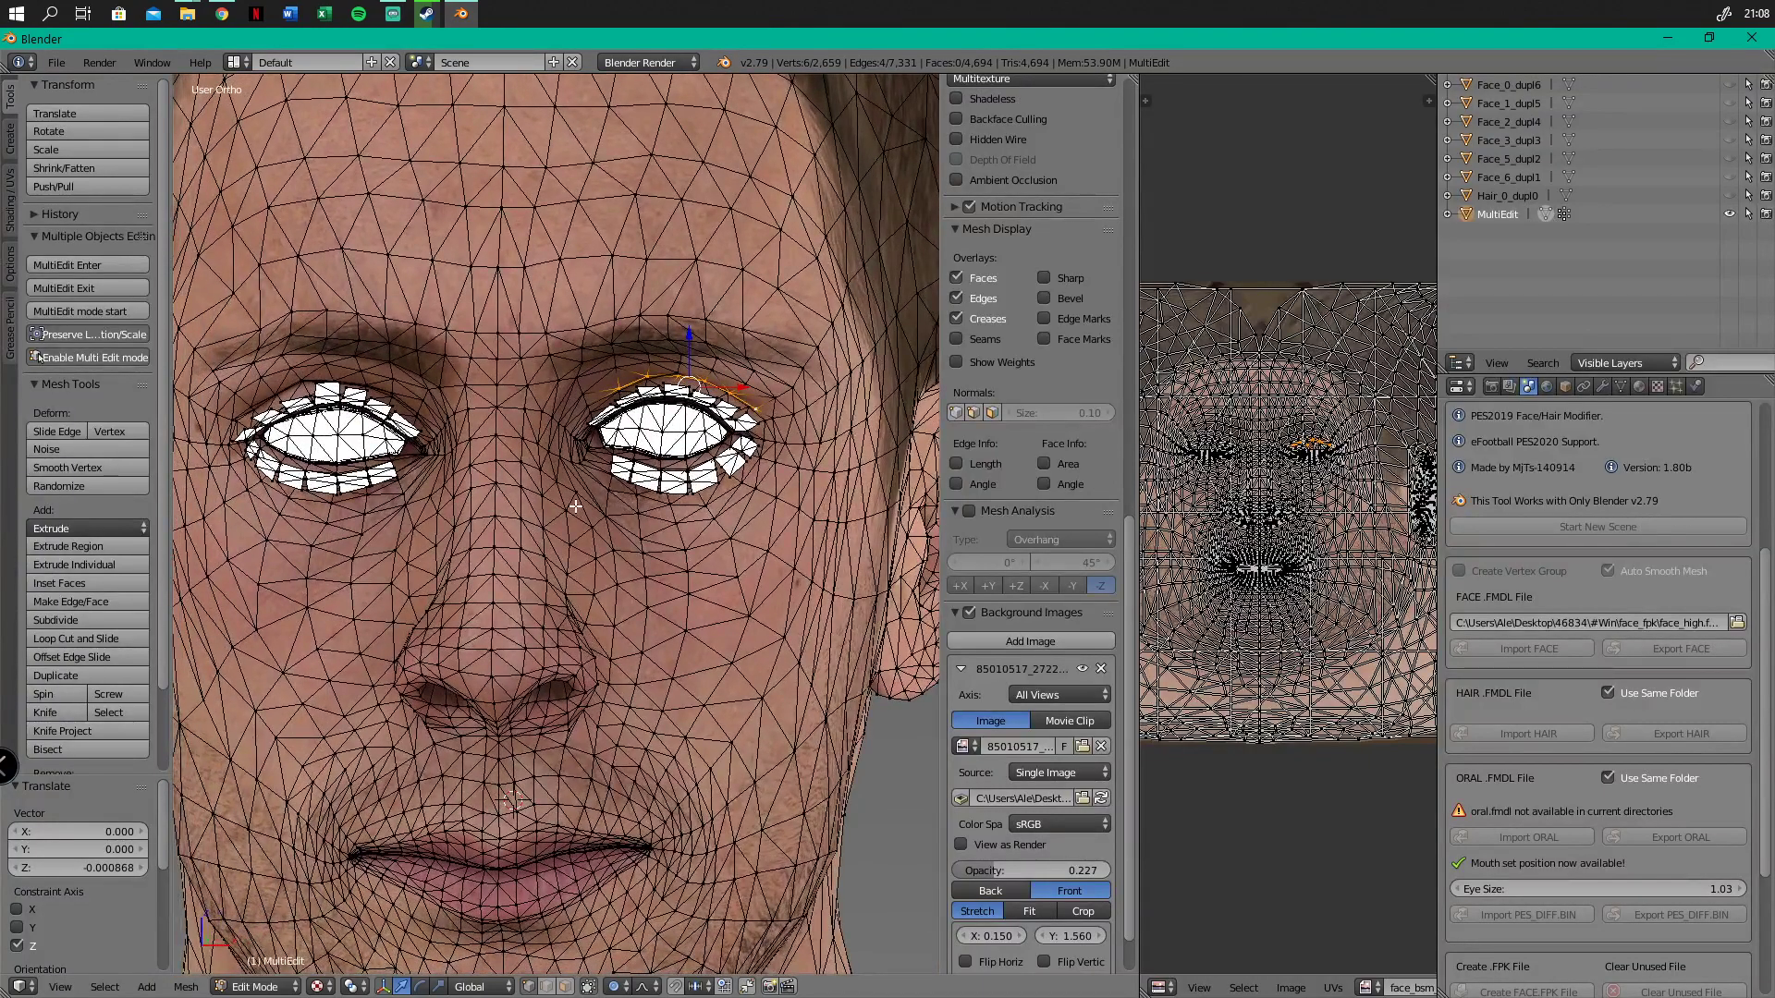
Clear the vertex selection in the front view and set the reference photo's opacity to 0.436
key(KP_1)
key(a)
key(a)
key(a)
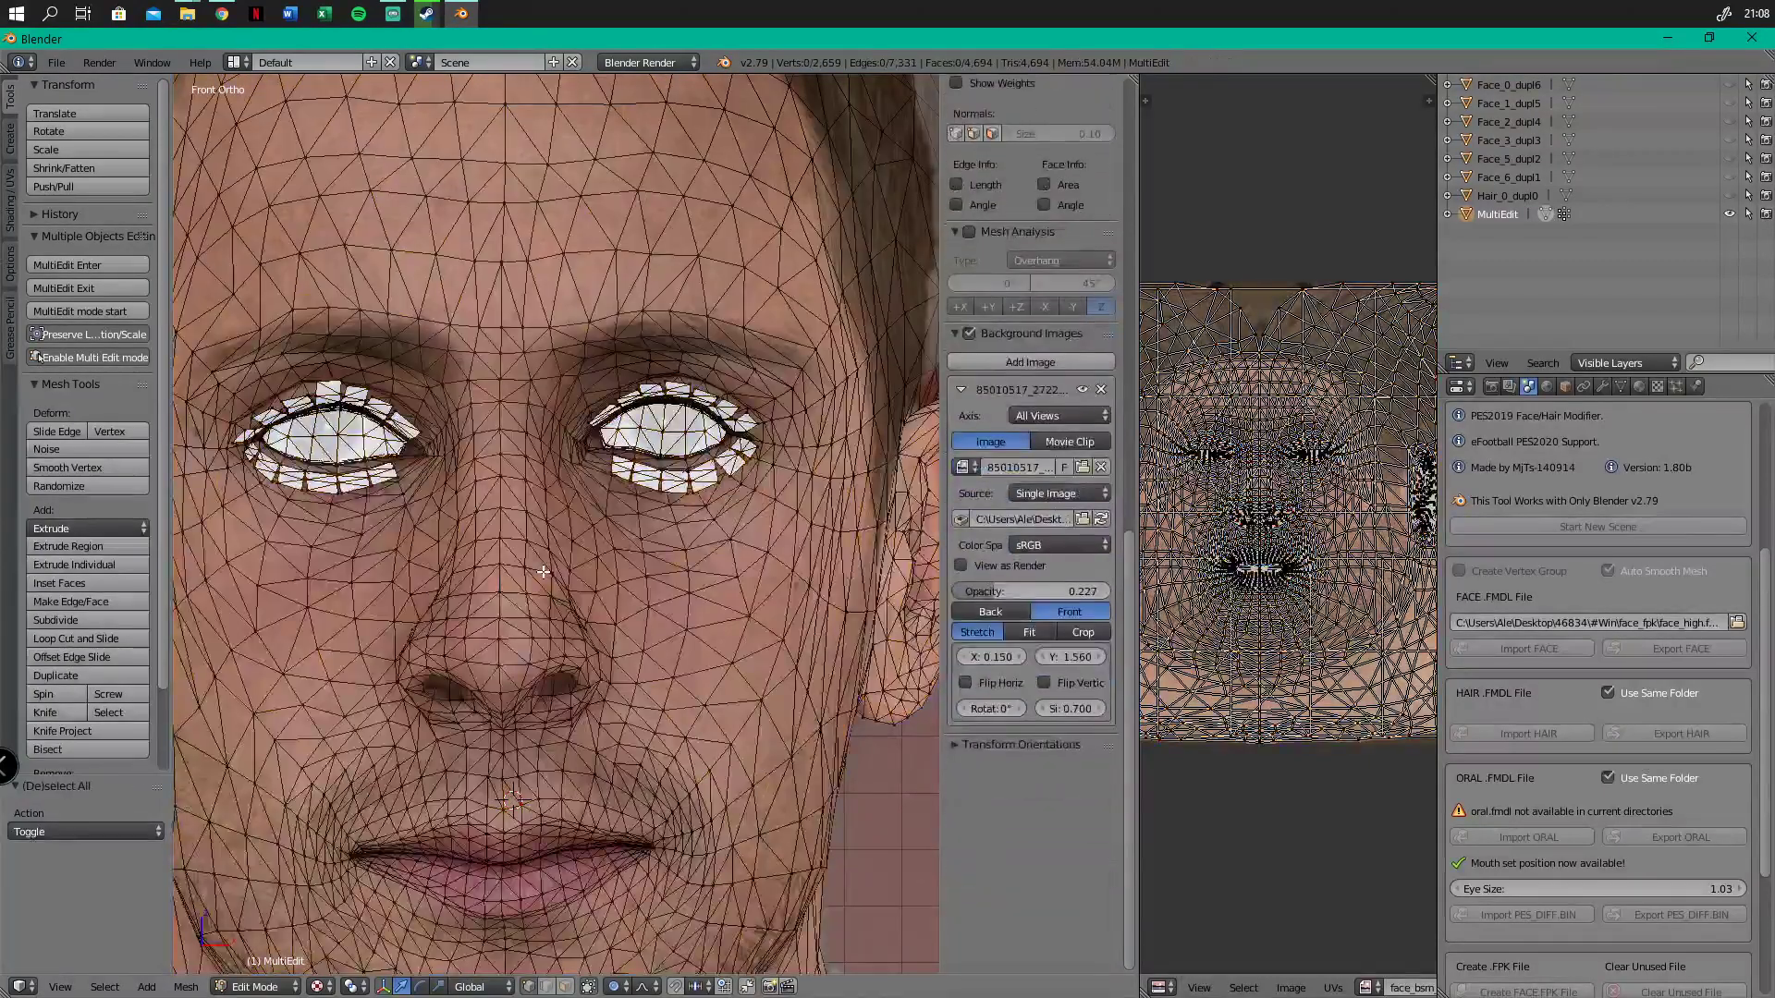
scroll(543, 572, down, 4)
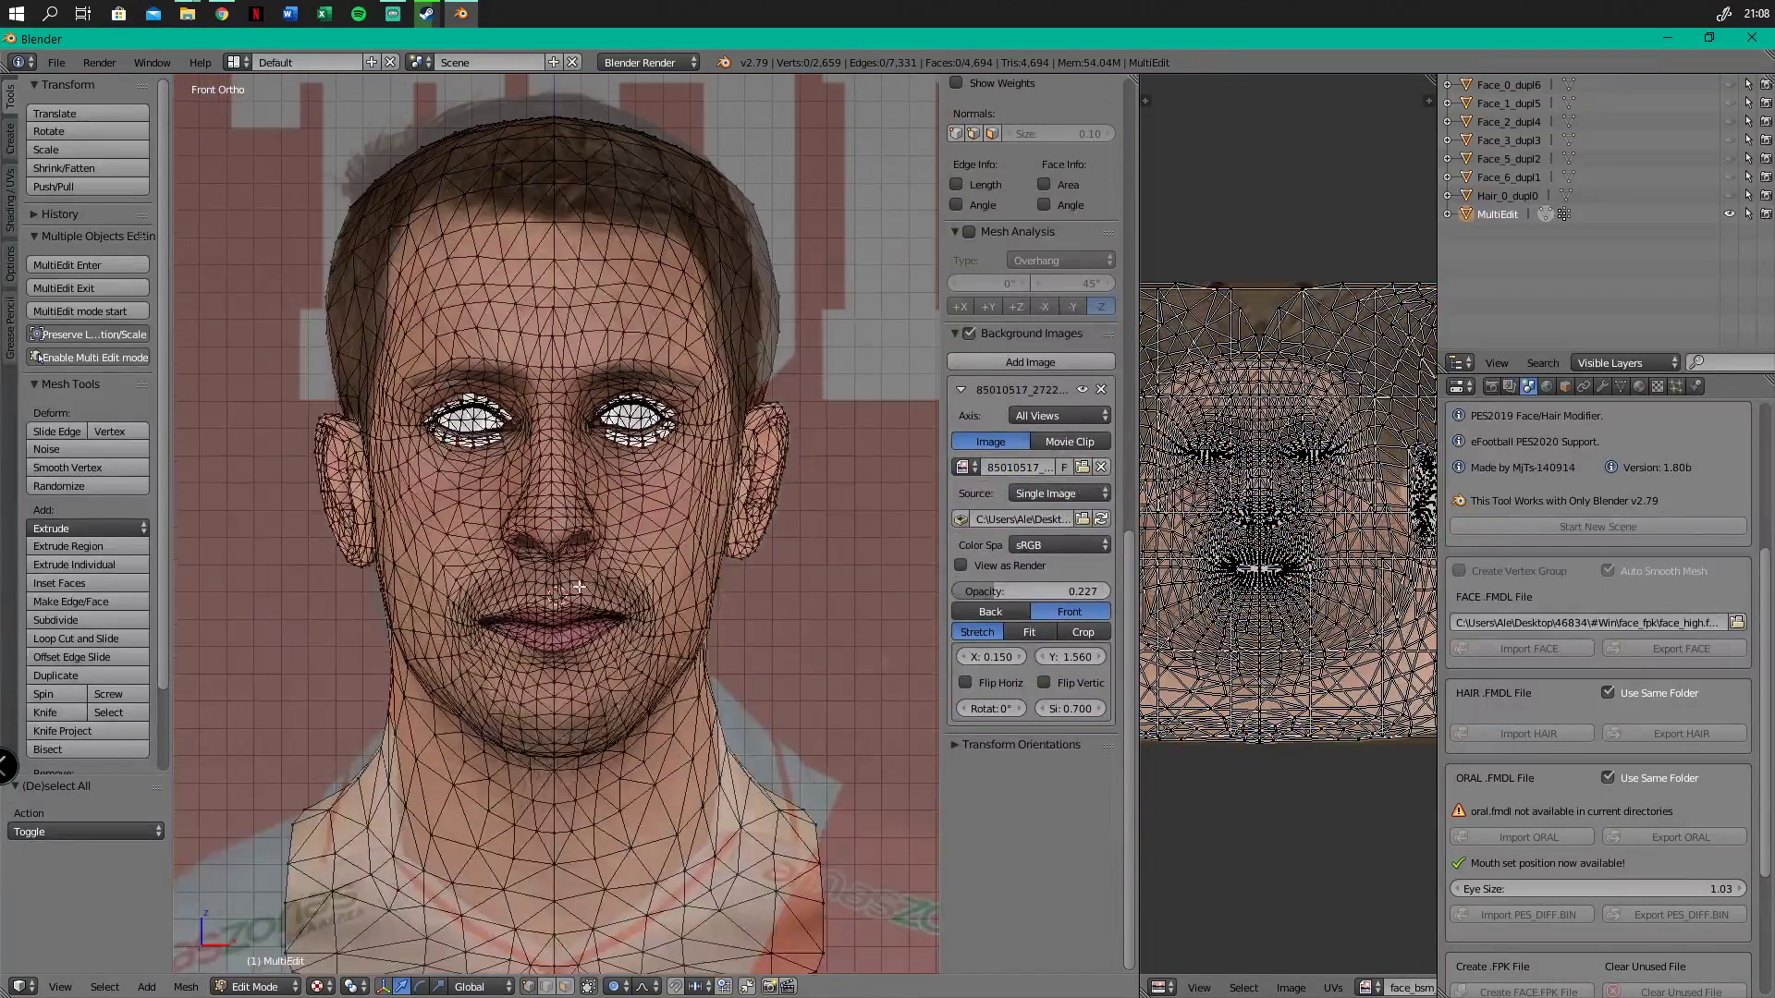
scroll(586, 582, up, 2)
mouse_move(1031, 594)
mouse_down()
mouse_move(1017, 597)
mouse_move(1091, 589)
mouse_move(1060, 582)
mouse_up()
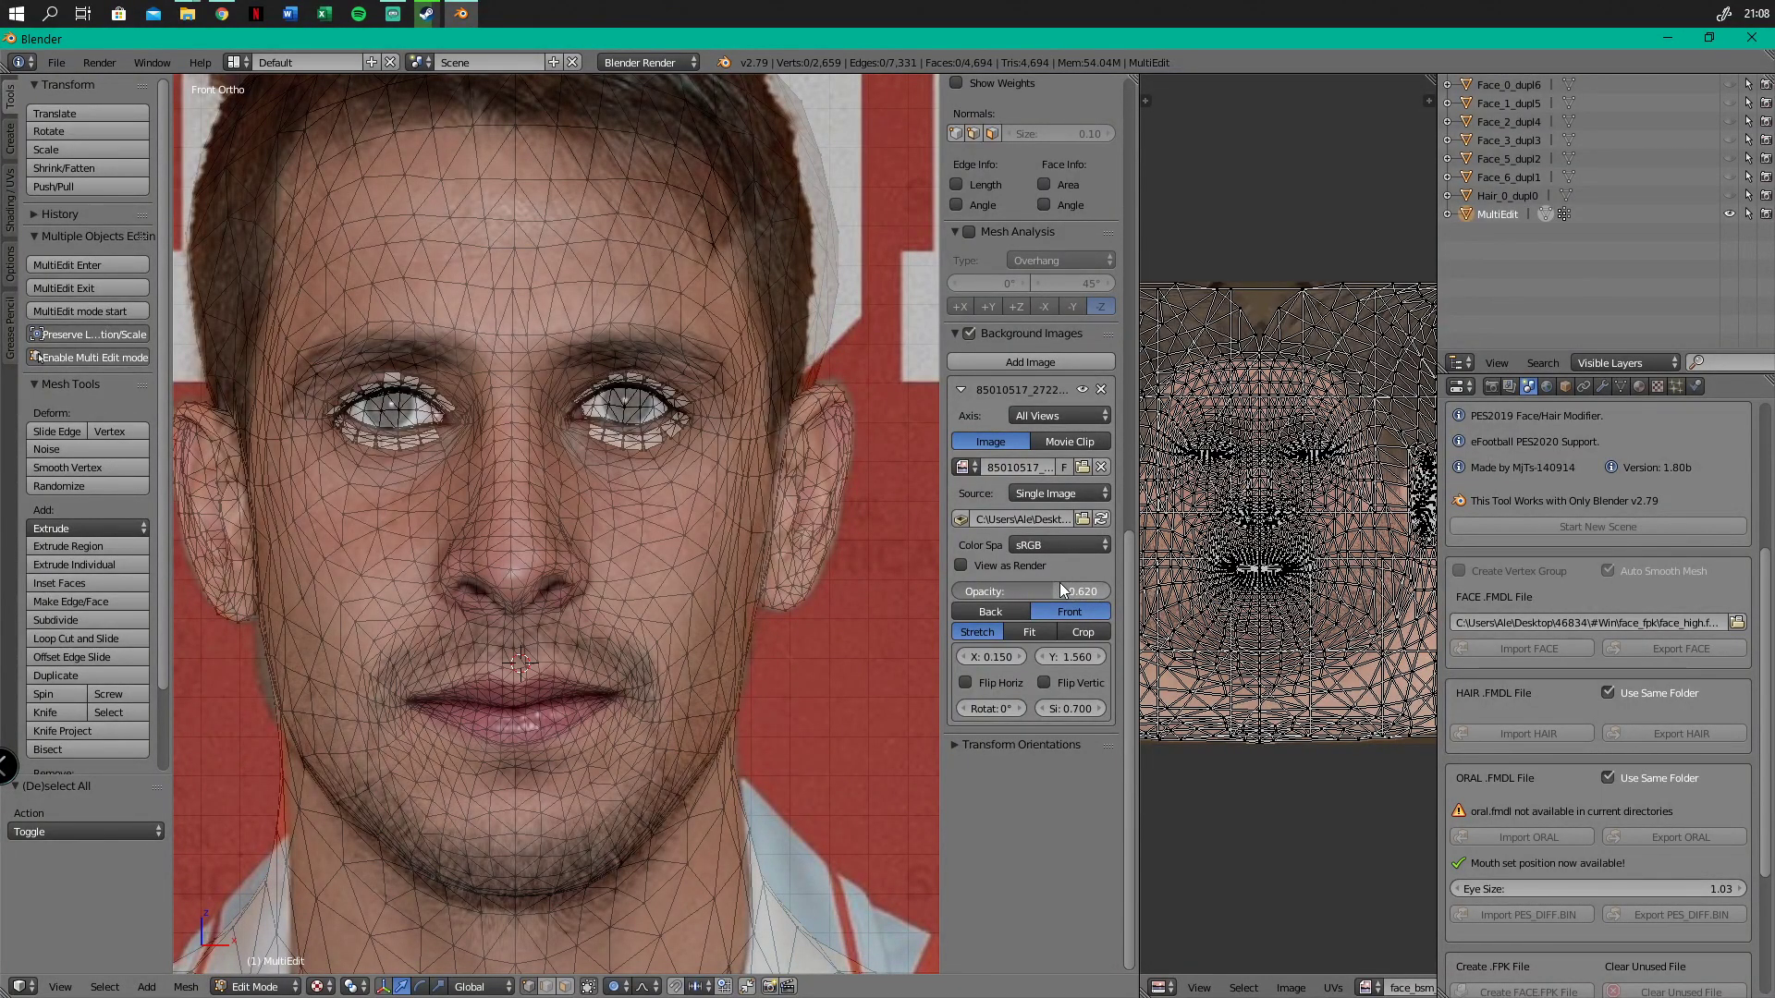
shift+middle_drag(578, 492, 609, 635)
right_click(866, 480)
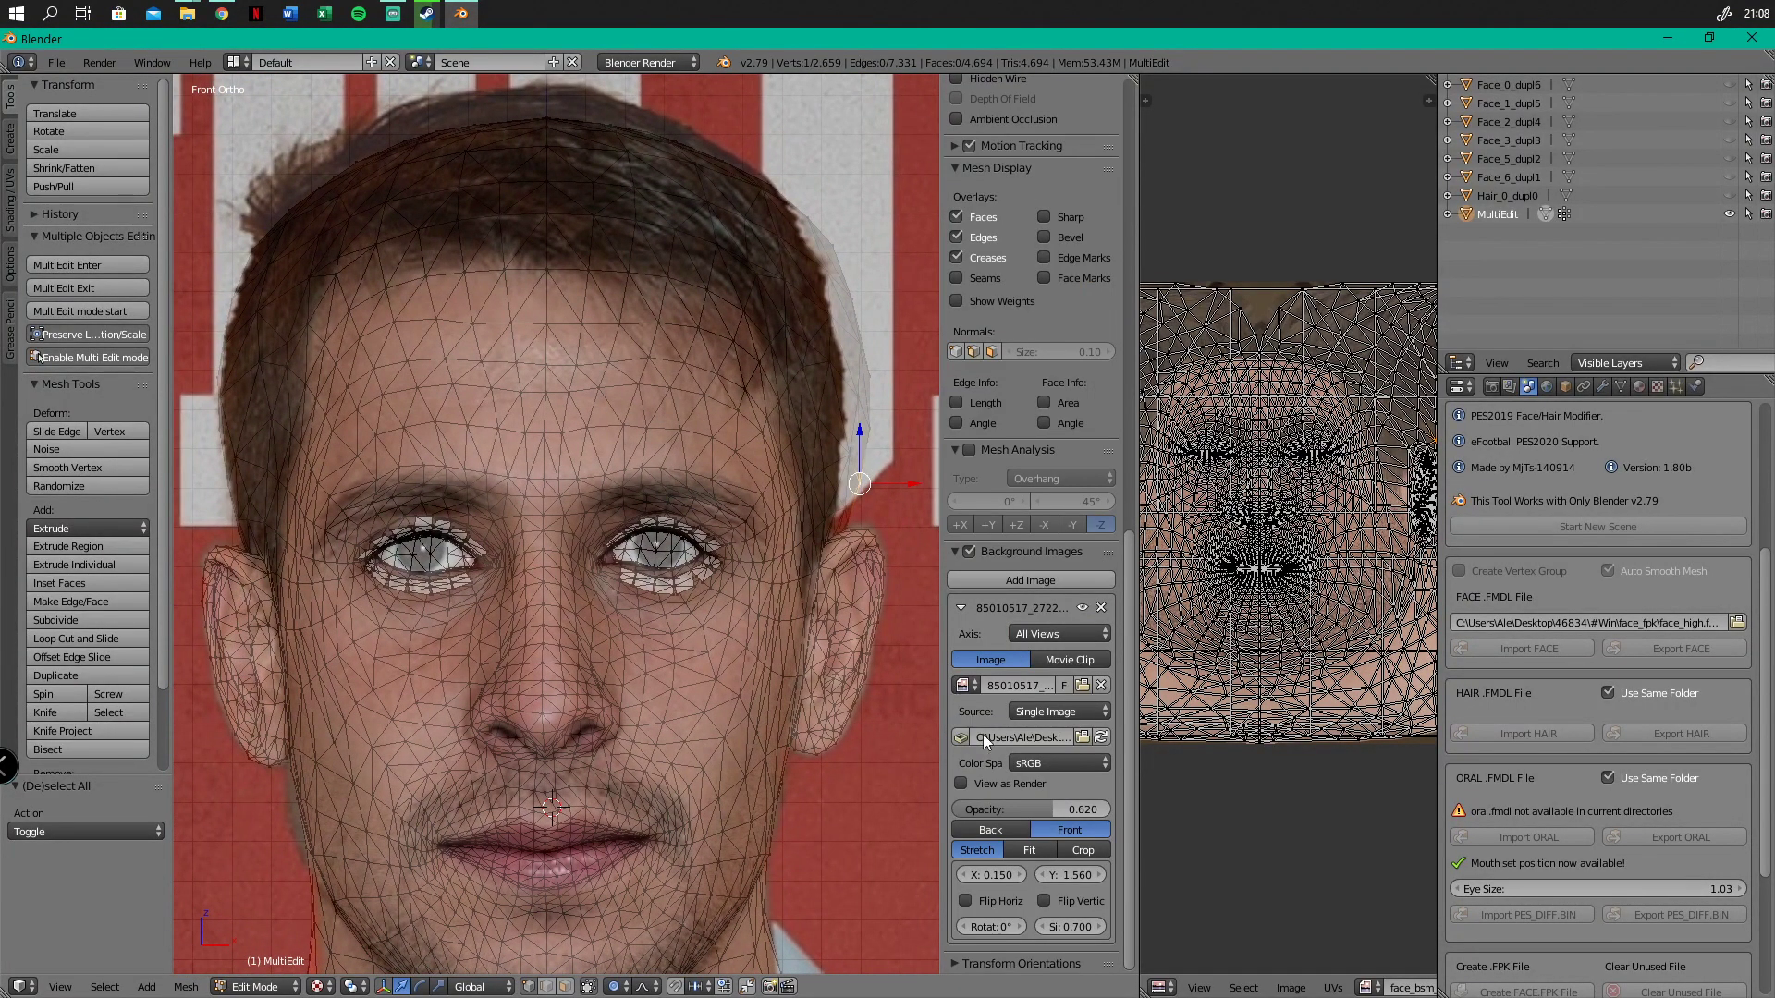
mouse_move(1050, 806)
mouse_down()
mouse_move(1089, 807)
mouse_move(1019, 797)
mouse_move(1035, 797)
mouse_up()
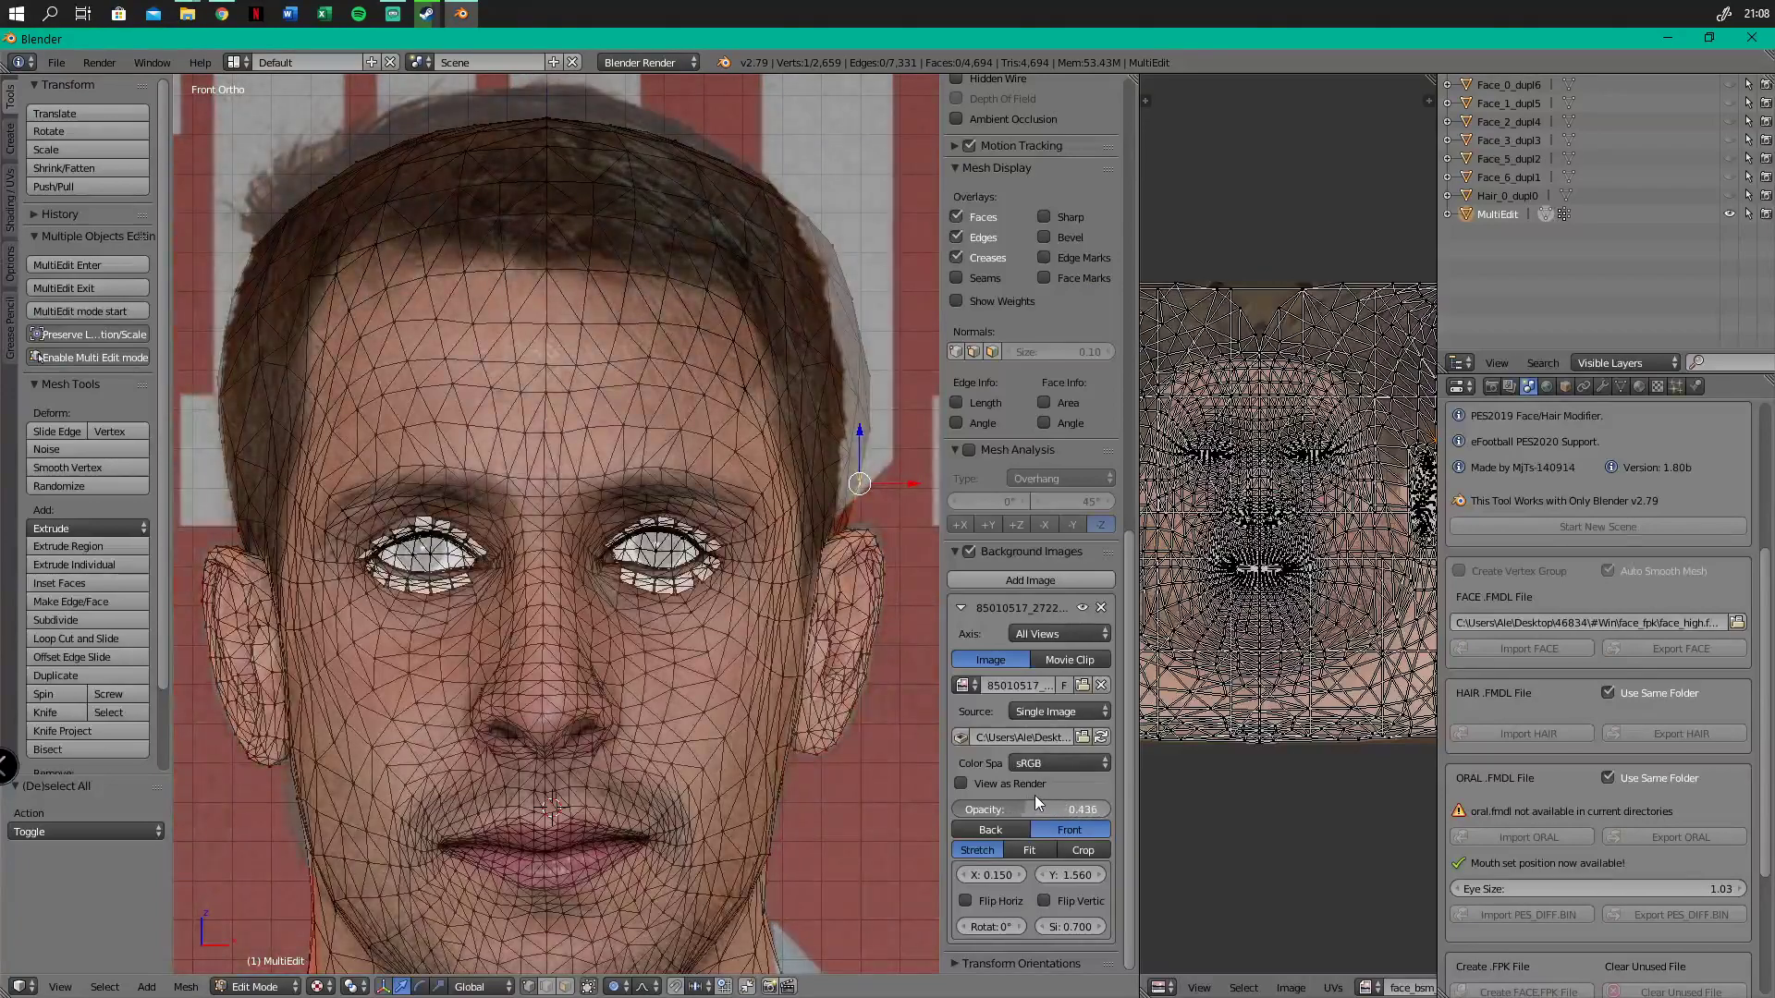
Select the head outline vertex above the character's left ear and move it -0.007 along X with proportional size 0.07
right_click(869, 377)
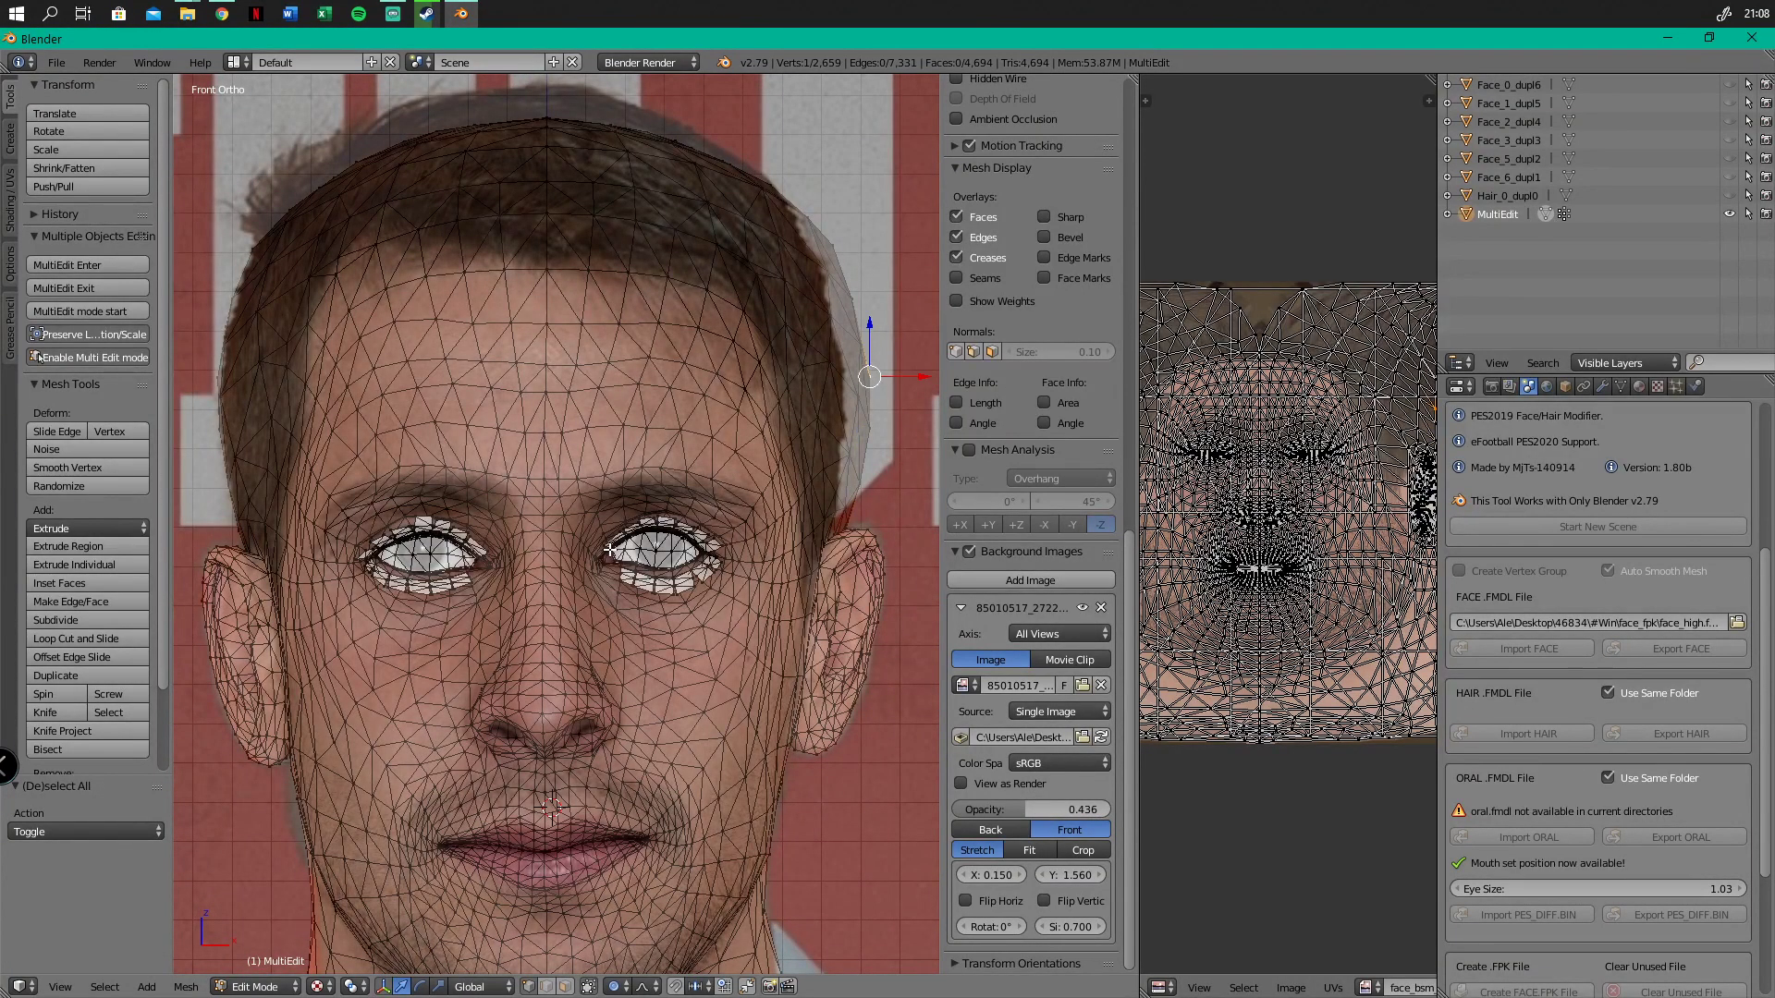
key(s)
scroll(610, 551, down, 5)
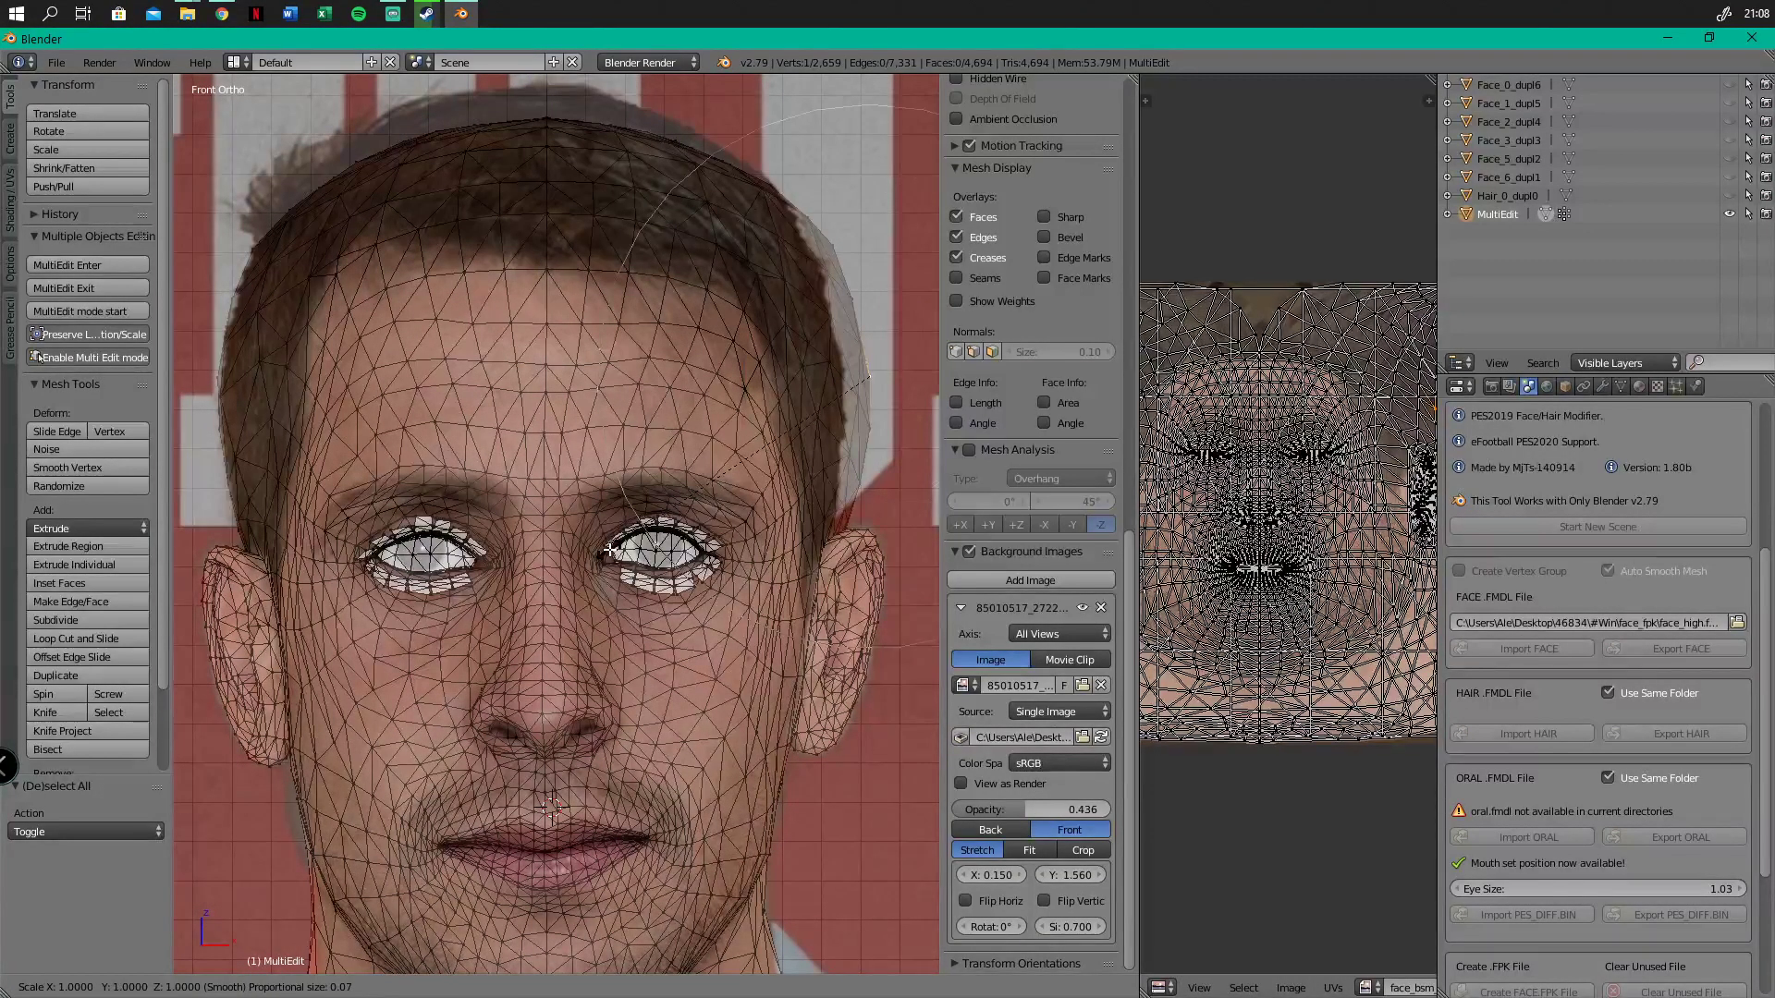
right_click(610, 551)
shift+middle_drag(632, 594, 468, 600)
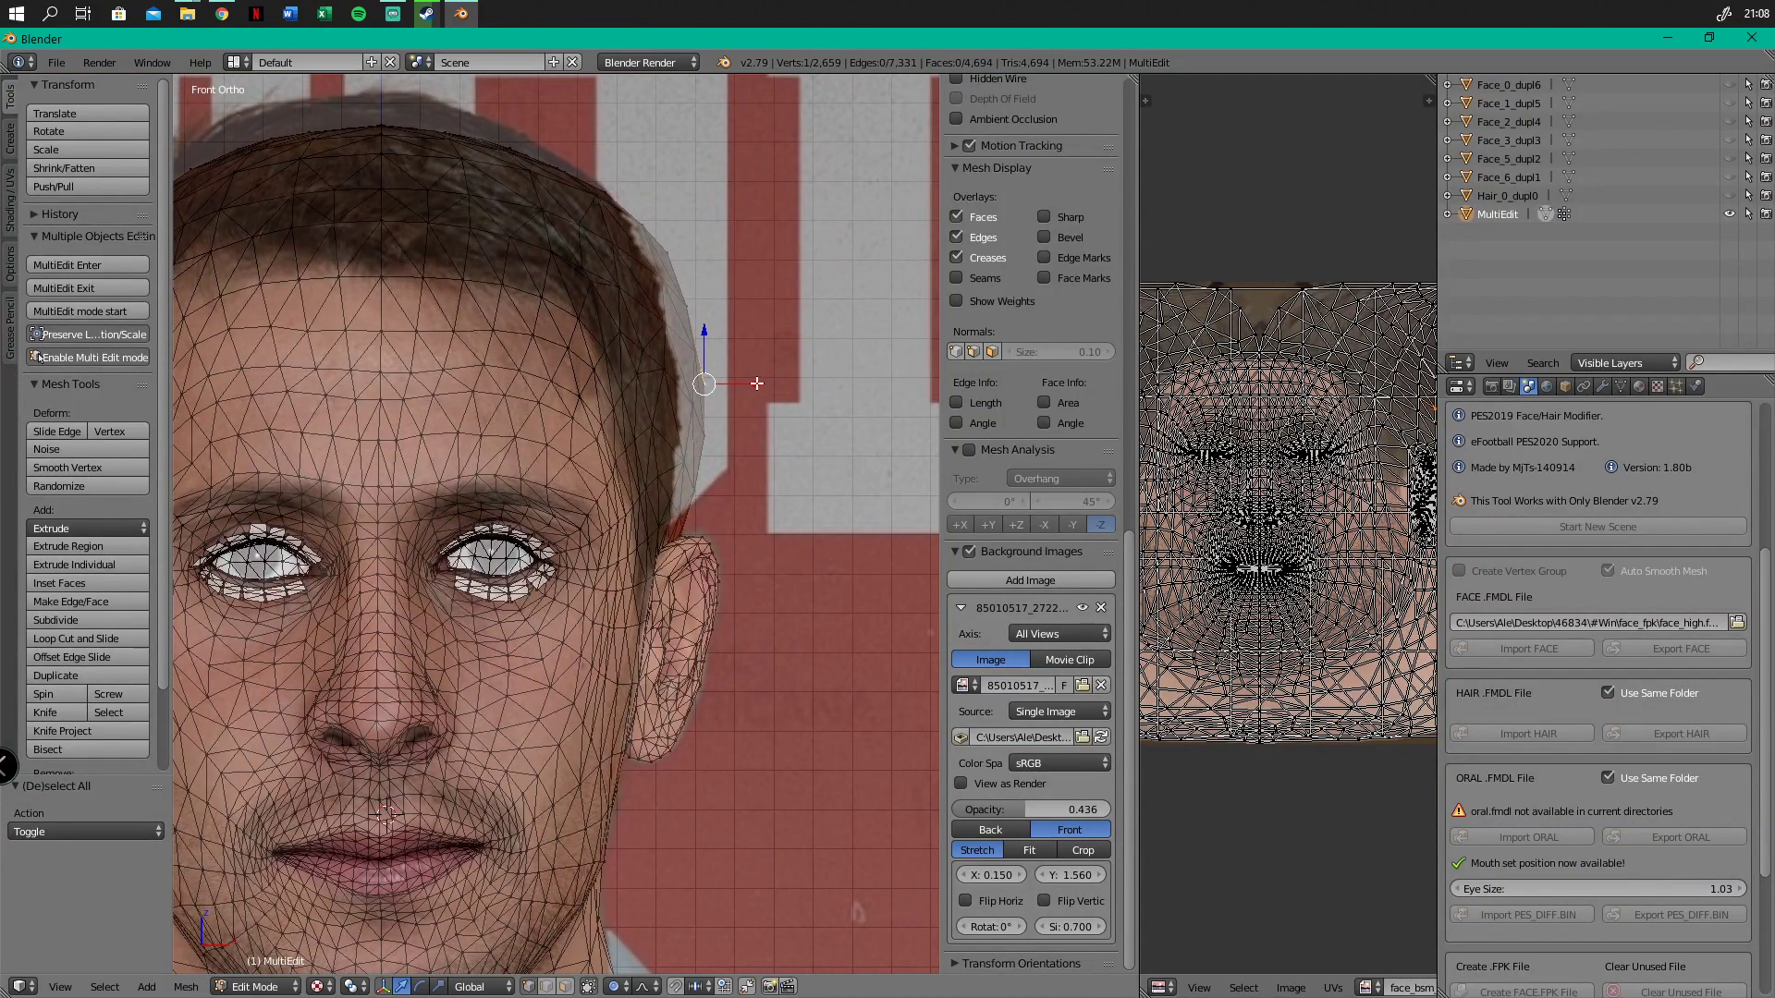
key(g)
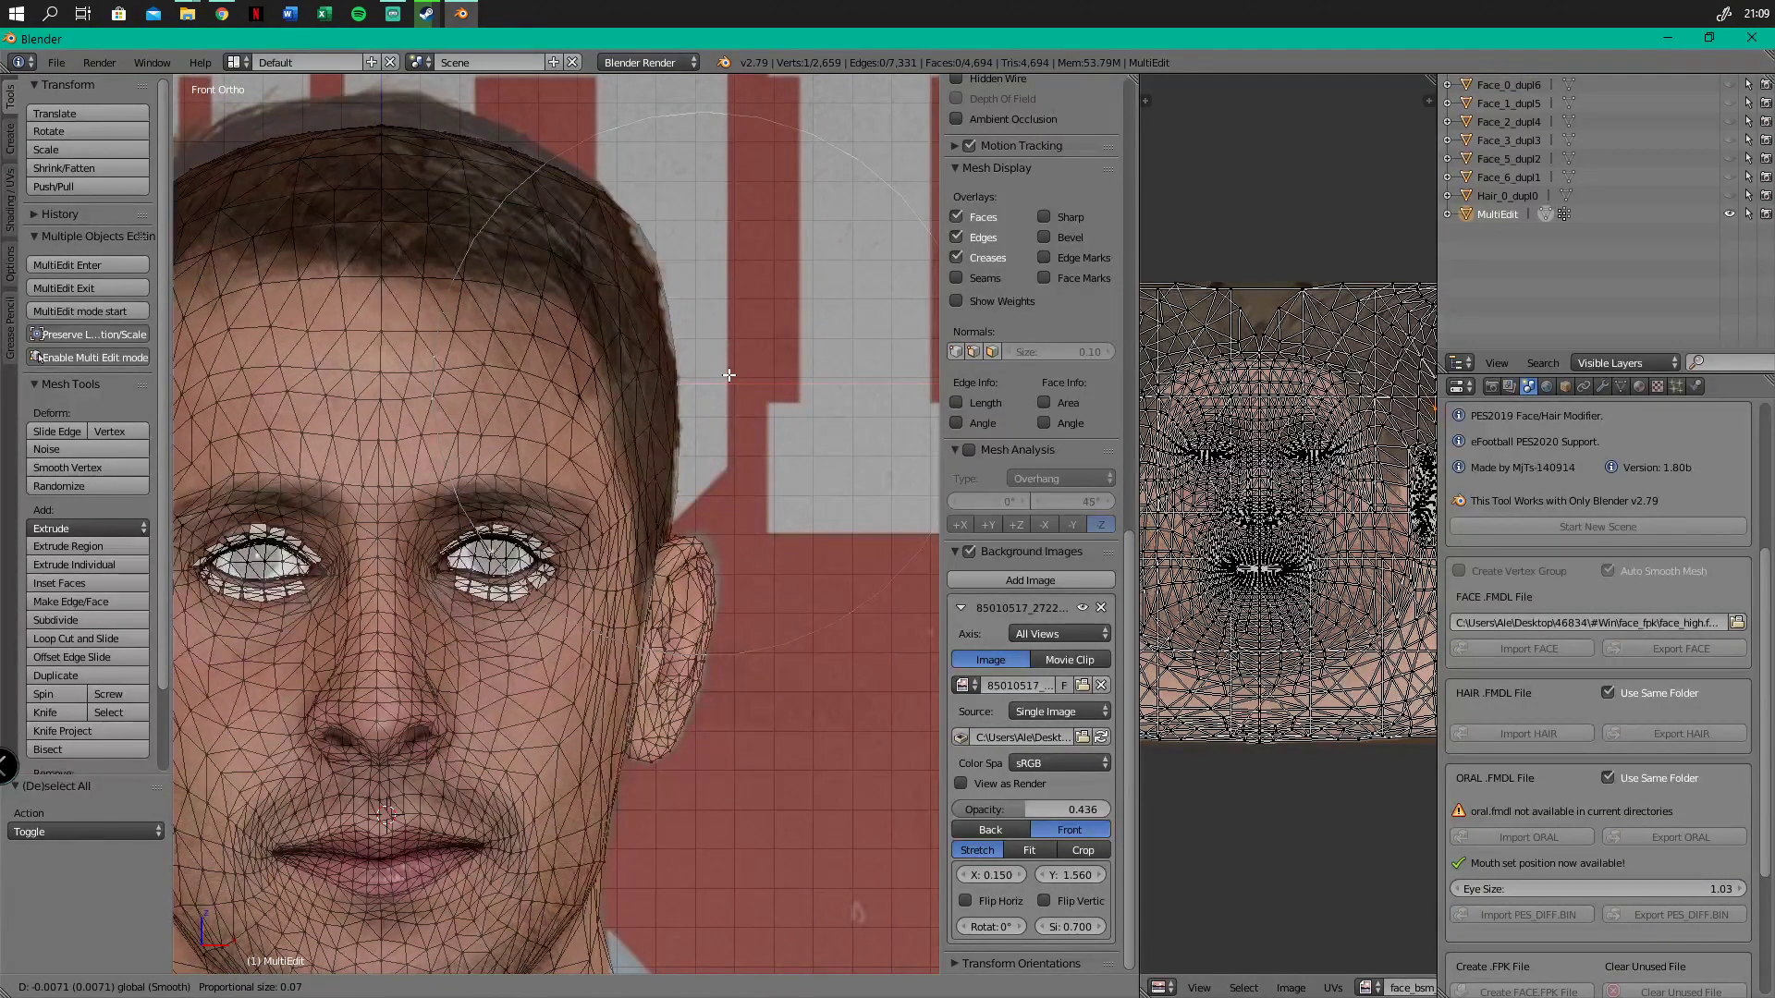
click(729, 375)
Move the head outline vertex above the character's right ear by 0.002 along X using proportional editing
scroll(729, 375, down, 3)
scroll(338, 443, up, 6)
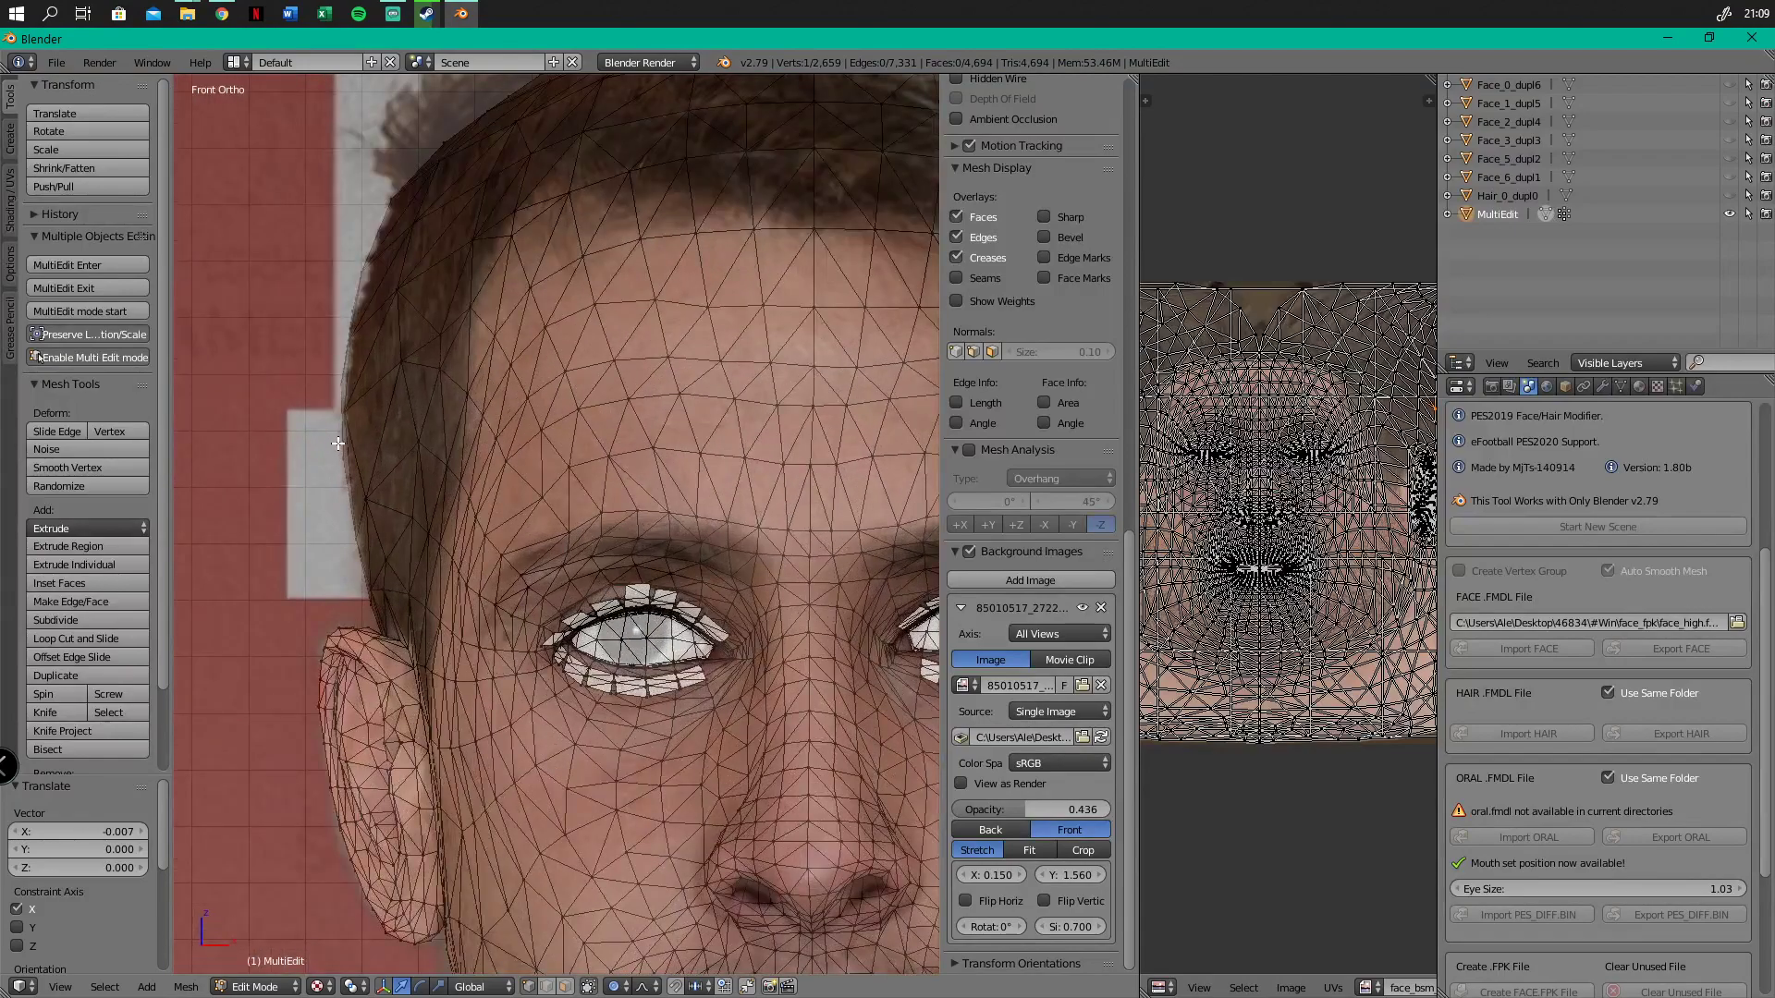
key(g)
key(x)
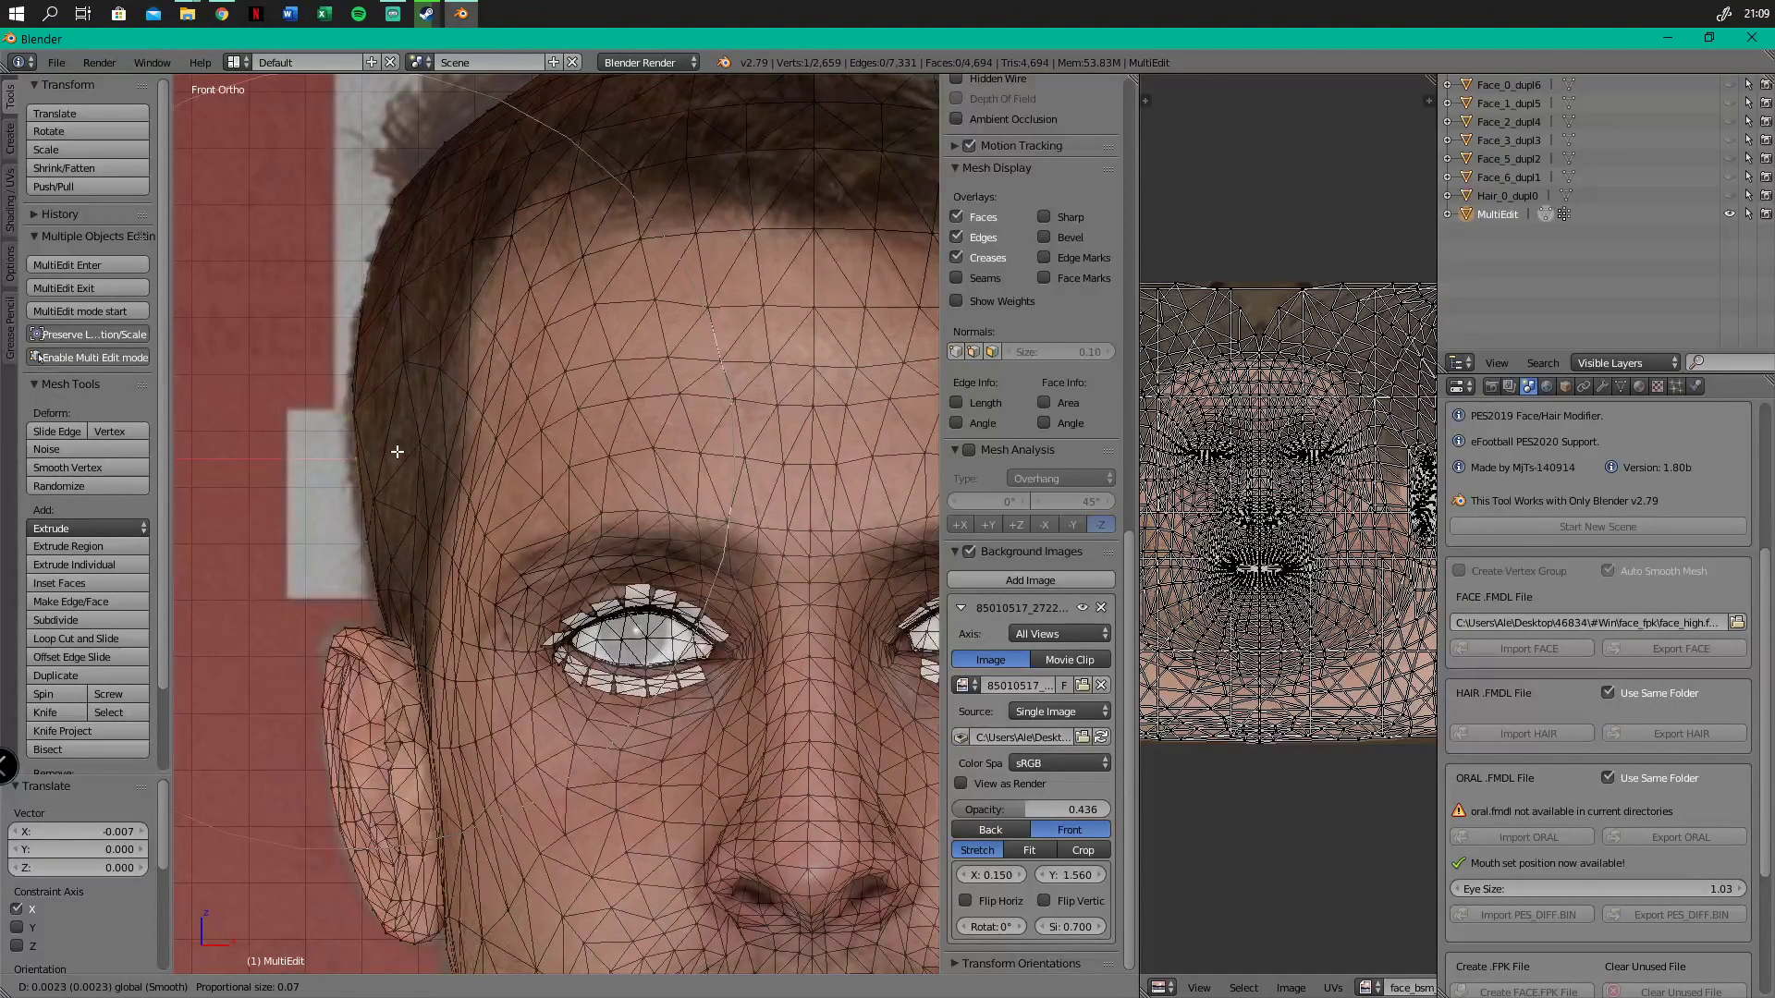
click(398, 451)
scroll(397, 451, down, 4)
scroll(681, 443, up, 2)
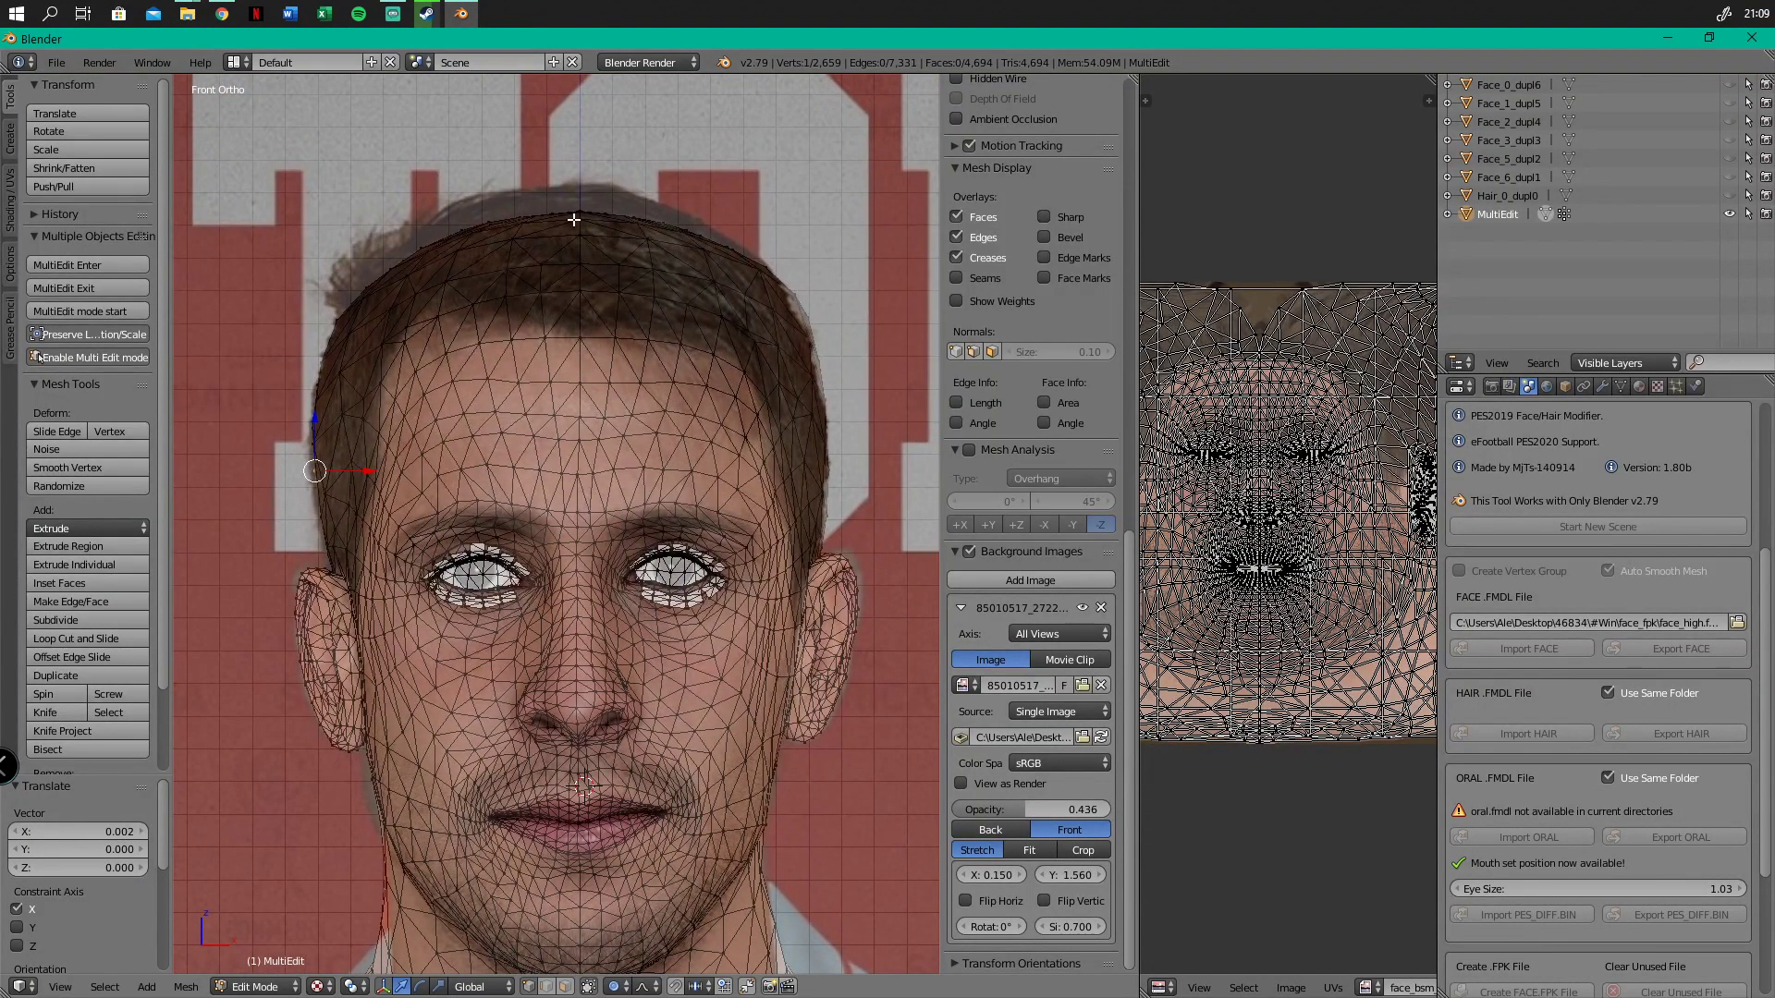
key(g)
key(z)
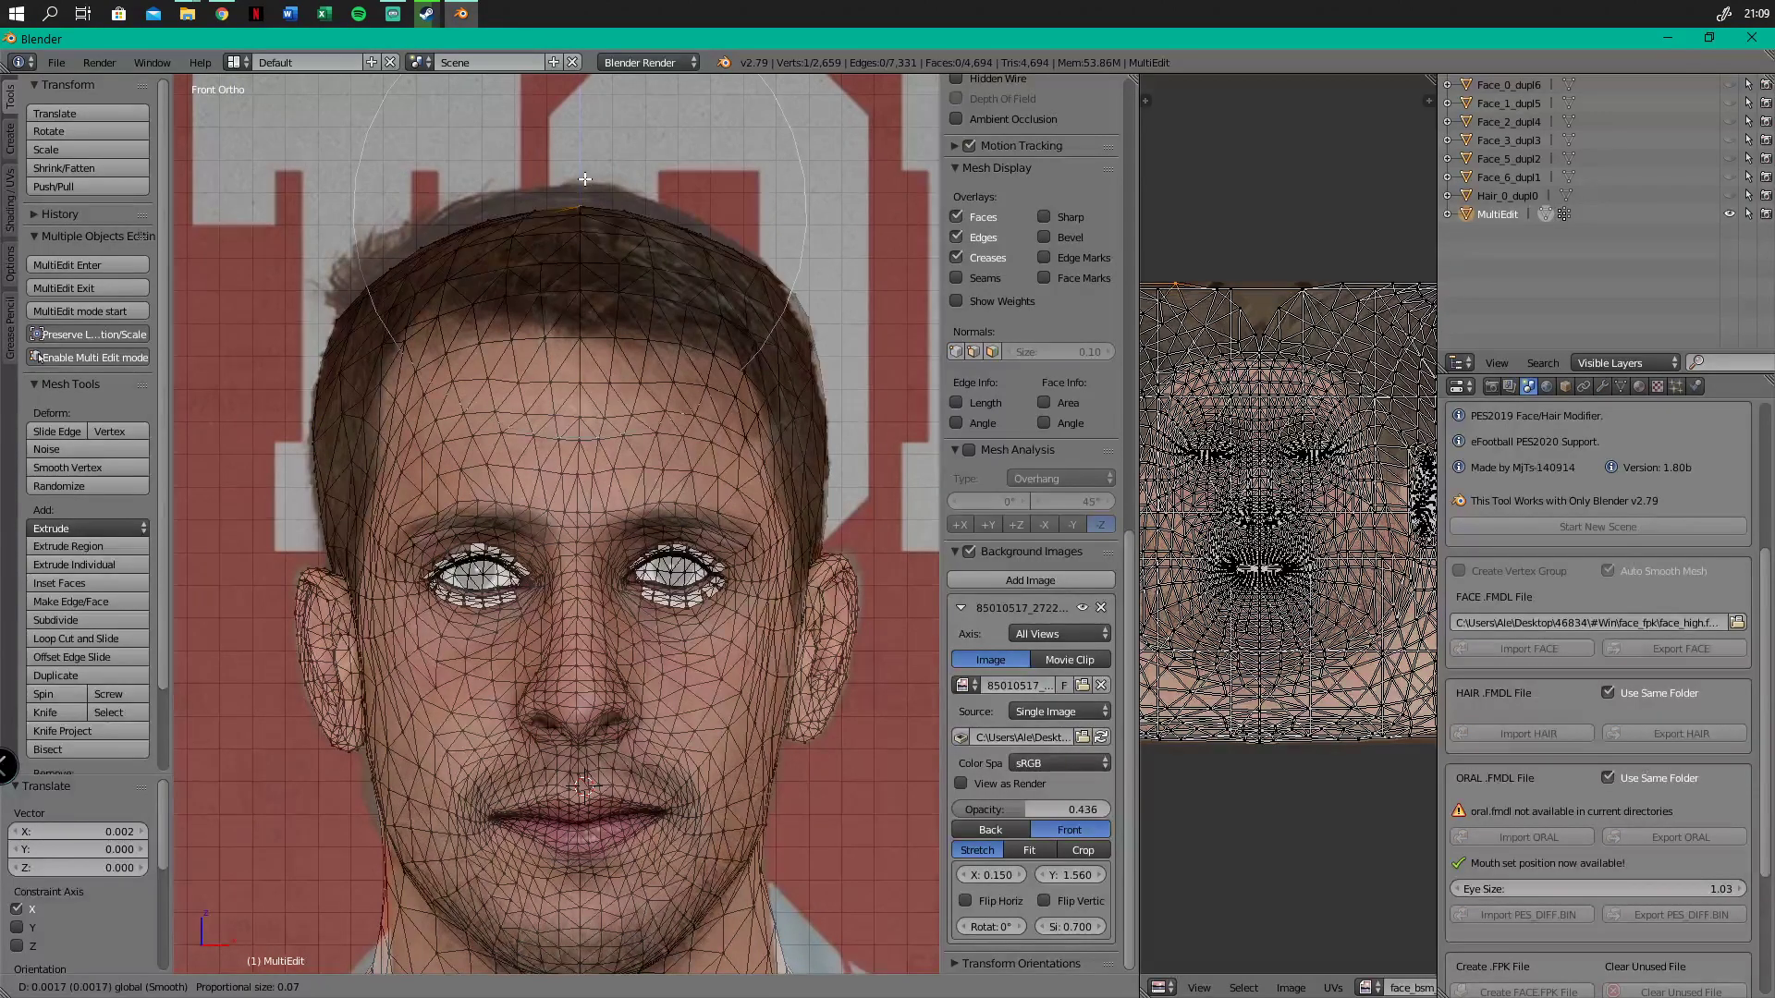
right_click(584, 179)
Return to the front view of the nose and mouth and set the reference photo's opacity to 0.736
middle_drag(584, 179, 434, 181)
scroll(460, 398, down, 4)
middle_drag(444, 453, 618, 472)
key(KP_1)
scroll(608, 478, up, 5)
scroll(608, 532, up, 1)
scroll(601, 490, down, 3)
shift+middle_drag(543, 537, 576, 435)
scroll(590, 484, up, 3)
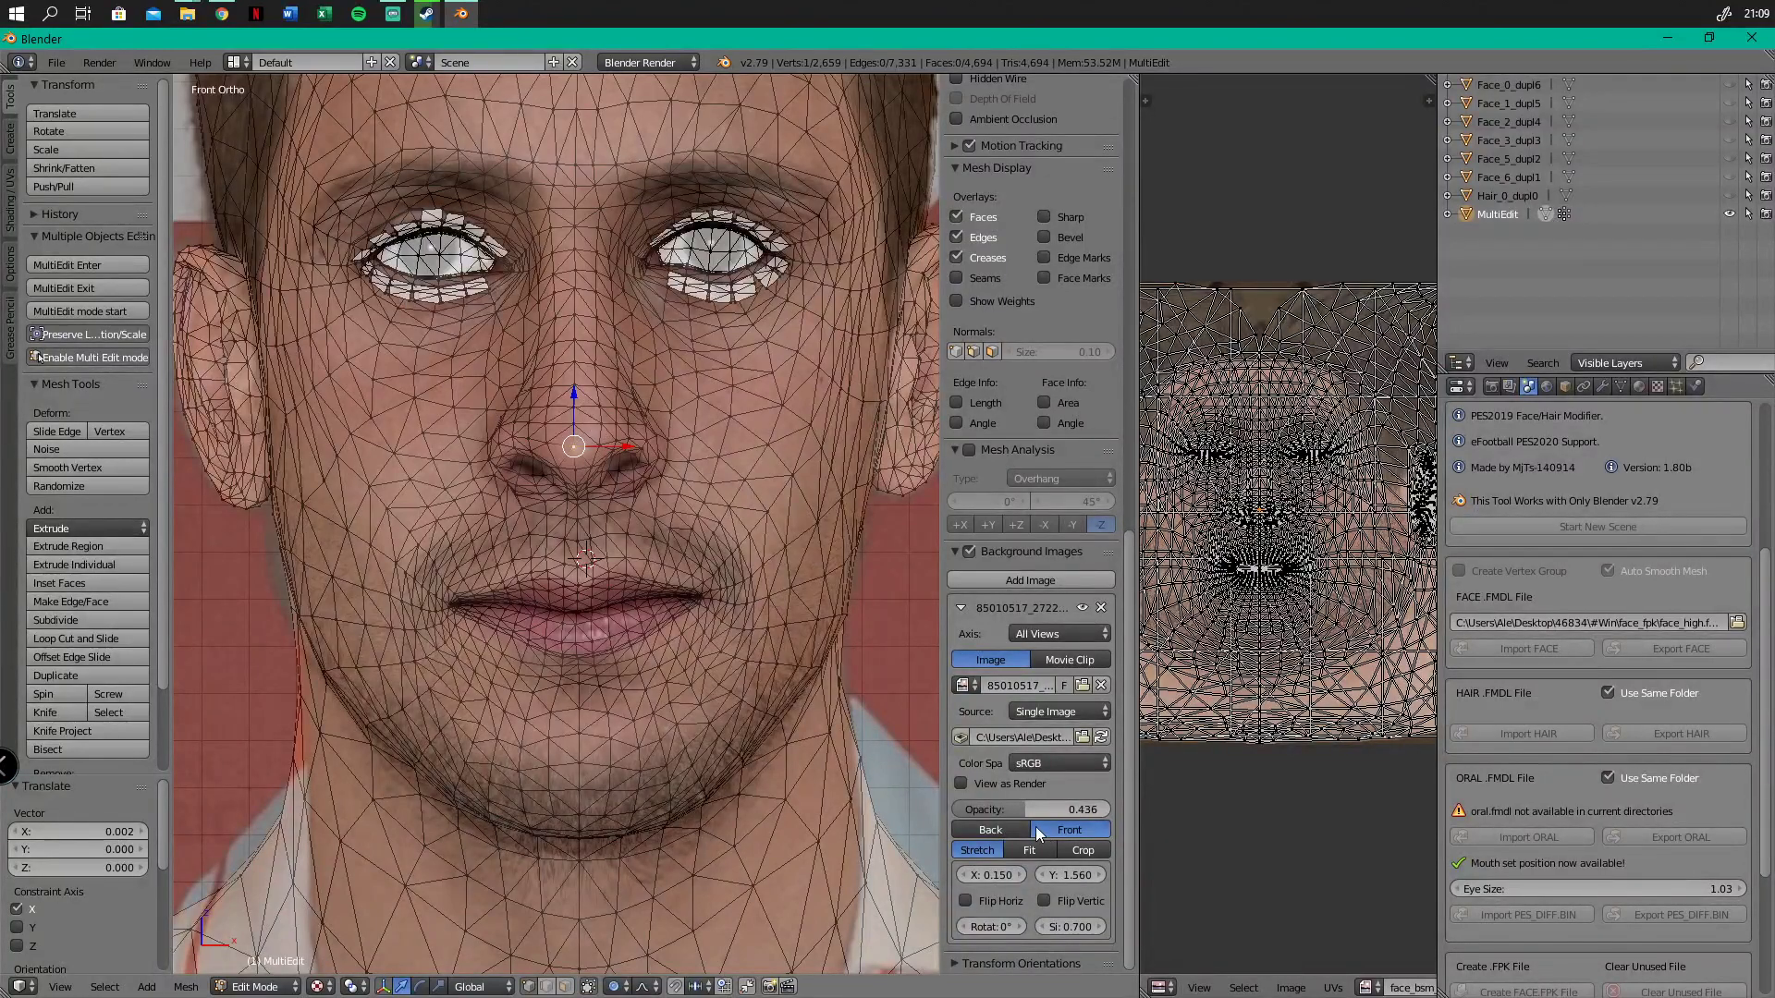
mouse_move(1033, 810)
mouse_down()
mouse_move(1113, 789)
mouse_move(1084, 792)
mouse_up()
scroll(534, 459, up, 3)
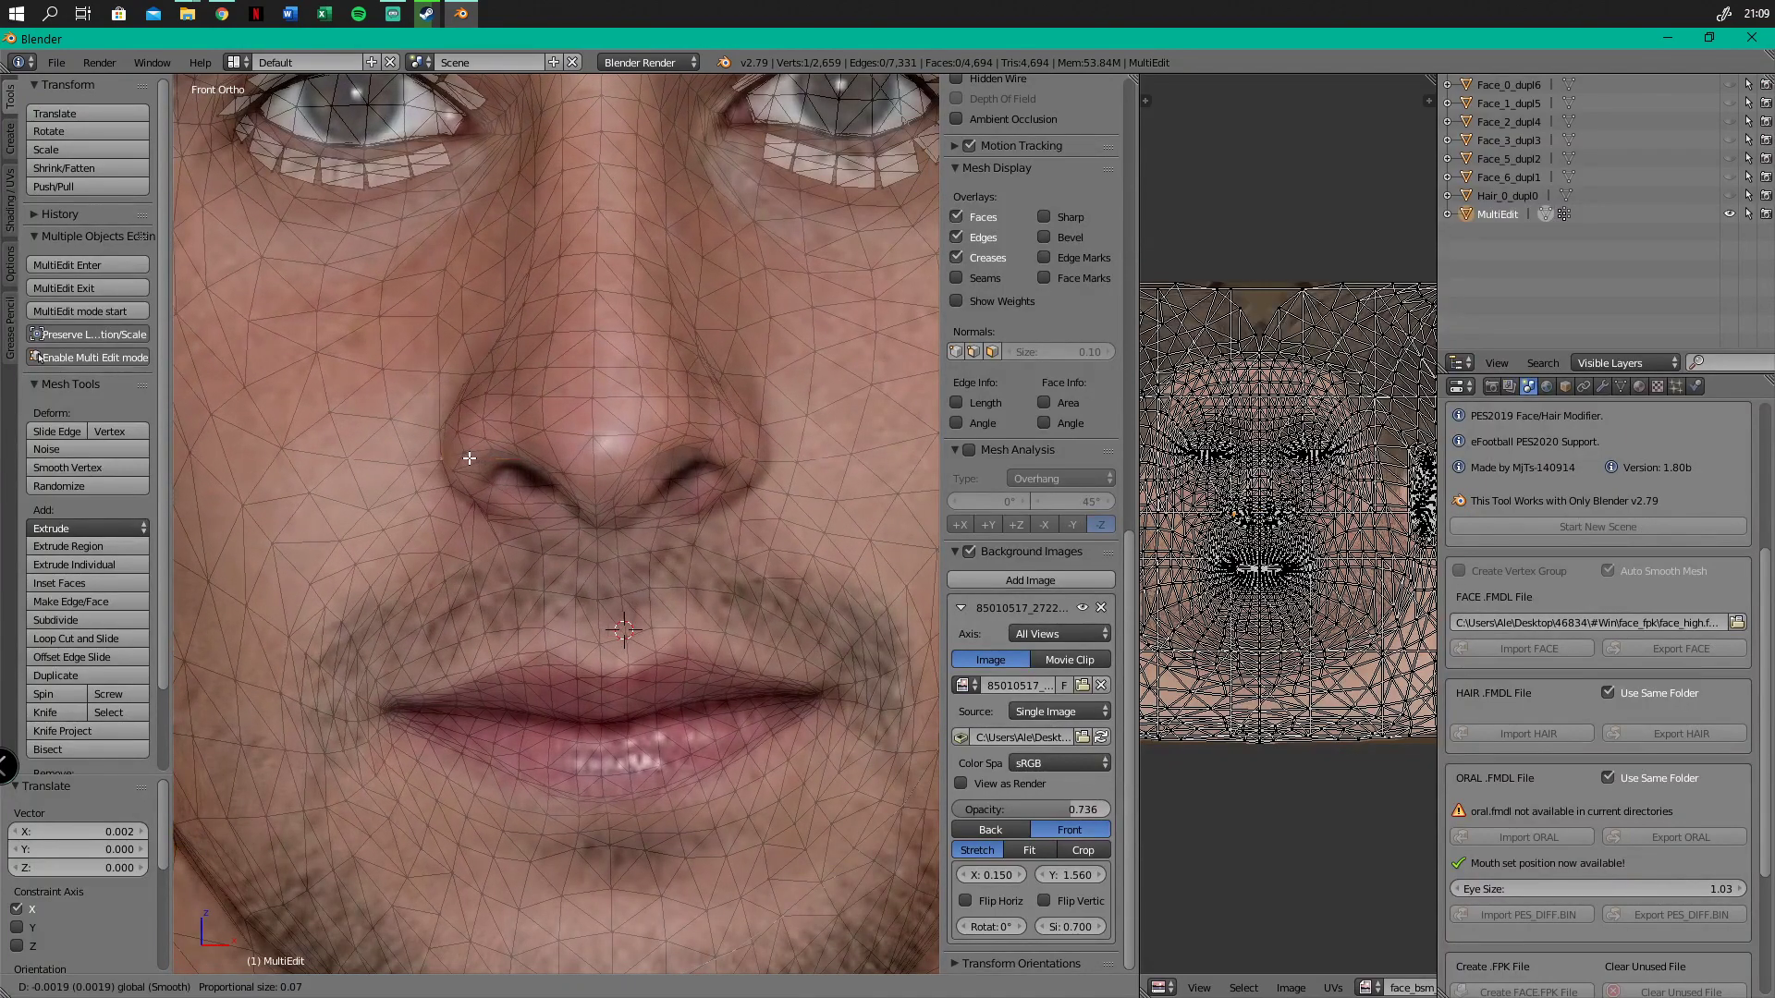
Try sideways moves of the outer vertex of the character's right nostril, shrinking the proportional editing size to about 0.02
key(s)
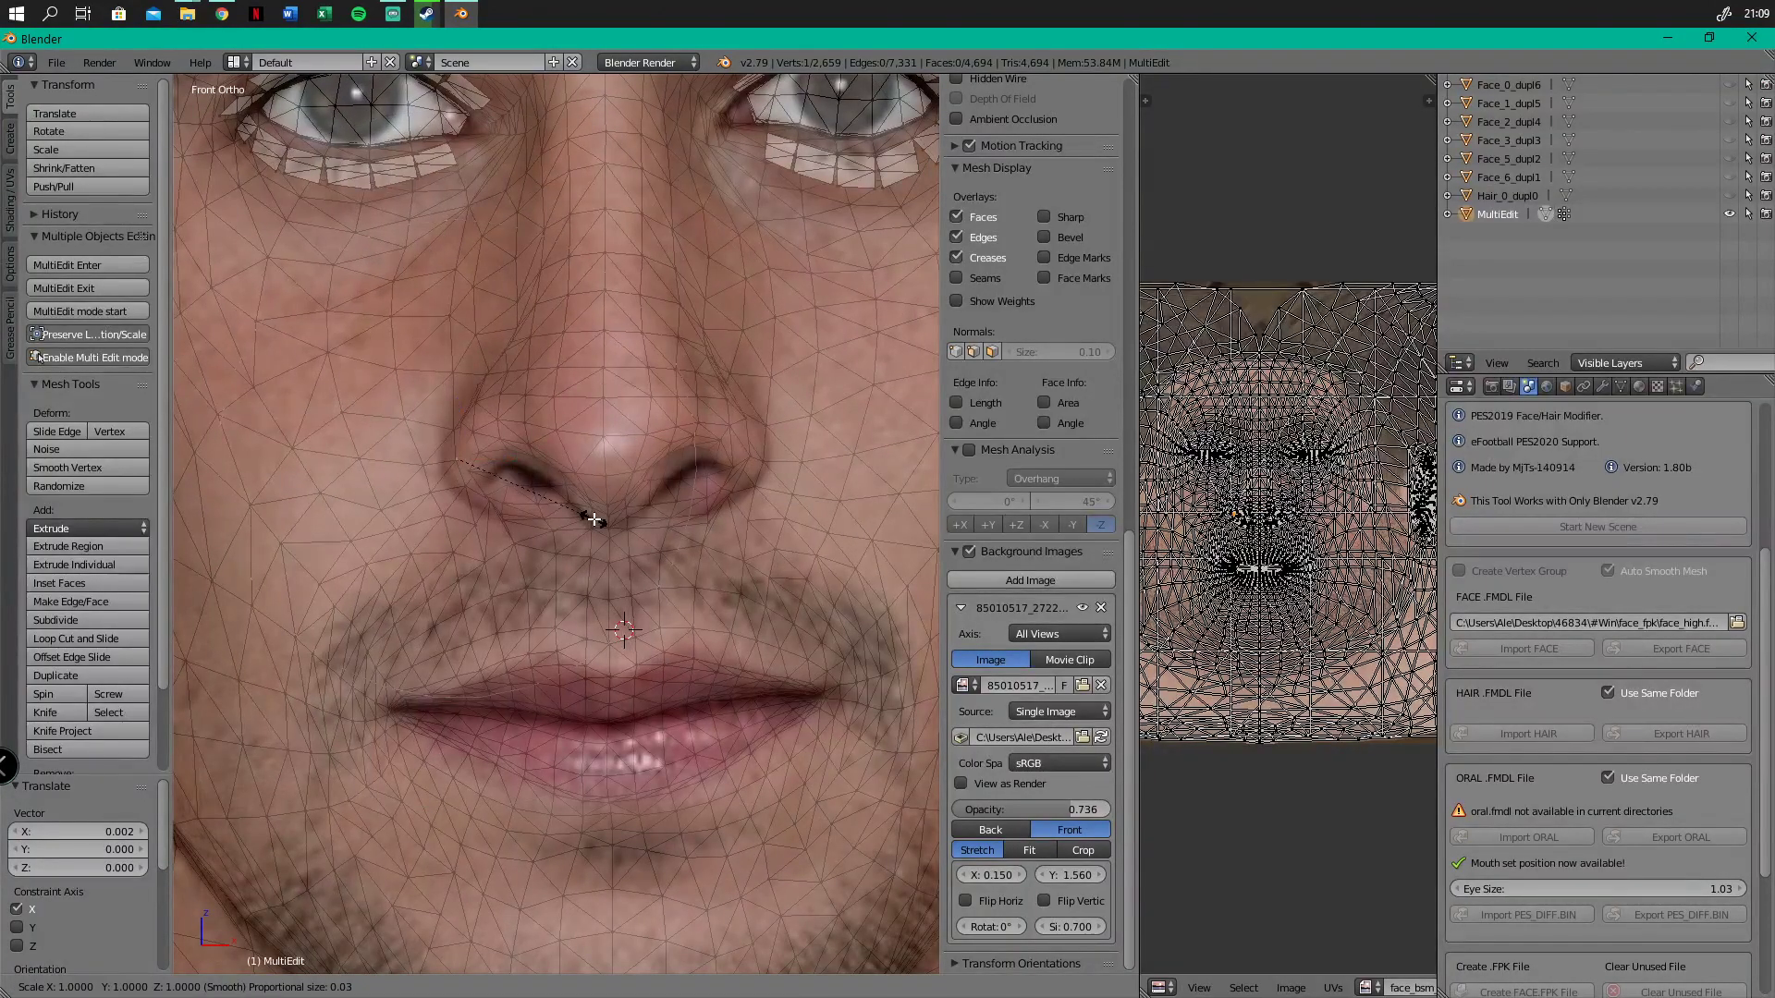
key(Escape)
key(g)
key(x)
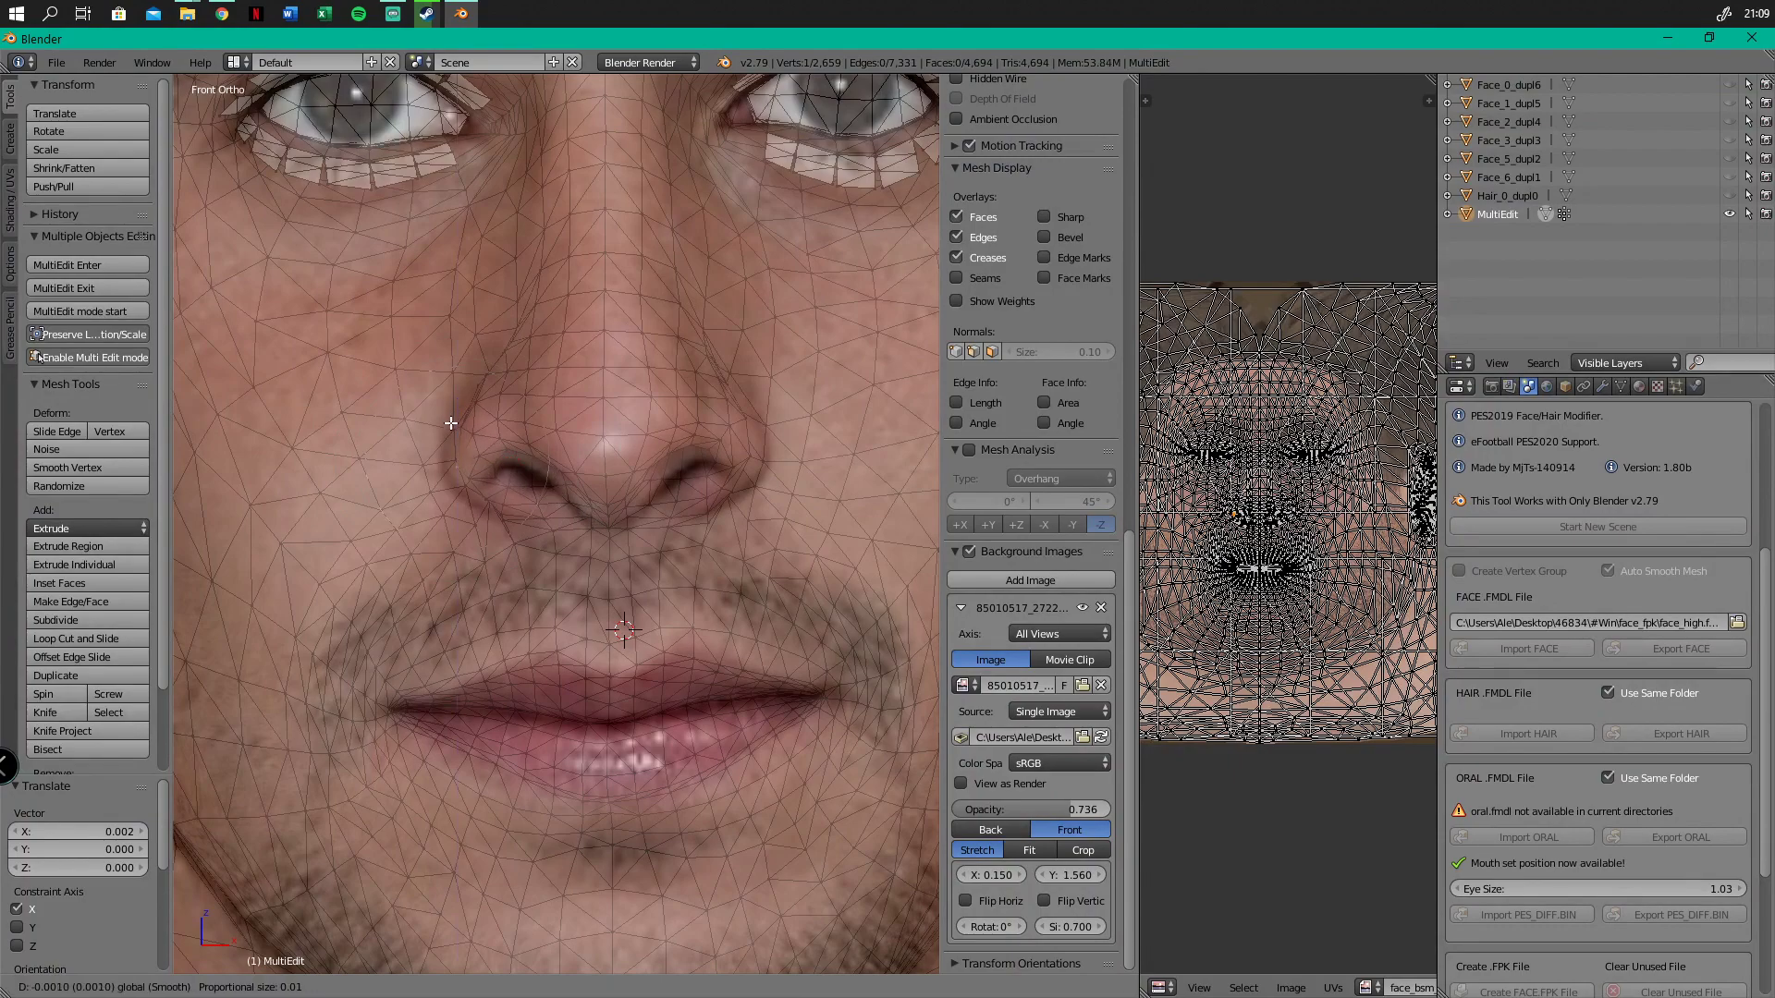
key(Escape)
key(s)
key(Escape)
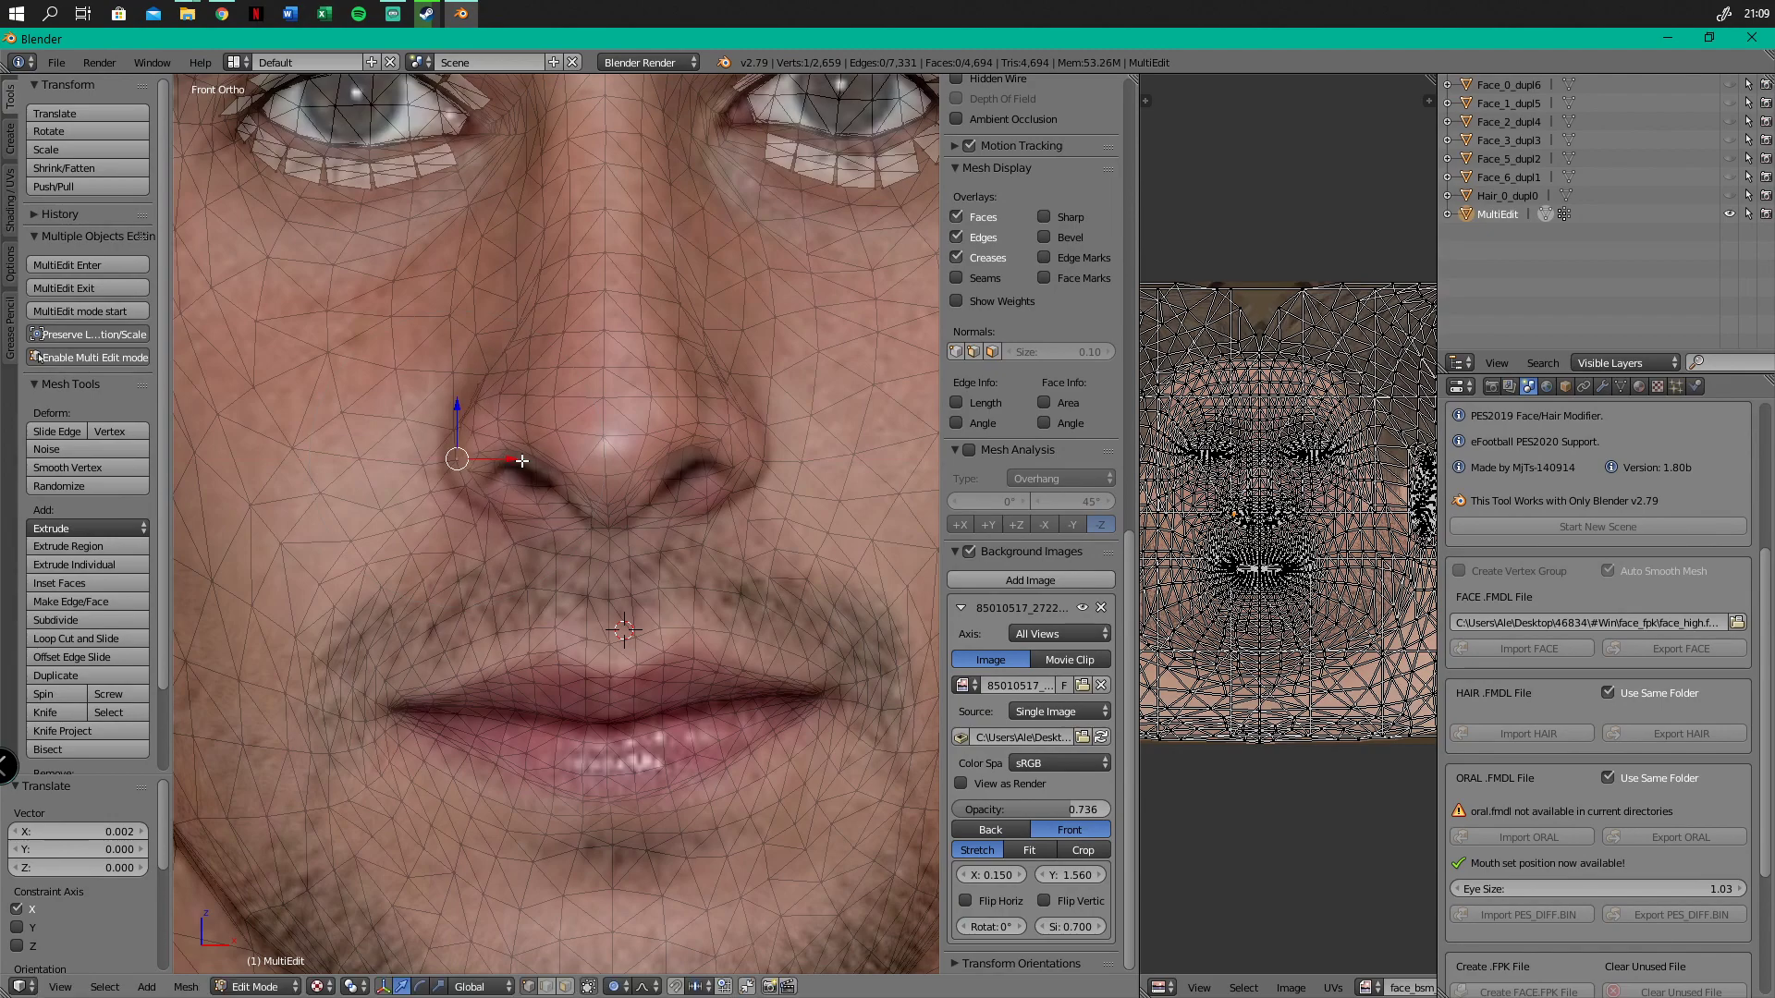
scroll(463, 469, up, 4)
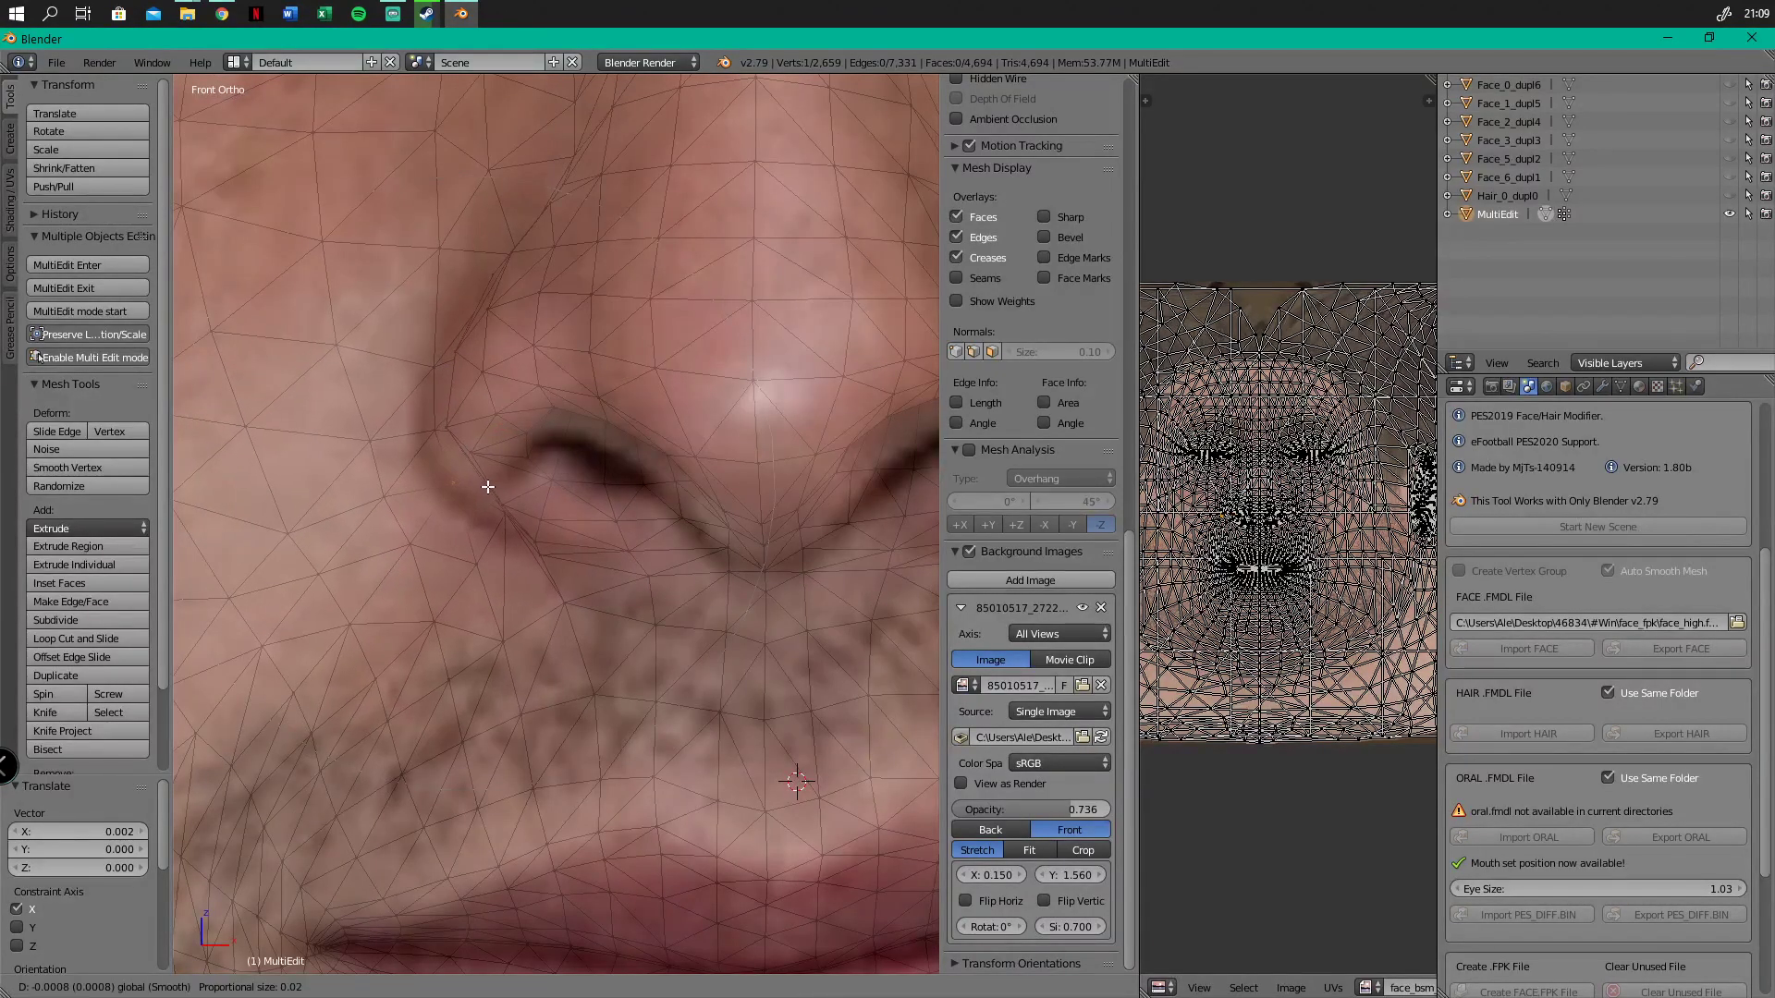
scroll(468, 484, down, 3)
middle_drag(467, 484, 505, 523)
key(KP_1)
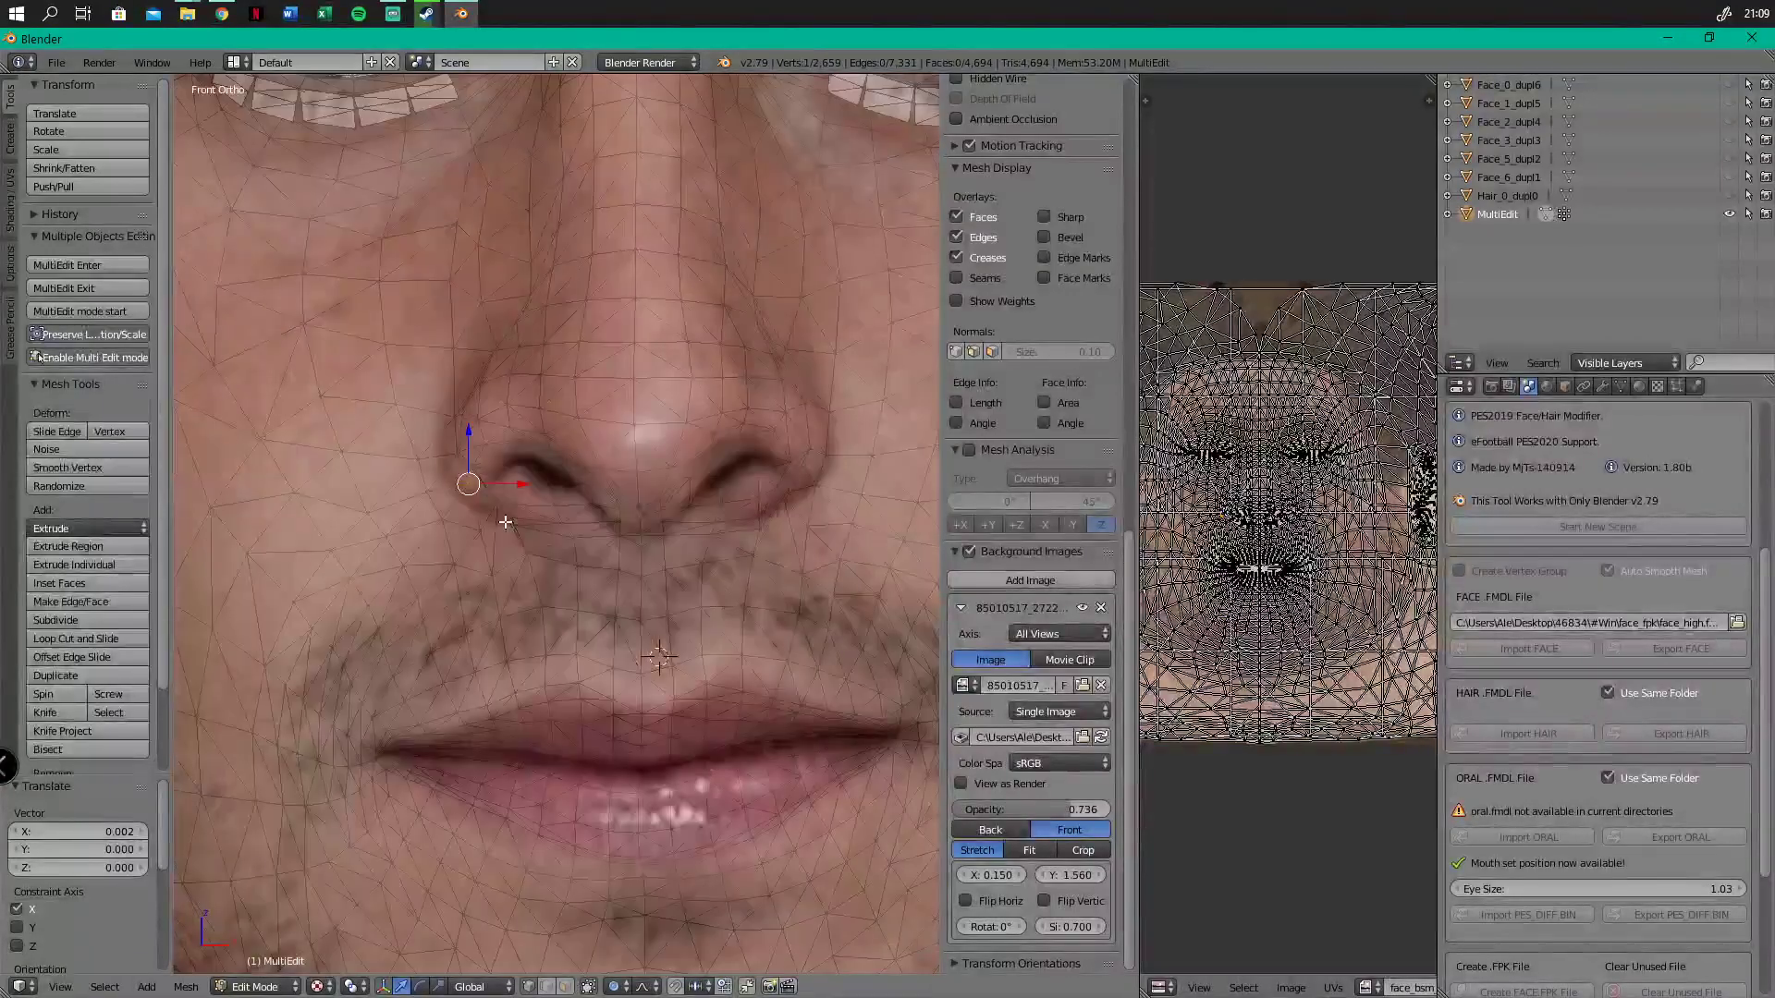
Select the central vertex at the nose tip and move it slightly down along Z
scroll(619, 473, up, 1)
right_click(631, 479)
right_click(492, 432)
right_drag(630, 477, 627, 473)
right_click(628, 469)
drag(632, 428, 636, 459)
Lower the upper rim vertices of the nostrils along Z, the character's left by -0.000946 and the right by -0.000552
right_click(764, 433)
drag(763, 397, 762, 407)
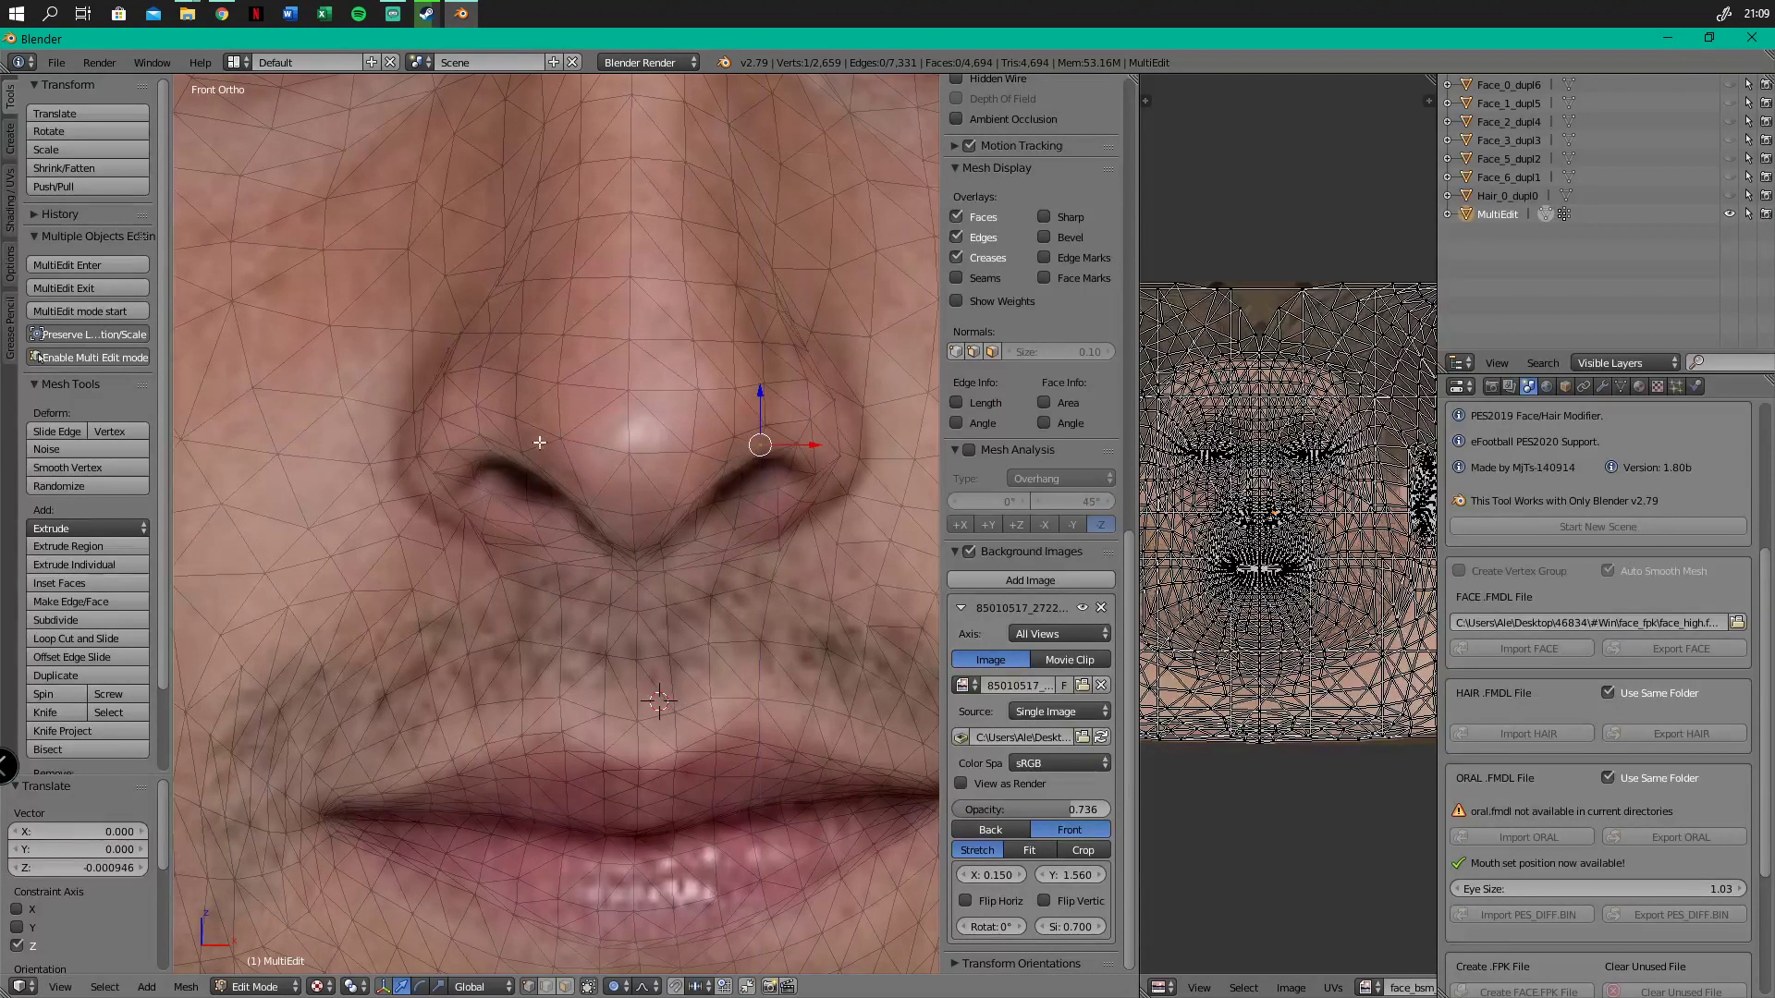
drag(494, 428, 501, 435)
Shift the outer wing vertices of the character's left nostril sideways along X to fit the photo
scroll(805, 472, down, 3)
scroll(782, 425, up, 7)
drag(572, 482, 572, 478)
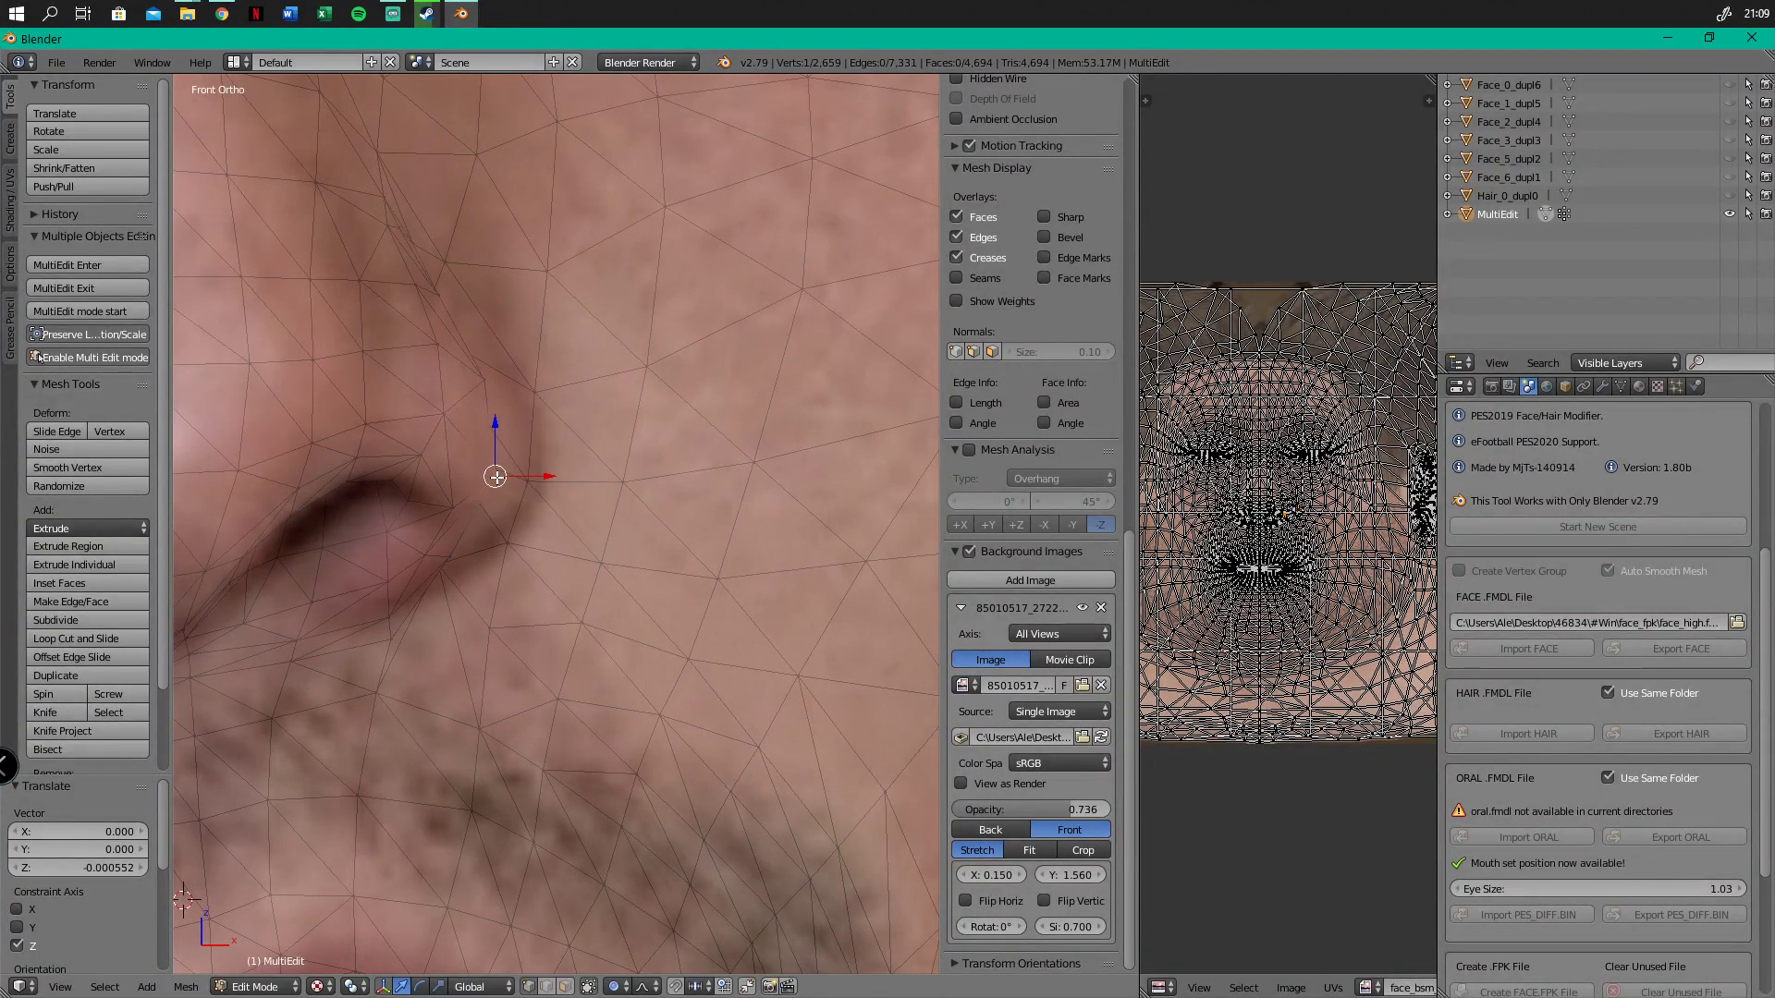
key(g)
drag(580, 470, 575, 472)
right_click(495, 558)
drag(534, 555, 546, 552)
Move a wing vertex of the character's right nostril by -0.000646 along X and adjust the vertex higher on the wing
scroll(546, 552, down, 2)
shift+middle_drag(419, 531, 598, 556)
scroll(413, 576, up, 3)
drag(446, 560, 438, 626)
right_click(348, 409)
key(s)
key(g)
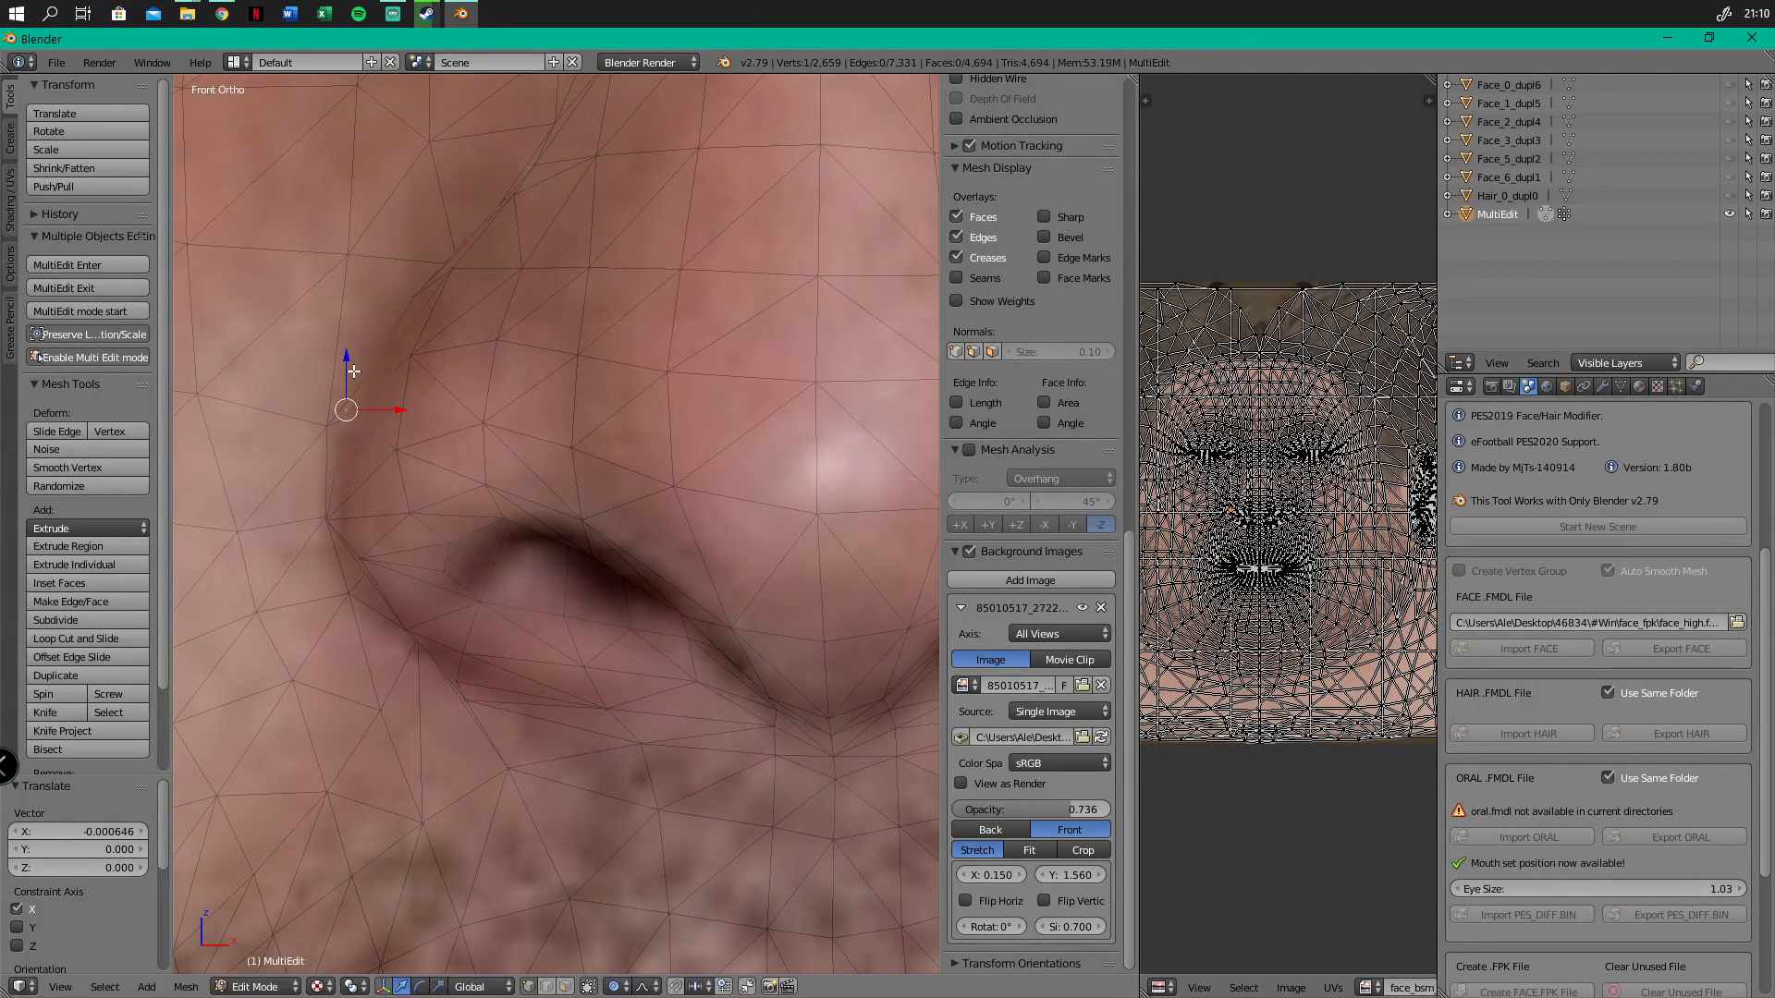
click(352, 392)
Move the lower wing vertex of the character's right nostril by -0.000602 along Z and a neighbouring vertex by 0.000197 along X
scroll(468, 500, down, 2)
right_click(382, 543)
drag(380, 510, 380, 518)
scroll(443, 526, down, 2)
mouse_move(622, 570)
shift+middle_down()
mouse_move(444, 586)
mouse_move(622, 579)
shift+middle_up()
key(KP_1)
key(KP_5)
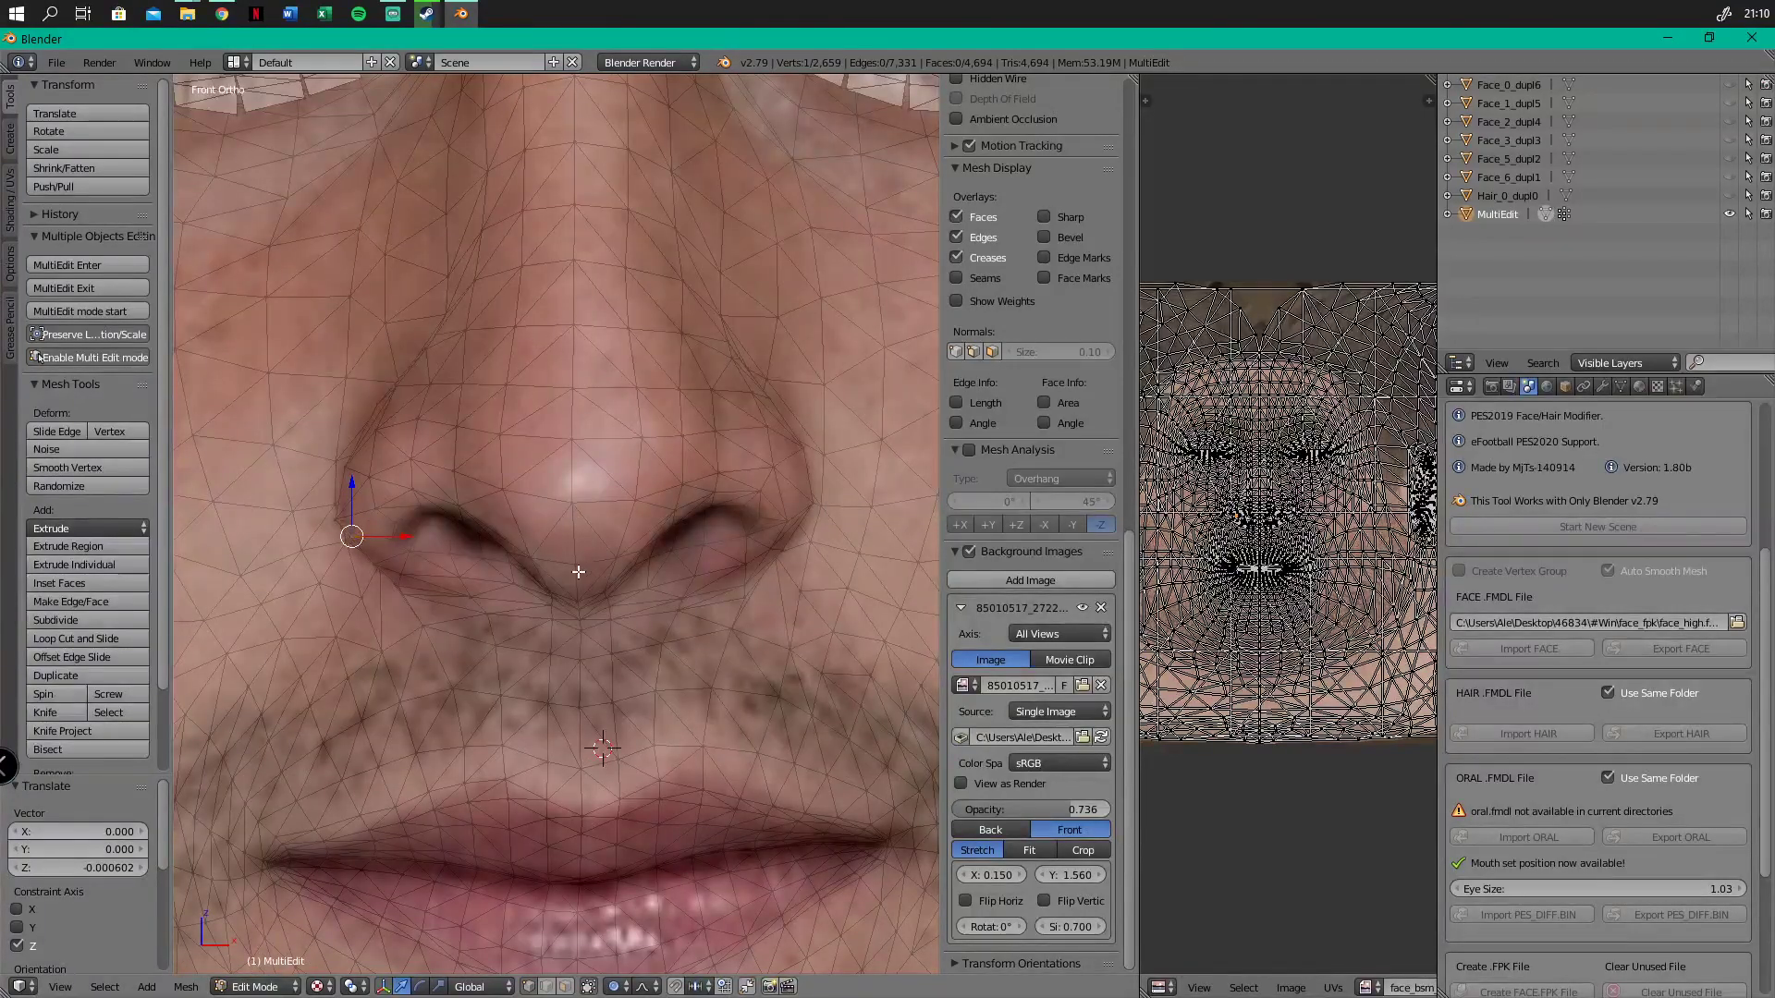
scroll(480, 545, up, 1)
right_click(376, 521)
drag(399, 524, 403, 525)
Set the reference photo's opacity to 0.718 with the nose bridge and nostrils framed
right_click(798, 498)
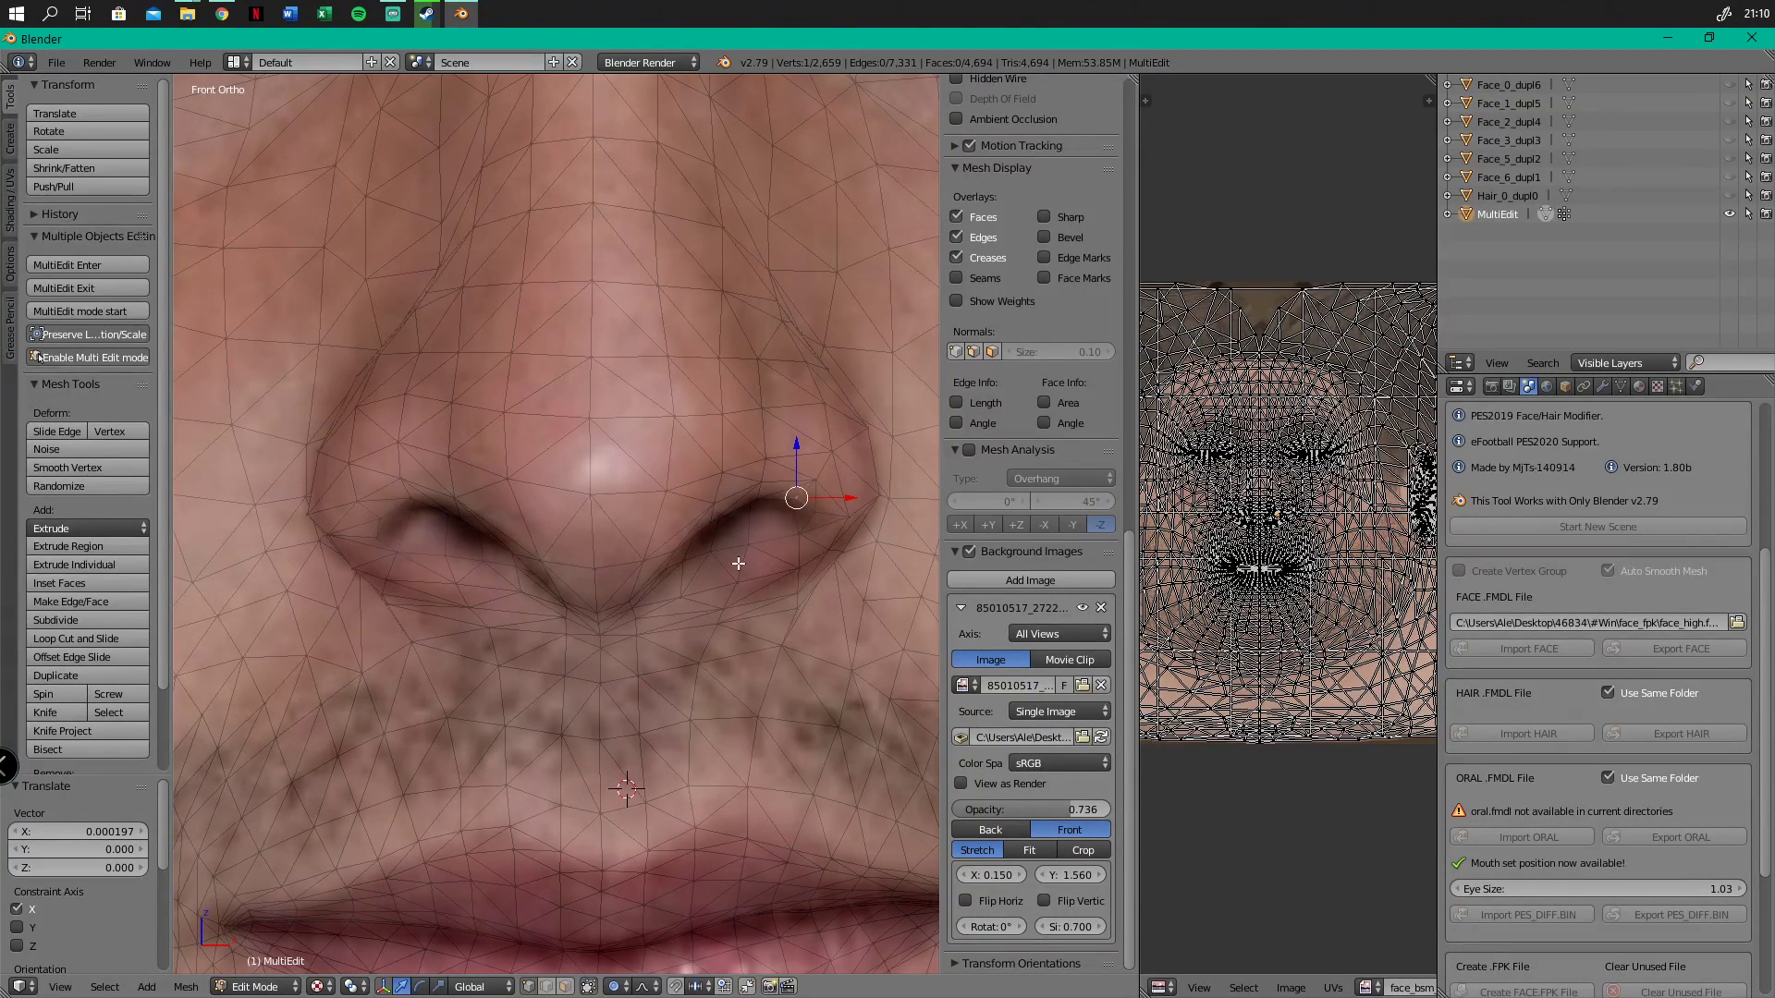
scroll(667, 558, down, 2)
shift+middle_drag(662, 577, 621, 717)
scroll(462, 499, up, 3)
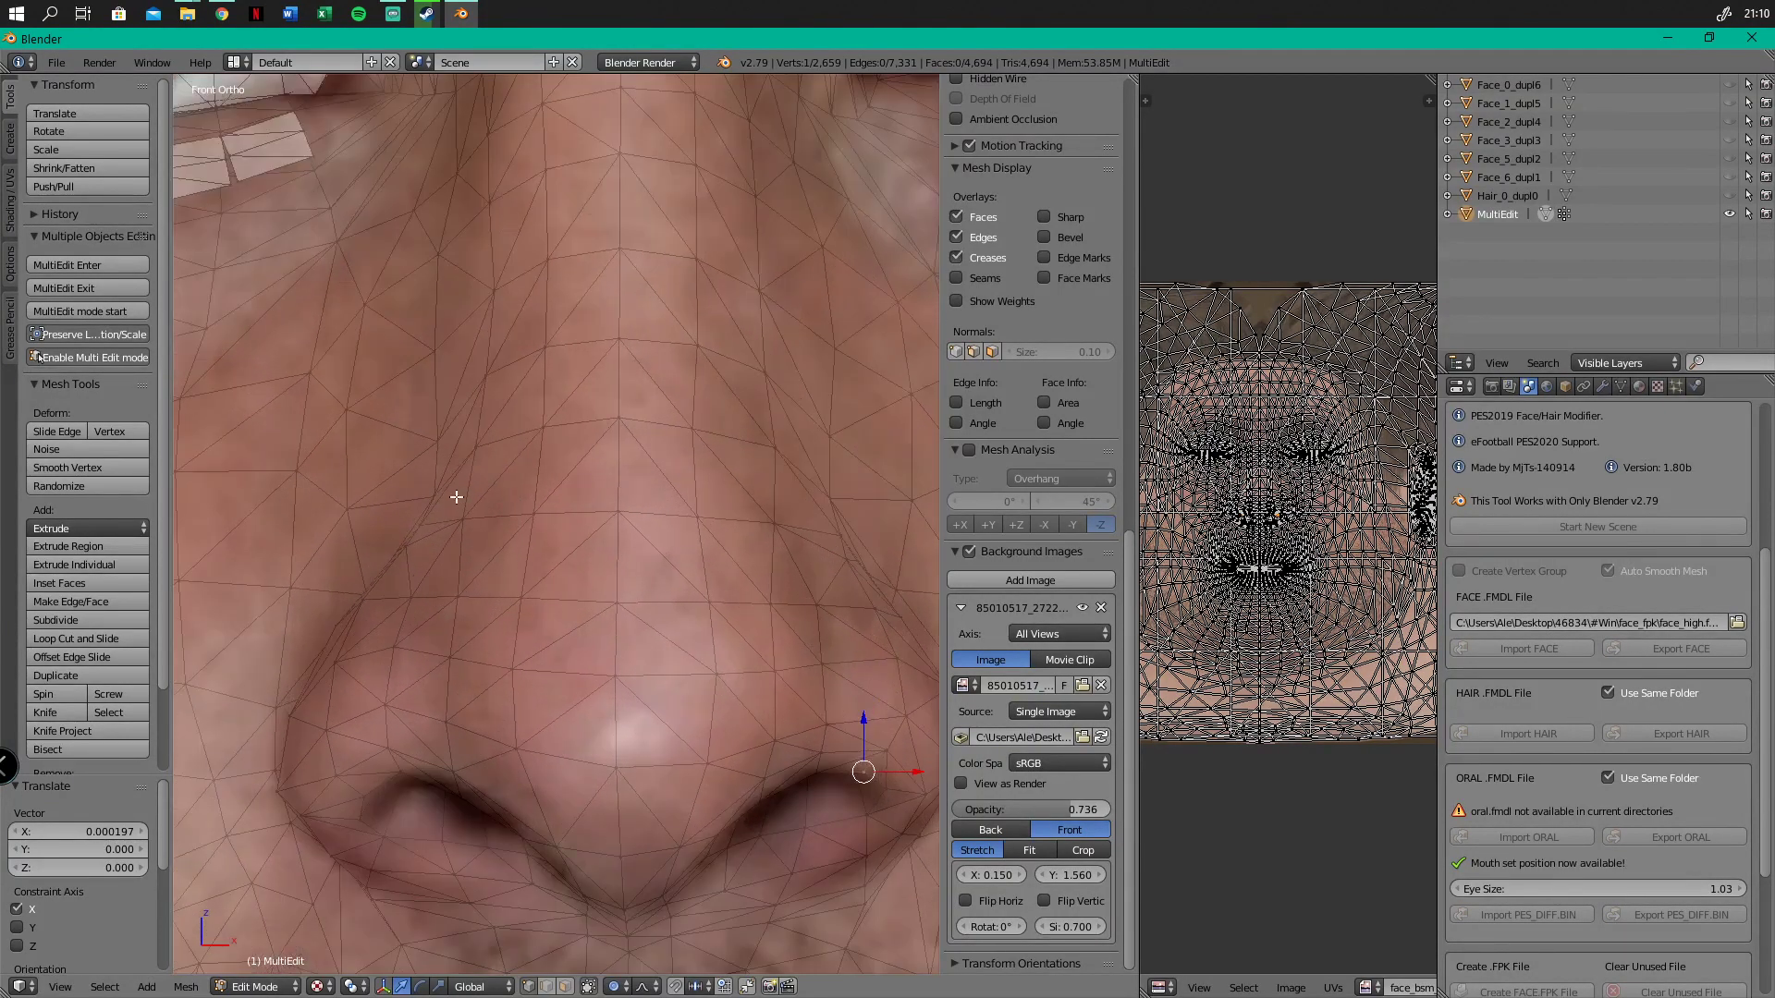
scroll(445, 499, down, 2)
drag(1059, 803, 899, 759)
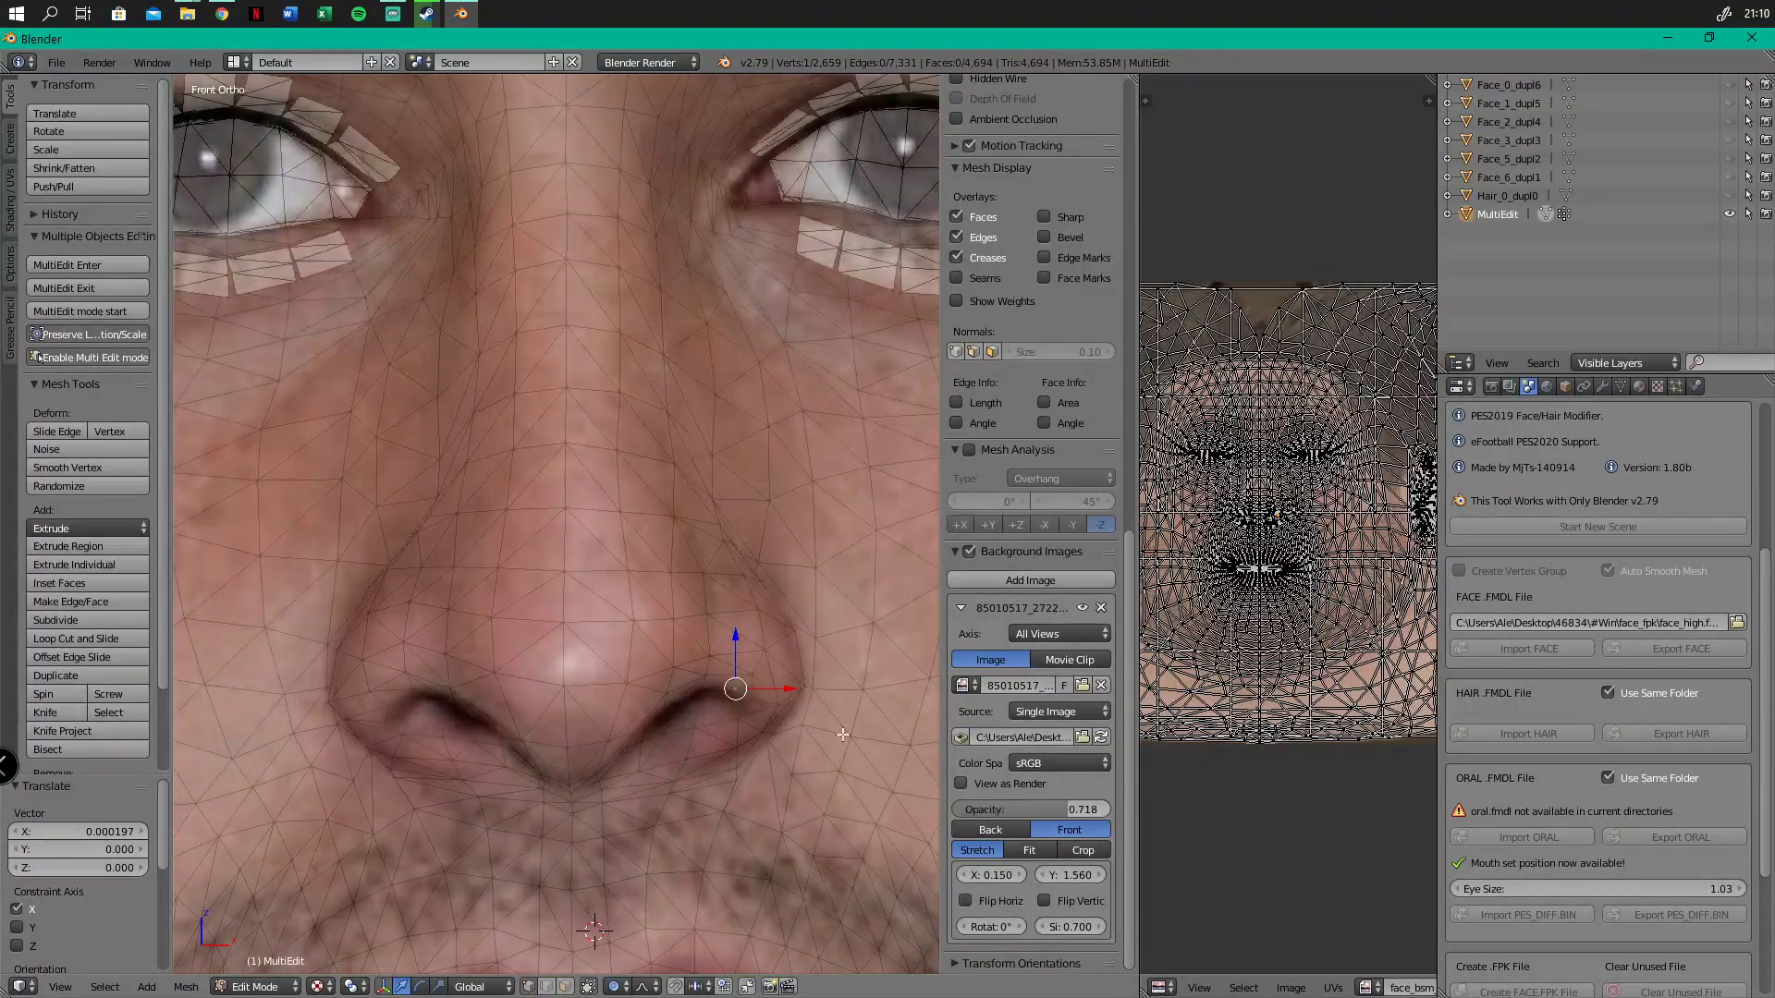
Move three vertices along the character's right side of the nose inward along X, the second by 0.000631
right_click(463, 511)
key(g)
click(502, 518)
right_click(481, 476)
drag(515, 474, 524, 470)
right_click(468, 557)
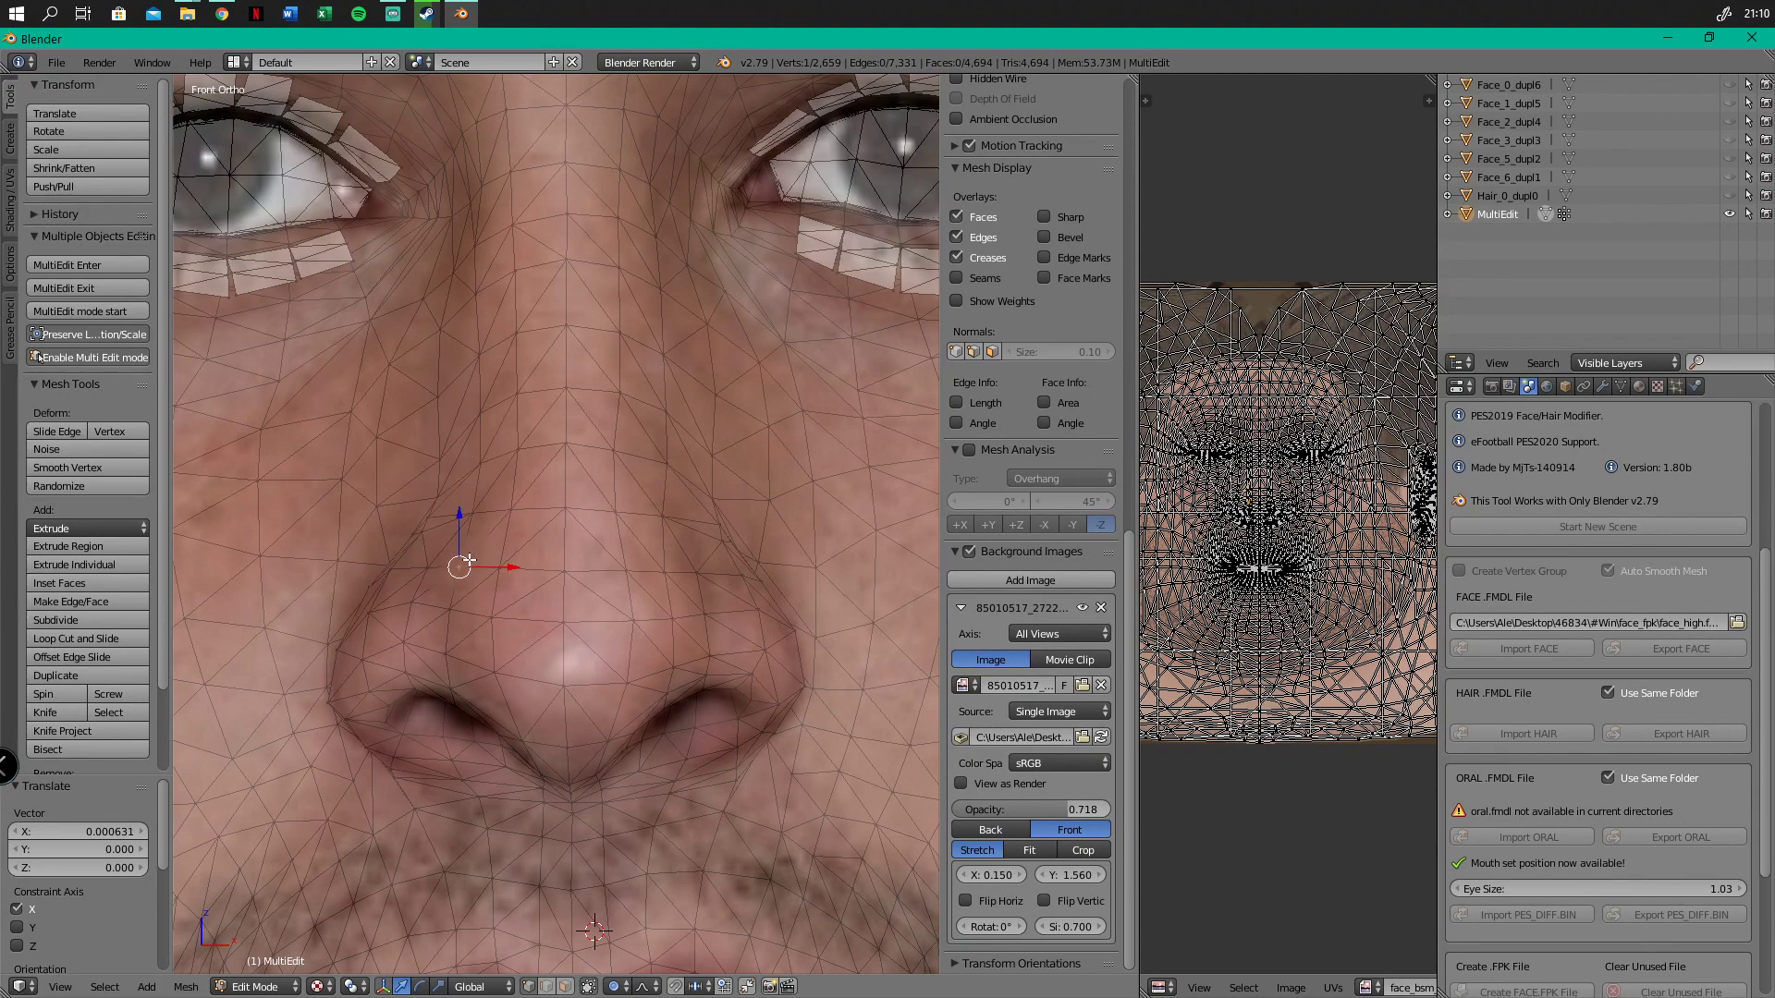
drag(509, 563, 544, 562)
Move vertices on the character's left side of the nose by -0.000552 and 0.000631 along X, setting the photo's opacity to 0.595
right_click(687, 570)
drag(708, 569, 673, 521)
right_click(665, 510)
mouse_move(1073, 802)
mouse_down()
mouse_move(1122, 802)
mouse_move(1040, 793)
mouse_move(1057, 793)
mouse_up()
key(g)
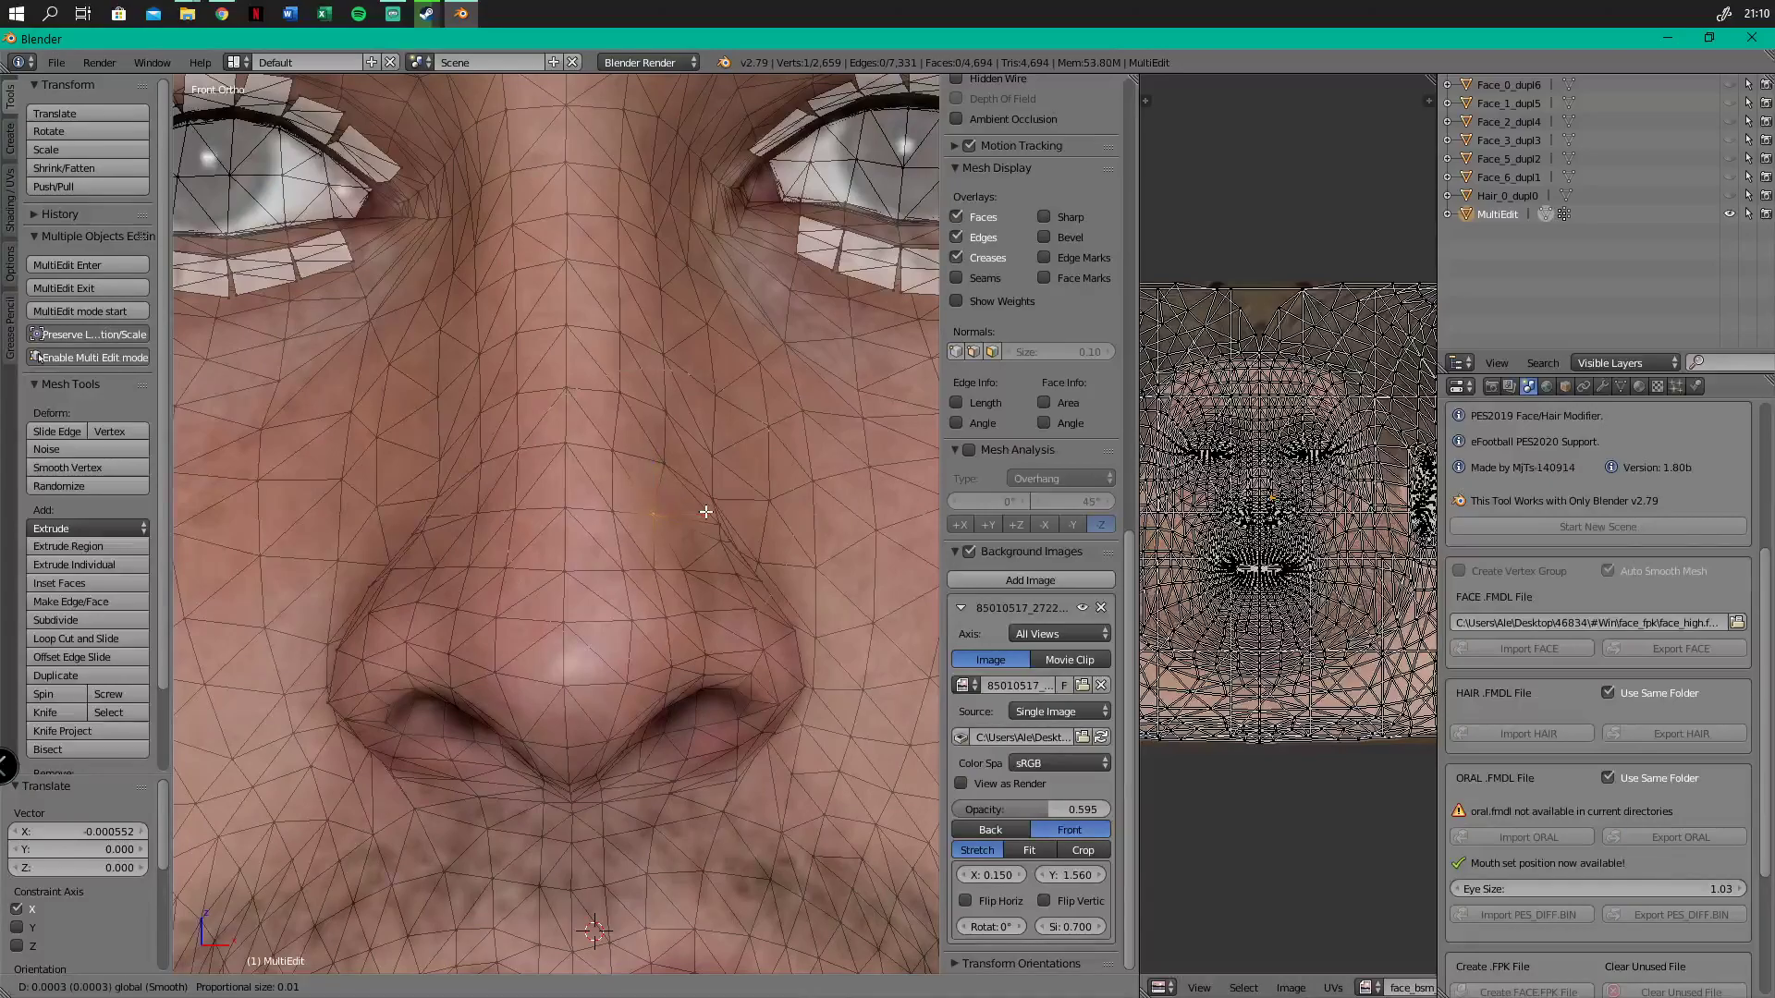
click(711, 513)
Adjust the vertices at the underside and tip of the nose in the right side view
scroll(725, 534, down, 5)
middle_drag(726, 535, 625, 595)
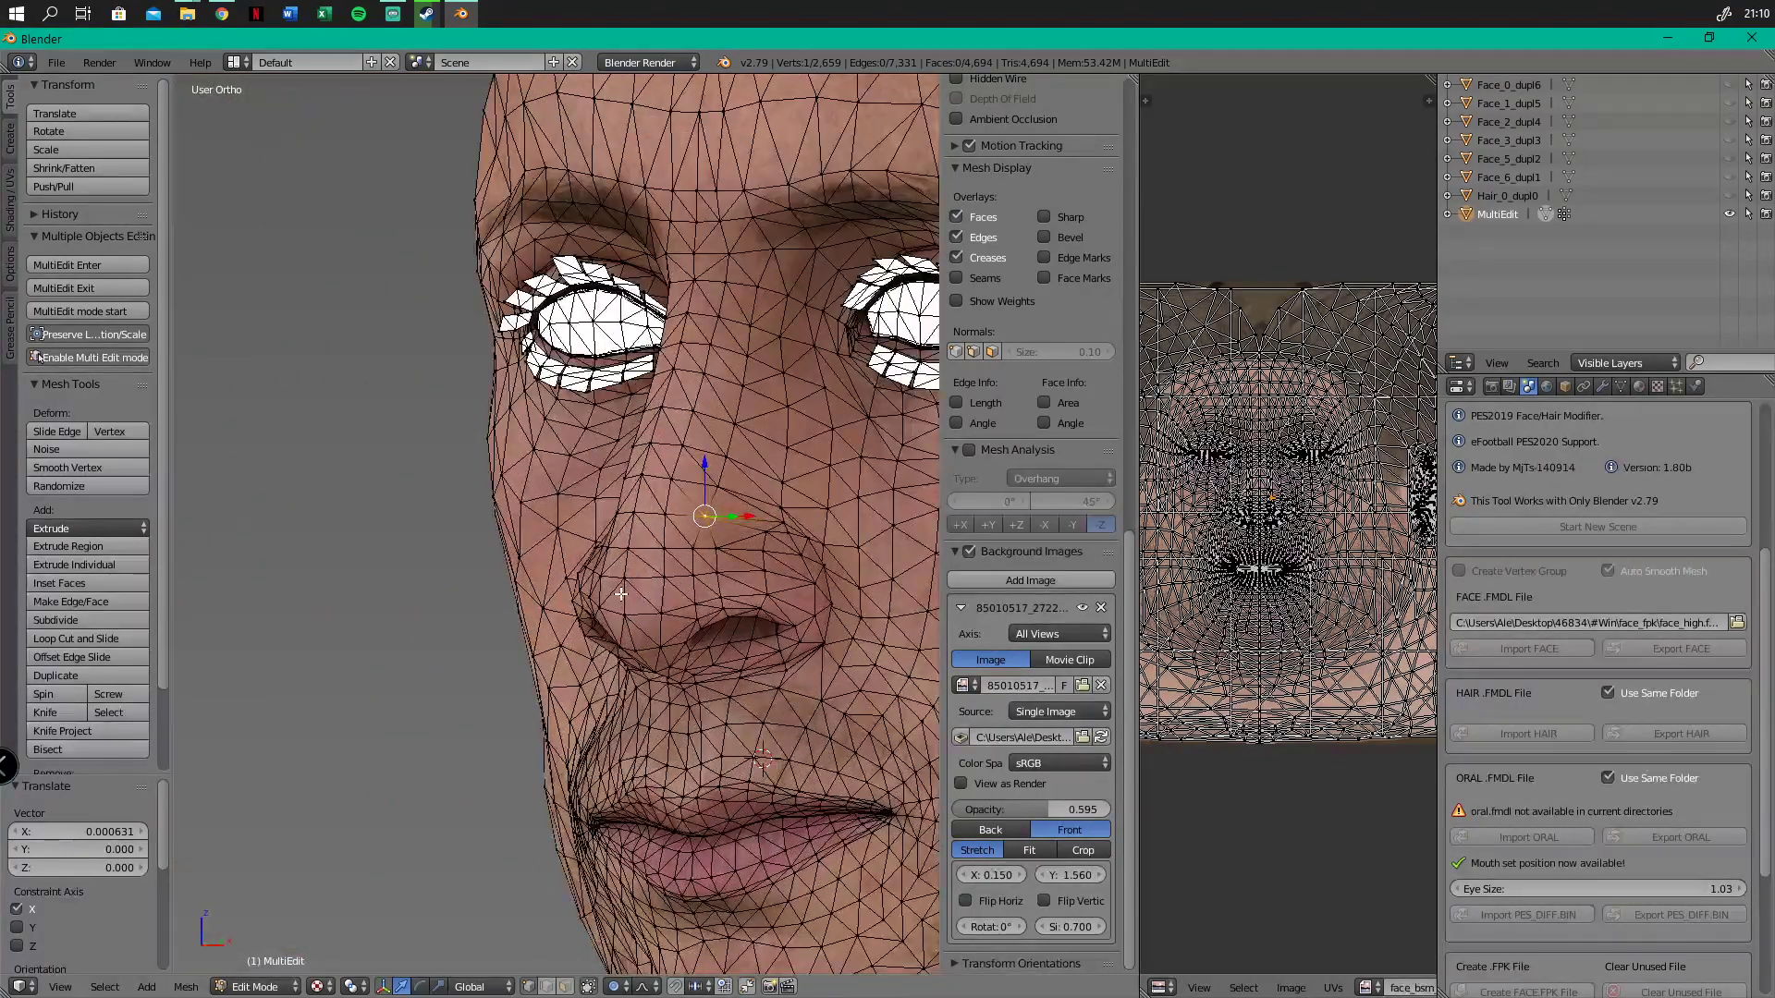
key(KP_3)
scroll(654, 602, up, 6)
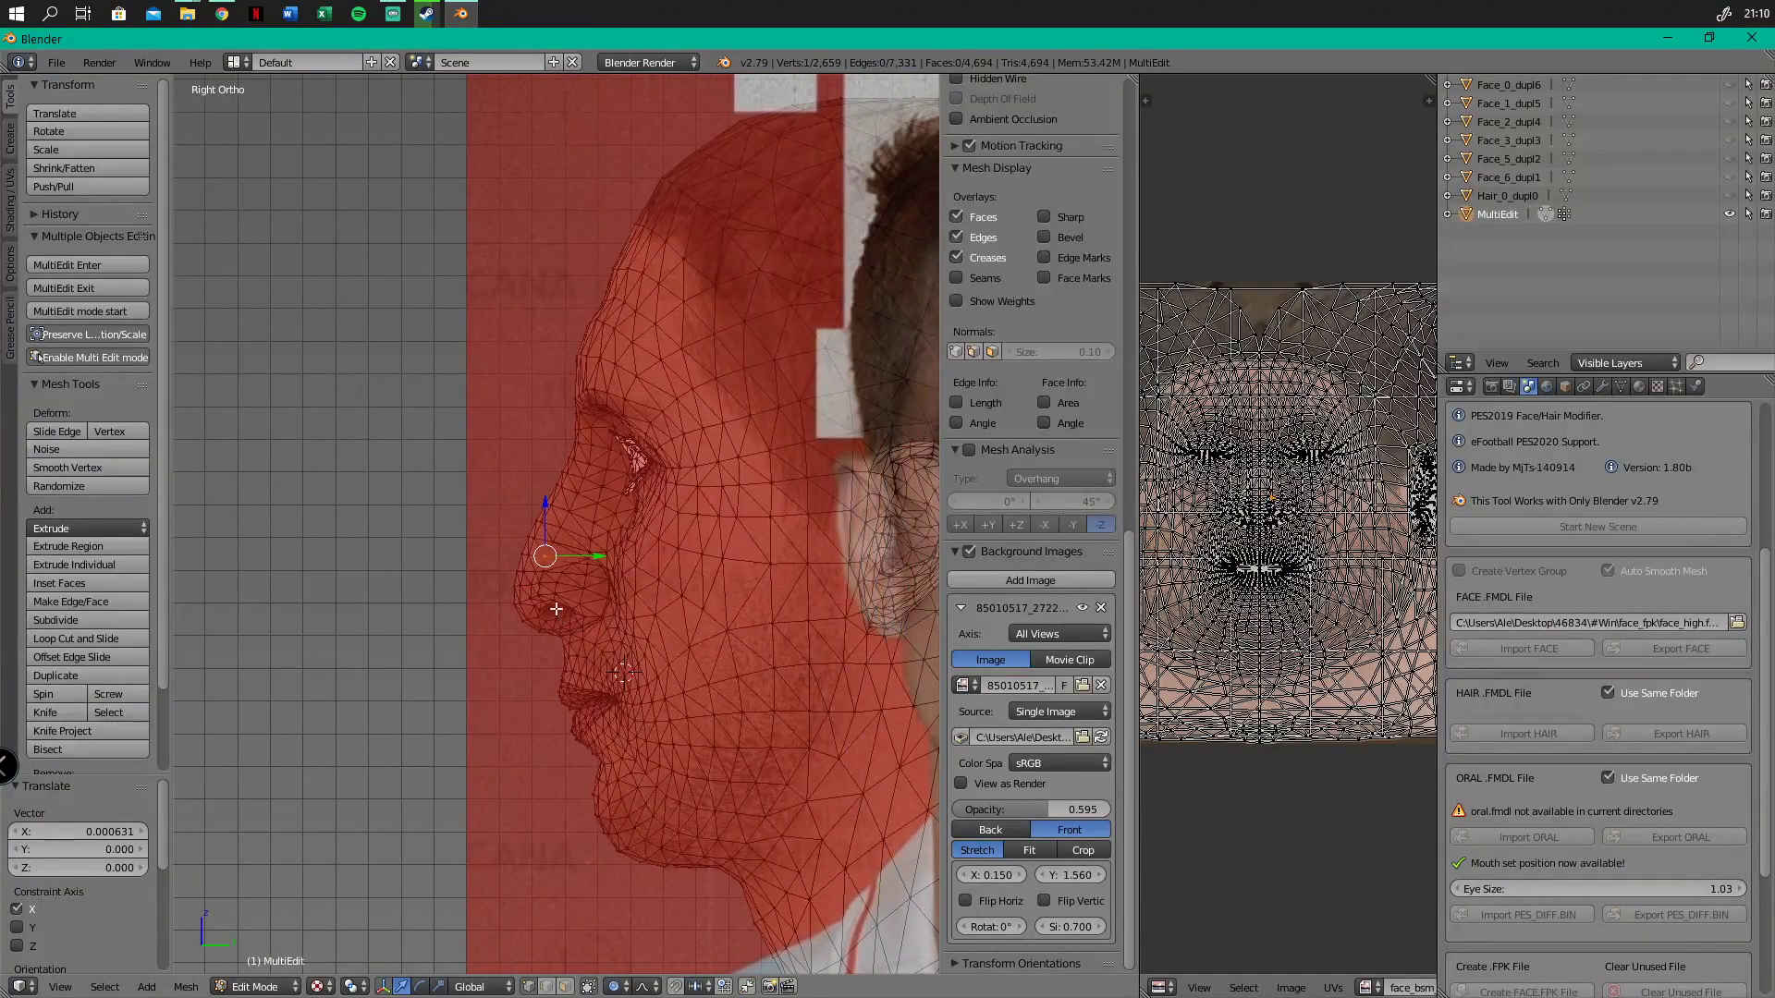
right_click(564, 717)
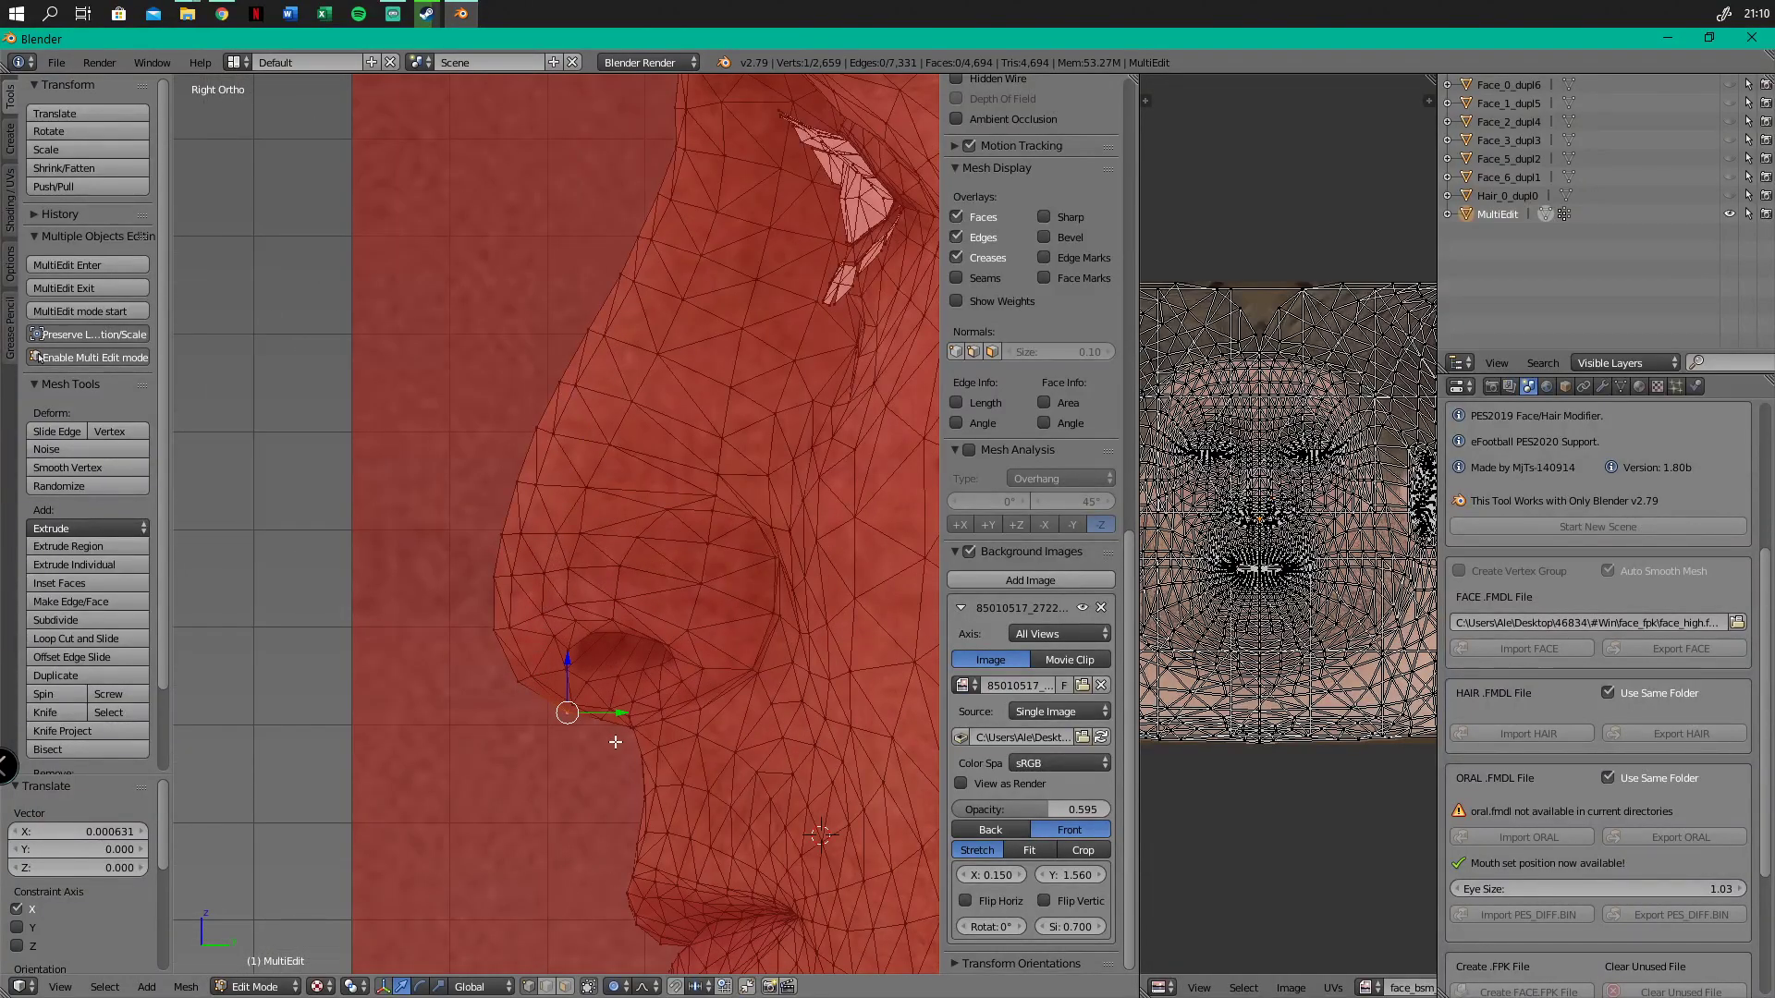
key(s)
key(Escape)
key(g)
drag(567, 647, 500, 628)
right_click(567, 663)
right_click(494, 635)
click(500, 628)
Select the profile vertex on the nose bridge and move it by -0.002 along Z
right_click(574, 397)
key(g)
key(y)
drag(557, 353, 558, 365)
Refine the nose bridge profile by moving vertices progressively higher on it, the uppermost by 0.001 along Y
scroll(547, 407, down, 9)
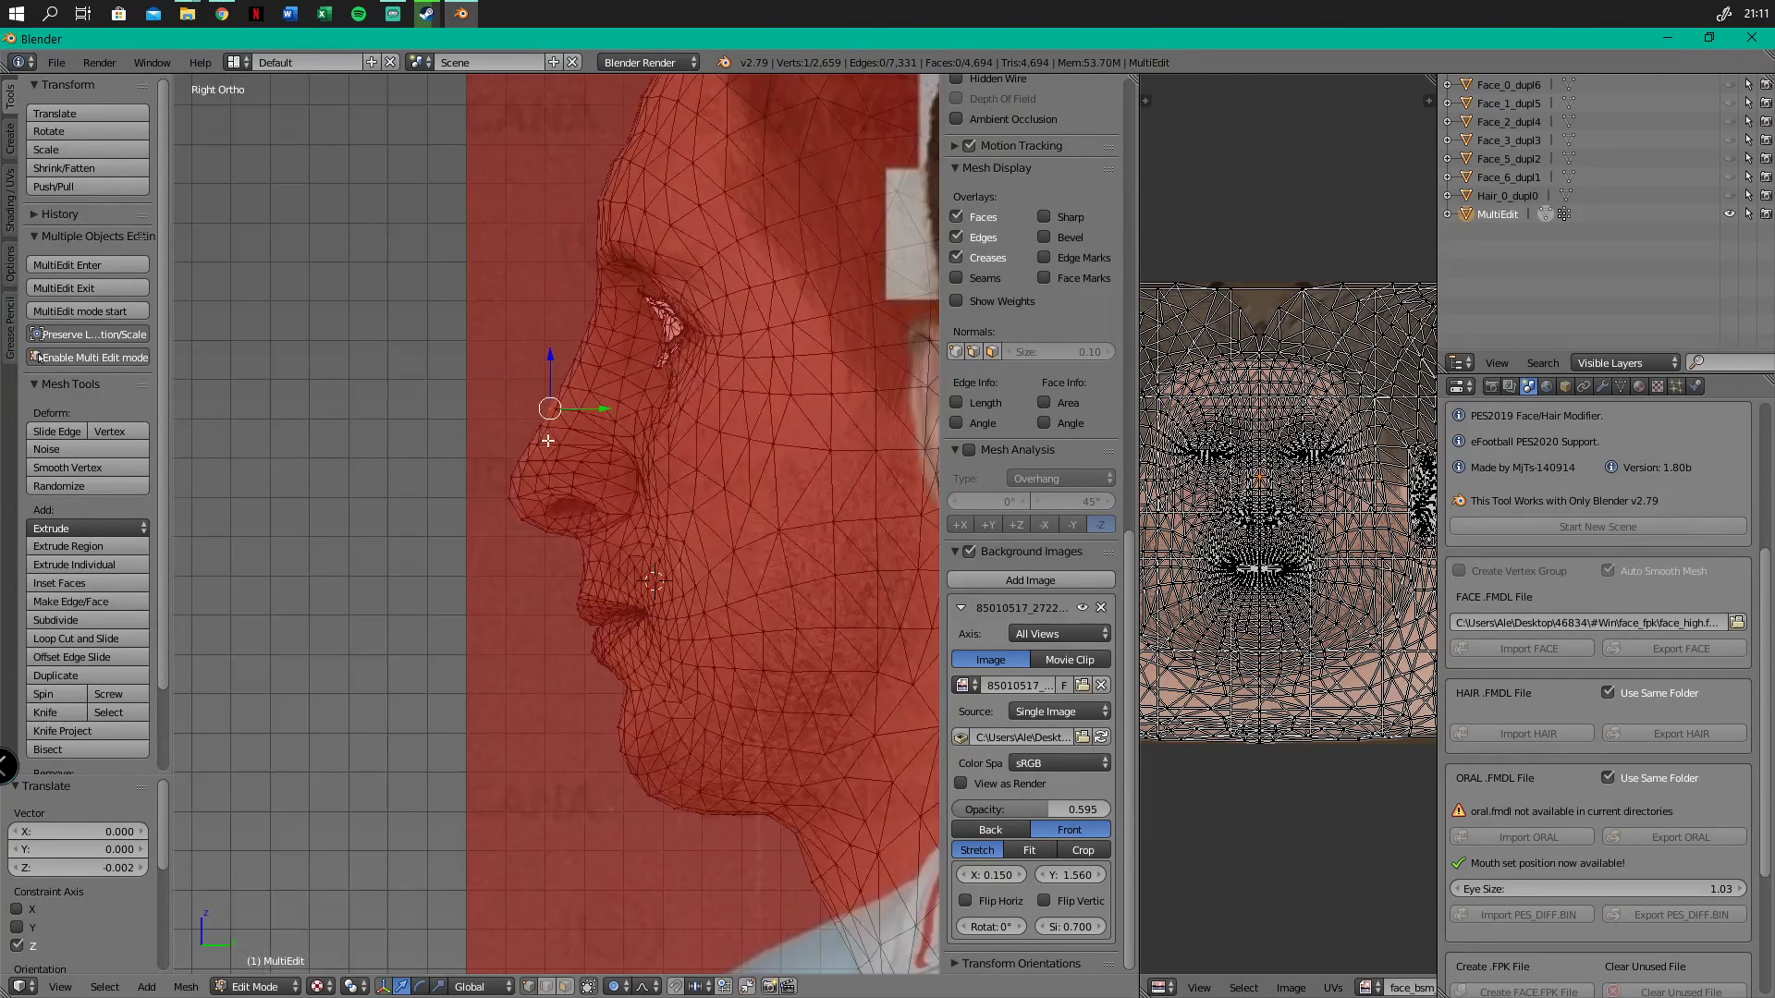
shift+middle_drag(538, 426, 492, 453)
scroll(492, 452, up, 4)
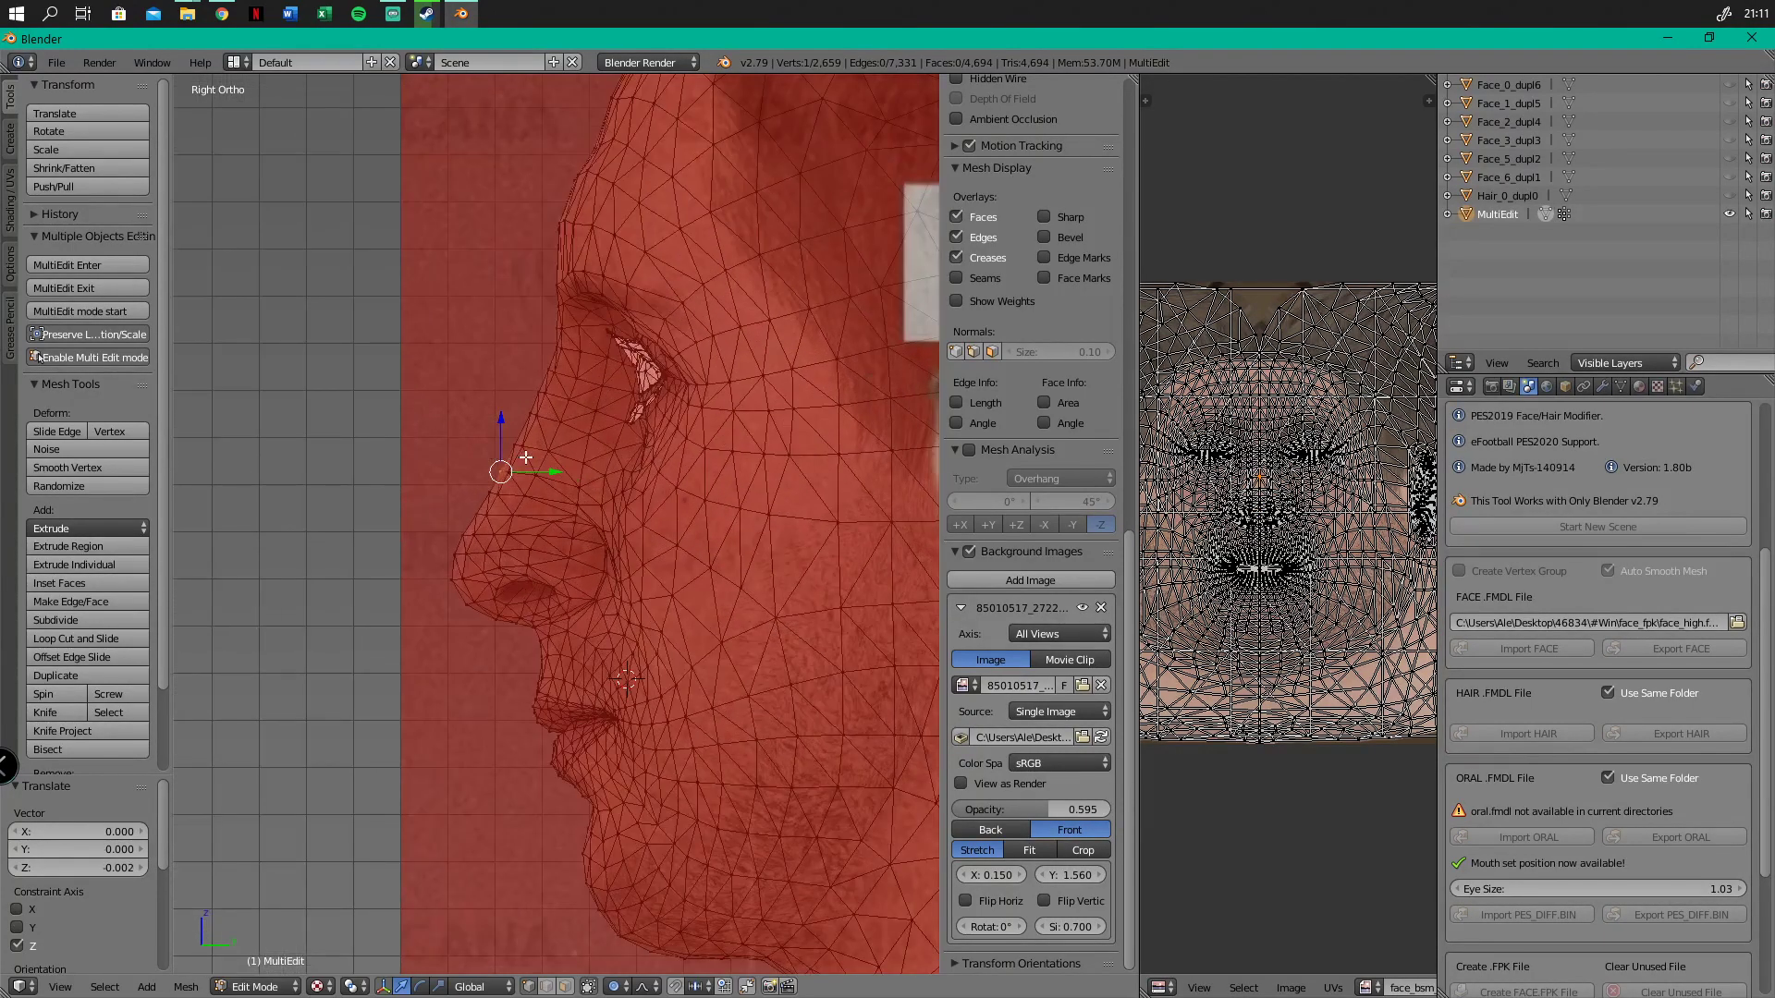
key(g)
scroll(524, 457, up, 6)
right_click(524, 457)
drag(497, 435, 544, 481)
right_click(535, 412)
drag(550, 416, 555, 413)
Examine the reshaped nose profile from angled and side views
middle_drag(556, 413, 420, 511)
key(KP_4)
key(KP_4)
key(KP_4)
key(KP_4)
key(KP_3)
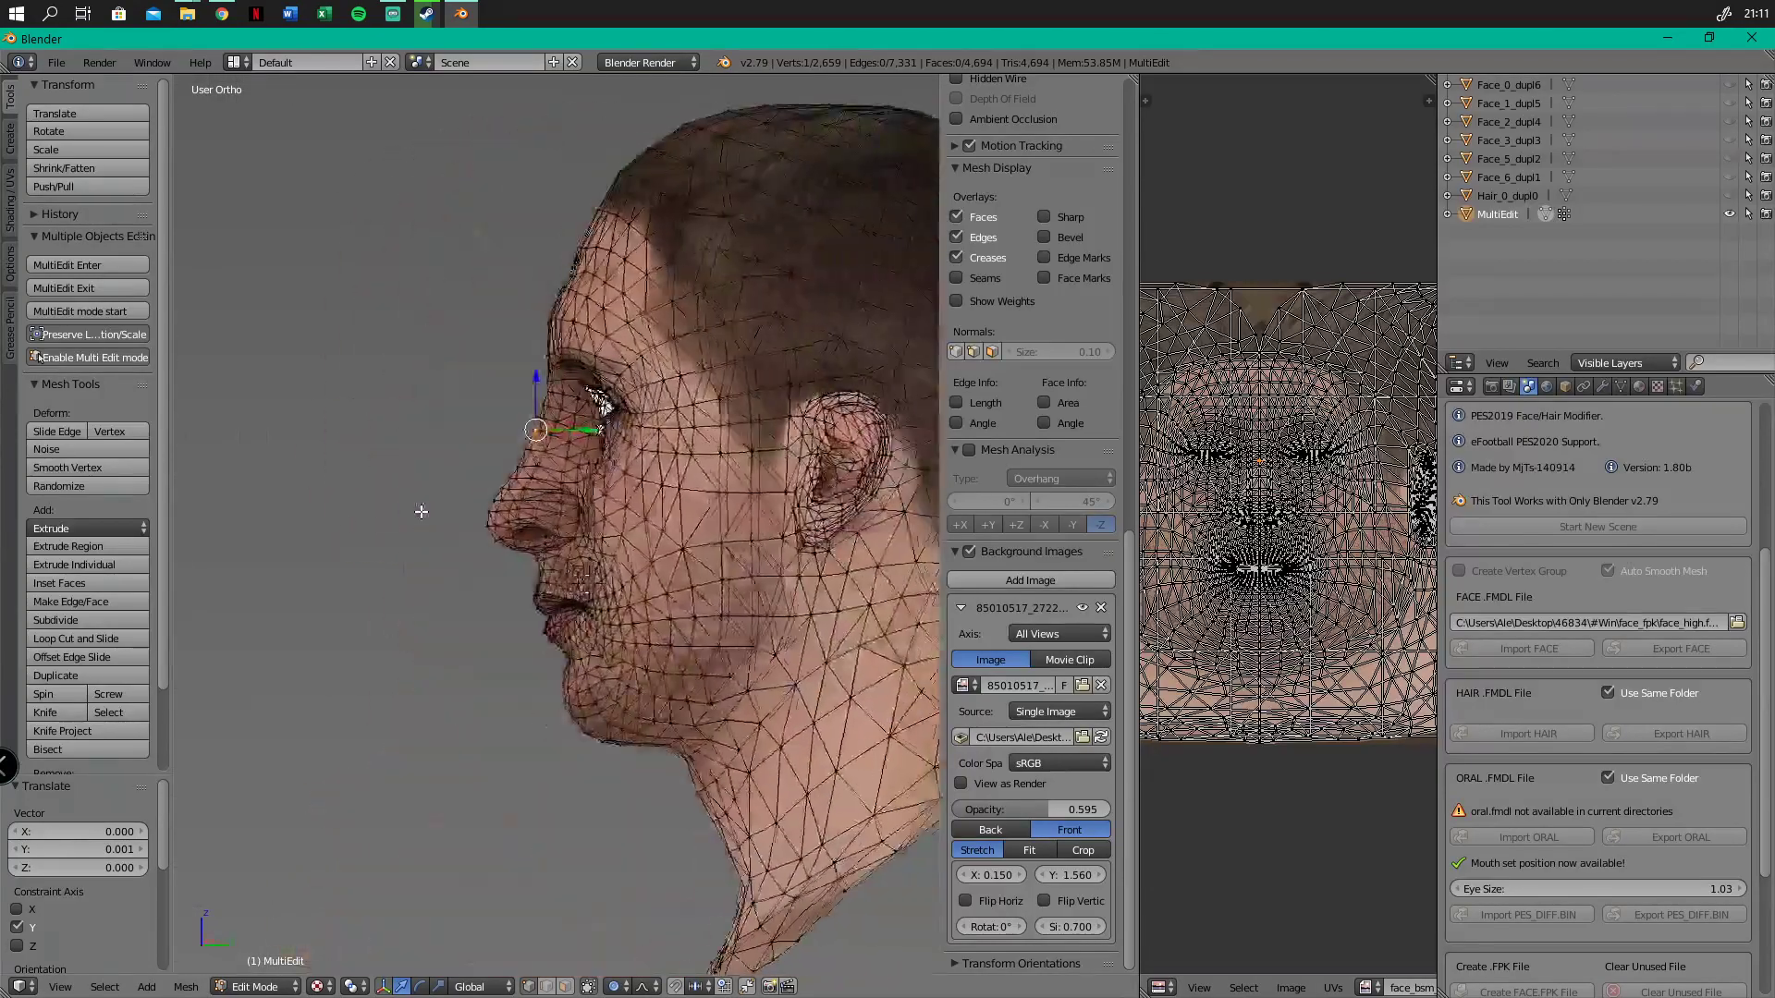
Adjust the profile vertex at the lower tip of the nose in the right side view
scroll(386, 621, up, 5)
right_click(420, 551)
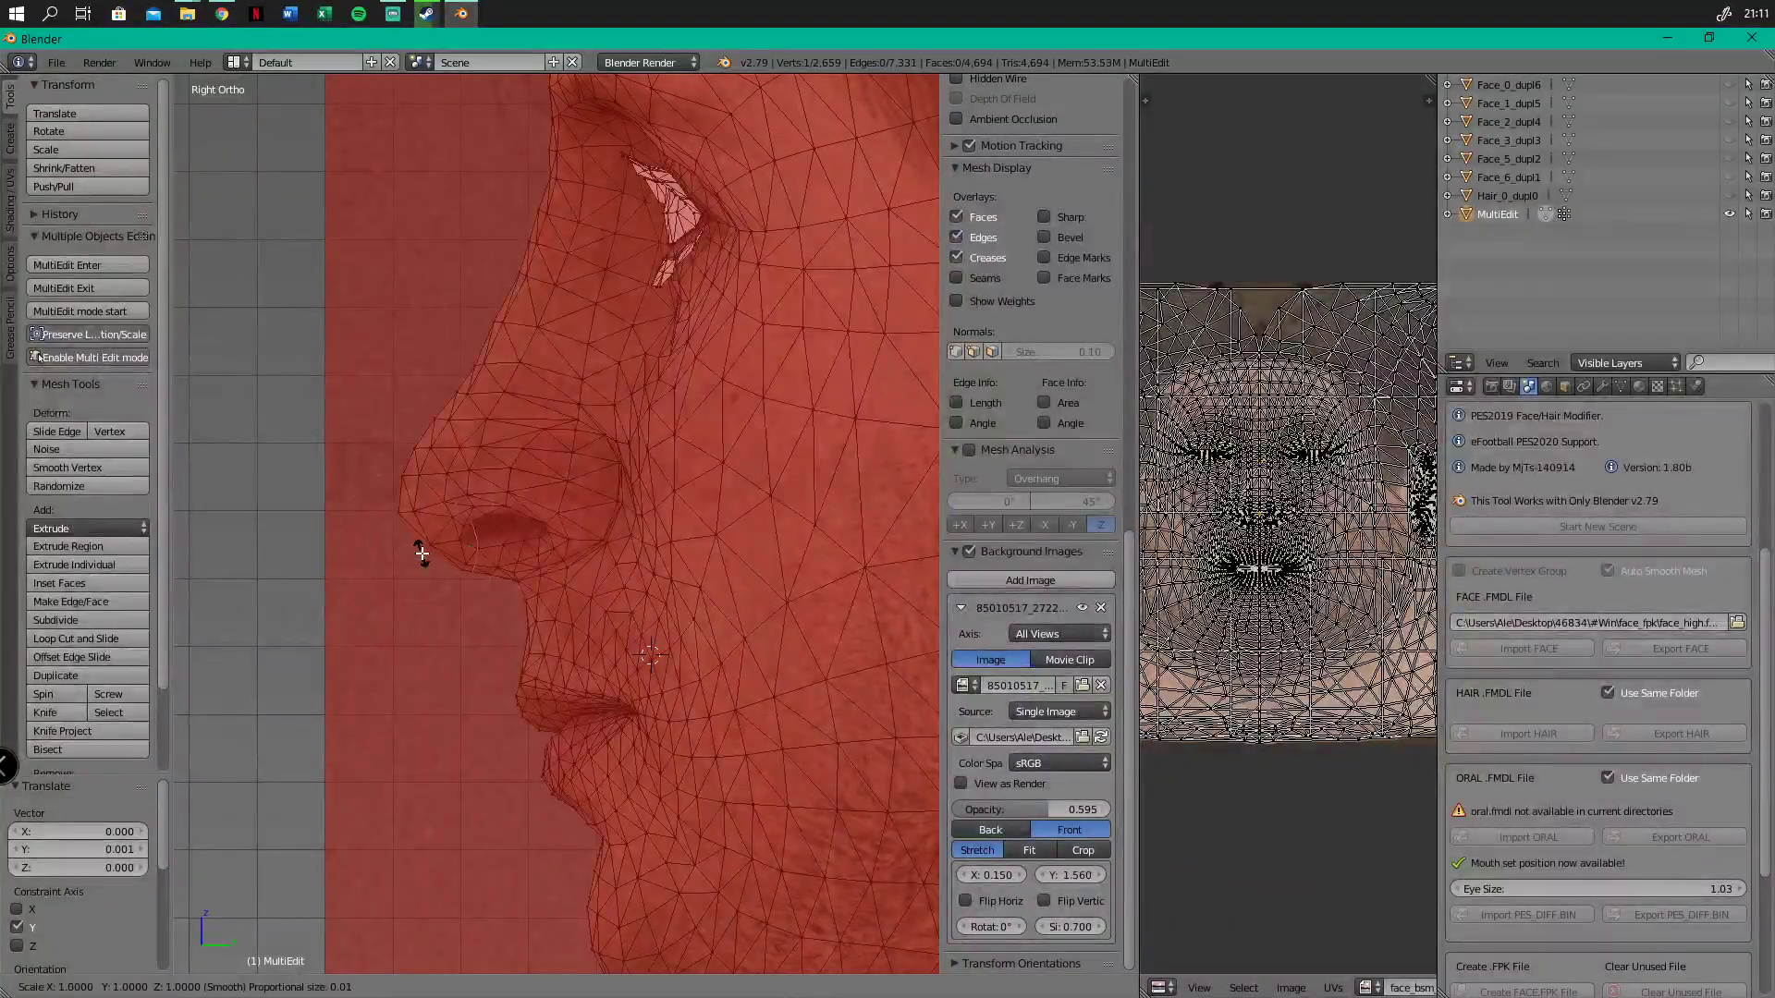
key(g)
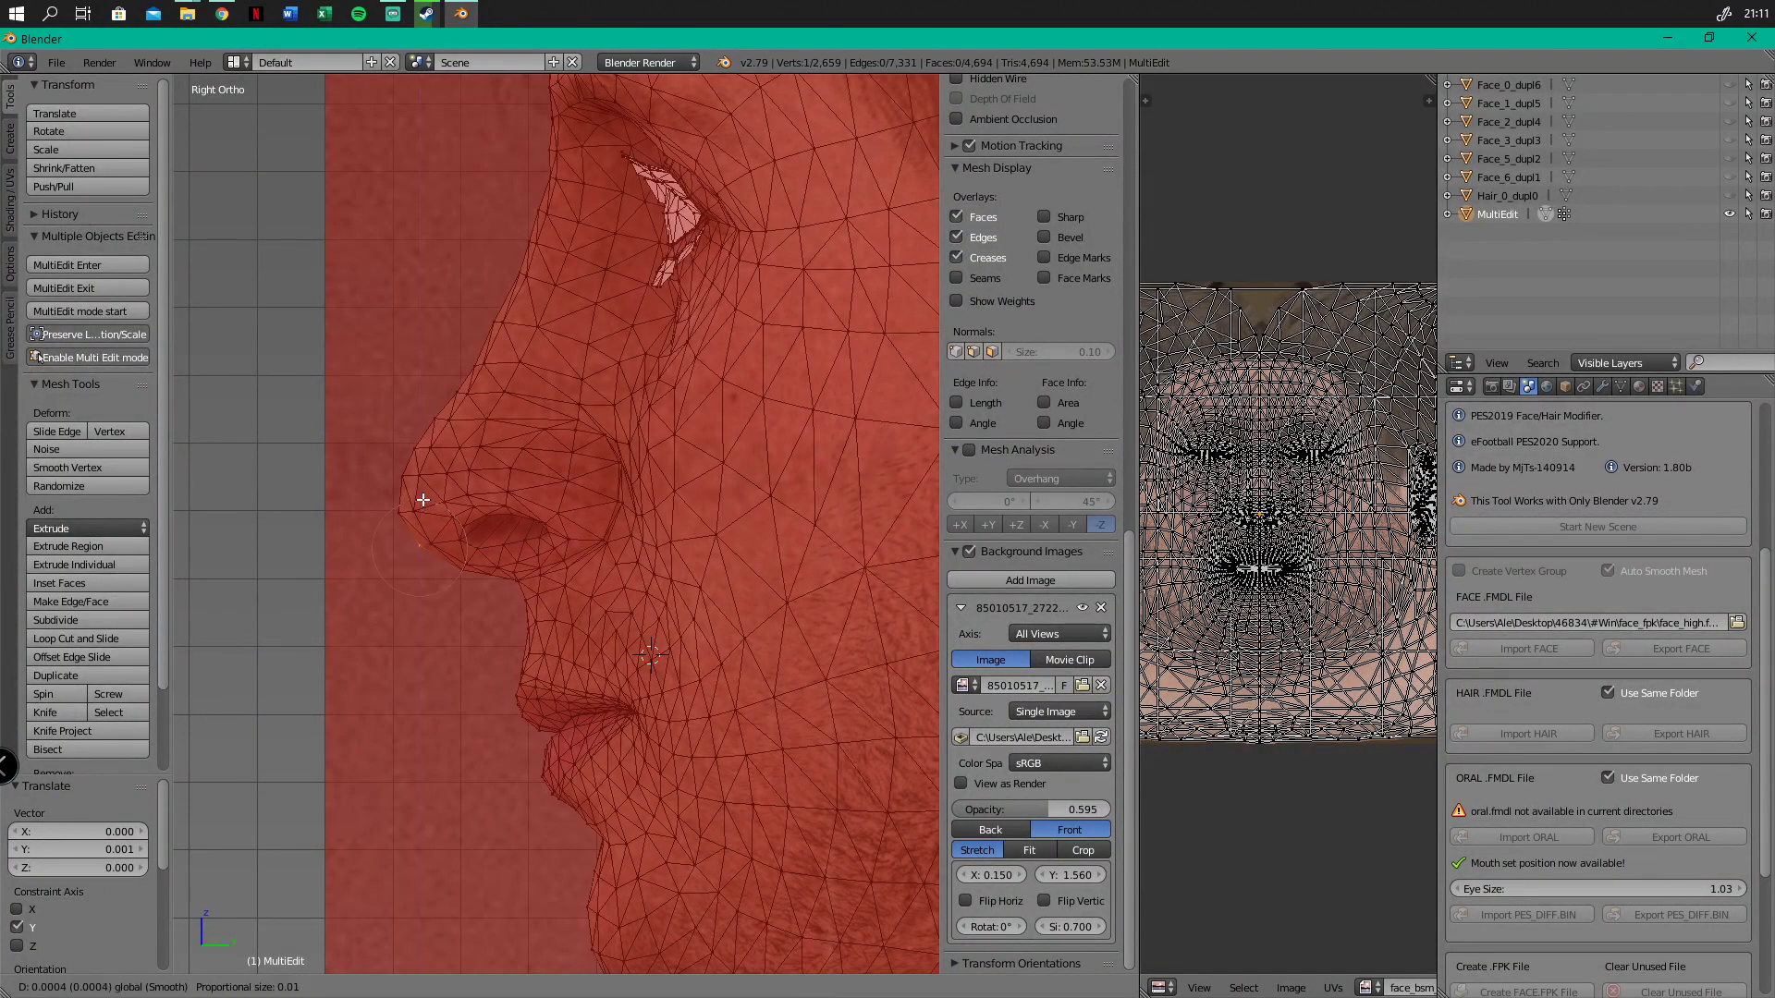
right_click(423, 499)
drag(464, 548, 459, 538)
right_click(460, 555)
scroll(459, 555, down, 3)
right_click(462, 555)
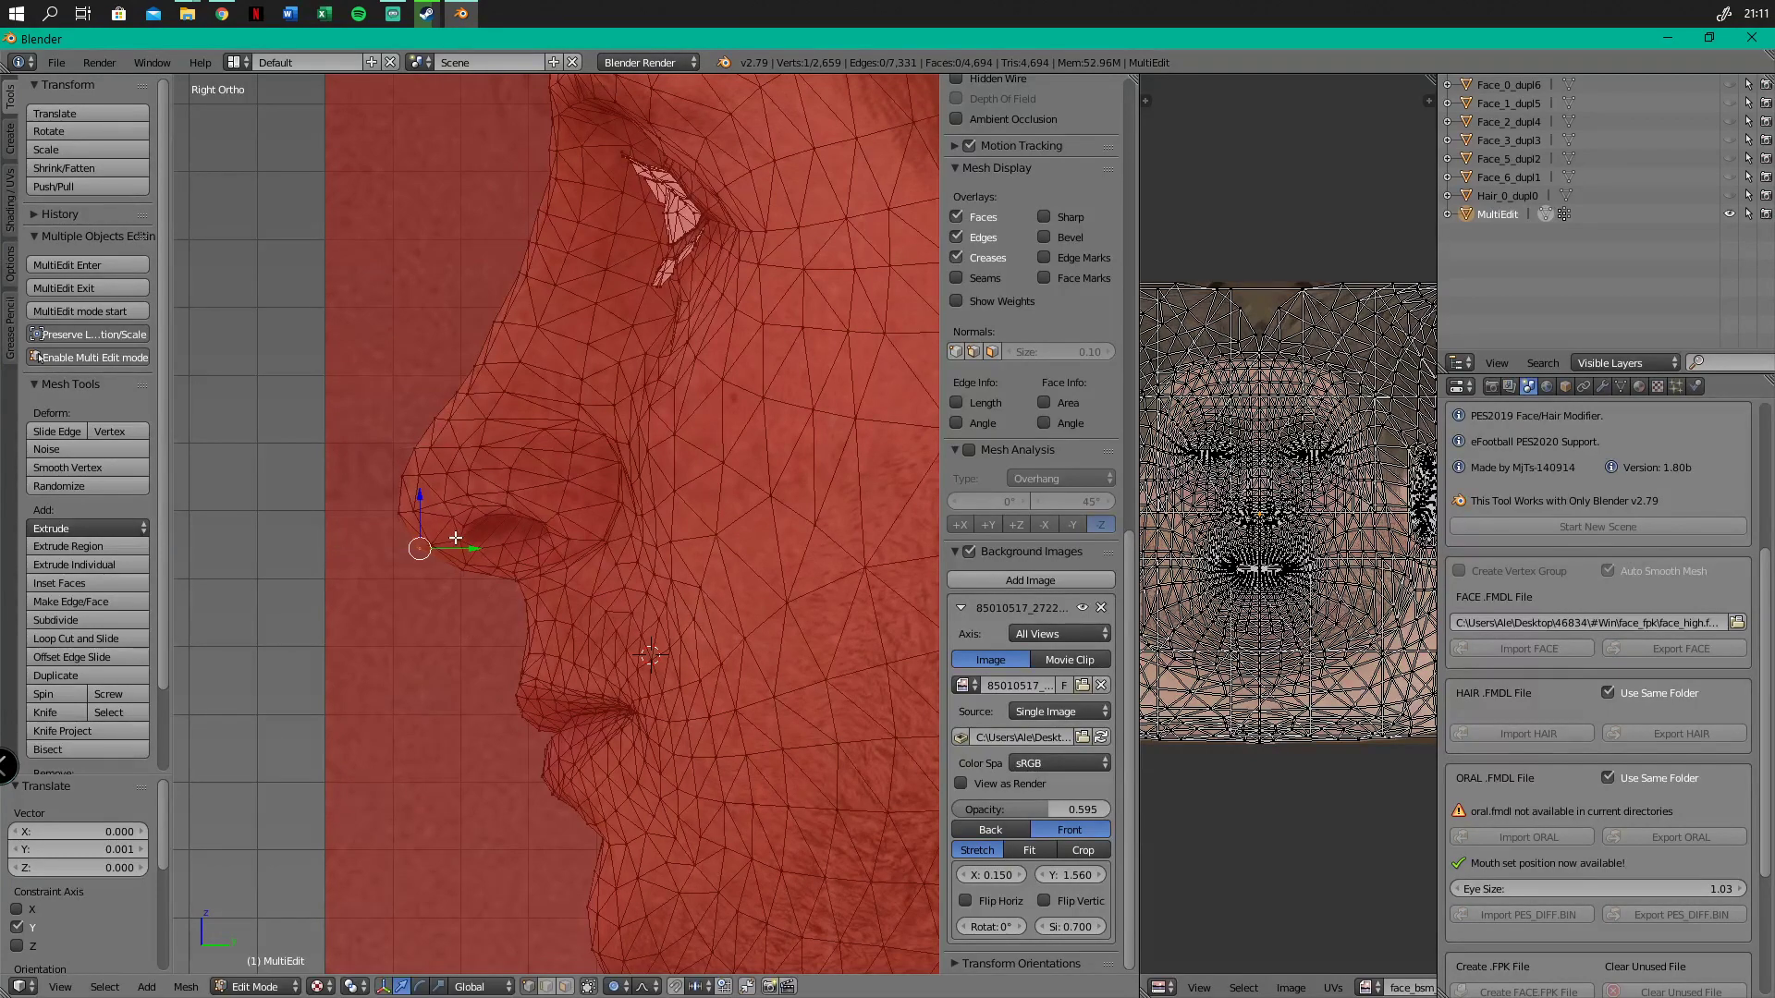
Move the vertex on the underside of the nose by 0.001 along Z
click(422, 499)
key(s)
right_click(464, 571)
drag(464, 539, 463, 529)
scroll(463, 530, down, 2)
shift+middle_drag(460, 531, 437, 554)
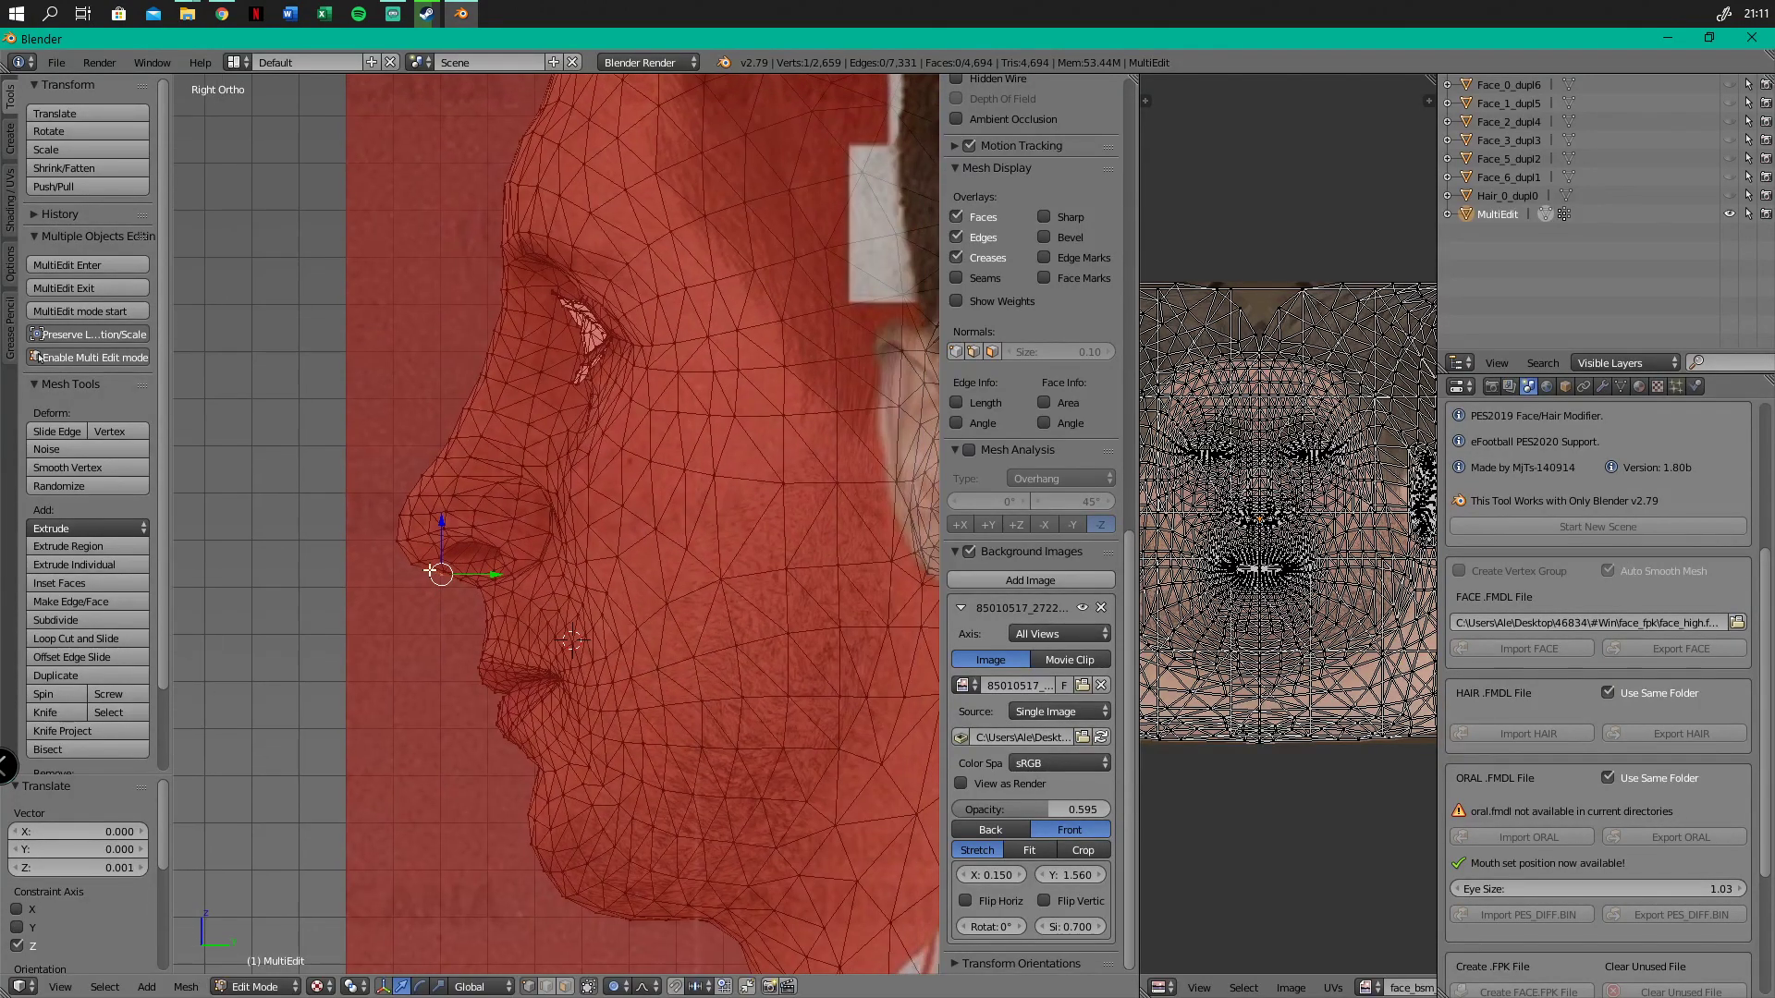
Refine the profile vertices from the nose tip up to the lower bridge along Y, the last one by 0.000817
scroll(419, 564, up, 2)
right_click(418, 564)
right_click(407, 561)
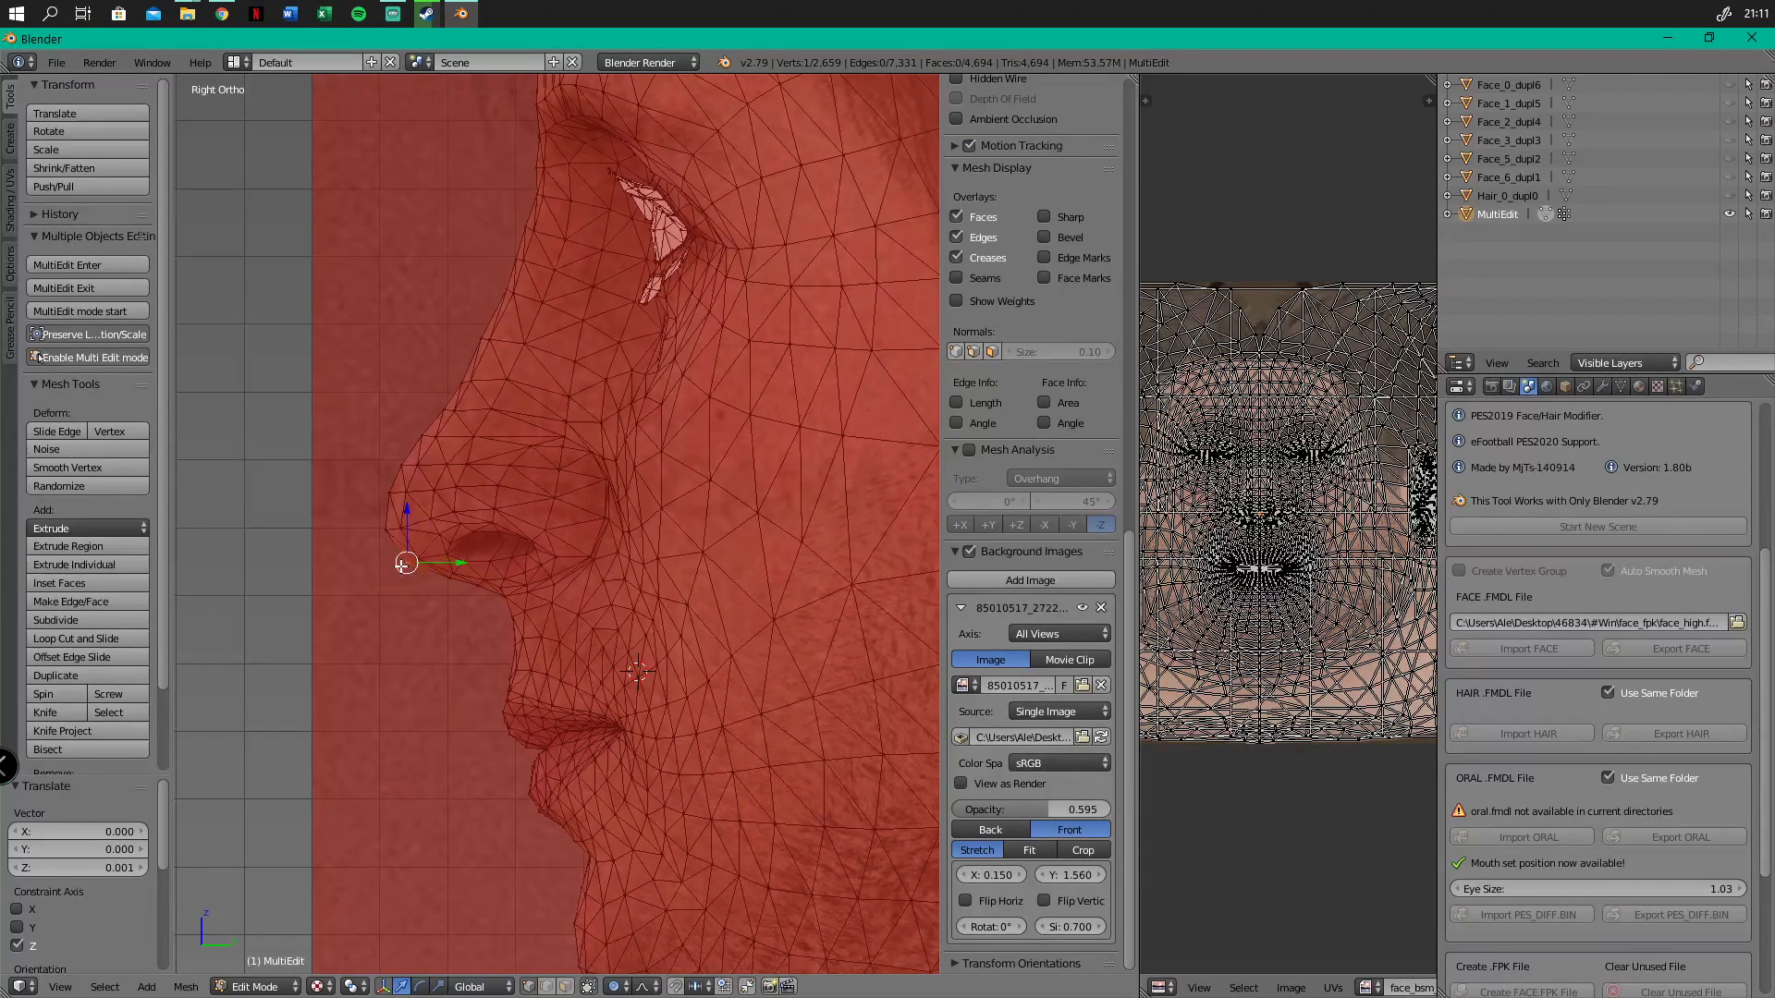
drag(404, 508, 462, 437)
right_click(415, 466)
right_click(427, 436)
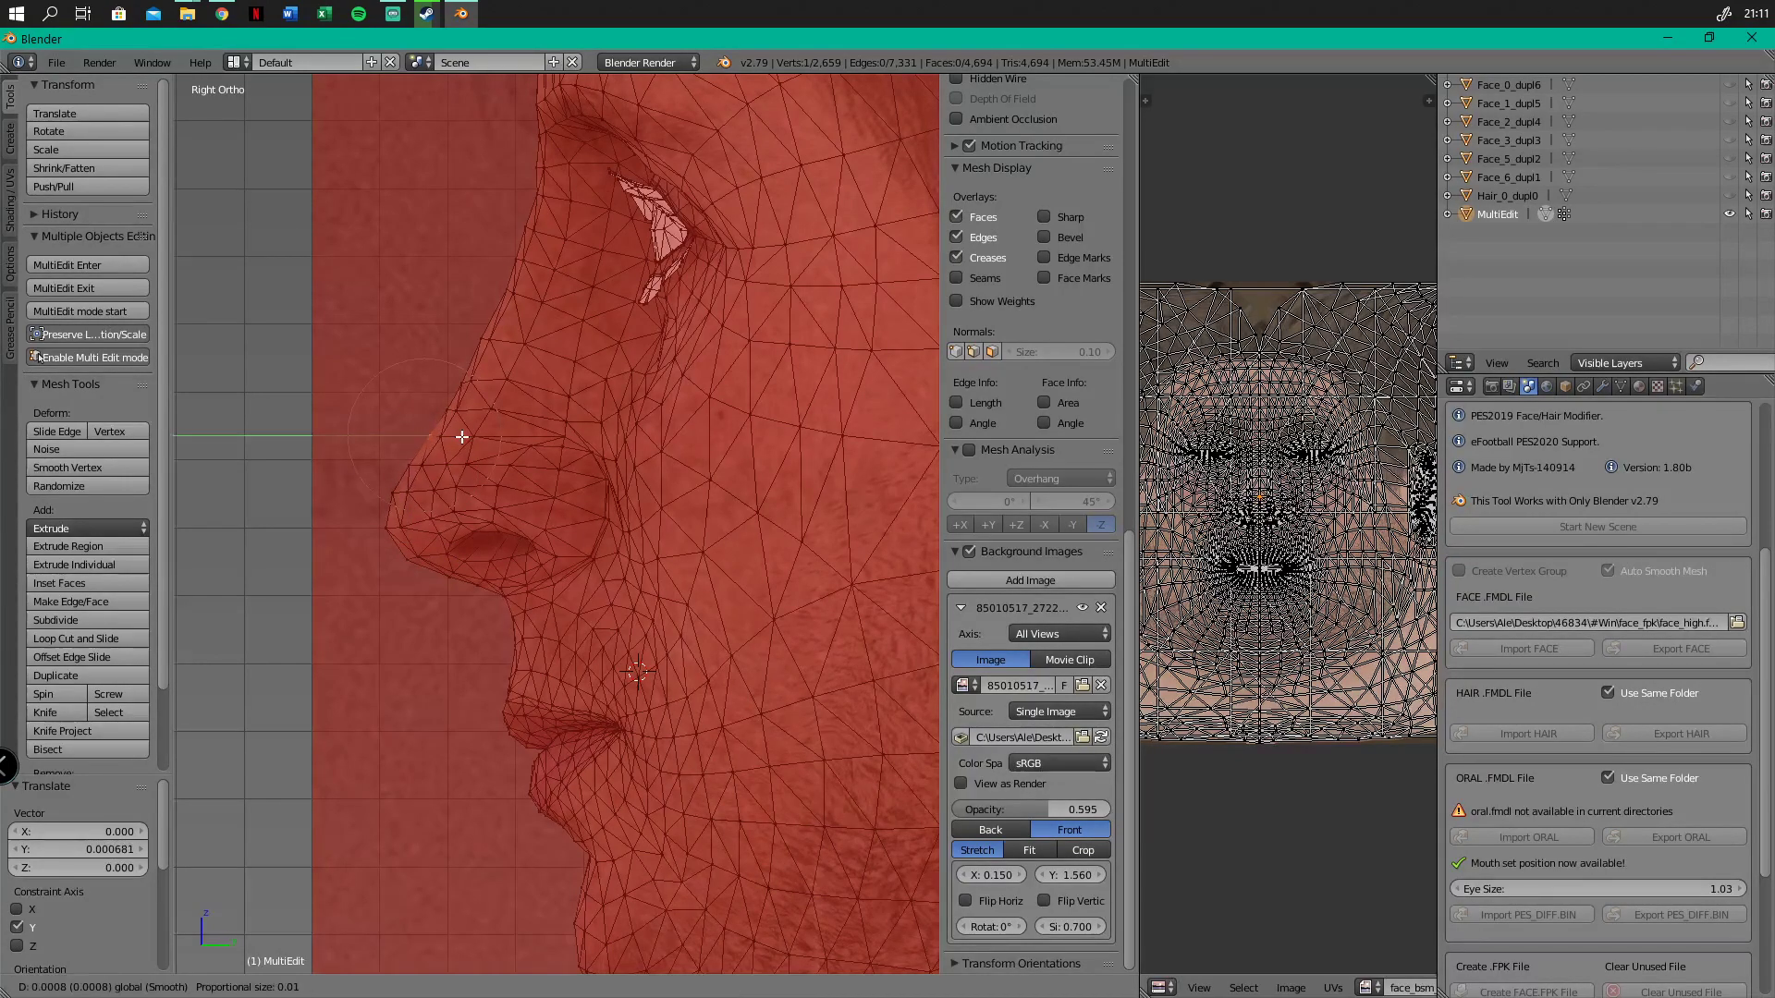
click(463, 437)
scroll(510, 370, down, 4)
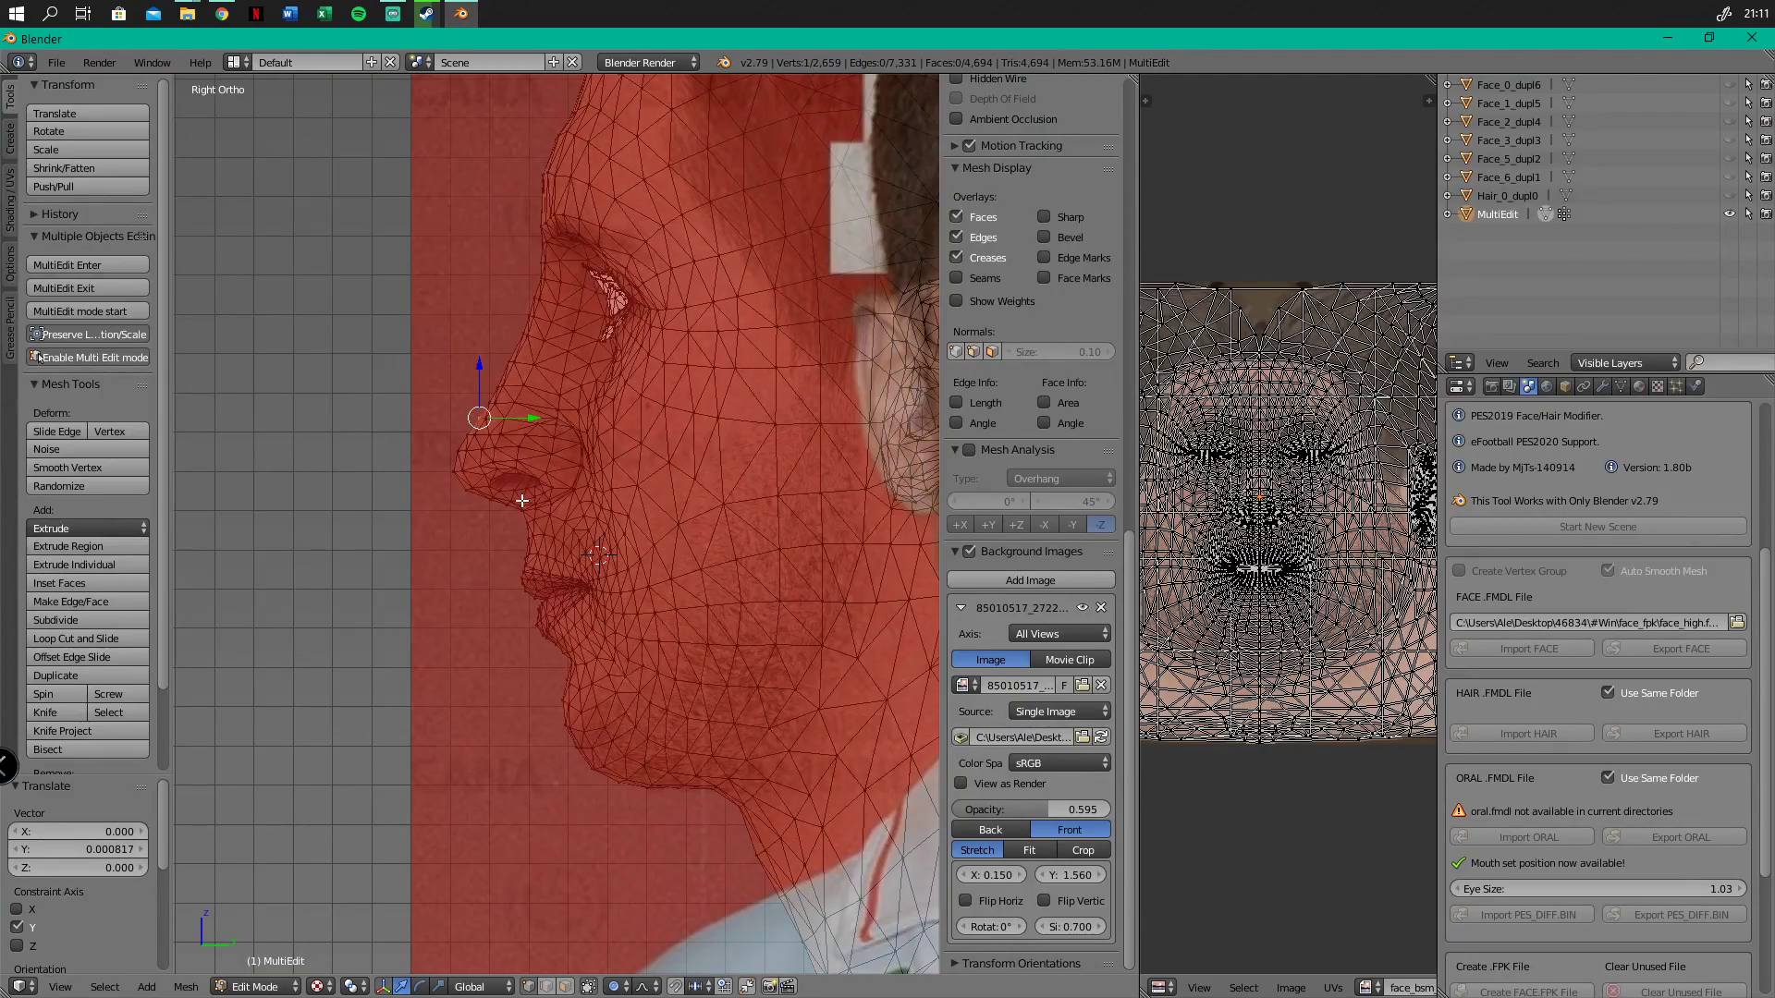
Examine the whole face mesh against the reference photo in the front view
scroll(522, 500, up, 3)
key(KP_1)
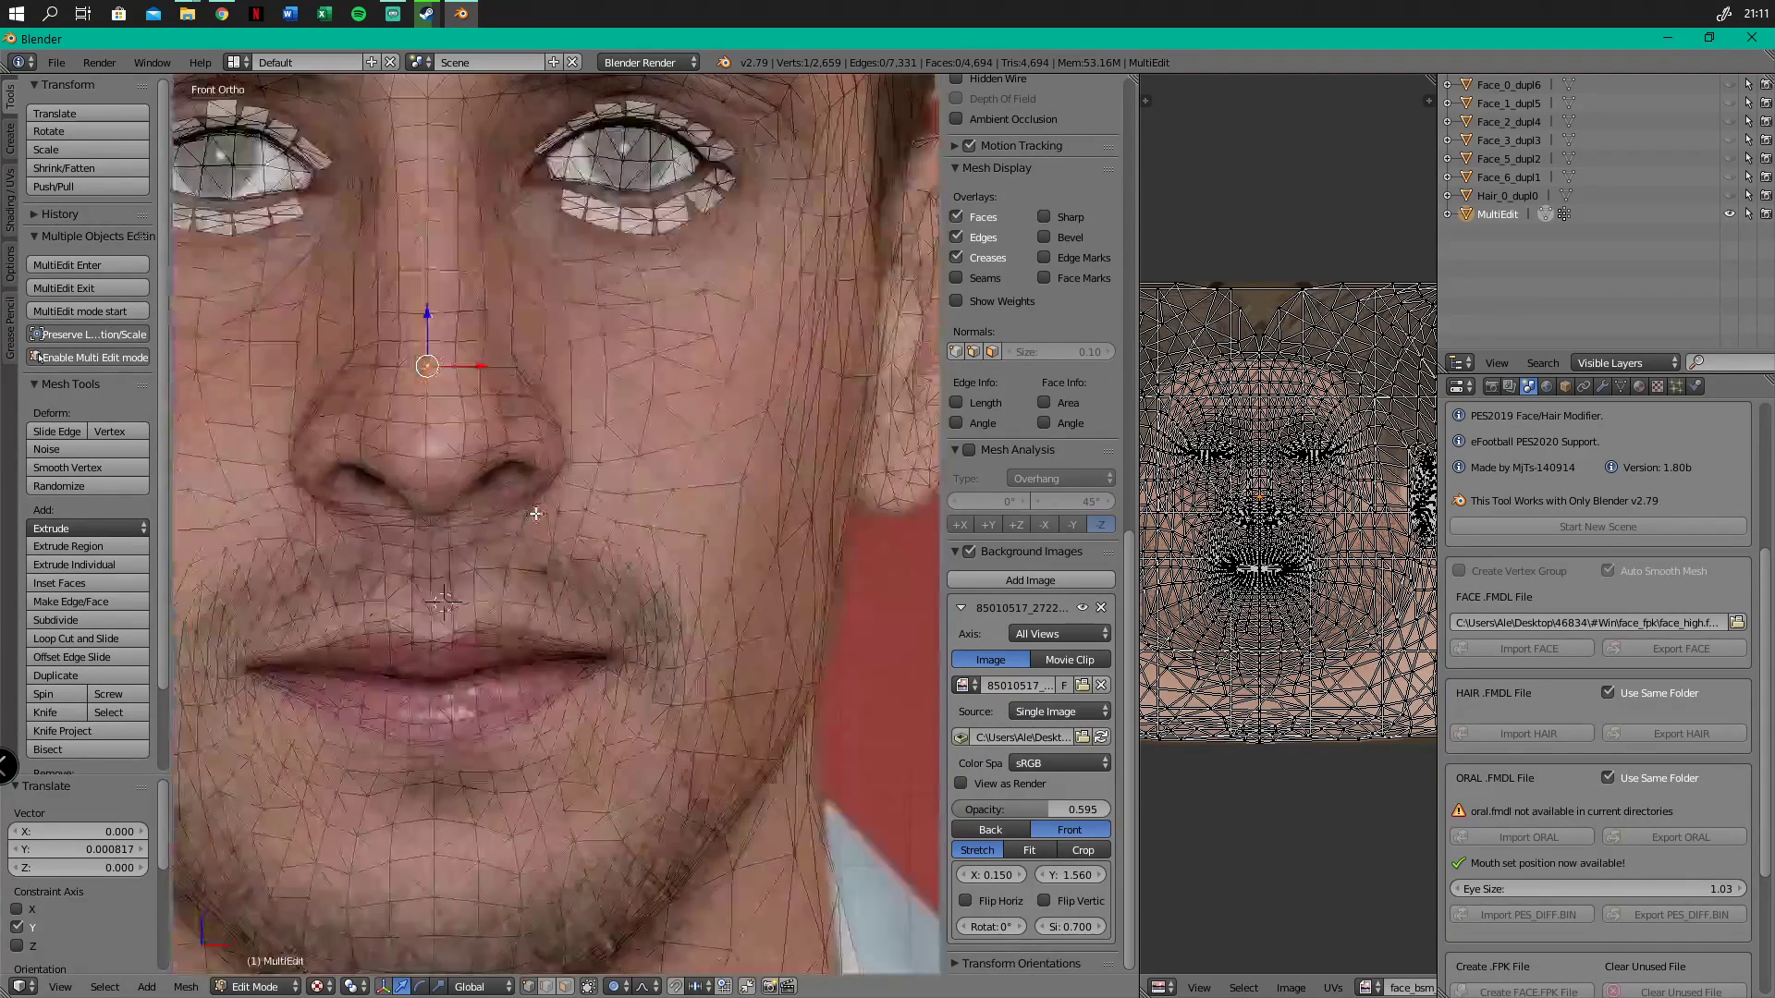
scroll(547, 620, down, 3)
middle_drag(547, 620, 553, 700)
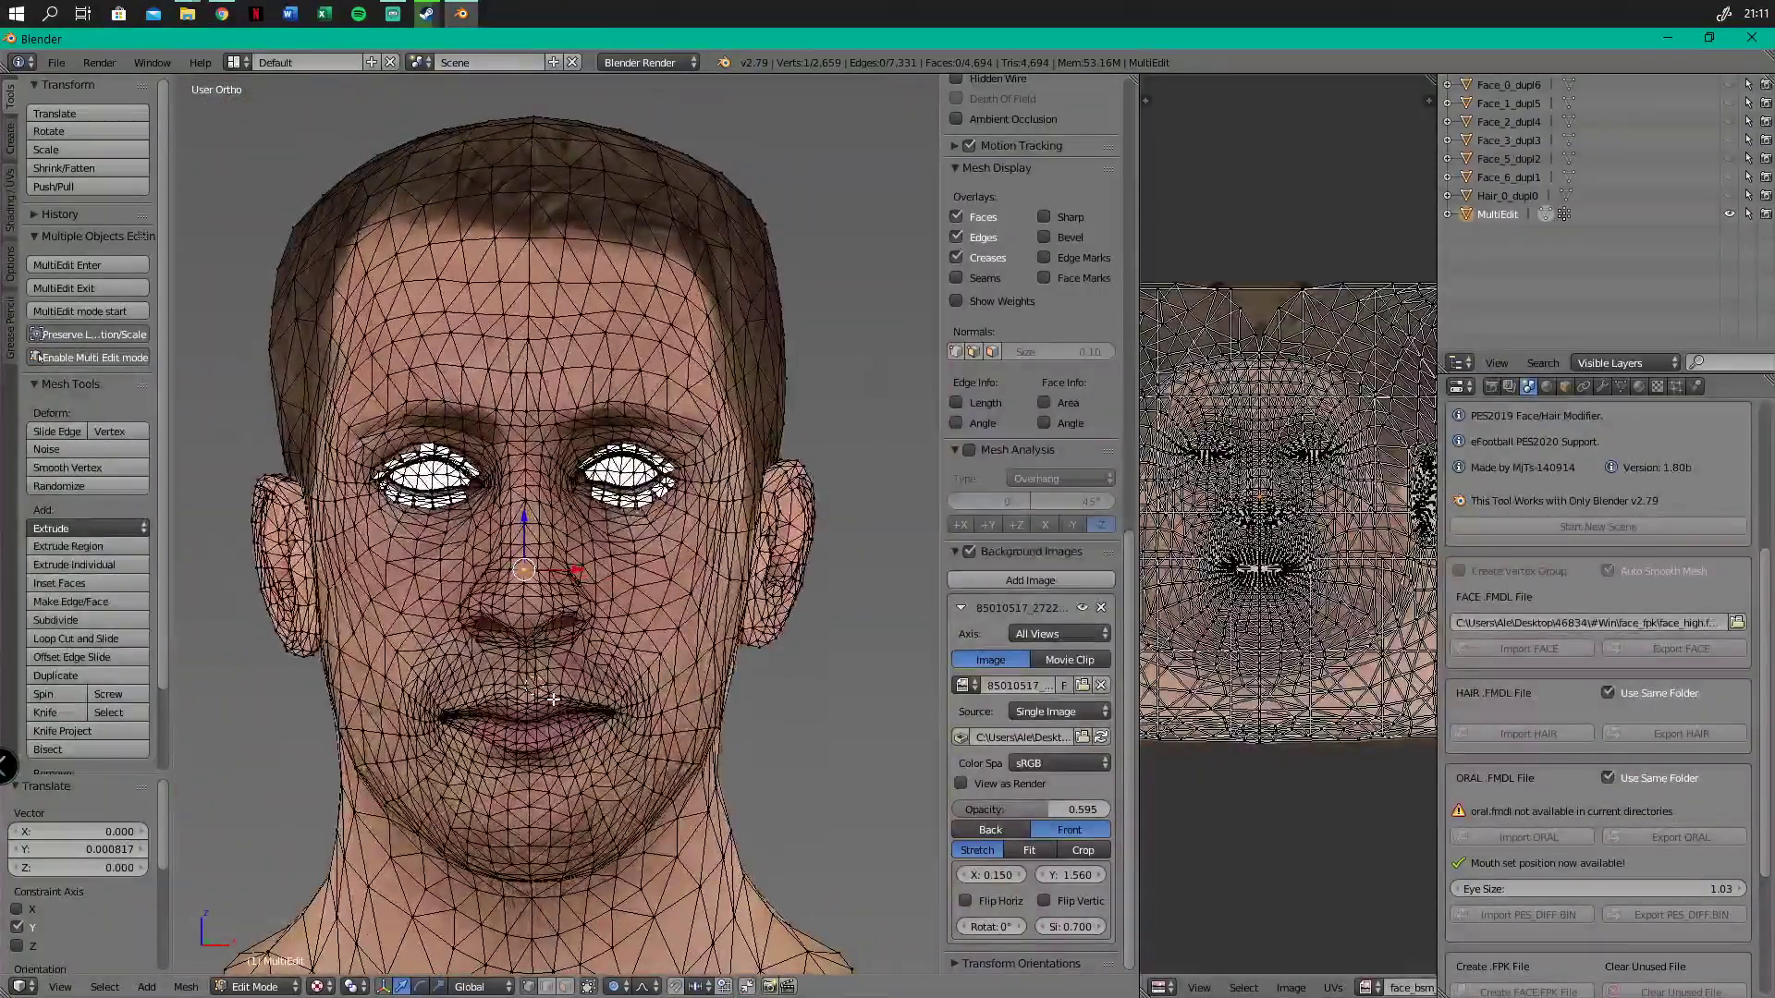
key(KP_1)
scroll(582, 684, down, 5)
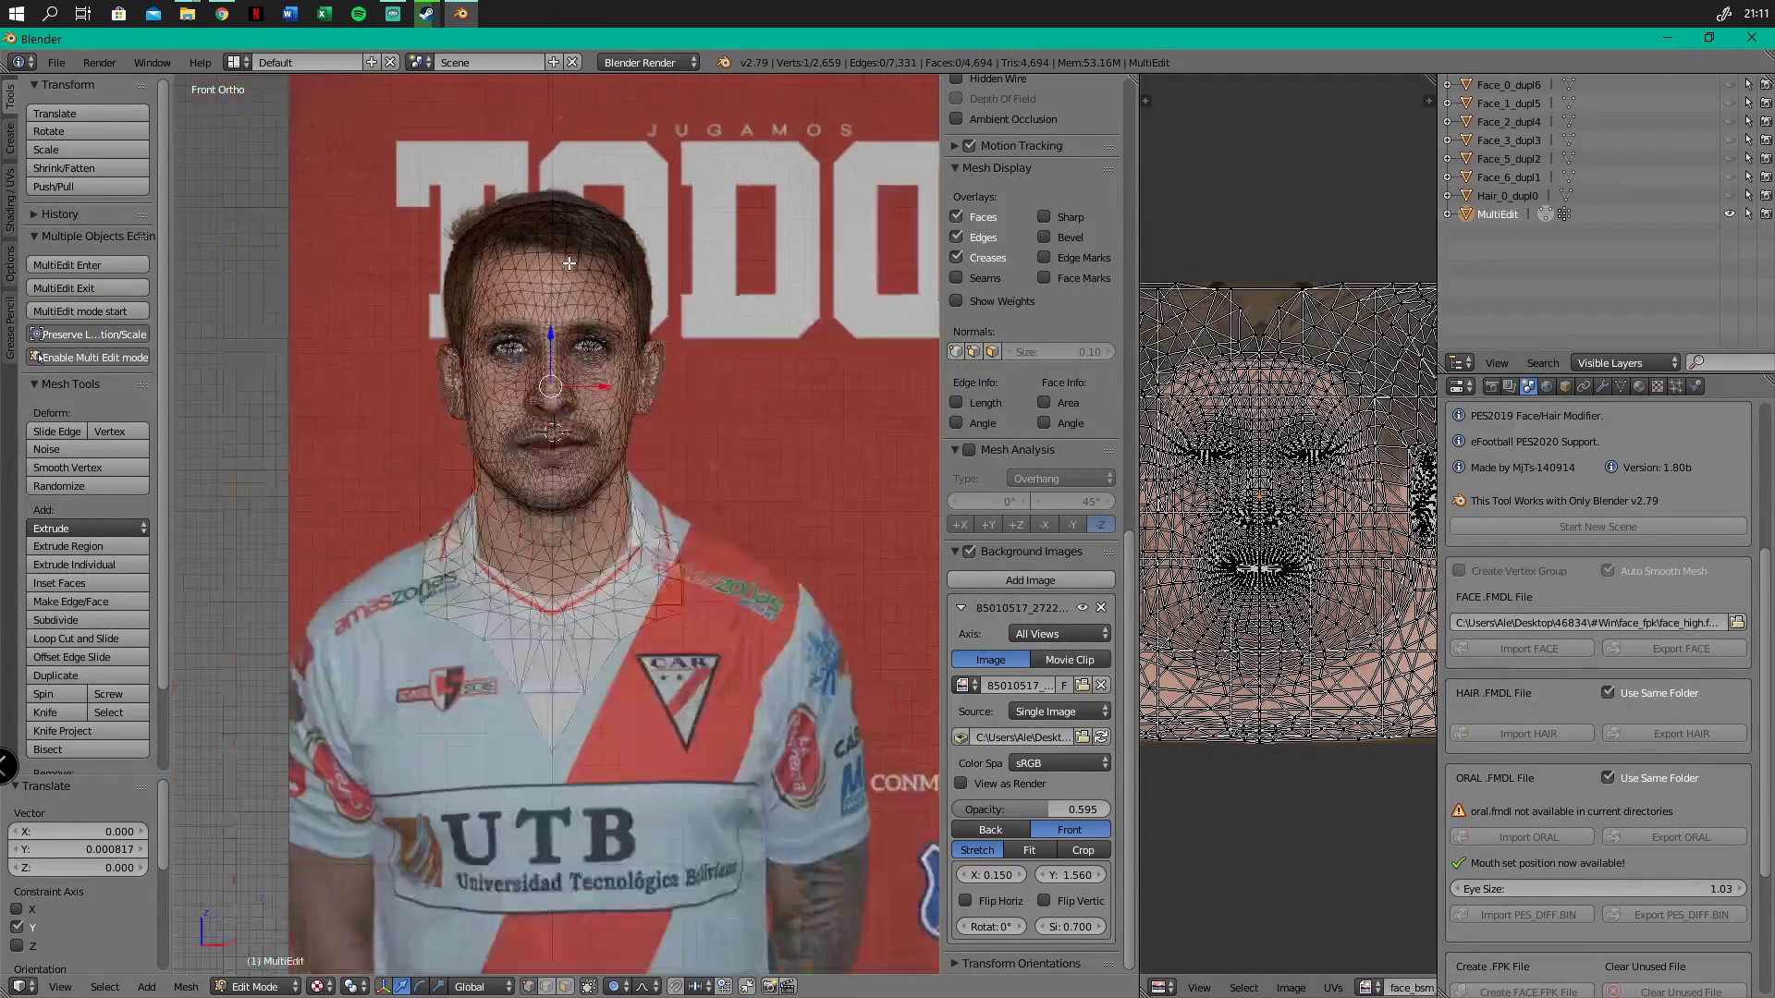
scroll(544, 382, up, 6)
scroll(544, 382, down, 3)
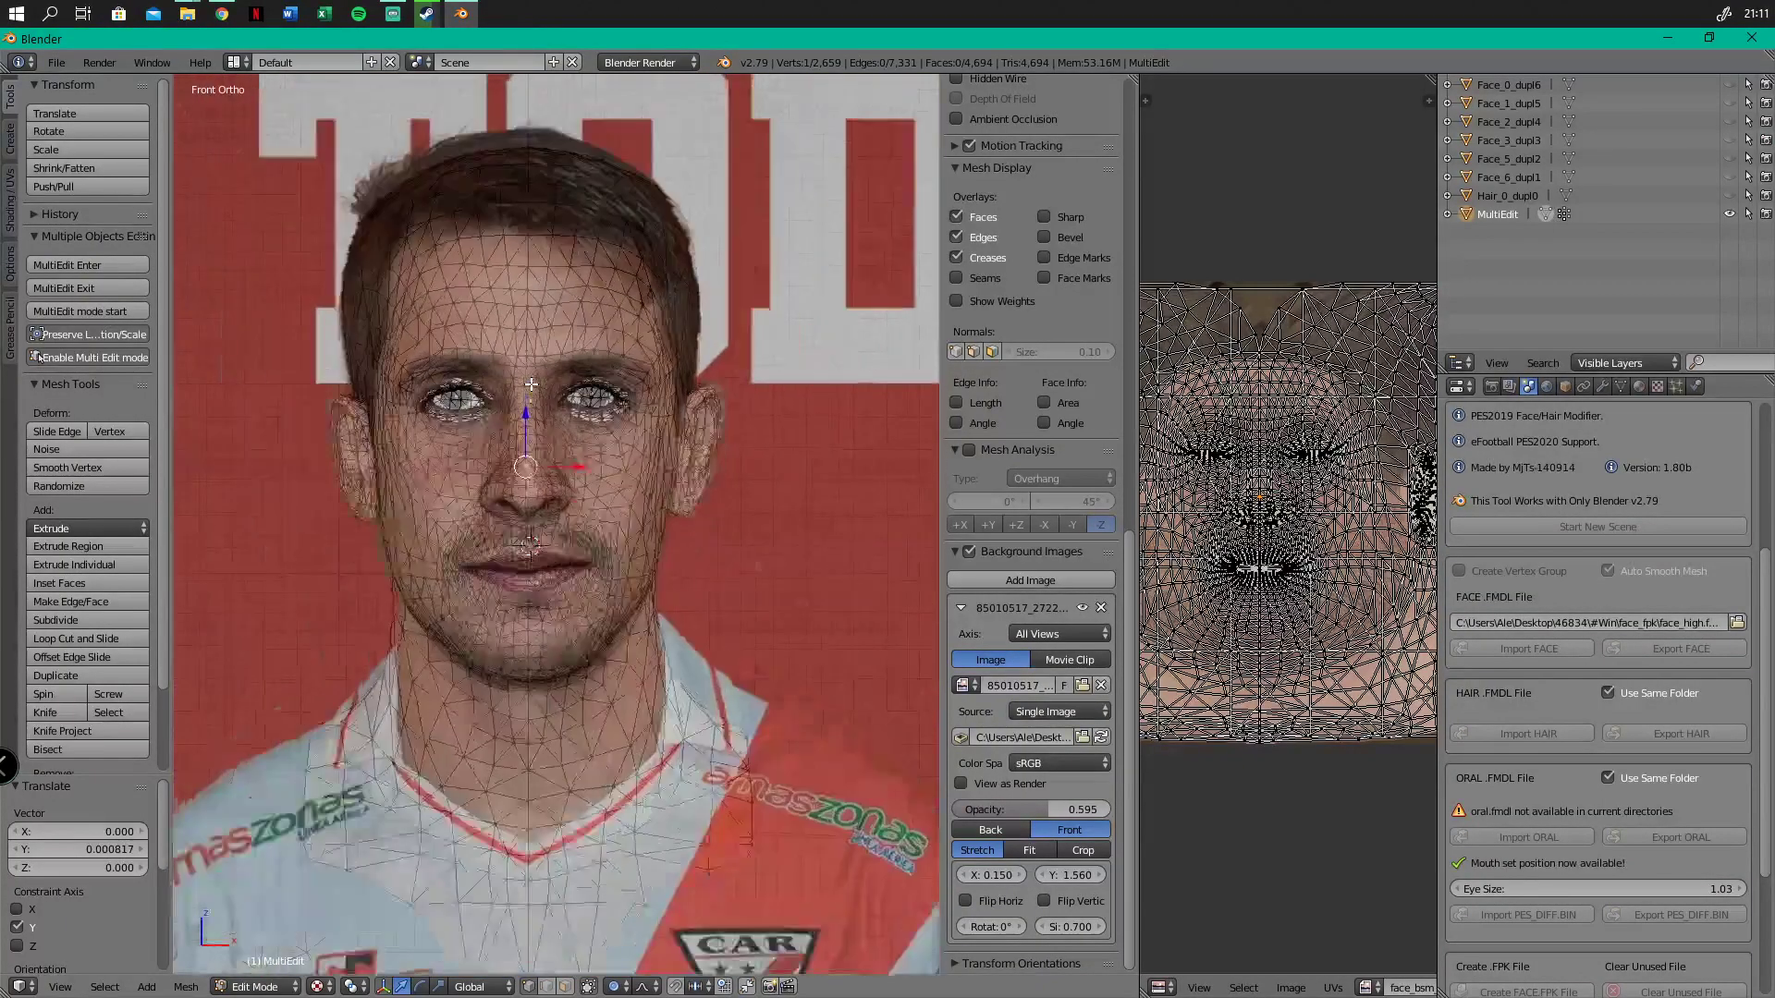
scroll(547, 383, up, 4)
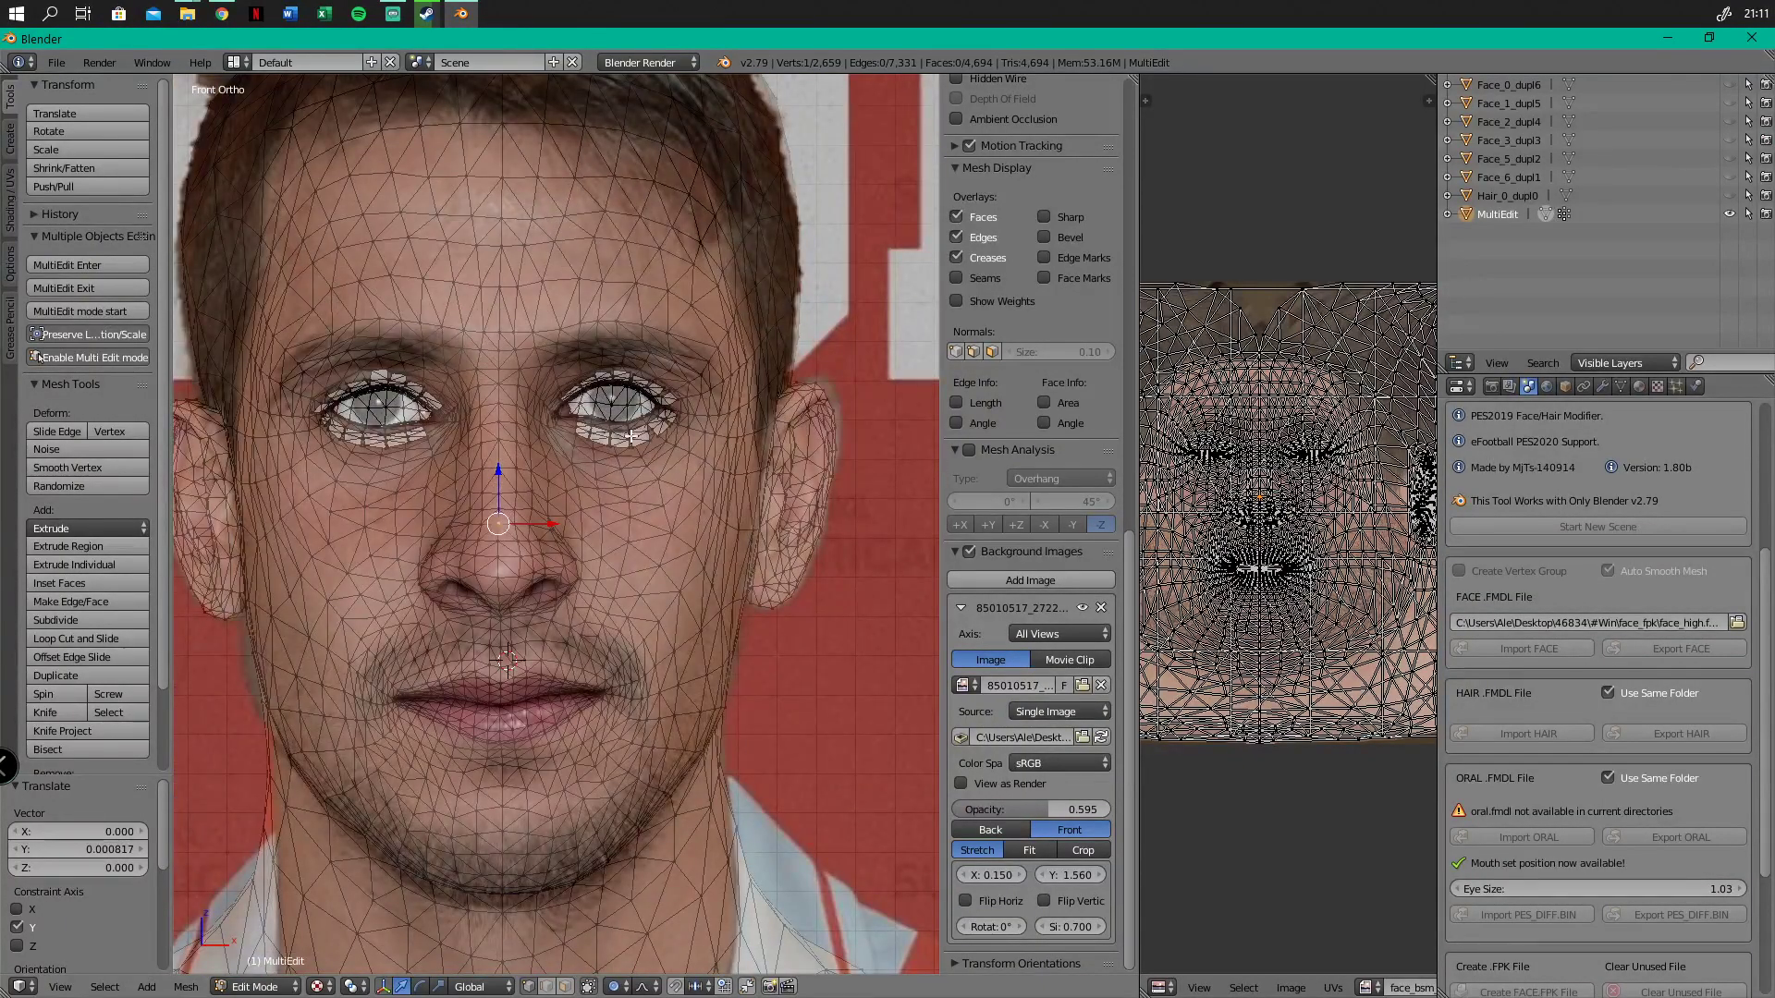
Move the vertex on the upper outer rim of the footballer's left ear outward to the photo's ear outline
scroll(841, 441, up, 5)
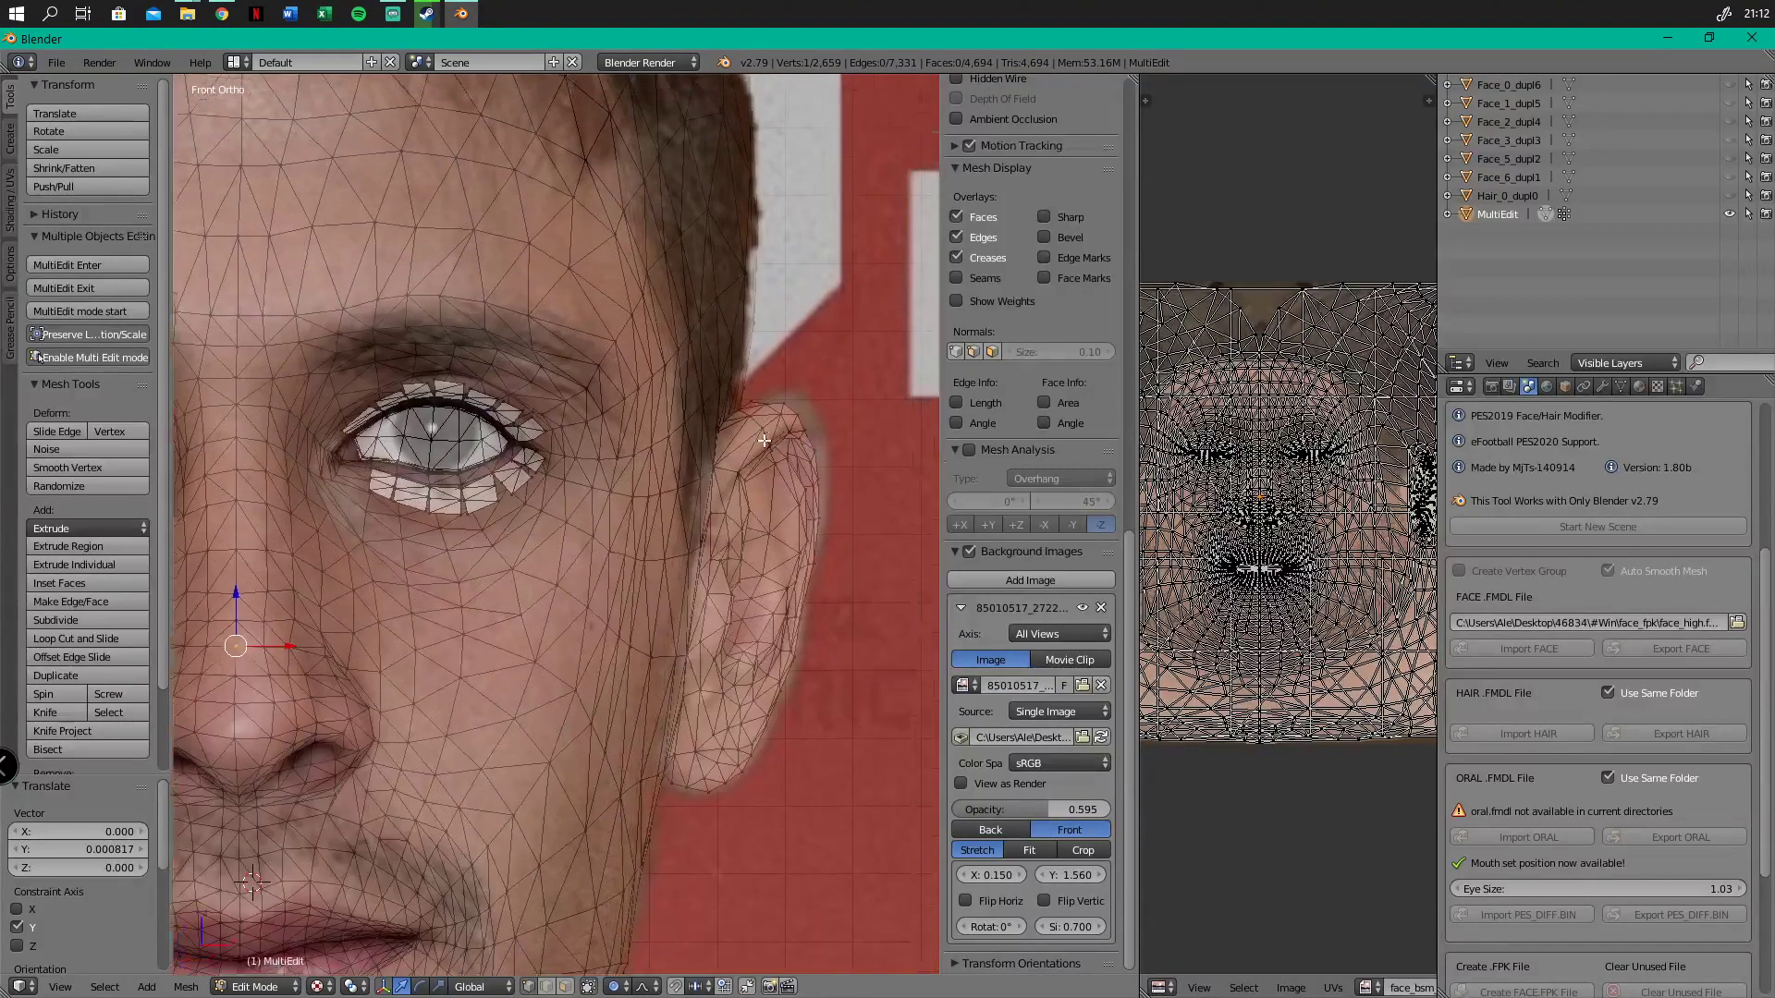
scroll(621, 476, down, 2)
scroll(622, 476, up, 2)
right_click(621, 493)
key(g)
scroll(620, 494, down, 4)
right_click(620, 494)
mouse_move(655, 495)
mouse_down()
mouse_move(597, 472)
mouse_move(666, 519)
mouse_up()
right_click(658, 496)
Adjust the neighbouring vertices around the upper part of the left ear to follow the photo's ear outline
right_click(543, 469)
key(s)
right_click(547, 469)
right_click(635, 504)
key(s)
scroll(635, 504, up, 4)
right_click(635, 503)
Move the vertex at the top of the left ear by 0.000552 along X and 0.001 along Z
right_click(602, 468)
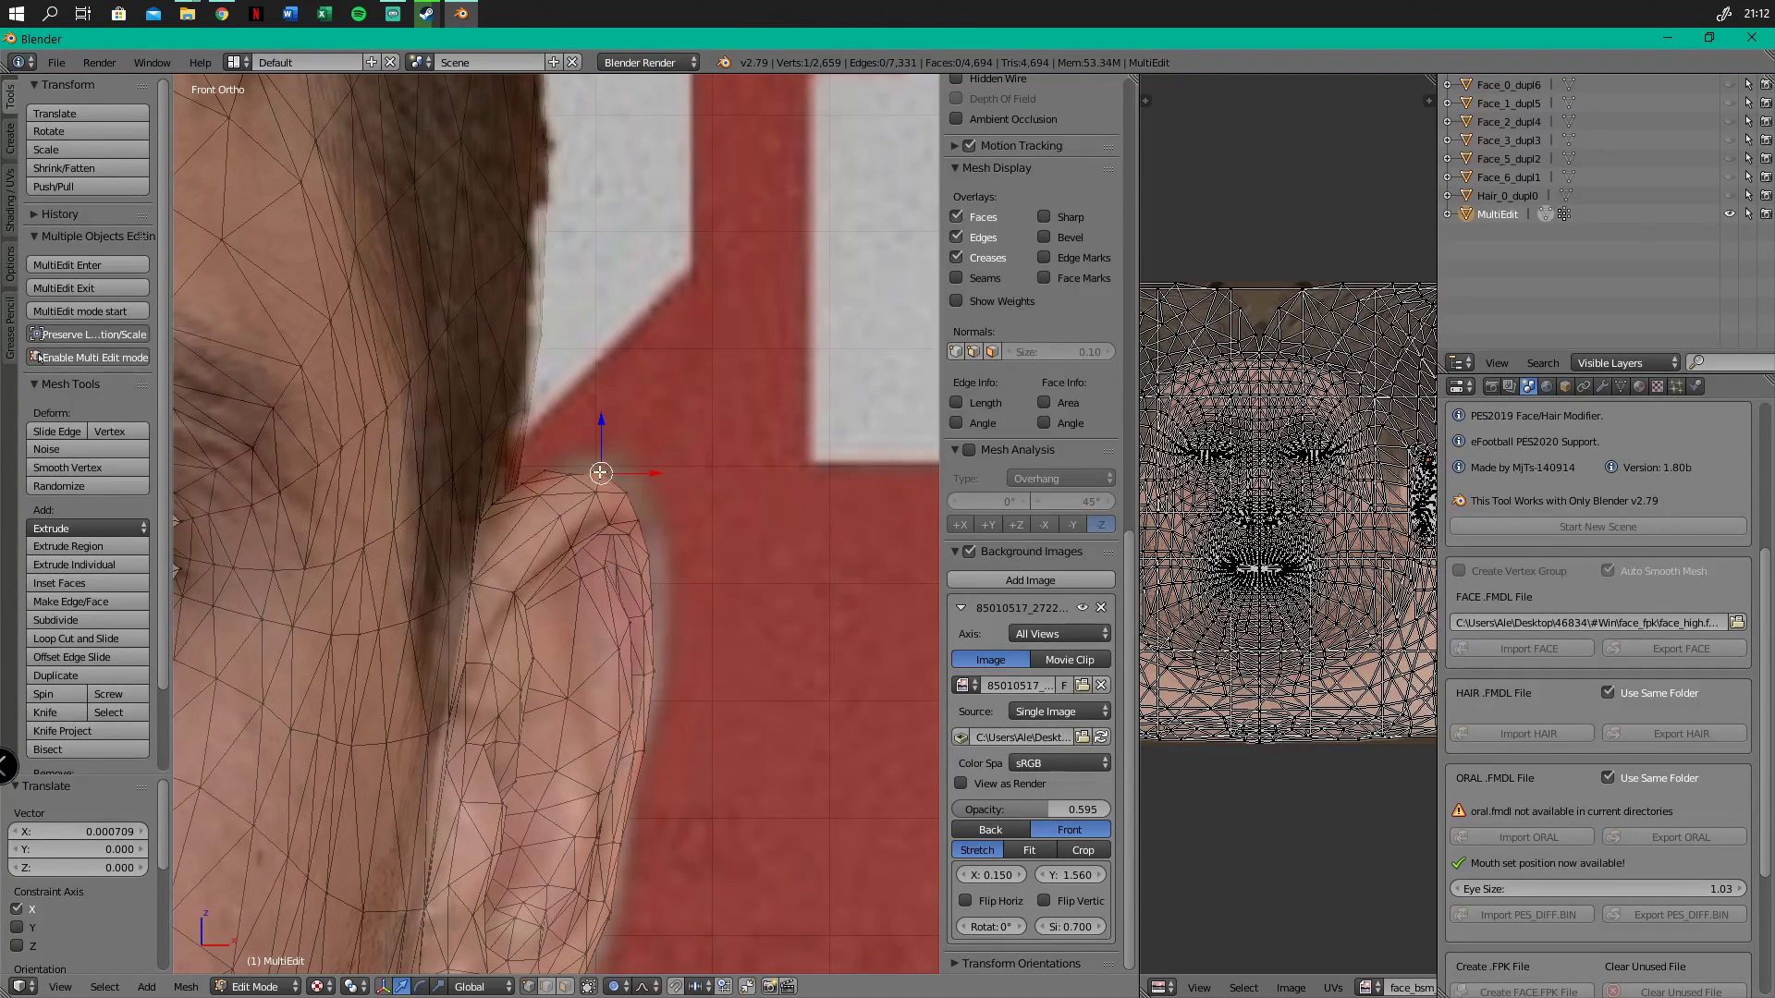
key(g)
click(601, 426)
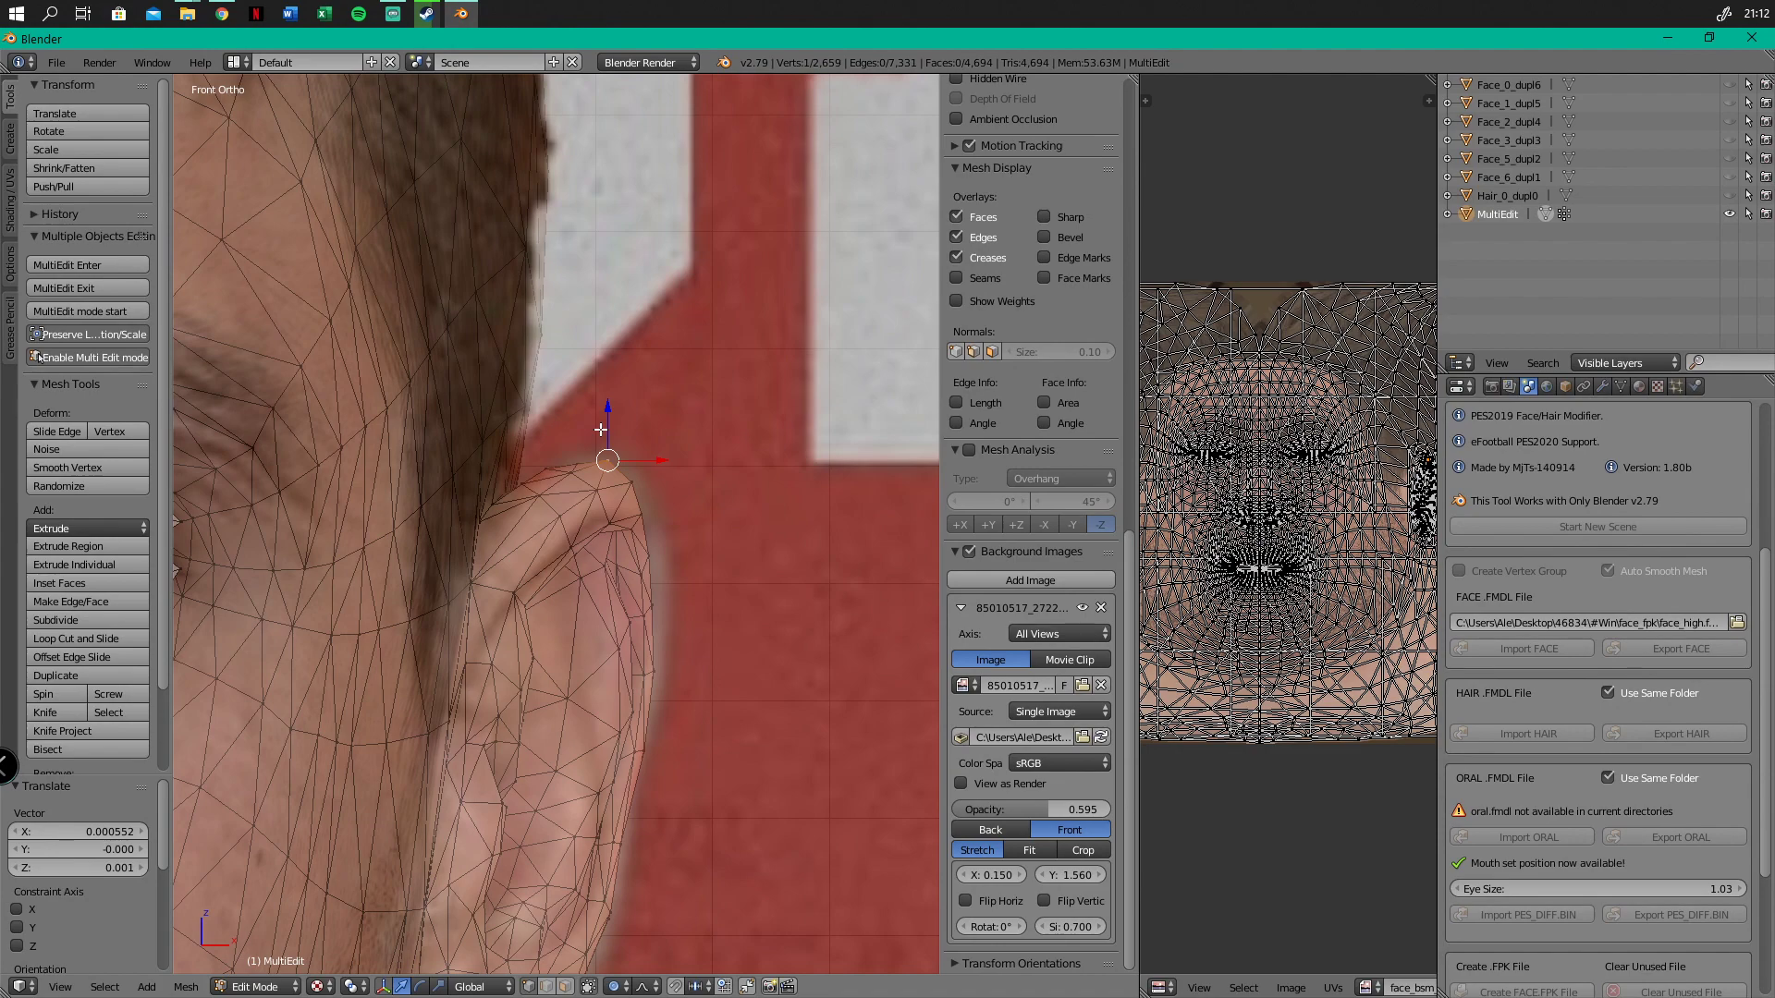
Push the left ear's outer rim vertices outward, the last by 0.000709 along X, and raise its top vertex by 0.000237 along Z
right_click(666, 557)
key(g)
drag(711, 572, 709, 572)
right_click(672, 676)
drag(693, 671, 706, 665)
right_click(644, 509)
drag(674, 512, 683, 512)
right_click(612, 448)
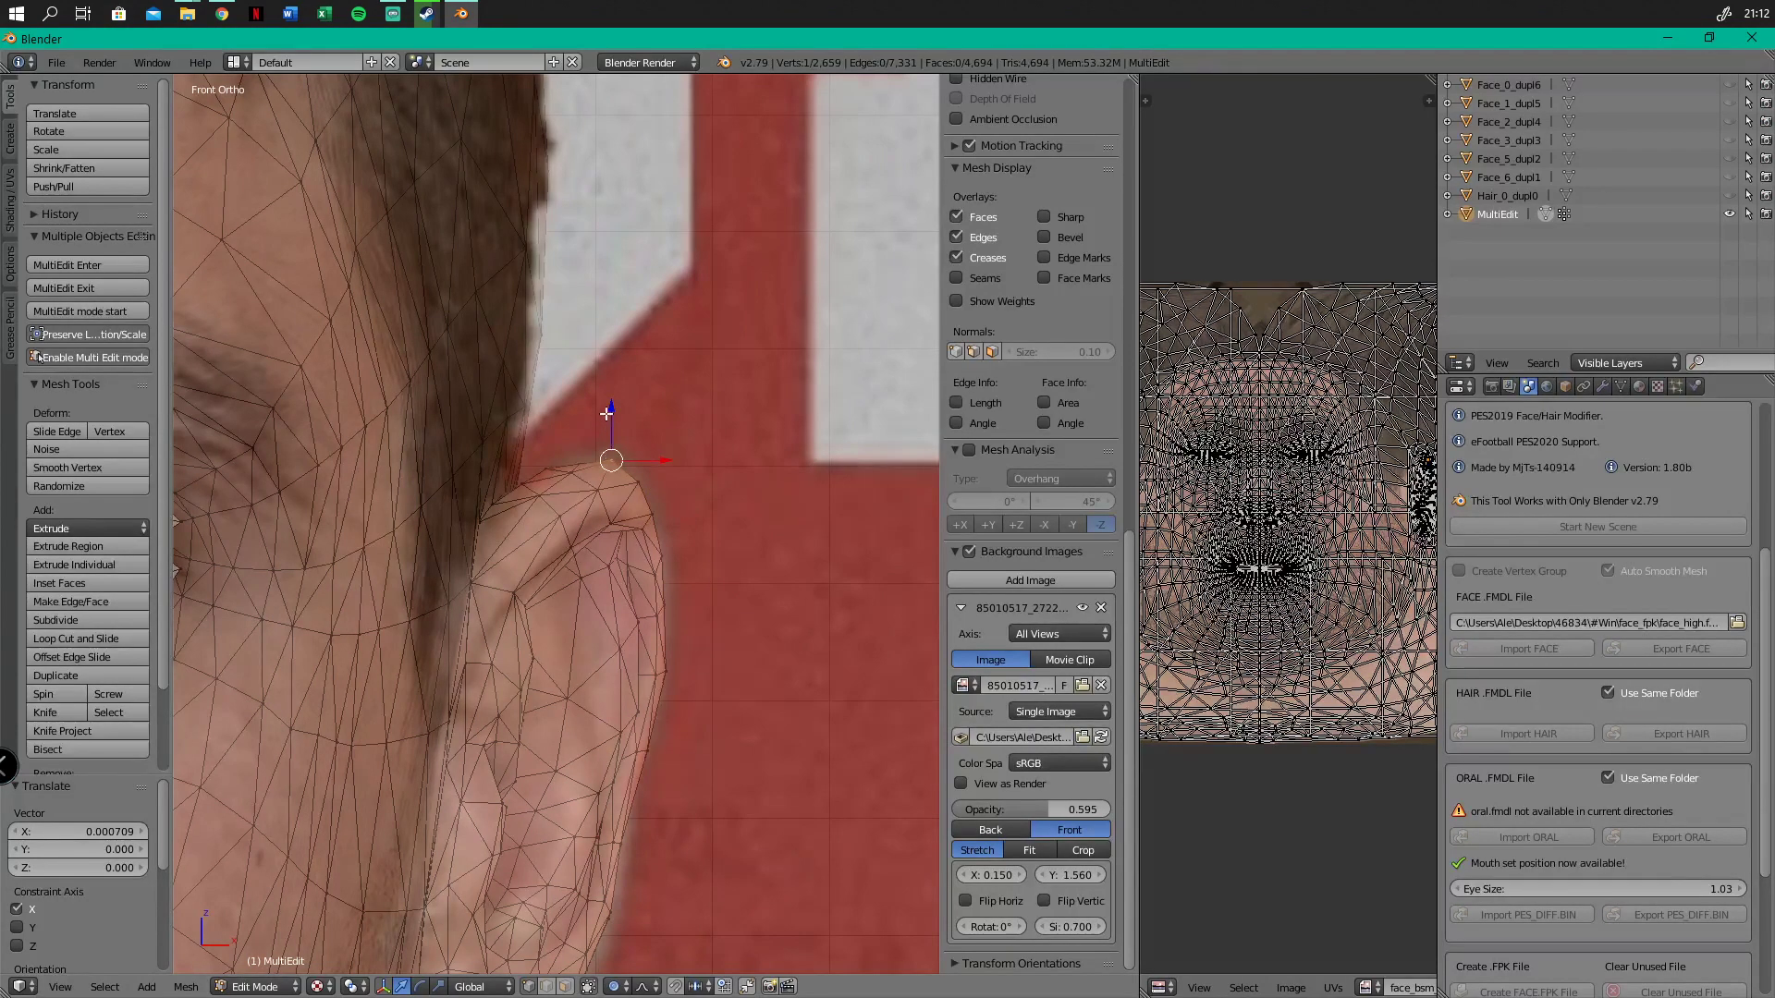
drag(608, 410, 607, 406)
Examine the opposite ear and the overall face mesh against the reference photo from the front
scroll(574, 443, down, 3)
shift+middle_drag(407, 615, 686, 542)
shift+middle_drag(535, 607, 768, 497)
scroll(760, 495, down, 5)
scroll(514, 527, up, 5)
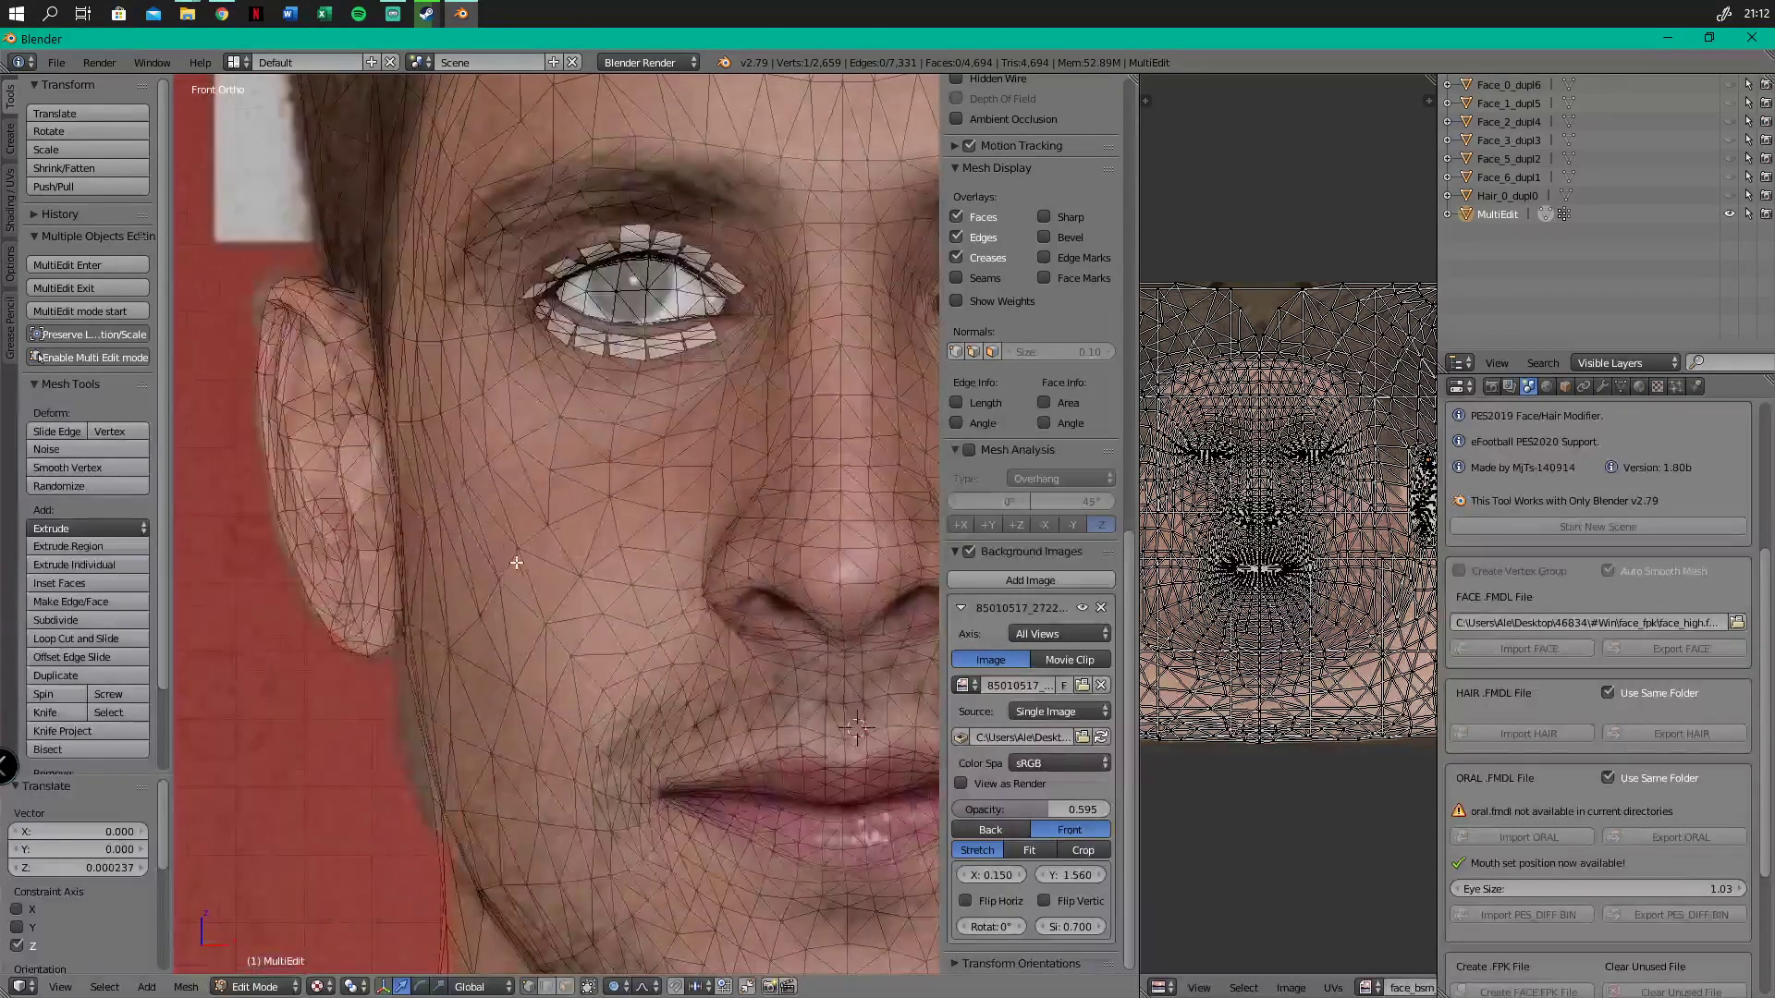
scroll(610, 624, down, 3)
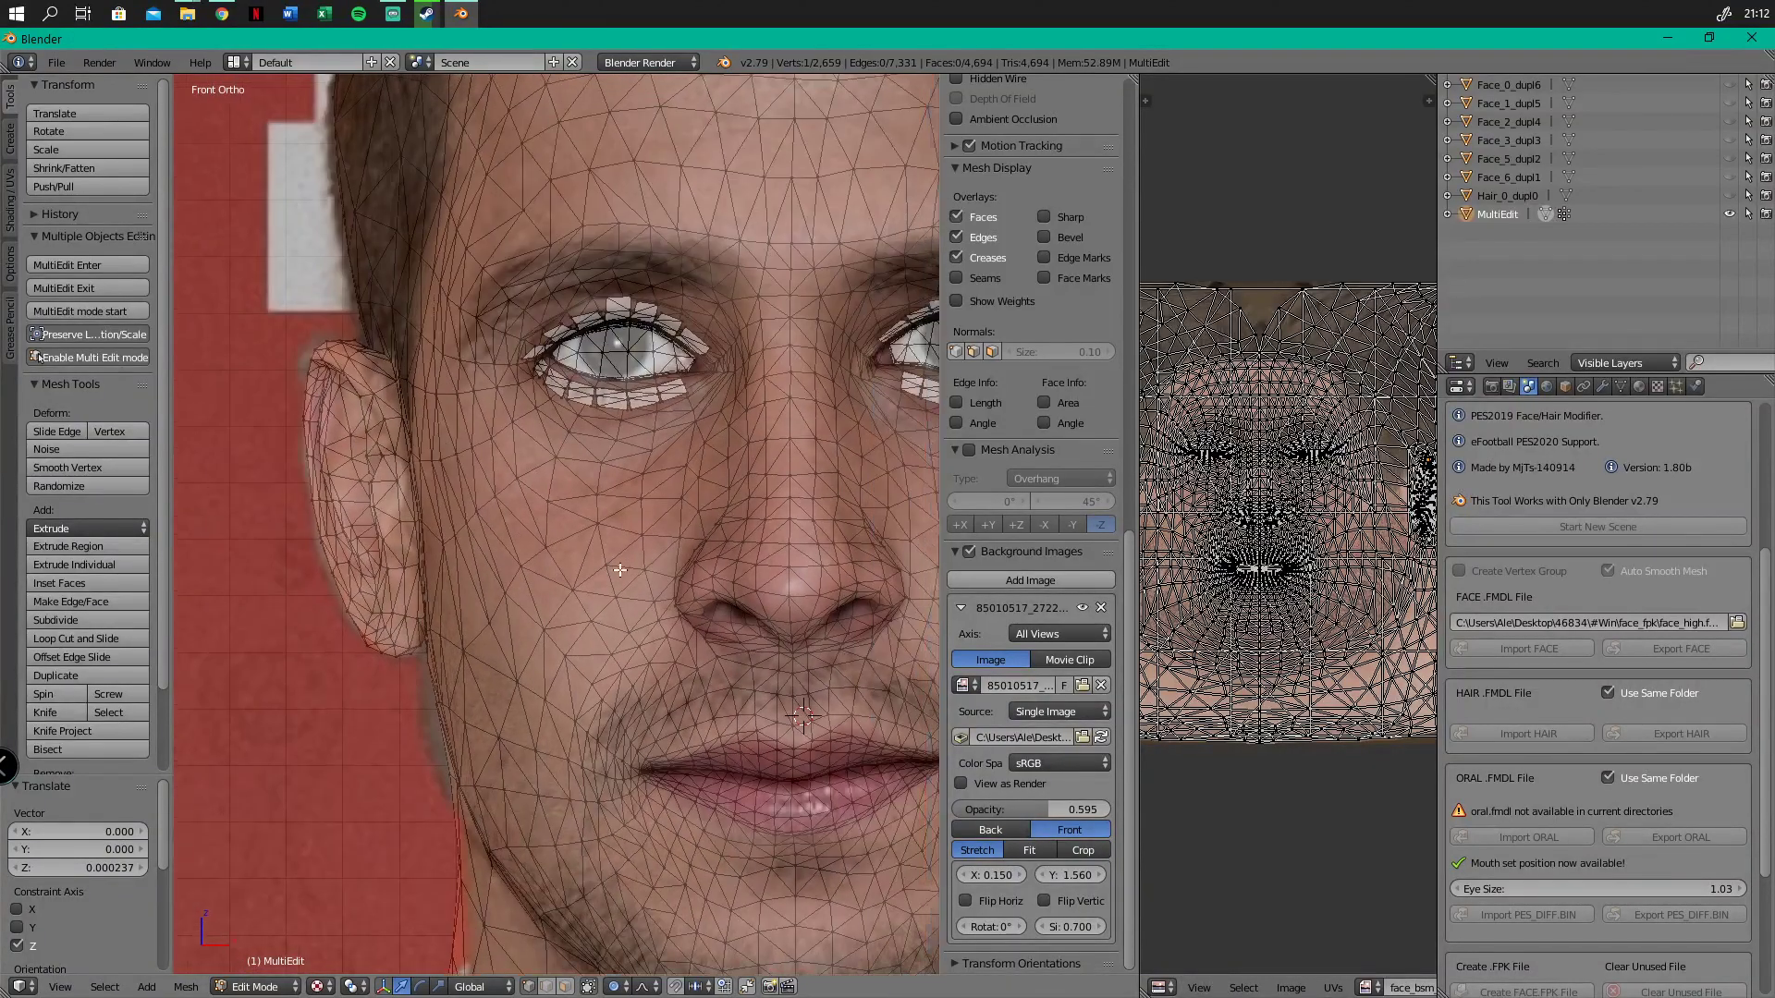
scroll(563, 600, down, 2)
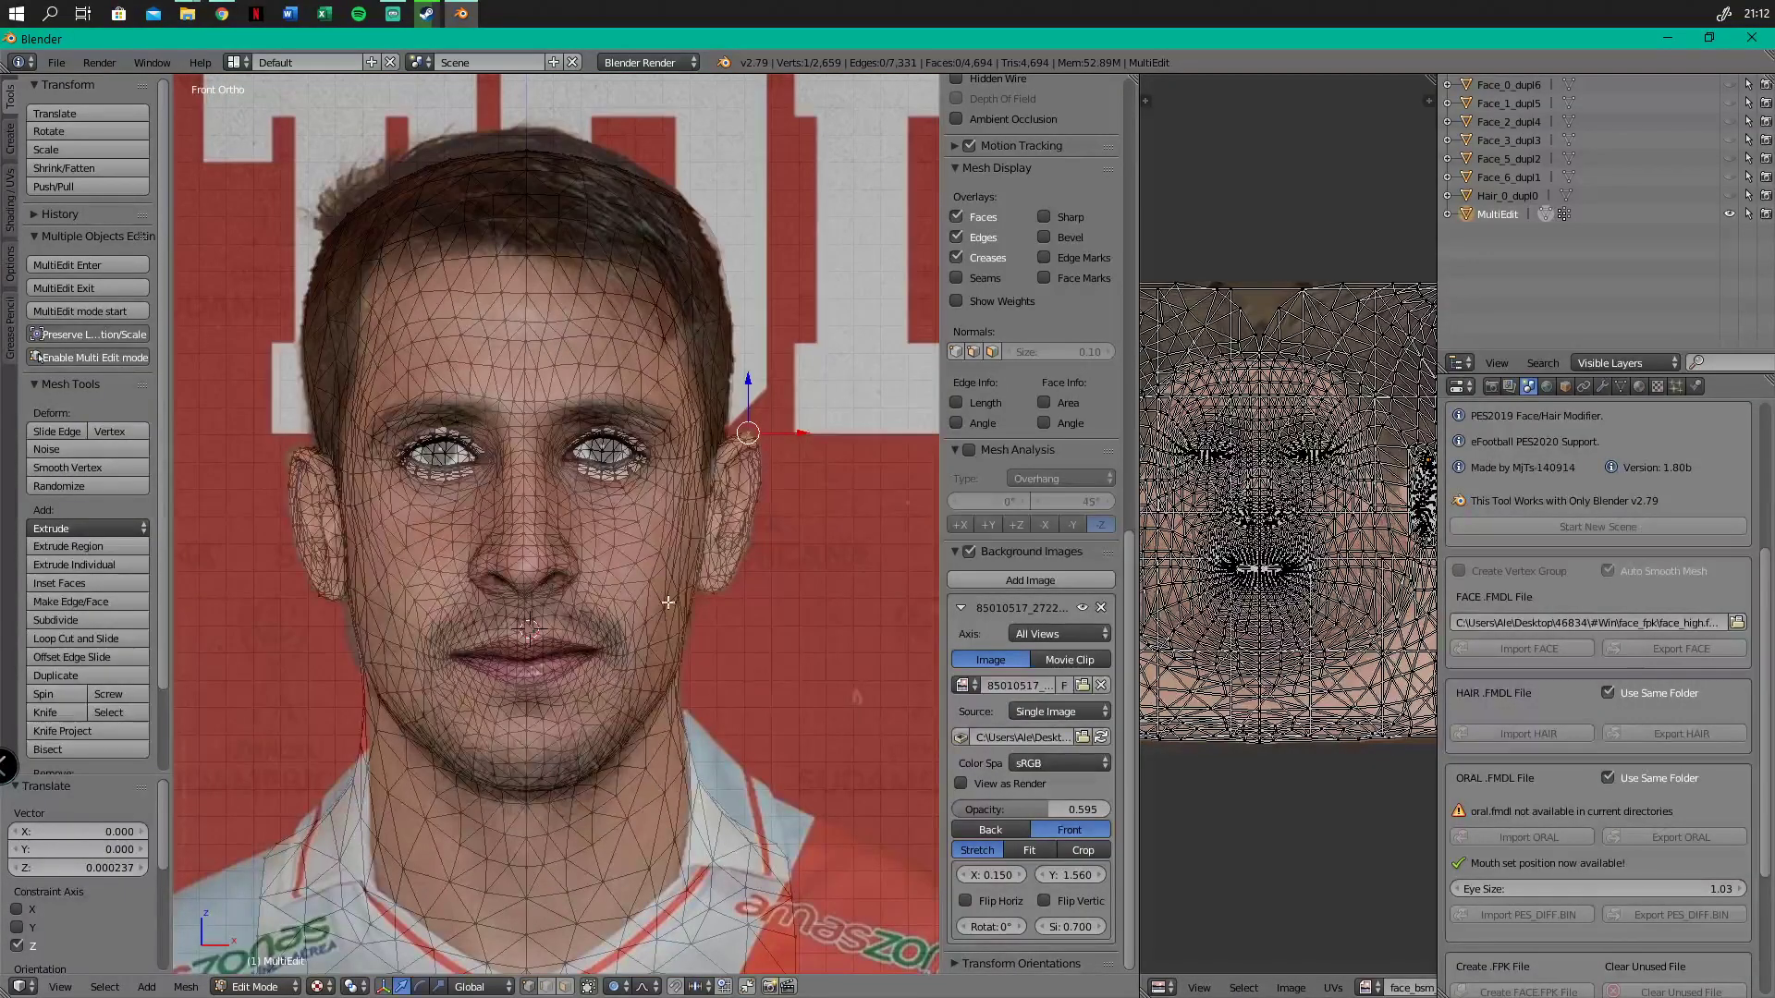
scroll(544, 575, up, 5)
scroll(537, 574, down, 8)
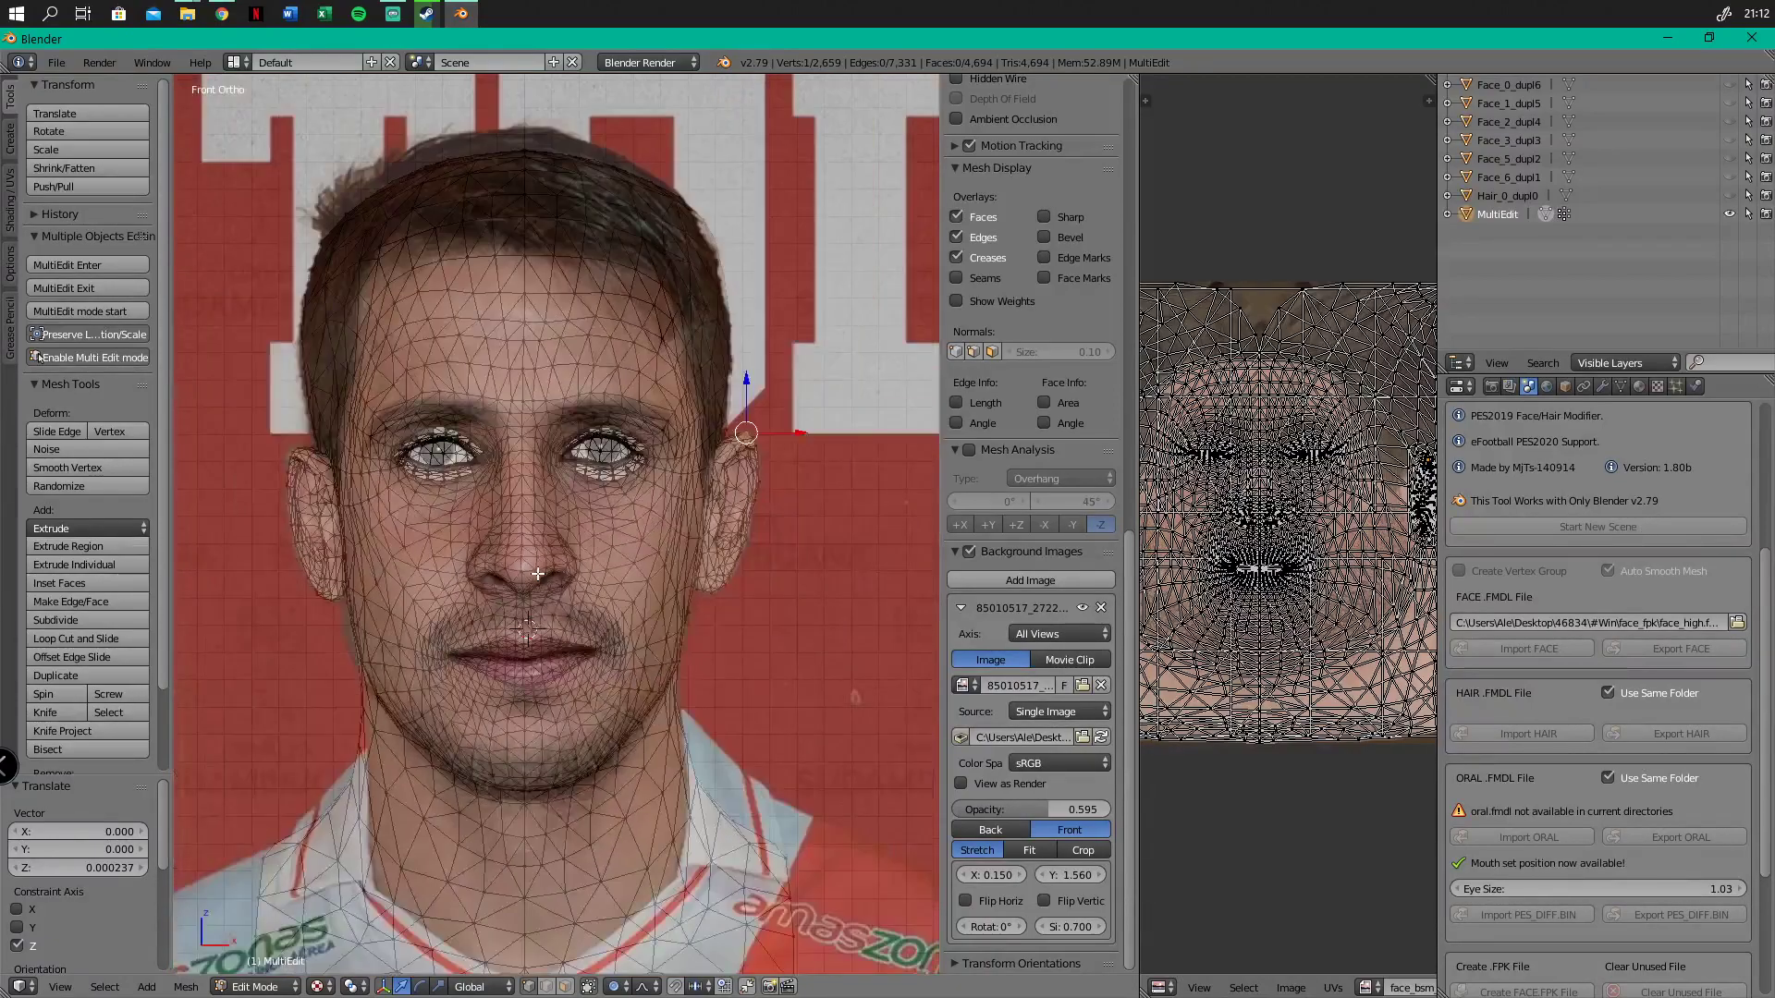
scroll(573, 638, up, 5)
Select the entire combined mesh and exit MultiEdit to restore the separate face and hair objects
key(a)
key(a)
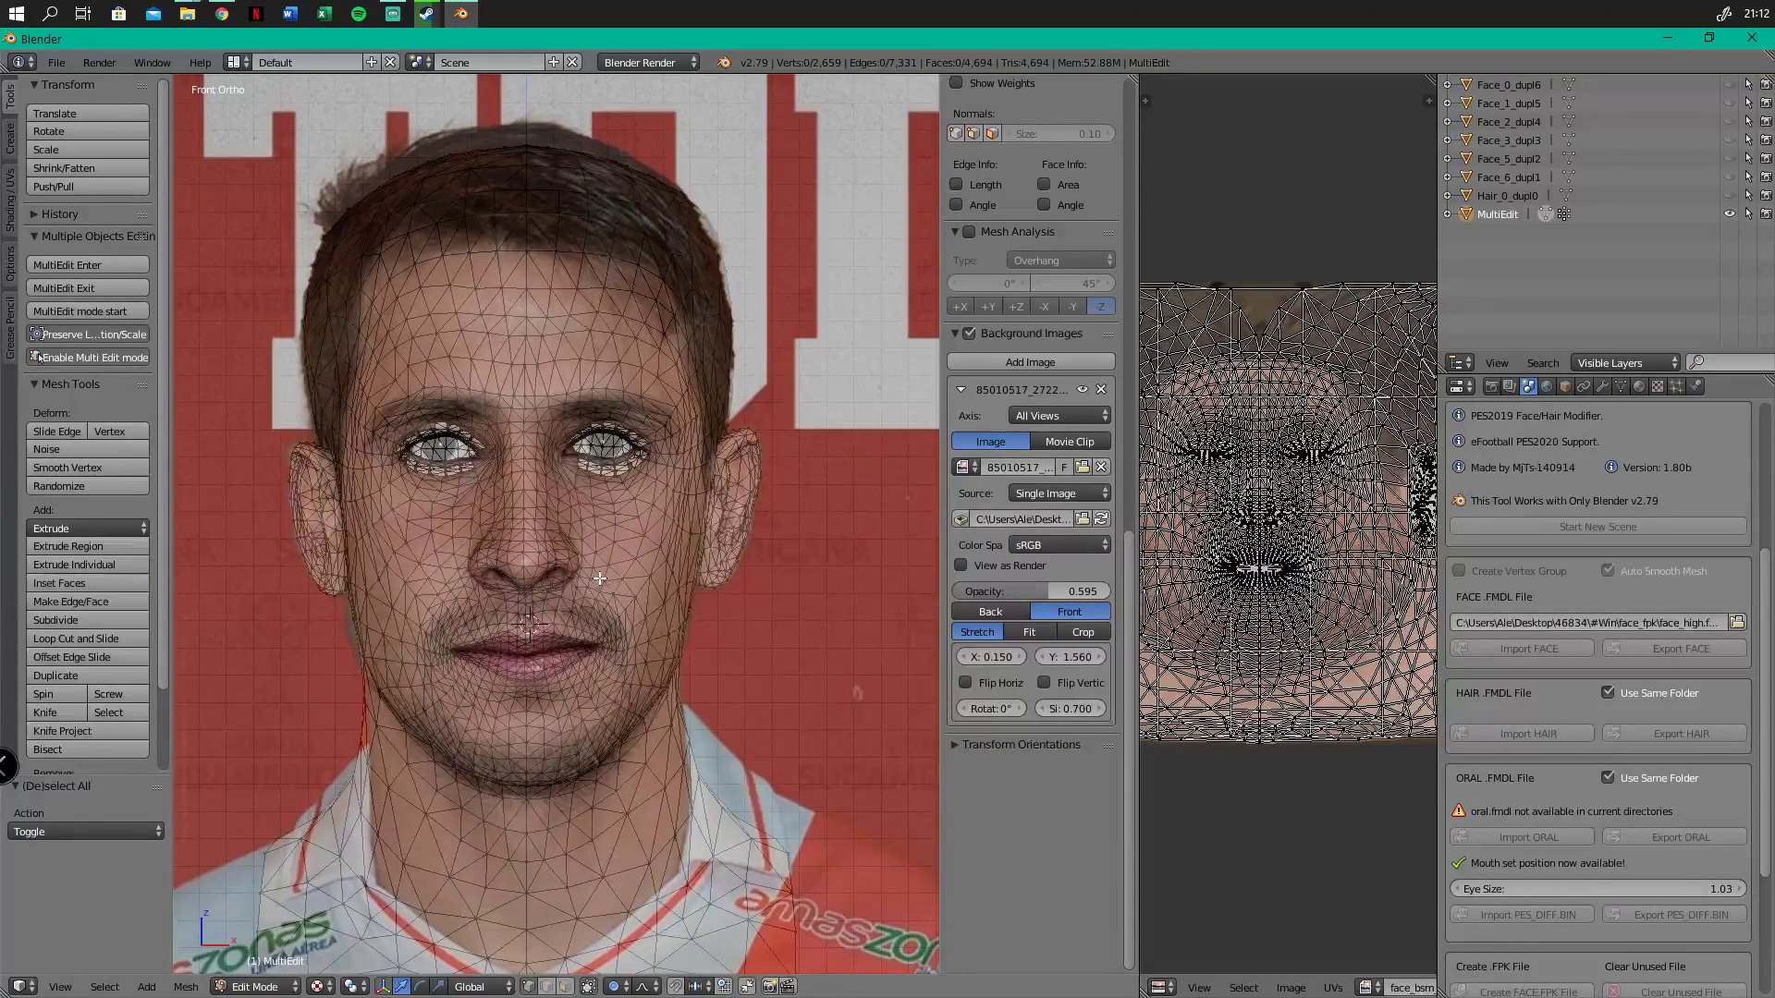
scroll(599, 579, down, 3)
shift+middle_drag(610, 620, 553, 502)
key(a)
key(a)
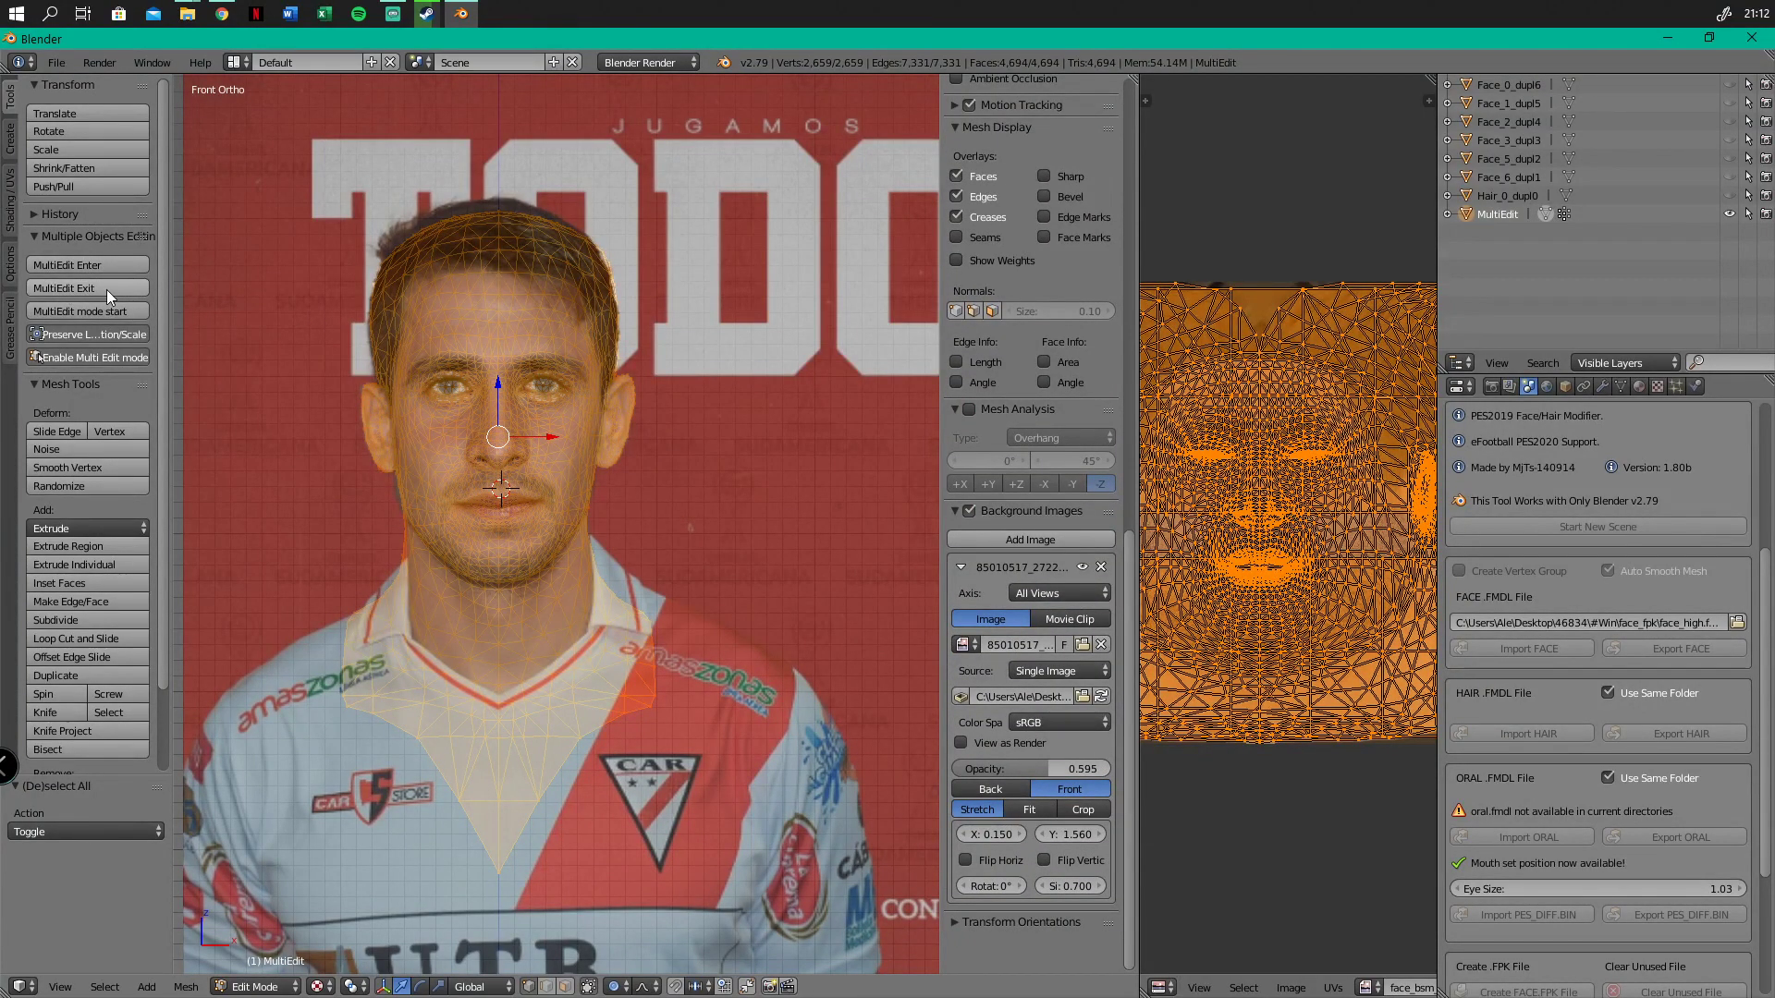
click(70, 291)
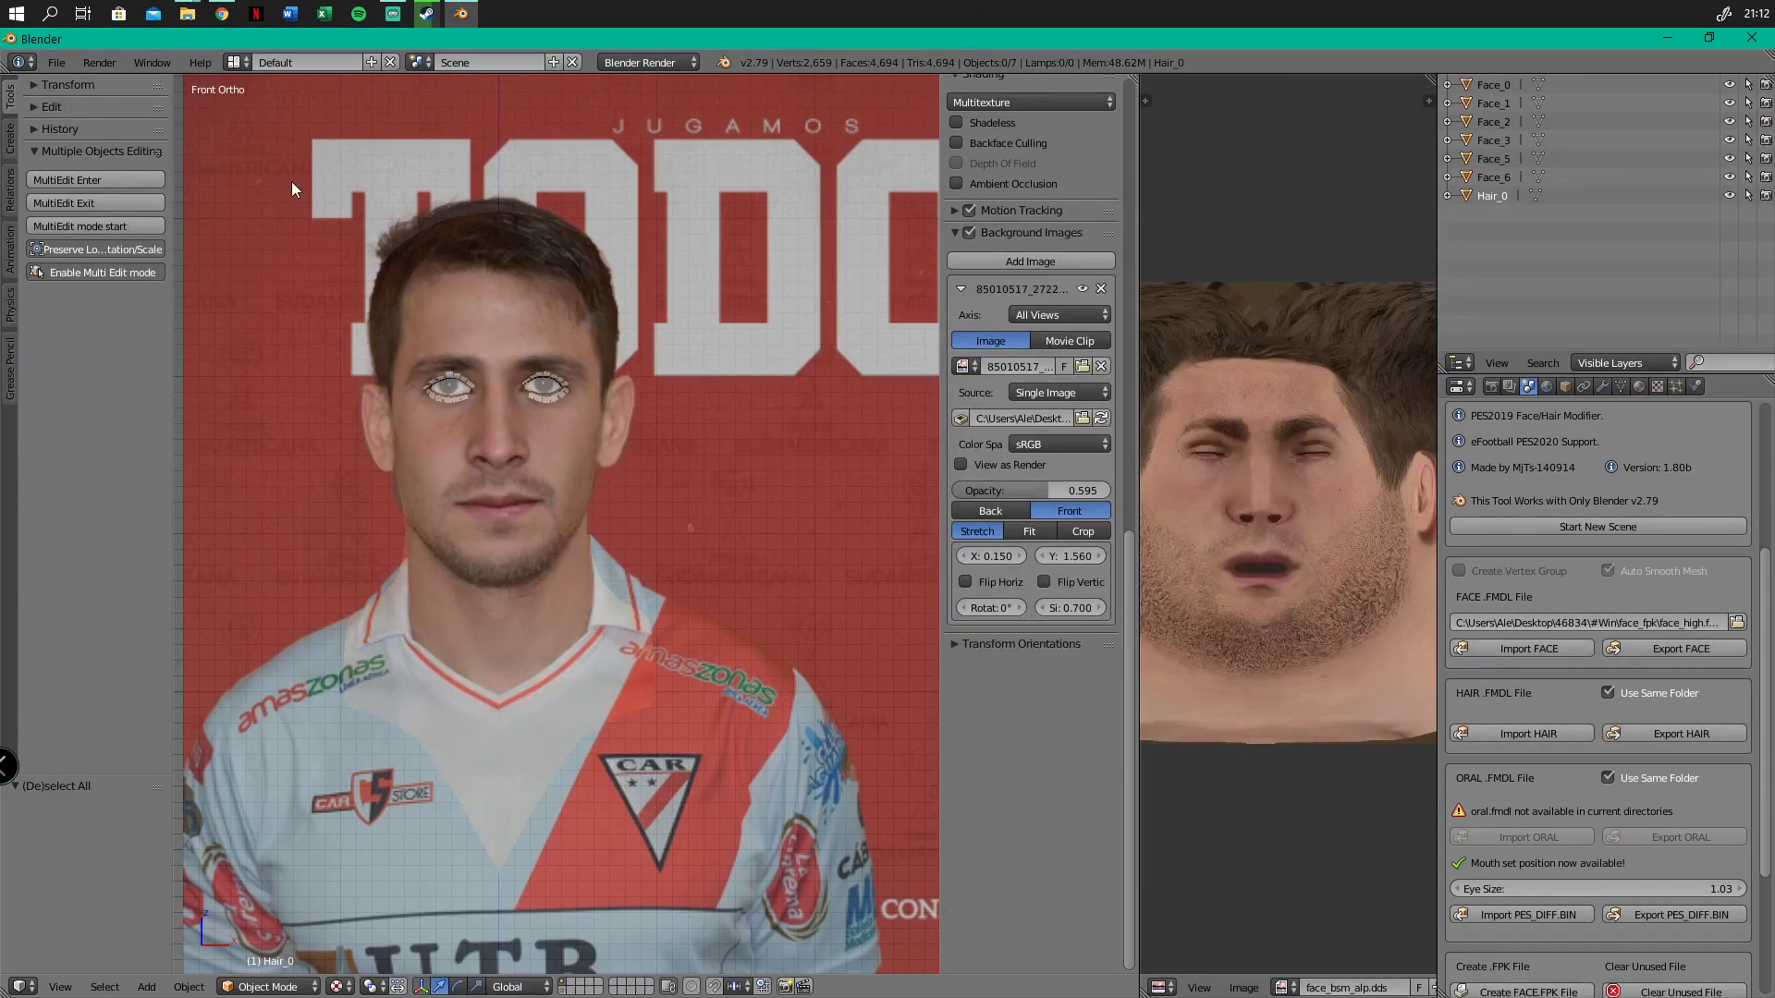
Start a 3D Studio (.3ds) export of the model with the Desktop as destination folder
click(57, 63)
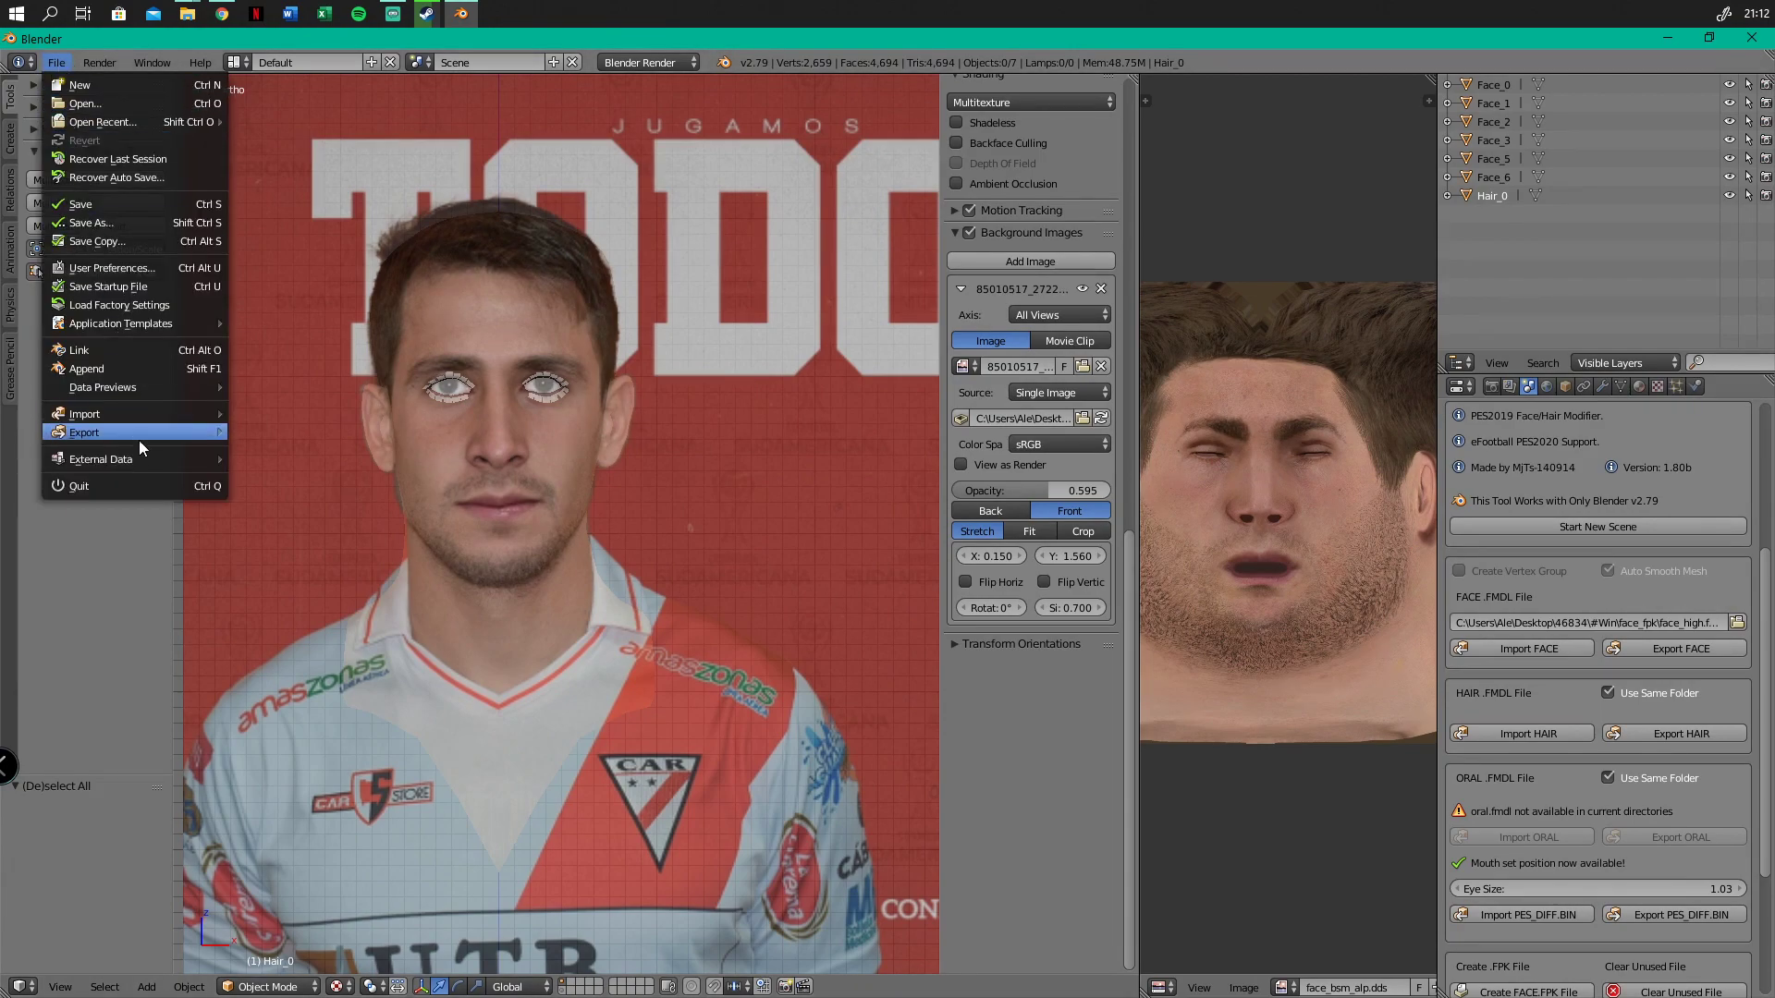
mouse_move(141, 434)
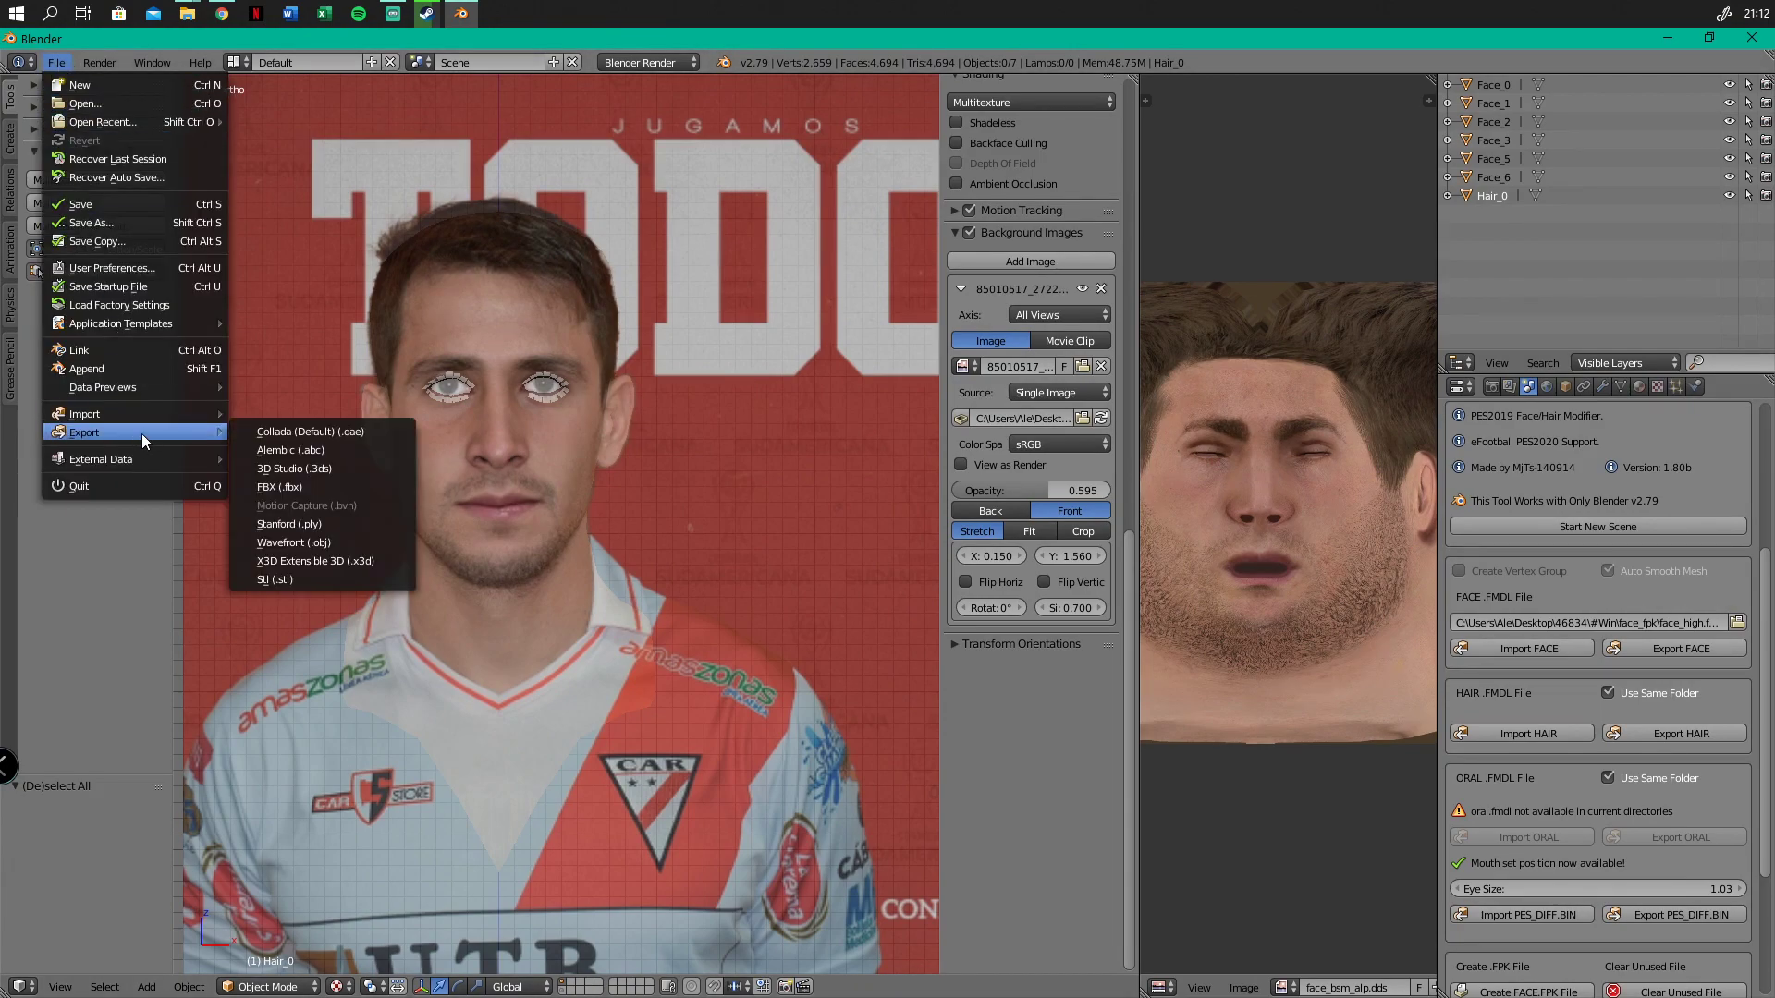
click(283, 467)
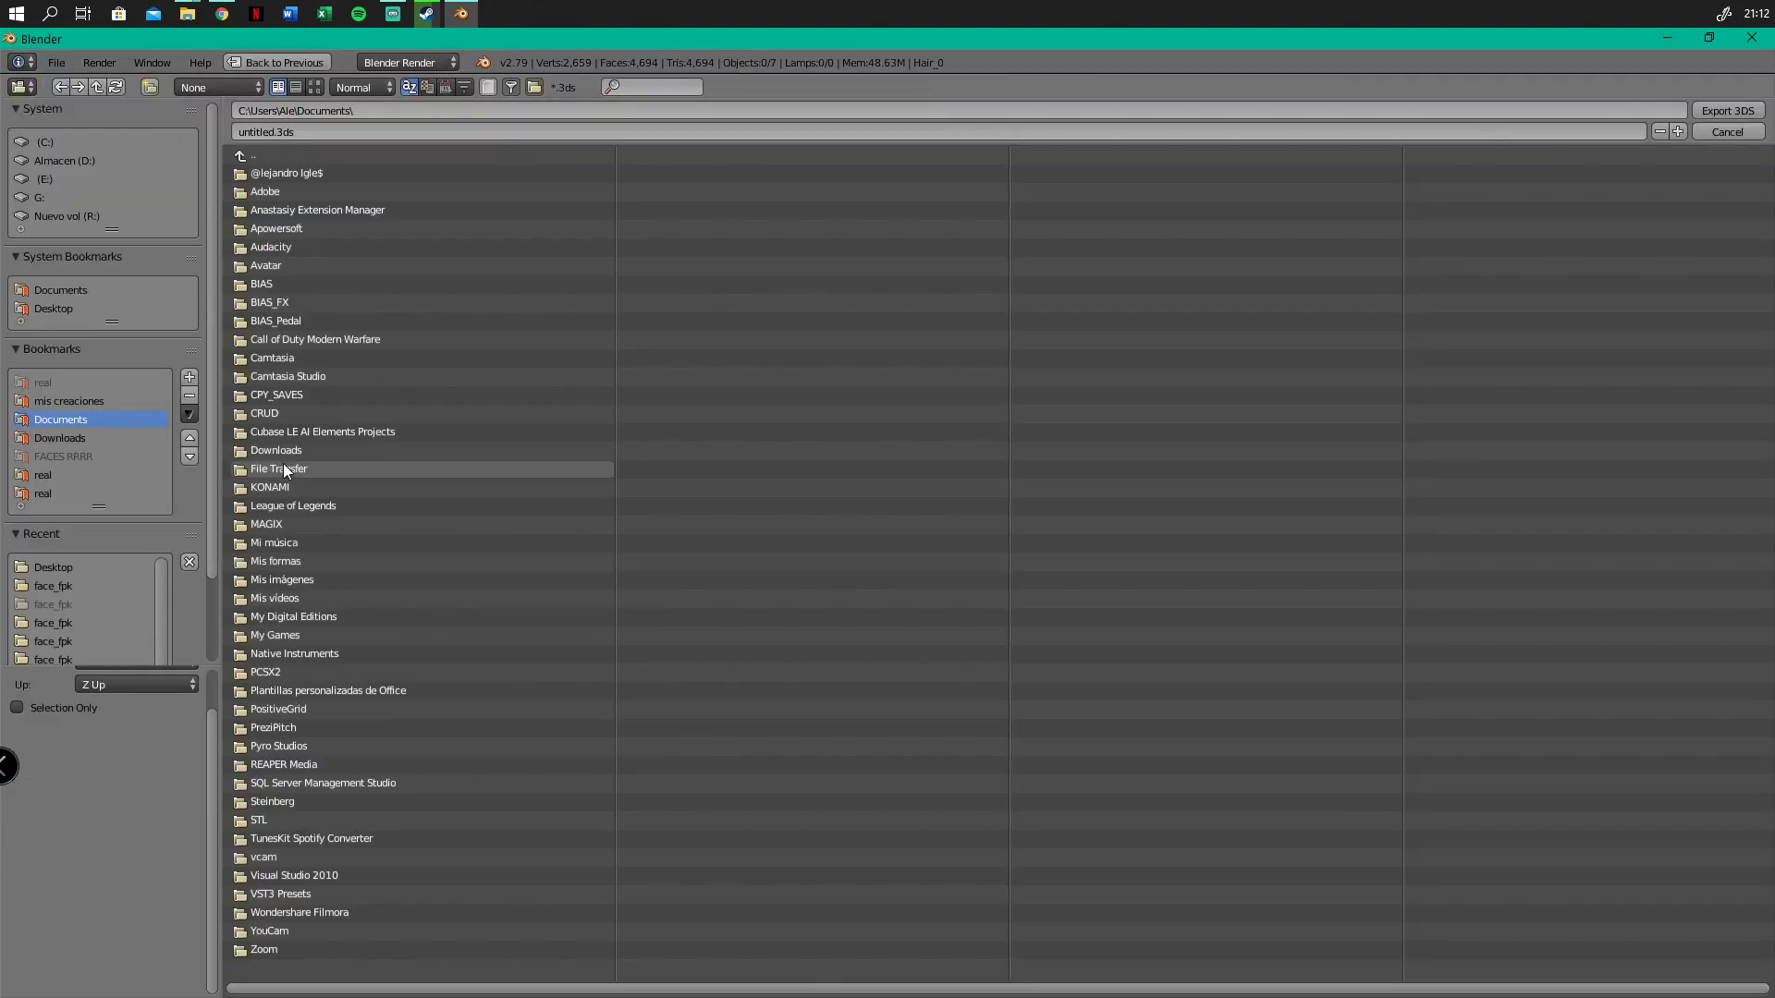
click(41, 310)
Name the export file tutorial.3ds and export it to the Desktop
click(260, 131)
click(267, 132)
drag(272, 132, 175, 134)
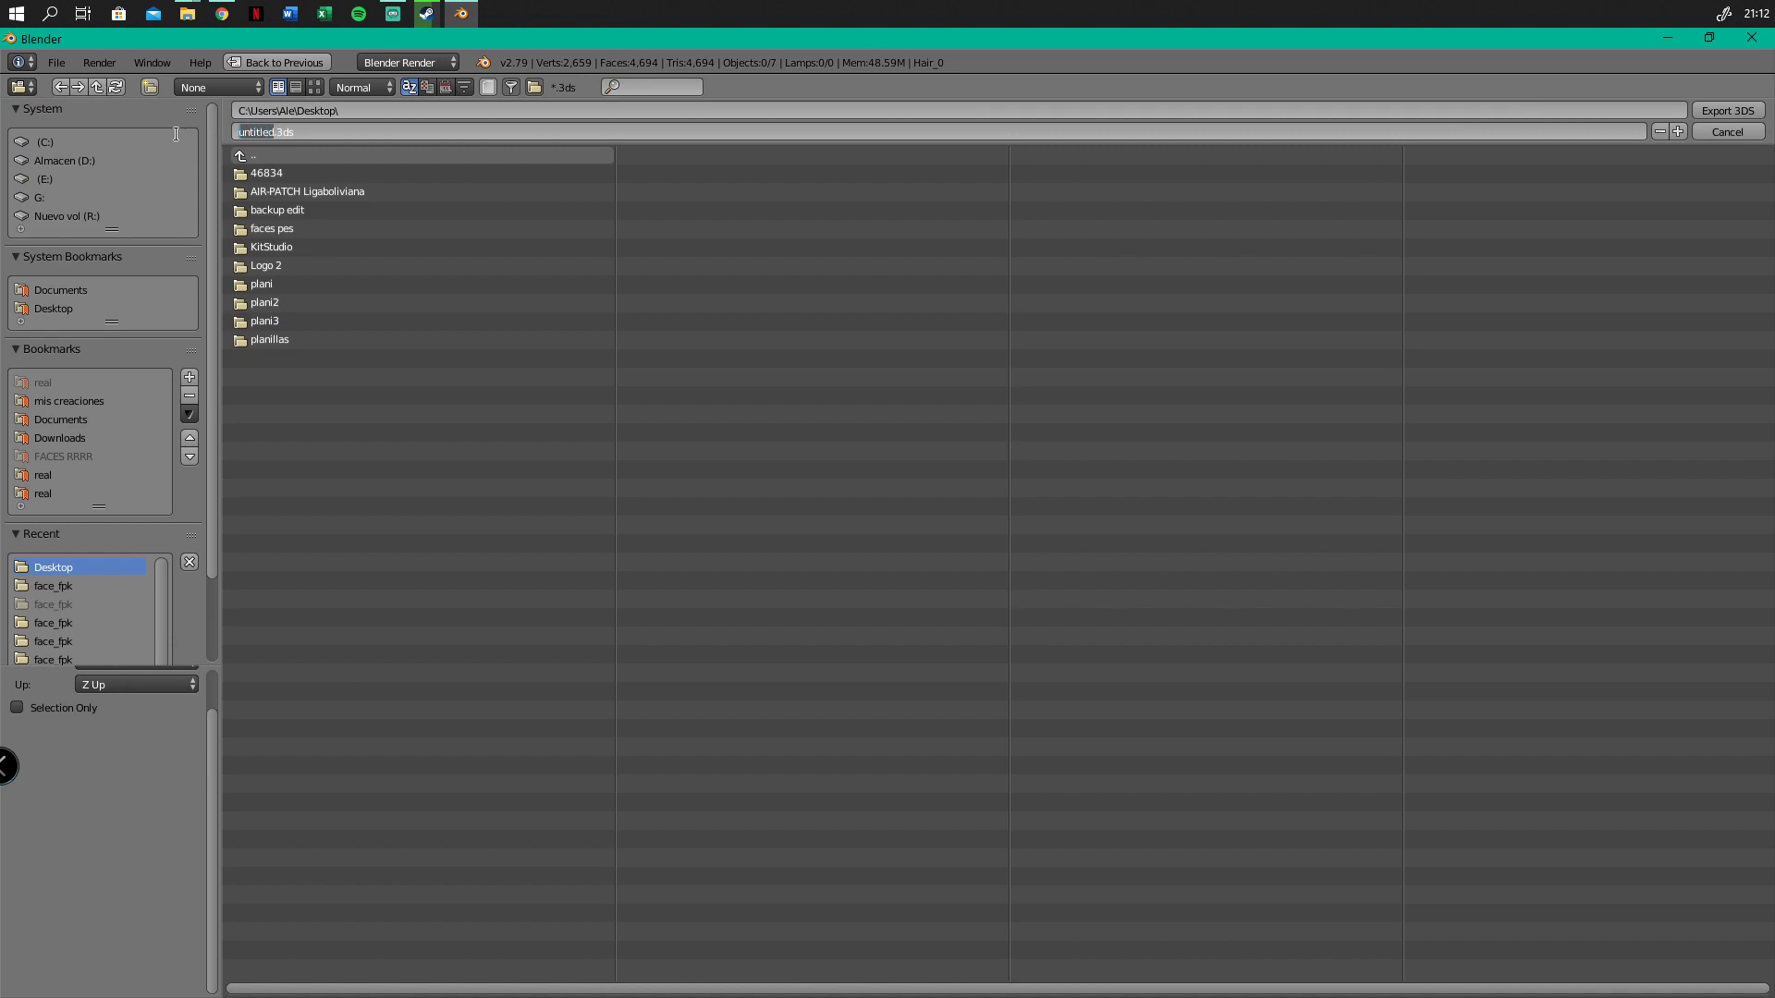
text(jugad)
key(BackSpace)
key(BackSpace)
key(BackSpace)
key(BackSpace)
key(BackSpace)
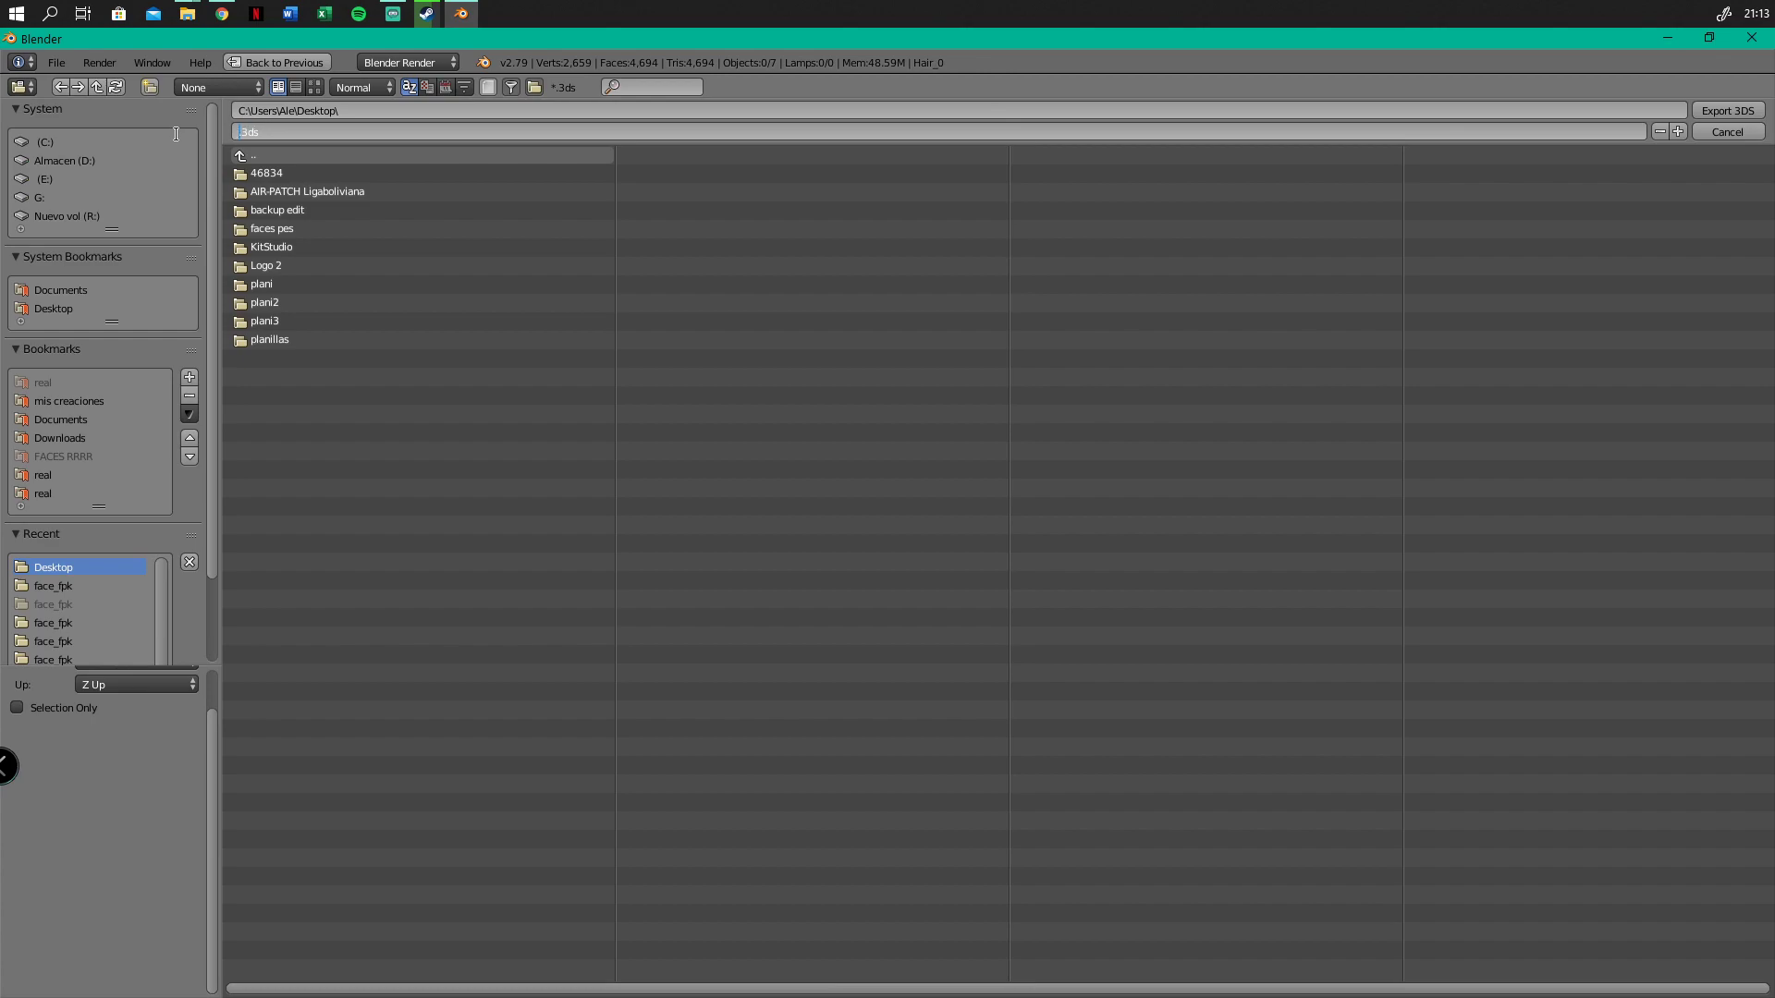
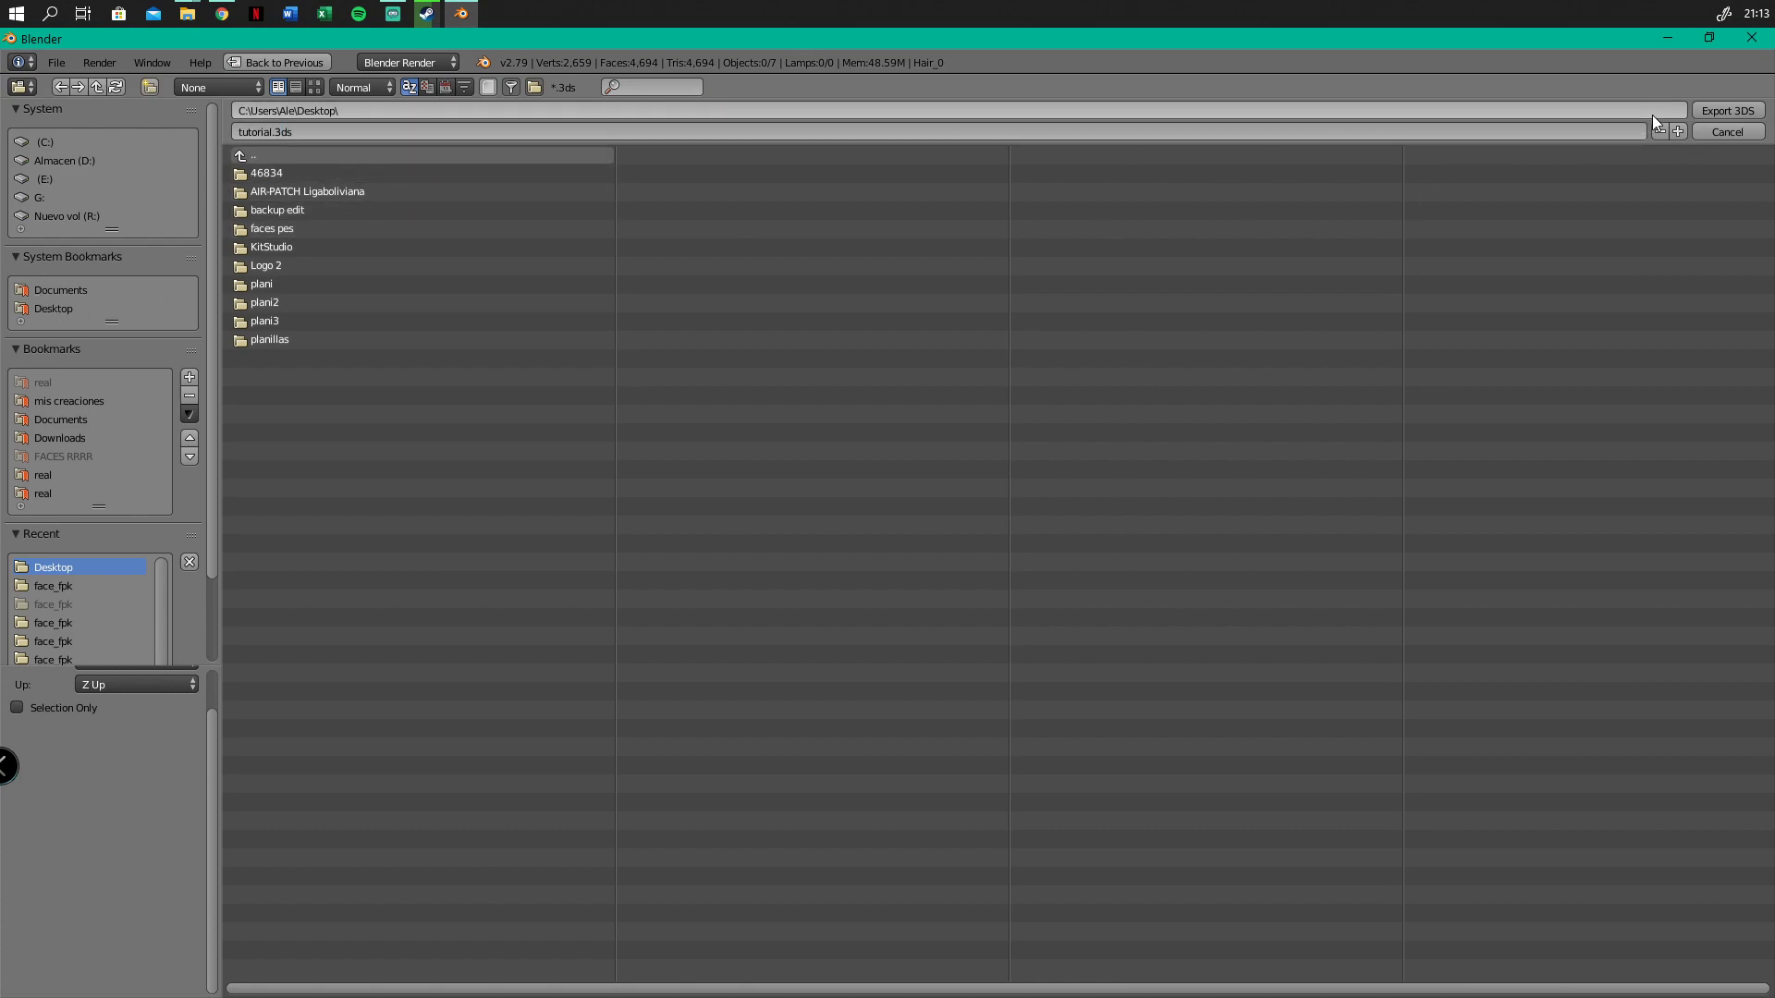
click(1729, 113)
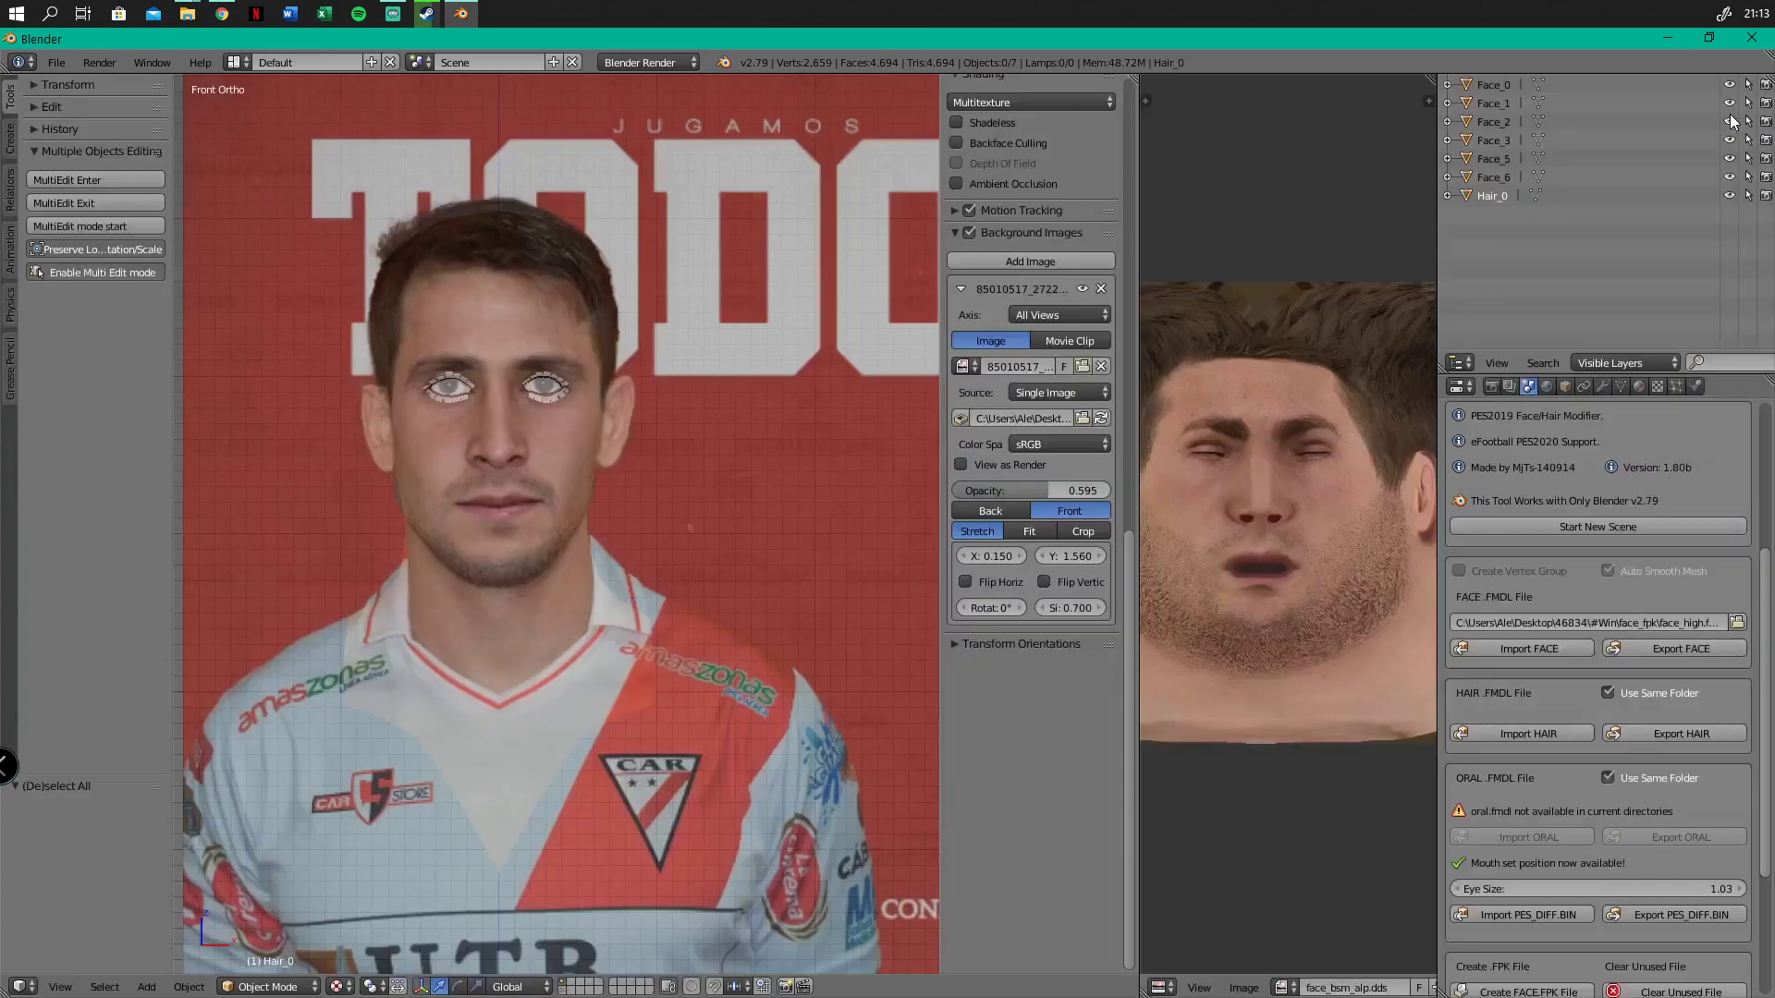
Check for the exported tutorial.3ds file on the Windows desktop, and return to Blender
click(1669, 38)
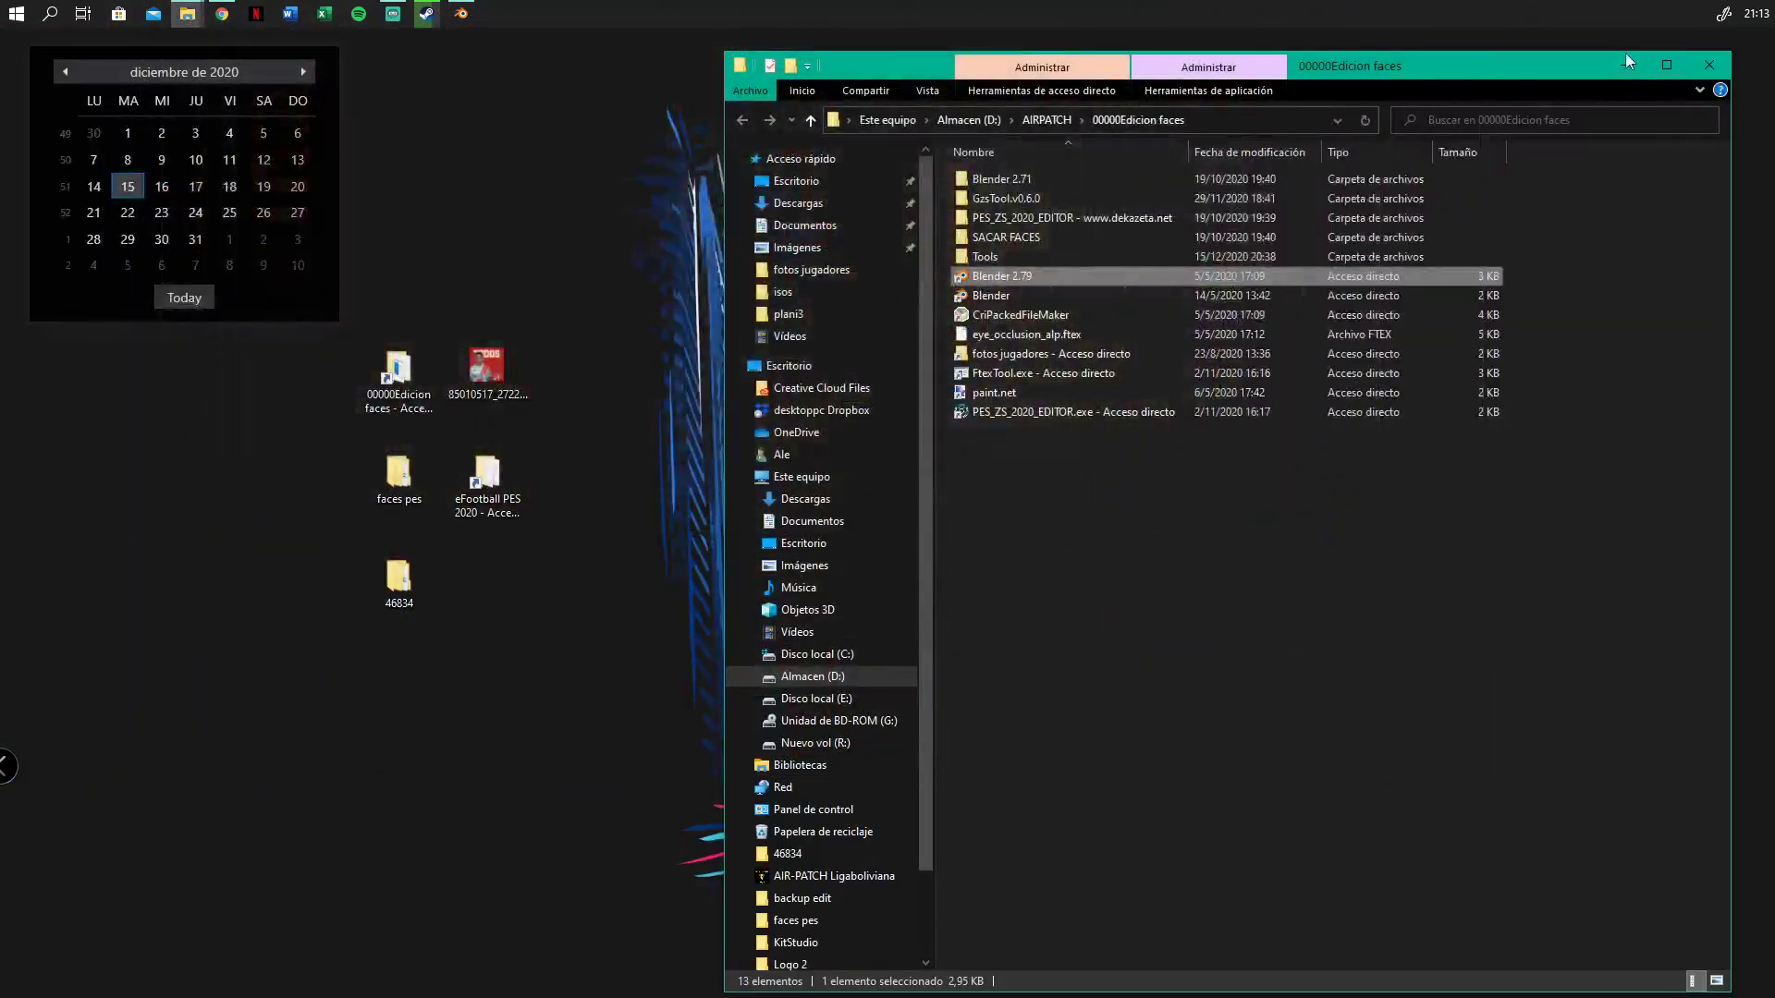
click(487, 596)
drag(487, 596, 571, 573)
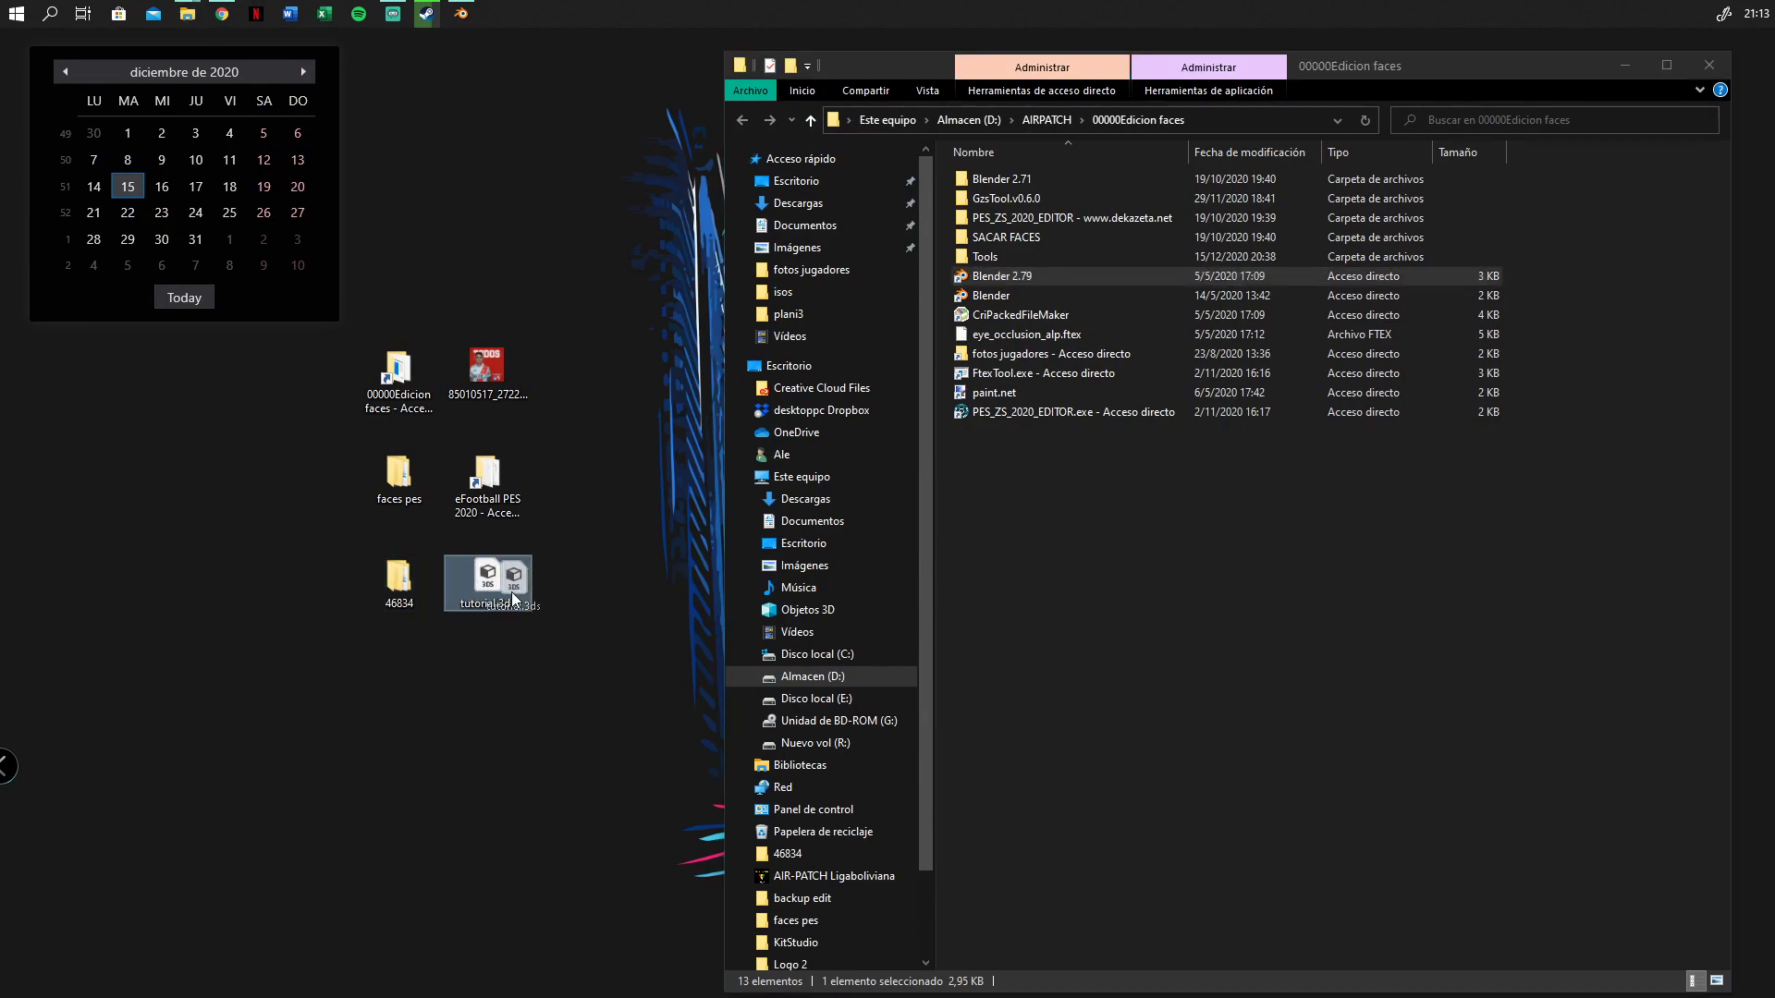
click(630, 613)
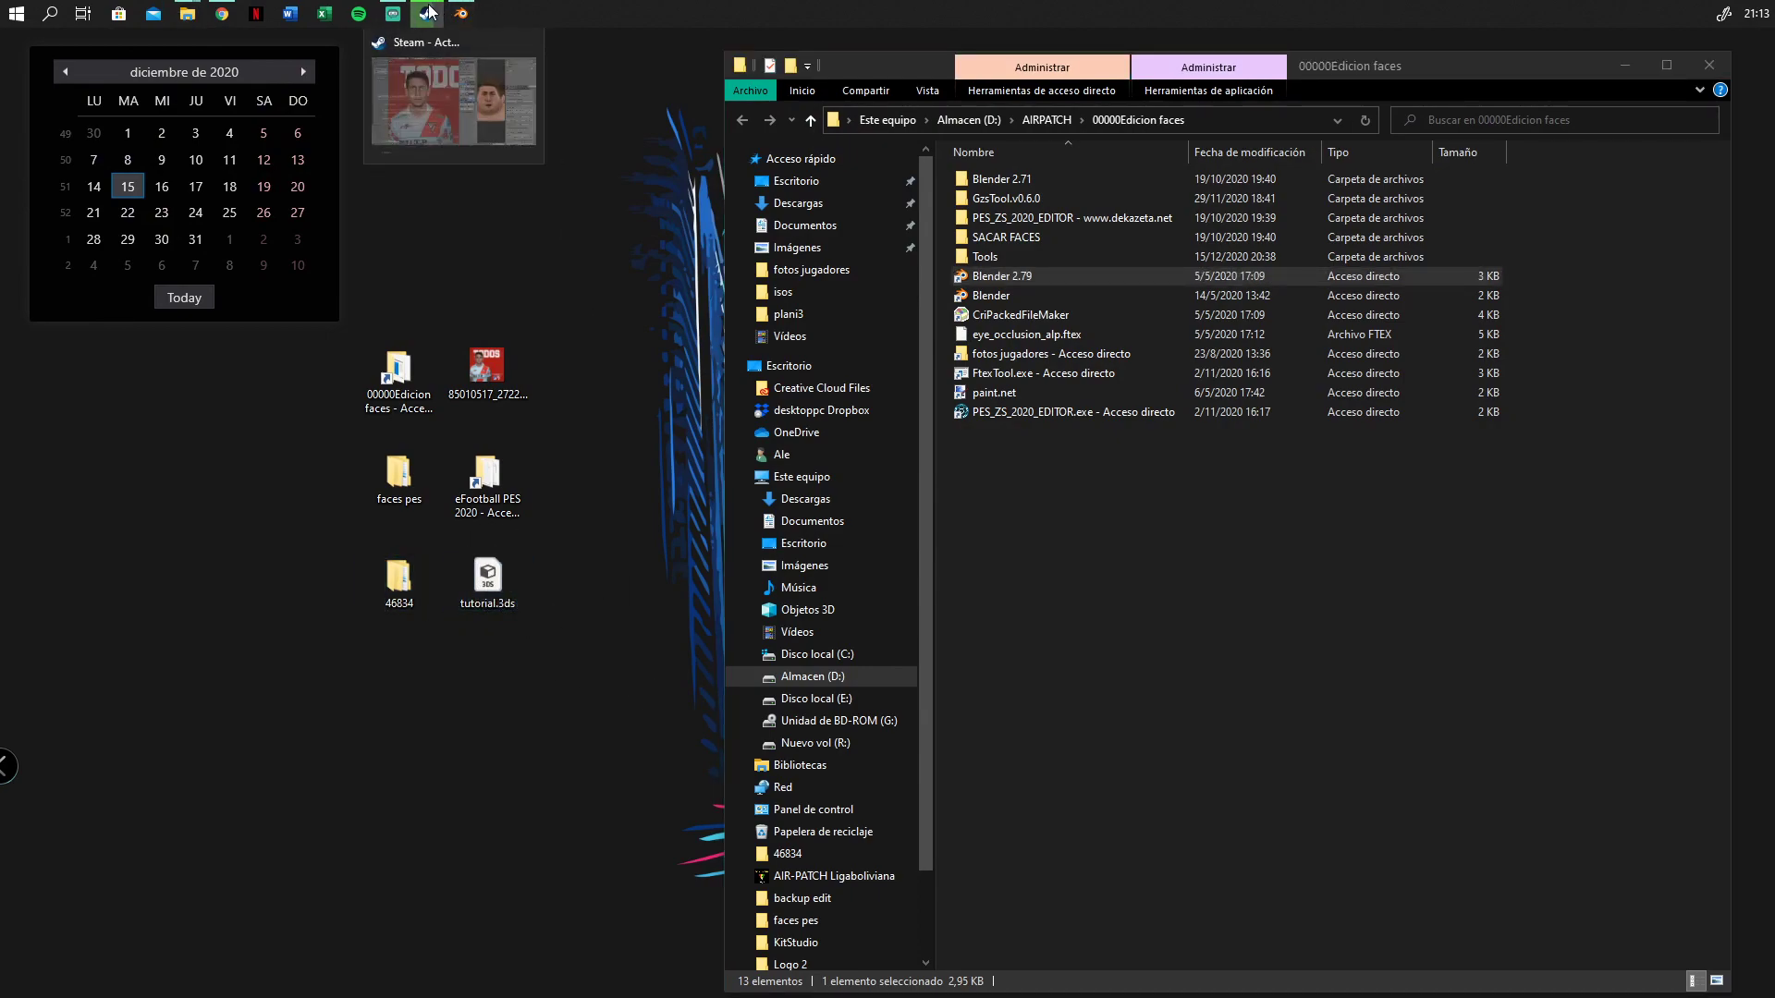
click(428, 12)
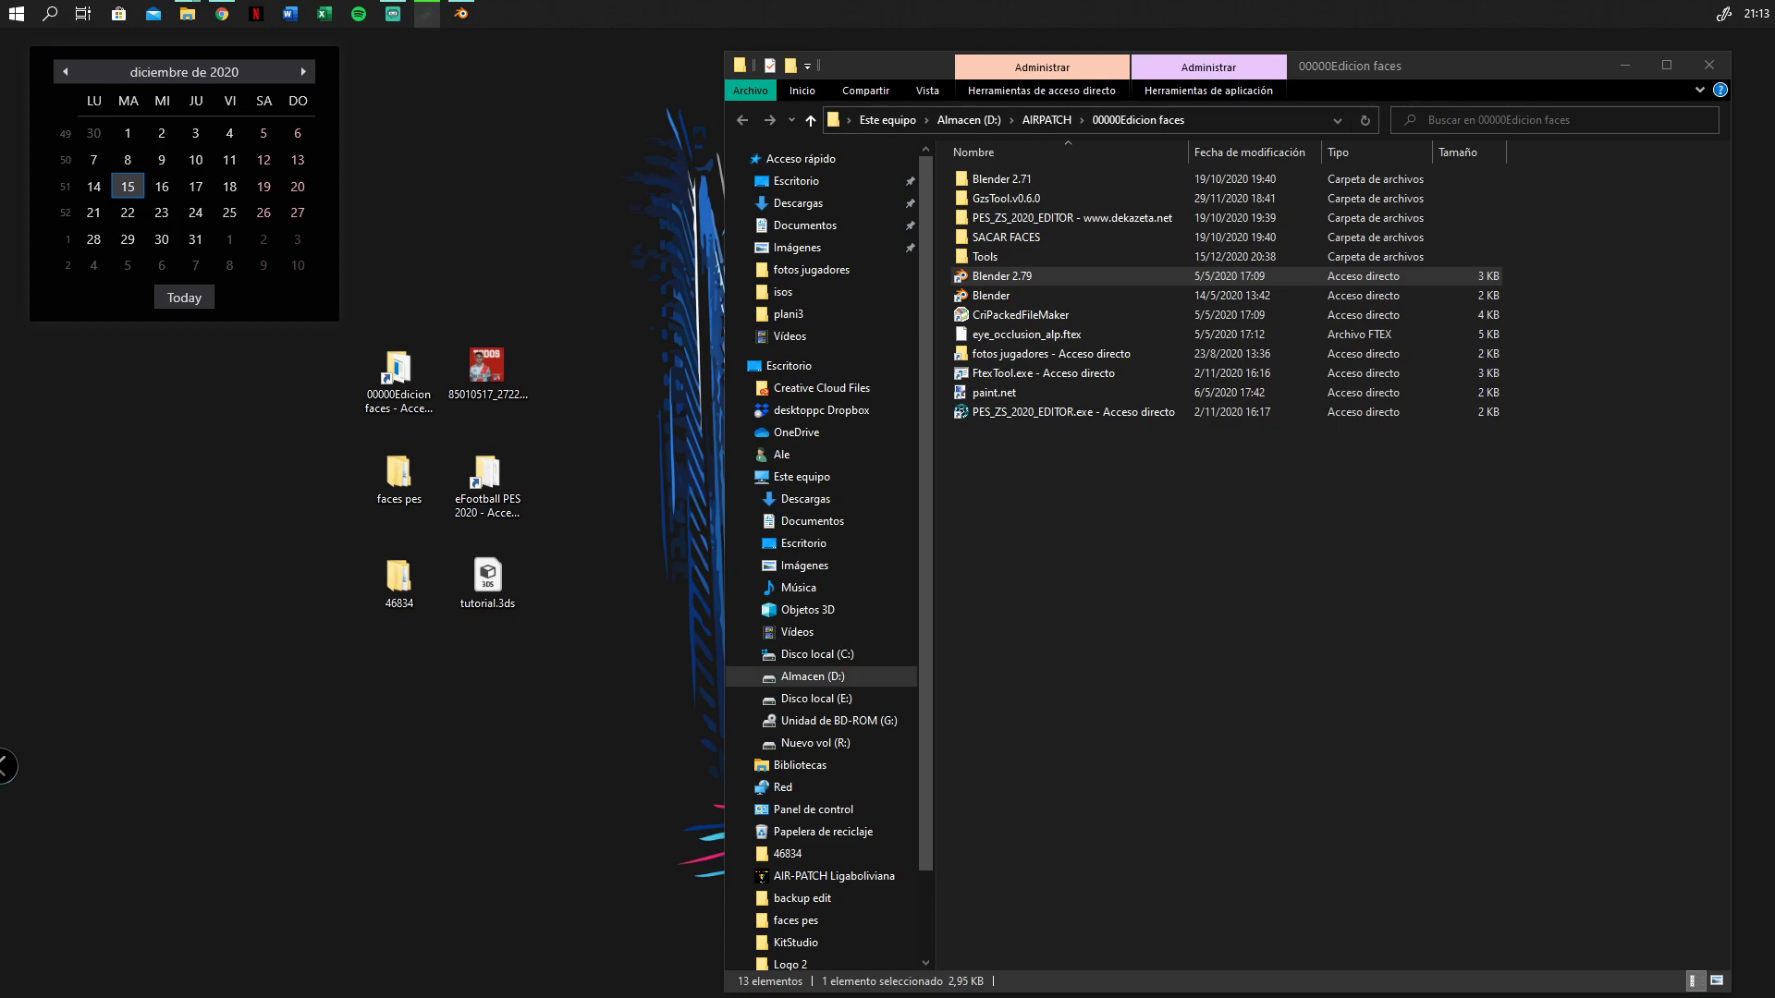
click(428, 16)
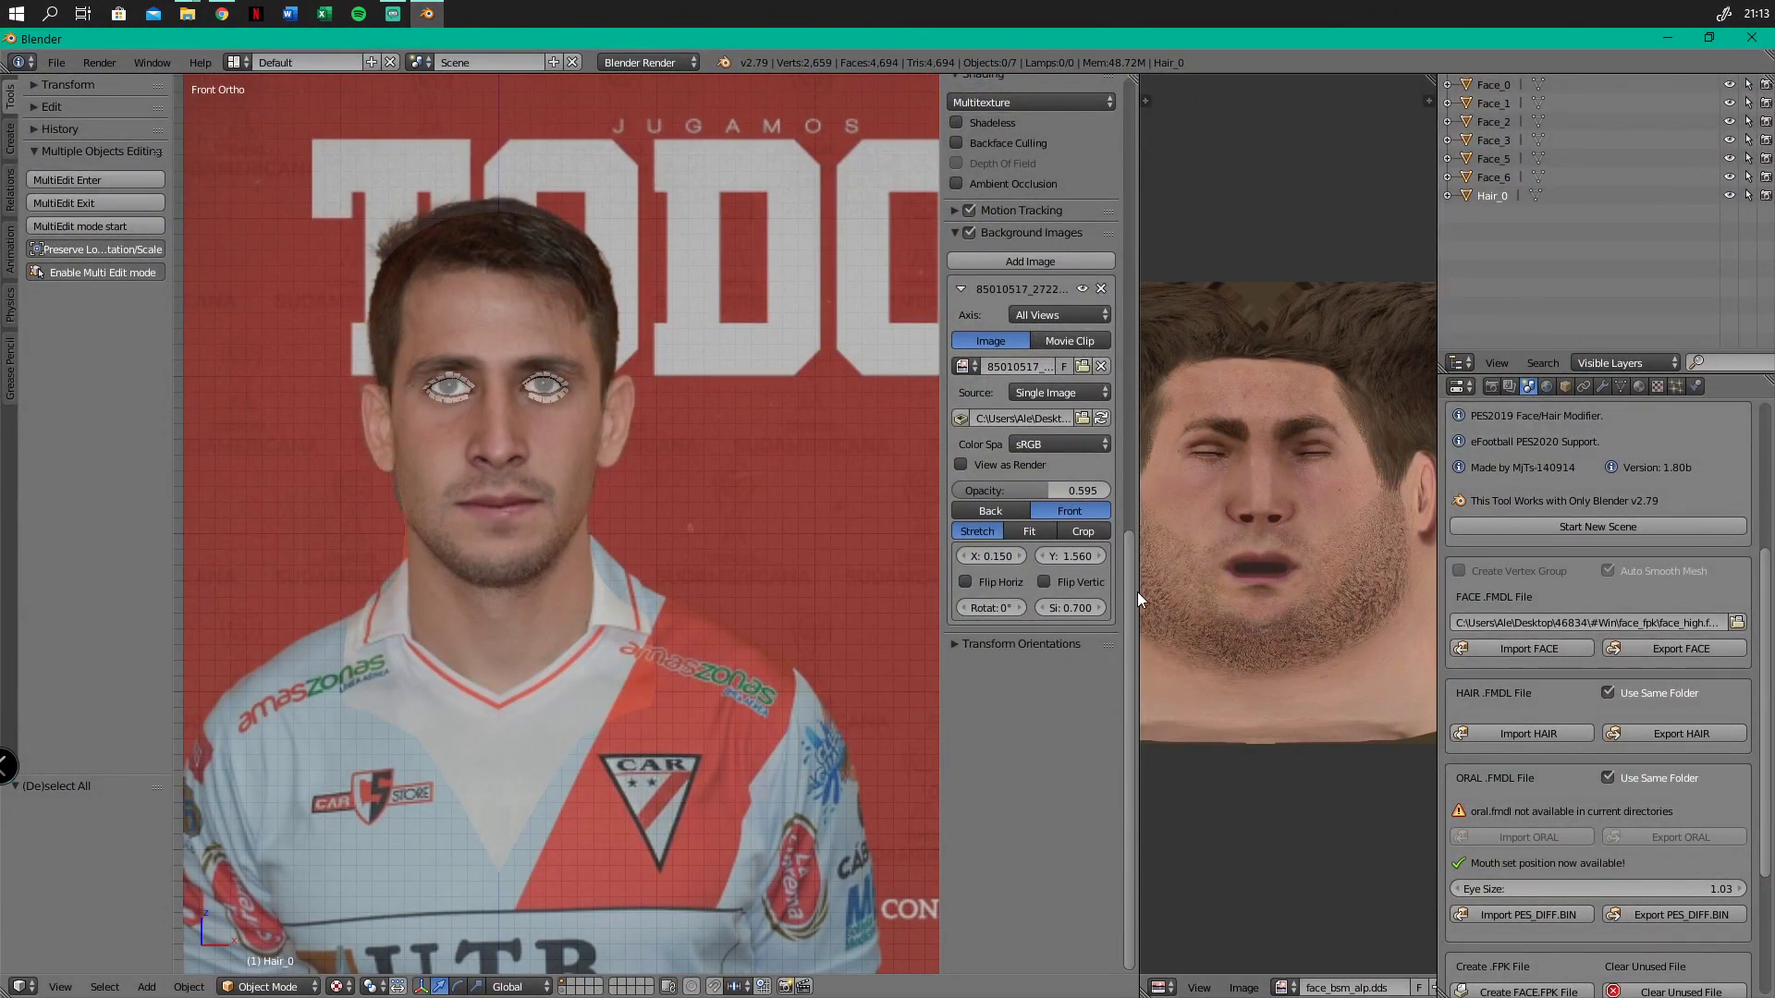
Widen the texture editor beside the 3D view and put the Face_1 object into Edit Mode
drag(1139, 592, 894, 594)
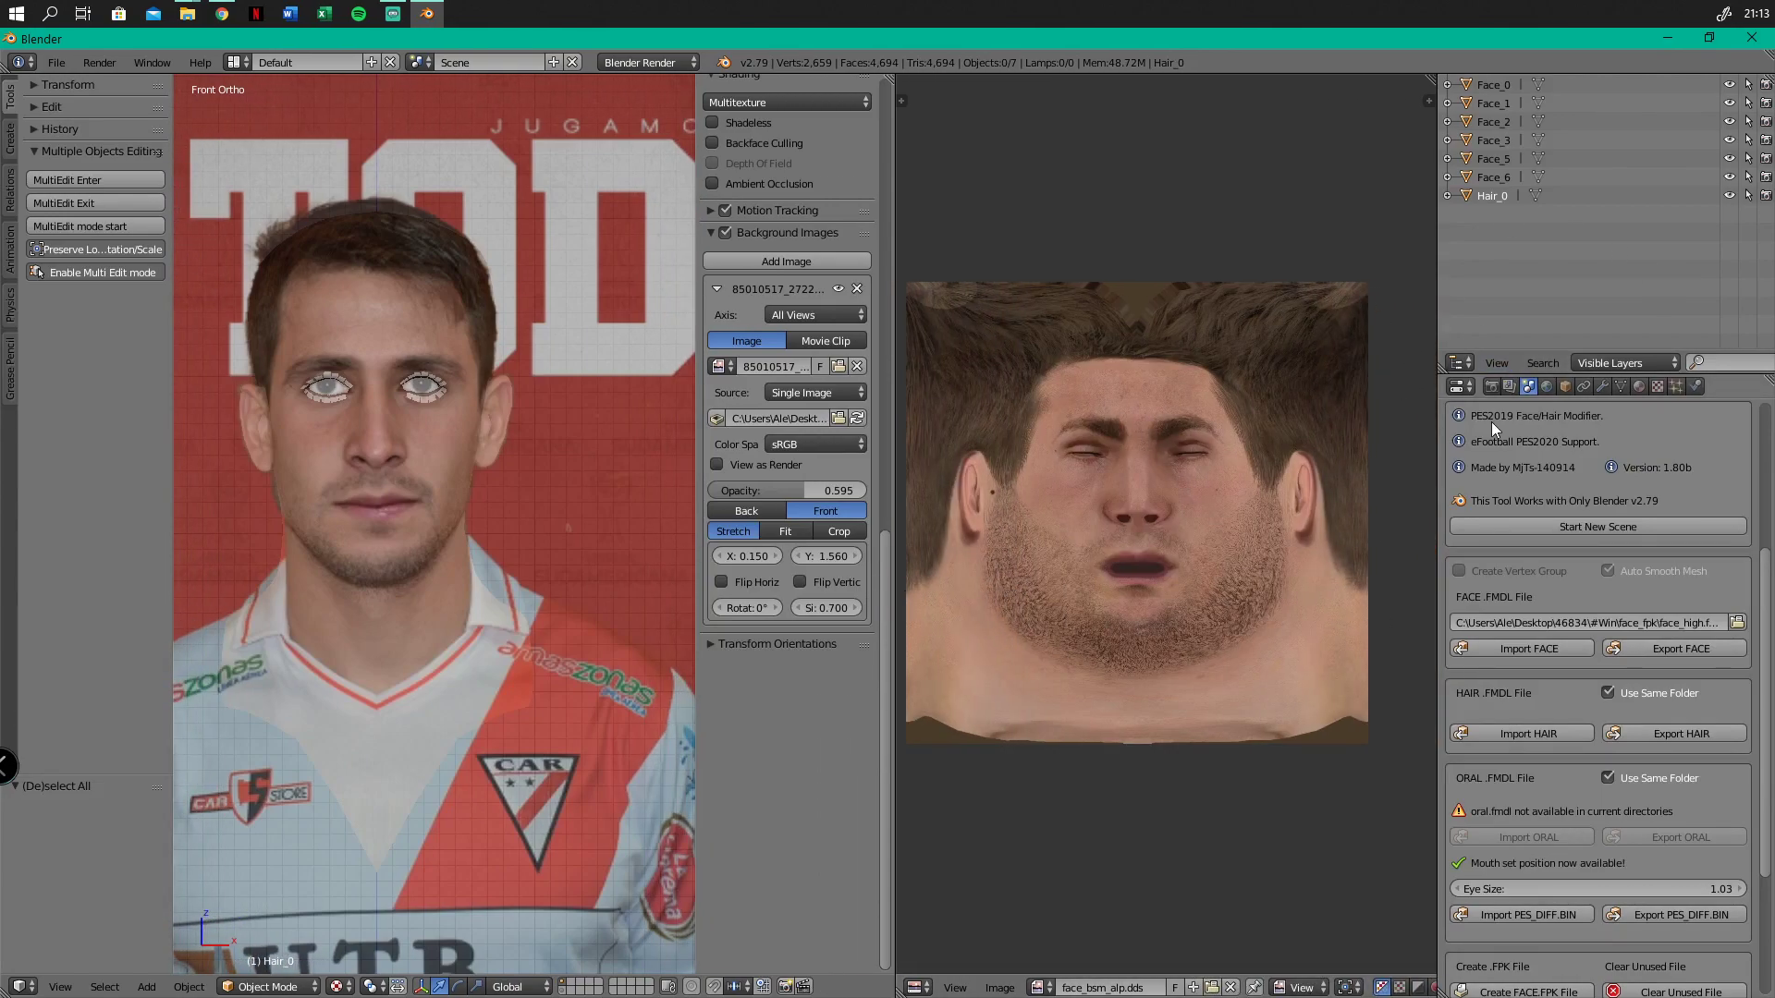
click(1540, 101)
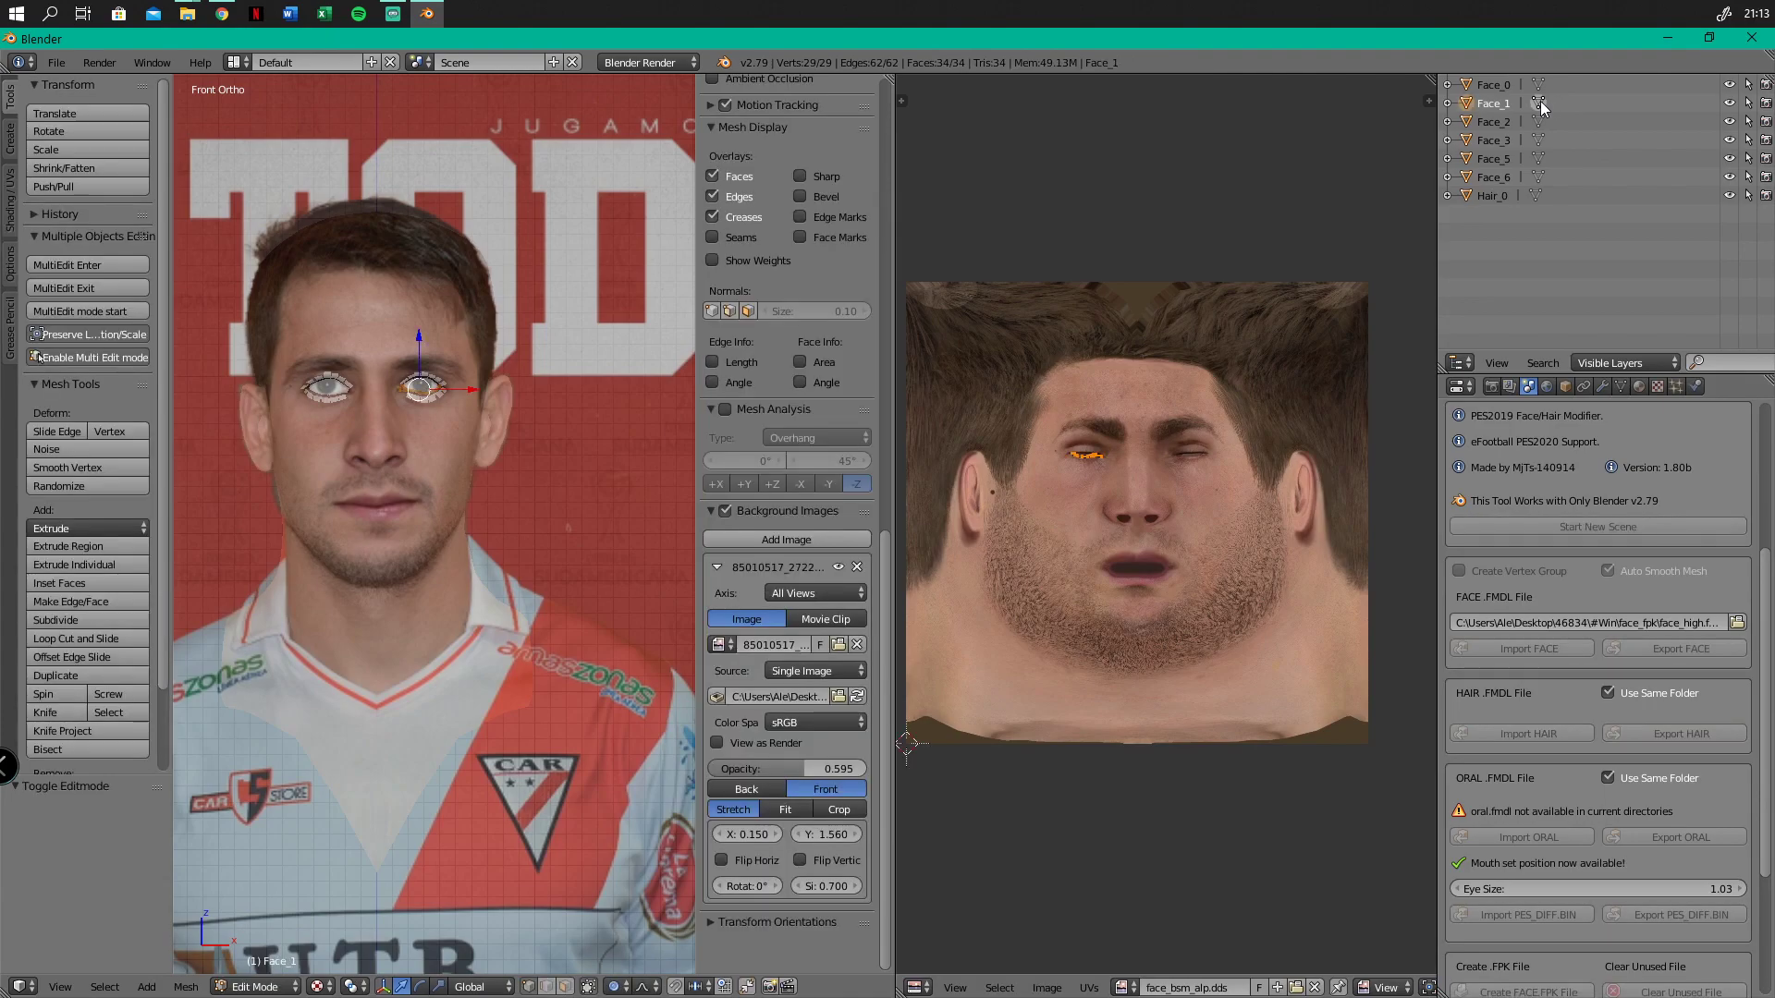
click(1540, 101)
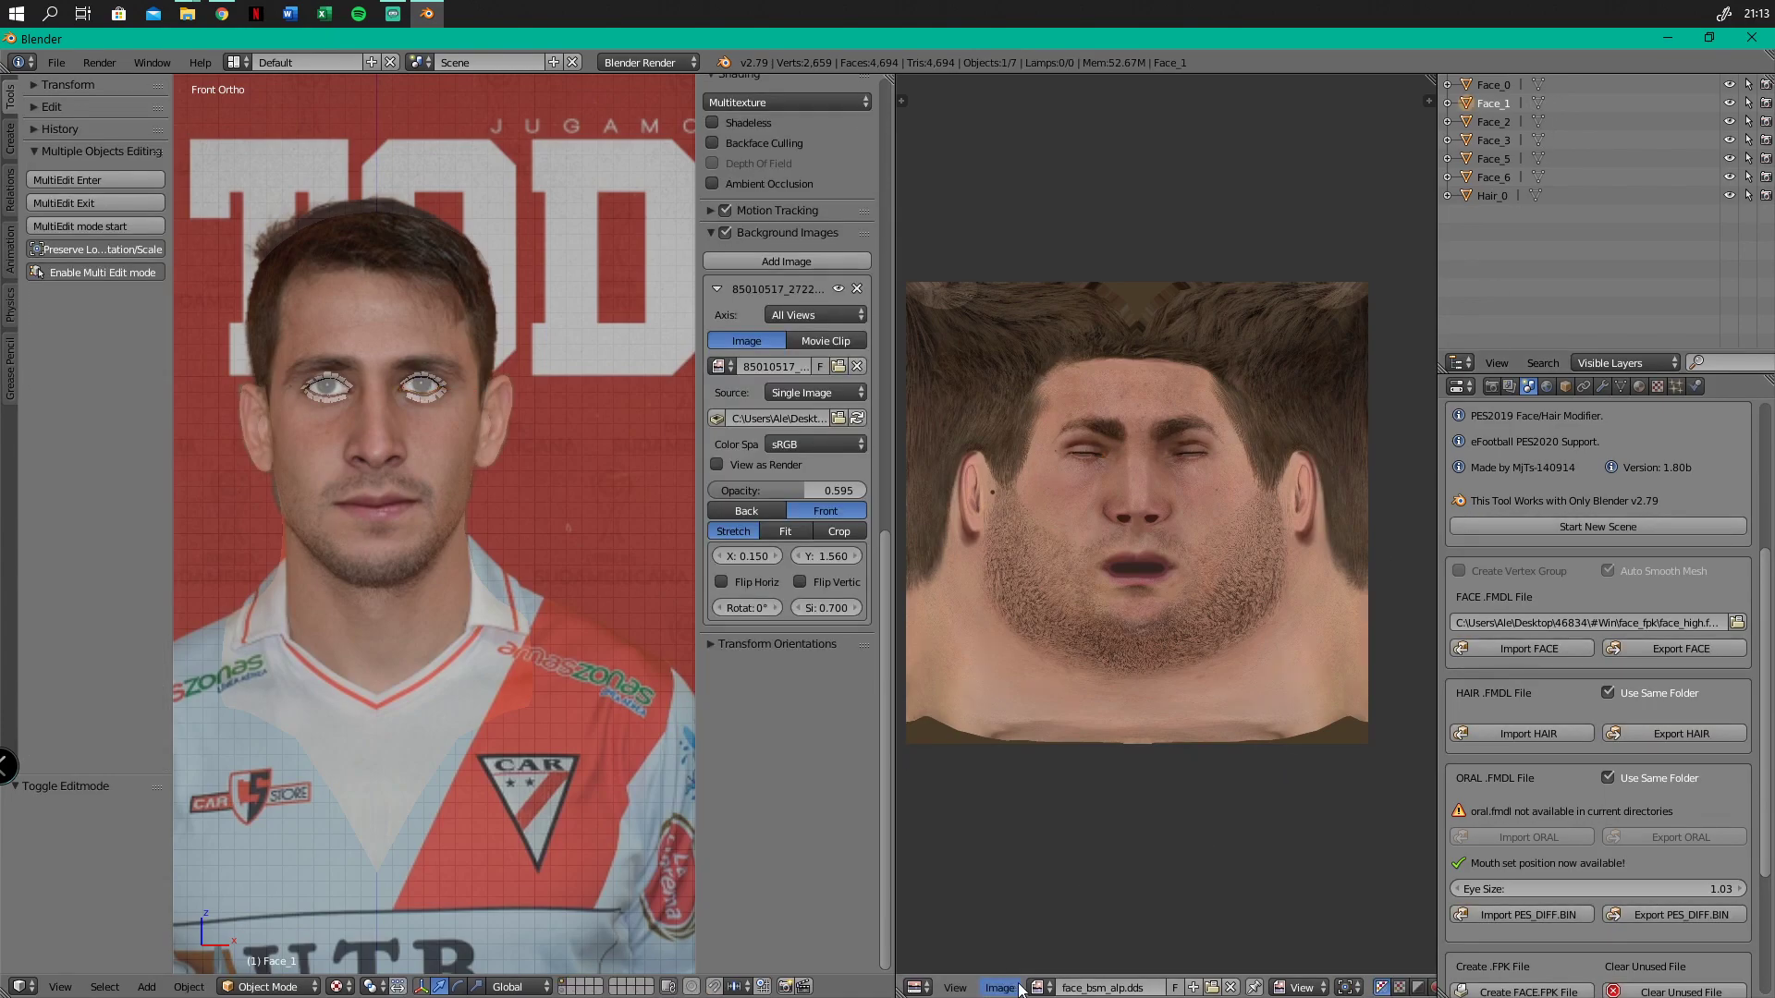
click(1538, 102)
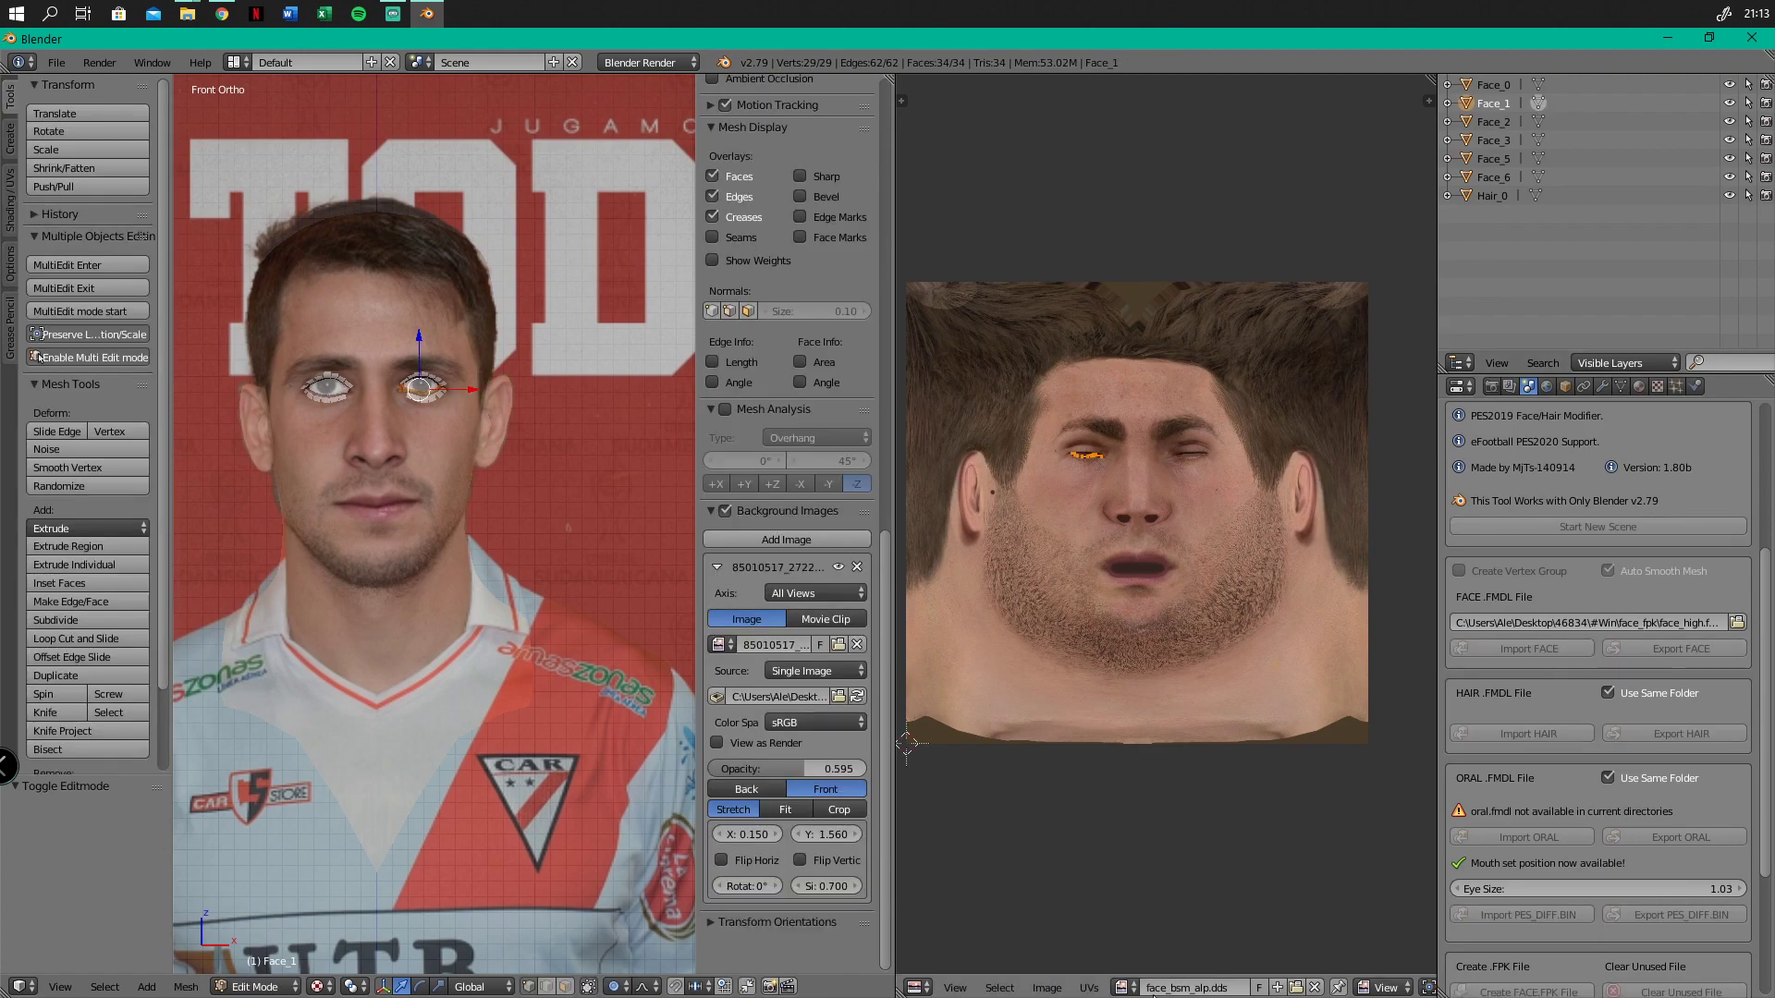
Open the face_bsm_alp.dds texture externally in Photoshop, without separate mip-map layers and without colour management
click(1046, 988)
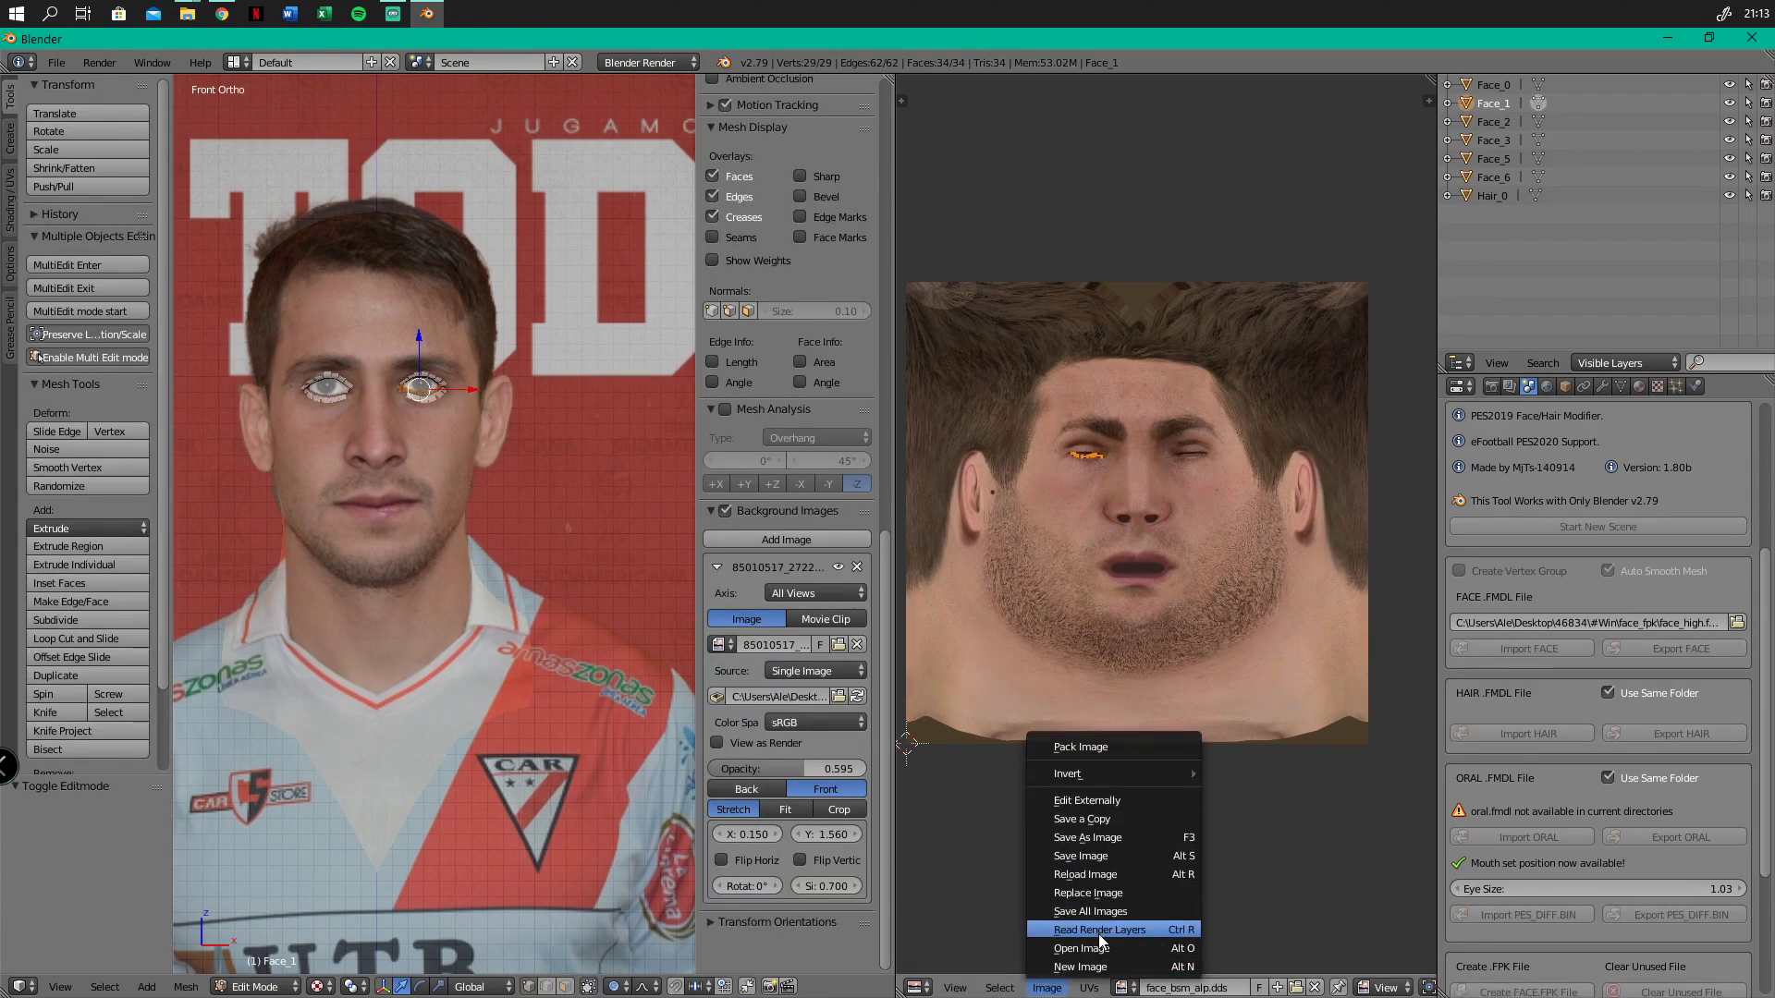
click(1096, 802)
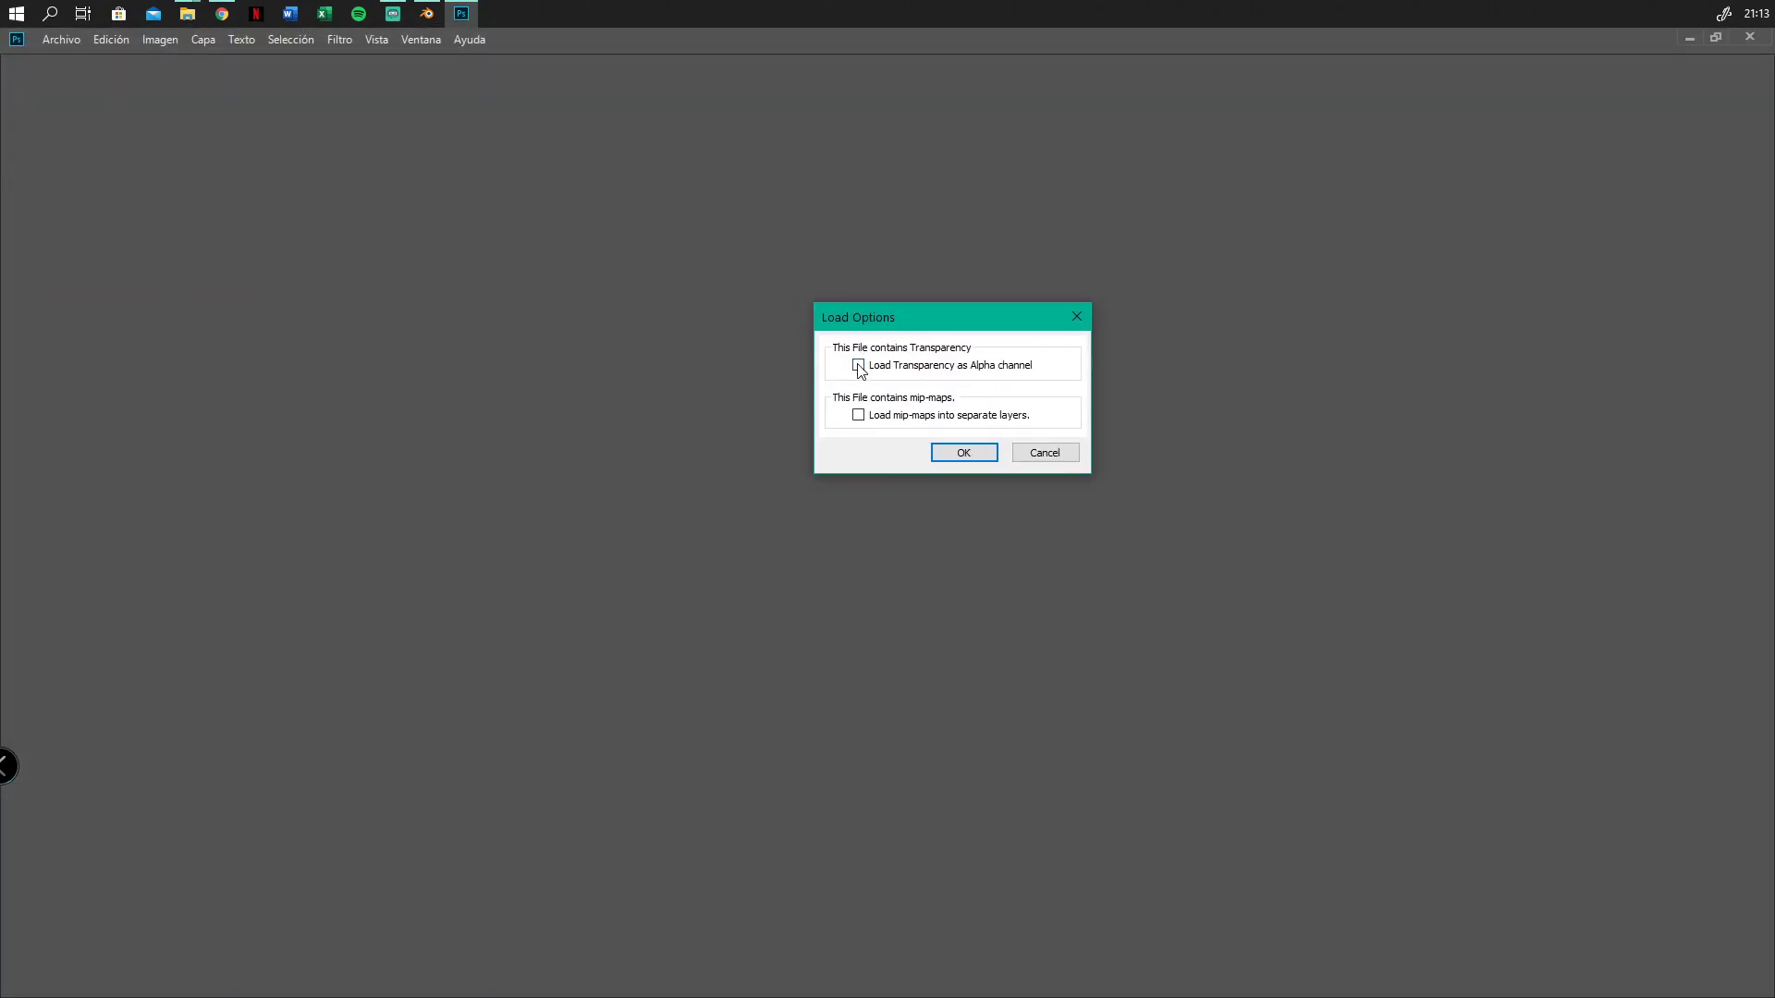
click(978, 456)
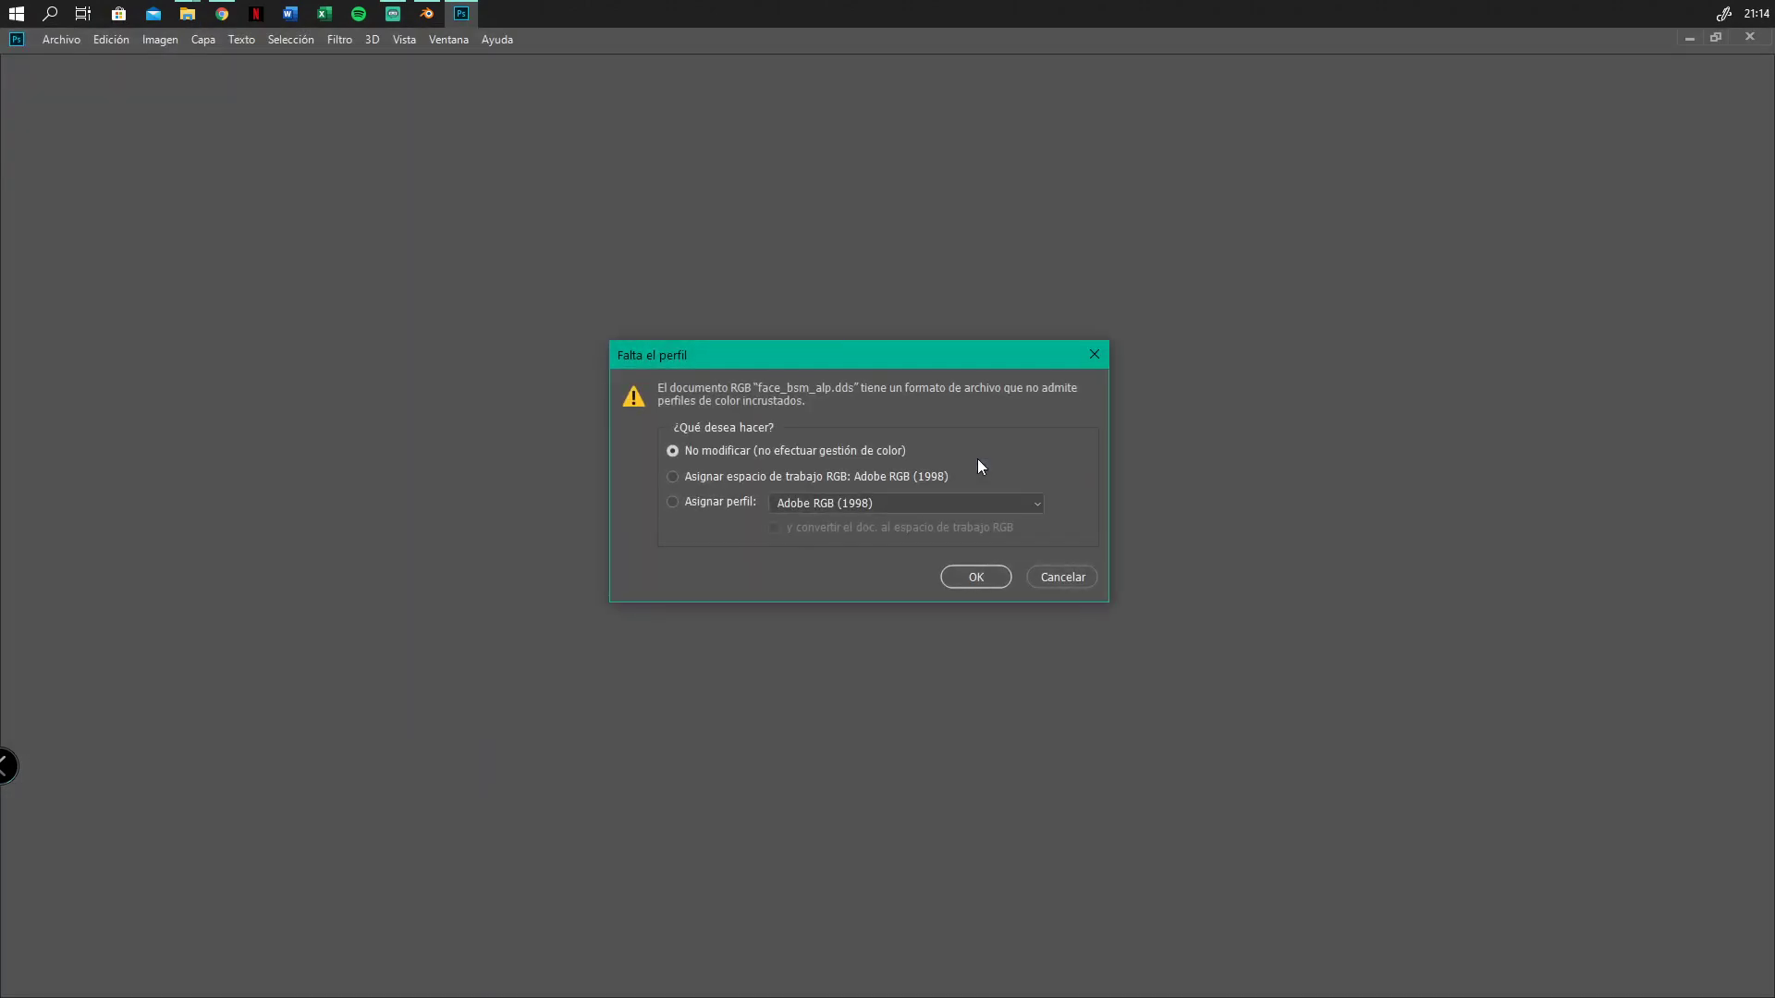
click(978, 577)
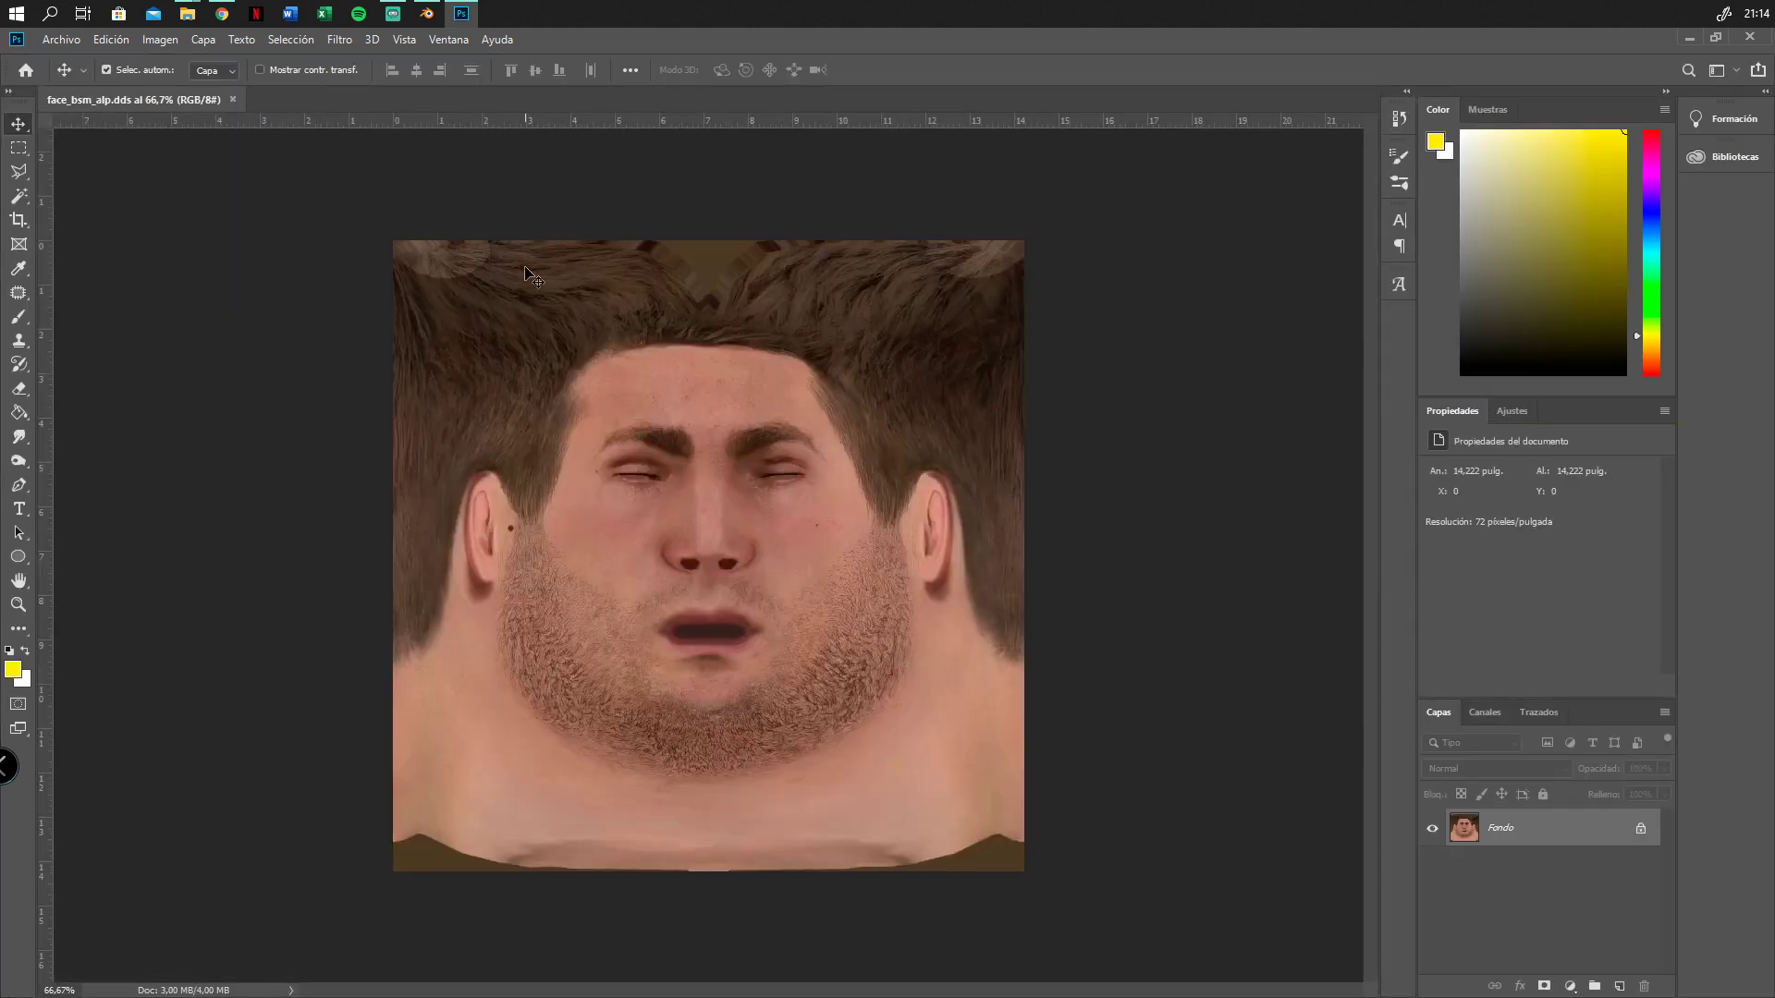
Save the texture as face_bsm_alp.png in the #windx11 folder, using the large file size PNG option
click(61, 39)
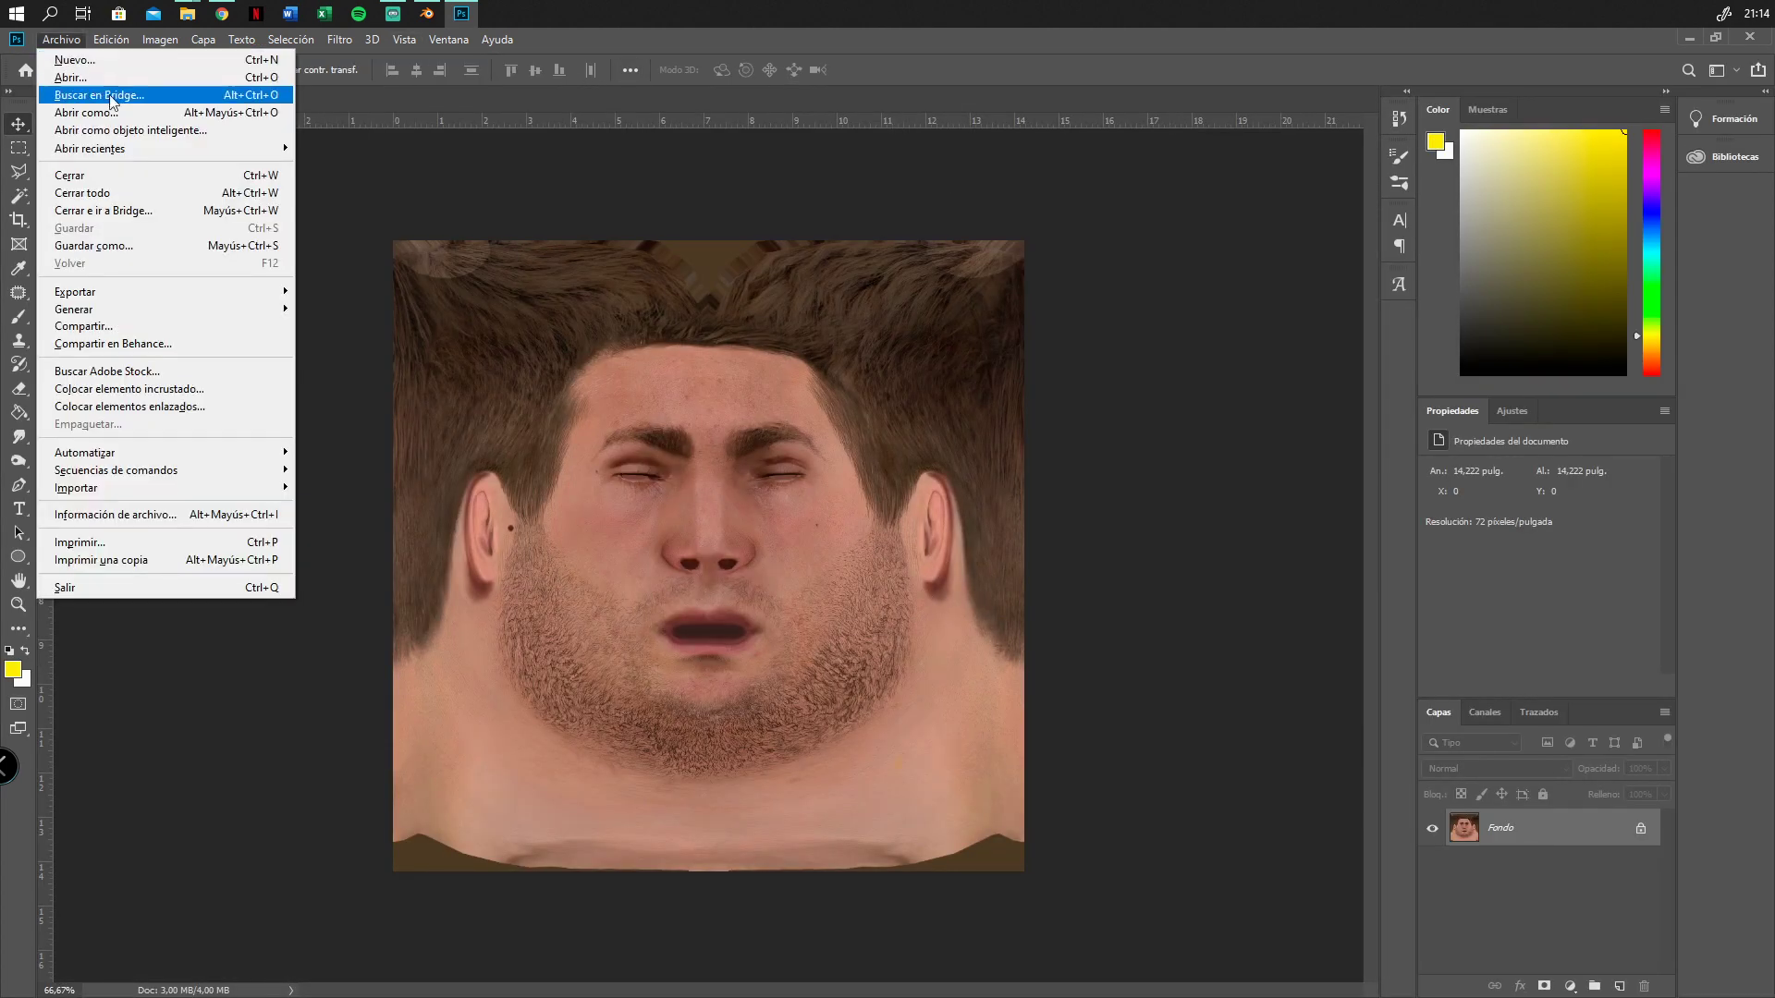
click(126, 246)
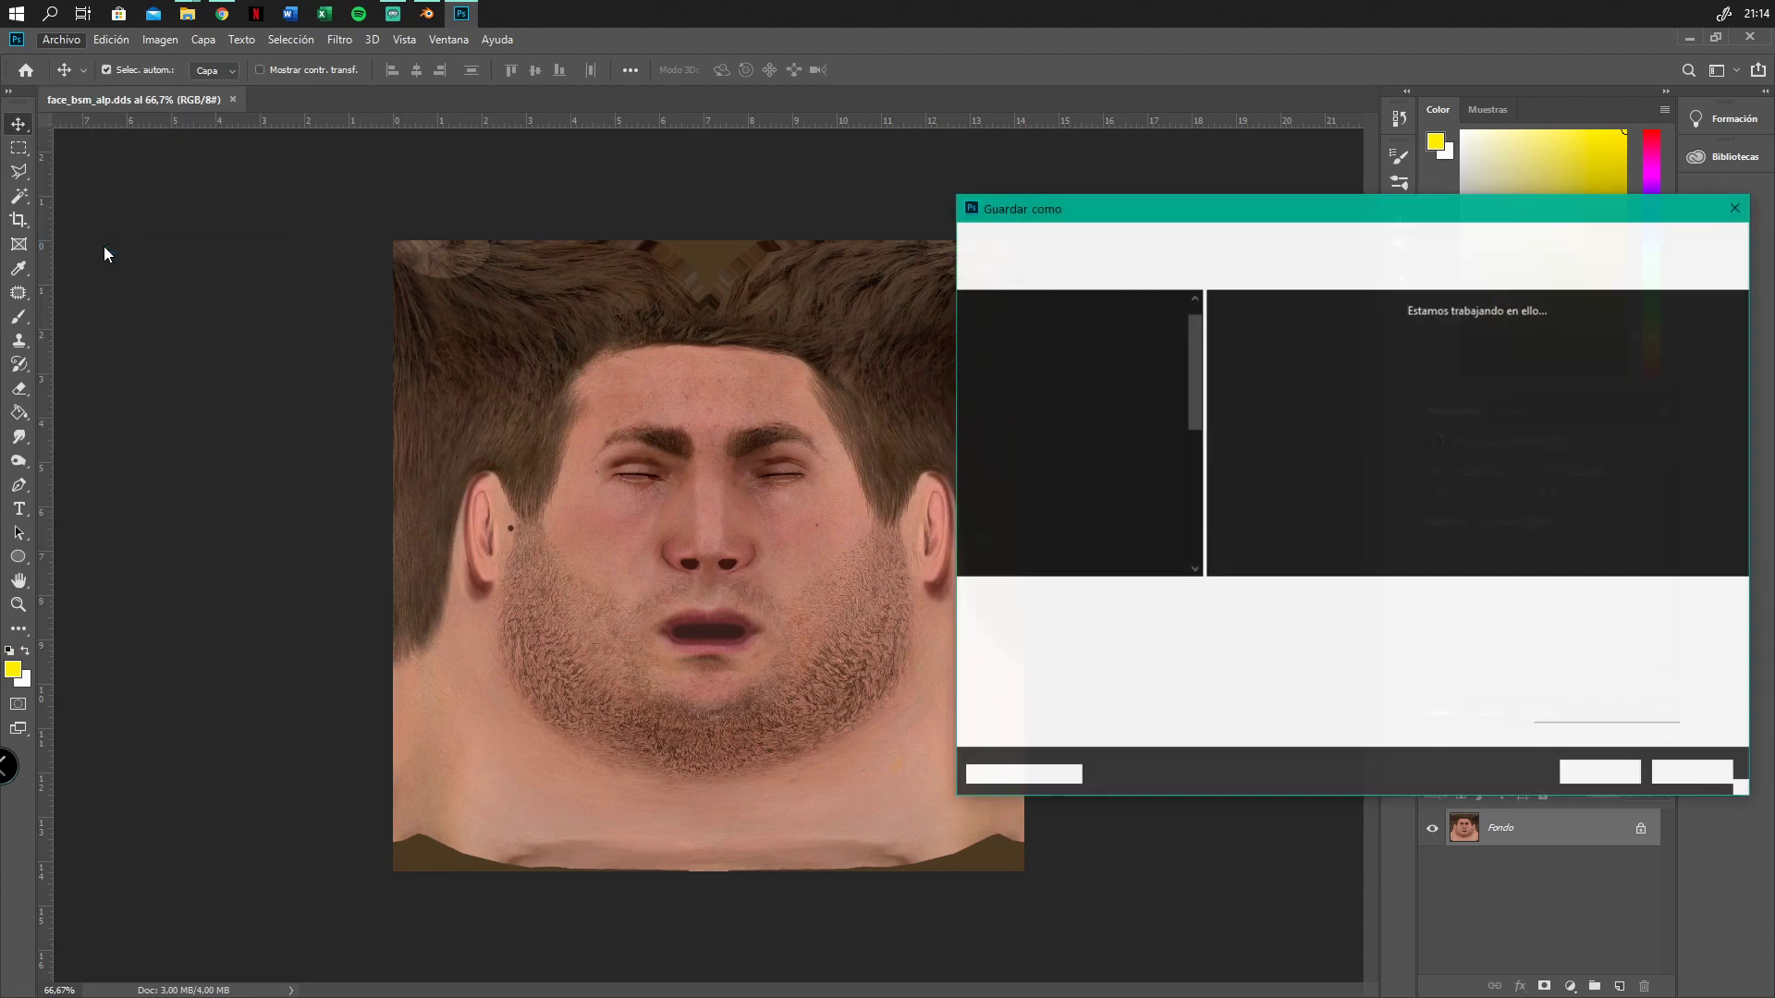
click(1130, 618)
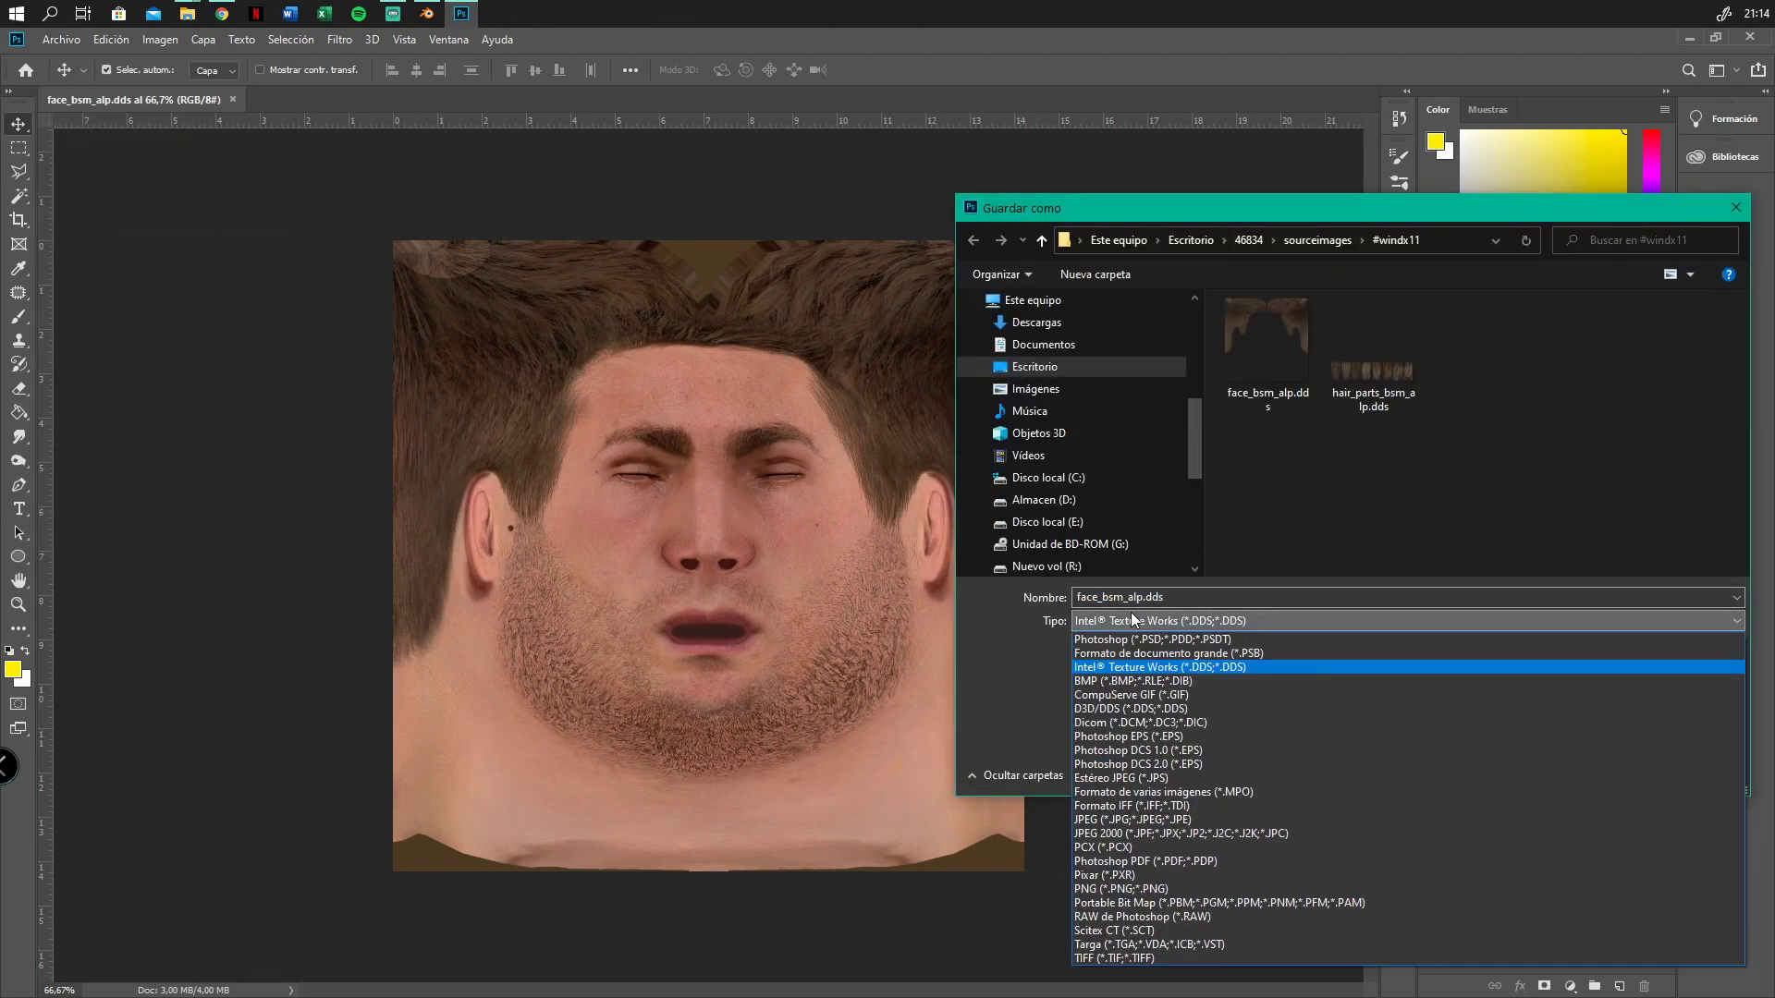
click(1110, 889)
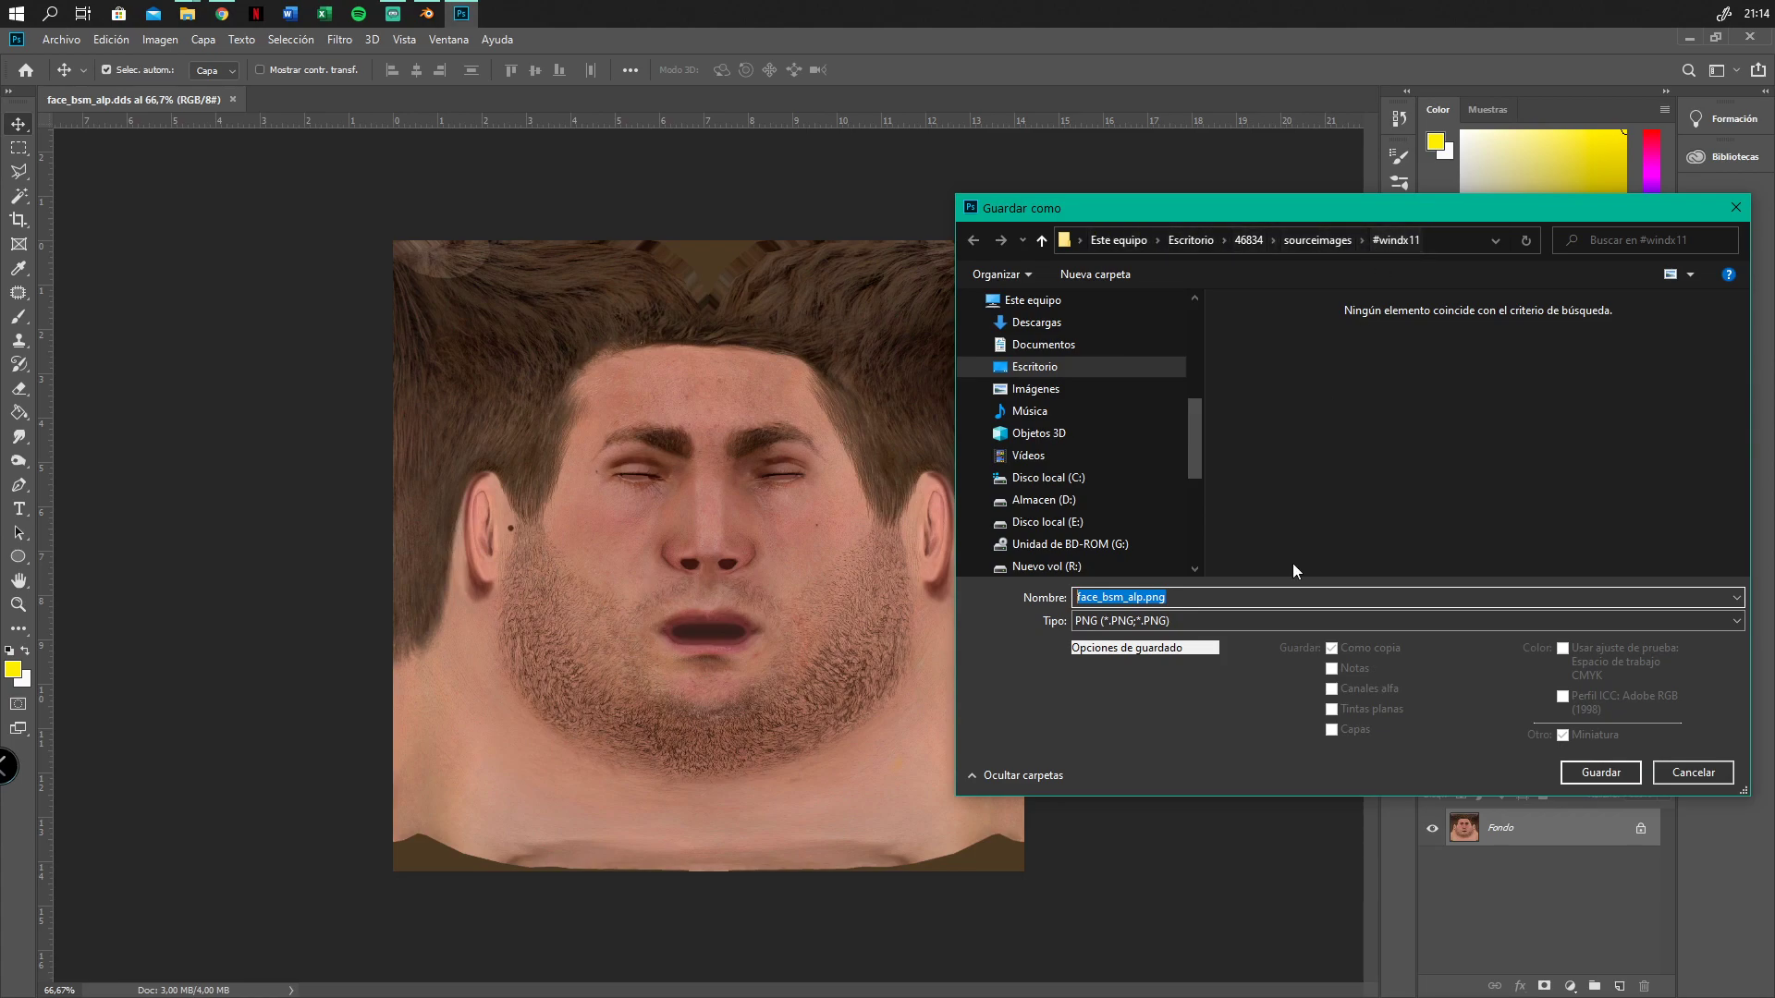
click(1242, 603)
click(1603, 773)
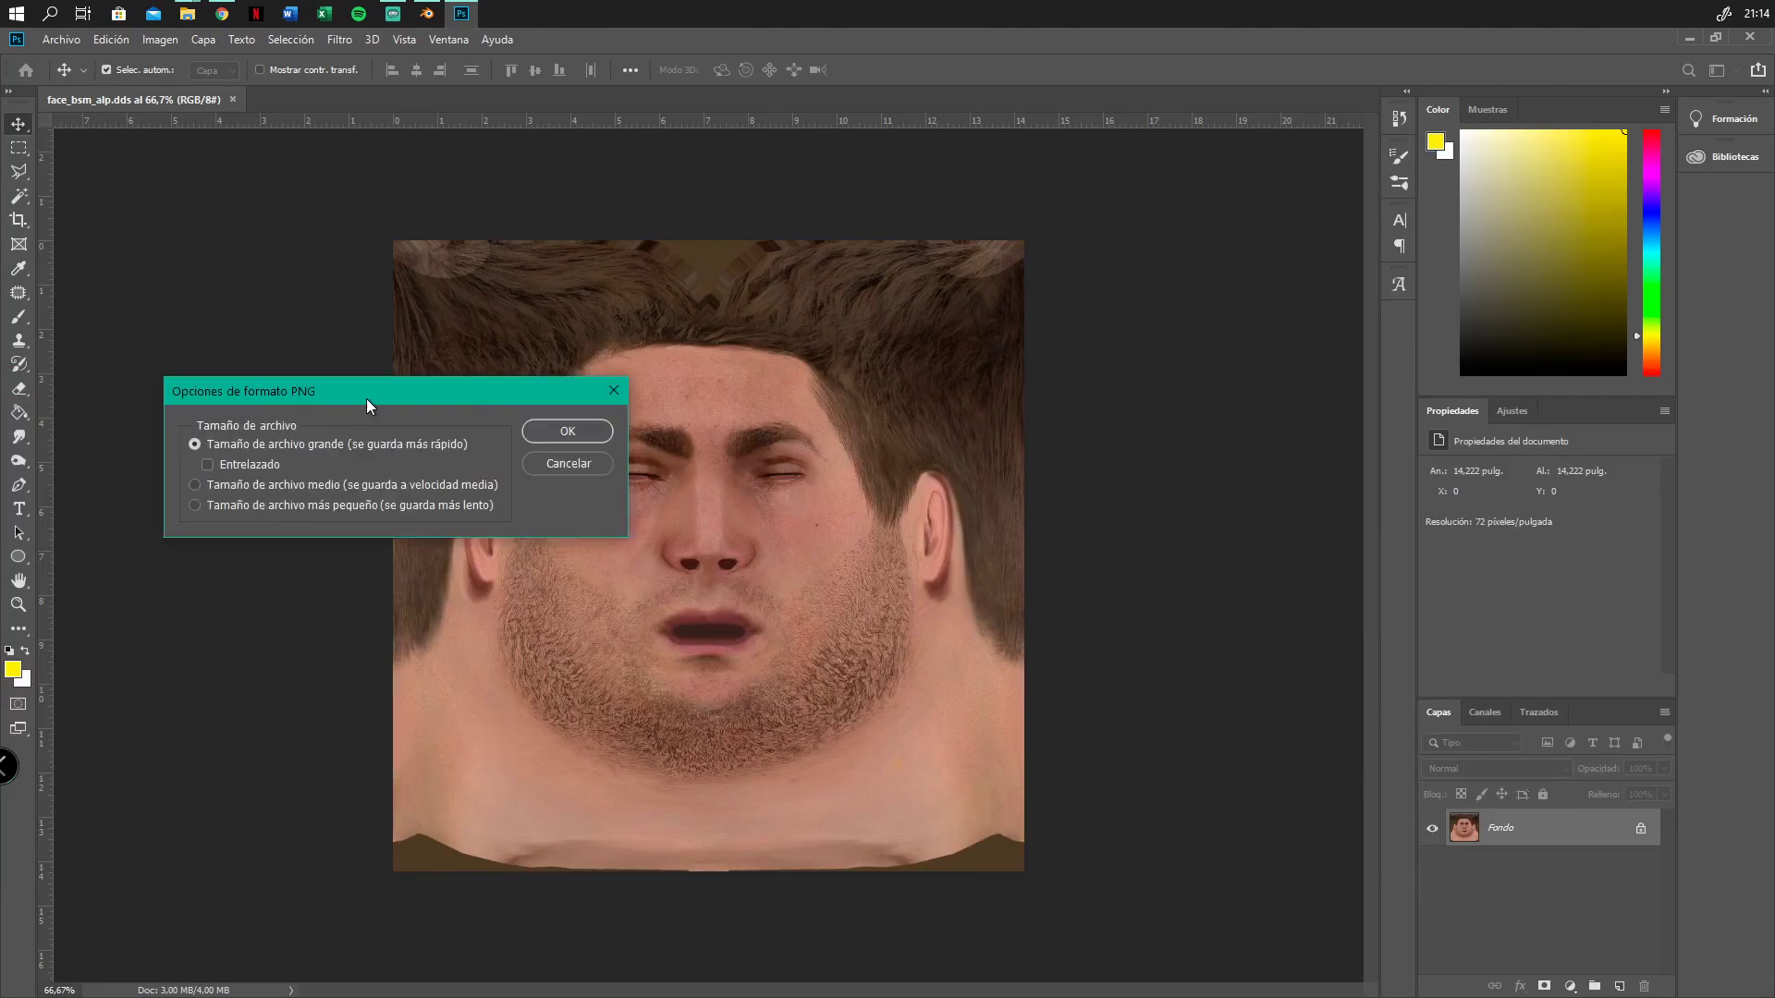
click(1148, 424)
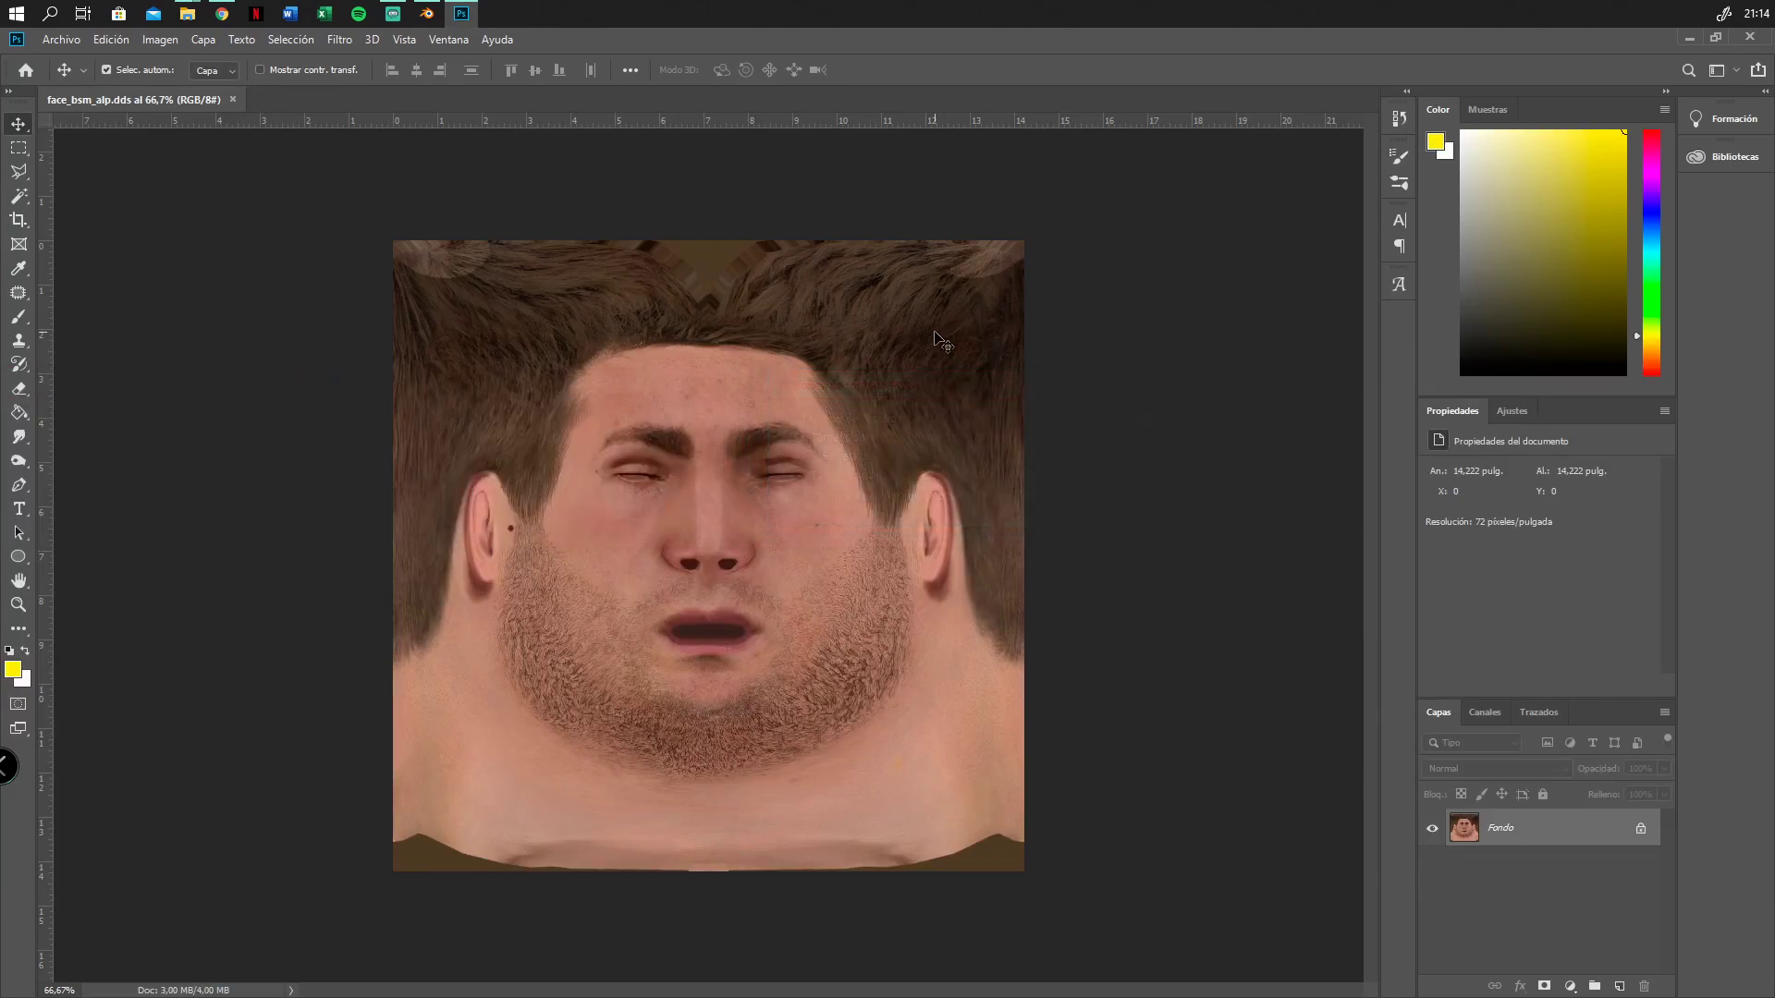
Minimize Photoshop and Blender, launch Blender 2.67 from the 00000Edicion faces folder, maximize it and dismiss the splash screen
click(1692, 40)
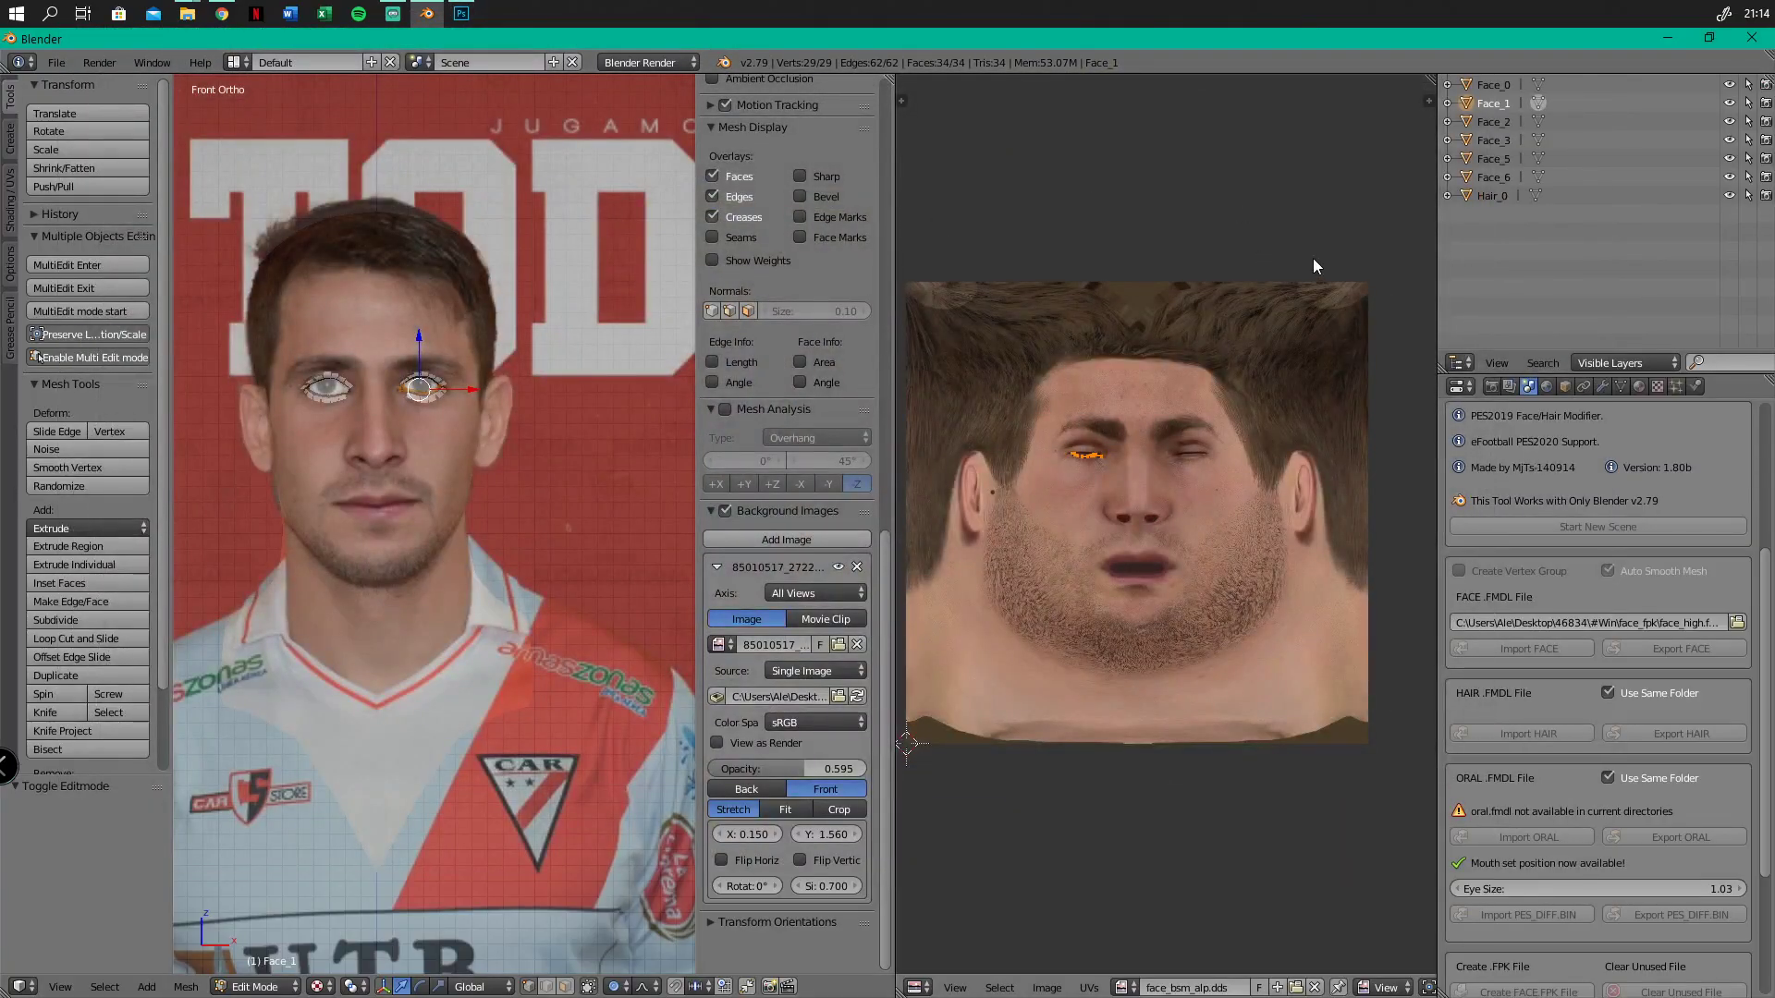
click(1661, 37)
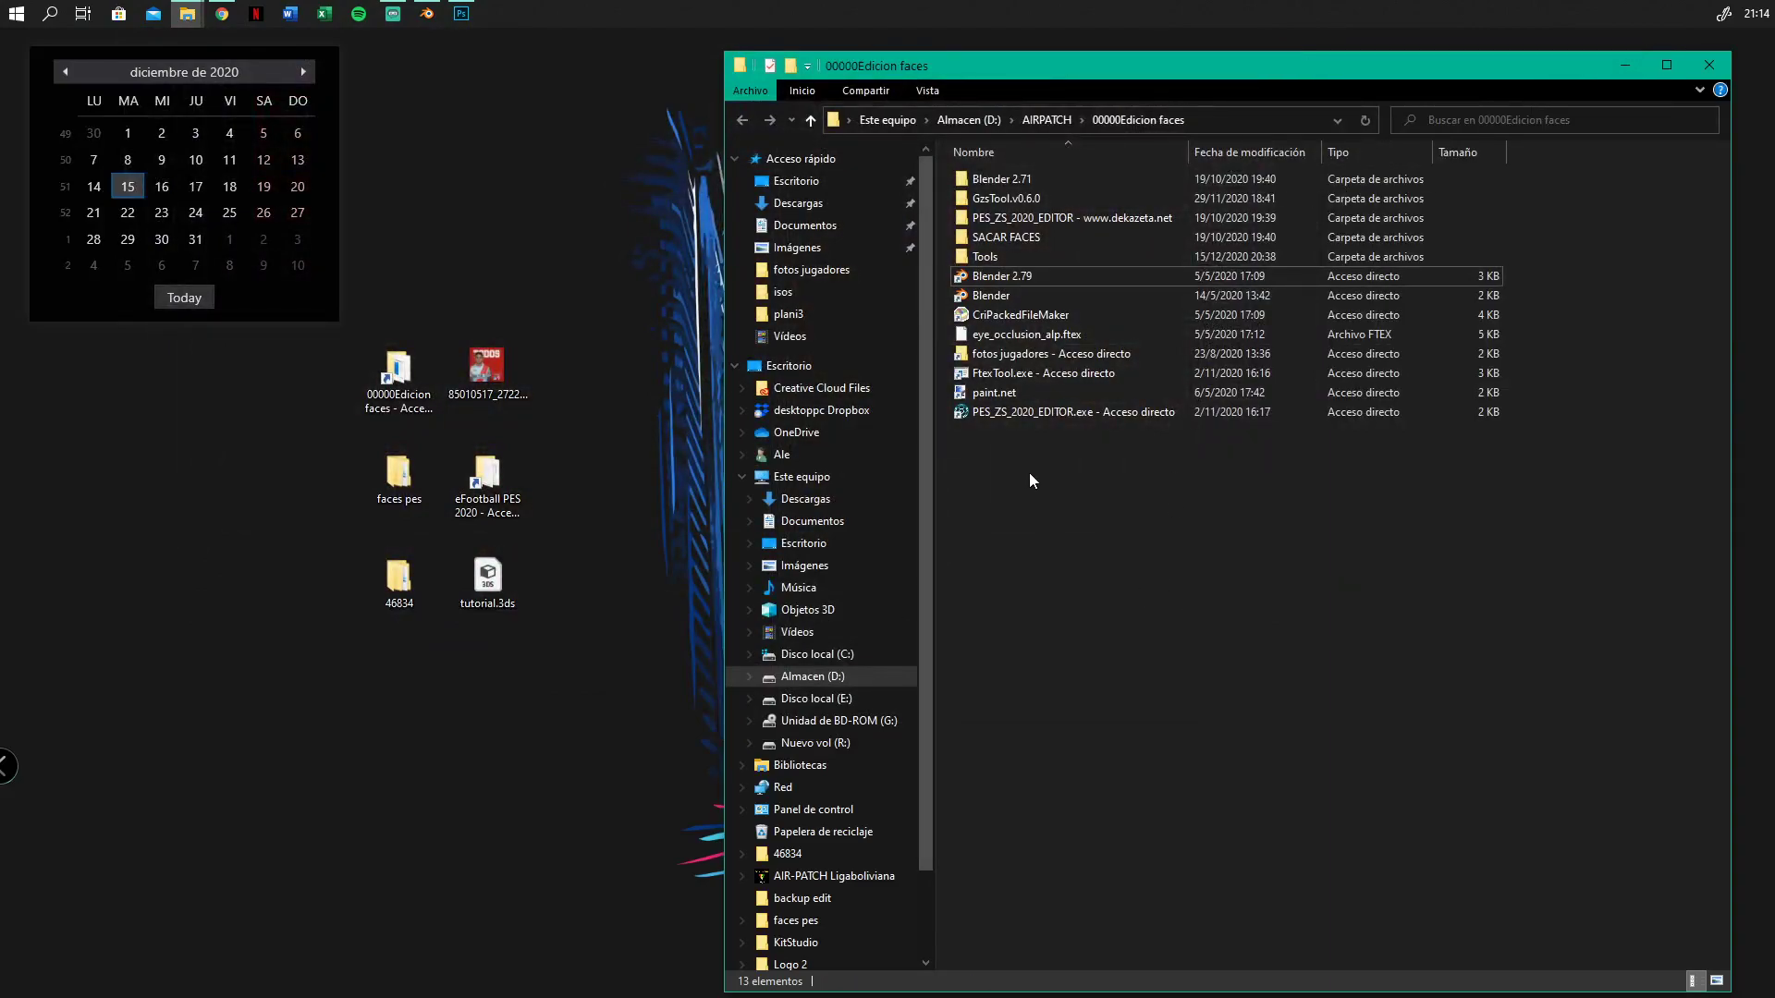
click(987, 296)
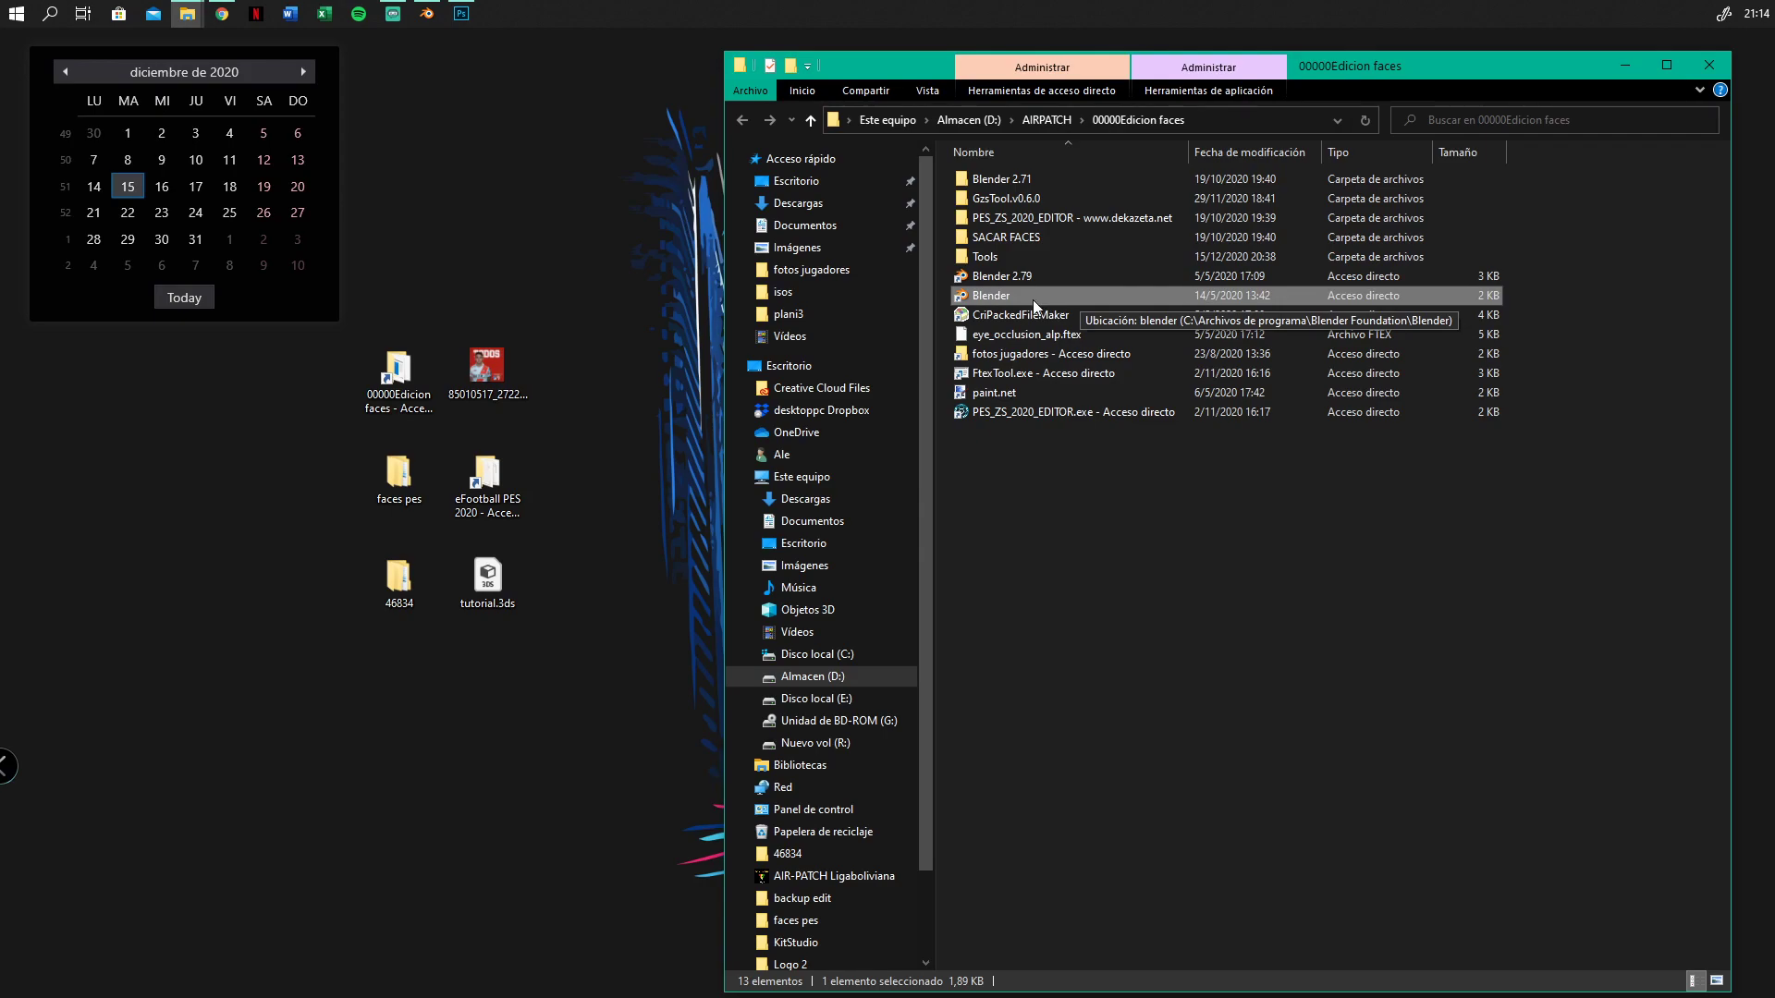
double_click(991, 294)
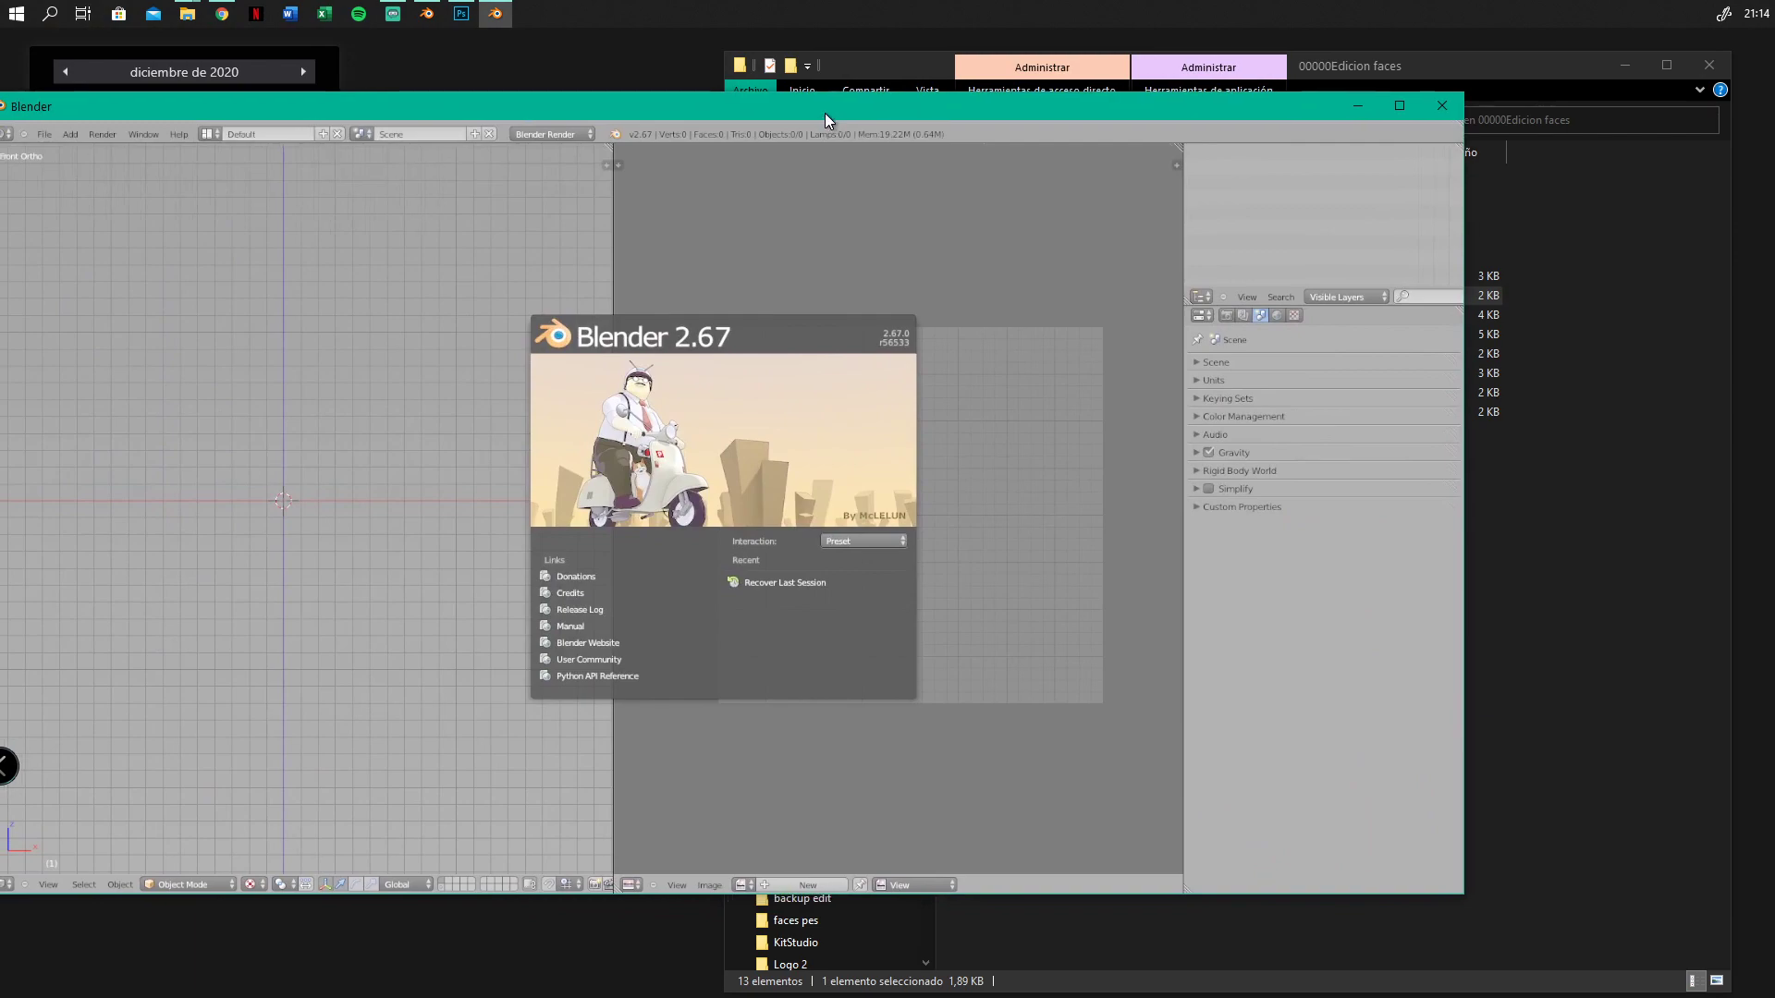
drag(824, 113, 1113, 124)
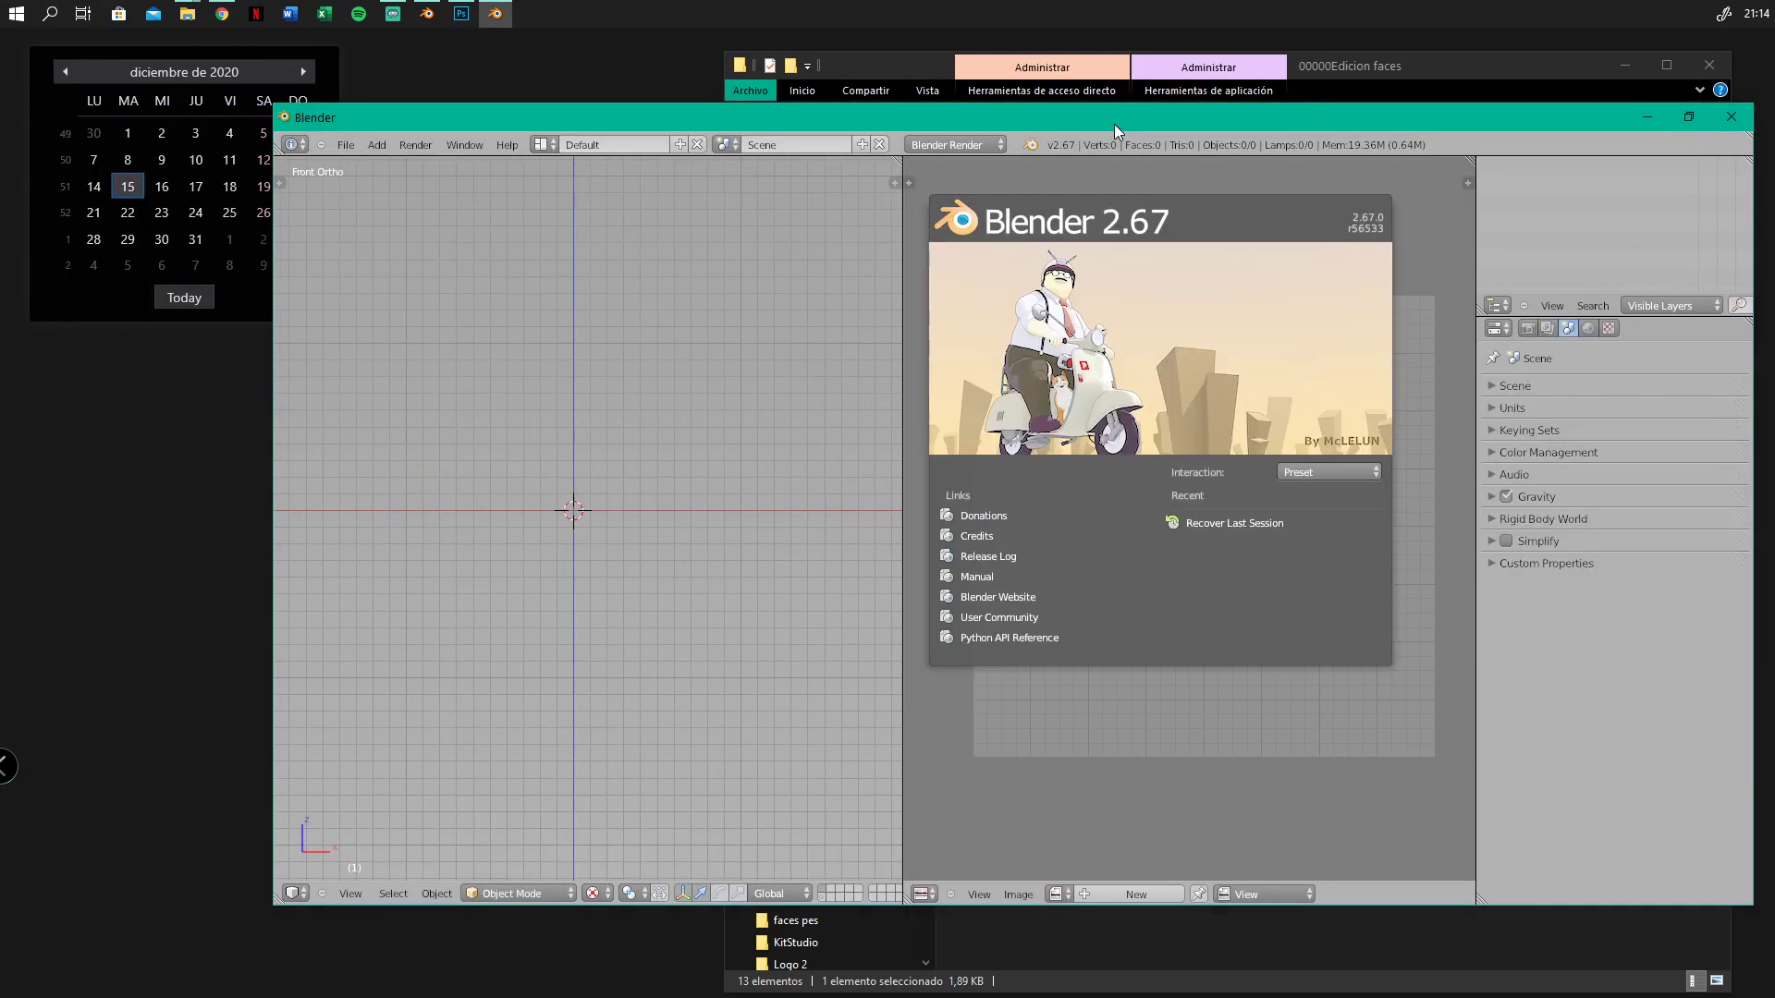
double_click(1113, 124)
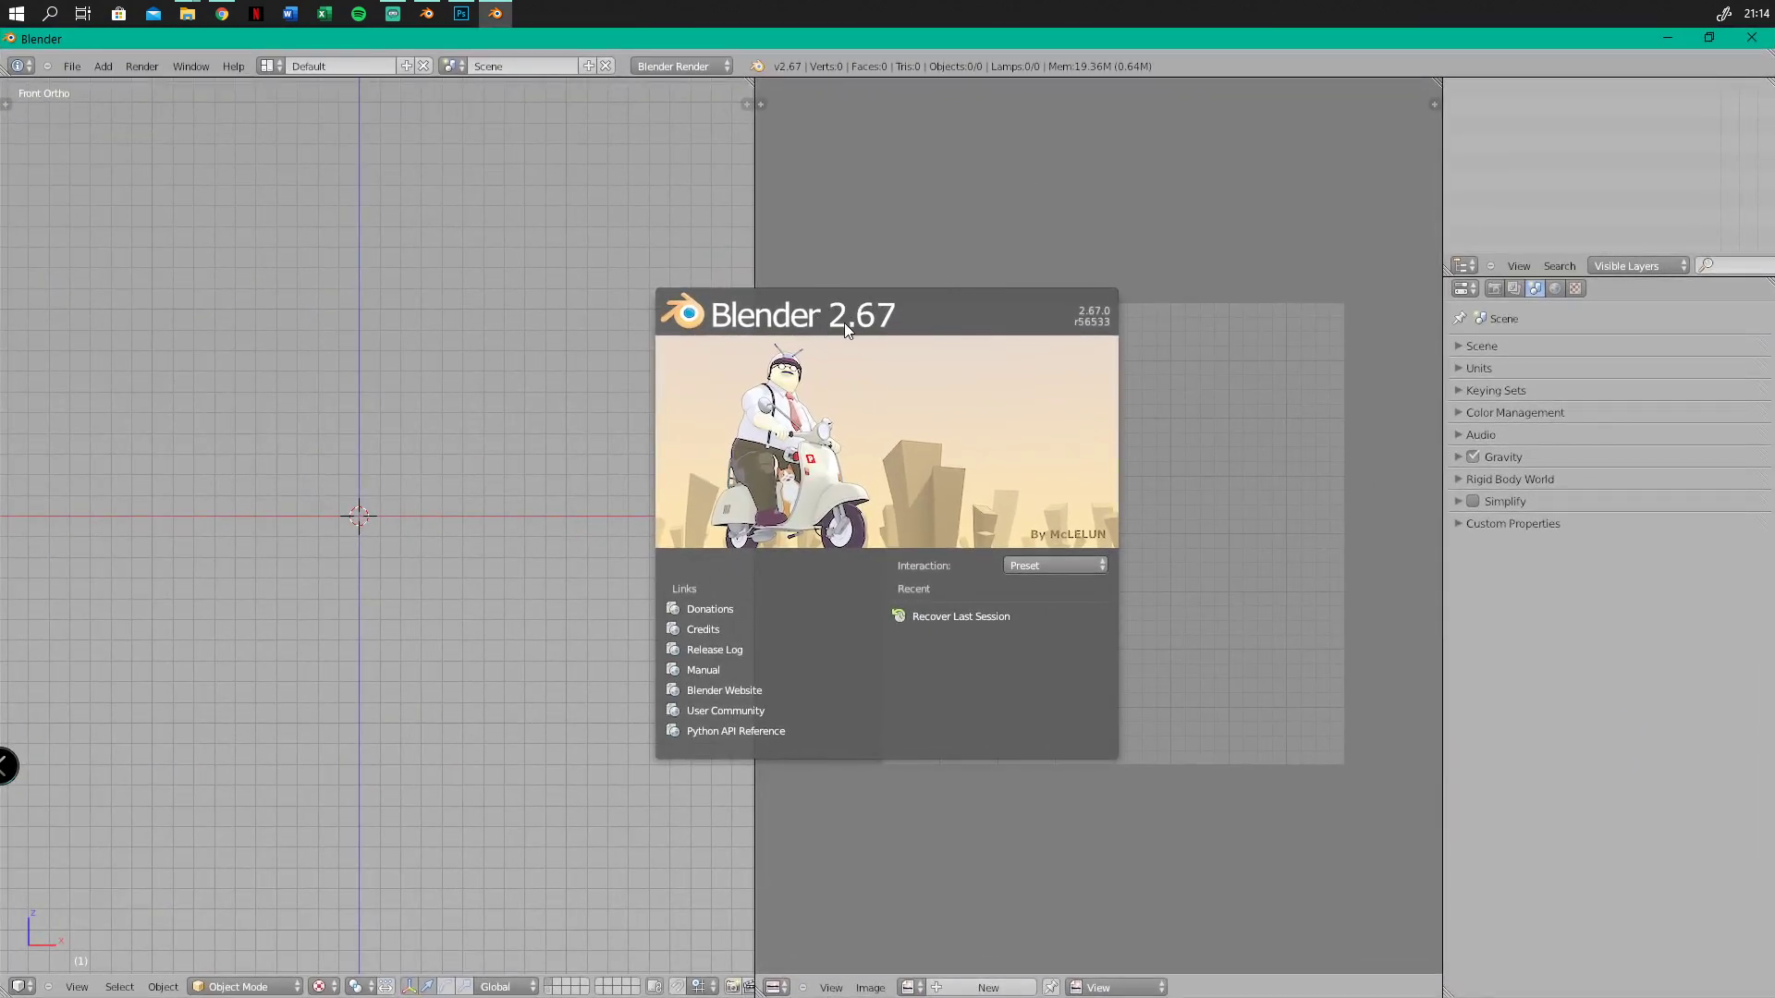
click(1293, 377)
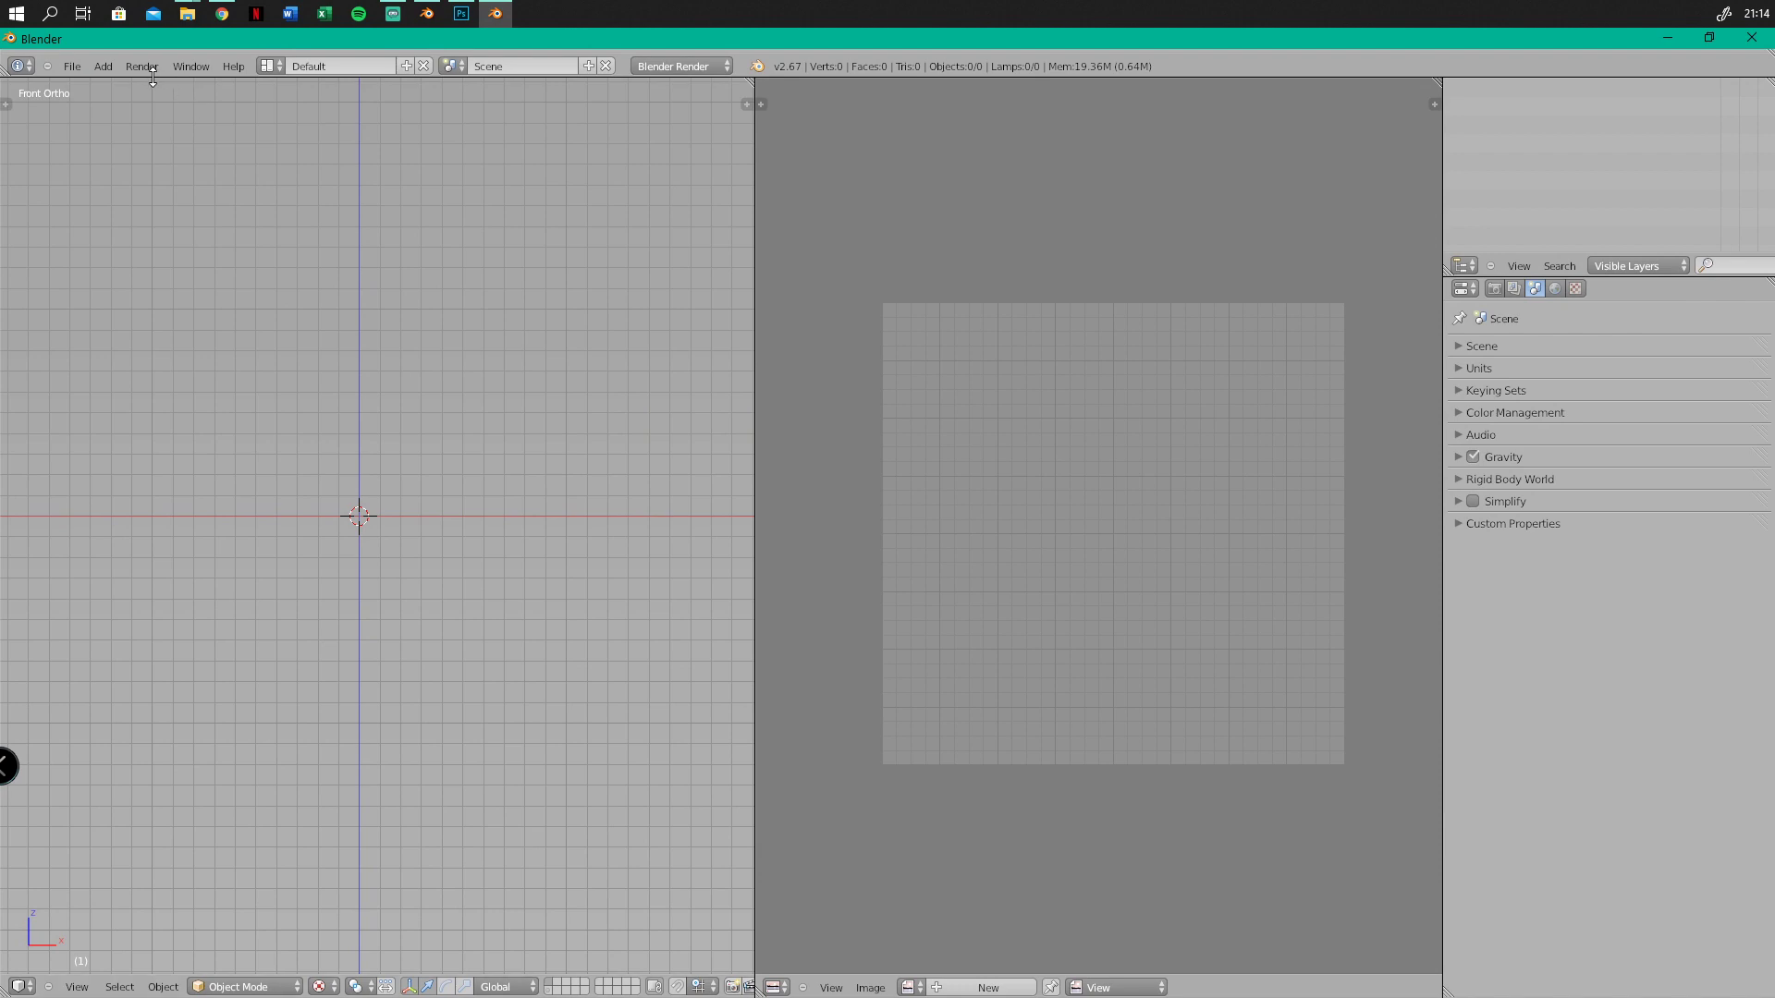
Import tutorial.3ds from the Desktop as a 3D Studio file
click(73, 67)
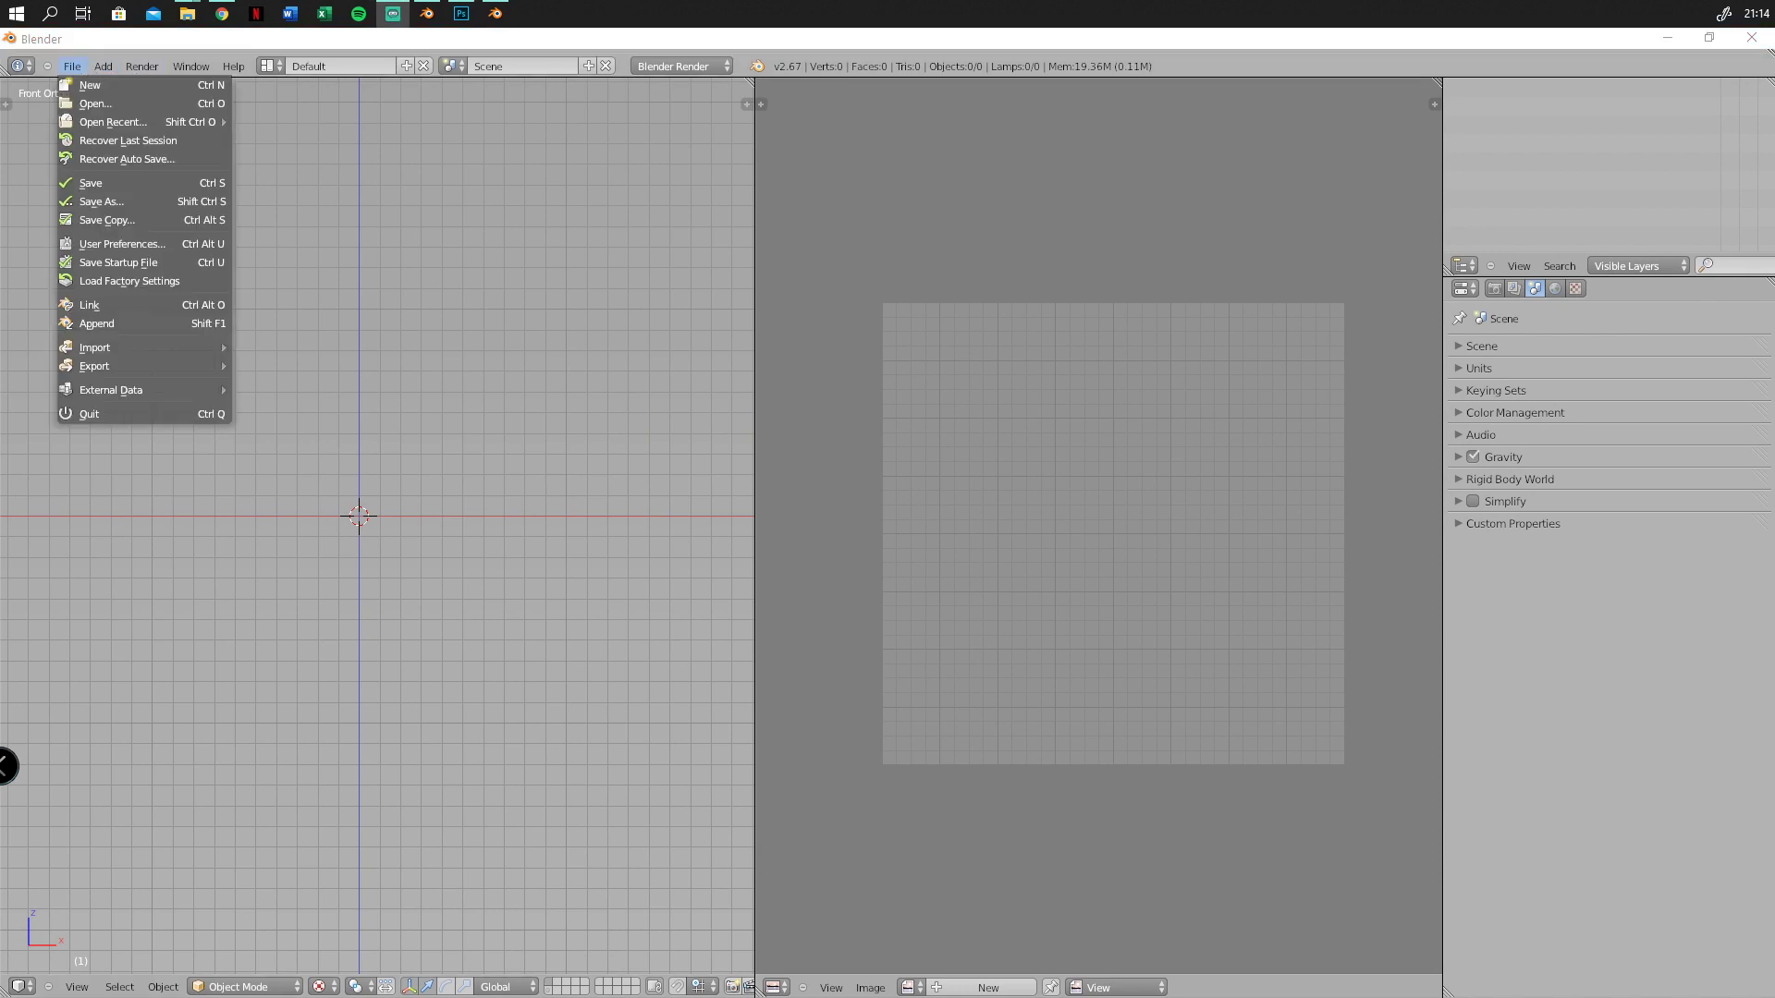
click(432, 311)
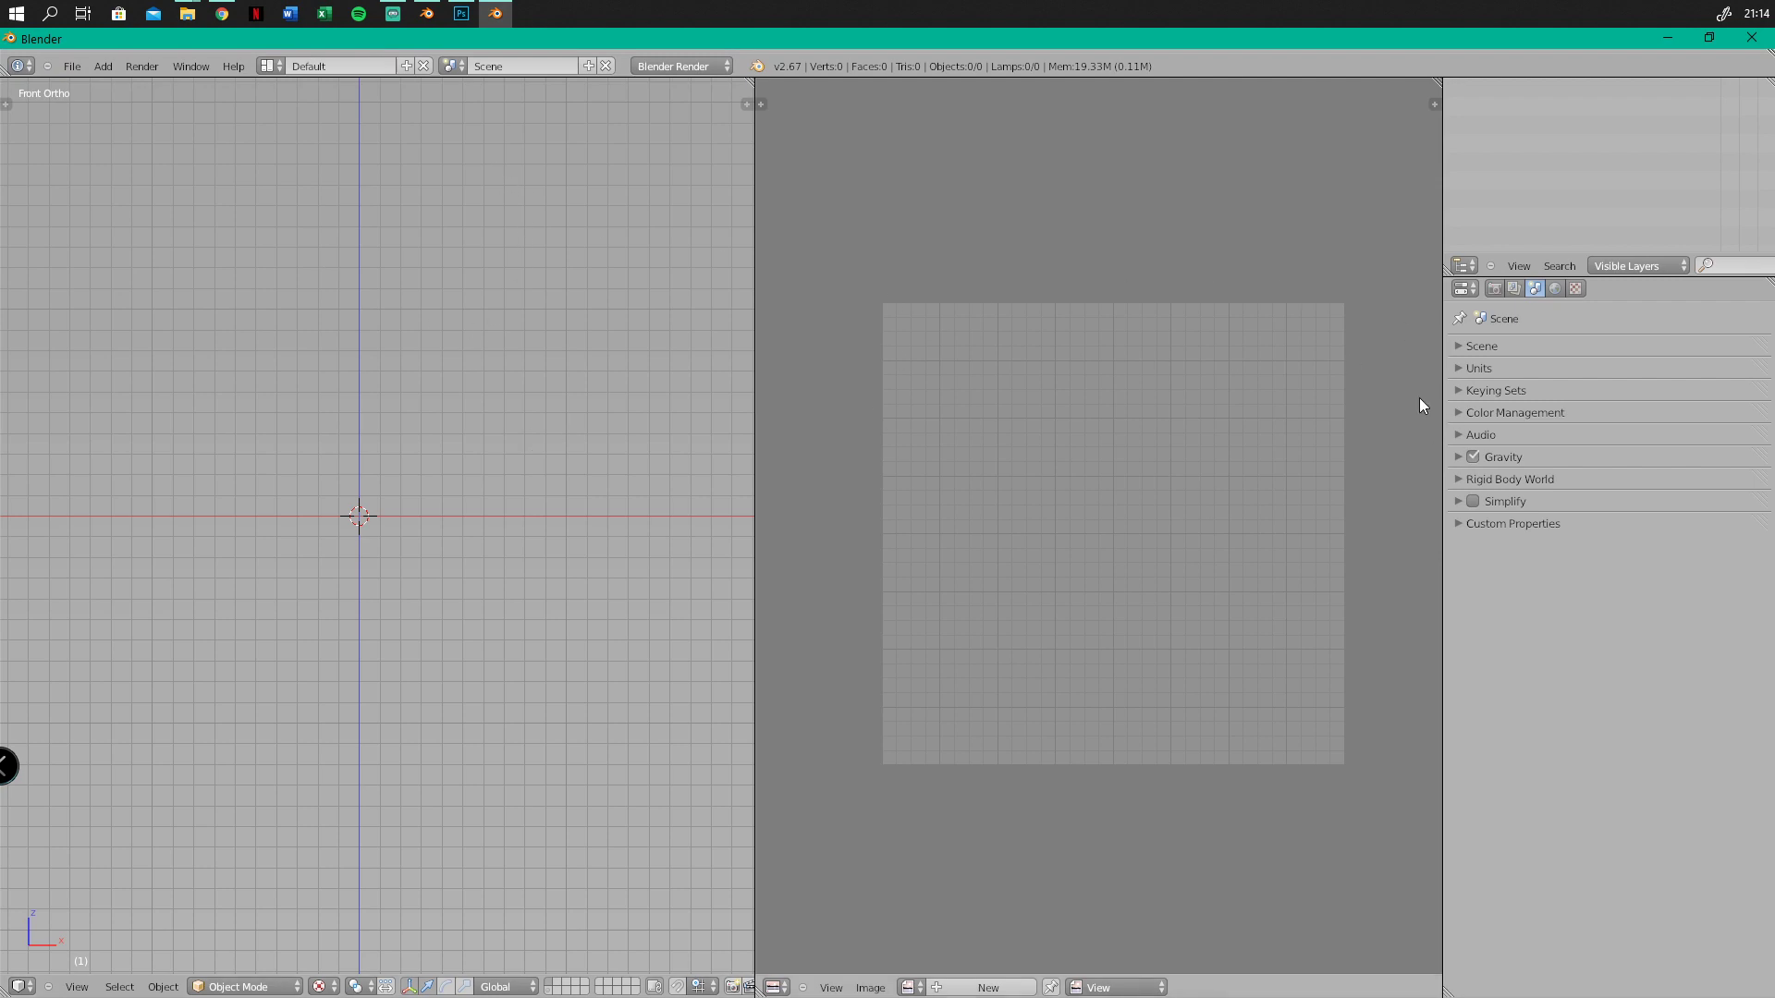
click(74, 67)
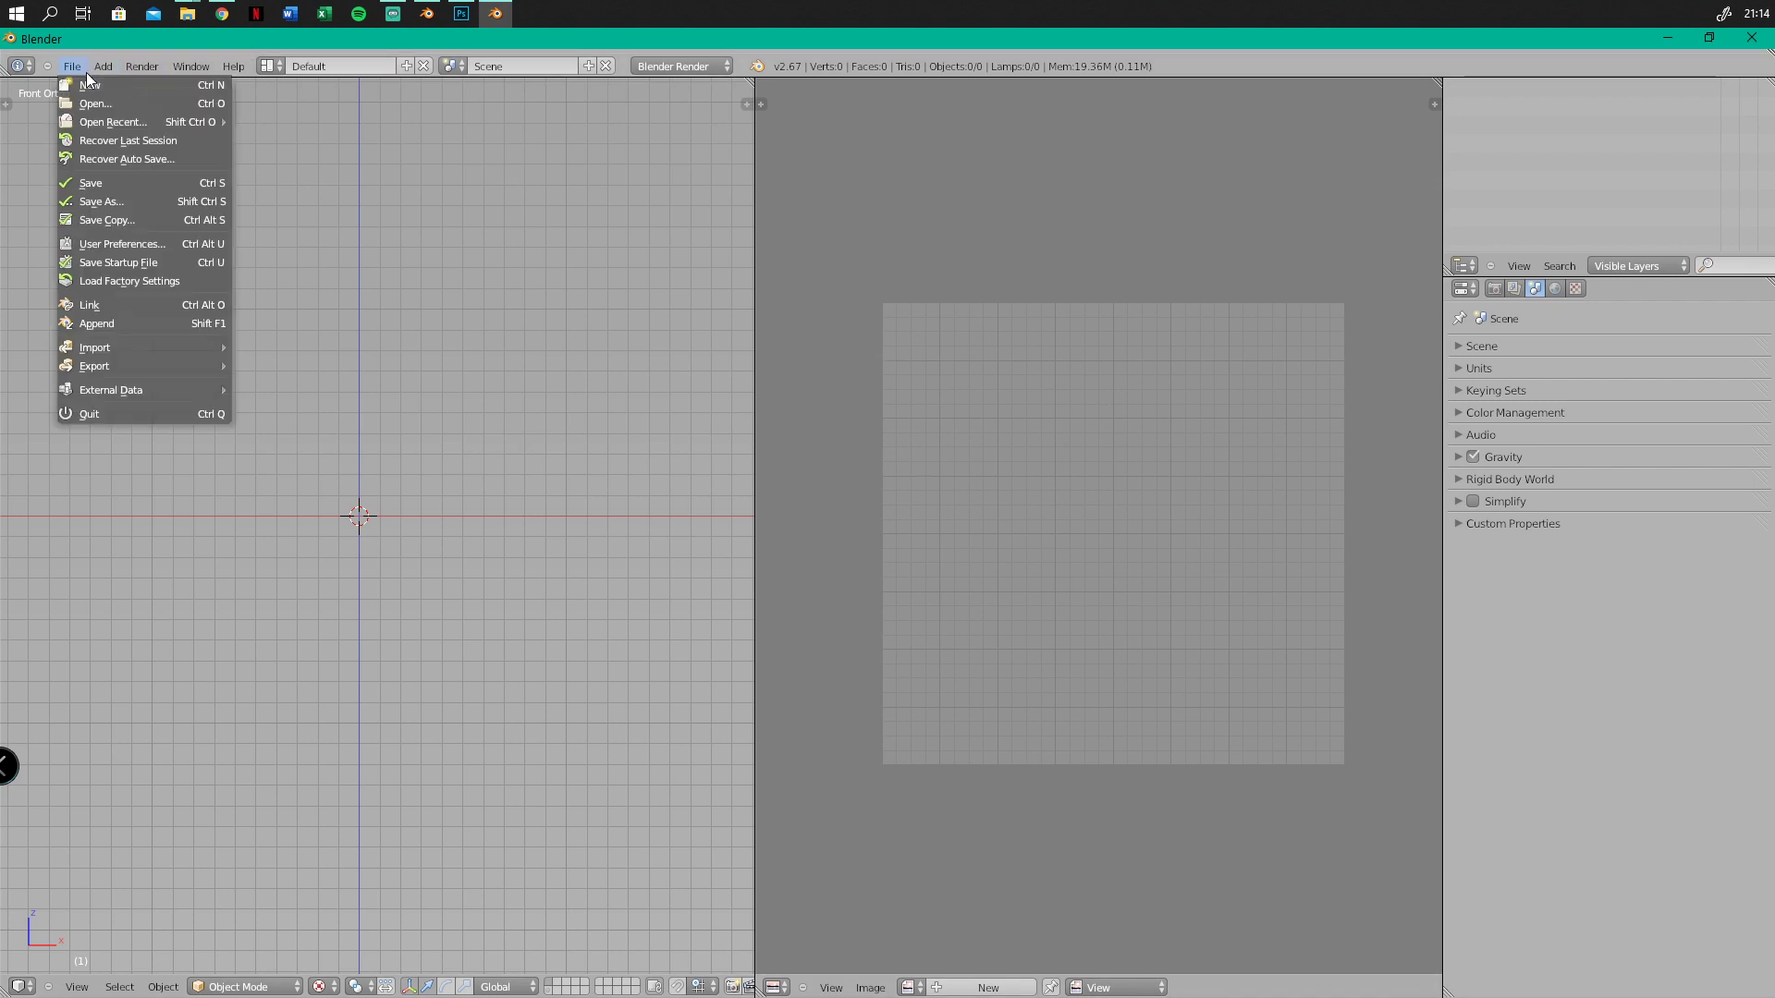
mouse_move(118, 347)
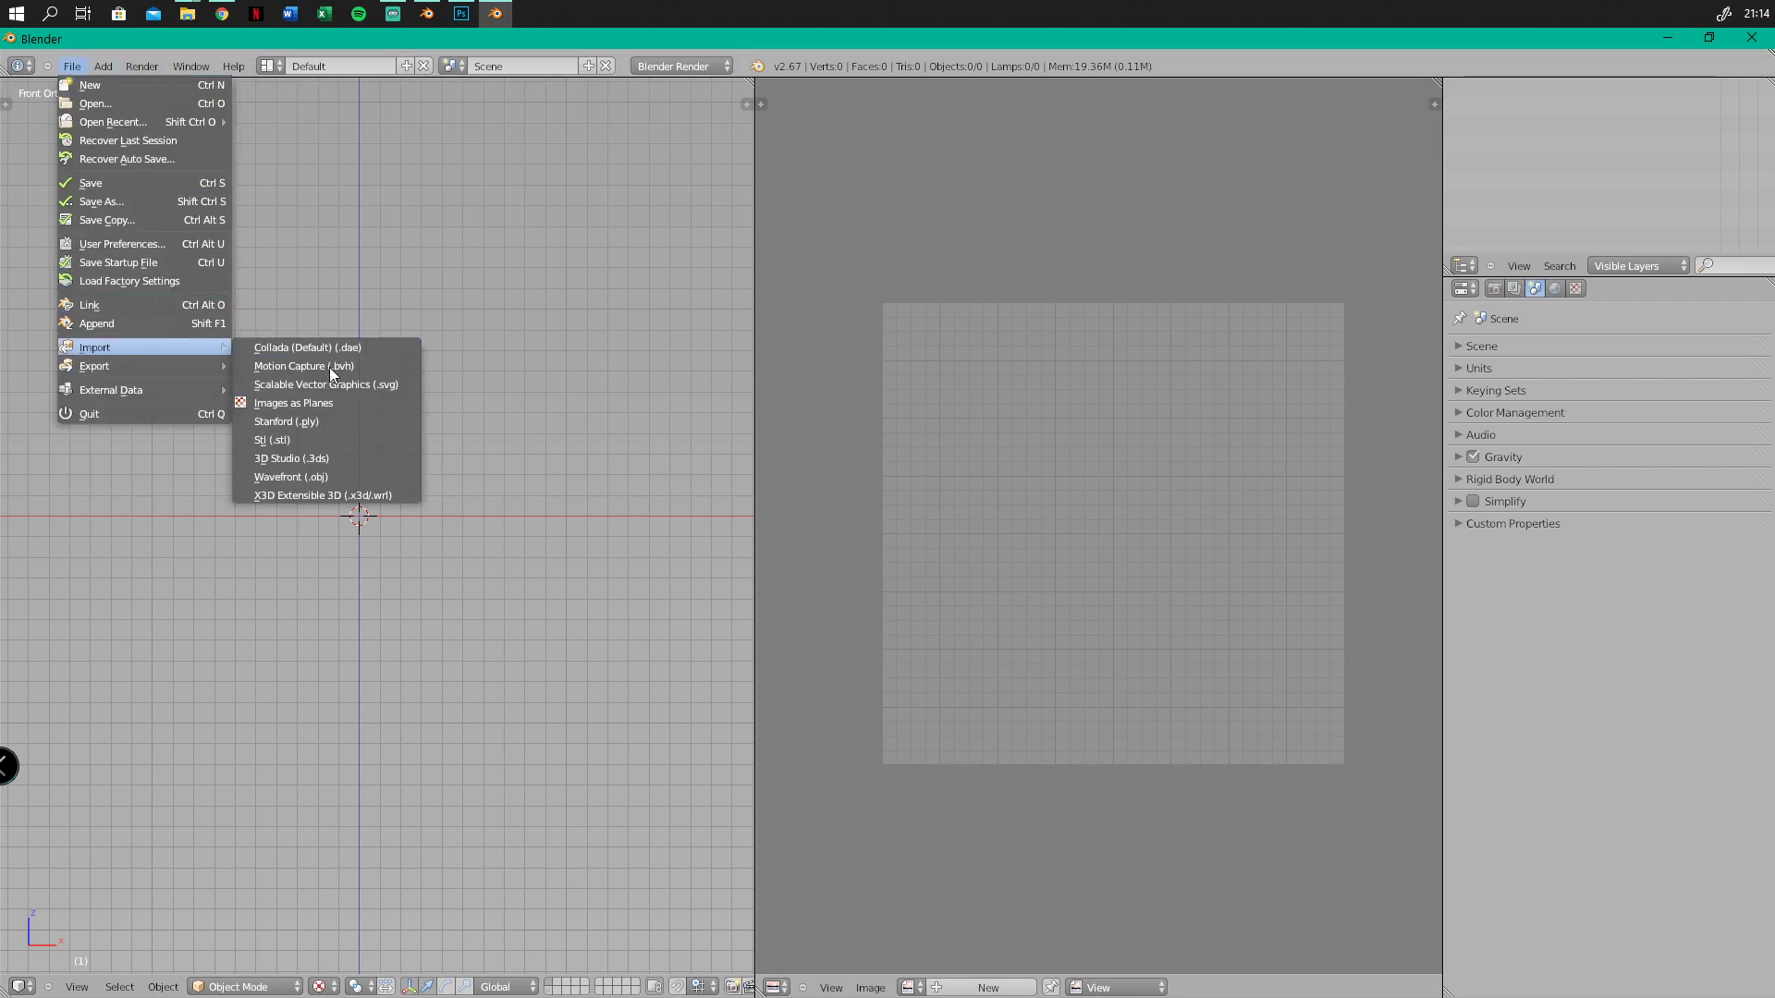
click(292, 459)
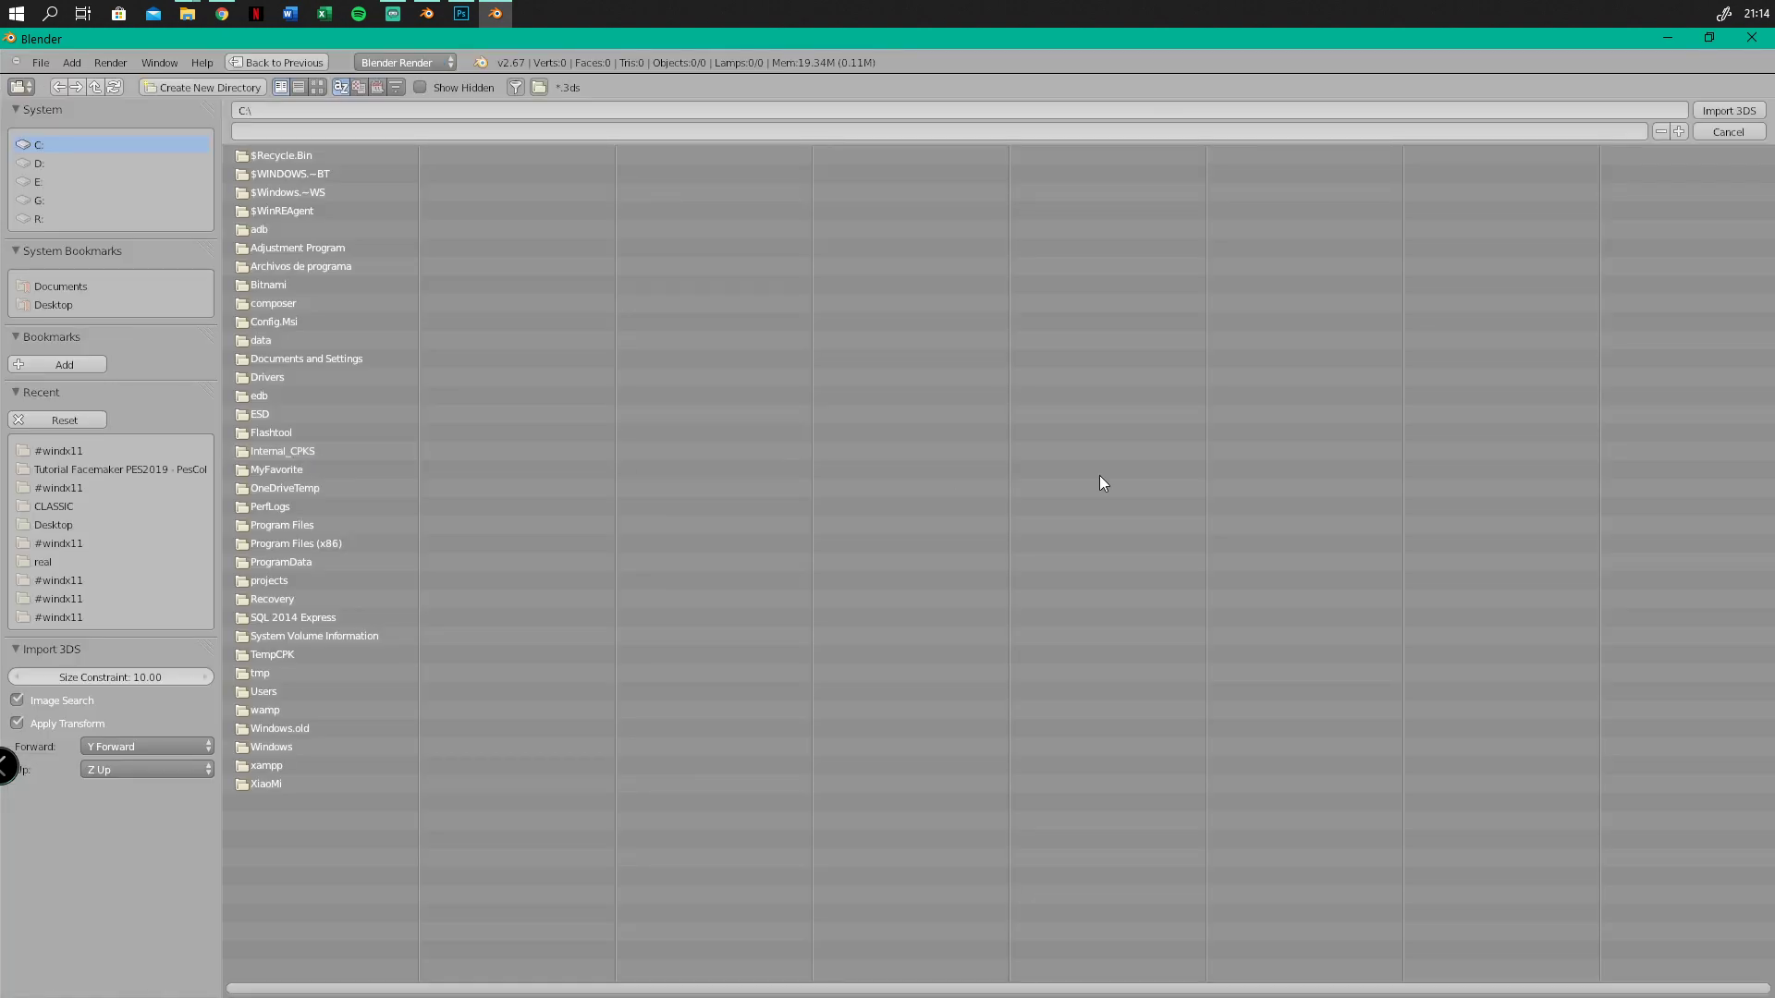
click(42, 310)
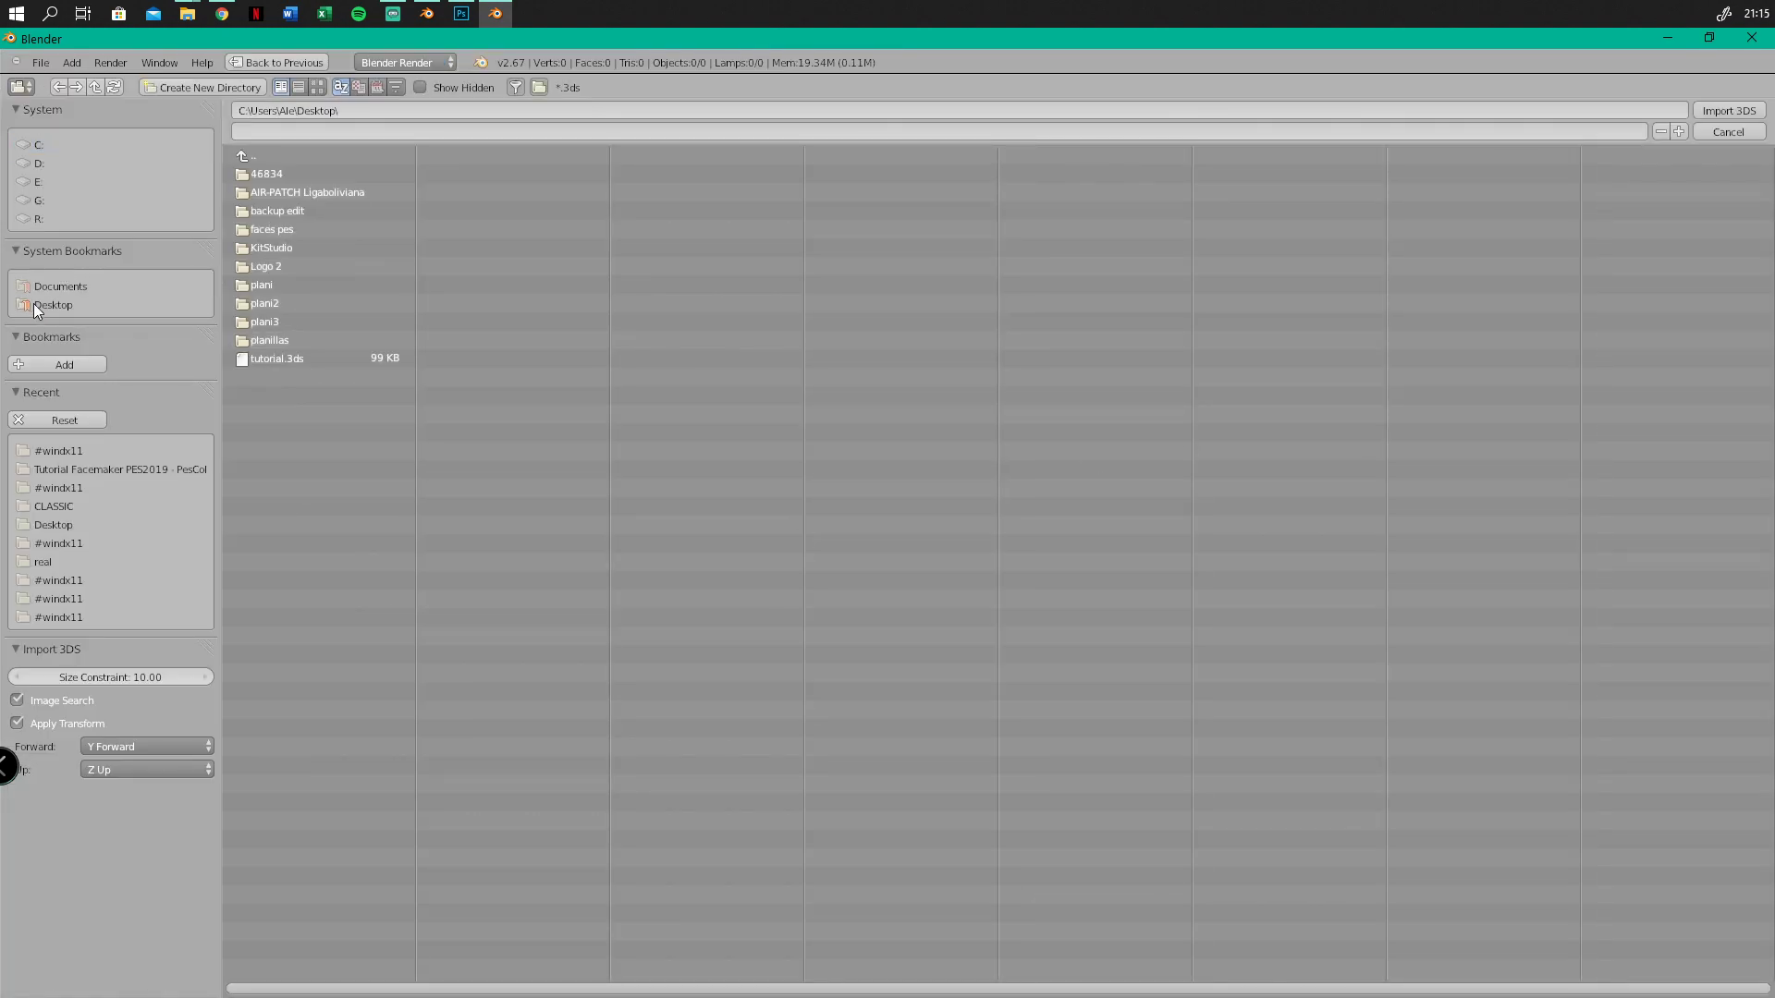
click(263, 362)
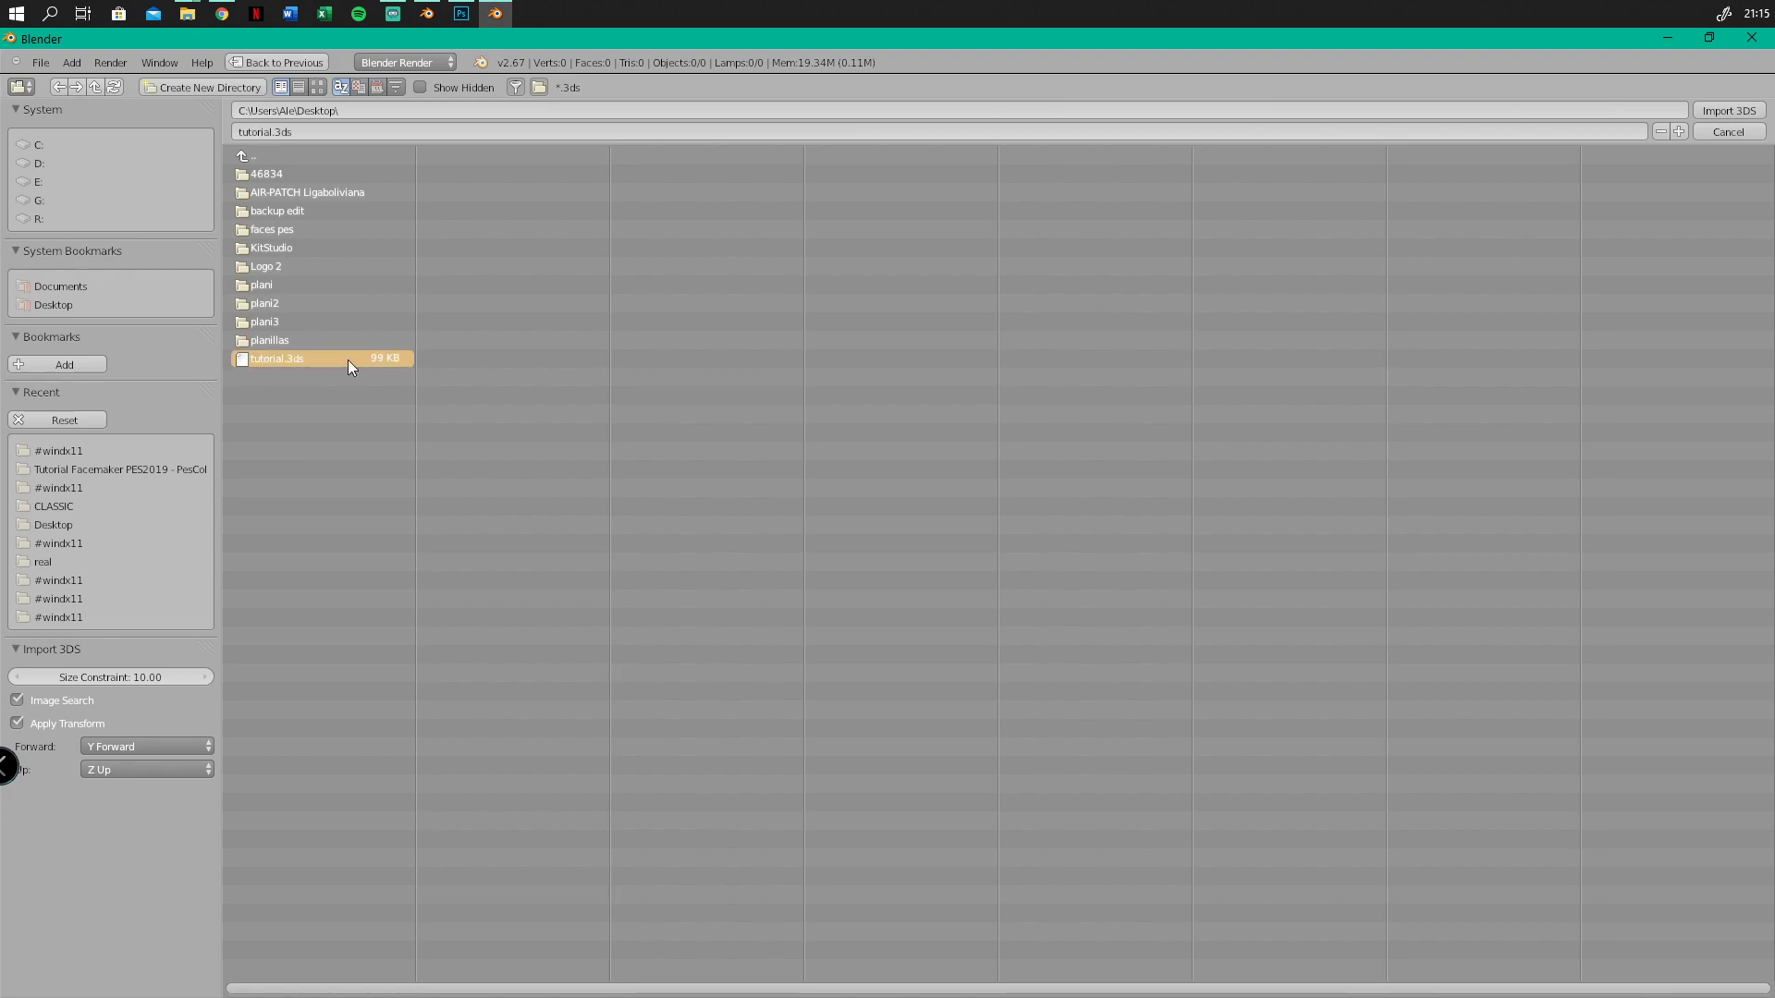
click(1716, 111)
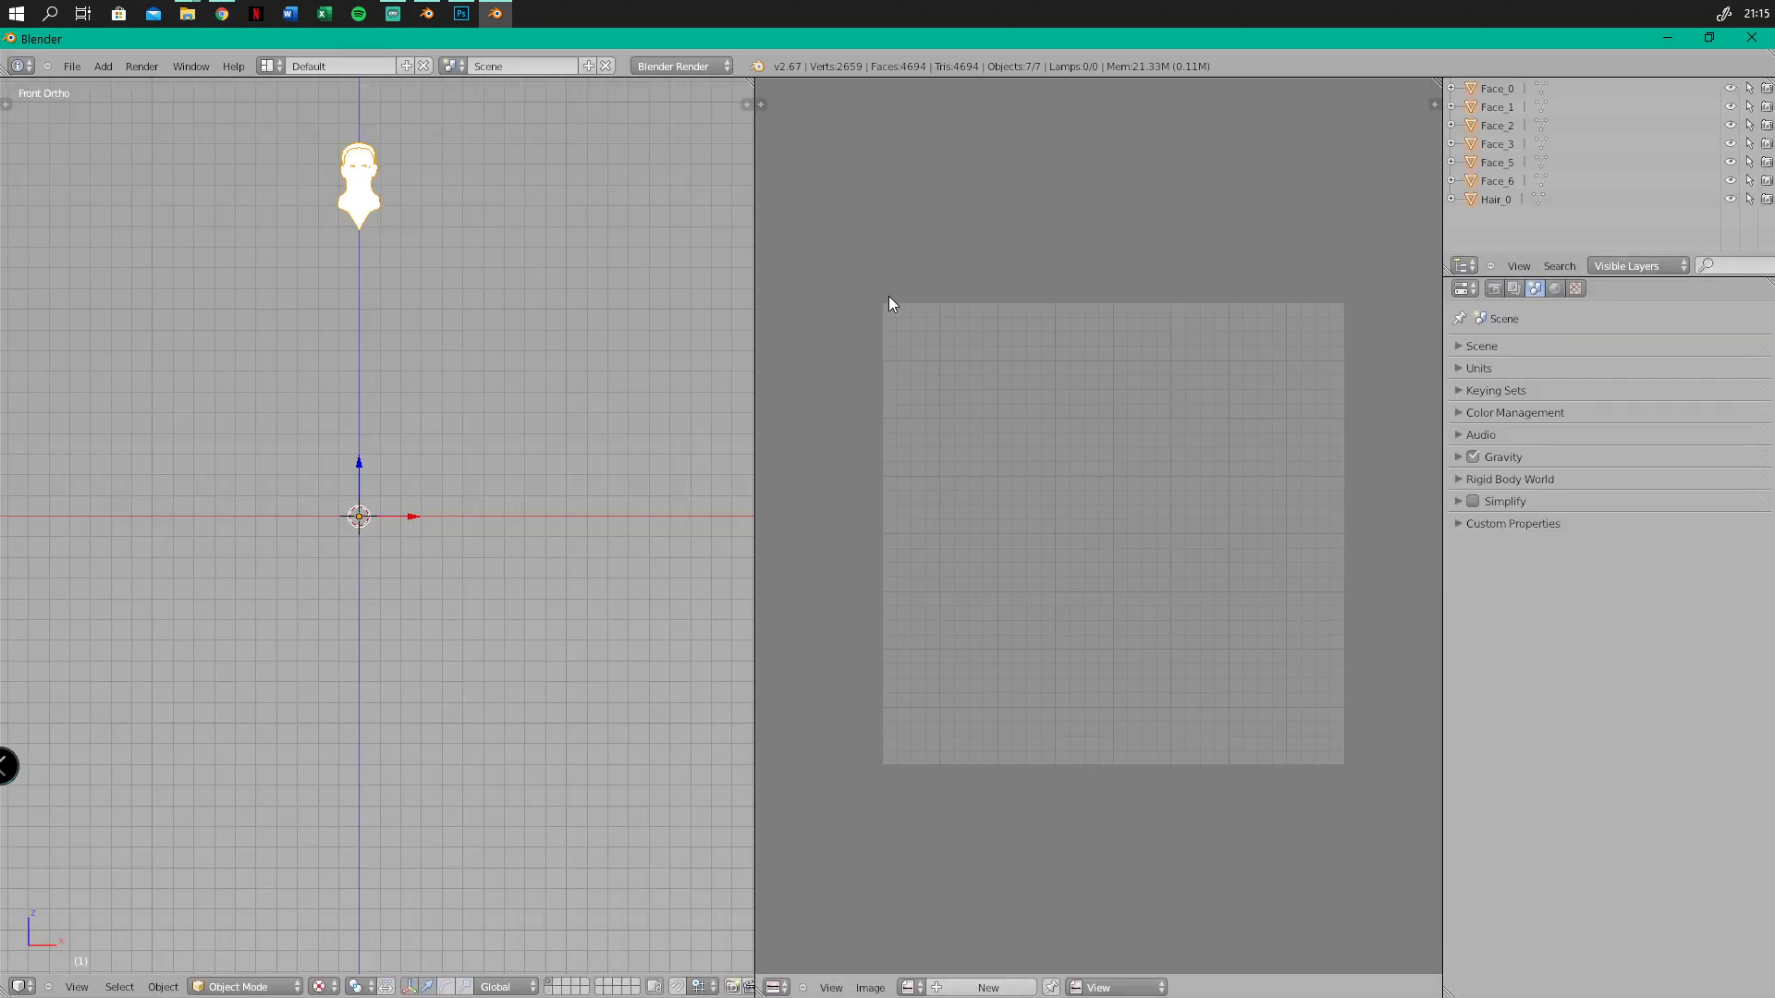
Delete the Face_6, Face_5 and Face_3 objects from the imported head model
shift+middle_drag(432, 244, 455, 484)
scroll(380, 460, up, 11)
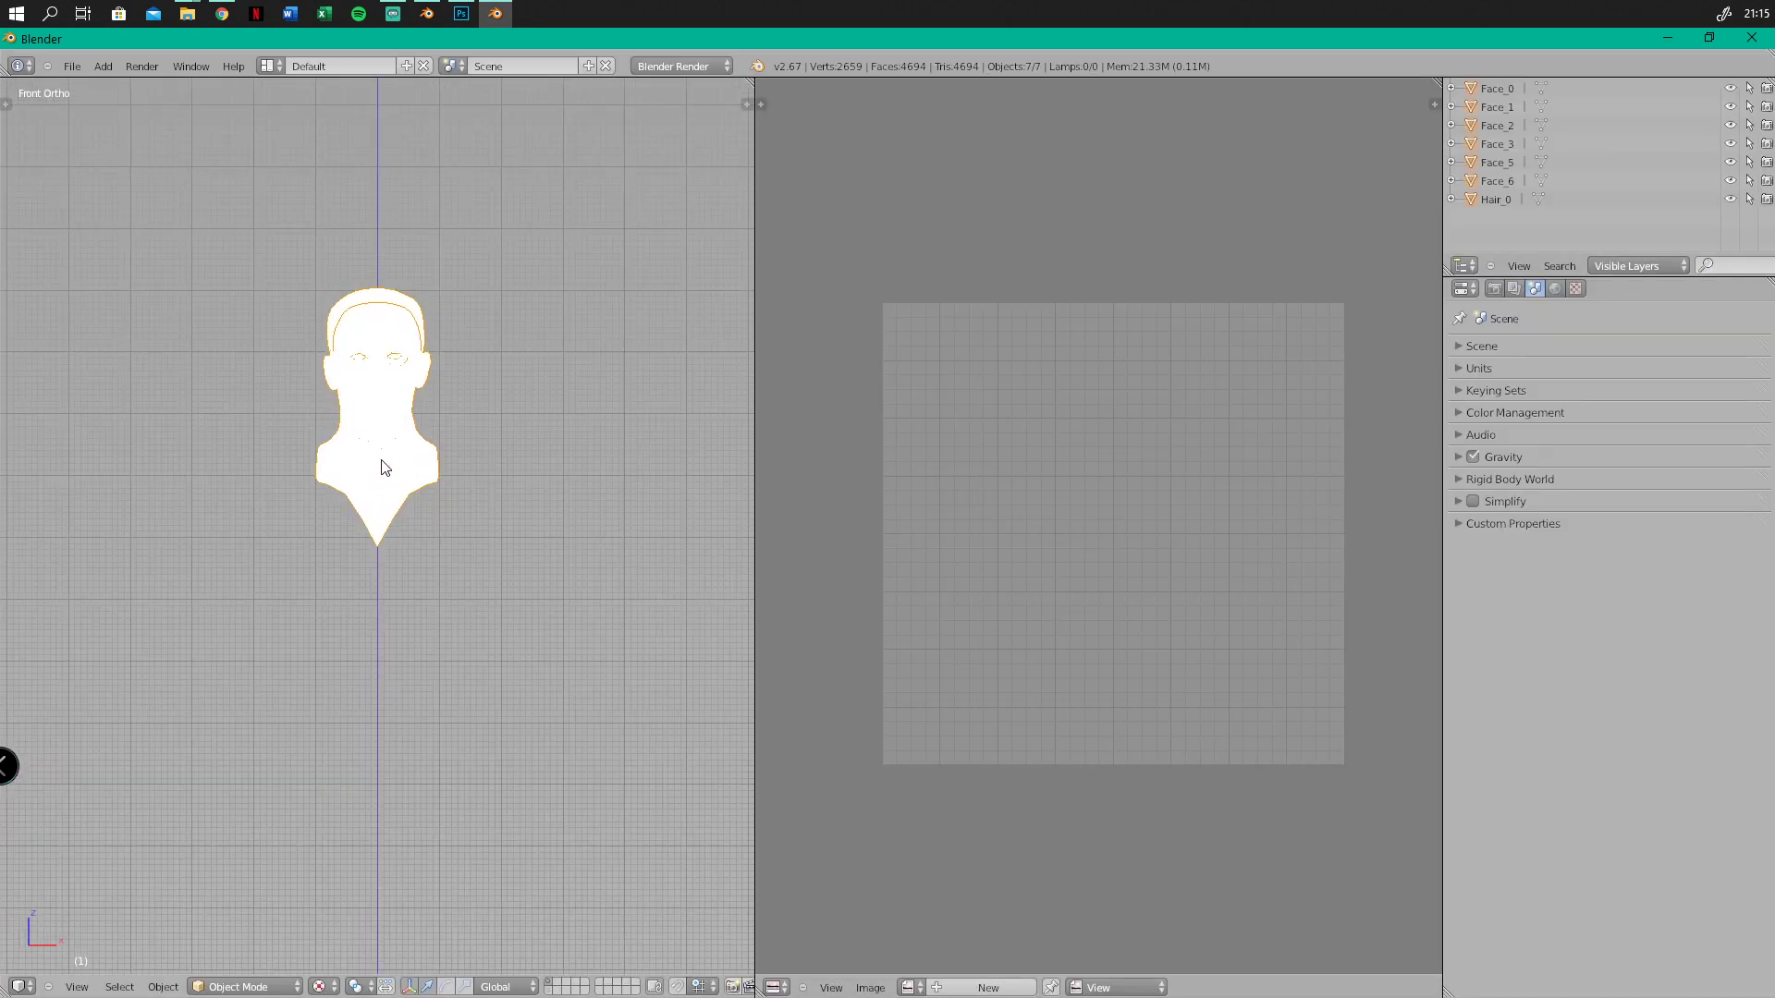
shift+middle_drag(446, 397, 412, 517)
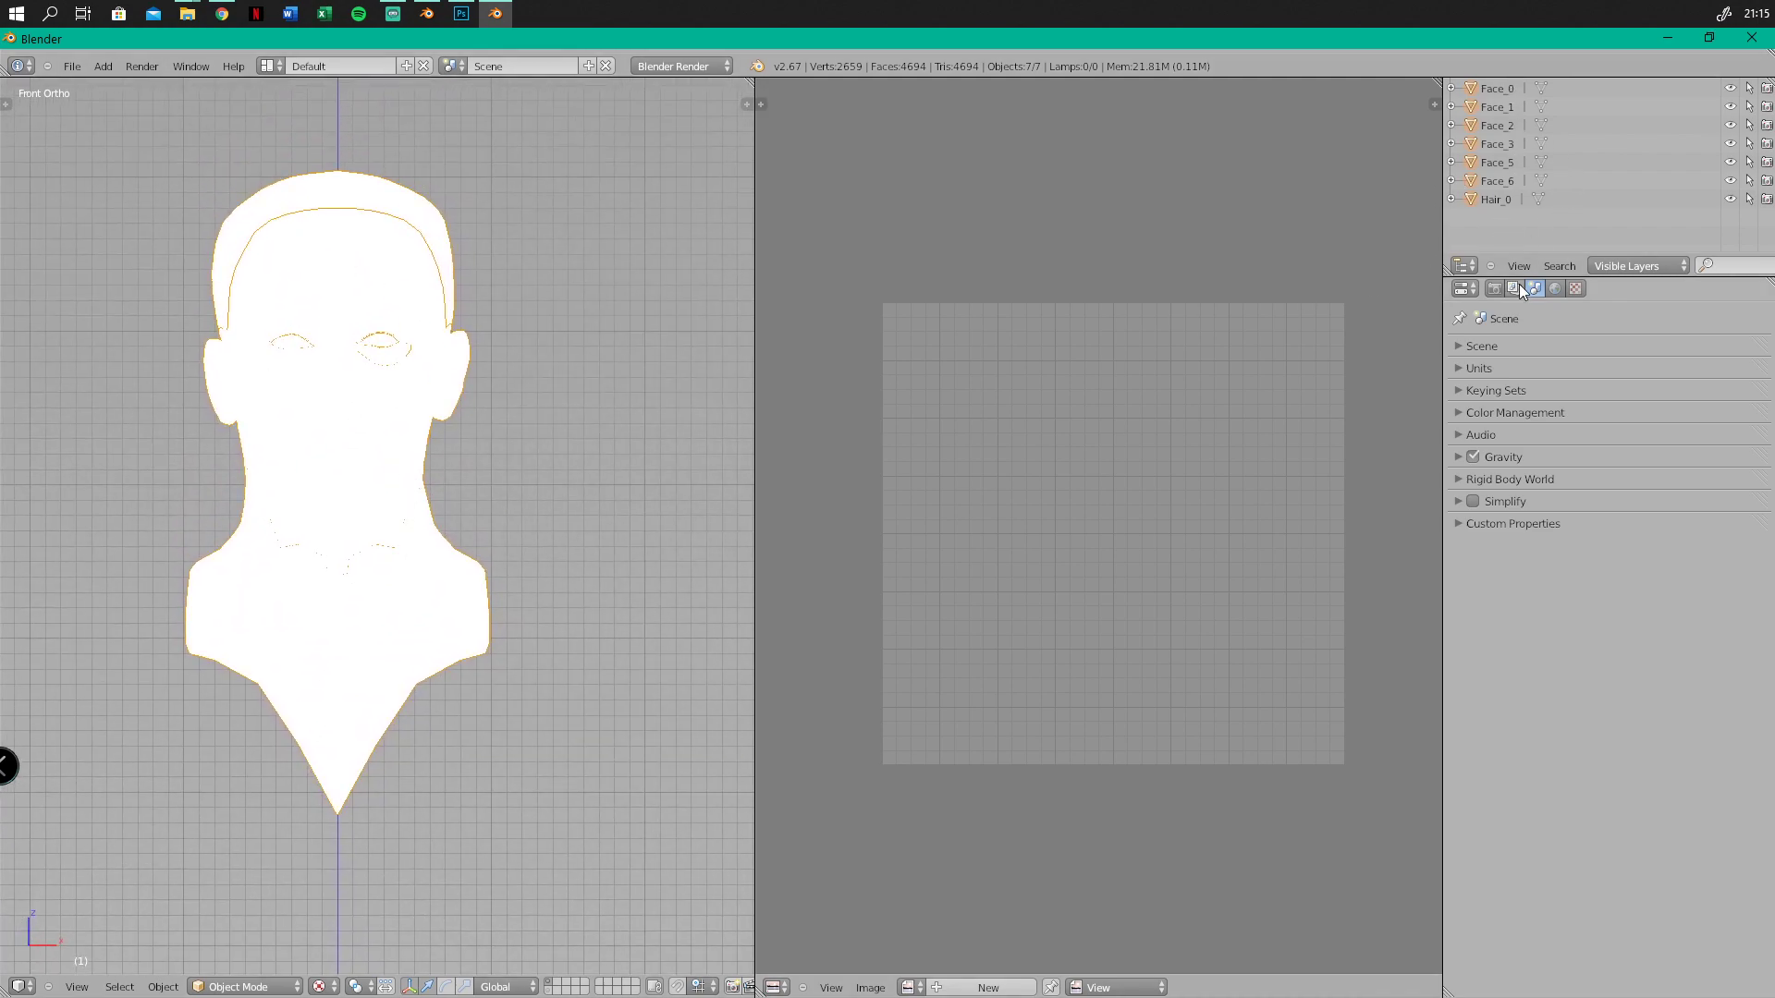
click(1487, 182)
right_click(1489, 182)
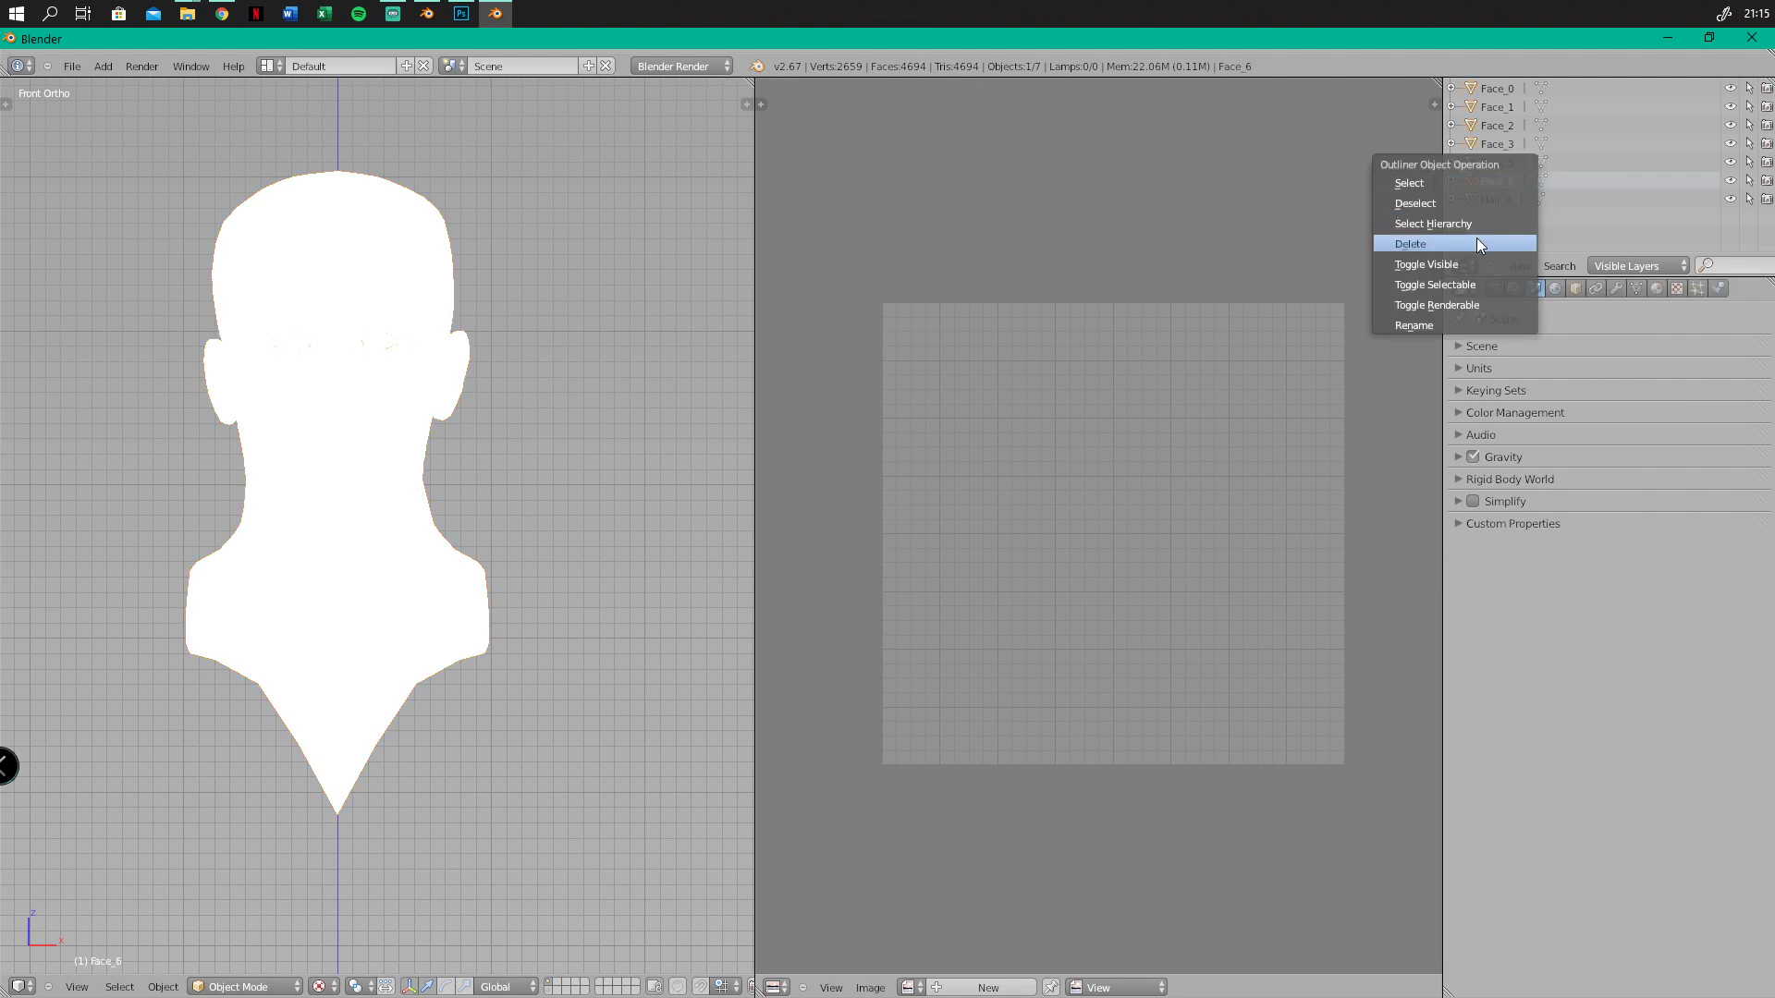
click(1478, 237)
click(1494, 166)
right_click(1494, 164)
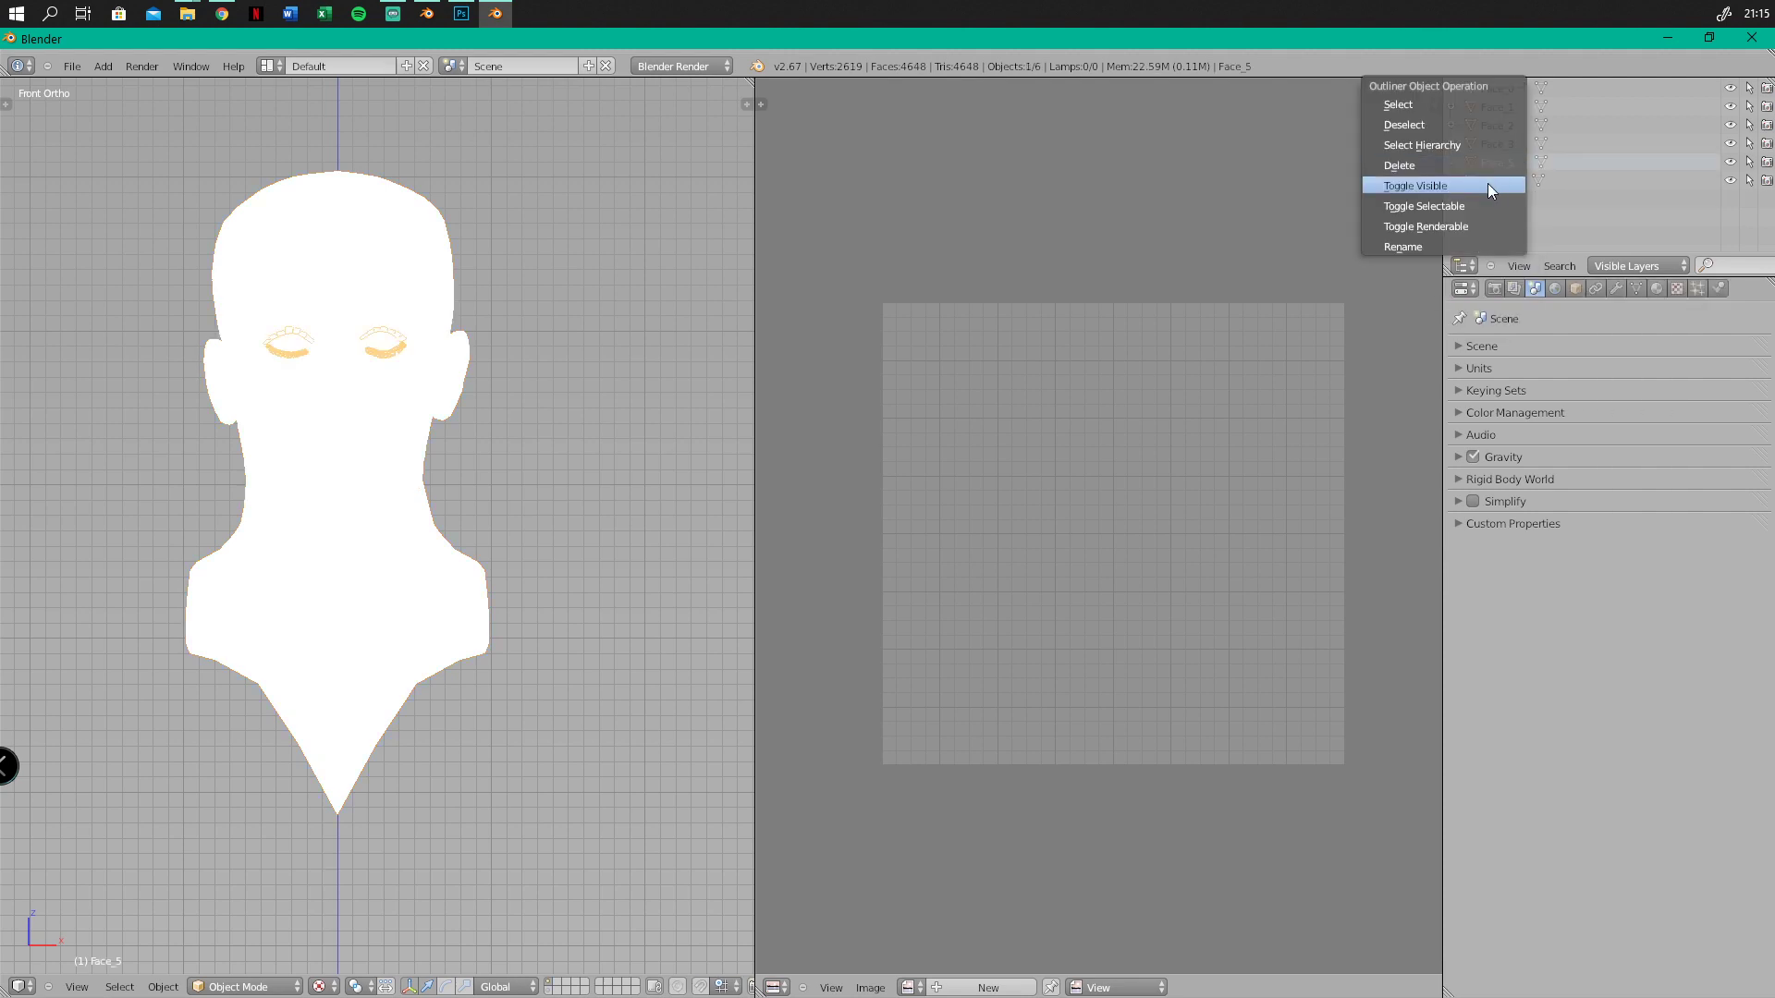
click(1489, 184)
click(1501, 146)
right_click(1502, 147)
click(1502, 146)
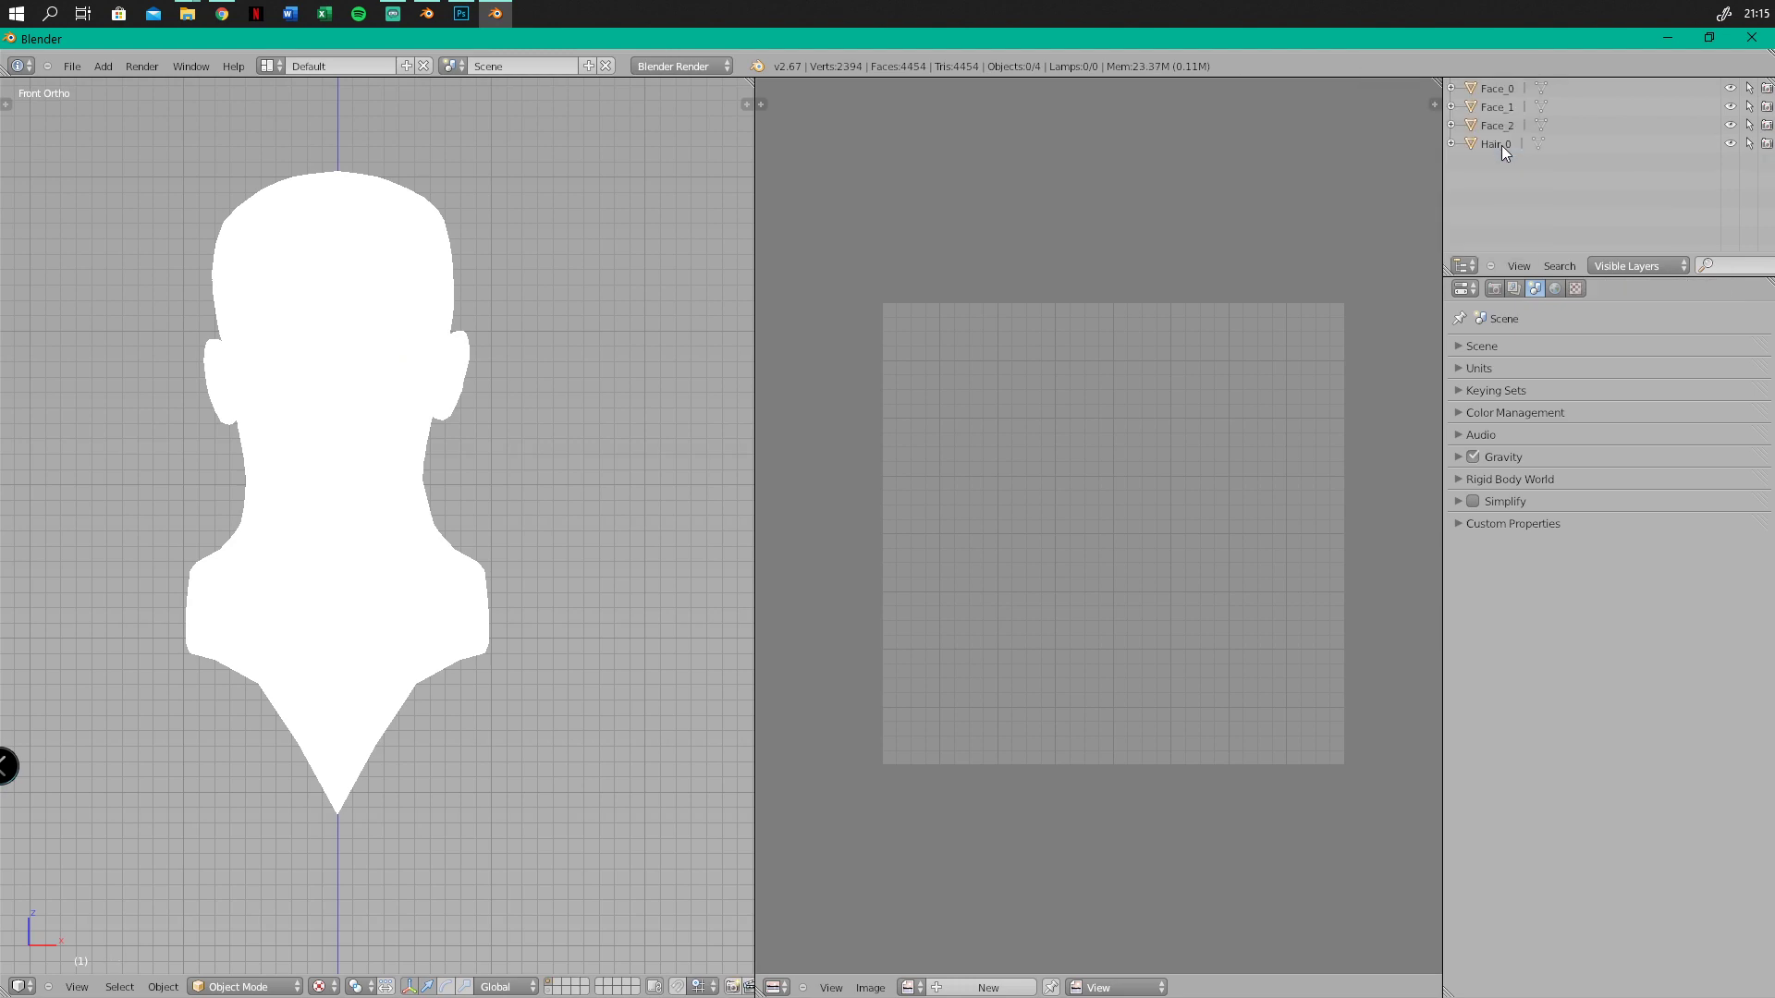
Delete the Face_1 object from the imported head model
click(1503, 108)
right_click(1504, 108)
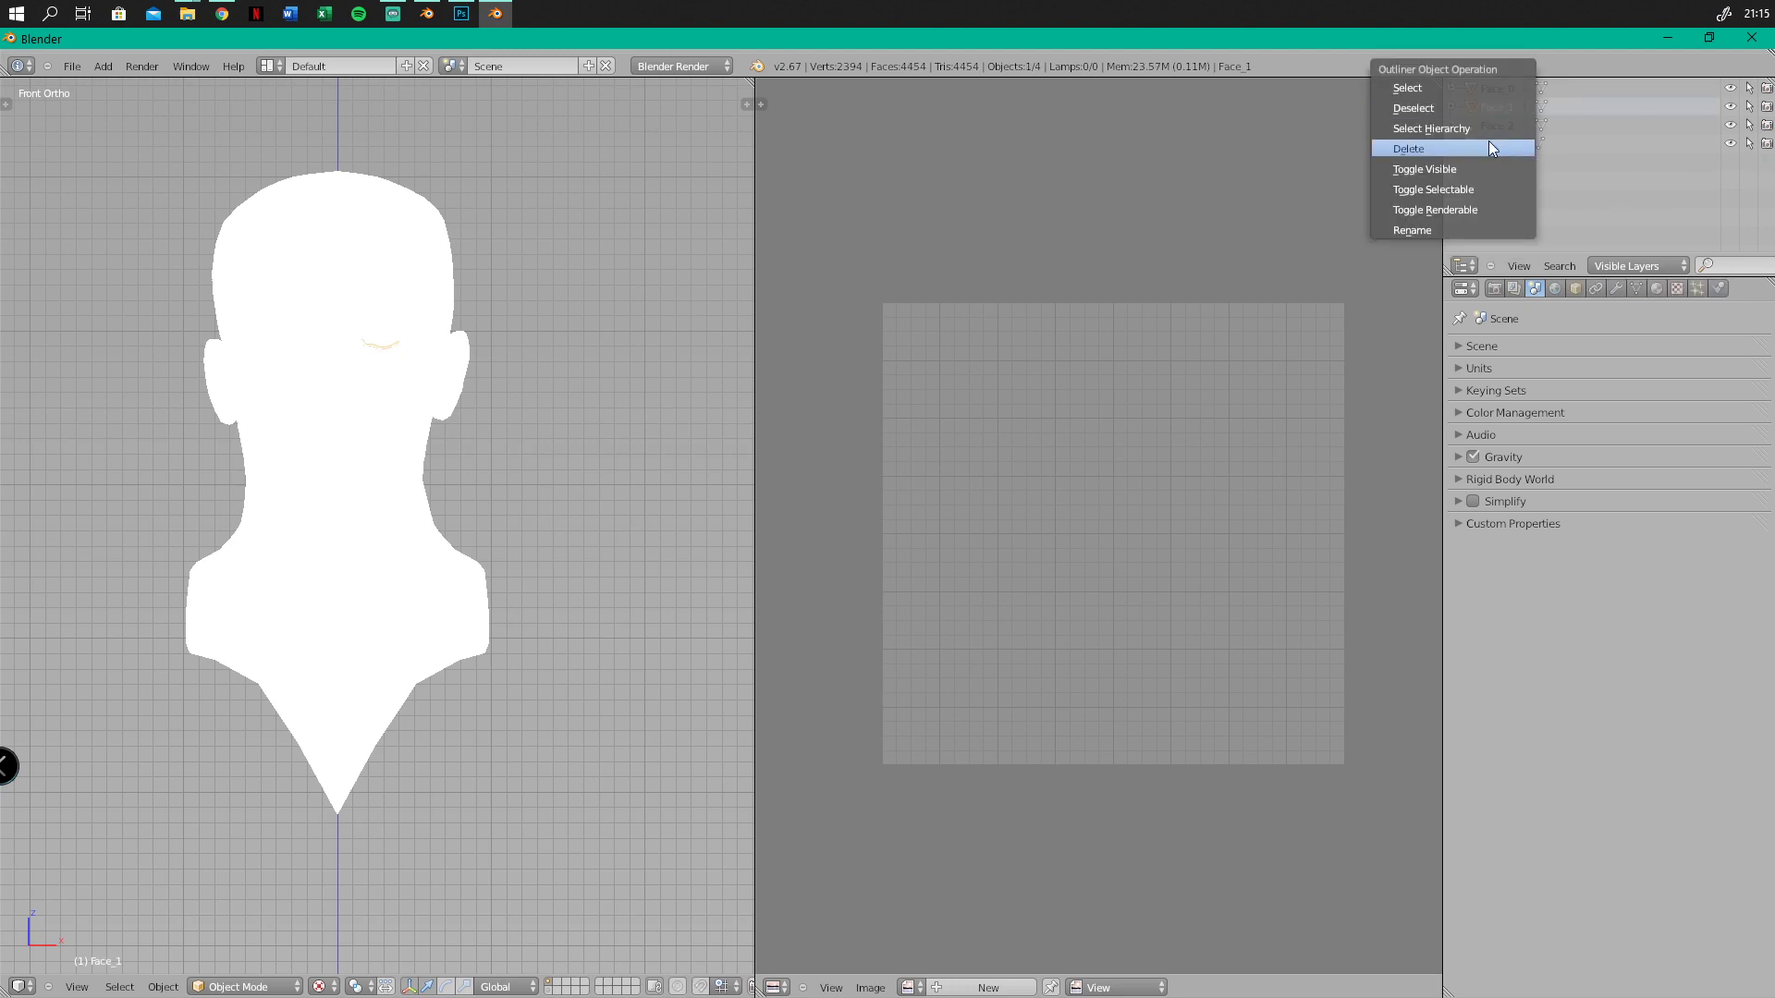
click(1488, 140)
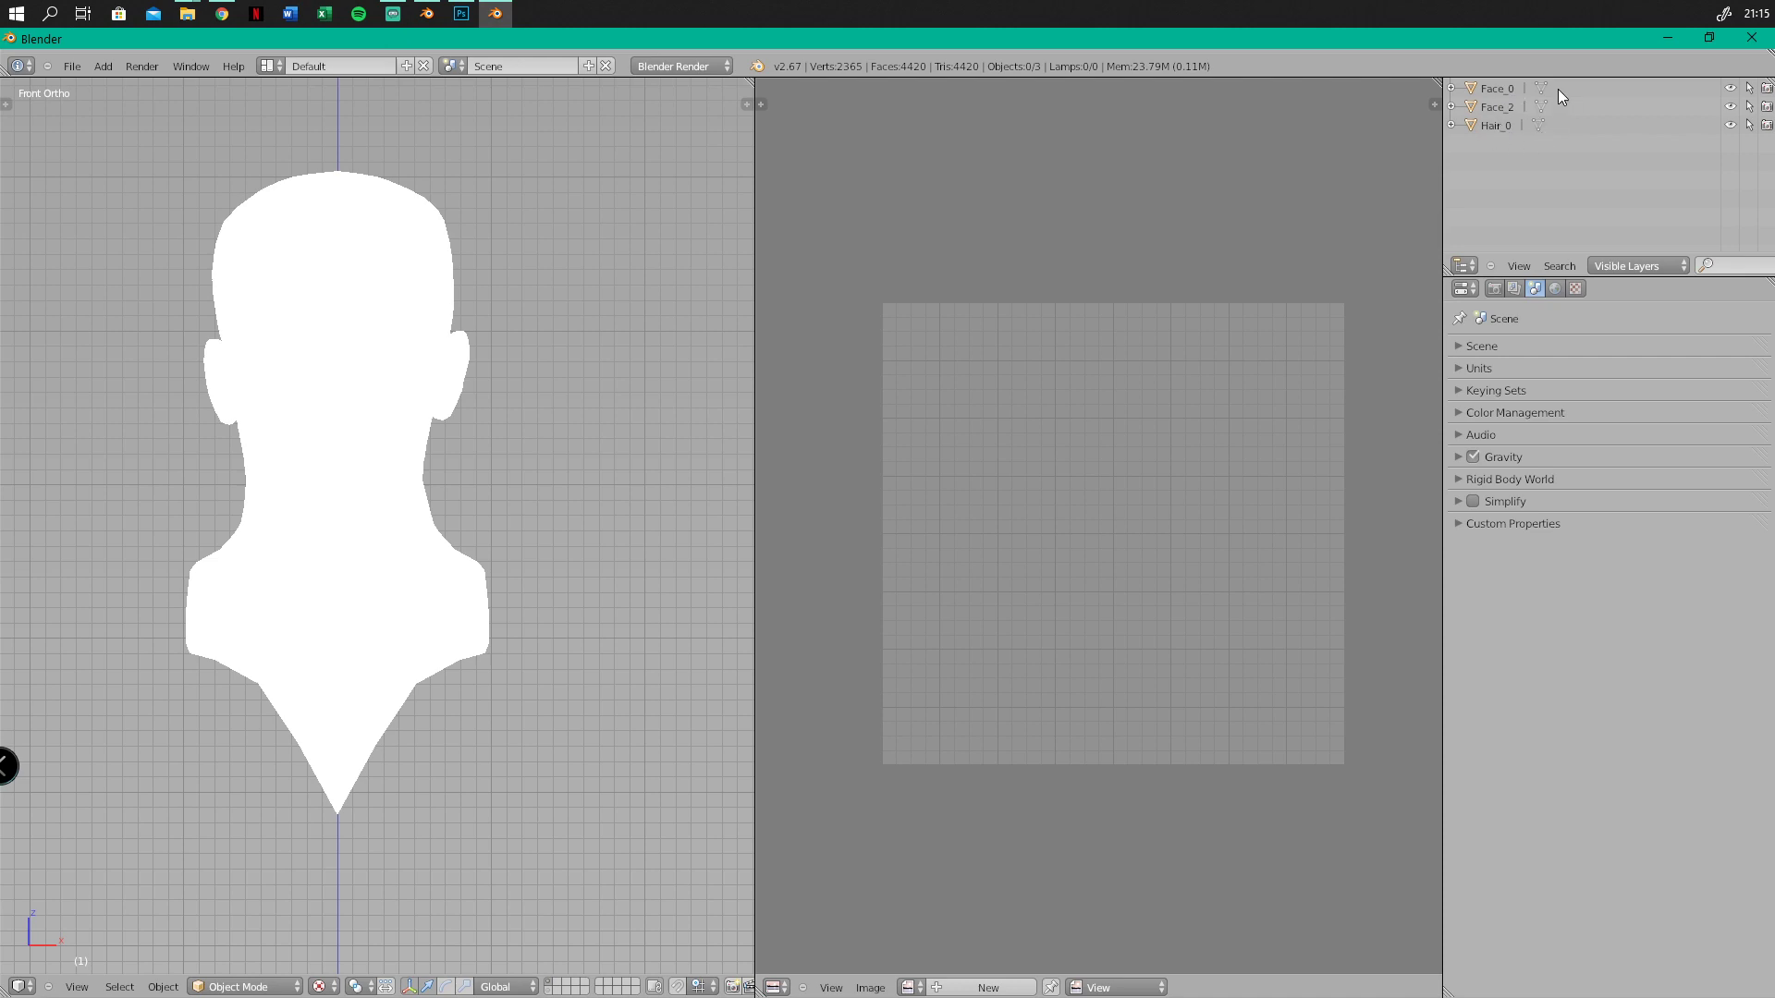
Join Hair_0 and Face_2 into Face_0 and put the combined head mesh into Edit Mode
click(1511, 125)
ctrl+click(1510, 109)
ctrl+click(1511, 92)
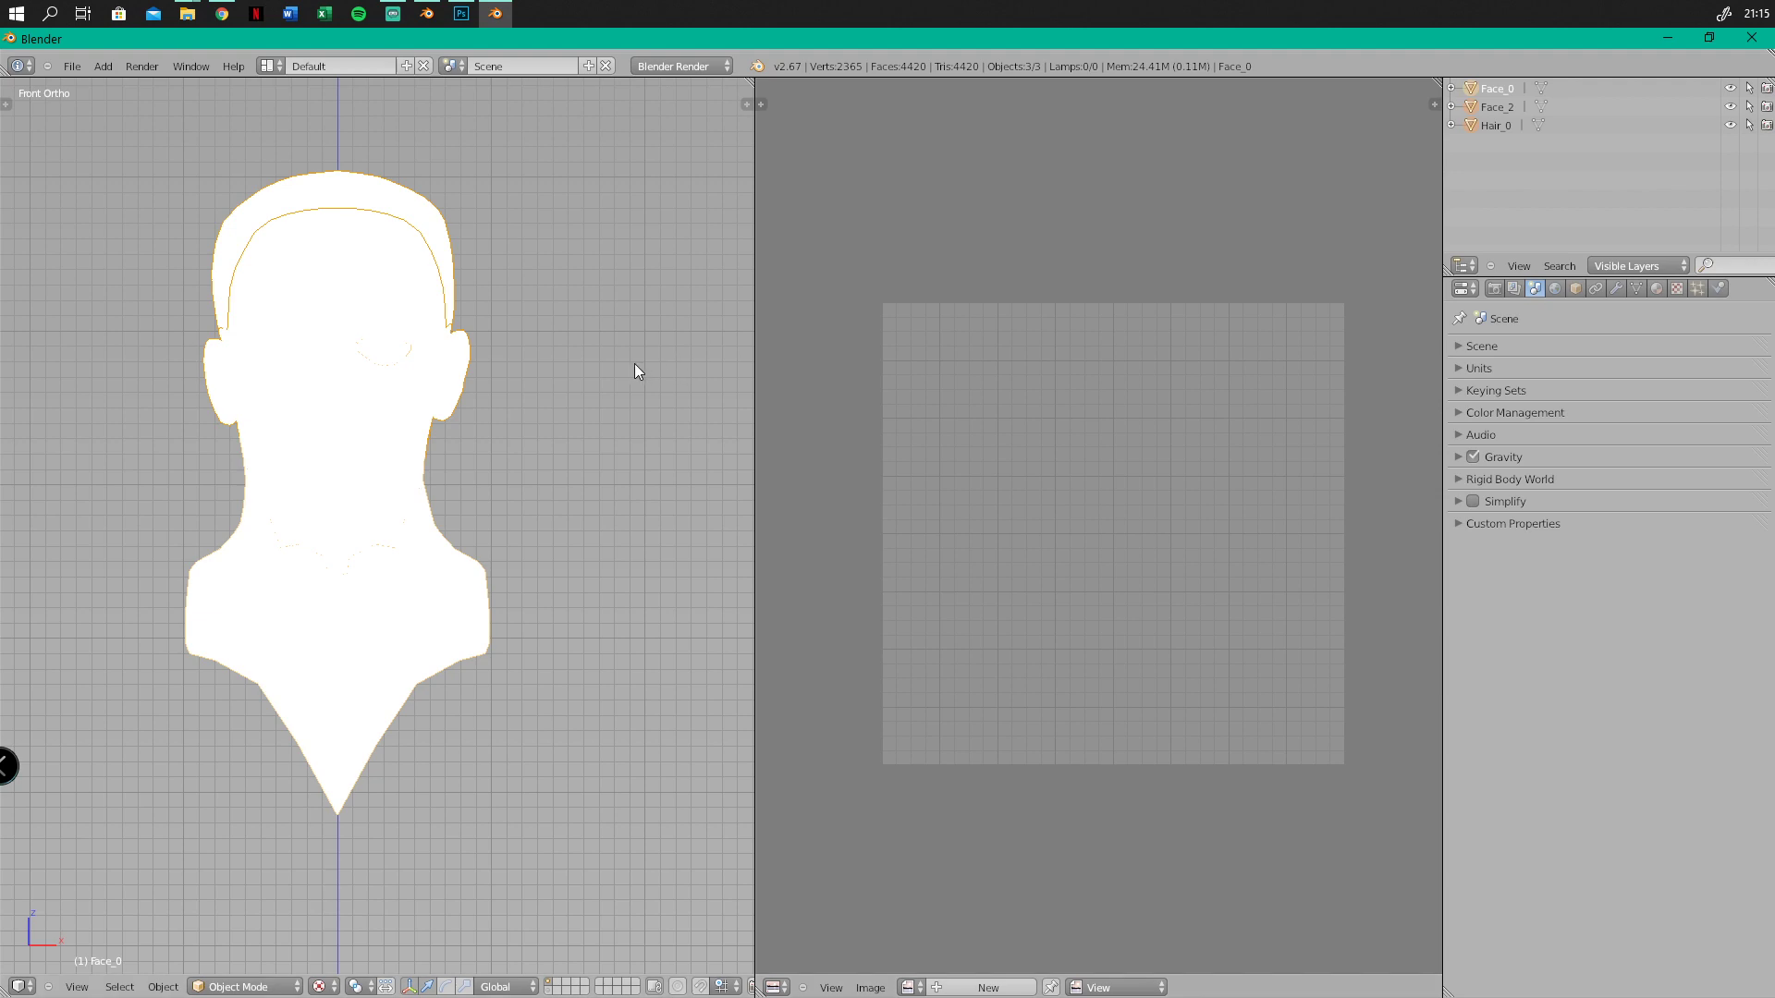
key(ctrl+j)
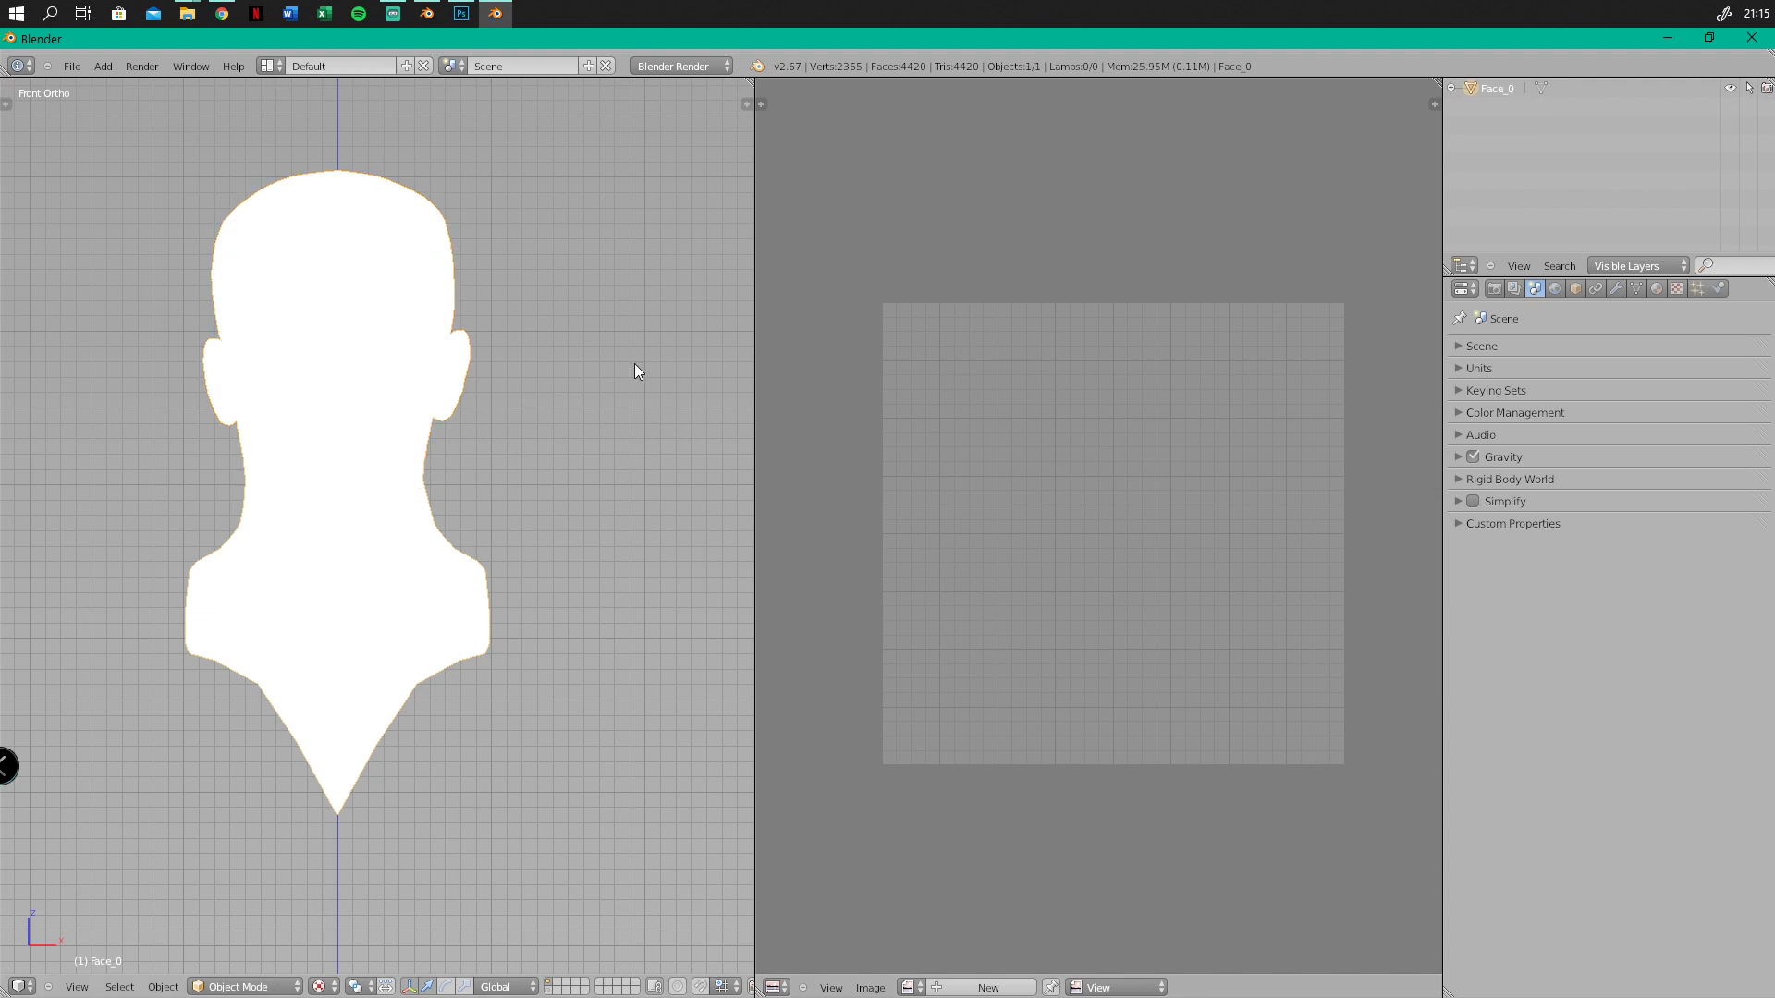
click(1542, 87)
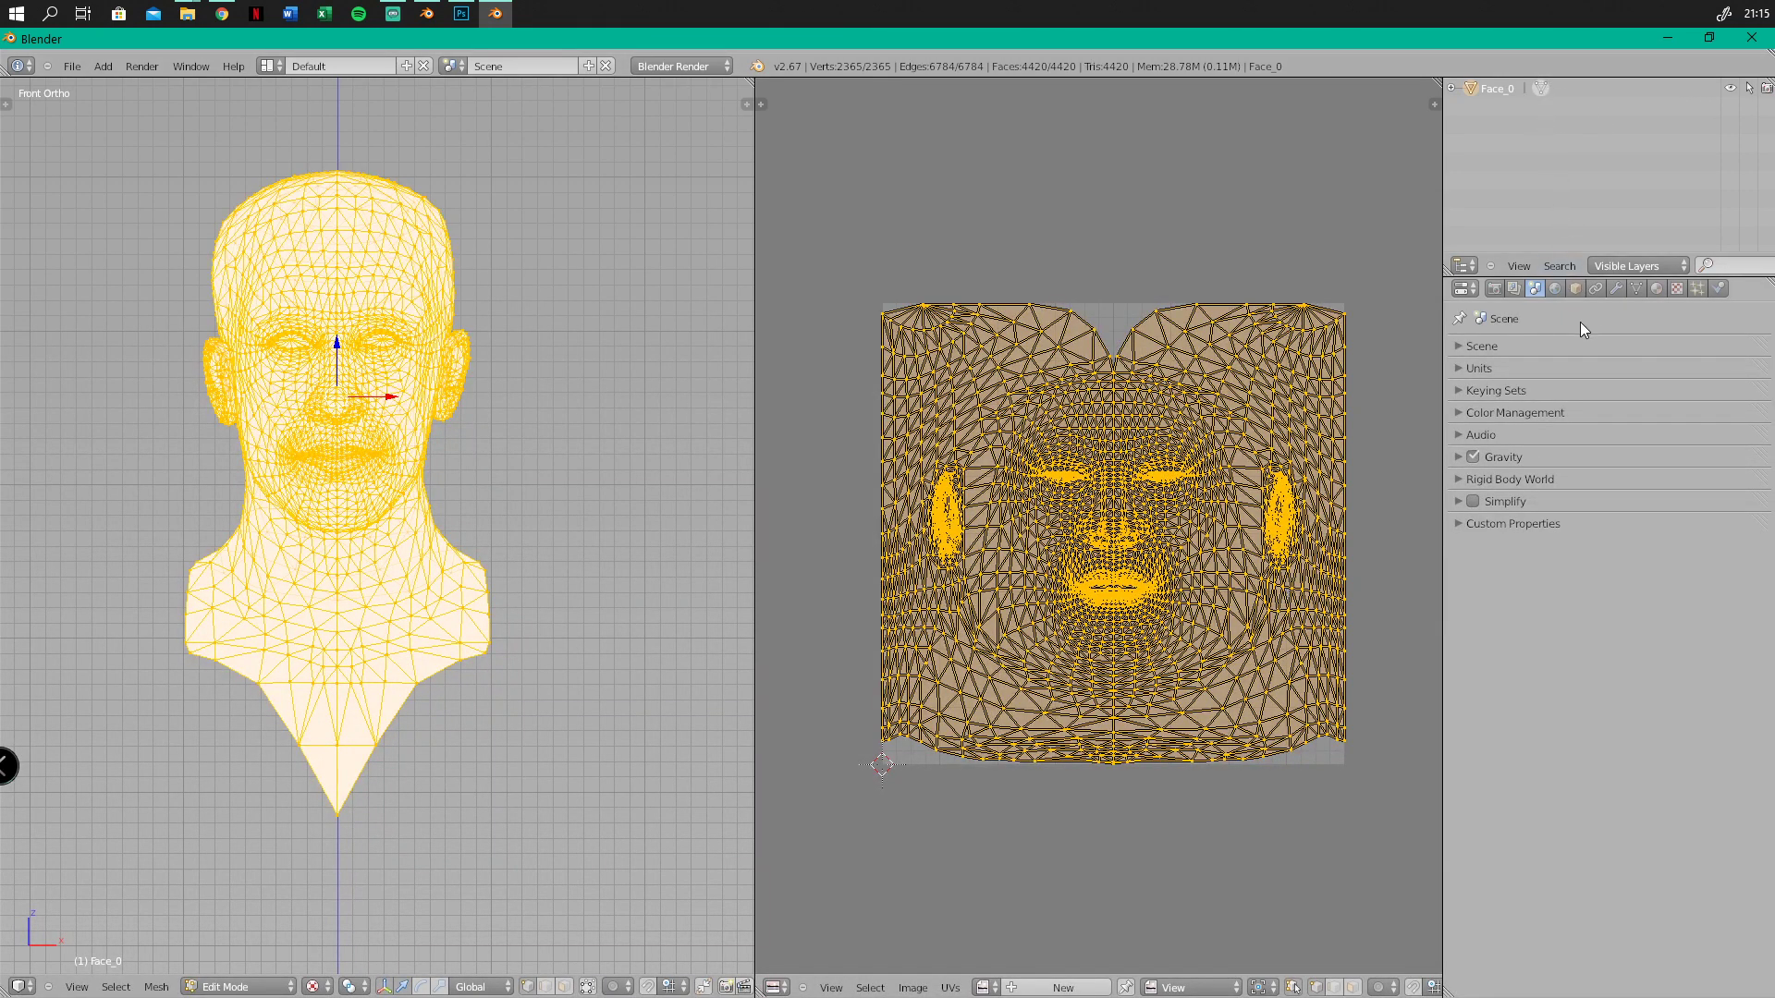
Load face_bsm_alp.png from Desktop\46834\sourceimages\#windx11 as the image for the head's UV layout
click(913, 989)
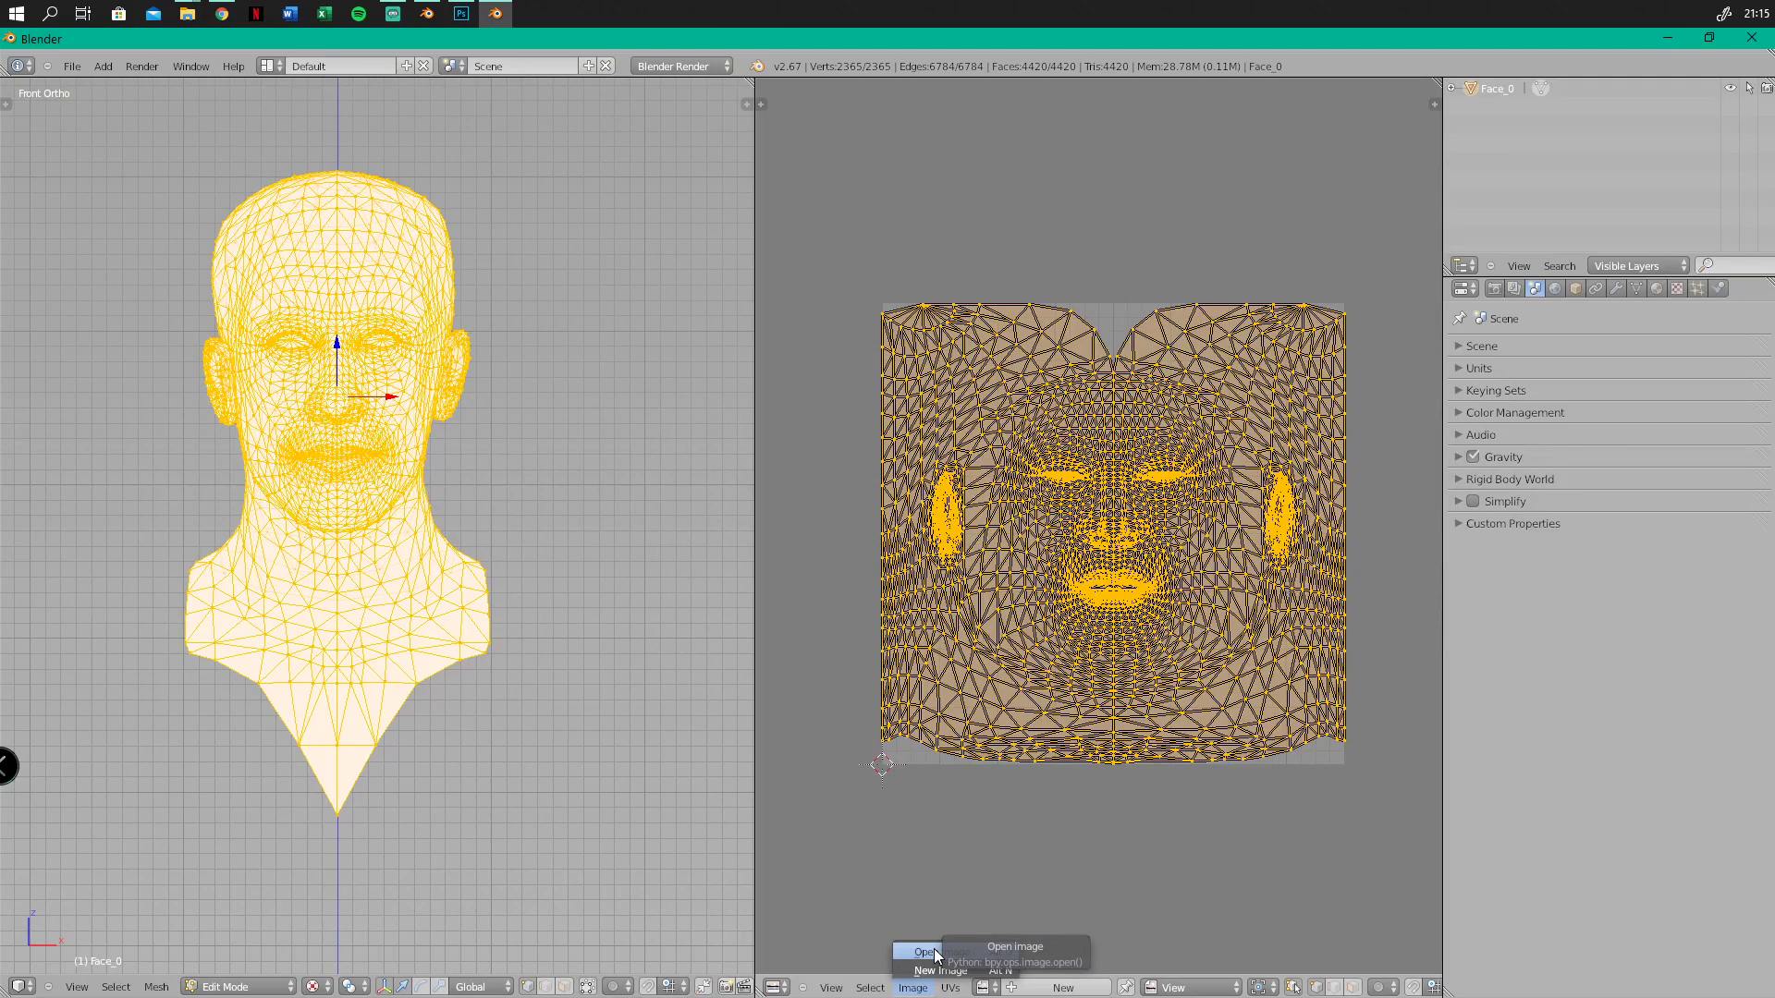
click(928, 952)
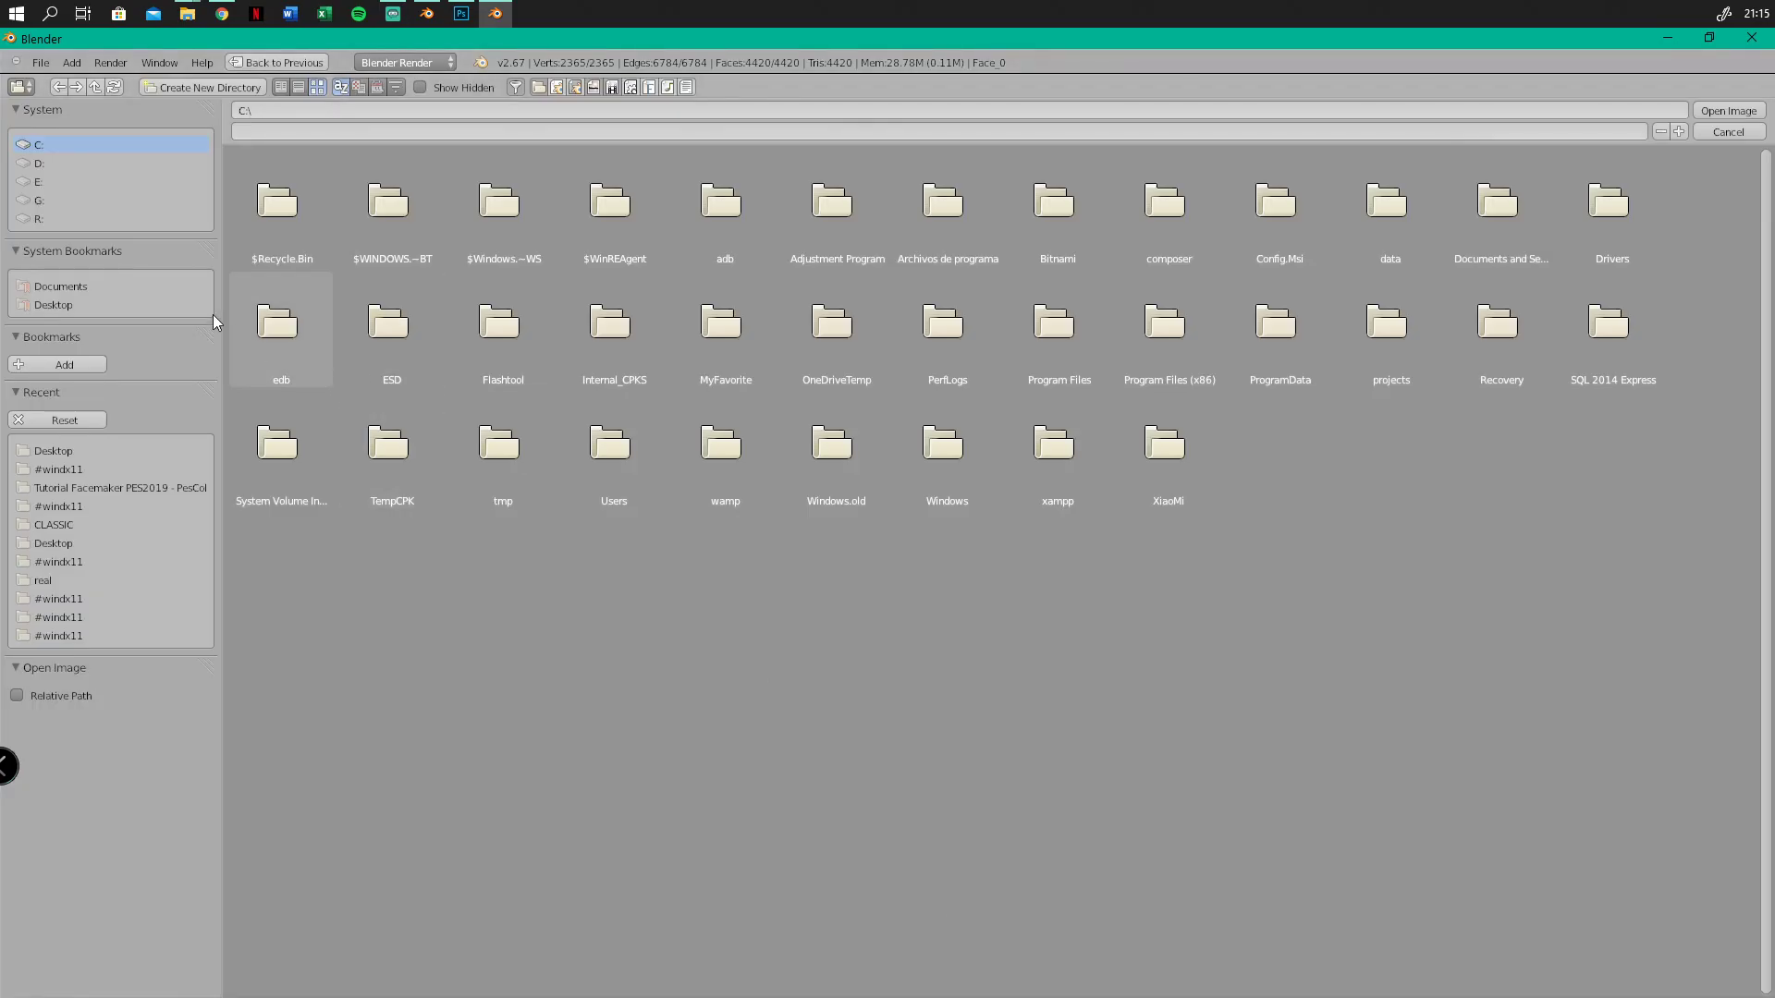
click(53, 450)
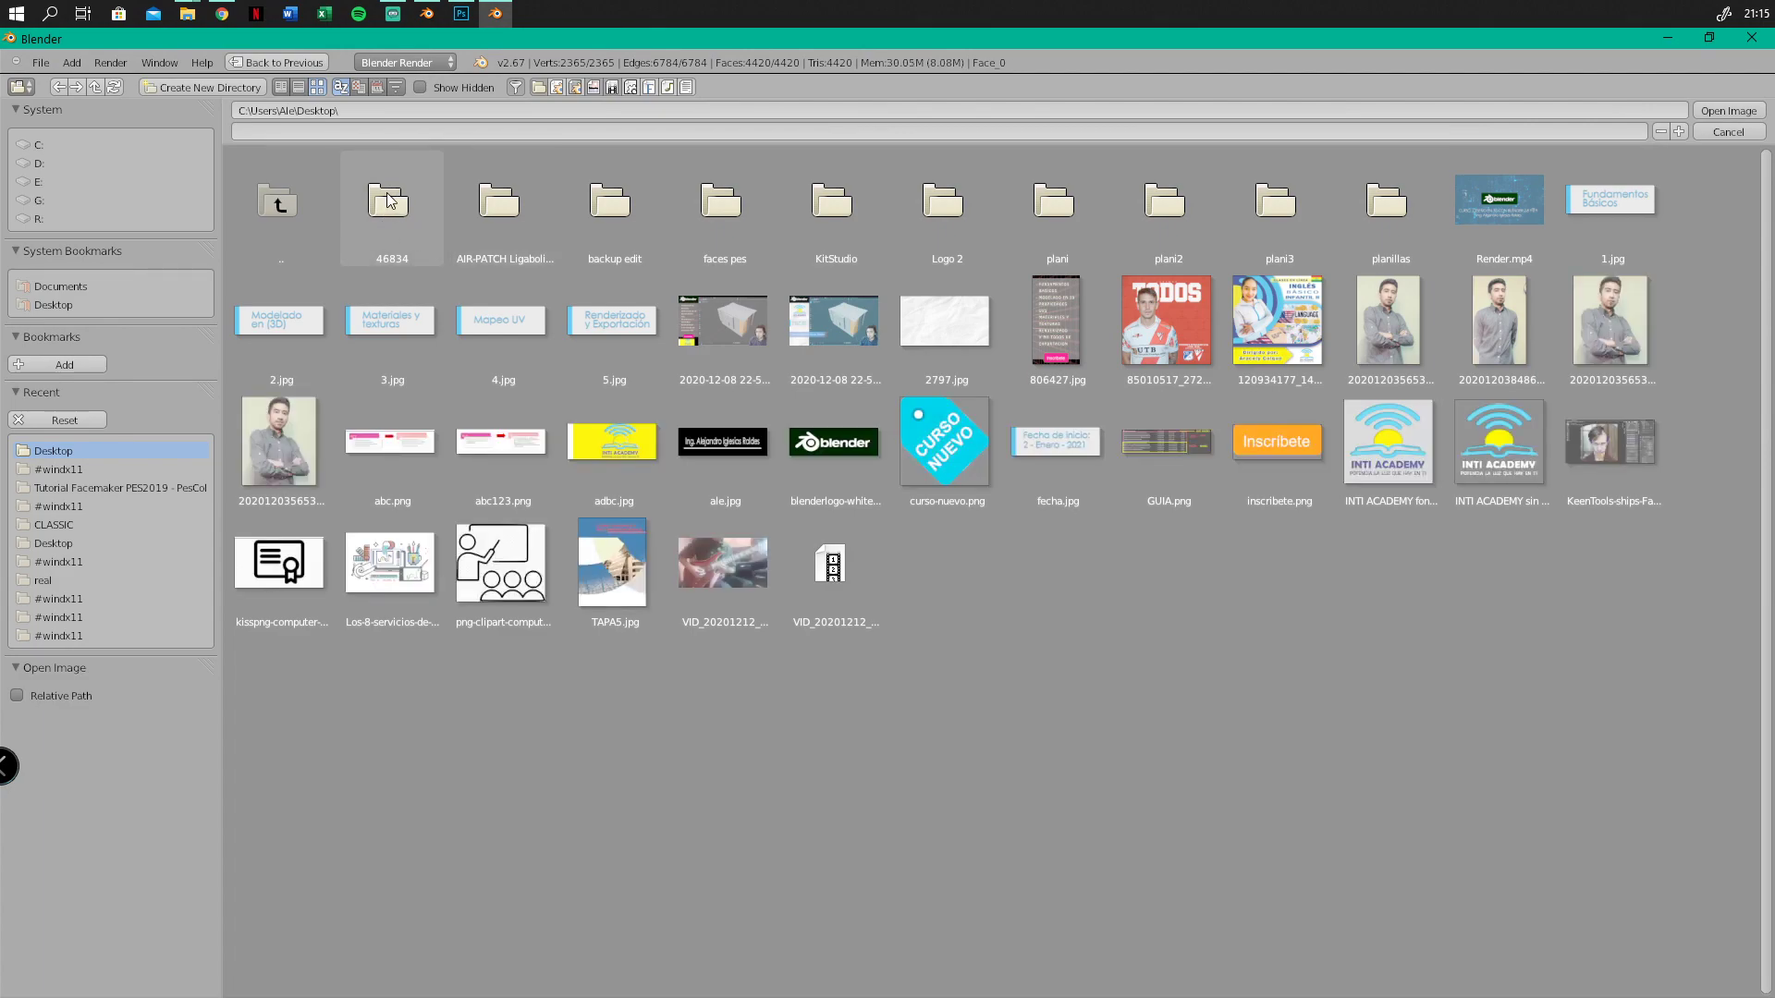
click(389, 201)
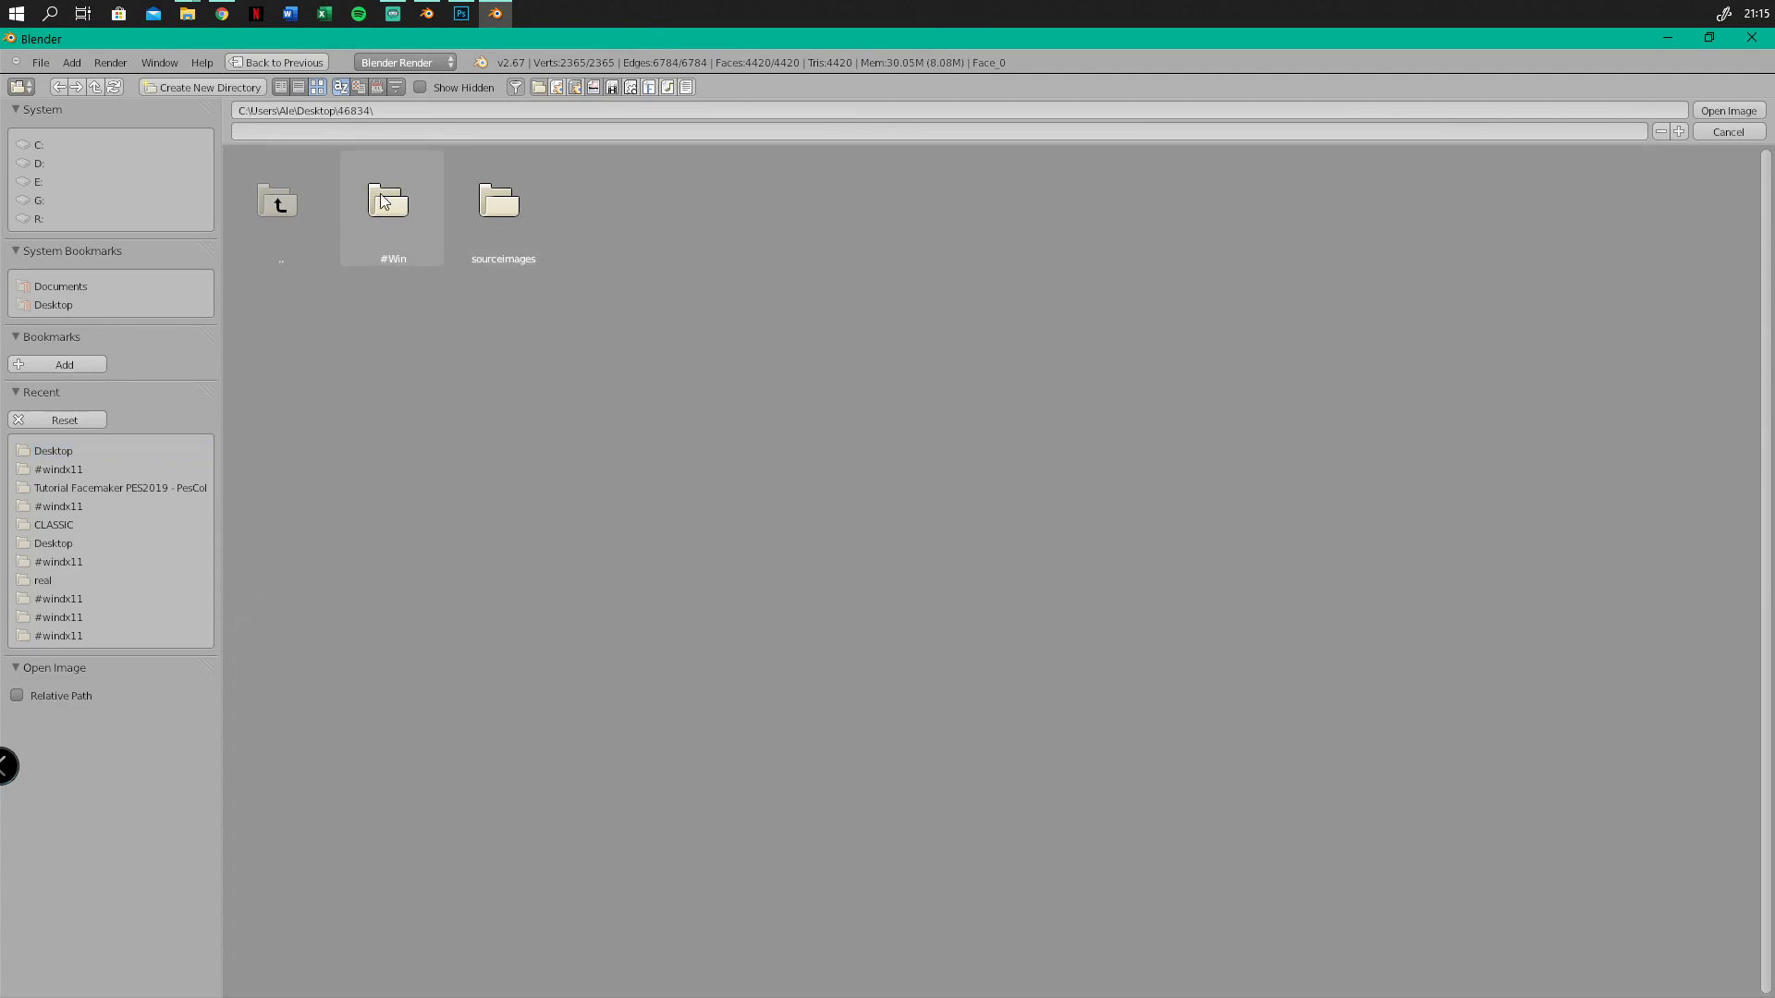
click(507, 209)
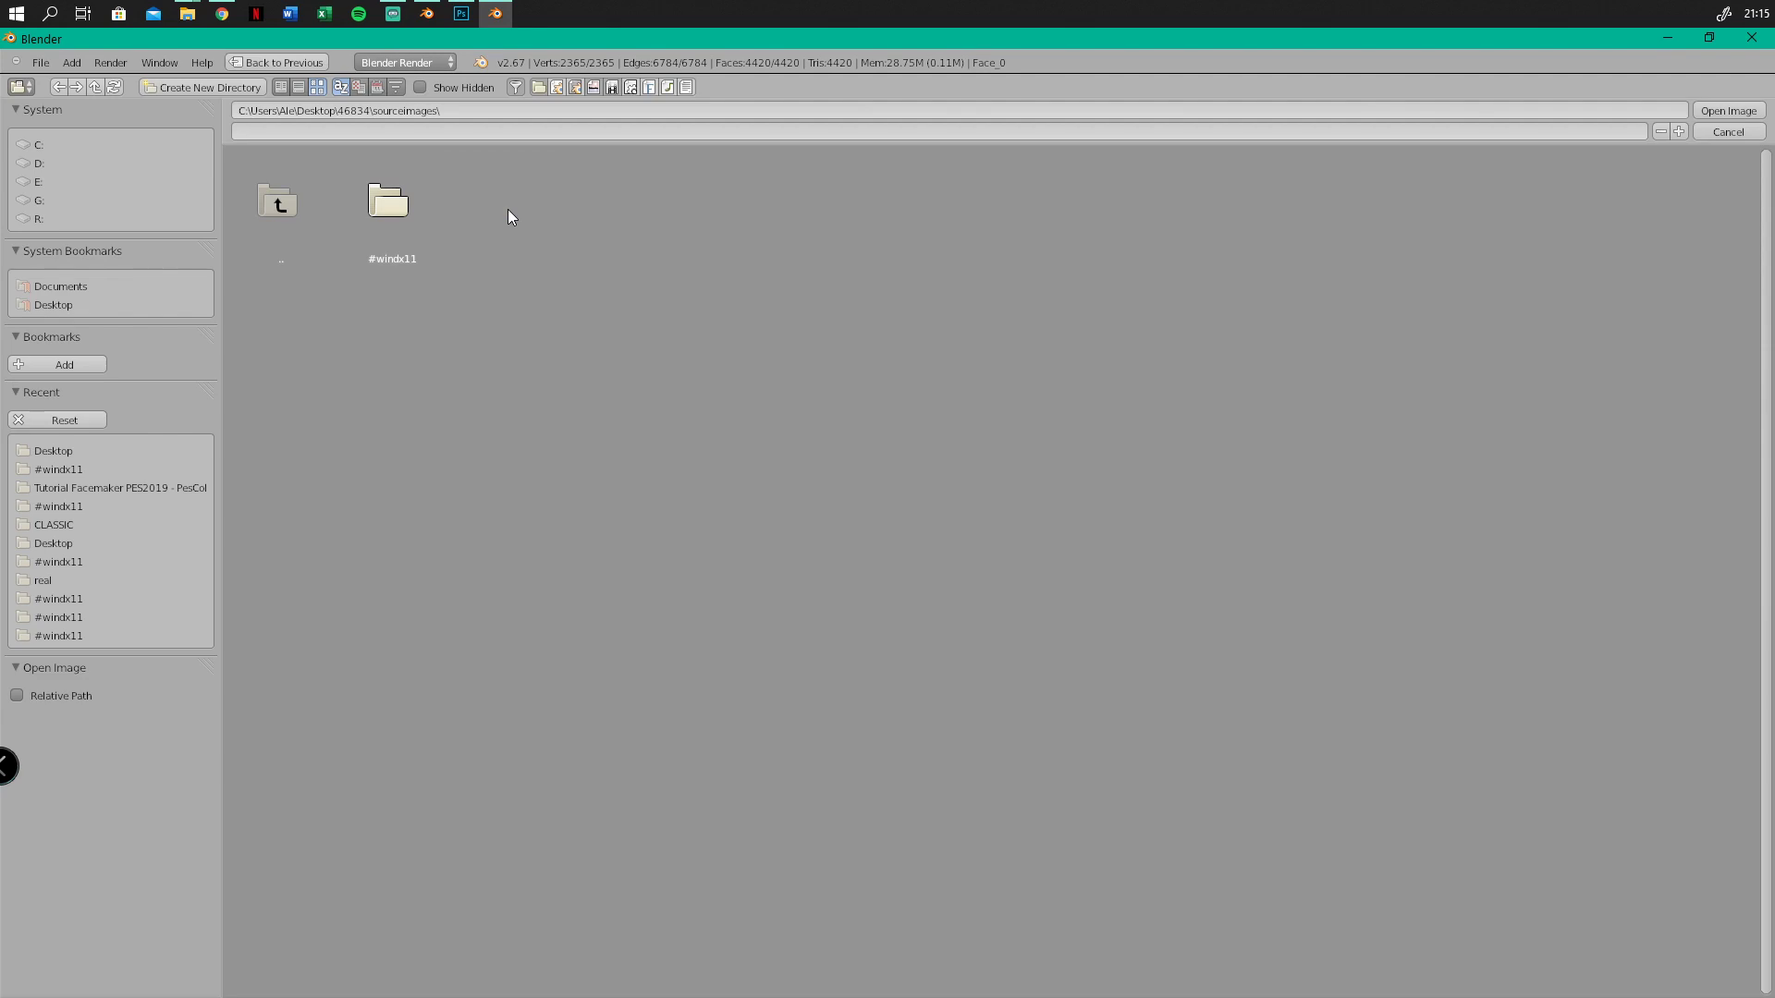
click(406, 209)
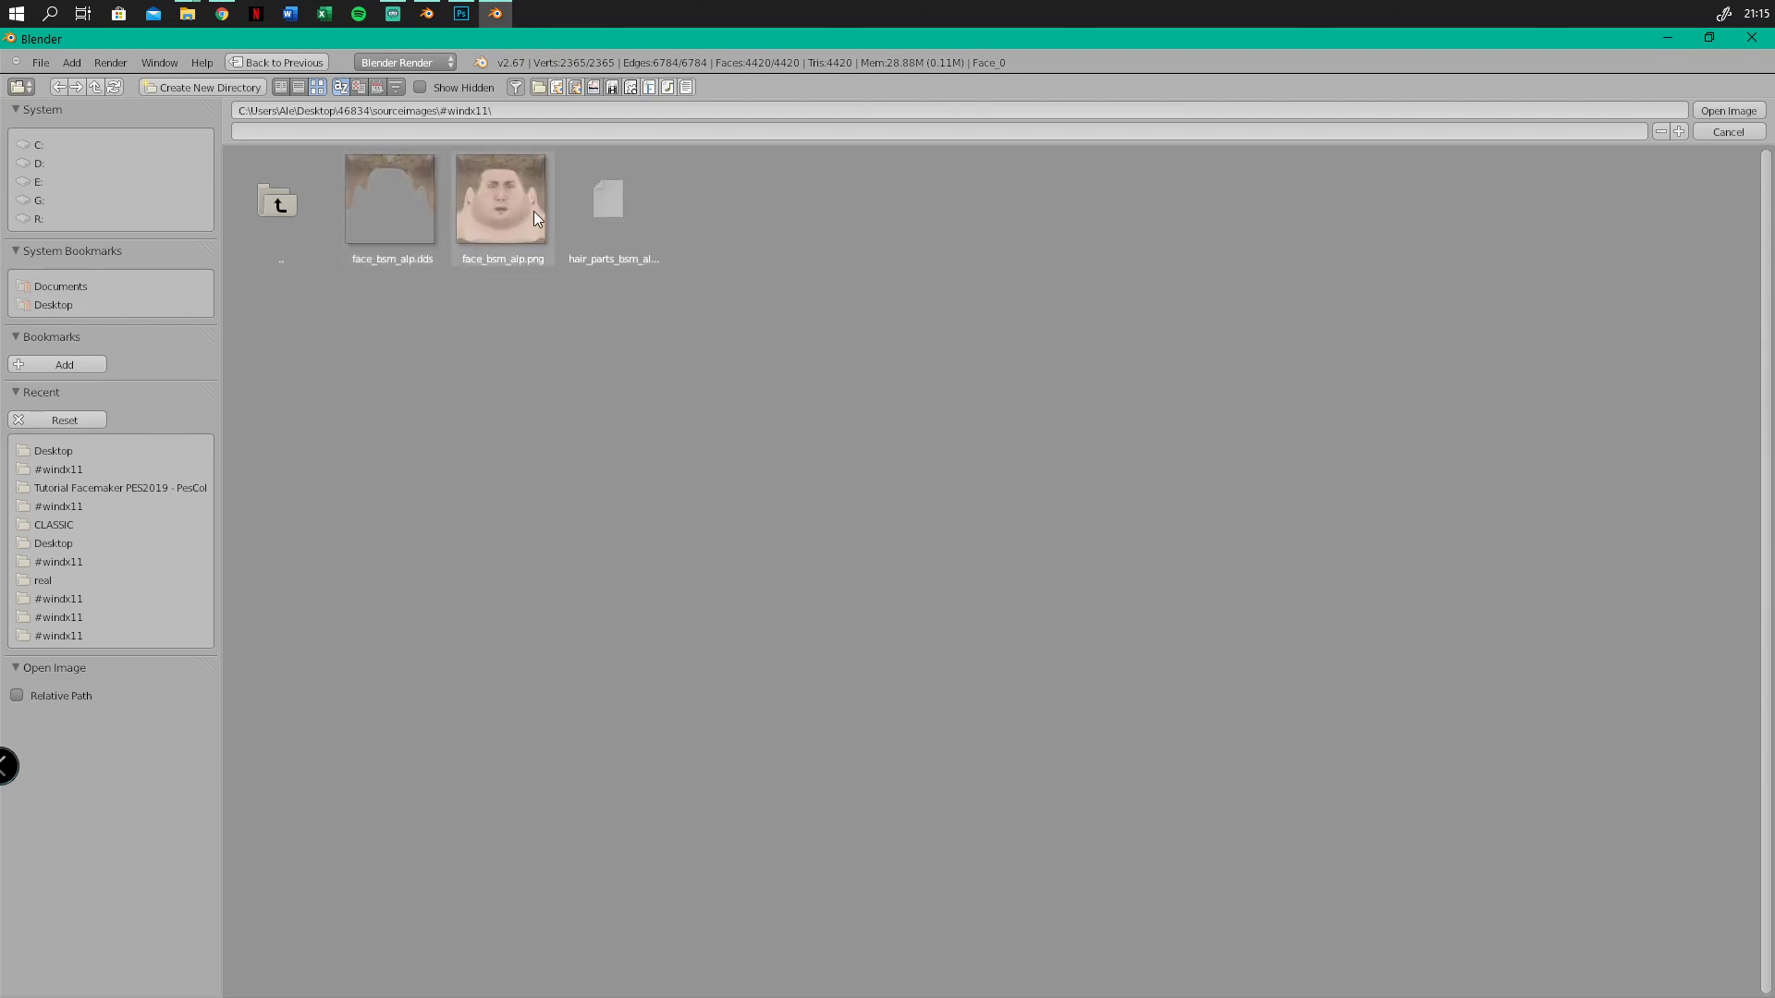
click(499, 210)
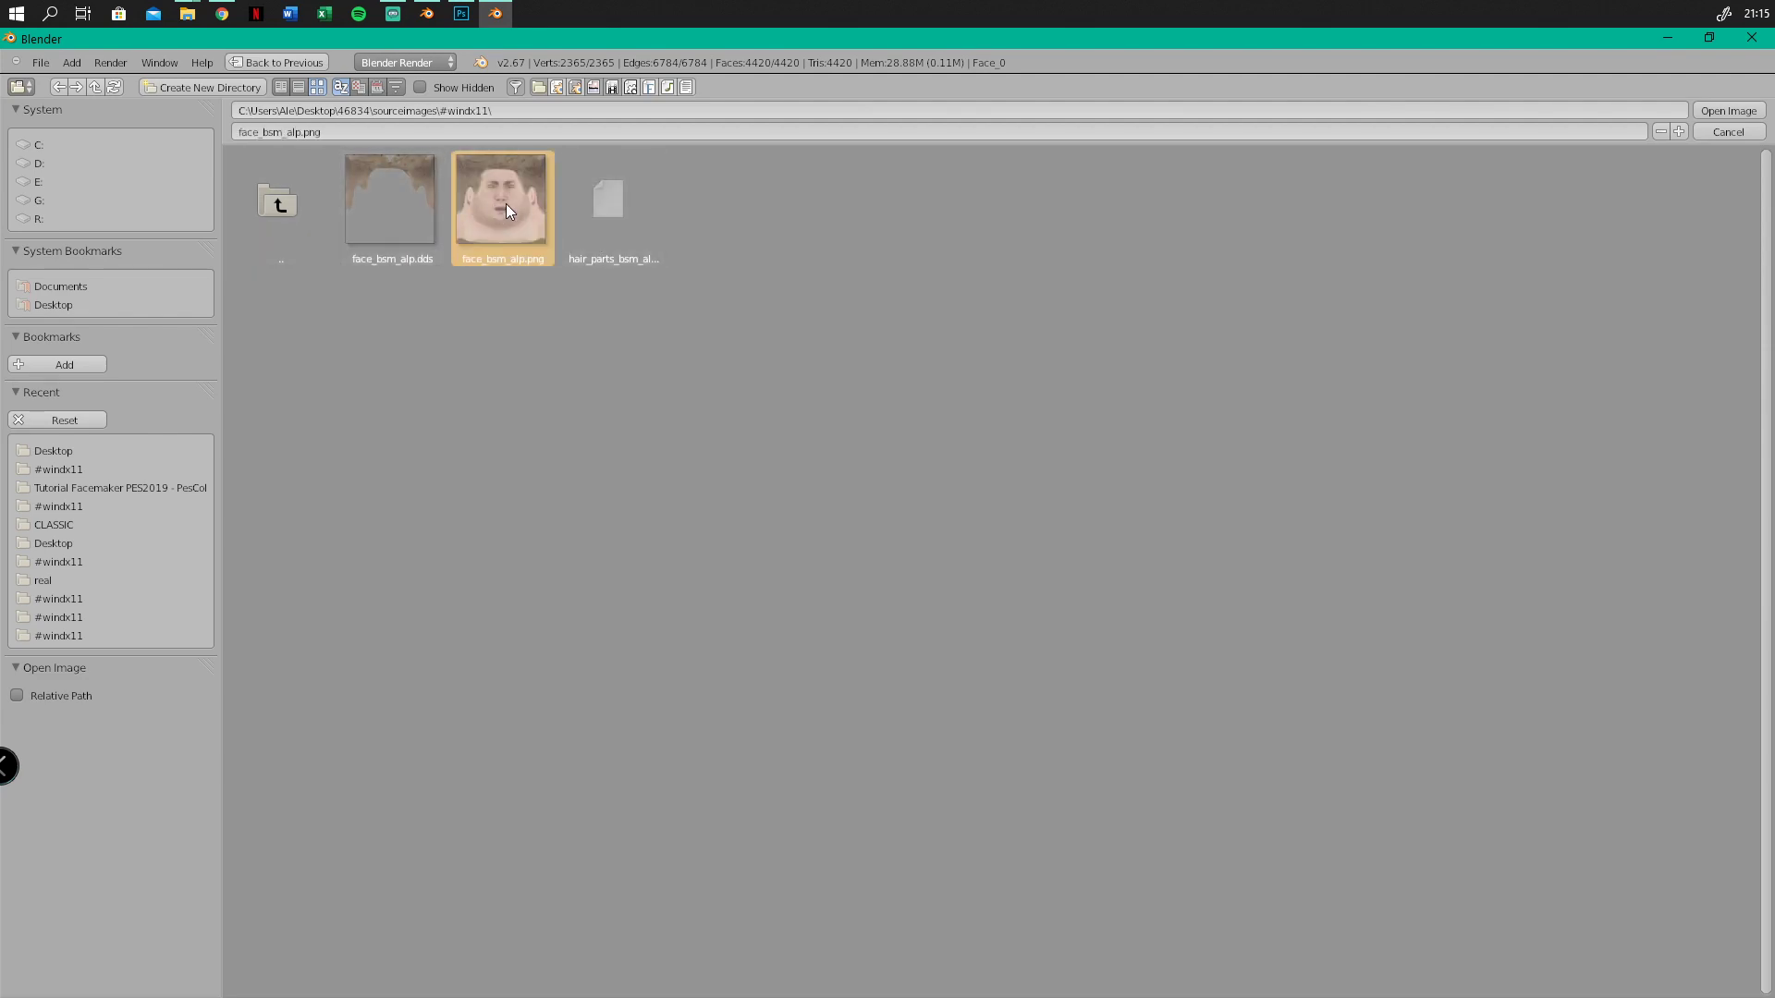
click(1720, 113)
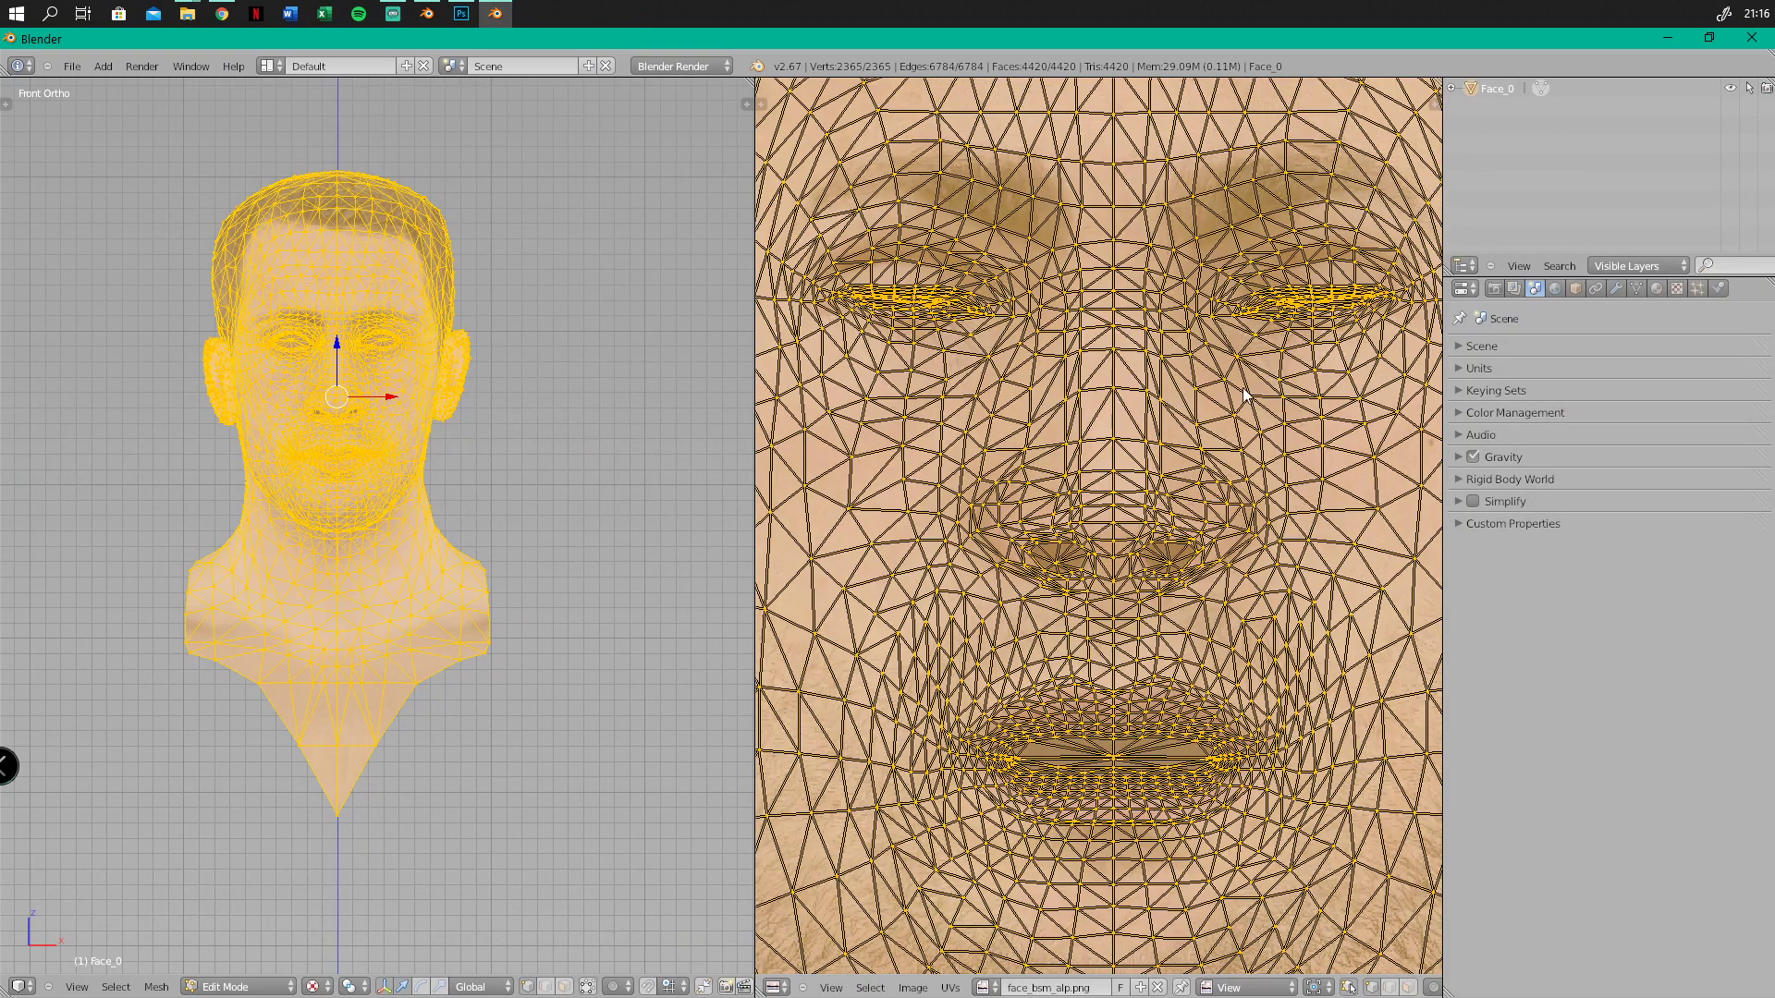
scroll(1145, 386, down, 3)
scroll(1145, 394, down, 2)
scroll(1151, 394, up, 2)
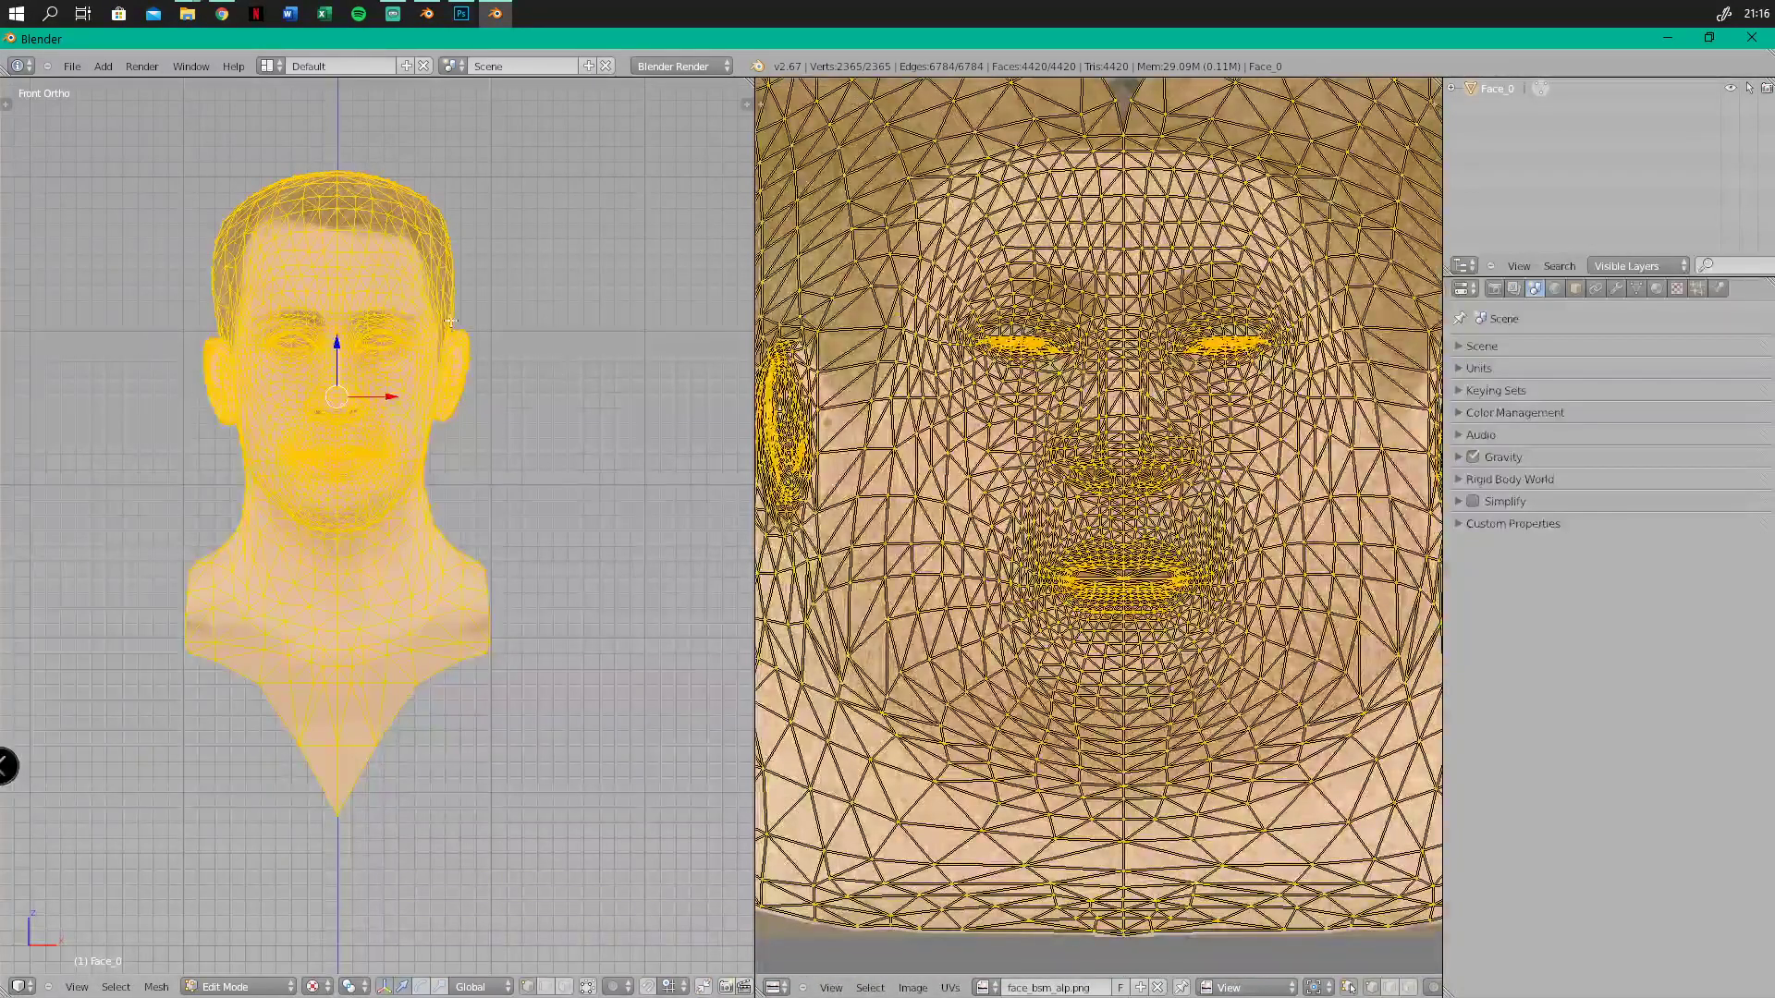
Add a second UV map to Face_0 and load the footballer's TODOS poster JPG from the Desktop as its image
click(1637, 289)
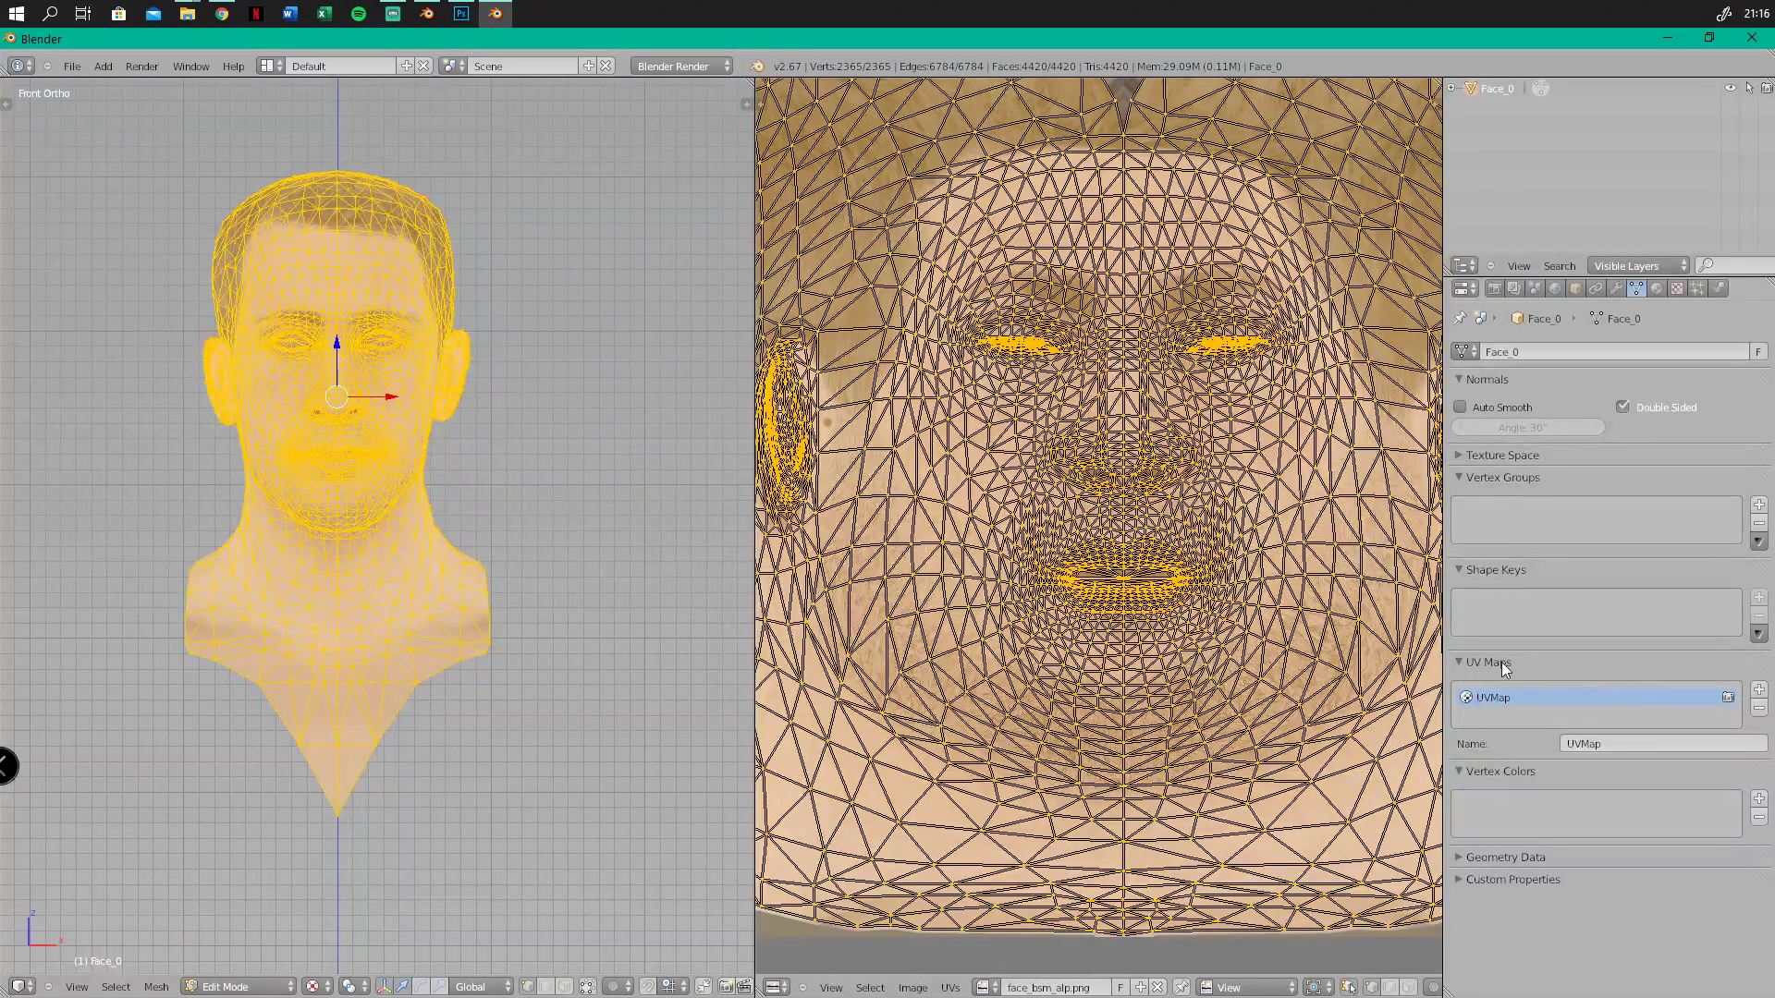
click(1760, 689)
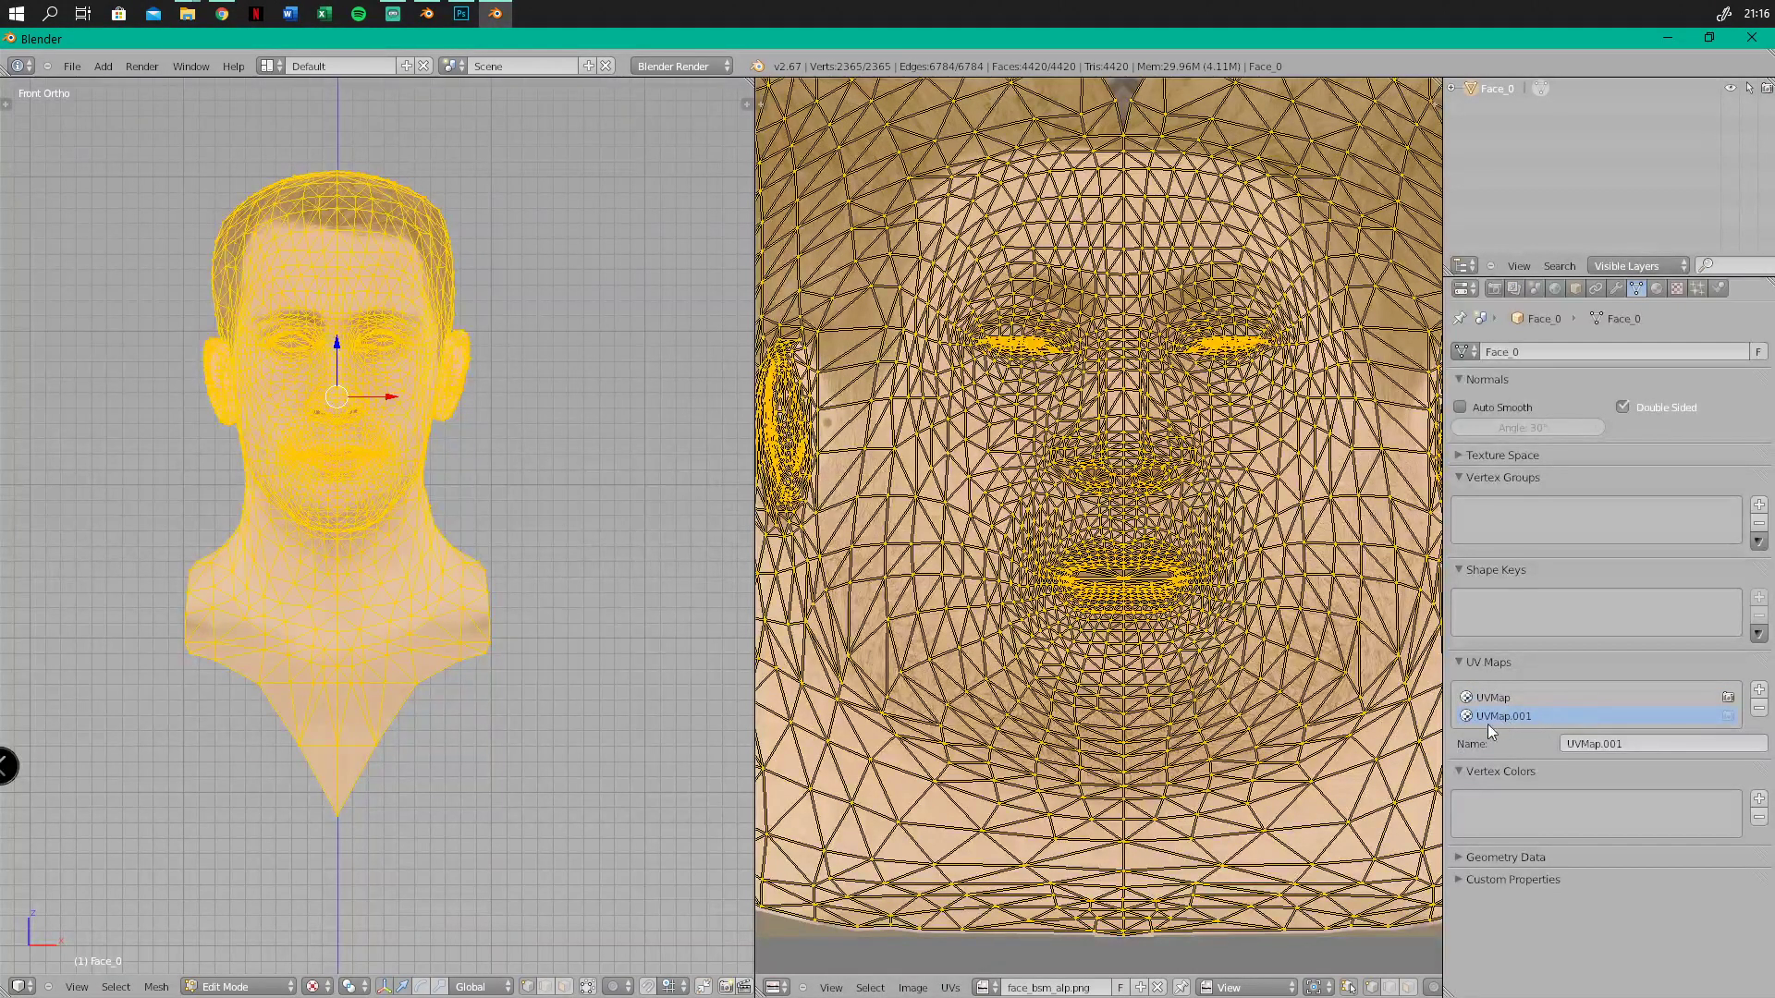
click(913, 988)
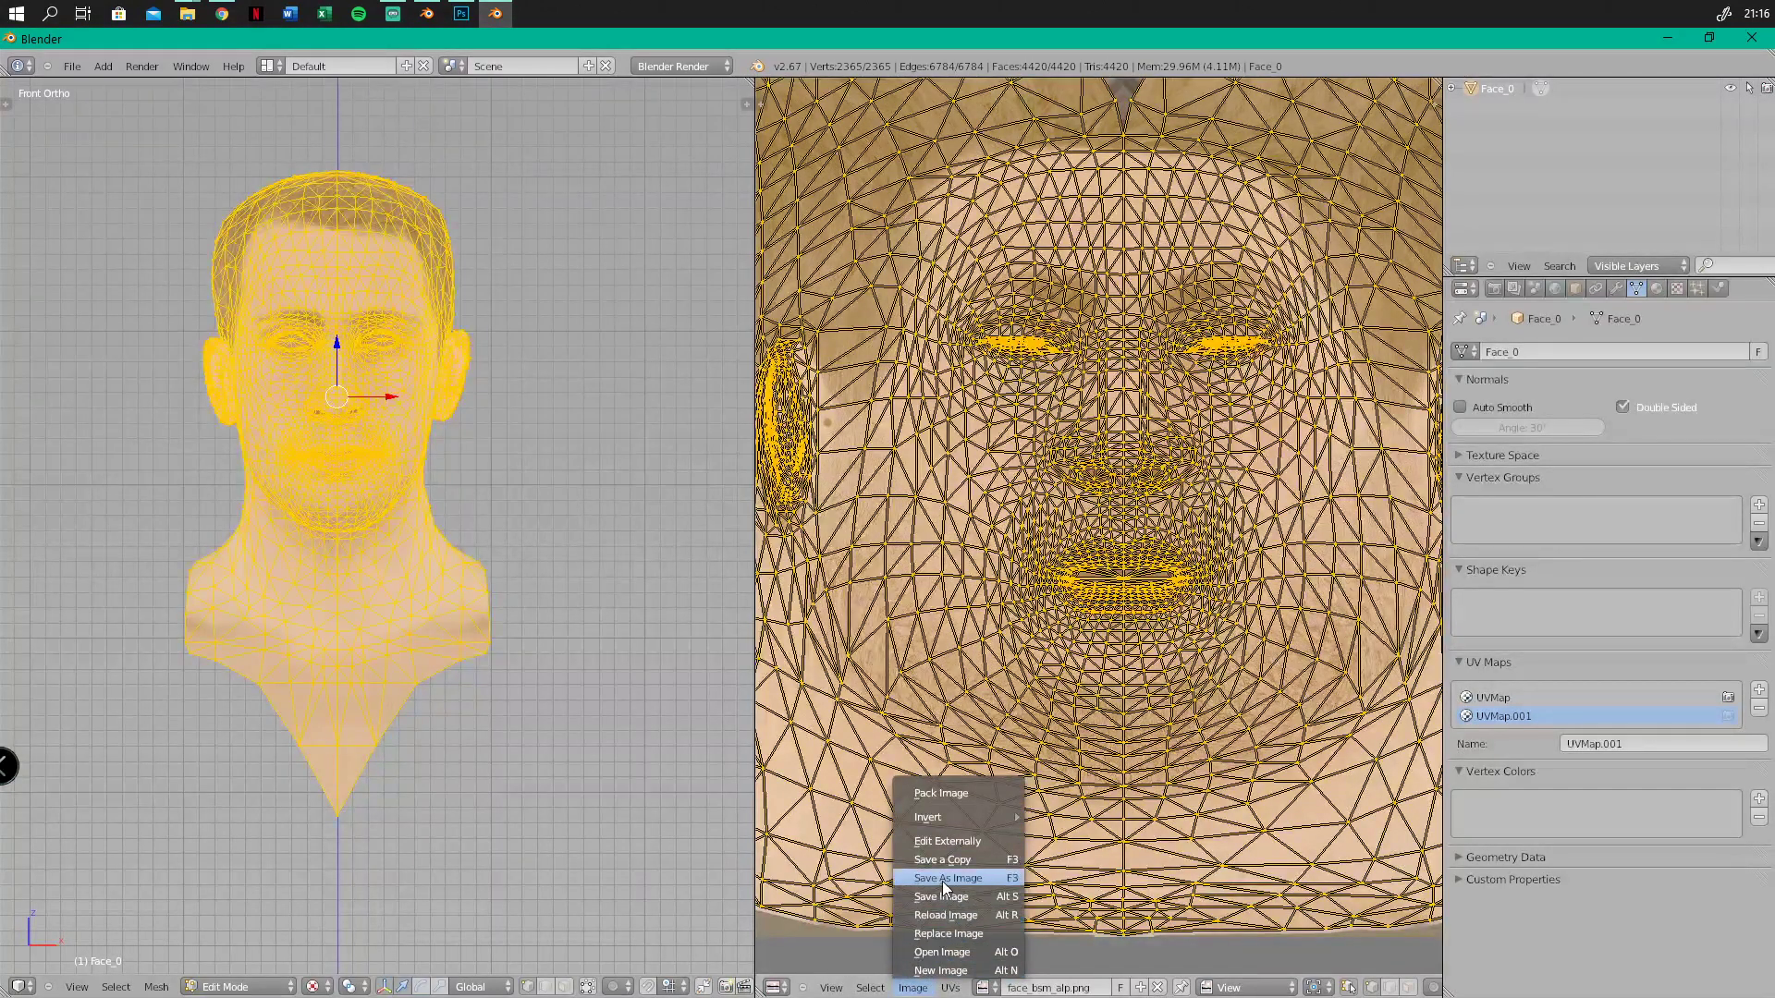
click(942, 953)
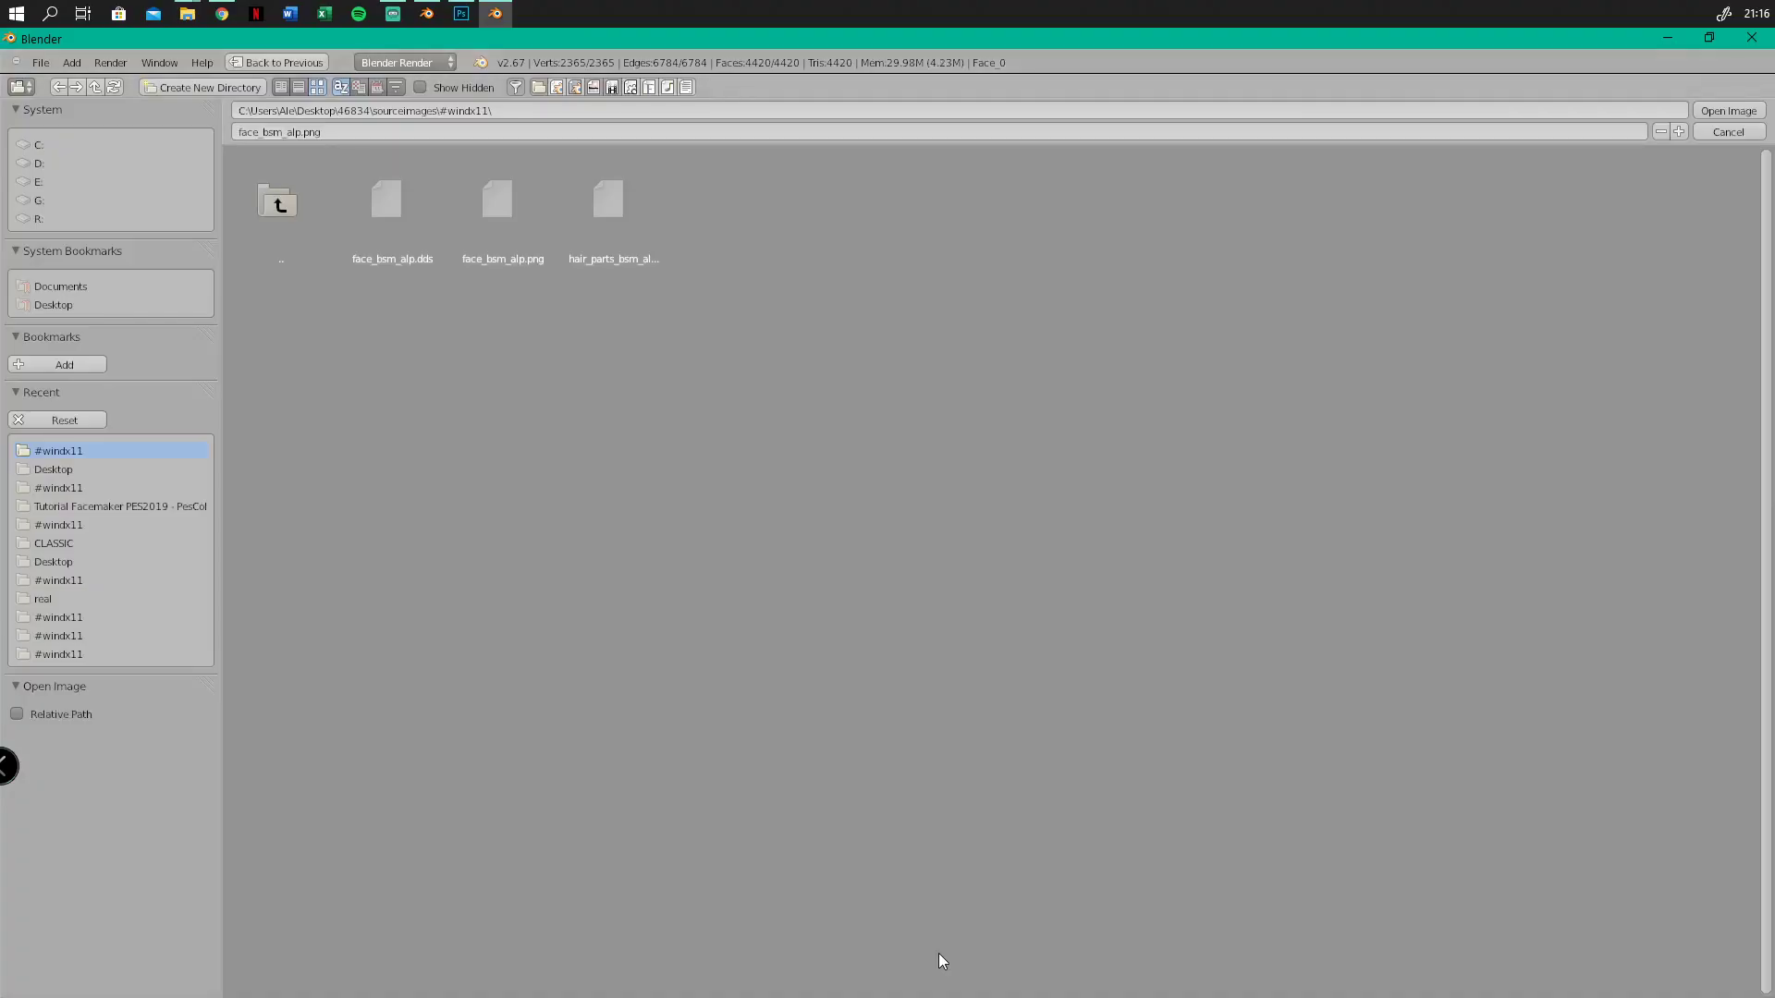
click(39, 311)
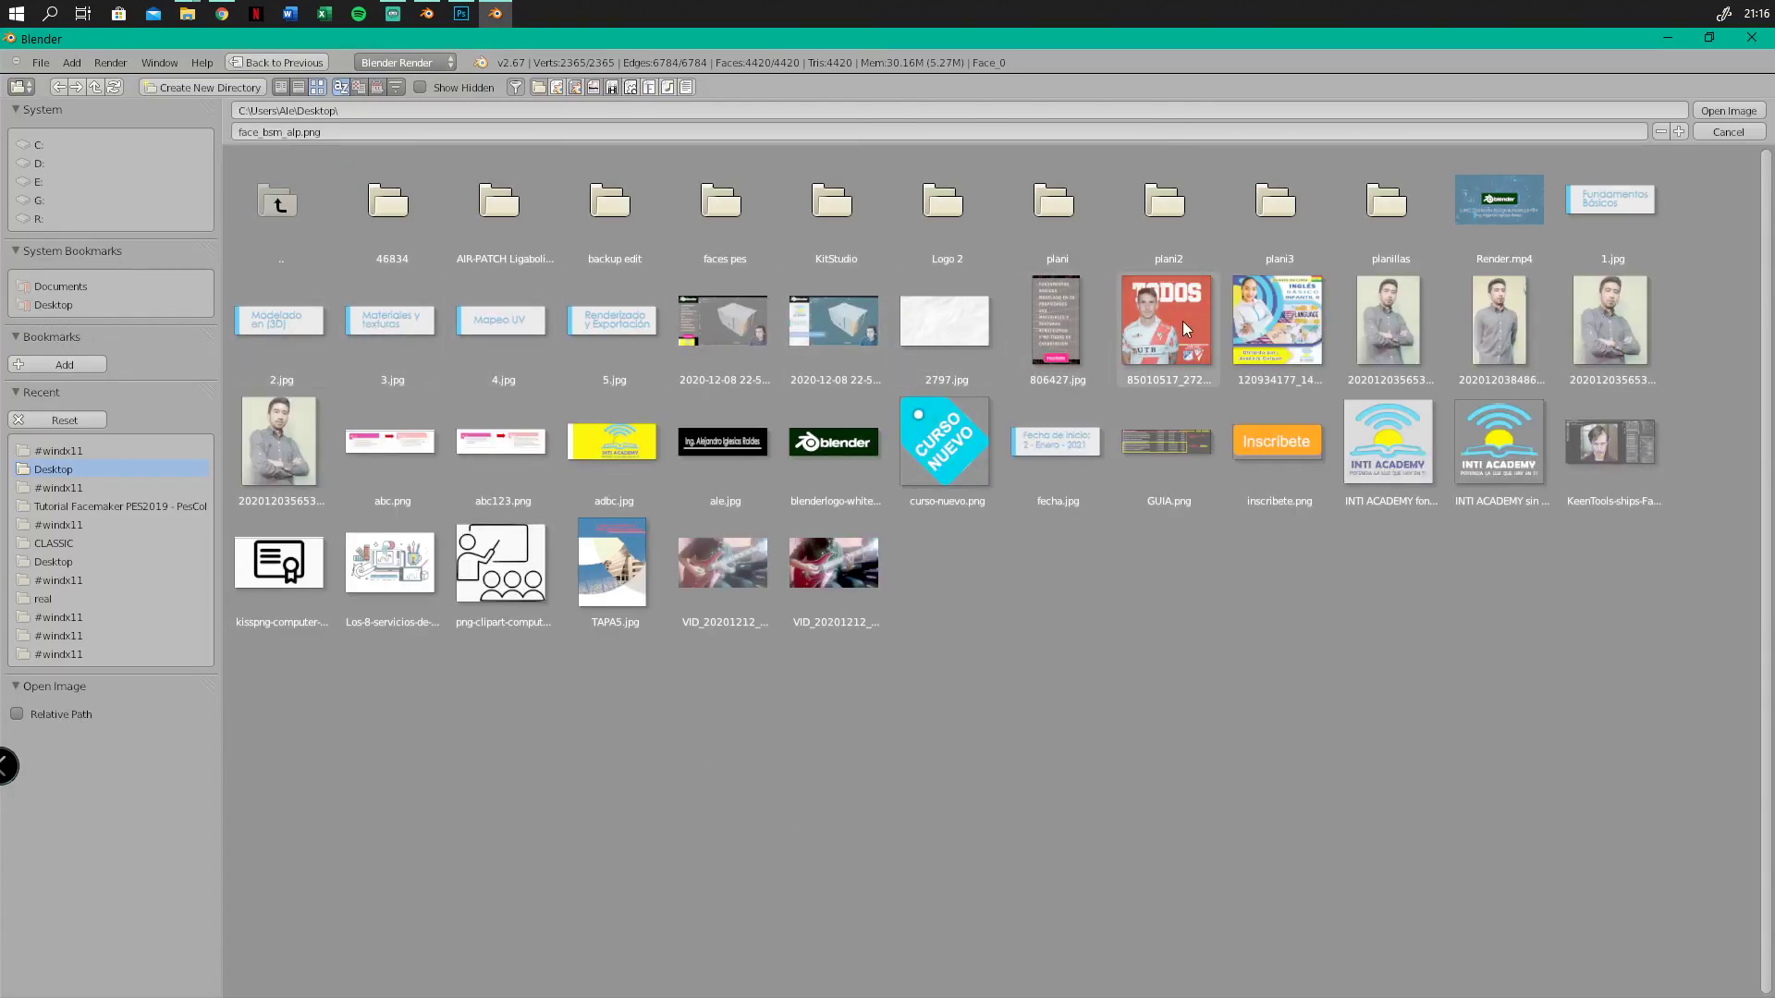
click(1149, 324)
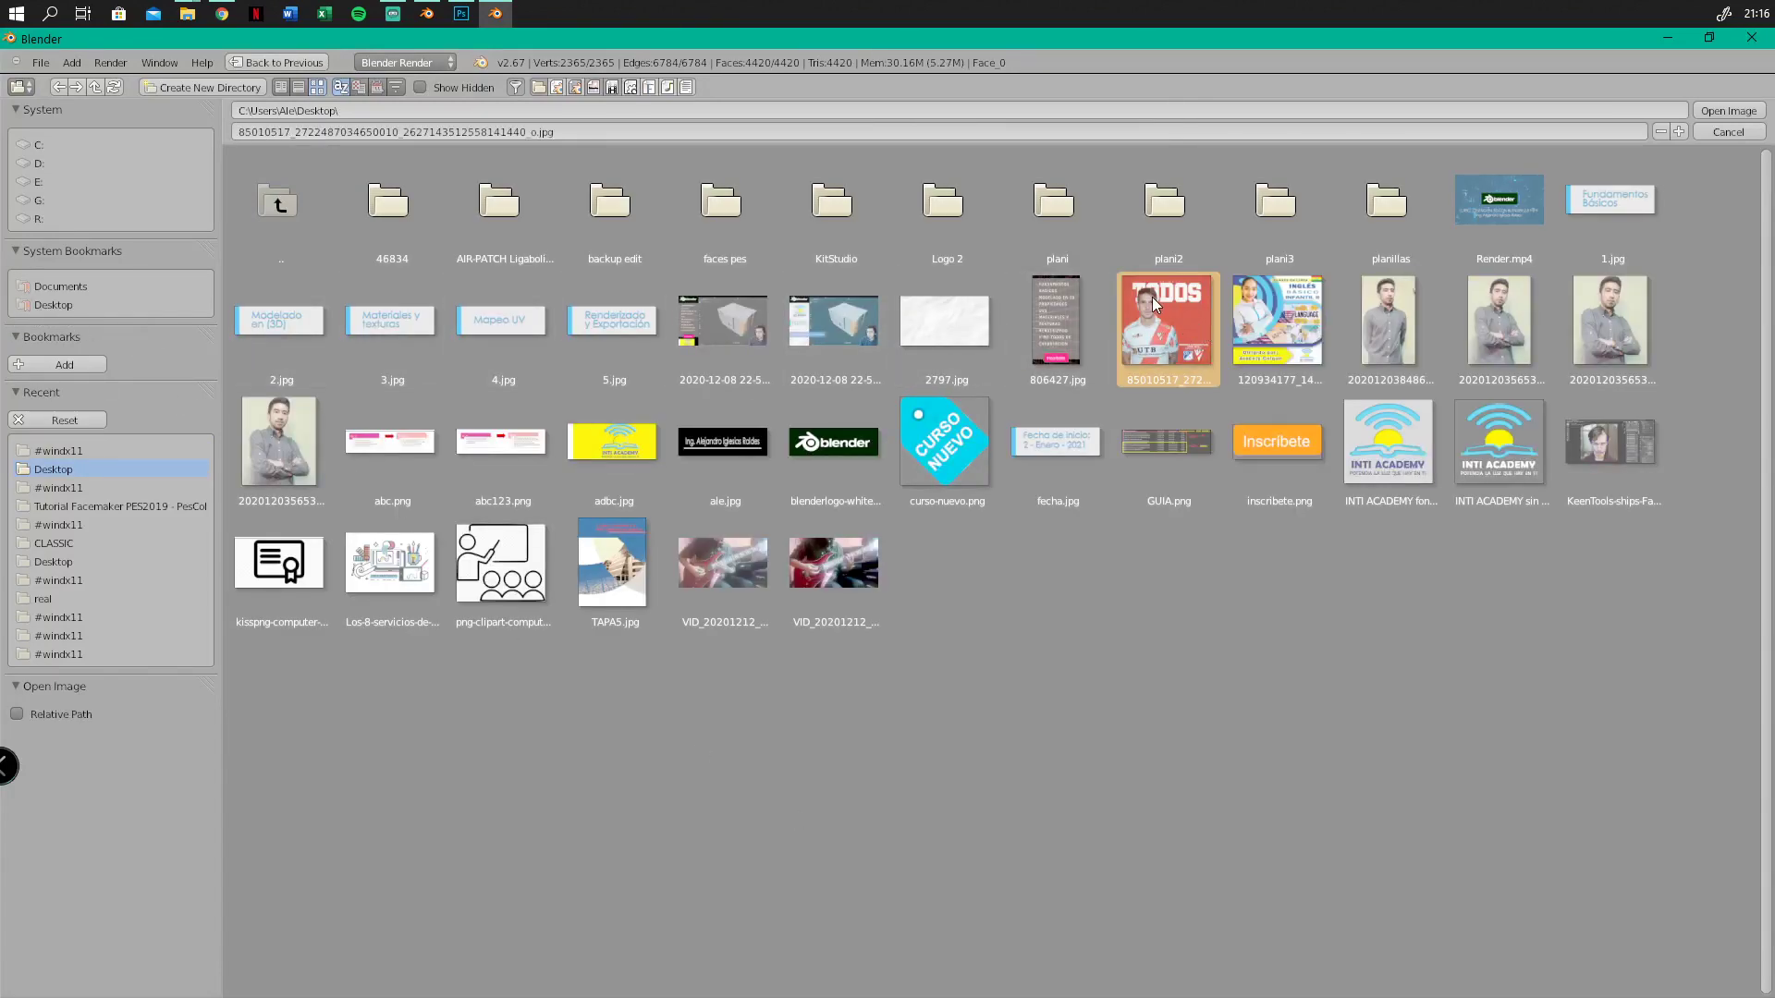
click(1757, 111)
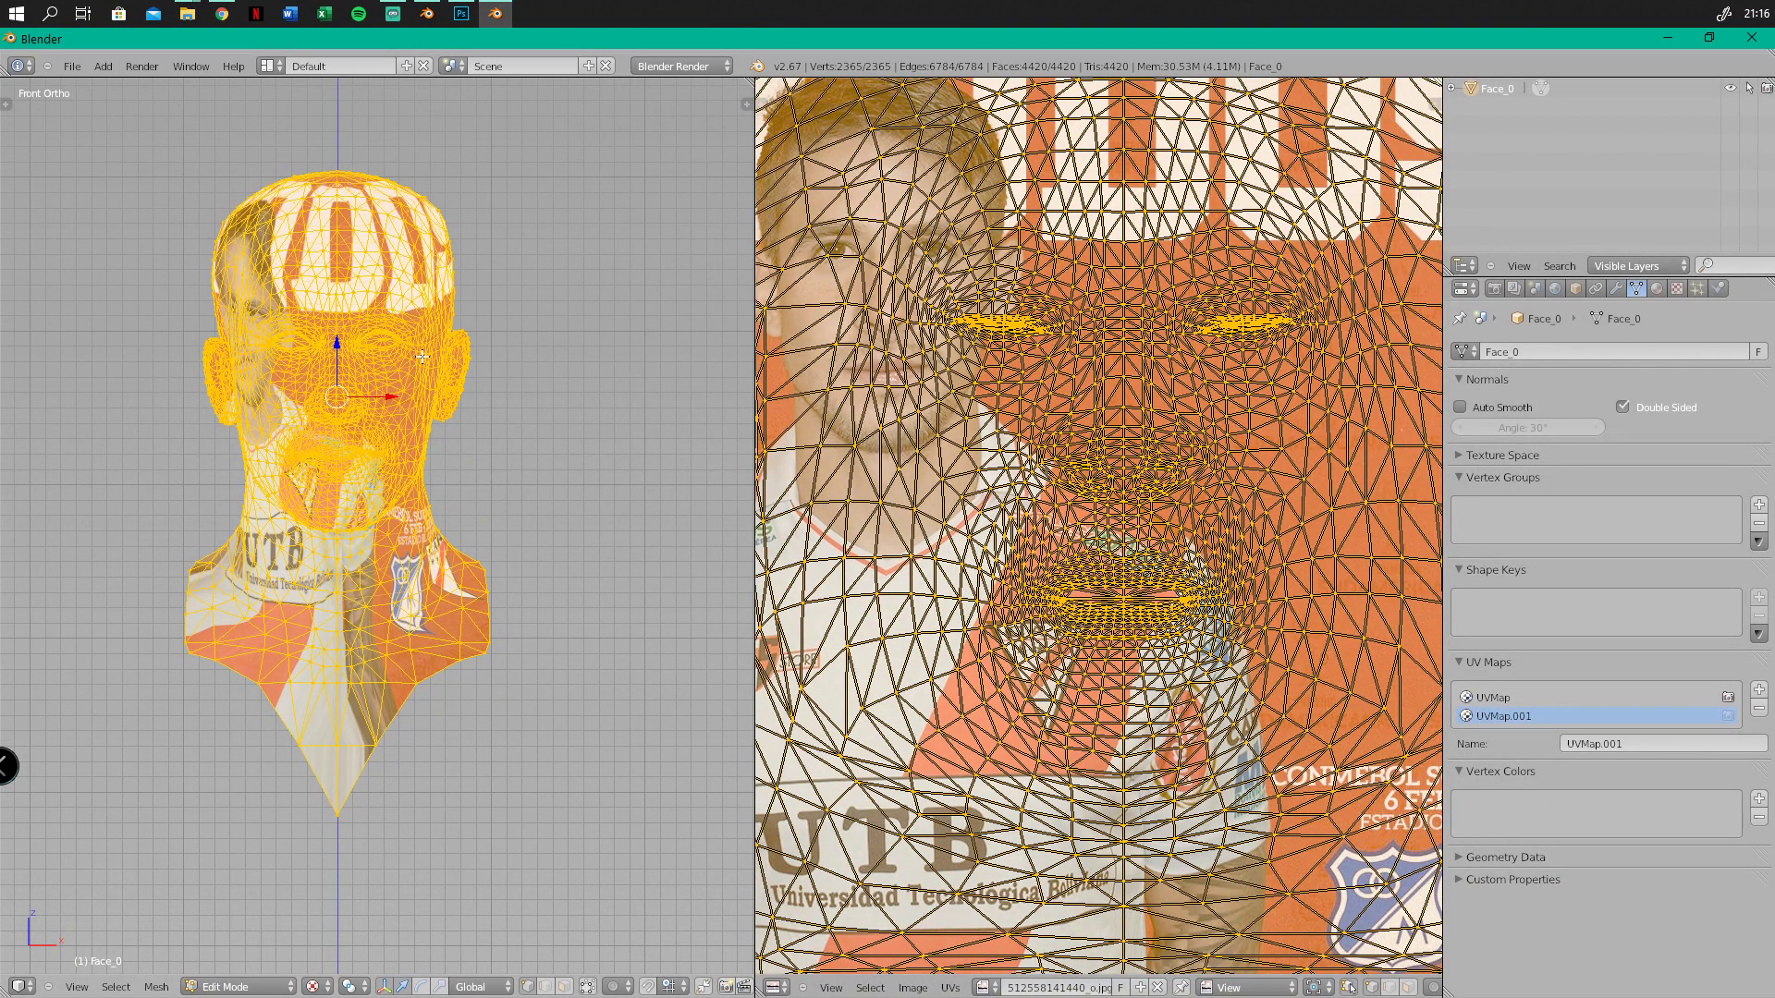
Project the entire head's UVs from the front view and move them toward the footballer's face in the poster
key(u)
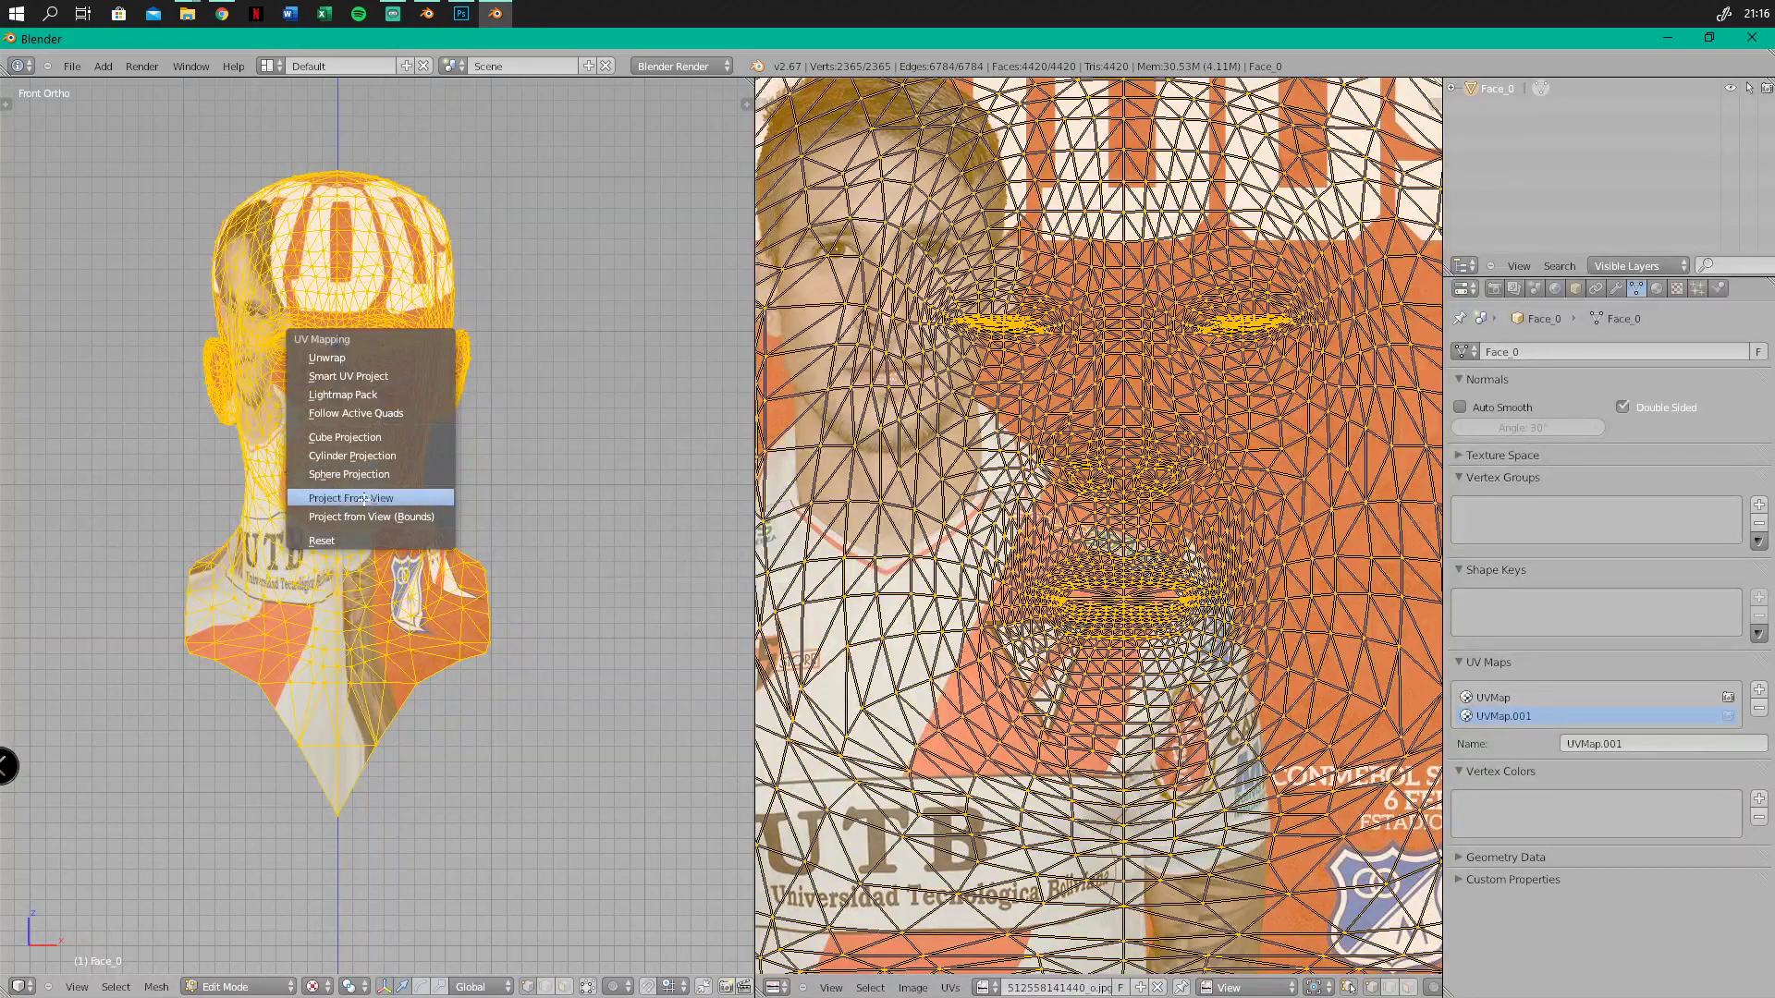
click(421, 499)
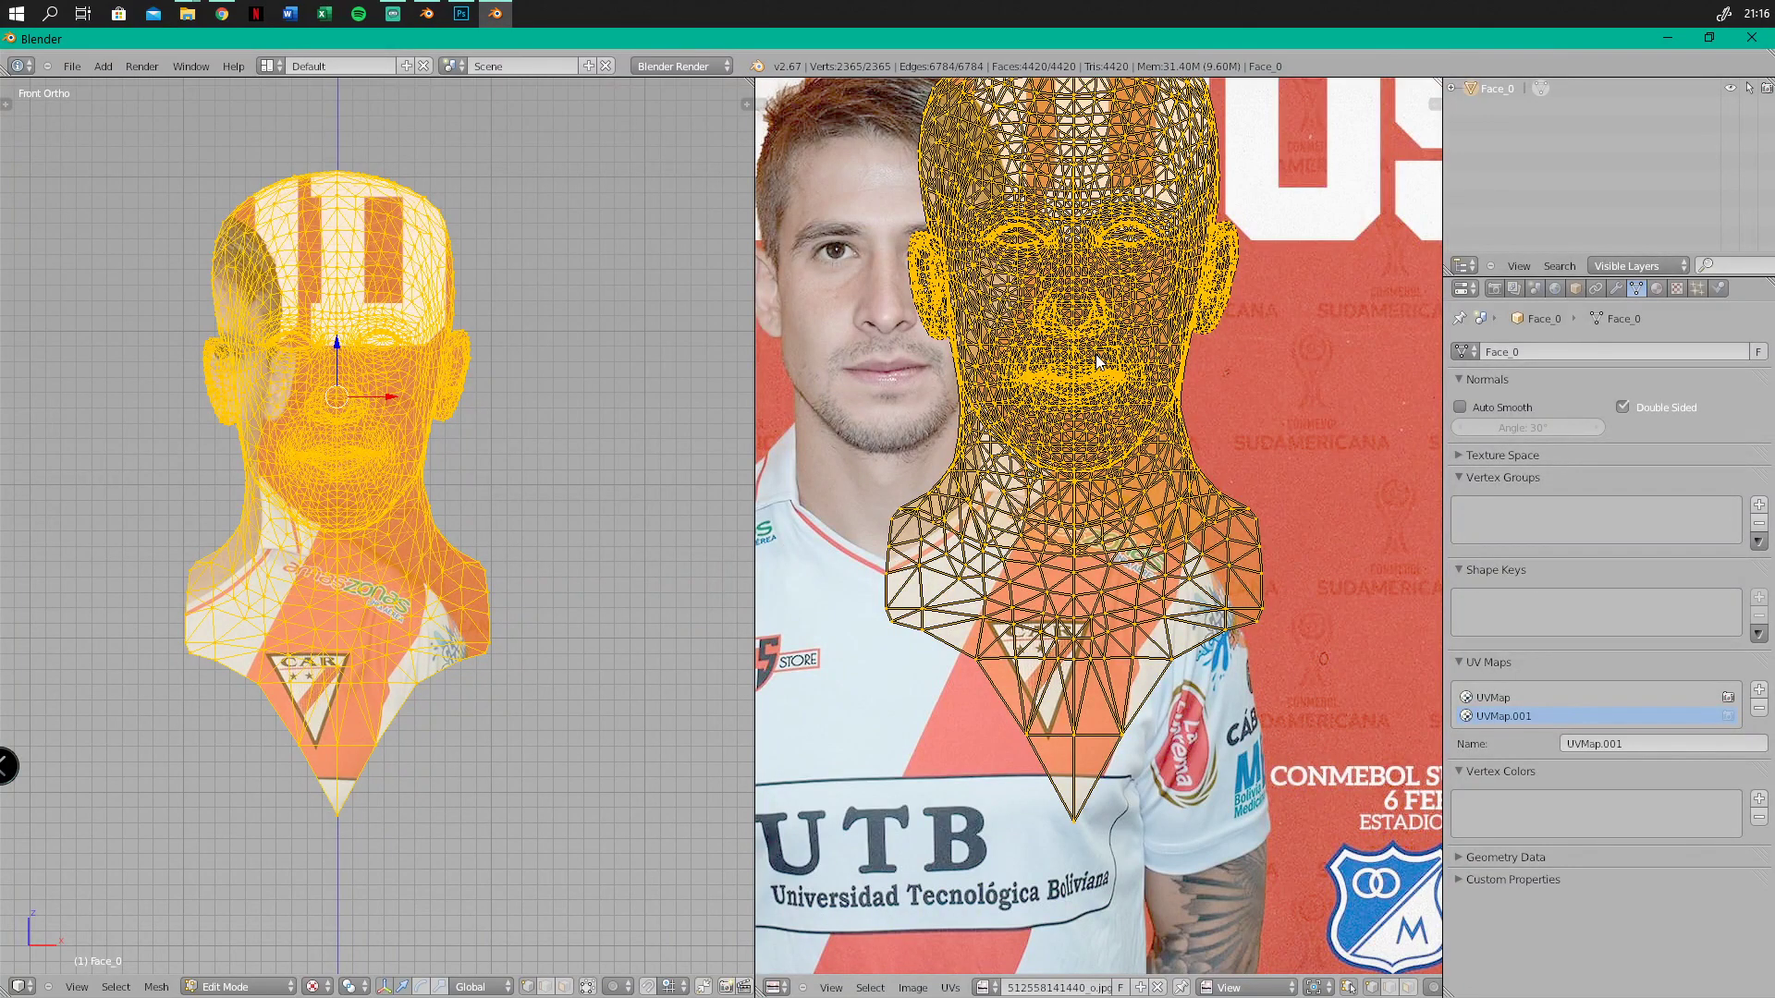
key(g)
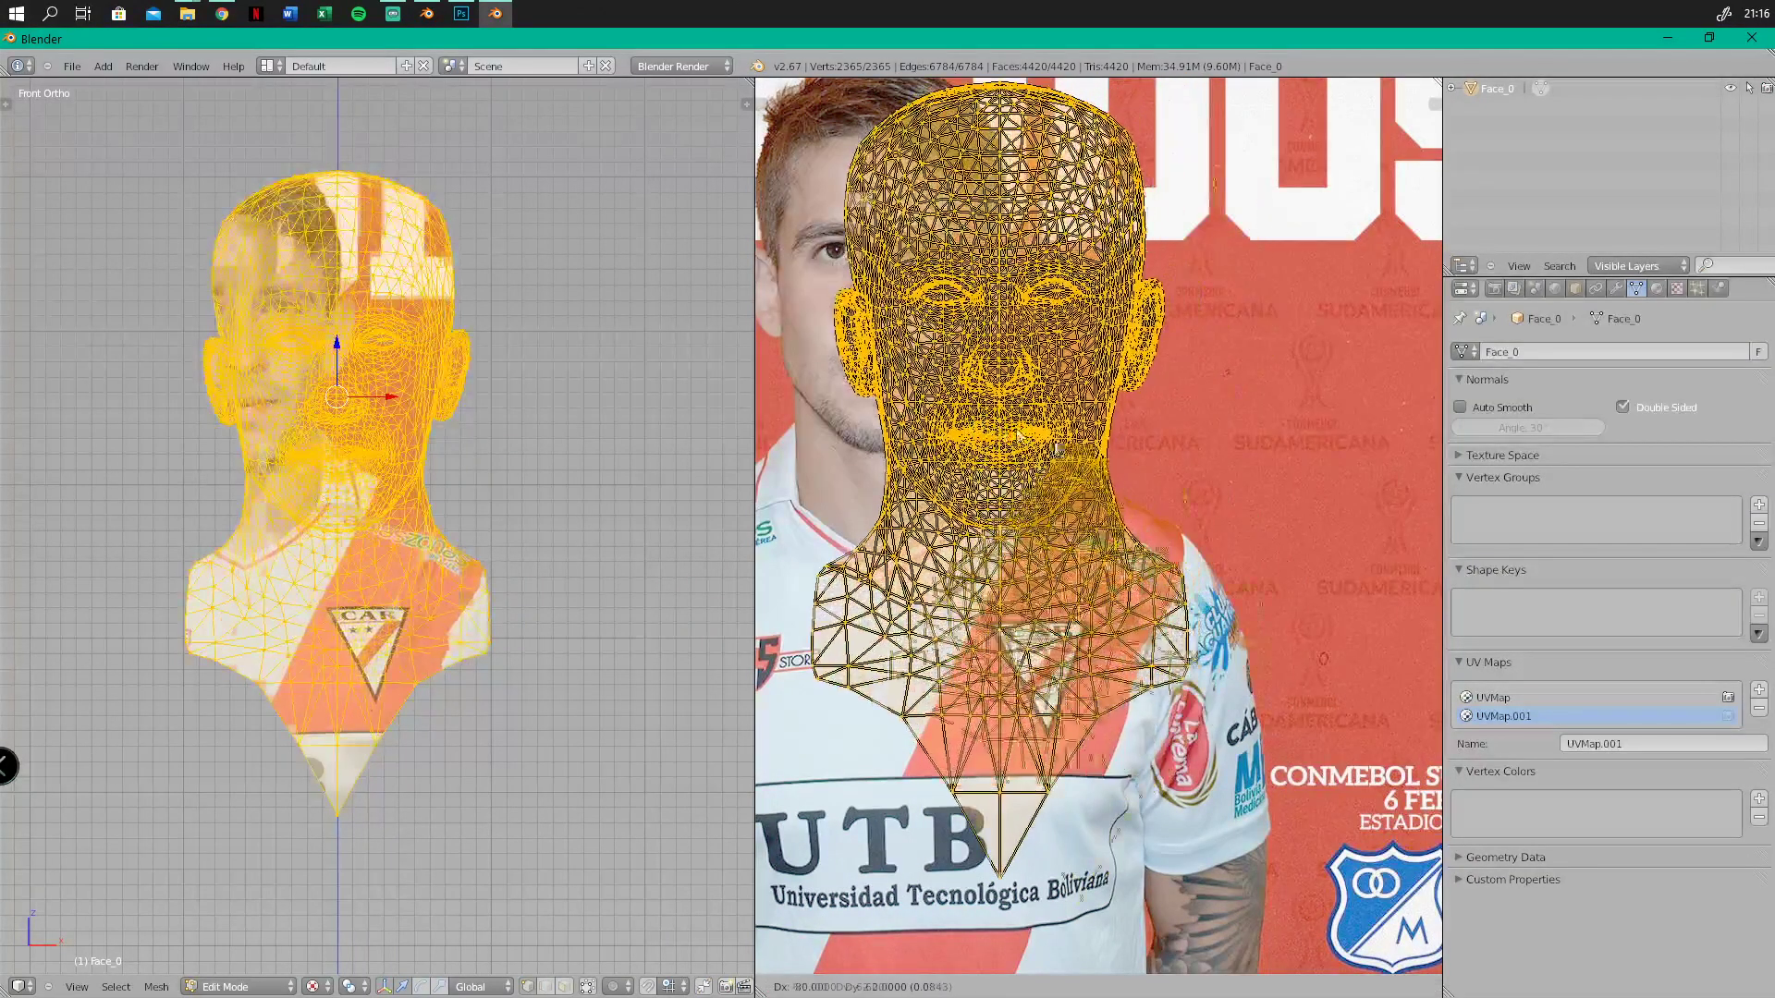
click(1017, 442)
Reposition and scale down the projected UVs so they line up with the footballer's head, eyes and mouth
scroll(1017, 442, down, 2)
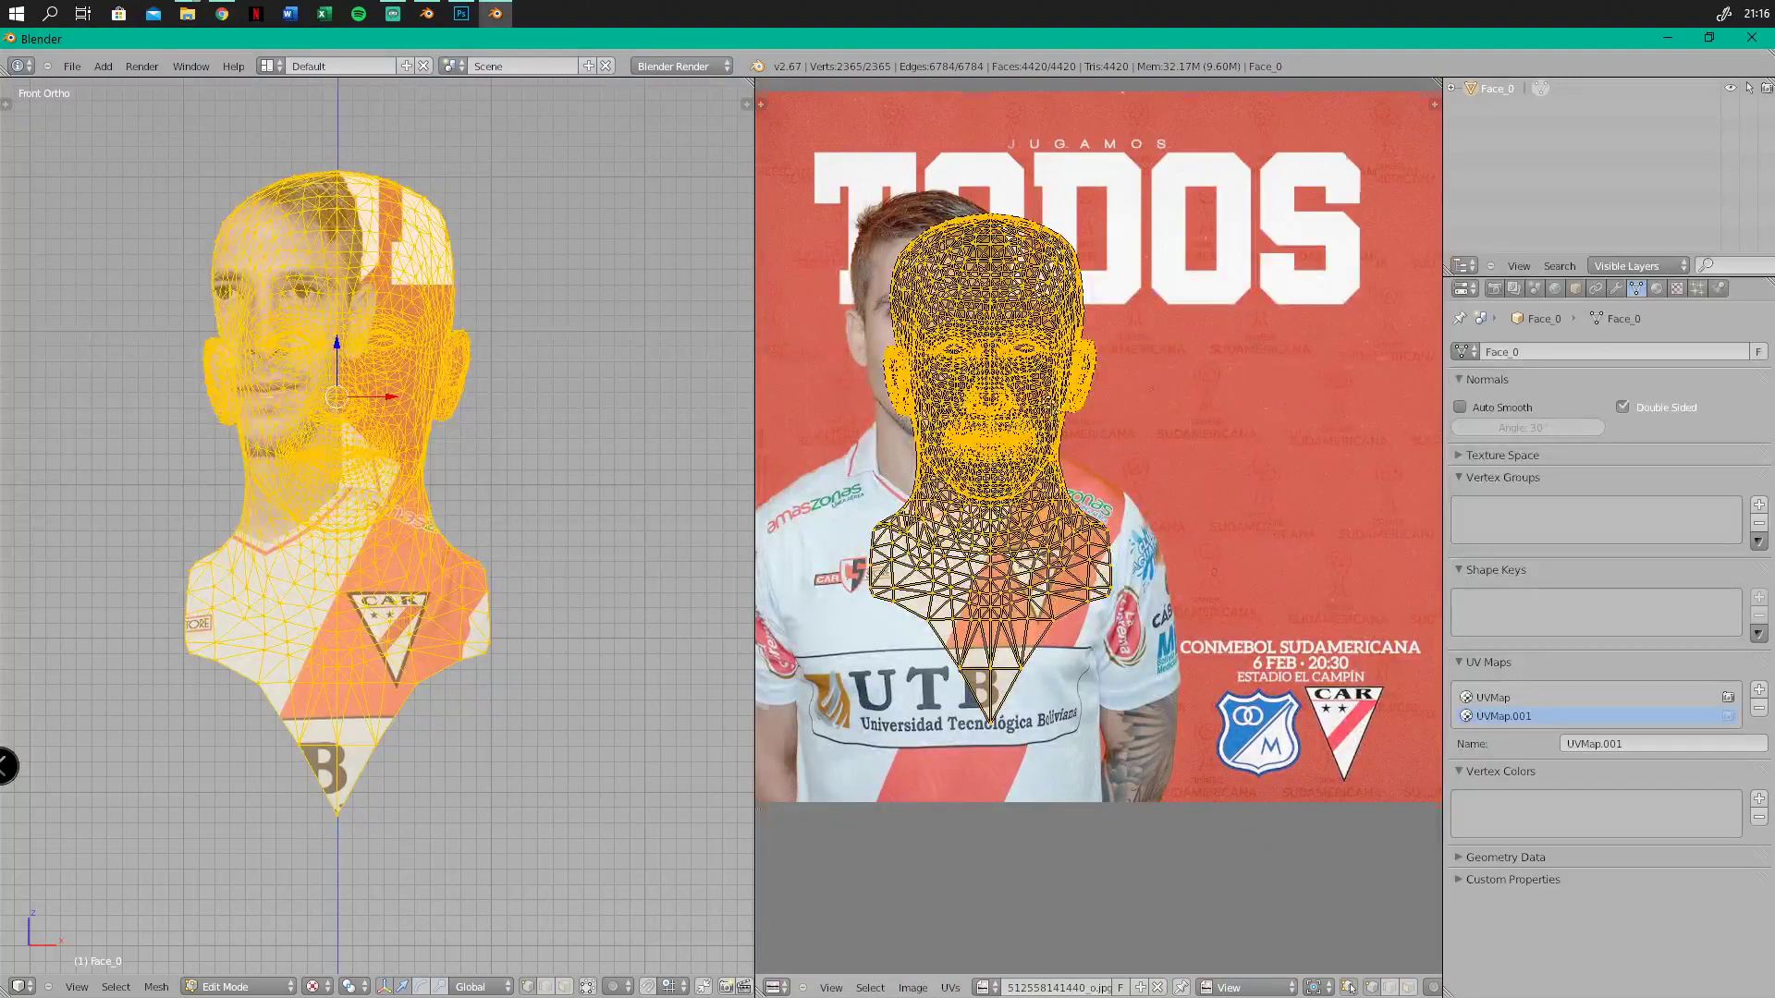
scroll(1052, 410, up, 4)
key(g)
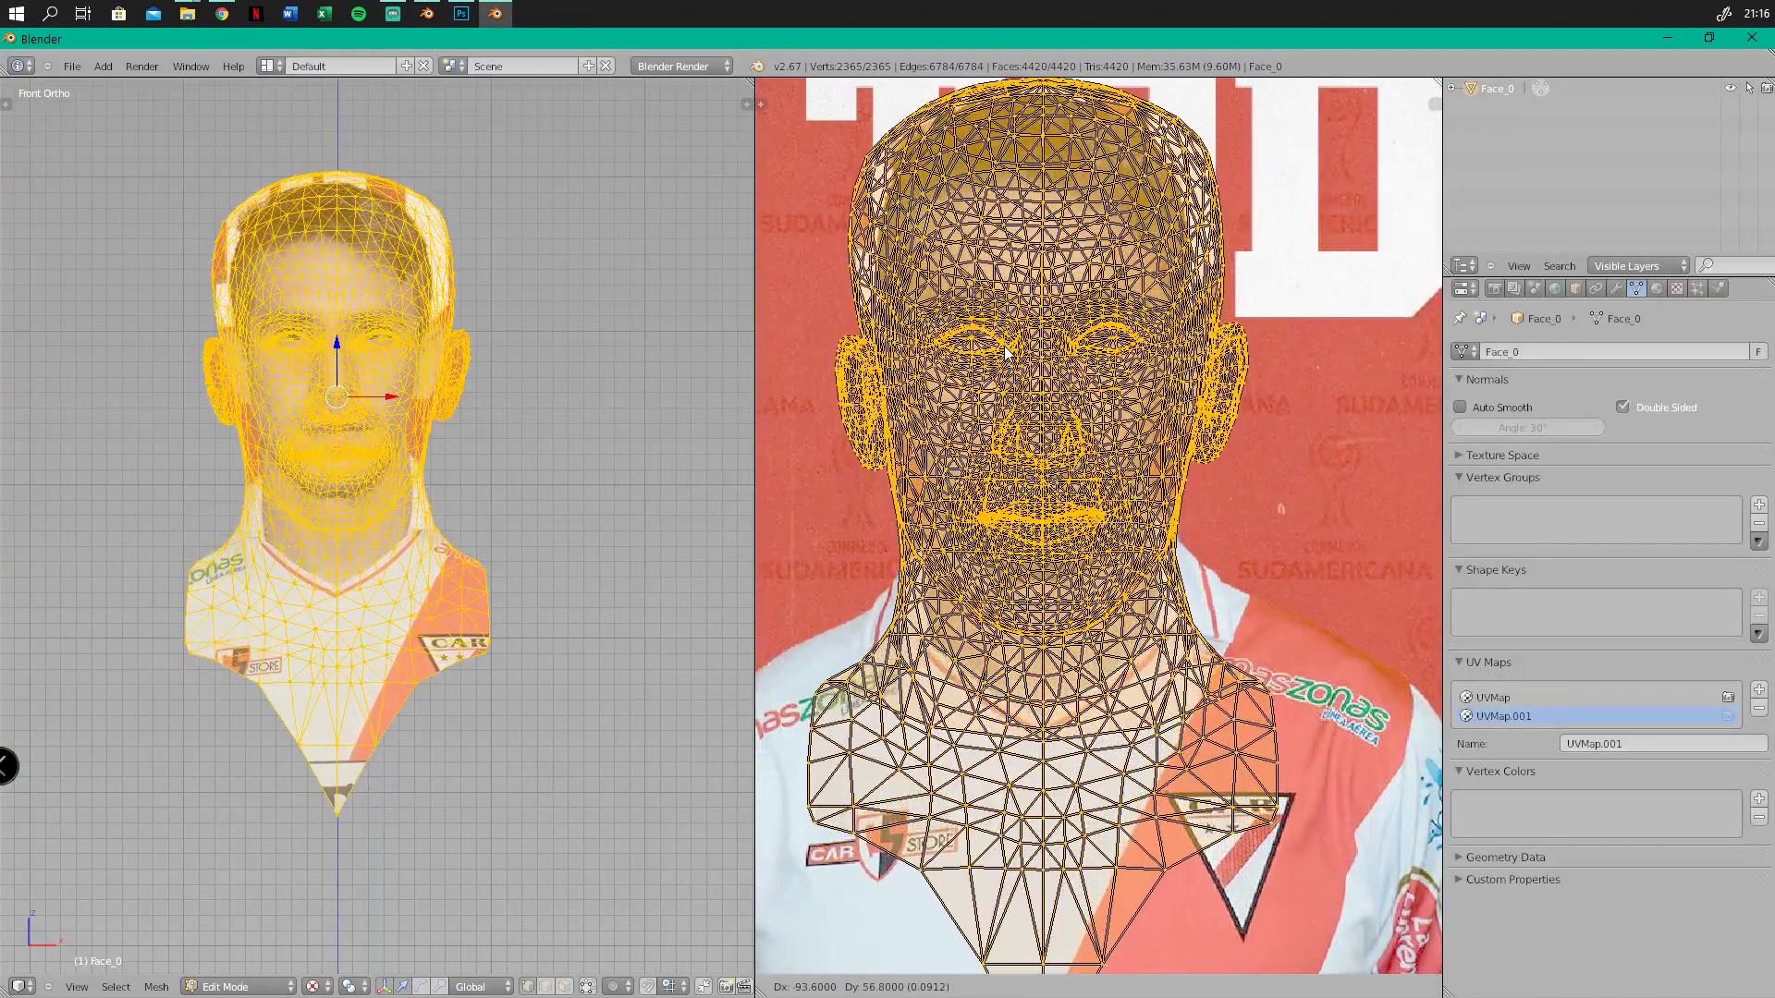
click(1008, 351)
key(s)
click(1172, 452)
key(g)
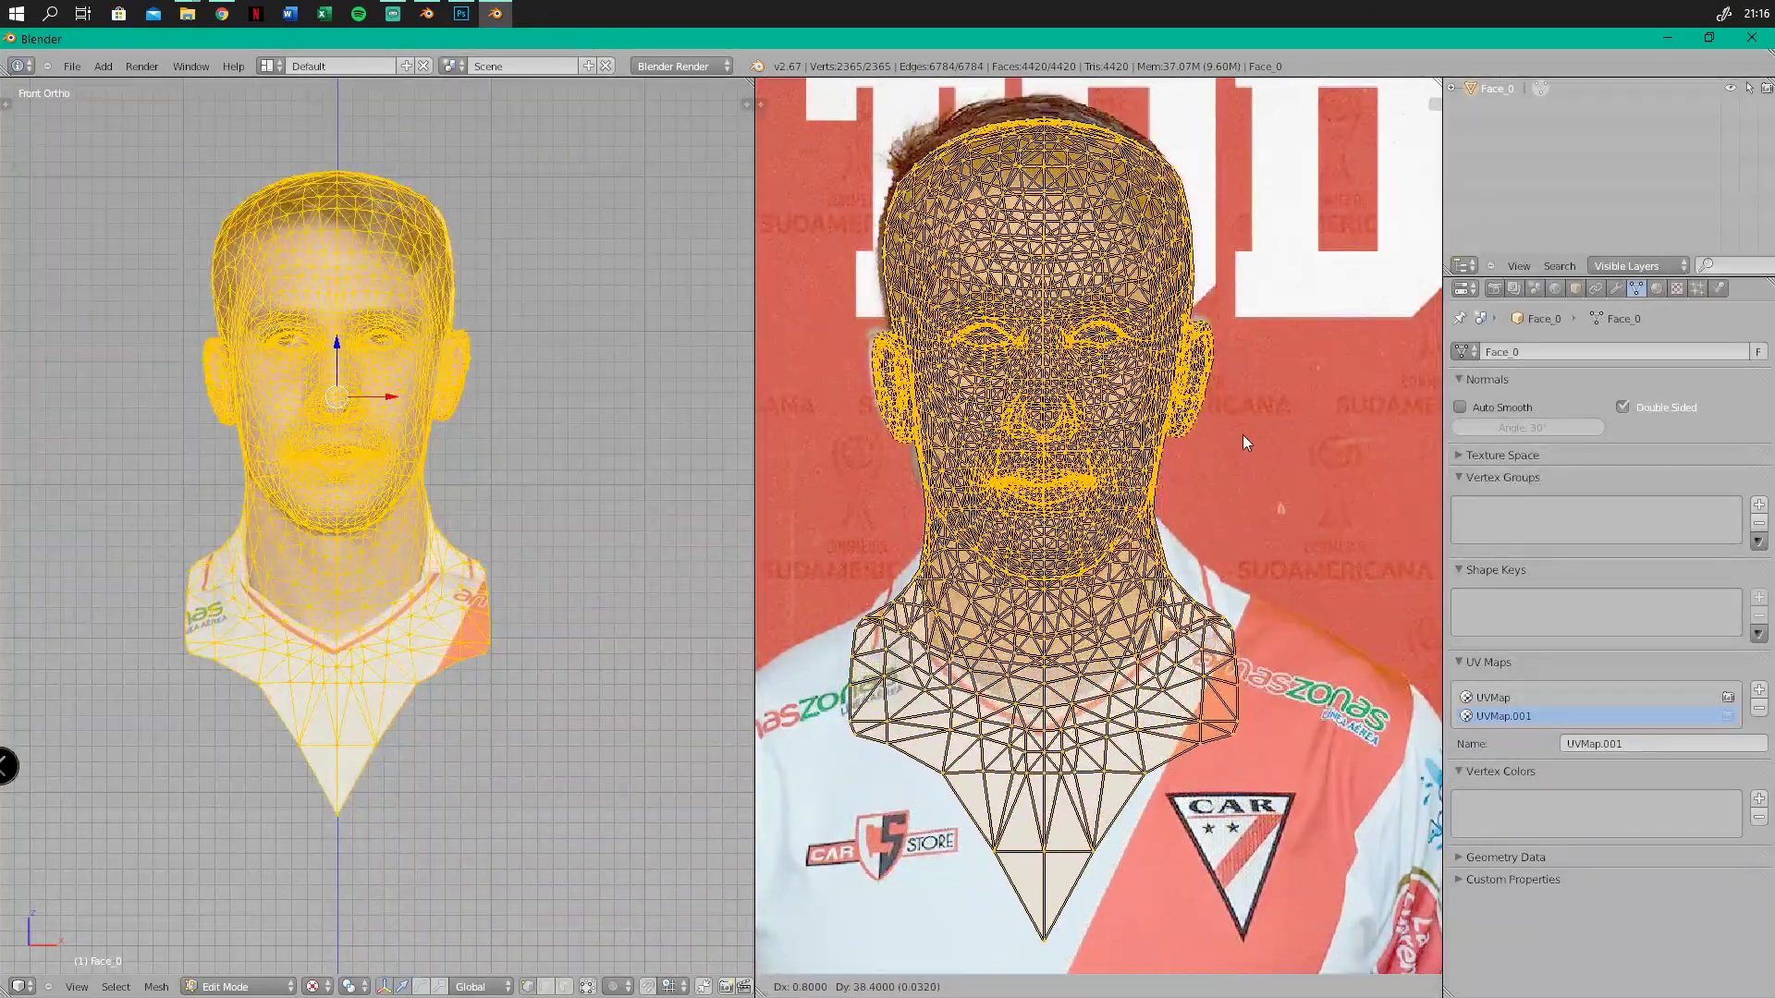
click(1210, 364)
Examine the photo's alignment with the mesh around the eyes, nose and one ear, and try shifting the UVs
scroll(1209, 365, up, 5)
scroll(314, 329, up, 6)
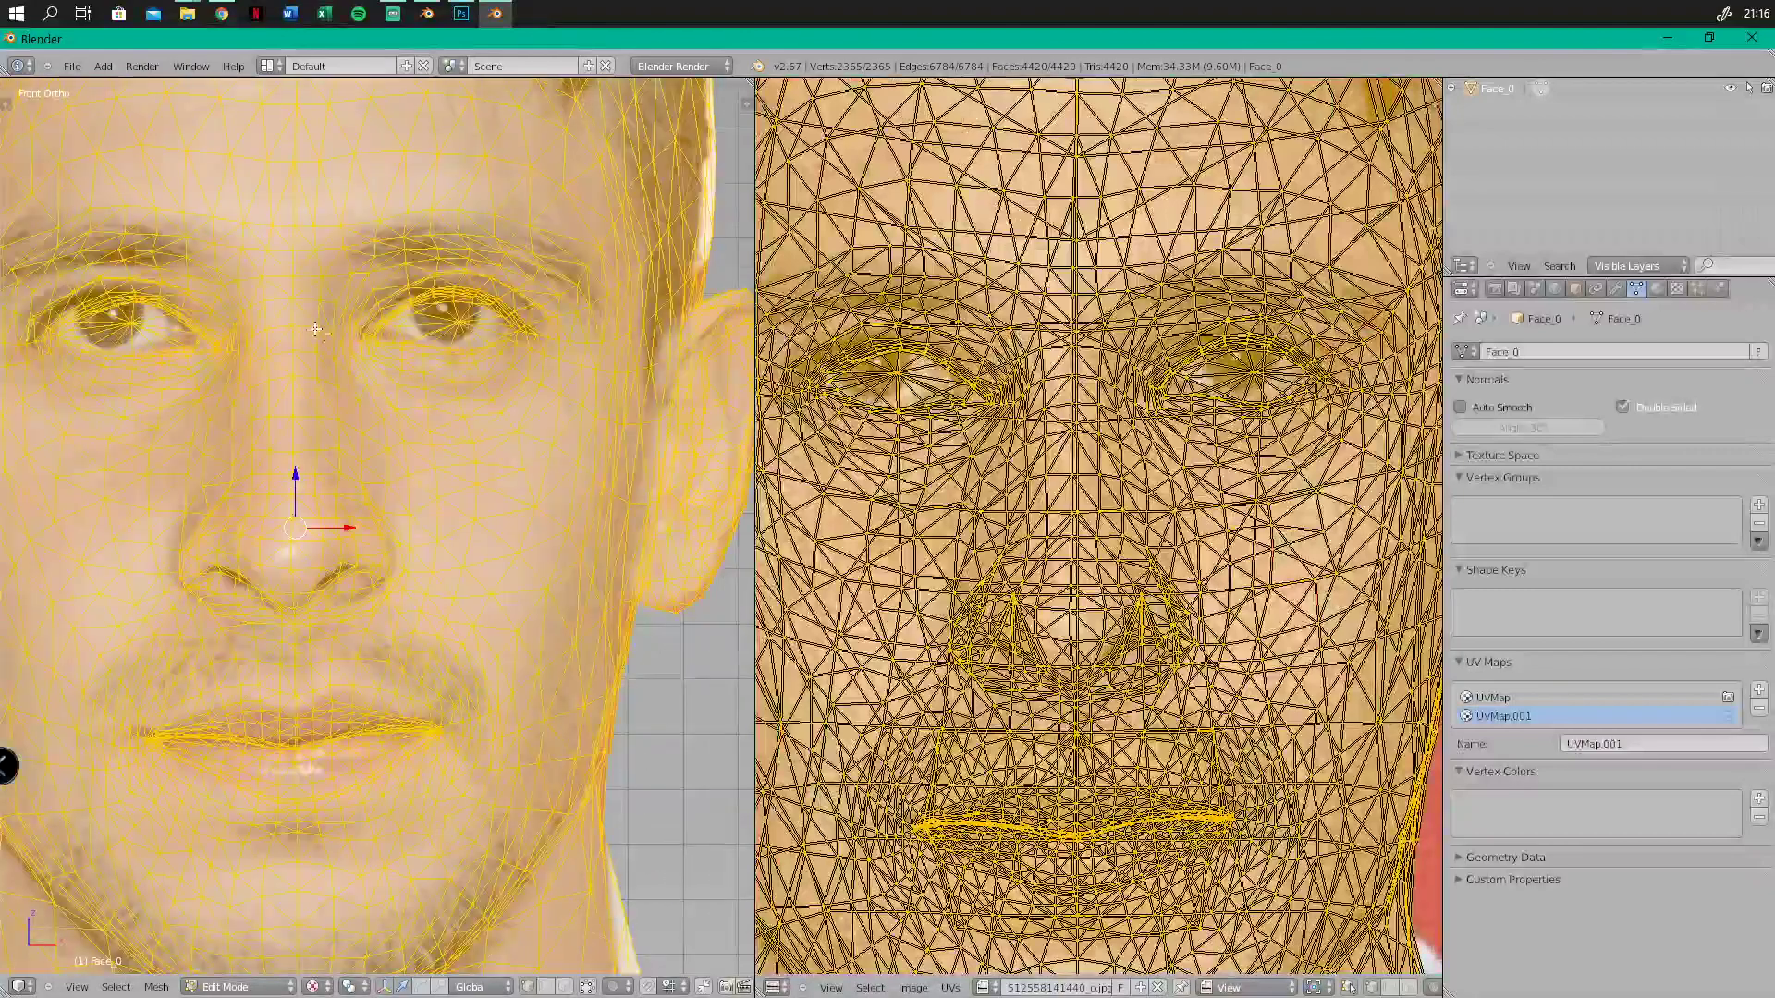
scroll(314, 329, up, 6)
scroll(982, 427, down, 5)
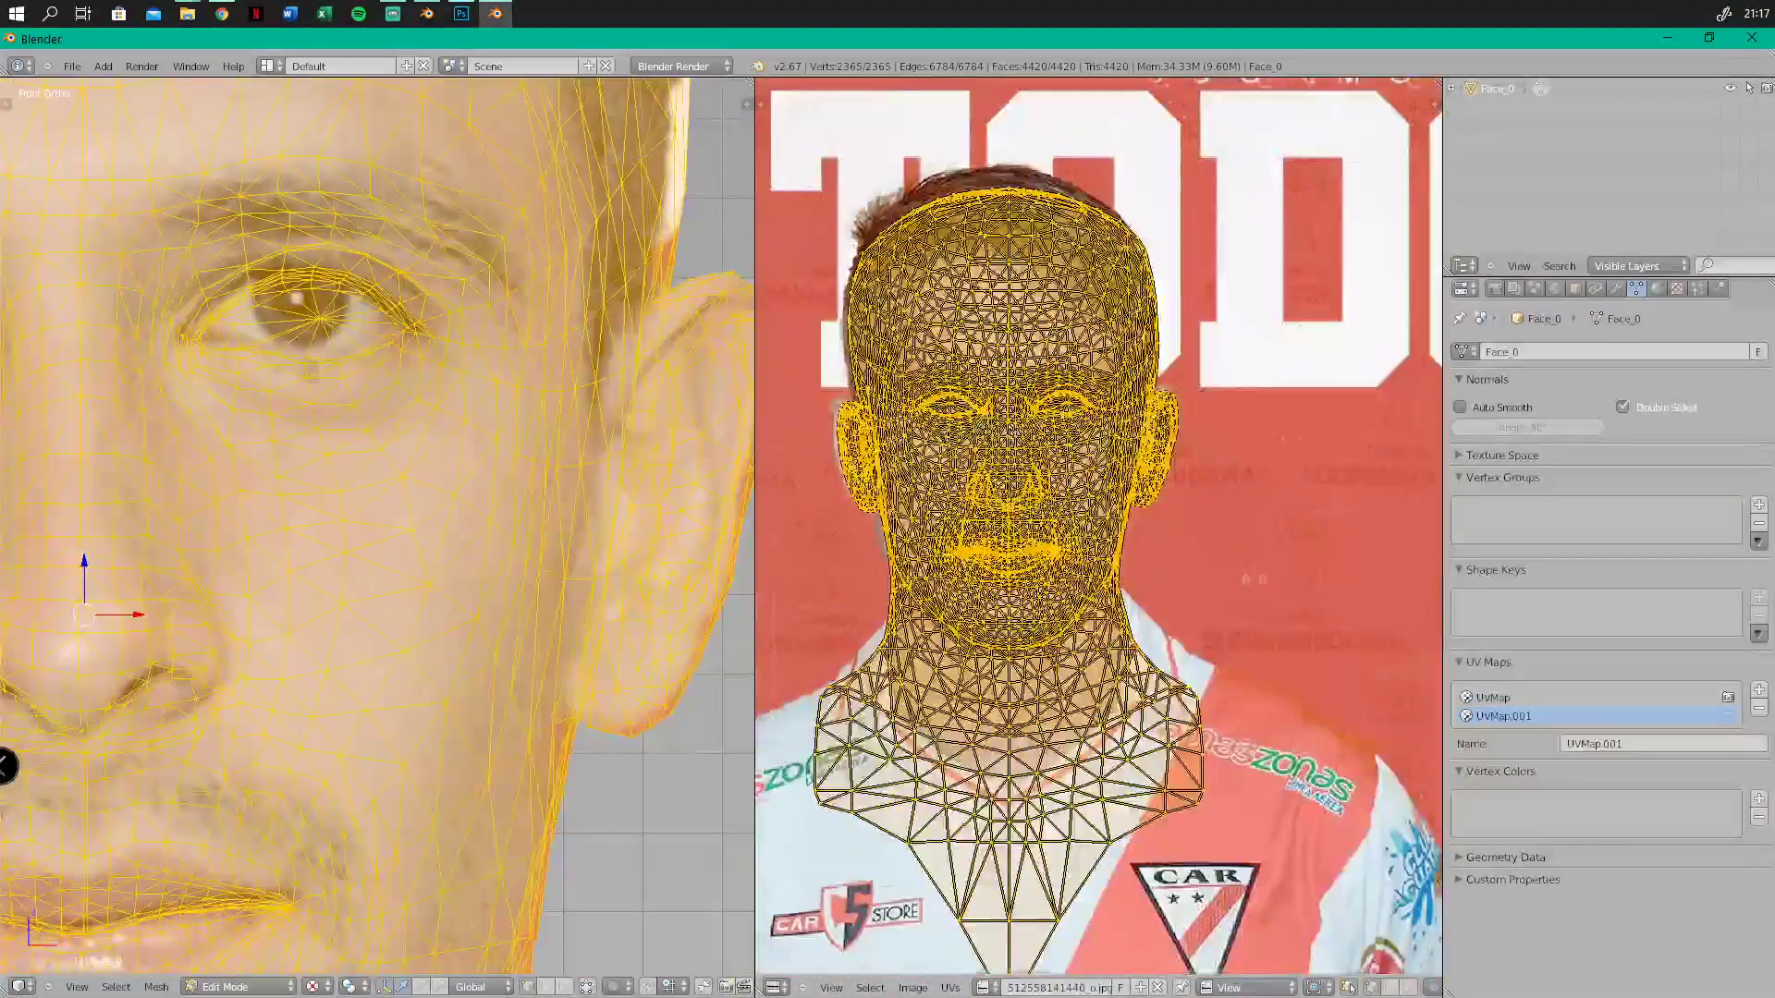
middle_drag(981, 431, 1111, 452)
scroll(314, 377, up, 1)
scroll(314, 378, down, 1)
shift+middle_drag(422, 383, 308, 381)
key(g)
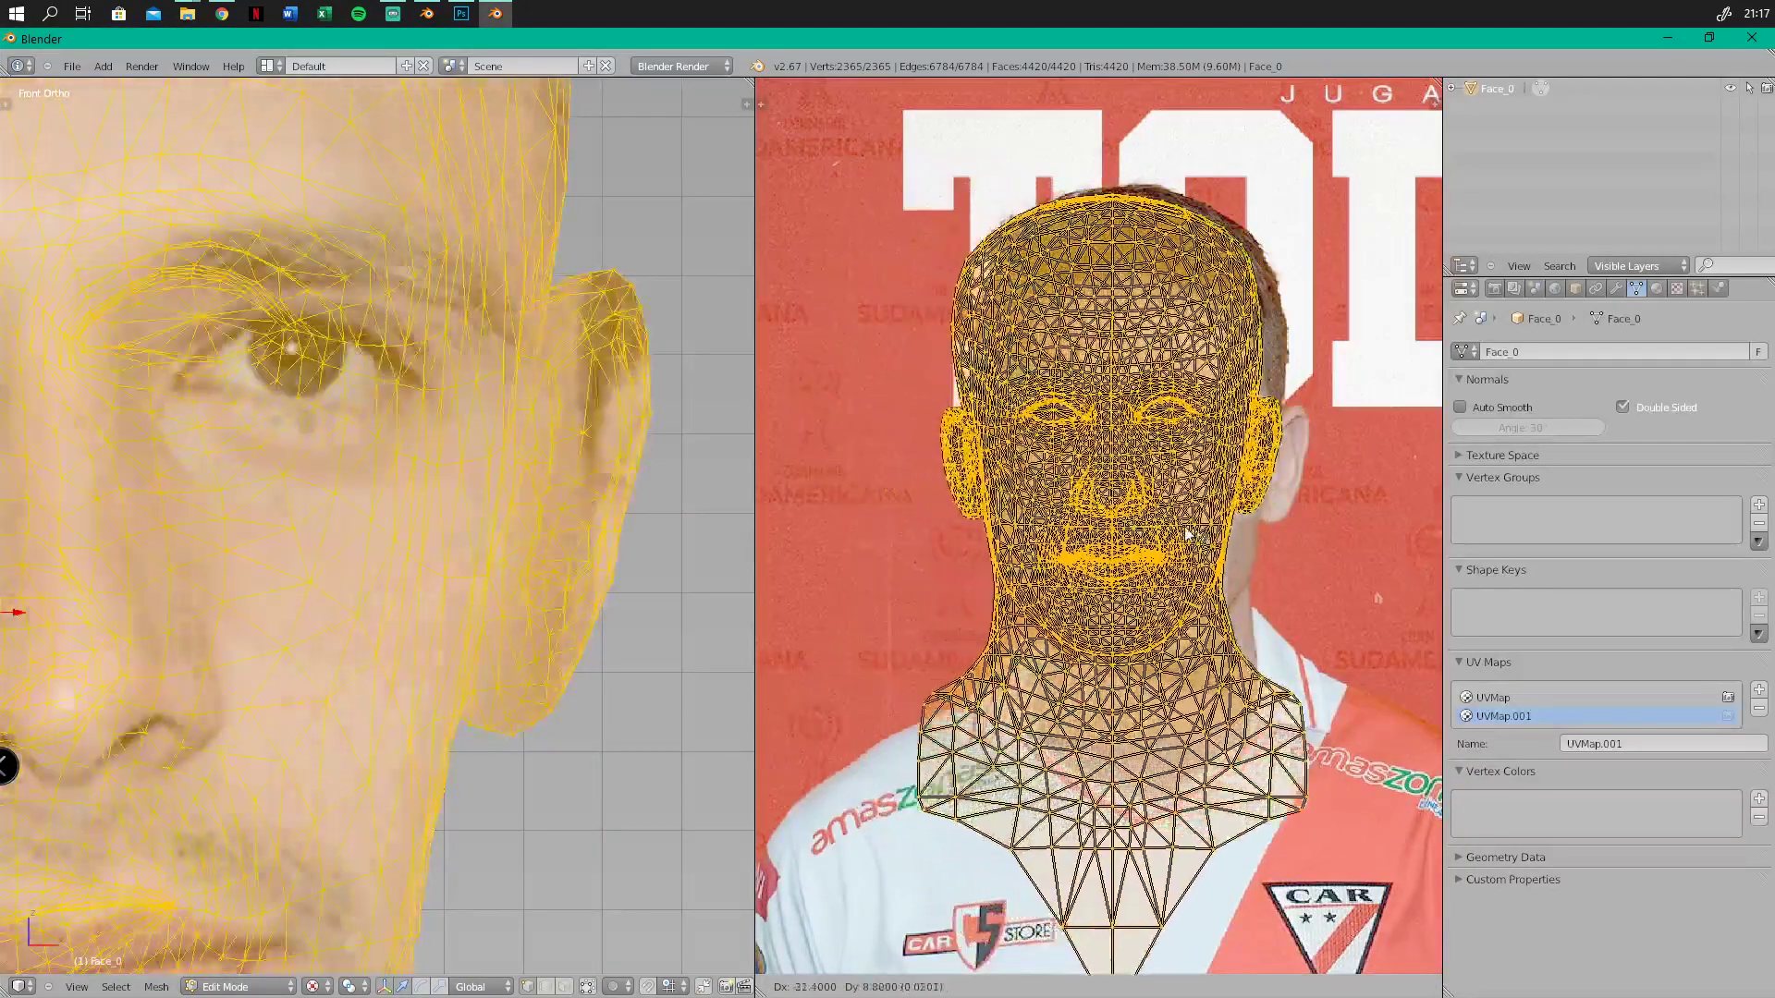
right_click(1188, 533)
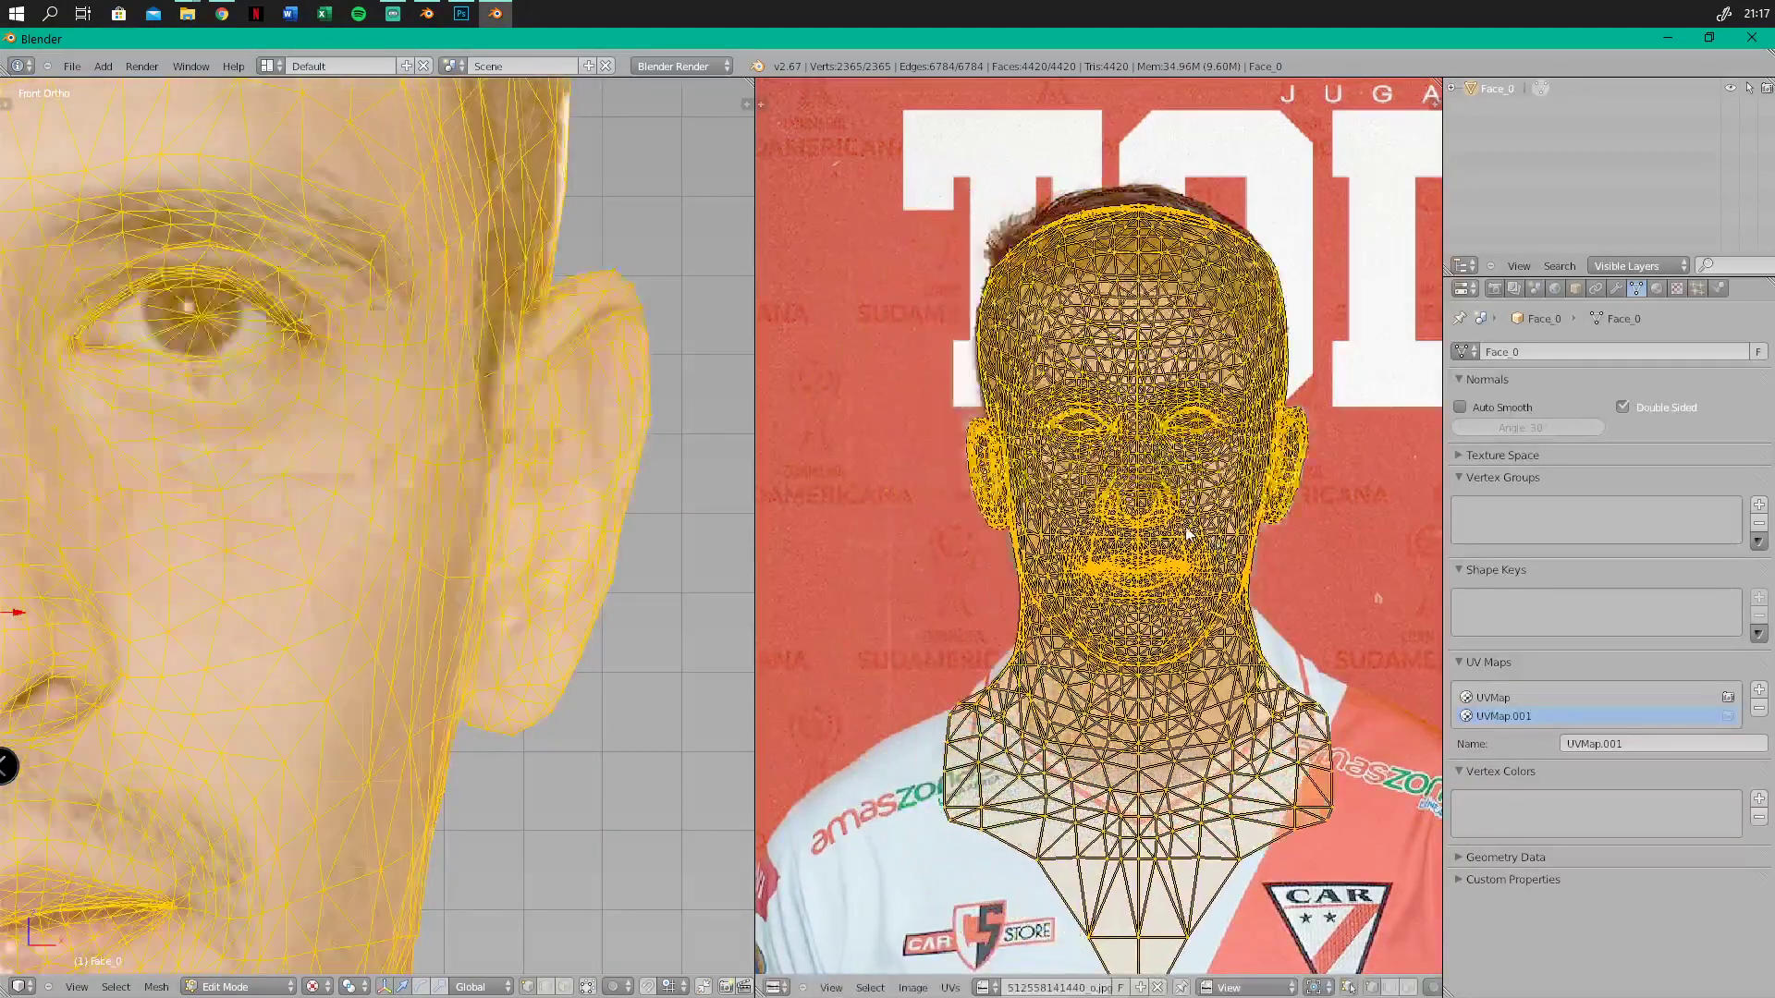
Check the projected photo's fit on the opposite eye and ear, the mouth and jaw, and the whole head
scroll(397, 383, down, 3)
shift+middle_drag(397, 383, 670, 489)
scroll(568, 401, up, 4)
mouse_move(772, 592)
middle_down()
mouse_move(750, 586)
mouse_move(827, 596)
mouse_move(760, 574)
mouse_move(770, 594)
middle_up()
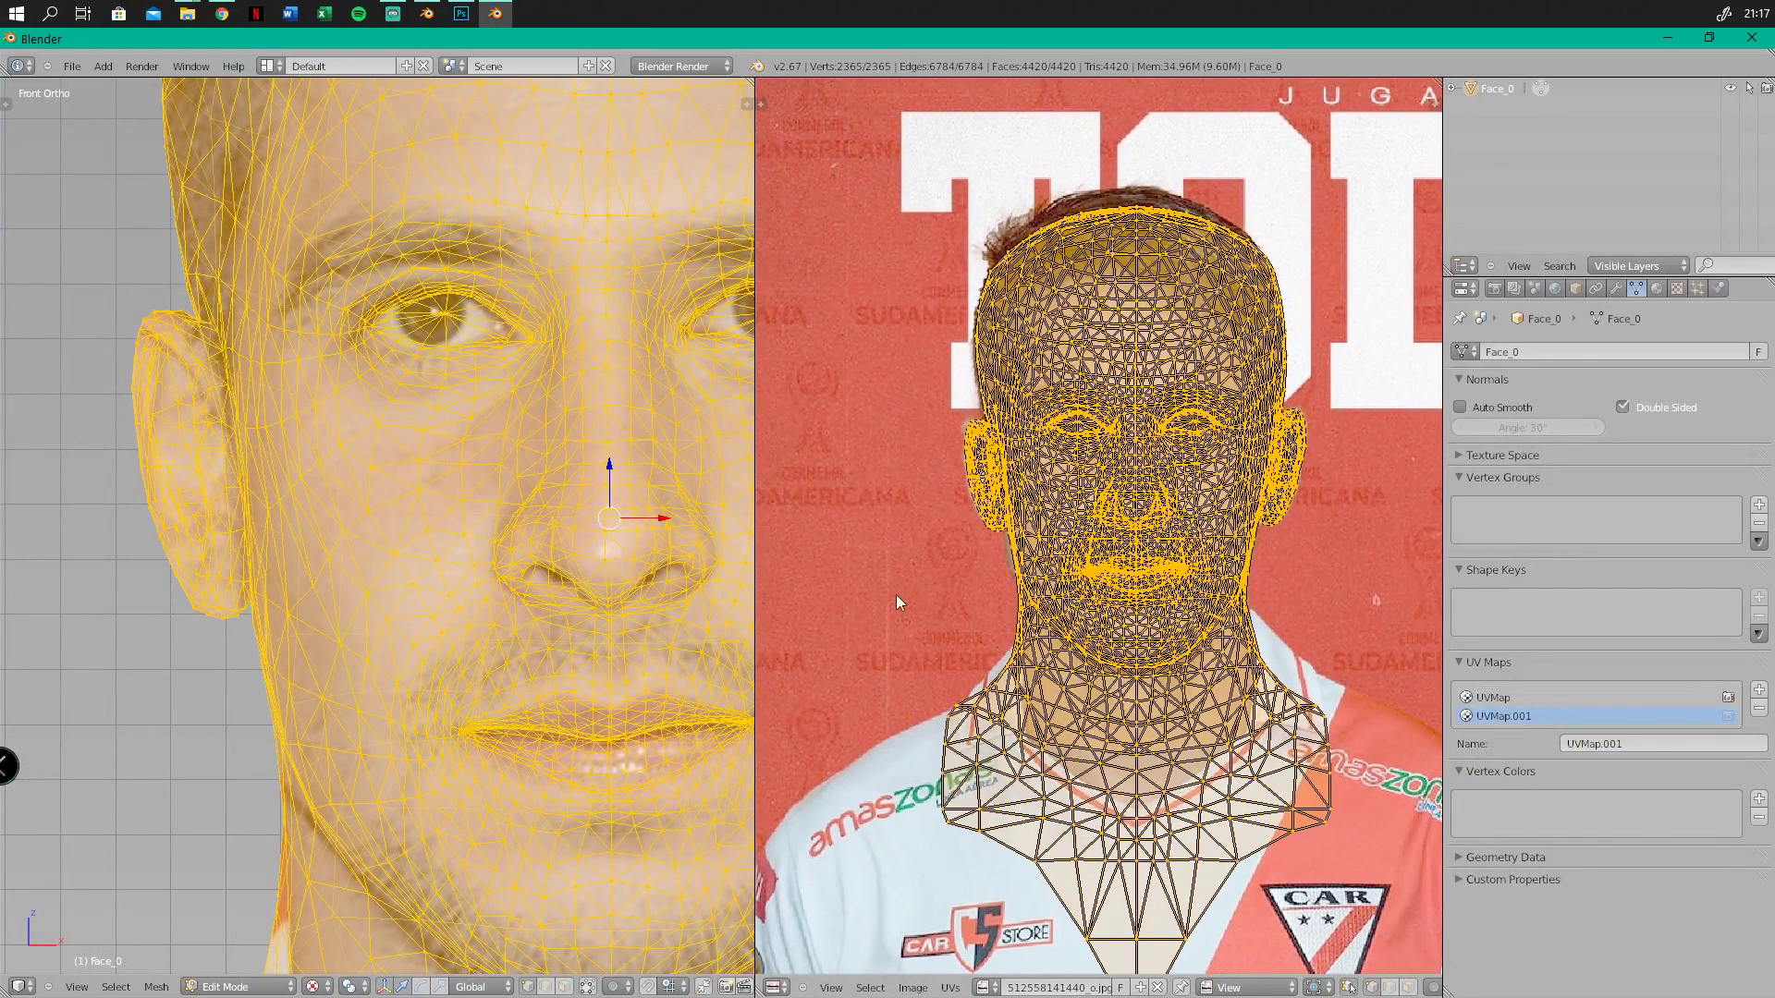
scroll(871, 596, down, 4)
middle_drag(910, 595, 957, 547)
scroll(957, 547, up, 2)
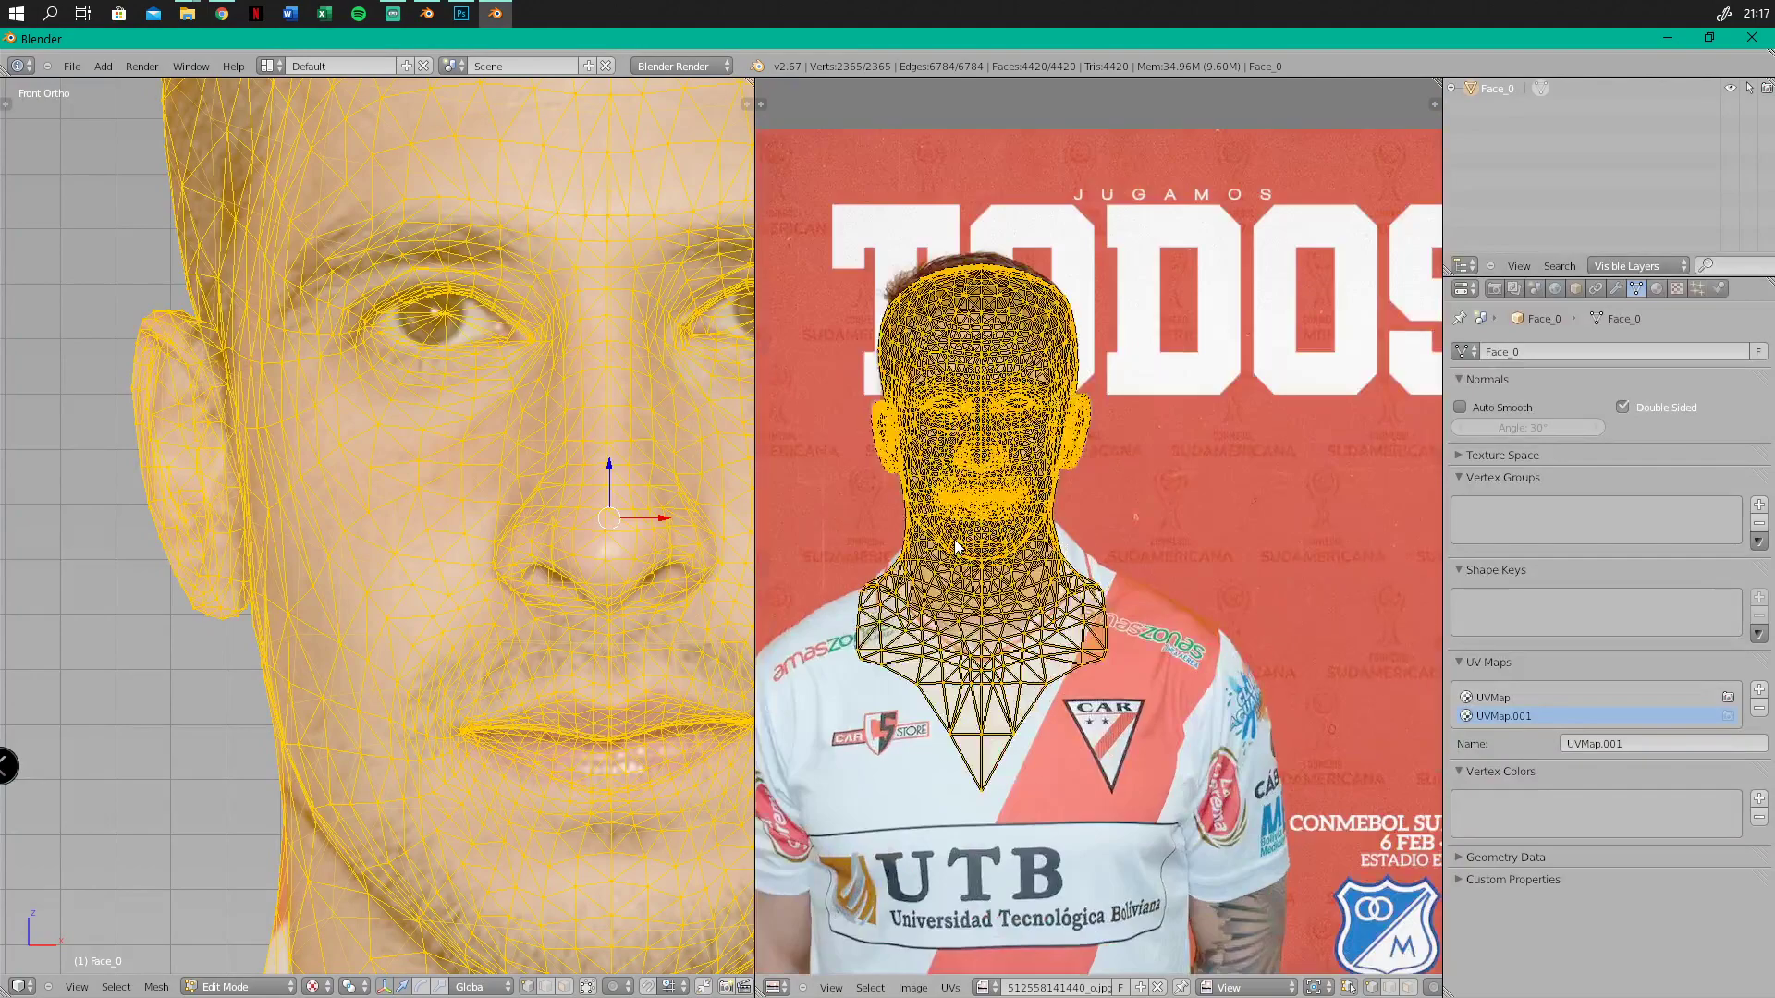
shift+scroll(443, 568, down, 6)
scroll(443, 568, down, 2)
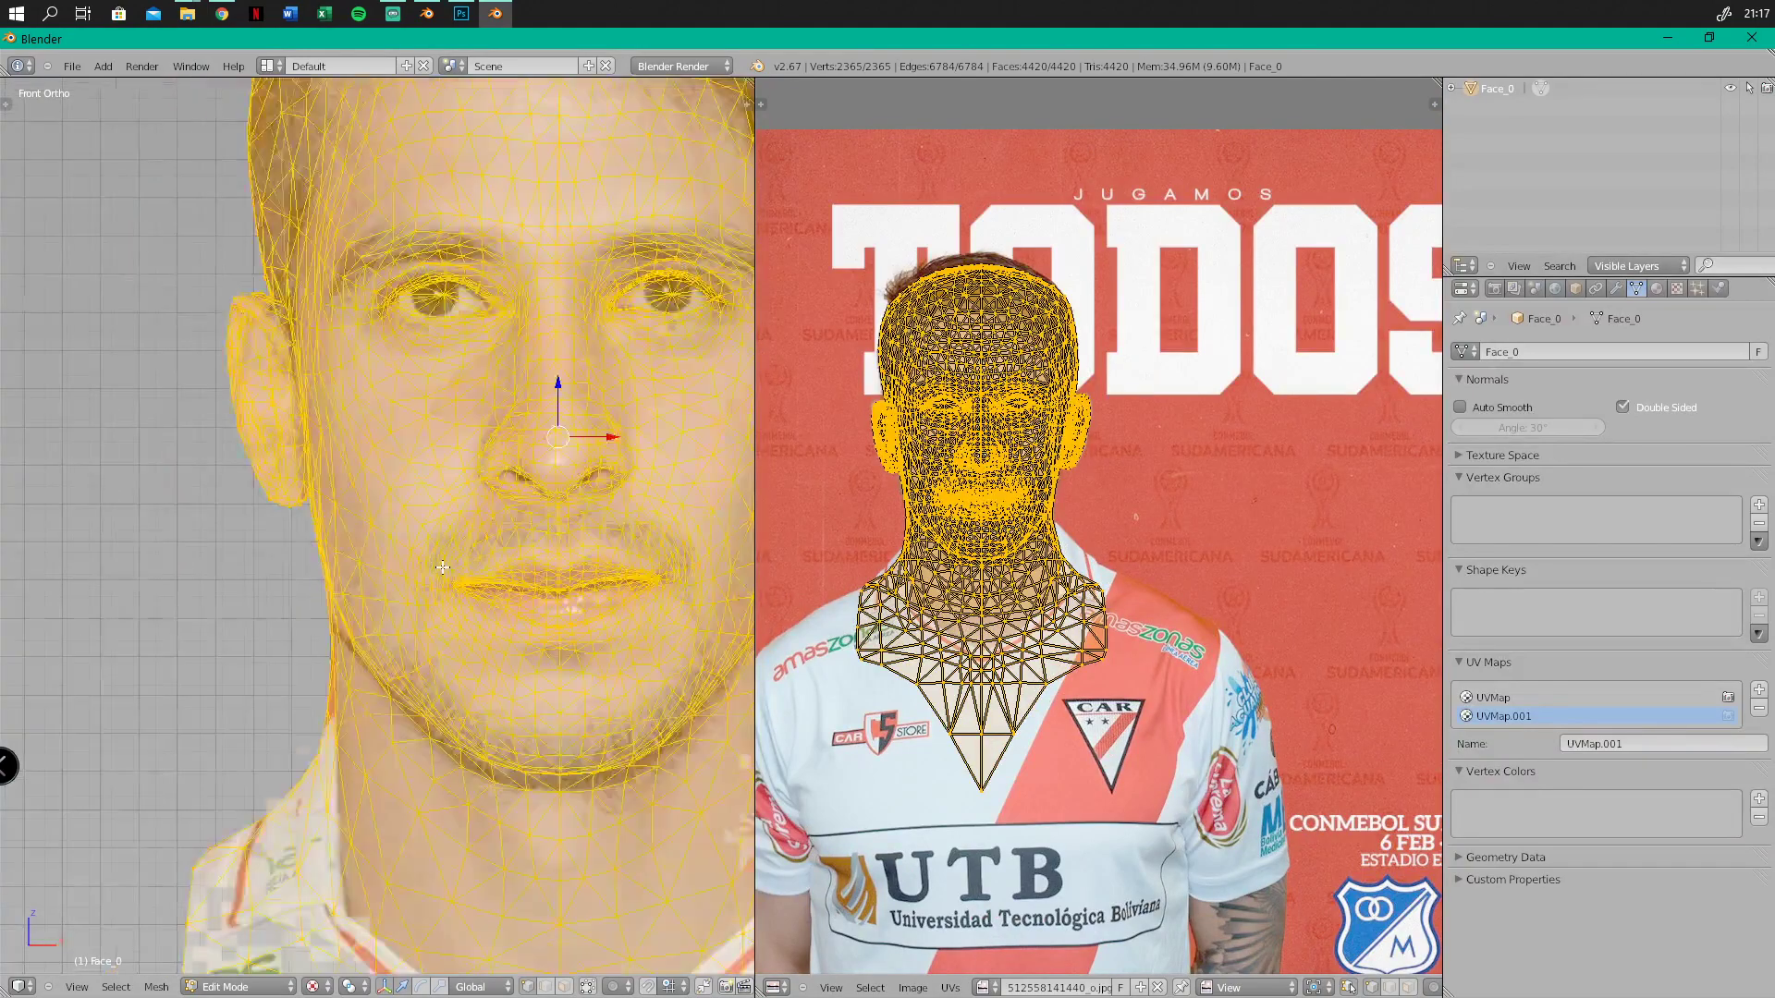
scroll(443, 568, down, 4)
shift+middle_drag(433, 435, 377, 449)
scroll(376, 446, up, 4)
scroll(373, 452, down, 3)
shift+middle_drag(483, 535, 469, 474)
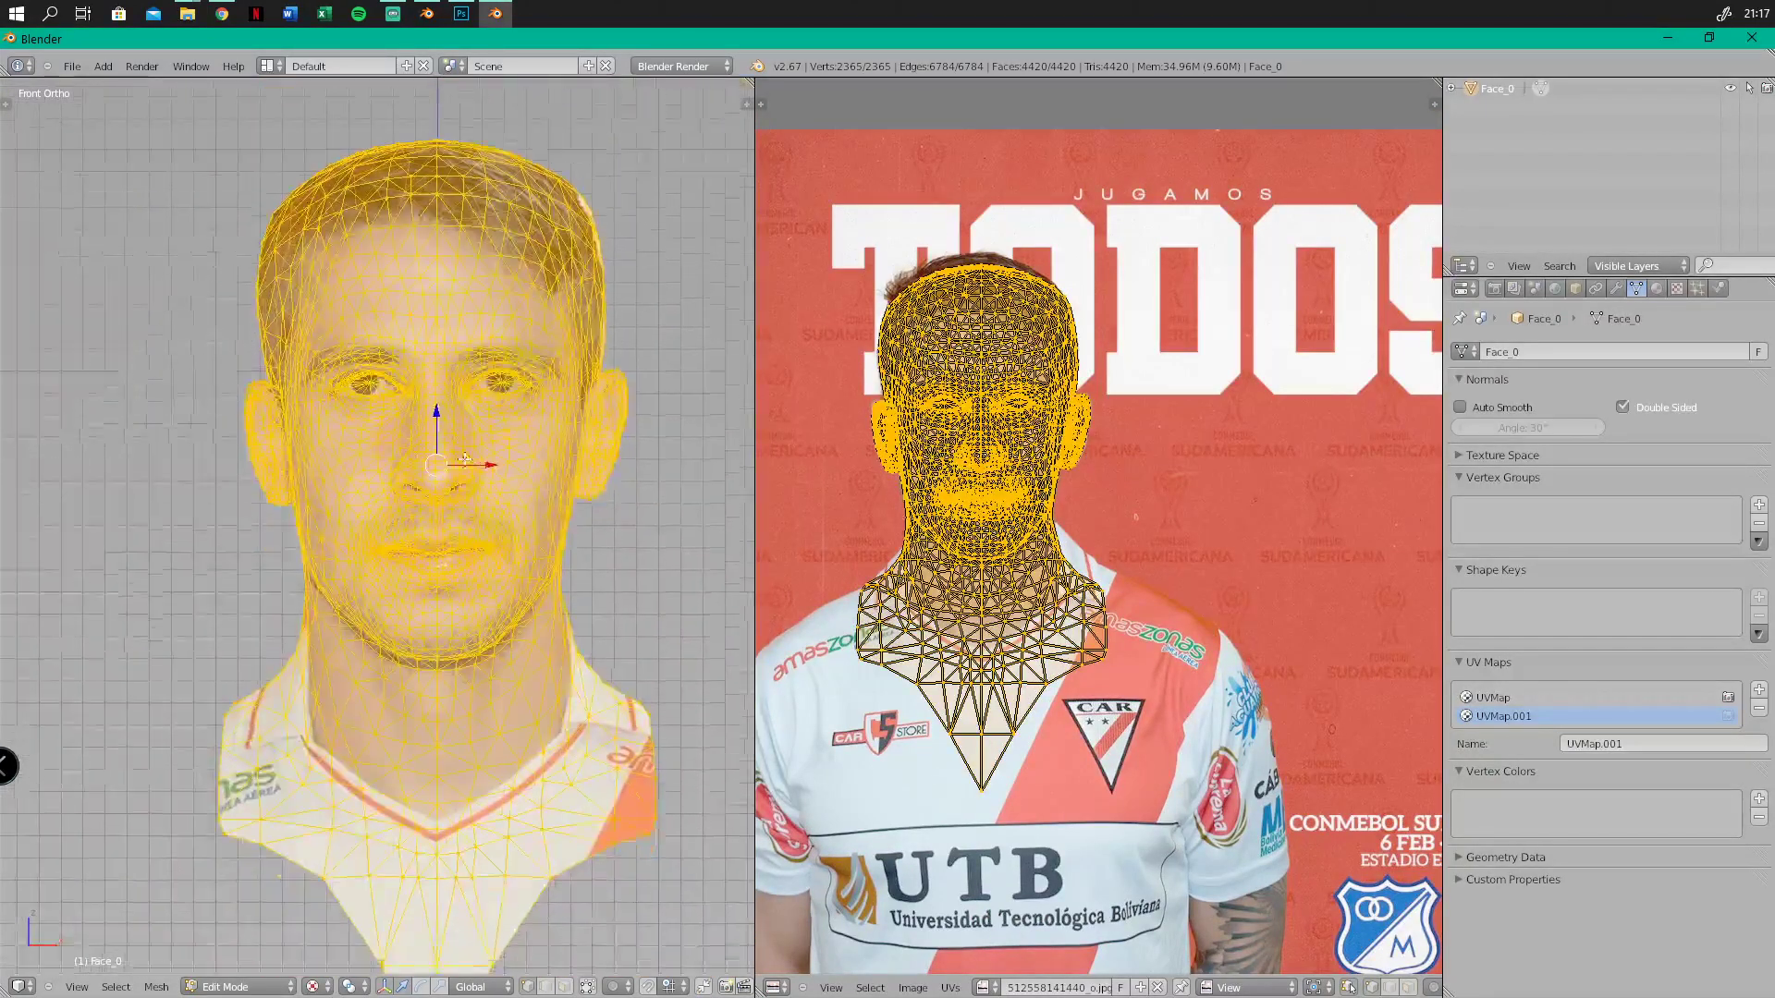
Make the original UVMap the active UV layer and switch the head to Texture Paint mode
scroll(470, 472, up, 3)
scroll(403, 408, down, 2)
scroll(1091, 550, down, 4)
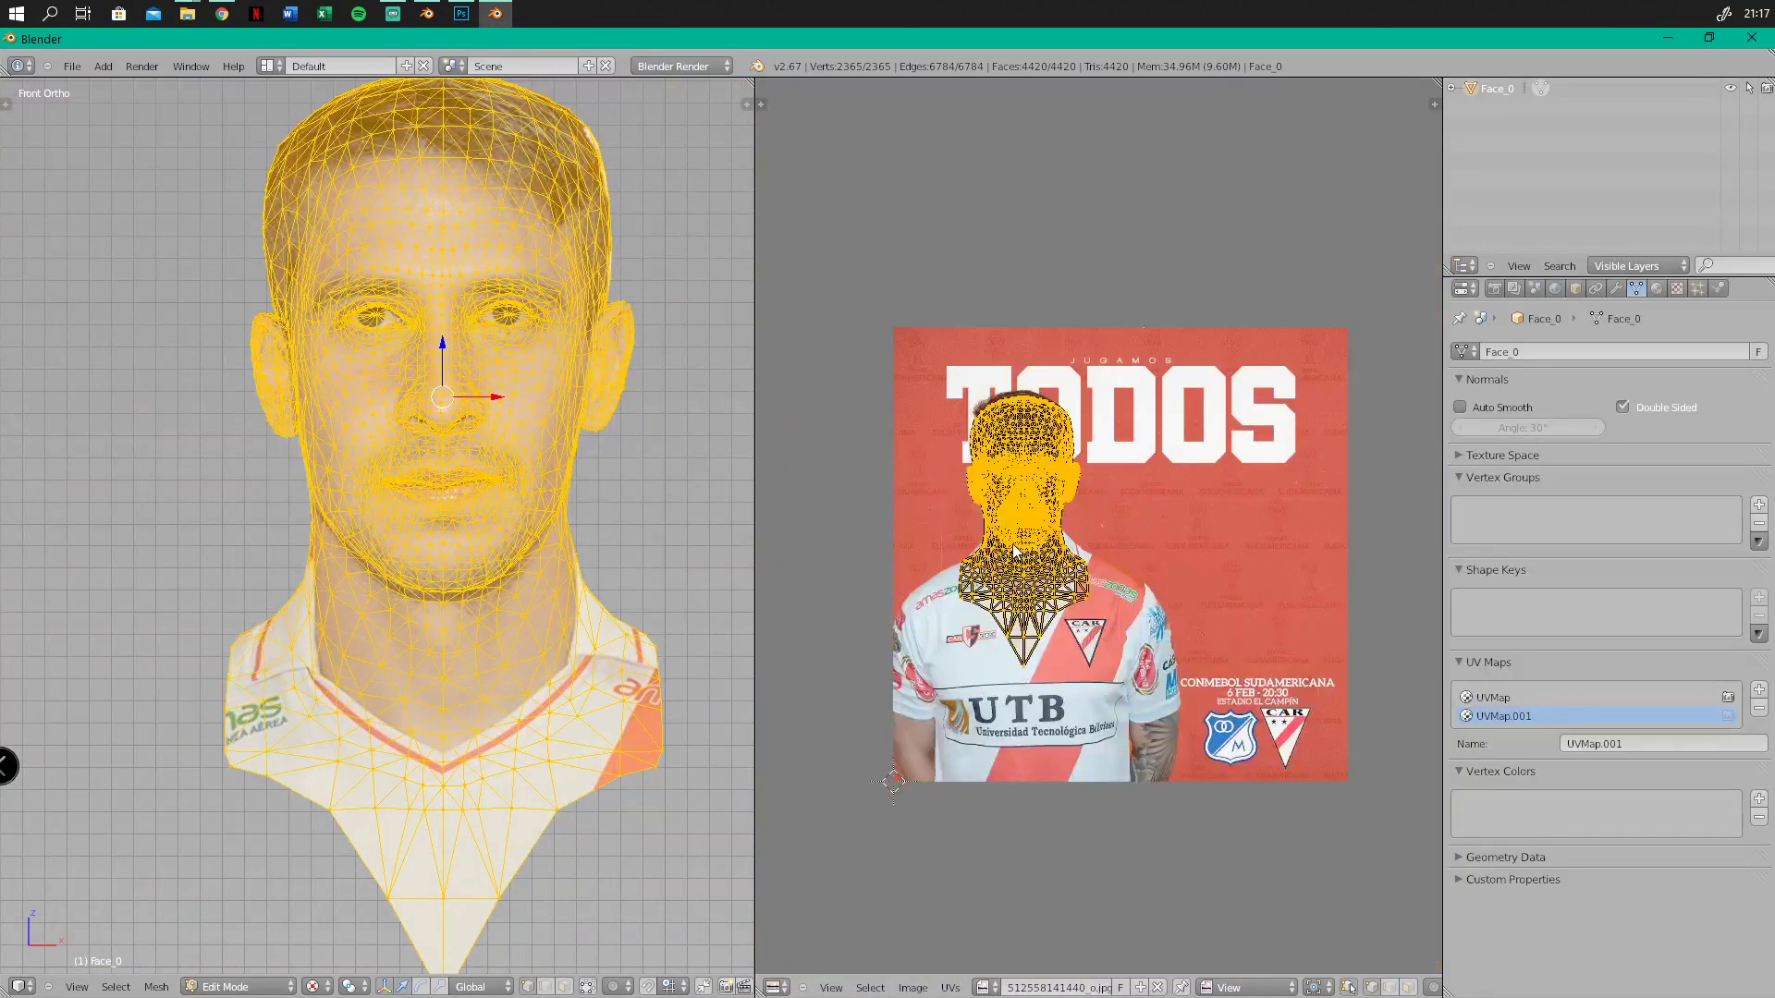
scroll(980, 481, up, 4)
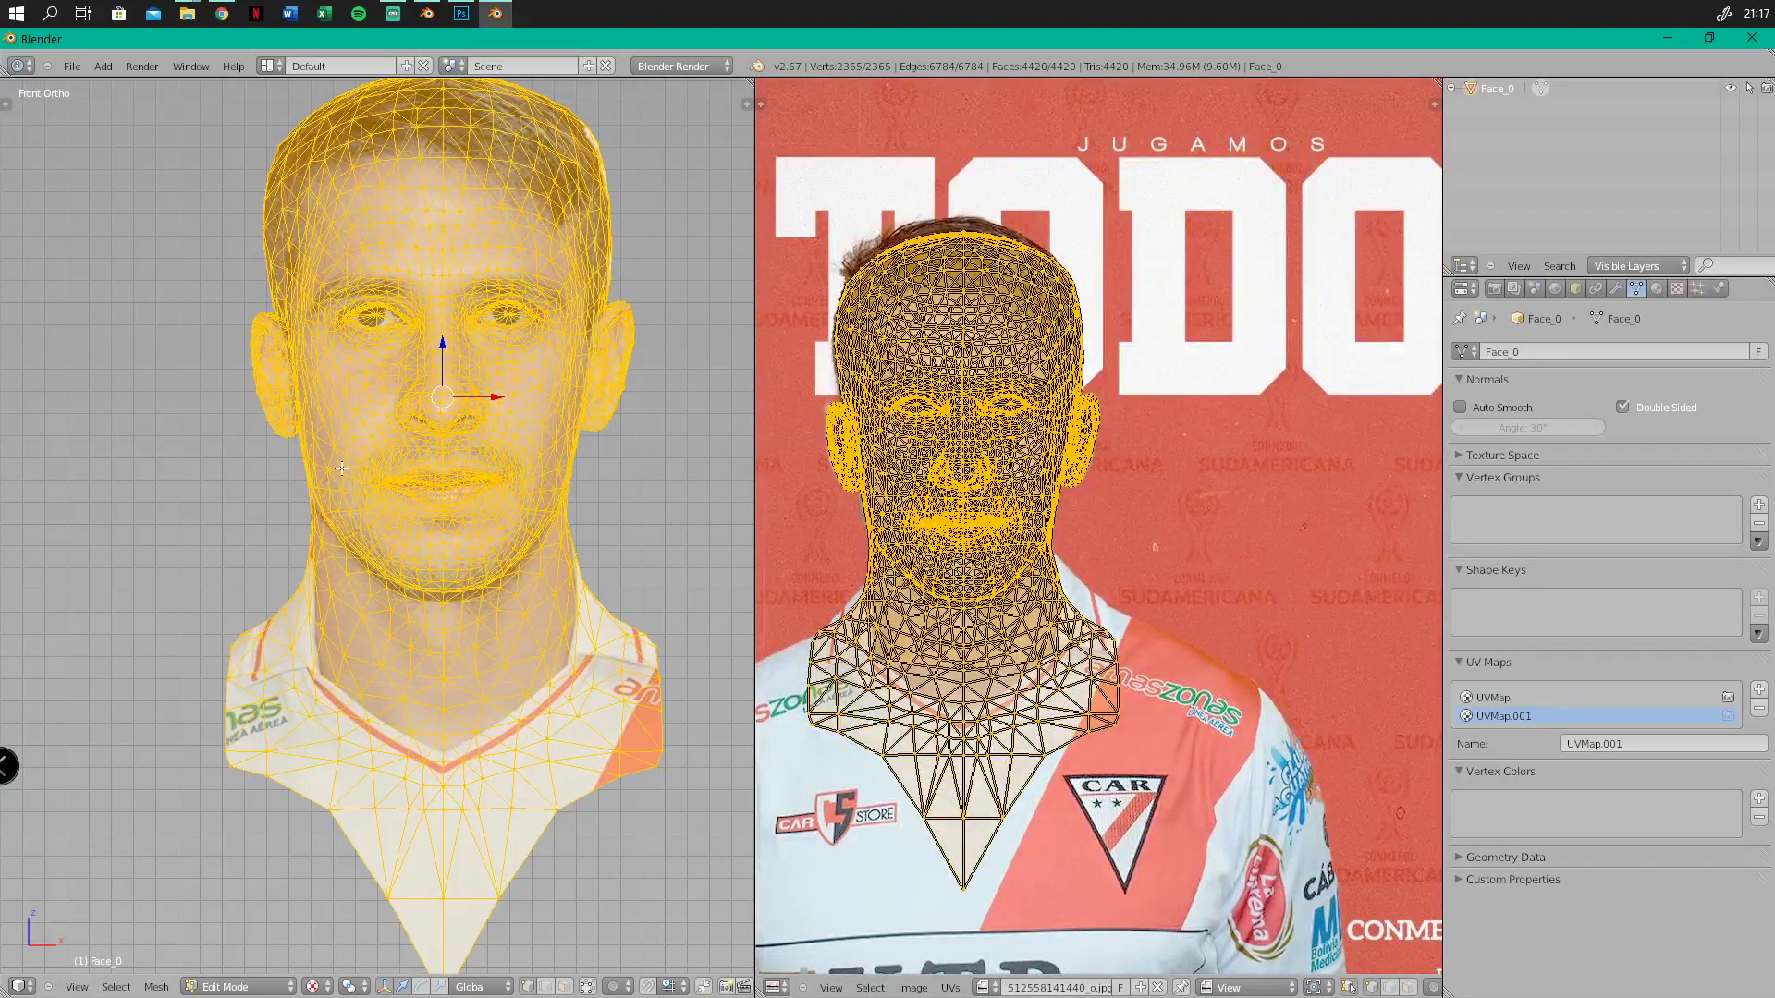
click(1494, 697)
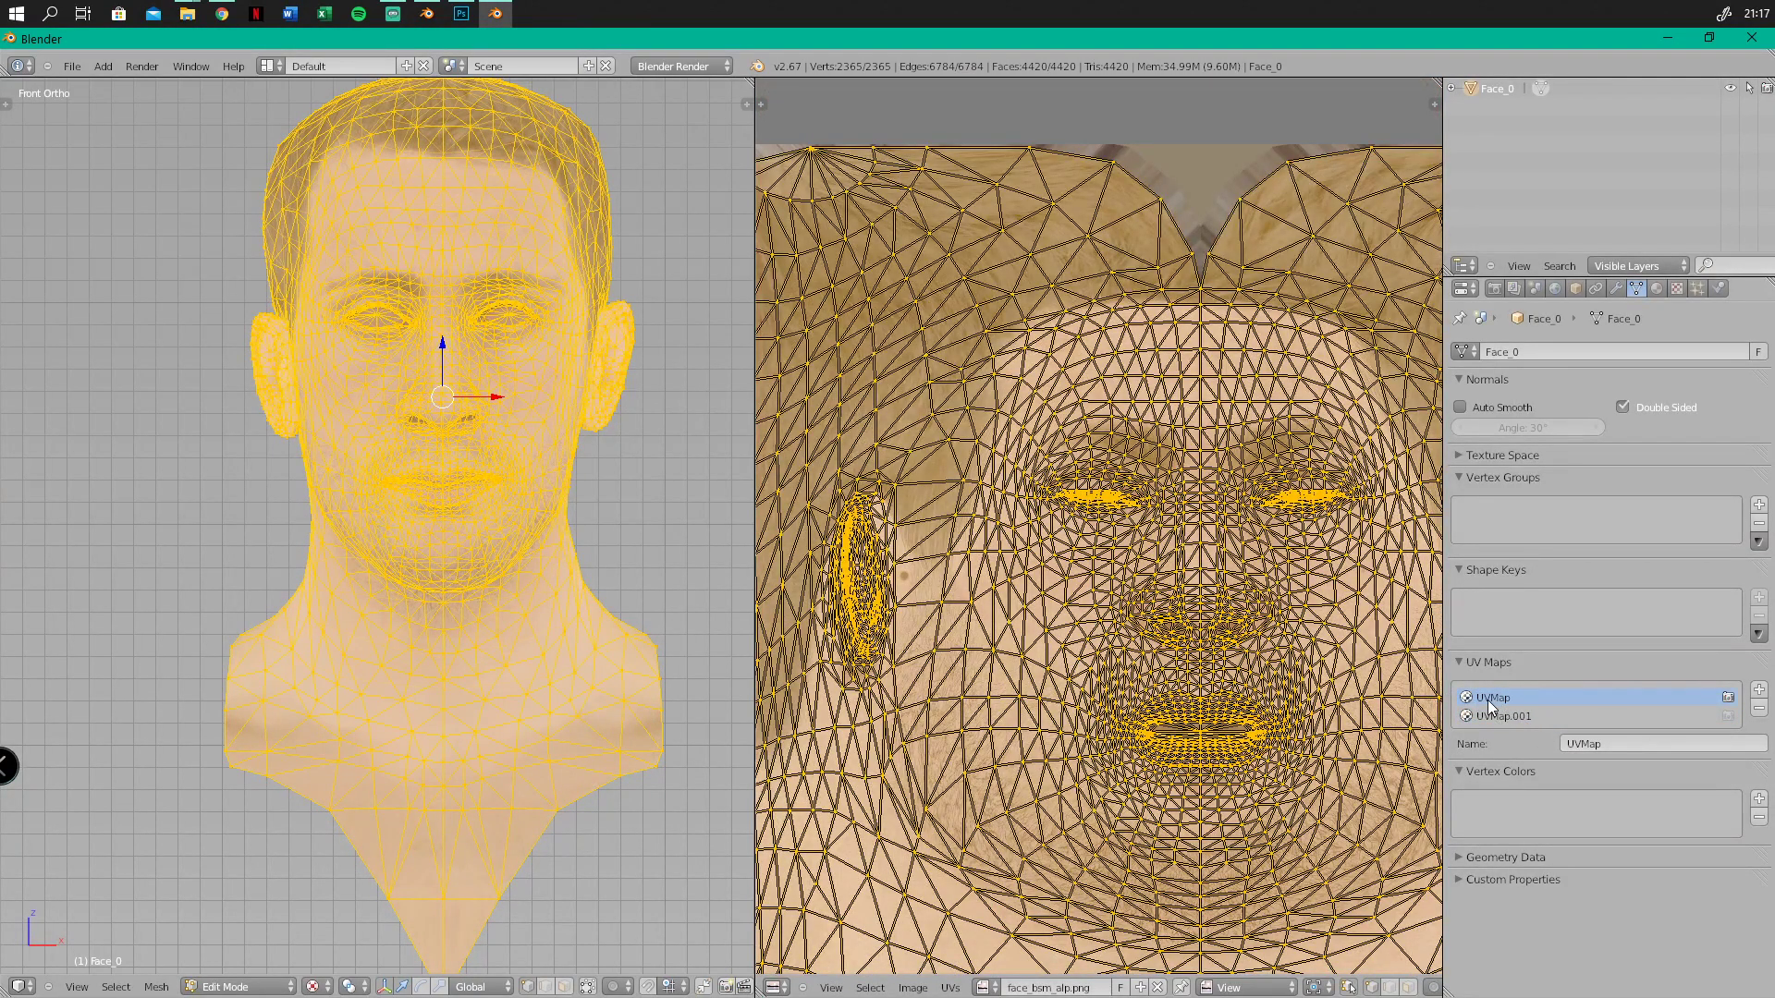
click(265, 987)
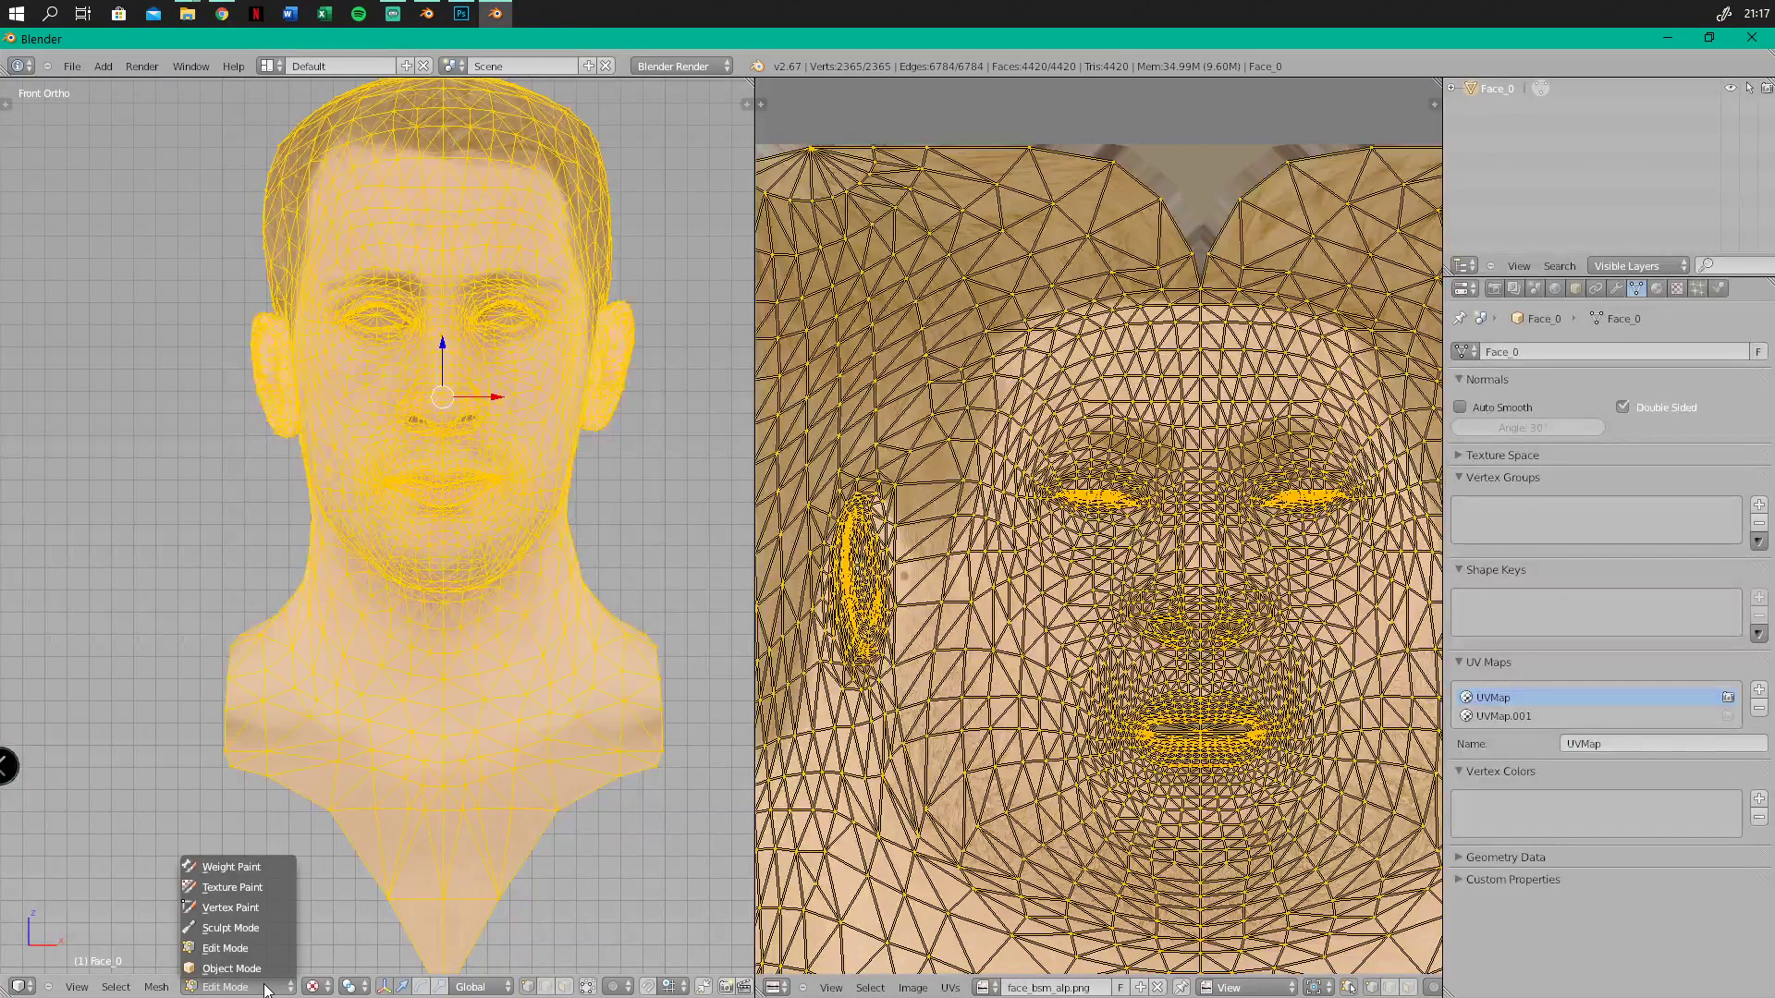
click(237, 888)
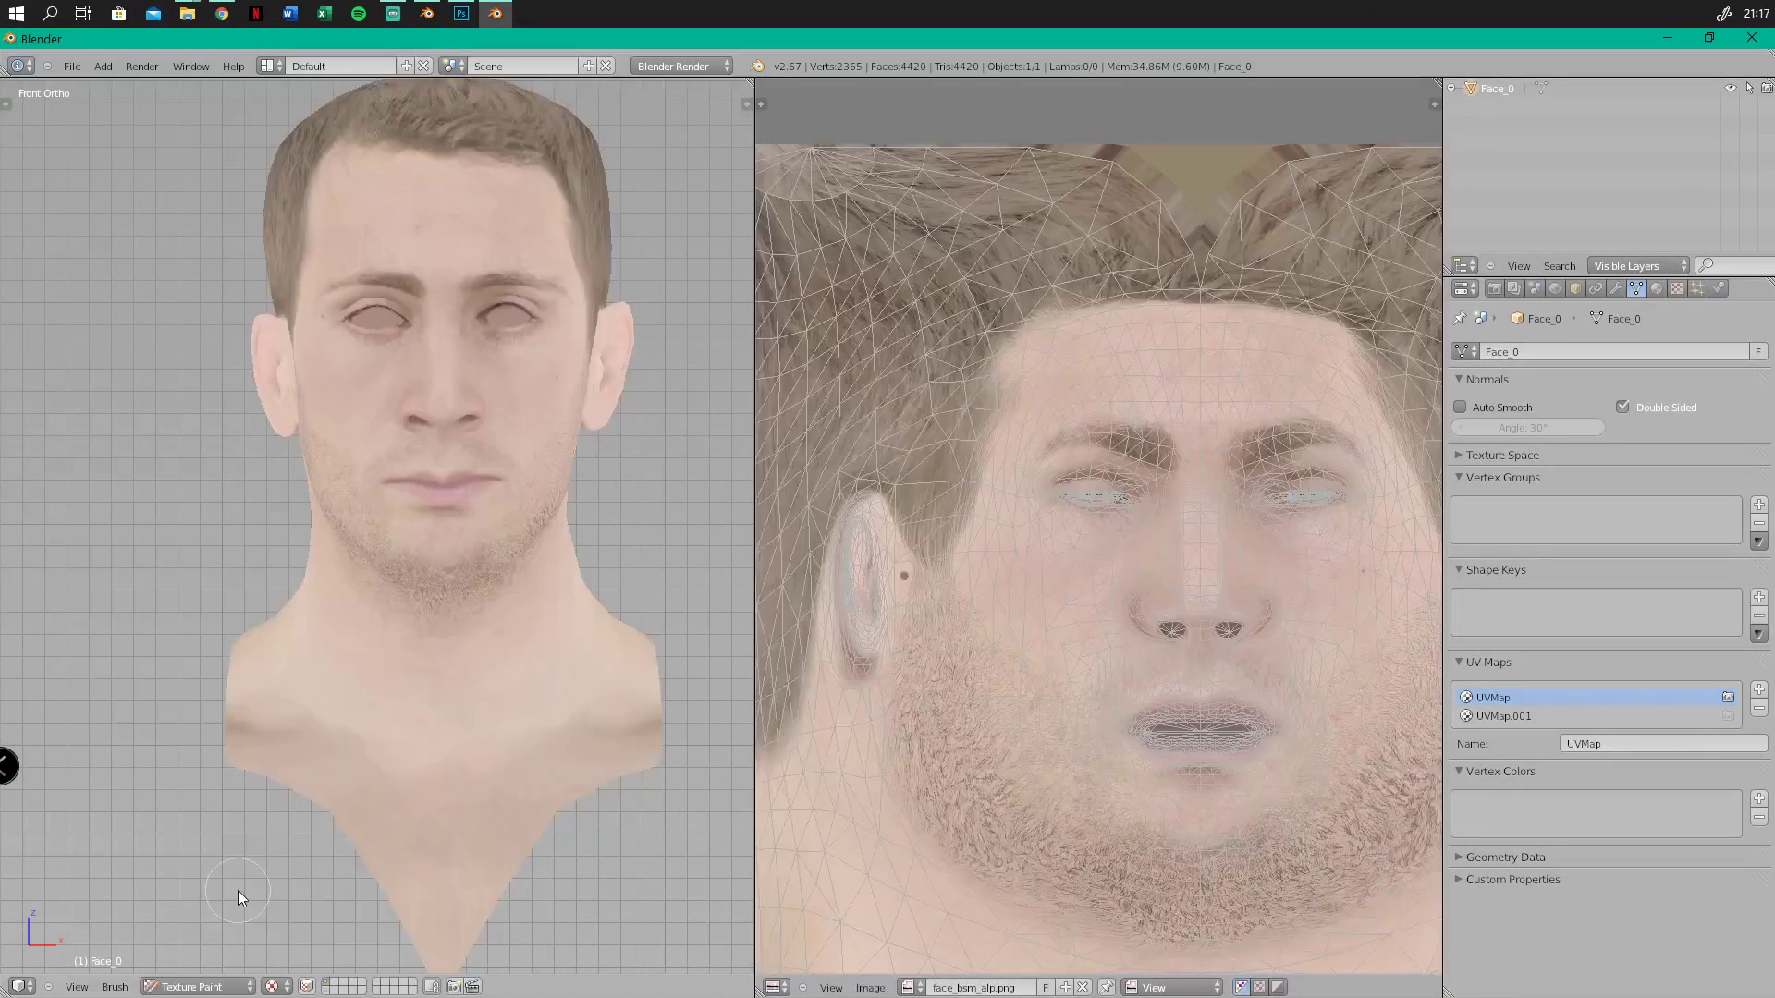
Choose the Clone brush, enable Stencil and Clone from UV map, and set UVMap.001 as the clone source
click(9, 114)
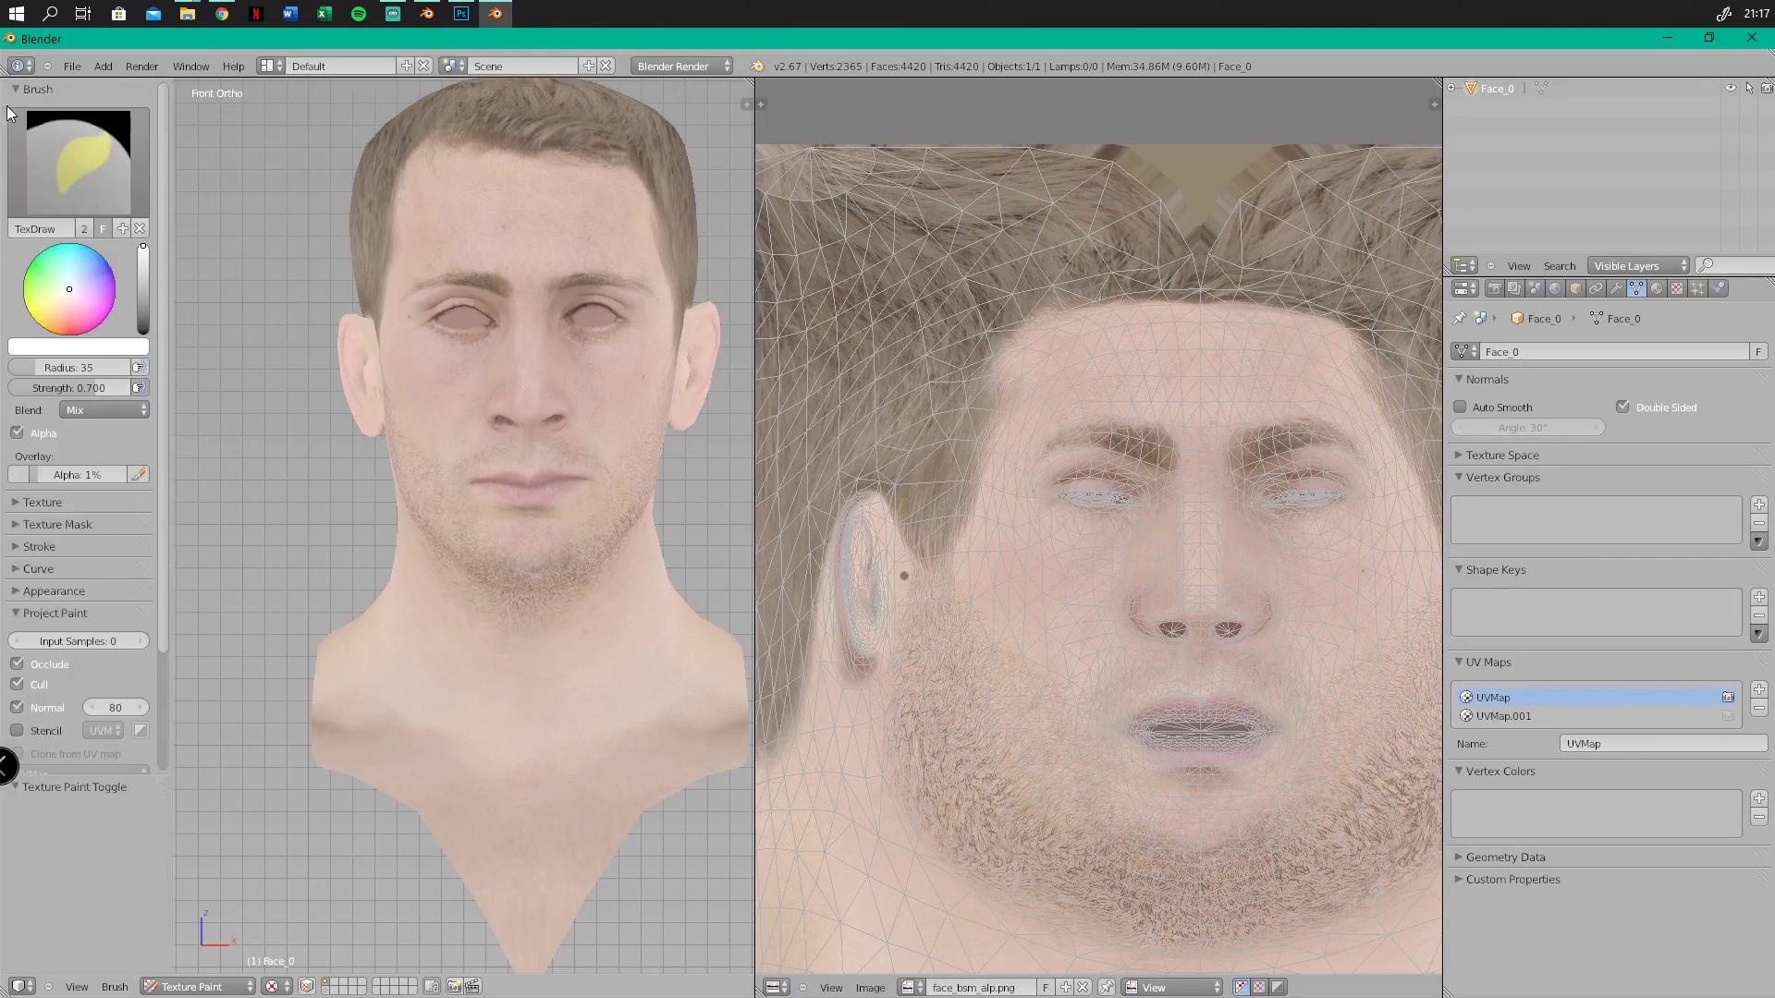
click(124, 153)
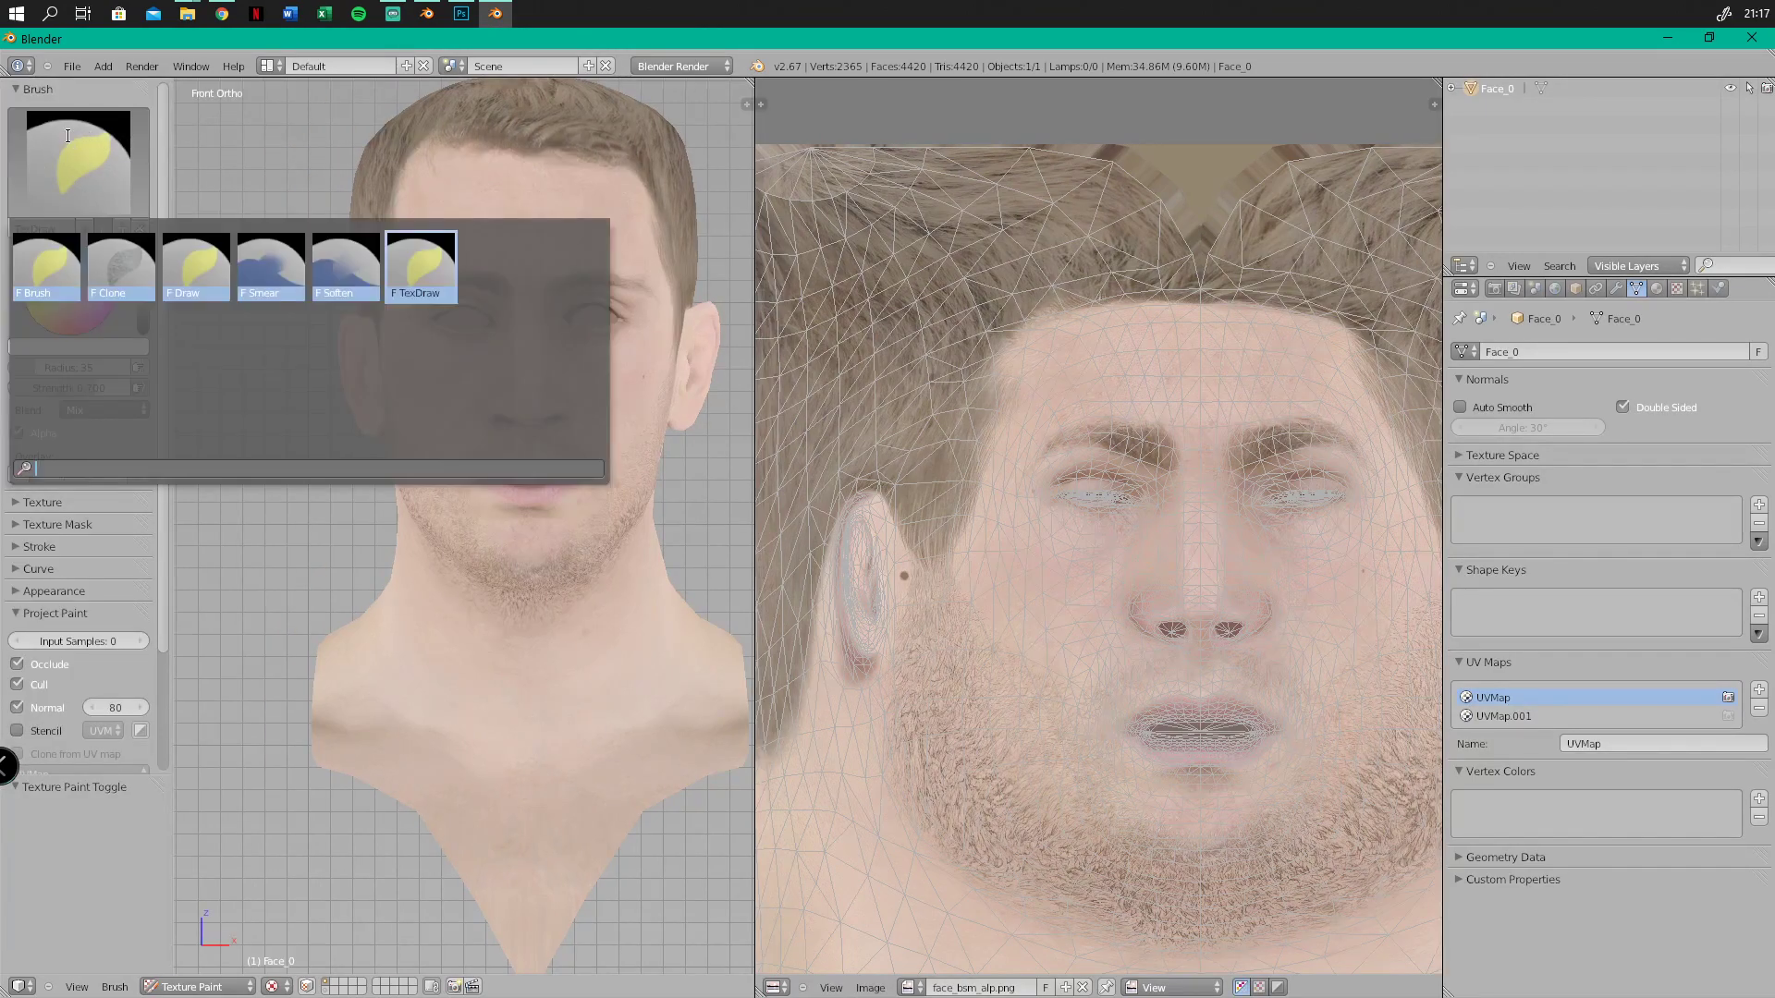
click(125, 261)
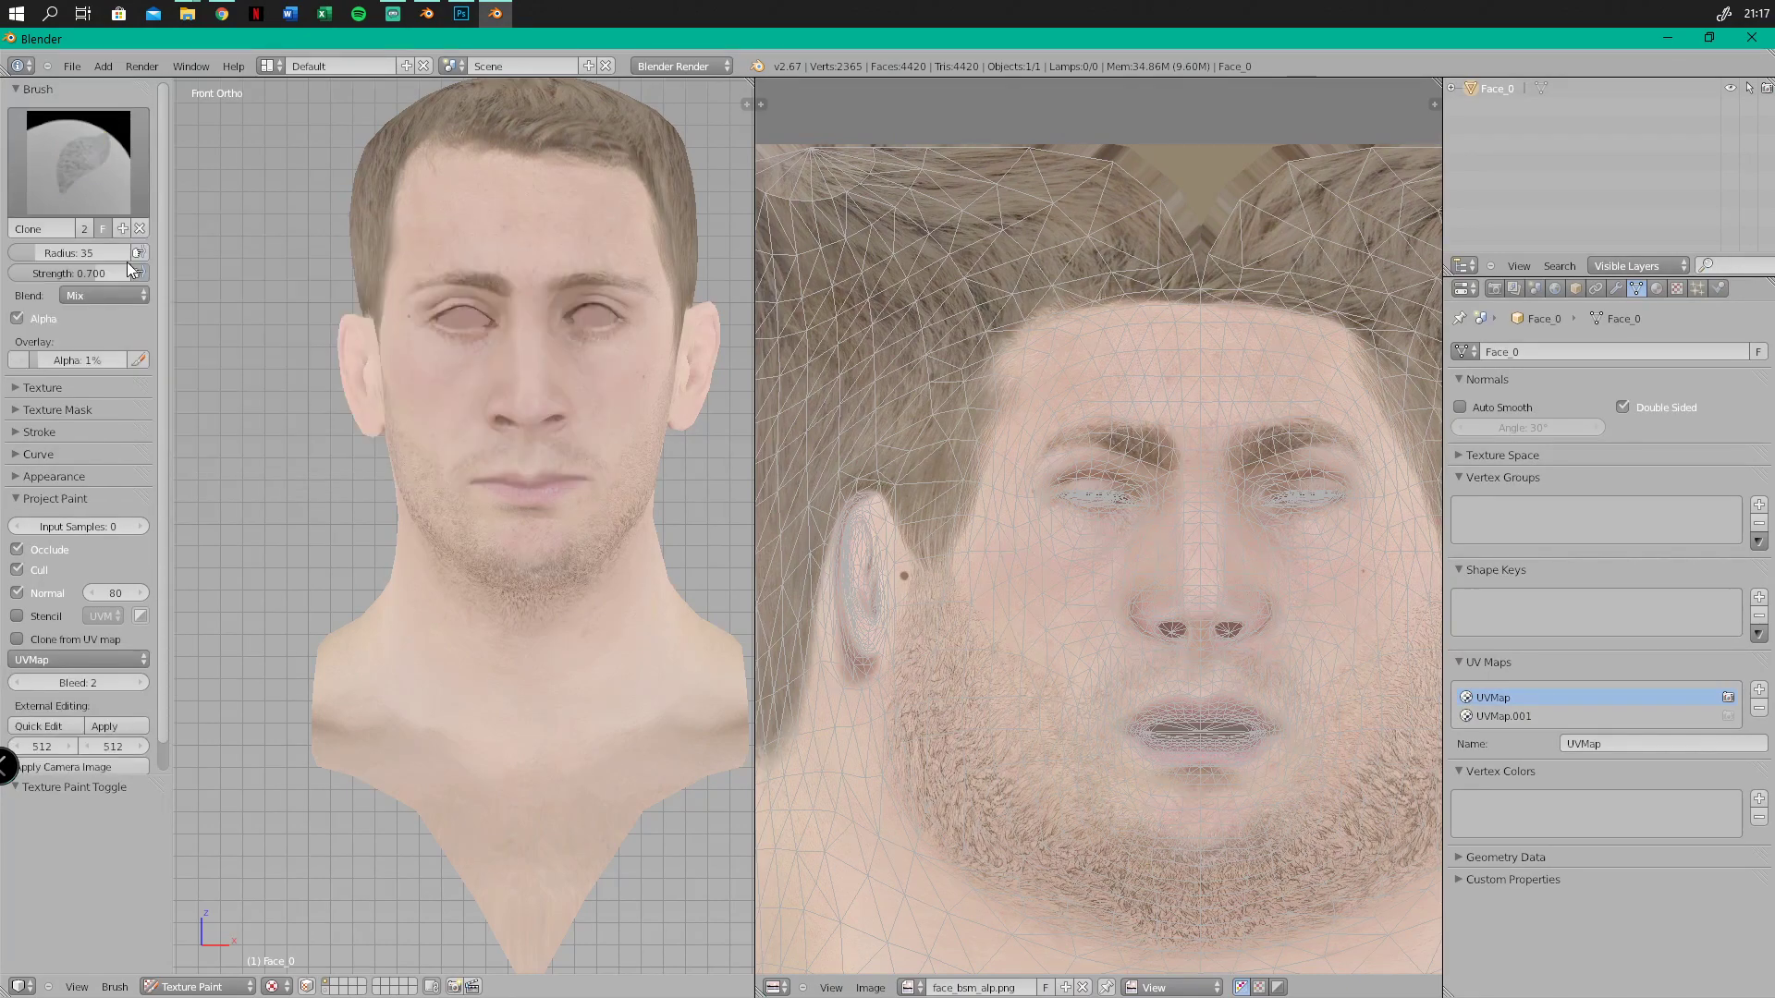
click(21, 617)
click(19, 640)
click(69, 659)
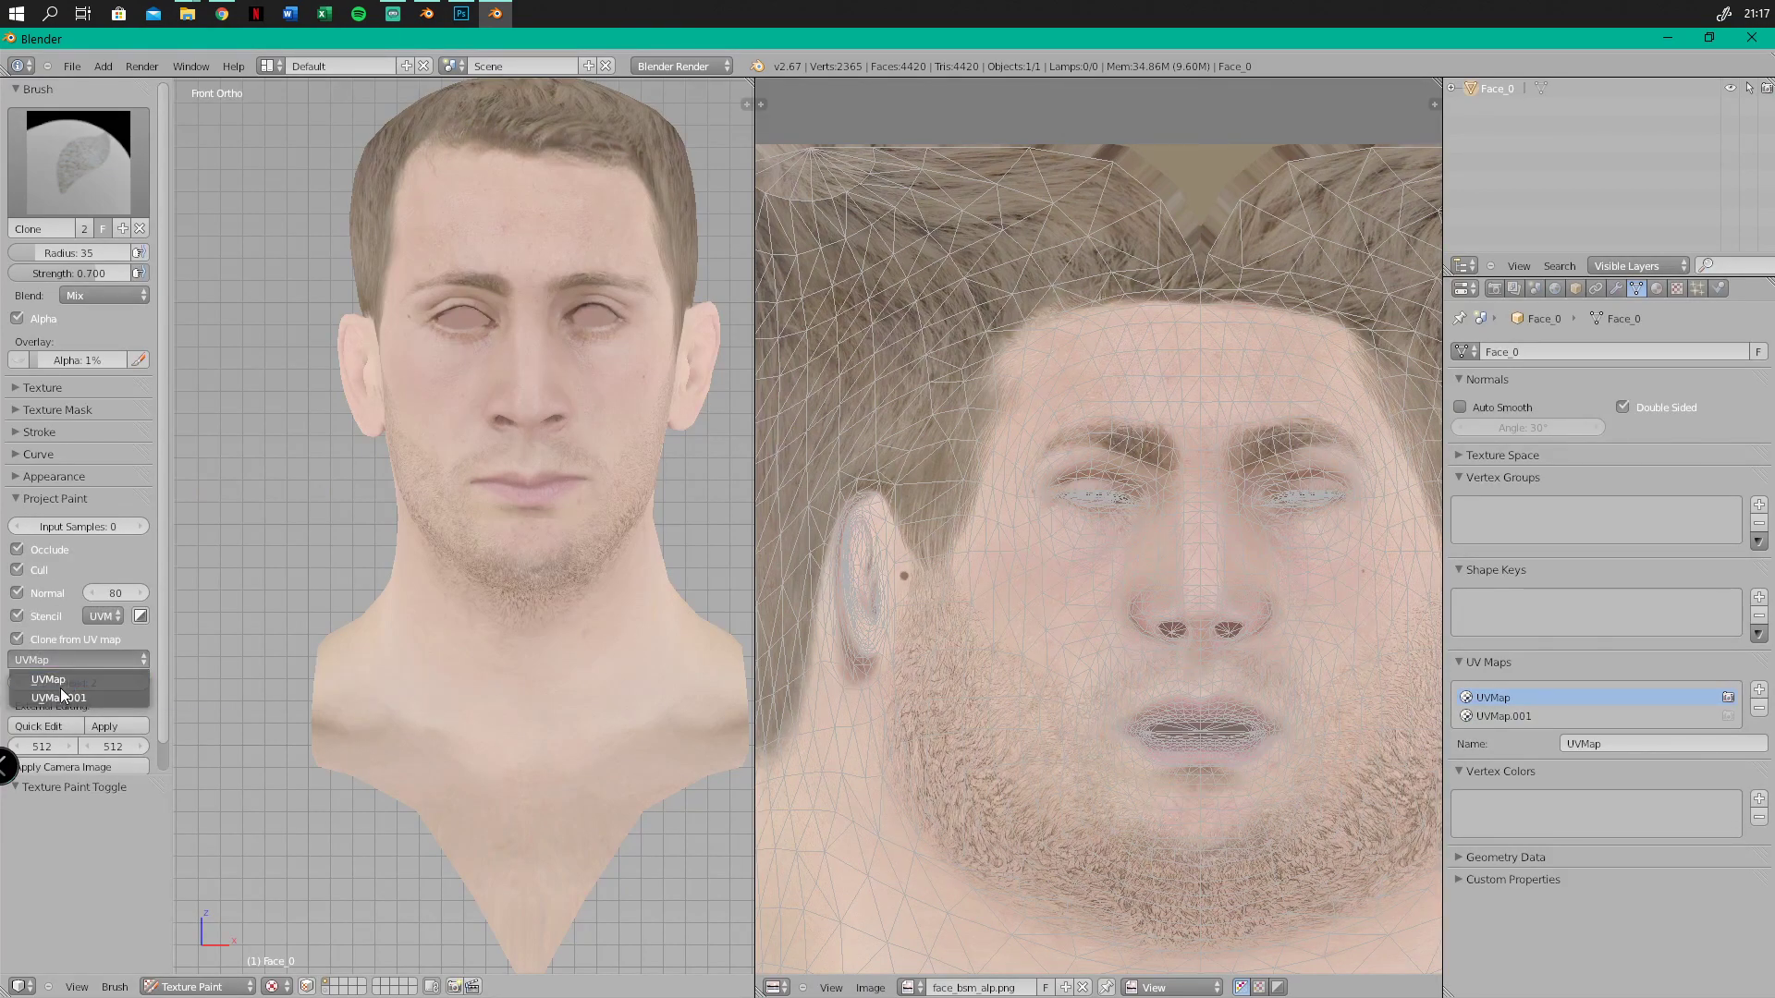
click(57, 695)
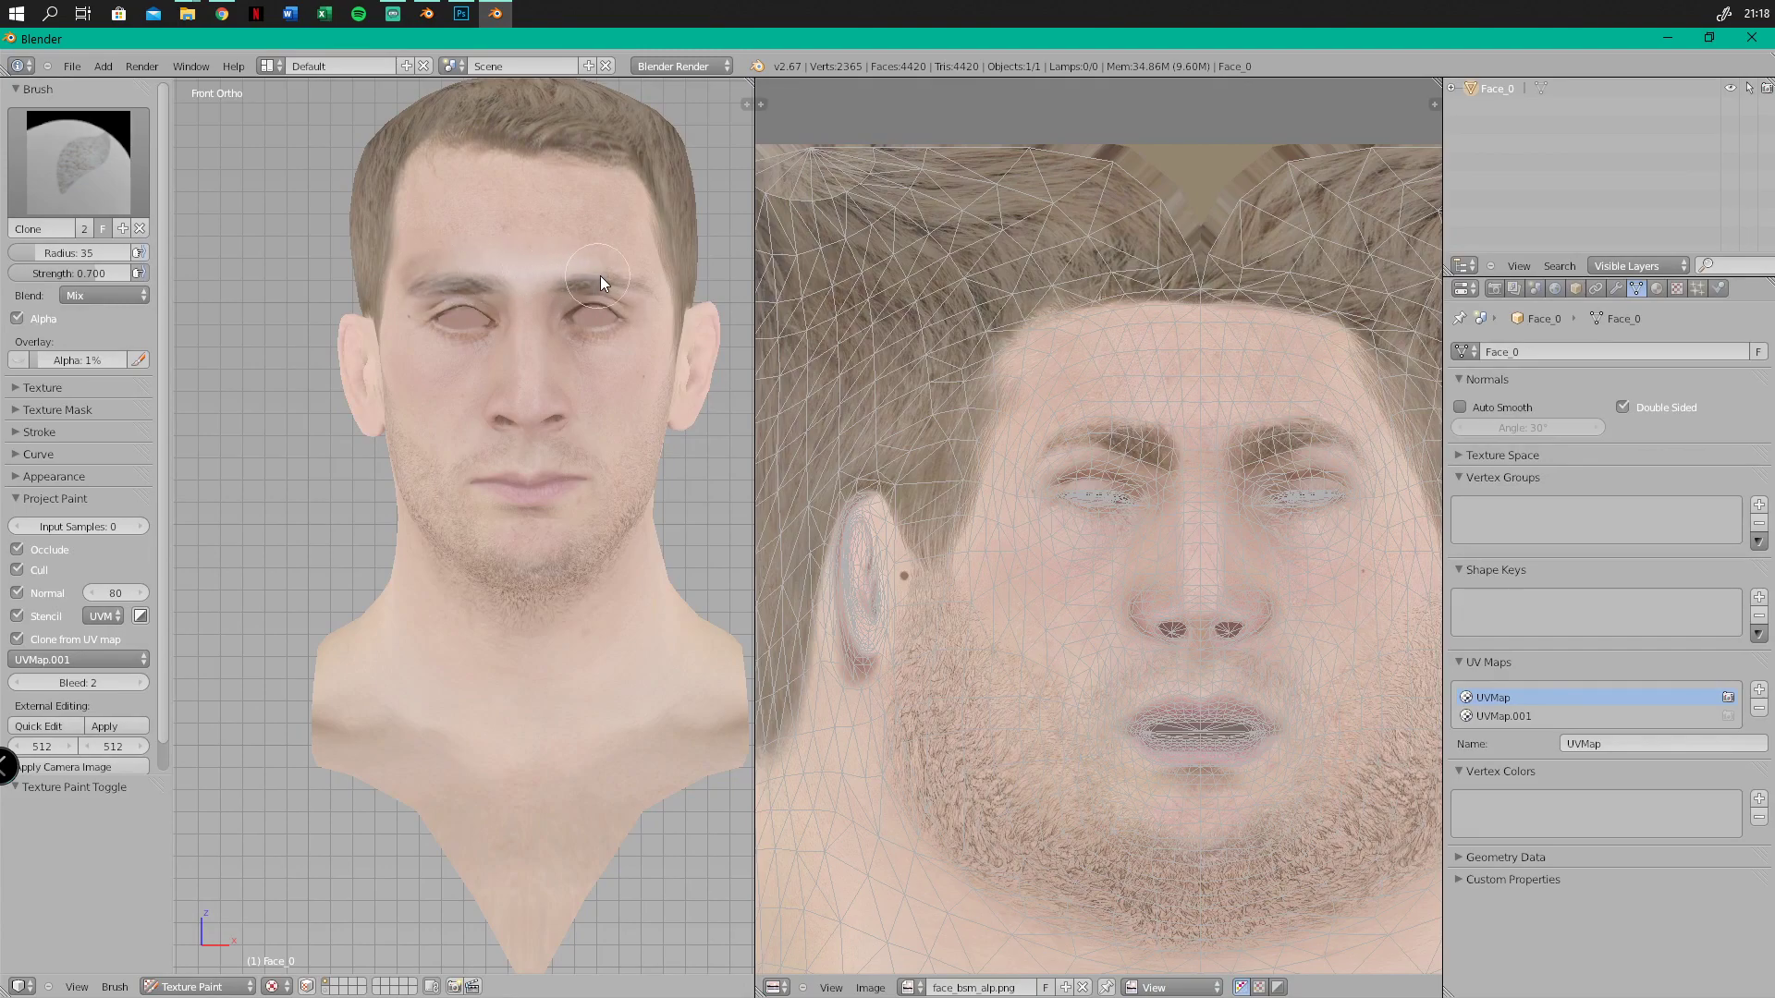
Clone the photo onto the front of the face, covering the eyebrows, forehead, hairline, cheeks and beard
drag(474, 275, 551, 220)
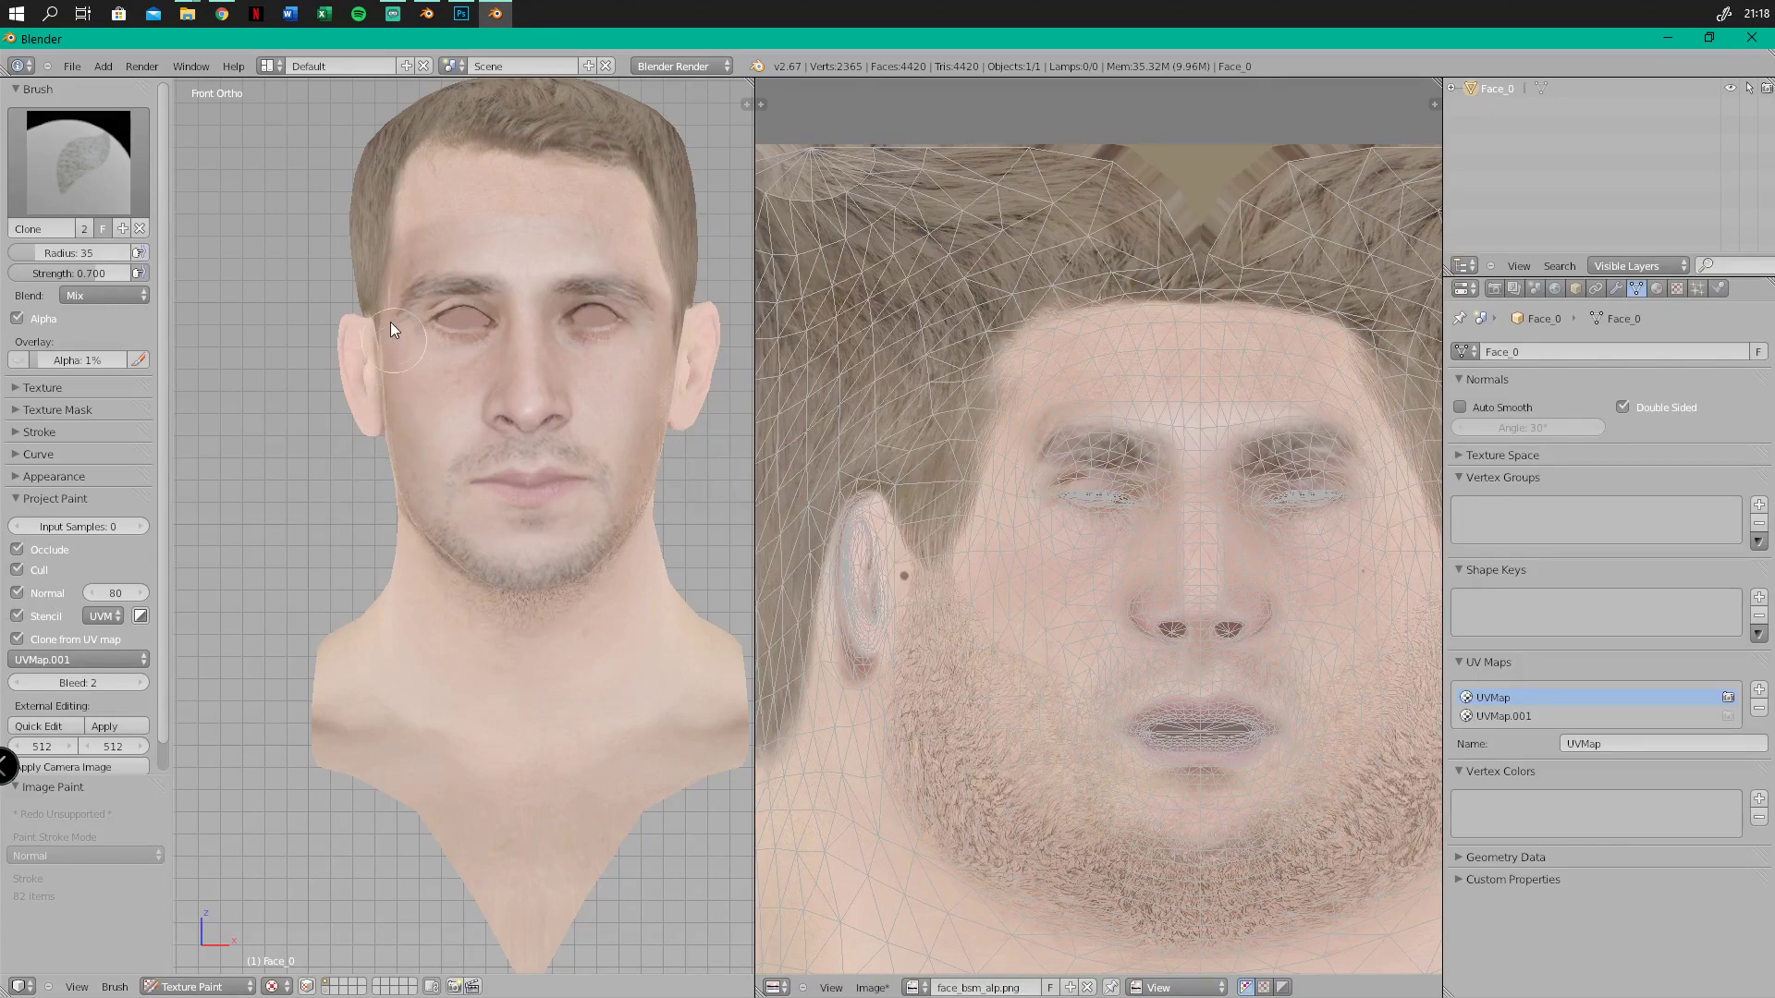
mouse_move(422, 205)
mouse_down()
mouse_move(589, 204)
mouse_move(642, 231)
mouse_up()
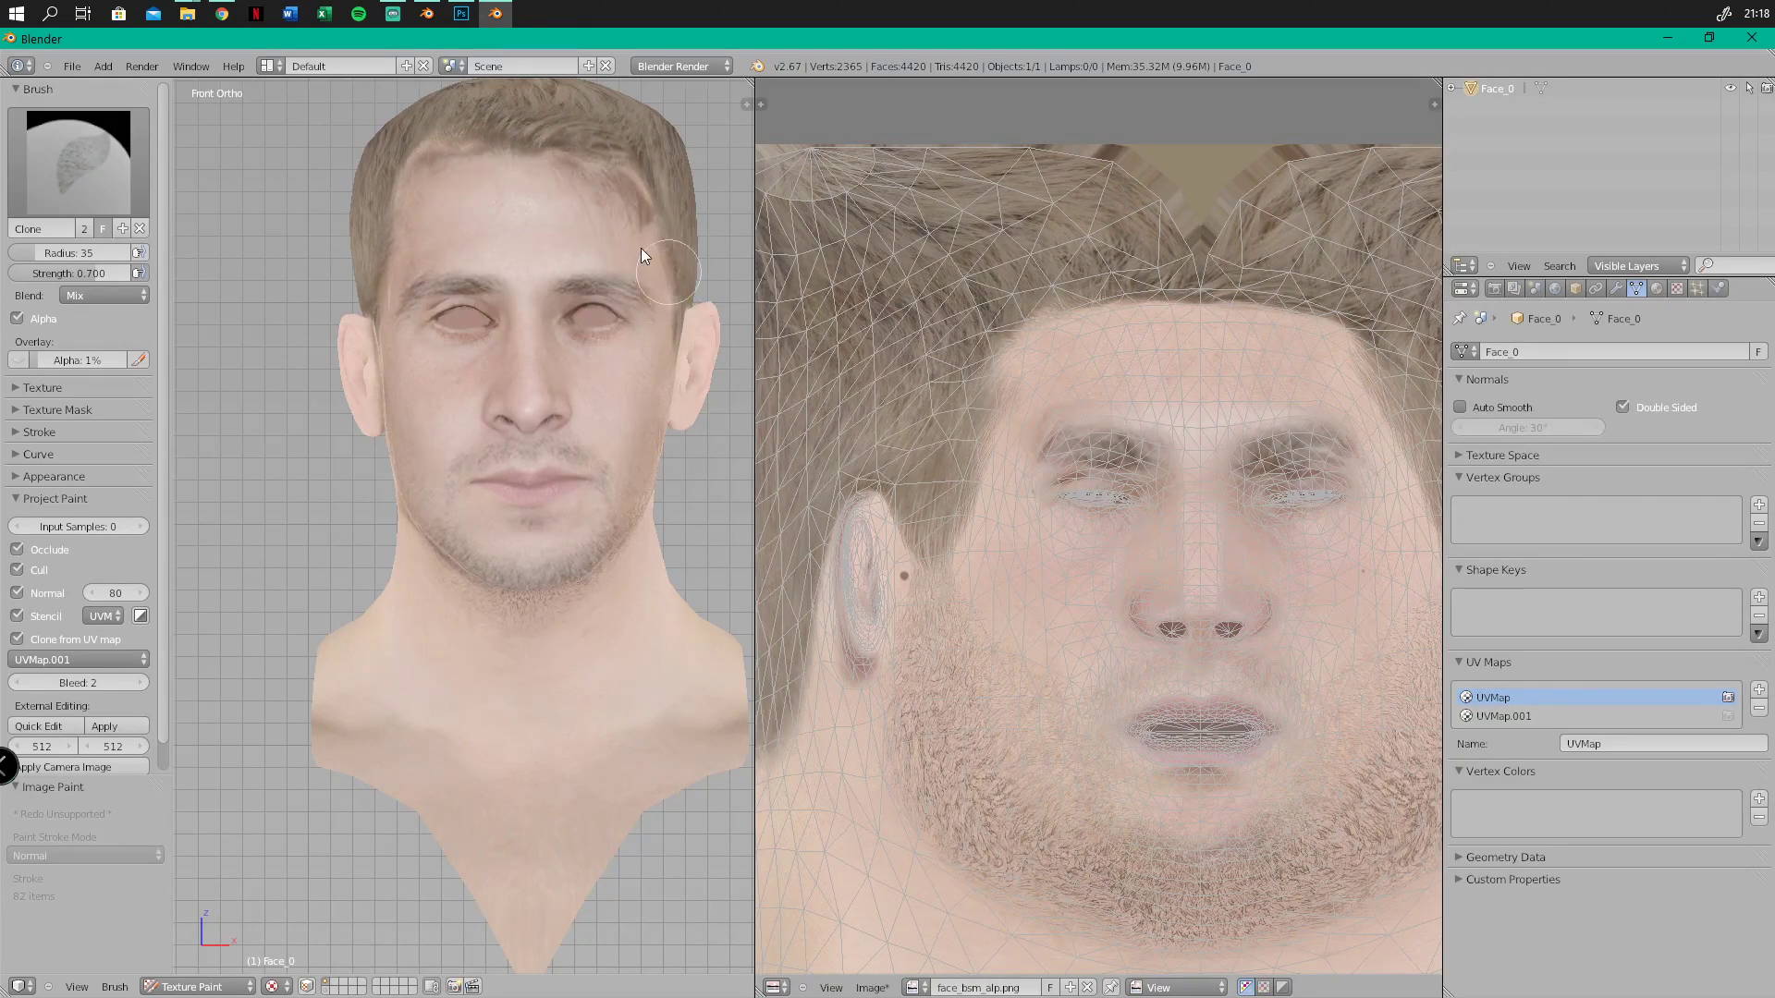
drag(591, 153, 490, 145)
mouse_move(431, 210)
mouse_down()
mouse_move(388, 209)
mouse_move(343, 307)
mouse_move(350, 379)
mouse_move(369, 335)
mouse_up()
mouse_move(412, 525)
mouse_down()
mouse_move(384, 595)
mouse_move(590, 586)
mouse_move(435, 550)
mouse_up()
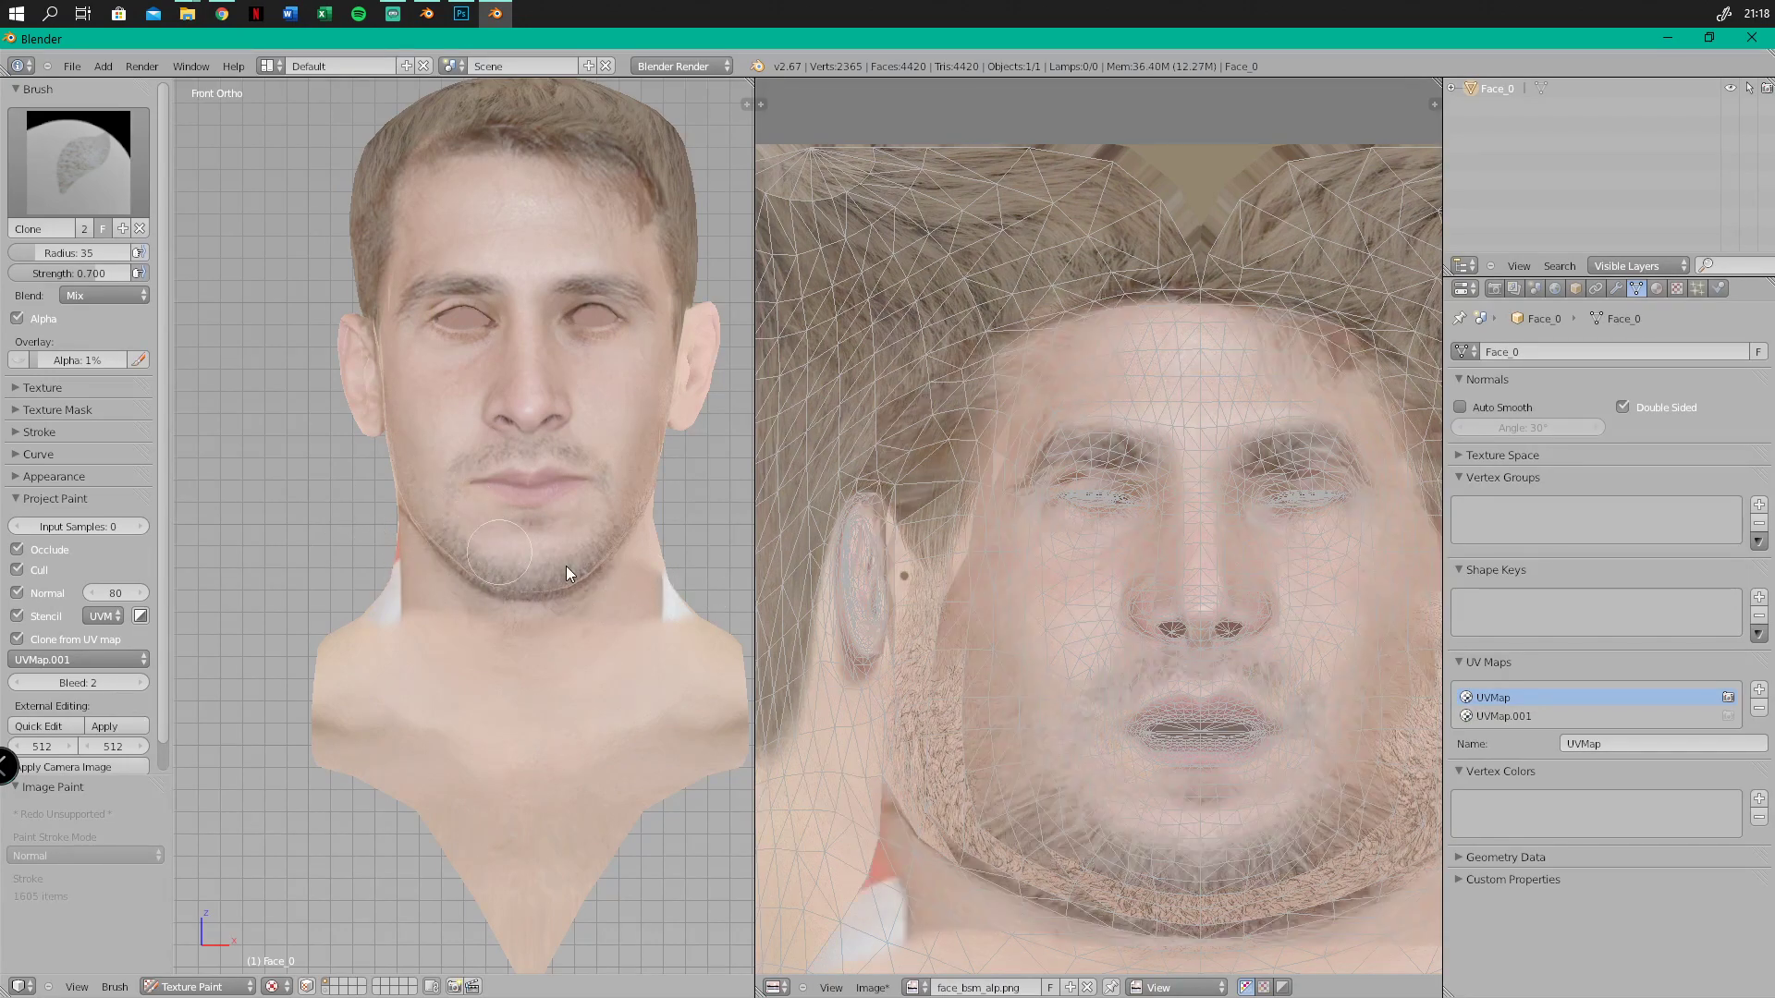
scroll(958, 547, down, 4)
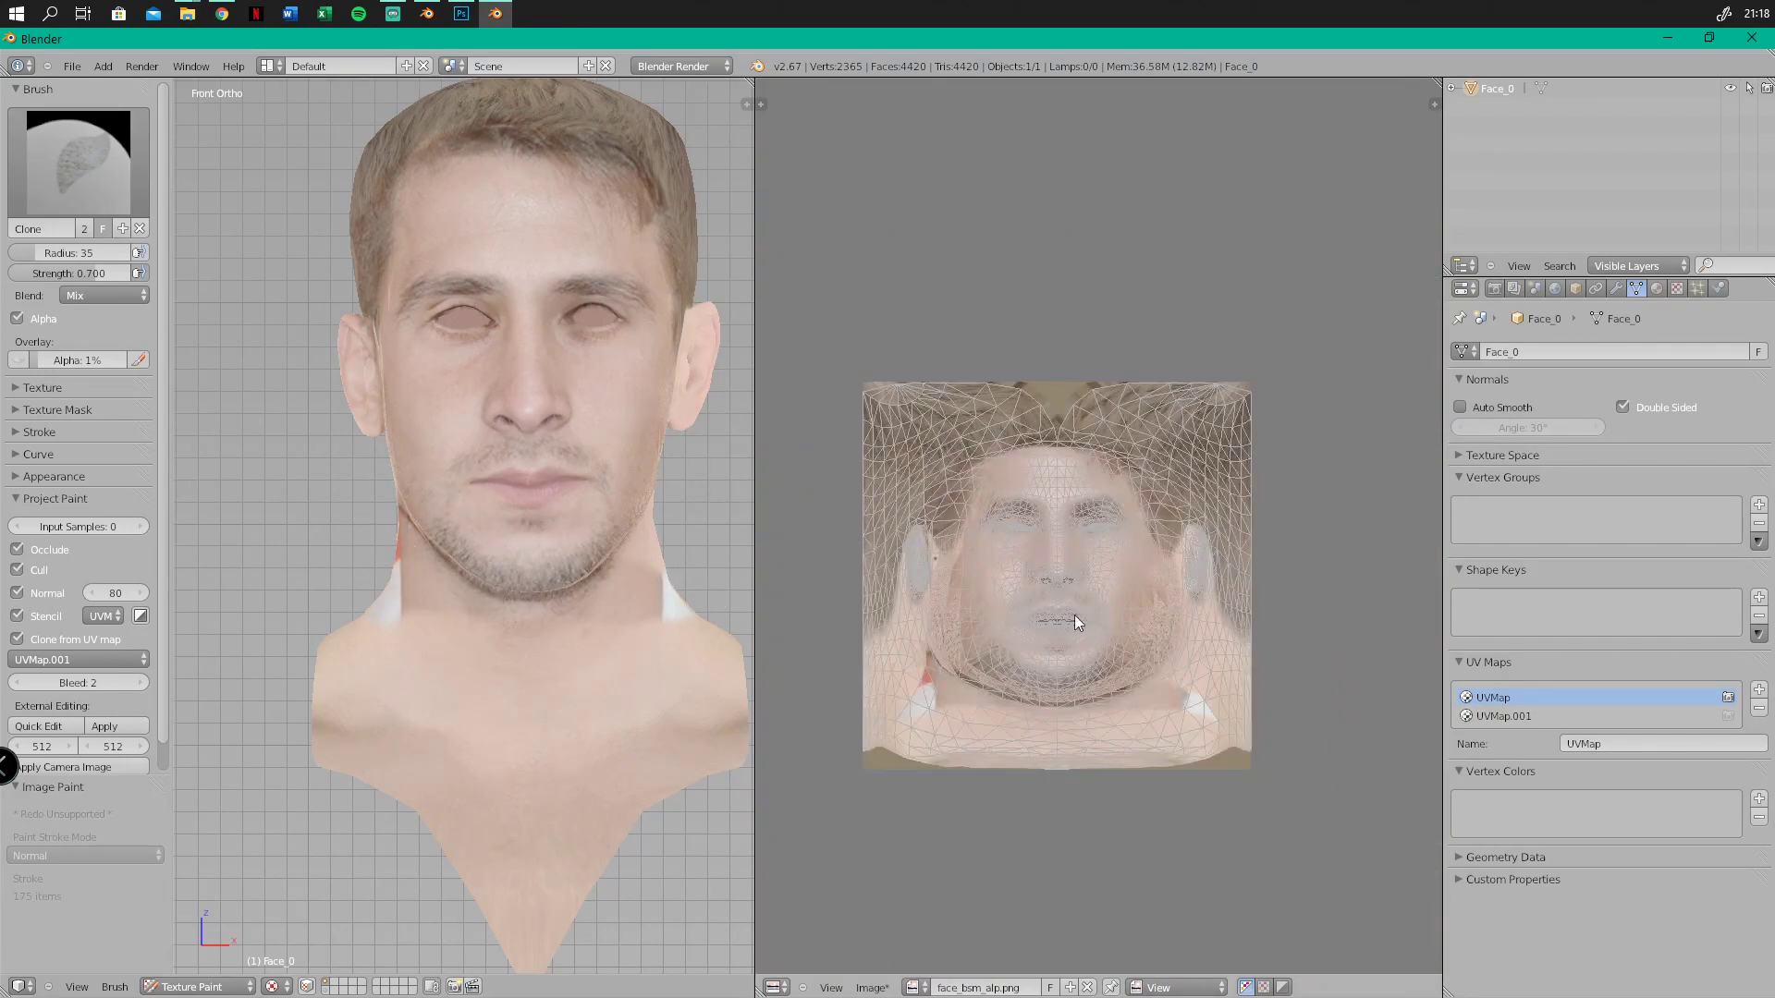
scroll(969, 631, up, 2)
scroll(1097, 570, down, 2)
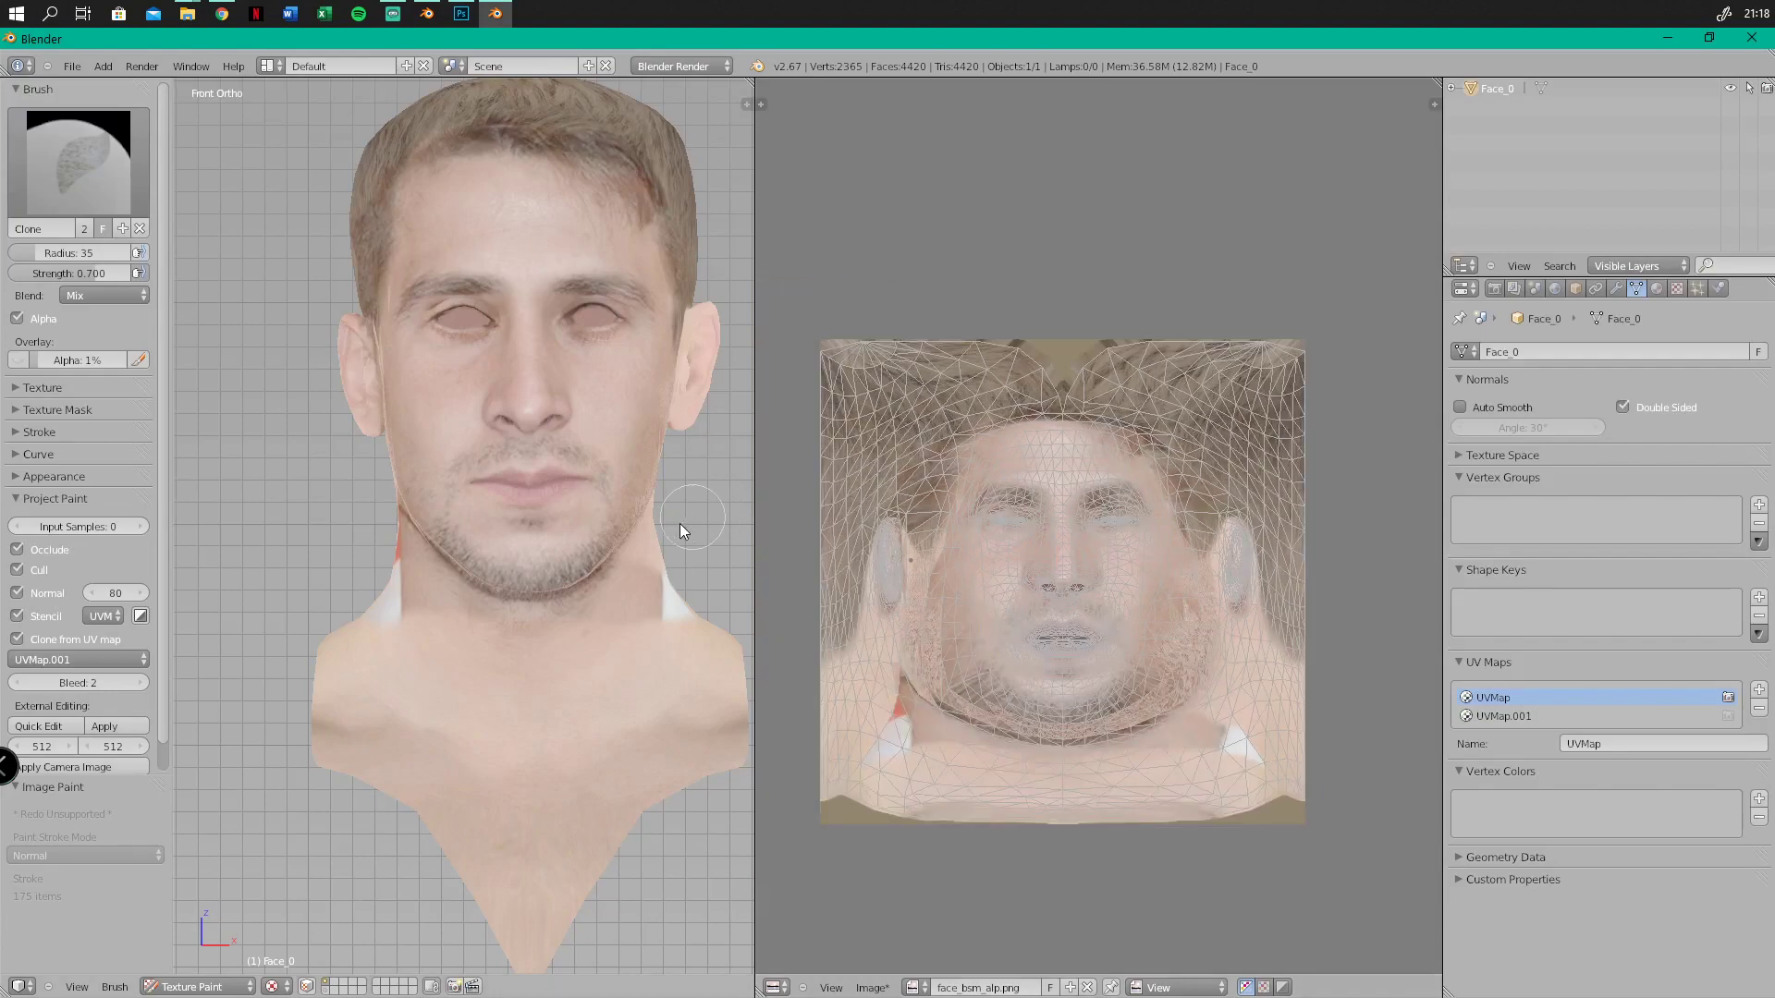
Clone the photo's neck, shirt collar and chest onto the lower part of the bust from the front view
drag(654, 553, 640, 589)
mouse_move(290, 707)
mouse_down()
mouse_move(739, 697)
mouse_move(673, 758)
mouse_up()
mouse_move(366, 651)
mouse_down()
mouse_move(326, 647)
mouse_move(543, 684)
mouse_move(359, 640)
mouse_move(634, 543)
mouse_move(413, 543)
mouse_move(563, 513)
mouse_up()
mouse_move(457, 524)
mouse_down()
mouse_move(590, 490)
mouse_move(452, 484)
mouse_move(551, 489)
mouse_move(640, 557)
mouse_move(505, 640)
mouse_move(442, 740)
mouse_move(673, 751)
mouse_move(655, 792)
mouse_move(276, 791)
mouse_move(597, 857)
mouse_move(603, 889)
mouse_move(527, 911)
mouse_up()
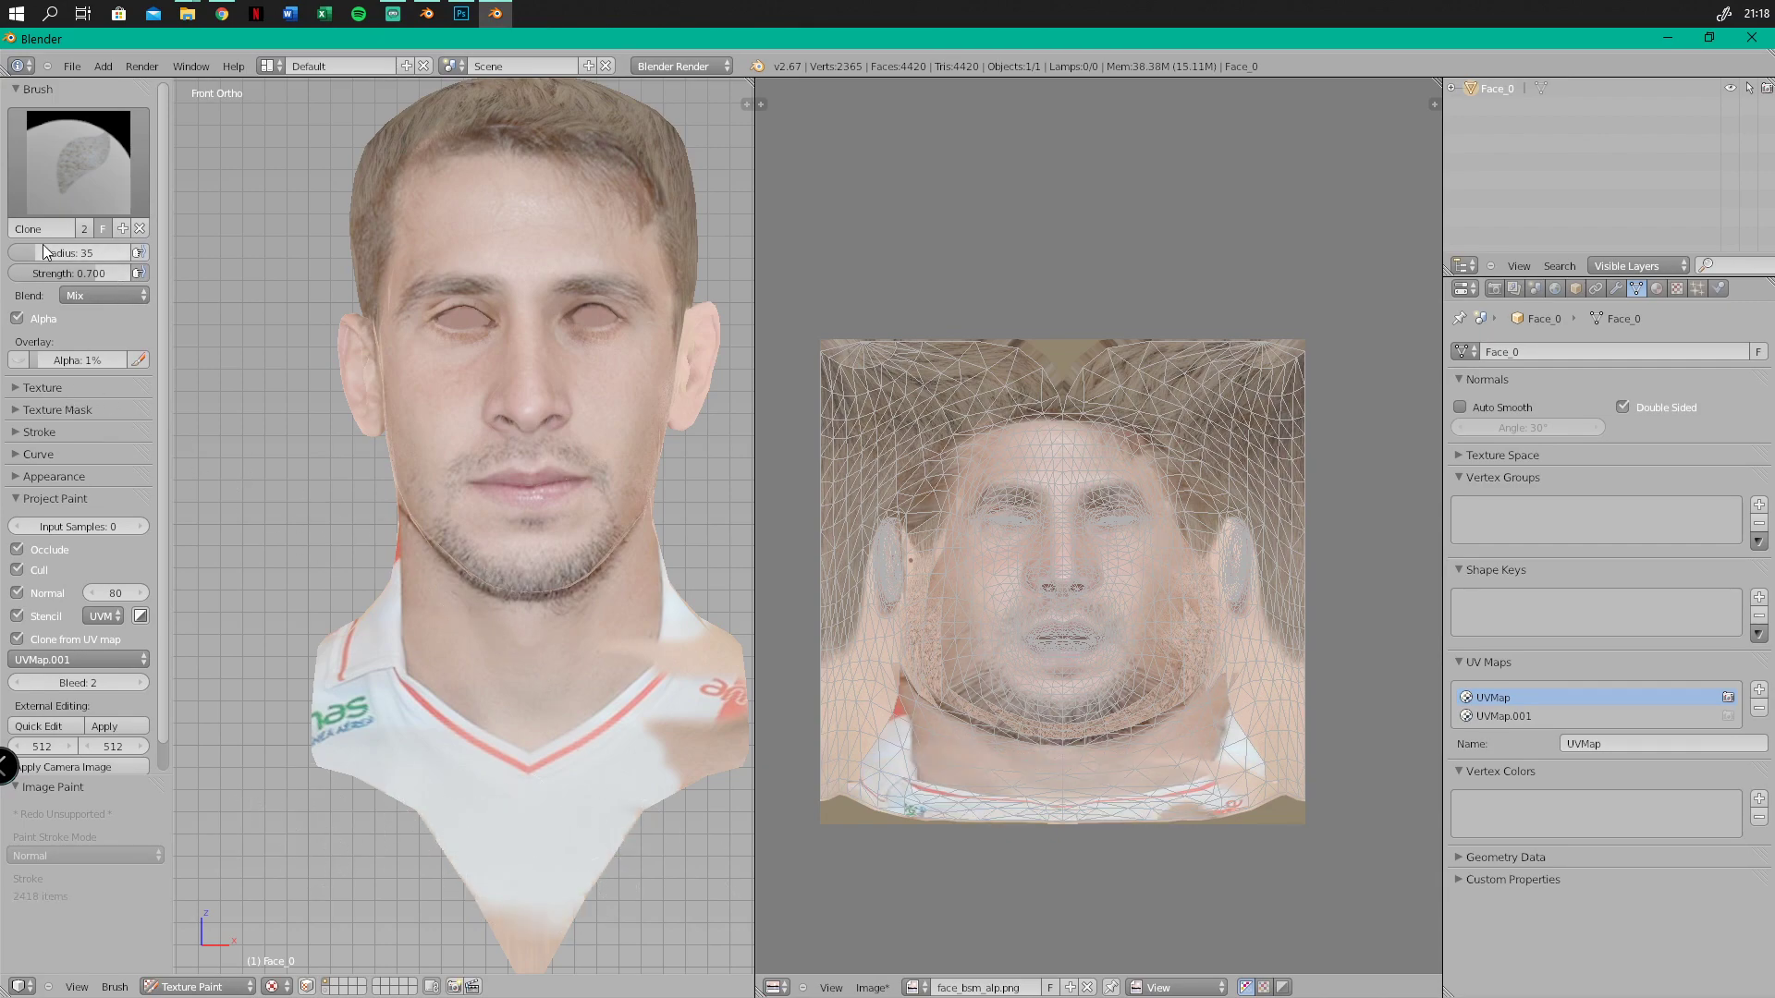
Set the brush radius to 83 and clone the photo's hair over the top and front of the head
mouse_move(38, 250)
mouse_down()
mouse_move(101, 254)
mouse_move(52, 247)
mouse_up()
mouse_move(497, 281)
mouse_down()
mouse_move(457, 201)
mouse_move(617, 209)
mouse_move(391, 203)
mouse_move(462, 152)
mouse_move(424, 176)
mouse_move(686, 176)
mouse_move(474, 159)
mouse_move(685, 224)
mouse_move(474, 165)
mouse_move(434, 212)
mouse_up()
middle_drag(263, 431, 291, 491)
scroll(328, 442, down, 1)
scroll(446, 500, down, 4)
scroll(413, 538, up, 4)
Clone the photo's eyes, face and remaining shirt areas onto the head from the front view
key(KP_1)
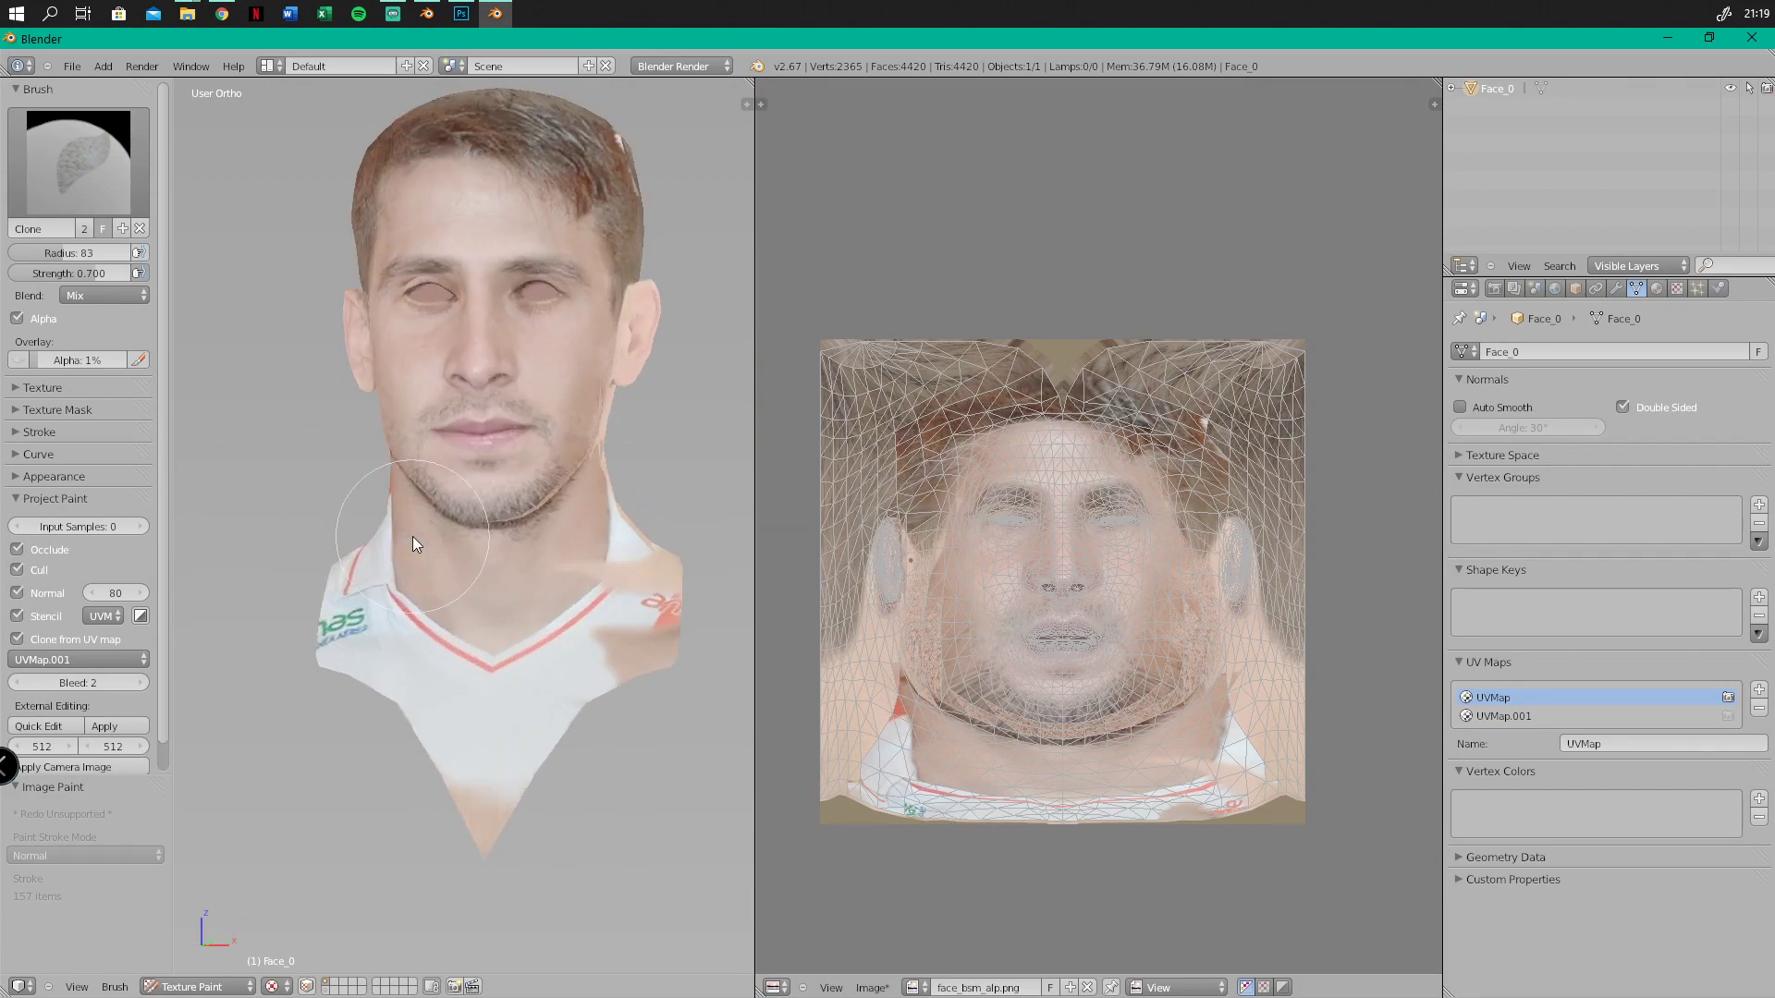
mouse_move(425, 366)
mouse_down()
mouse_move(442, 362)
mouse_move(414, 240)
mouse_move(510, 341)
mouse_move(540, 306)
mouse_move(535, 247)
mouse_move(664, 173)
mouse_move(412, 244)
mouse_move(612, 241)
mouse_move(366, 247)
mouse_move(492, 326)
mouse_move(528, 166)
mouse_move(643, 612)
mouse_move(442, 628)
mouse_move(590, 780)
mouse_move(490, 818)
mouse_move(296, 617)
mouse_move(647, 479)
mouse_move(551, 578)
mouse_move(477, 236)
mouse_move(597, 270)
mouse_move(314, 309)
mouse_move(419, 443)
mouse_up()
scroll(398, 448, down, 2)
middle_drag(393, 457, 395, 474)
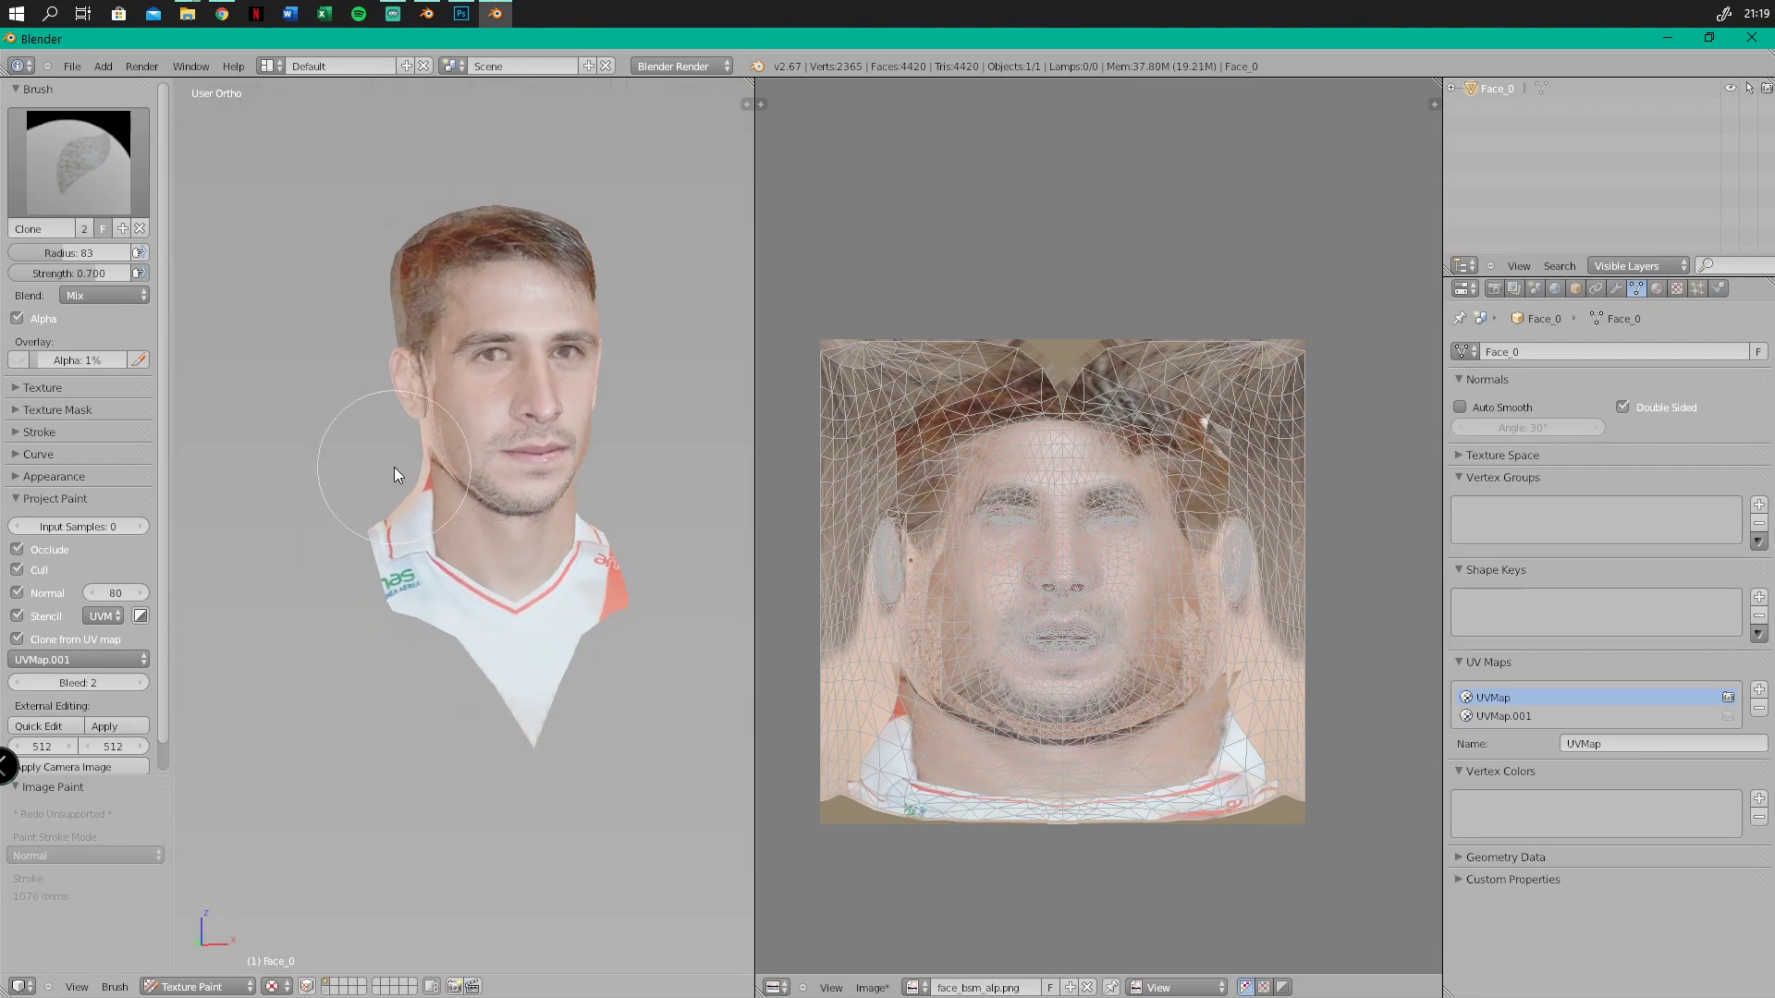
Clone the photo over the hair, ear, neck and collar in the right side view
key(KP_3)
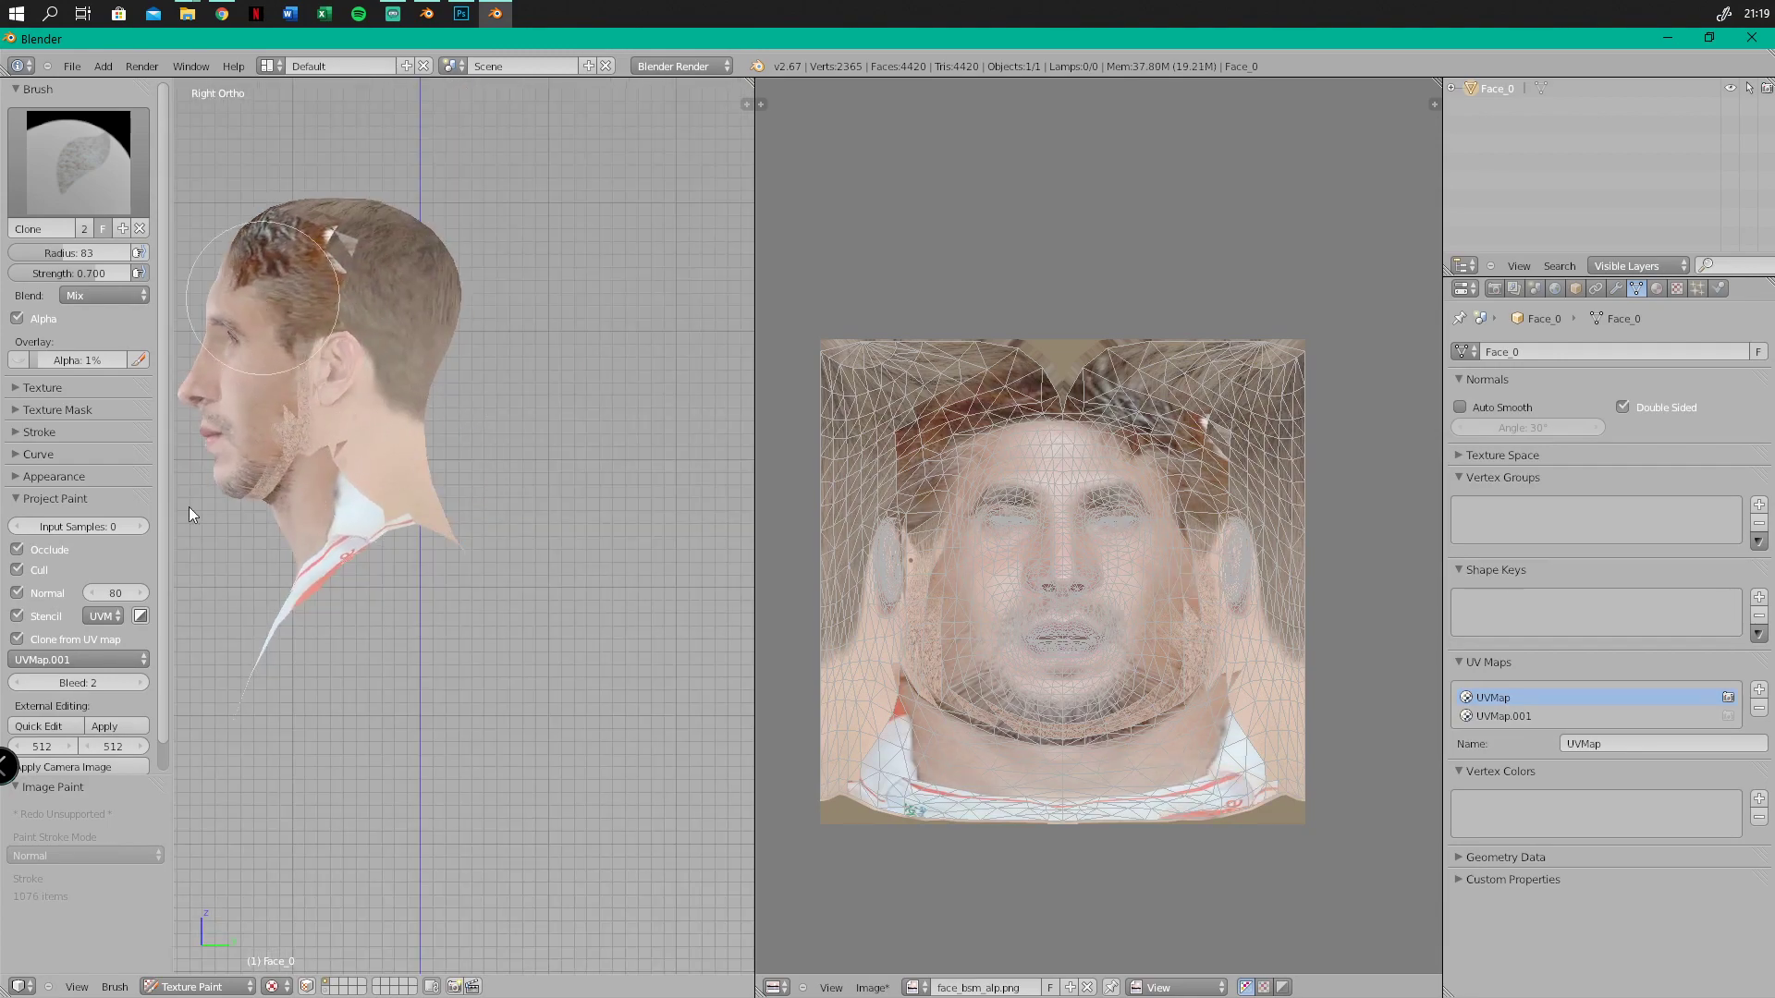
mouse_move(324, 383)
mouse_down()
mouse_move(214, 499)
mouse_move(355, 334)
mouse_move(320, 241)
mouse_move(335, 269)
mouse_move(260, 599)
mouse_move(320, 525)
mouse_move(196, 407)
mouse_move(316, 310)
mouse_move(222, 372)
mouse_move(246, 247)
mouse_move(484, 290)
mouse_move(293, 440)
mouse_move(517, 545)
mouse_move(338, 368)
mouse_move(398, 299)
mouse_move(446, 394)
mouse_up()
key(KP_1)
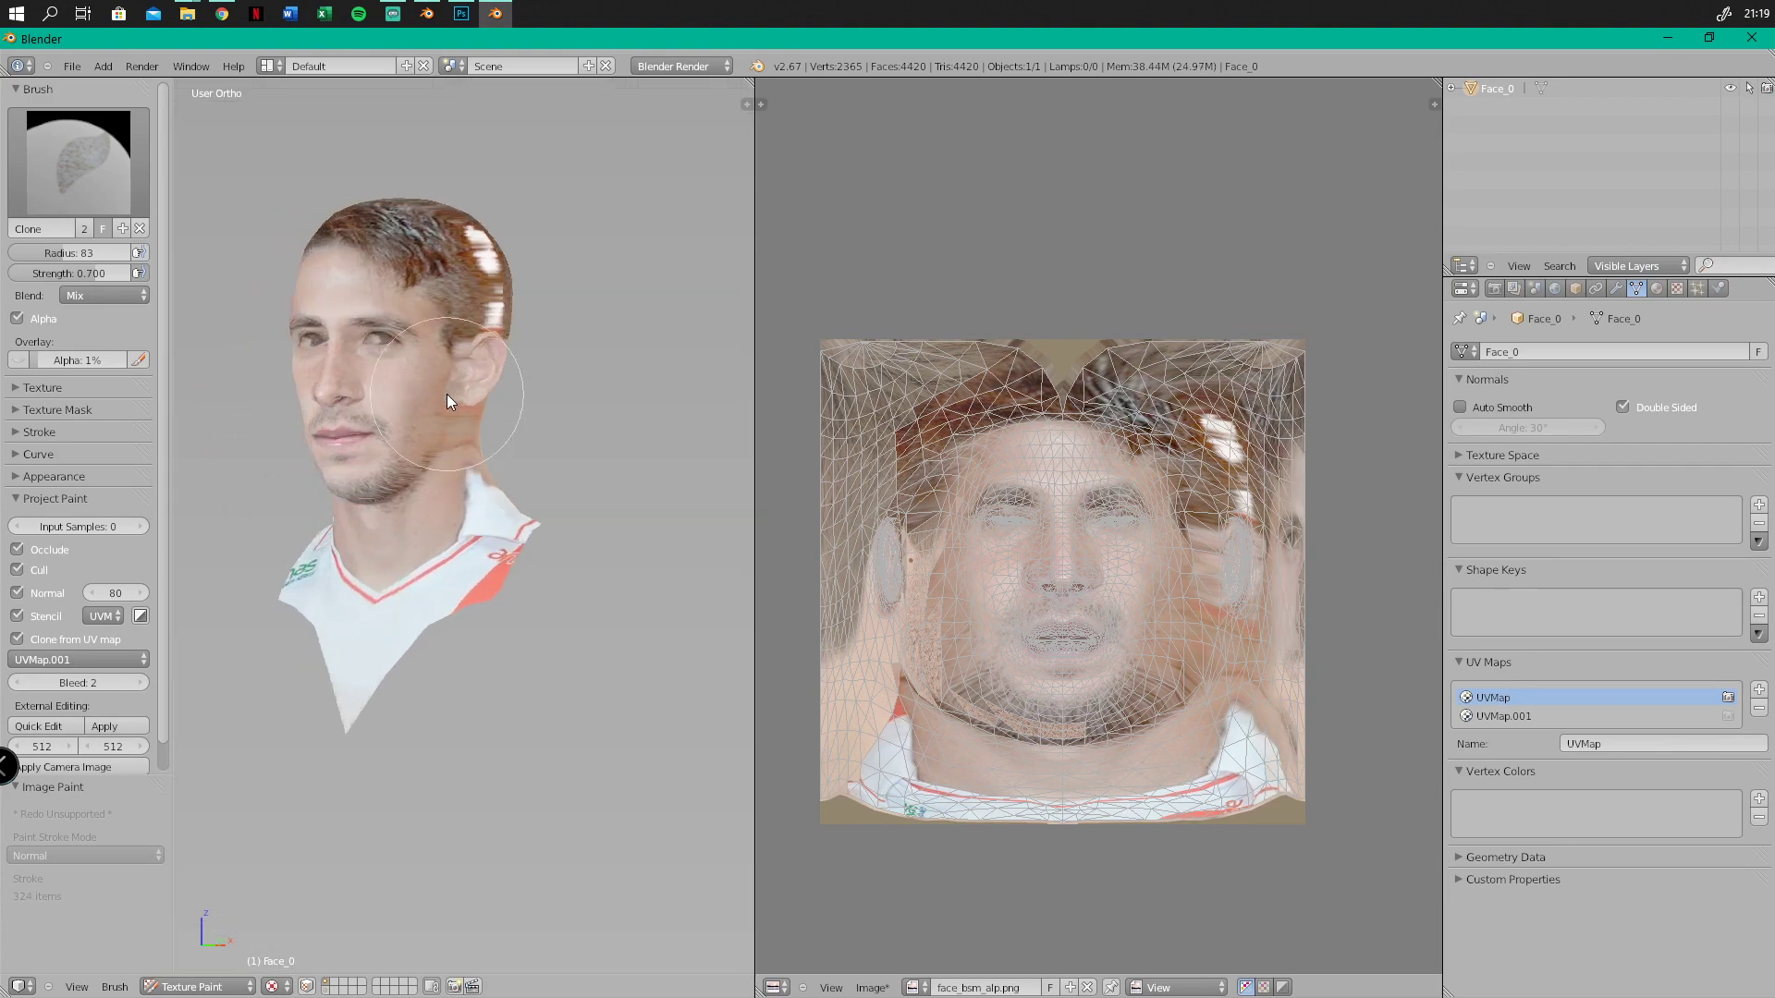
key(ctrl+KP_1)
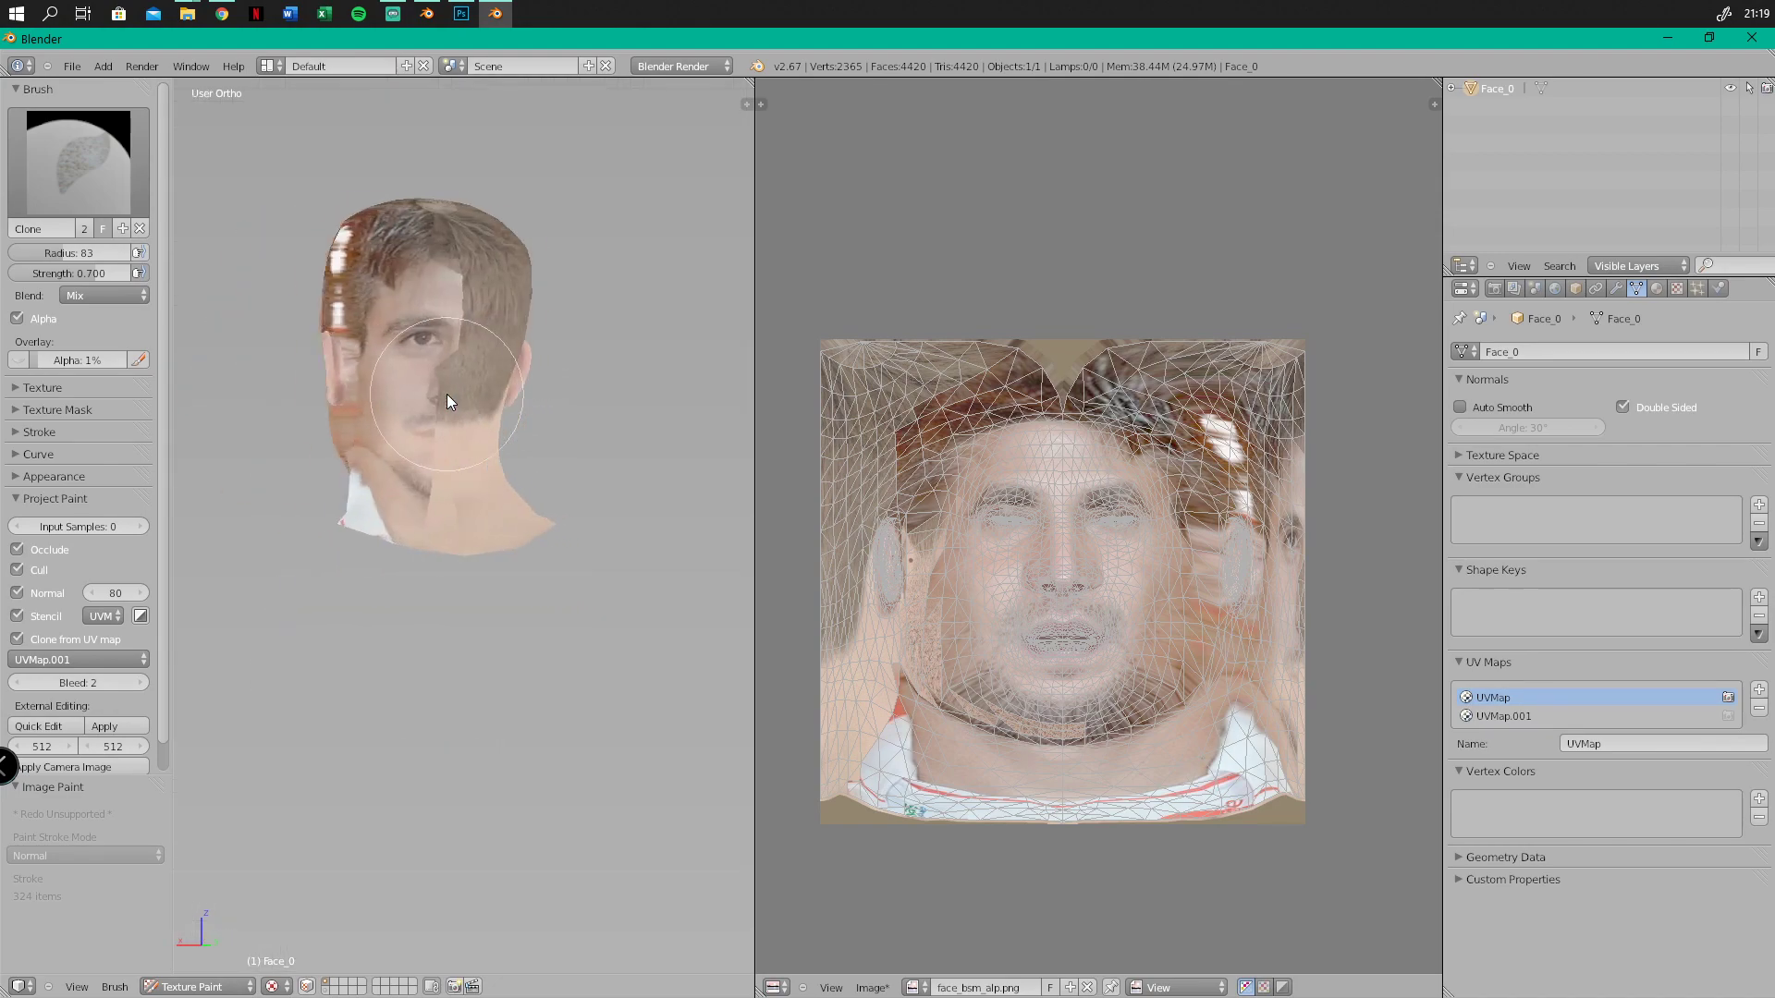
key(KP_3)
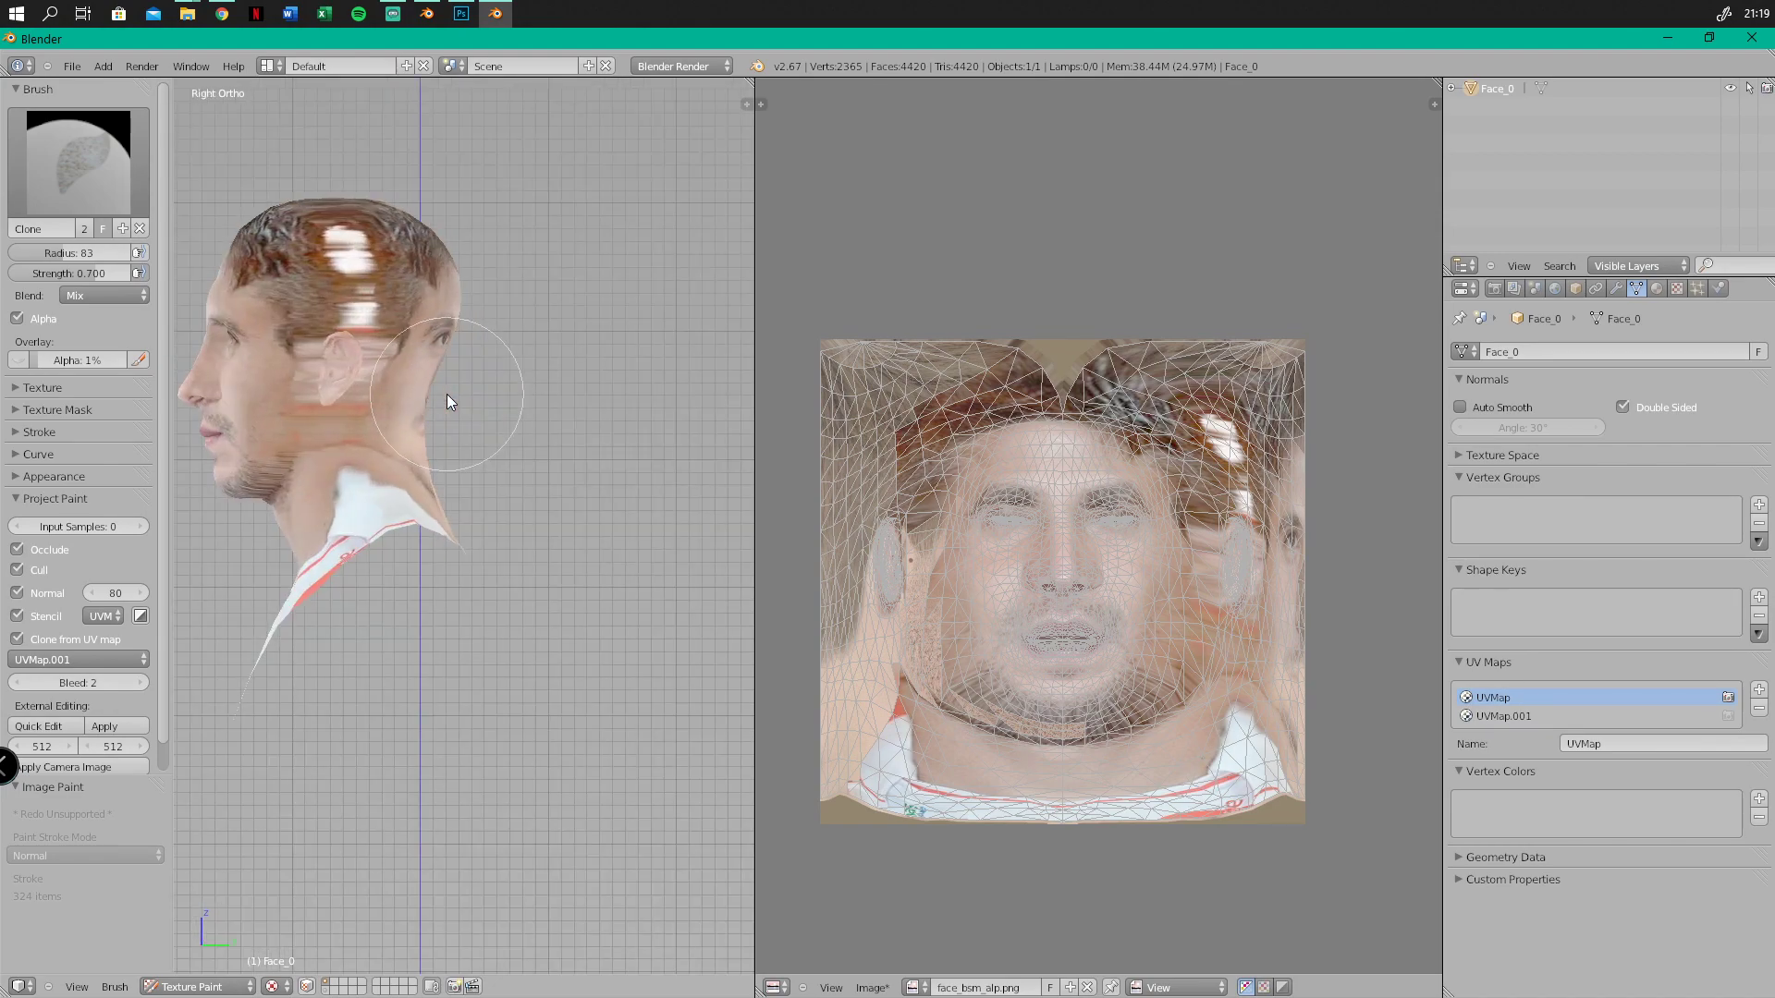
Clone the photo over the hair, ear, jaw, neck and collar in the left side view
key(ctrl+KP_3)
mouse_move(571, 384)
shift+mouse_down()
mouse_move(449, 468)
mouse_move(559, 359)
mouse_move(564, 636)
mouse_move(634, 730)
shift+mouse_up()
scroll(517, 398, up, 4)
mouse_move(592, 671)
mouse_down()
mouse_move(709, 705)
mouse_move(205, 723)
mouse_move(407, 535)
mouse_move(529, 453)
mouse_move(340, 361)
mouse_move(346, 564)
mouse_move(240, 381)
mouse_move(242, 227)
mouse_move(313, 597)
mouse_move(640, 244)
mouse_move(541, 185)
mouse_move(340, 148)
mouse_move(399, 130)
mouse_move(327, 142)
mouse_move(464, 181)
mouse_move(376, 91)
mouse_move(467, 246)
mouse_move(366, 174)
mouse_move(502, 310)
mouse_move(505, 446)
mouse_move(490, 368)
mouse_up()
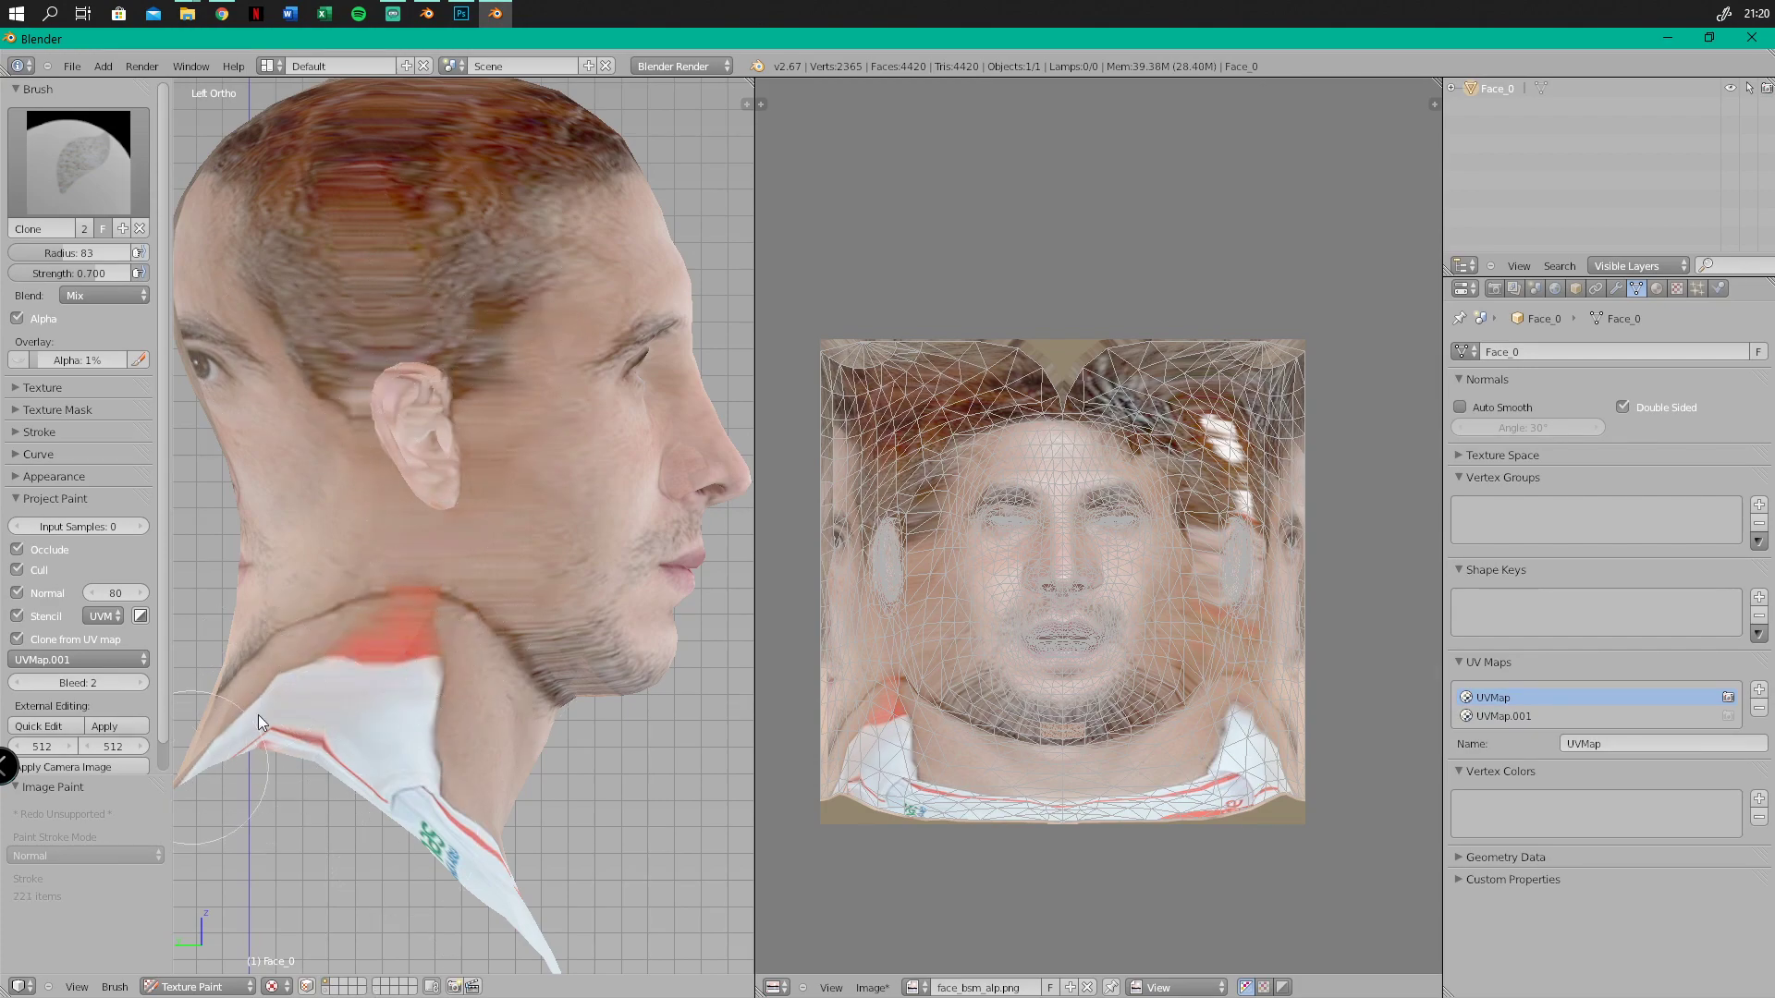
scroll(240, 737, down, 2)
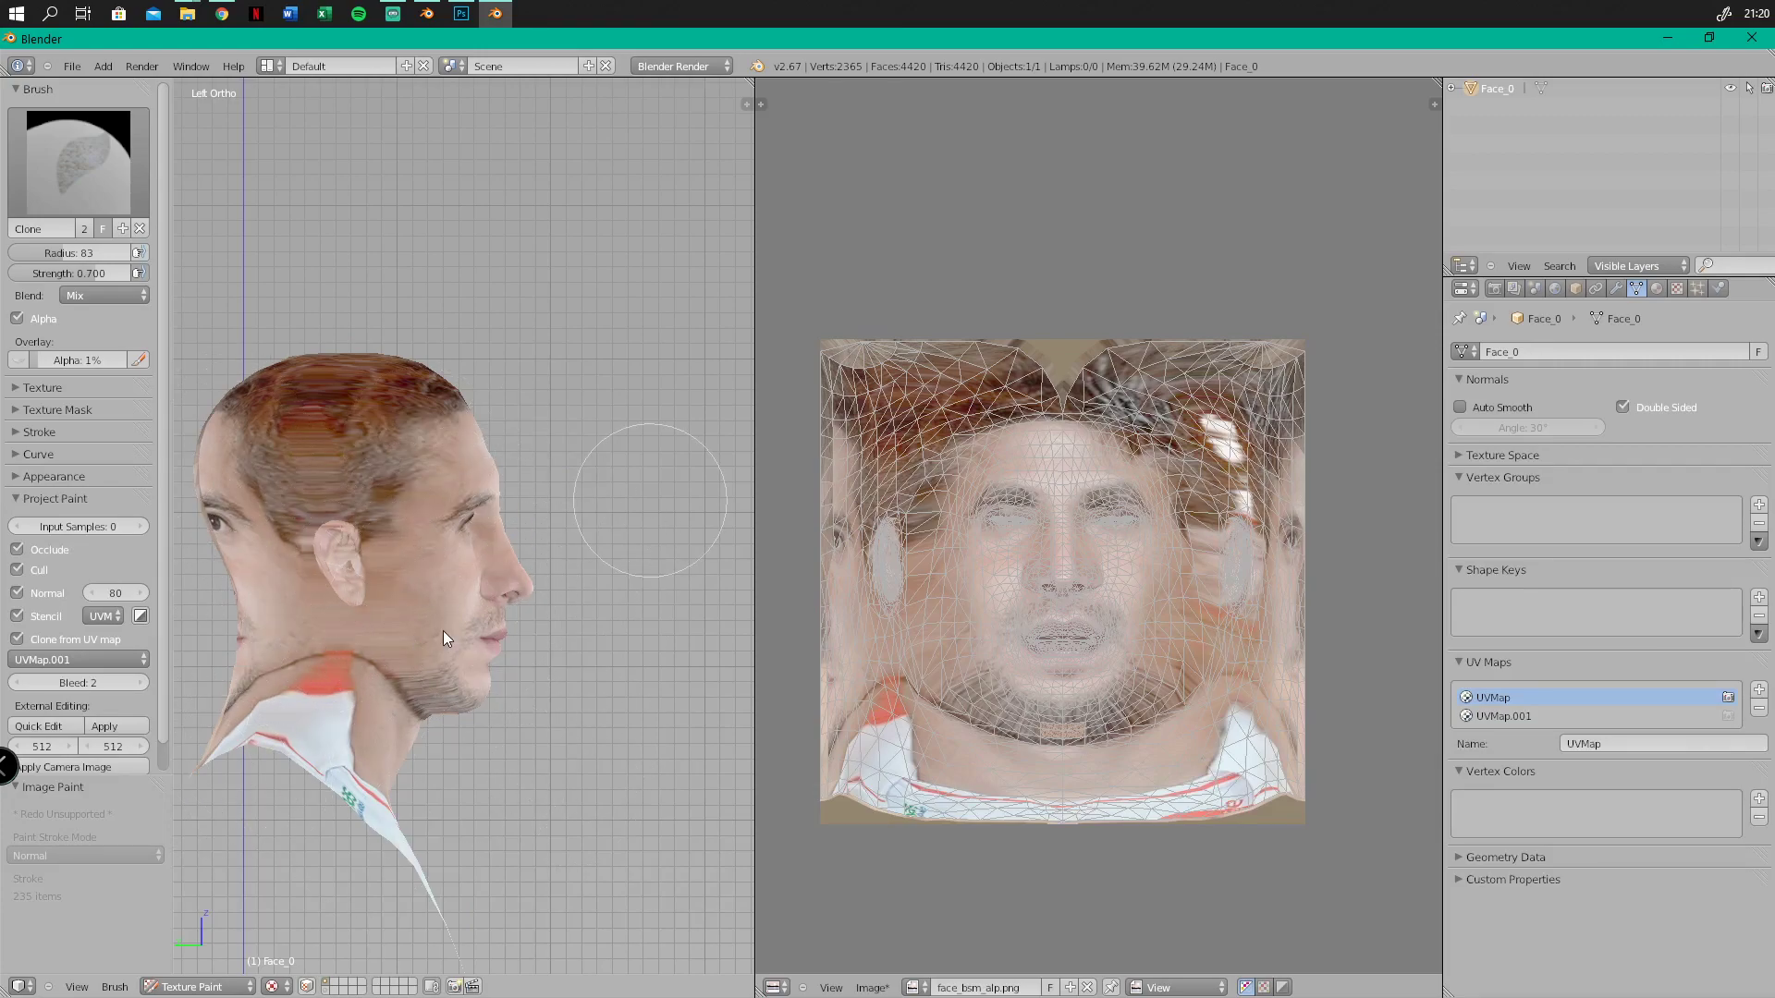
drag(344, 564, 551, 549)
Clone the photo's beard and skin onto the unpainted area under the chin and upper neck
key(KP_3)
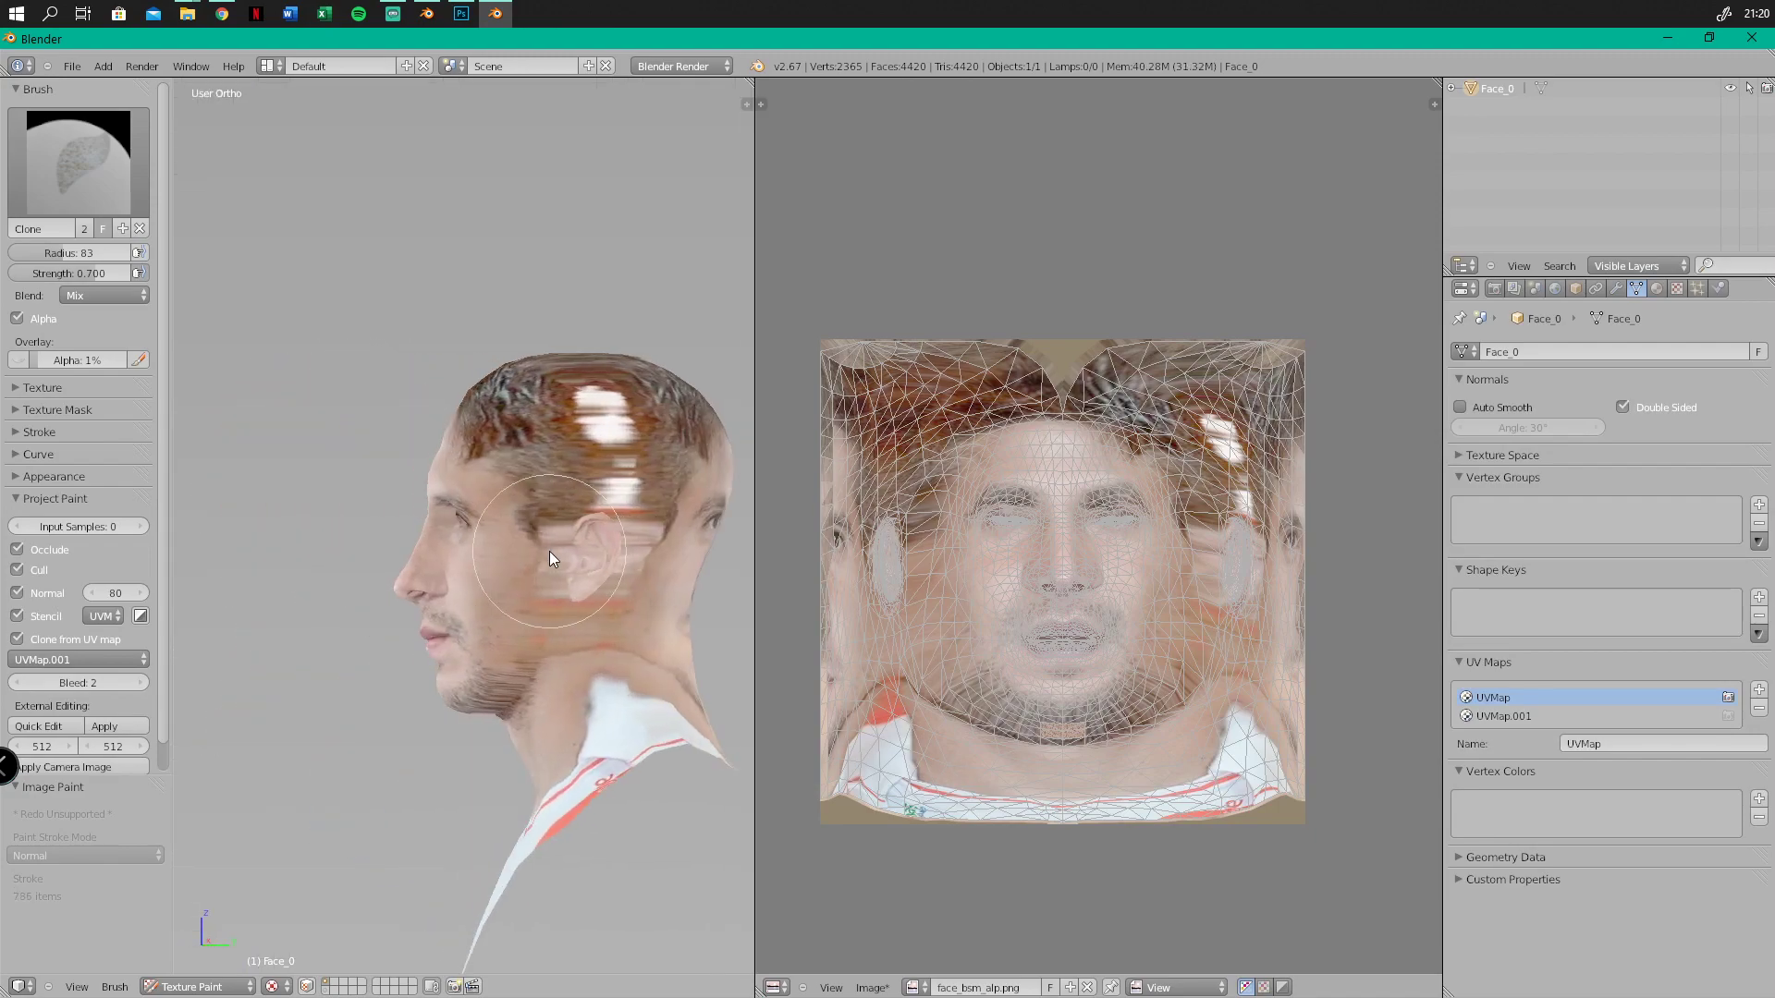
key(KP_1)
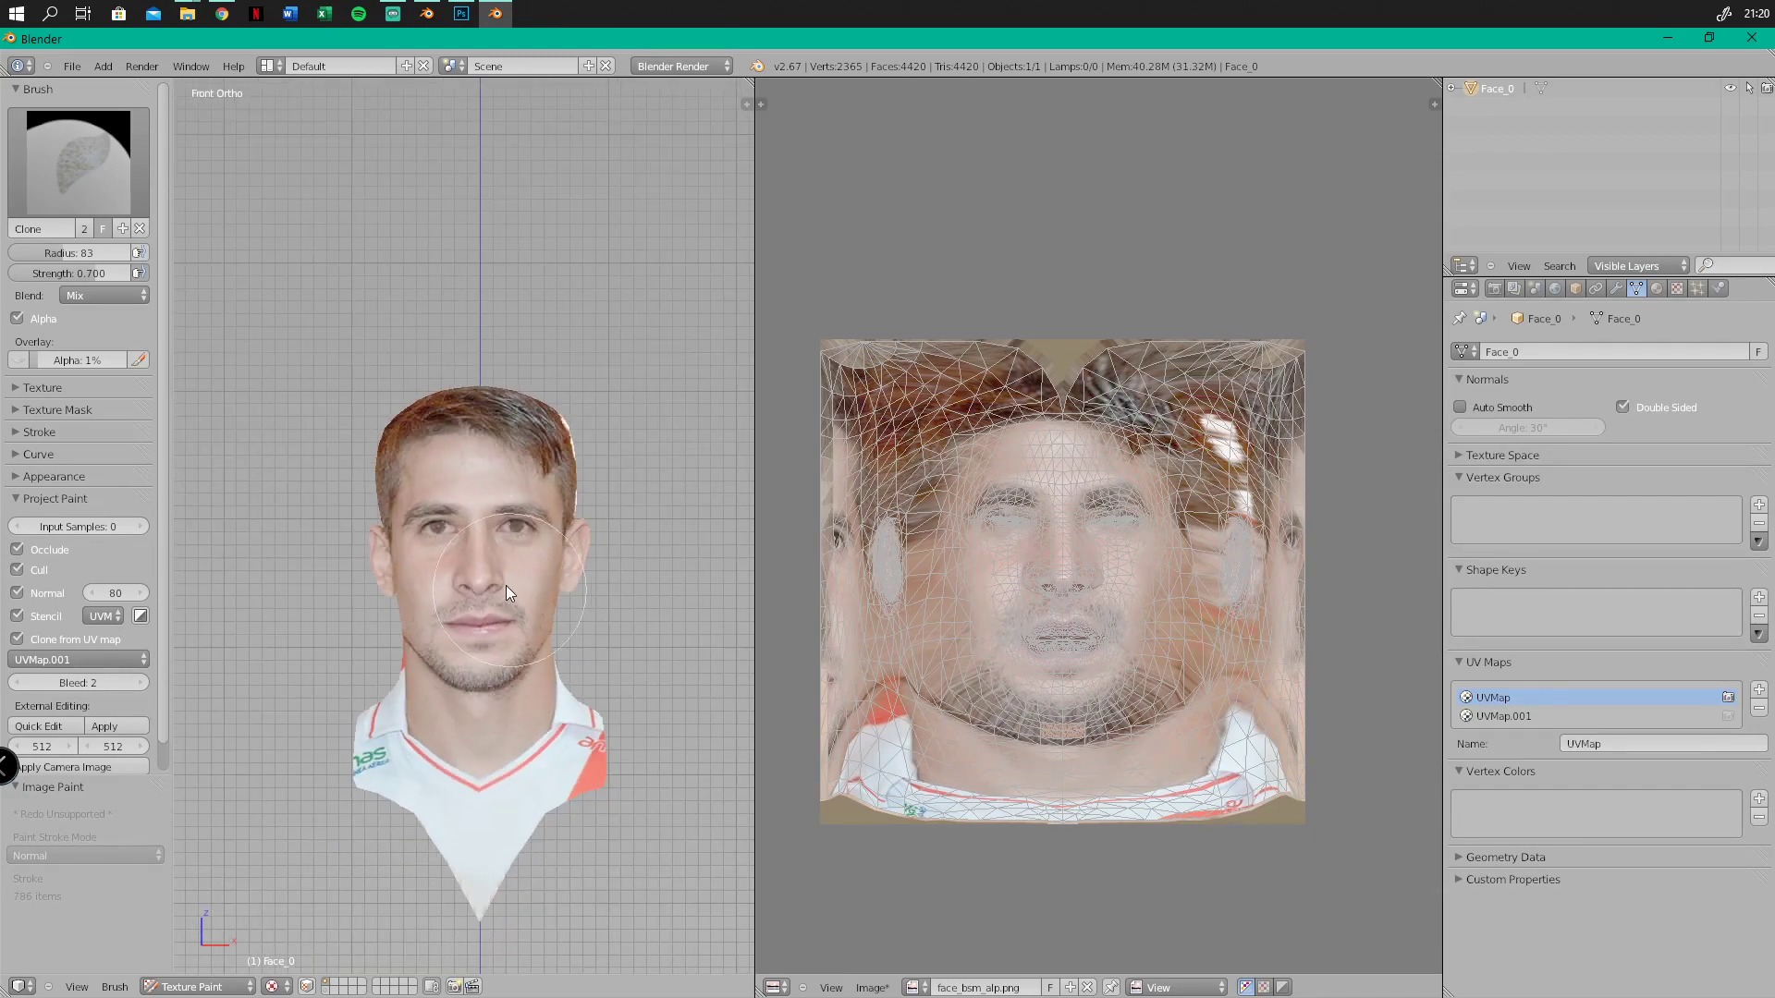
middle_drag(463, 658, 418, 453)
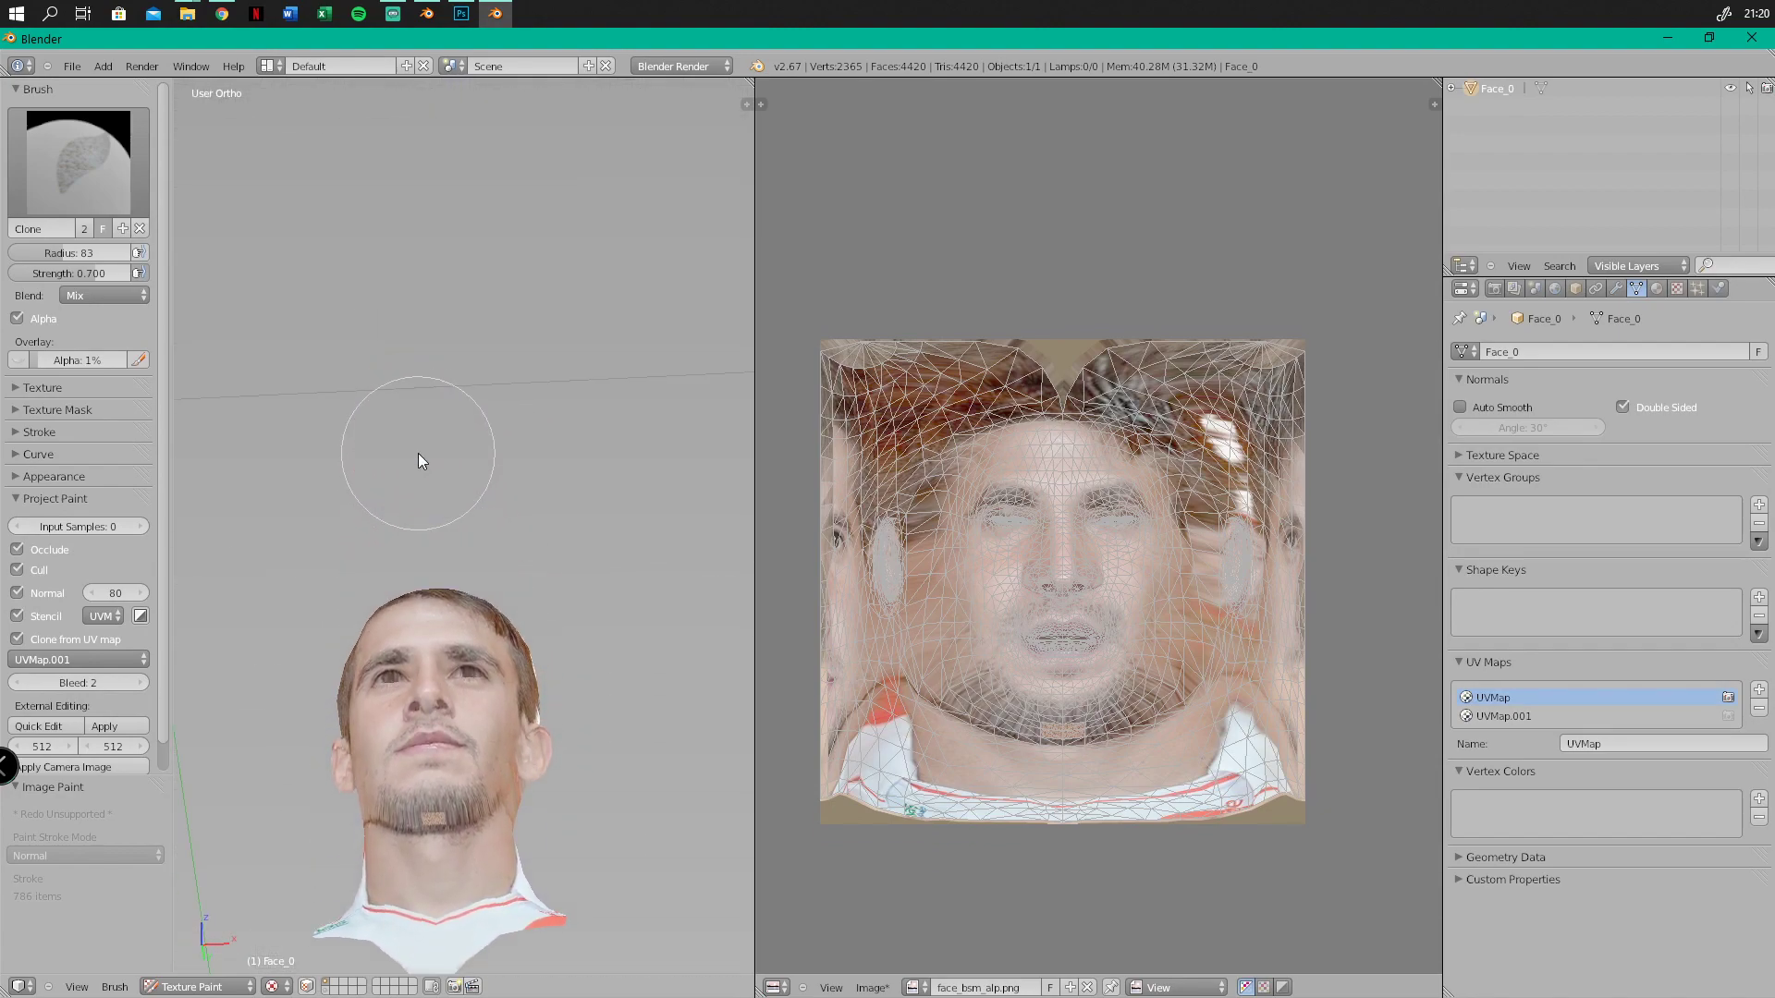
shift+middle_drag(474, 738, 481, 555)
scroll(438, 778, up, 4)
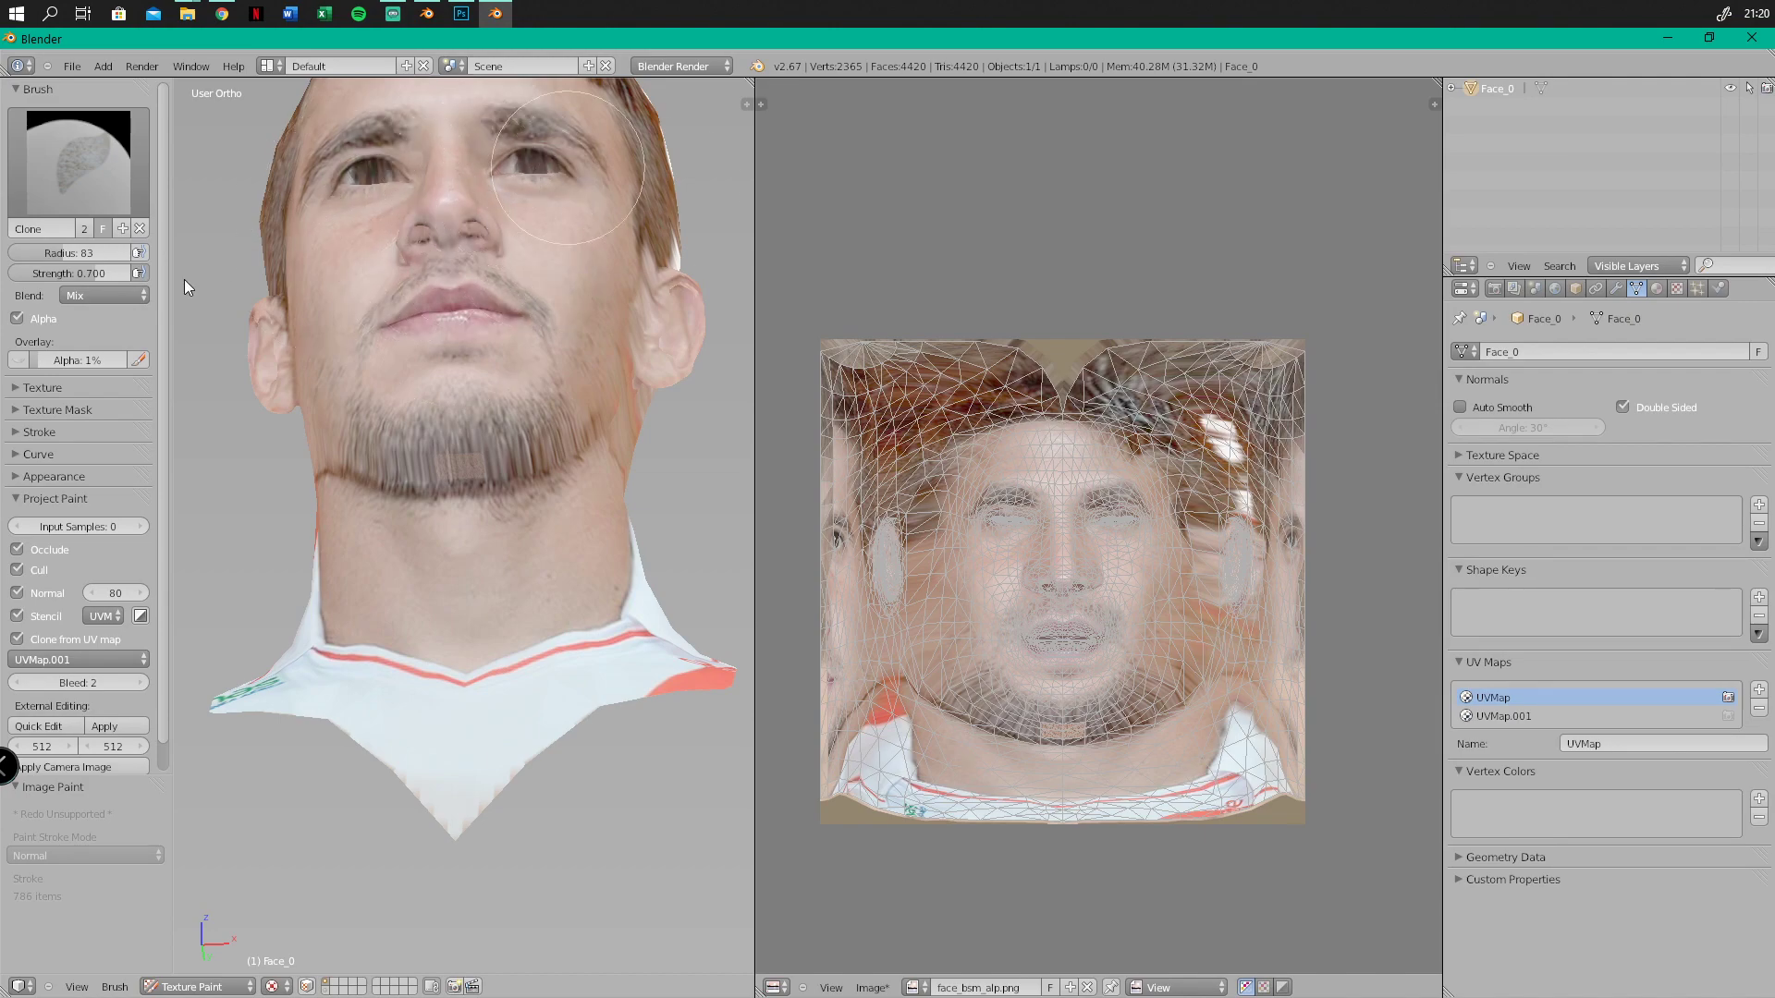
scroll(562, 327, down, 2)
mouse_move(523, 410)
middle_down()
mouse_move(543, 504)
mouse_move(557, 424)
mouse_move(480, 513)
middle_up()
mouse_move(473, 605)
mouse_down()
mouse_move(685, 448)
mouse_move(617, 324)
mouse_move(492, 330)
mouse_move(462, 262)
mouse_move(557, 615)
mouse_move(609, 368)
mouse_move(573, 362)
mouse_up()
mouse_move(451, 472)
mouse_down()
mouse_move(542, 463)
mouse_move(425, 636)
mouse_move(578, 592)
mouse_up()
mouse_move(579, 592)
middle_down()
mouse_move(485, 675)
mouse_move(579, 431)
mouse_move(519, 753)
middle_up()
mouse_move(480, 596)
mouse_down()
mouse_move(424, 431)
mouse_move(442, 524)
mouse_up()
Clone the photo over the side of the beard, jaw and neck
scroll(476, 518, down, 1)
scroll(546, 681, up, 4)
middle_drag(498, 690, 660, 392)
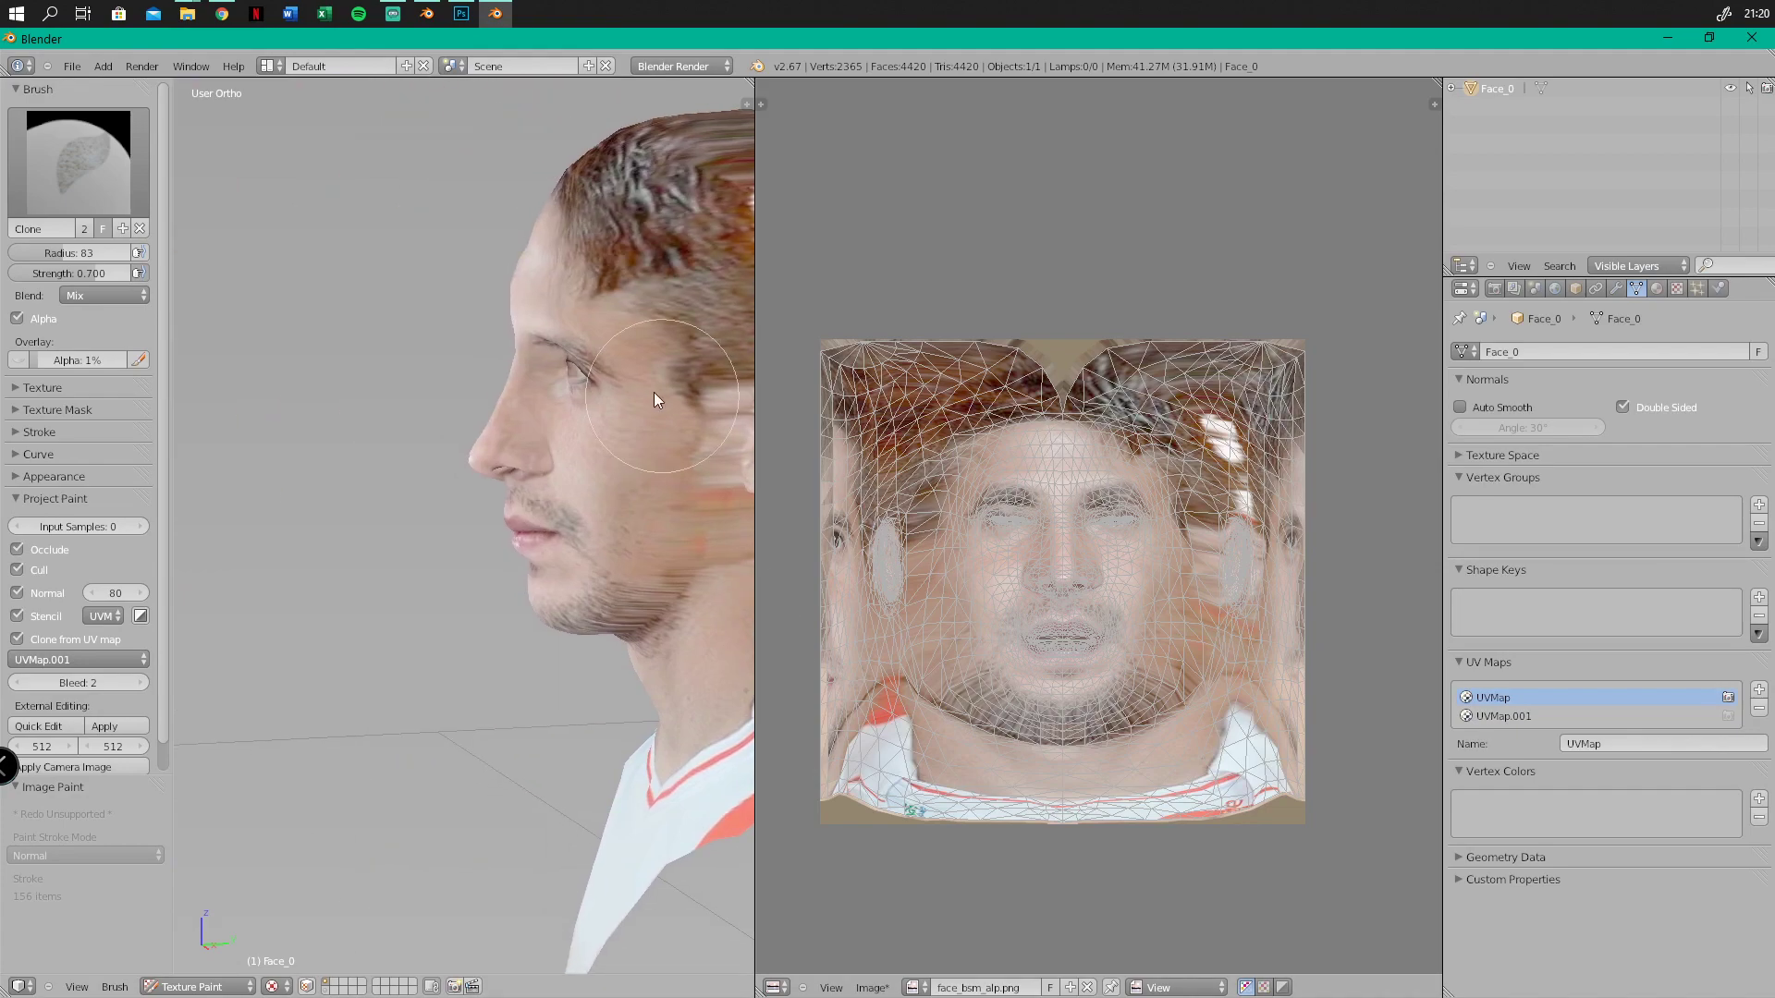
mouse_move(567, 560)
mouse_down()
mouse_move(677, 677)
mouse_move(643, 919)
mouse_move(678, 793)
mouse_up()
scroll(558, 614, down, 4)
mouse_move(494, 594)
shift+middle_down()
mouse_move(336, 570)
mouse_move(666, 584)
shift+middle_up()
middle_drag(590, 531, 527, 562)
Go over the face, hair and shirt again with the clone brush from the front and check the painted head
key(KP_1)
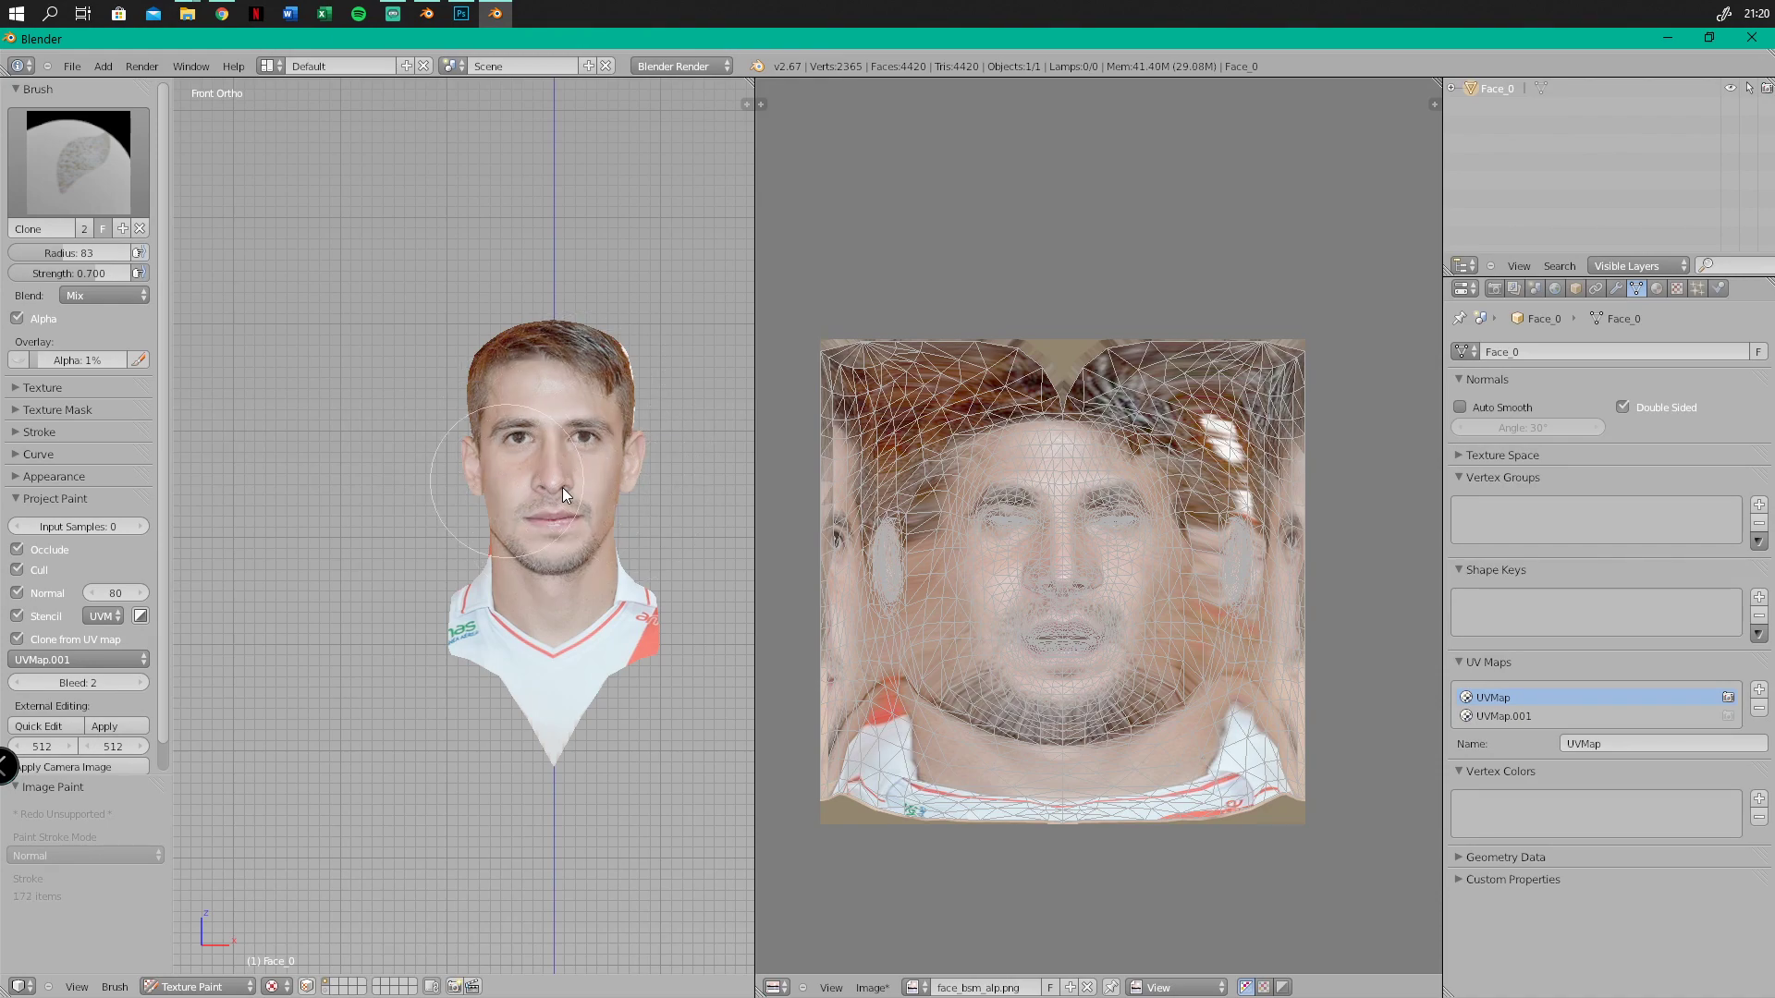
scroll(562, 487, up, 6)
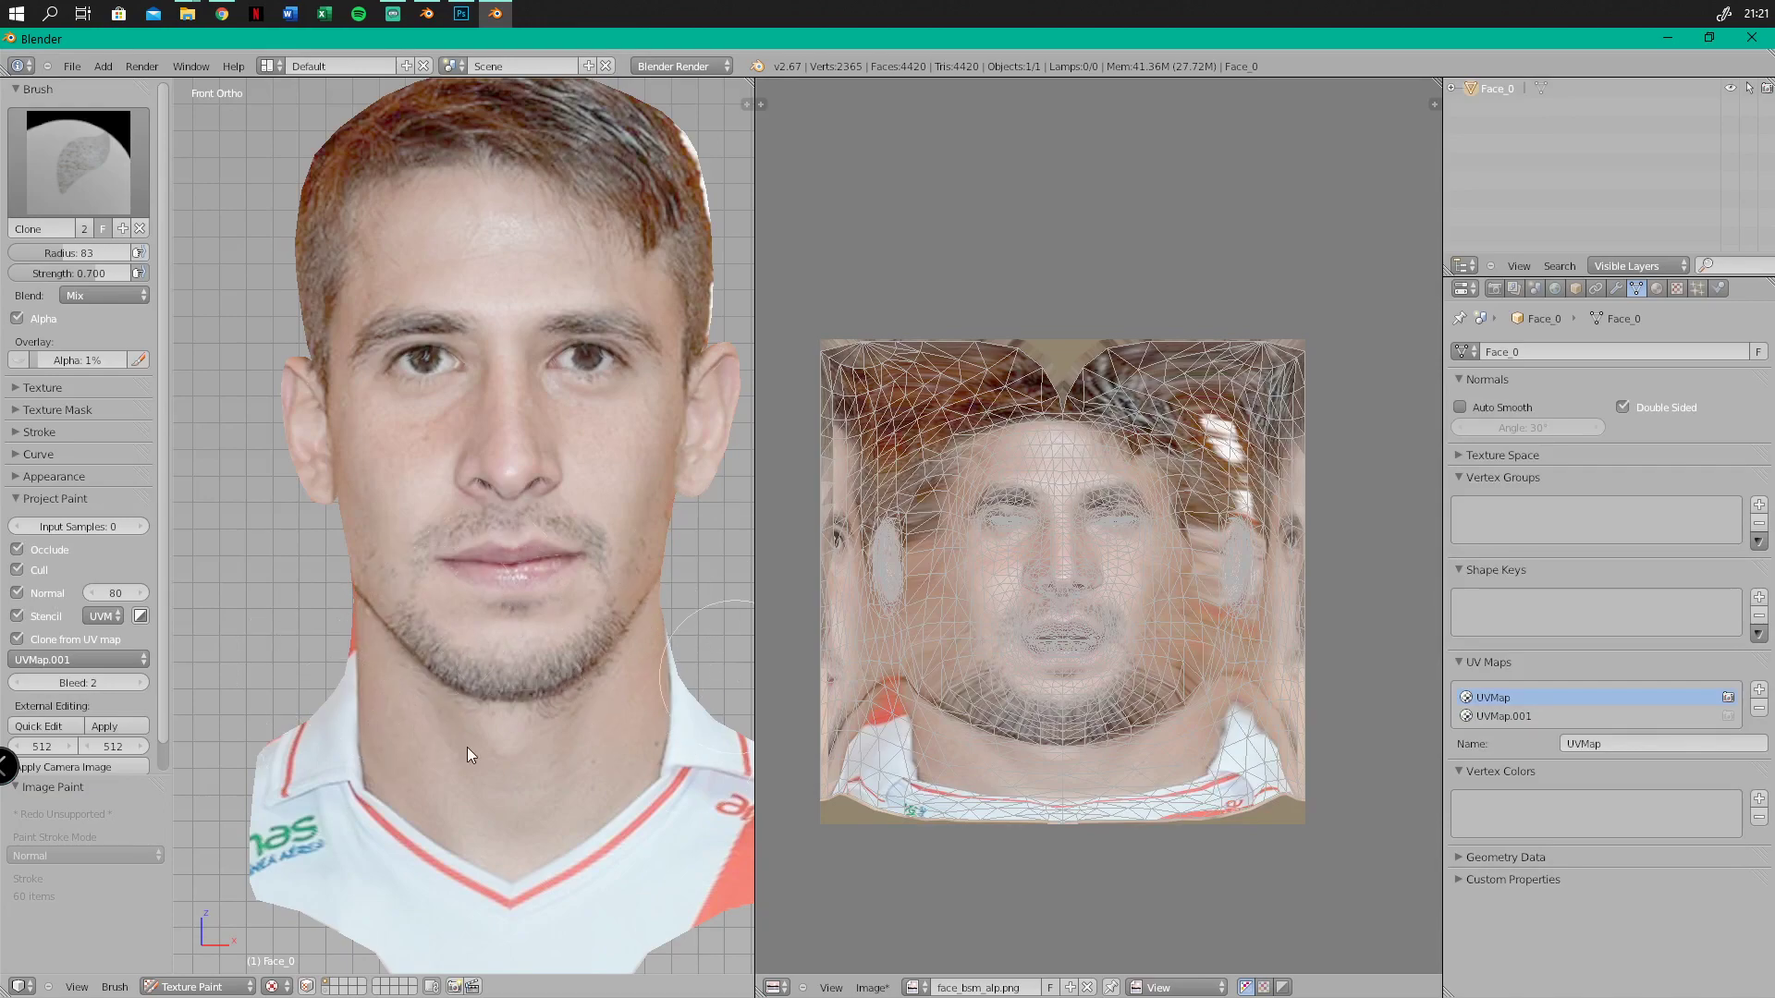
scroll(470, 608, down, 4)
middle_drag(524, 618, 496, 601)
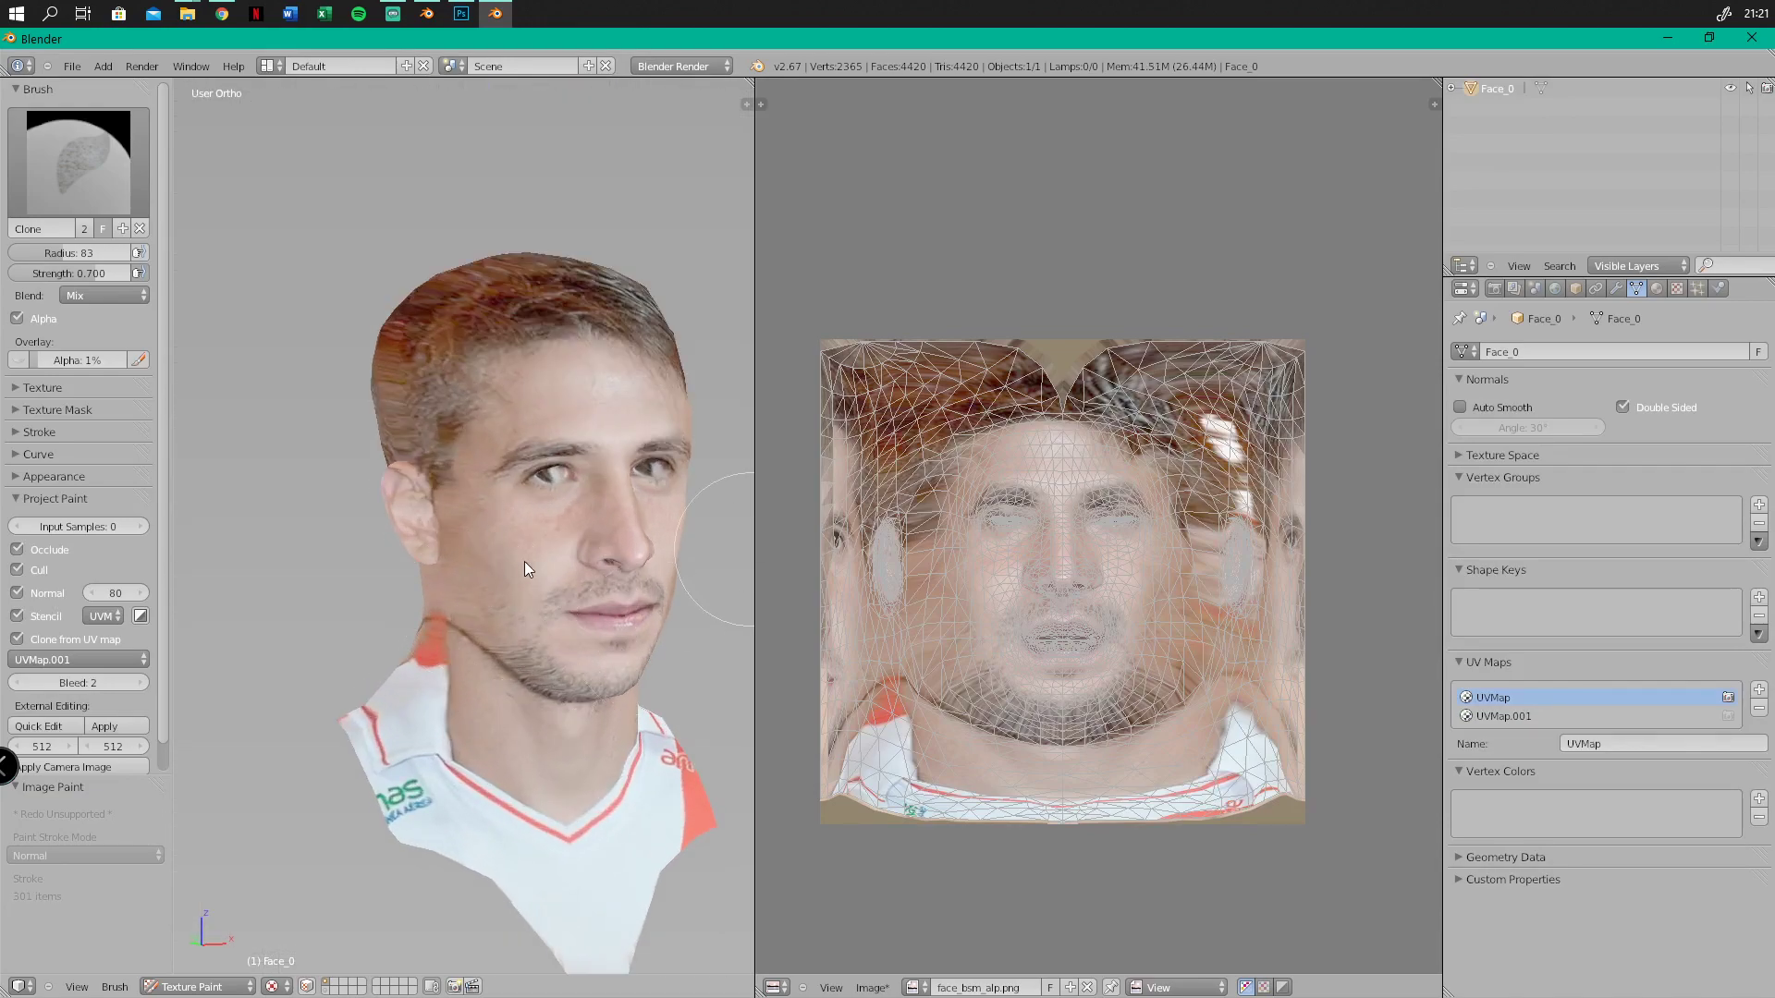
scroll(485, 469, down, 3)
middle_drag(484, 469, 534, 695)
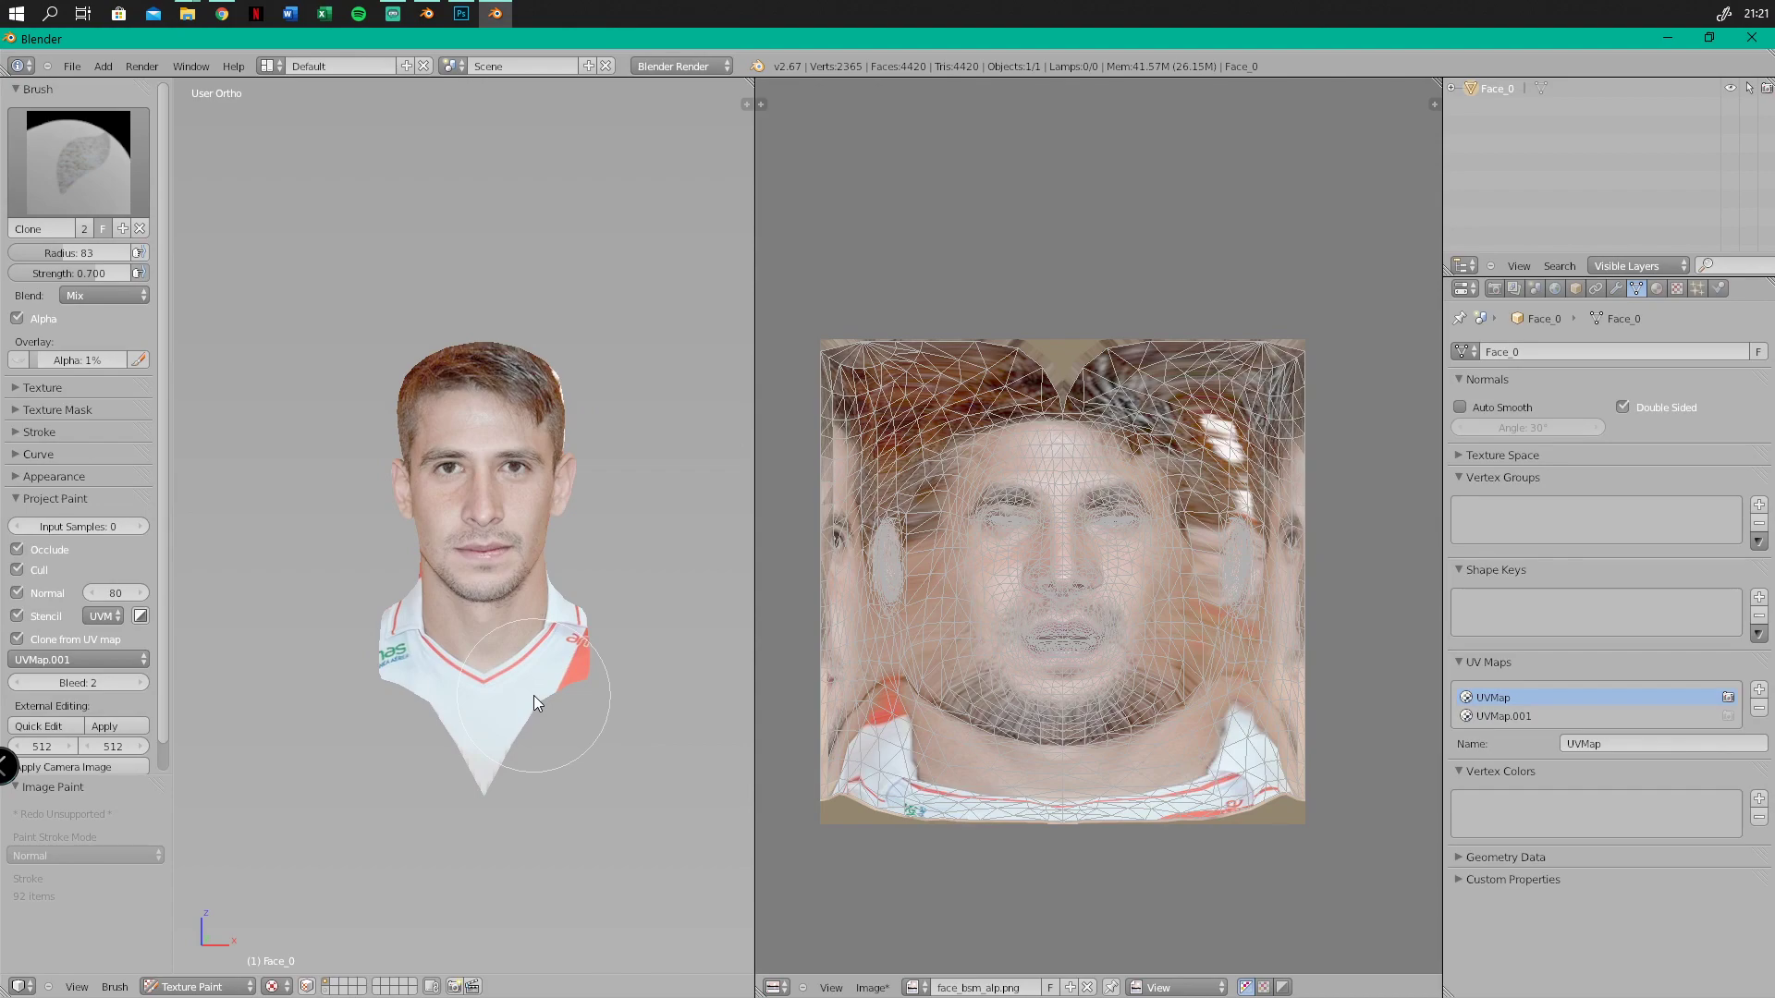
Pack the painted face texture as PNG and save it over face_bsm_alp.png in the #windx11 folder
click(871, 988)
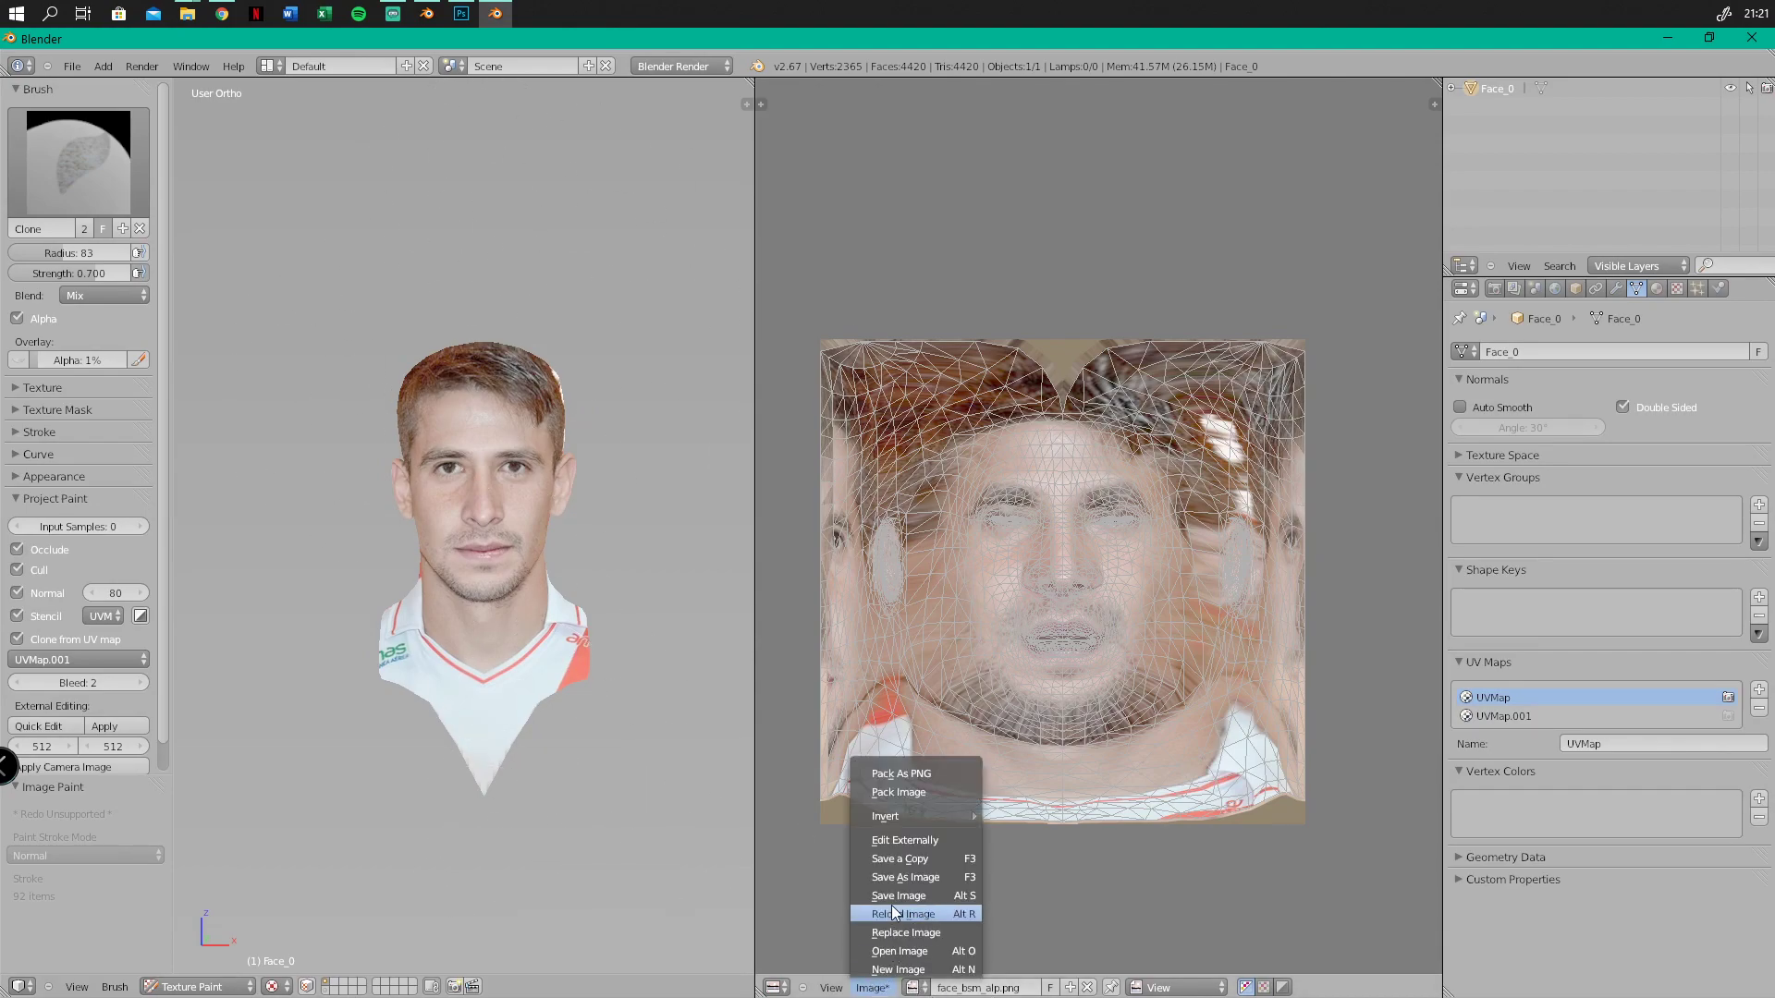
click(902, 775)
click(889, 988)
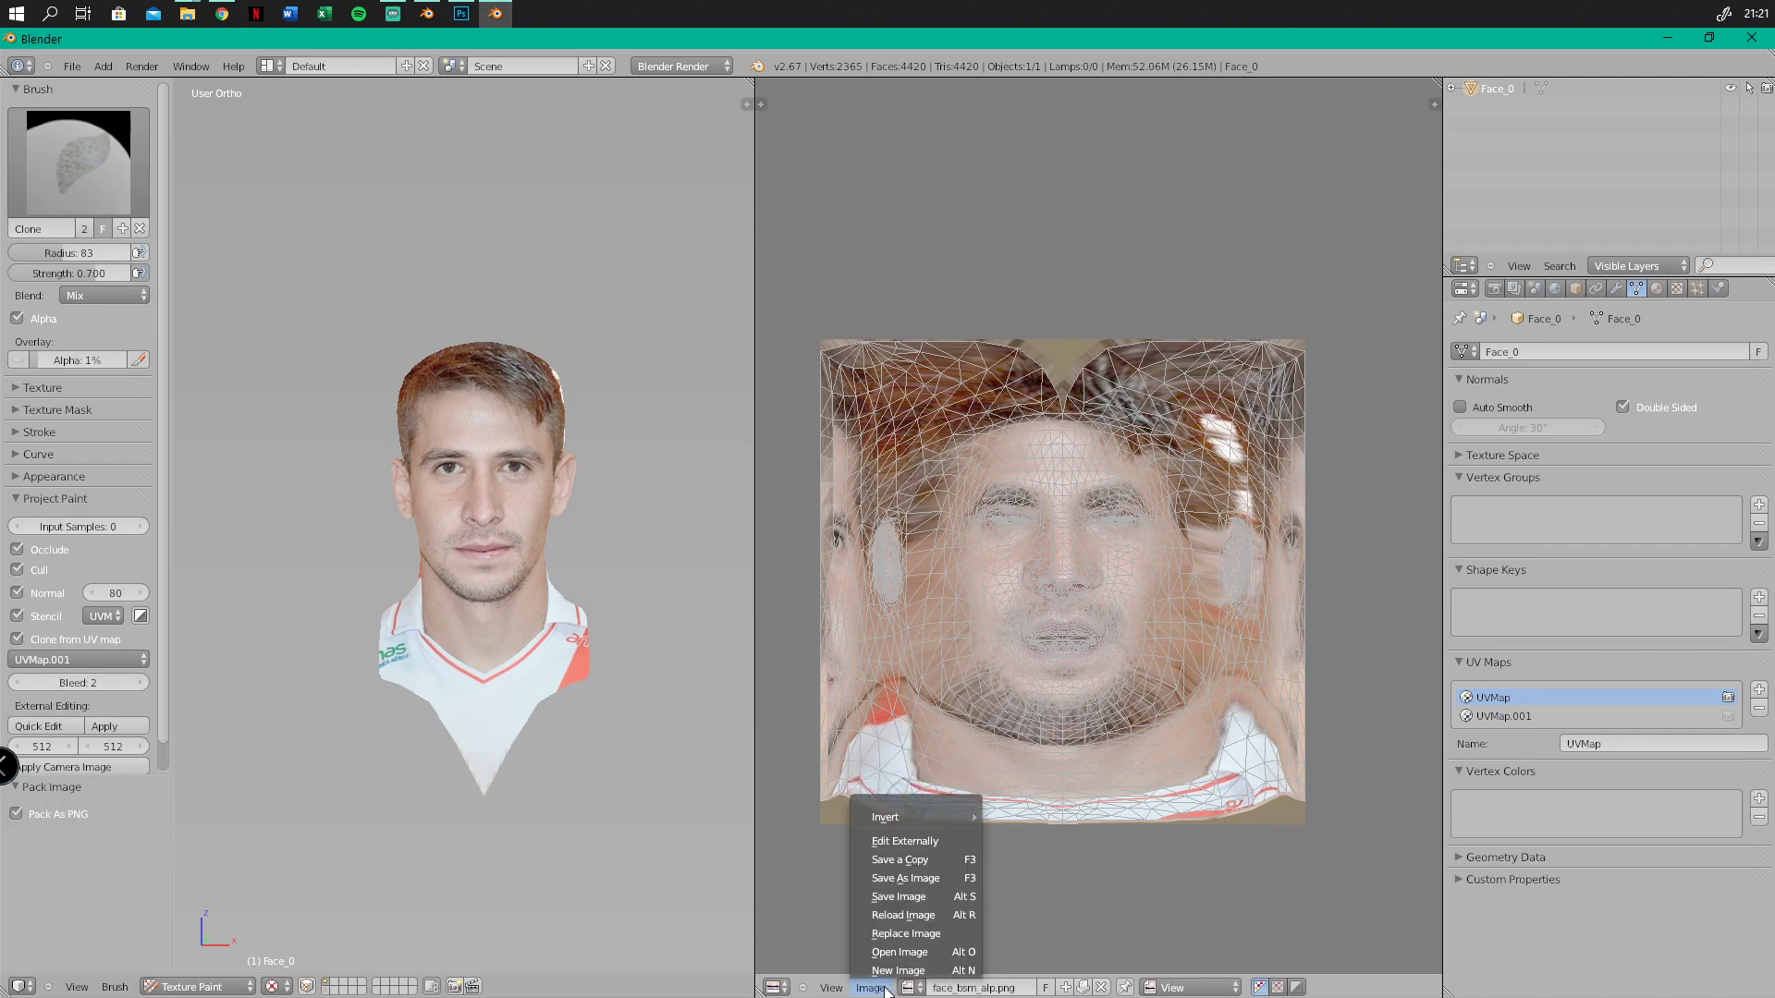
click(896, 879)
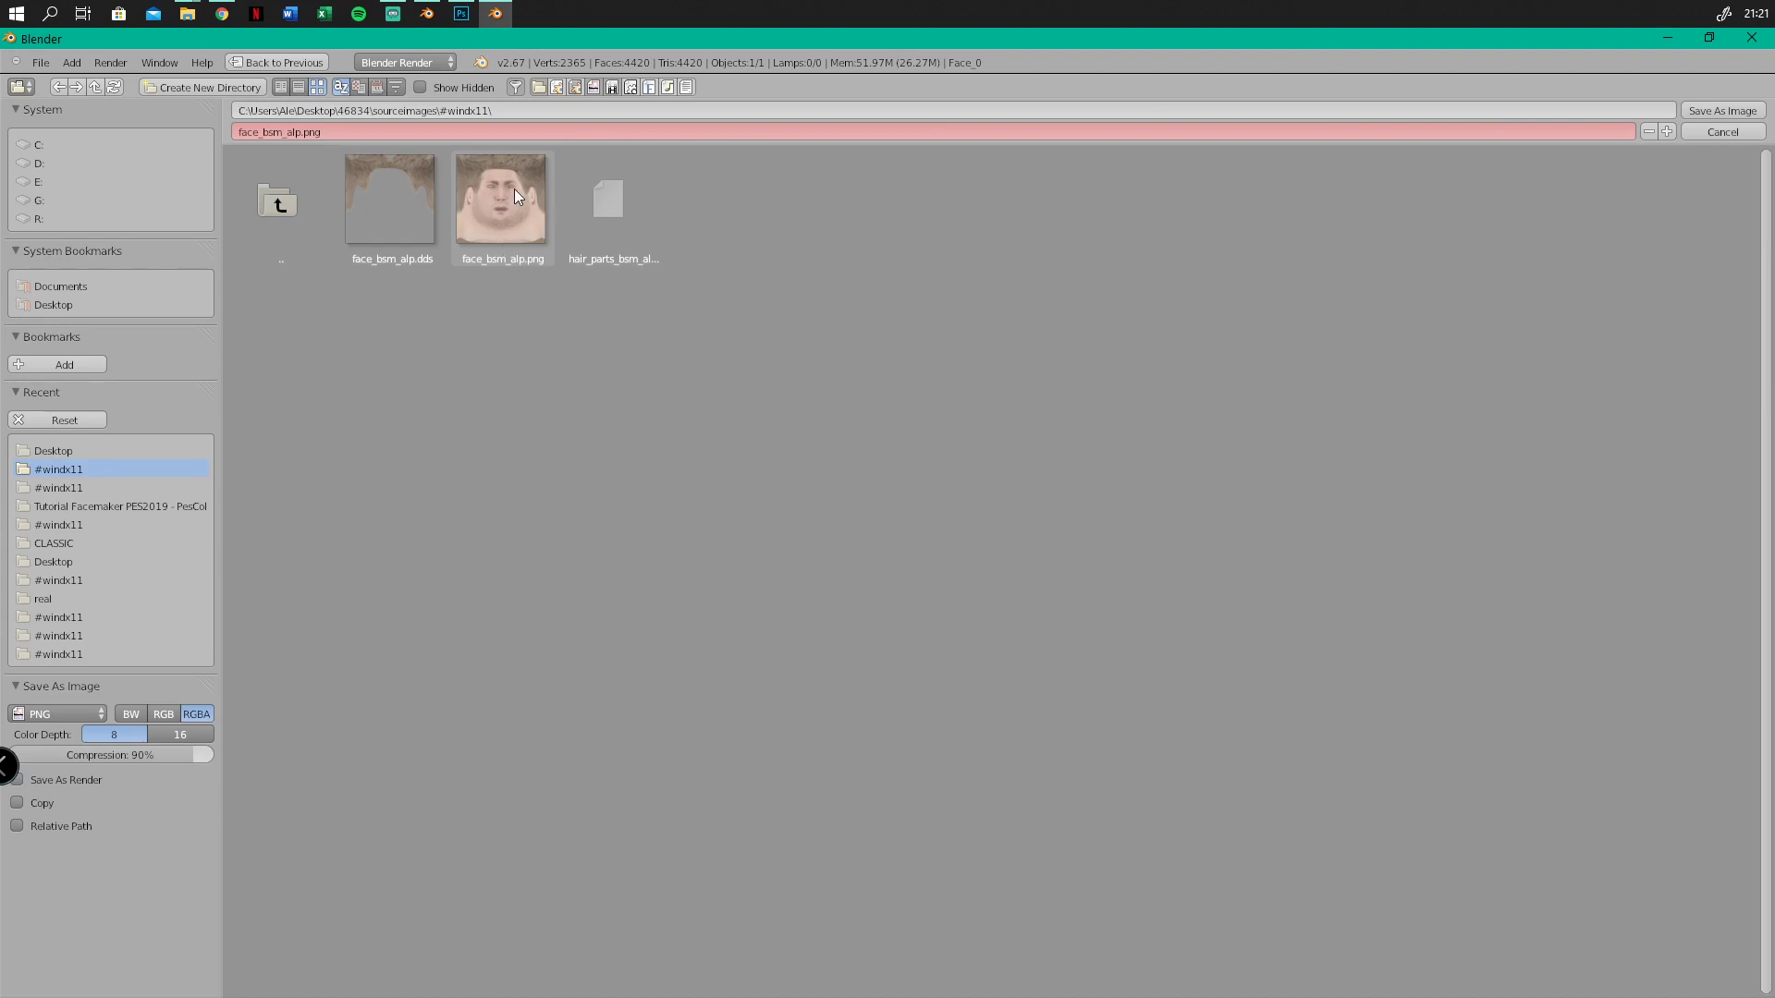
click(1711, 114)
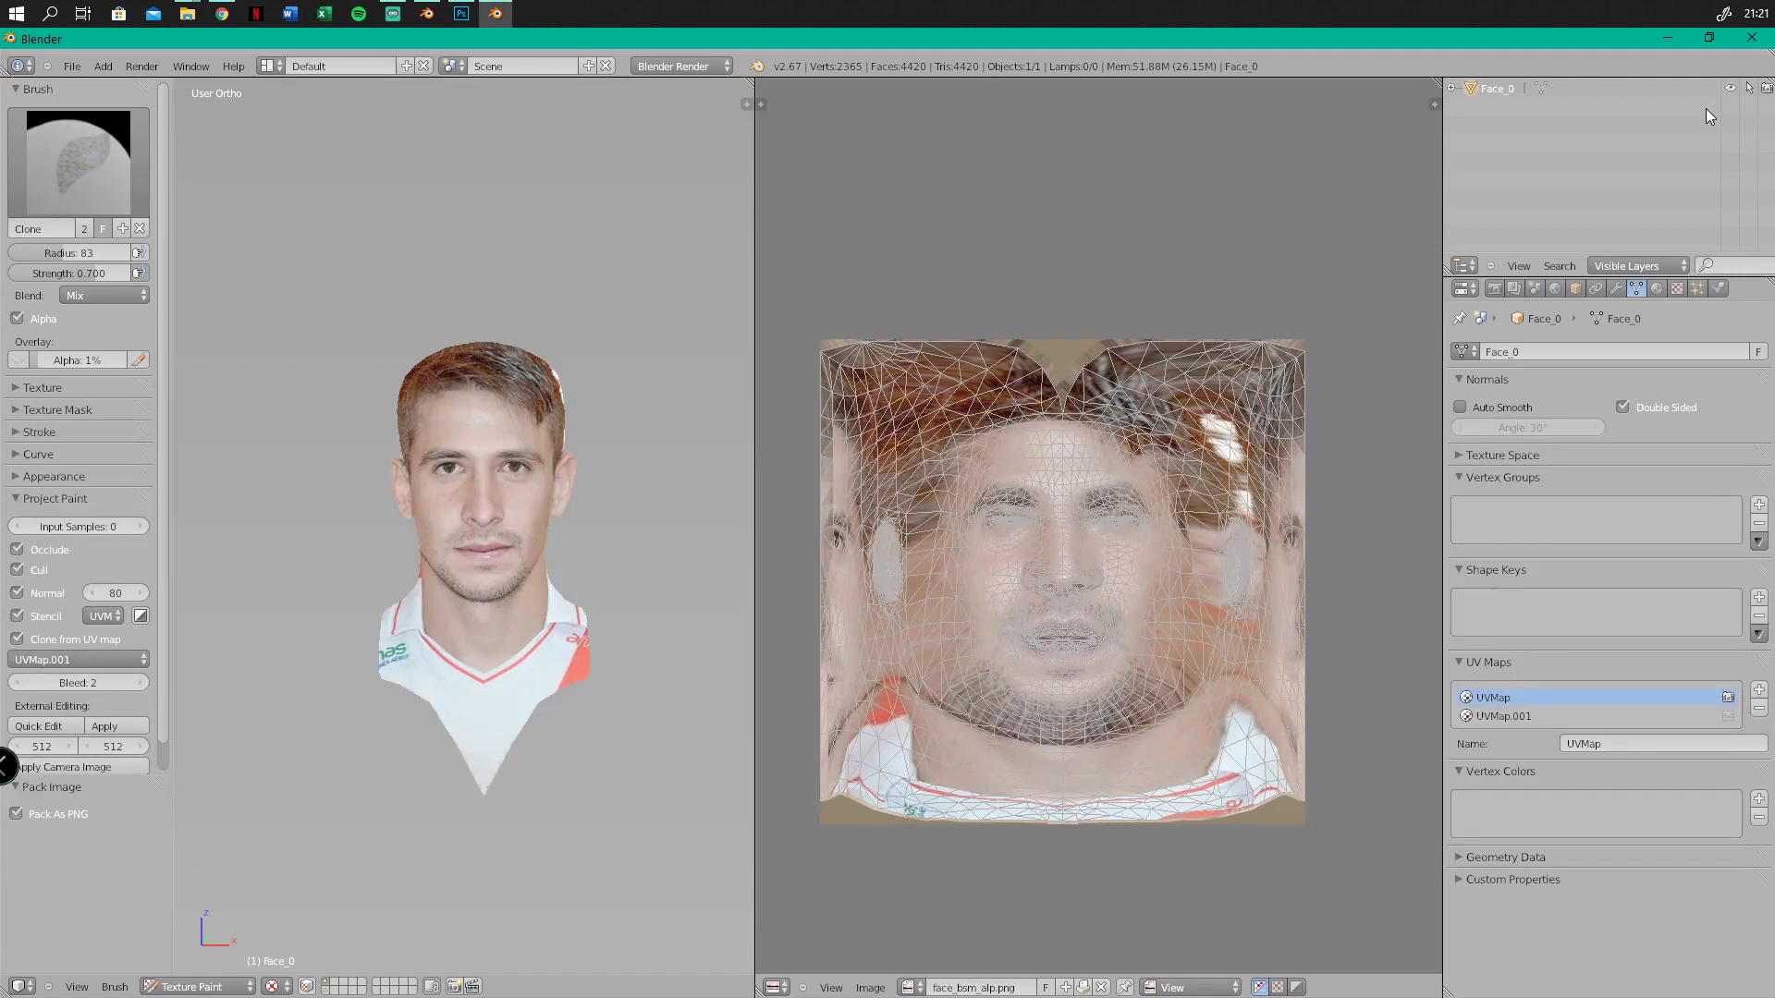
Minimize Blender, open the desktop folder 46834 > sourceimages > #windx11 and show its files as large thumbnails
click(465, 12)
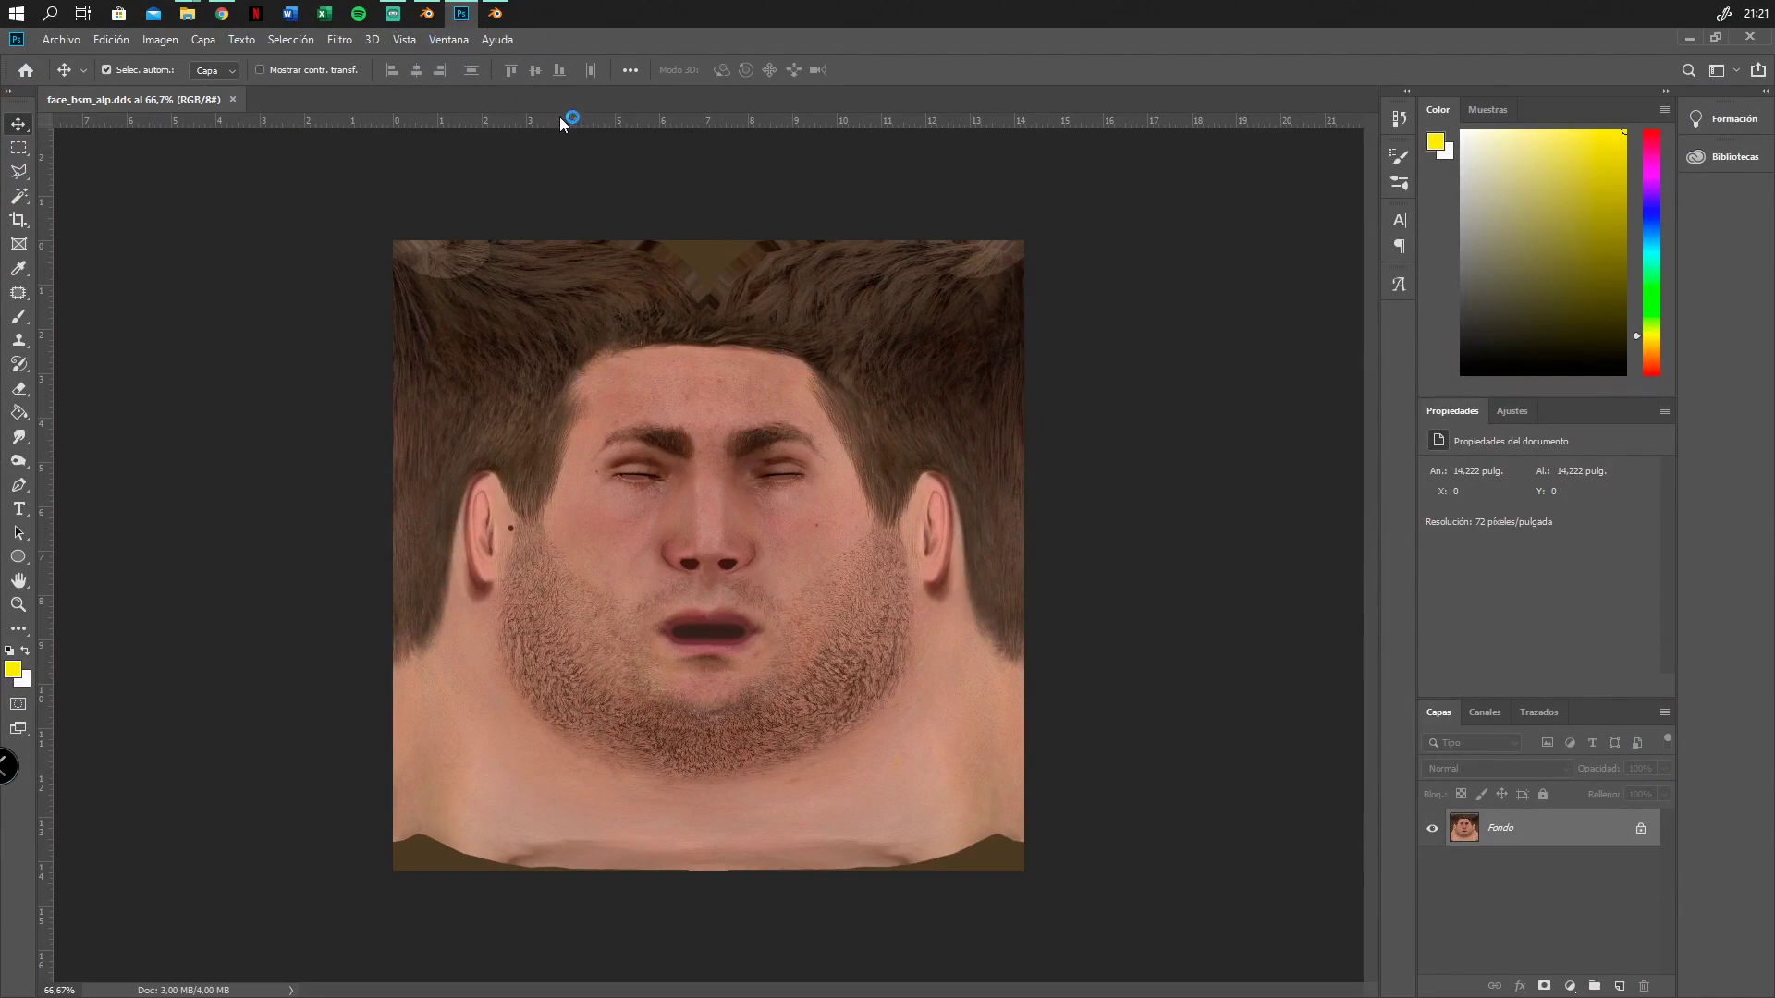
click(498, 12)
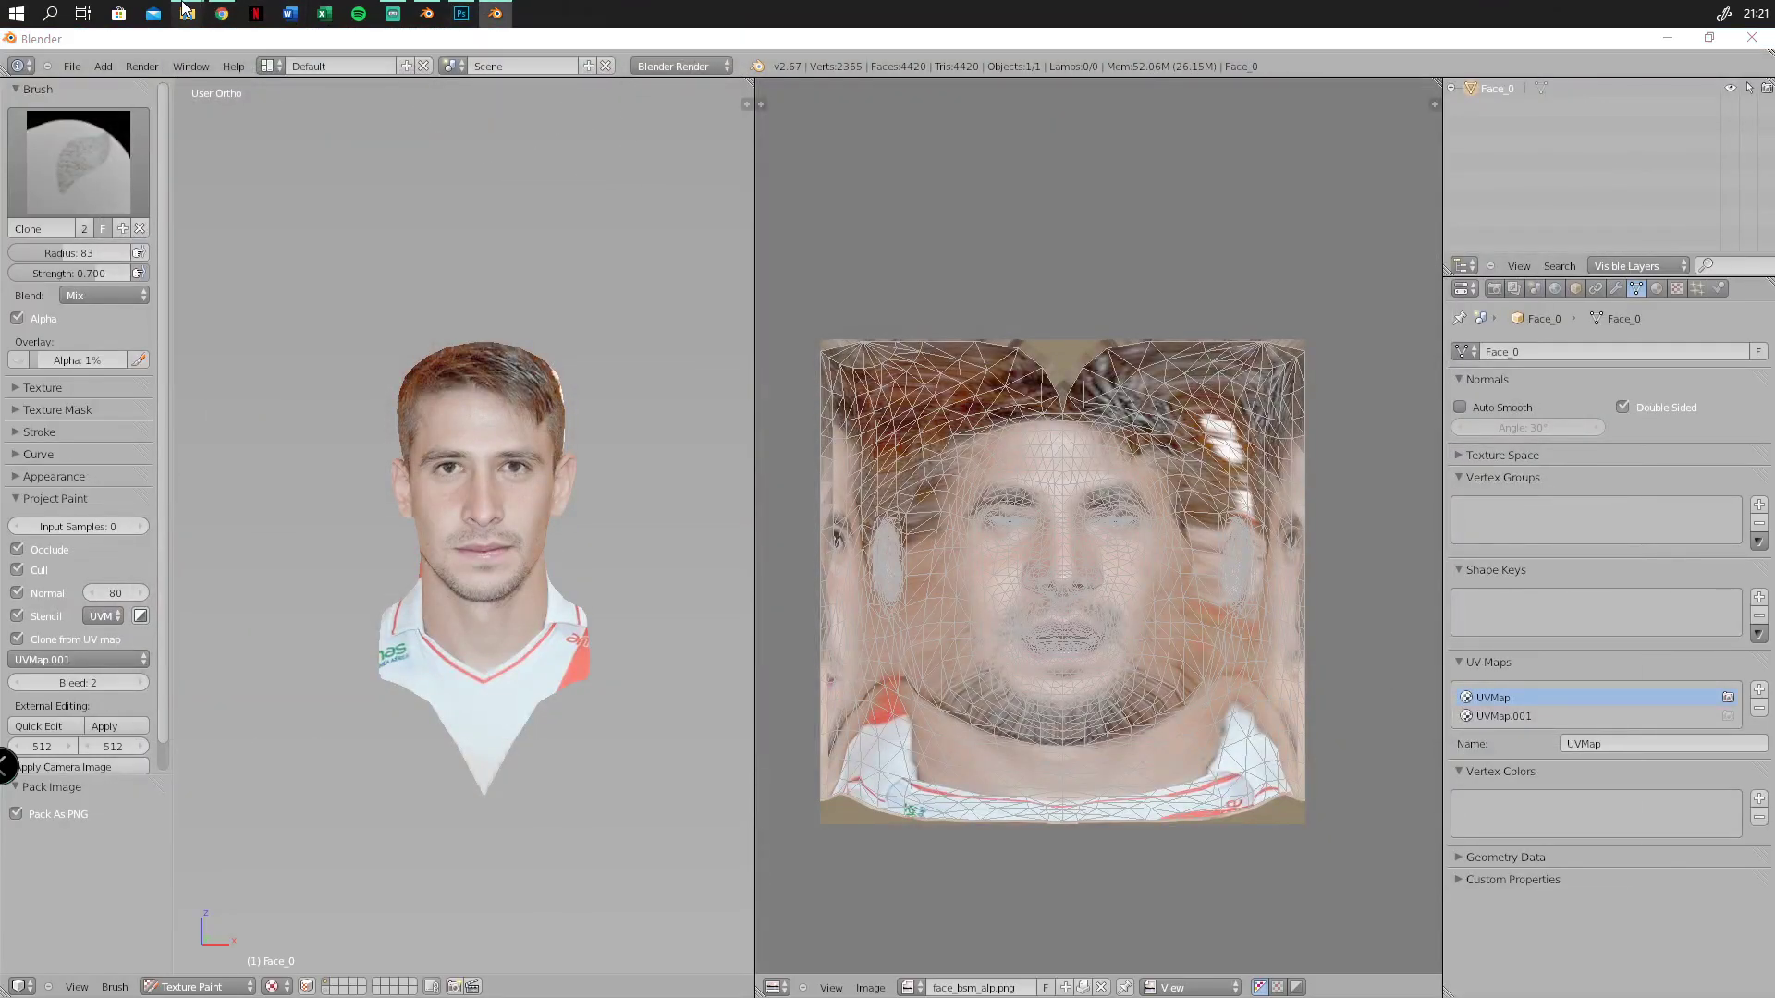
mouse_move(187, 13)
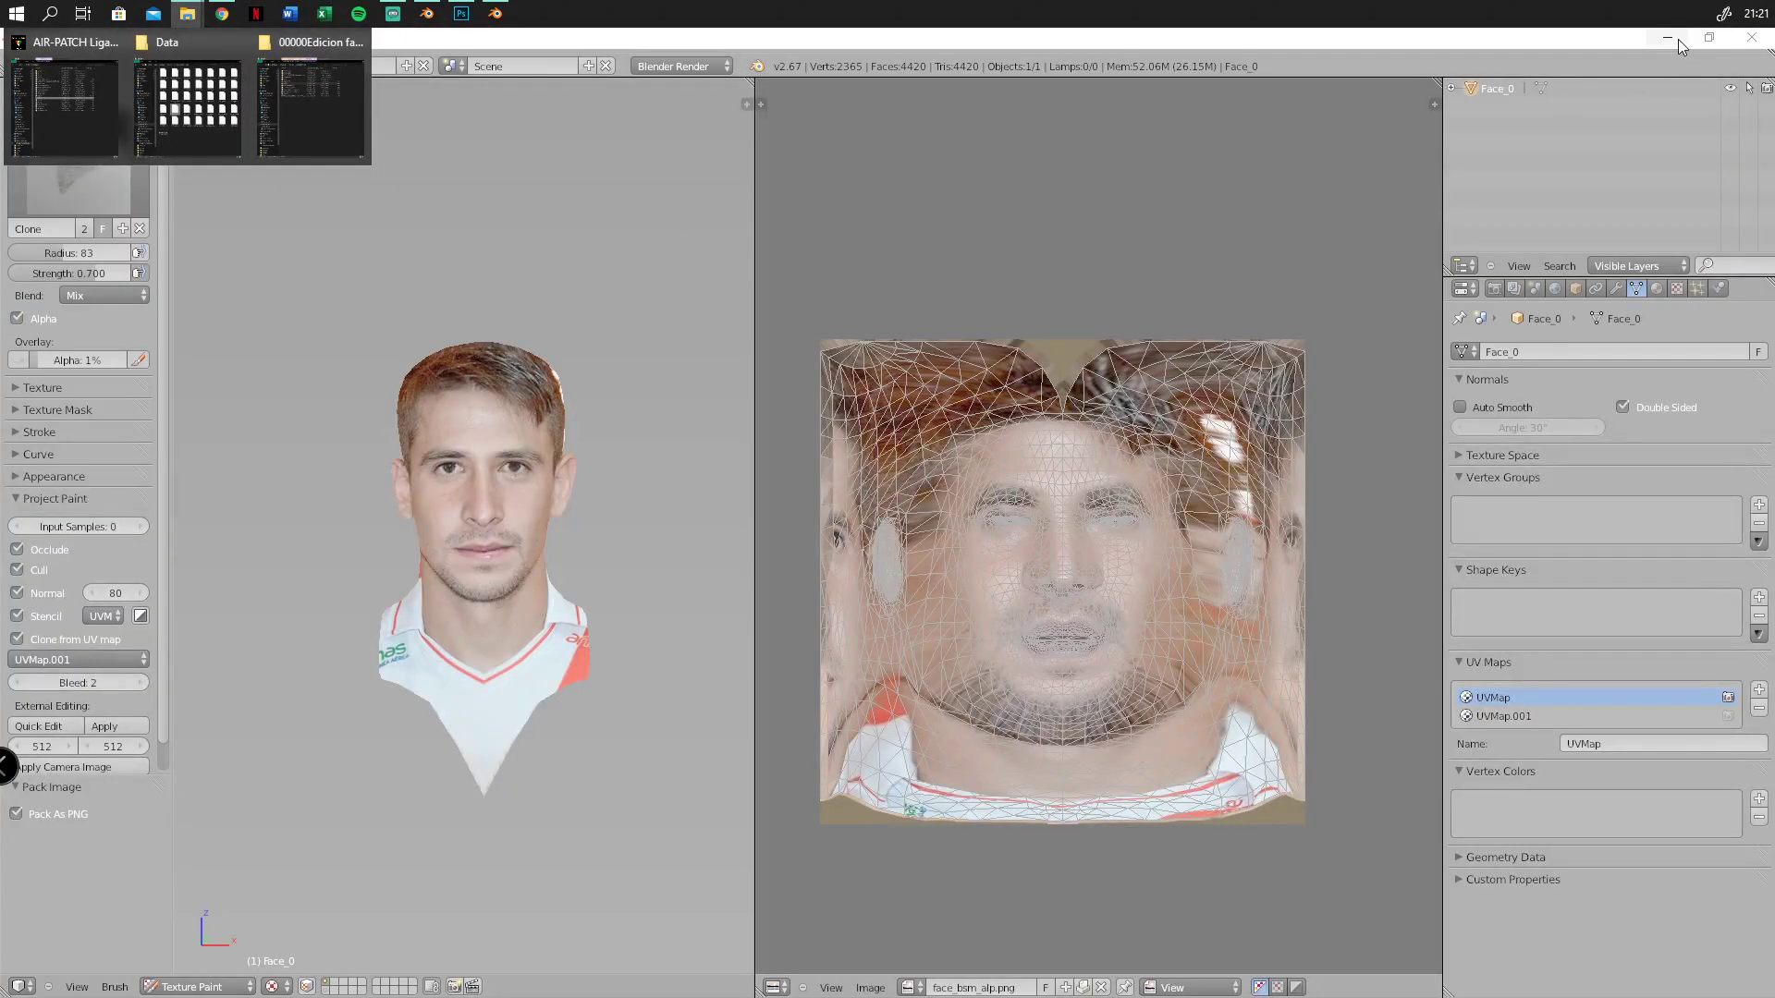
click(1678, 39)
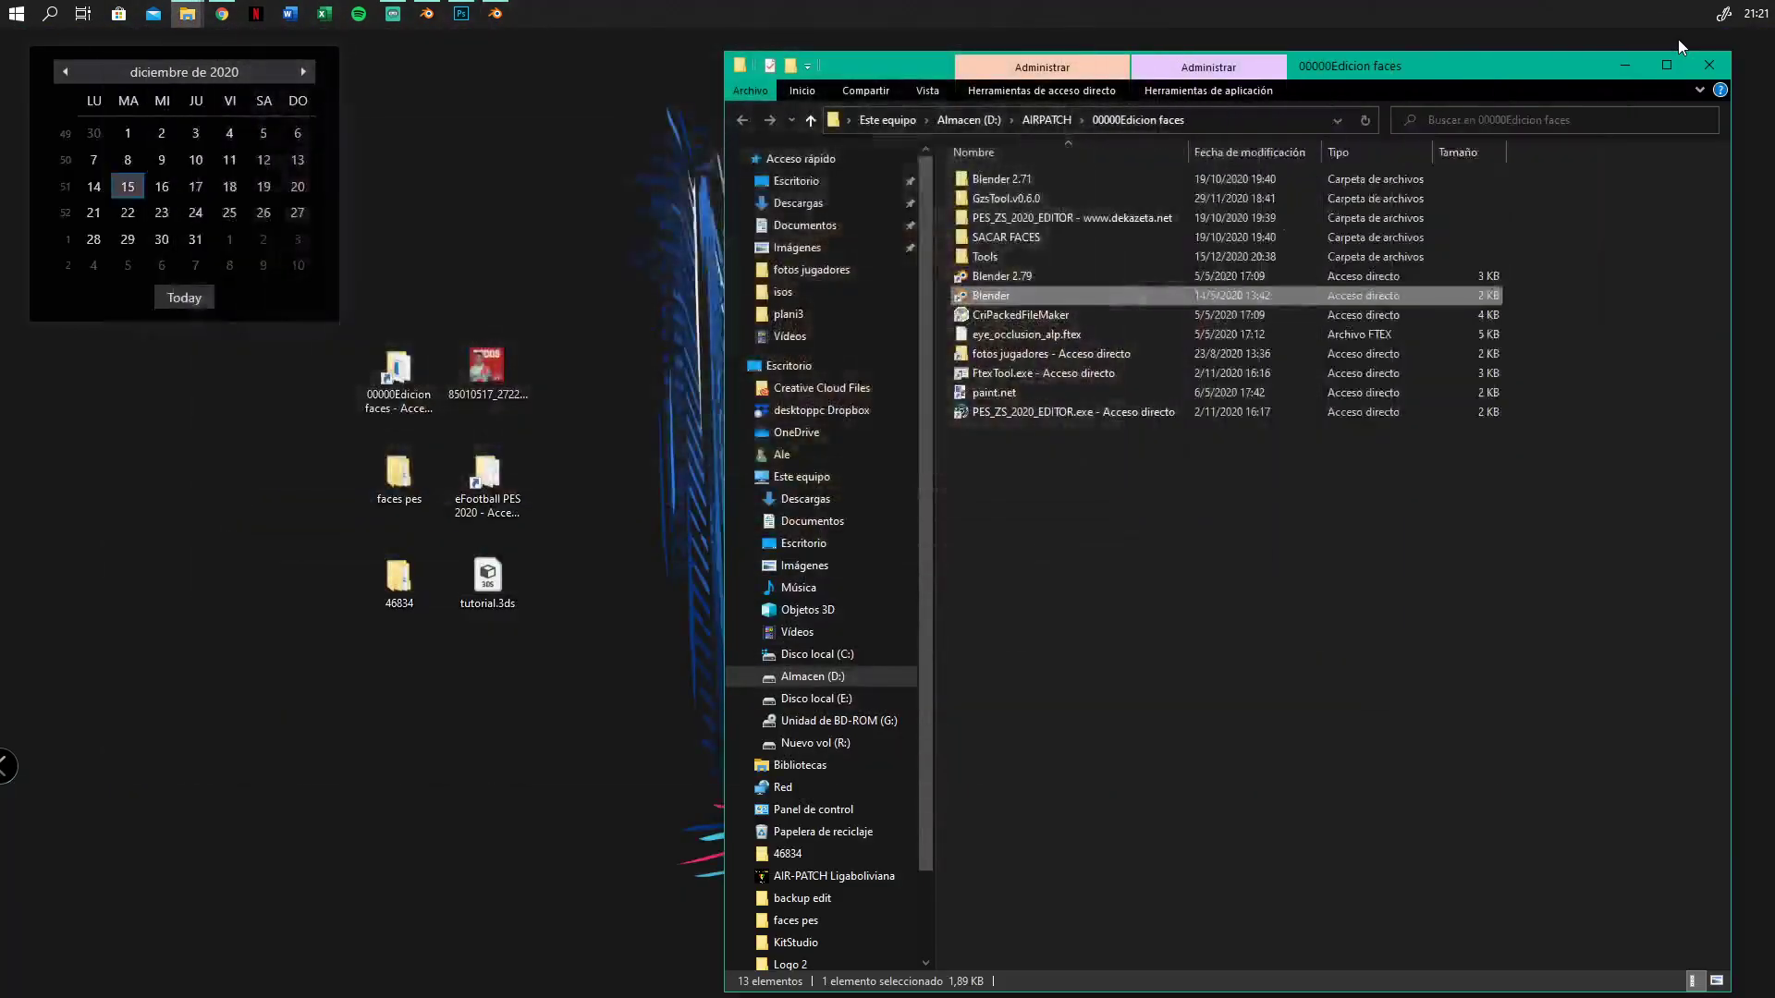
click(619, 567)
double_click(390, 581)
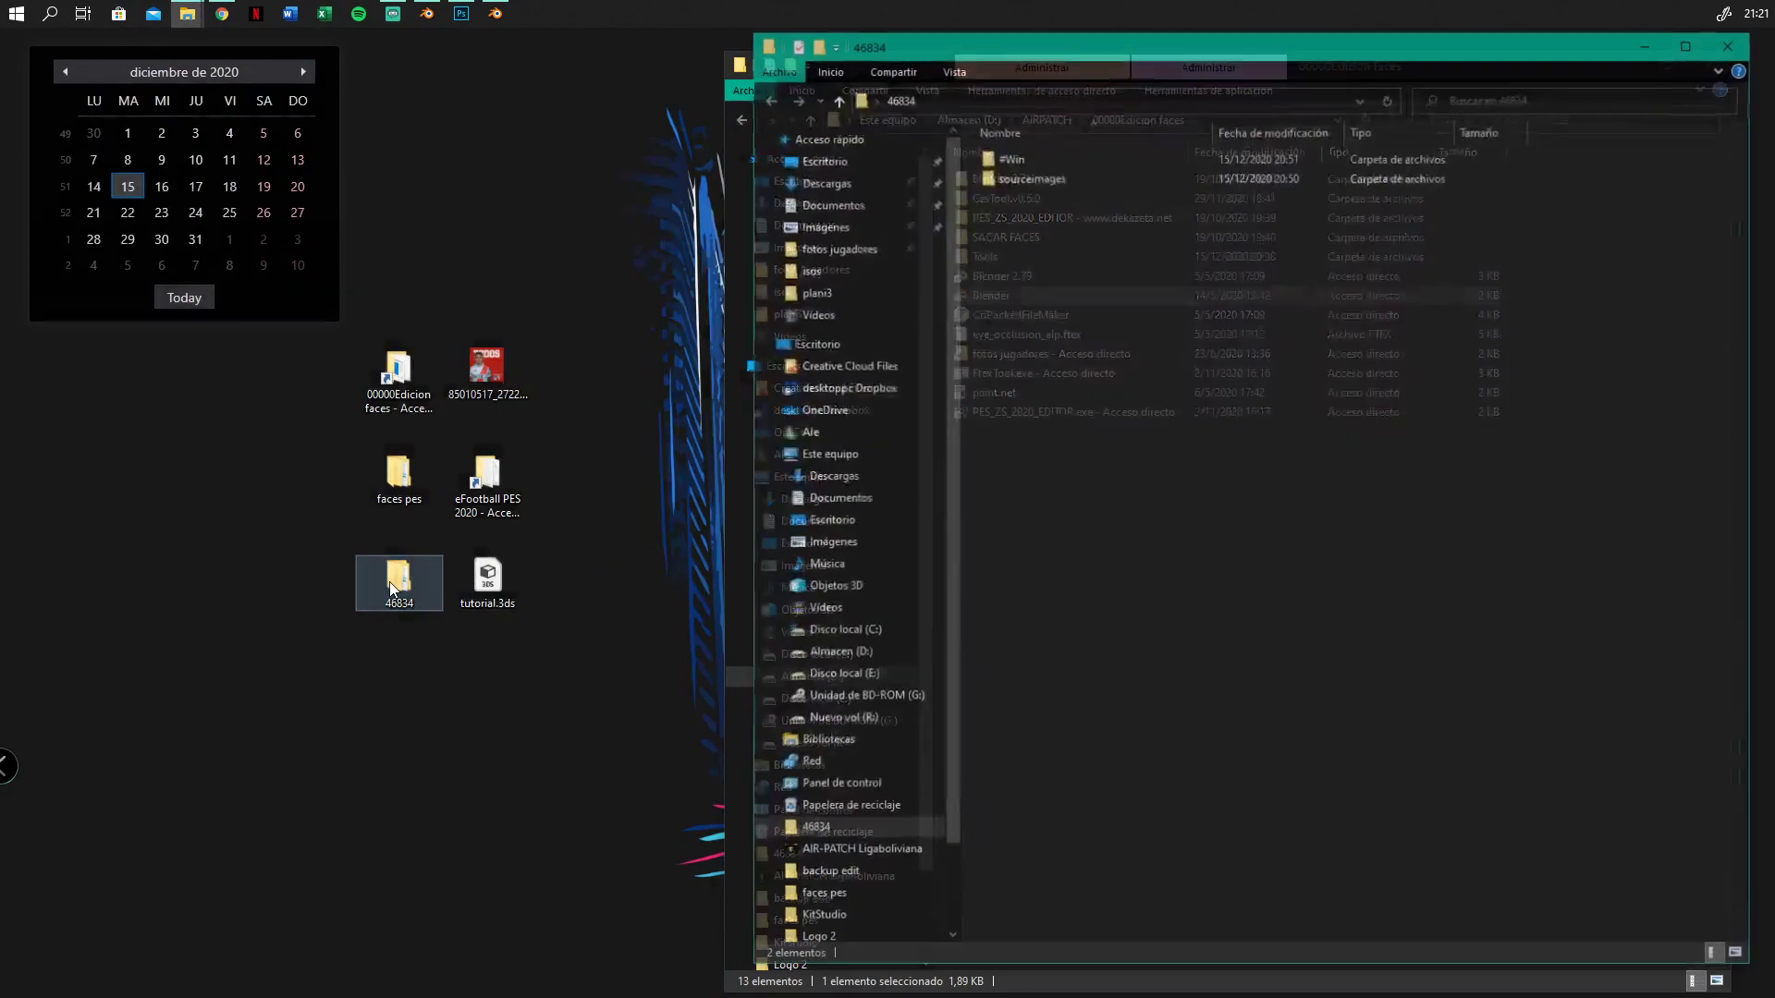
double_click(1037, 181)
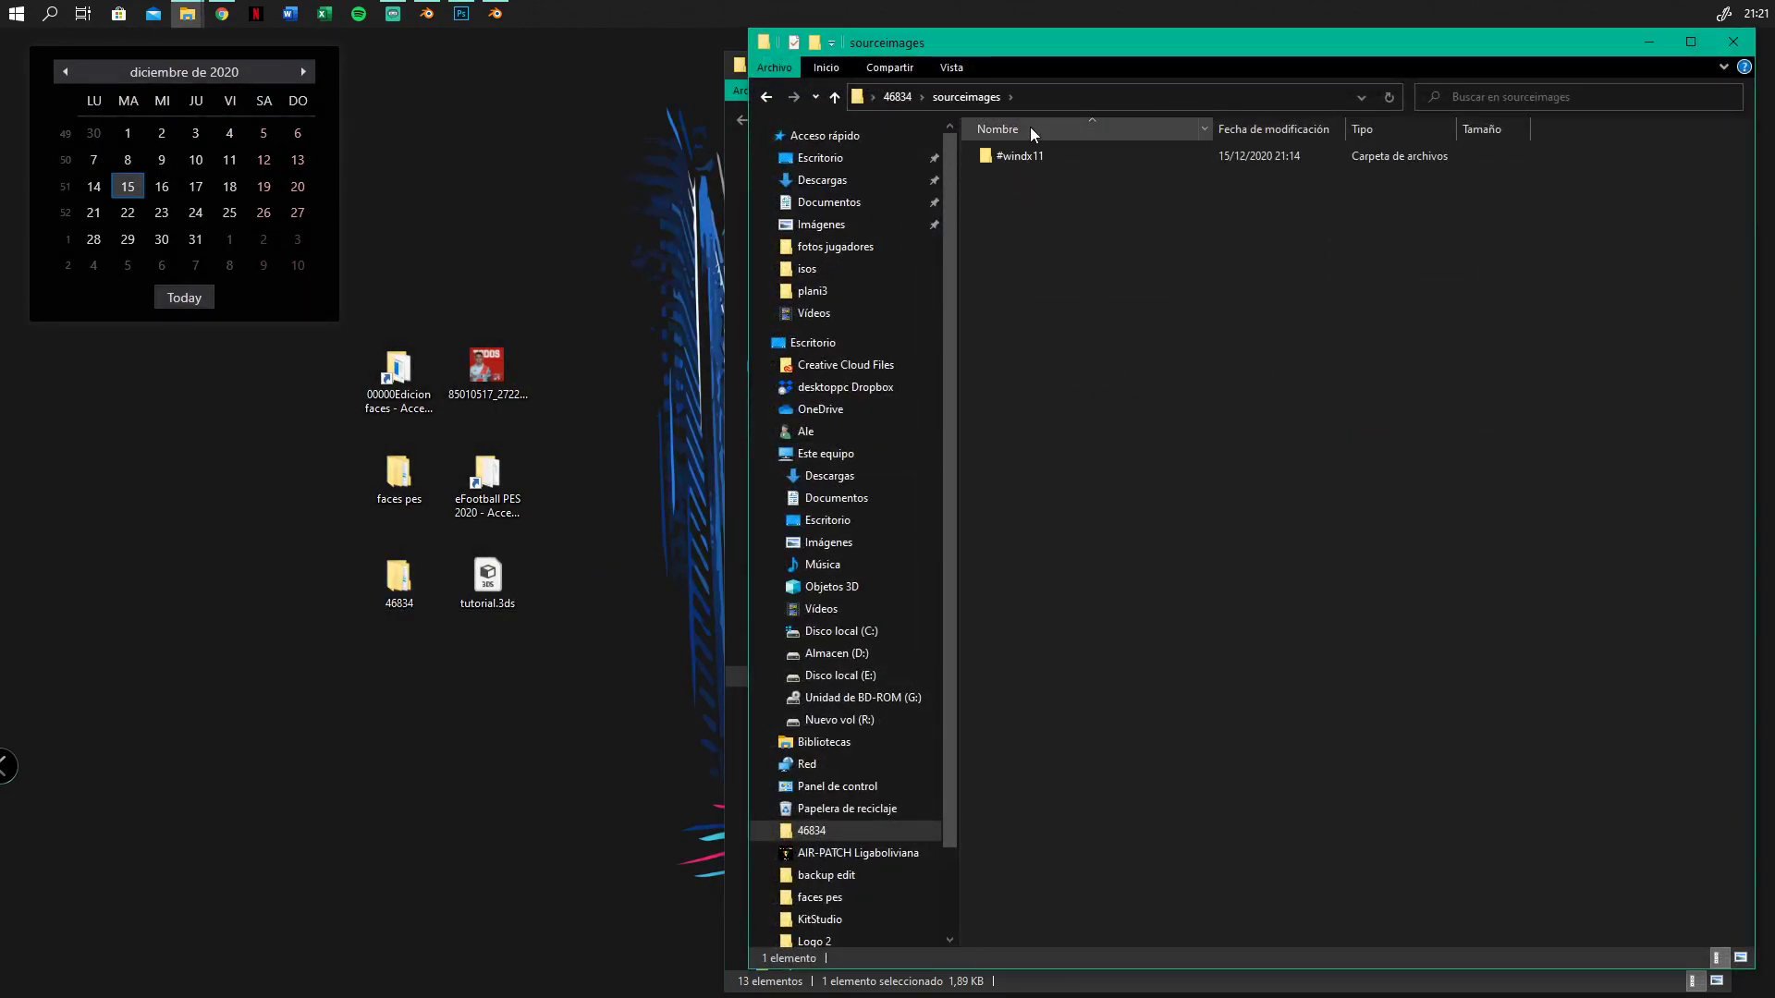
double_click(1030, 156)
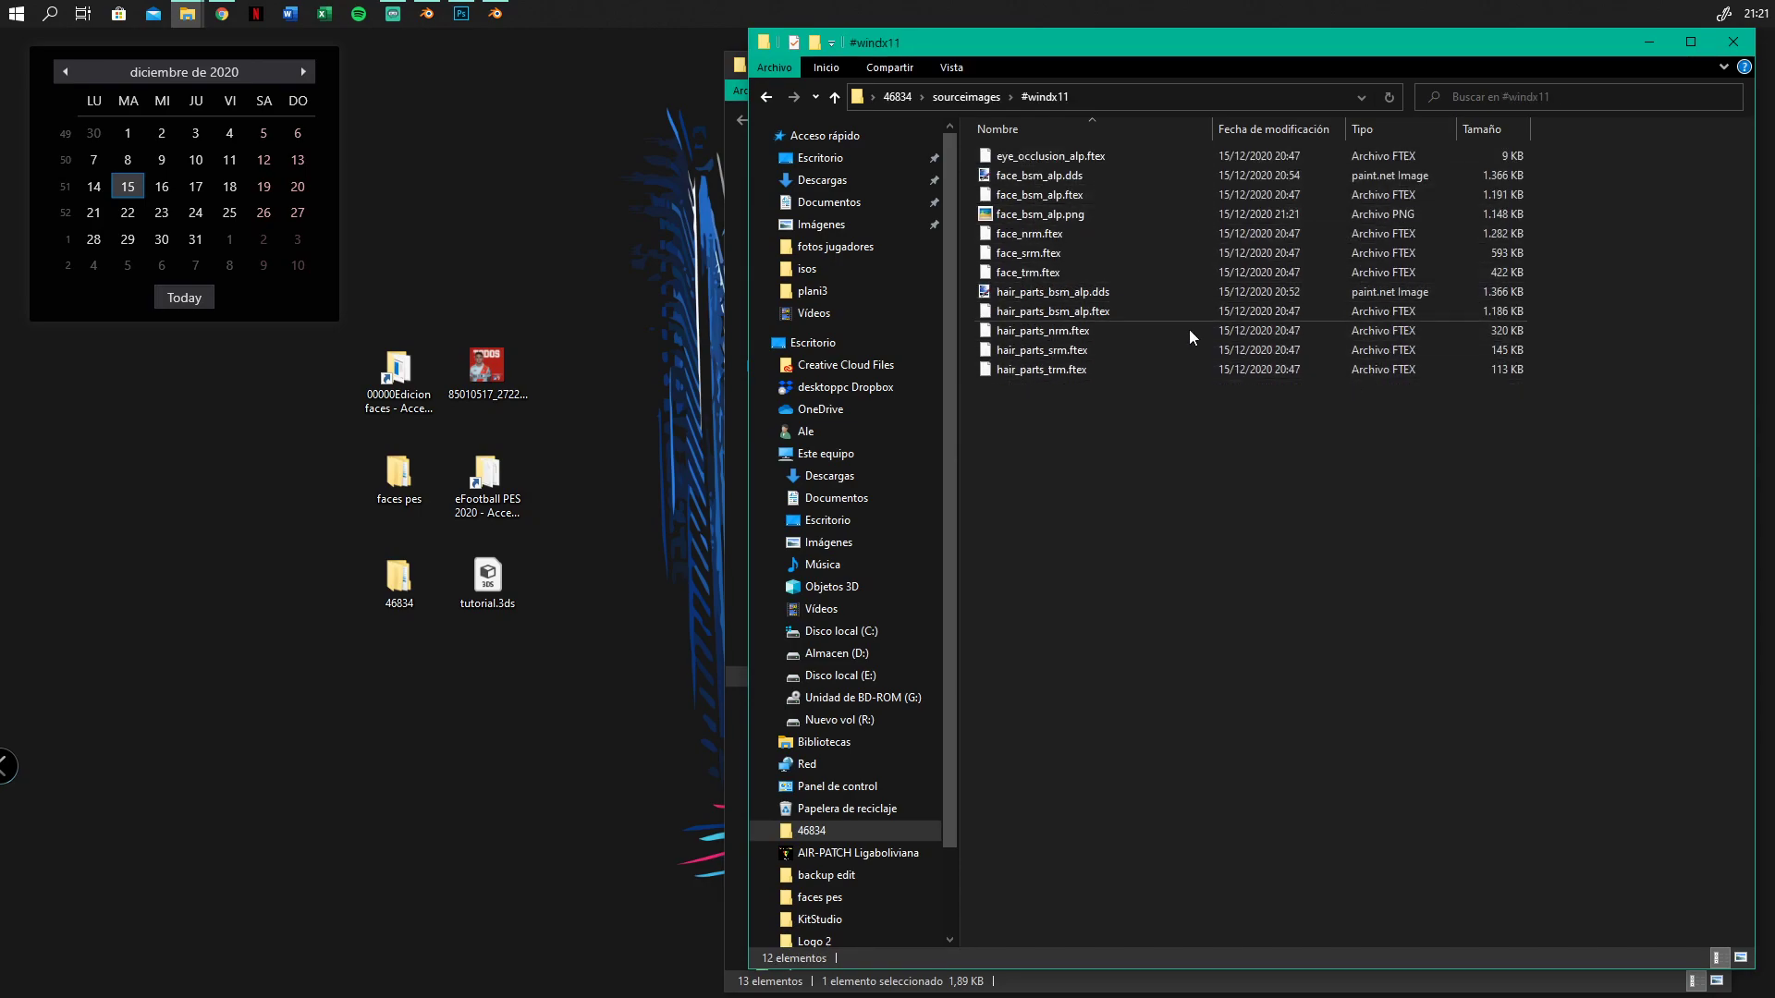
ctrl+scroll(1254, 474, up, 5)
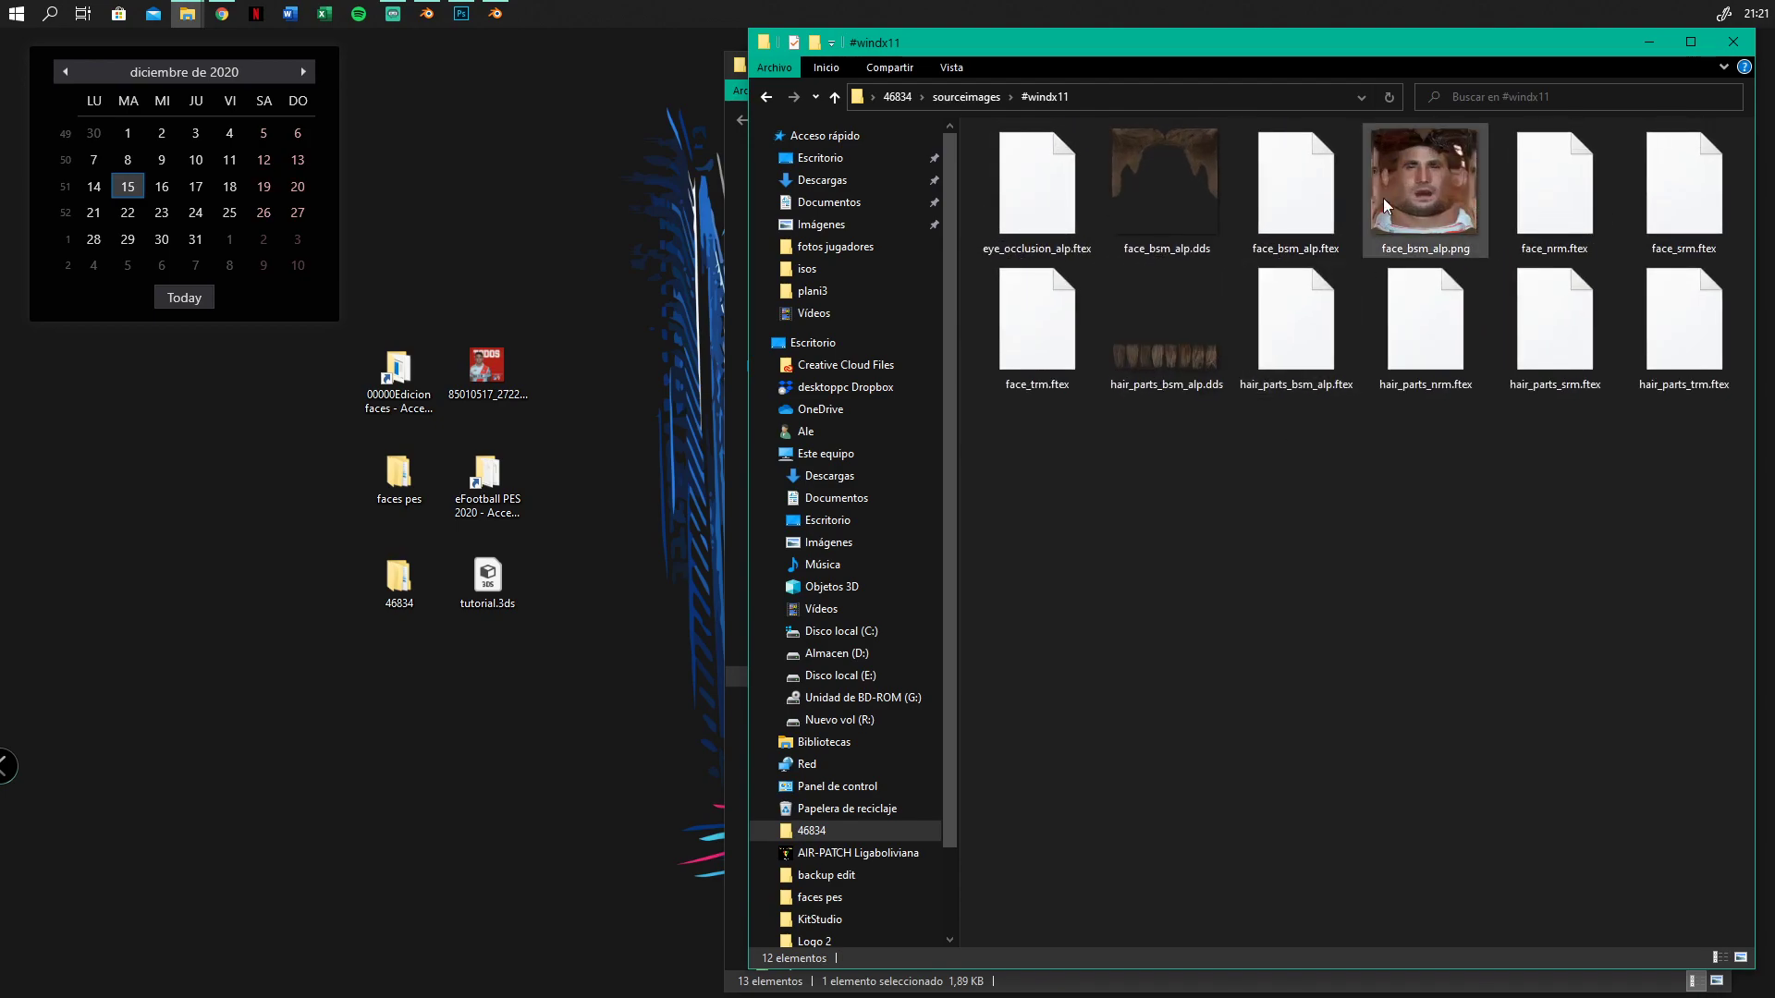
Open face_bsm_alp.png in Photoshop without colour management
click(1441, 208)
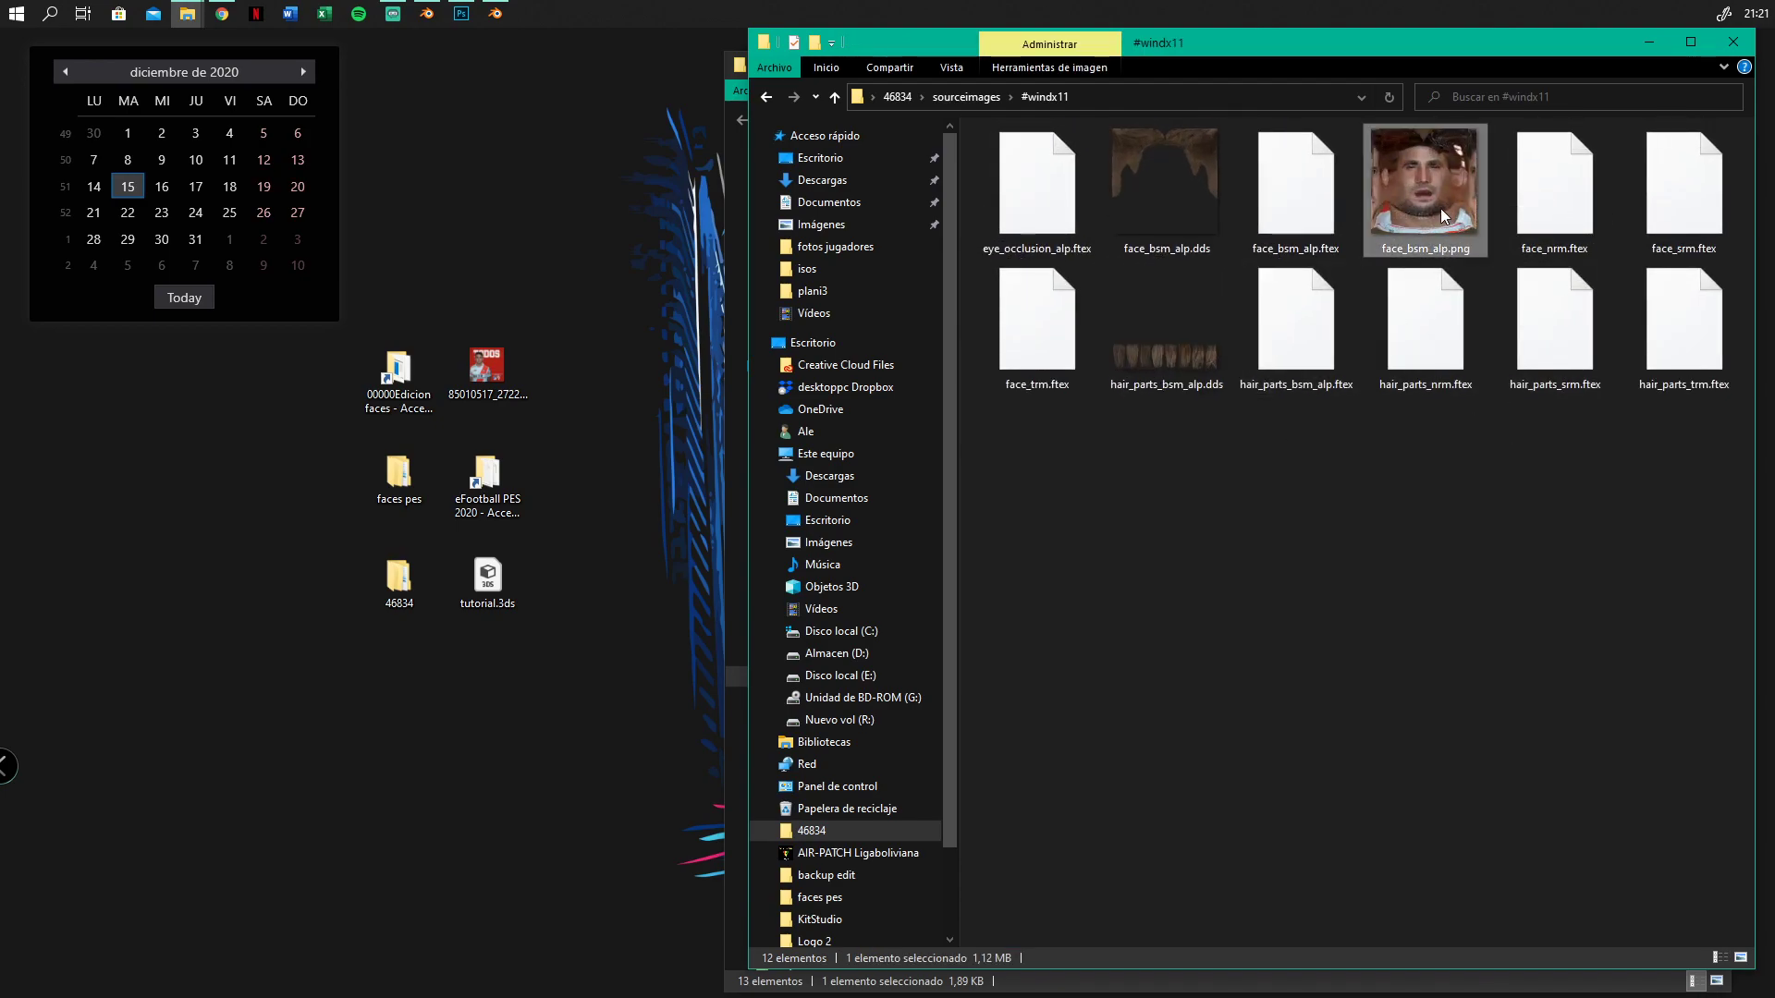
drag(1447, 191, 629, 215)
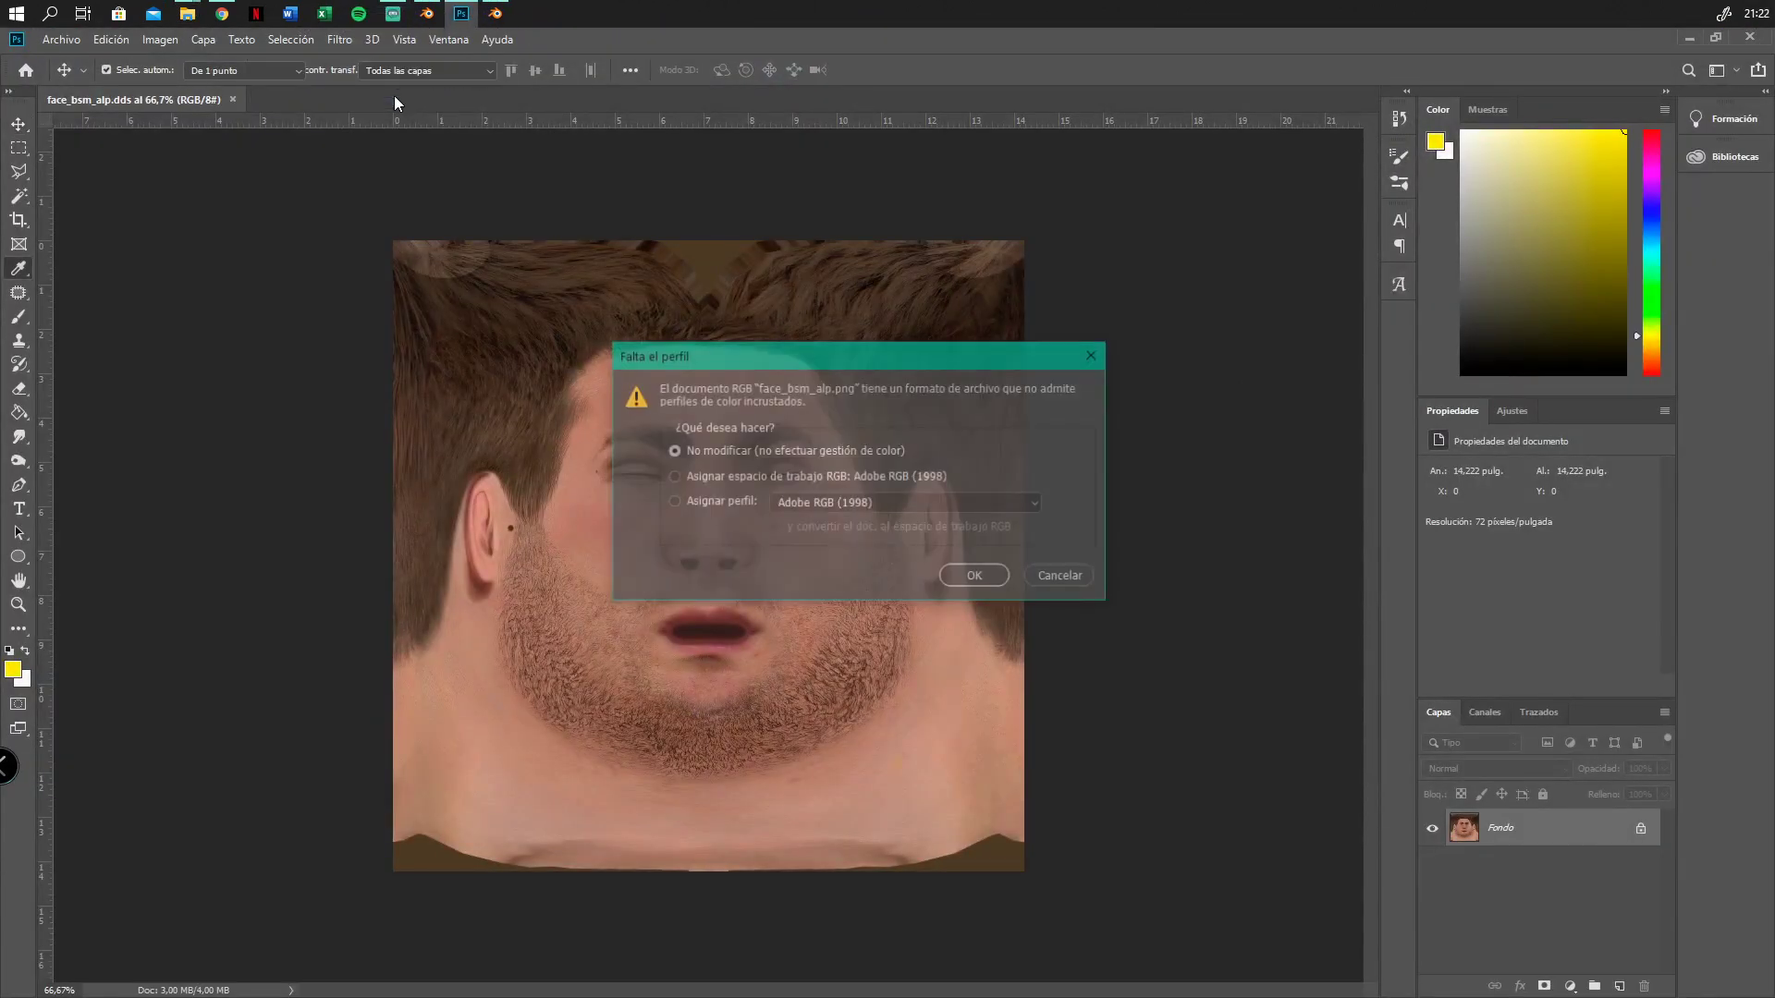
click(967, 578)
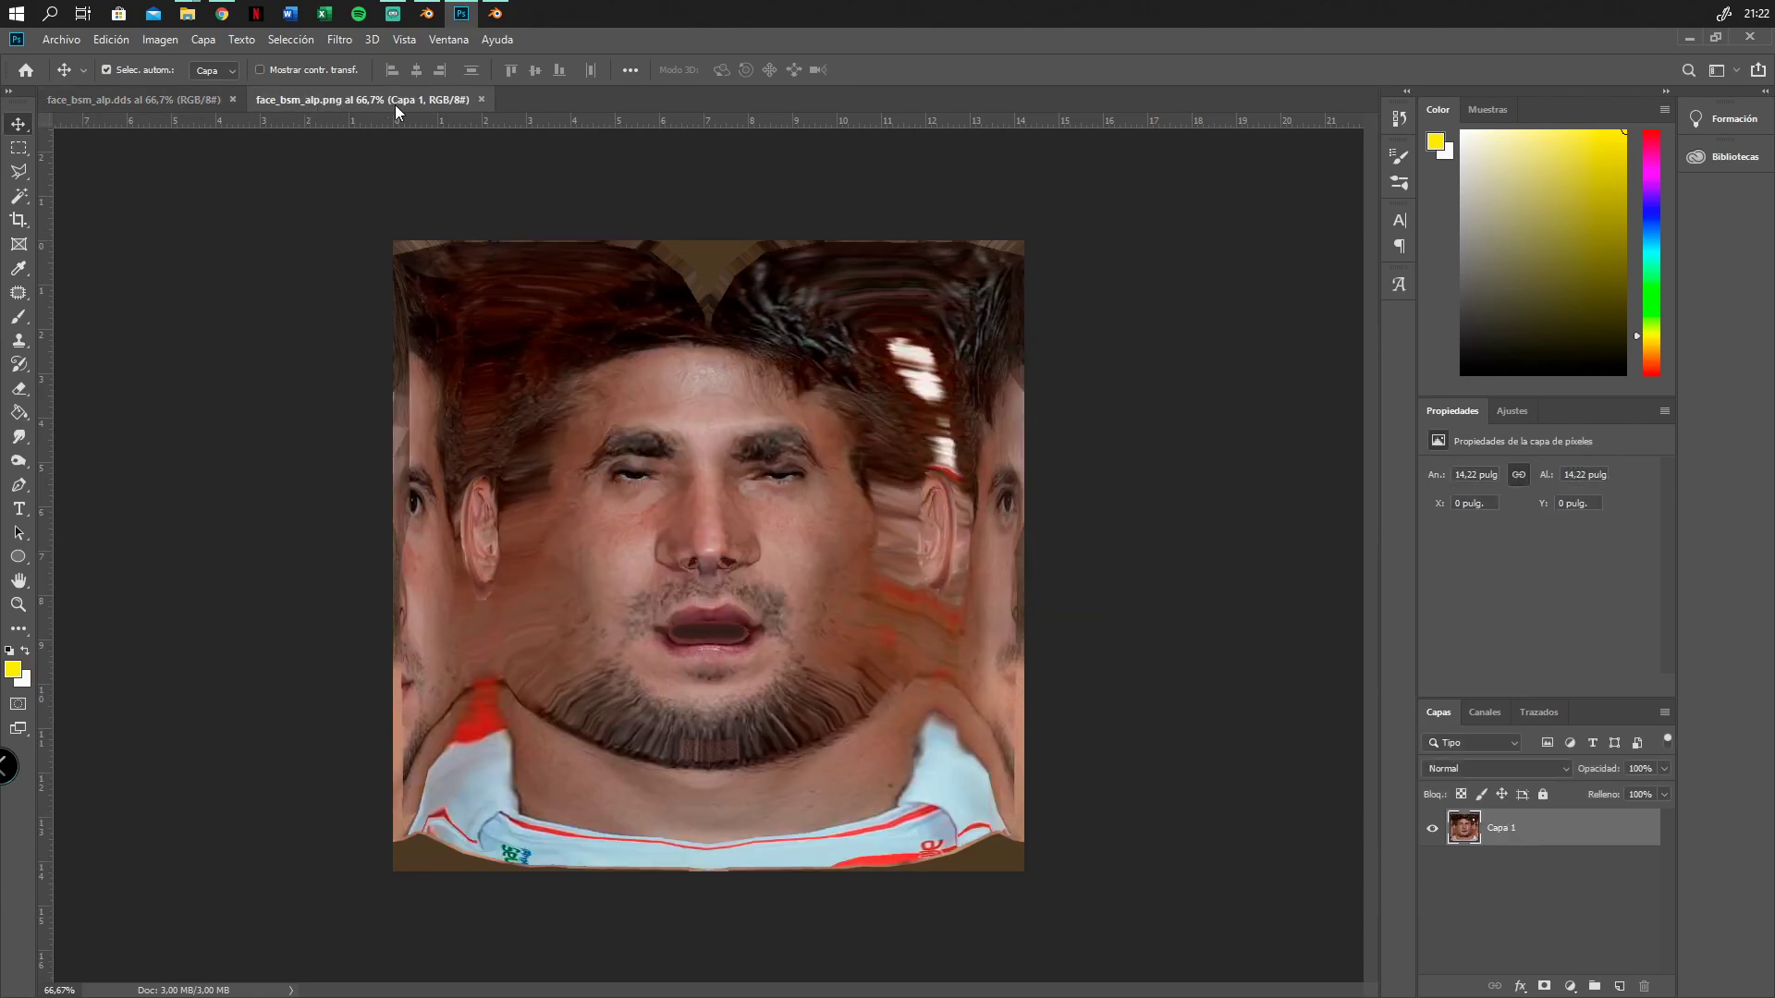
Make a rectangular selection around the painted face, leaving out the texture's outer edges, and copy it
click(19, 148)
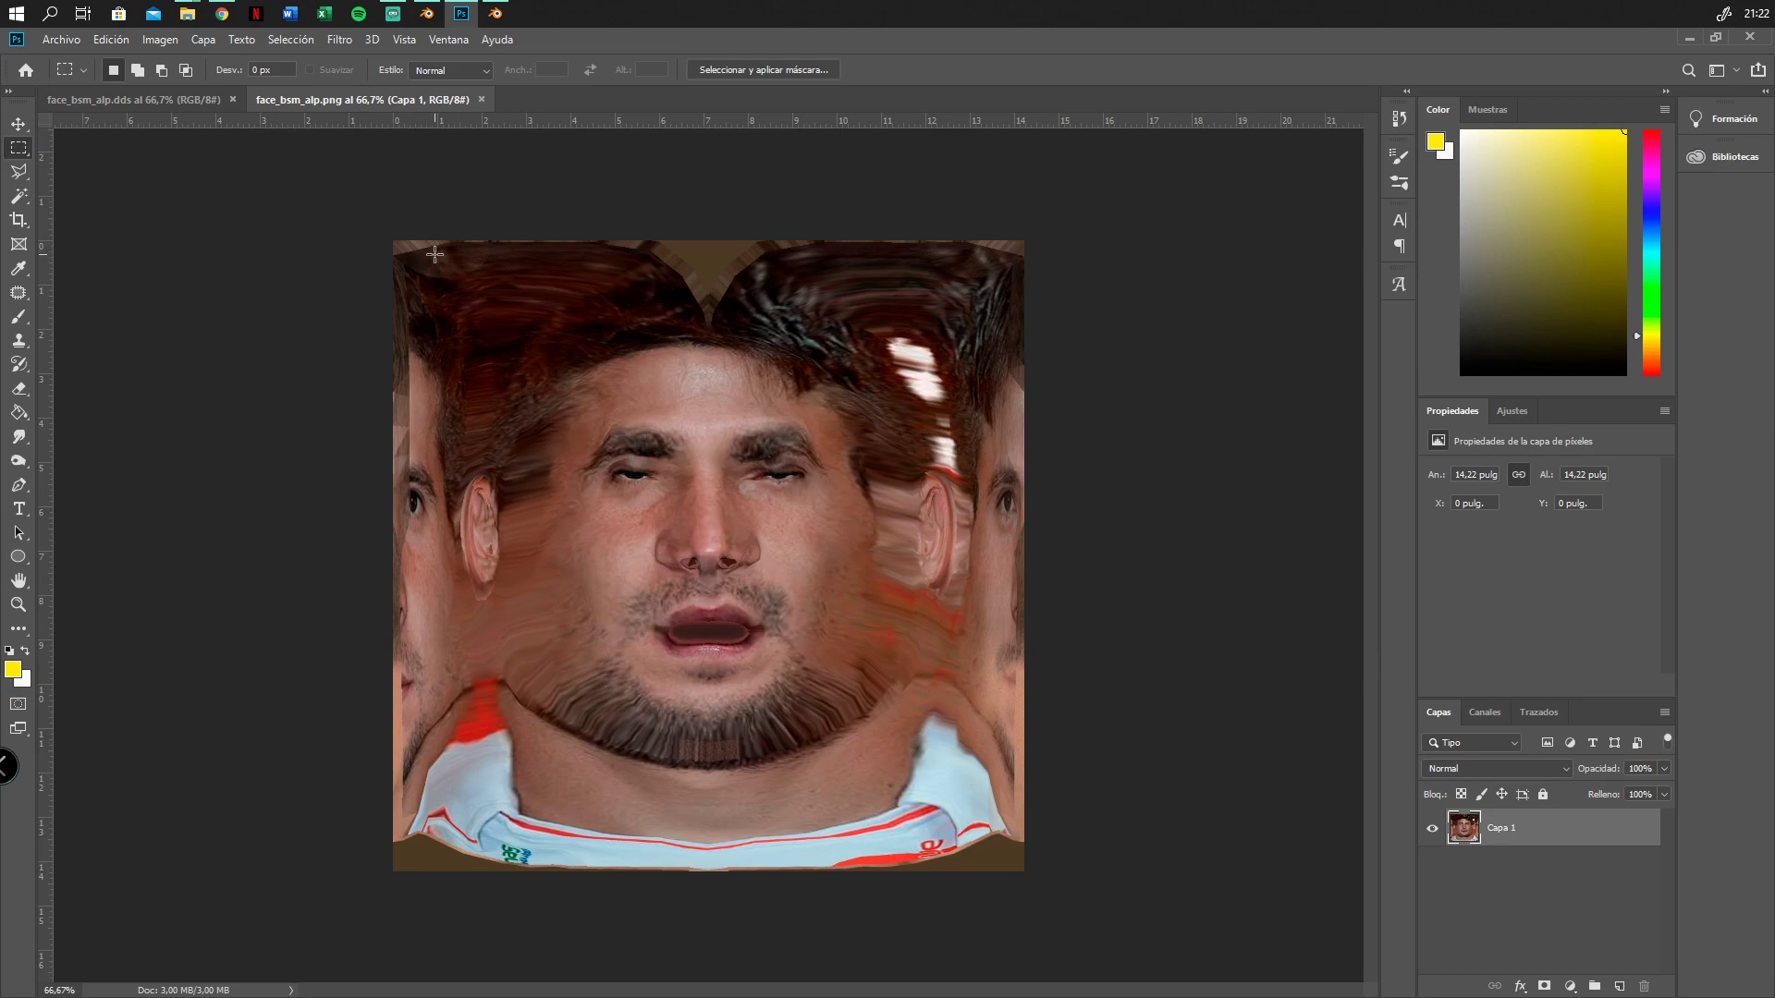
drag(431, 254, 987, 848)
click(109, 41)
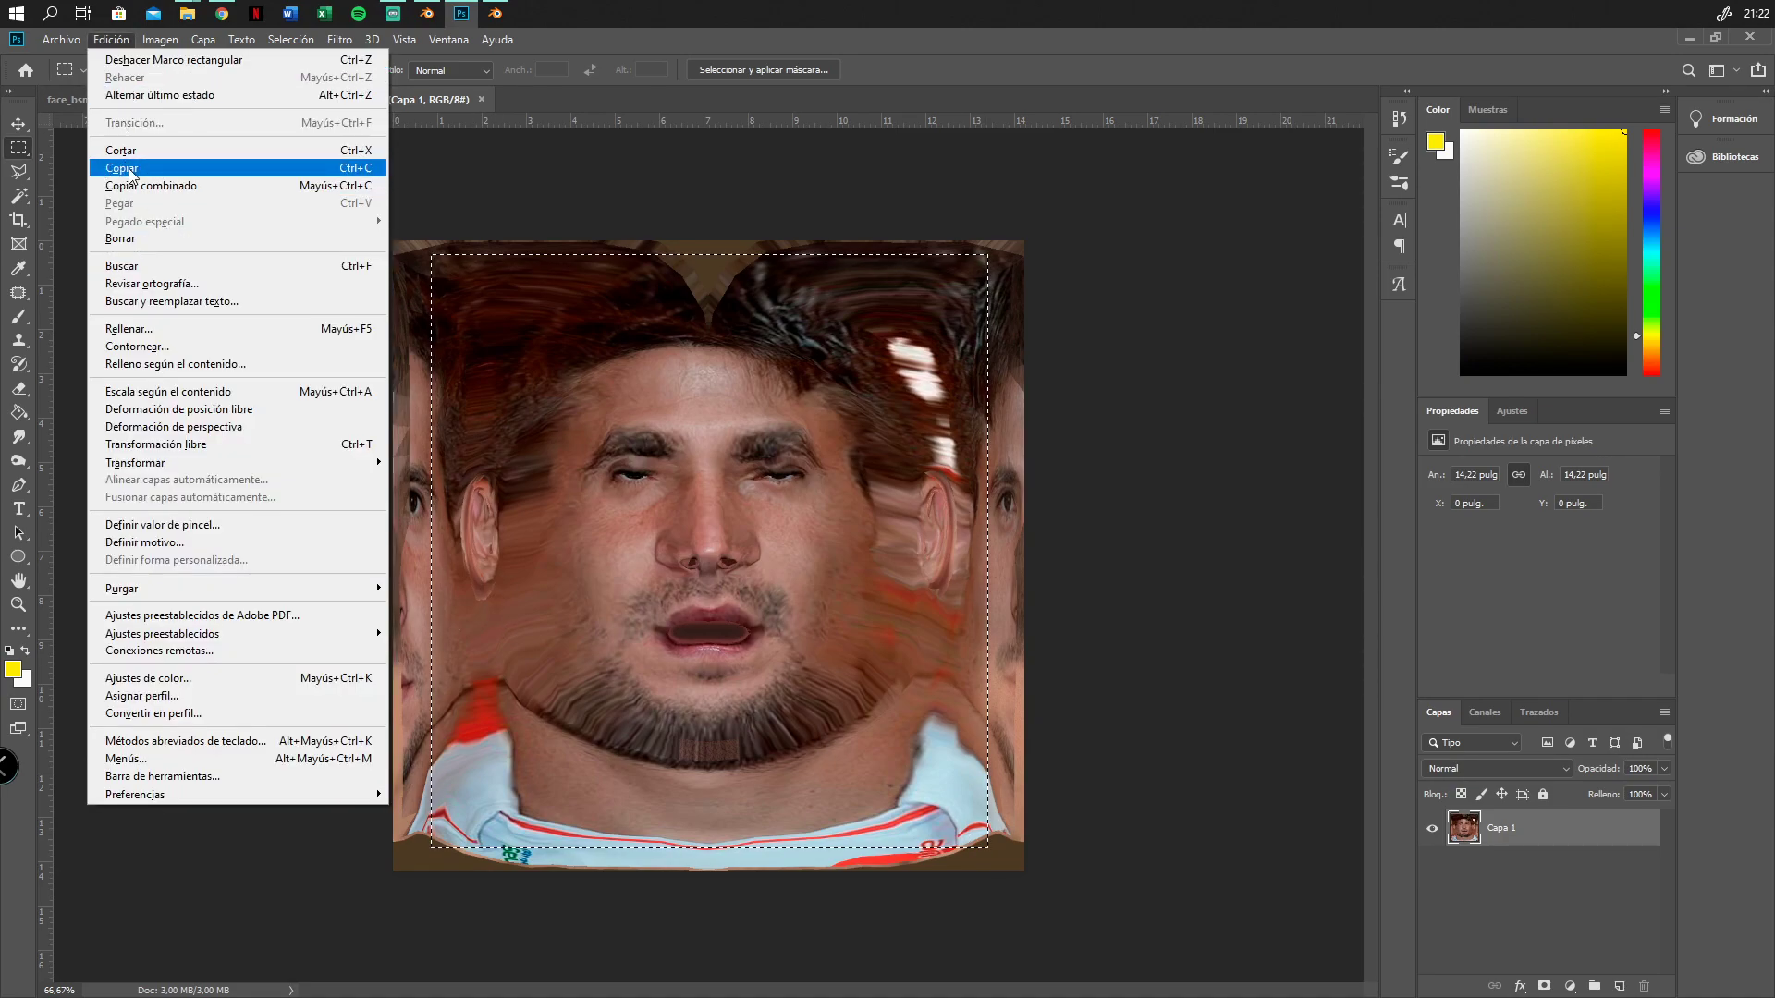
mouse_move(208, 48)
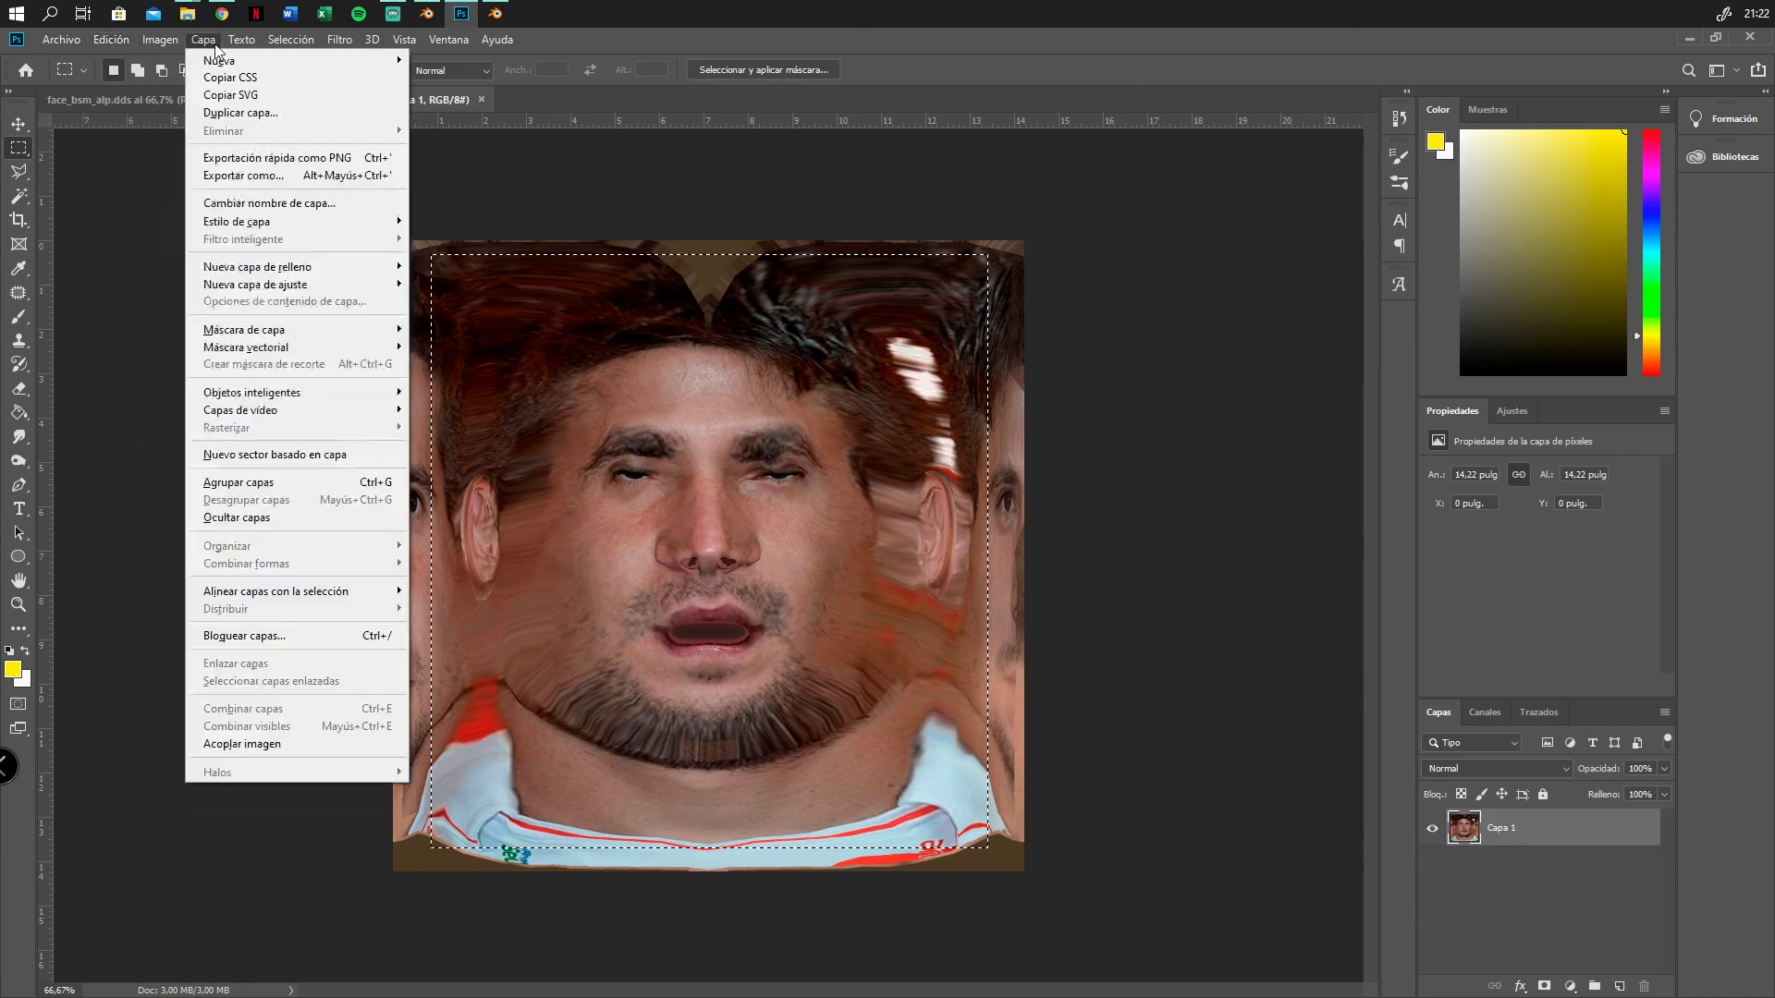
click(111, 40)
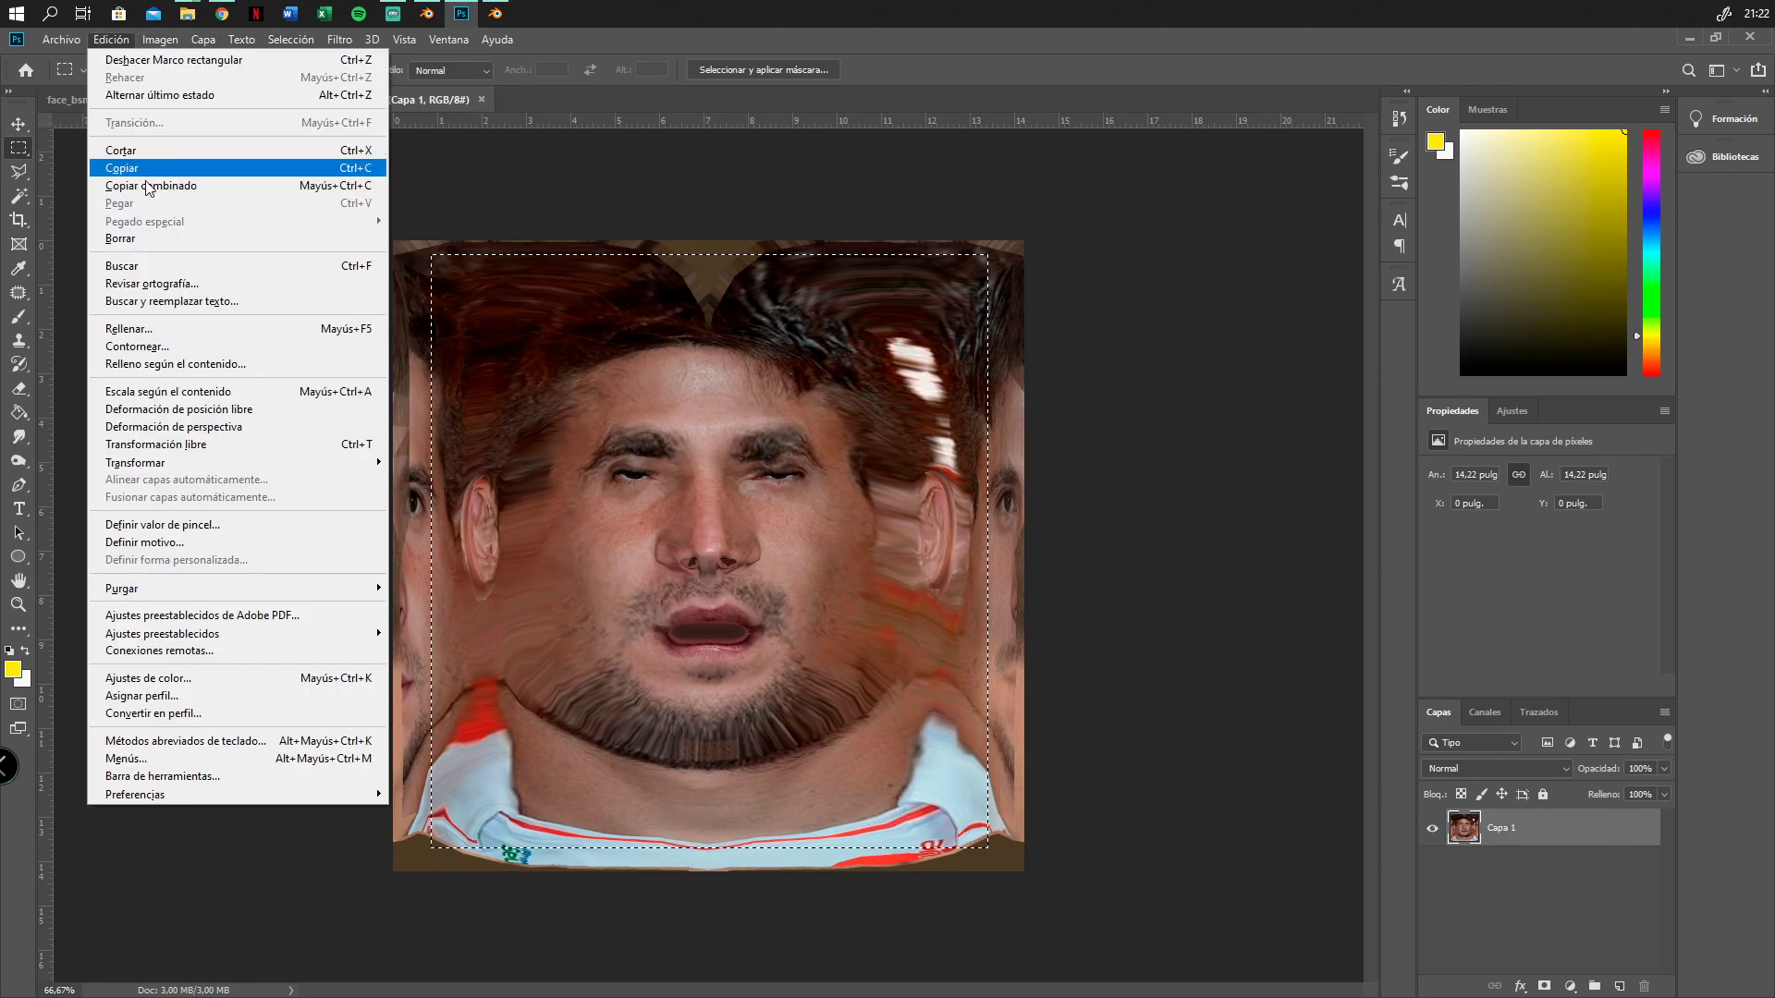
click(144, 170)
click(111, 40)
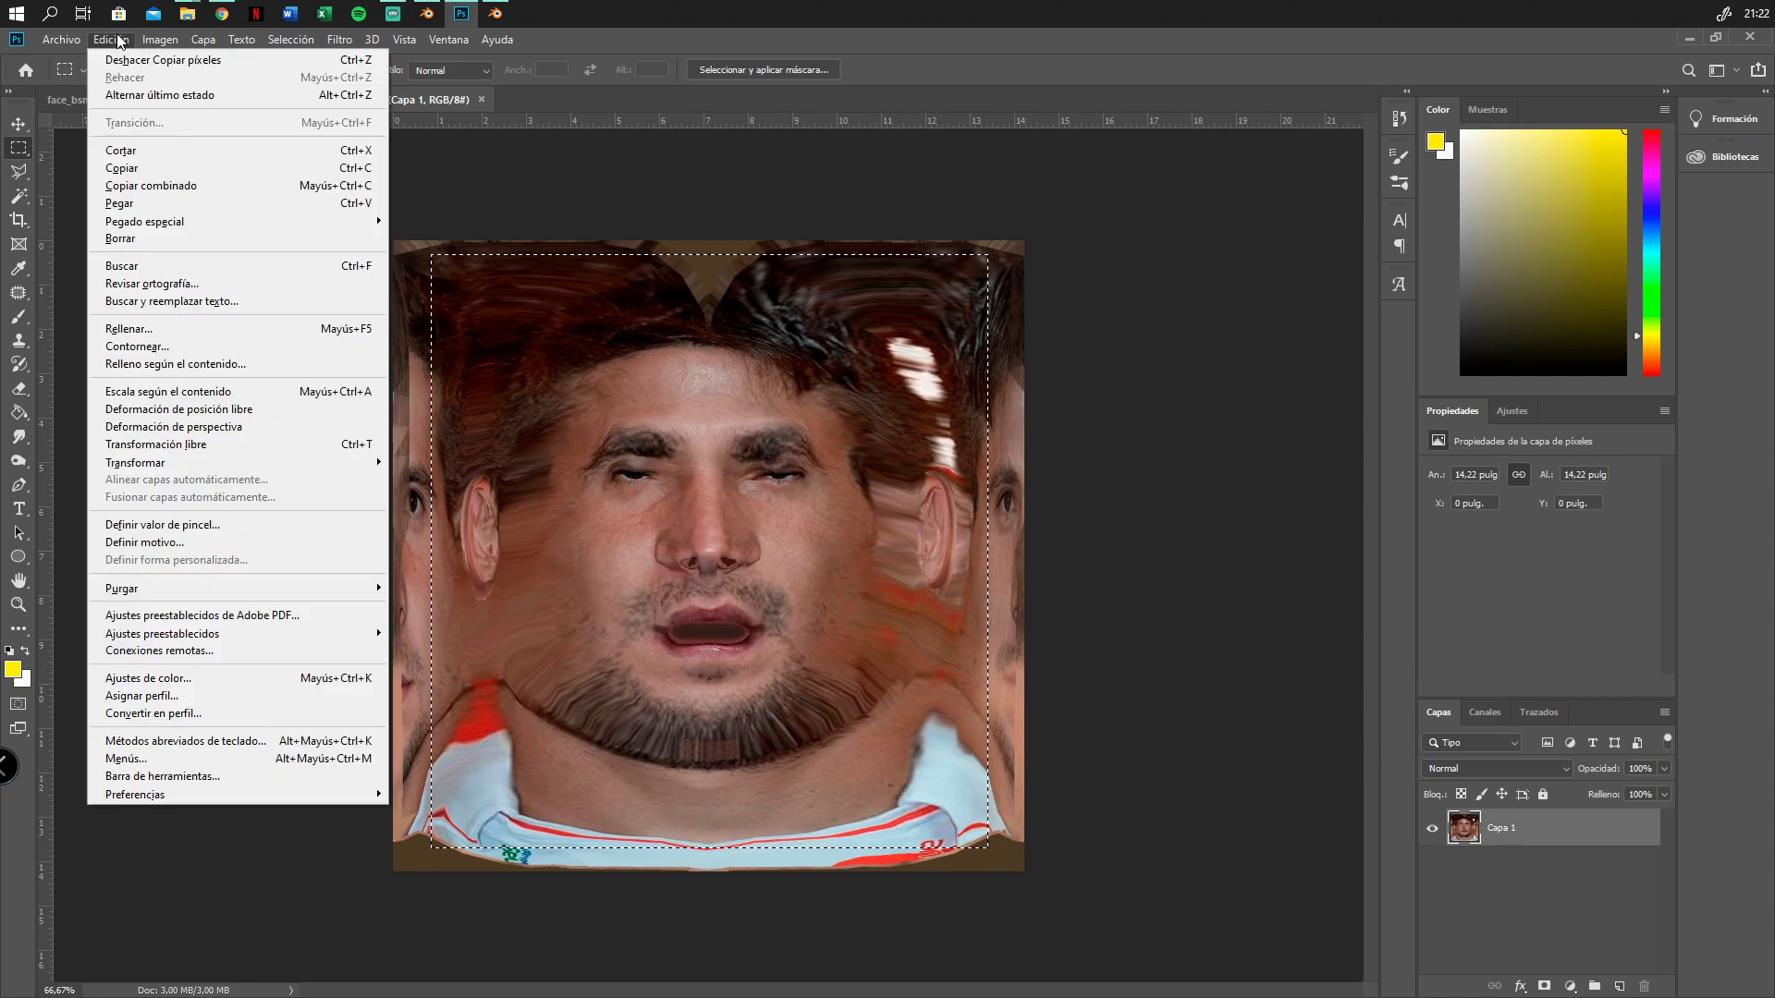
click(128, 170)
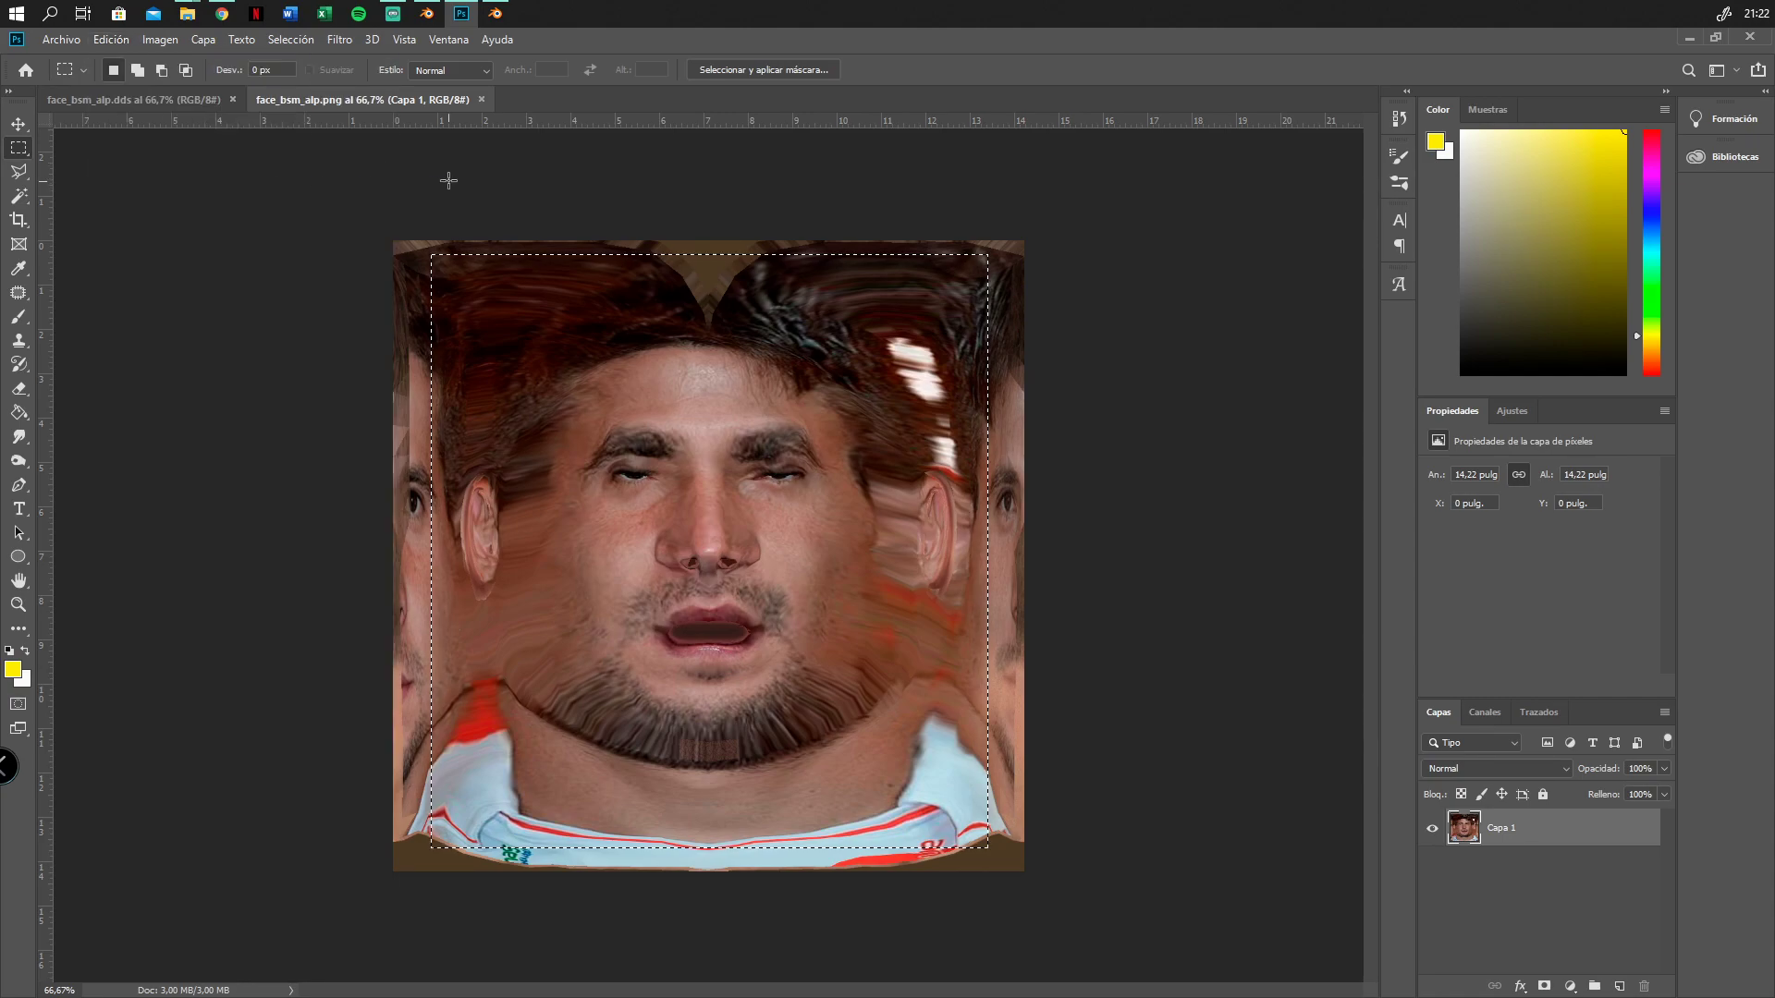
Paste the copied face in place onto the original texture in face_bsm_alp.dds
click(159, 99)
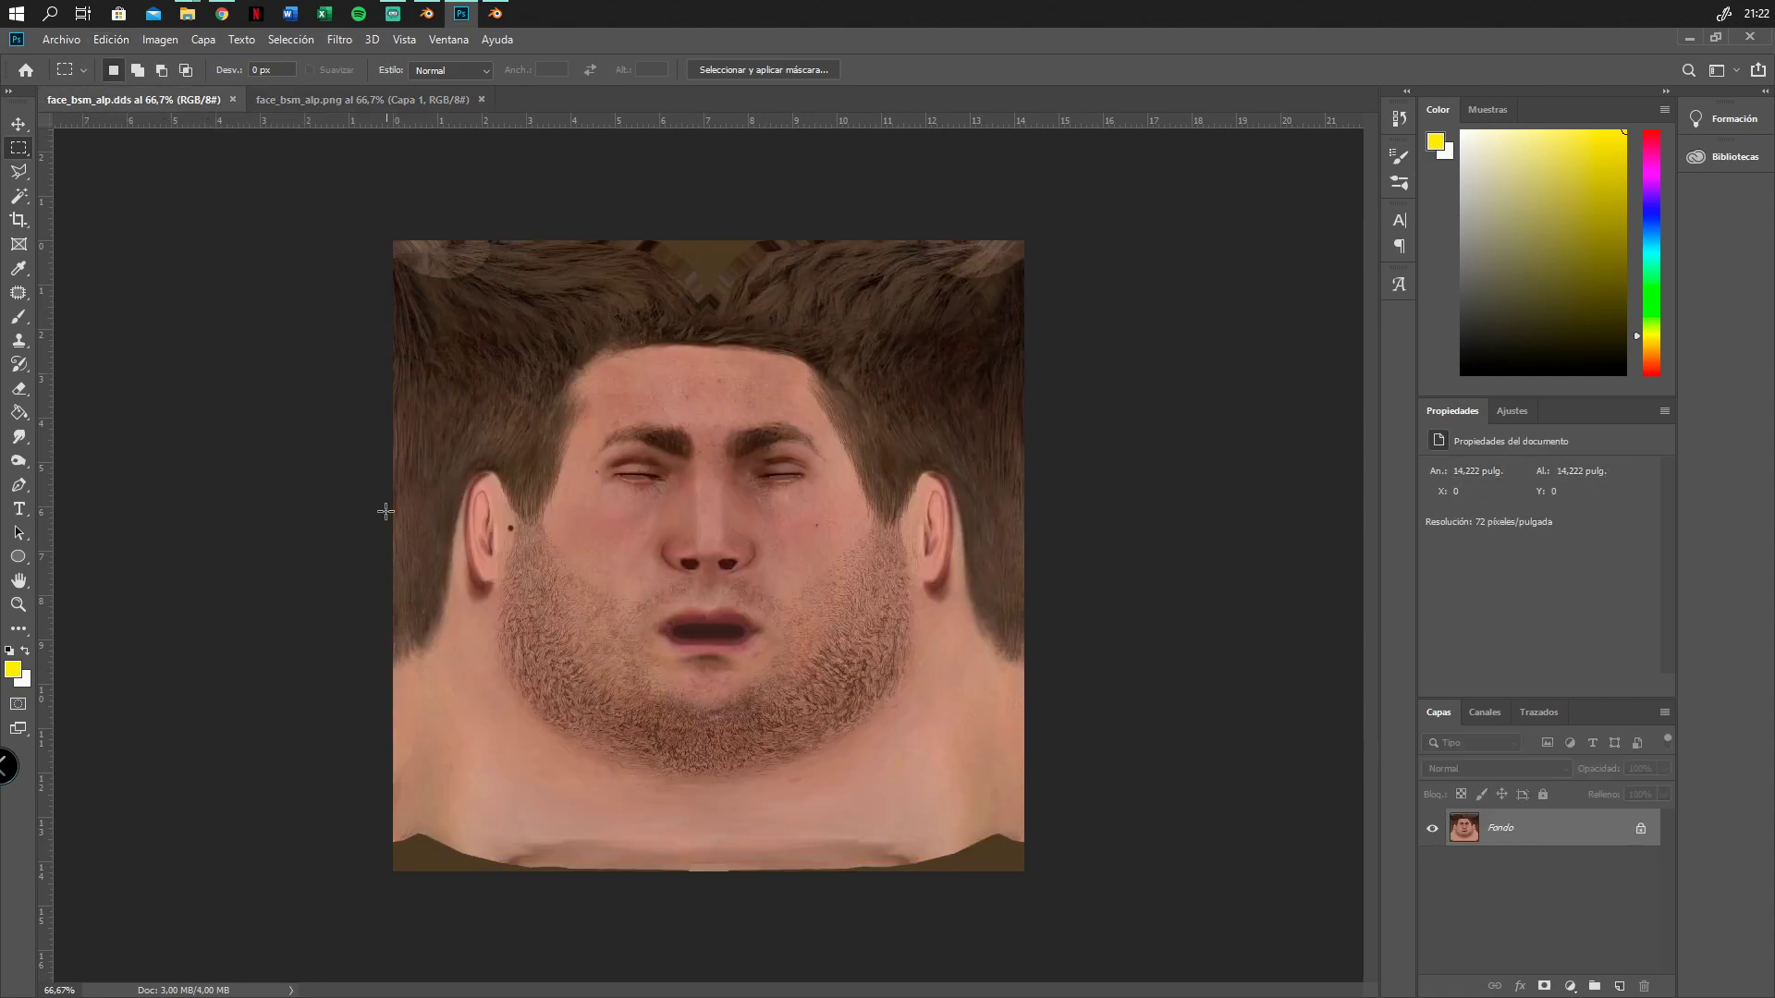
click(111, 40)
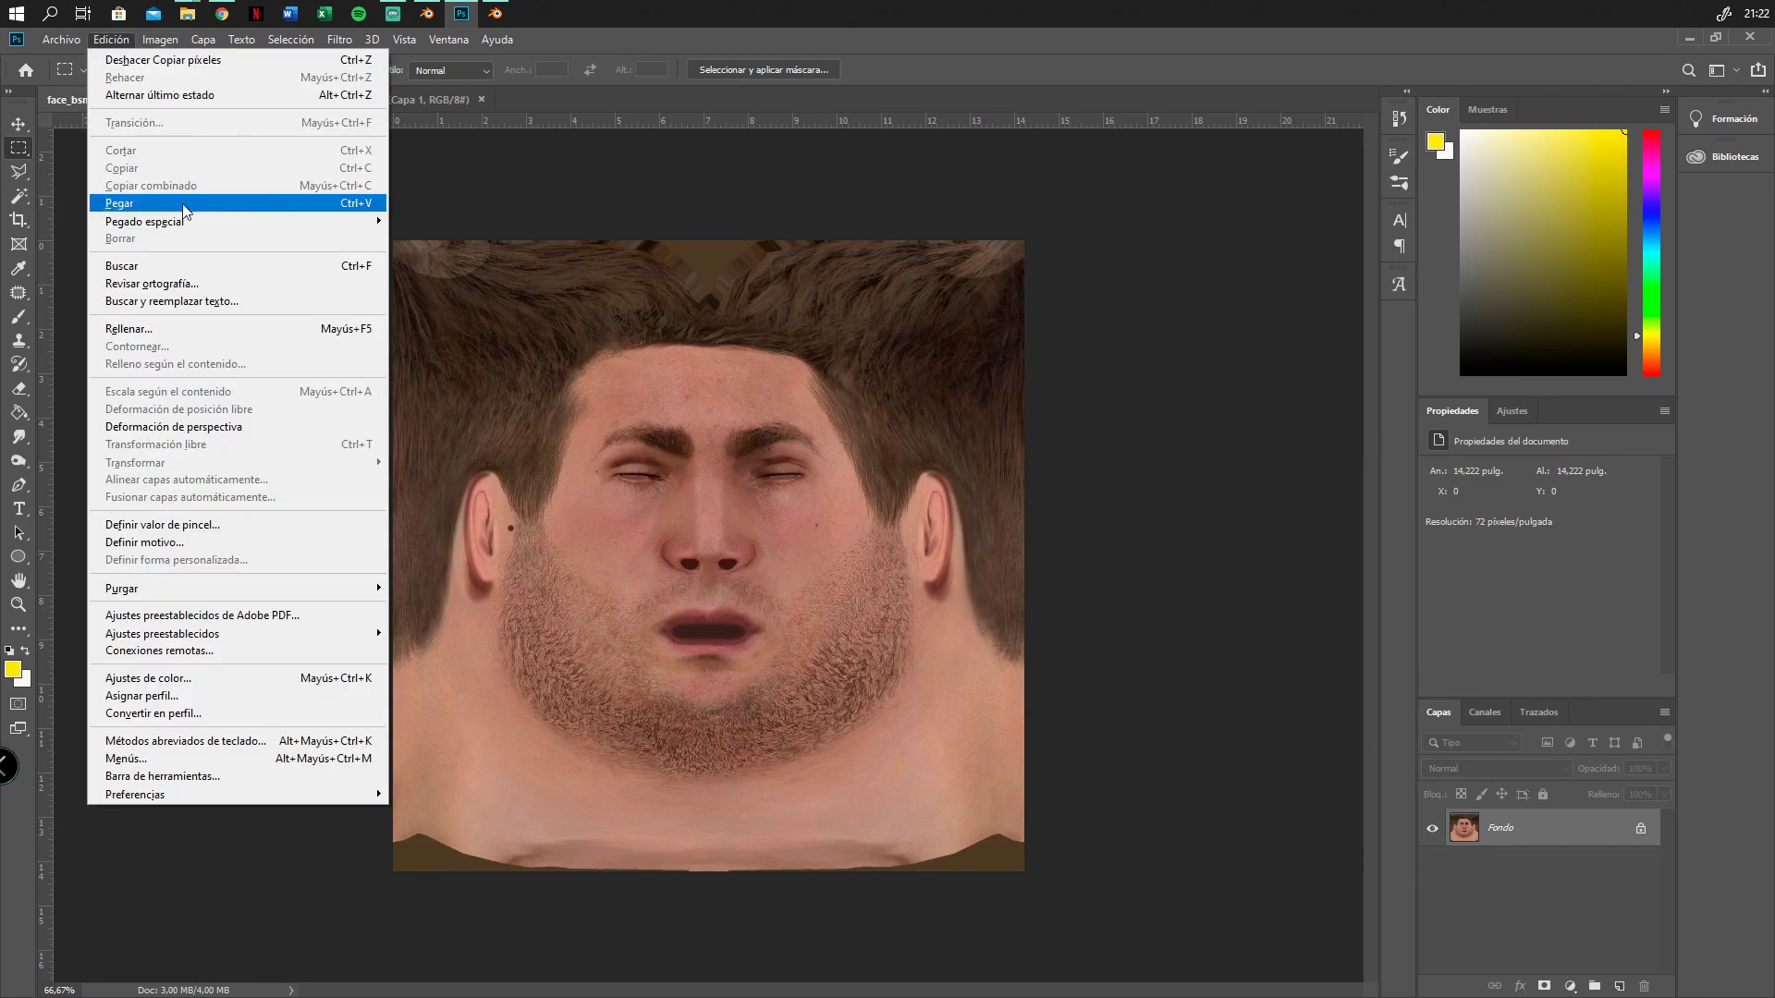
mouse_move(190, 223)
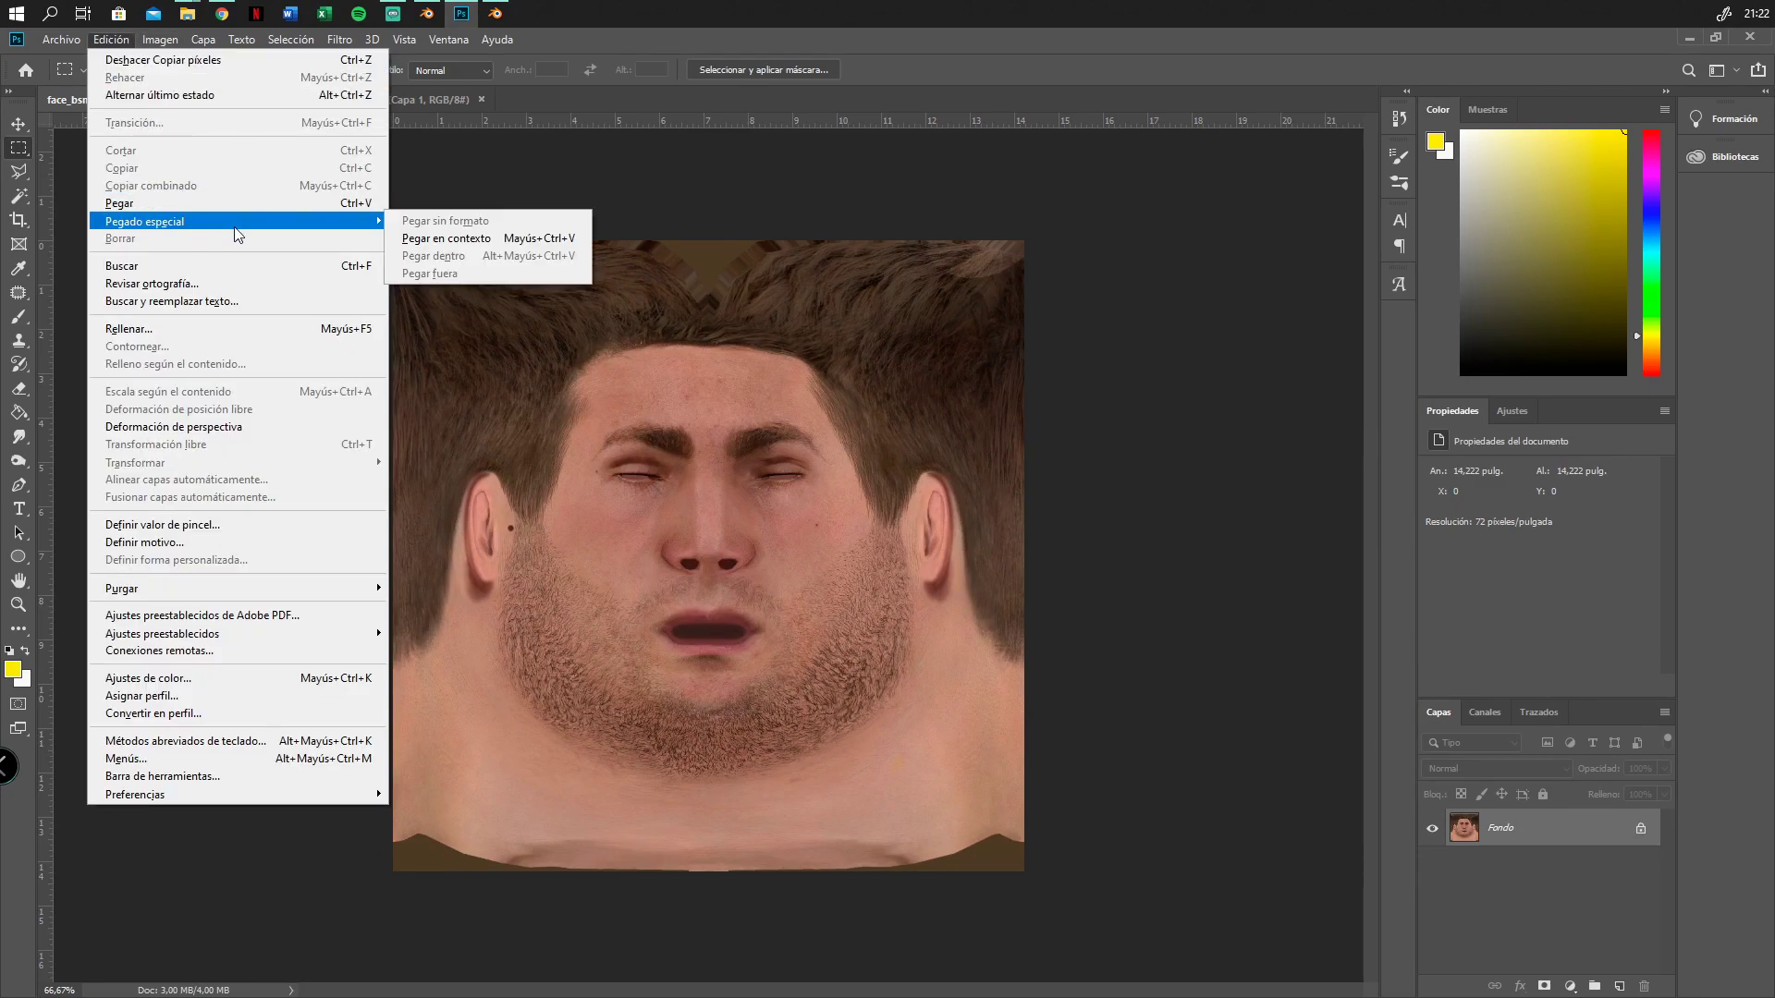
click(460, 240)
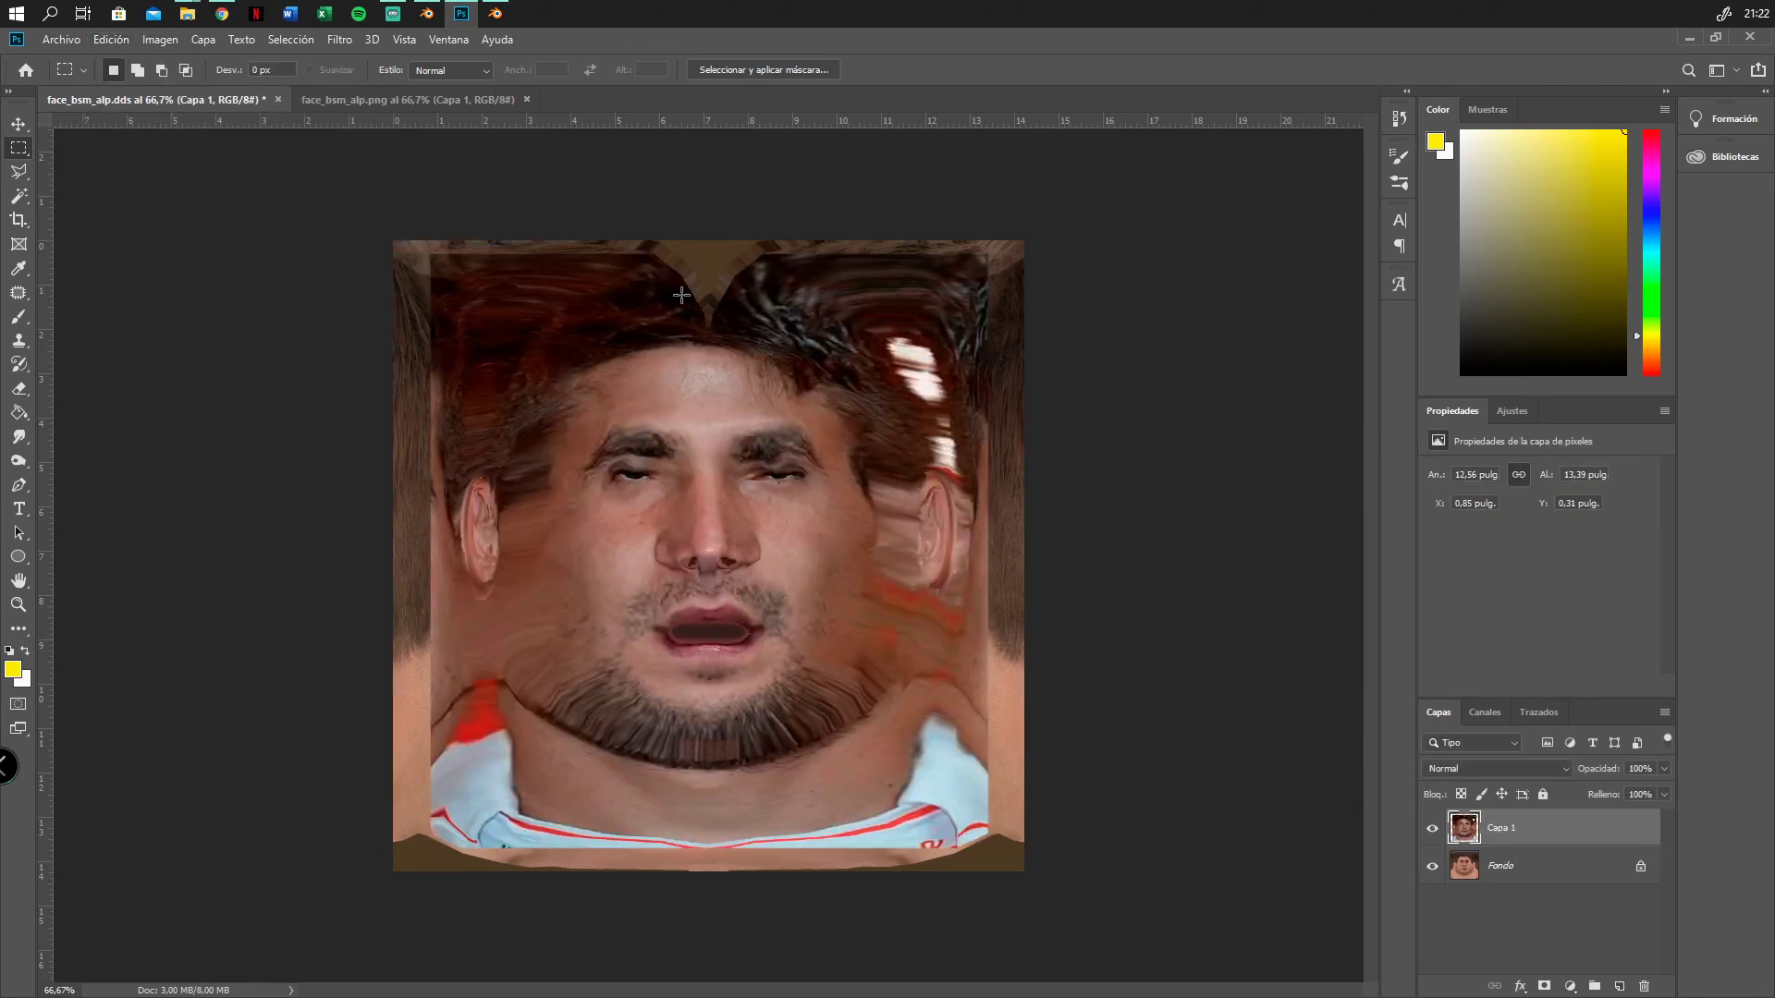
Compare the pasted face layer with the original, then erase the layer's edge along the right-hand hair, ear and shirt
click(18, 388)
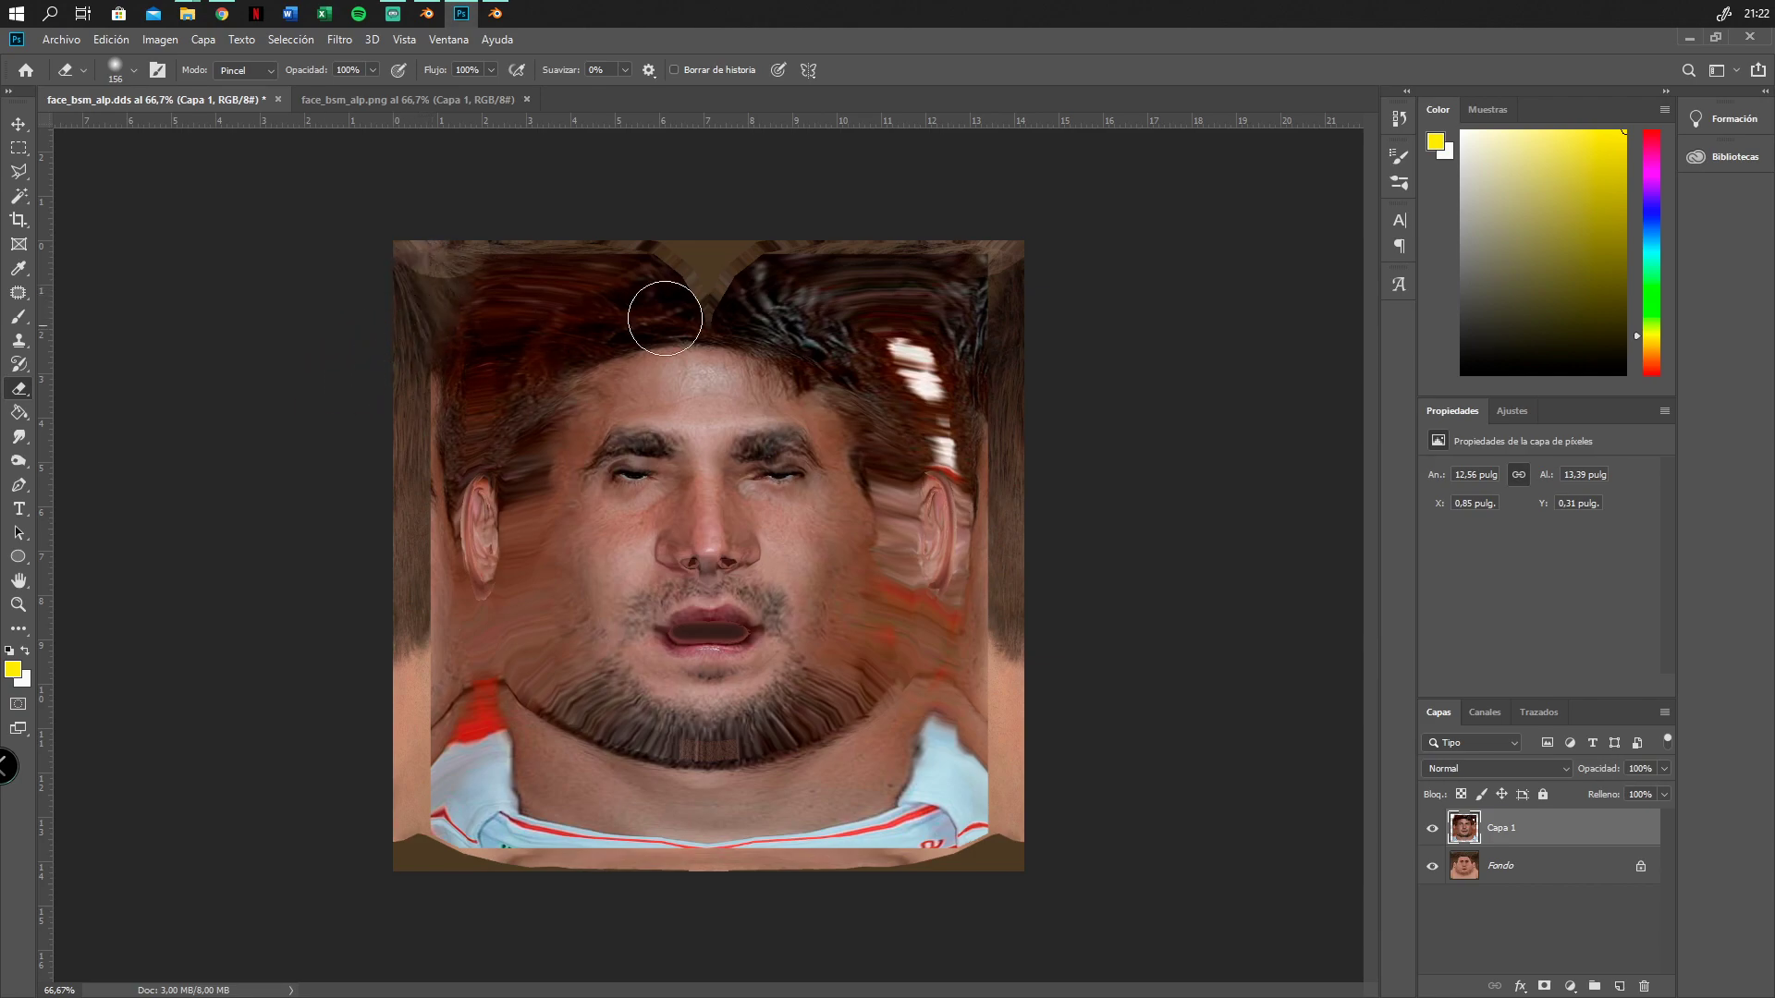
drag(997, 245, 997, 259)
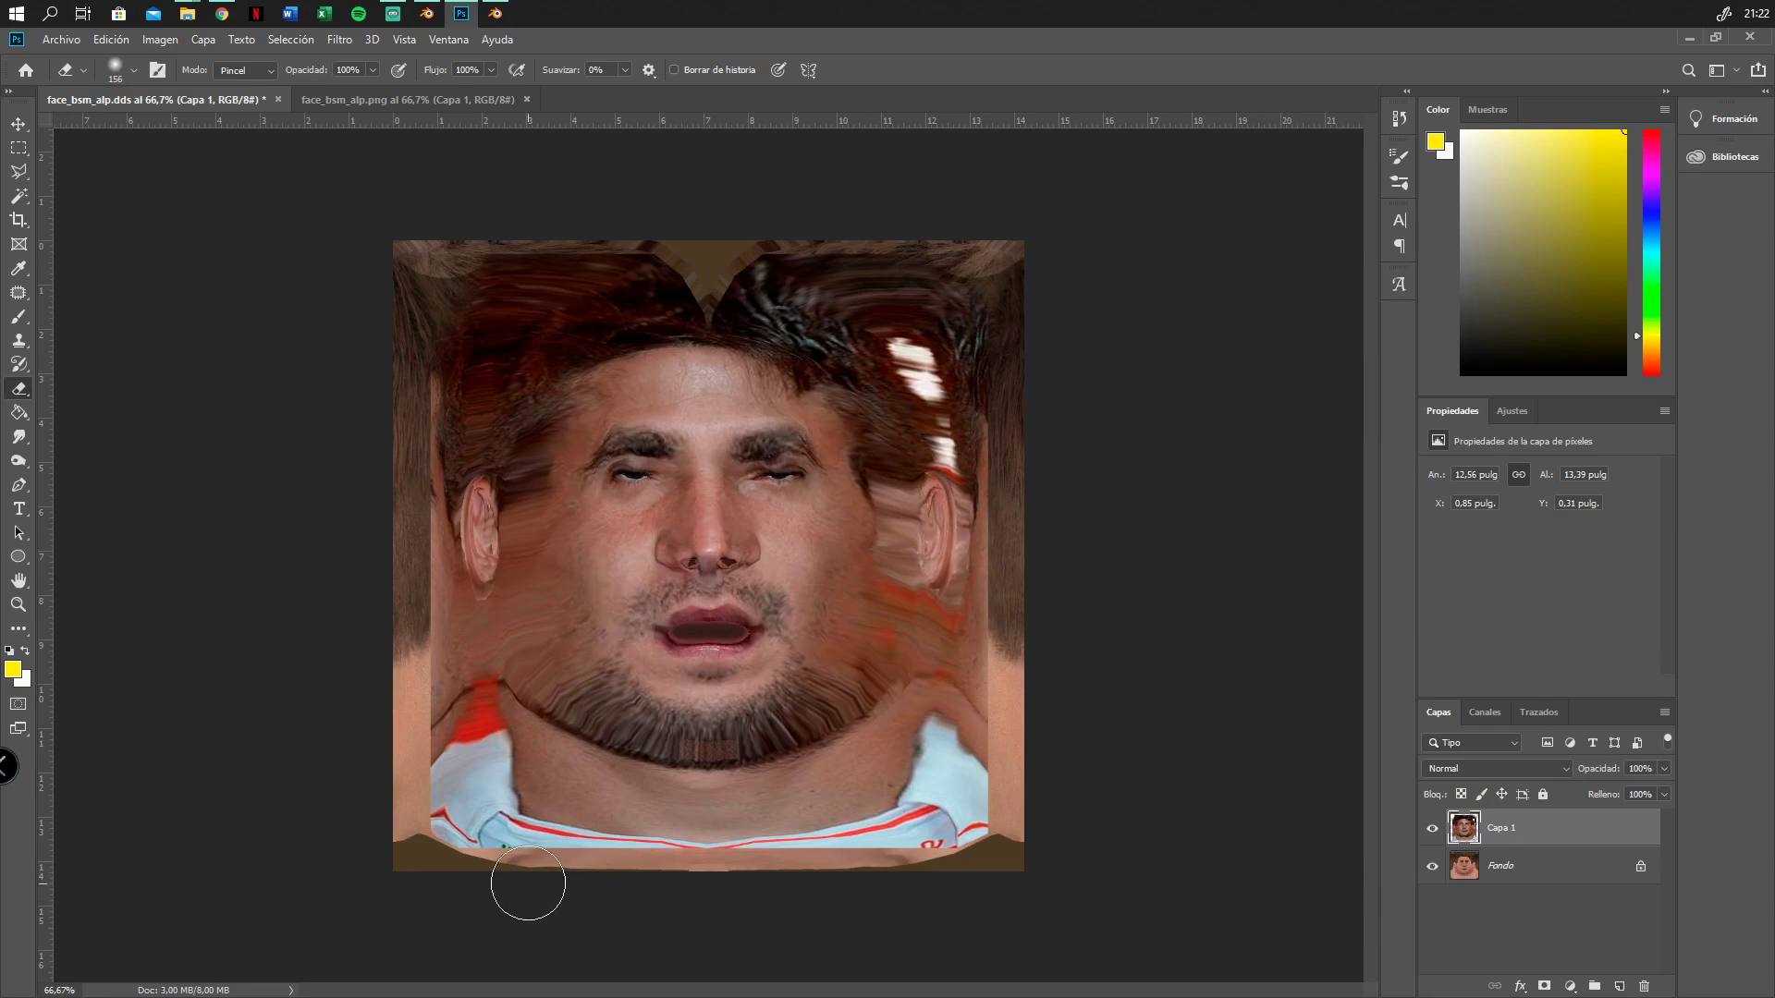
click(1435, 831)
click(1434, 831)
click(1434, 830)
click(1434, 831)
mouse_move(974, 864)
mouse_down()
mouse_move(1008, 719)
mouse_move(1010, 471)
mouse_move(962, 364)
mouse_move(990, 487)
mouse_move(866, 259)
mouse_move(998, 301)
mouse_move(951, 281)
mouse_up()
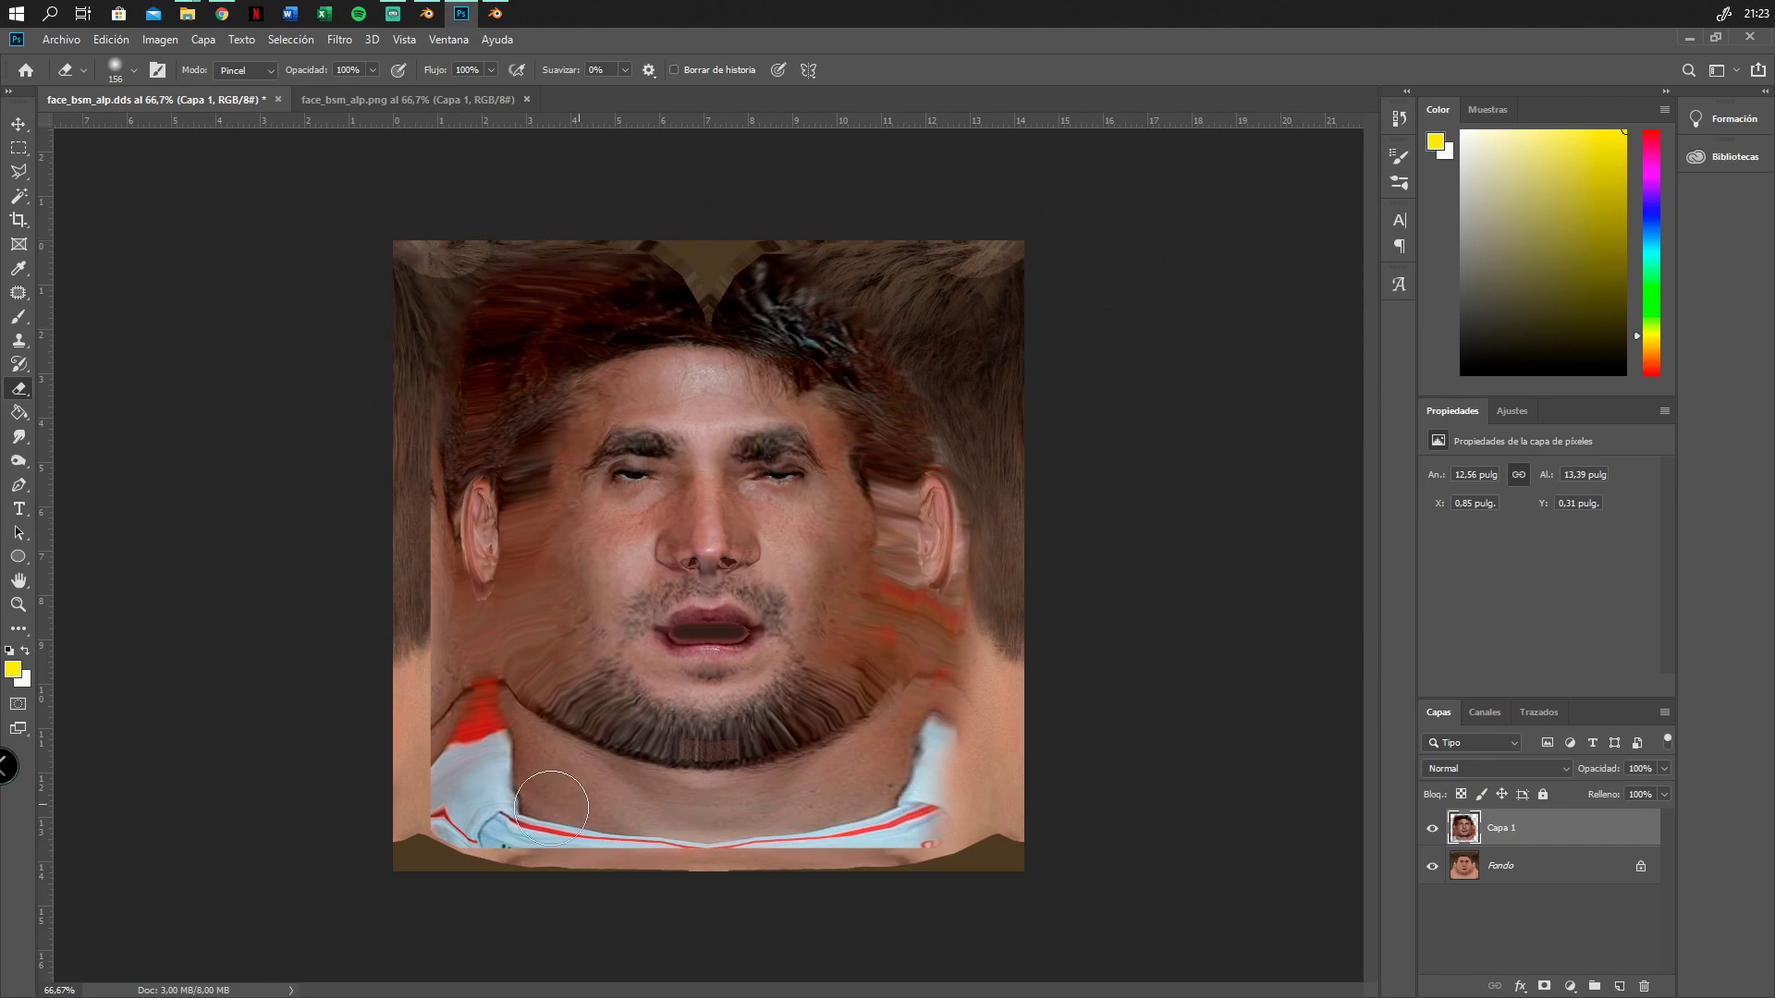
Erase the shirt, neck and both ears from the pasted face layer so the original skin texture shows through
mouse_move(397, 795)
mouse_down()
mouse_move(565, 883)
mouse_move(480, 837)
mouse_move(601, 860)
mouse_move(792, 855)
mouse_move(940, 829)
mouse_move(919, 824)
mouse_move(963, 725)
mouse_move(924, 812)
mouse_move(869, 852)
mouse_up()
mouse_move(711, 860)
mouse_down()
mouse_move(569, 846)
mouse_move(483, 799)
mouse_move(434, 731)
mouse_move(414, 564)
mouse_move(458, 703)
mouse_move(447, 733)
mouse_move(467, 773)
mouse_move(430, 652)
mouse_move(468, 752)
mouse_move(456, 702)
mouse_move(491, 765)
mouse_up()
mouse_move(989, 781)
mouse_down()
mouse_move(951, 495)
mouse_move(952, 592)
mouse_move(976, 648)
mouse_up()
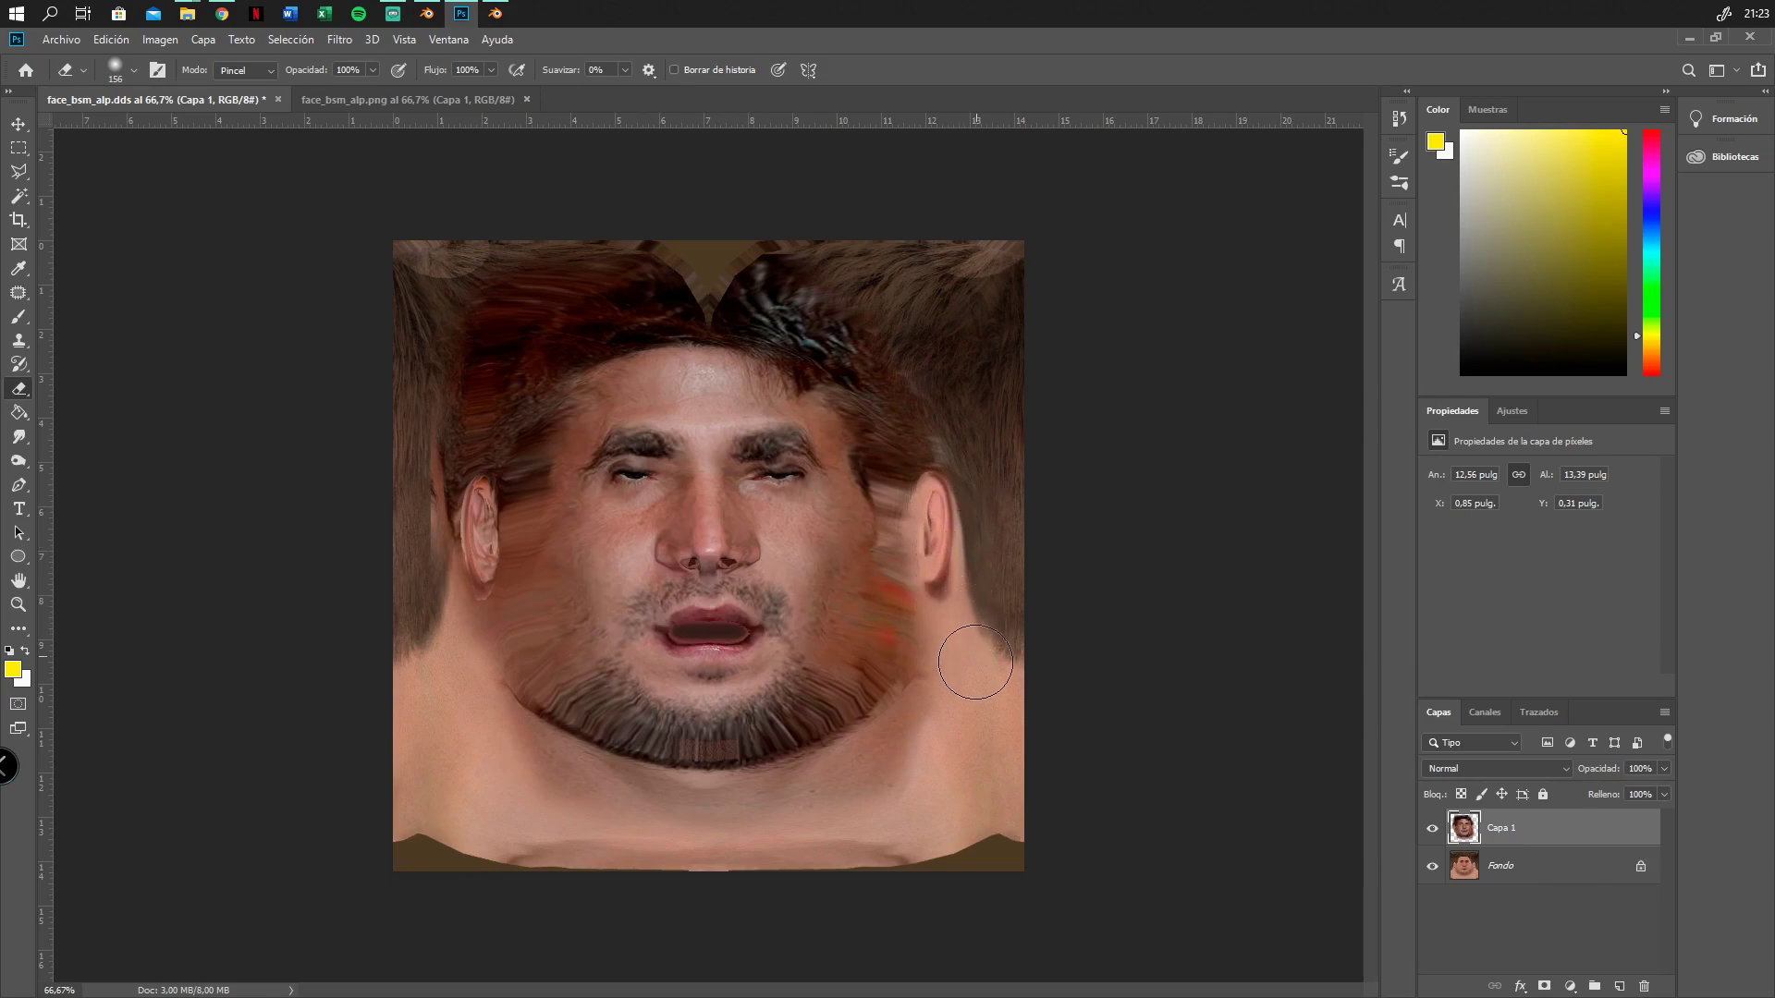
mouse_move(471, 568)
mouse_down()
mouse_move(470, 585)
mouse_move(449, 490)
mouse_up()
mouse_move(414, 678)
mouse_down()
mouse_move(447, 682)
mouse_move(463, 626)
mouse_up()
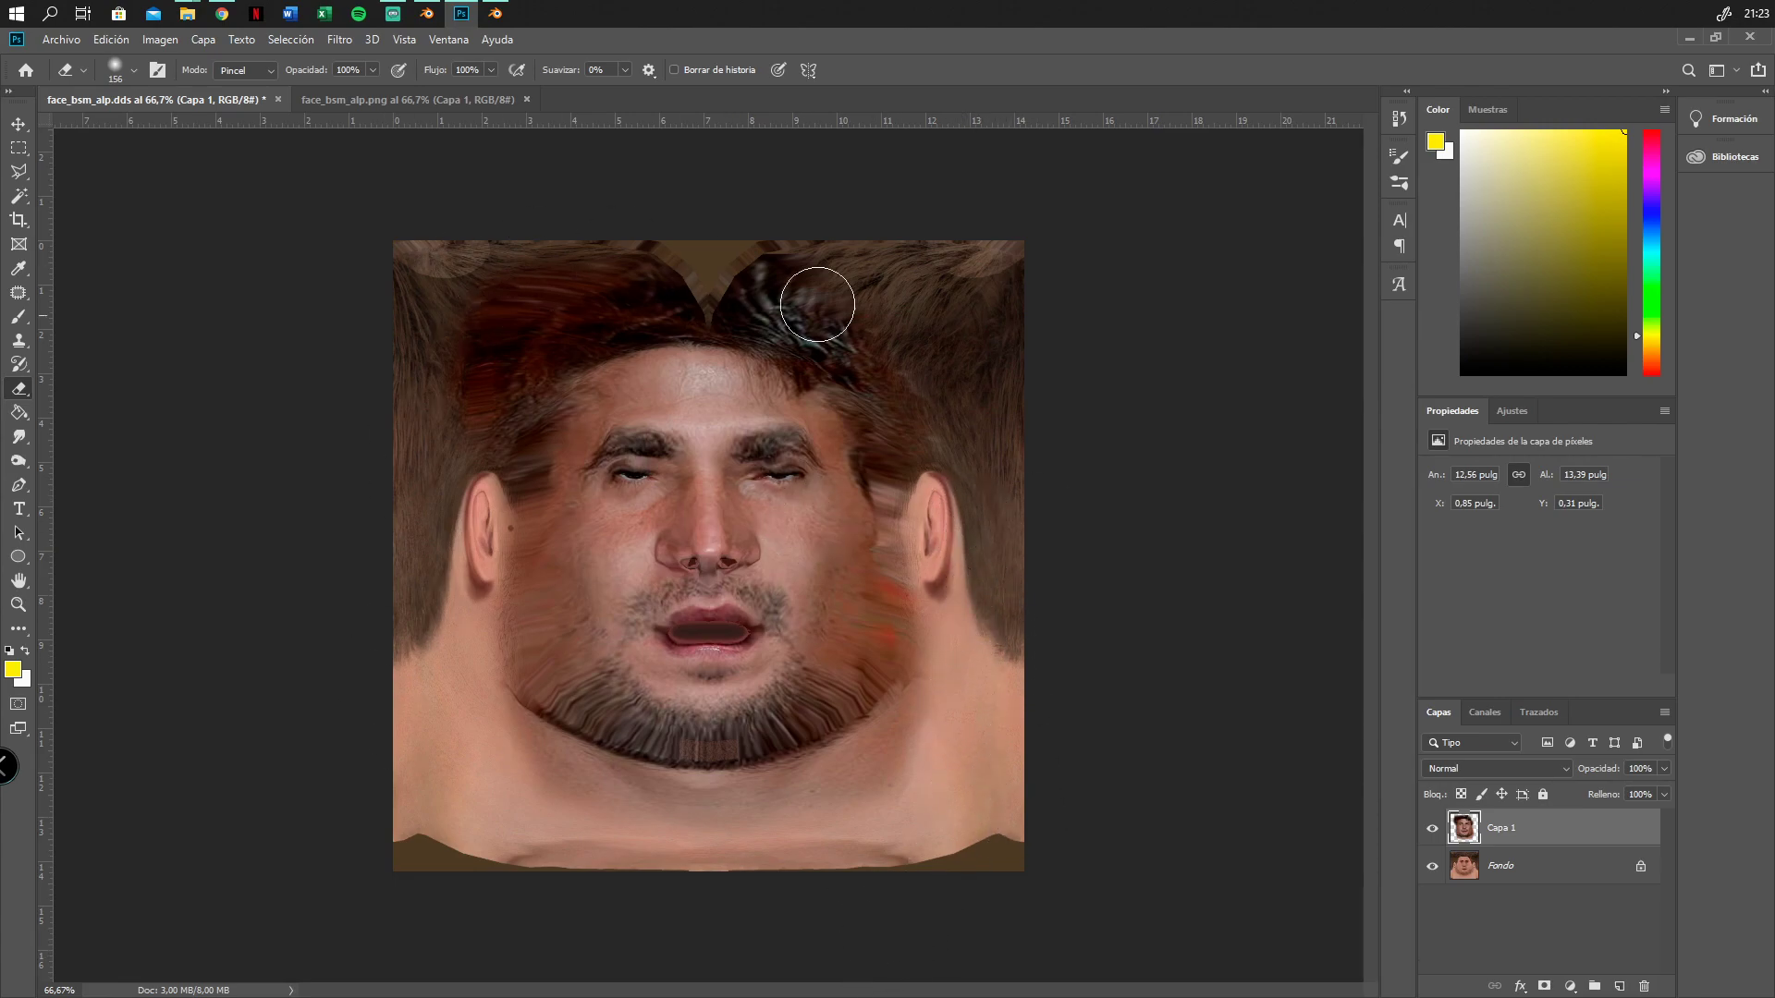
Save a PNG copy of the blended texture as 2face_bsm_alp.png in the #windx11 folder, using the large file size option
click(57, 40)
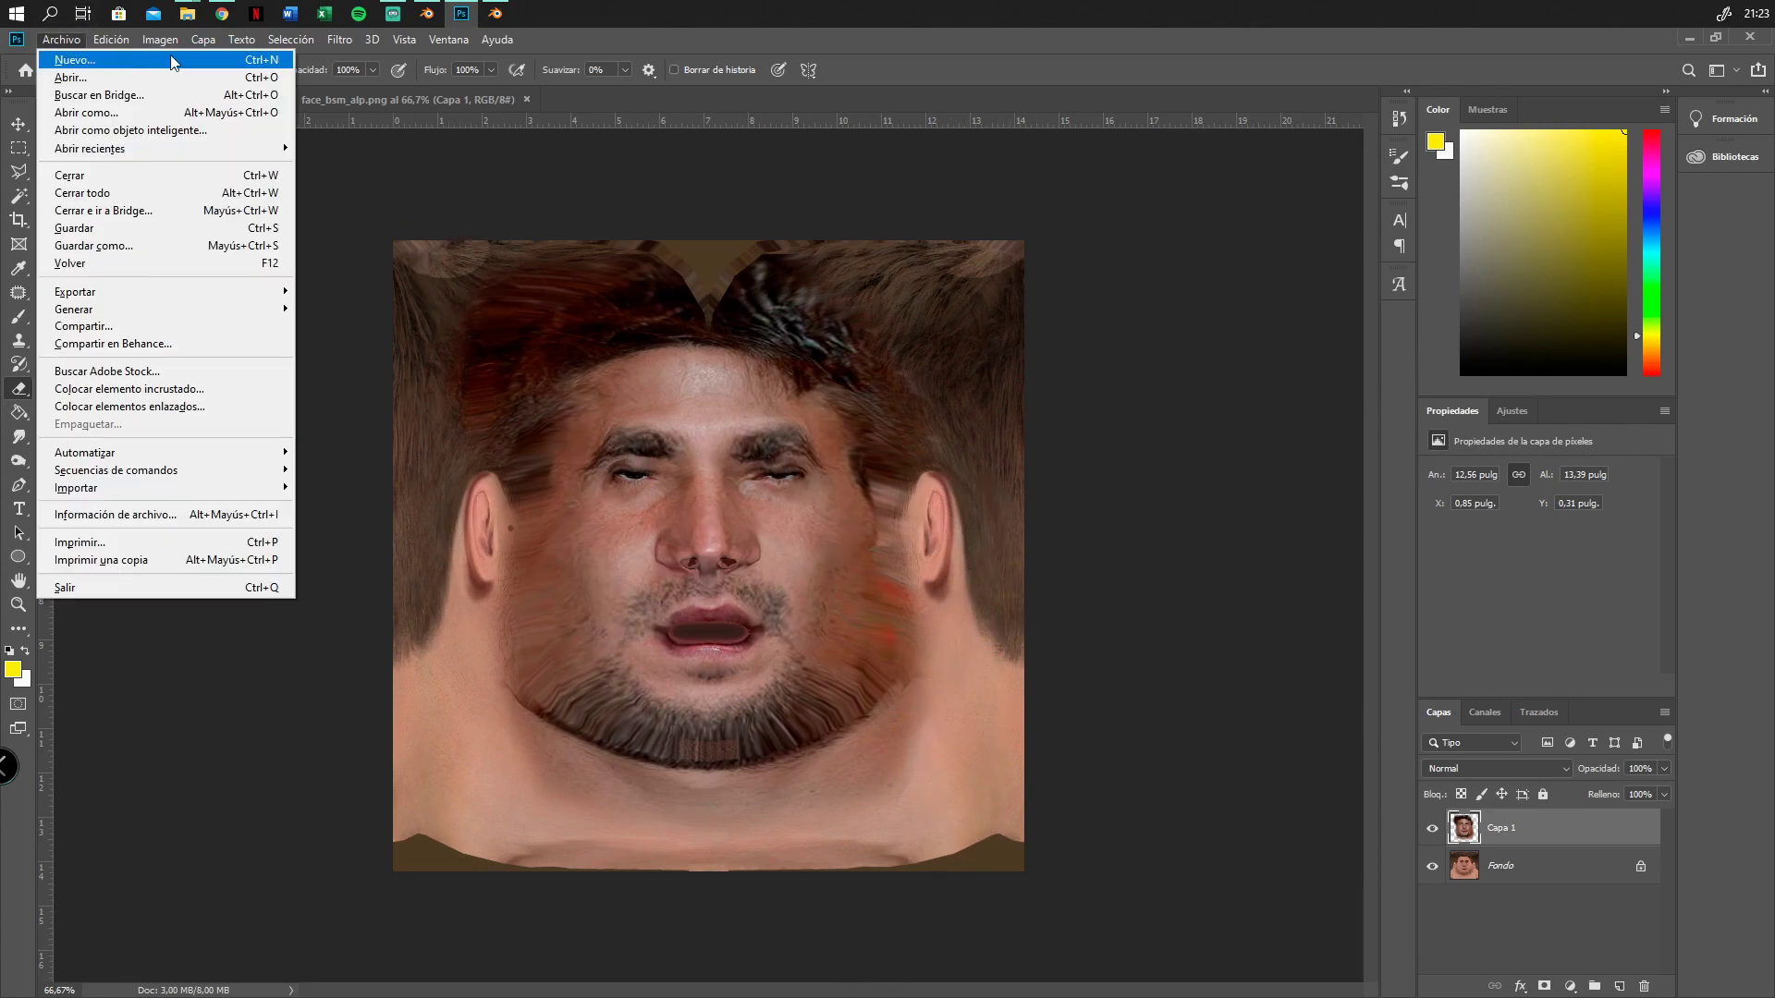
click(81, 247)
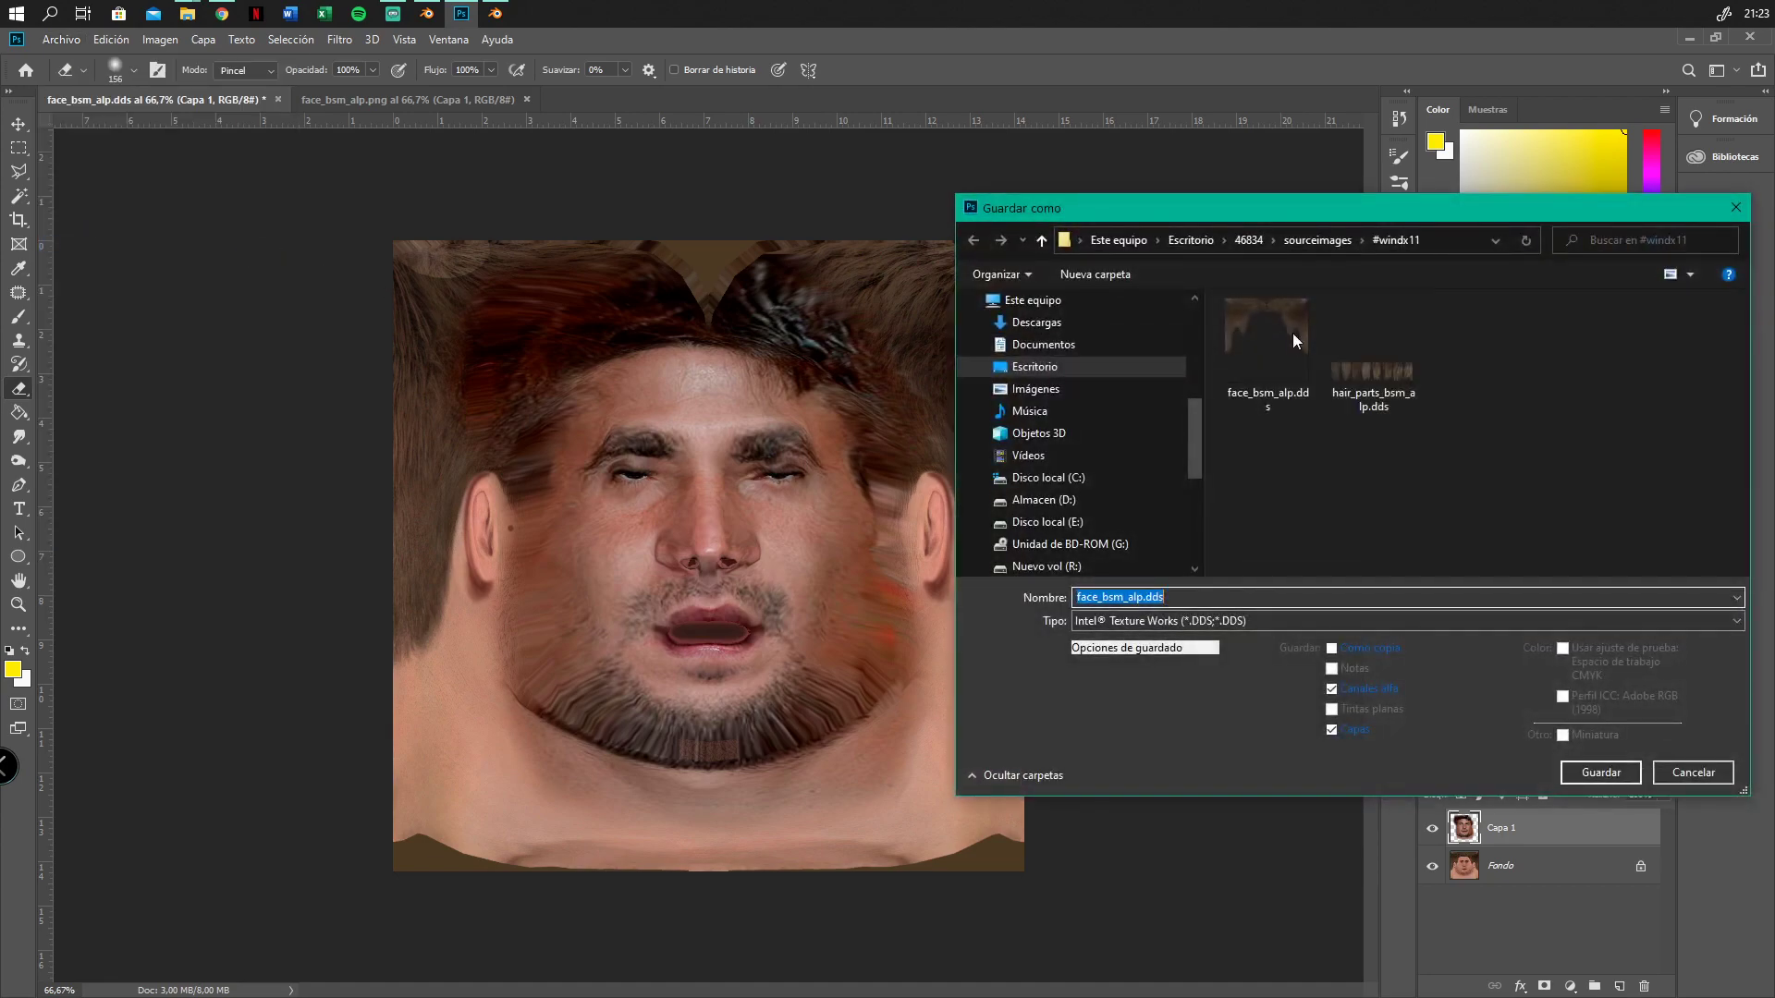
click(1207, 619)
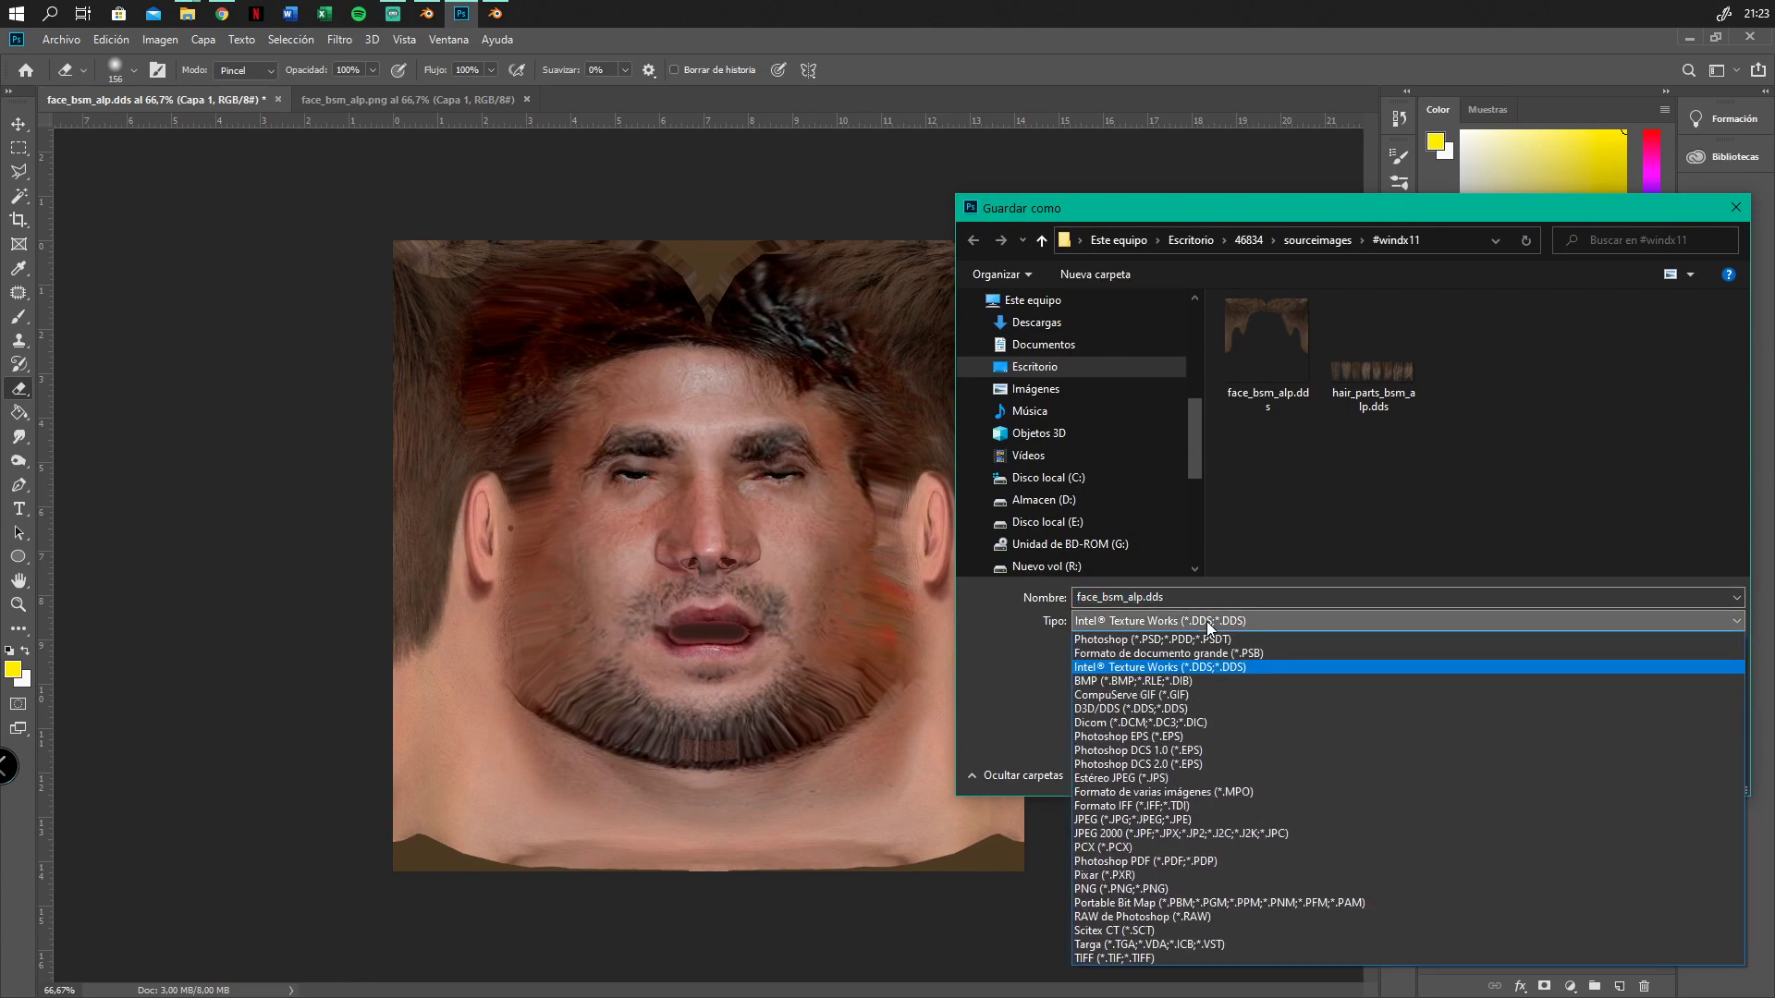
click(1114, 889)
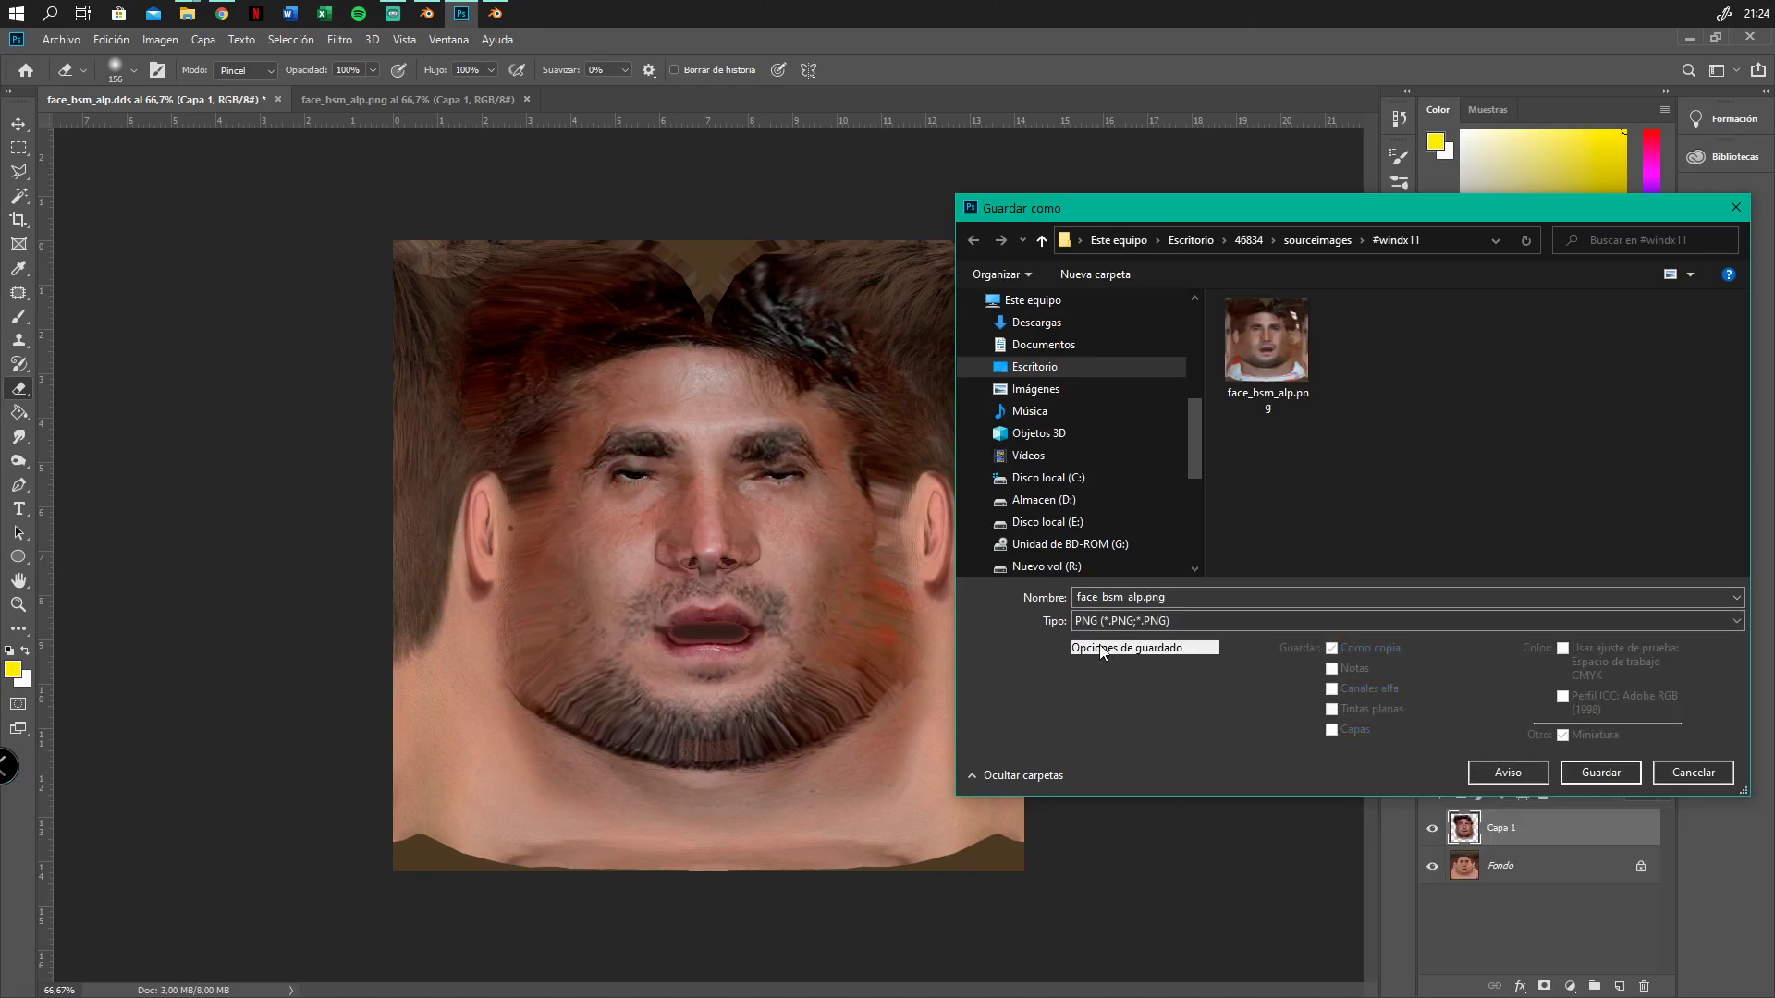
click(1082, 599)
click(1079, 599)
text(2)
click(1189, 598)
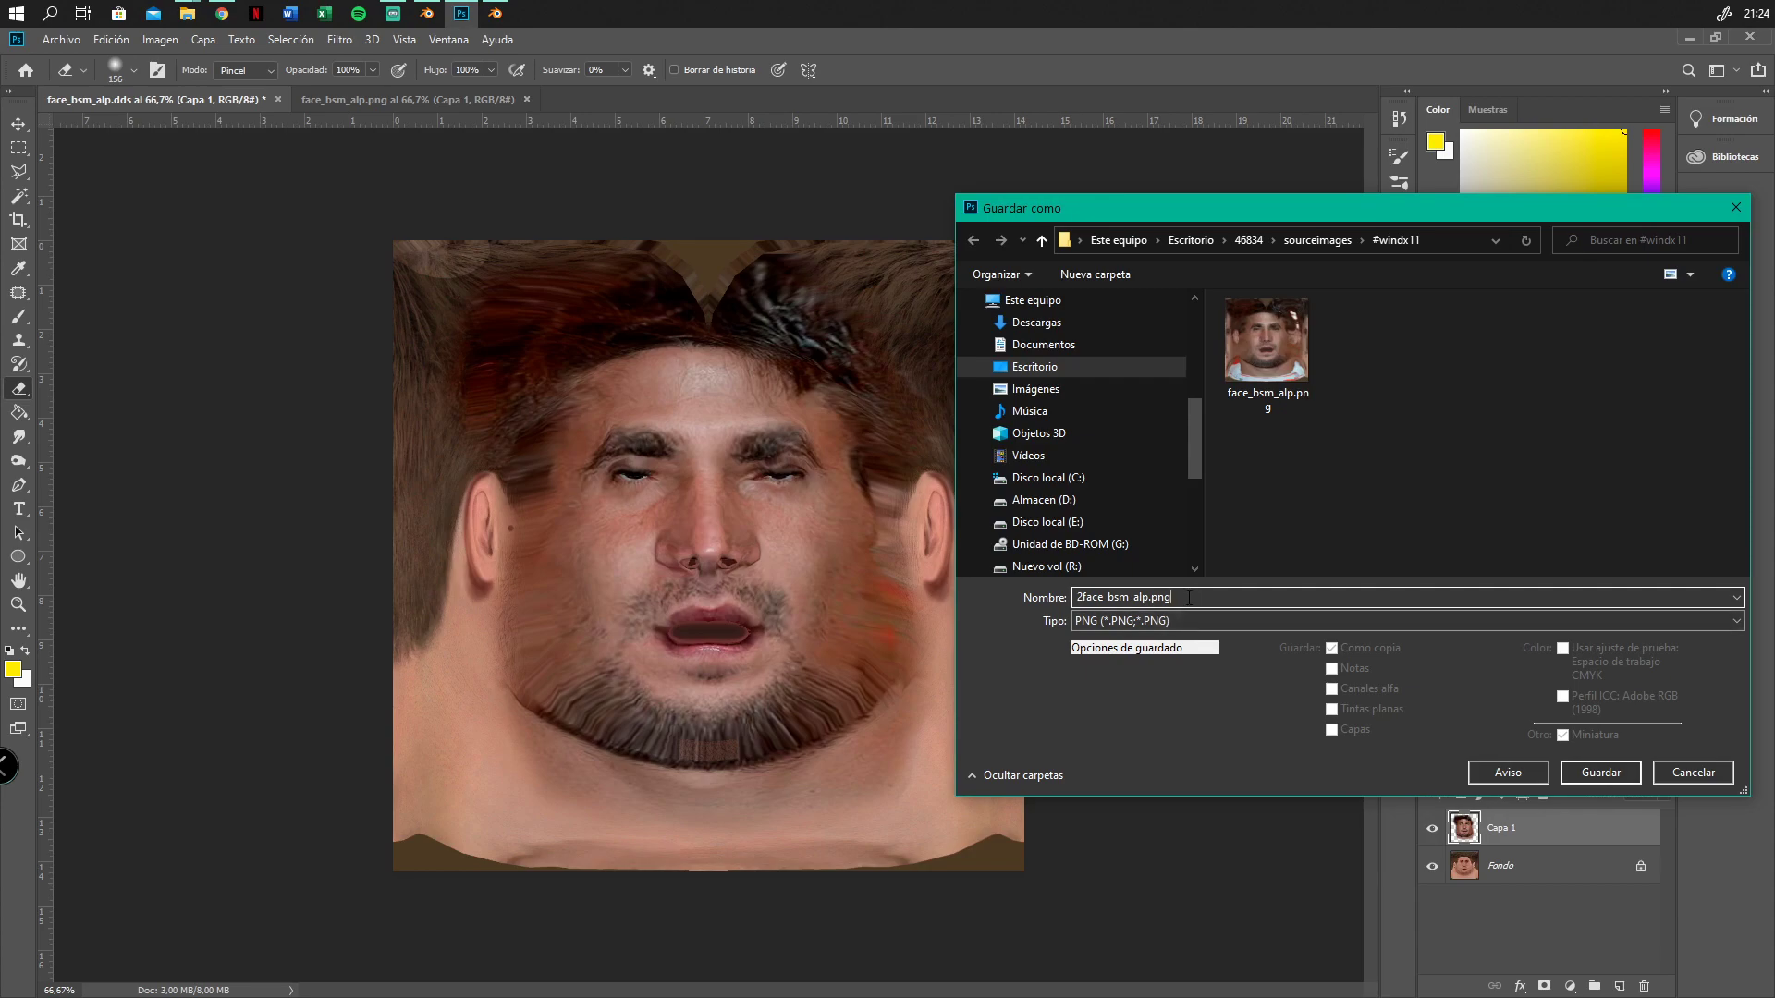
click(1600, 773)
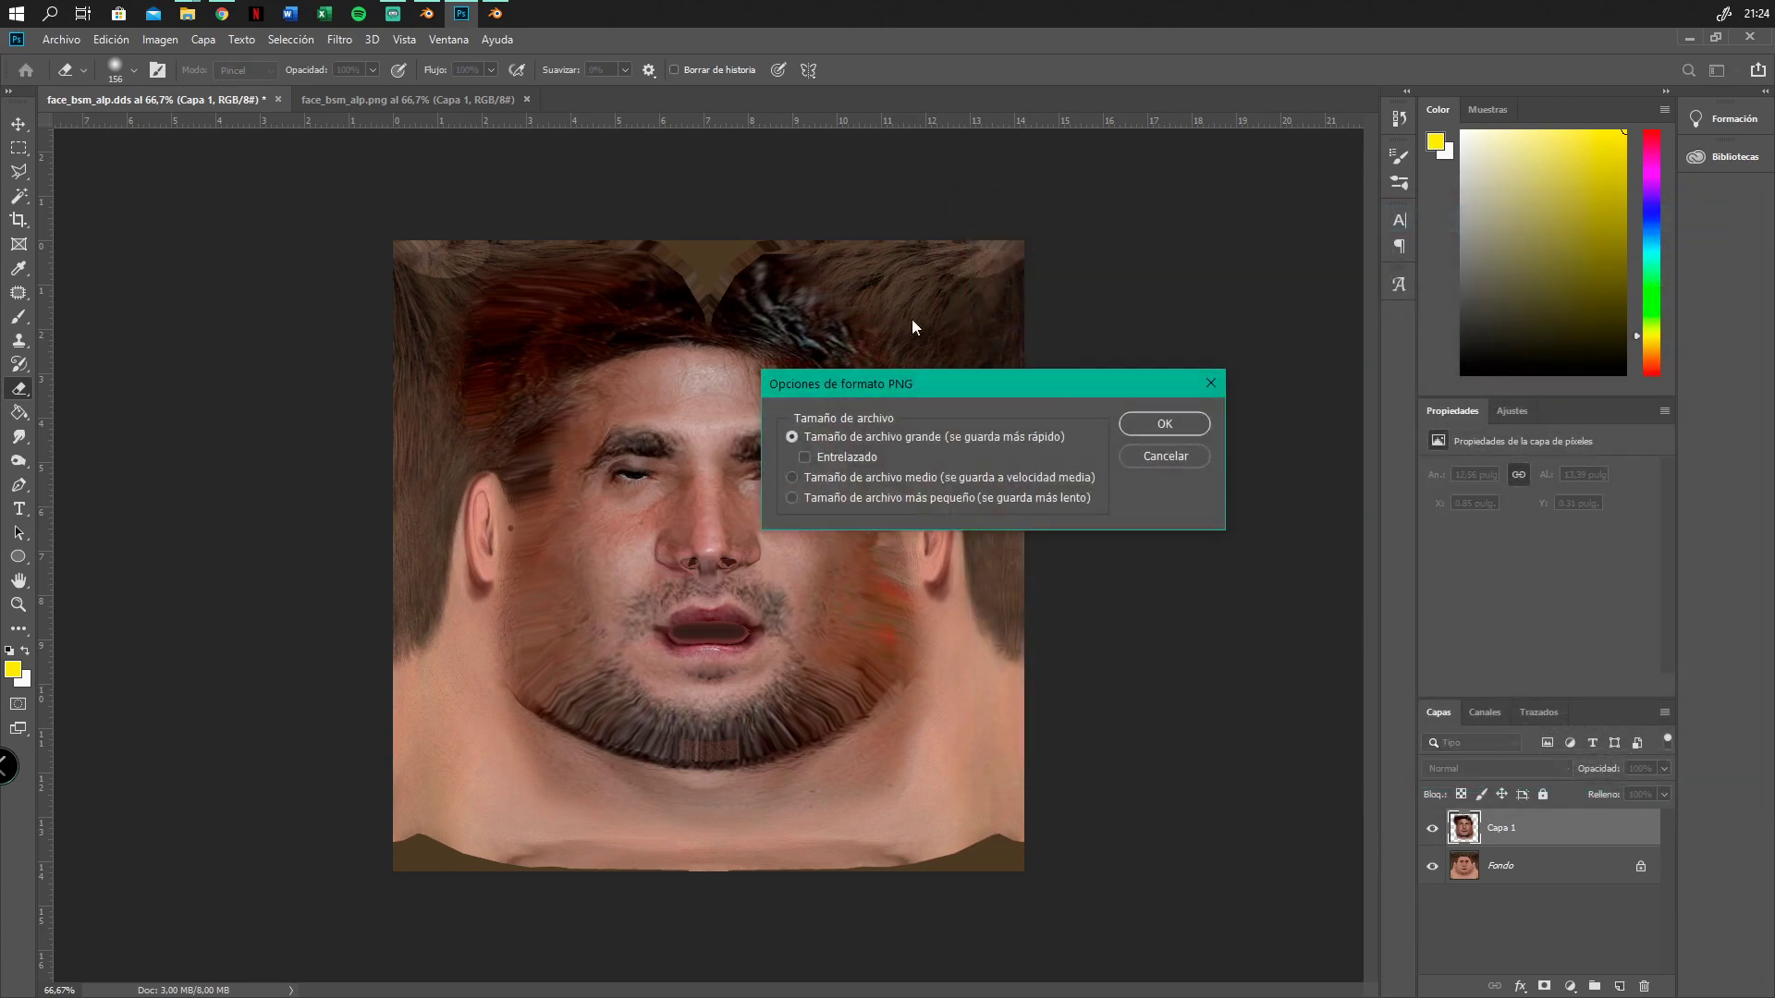
click(1166, 425)
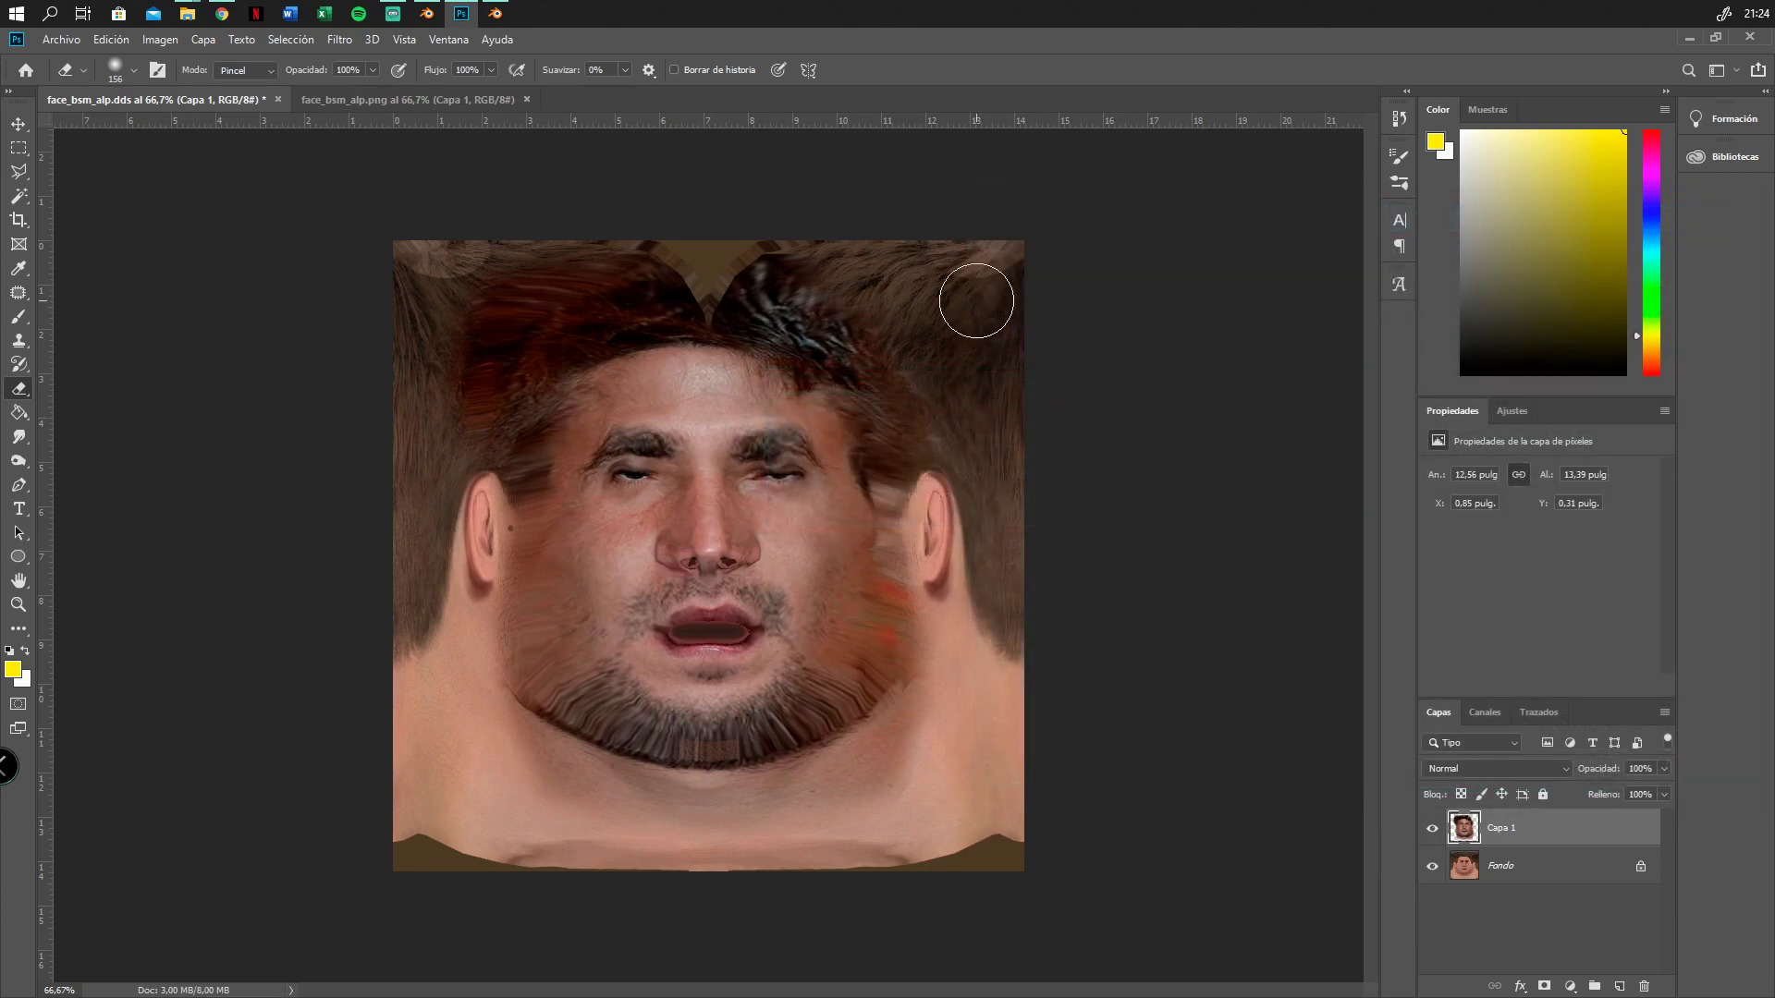
Switch to Blender, view the head from the front, then hide the background reference photo and collapse its settings
click(433, 9)
scroll(465, 218, down, 5)
scroll(353, 268, up, 4)
mouse_move(355, 267)
middle_down()
mouse_move(377, 242)
mouse_move(356, 252)
middle_up()
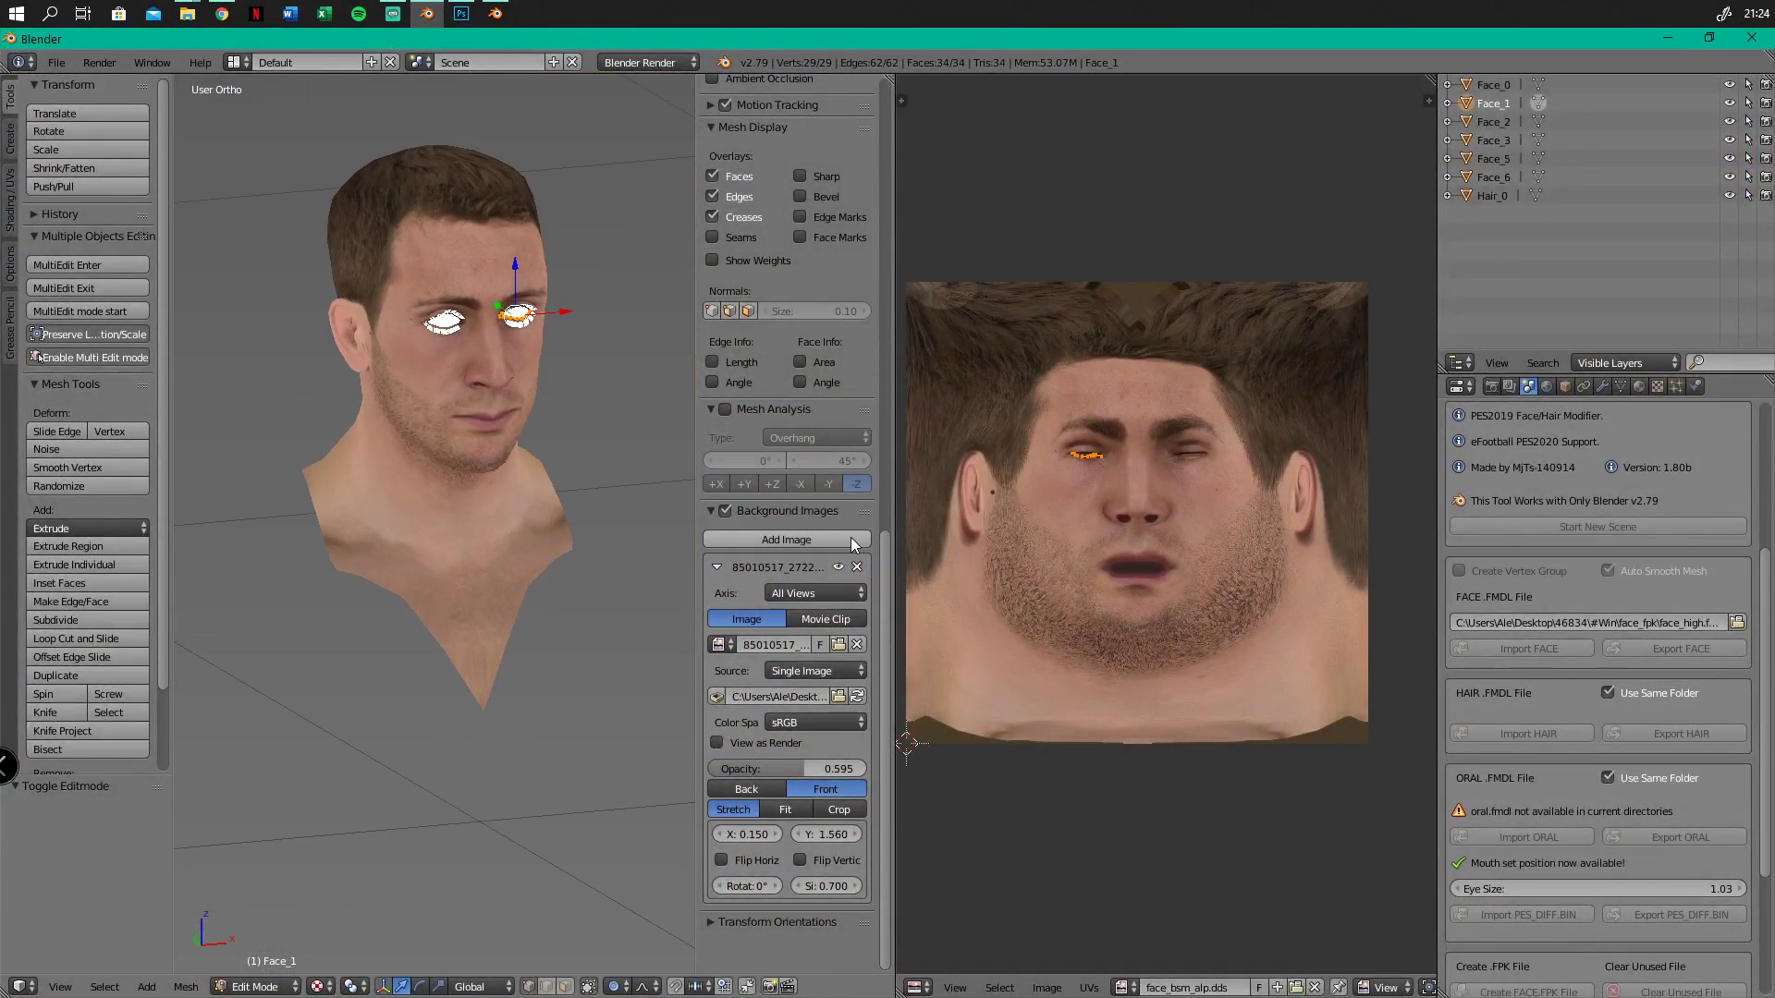
middle_drag(458, 388, 444, 376)
key(KP_1)
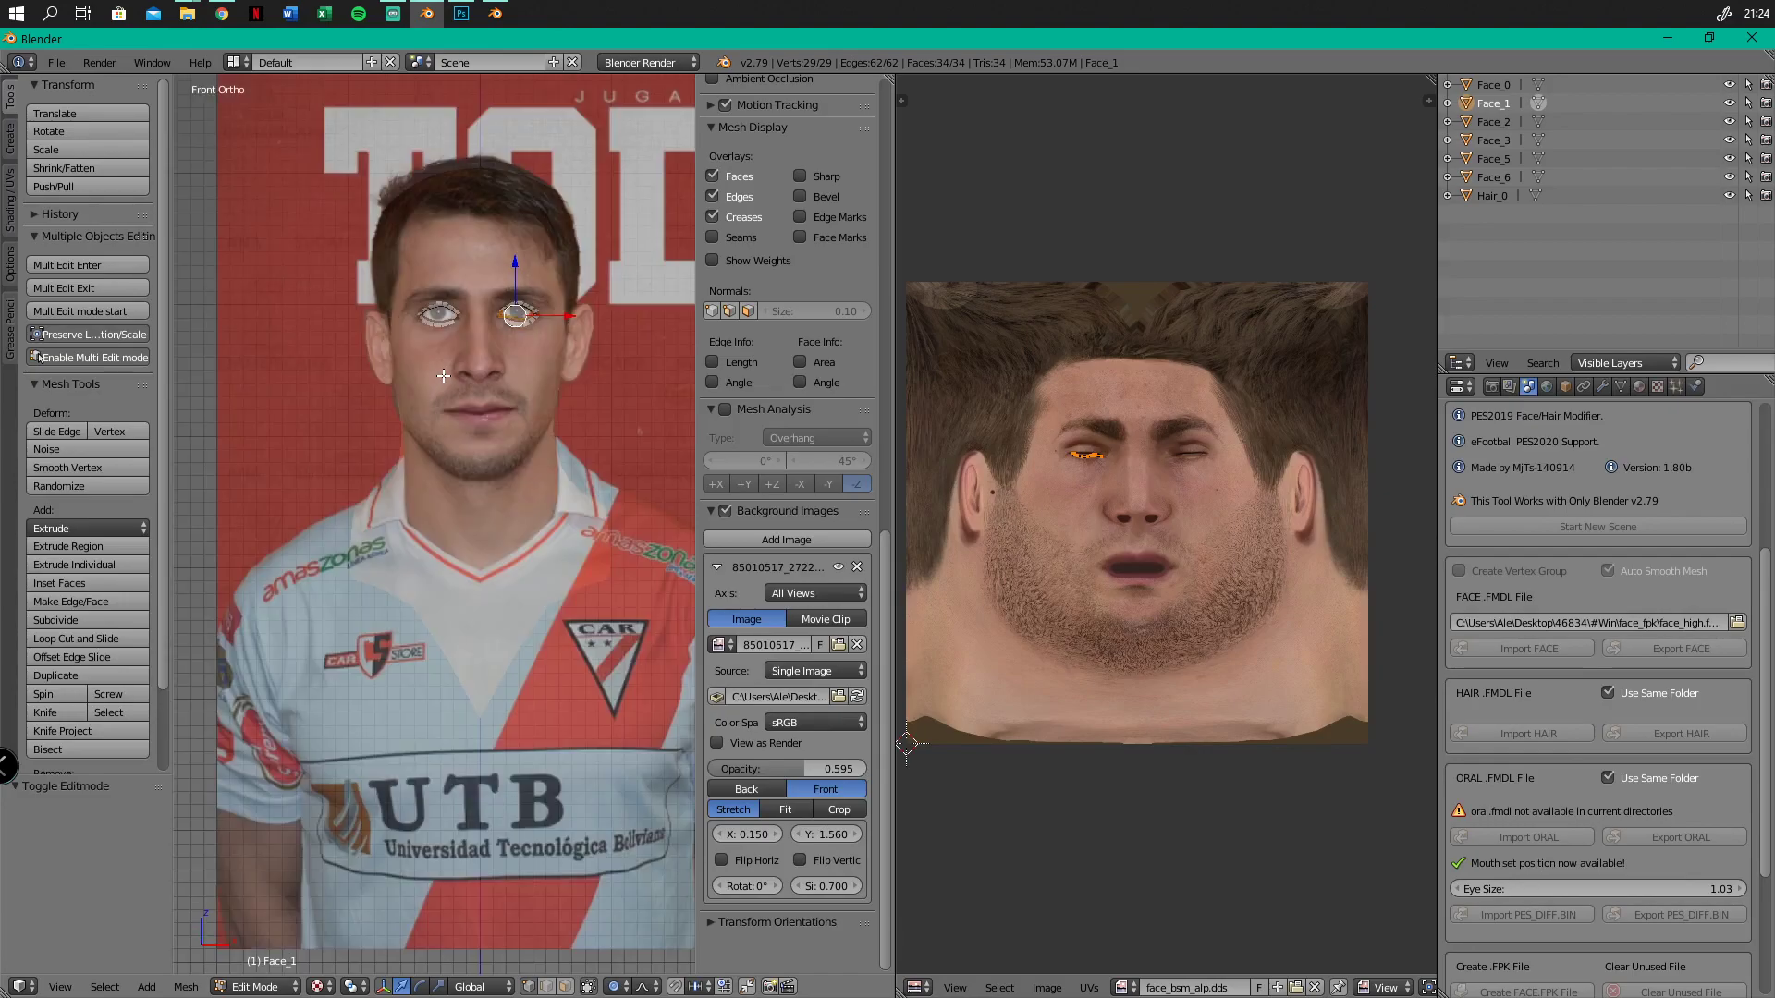
click(838, 567)
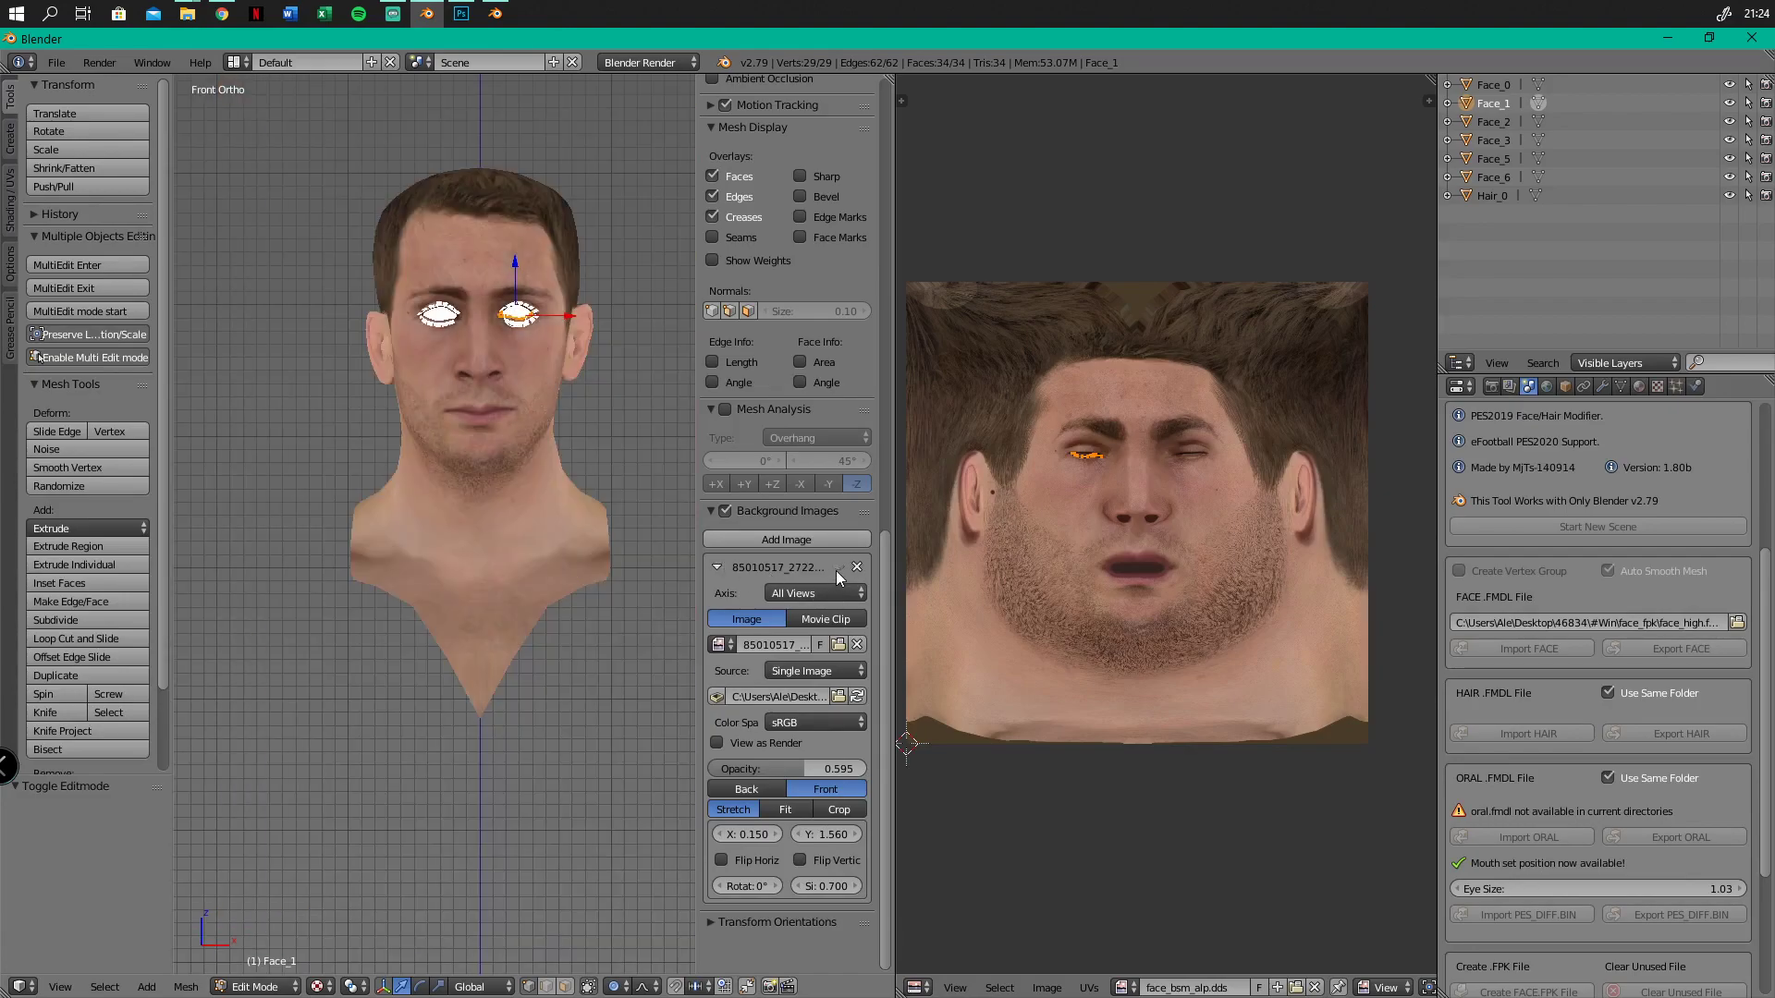
click(716, 567)
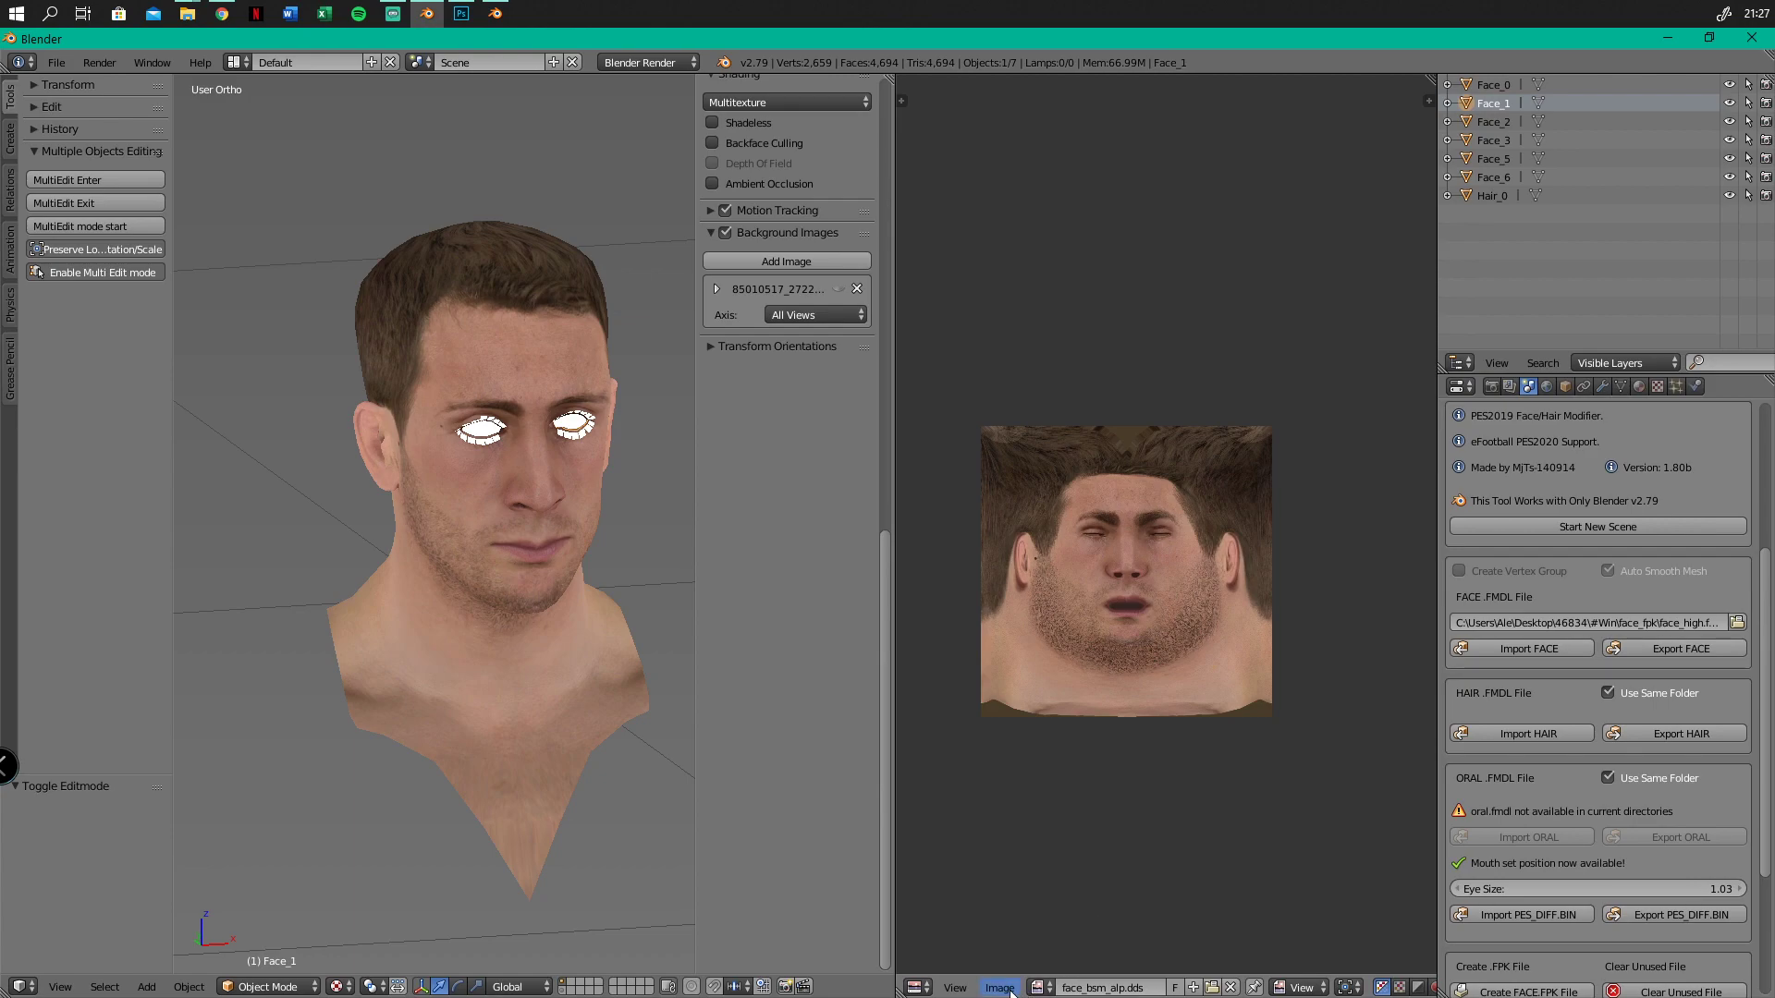
Replace the face_bsm_alp.dds image in the image editor with 2face_bsm_alp.png from the #windx11 folder
click(1000, 988)
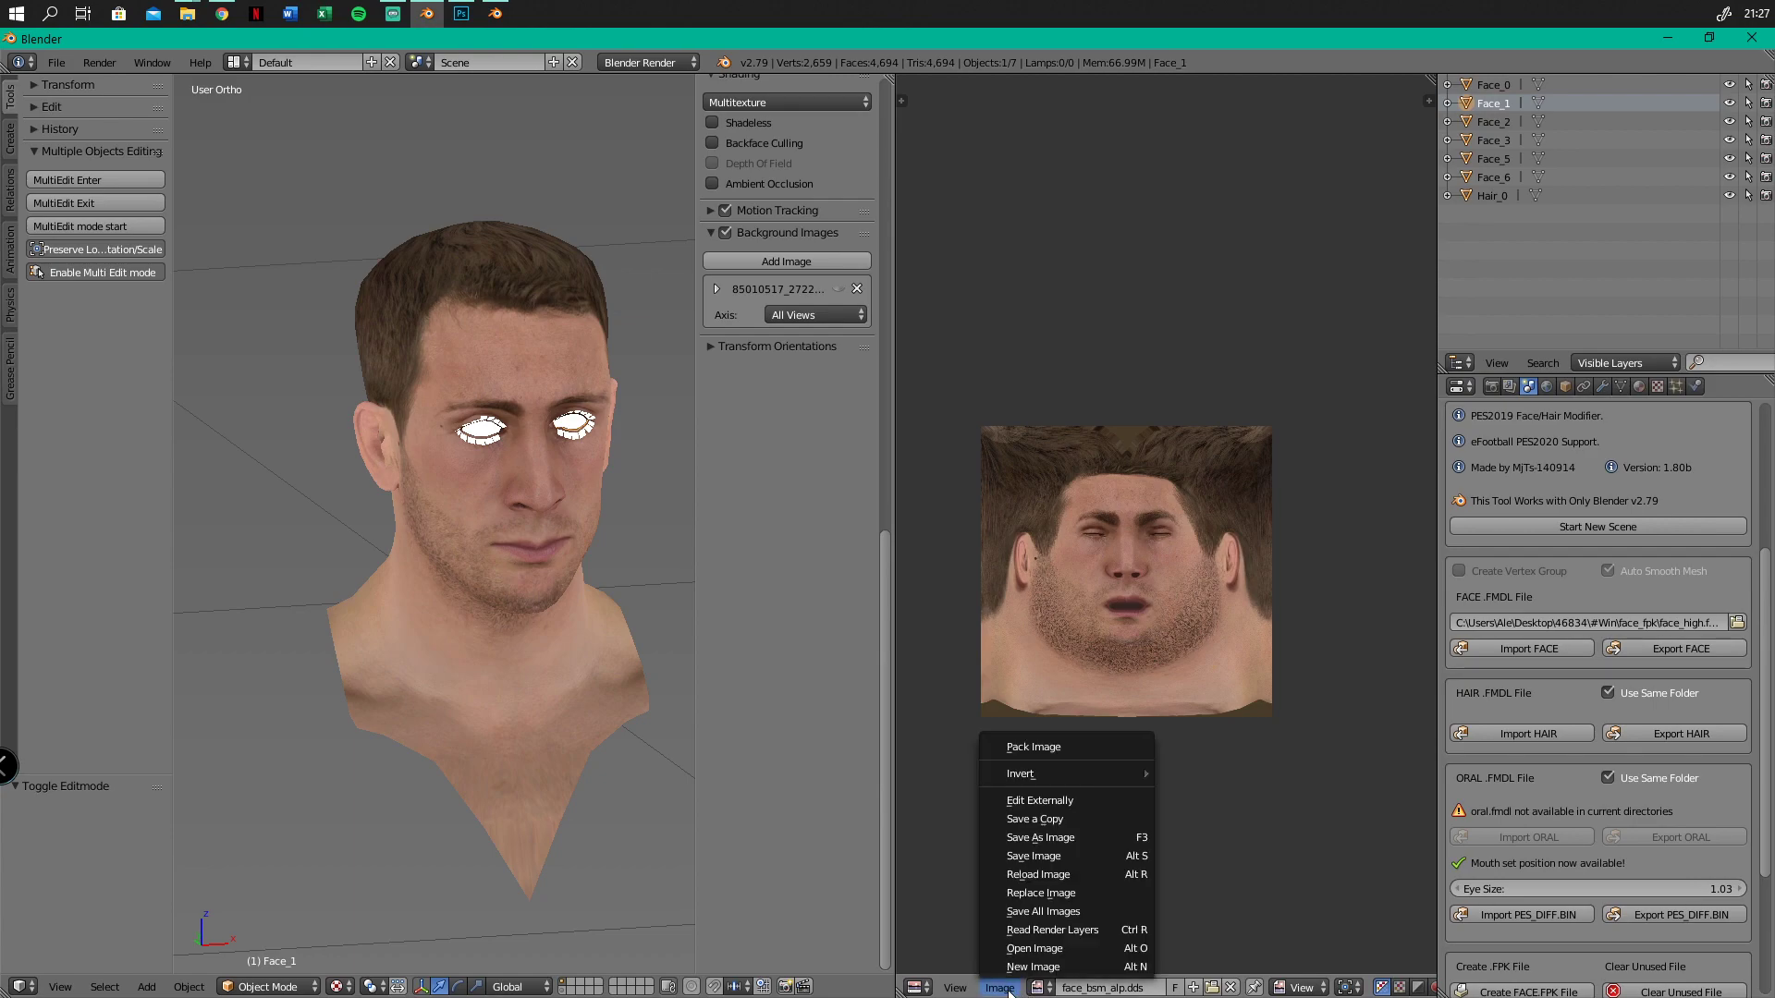
click(1040, 889)
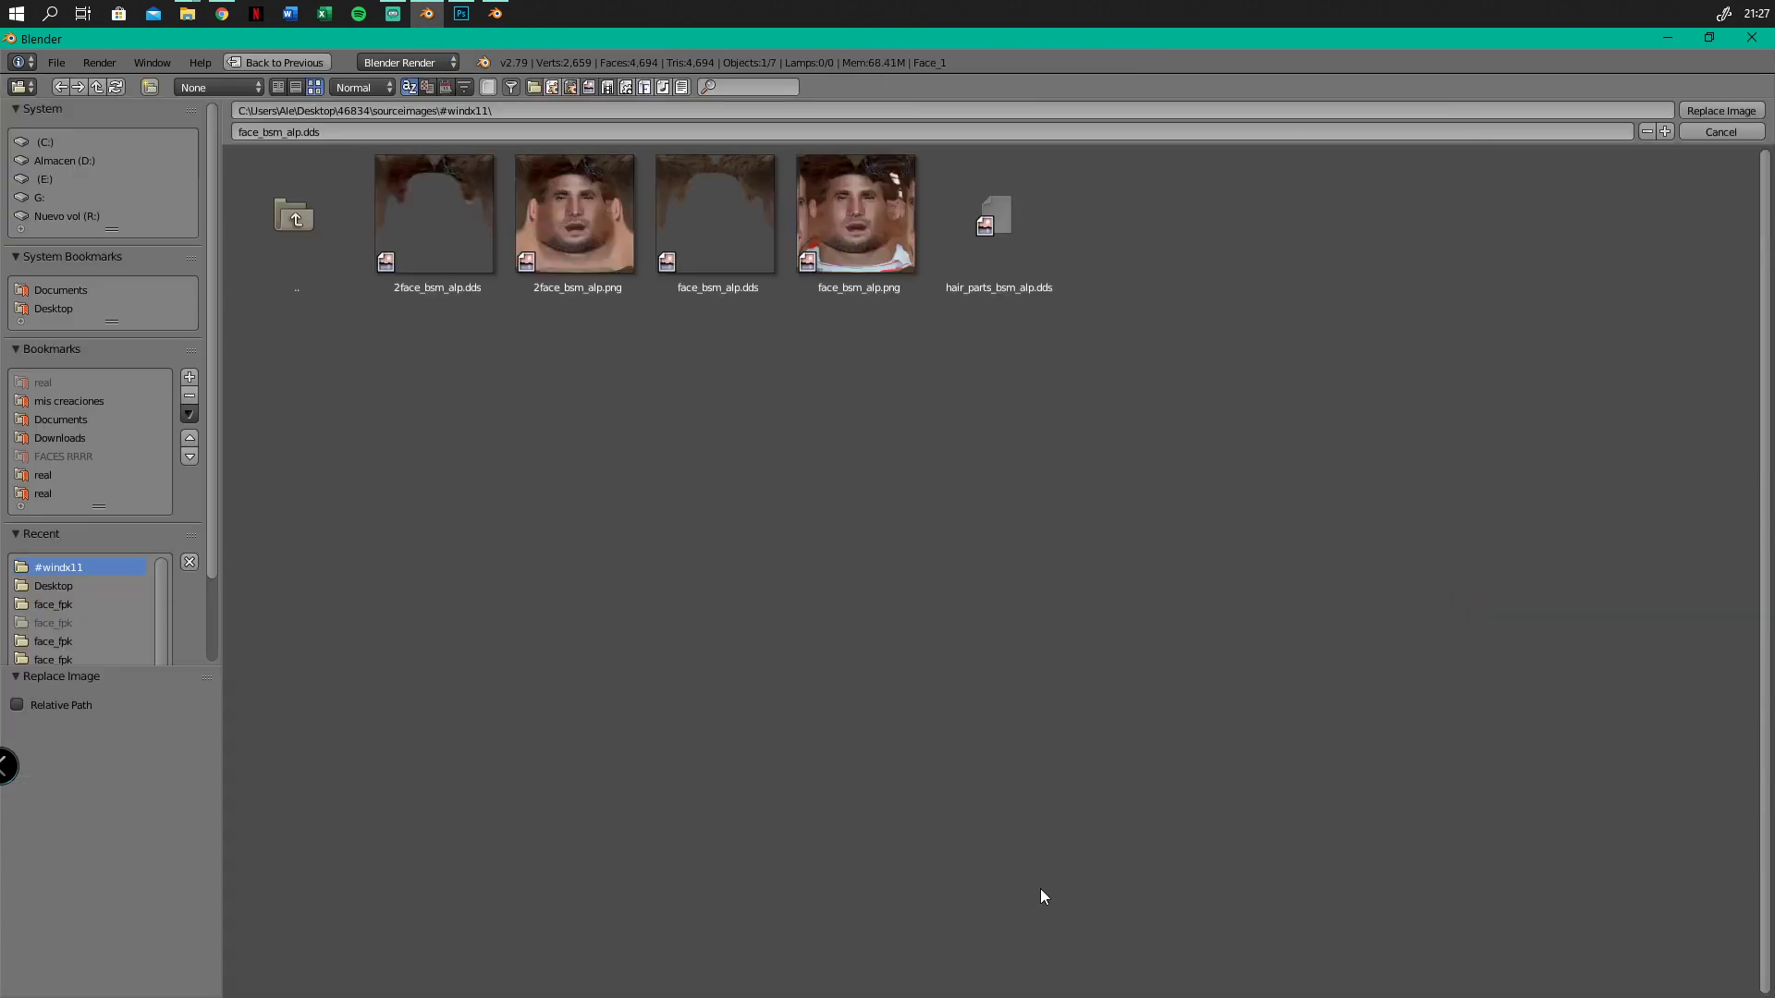
double_click(592, 231)
Widen the 3D view and examine the retextured head from the side and the front
scroll(445, 324, up, 2)
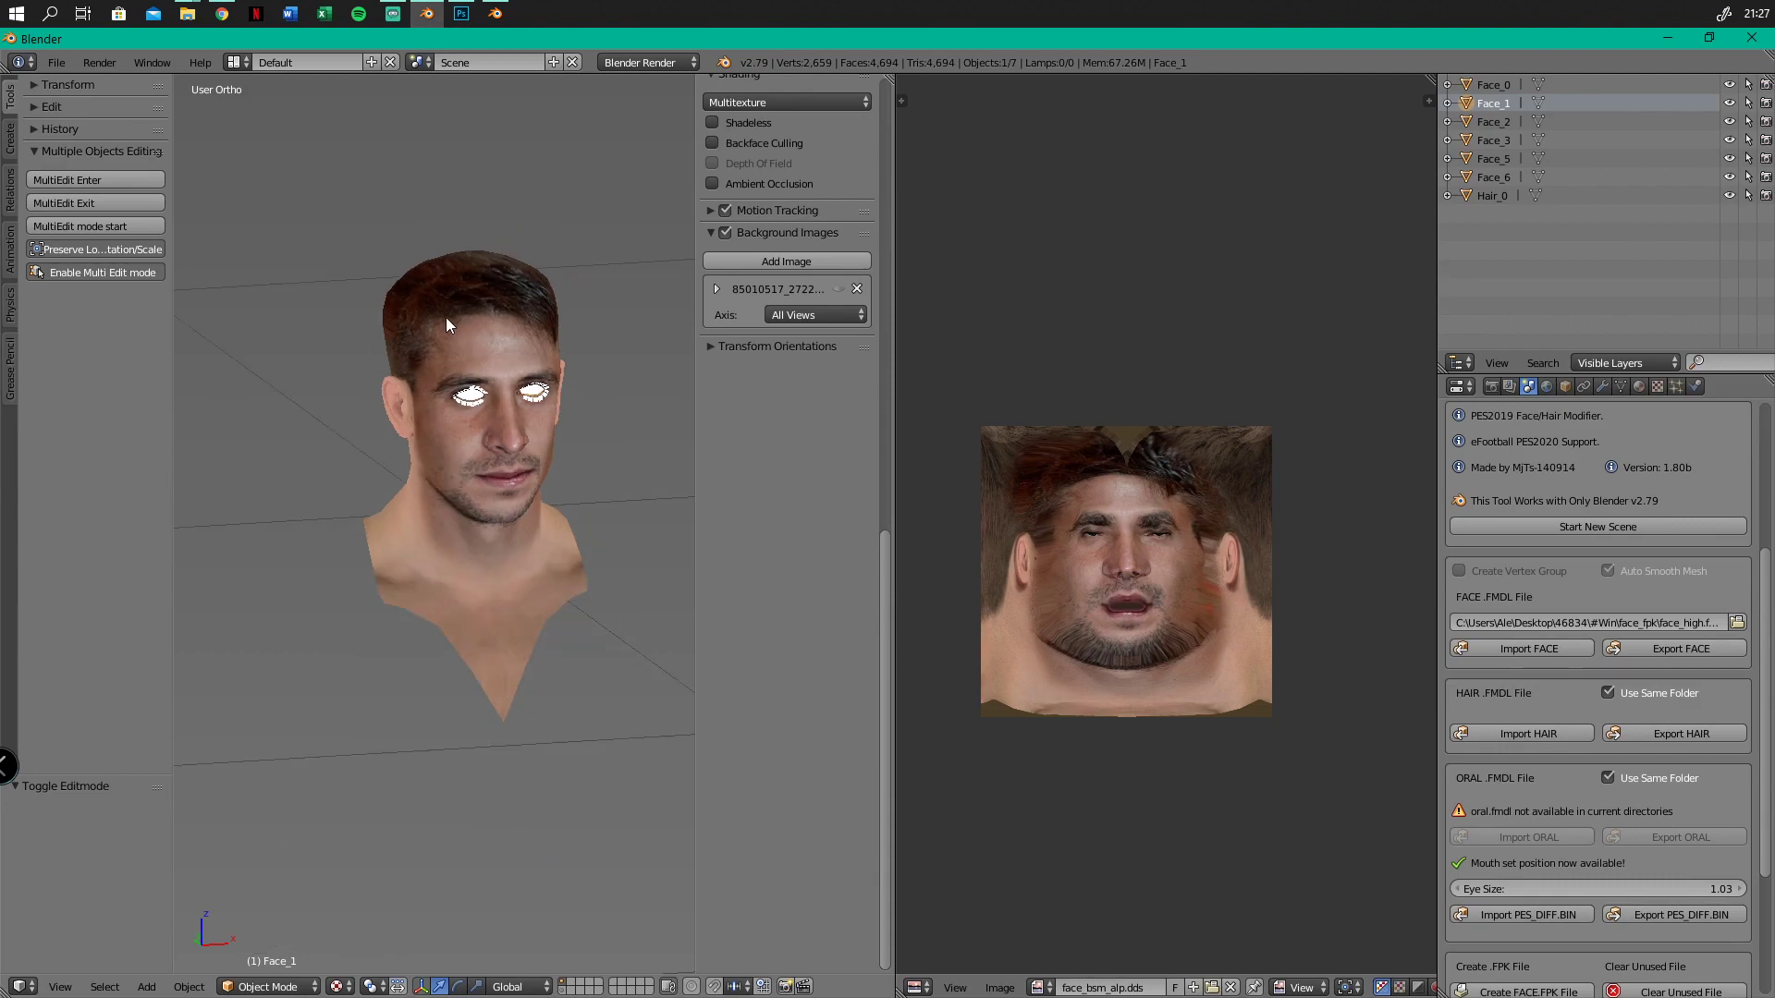
middle_drag(563, 407, 495, 528)
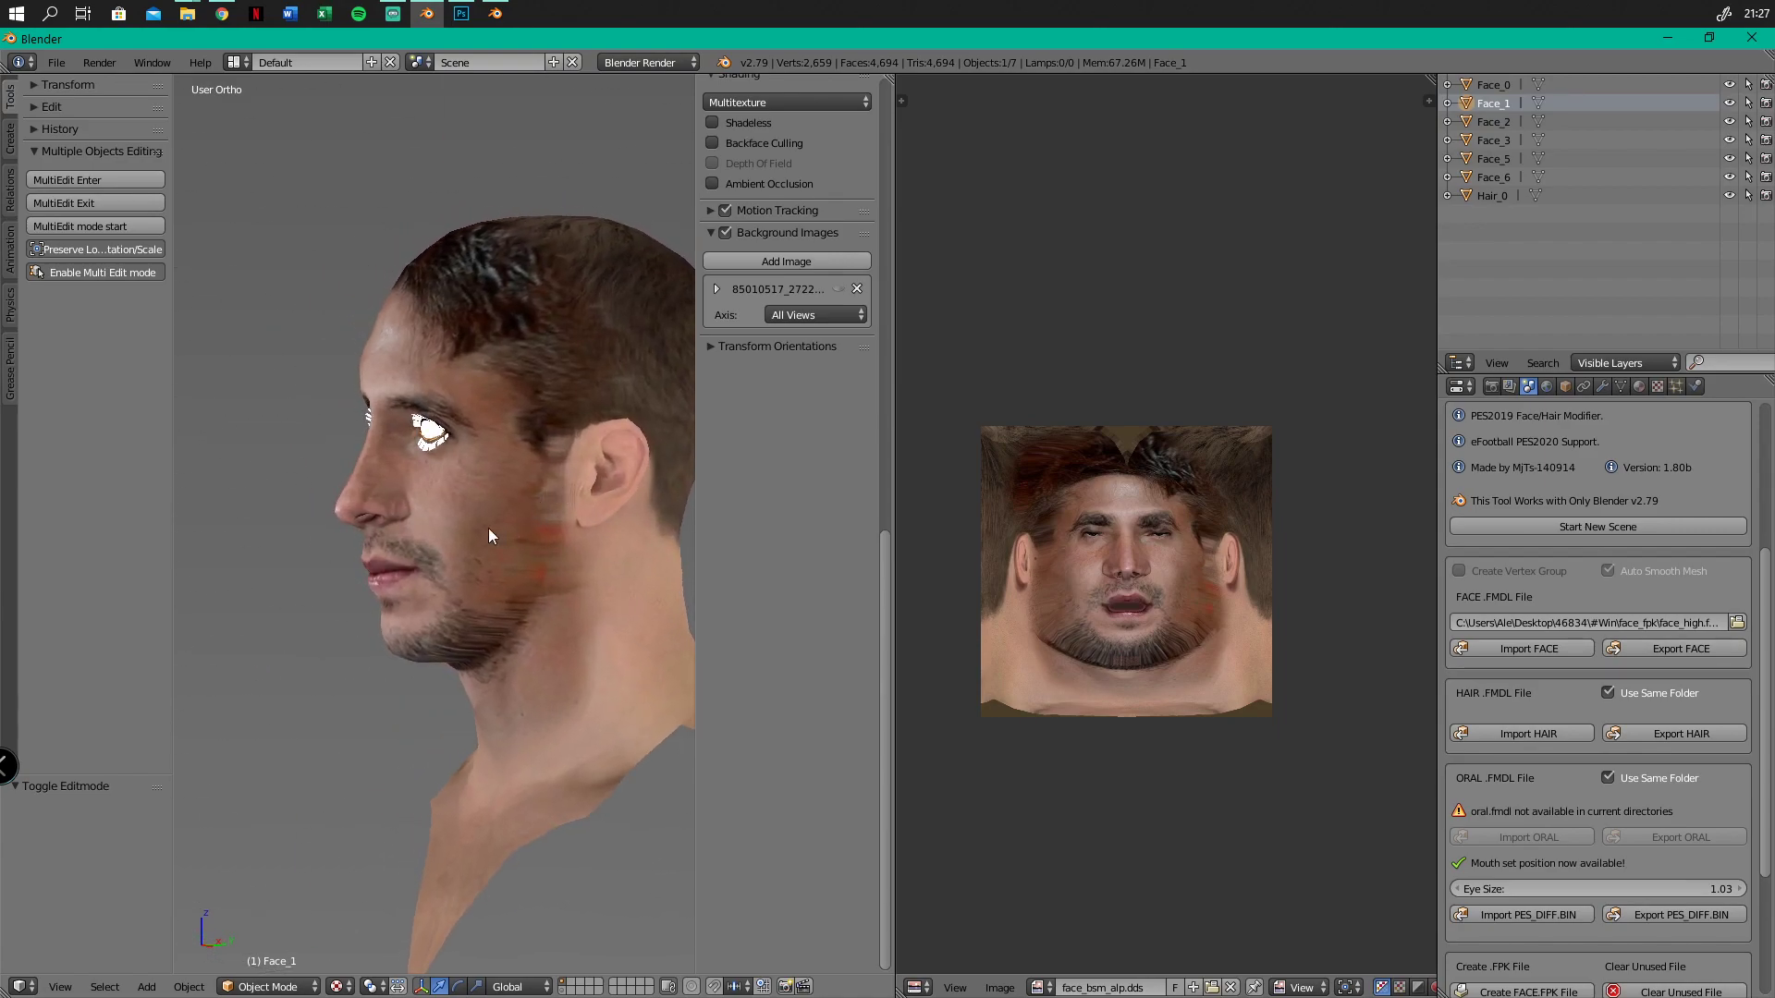
scroll(320, 424, down, 3)
drag(902, 578, 1086, 579)
scroll(369, 388, up, 3)
middle_drag(368, 388, 563, 405)
scroll(459, 497, up, 2)
scroll(459, 498, up, 1)
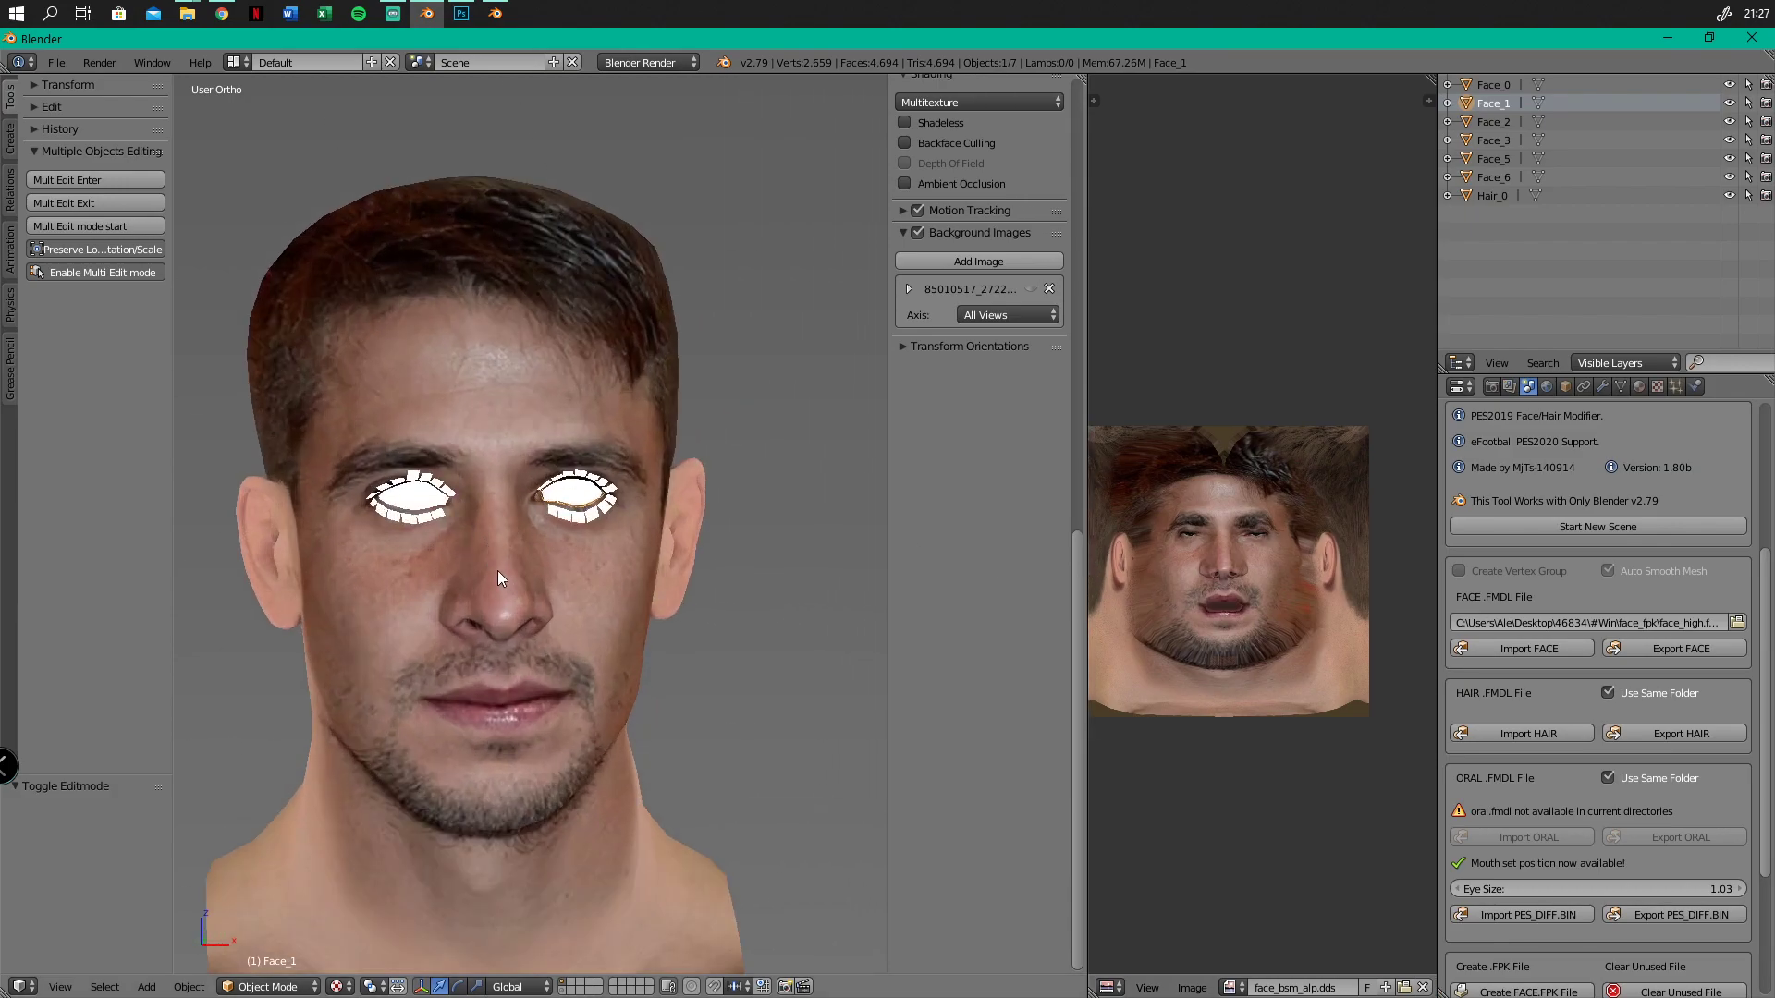
scroll(603, 591, down, 2)
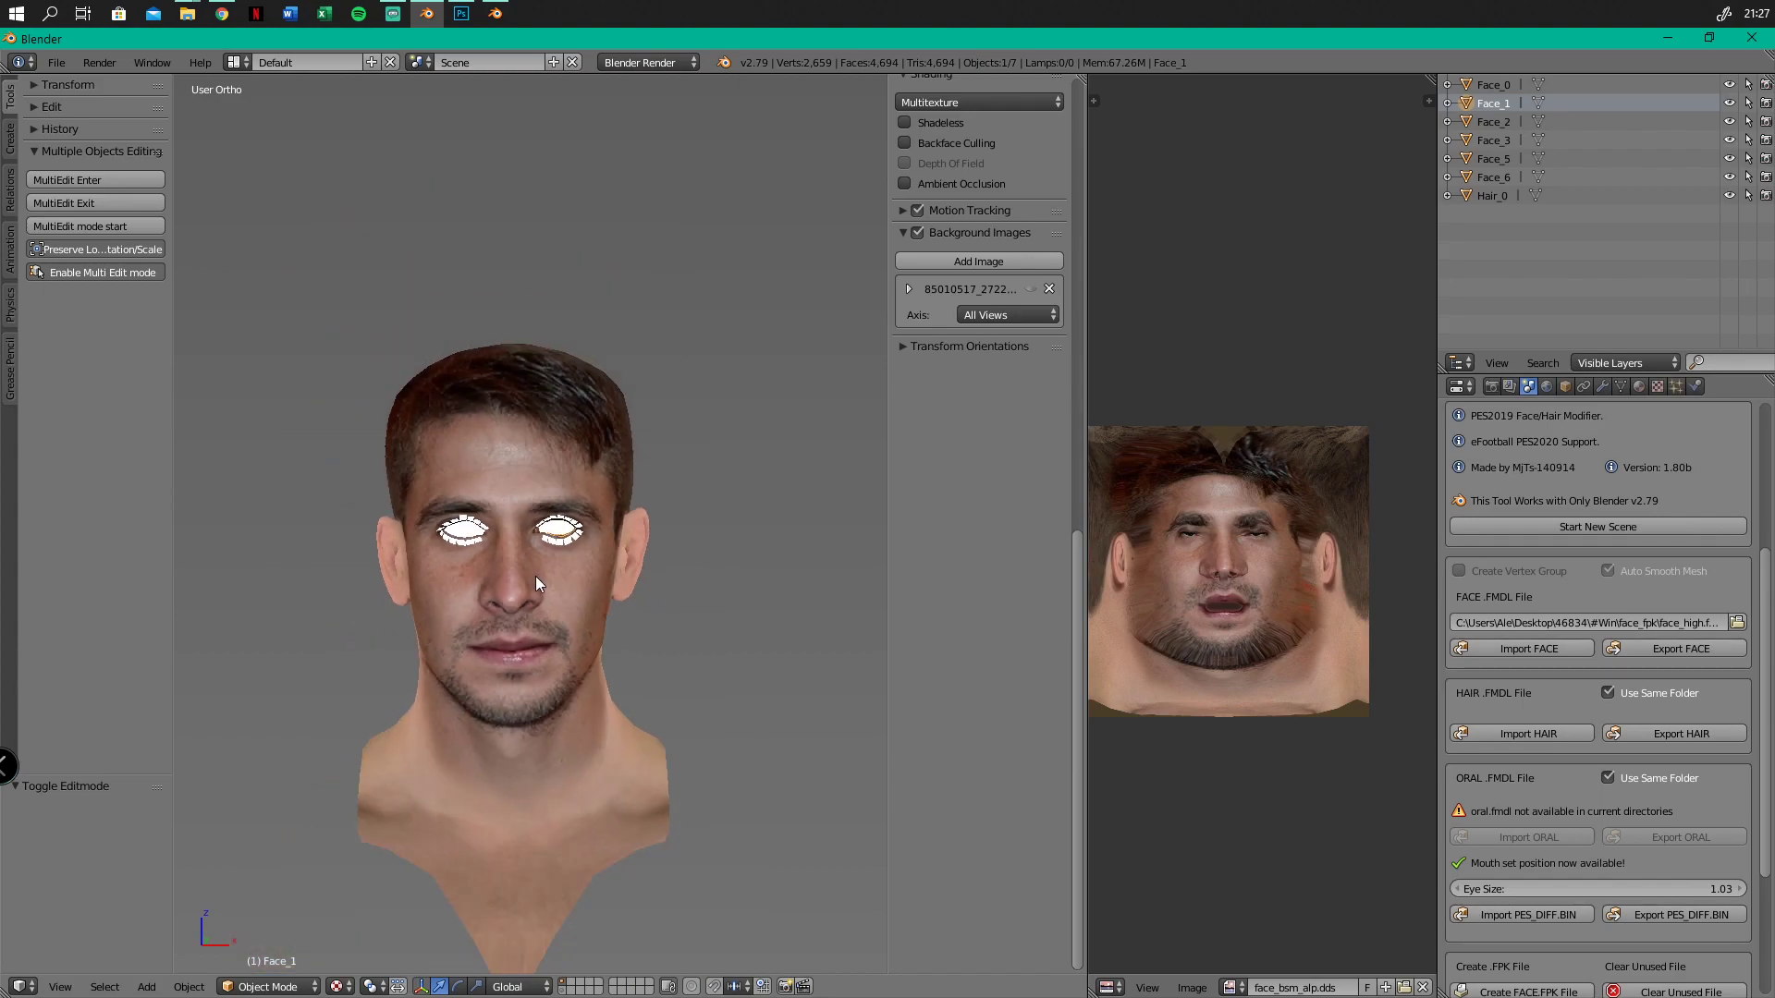
click(1191, 987)
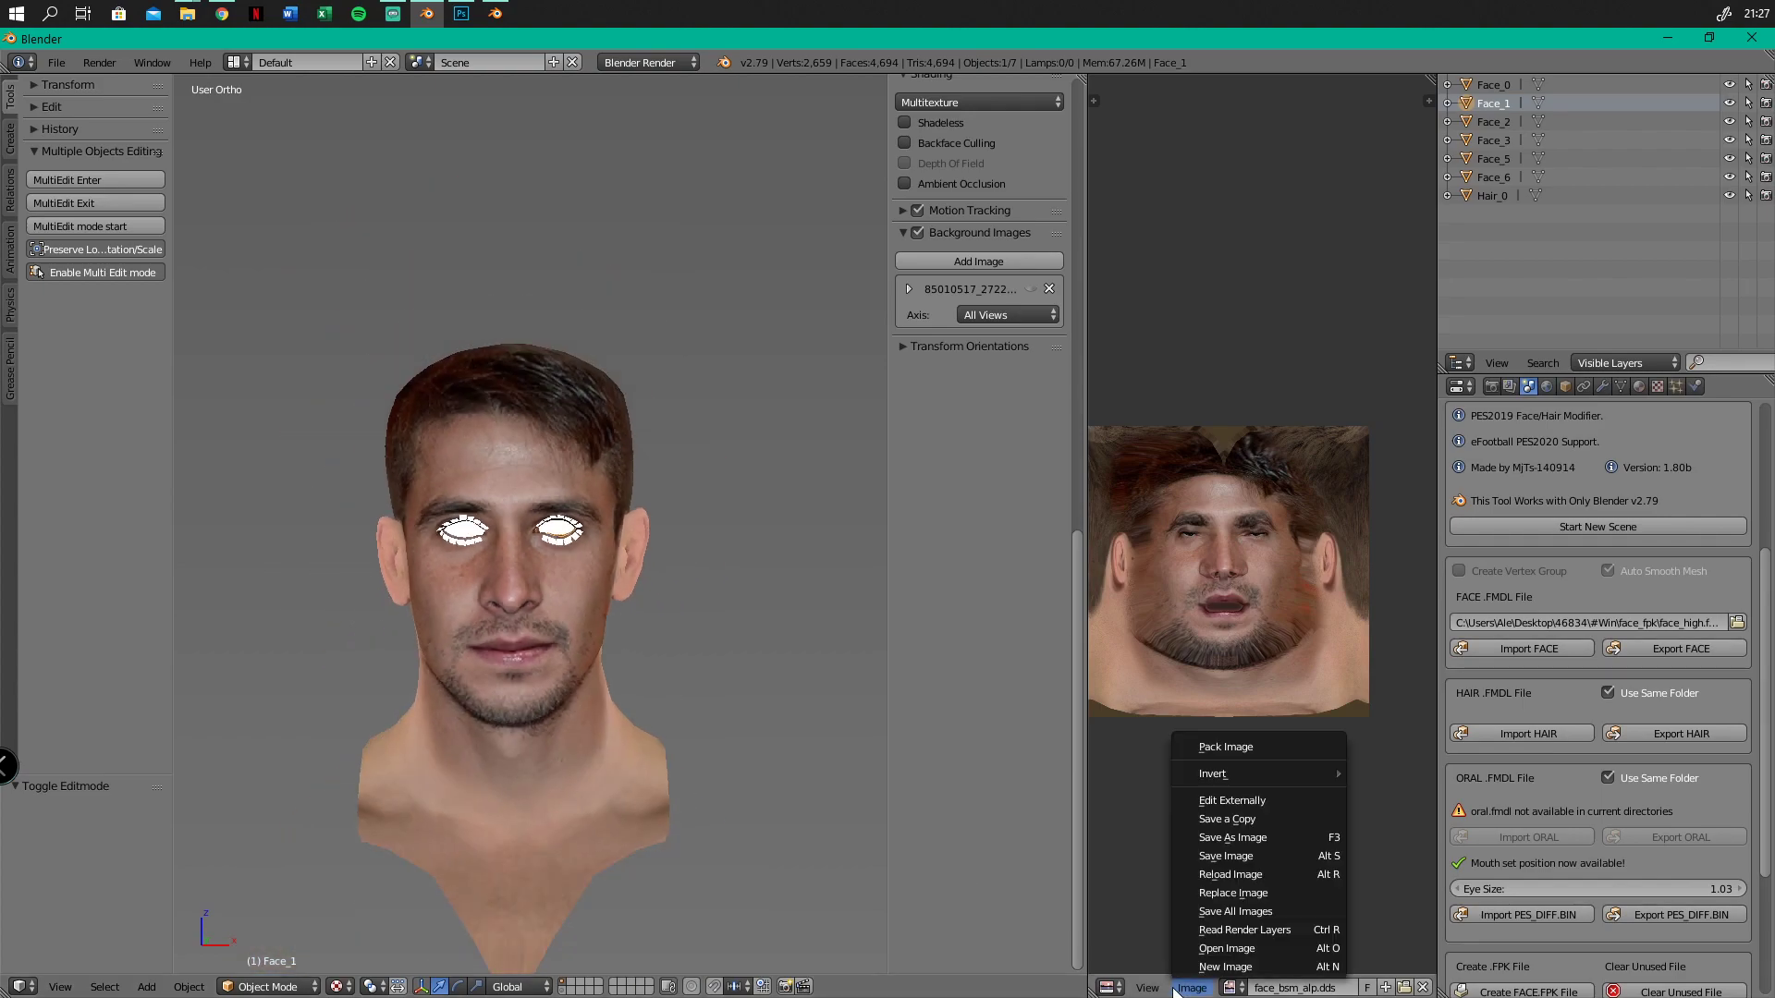
click(1230, 893)
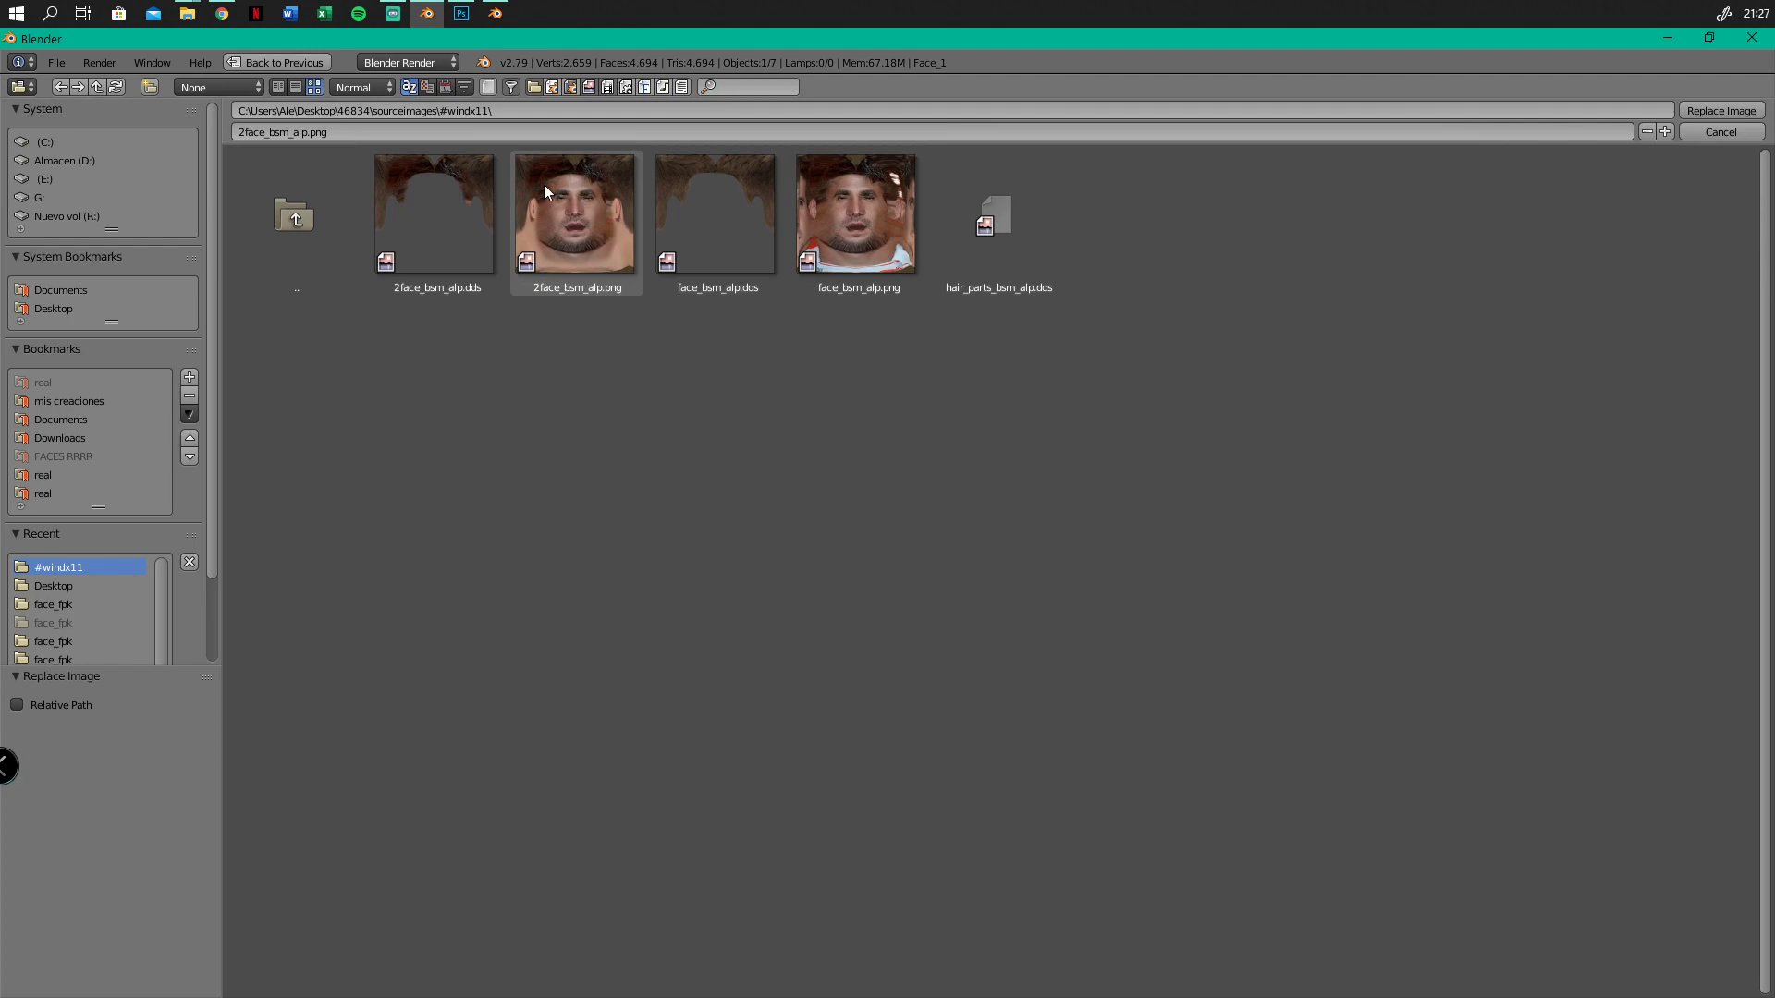
click(1757, 134)
Inspect how the new texture blends around the hair, ear and jaw on the side of the head
scroll(594, 424, down, 2)
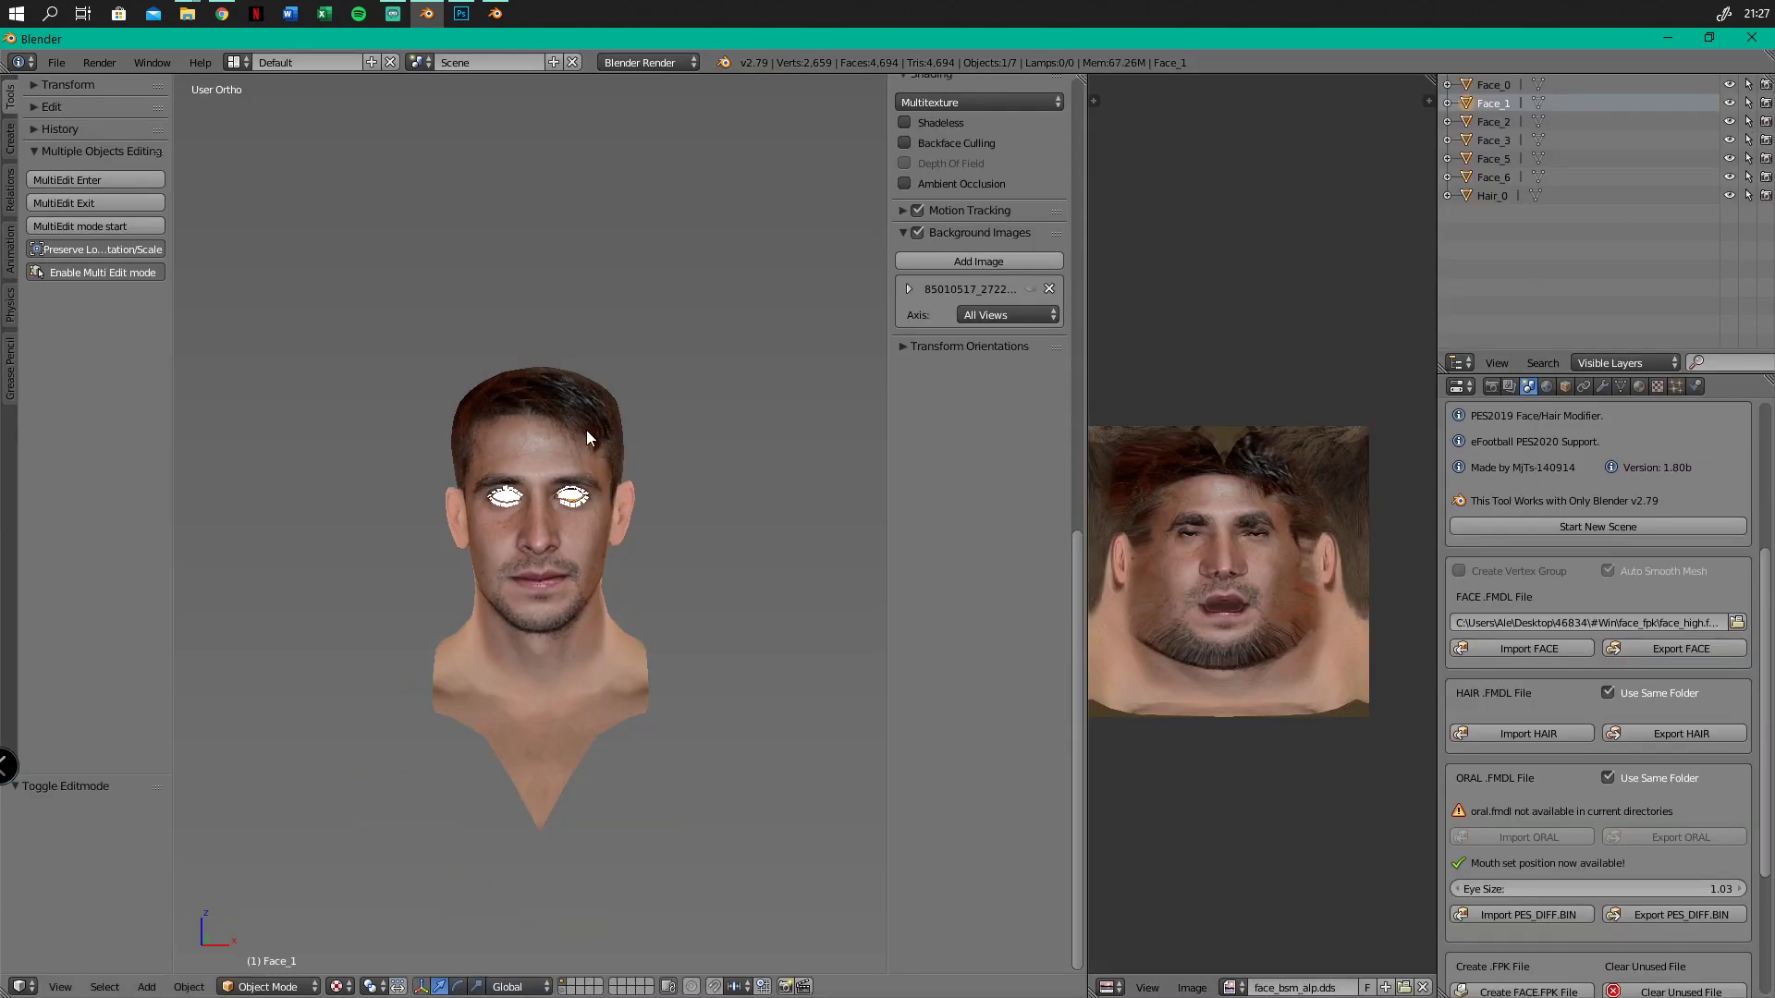
scroll(527, 524, up, 3)
middle_drag(527, 523, 603, 536)
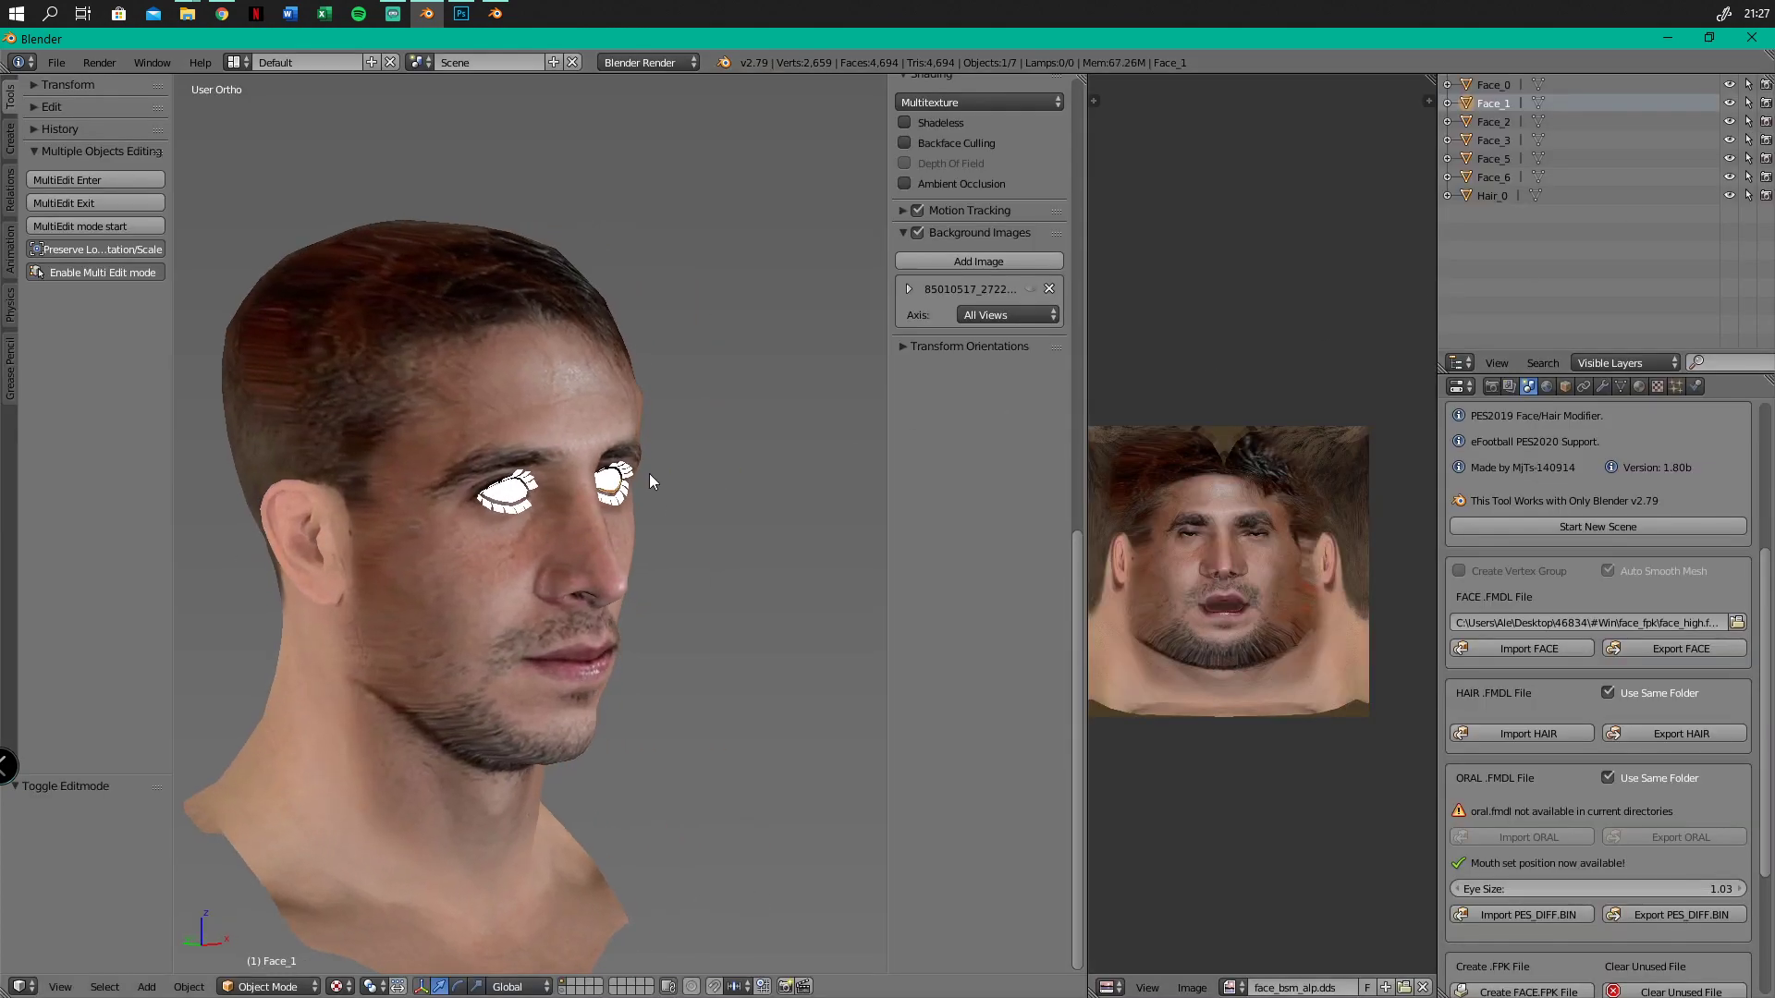
middle_drag(391, 540, 508, 585)
middle_drag(679, 505, 595, 347)
Switch to Photoshop, set the Eraser opacity to 25%, and partially erase Capa 1 along both cheeks, the jaw and the beard
click(459, 12)
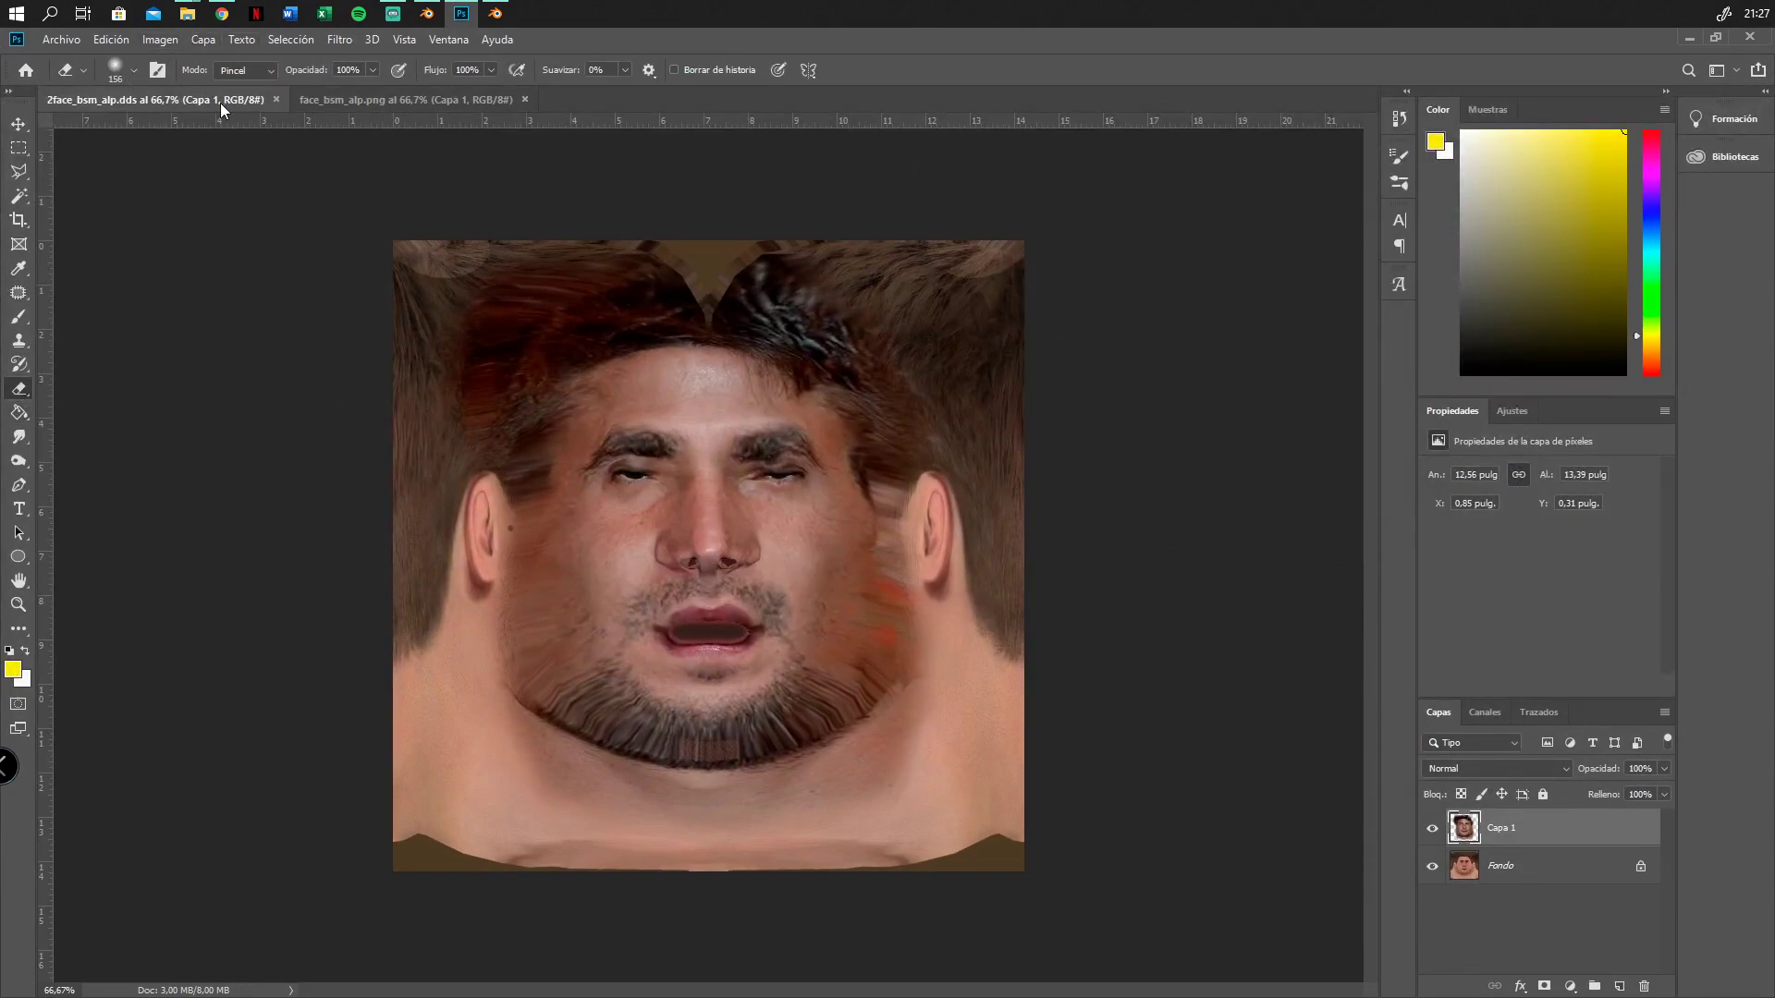
click(373, 70)
click(515, 654)
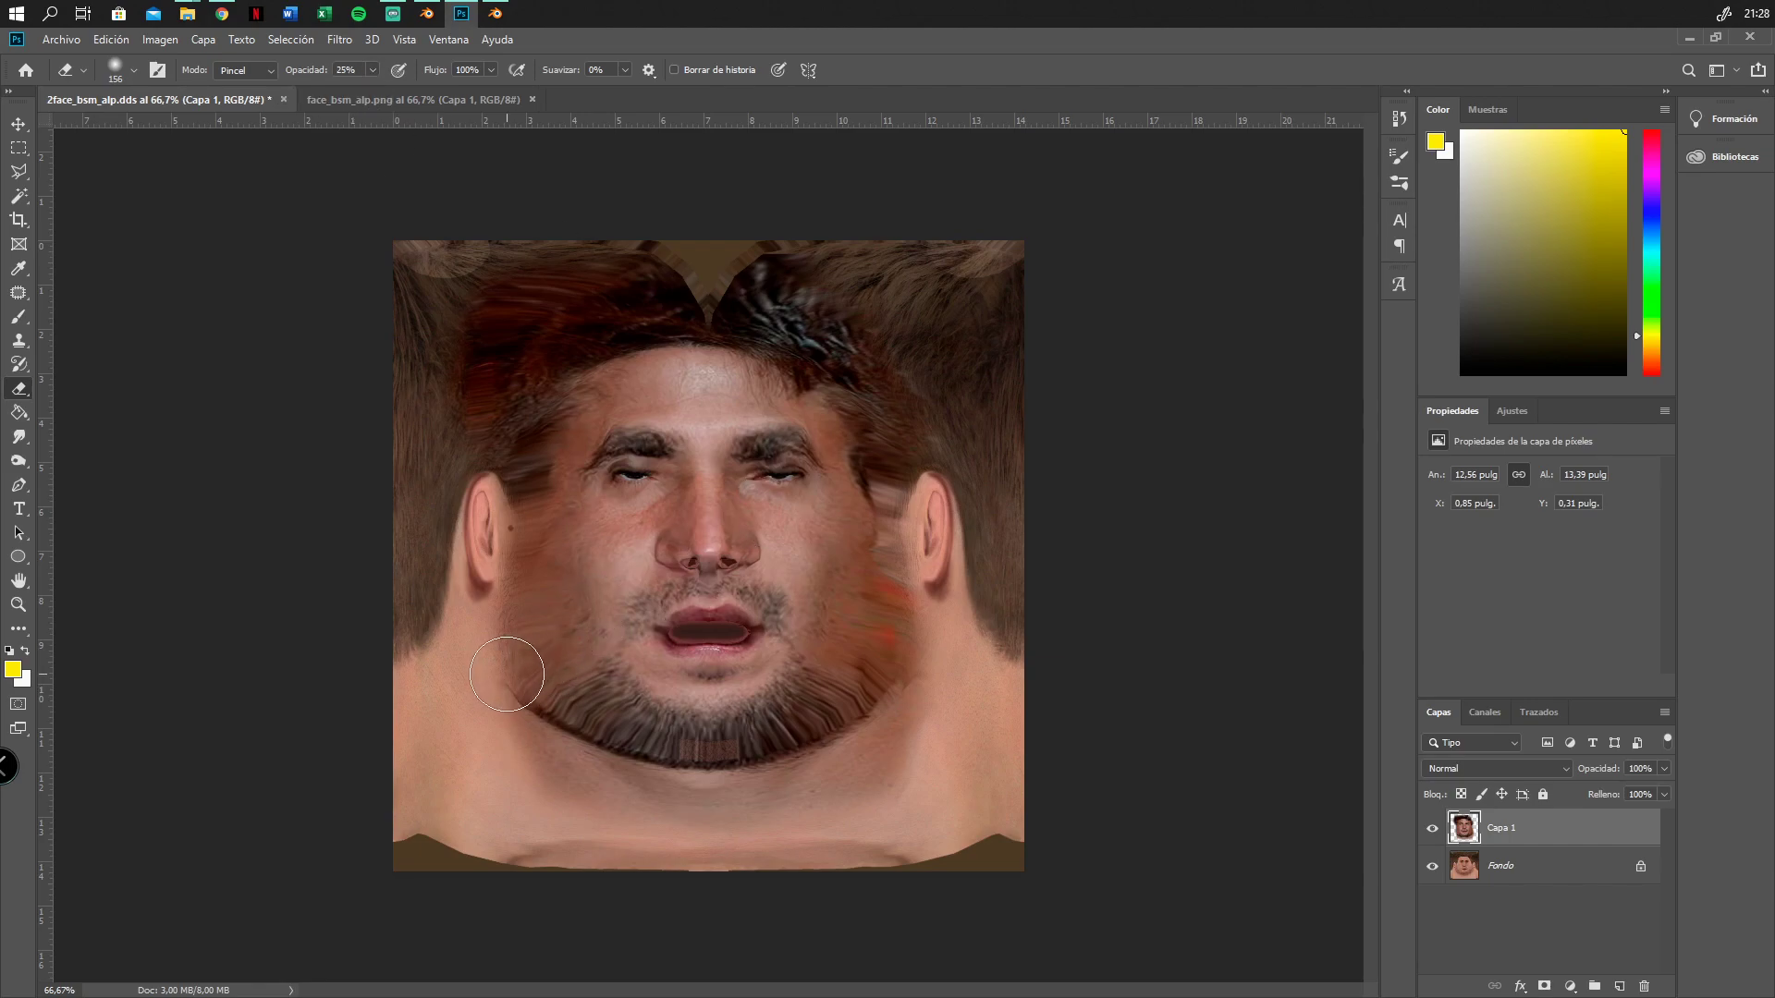
mouse_move(481, 671)
mouse_down()
mouse_move(518, 563)
mouse_move(575, 591)
mouse_move(571, 524)
mouse_up()
mouse_move(618, 666)
mouse_down()
mouse_move(572, 581)
mouse_move(554, 602)
mouse_move(575, 654)
mouse_up()
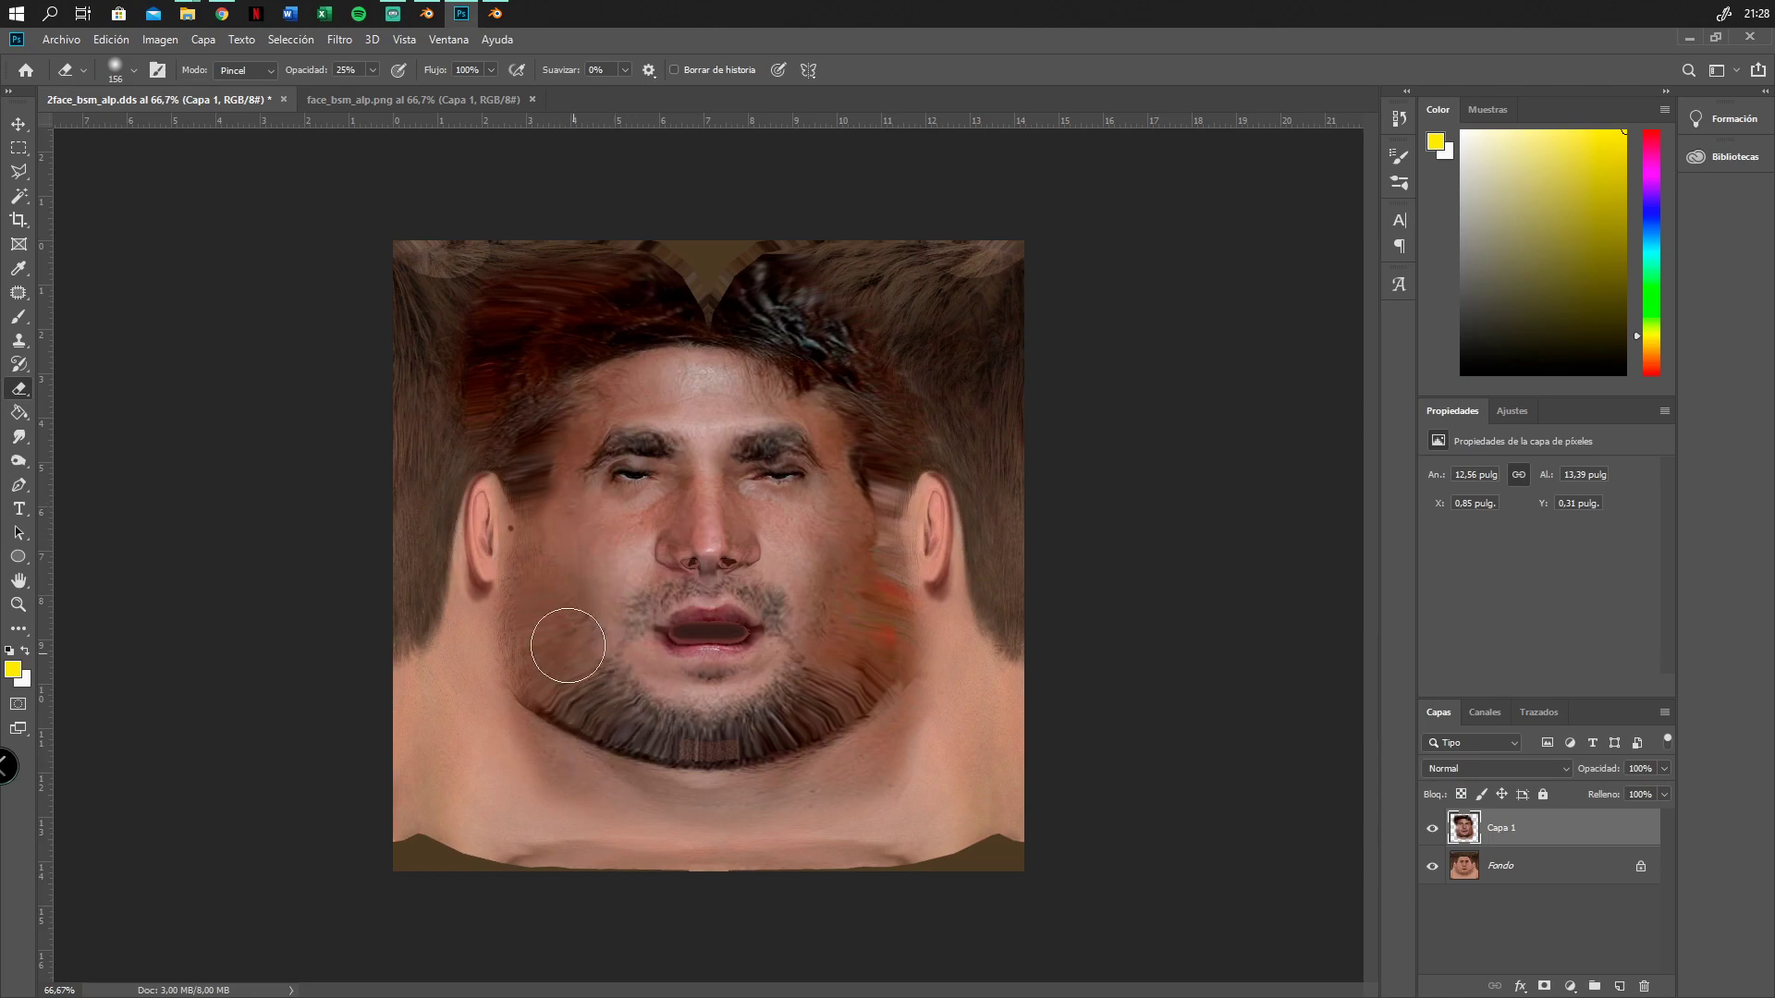
mouse_move(523, 711)
mouse_down()
mouse_move(673, 777)
mouse_move(693, 741)
mouse_move(765, 752)
mouse_move(765, 735)
mouse_move(640, 763)
mouse_up()
mouse_move(821, 777)
mouse_down()
mouse_move(753, 727)
mouse_move(850, 755)
mouse_move(878, 712)
mouse_move(835, 685)
mouse_move(816, 701)
mouse_move(917, 697)
mouse_up()
mouse_move(1026, 735)
mouse_down()
mouse_move(880, 614)
mouse_move(887, 642)
mouse_move(912, 567)
mouse_up()
Lower the Eraser opacity to 14% and lightly erase Capa 1 over the right cheek, left temple and forehead hairline
click(372, 70)
drag(371, 91, 364, 97)
click(894, 610)
mouse_move(894, 607)
mouse_down()
mouse_move(890, 661)
mouse_move(841, 638)
mouse_move(846, 559)
mouse_move(870, 533)
mouse_move(915, 554)
mouse_move(895, 523)
mouse_up()
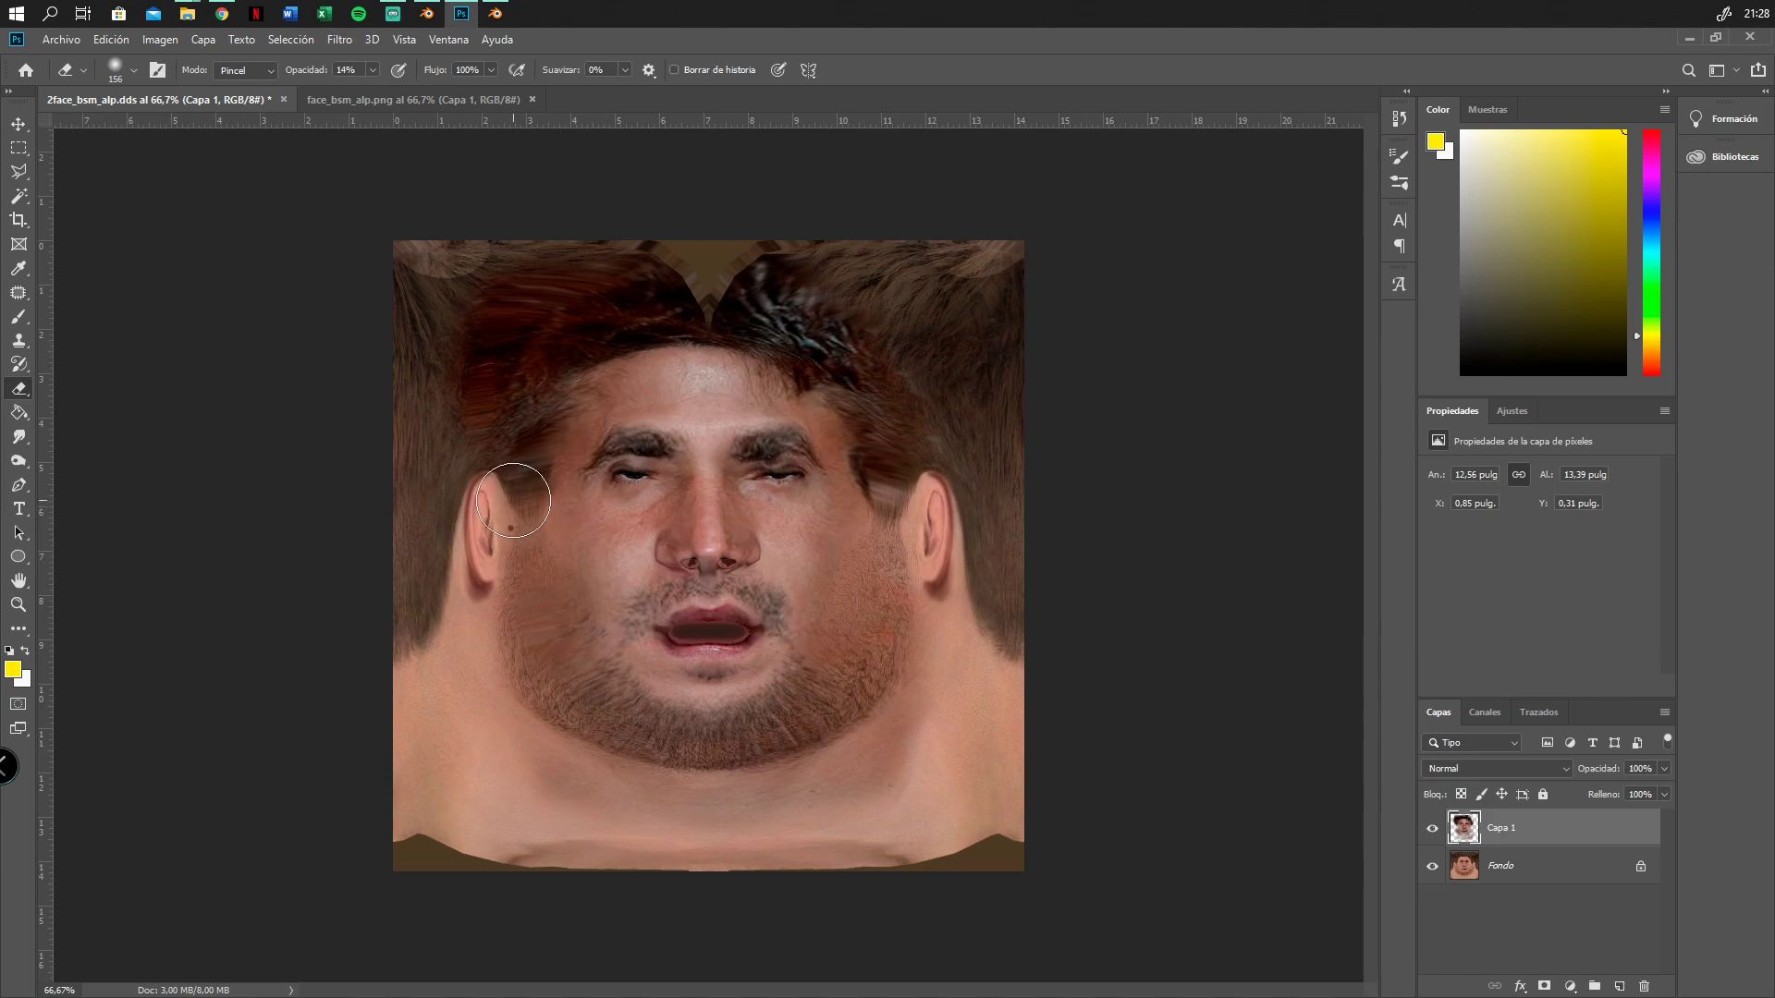
mouse_move(498, 489)
mouse_down()
mouse_move(481, 480)
mouse_move(467, 554)
mouse_move(565, 413)
mouse_up()
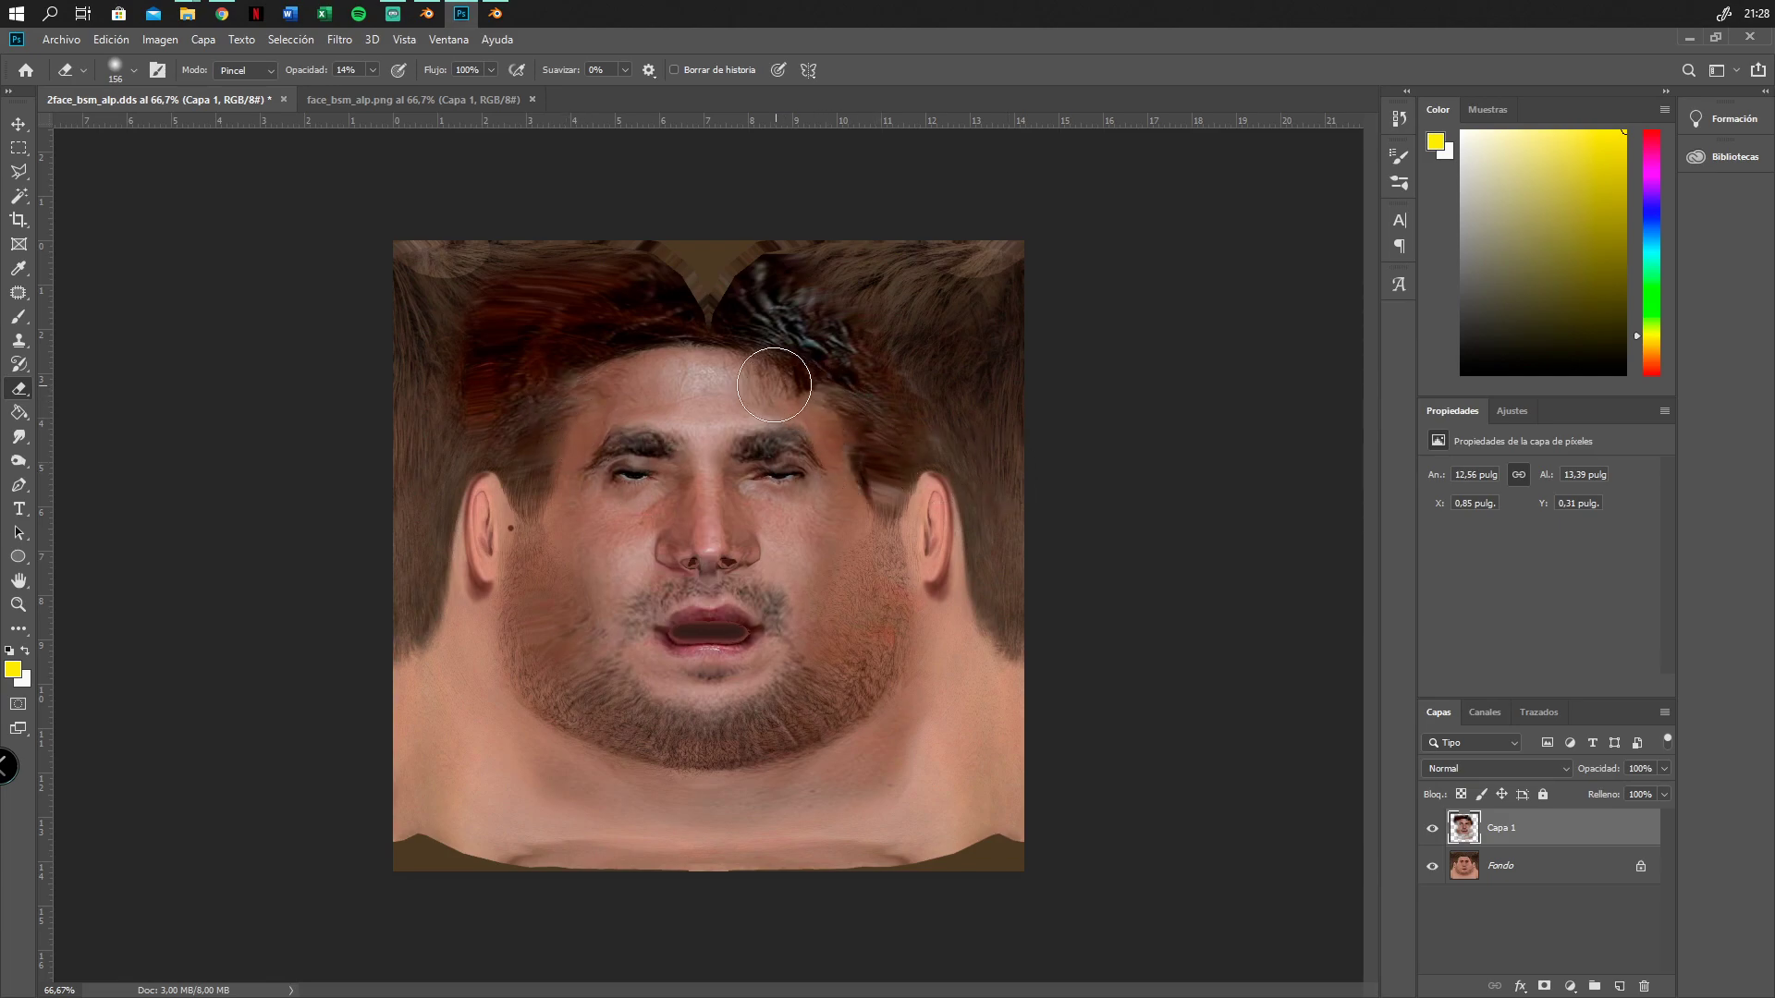
mouse_move(755, 381)
mouse_down()
mouse_move(586, 405)
mouse_move(620, 397)
mouse_up()
mouse_move(749, 404)
mouse_down()
mouse_move(860, 417)
mouse_move(626, 357)
mouse_move(478, 398)
mouse_move(456, 380)
mouse_move(500, 435)
mouse_up()
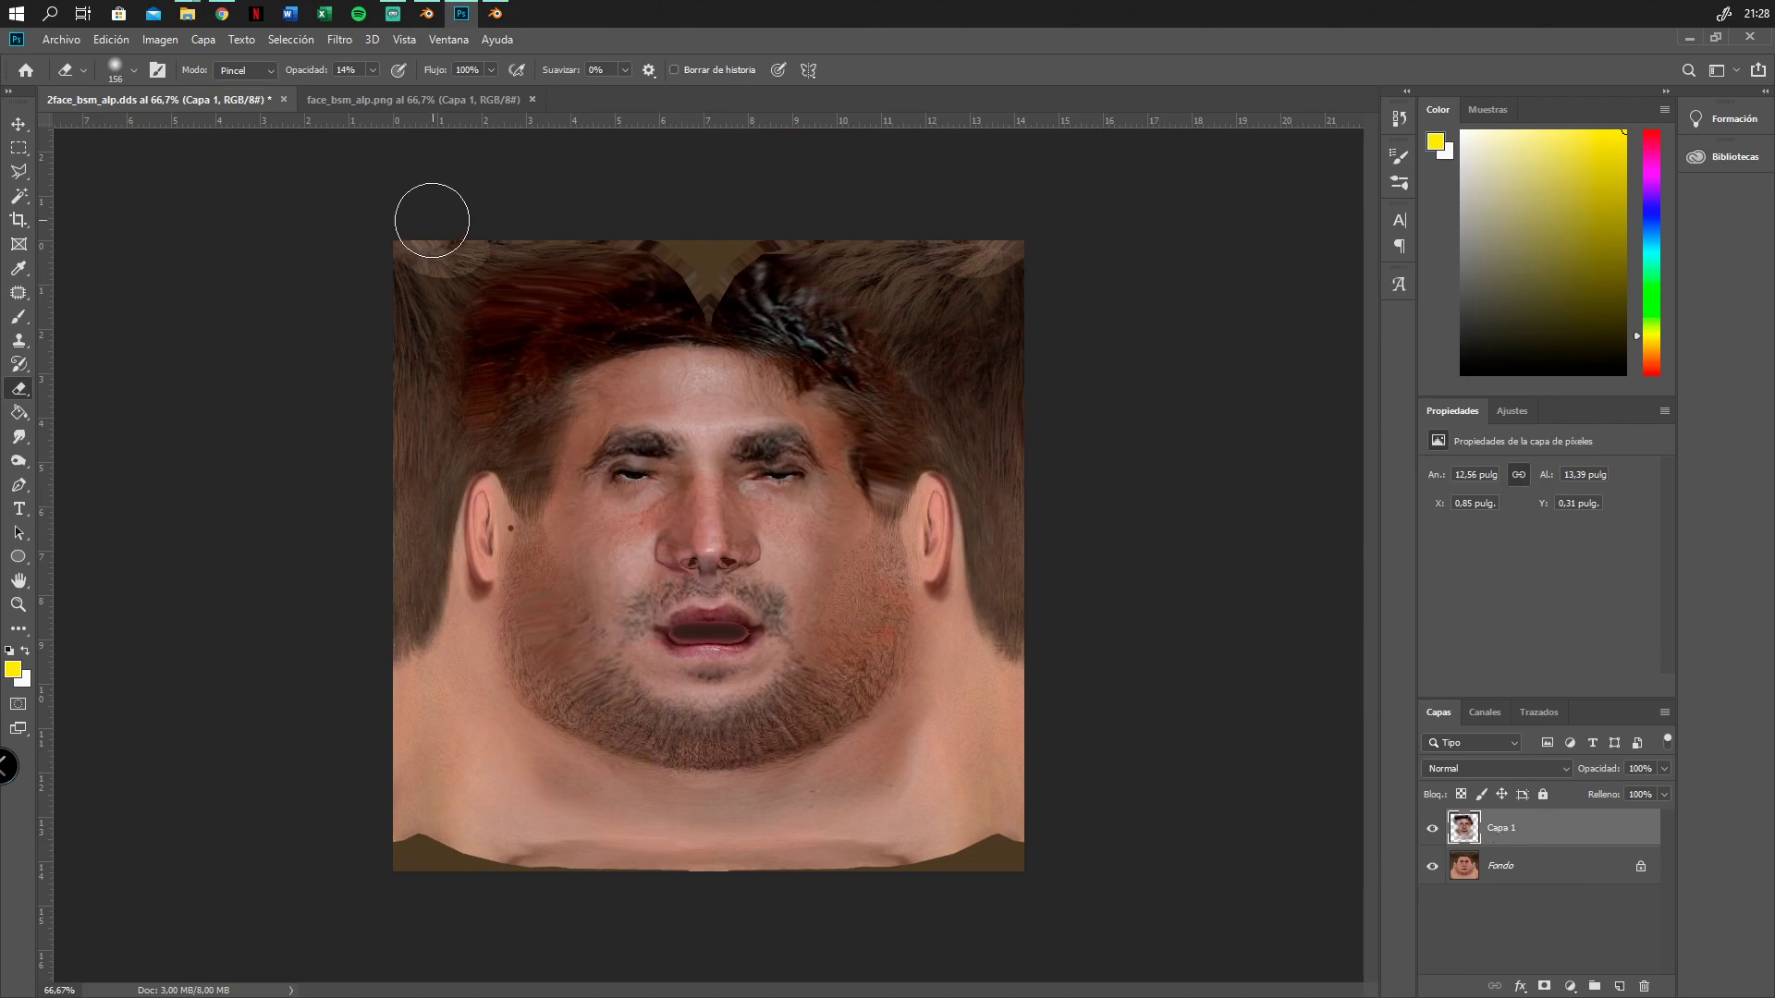
Apply Match Color to Capa 1 with 2face_bsm_alp.dds as source and Fondo as its layer, using a partial fade
click(163, 39)
mouse_move(205, 92)
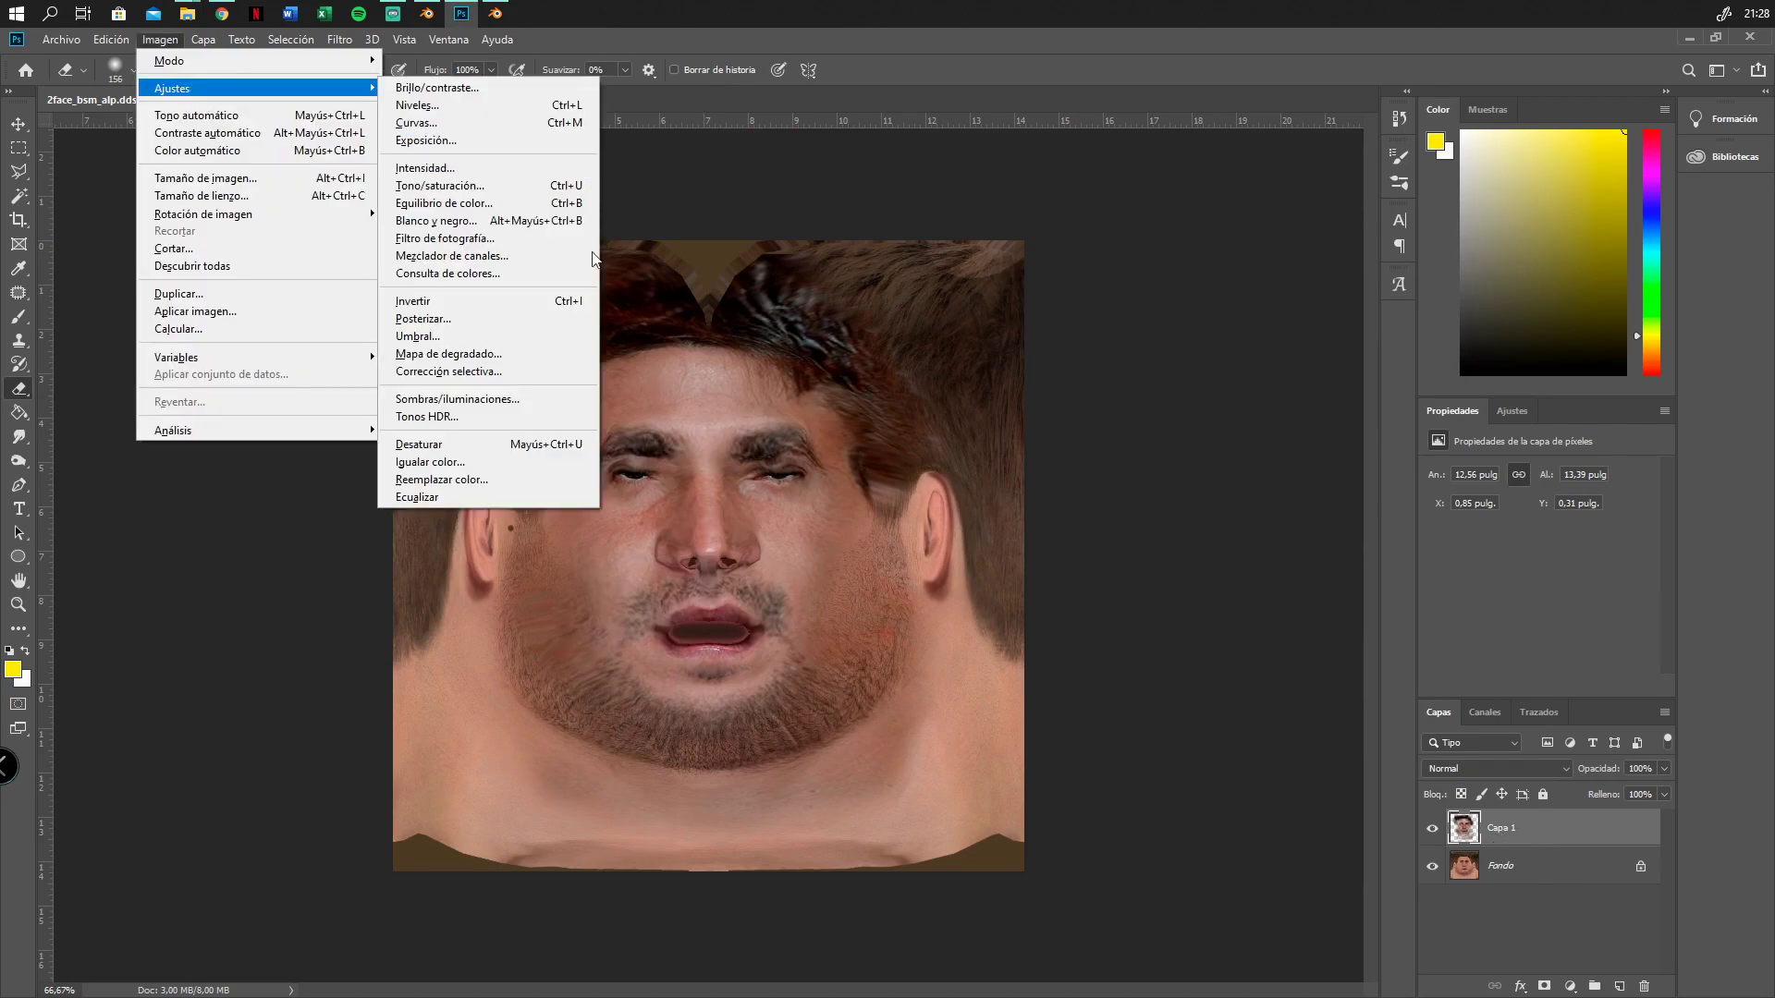
click(493, 480)
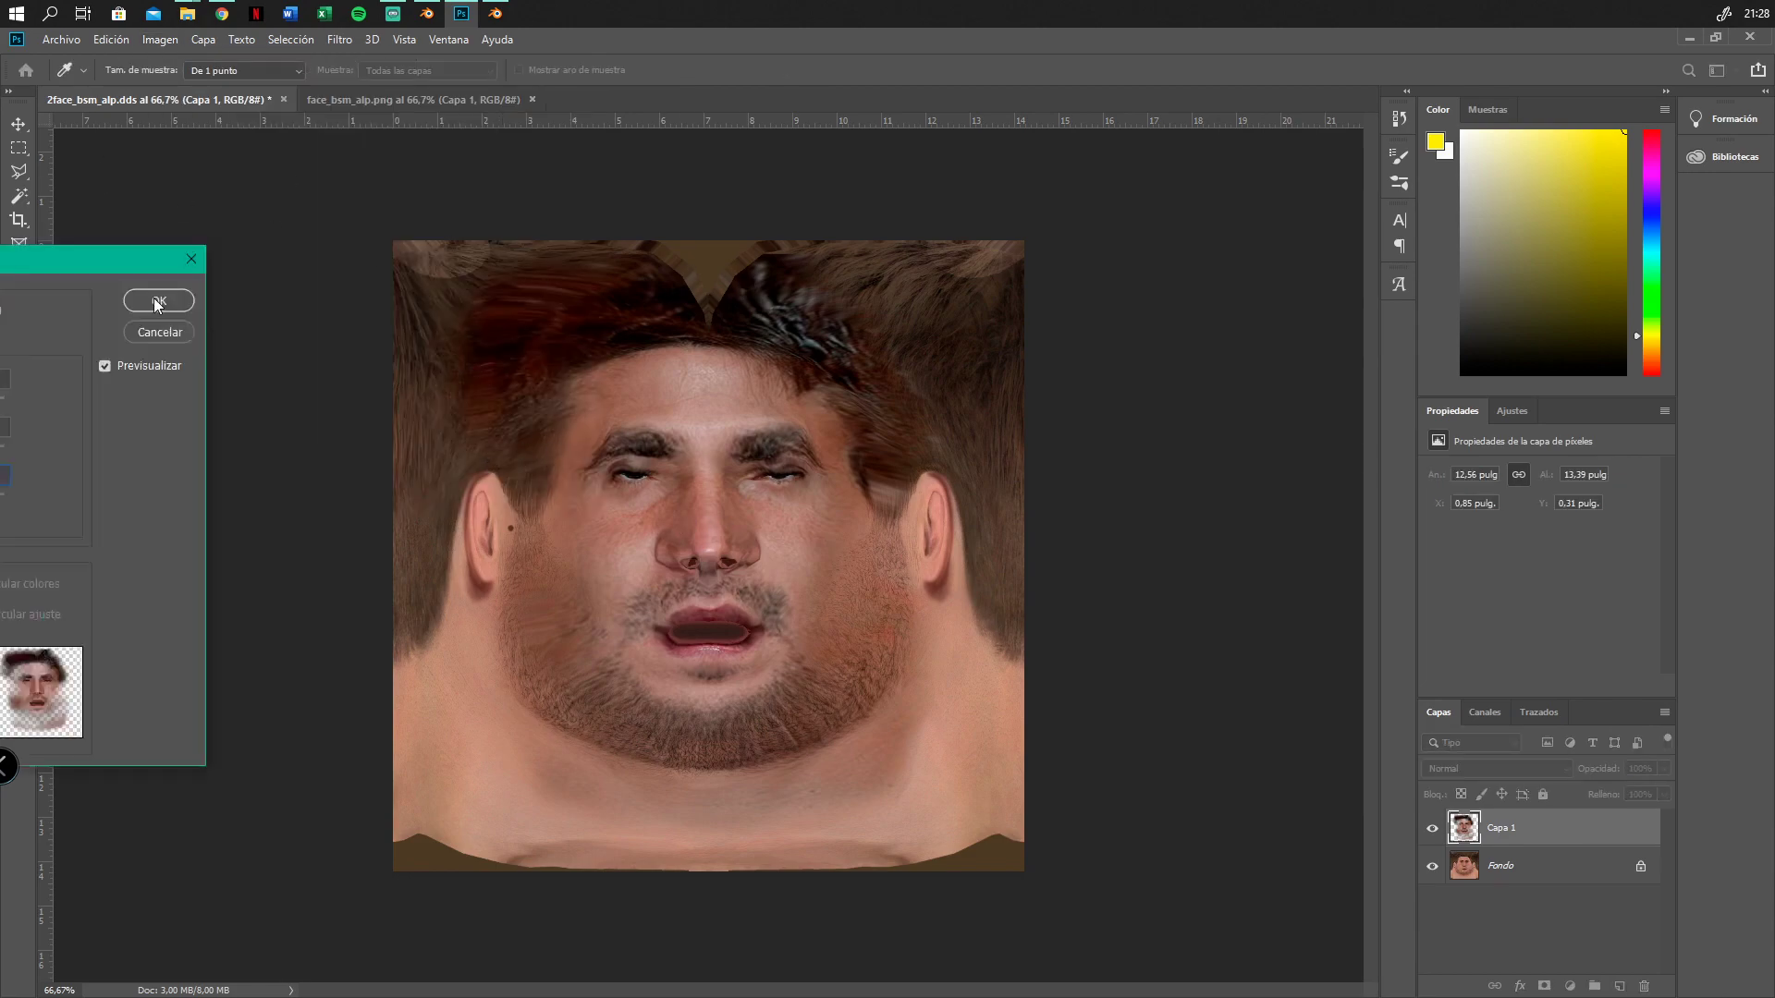
click(1247, 695)
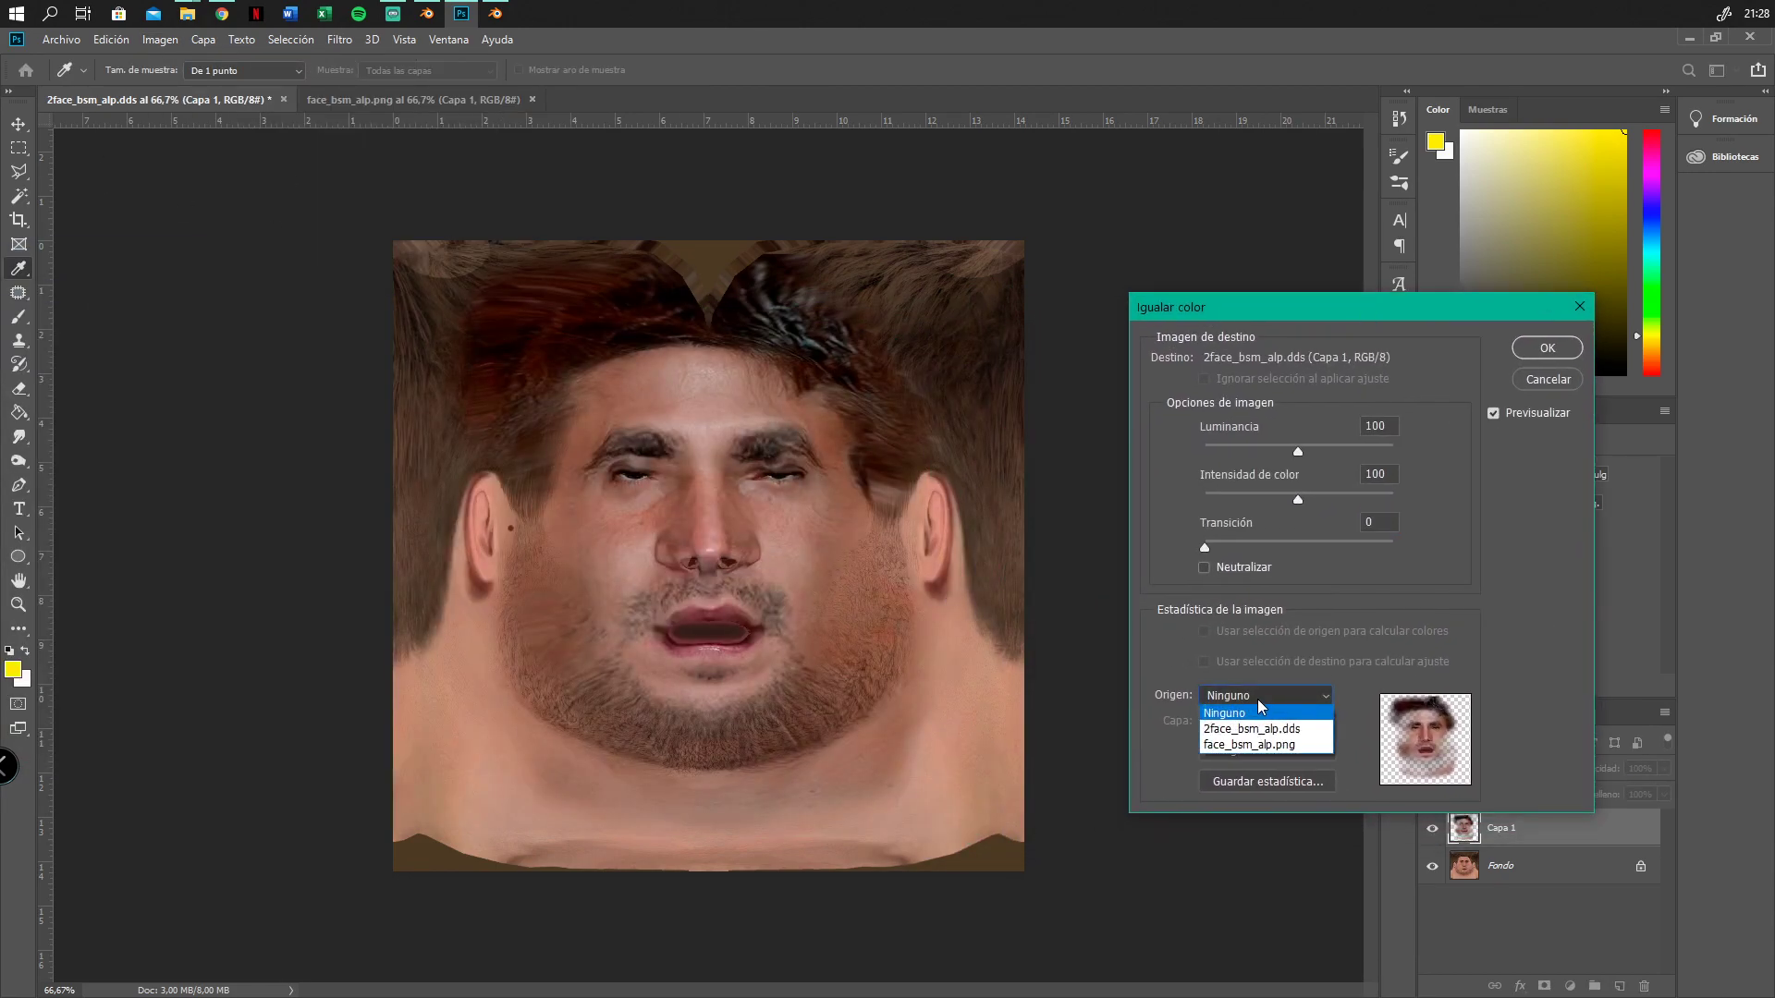
click(1262, 733)
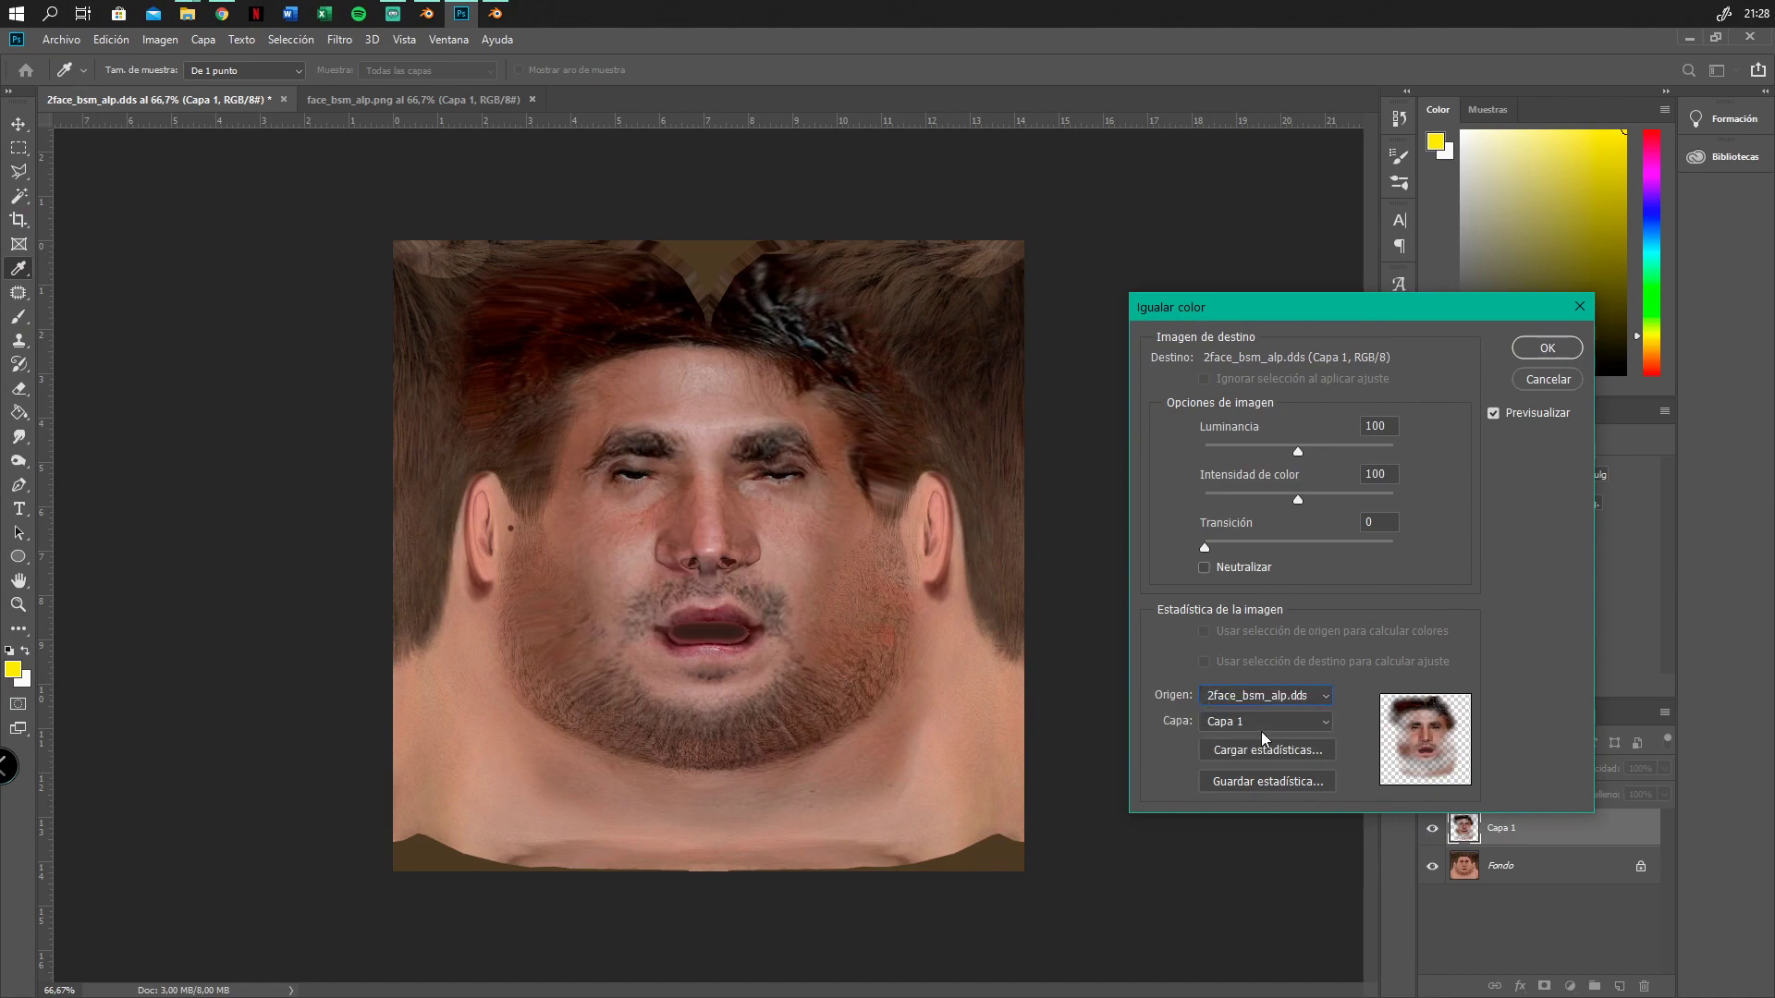
click(1261, 728)
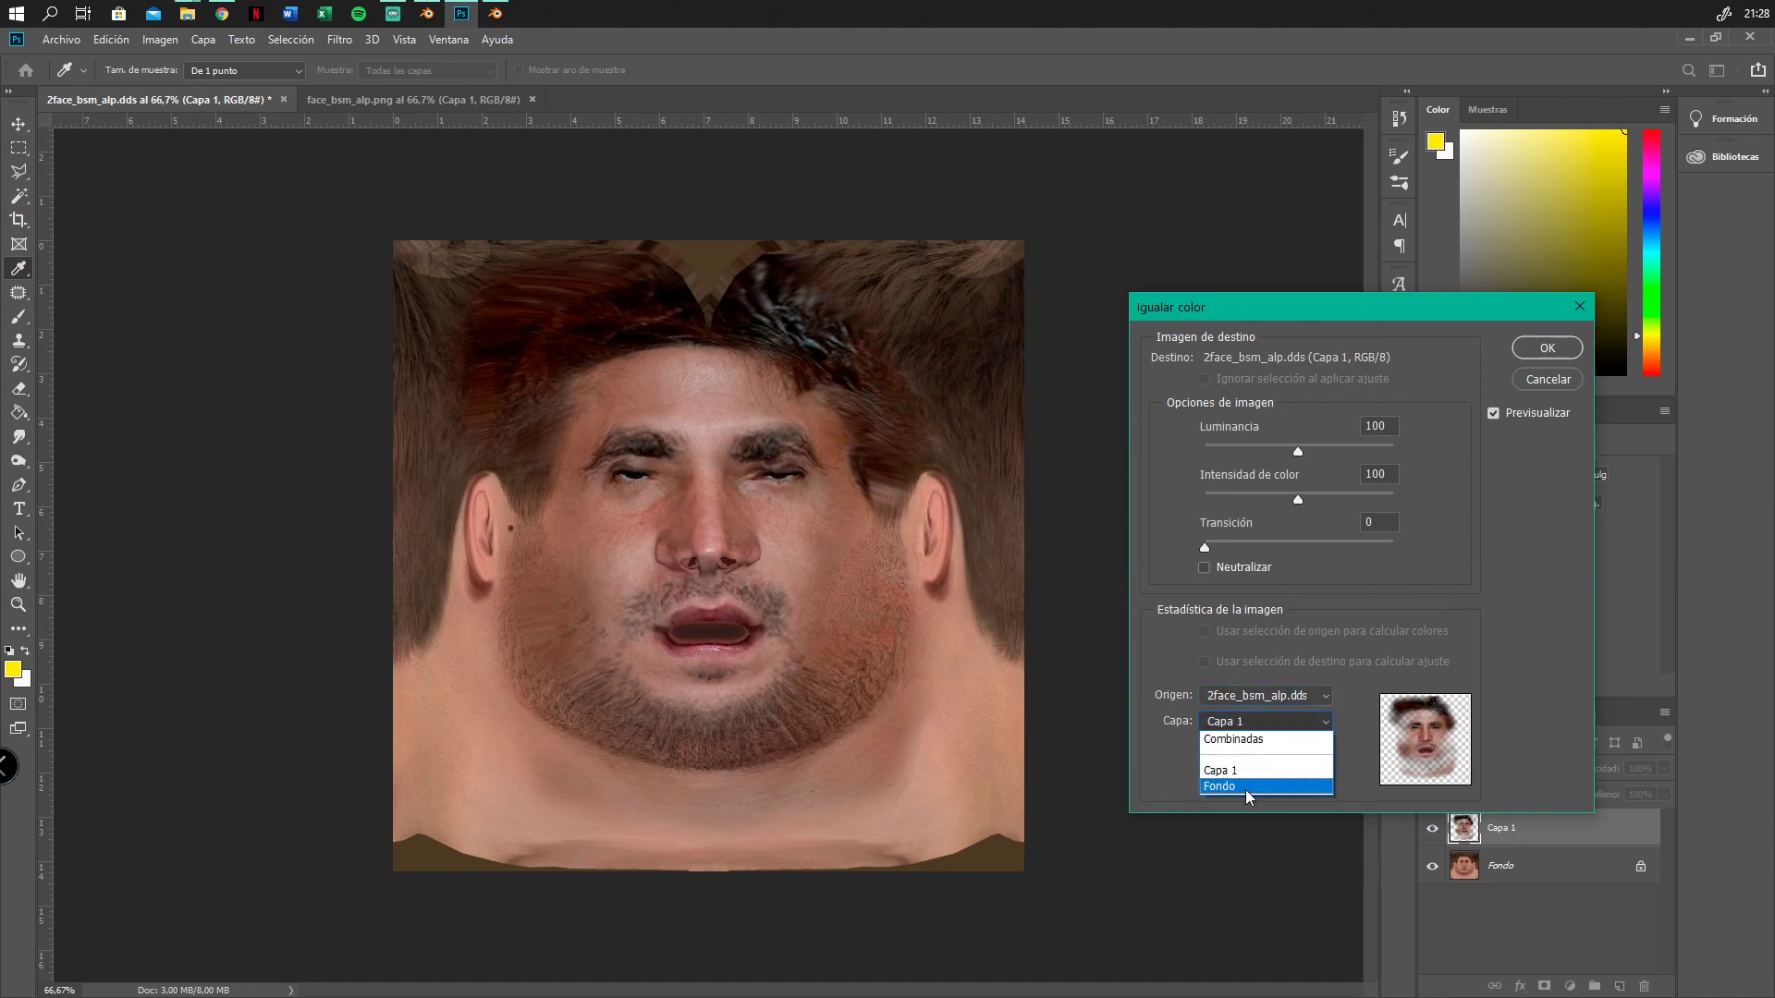
click(1246, 787)
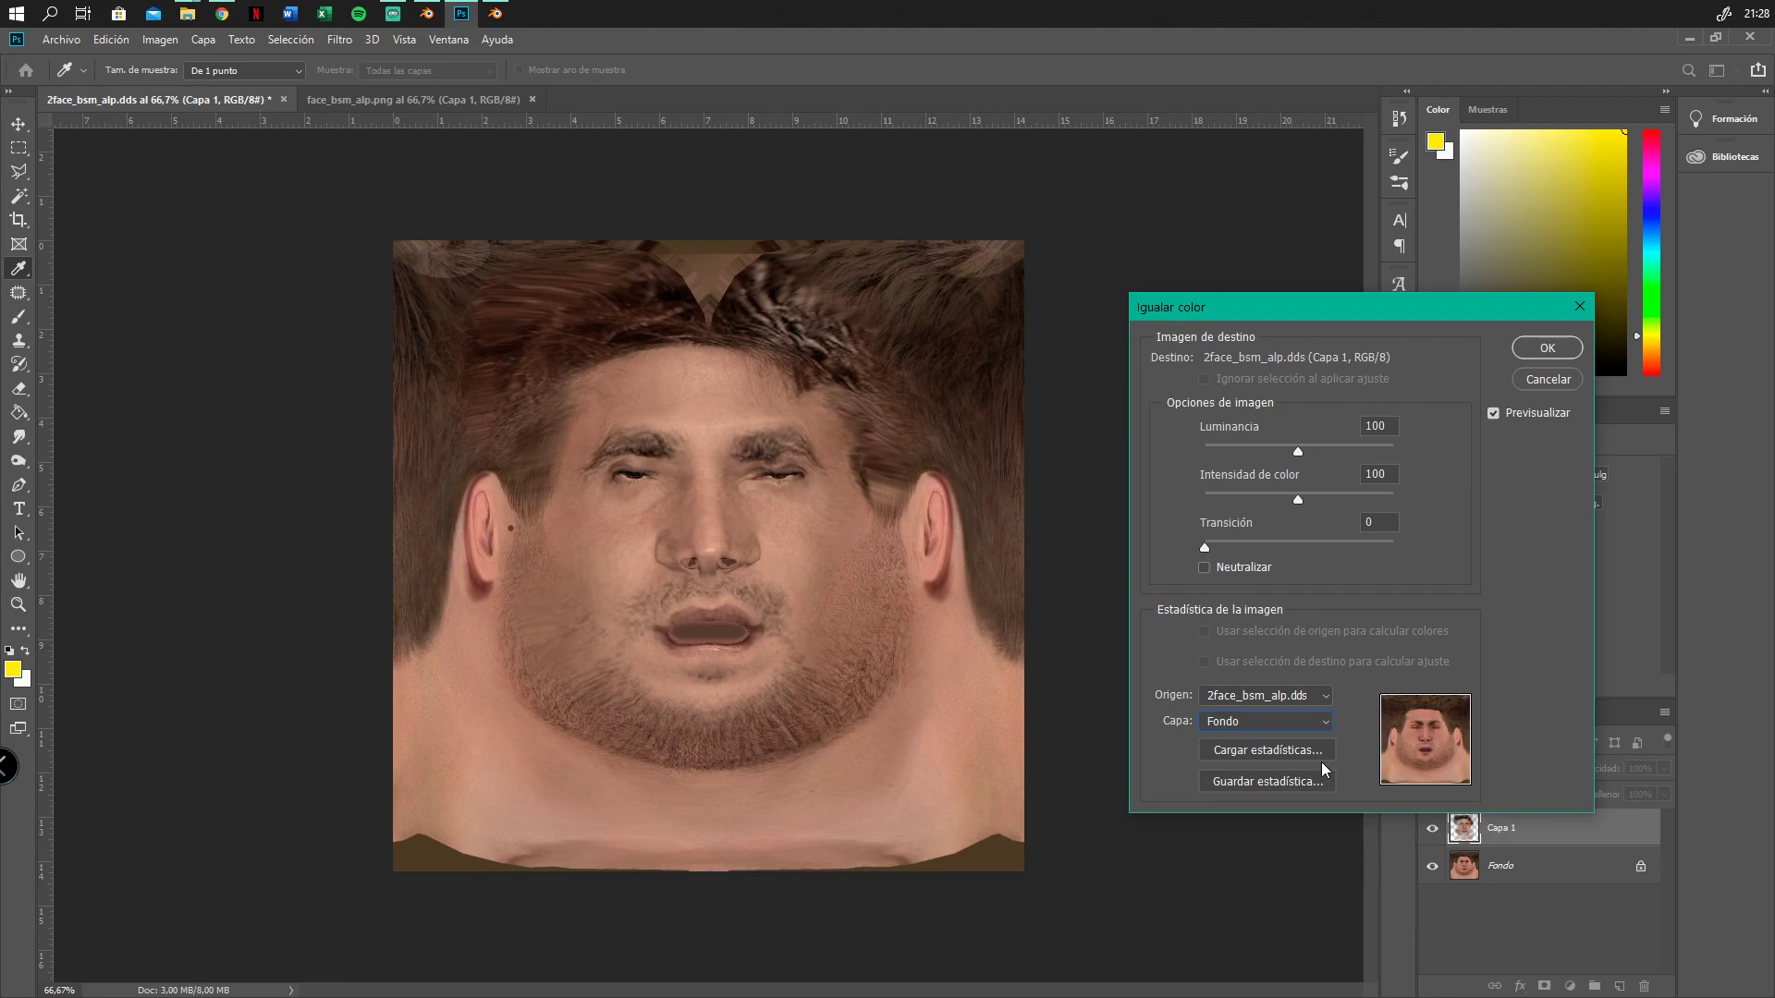
drag(1205, 546, 1383, 549)
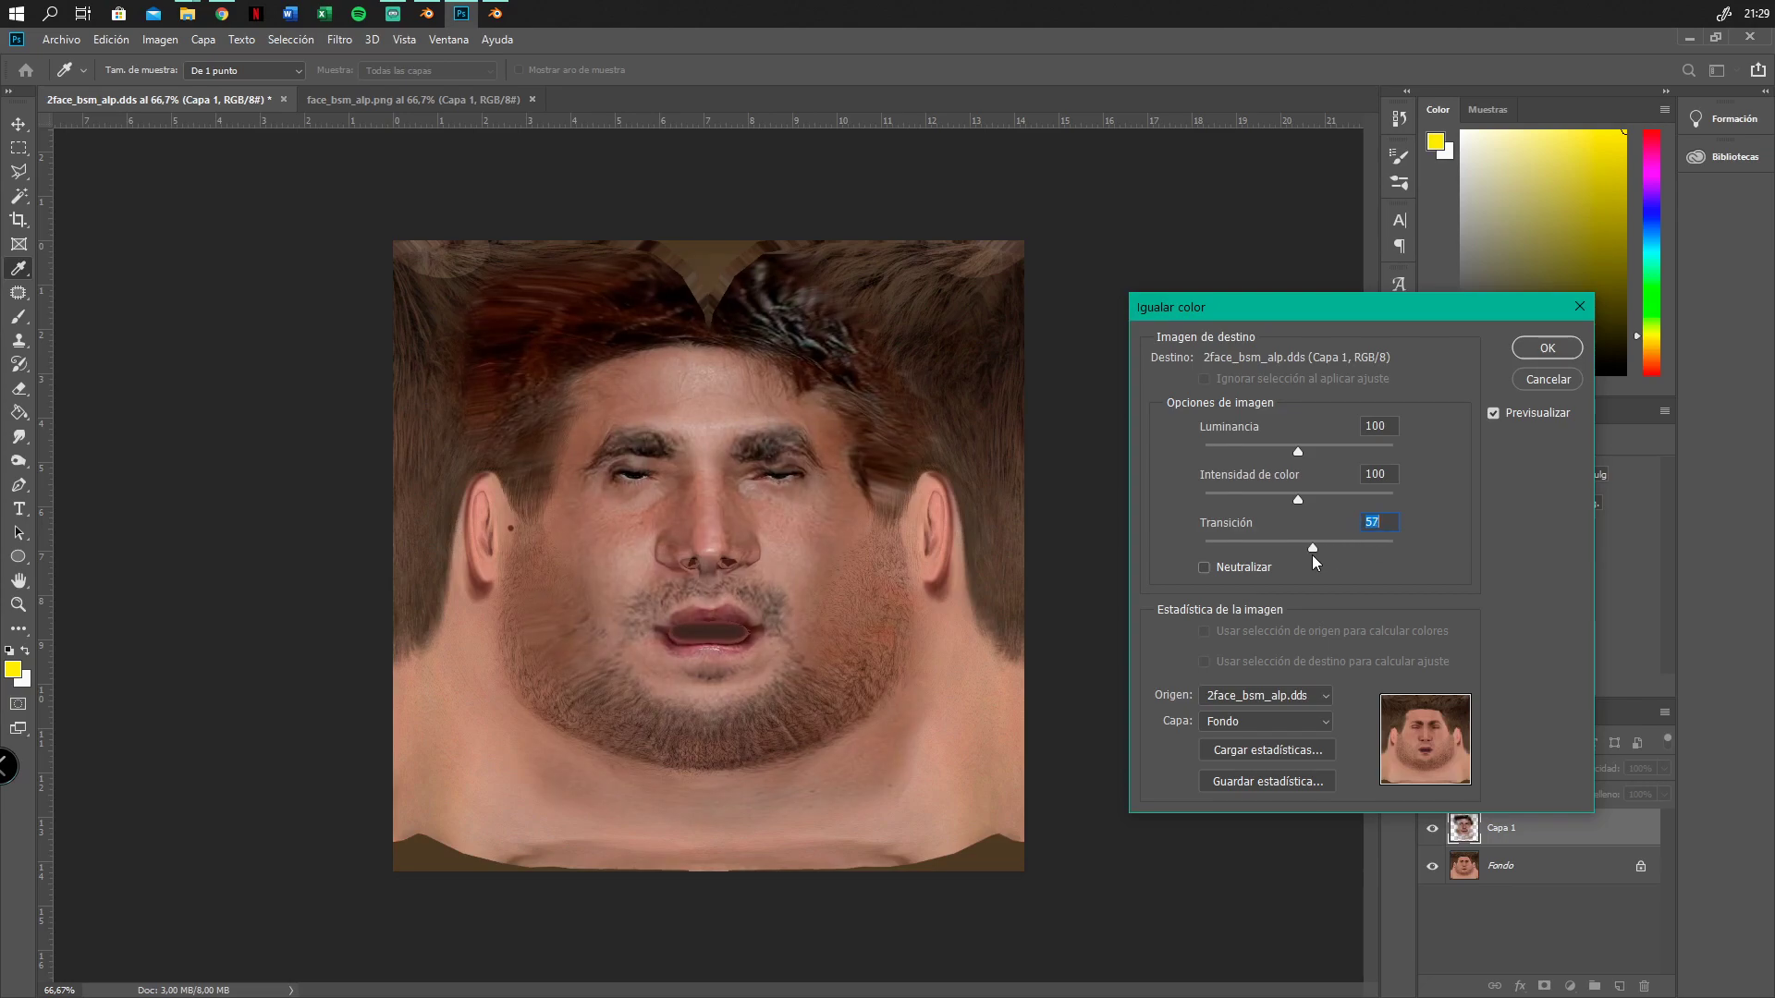
drag(1313, 549, 1289, 551)
click(1553, 348)
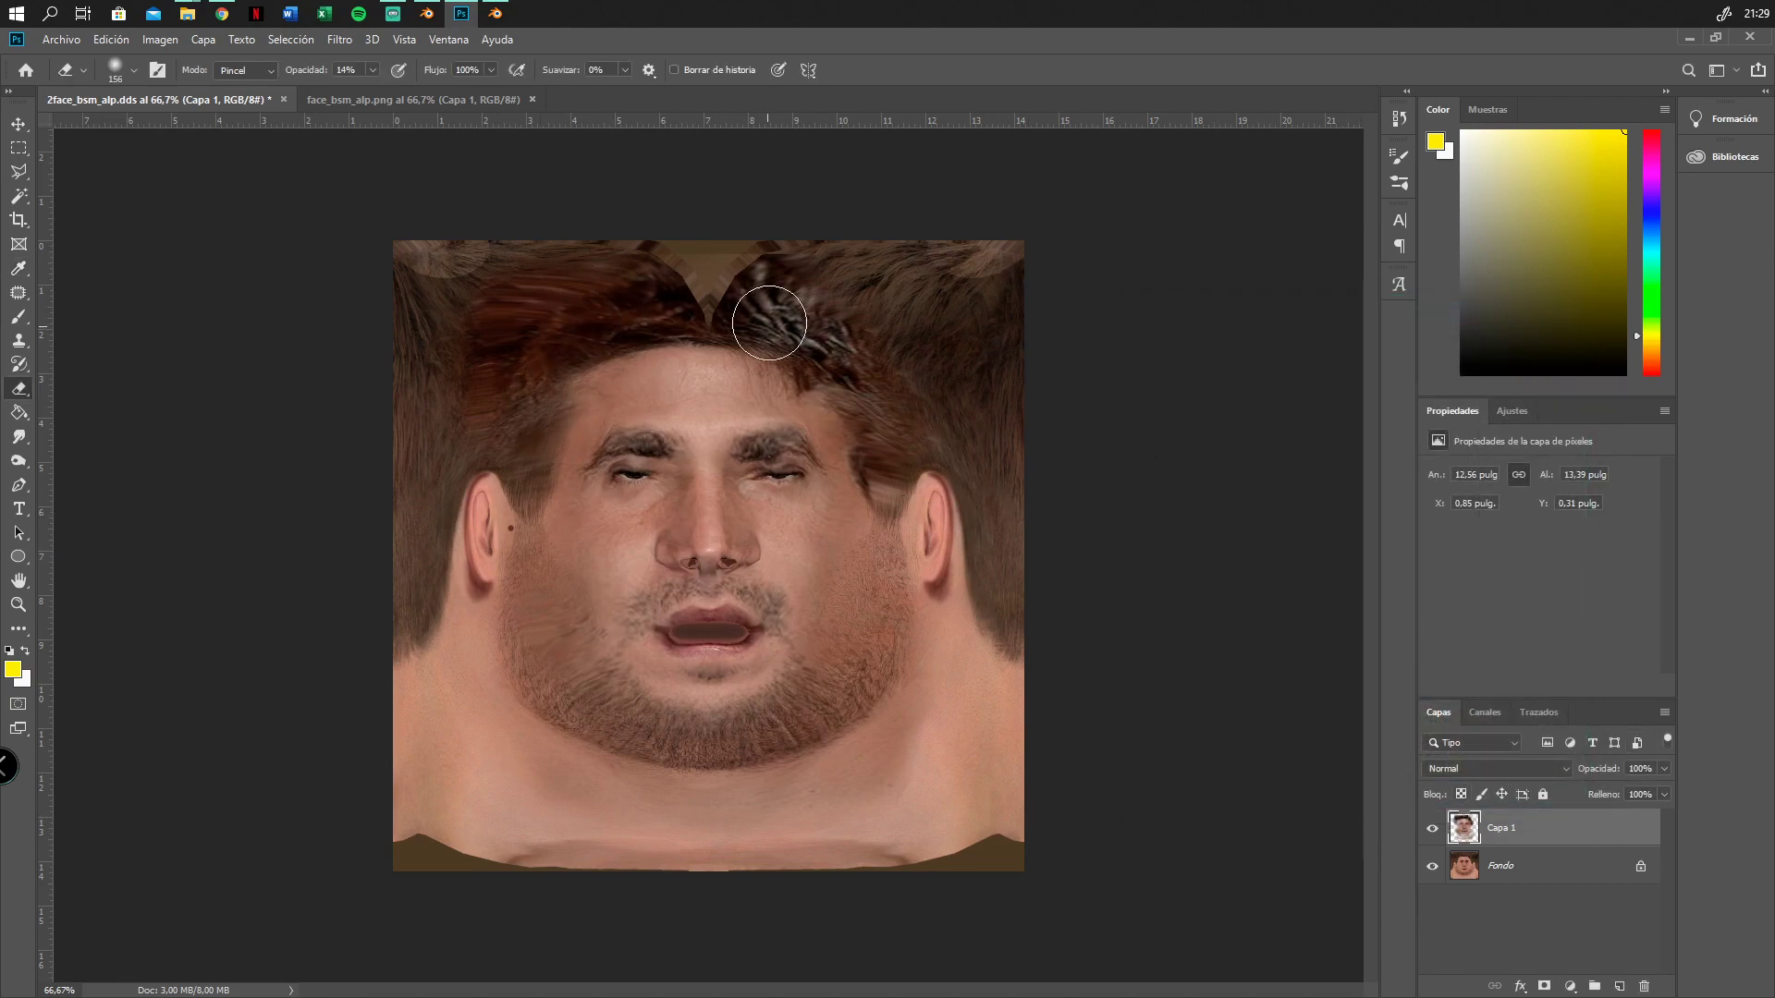
Start a Selective Color correction on Capa 1 and set the black amount of the reds to +28%
click(159, 40)
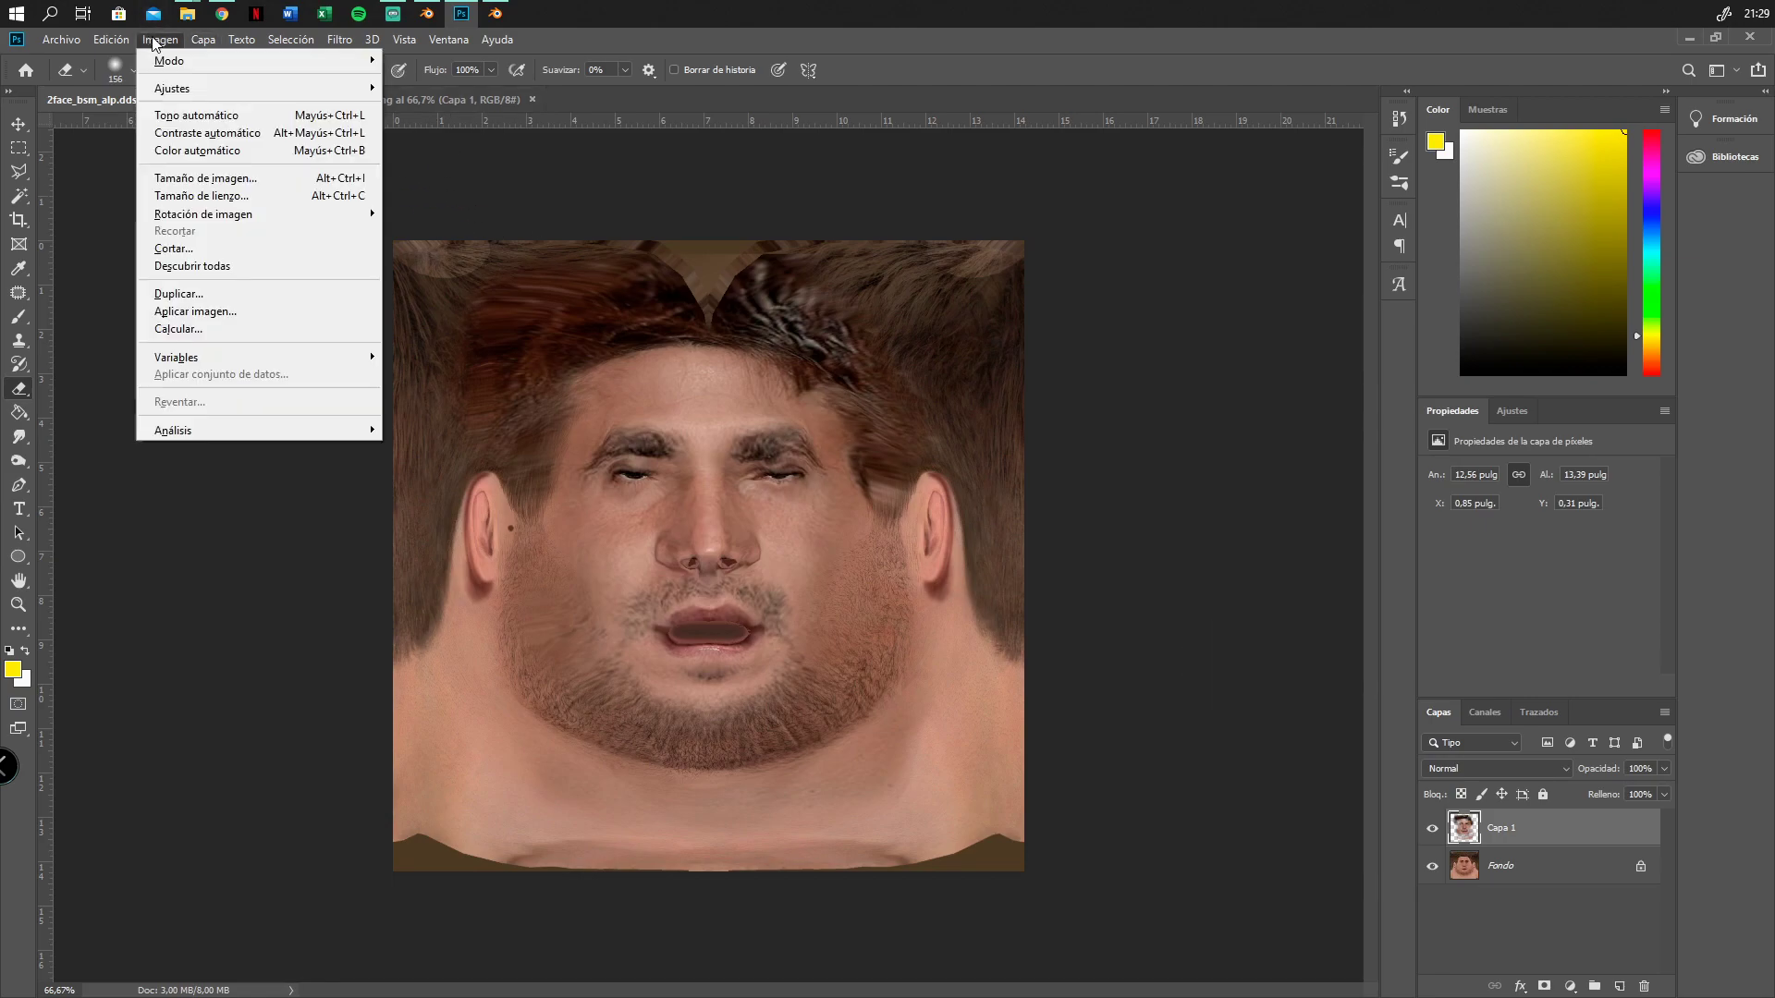
click(160, 40)
mouse_move(182, 88)
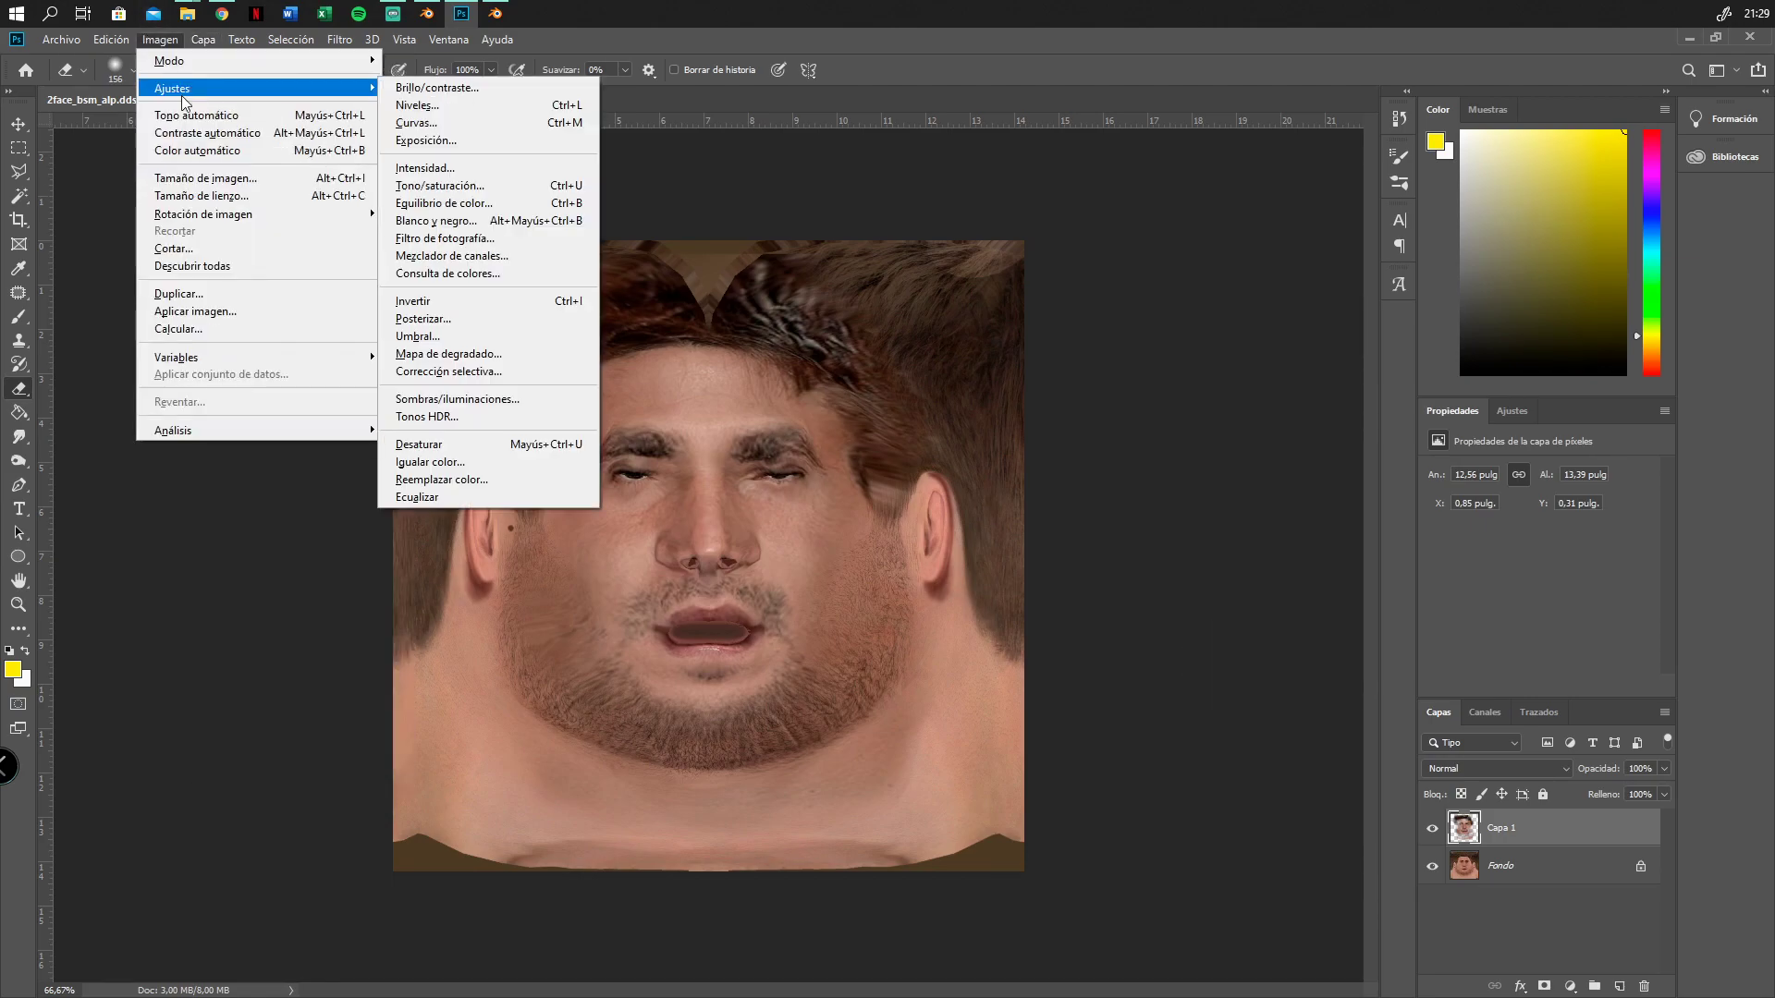
click(462, 371)
drag(919, 412, 1298, 421)
click(1240, 481)
click(1239, 477)
drag(1185, 647, 1207, 652)
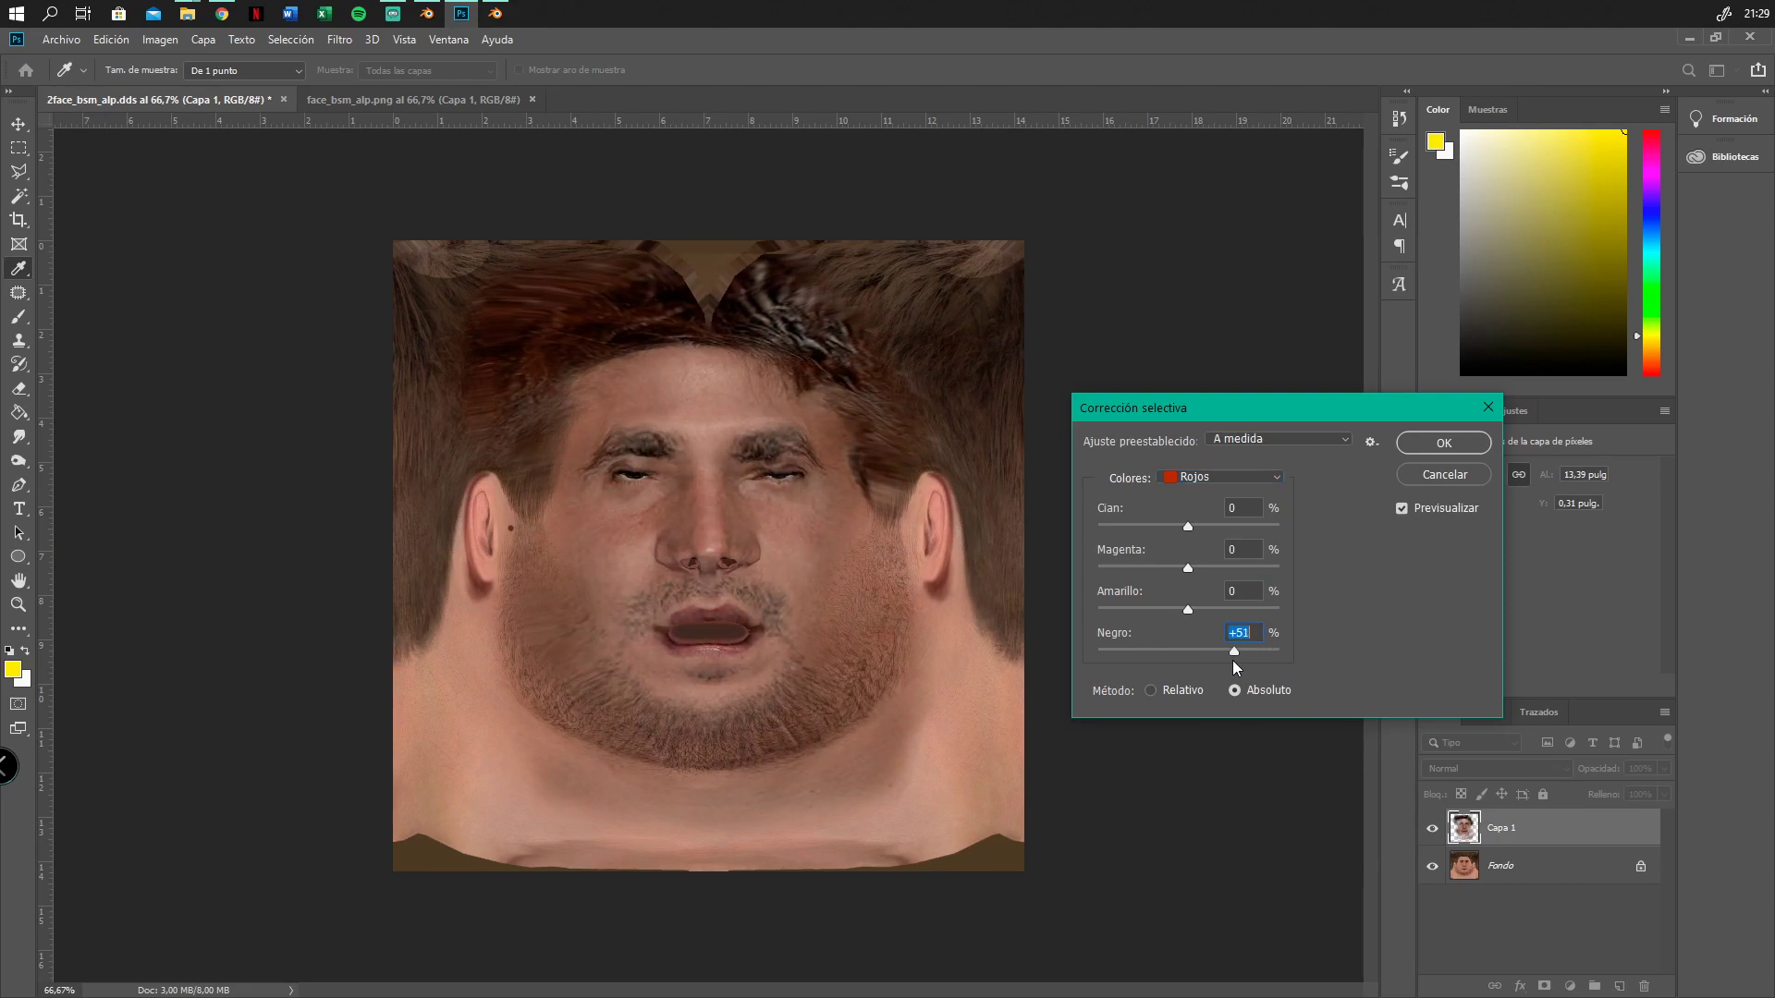
drag(1228, 653, 1187, 657)
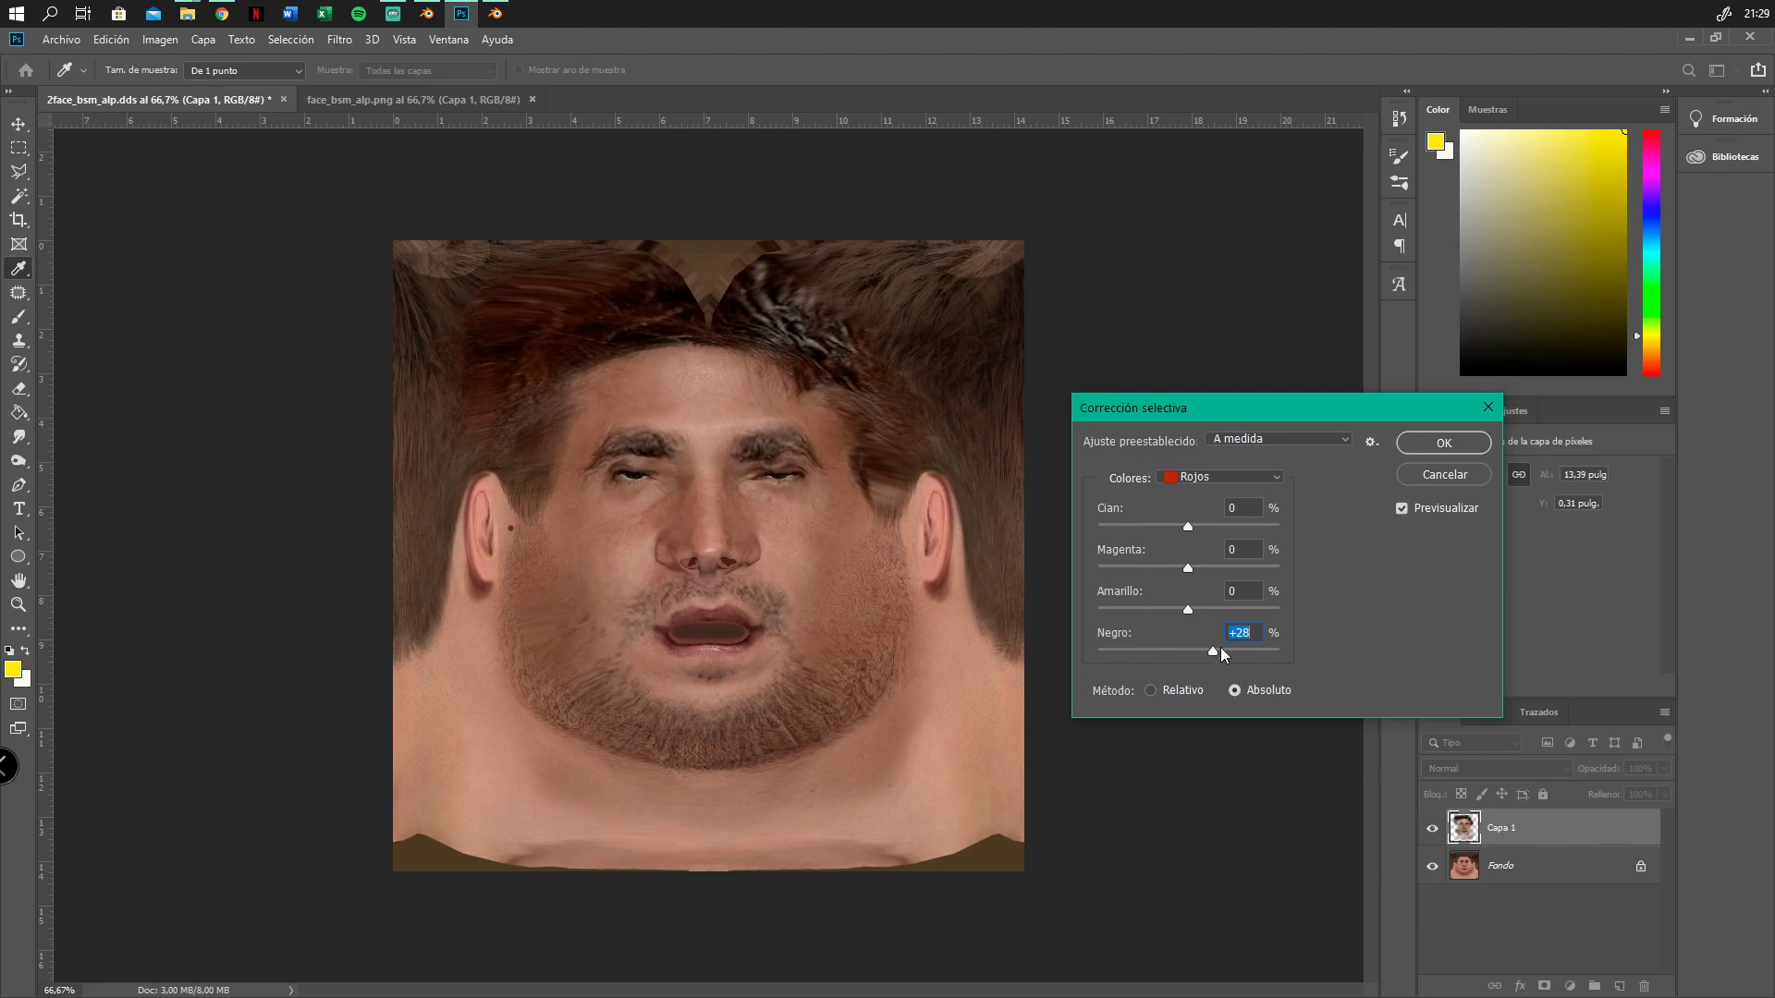
Increase black in the whites and cyan slightly in the reds, and apply the Selective Color correction to Capa 1
click(1241, 475)
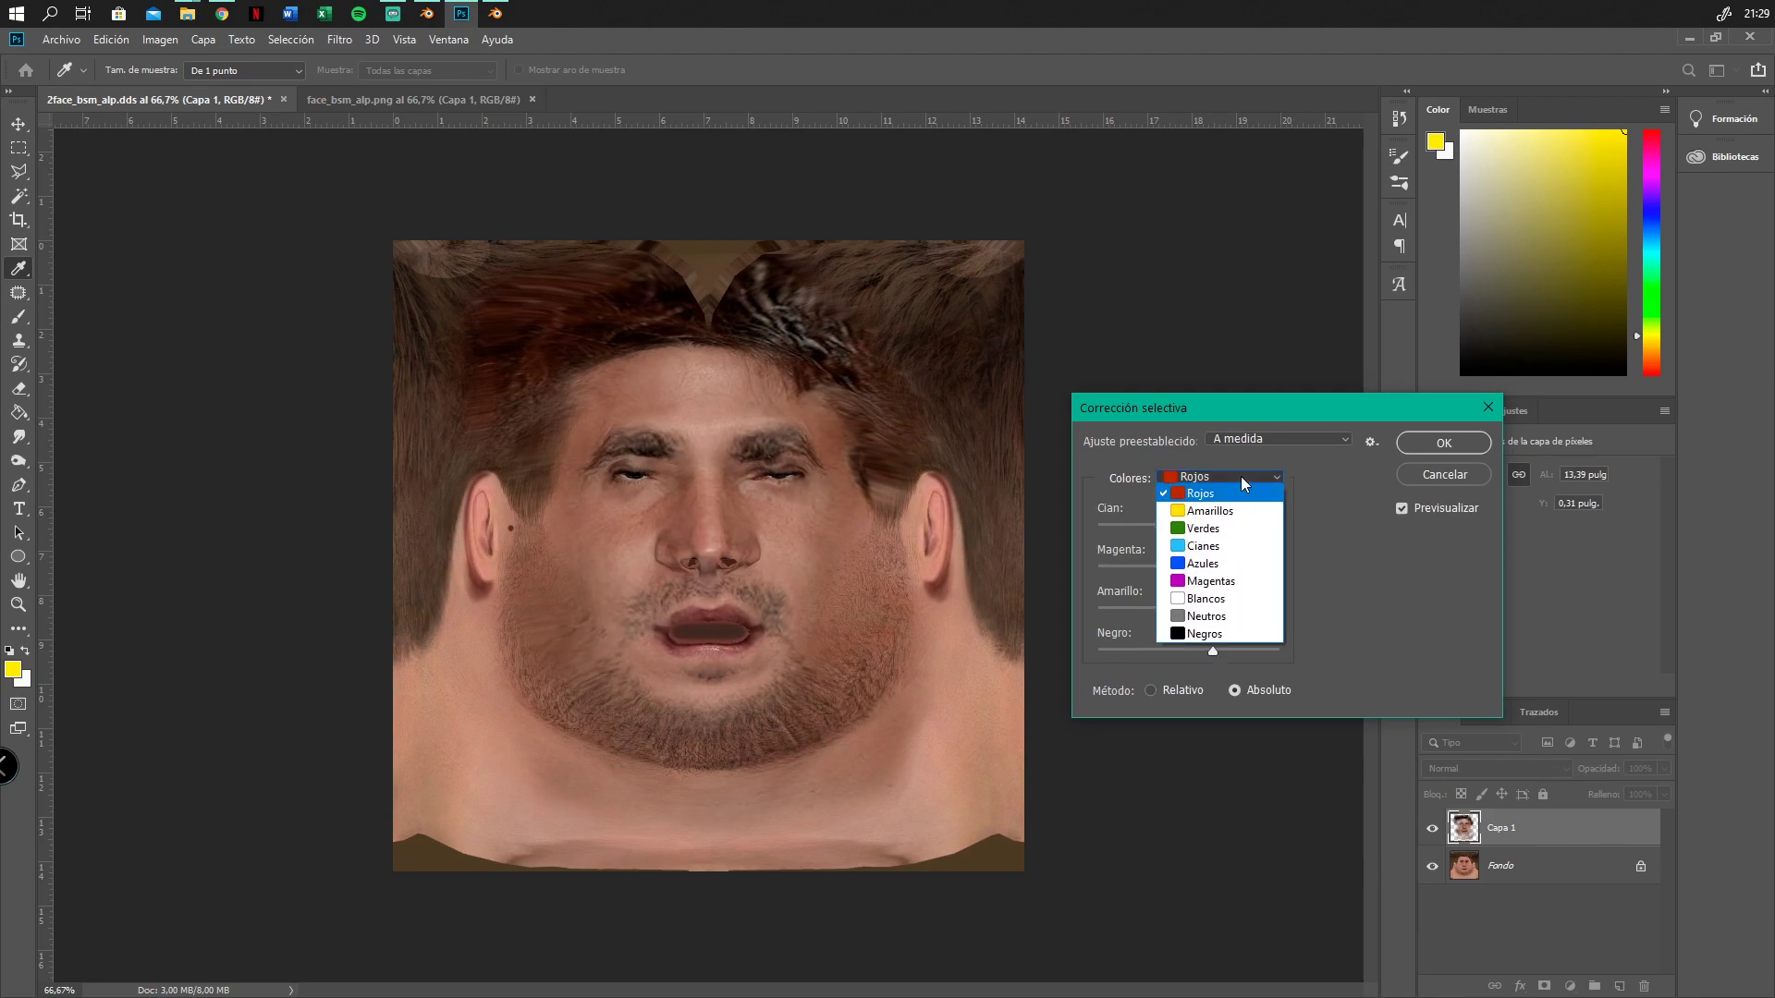
click(1218, 603)
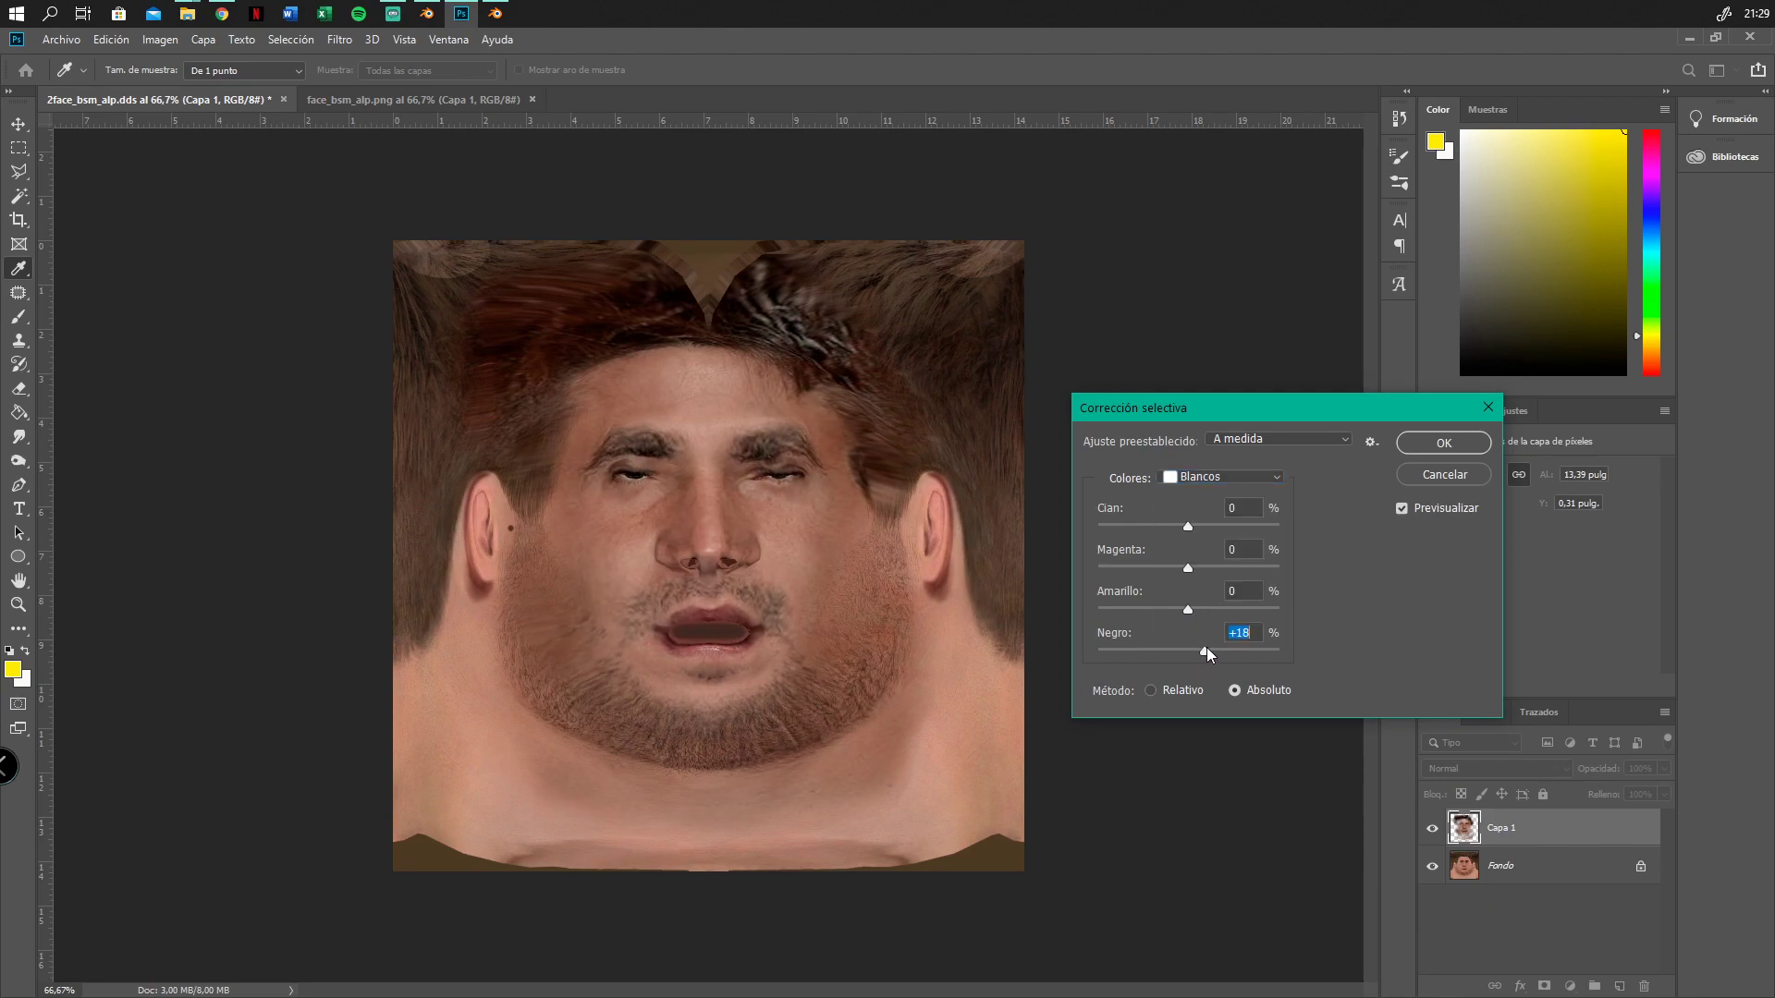
drag(1260, 652, 1219, 652)
click(1181, 478)
click(1201, 494)
mouse_move(1189, 531)
mouse_down()
mouse_move(1162, 532)
mouse_move(1205, 533)
mouse_up()
click(1440, 443)
key(e)
Start Replace Color on Capa 1, sample the dark reddish hair above the forehead, and set the tolerance to 40
click(160, 39)
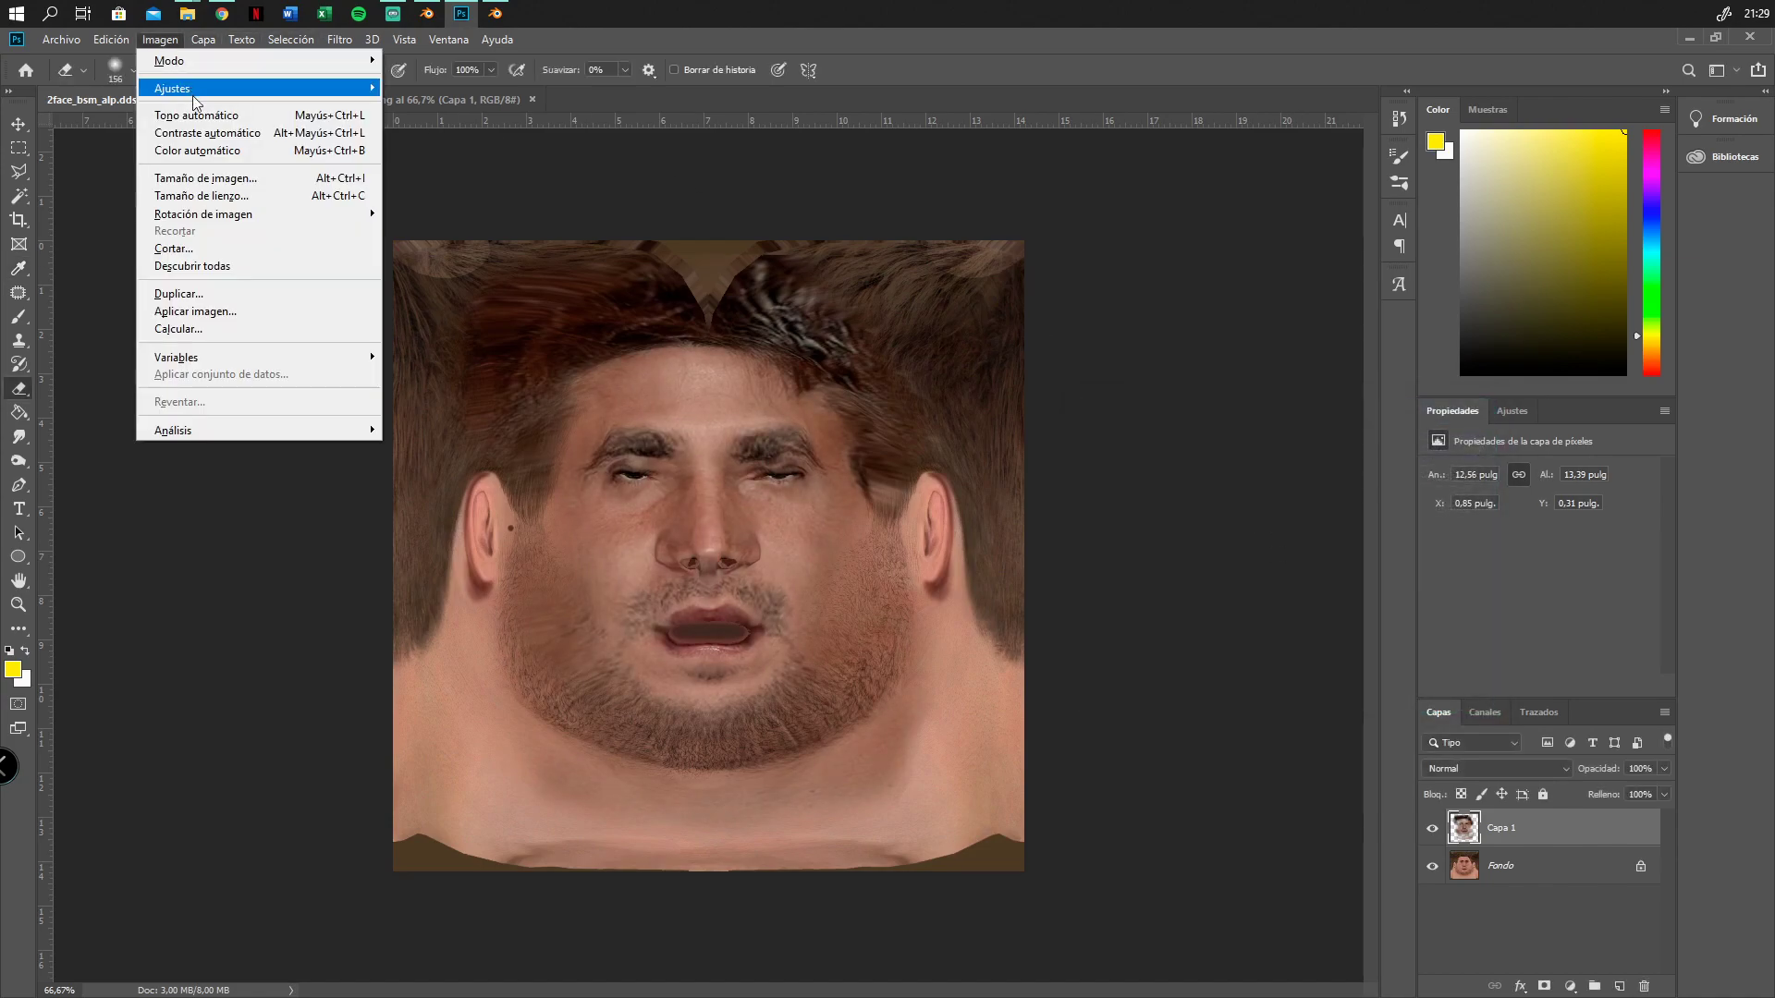
mouse_move(198, 90)
click(427, 485)
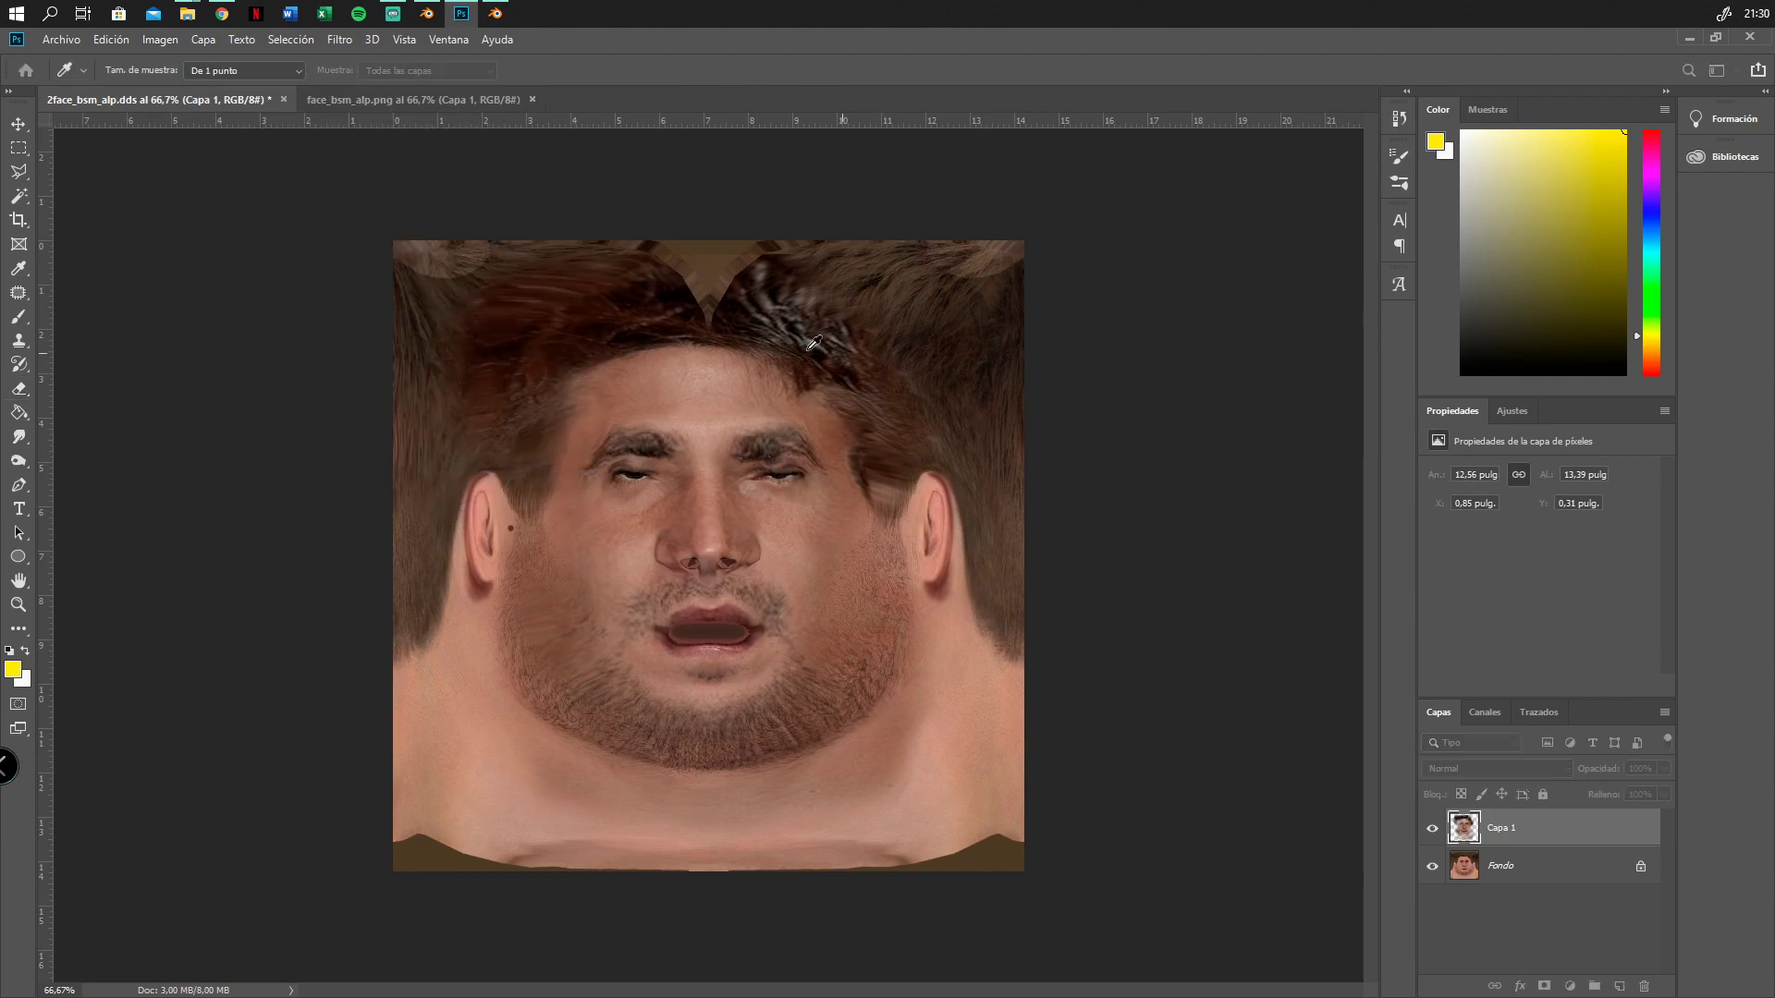
drag(1182, 326, 1461, 279)
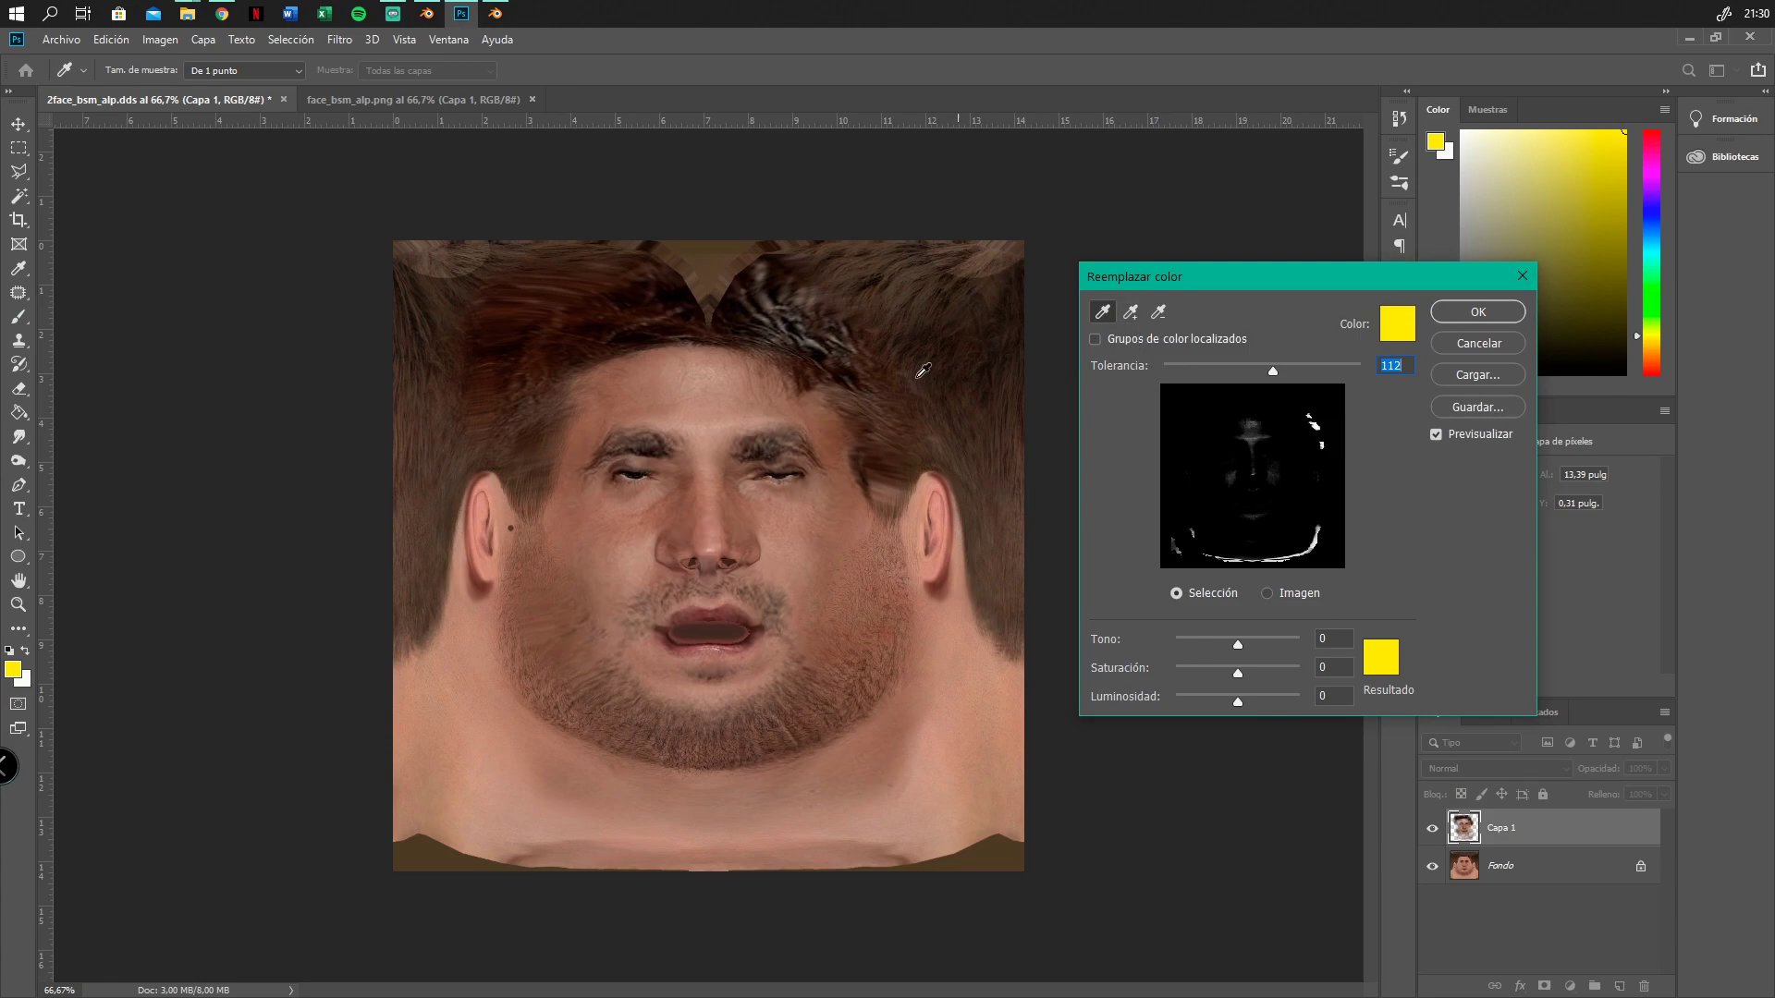
click(592, 328)
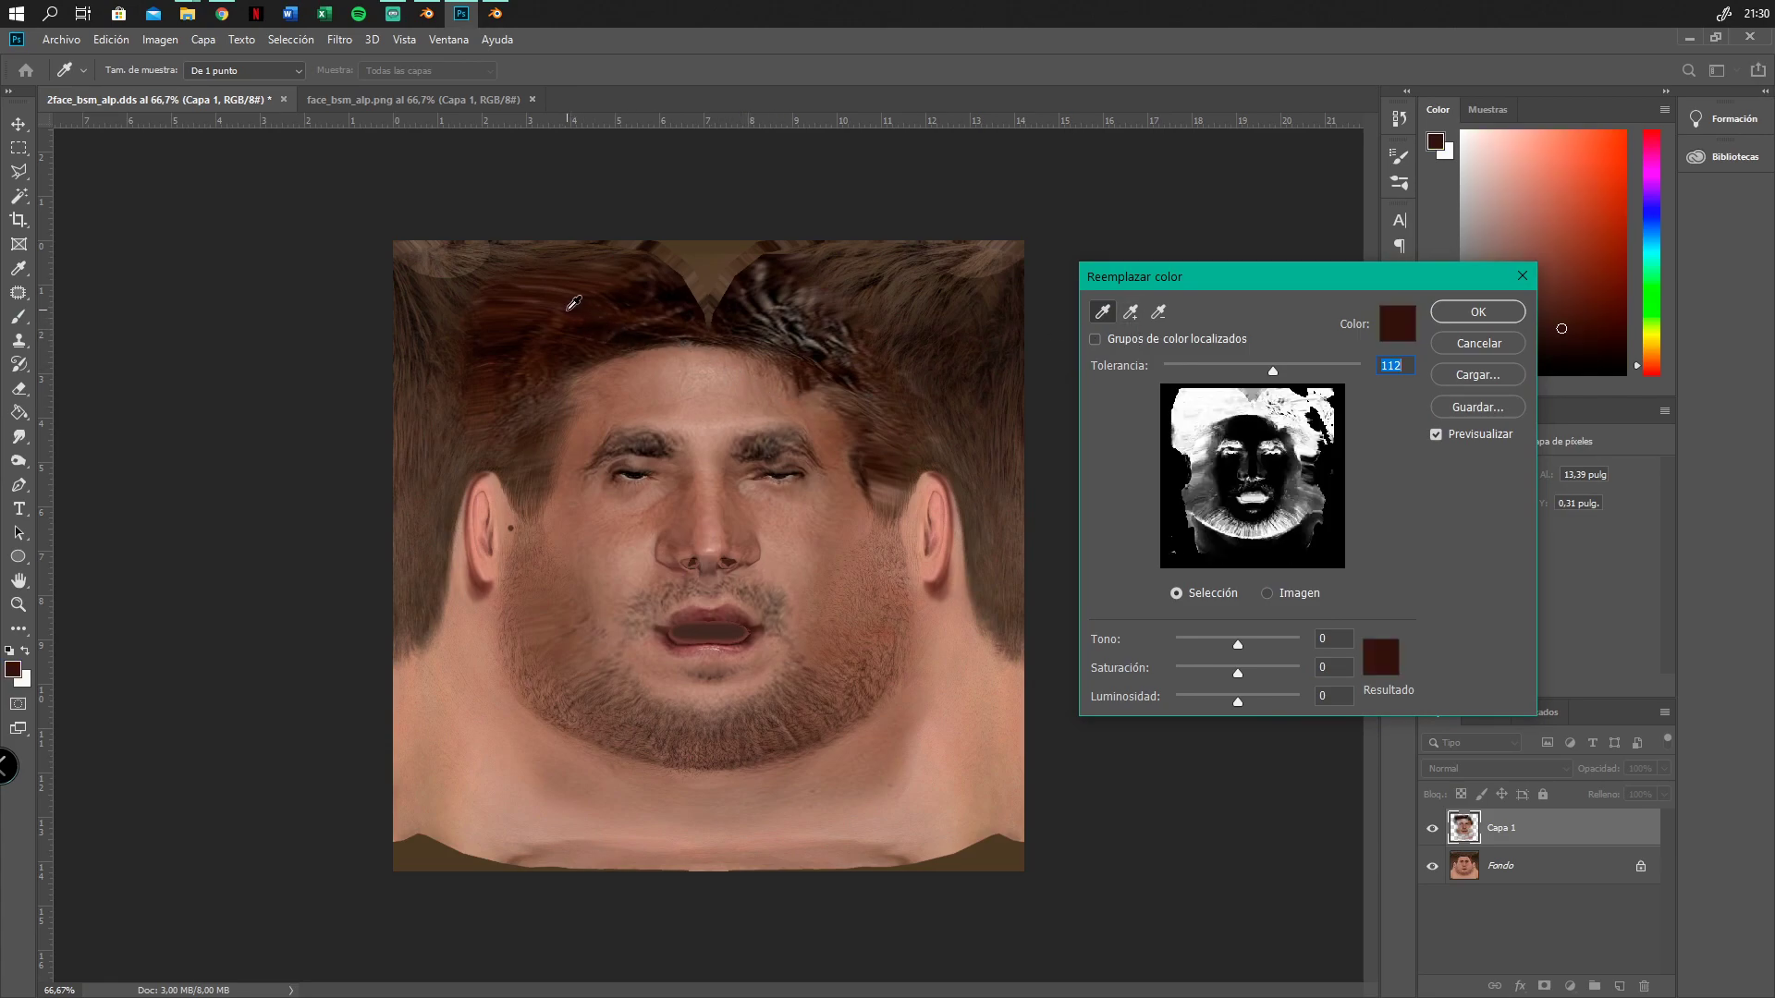
drag(1279, 377, 1206, 379)
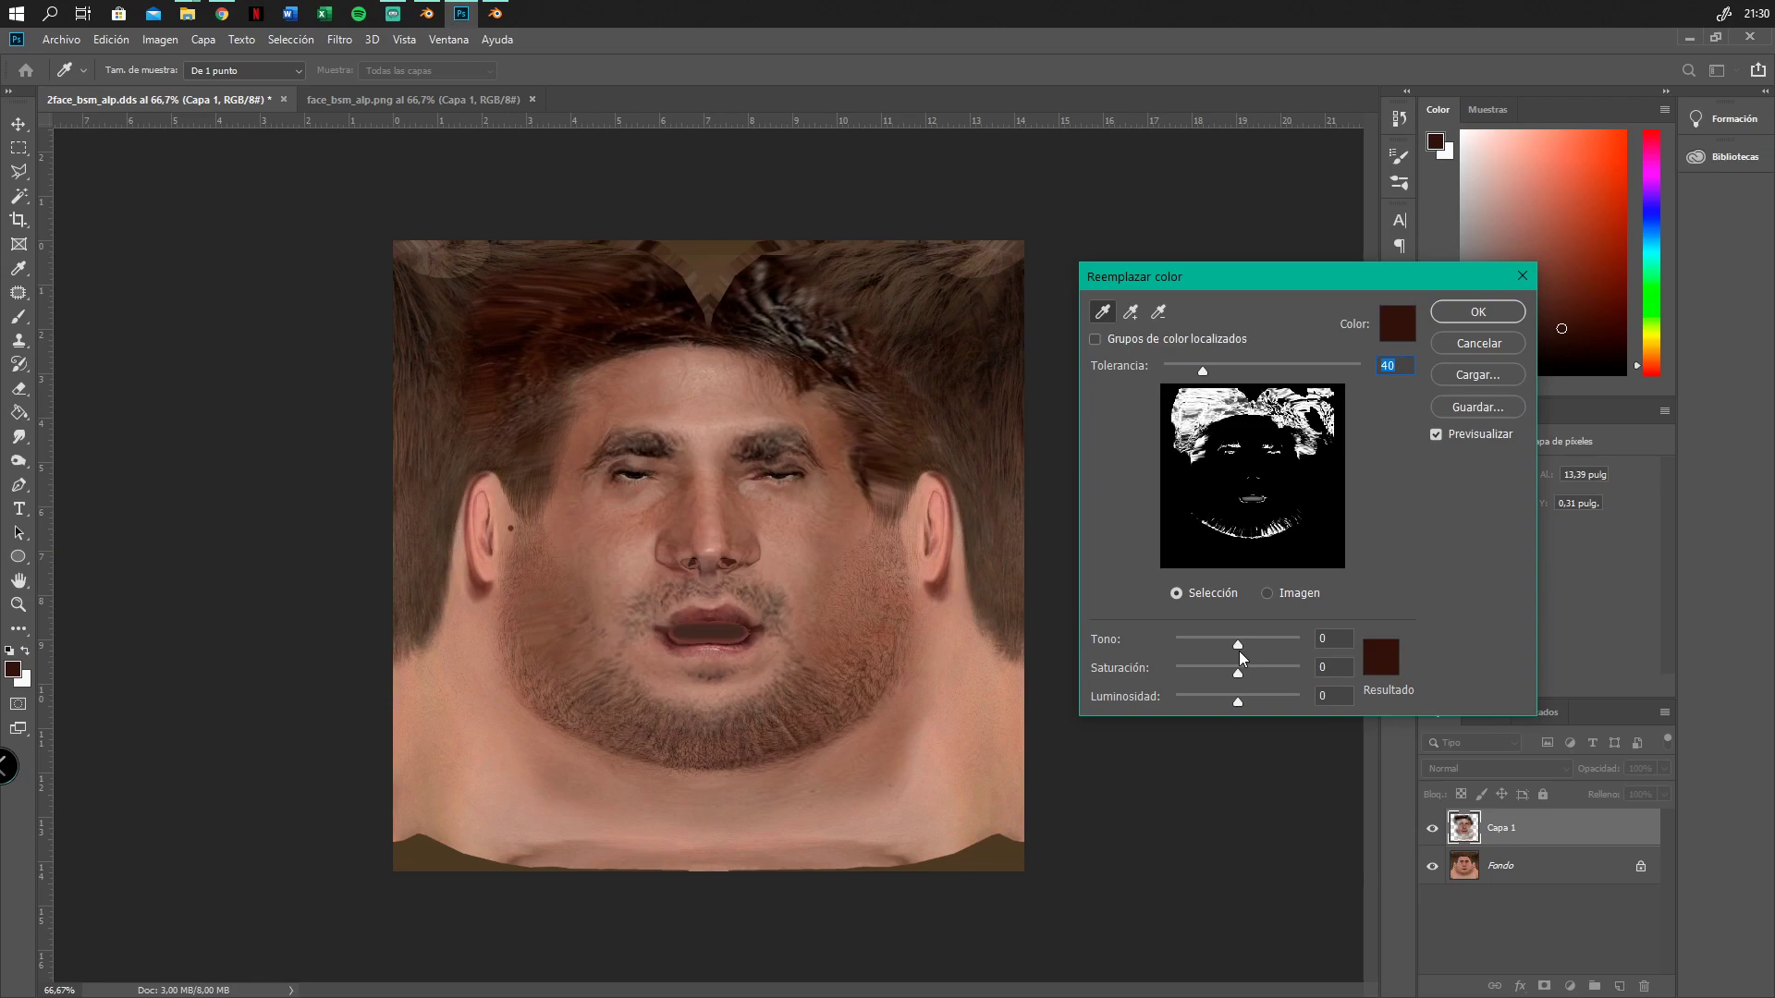
Finish replacing the reddish hair colour on Capa 1 with hue 0, saturation -97 and lightness -2
drag(1240, 686, 1178, 678)
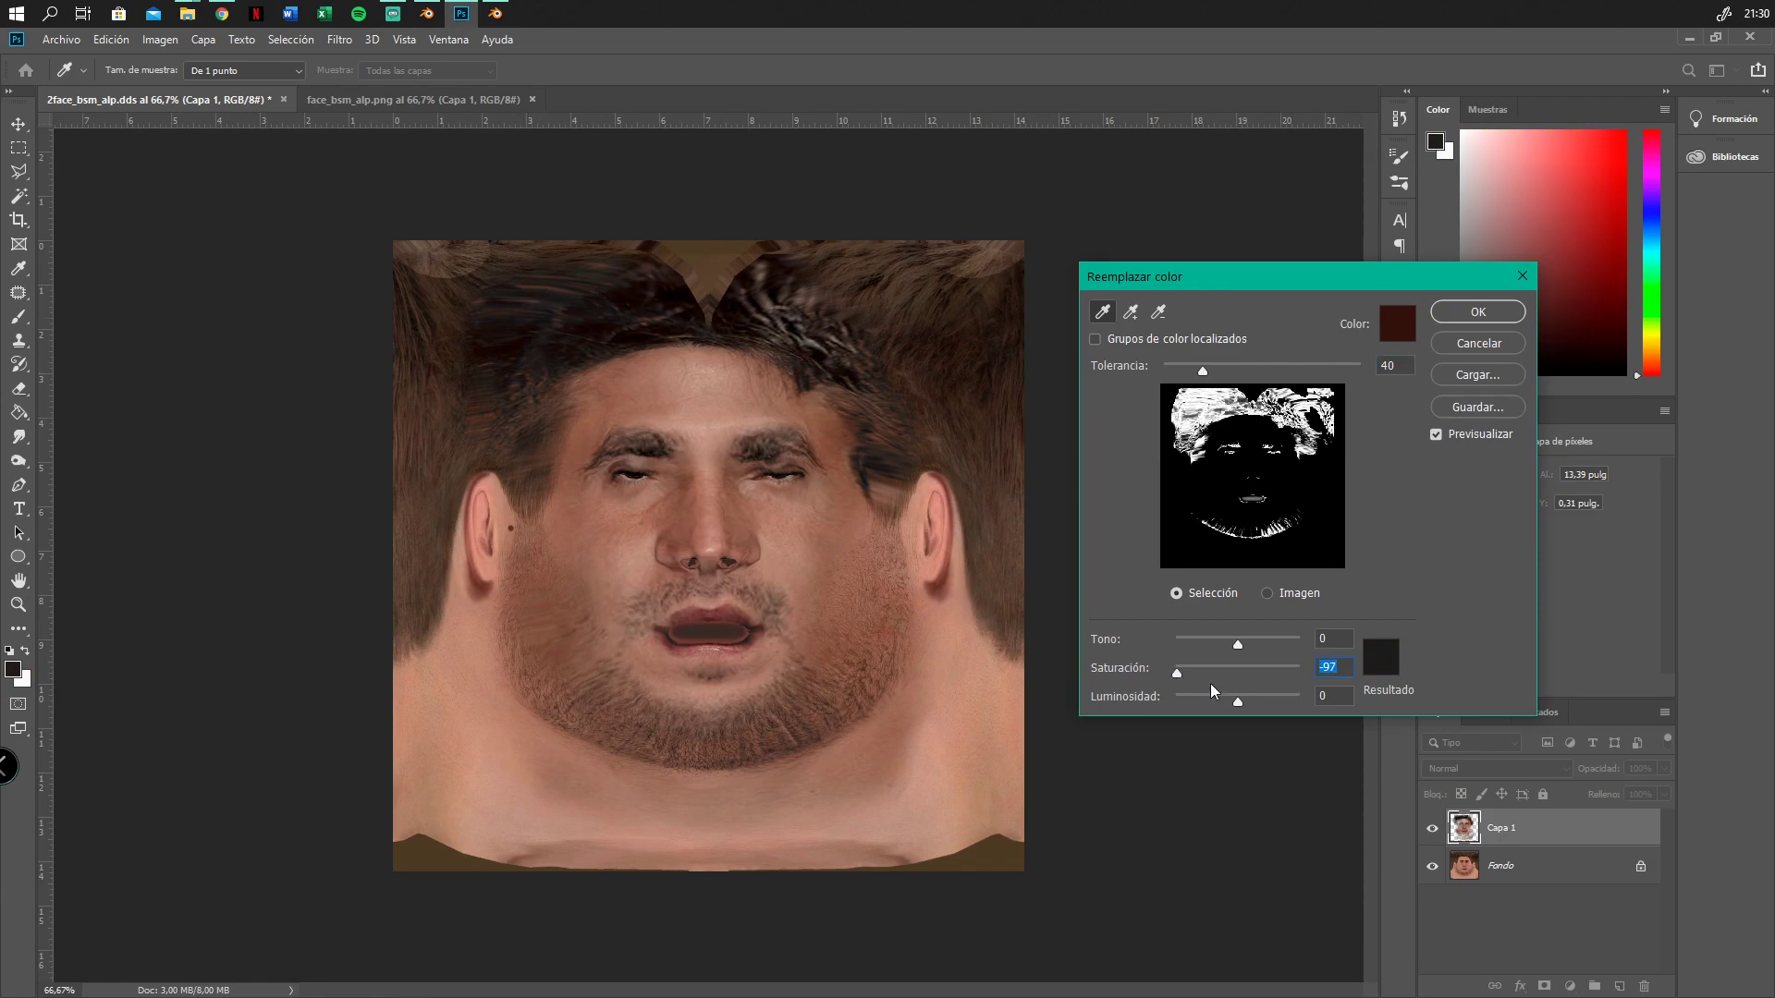
drag(1236, 706, 1239, 708)
drag(1238, 706, 1239, 706)
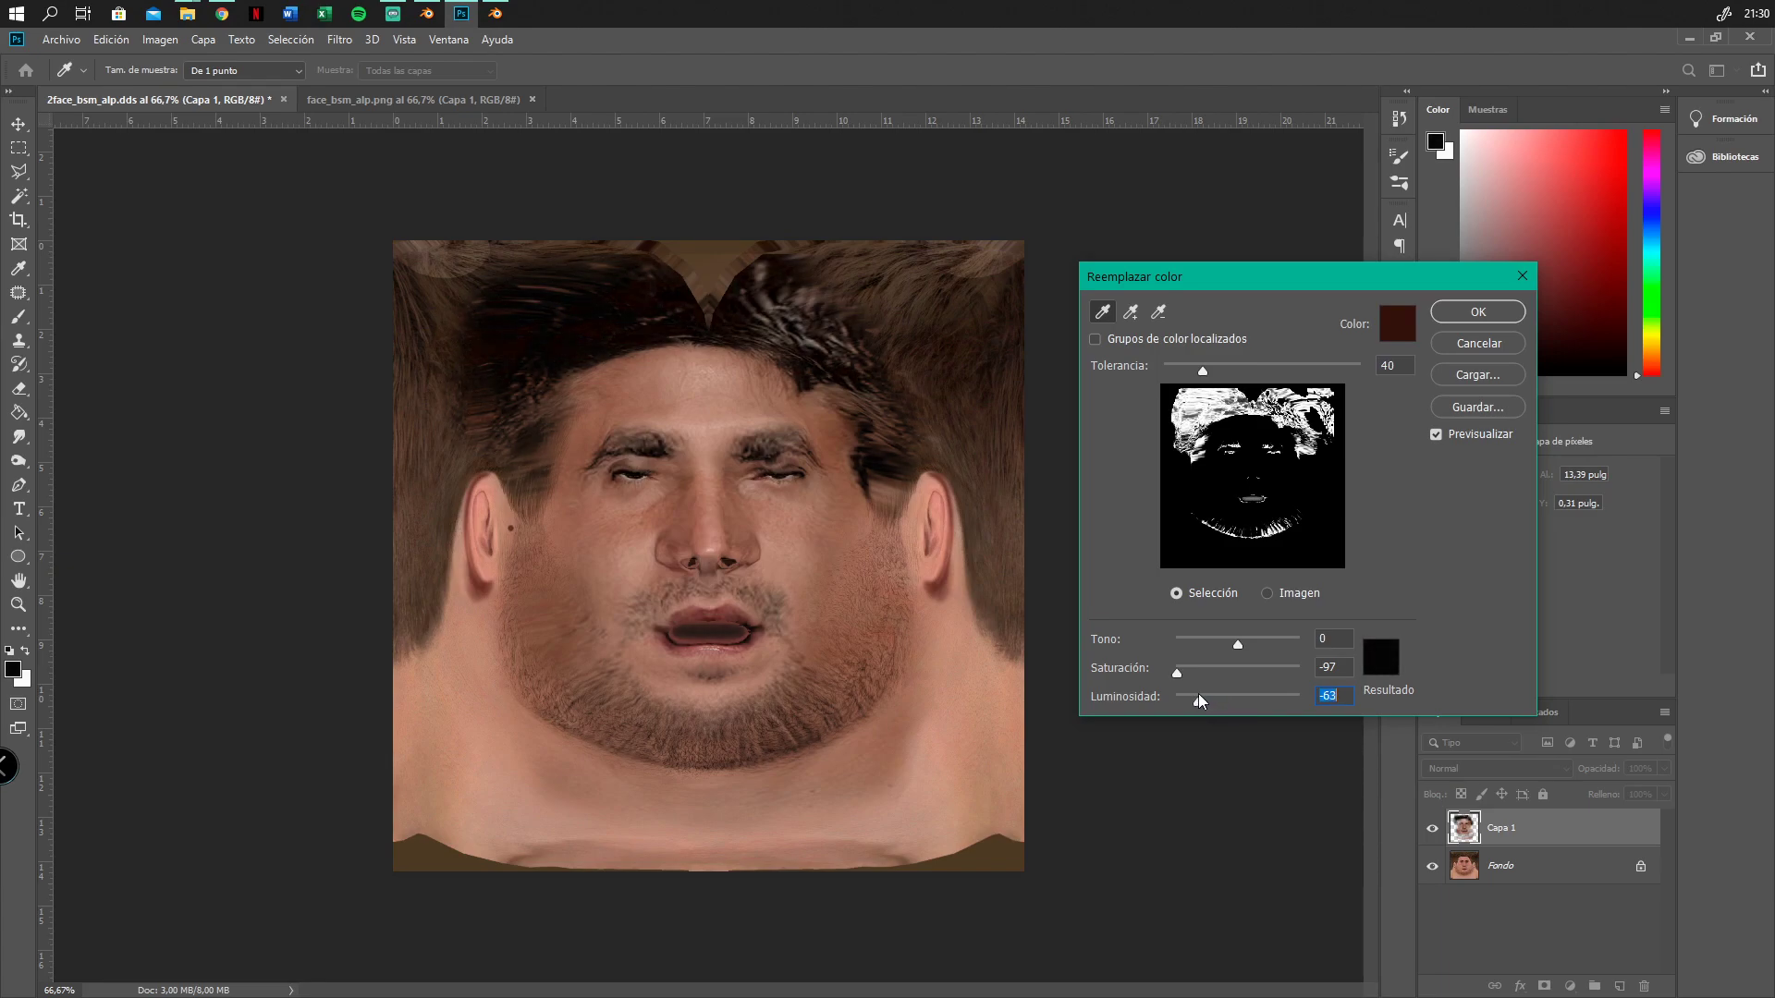
drag(1214, 700, 1239, 701)
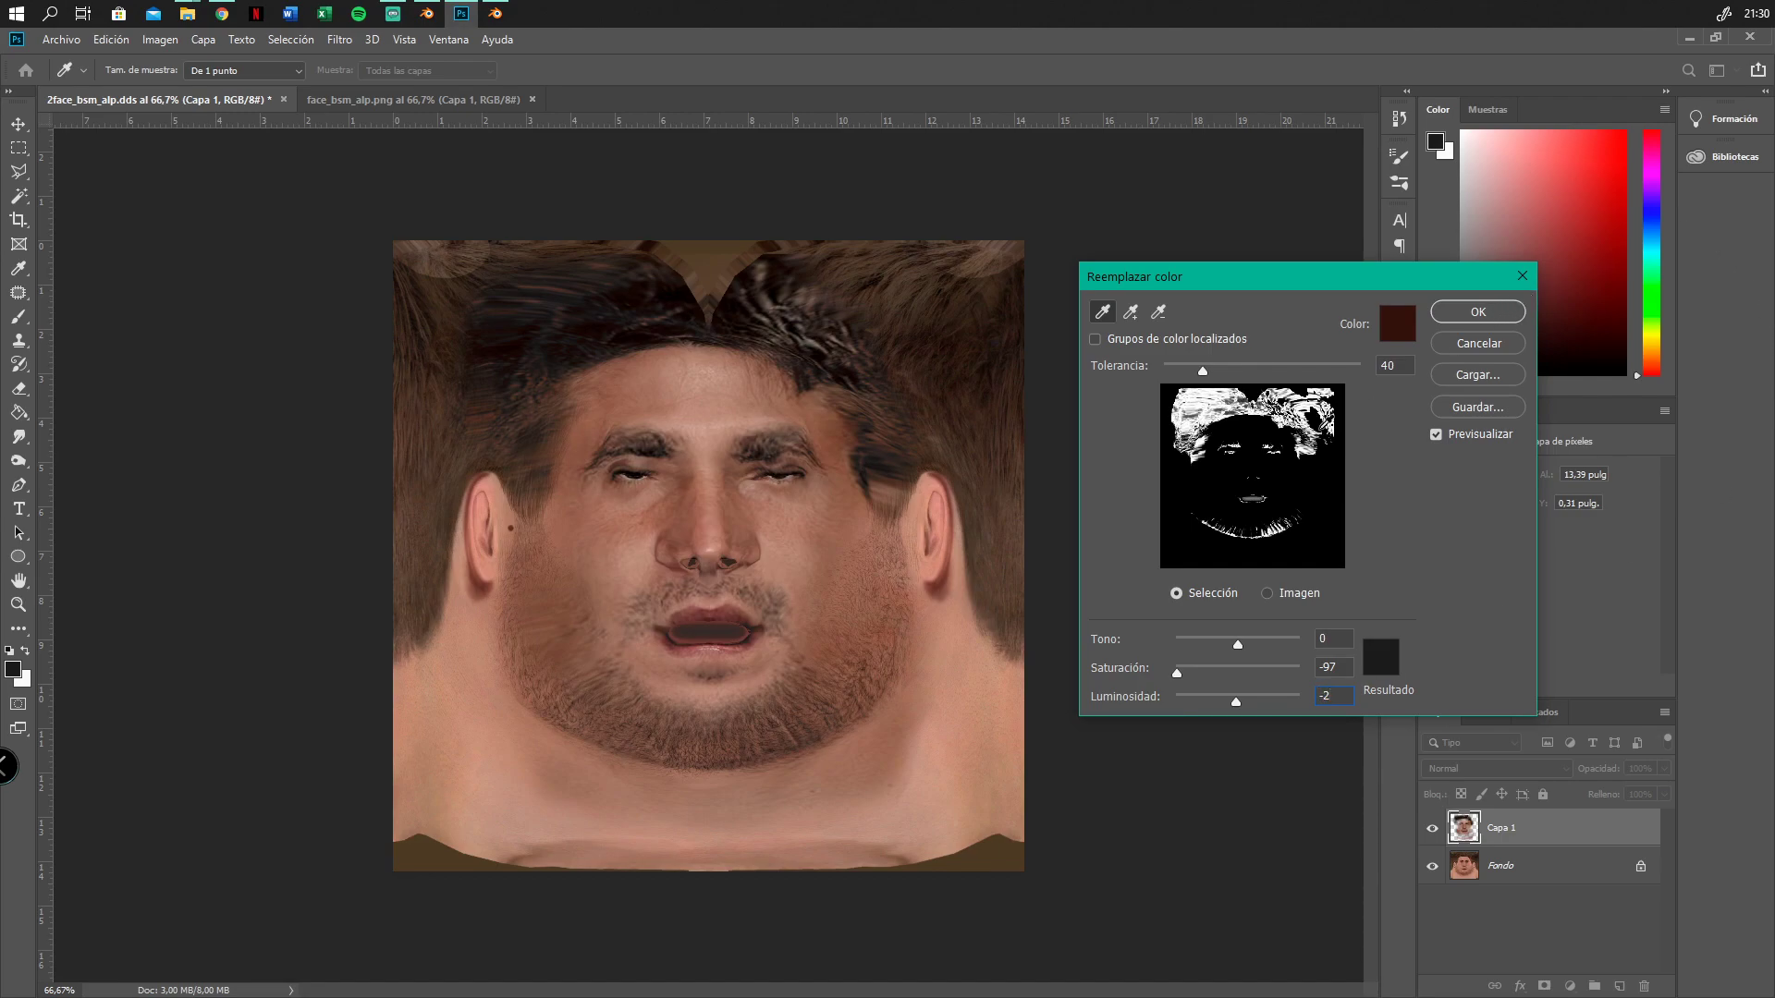
mouse_move(1234, 650)
mouse_down()
mouse_move(1216, 651)
mouse_move(1264, 655)
mouse_up()
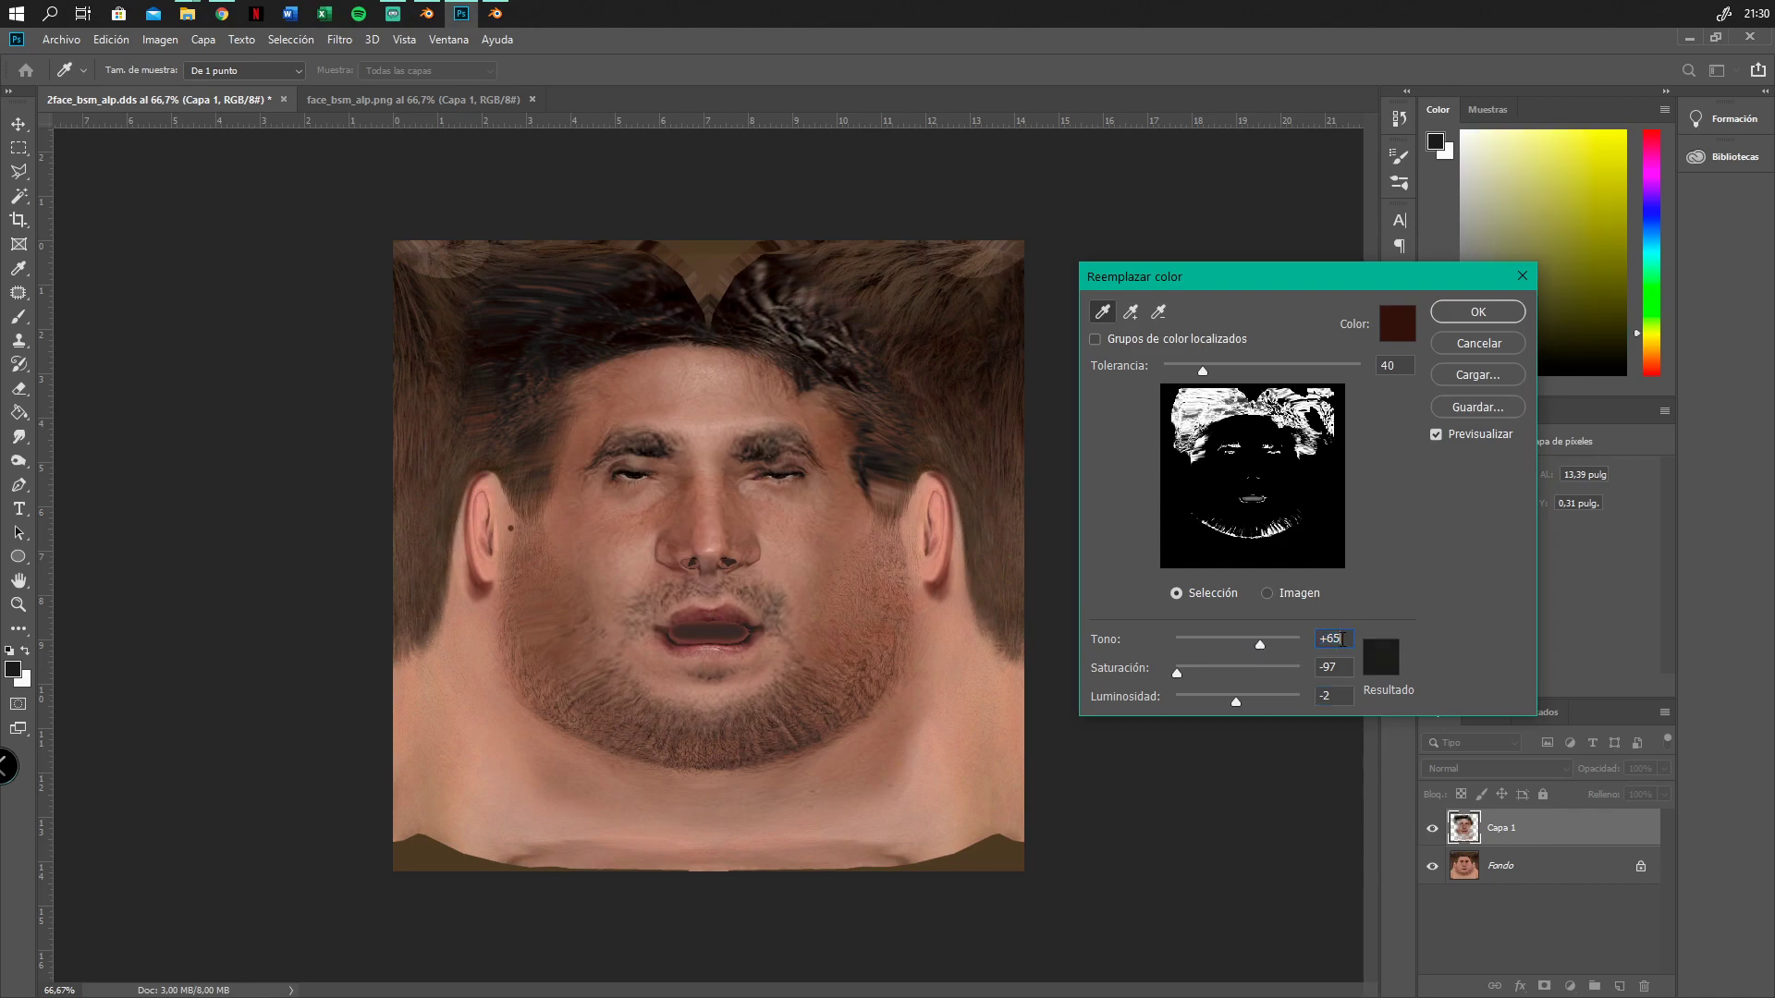
text(0)
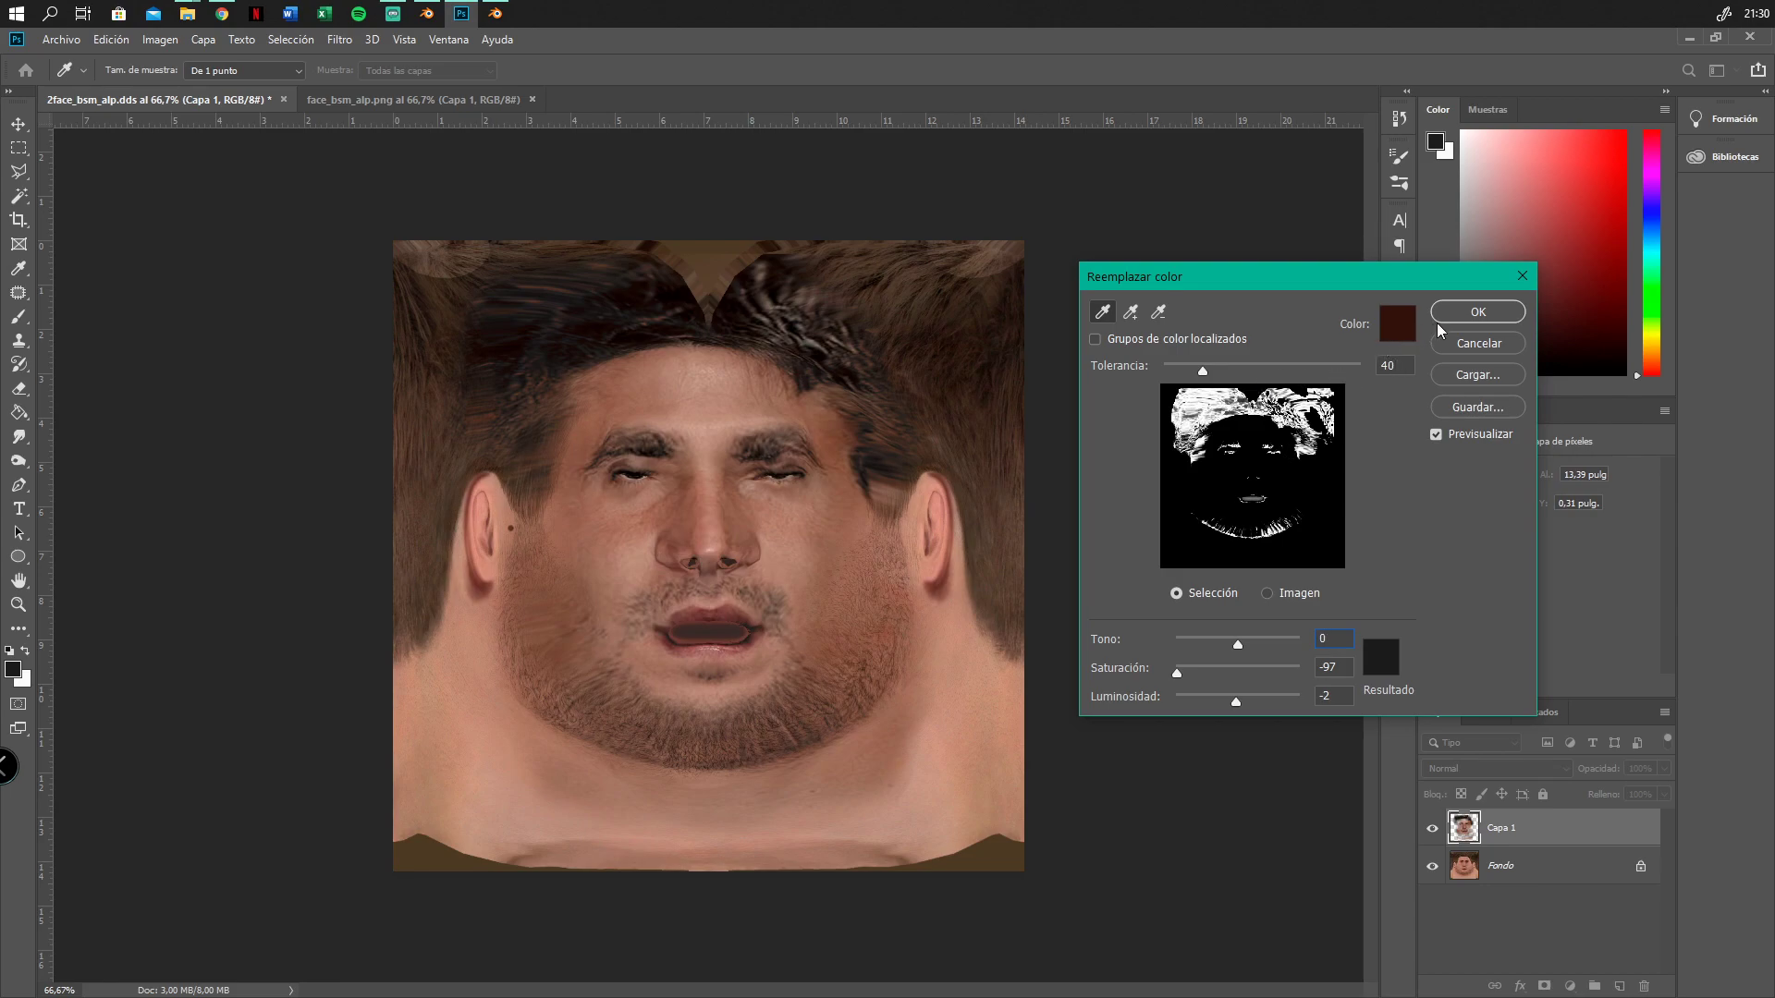
click(1477, 312)
key(e)
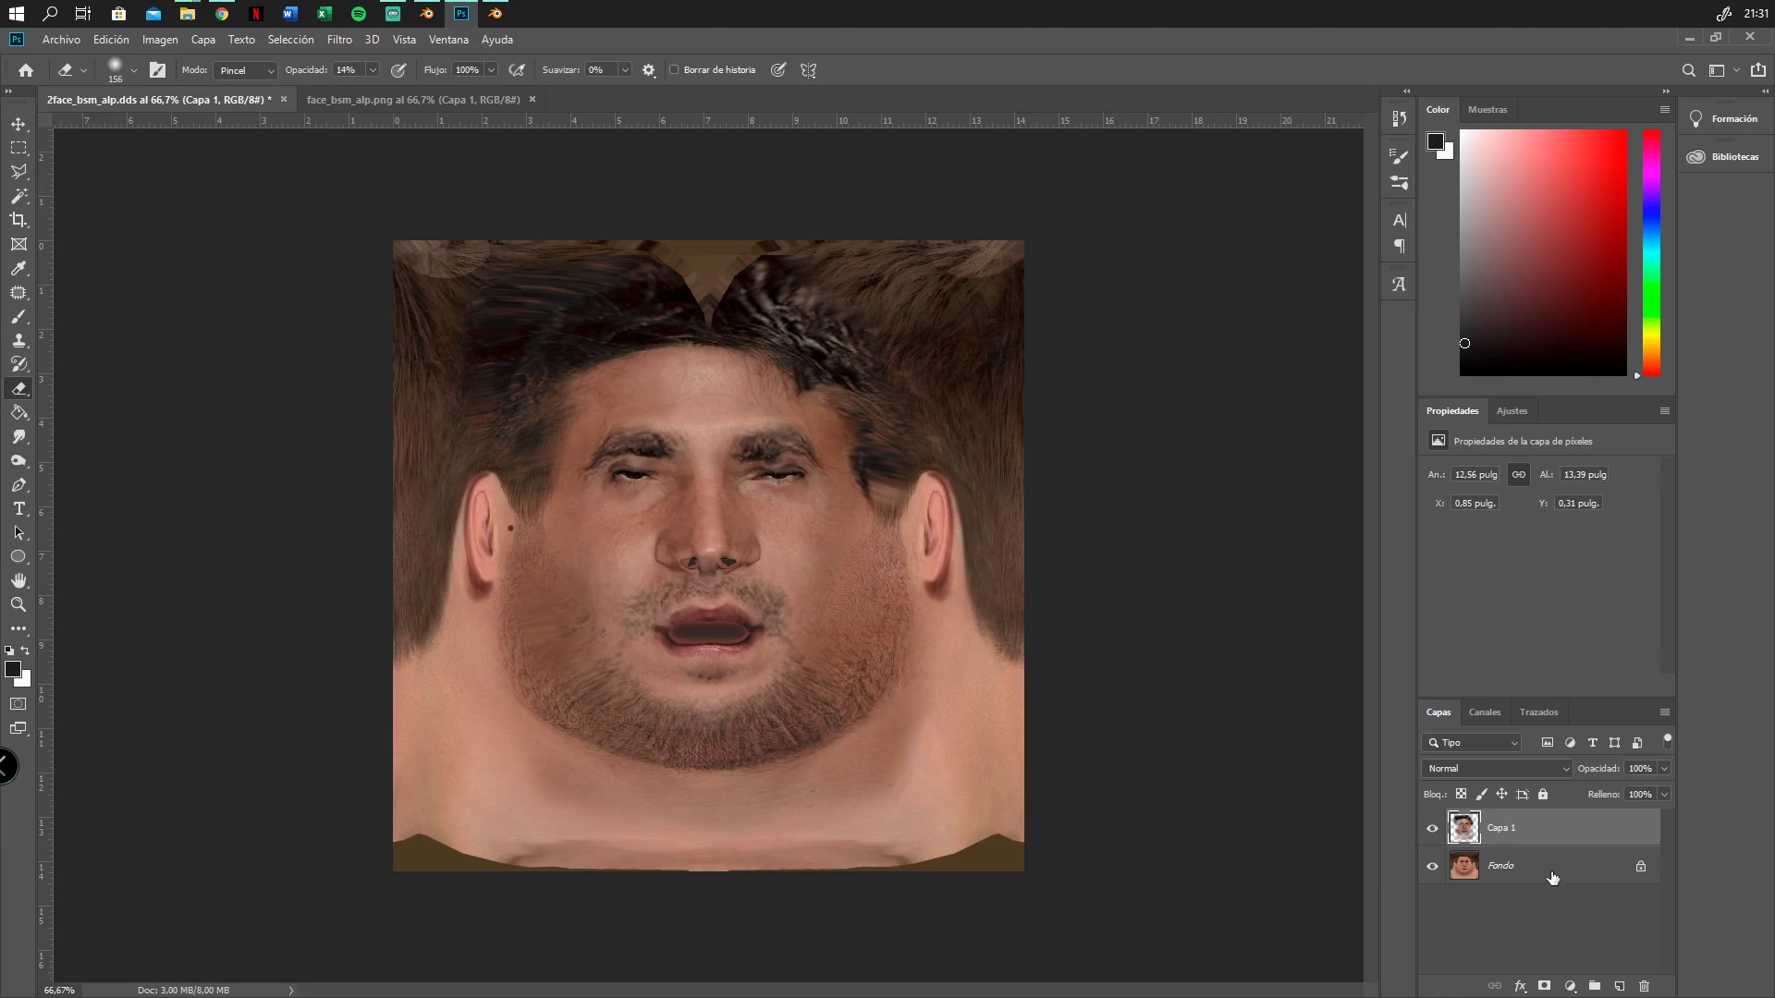
Hide the Capa 1 layer and make the Fondo layer active
click(1493, 866)
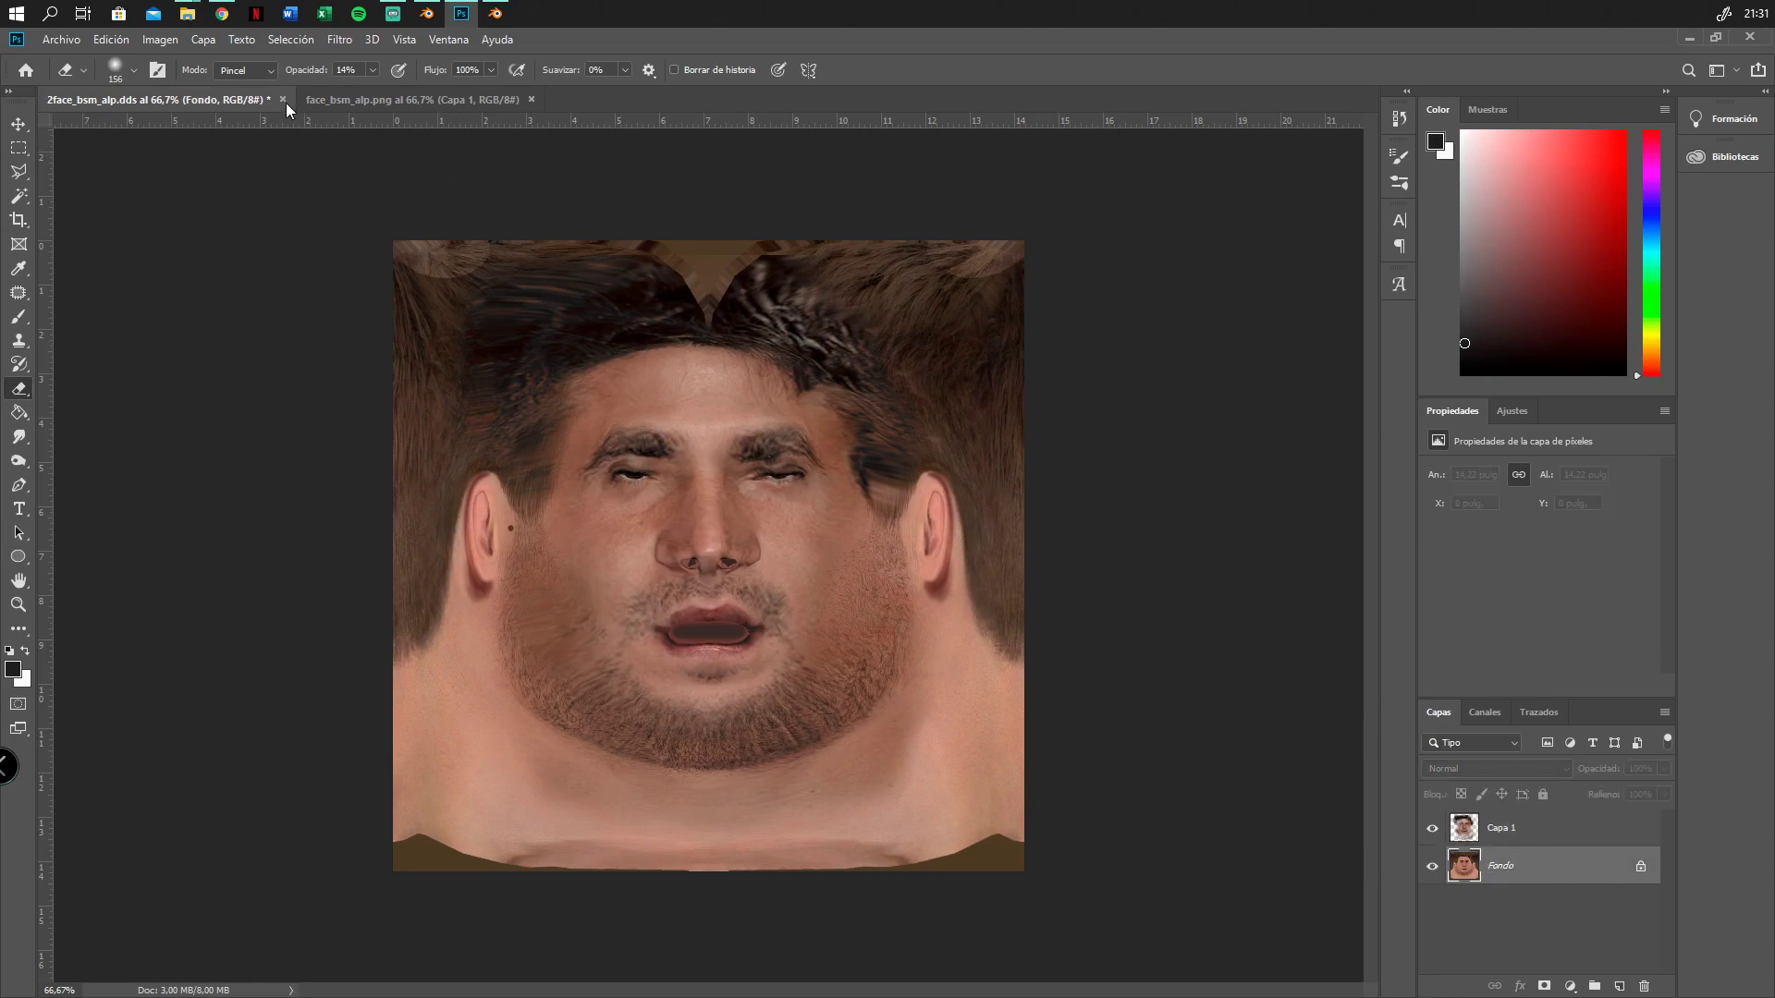
click(155, 40)
mouse_move(277, 97)
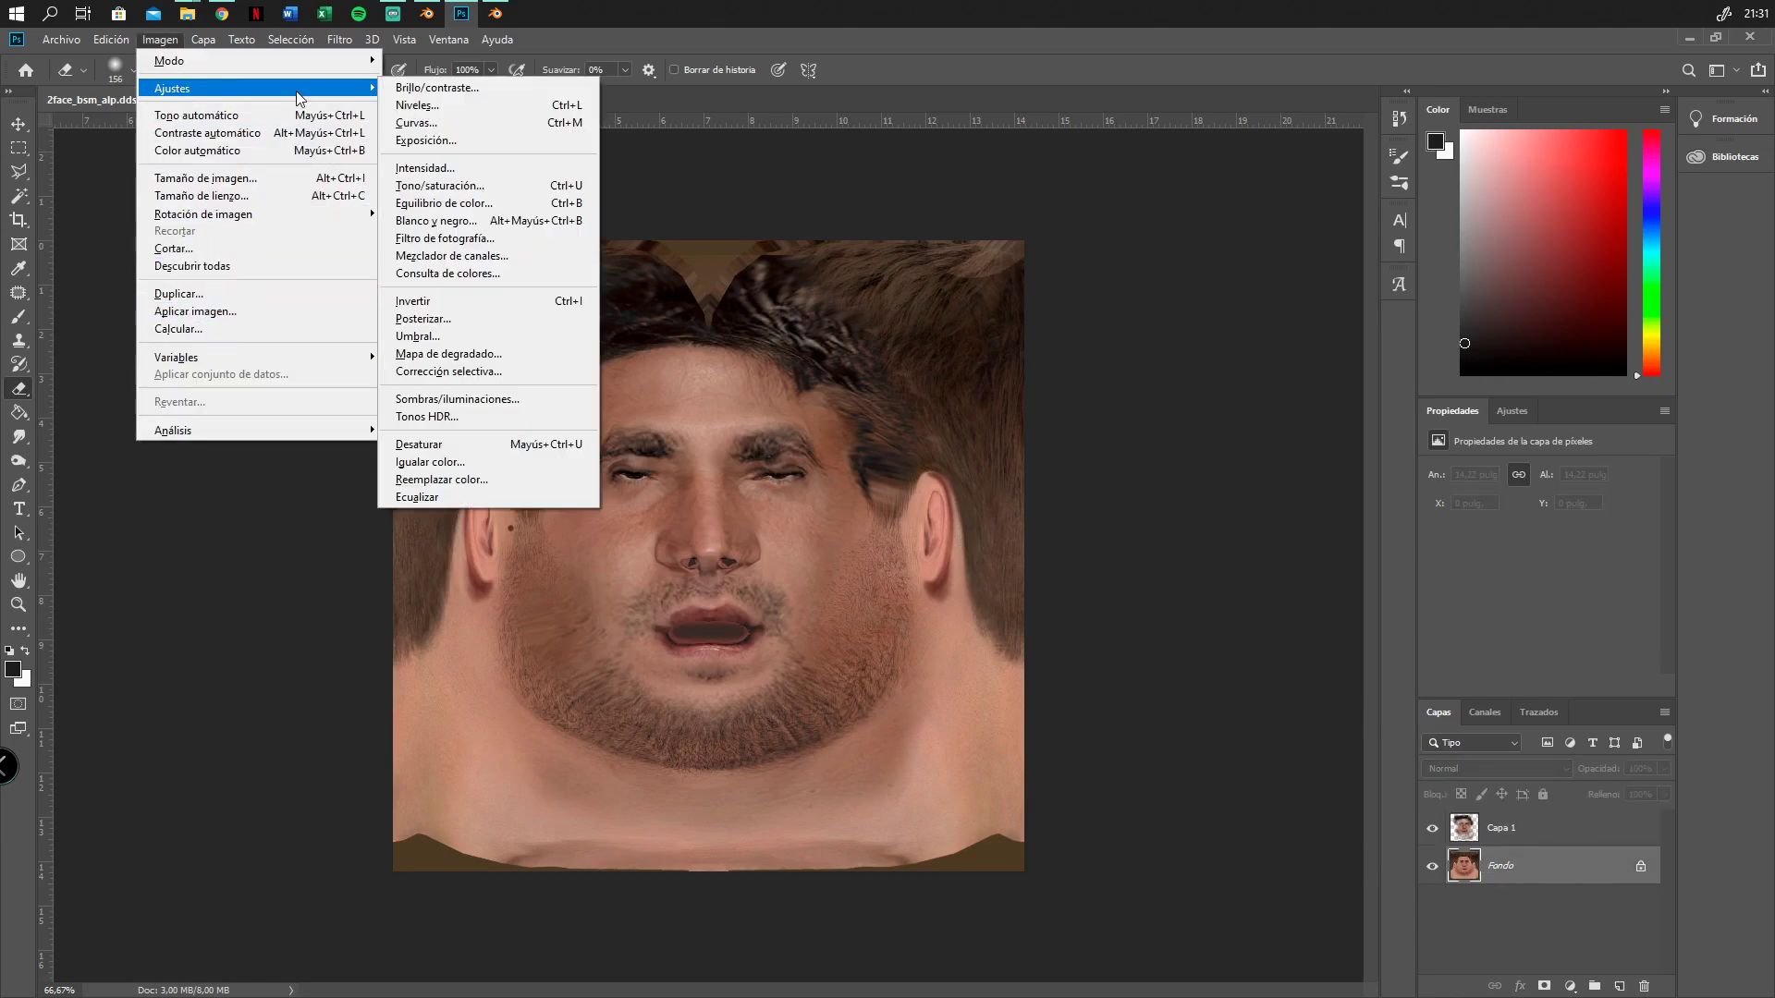
click(1596, 918)
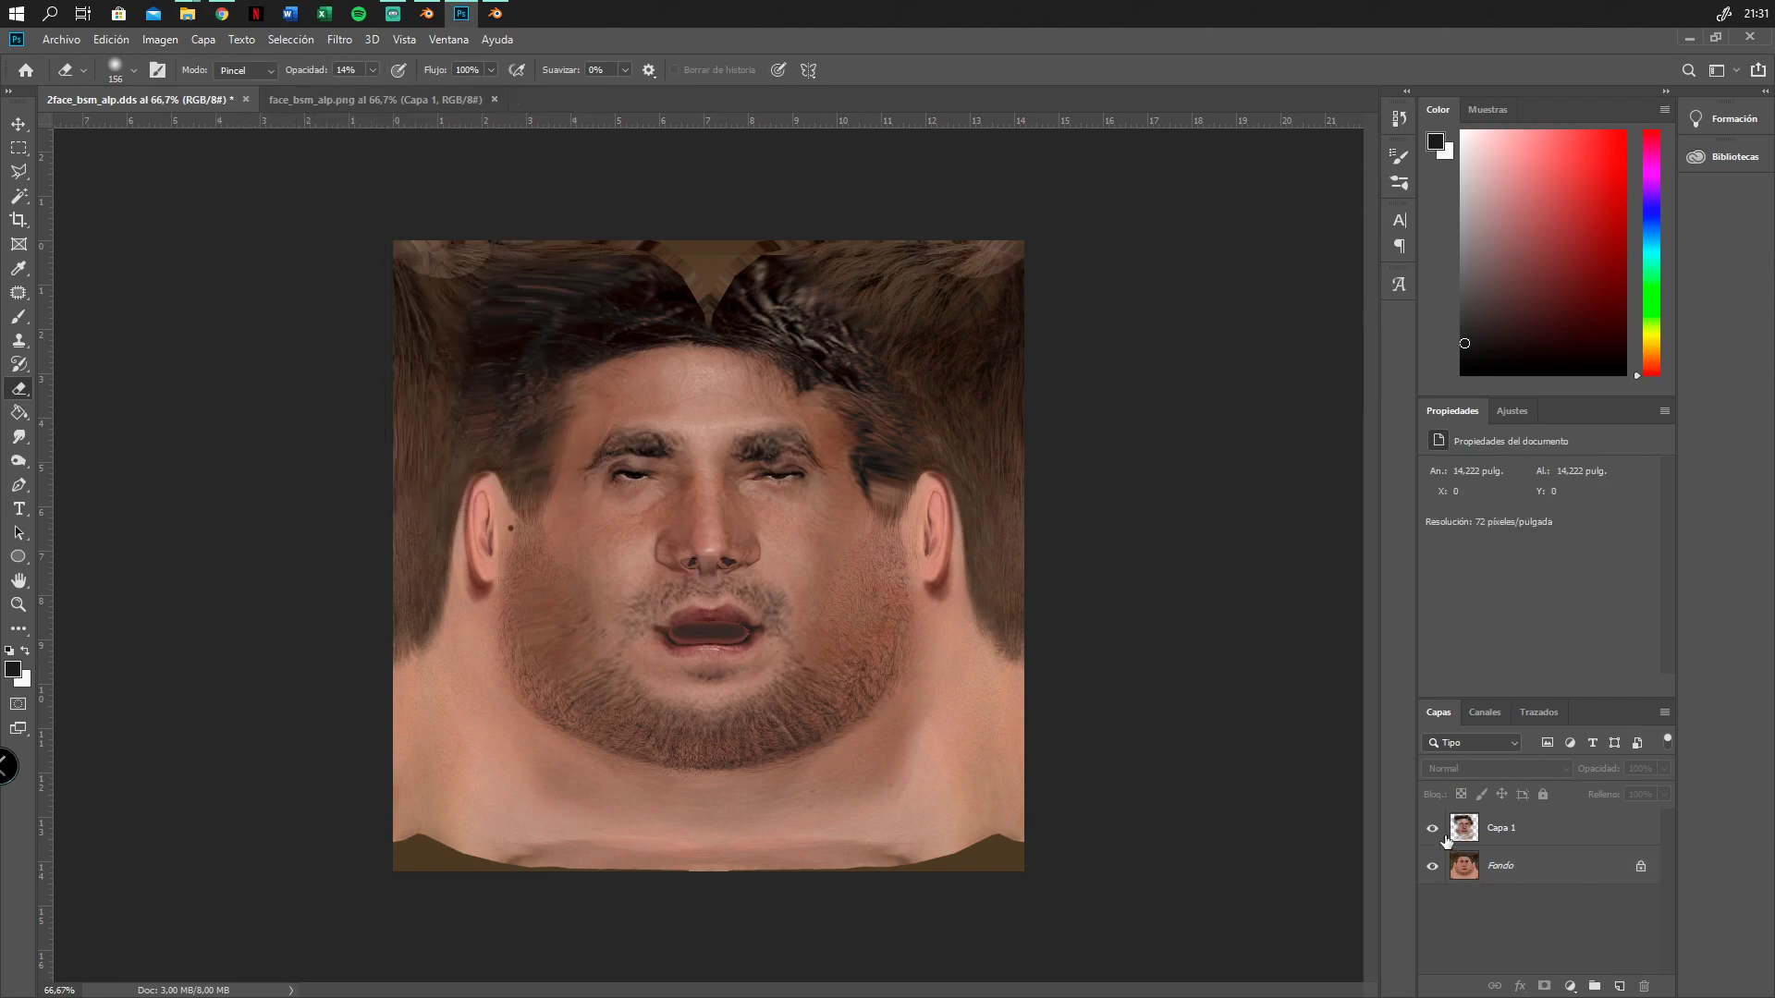
click(1432, 829)
click(1535, 865)
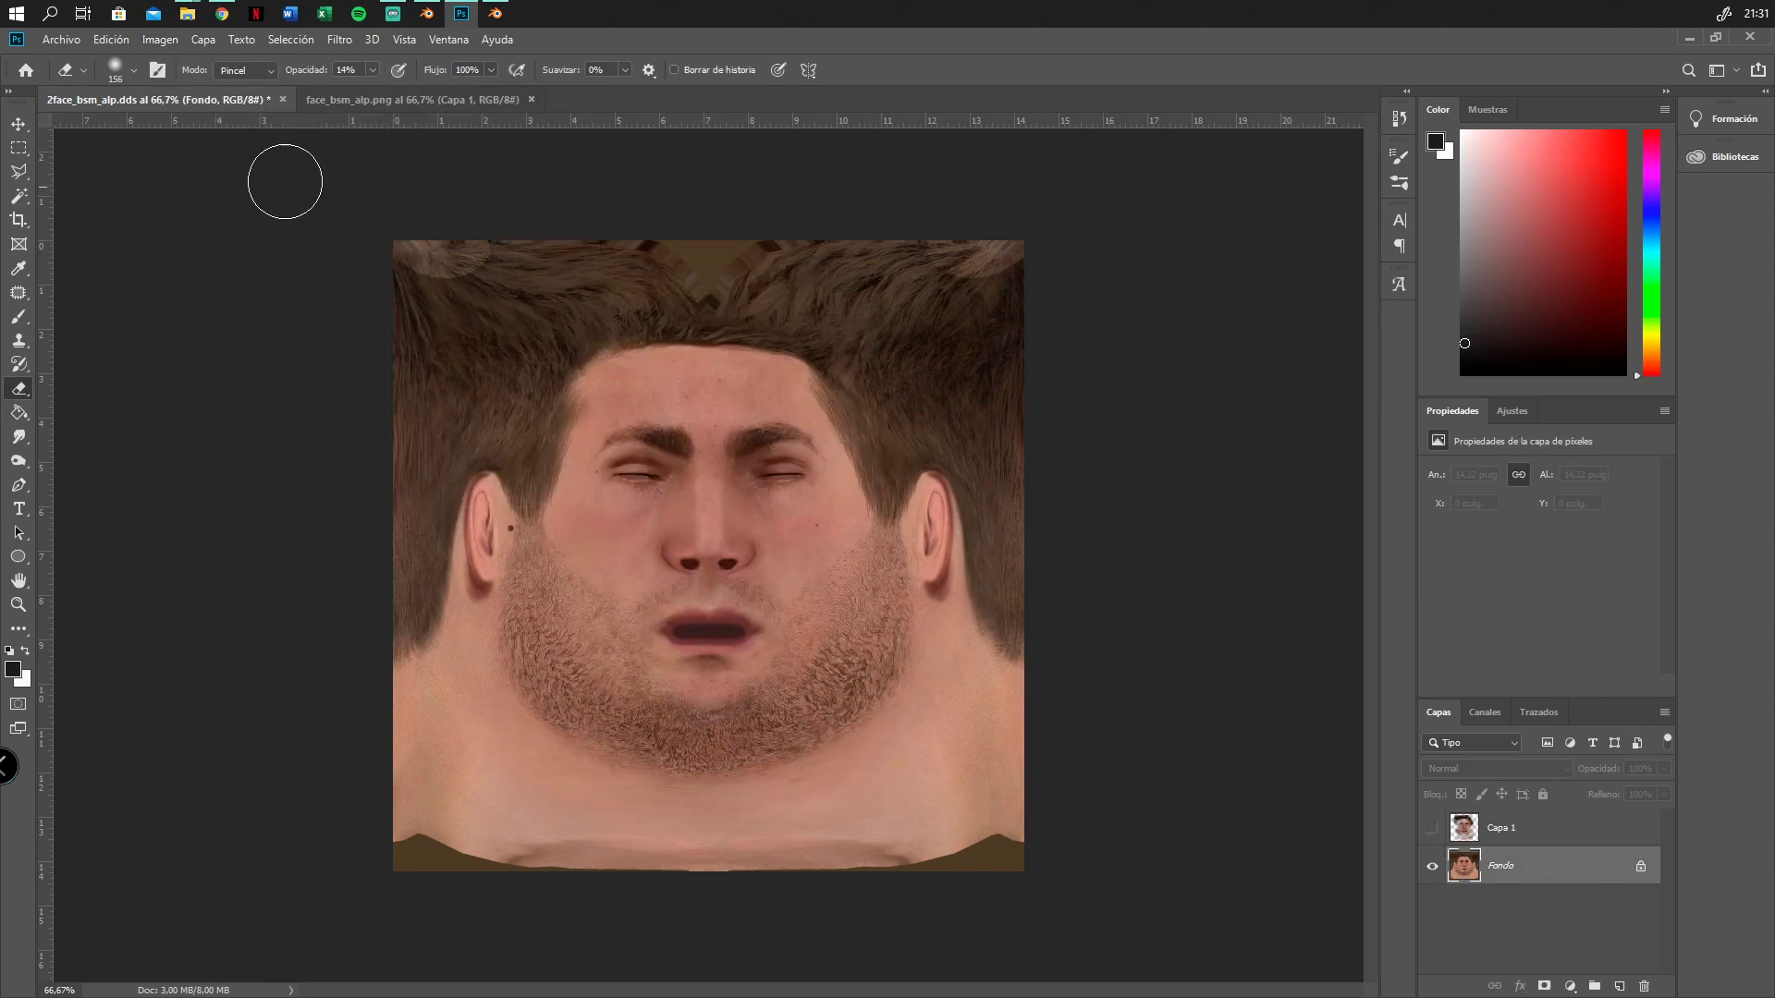
click(159, 40)
mouse_move(176, 90)
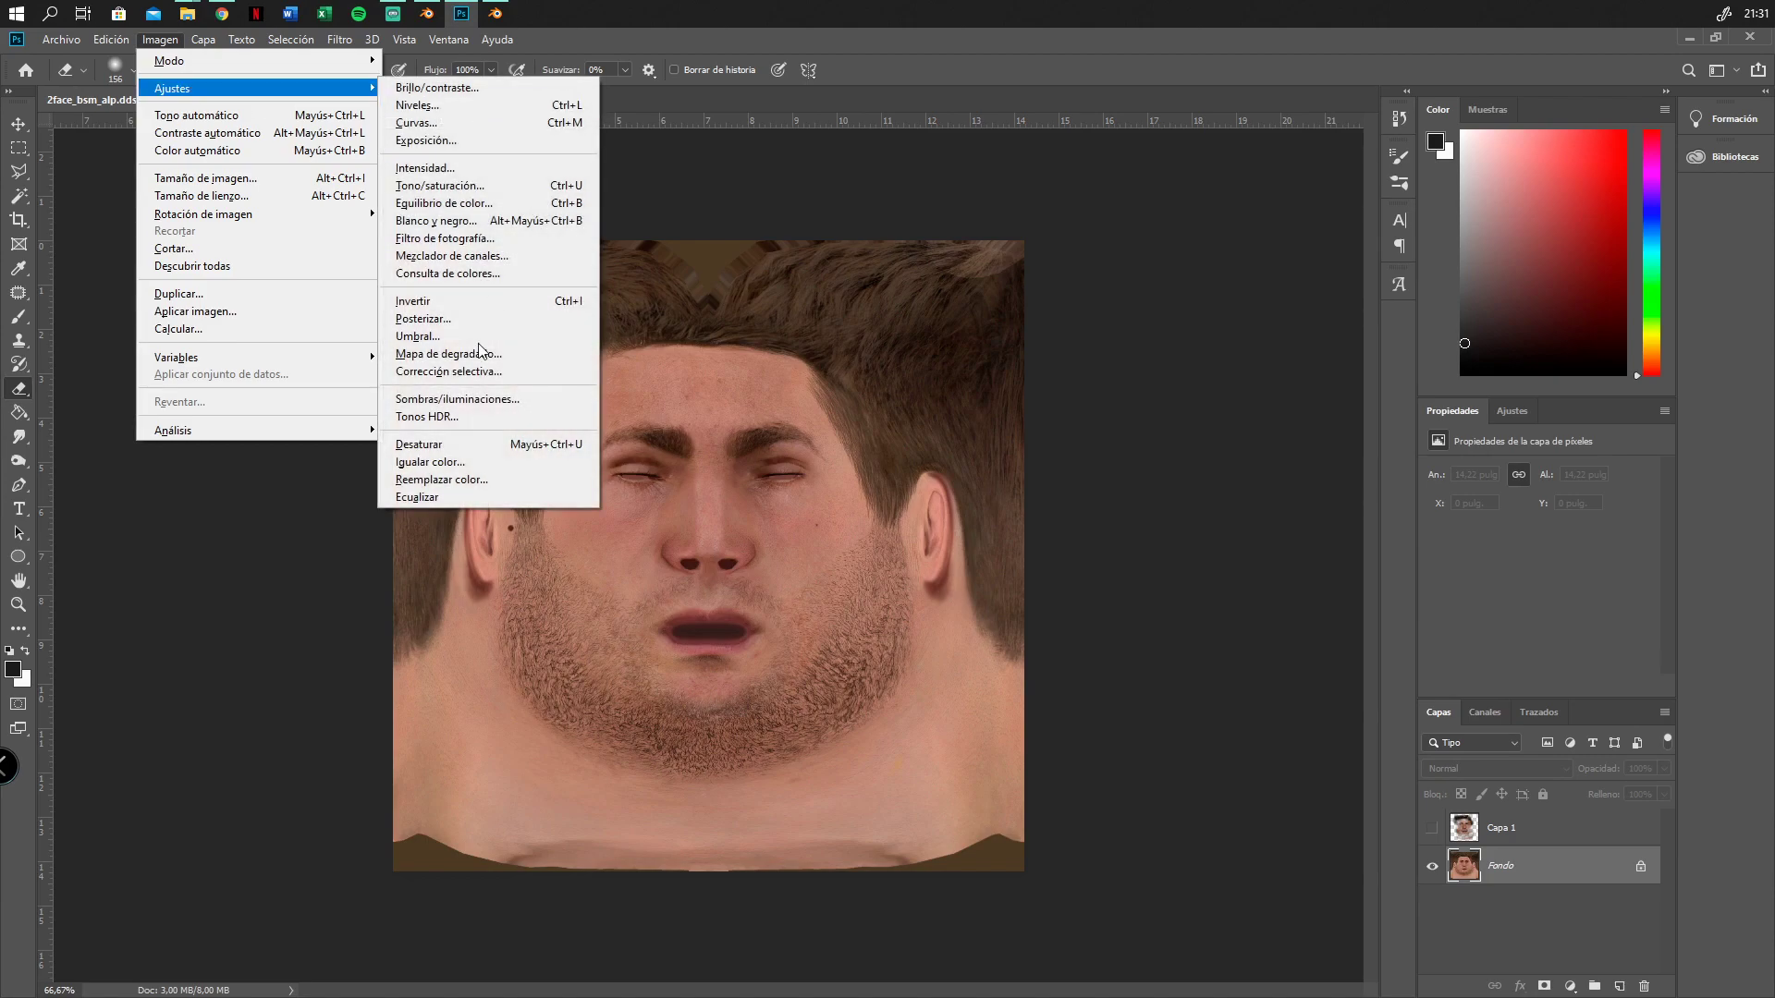
click(453, 479)
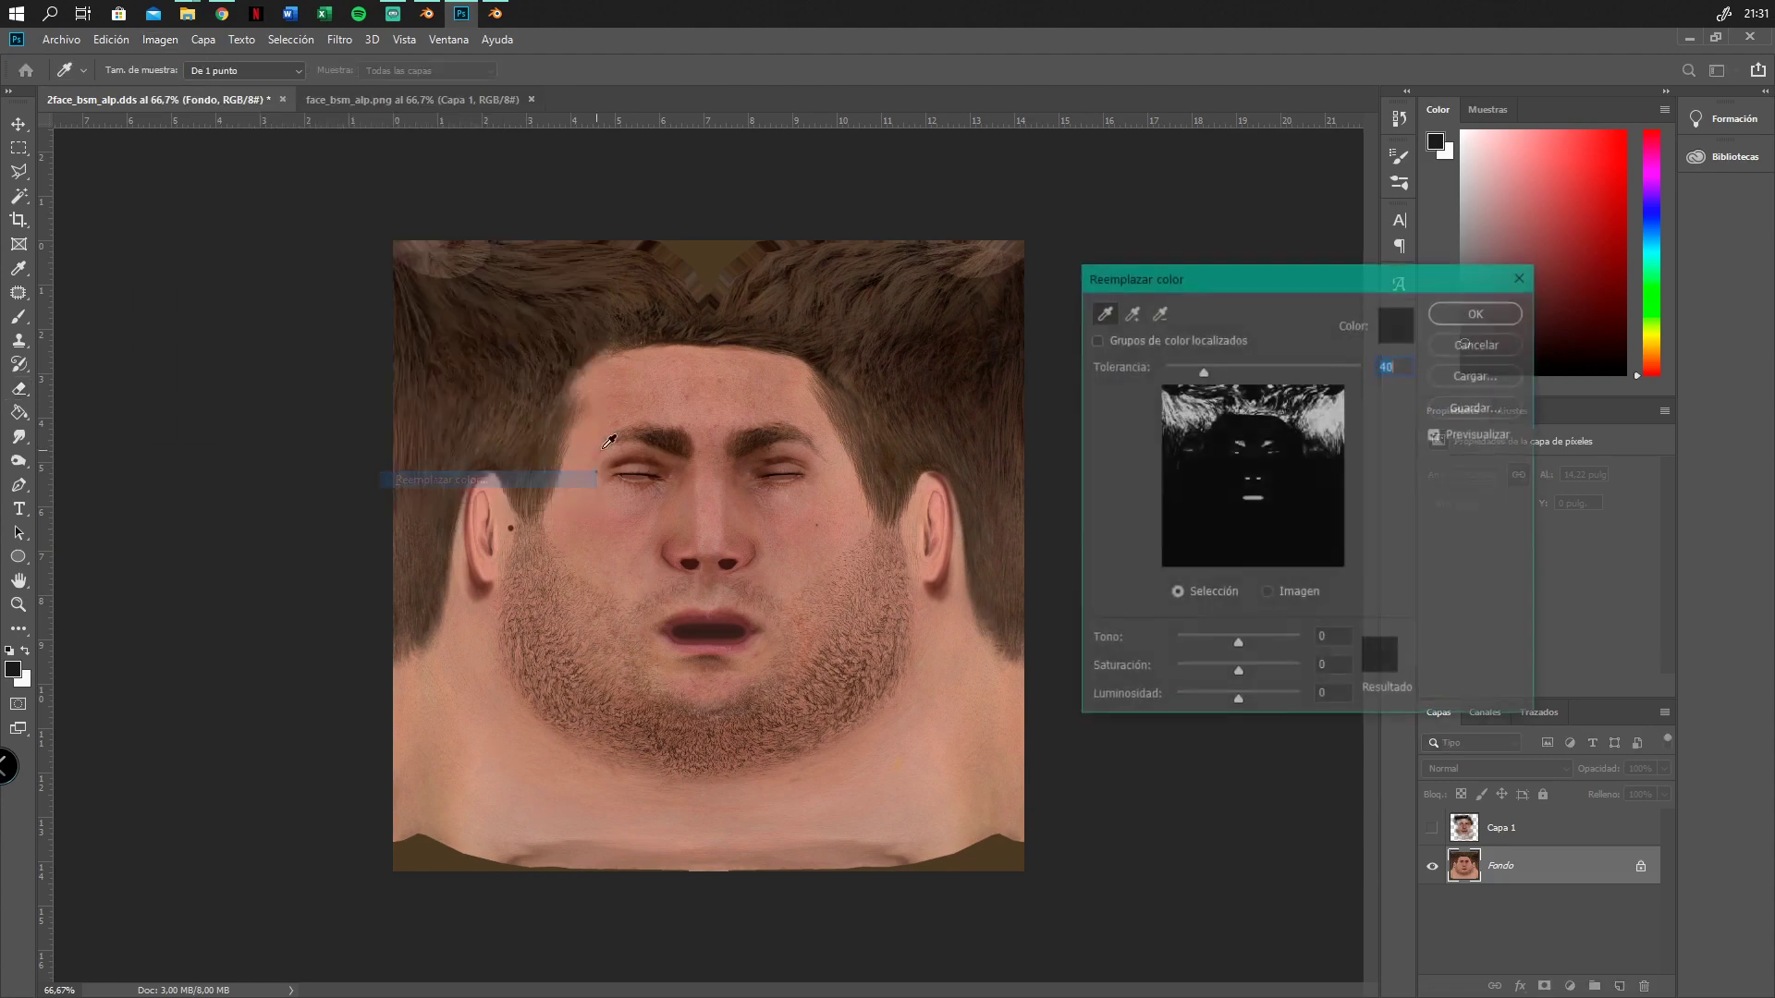
click(493, 388)
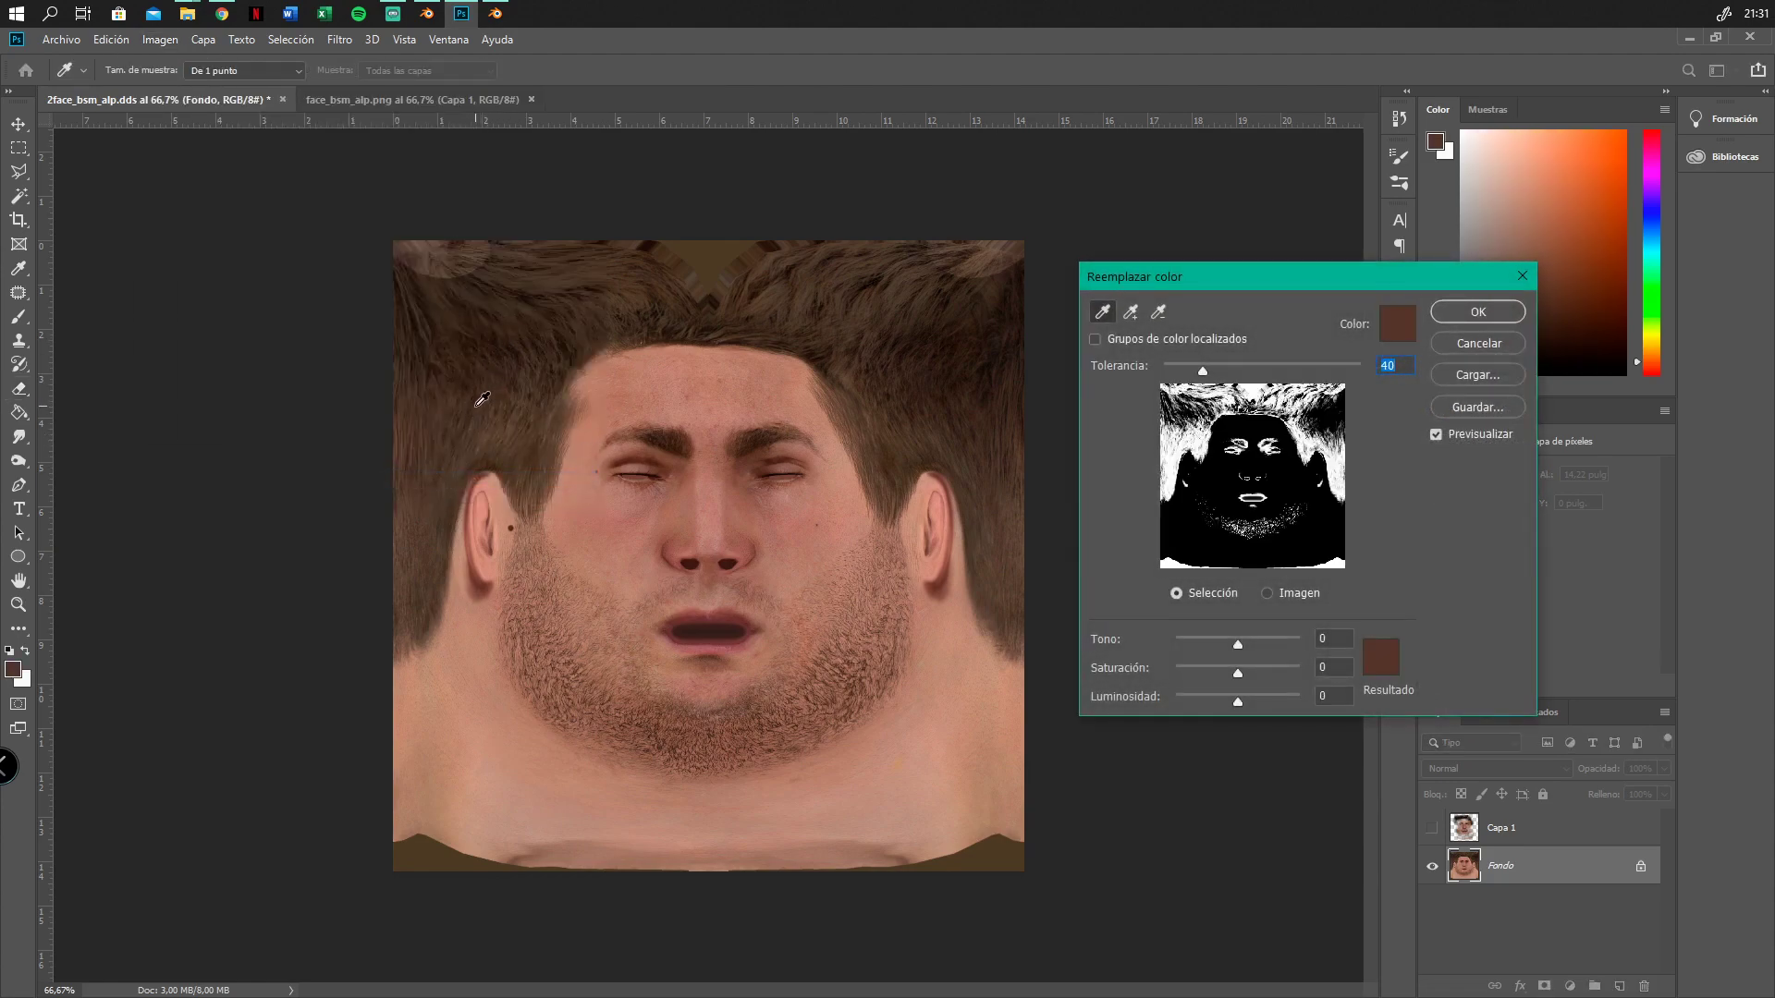
drag(1204, 377, 1242, 371)
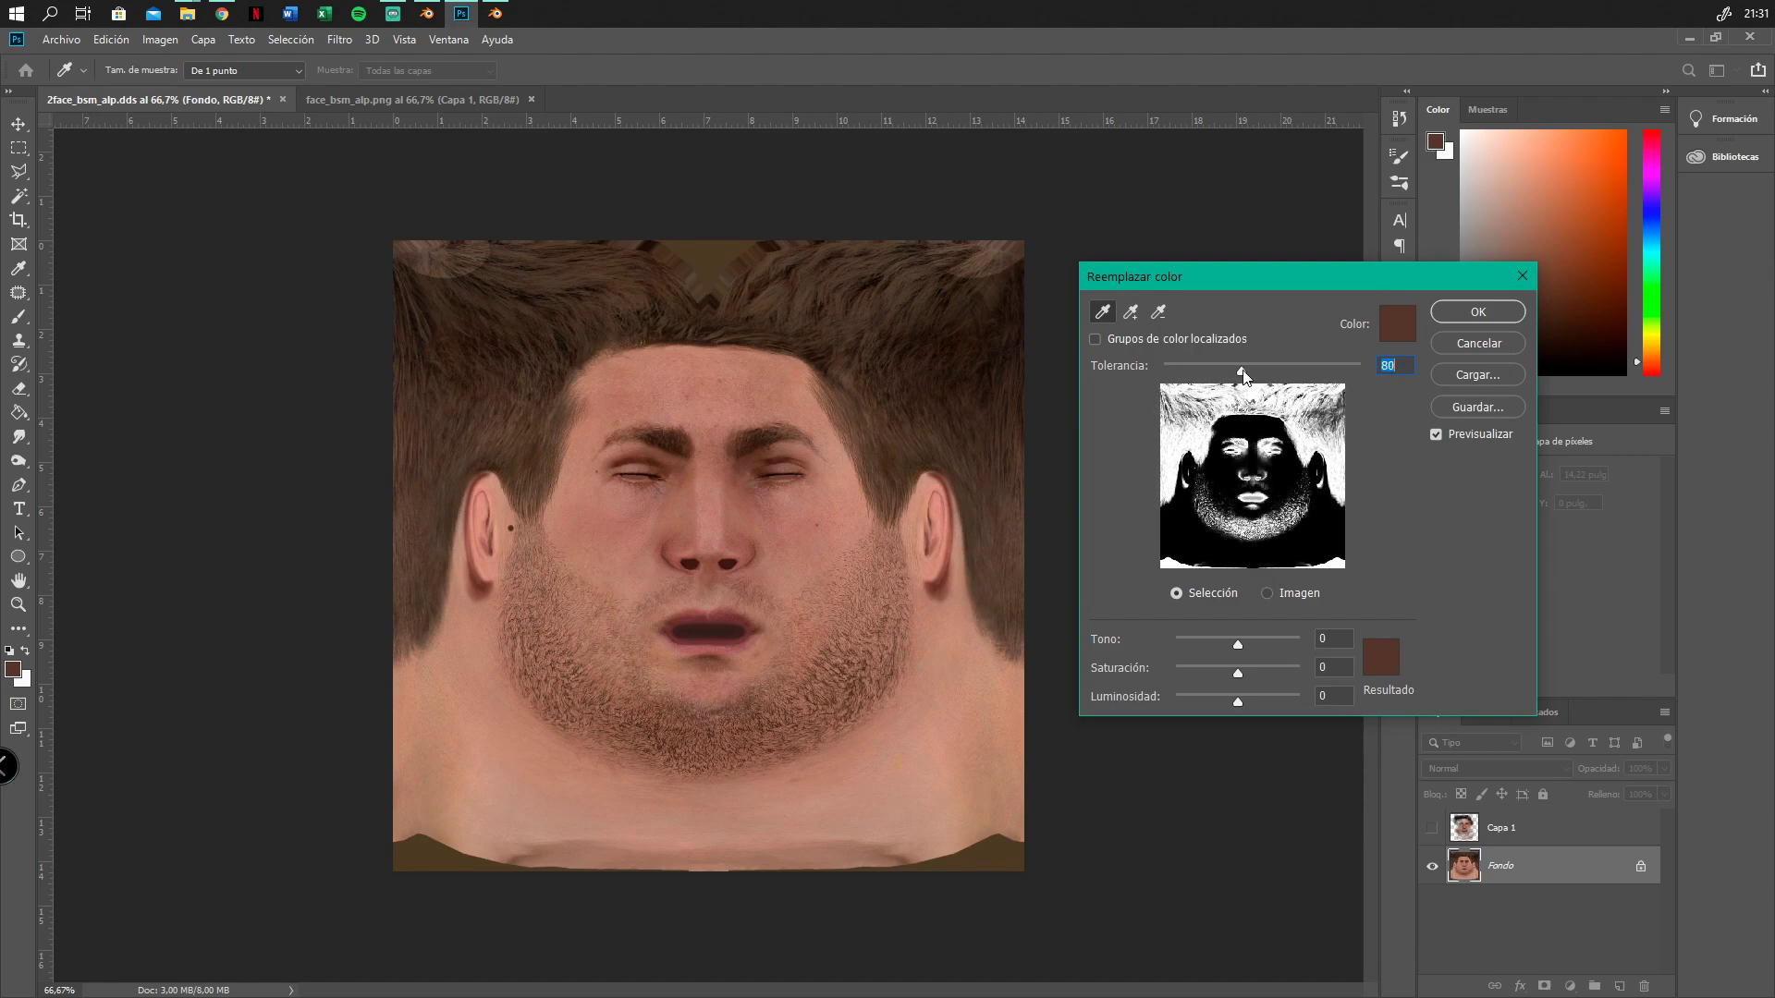
mouse_move(1240, 675)
mouse_down()
mouse_move(1187, 669)
mouse_move(1235, 660)
mouse_up()
mouse_move(1241, 695)
mouse_down()
mouse_move(1191, 695)
mouse_move(1237, 701)
mouse_up()
click(1470, 347)
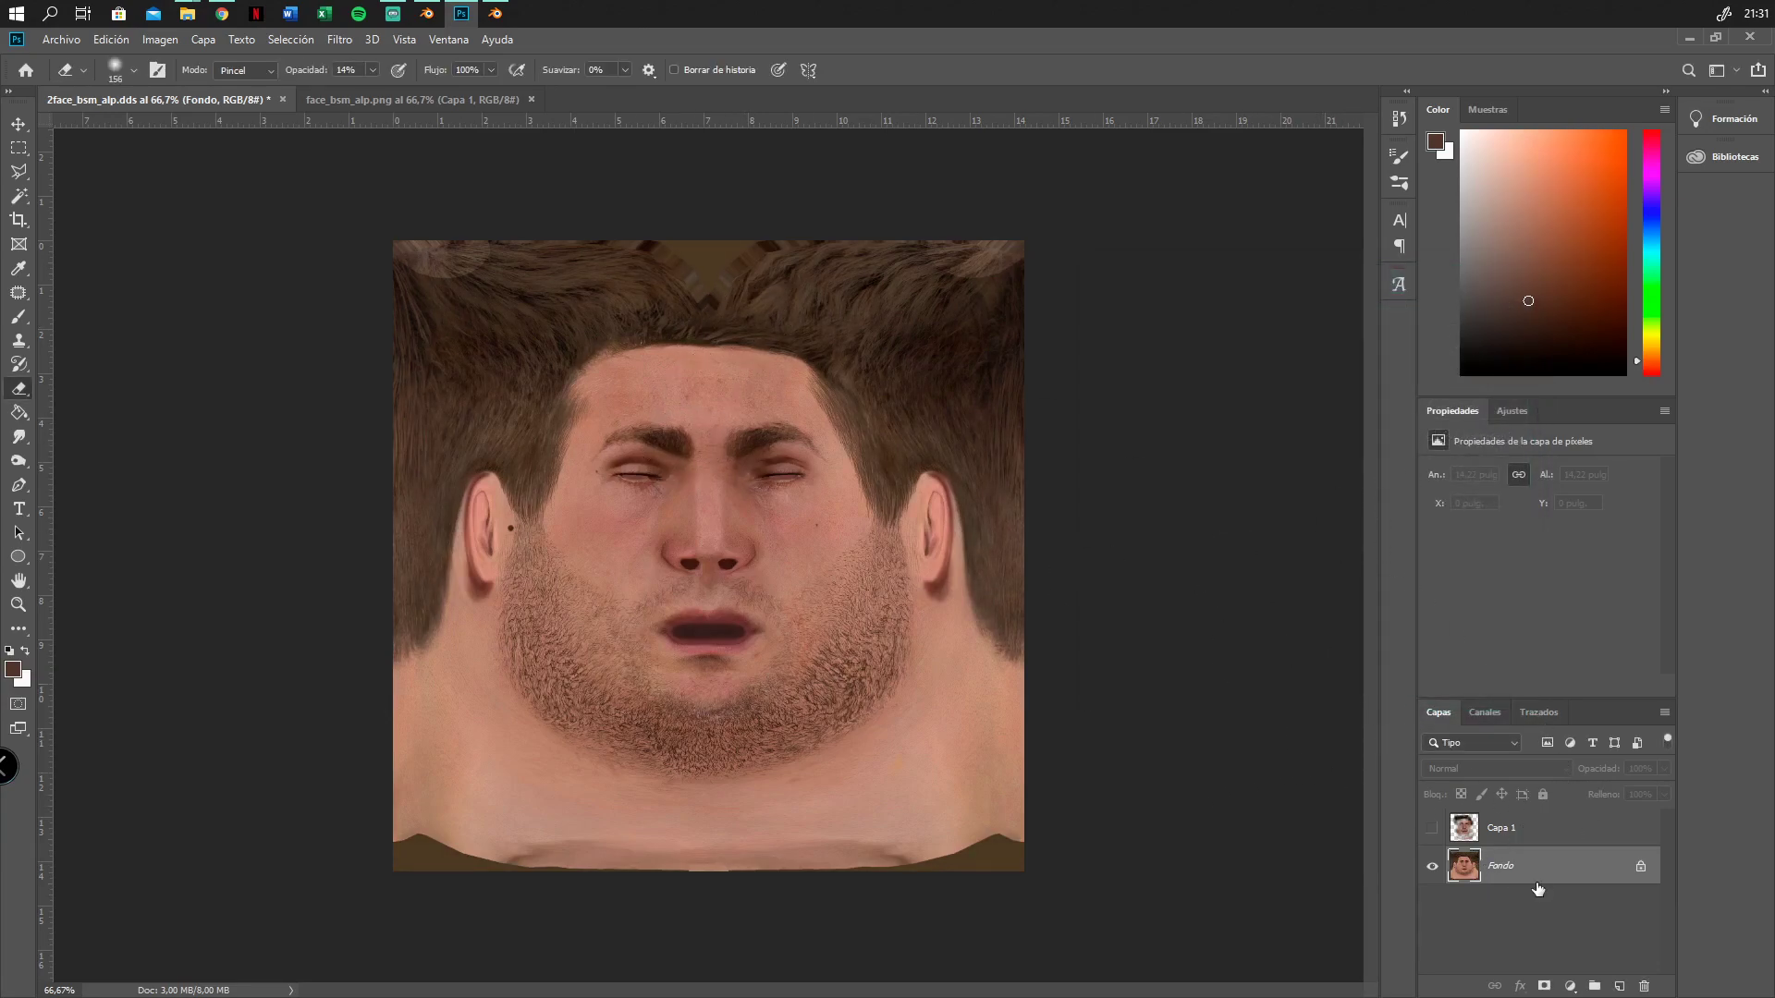
Replace the brown hair colour on the Fondo layer with tolerance 77, saturation -100 and lightness -20
key(ctrl+u)
click(159, 38)
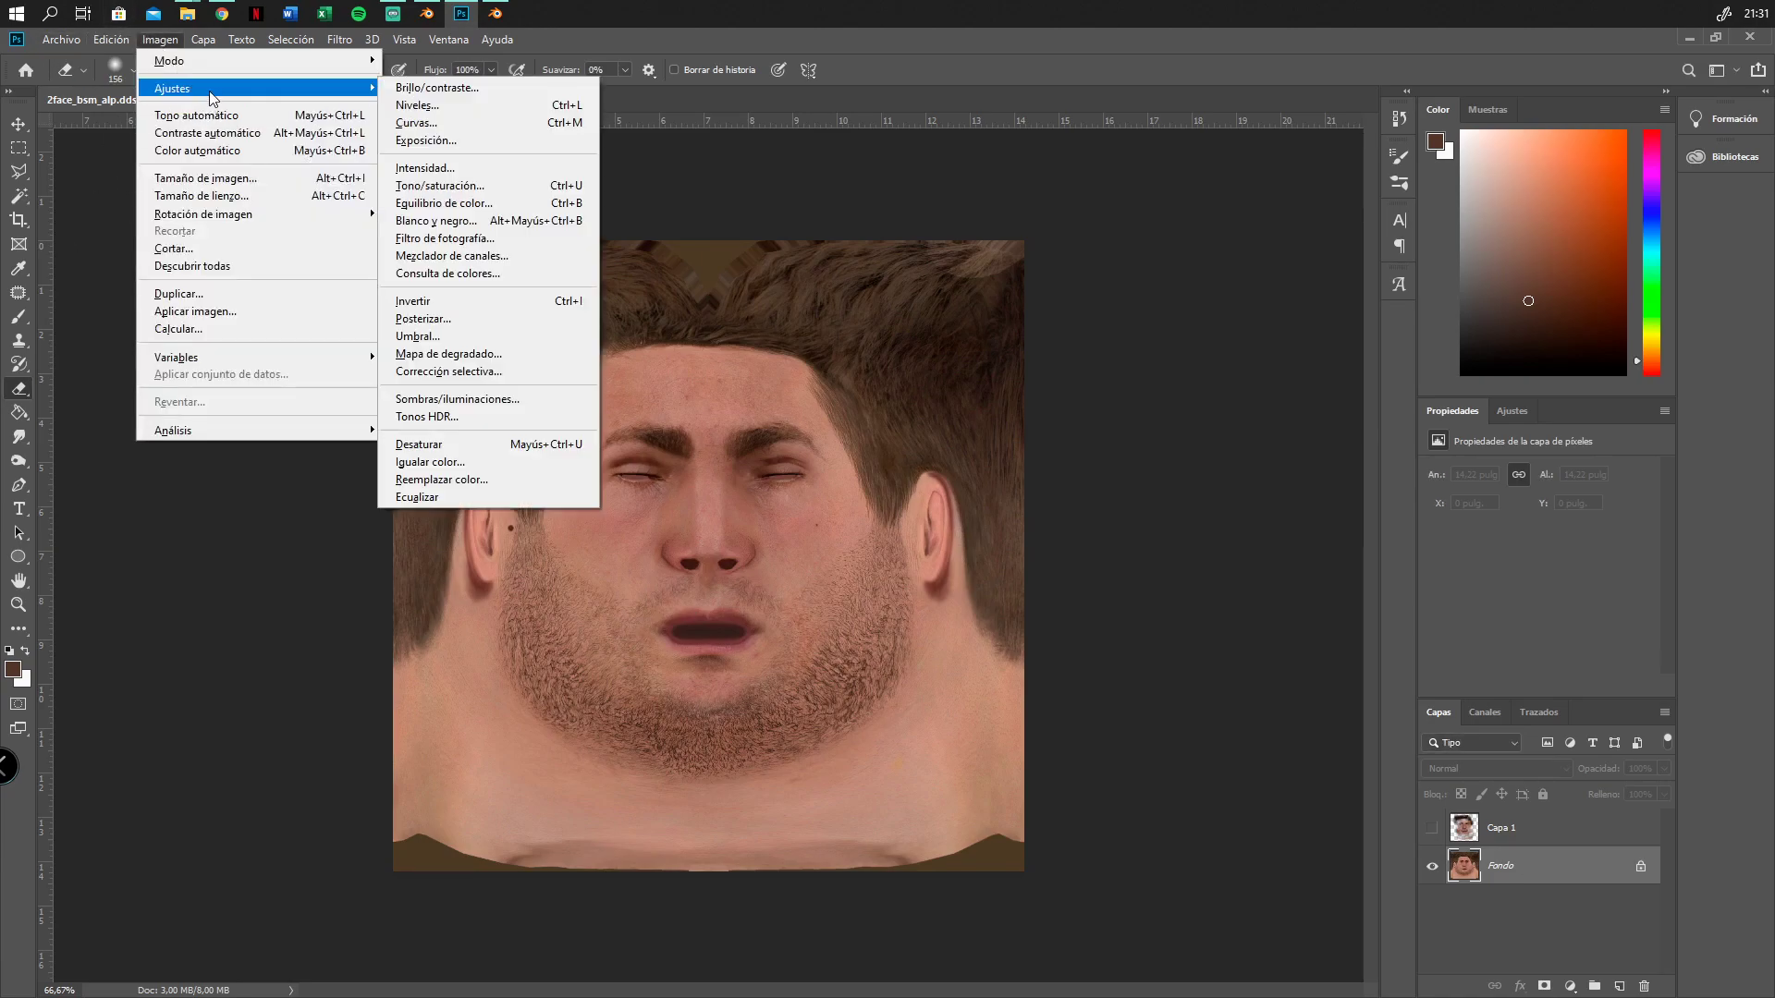
click(428, 480)
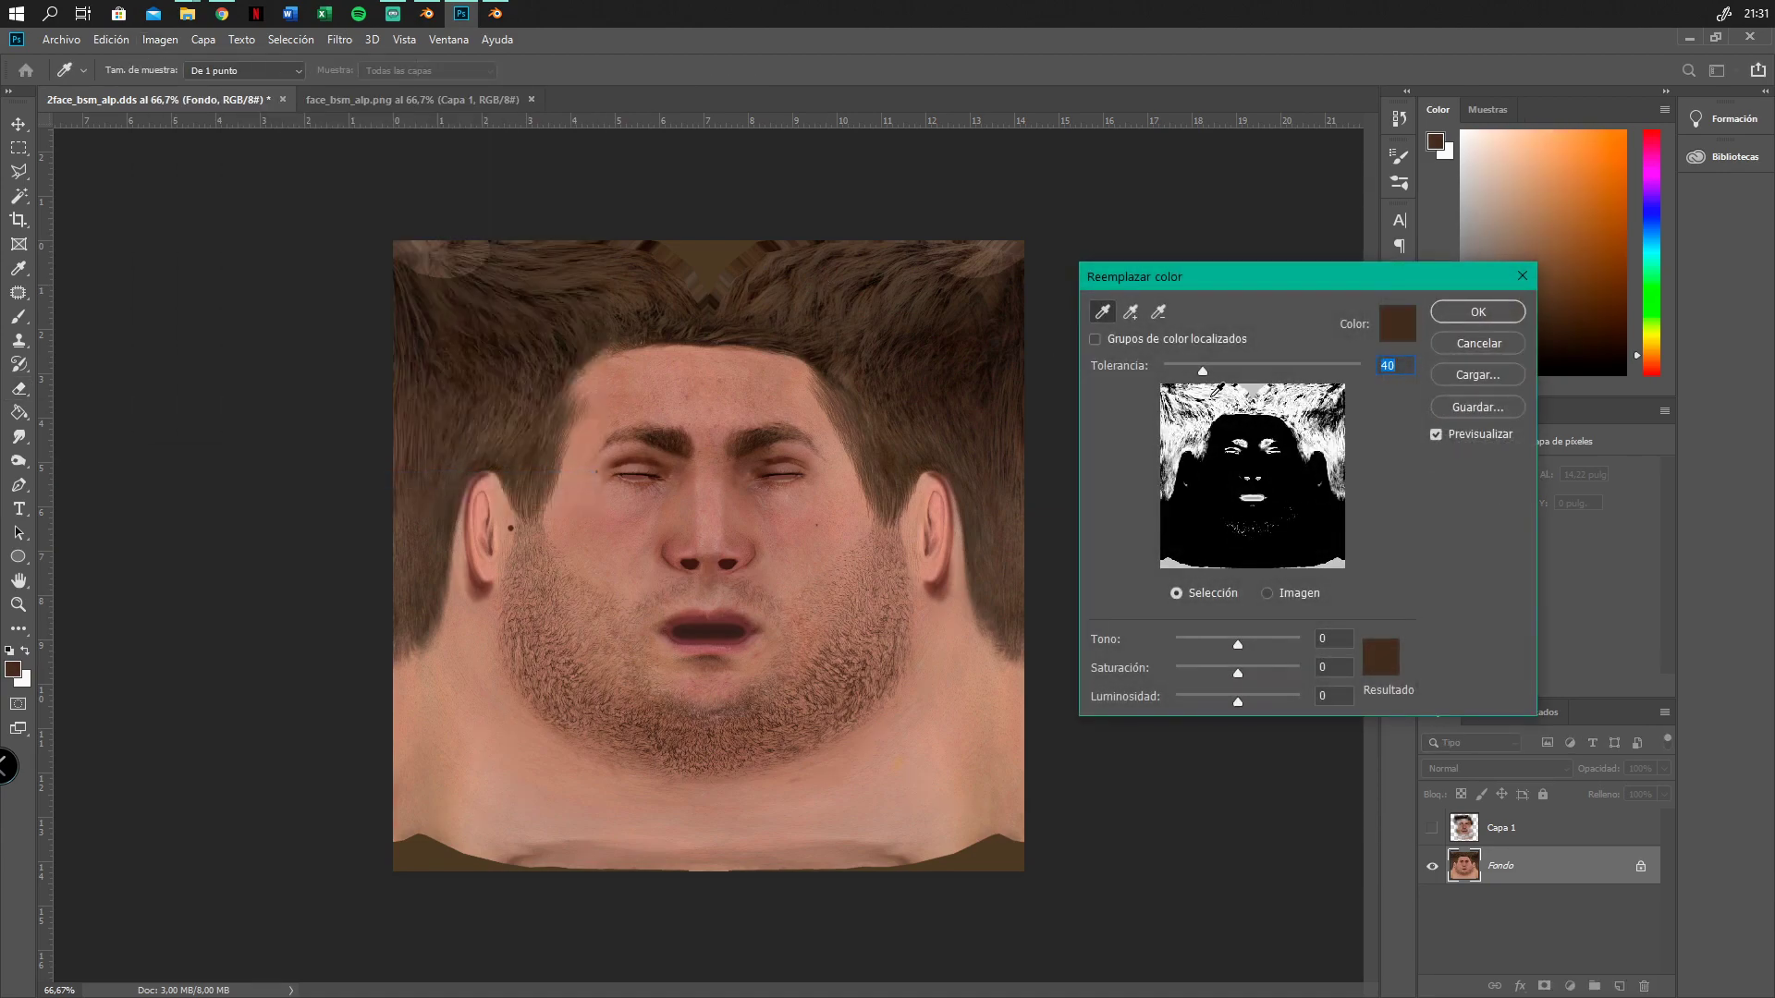
drag(1203, 375, 1243, 374)
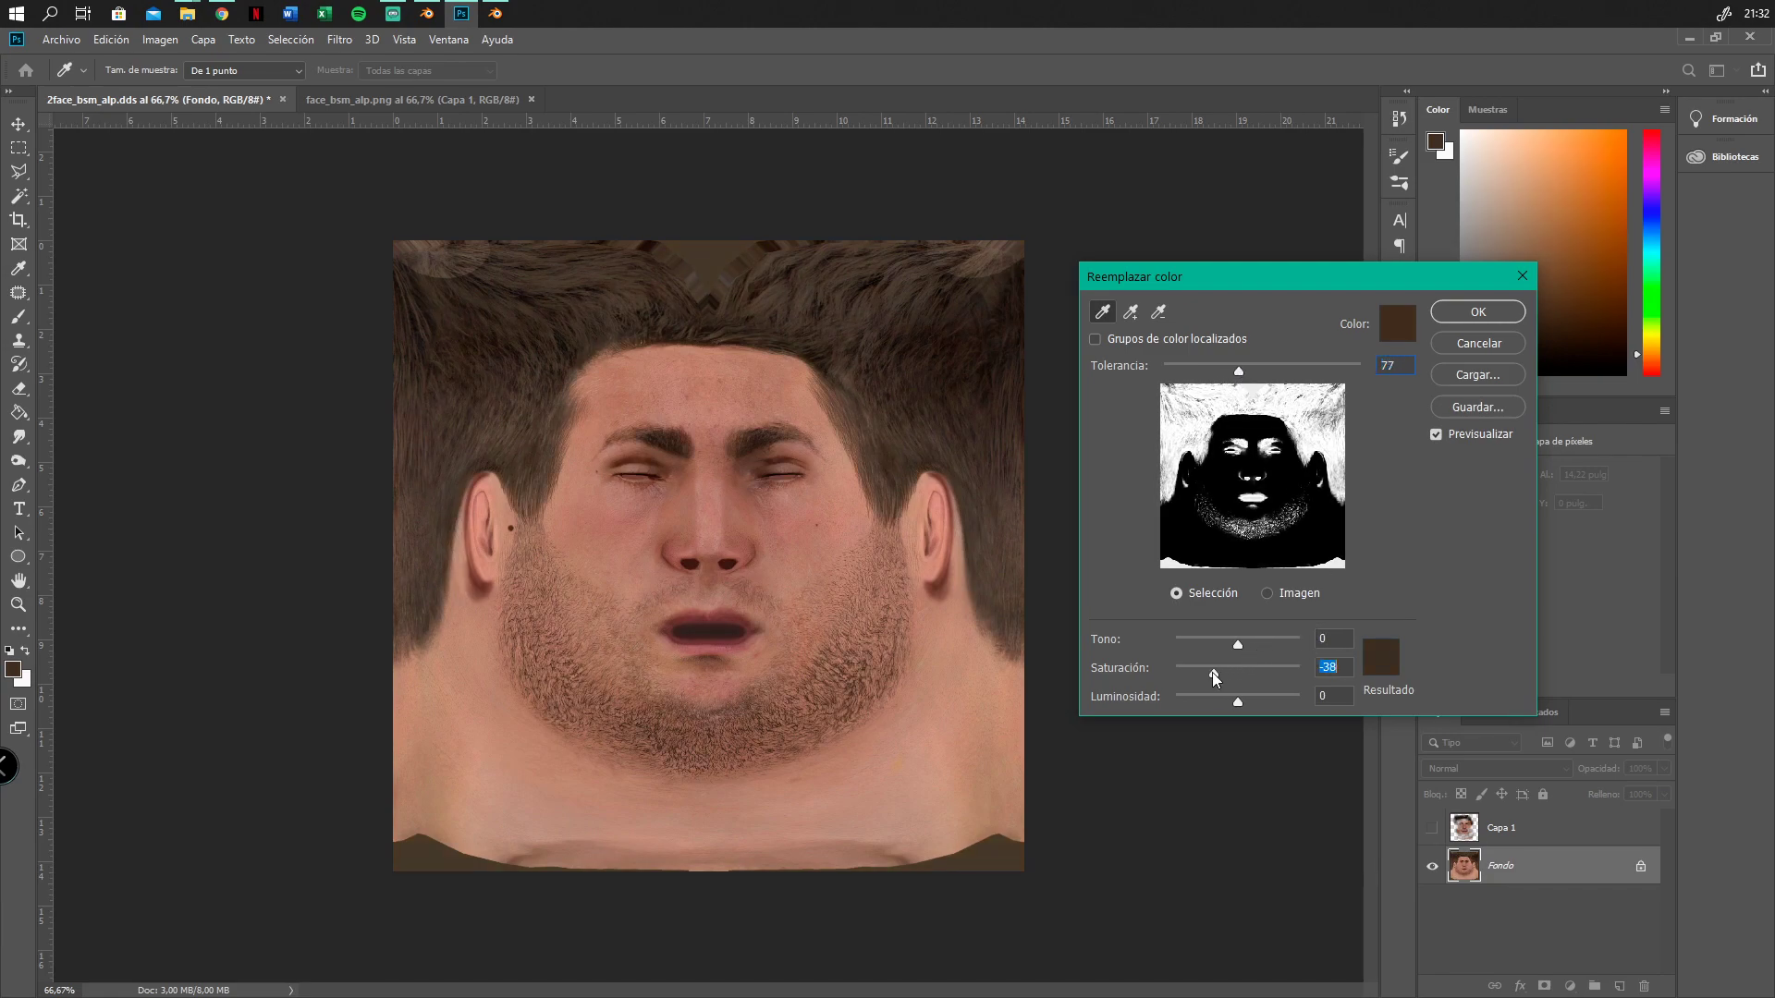
drag(1178, 680, 1236, 706)
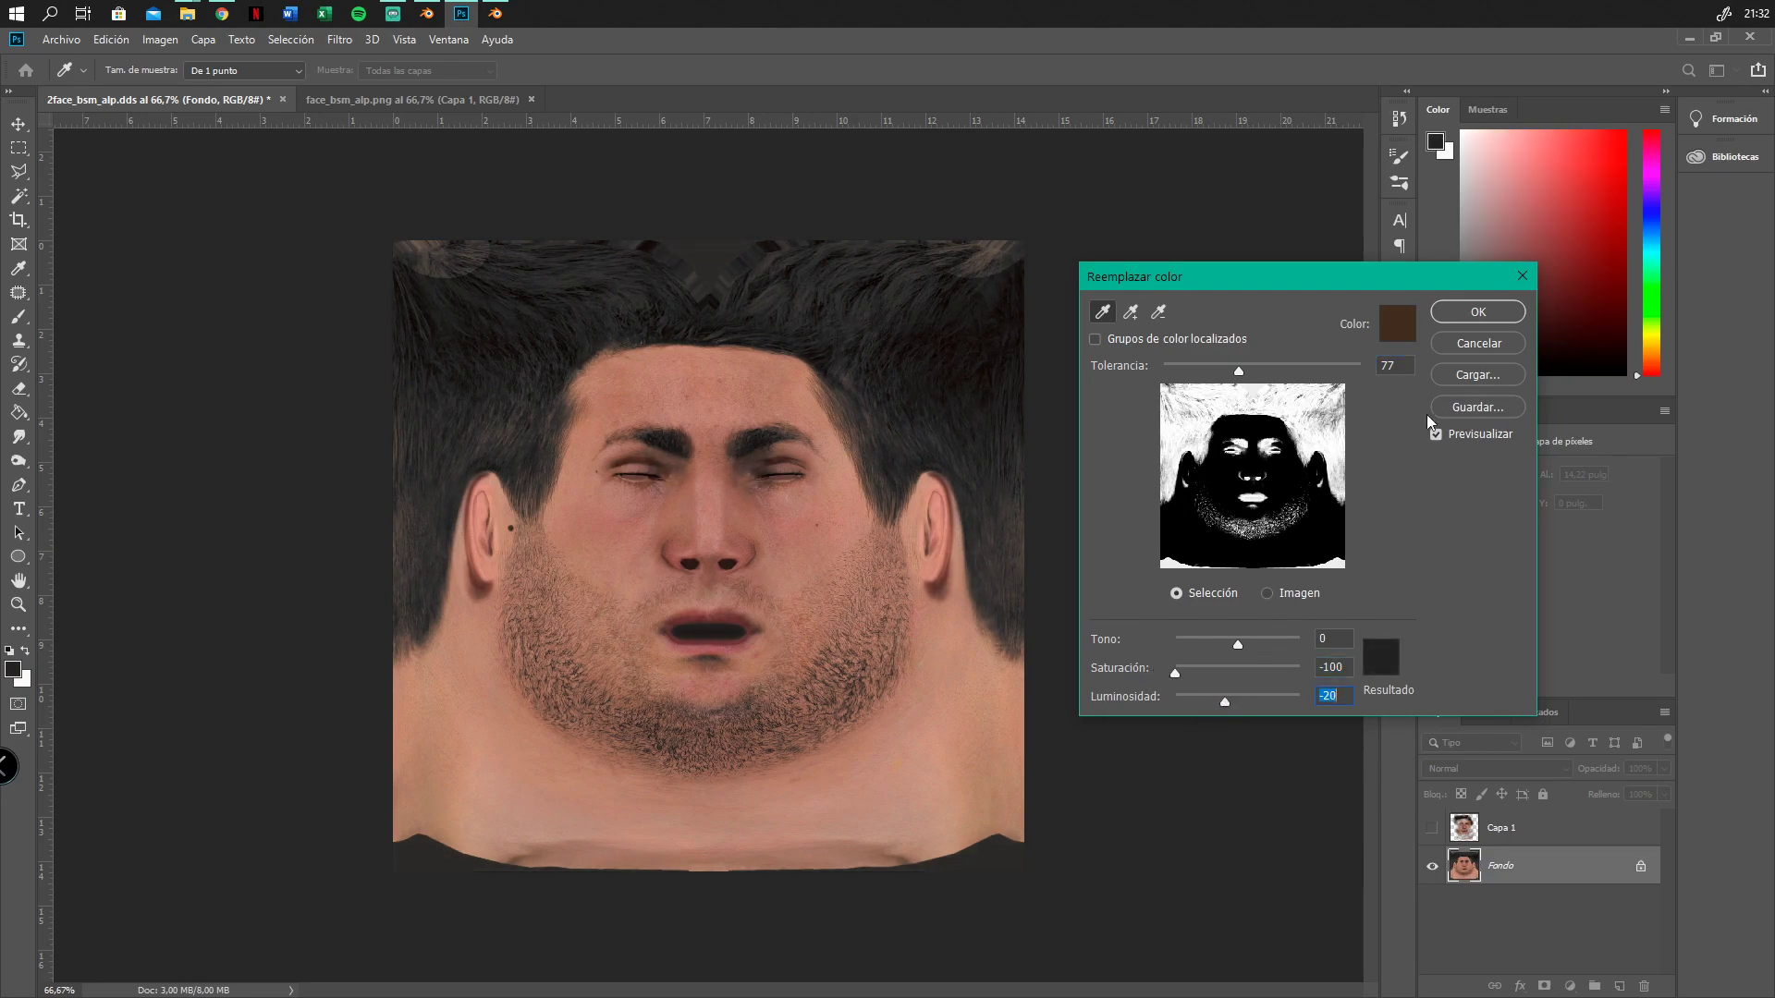
click(1456, 319)
key(e)
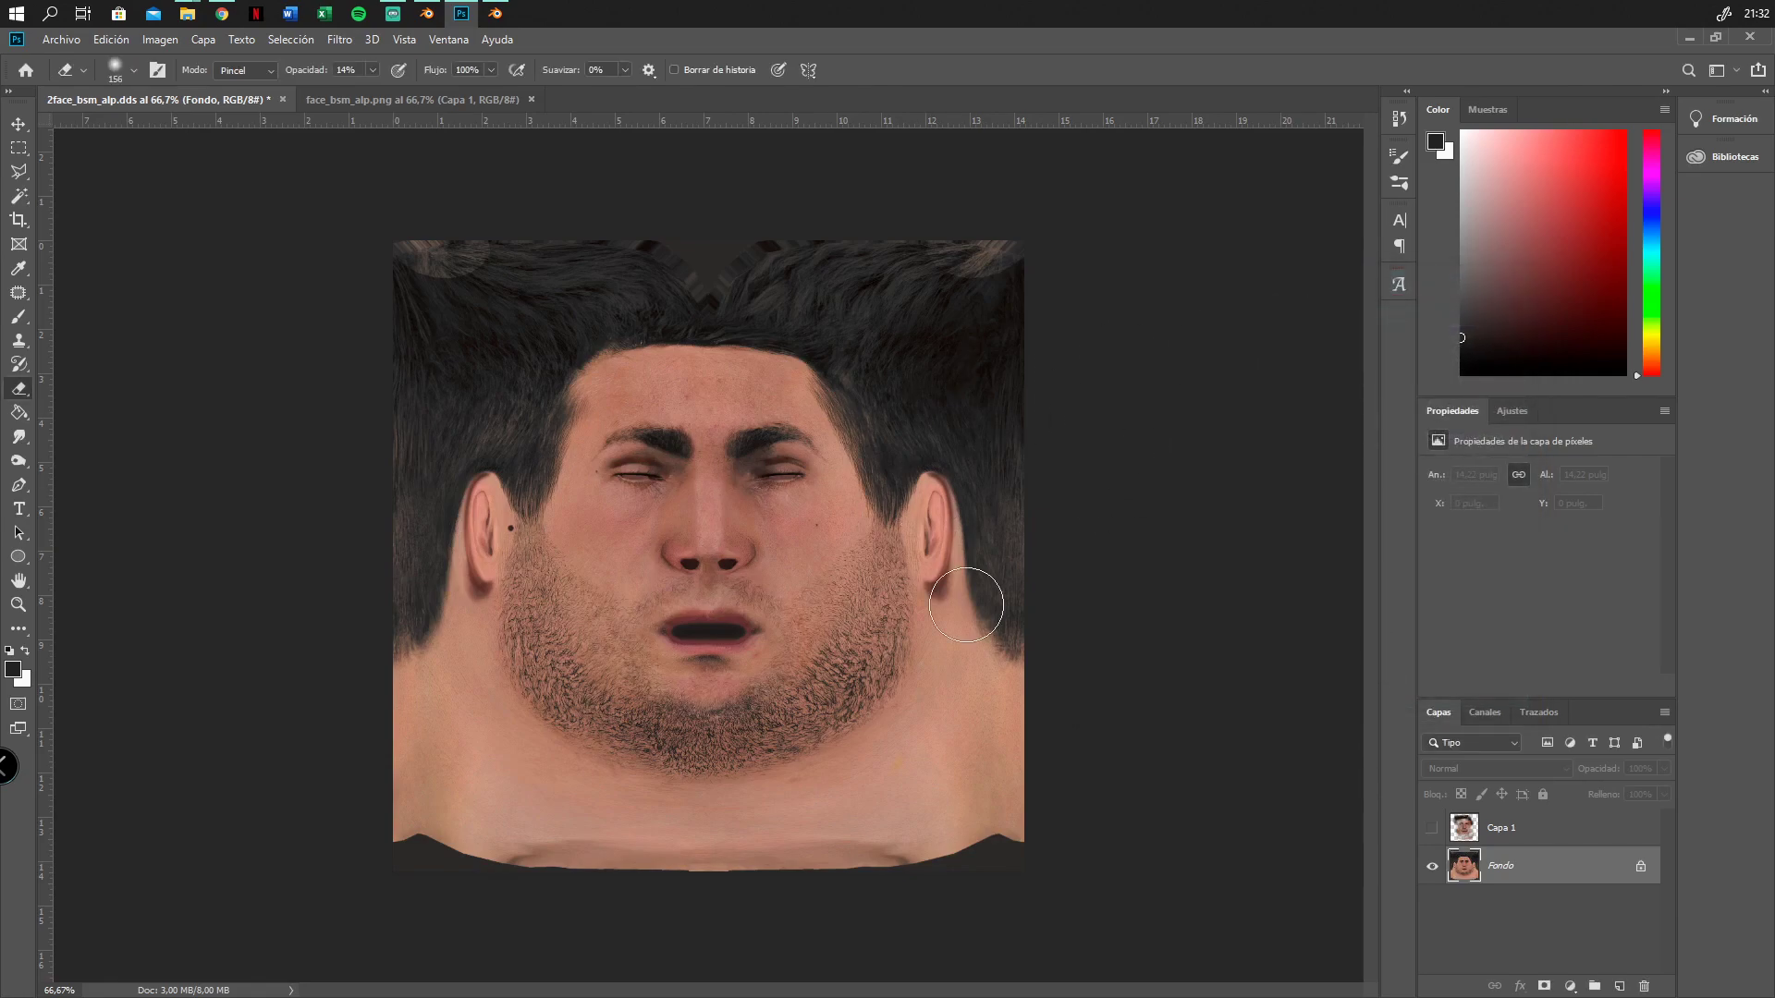
Show and select the Capa 1 layer, and set the eraser's opacity to 15%
click(1561, 838)
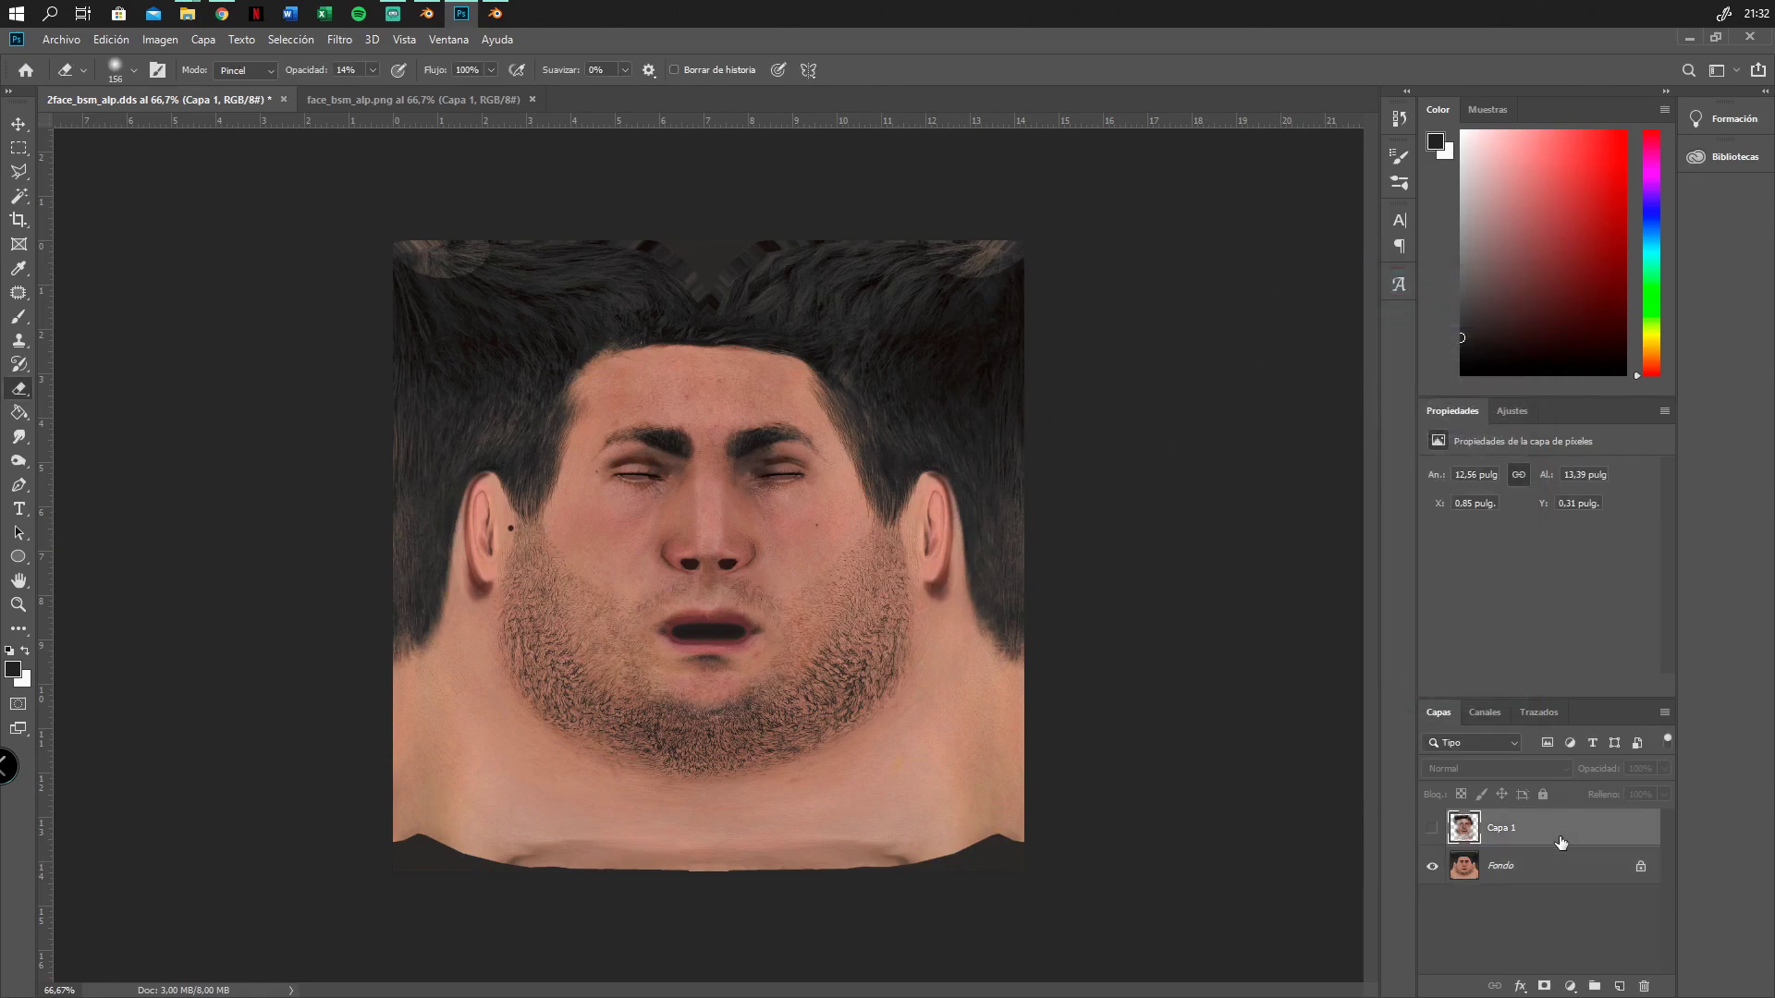
click(1433, 829)
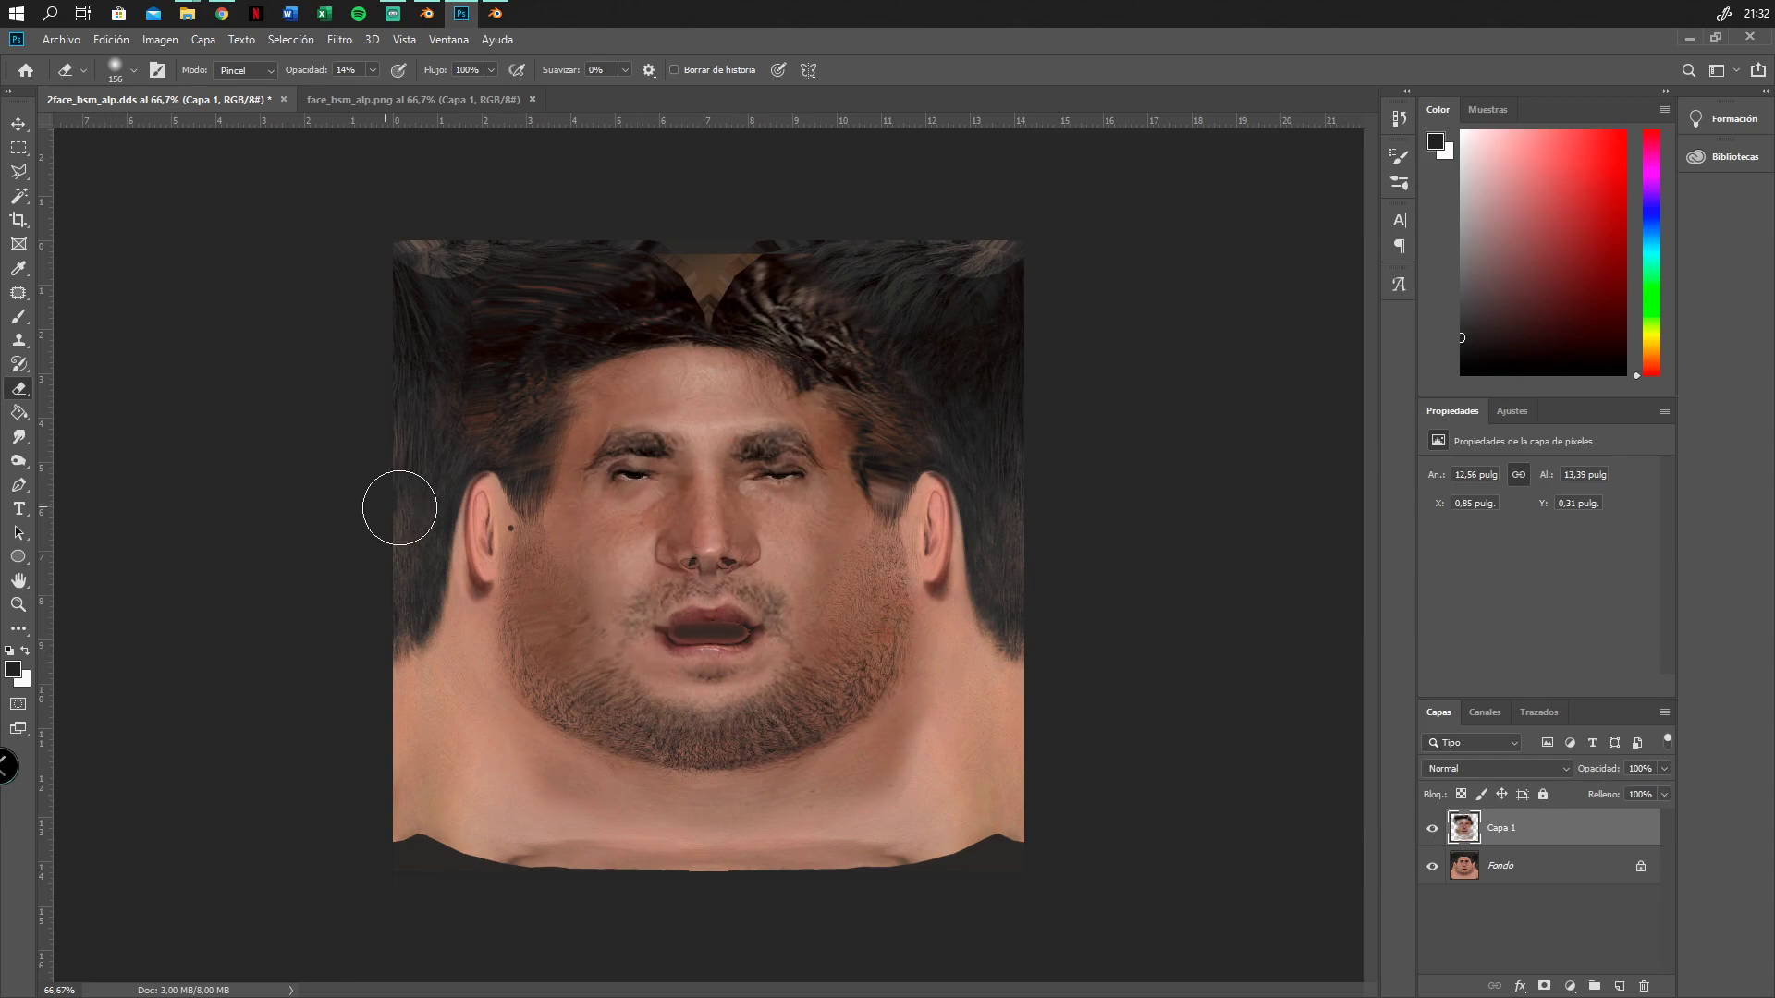
click(373, 71)
drag(369, 89, 368, 90)
mouse_move(524, 462)
mouse_down()
mouse_move(547, 408)
mouse_move(472, 408)
mouse_move(468, 392)
mouse_move(503, 378)
mouse_move(471, 349)
mouse_move(486, 263)
mouse_up()
click(374, 70)
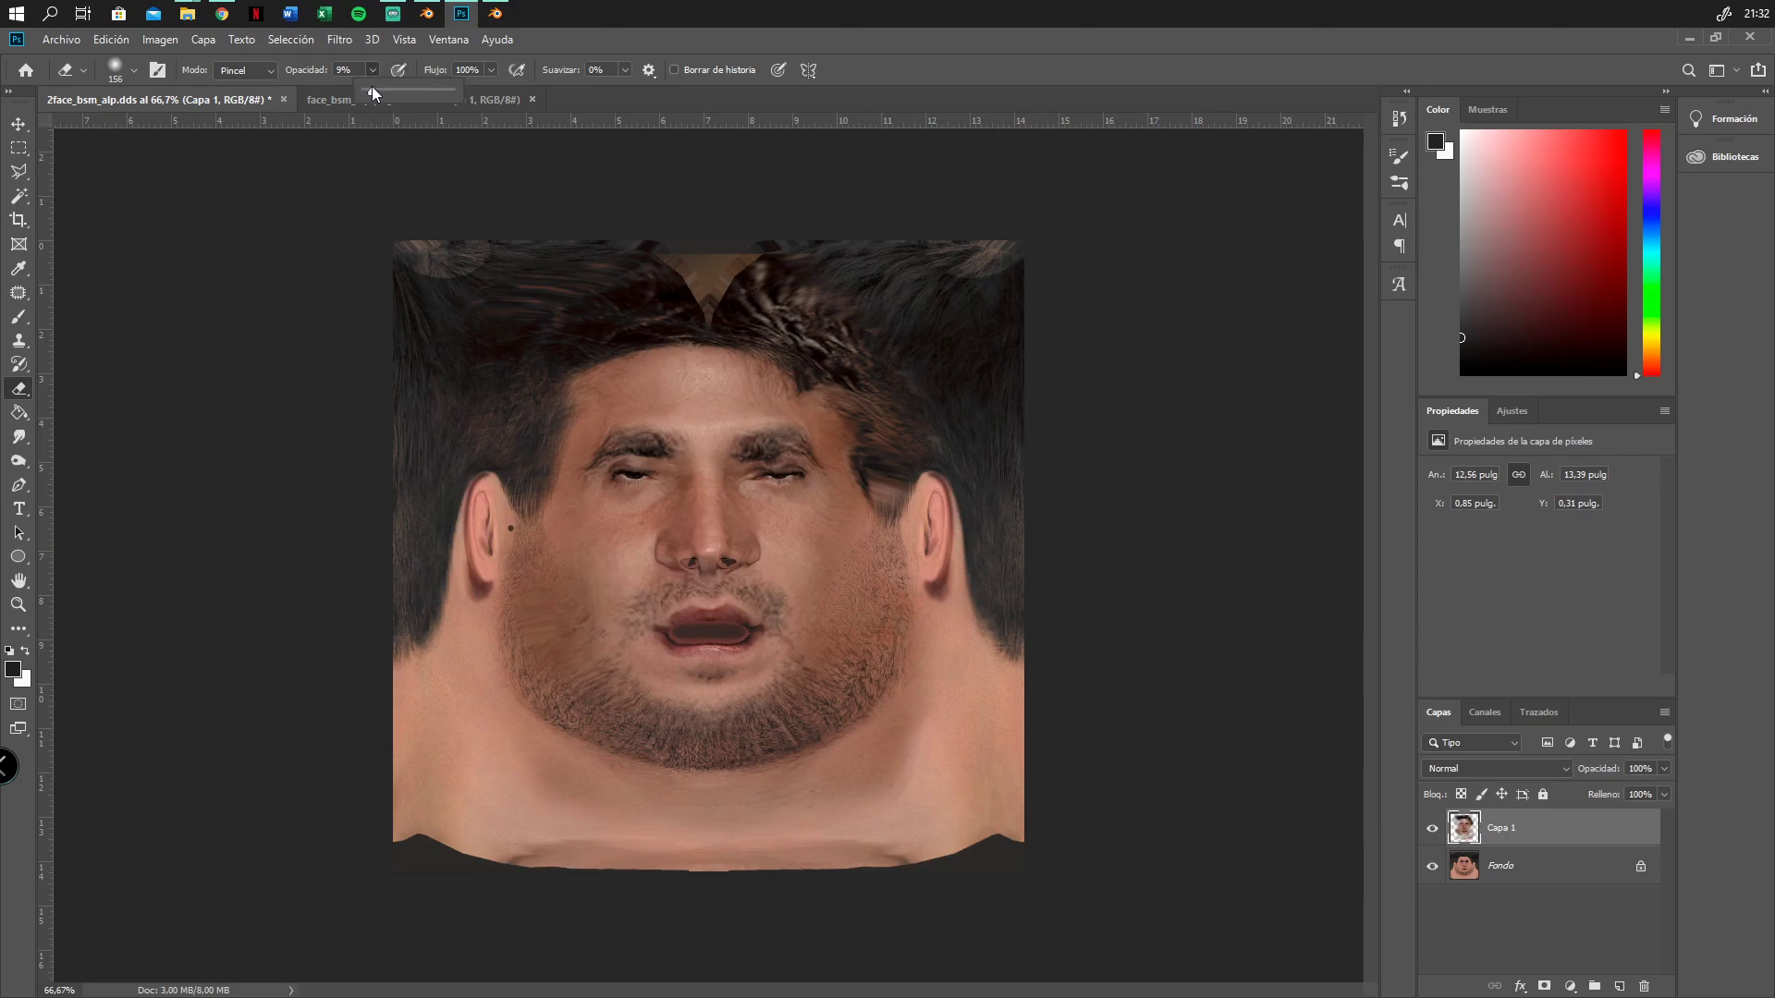
drag(376, 93, 380, 93)
Softly erase the hair and temple areas of Capa 1 so they blend into the darkened background hair
click(550, 279)
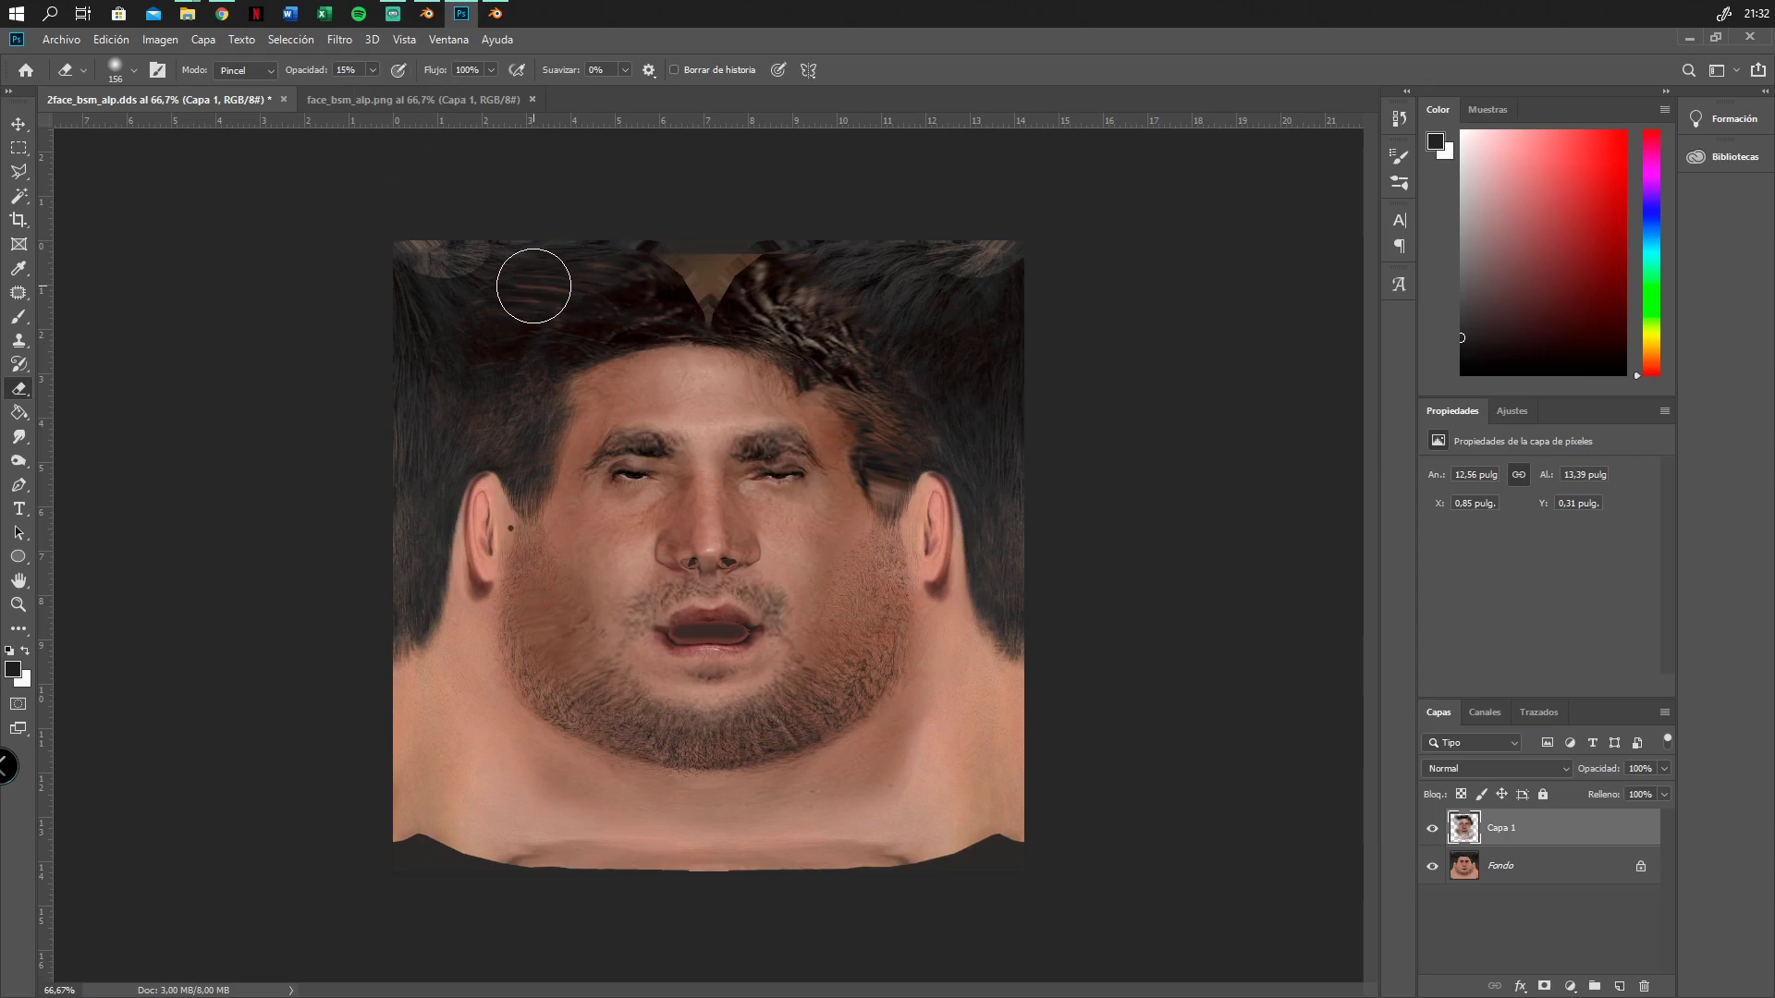
mouse_move(518, 294)
mouse_down()
mouse_move(475, 293)
mouse_move(551, 289)
mouse_move(509, 285)
mouse_up()
mouse_move(603, 243)
mouse_down()
mouse_move(658, 249)
mouse_move(592, 254)
mouse_move(690, 296)
mouse_move(860, 317)
mouse_move(832, 325)
mouse_move(879, 349)
mouse_move(767, 264)
mouse_move(737, 265)
mouse_move(730, 292)
mouse_move(681, 278)
mouse_move(650, 301)
mouse_move(523, 286)
mouse_move(472, 412)
mouse_move(635, 362)
mouse_up()
mouse_move(968, 480)
mouse_down()
mouse_move(918, 472)
mouse_move(908, 498)
mouse_move(907, 388)
mouse_move(963, 424)
mouse_move(915, 419)
mouse_move(988, 466)
mouse_up()
mouse_move(522, 488)
mouse_down()
mouse_move(484, 473)
mouse_move(504, 428)
mouse_move(482, 390)
mouse_move(526, 517)
mouse_move(518, 632)
mouse_move(546, 634)
mouse_move(555, 586)
mouse_up()
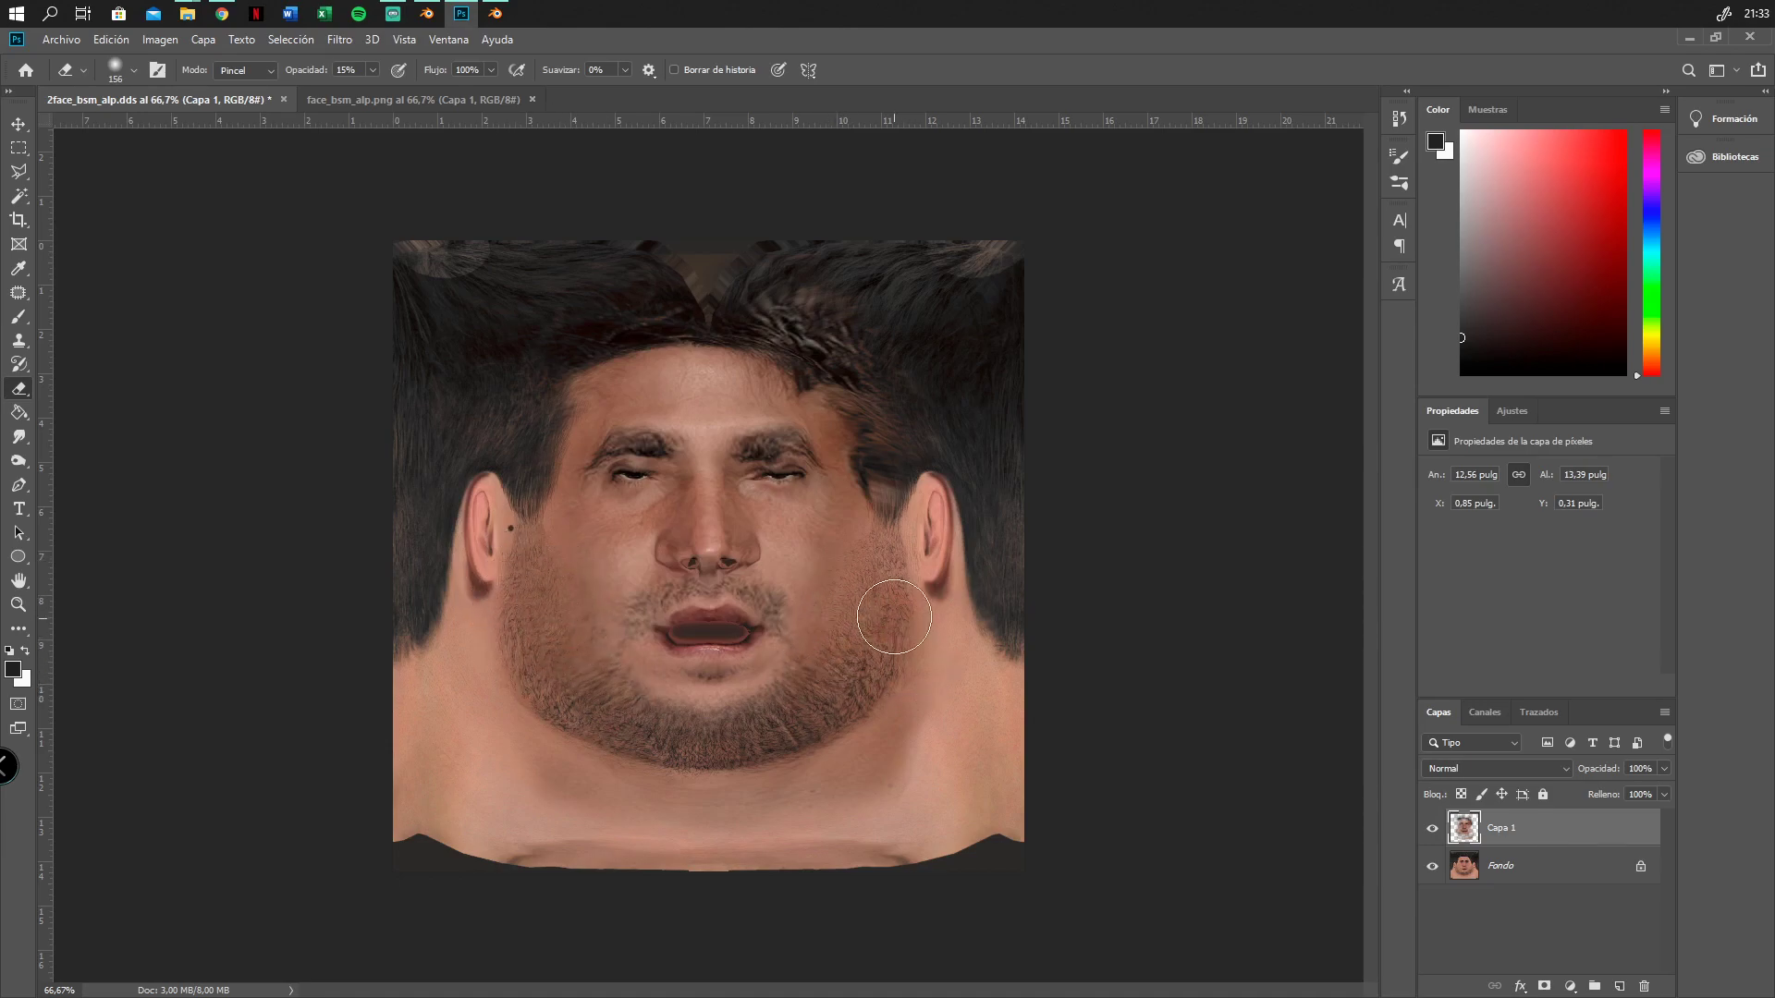
mouse_move(931, 416)
mouse_down()
mouse_move(872, 428)
mouse_move(844, 408)
mouse_move(839, 423)
mouse_move(840, 388)
mouse_move(903, 400)
mouse_move(824, 324)
mouse_move(898, 350)
mouse_up()
mouse_move(782, 297)
mouse_down()
mouse_move(824, 342)
mouse_move(766, 313)
mouse_move(907, 372)
mouse_move(846, 367)
mouse_move(817, 286)
mouse_move(754, 297)
mouse_move(748, 282)
mouse_move(938, 361)
mouse_up()
Save the texture as the PNG 2face_bsm_alp.png in the #windx11 folder, replacing the existing file with the large file size option
click(61, 40)
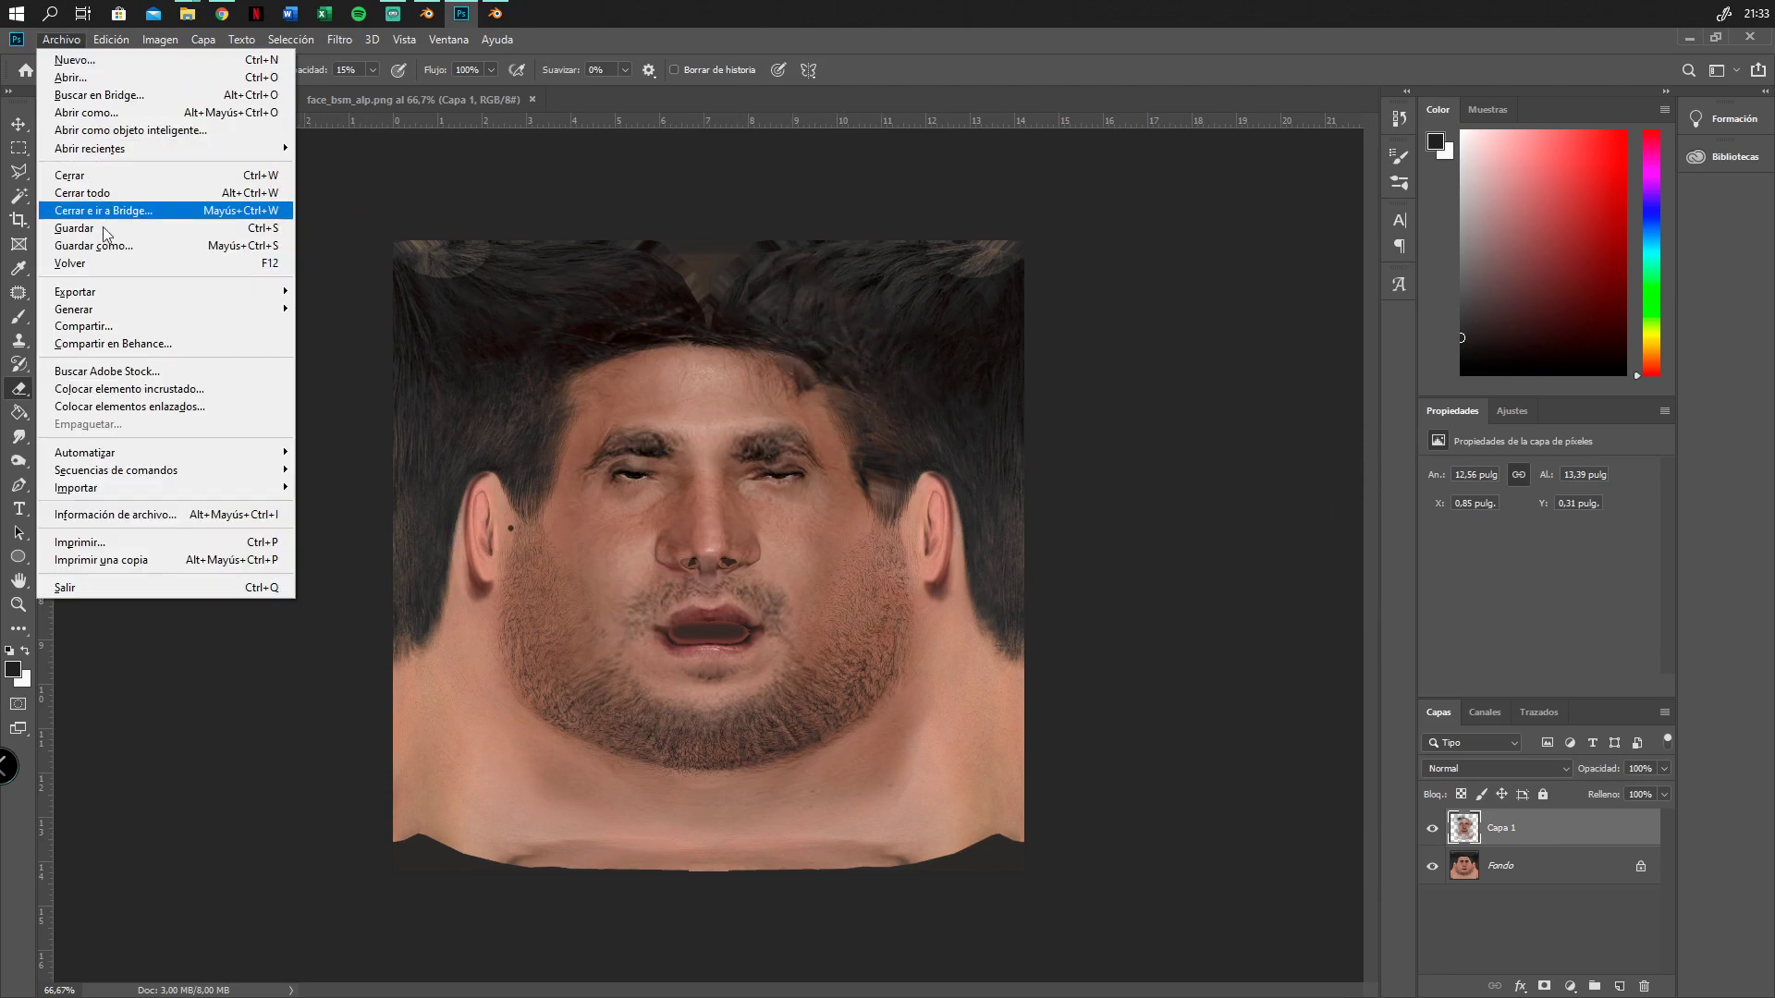
click(108, 250)
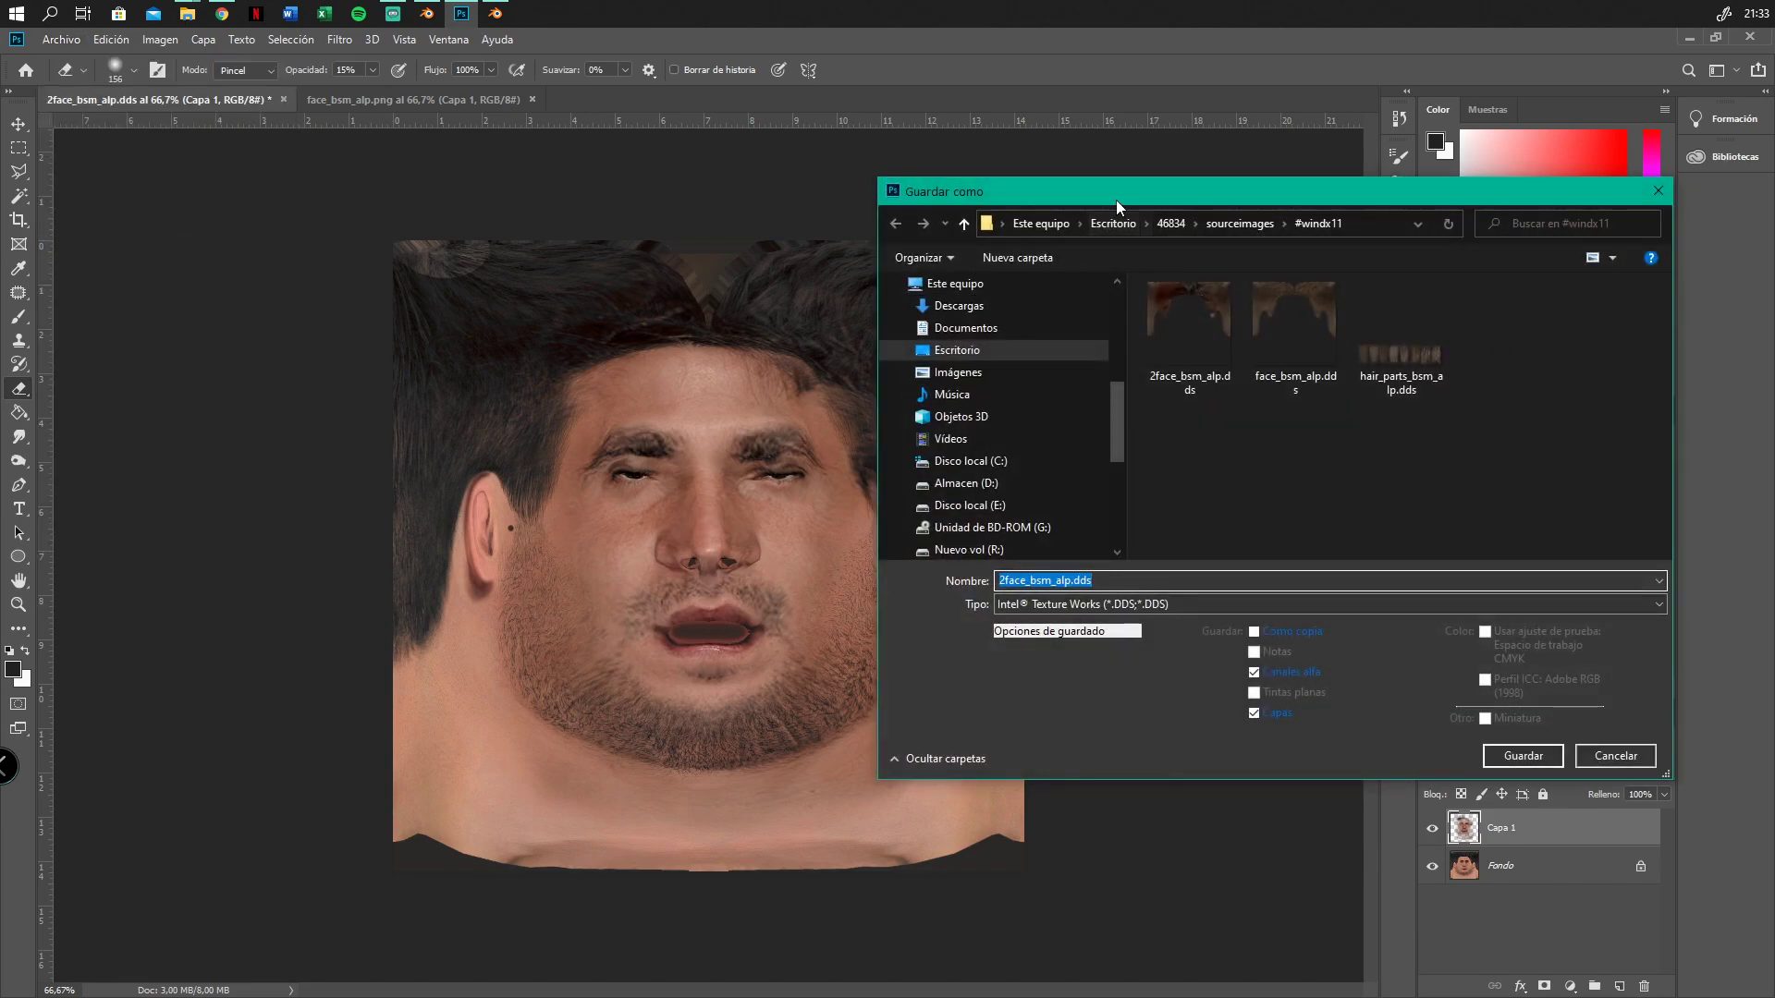
click(1102, 614)
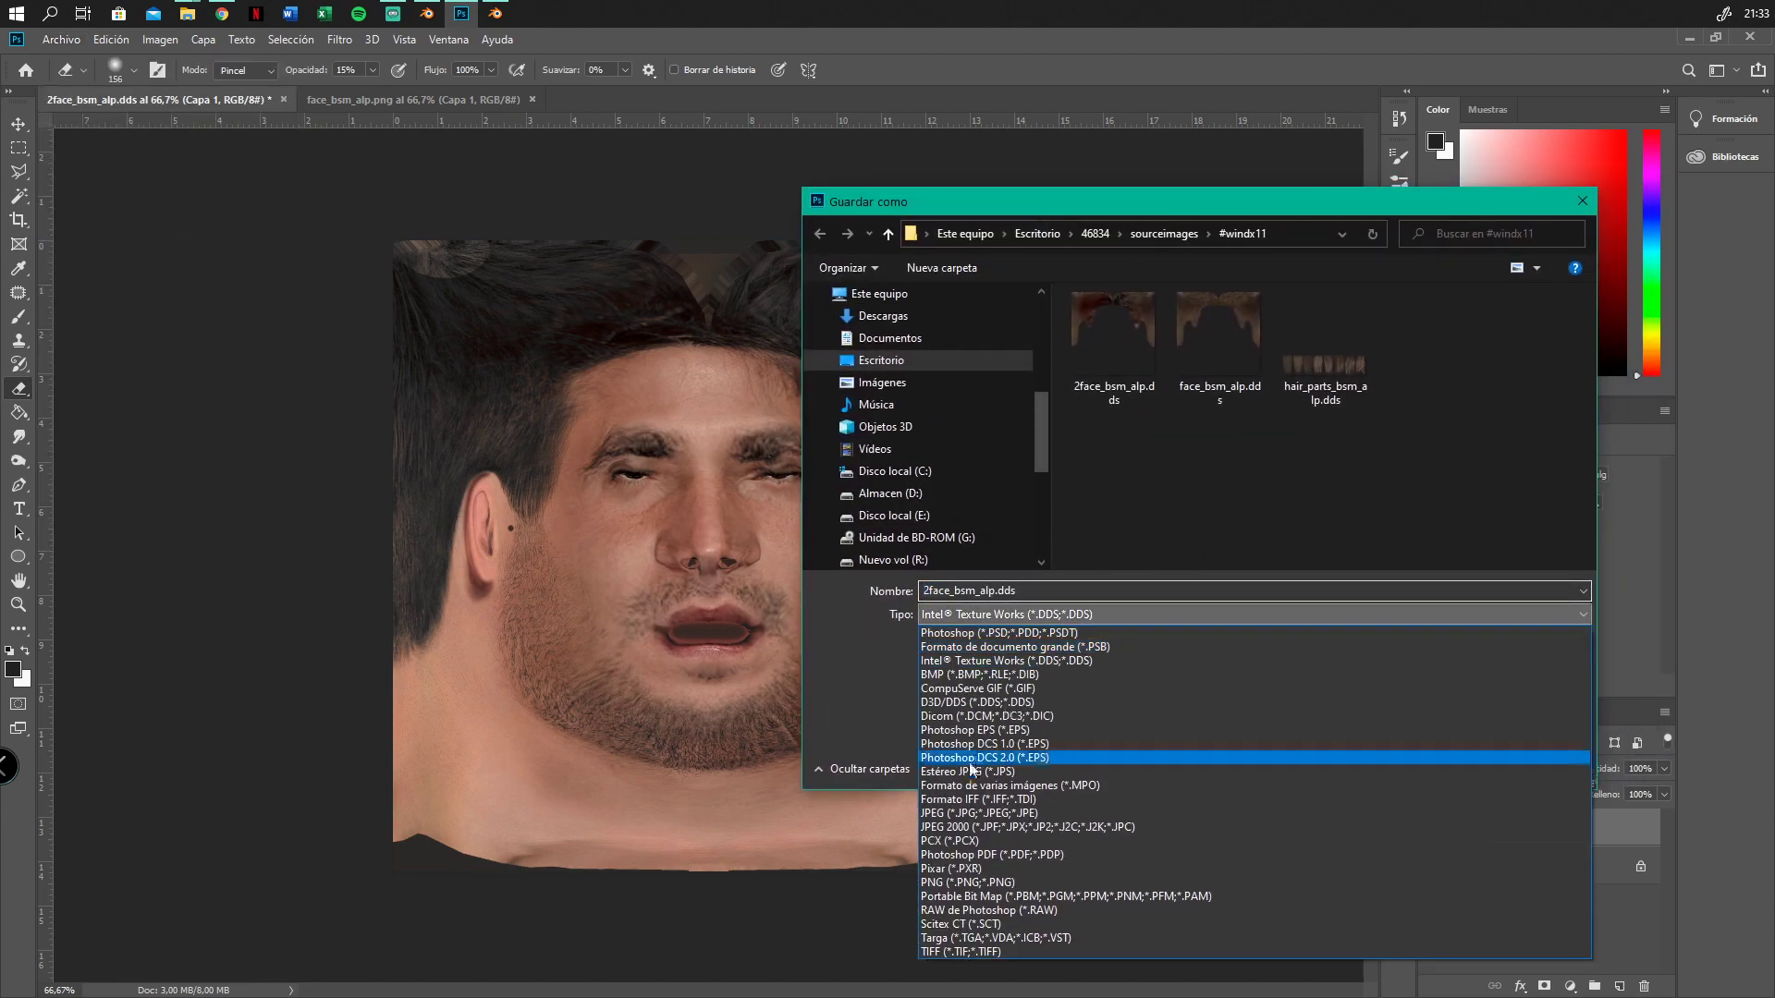
click(980, 882)
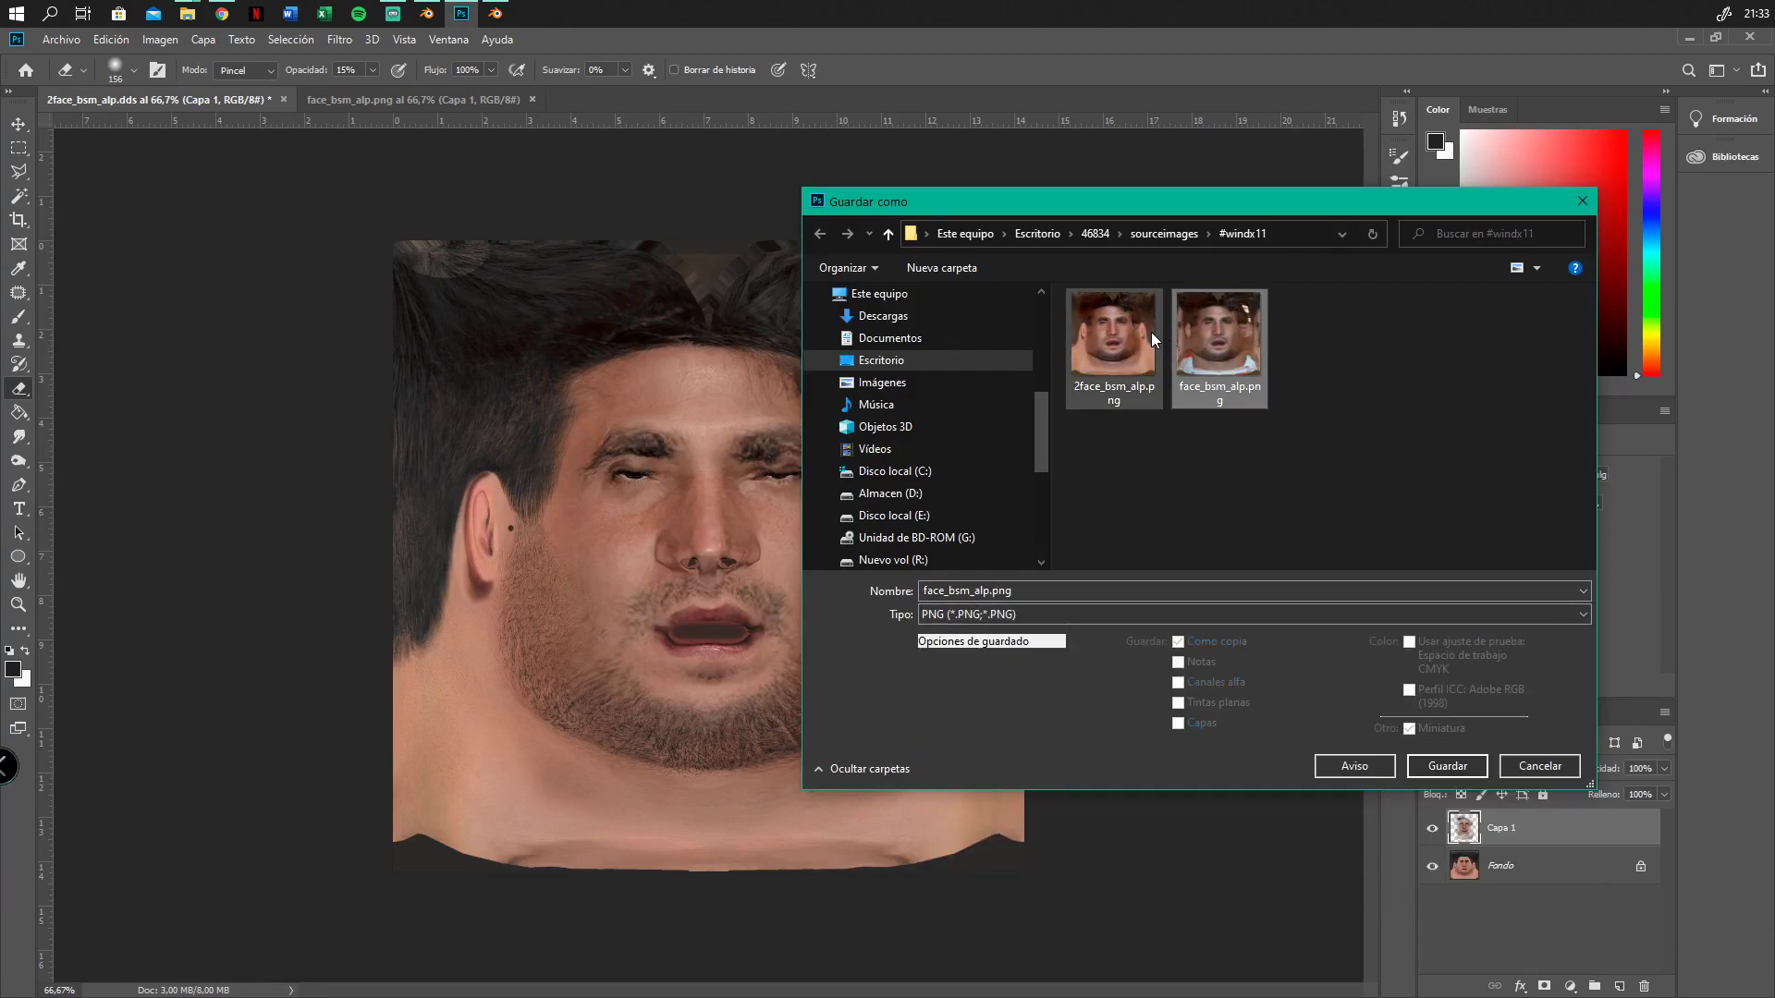
click(1481, 770)
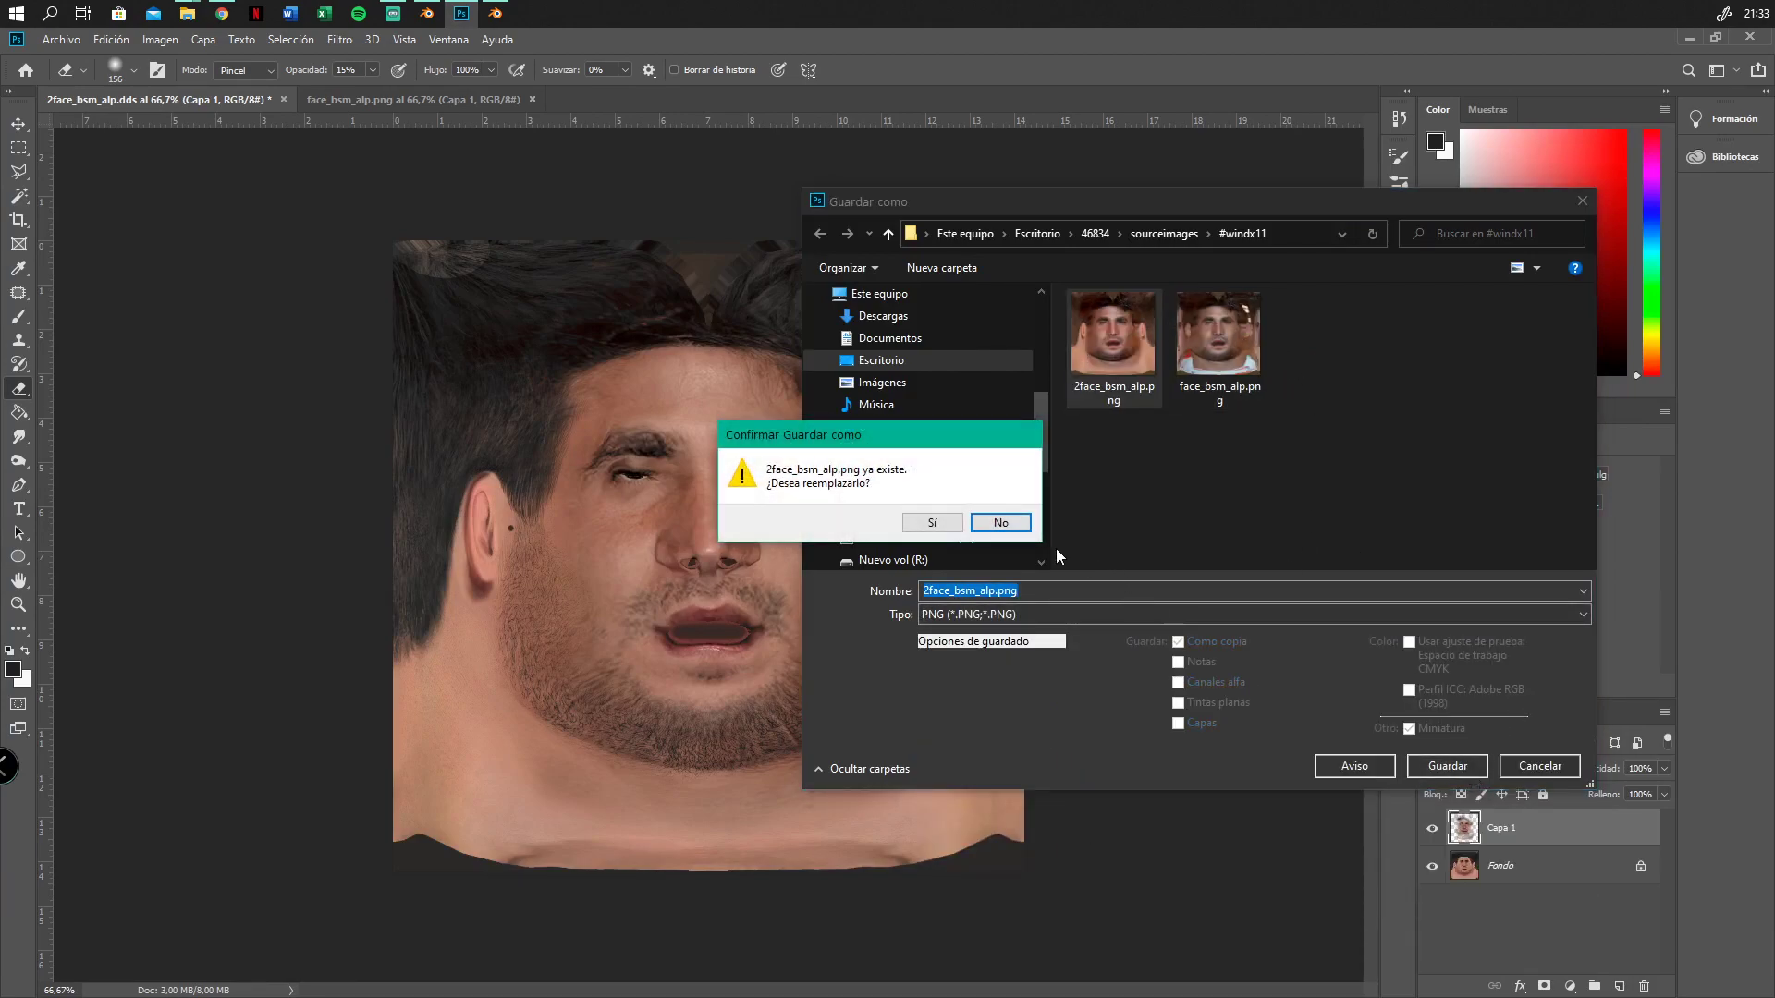
click(929, 525)
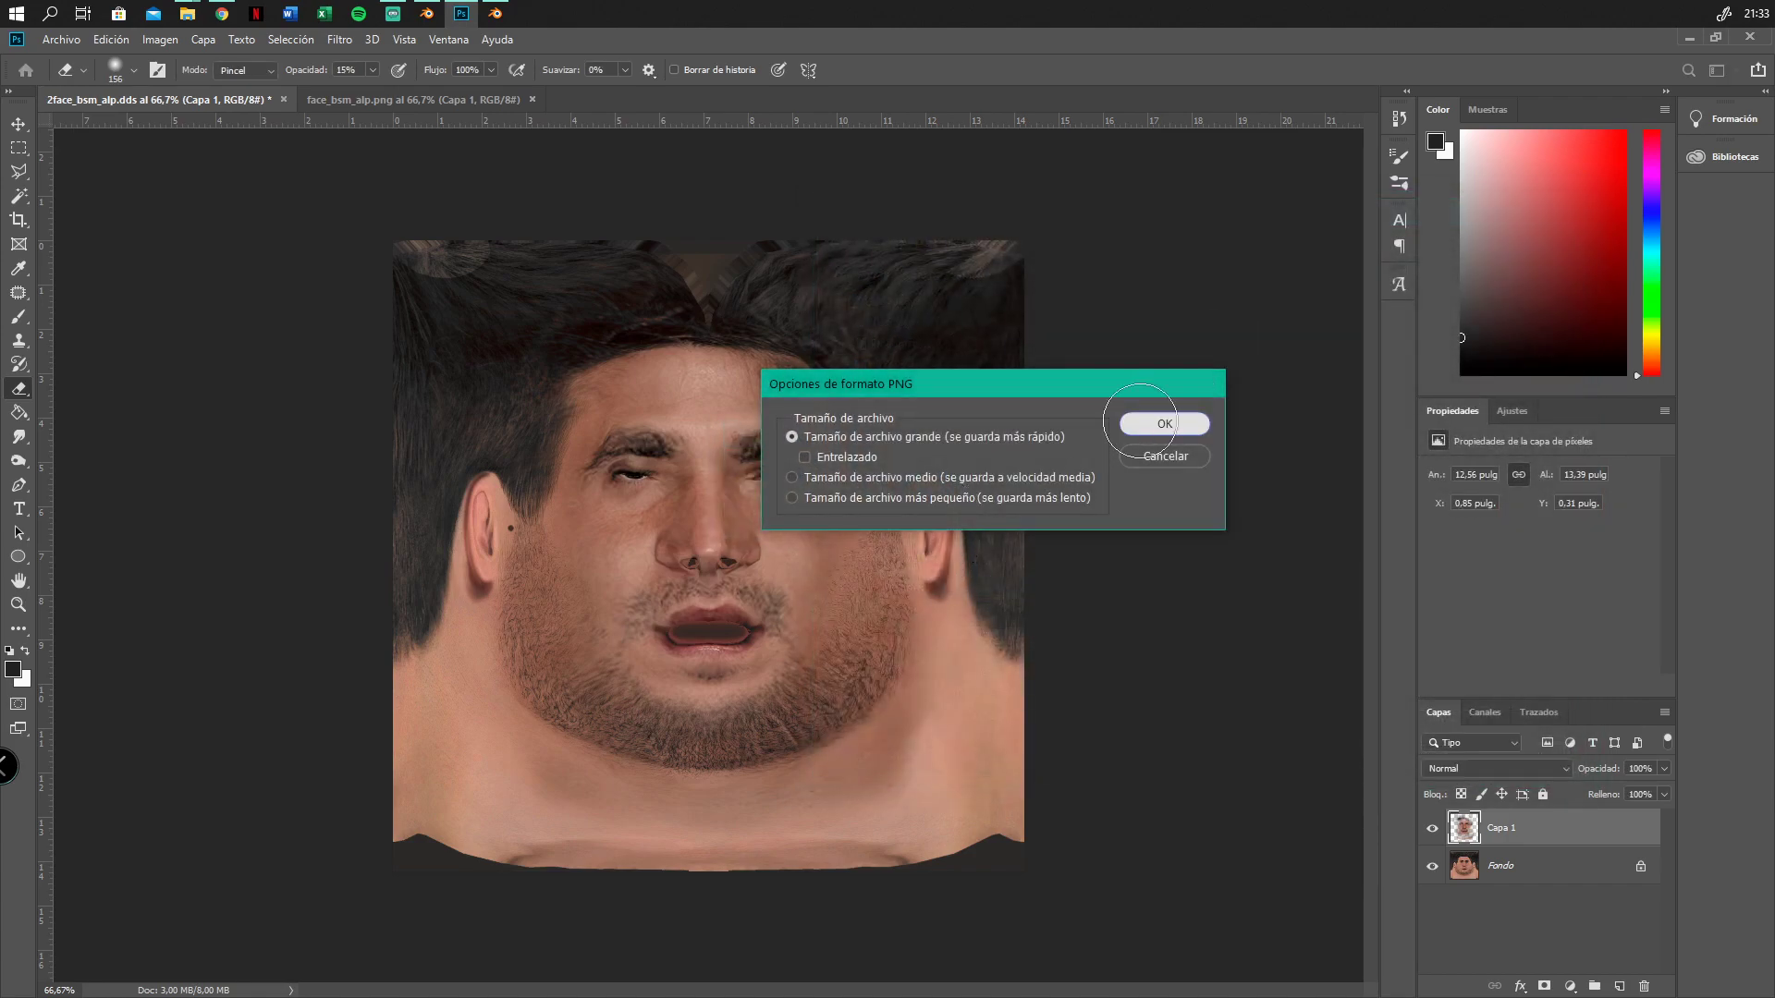
click(1143, 421)
Switch to Blender, reload the face texture image and check the updated hair on the head model from the side
click(459, 11)
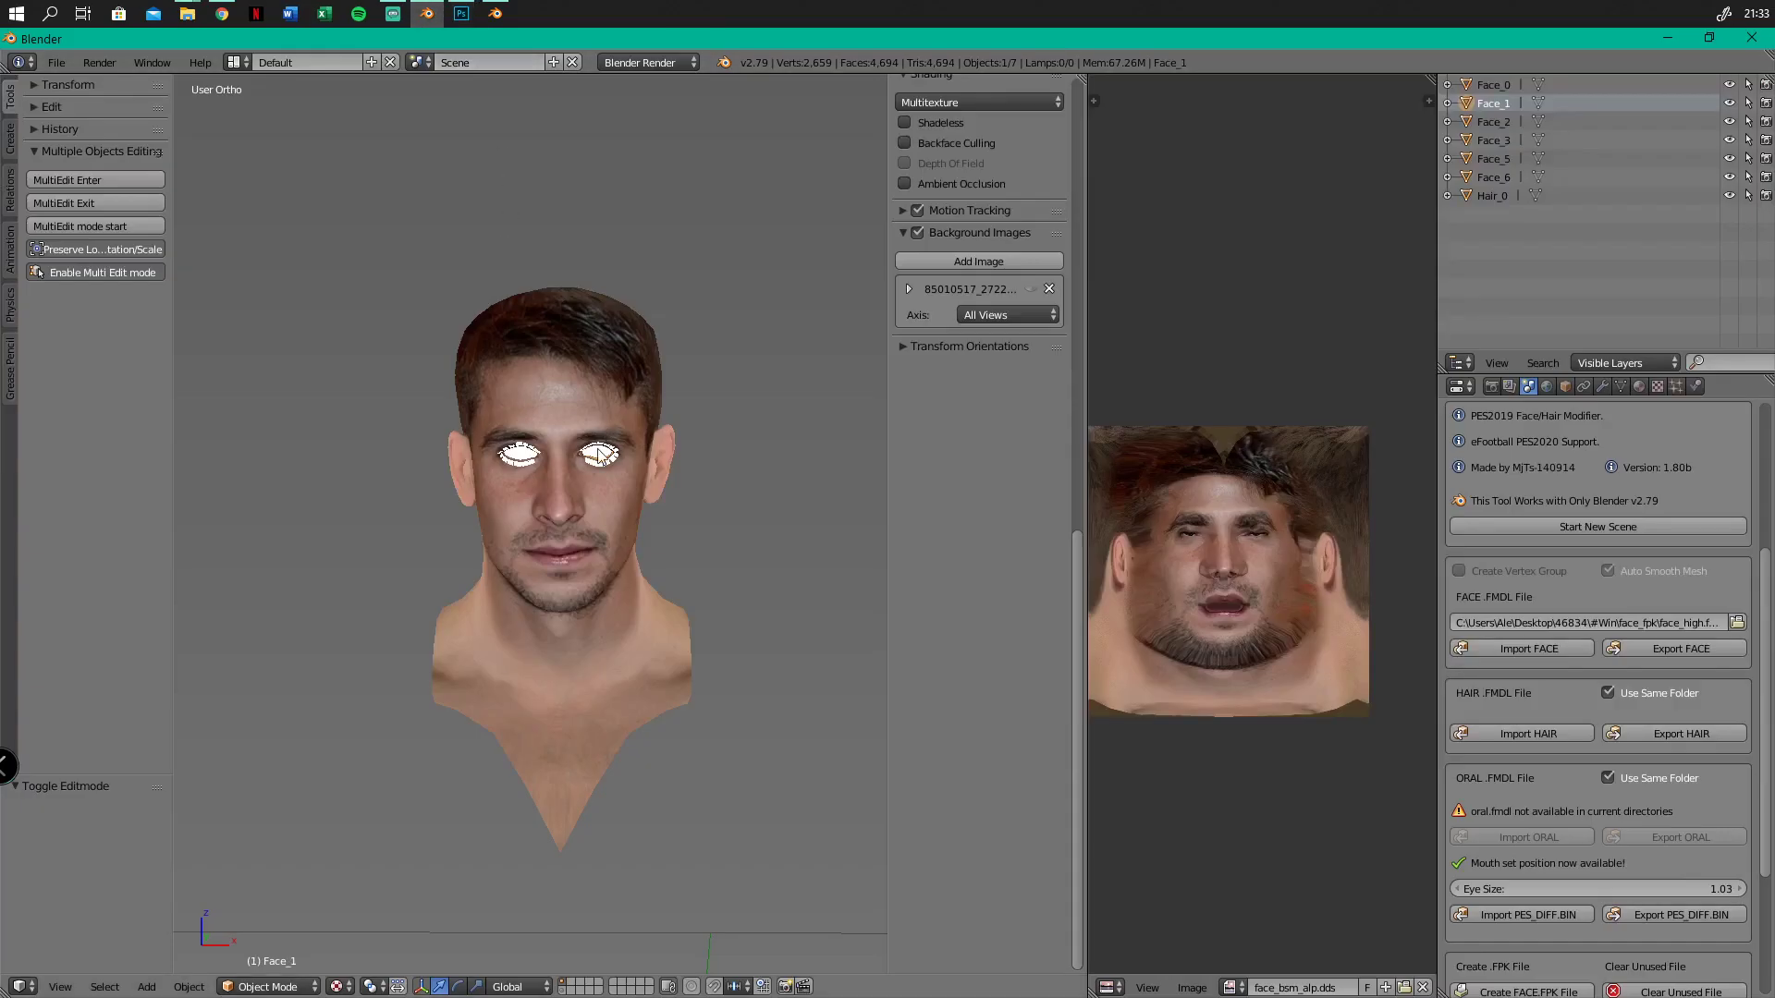
click(1192, 989)
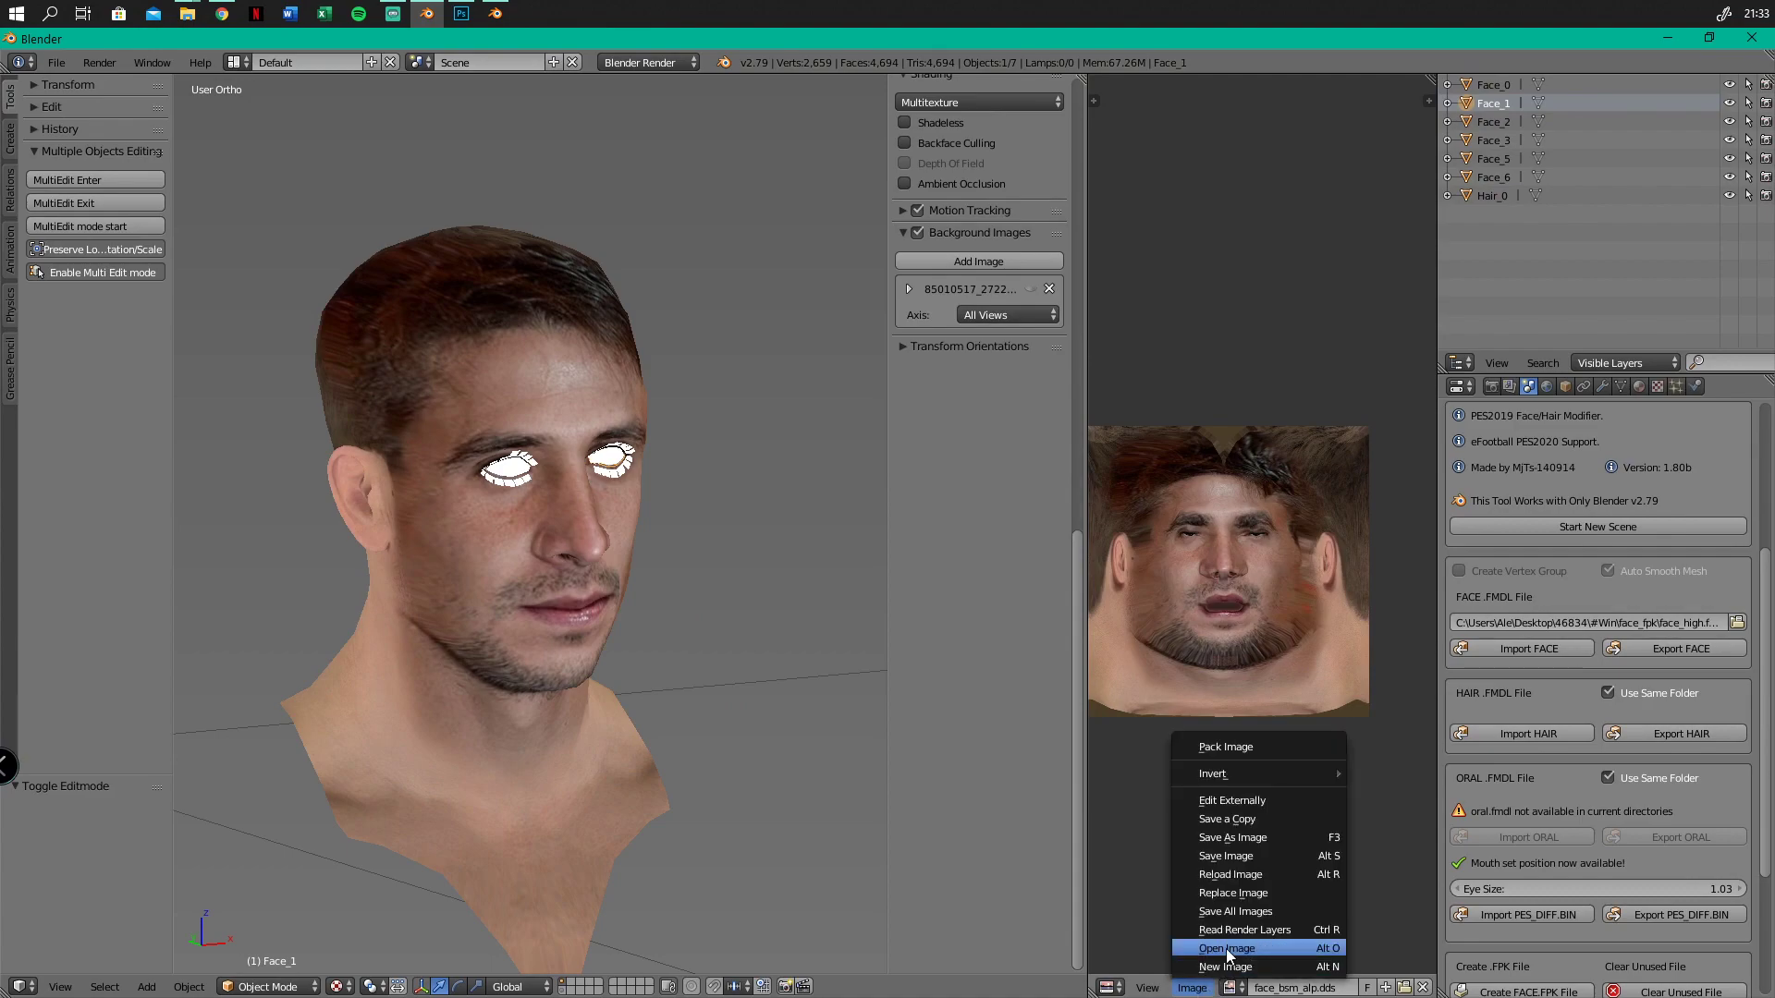
click(1217, 874)
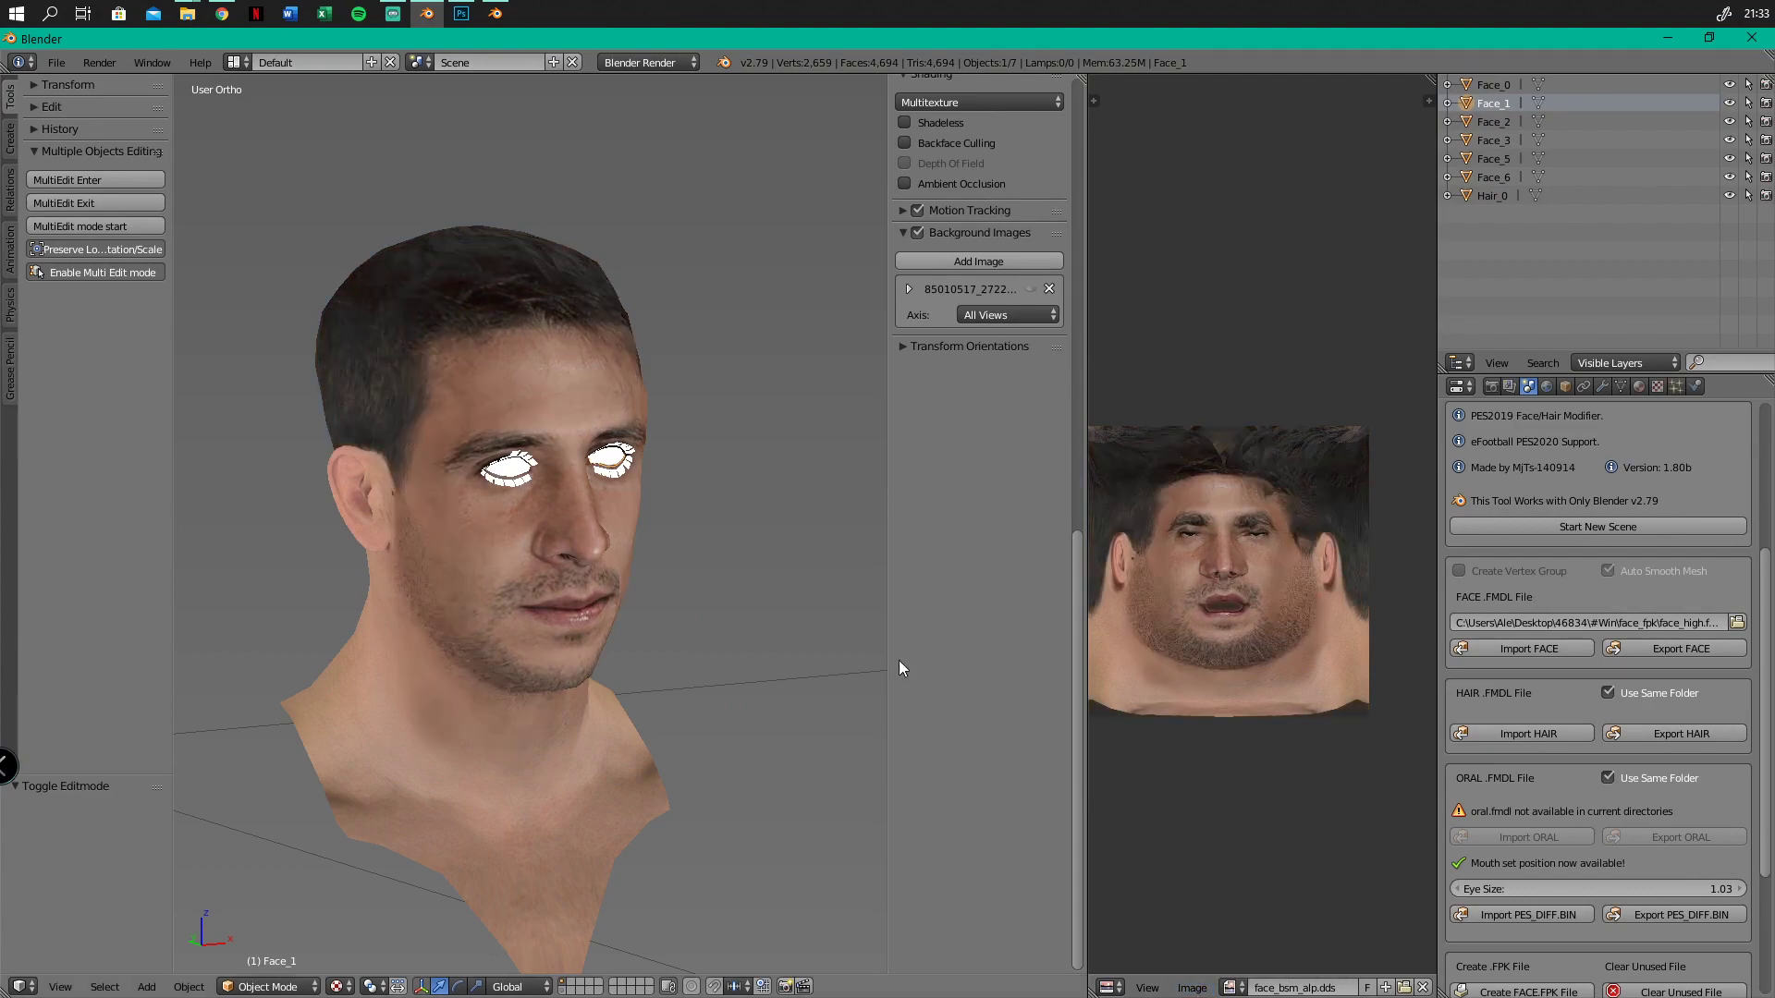
scroll(517, 416, down, 1)
scroll(523, 420, up, 2)
middle_drag(626, 468, 584, 482)
middle_drag(515, 571, 665, 662)
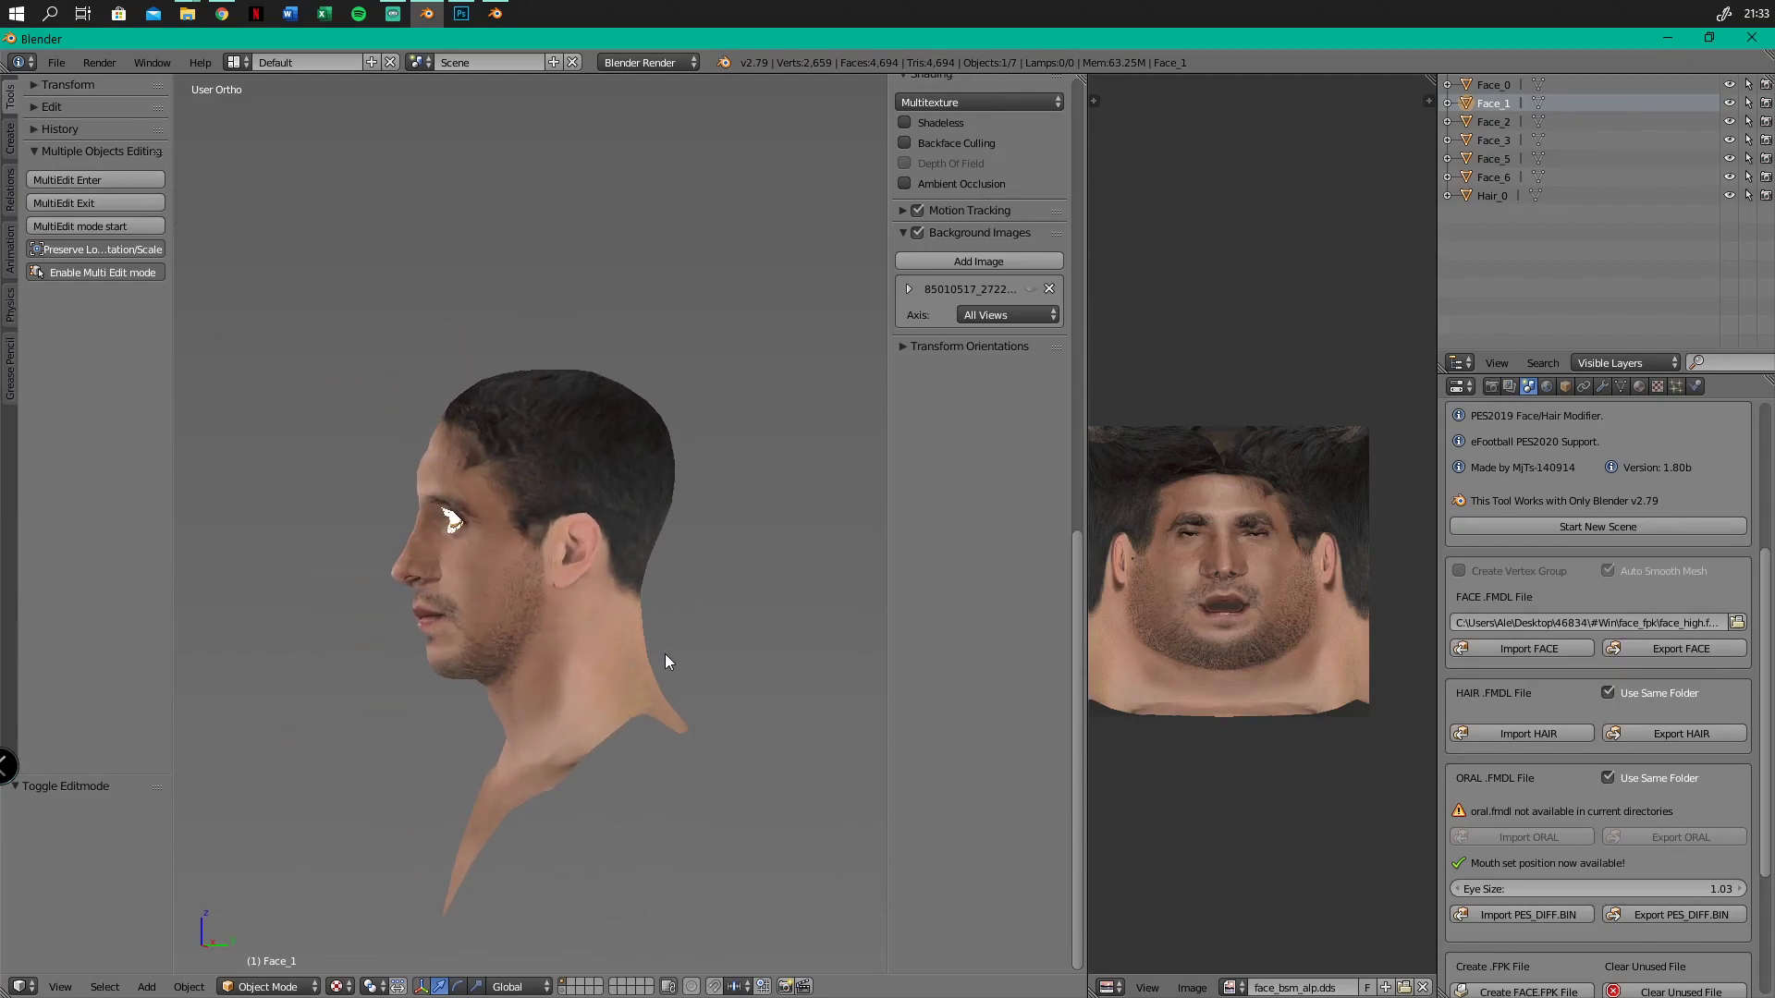
Examine the hair and hairline of the head model from several angles, and return to Photoshop
scroll(435, 401, up, 5)
middle_drag(511, 472, 551, 492)
scroll(499, 564, down, 2)
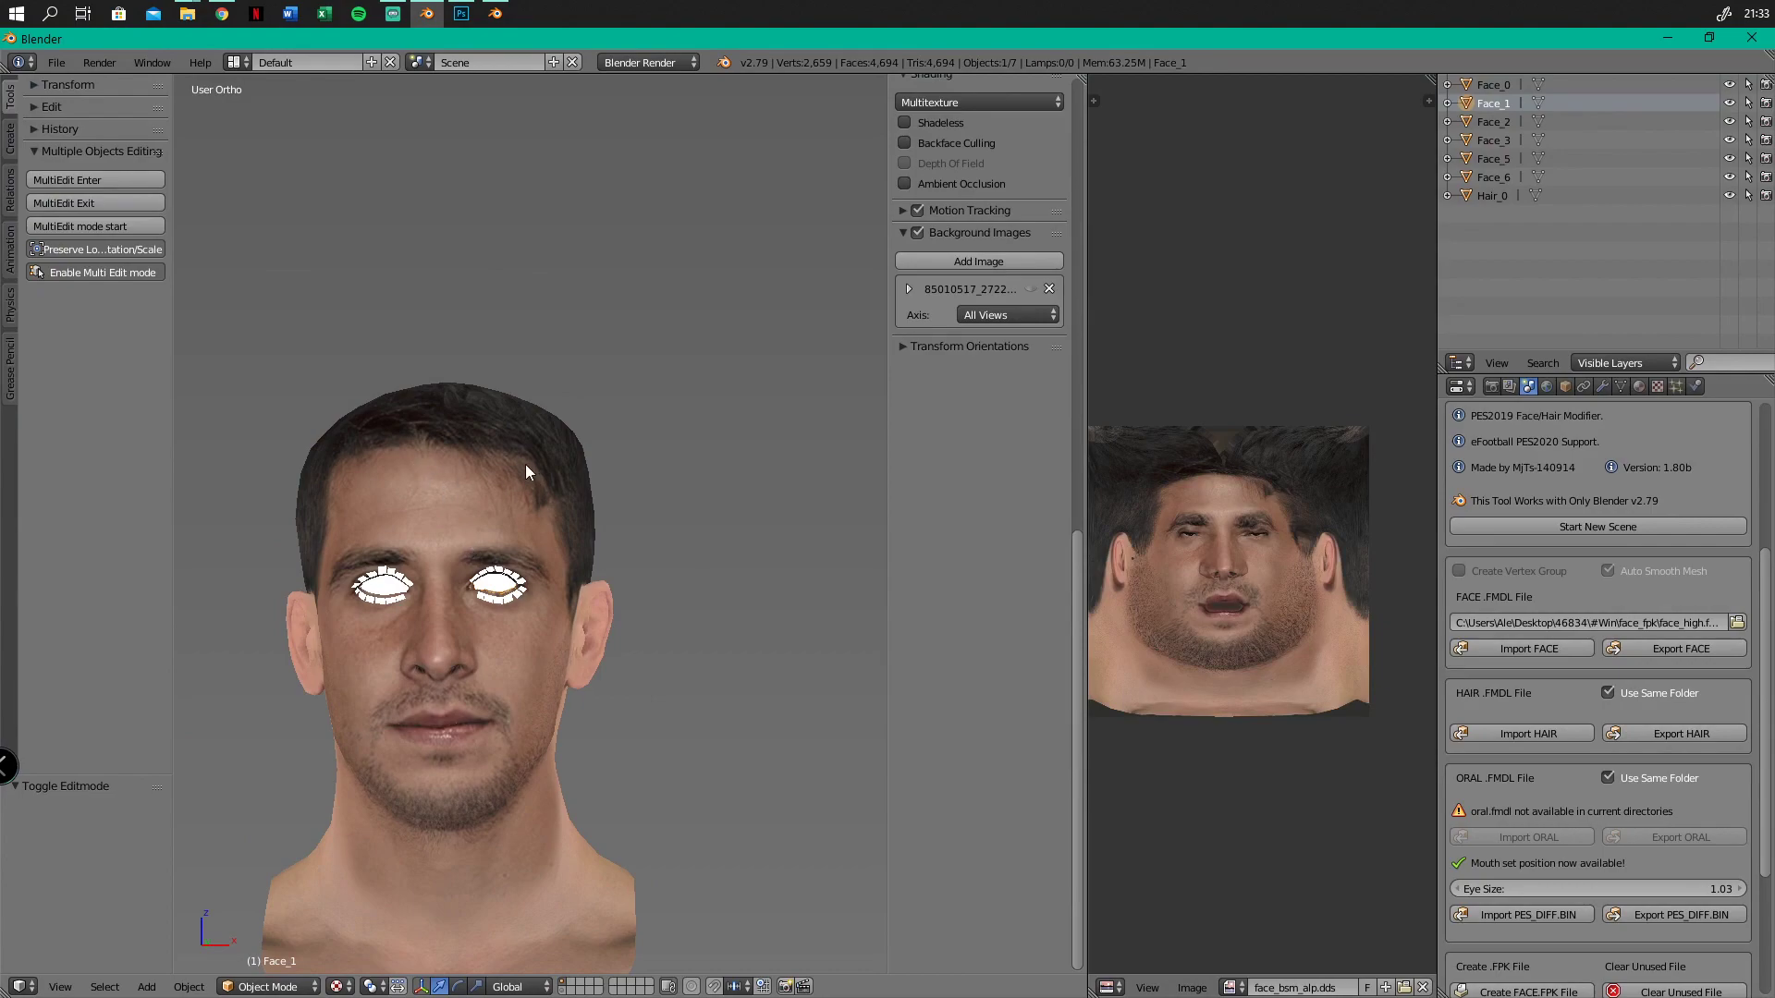
mouse_move(451, 688)
middle_down()
mouse_move(442, 710)
mouse_move(453, 685)
mouse_move(571, 704)
mouse_move(432, 699)
mouse_move(458, 680)
mouse_move(456, 698)
middle_up()
scroll(407, 571, down, 3)
shift+middle_drag(408, 583, 414, 434)
scroll(415, 435, up, 4)
scroll(393, 277, up, 2)
middle_drag(364, 261, 397, 286)
scroll(396, 287, down, 3)
mouse_move(412, 461)
middle_down()
mouse_move(425, 484)
mouse_move(438, 470)
middle_up()
click(461, 13)
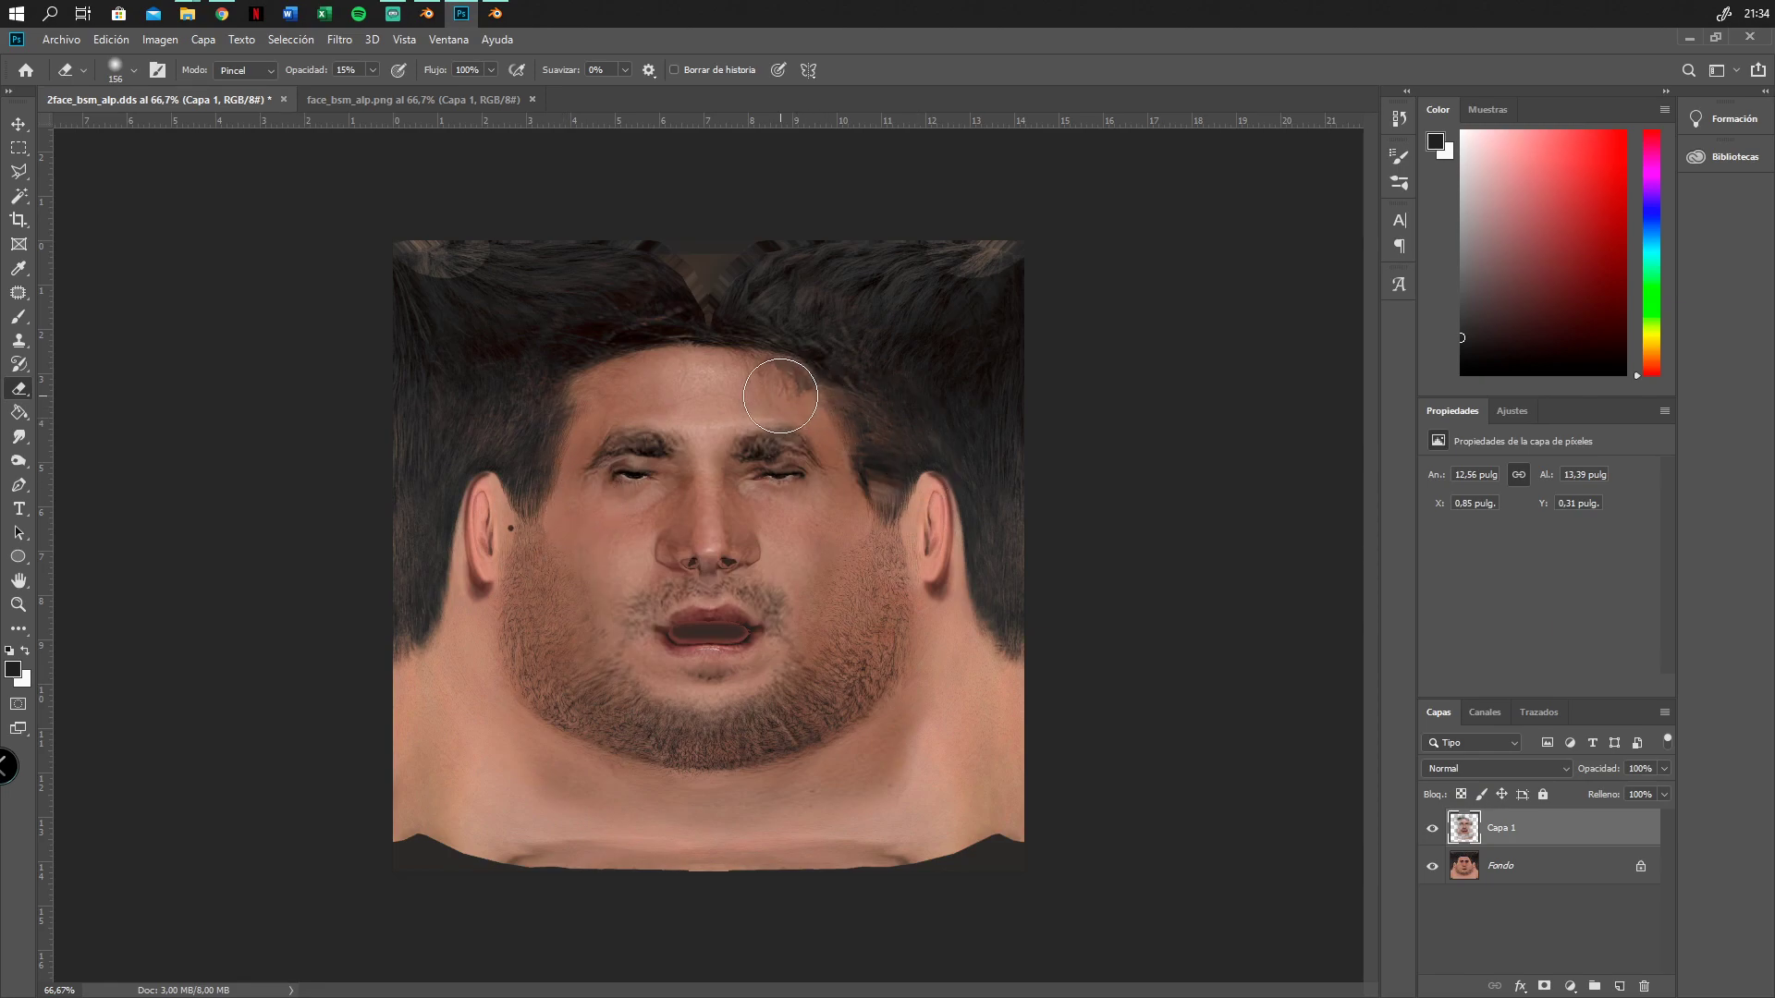
Try softly erasing the hair strand on the forehead's right side in Capa 1, and undo the stroke
drag(782, 401, 798, 420)
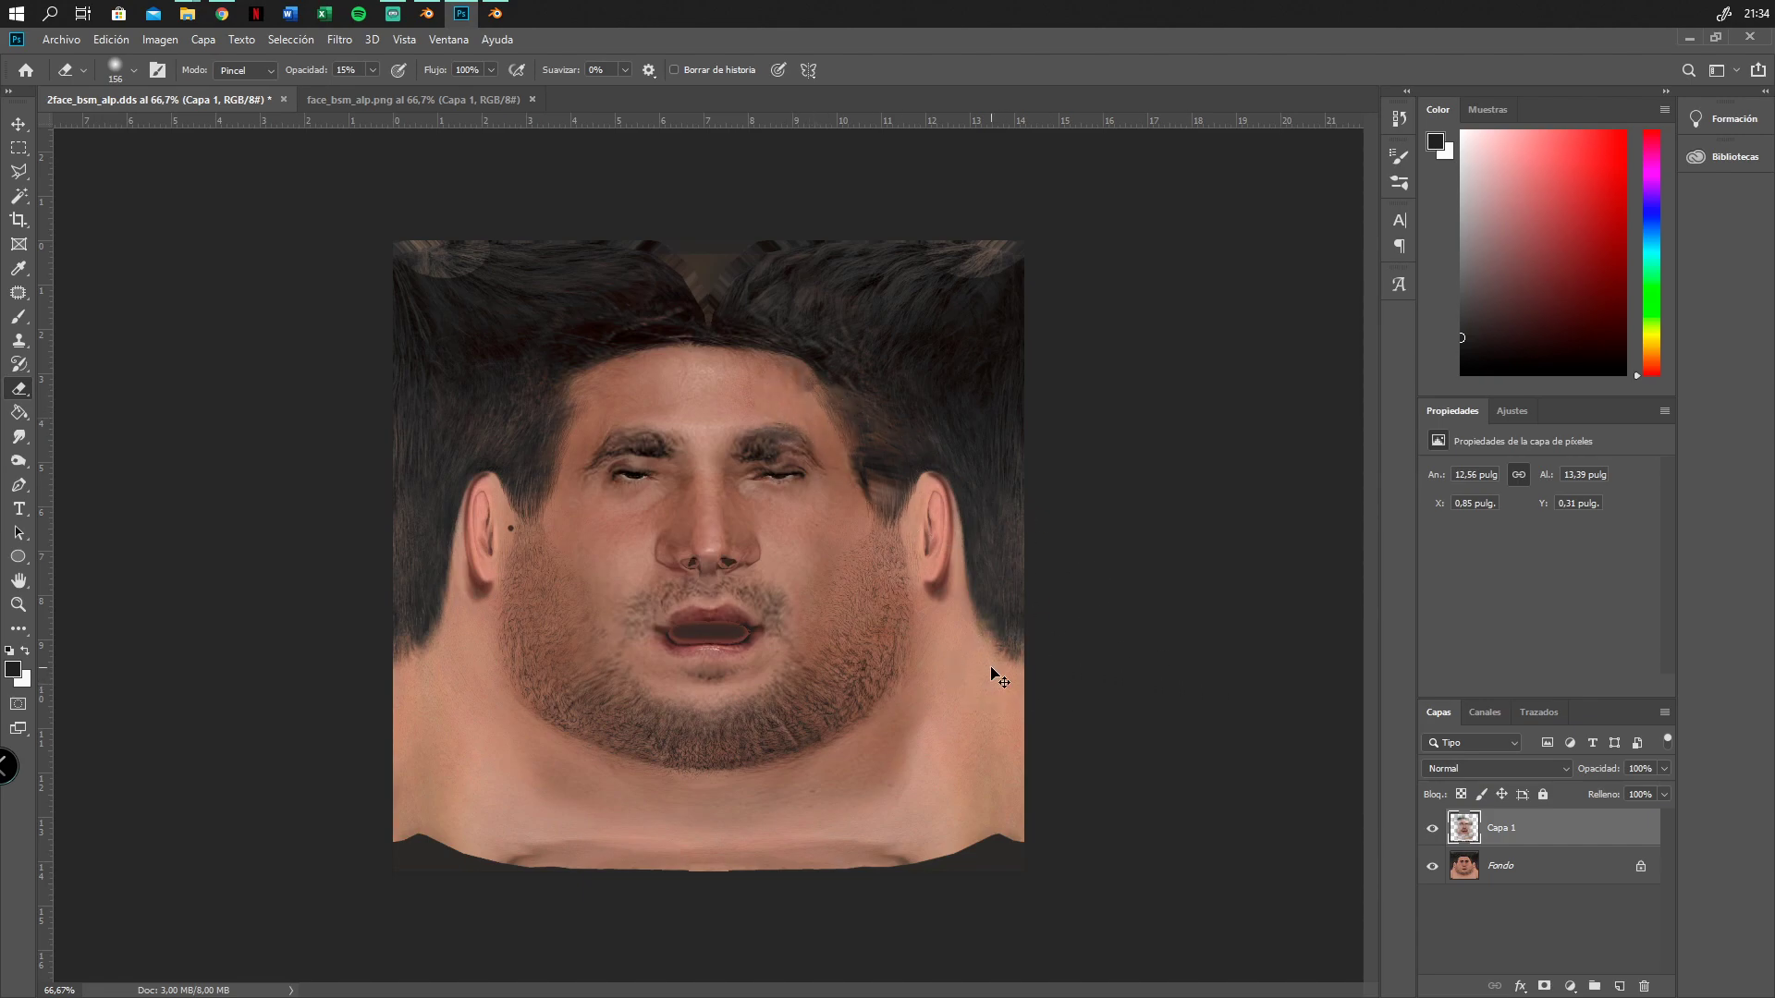
key(ctrl+z)
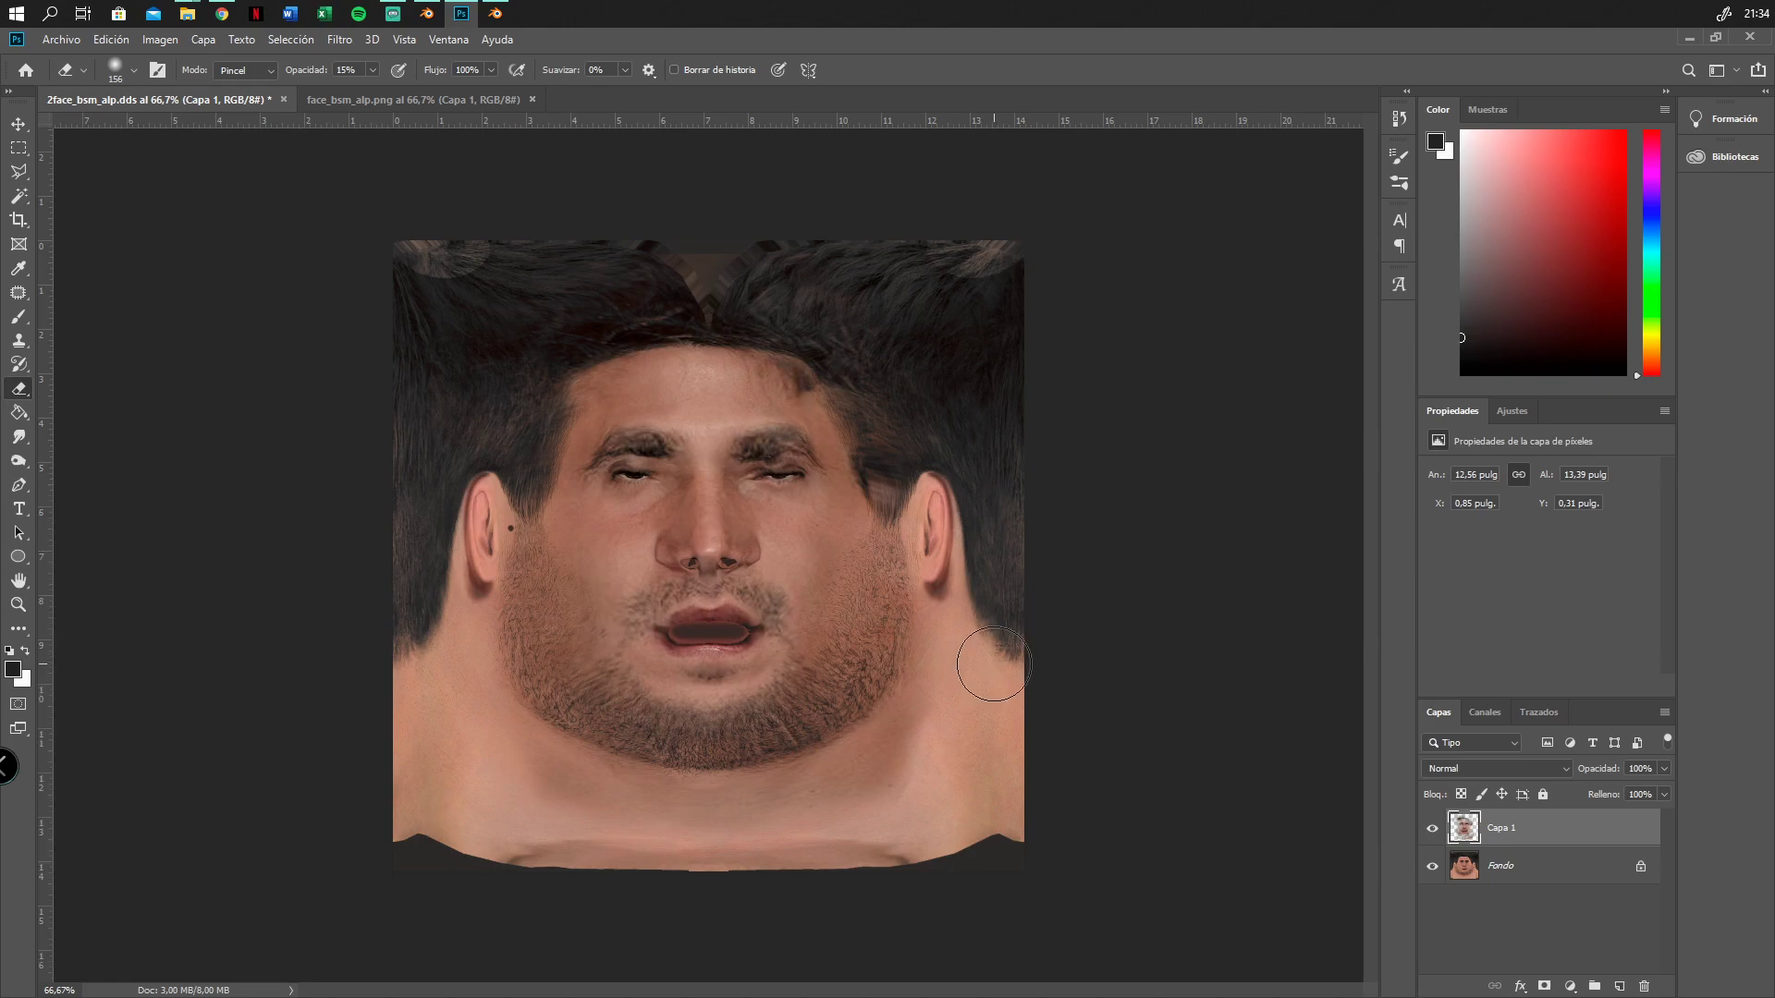
mouse_move(872, 505)
mouse_down()
mouse_move(834, 588)
mouse_move(910, 666)
mouse_move(931, 725)
mouse_move(846, 792)
mouse_move(924, 724)
mouse_move(879, 780)
mouse_move(665, 804)
mouse_move(507, 773)
mouse_move(380, 718)
mouse_up()
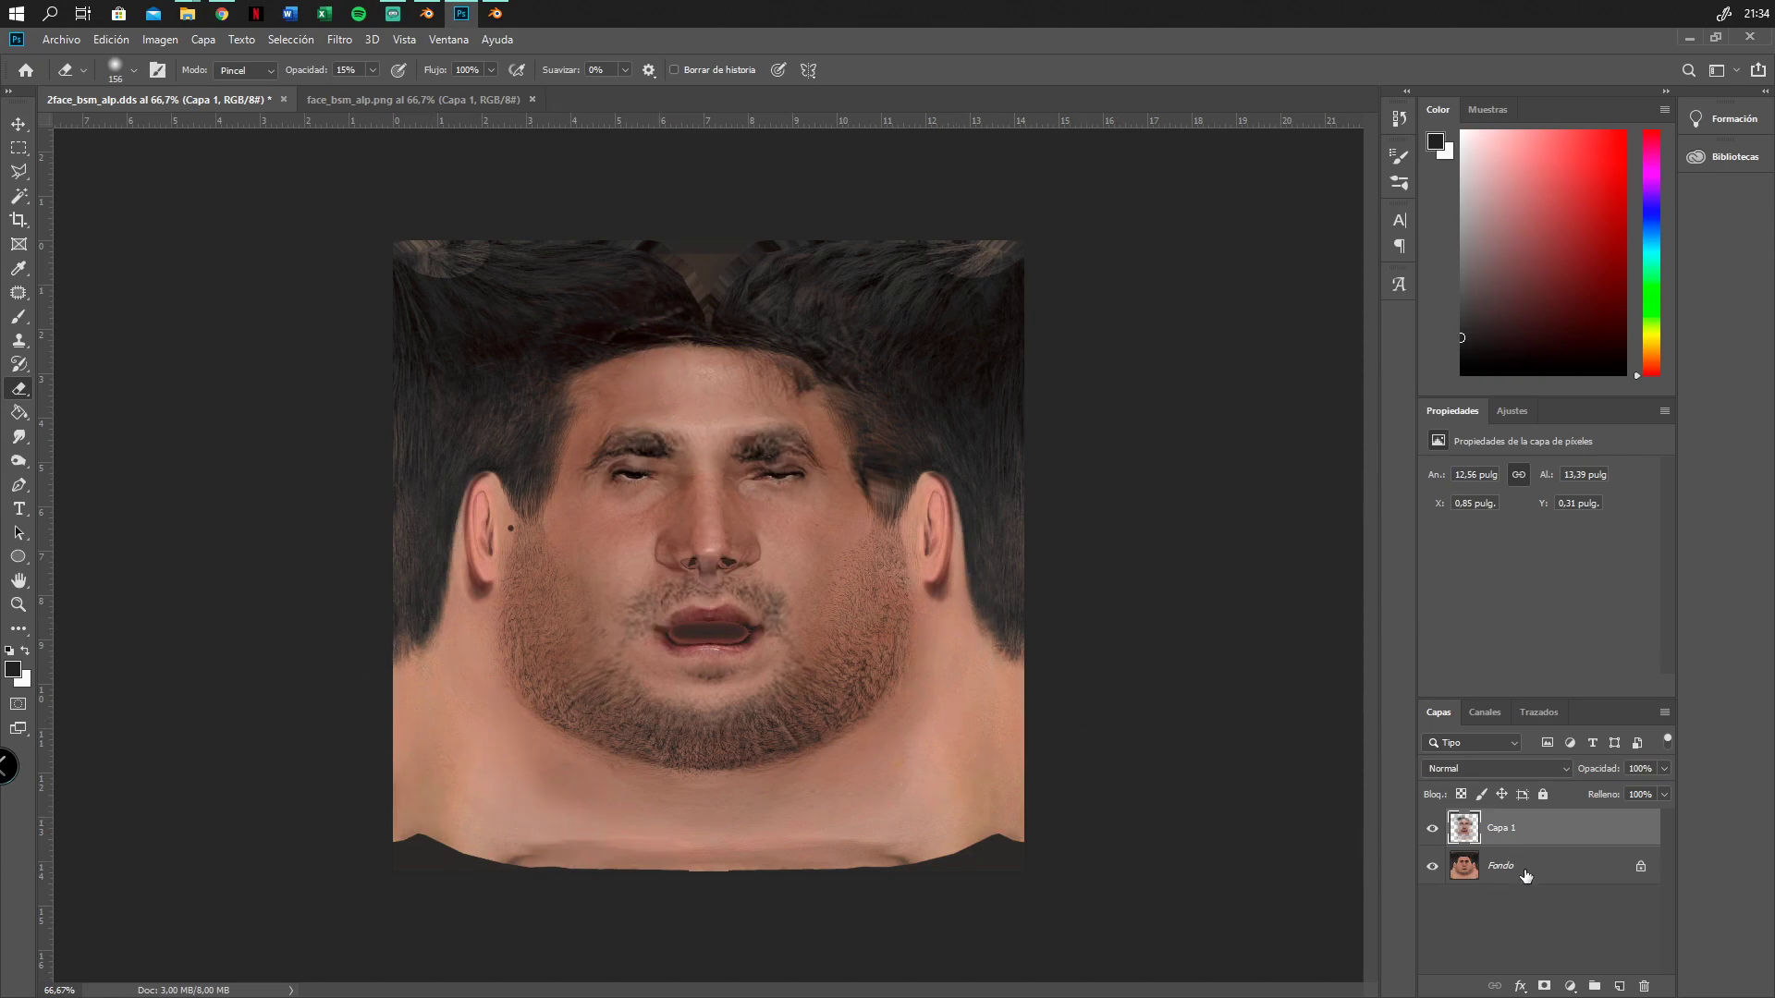
Apply Match Color to the Fondo layer using Capa 1 of face_bsm_alp.png as the source, with a fade of 80
click(1447, 874)
click(160, 38)
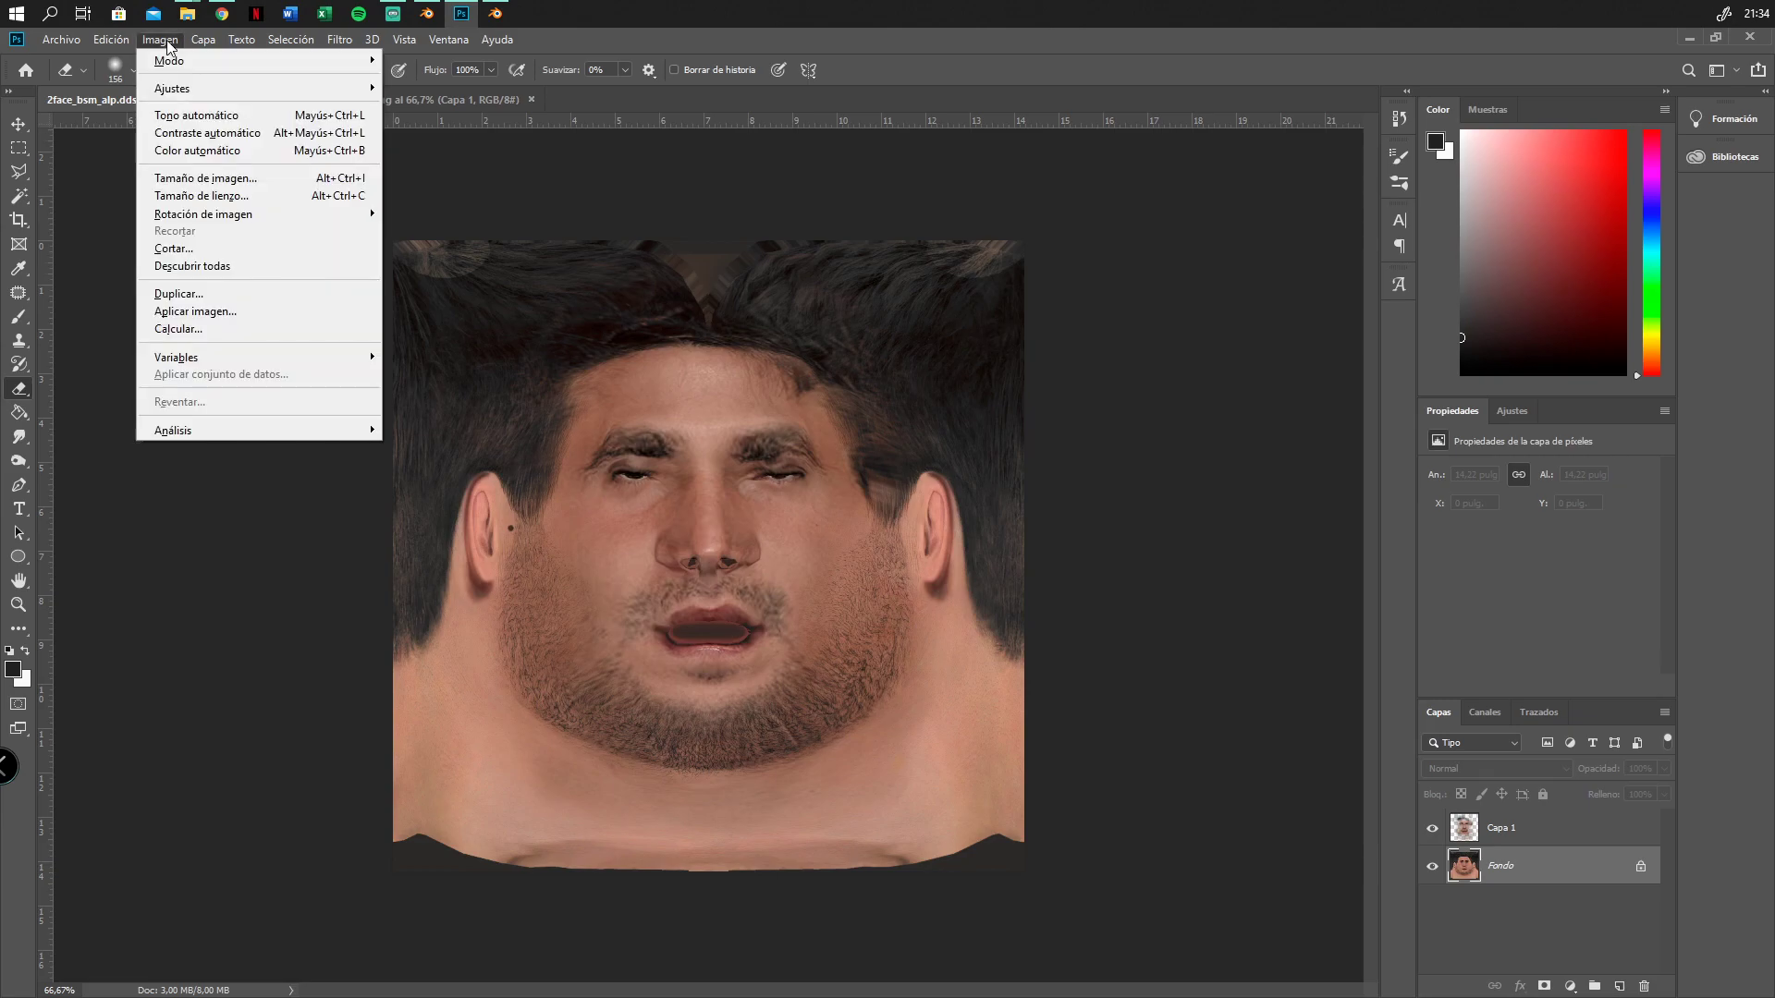
mouse_move(188, 87)
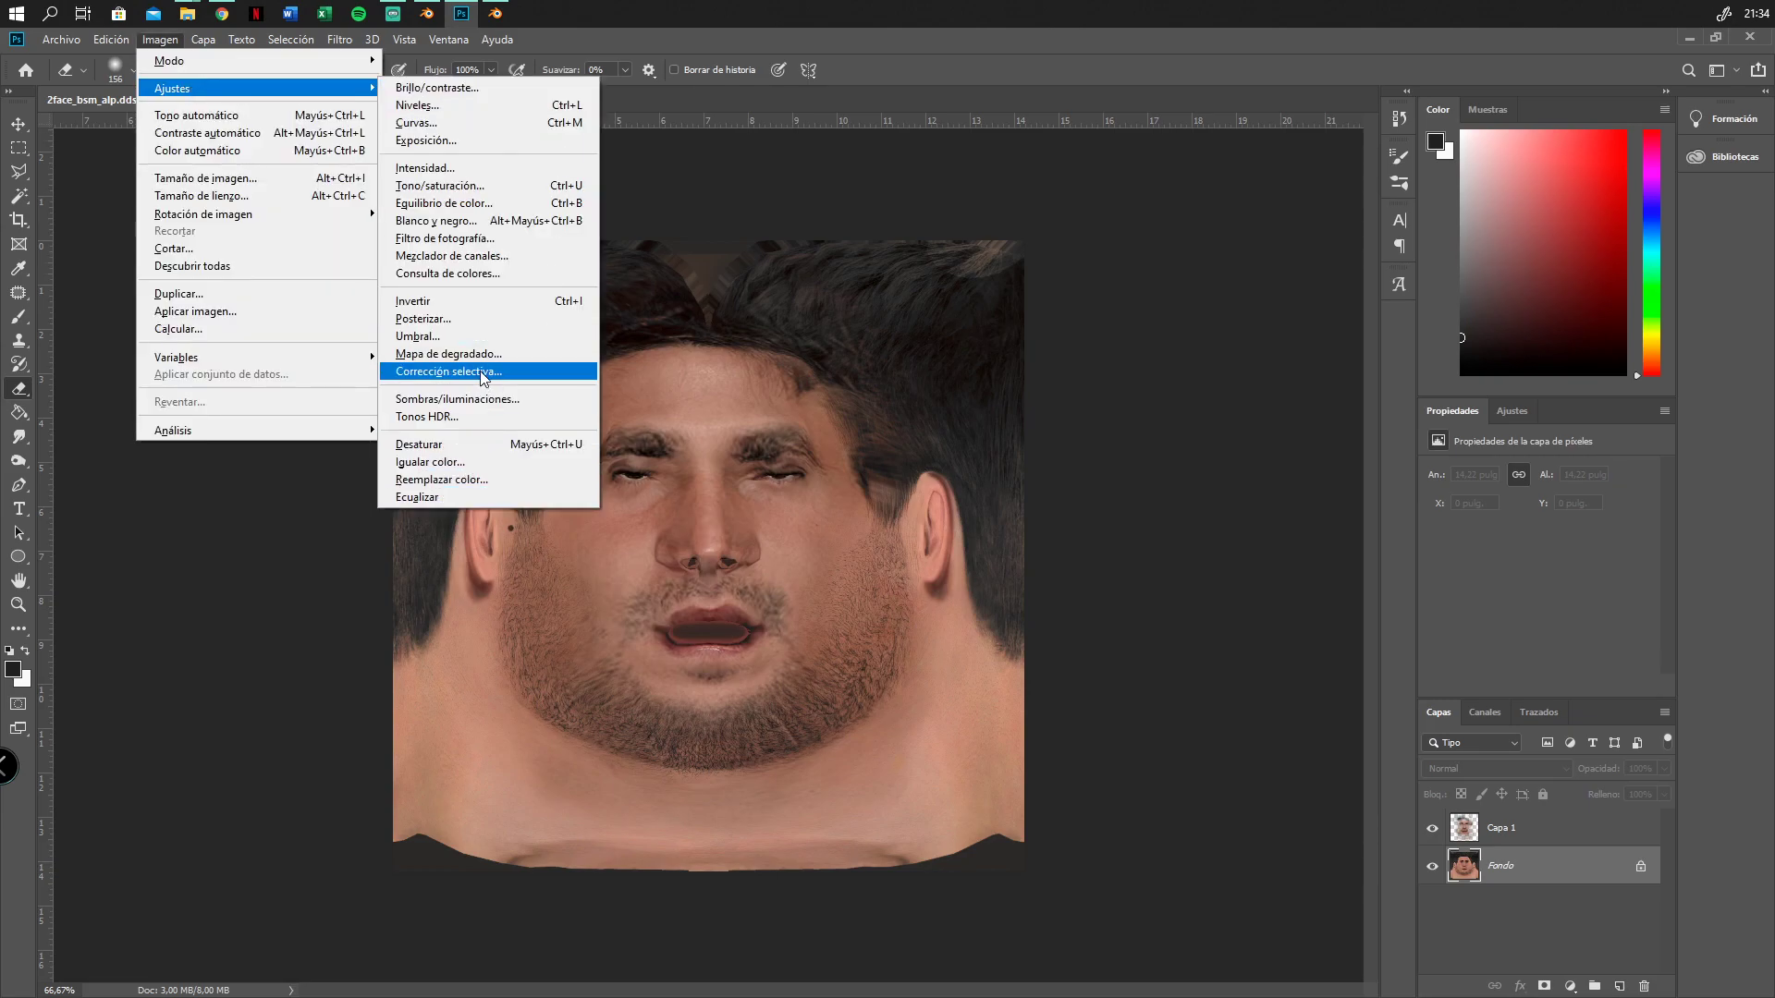
click(452, 472)
click(1274, 694)
click(1252, 744)
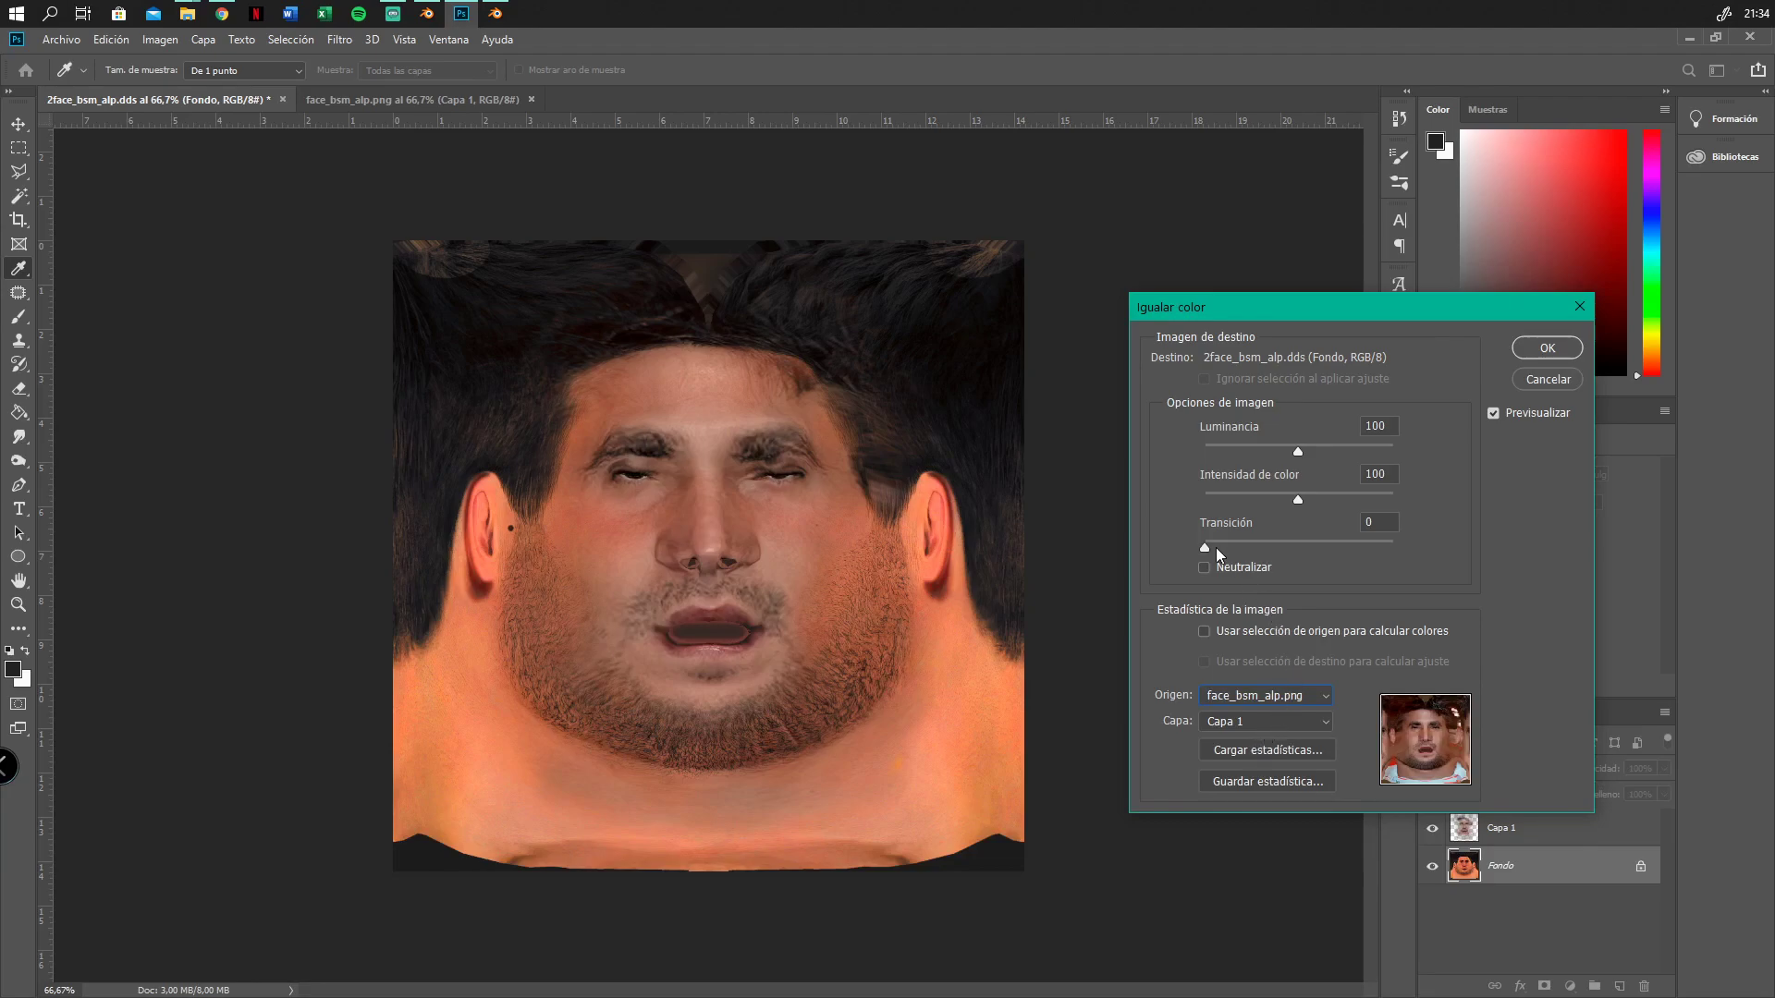
drag(1207, 547, 1472, 555)
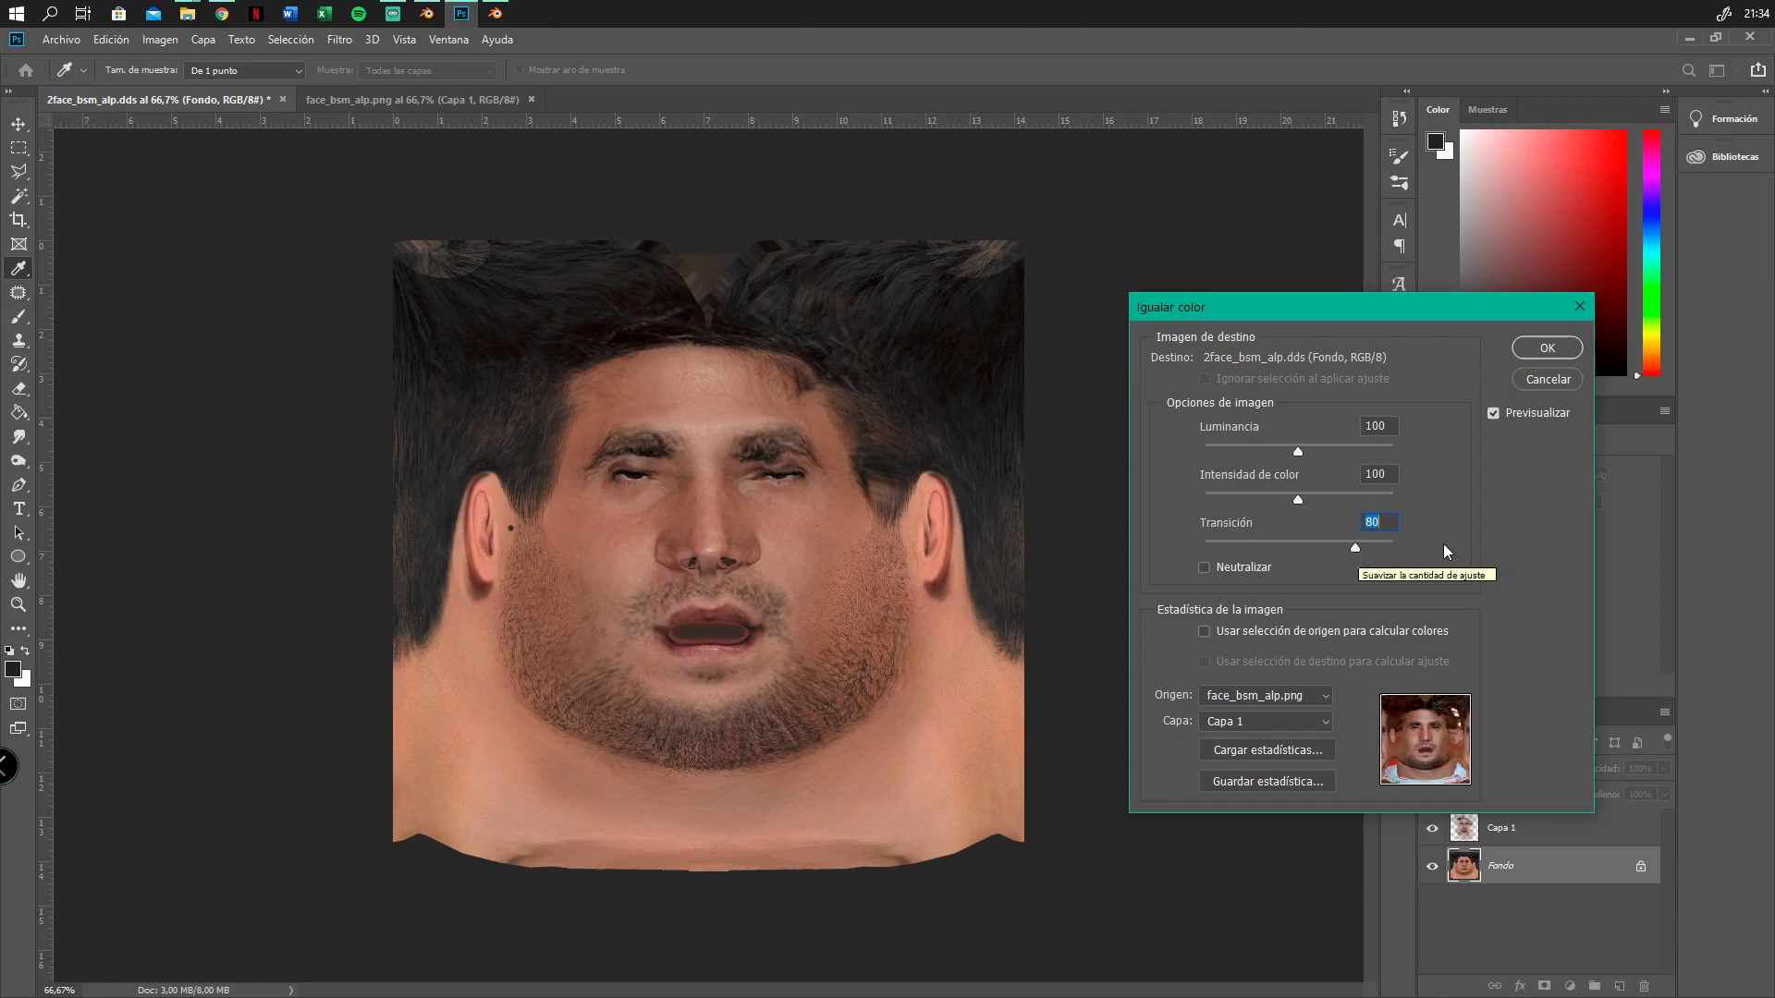
click(1547, 348)
Clone dark hair with the Clone Stamp over the light patch in the texture's upper-left corner on the Fondo layer
key(e)
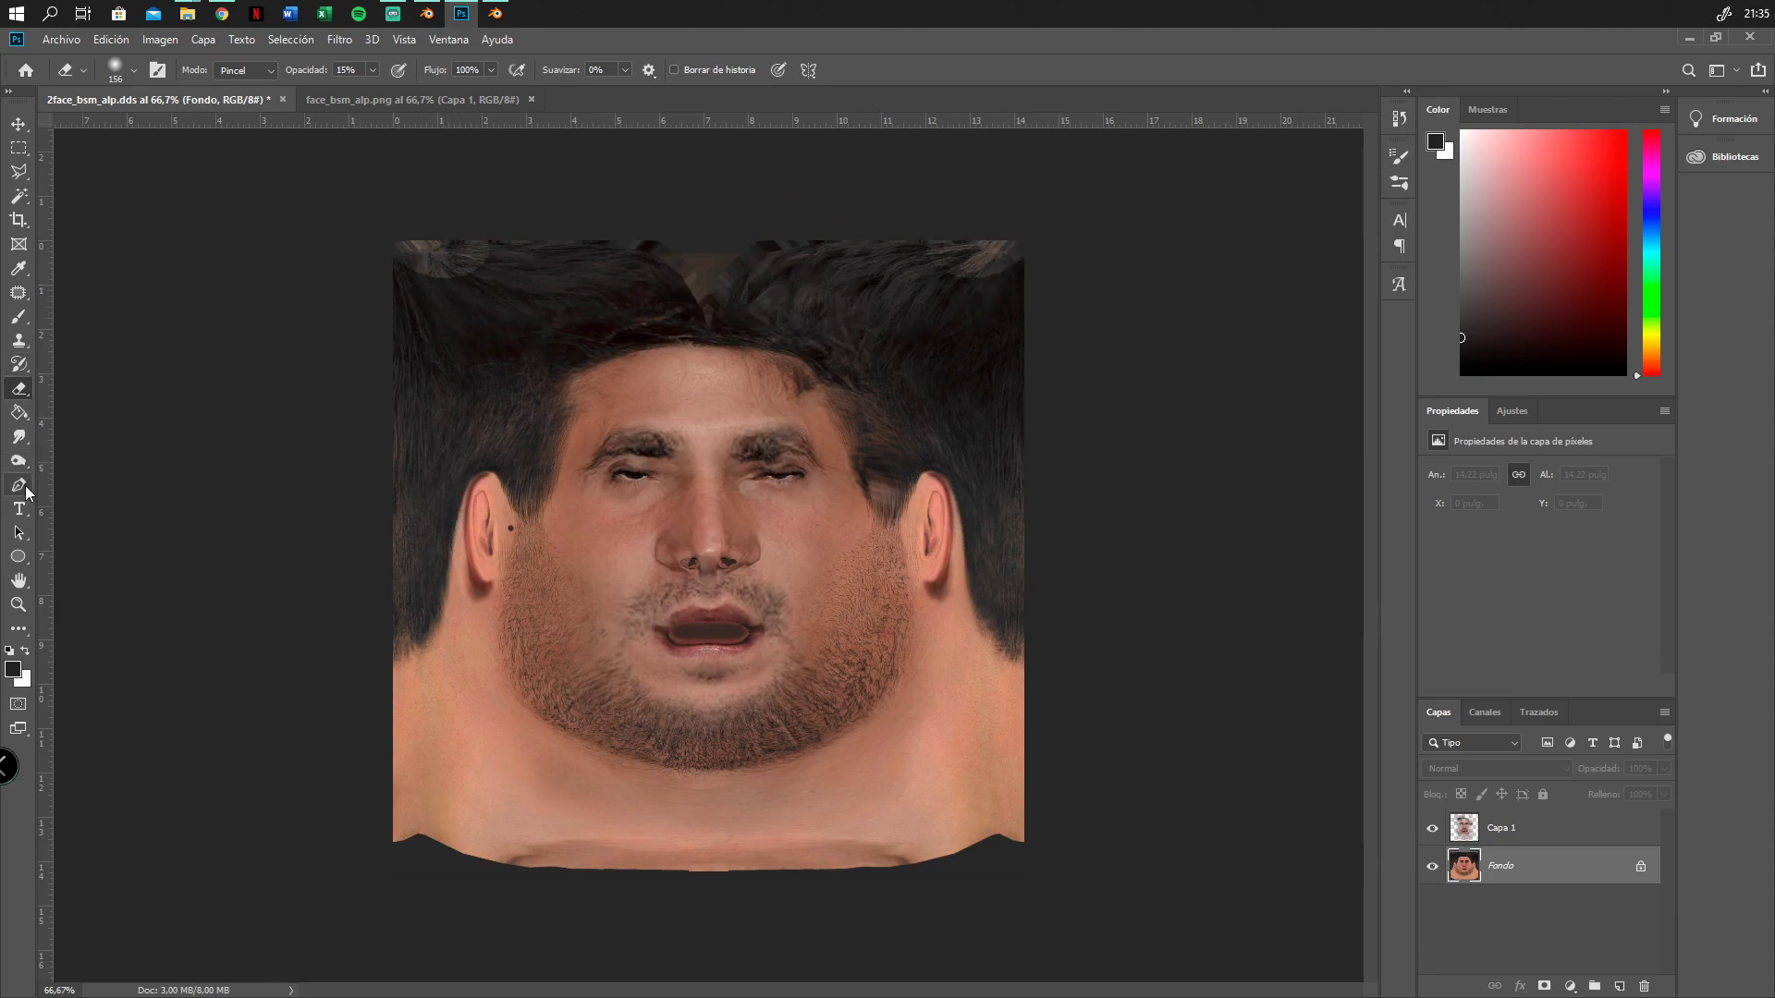
click(29, 344)
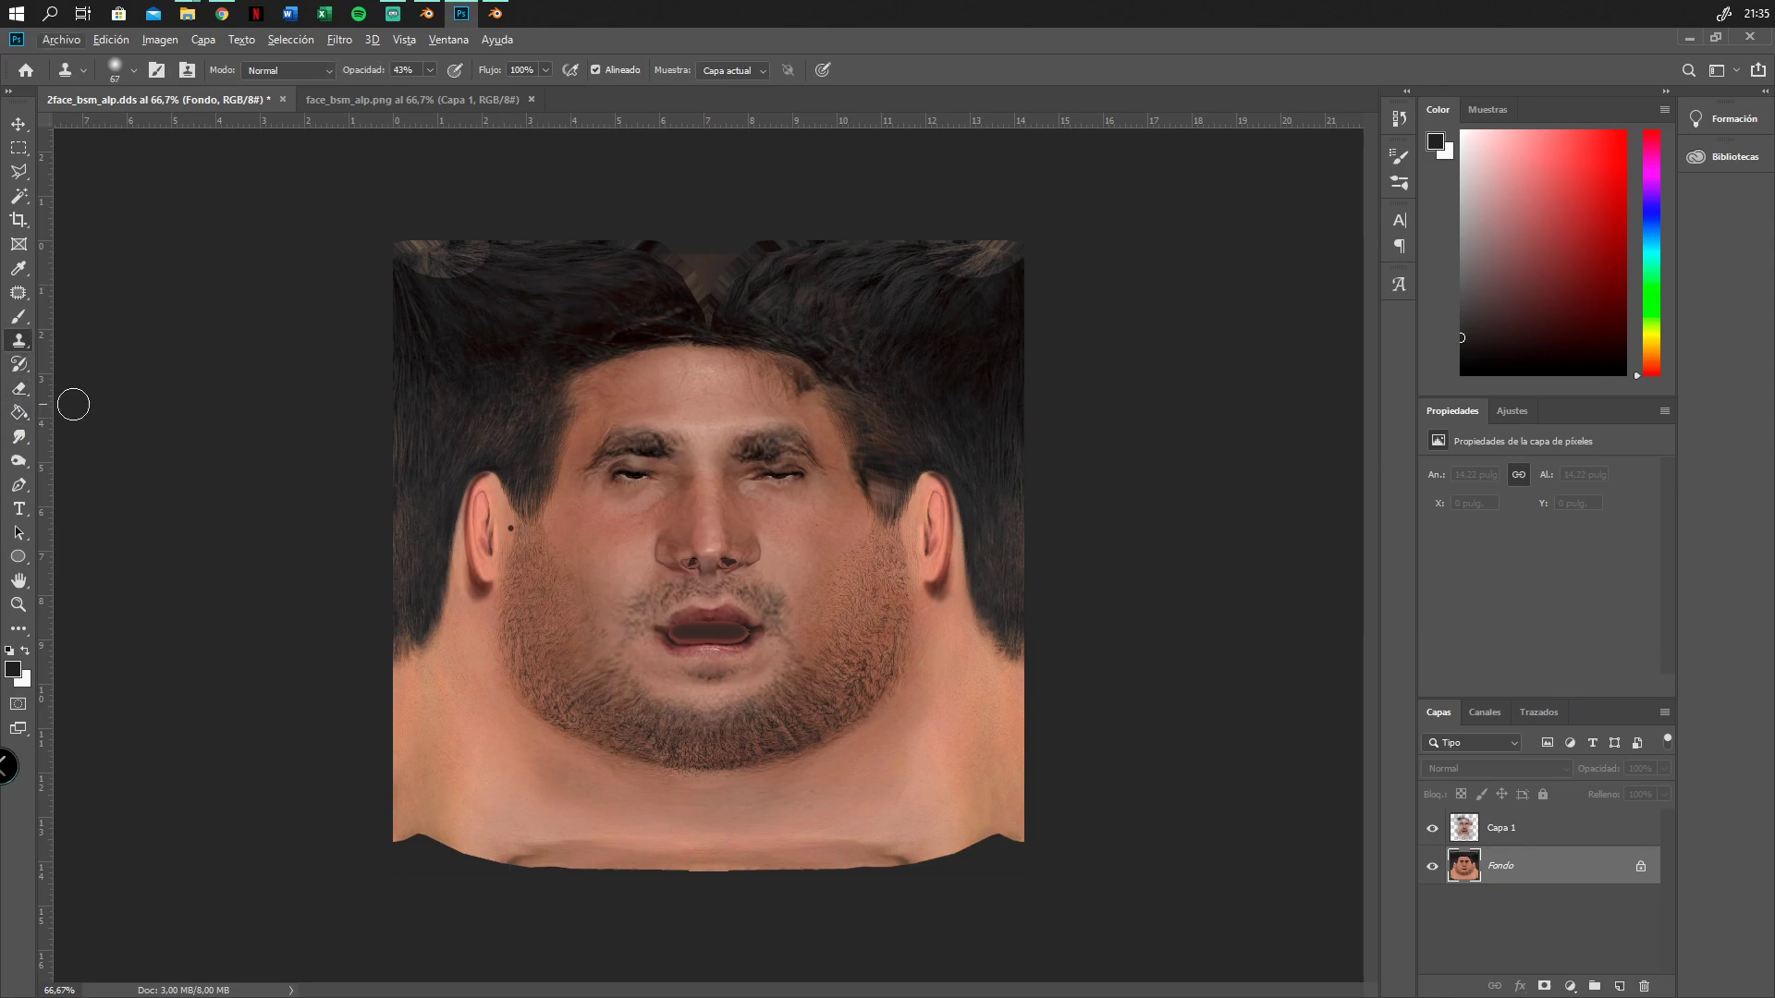
click(20, 341)
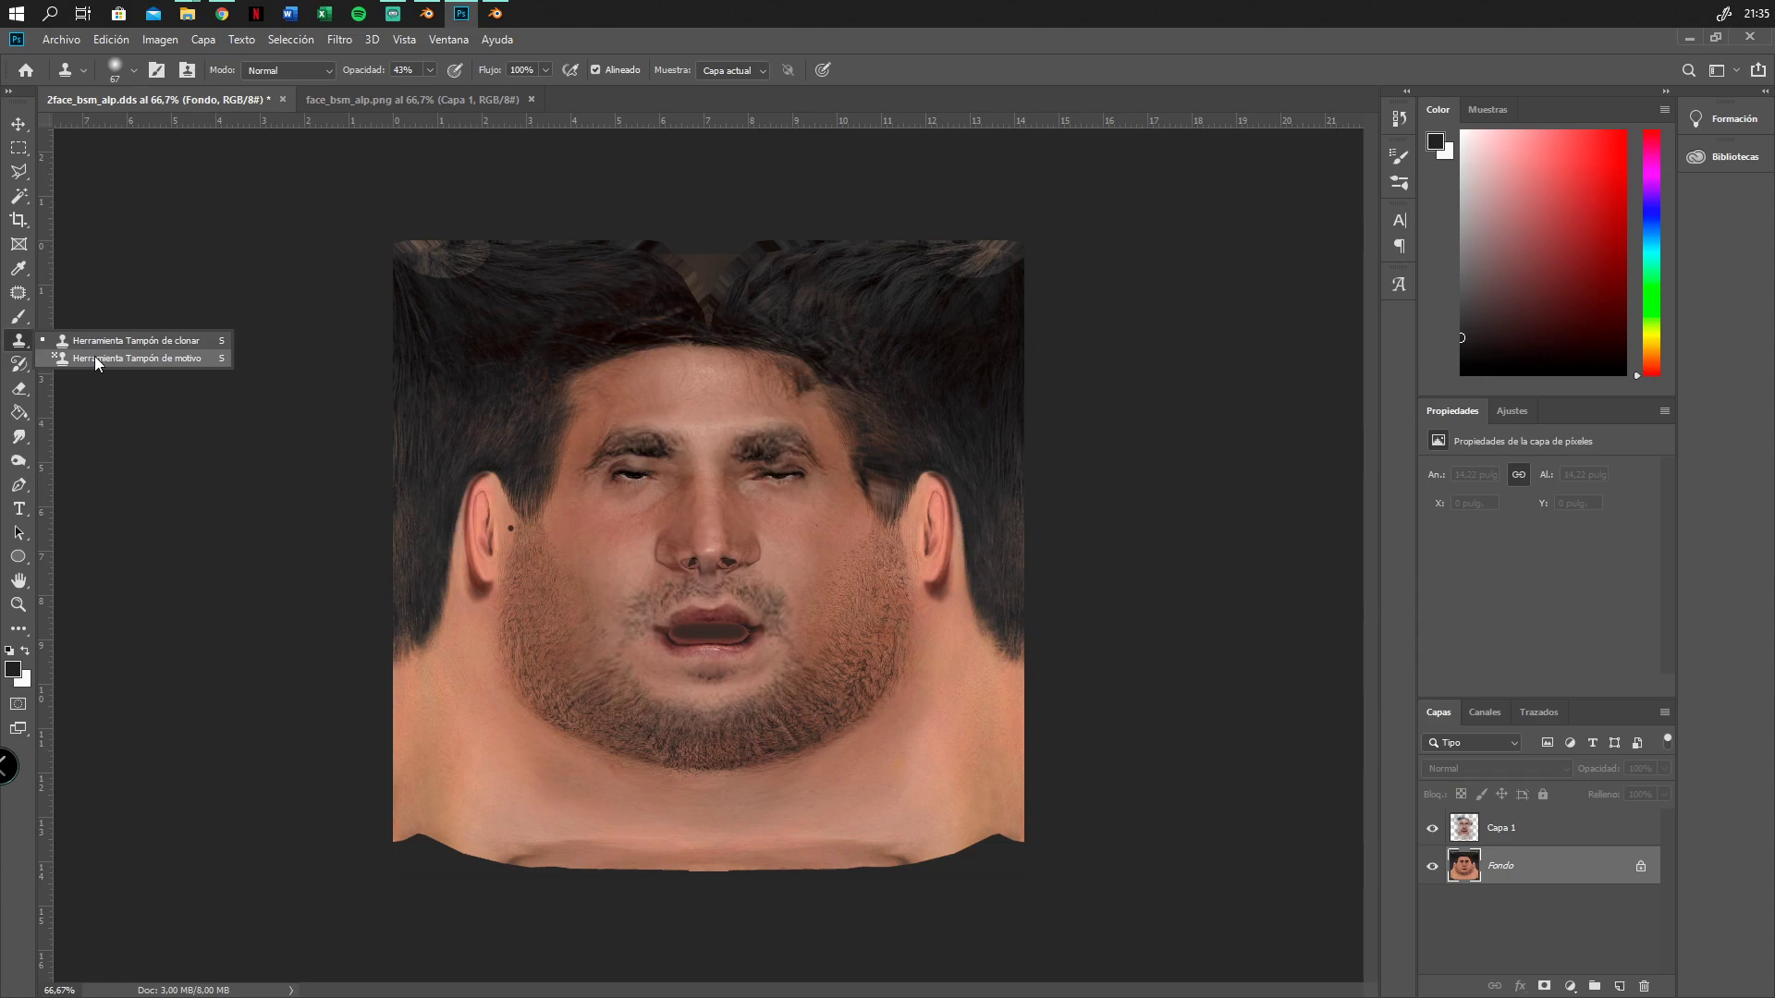
click(56, 341)
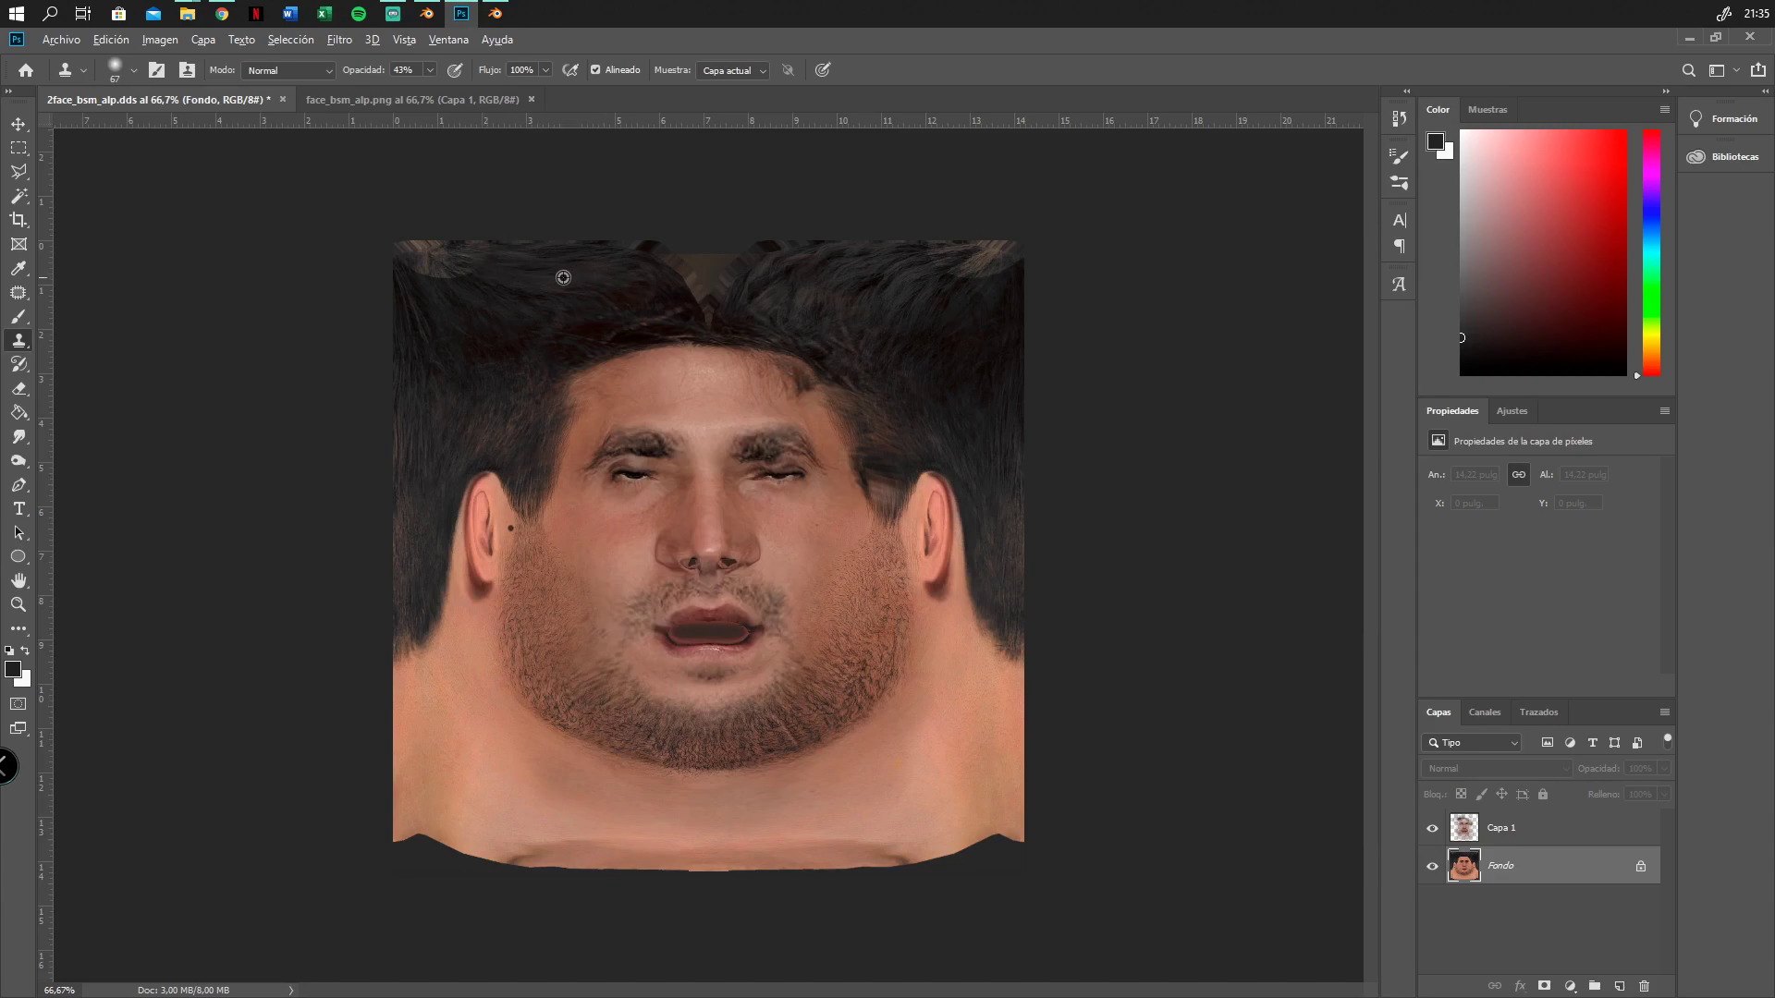
alt+click(503, 309)
mouse_move(470, 267)
mouse_down()
mouse_move(397, 247)
mouse_move(445, 282)
mouse_move(396, 265)
mouse_move(478, 258)
mouse_move(369, 249)
mouse_up()
alt+click(491, 288)
alt+click(471, 287)
alt+click(521, 271)
alt+click(527, 263)
drag(509, 256, 387, 242)
alt+click(551, 267)
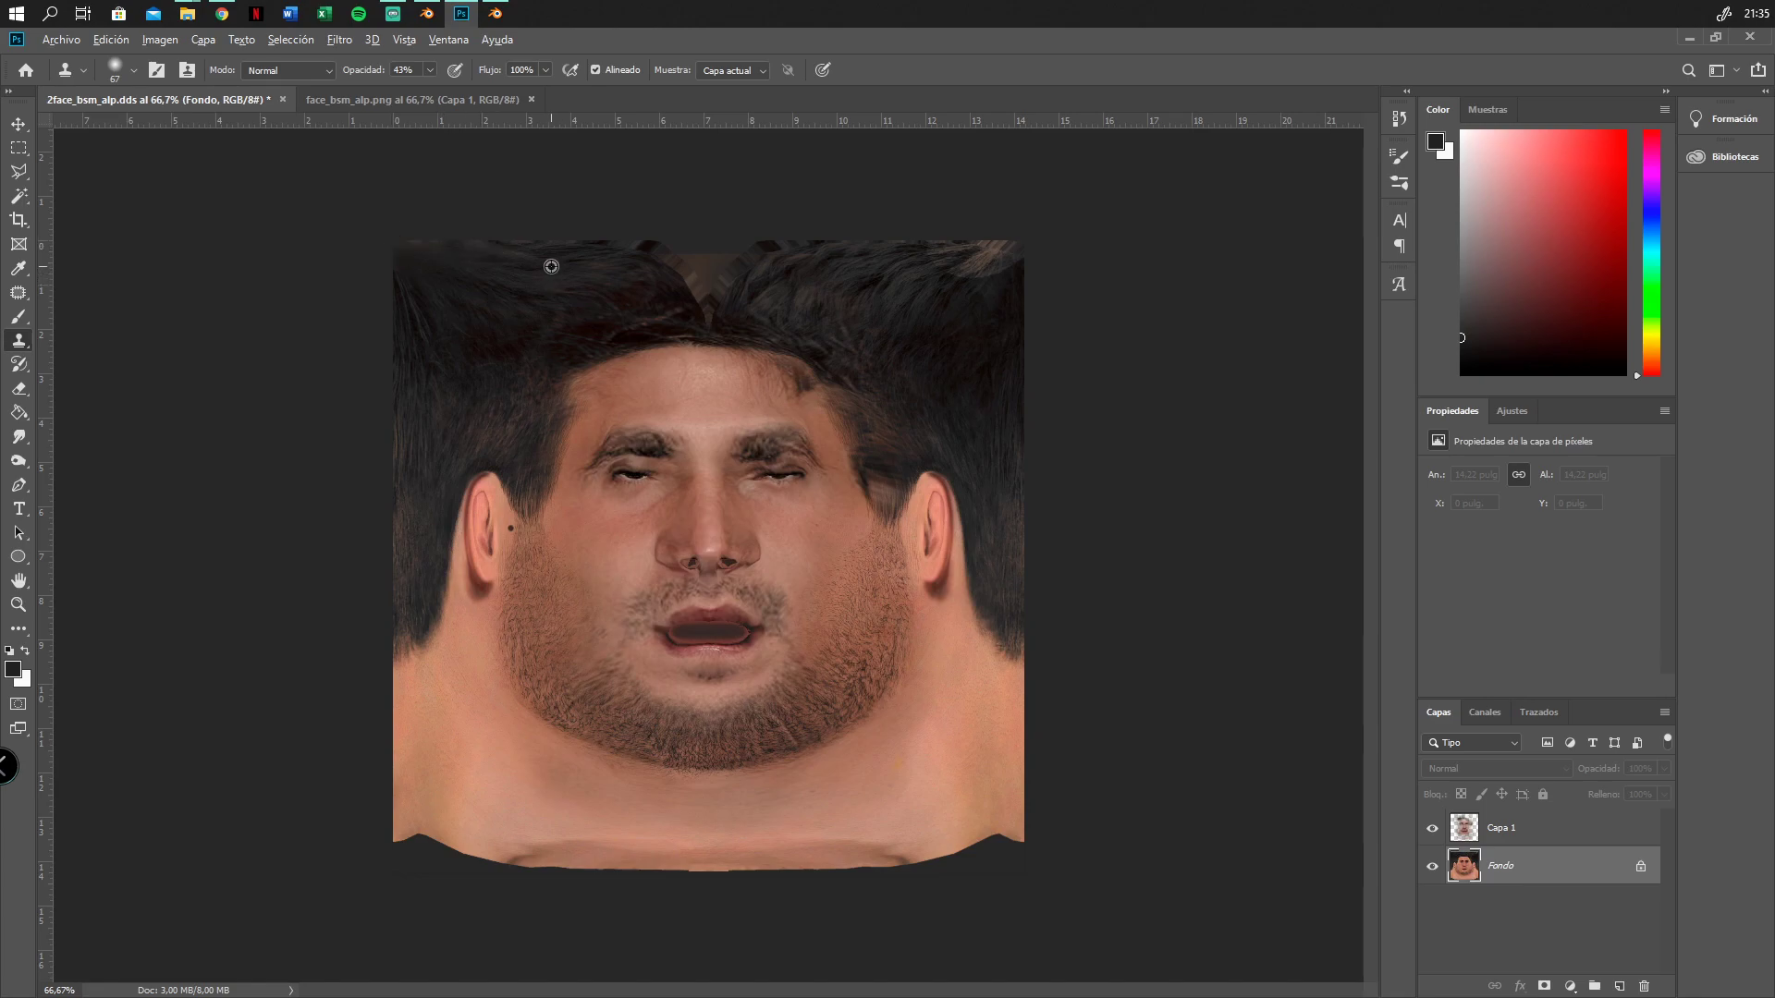
drag(524, 258, 388, 245)
Clone dark hair over the light patch in the texture's upper-right corner on the Fondo layer
drag(956, 279, 1013, 240)
alt+click(943, 306)
alt+click(880, 277)
drag(903, 259, 960, 250)
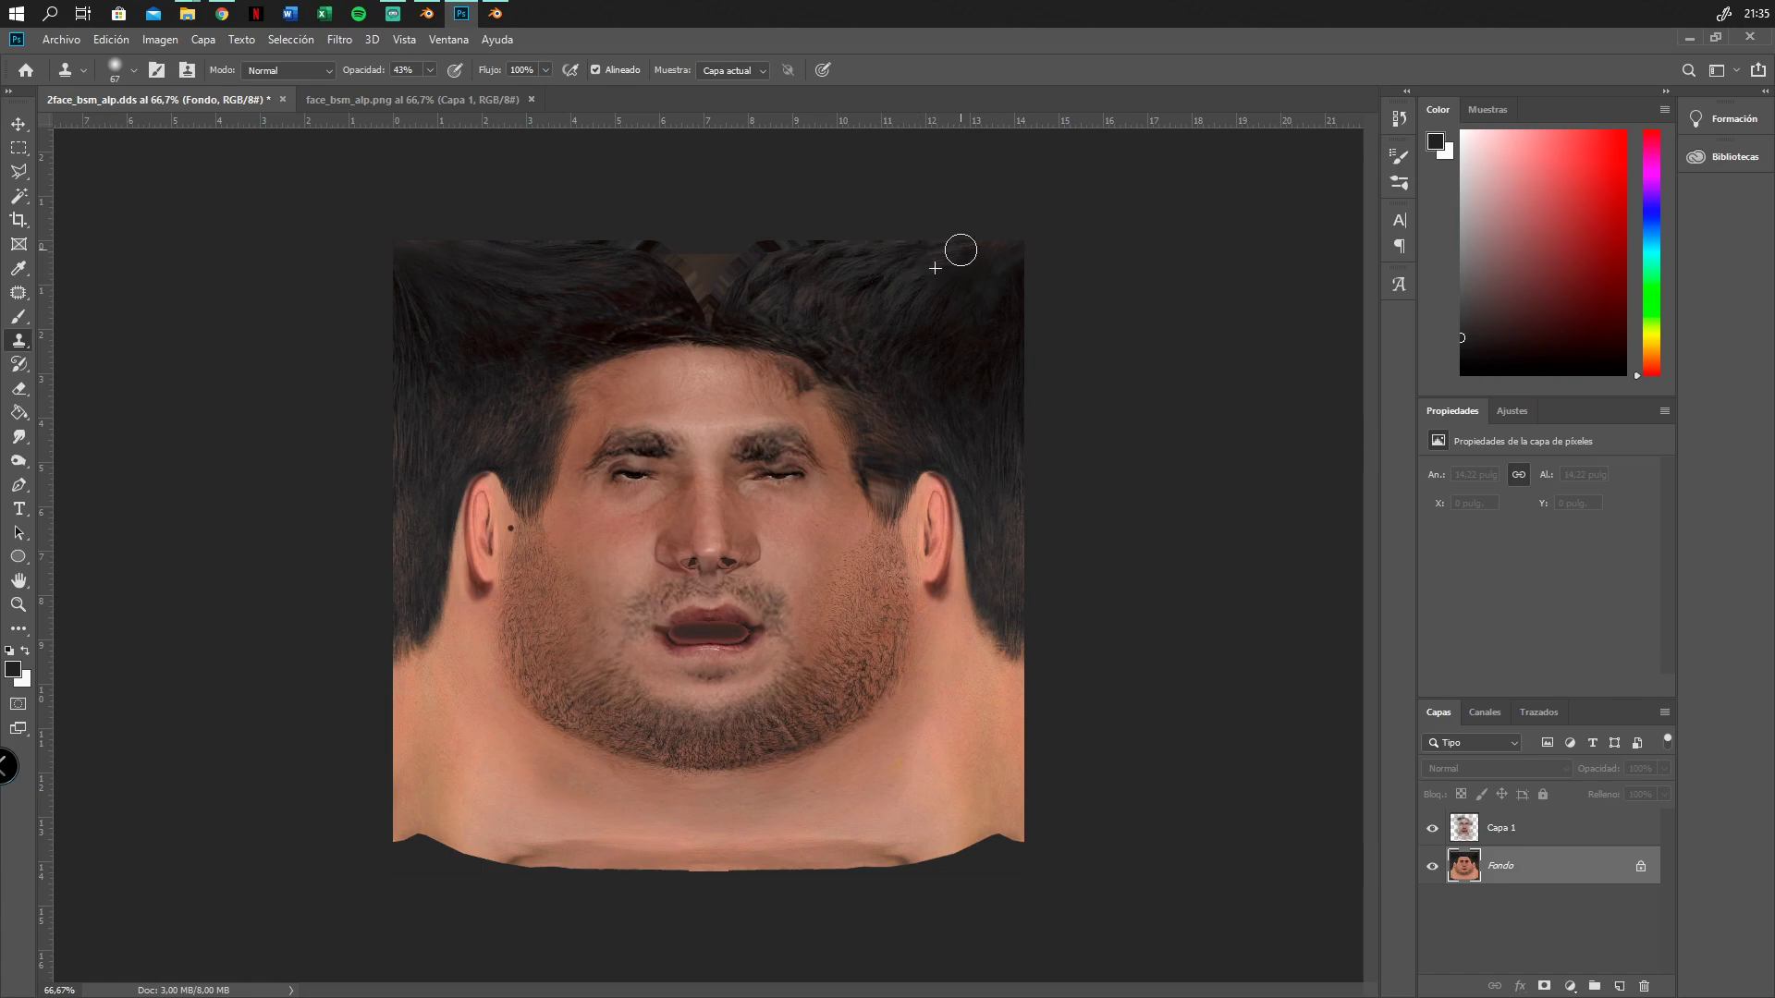
alt+click(789, 248)
drag(838, 243, 991, 239)
click(61, 43)
click(181, 248)
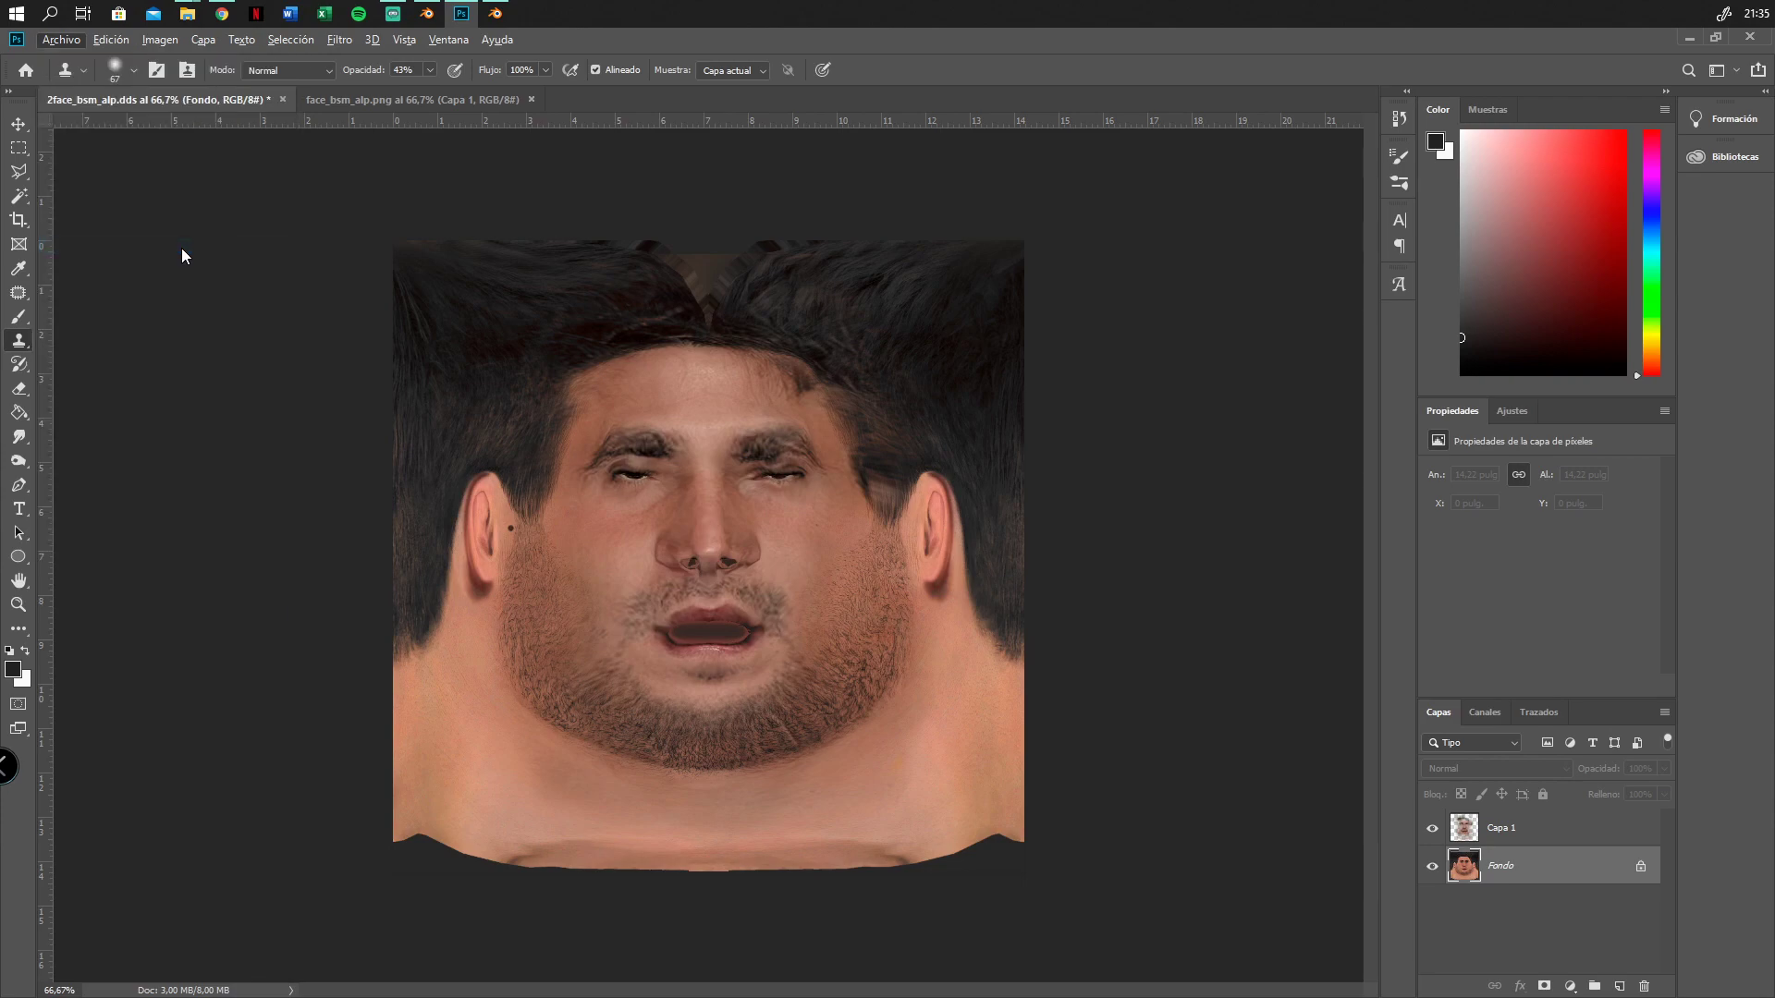
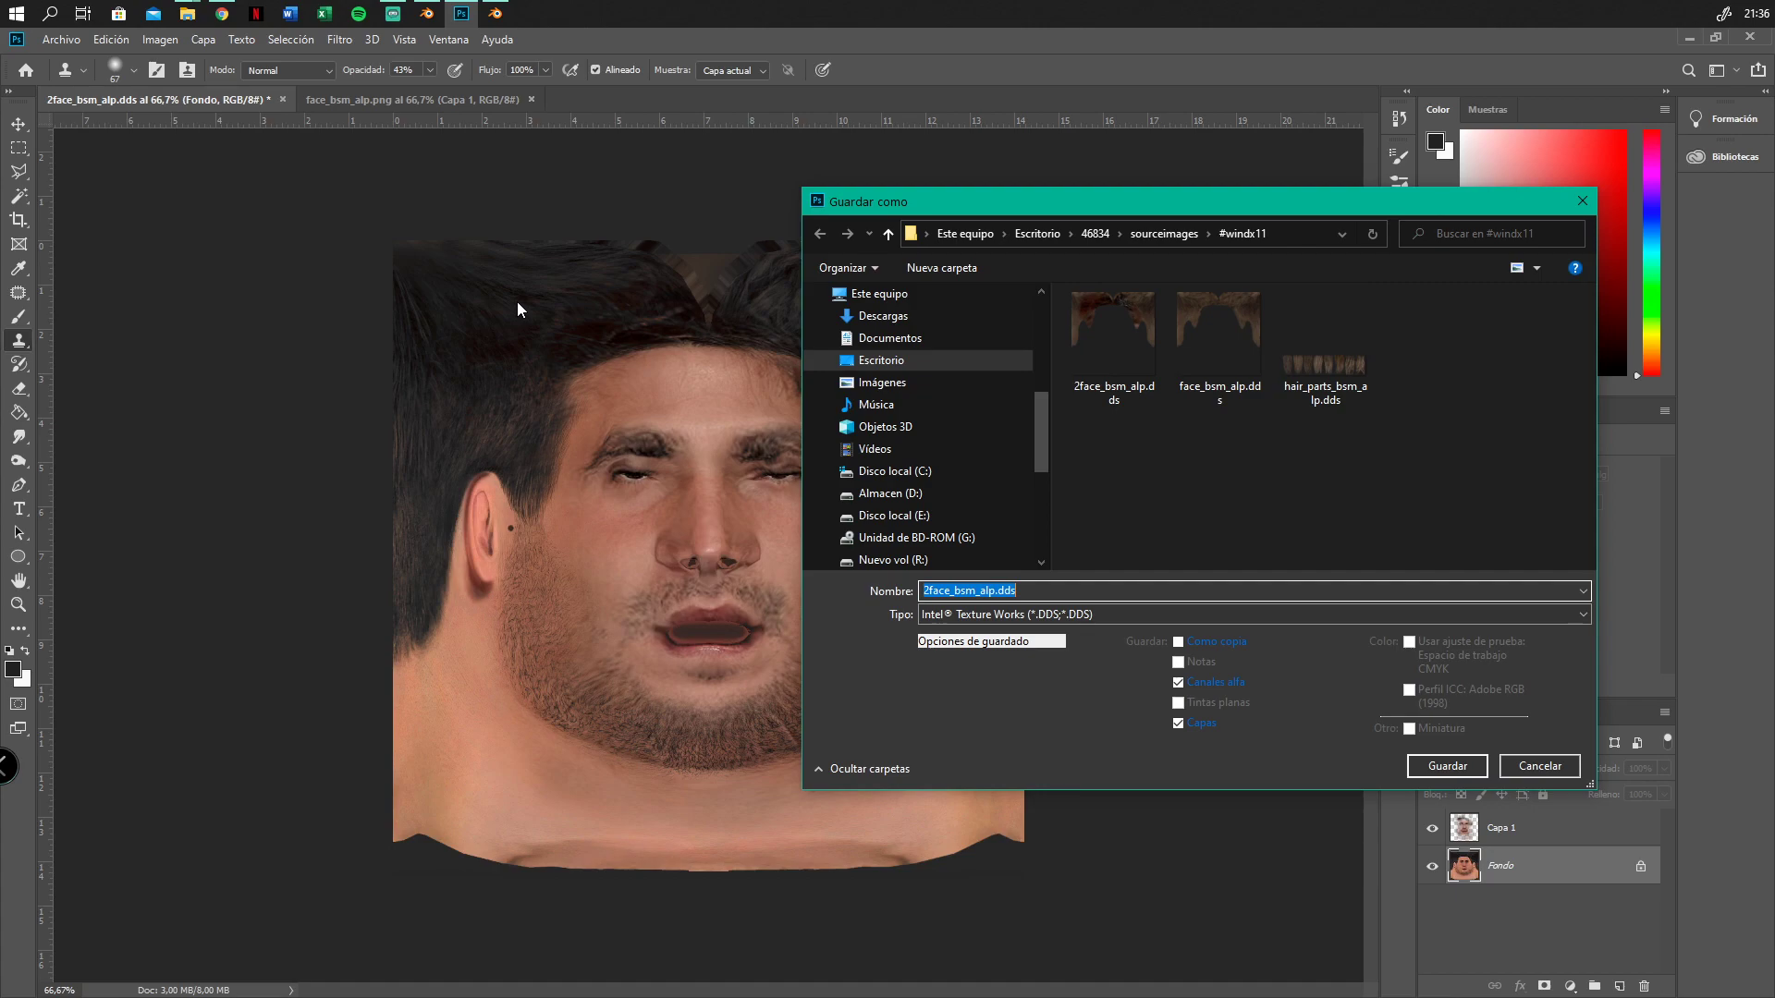
click(1124, 359)
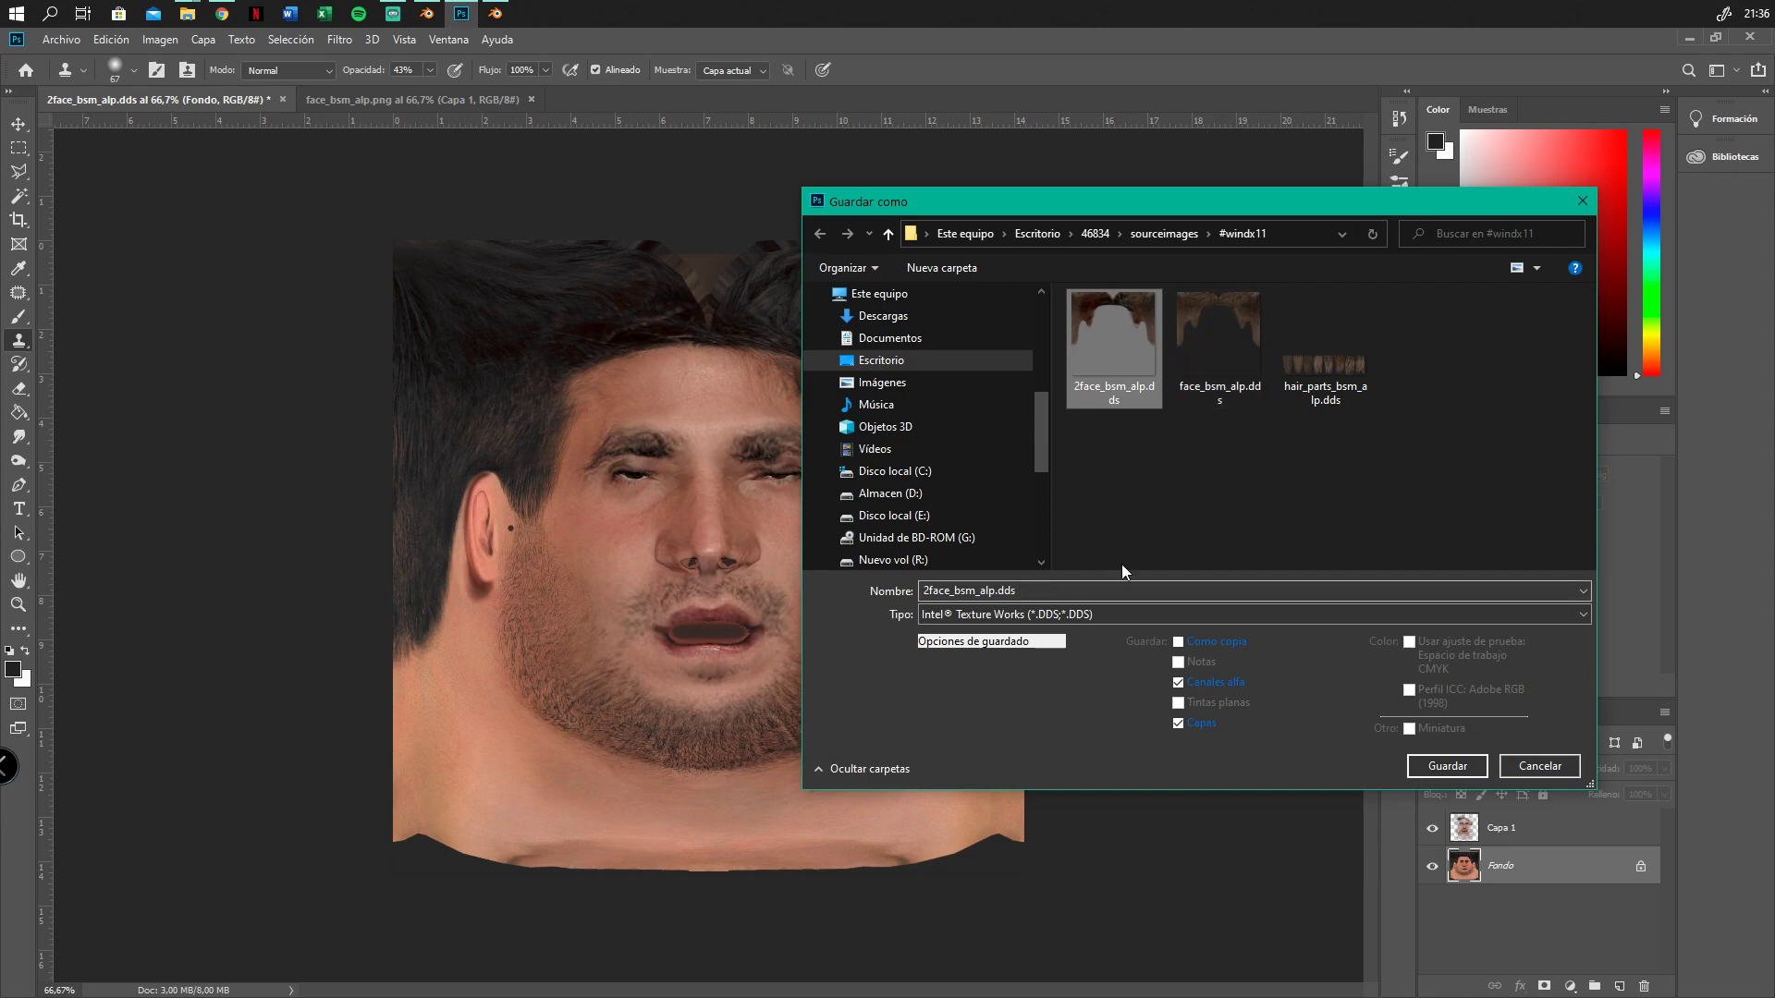
click(1213, 349)
click(1363, 374)
click(1129, 335)
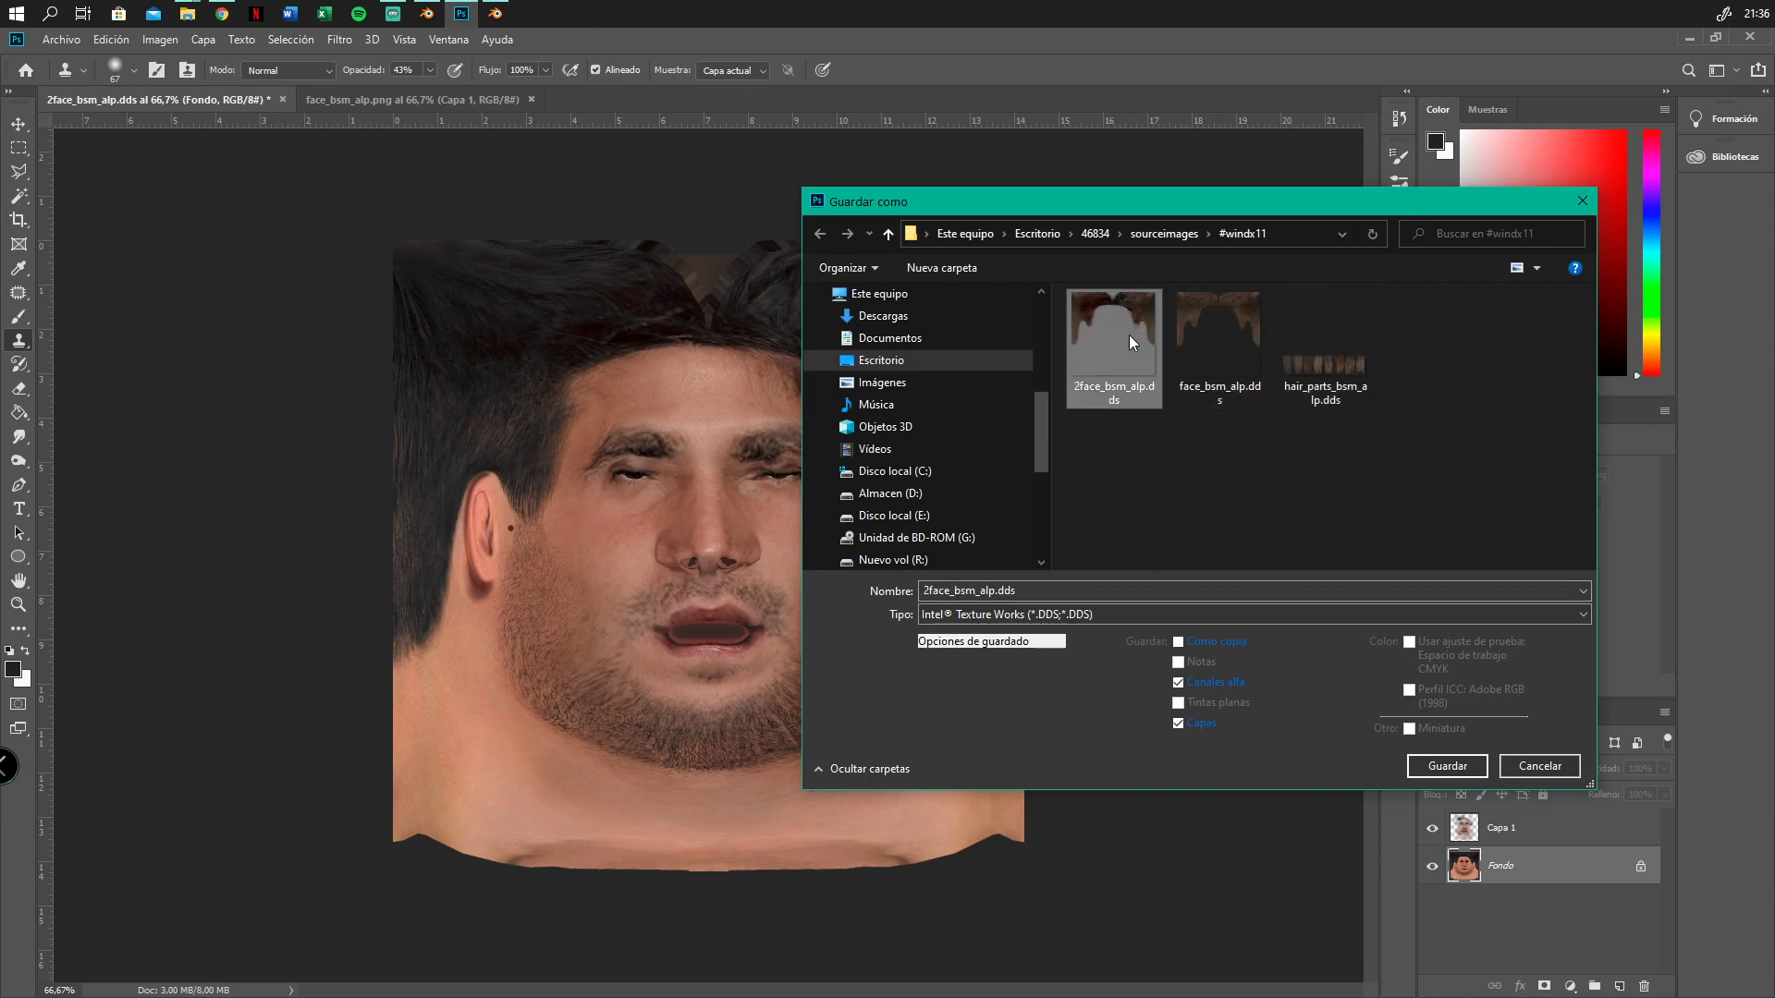
click(1189, 360)
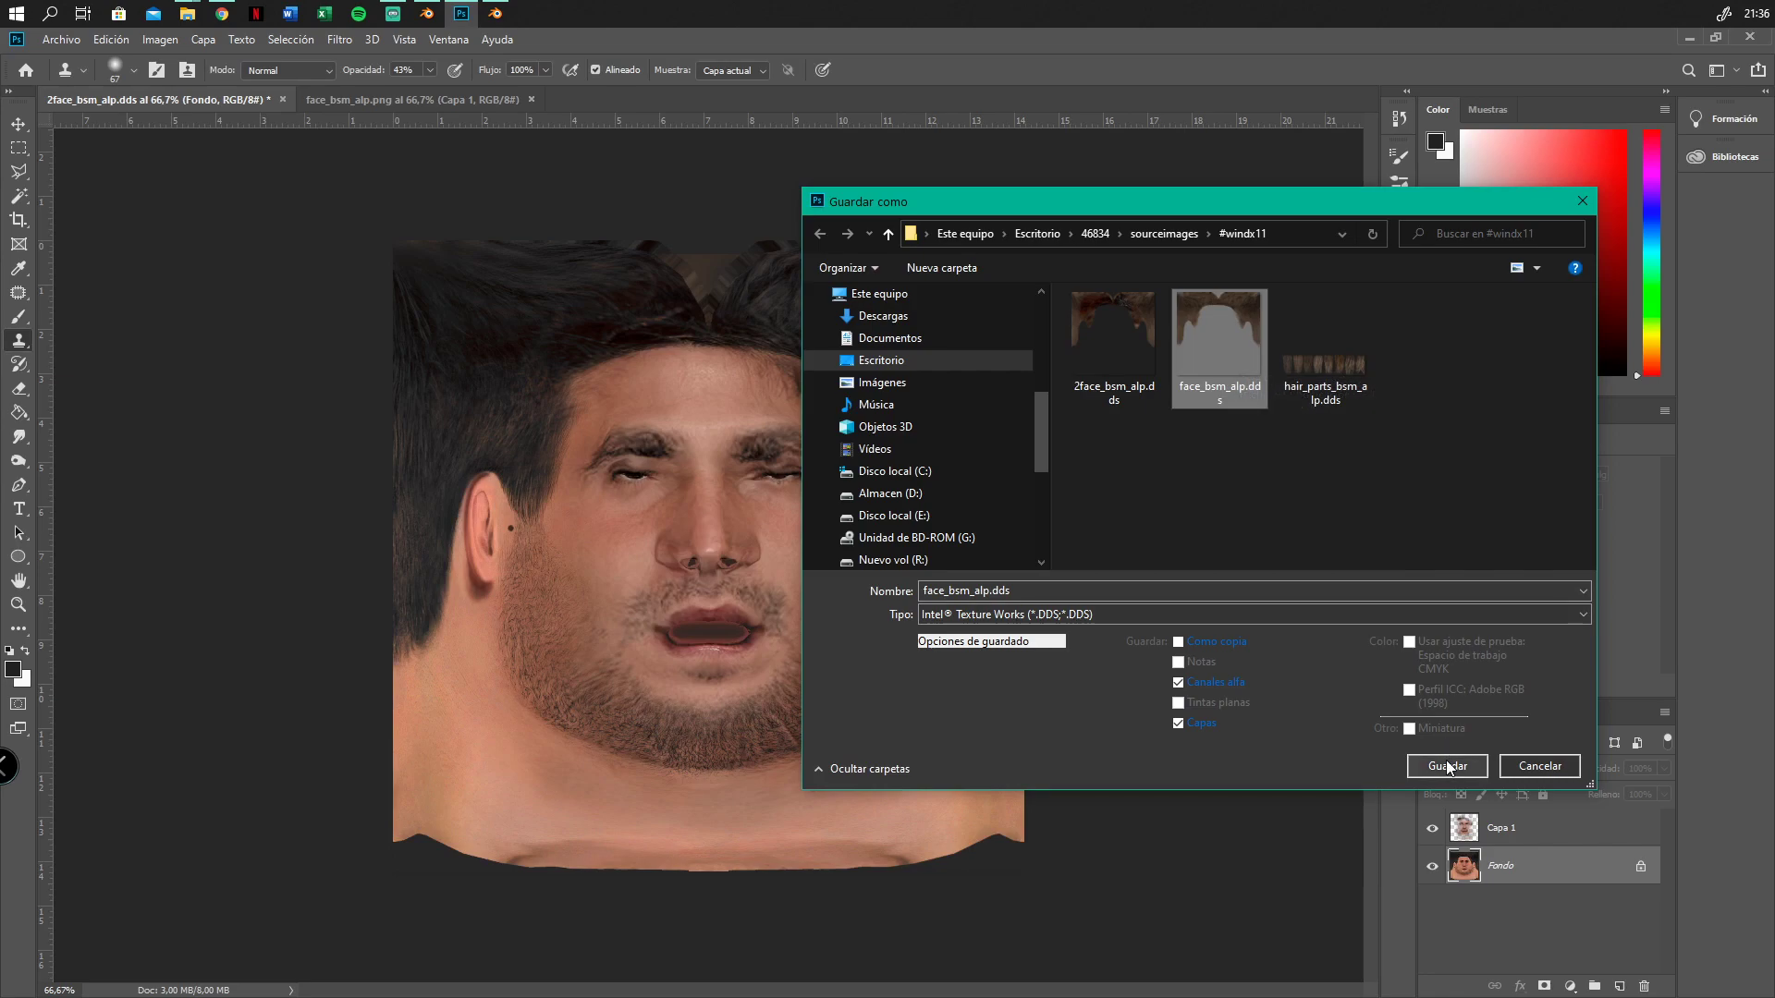
click(1523, 768)
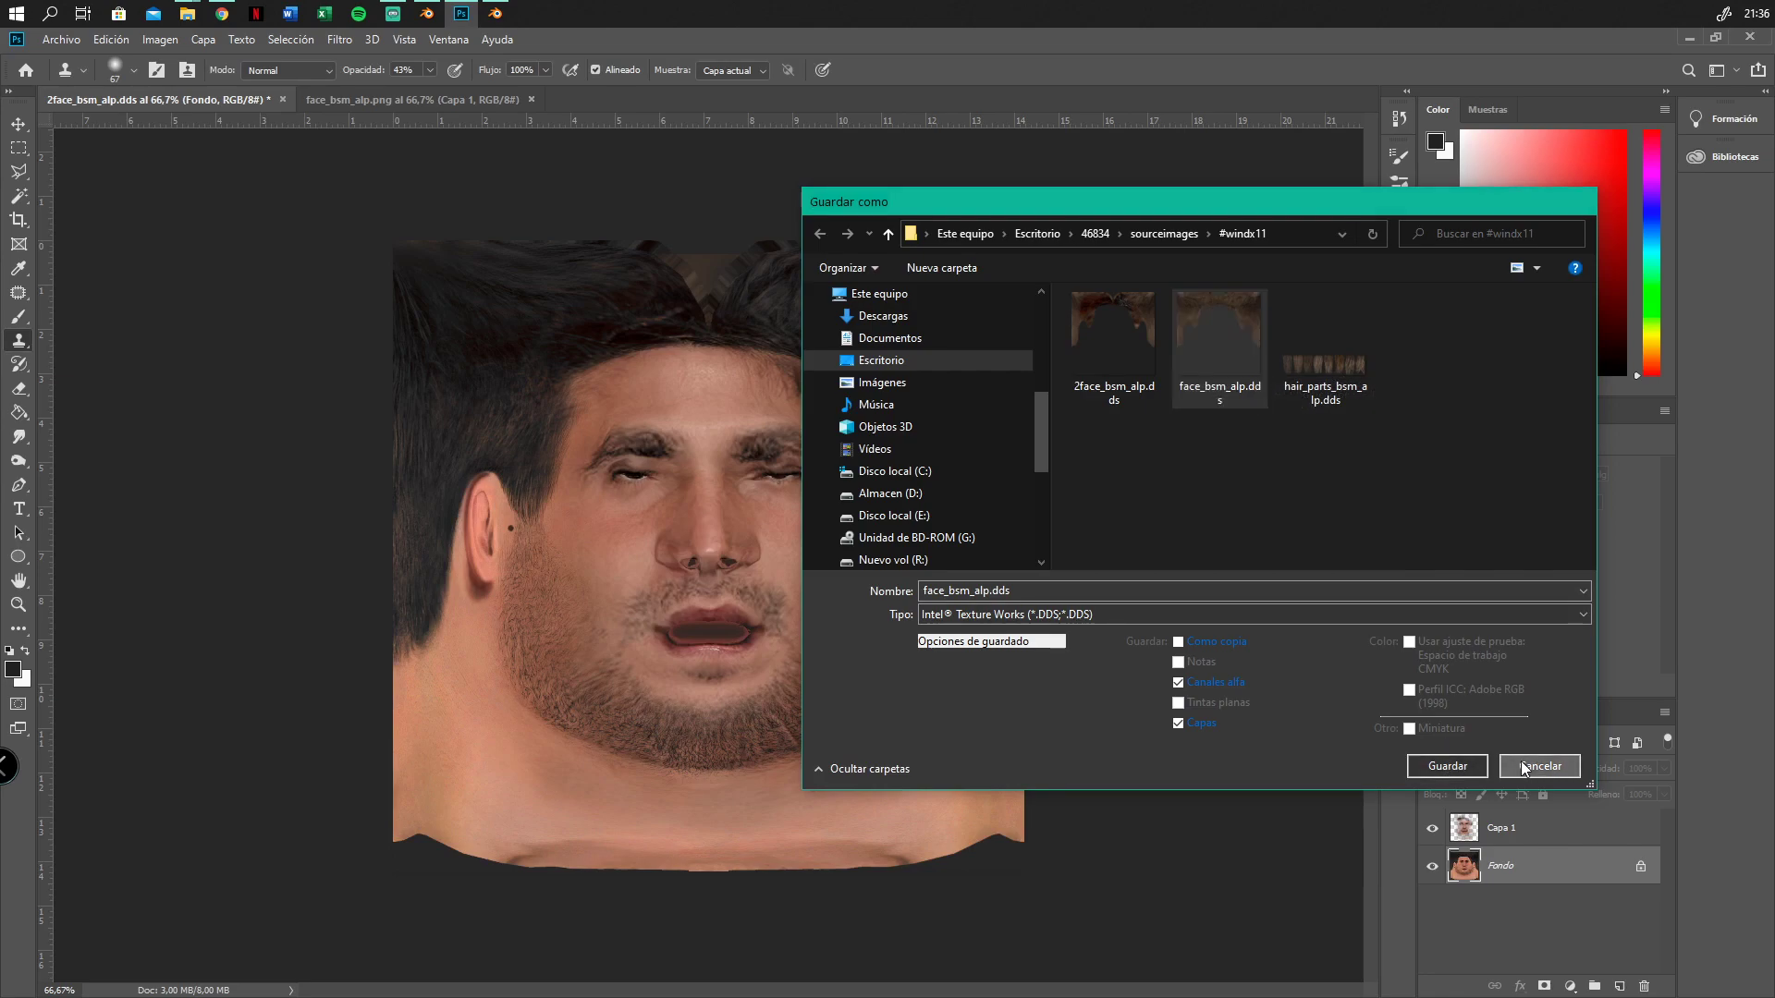
Flatten the face texture so that Capa 1 and Fondo become a single background layer
click(1495, 830)
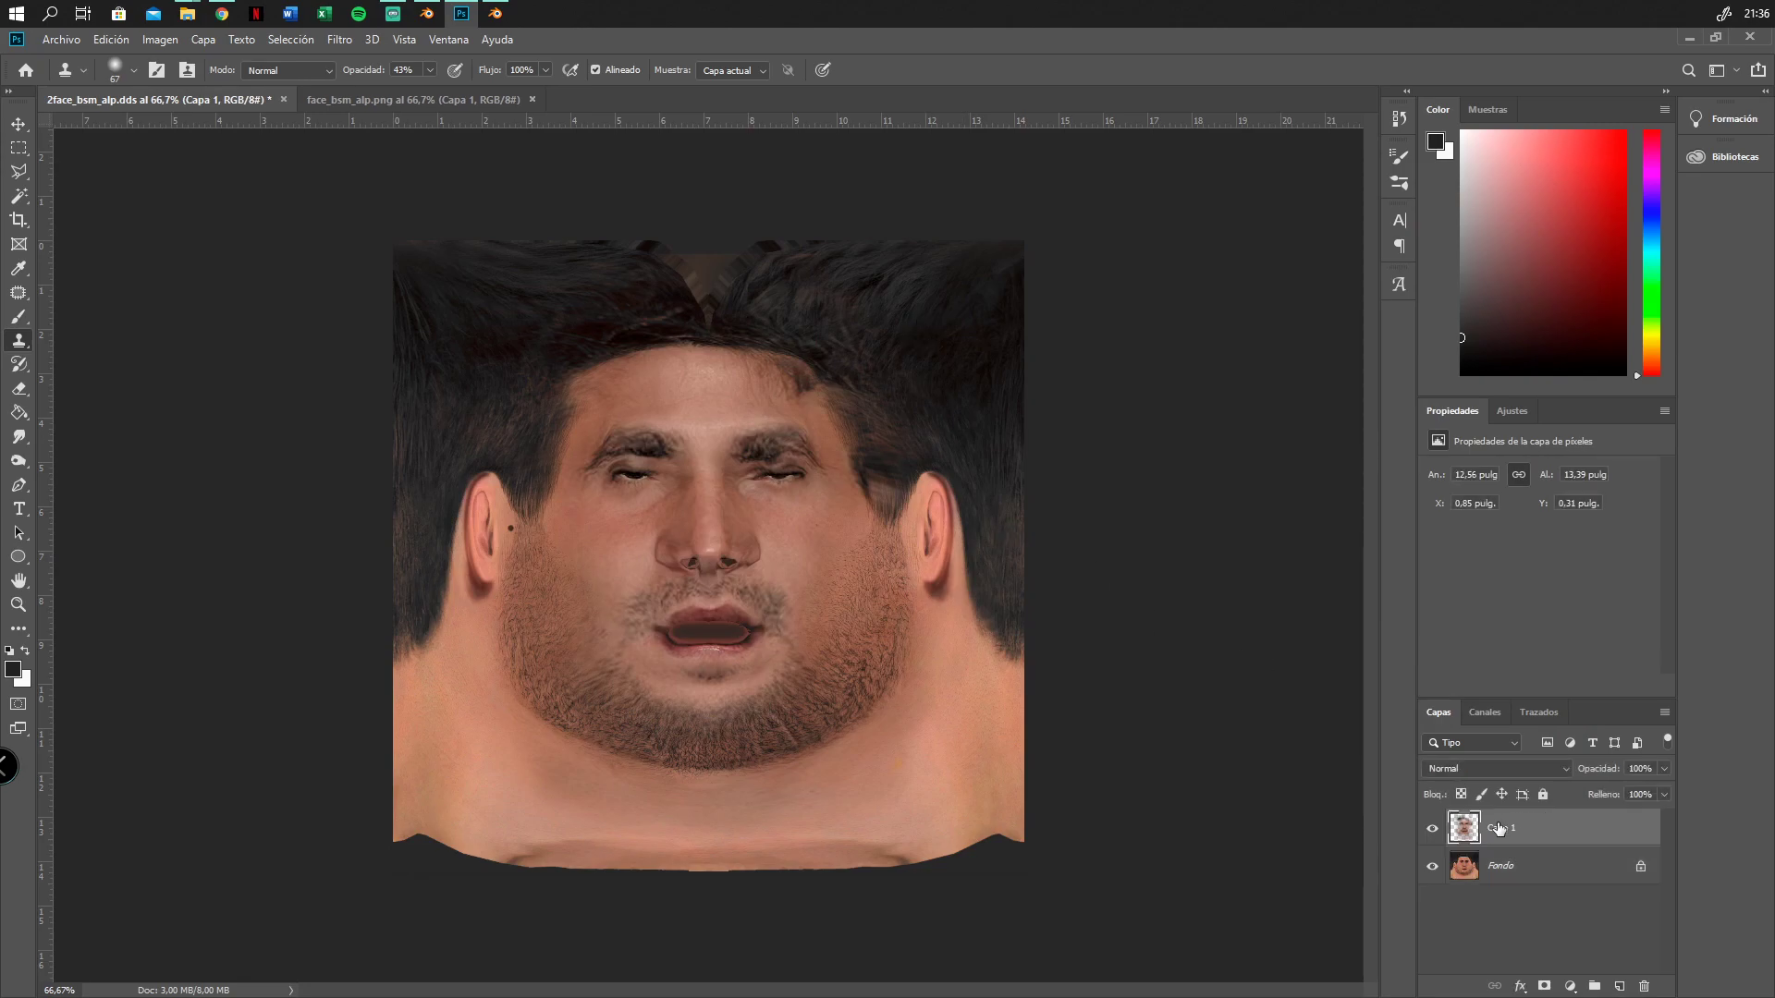
right_click(1535, 834)
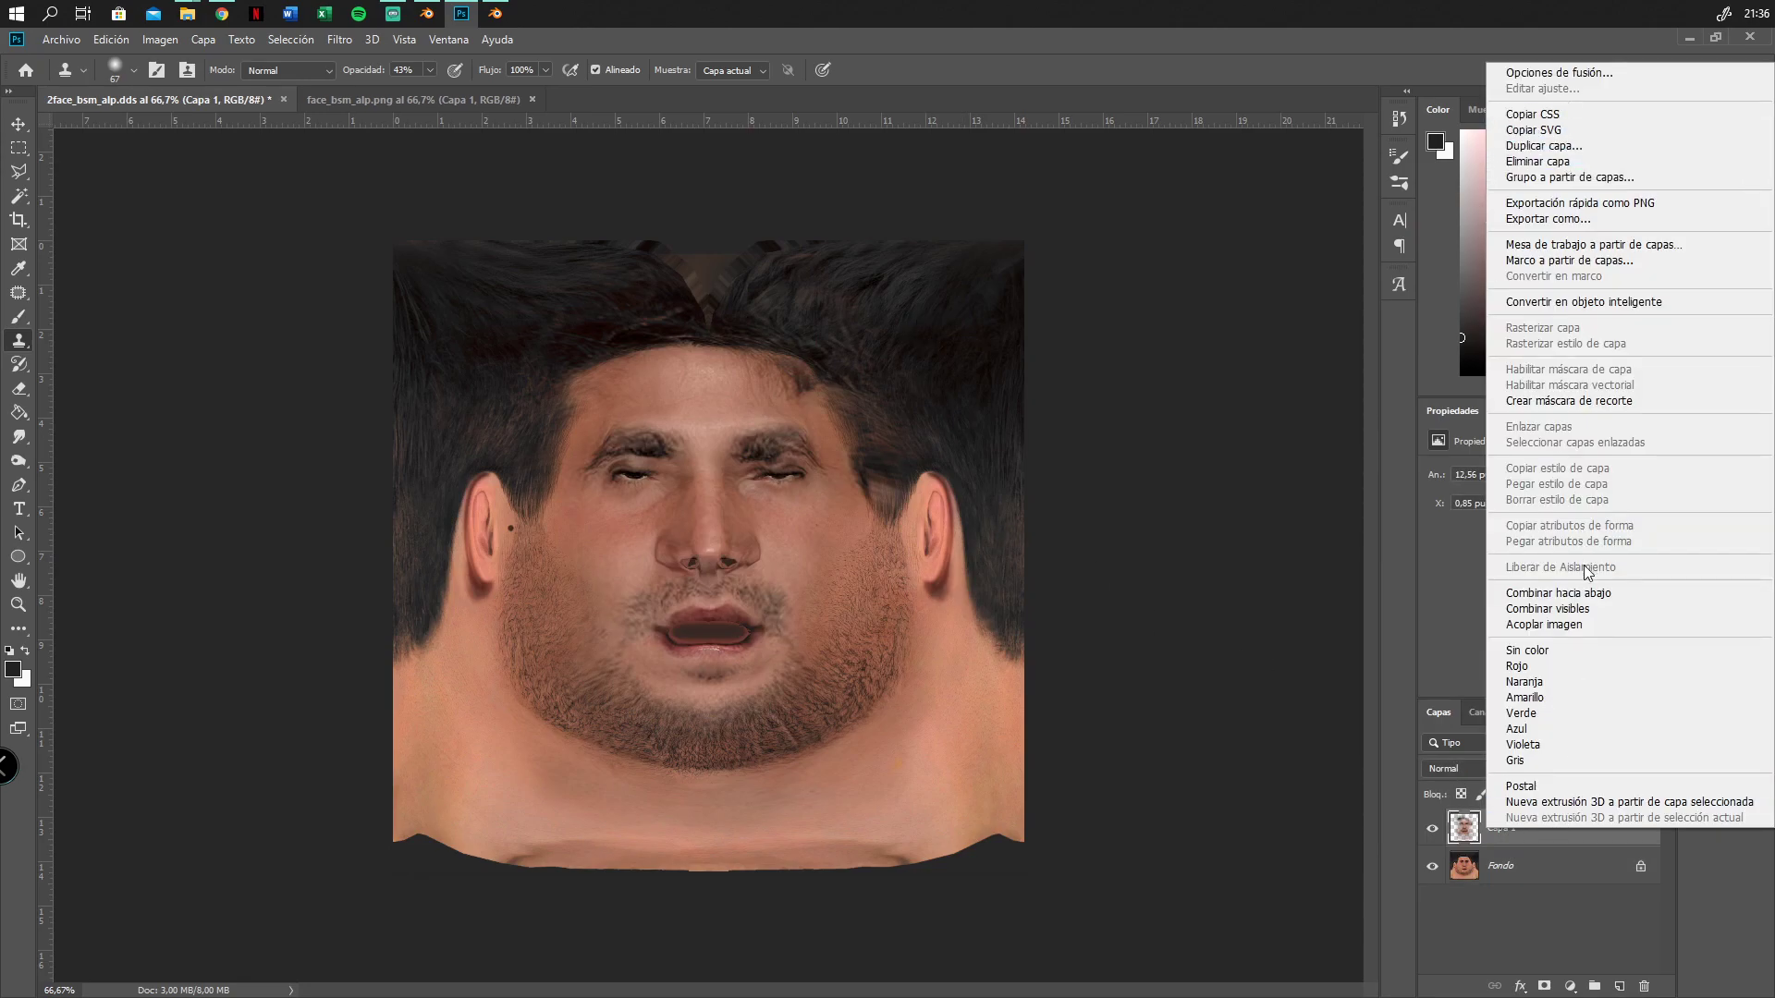
click(1562, 627)
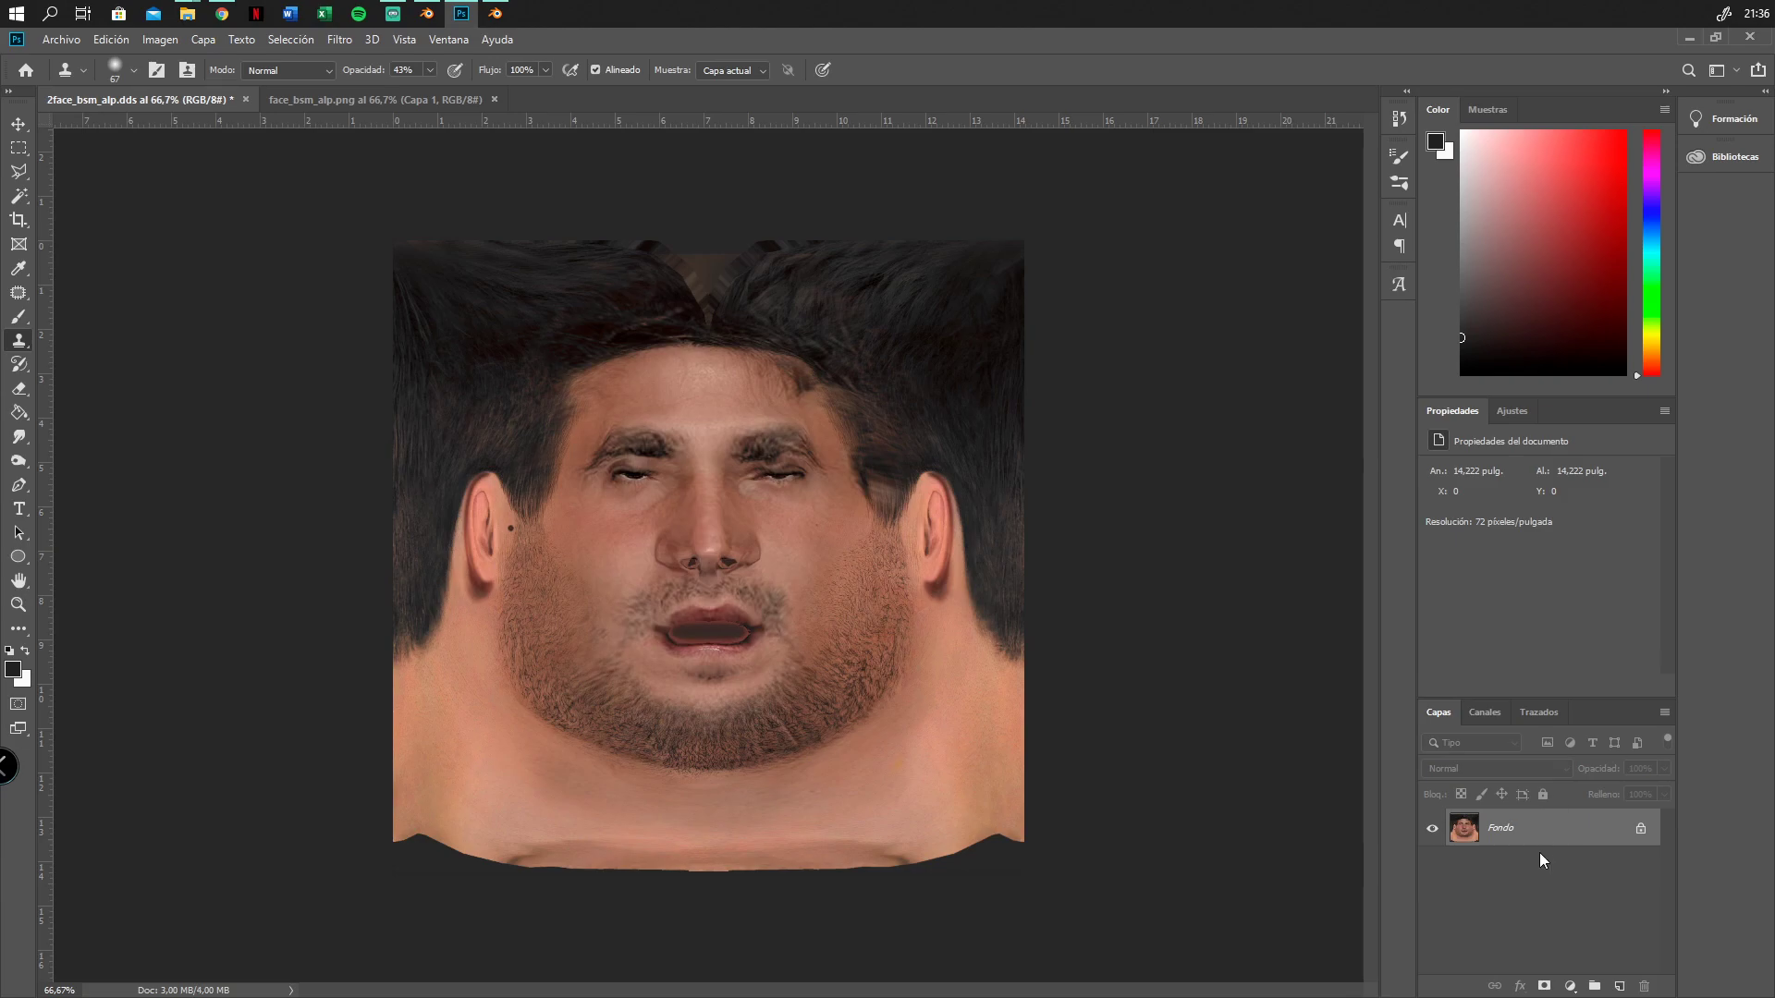
Sharpen the flattened face texture with the basic Sharpen (Enfocar) filter
click(172, 42)
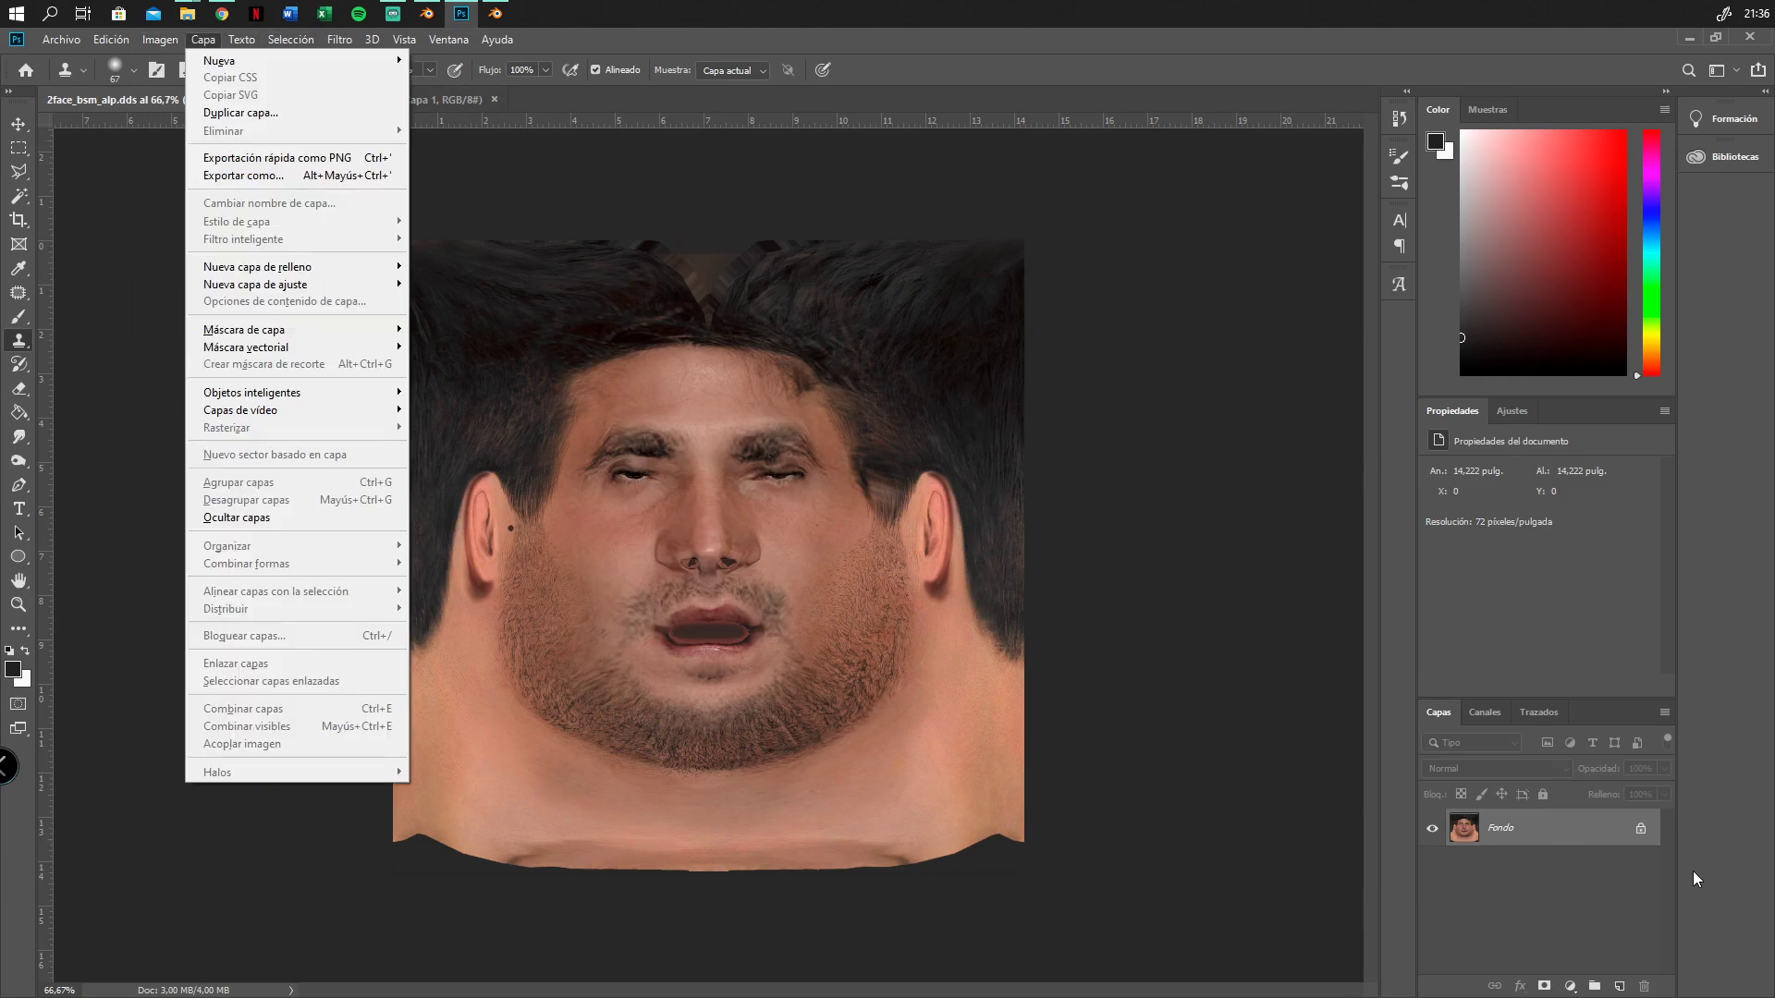
click(1540, 830)
click(340, 40)
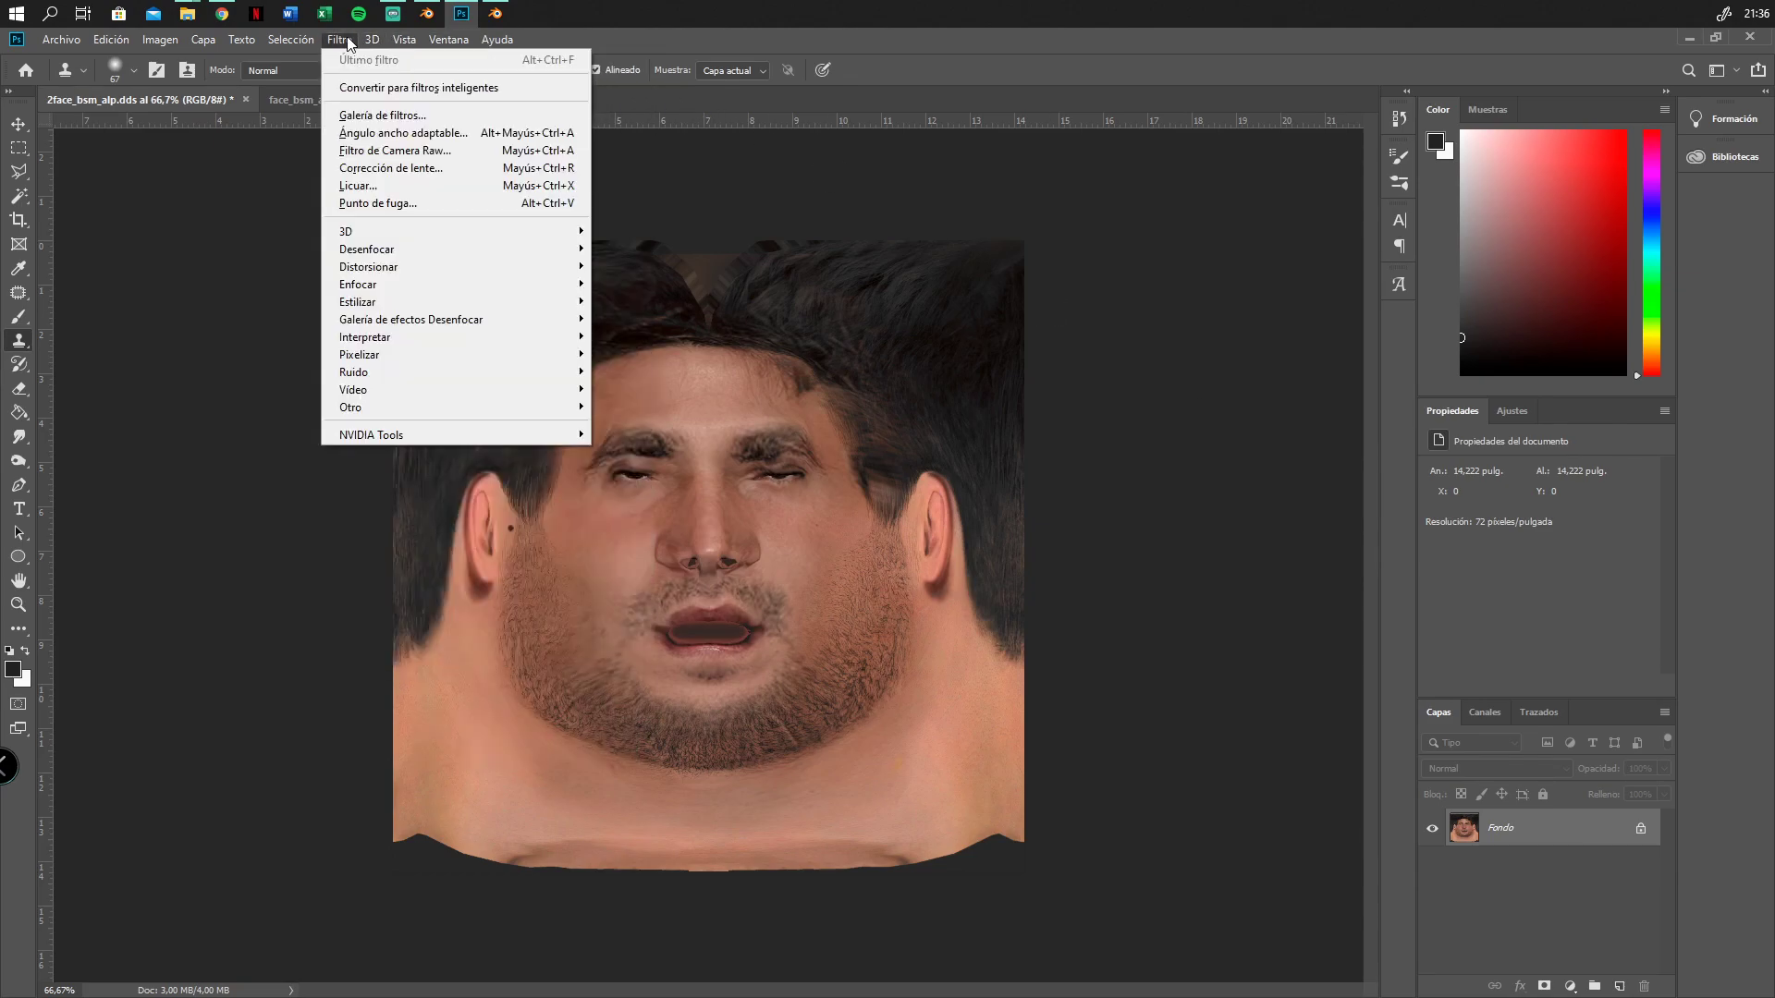
mouse_move(389, 283)
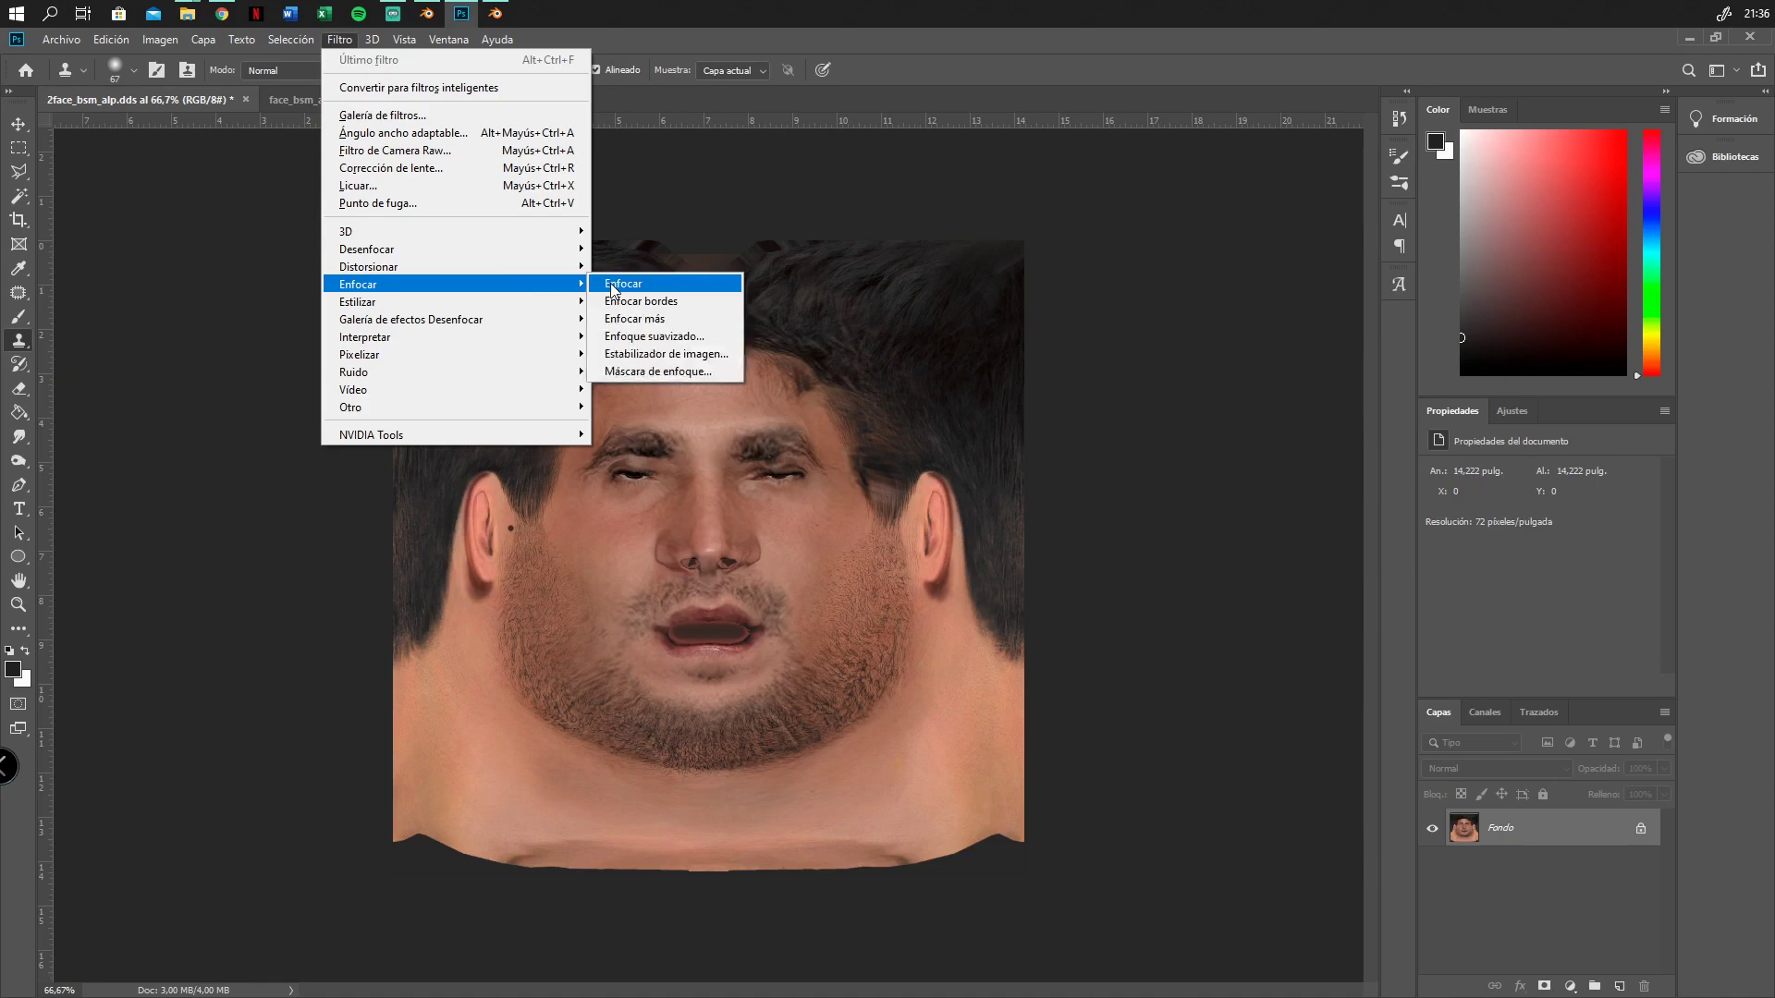
click(615, 286)
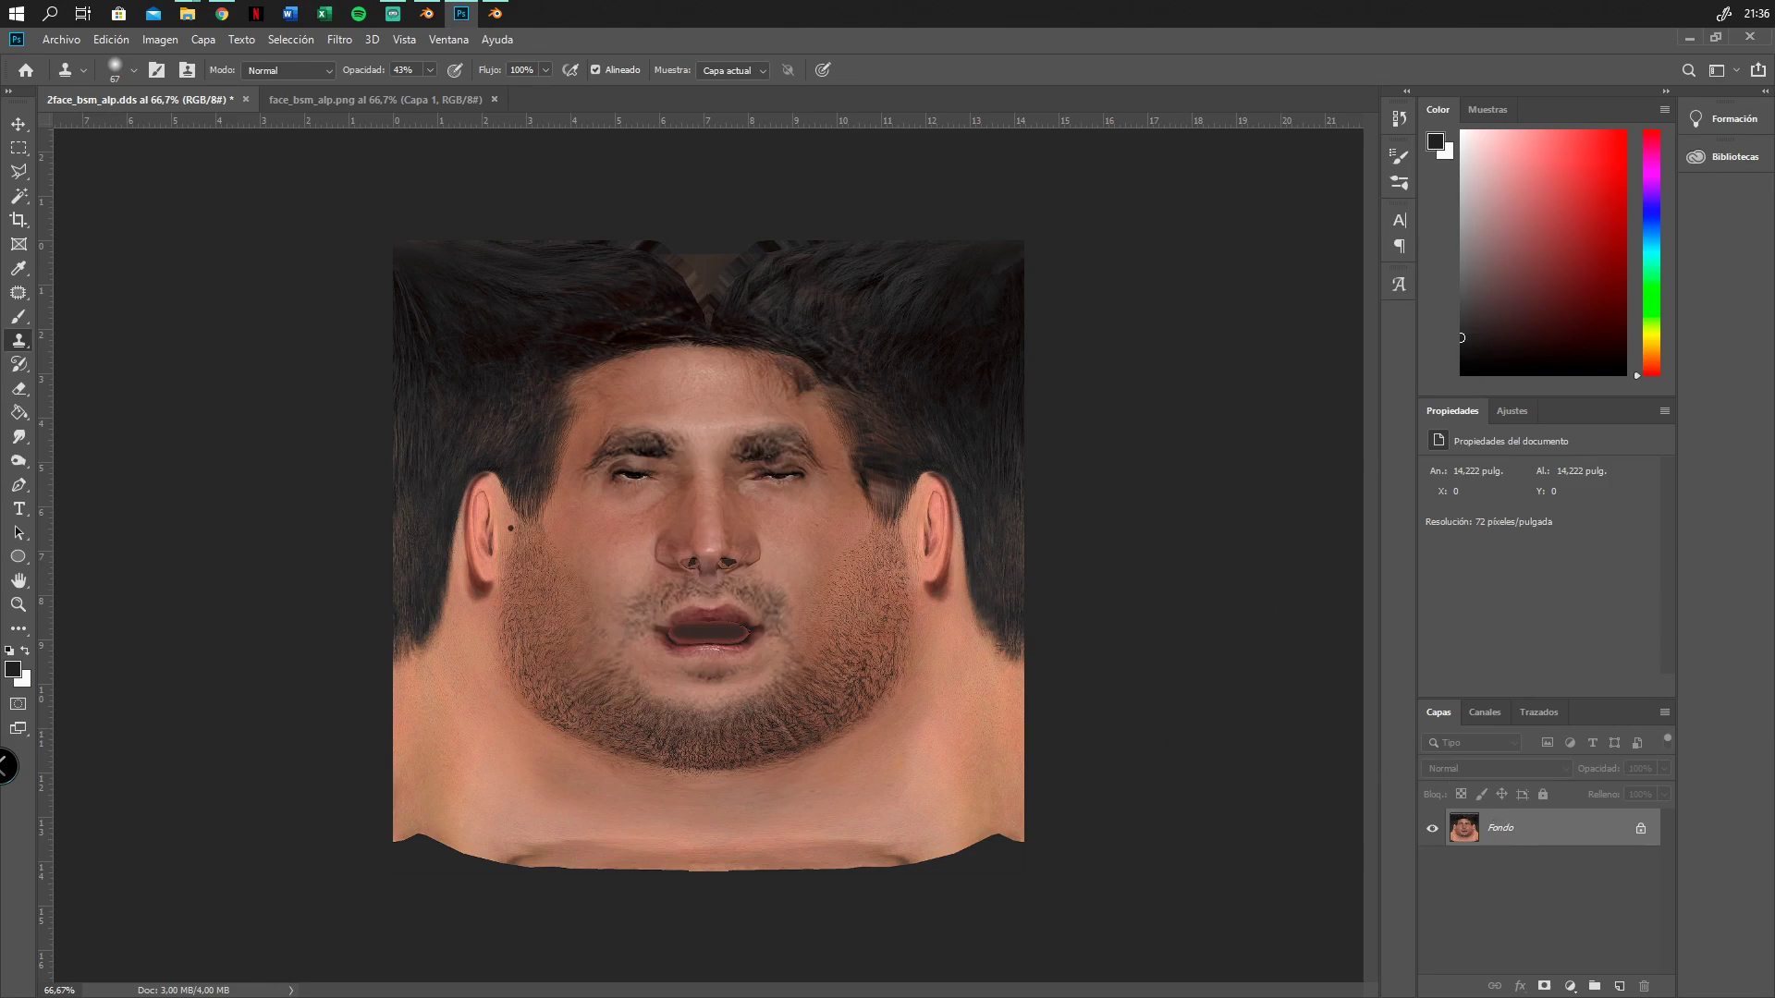
click(65, 37)
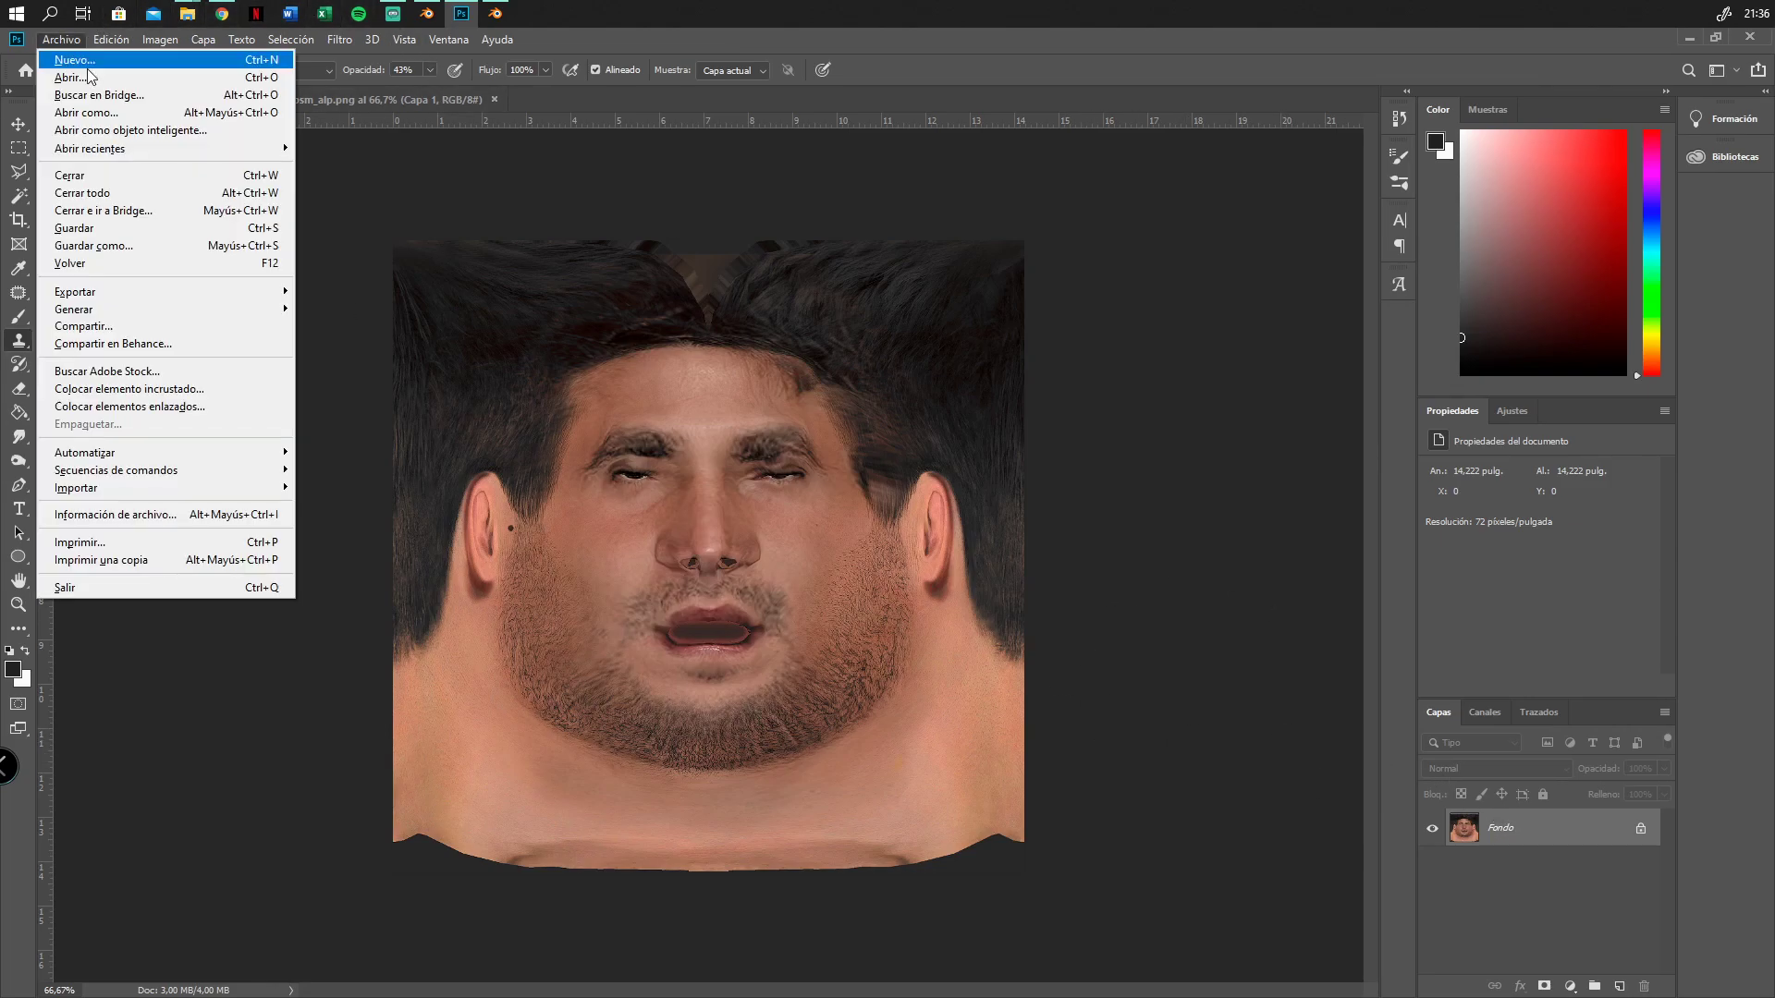
click(117, 245)
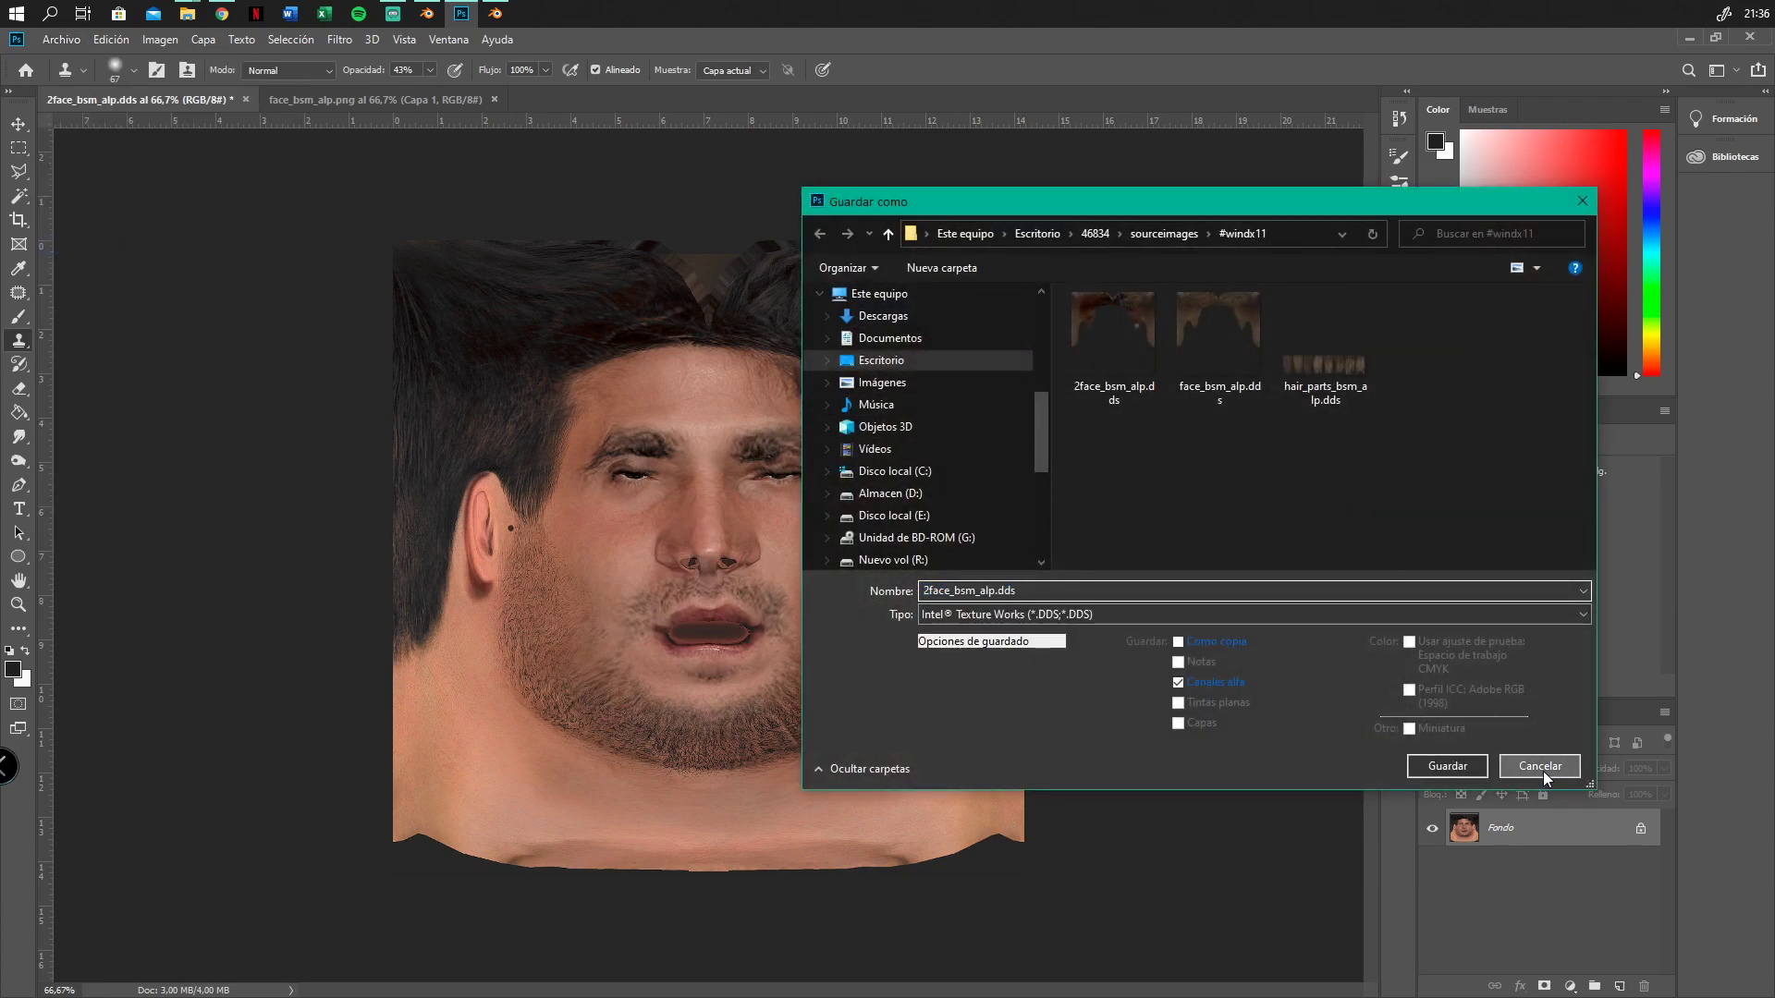
click(1543, 767)
Inspect the texture's colour channels and the Alfa 1 hair mask, and return to the composite RGB view
click(1485, 713)
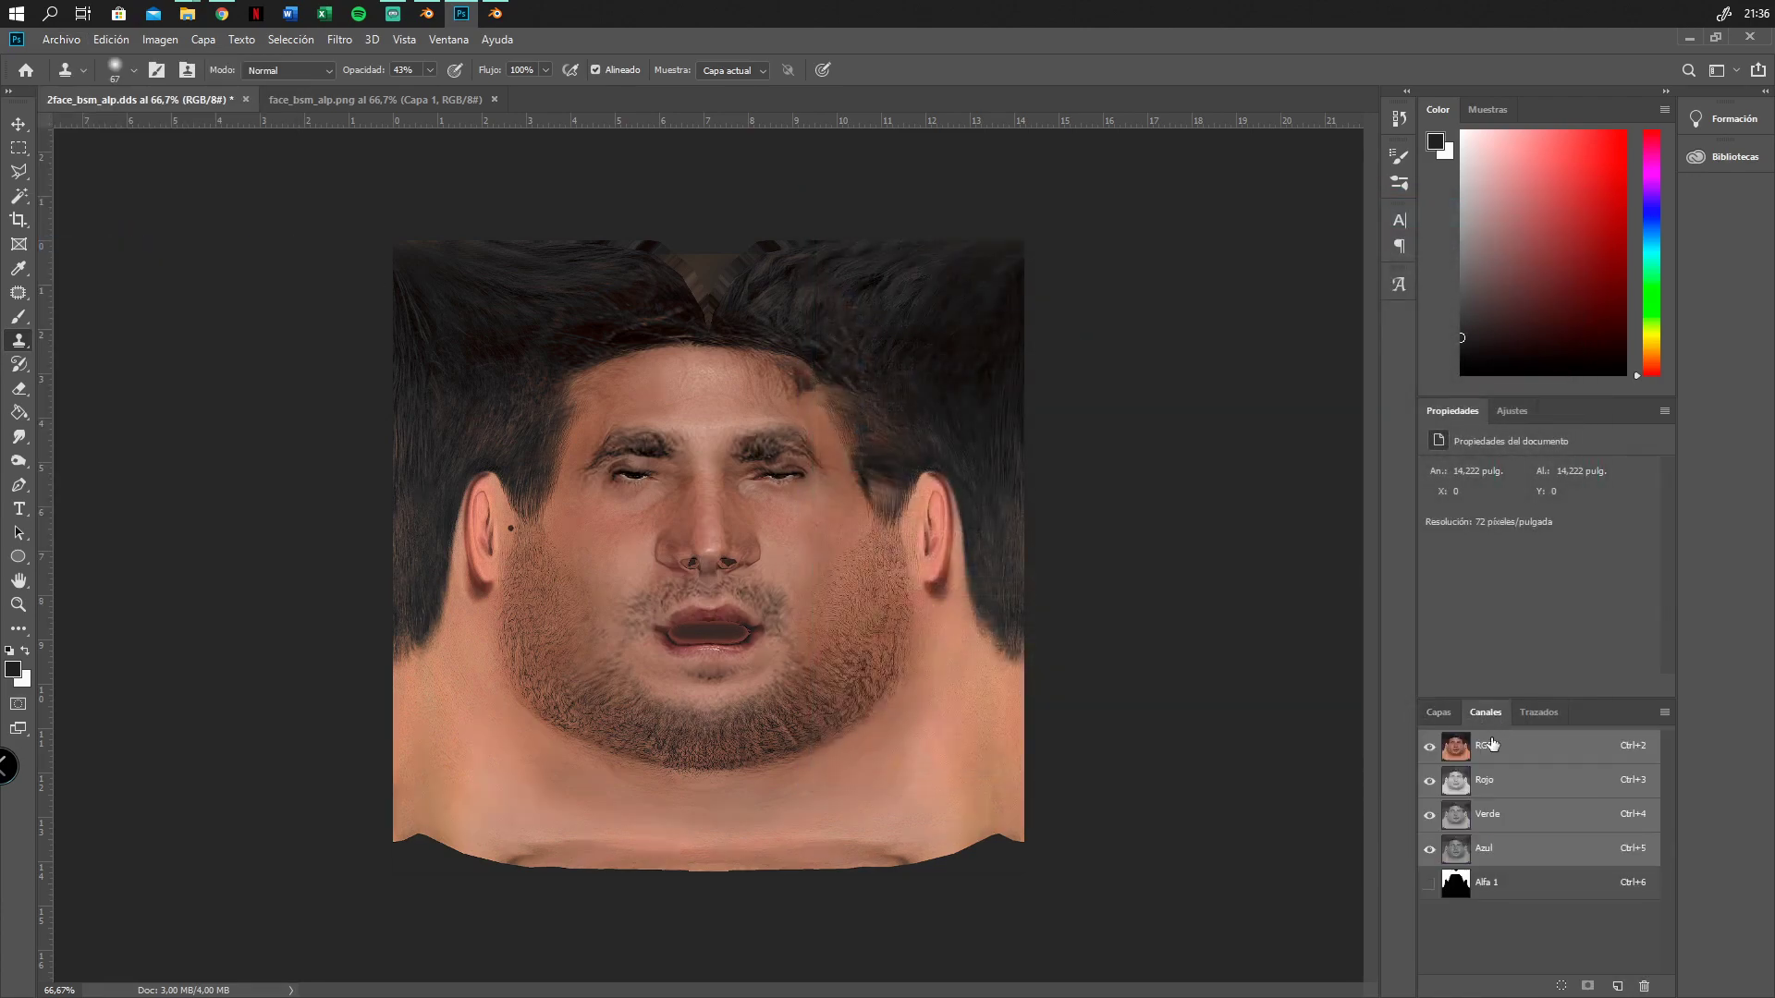
click(1556, 780)
click(1547, 747)
click(1538, 887)
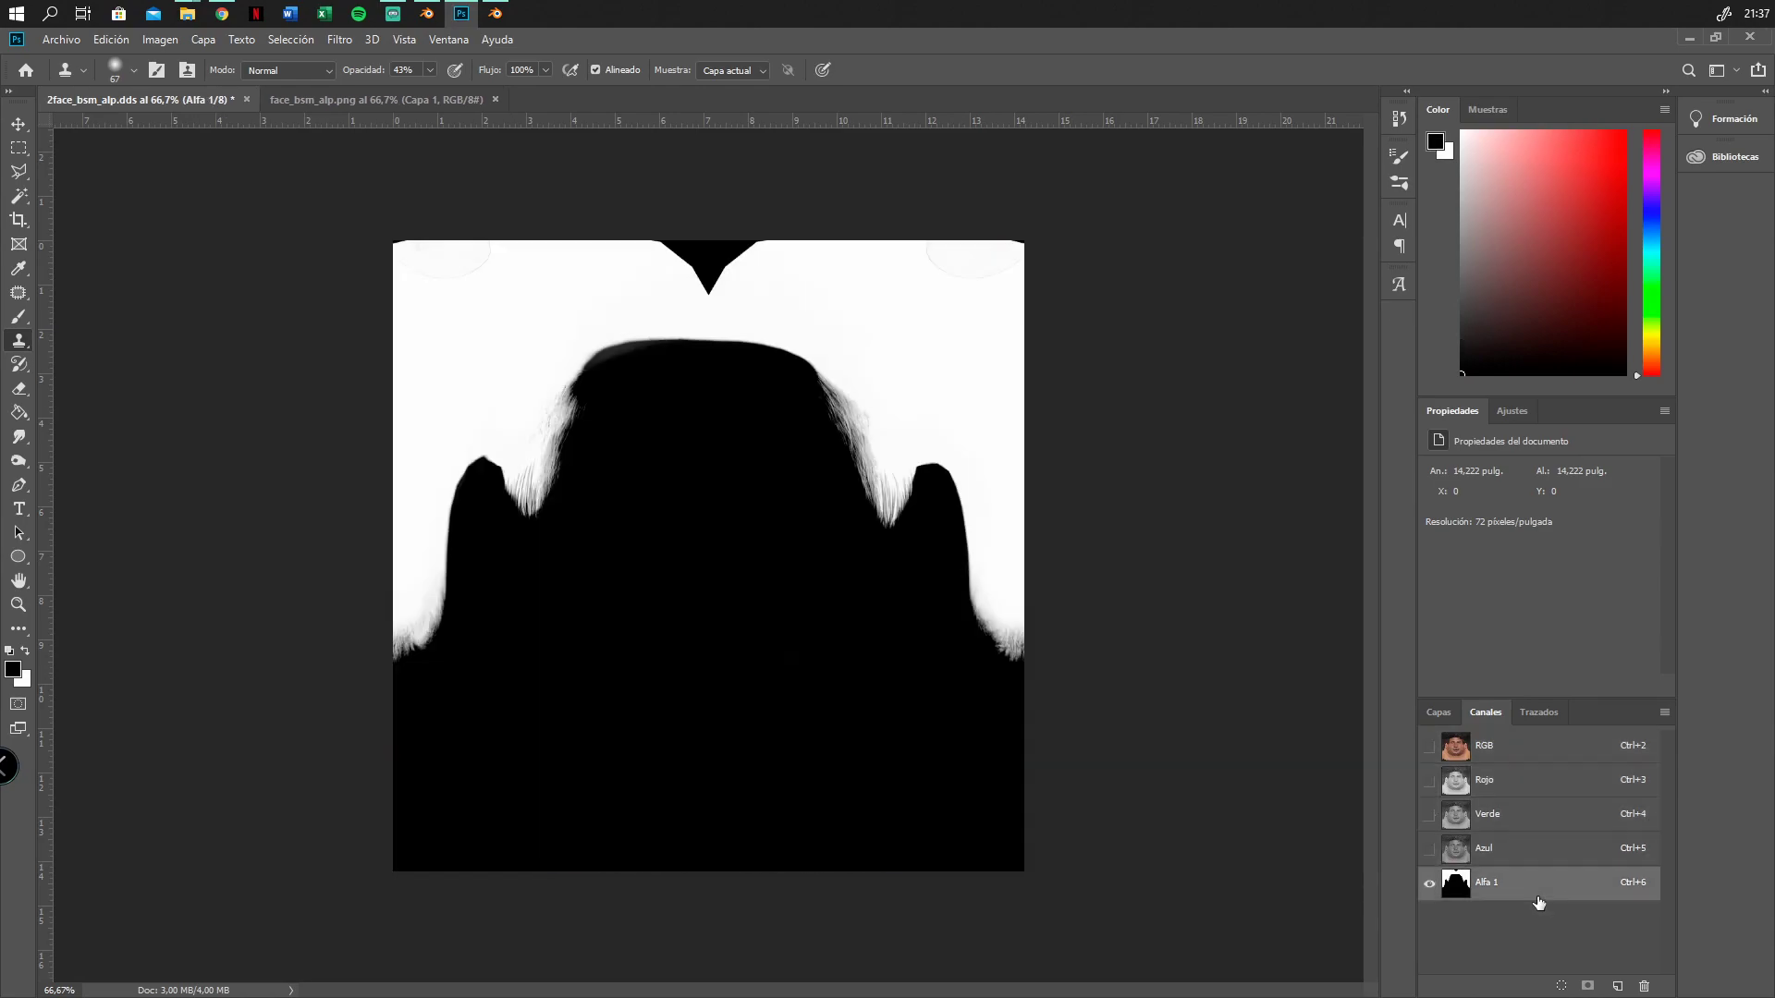
click(1530, 758)
Save the texture as Intel Texture Works DDS under face_bsm_alp.dds in #windx11, replacing the existing file
click(62, 40)
click(92, 246)
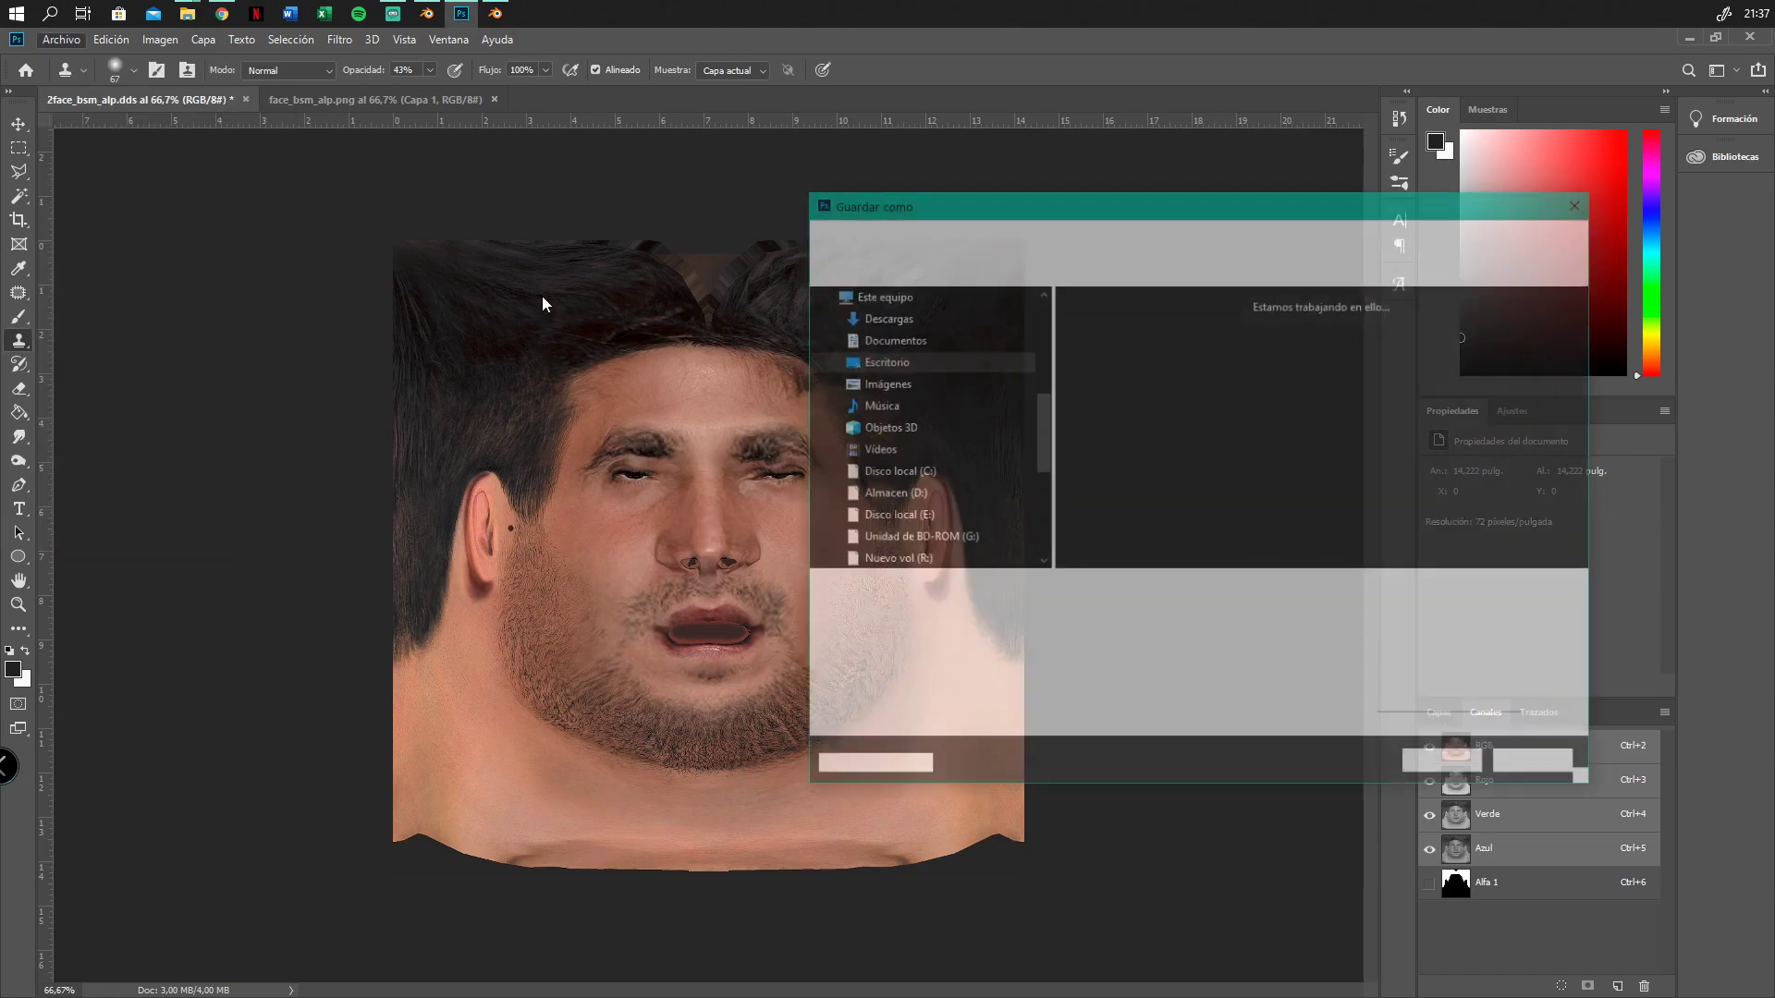
click(1193, 351)
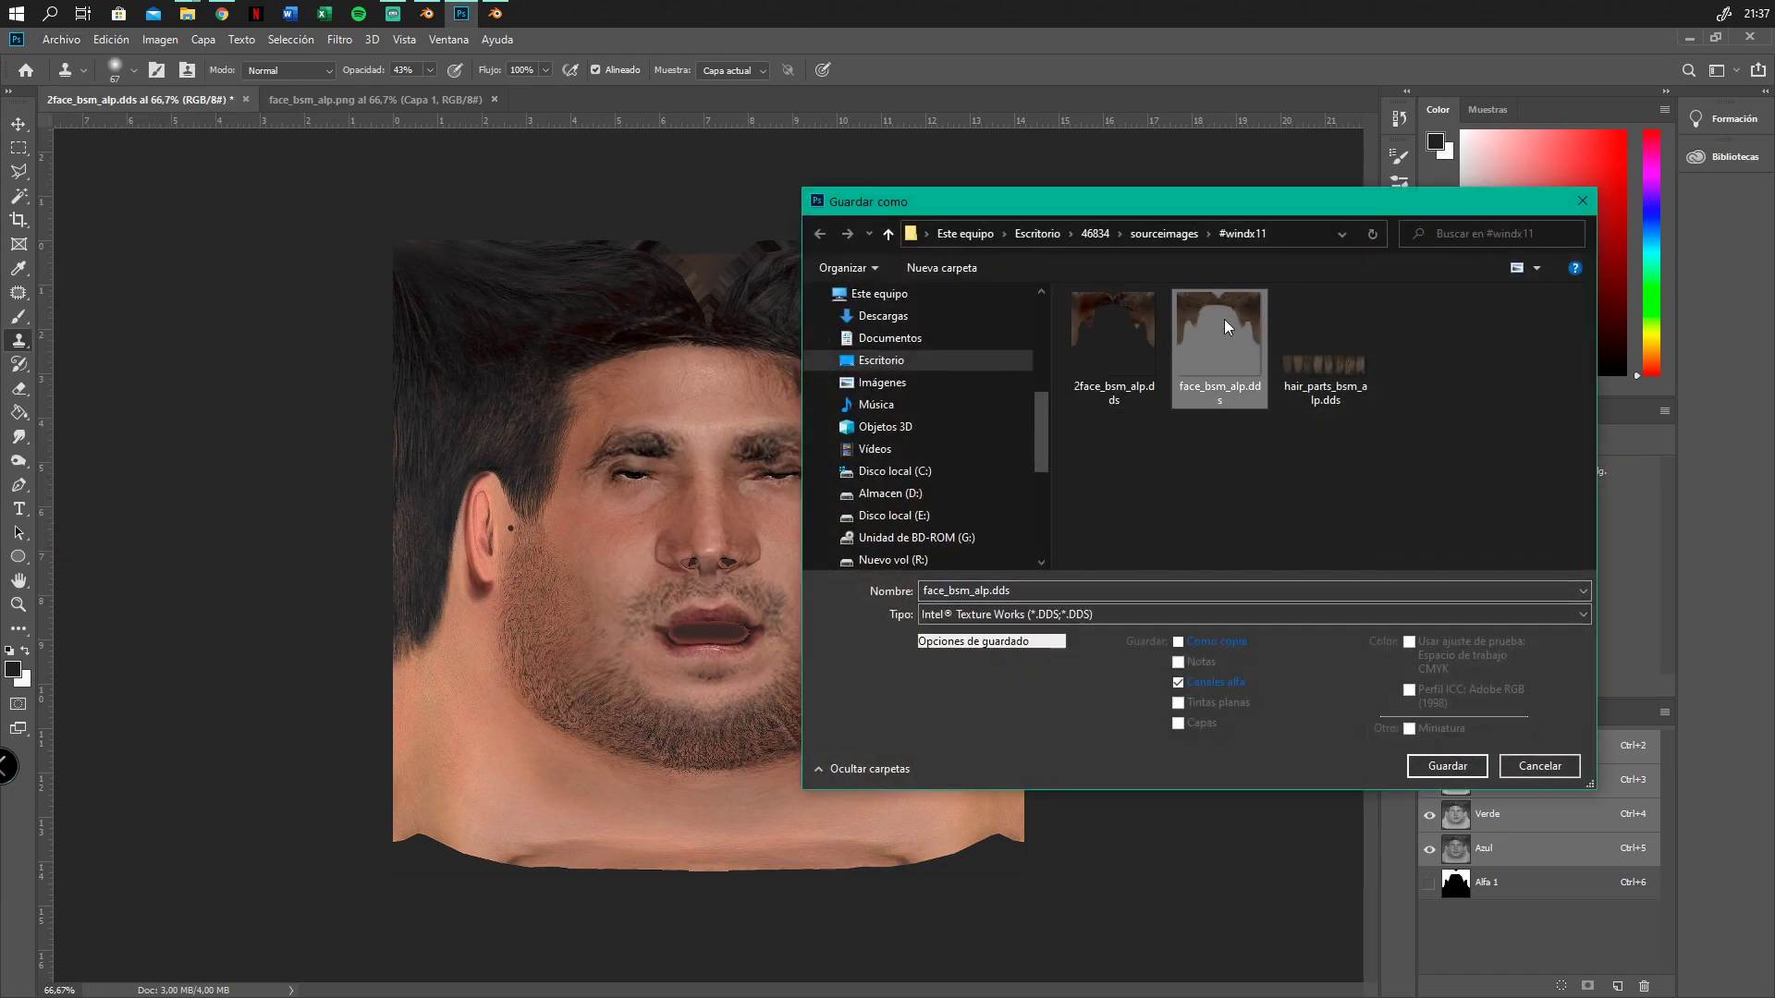
click(1070, 615)
click(1469, 767)
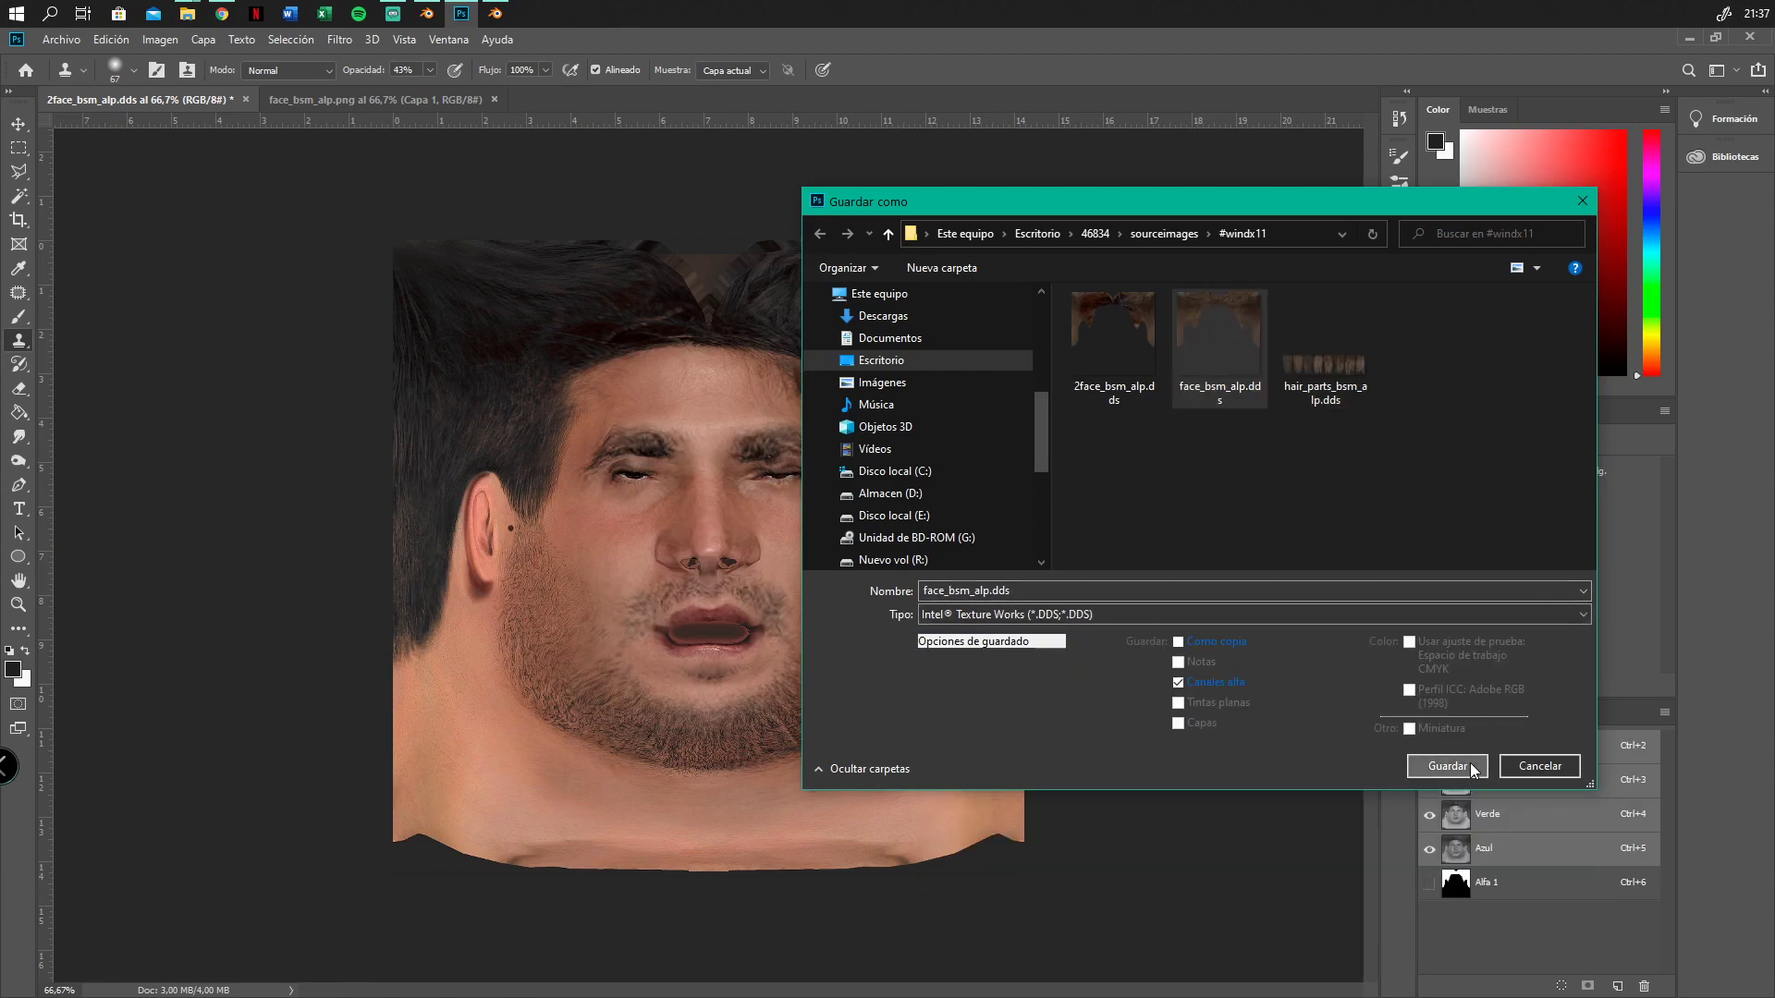
click(924, 525)
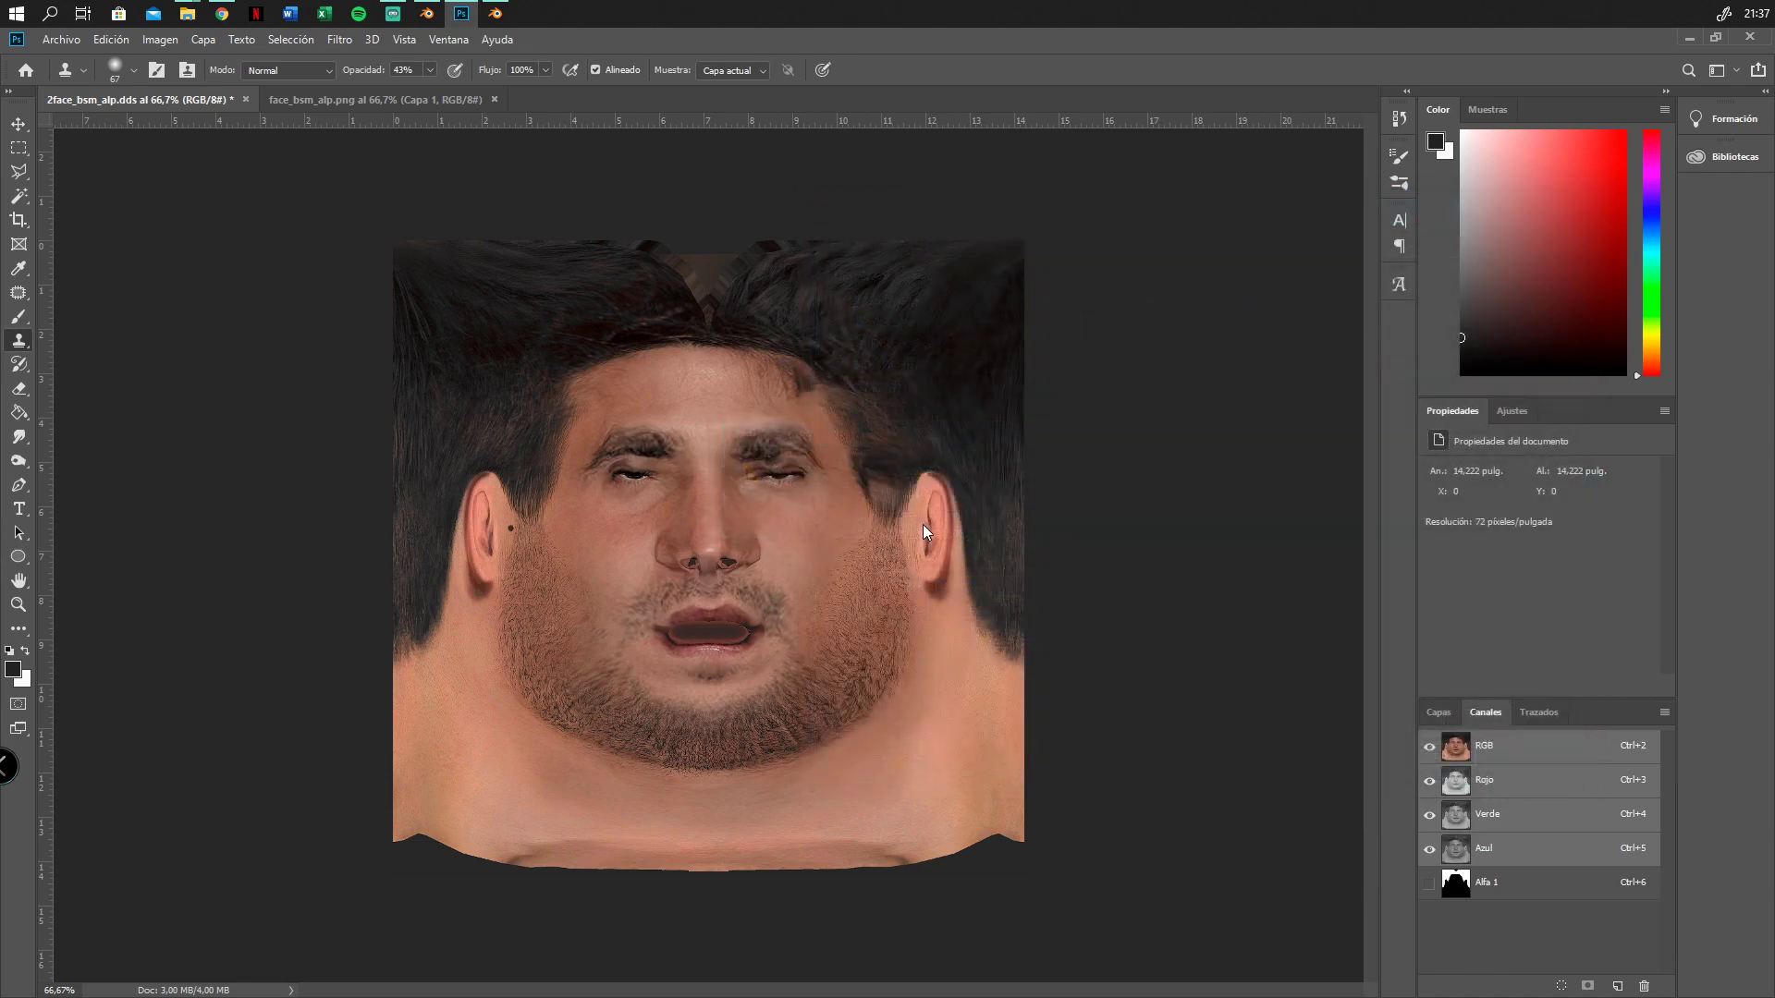
Export the DDS with the faces preset: Color + Alpha, BC3 8bpp (Linear) compression and auto-generated mip maps
click(1017, 312)
click(924, 333)
click(892, 438)
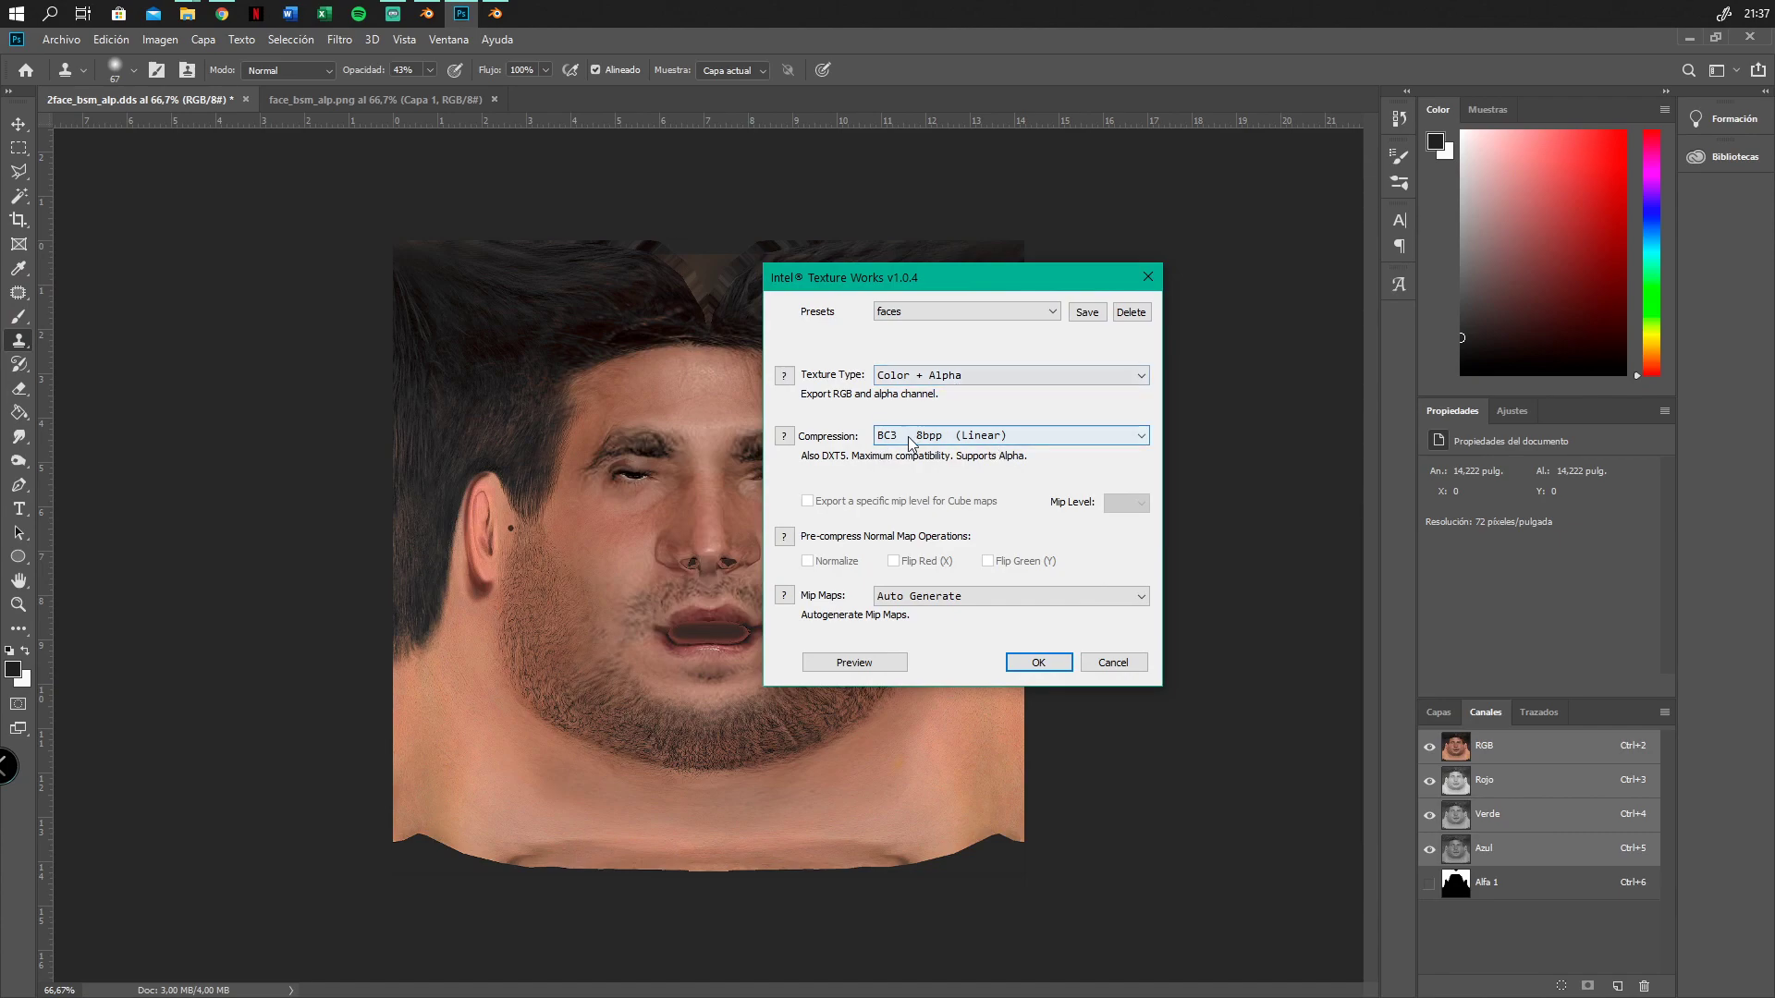
click(1039, 662)
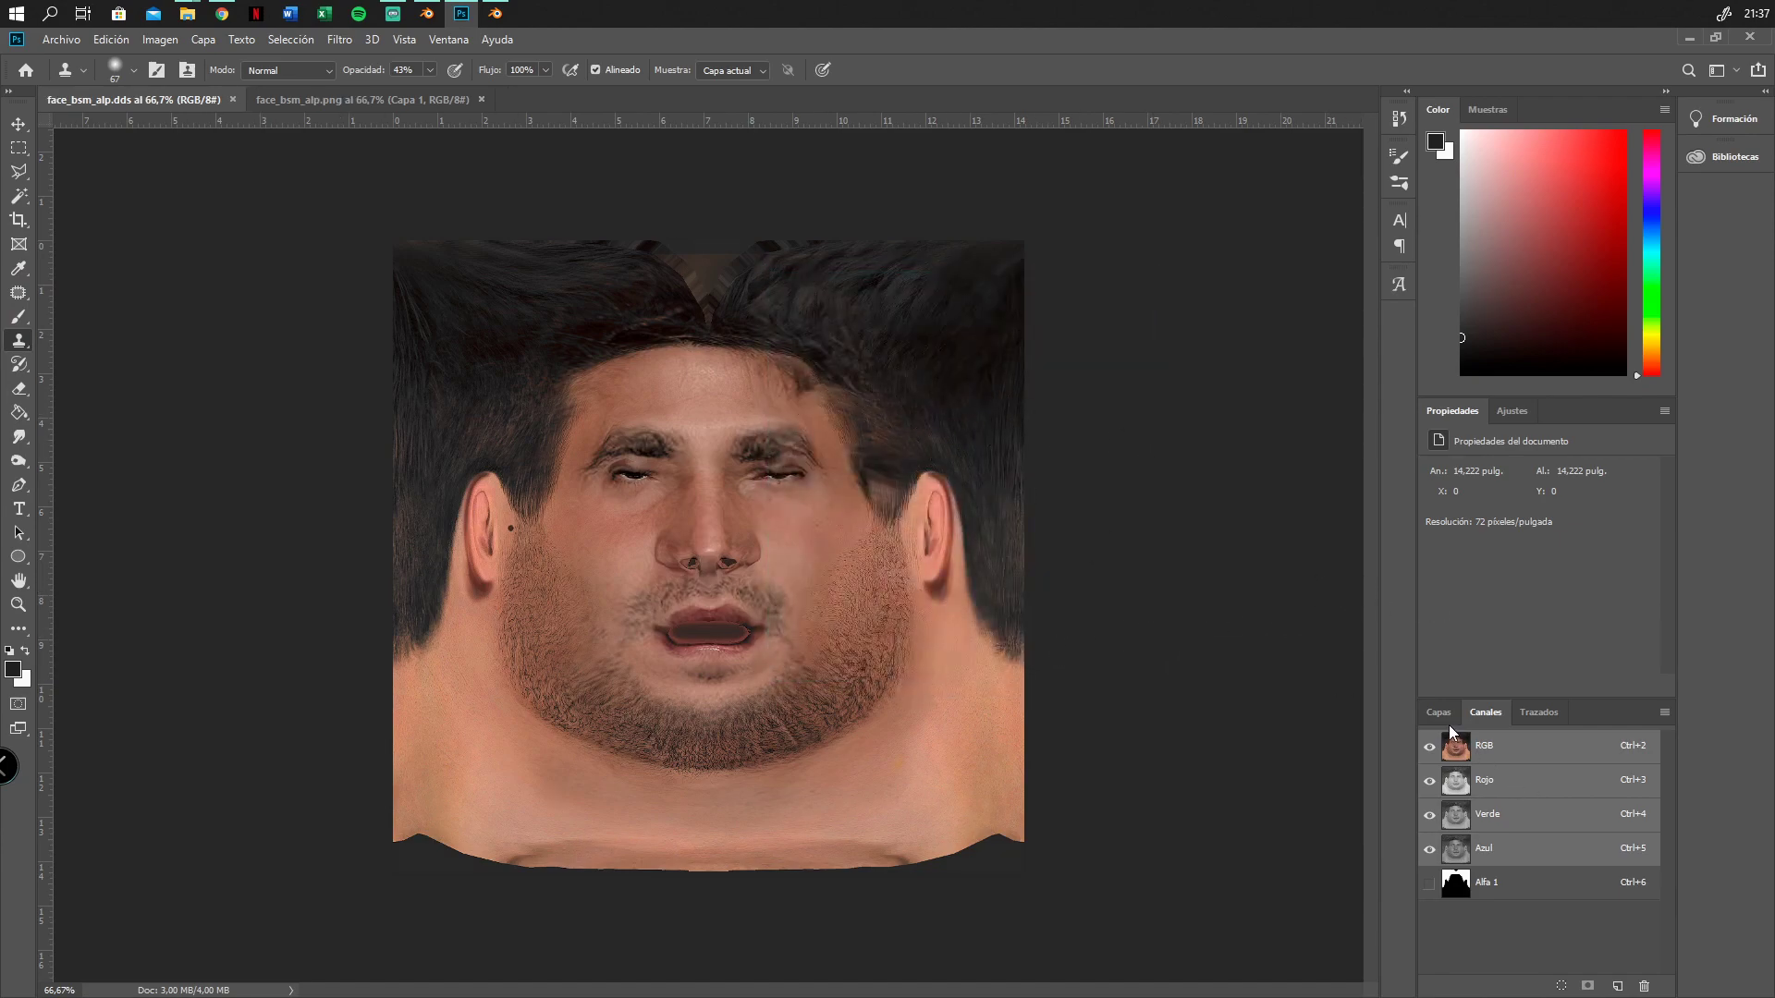
Switch to Blender, inspect the textured head from the other side, and close that Blender window
click(1692, 40)
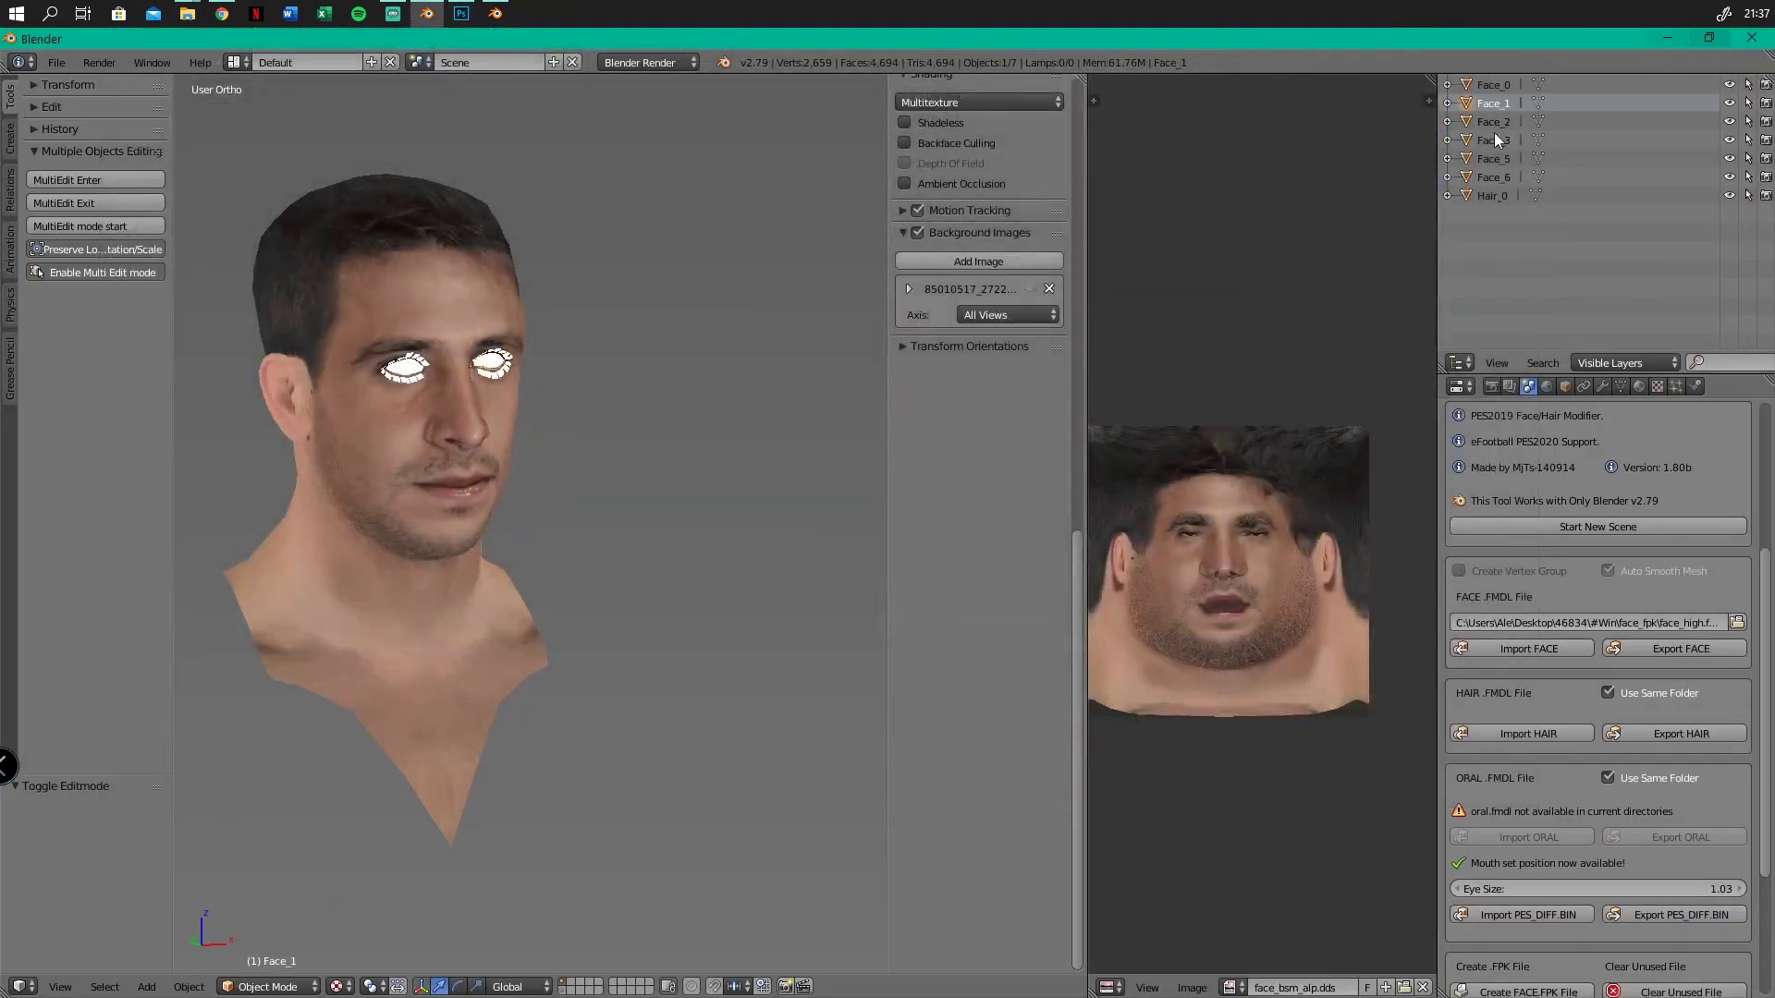
middle_drag(584, 405, 472, 370)
scroll(469, 364, up, 3)
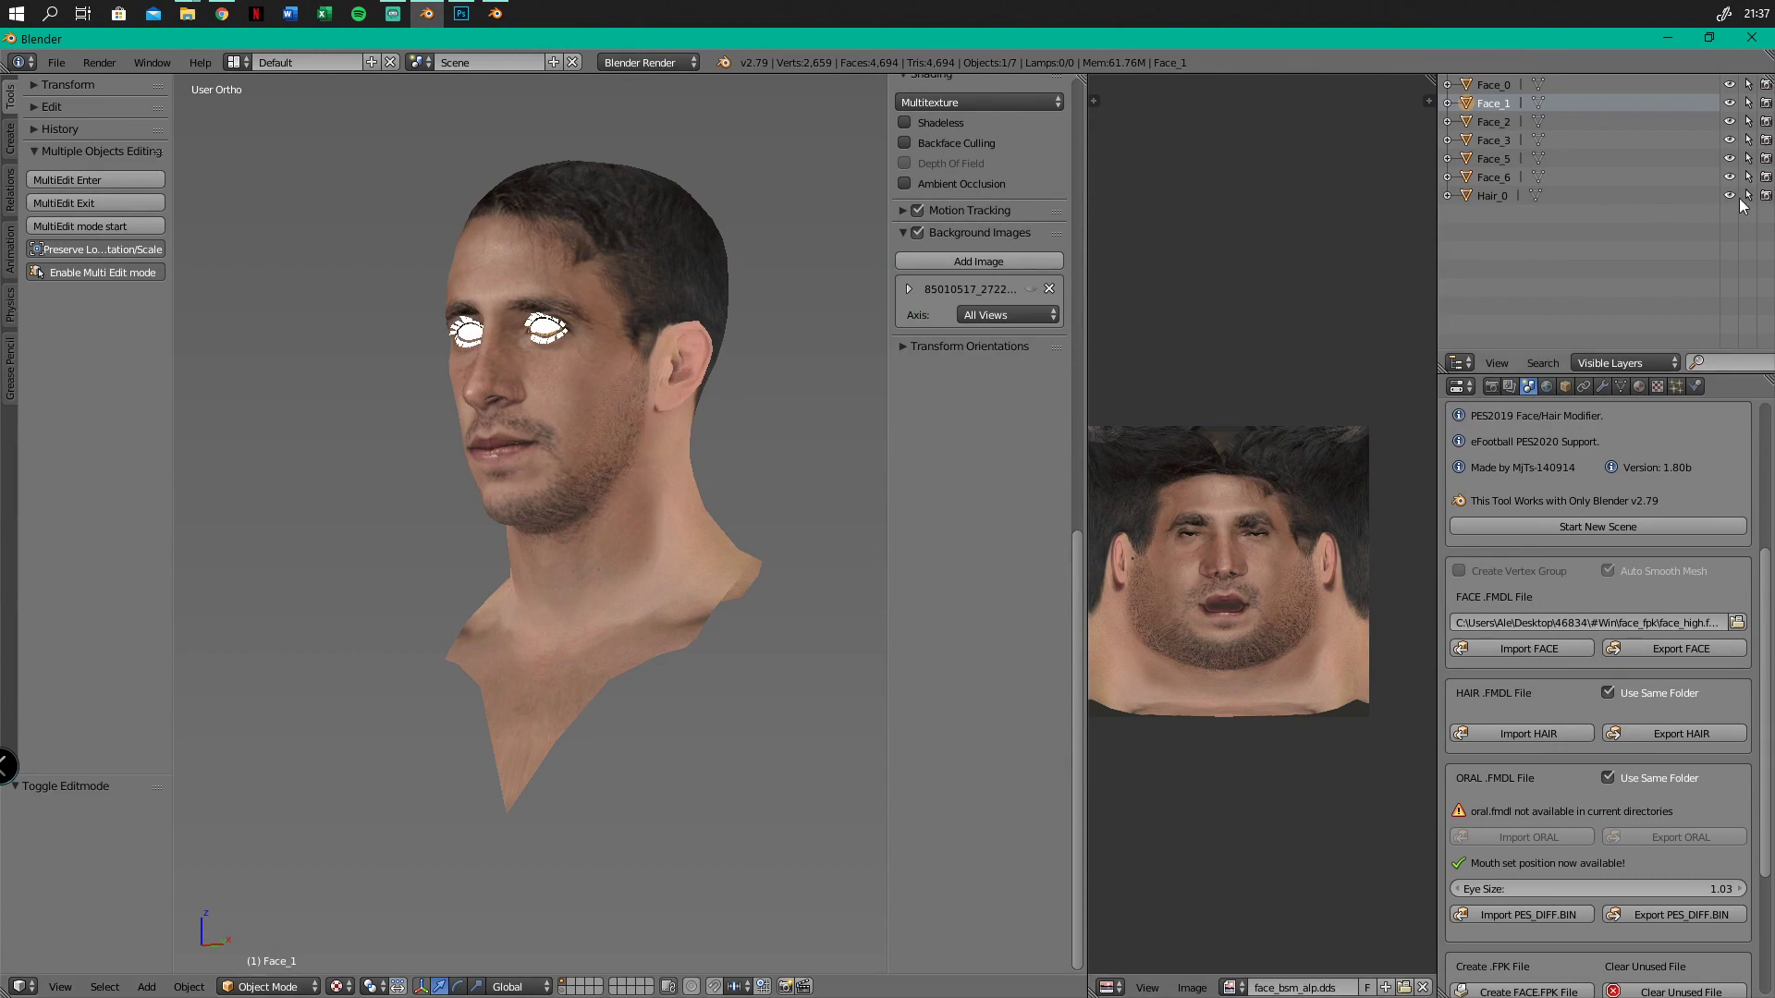
click(1752, 39)
Bring up the #windx11 folder, select the saved face_bsm_alp.dds, and move the folder window aside
click(1440, 55)
drag(1441, 55, 1297, 271)
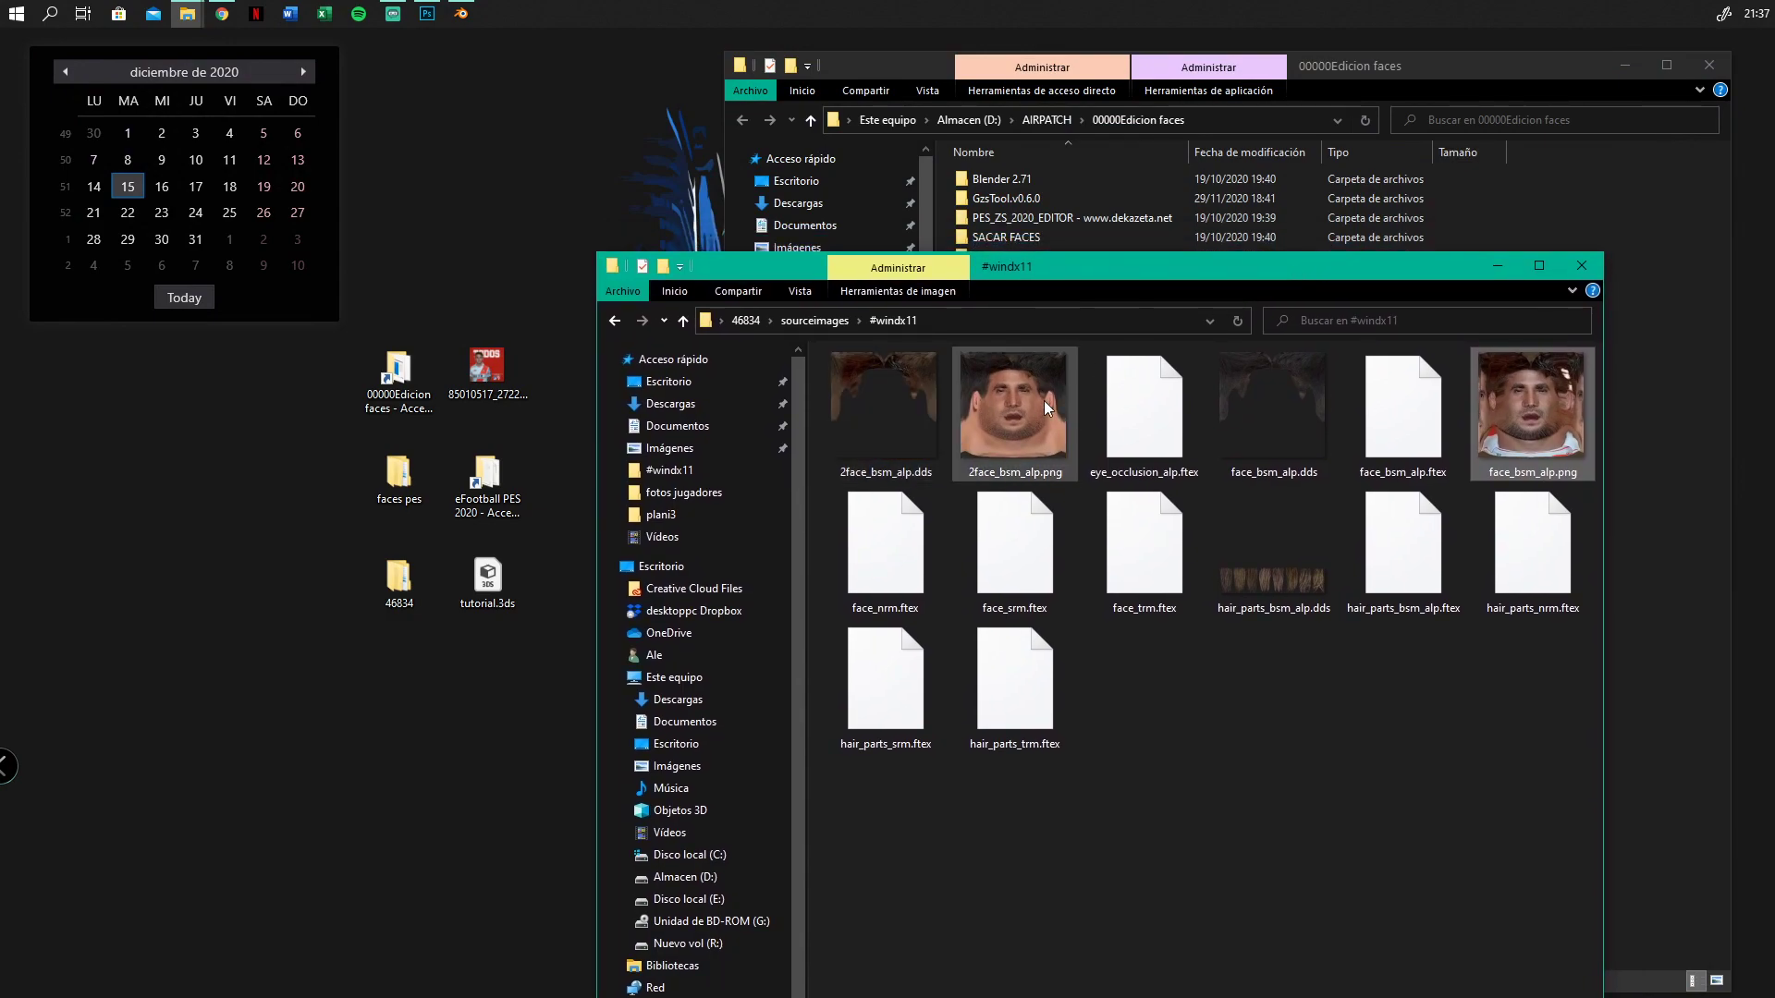
click(1449, 731)
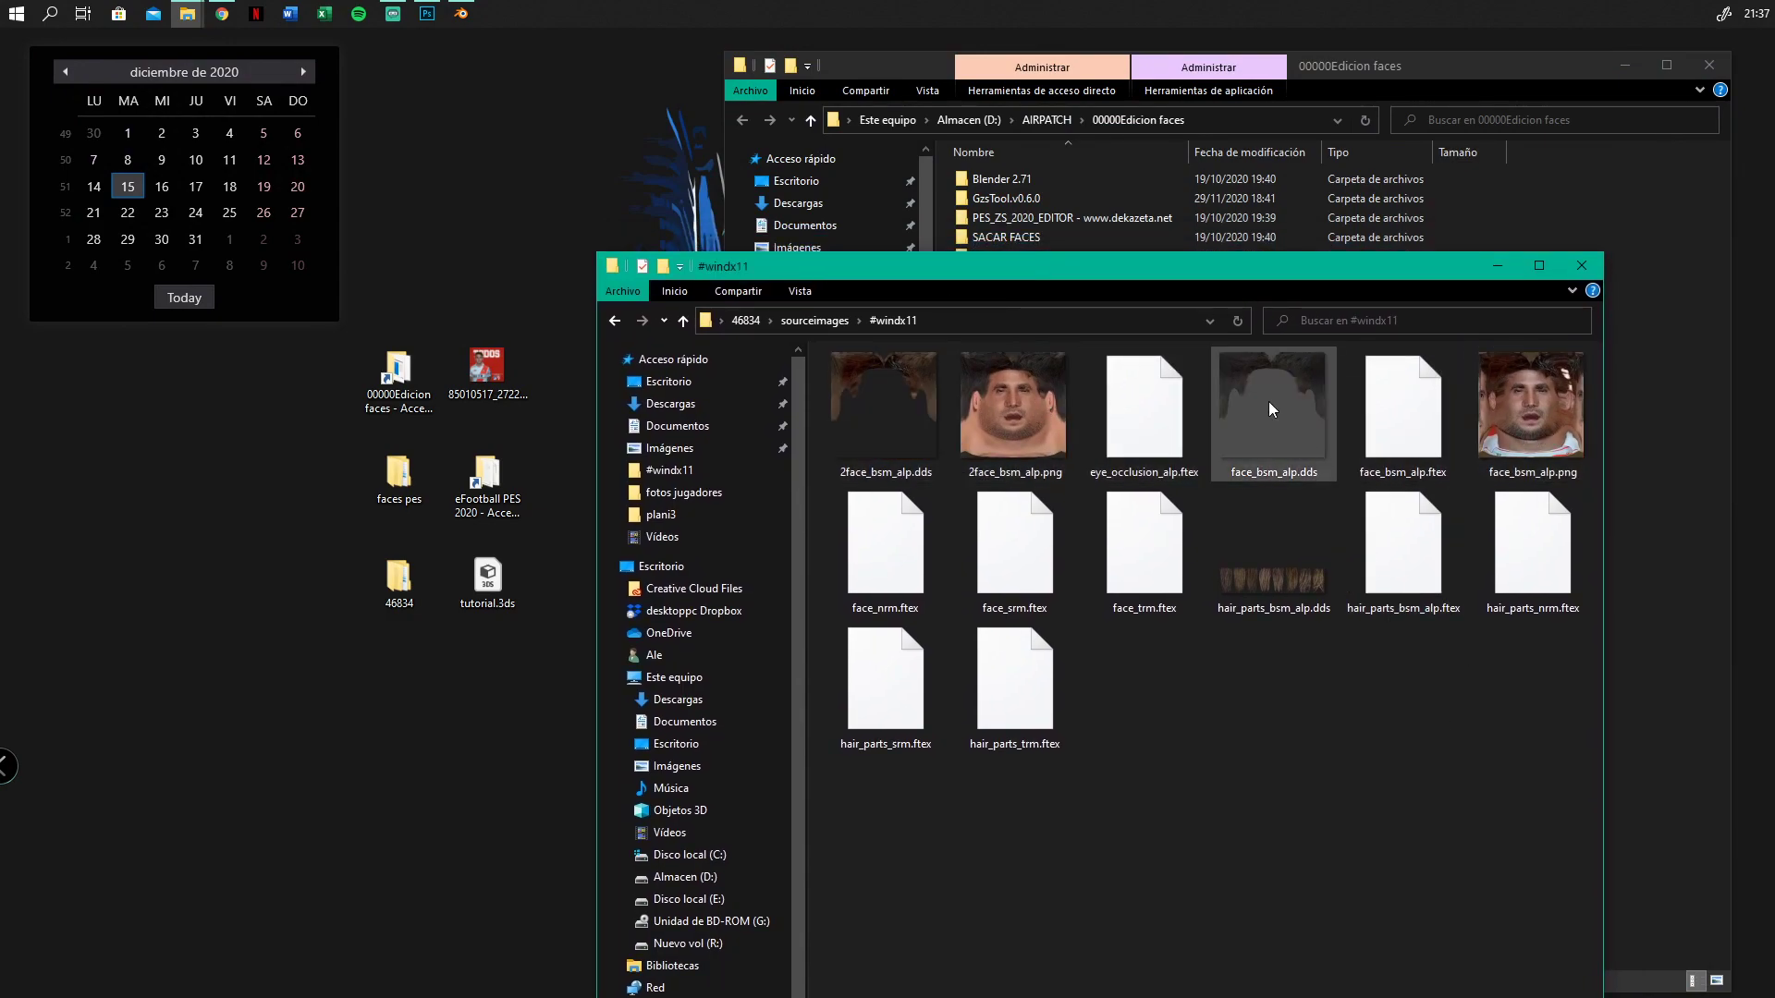
click(1243, 417)
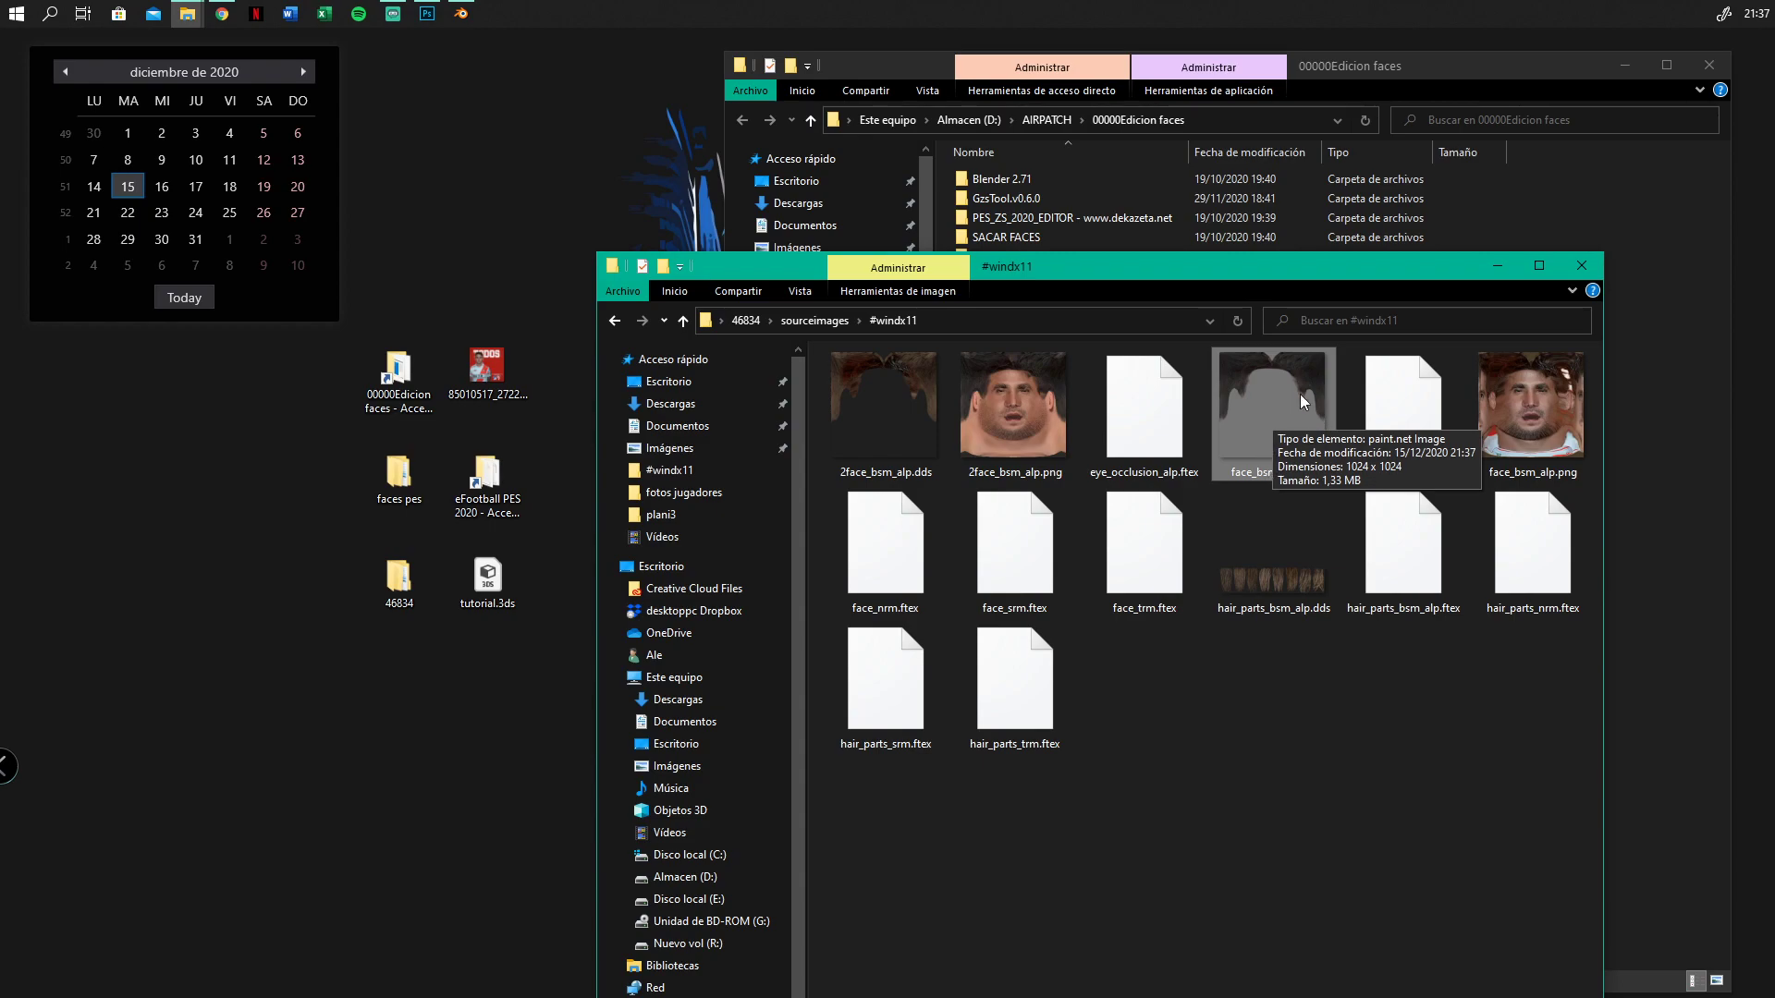
drag(1211, 269, 1318, 223)
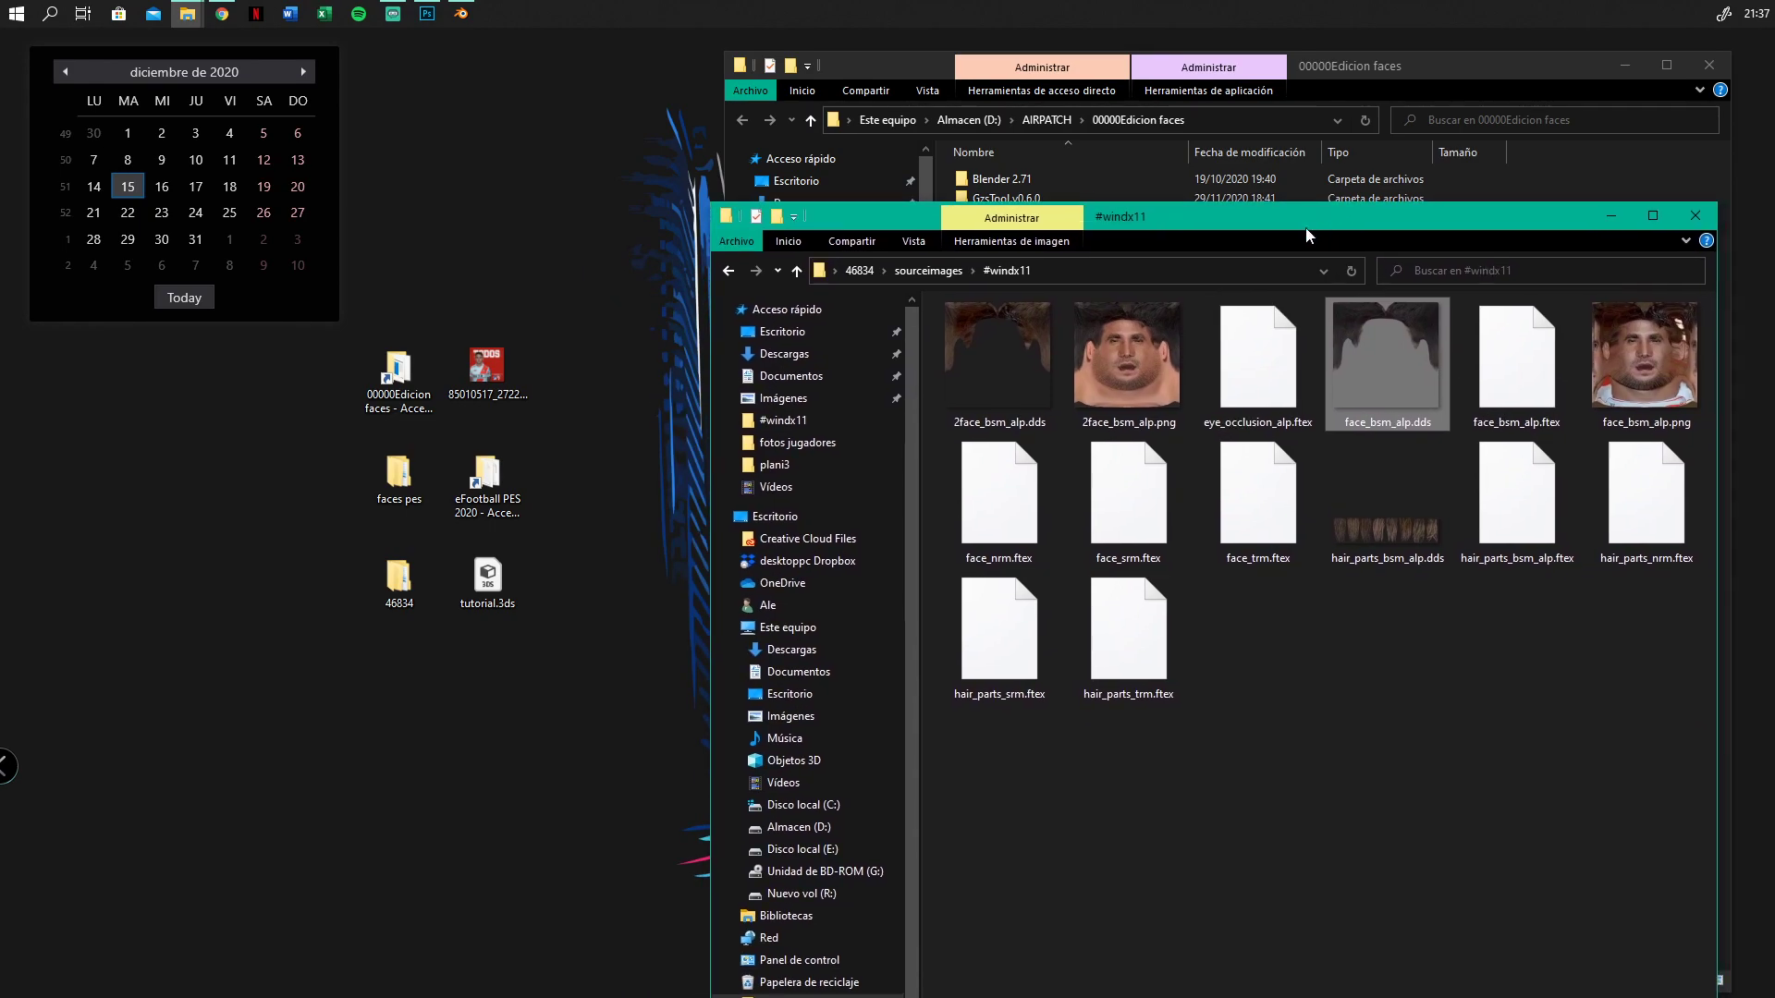
Launch FtexTool.exe from the FtexTool 0.2 folder in 00000Edicion faces\Tools and place its window beside the texture folder
double_click(398, 374)
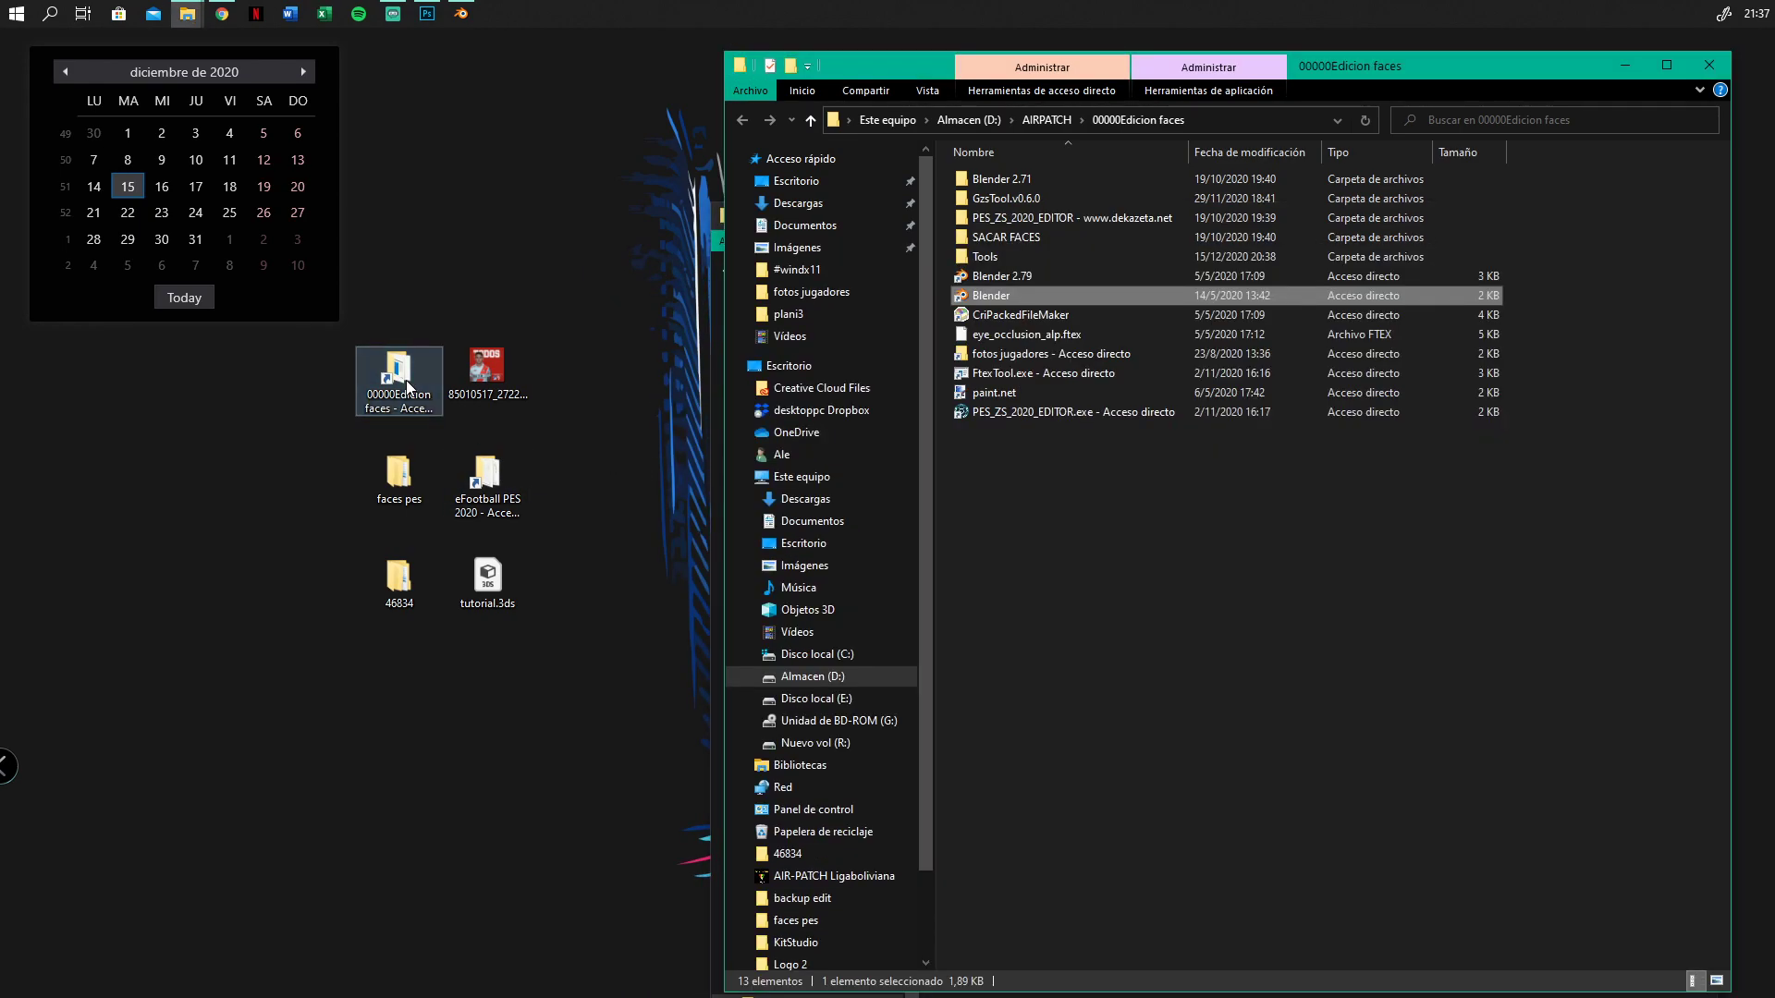
double_click(1005, 249)
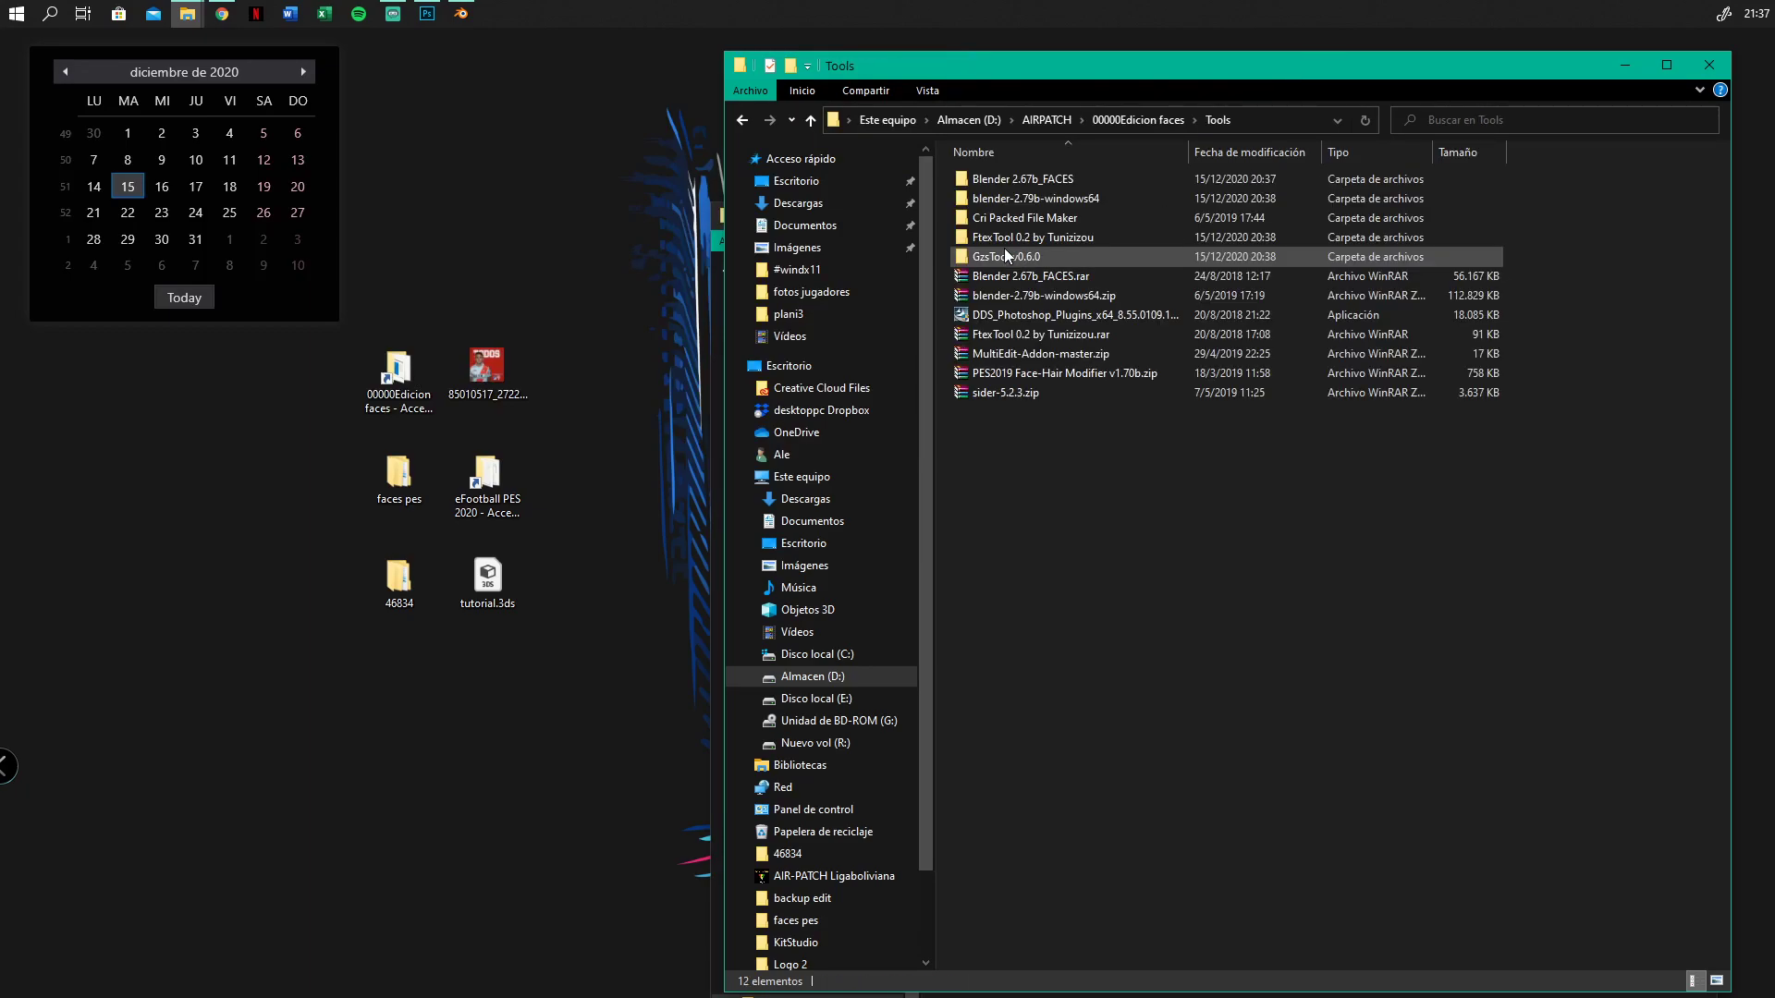
double_click(1004, 241)
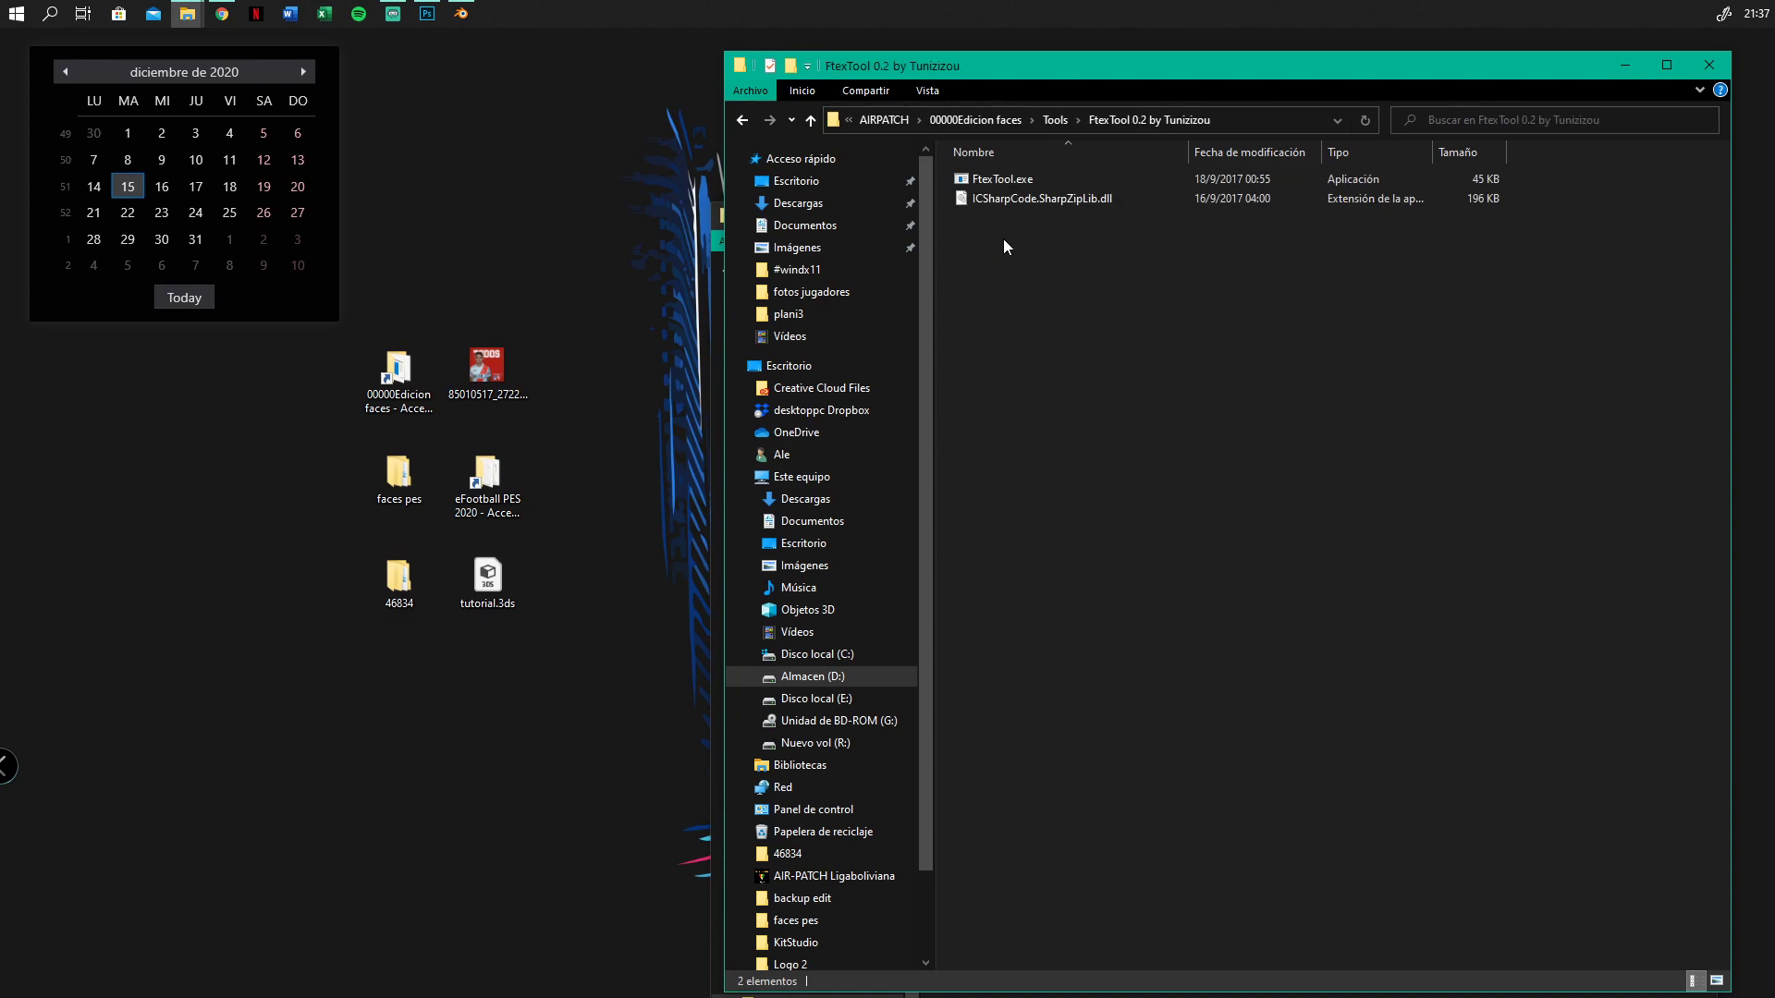
drag(1045, 74, 633, 460)
double_click(559, 566)
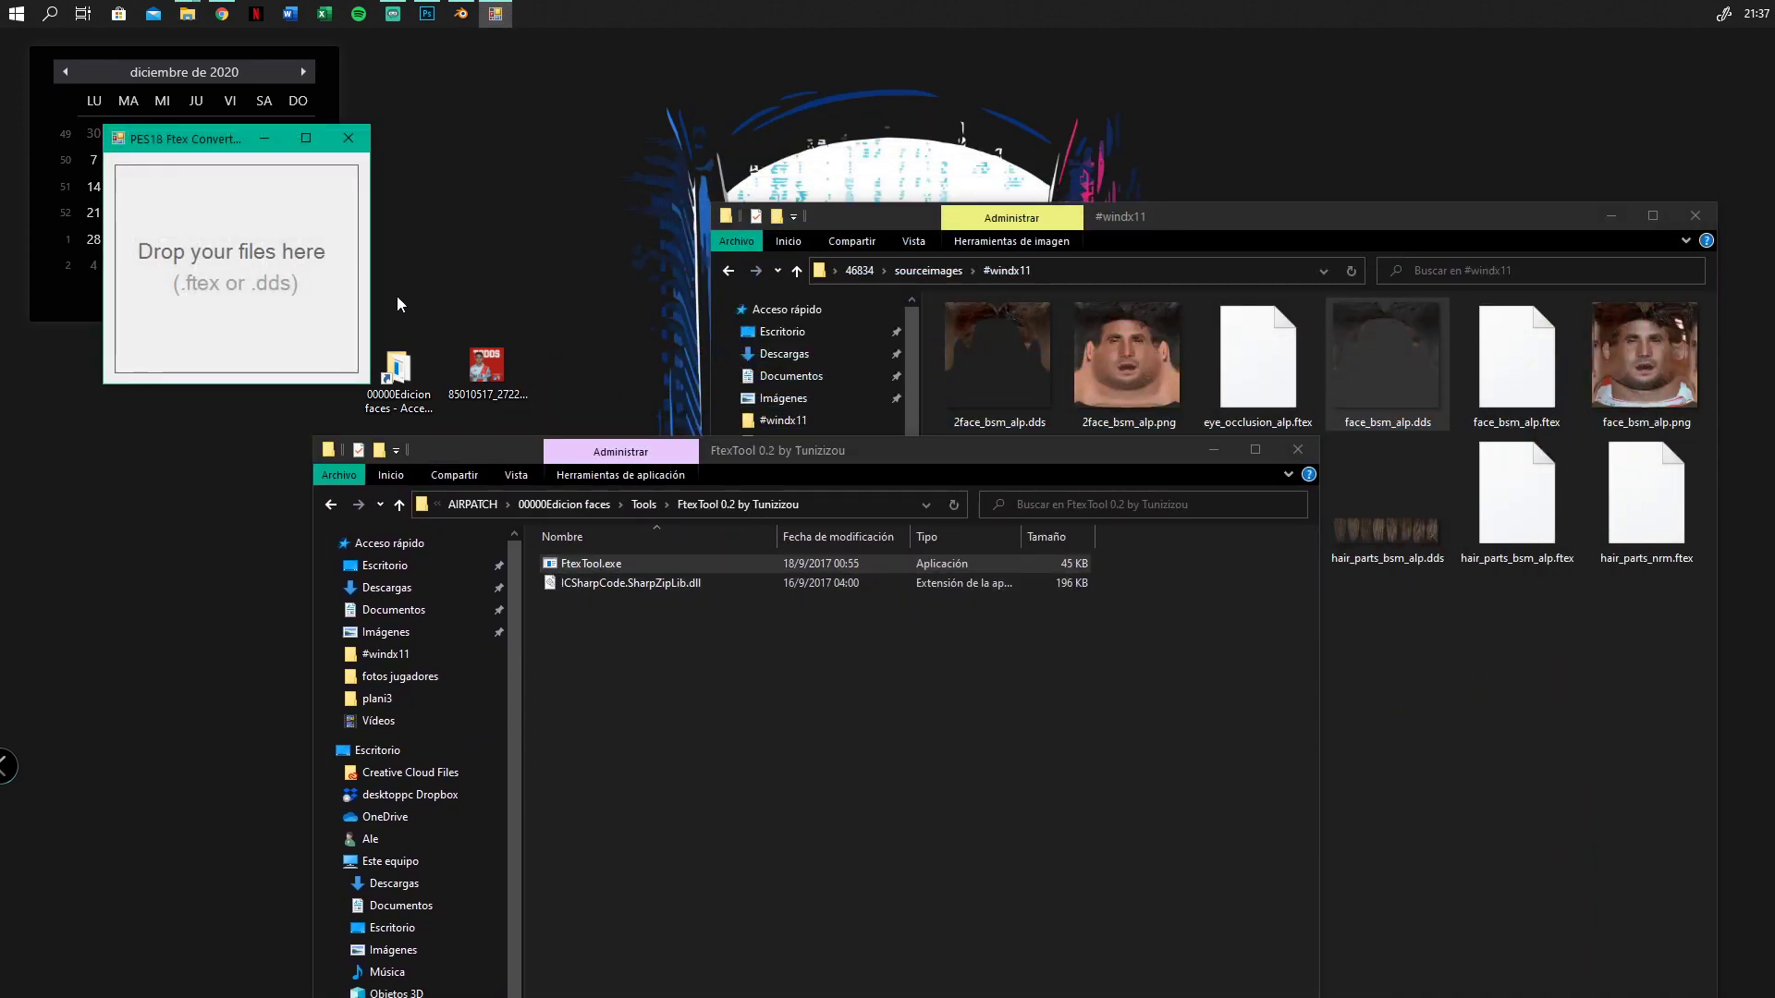
drag(218, 125, 535, 175)
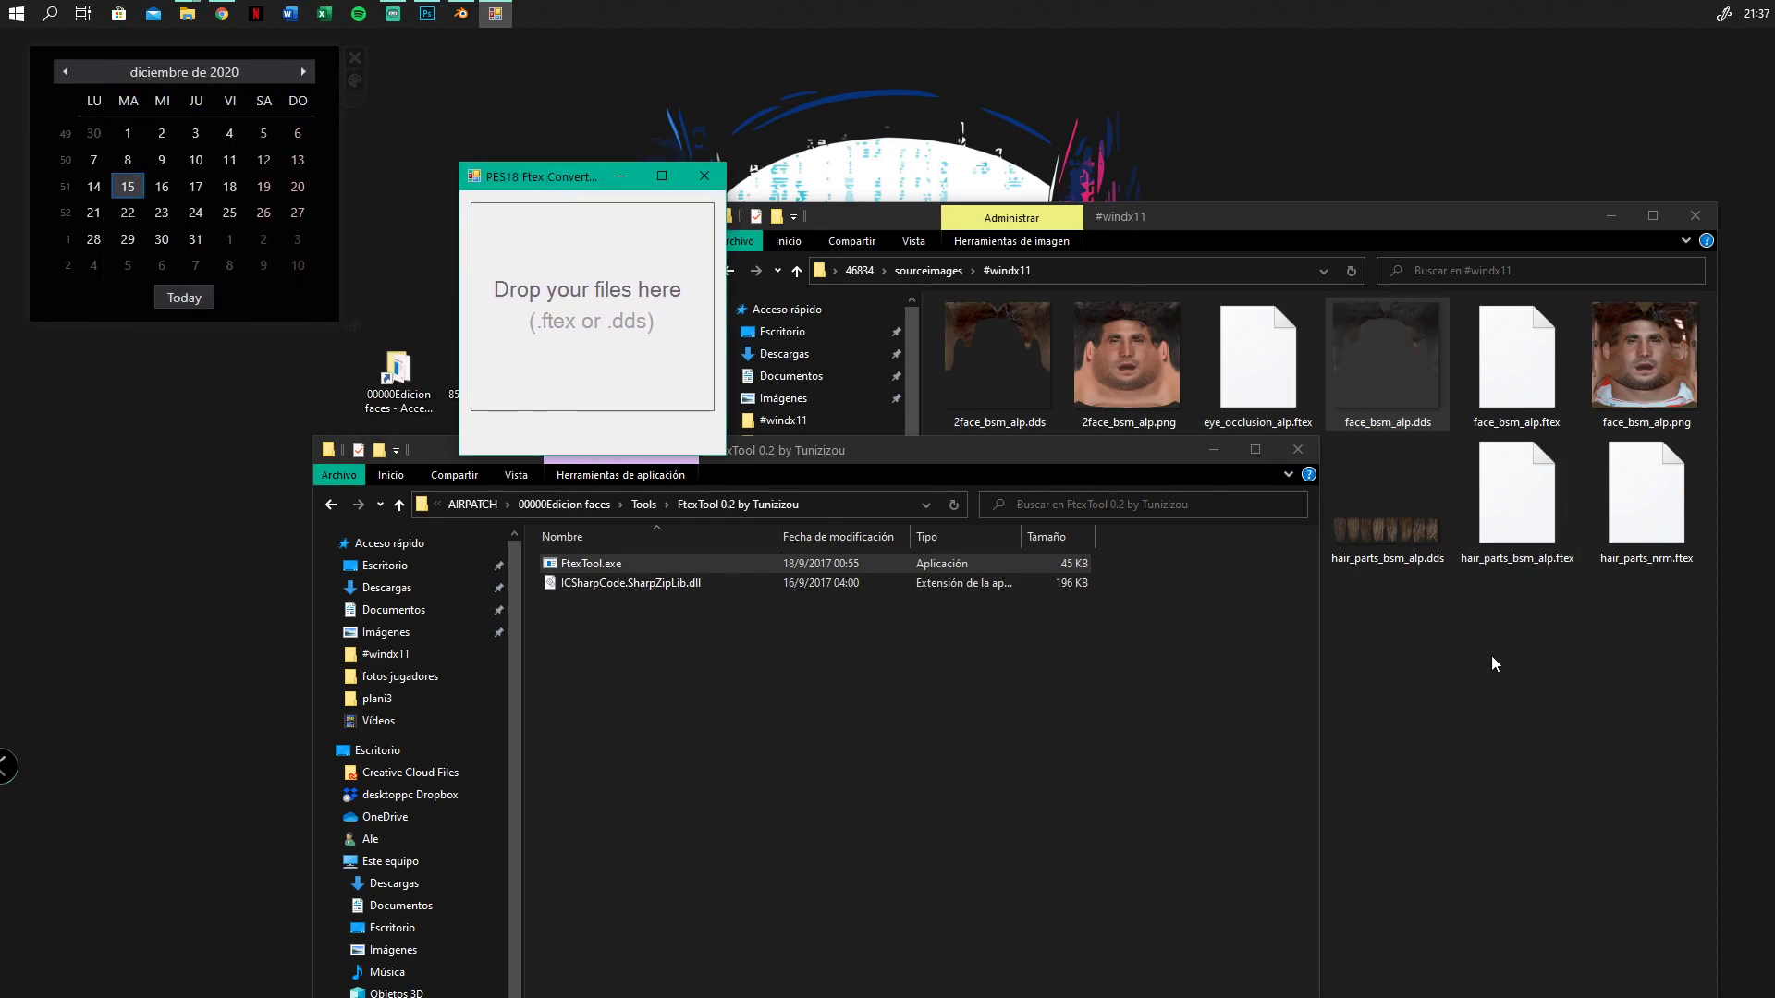
Convert face_bsm_alp.dds to FTEX with the PES18 Ftex Converter and select the resulting face_bsm_alp.ftex
click(1392, 370)
drag(1398, 367, 1402, 414)
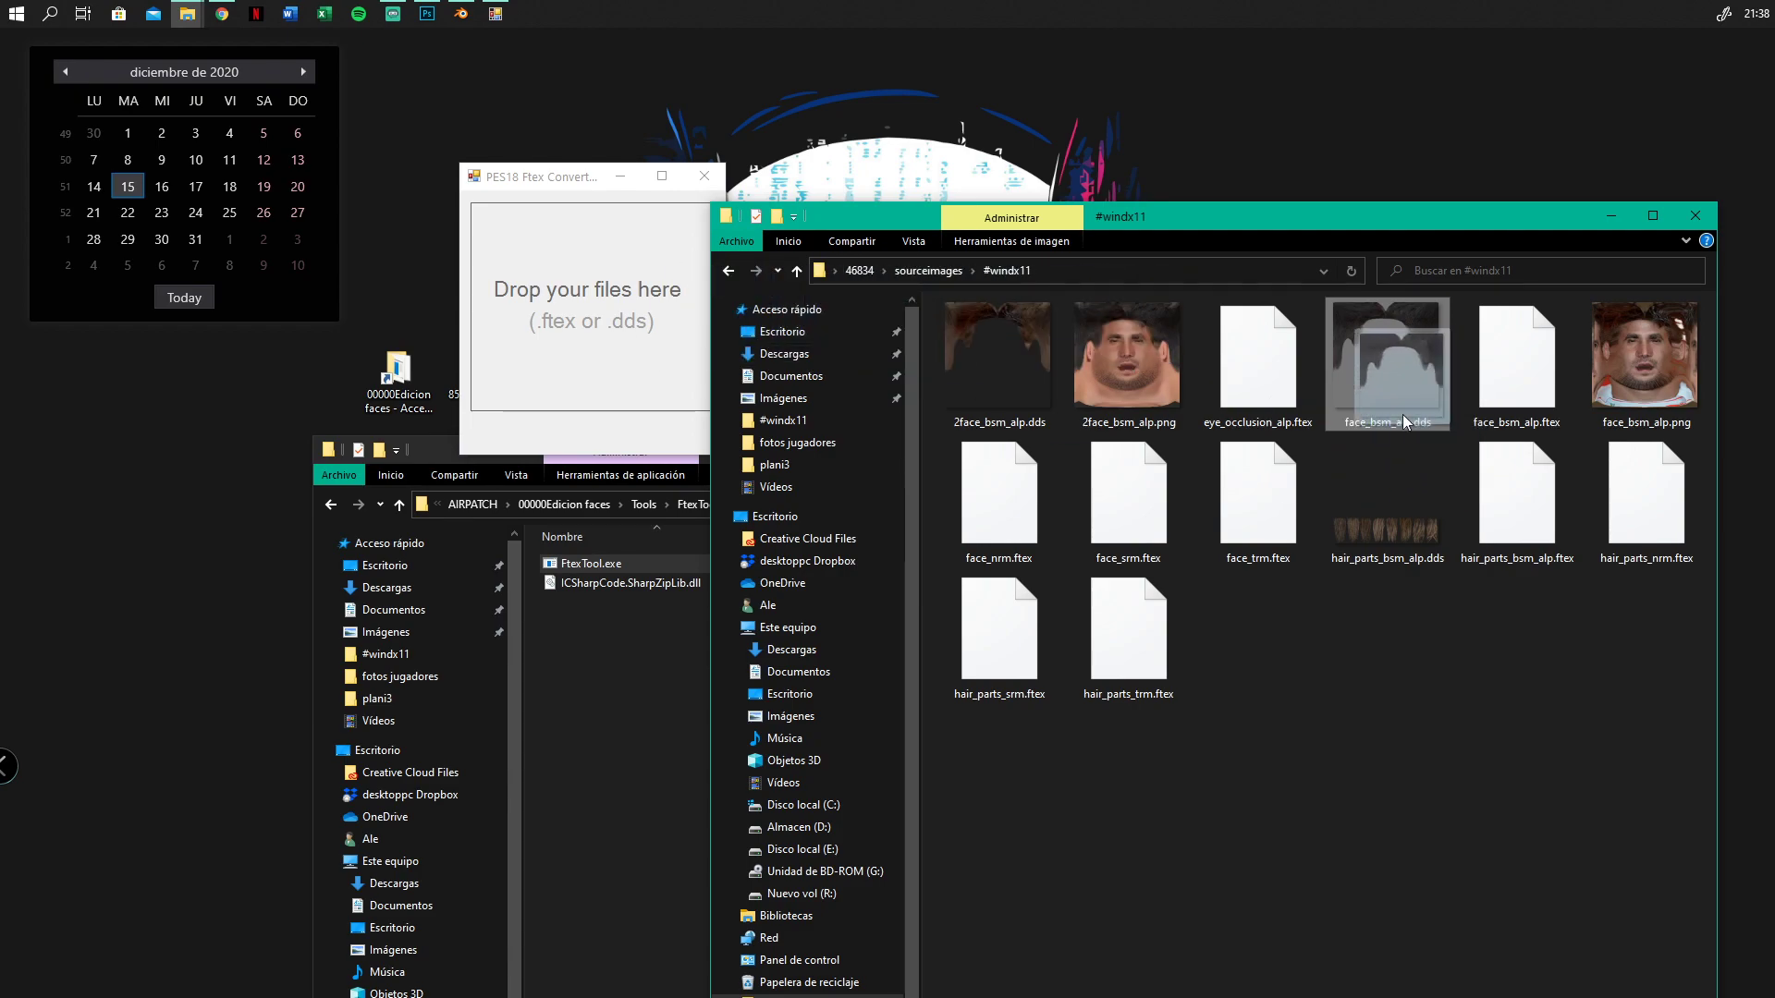
ctrl+scroll(1396, 530, up, 4)
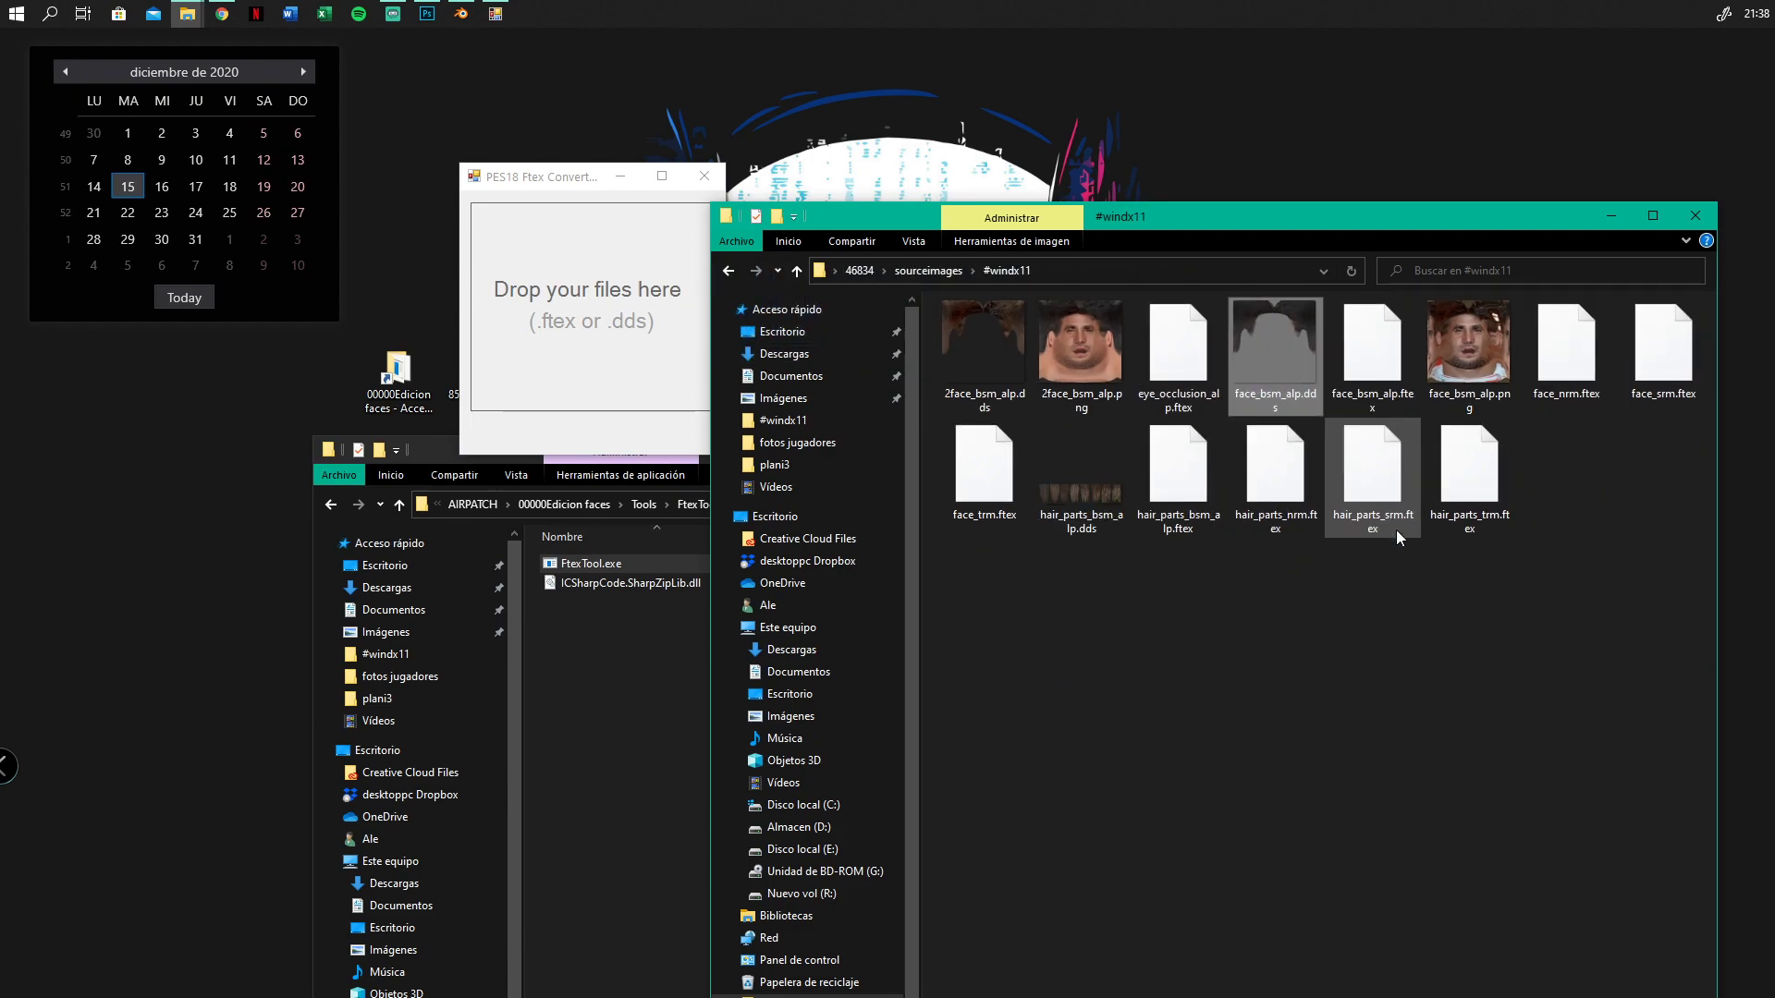
ctrl+scroll(1396, 530, down, 5)
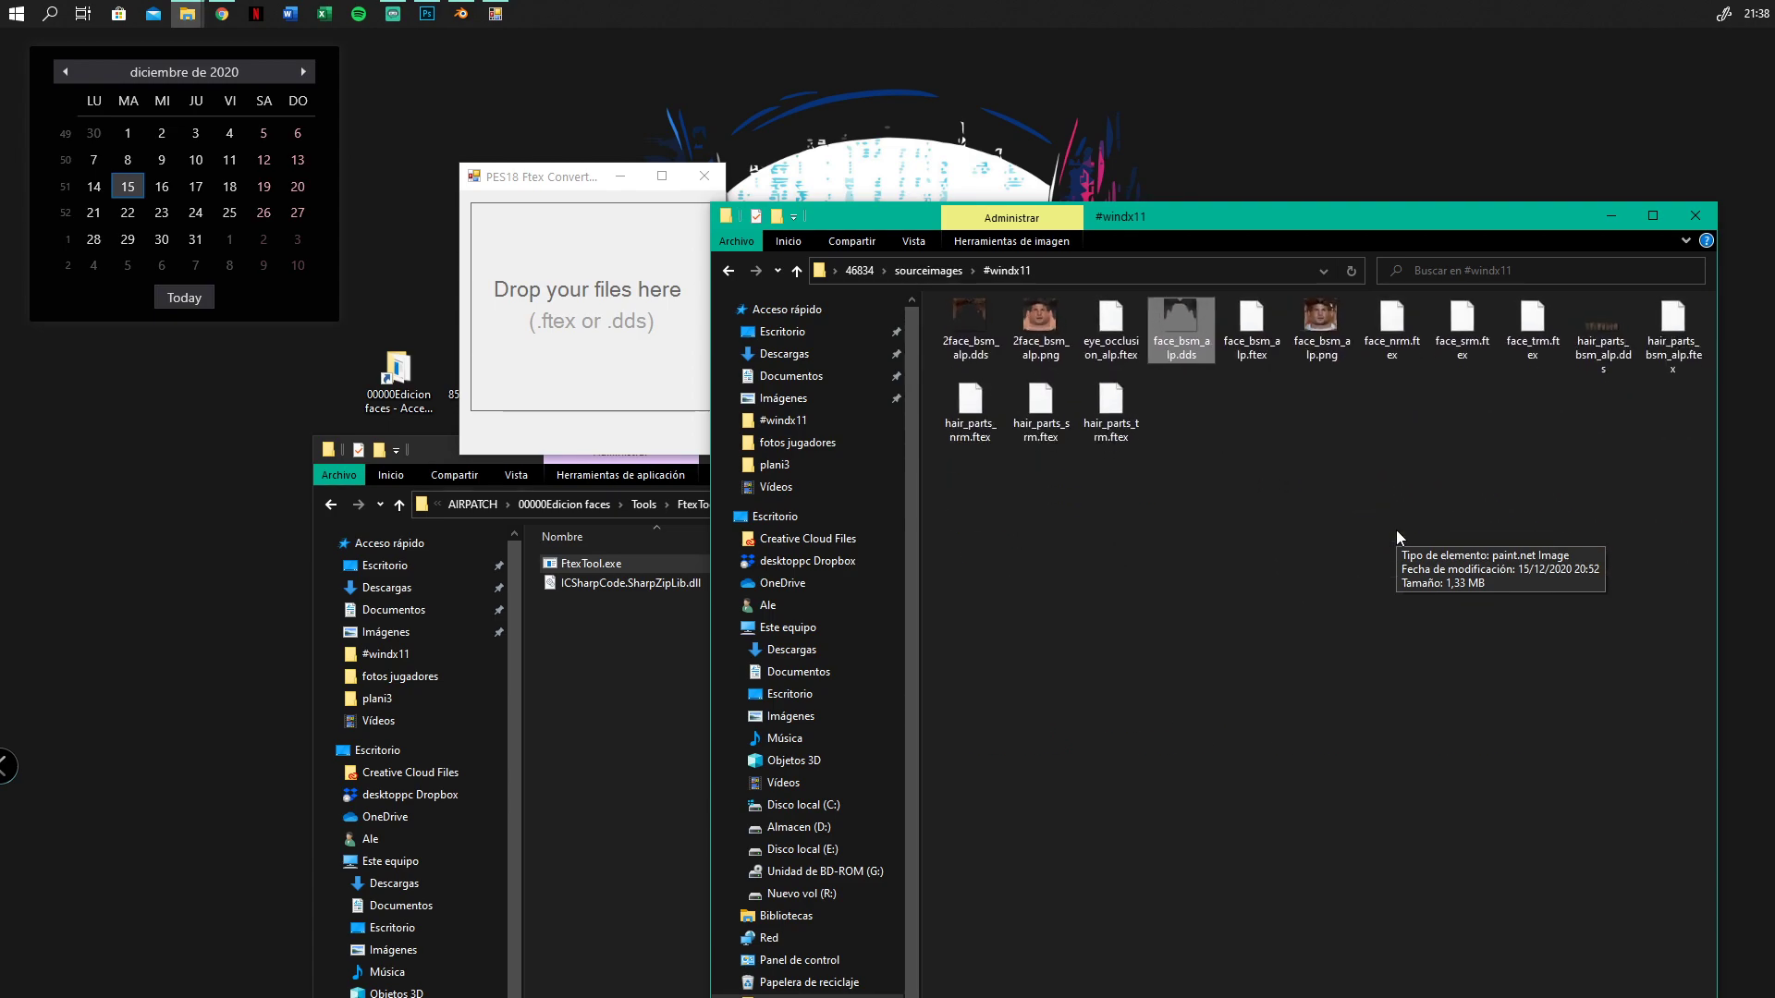
ctrl+scroll(1396, 530, down, 3)
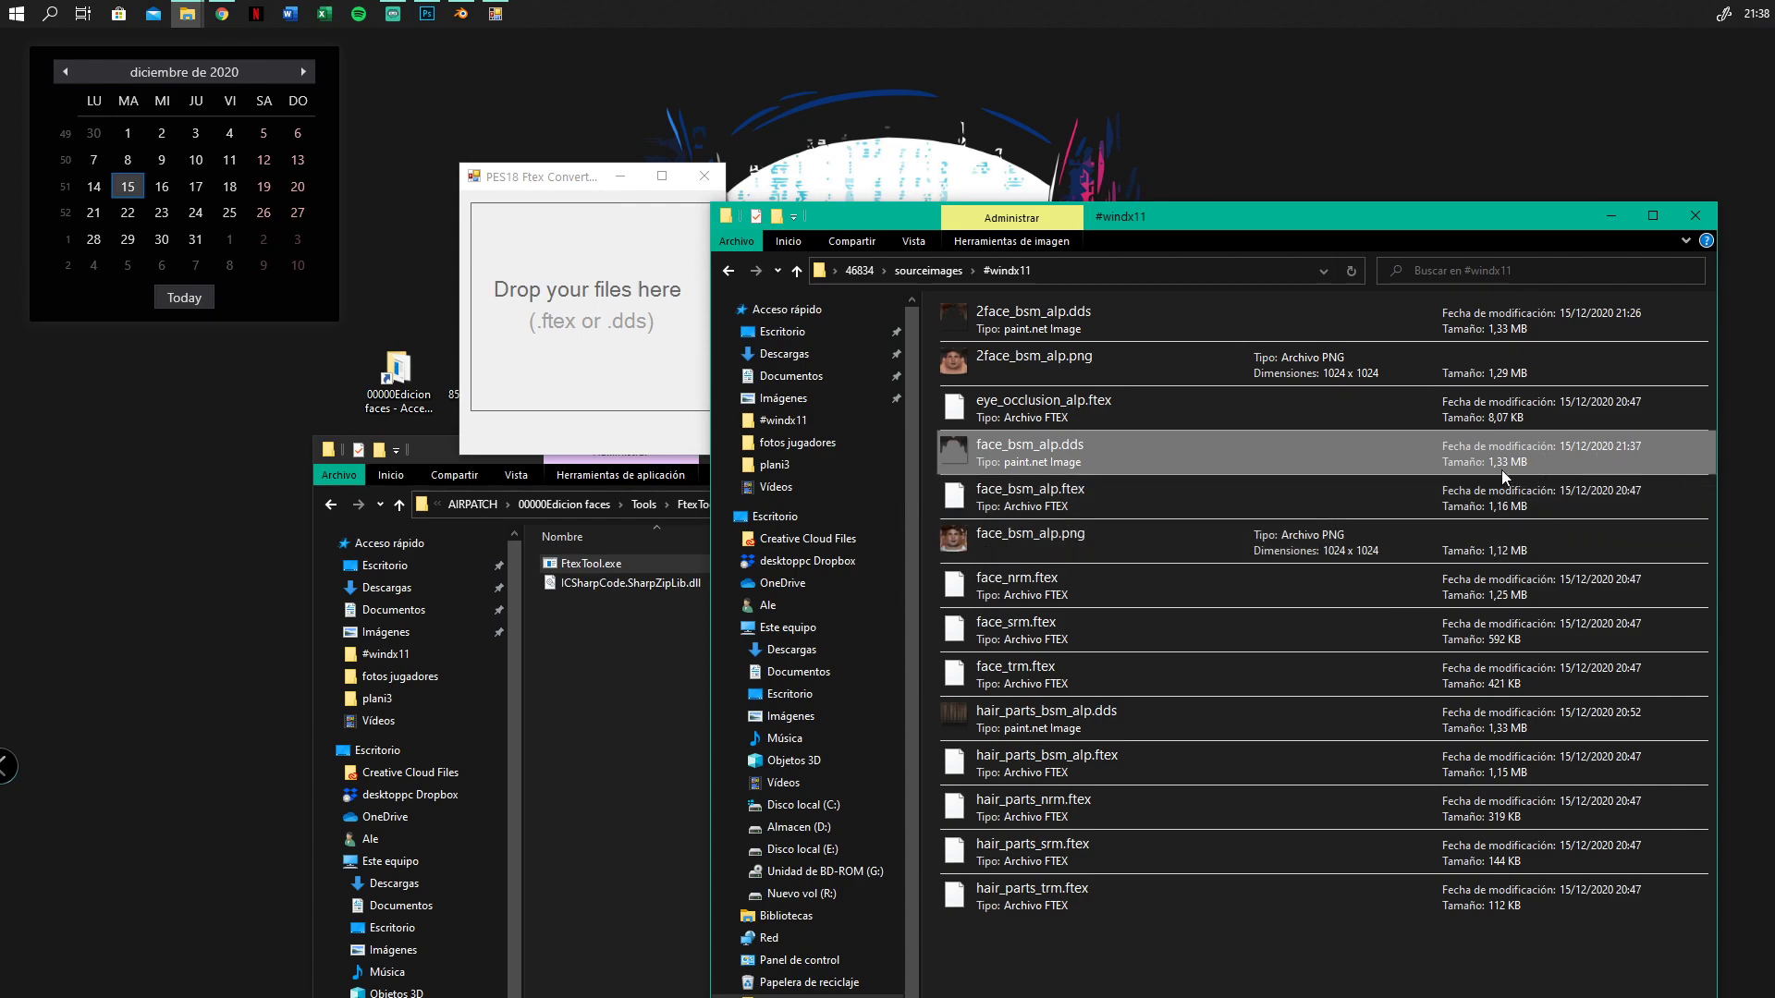
drag(1106, 459, 587, 317)
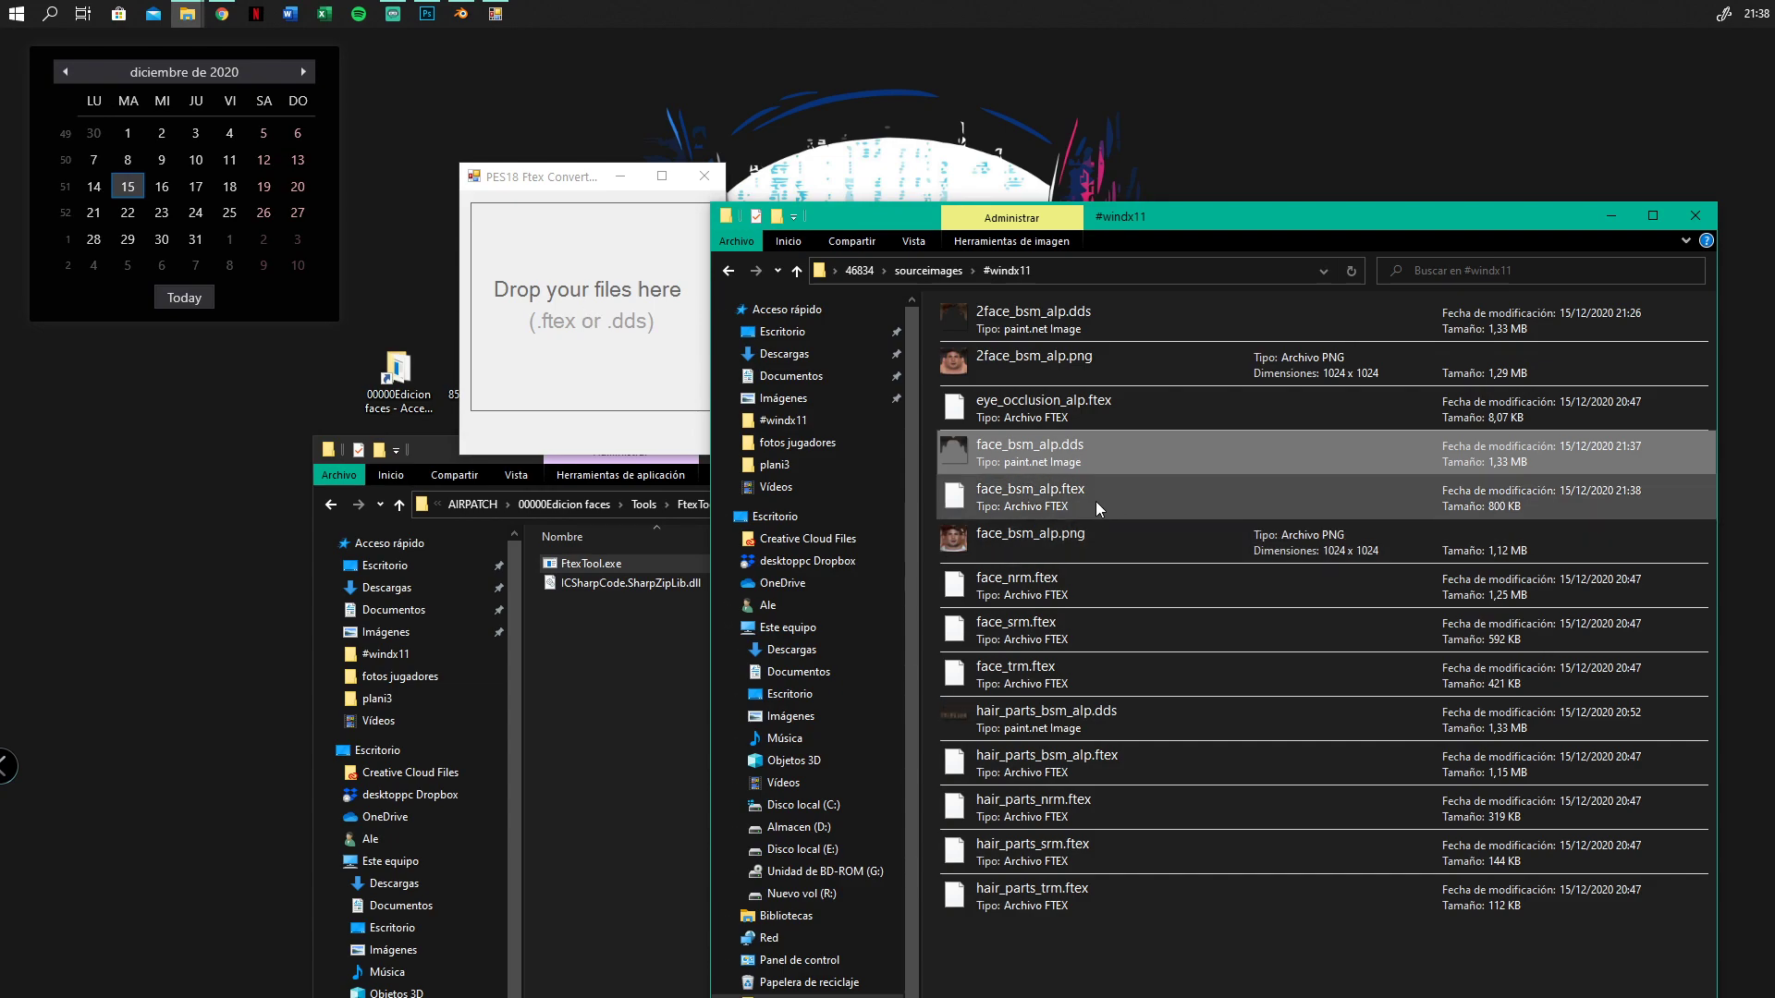
click(1001, 499)
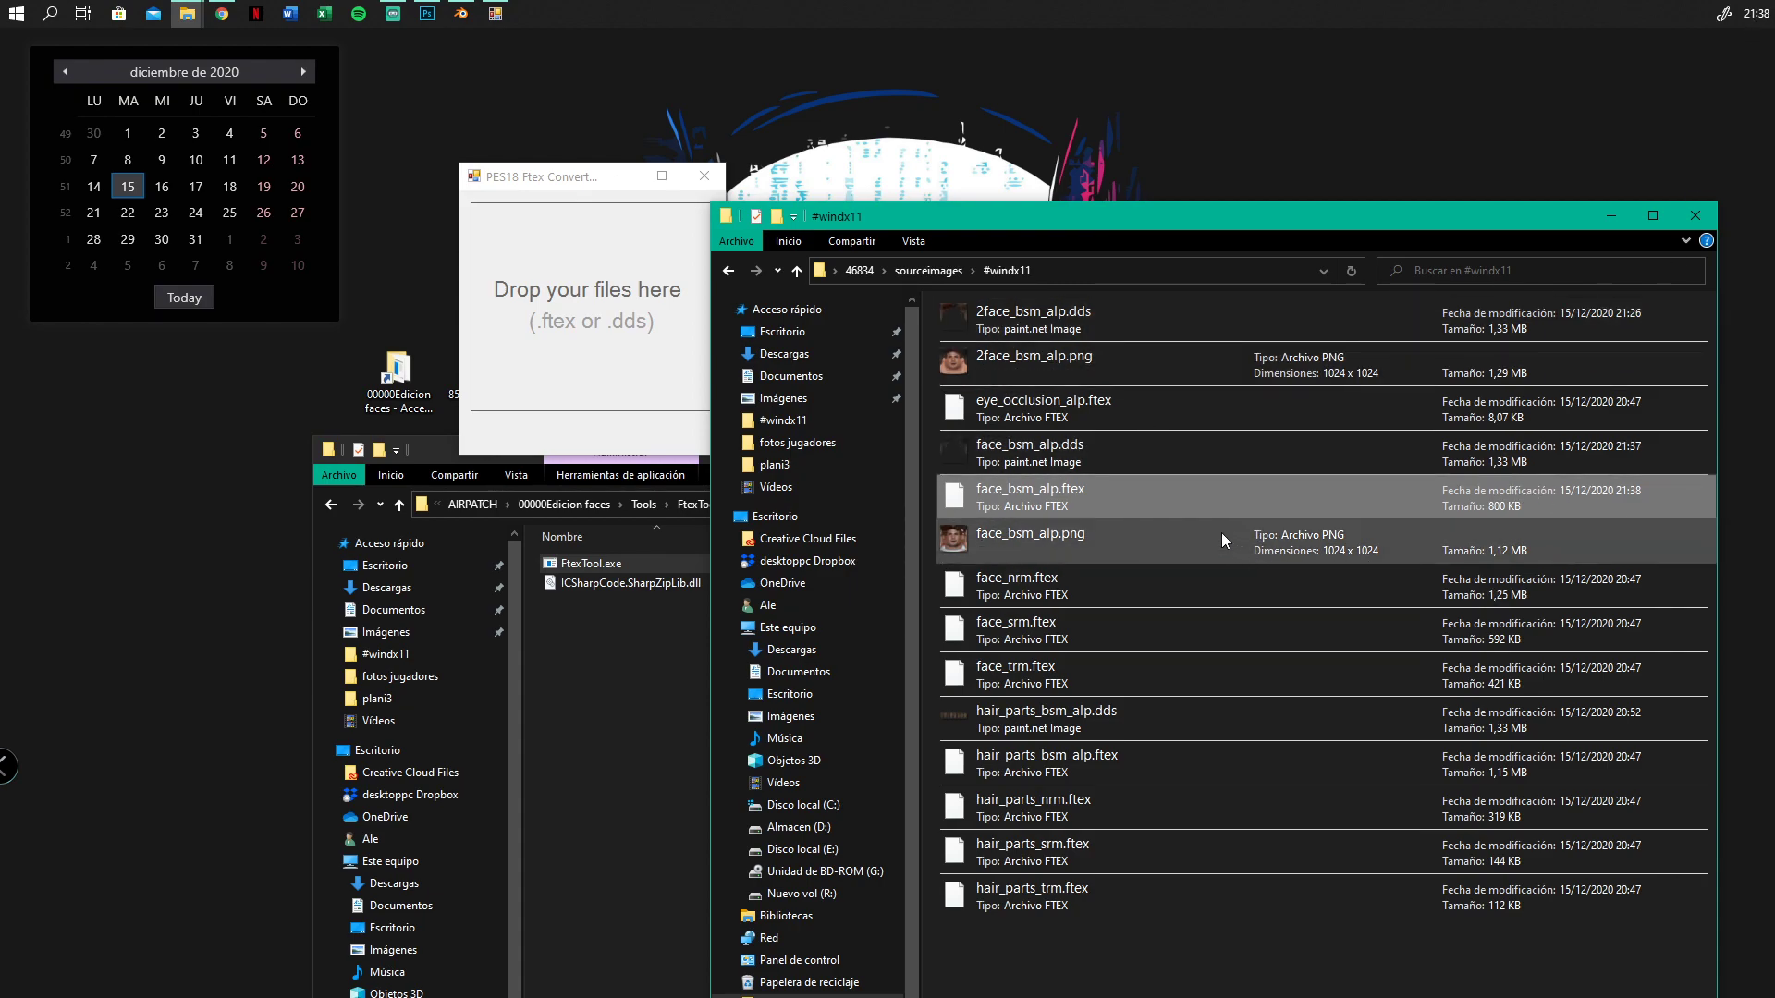
Close the Ftex converter and the #windx11 and FtexTool folder windows
click(704, 176)
drag(994, 222, 737, 183)
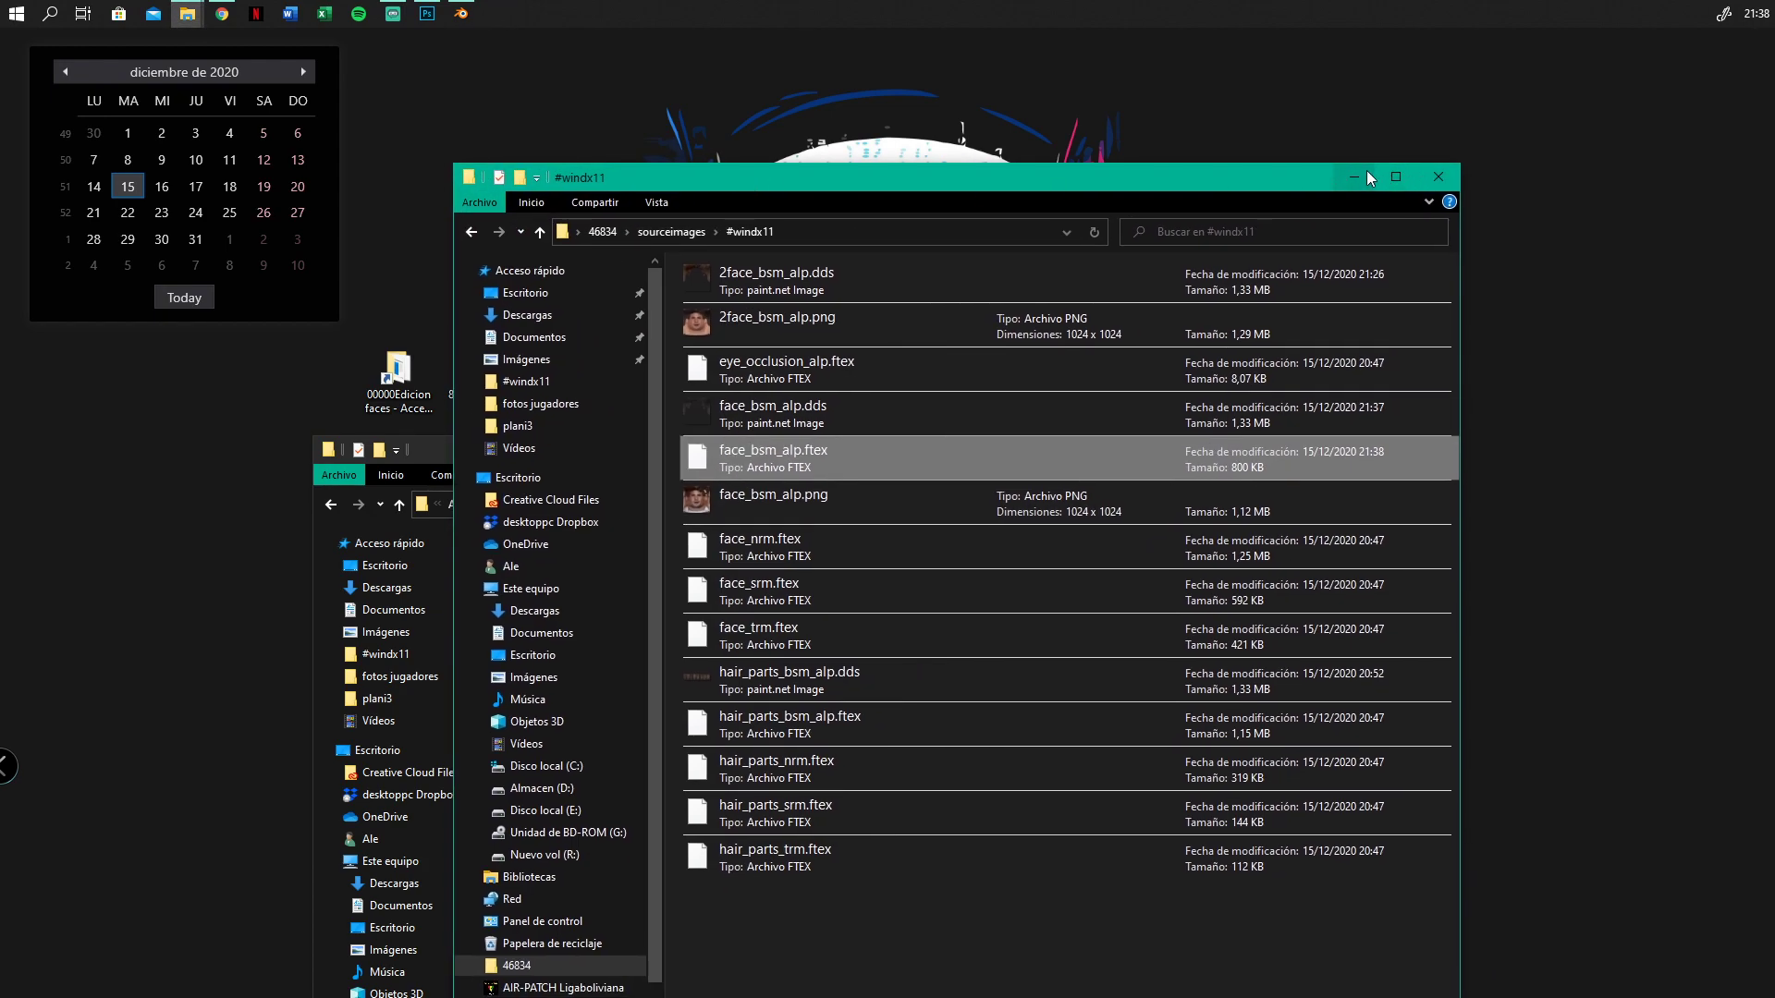
click(1422, 180)
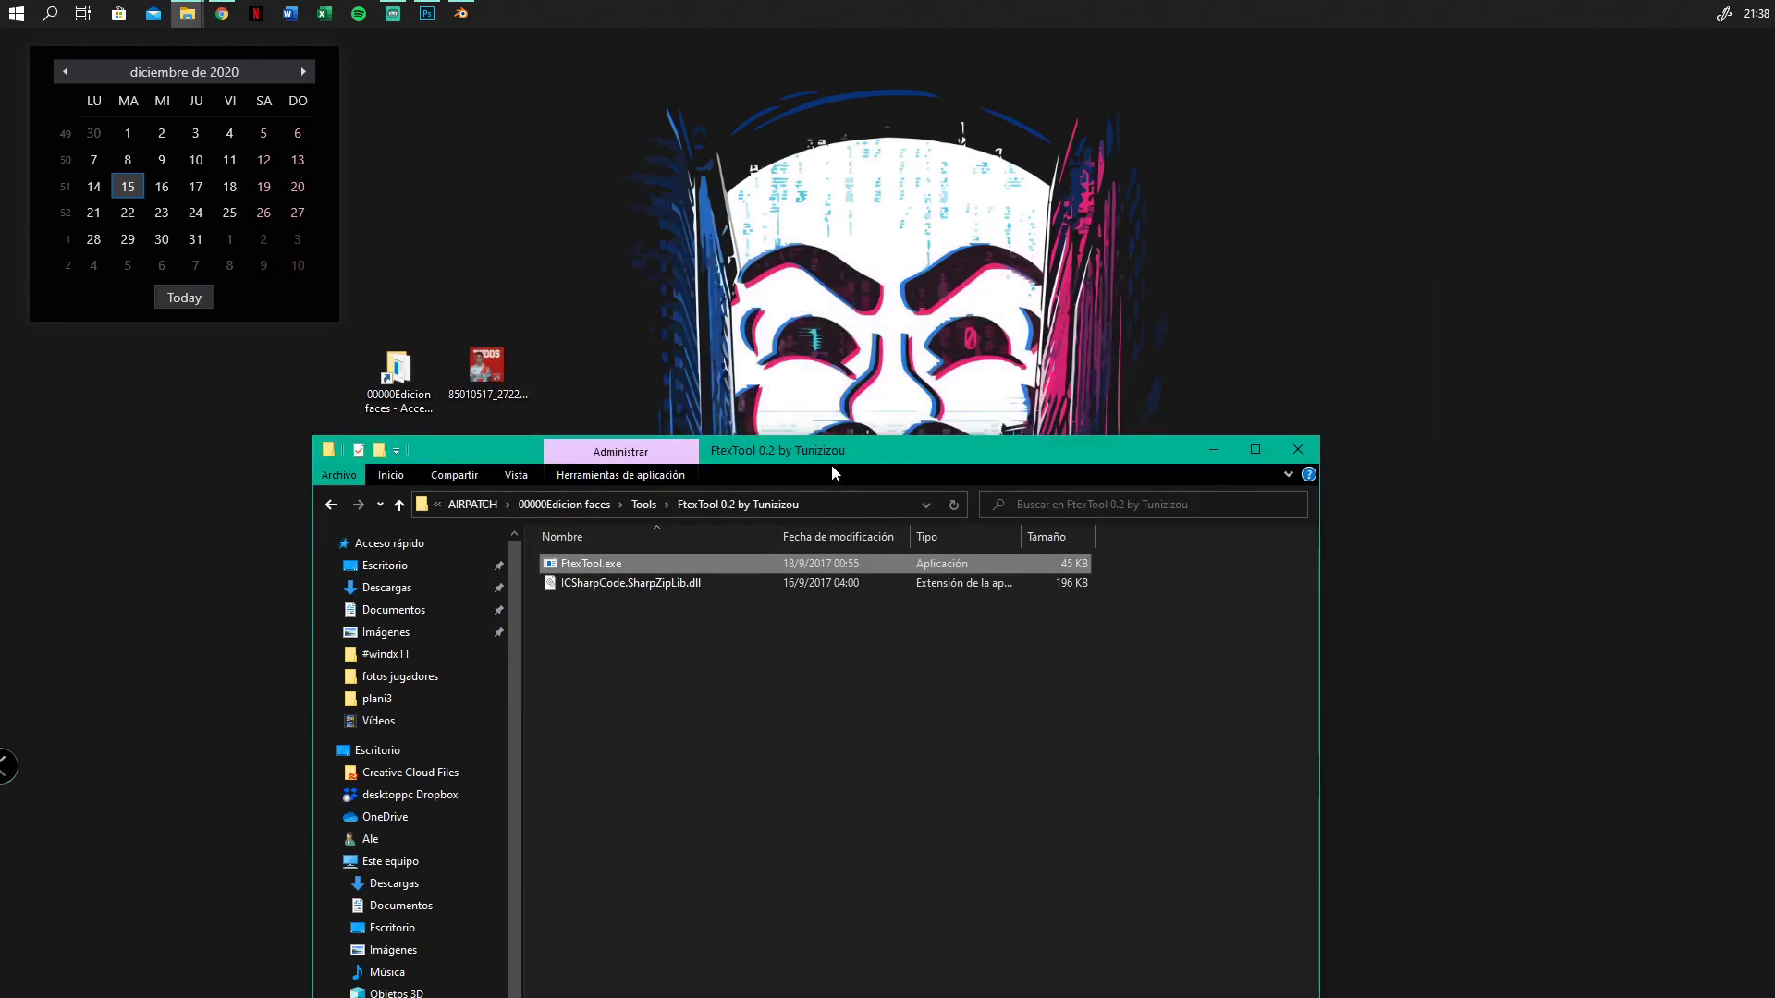
drag(880, 449, 1046, 168)
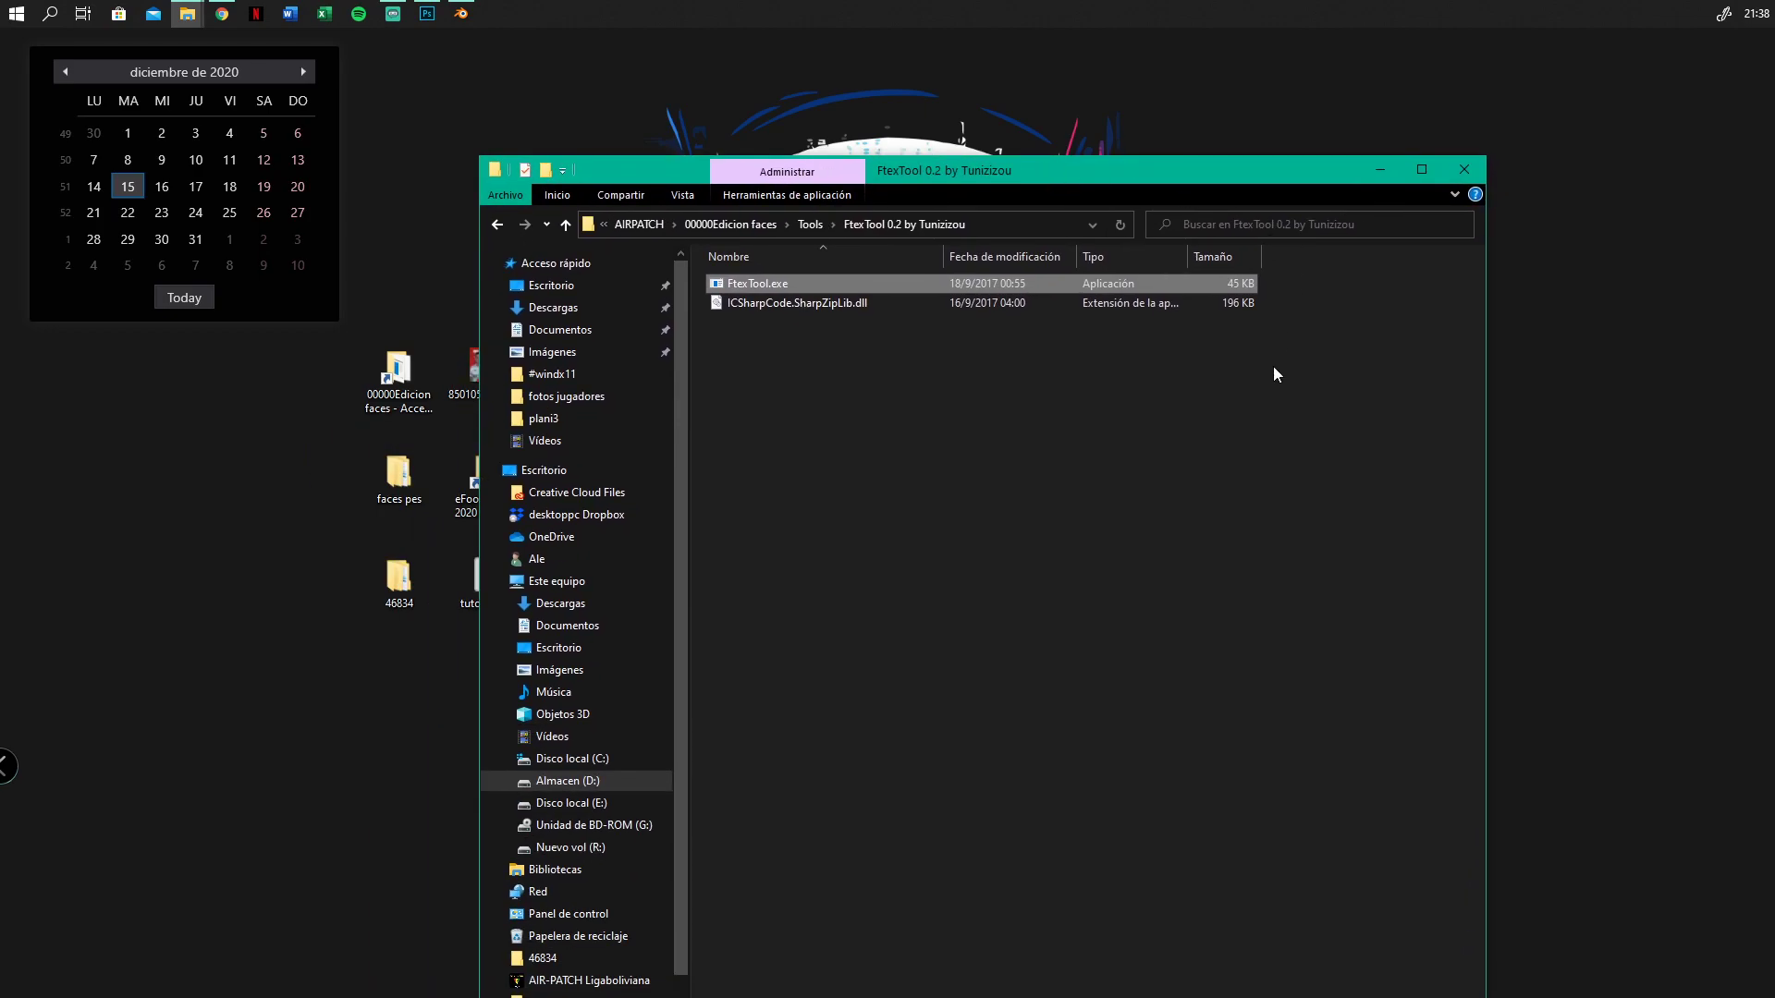
click(1465, 169)
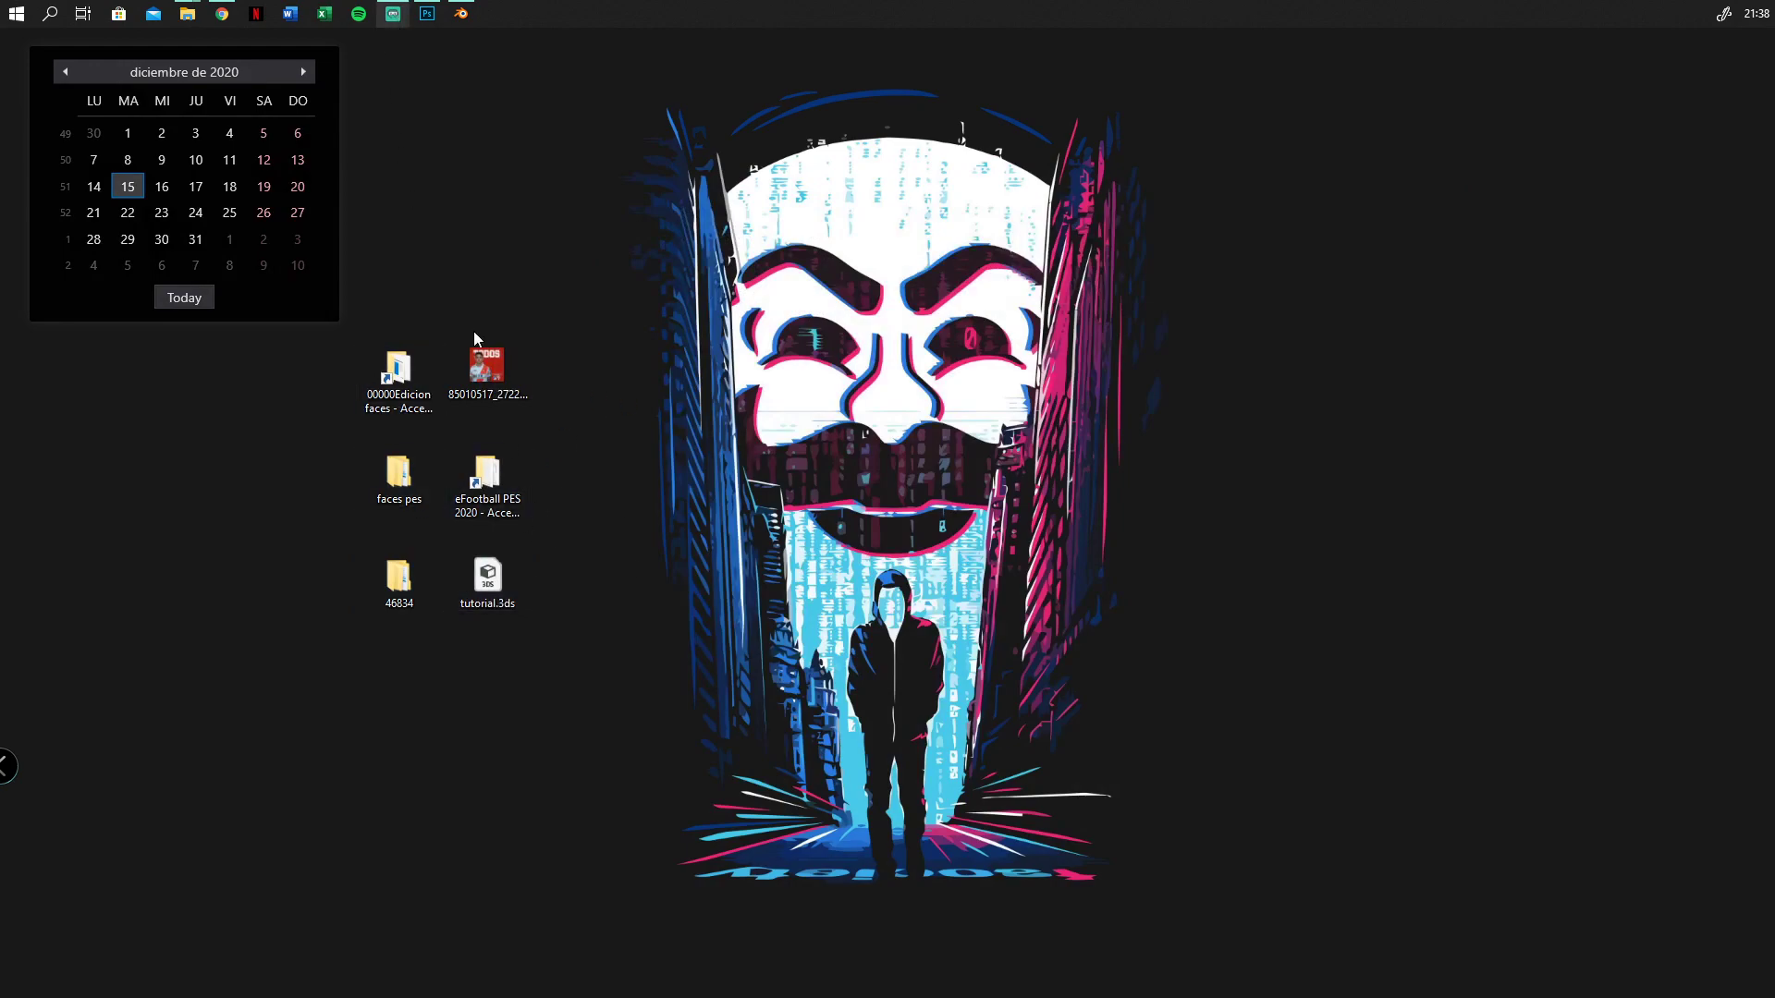
Launch Blender 2.79 from the 00000Edicion faces folder, maximise its window and dismiss the splash screen
double_click(397, 375)
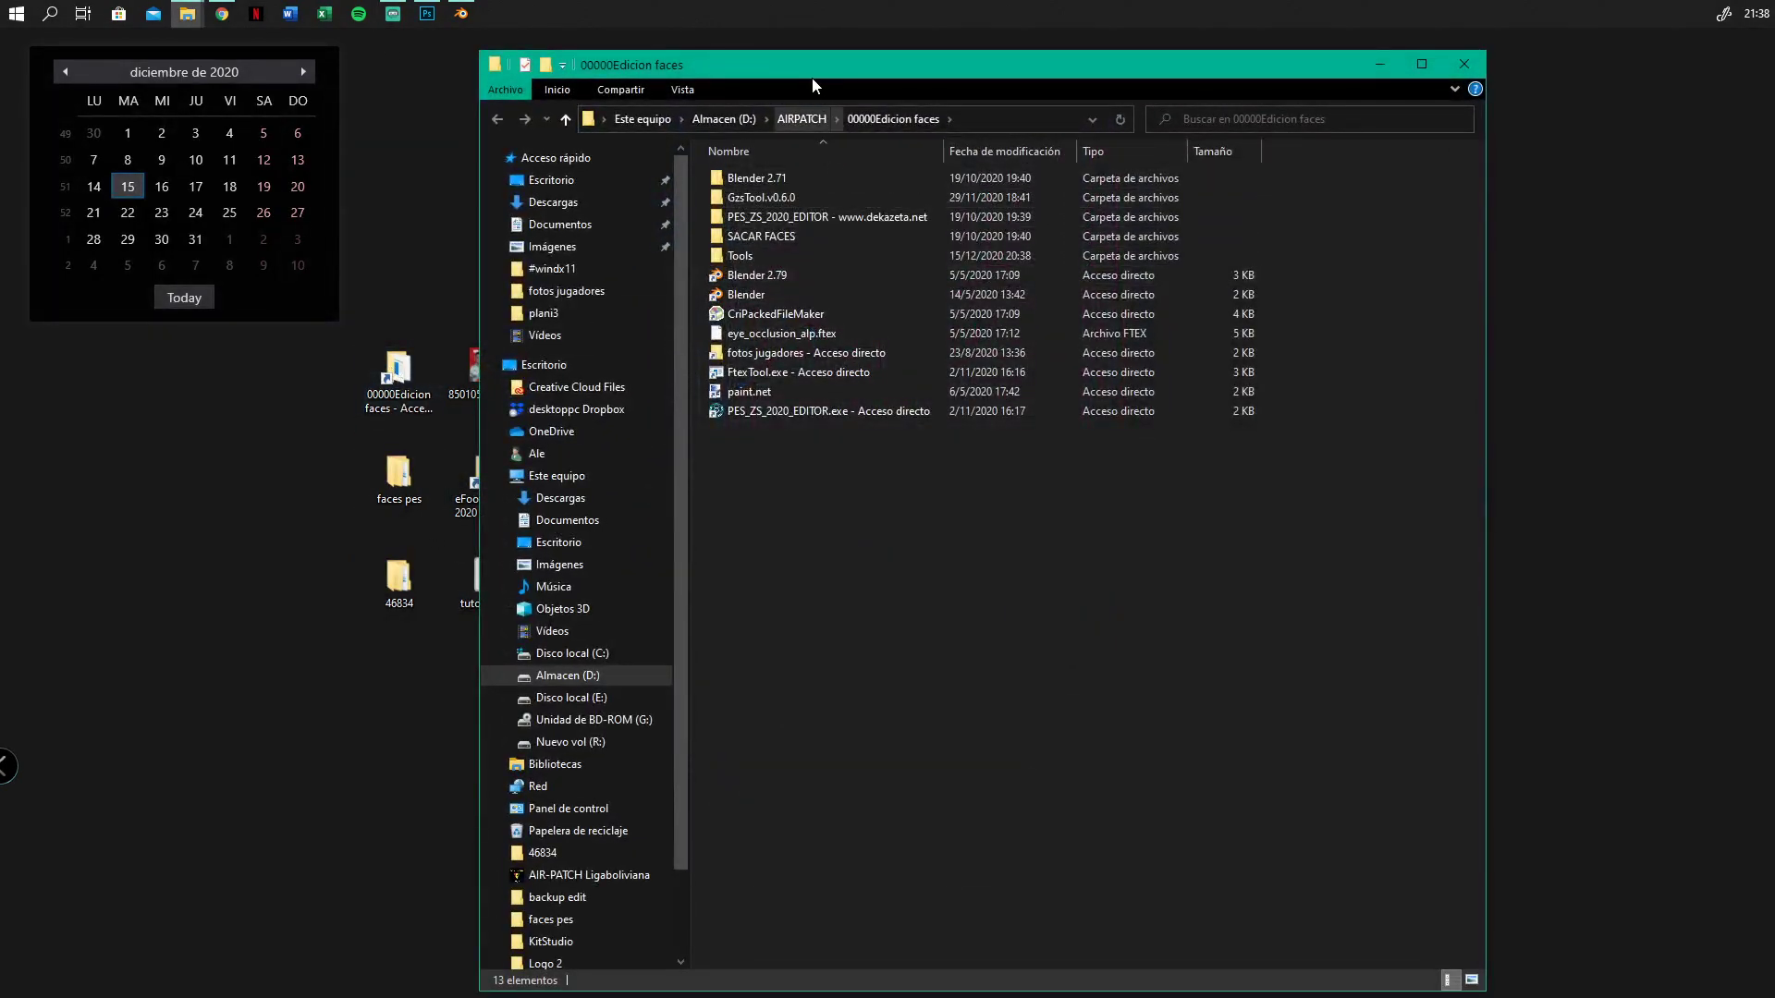
drag(813, 82, 1072, 142)
click(998, 336)
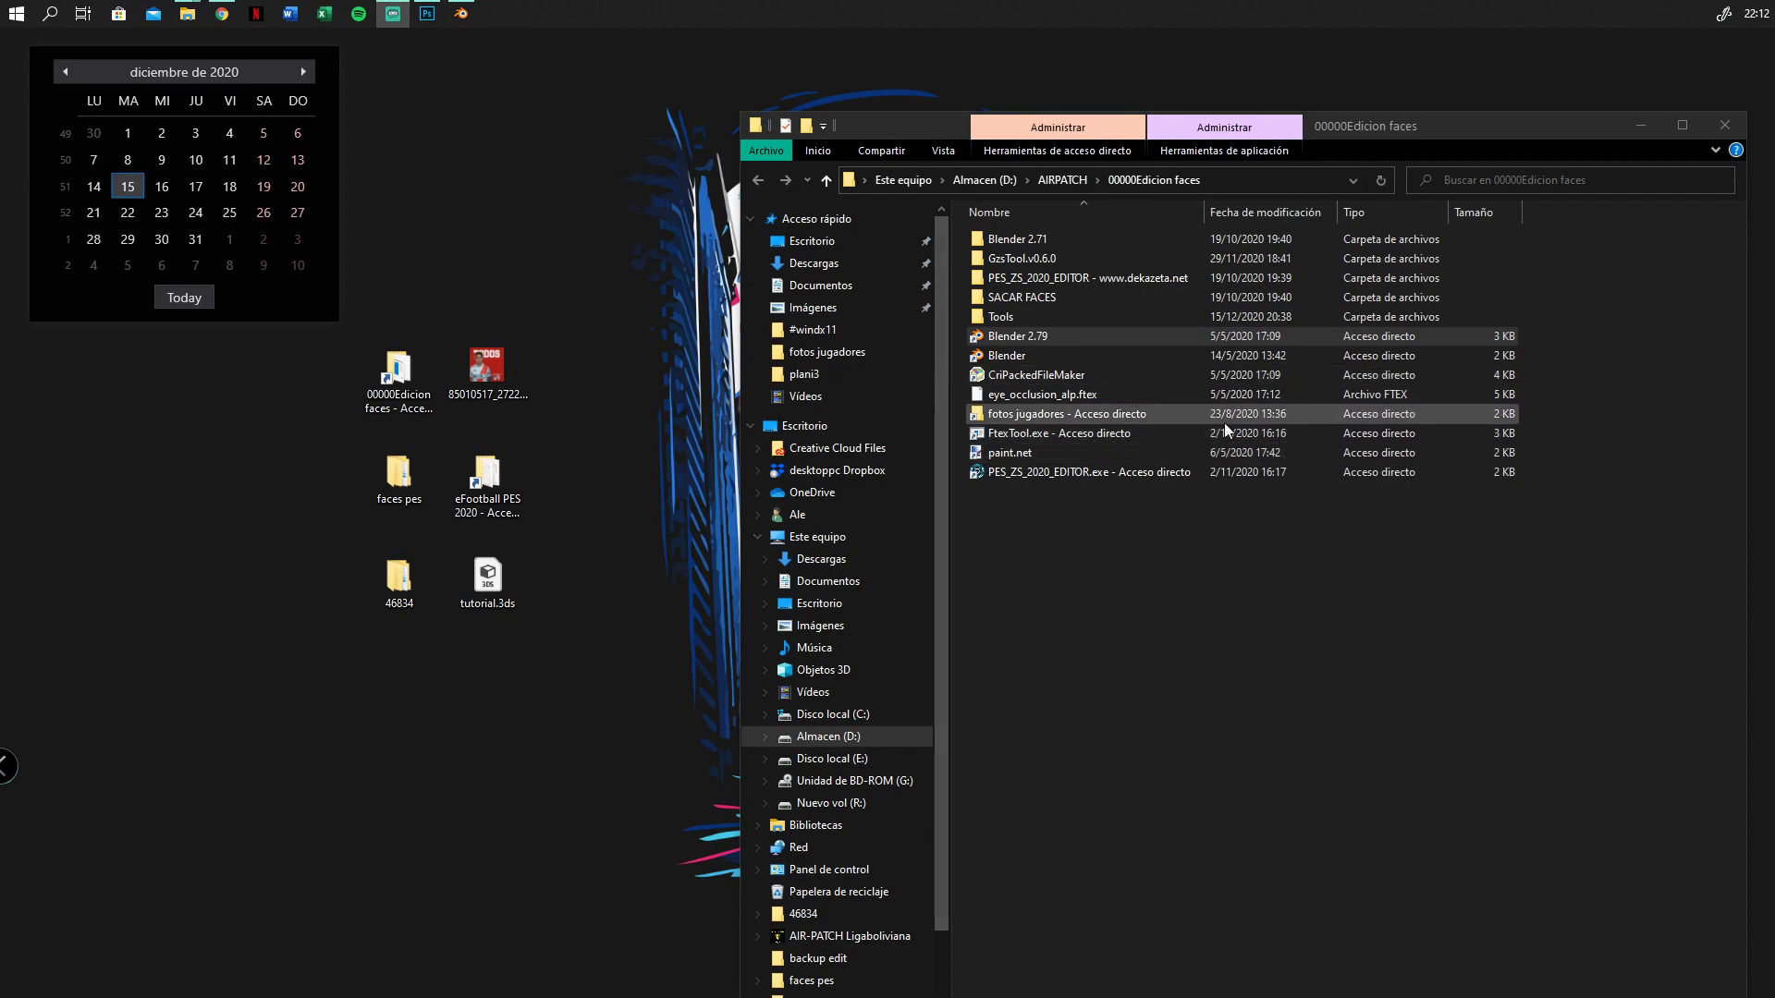
double_click(1209, 333)
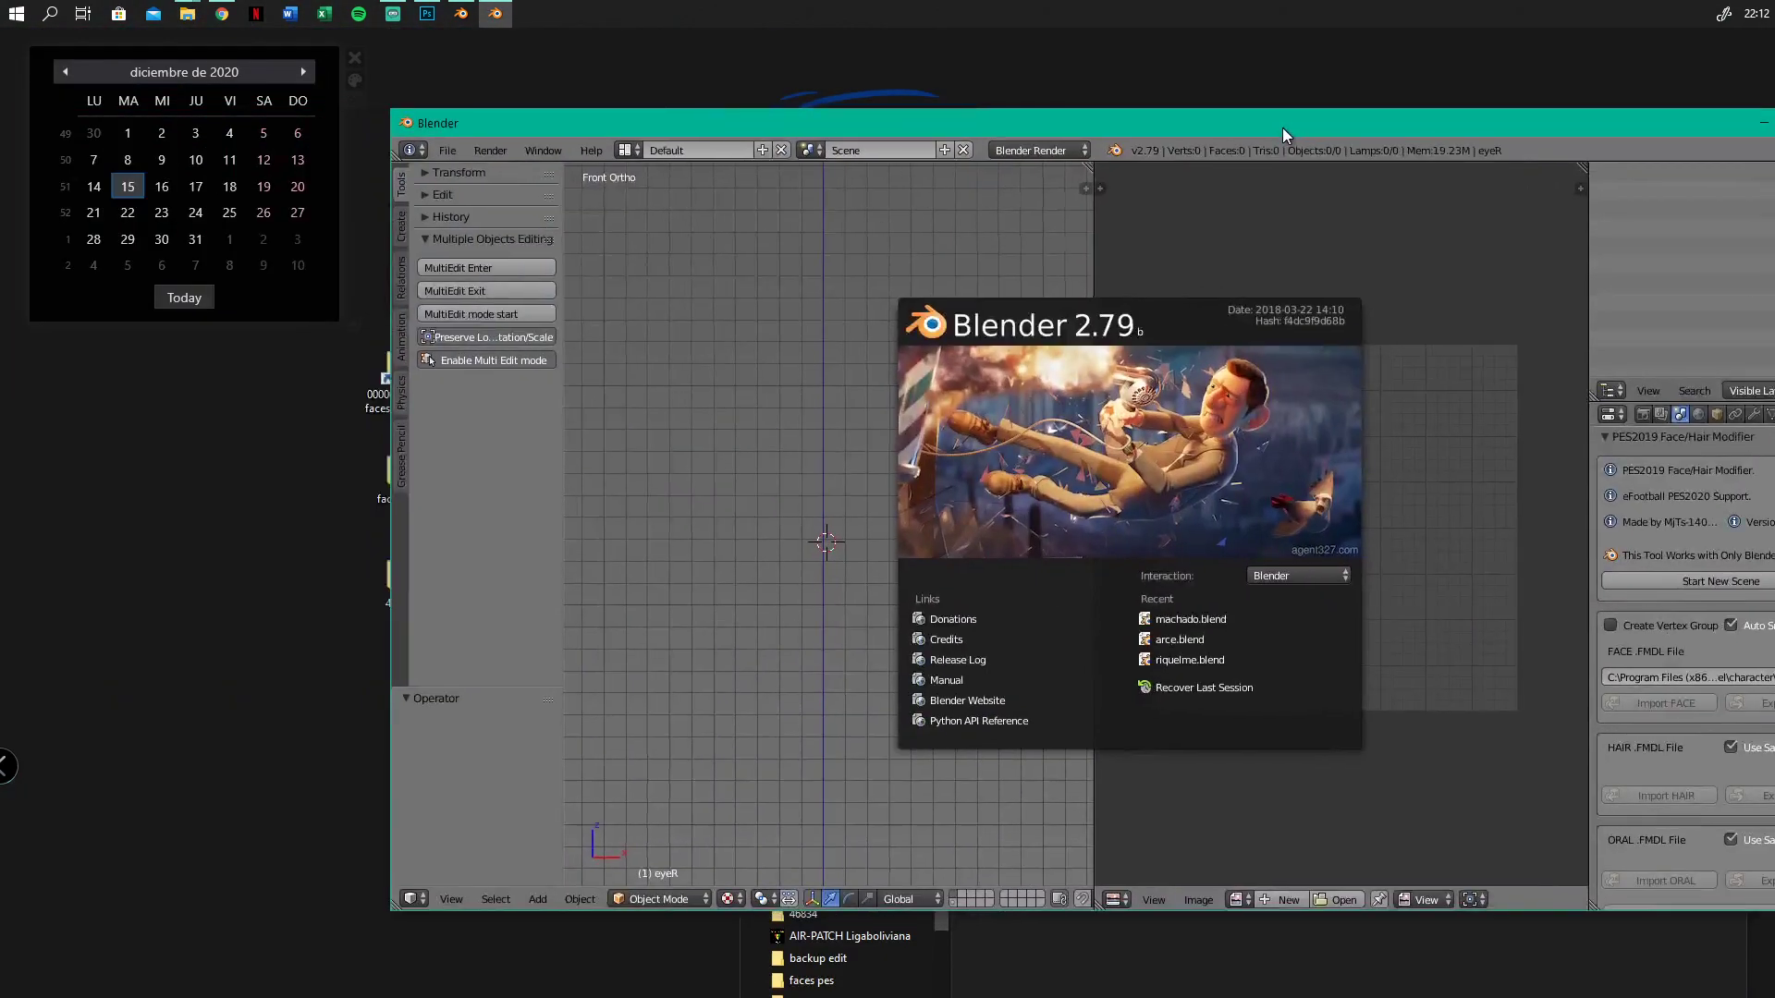
double_click(1284, 127)
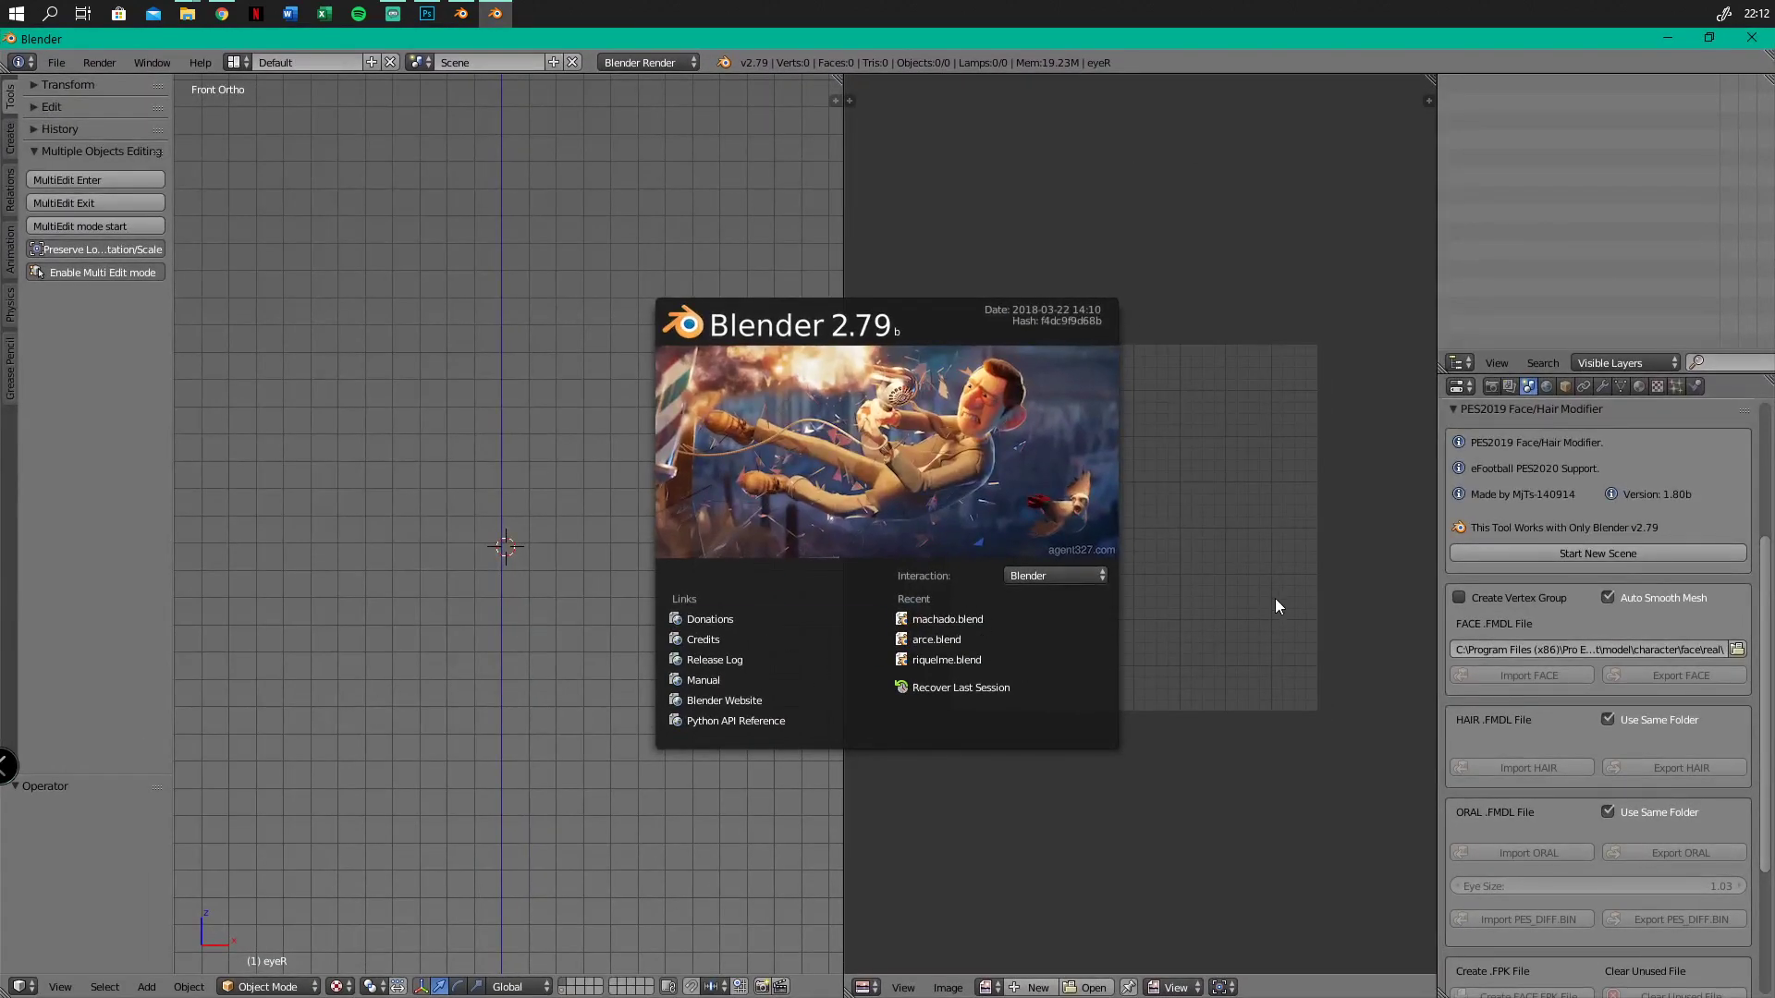
click(1281, 599)
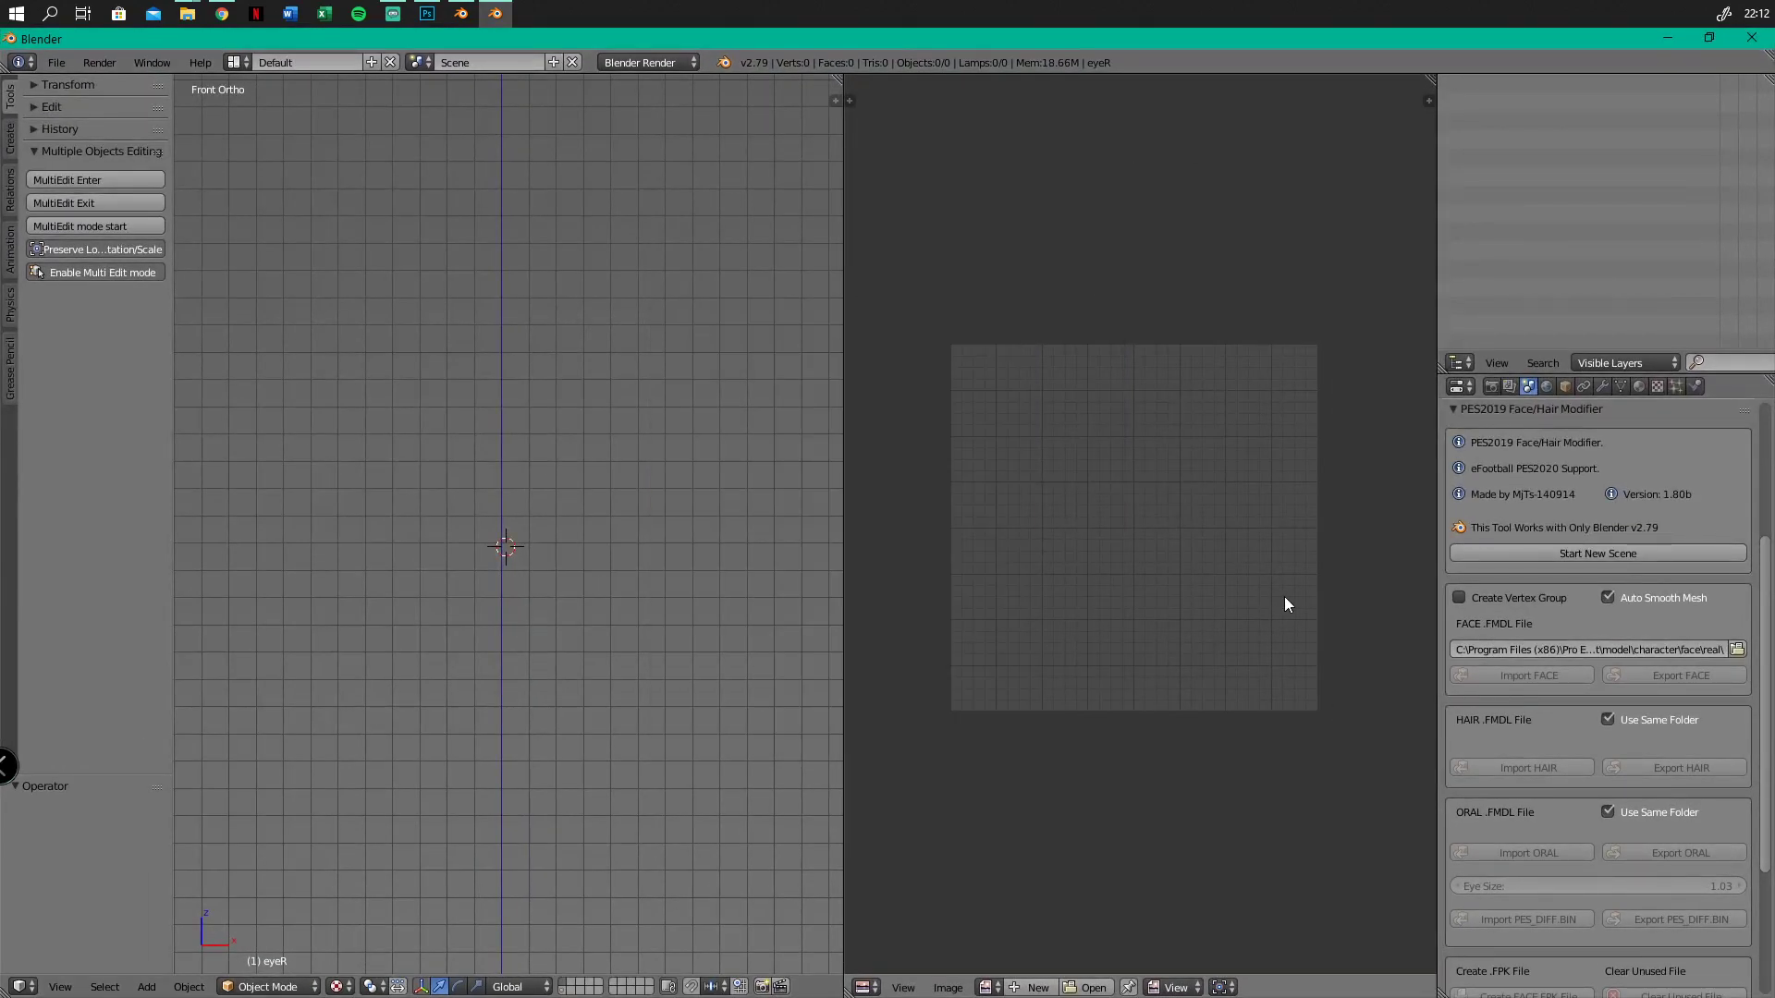
Set the FACE .FMDL file path to the face_high model in Desktop\46834\#Win\face_fpk
click(1737, 650)
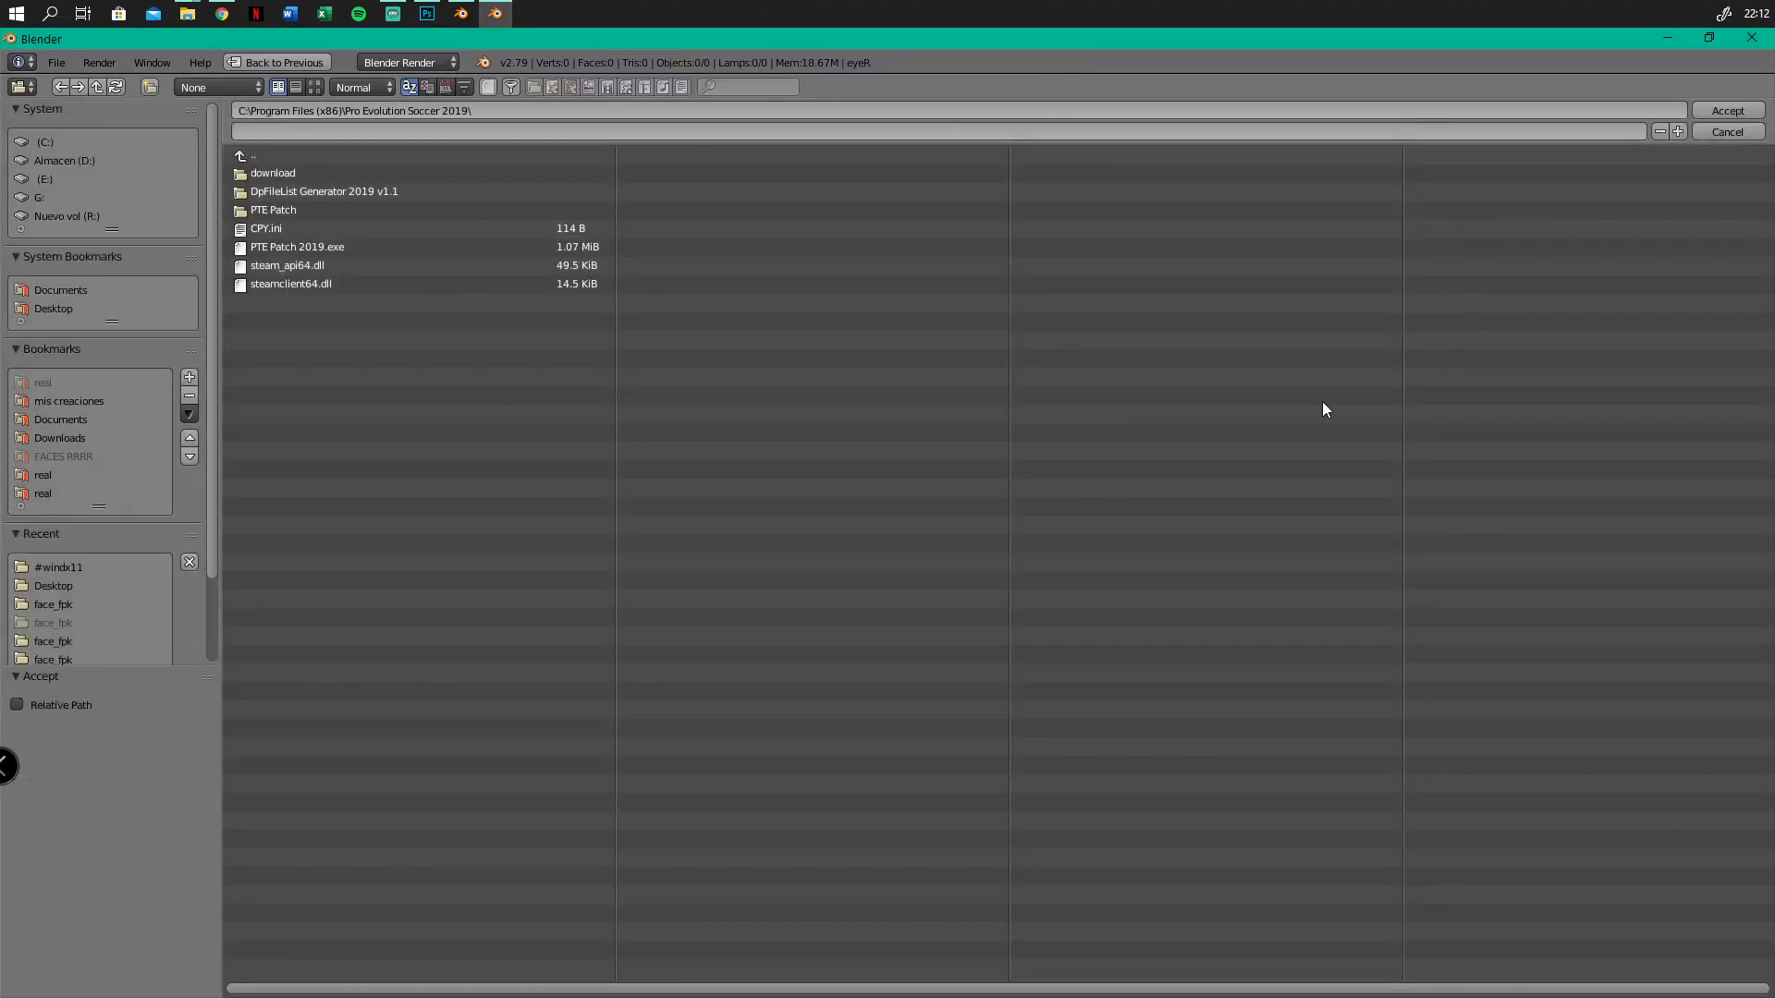
click(53, 309)
click(271, 175)
click(286, 176)
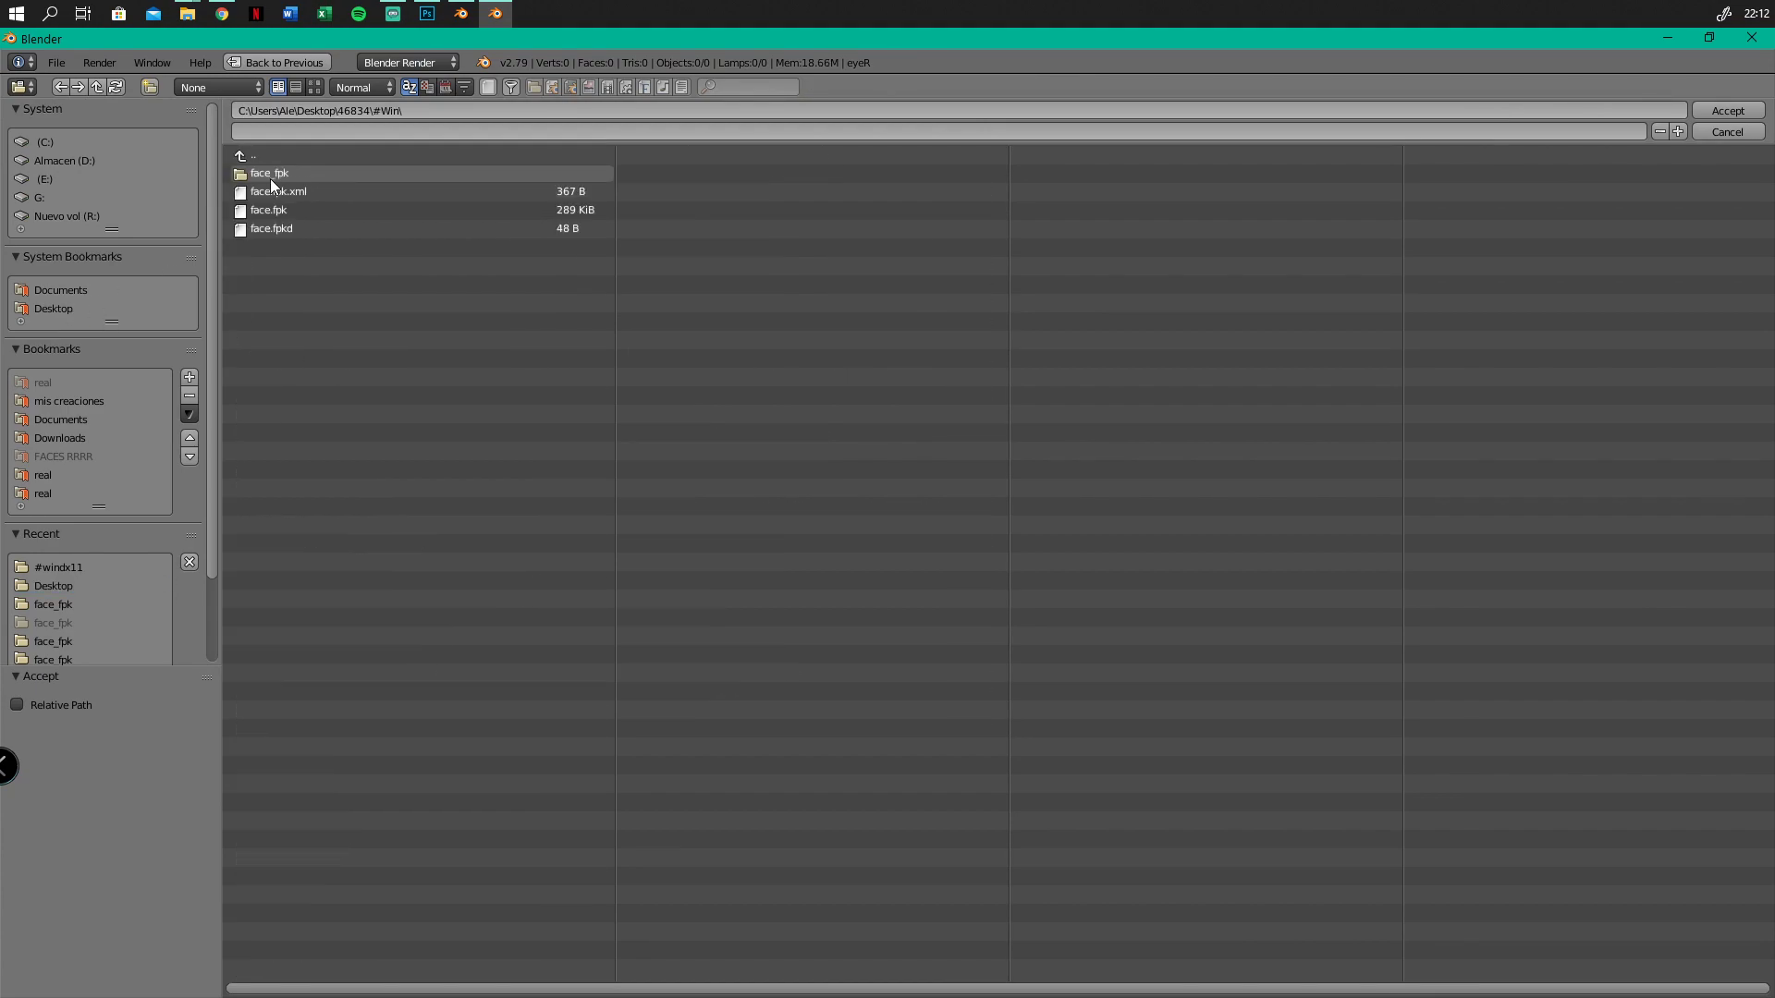
click(274, 176)
double_click(292, 192)
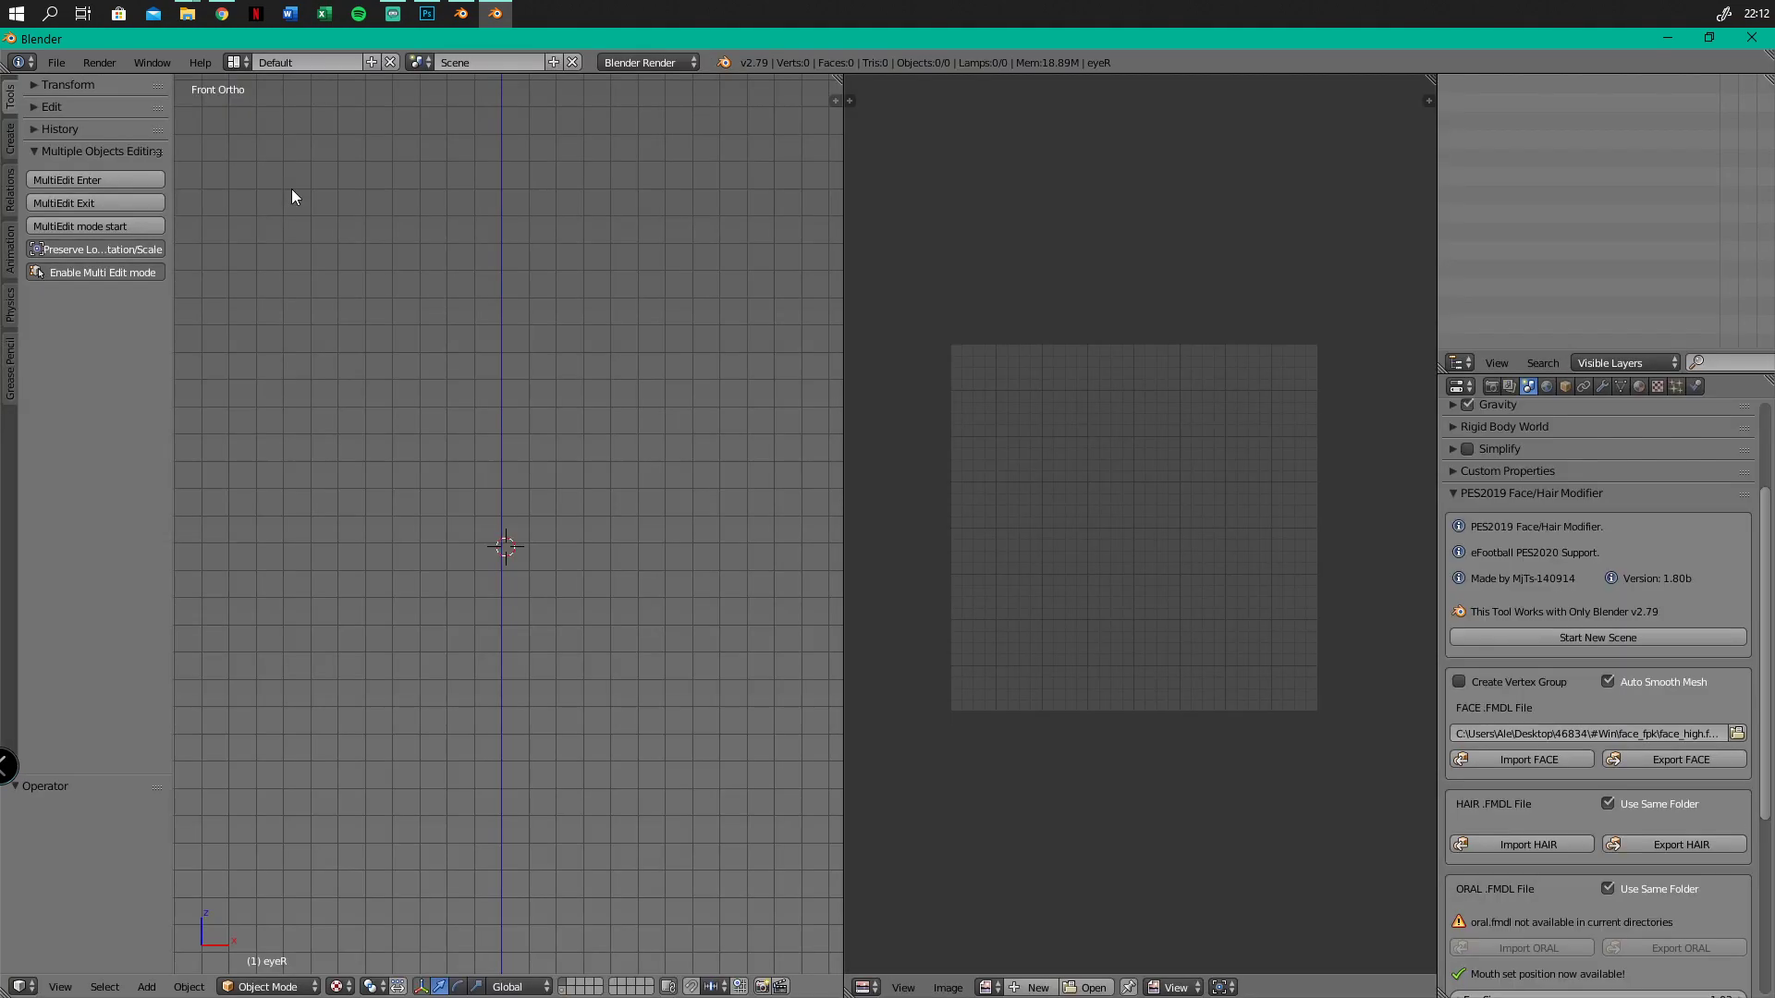
Import the face and hair models with the PES2019 Face/Hair Modifier and inspect the head's hair
click(1557, 774)
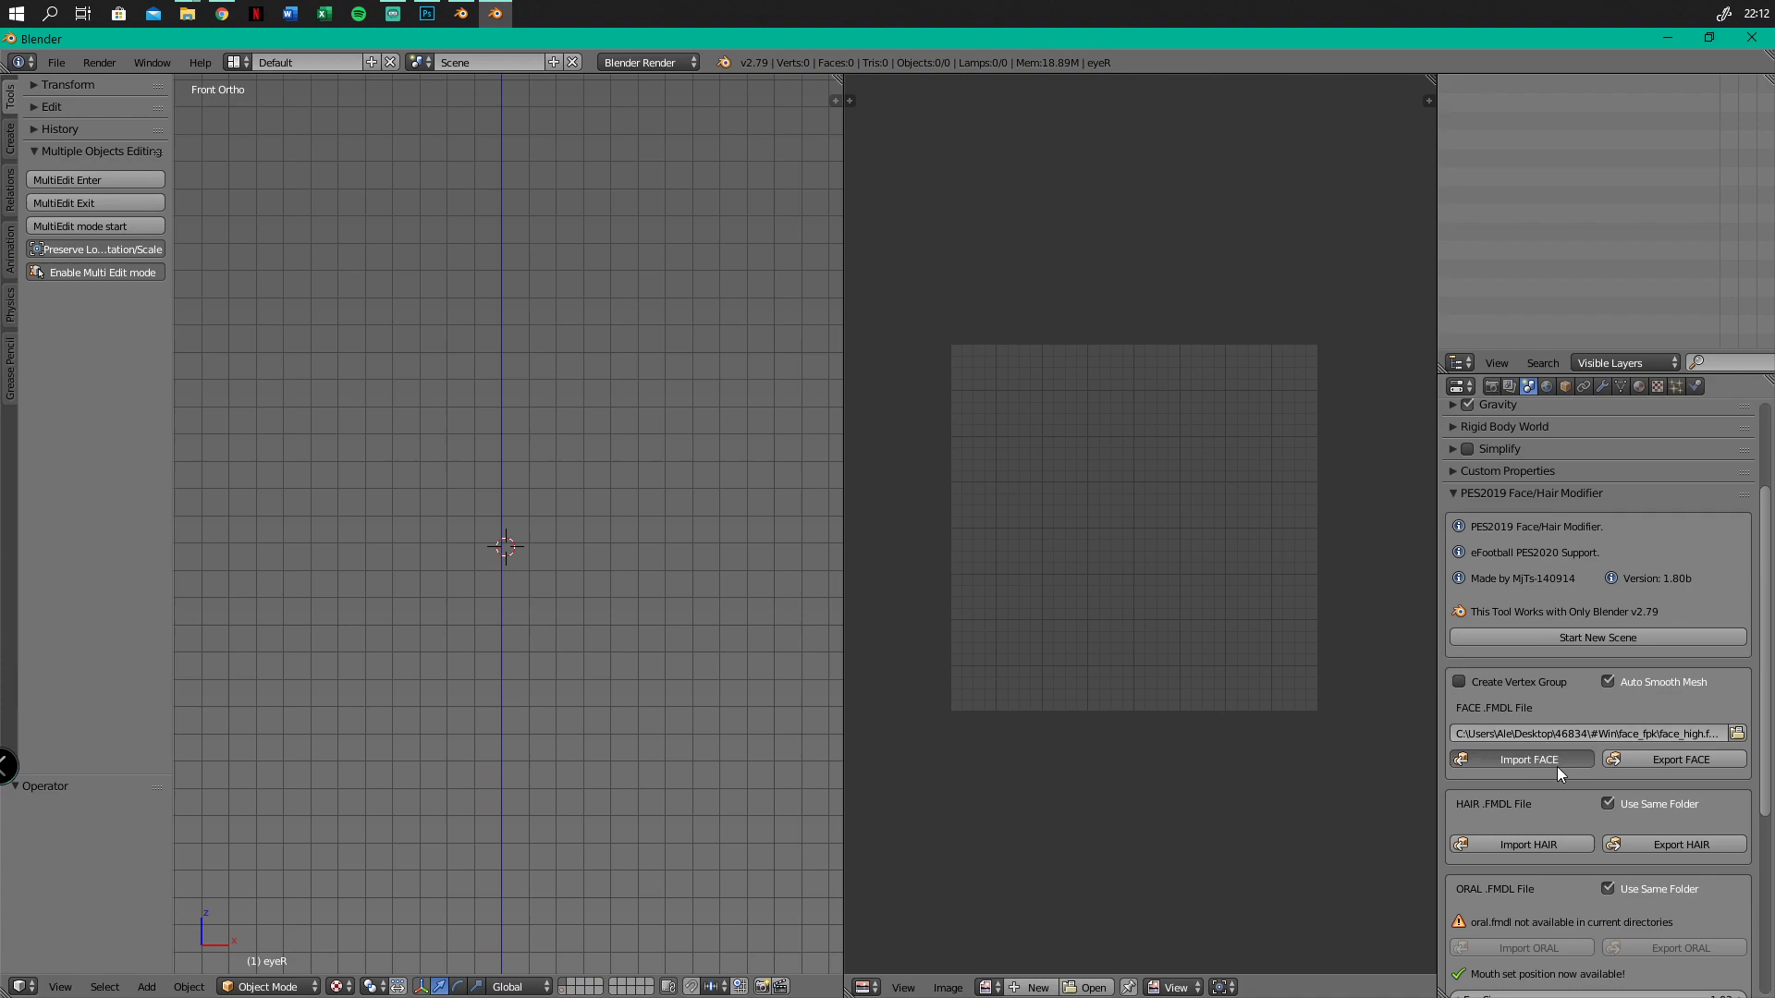
scroll(411, 337, down, 3)
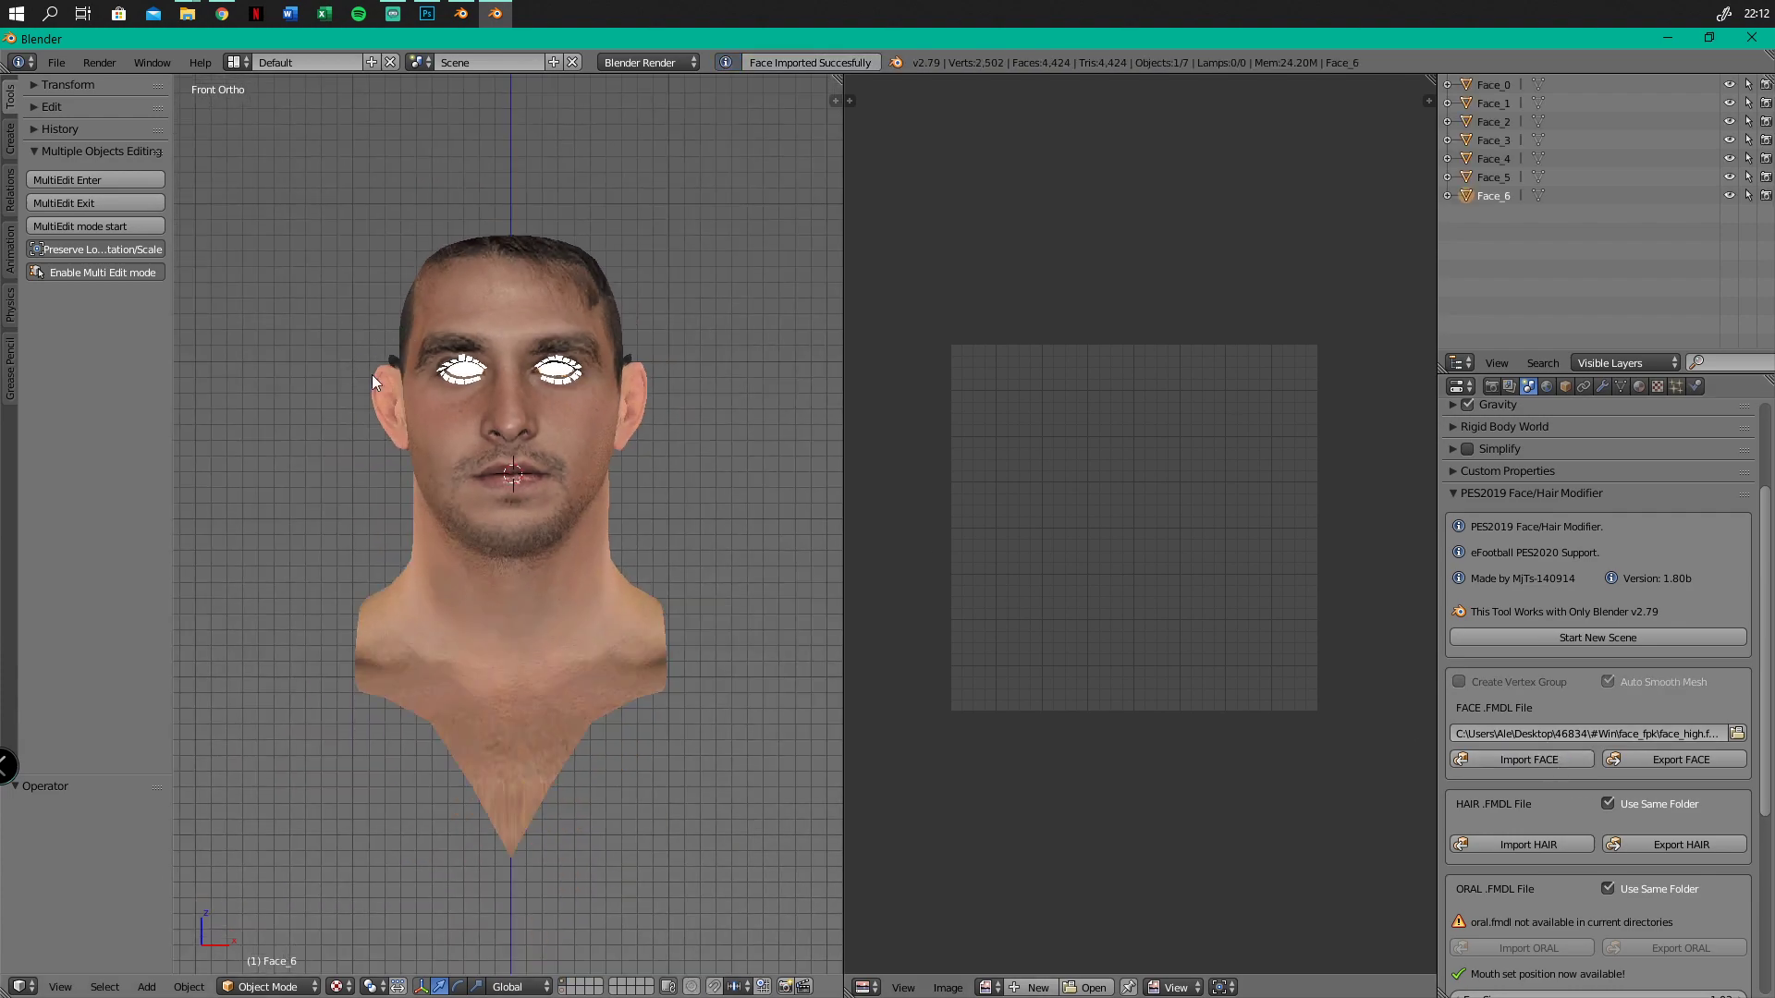
click(1541, 841)
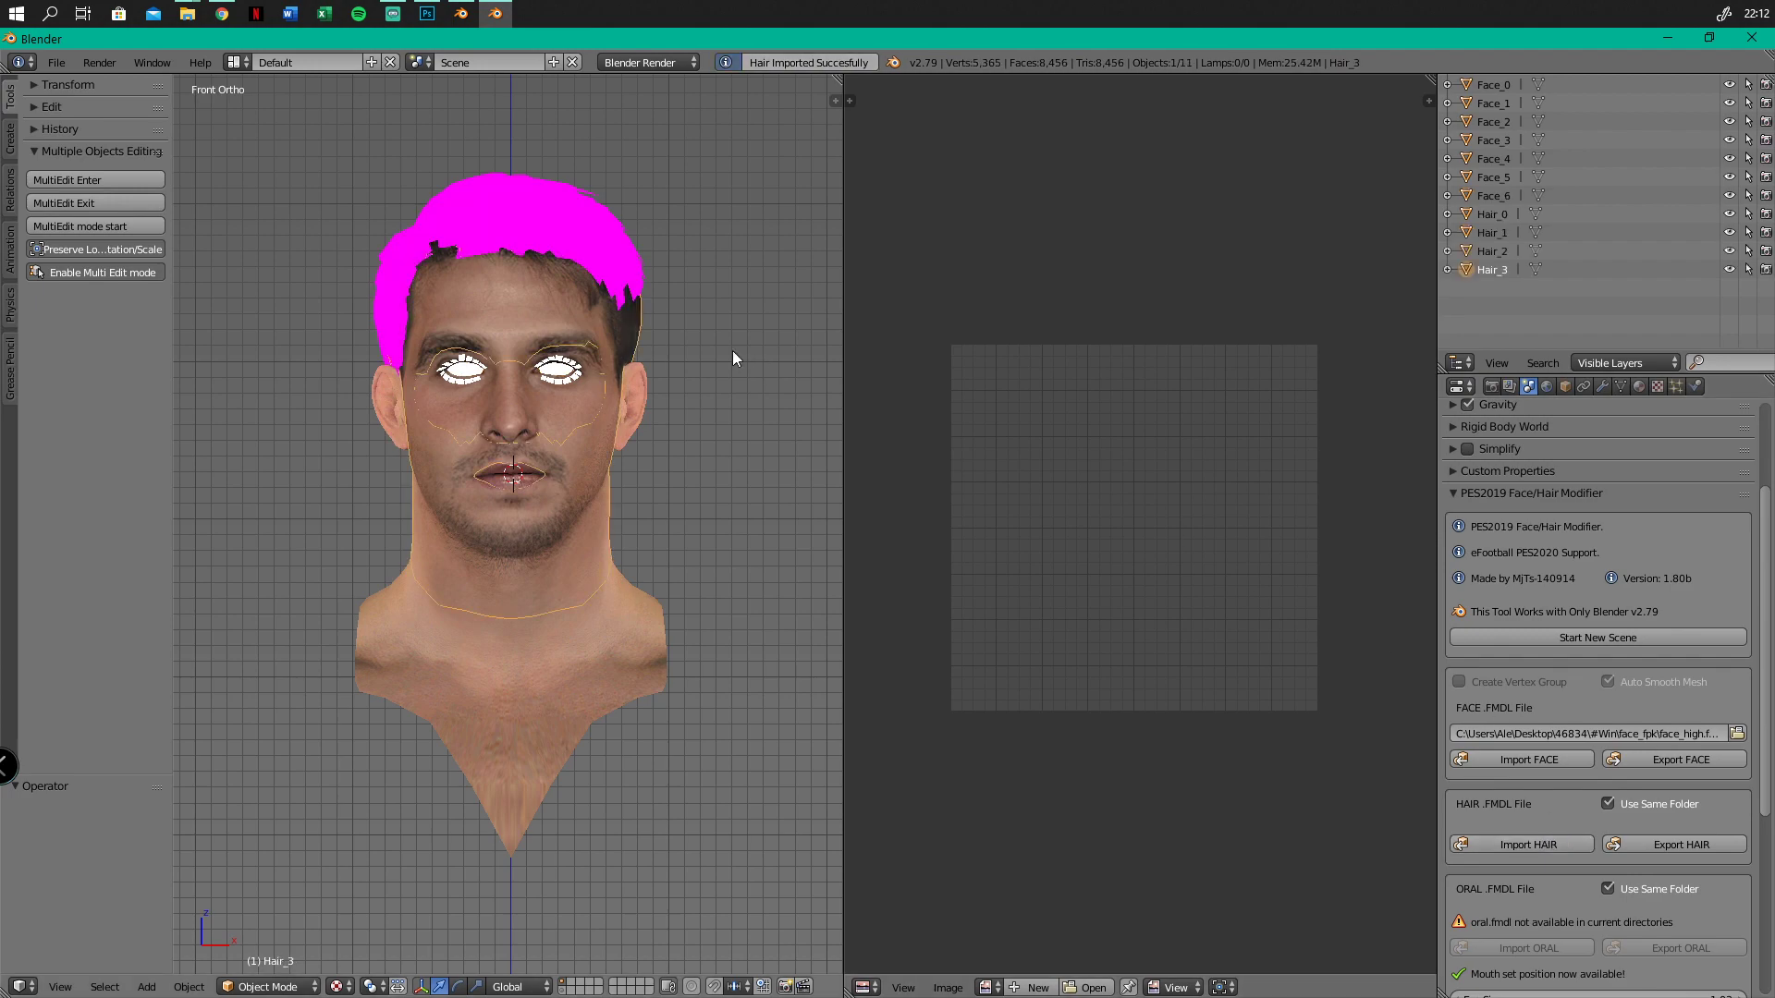
scroll(446, 263, down, 2)
middle_drag(445, 262, 453, 319)
scroll(576, 270, up, 2)
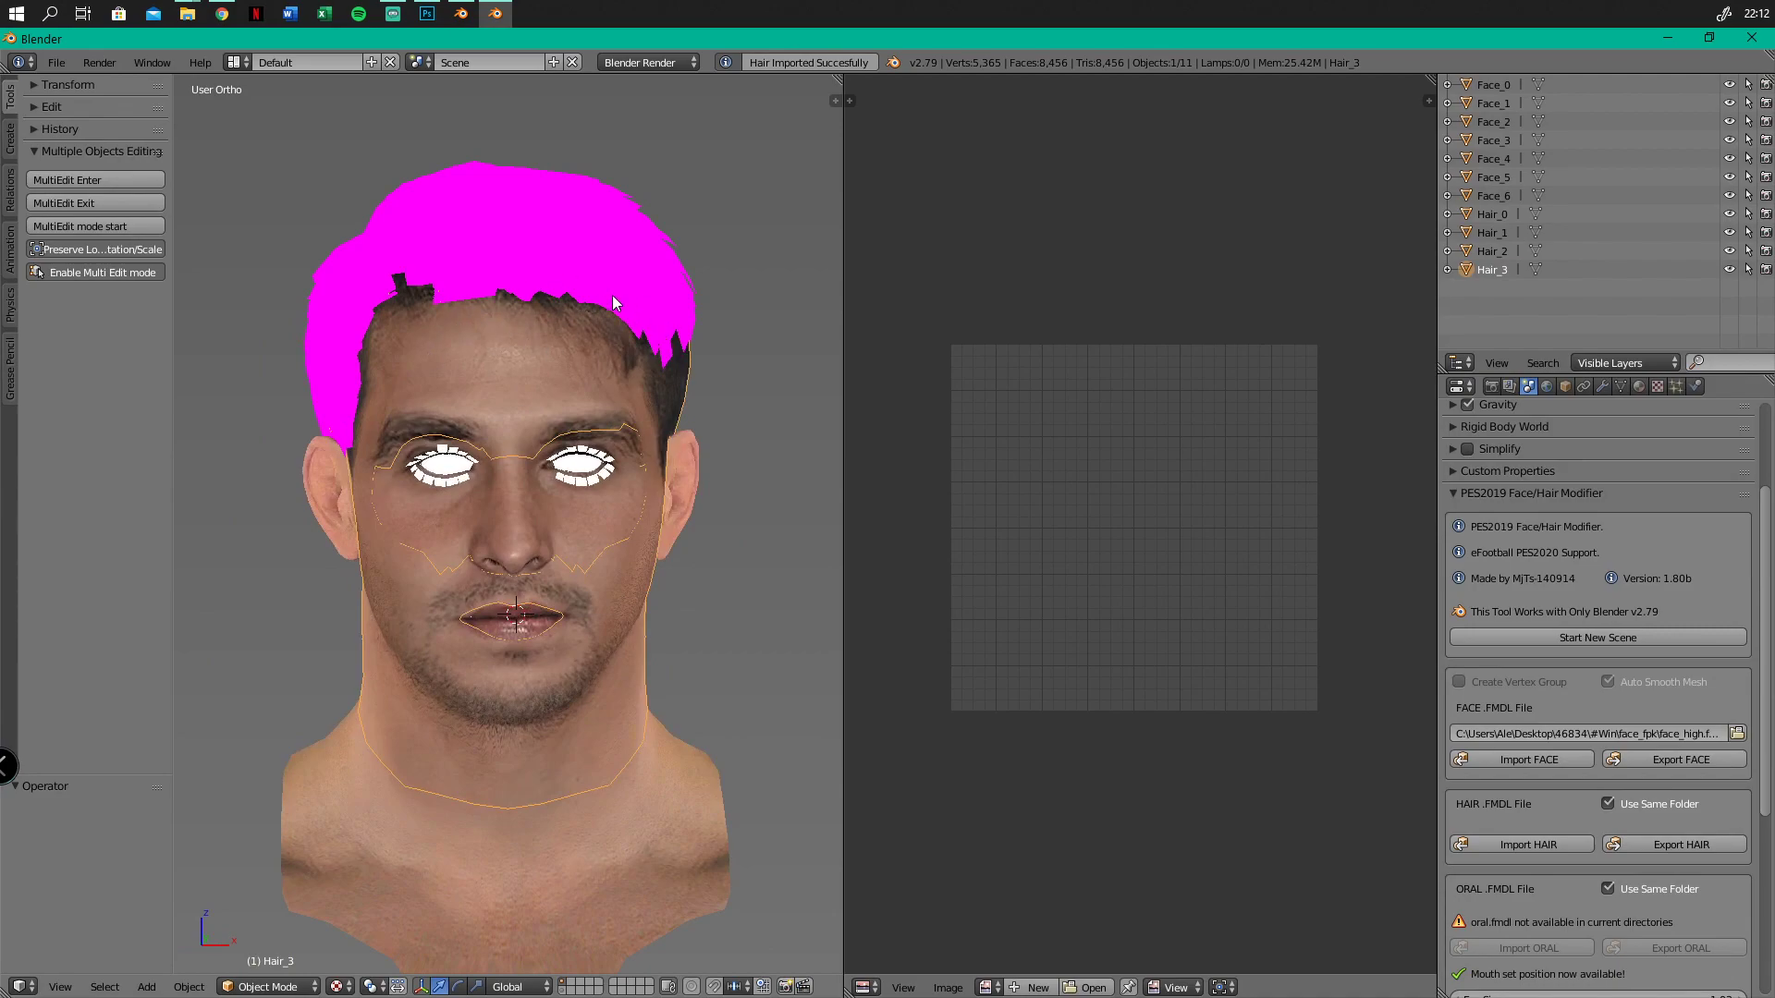
scroll(1411, 624, down, 1)
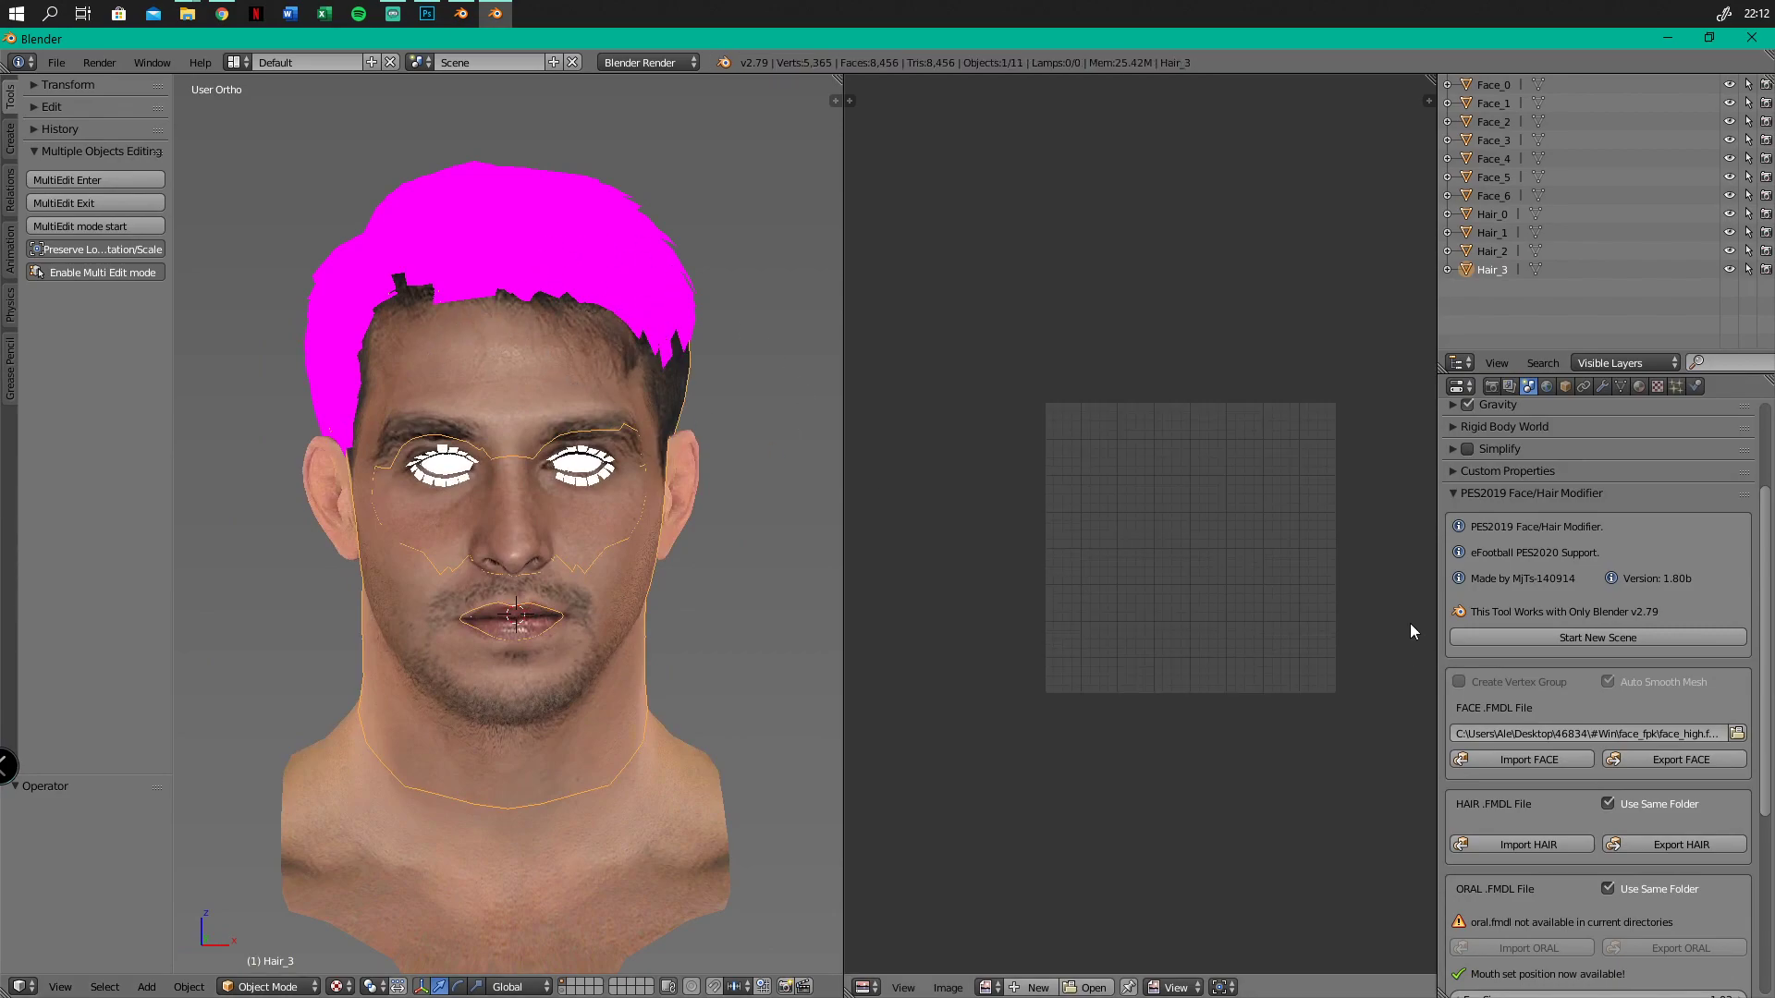
scroll(894, 401, up, 1)
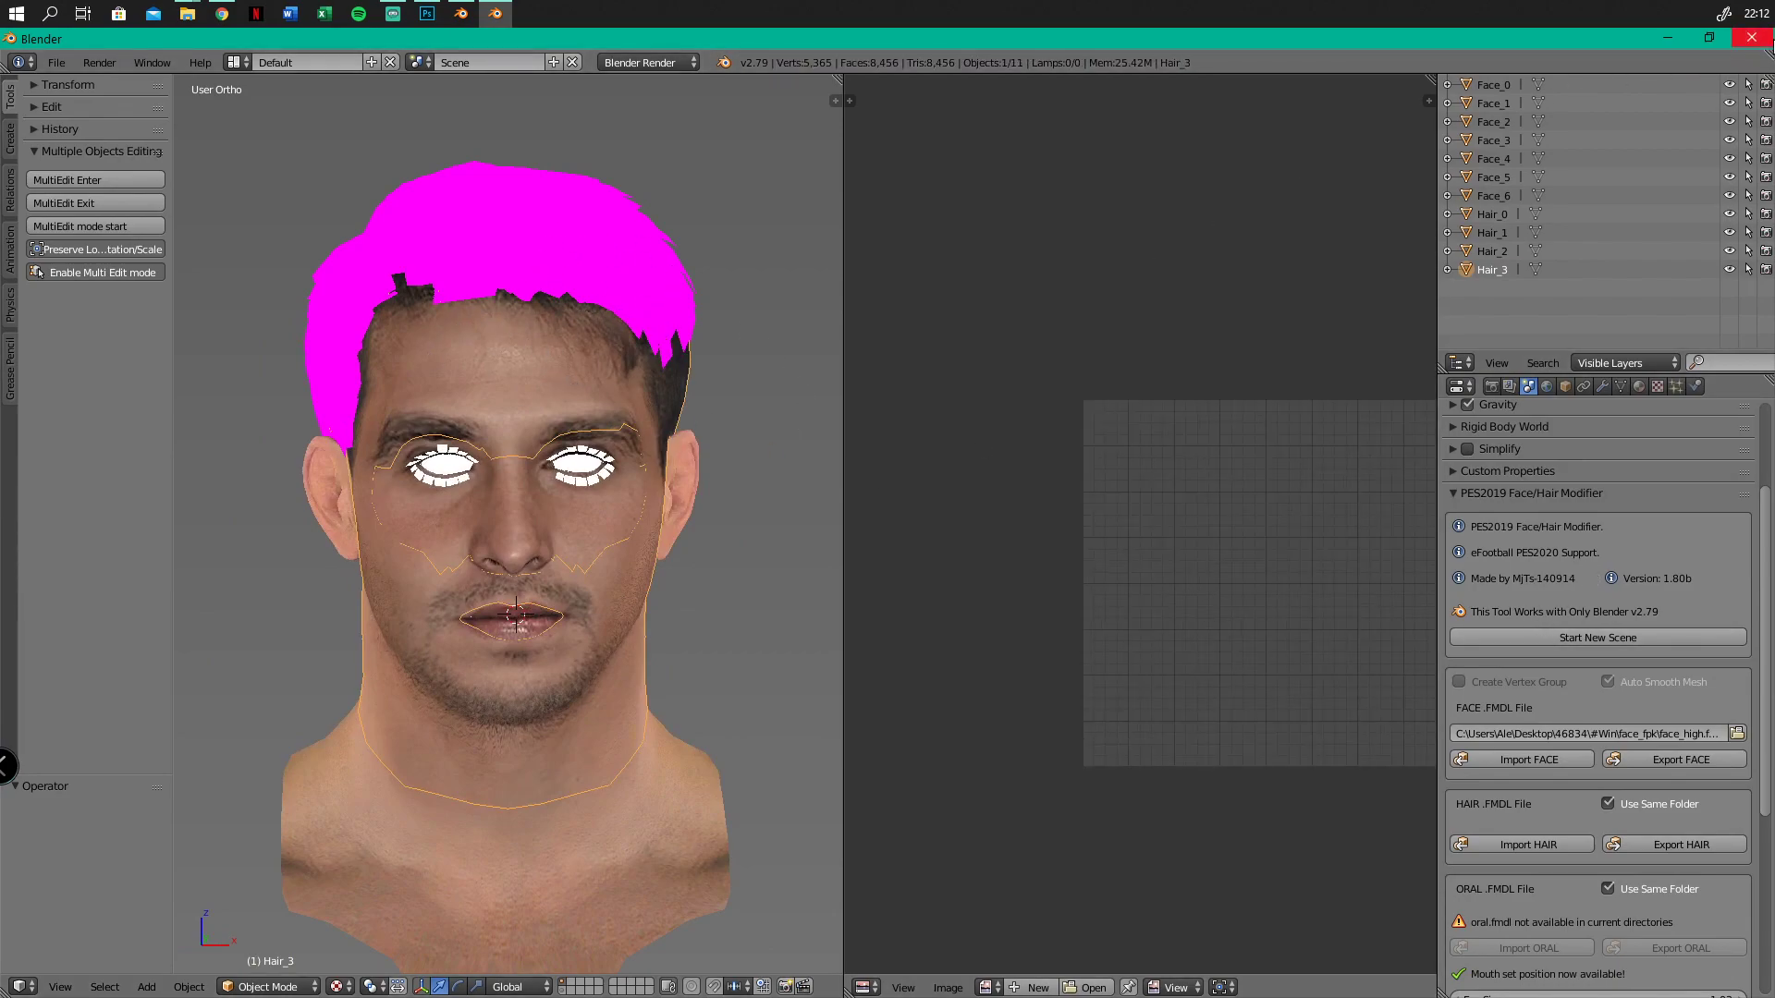
Close Blender 2.79 and the 00000Edicion faces window, and open the 46834\sourceimages\#windx11 folder from the desktop
click(1752, 38)
click(1129, 627)
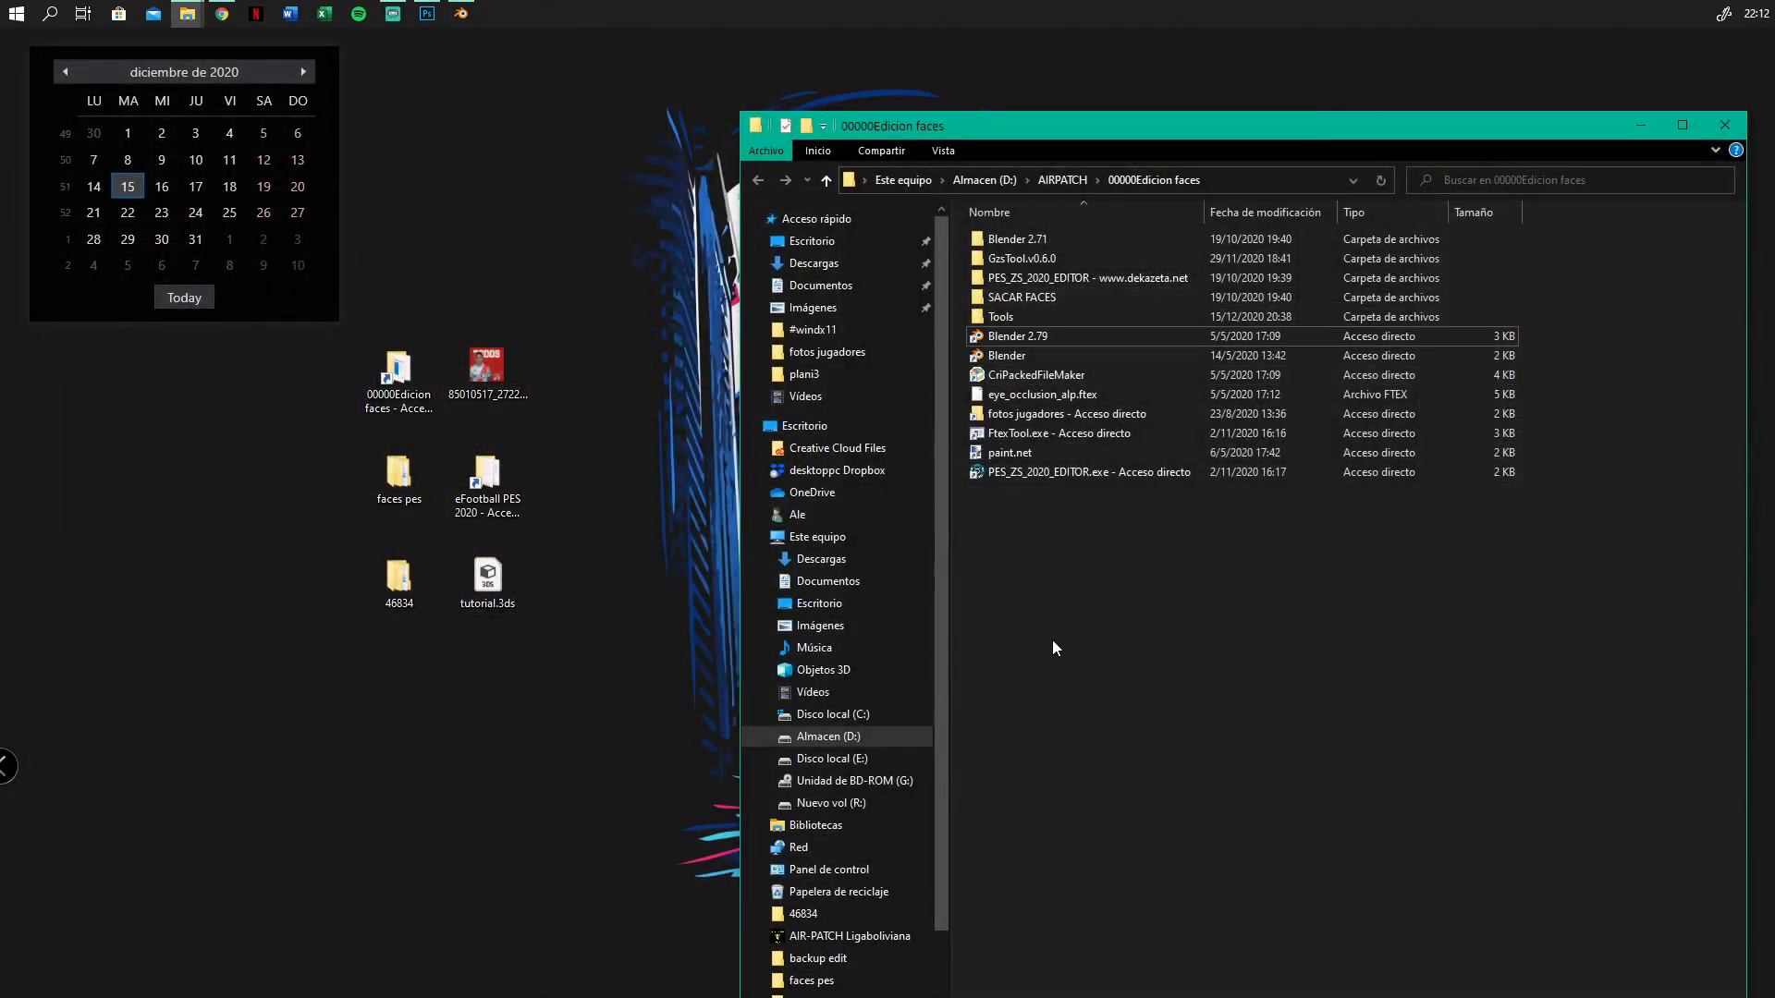
click(1720, 127)
double_click(398, 577)
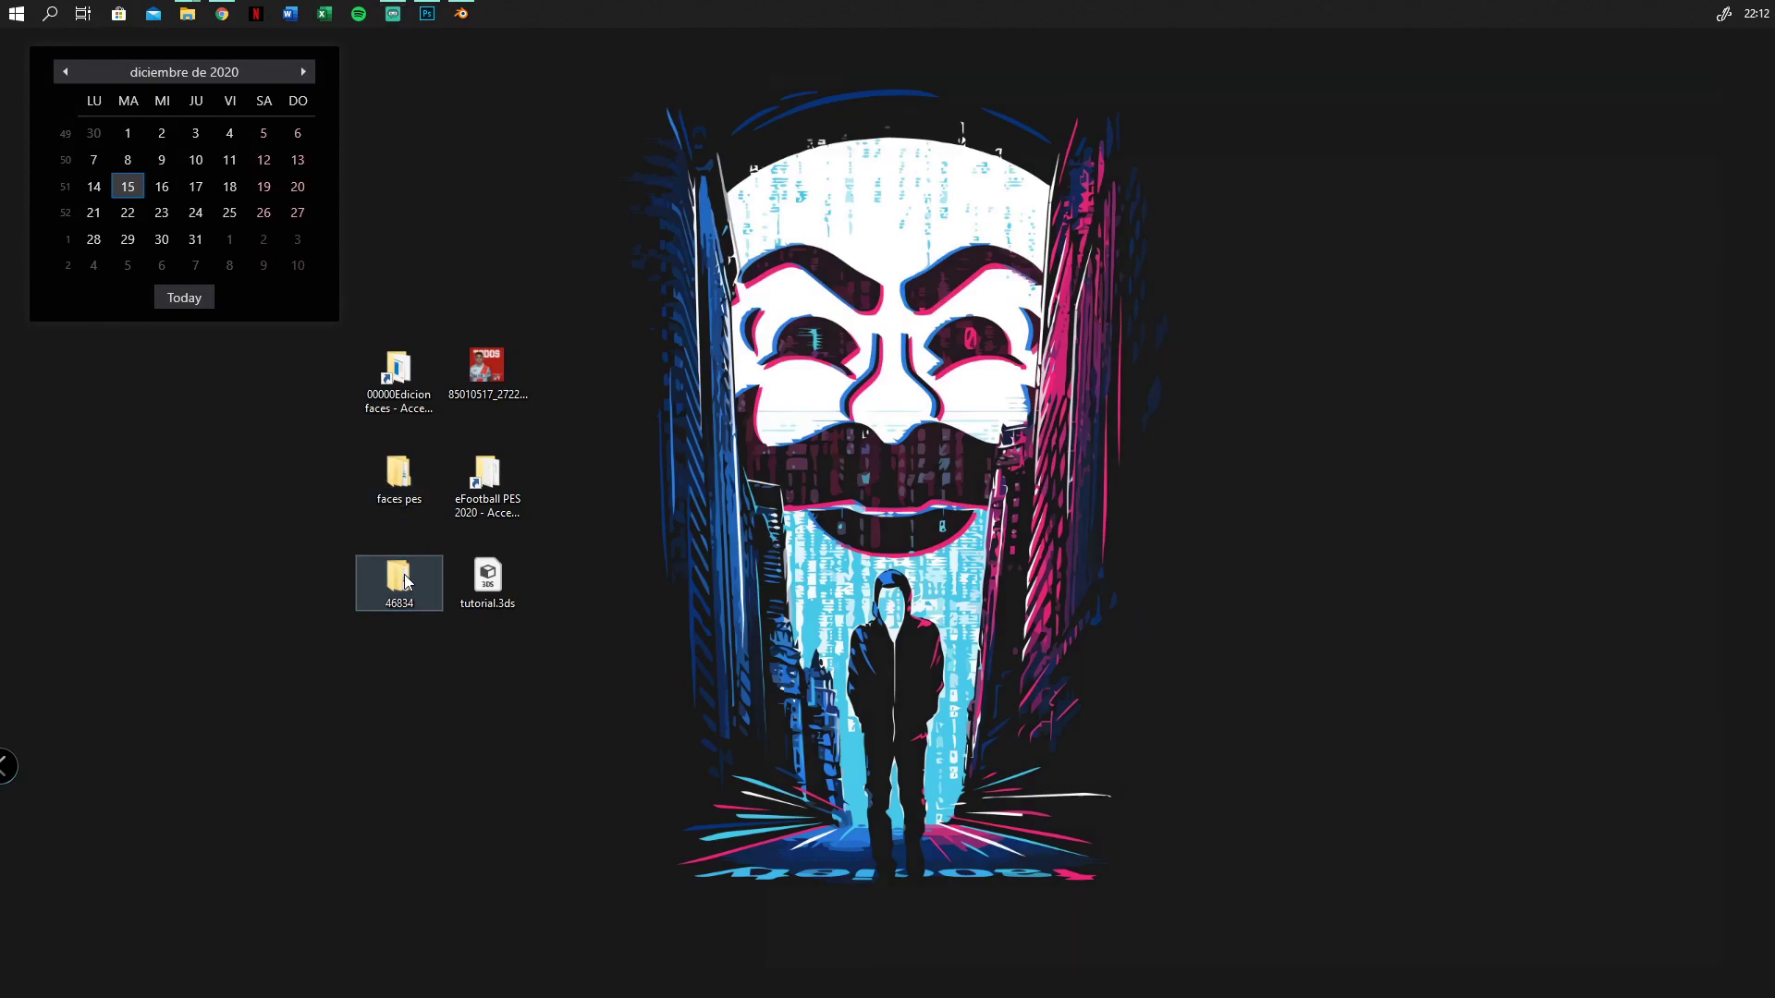
double_click(1022, 198)
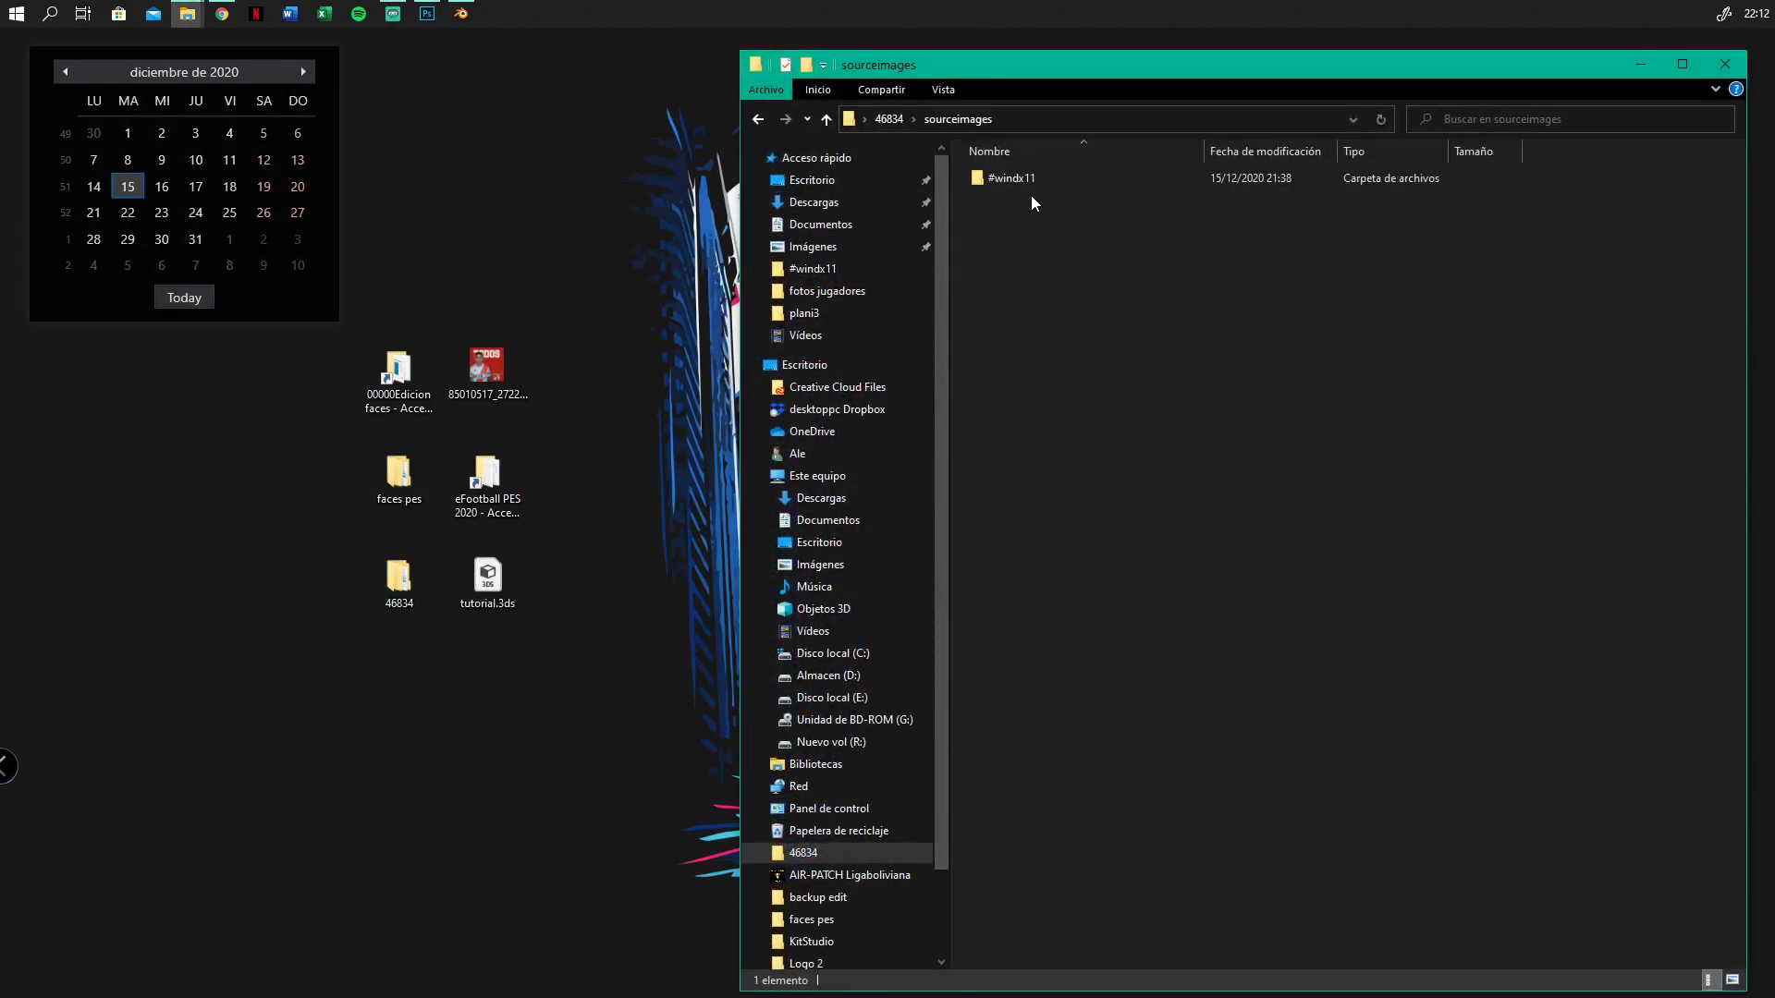
double_click(1028, 178)
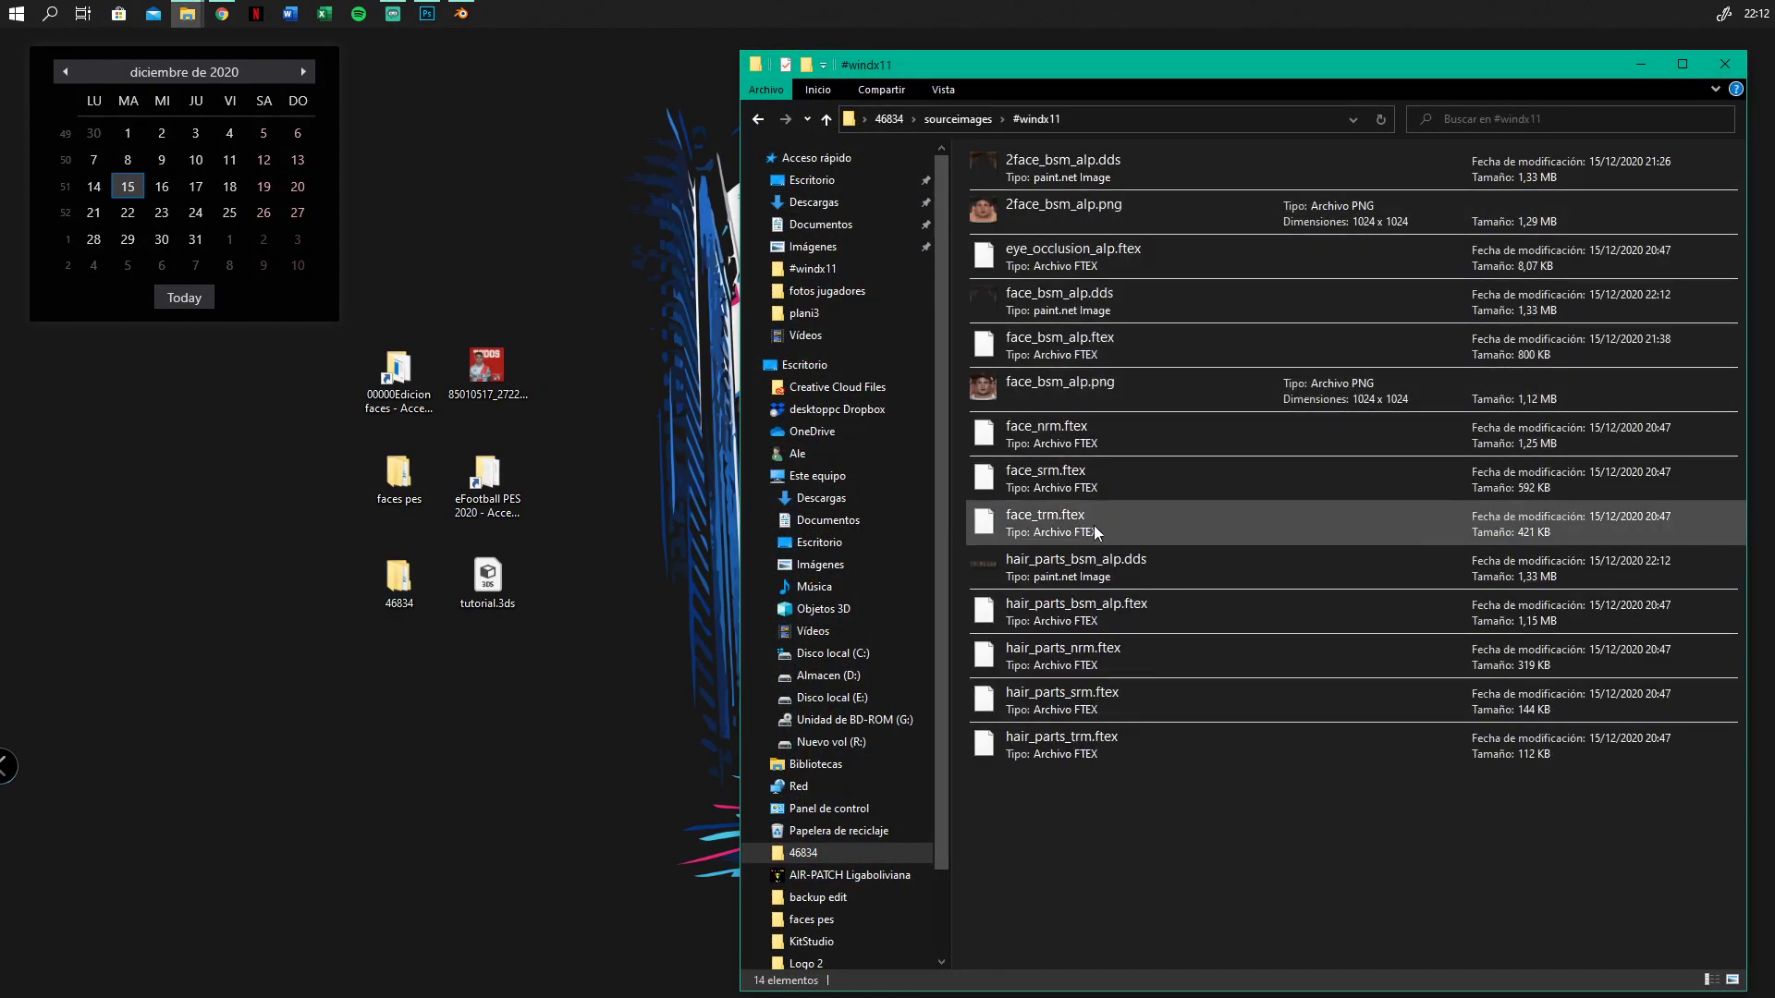
click(1086, 573)
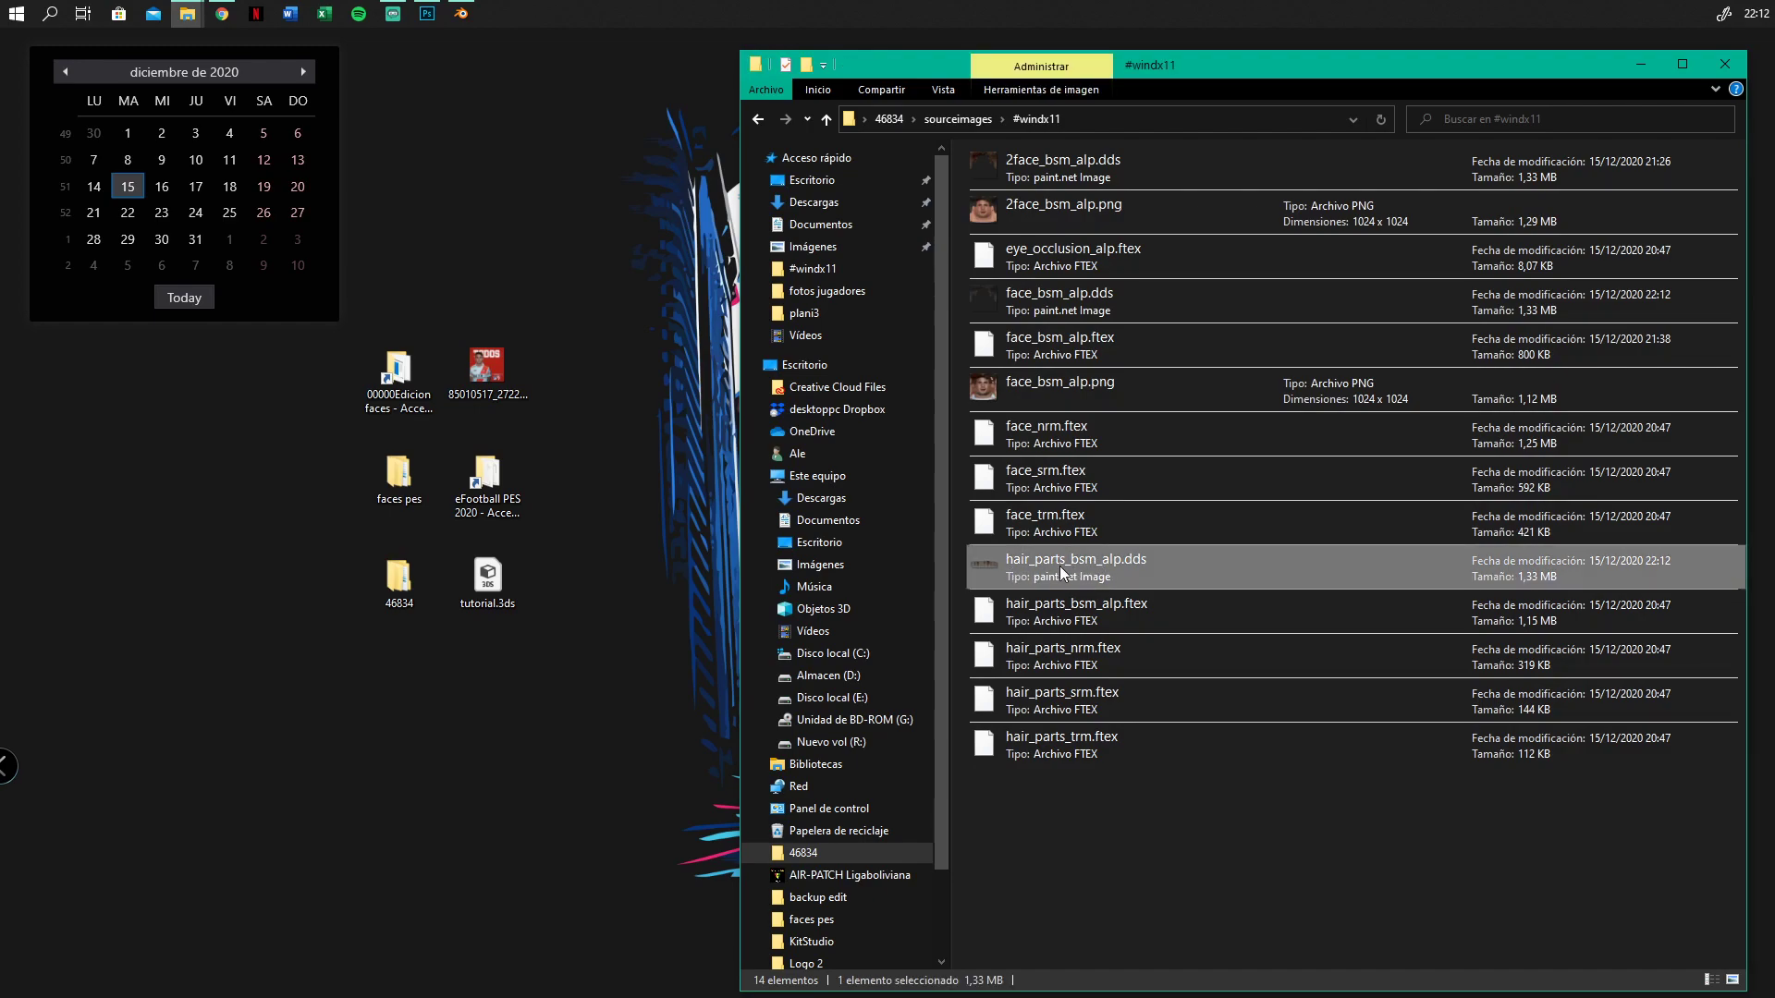
right_click(1059, 566)
mouse_move(1129, 647)
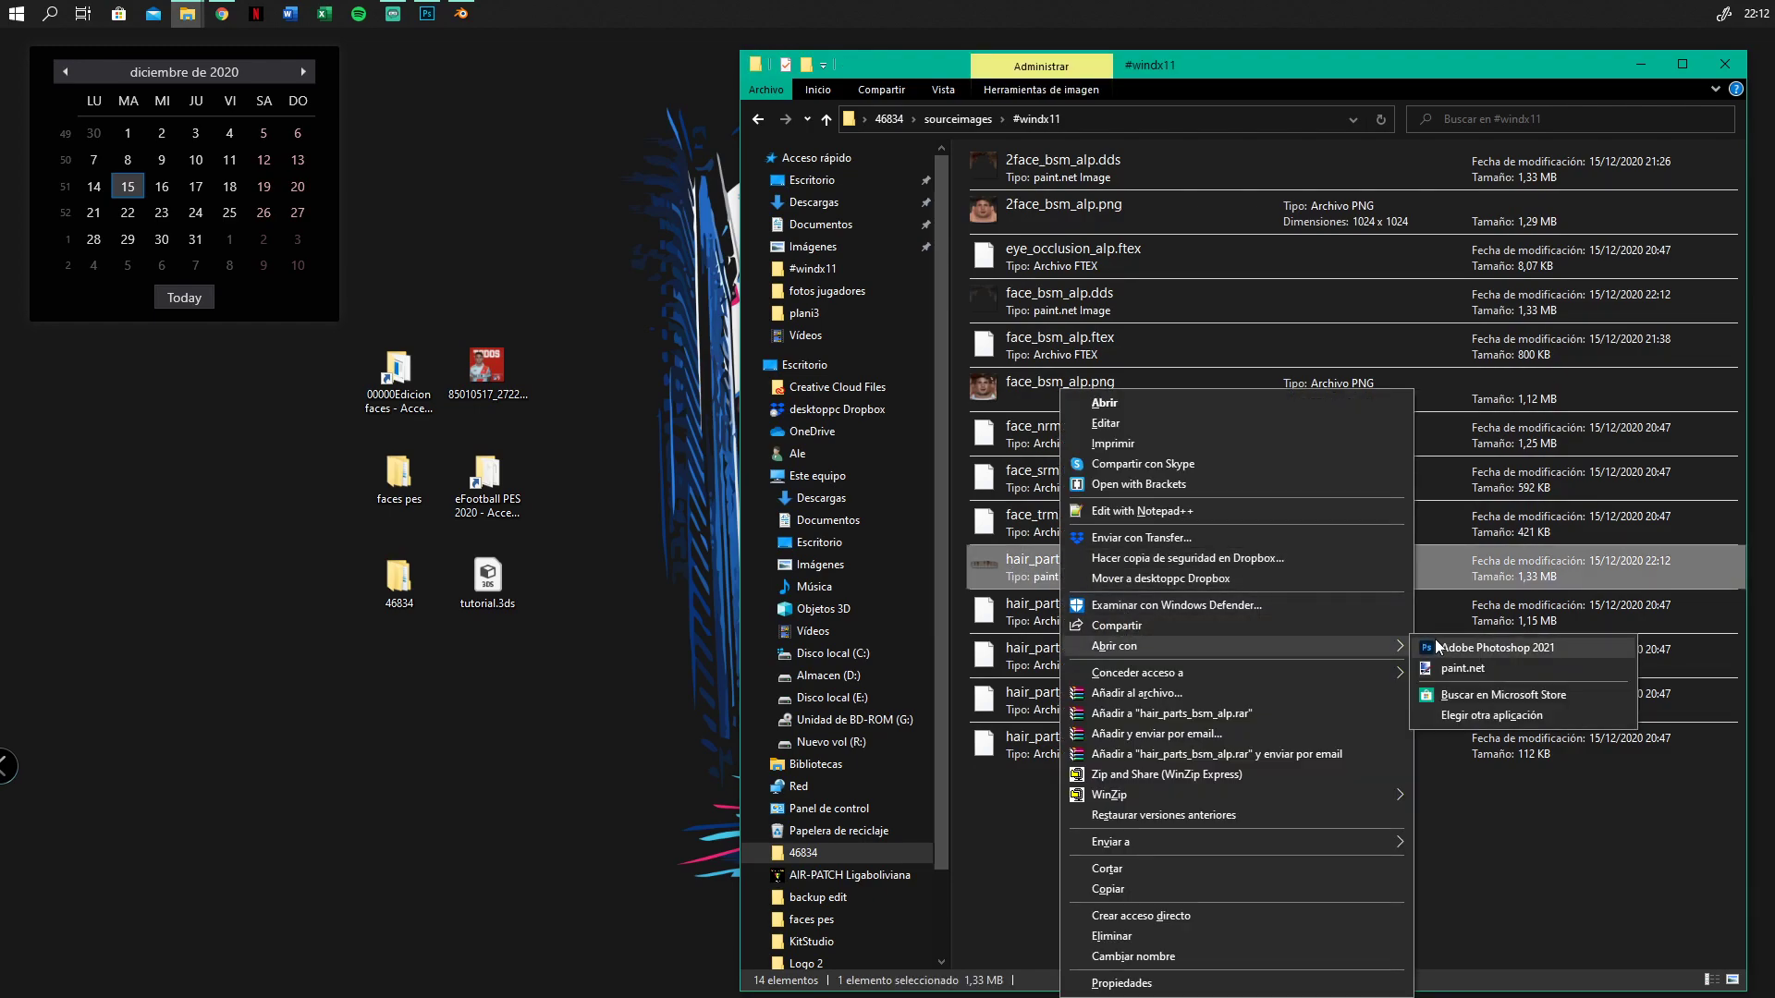
click(1461, 717)
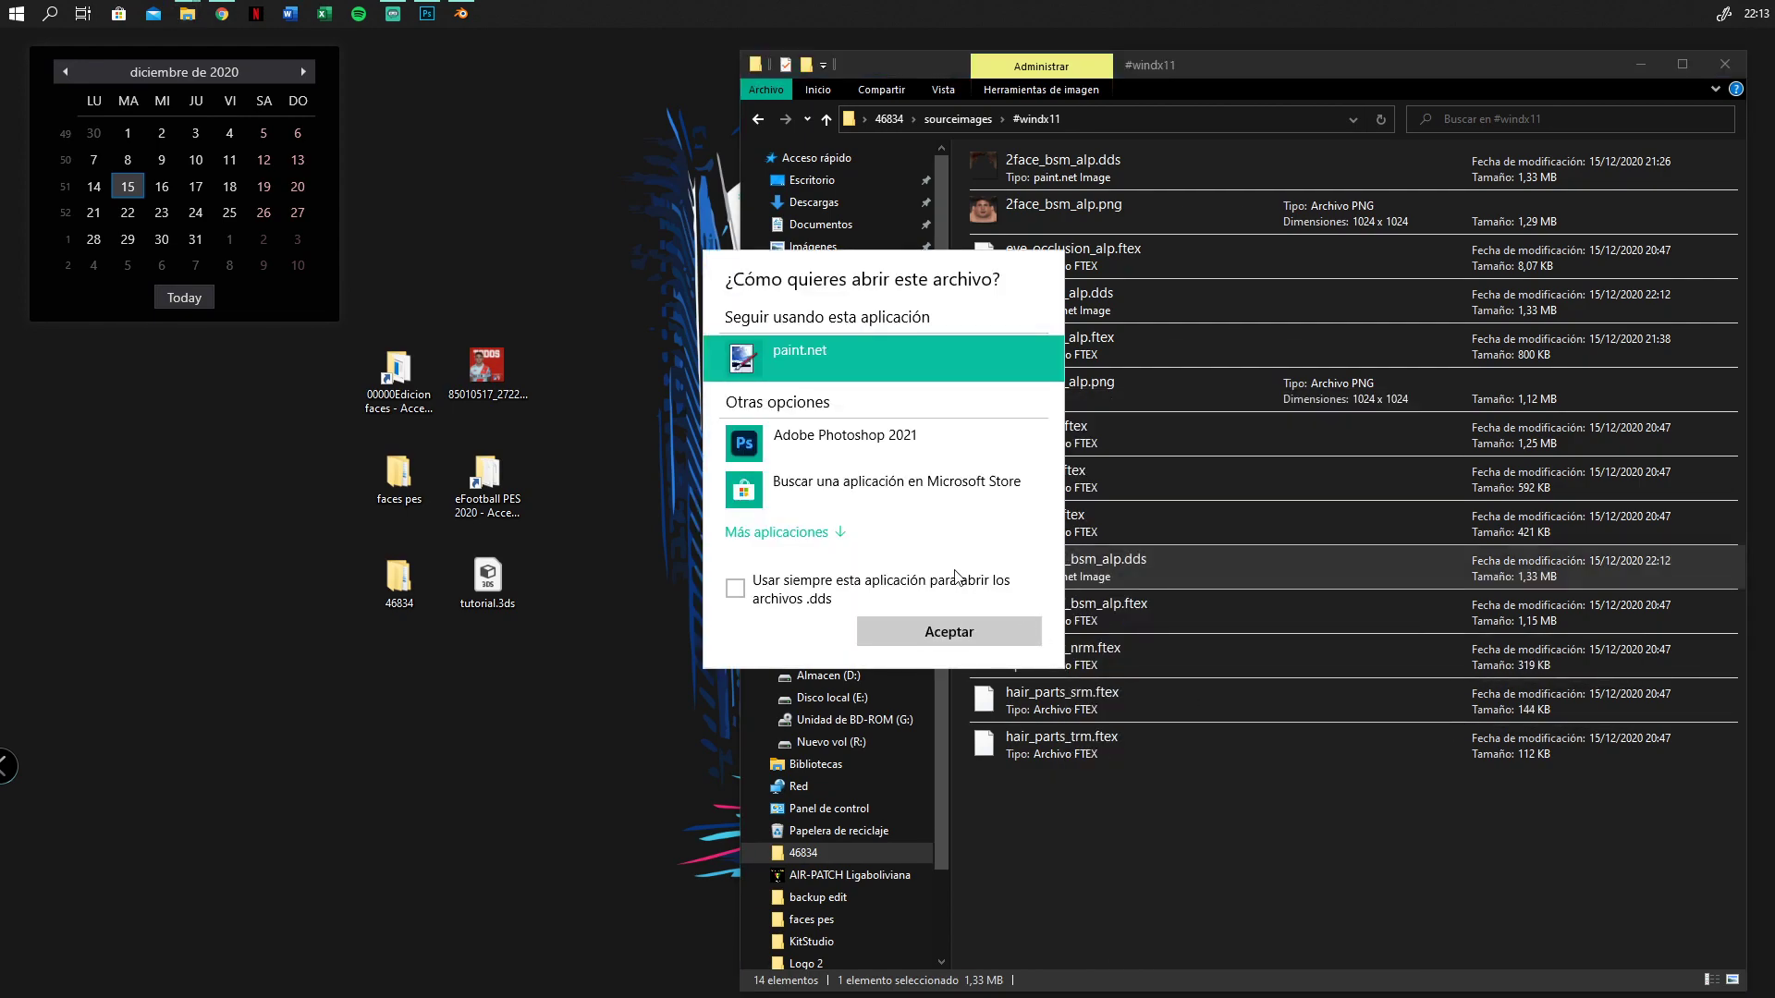
click(781, 532)
scroll(867, 546, down, 3)
scroll(867, 545, down, 15)
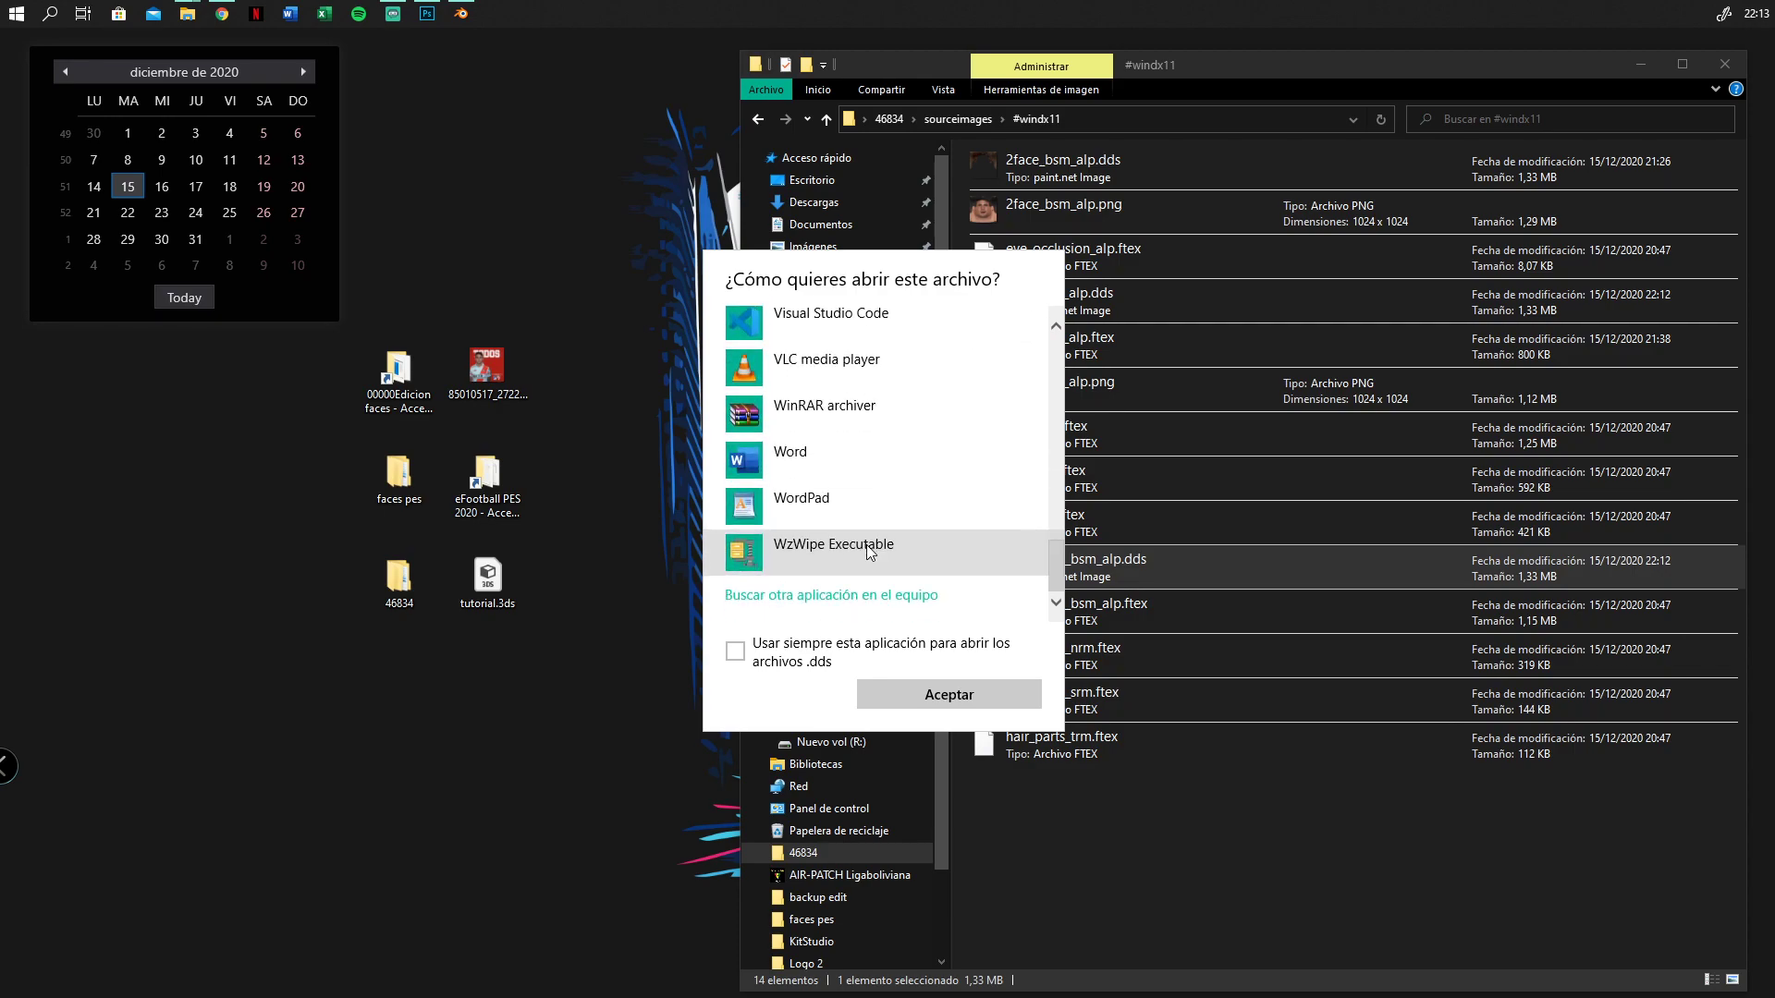
key(Escape)
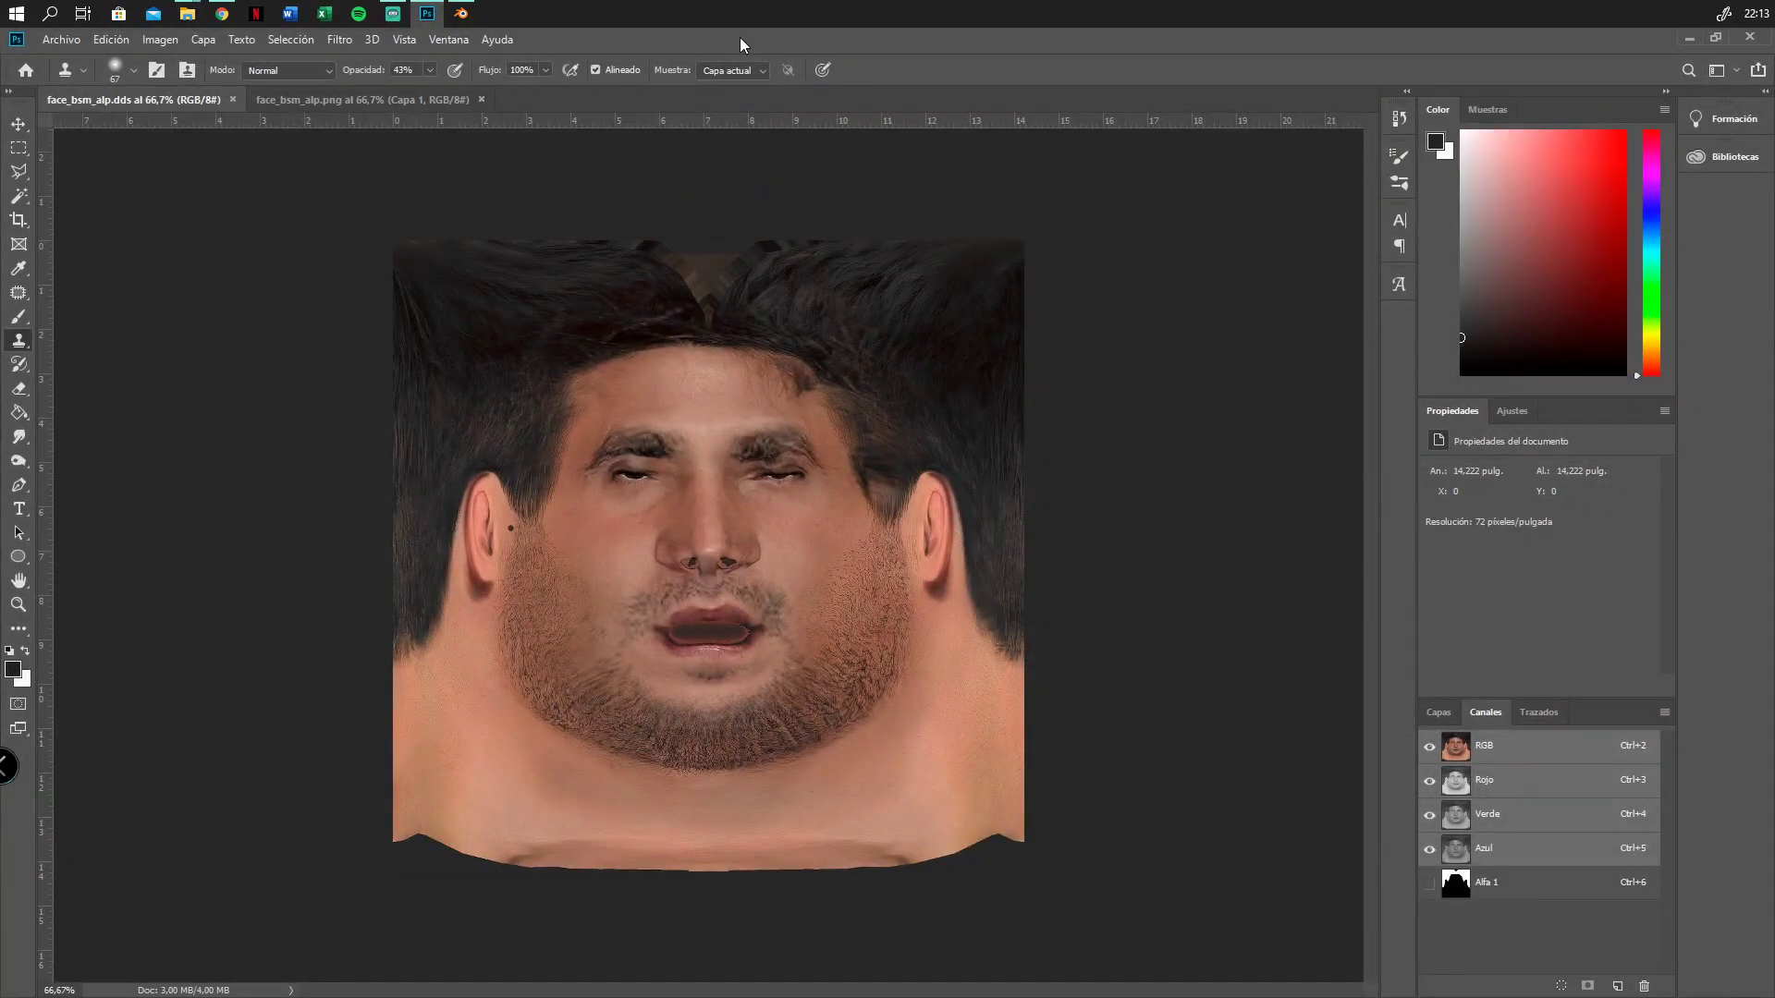
Open hair_parts_bsm_alp.dds in Photoshop without loading transparency as alpha or mip-maps as layers, and maximise the Photoshop window
drag(740, 45, 727, 753)
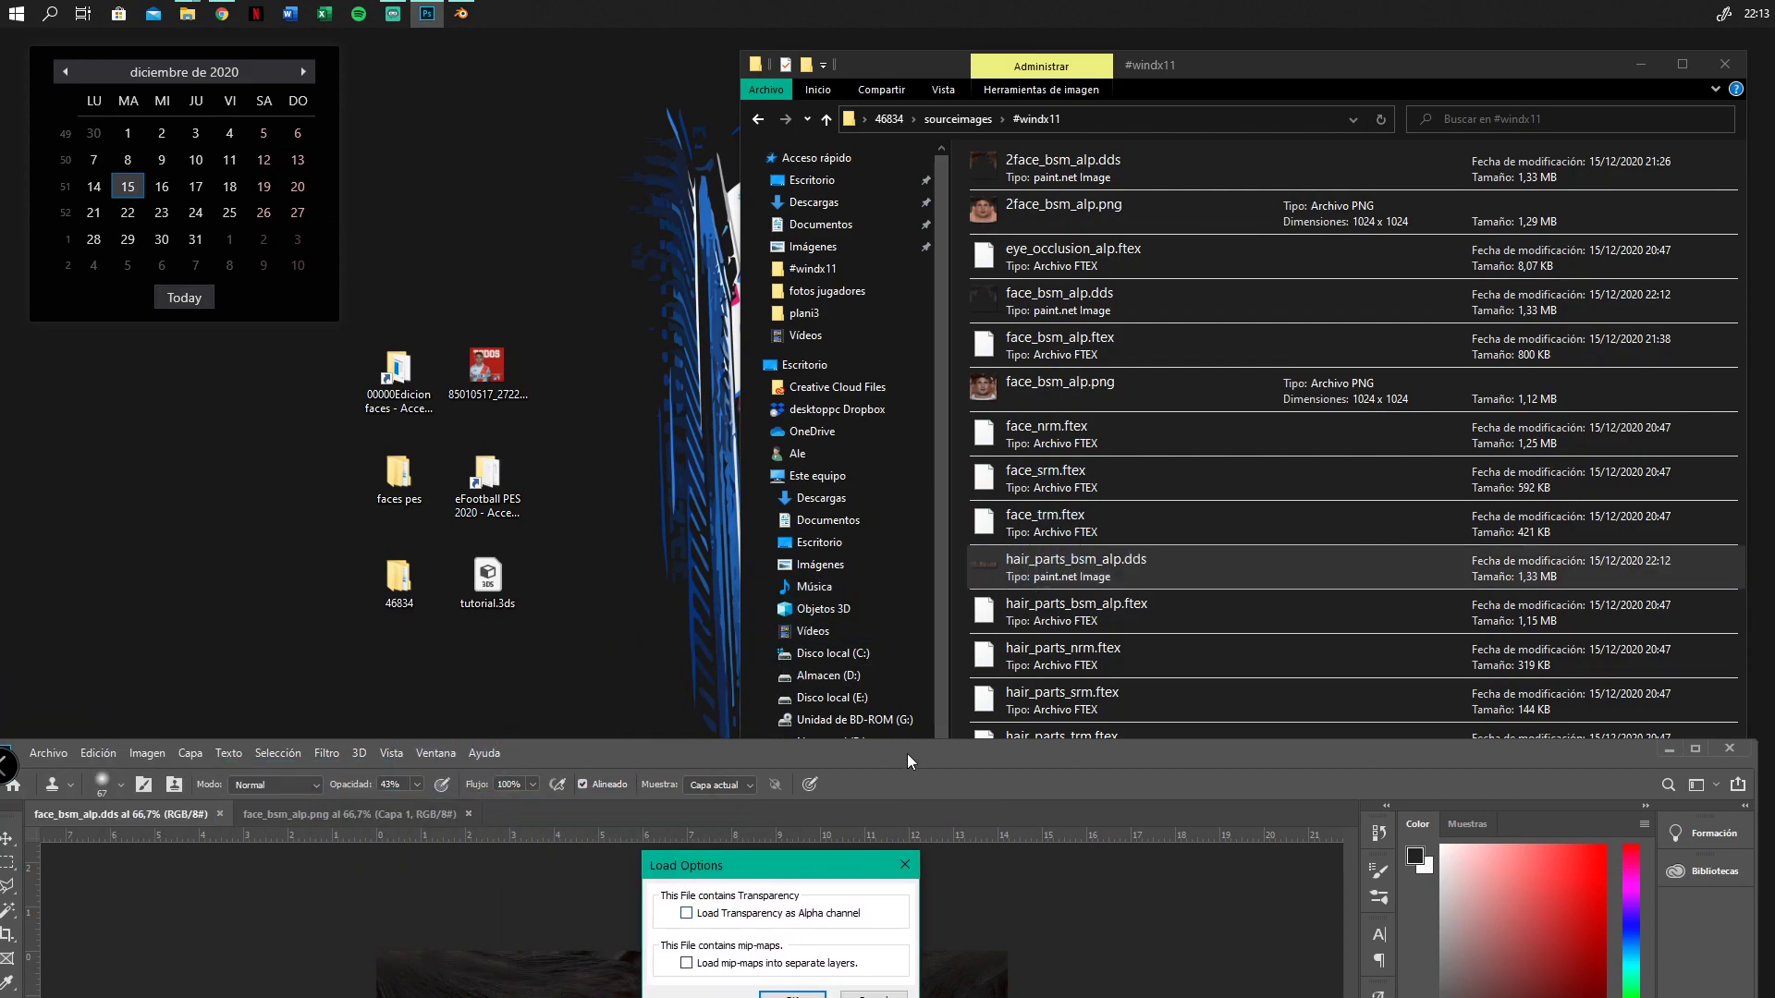
drag(795, 865, 816, 381)
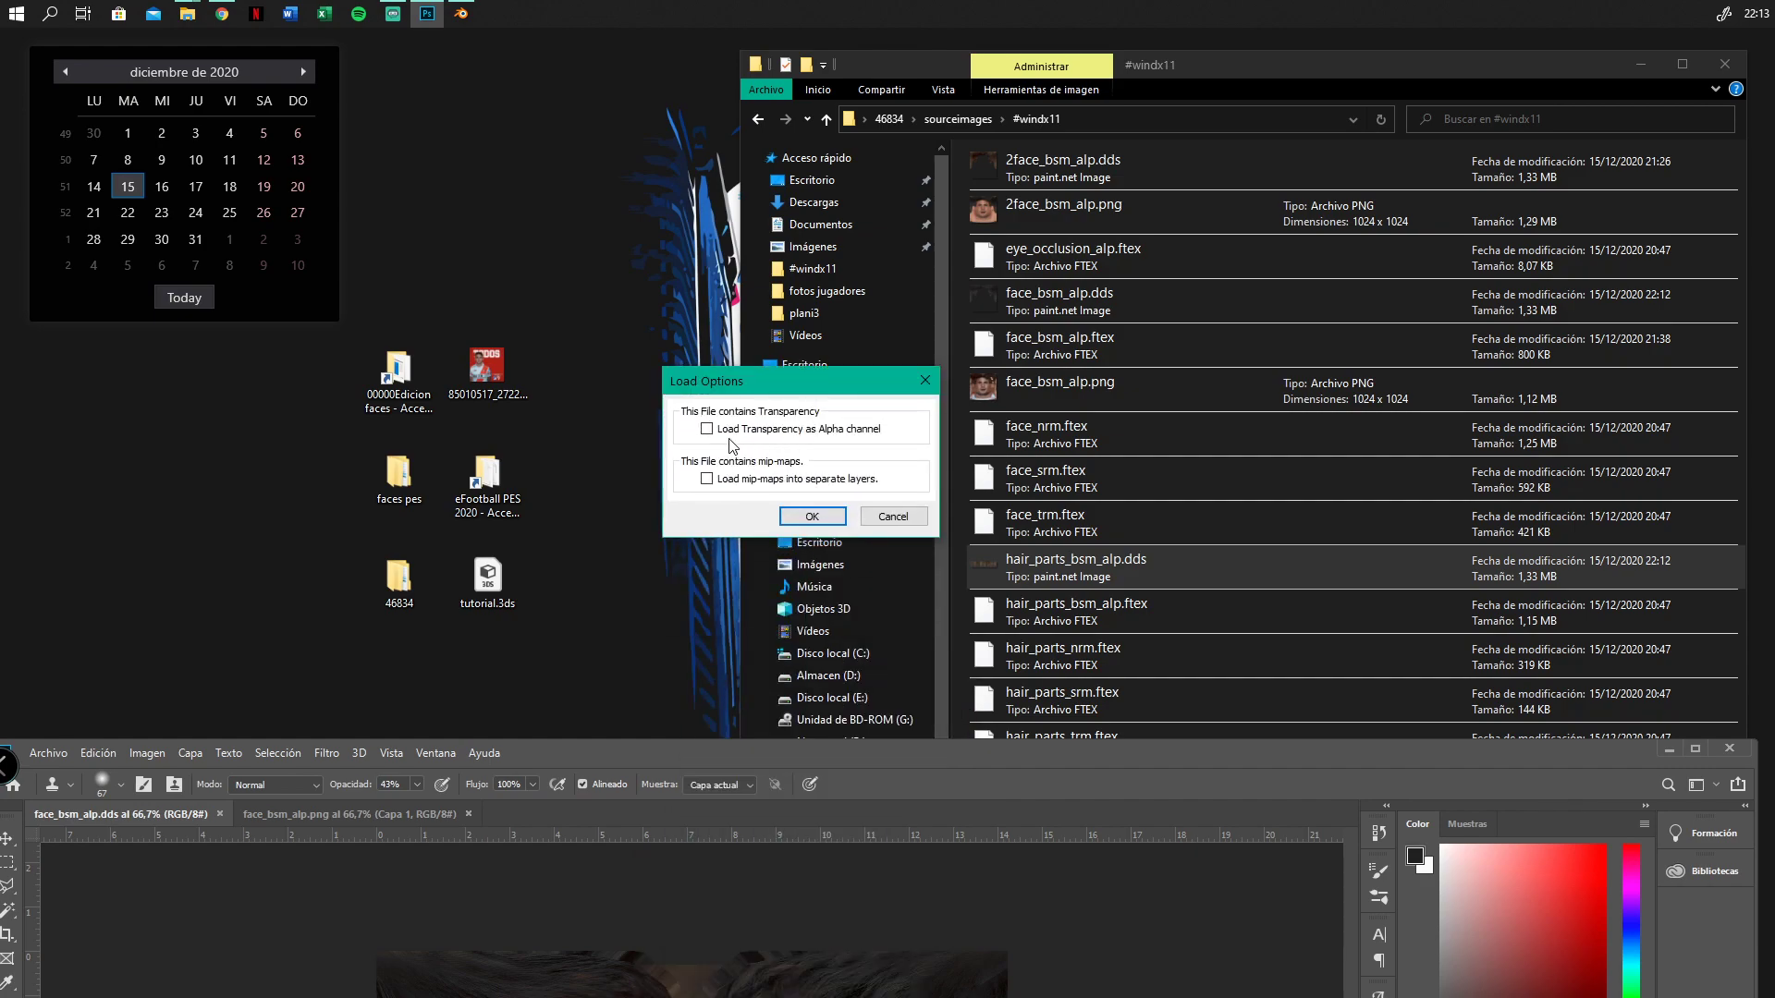
click(815, 518)
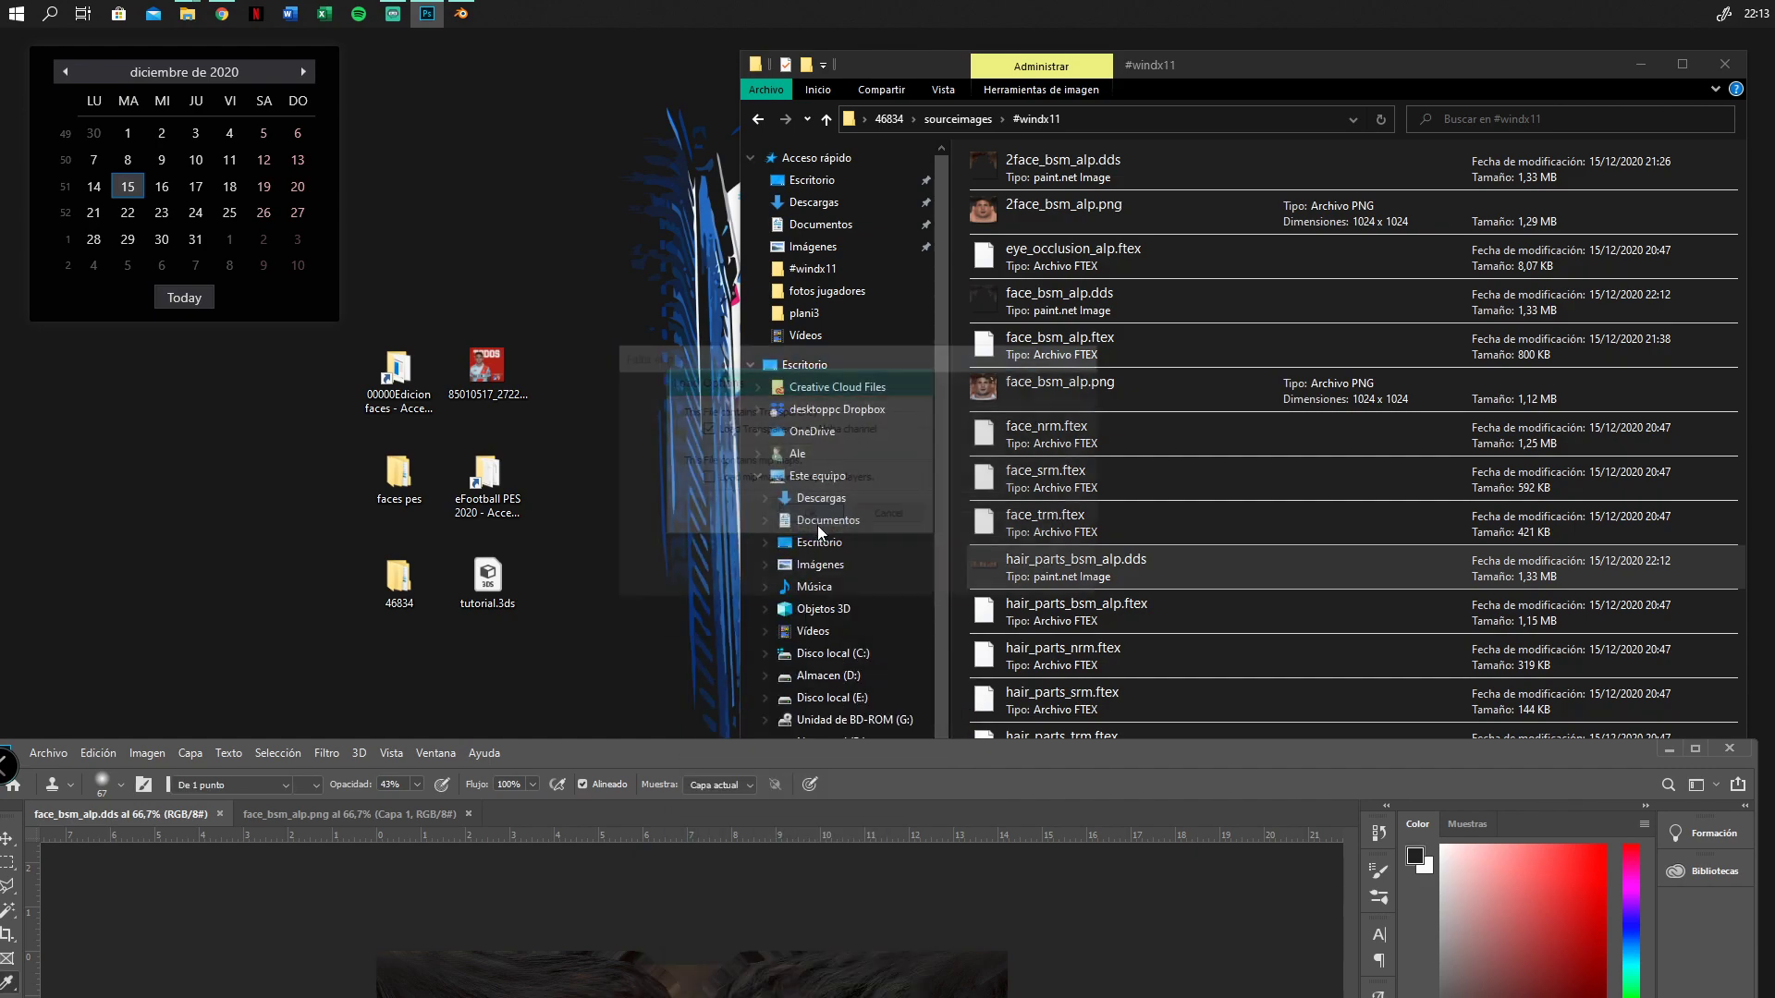
click(951, 575)
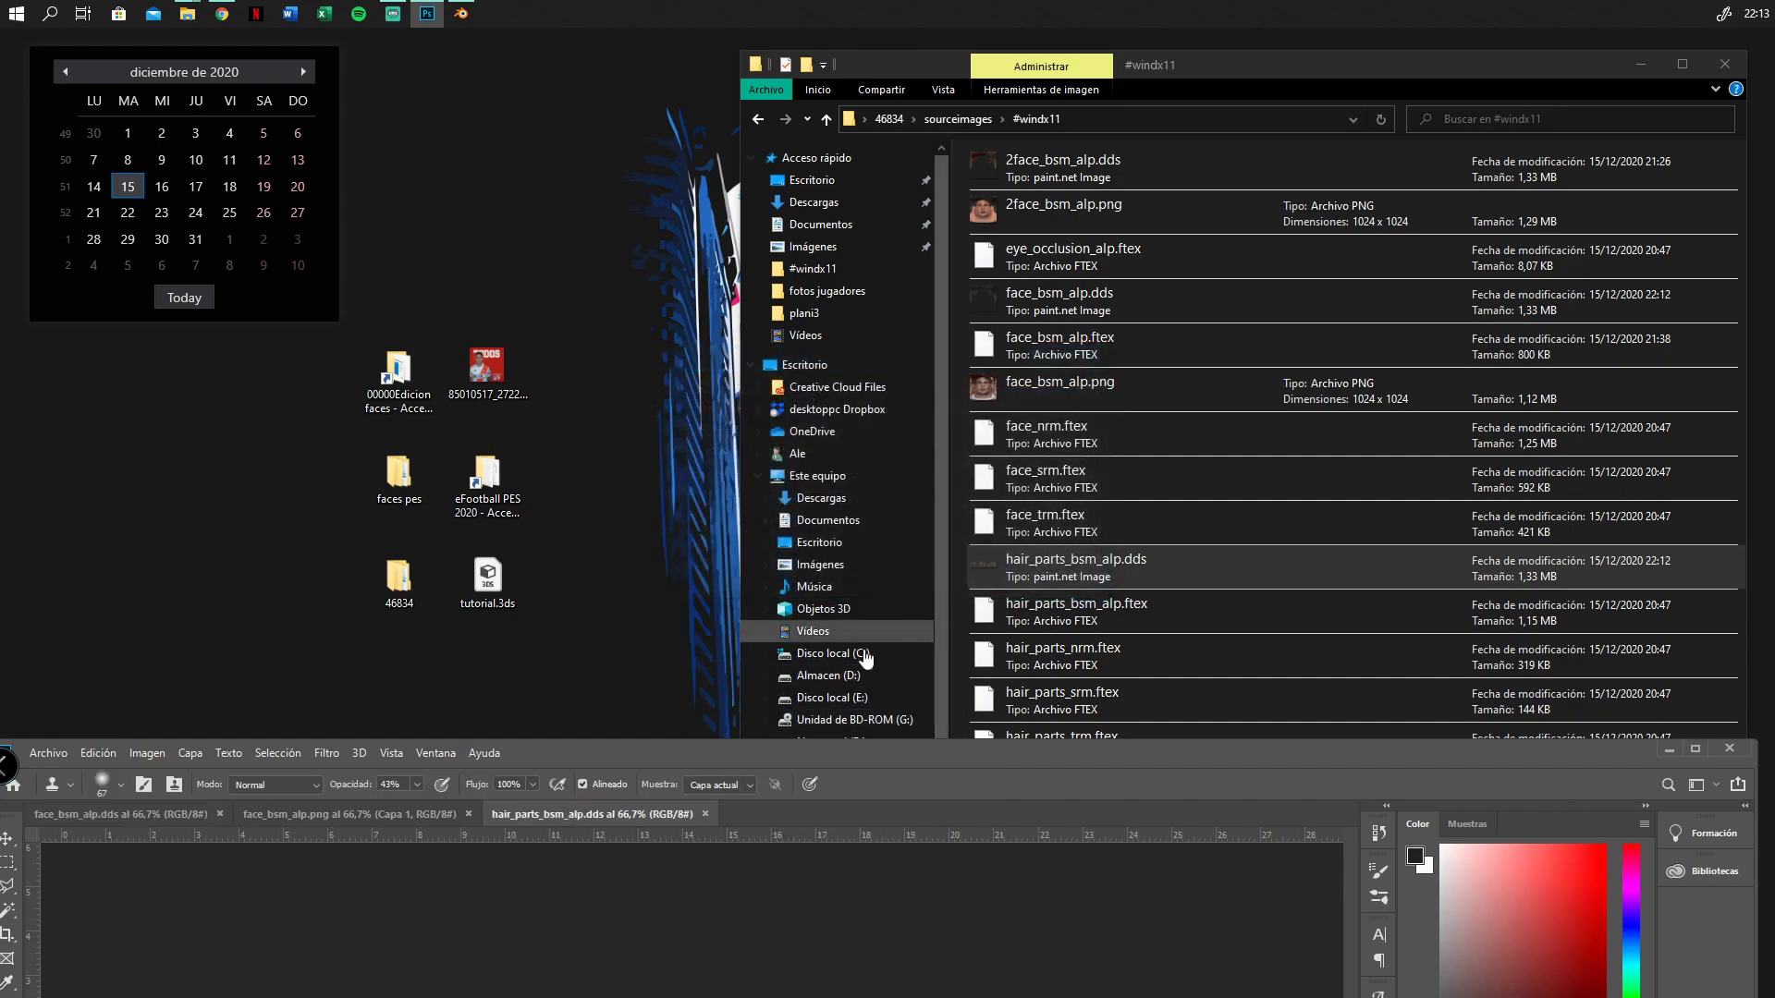
double_click(745, 747)
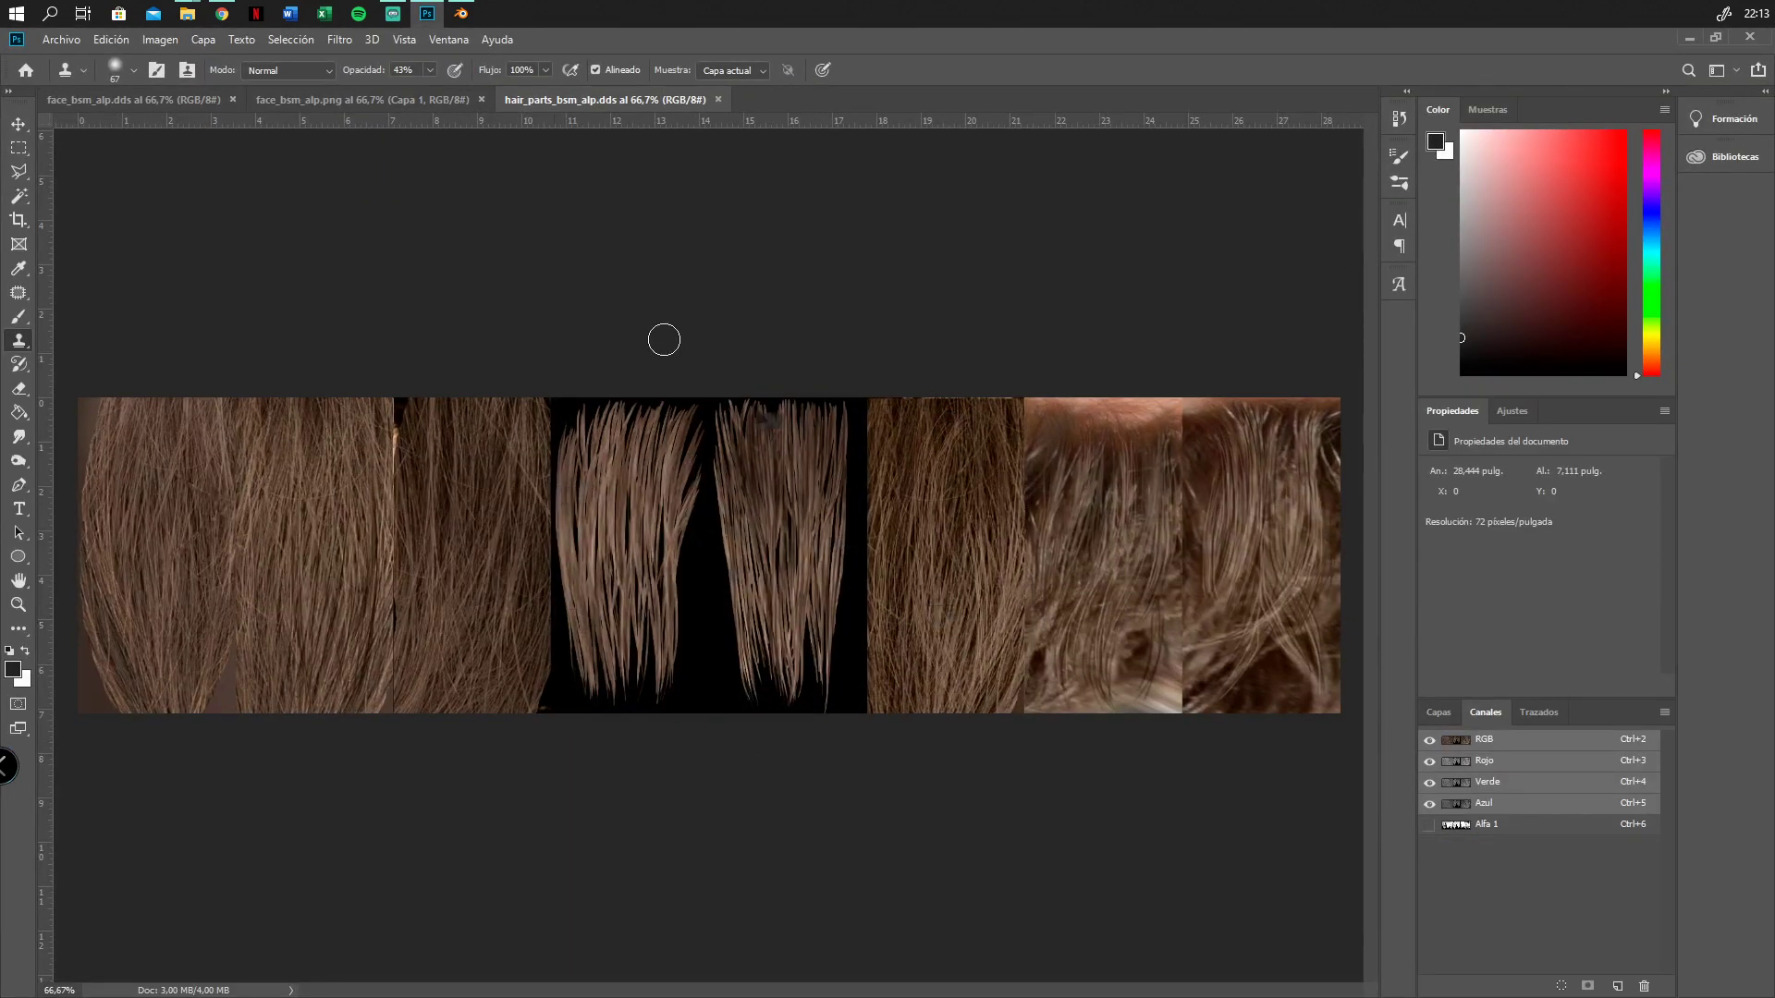
Darken the brown hair with Replace Color, sampling a hair strand and using tolerance 155, saturation -93 and lightness -78
click(160, 39)
mouse_move(212, 88)
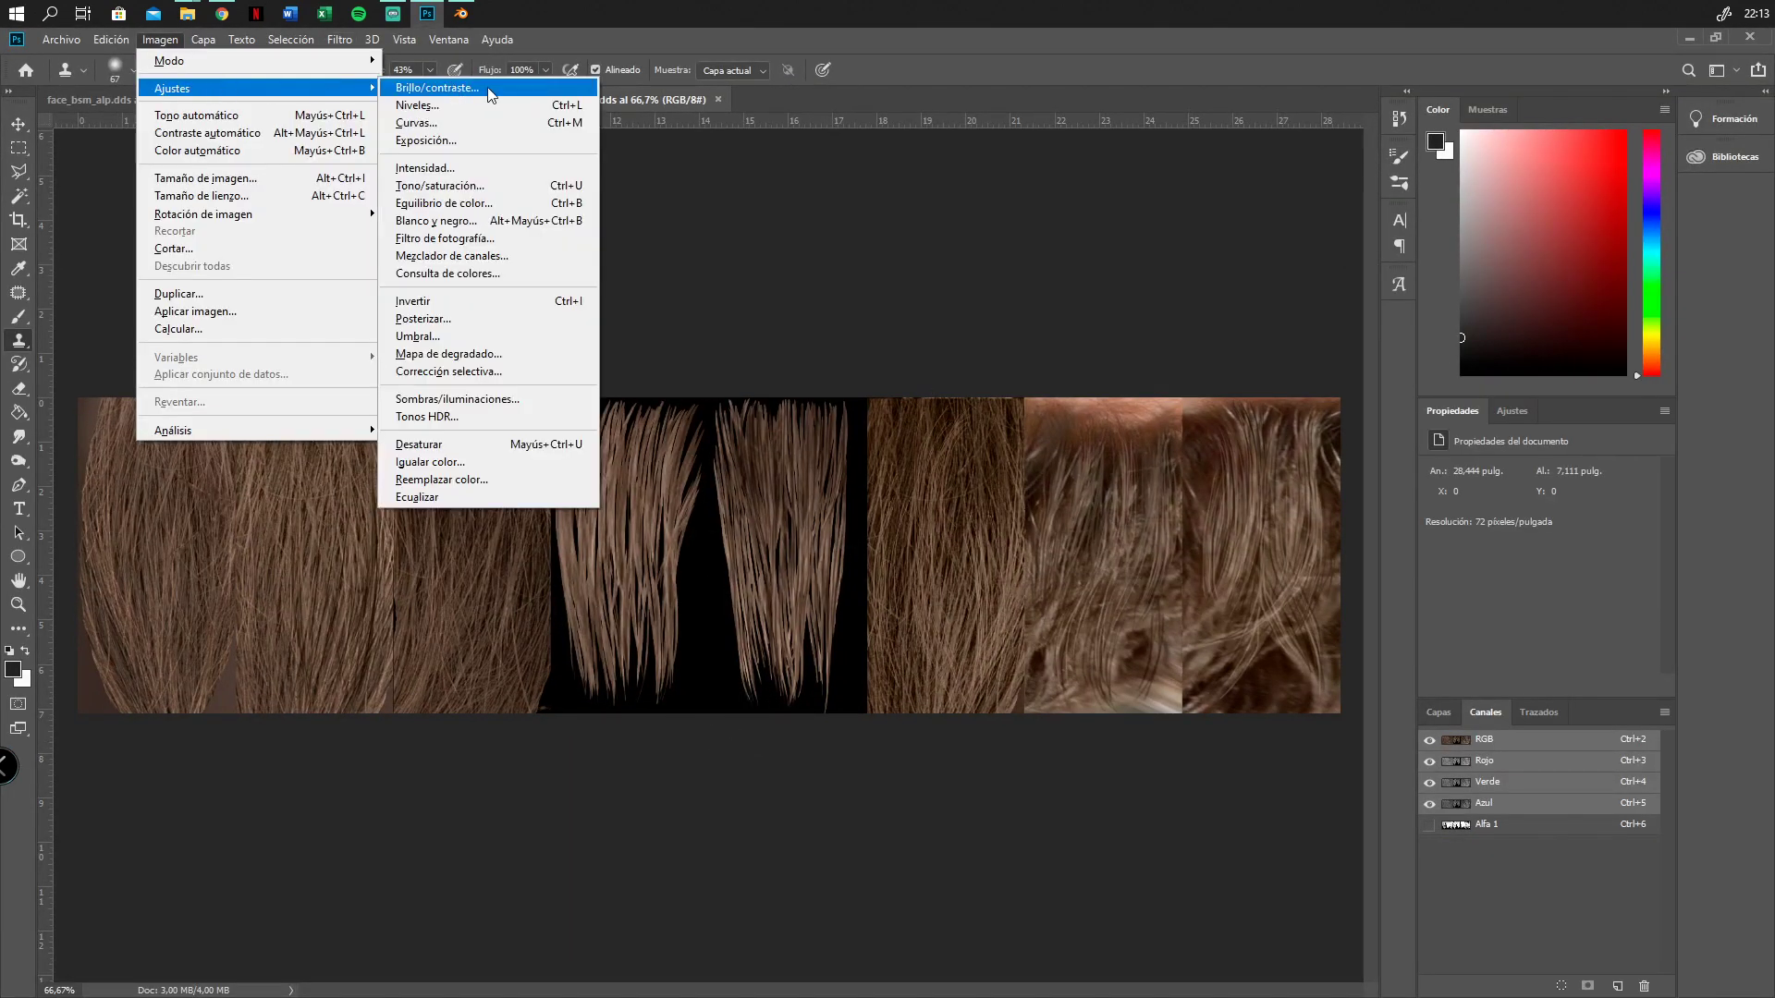
click(488, 480)
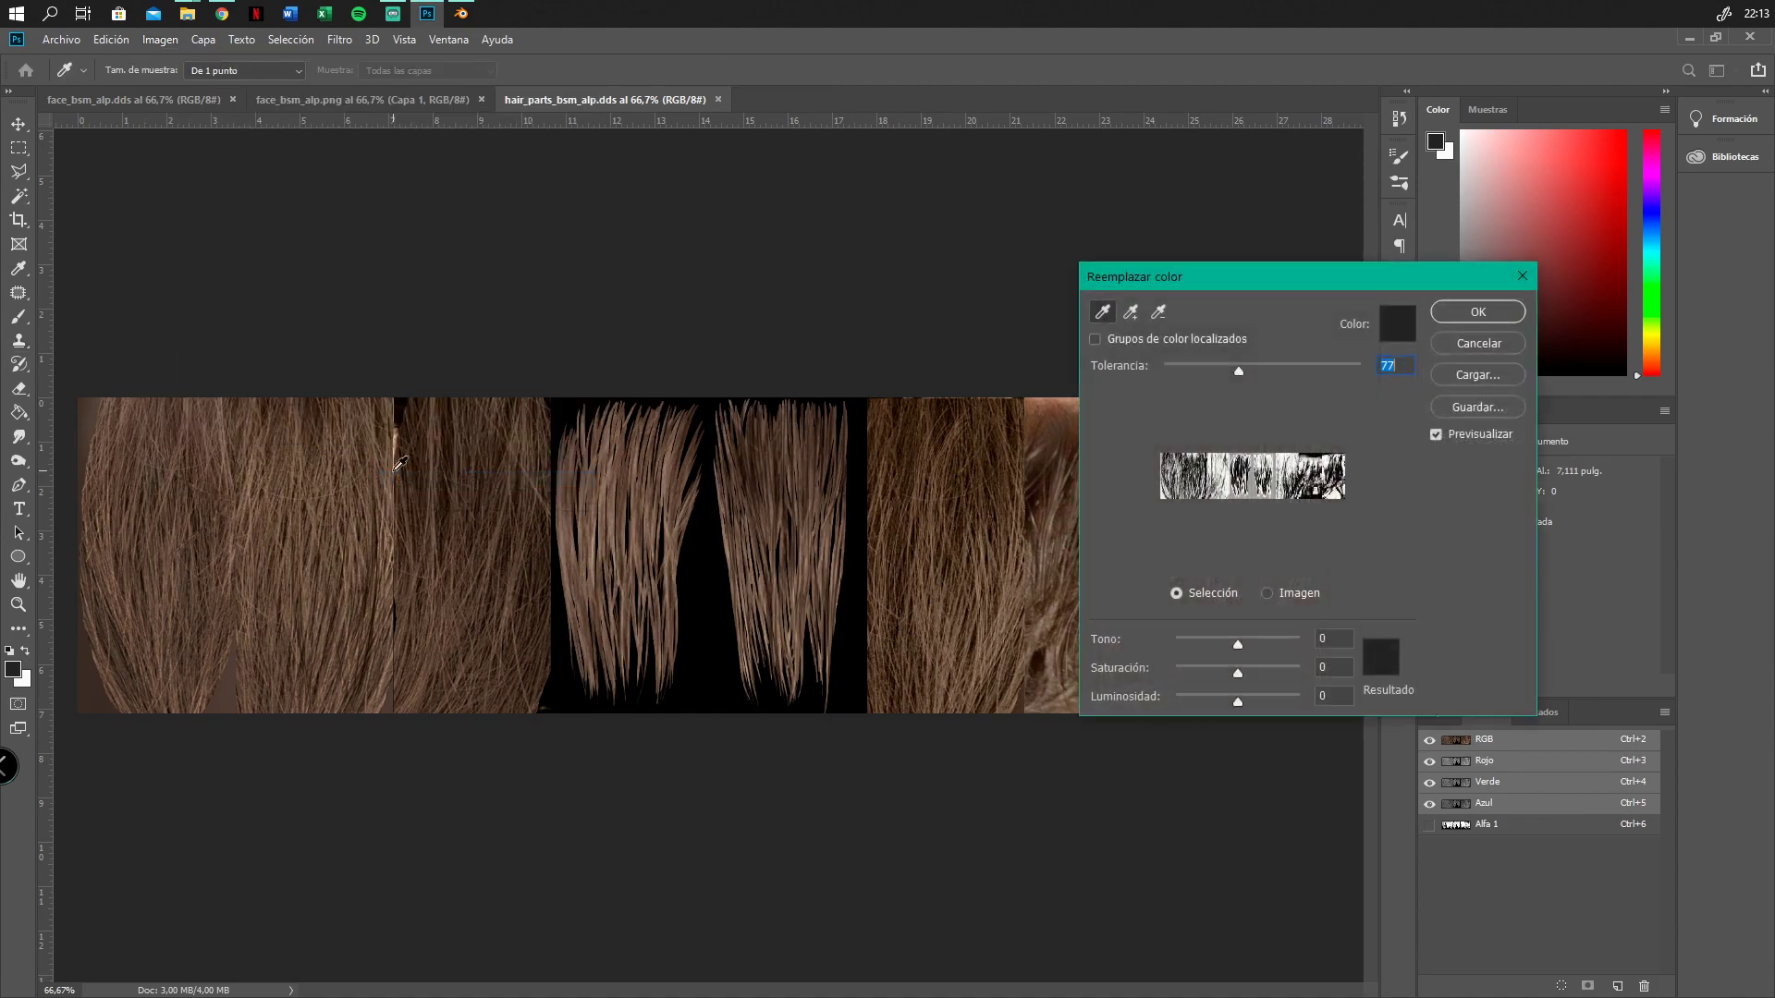
click(319, 479)
drag(1238, 372, 1316, 369)
drag(1240, 673, 1200, 674)
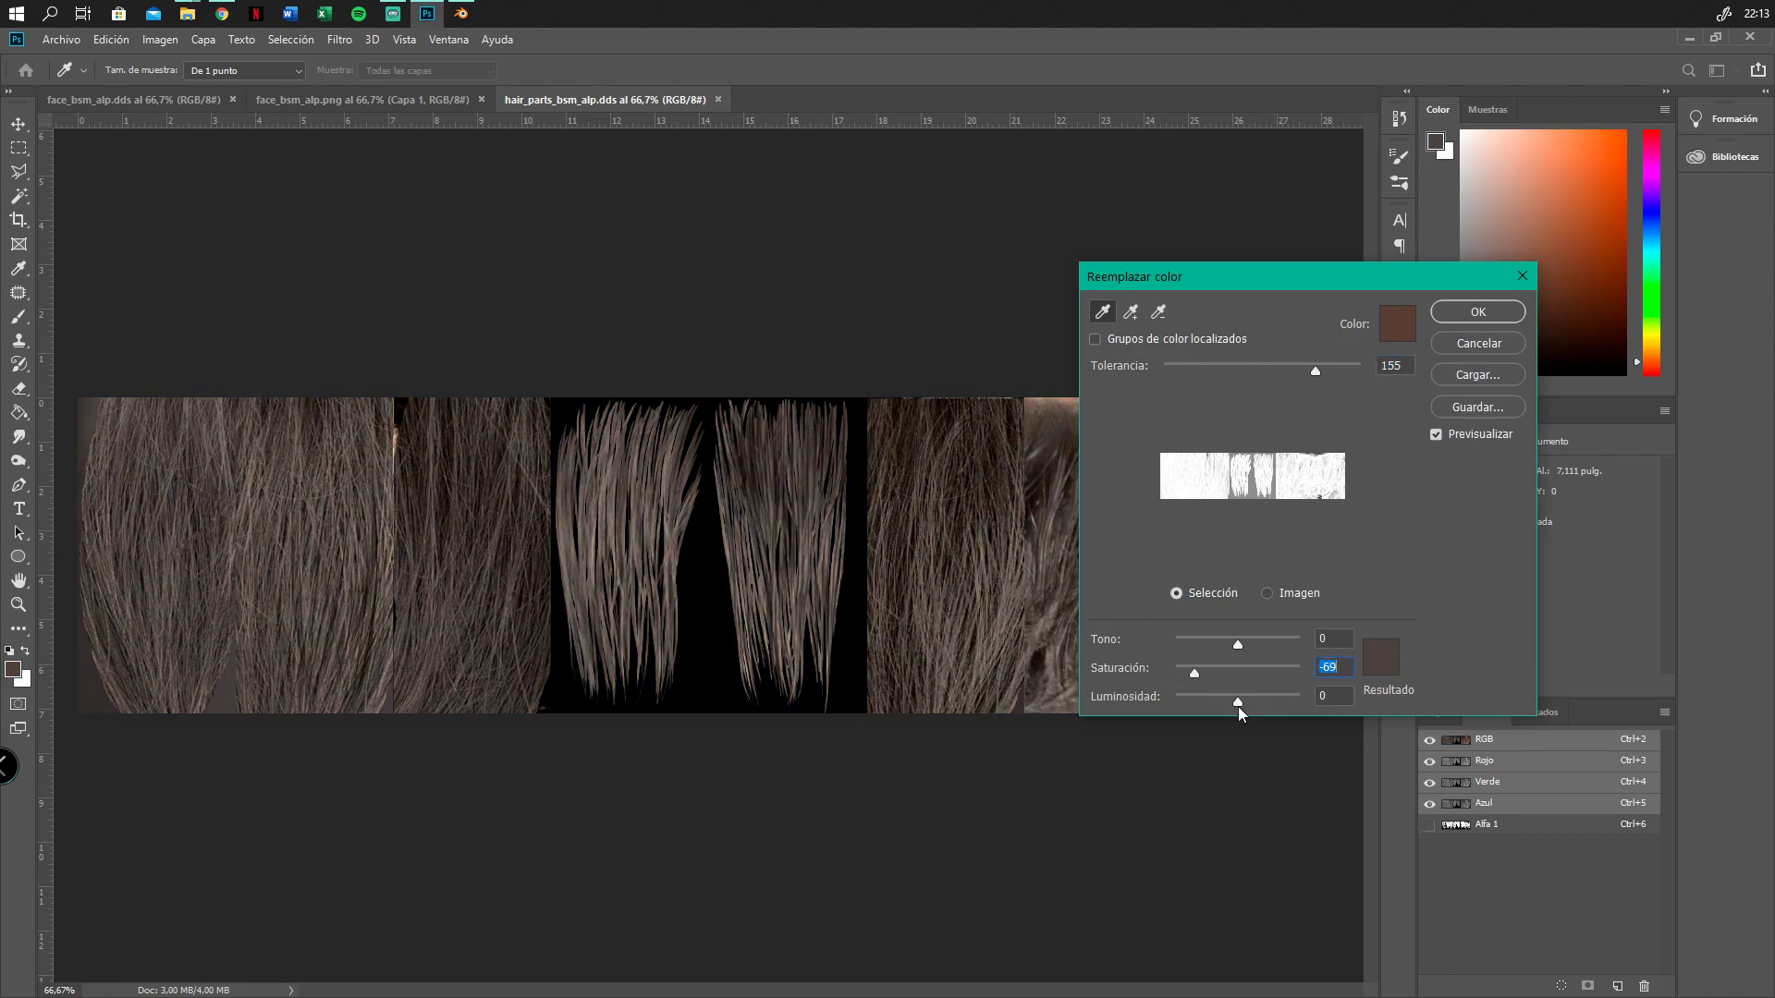
drag(1238, 704, 1202, 701)
click(1193, 671)
drag(1200, 702, 1179, 672)
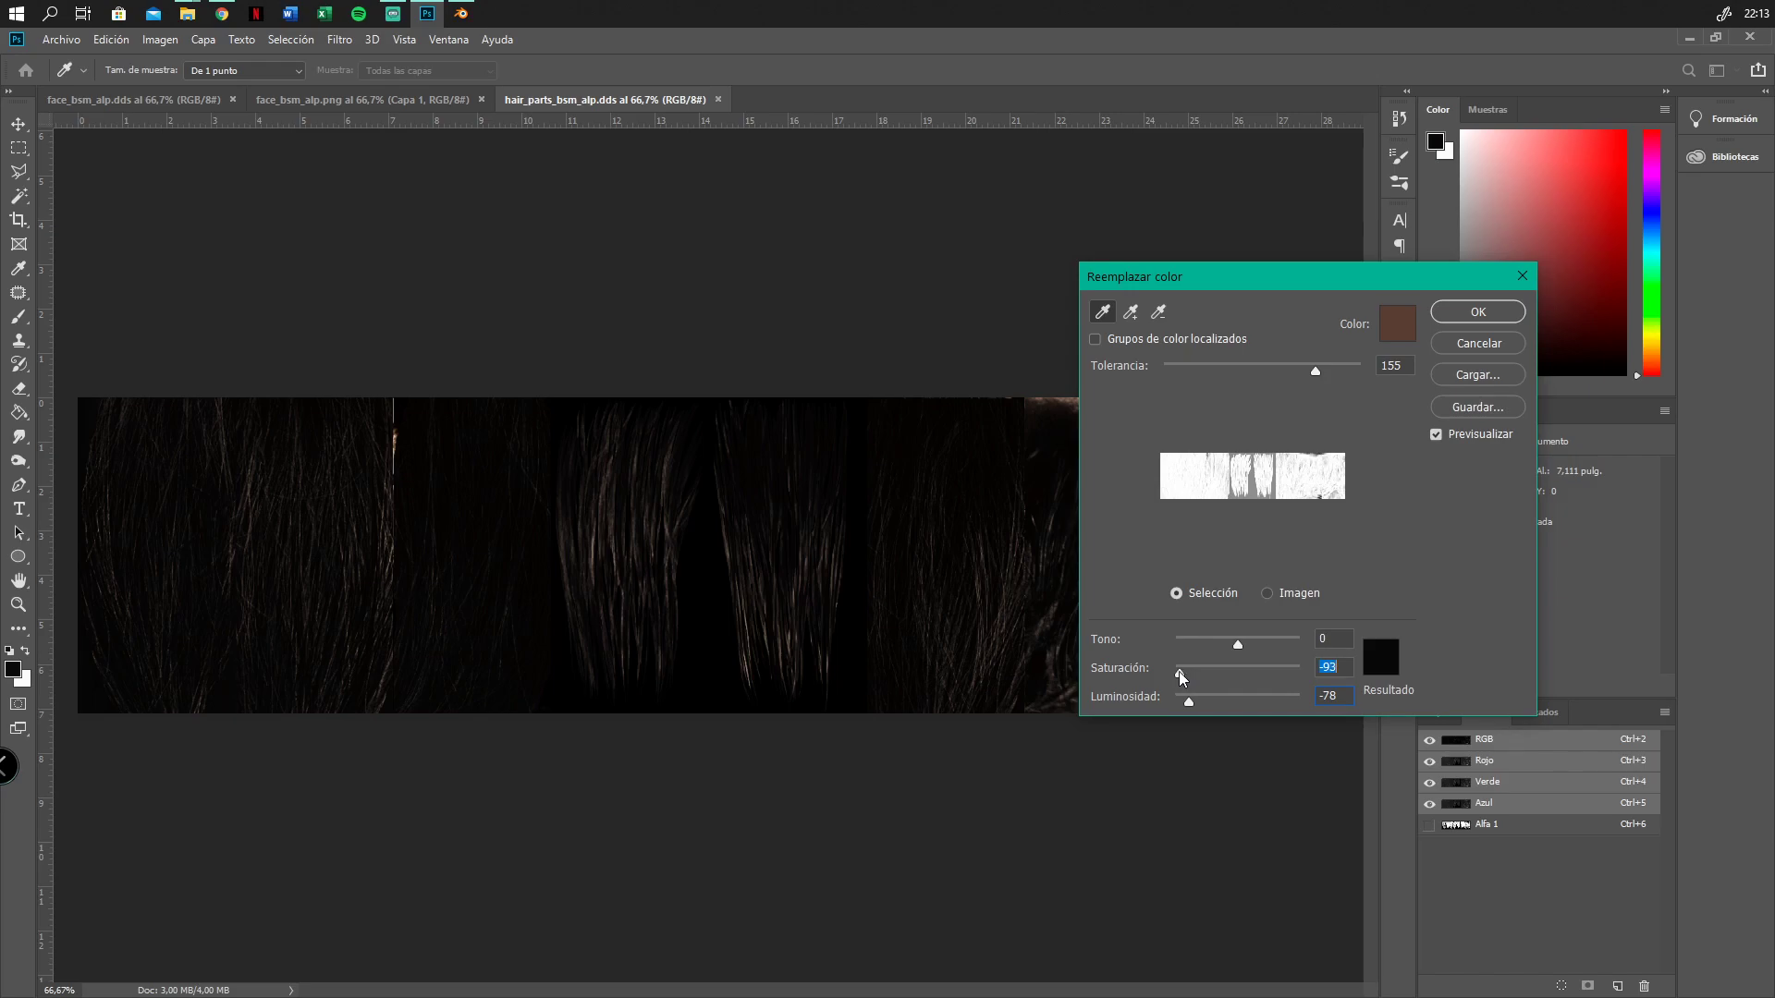
click(1472, 312)
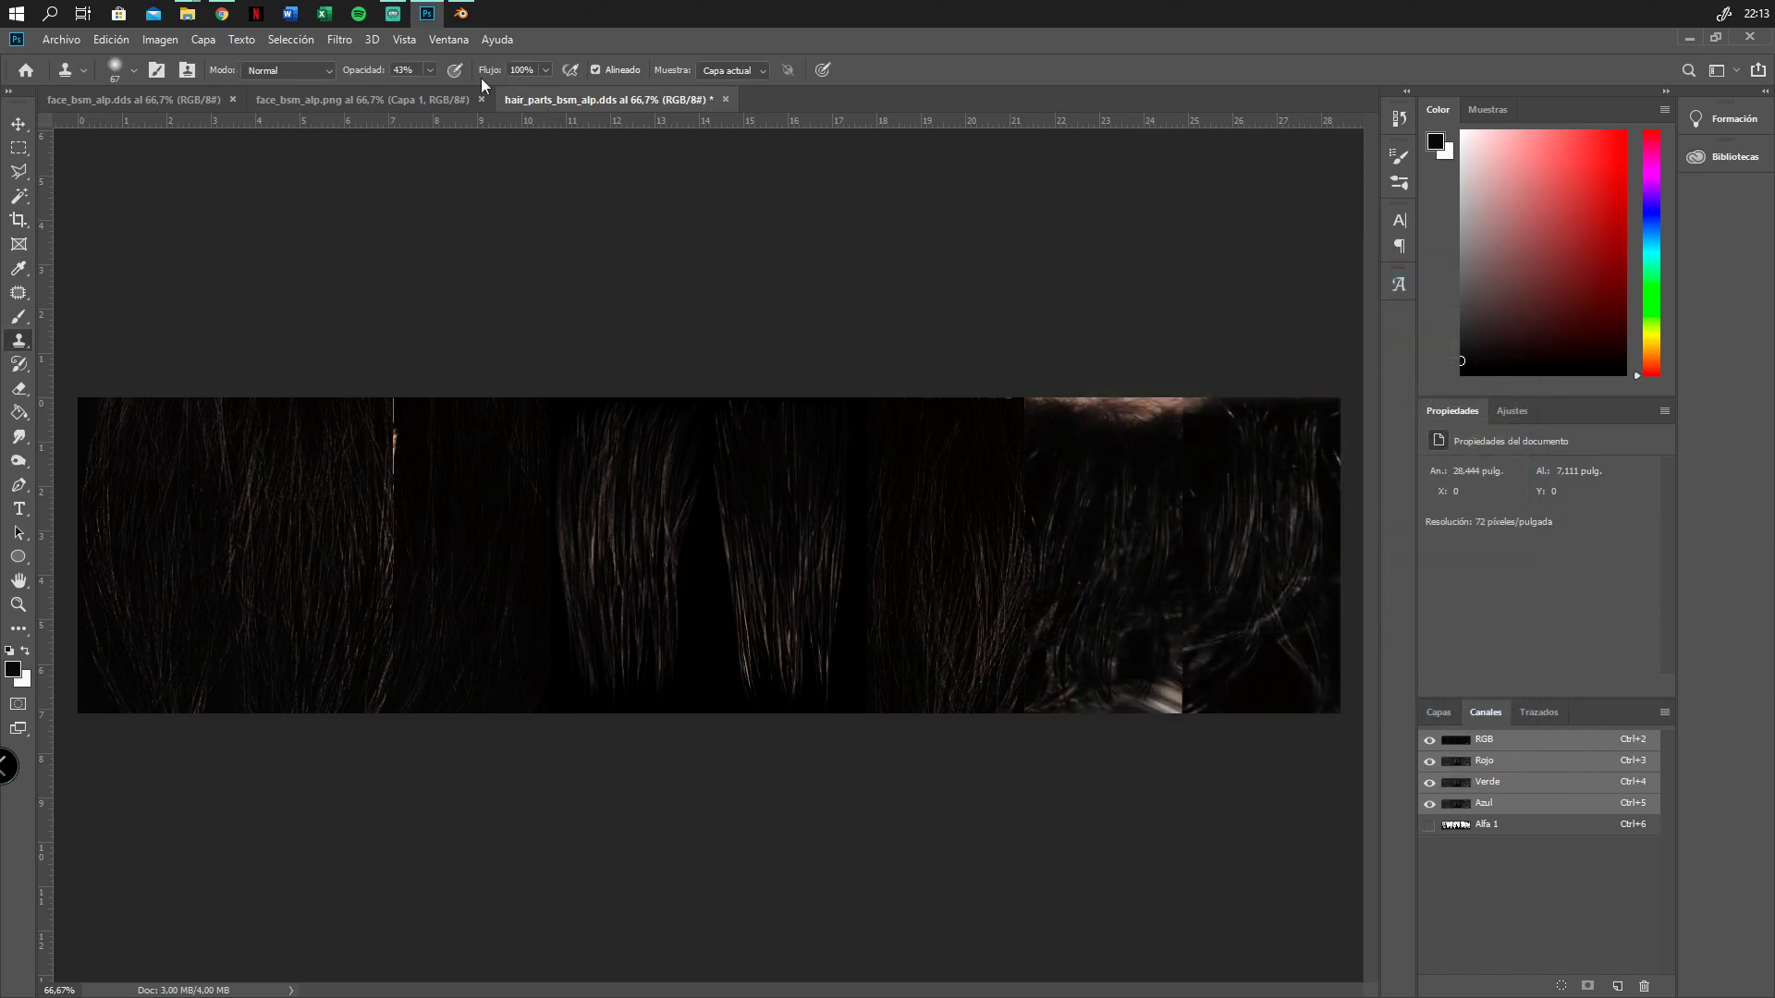
Save the hair texture over hair_parts_bsm_alp.dds in #windx11 as Intel Texture Works DDS and minimise Photoshop
click(61, 39)
click(282, 255)
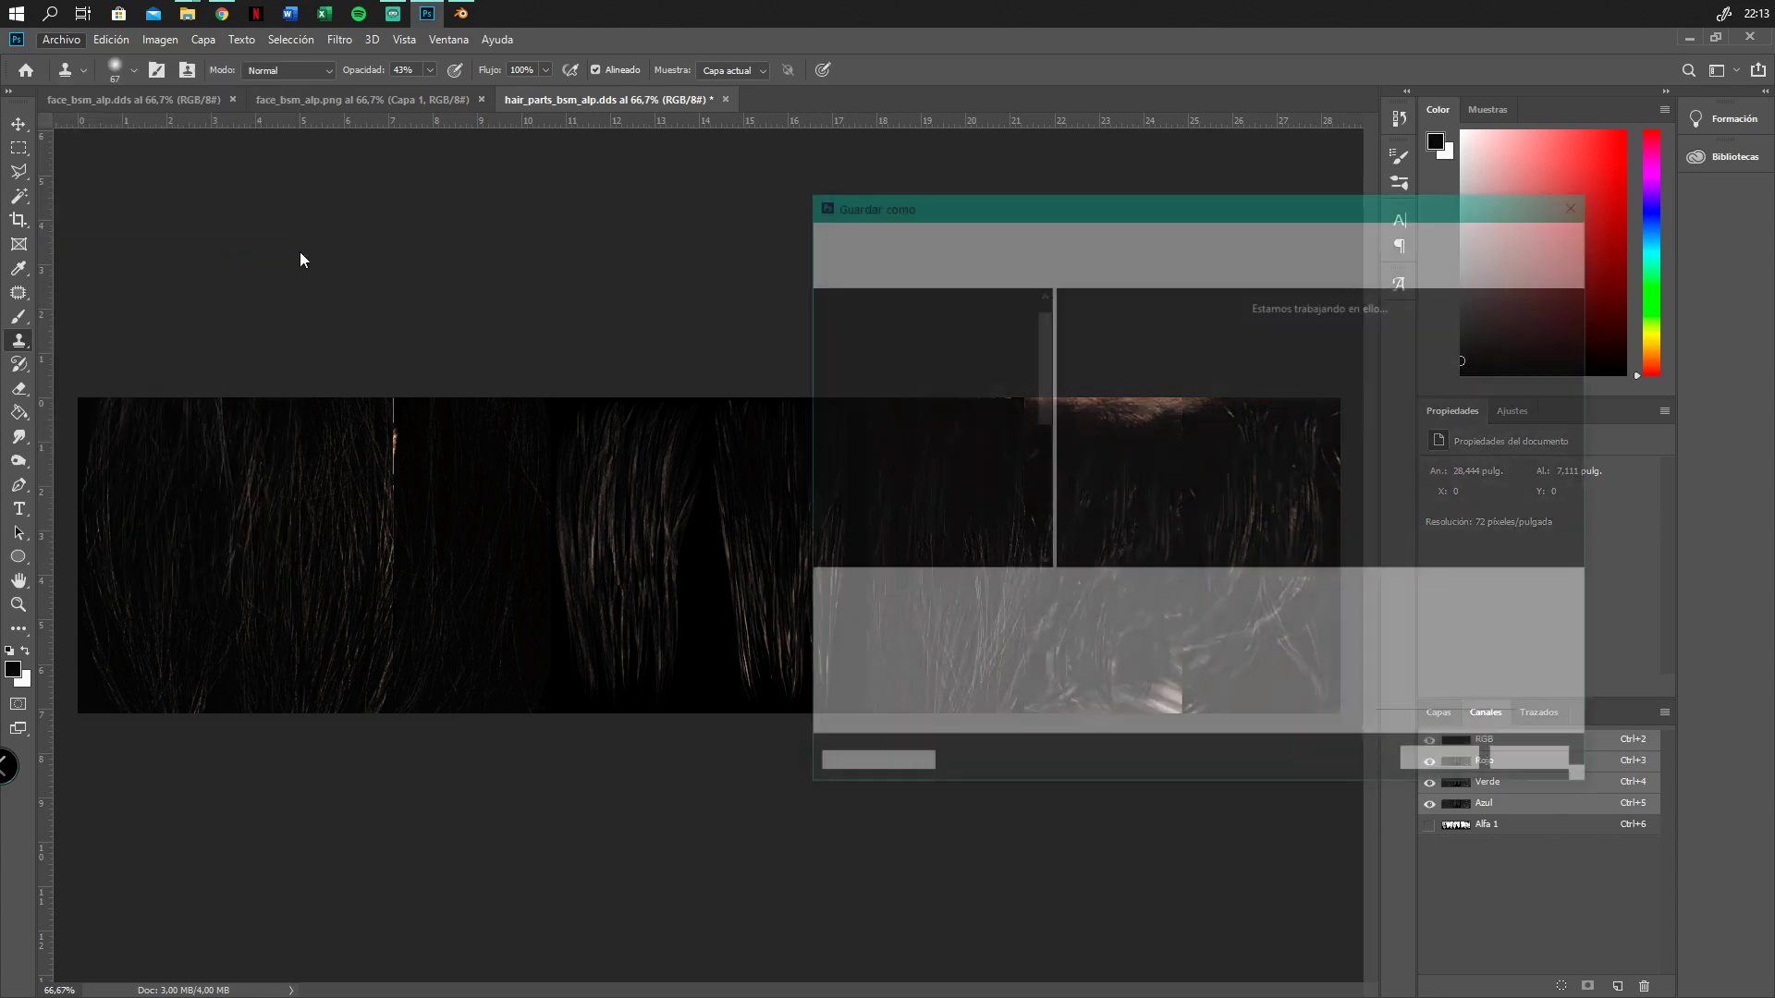
click(1327, 388)
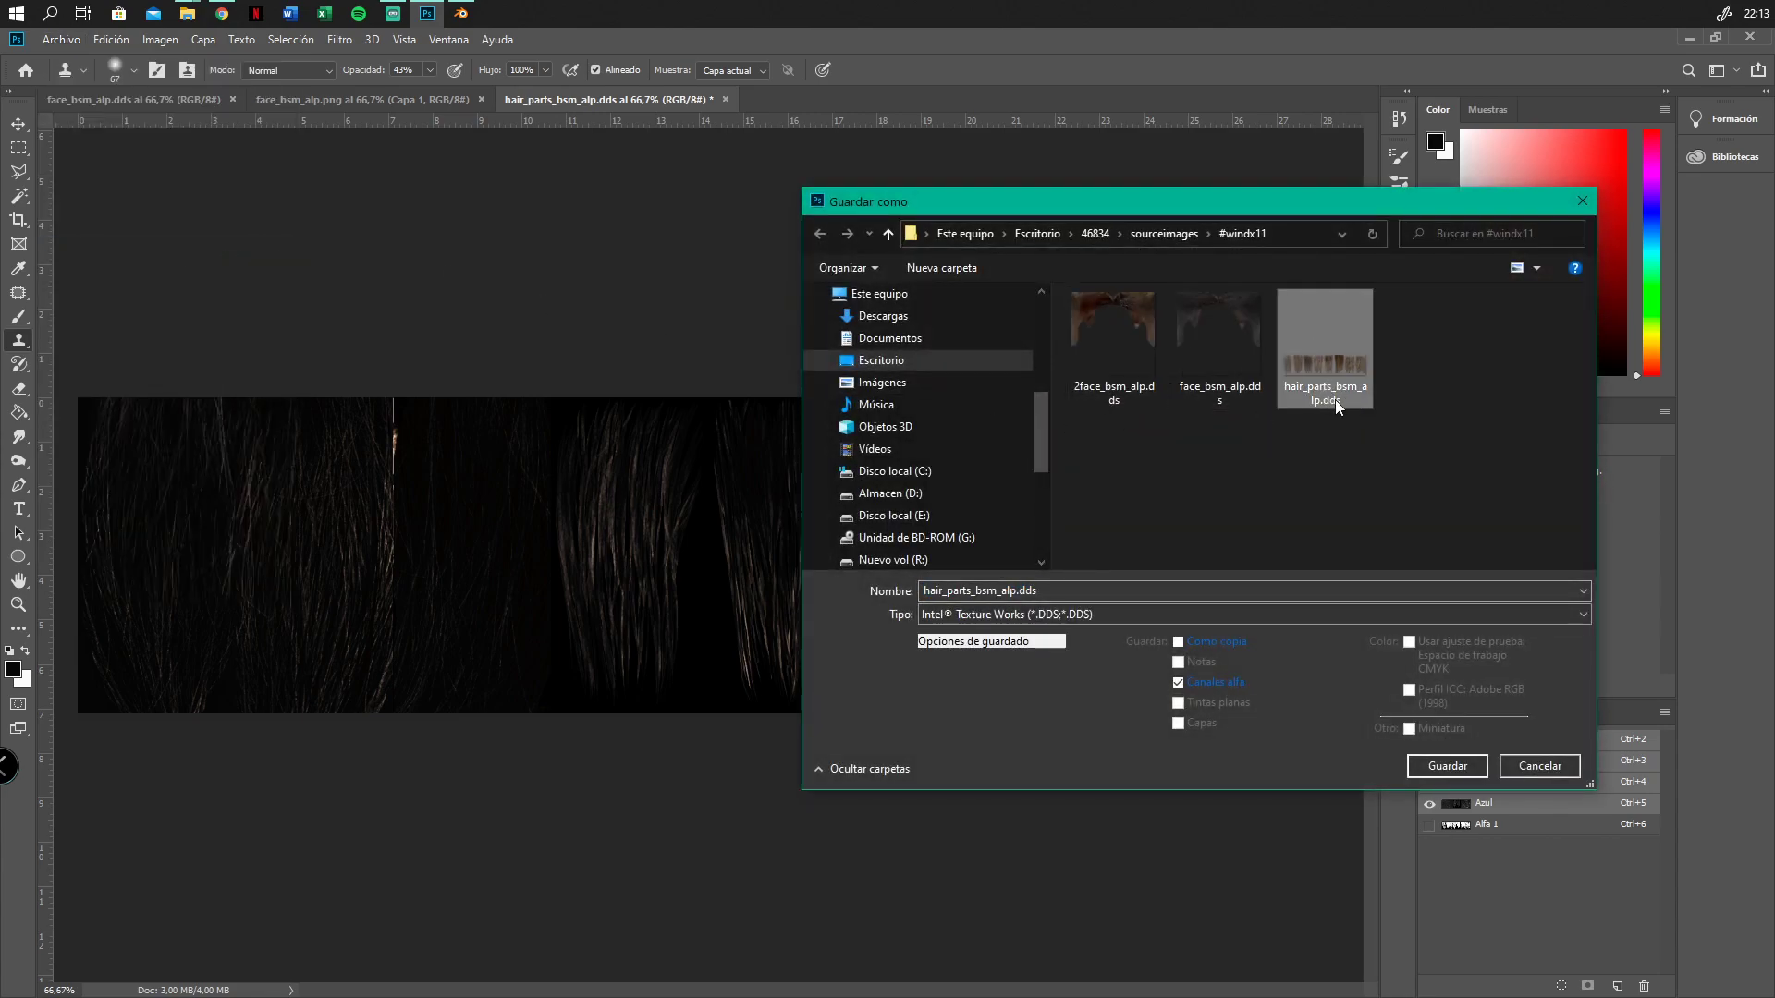
click(1032, 615)
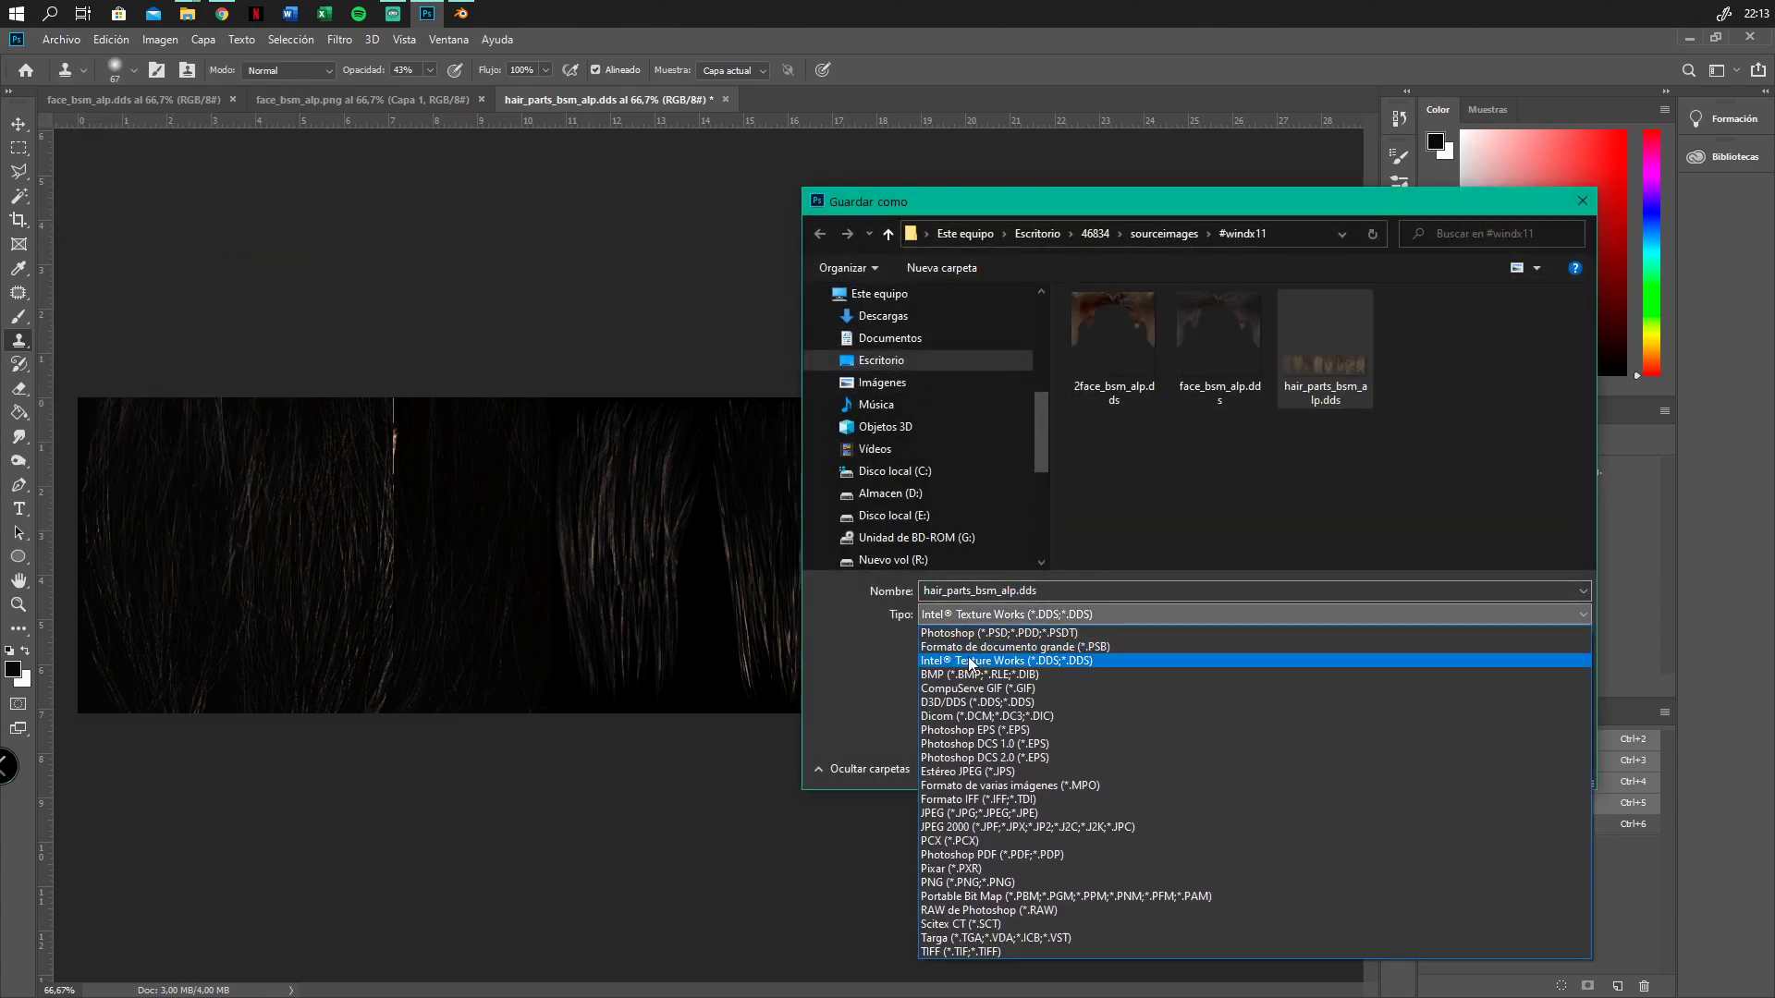
click(1033, 675)
click(1447, 766)
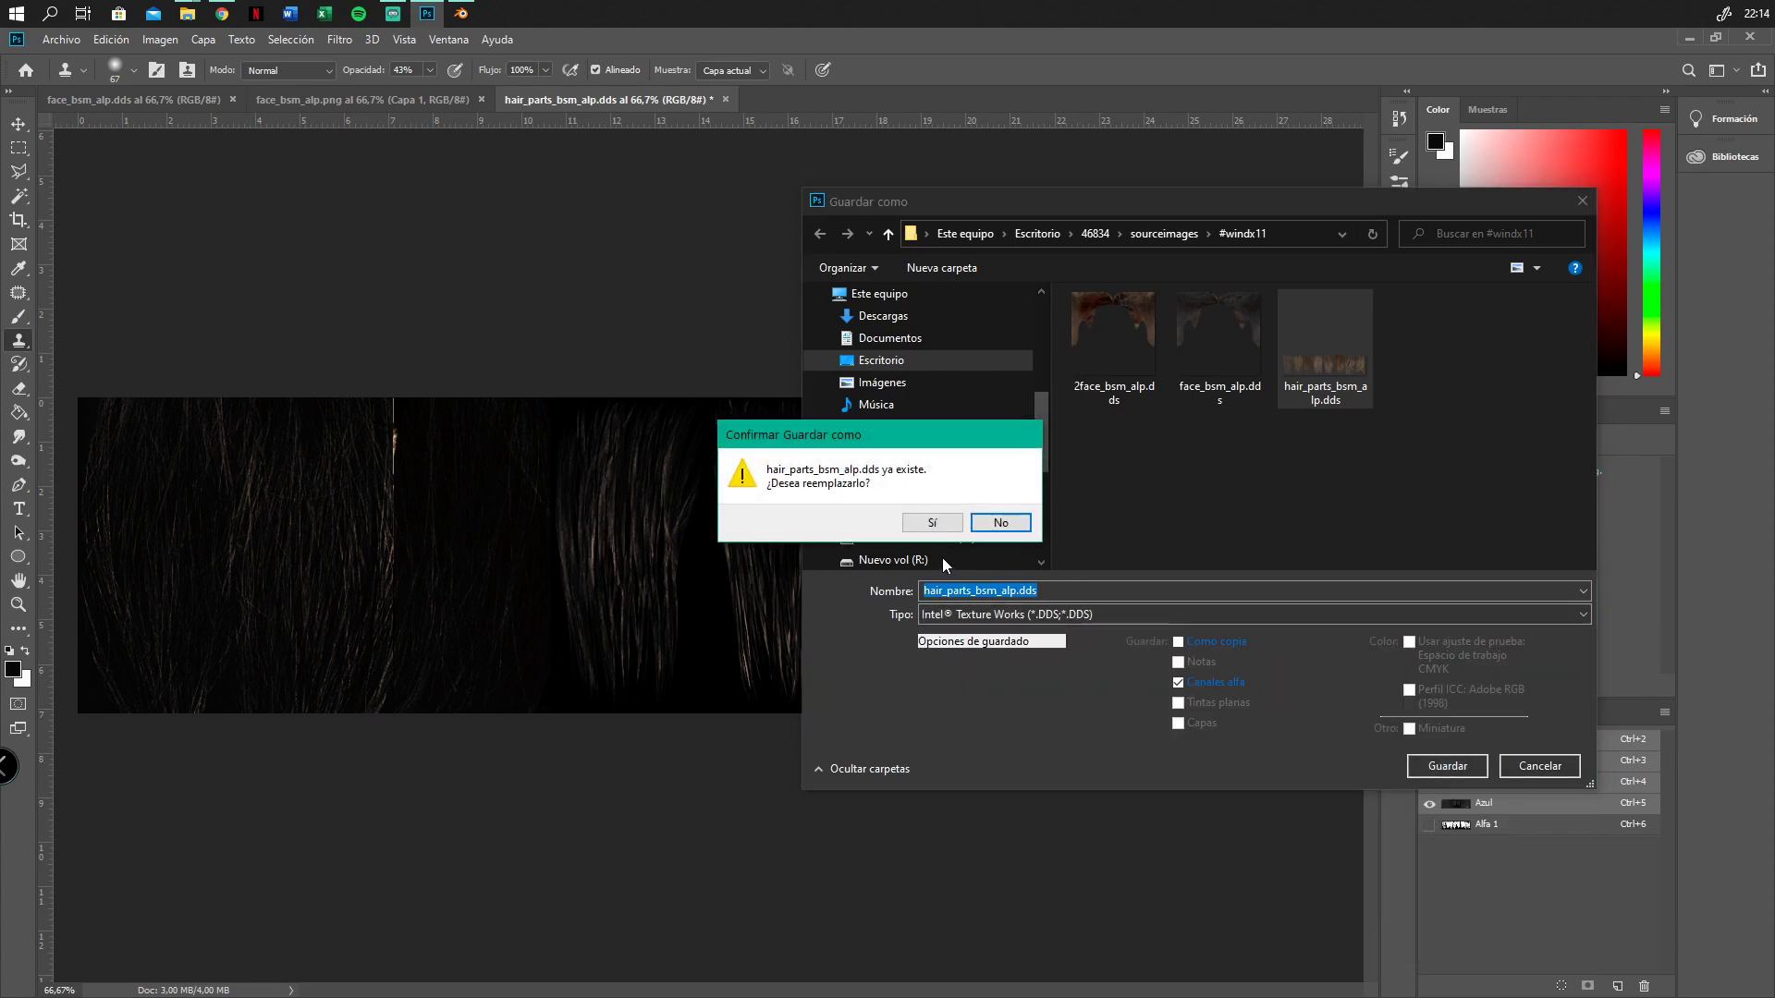
click(933, 523)
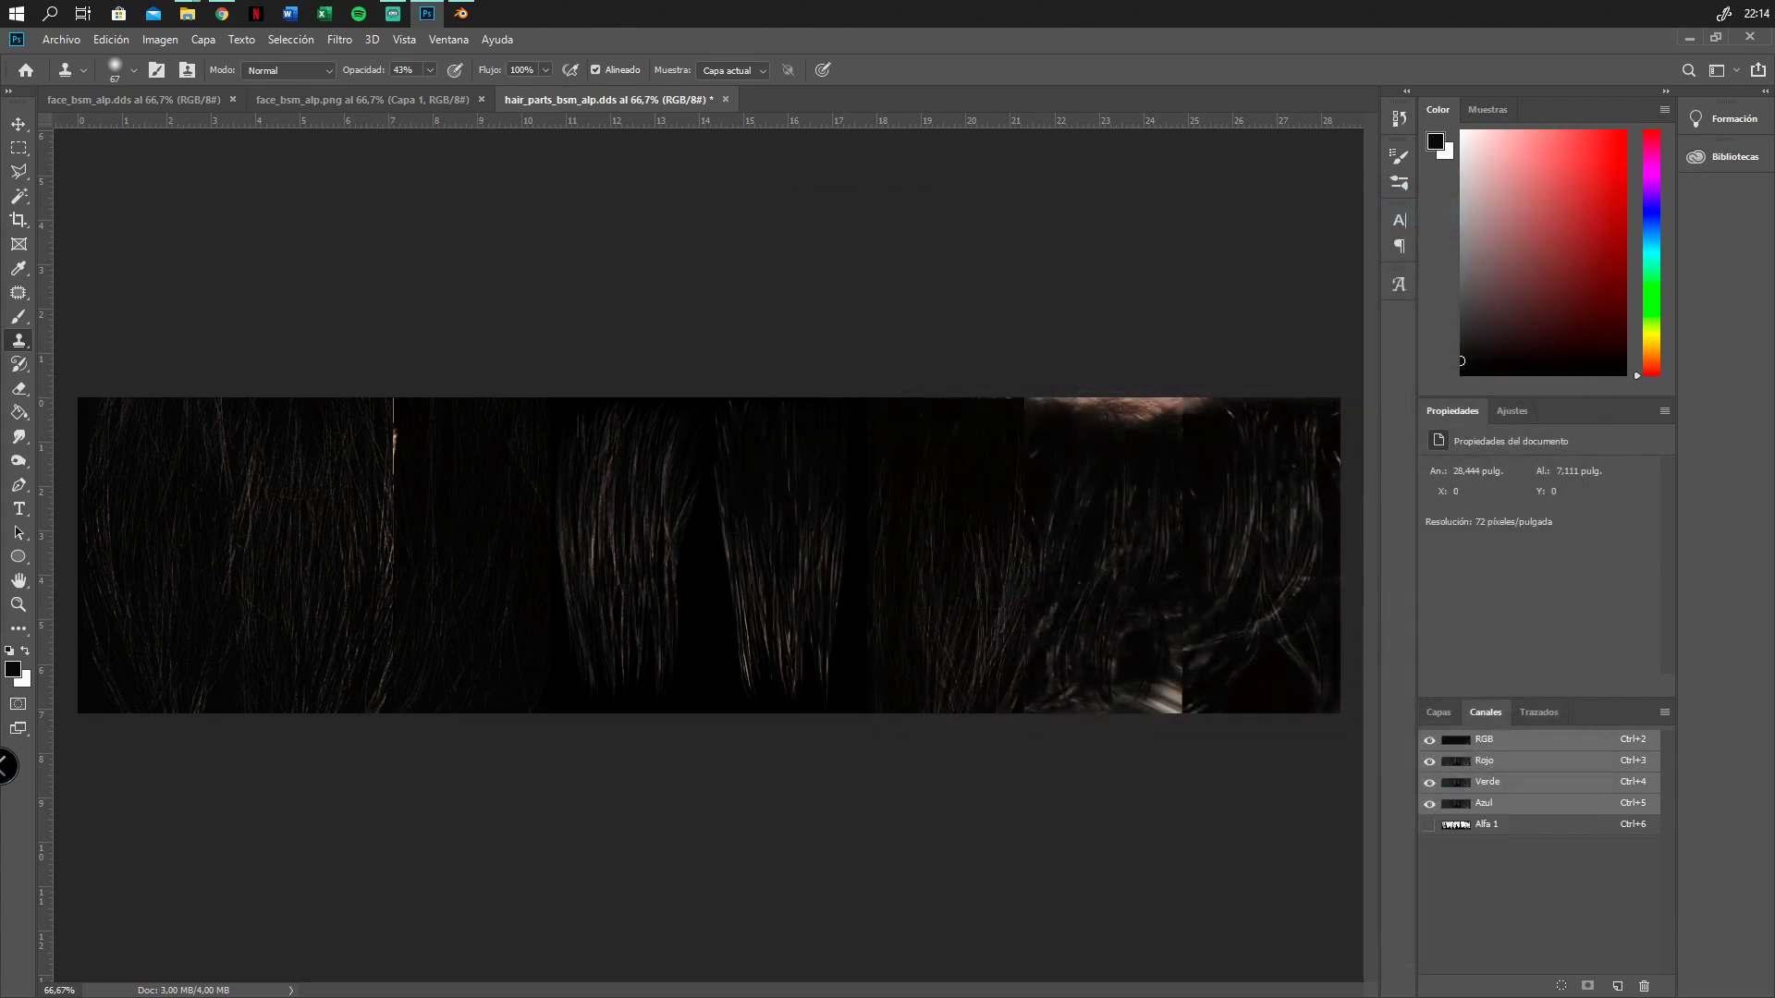
click(832, 397)
click(826, 415)
click(936, 747)
click(1689, 37)
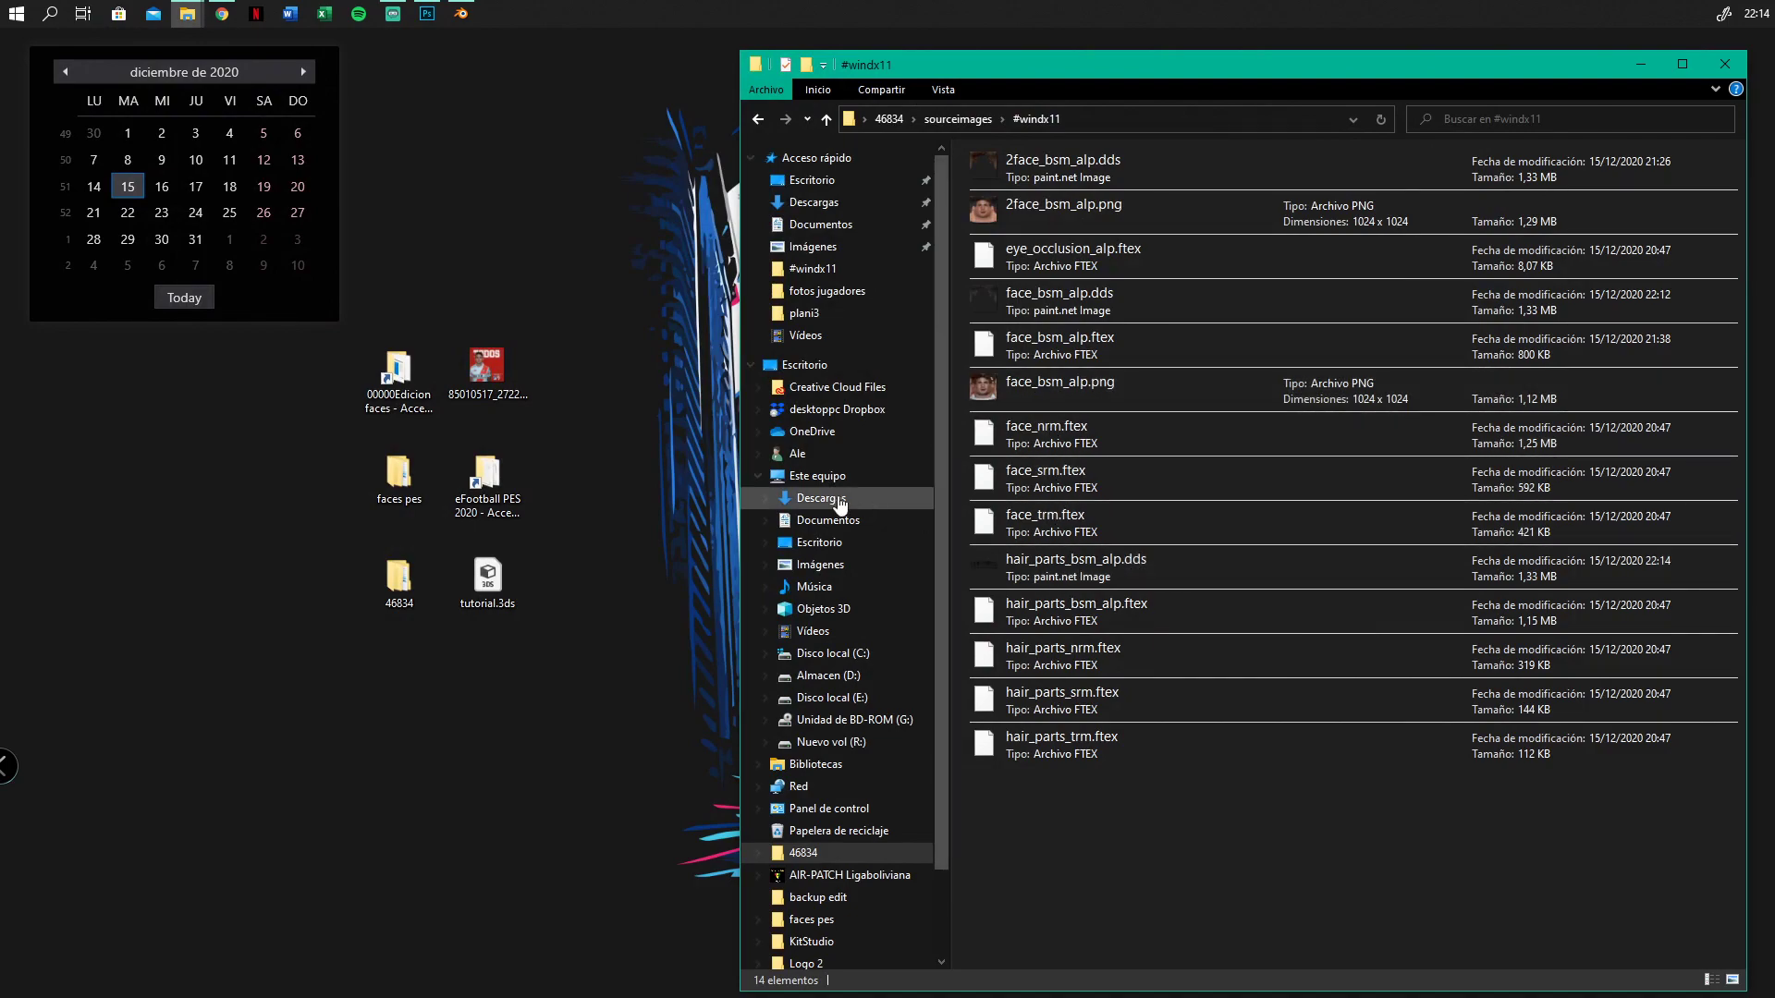
Launch FtexTool.exe from 00000Edicion faces\Tools\FtexTool 0.2 by Tunizizou, minimise its folder and place the converter beside the #windx11 window
double_click(398, 370)
drag(1023, 74, 362, 311)
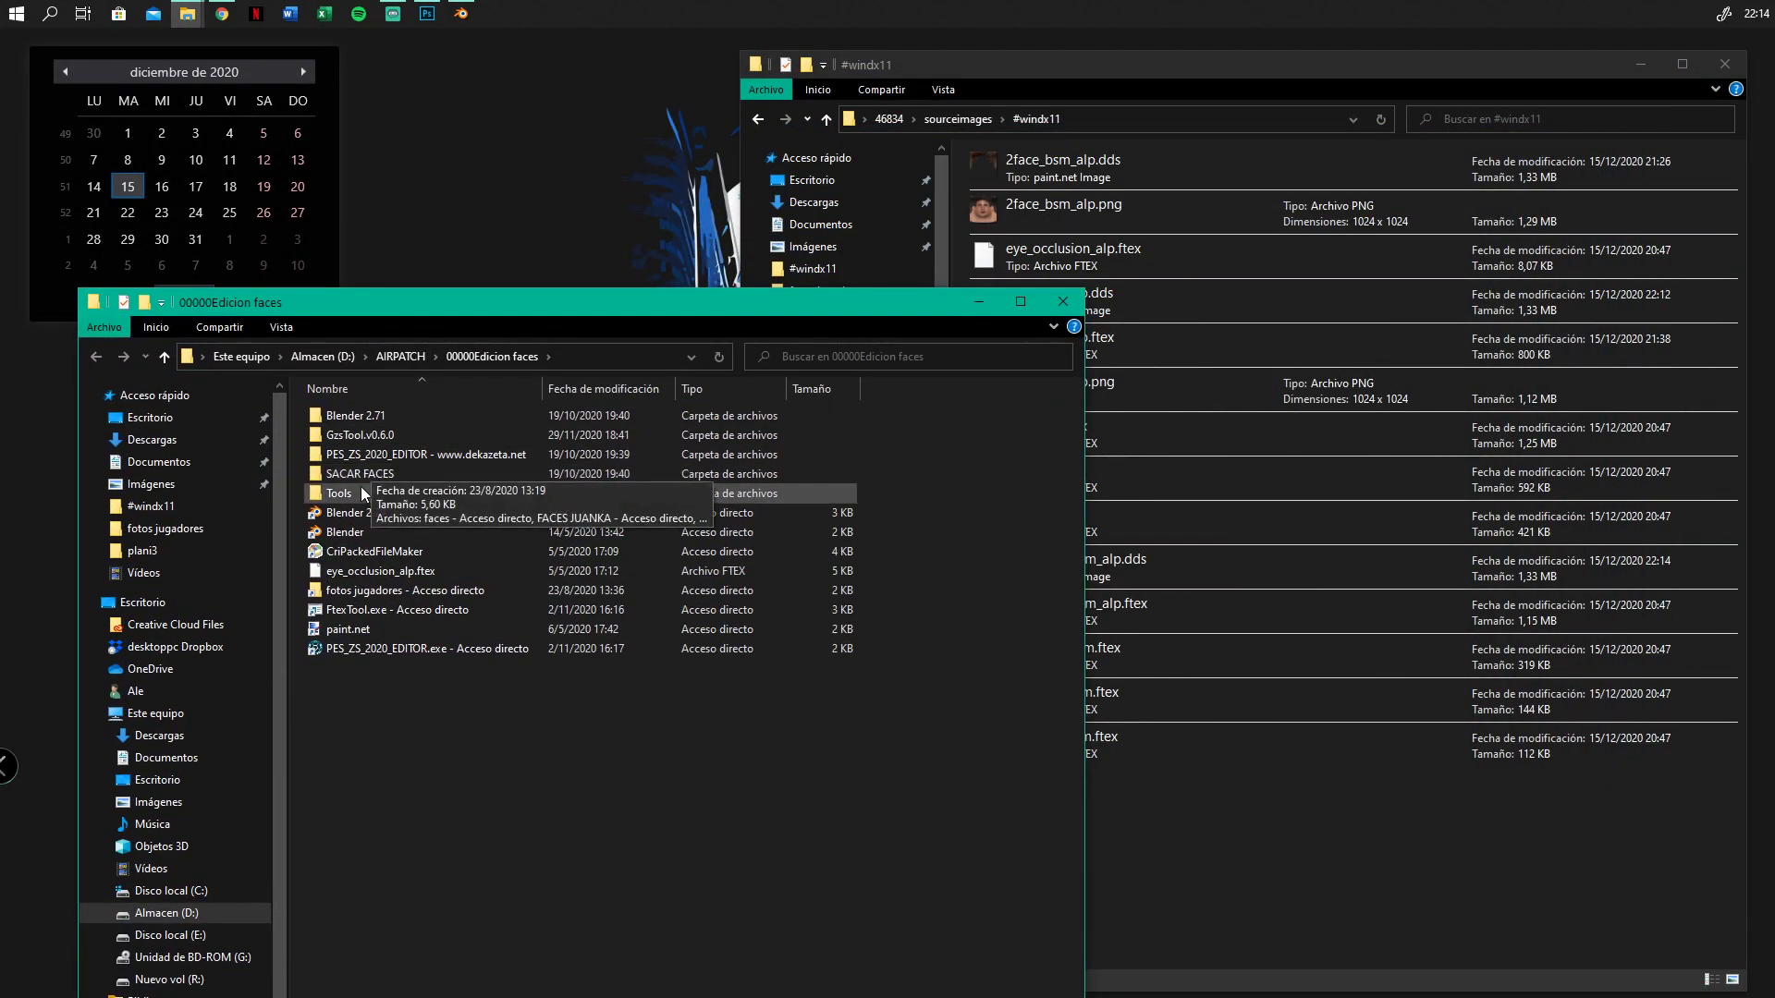
double_click(359, 492)
double_click(368, 475)
click(347, 418)
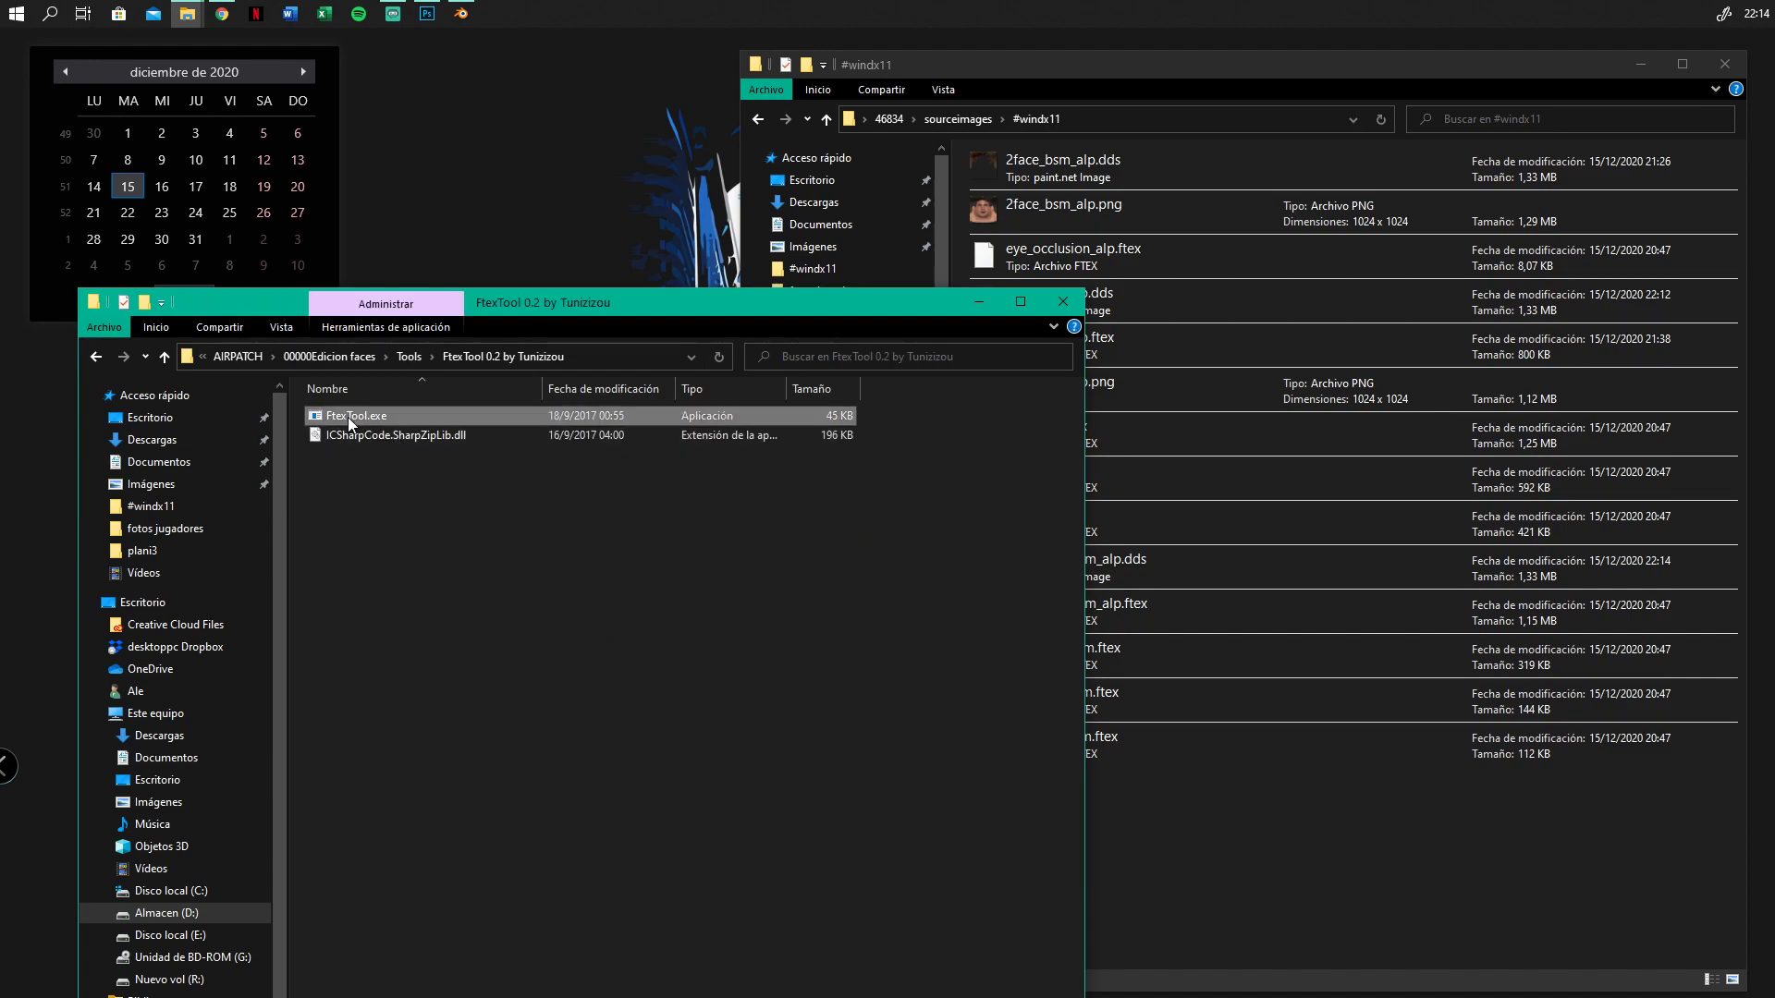
double_click(348, 418)
click(963, 309)
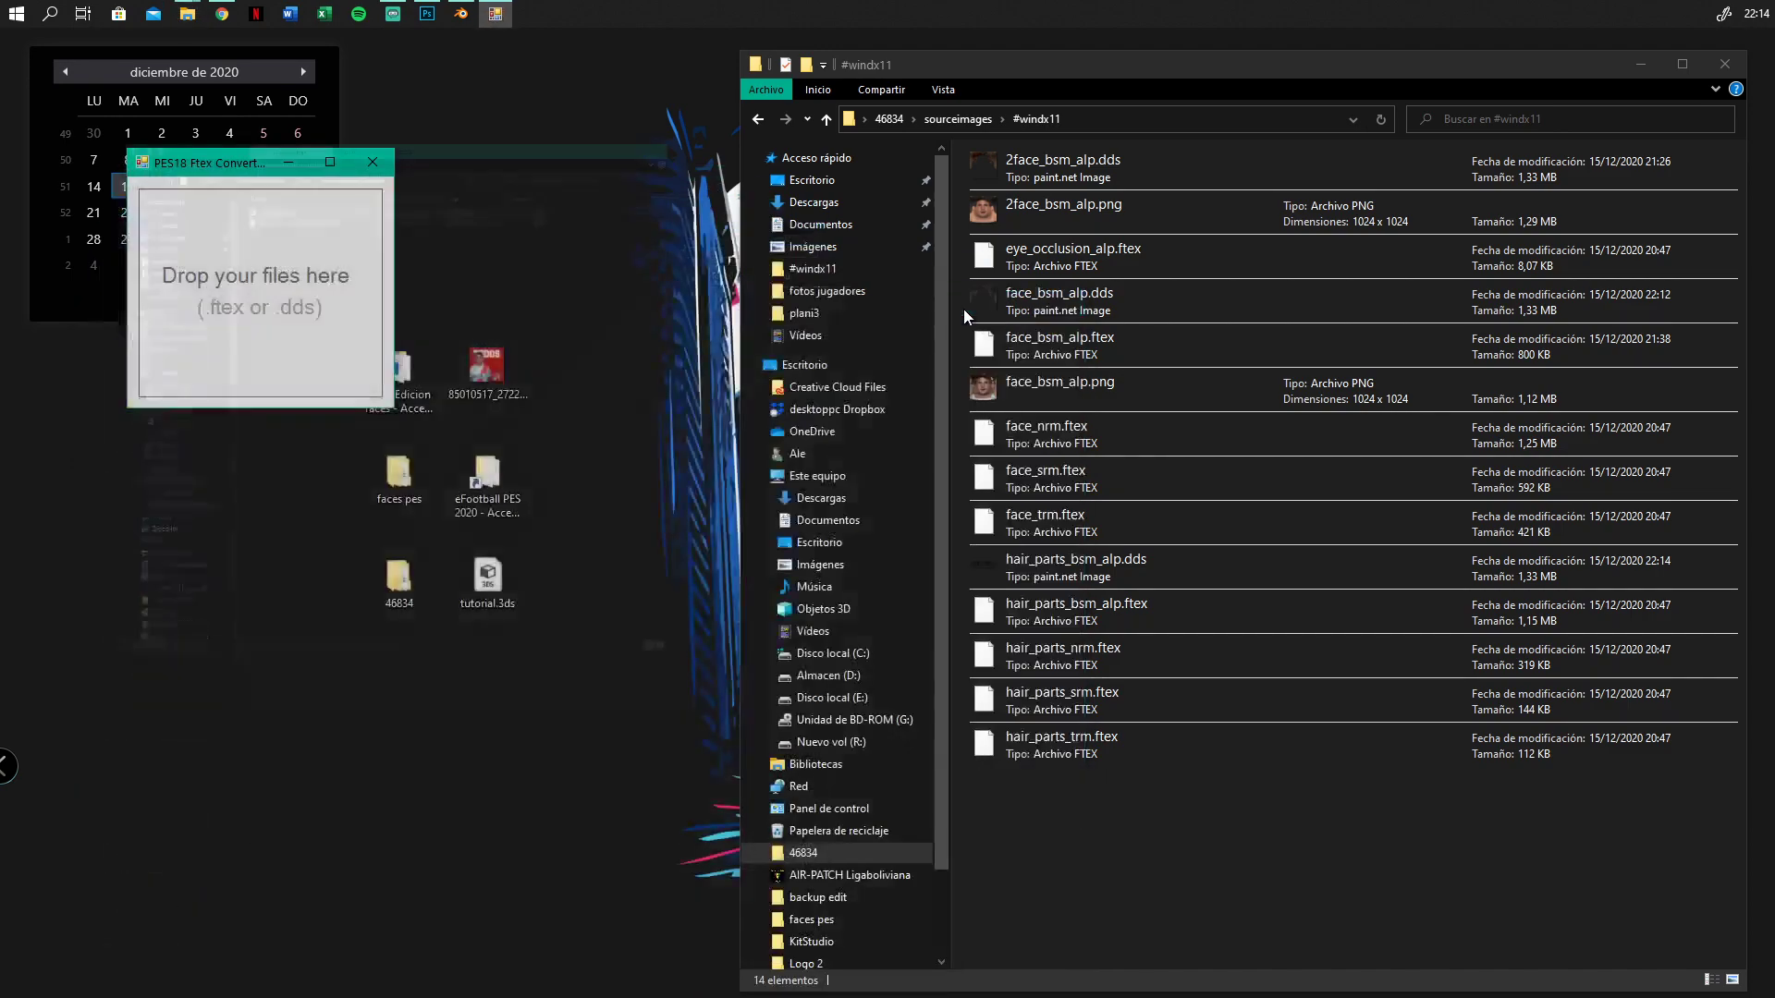
drag(237, 165, 453, 338)
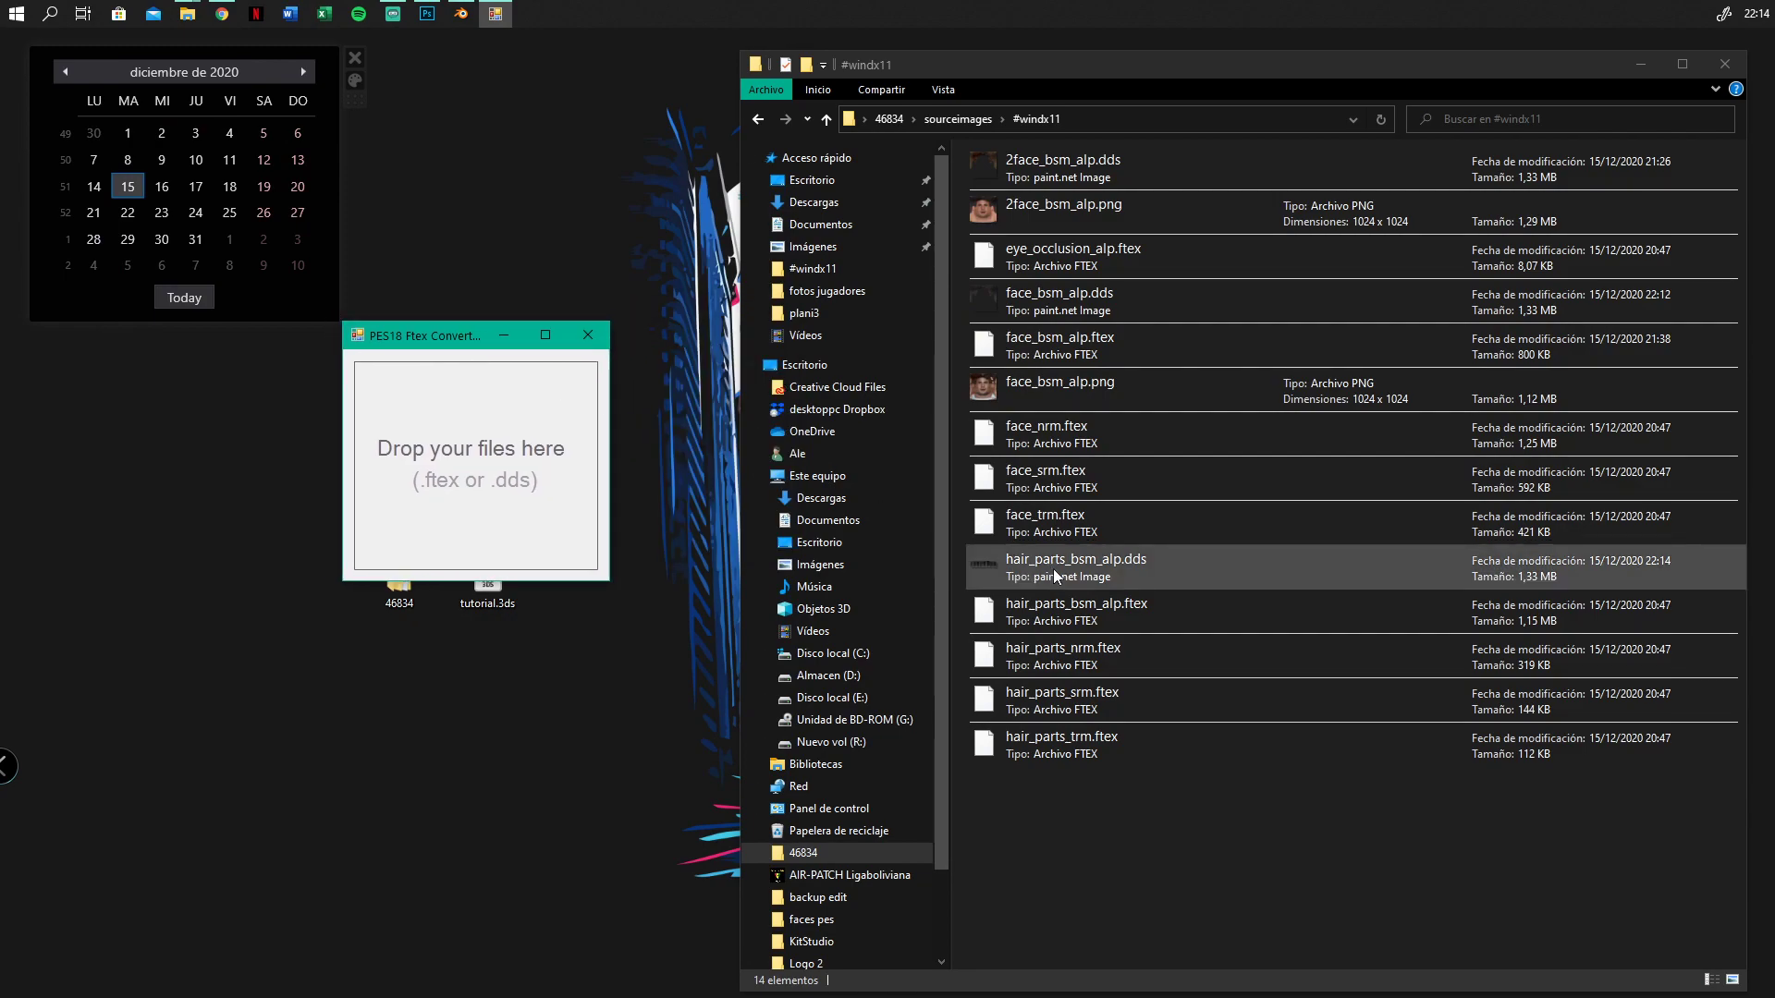
Convert hair_parts_bsm_alp.dds to FTEX with the converter, and close both the converter and the #windx11 folder
click(1056, 572)
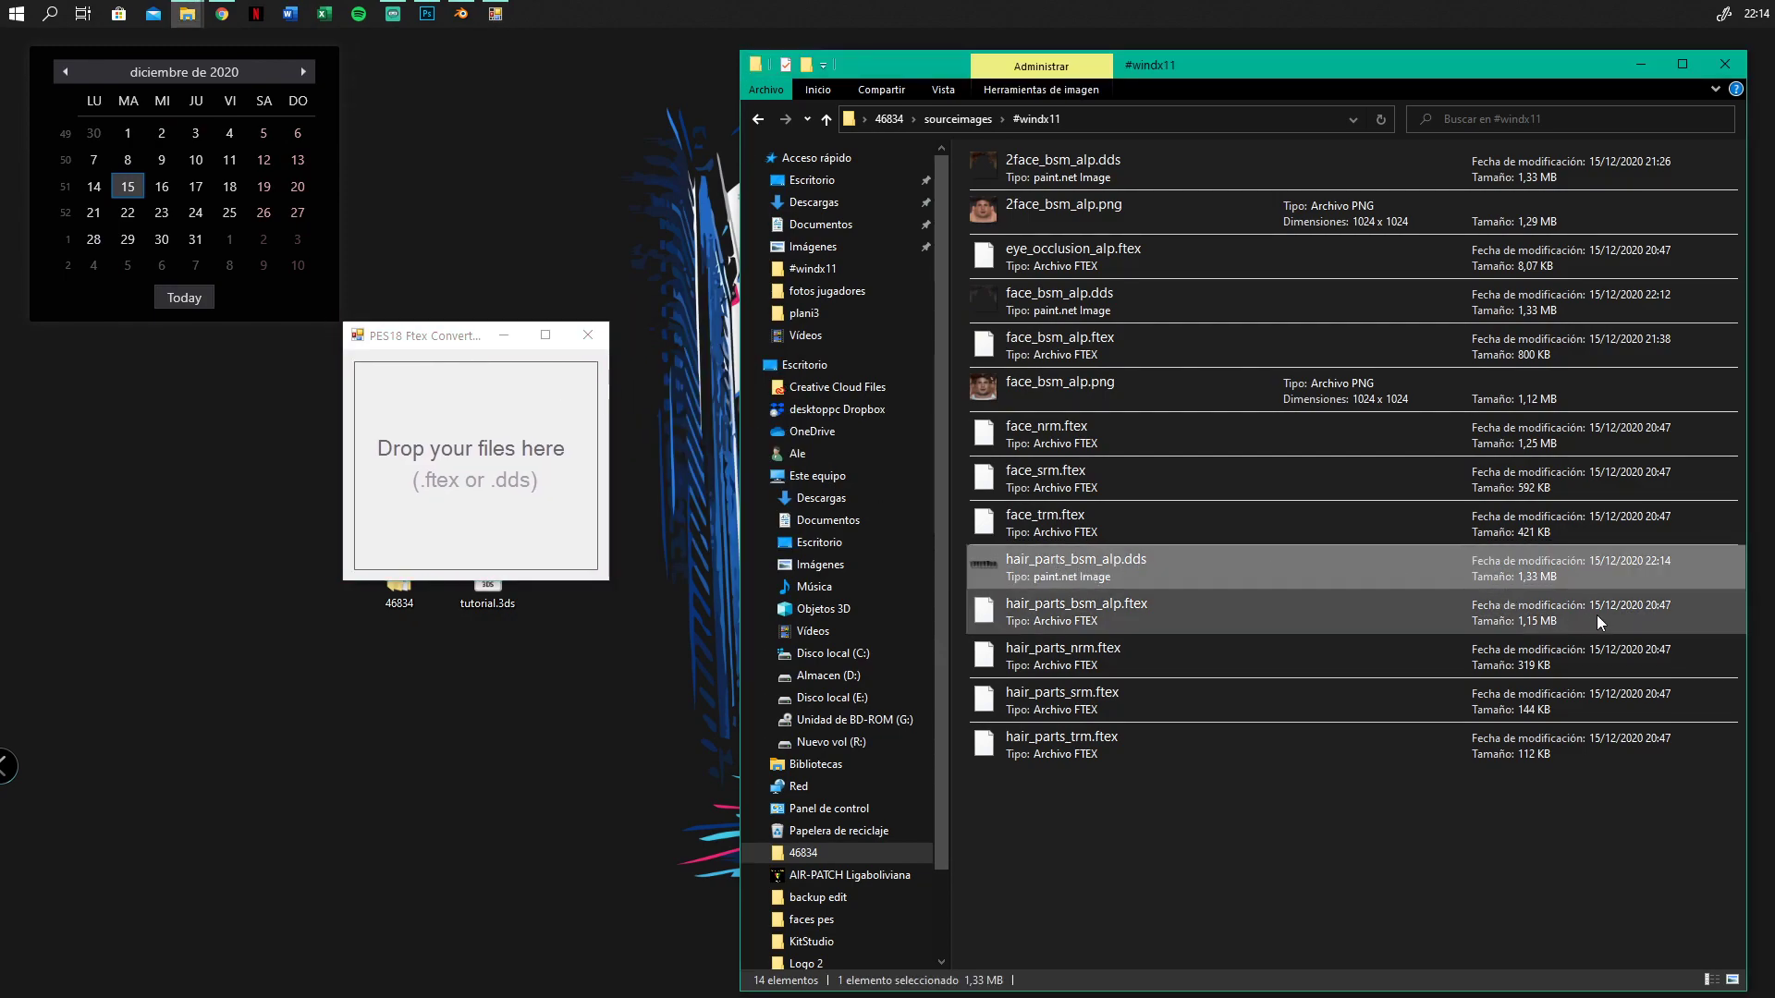
drag(1240, 566, 455, 471)
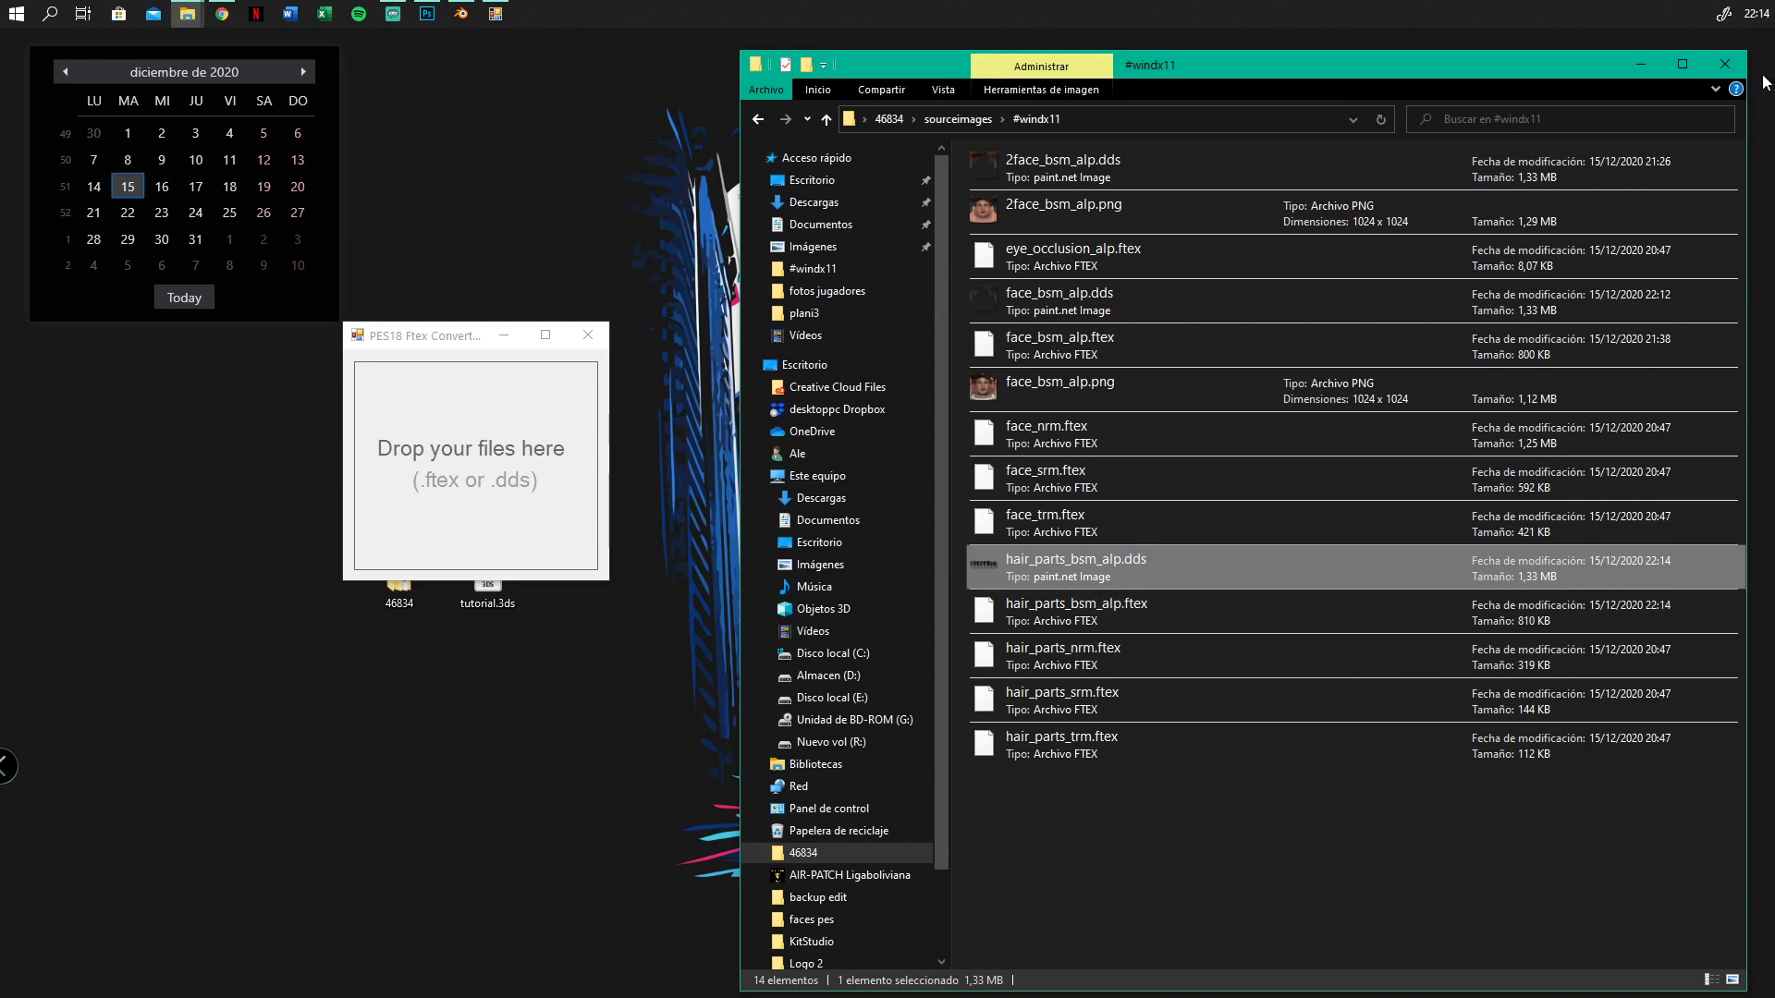
click(592, 335)
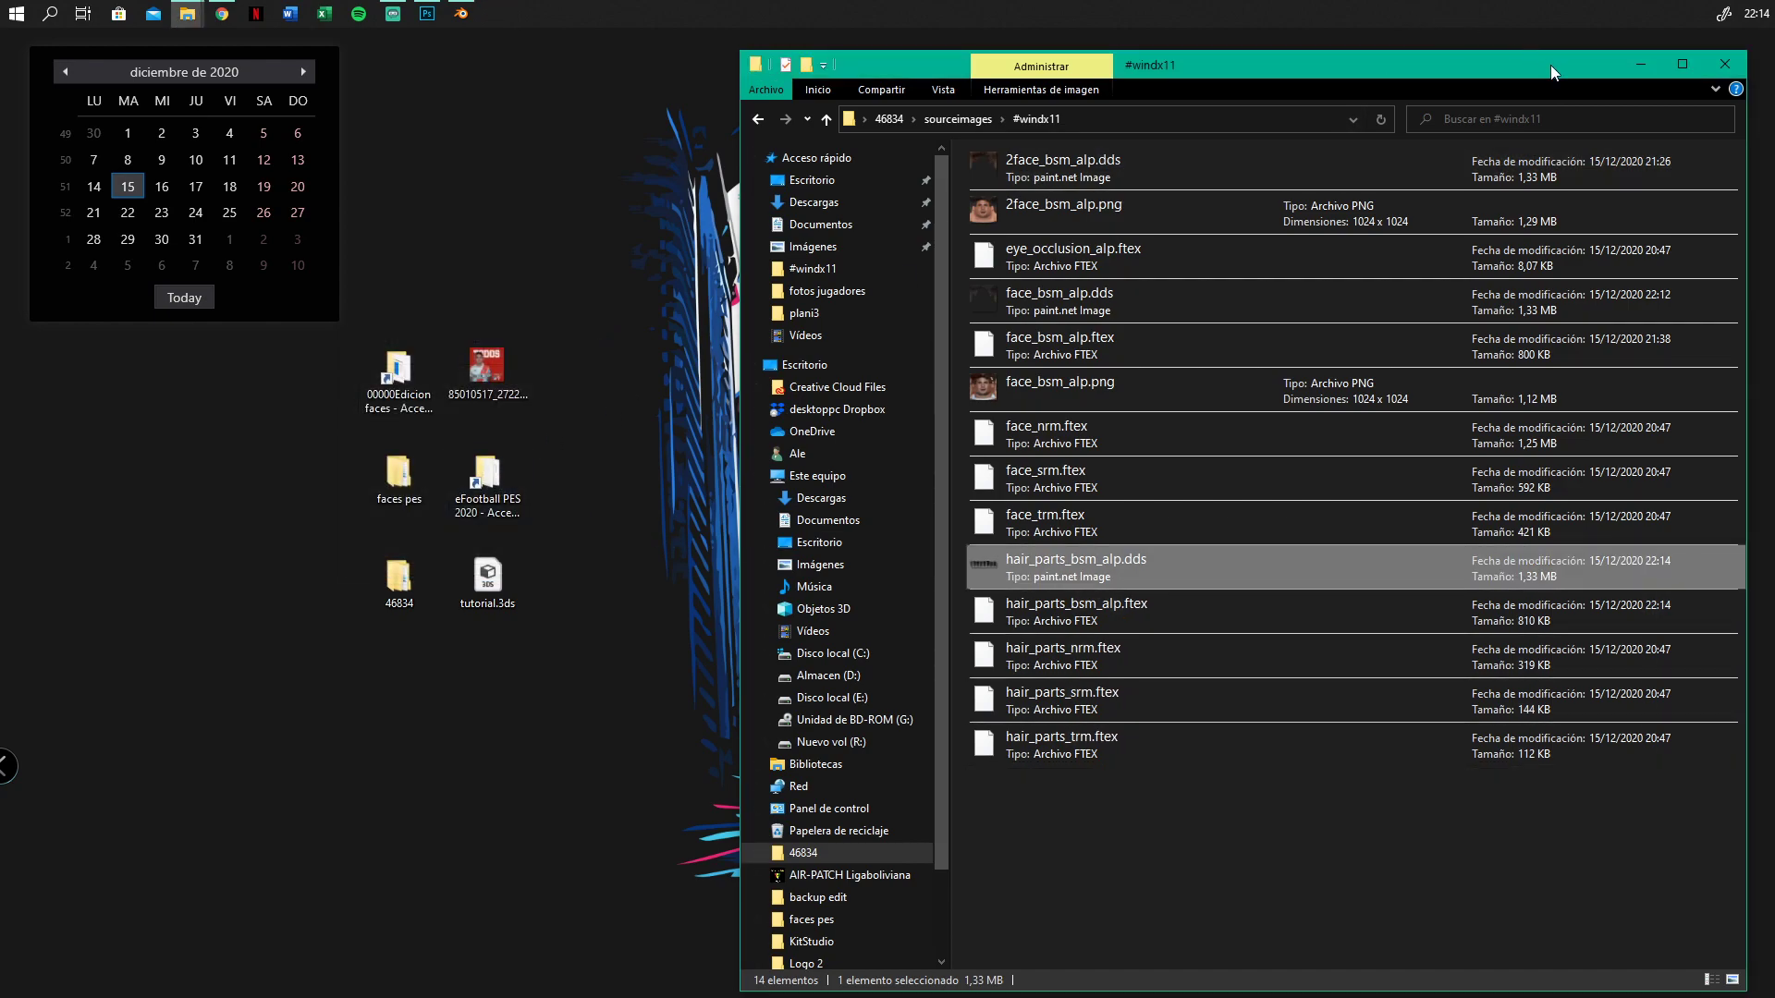
drag(1556, 74, 1290, 79)
click(1459, 69)
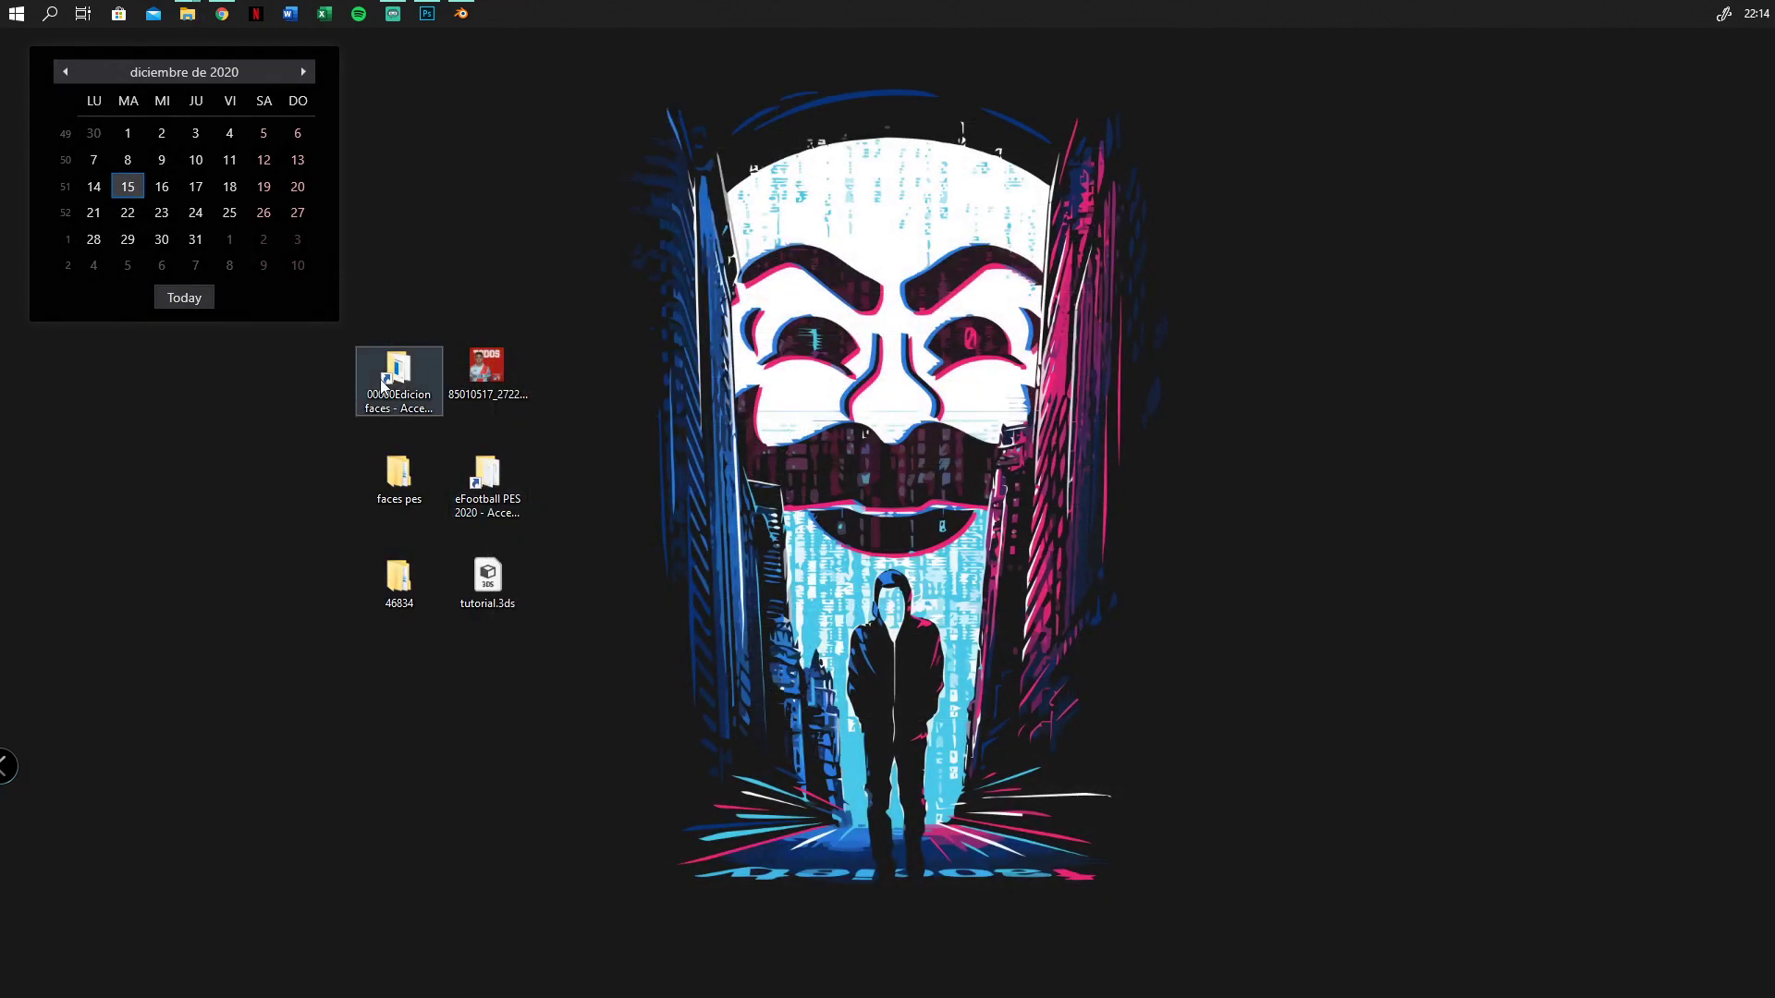
Launch Blender 2.79 from the 00000Edicion faces folder on the desktop
double_click(386, 377)
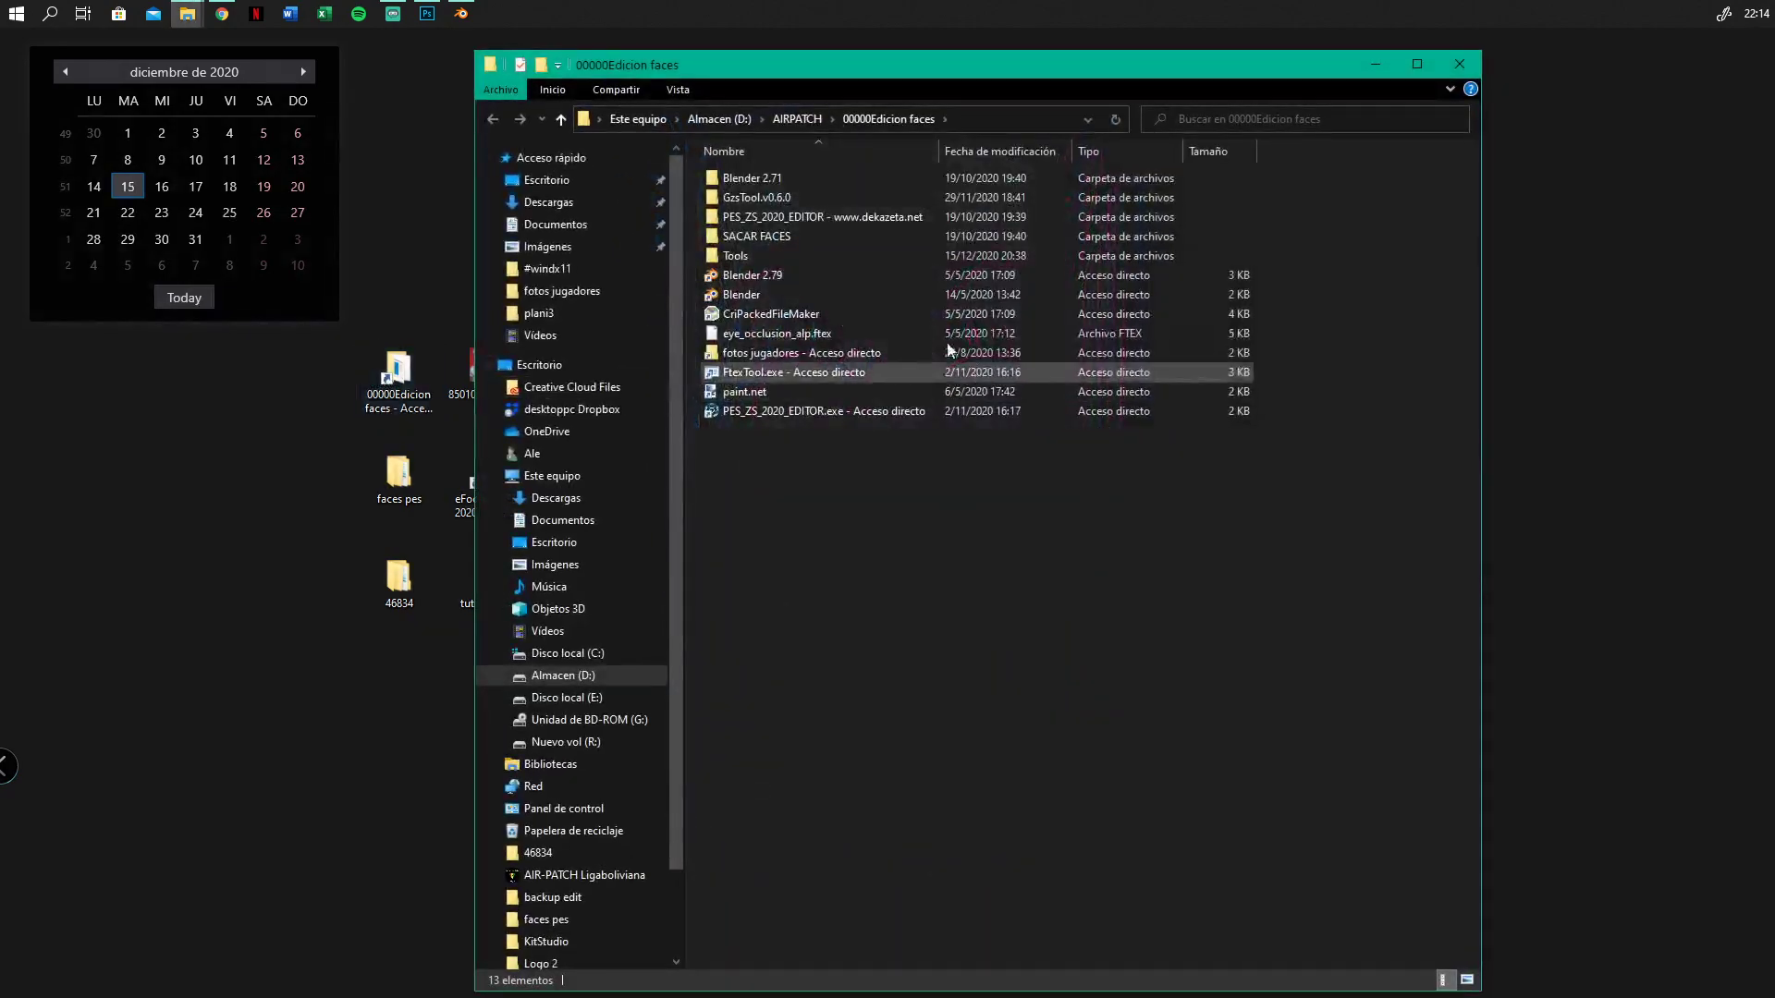
click(802, 281)
double_click(802, 281)
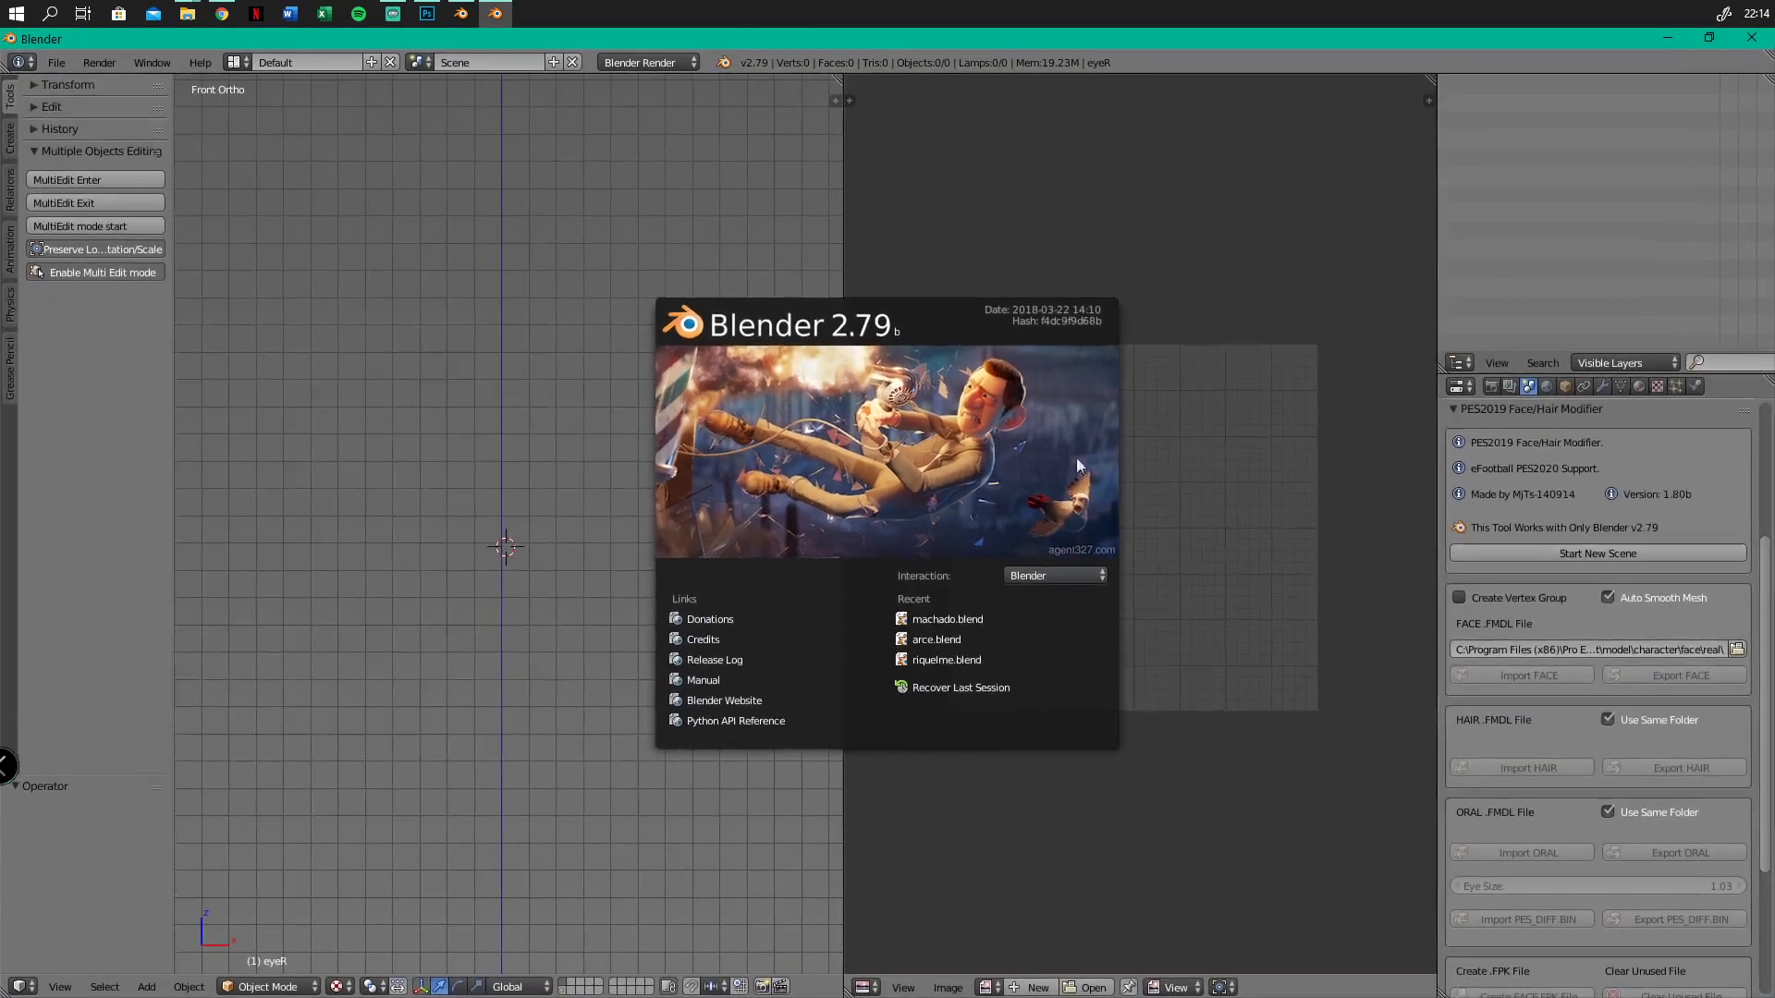
Choose face_high.fmdl from 46834\#Win\face_fpk on the Desktop as the face FMDL file, and import the face and hair models
click(1738, 651)
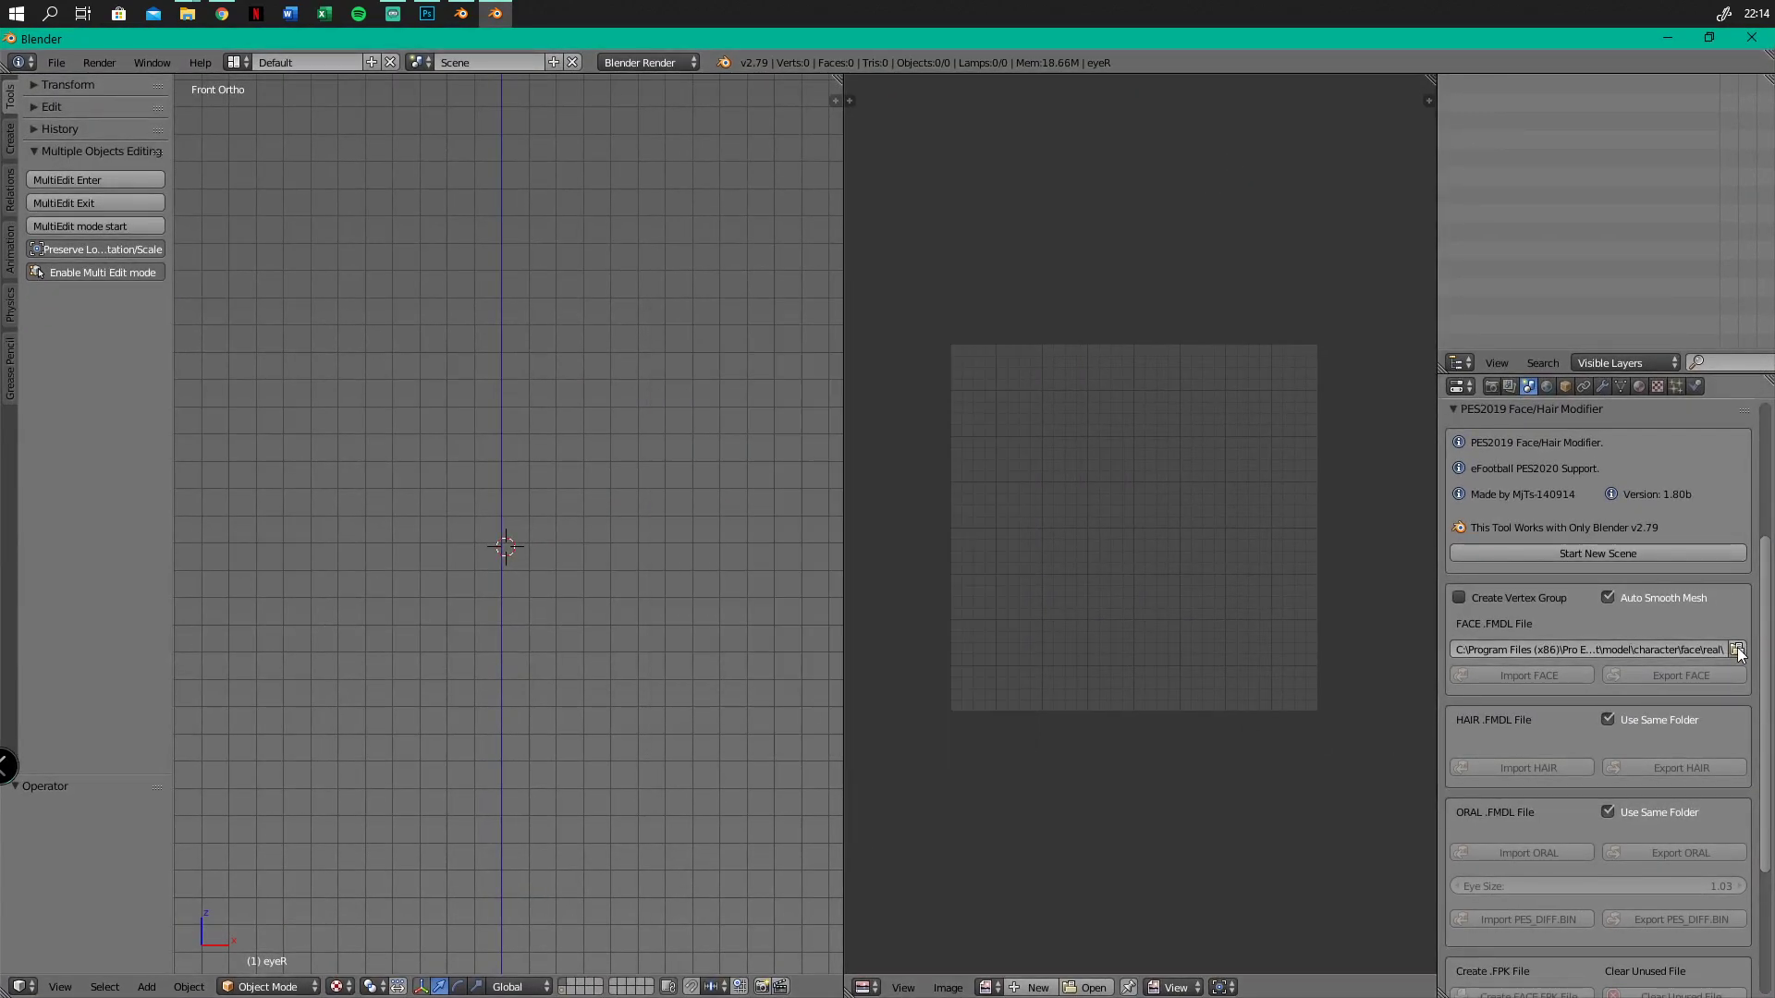
click(1738, 650)
click(53, 308)
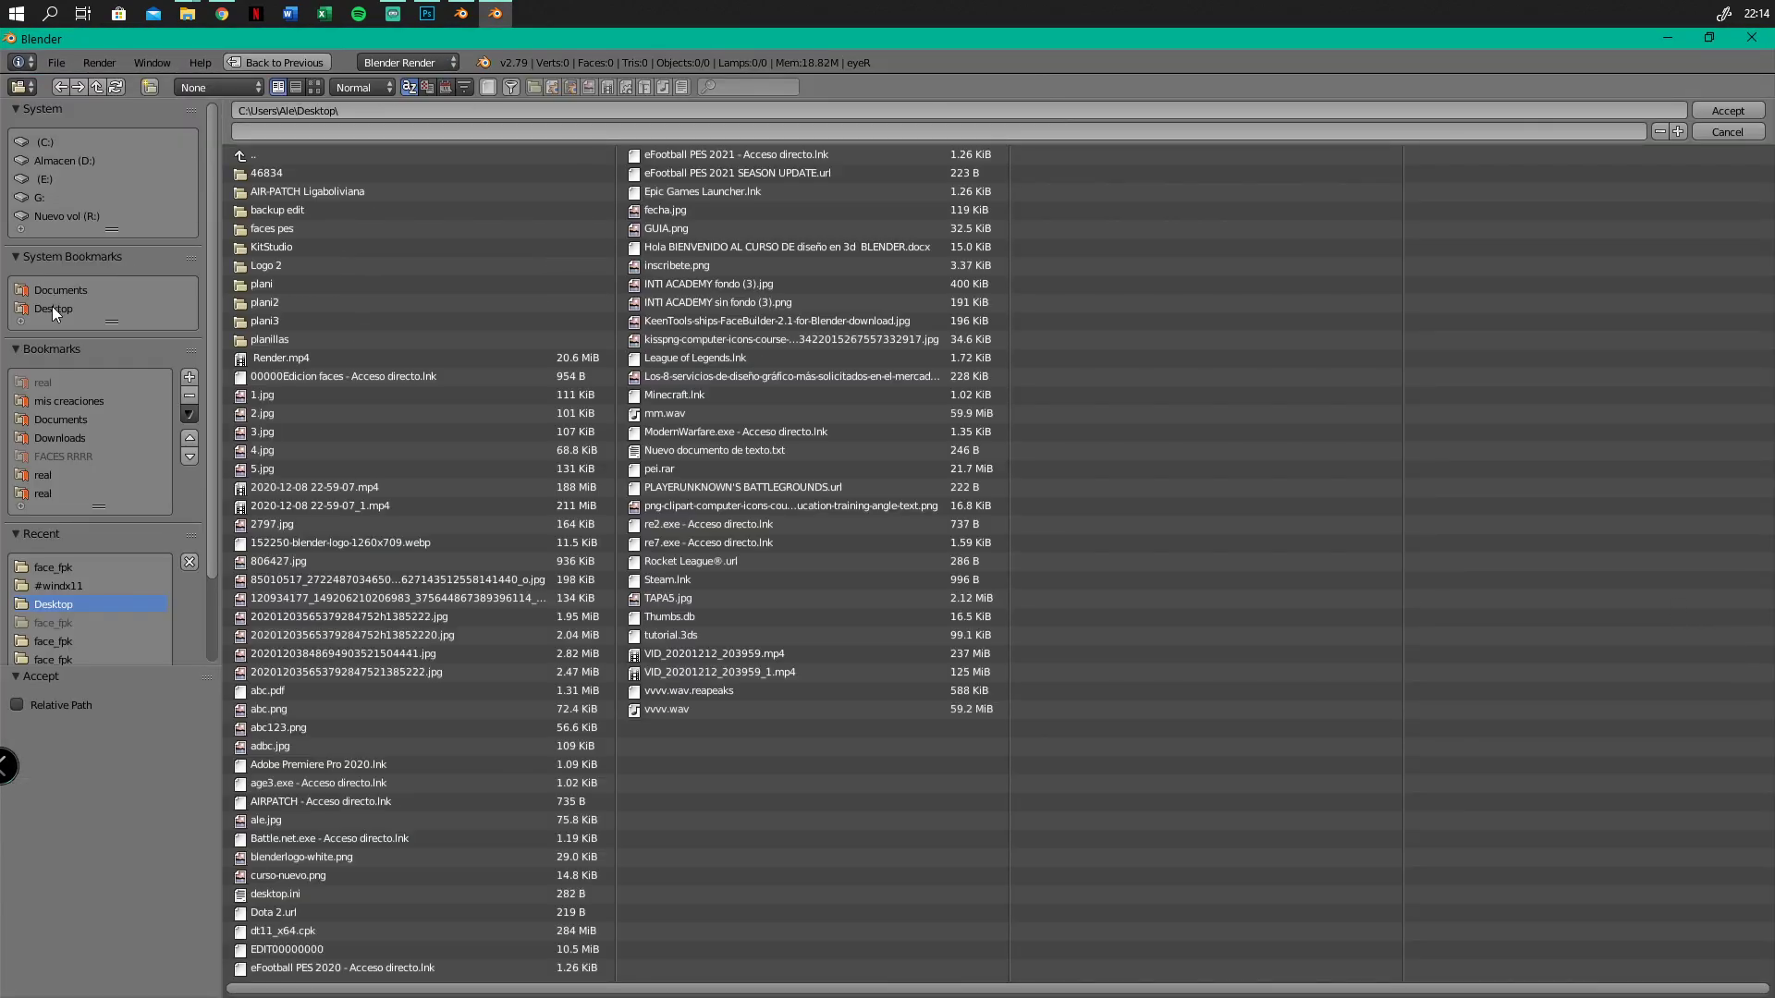
click(319, 173)
click(257, 157)
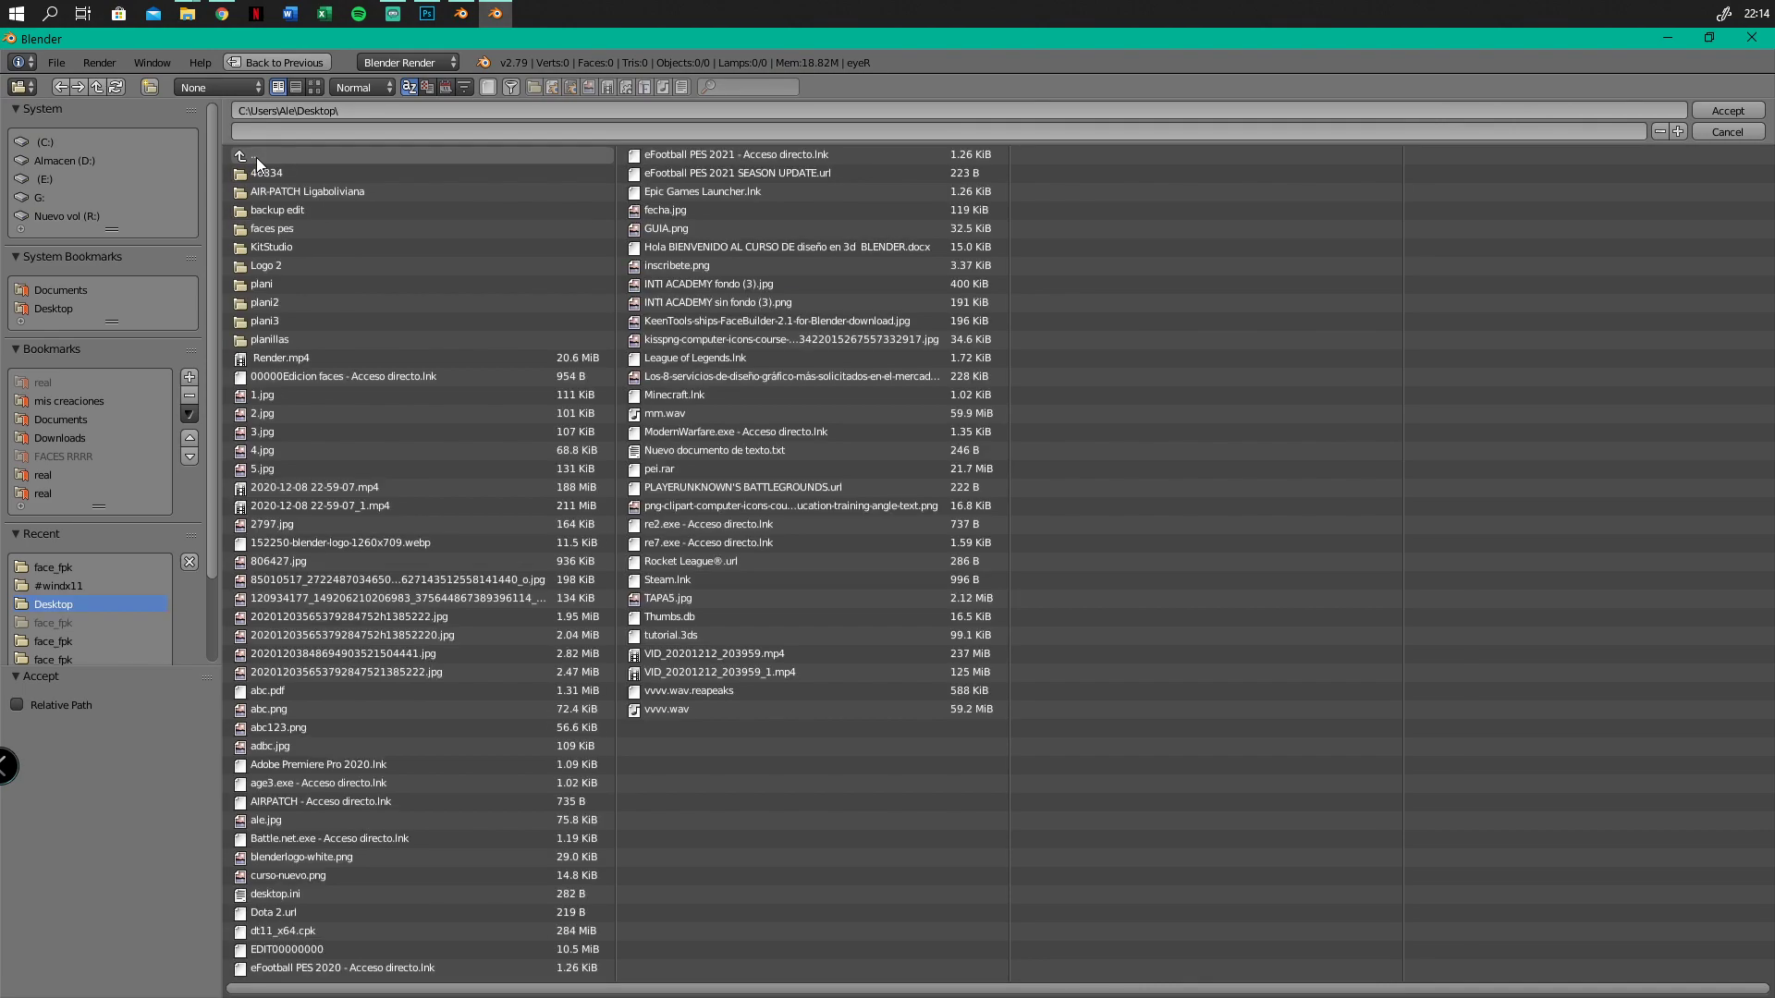
click(277, 174)
click(276, 175)
click(255, 176)
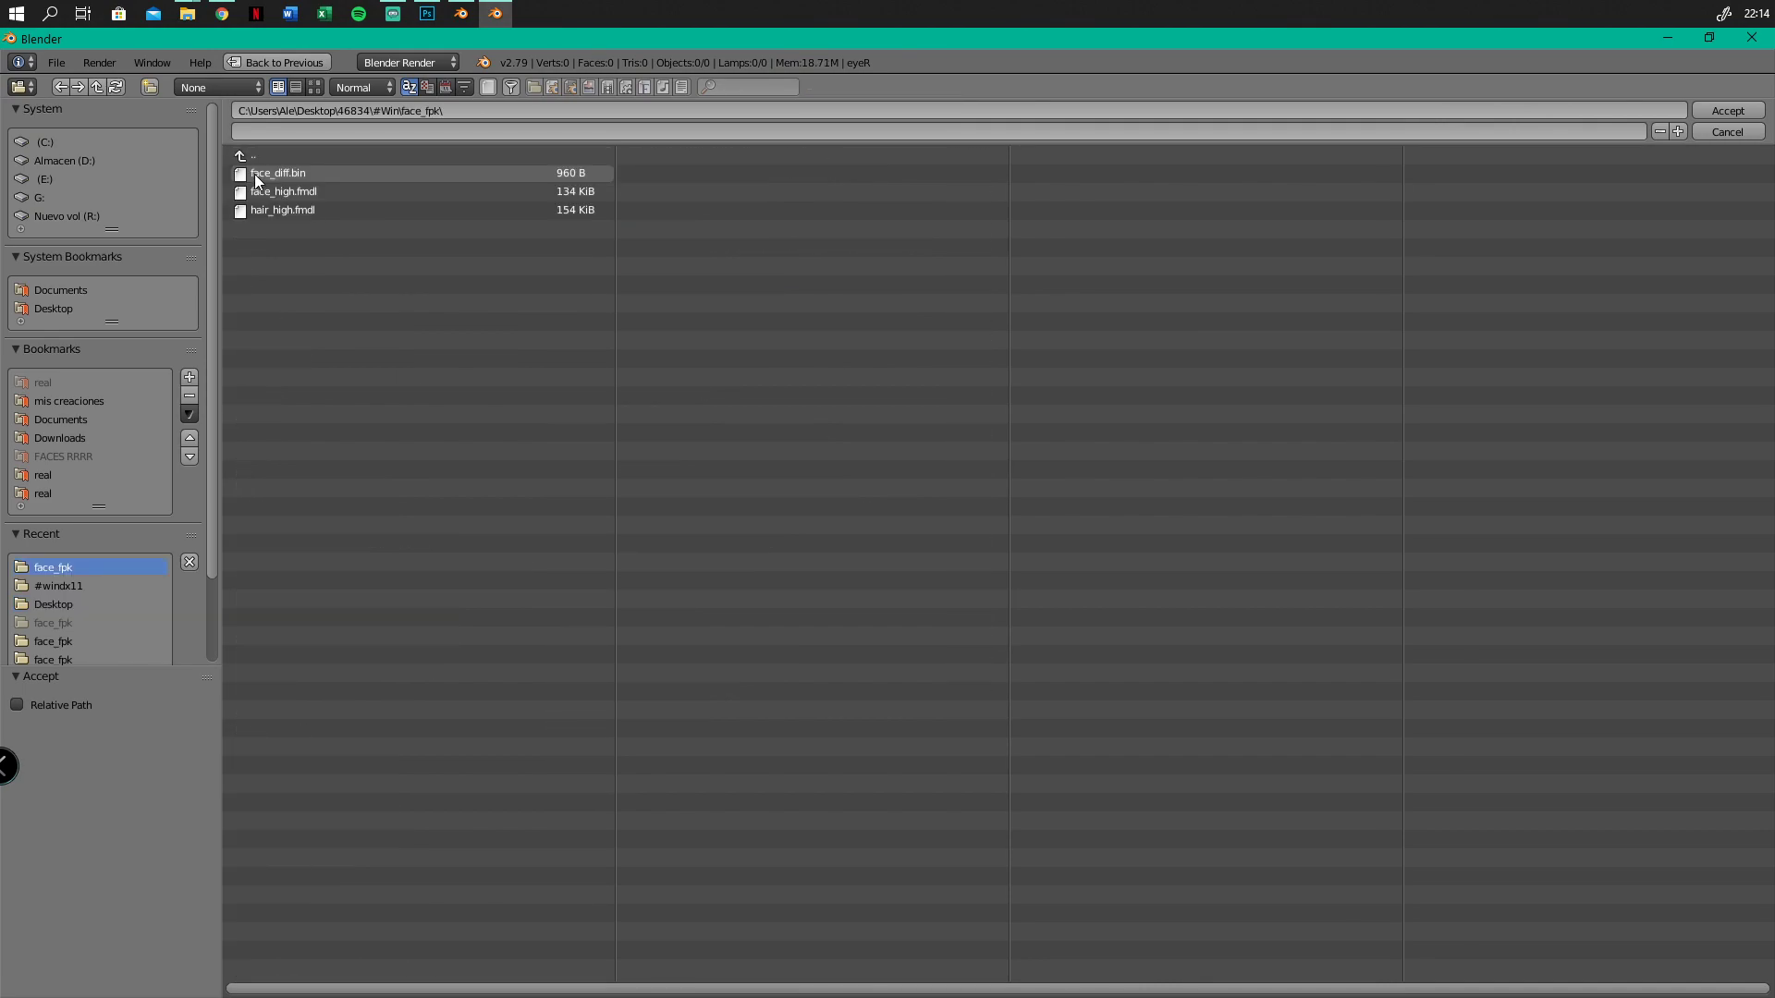
click(259, 190)
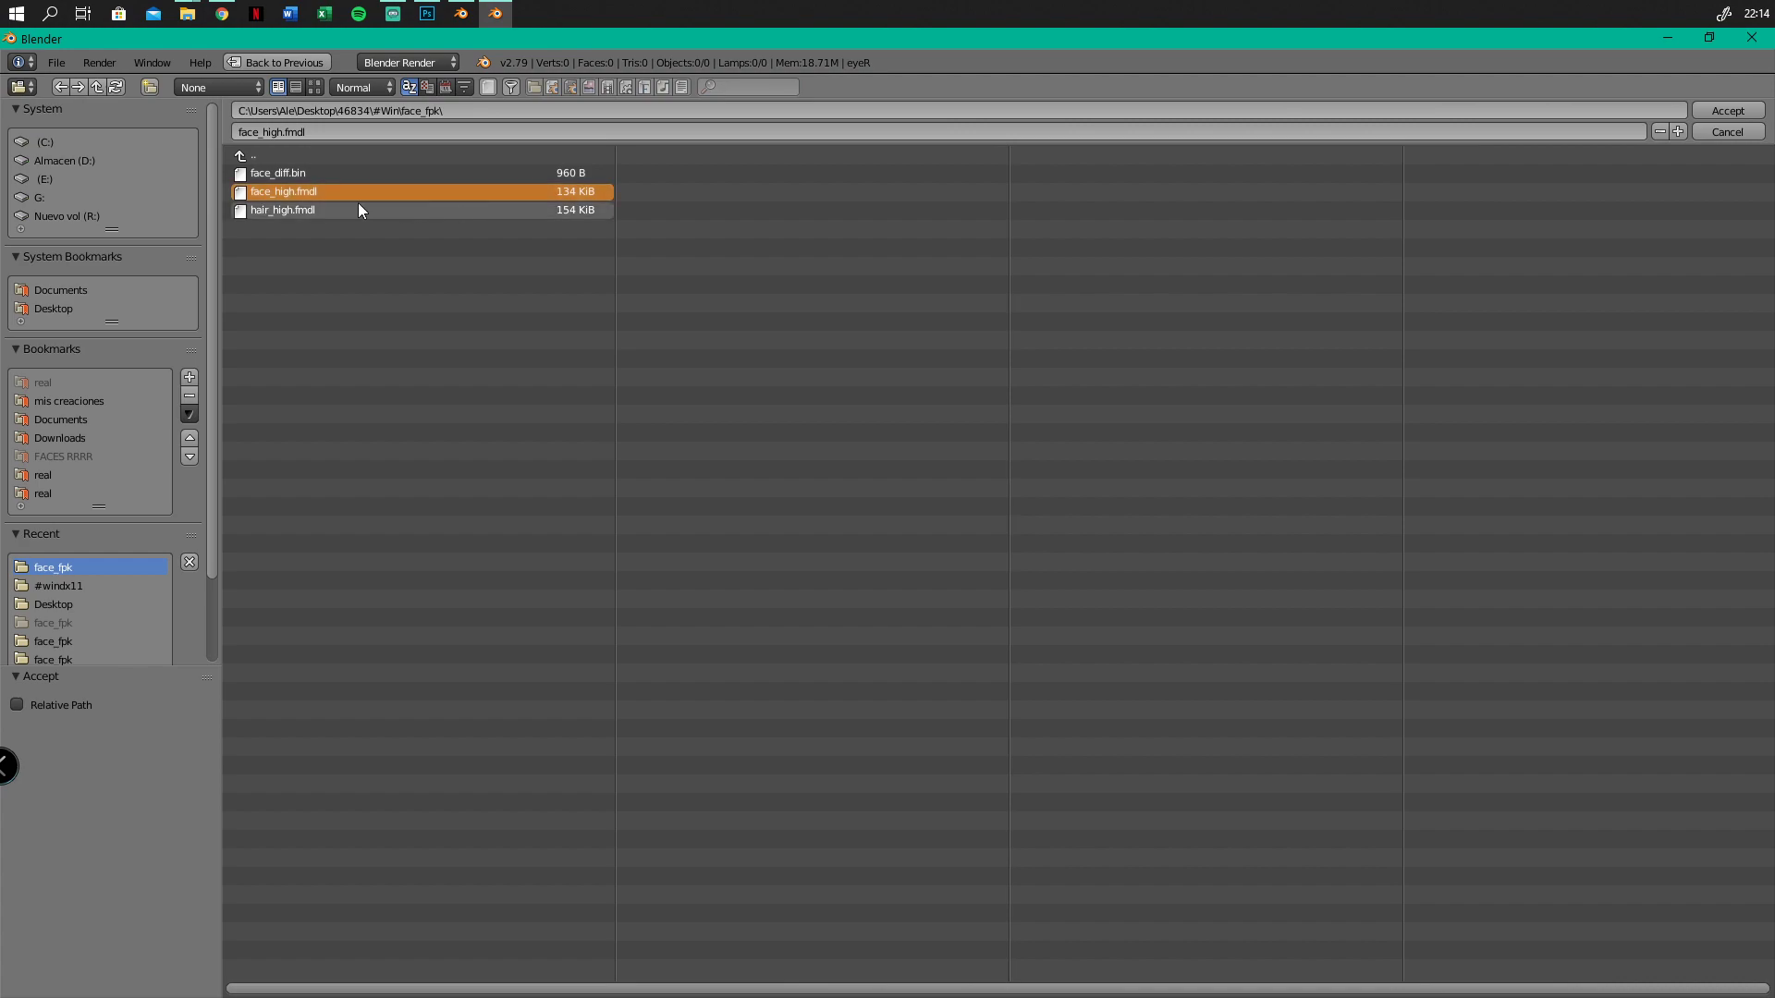
click(1716, 113)
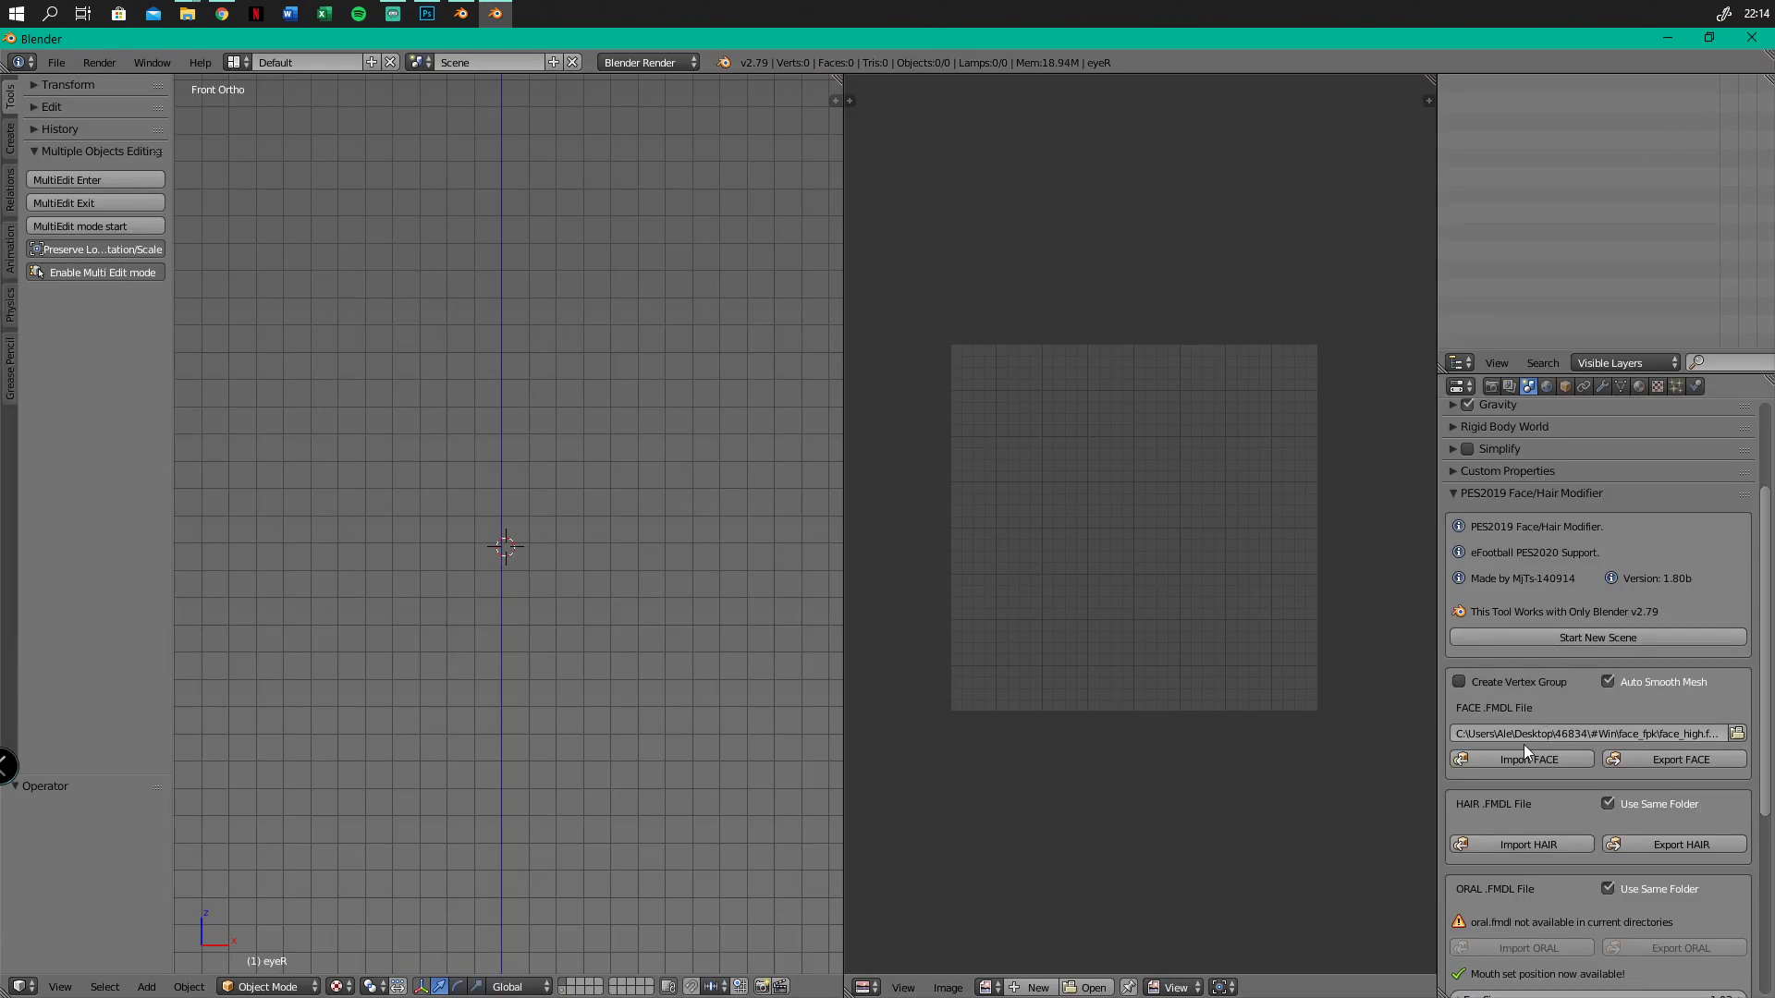
click(1561, 845)
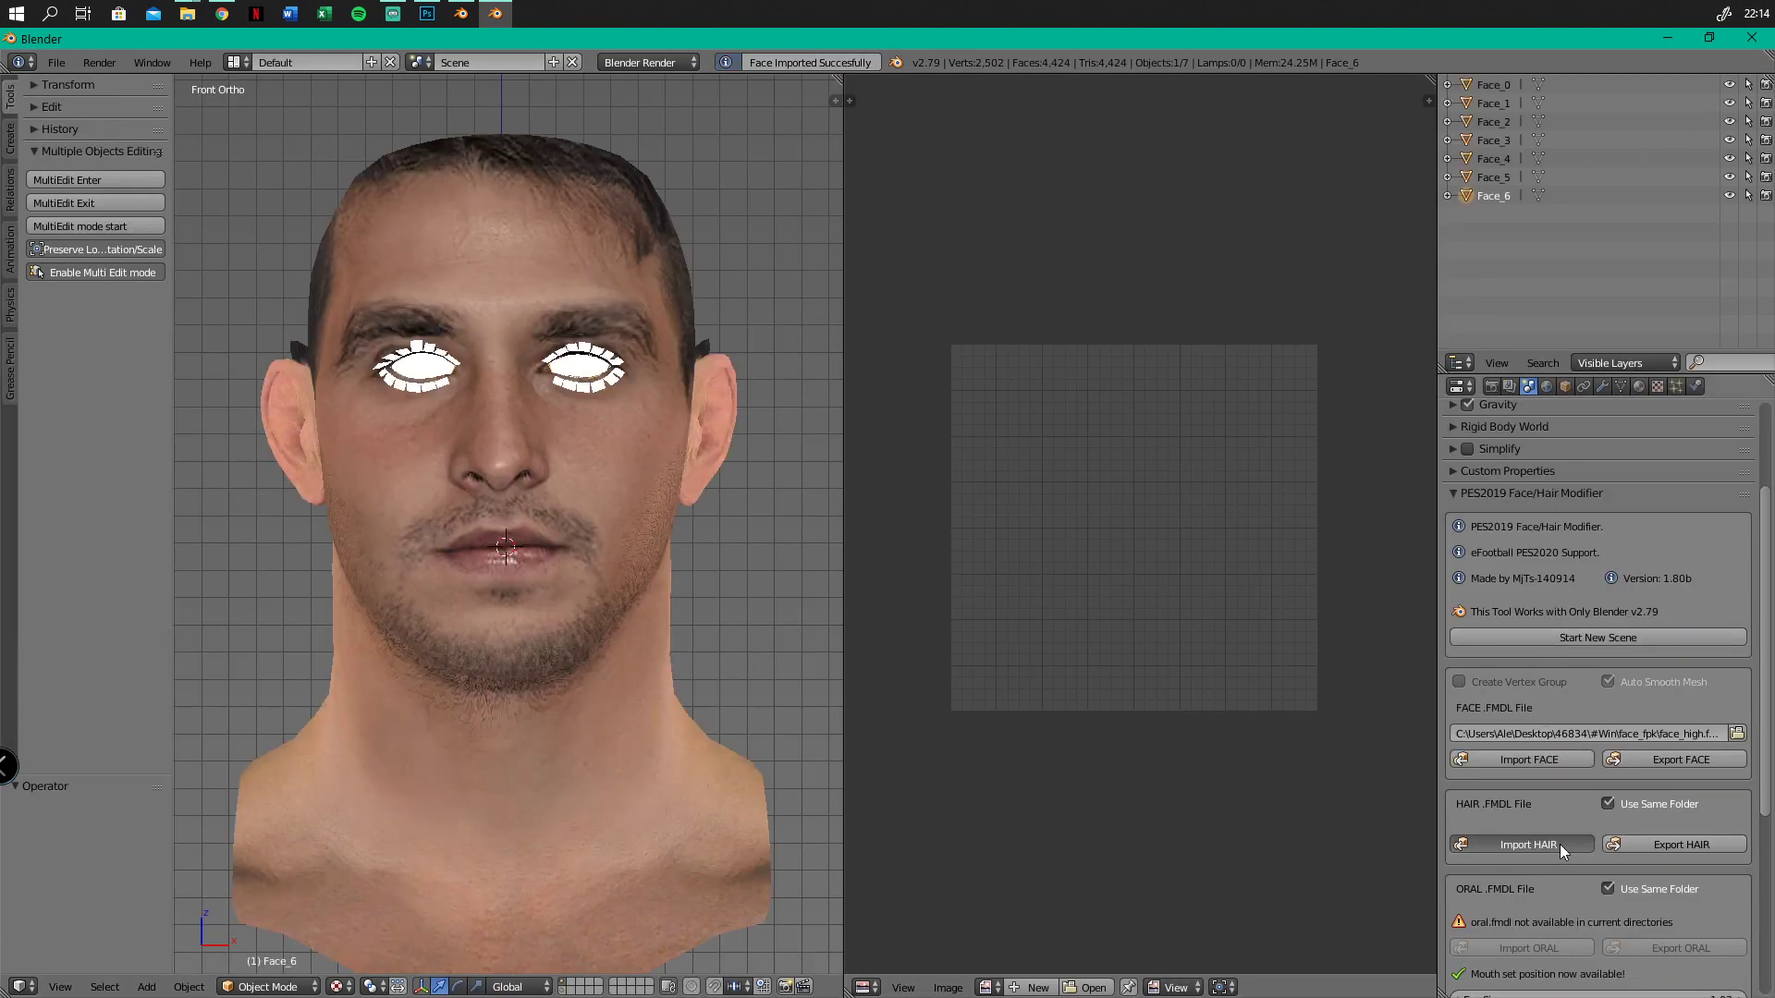
scroll(514, 346, down, 2)
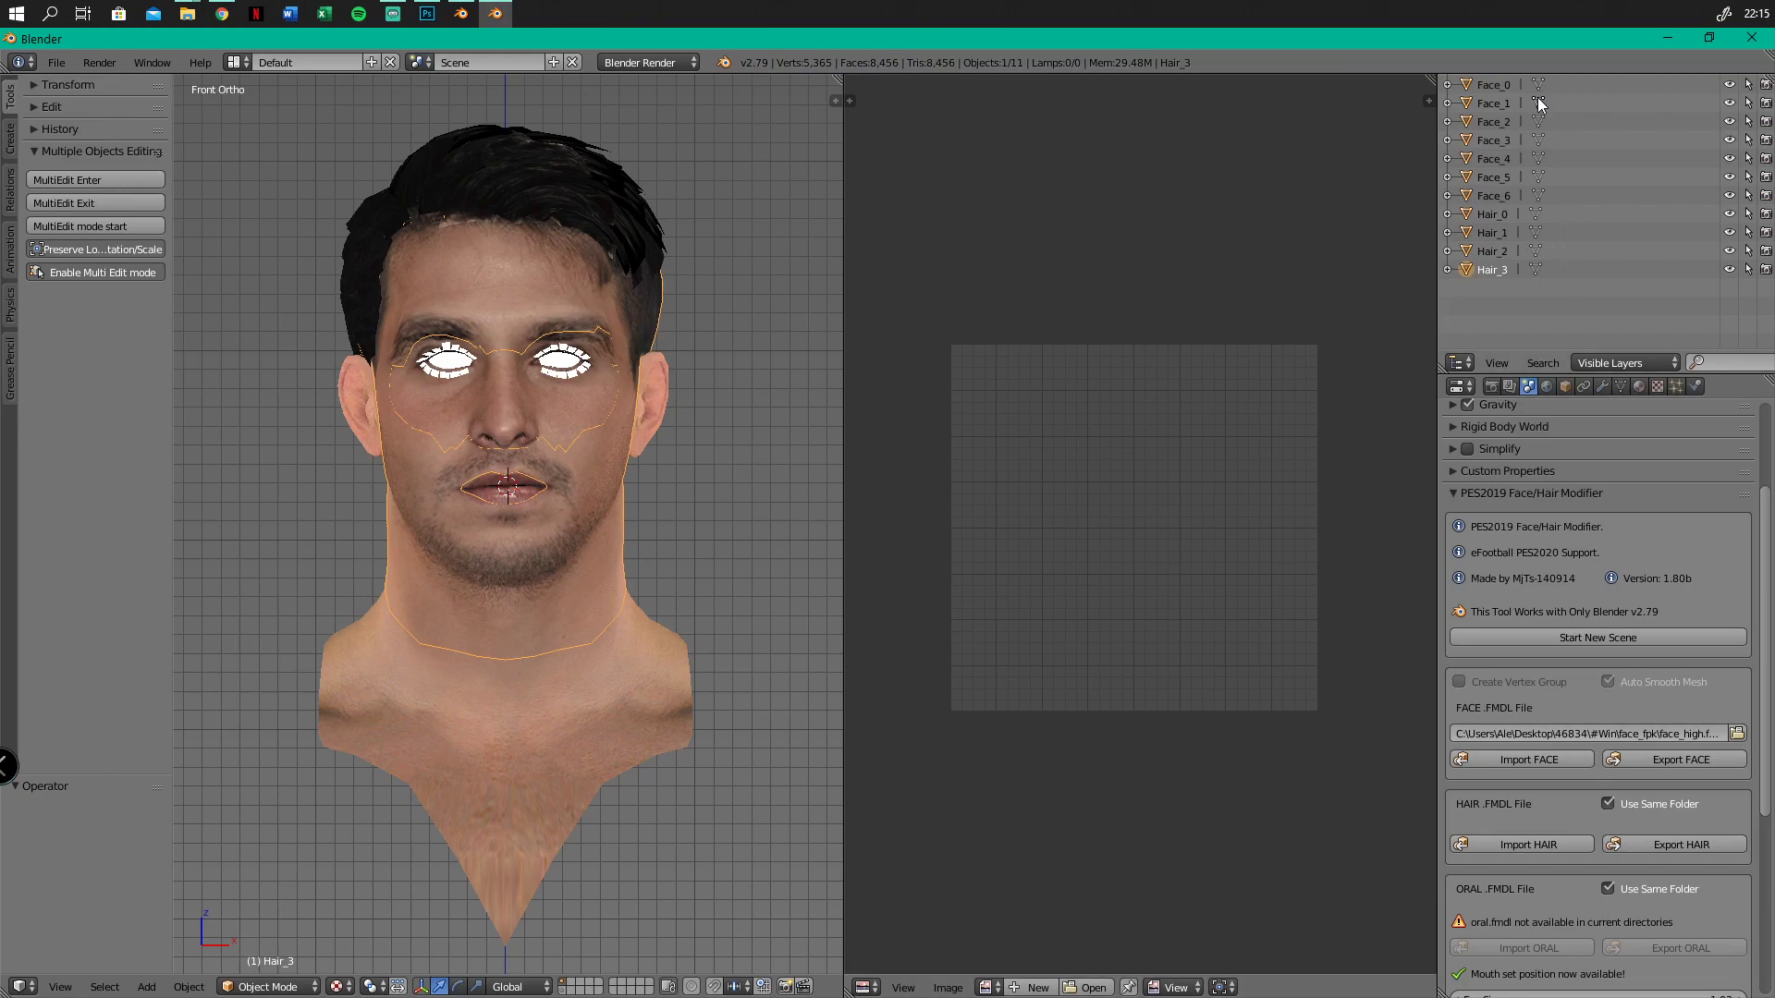
Scale the whole Hair_3 mesh to 0.001 in Edit Mode
click(1496, 103)
click(1494, 122)
click(1494, 140)
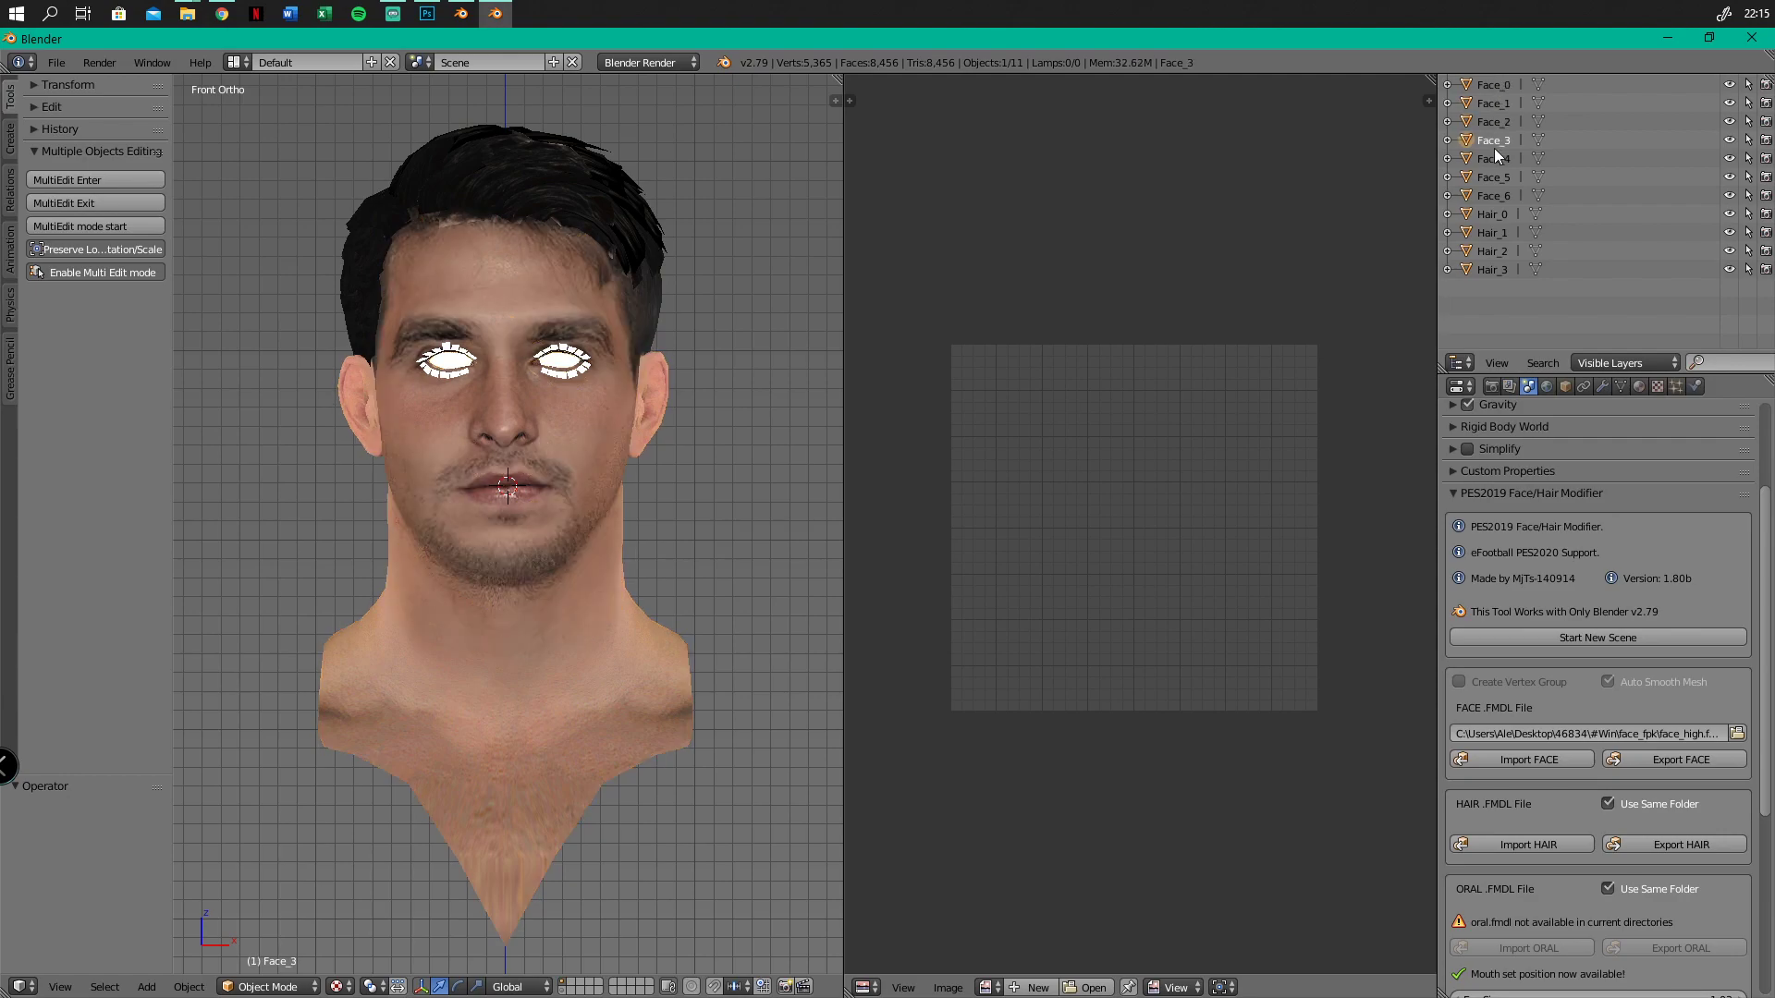
click(1534, 267)
click(1535, 268)
click(1535, 271)
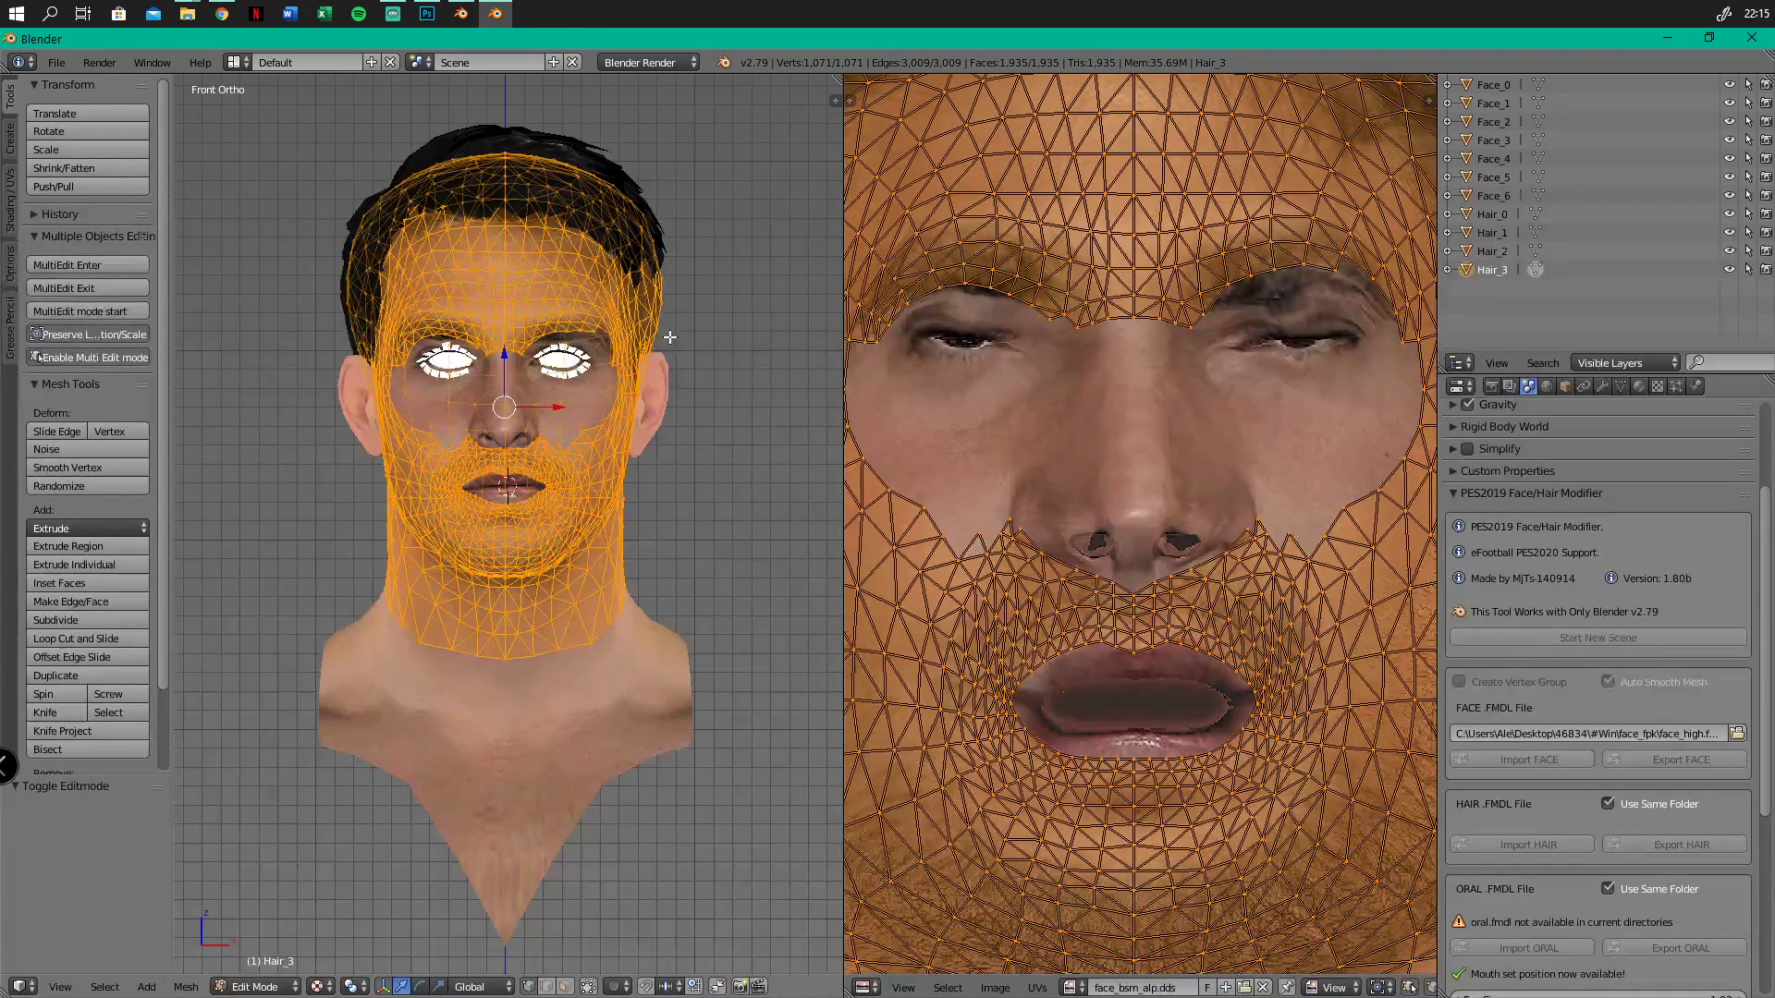
key(s)
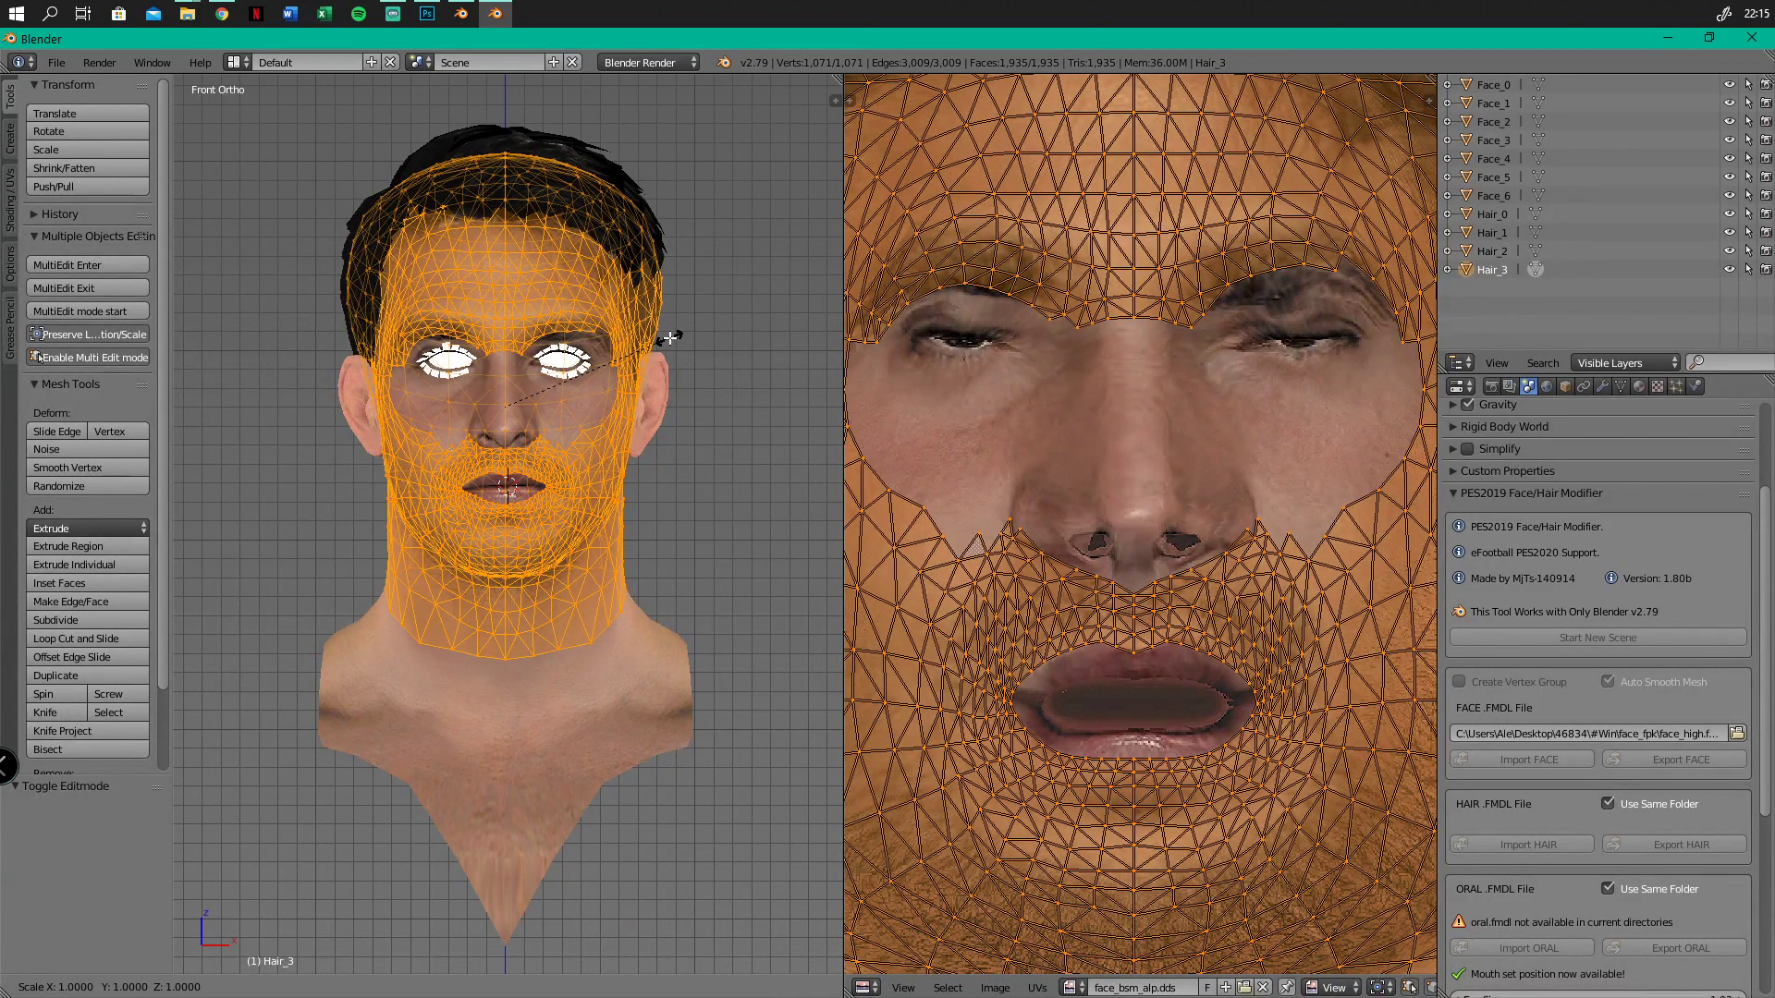
text(0)
text(.001)
key(Return)
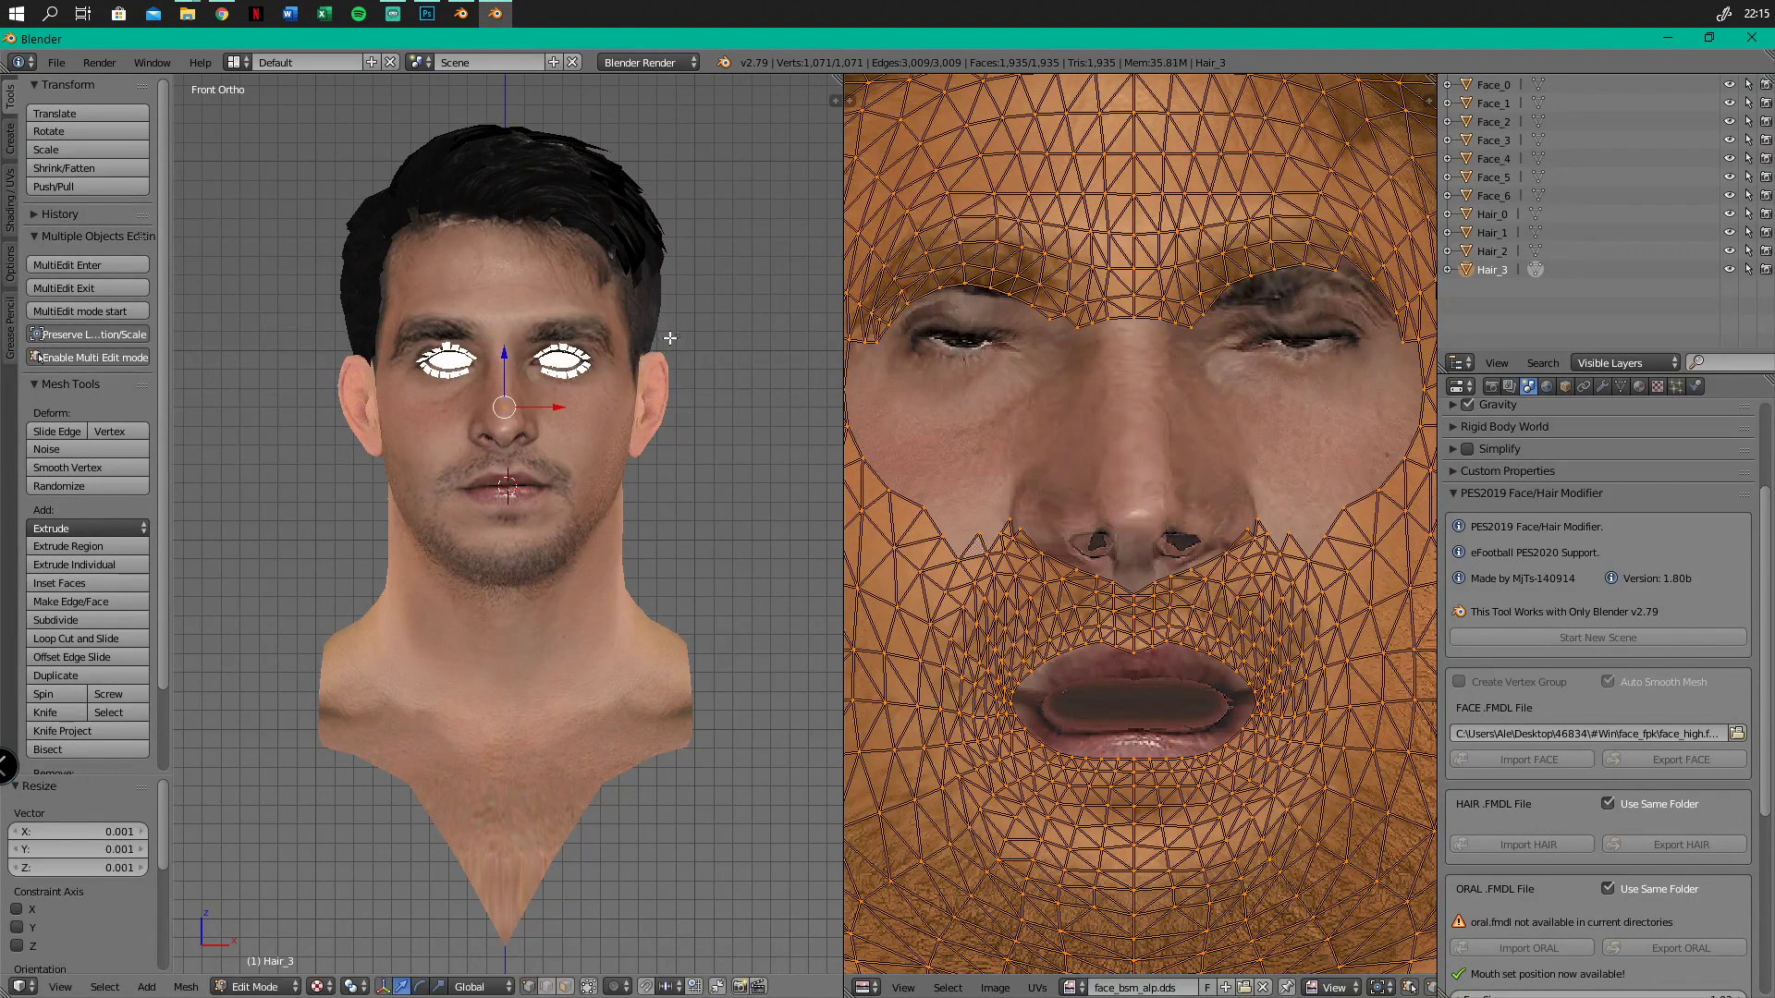
scroll(480, 404, up, 5)
scroll(545, 429, down, 5)
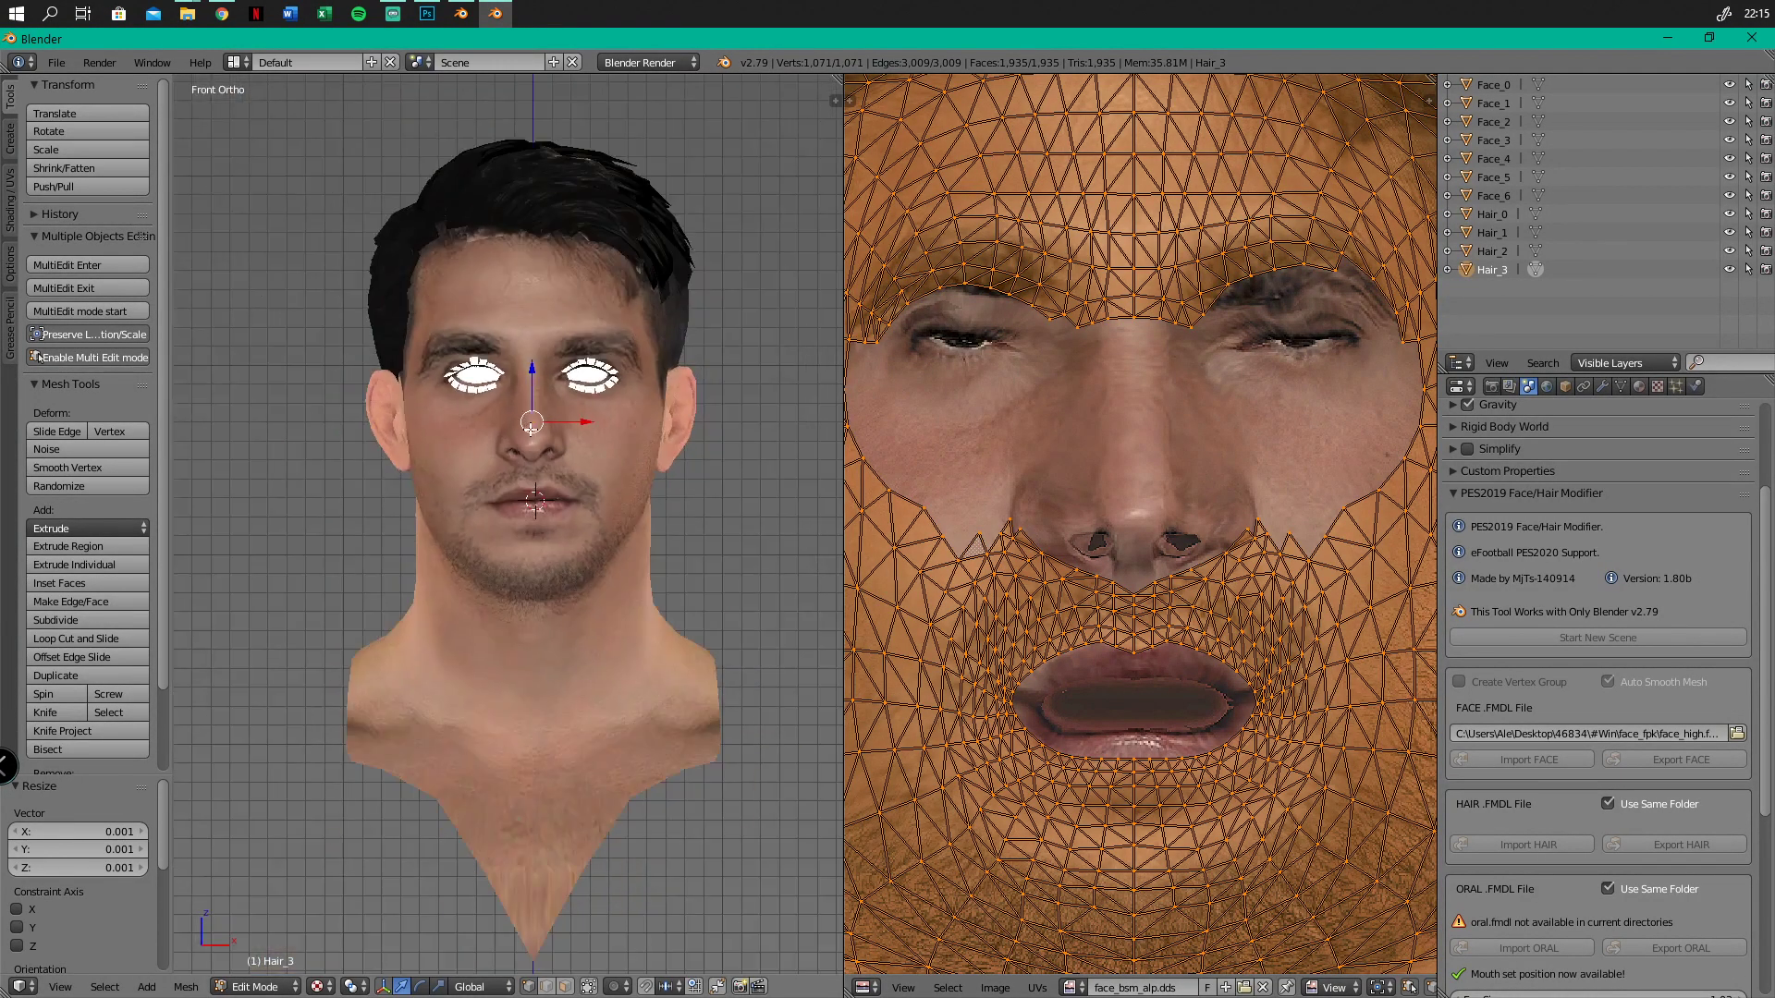
Scale the whole Face_4 neck mesh to 0.001 in Edit Mode, and check the head before returning to the front view
click(1537, 160)
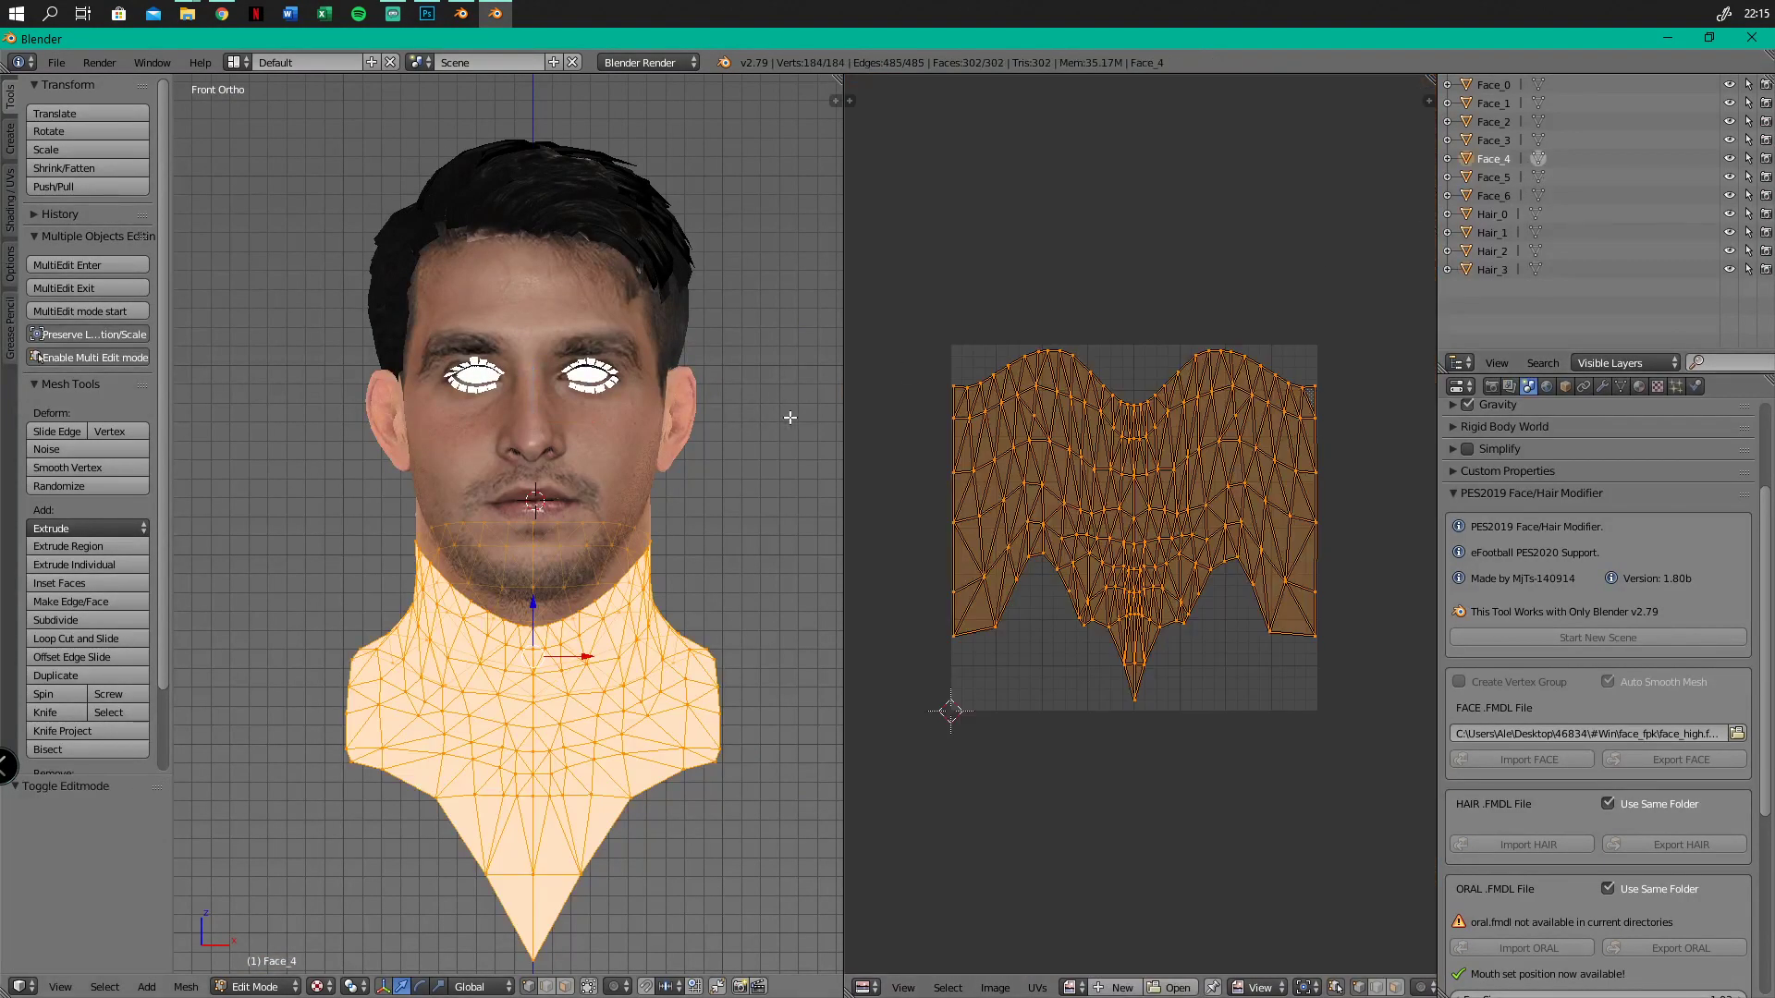
text(s)
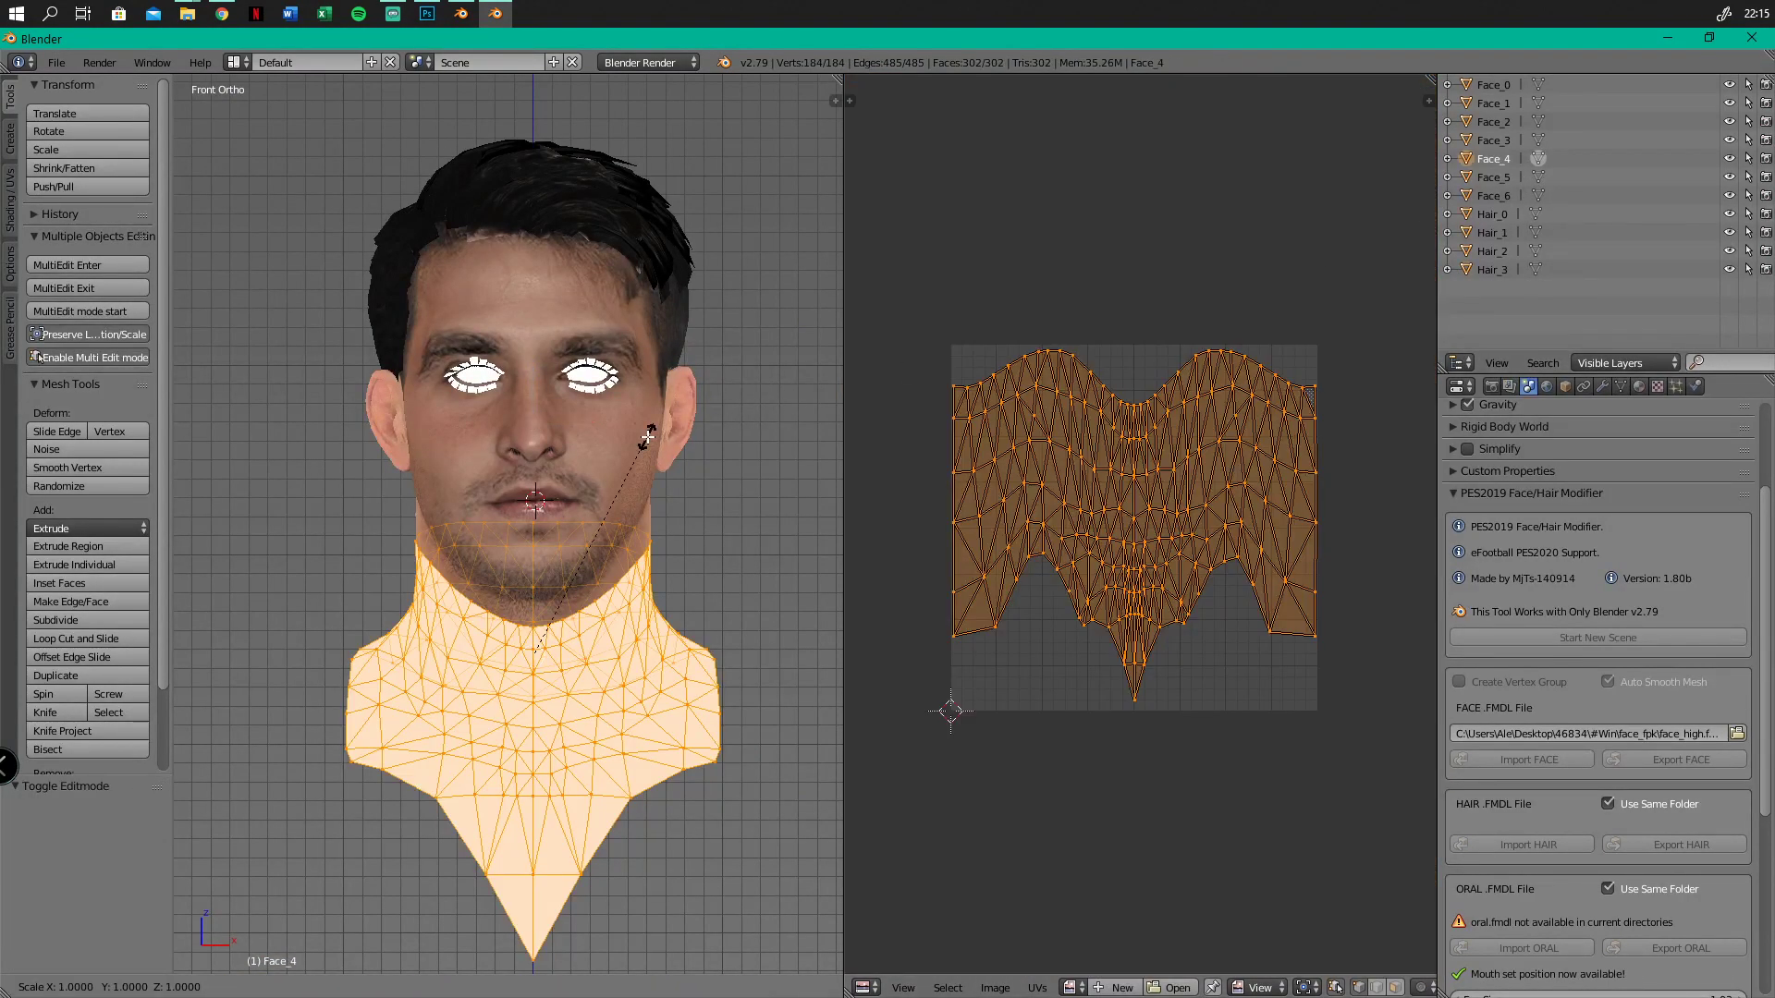
text(0.001)
key(Return)
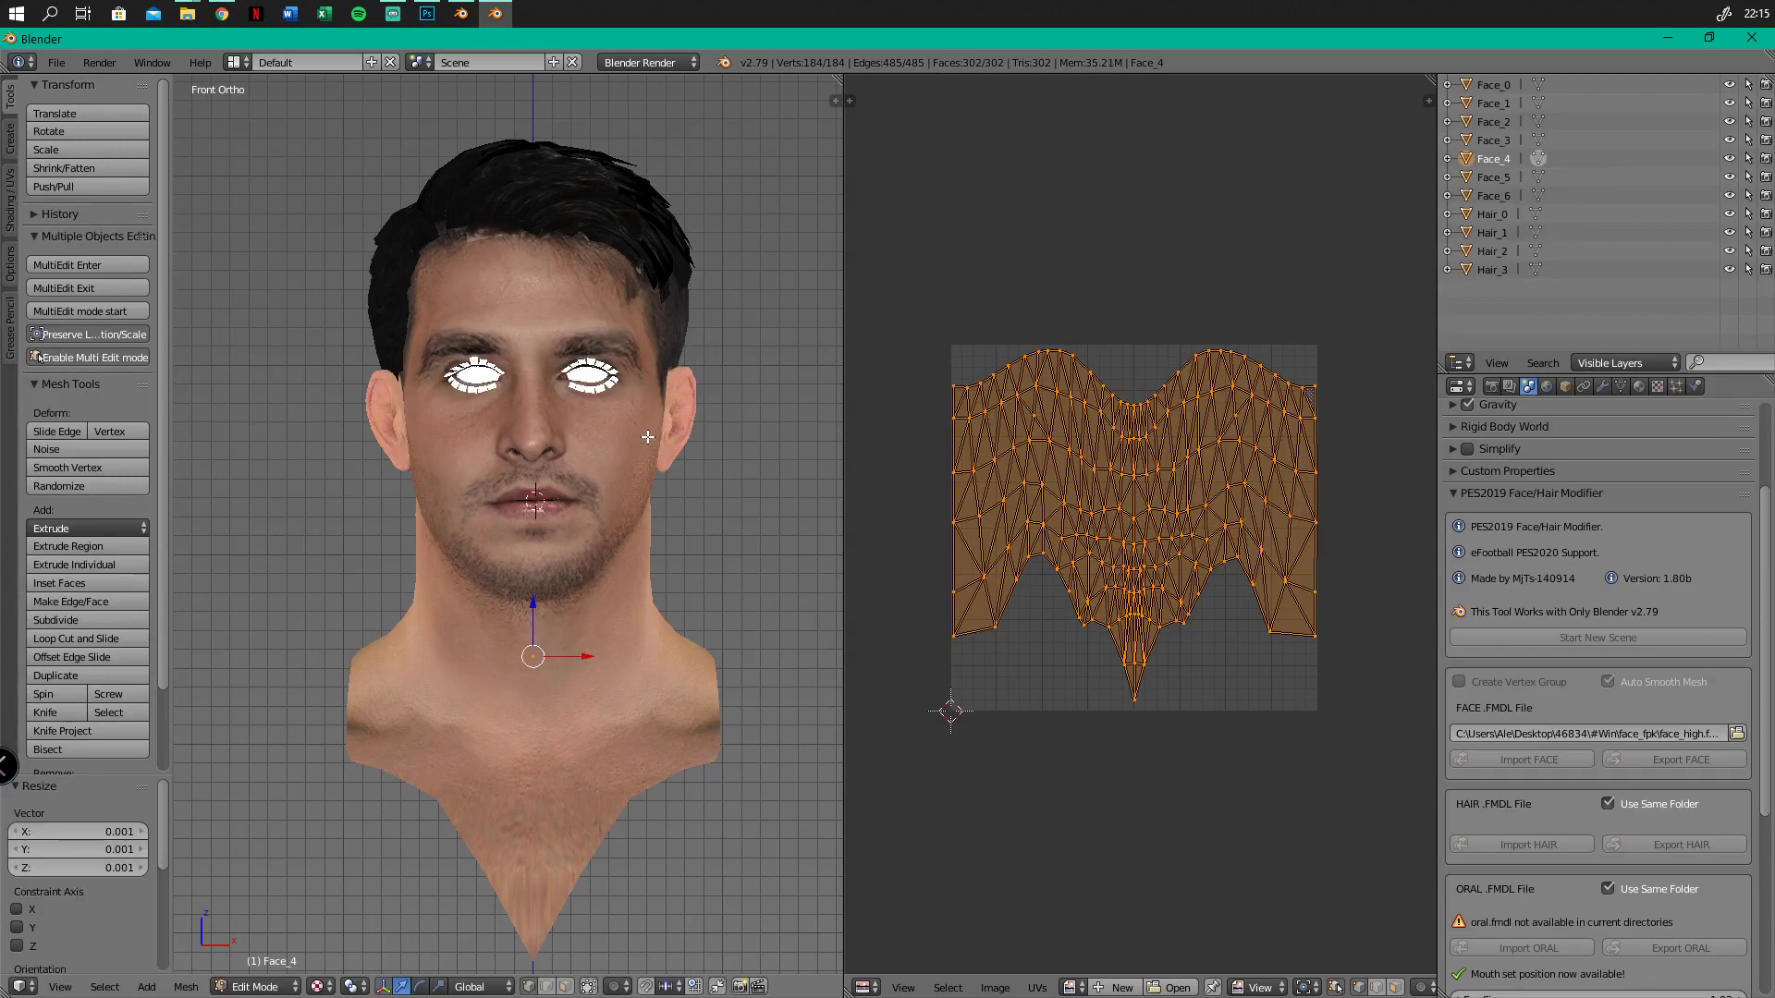
middle_drag(636, 420, 408, 358)
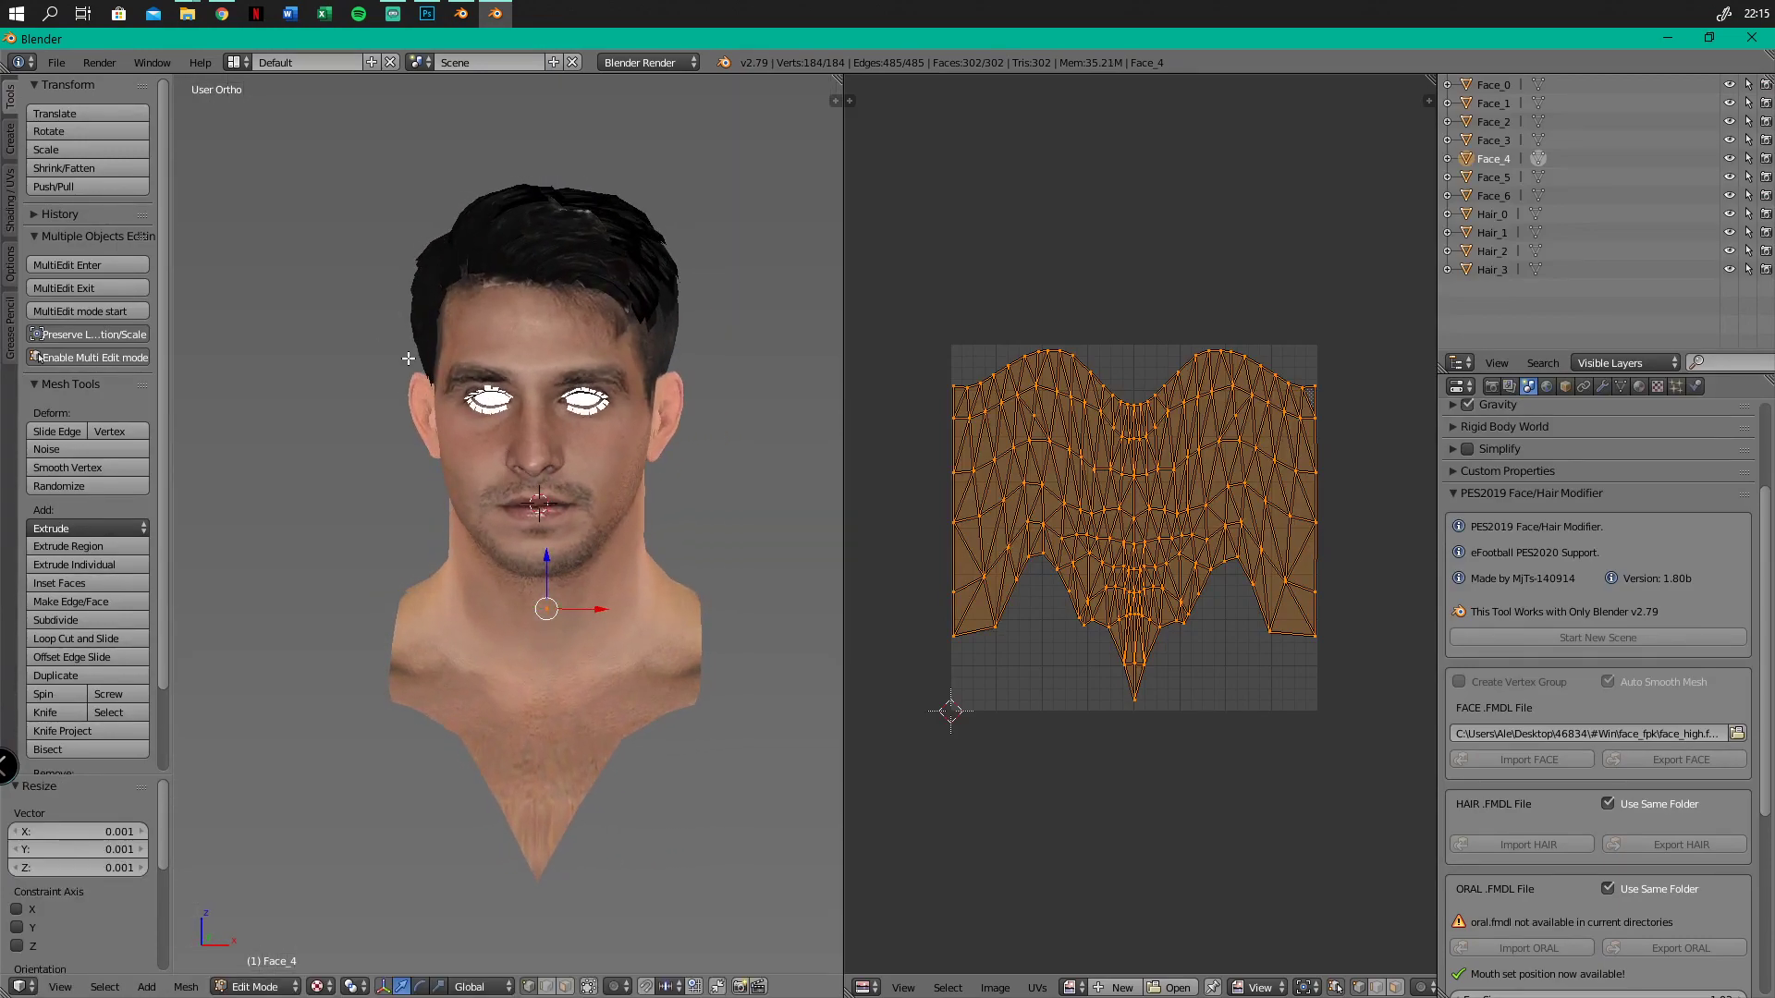
key(KP_1)
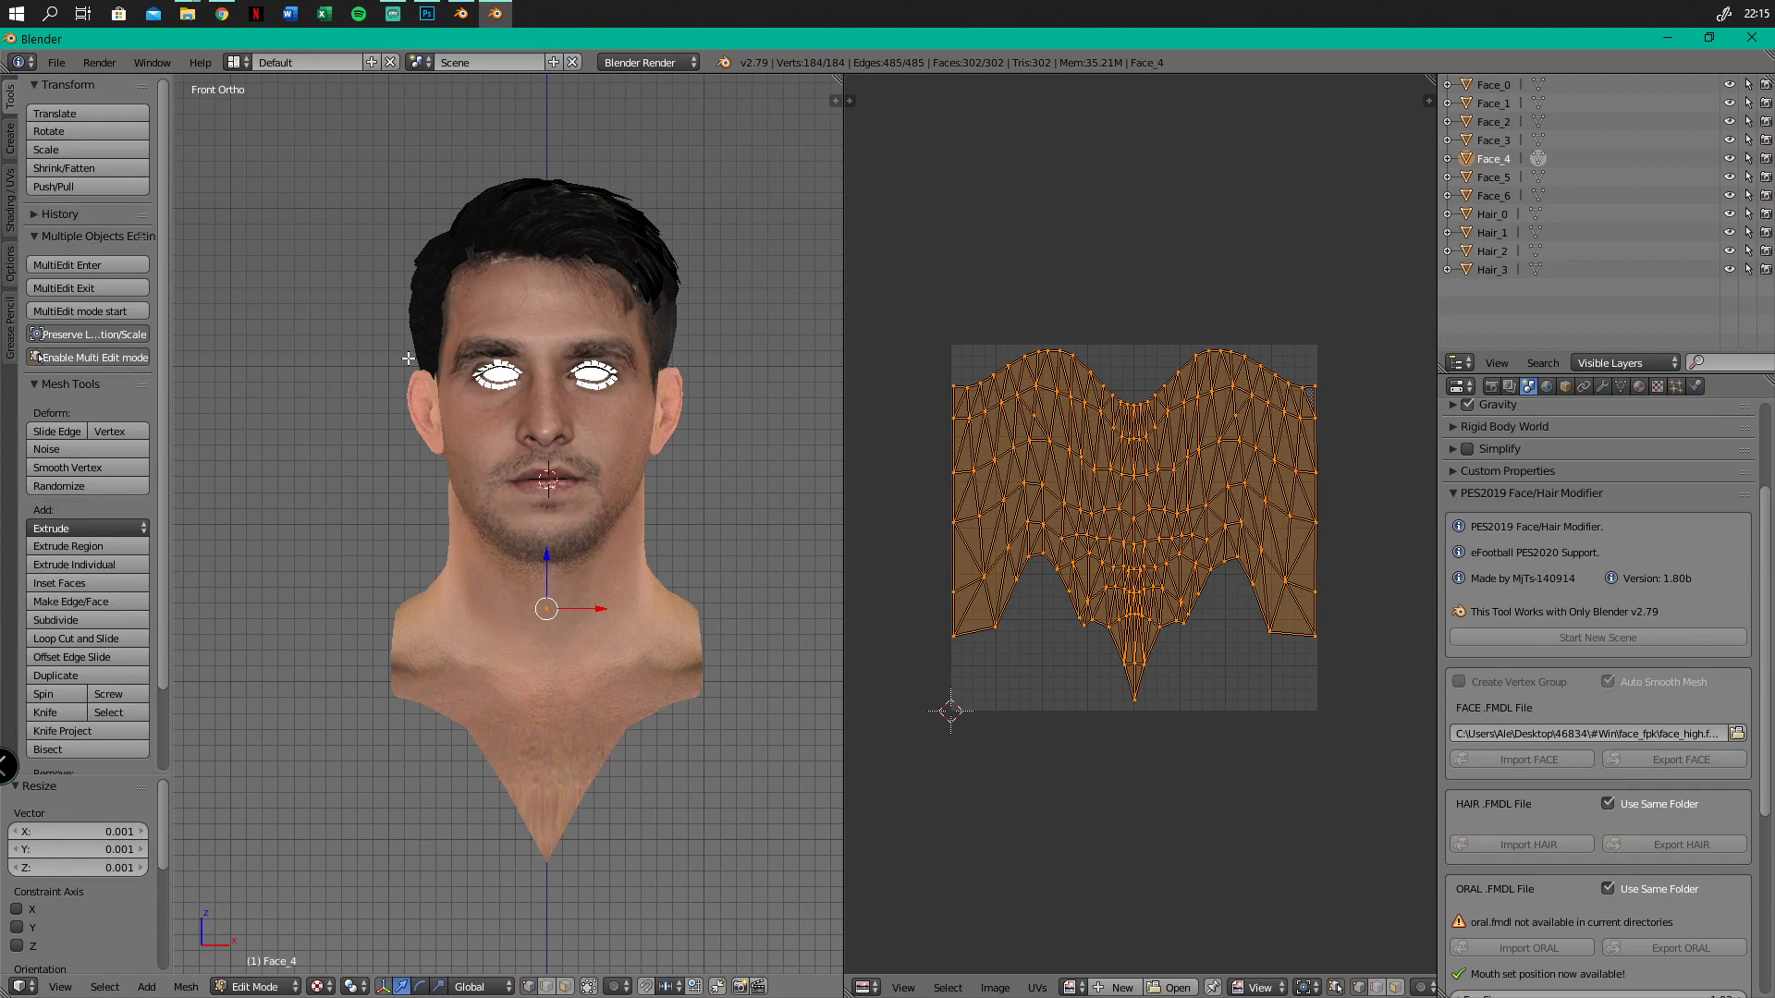
Open Face_3 in Edit Mode and examine its UV layout over the face_bsm_alp.dds texture
click(1536, 147)
scroll(1026, 350, down, 5)
scroll(1100, 319, down, 2)
scroll(1008, 218, up, 4)
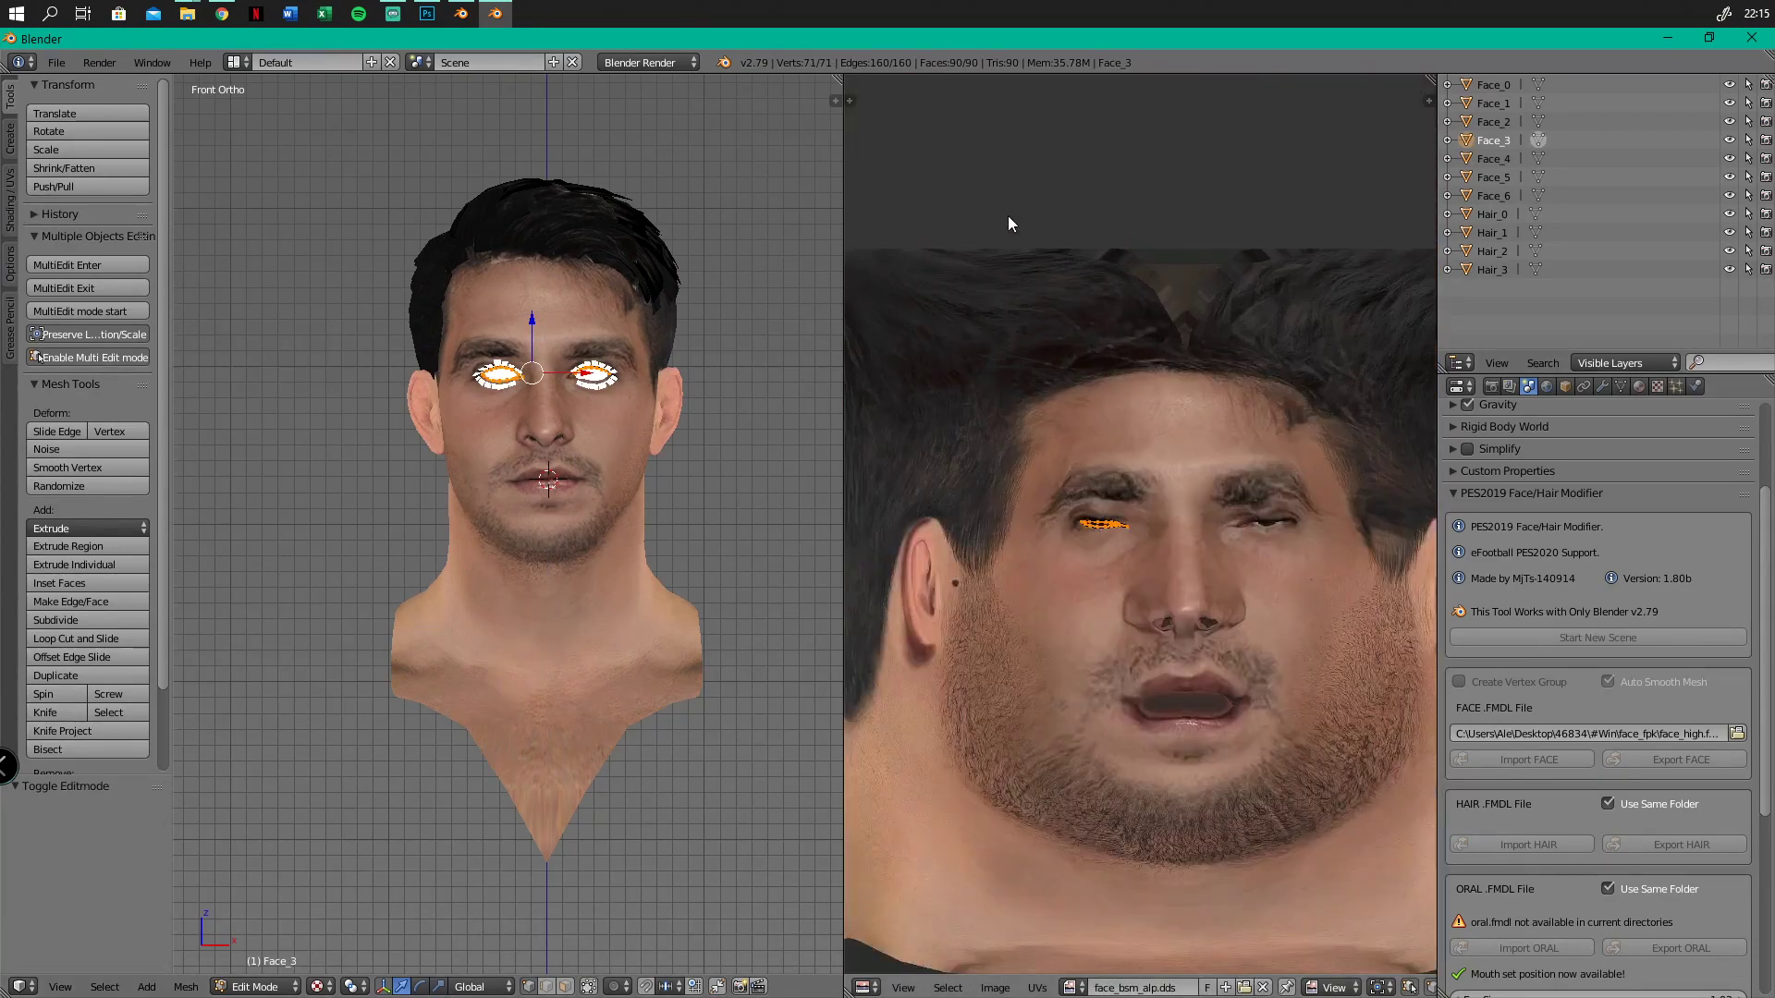
scroll(1008, 223, down, 3)
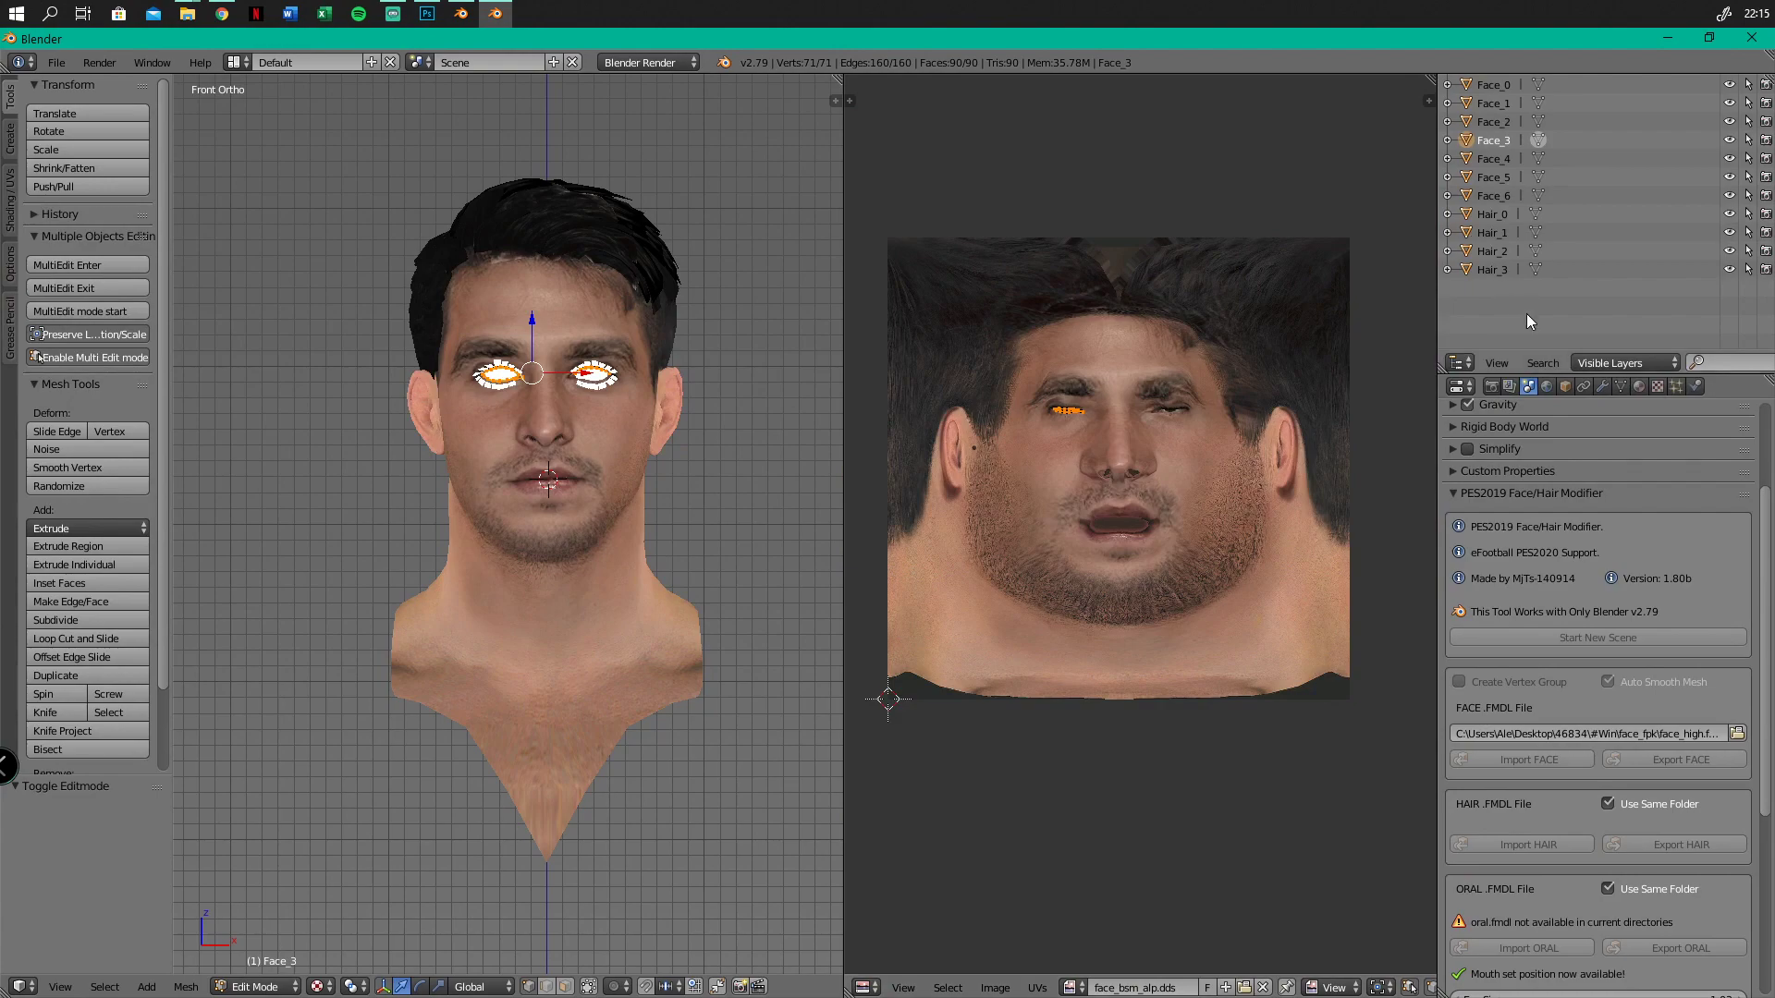
Import the 3D Studio model tutorial.3ds from the Desktop
click(56, 63)
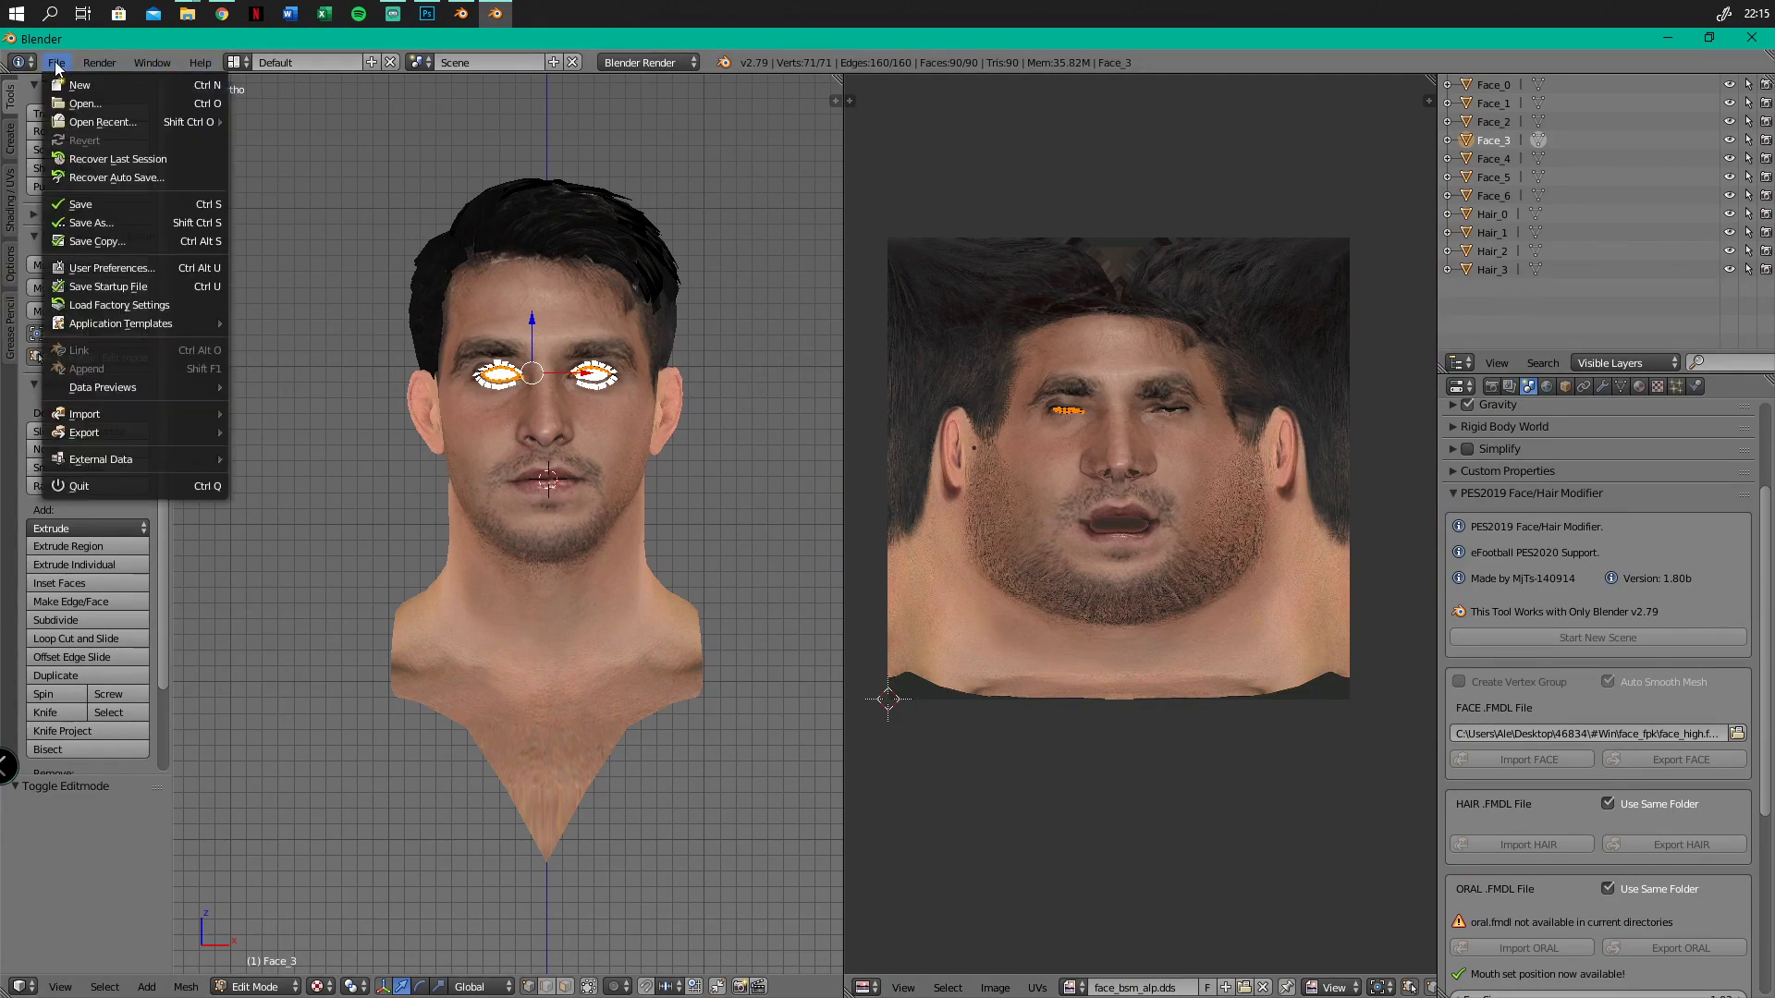
mouse_move(108, 413)
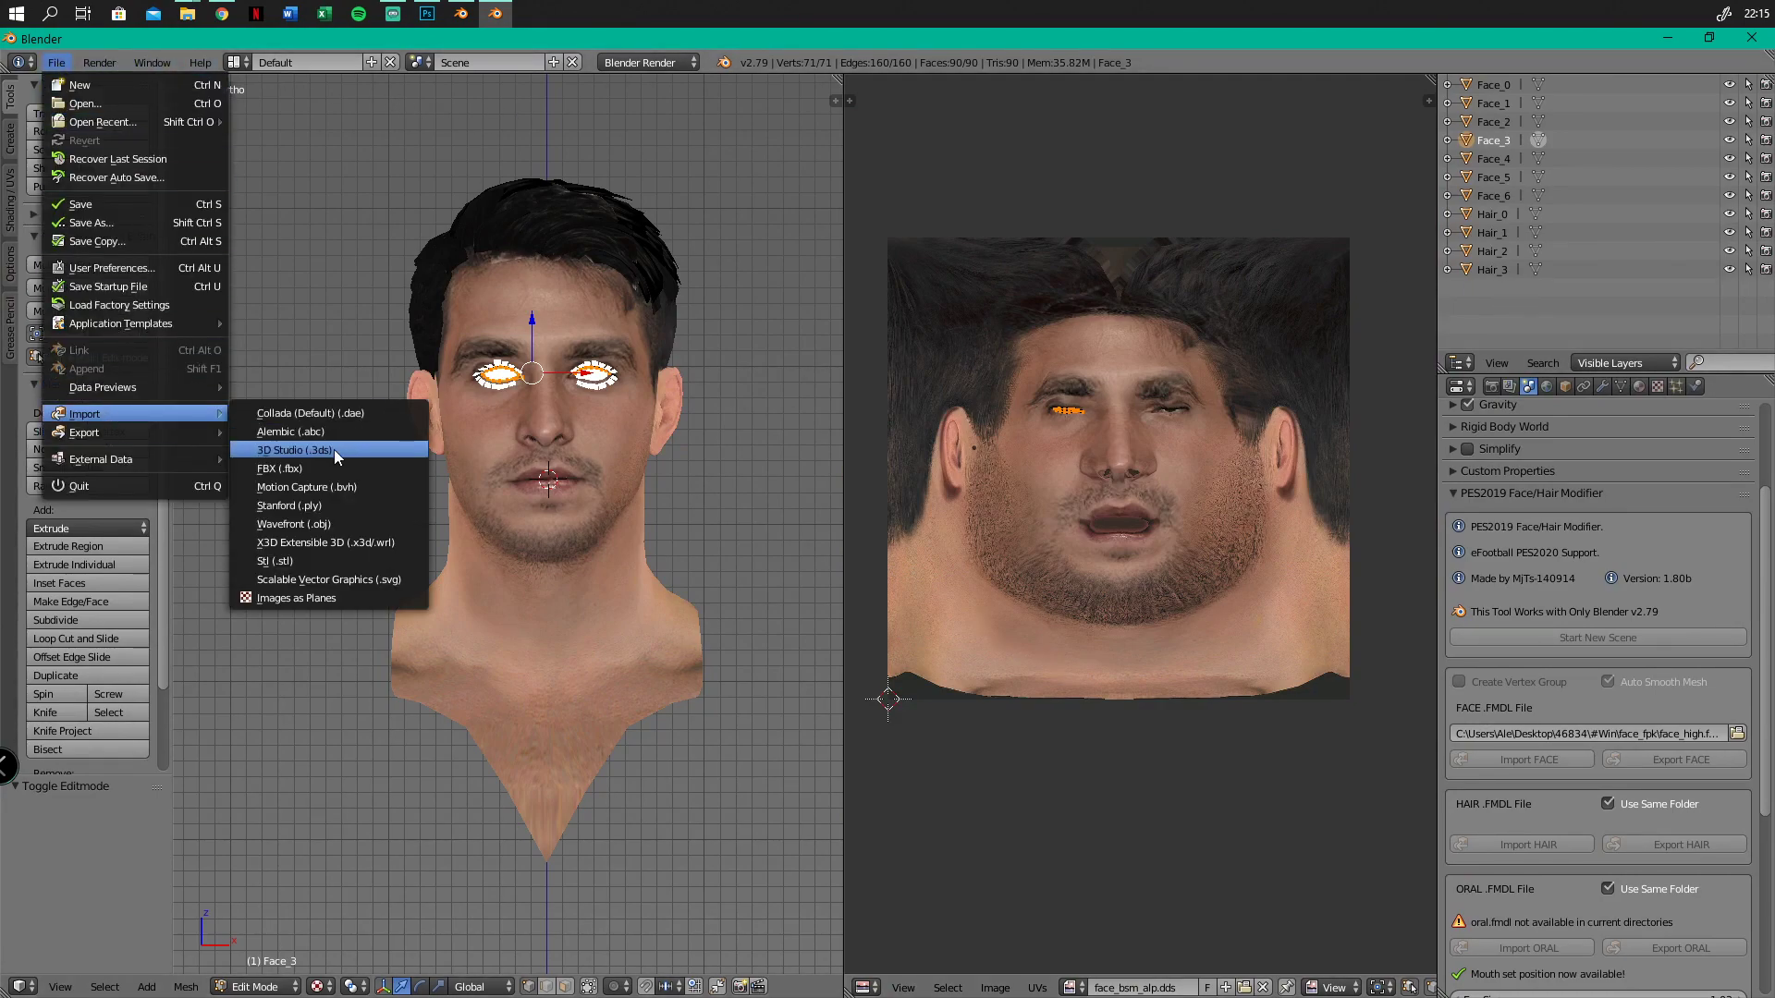
click(335, 450)
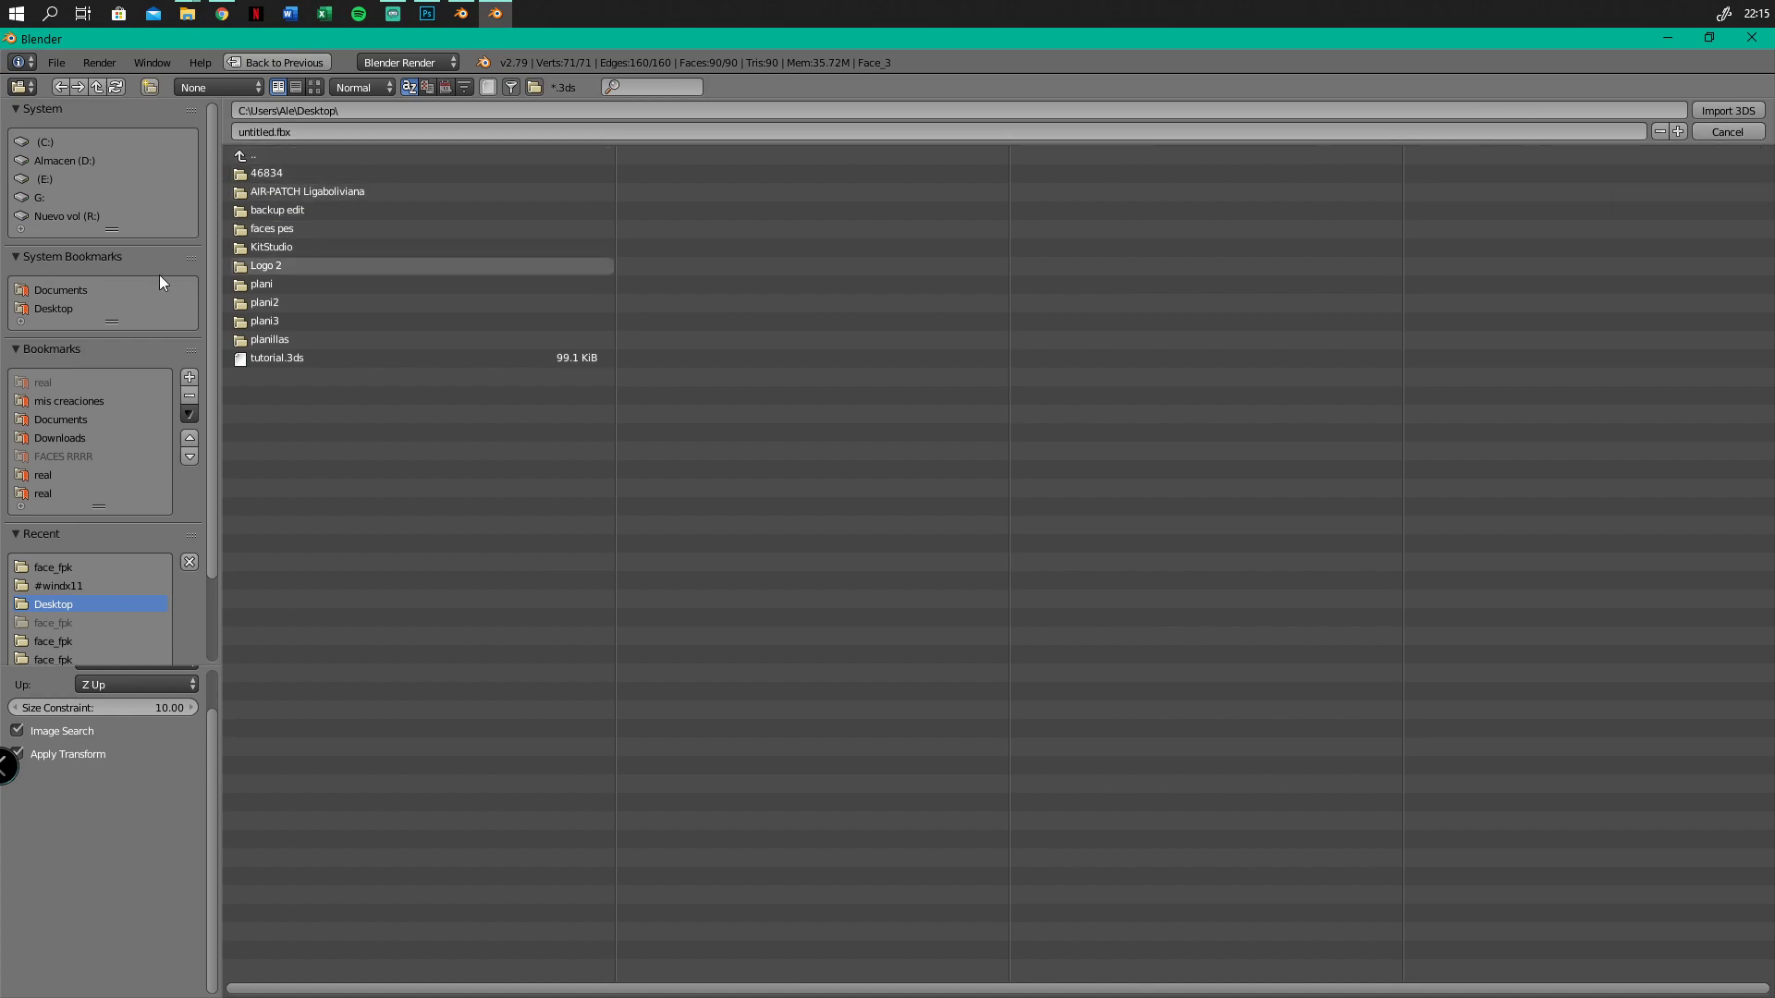
click(280, 359)
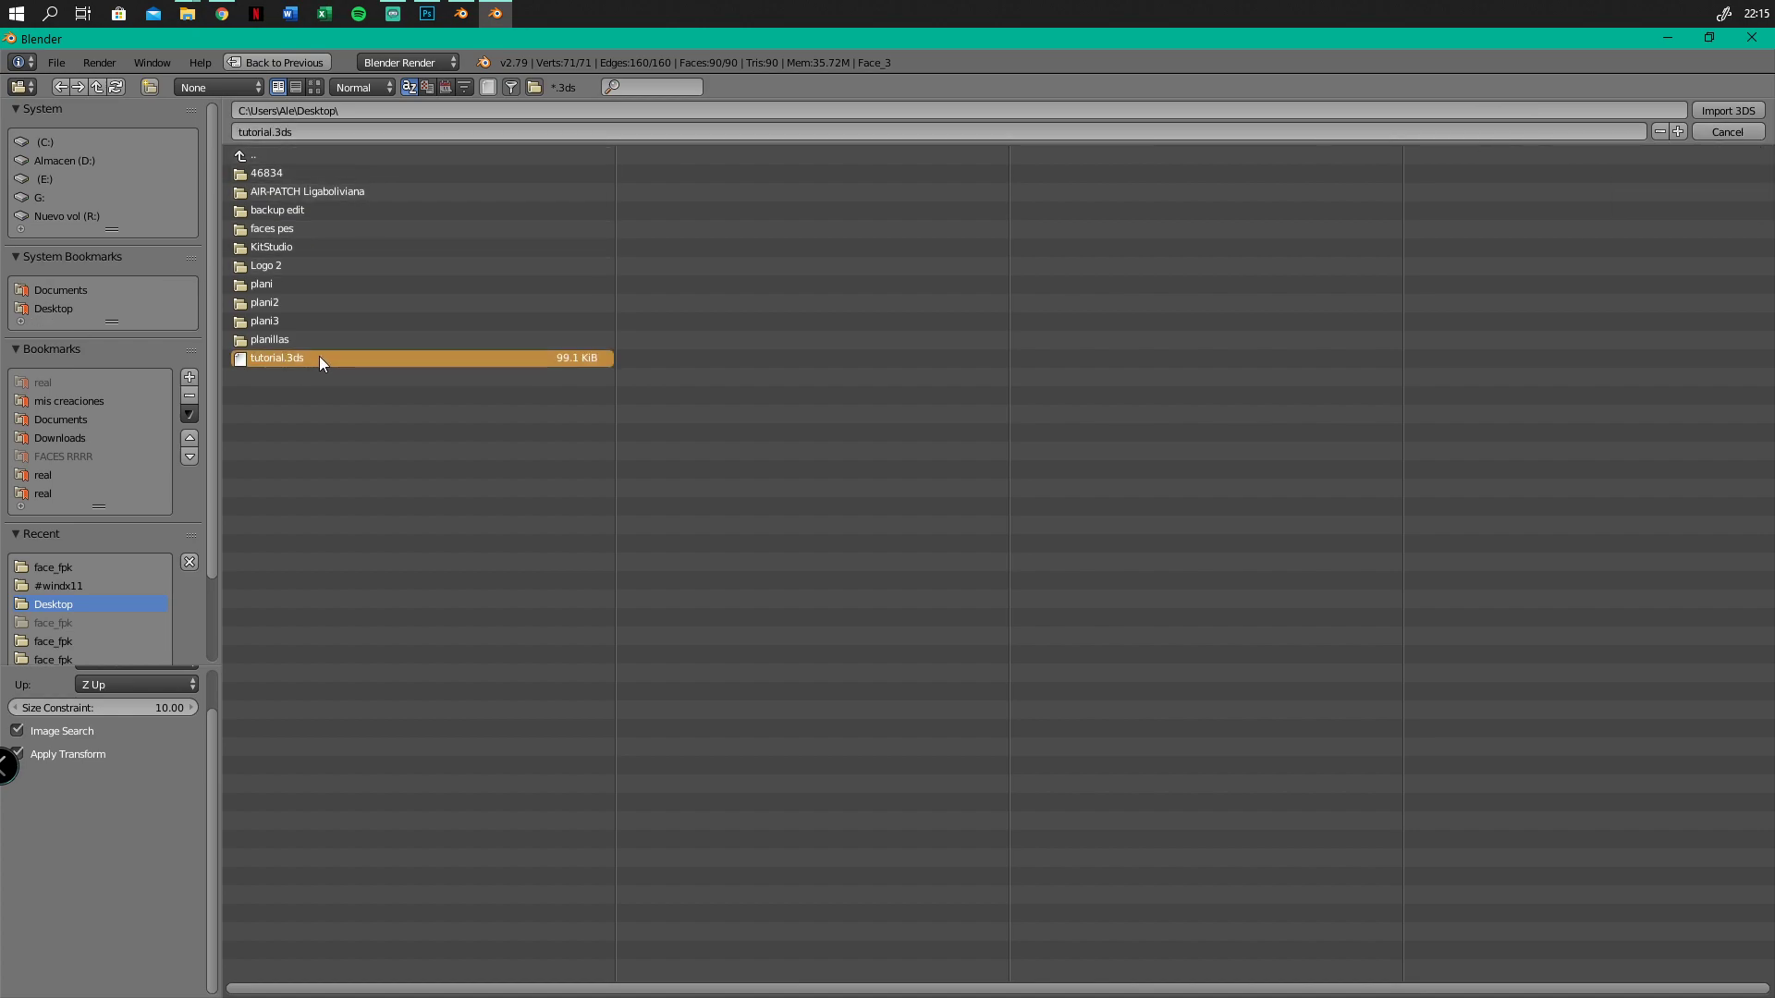
click(1719, 110)
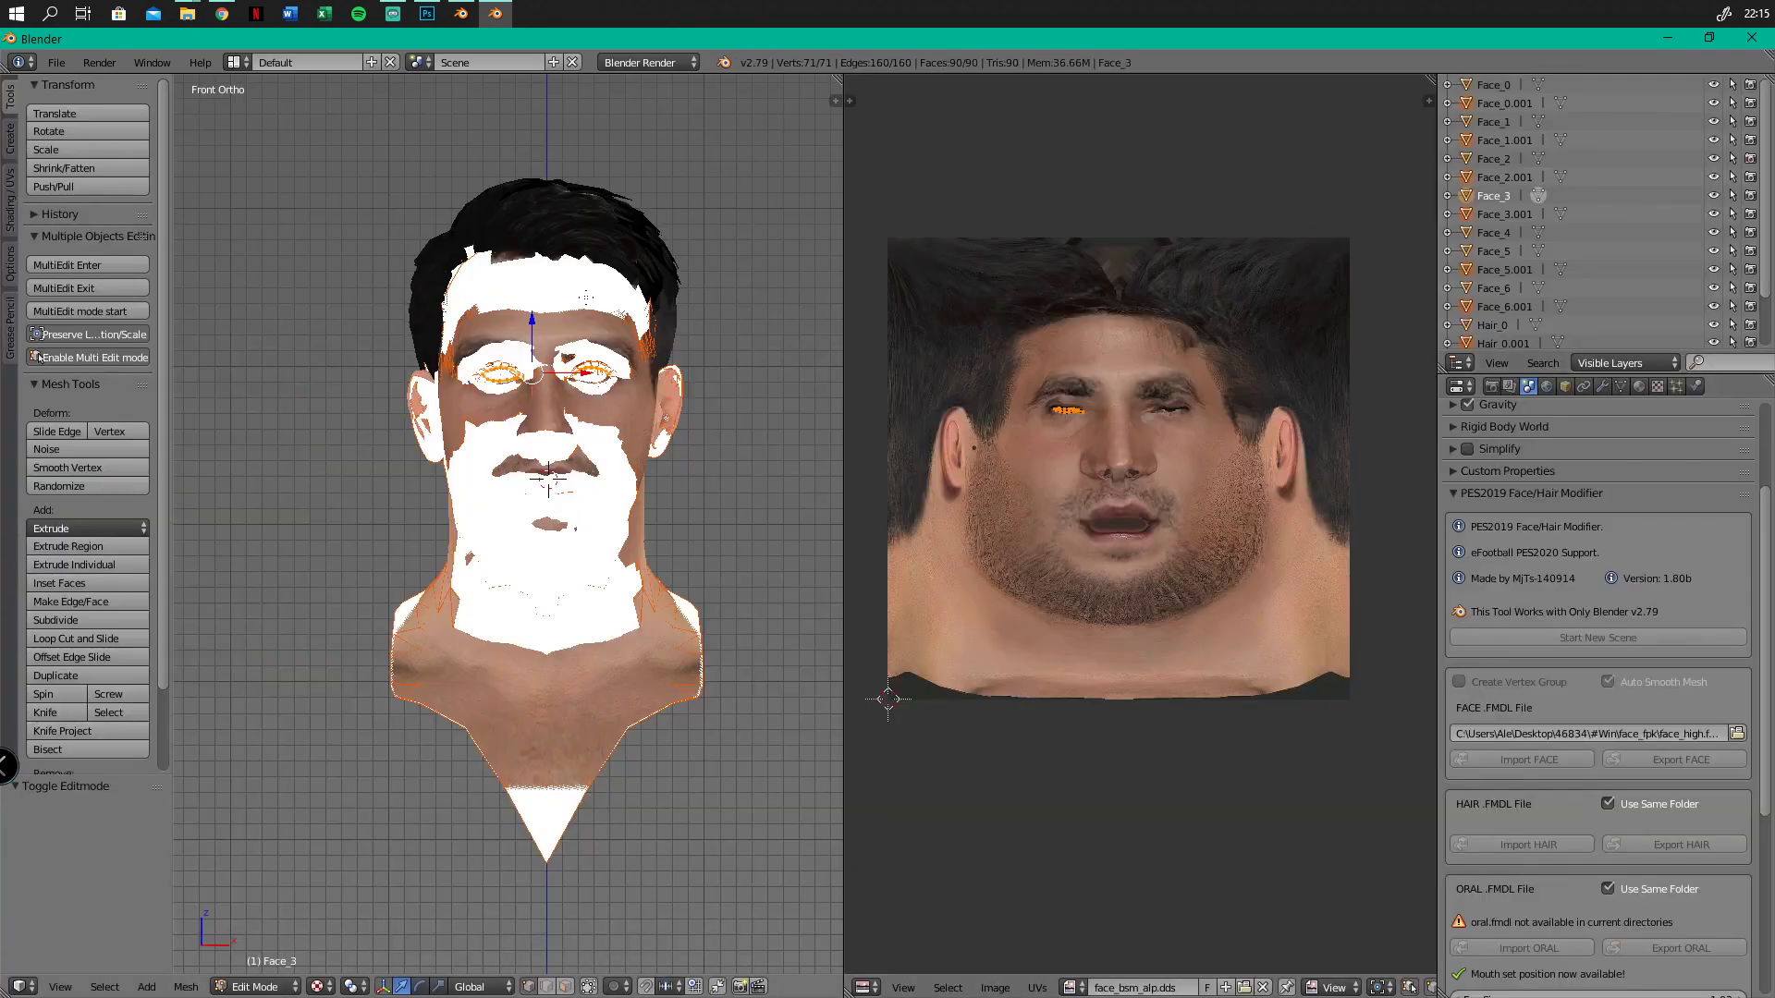
Join Face_0.001 onto the Face_0 mesh as a shape key and set that key's value to 1.000
click(1513, 100)
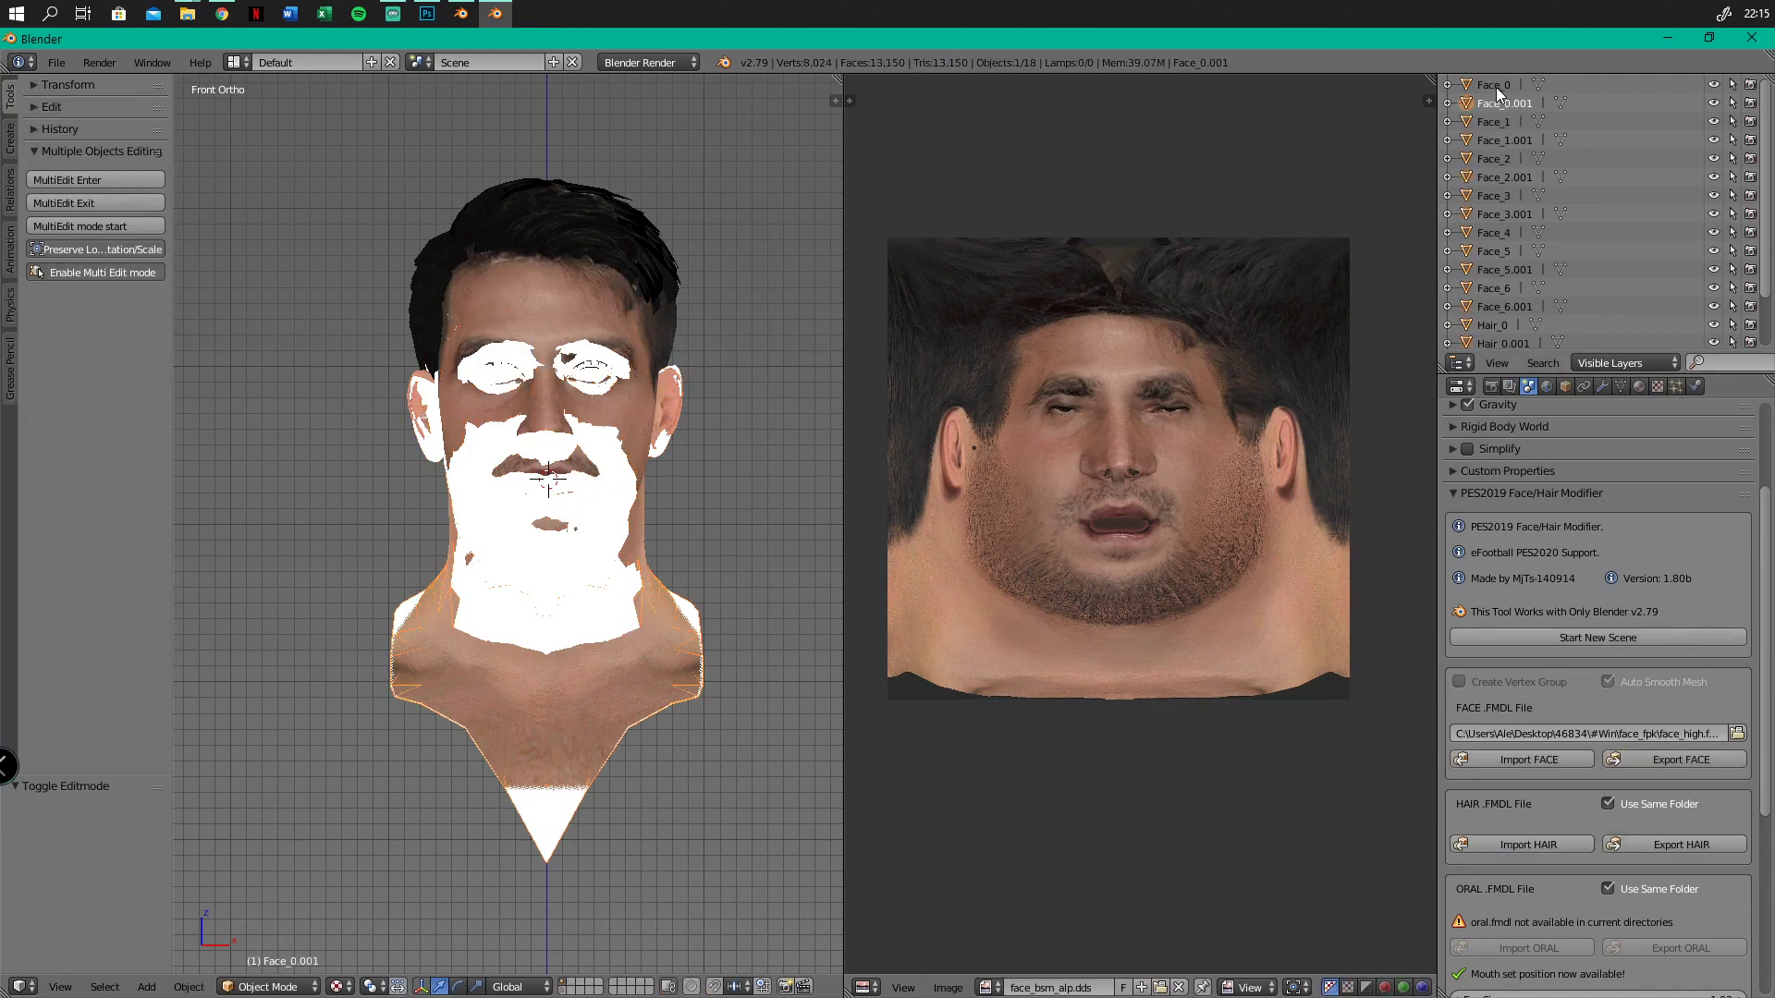
ctrl+click(1496, 87)
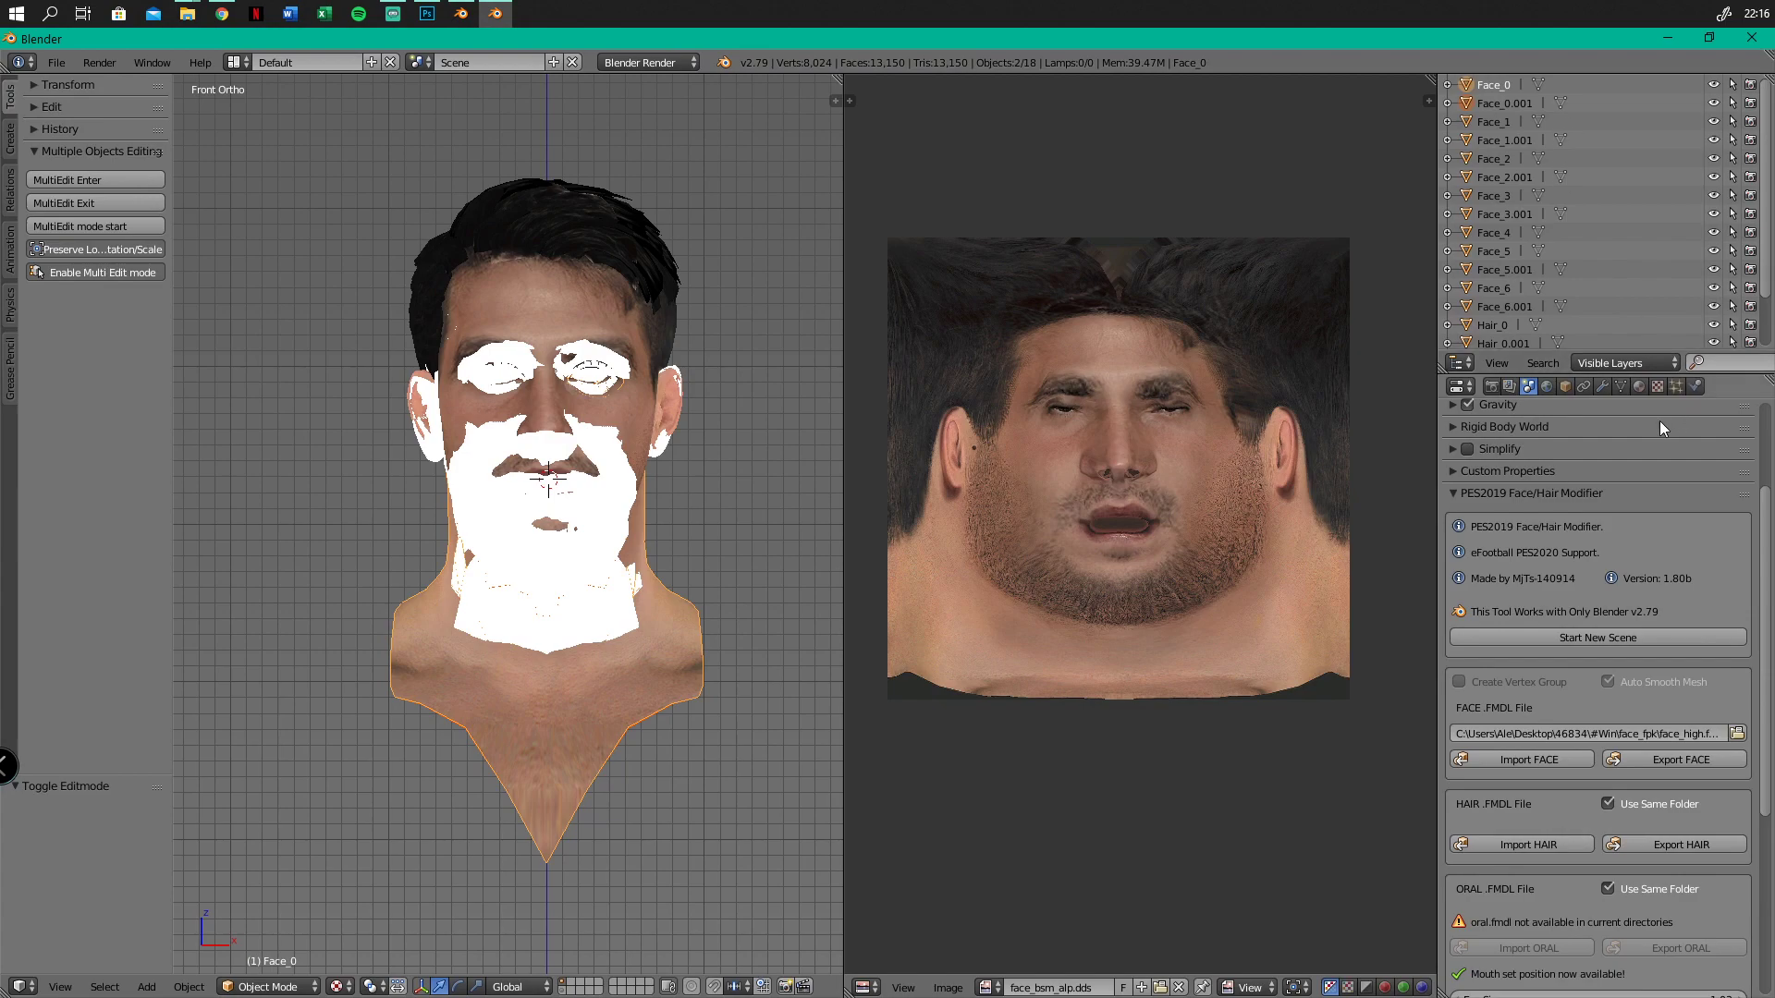
click(1621, 387)
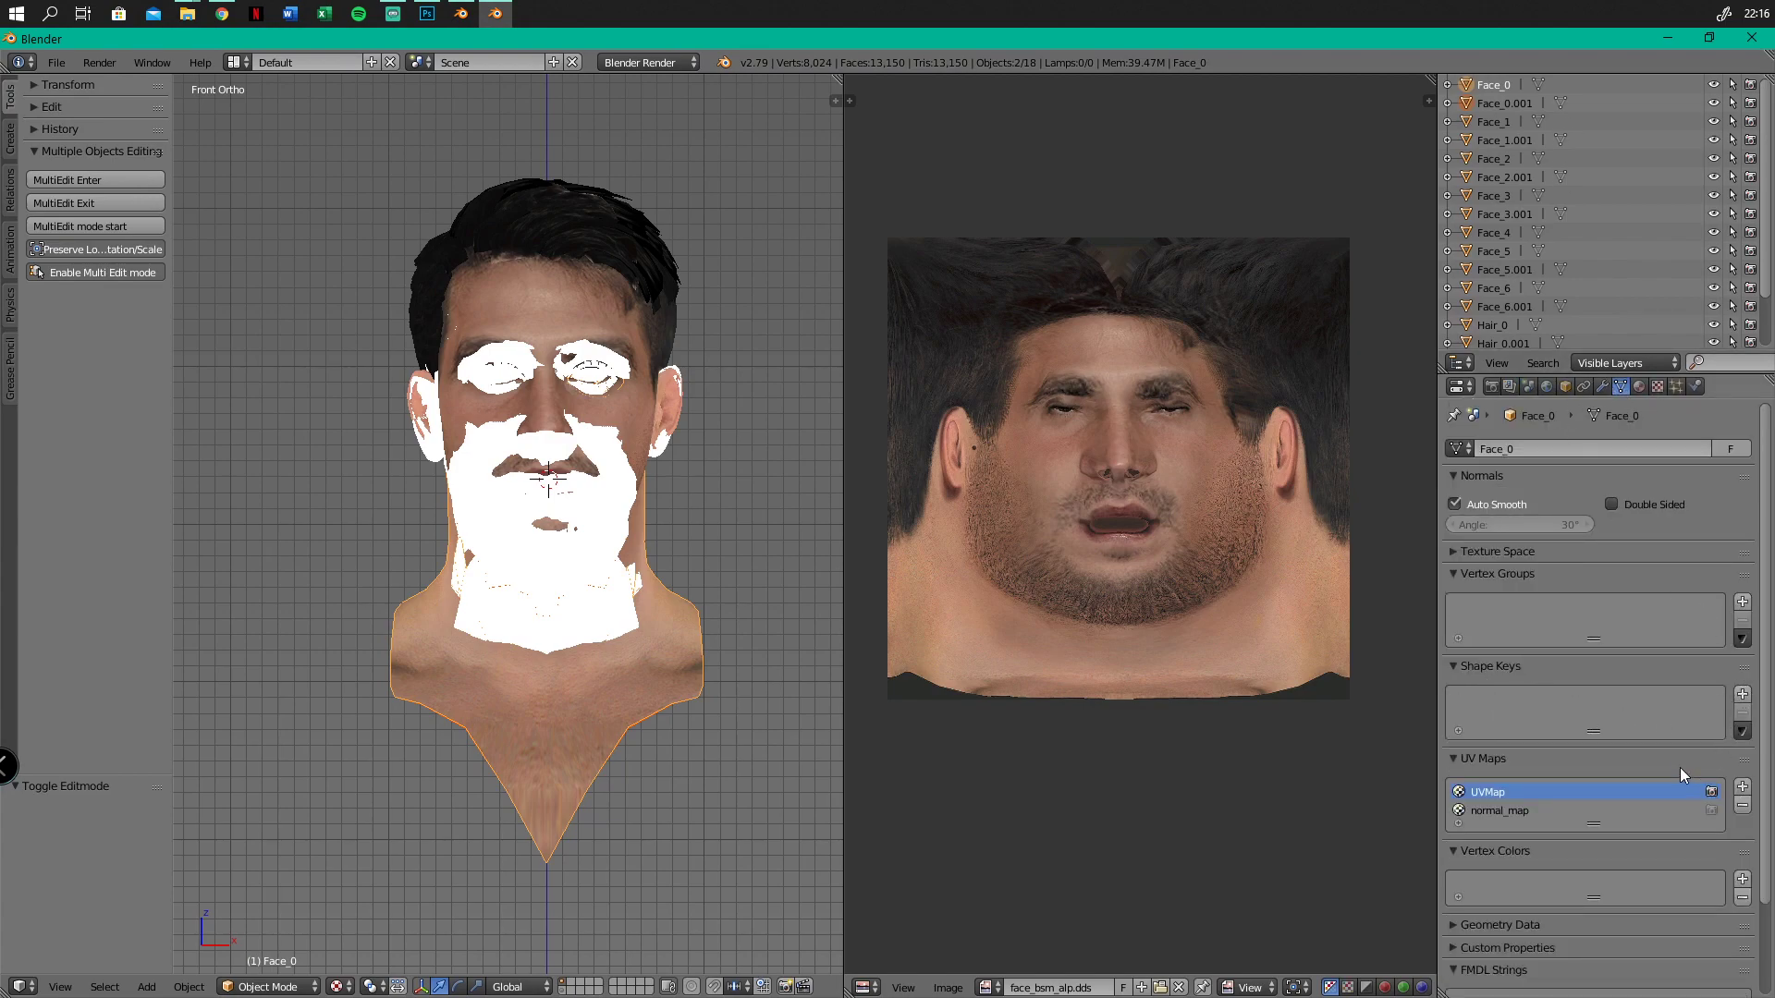
click(1742, 731)
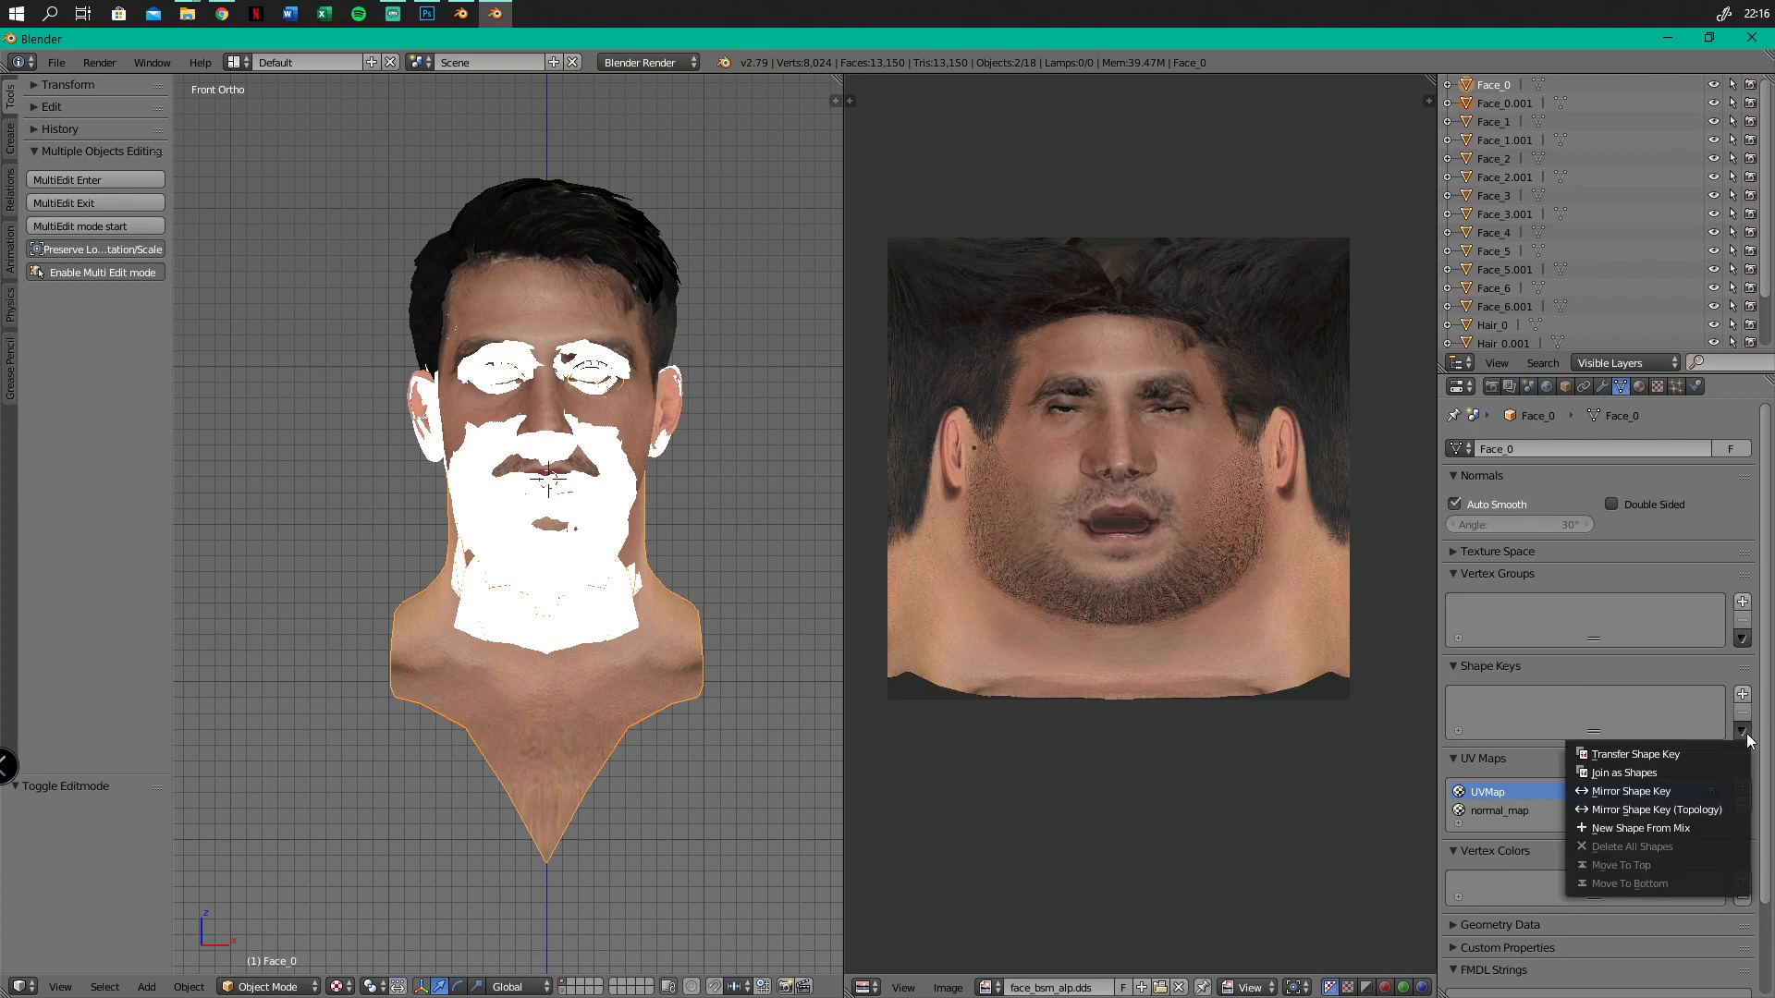
click(1627, 775)
click(1481, 727)
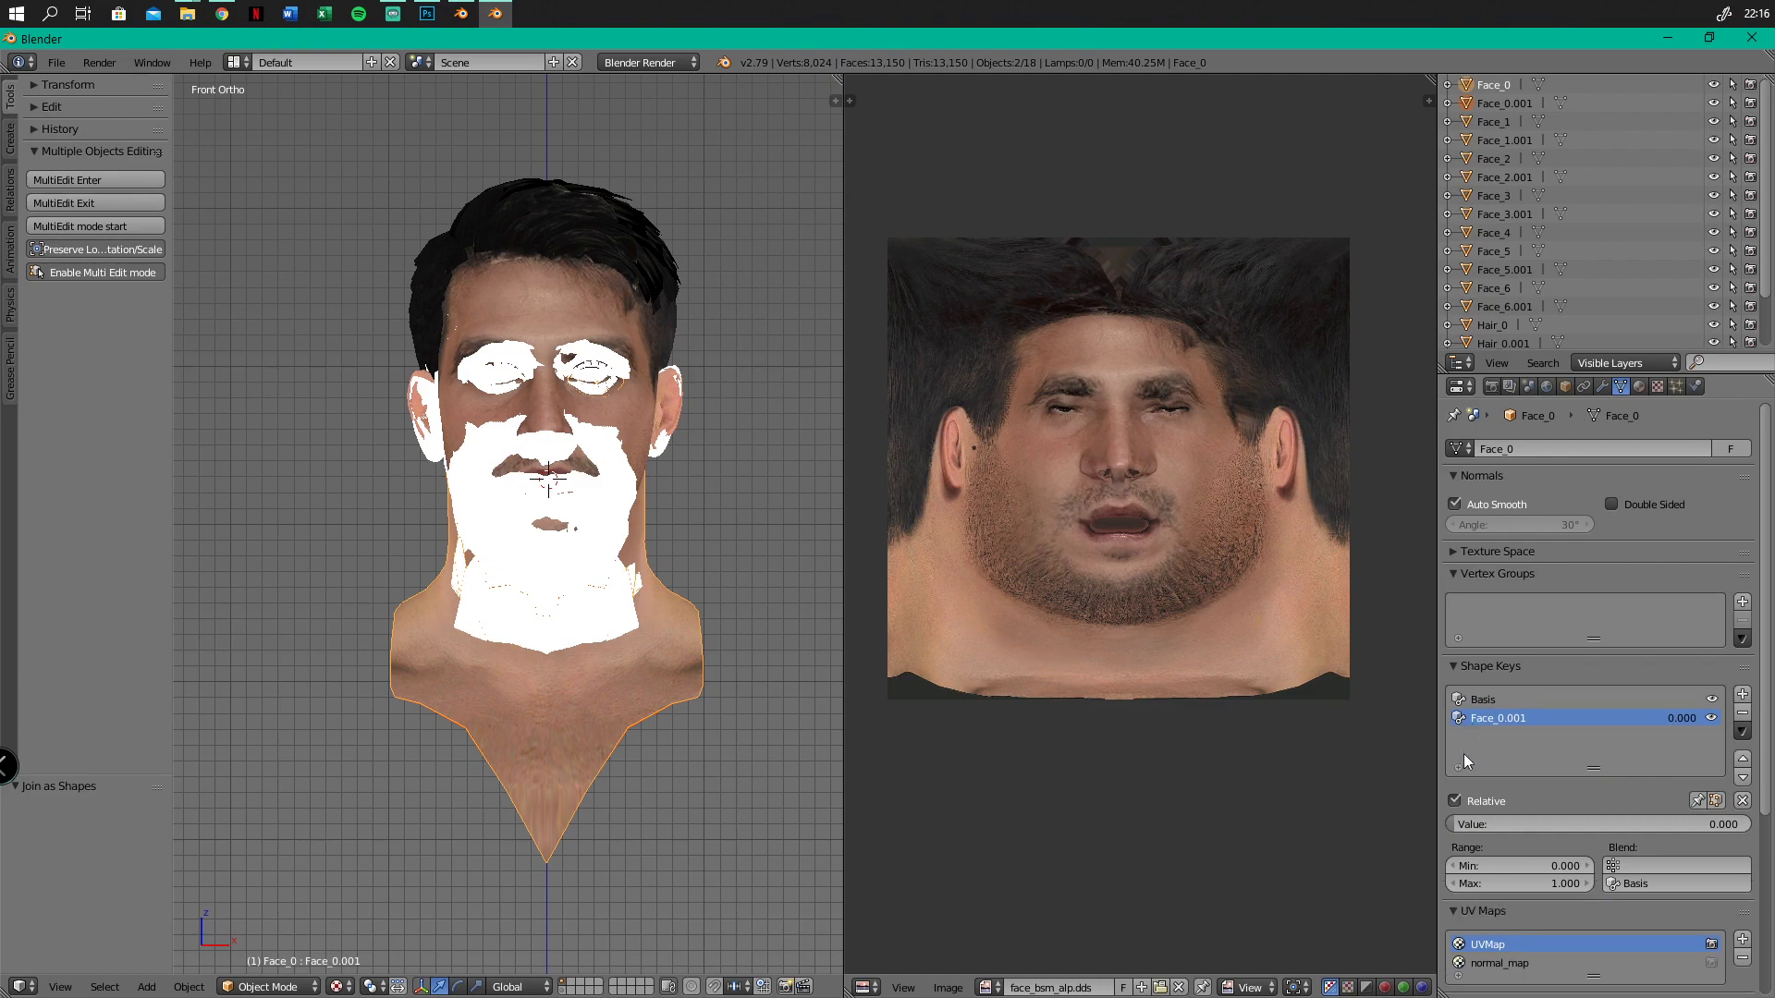
drag(1452, 820, 1772, 835)
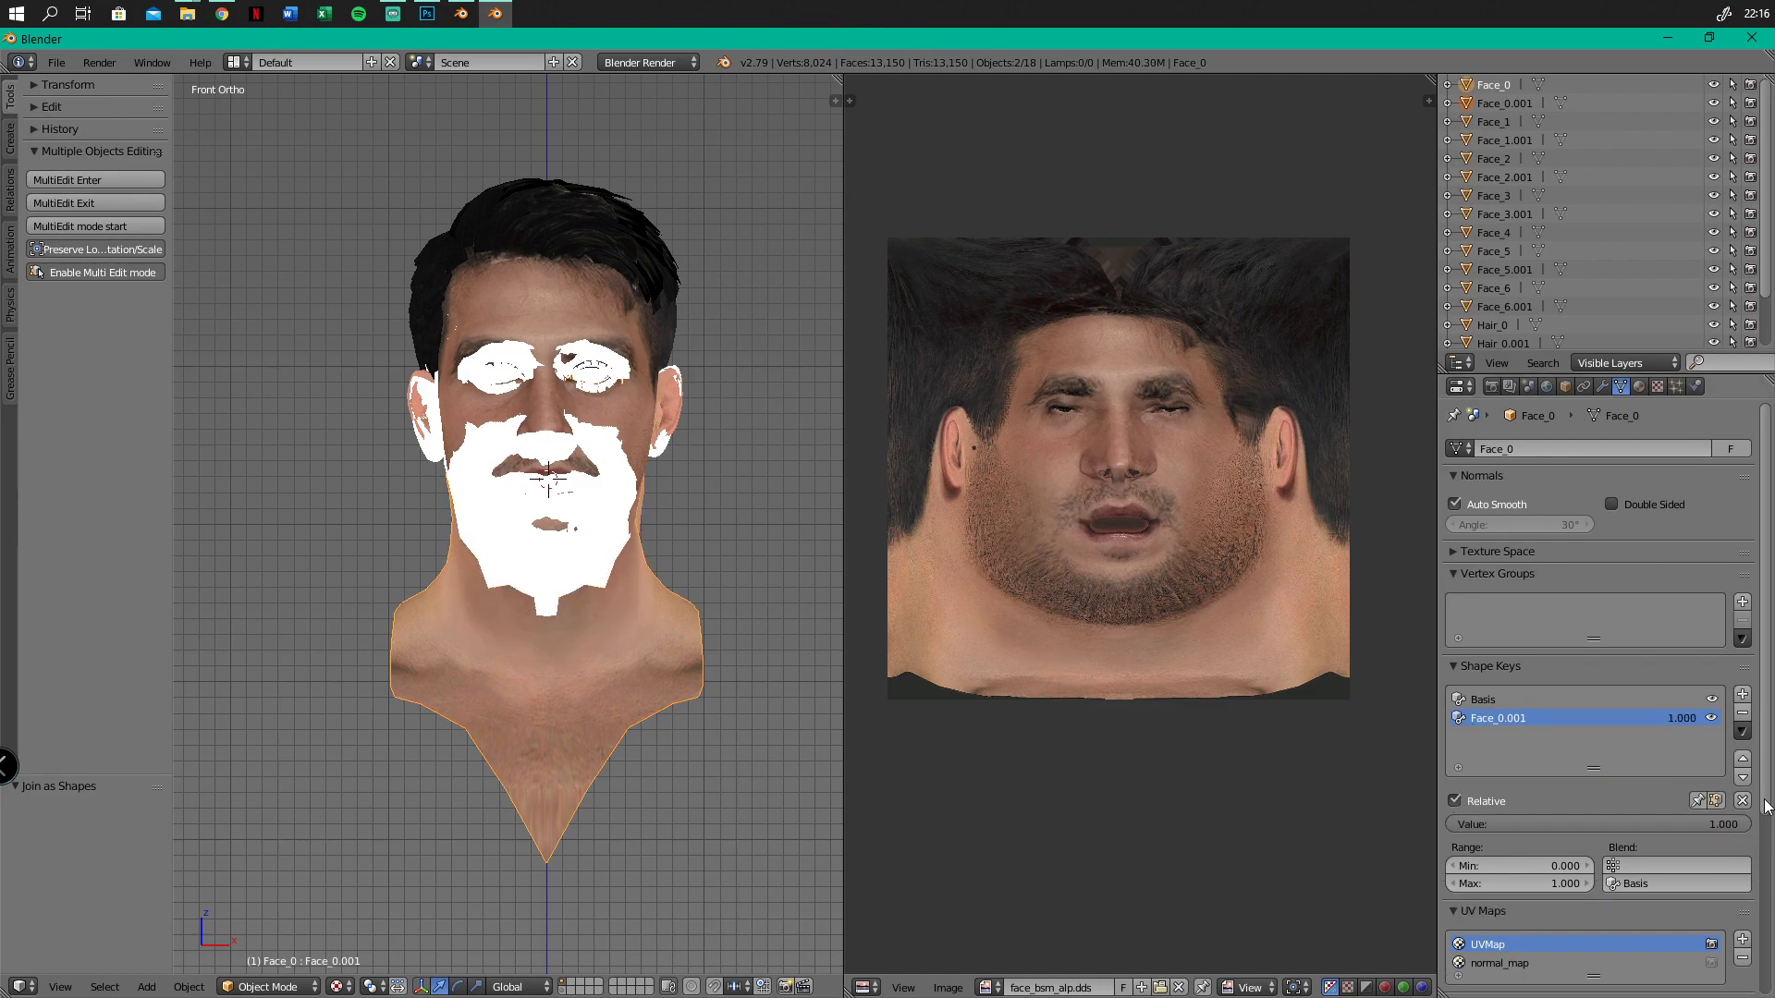
Remove the Basis key and the remaining shape key from Face_0, and delete the Face_0.001 object
click(1512, 699)
click(1743, 716)
click(1742, 716)
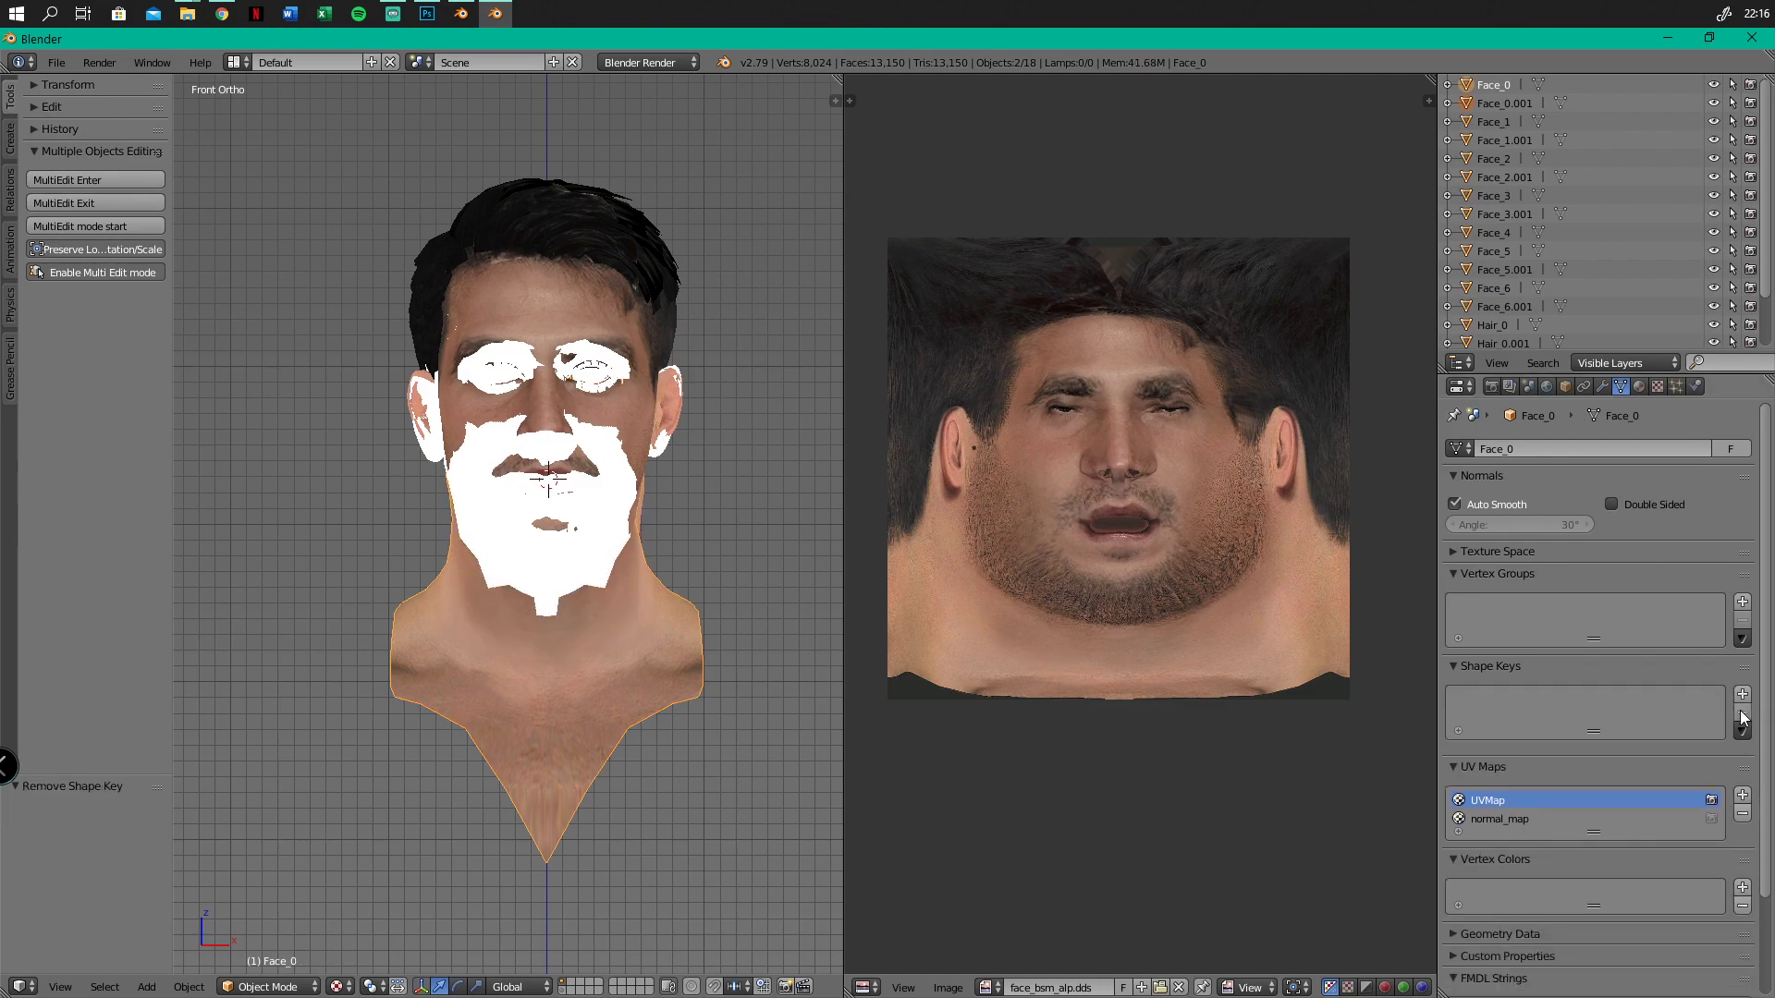
right_click(1523, 108)
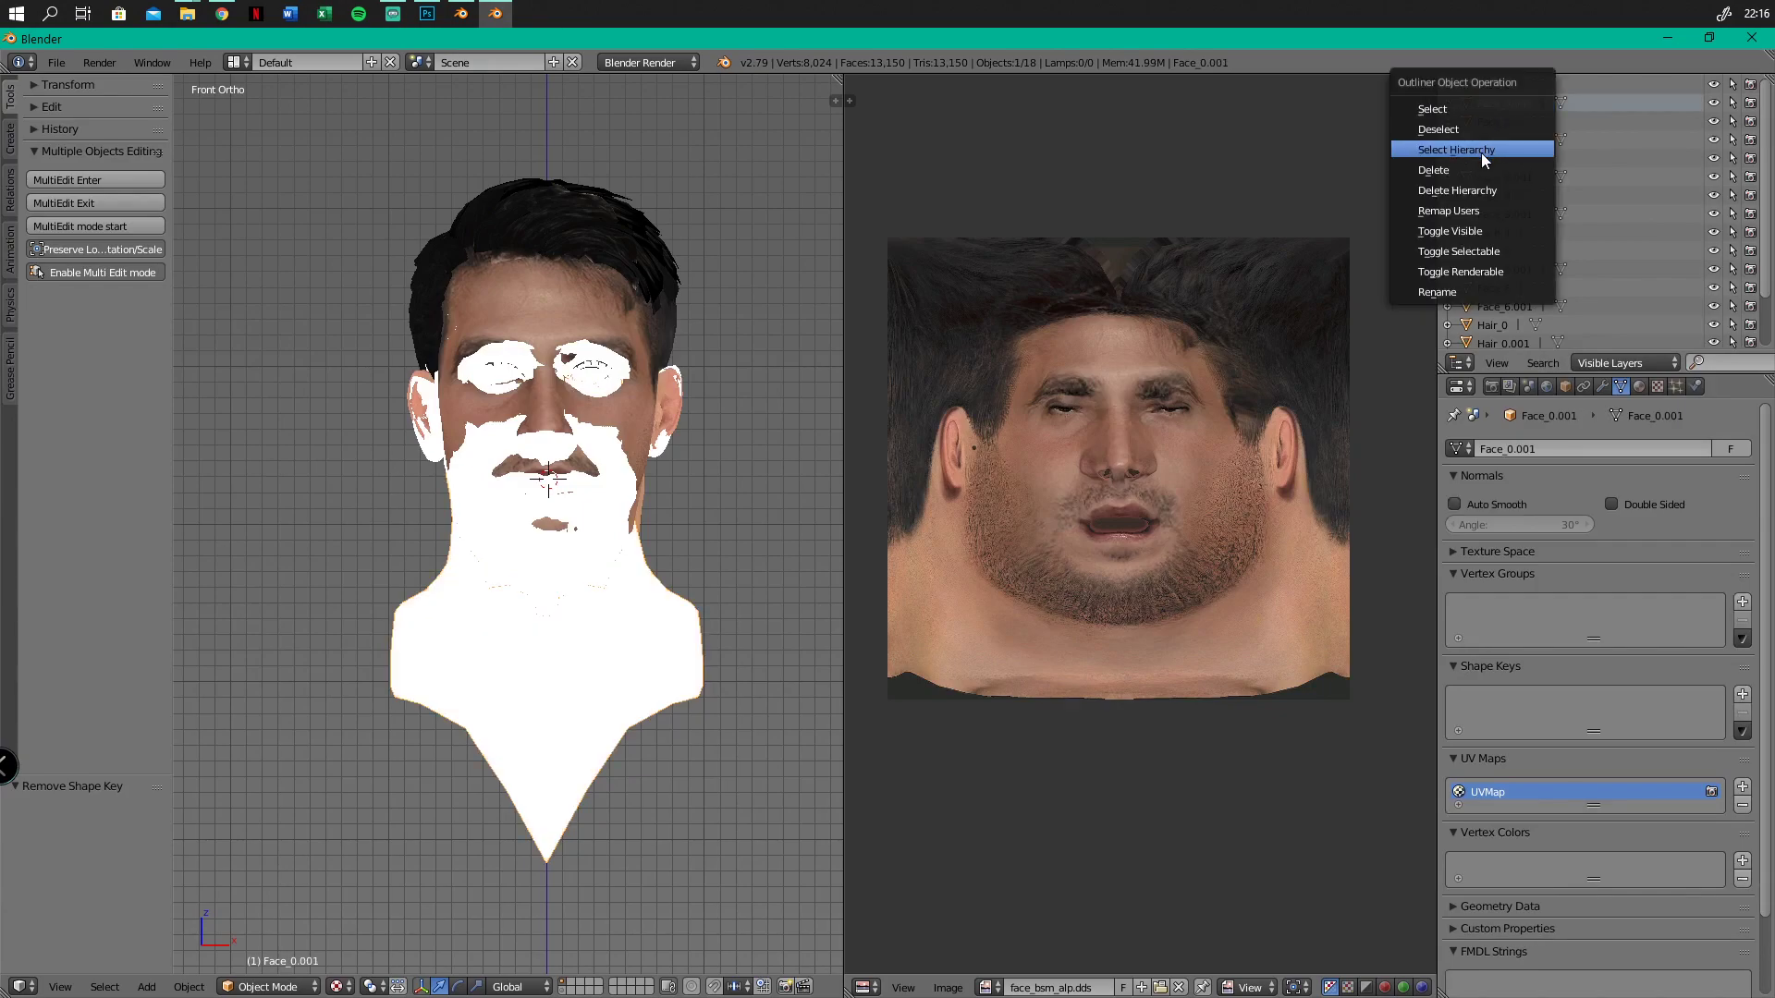
click(1484, 156)
Join Face_1.001 onto the Face_1 mesh as a shape key and set that key's value to 1.000
click(1501, 125)
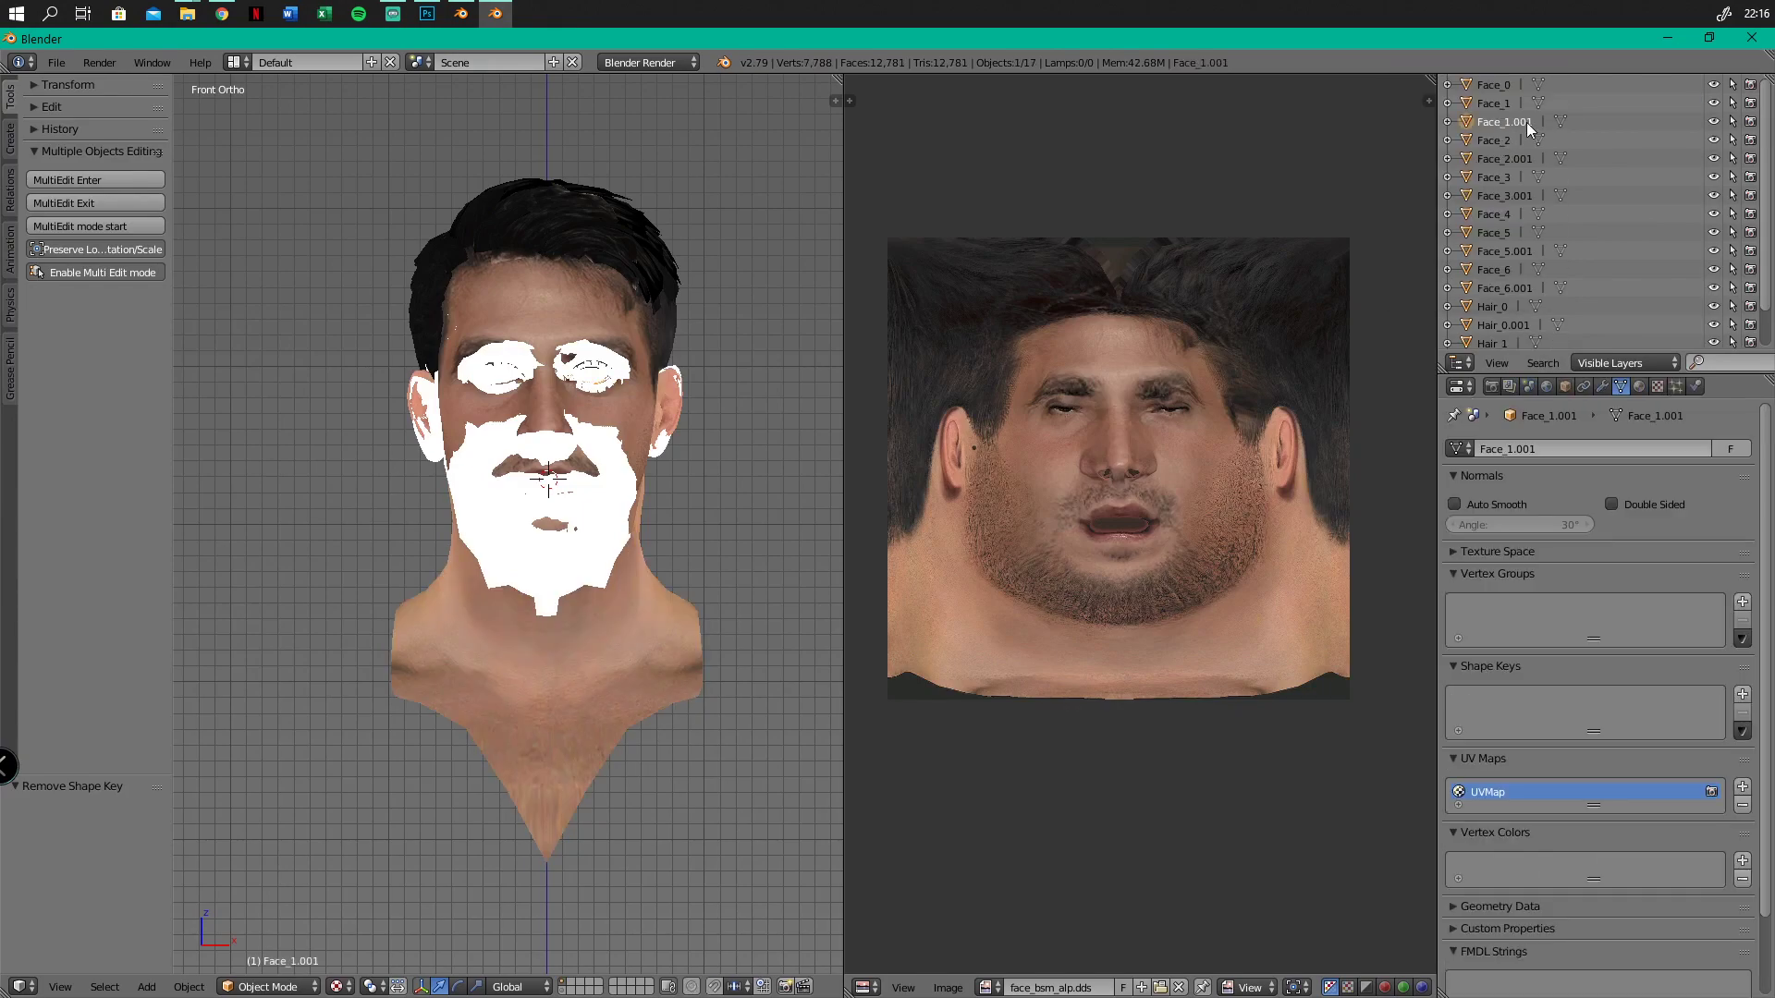
ctrl+click(1495, 104)
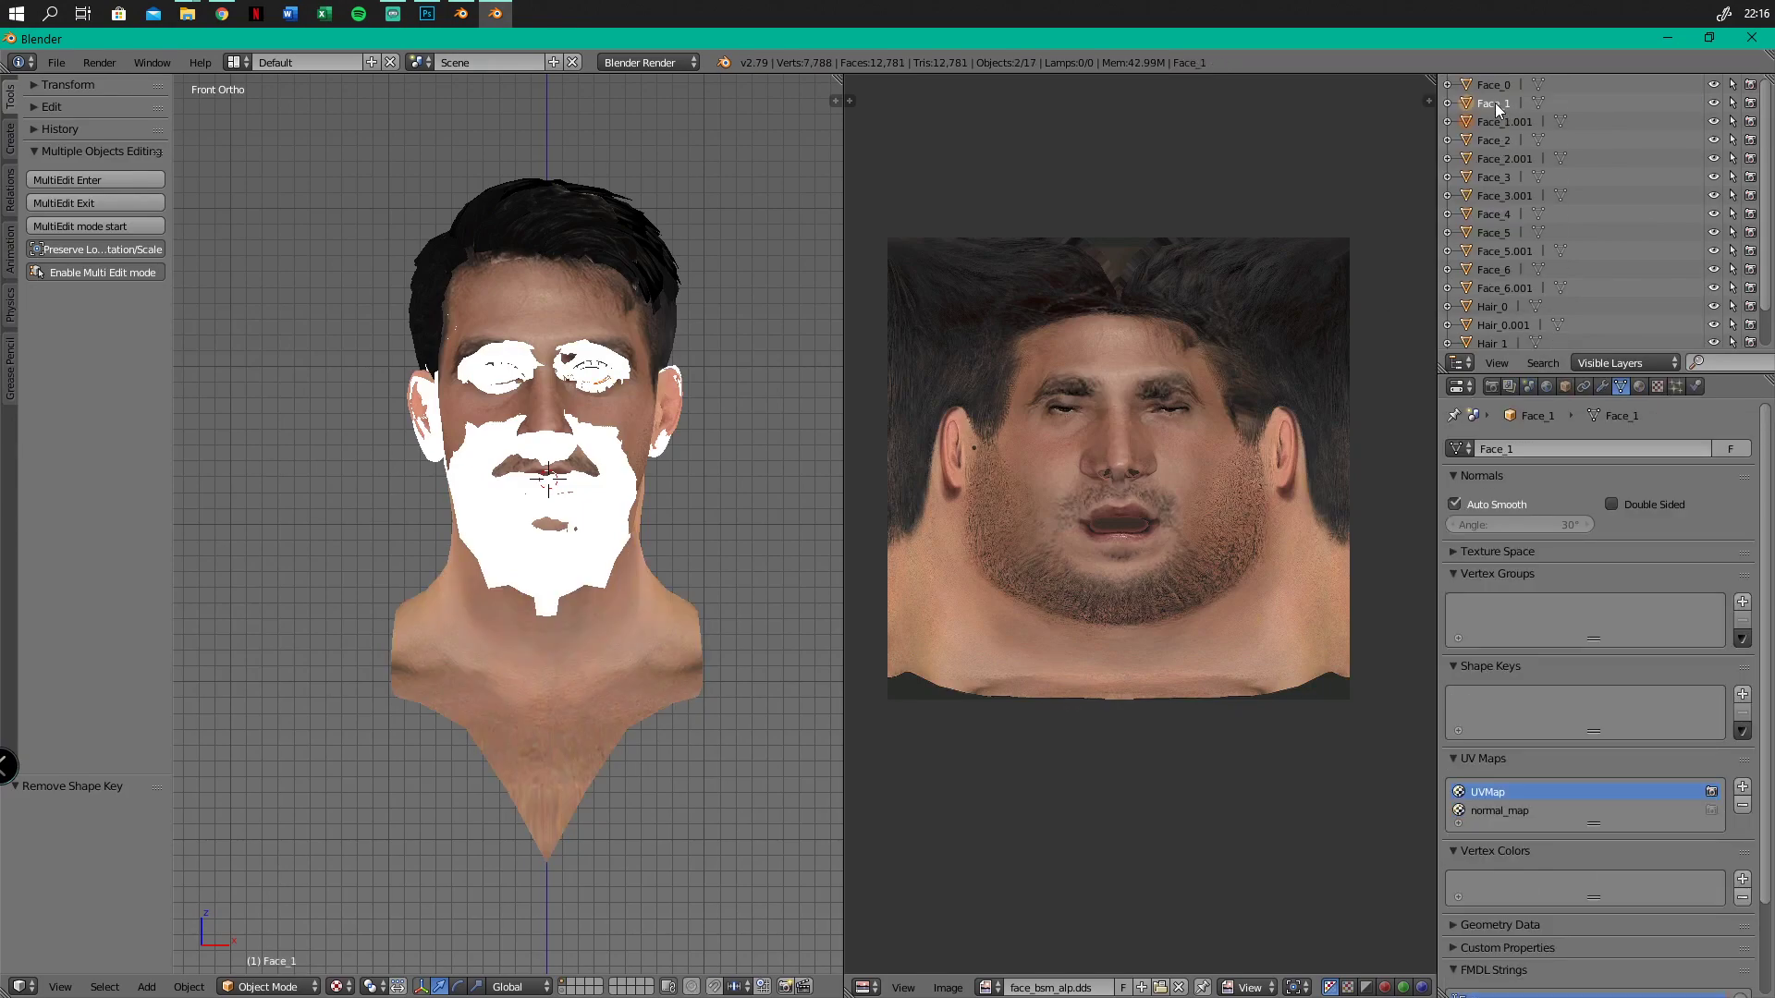
click(1742, 730)
click(1614, 775)
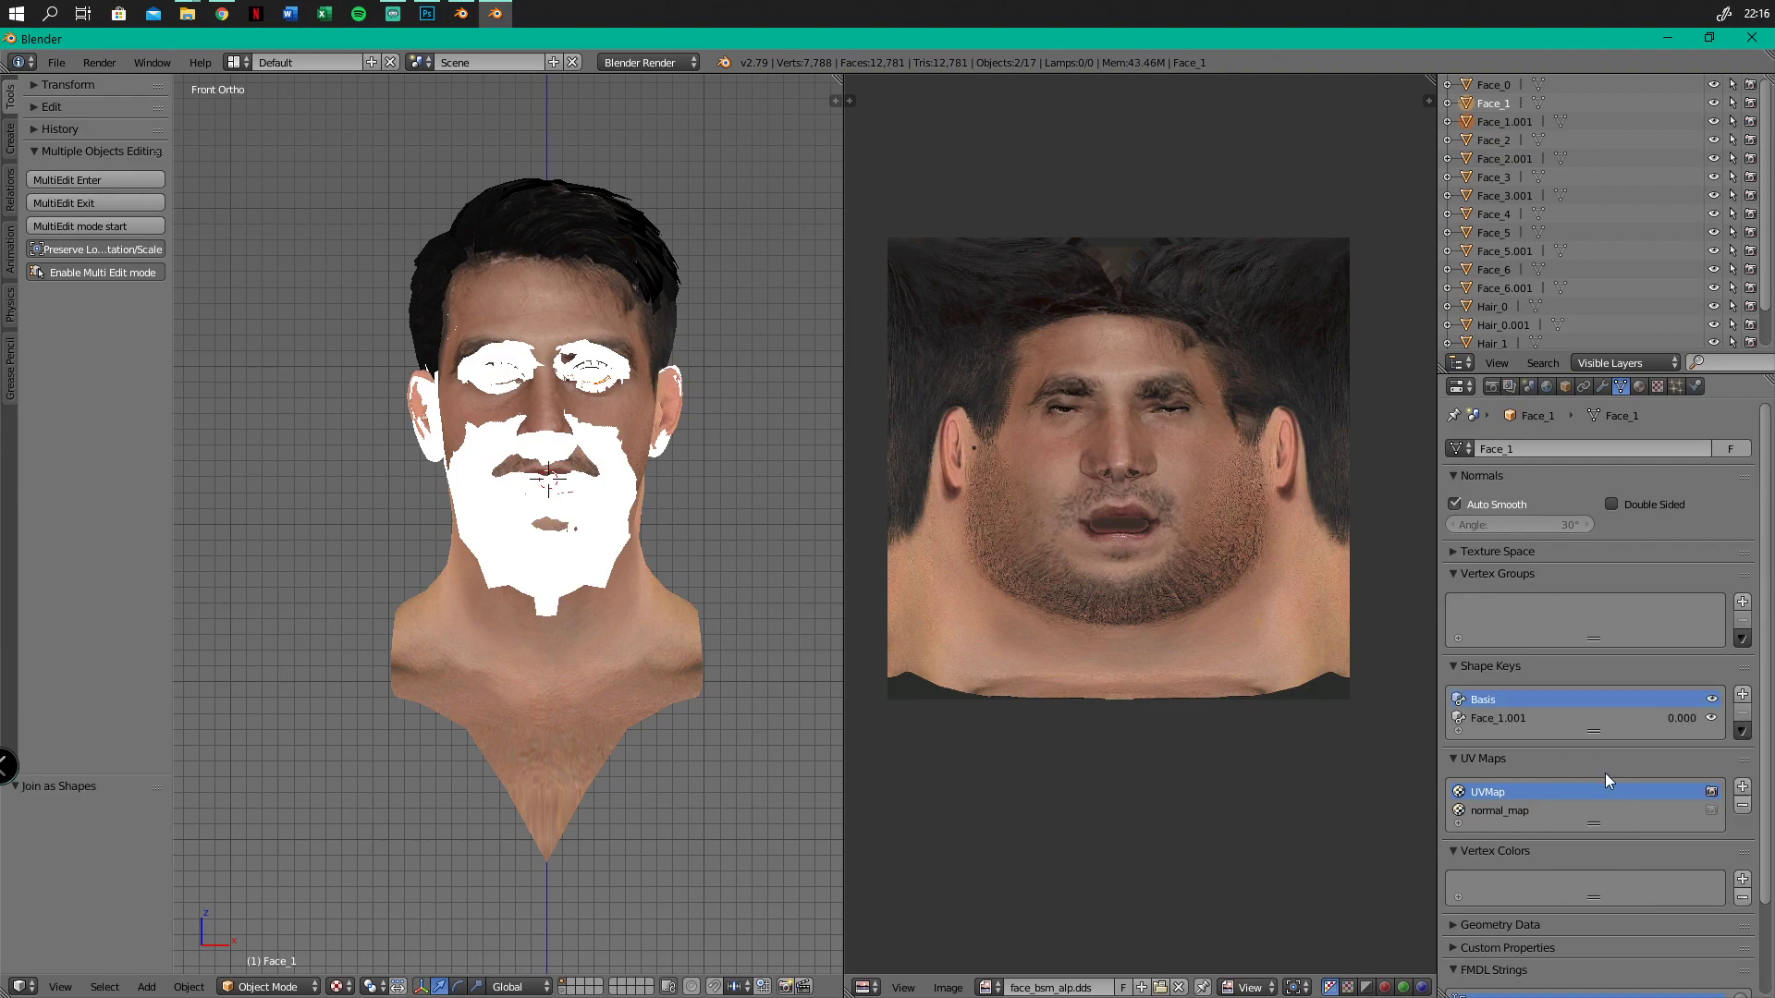
click(1479, 719)
drag(1455, 823, 1754, 825)
Remove the Basis key and the remaining shape key from Face_1, and delete the Face_1.001 object
click(1506, 701)
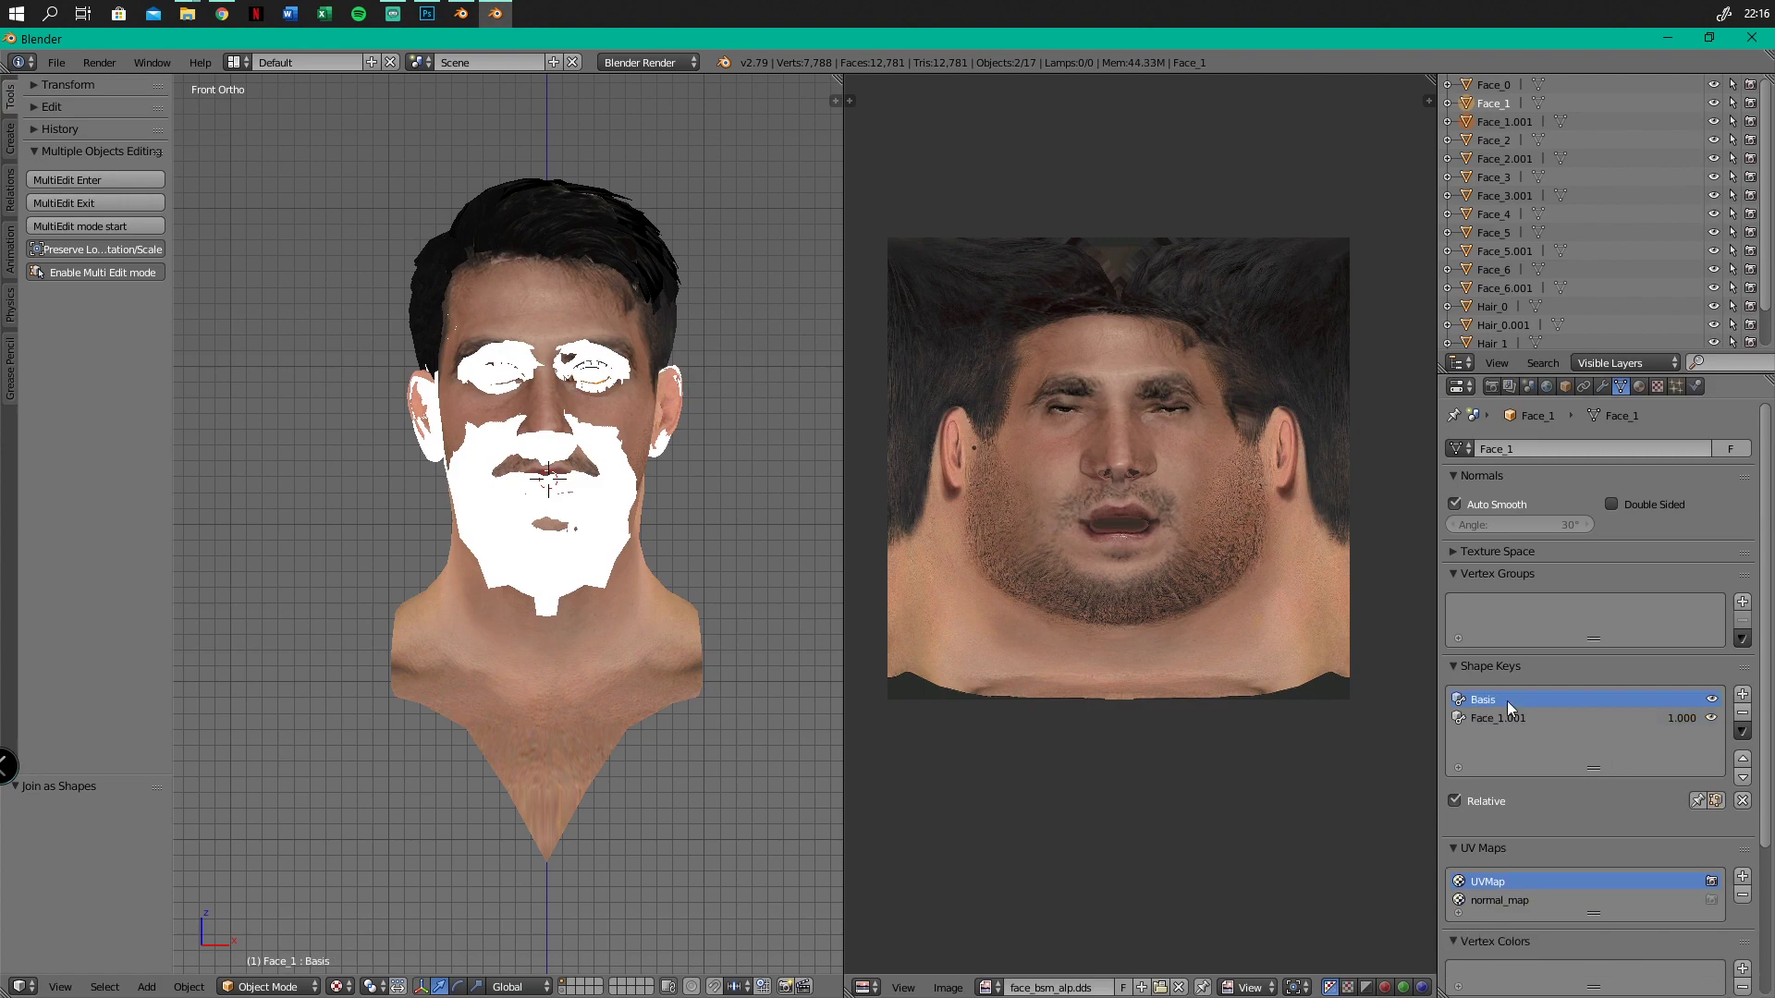
click(1742, 712)
click(1743, 712)
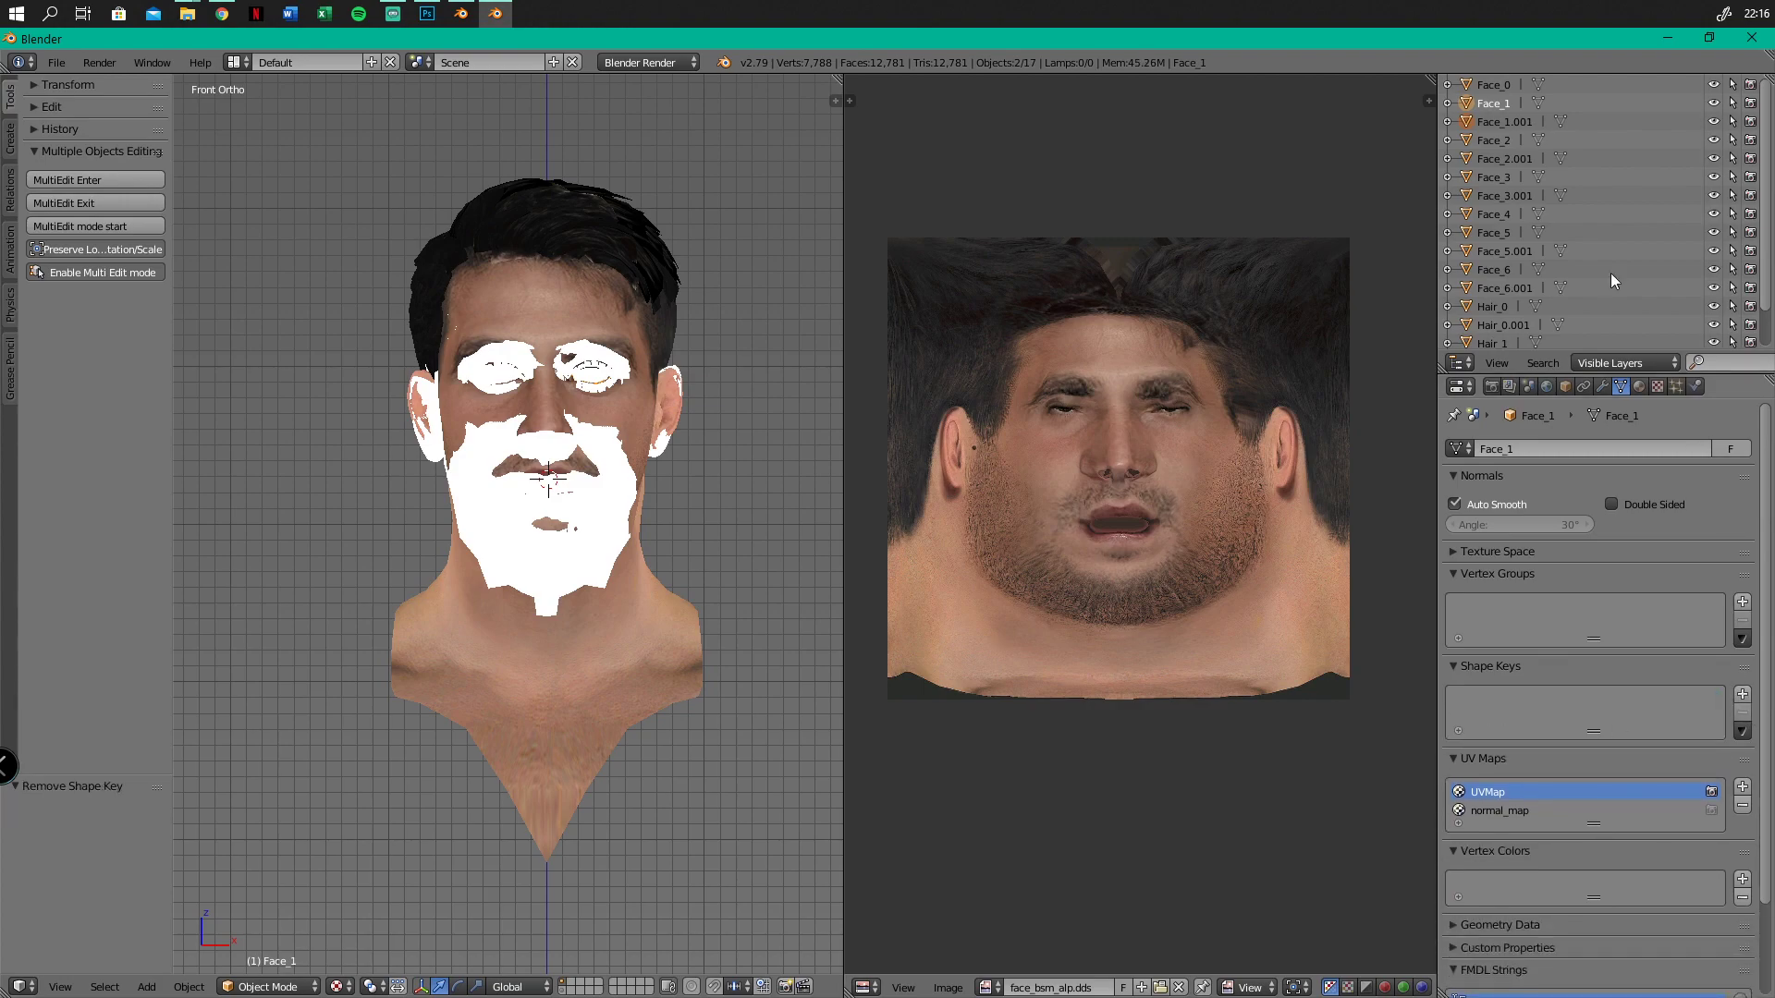
click(1502, 121)
right_click(1501, 120)
click(1484, 159)
Join Face_2.001 onto the Face_2 mesh as a shape key and set that key's value to 1.000
click(1498, 122)
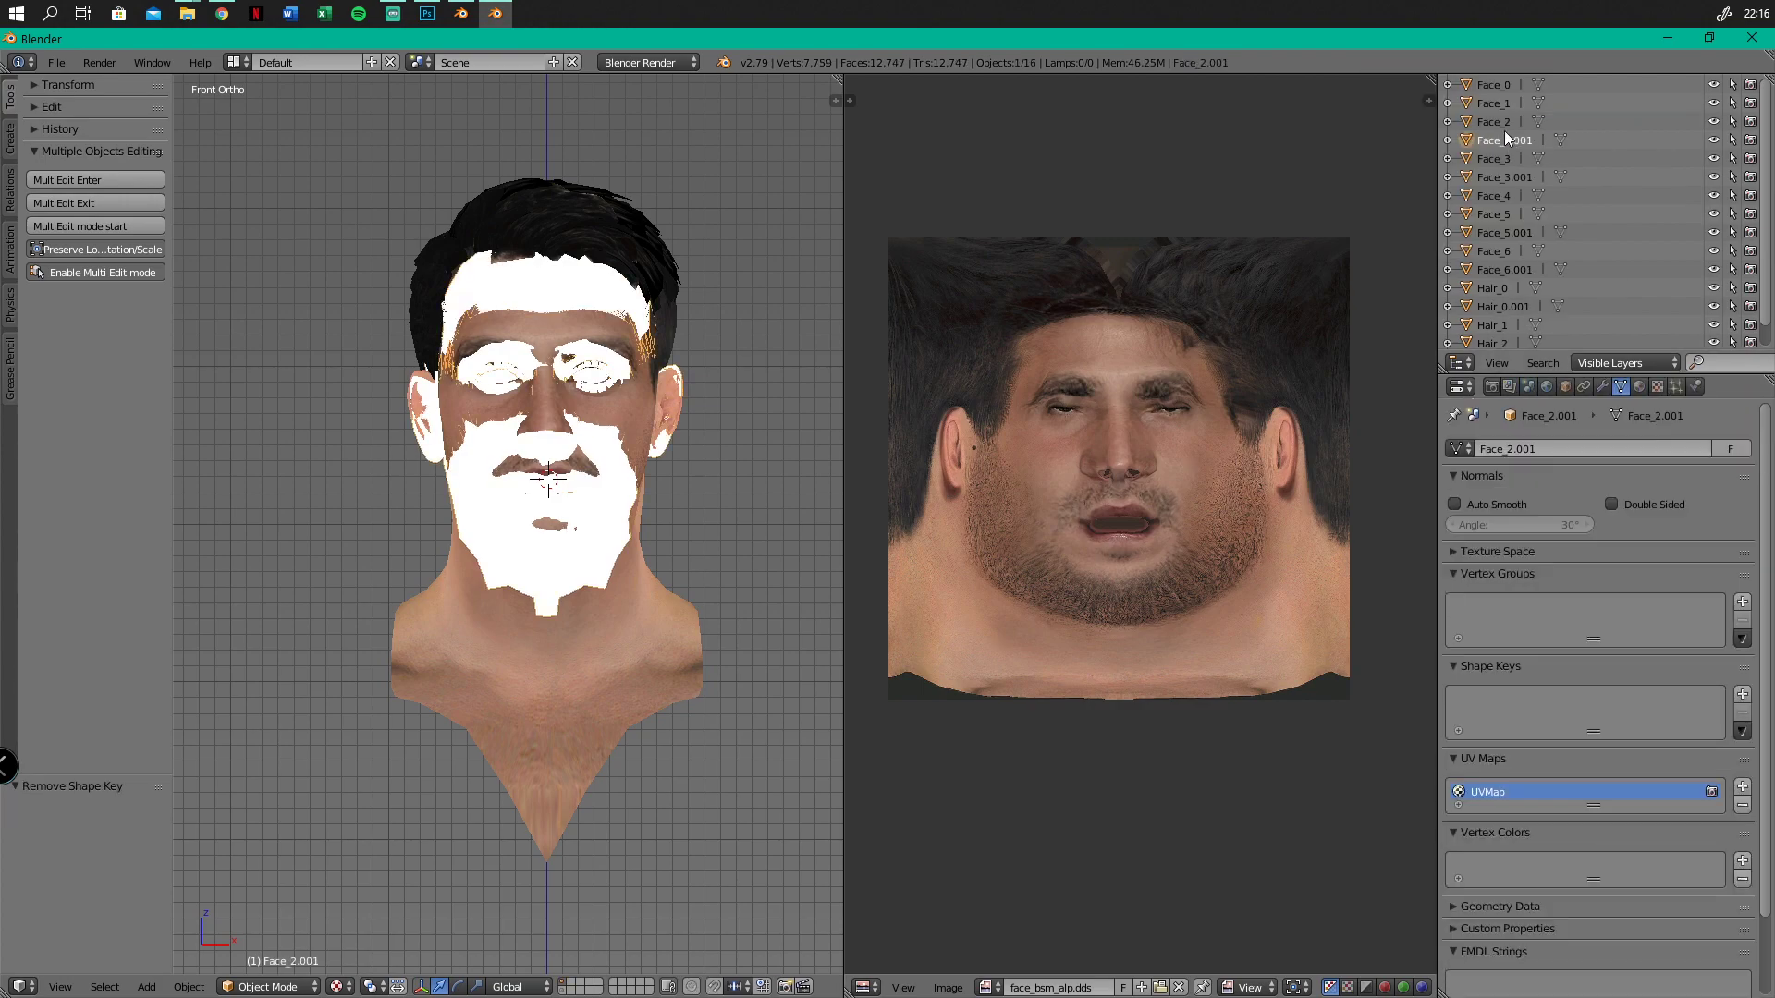
click(1743, 732)
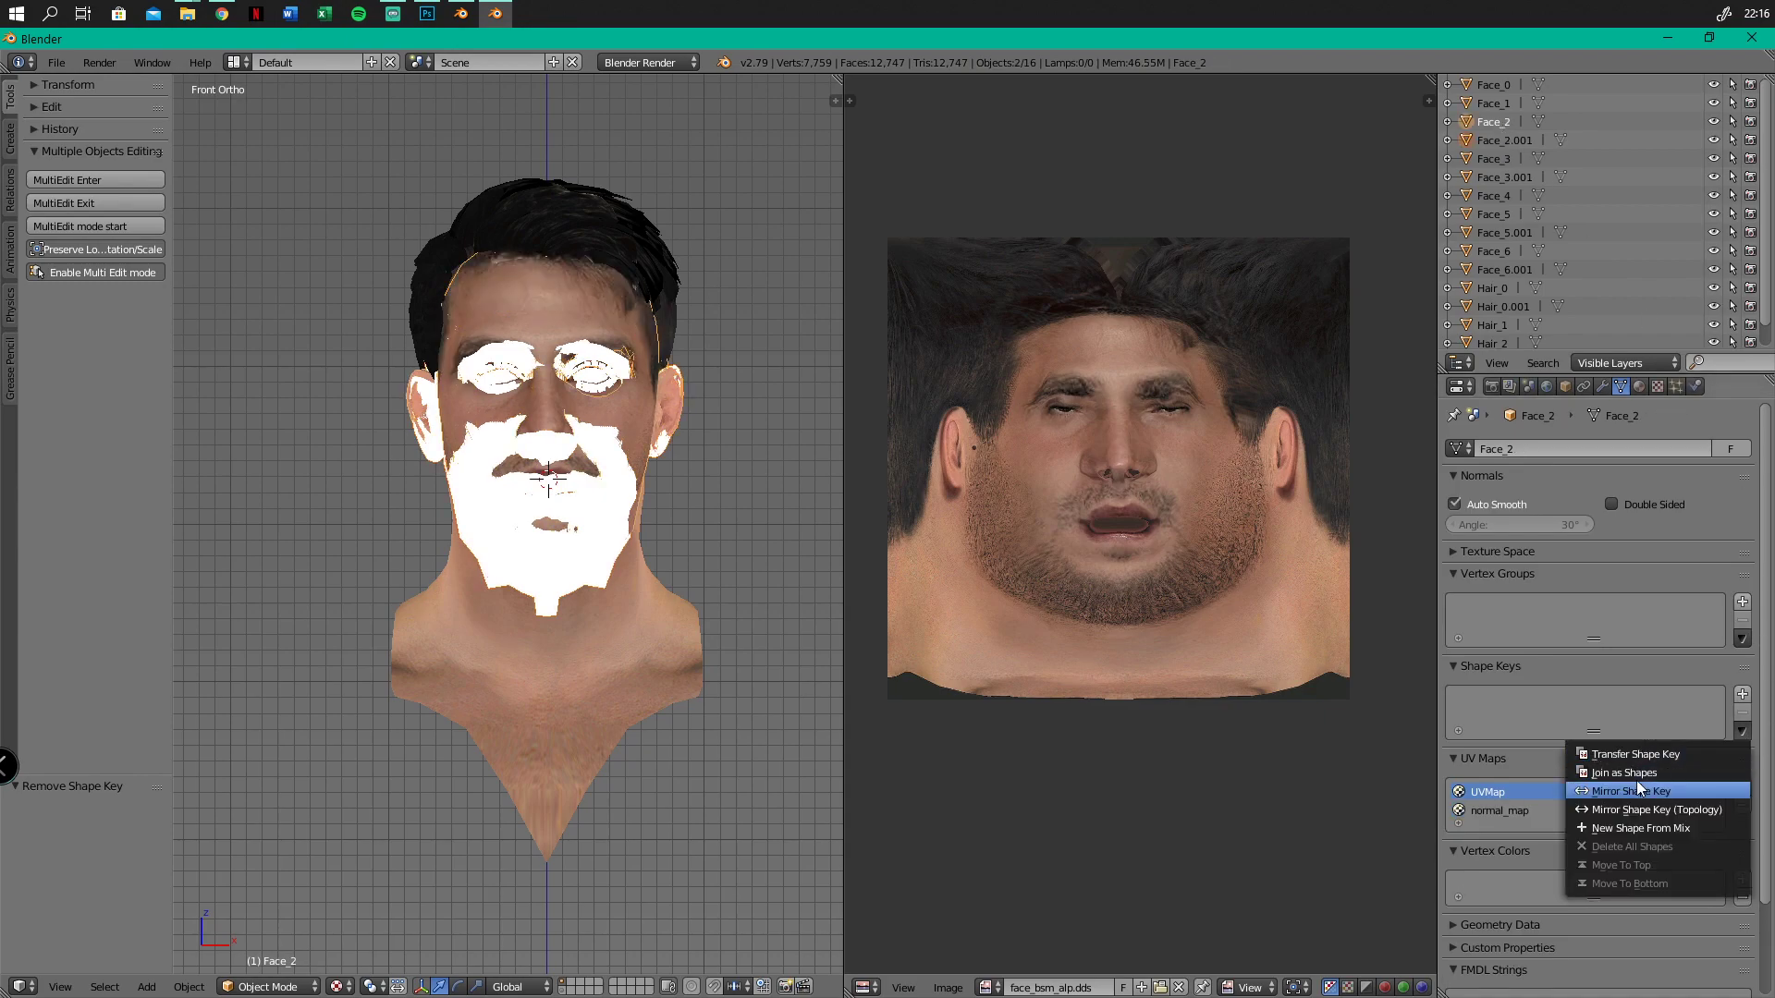
click(1599, 781)
click(1472, 718)
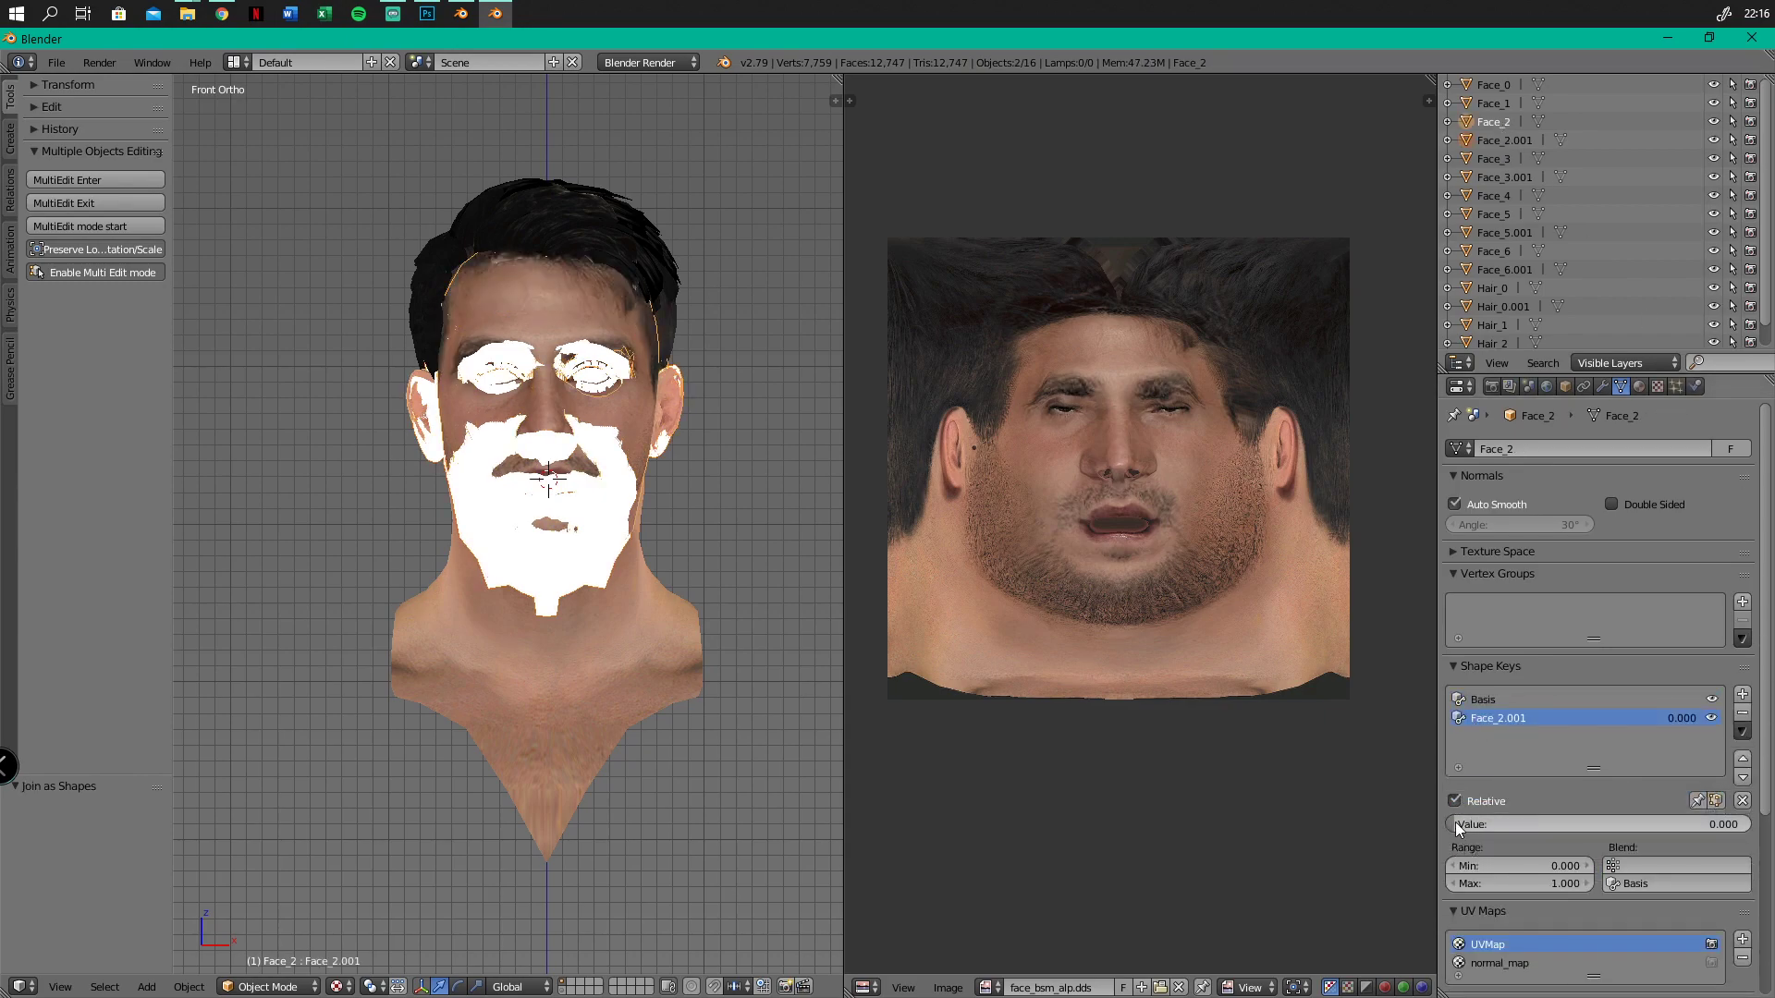
drag(1455, 823, 1771, 828)
Remove the Basis key and the remaining shape key from Face_2, and delete the Face_2.001 object
click(1528, 696)
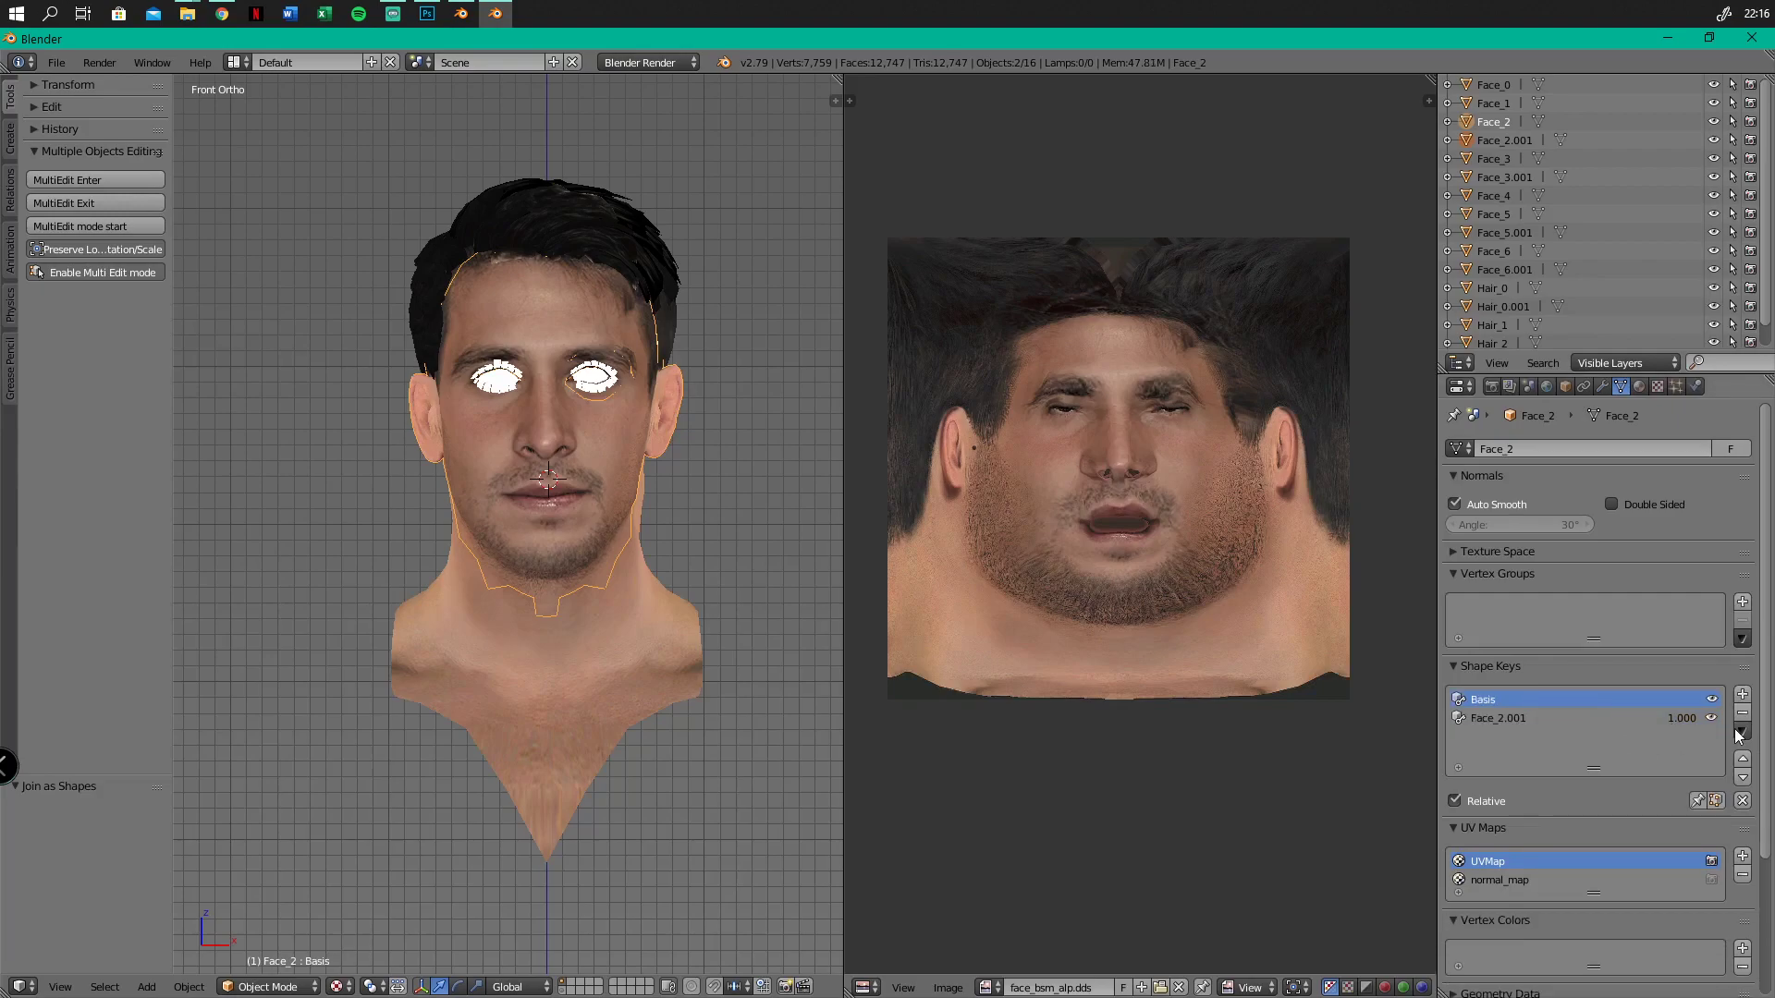
click(1742, 713)
click(1743, 713)
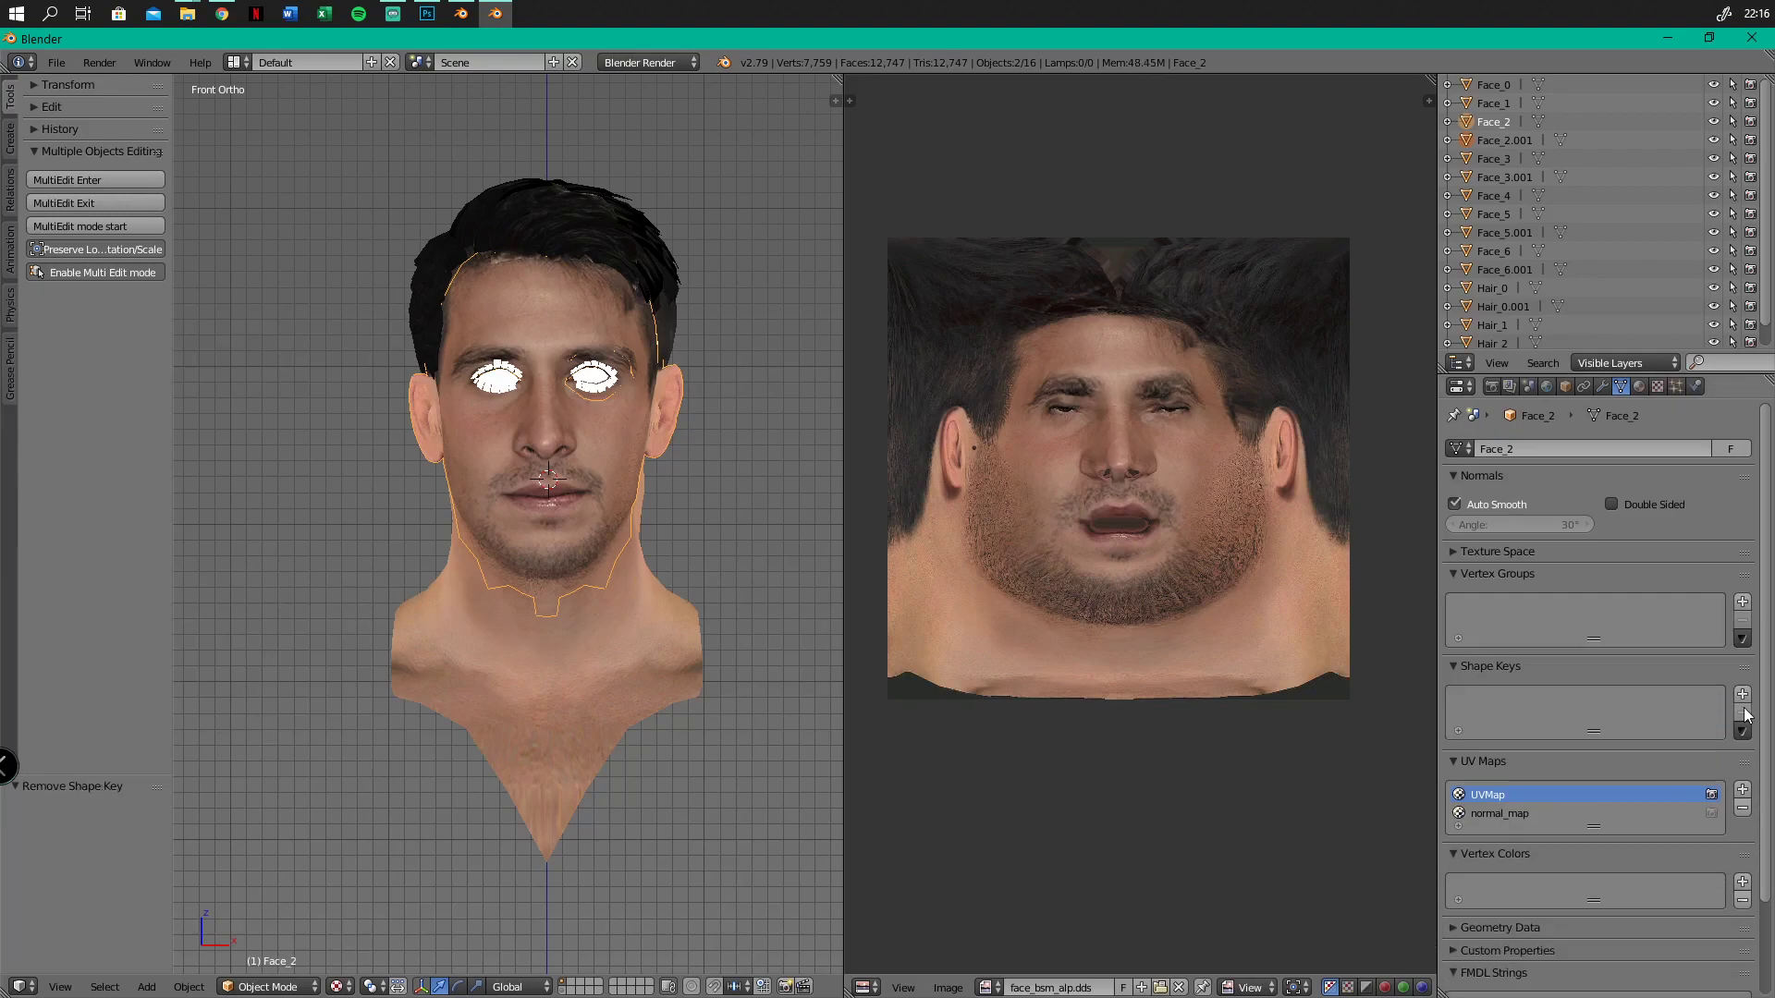
click(1510, 140)
right_click(1510, 142)
click(1504, 159)
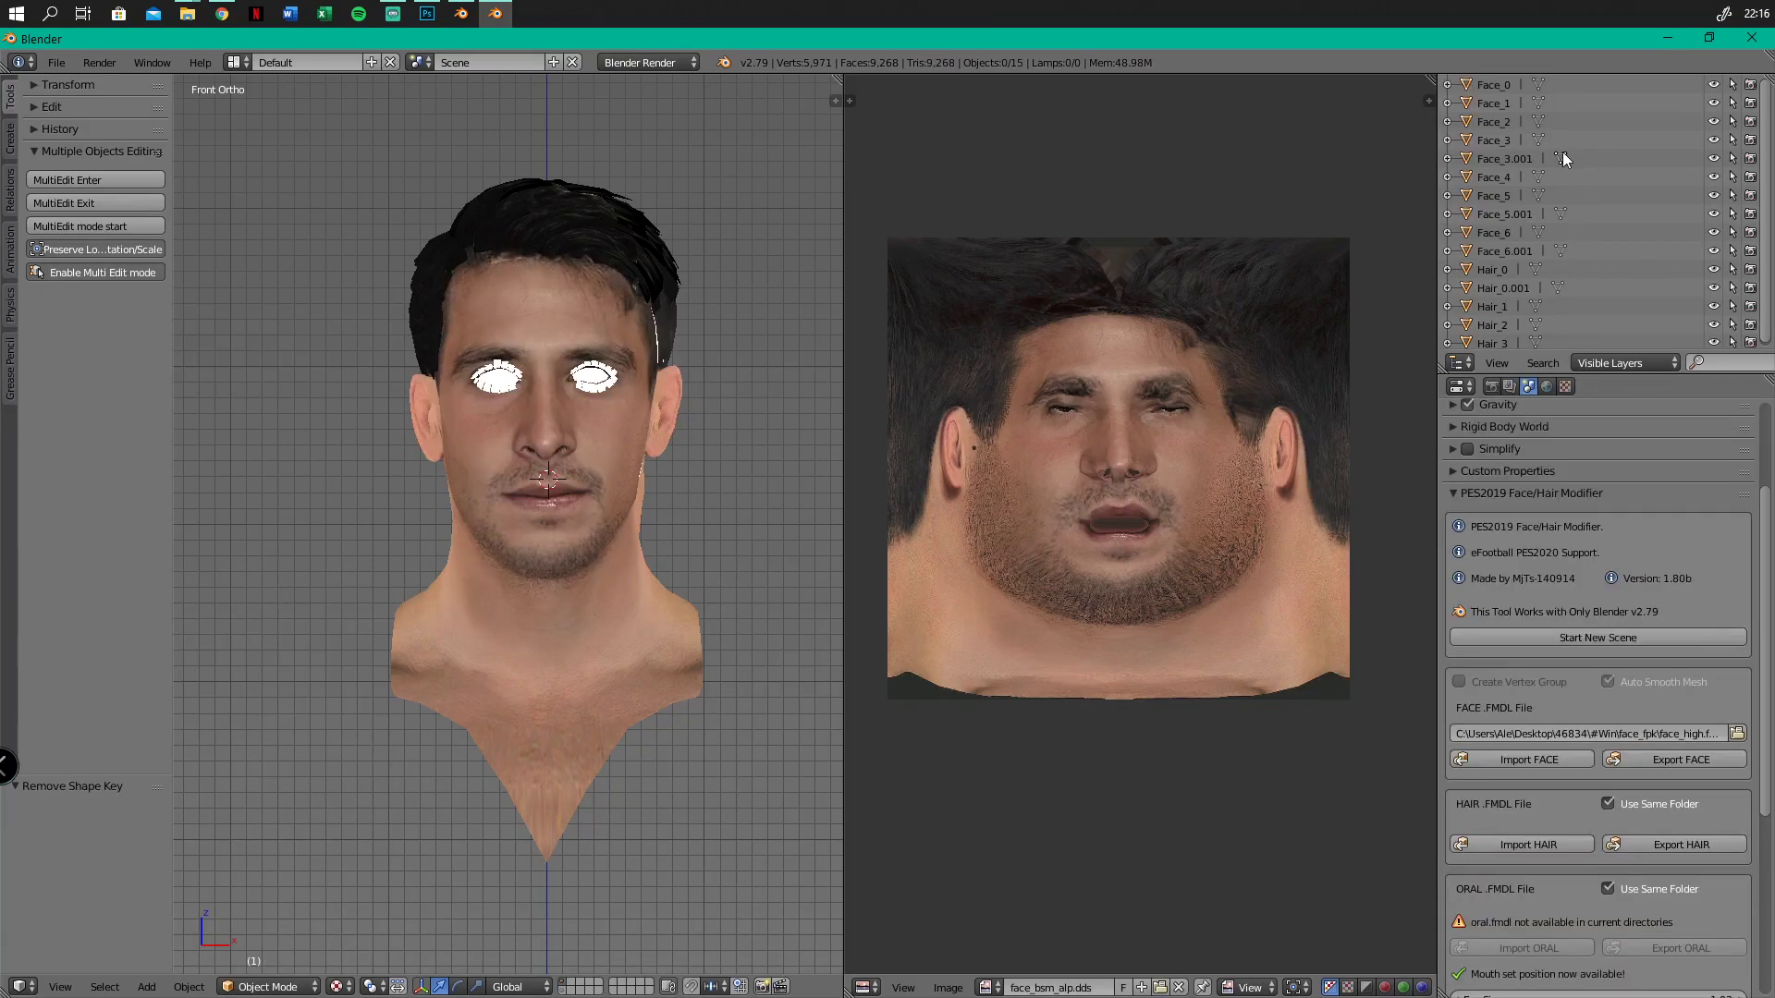
Join Face_3.001 onto the Face_3 mesh as a shape key and set that key's value to 1.000
click(1503, 141)
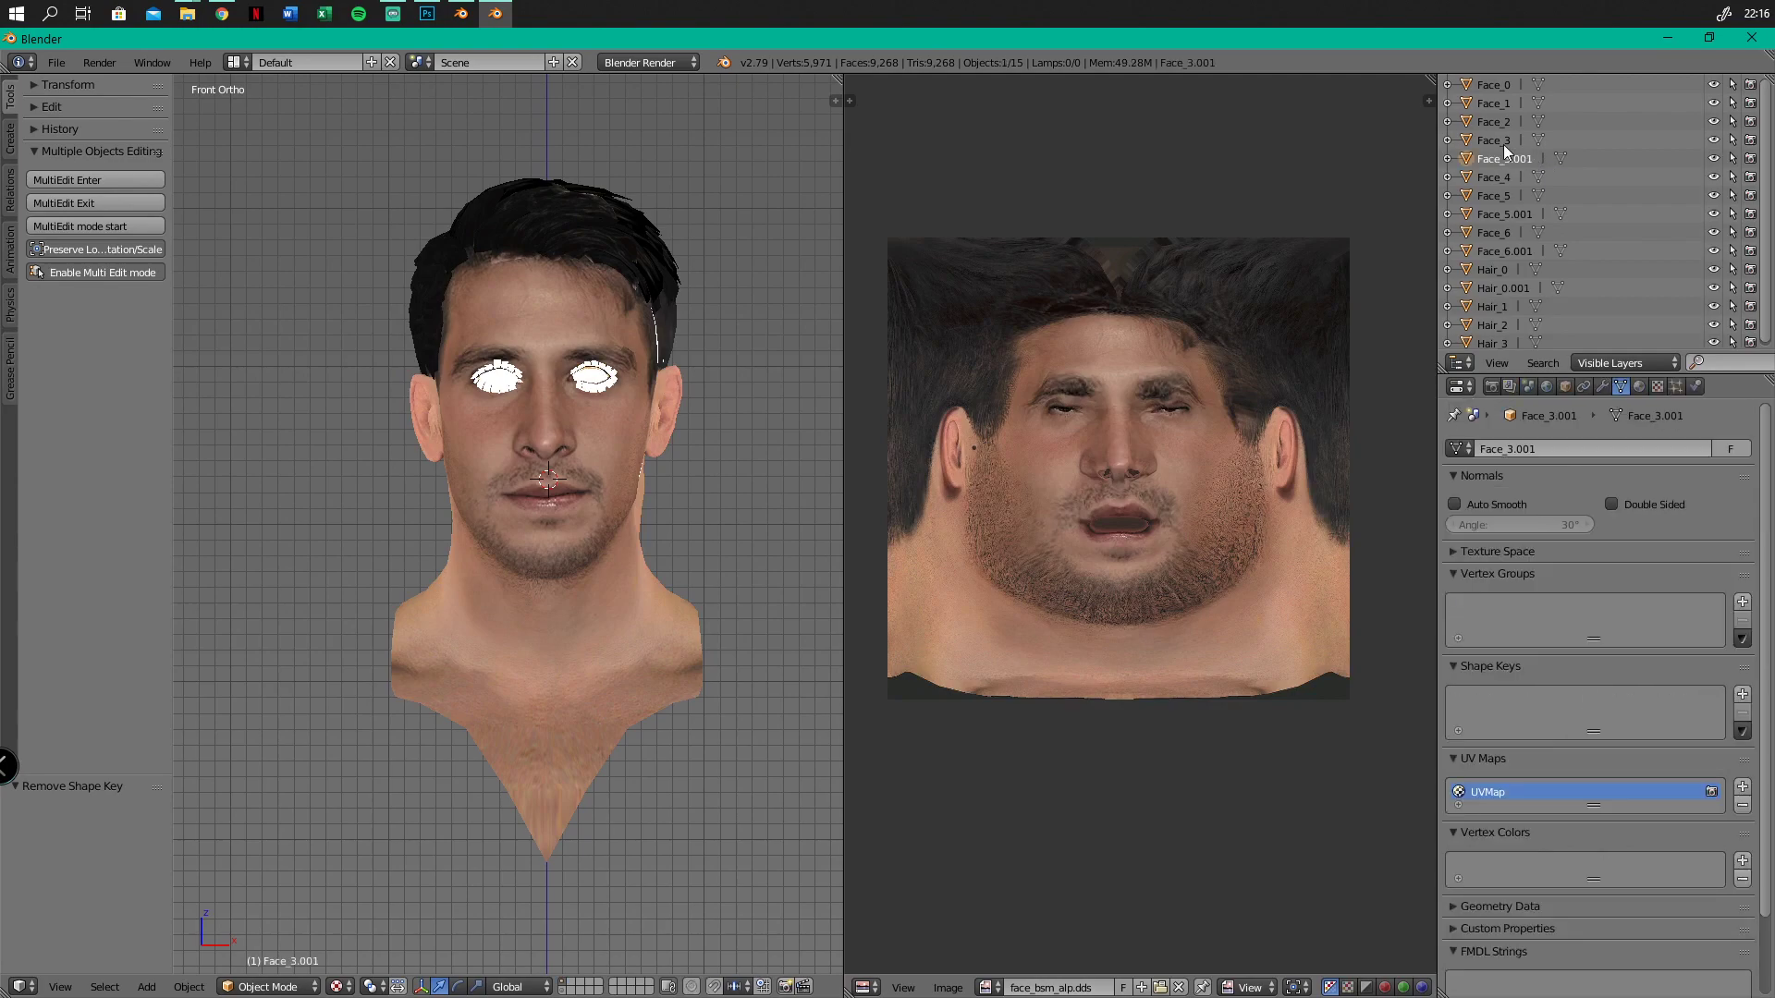
click(1743, 732)
click(1672, 767)
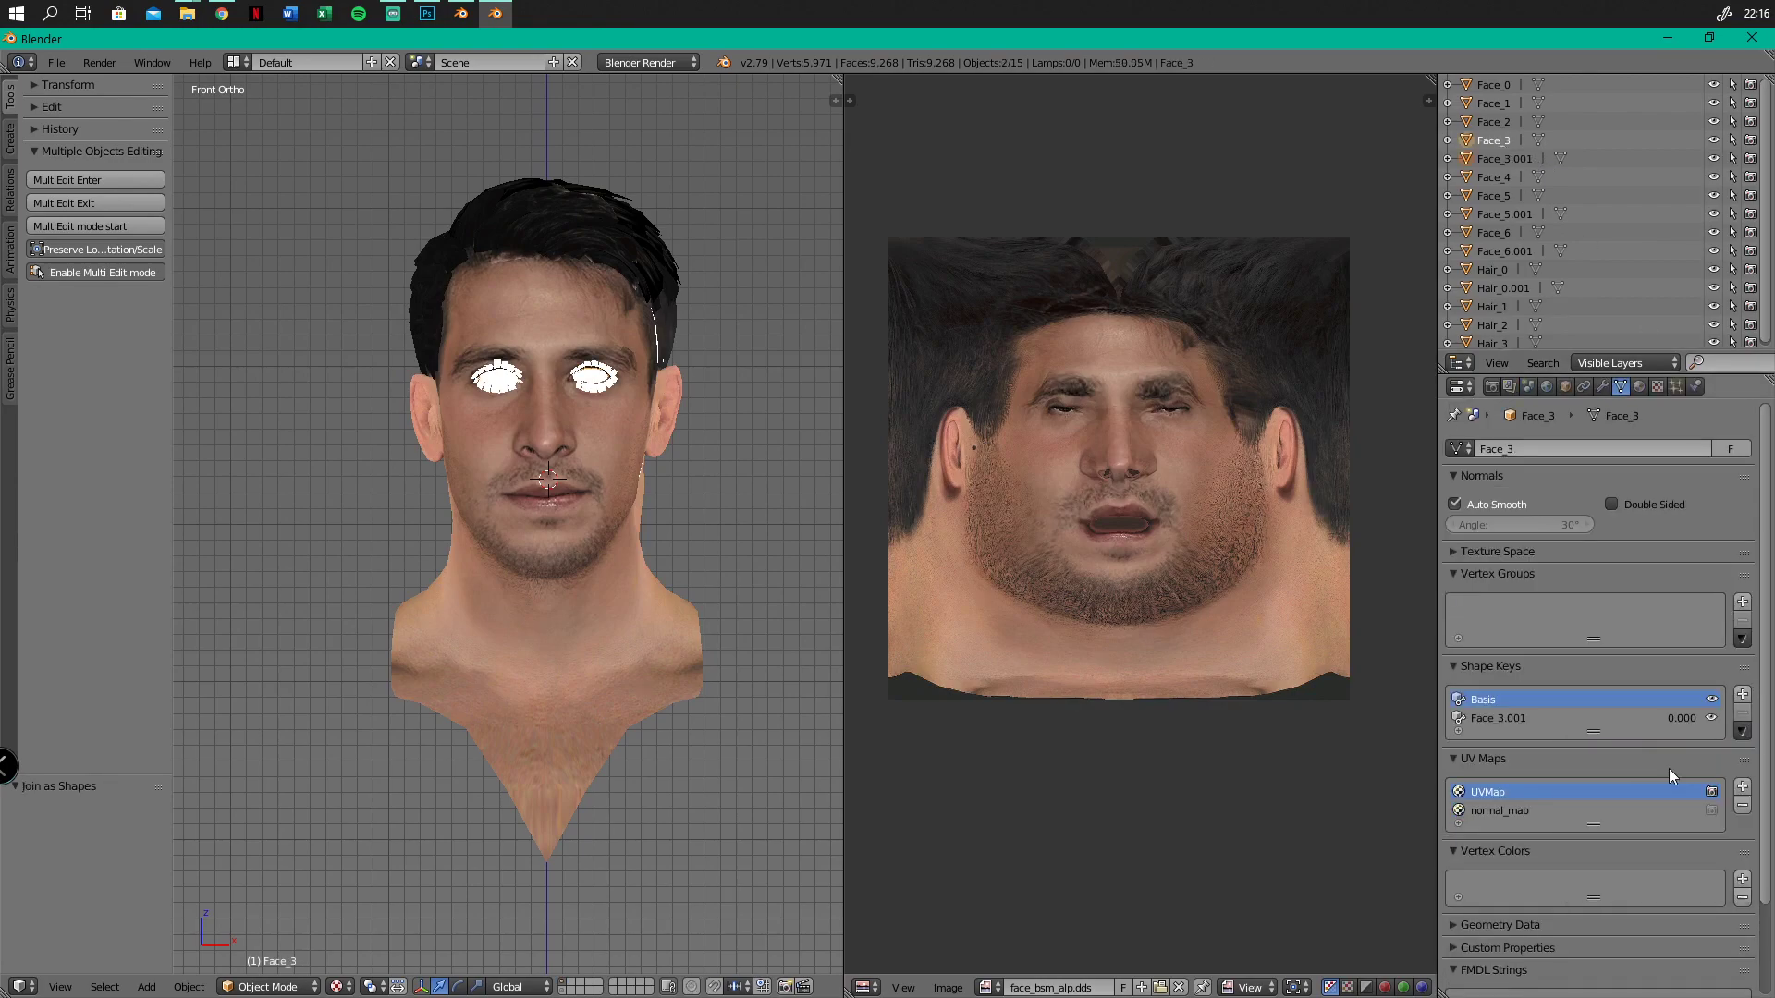
click(1505, 721)
drag(1453, 820, 1750, 830)
Remove the Basis key and the remaining shape key from Face_3, and delete the Face_3.001 object
click(1513, 699)
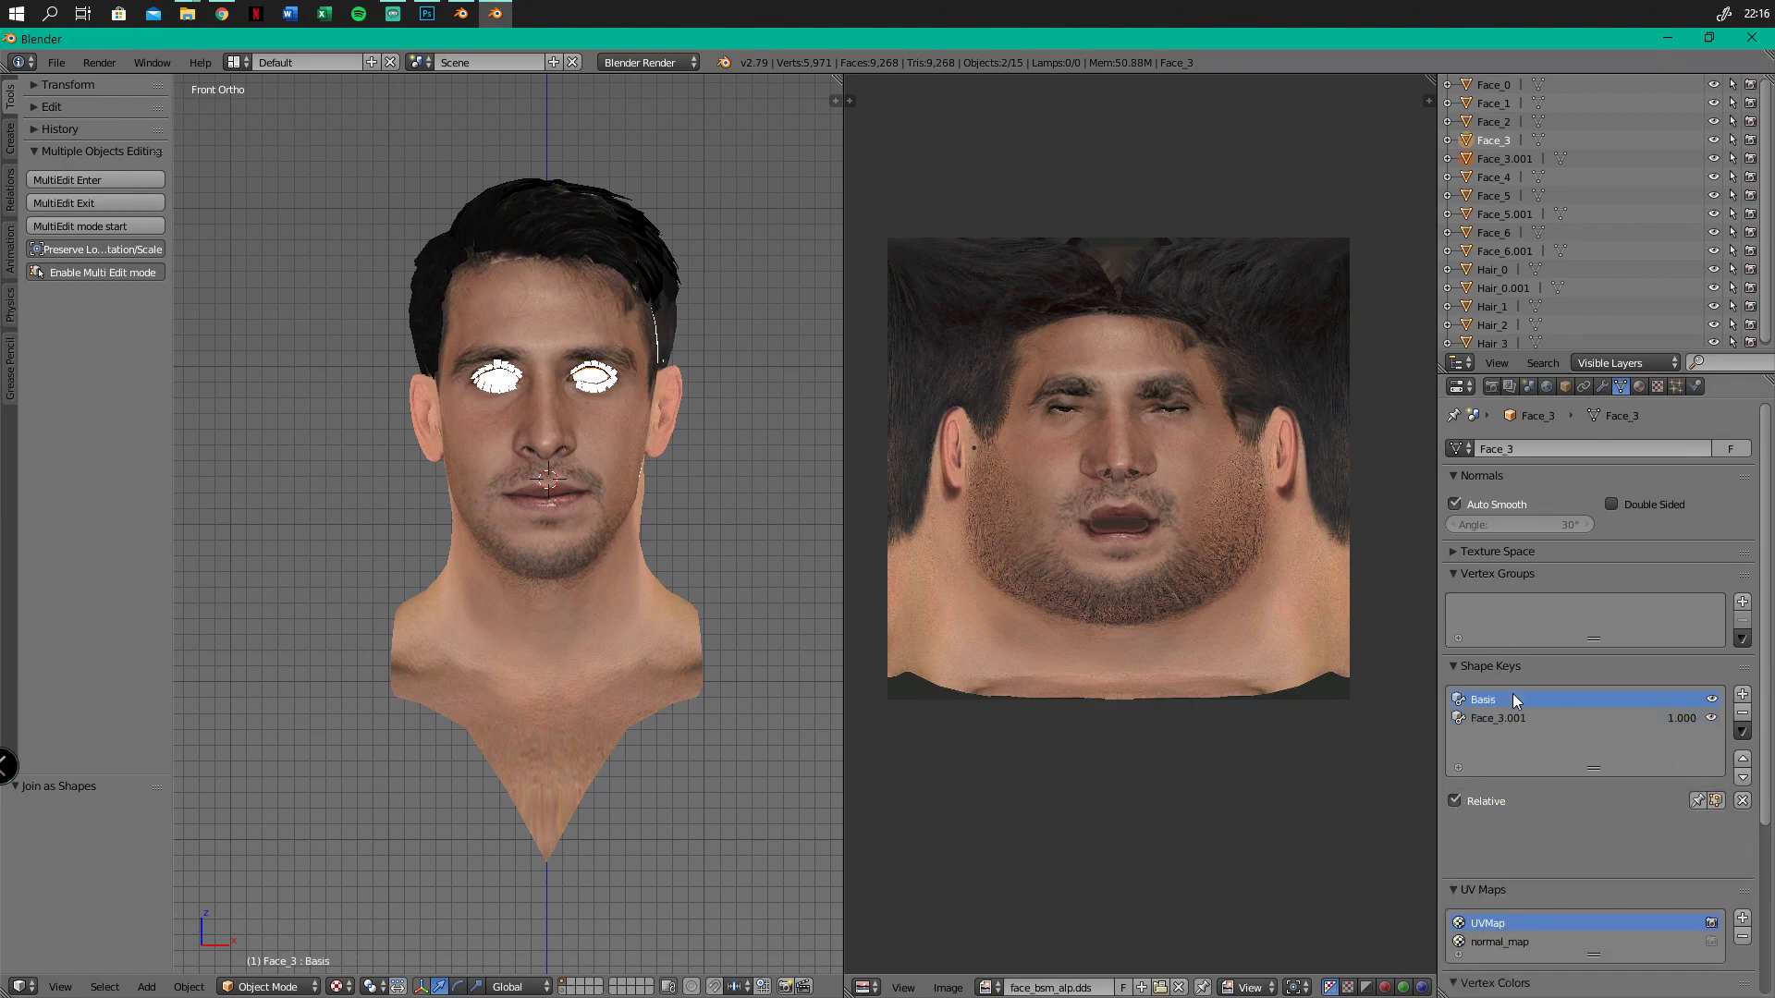
click(1743, 712)
click(1742, 712)
right_click(1525, 157)
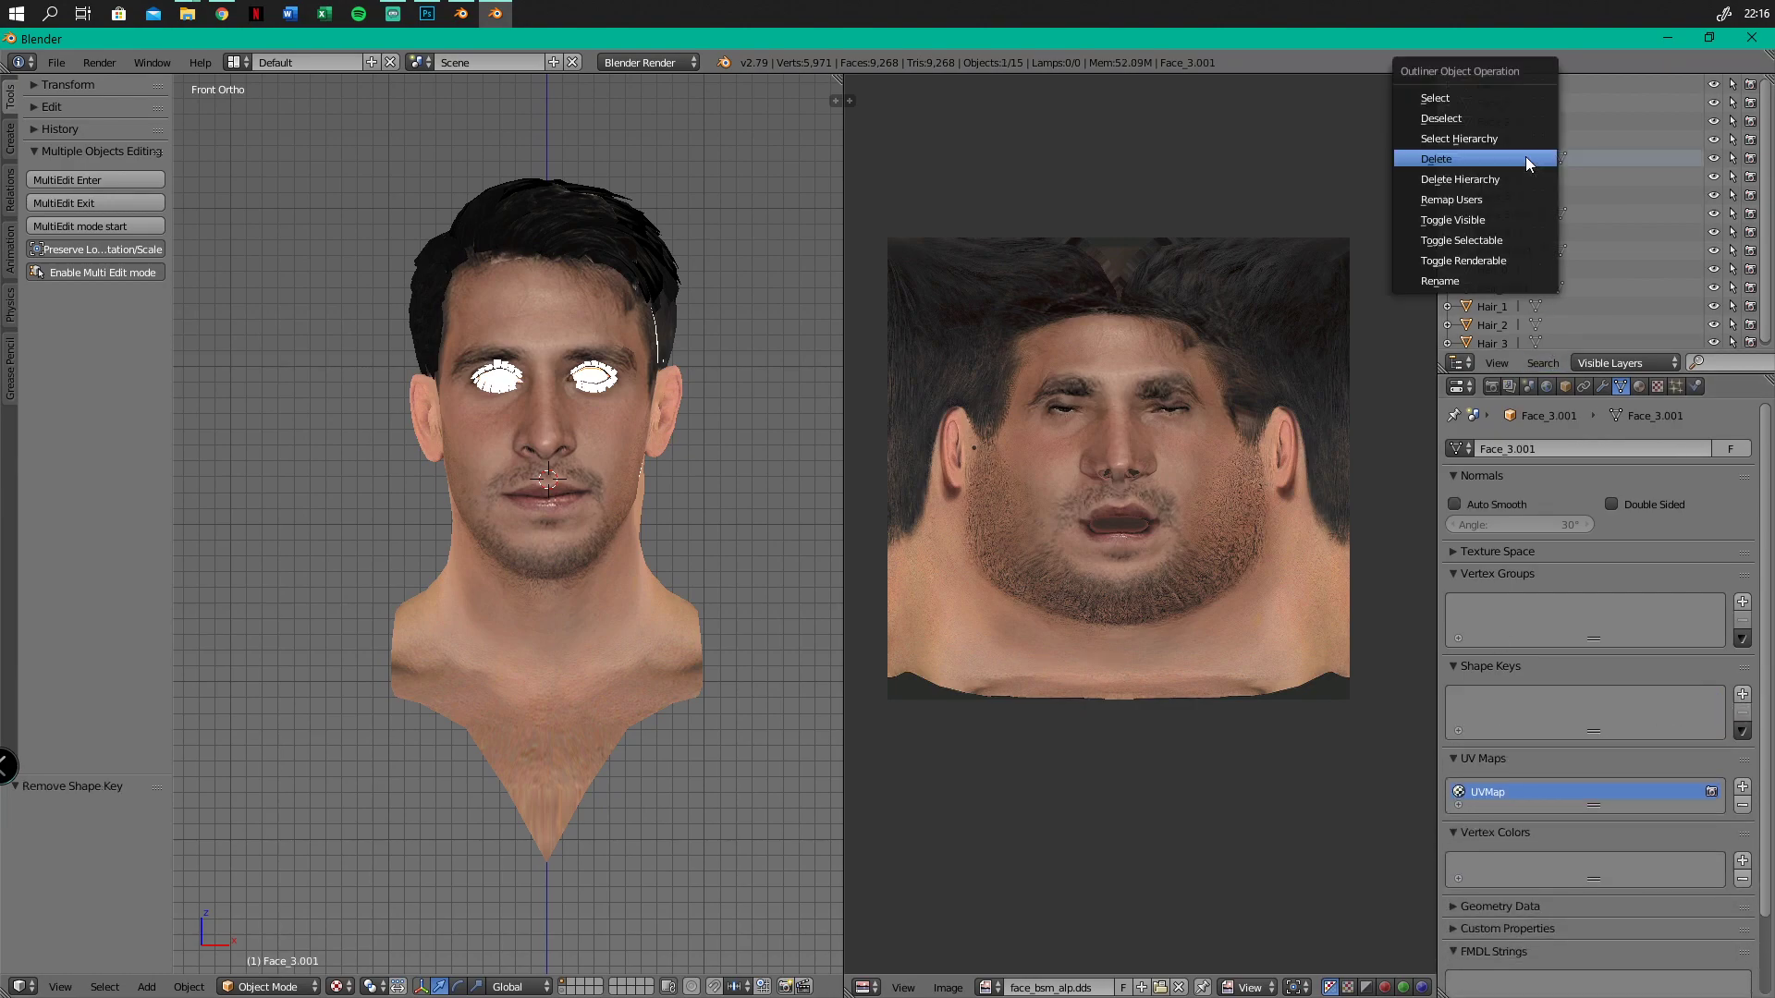
click(1526, 157)
Join Face_5.001 onto the Face_5 mesh as a shape key and set that key's value to 1.000
click(1518, 195)
ctrl+click(1498, 179)
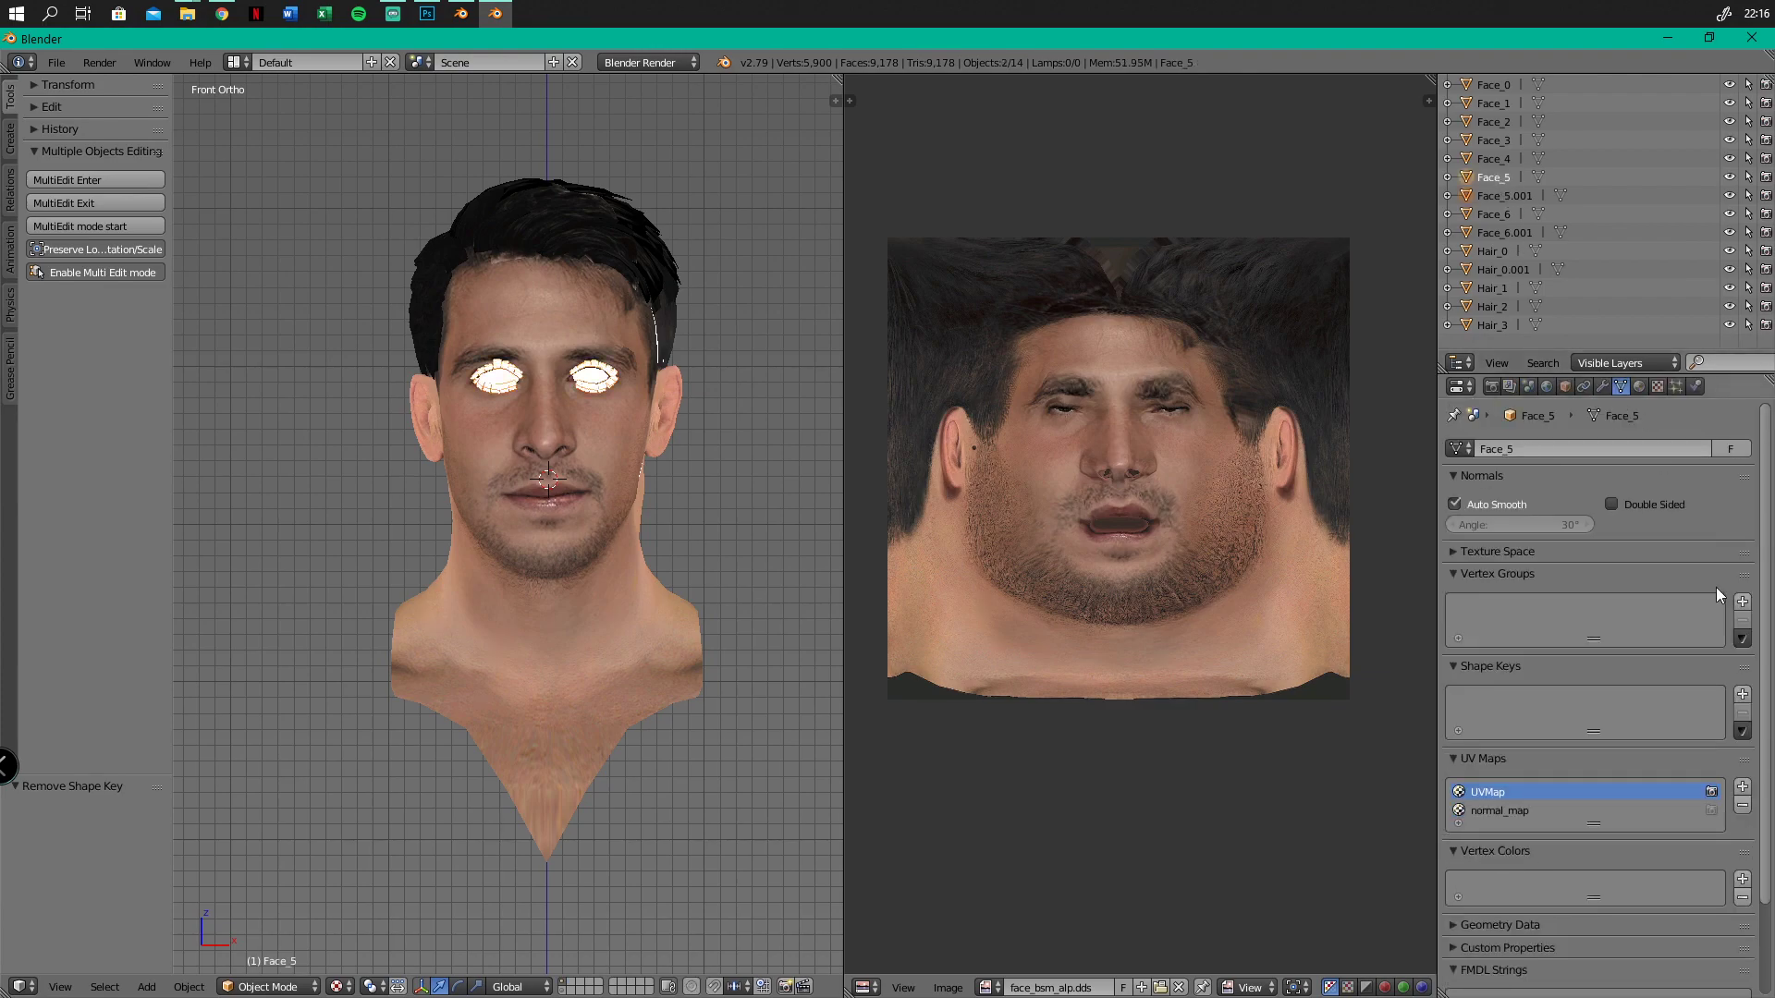
click(1743, 731)
click(1684, 769)
click(1479, 718)
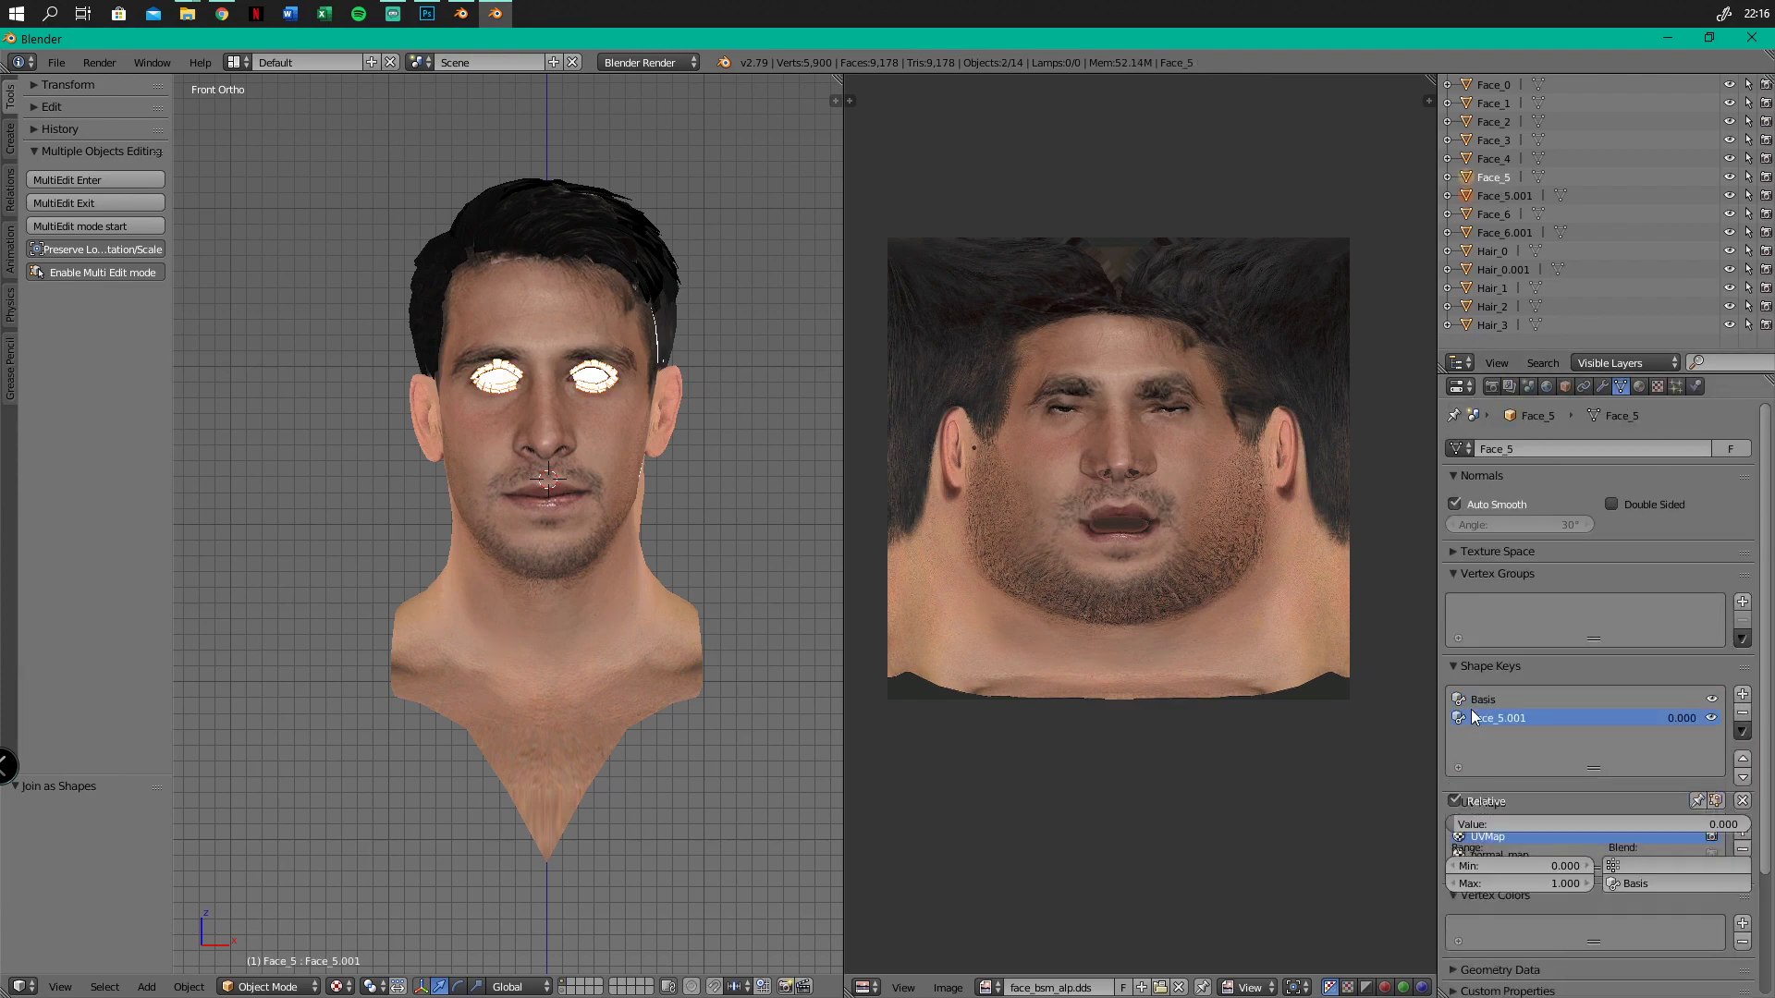
drag(1469, 824, 1773, 844)
Remove the Basis key and the remaining shape key from Face_5, and delete the Face_5.001 object
click(1489, 697)
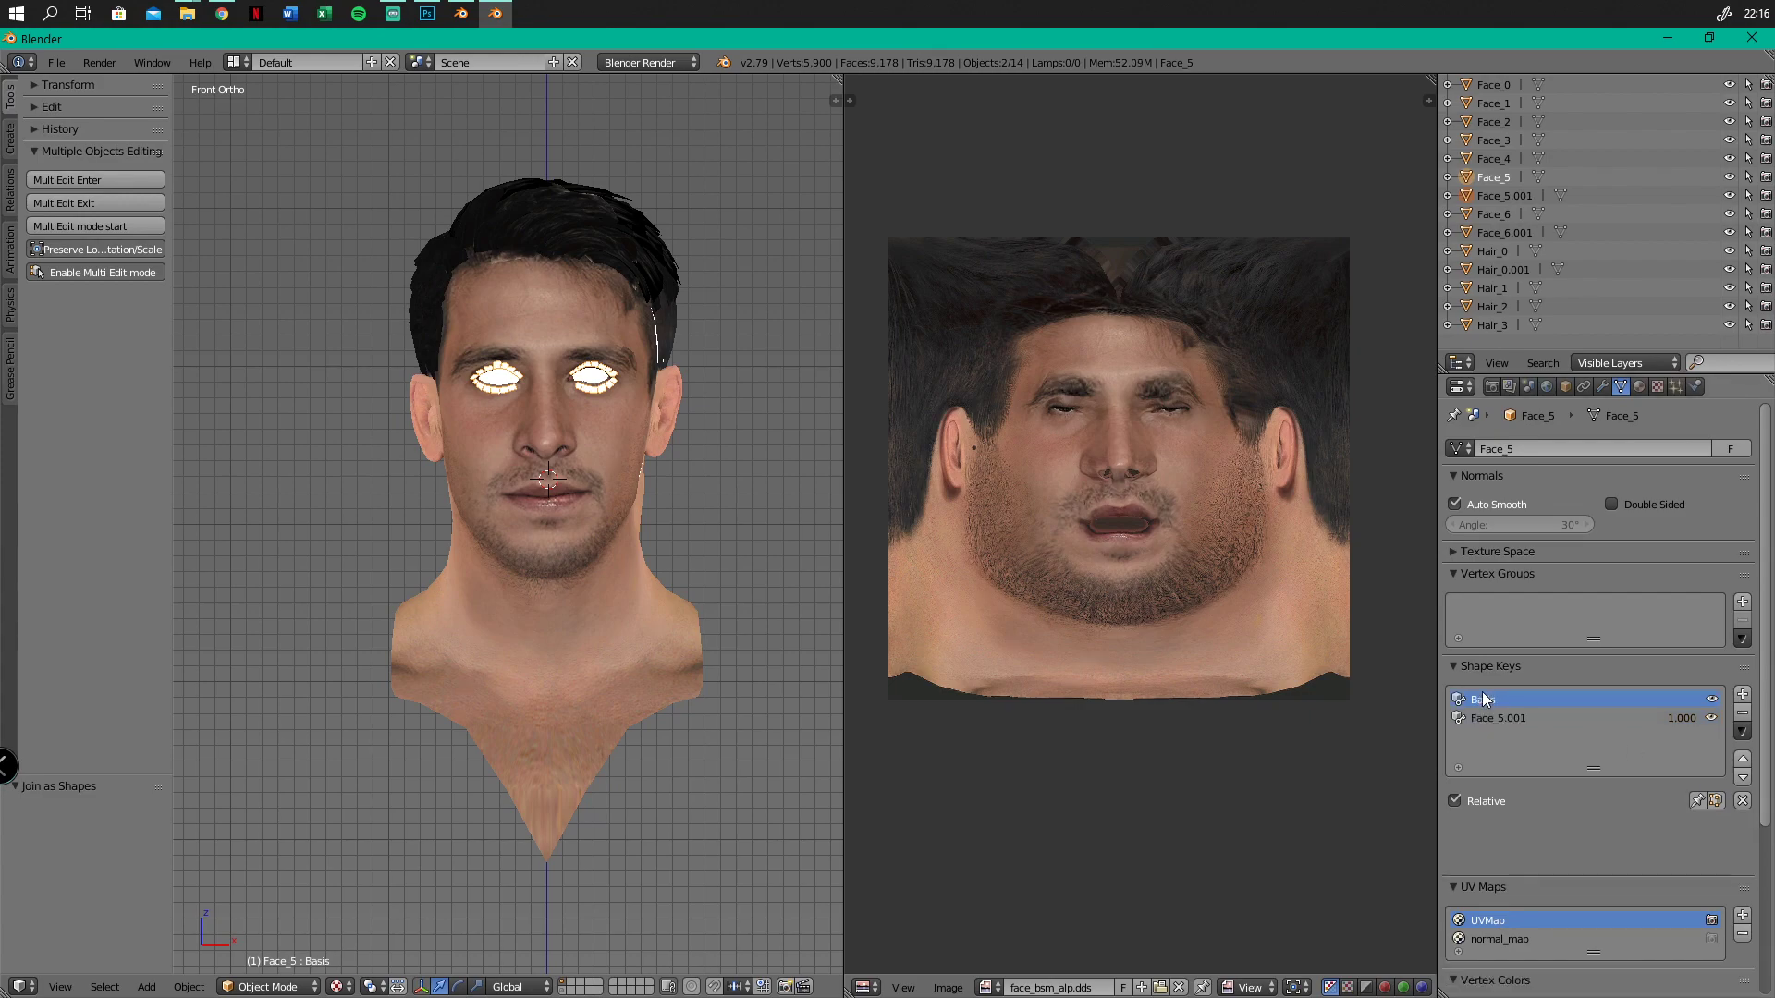
click(1743, 714)
click(1742, 714)
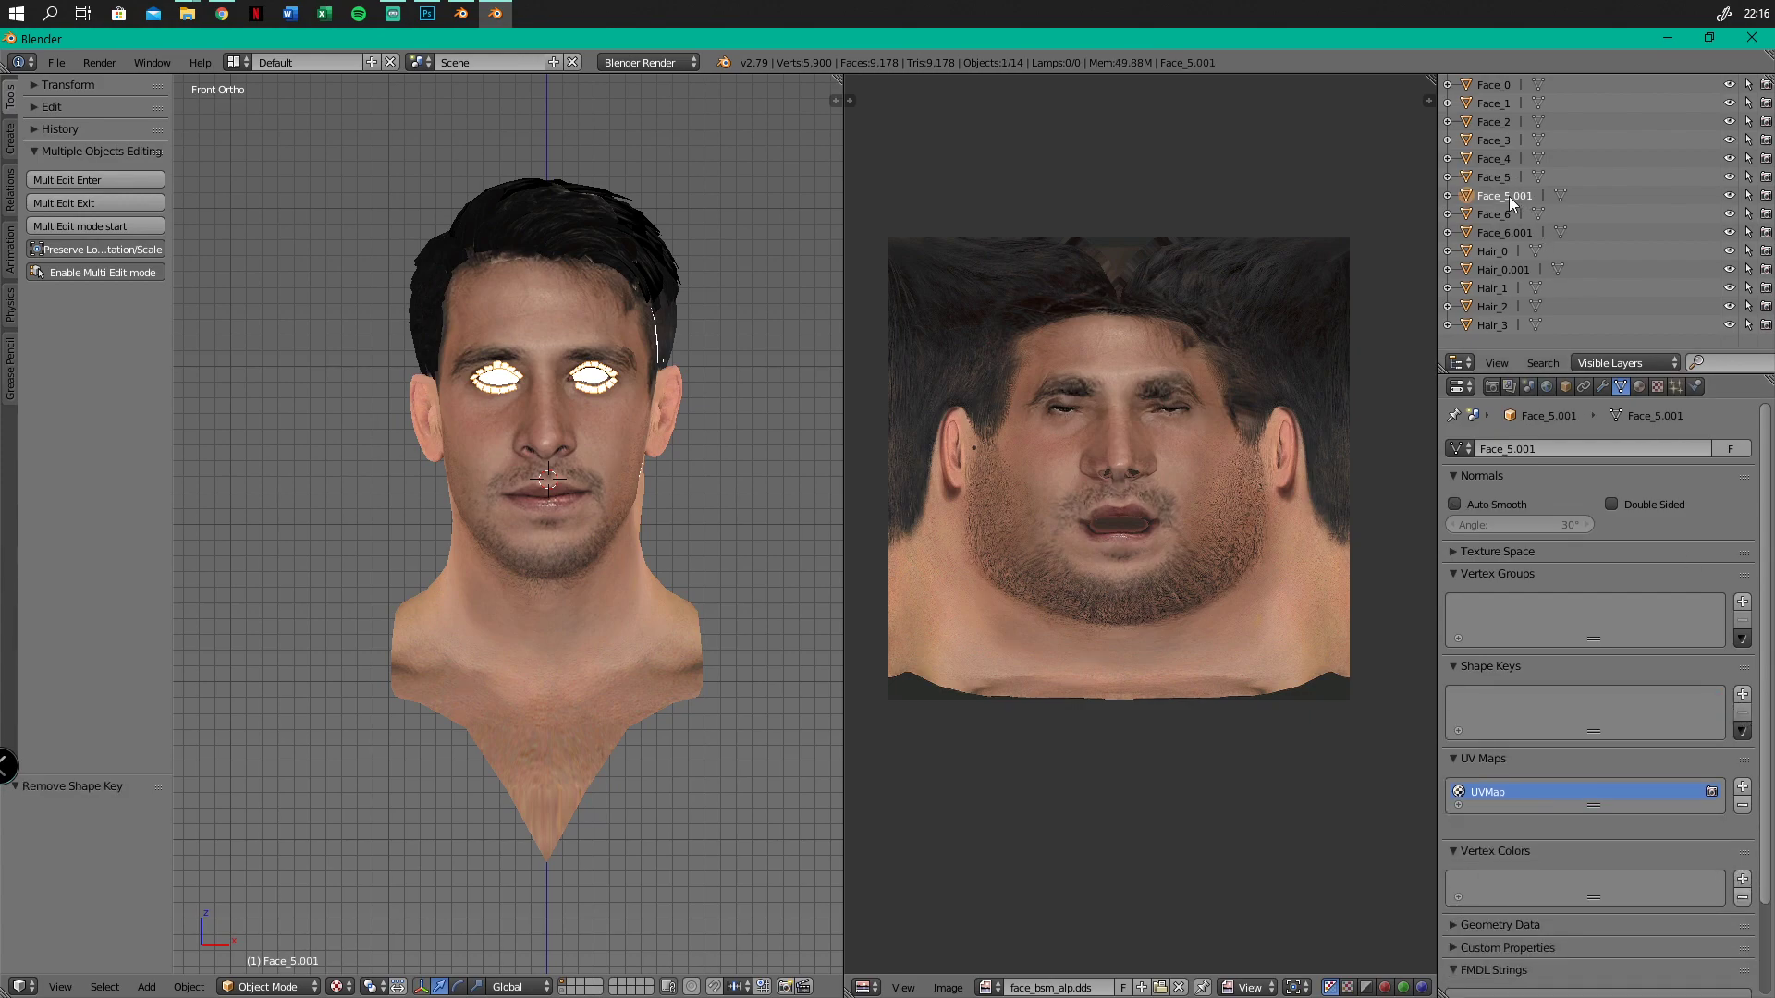
right_click(1509, 196)
click(1509, 196)
Join Face_6.001 onto the Face_6 mesh as a shape key and set that key's value to 1.000
click(1516, 212)
ctrl+click(1503, 199)
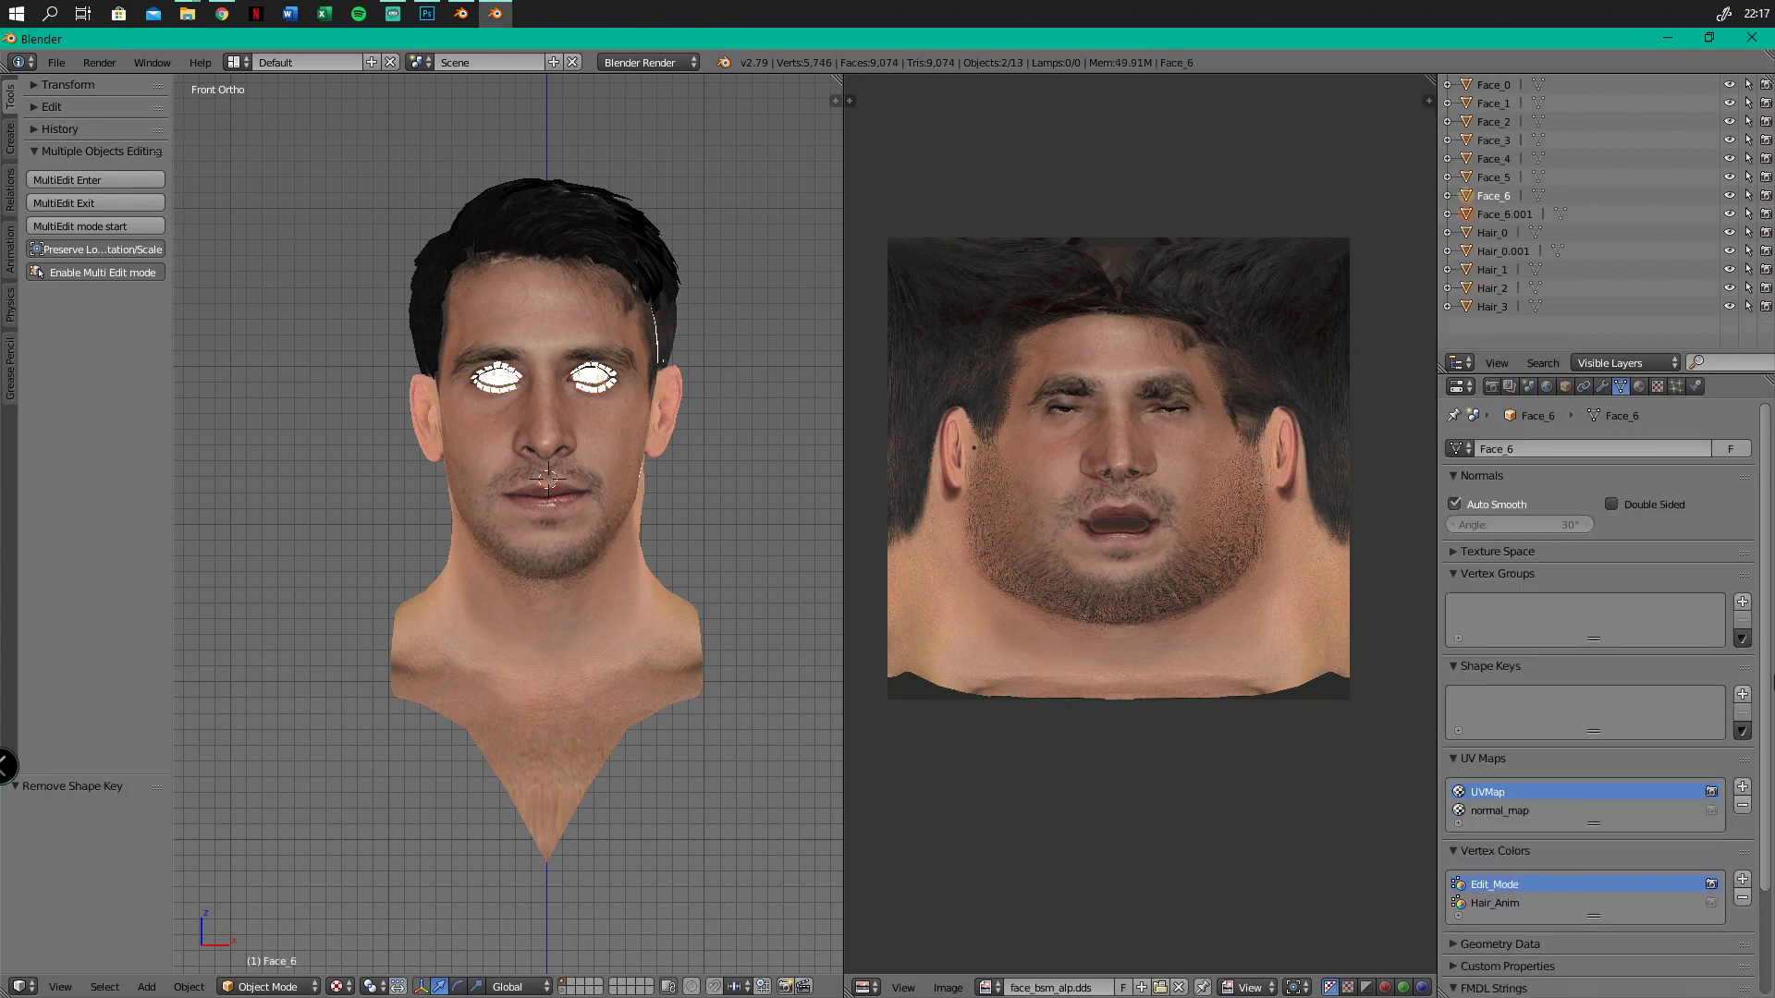
click(1743, 731)
click(1671, 773)
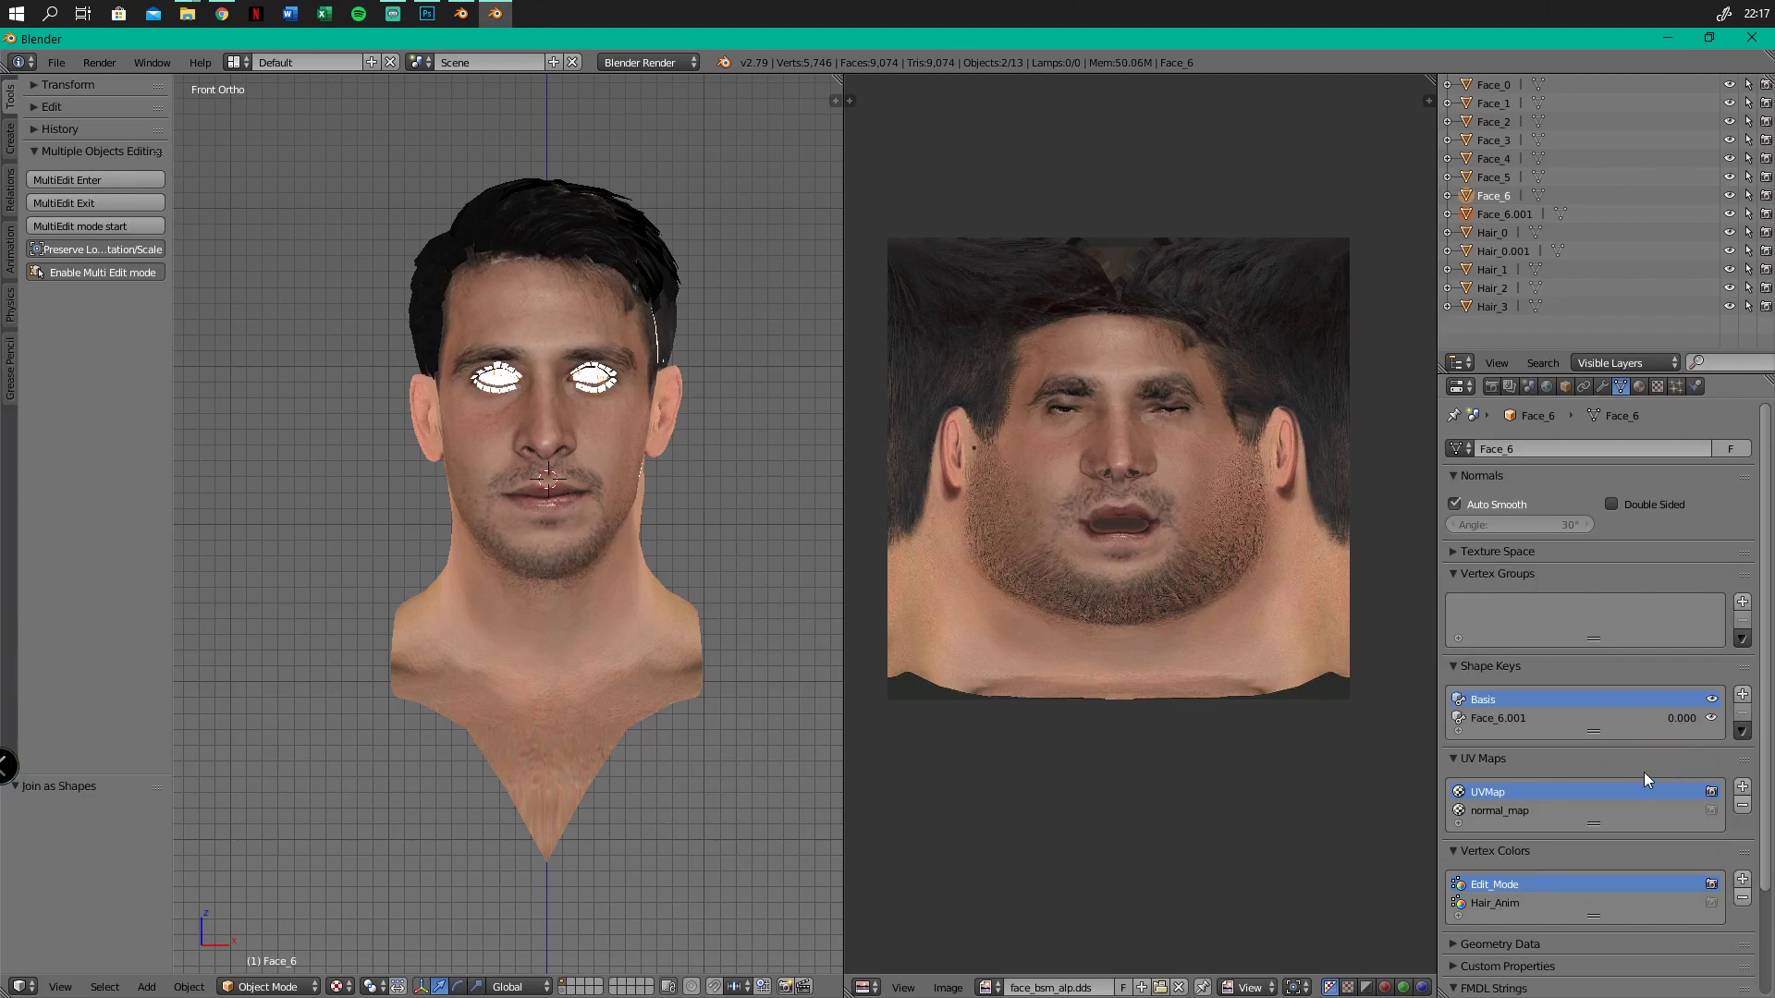
click(1466, 720)
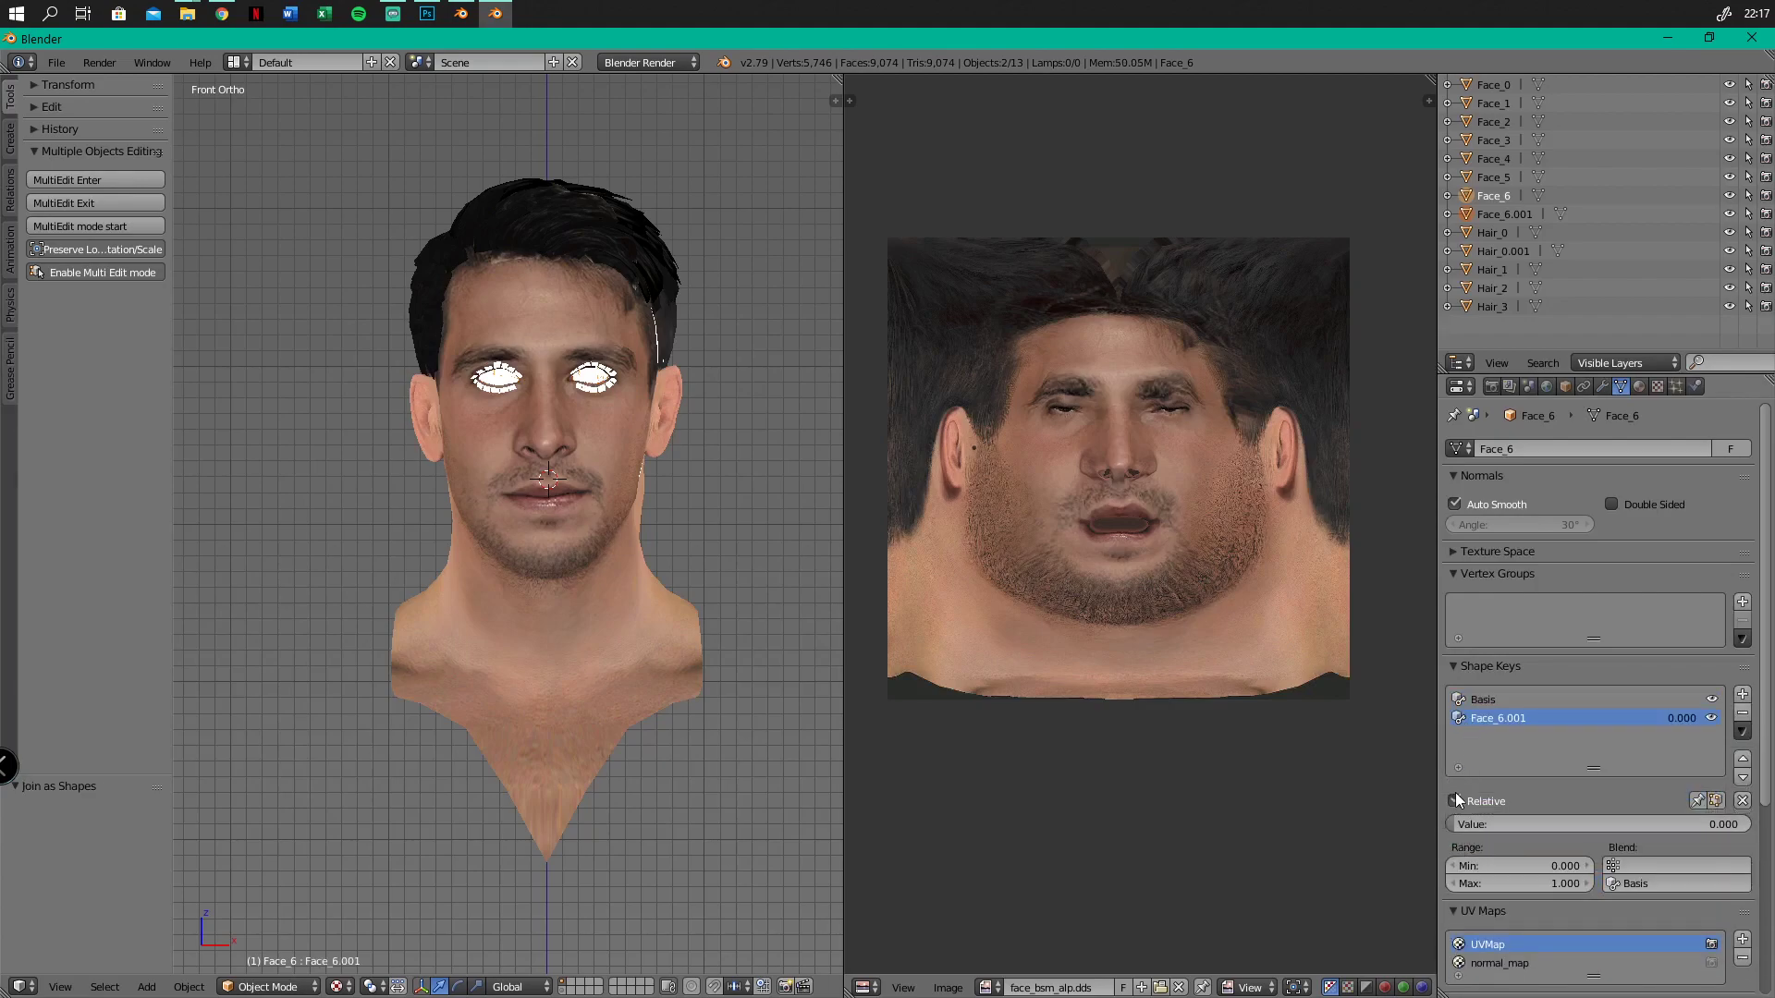
drag(1455, 828, 1694, 829)
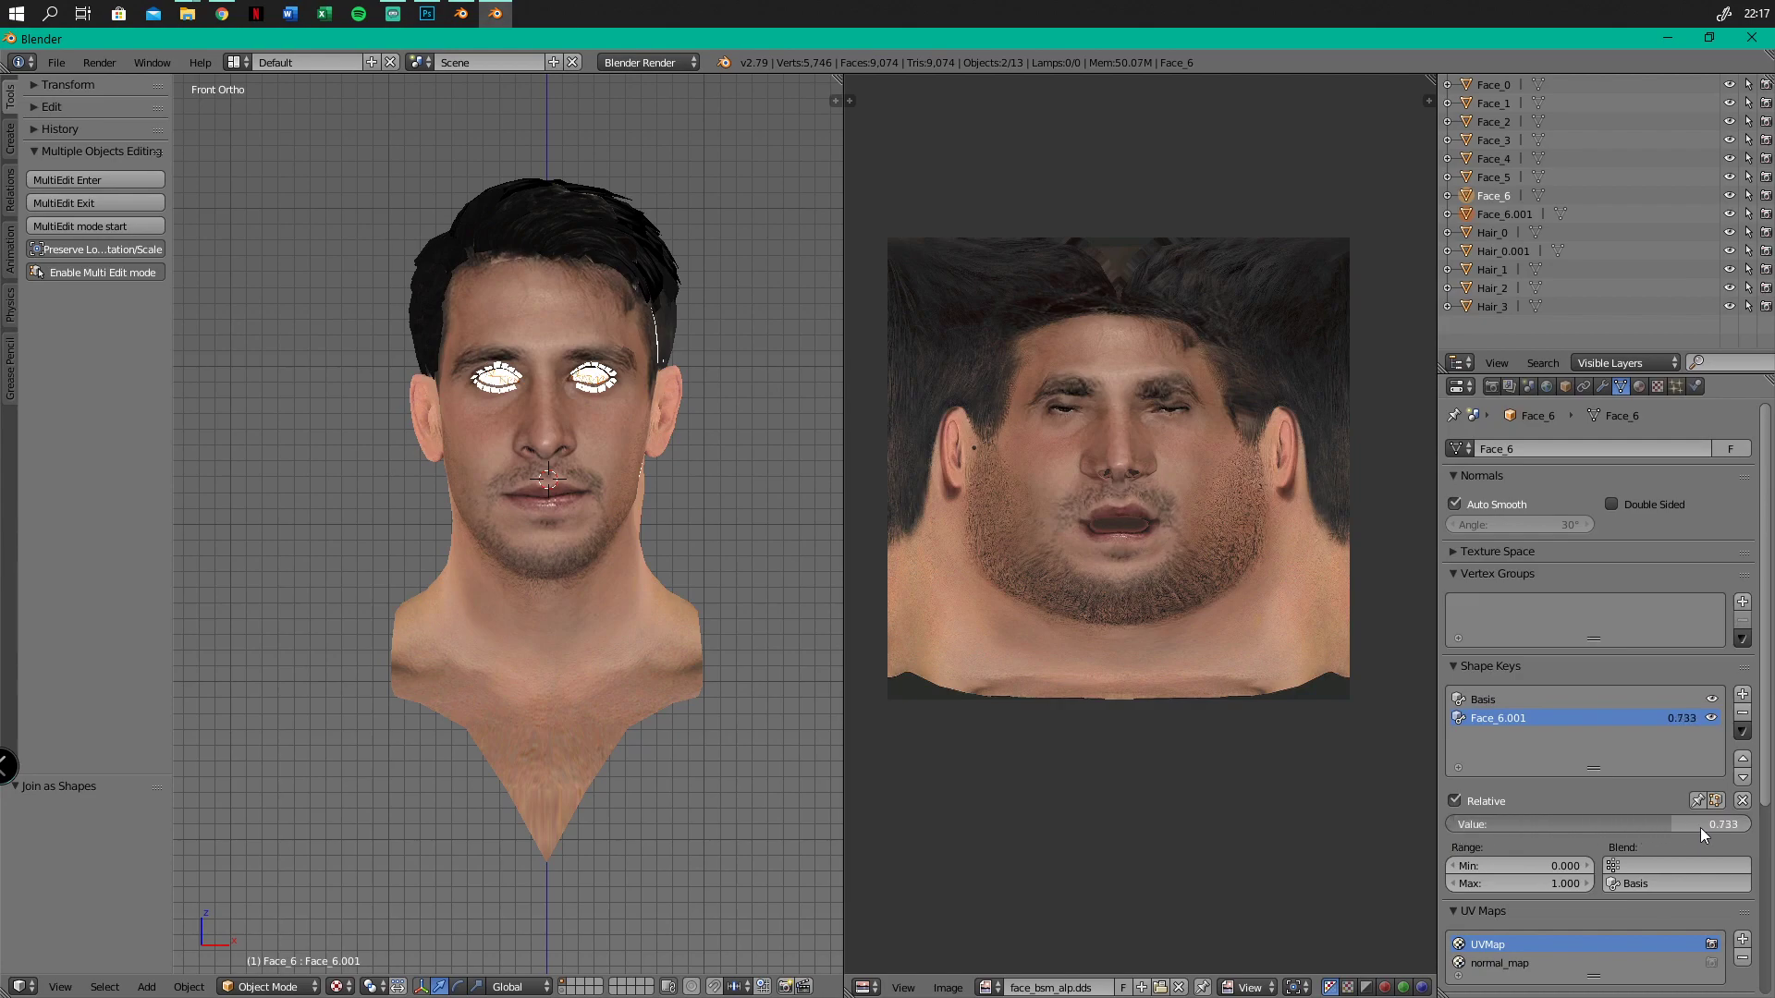
Remove the Basis key and the remaining shape key from Face_6, and delete the Face_6.001 object
click(1686, 702)
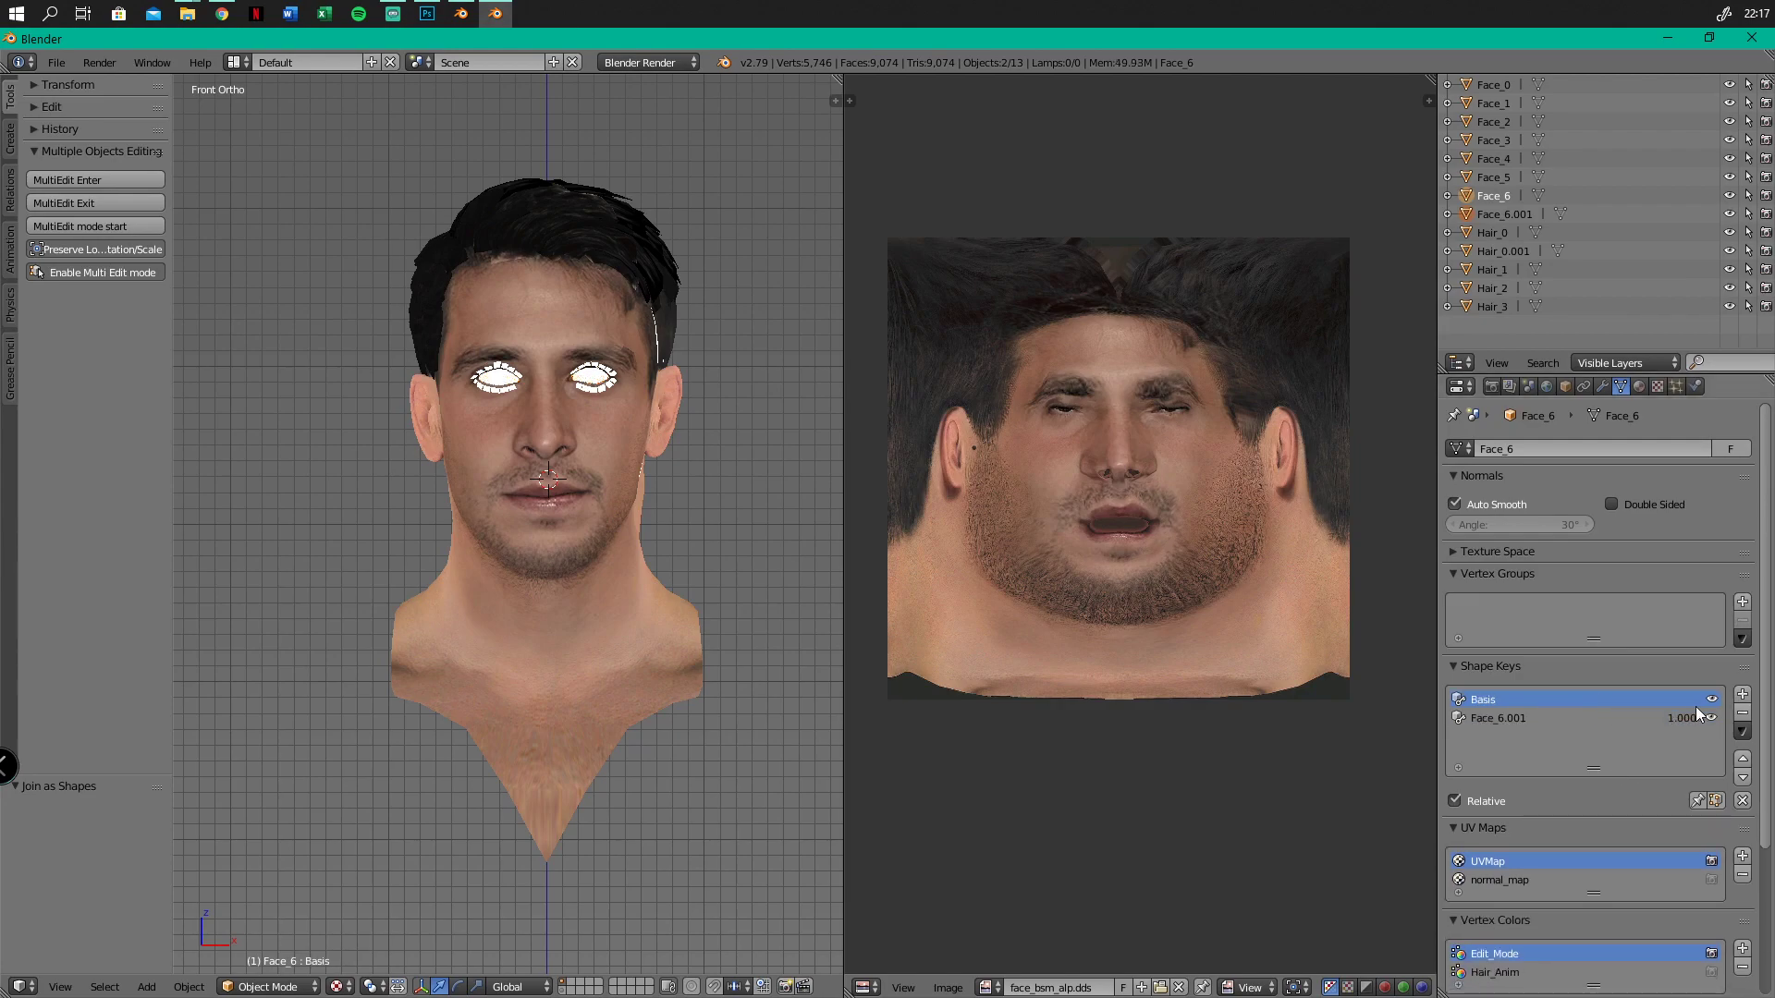
click(1743, 714)
click(1743, 714)
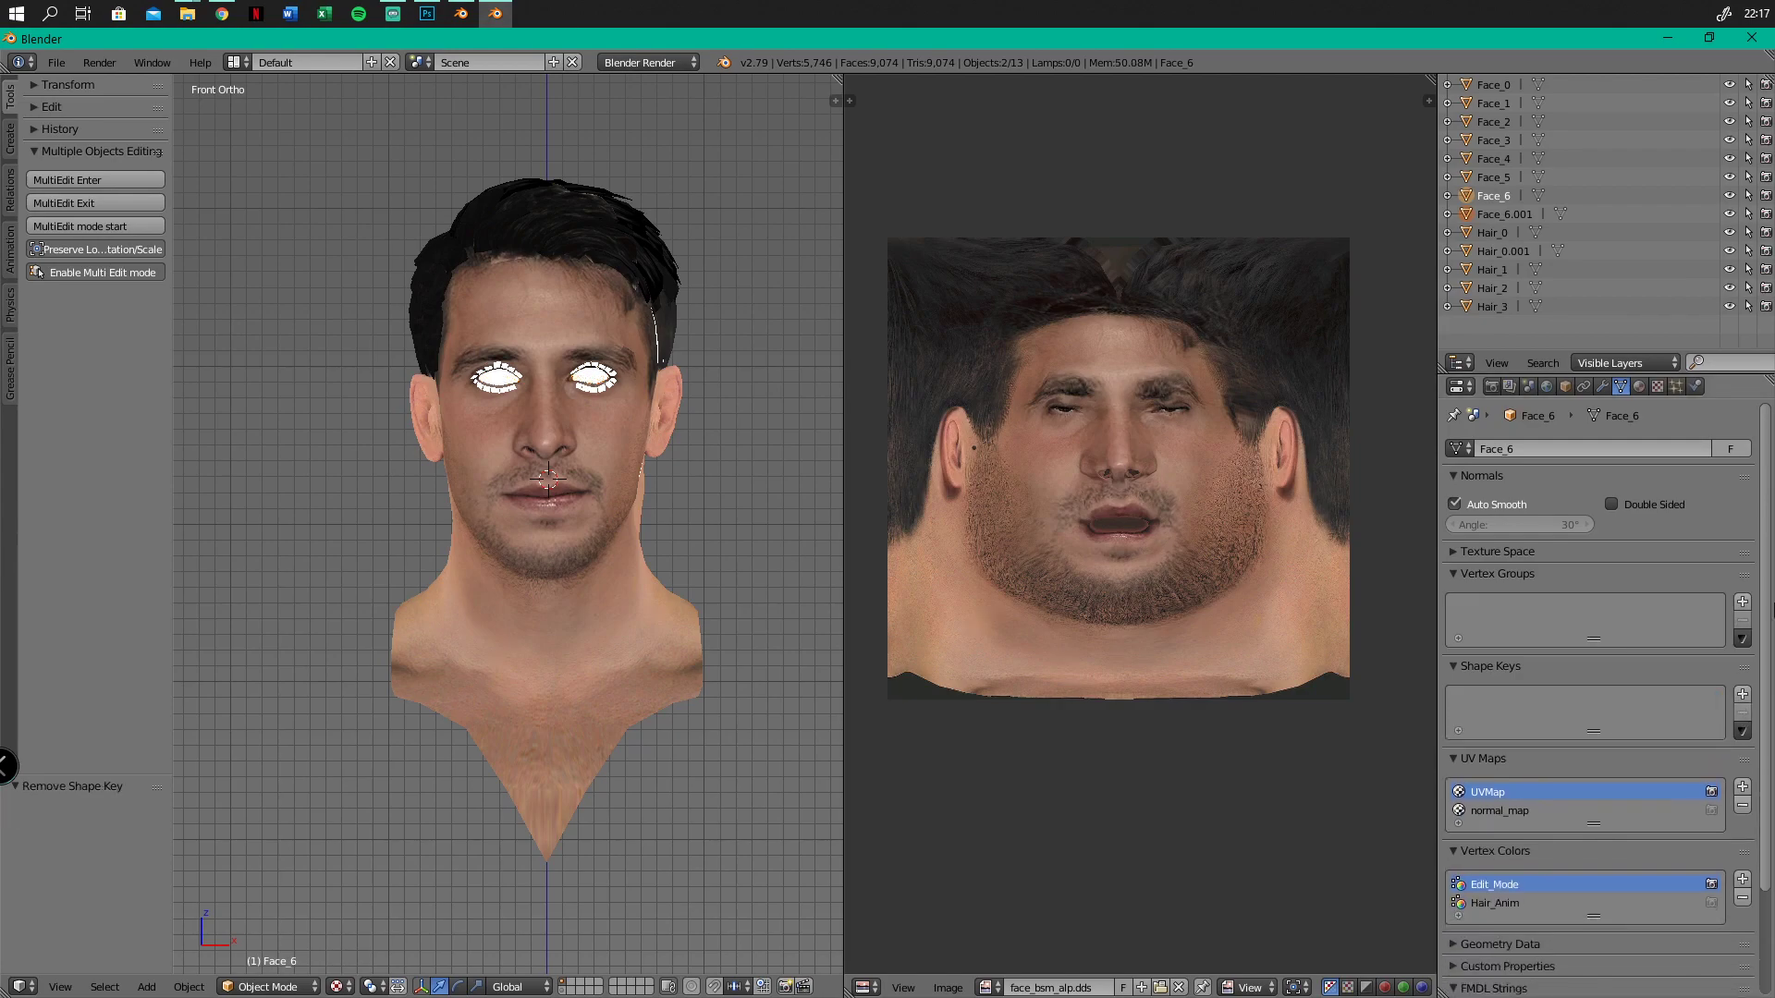
right_click(1503, 218)
click(1503, 218)
Delete the Face_6.001 object, join Hair_0.001 onto the Hair_0 mesh as a shape key, and set that key's value to 1.000
click(1490, 214)
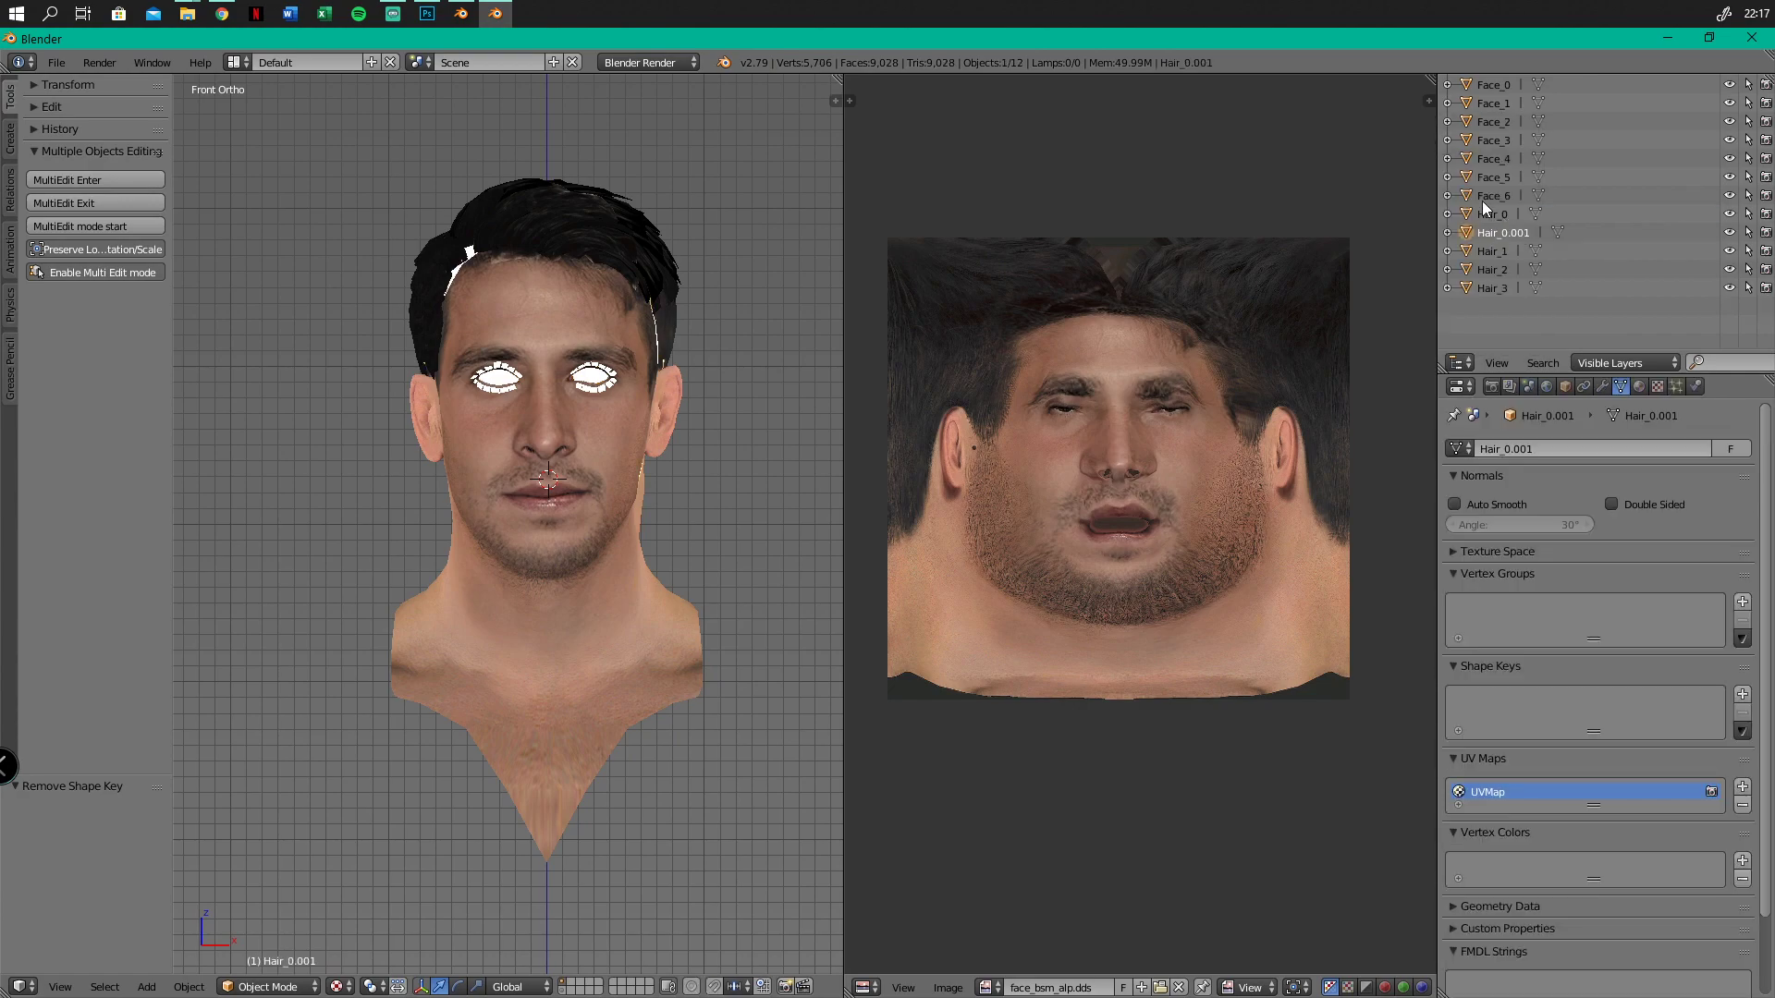
click(1743, 732)
click(1638, 767)
click(1493, 720)
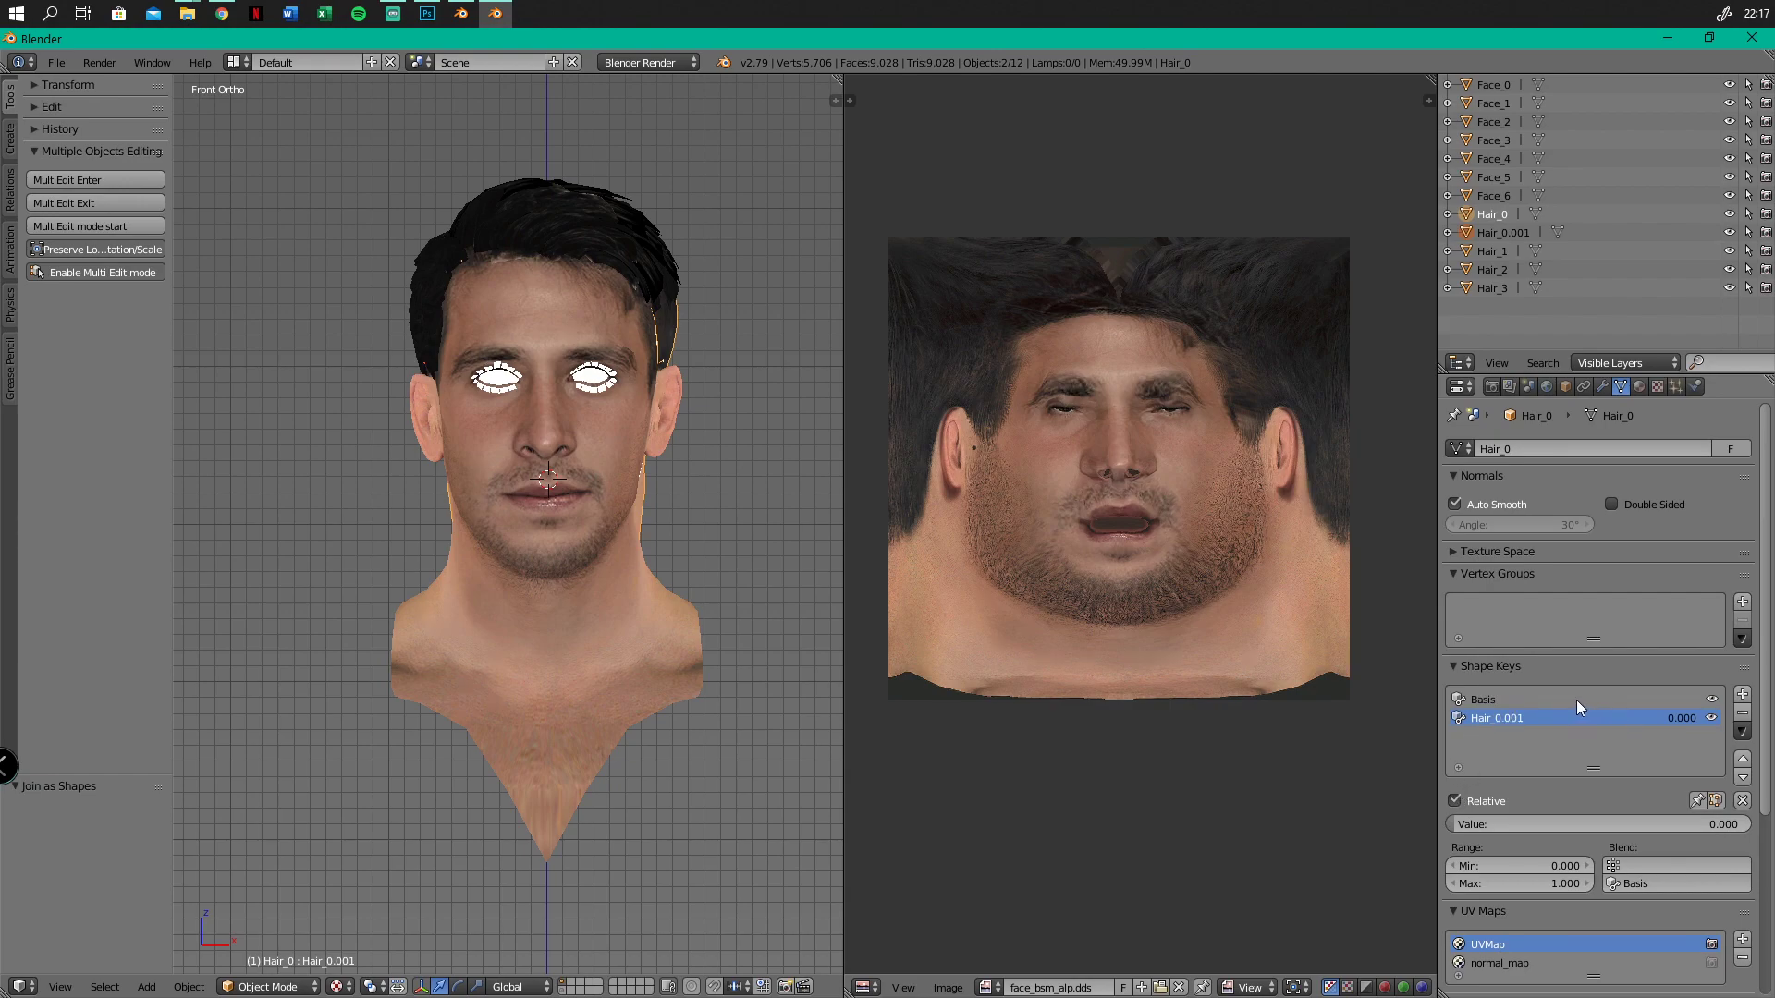
drag(1464, 825, 1768, 827)
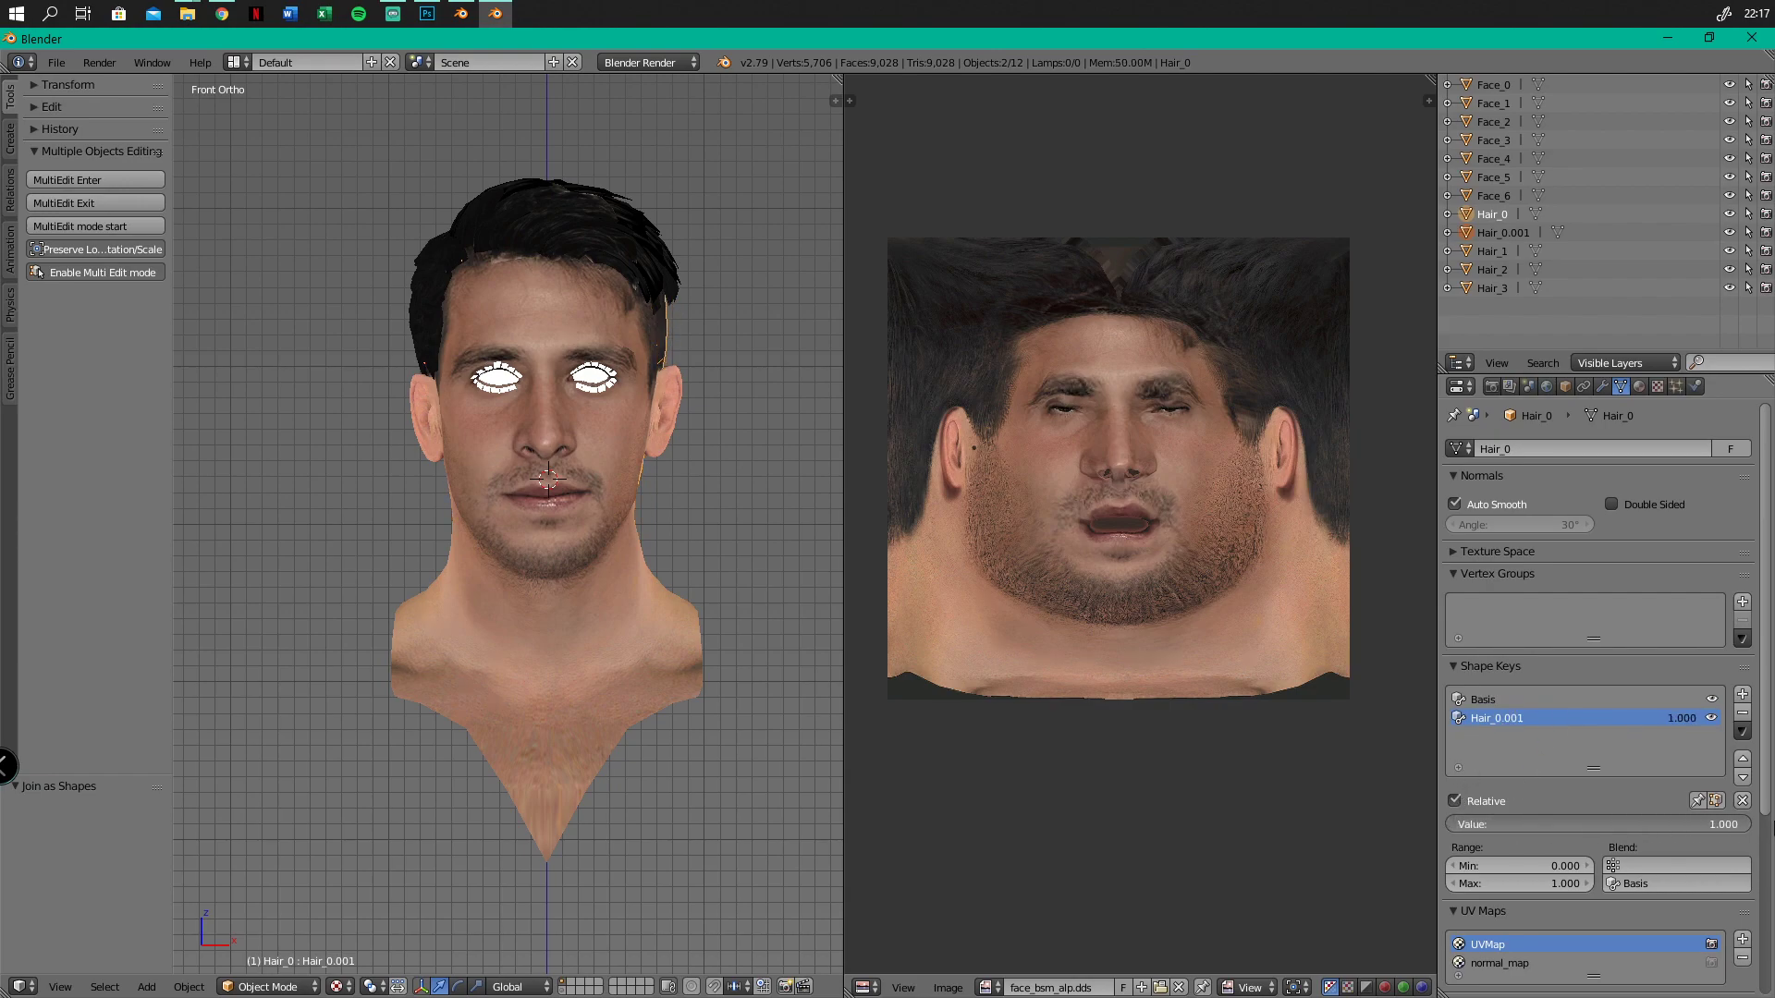
Remove the Basis key and the remaining shape key from Hair_0, and delete the Hair_0.001 object
click(1644, 703)
click(1743, 714)
click(1744, 714)
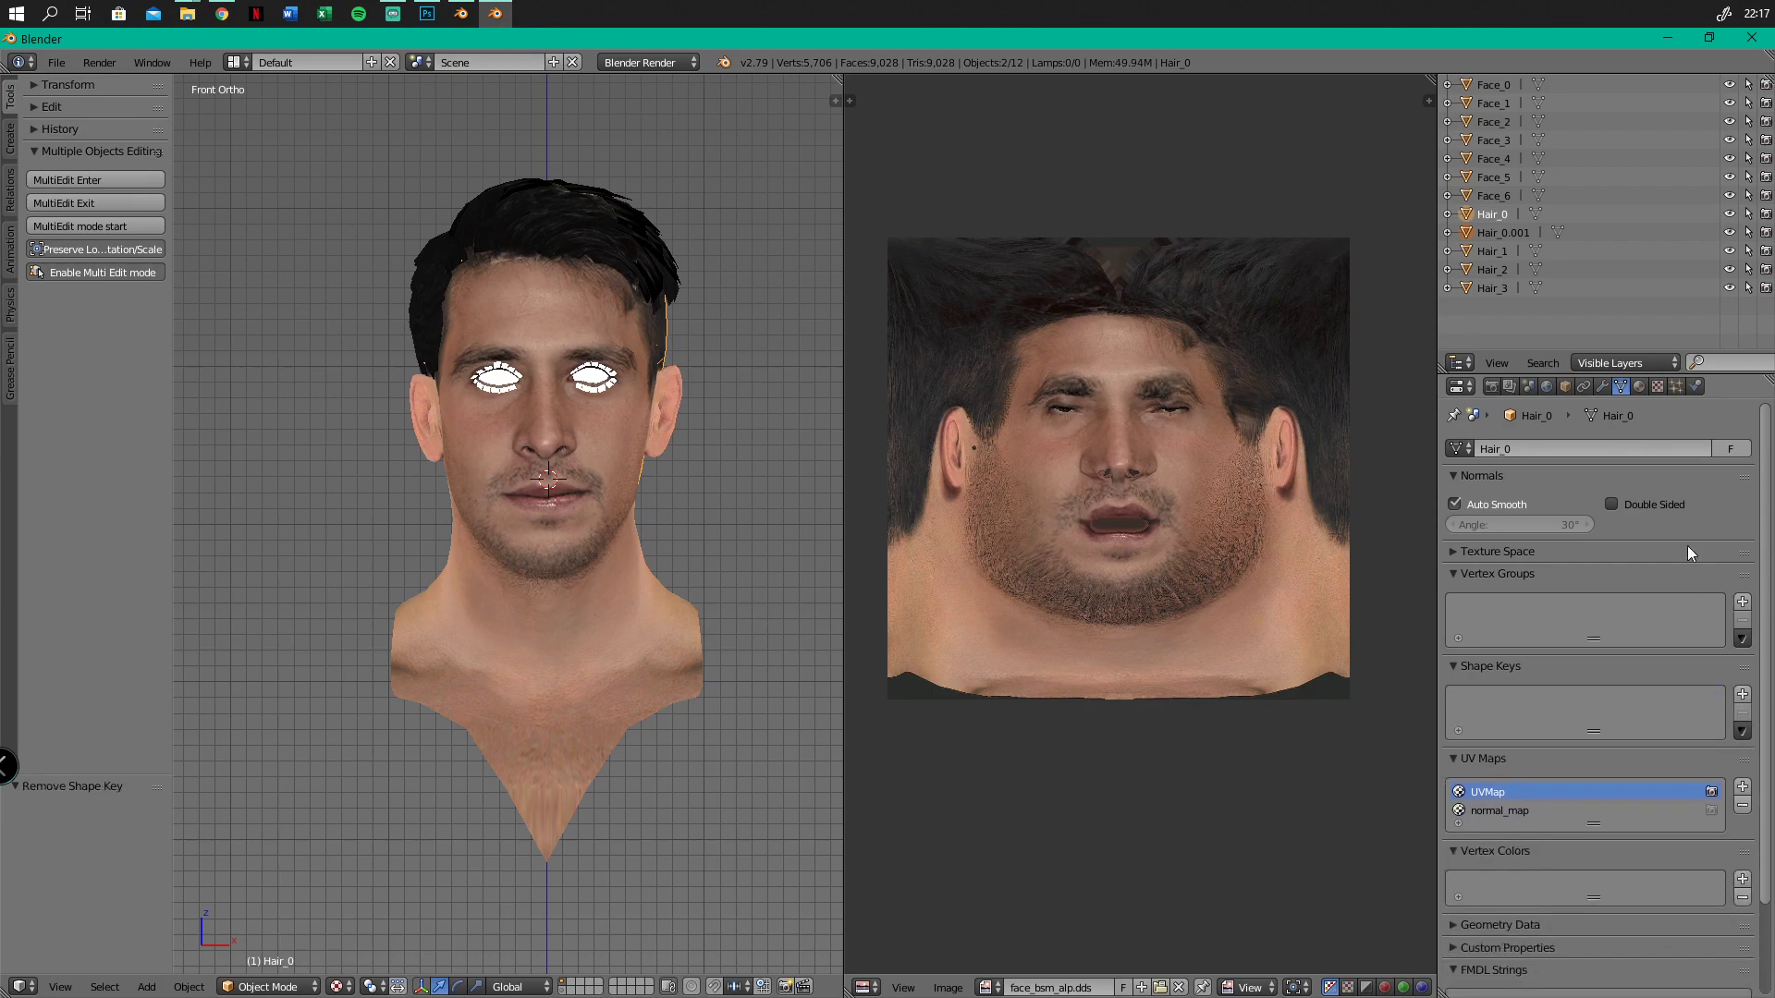
right_click(1506, 231)
click(1507, 232)
Examine the head and hair meshes from the front and the side to check the transferred shapes
middle_drag(336, 390, 386, 393)
key(KP_1)
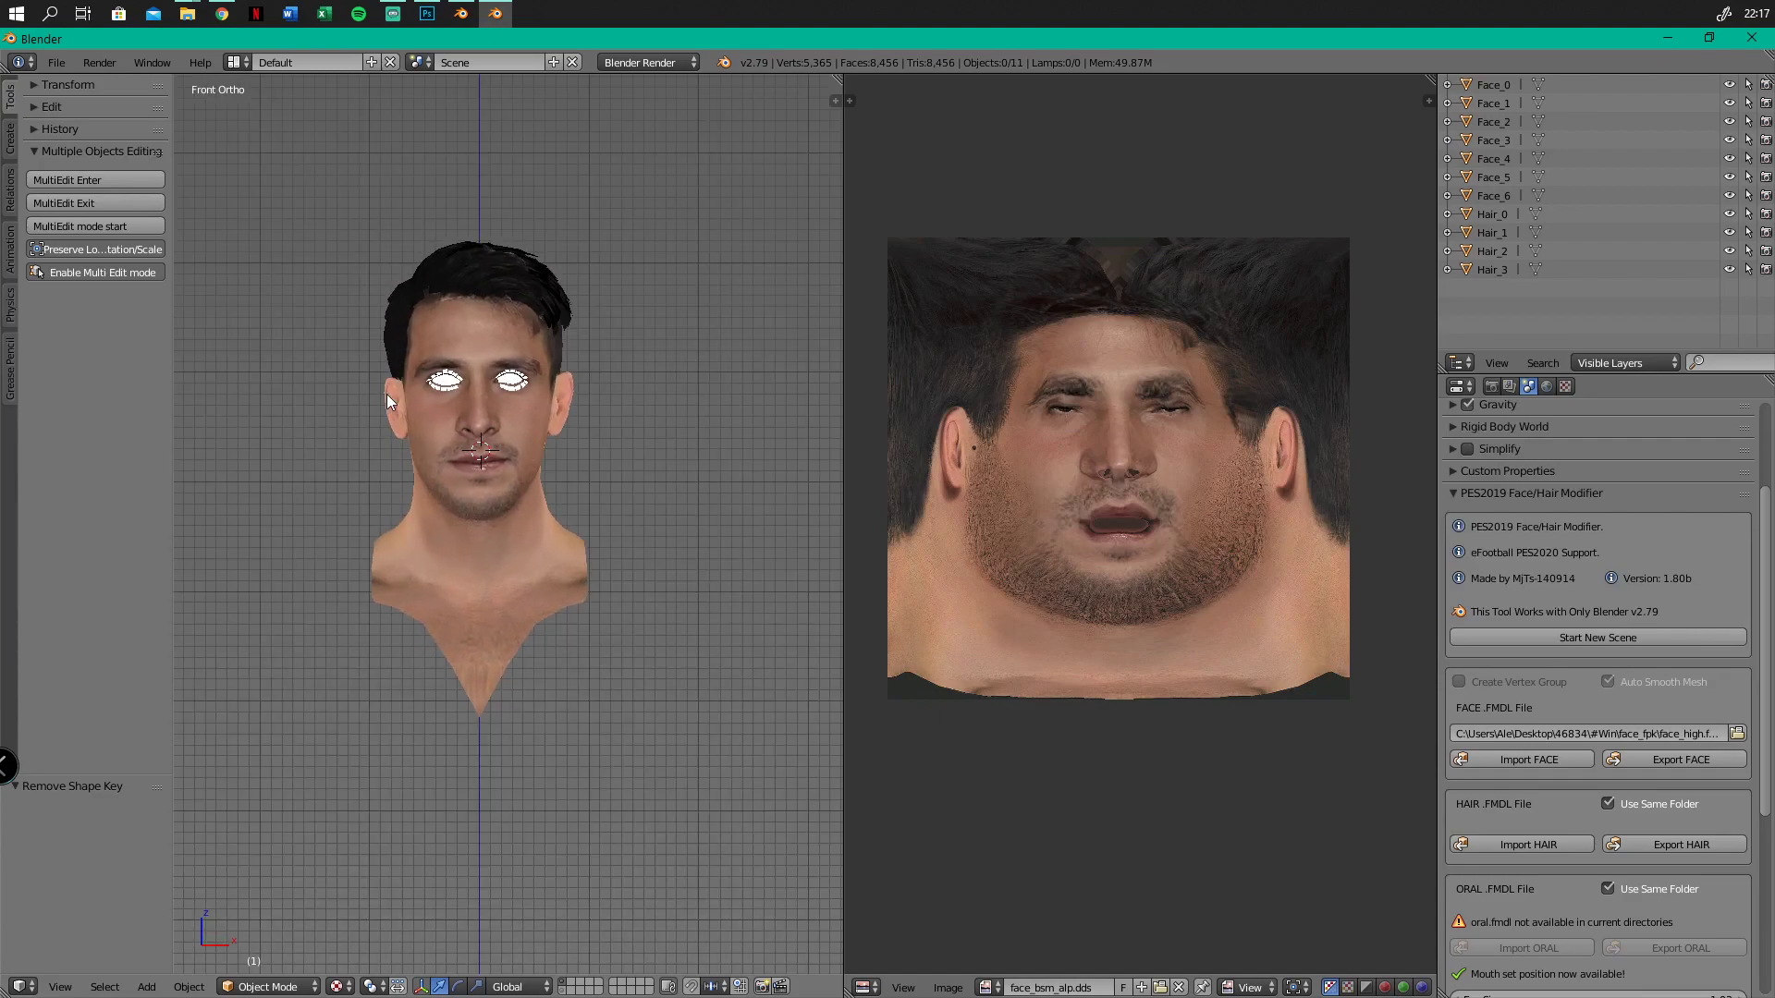
scroll(455, 388, up, 5)
mouse_move(457, 287)
middle_down()
mouse_move(510, 302)
mouse_move(426, 307)
mouse_move(478, 302)
middle_up()
key(KP_1)
key(KP_3)
key(KP_1)
scroll(477, 302, down, 2)
shift+middle_drag(514, 303, 521, 363)
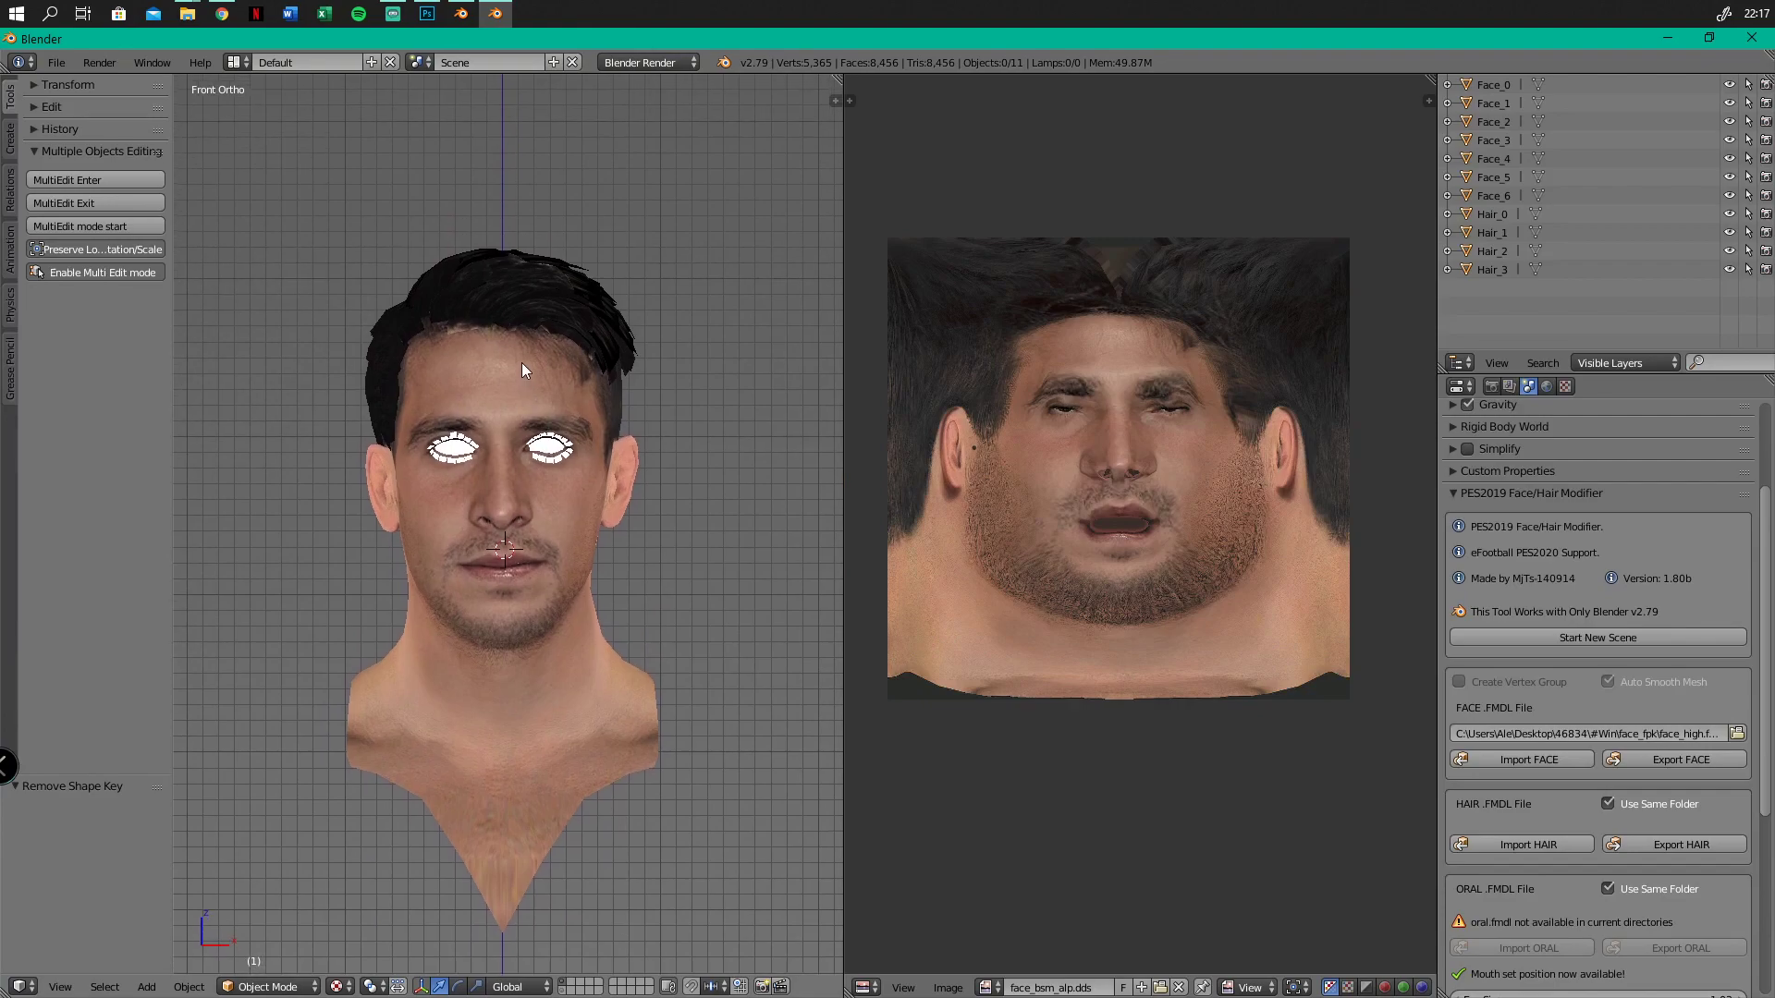
scroll(496, 333, up, 4)
scroll(486, 345, down, 2)
shift+middle_drag(440, 481, 468, 360)
scroll(439, 368, down, 1)
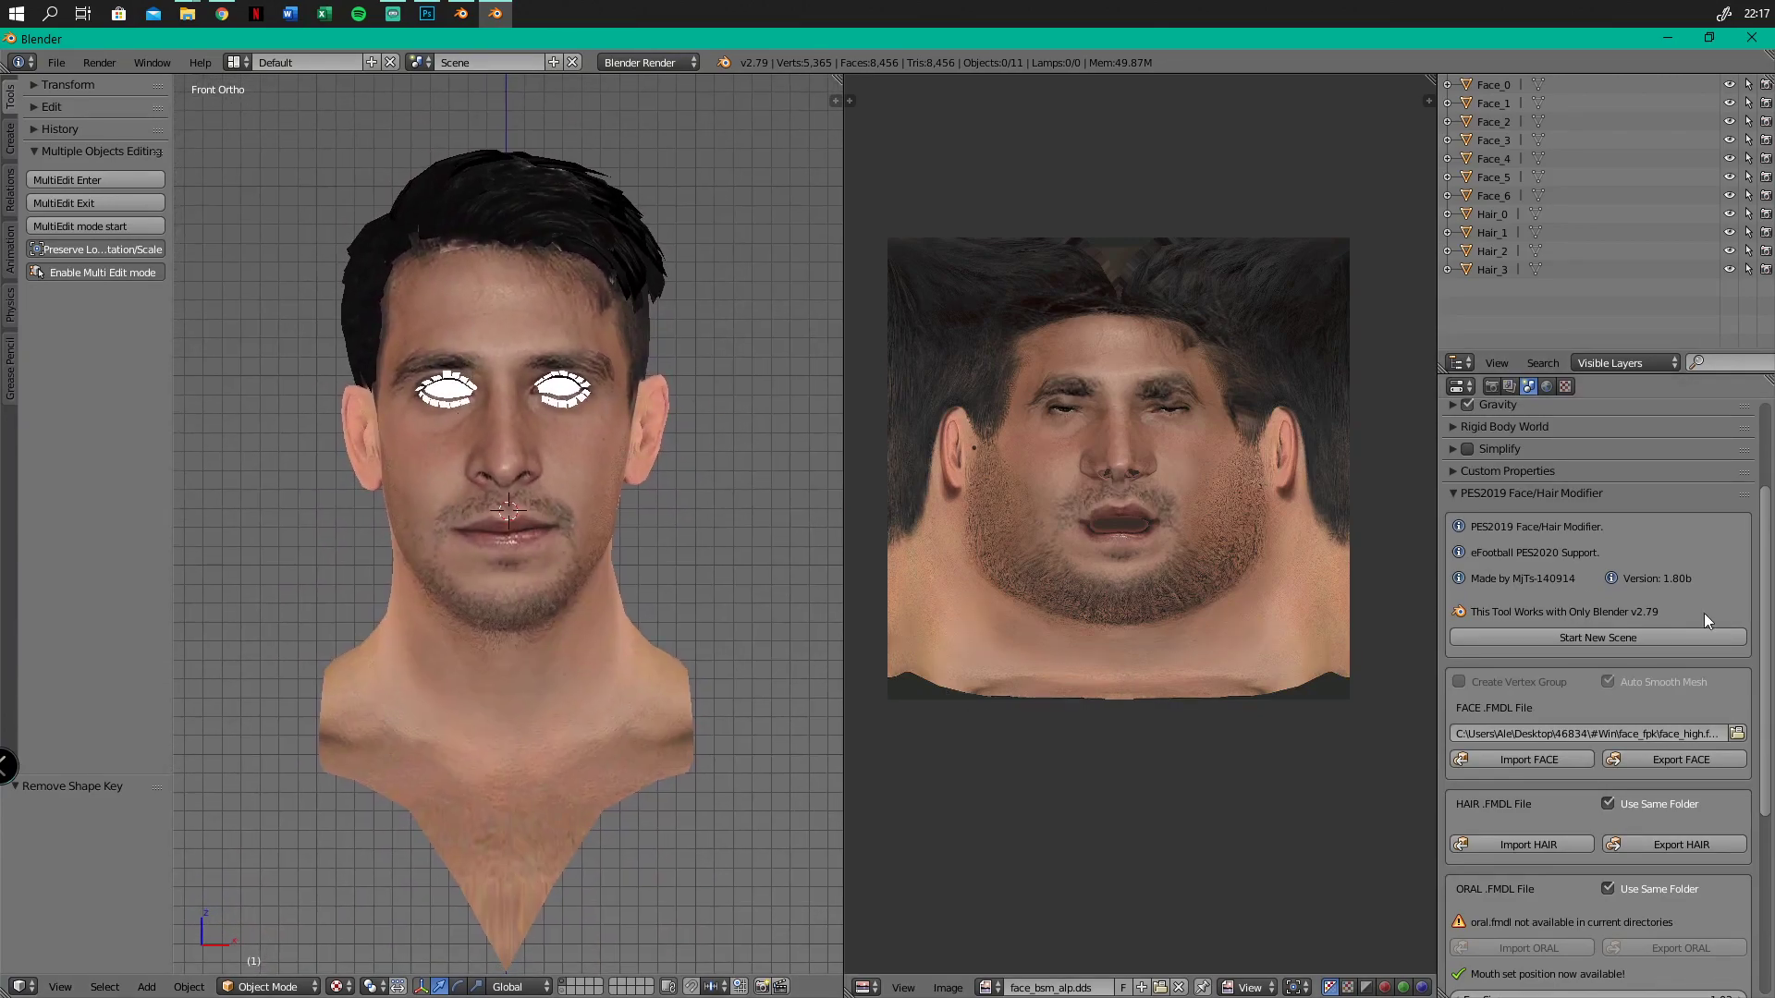
Select the Face_1 mesh and show its FMDL Strings list
drag(1767, 767, 1773, 858)
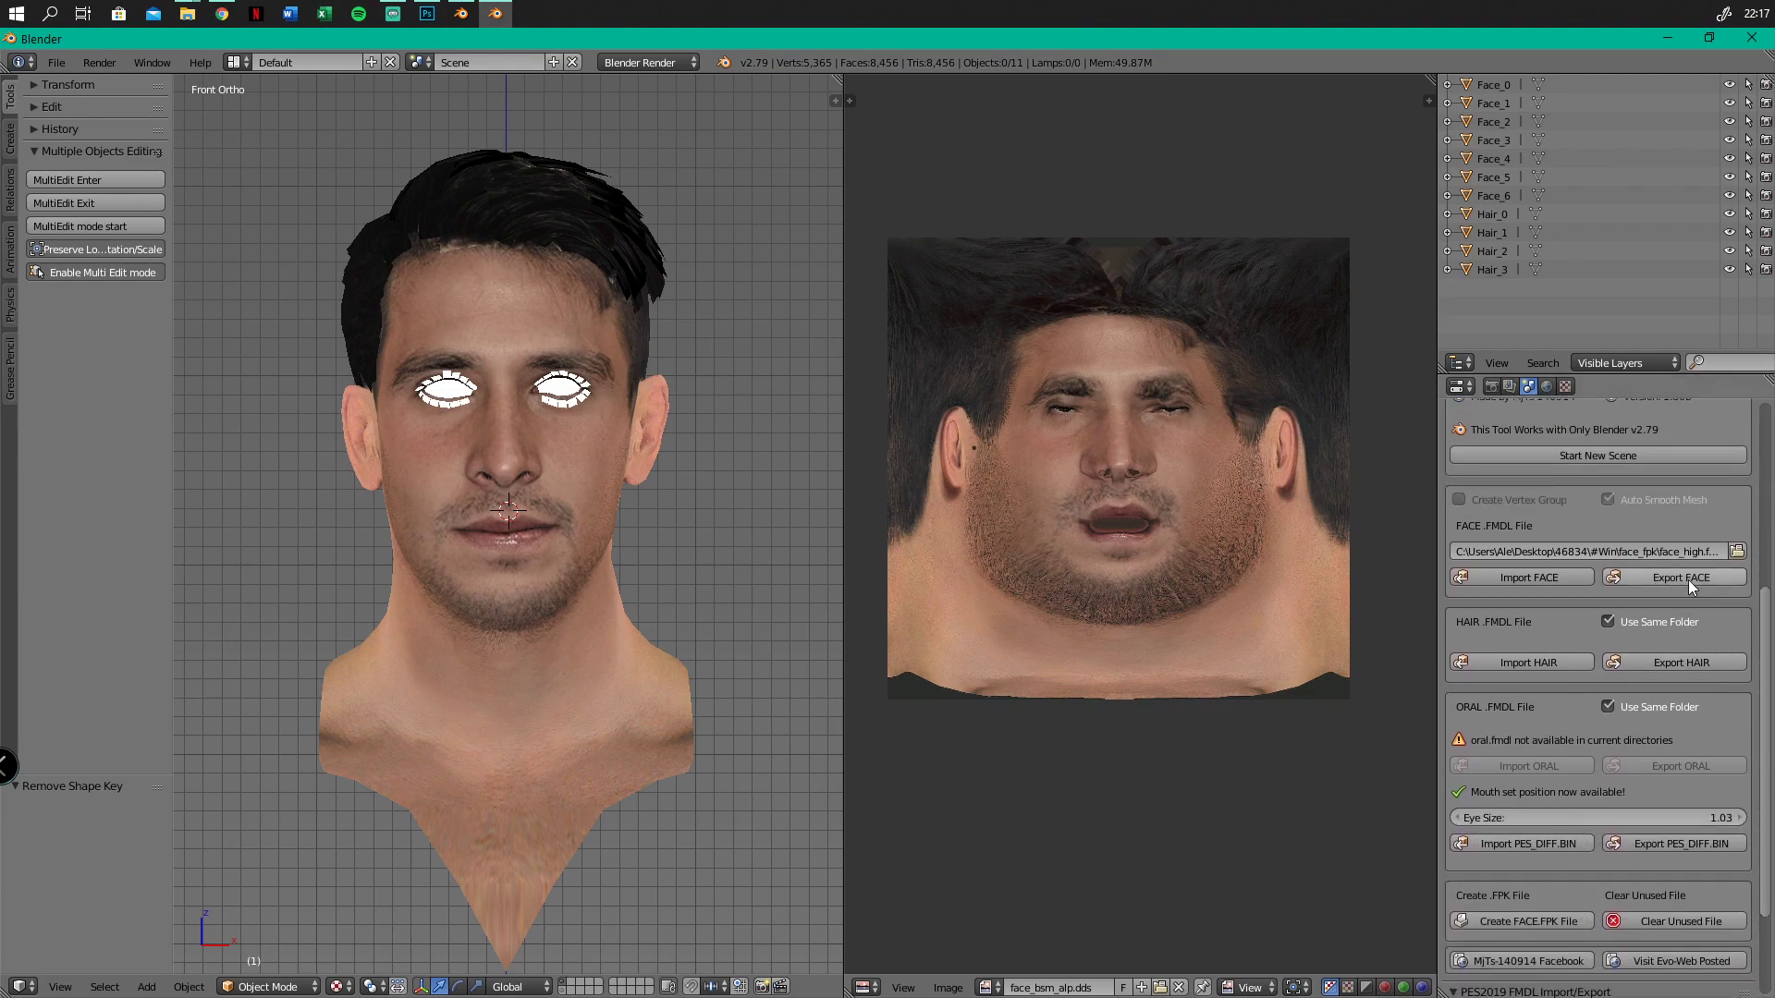
click(1494, 102)
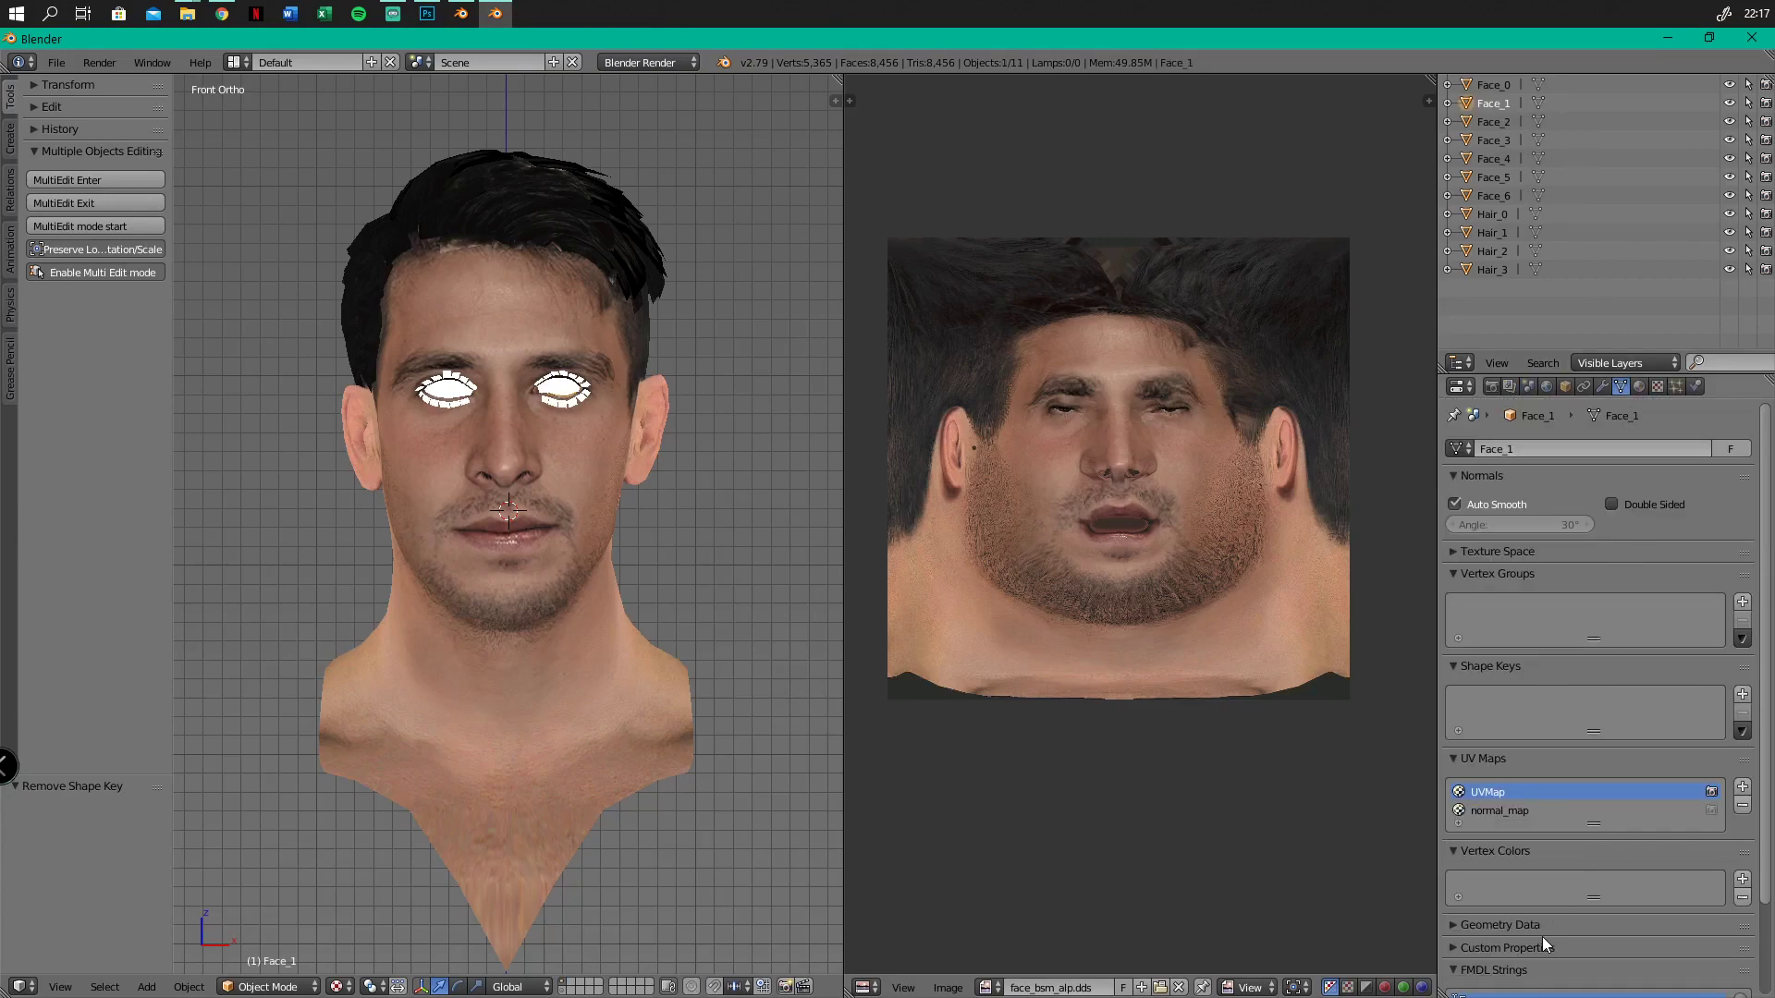
scroll(1542, 935, down, 3)
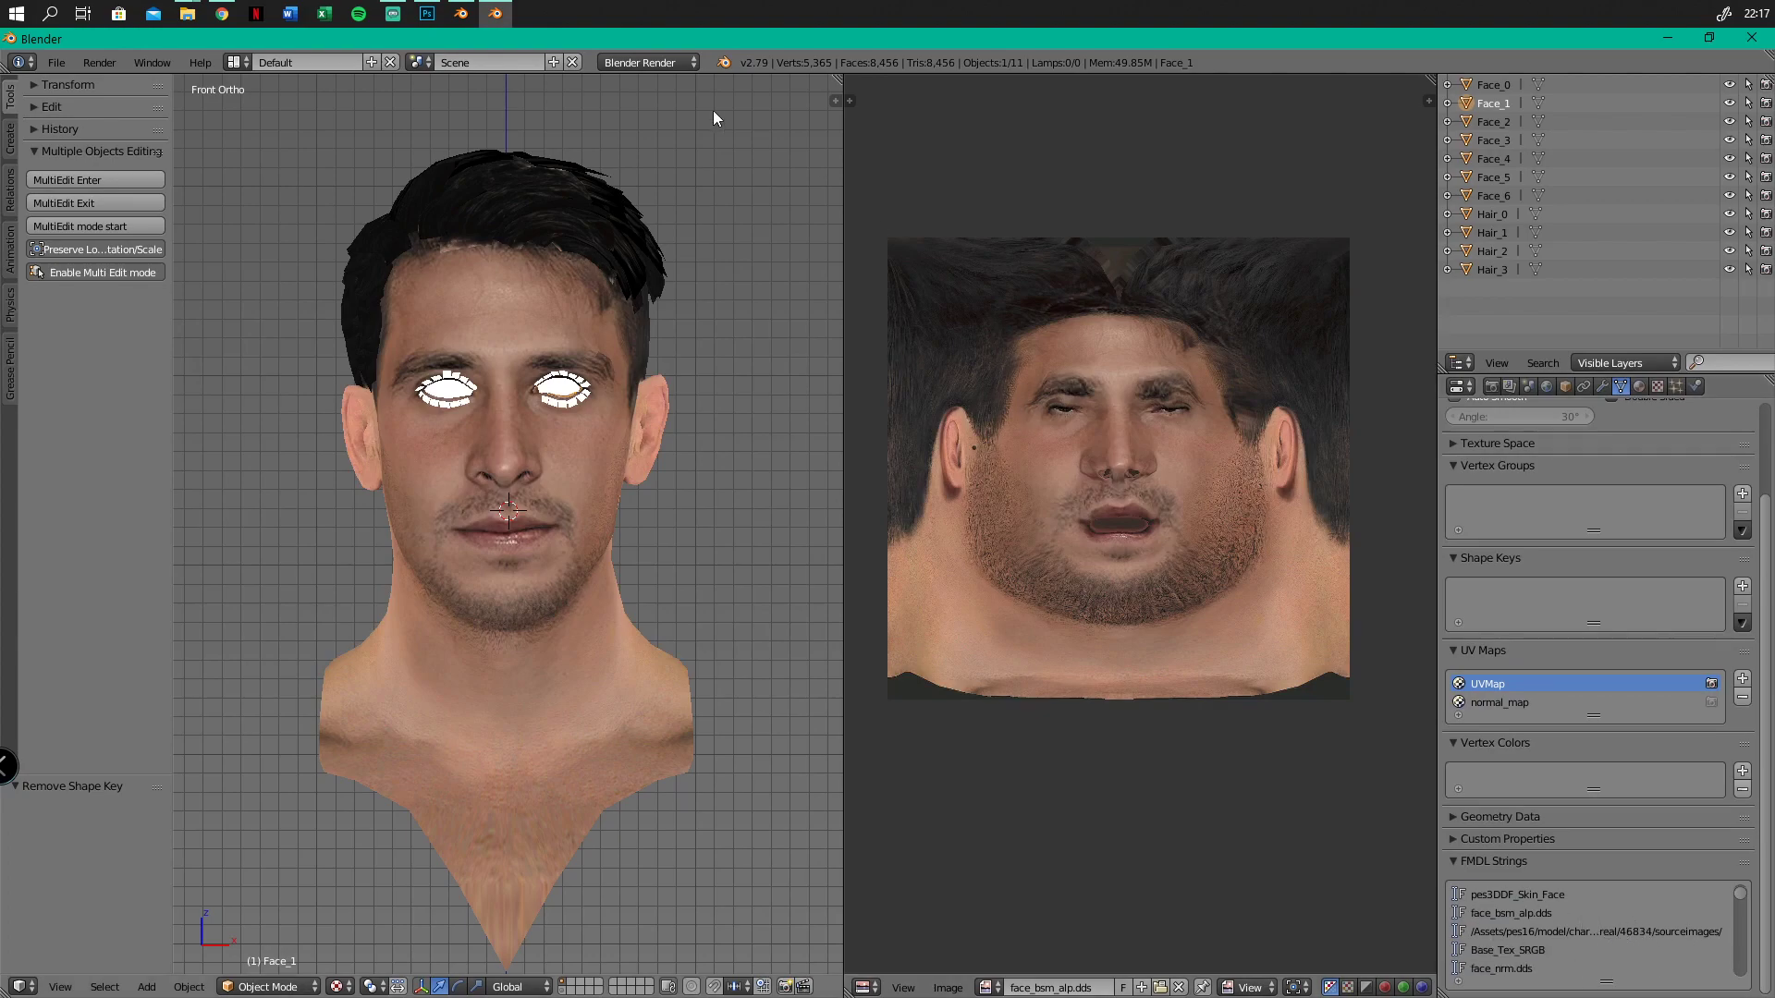
Switch to the browser, look at the PESMaster player page in a maximized window, and return to Blender
click(231, 8)
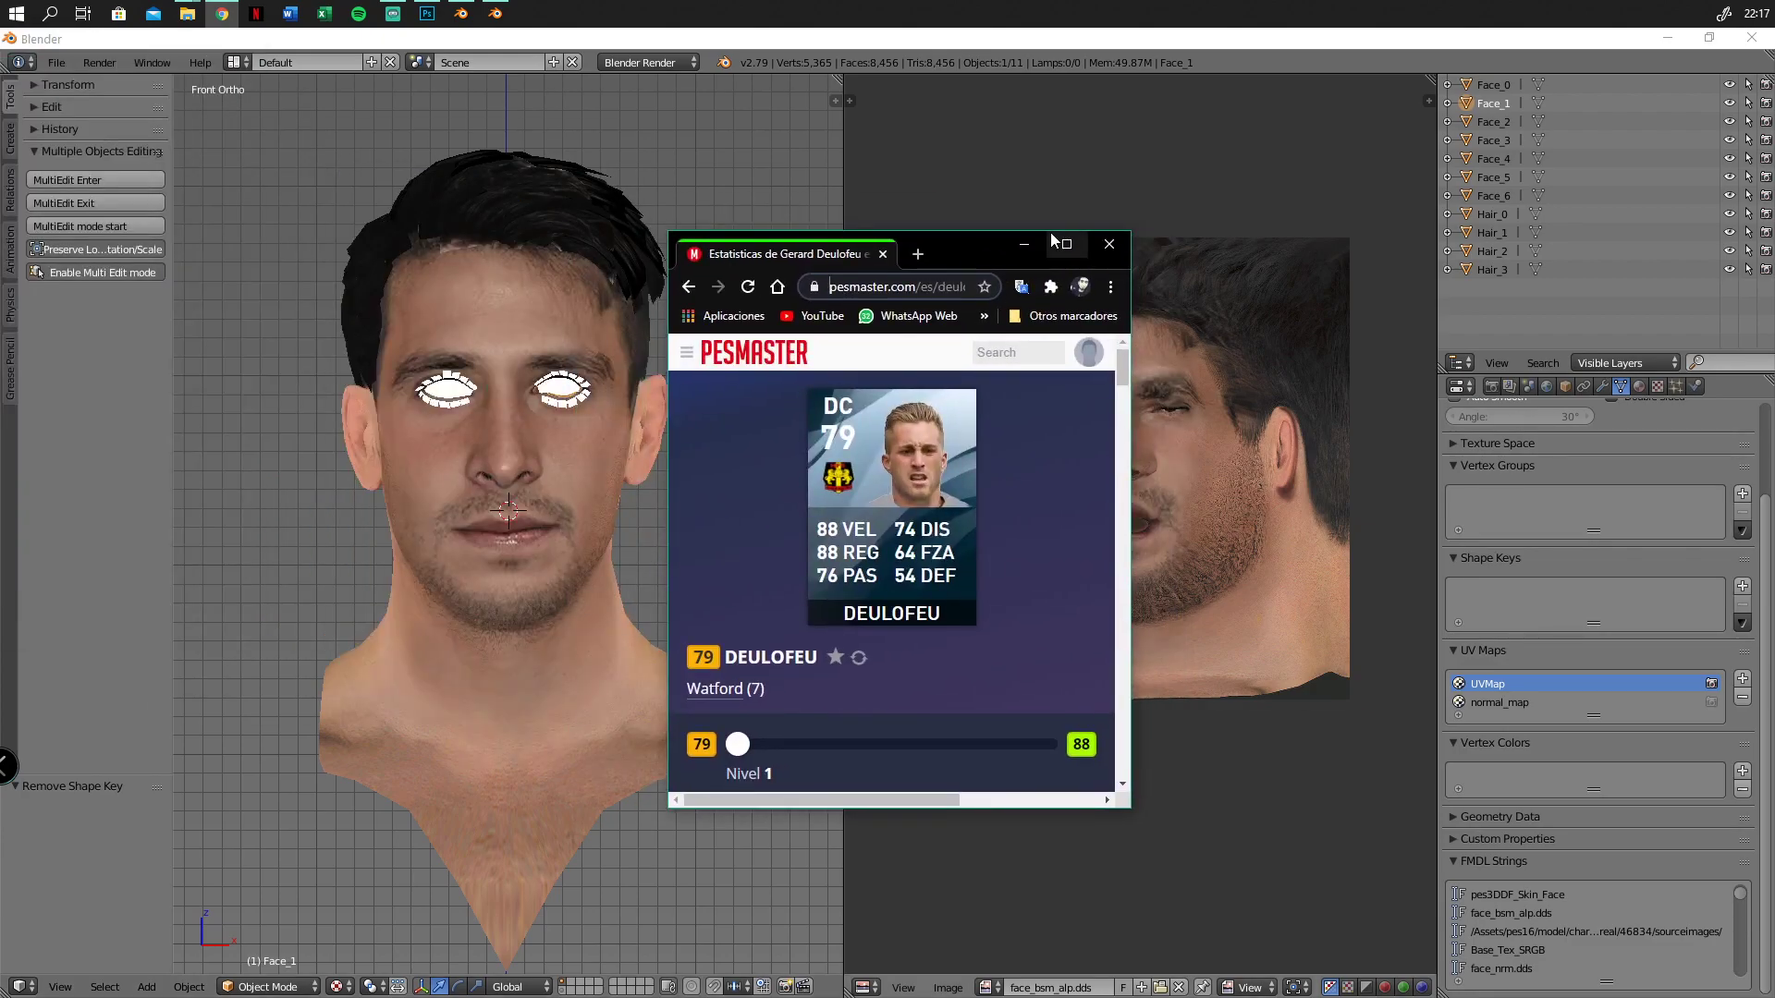
click(1070, 246)
drag(422, 76, 496, 78)
click(589, 82)
click(1676, 43)
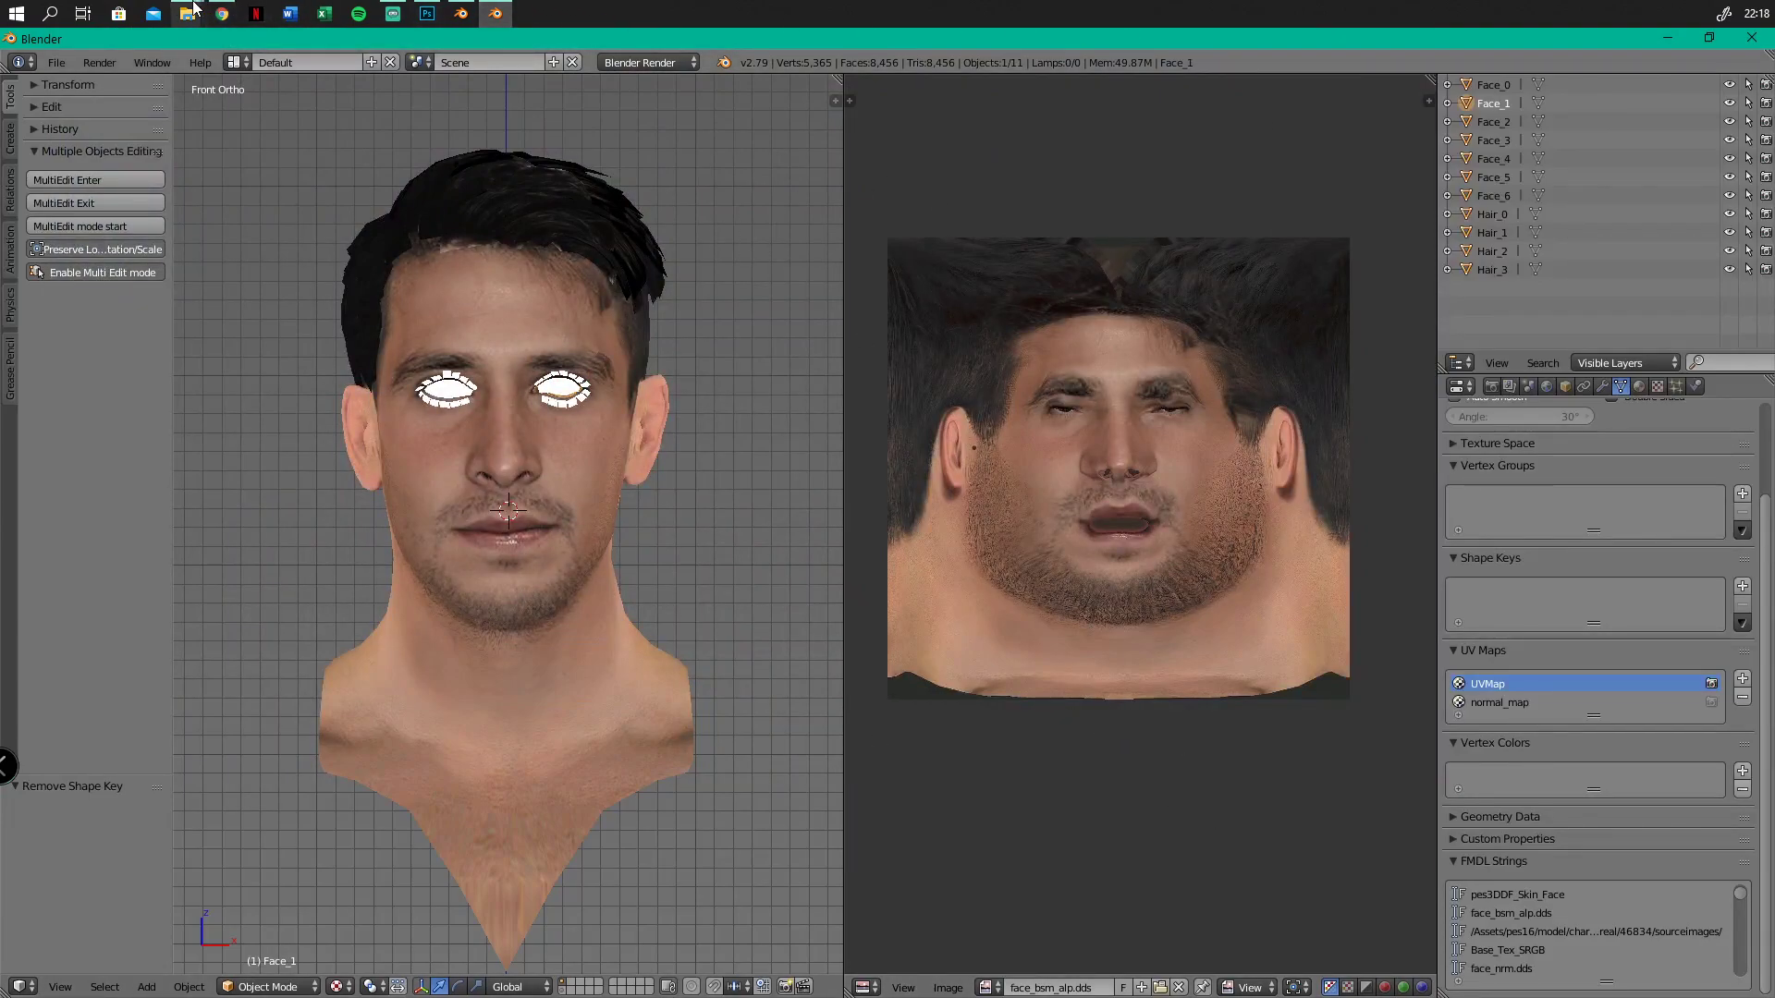
Minimize Blender and launch PES 2020 ZS Editor from its folder inside 00000Edicion faces
click(1668, 38)
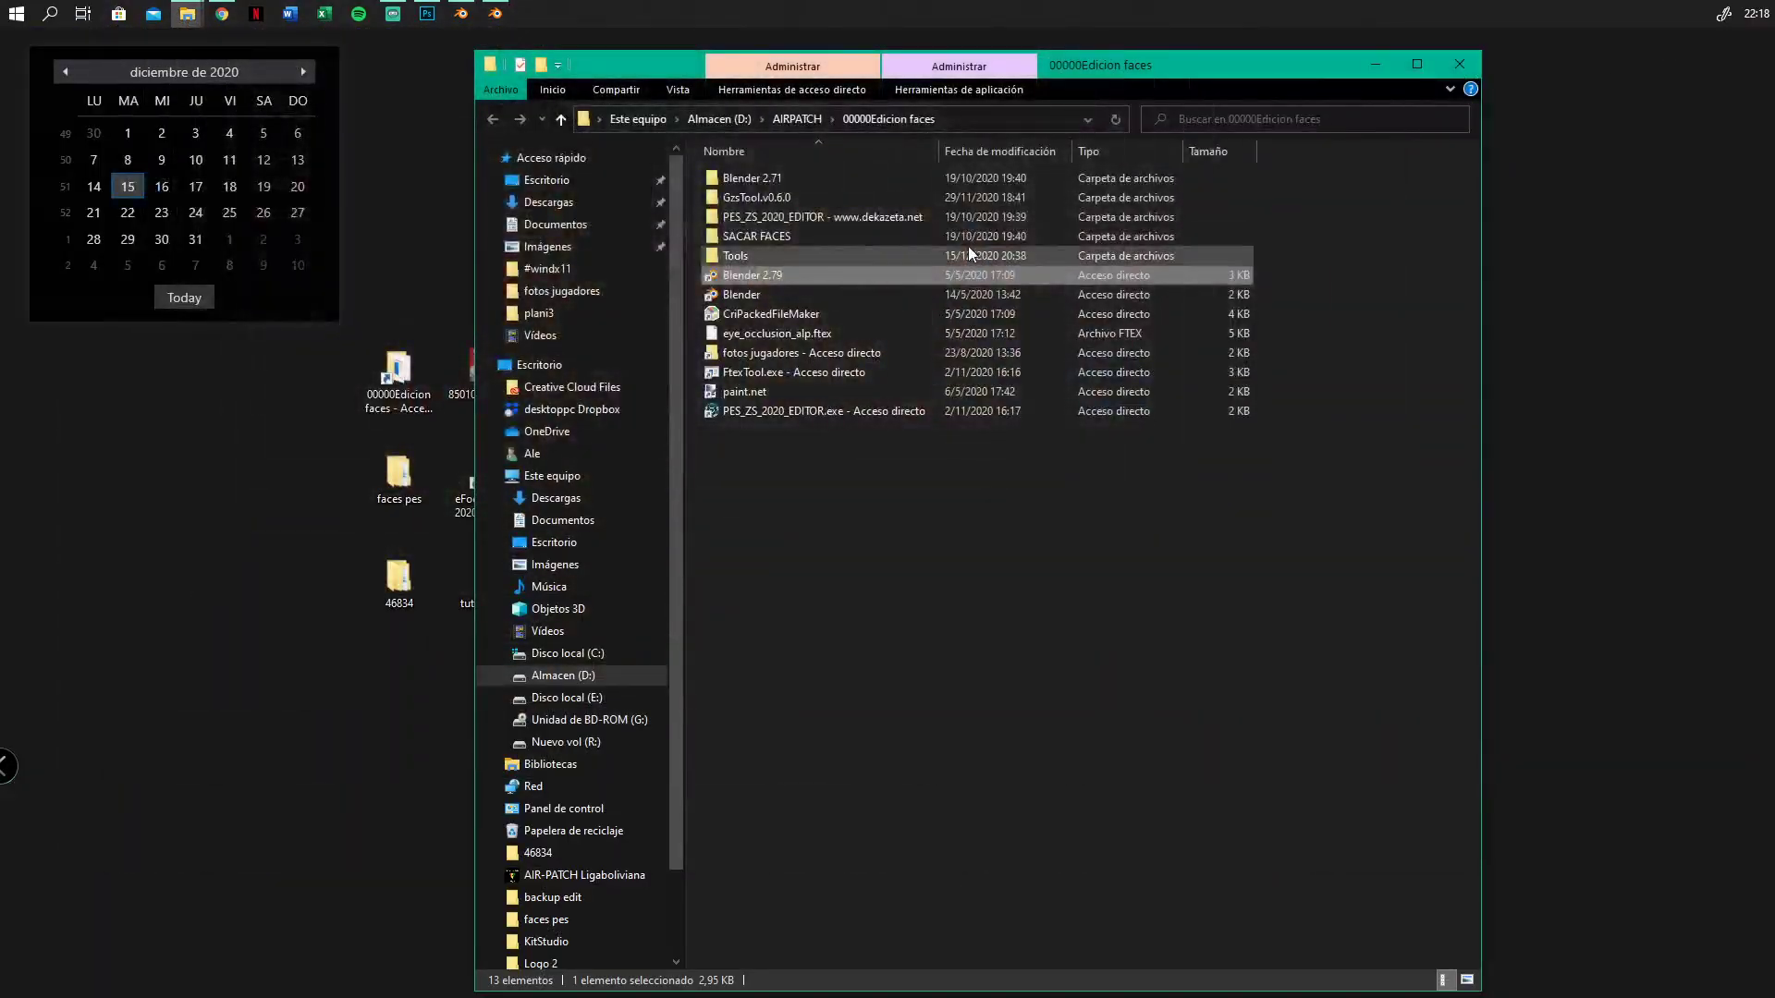
double_click(735, 197)
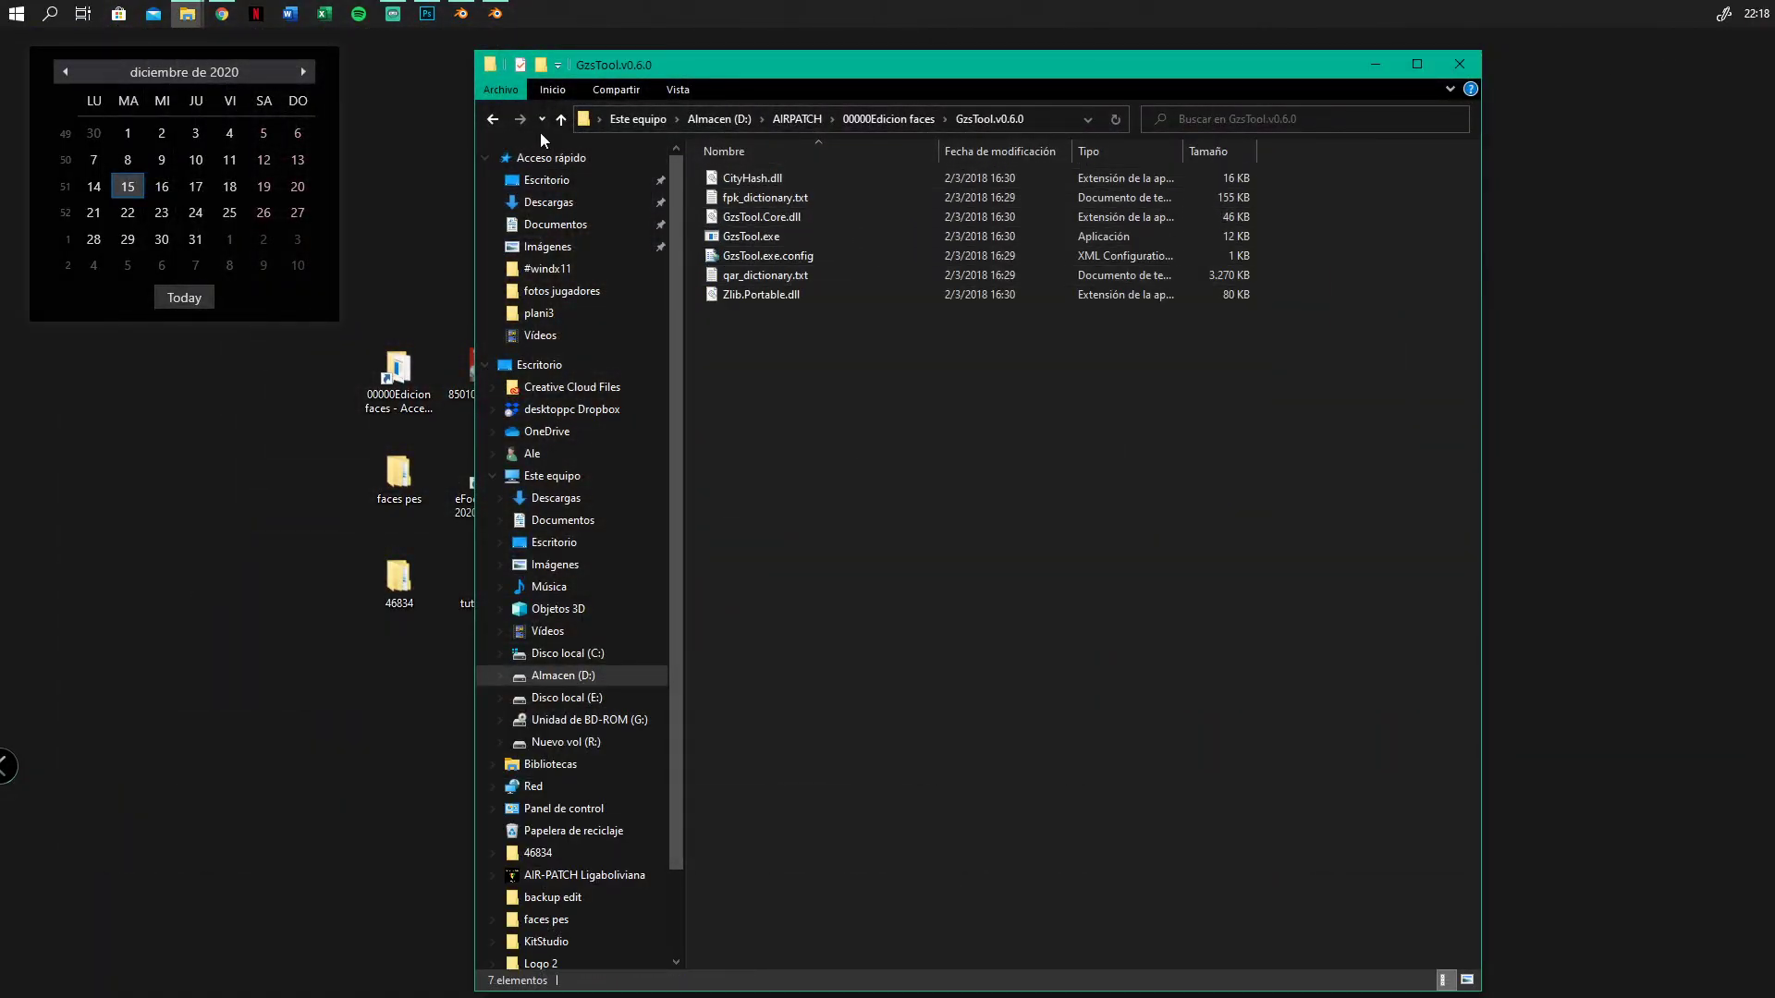
click(490, 120)
click(774, 216)
double_click(775, 216)
double_click(759, 237)
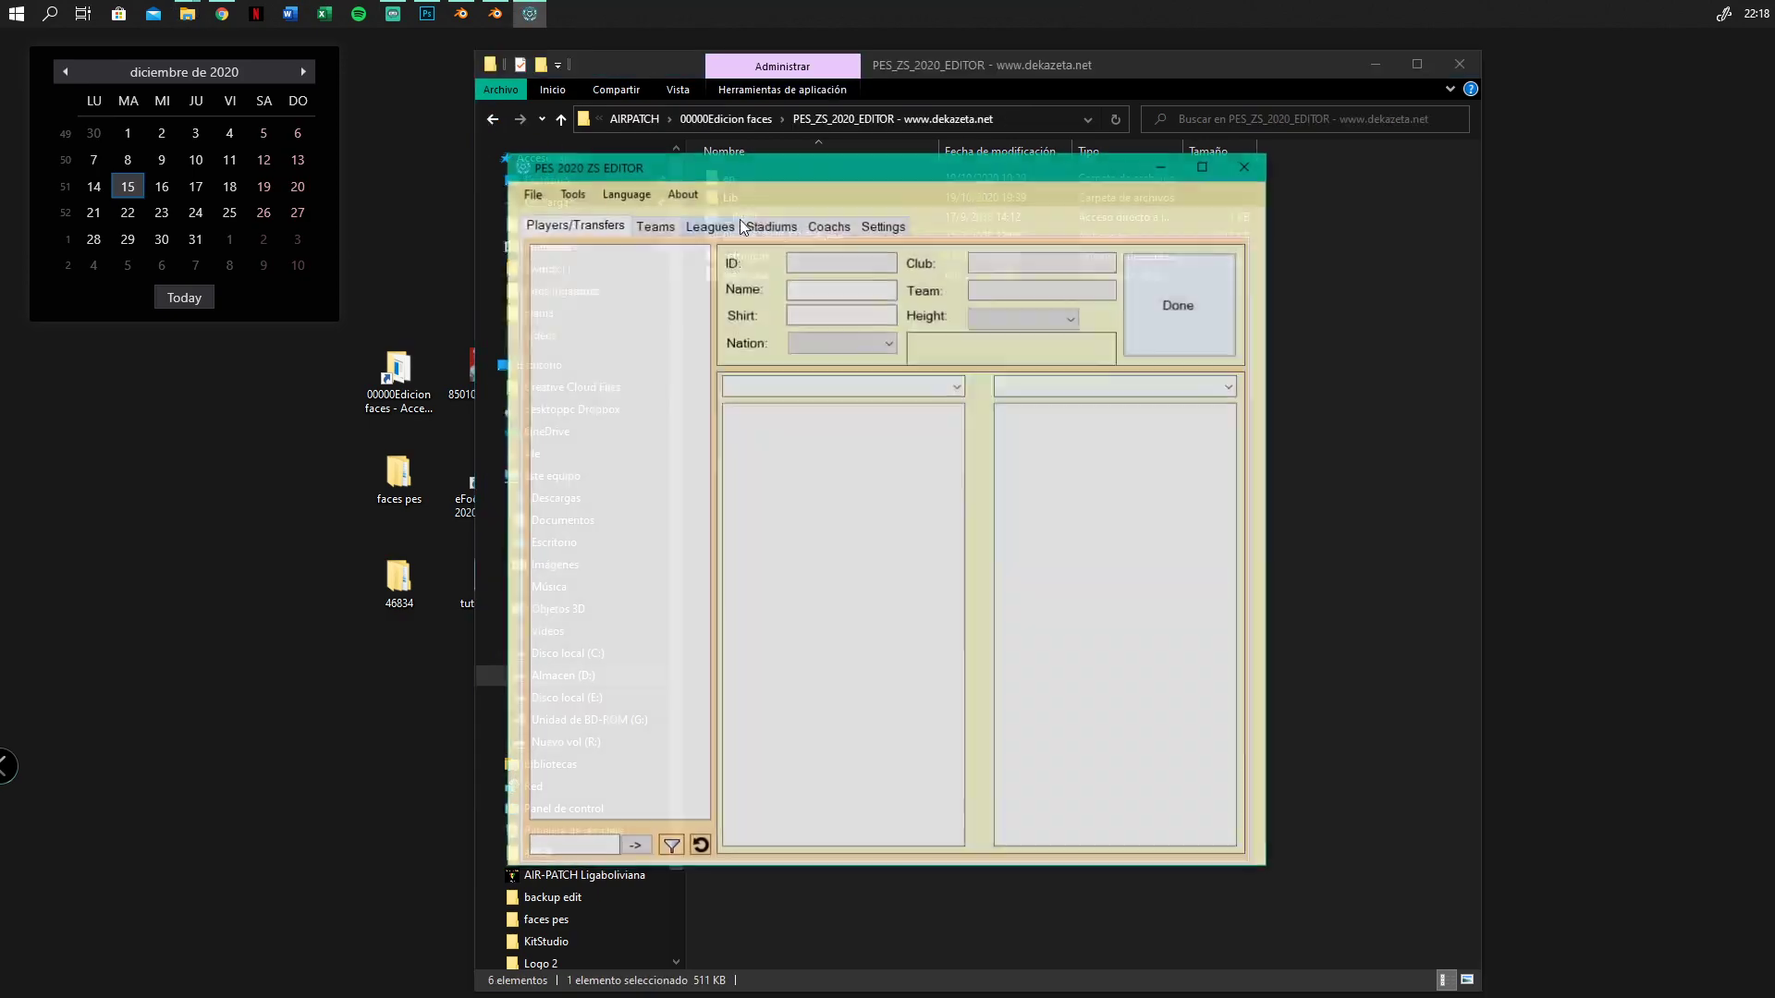
drag(763, 179, 1011, 185)
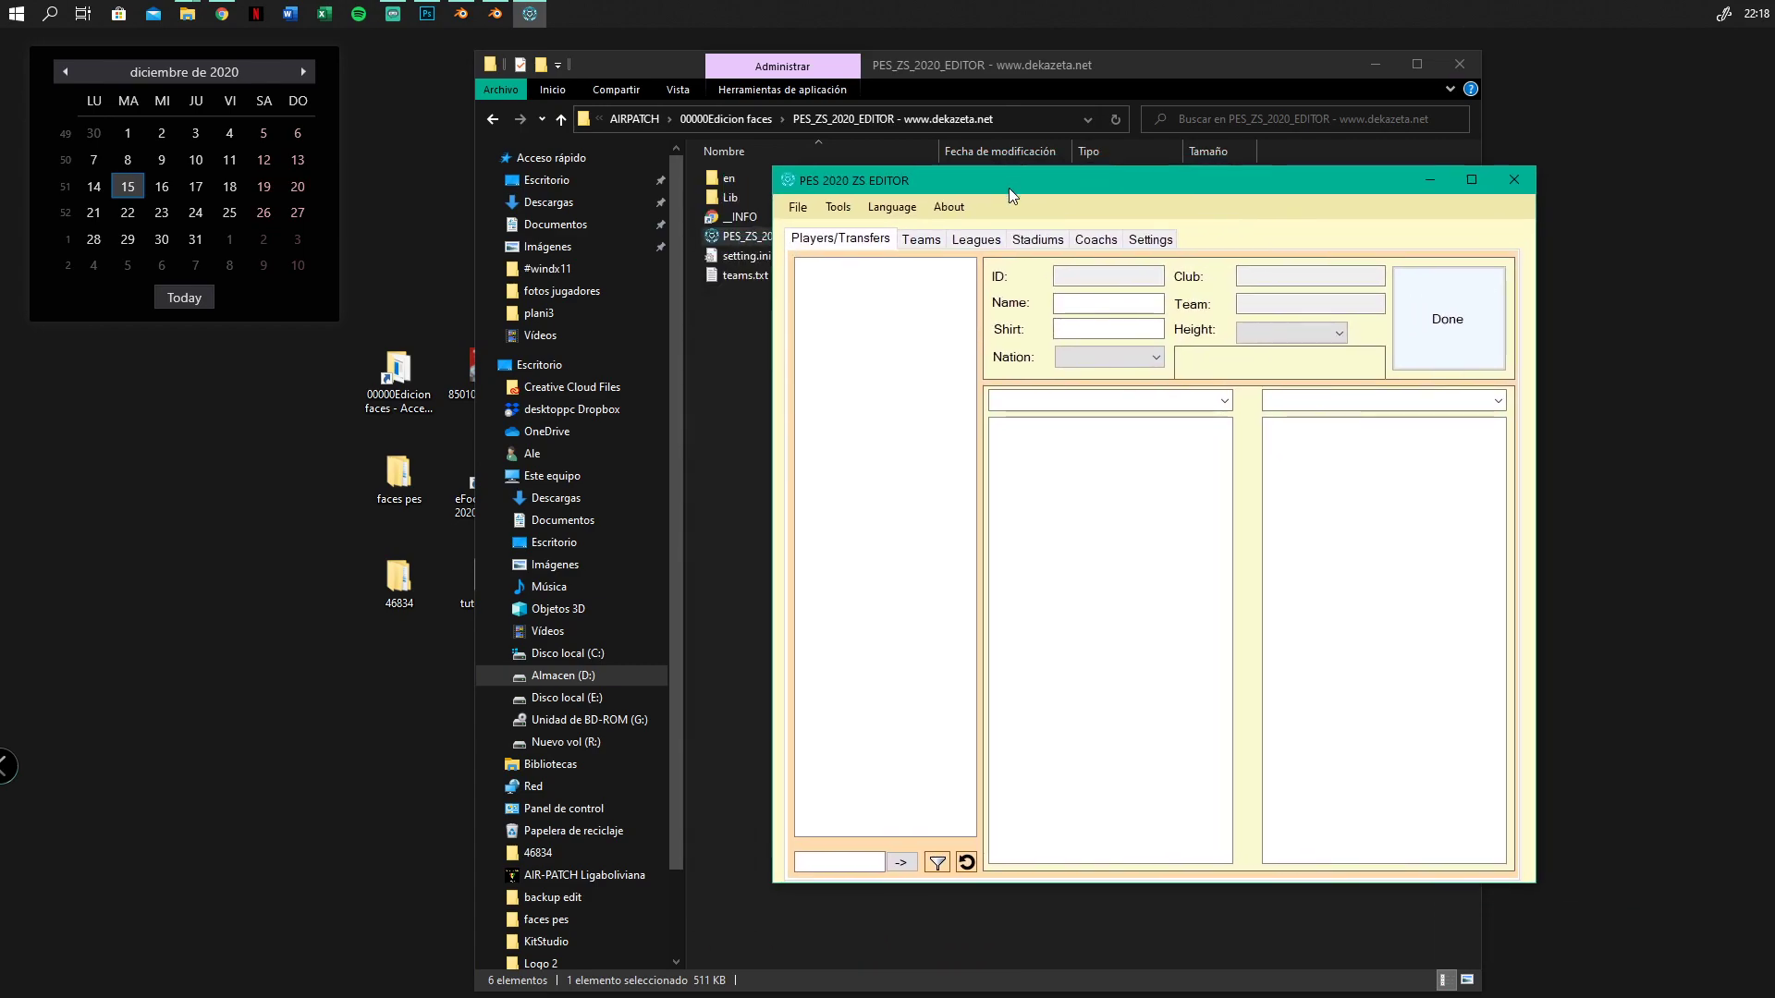
Load the EDIT00000000 file from the eFootball PES 2020 save folder inside Documents > KONAMI
click(805, 212)
click(828, 229)
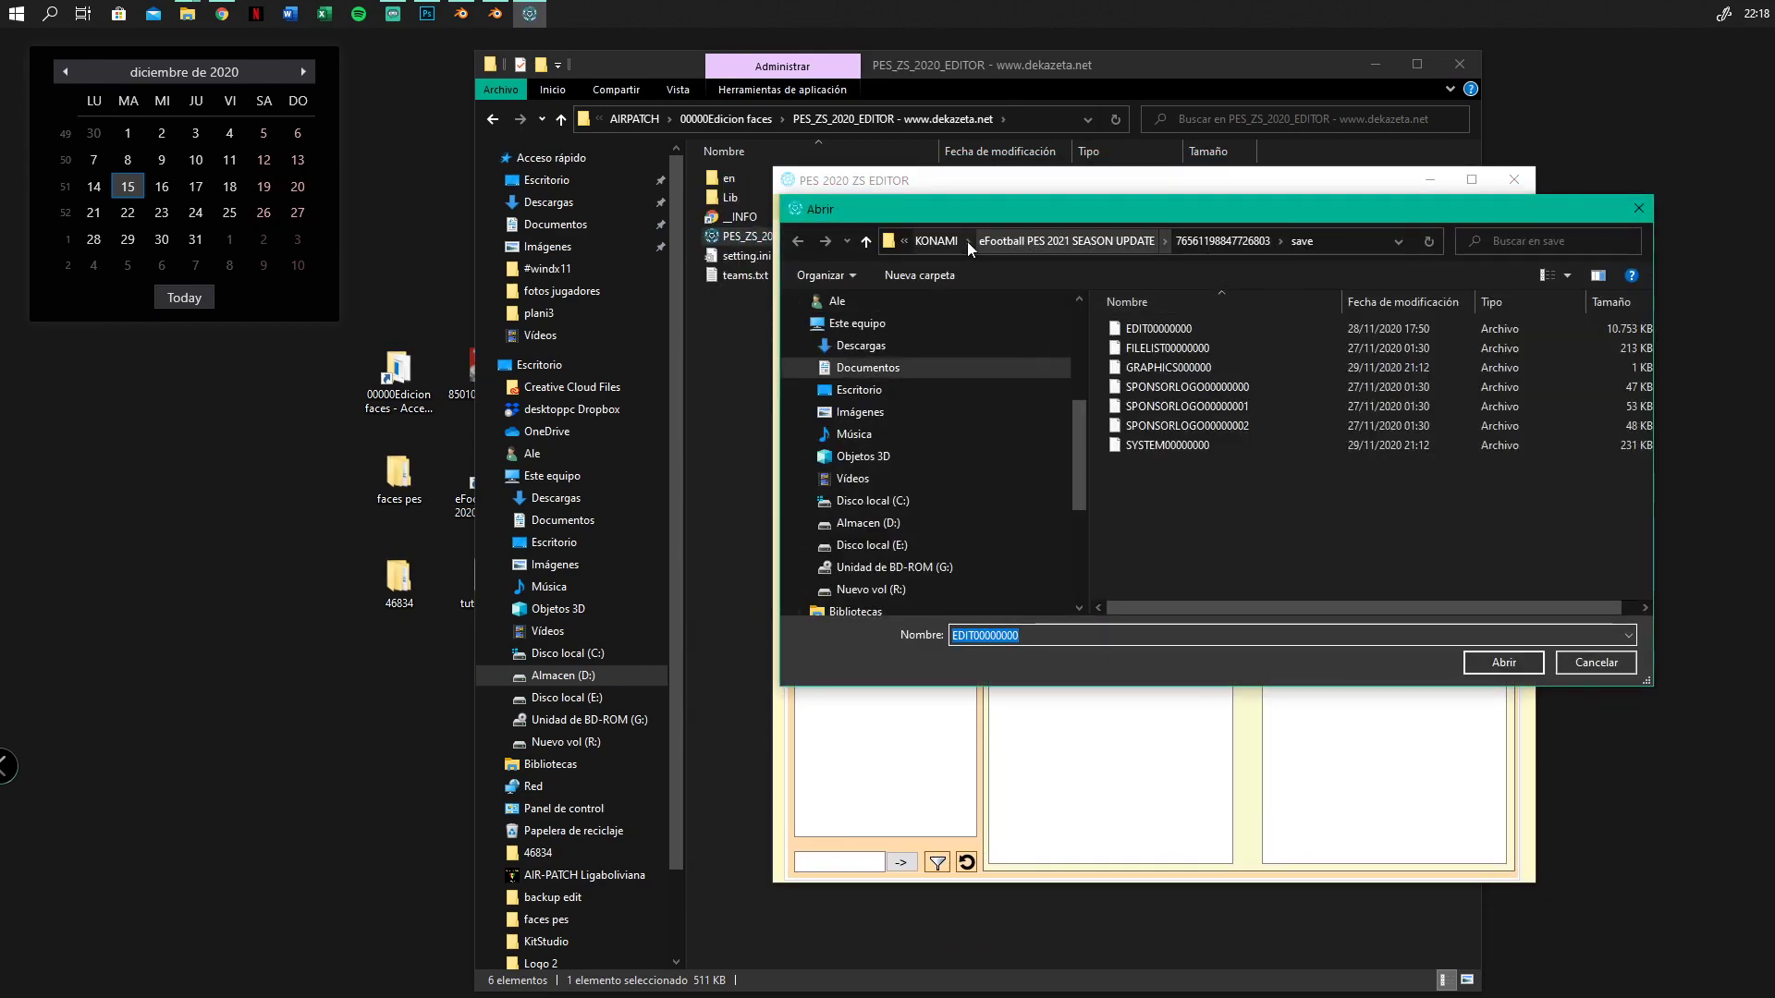
click(952, 240)
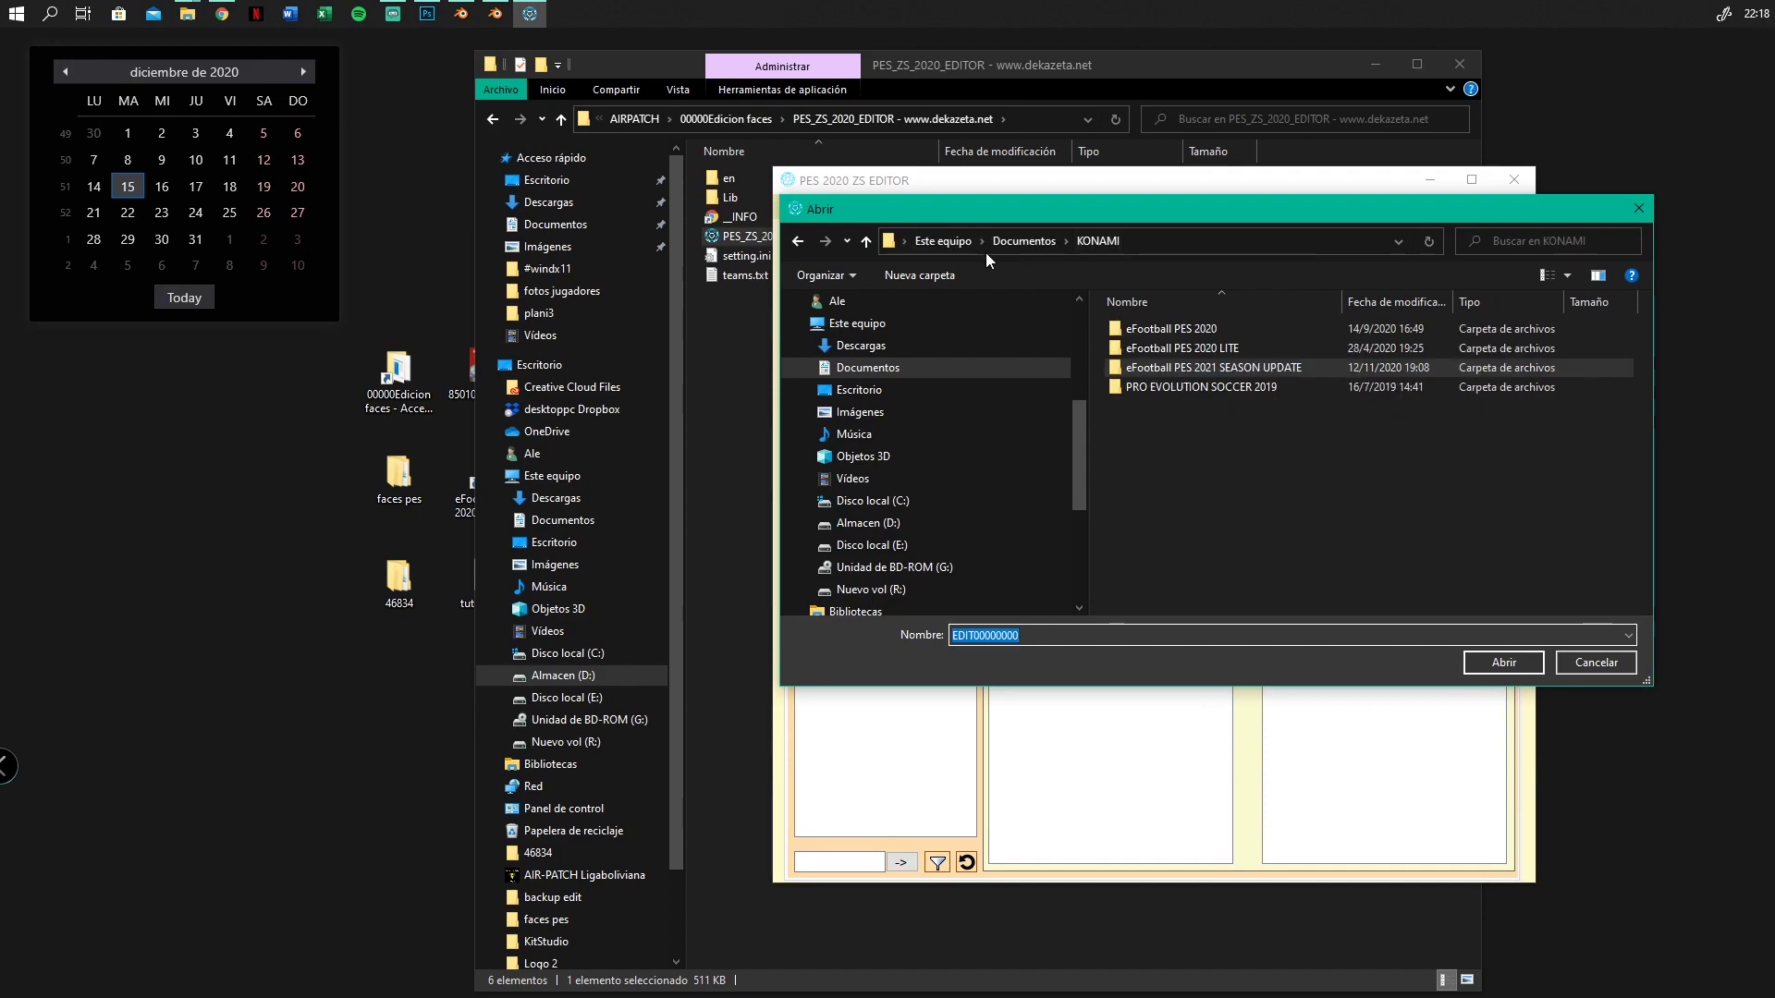
double_click(1190, 333)
double_click(1155, 333)
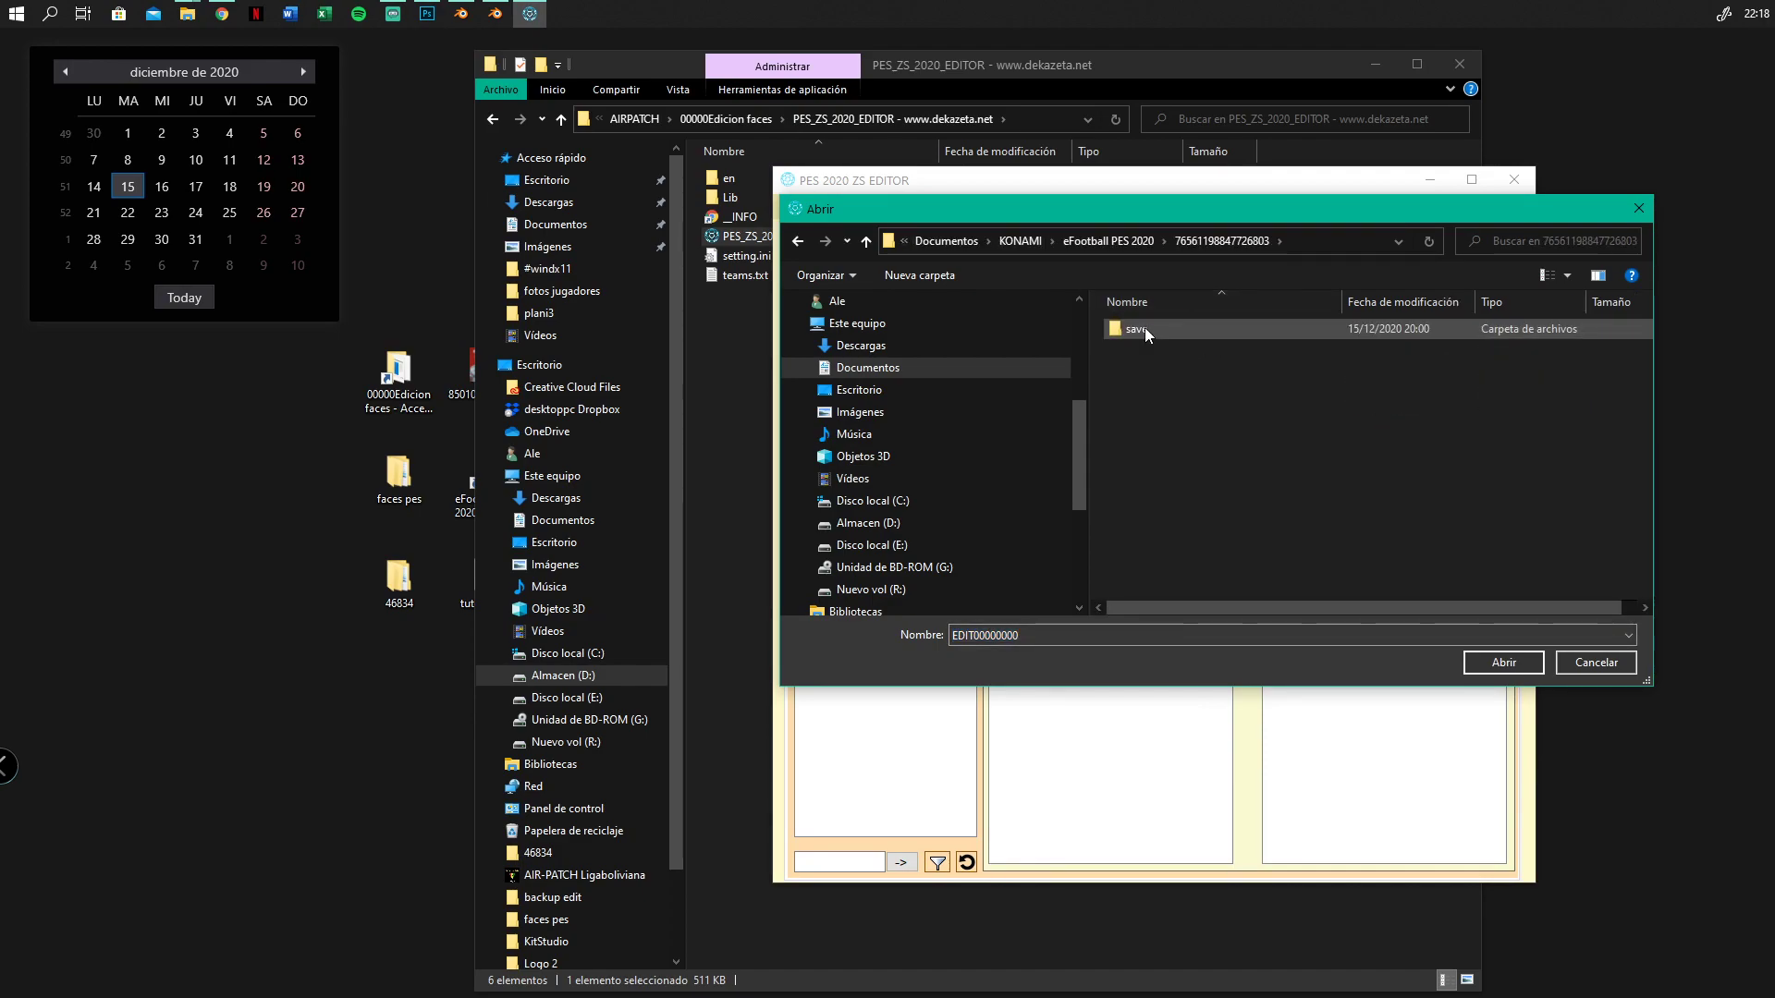
double_click(1143, 331)
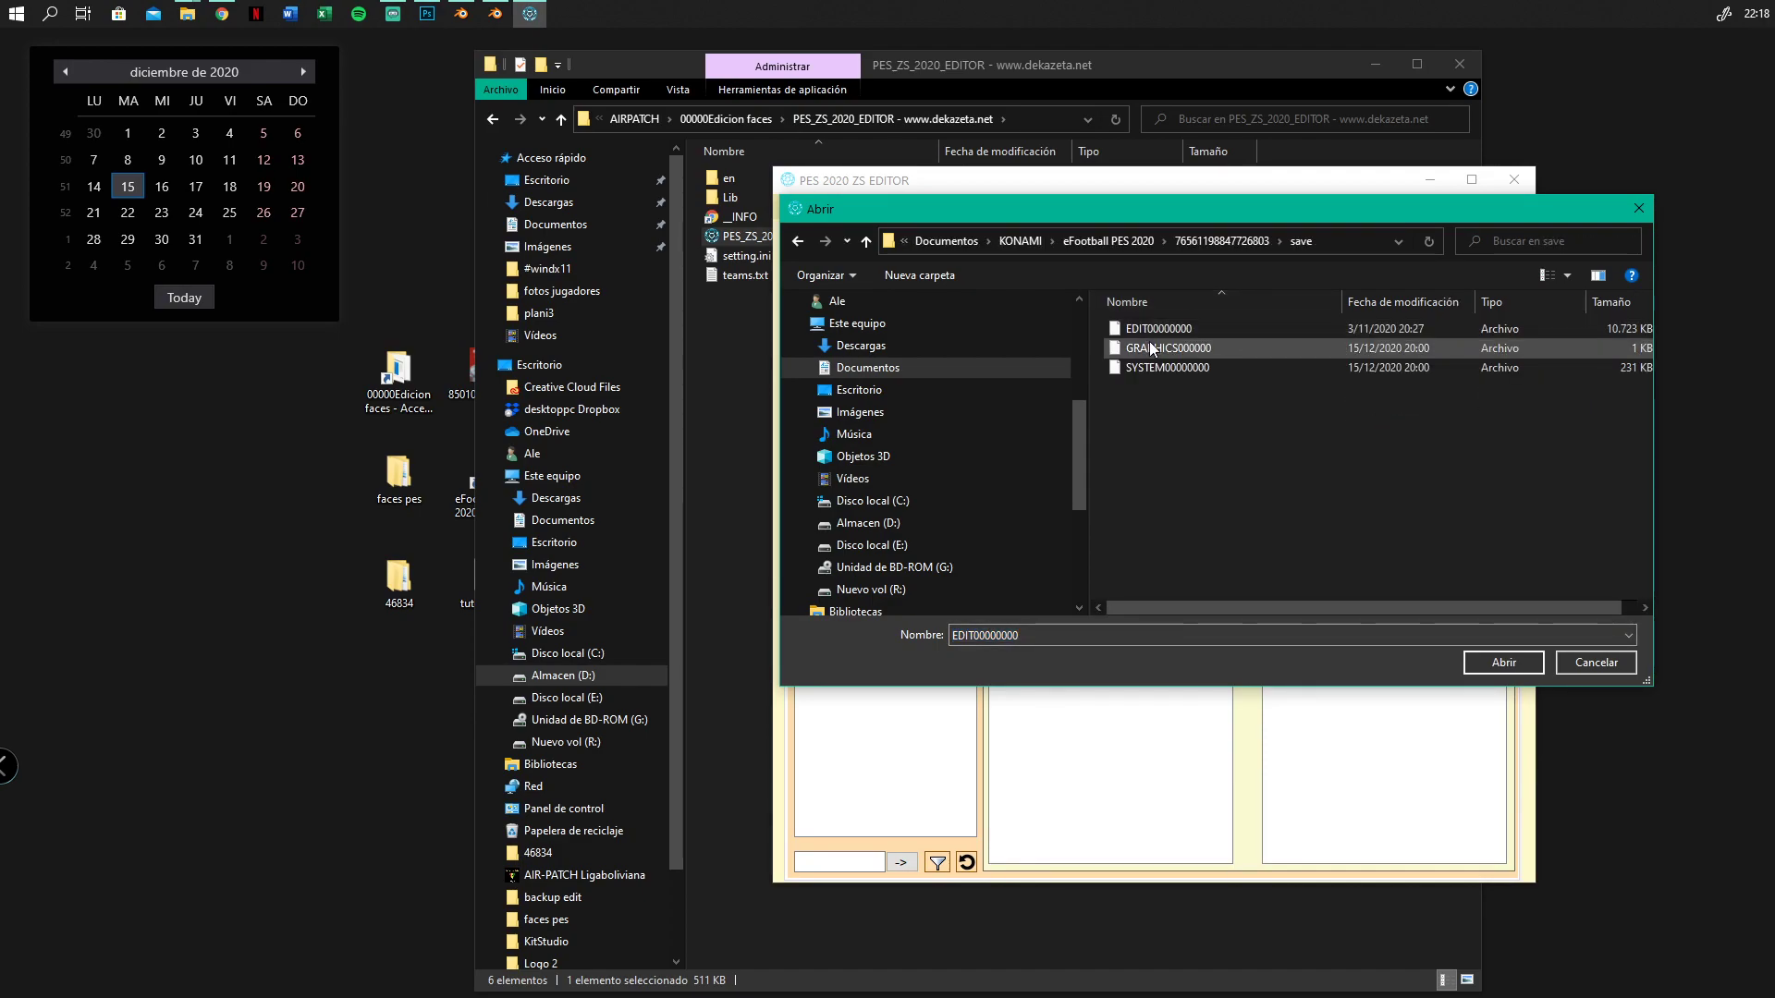
click(1493, 664)
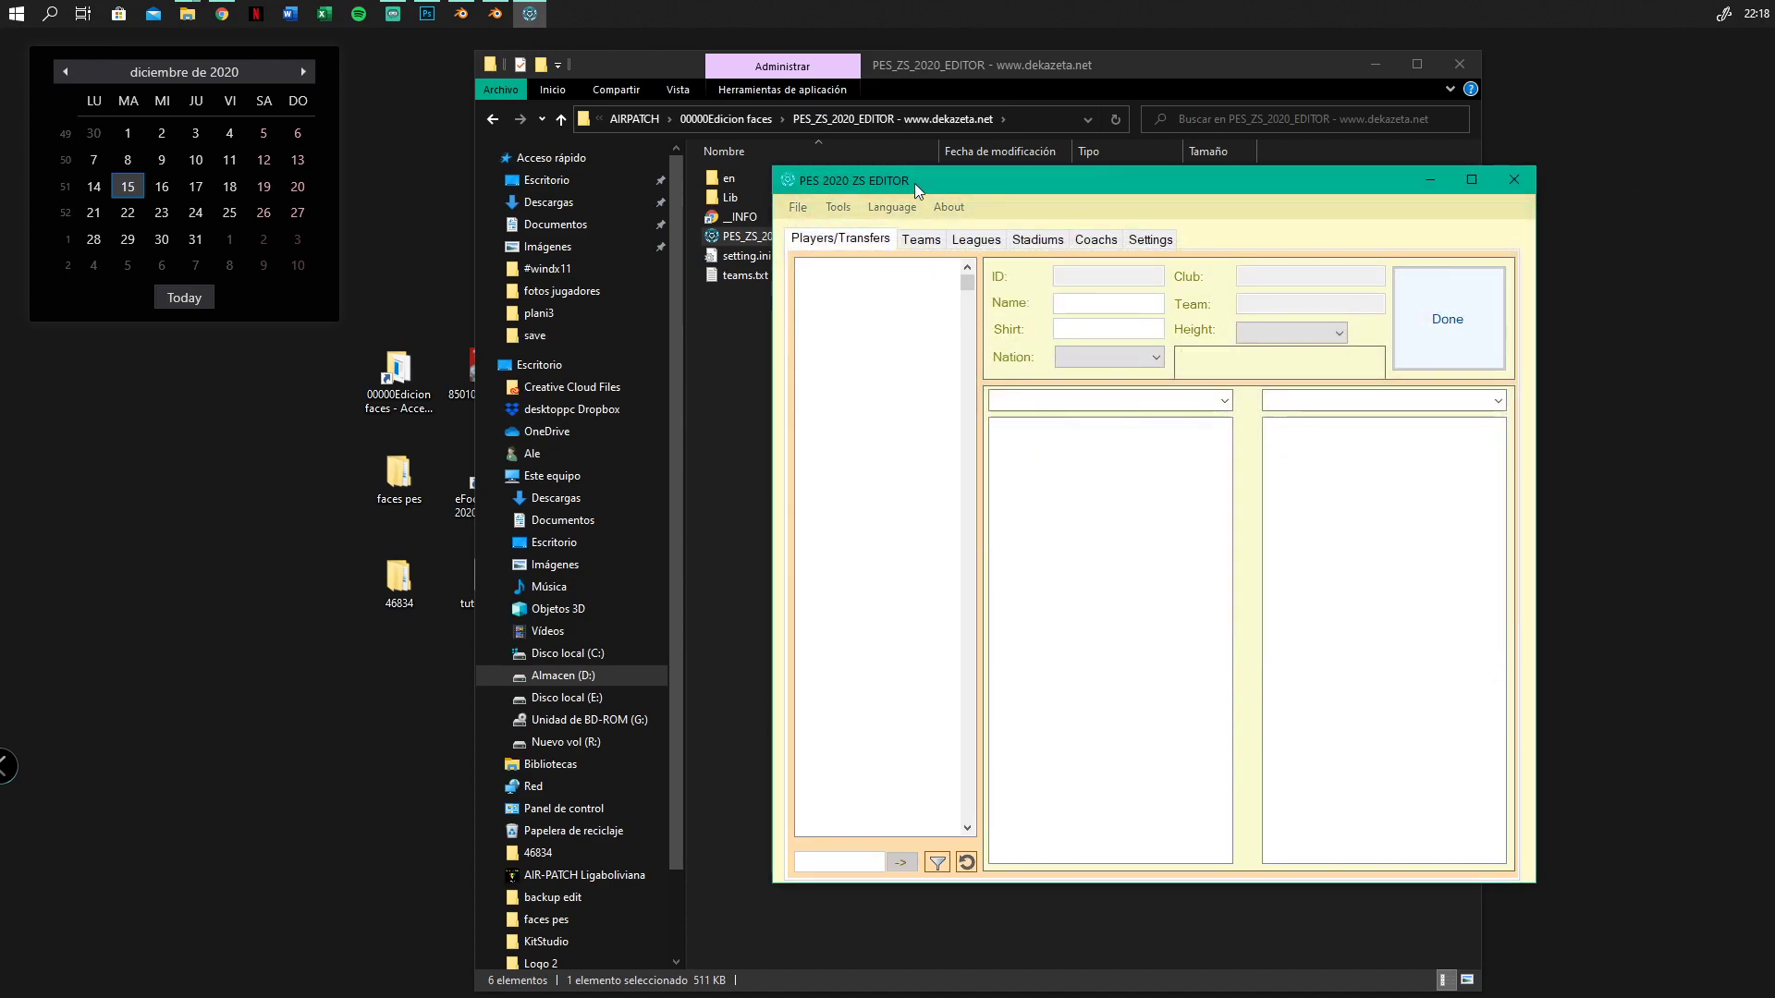
mouse_move(902, 183)
mouse_down()
mouse_move(1093, 237)
mouse_move(1196, 238)
mouse_move(881, 170)
mouse_up()
Search the editor's player list for "ára"
click(835, 845)
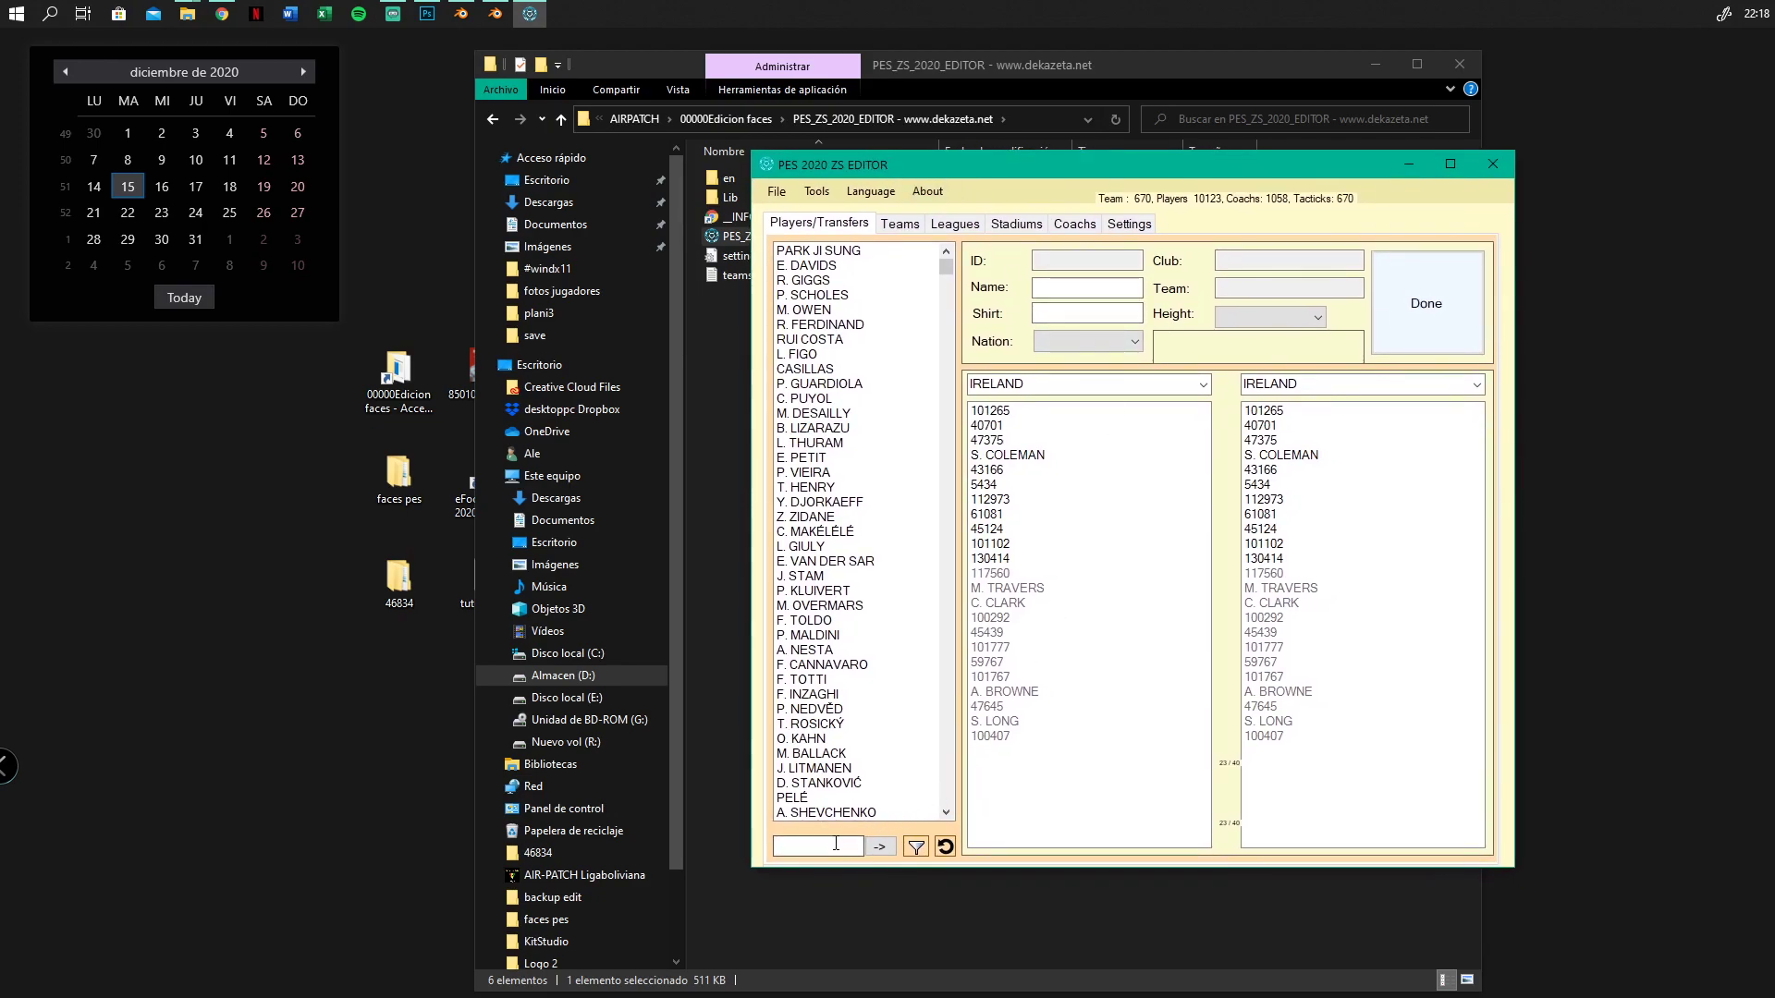
text(aer)
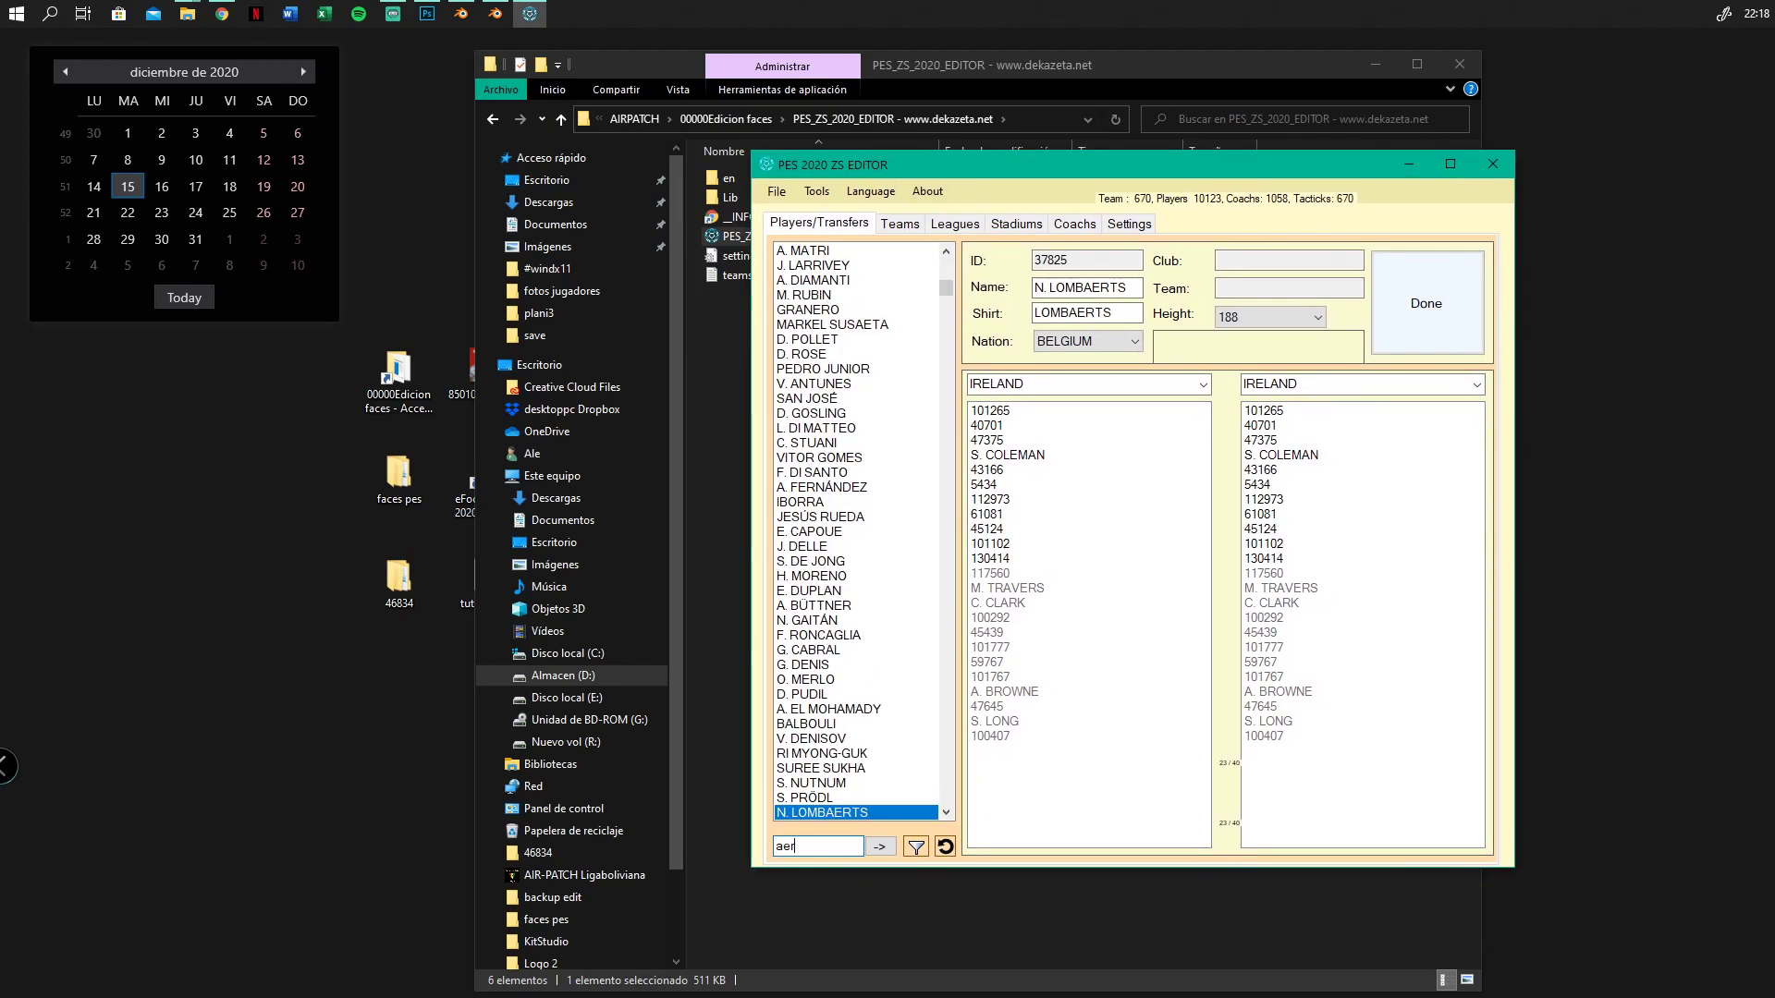
key(BackSpace)
key(BackSpace)
text(ra)
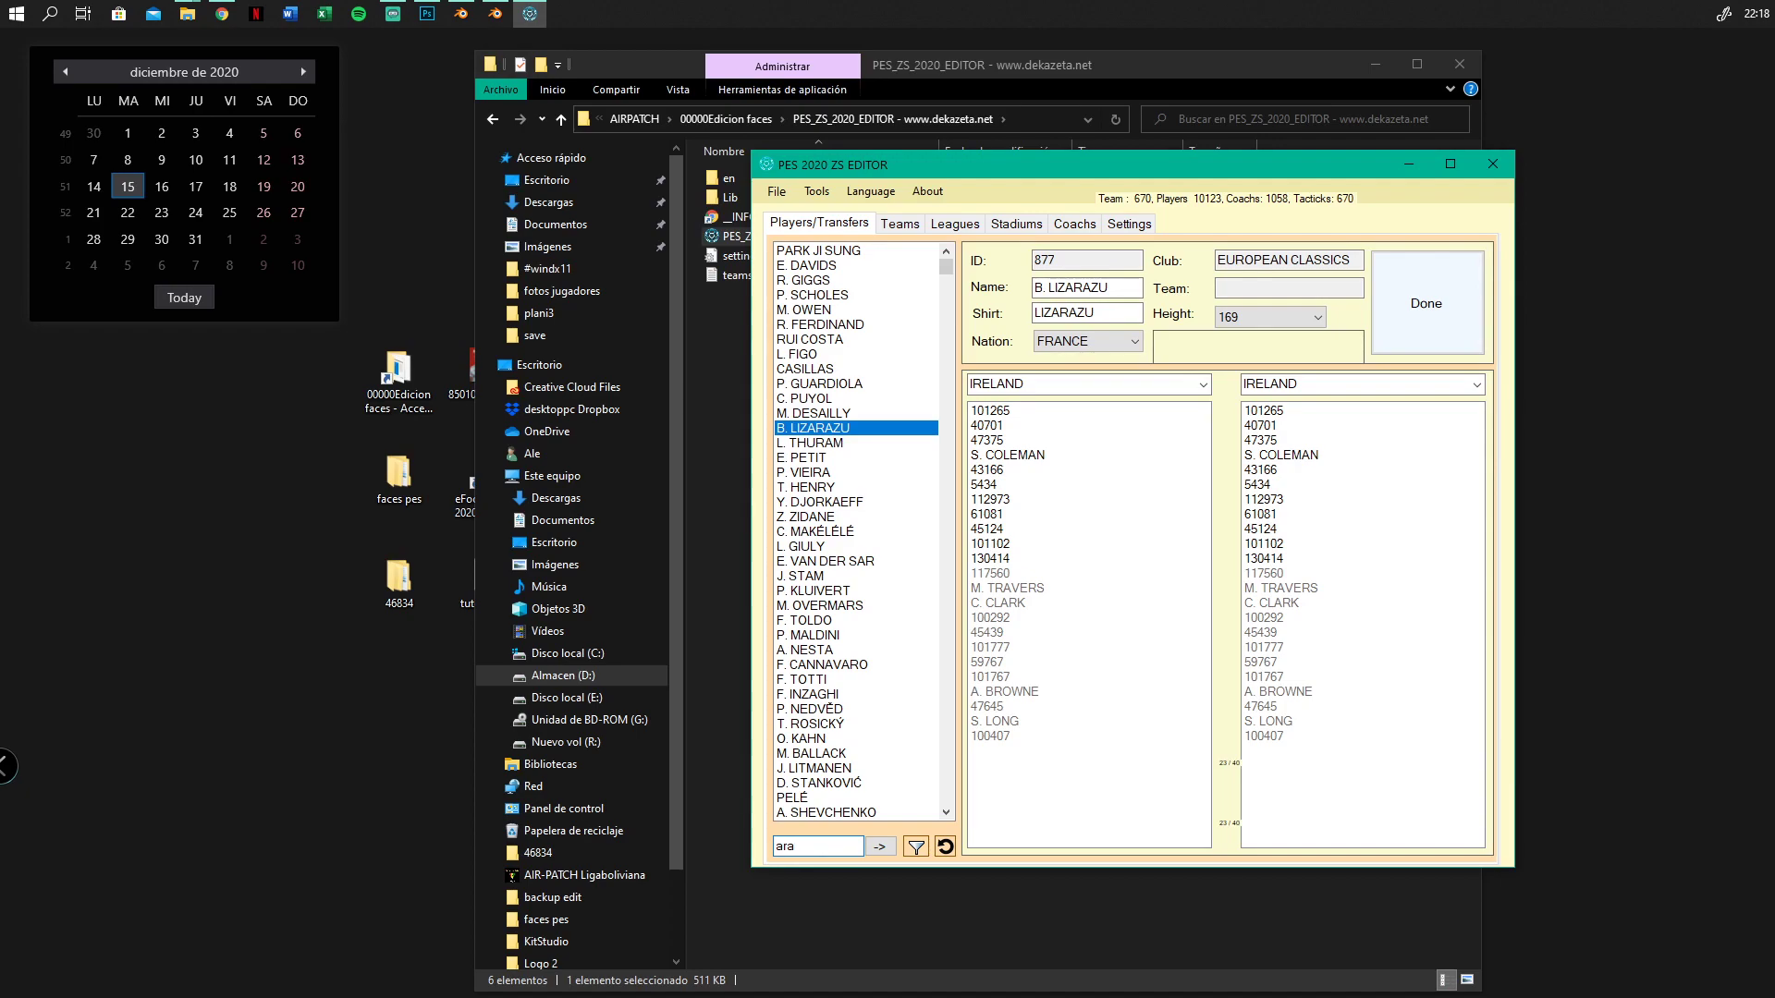
text(be)
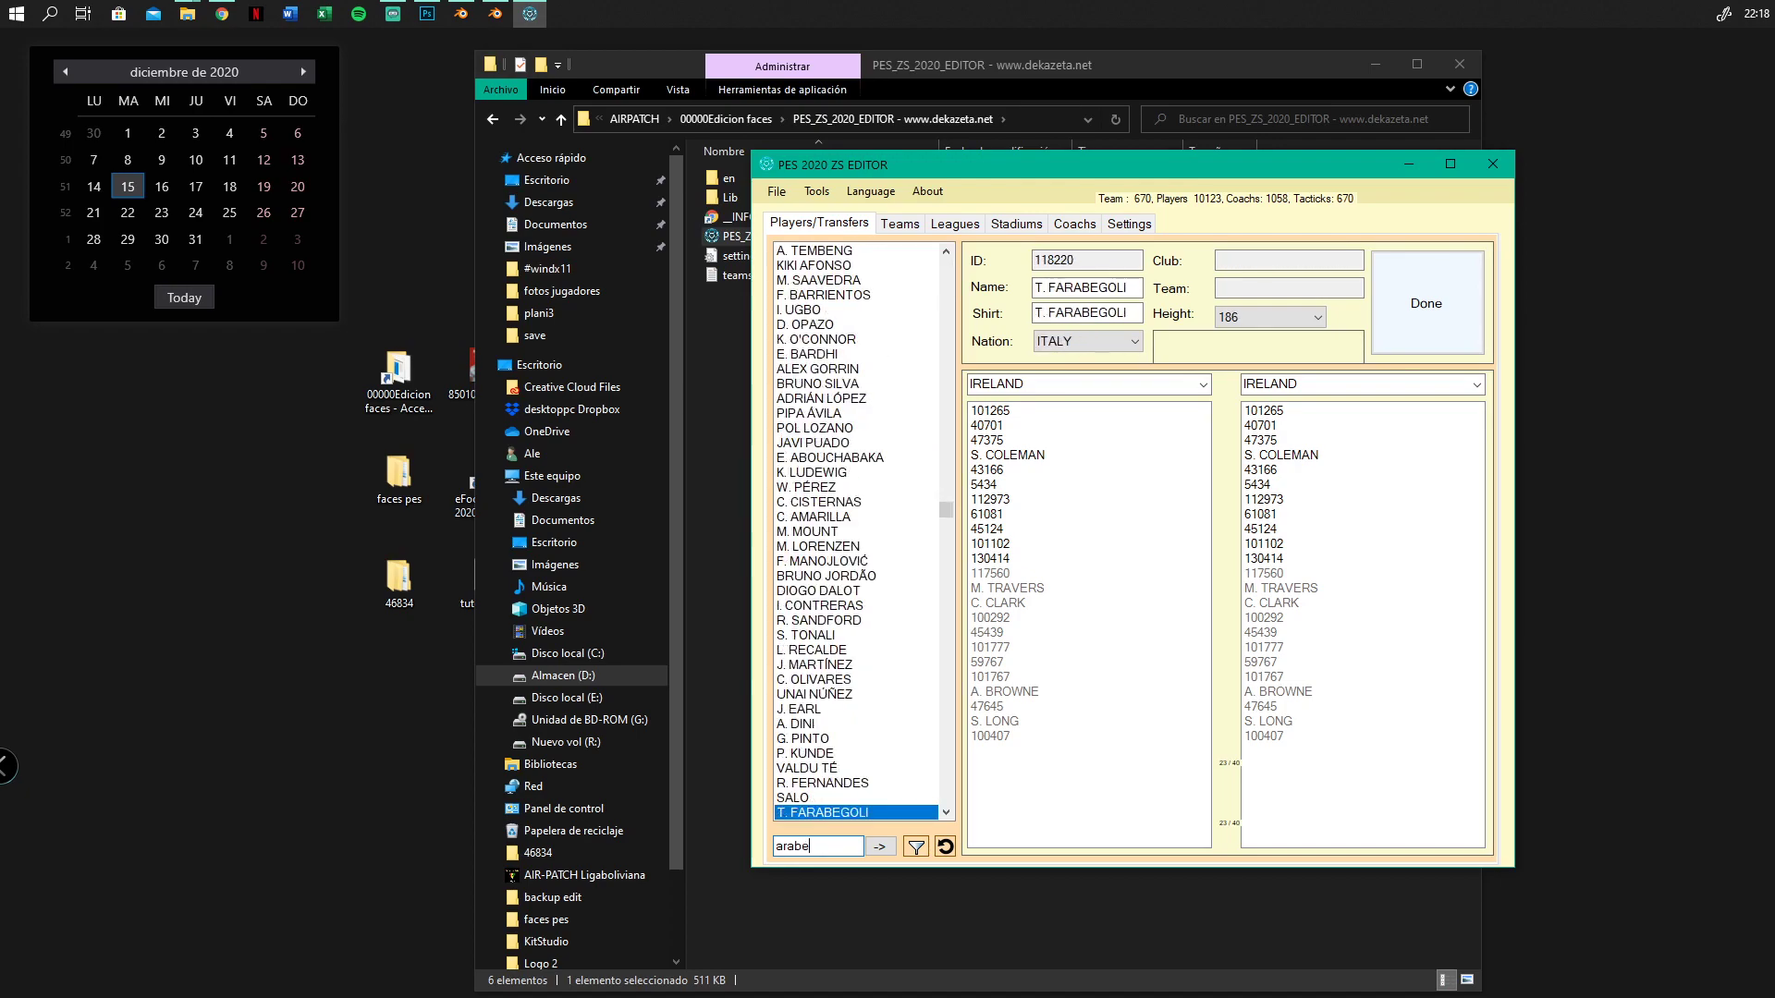
key(BackSpace)
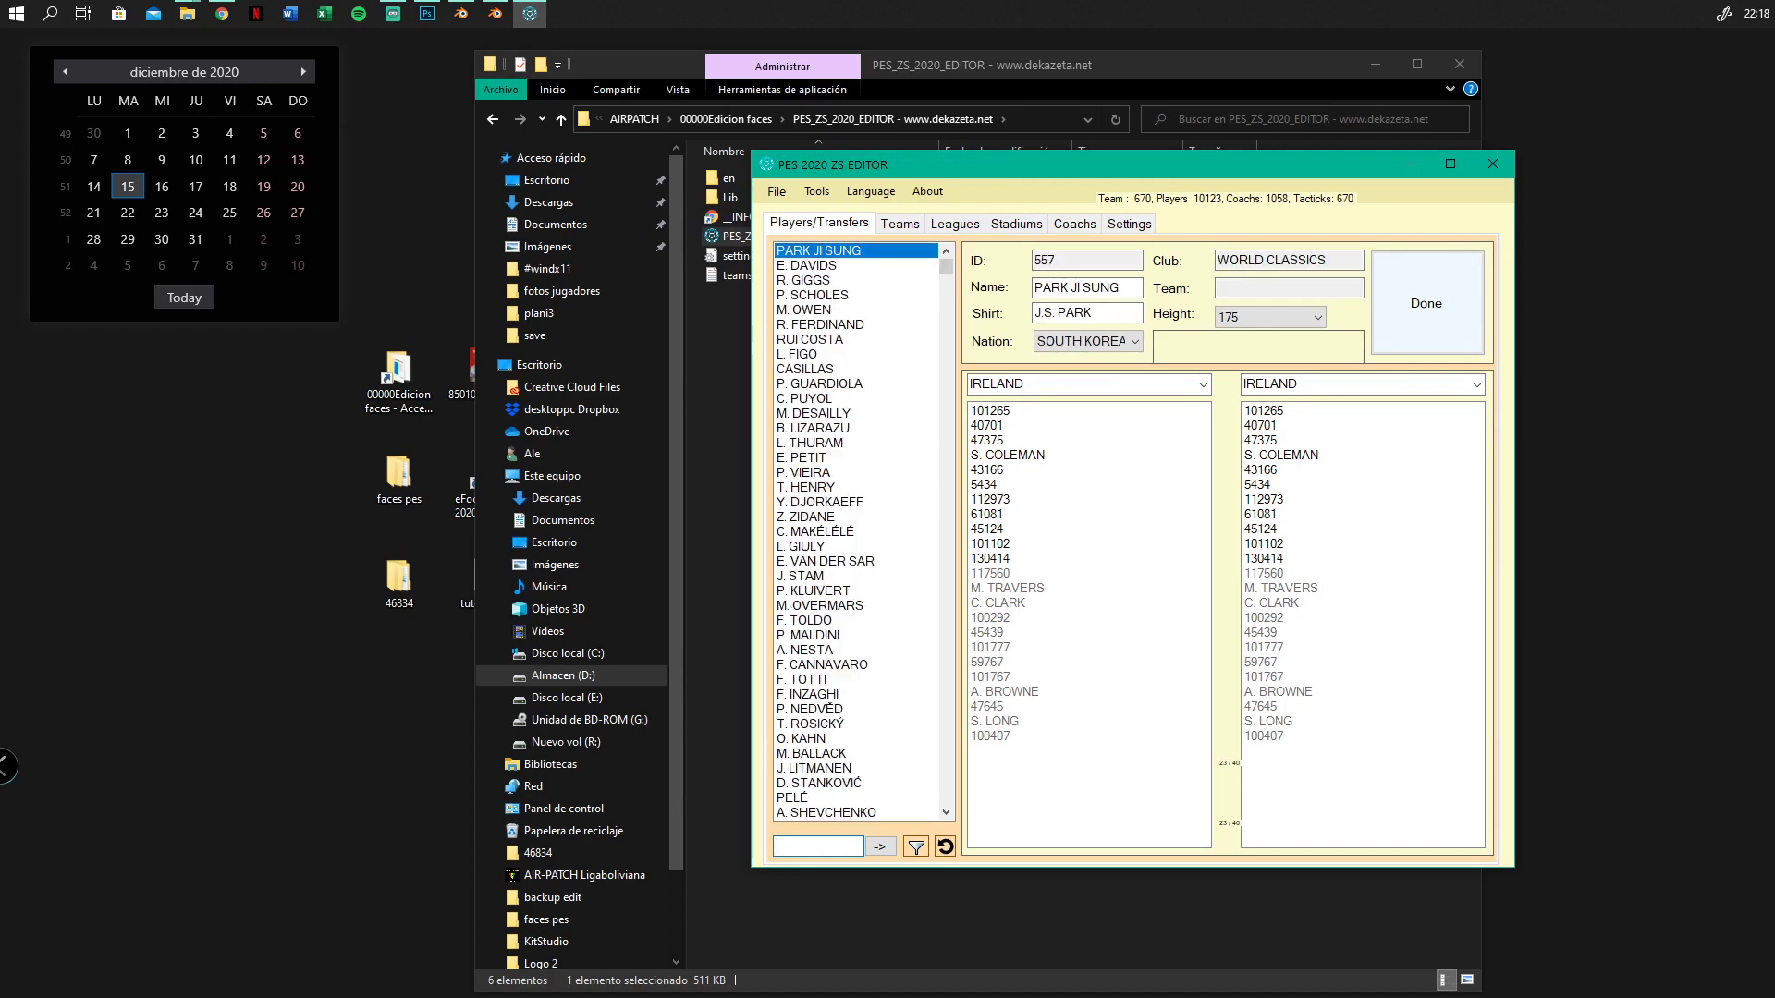
text(á)
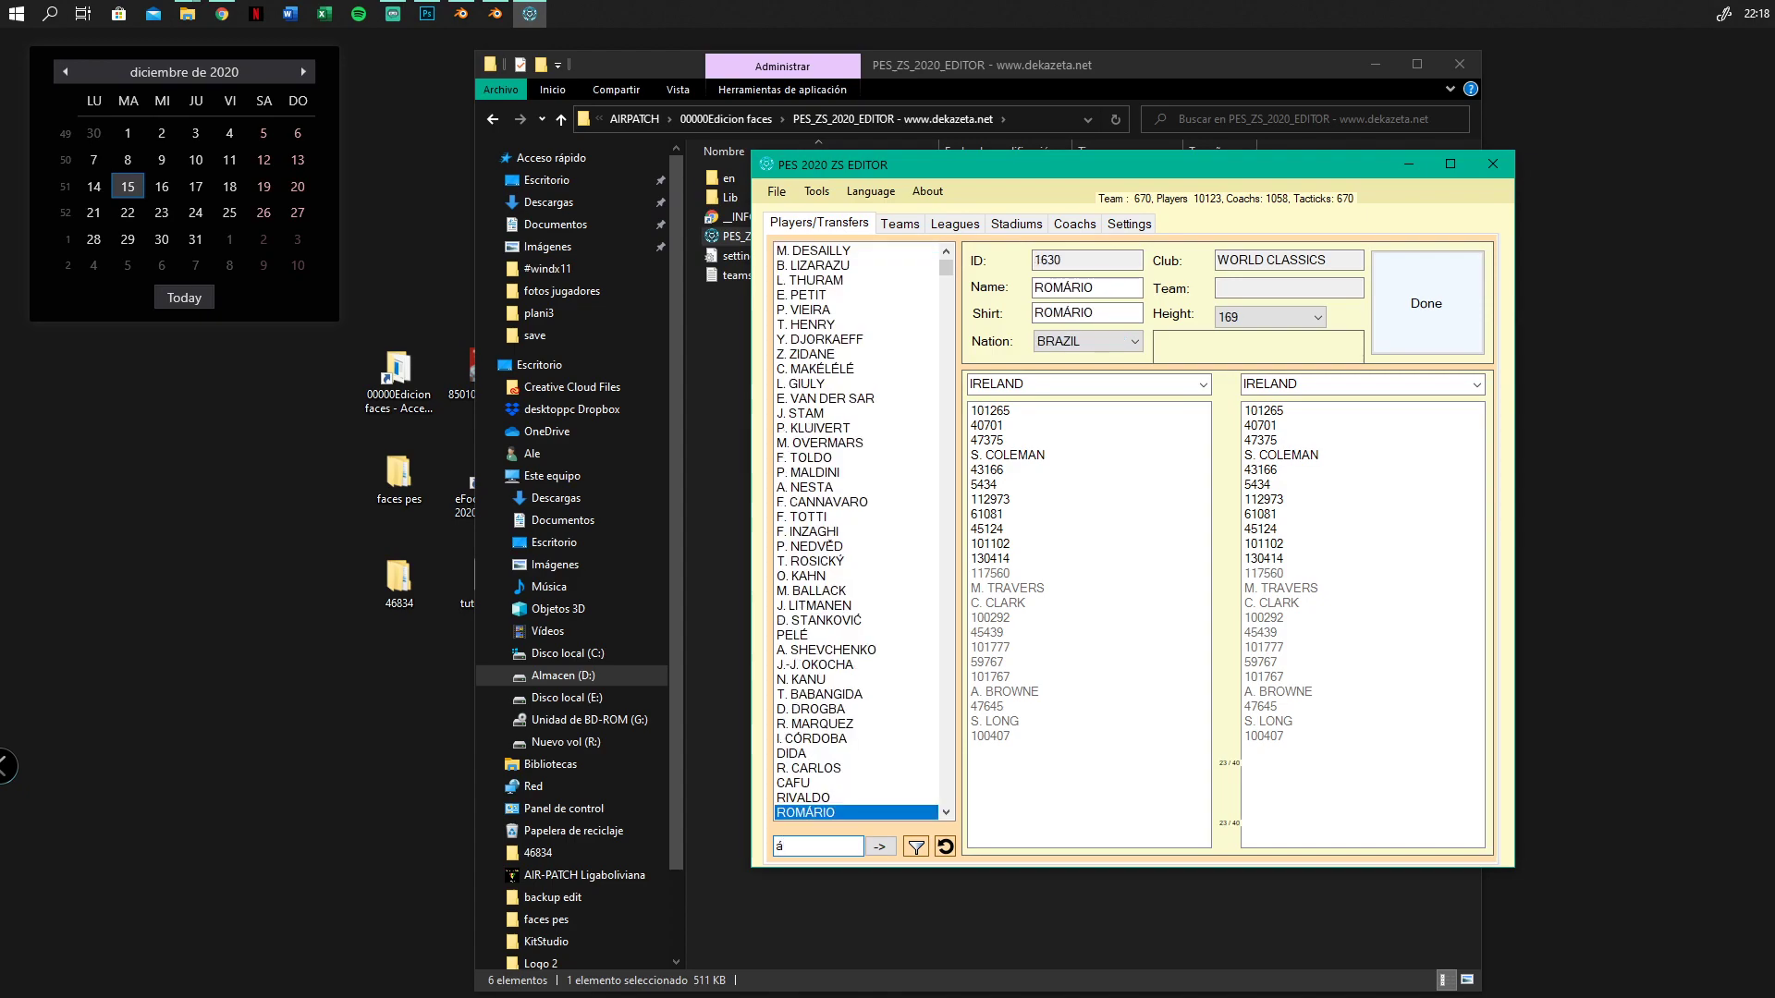
text(ra)
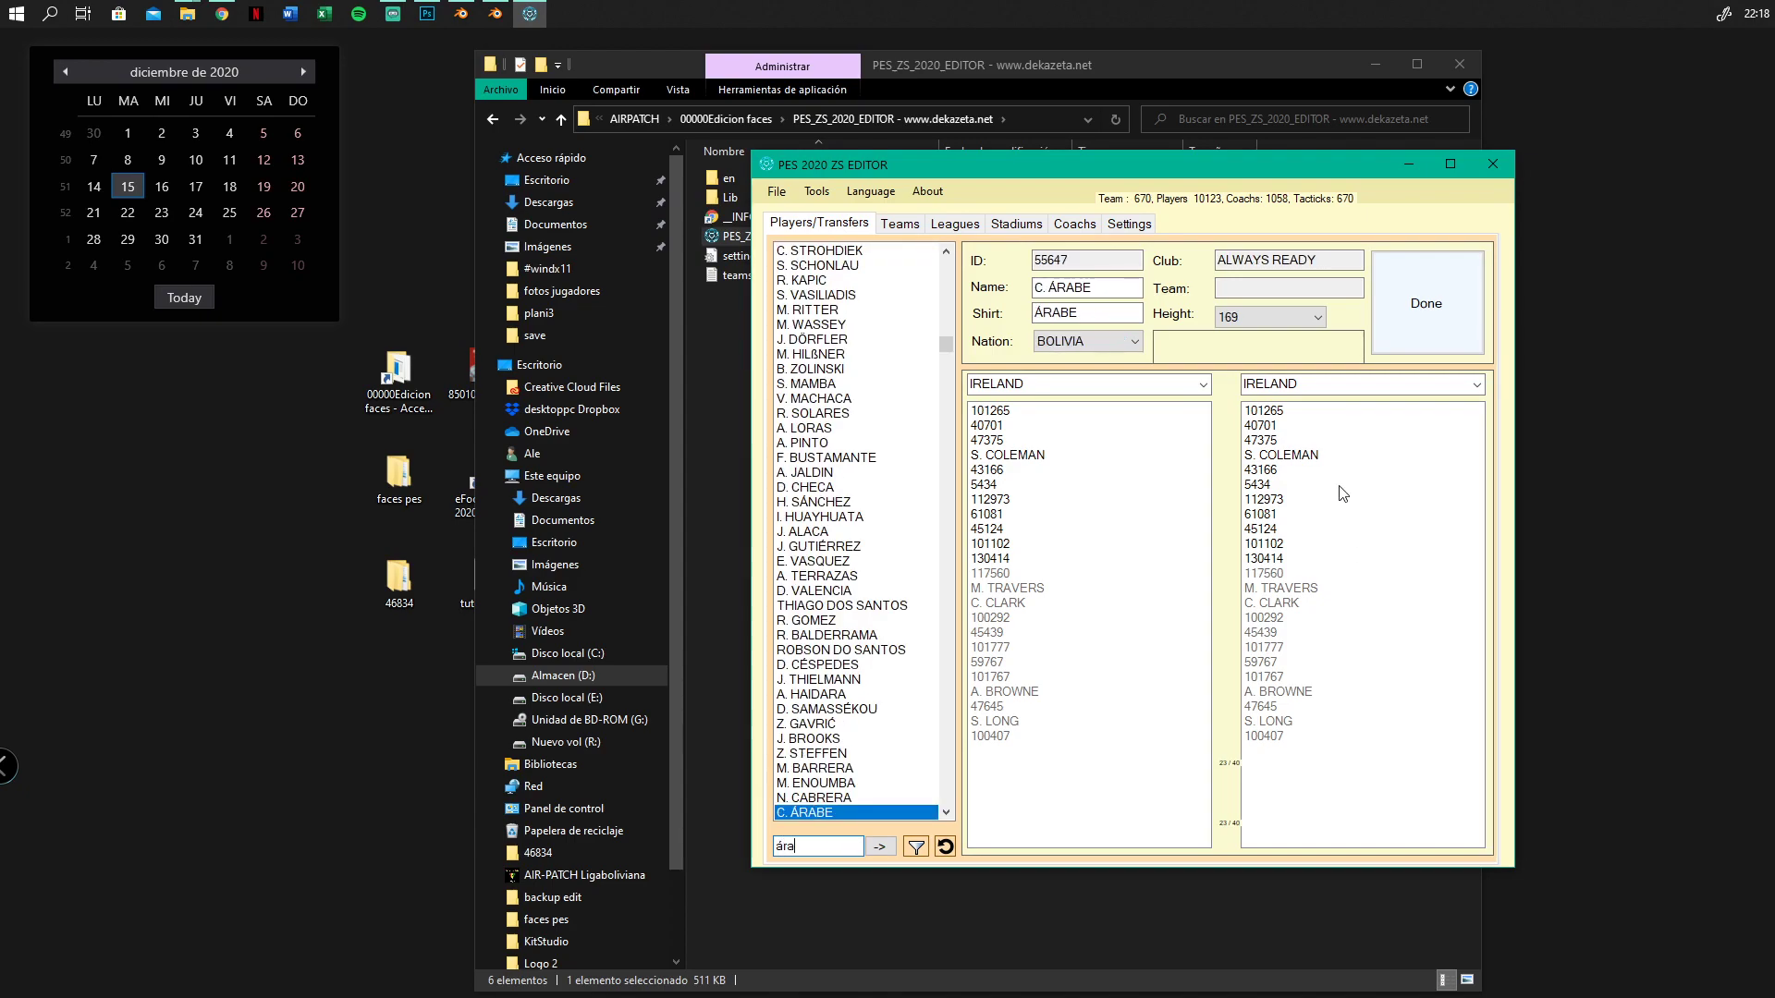
Copy the found player's ID, exit the editor, and minimize the folder window
double_click(1076, 262)
right_click(1054, 260)
click(1156, 317)
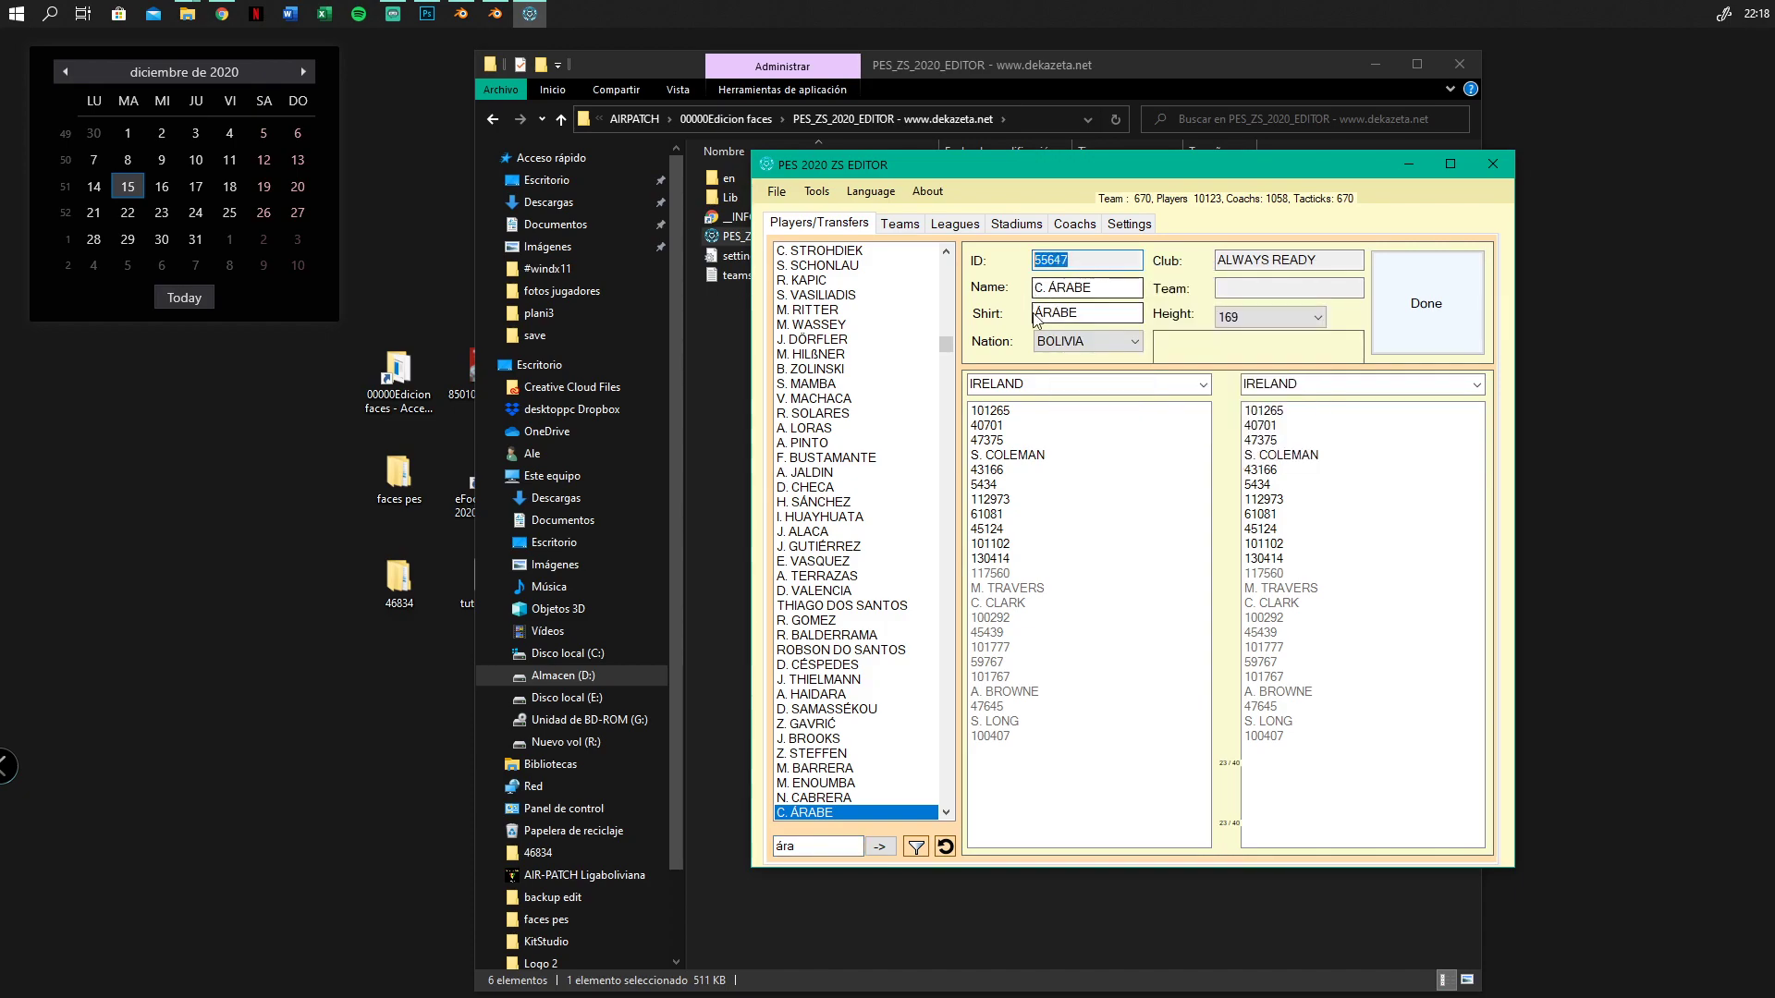
click(1093, 261)
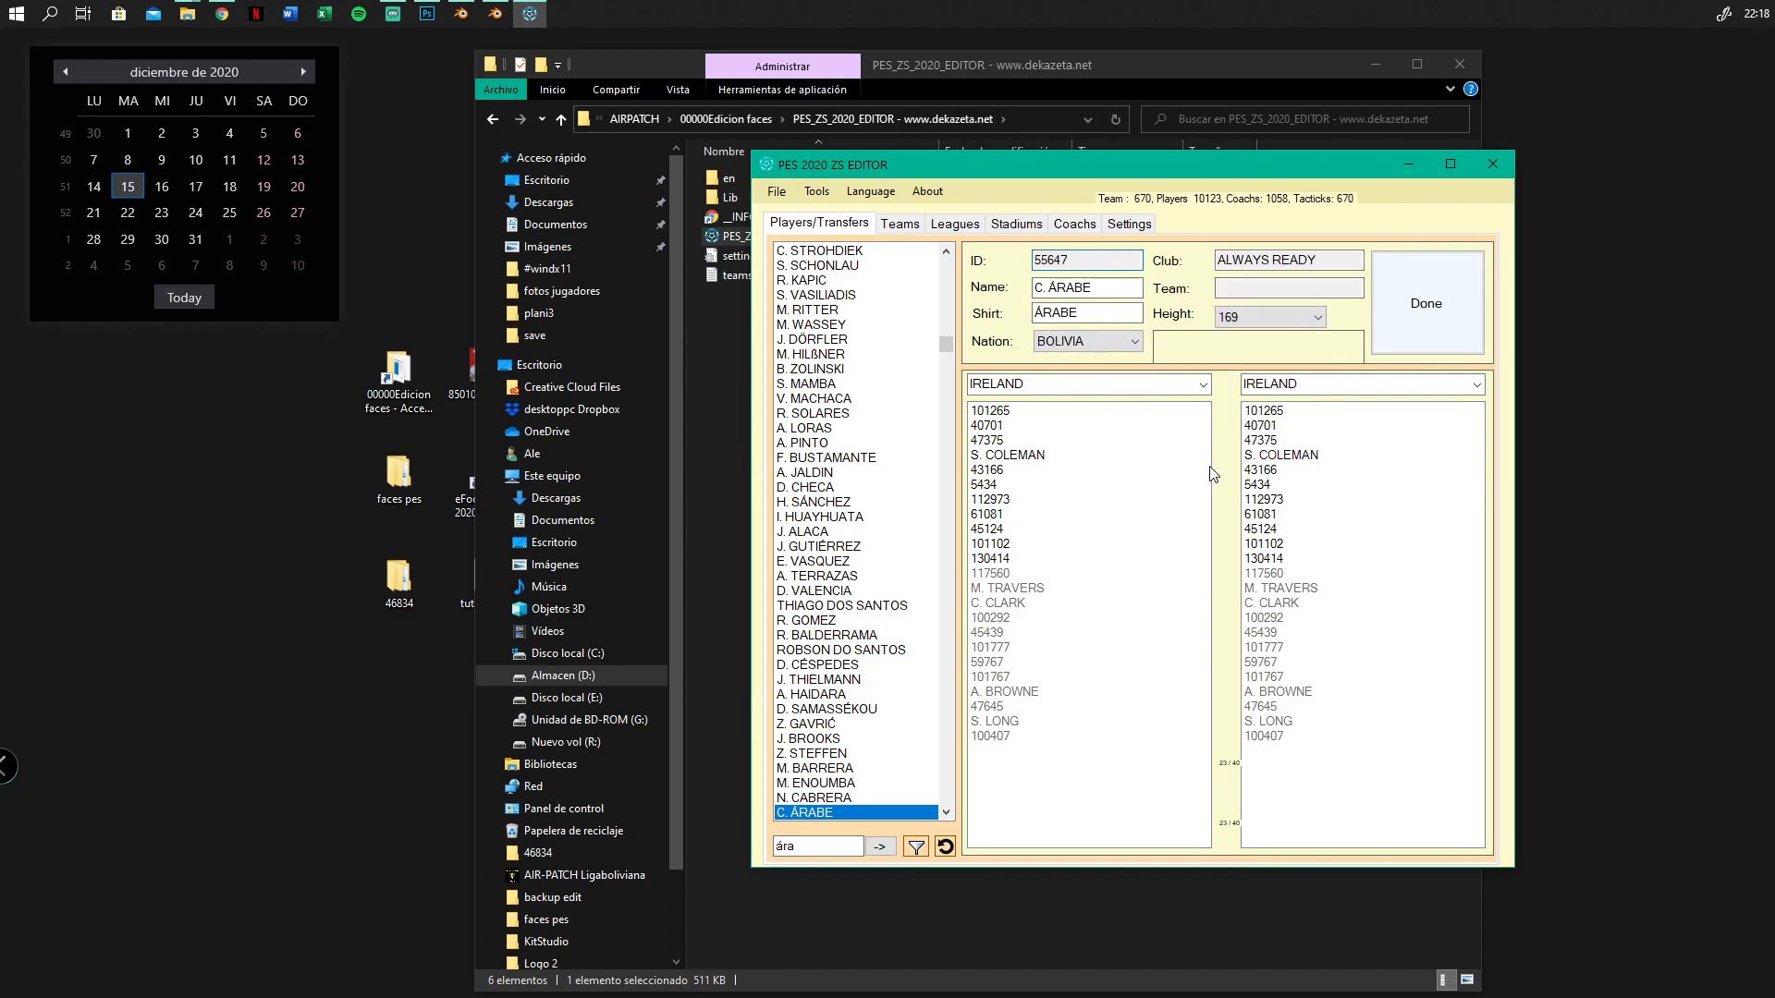
click(1493, 166)
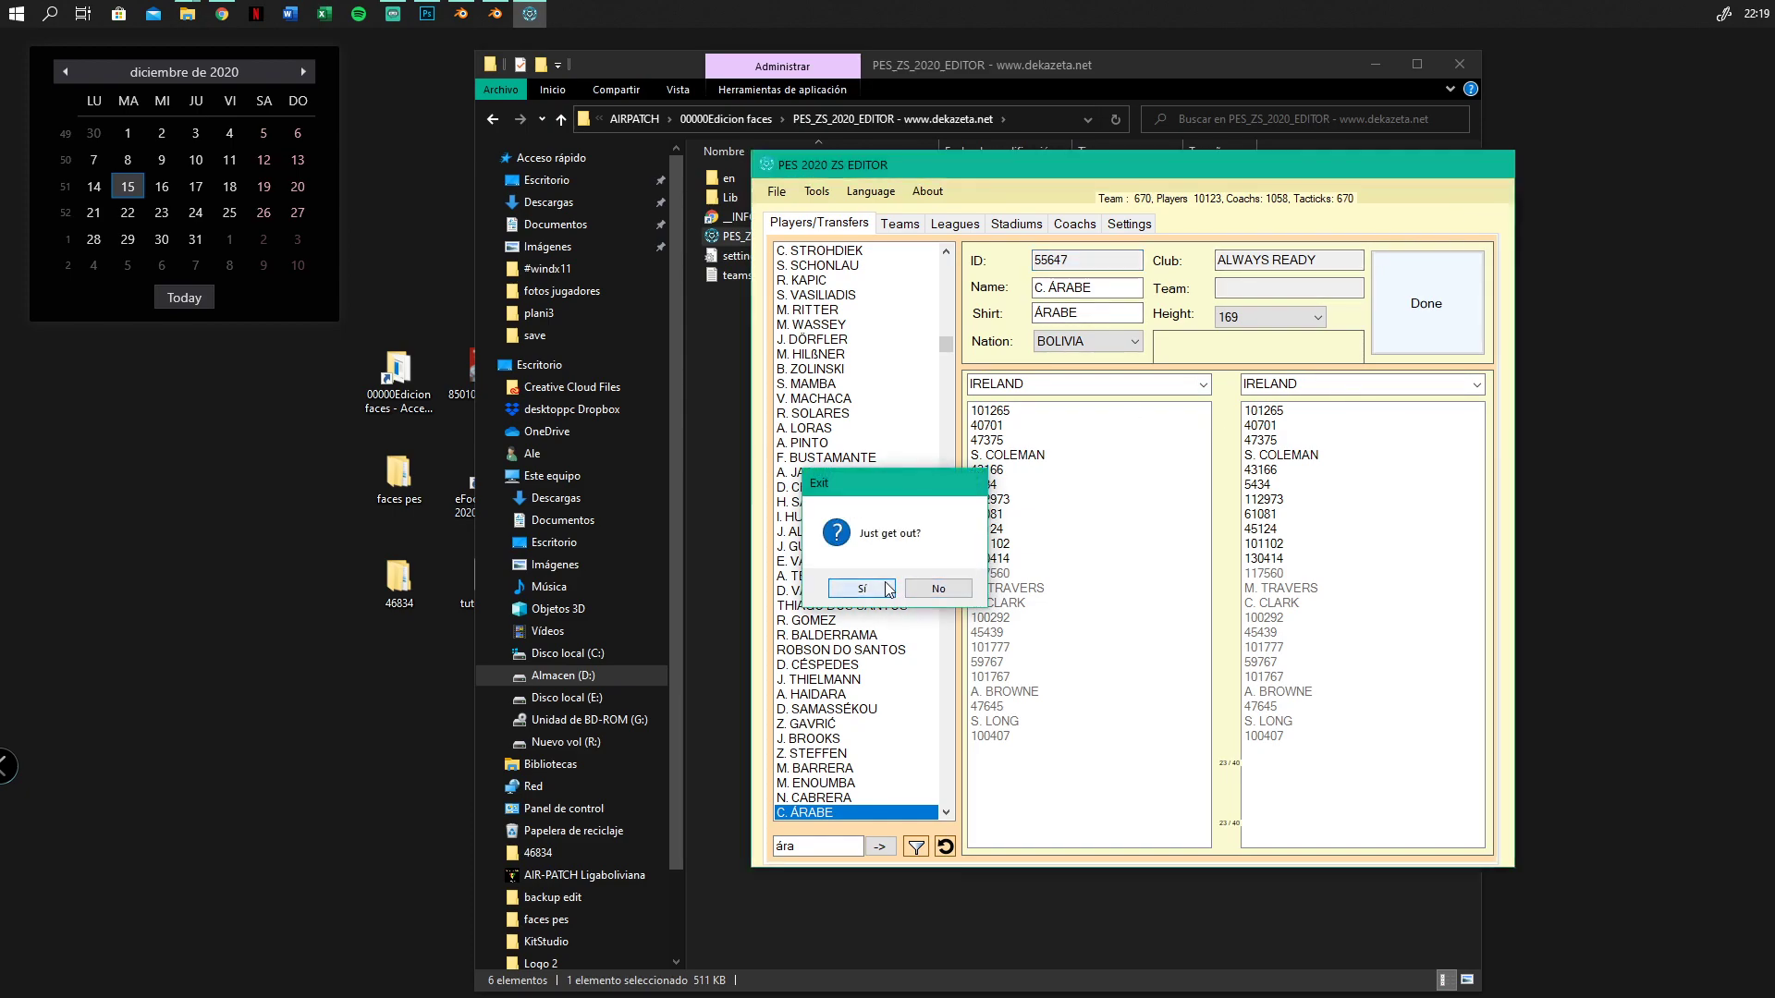
click(873, 588)
click(1373, 70)
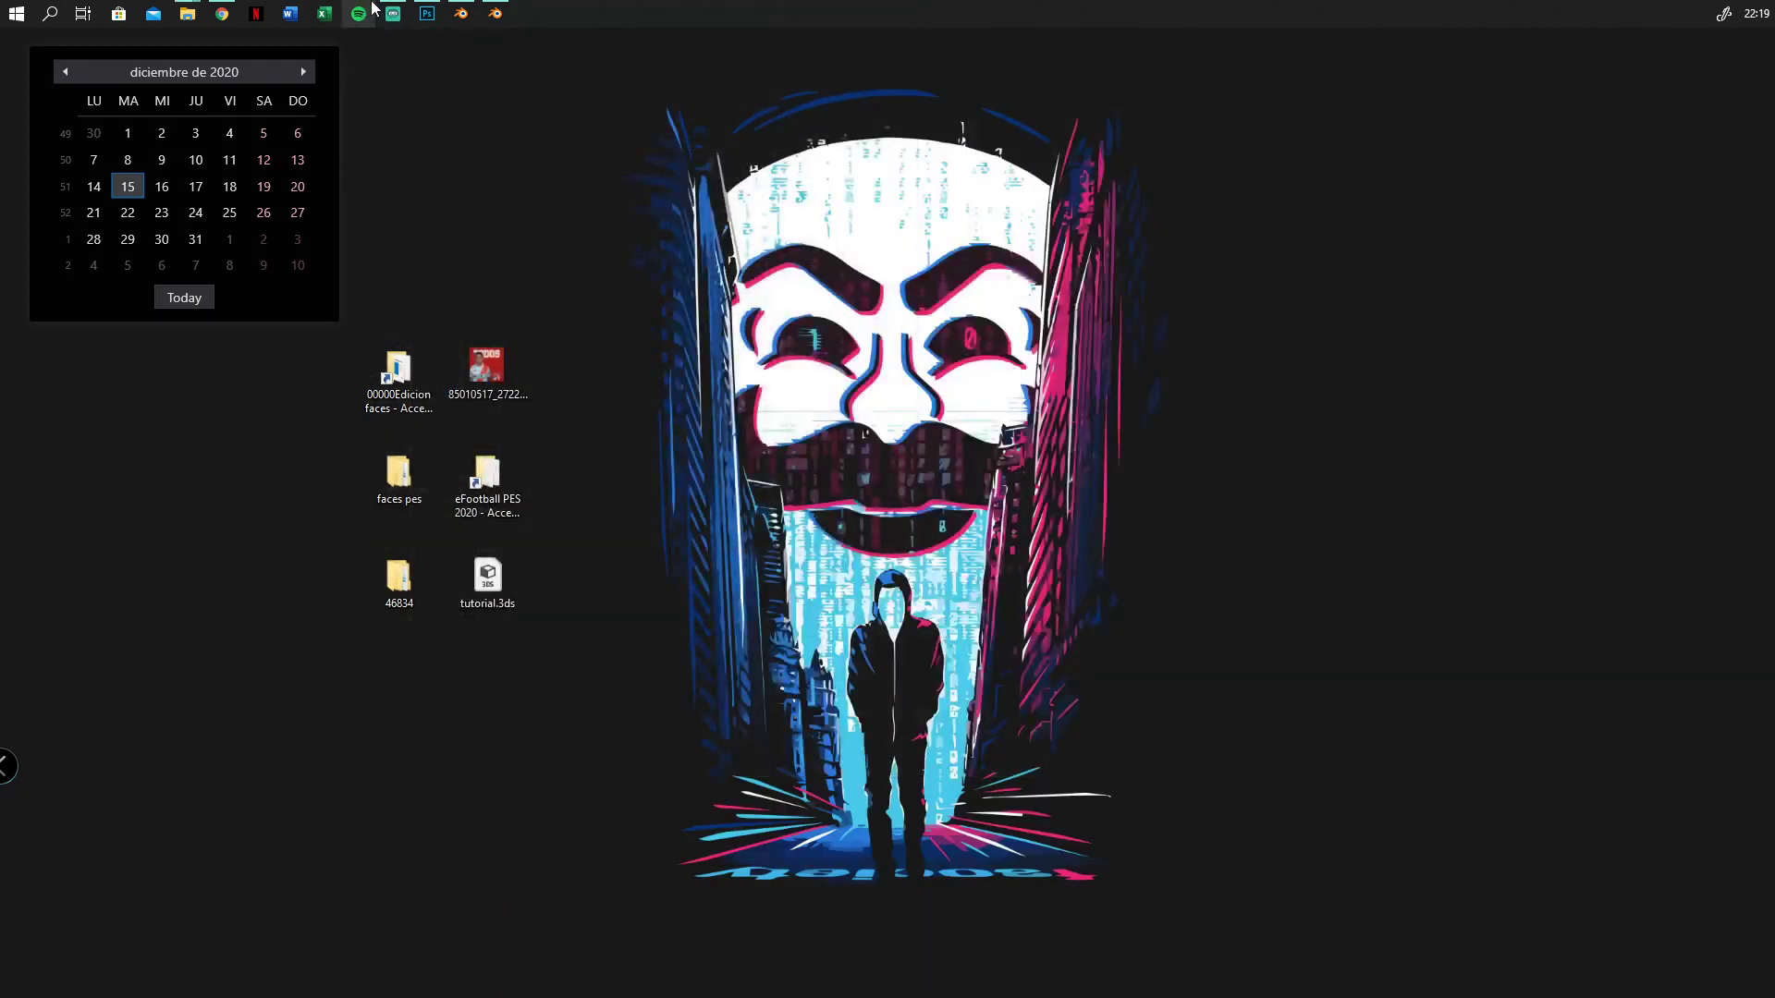
Switch back to Blender, set the player ID in Face_1's FMDL sourceimages path to 55647, and select the Hair_1 mesh
click(467, 8)
click(470, 8)
click(500, 10)
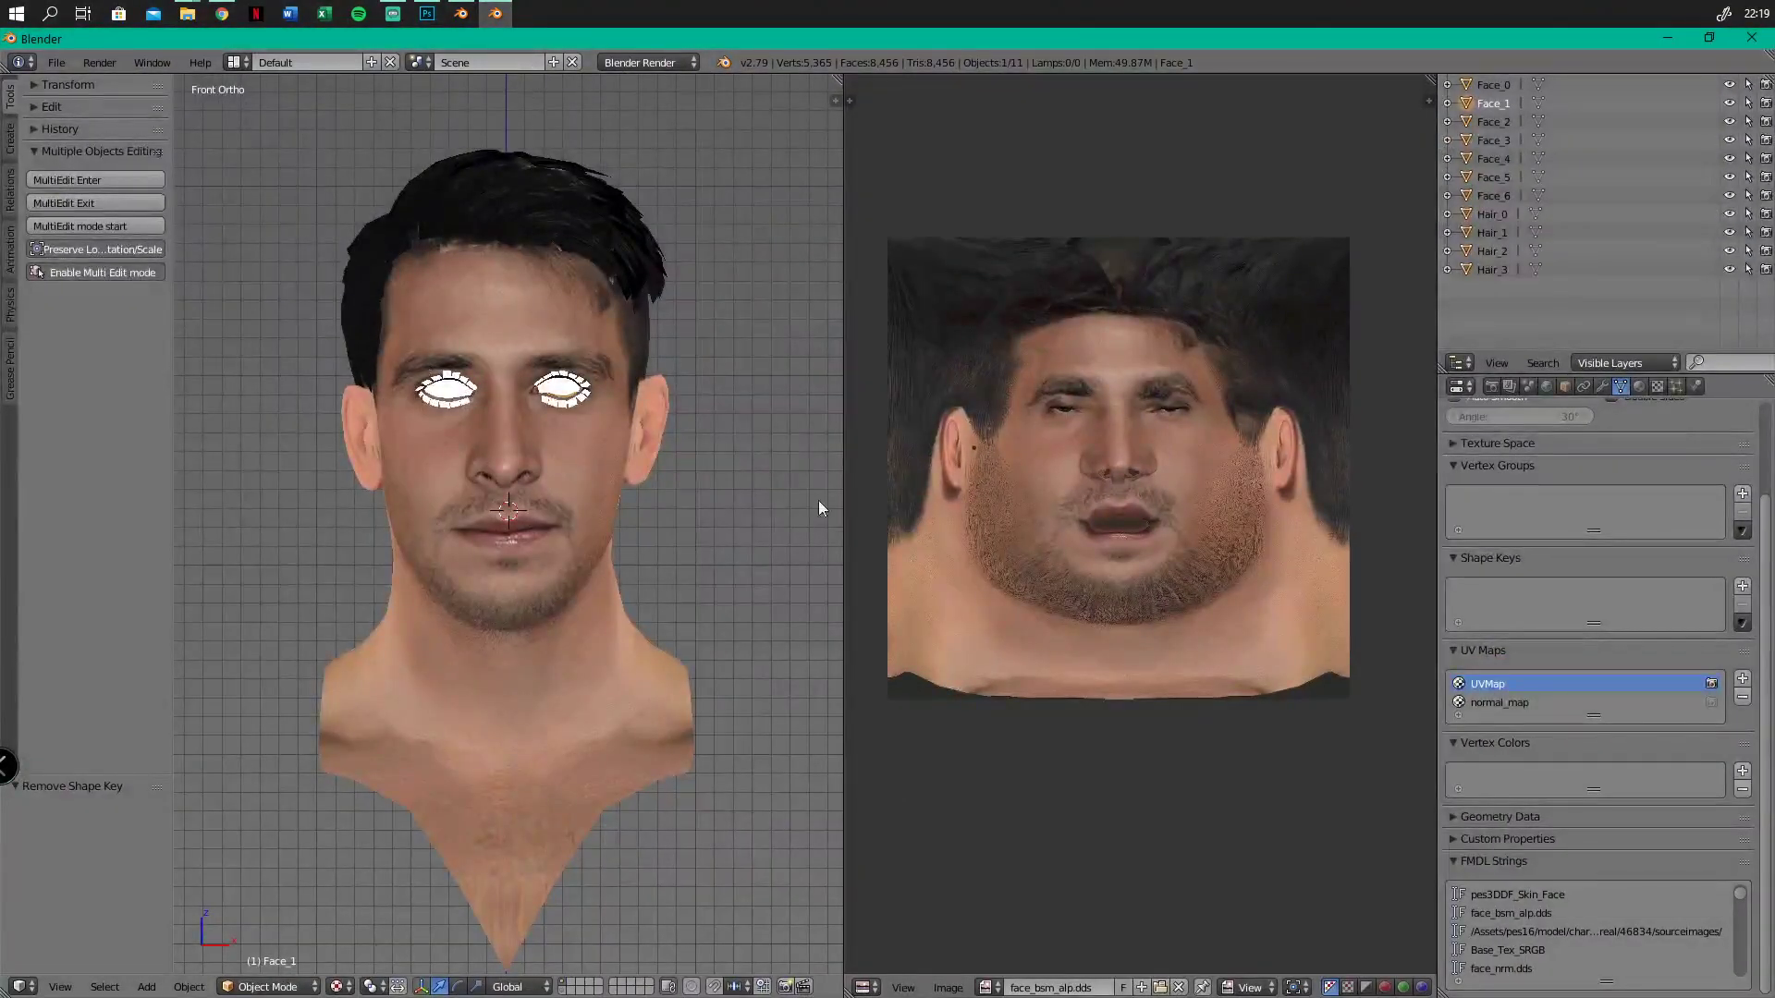
double_click(1650, 934)
click(1621, 936)
drag(1622, 937, 1642, 936)
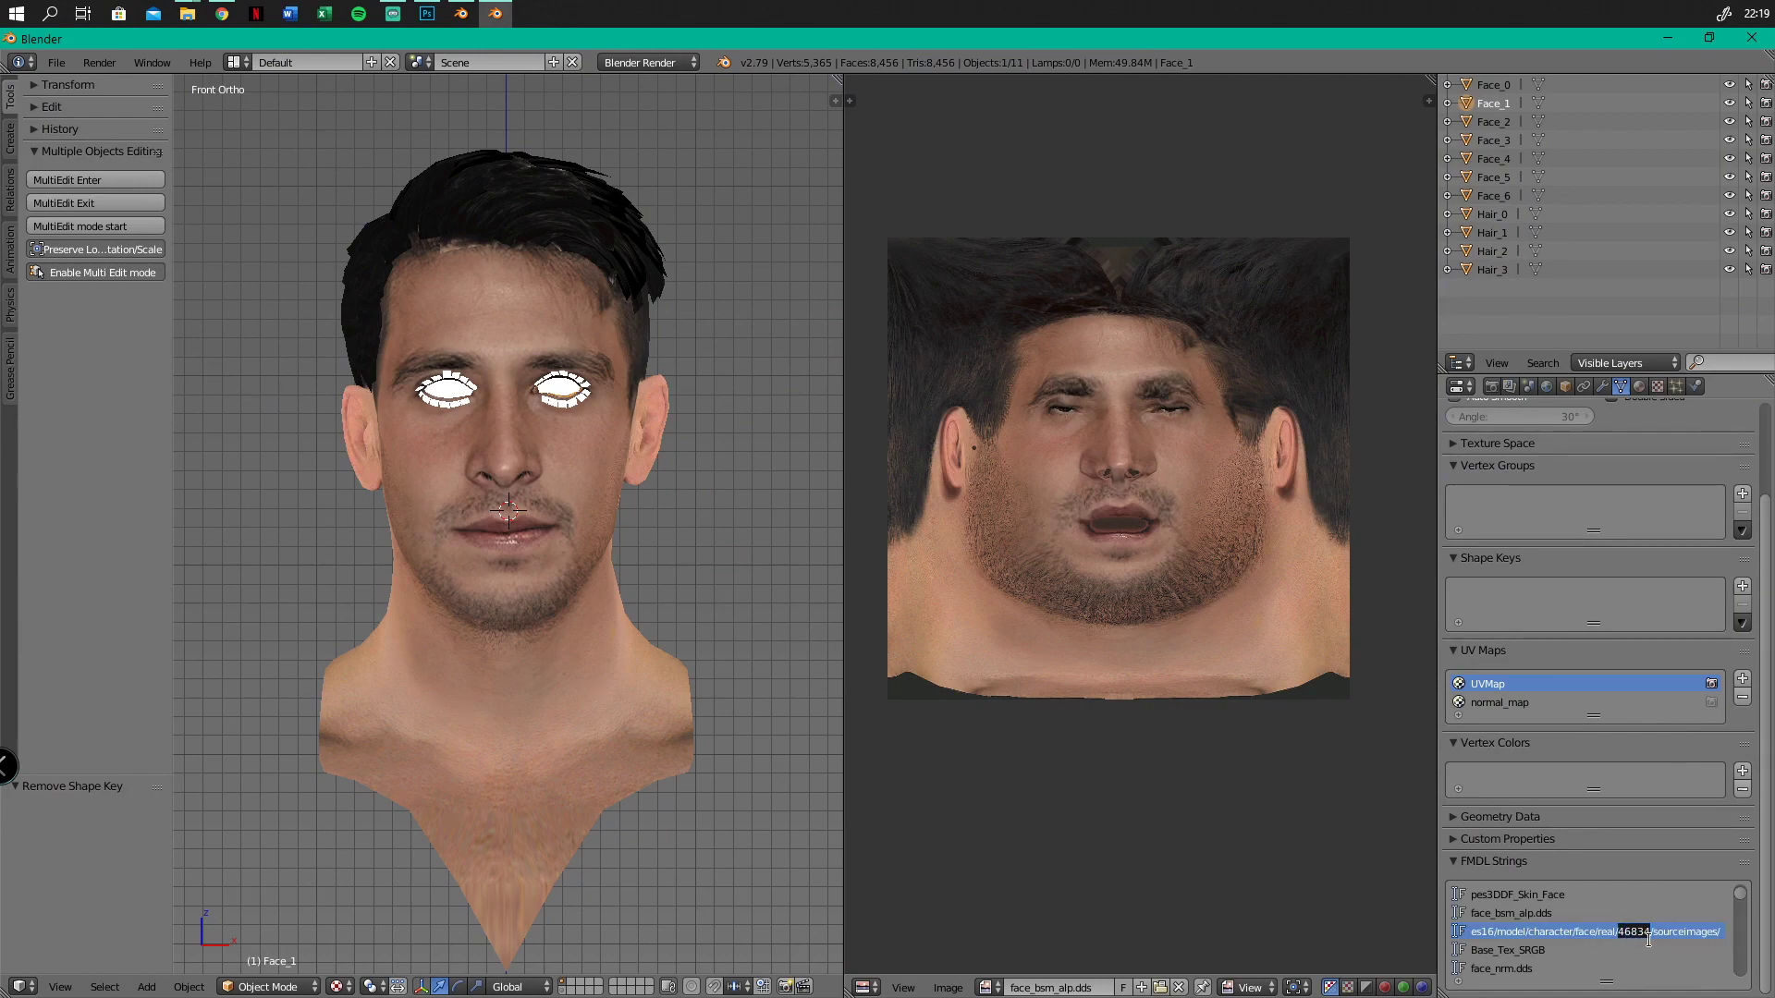
text(55647)
click(1507, 232)
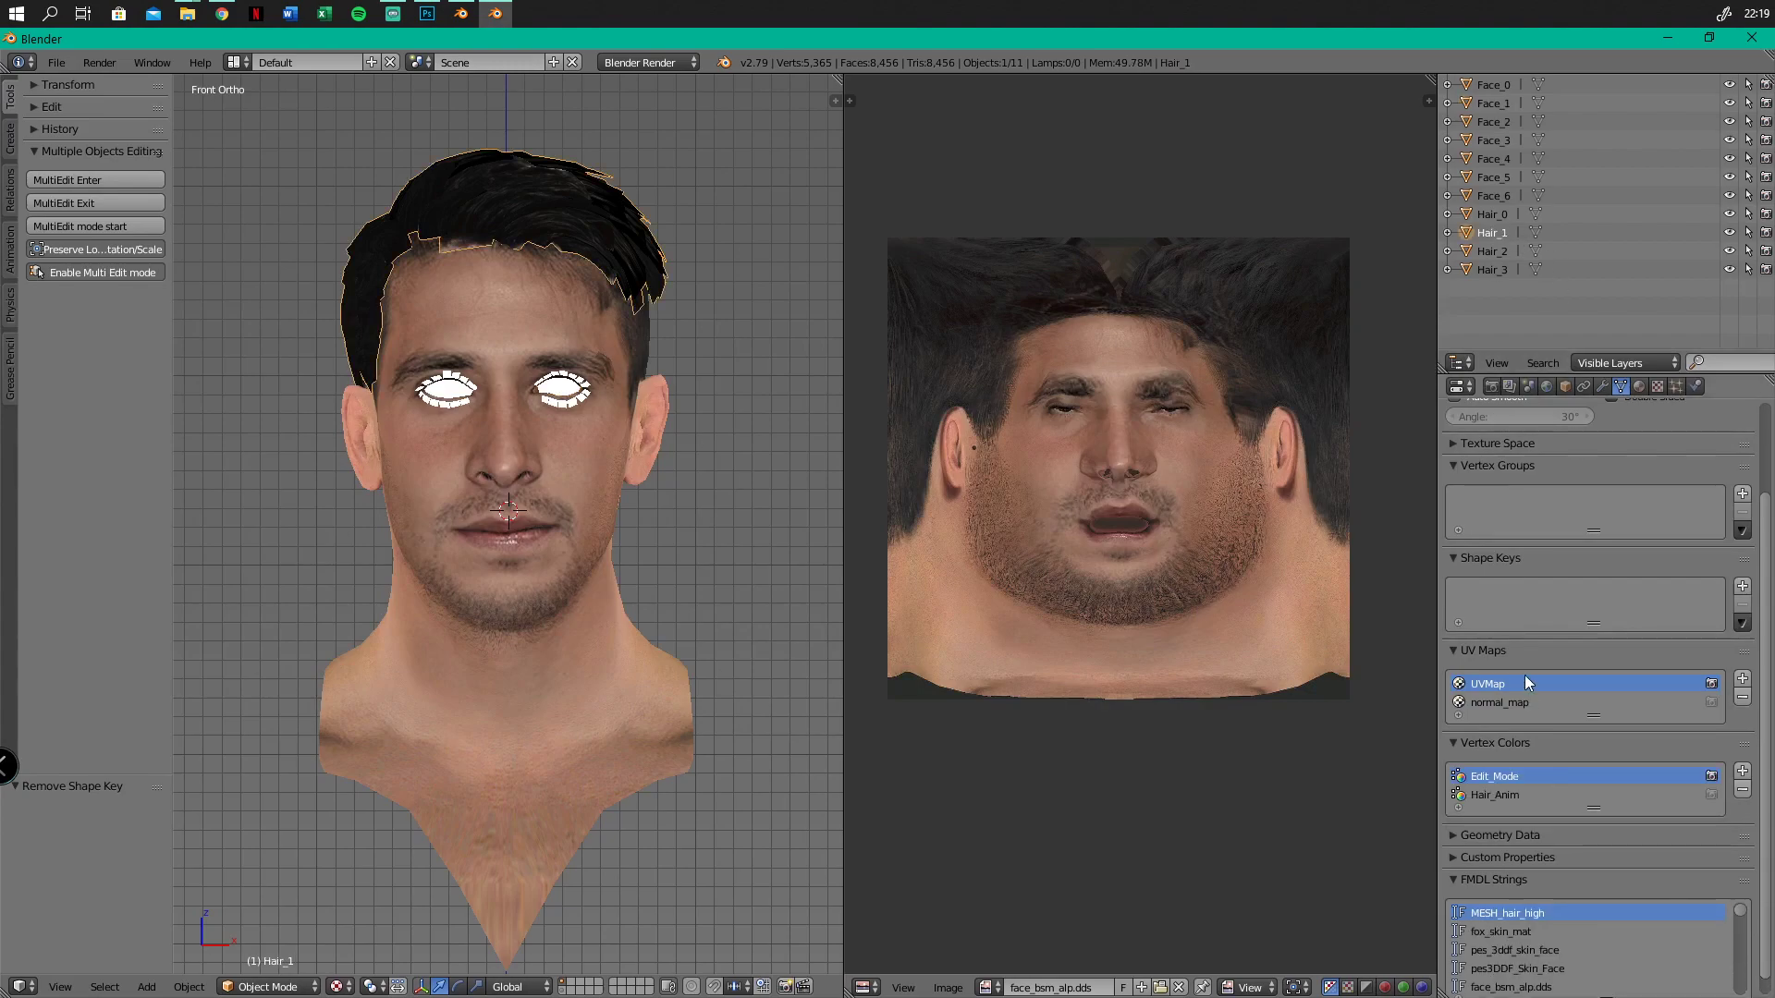
Set the player ID in Hair_1's FMDL sourceimages path to 55647 and compare it with Face_1's path
scroll(1582, 915, down, 2)
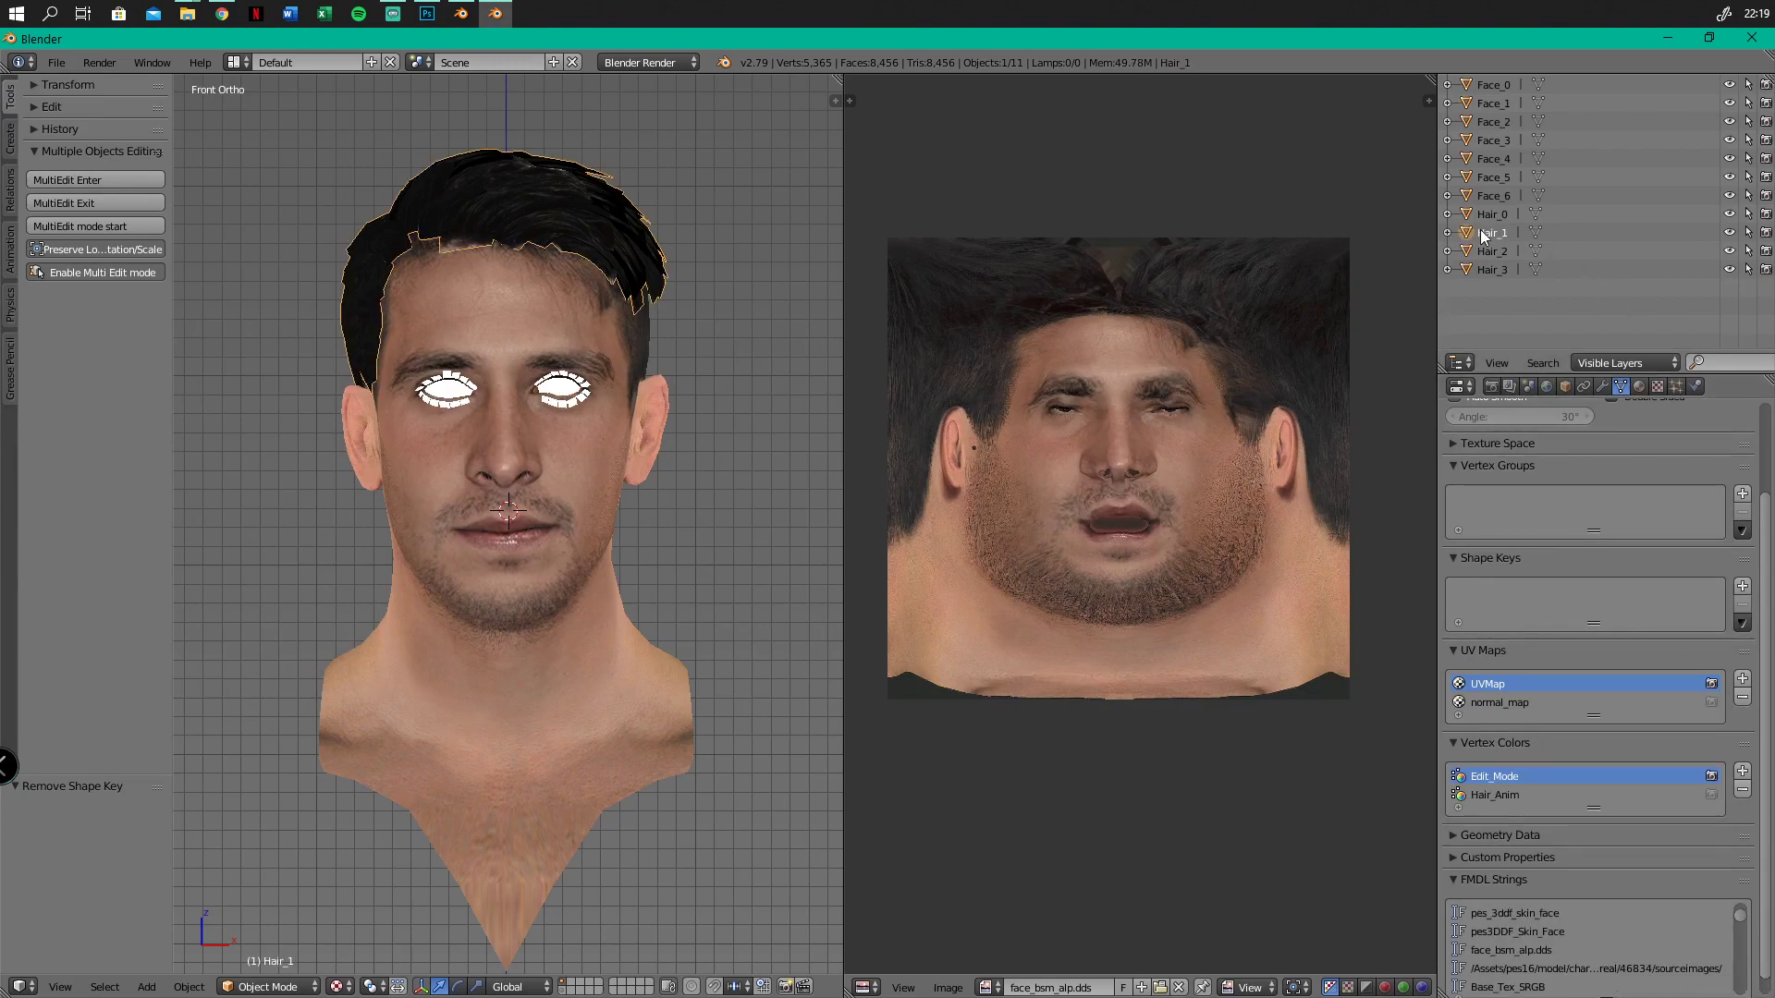
double_click(1622, 971)
drag(1619, 976, 1632, 977)
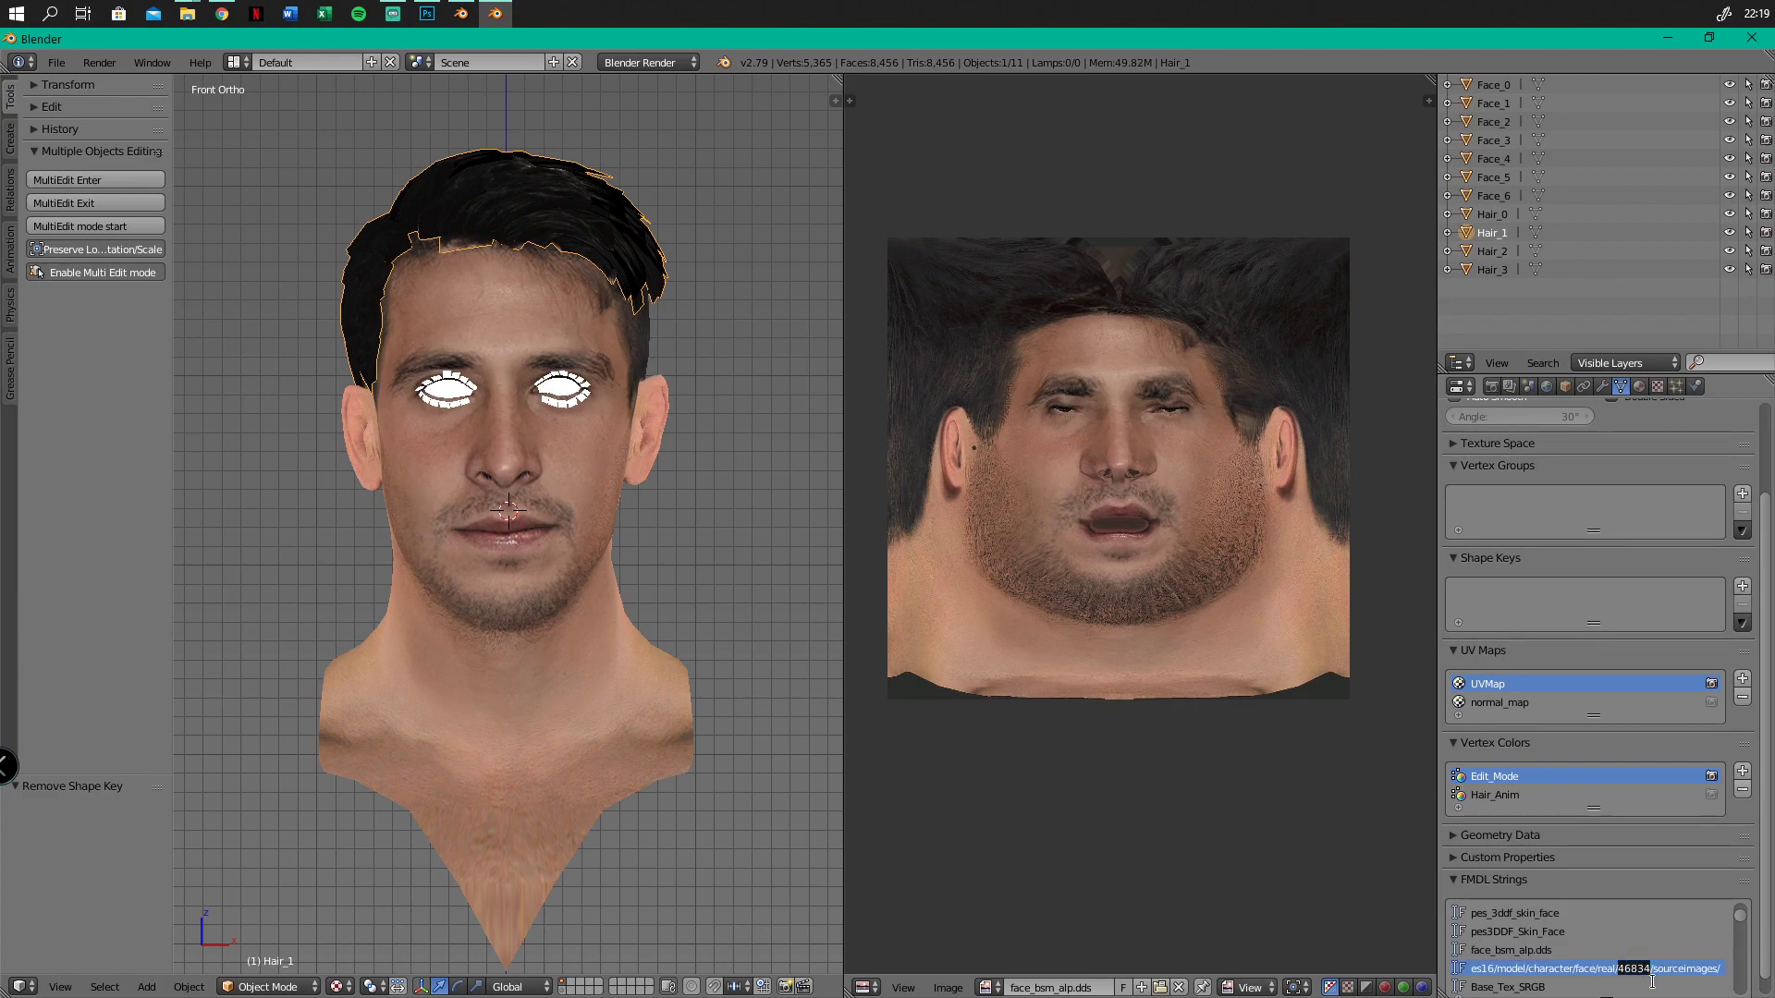
text(55647)
key(Return)
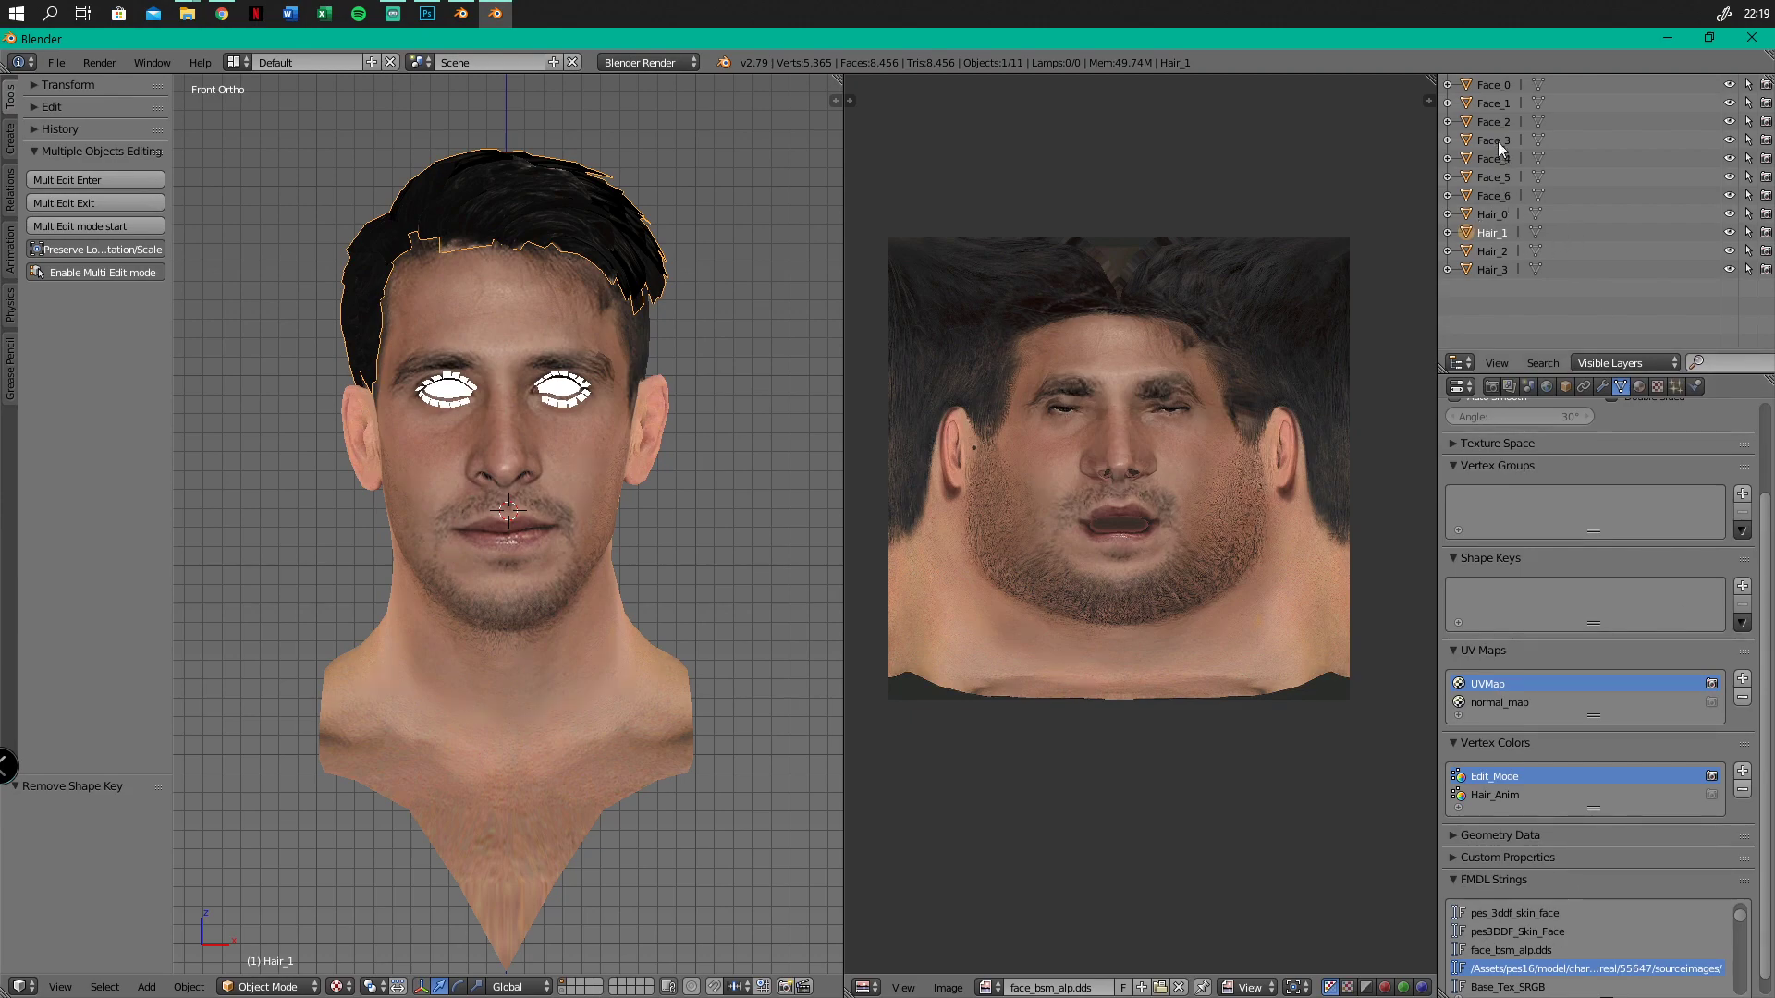
click(1490, 105)
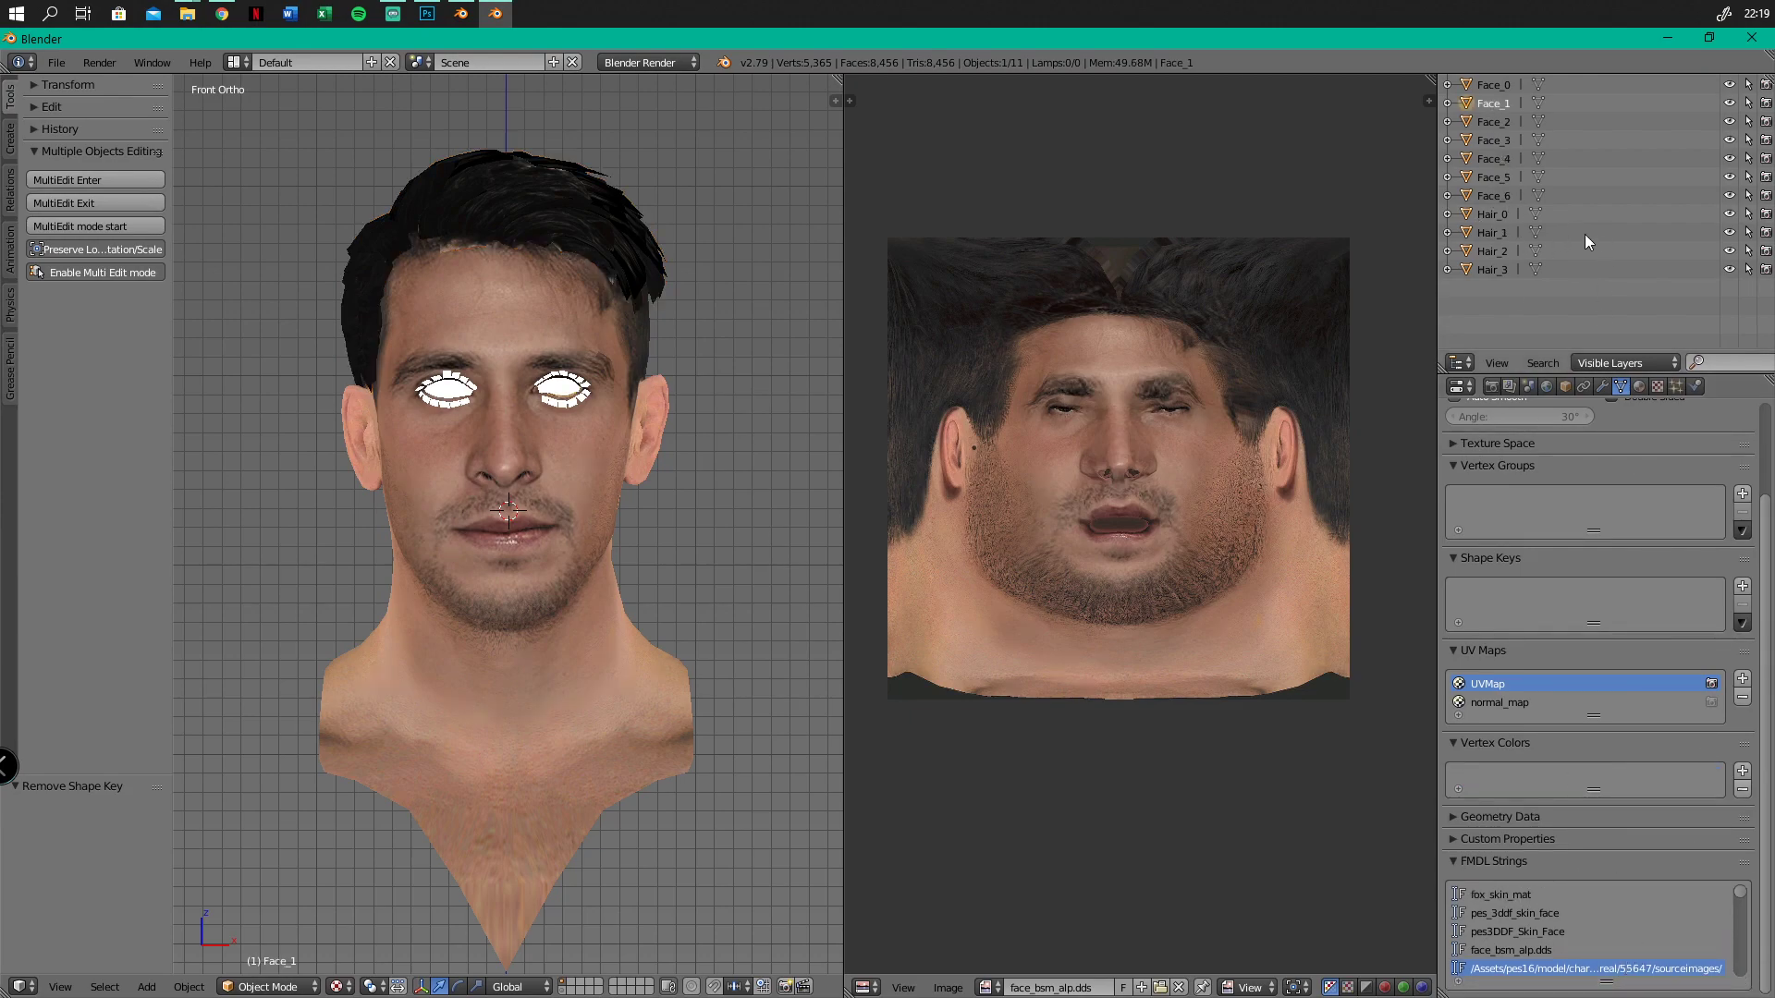
click(1499, 232)
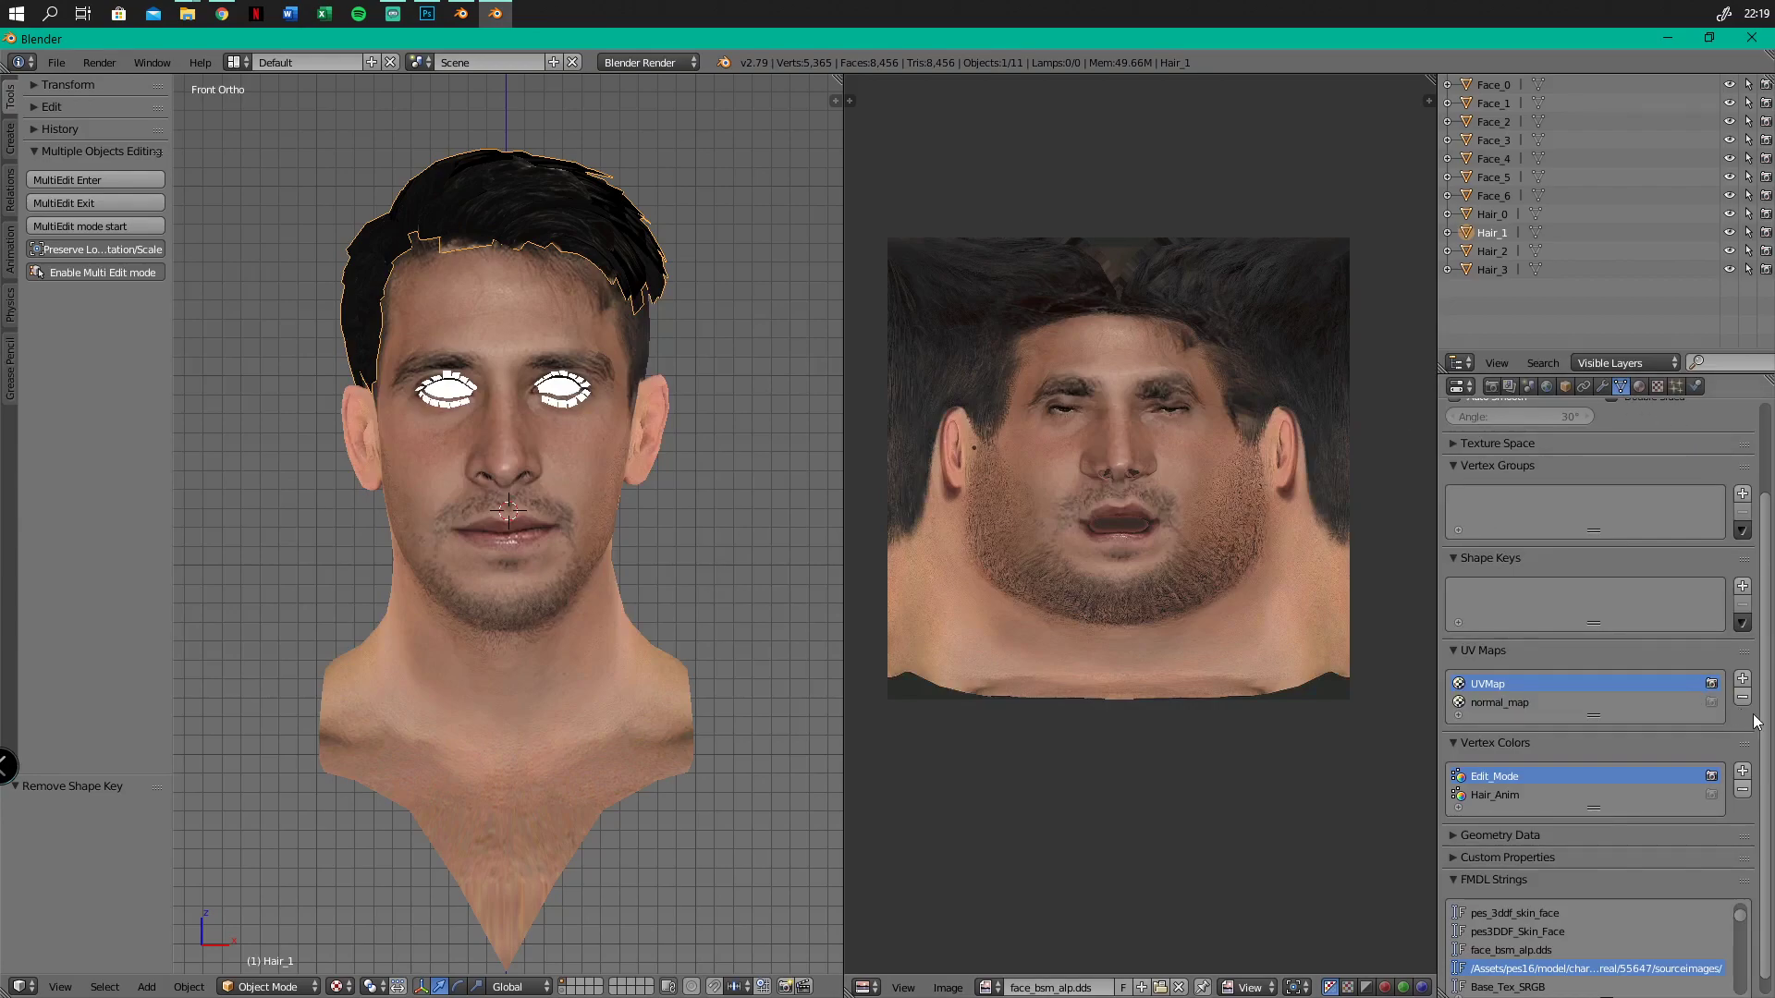
Select Face_0 and export the face and hair FMDL files with the PES2019 Face/Hair Modifier
click(1492, 86)
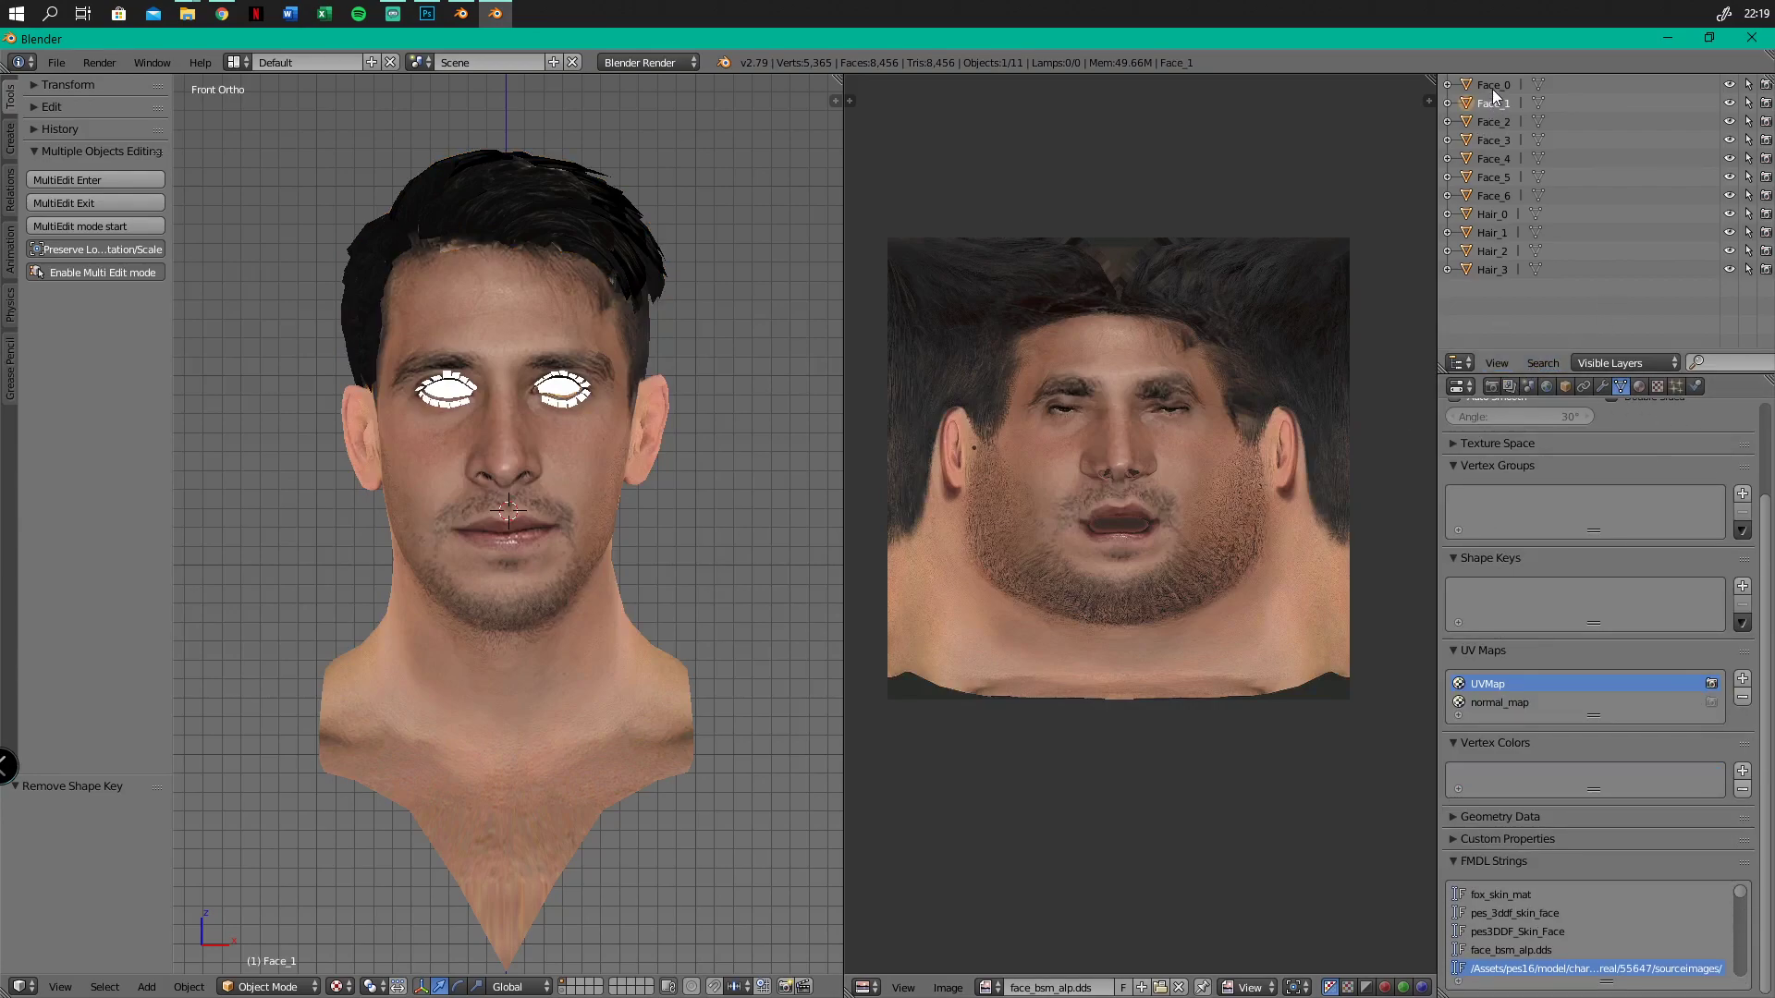
click(1492, 386)
click(1509, 387)
click(1528, 386)
scroll(1631, 500, up, 5)
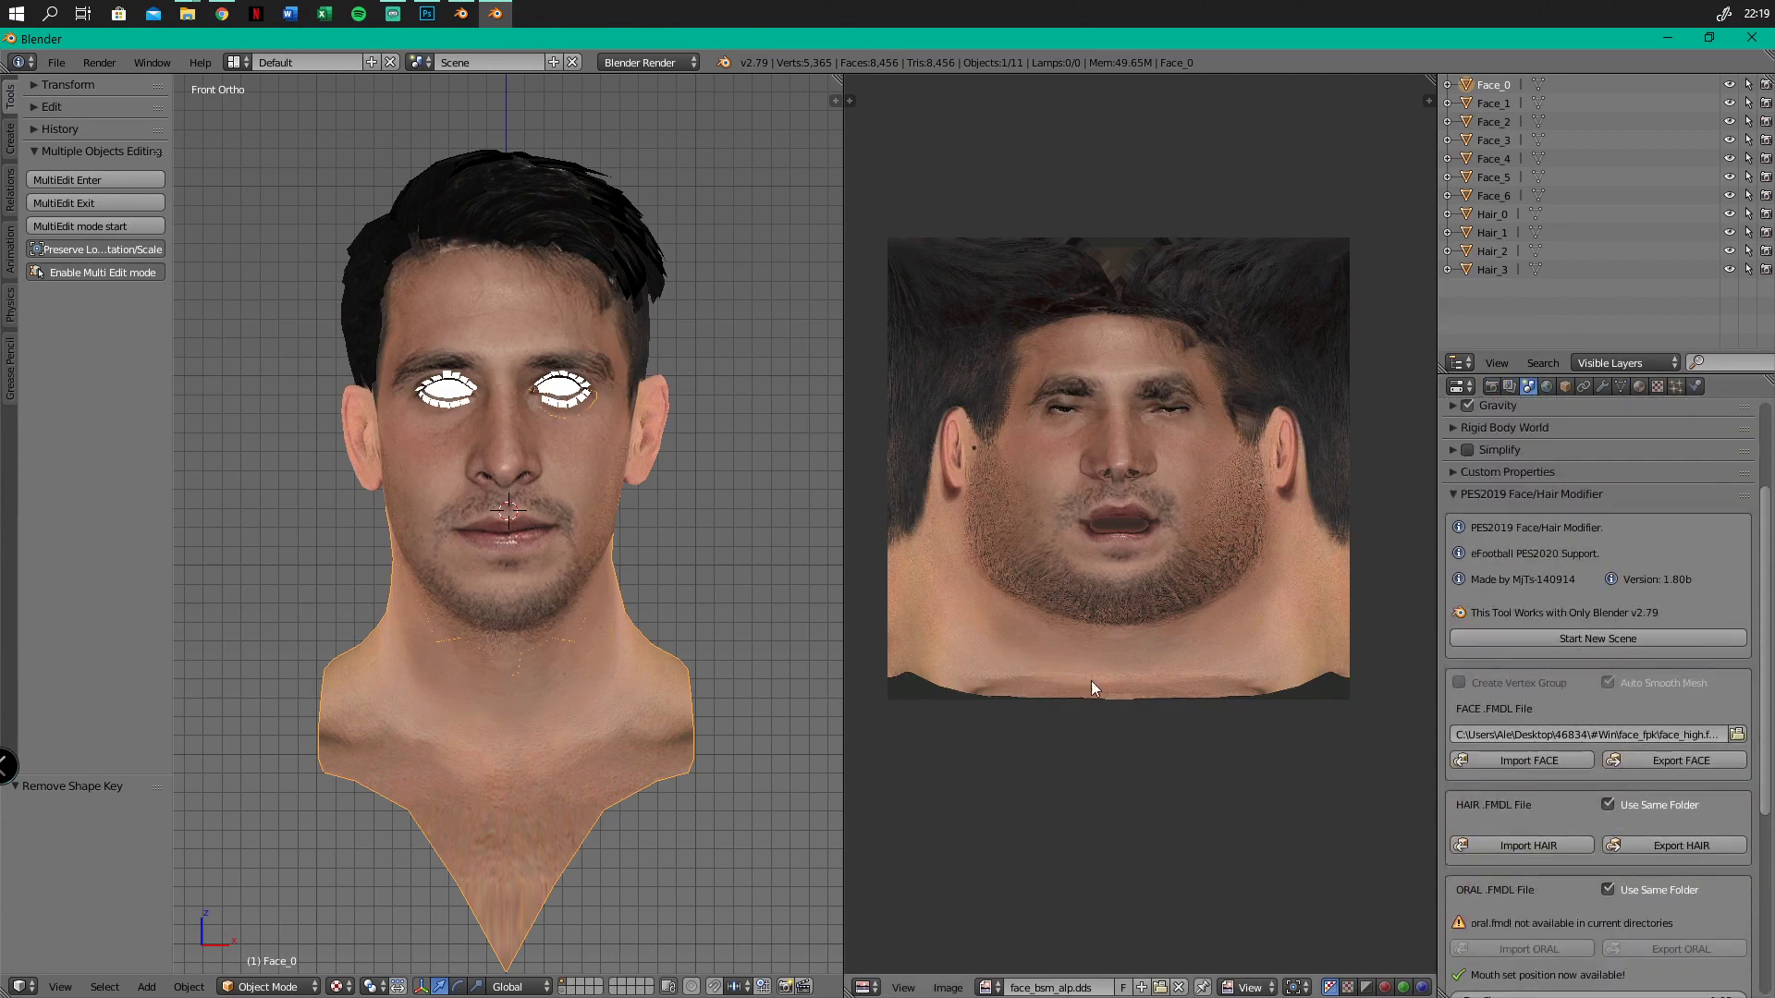
click(1657, 760)
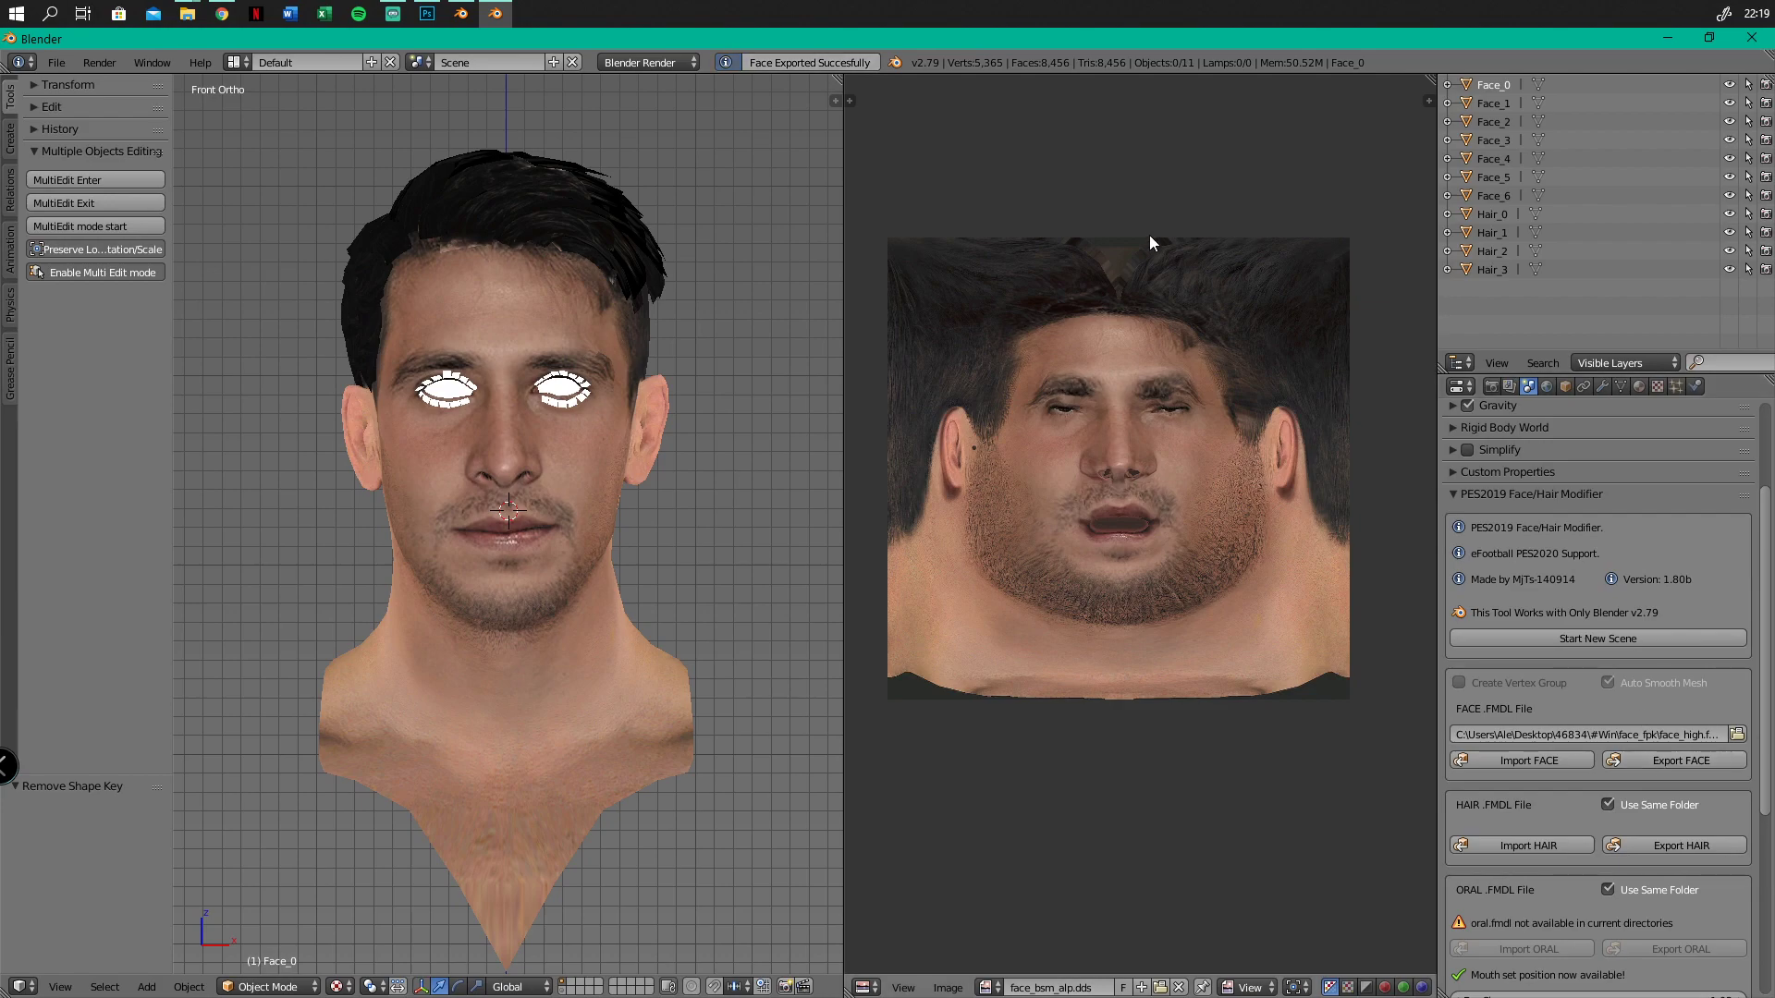
click(1659, 847)
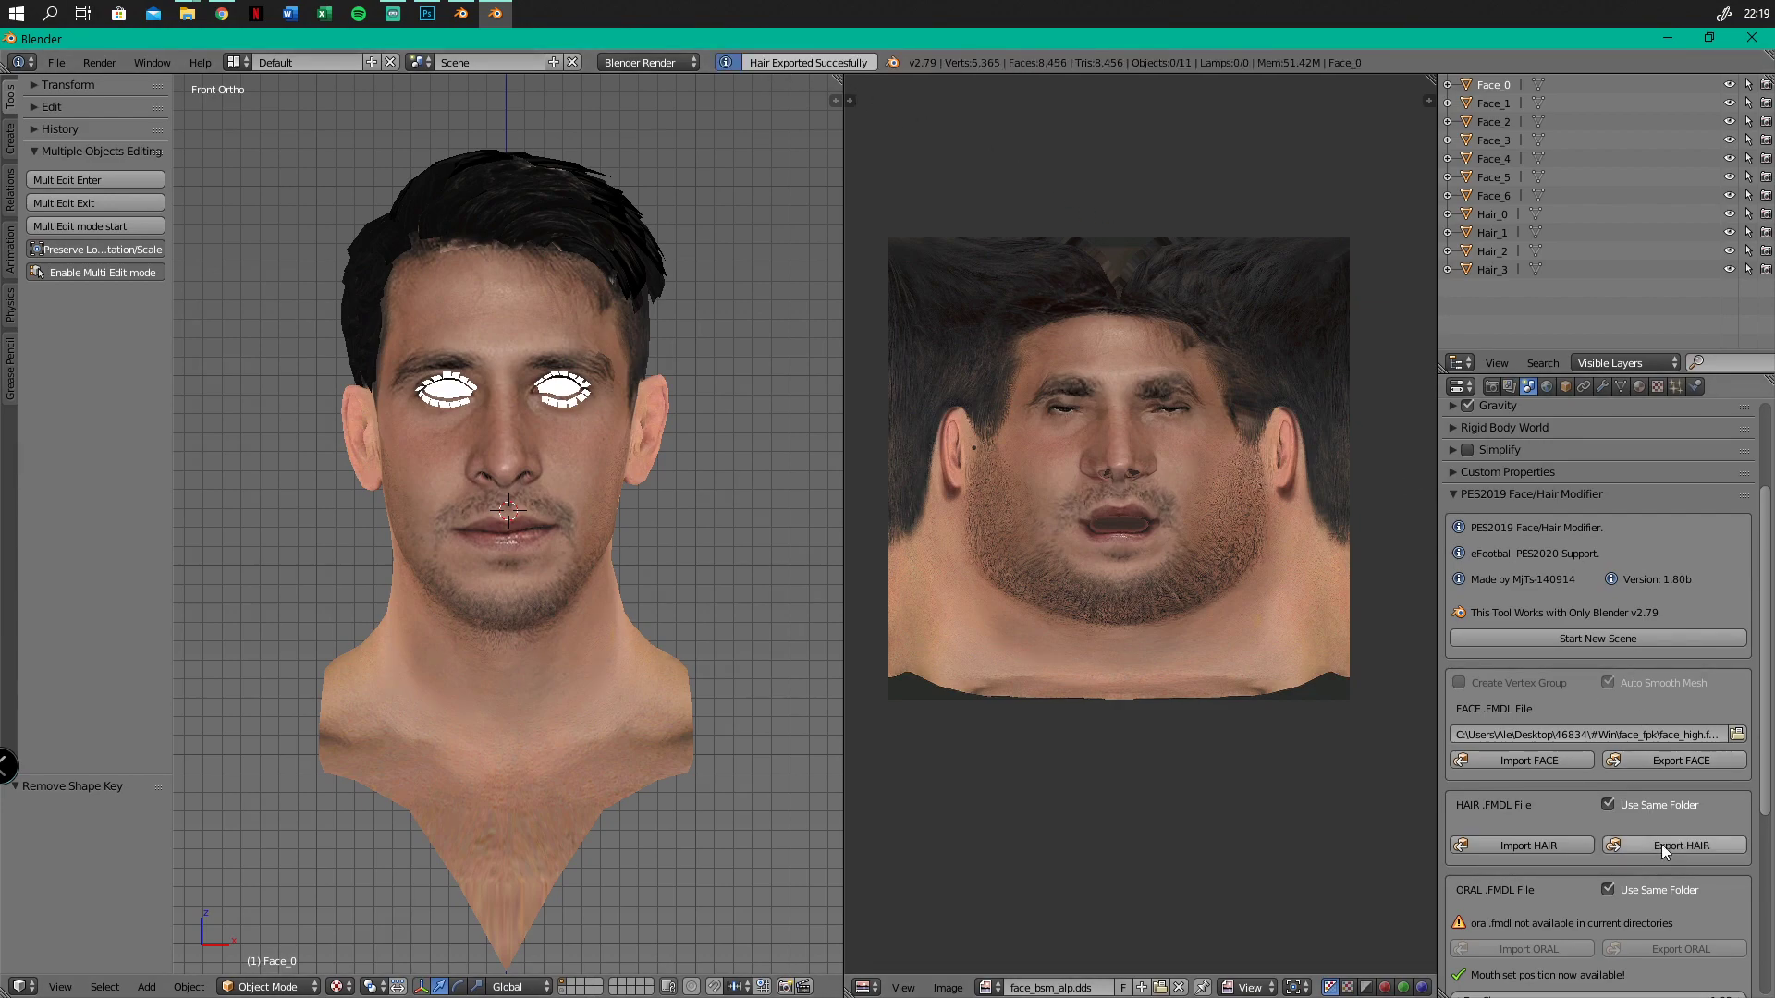
Hide the Face_5 and Face_6 meshes and import PES_DIFF.BIN to bring in the eyes and mouth
scroll(660, 409, down, 3)
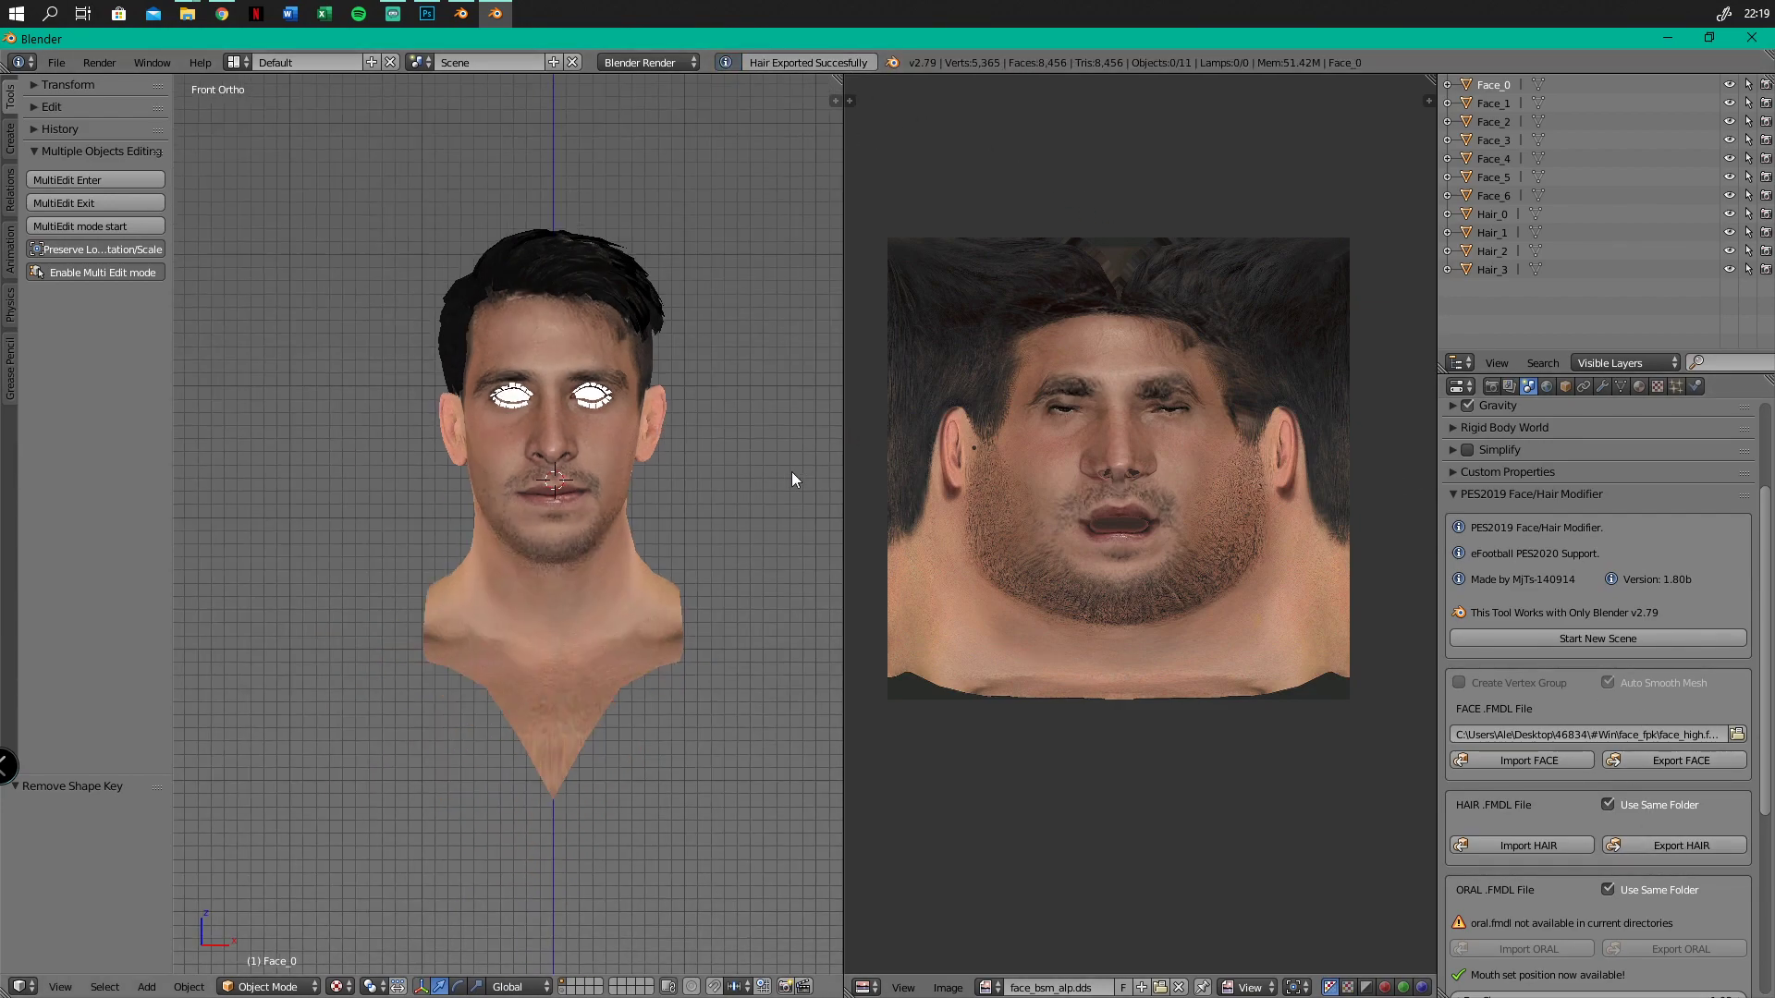
scroll(502, 353, up, 5)
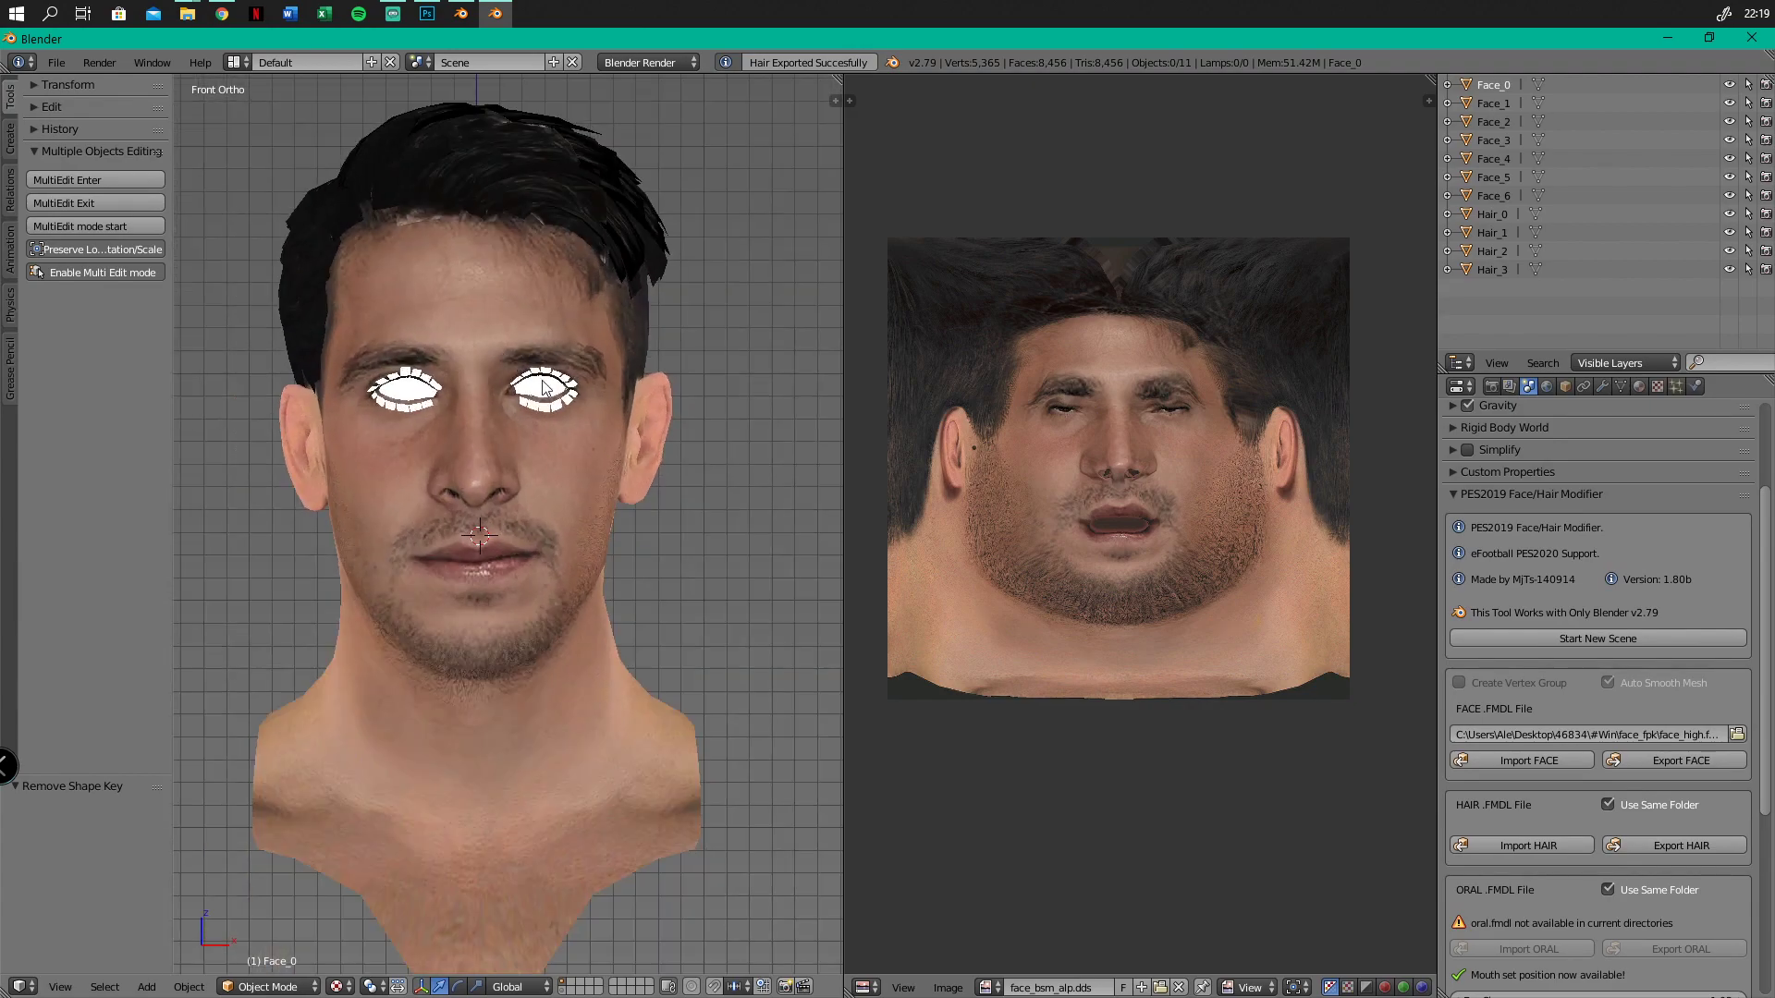
scroll(1668, 795, down, 4)
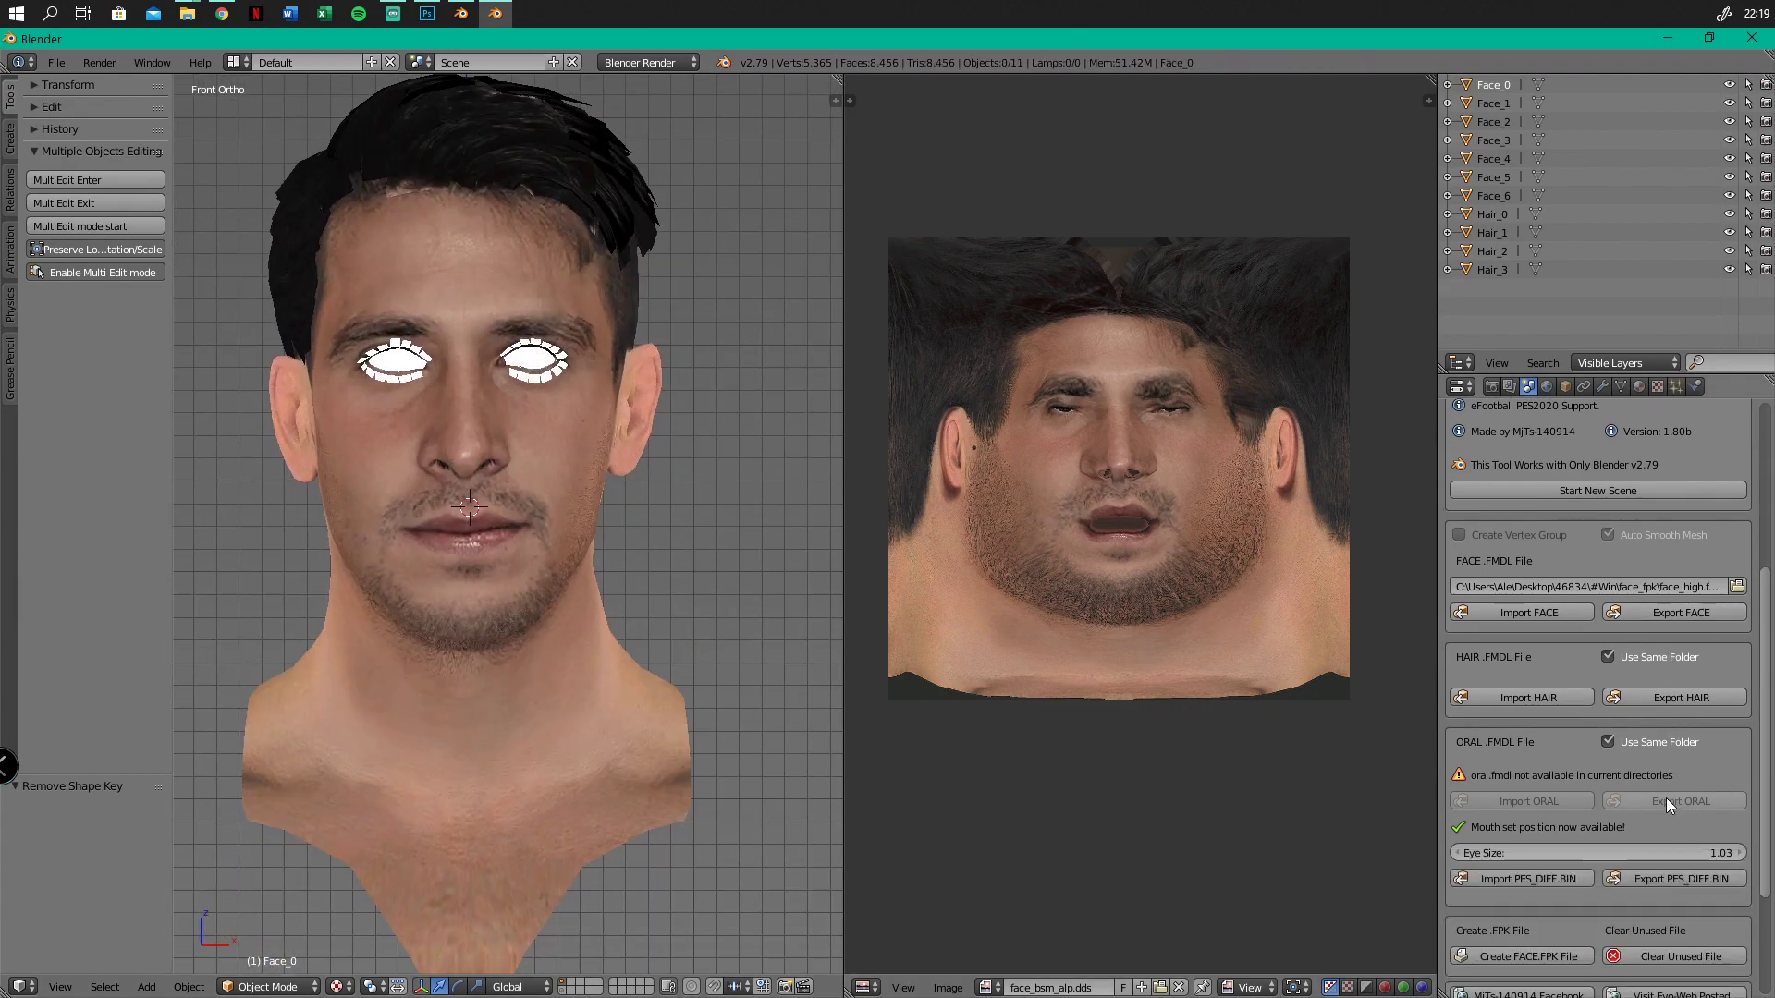
scroll(1649, 879, down, 3)
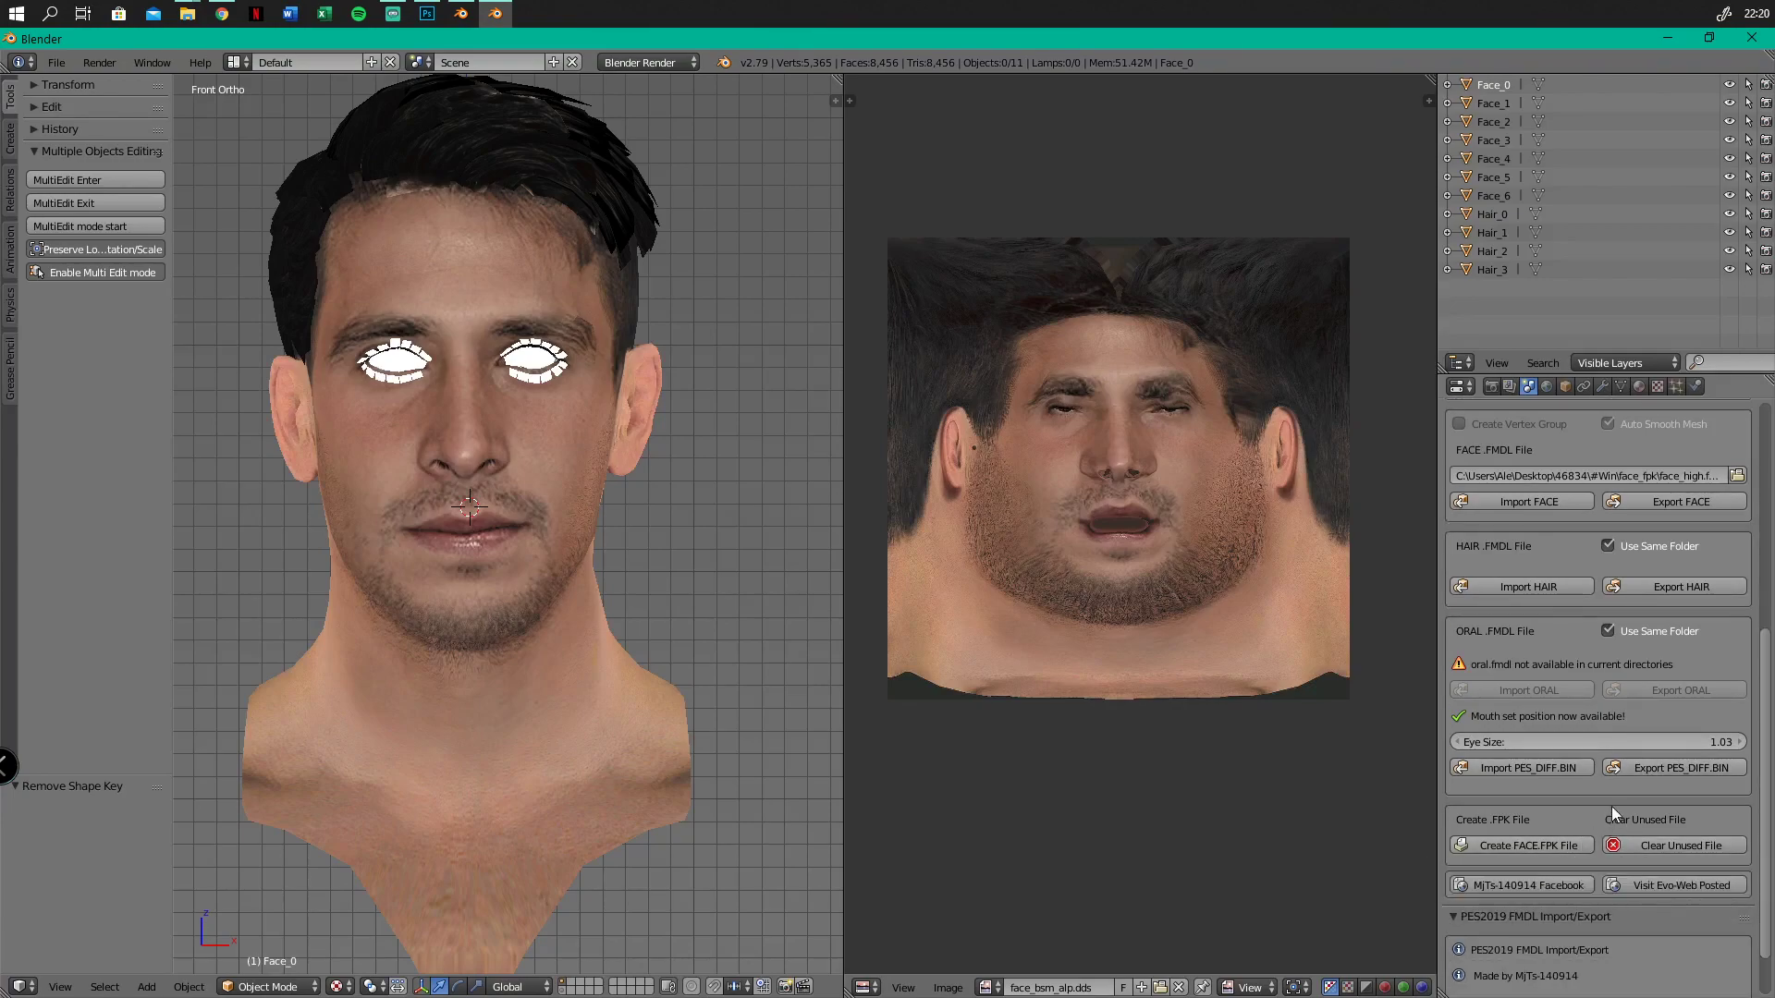
scroll(1579, 762, up, 2)
scroll(1579, 762, up, 1)
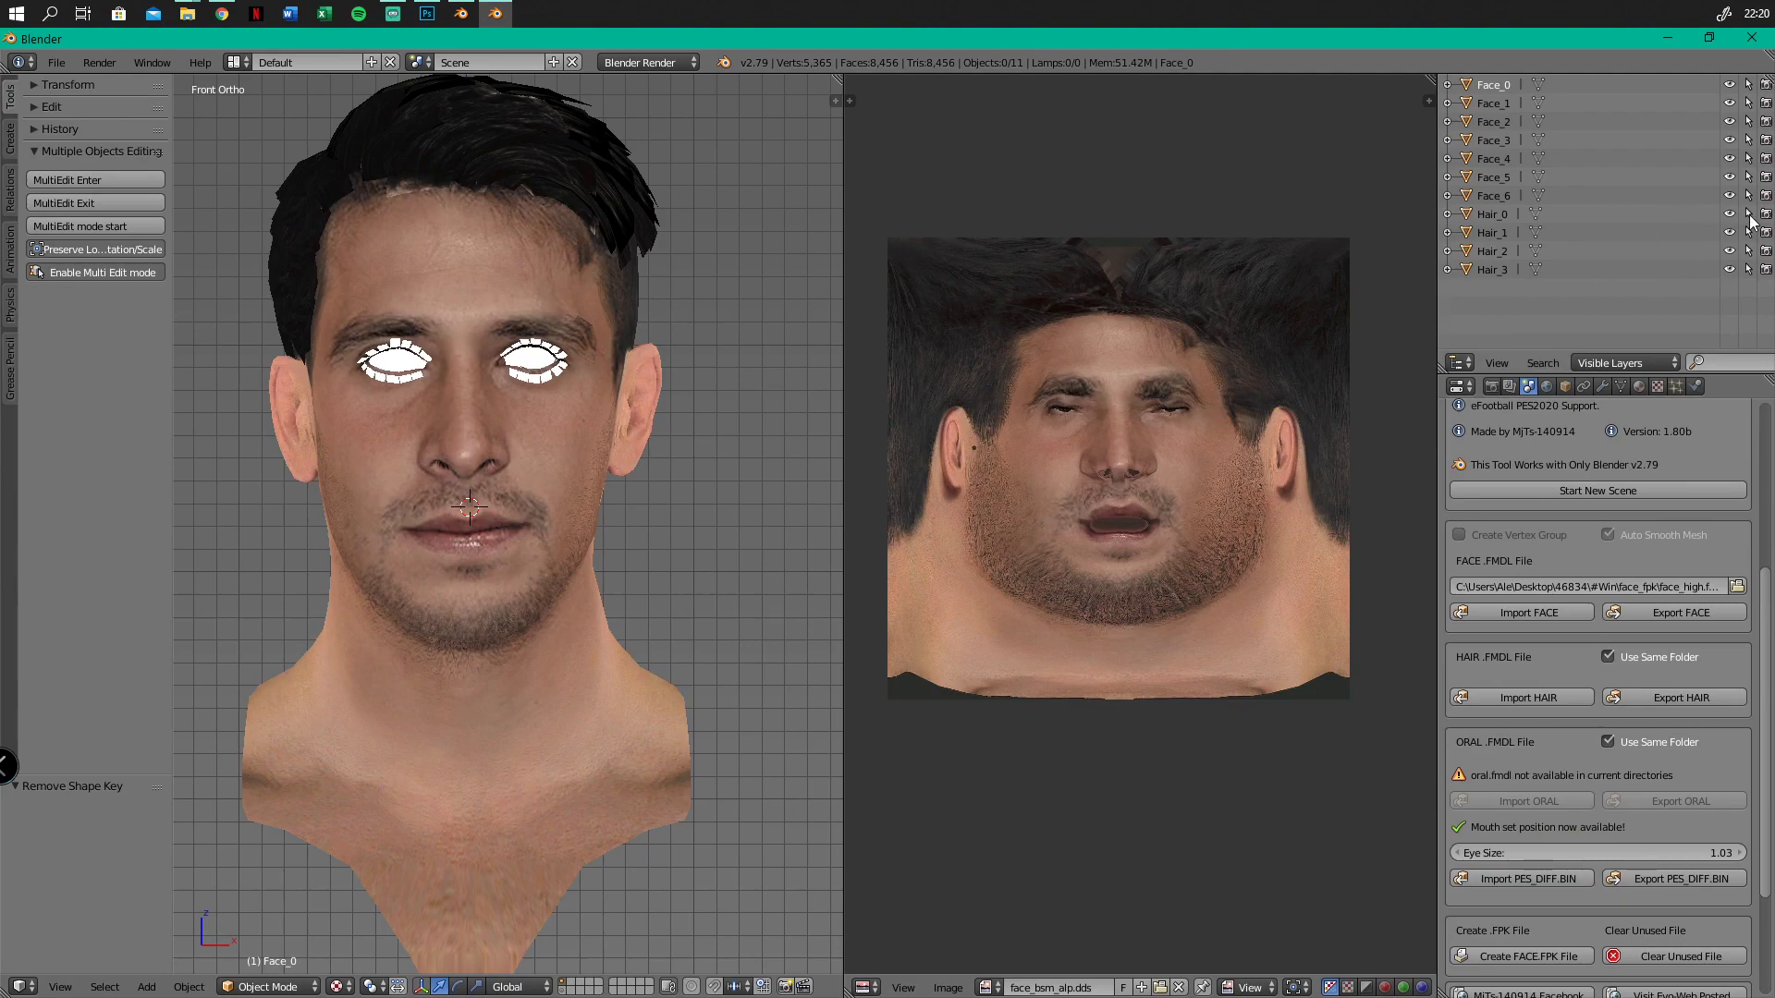
click(1729, 159)
click(1729, 196)
scroll(578, 220, down, 1)
scroll(545, 284, up, 3)
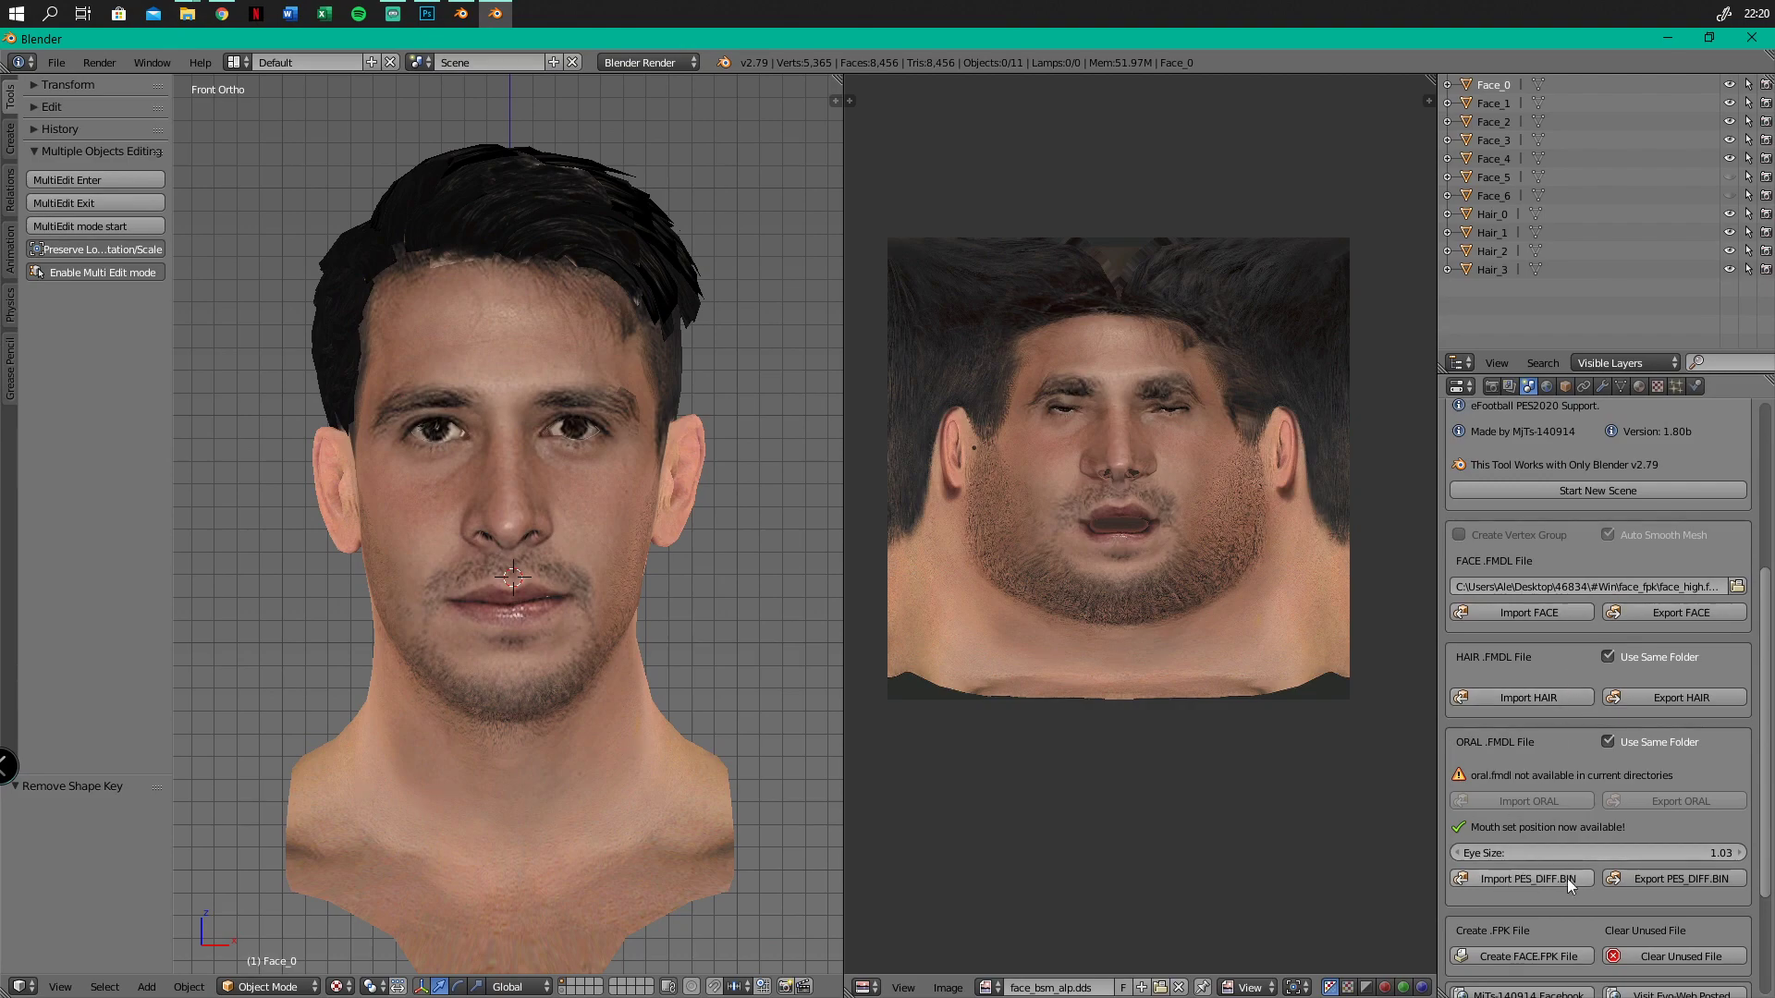
click(1527, 878)
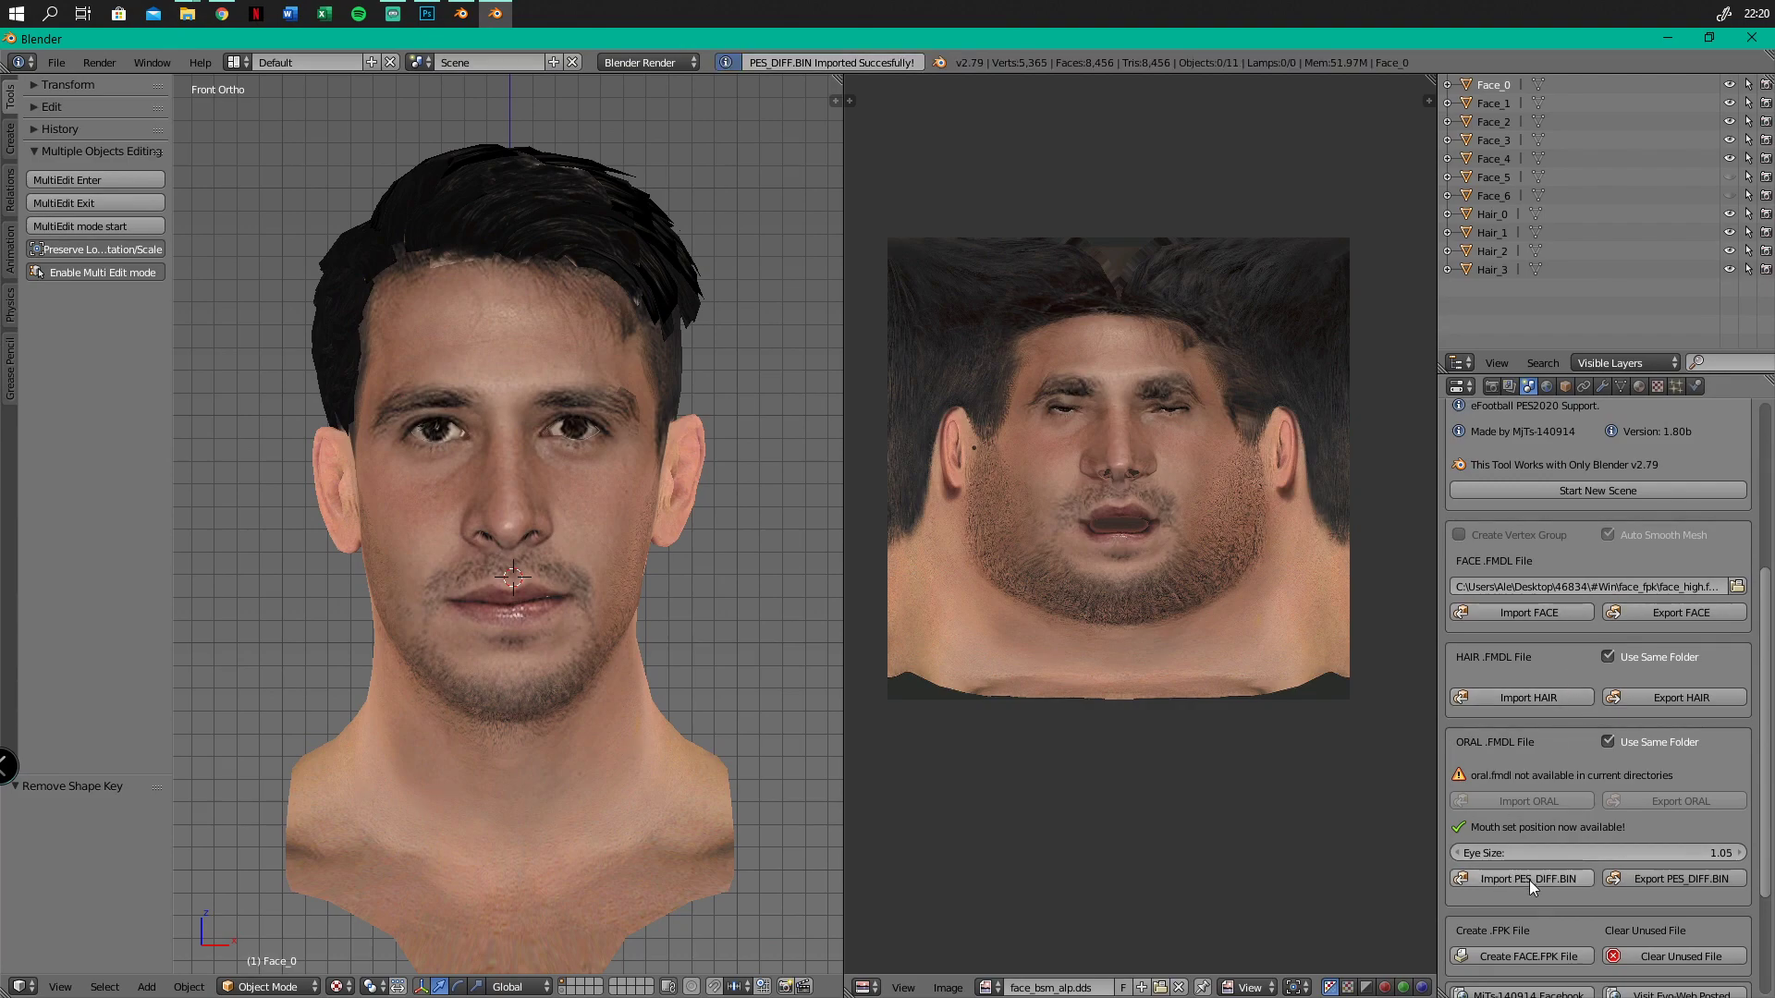
Move the eyeR mesh about -0.004 along X and fine-tune its height along Z within the eye socket
right_click(442, 430)
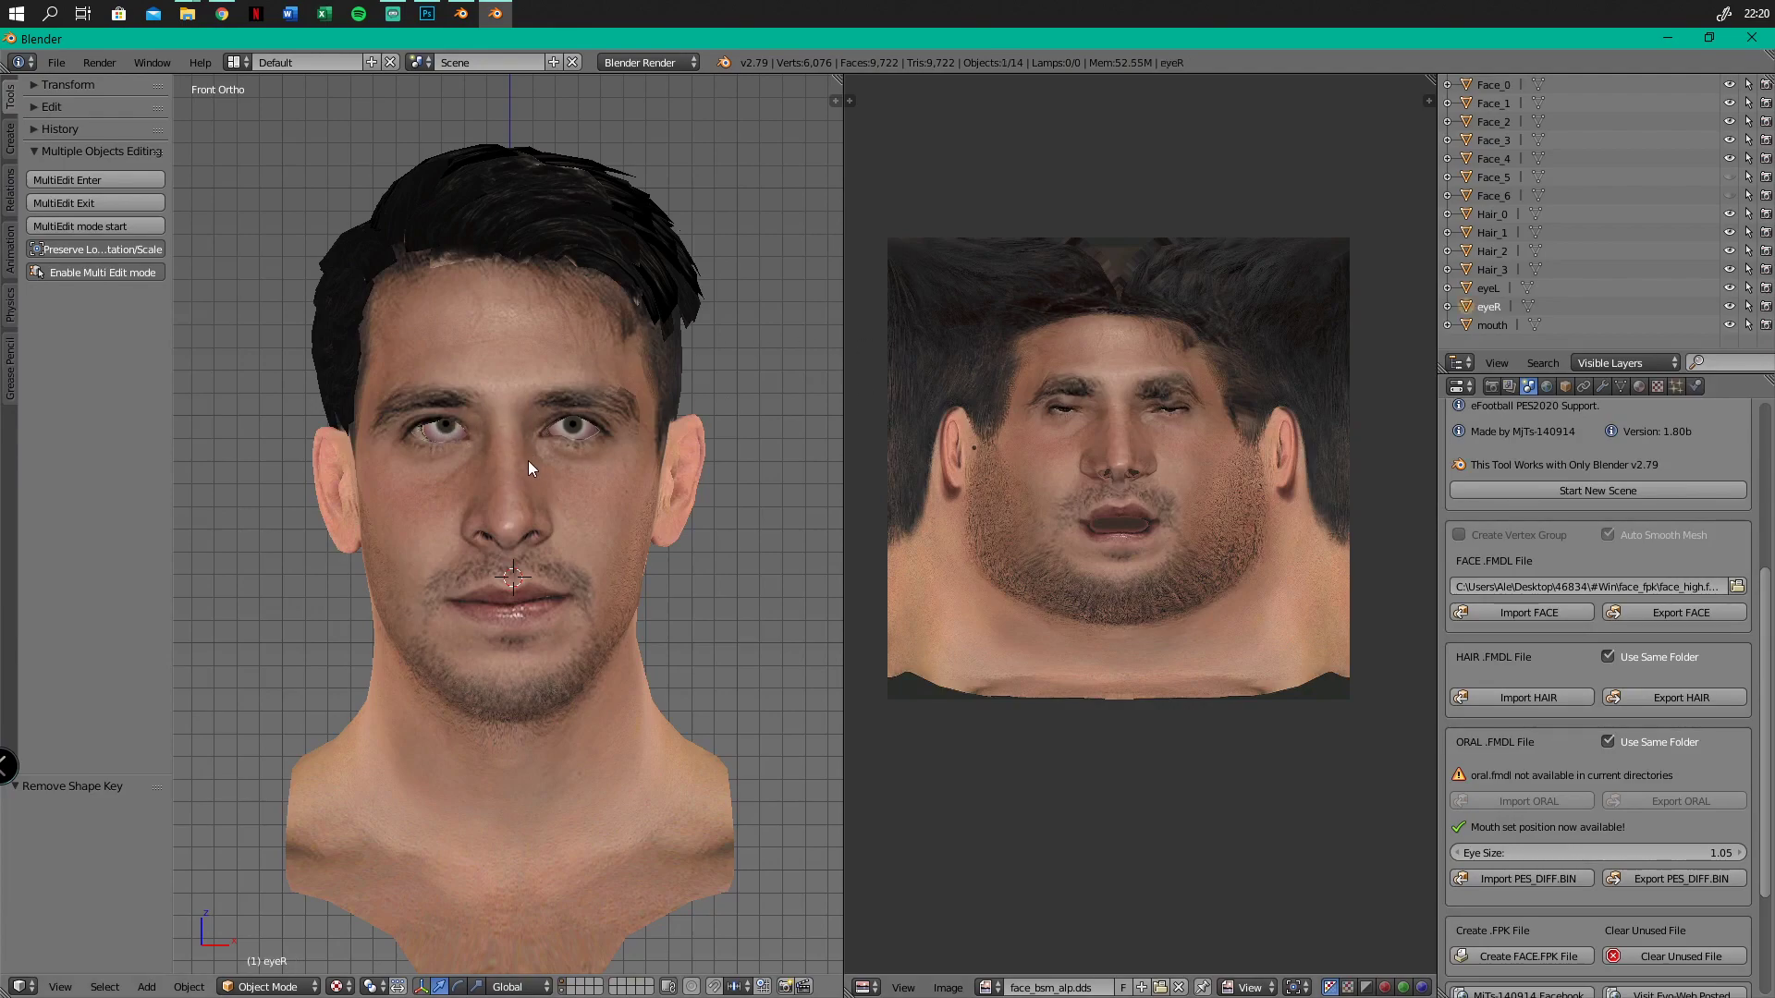
key(g)
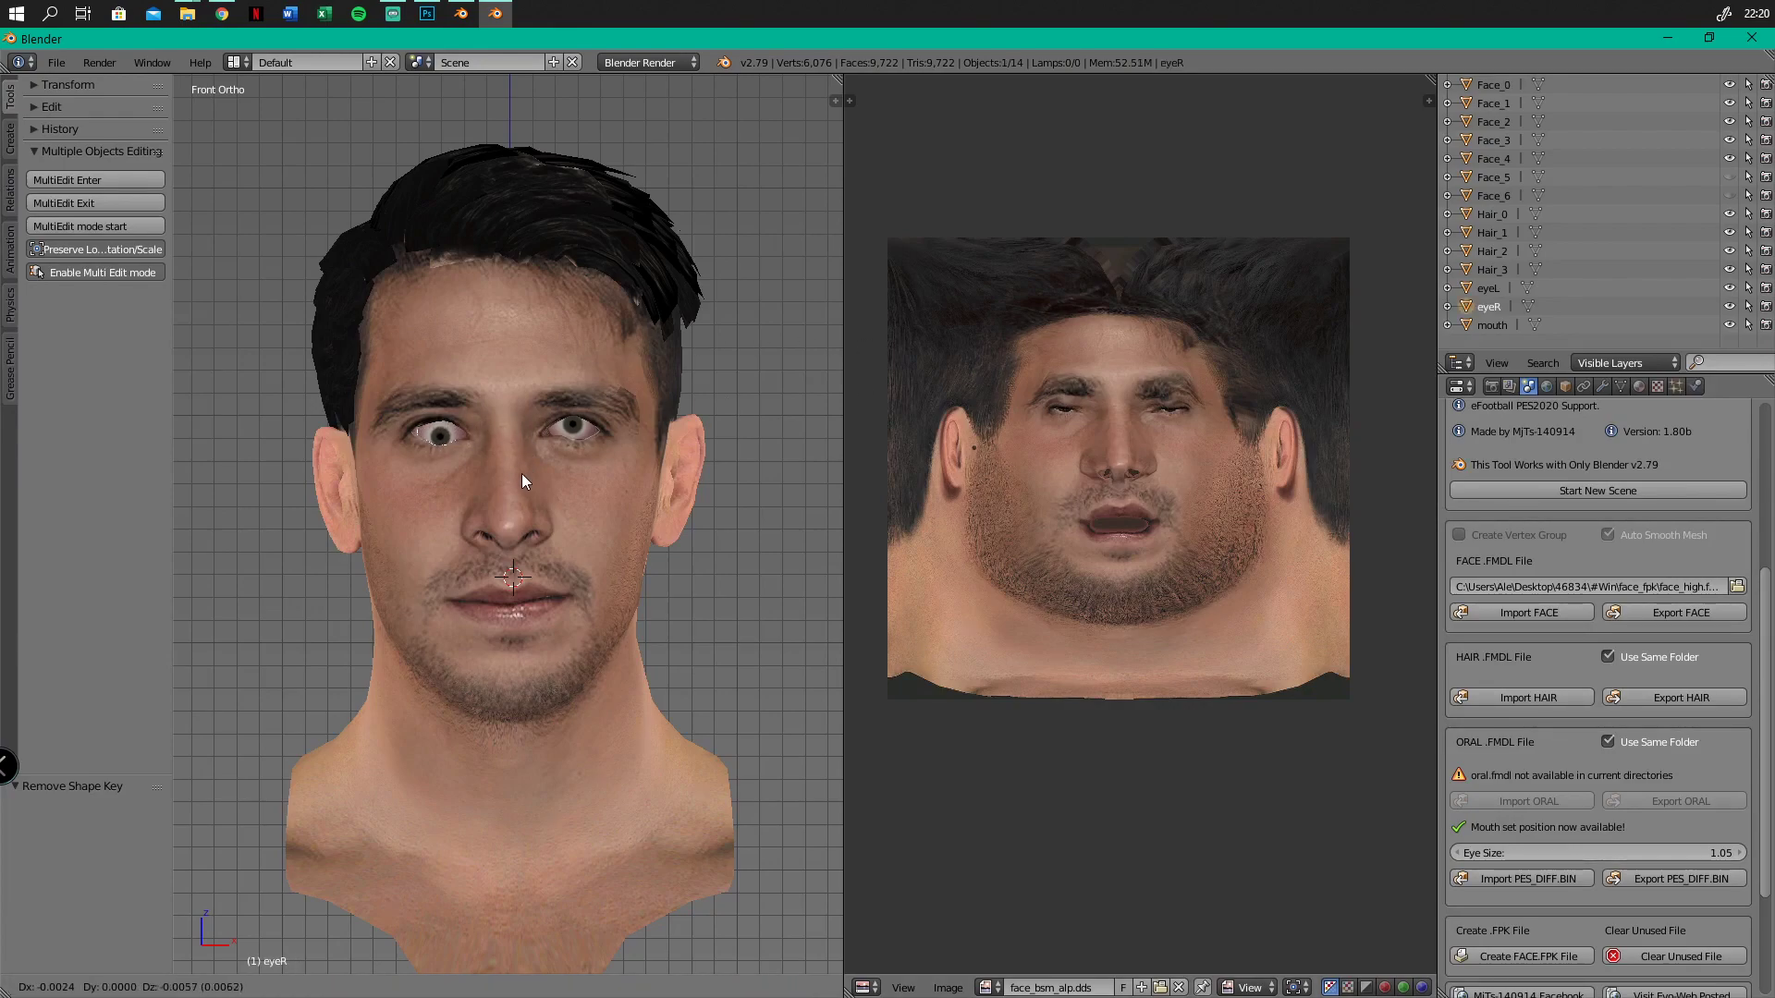
key(x)
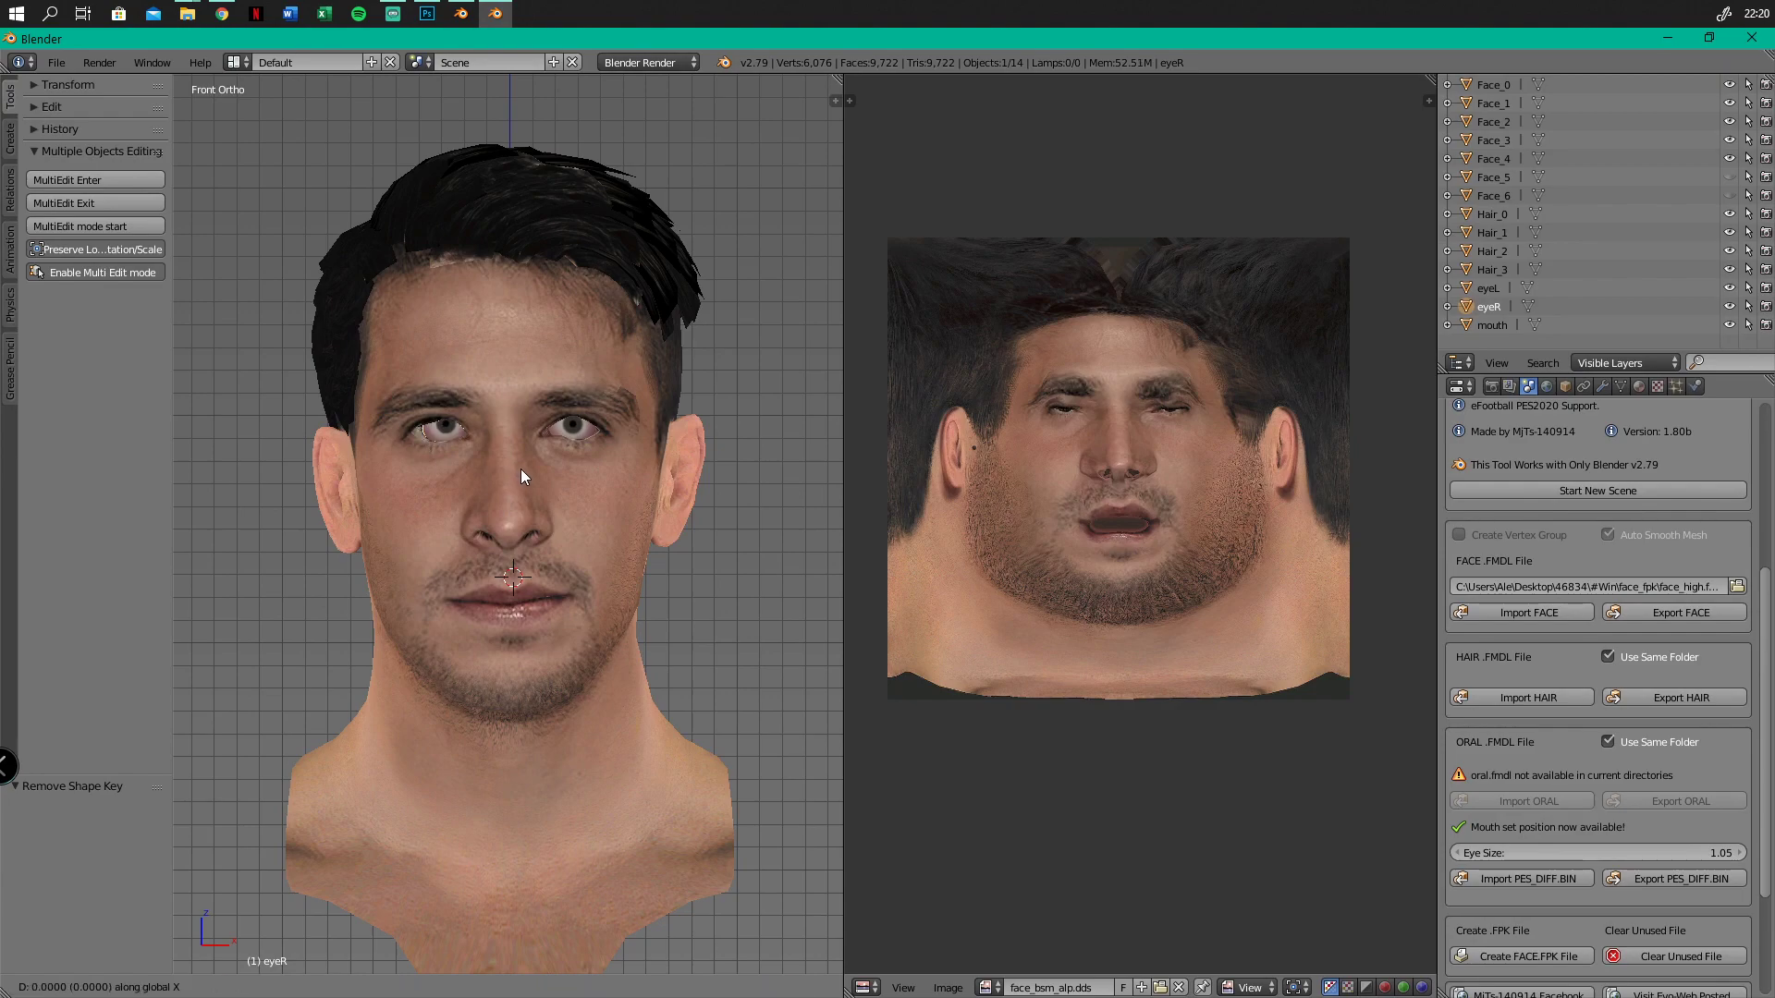
click(513, 469)
key(g)
key(y)
right_click(513, 520)
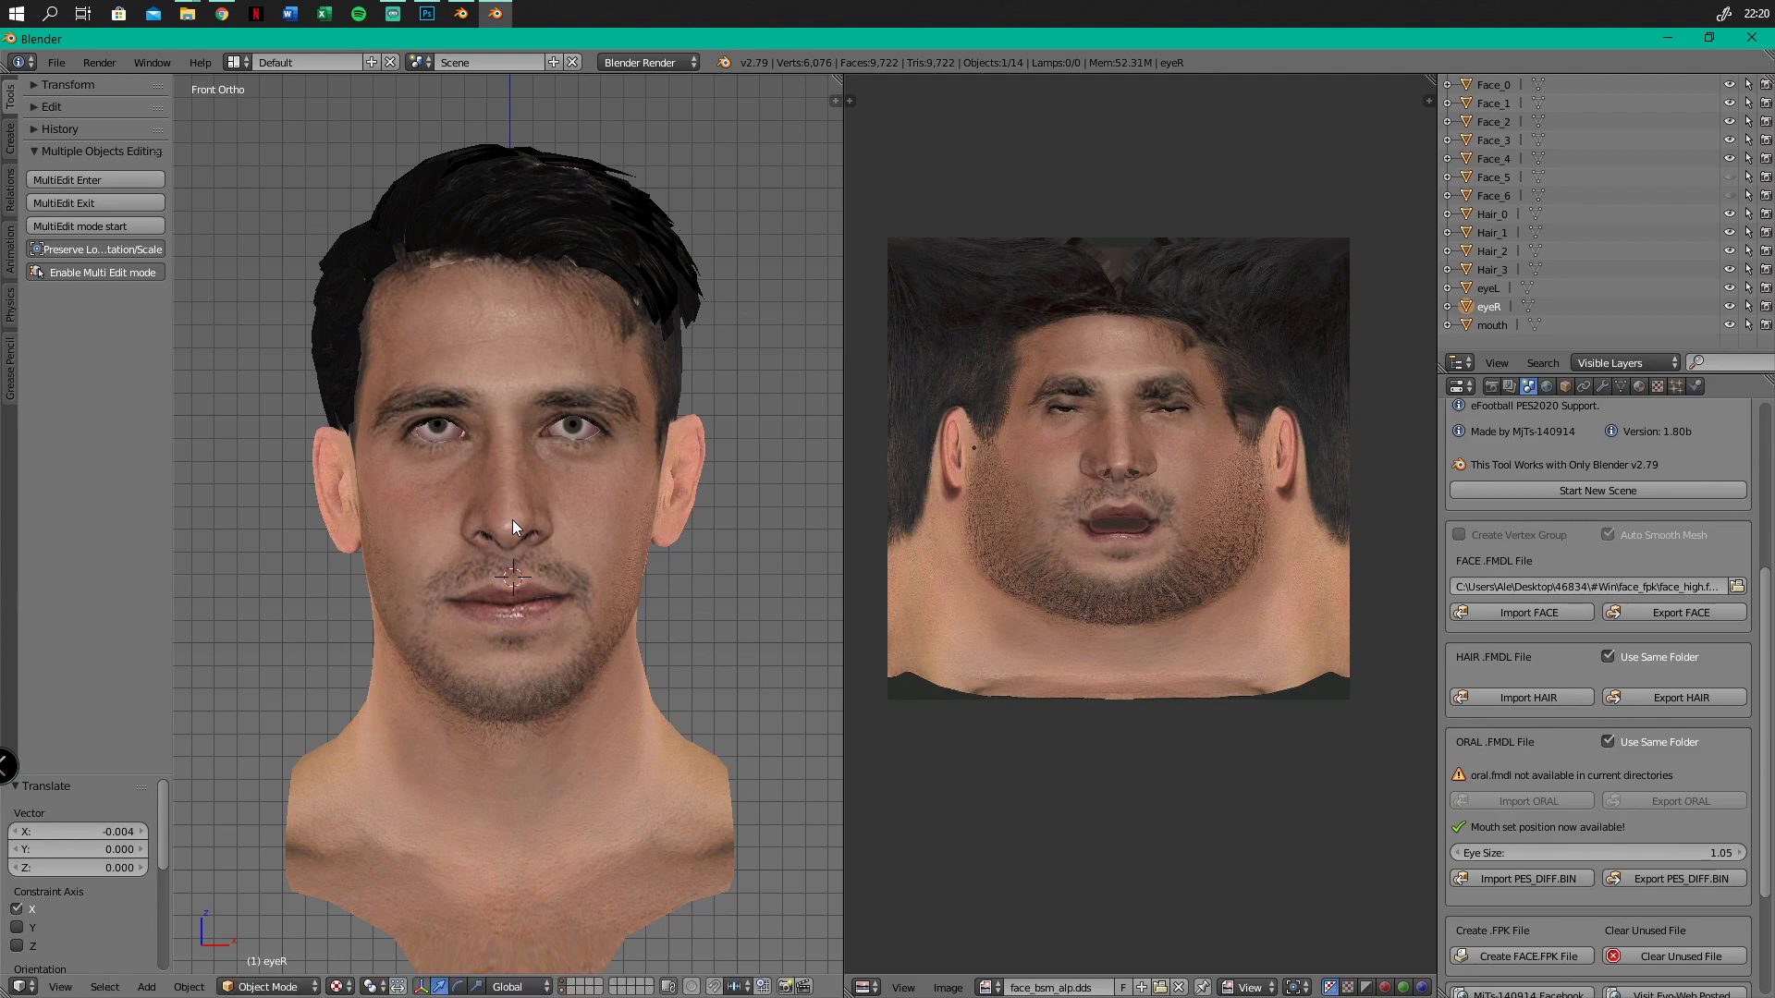
key(g)
key(z)
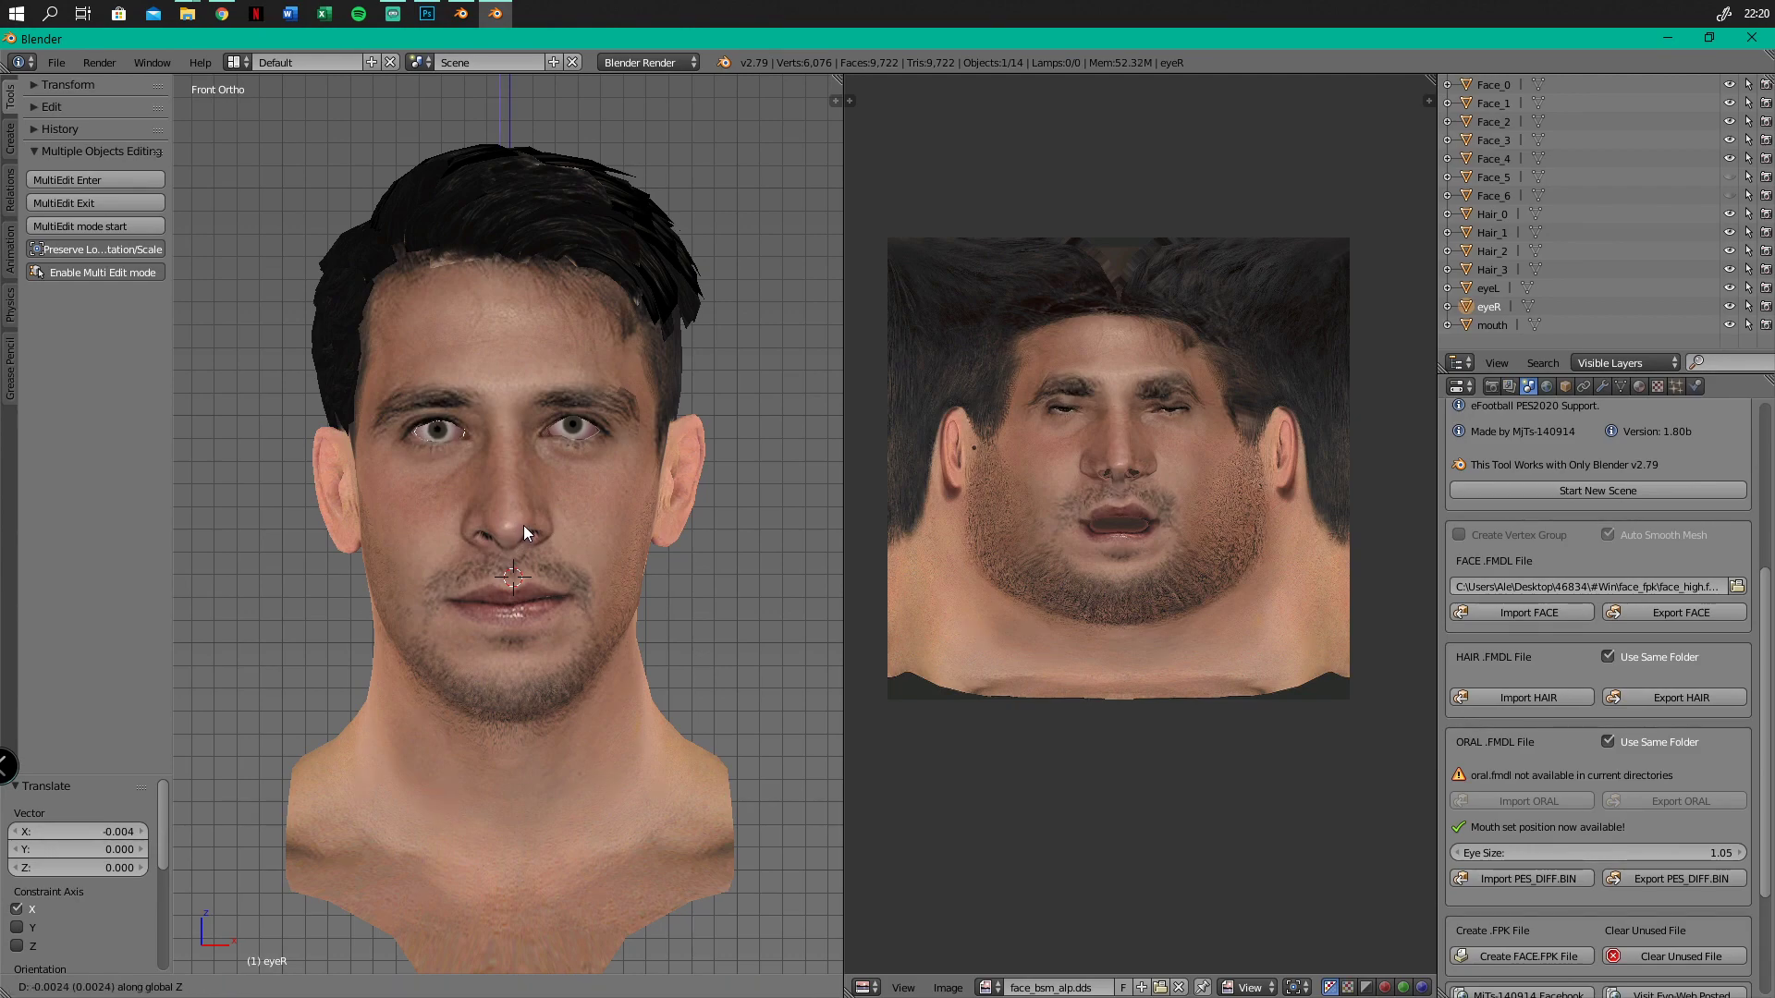
click(523, 525)
Adjust the eyeL mesh slightly along Z and check both eyes from the side and front
right_click(568, 427)
key(g)
key(z)
click(571, 430)
middle_drag(421, 491, 808, 469)
key(KP_1)
Select the mouth mesh and move it about -0.012 along Y and -0.011 along Z
scroll(477, 488, up, 1)
click(1535, 325)
click(1535, 324)
middle_drag(558, 513, 372, 509)
key(g)
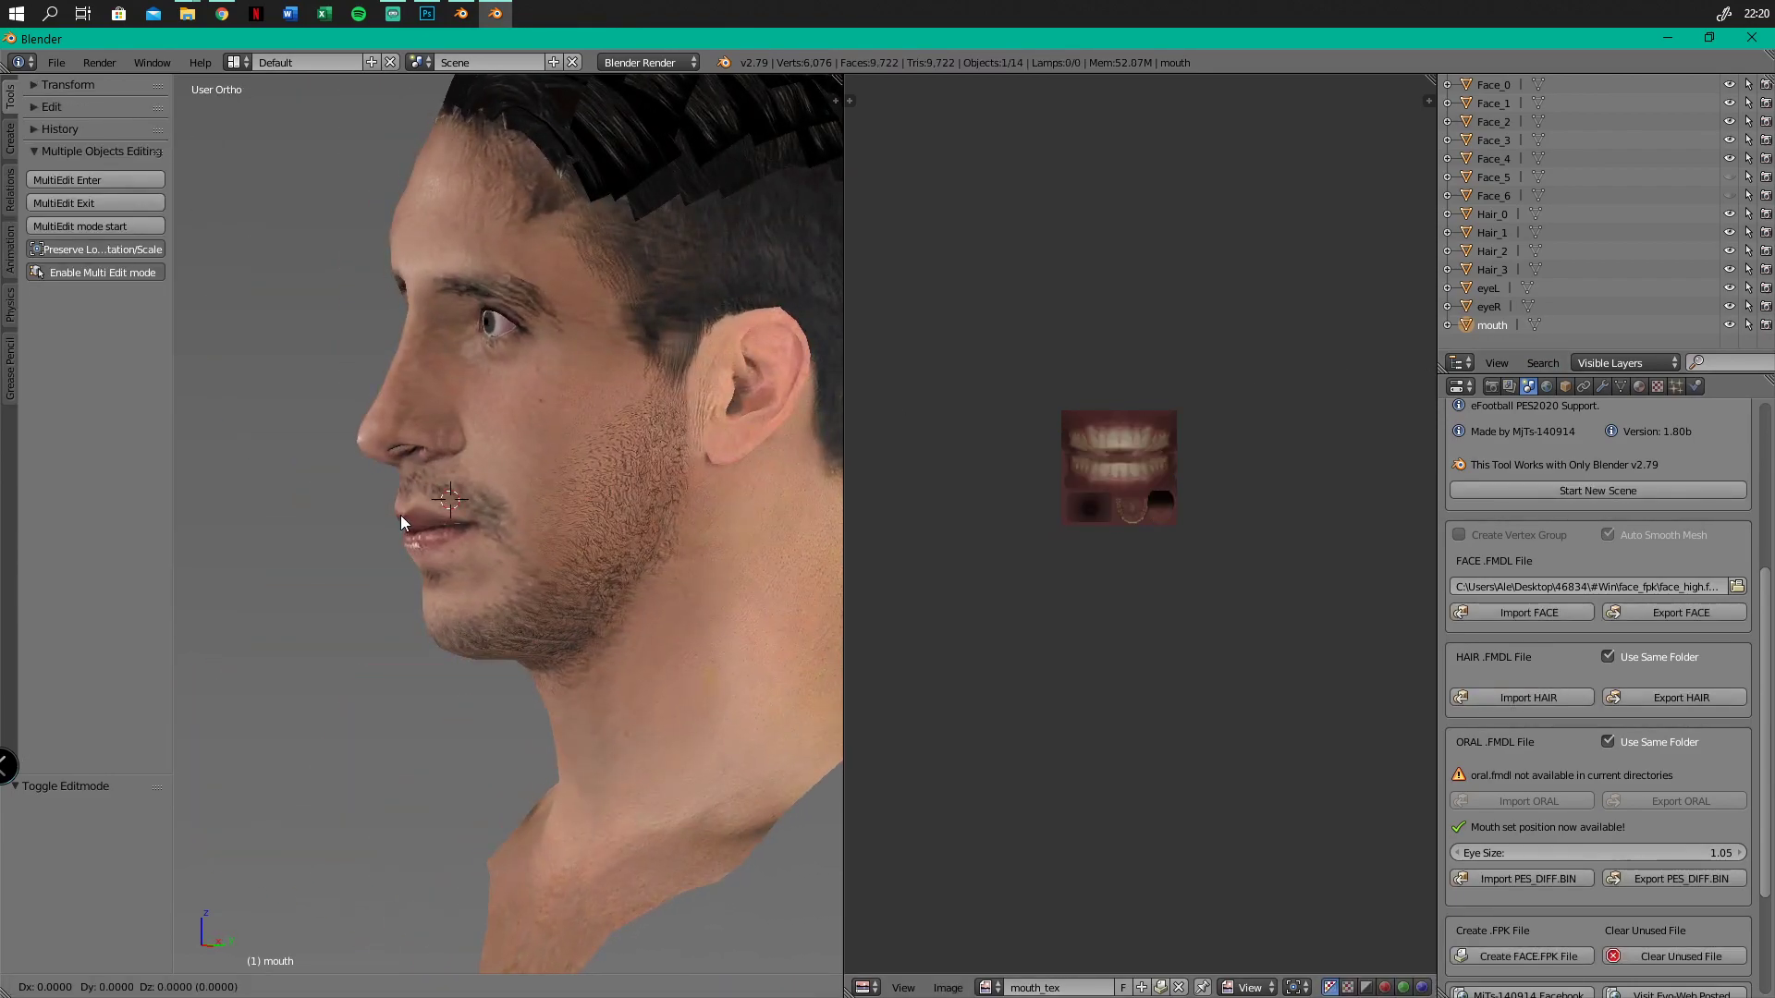
key(y)
click(371, 524)
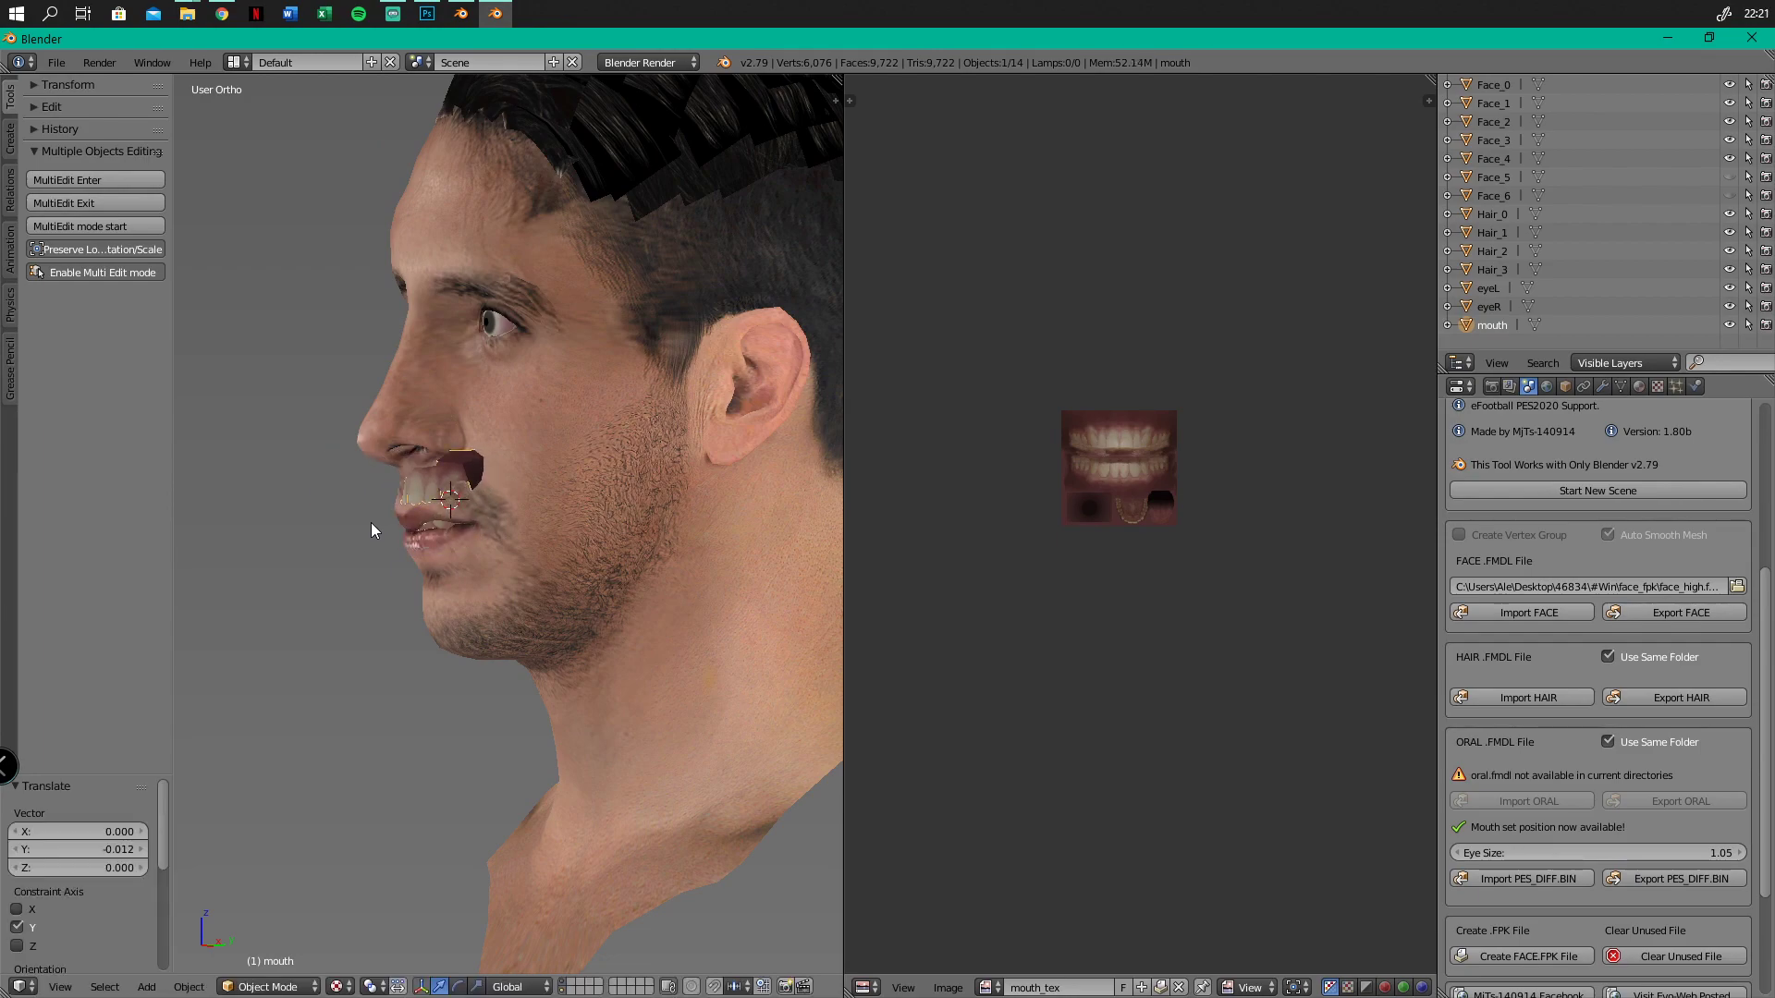
key(g)
key(z)
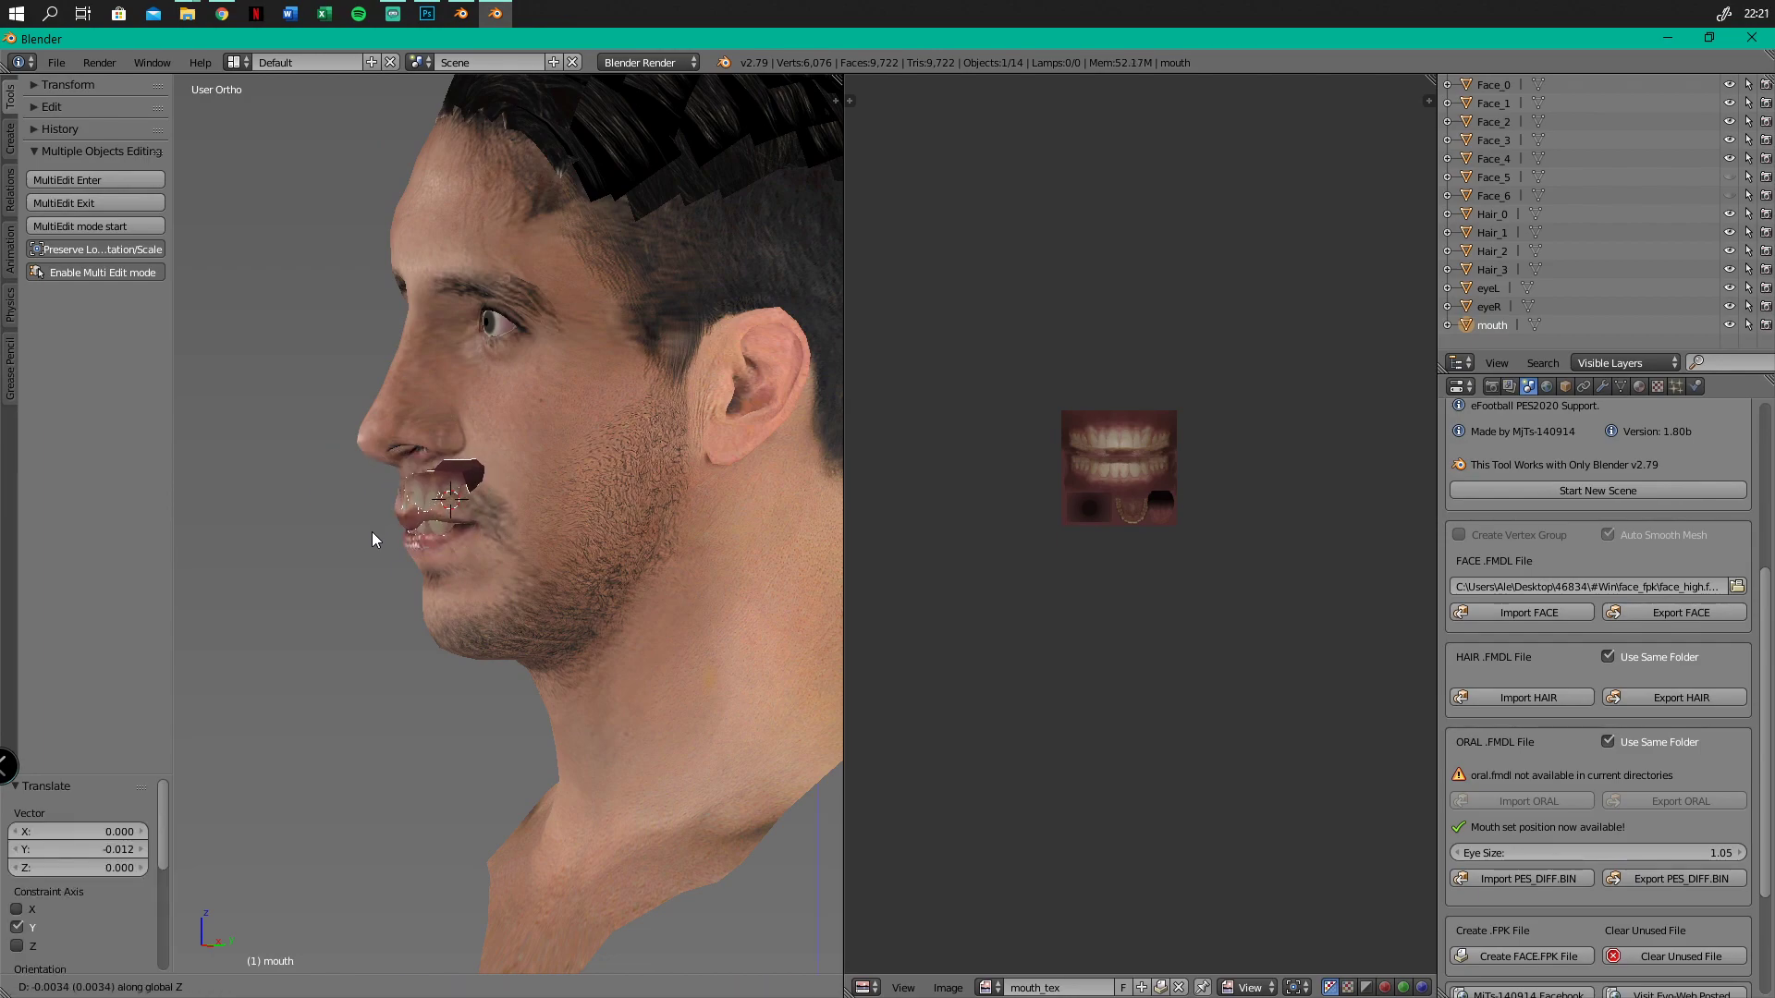
click(372, 552)
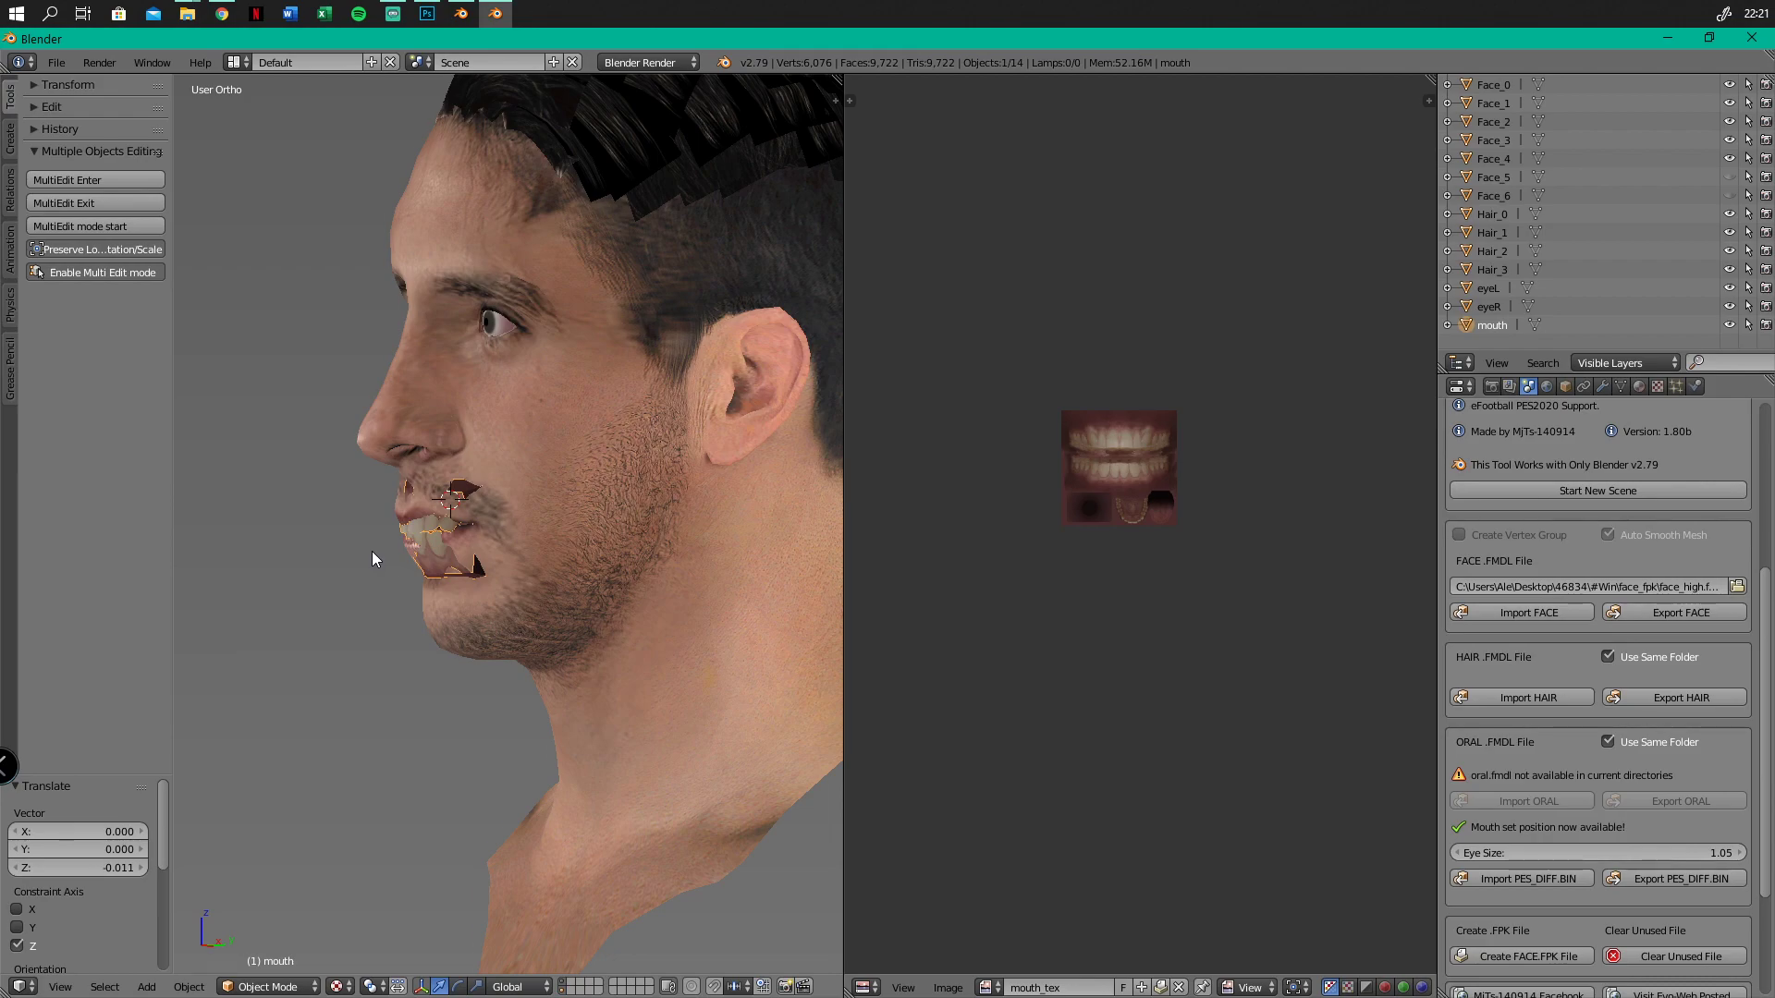
Move the mouth mesh backward along Y behind the lips and check the head from an angle
key(KP_1)
key(g)
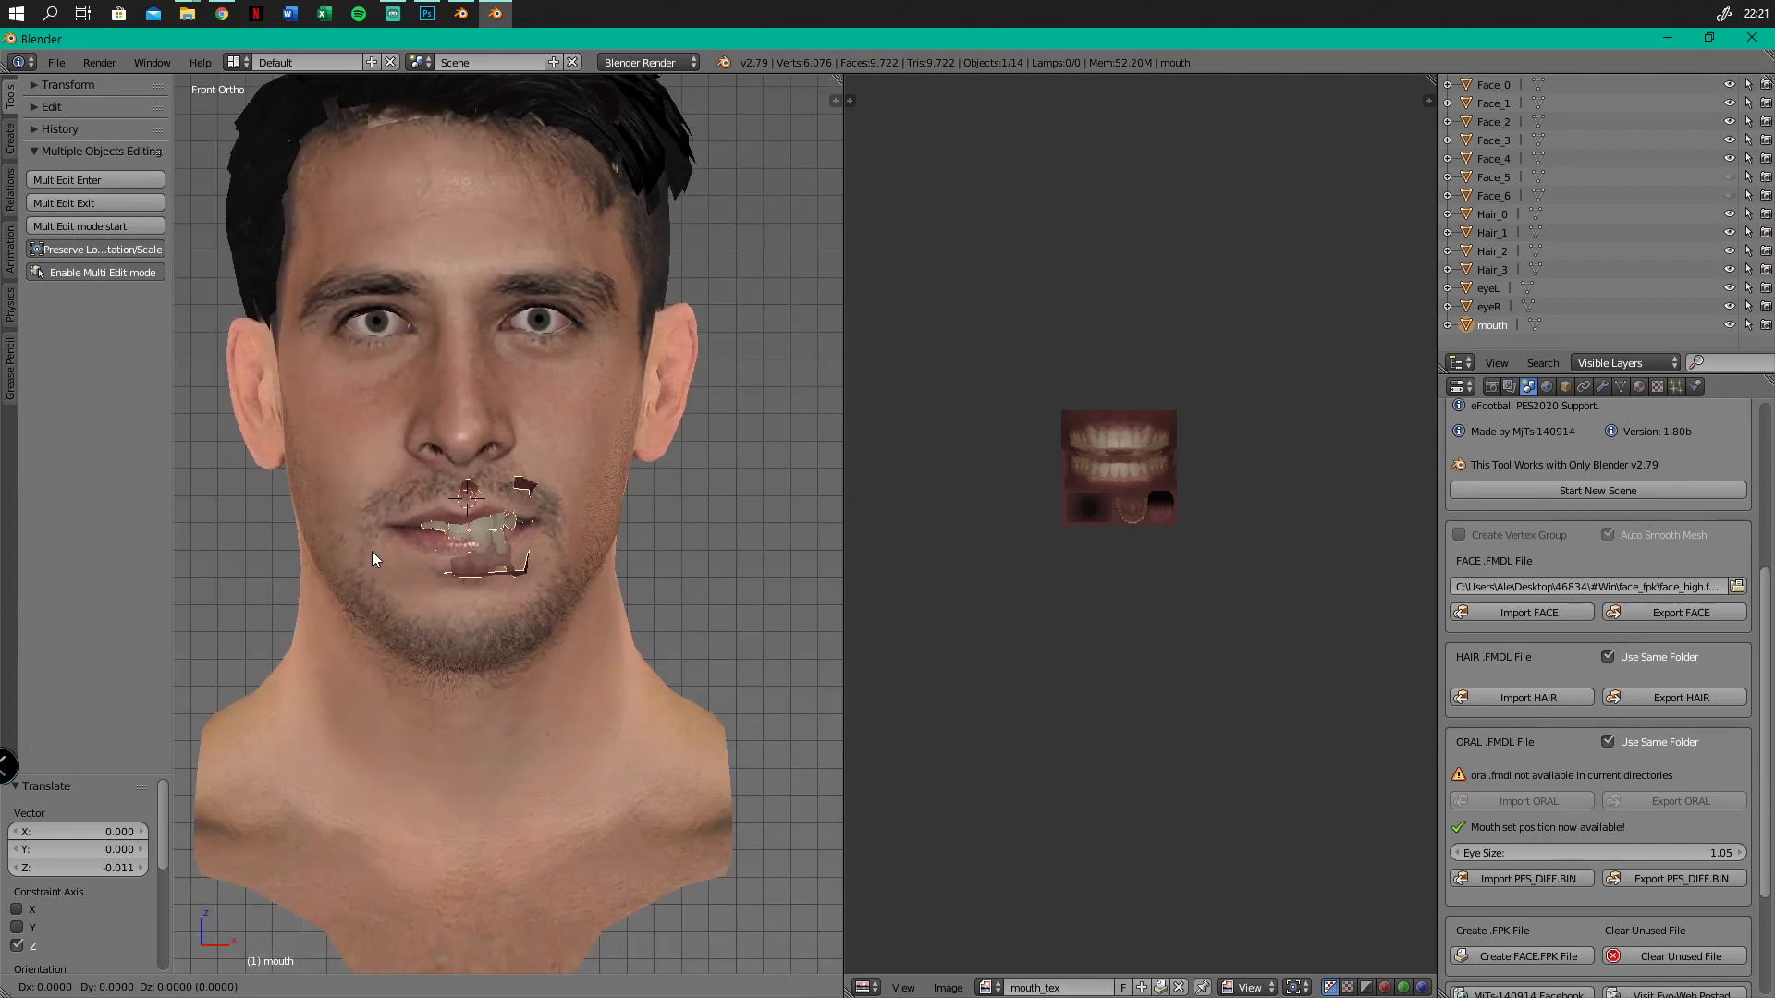
key(y)
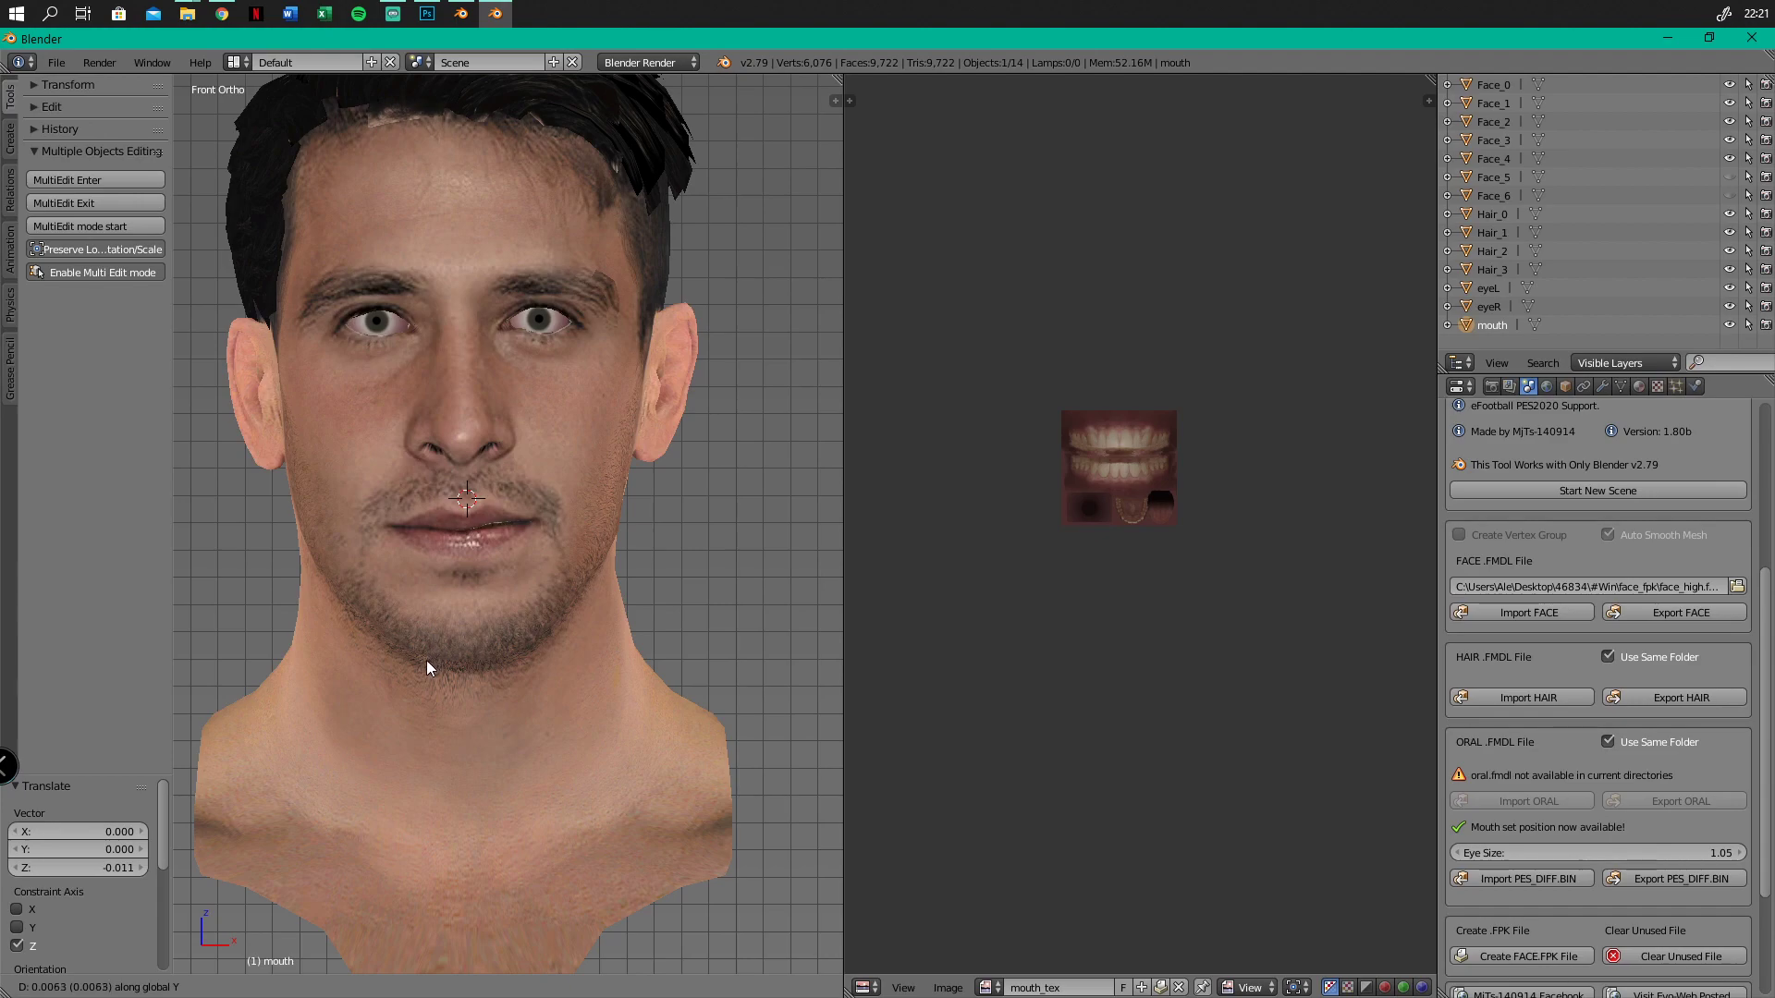
click(397, 691)
middle_drag(397, 686, 555, 462)
key(Tab)
key(Tab)
middle_drag(586, 339, 627, 327)
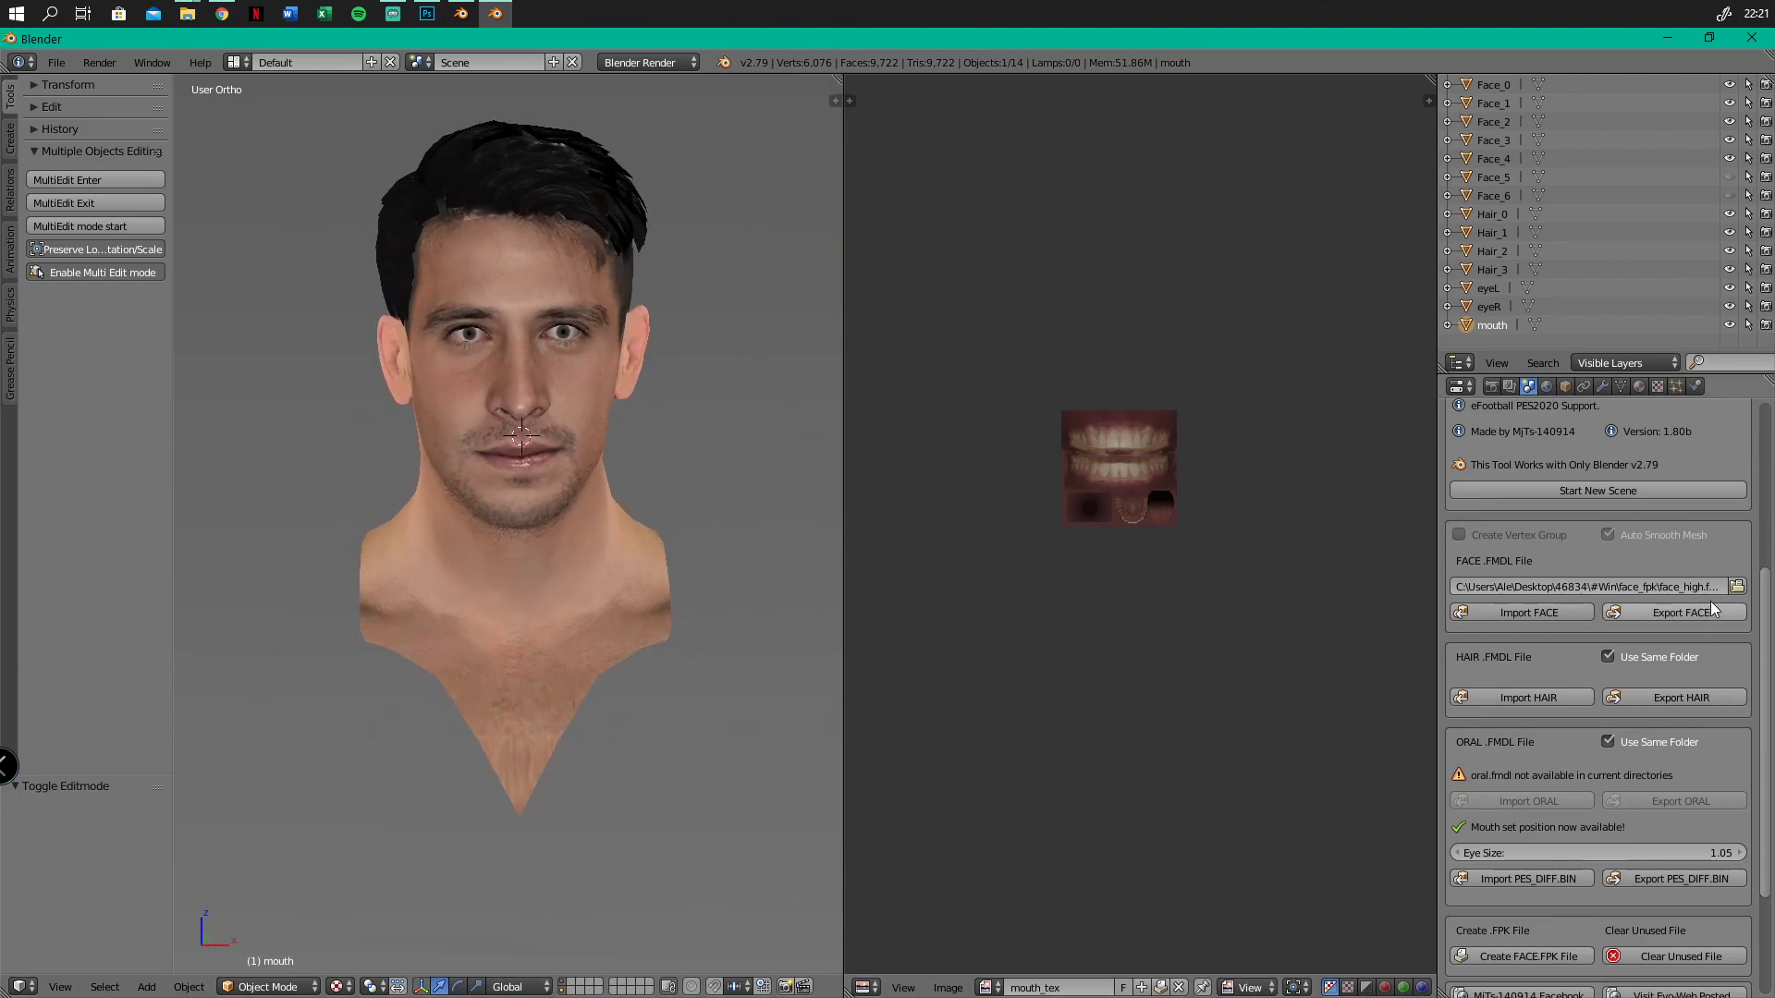
Make the Face_5 and Face_6 meshes visible again
click(1729, 178)
click(1729, 196)
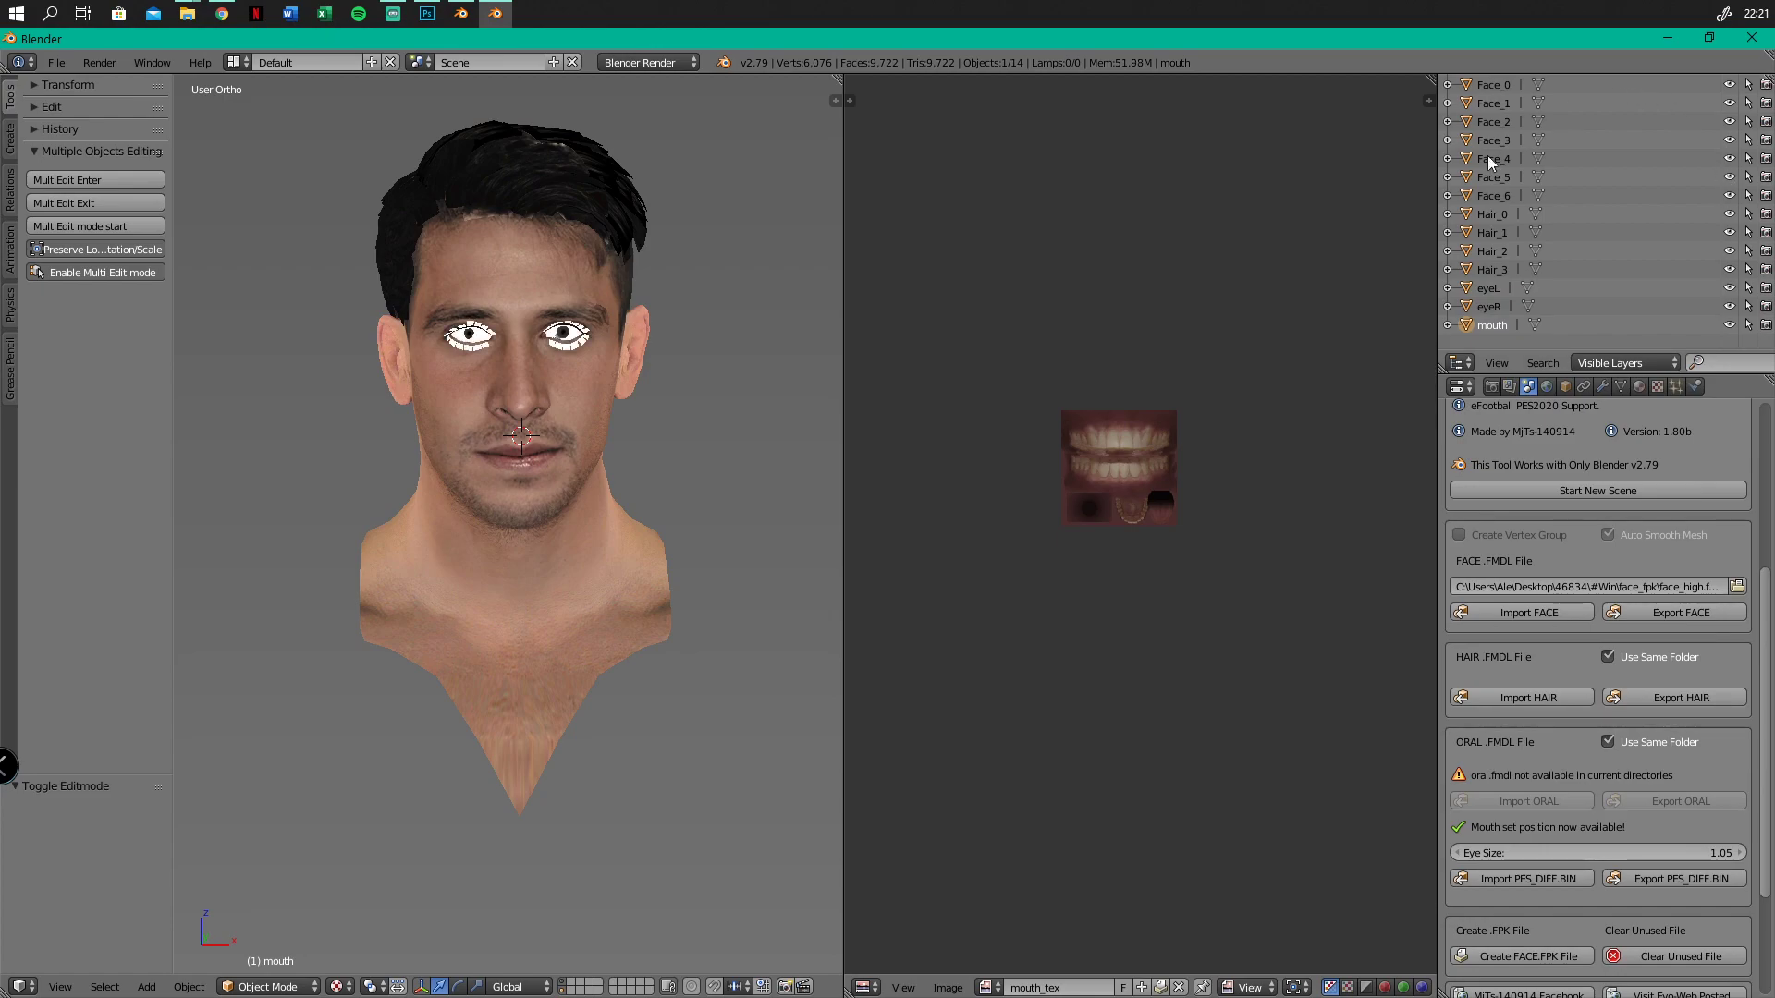
Try to export the face FMDL with Face_6 hidden, and restore the visibility of Face_6
click(1729, 196)
click(1684, 614)
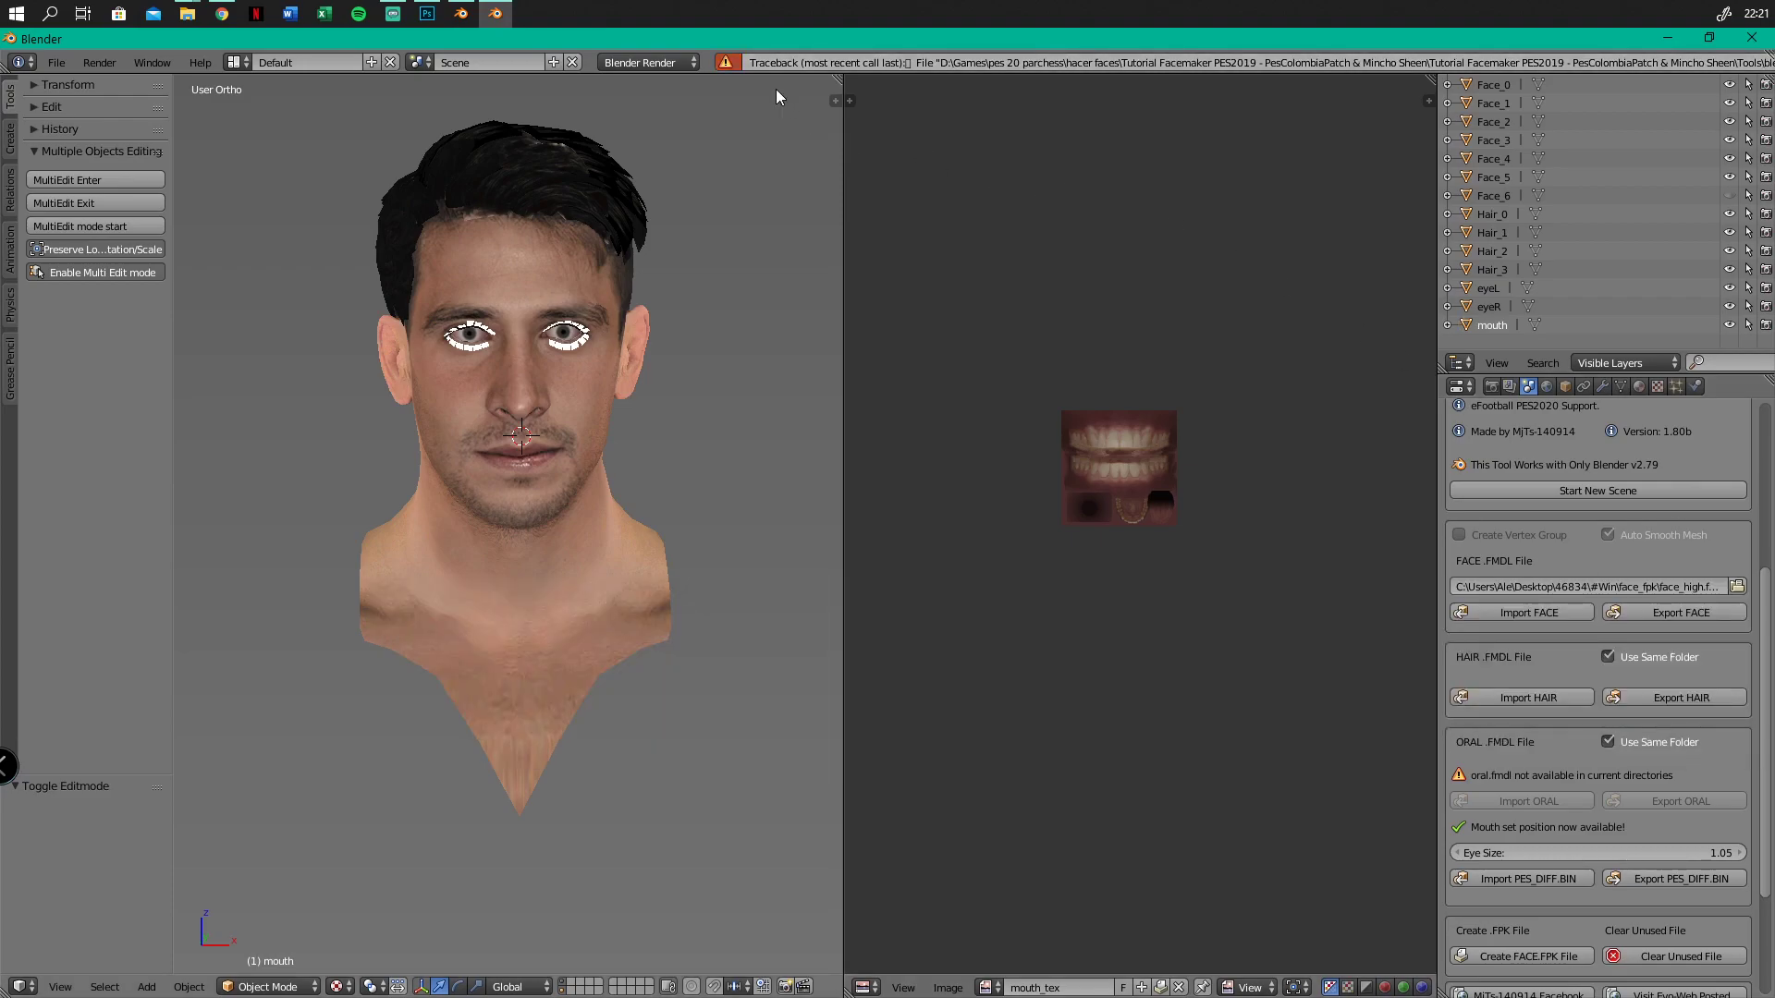
click(1729, 196)
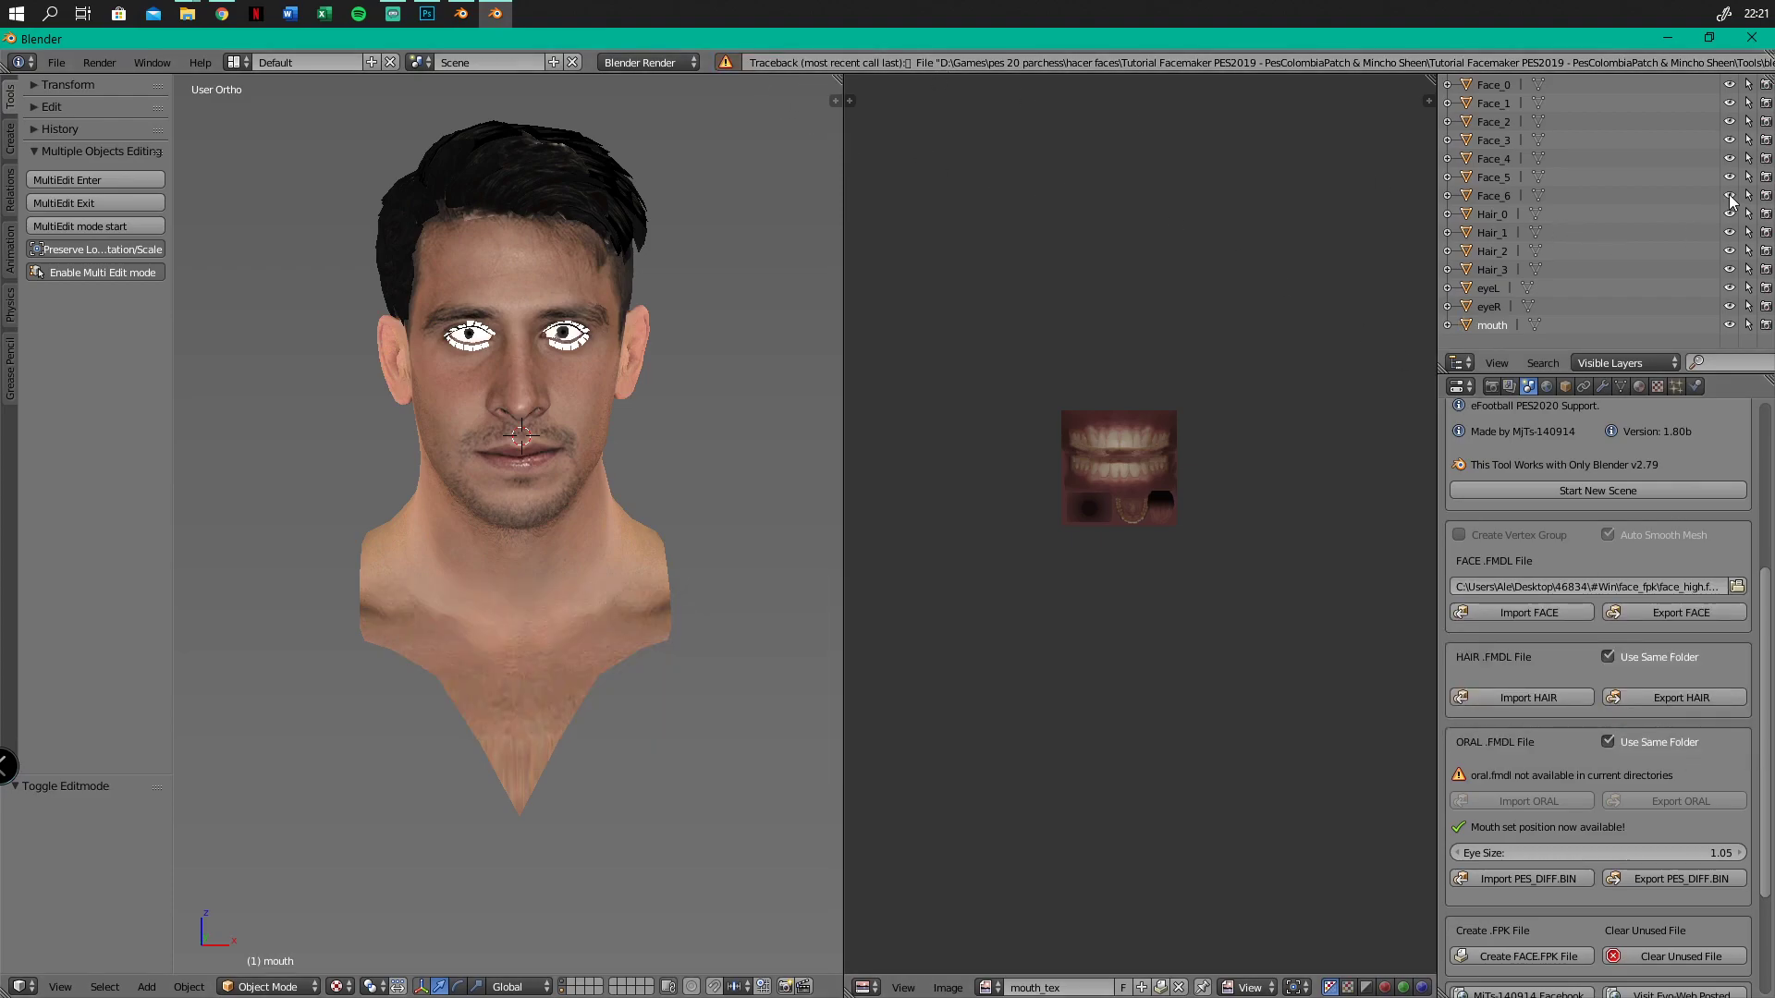
Export the face FMDL, the hair FMDL and the PES_DIFF.BIN file
click(1696, 613)
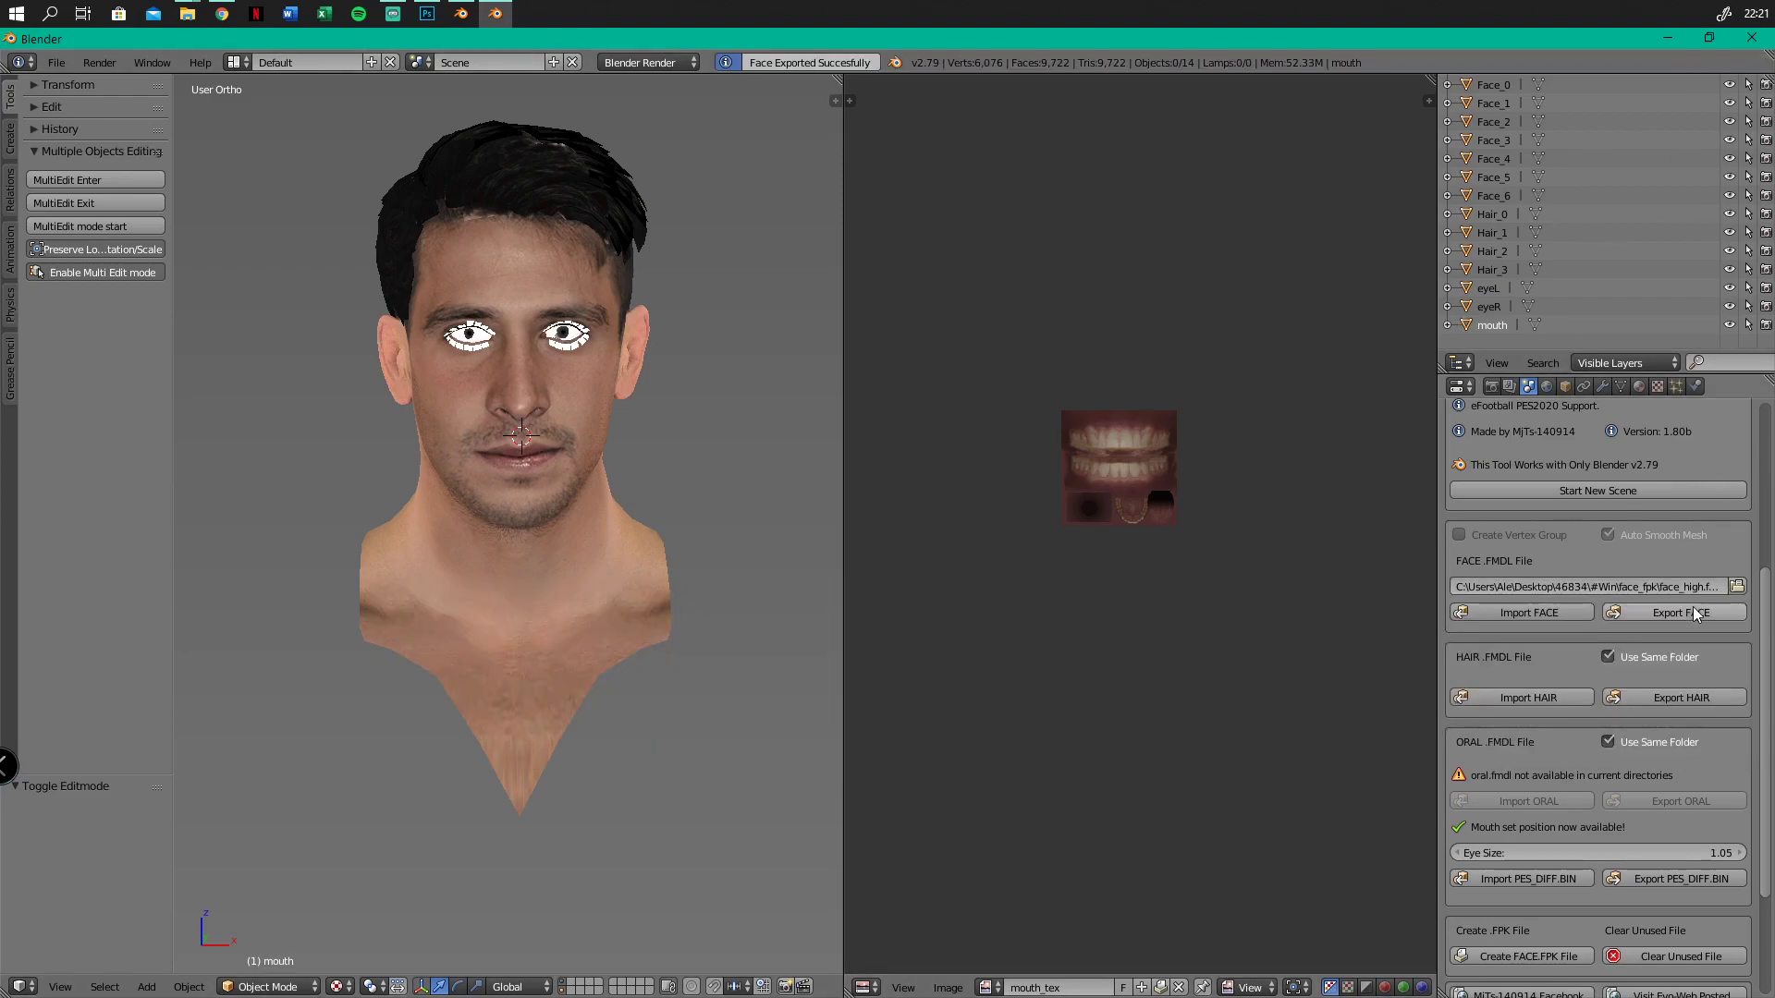
click(1677, 691)
click(1669, 878)
Create the FACE.FPK file and minimize Blender to show the desktop
scroll(1645, 880, down, 1)
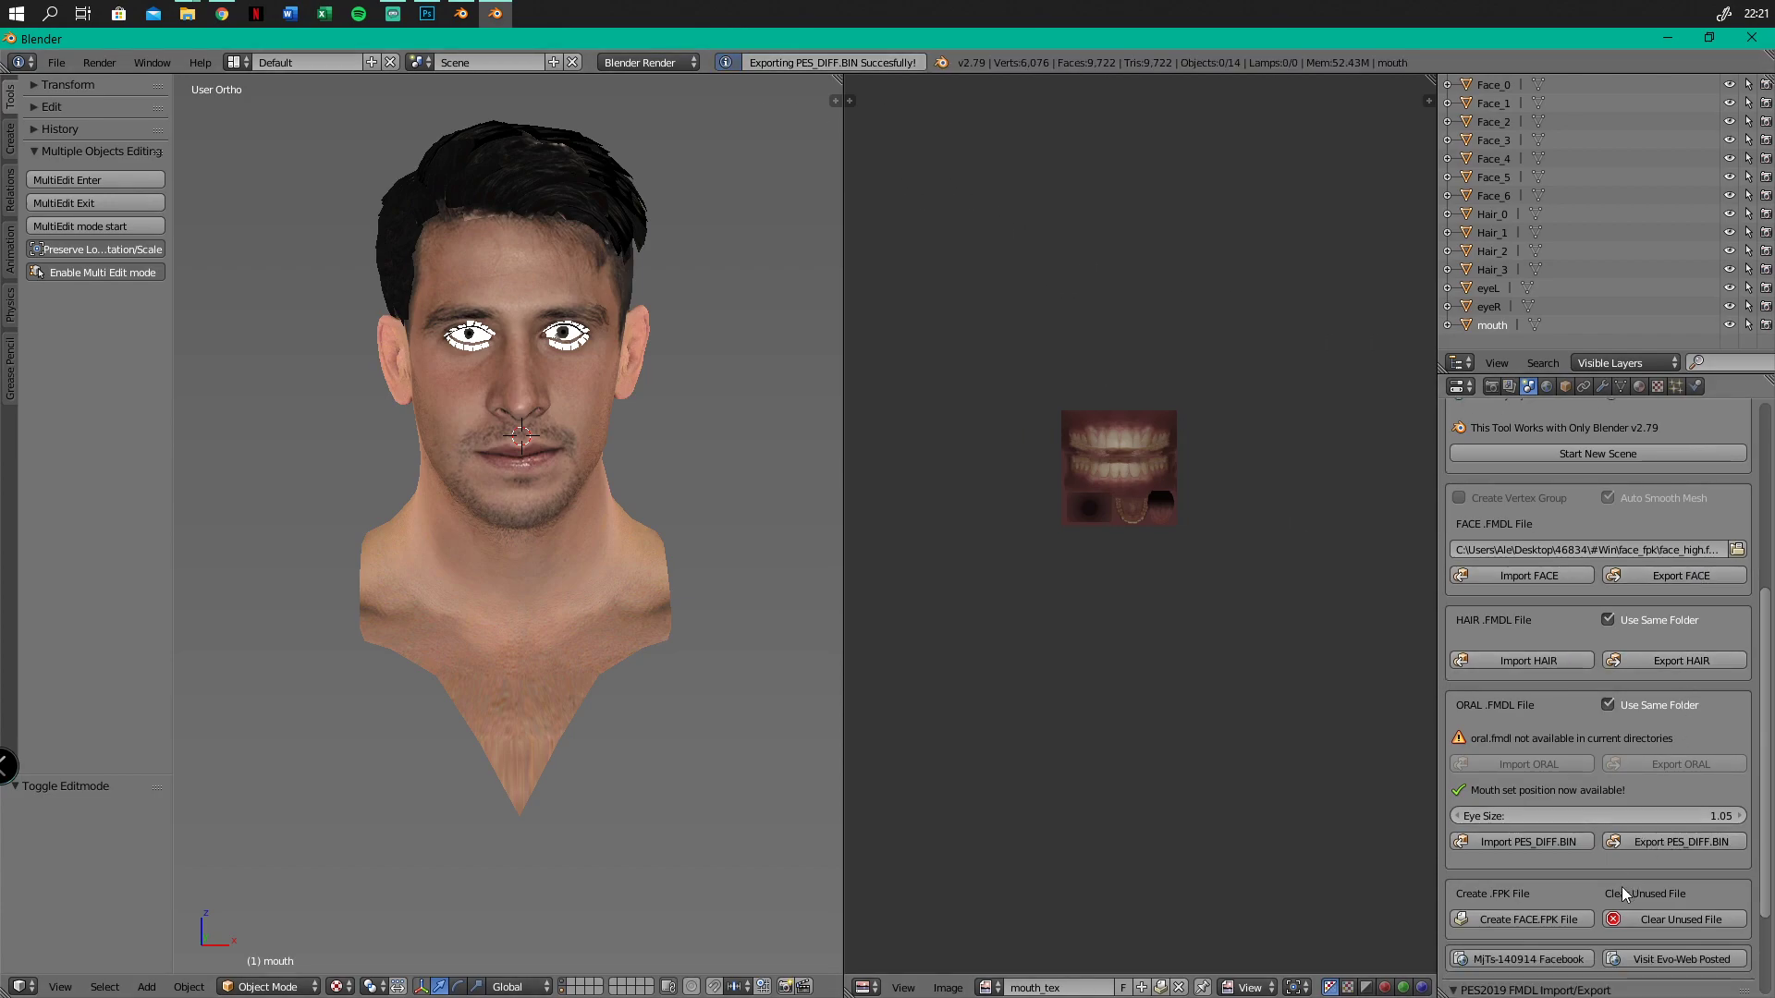
click(1551, 924)
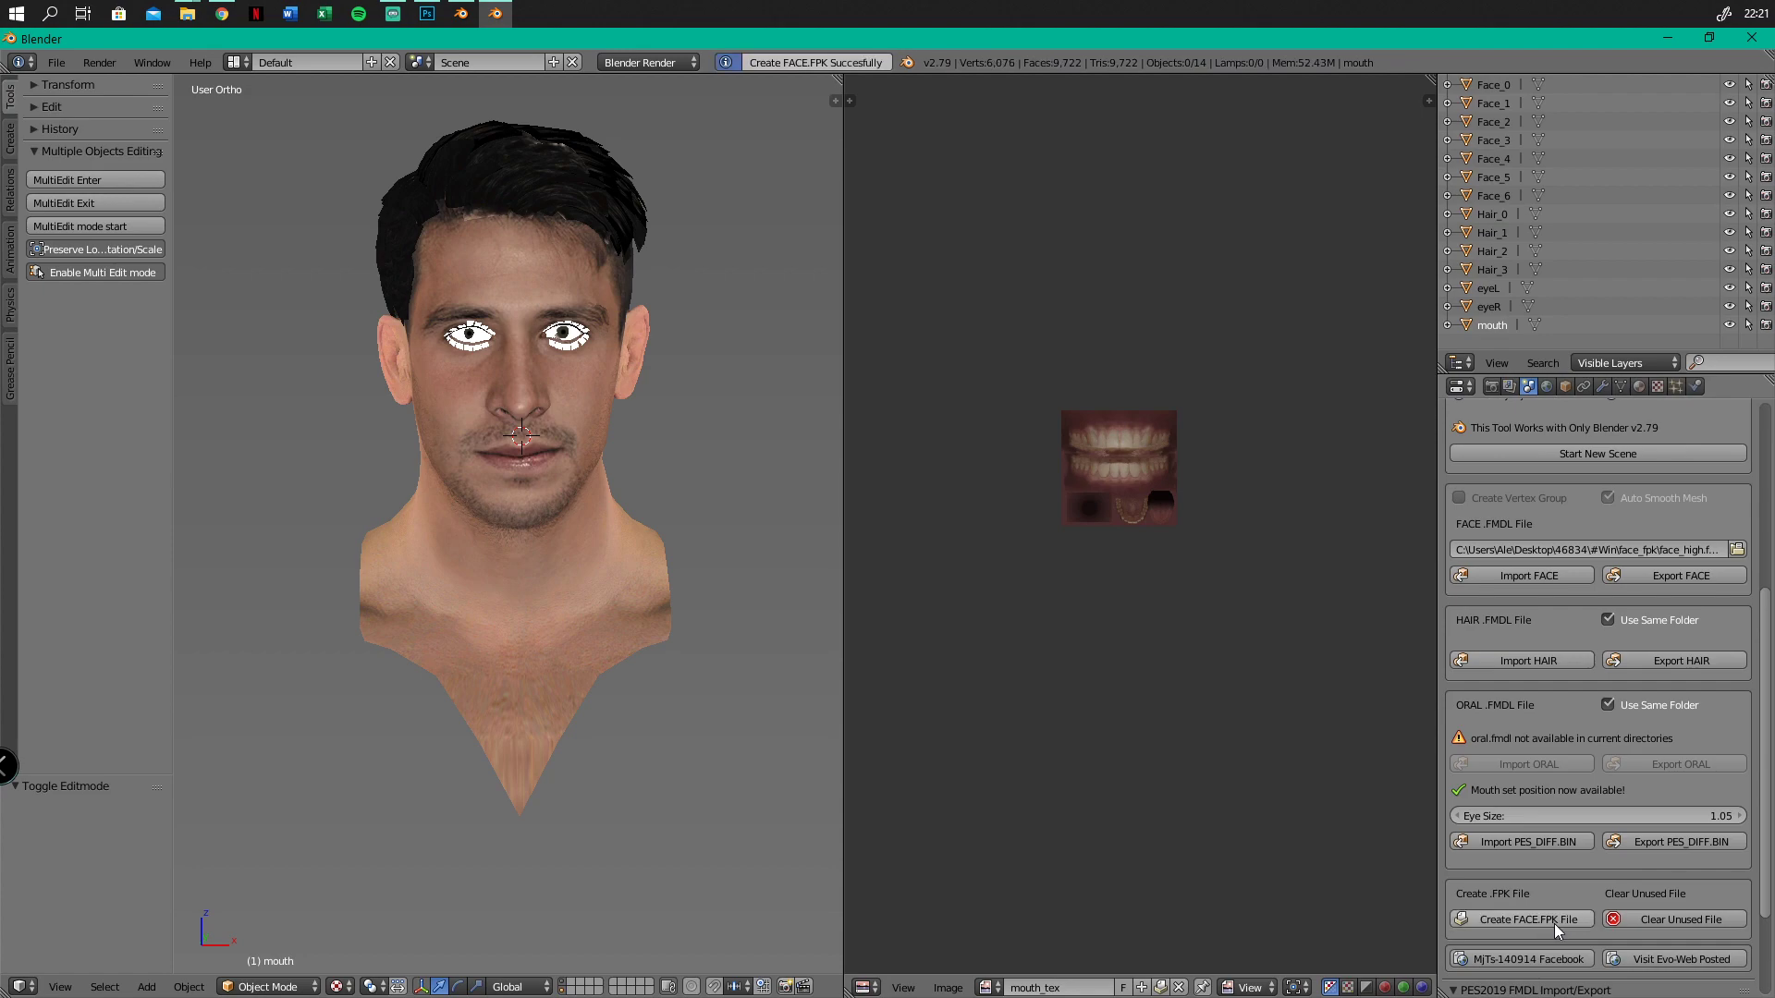
click(1667, 36)
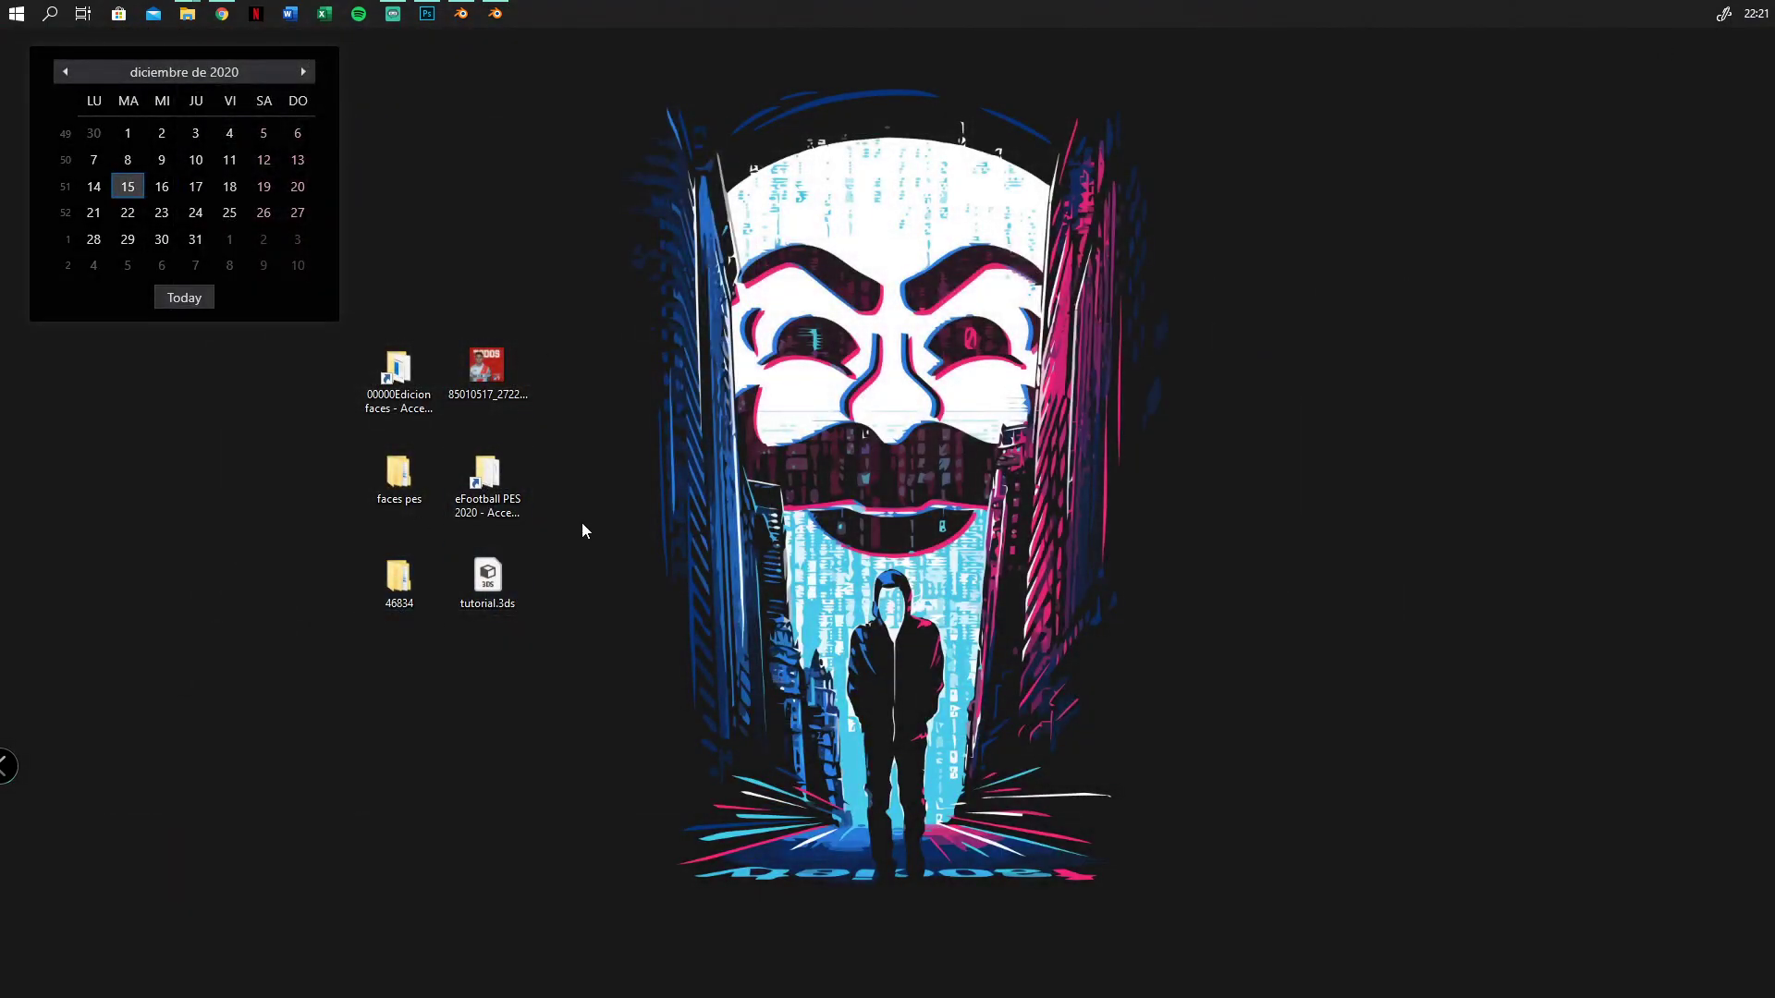
Try to rename the desktop folder 46834 as 55647
click(388, 590)
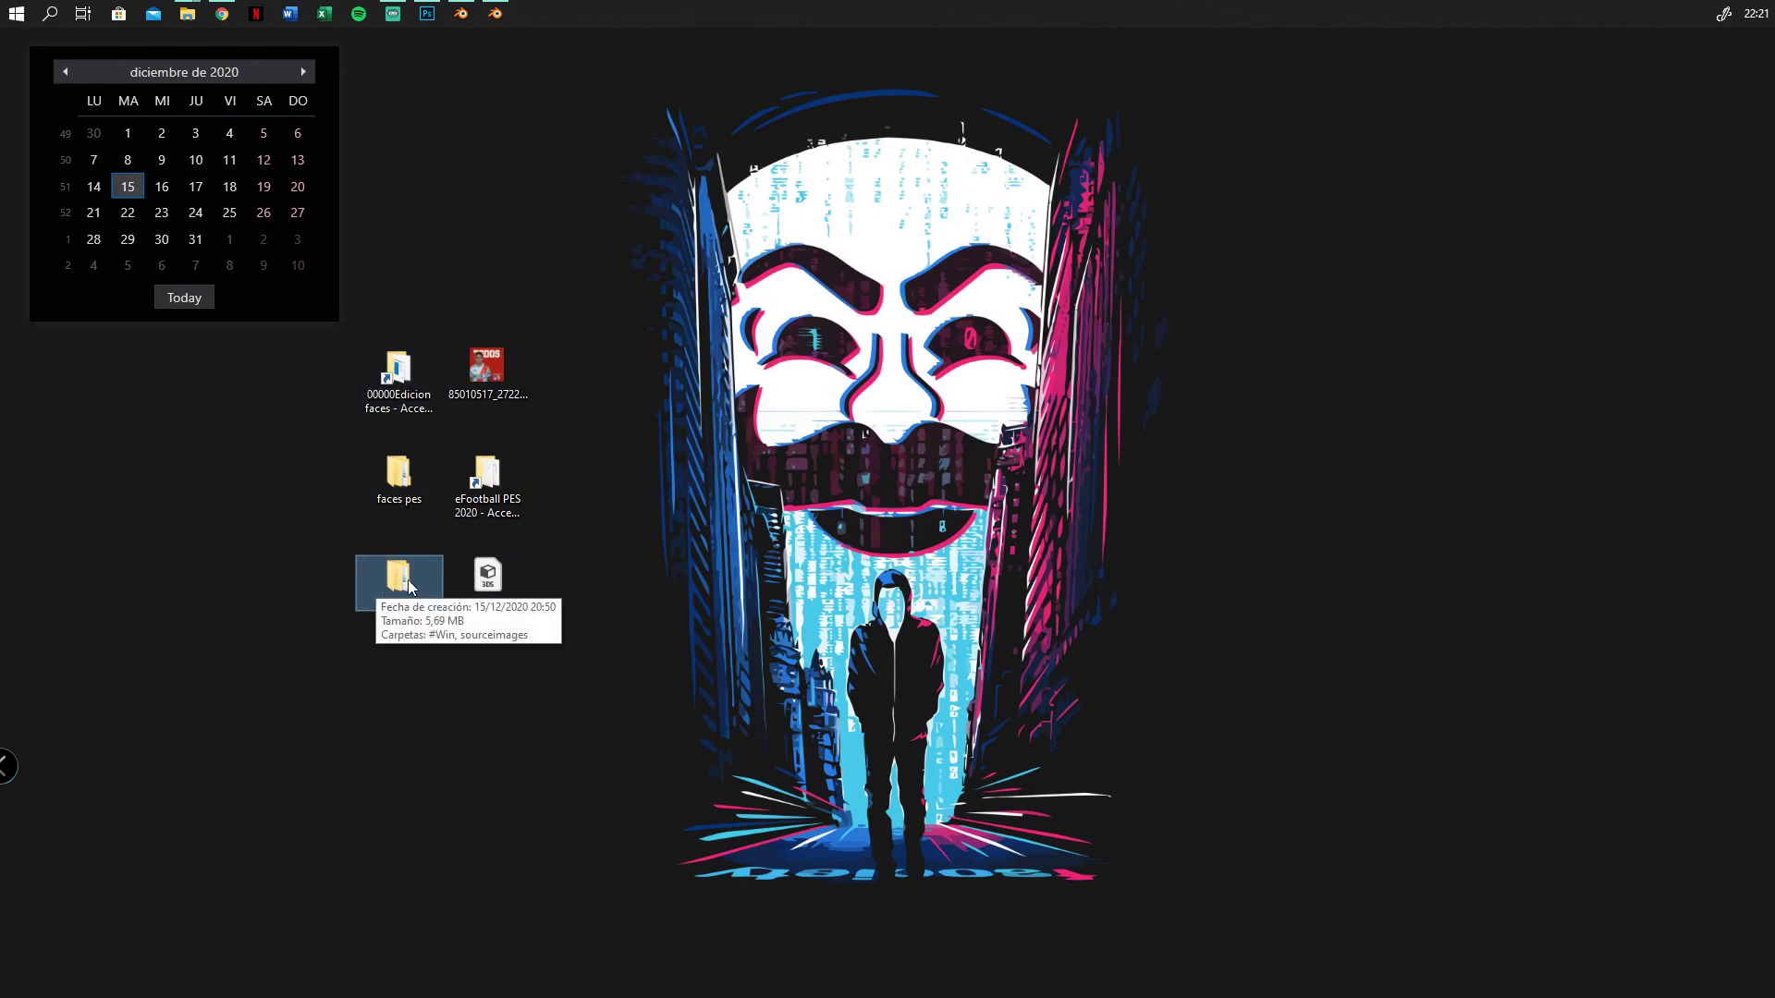
right_click(389, 602)
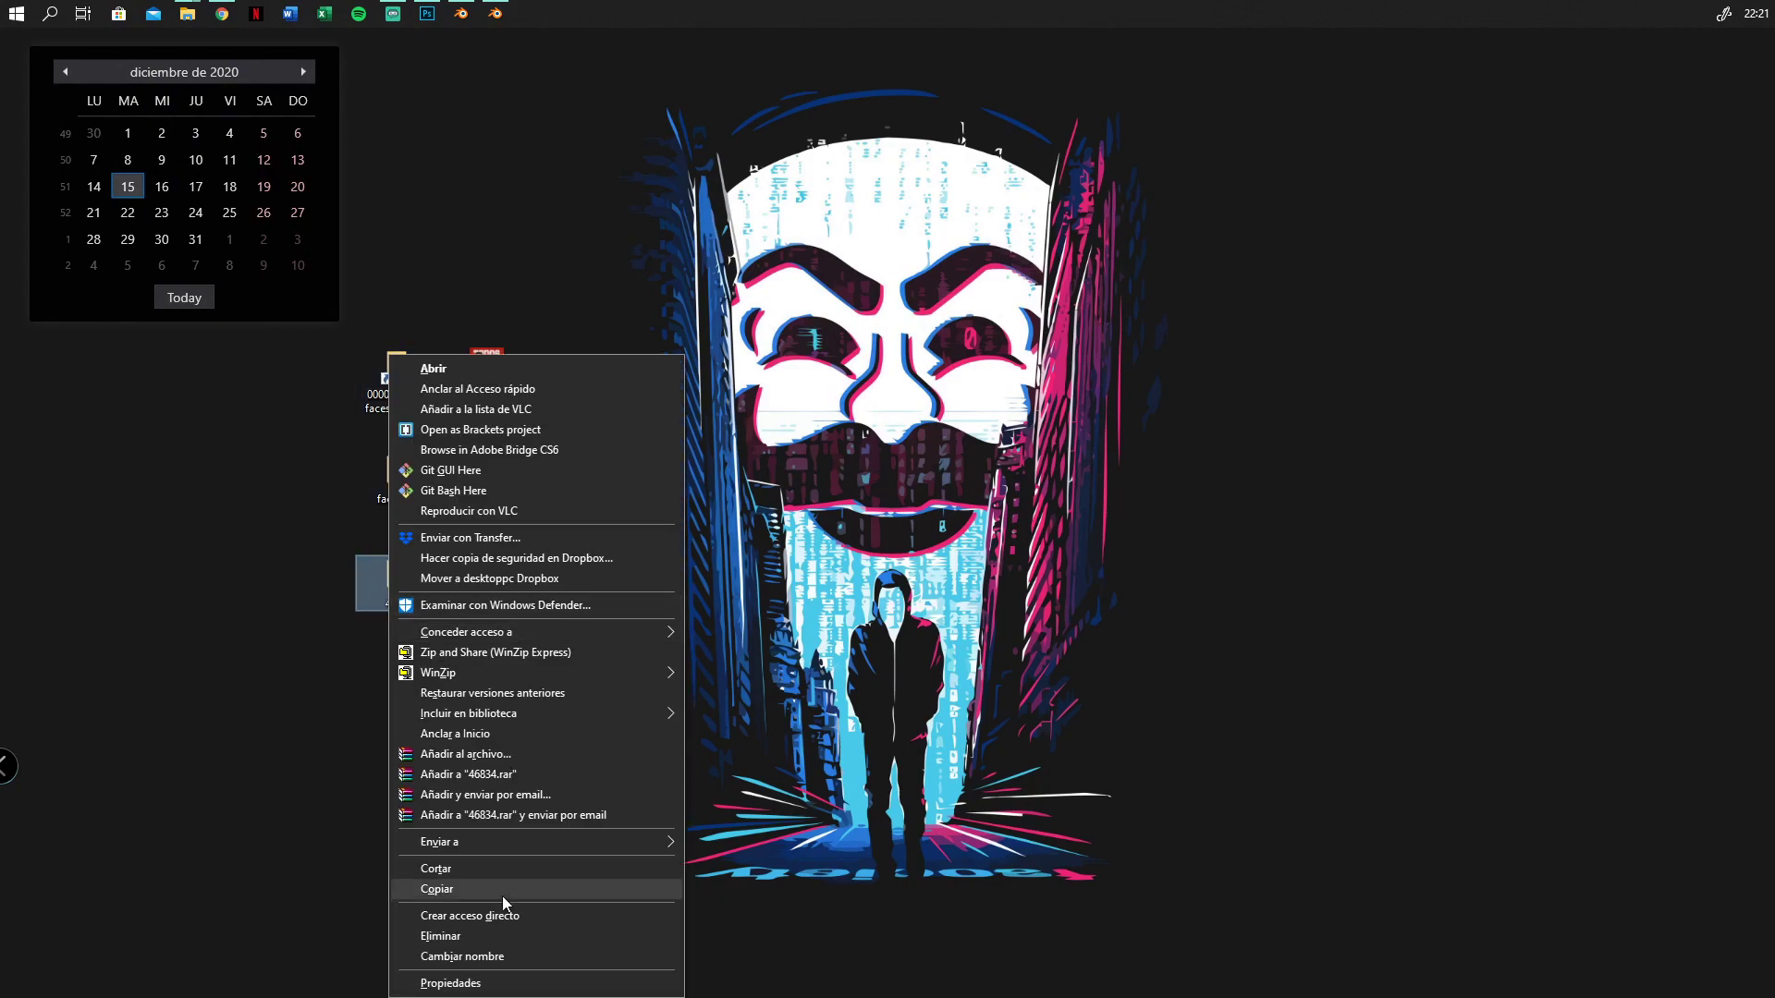
click(528, 956)
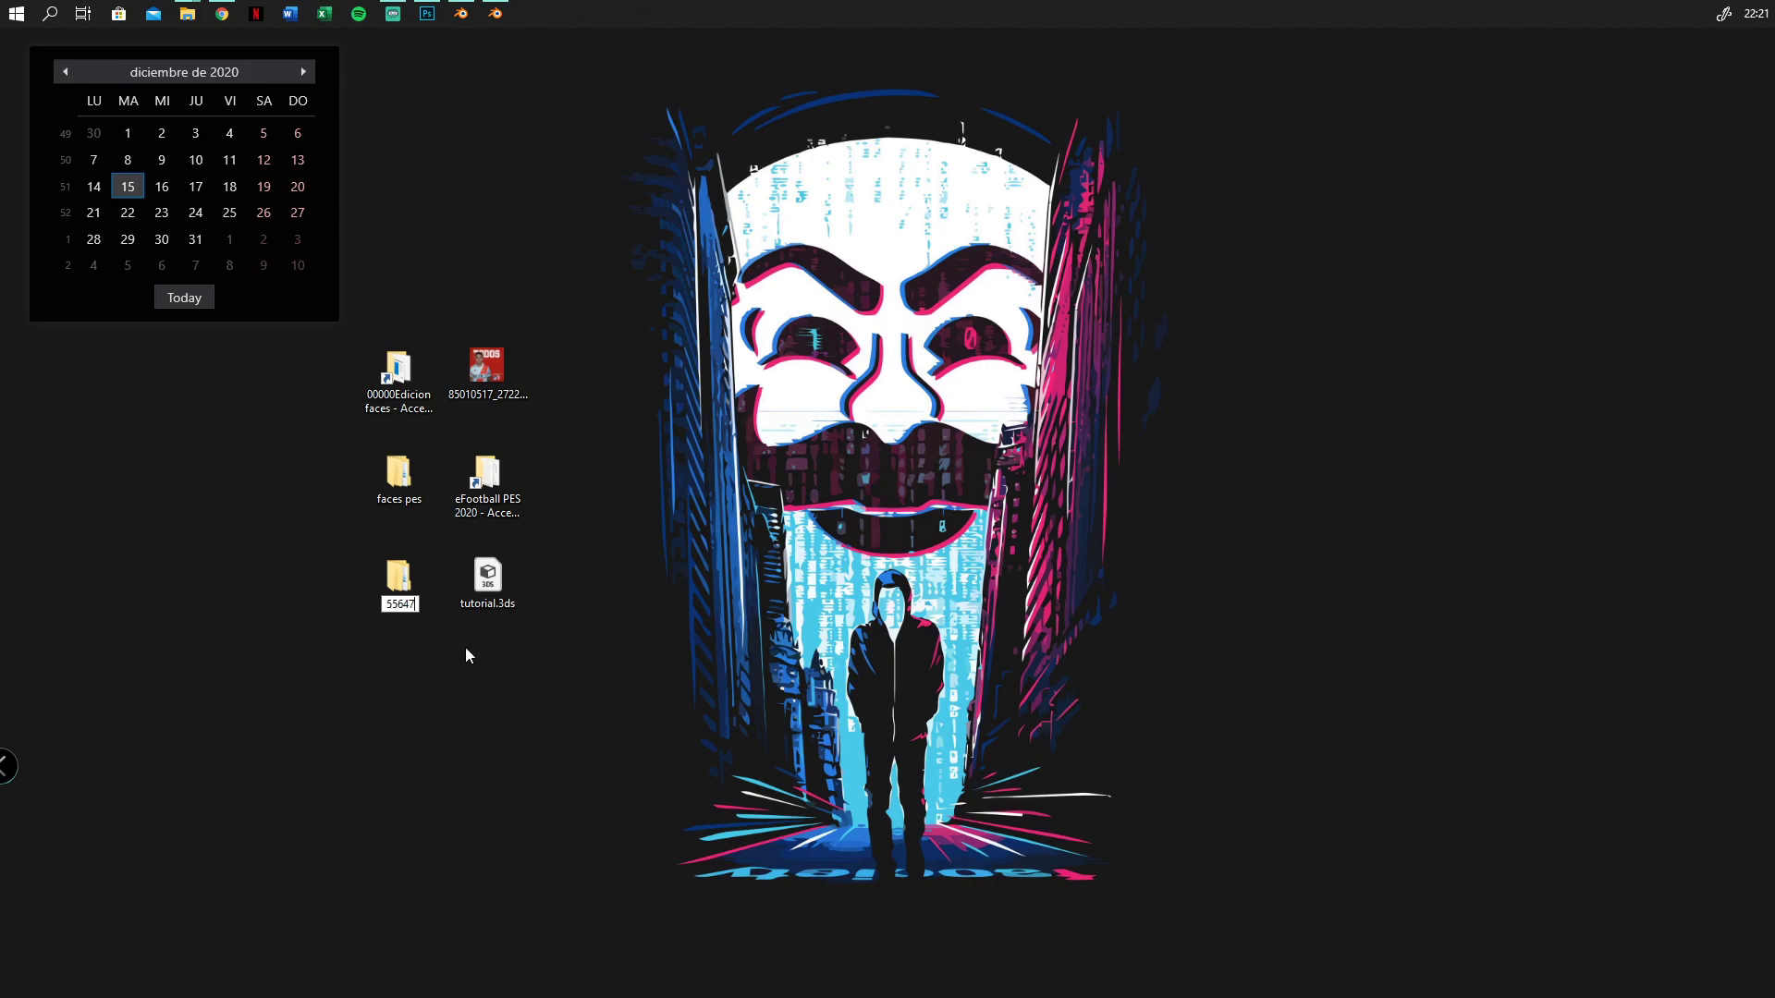
text(55647)
key(Return)
click(1072, 614)
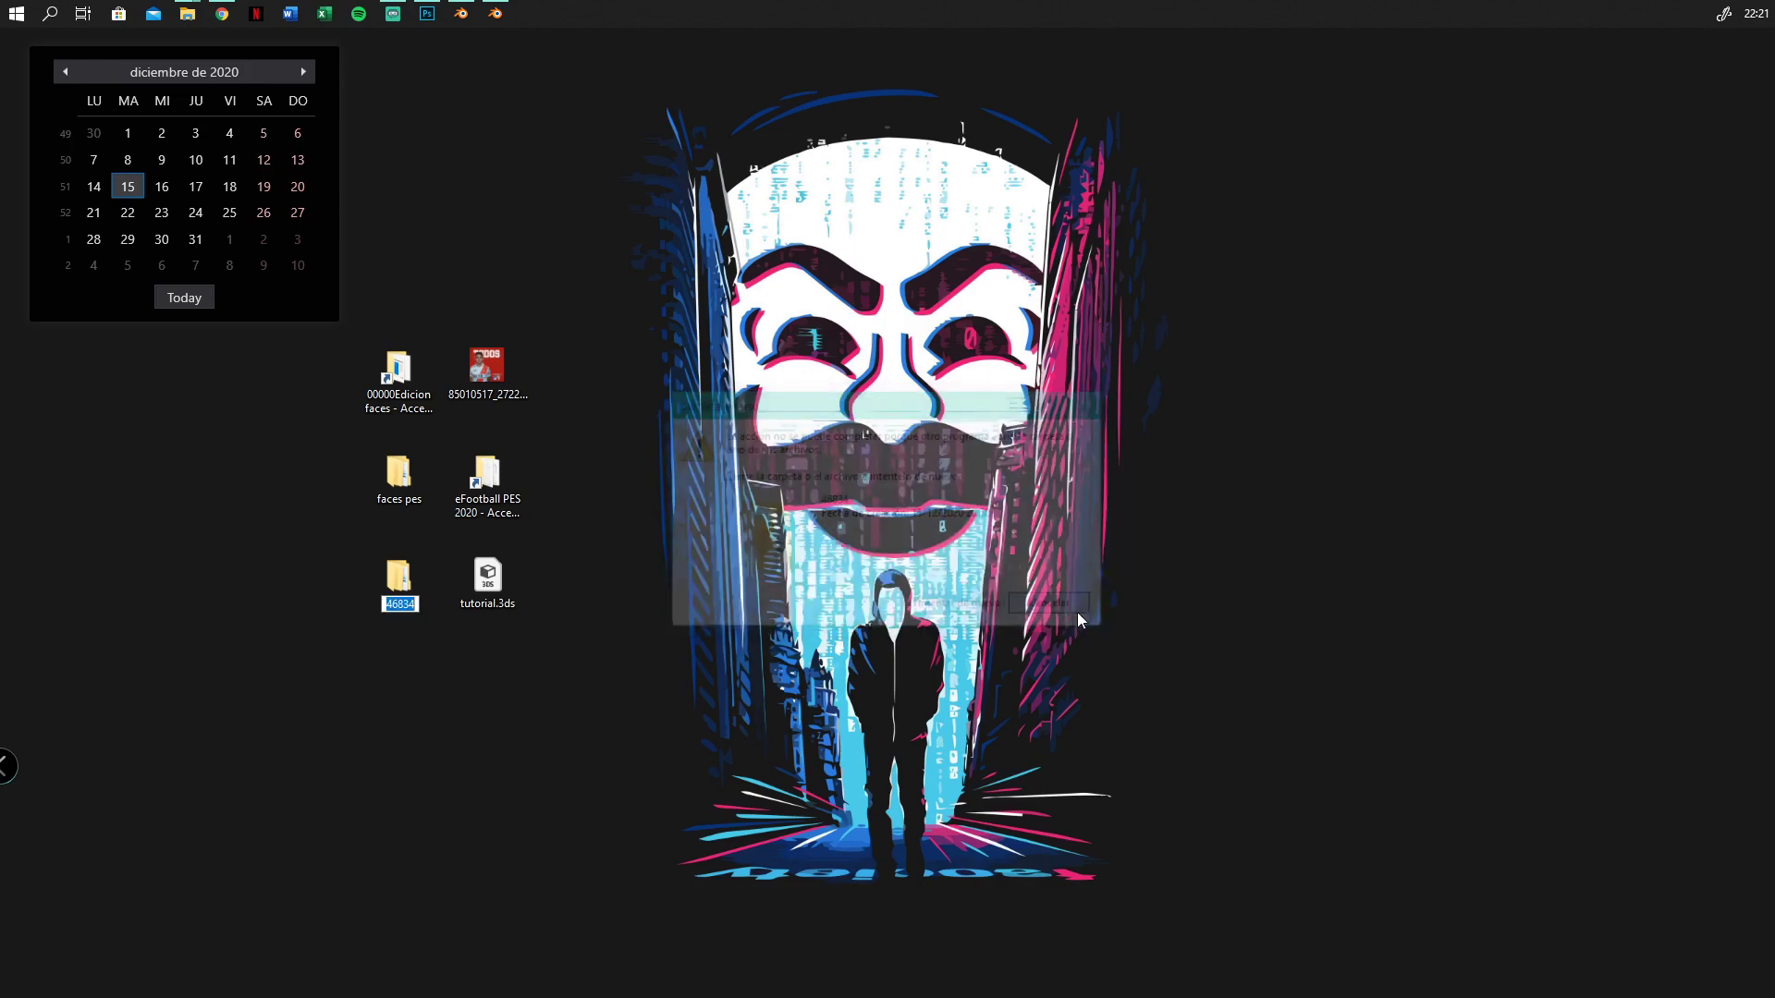
click(629, 592)
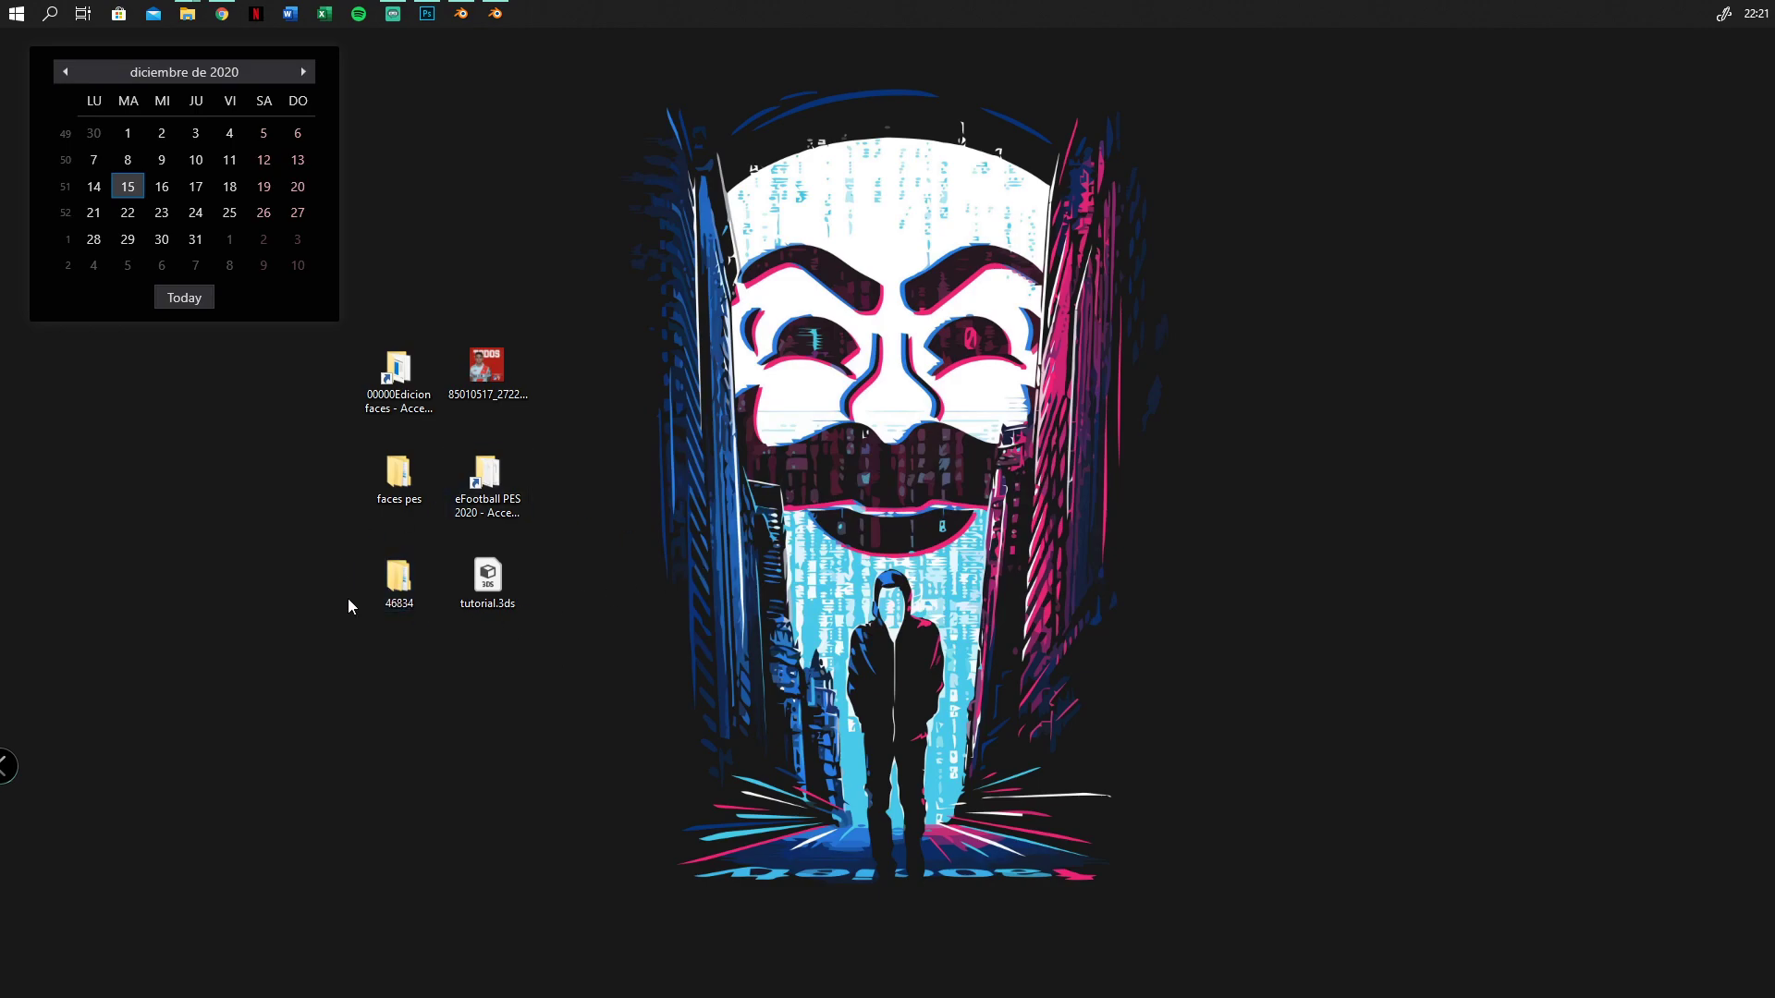
Close Photoshop and rename the desktop folder 46834 as 55647
click(426, 12)
click(1753, 41)
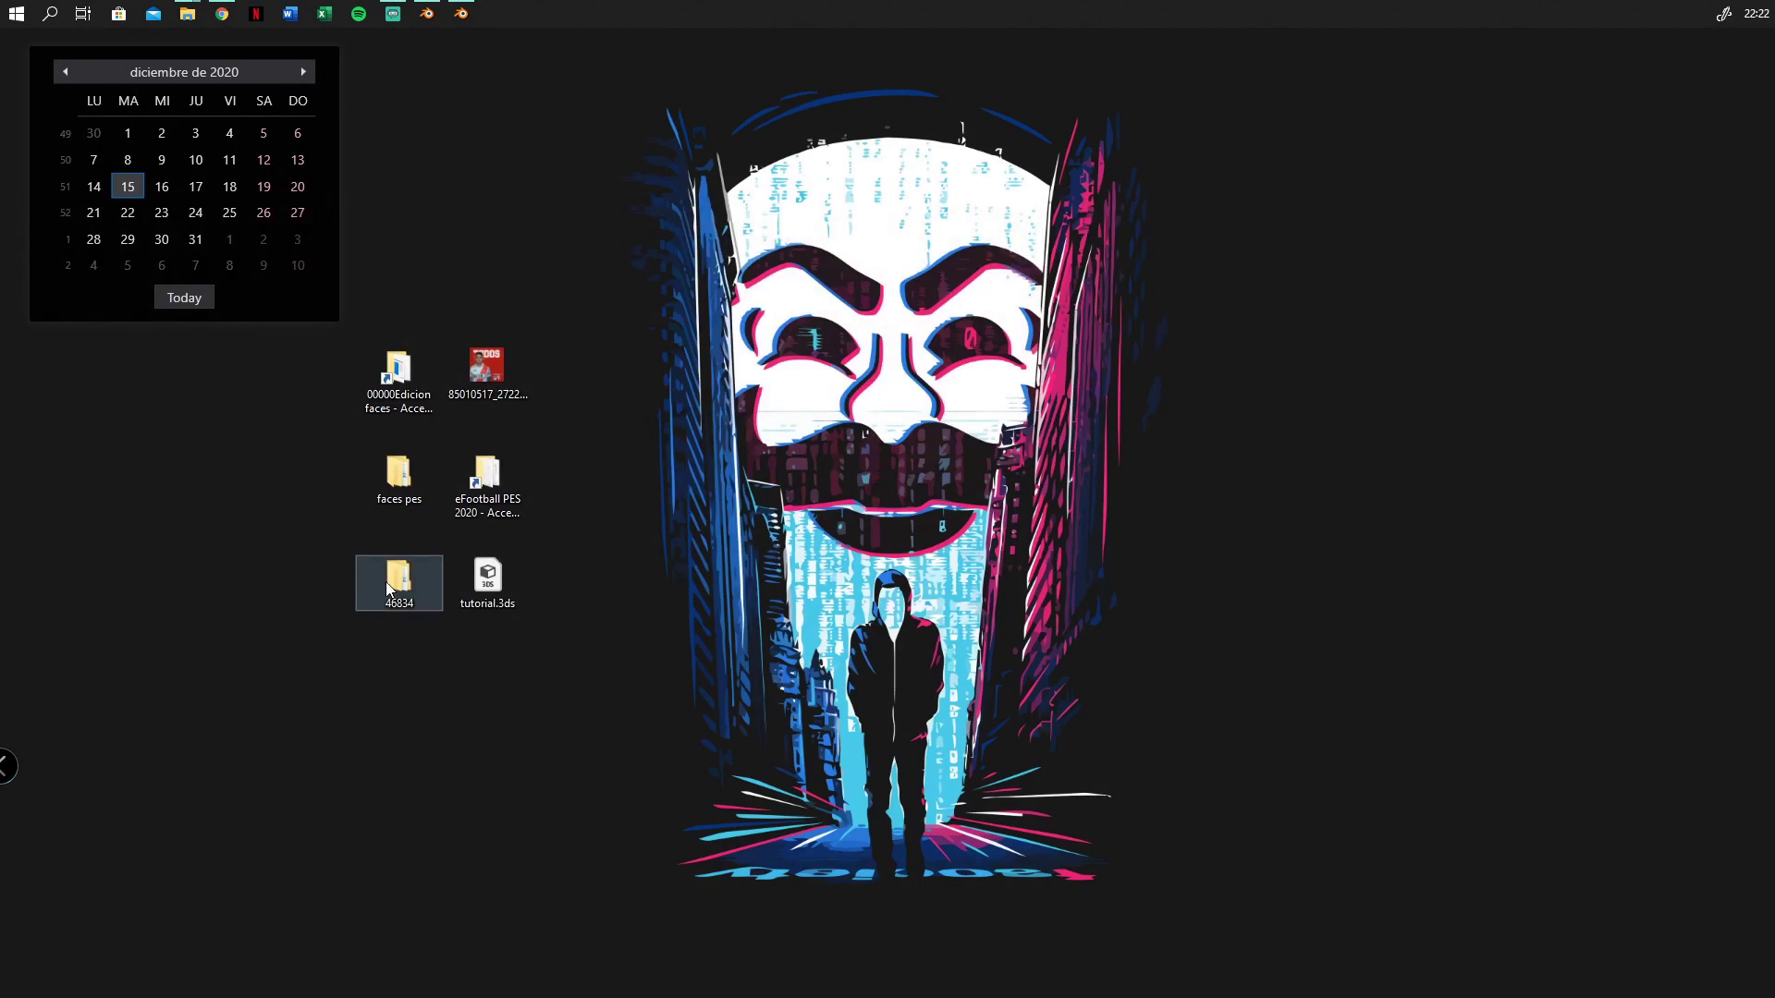
right_click(386, 580)
click(465, 960)
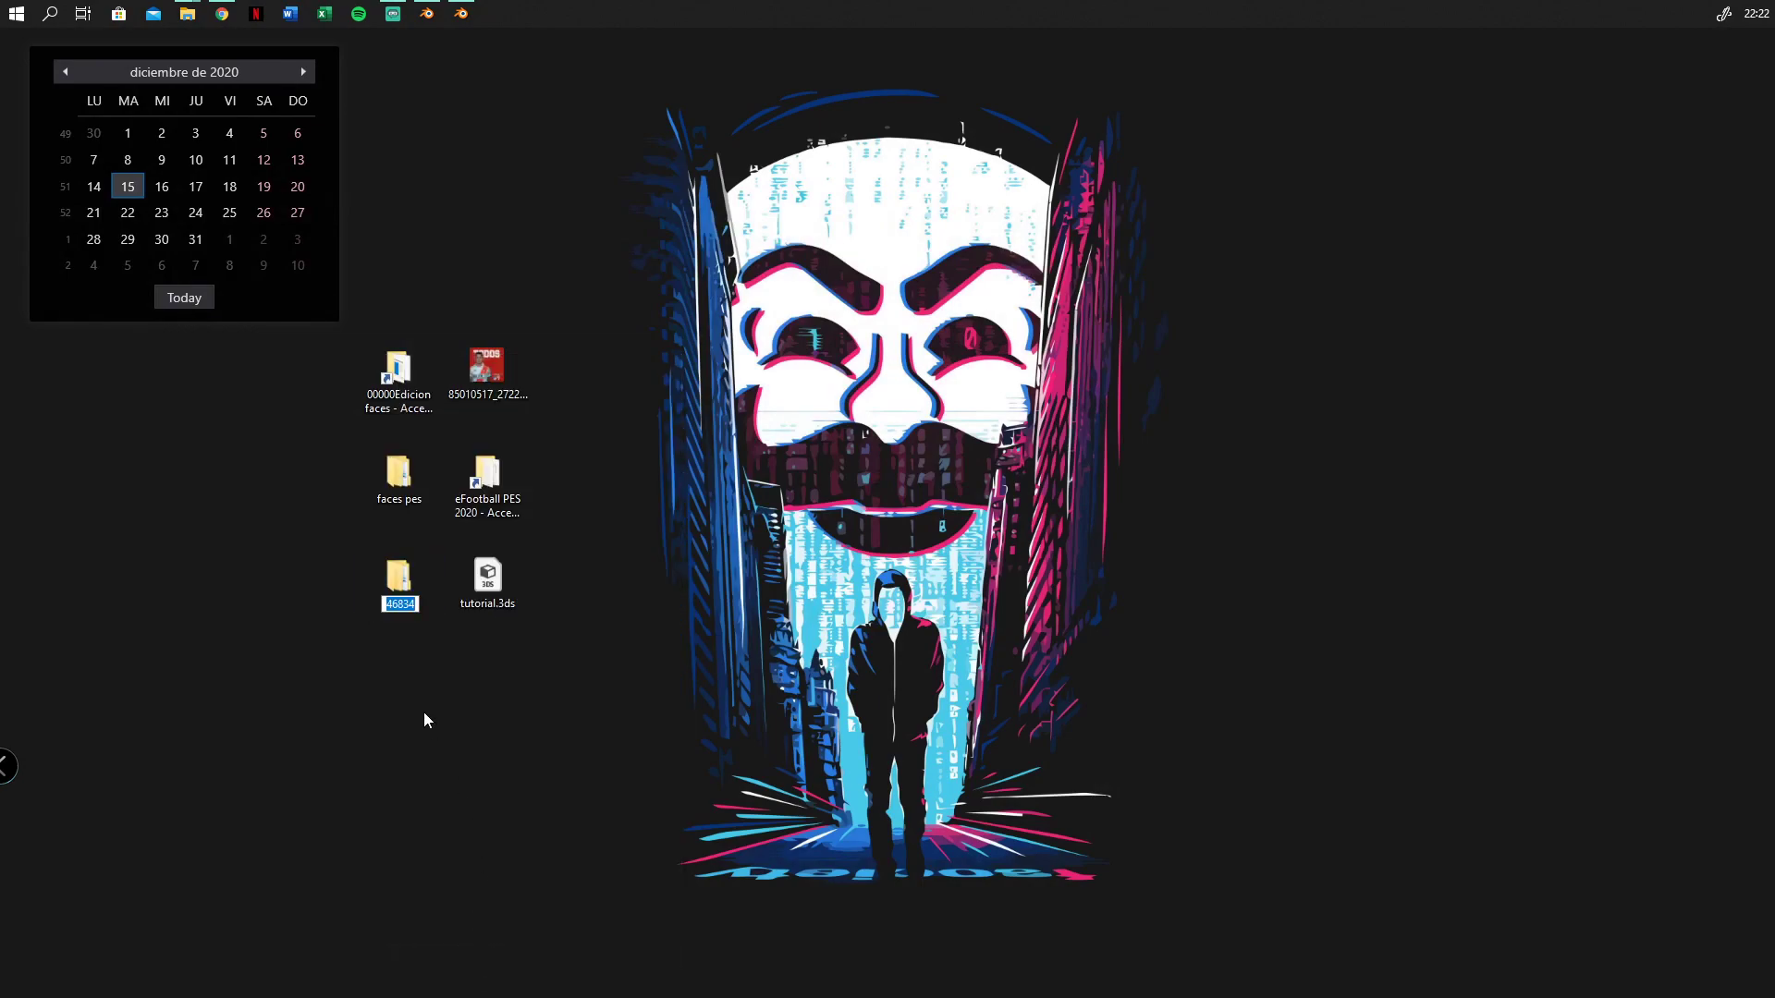
text(55647)
key(Return)
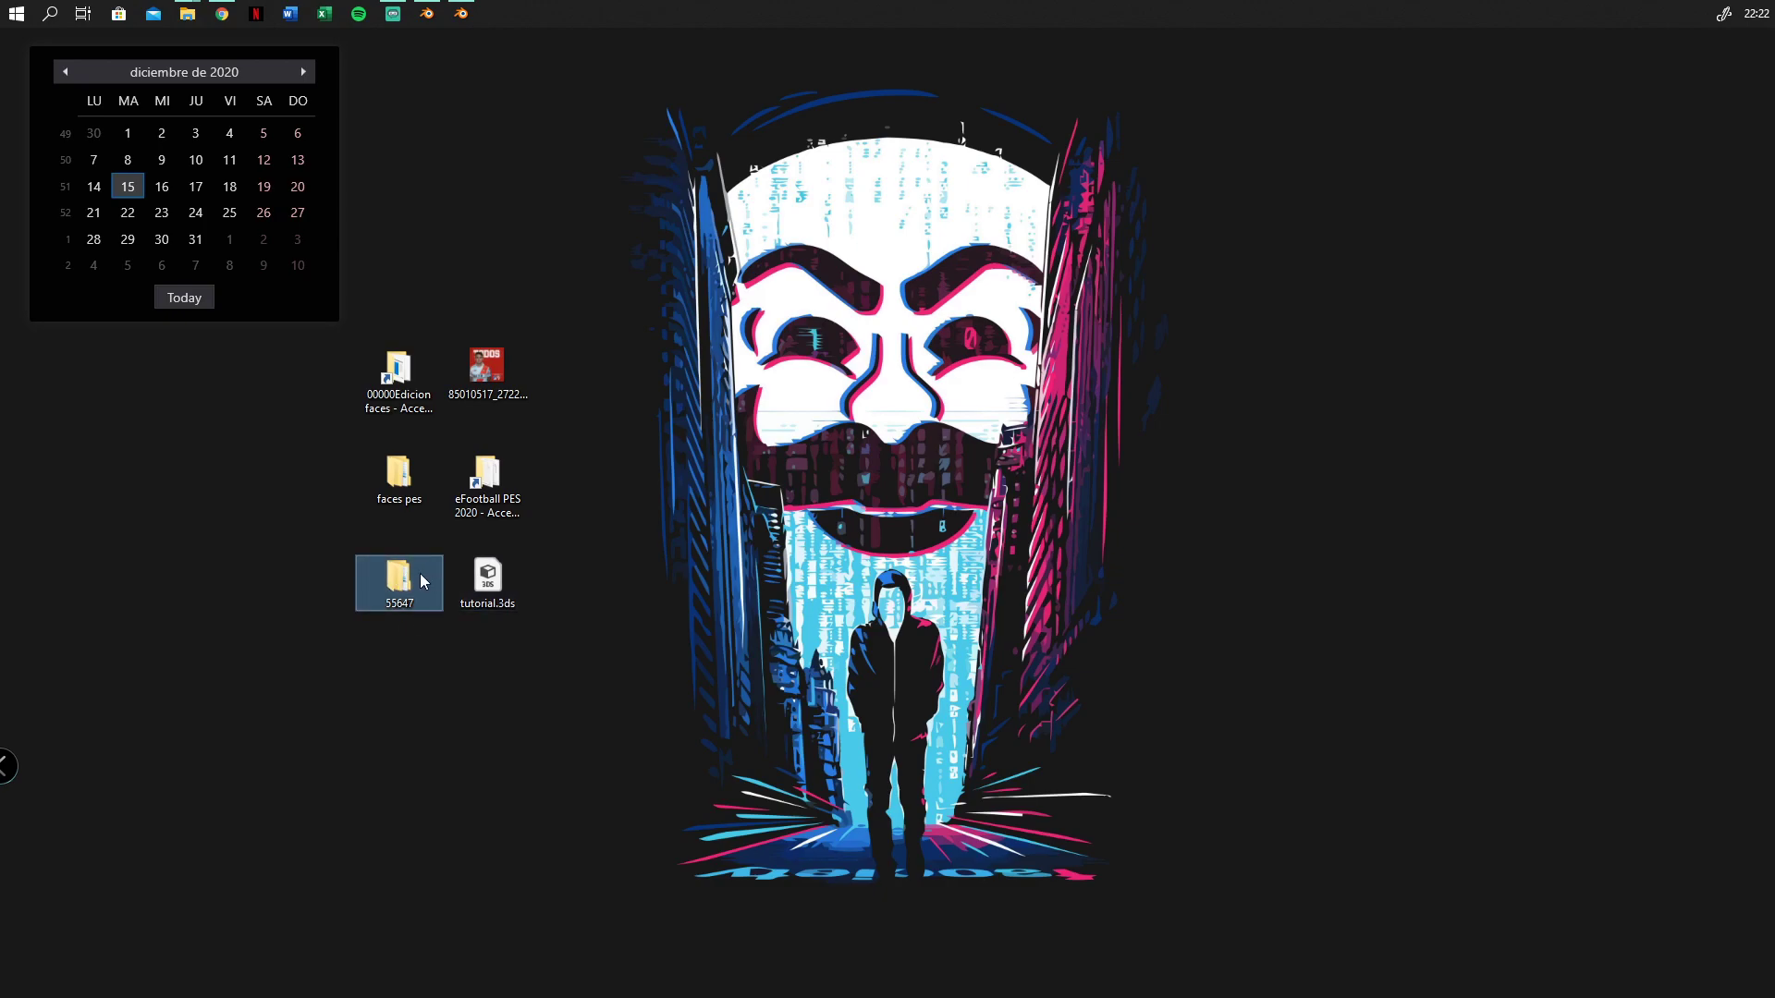
In the AIR-PATCH Ligaboliviana folder, go to livecpk\aleigles_Faces\Asset\model\character\face\real
drag(0, 139, 1366, 427)
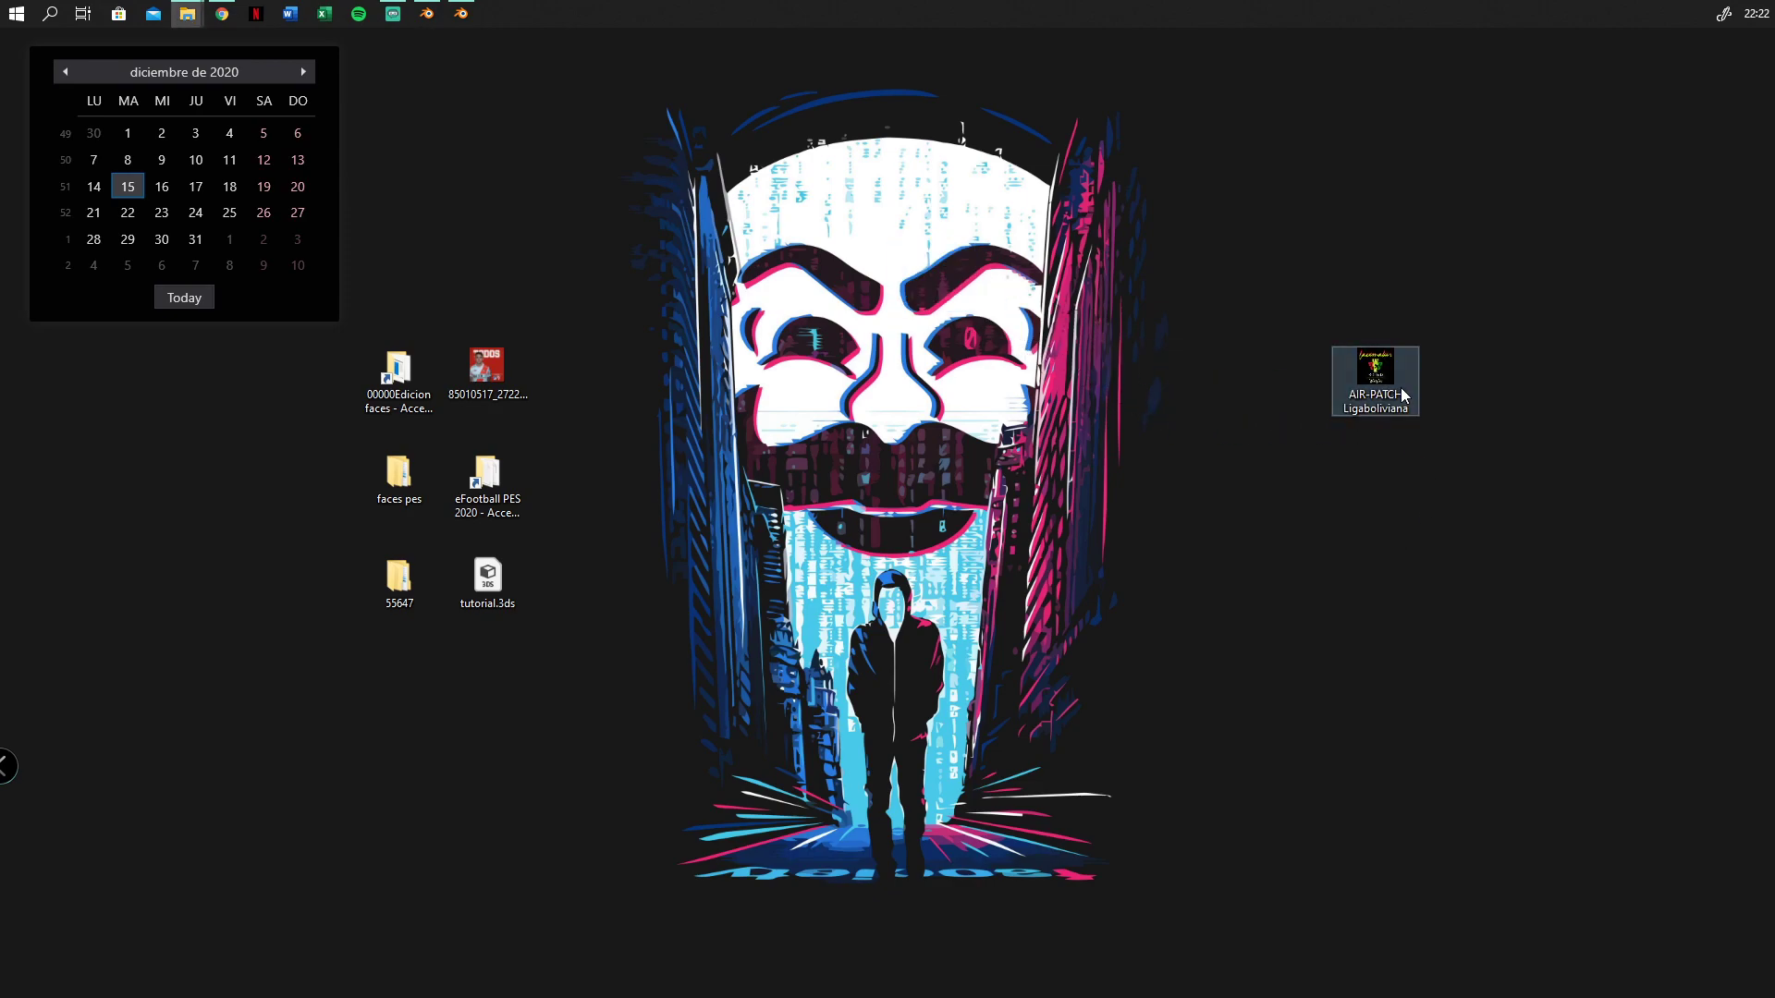
click(187, 13)
drag(1180, 97, 1511, 76)
double_click(1049, 227)
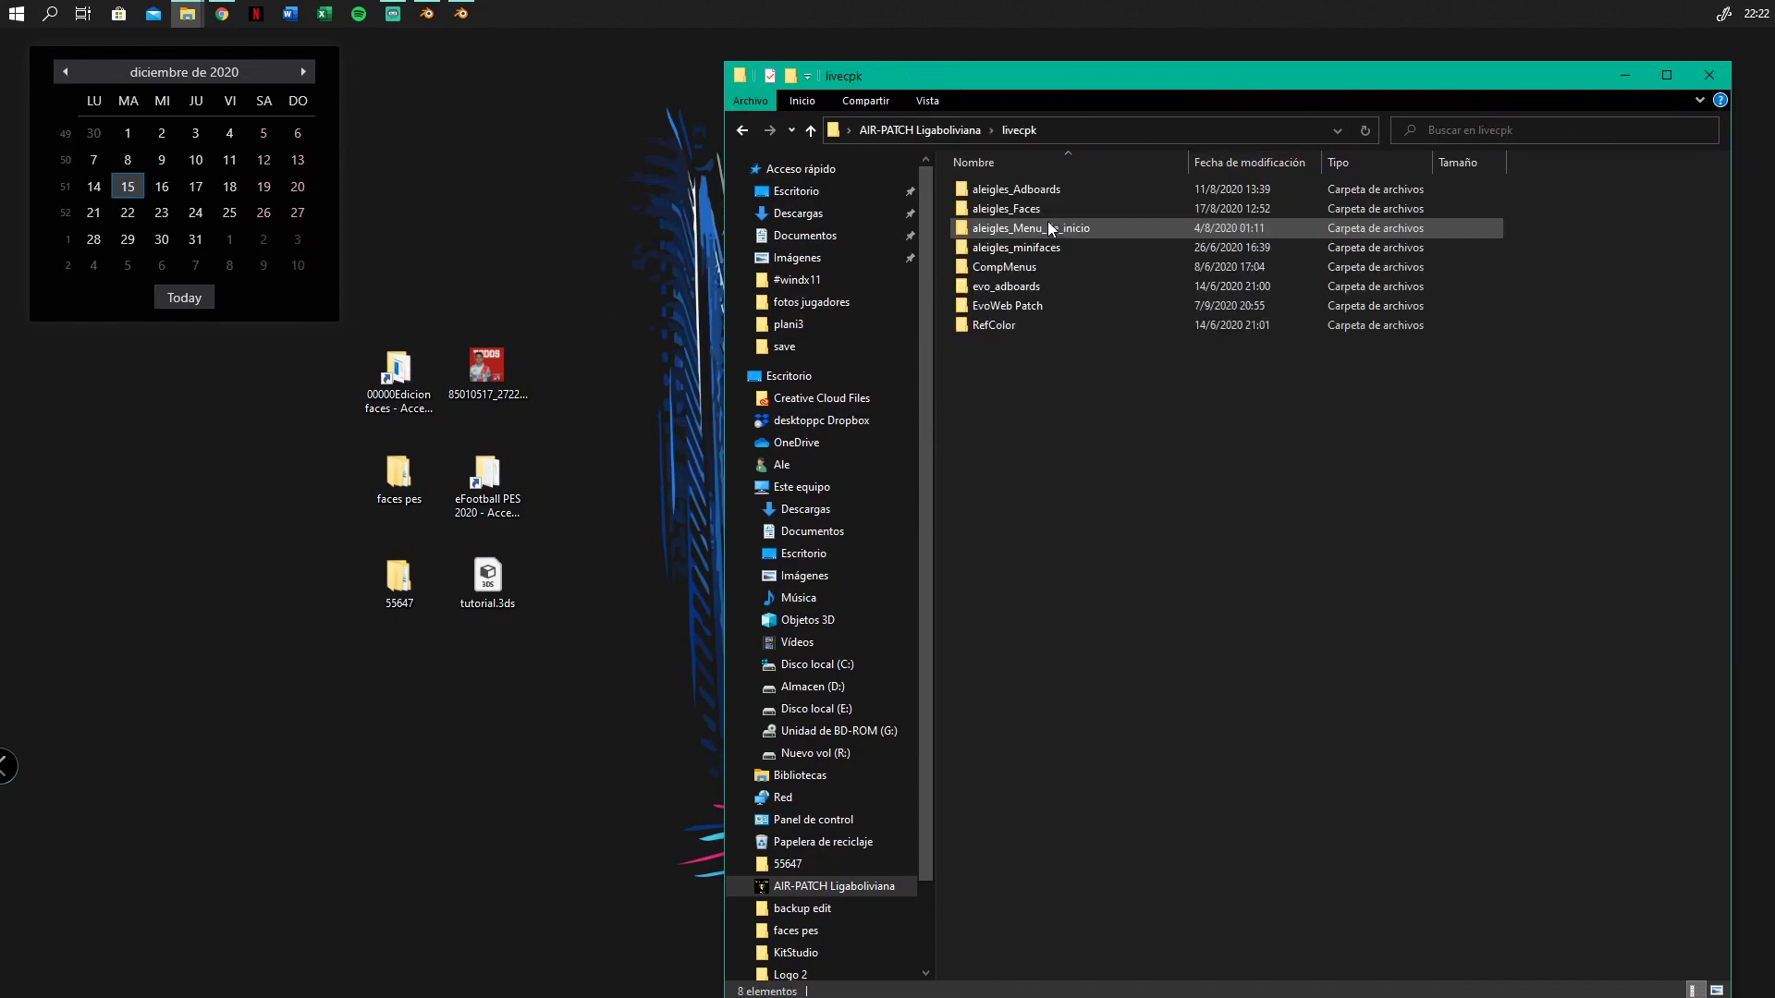
click(986, 211)
double_click(984, 211)
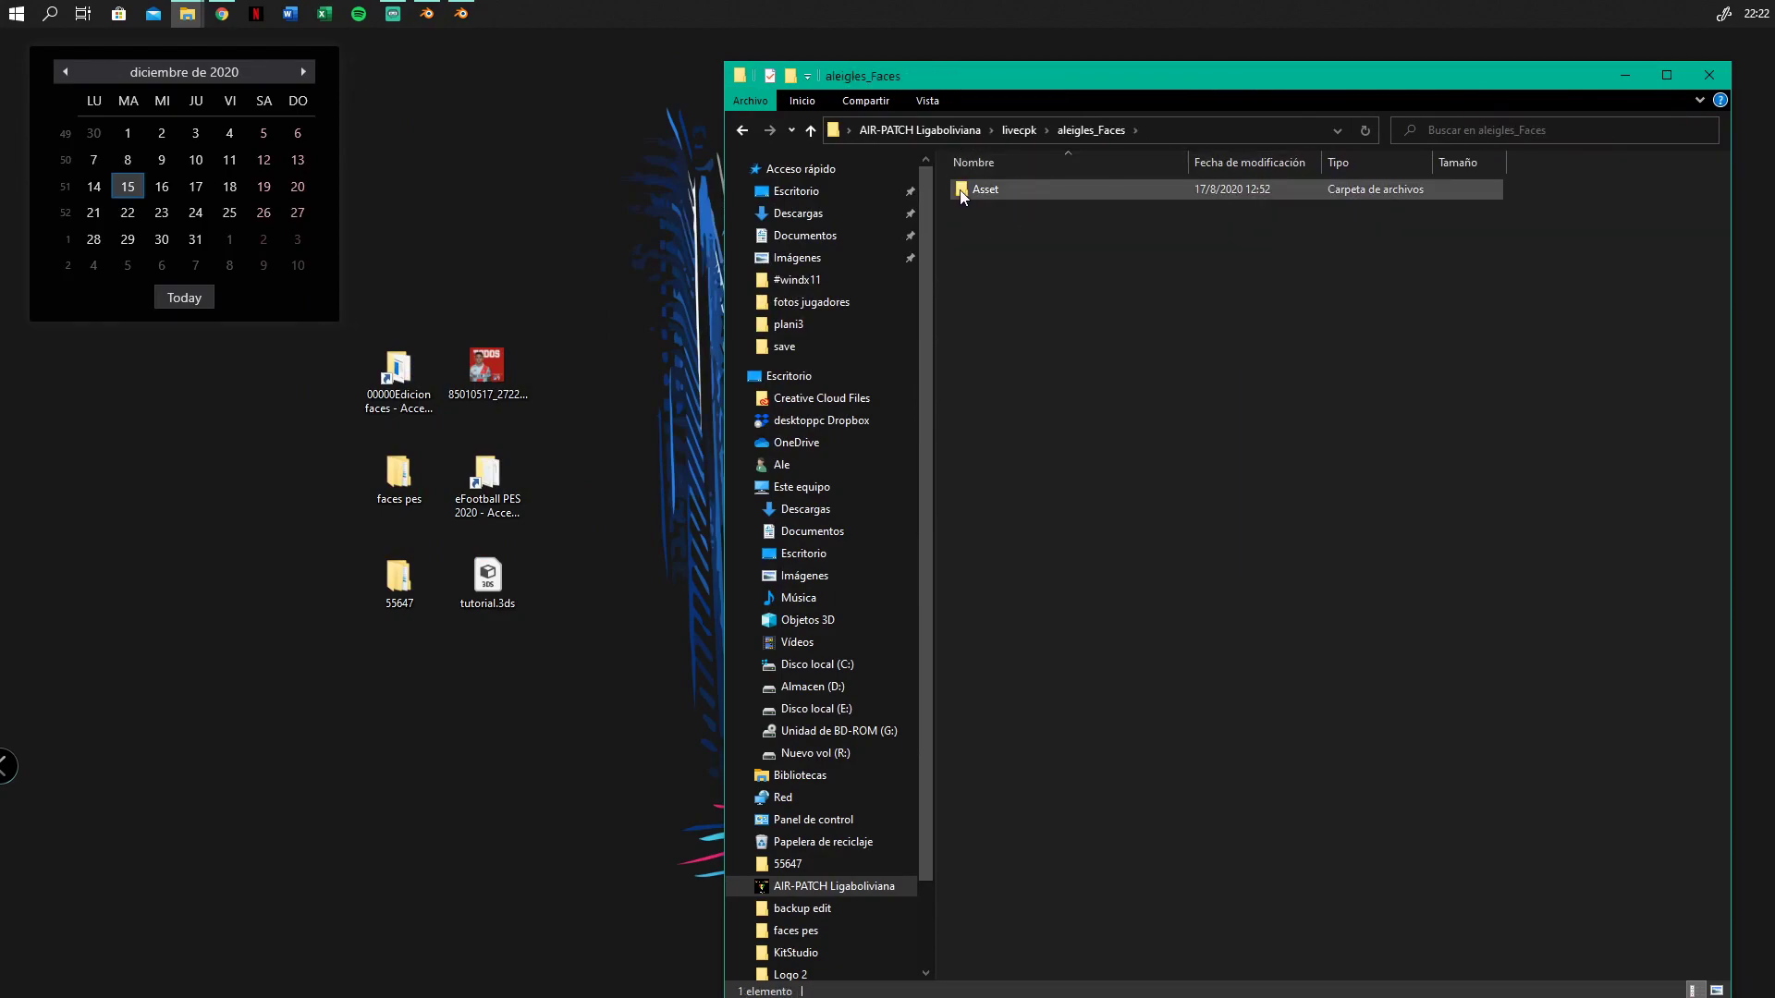
double_click(1001, 191)
double_click(1004, 192)
double_click(1004, 191)
double_click(1004, 192)
click(1004, 191)
double_click(1004, 192)
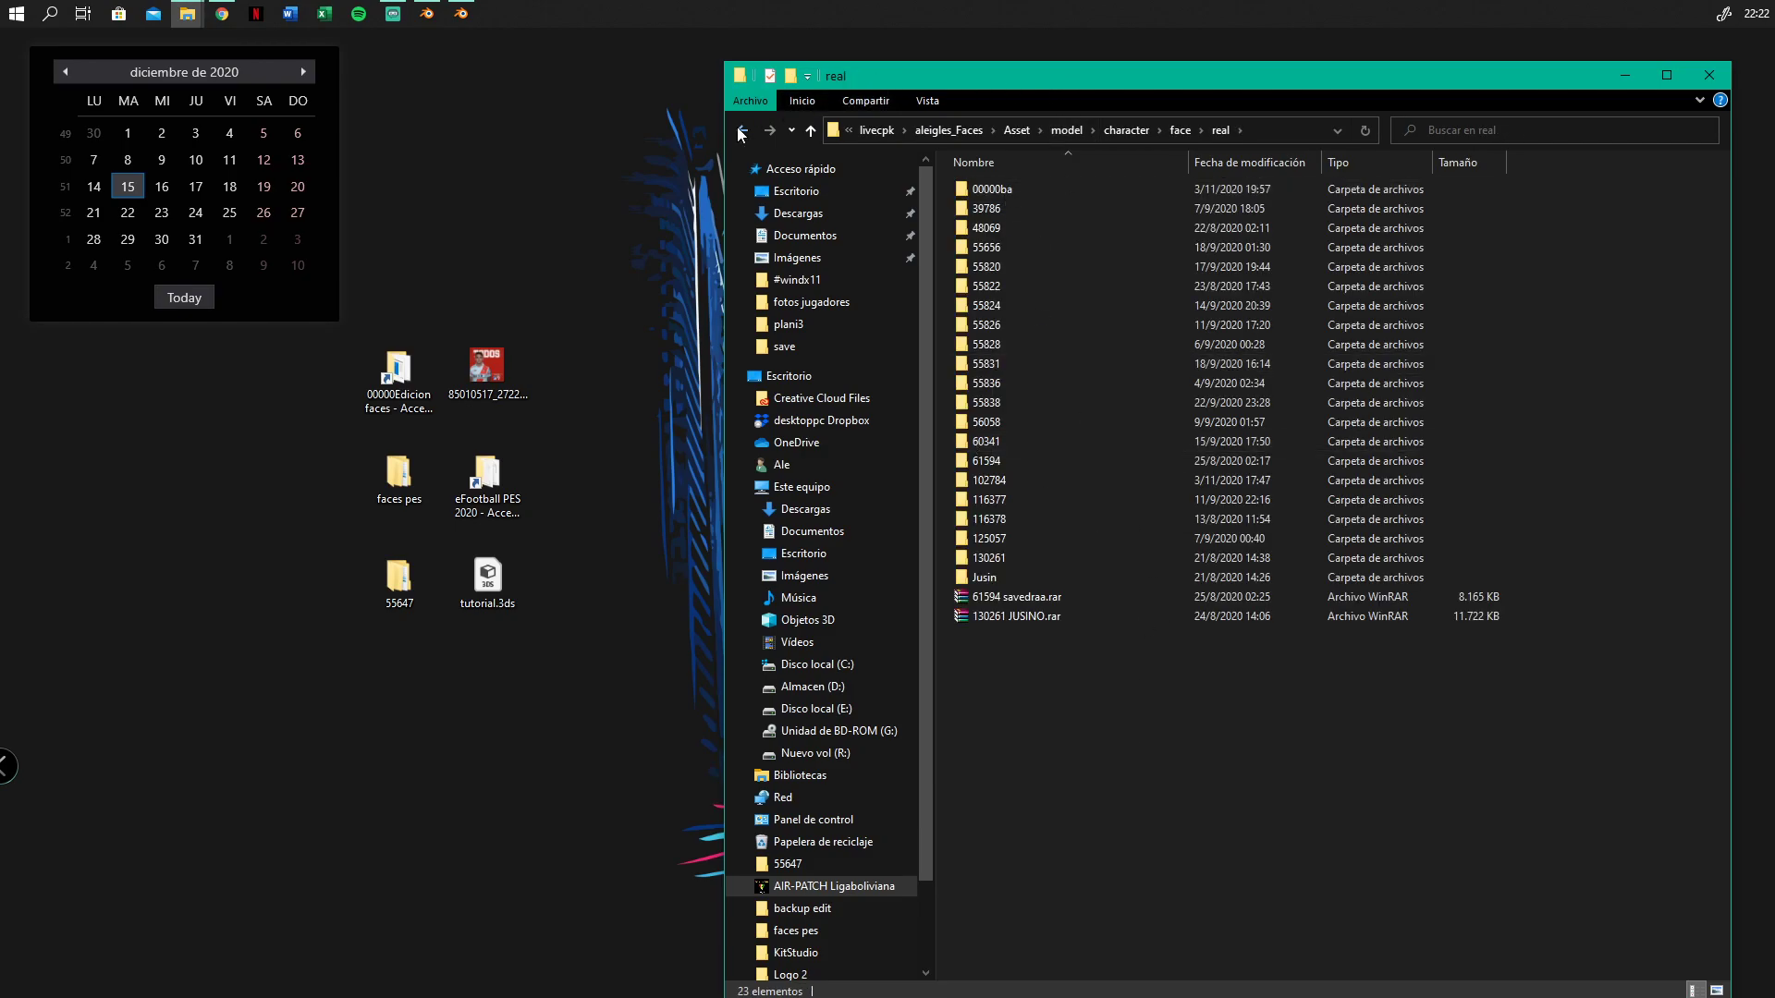
Copy the desktop folder 55647 into the patch's face\real folder
mouse_move(398, 578)
mouse_down()
mouse_move(1123, 718)
mouse_move(1243, 545)
mouse_move(1106, 636)
mouse_move(1108, 657)
mouse_move(994, 671)
mouse_move(392, 564)
mouse_move(418, 575)
mouse_up()
right_click(427, 588)
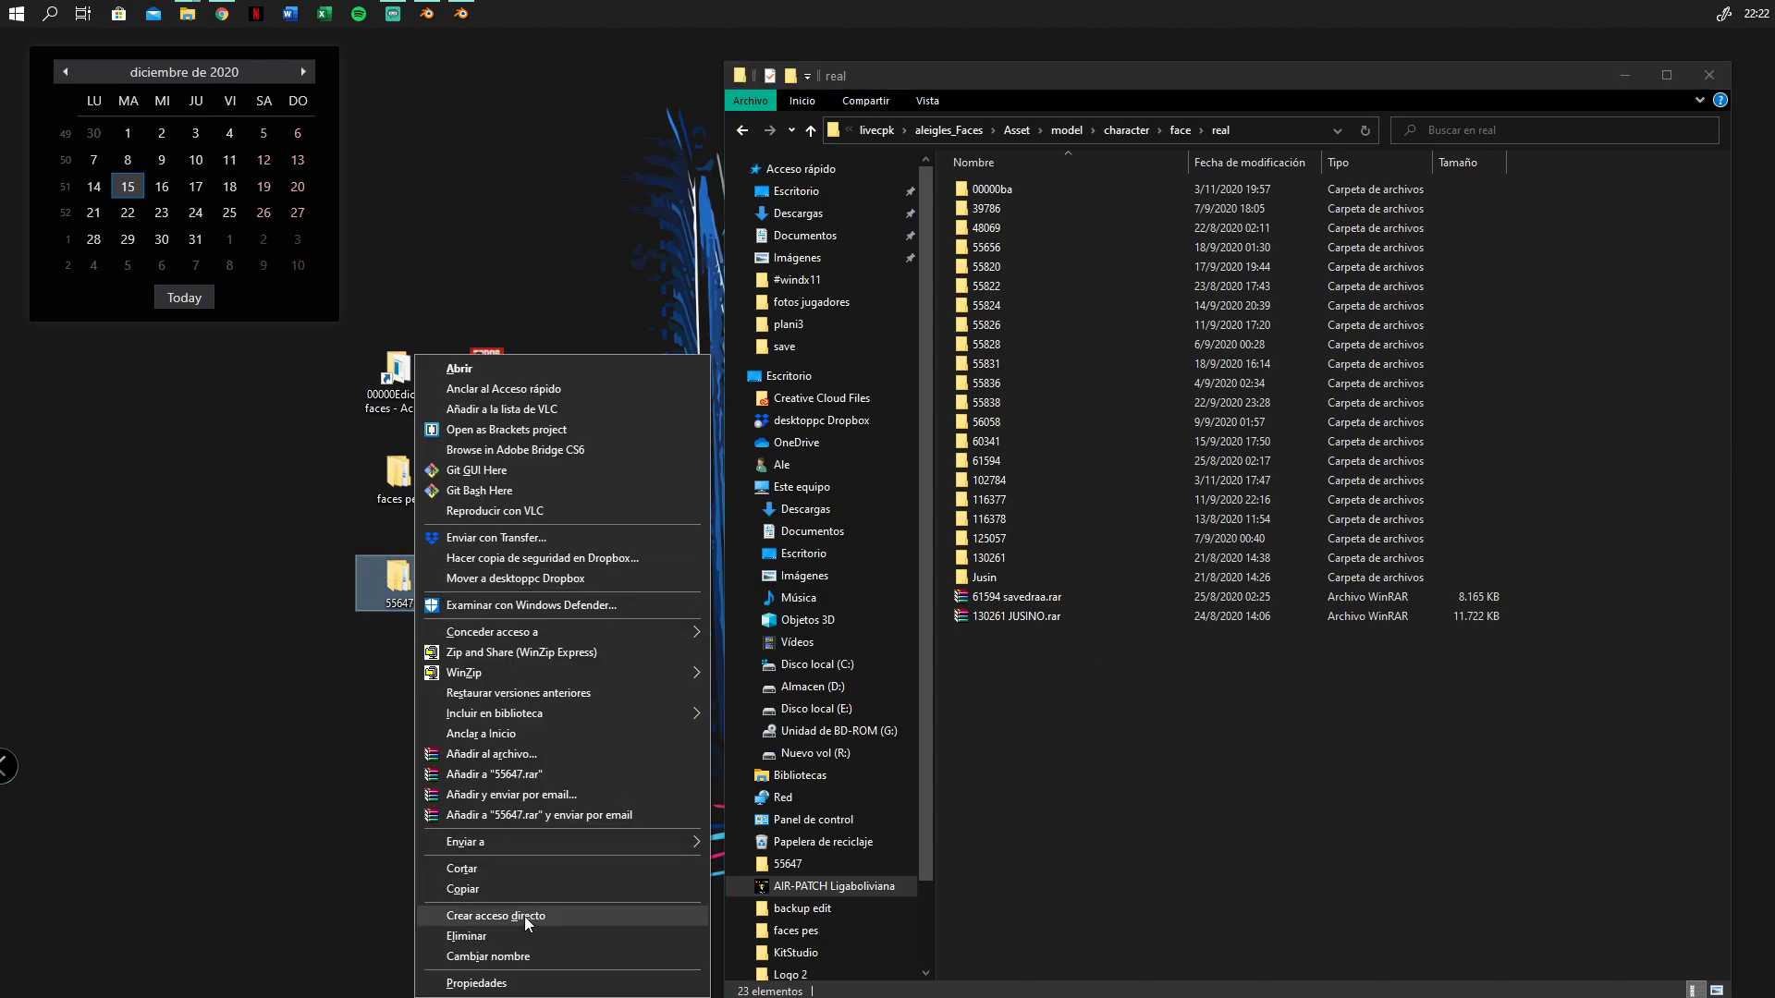
click(507, 890)
right_click(1185, 801)
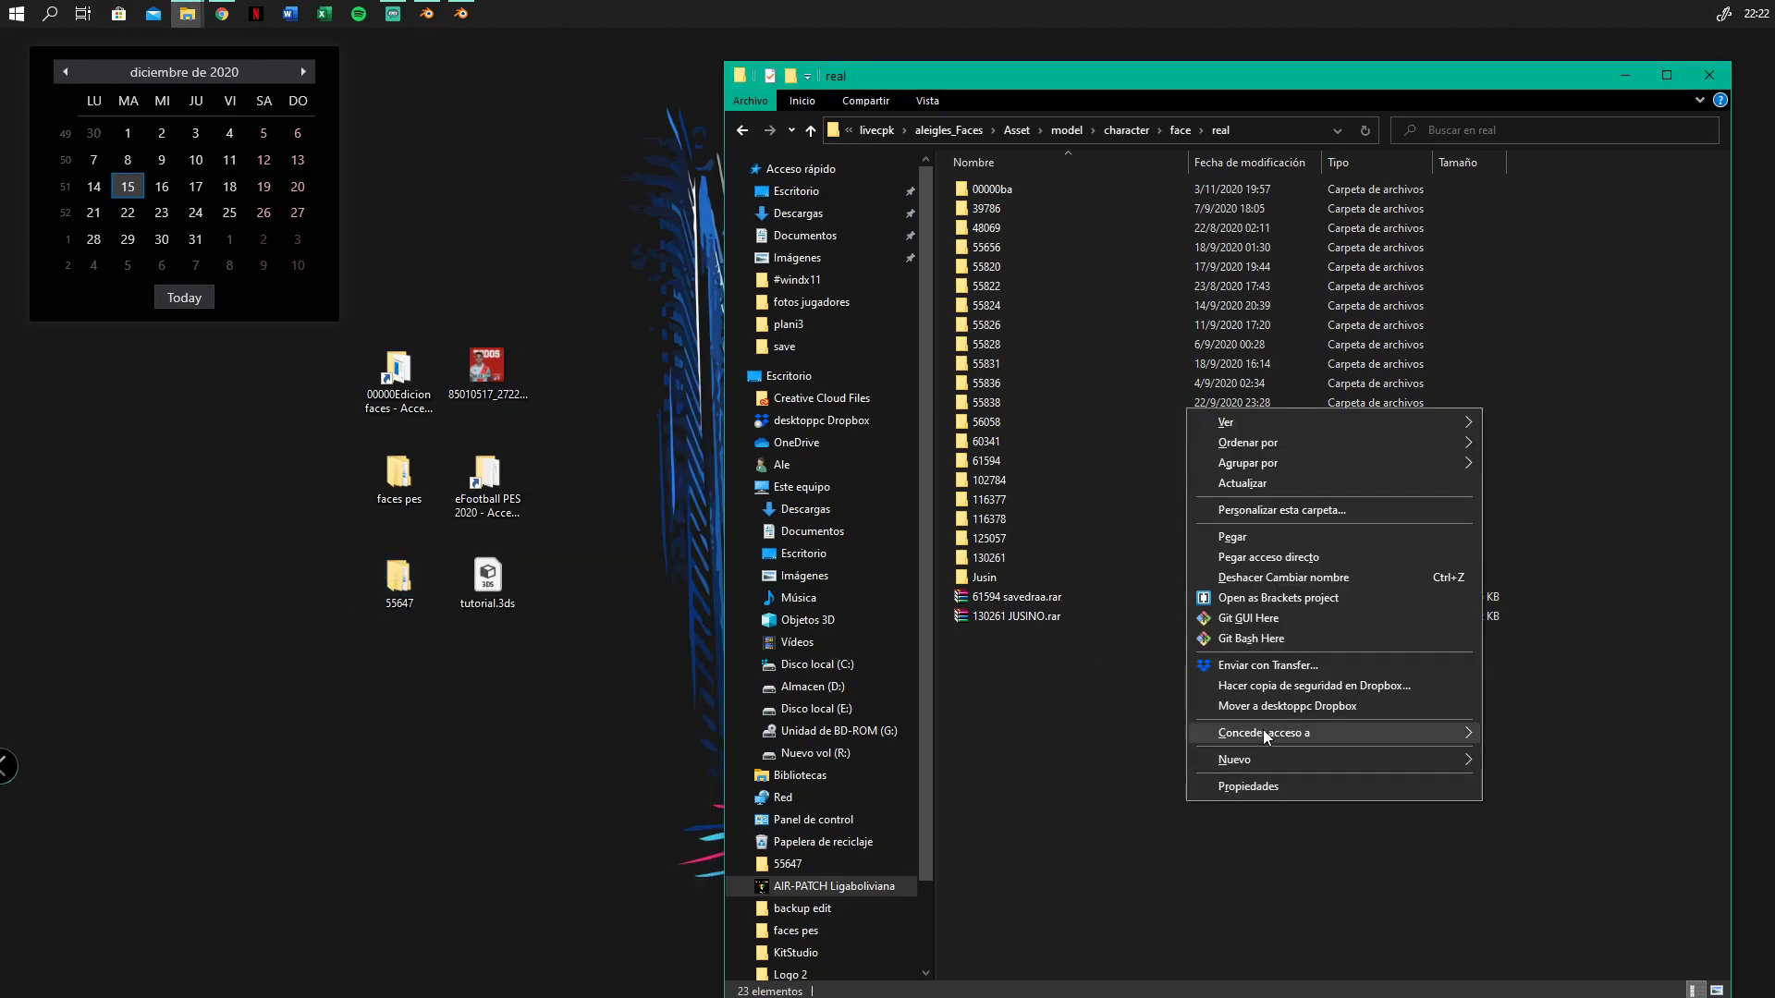
click(1242, 538)
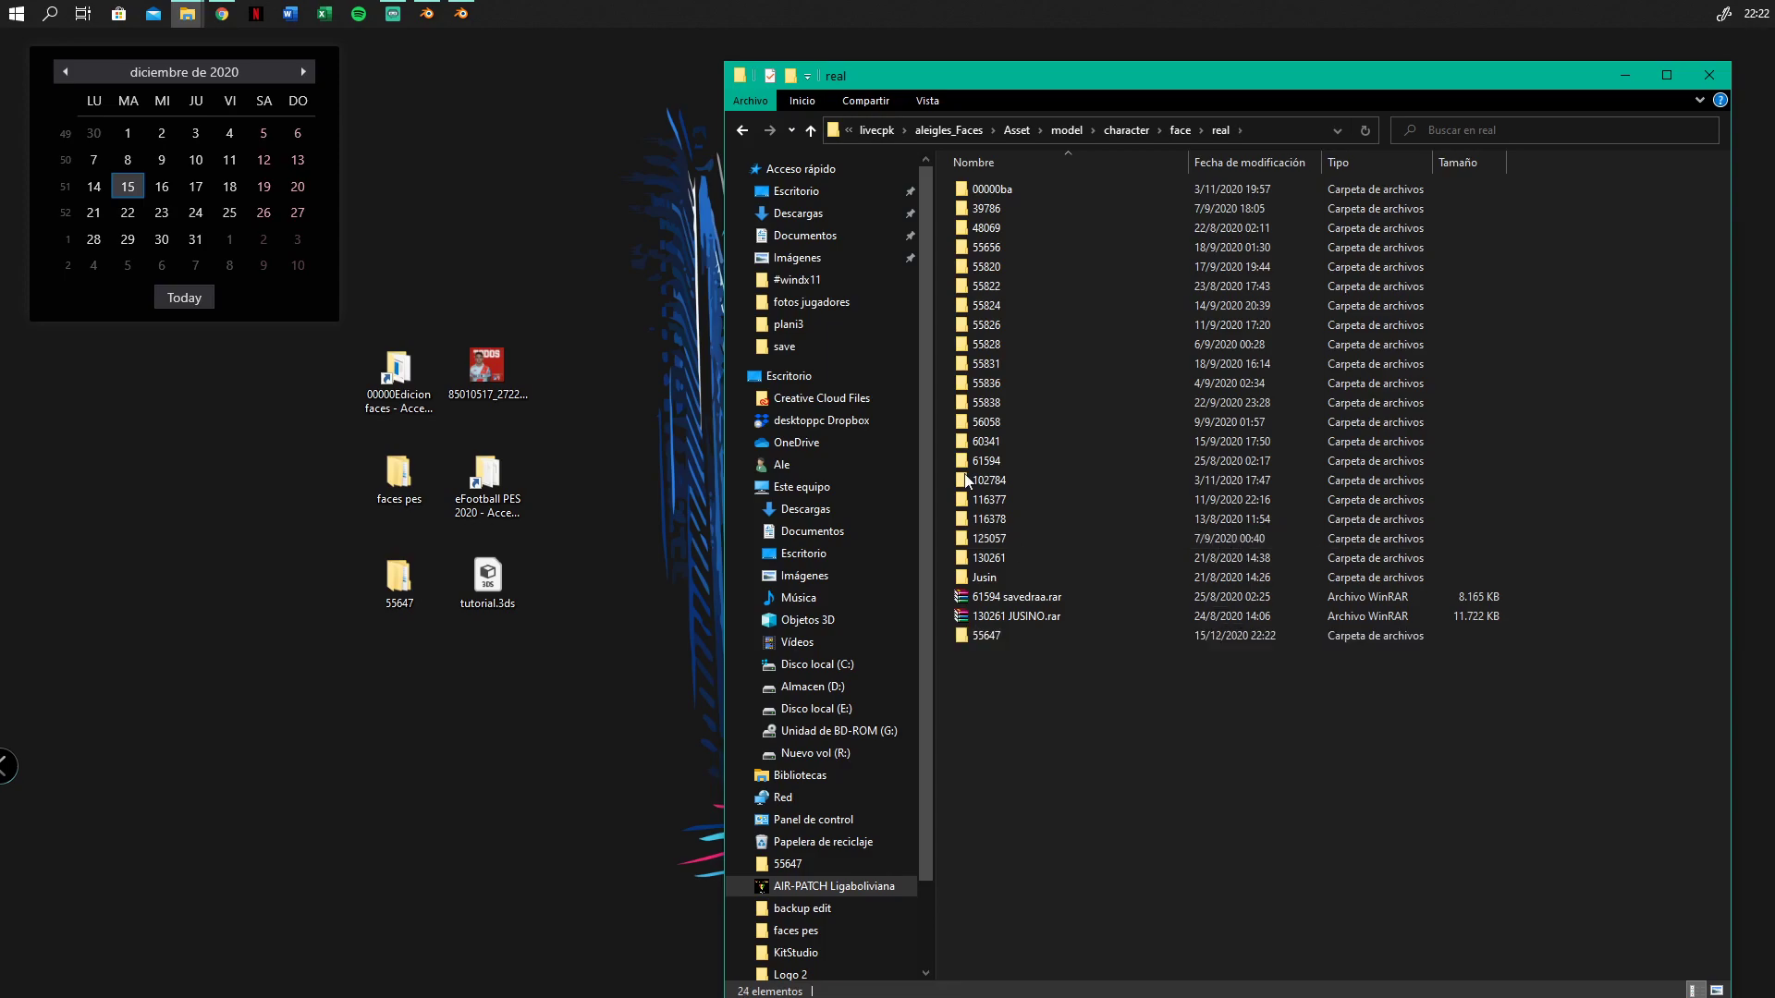
Return to the AIR-PATCH Ligaboliviana root and retrace the path through livecpk\aleigles_Faces to face\real to examine its folder structure
click(739, 136)
click(739, 135)
click(738, 135)
click(739, 135)
click(738, 135)
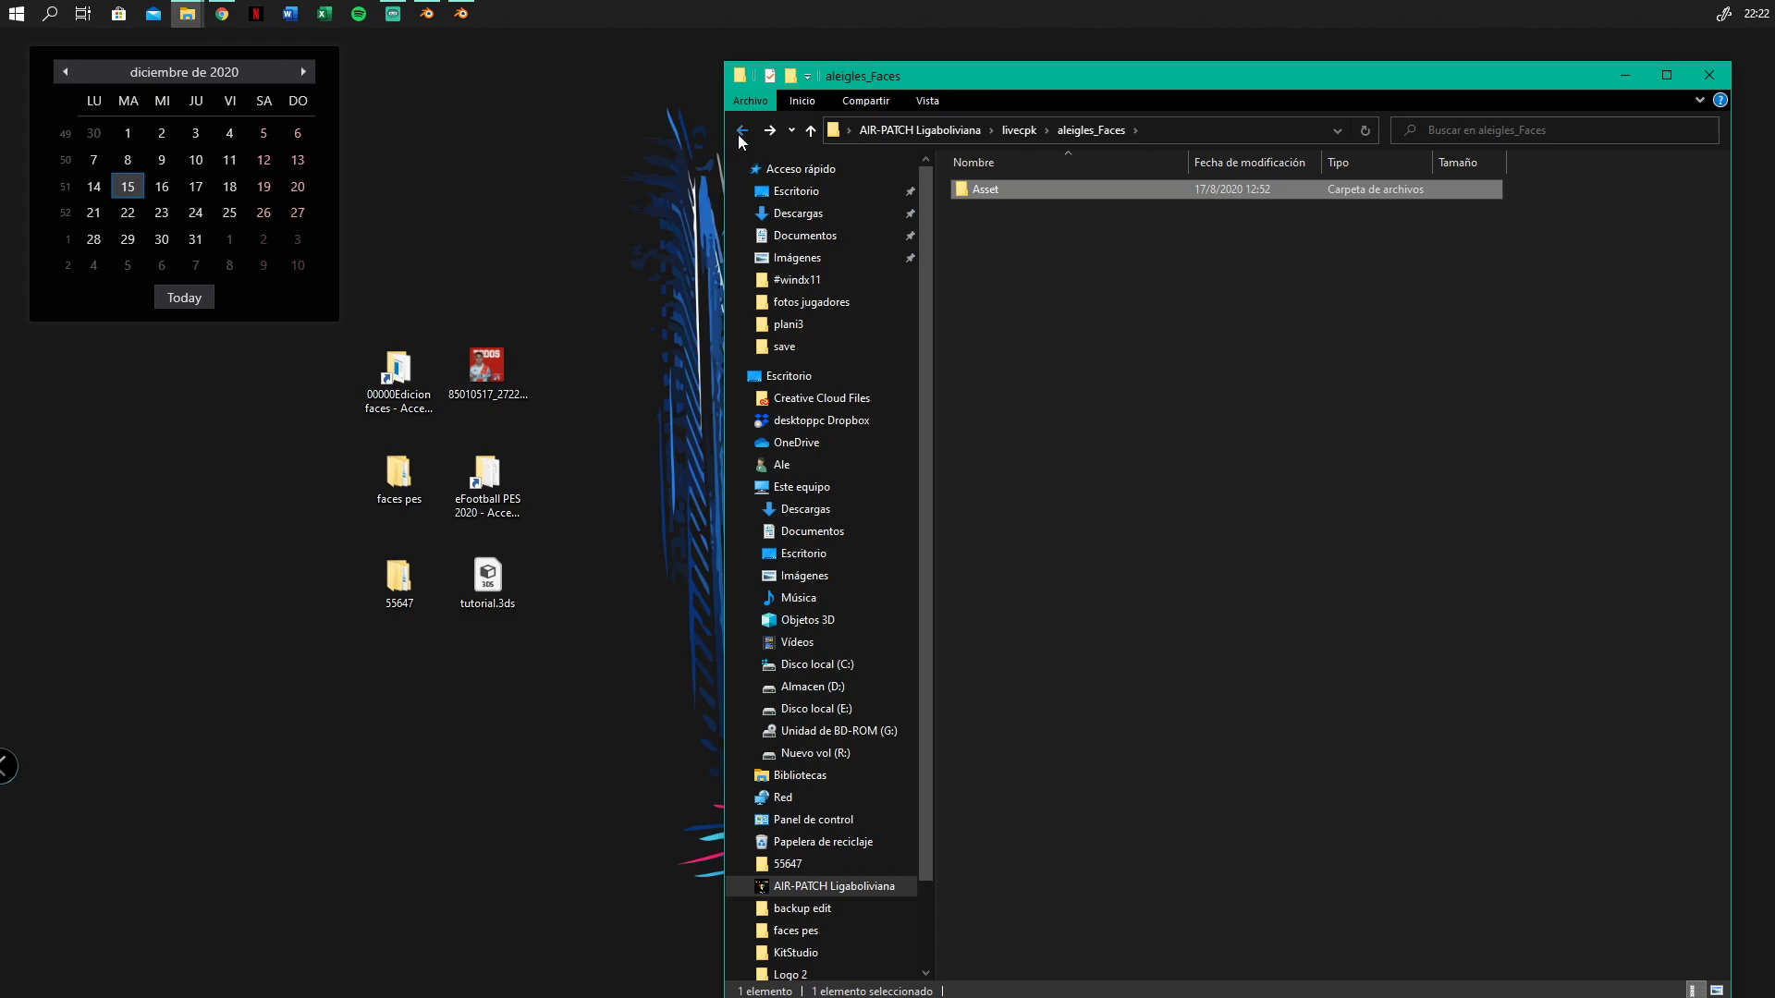
click(739, 135)
click(738, 135)
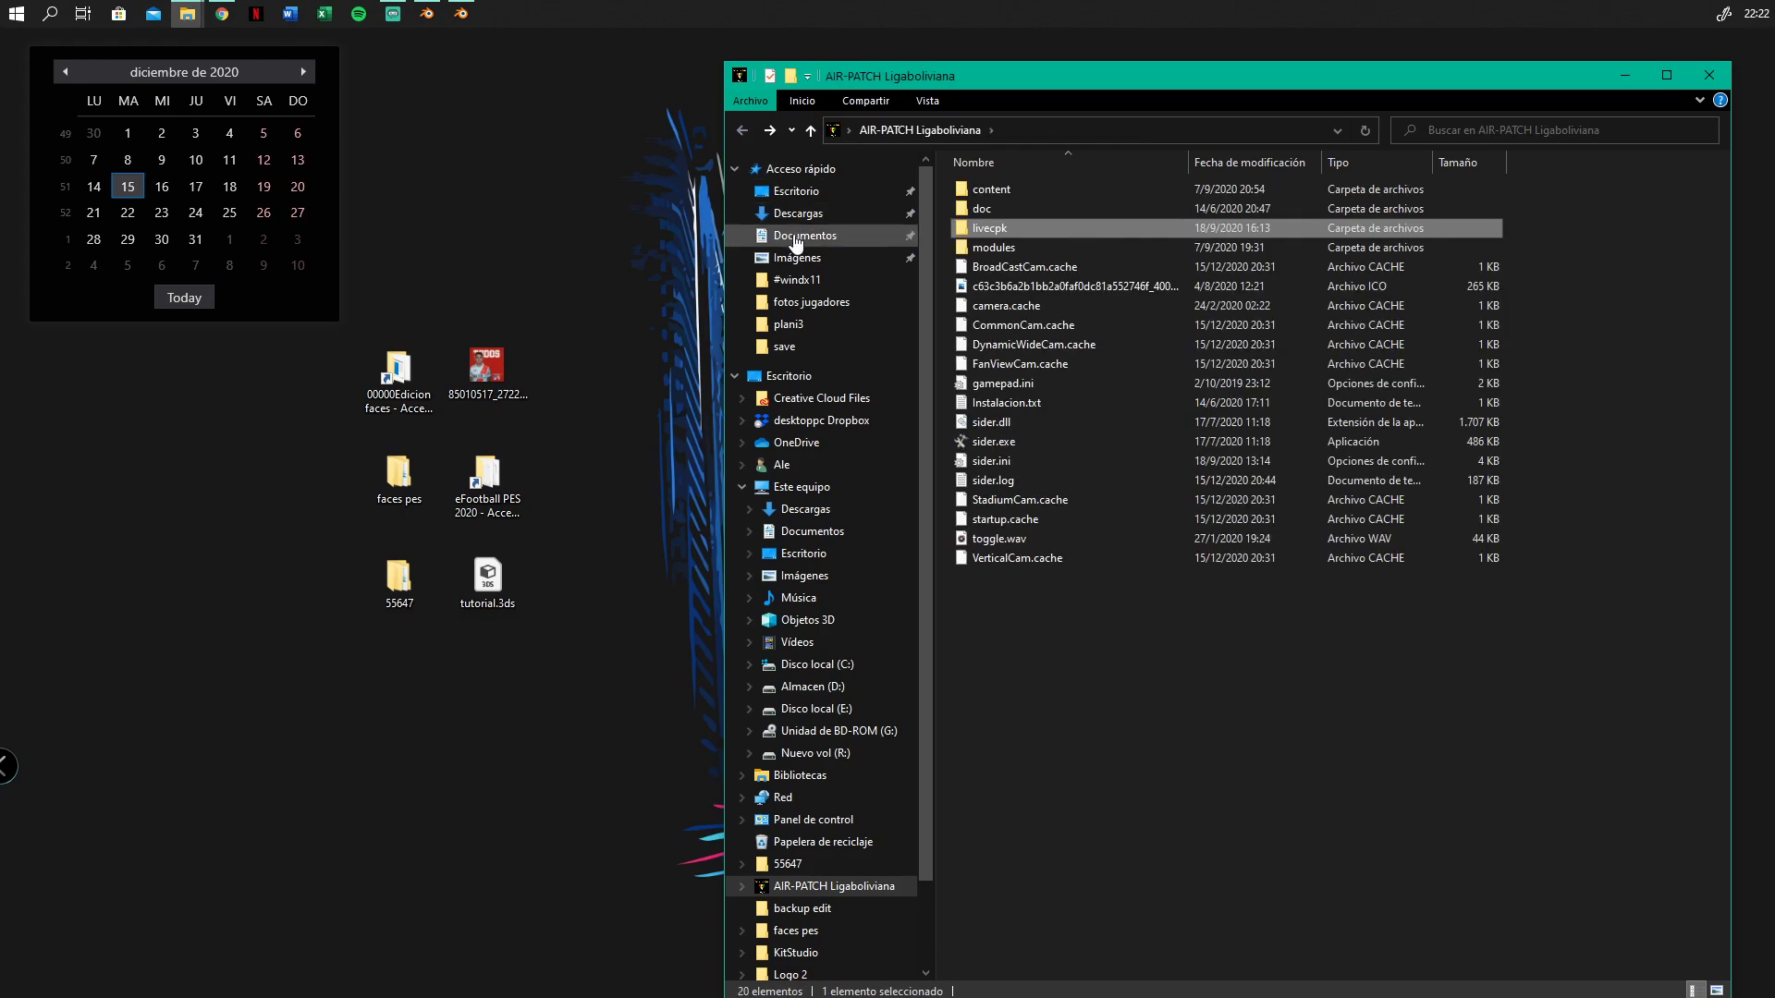
double_click(1012, 227)
click(963, 211)
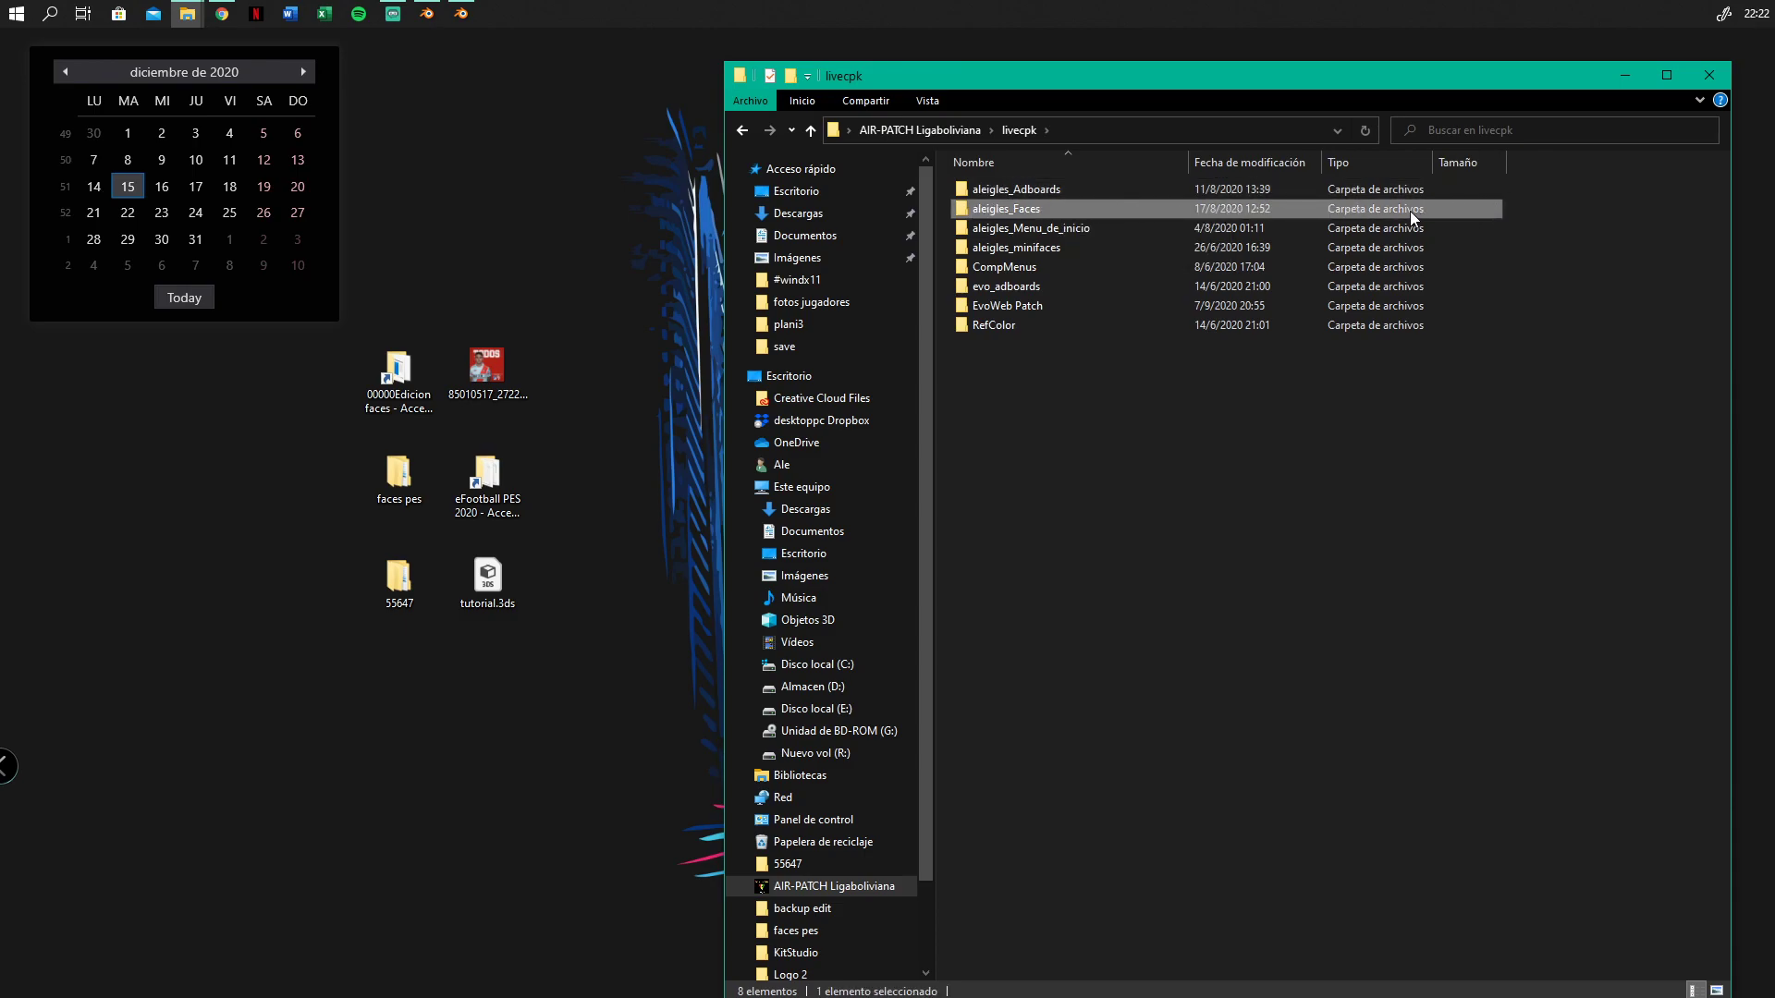
double_click(1406, 209)
double_click(1095, 188)
double_click(998, 189)
double_click(979, 188)
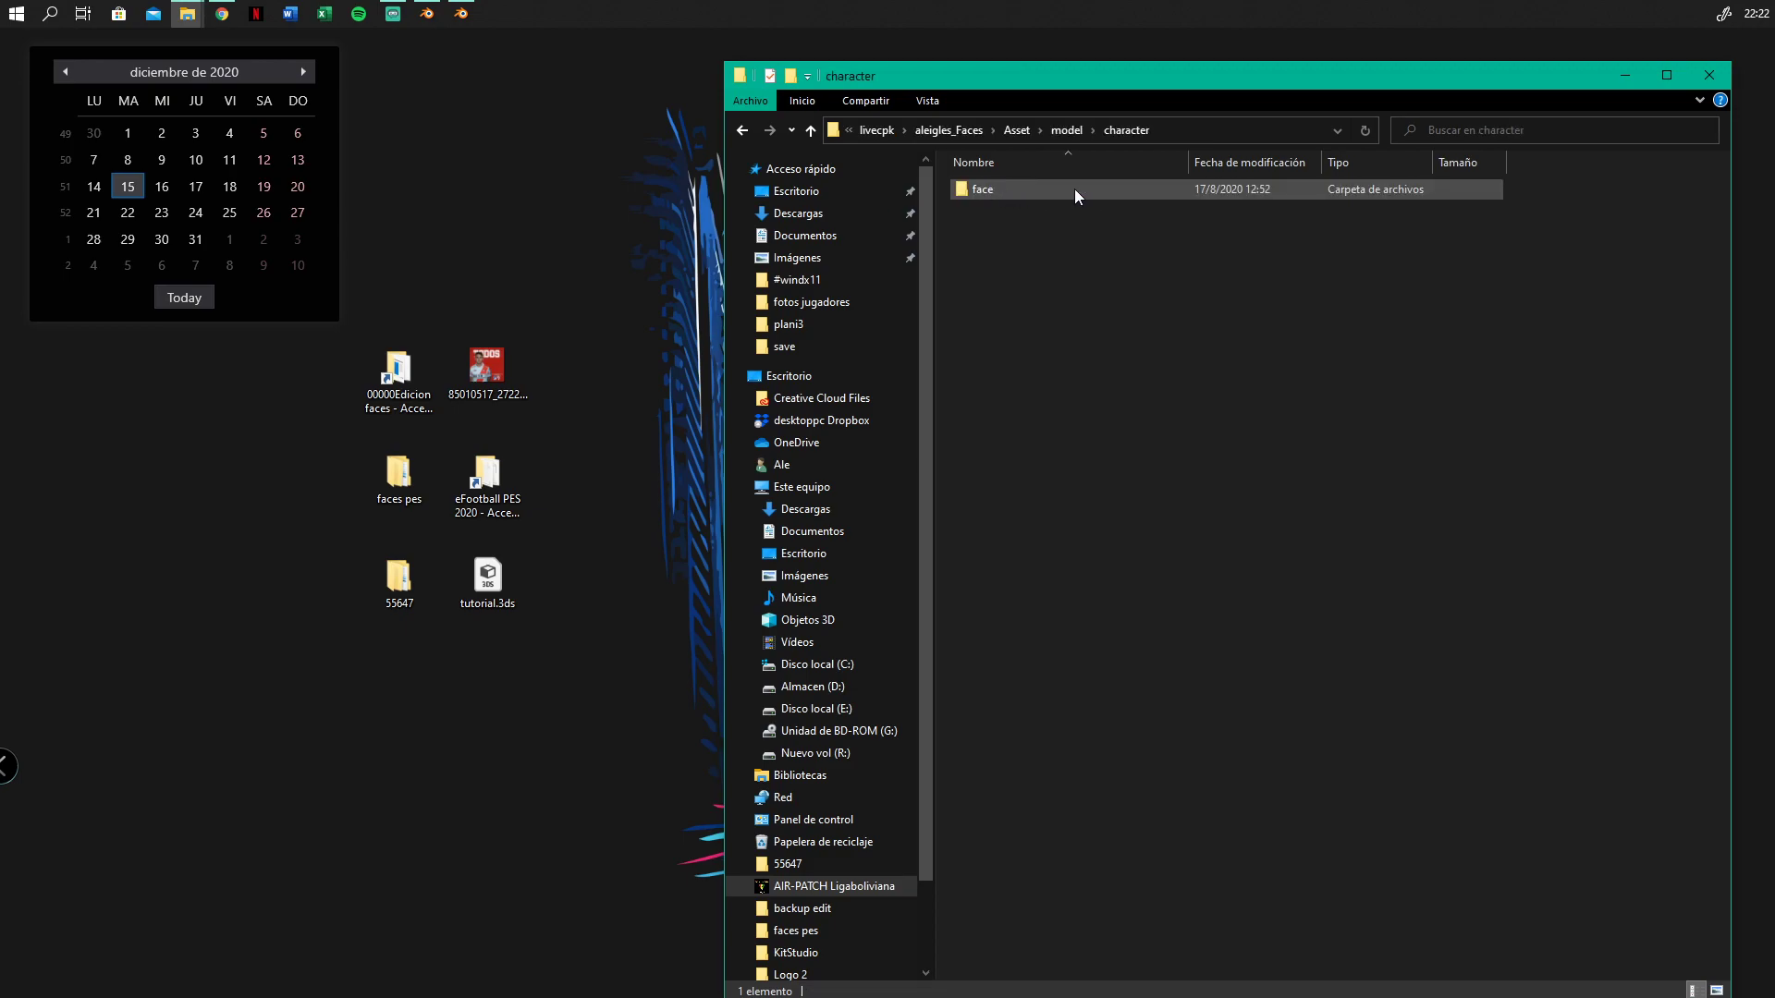
double_click(1074, 189)
double_click(1024, 188)
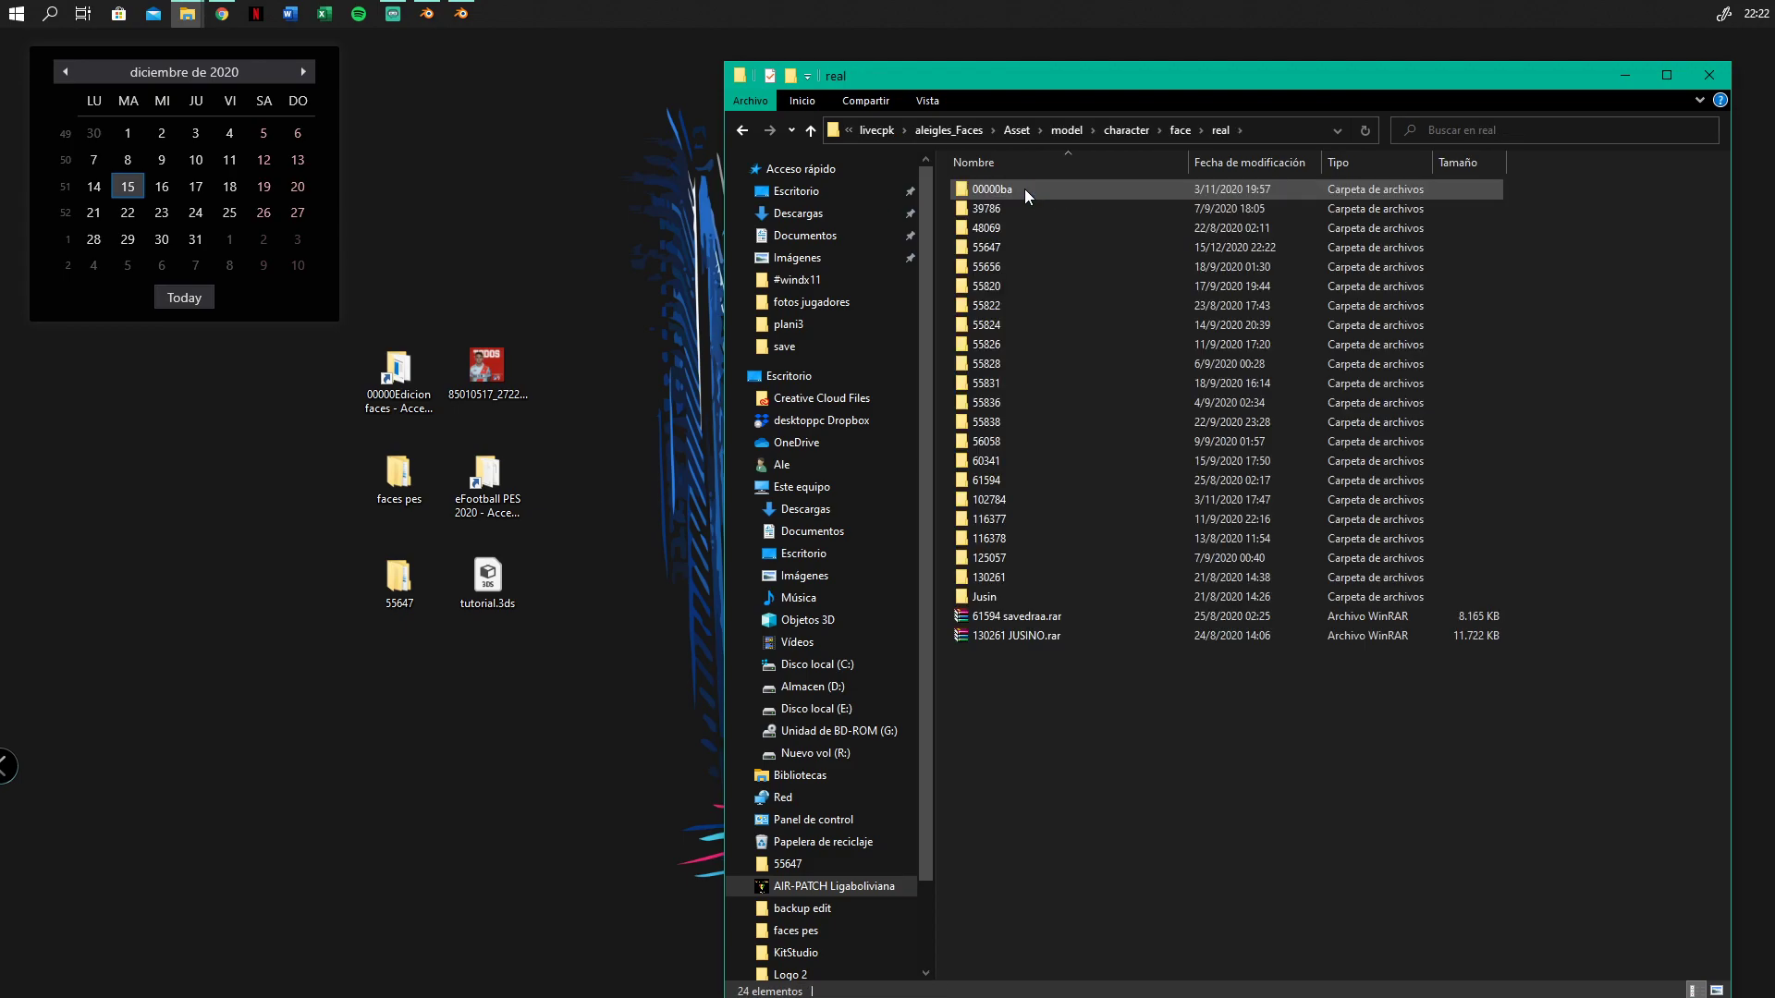
drag(1080, 752, 1159, 159)
click(1229, 719)
Go back to the patch root, inspect the cpk.root line for aleigles_Faces in sider.ini, and close the file
click(742, 130)
click(749, 131)
click(749, 130)
click(749, 131)
click(748, 131)
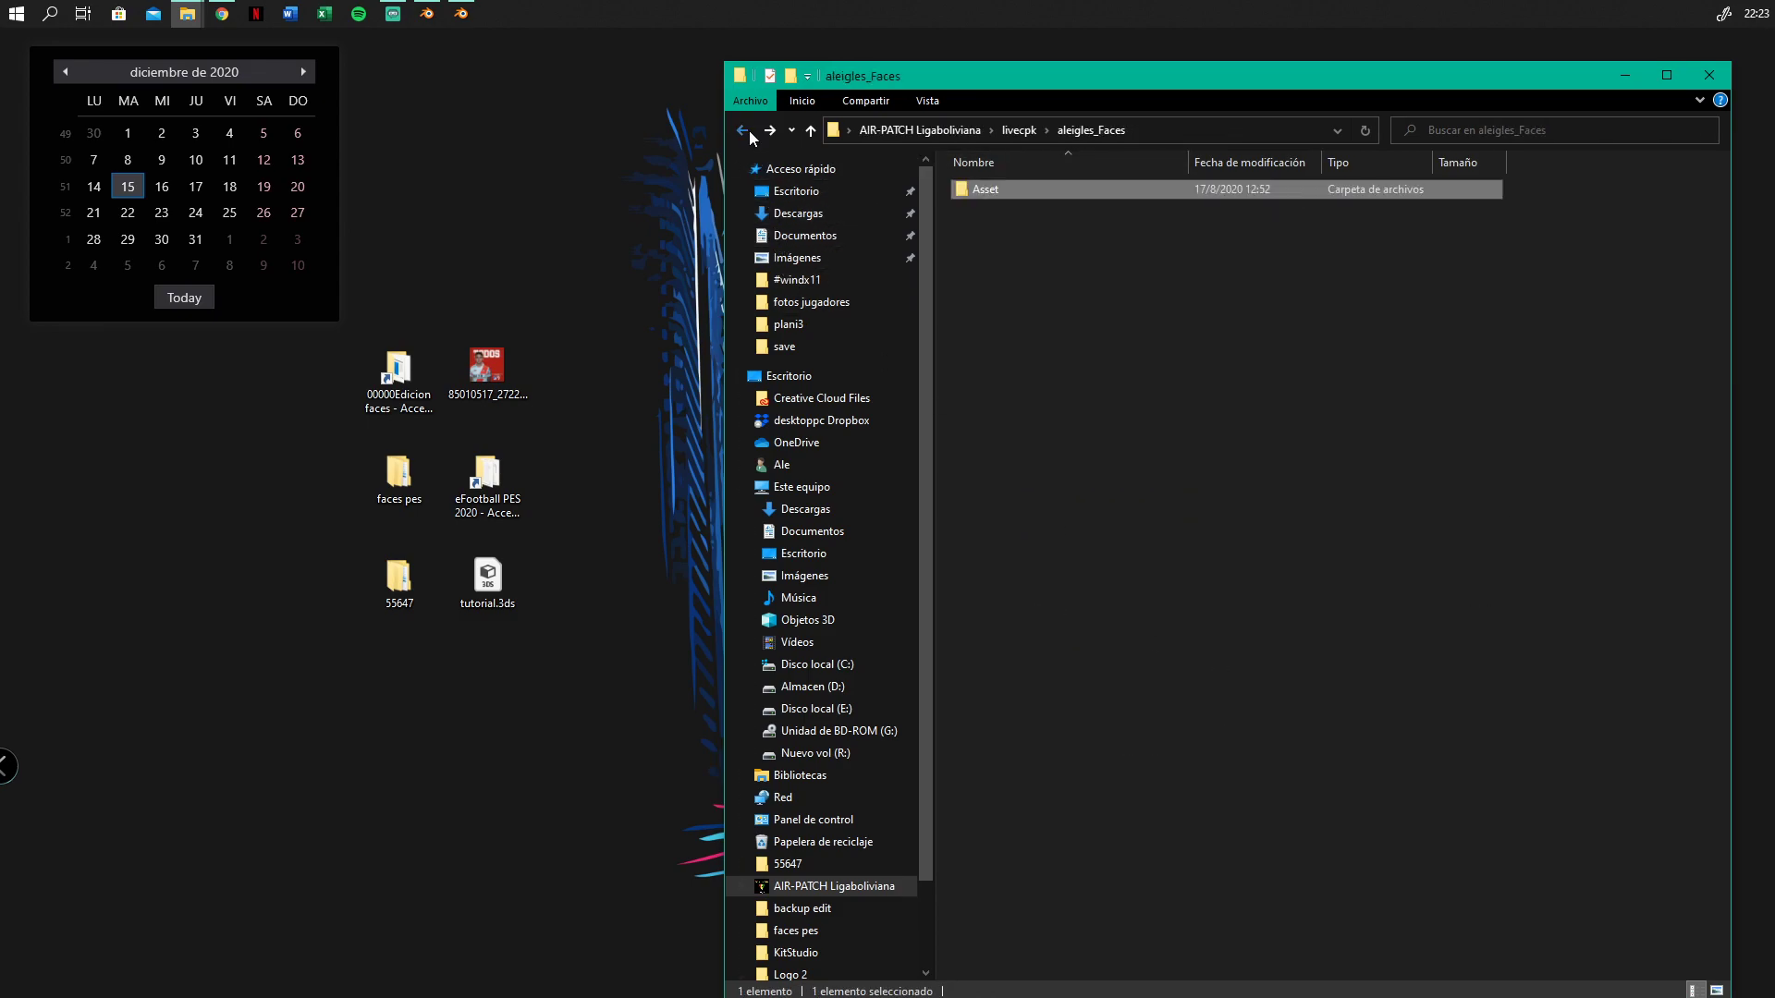
click(749, 130)
click(749, 130)
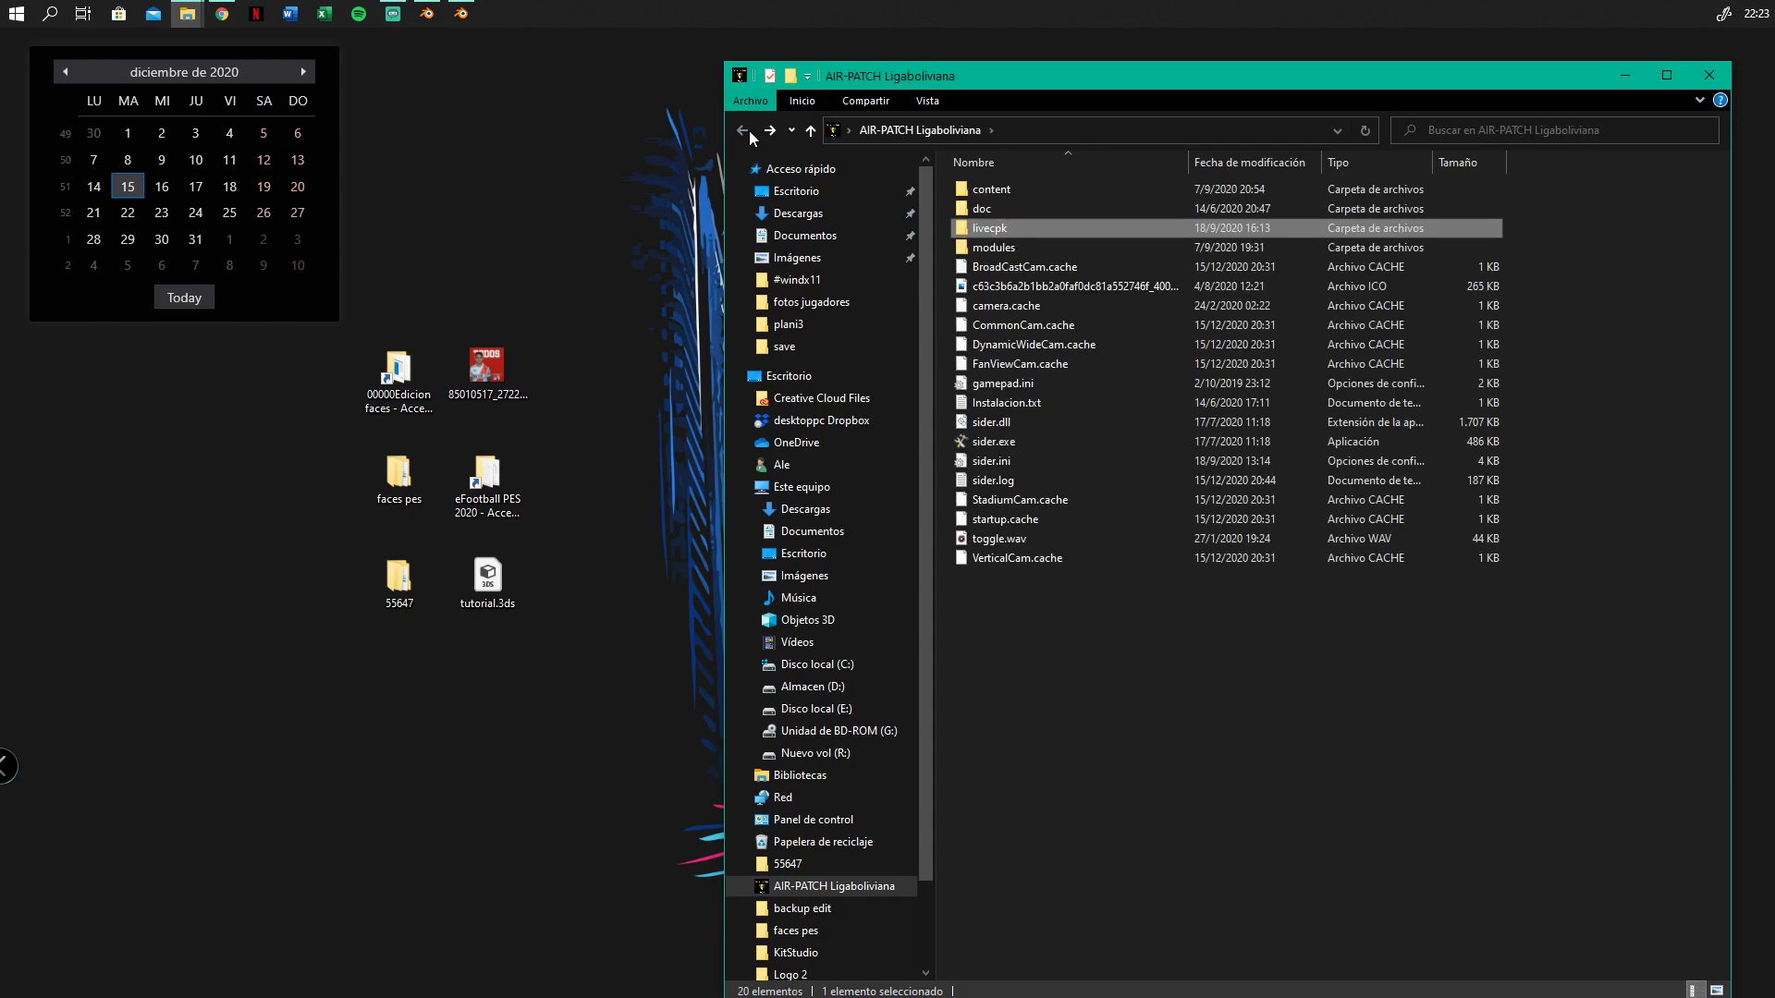
double_click(1030, 456)
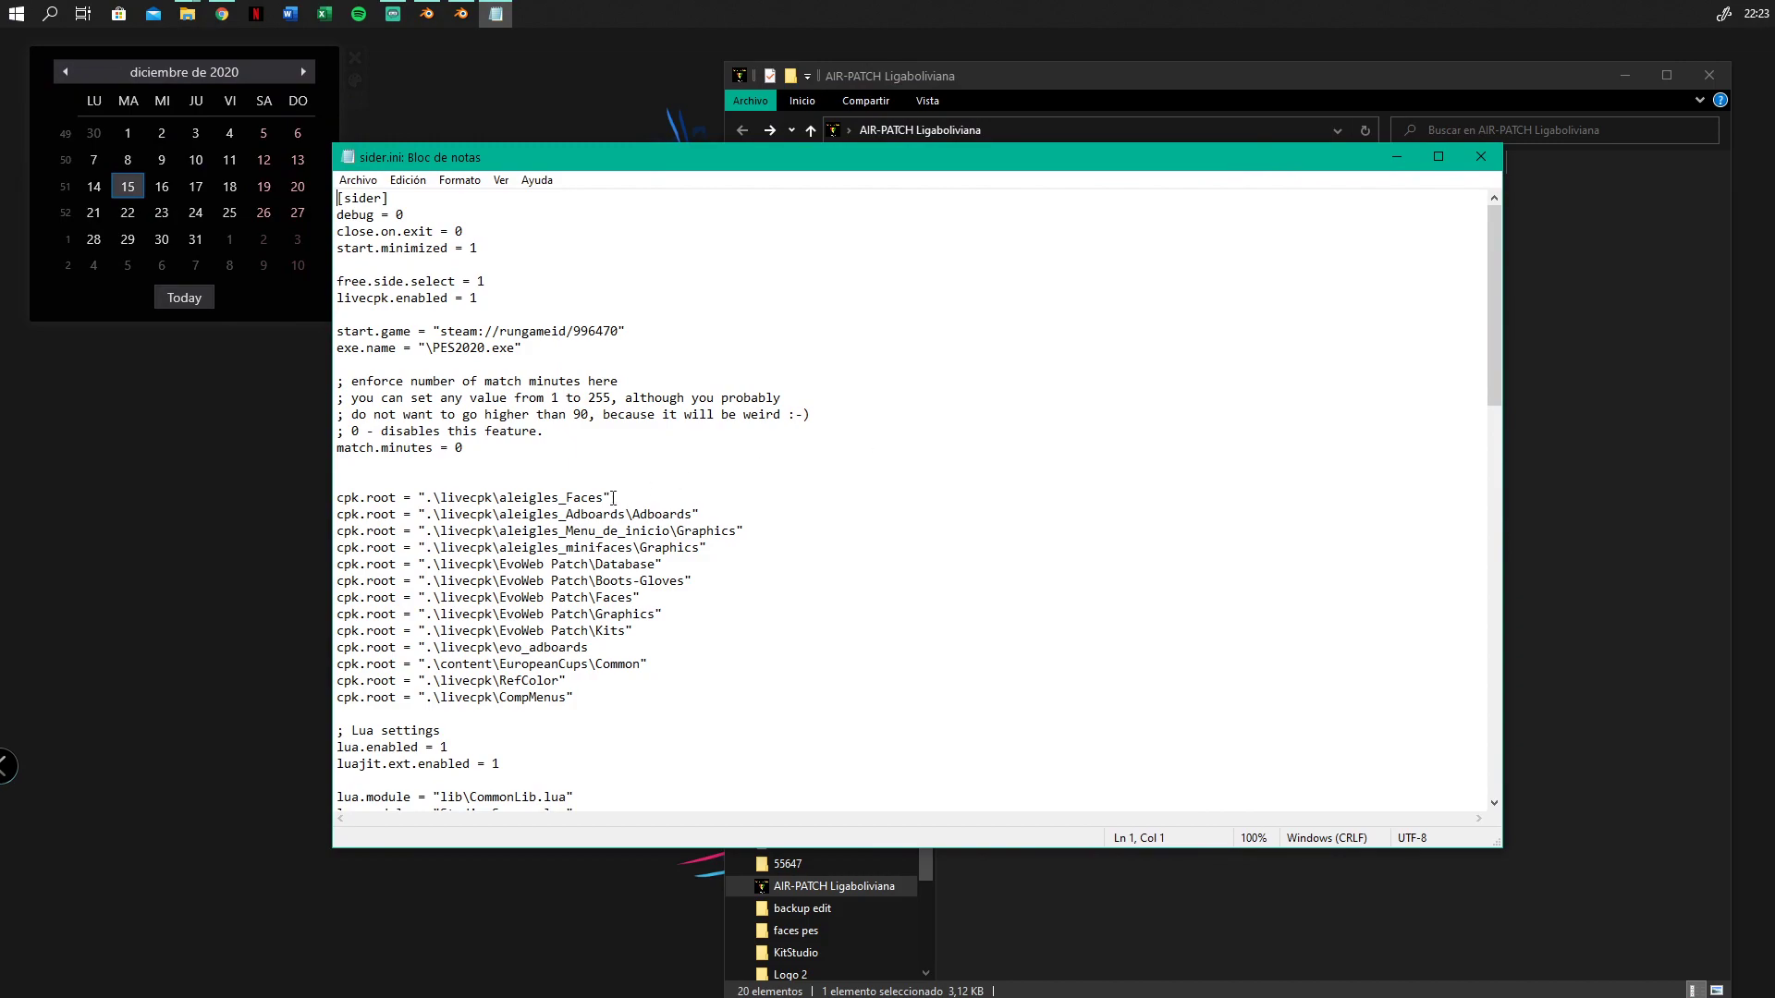
drag(613, 498, 337, 480)
click(1480, 156)
Start eFootball PES 2020 through sider.exe and continue past the title screen
drag(1567, 86, 1447, 94)
click(1115, 632)
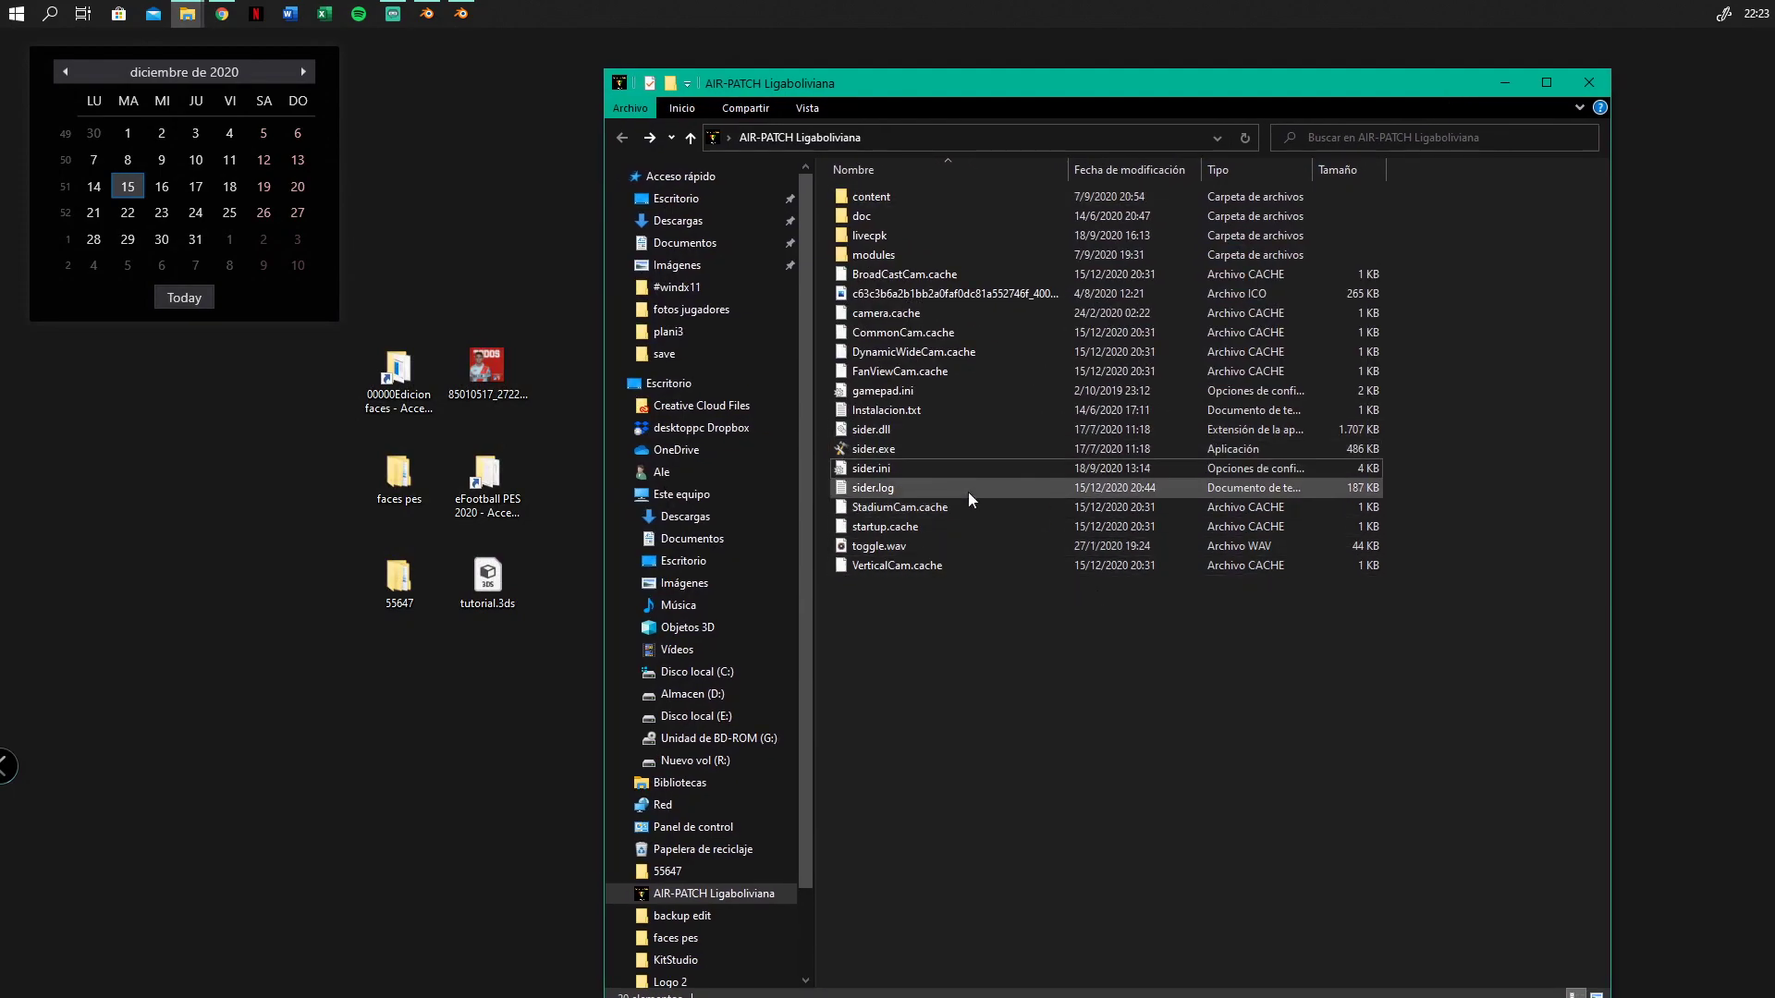
double_click(908, 450)
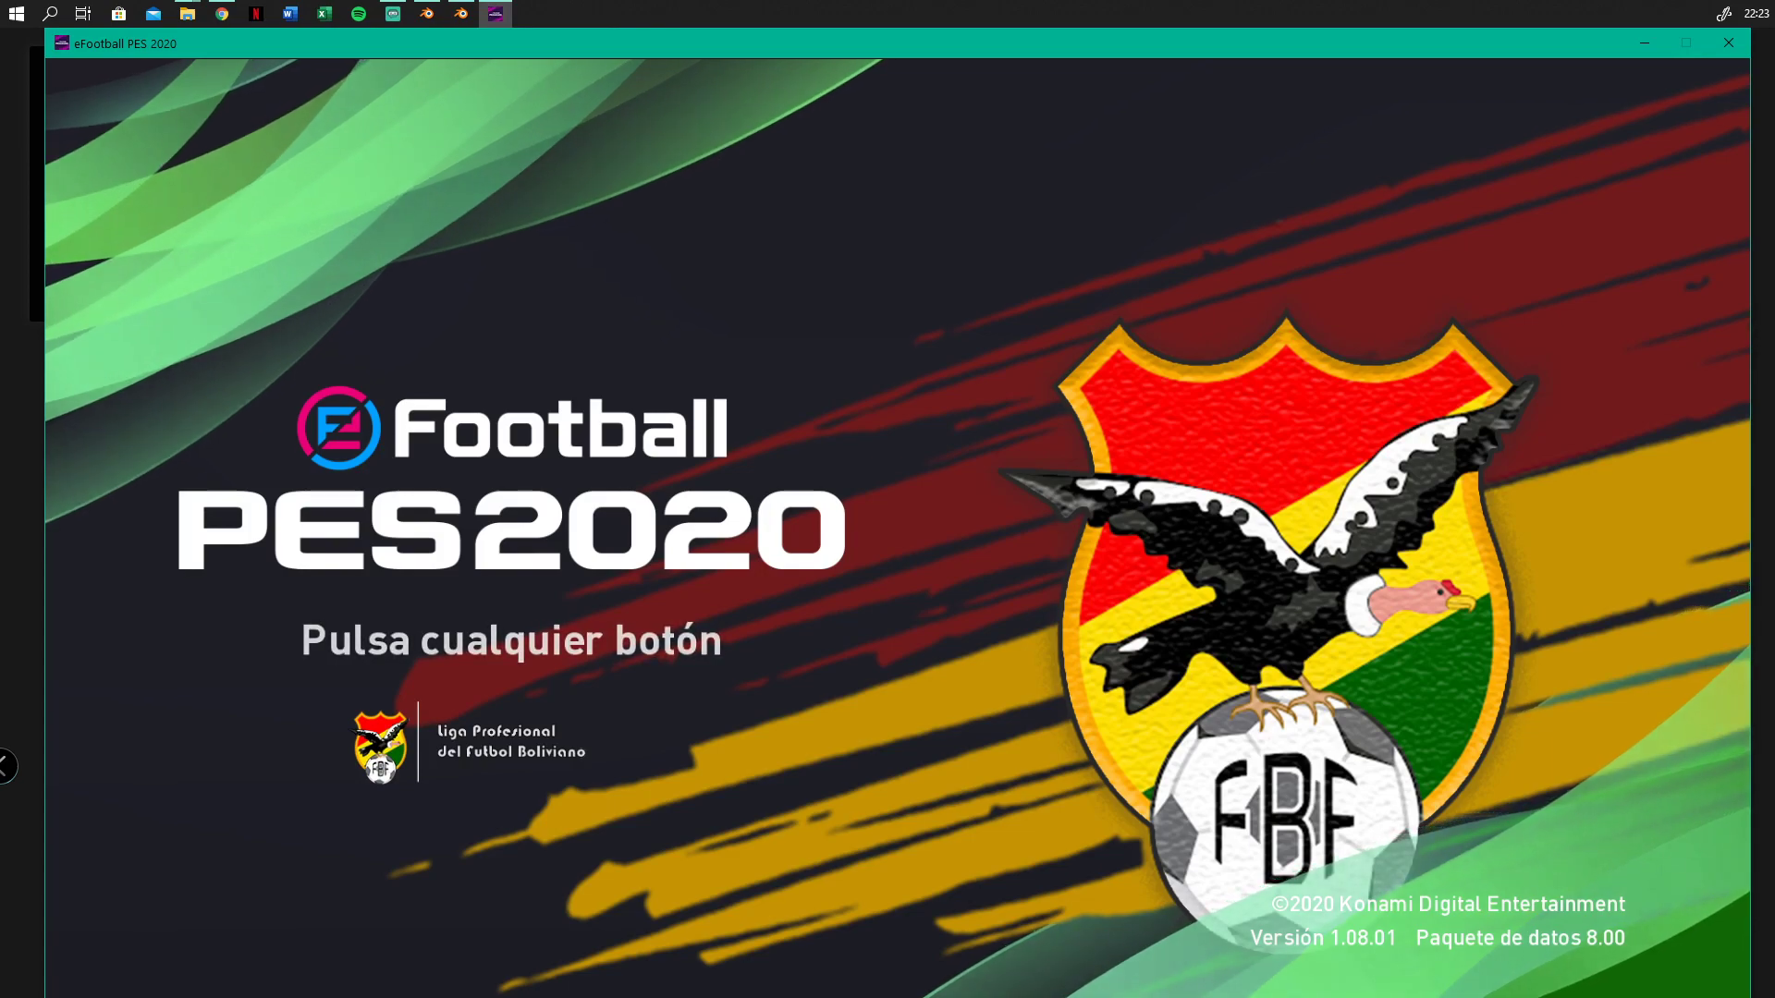
key(Return)
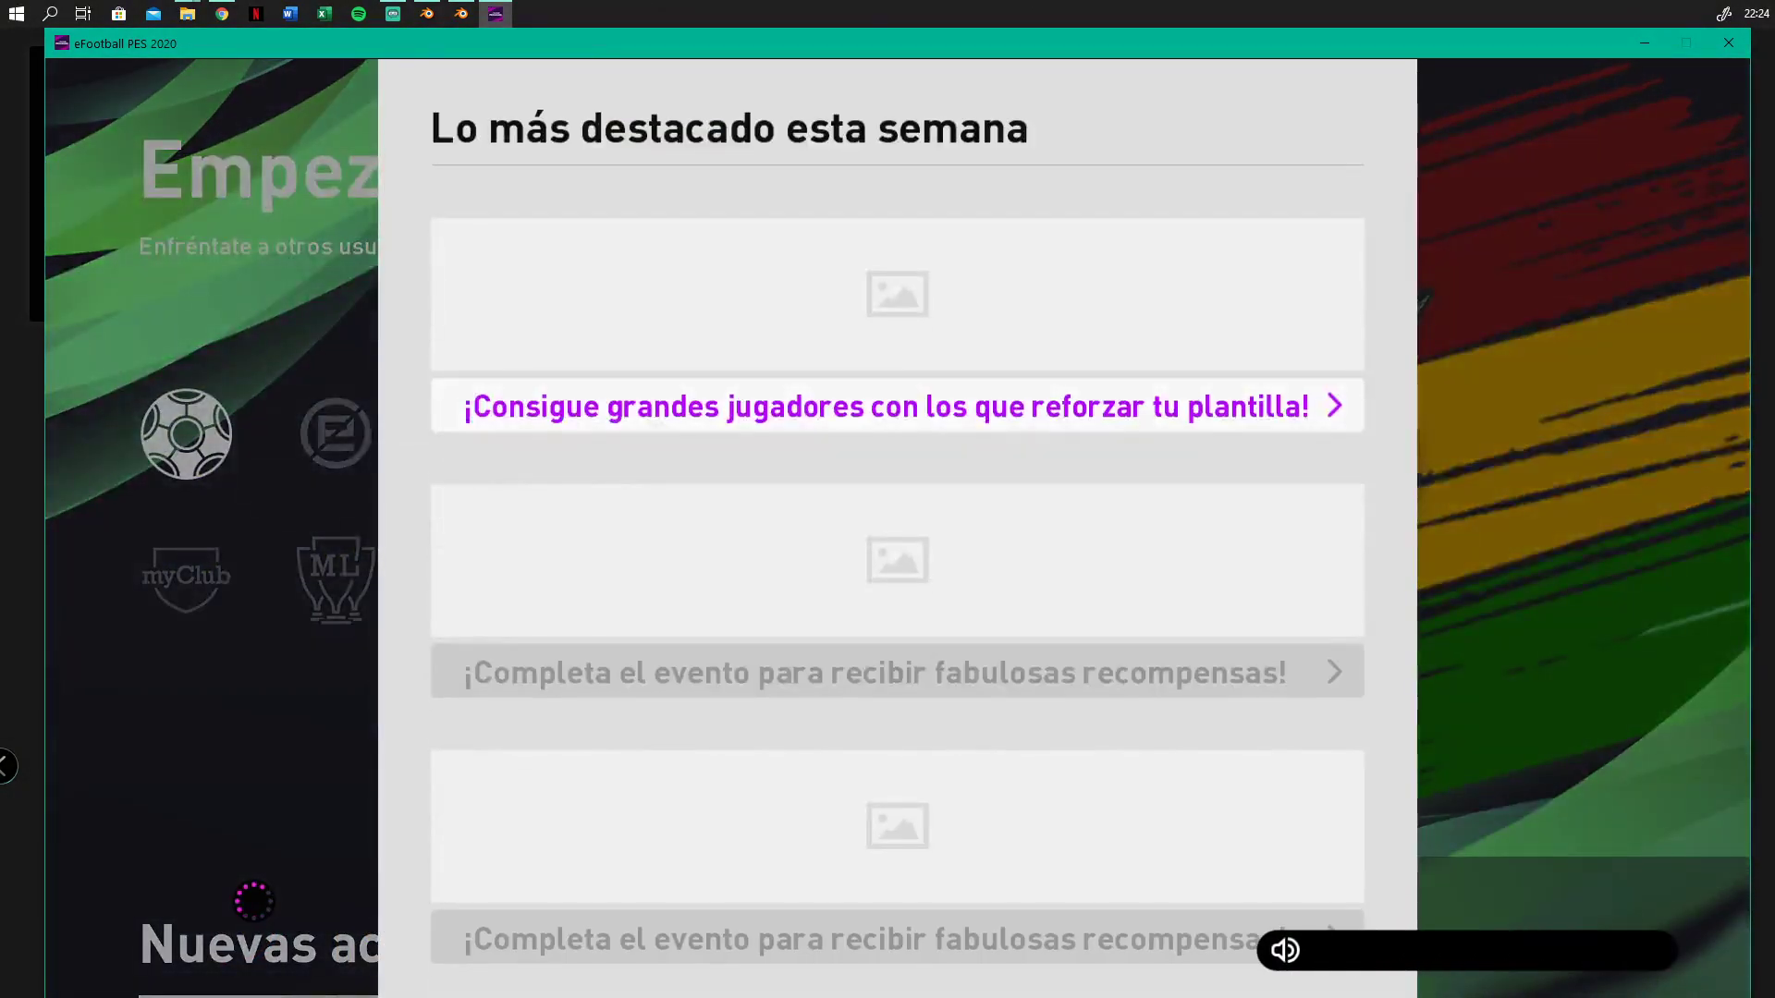
Enter the Editar mode from the game's Configuración and reach the team selection for editing players
key(Right)
key(Right)
key(Right)
key(Return)
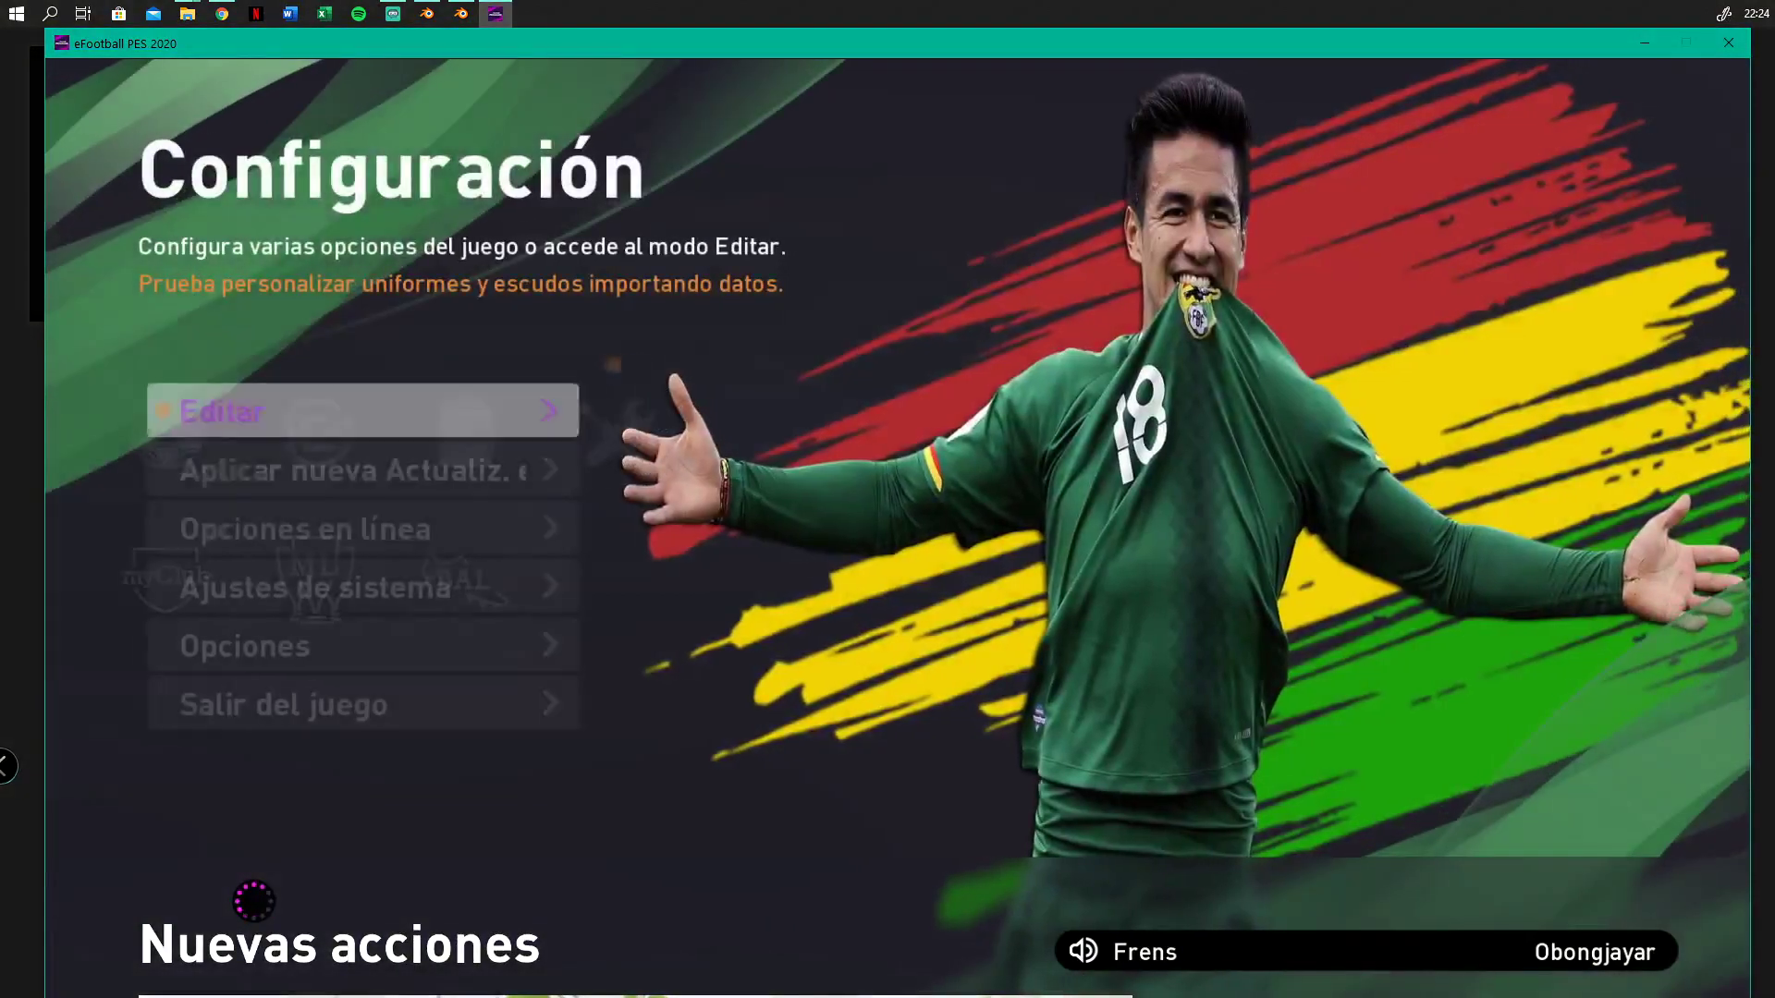
key(Return)
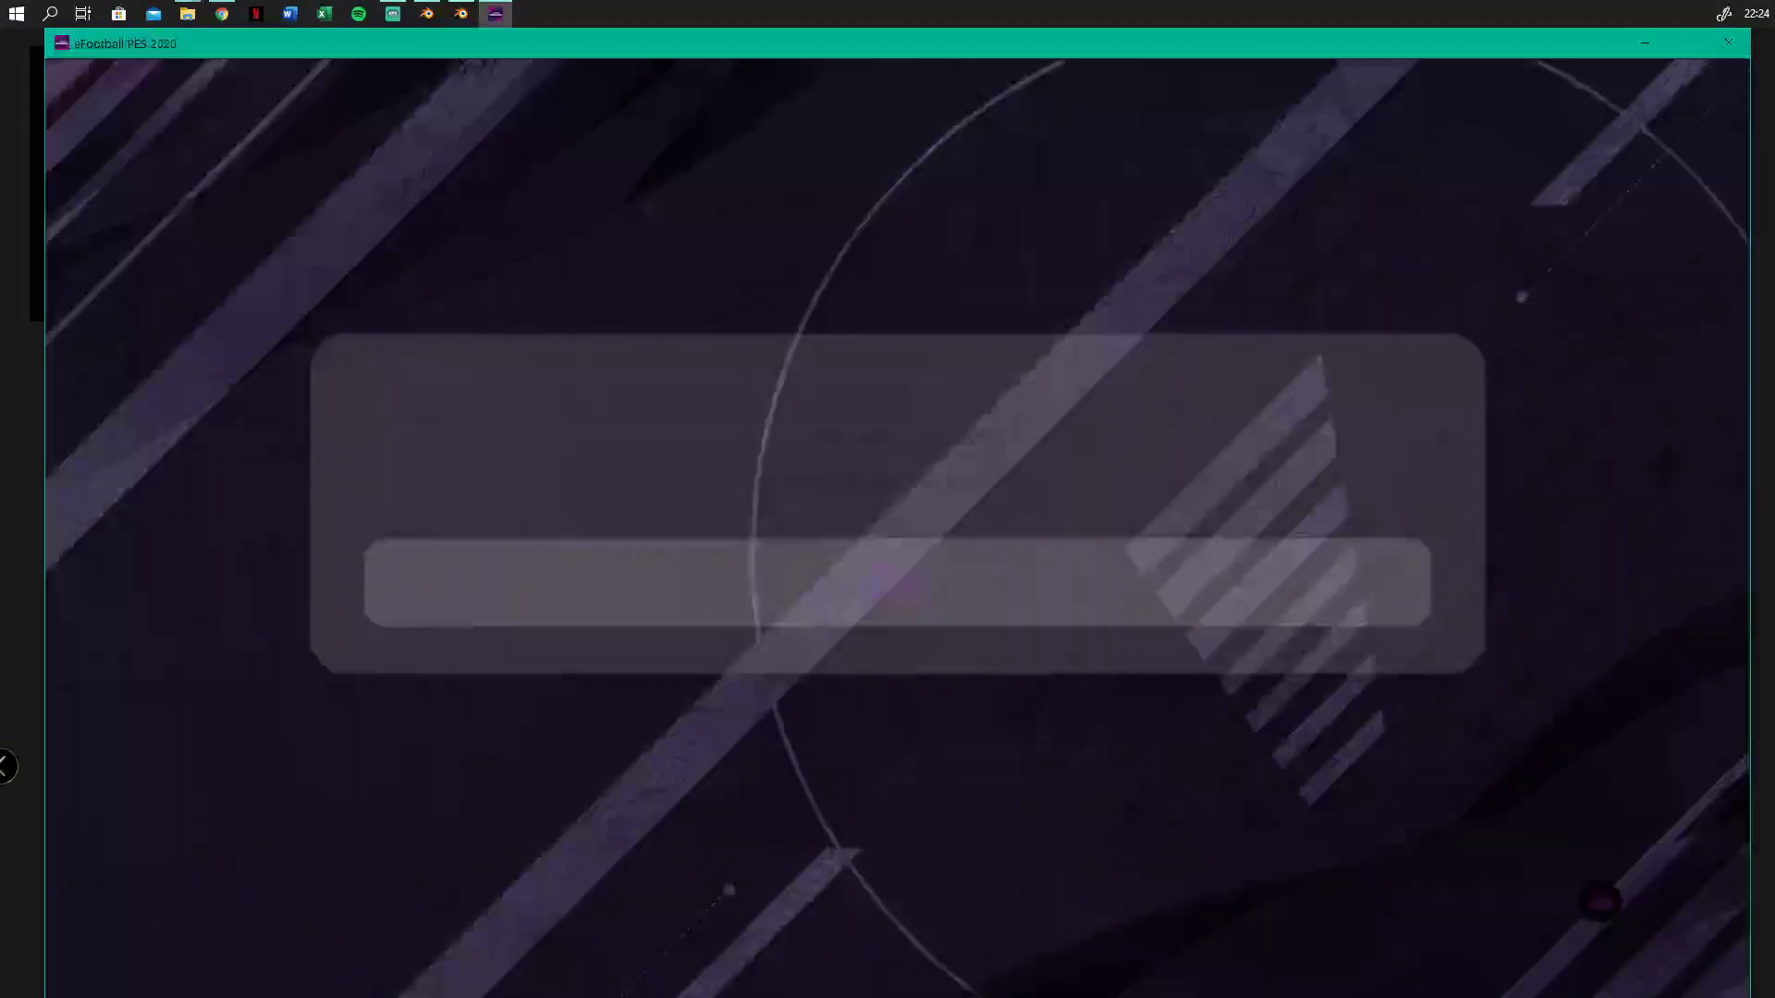
key(Return)
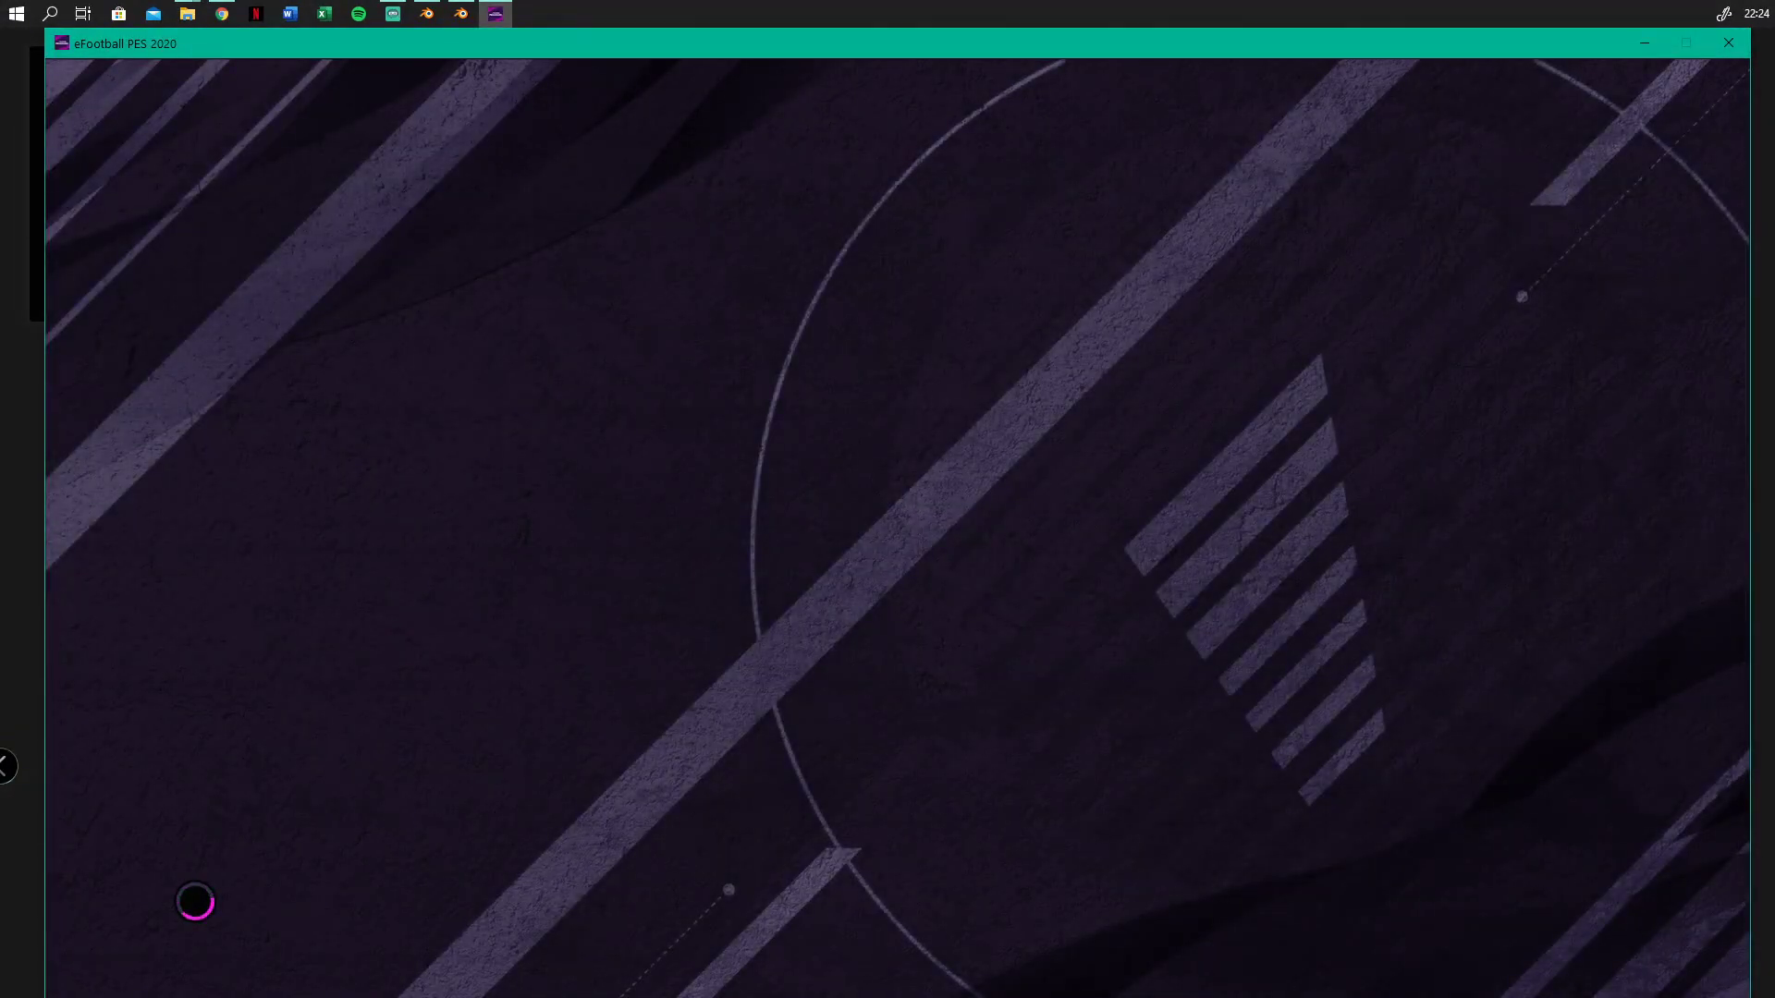
key(Return)
key(Down)
key(Return)
Find and open Liga Profesional del Futbol Boliviano in the team selection
key(Down)
key(Down)
key(Down)
key(Down)
key(Down)
key(Down)
key(Down)
key(Down)
key(Down)
key(Down)
key(Down)
key(Down)
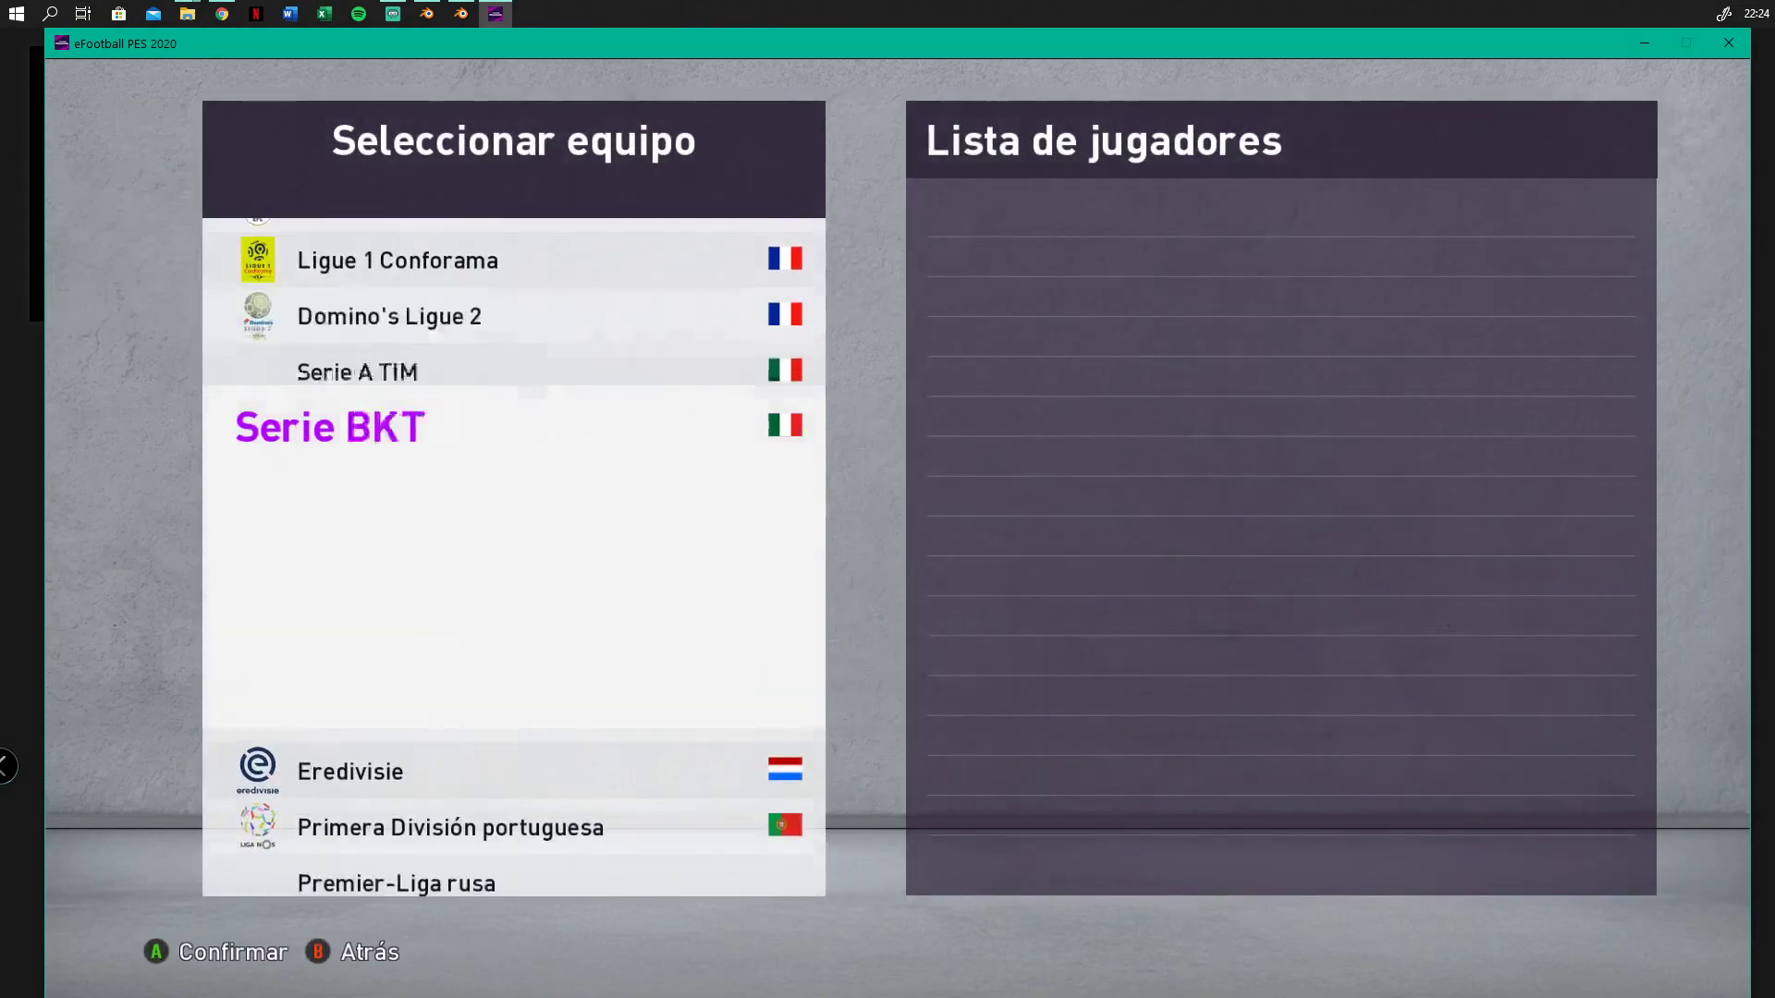
key(Down)
key(Down)
key(Down)
key(Down)
key(Down)
key(Down)
key(Down)
key(Down)
key(Down)
key(Down)
key(Down)
key(Down)
key(Down)
key(Down)
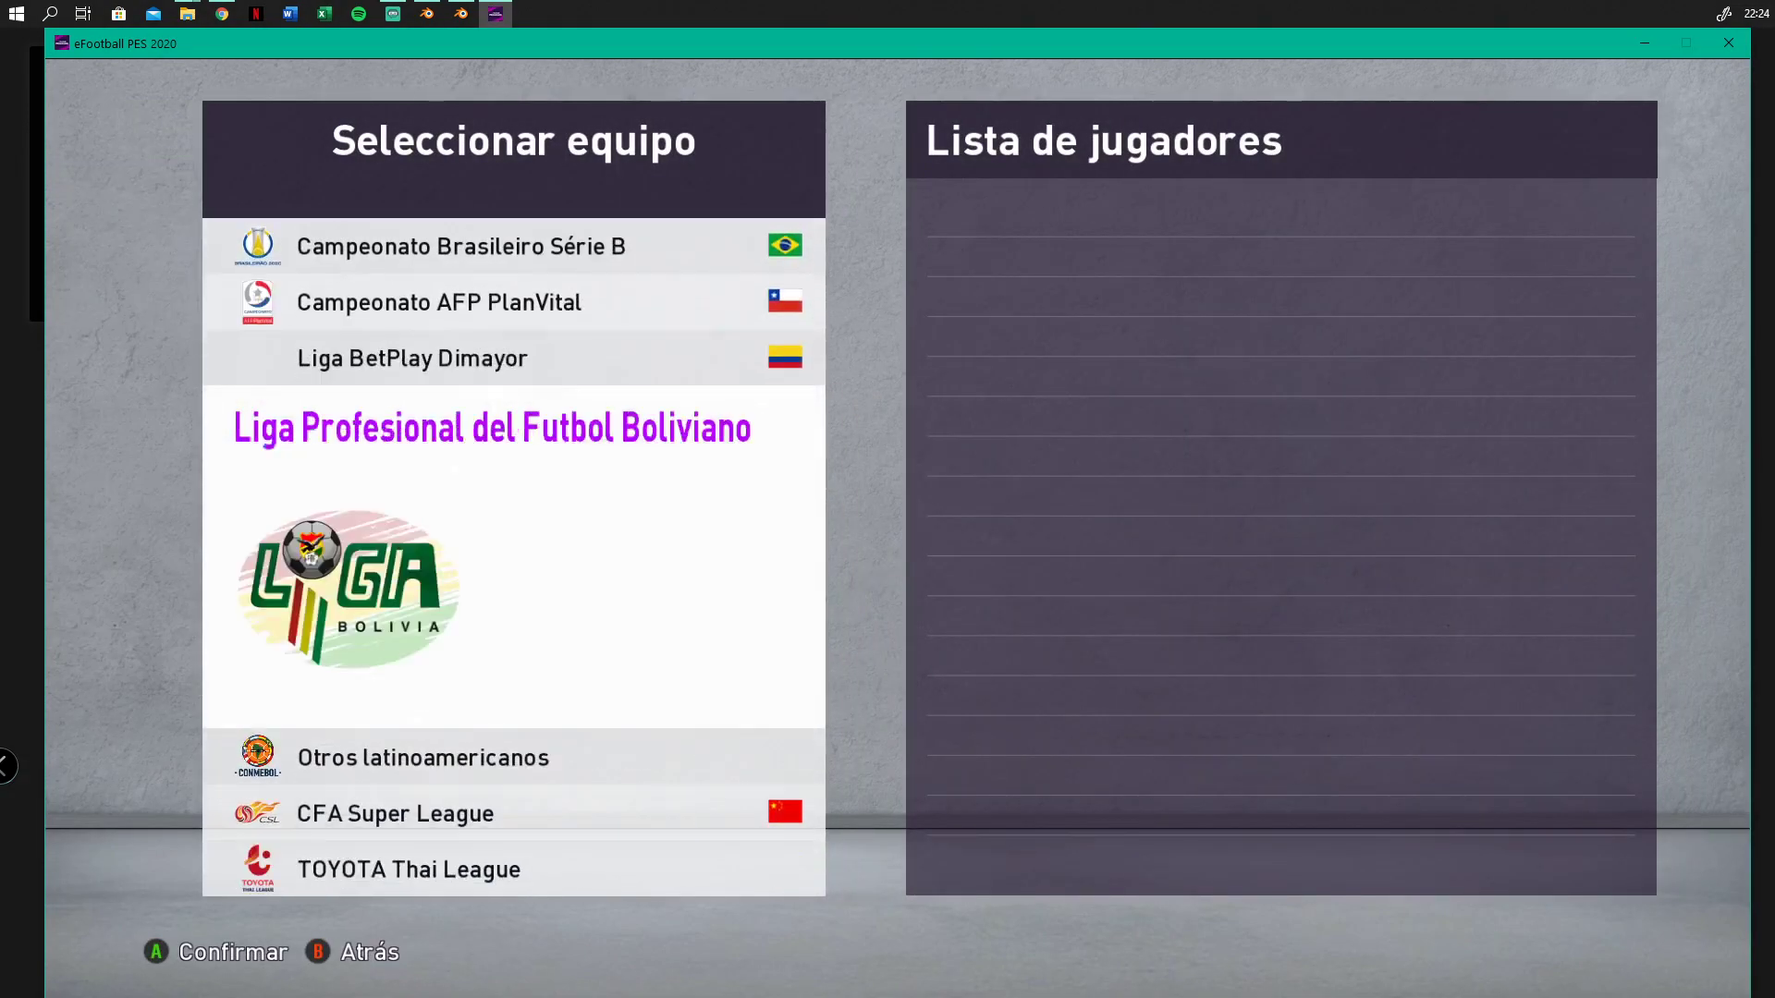
key(Up)
key(Up)
key(Up)
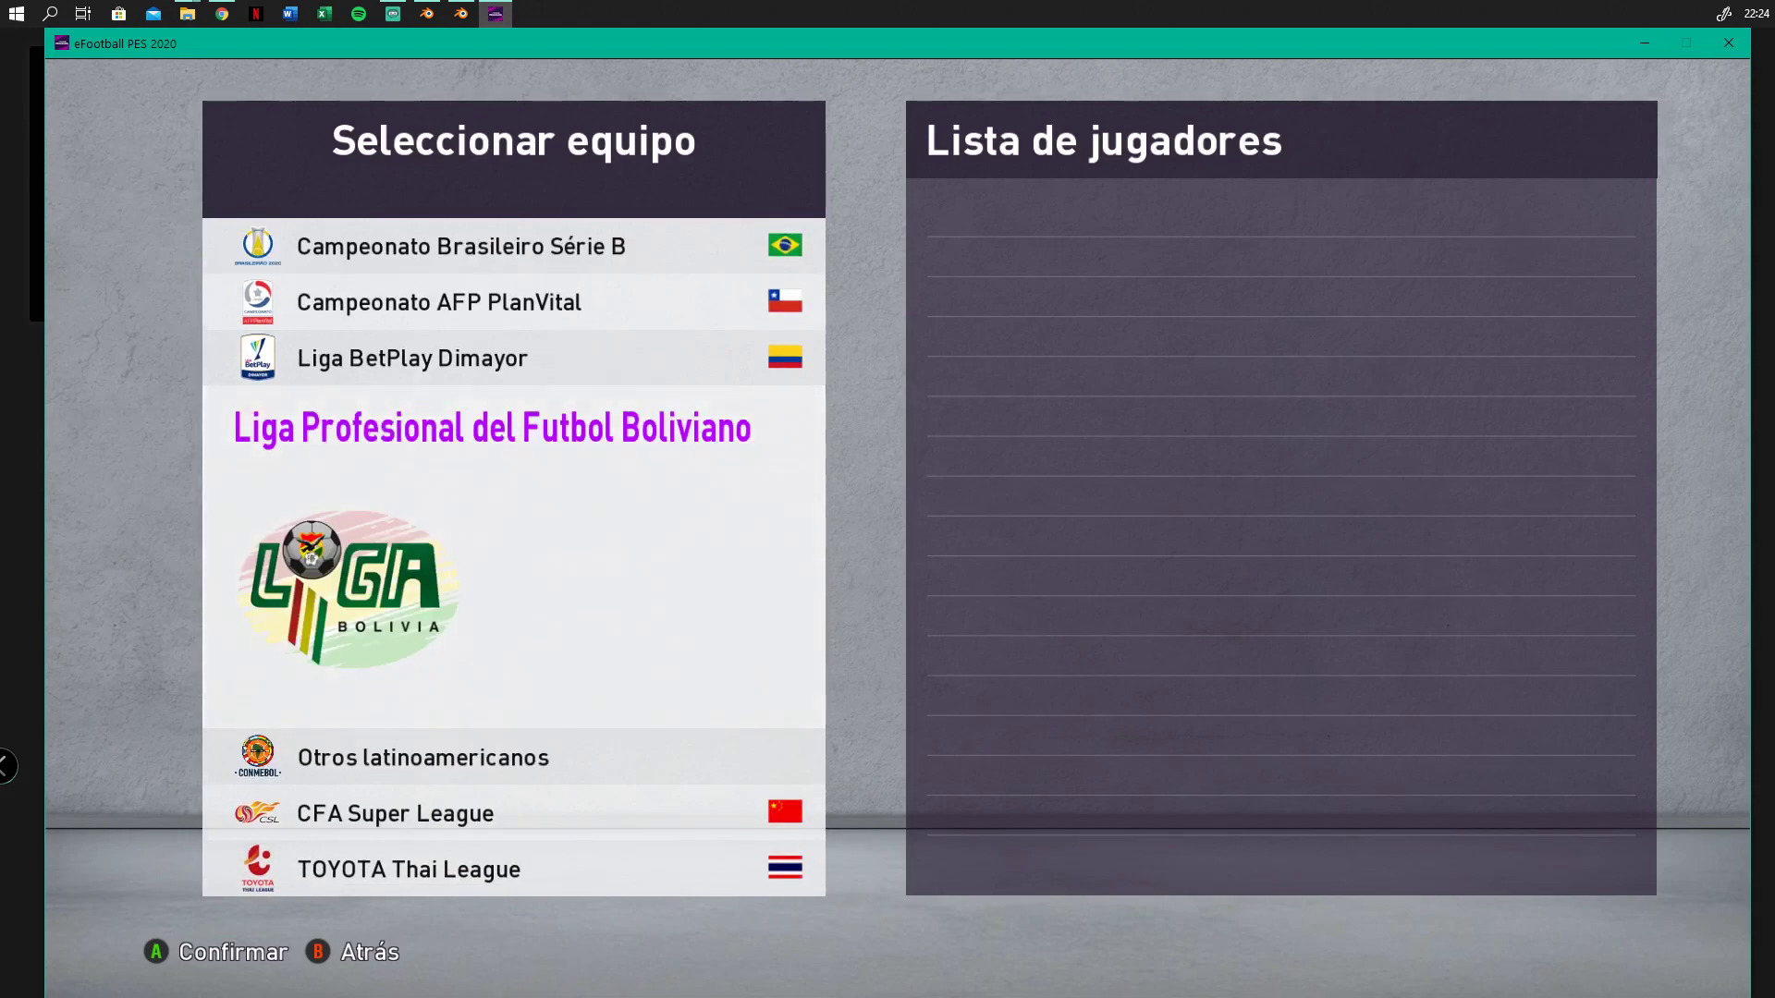
key(Return)
Choose ALWAYS READY to open its player list
key(Down)
key(Down)
key(Down)
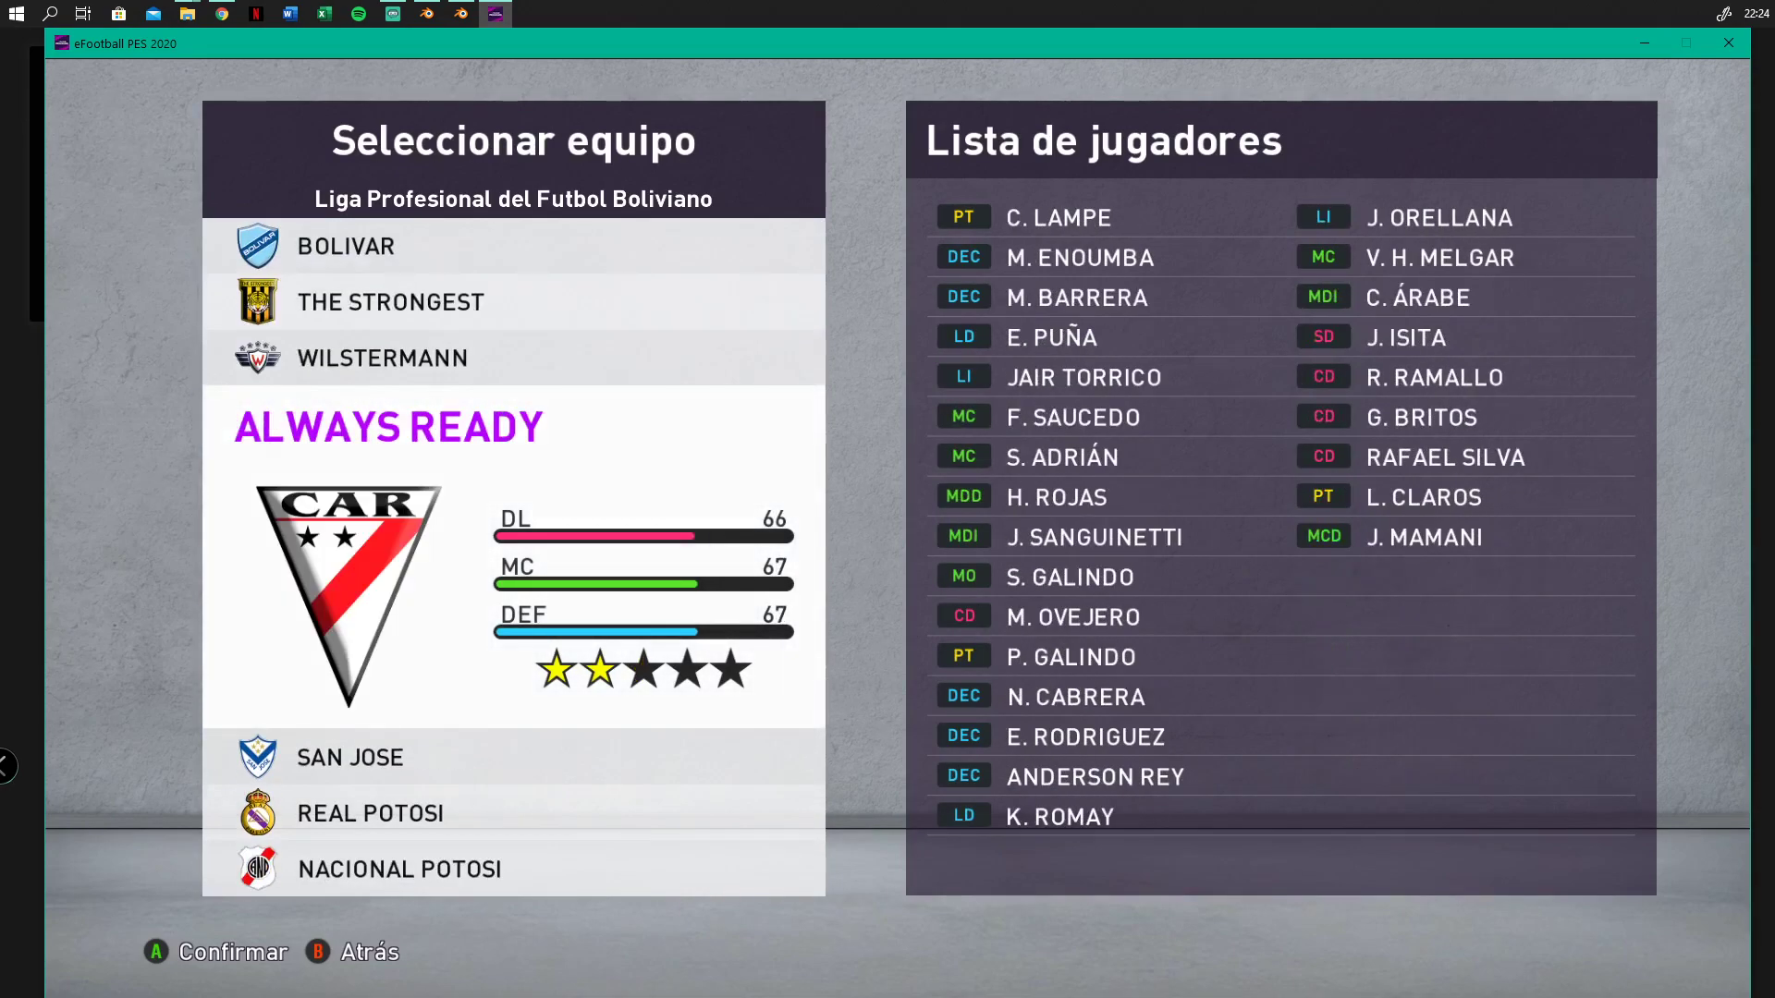
key(Return)
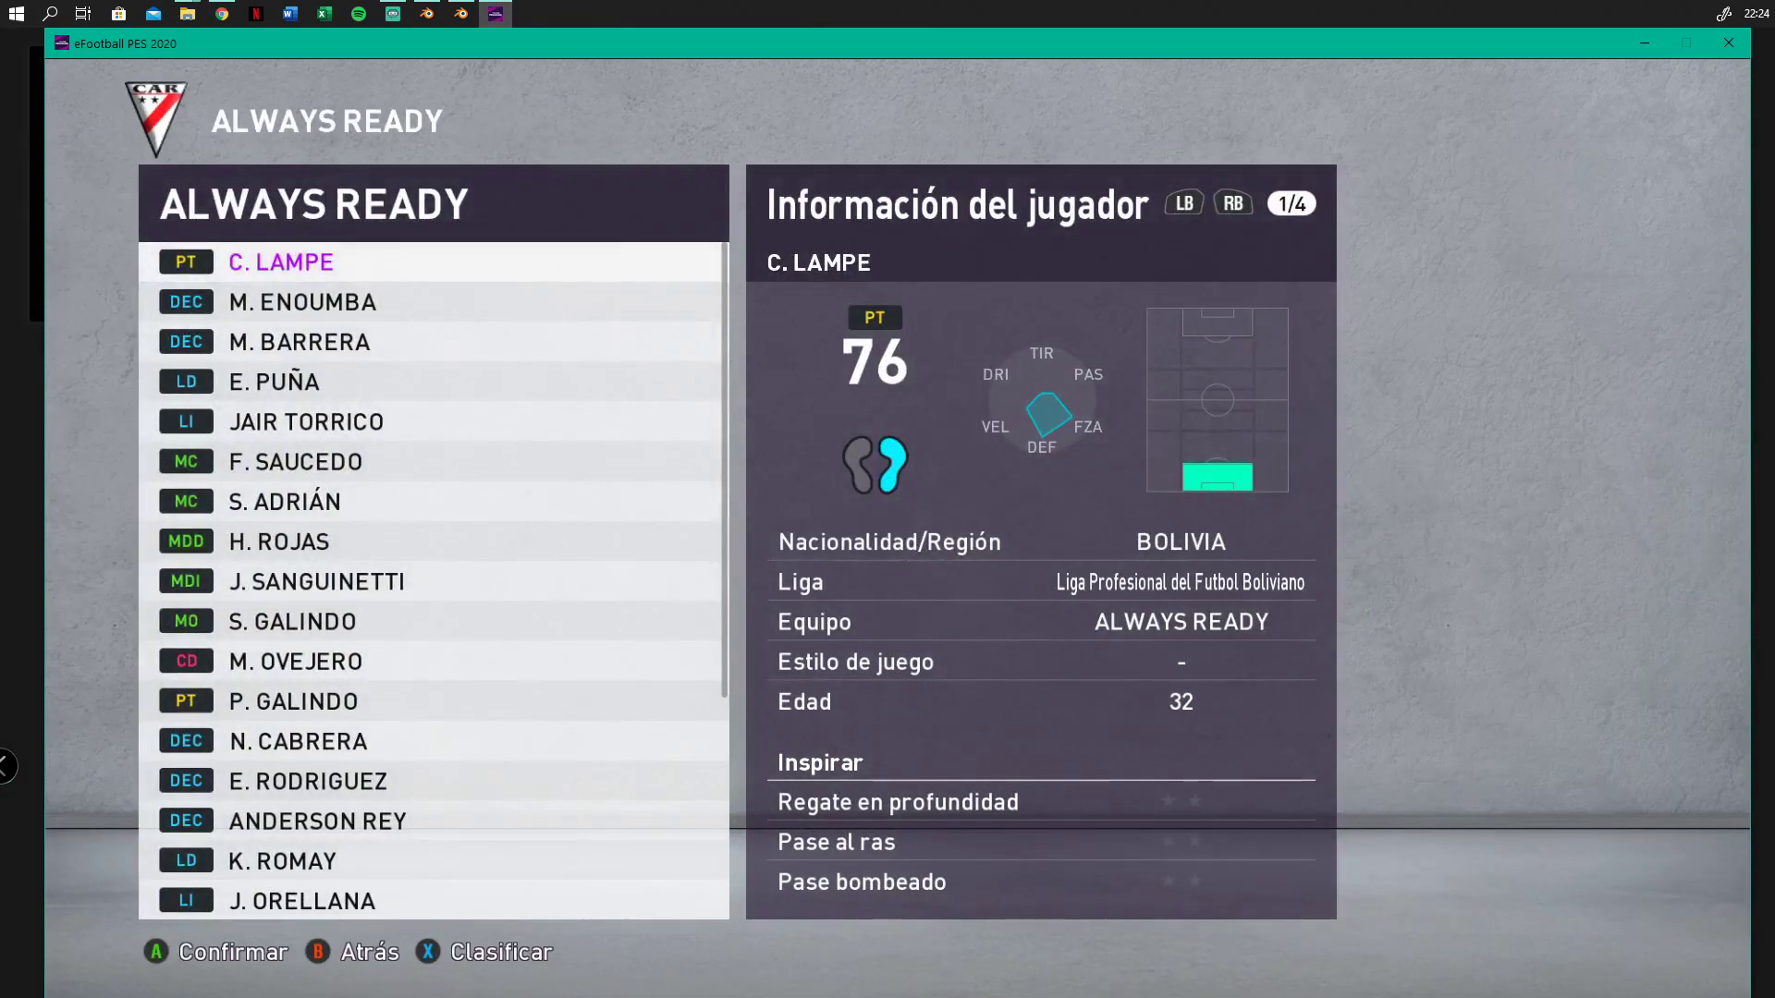
Find C. ÁRABE in the ALWAYS READY player list and examine the installed face on the player's preview
key(Down)
key(Down)
key(Down)
key(Down)
key(Down)
key(Down)
key(Down)
key(Up)
key(Up)
key(Up)
key(Up)
key(Up)
key(Down)
key(Down)
key(Down)
key(Down)
key(Down)
key(Down)
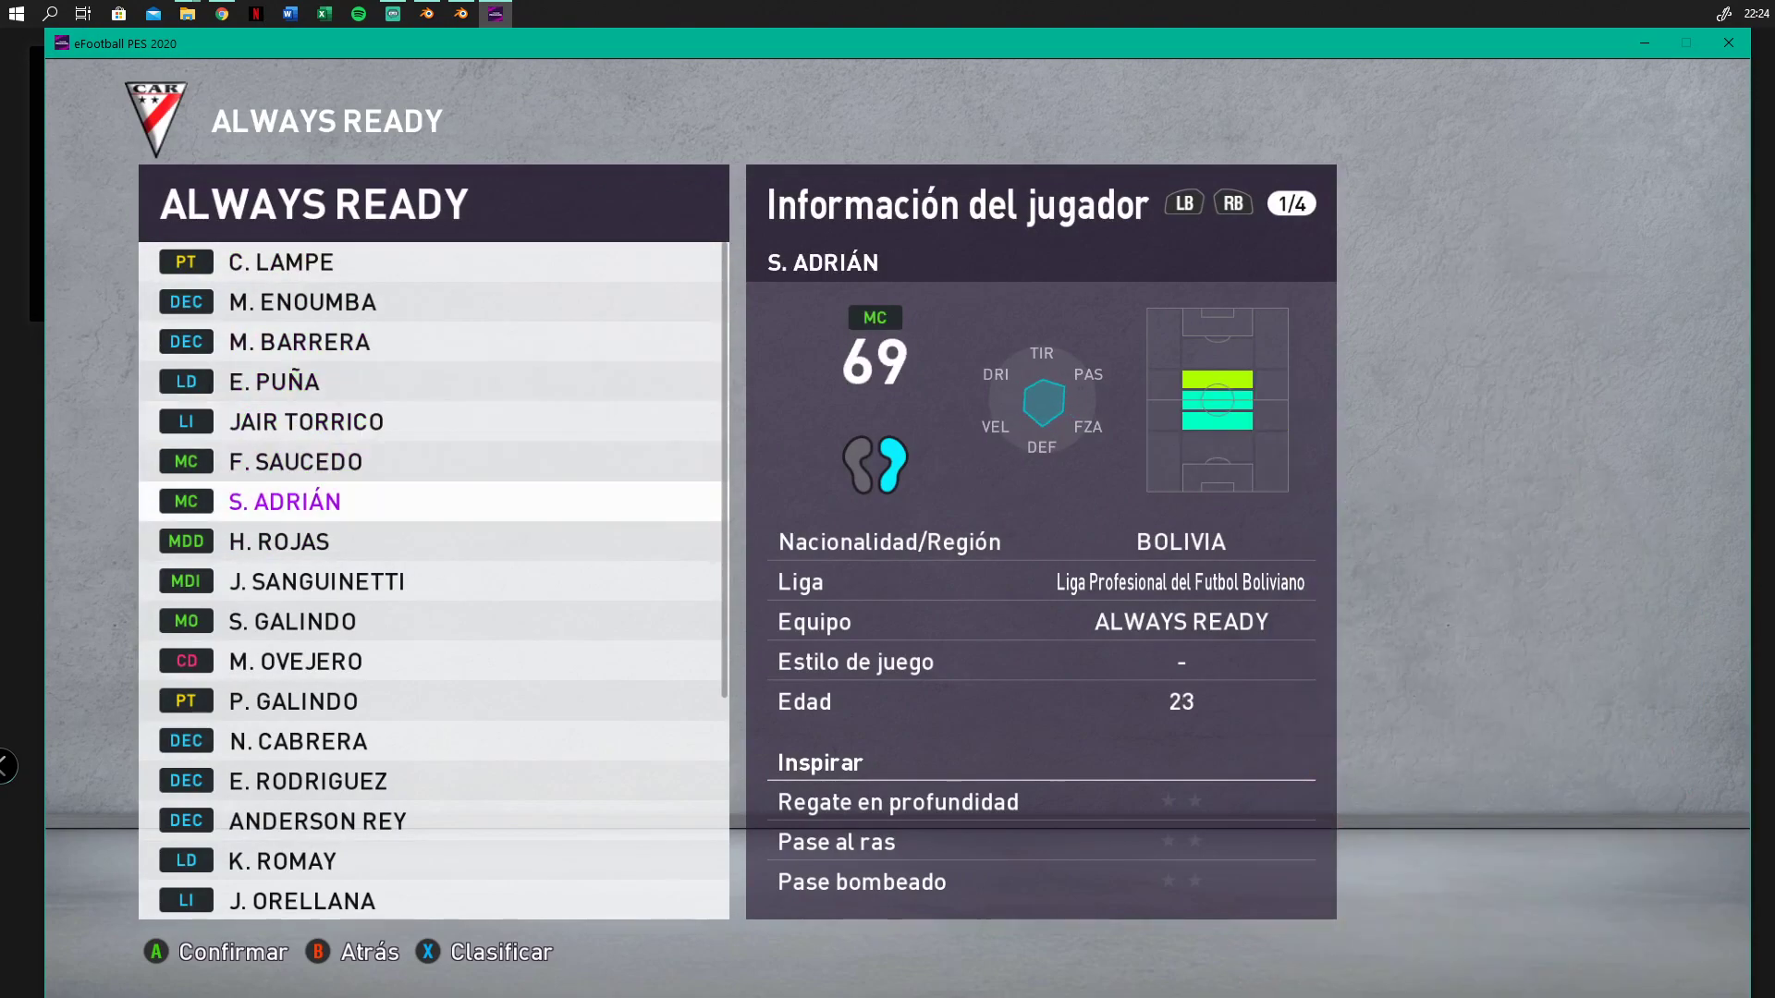
key(Down)
key(Down)
key(Down)
key(Down)
key(Down)
key(Down)
key(Down)
key(Down)
key(Down)
key(Down)
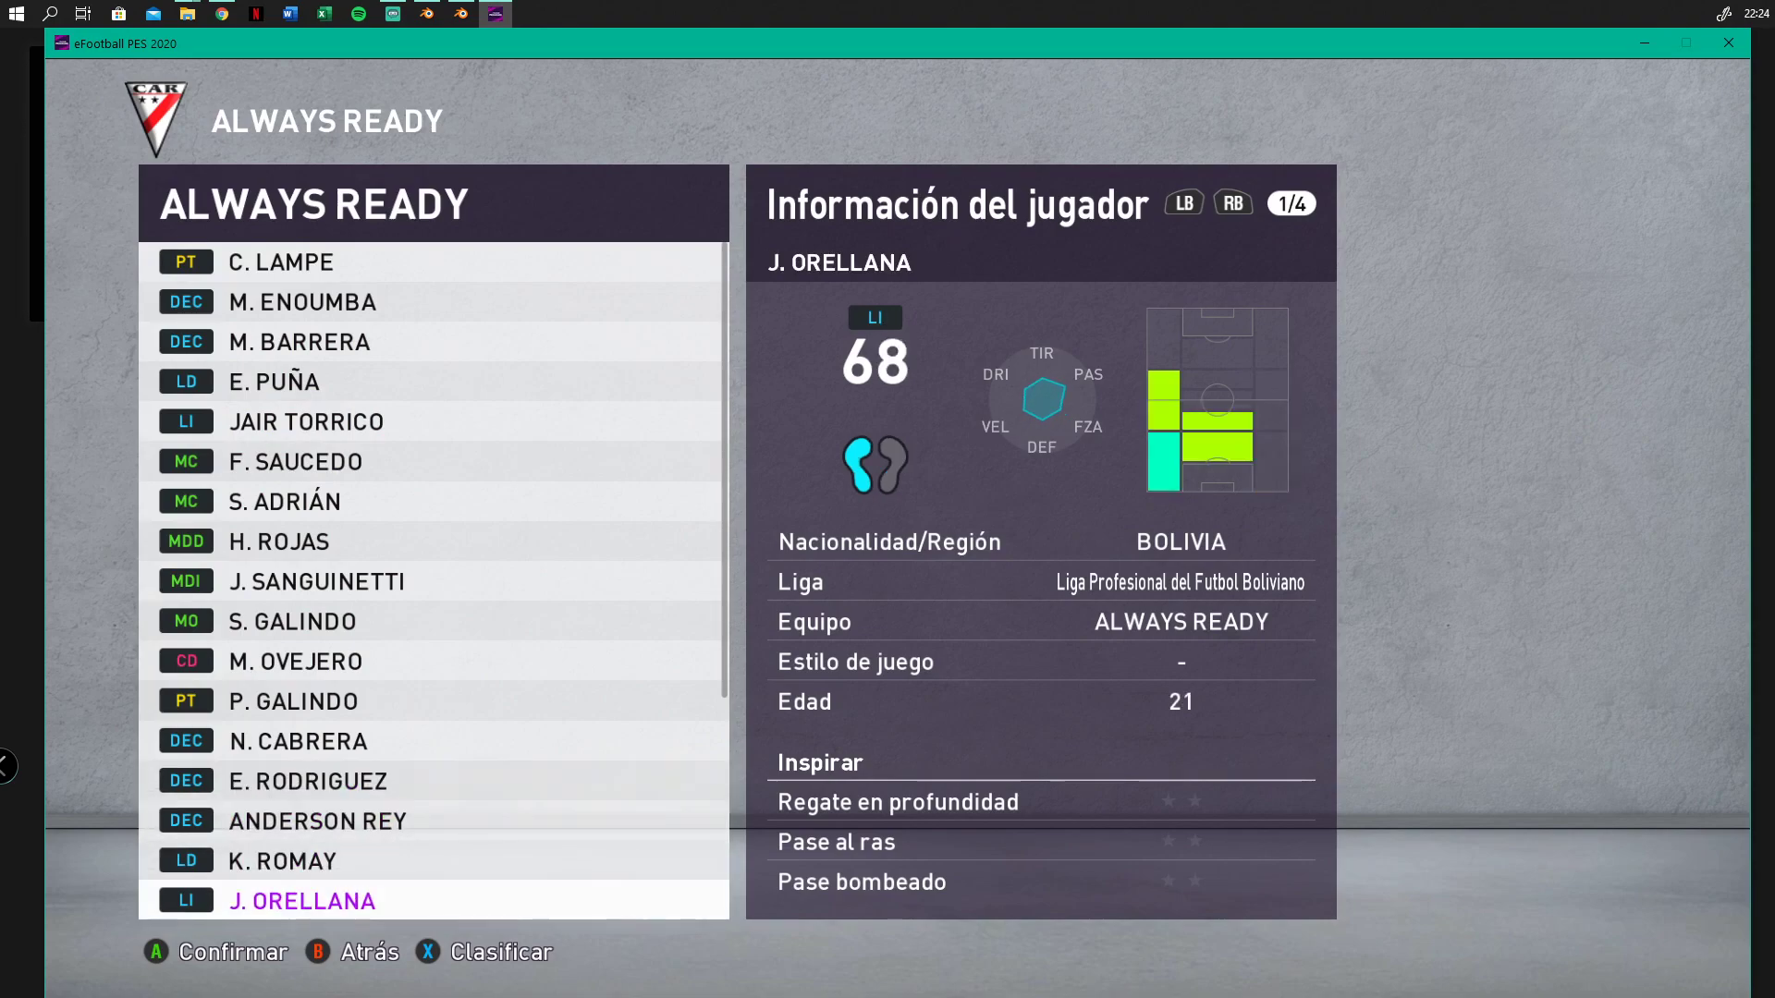
key(Down)
key(Down)
key(Up)
key(Up)
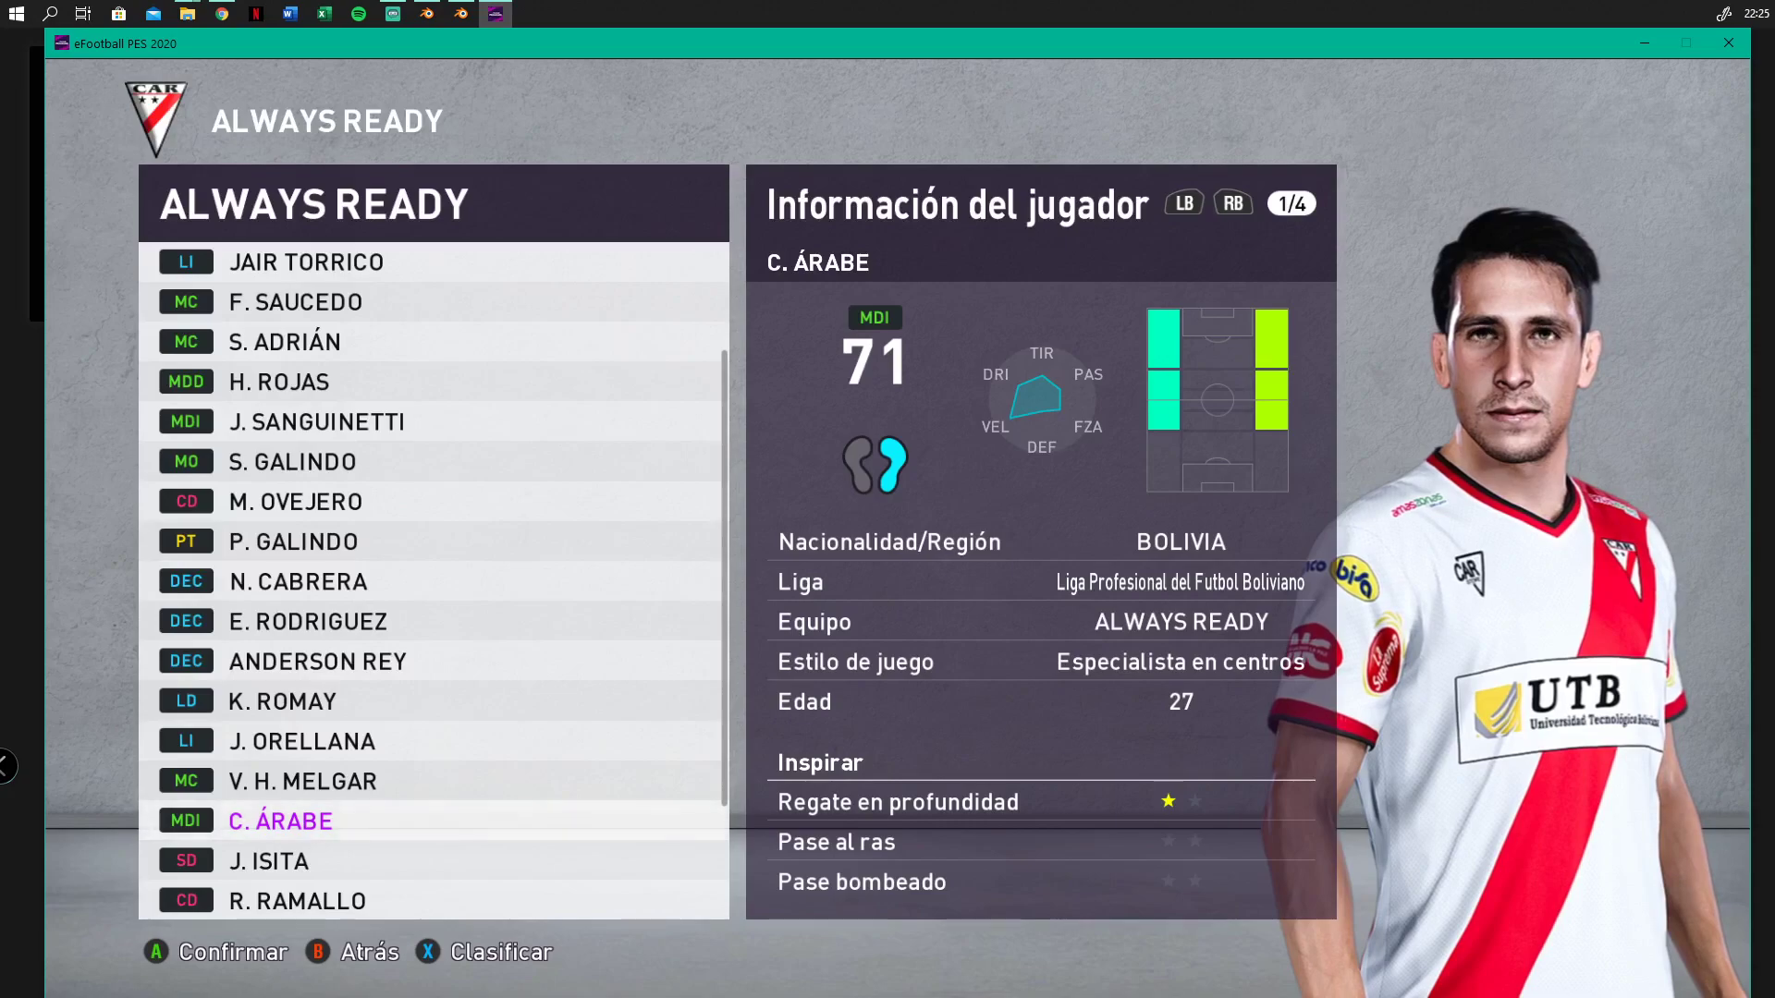
key(Up)
key(Down)
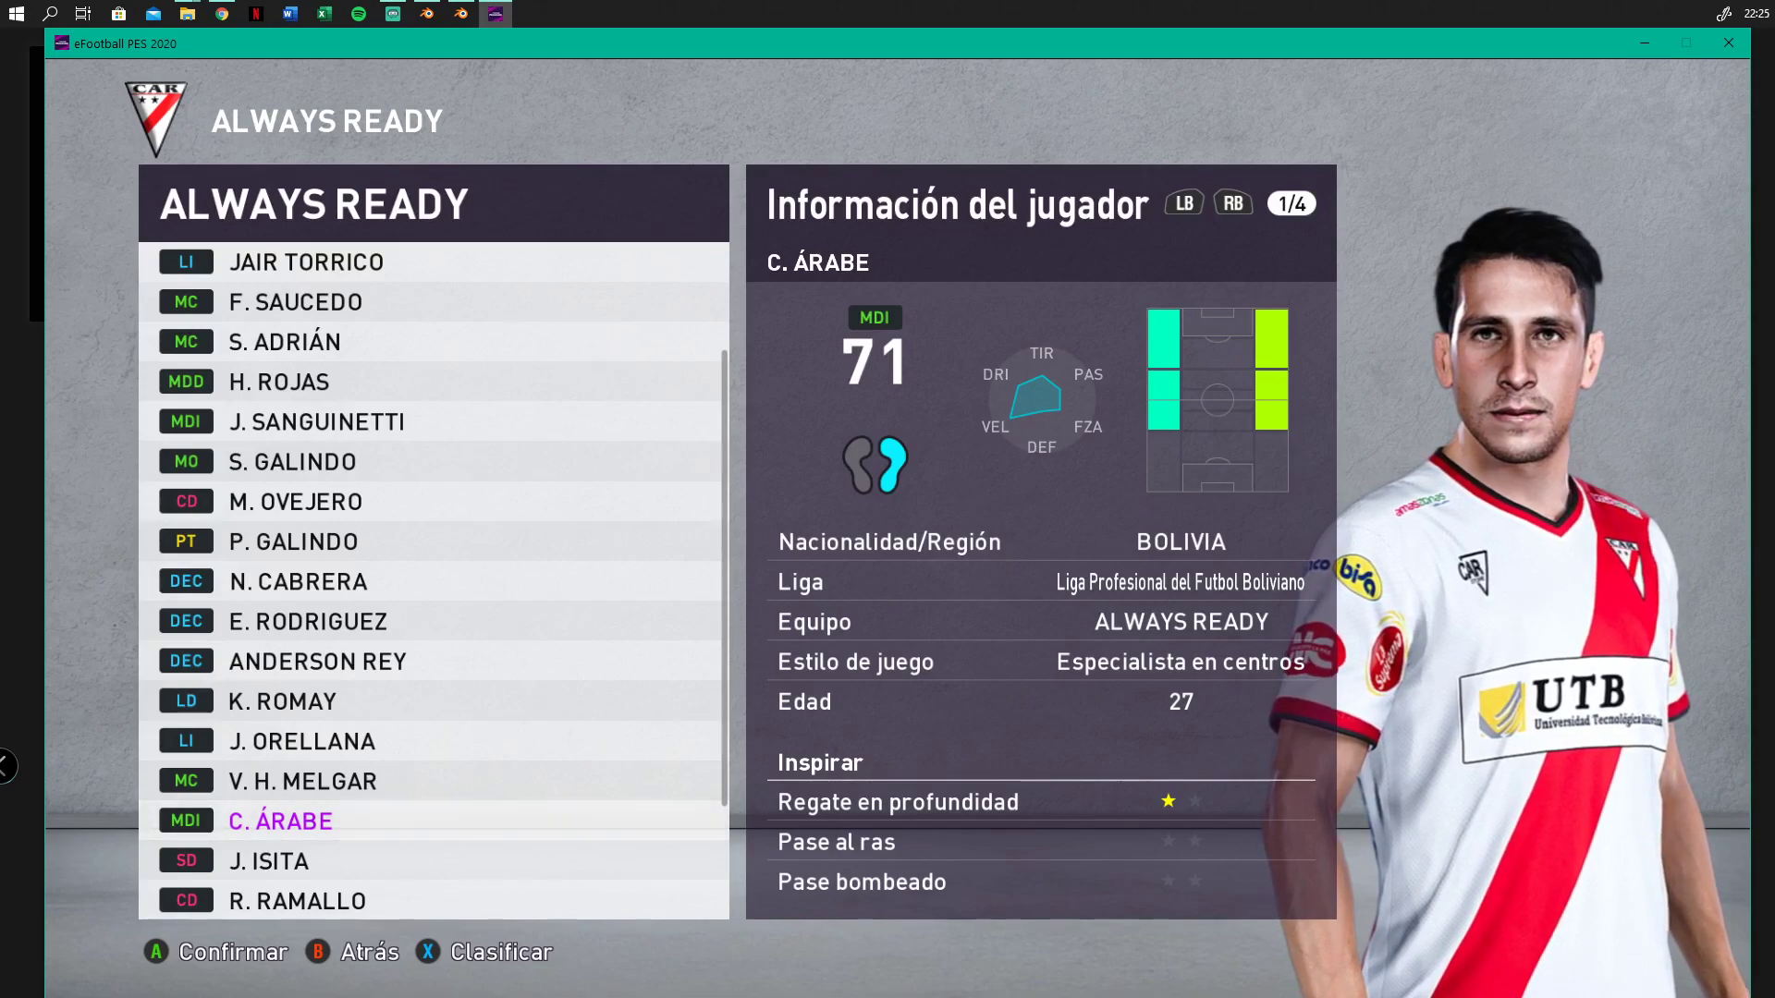
Back out of the ALWAYS READY player list and leave the Editar mode, confirming the exit
key(Escape)
key(Escape)
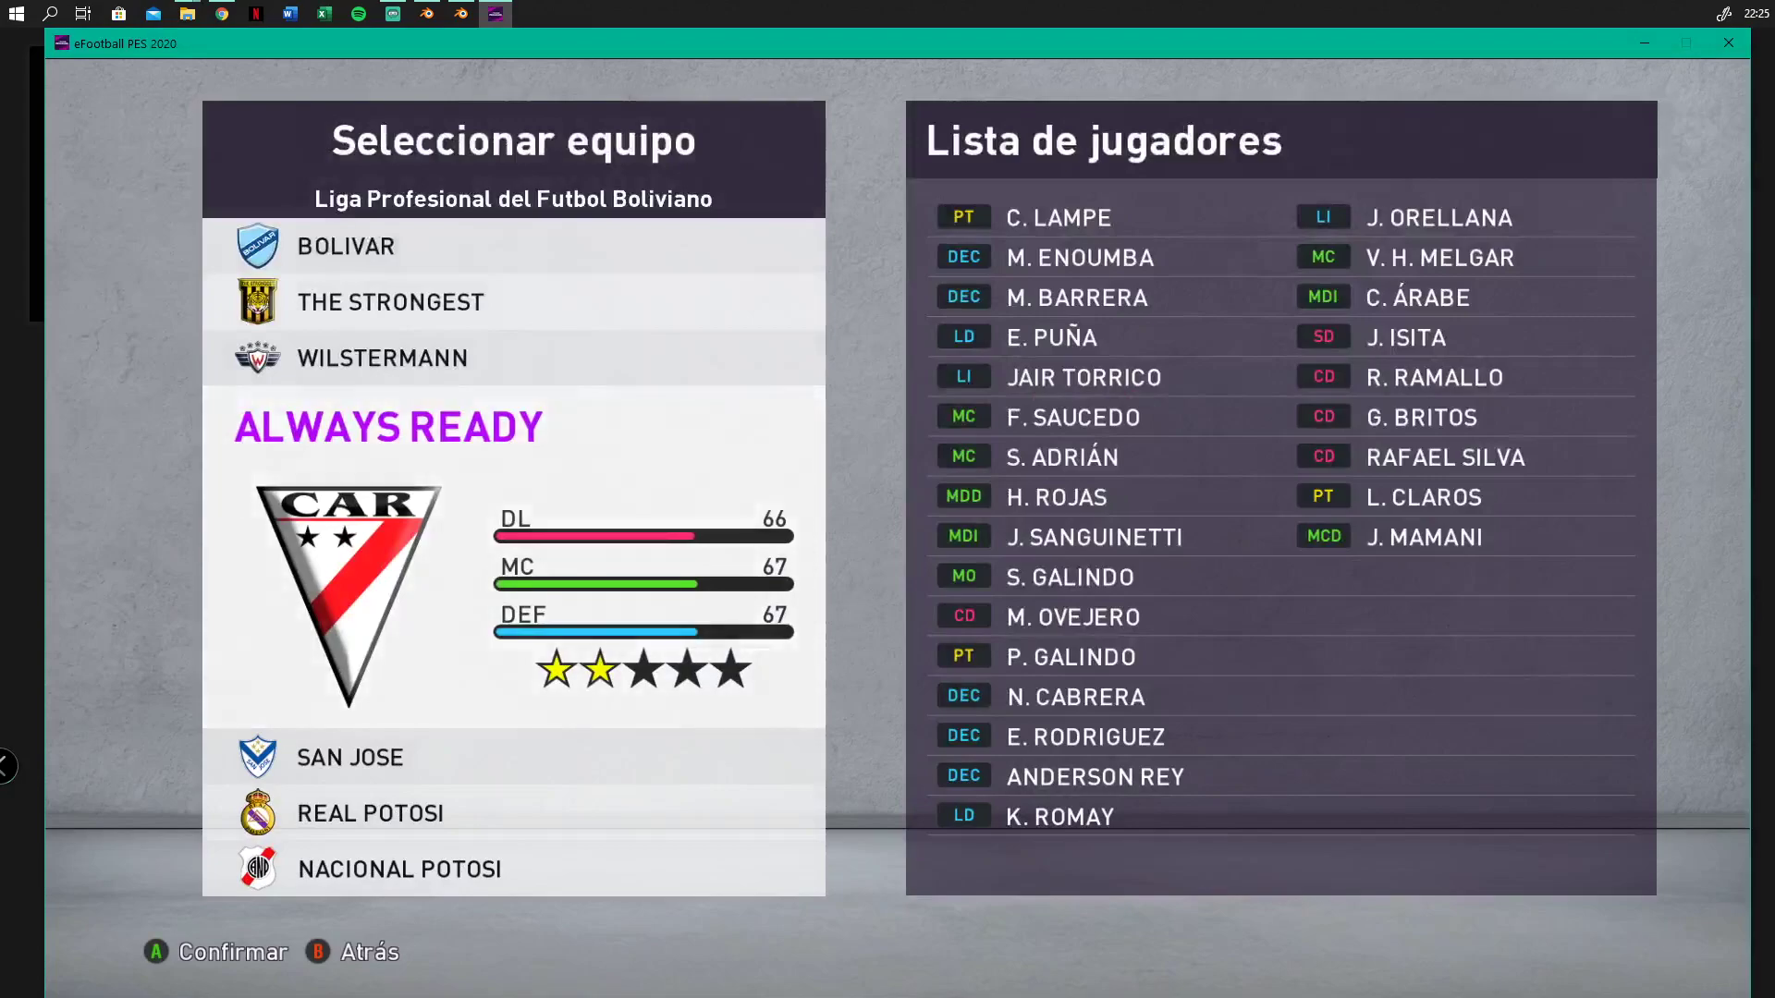
key(Escape)
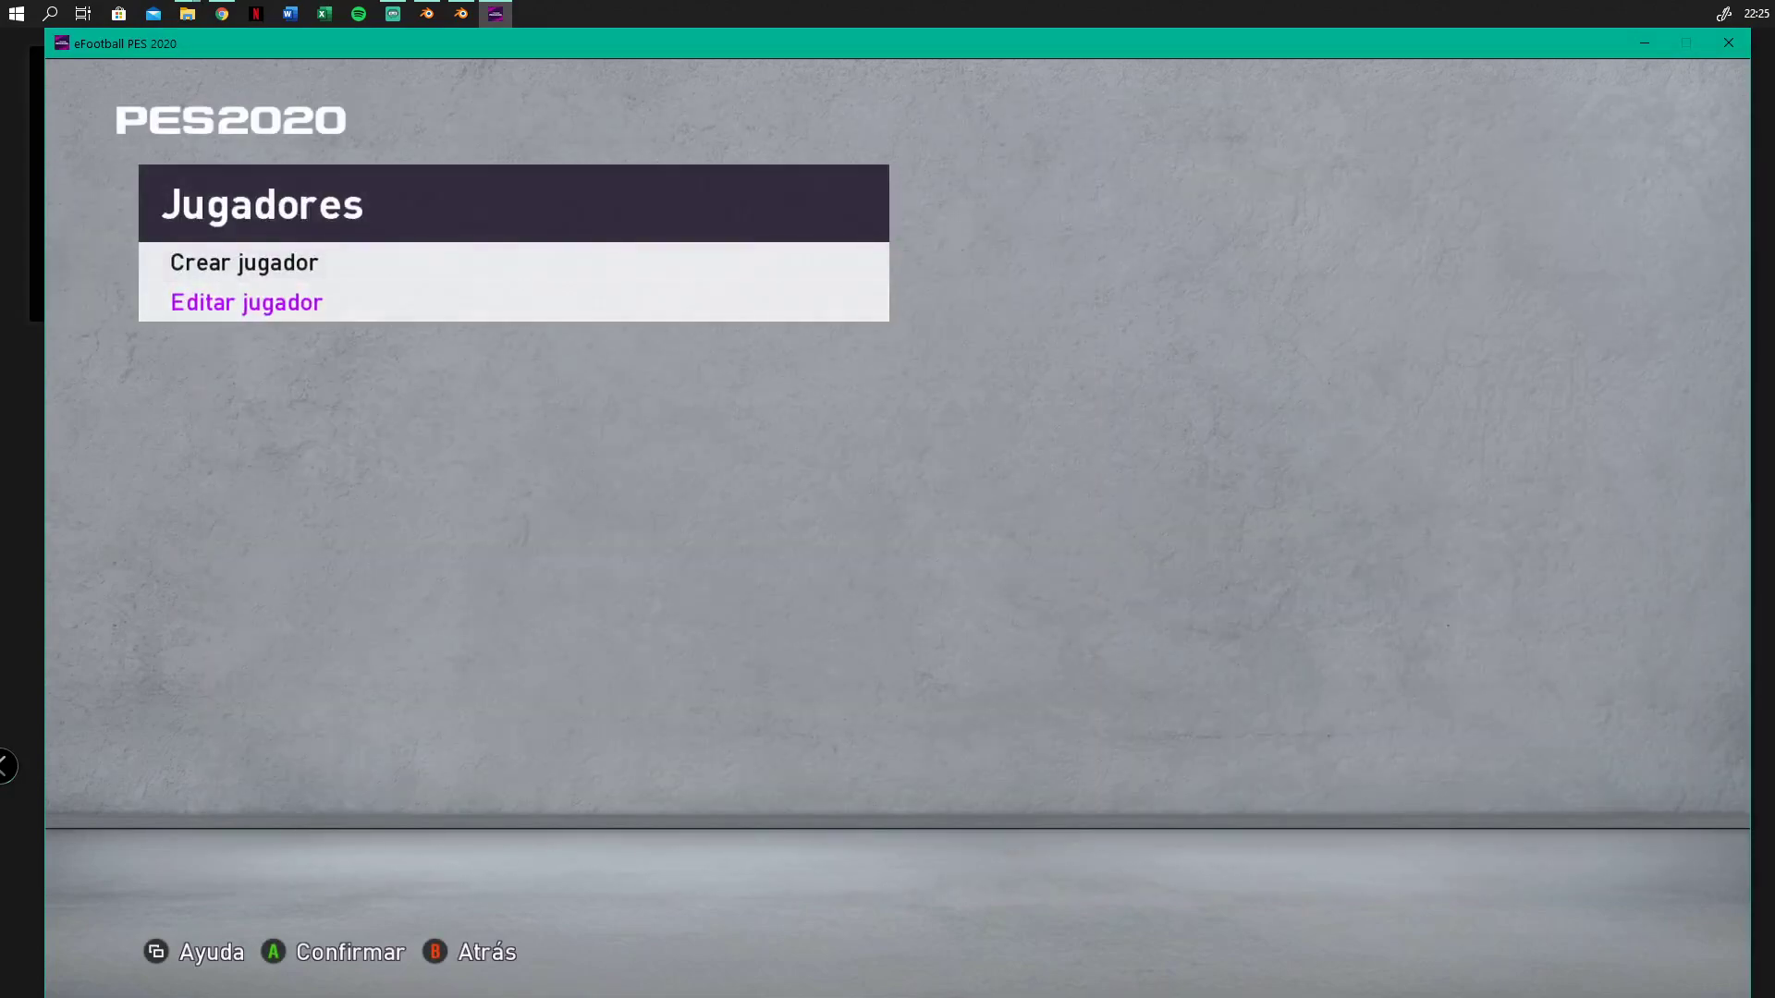
key(Escape)
key(Escape)
key(Right)
key(Return)
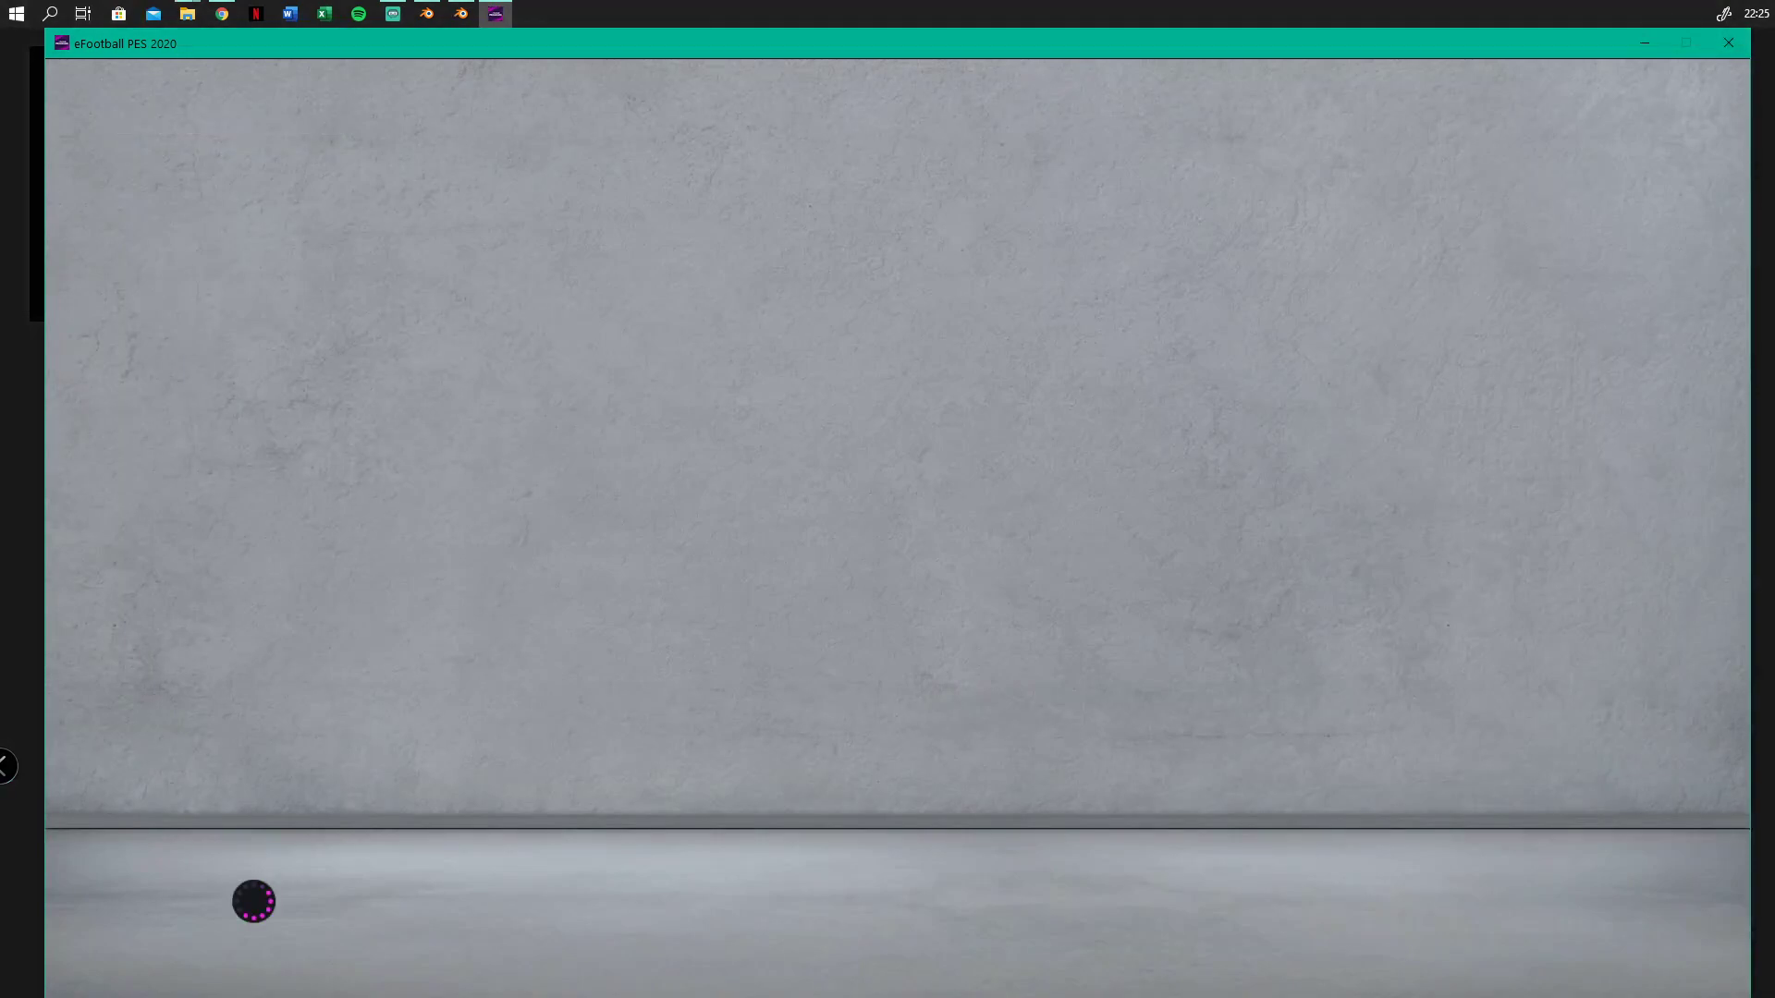
Exit the game with Salir del juego in Configuración and confirm with Sí
key(Down)
key(Down)
key(Down)
key(Down)
key(Down)
key(Return)
key(Right)
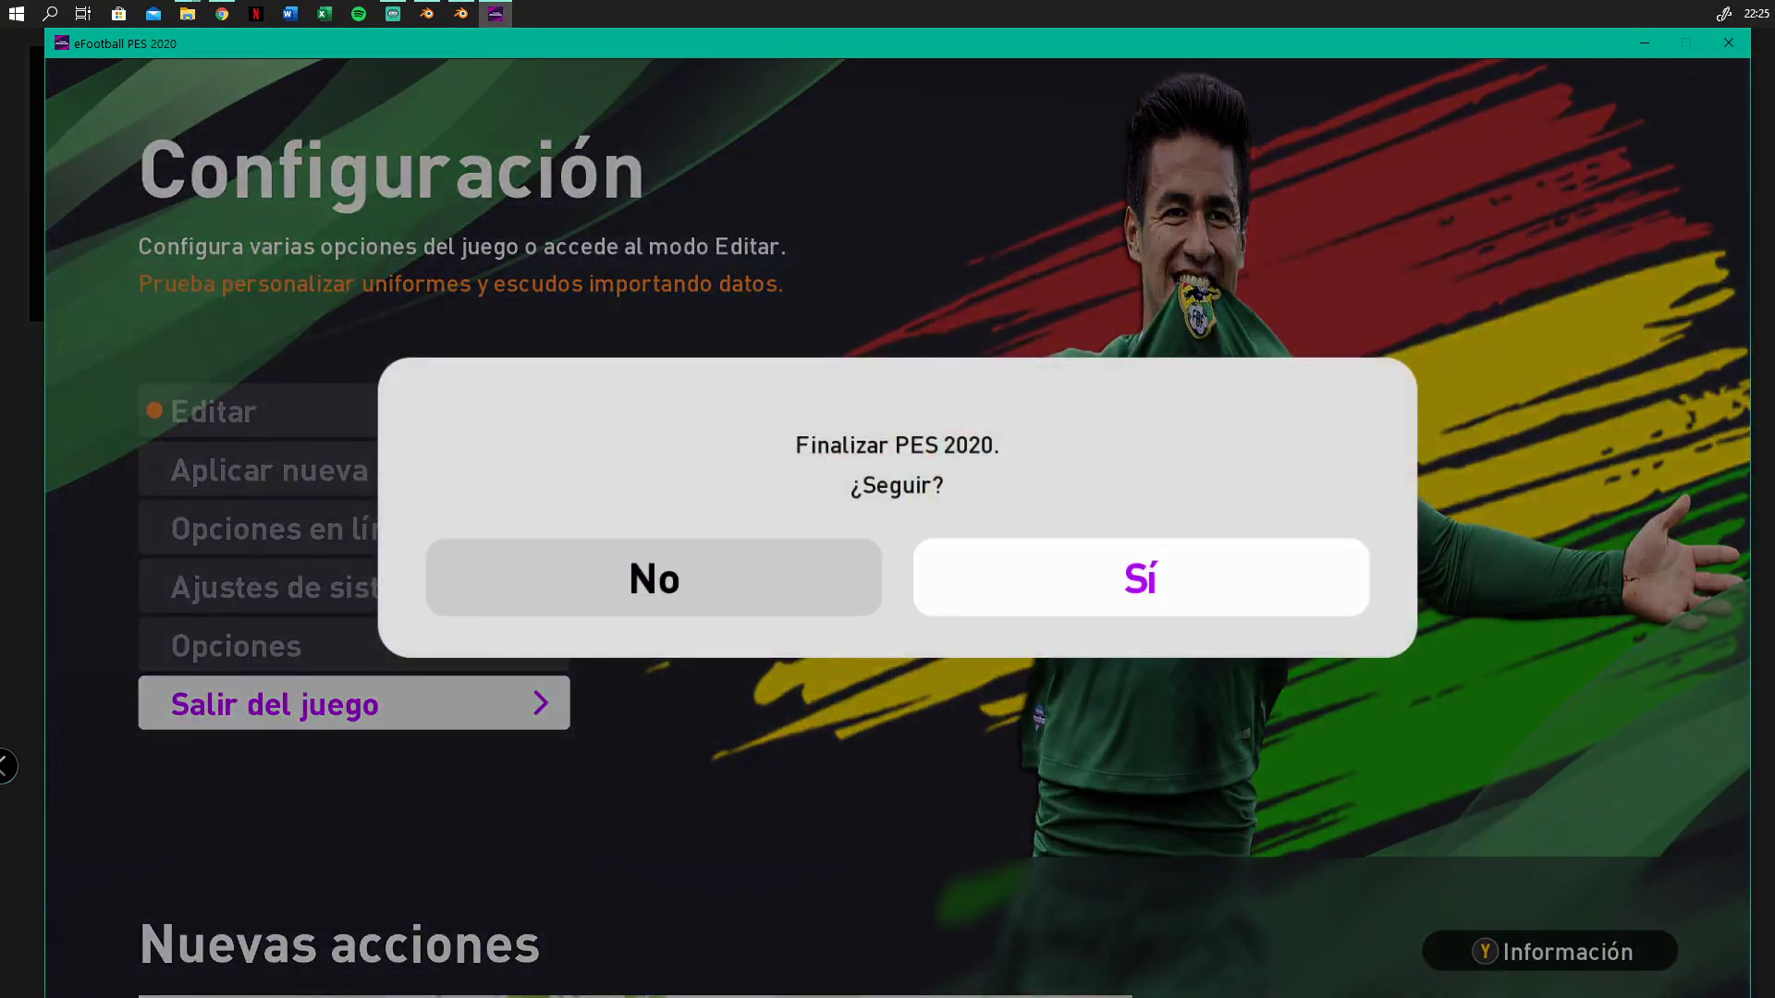
key(Return)
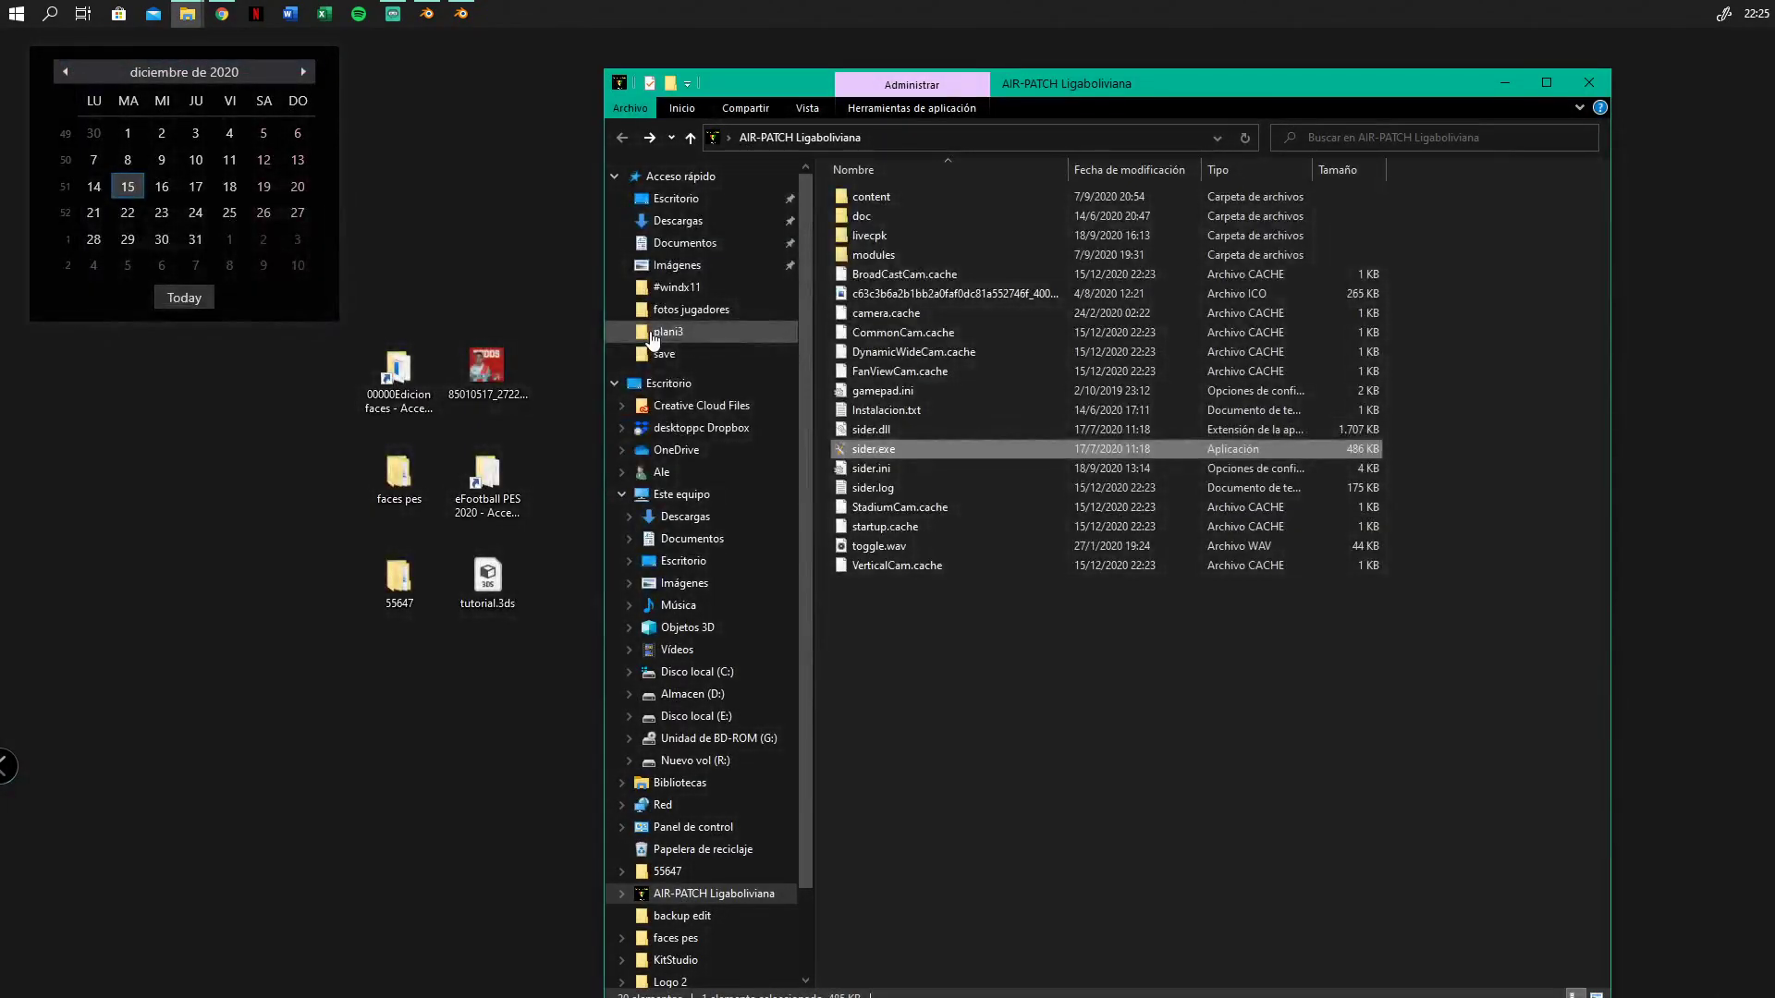
Close the AIR-PATCH Ligaboliviana folder window and refresh the desktop
click(1131, 732)
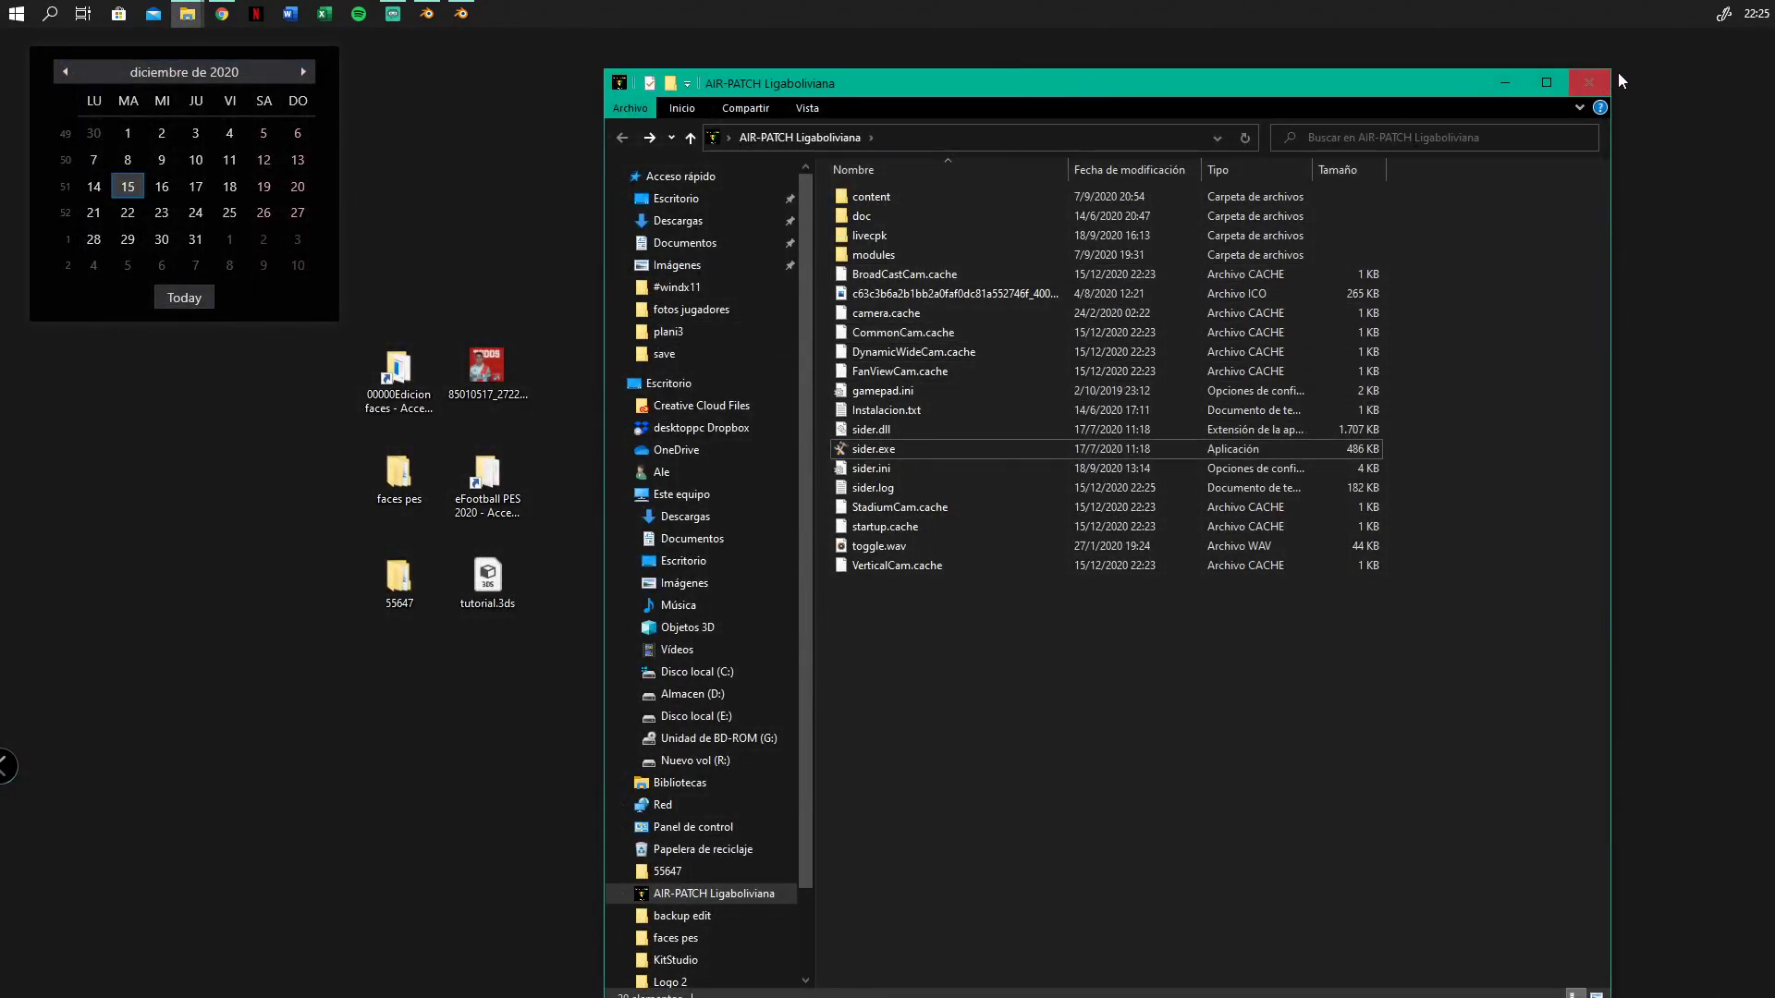
click(1590, 82)
right_click(730, 451)
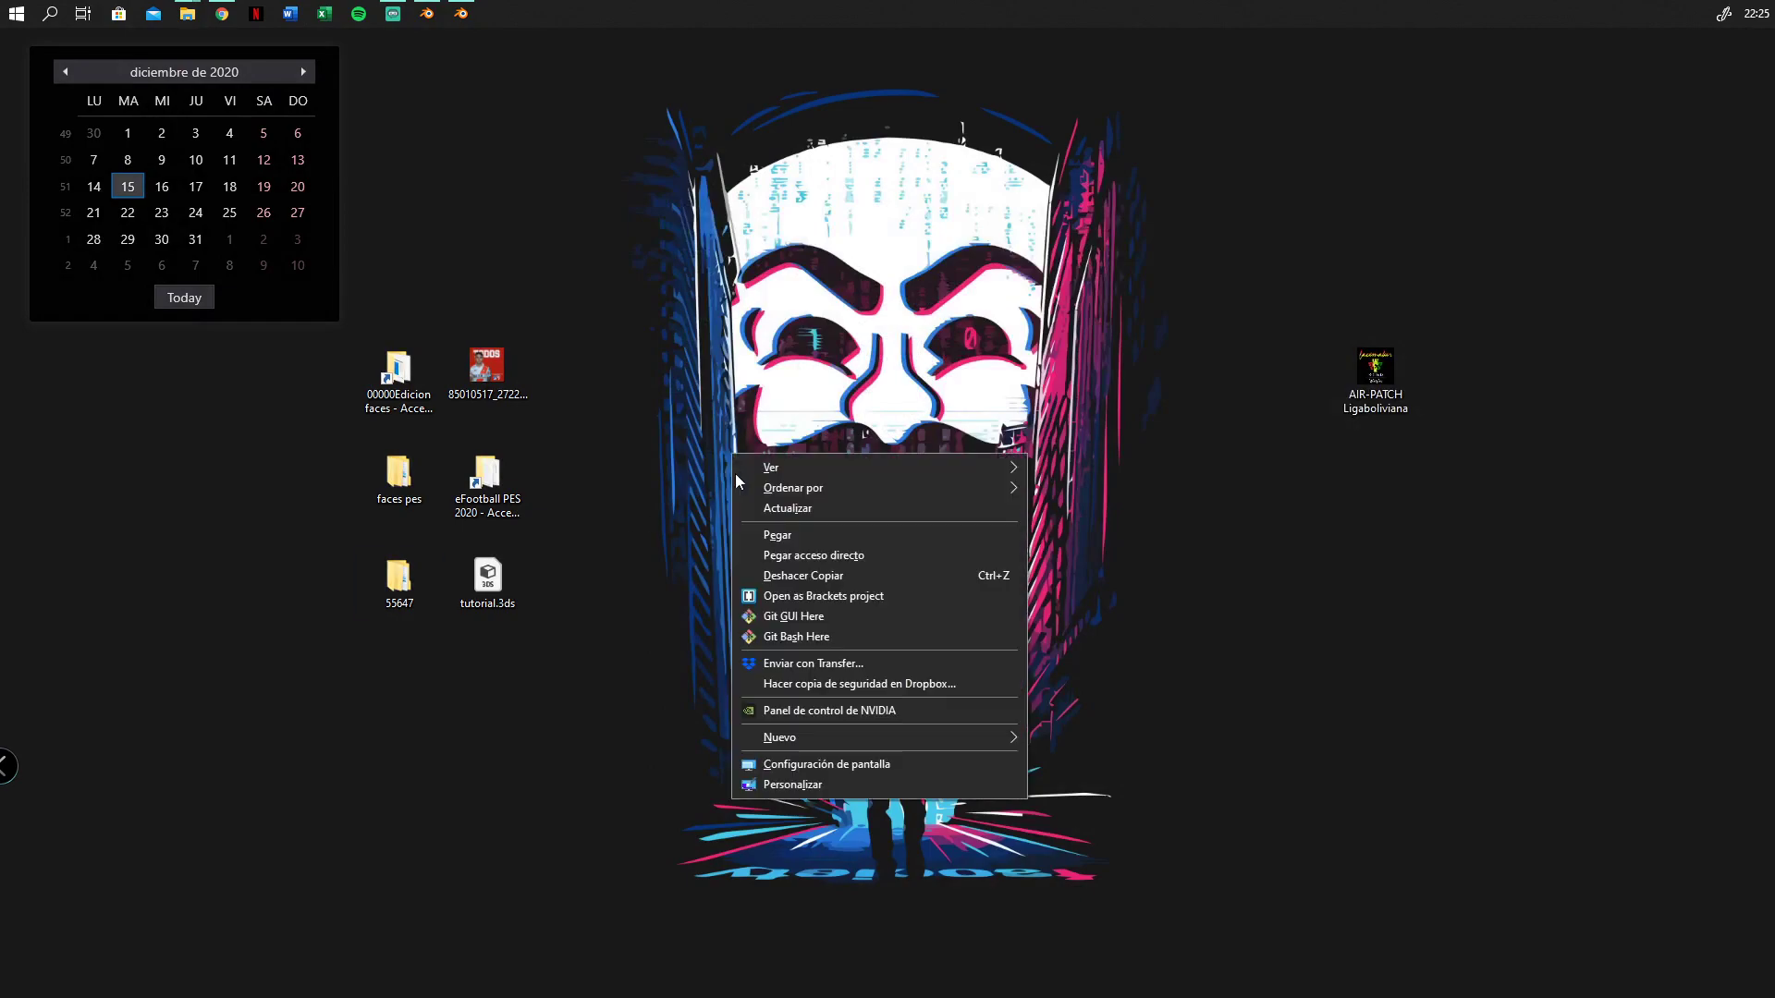
click(812, 507)
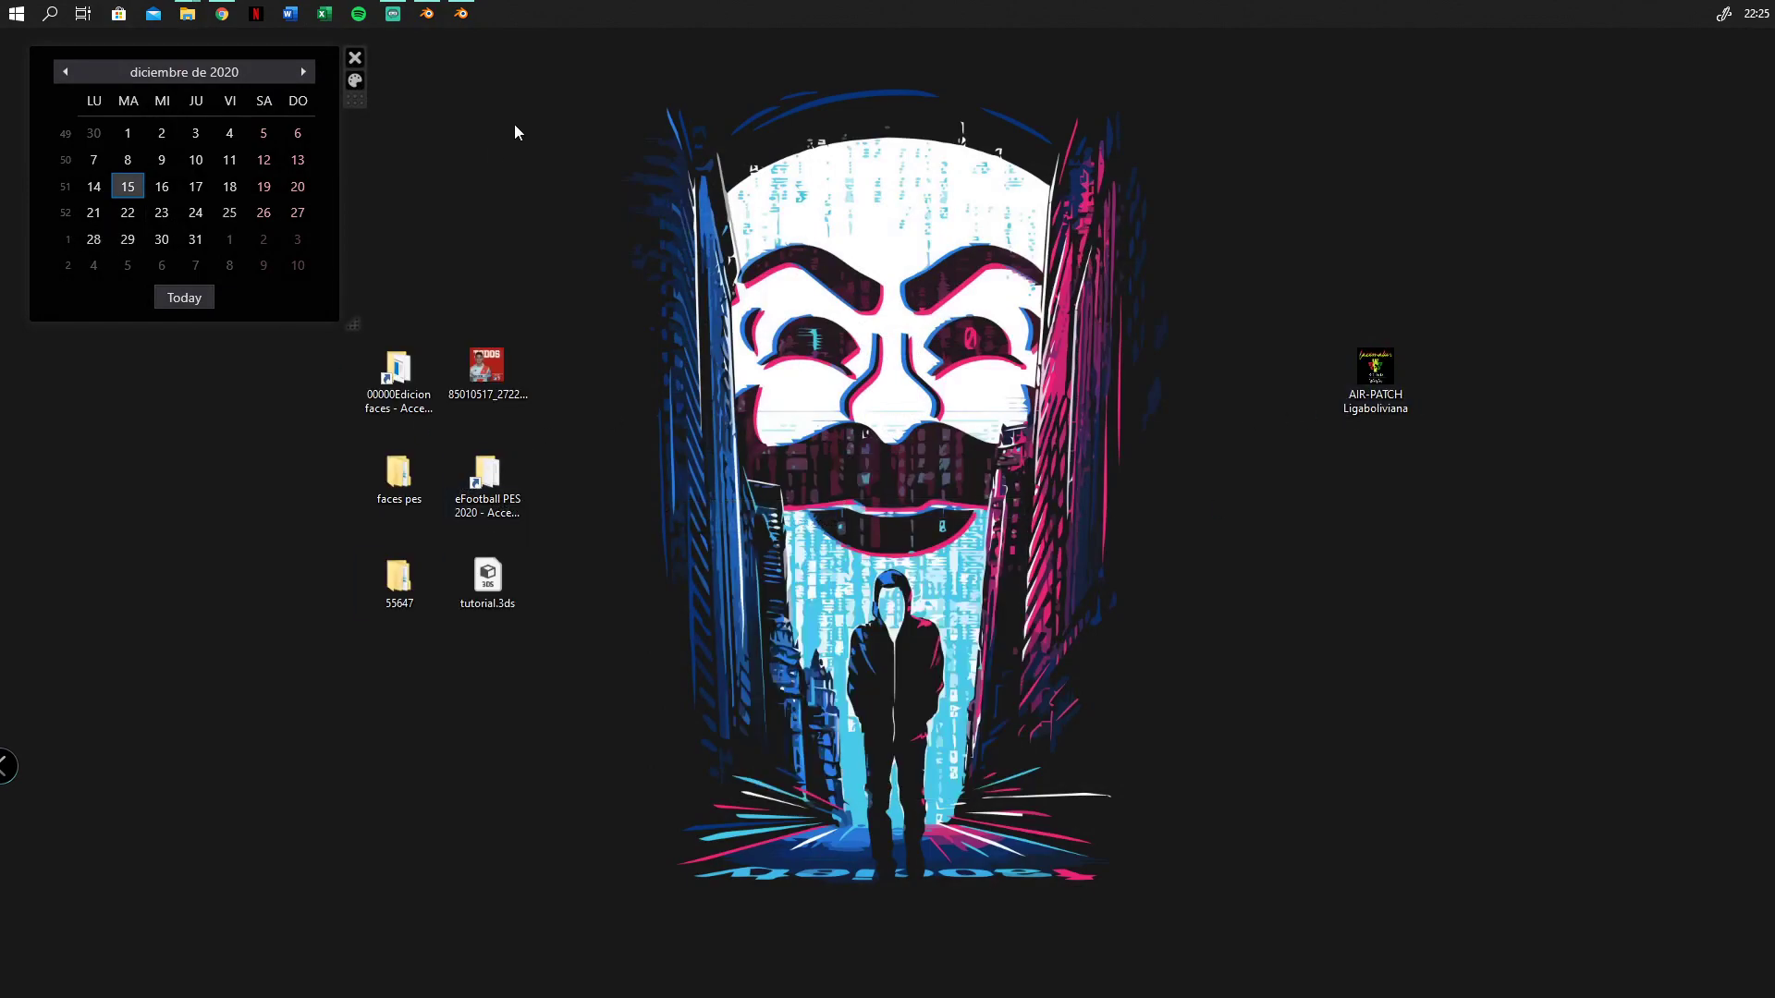
Clear the face-editing files and shortcuts from the desktop and move AIR-PATCH Ligaboliviana off this screen
drag(334, 666, 631, 360)
key(Delete)
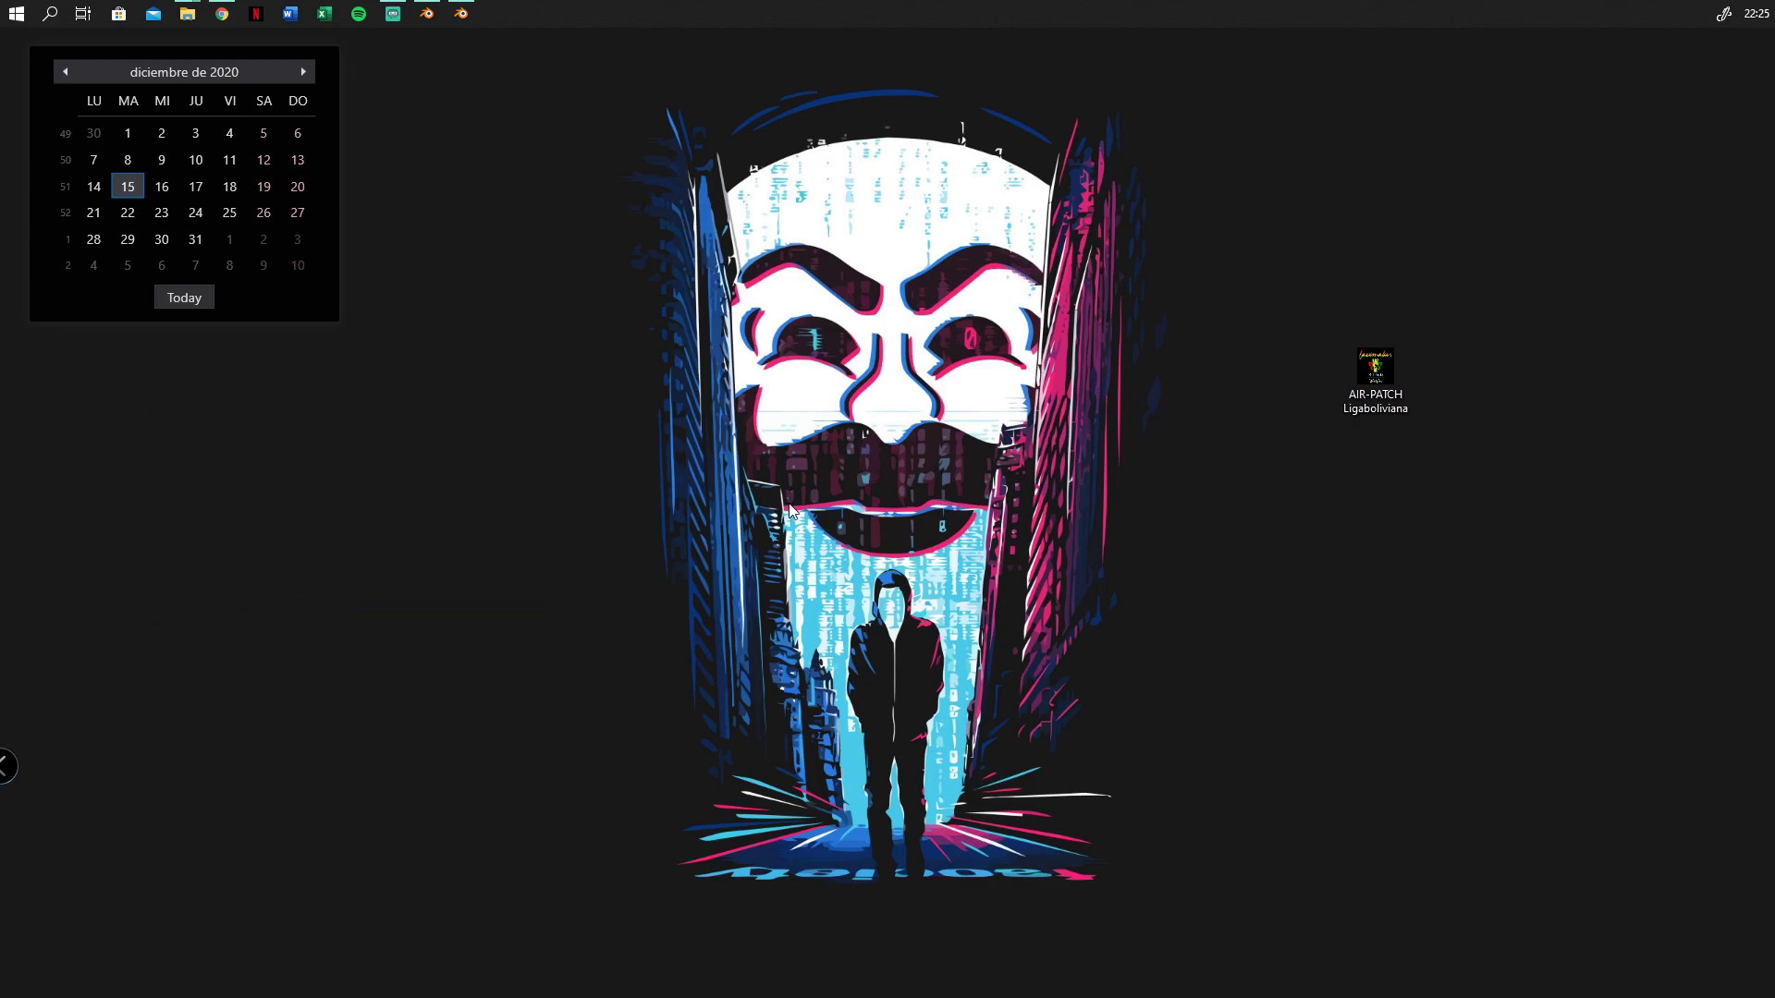
drag(1374, 370, 0, 522)
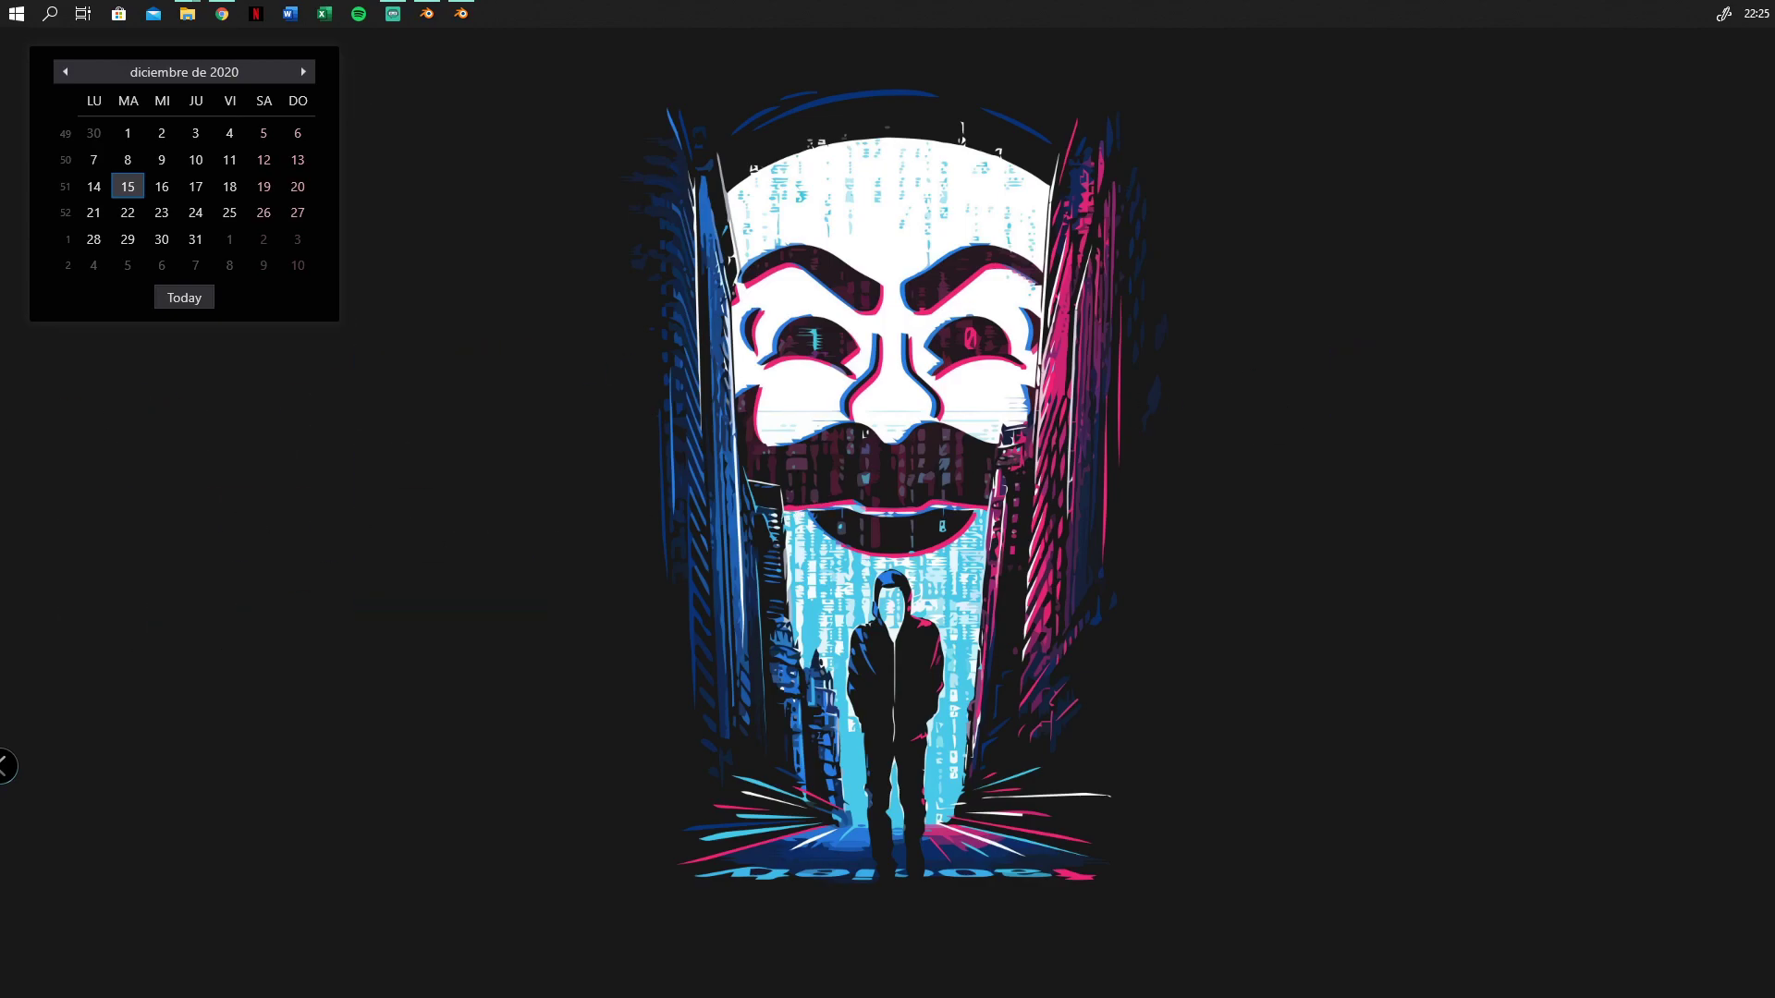